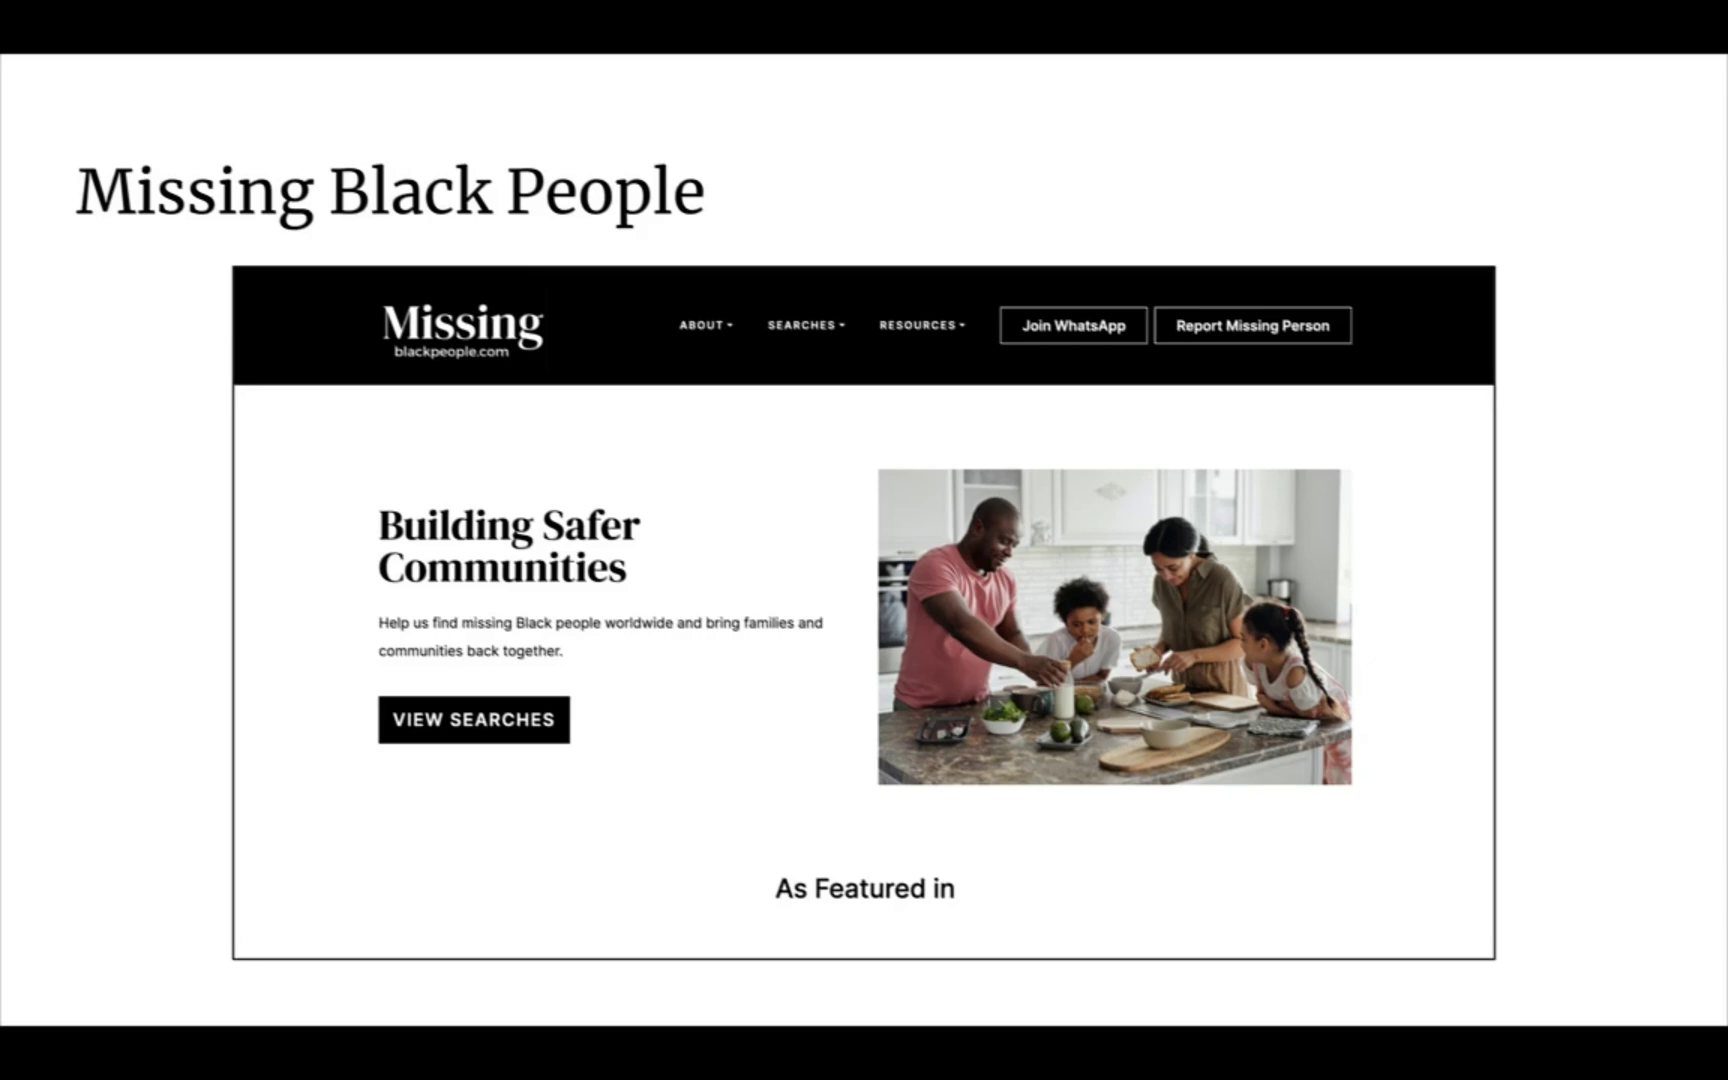
Advance to the Crypto Scam Detector and WebThreee slides, then exit the slideshow
{"action": "key", "text": "Right"}
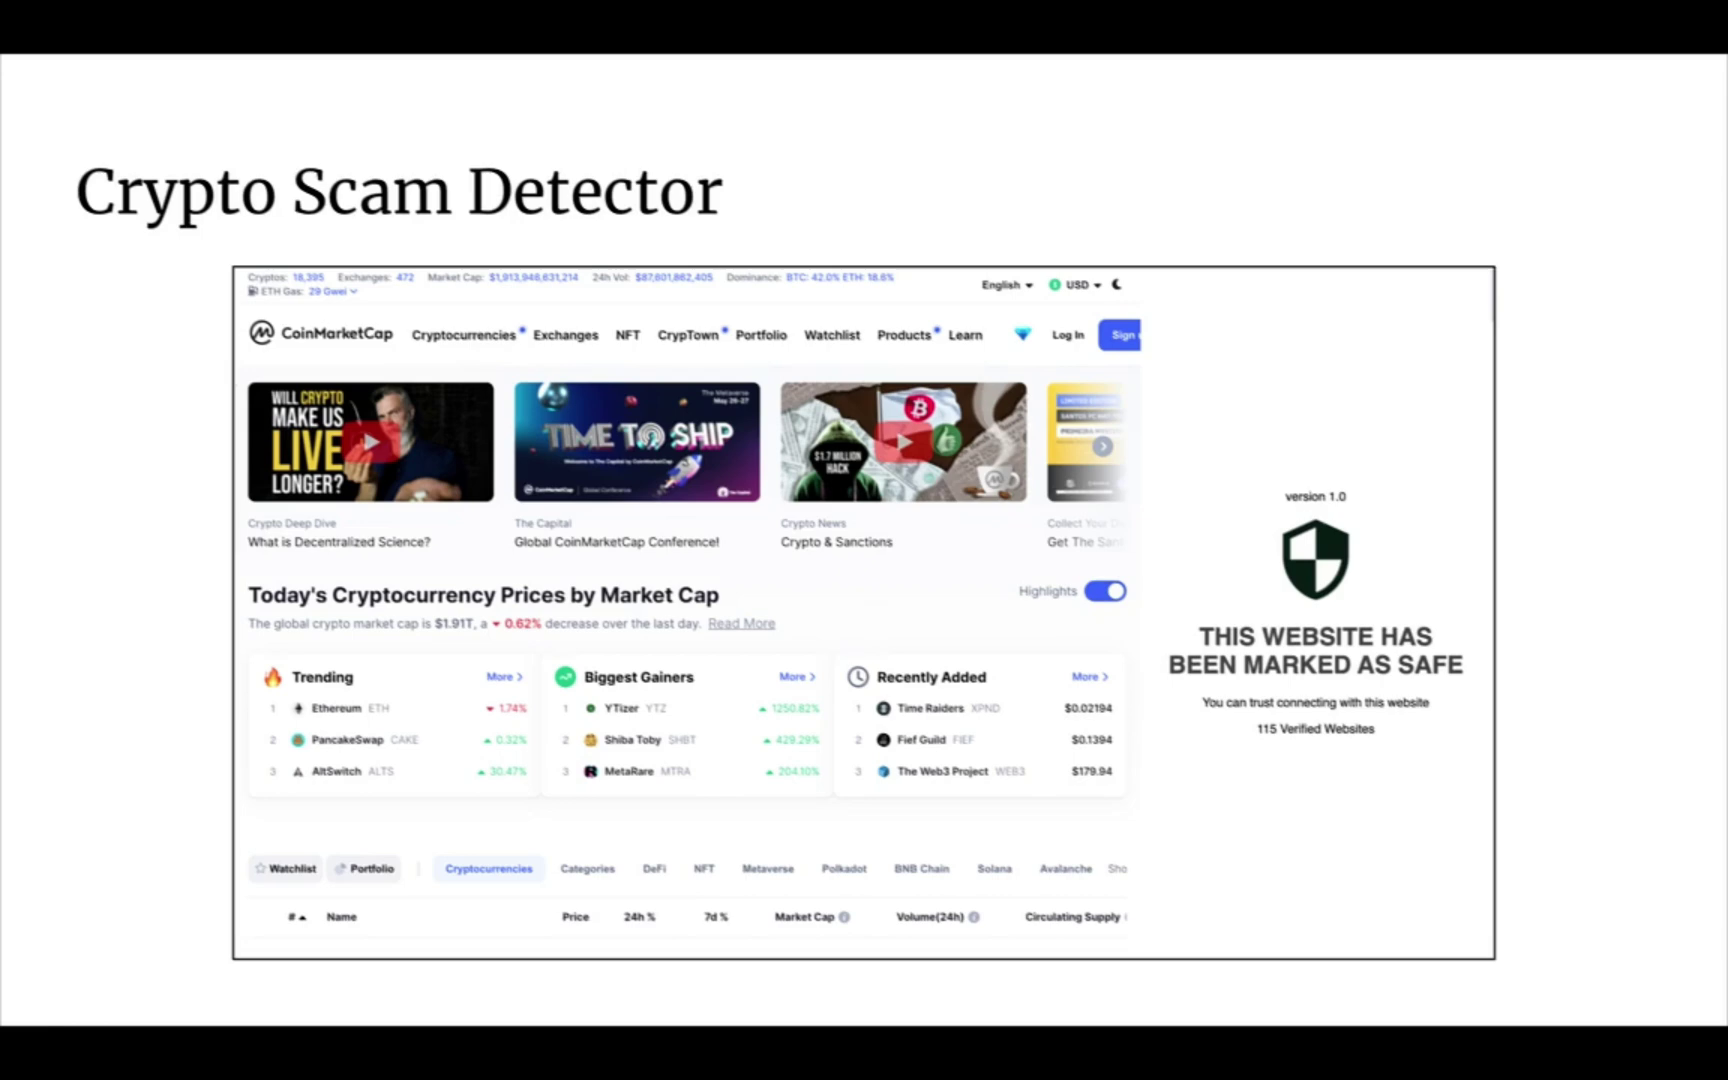
{"action": "key", "text": "Right"}
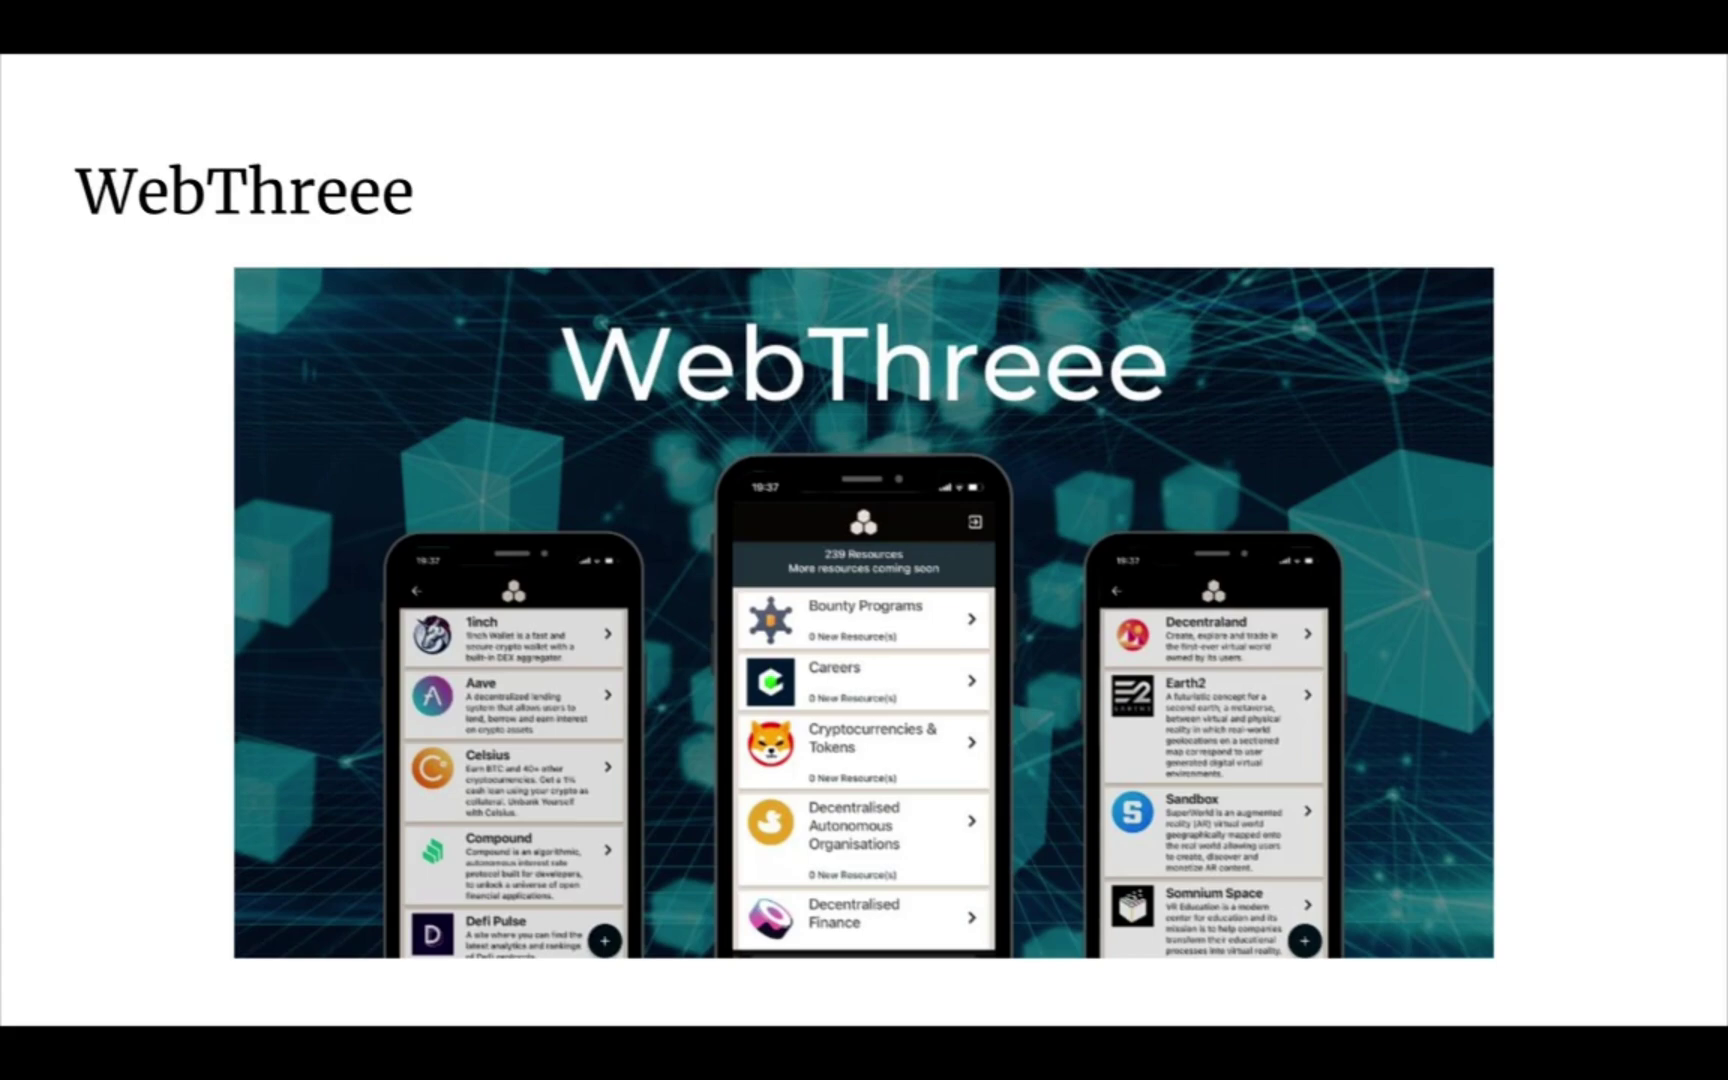
{"action": "key", "text": "Escape"}
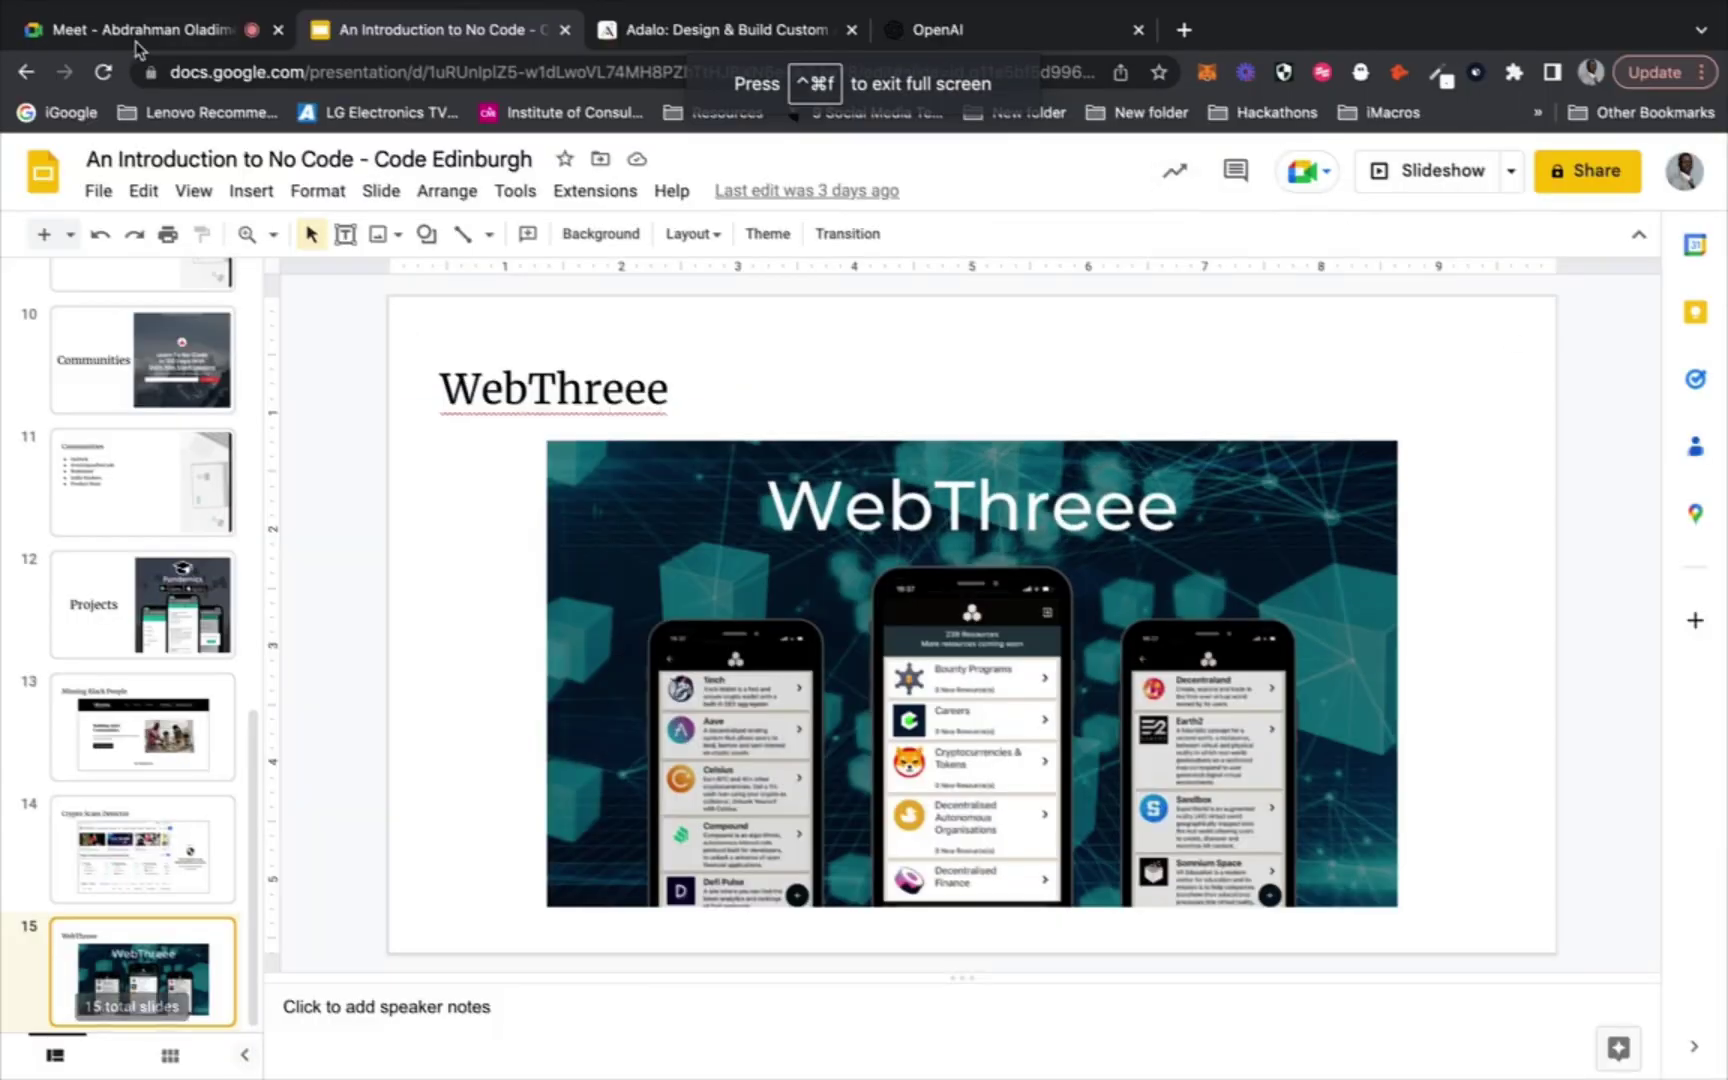
Admit the waiting participant in Meet and load reviewgenerator.app in a new tab
{"action": "left_click", "coordinate": [135, 22]}
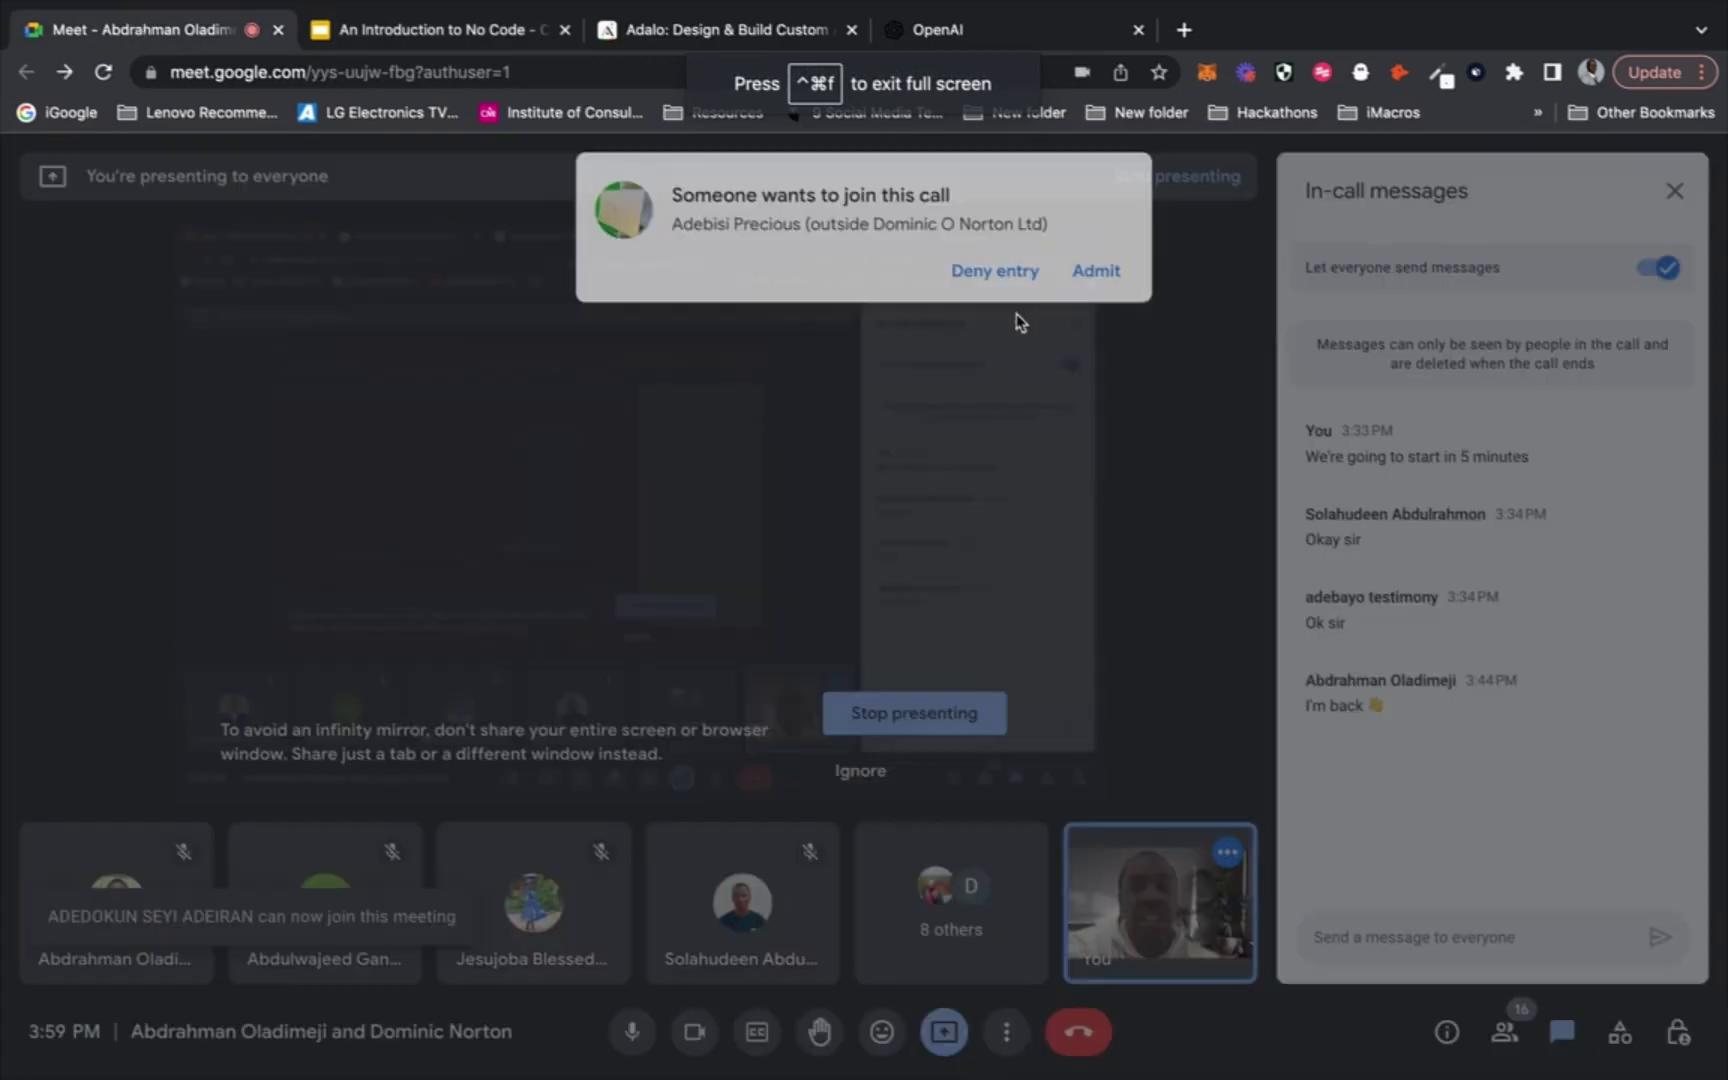
{"action": "left_click", "coordinate": [1096, 270]}
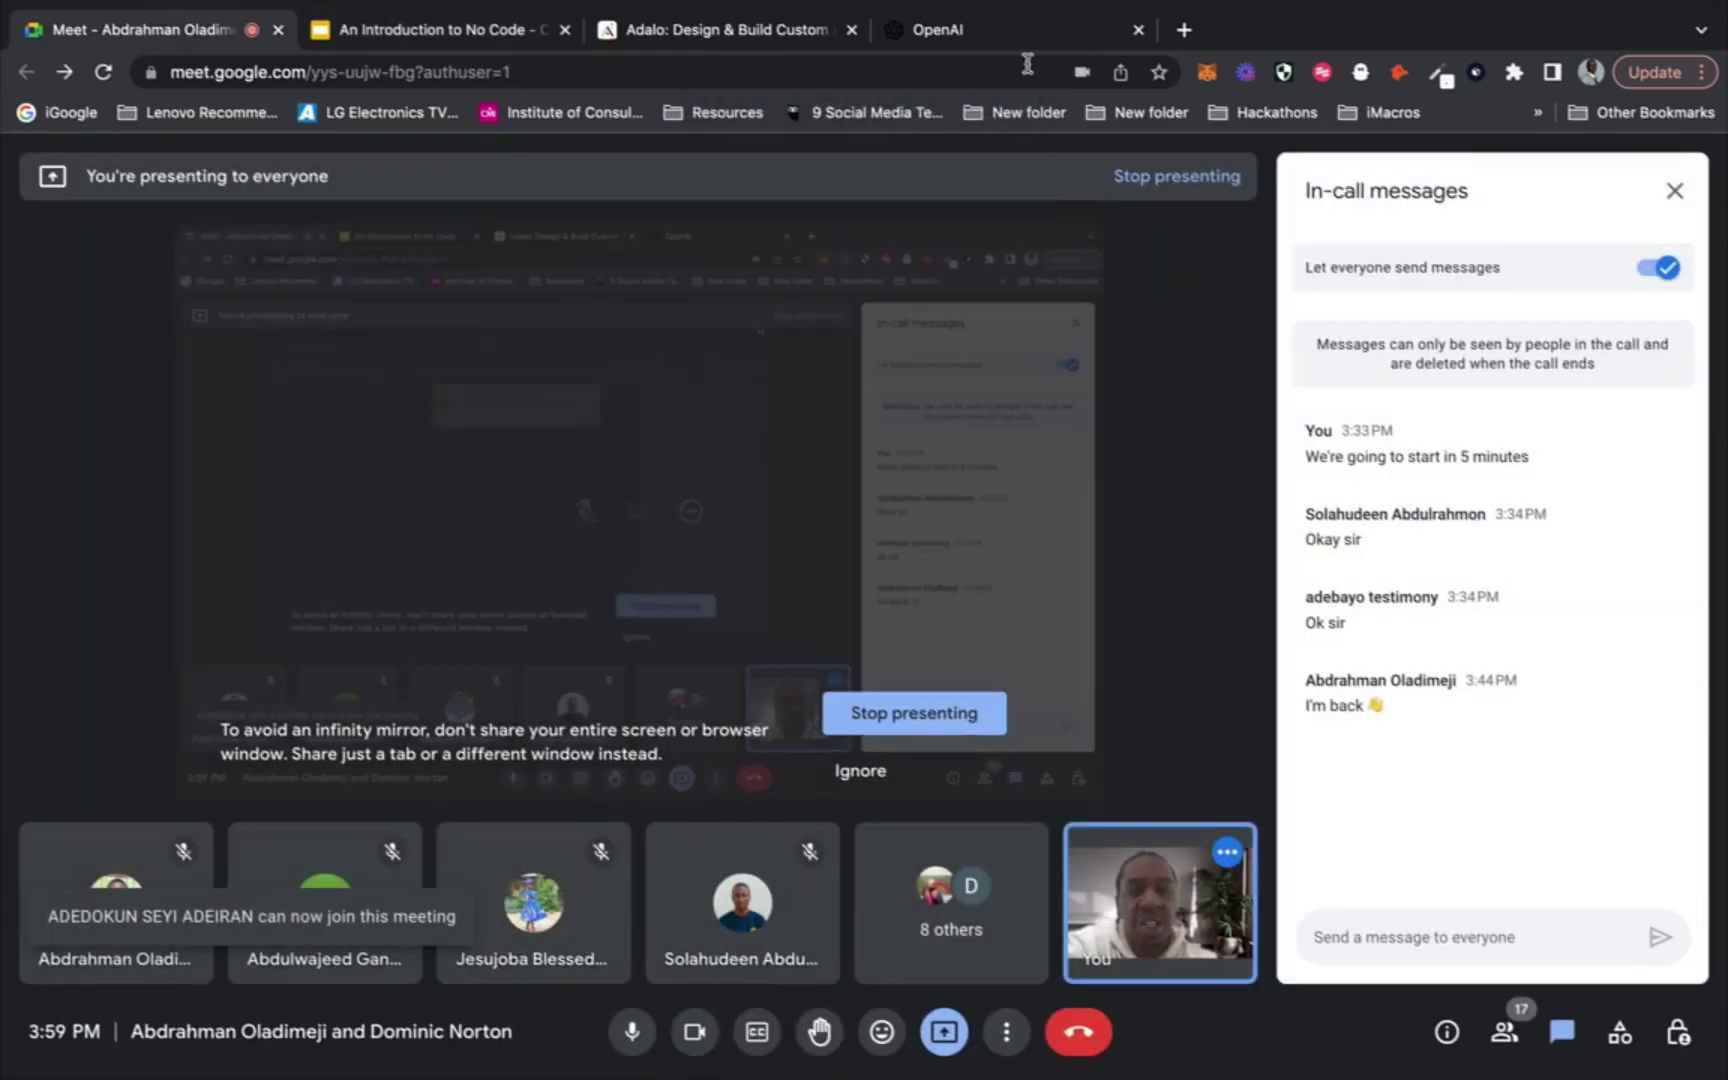
{"action": "left_click", "coordinate": [1184, 31]}
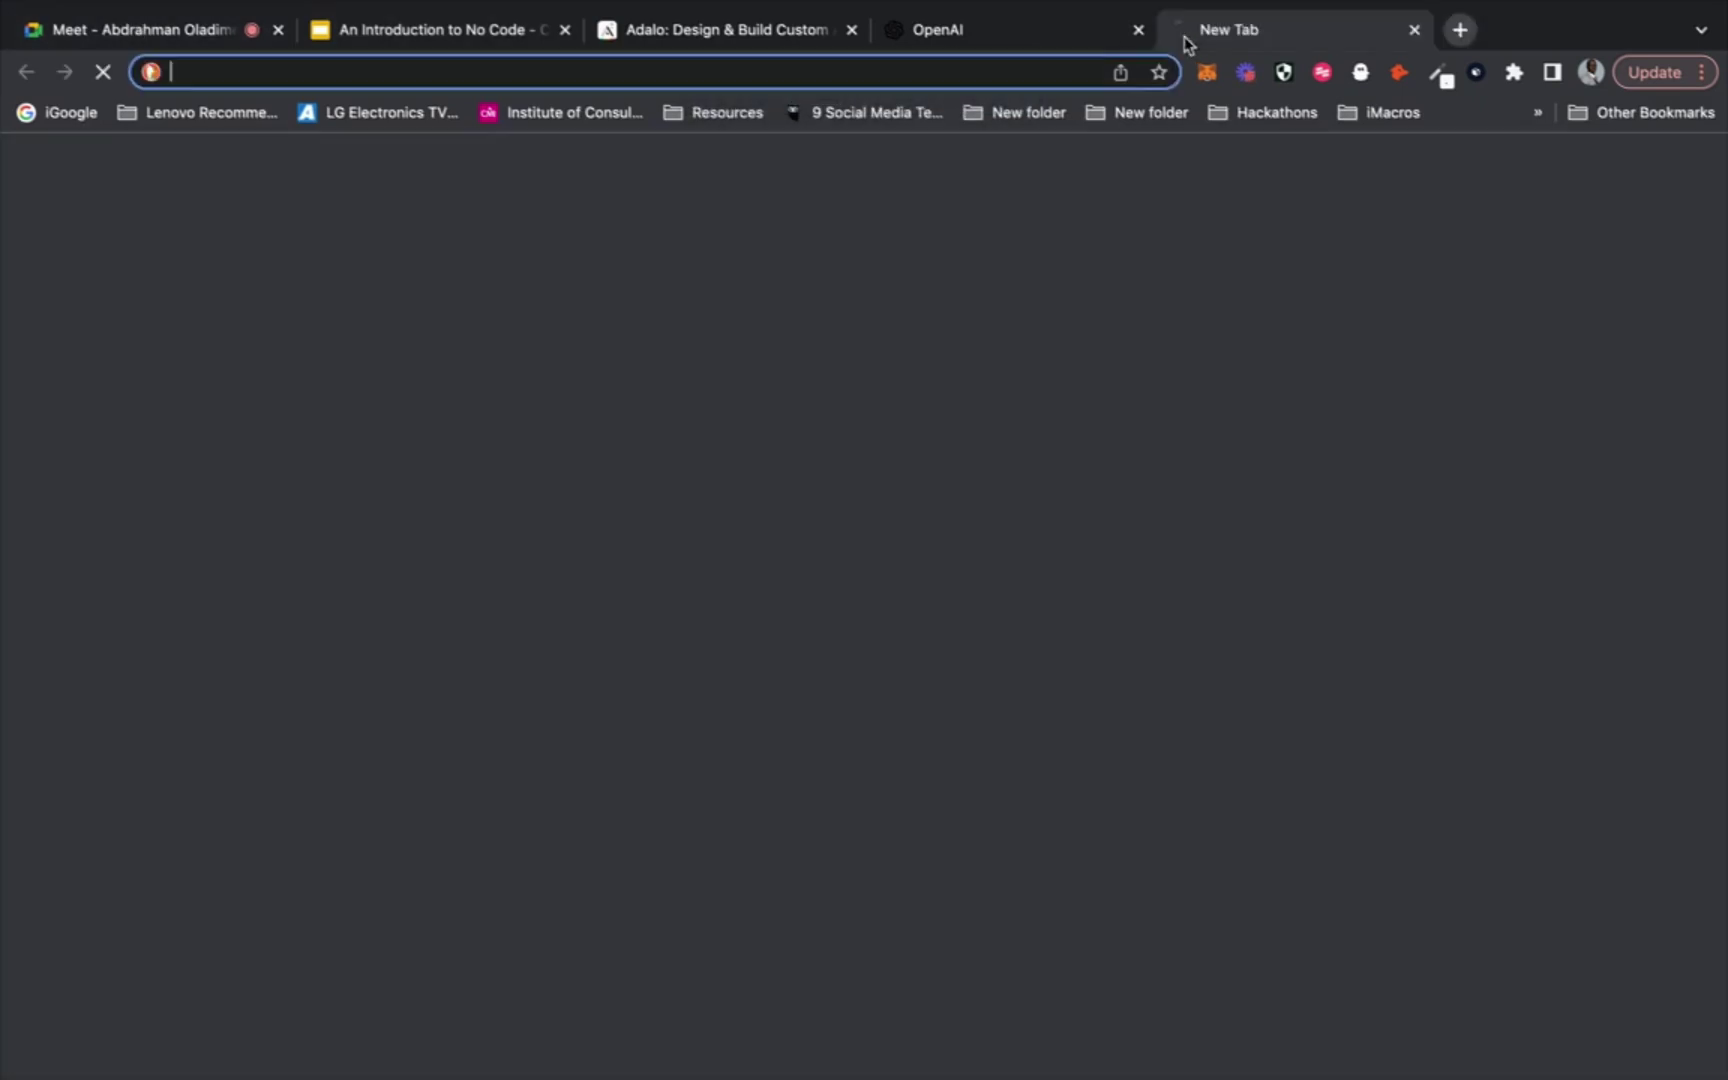
{"action": "type", "text": "rev"}
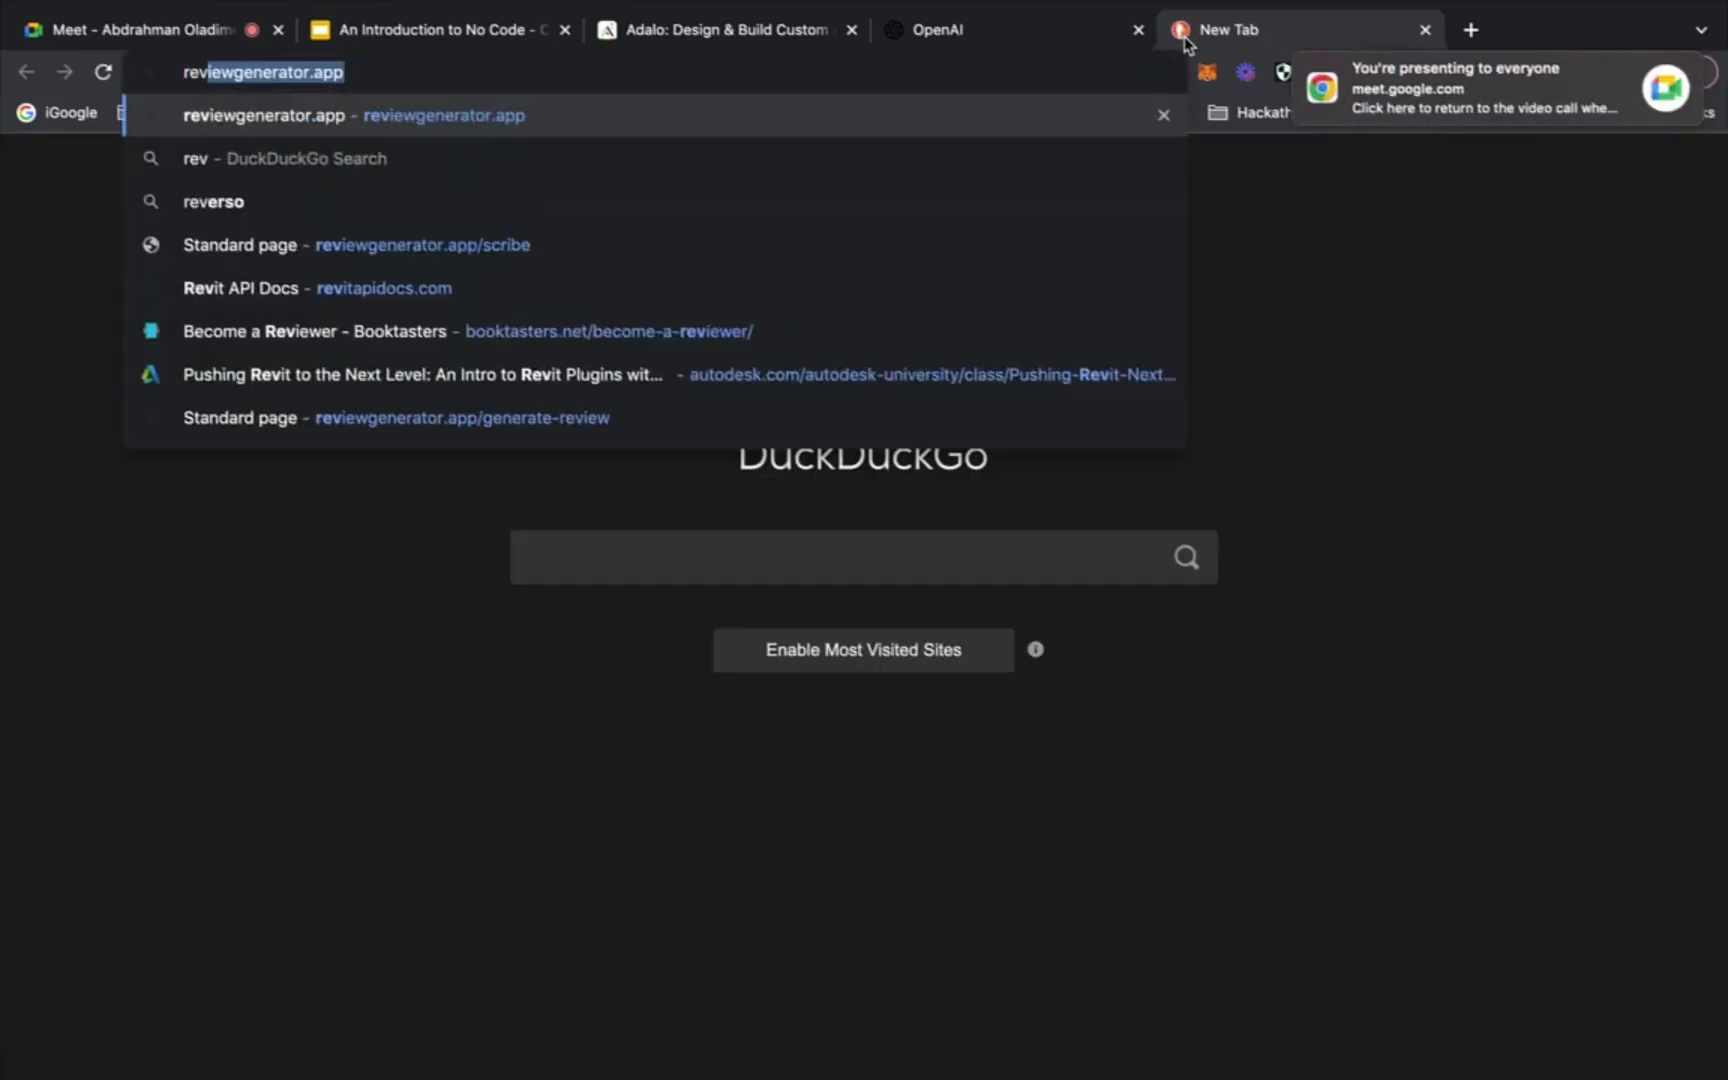
{"action": "key", "text": "Return"}
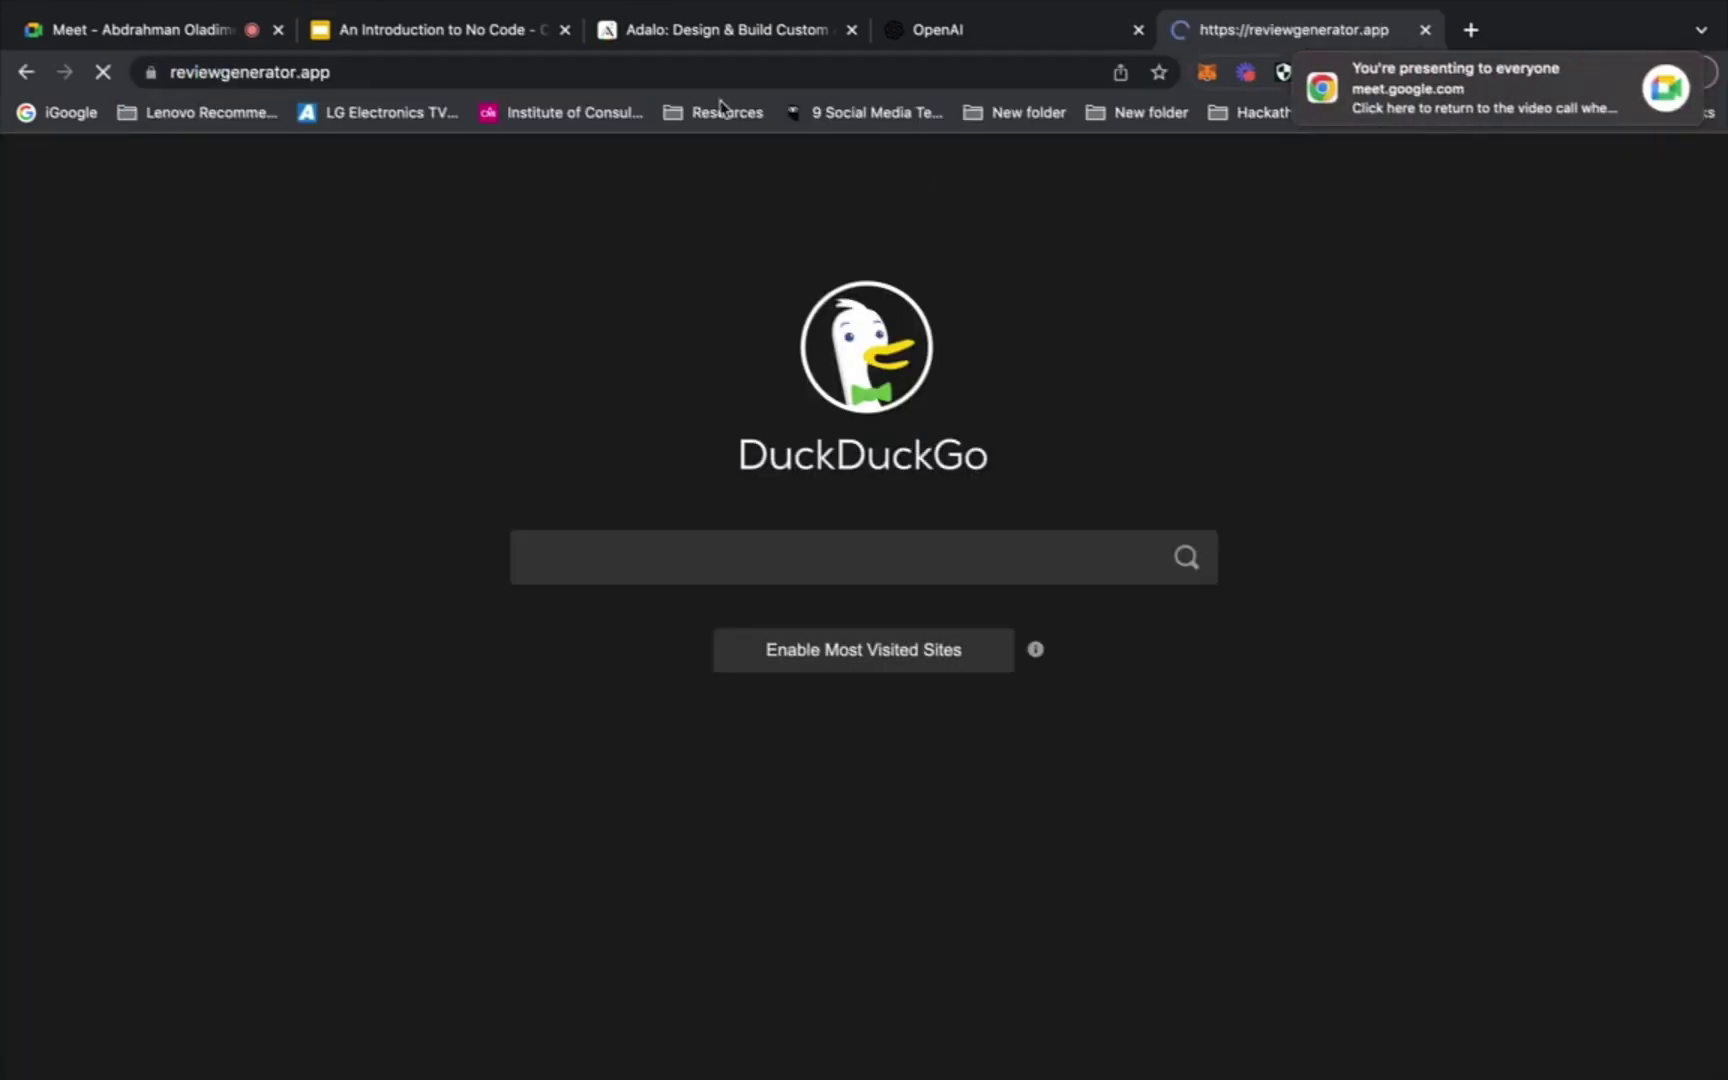
Admit the next participant, then return to the reviewgenerator.app page
{"action": "left_click", "coordinate": [225, 42]}
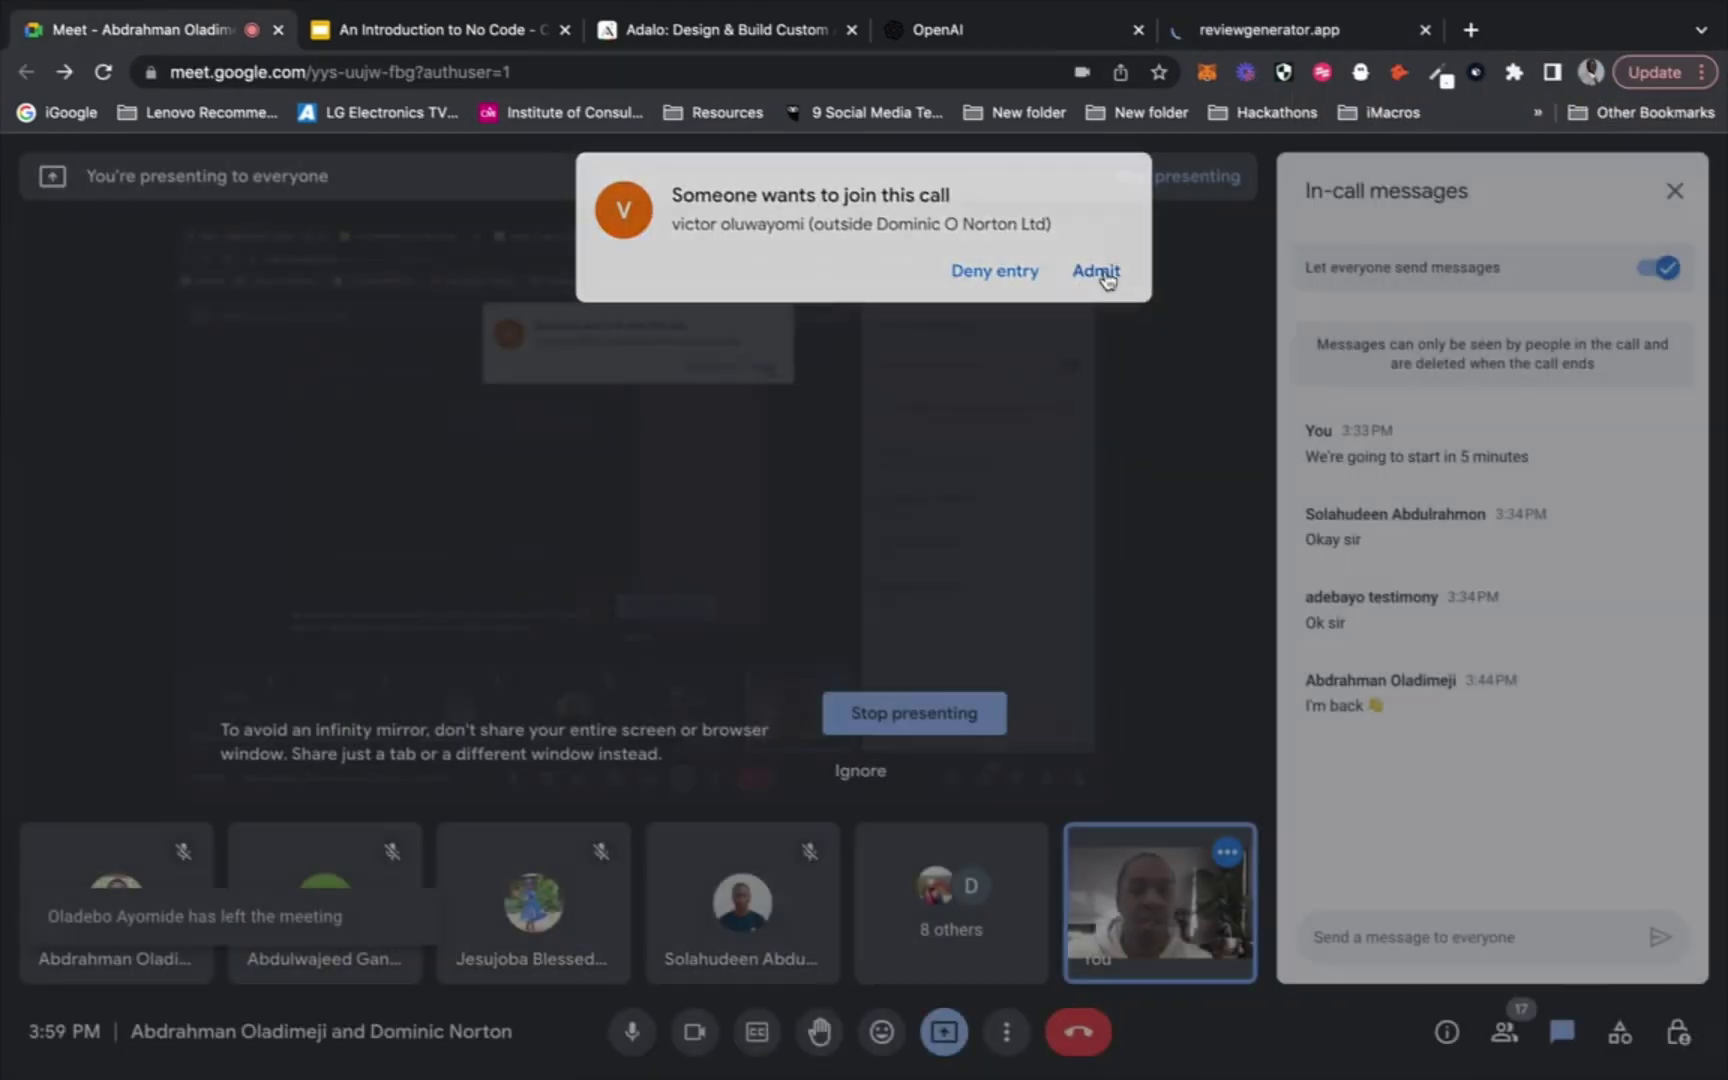
{"action": "left_click", "coordinate": [1104, 276]}
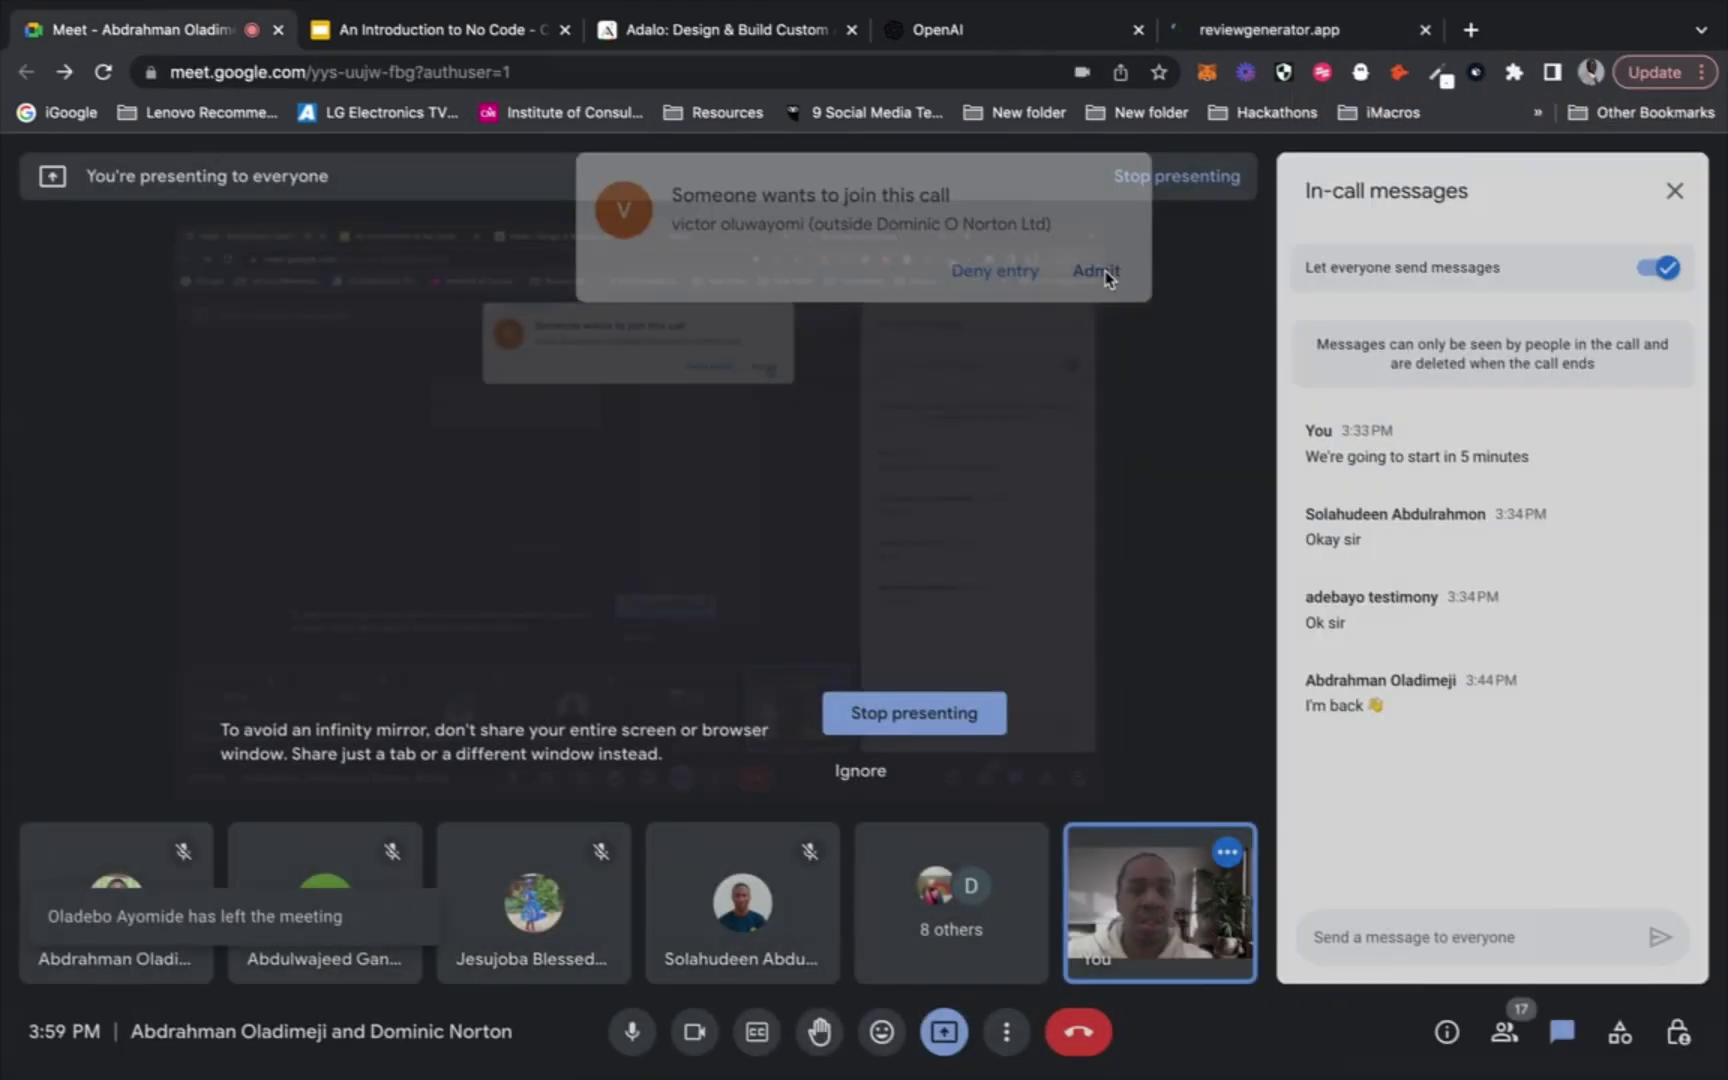
{"action": "left_click", "coordinate": [1325, 34]}
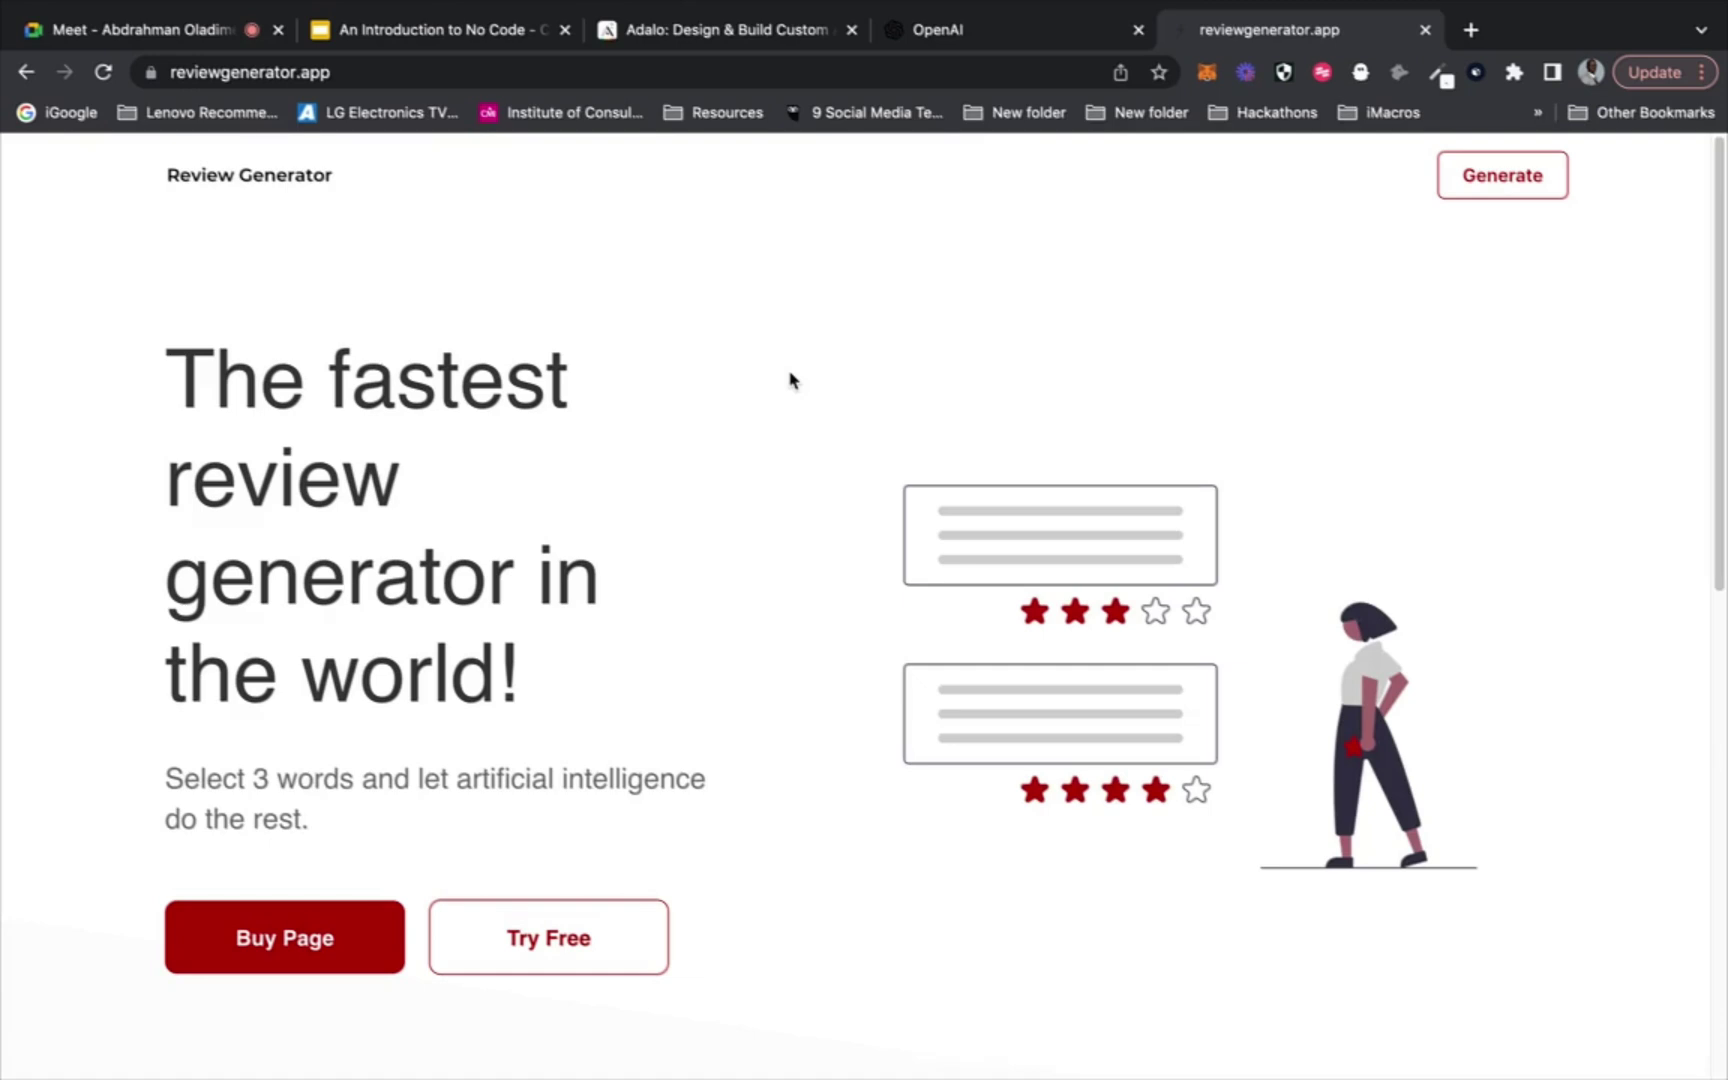
Switch from Review Generator to the Adalo homepage tab
{"action": "left_click", "coordinate": [753, 40]}
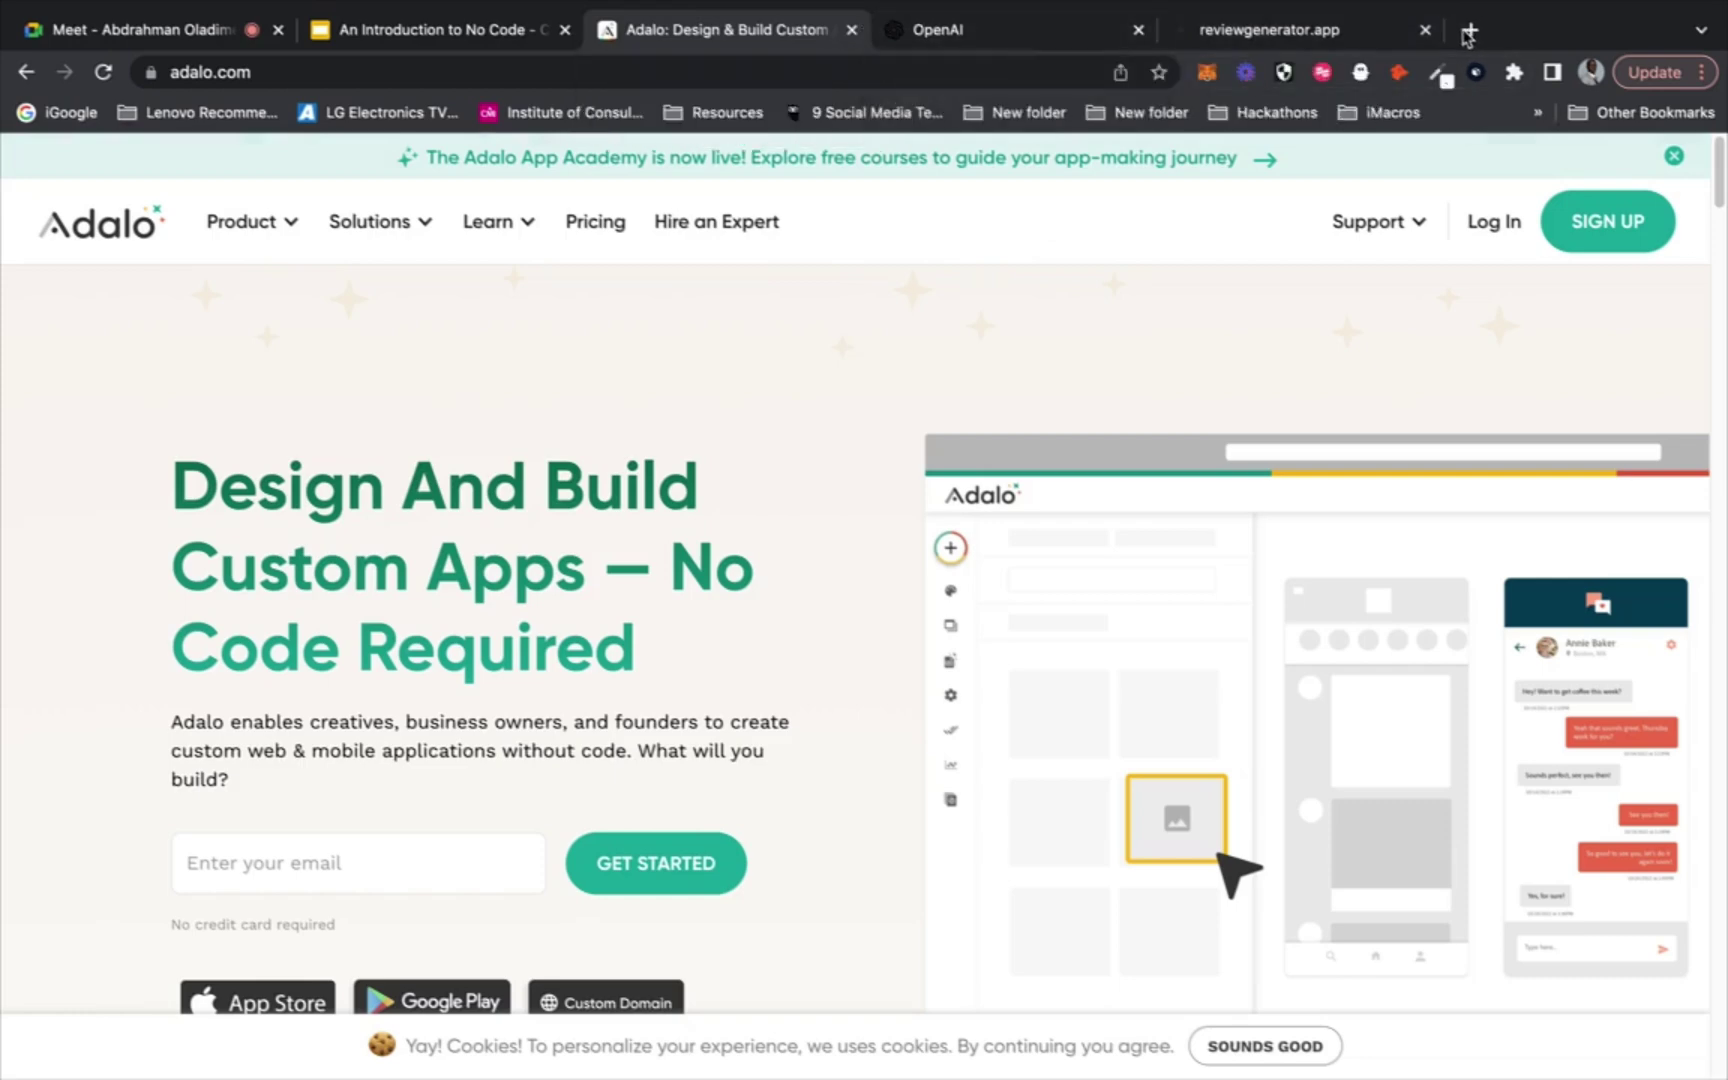
Close the reviewgenerator.app tab and review the join requests in Meet
{"action": "left_click", "coordinate": [1425, 30]}
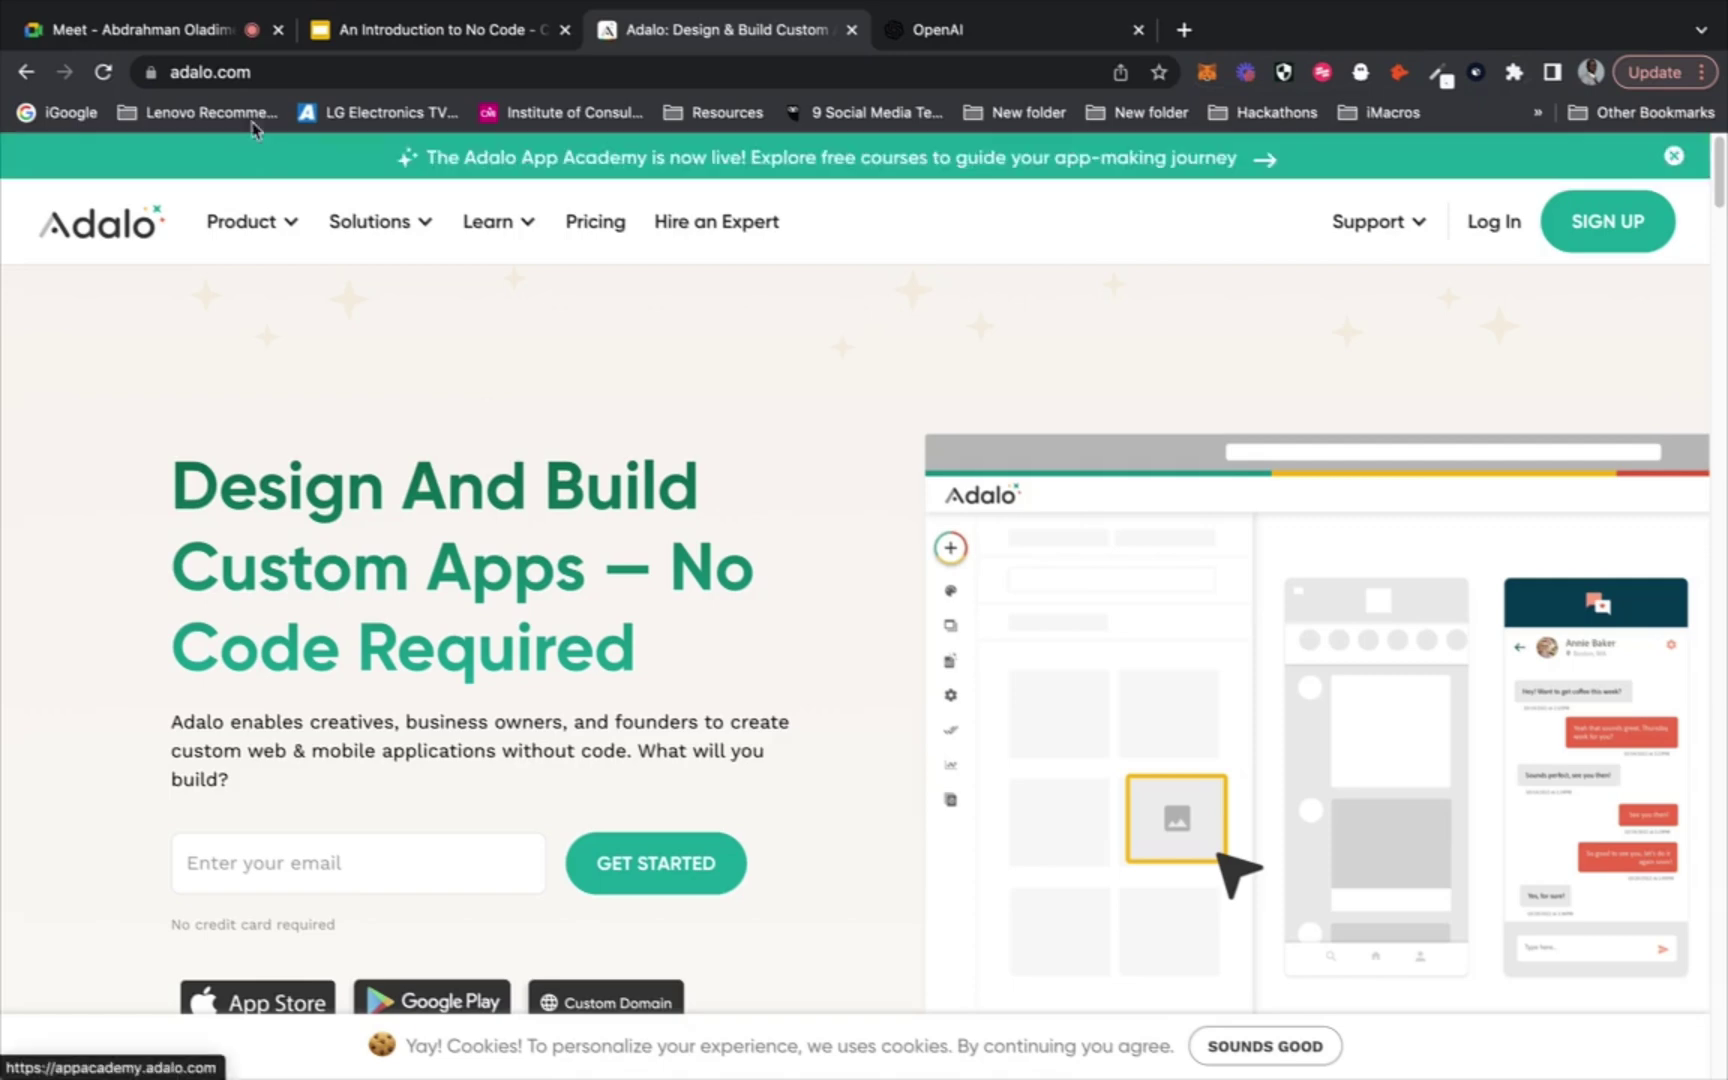
{"action": "left_click", "coordinate": [150, 30]}
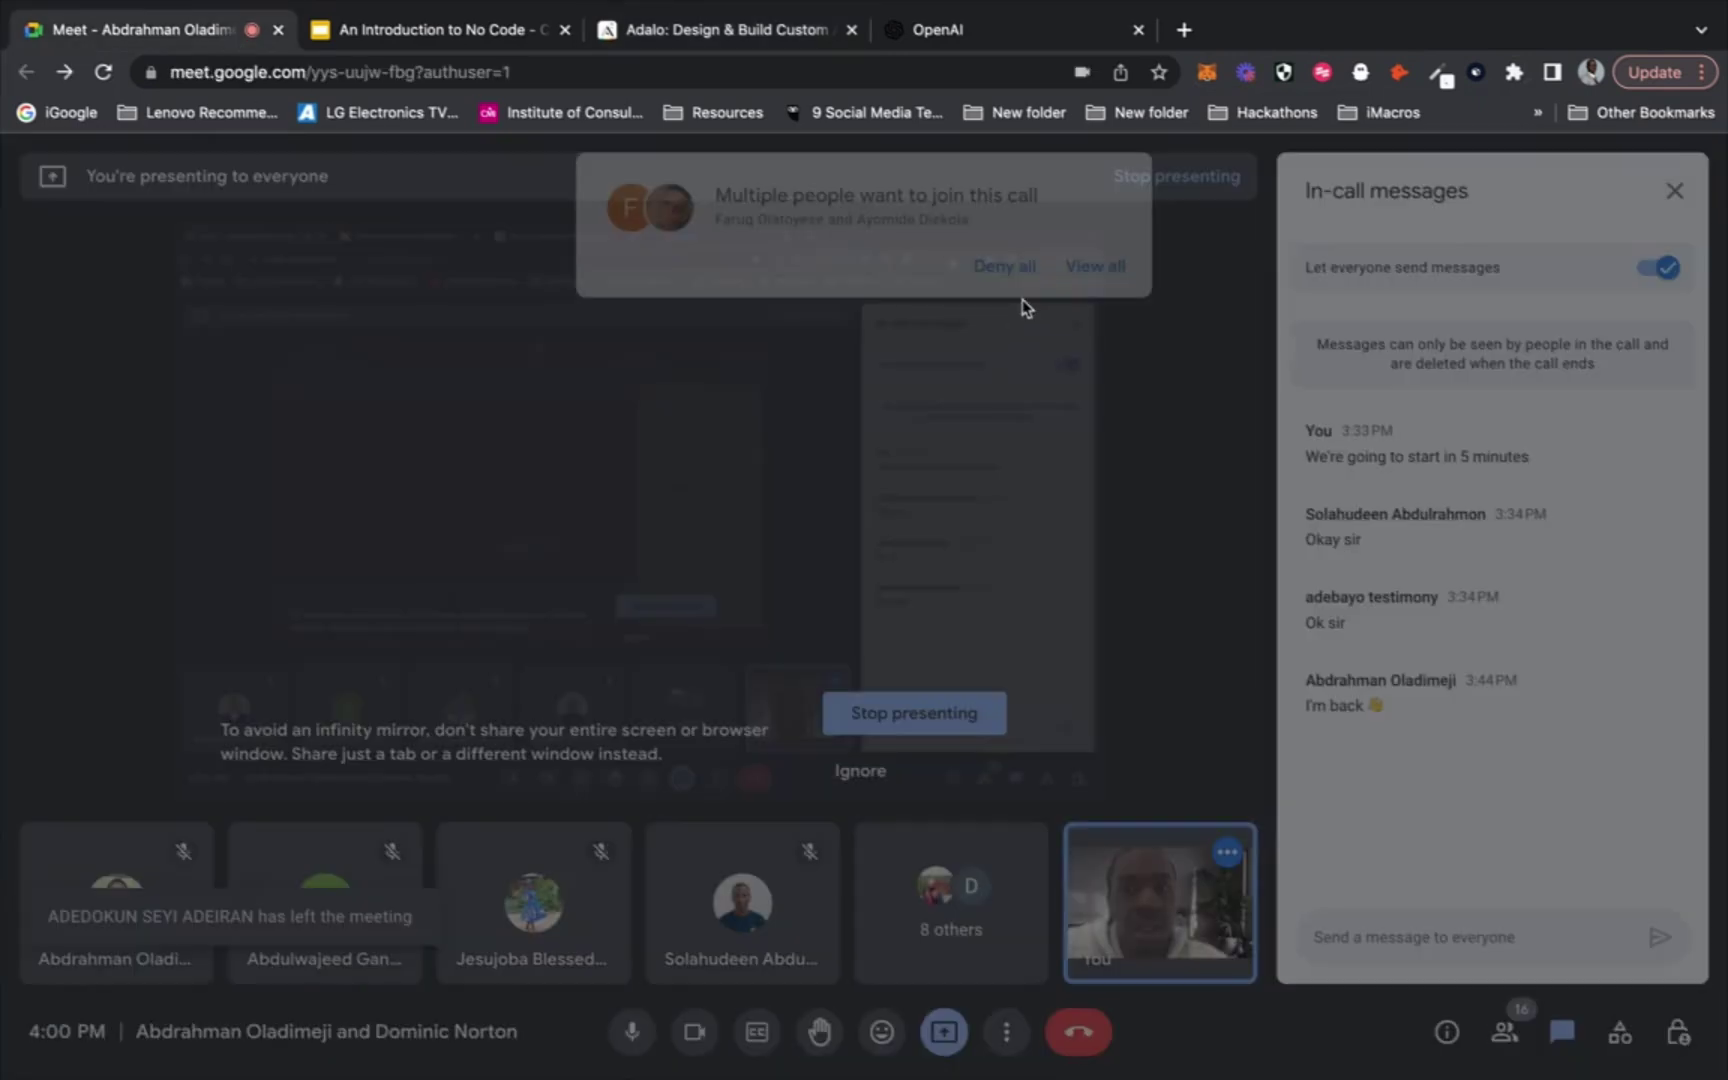
{"action": "left_click", "coordinate": [1097, 265]}
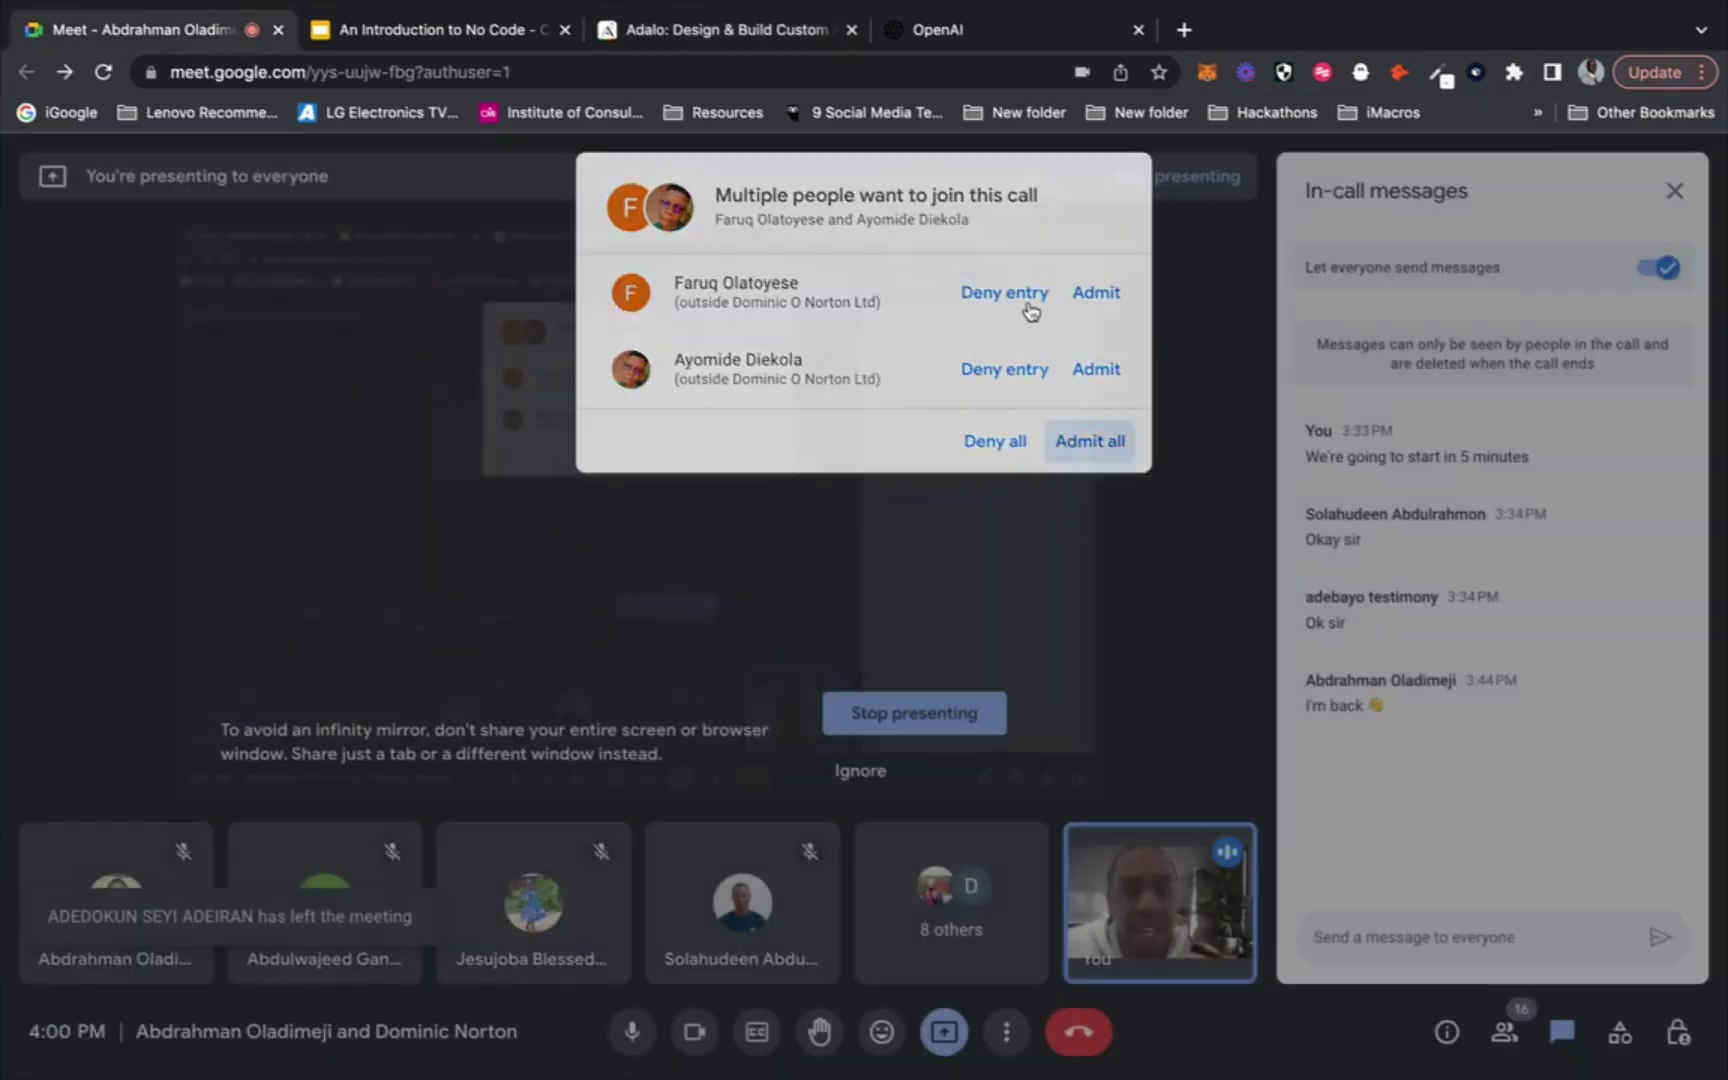
Try ChatGPT from the OpenAI homepage, then close its at-capacity tab
{"action": "left_click", "coordinate": [1008, 31]}
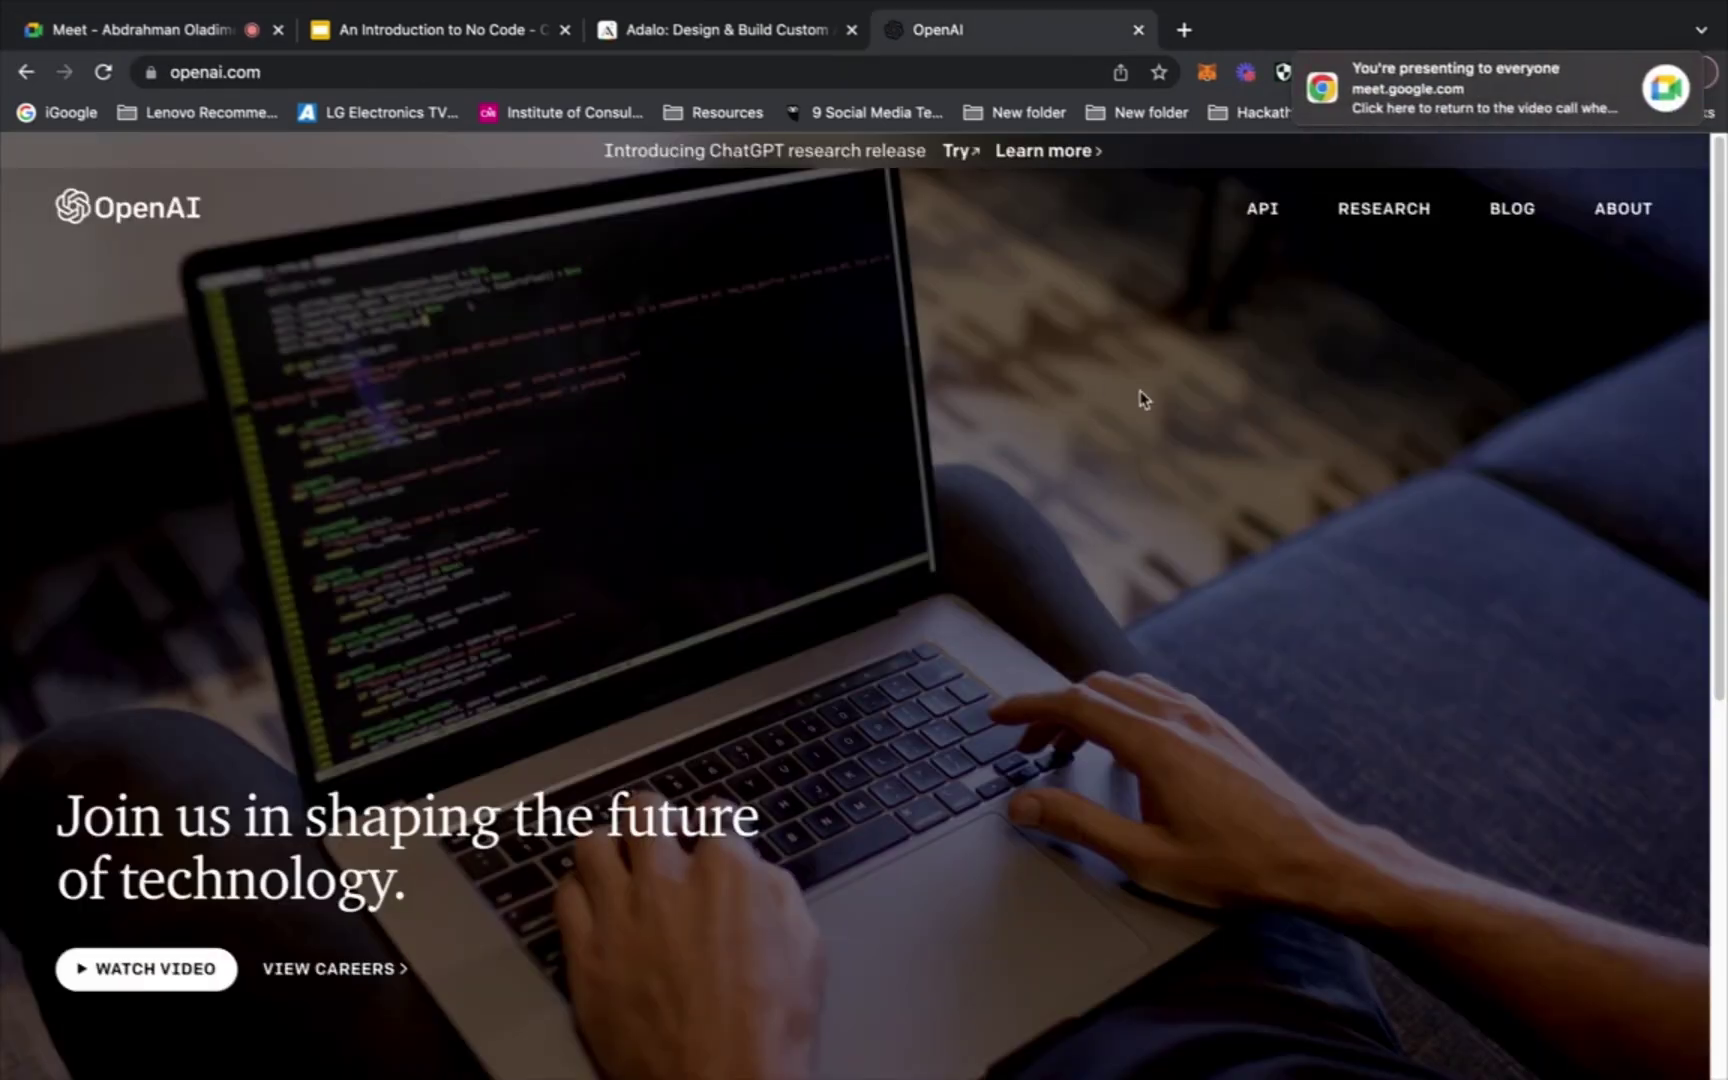
{"action": "left_click", "coordinate": [958, 150]}
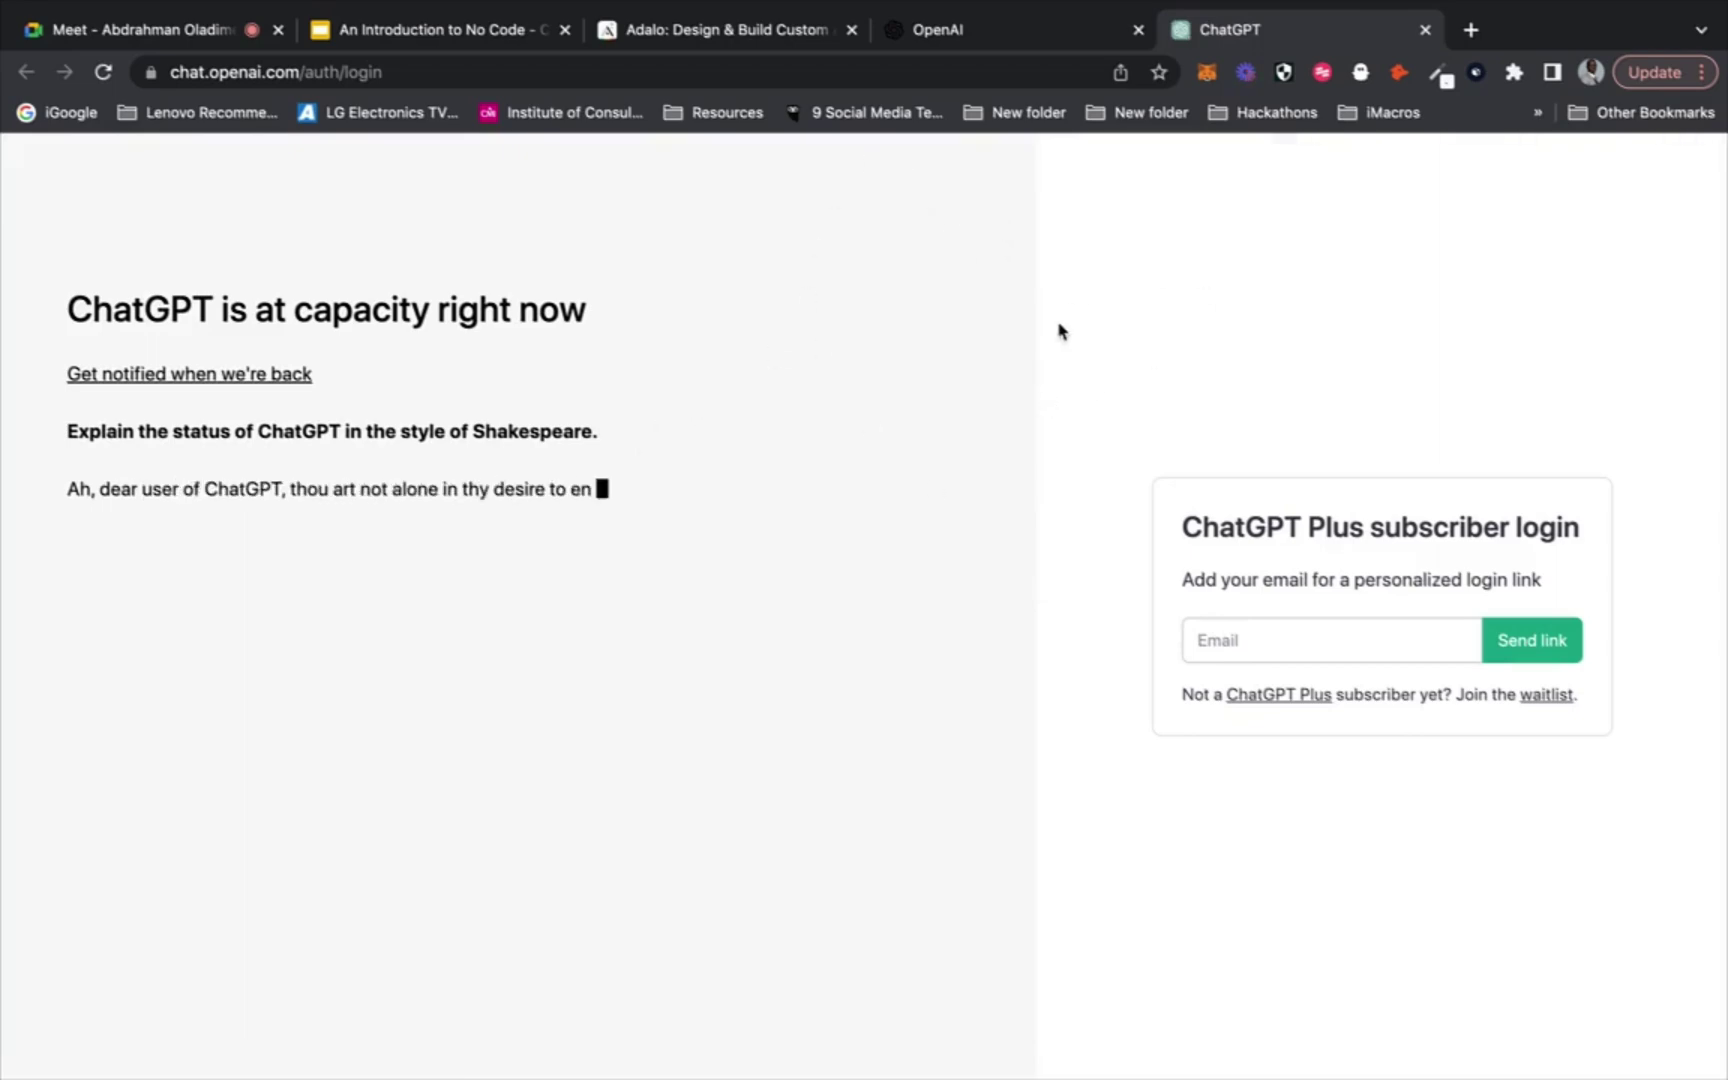
{"action": "left_click", "coordinate": [1425, 31]}
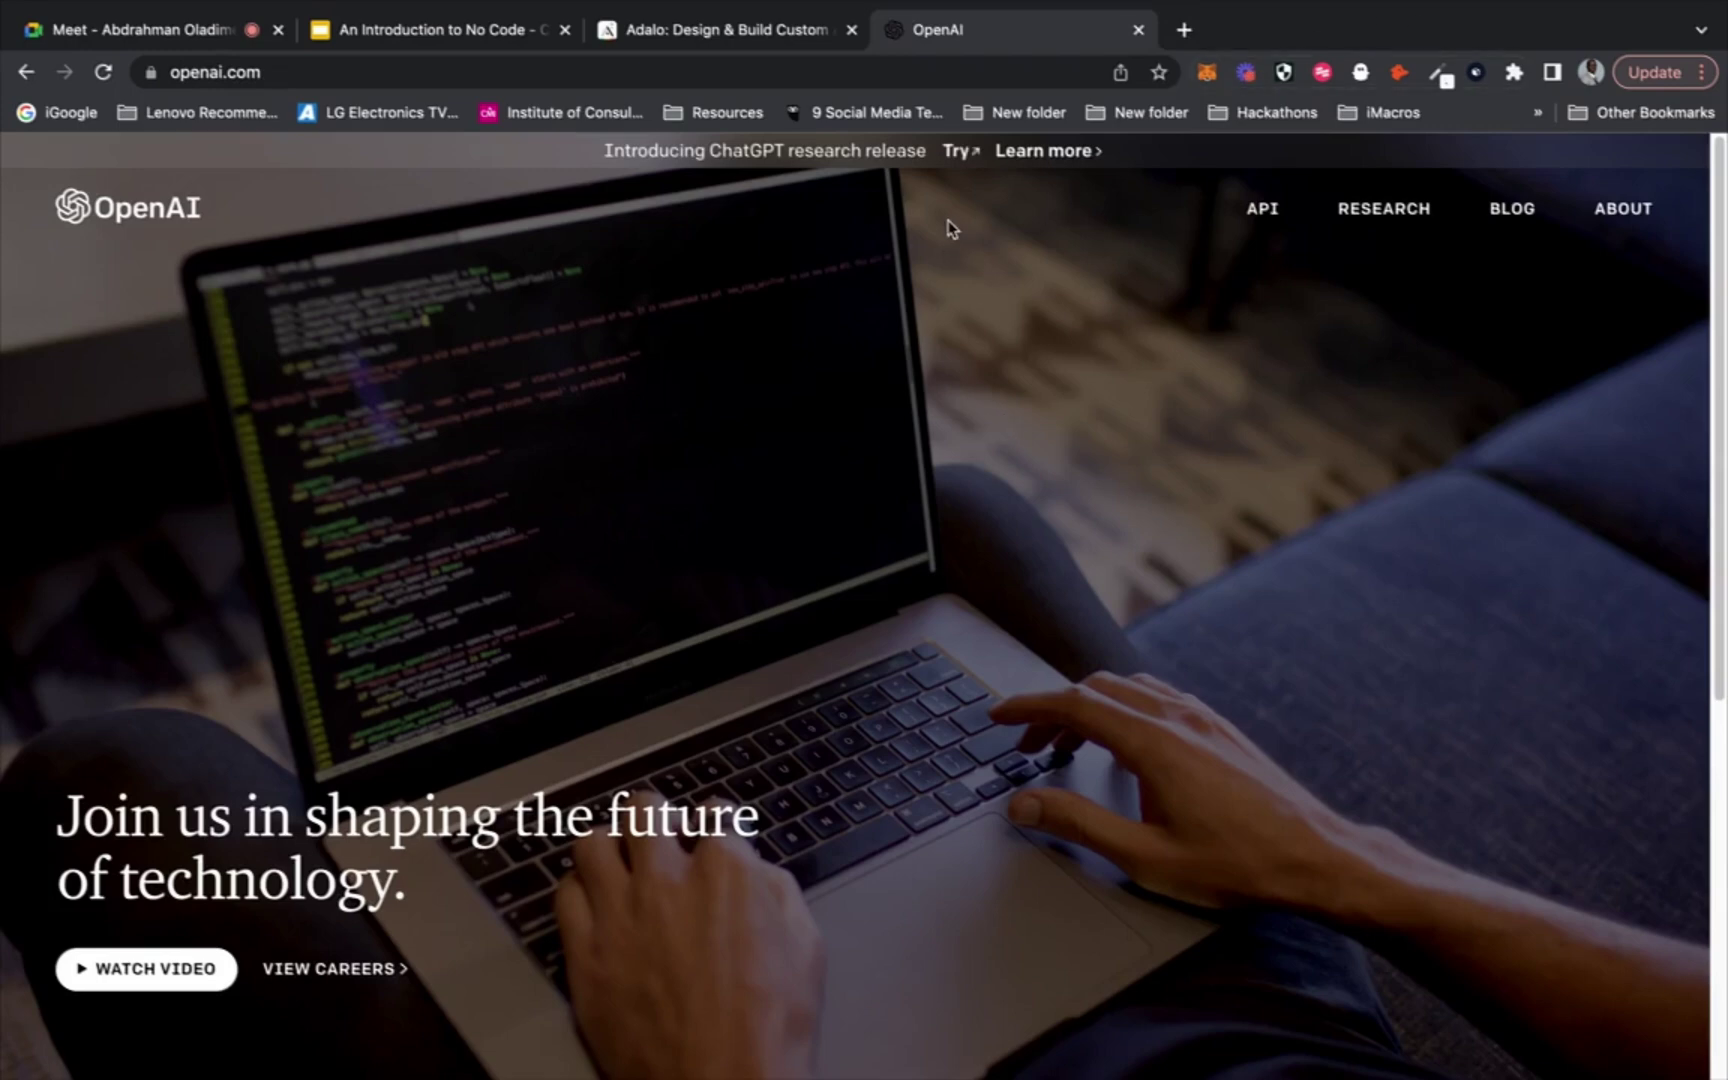
Load the OpenAI API site at beta.openai.com
{"action": "left_click", "coordinate": [847, 72]}
{"action": "type", "text": "beta."}
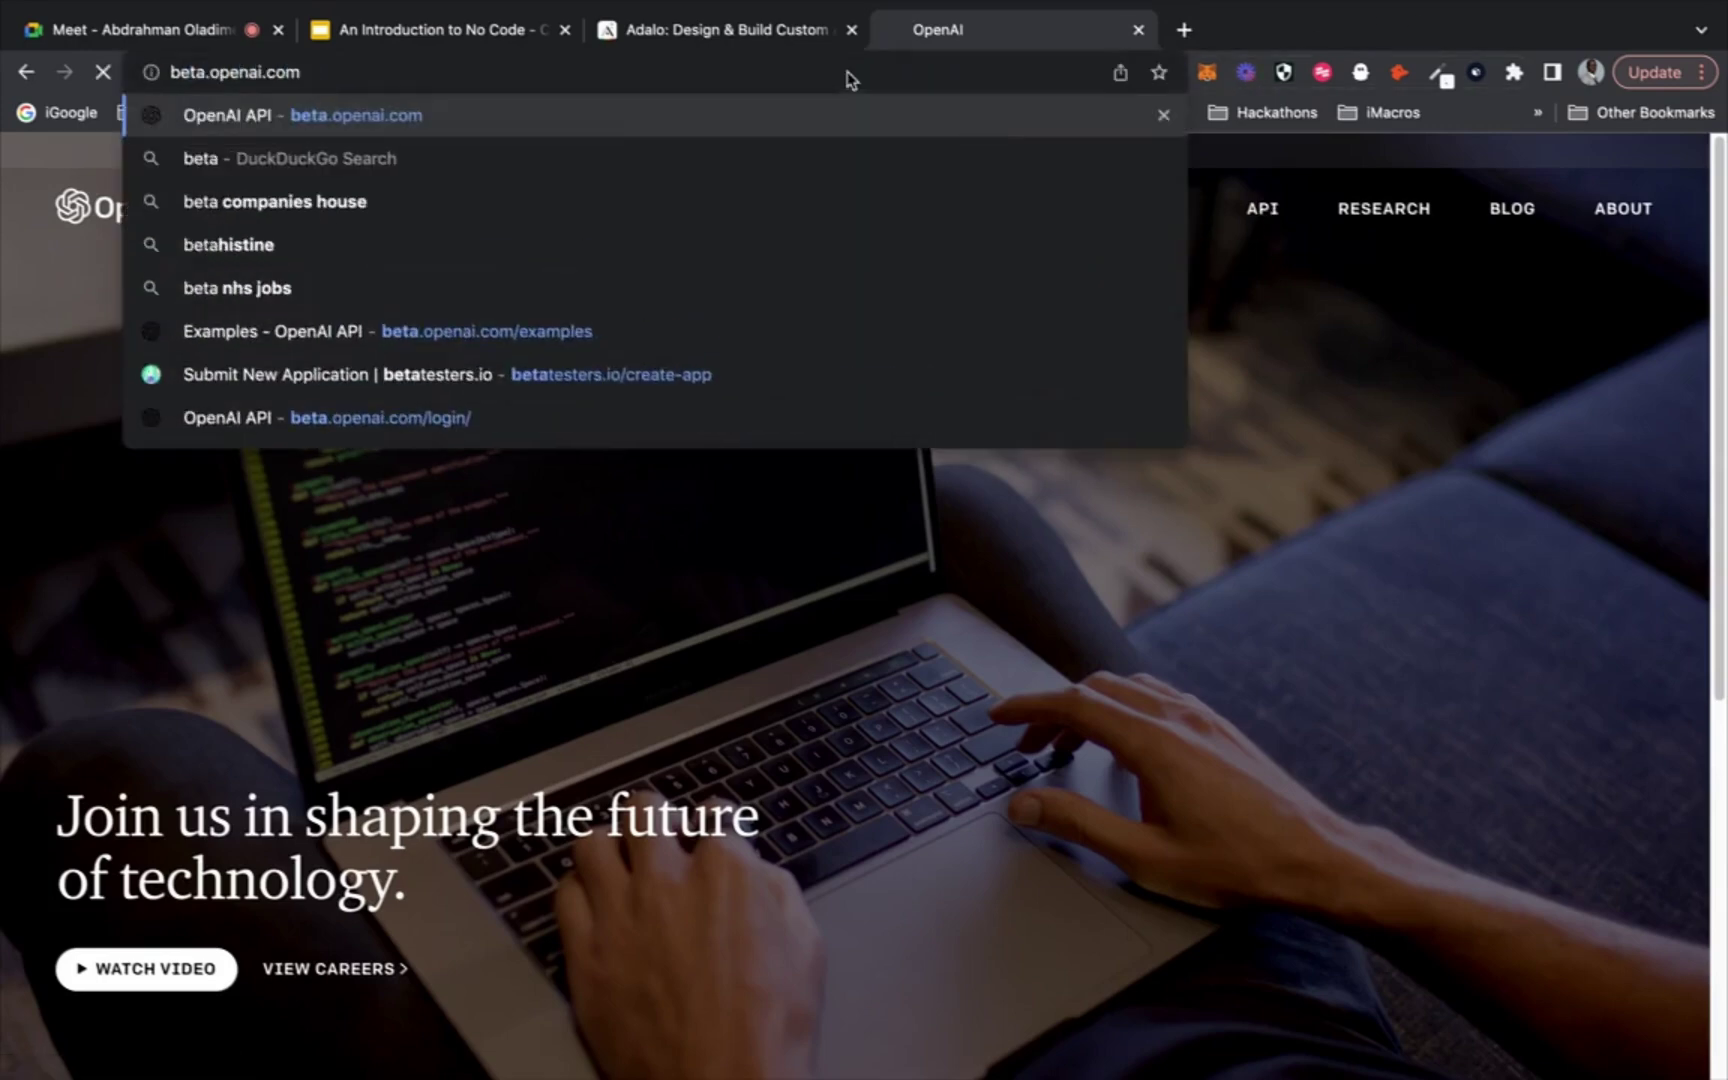
{"action": "key", "text": "Return"}
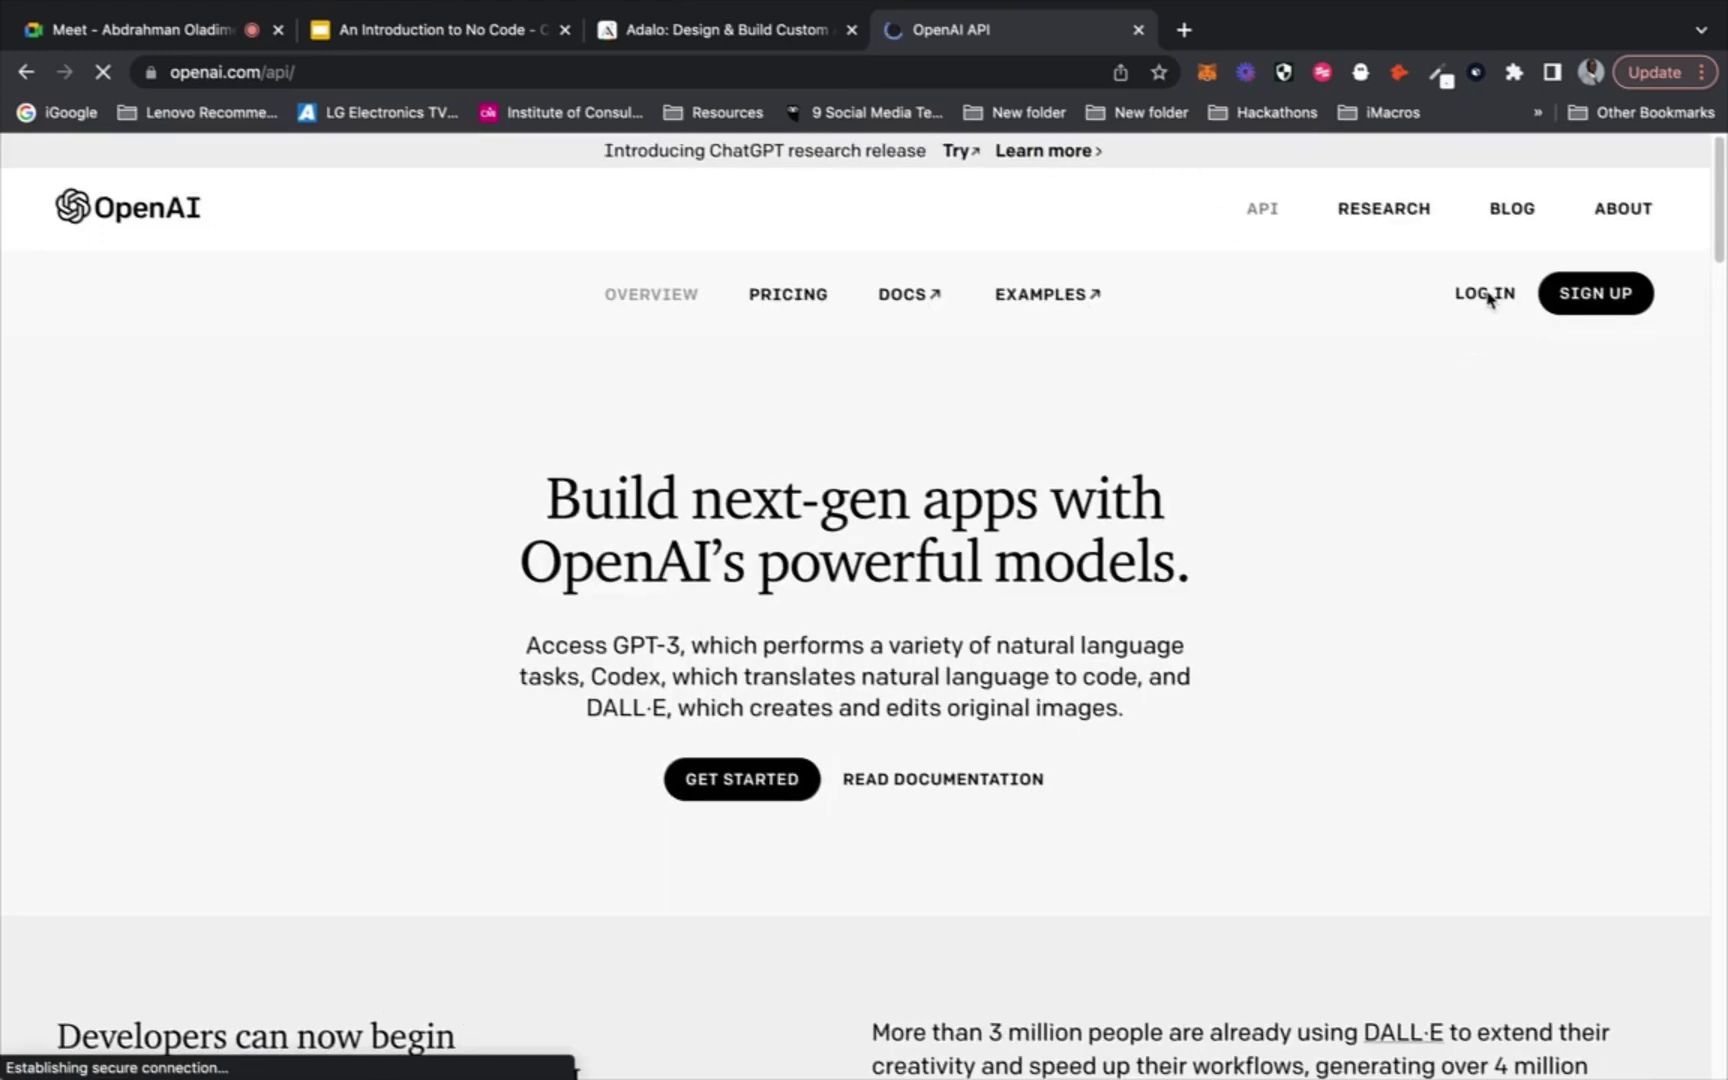
Log in using the saved account e-mail and the account password
{"action": "left_click", "coordinate": [1489, 299]}
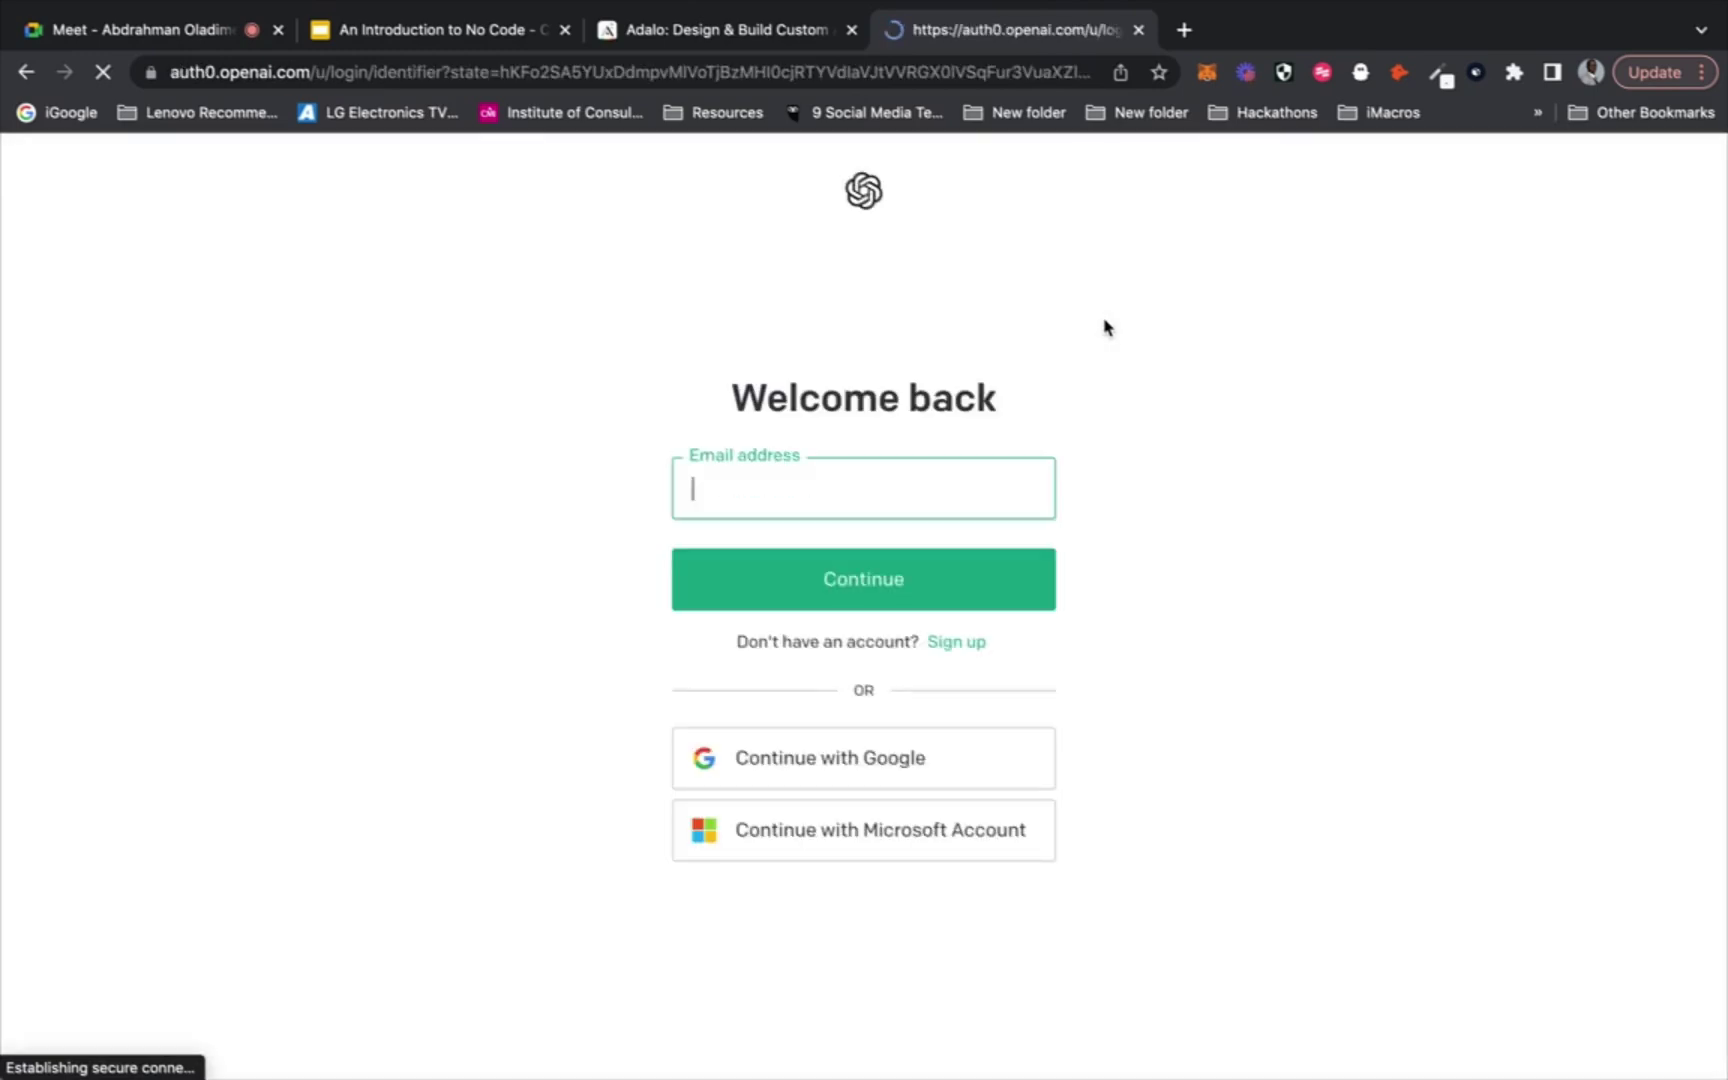
{"action": "type", "text": "dom"}
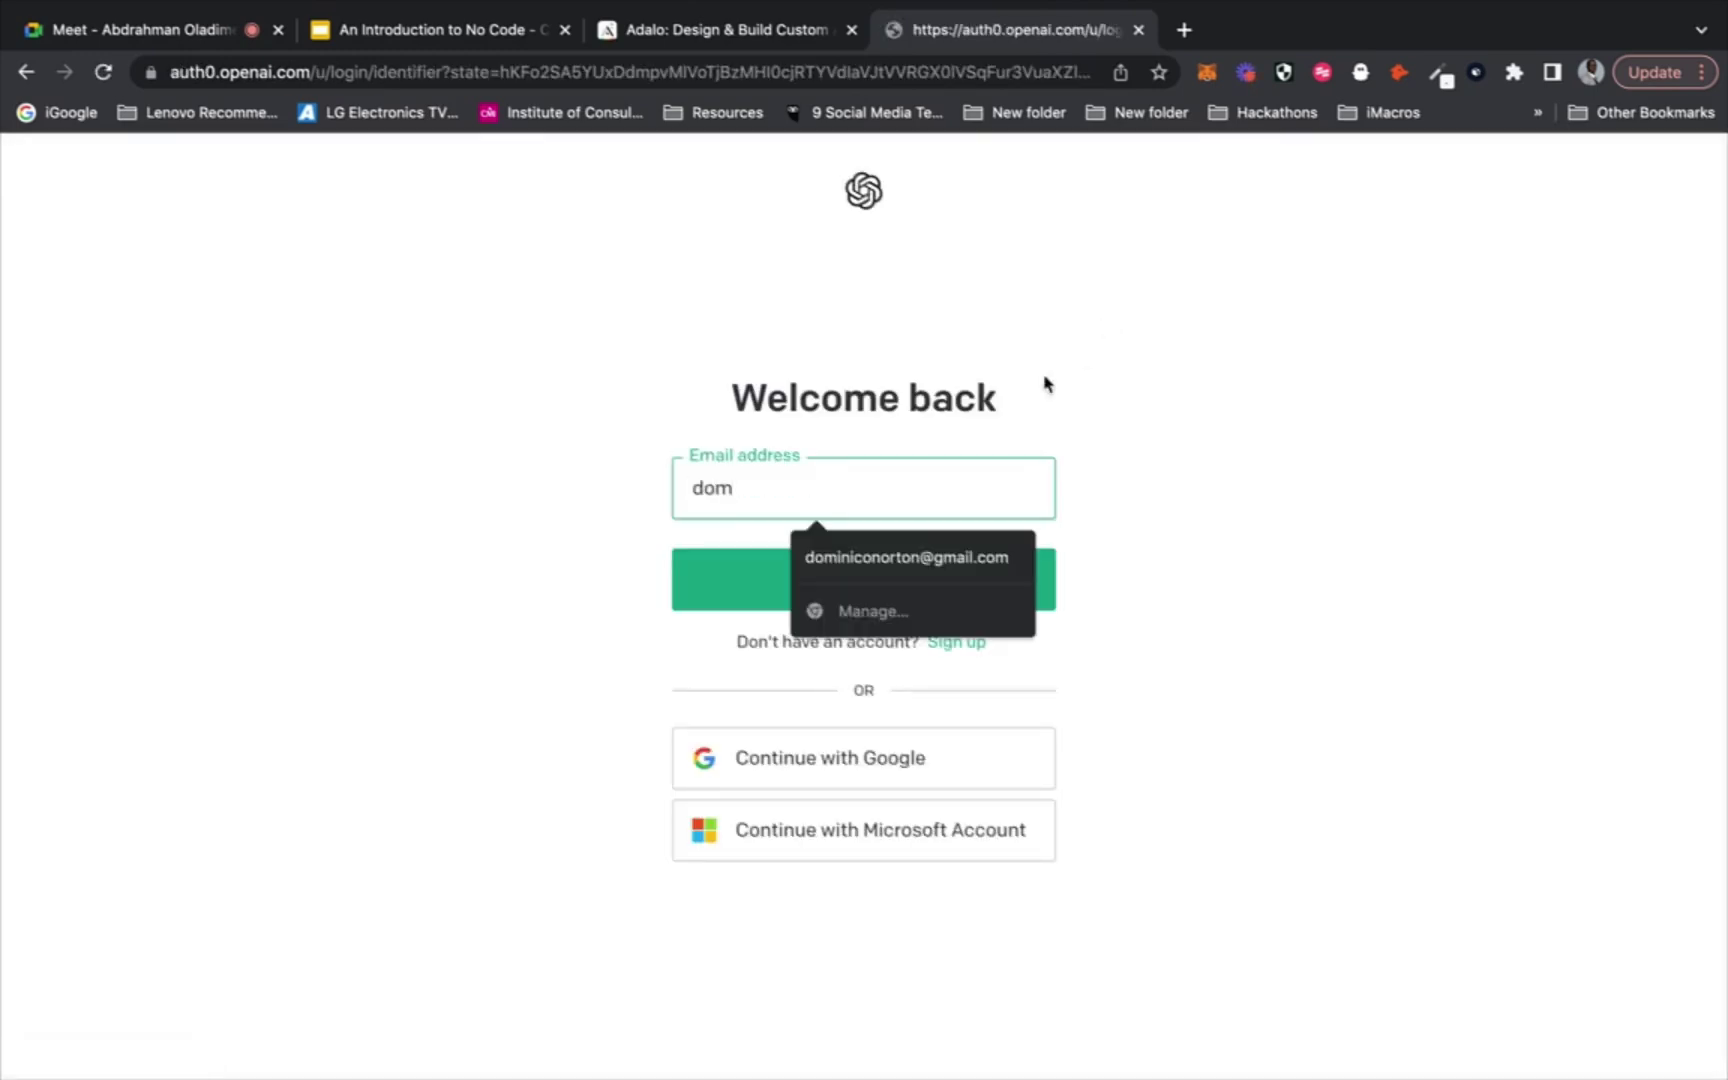
{"action": "left_click", "coordinate": [838, 552]}
{"action": "left_click", "coordinate": [815, 604]}
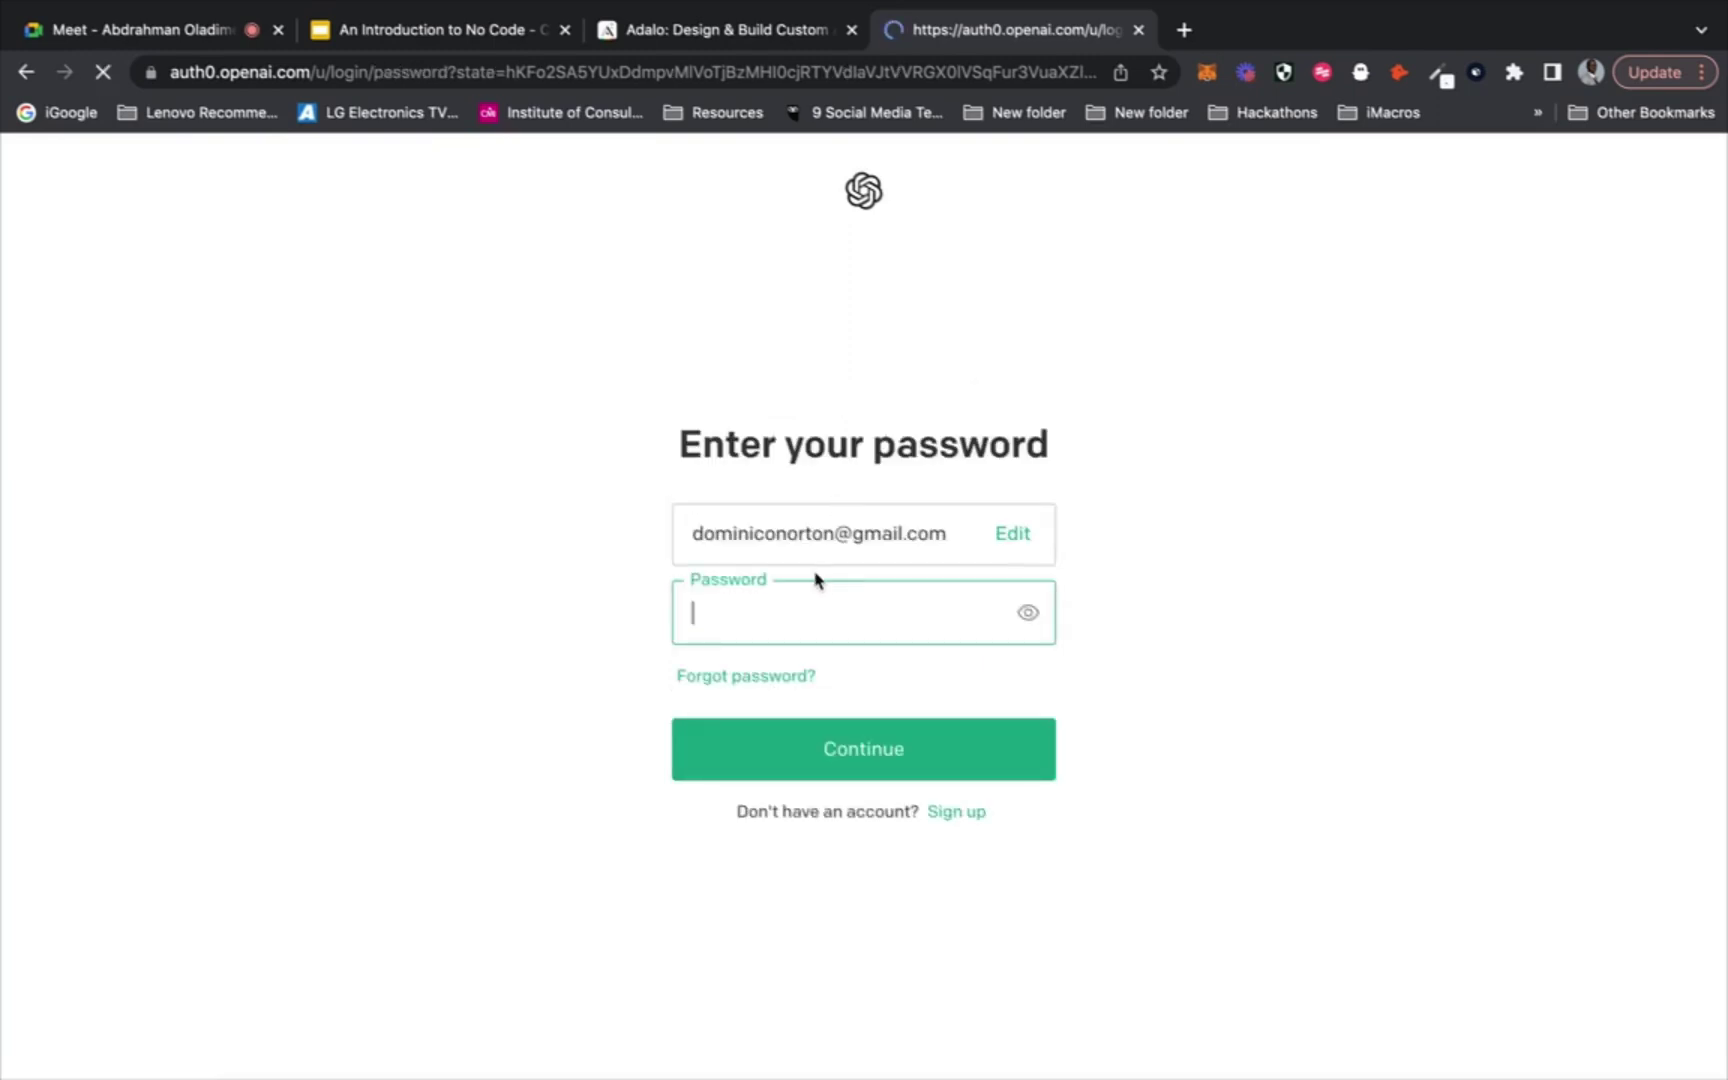
{"action": "type", "text": "••••••••"}
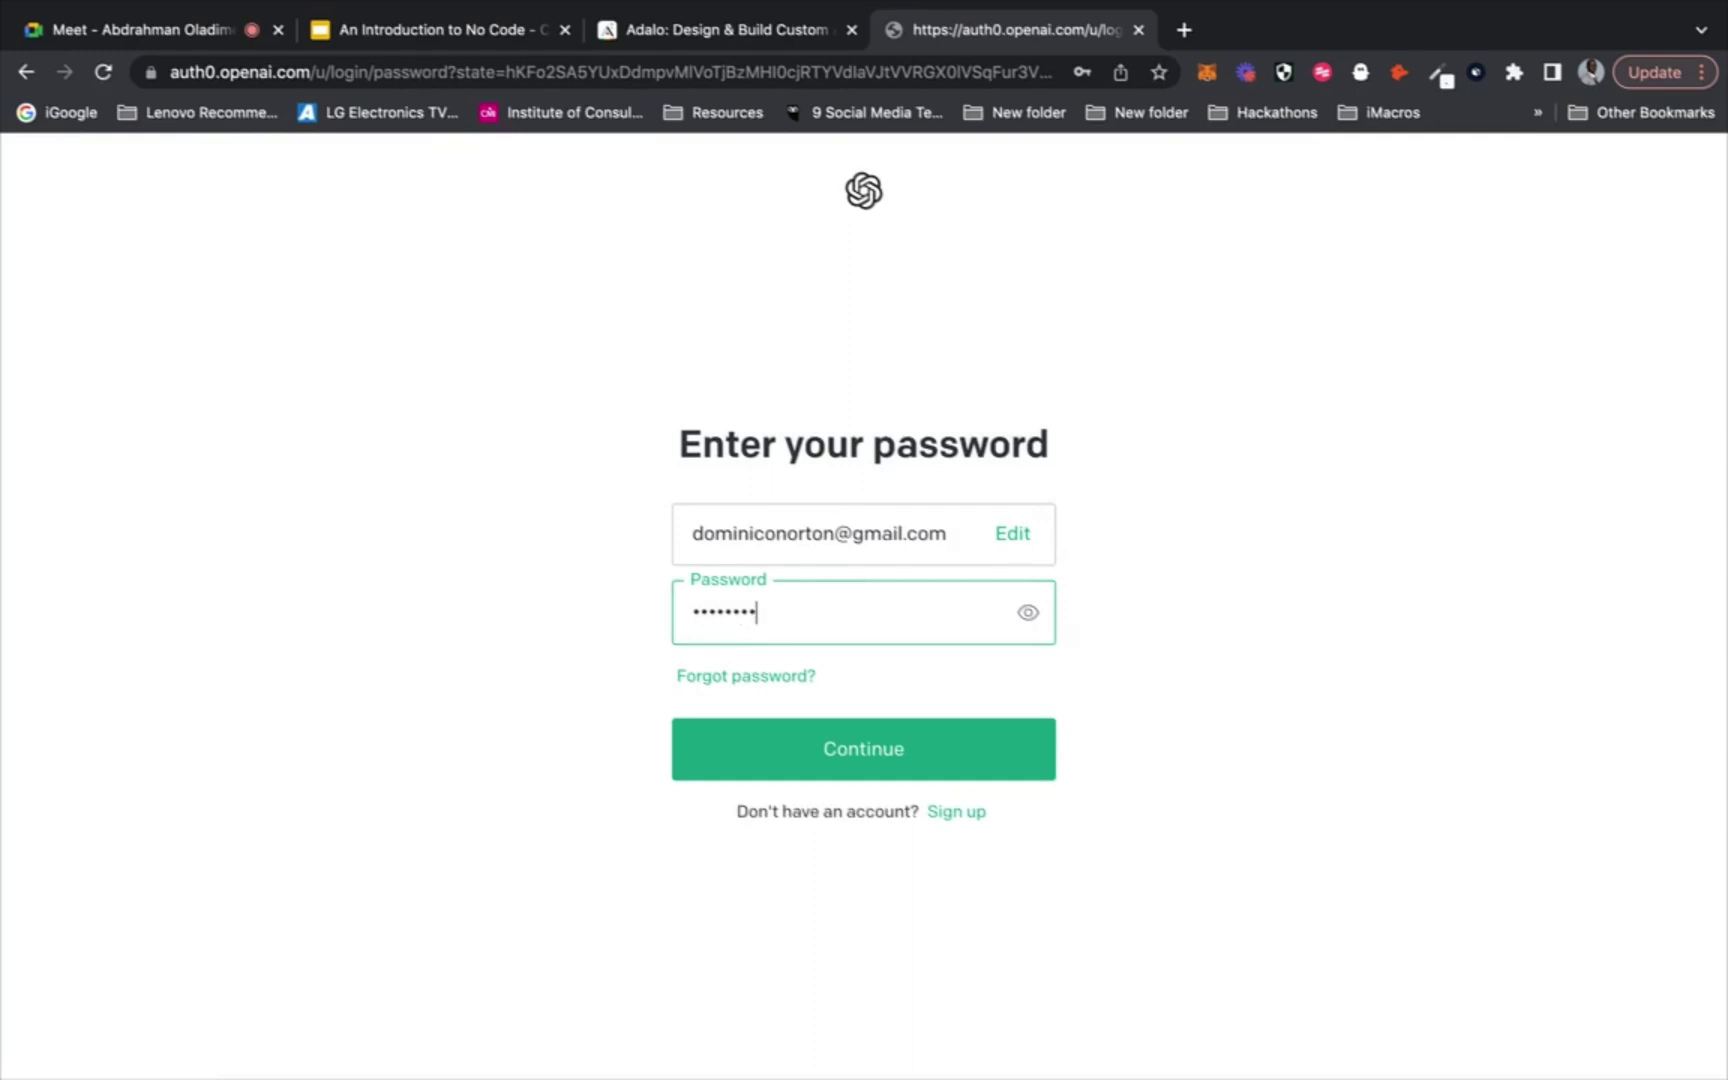
{"action": "type", "text": "••"}
{"action": "left_click", "coordinate": [770, 756]}
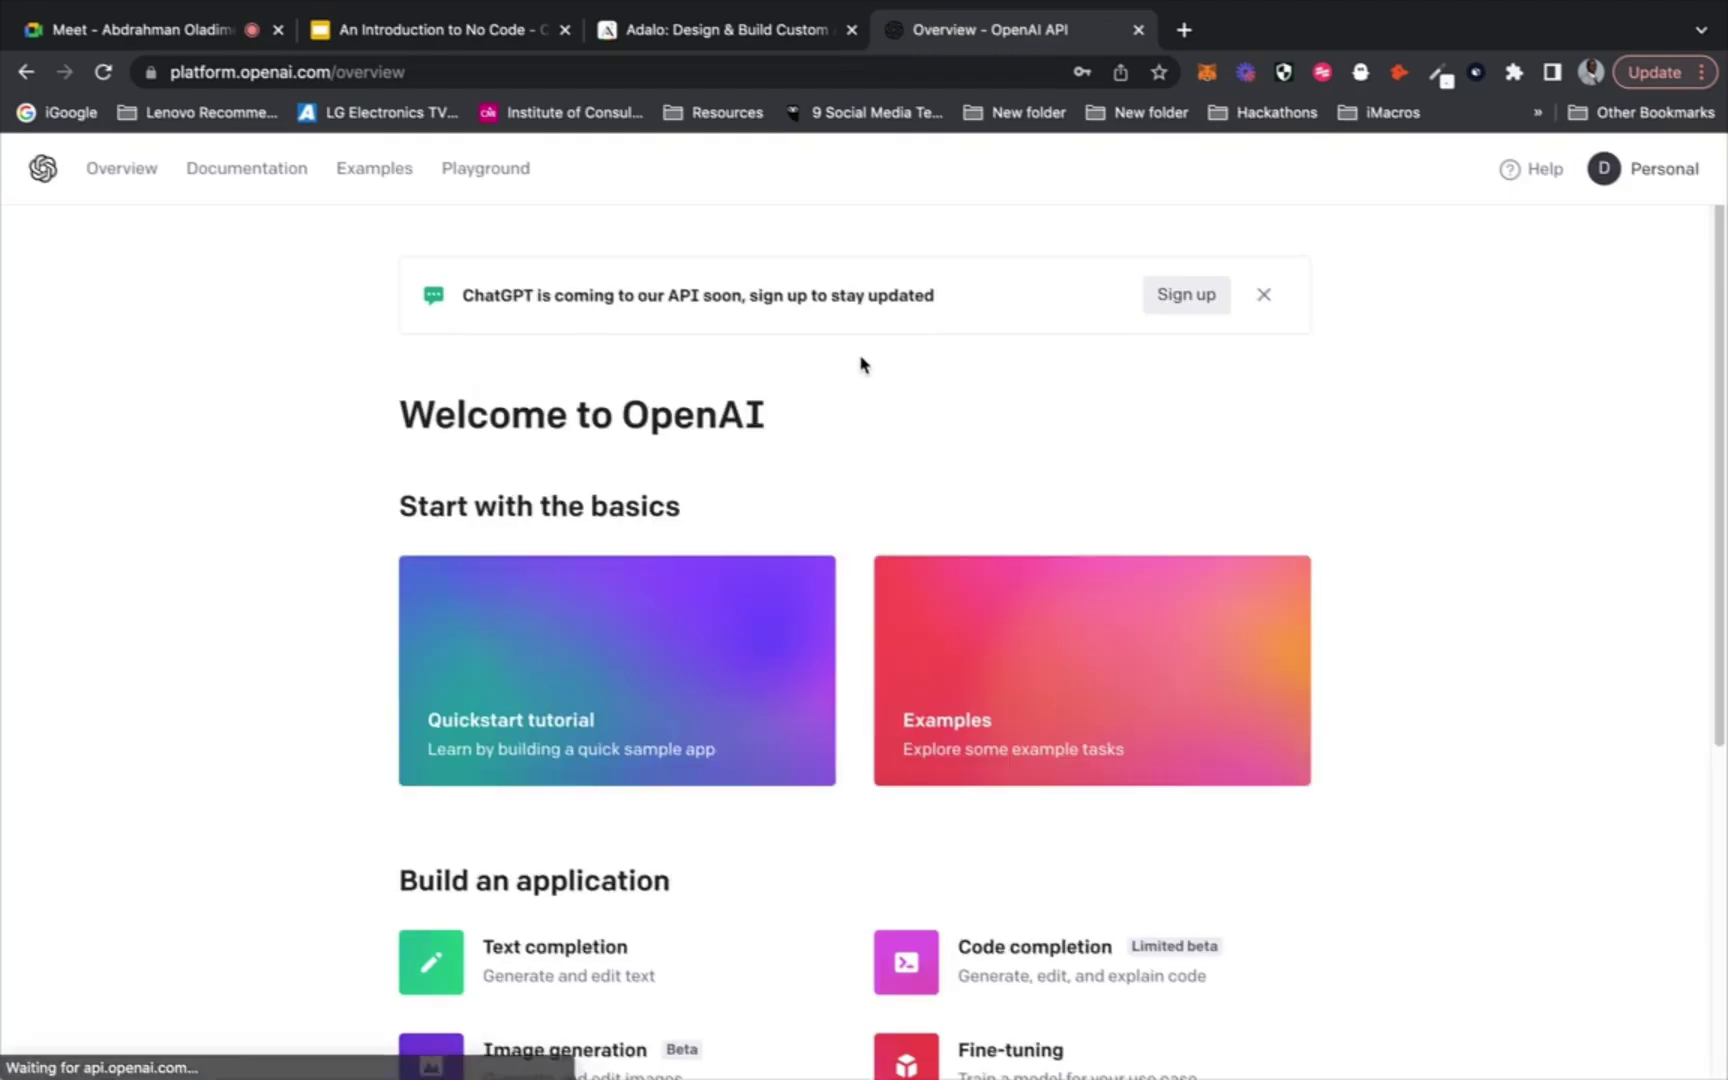
{"action": "left_click", "coordinate": [481, 174]}
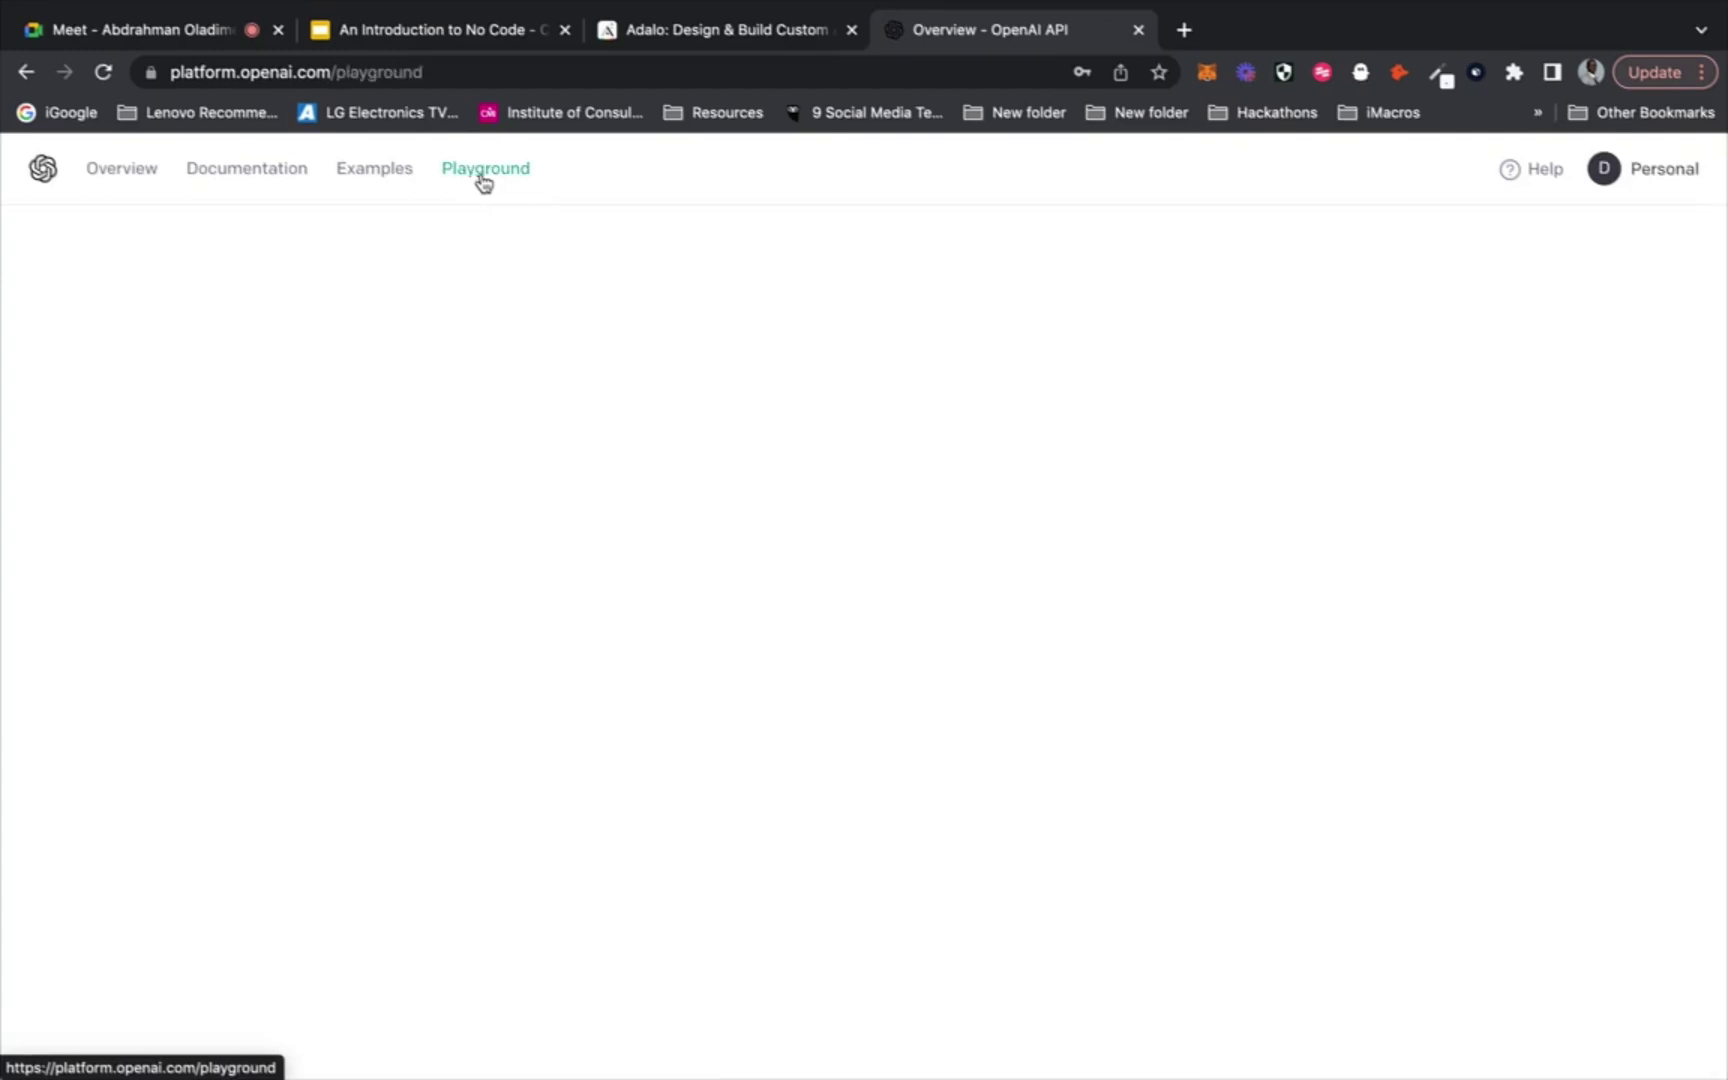
{"action": "left_click", "coordinate": [25, 72]}
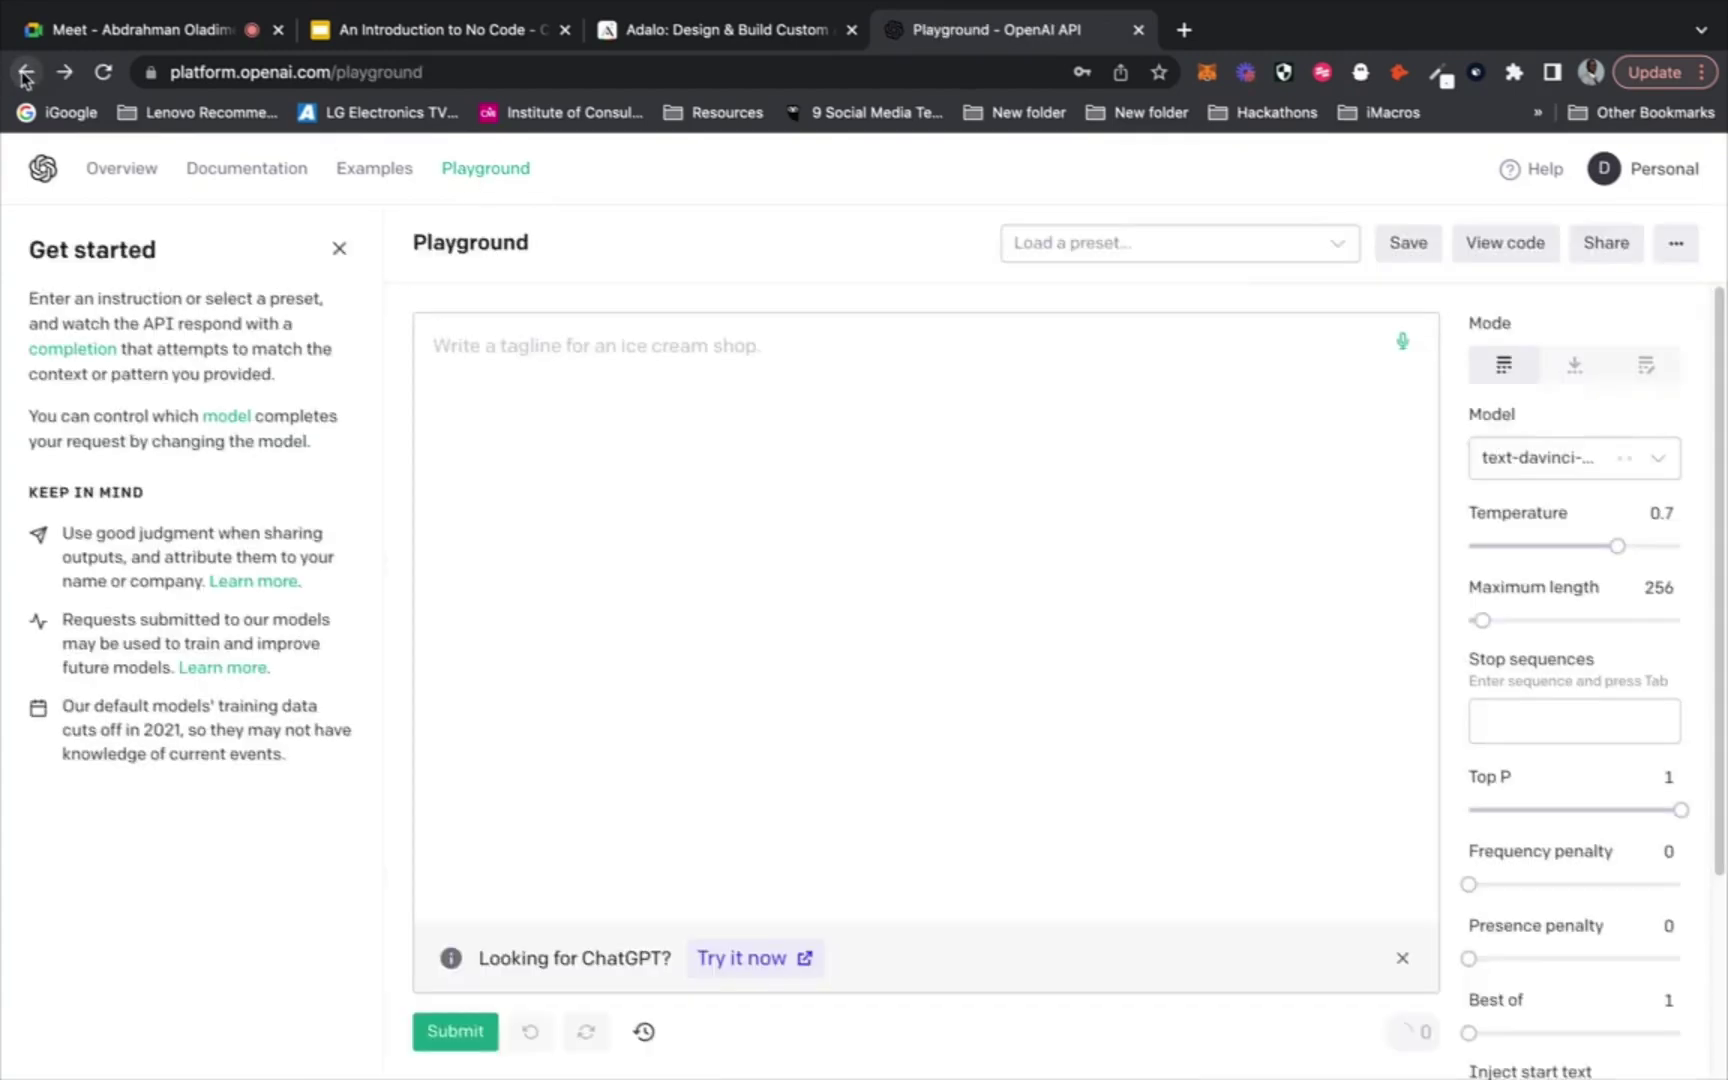
{"action": "scroll", "coordinate": [255, 572], "scroll_direction": "down", "scroll_amount": 3}
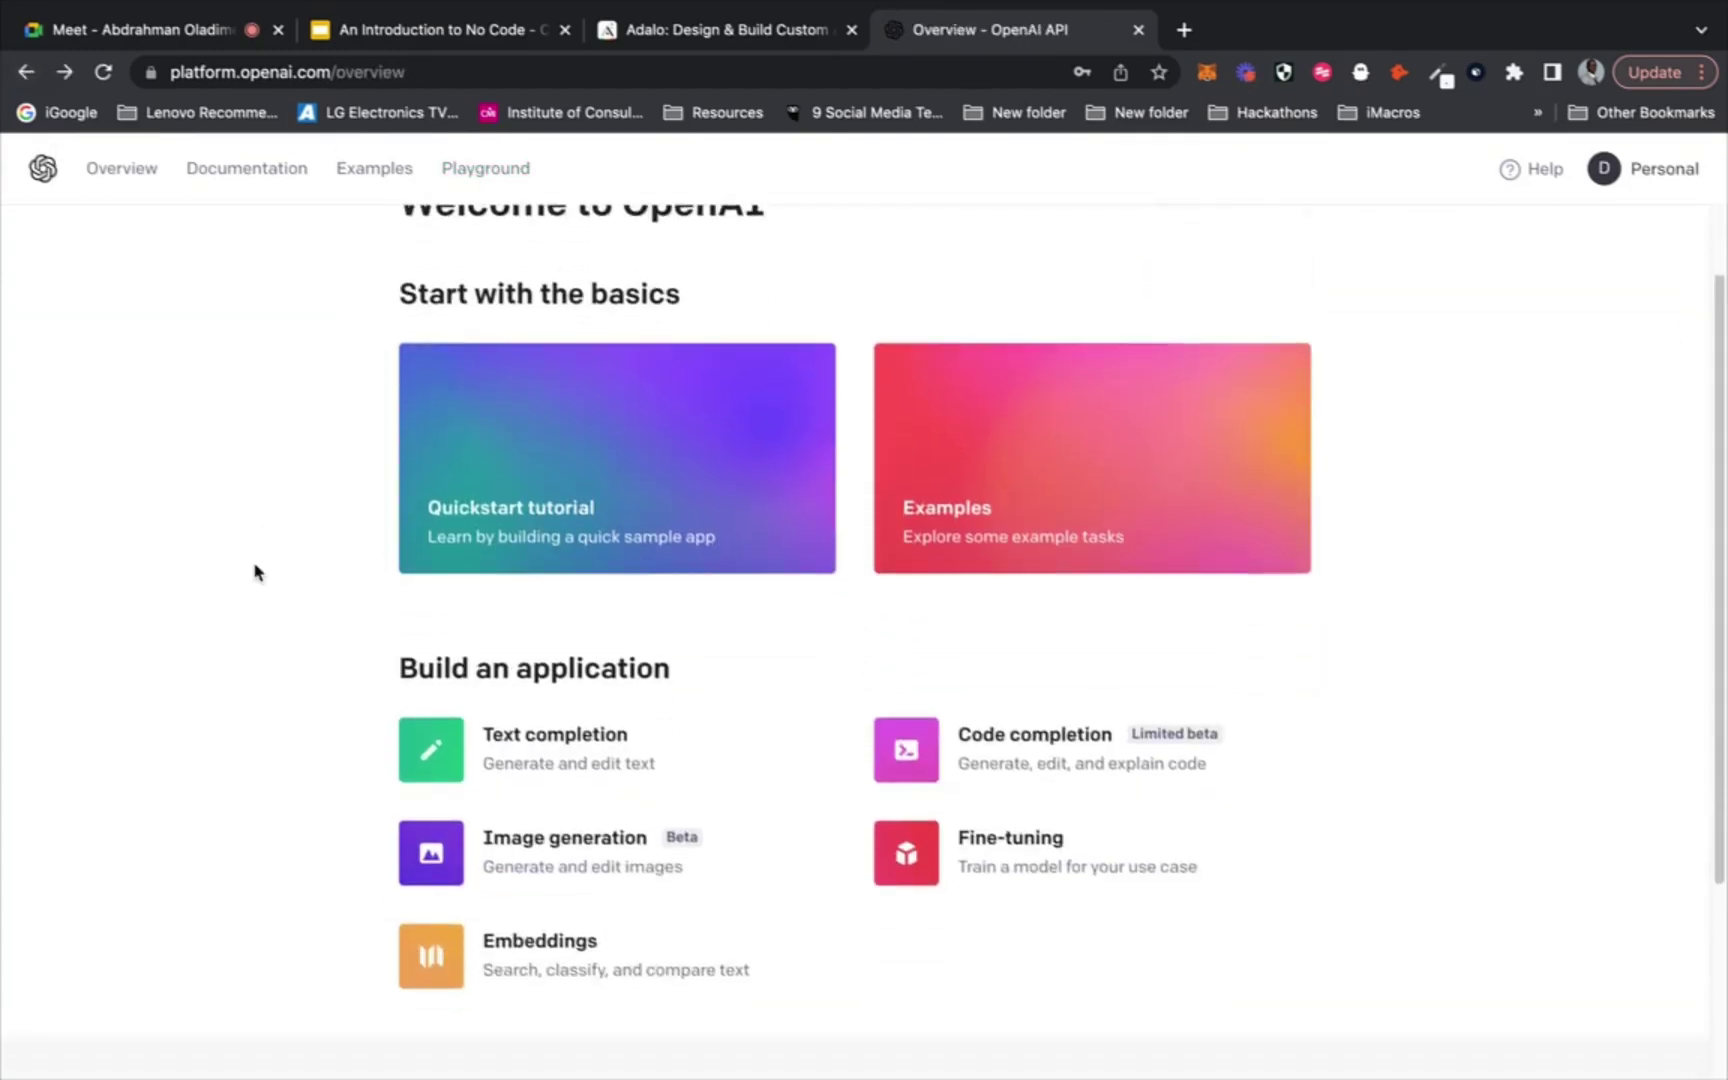
{"action": "scroll", "coordinate": [258, 569], "scroll_direction": "up", "scroll_amount": 3}
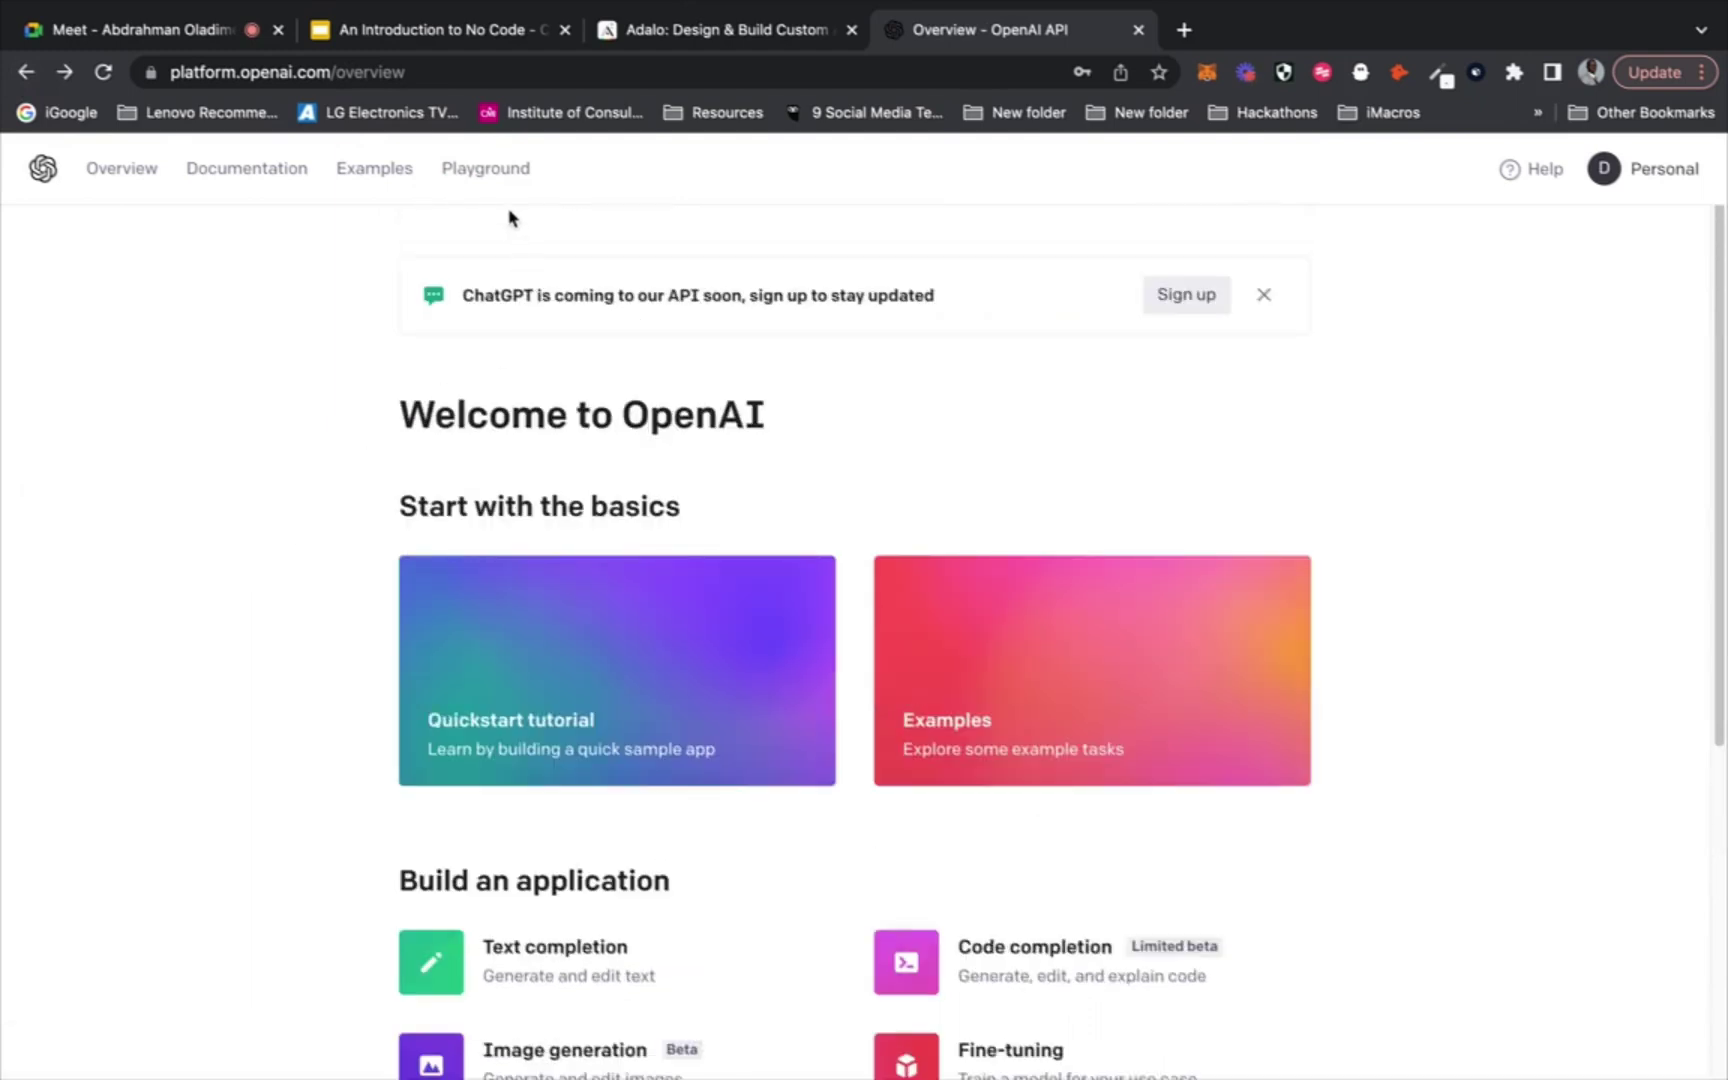
{"action": "left_click", "coordinate": [373, 168]}
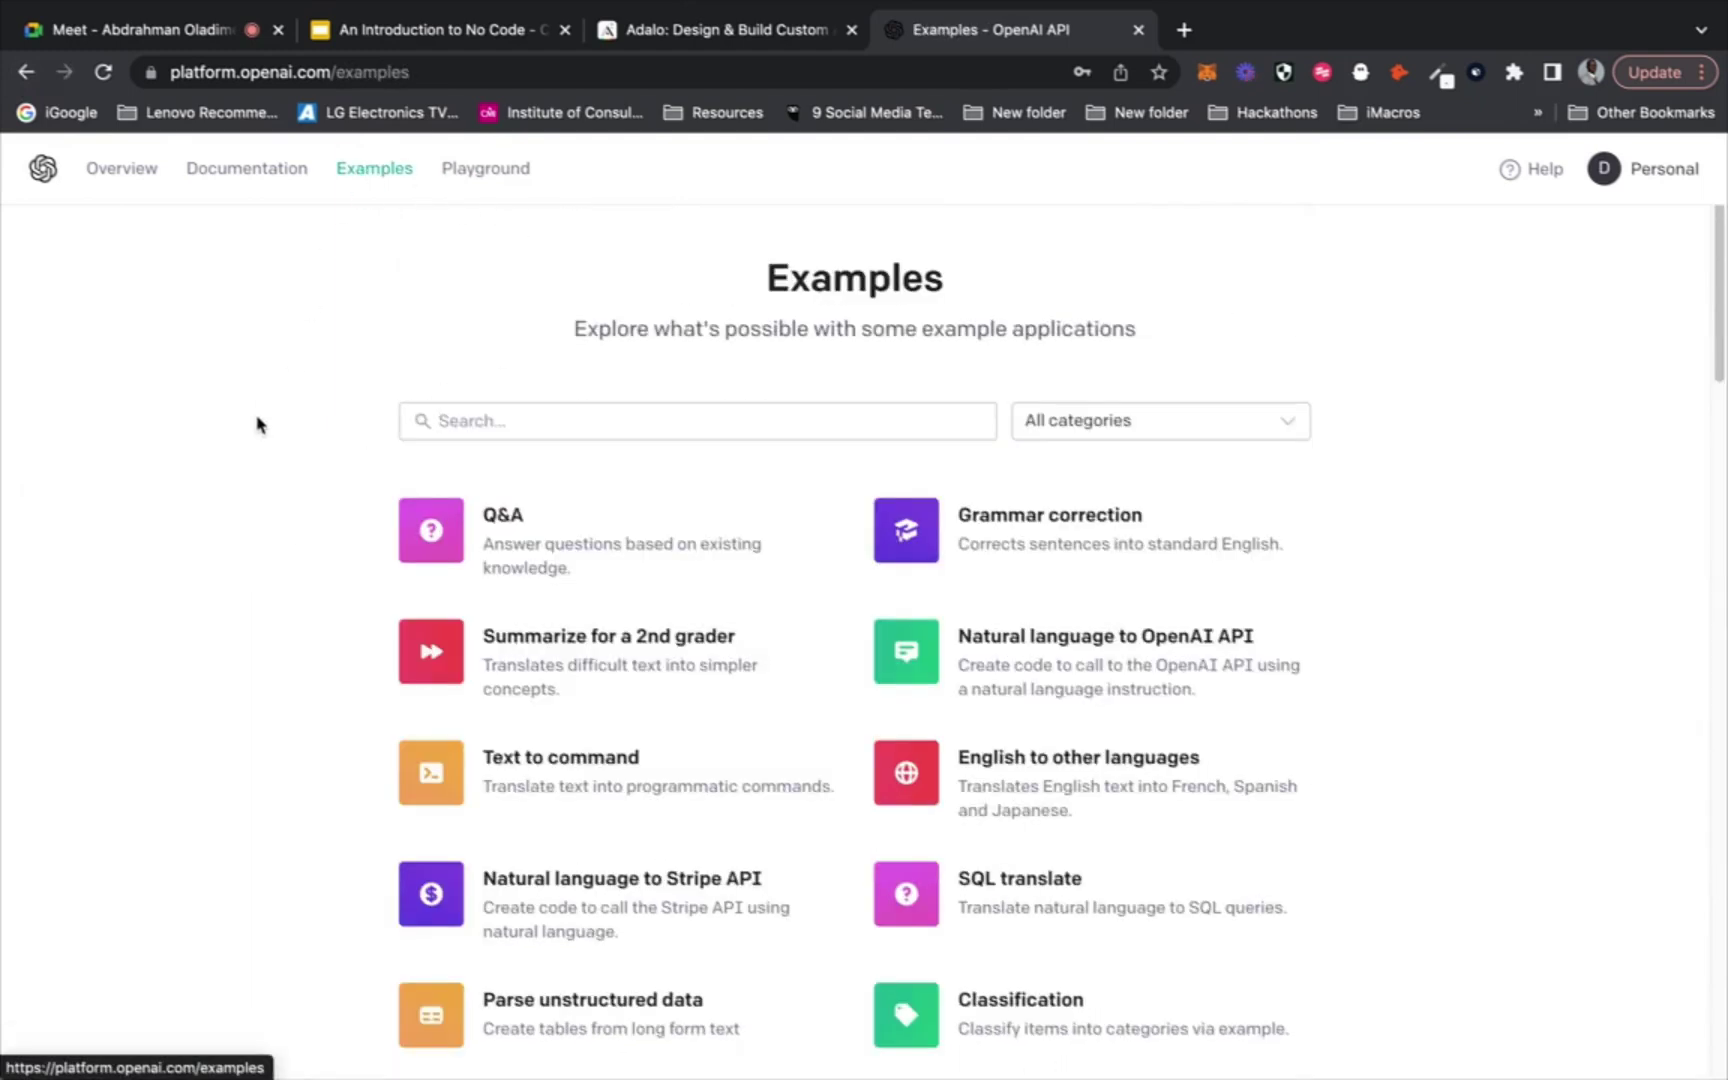
{"action": "scroll", "coordinate": [256, 440], "scroll_direction": "down", "scroll_amount": 2}
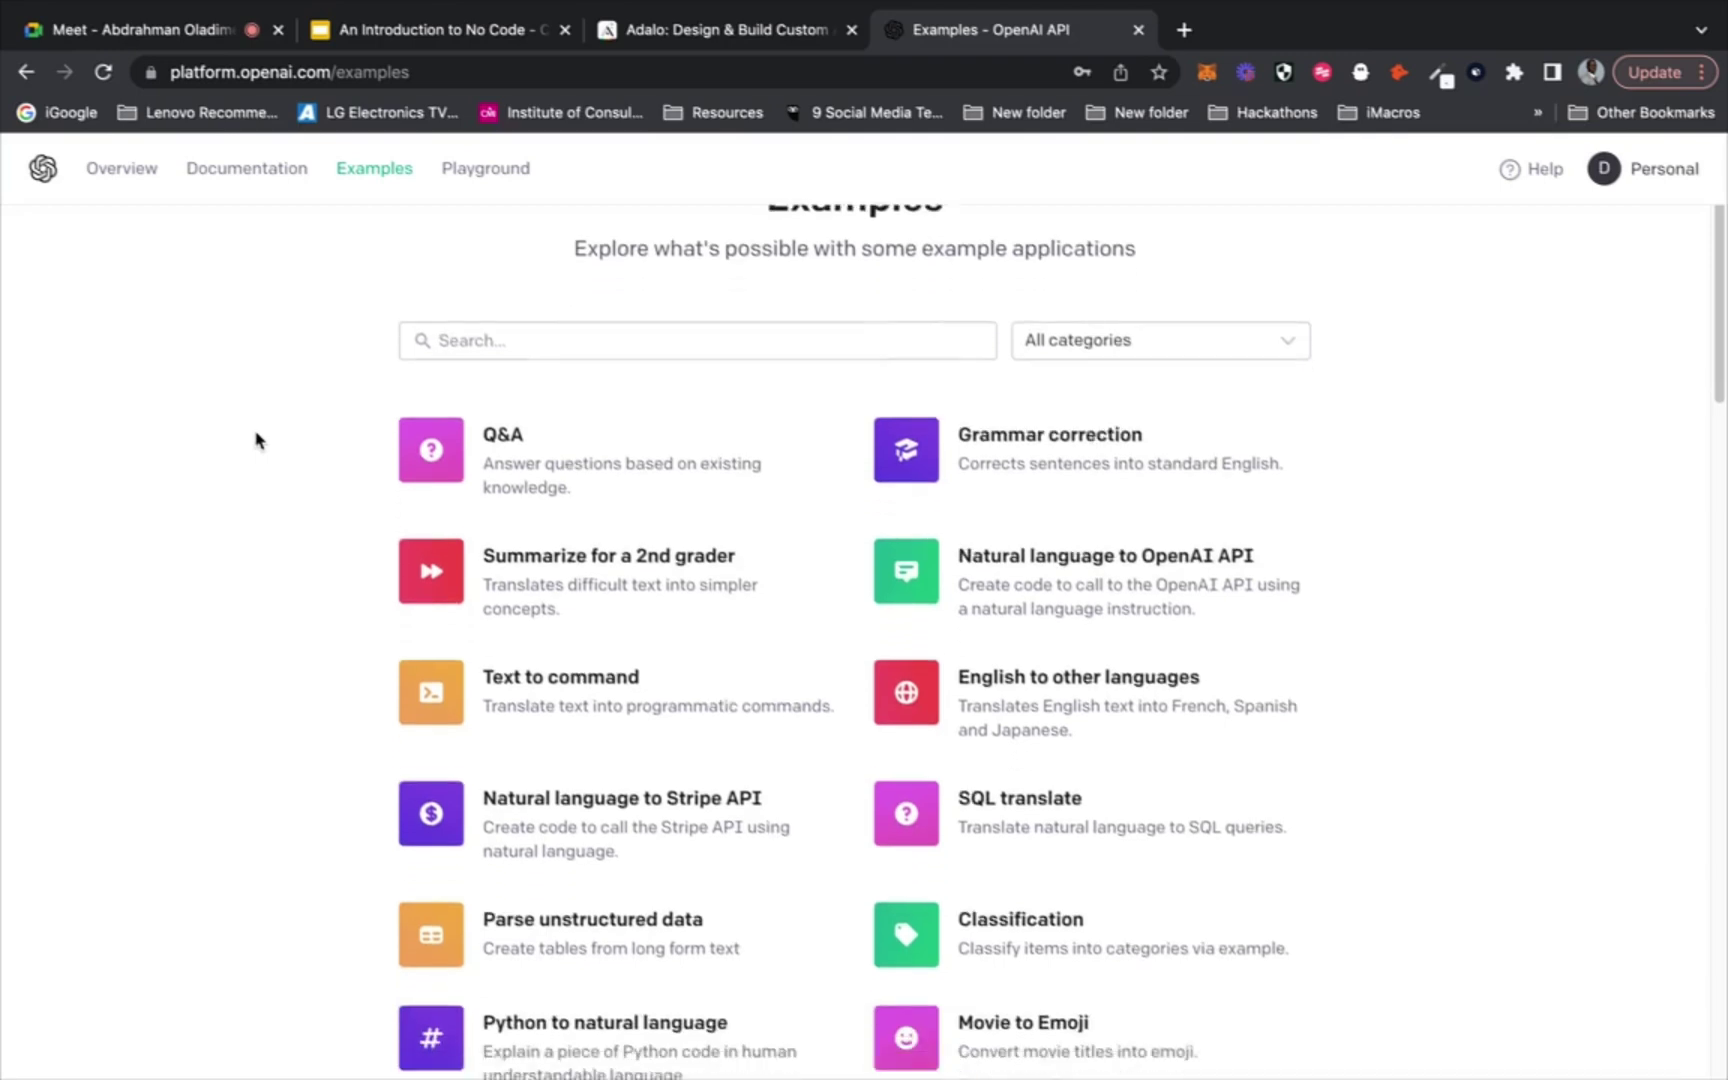
{"action": "scroll", "coordinate": [256, 440], "scroll_direction": "down", "scroll_amount": 1}
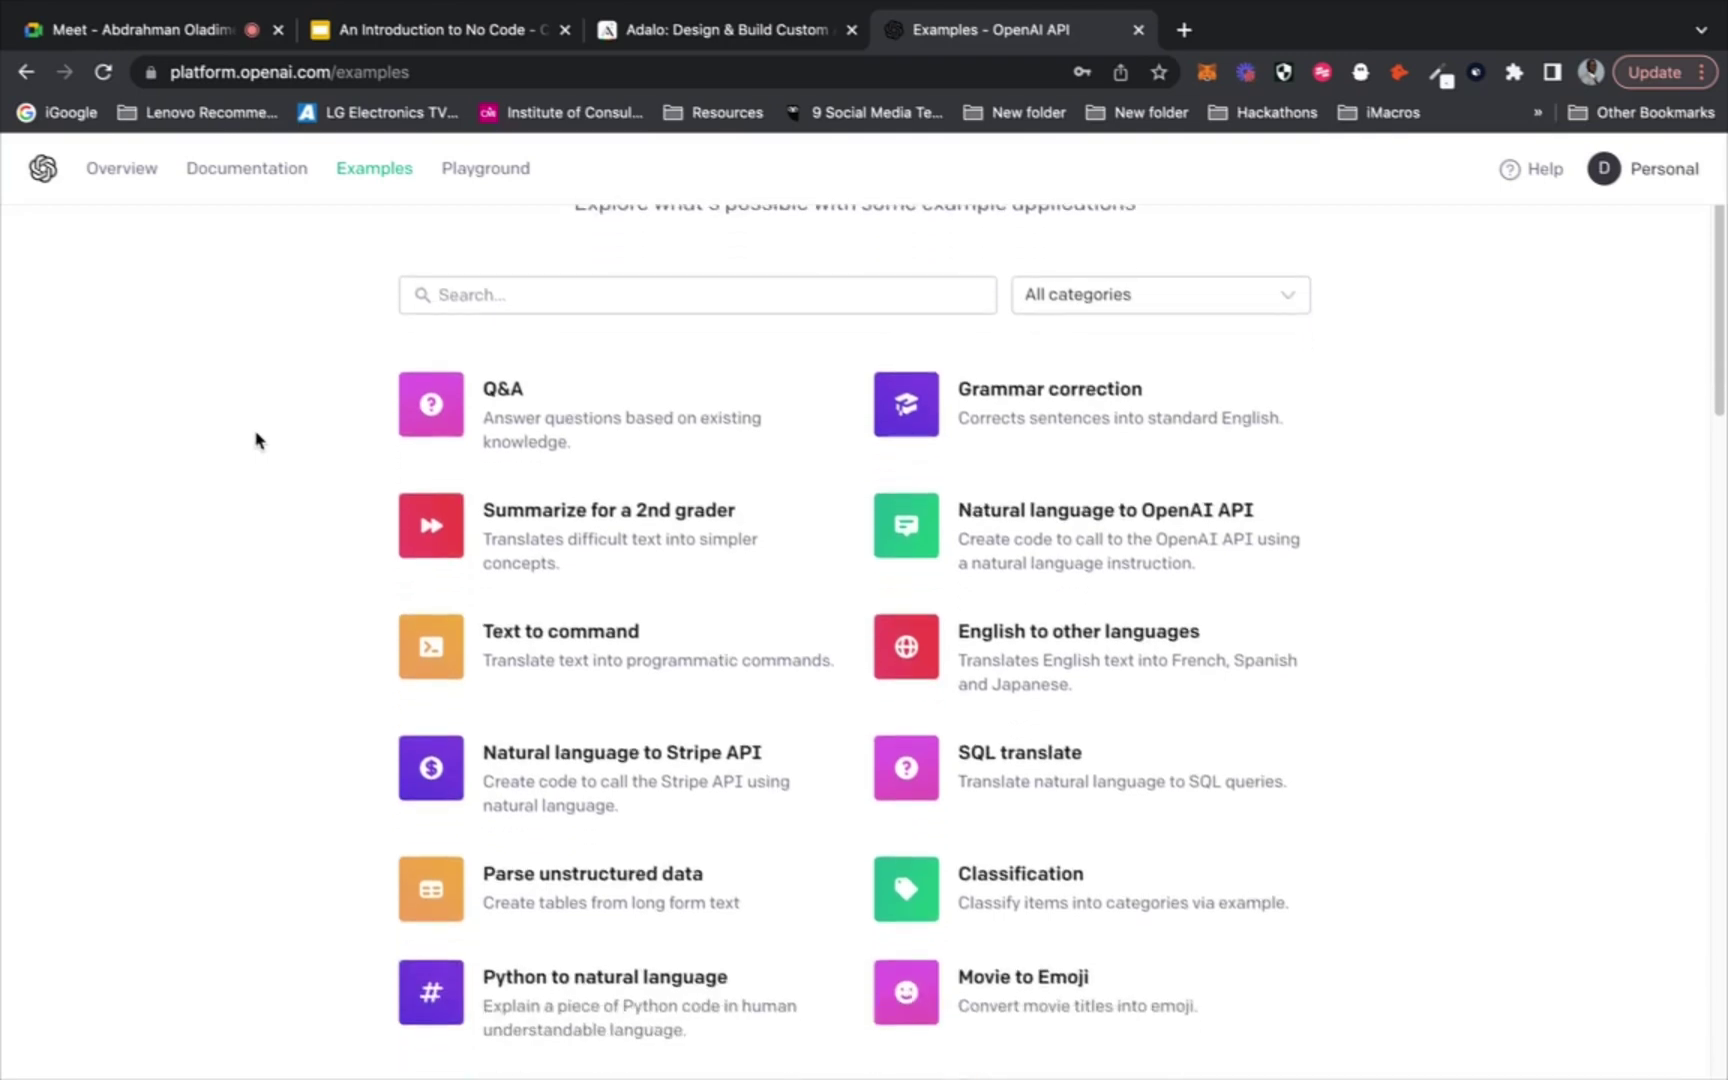
{"action": "scroll", "coordinate": [256, 440], "scroll_direction": "up", "scroll_amount": 3}
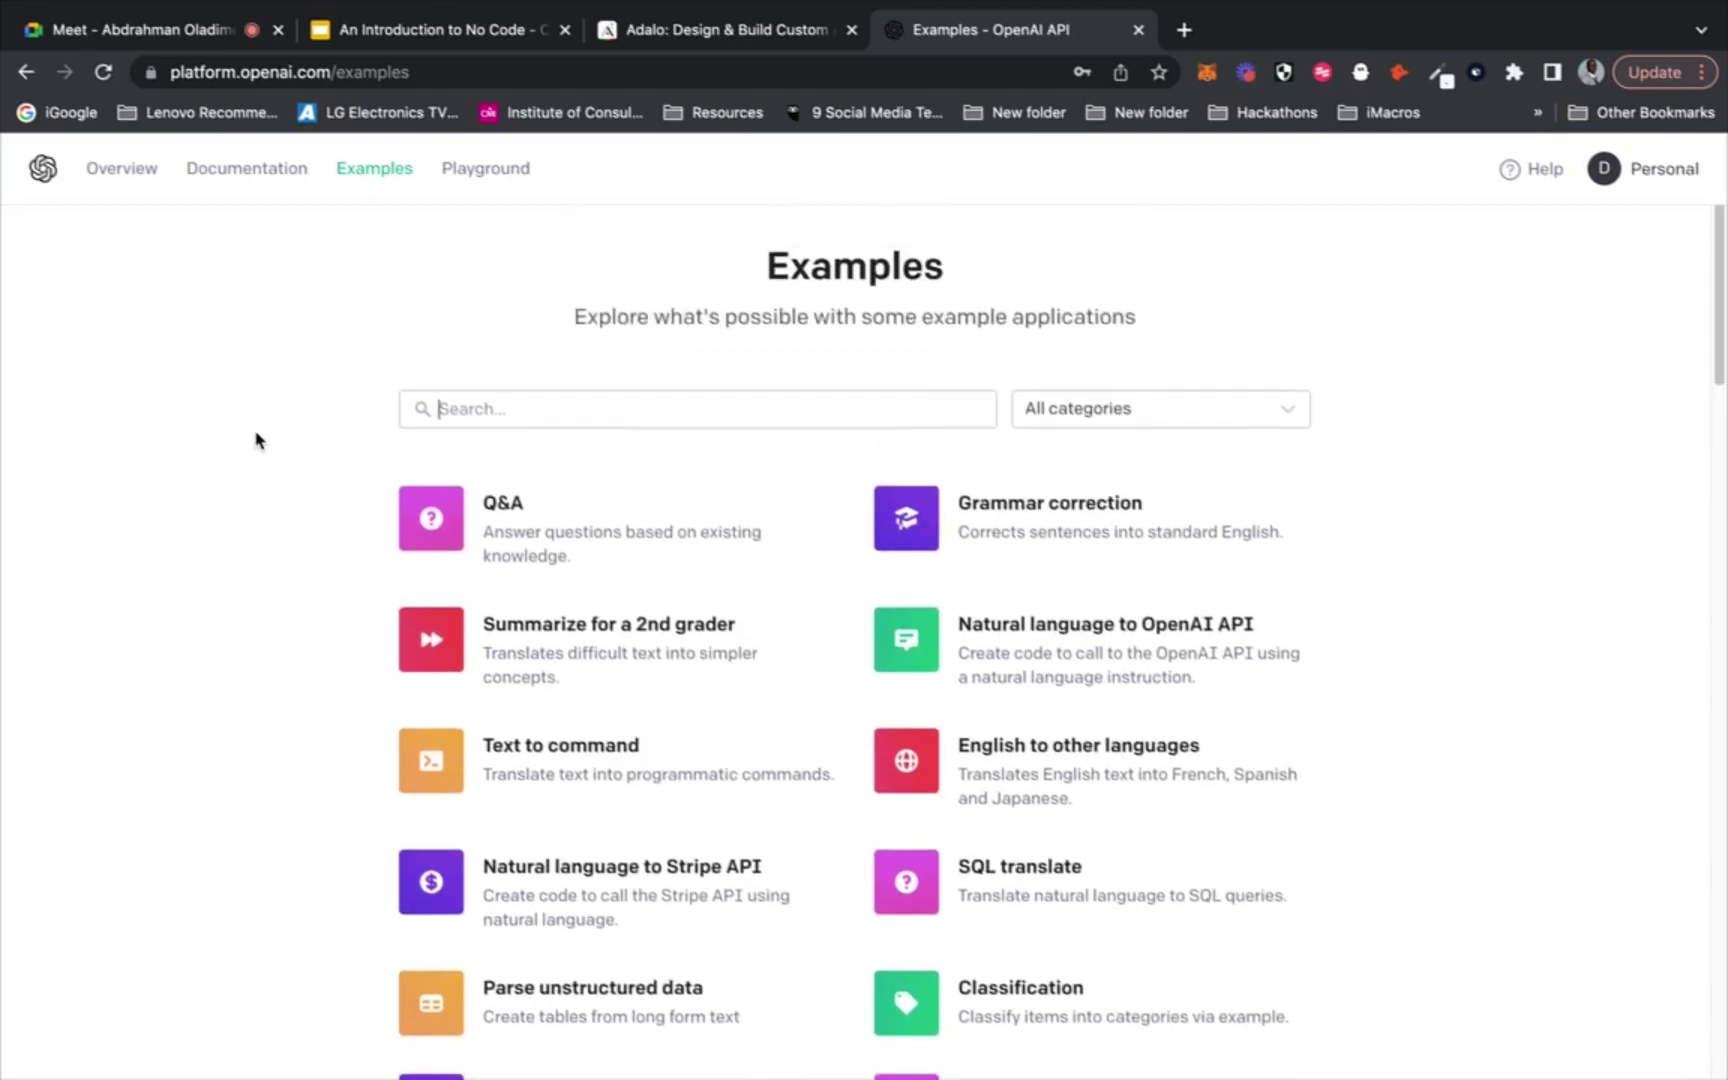
{"action": "scroll", "coordinate": [256, 440], "scroll_direction": "down", "scroll_amount": 4}
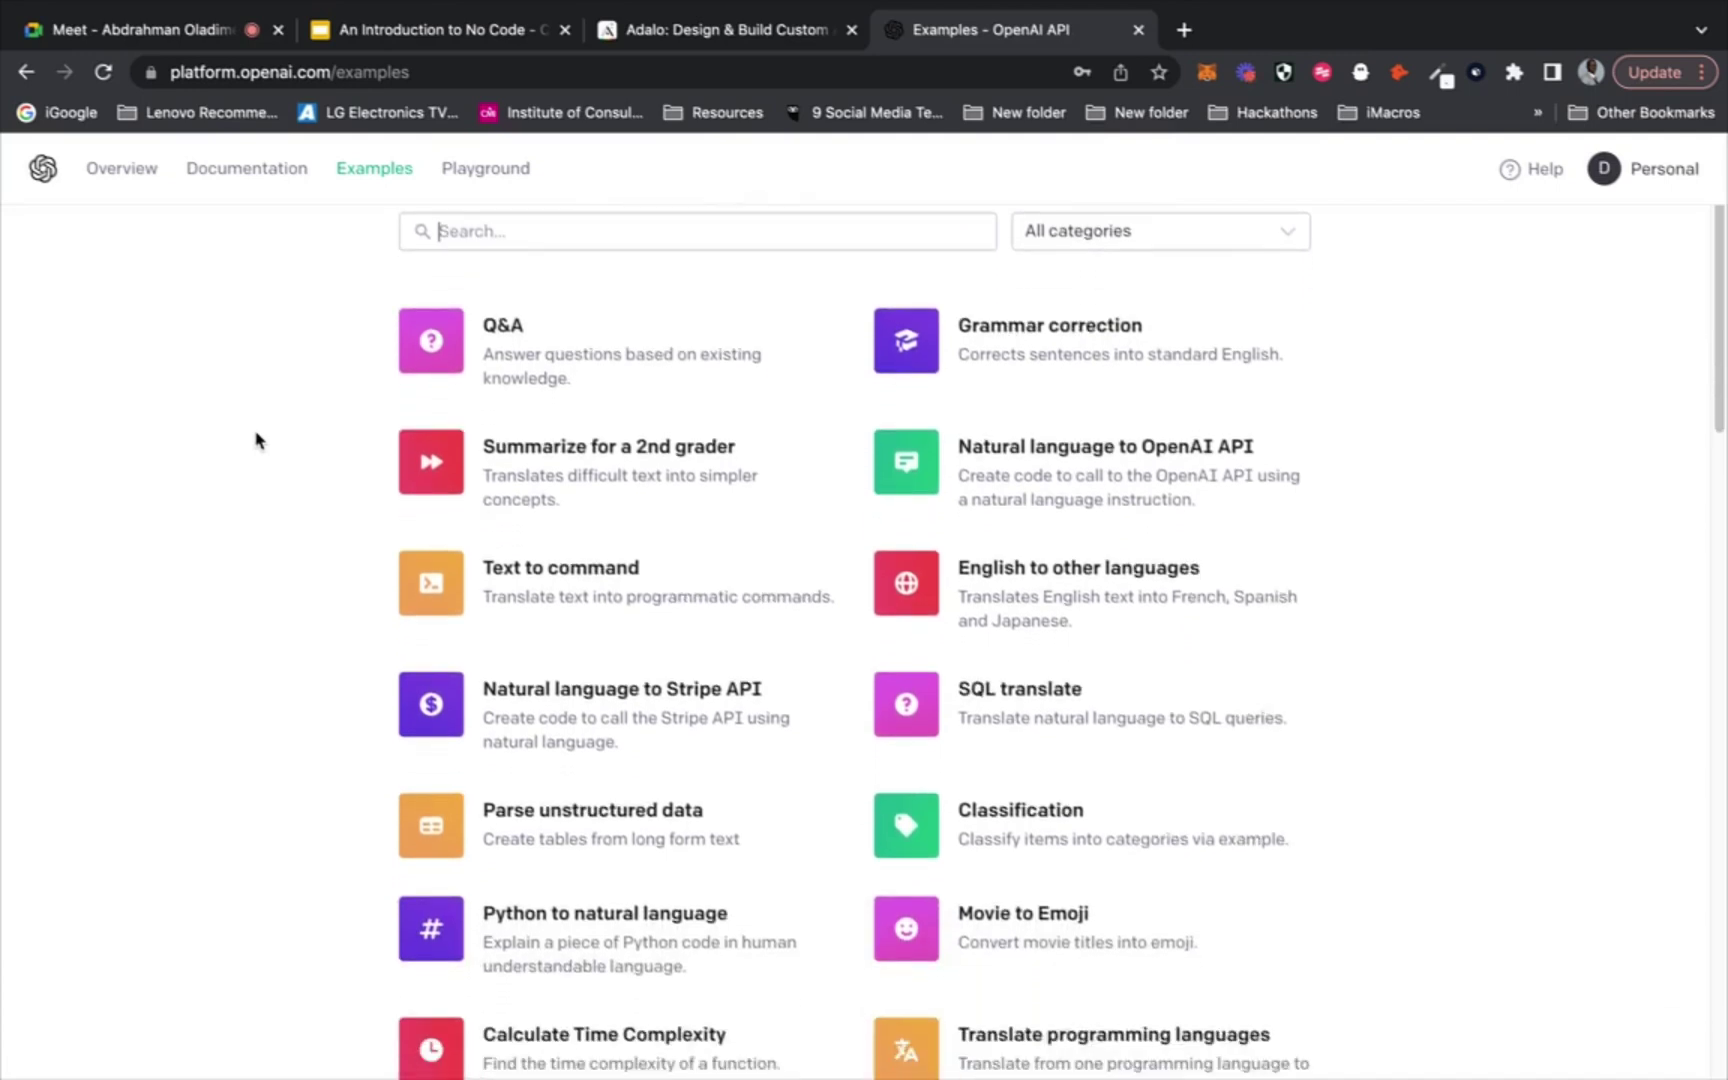
{"action": "scroll", "coordinate": [256, 440], "scroll_direction": "down", "scroll_amount": 1}
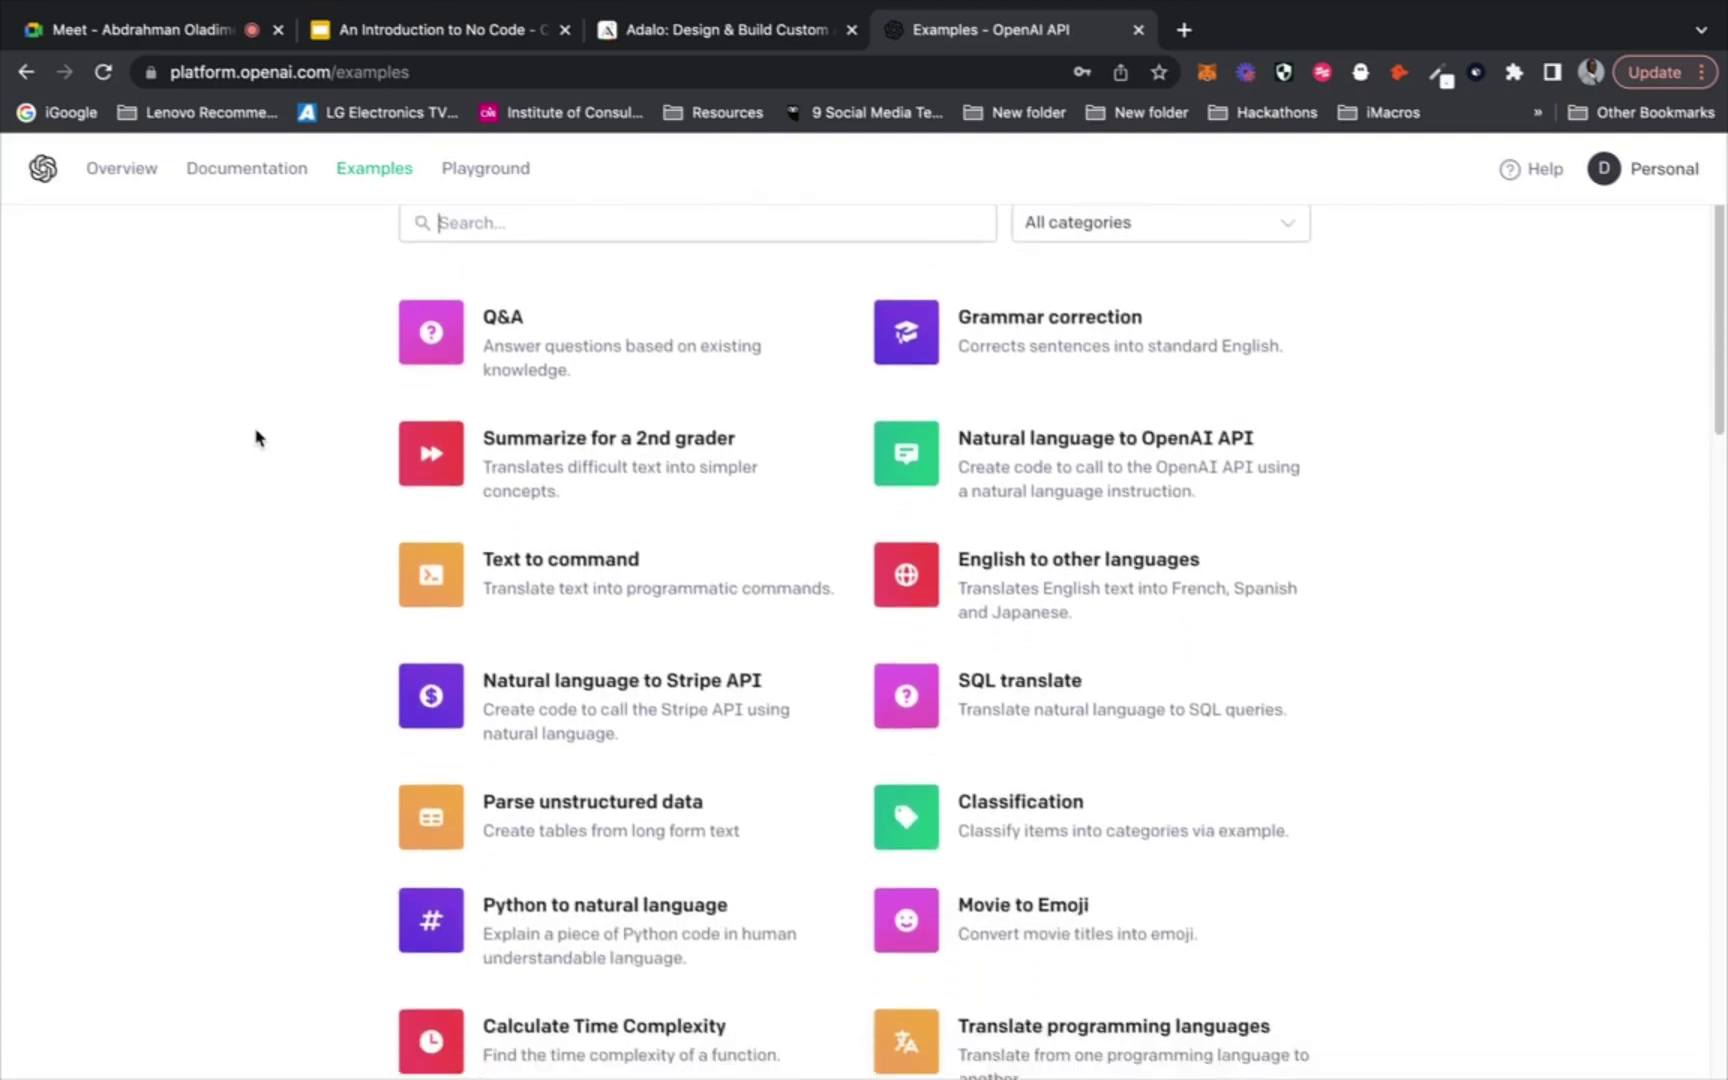
{"action": "scroll", "coordinate": [256, 437], "scroll_direction": "down", "scroll_amount": 1}
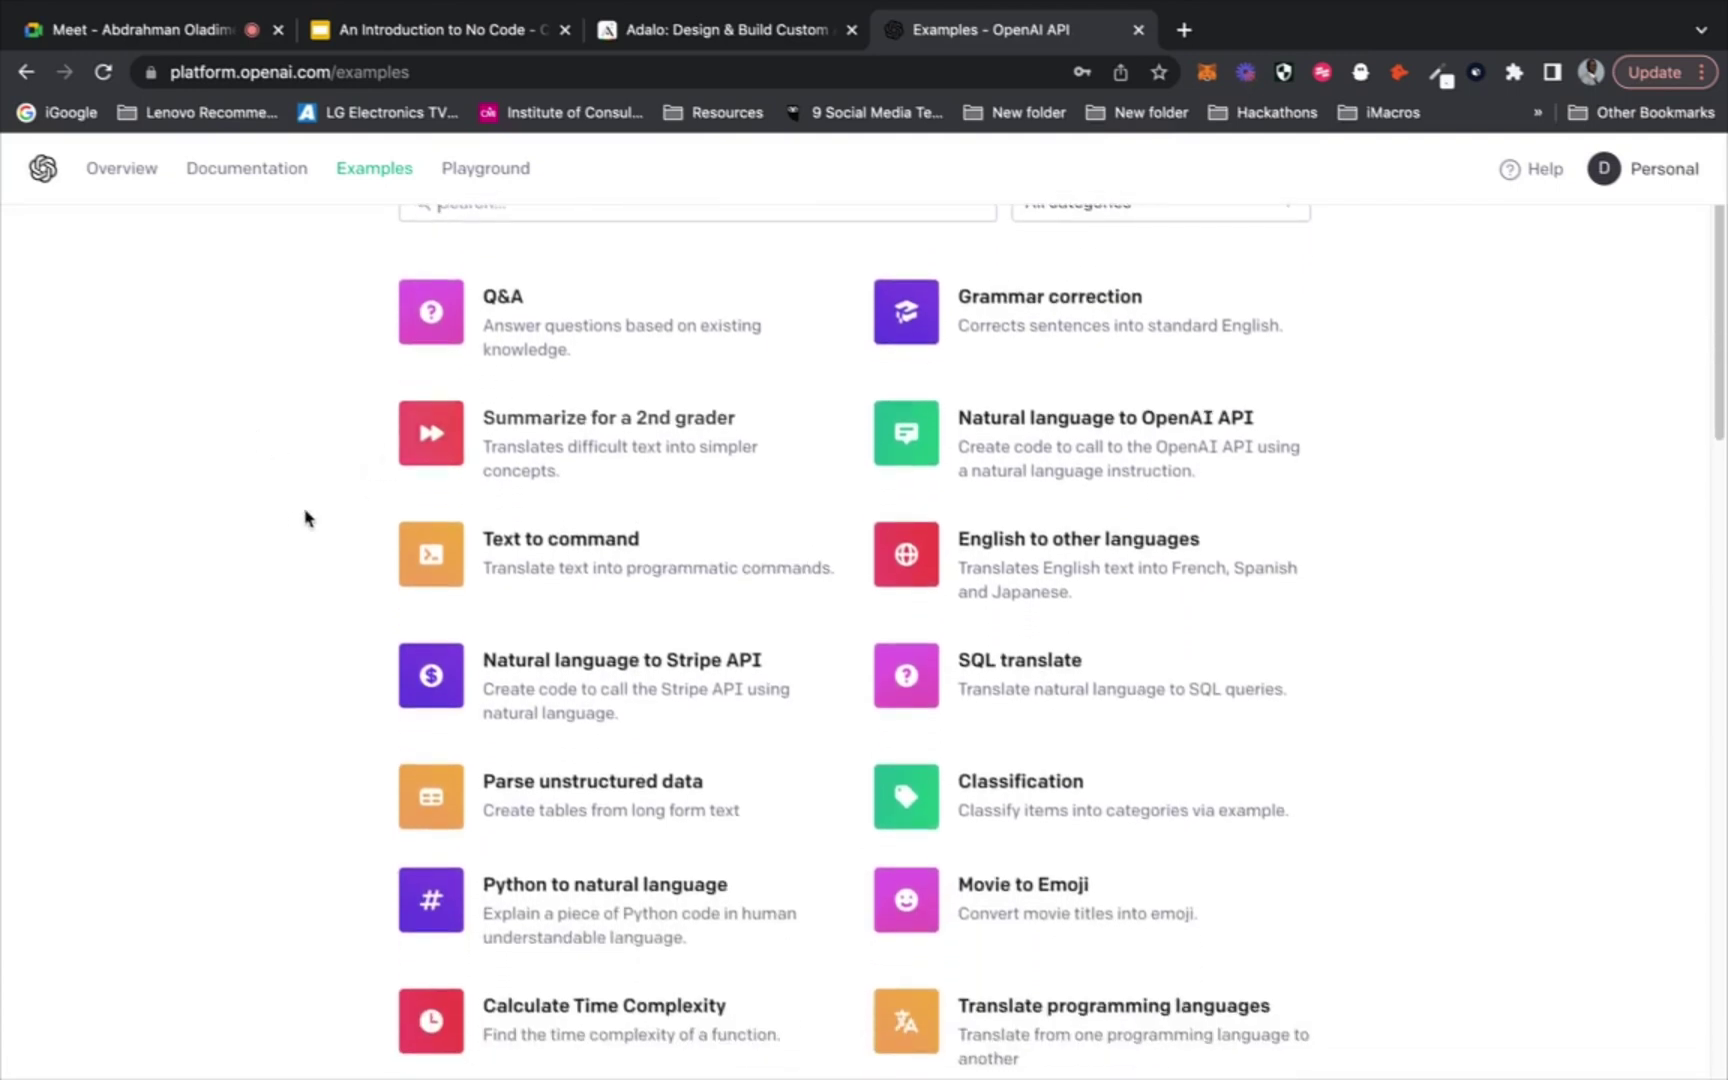
{"action": "scroll", "coordinate": [289, 524], "scroll_direction": "down", "scroll_amount": 5}
{"action": "scroll", "coordinate": [289, 522], "scroll_direction": "down", "scroll_amount": 4}
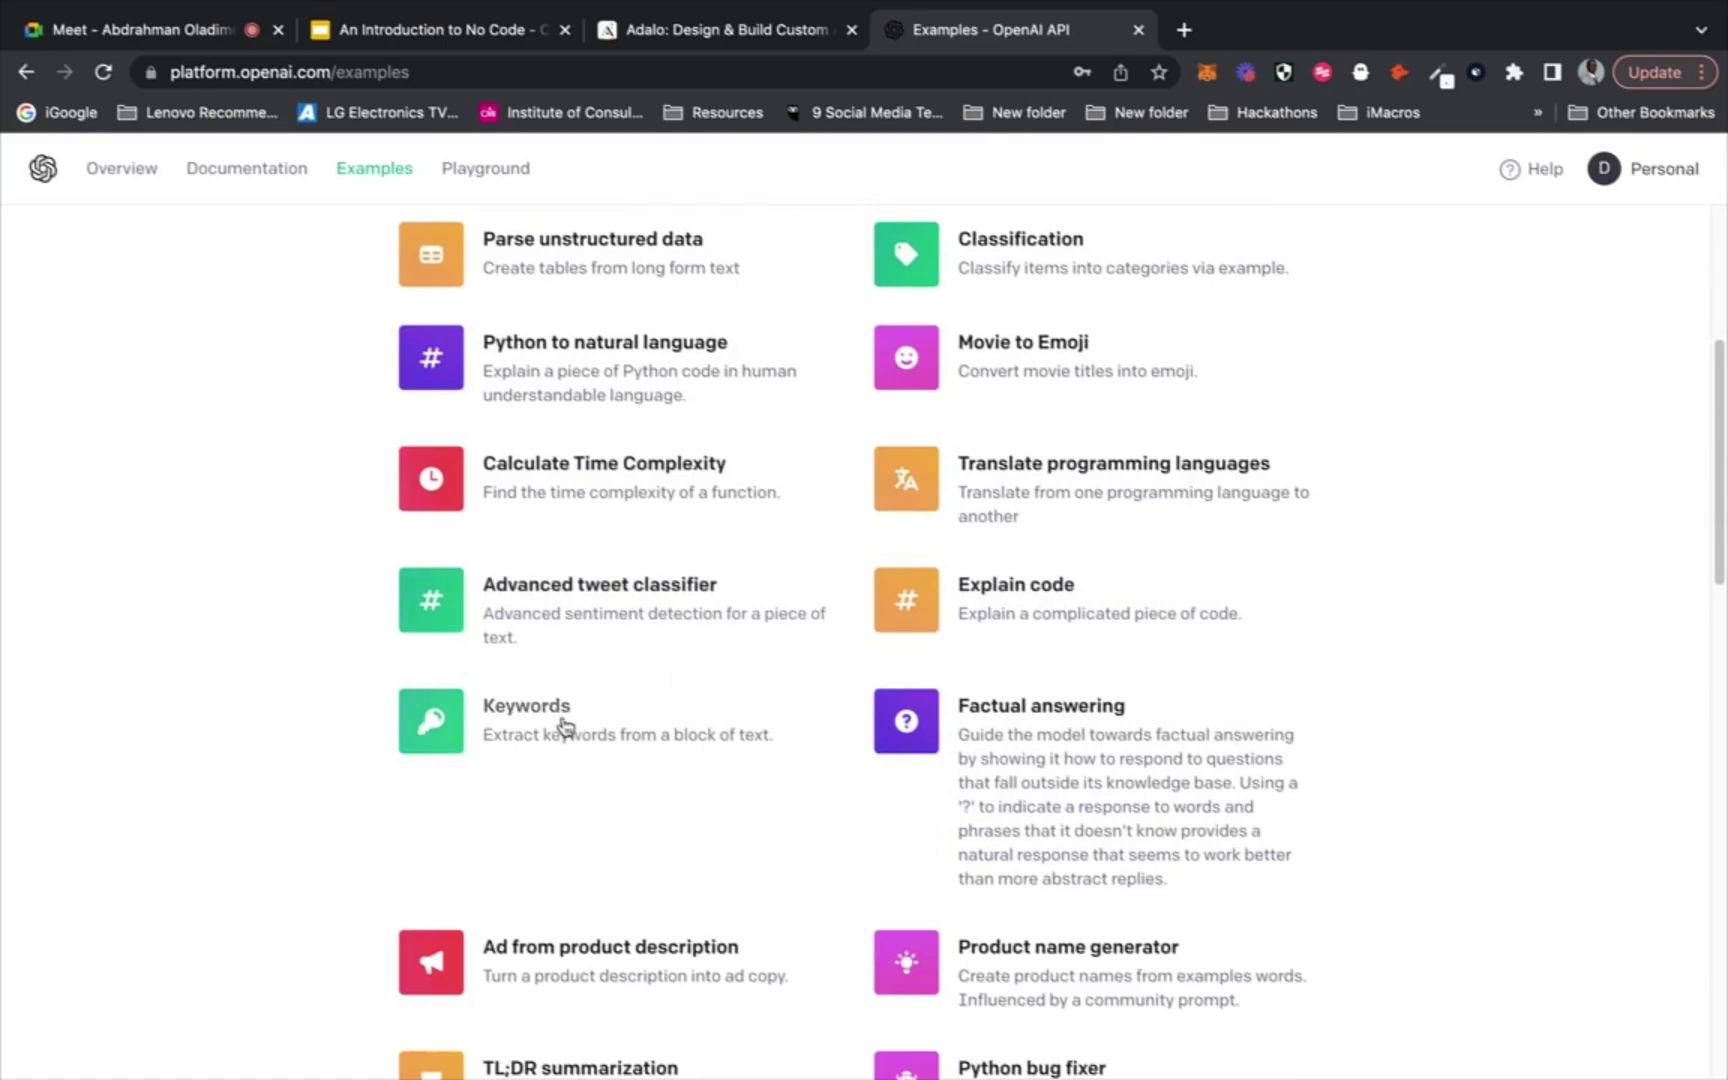
{"action": "scroll", "coordinate": [542, 736], "scroll_direction": "down", "scroll_amount": 3}
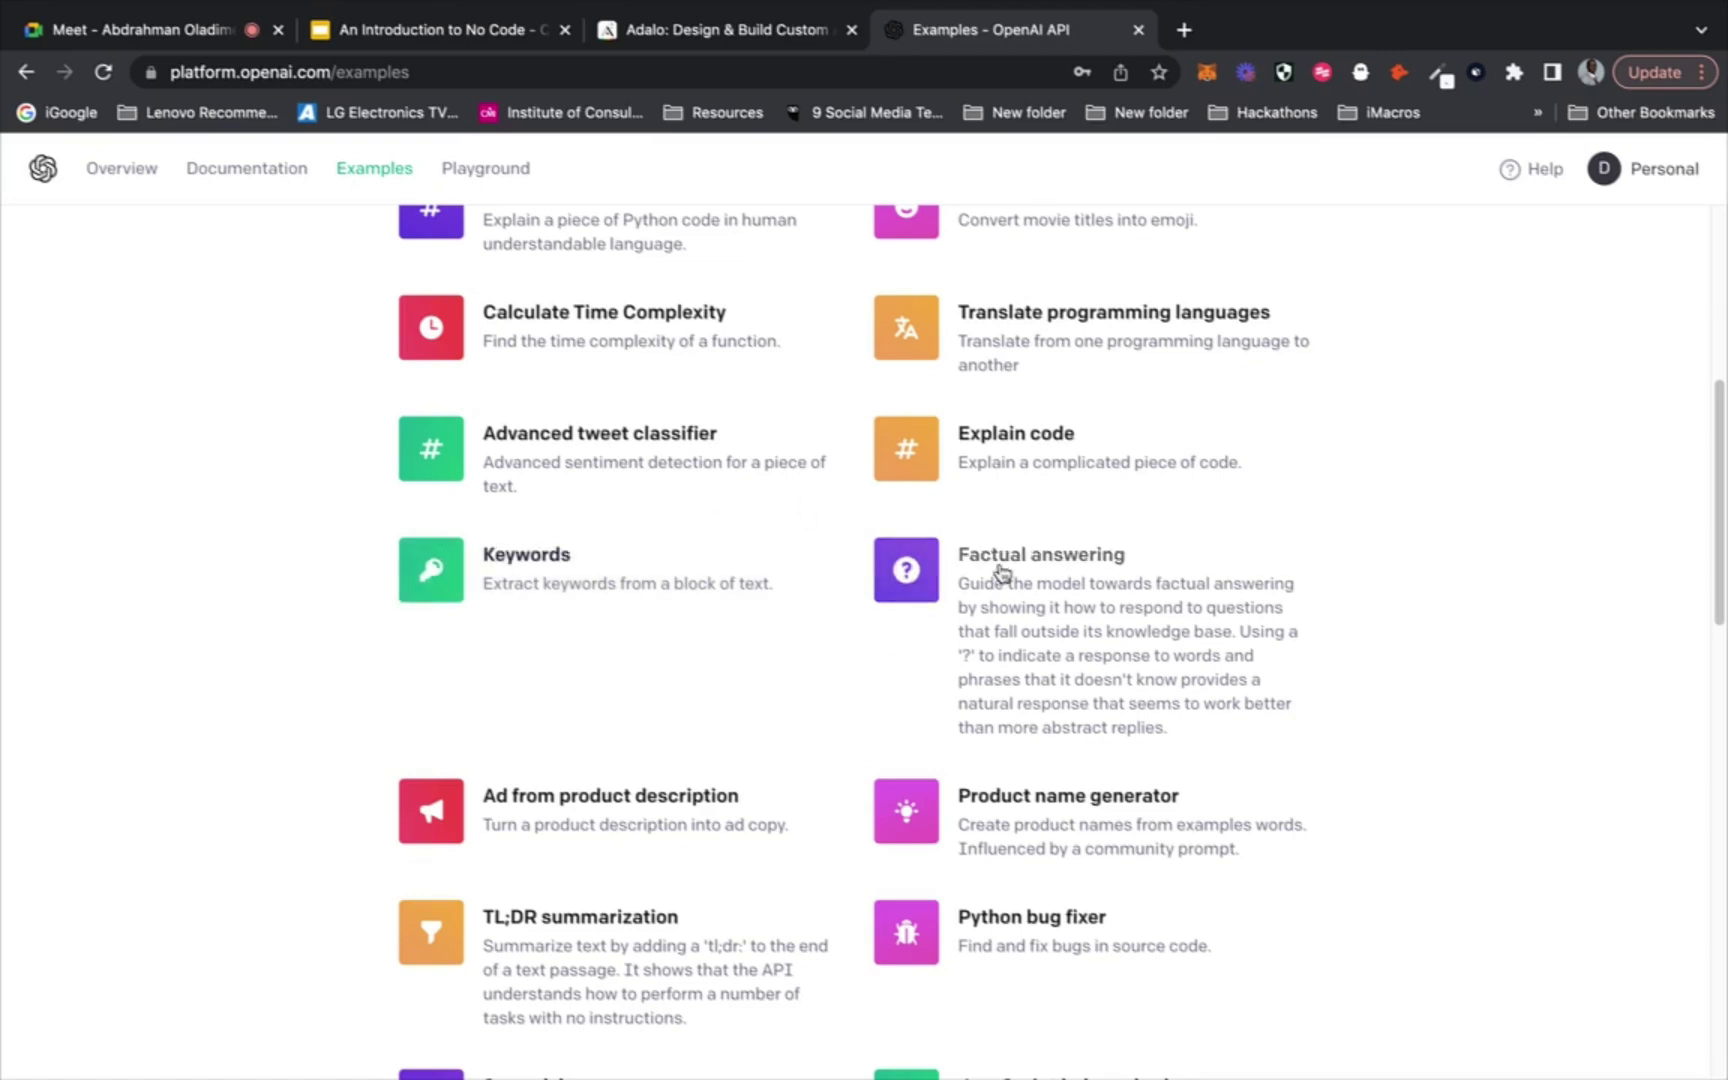
{"action": "scroll", "coordinate": [1001, 573], "scroll_direction": "down", "scroll_amount": 2}
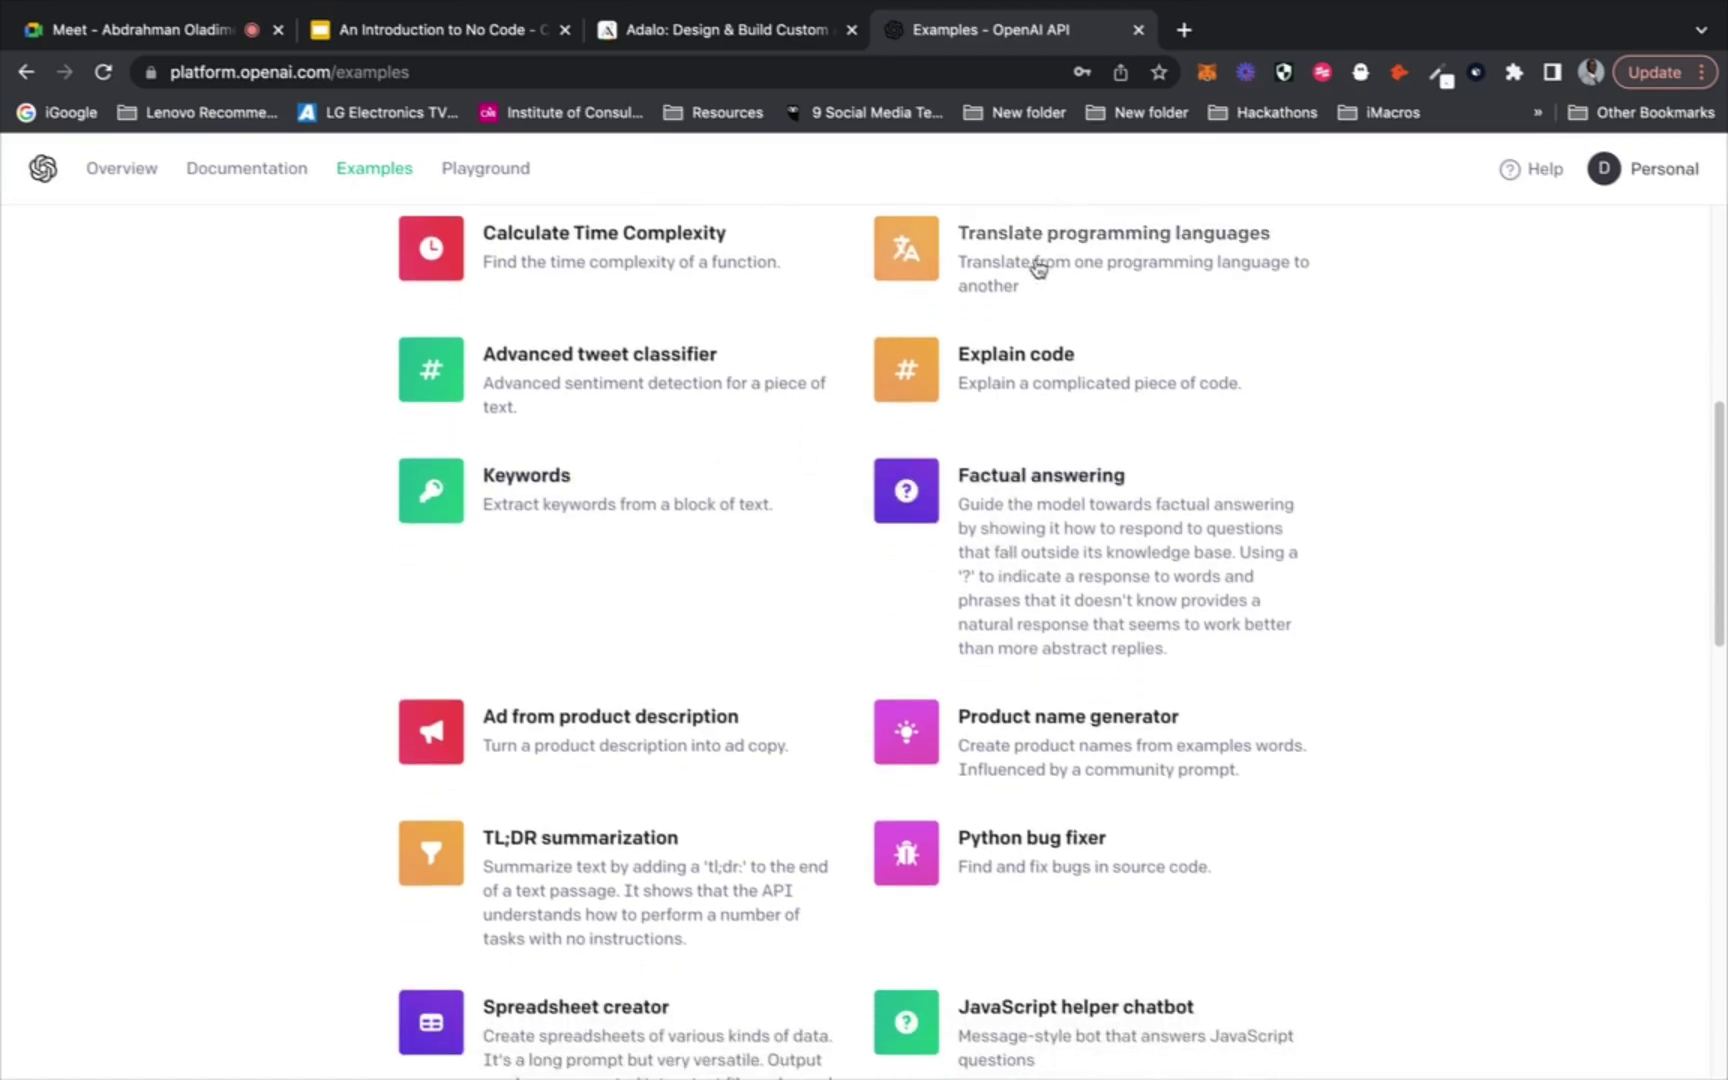
{"action": "scroll", "coordinate": [1040, 268], "scroll_direction": "down", "scroll_amount": 6}
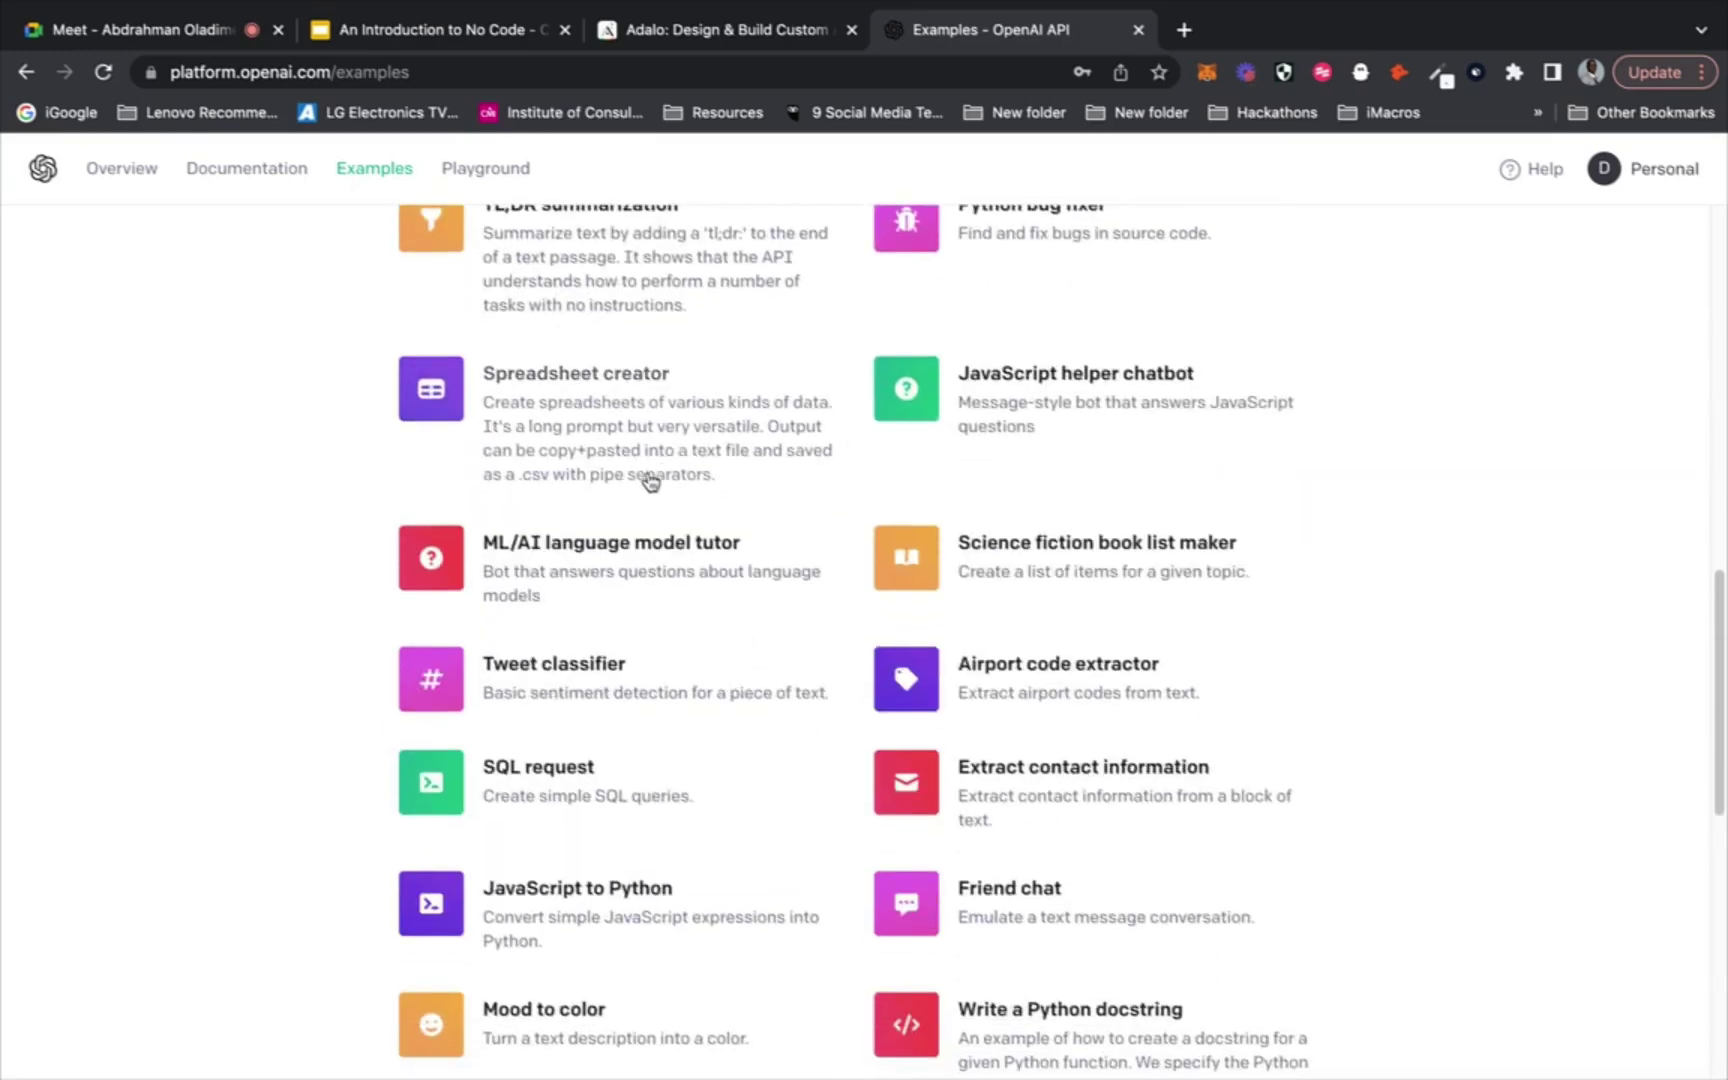
{"action": "scroll", "coordinate": [351, 602], "scroll_direction": "down", "scroll_amount": 4}
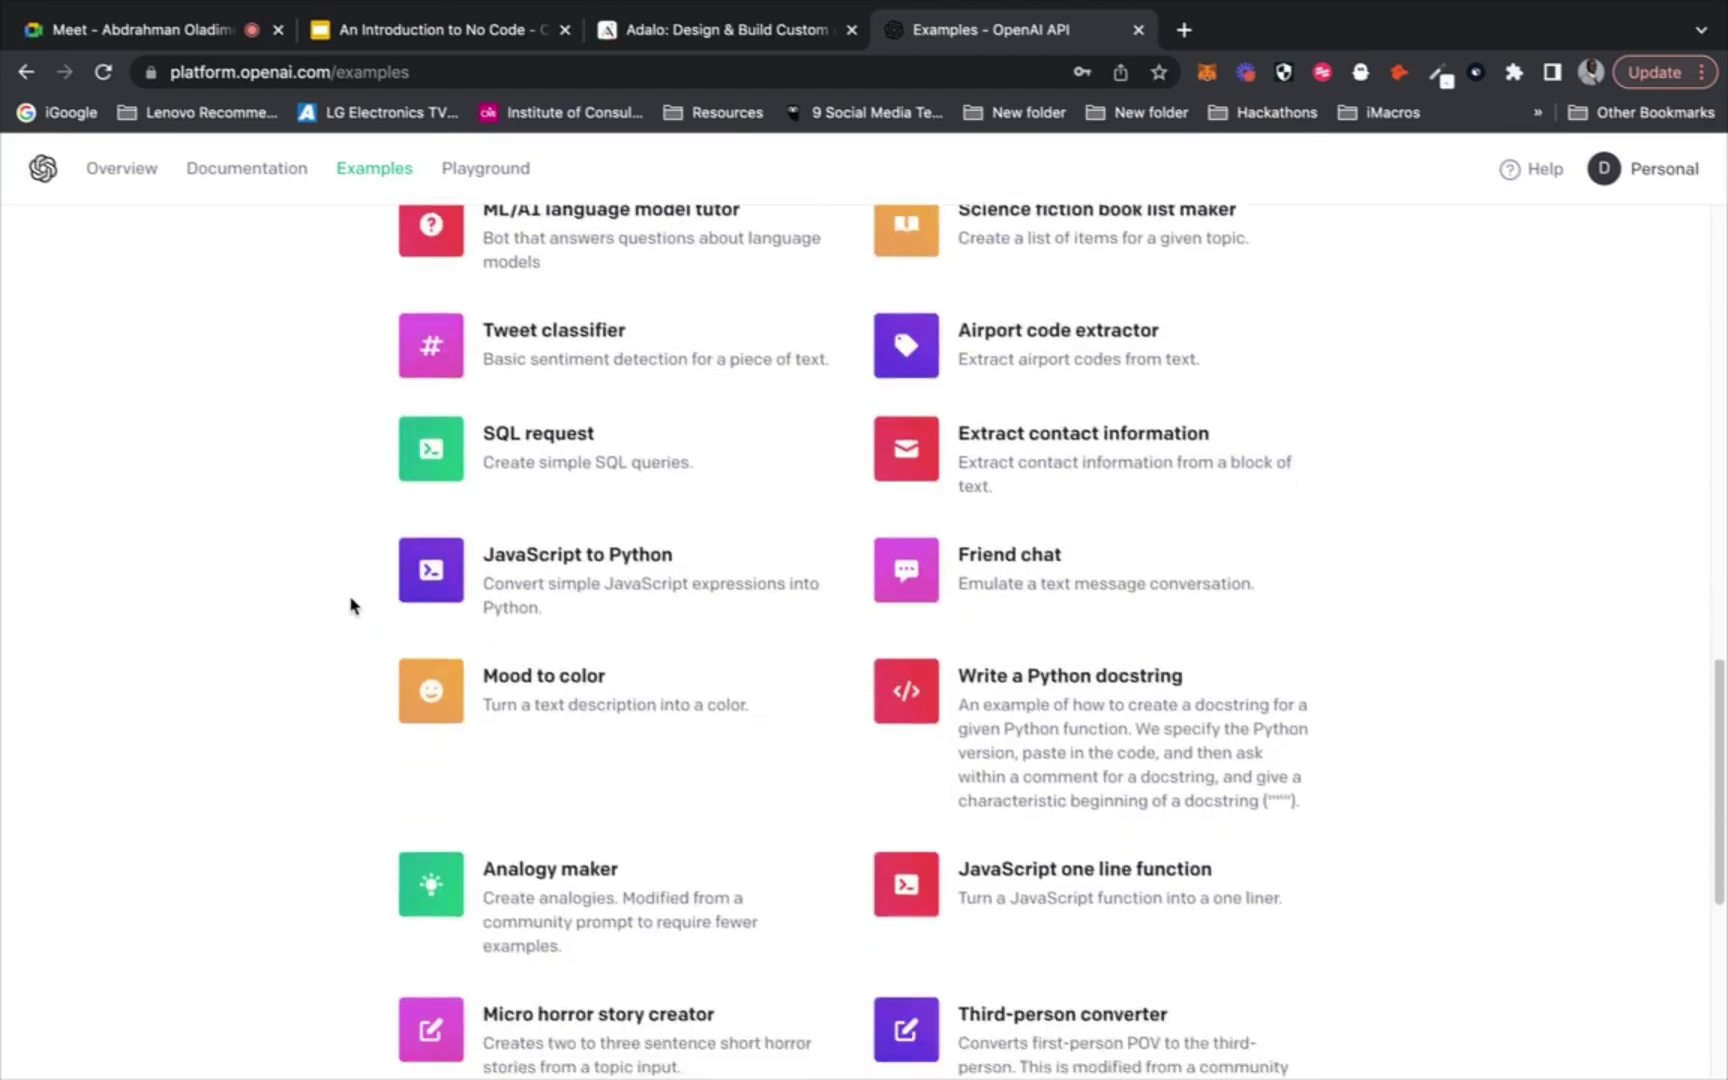
{"action": "scroll", "coordinate": [351, 604], "scroll_direction": "down", "scroll_amount": 5}
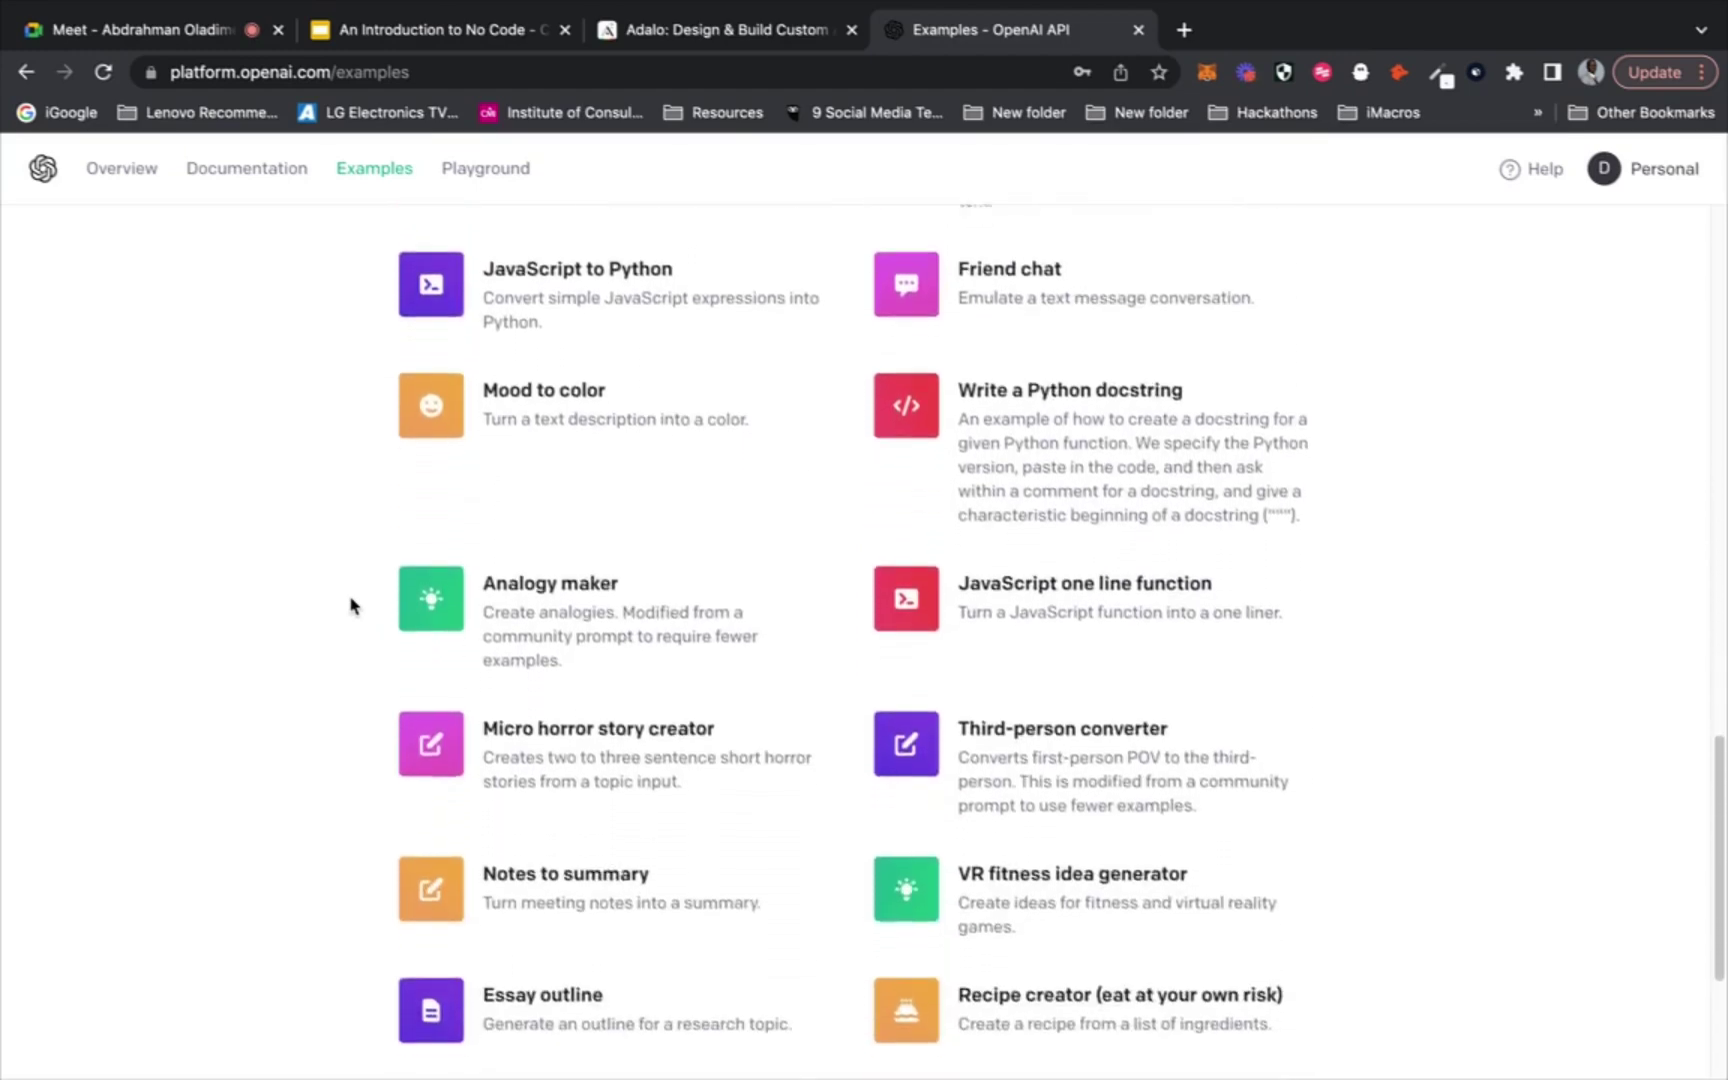
{"action": "scroll", "coordinate": [351, 604], "scroll_direction": "down", "scroll_amount": 2}
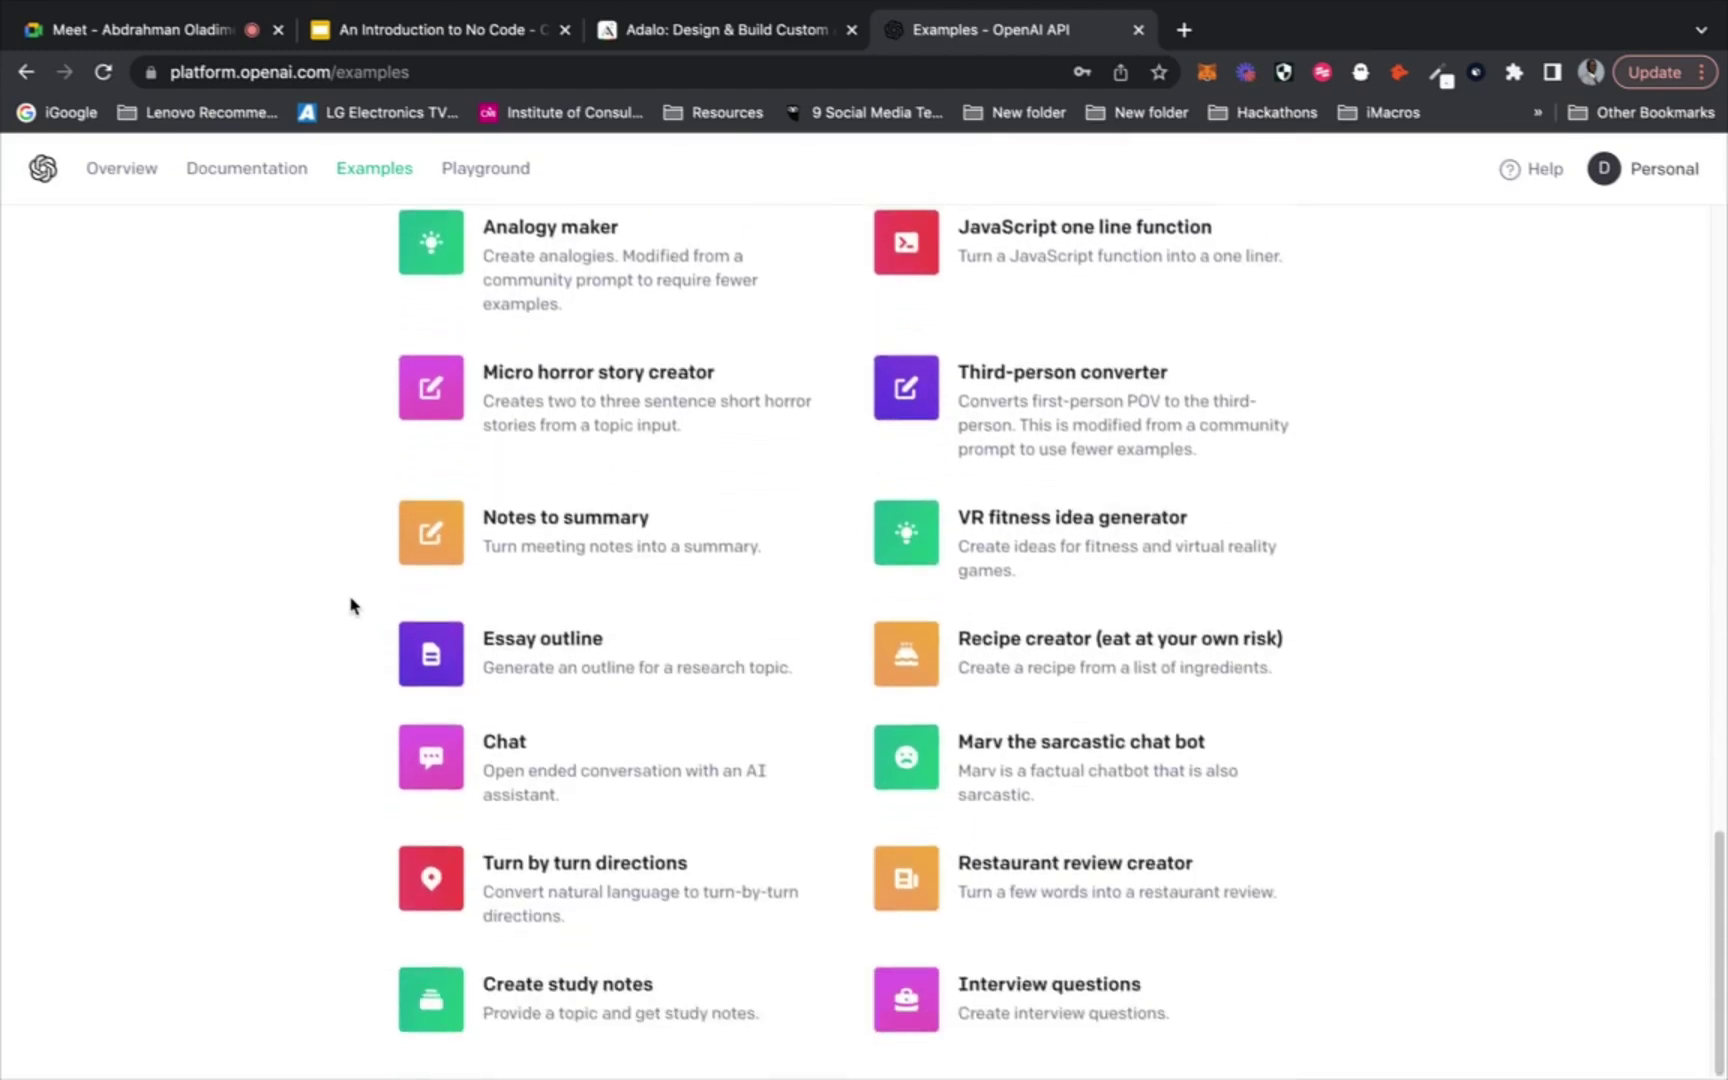
{"action": "scroll", "coordinate": [351, 604], "scroll_direction": "up", "scroll_amount": 2}
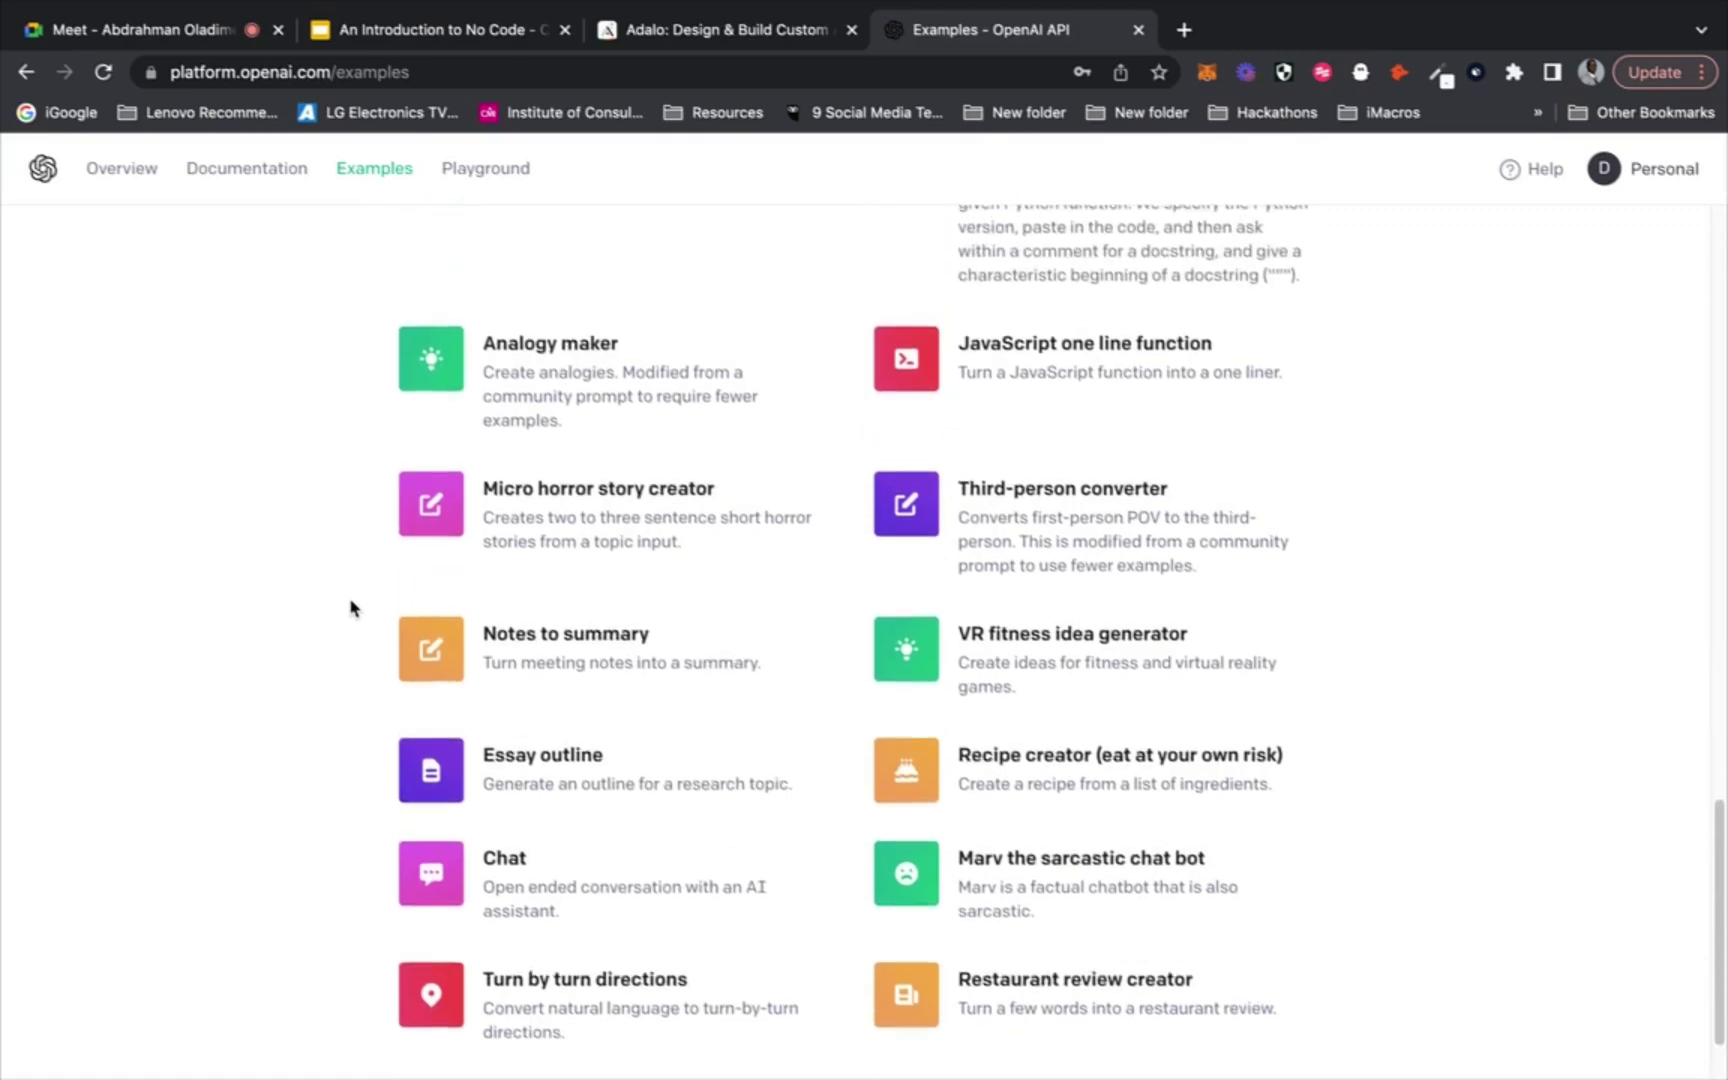
{"action": "scroll", "coordinate": [351, 607], "scroll_direction": "up", "scroll_amount": 5}
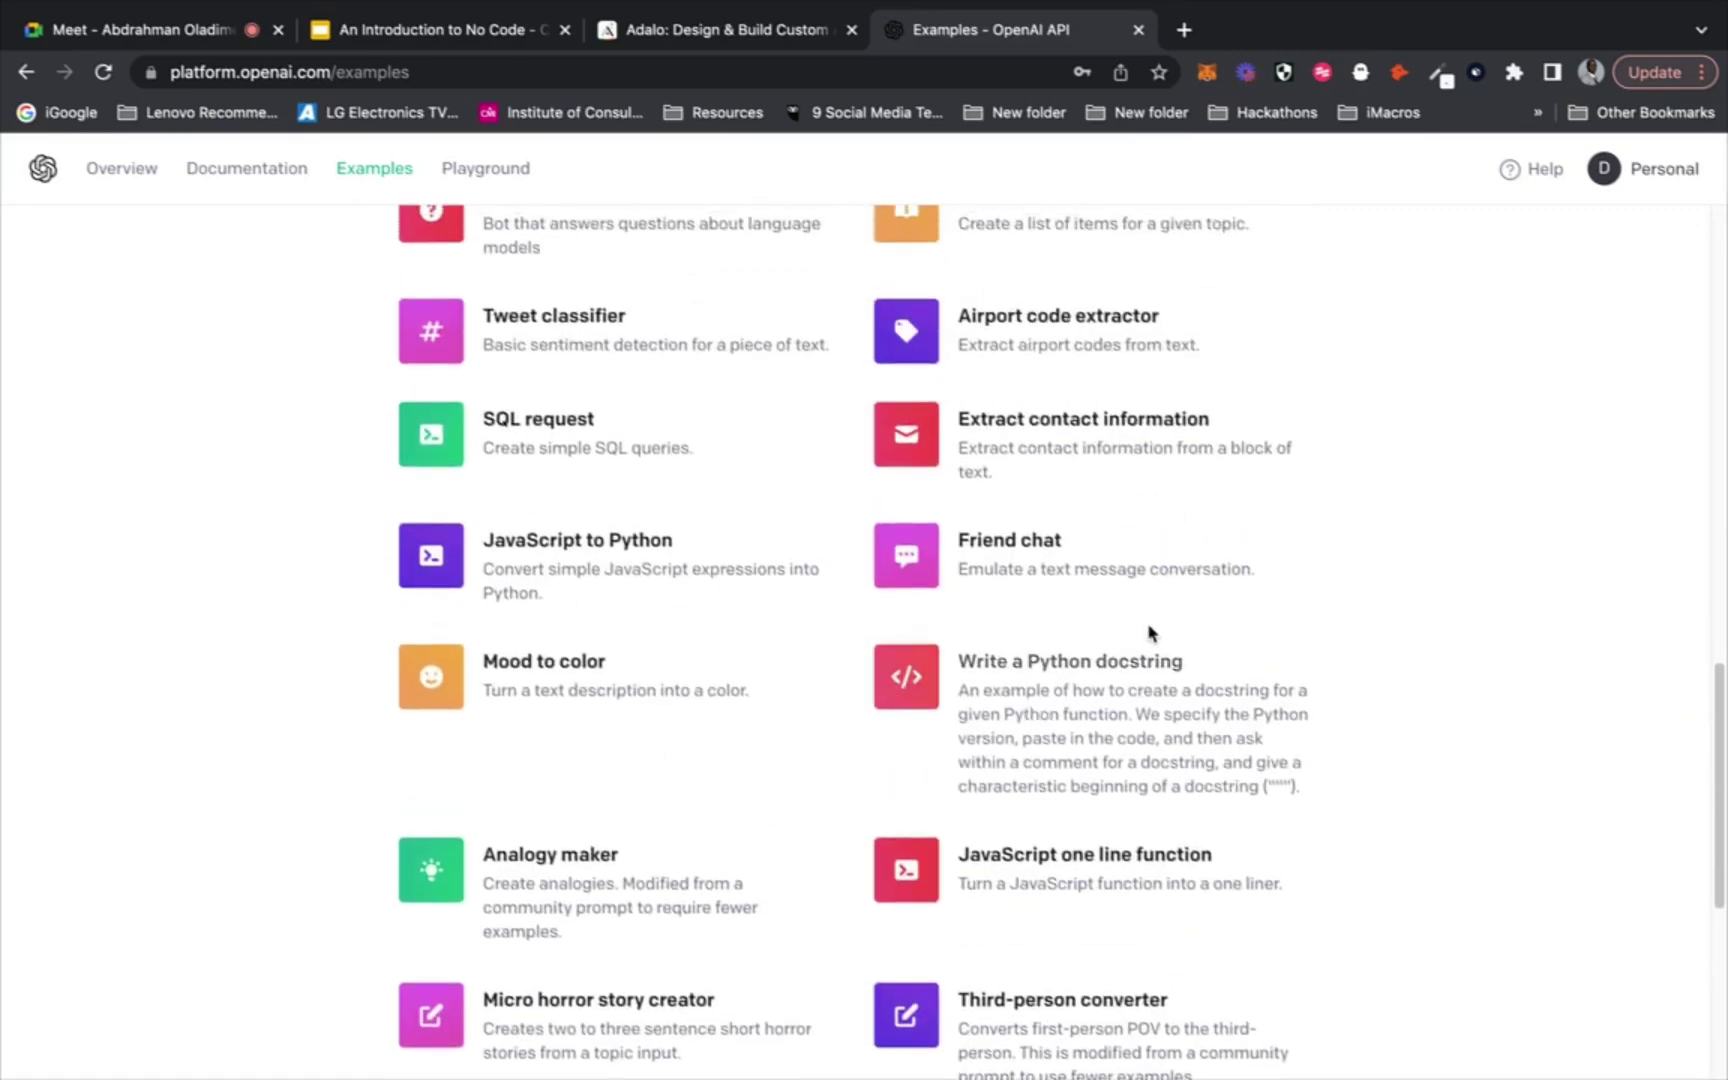
{"action": "scroll", "coordinate": [1271, 690], "scroll_direction": "up", "scroll_amount": 6}
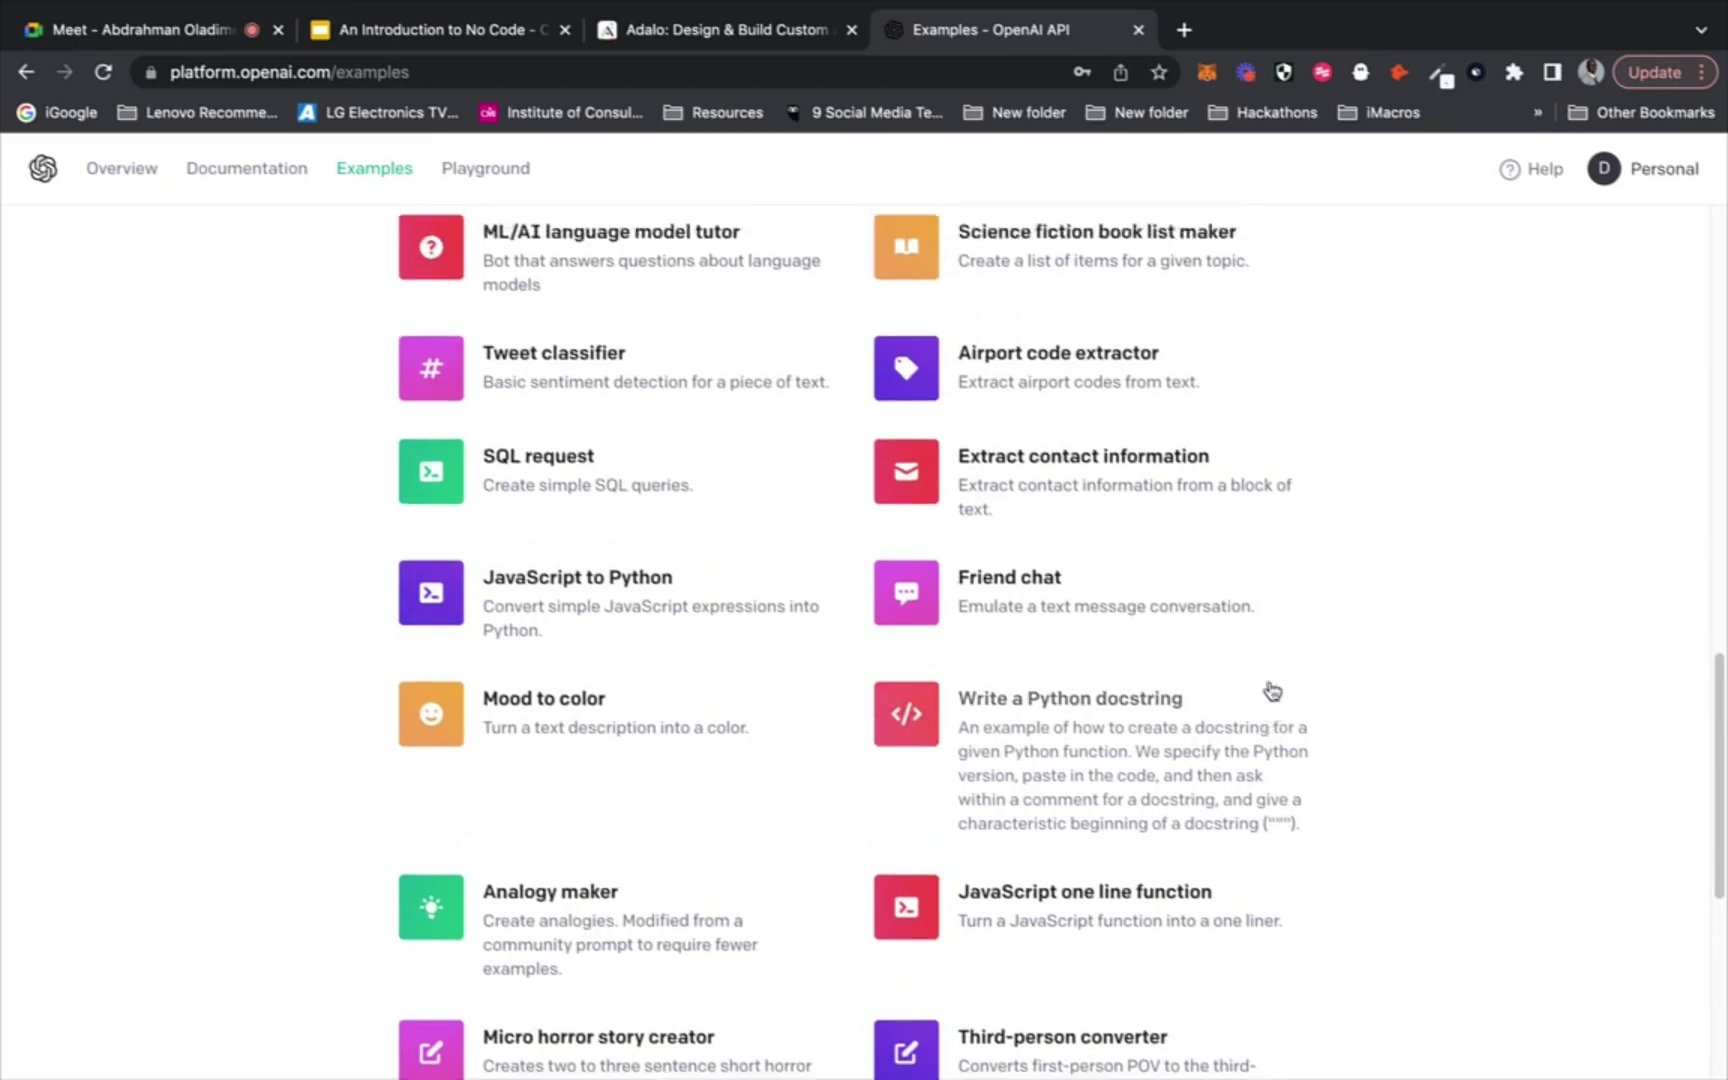
{"action": "scroll", "coordinate": [1271, 690], "scroll_direction": "up", "scroll_amount": 6}
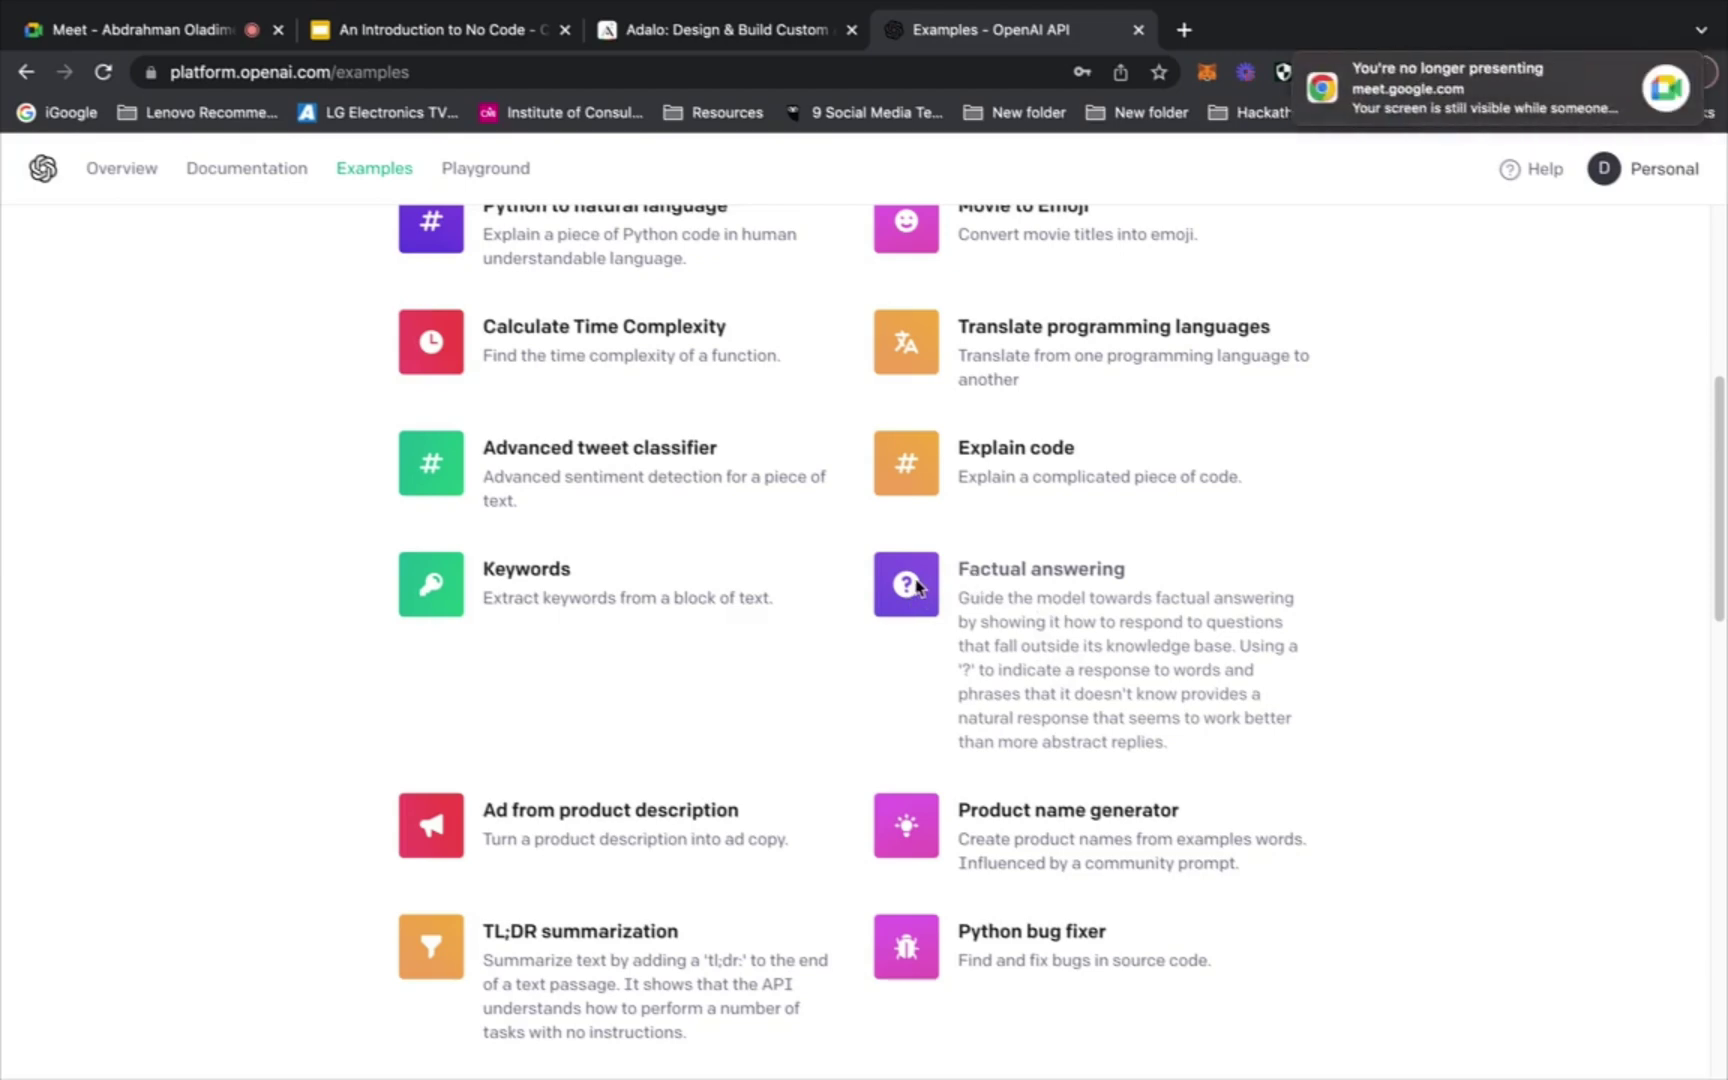
Open the Factual answering example card, then switch to the Google Meet tab
{"action": "left_click", "coordinate": [918, 587]}
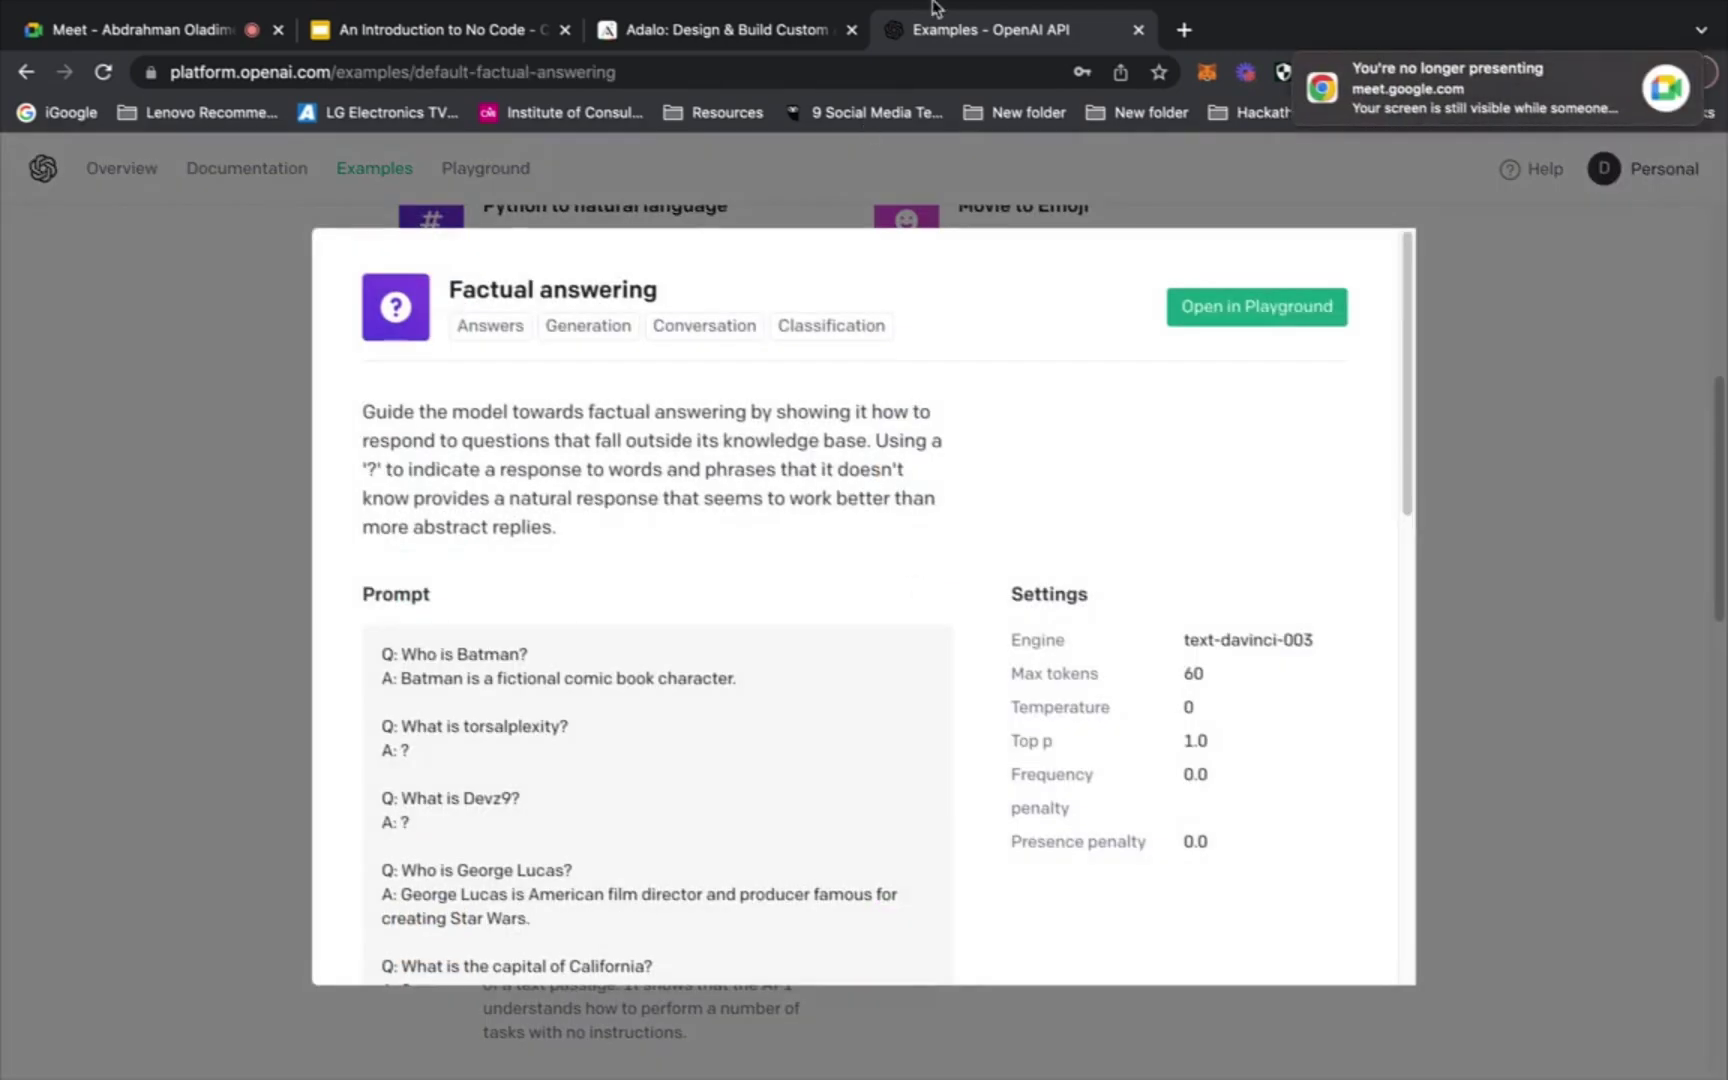
{"action": "mouse_move", "coordinate": [536, 20]}
{"action": "left_click", "coordinate": [200, 82]}
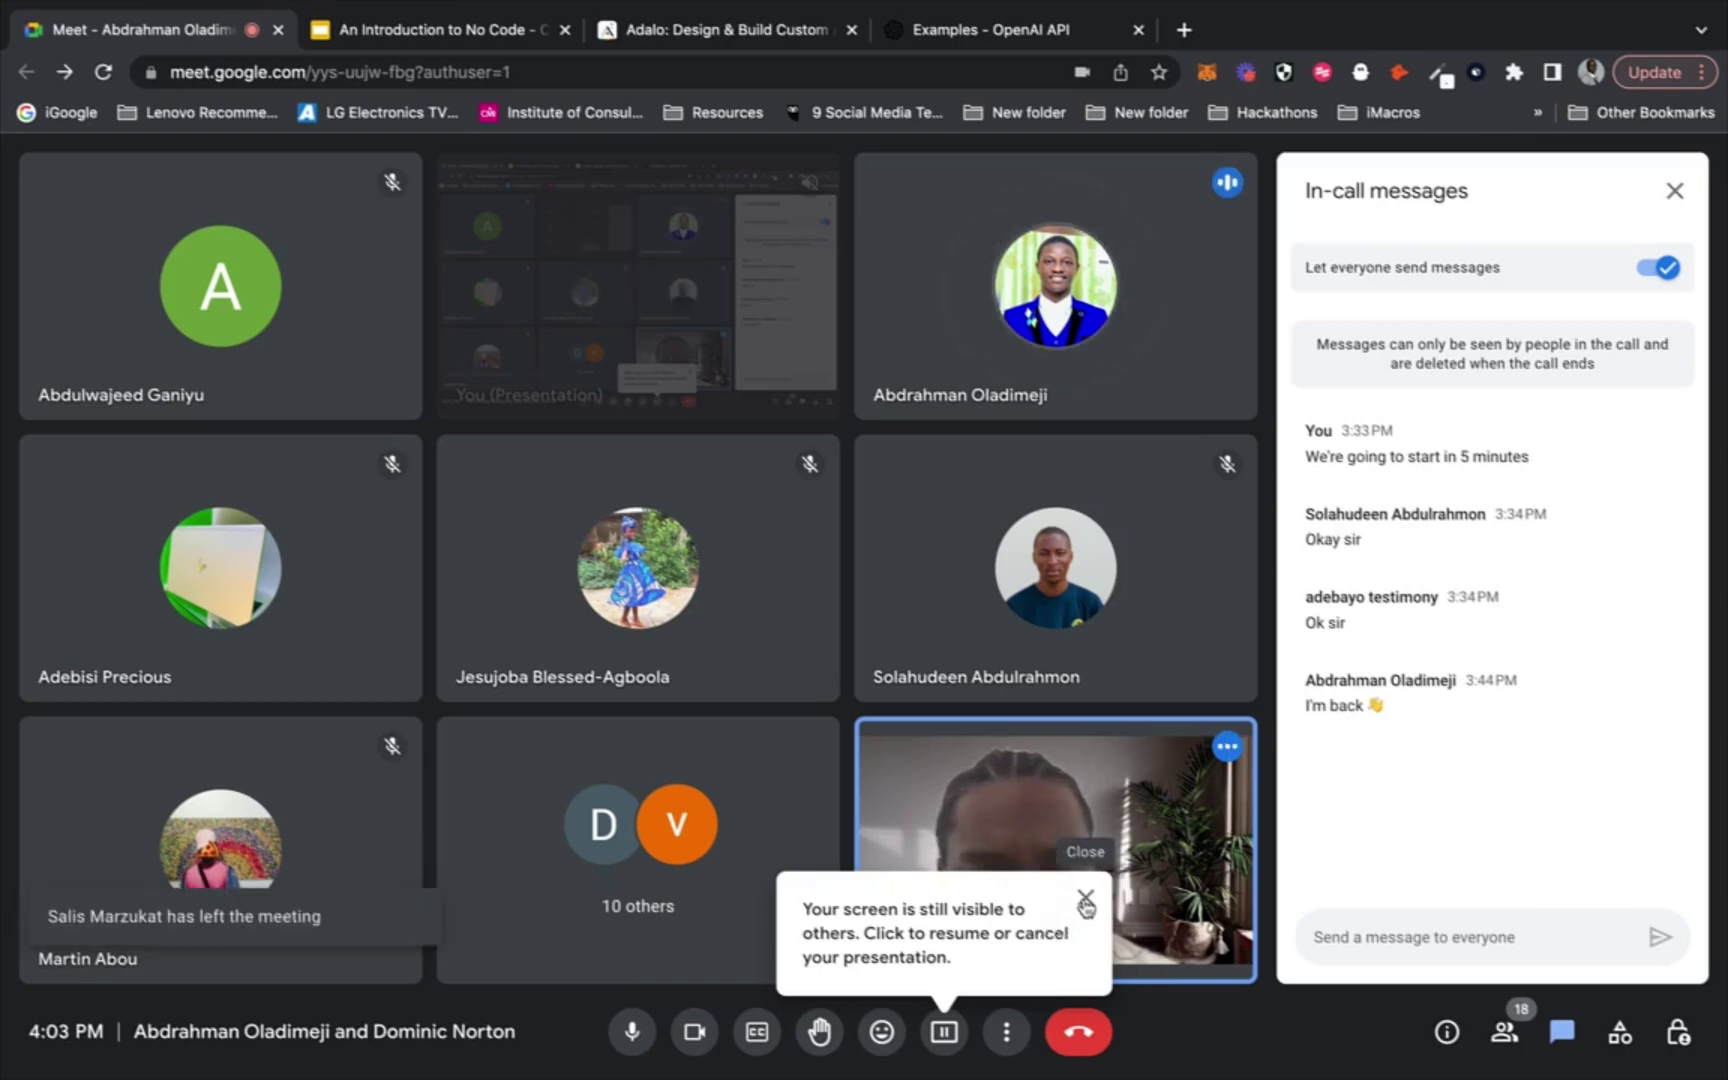
Dismiss the screen-still-visible notice and enlarge the shared presentation in the call
{"action": "left_click", "coordinate": [1085, 905]}
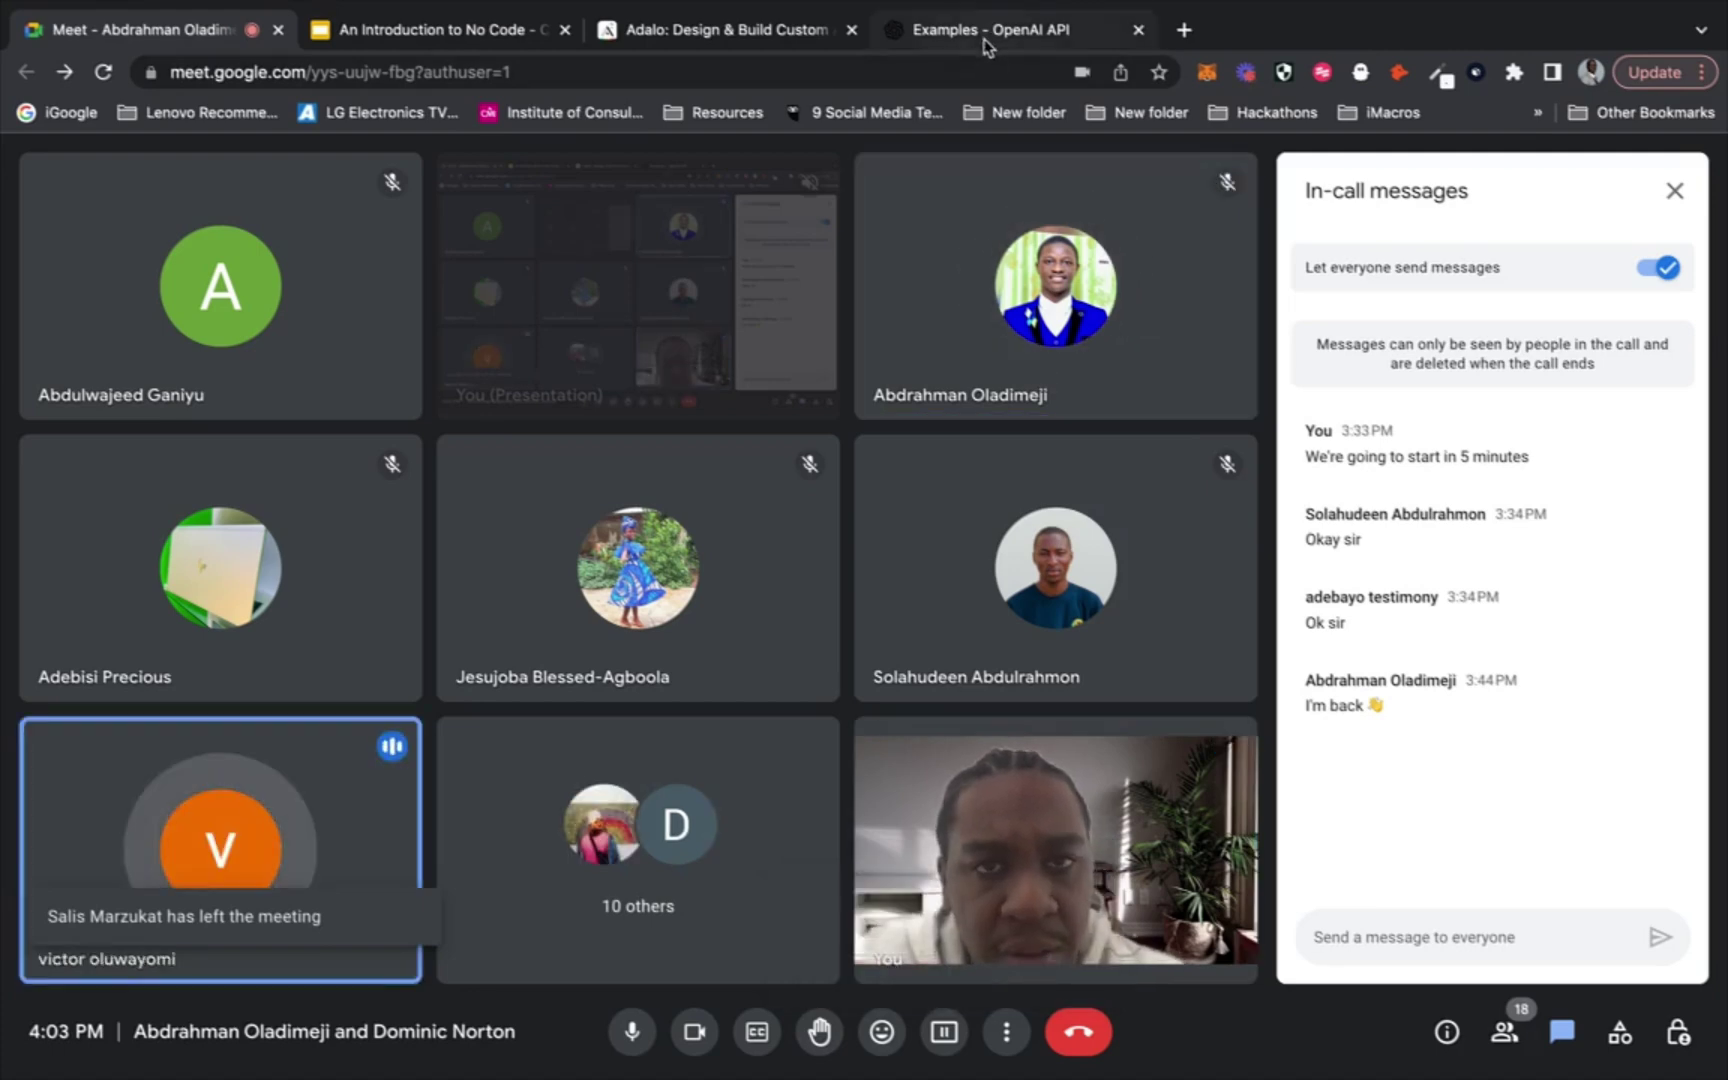
{"action": "left_click", "coordinate": [596, 292]}
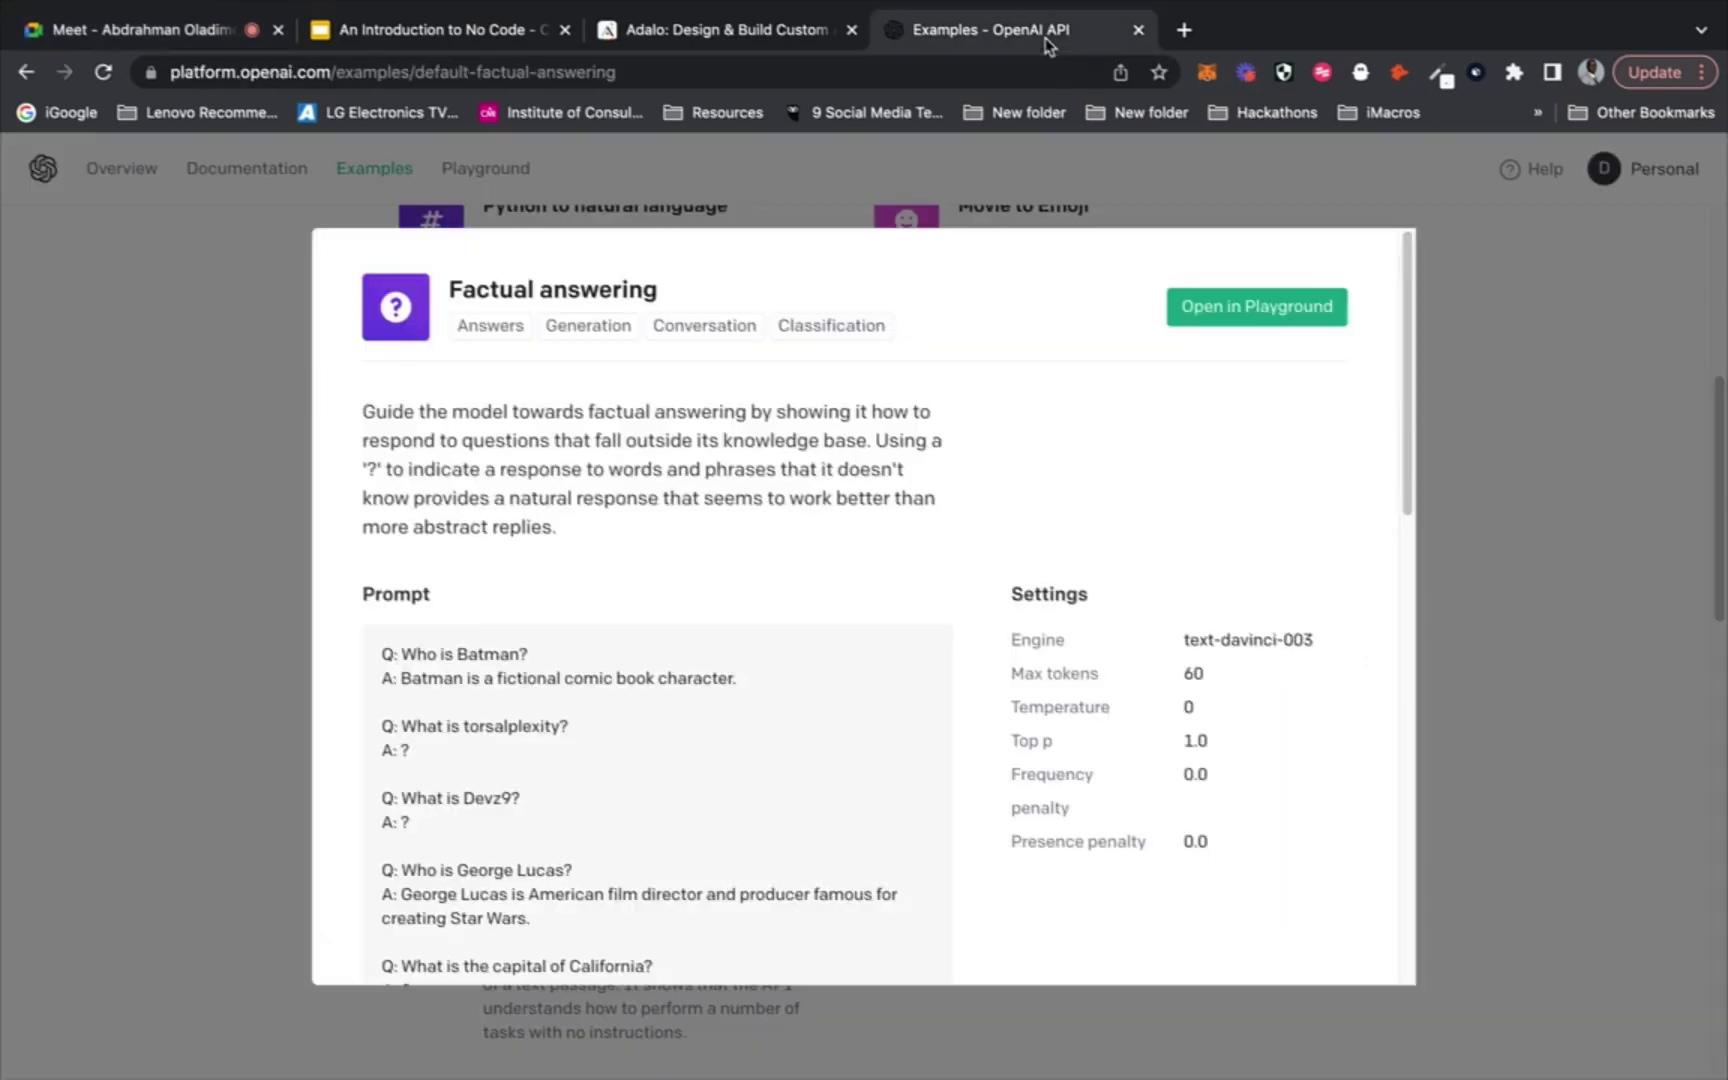
{"action": "left_click", "coordinate": [1046, 44]}
Resume presenting the screen in Meet and return to the Factual answering example
{"action": "left_click", "coordinate": [180, 30]}
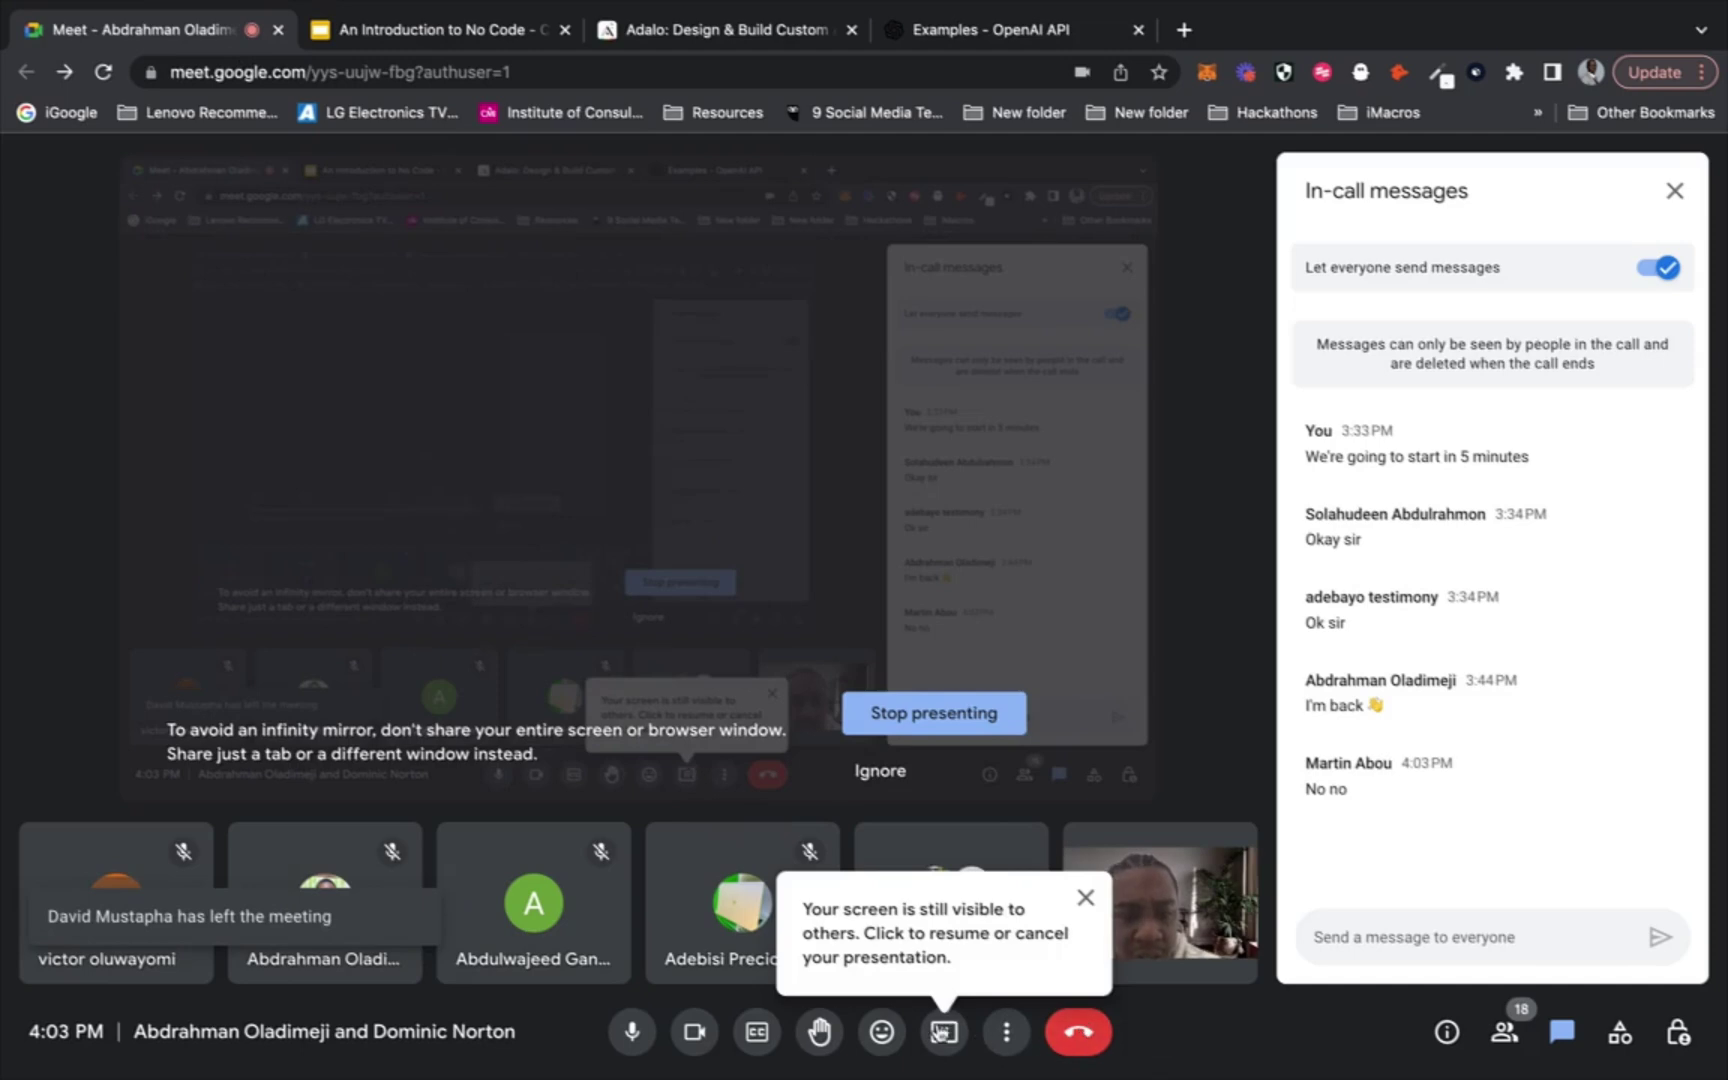
{"action": "left_click", "coordinate": [944, 1031]}
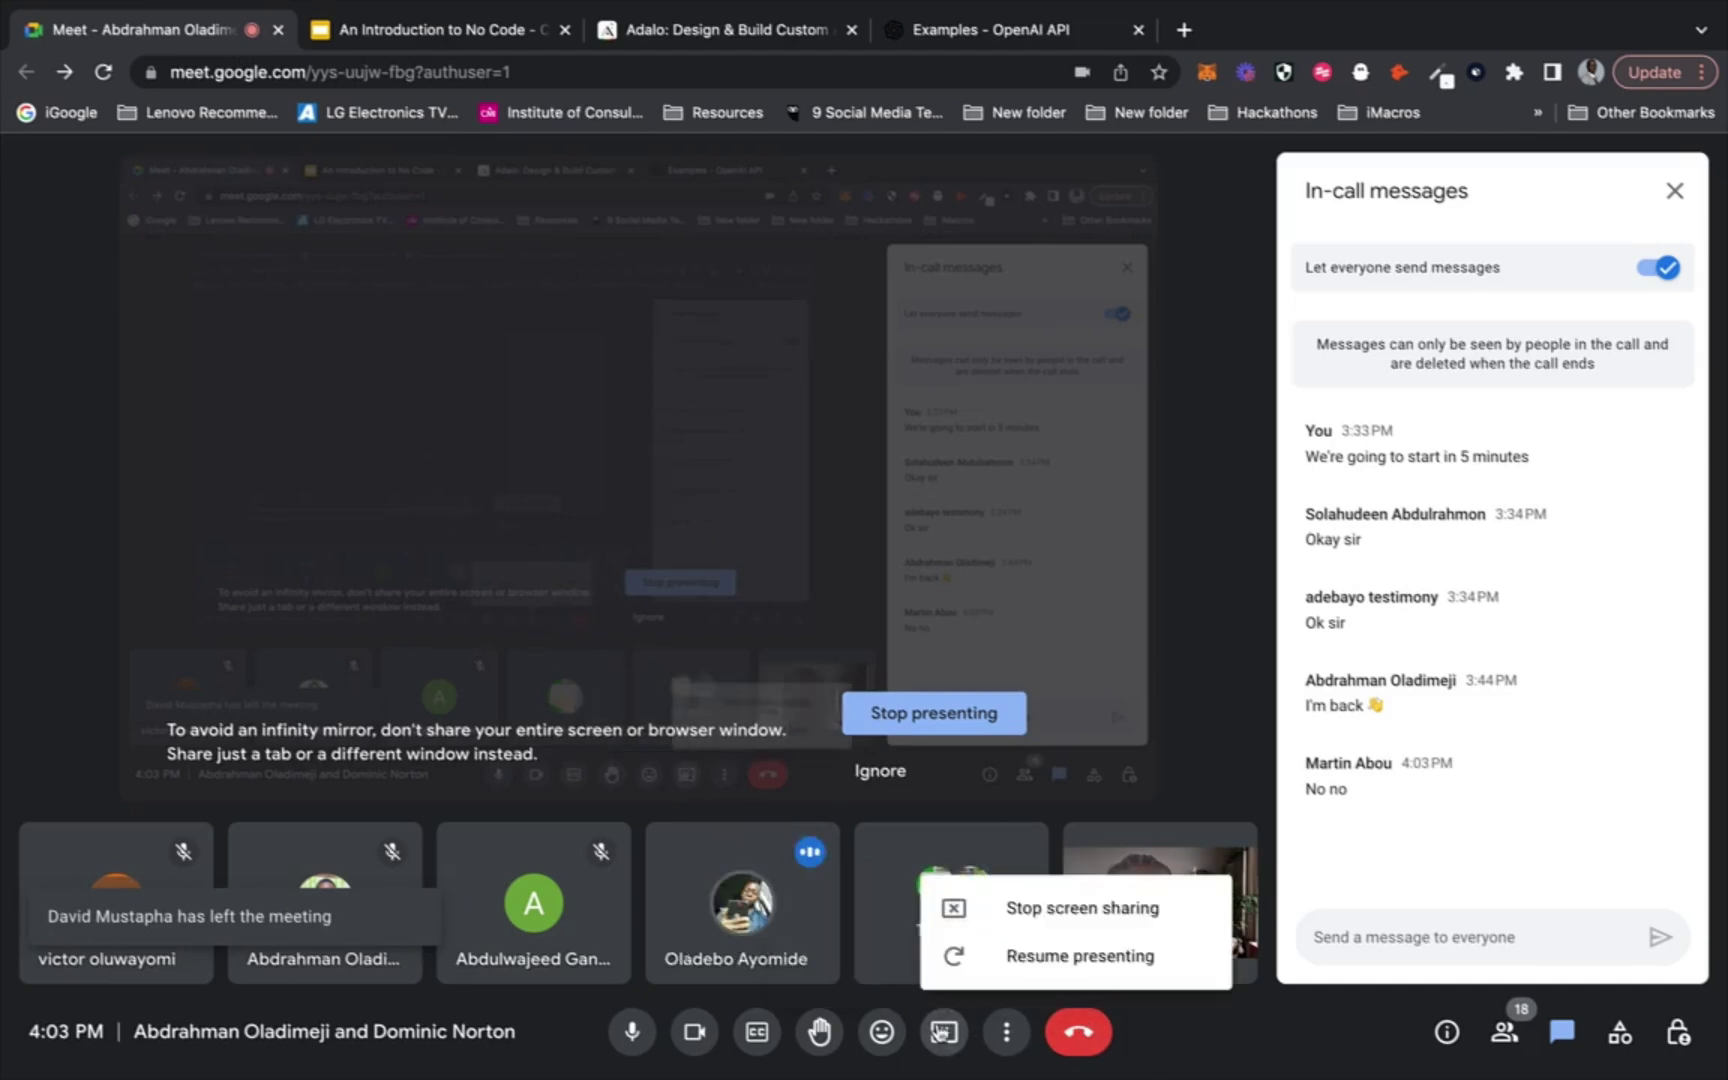
{"action": "left_click", "coordinate": [1015, 958]}
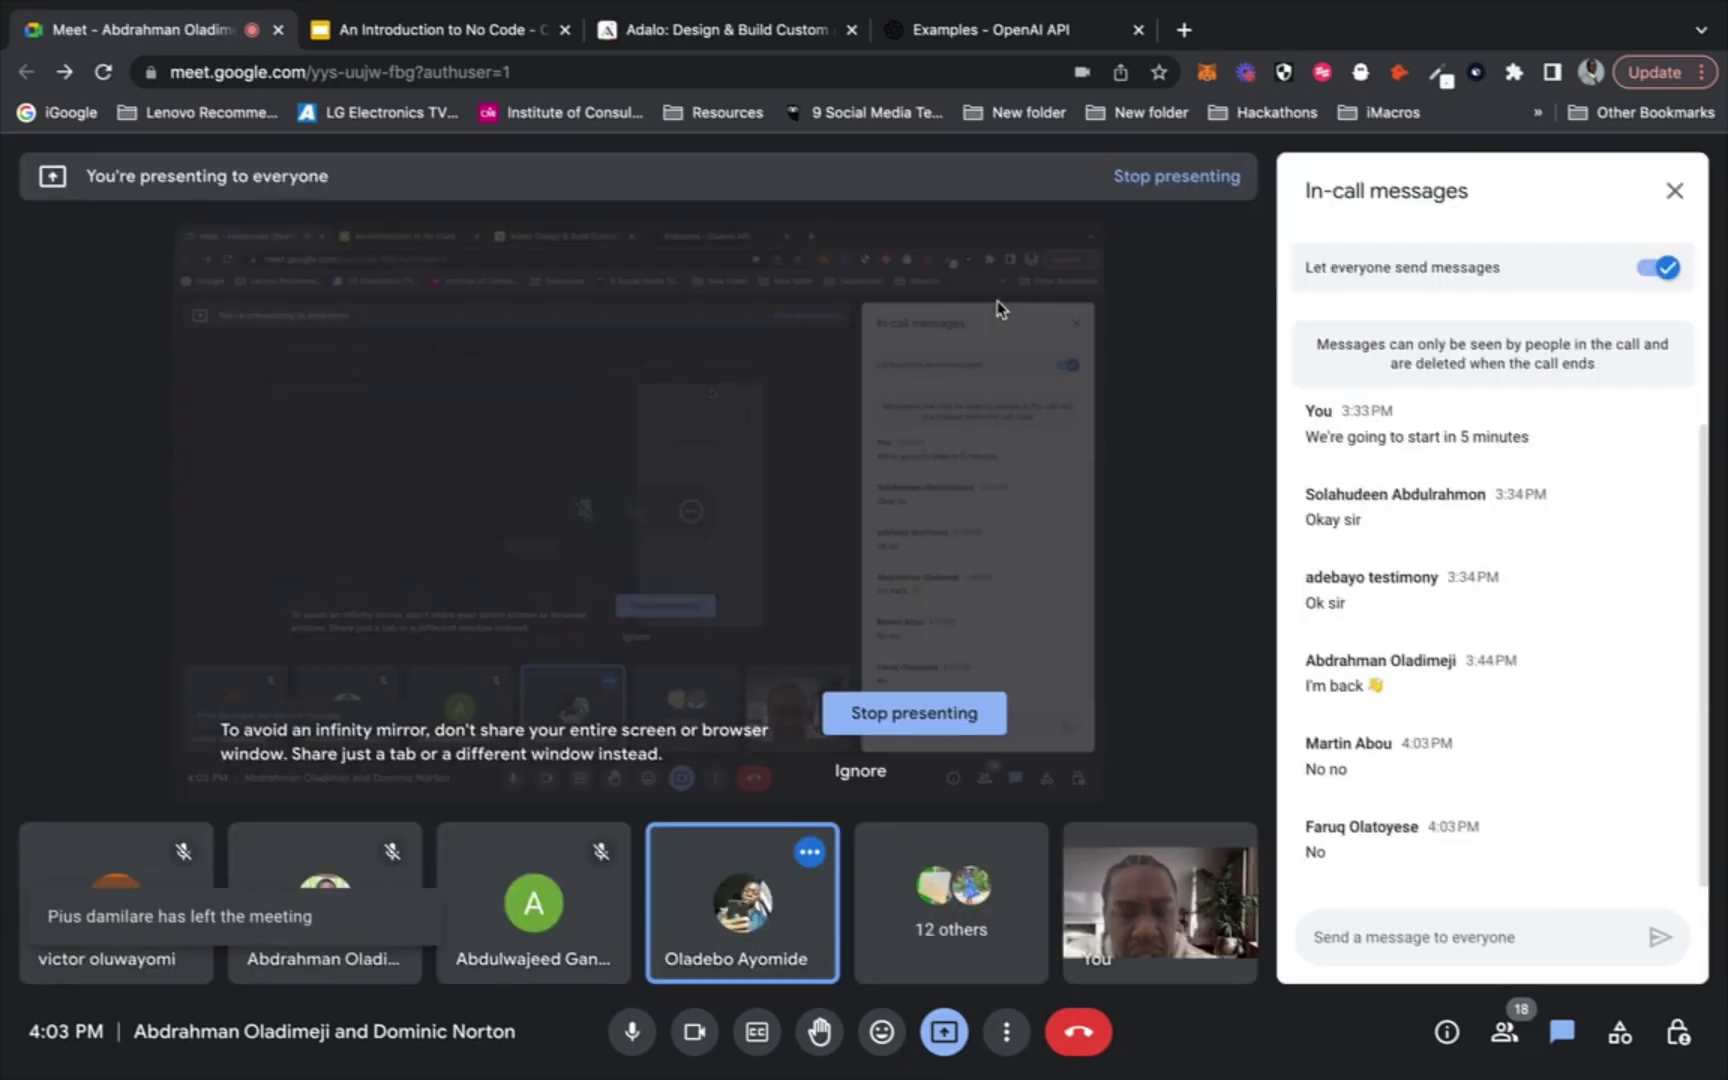
{"action": "left_click", "coordinate": [997, 35]}
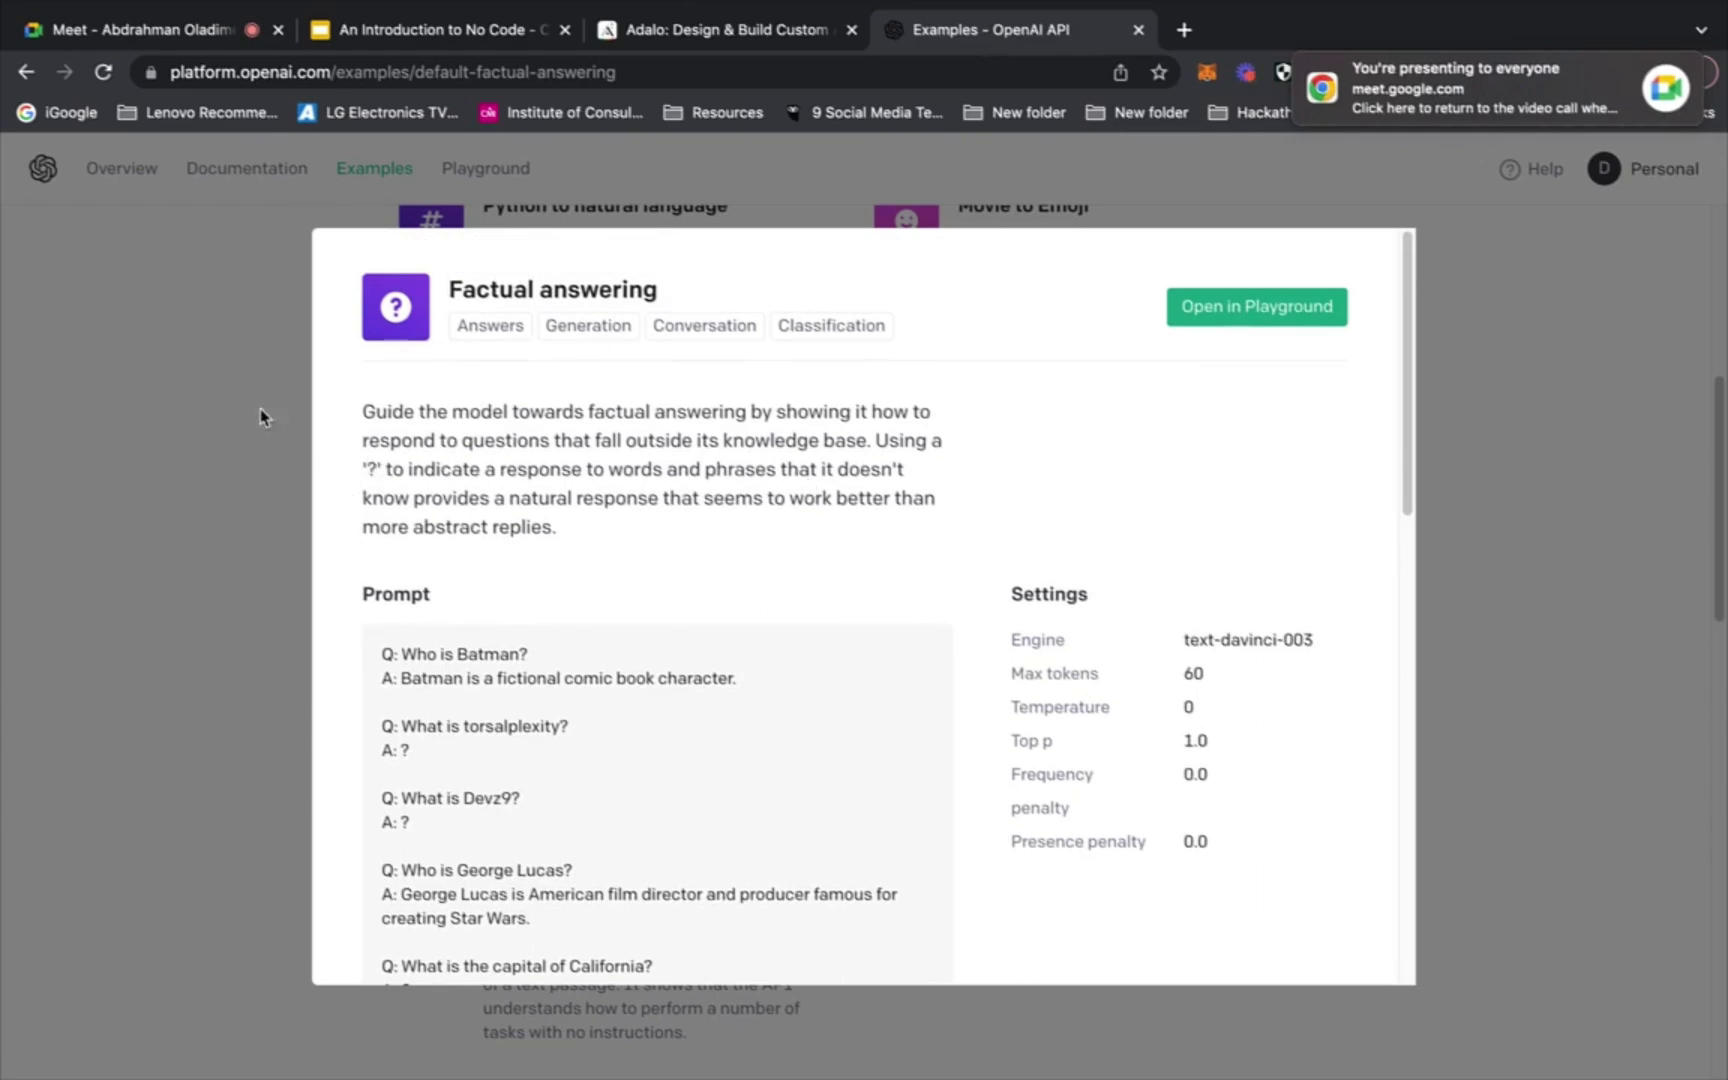
Reopen Factual answering, select the completions endpoint URL in its curl request, then close it
{"action": "left_click", "coordinate": [220, 365]}
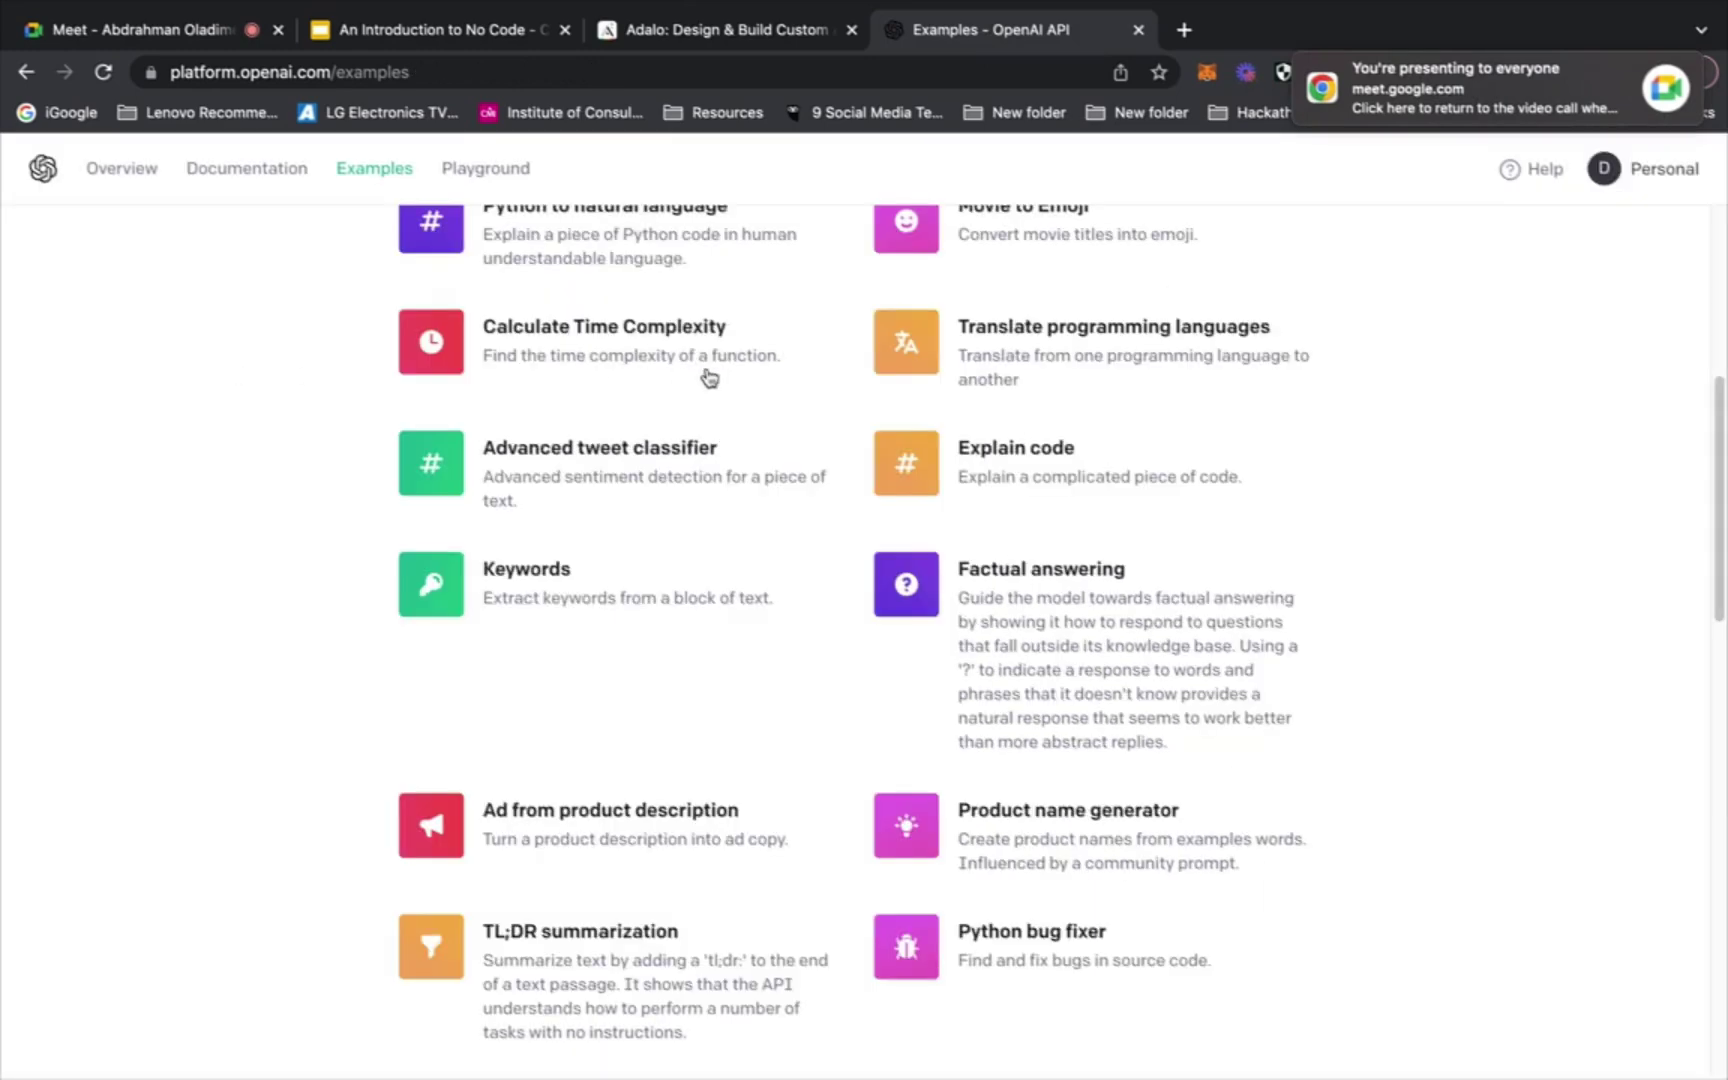
{"action": "left_click", "coordinate": [909, 597]}
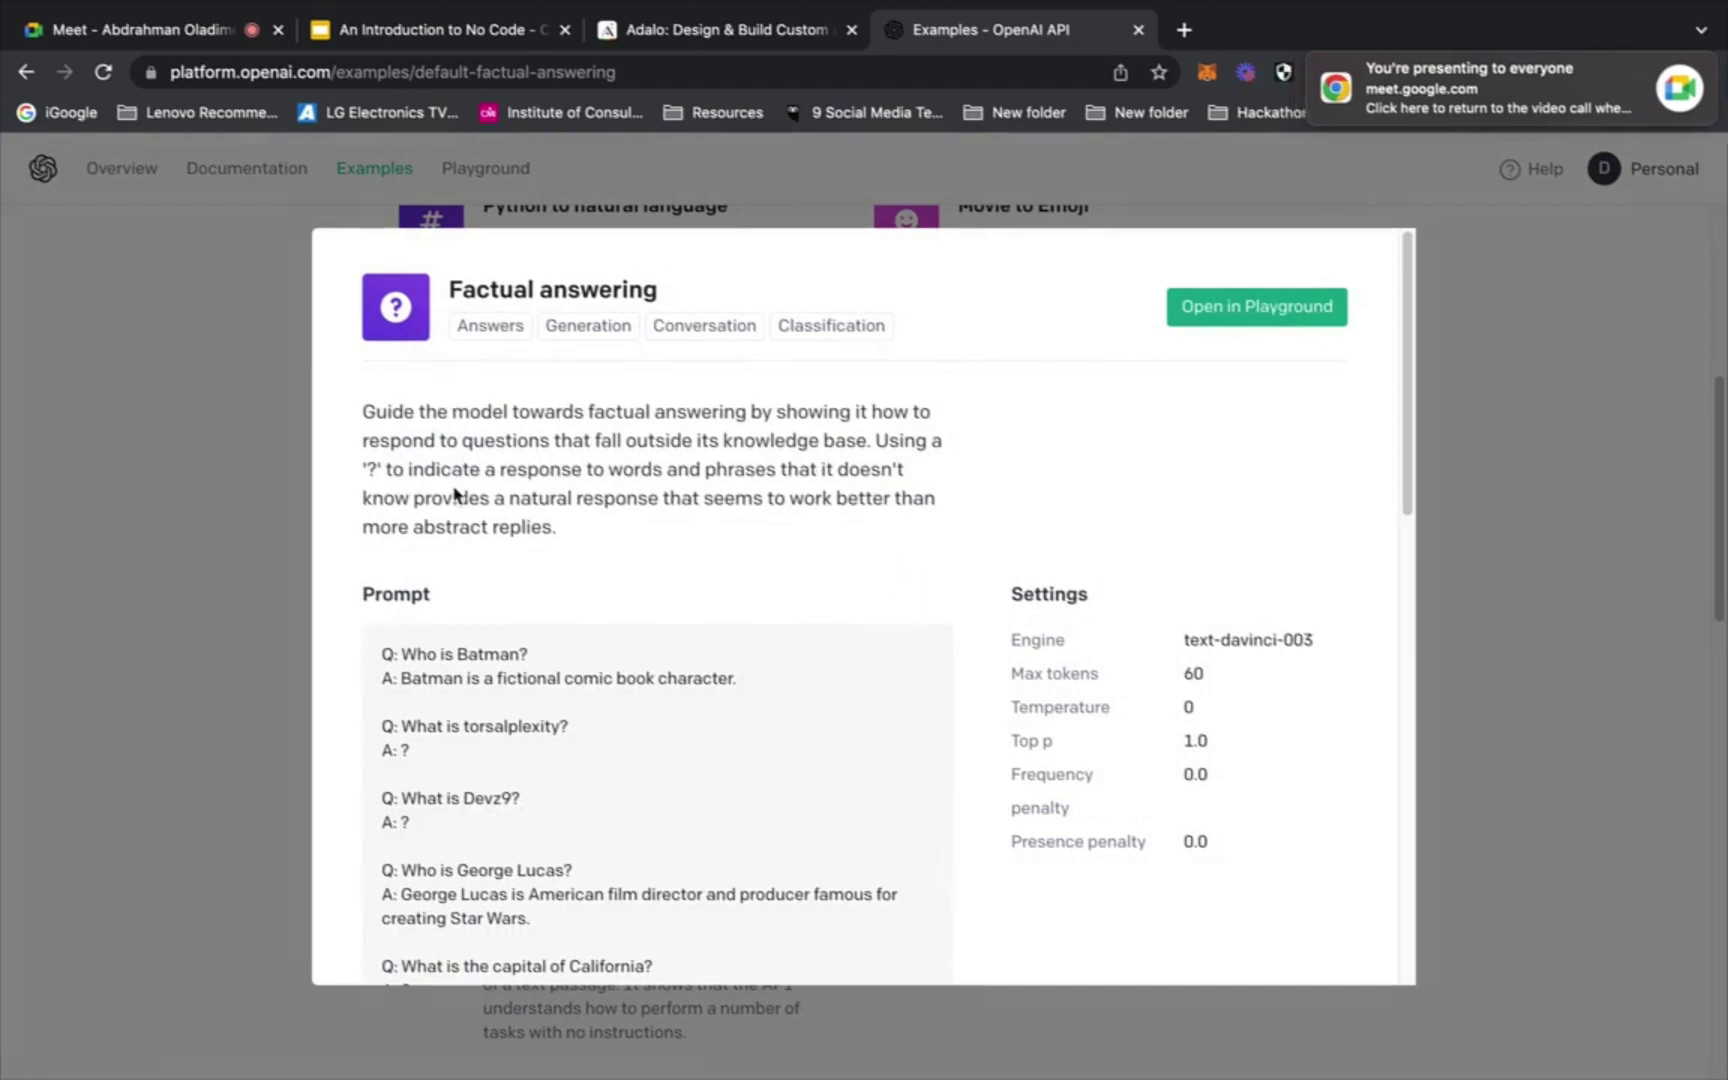
{"action": "scroll", "coordinate": [455, 494], "scroll_direction": "down", "scroll_amount": 3}
{"action": "scroll", "coordinate": [455, 494], "scroll_direction": "down", "scroll_amount": 10}
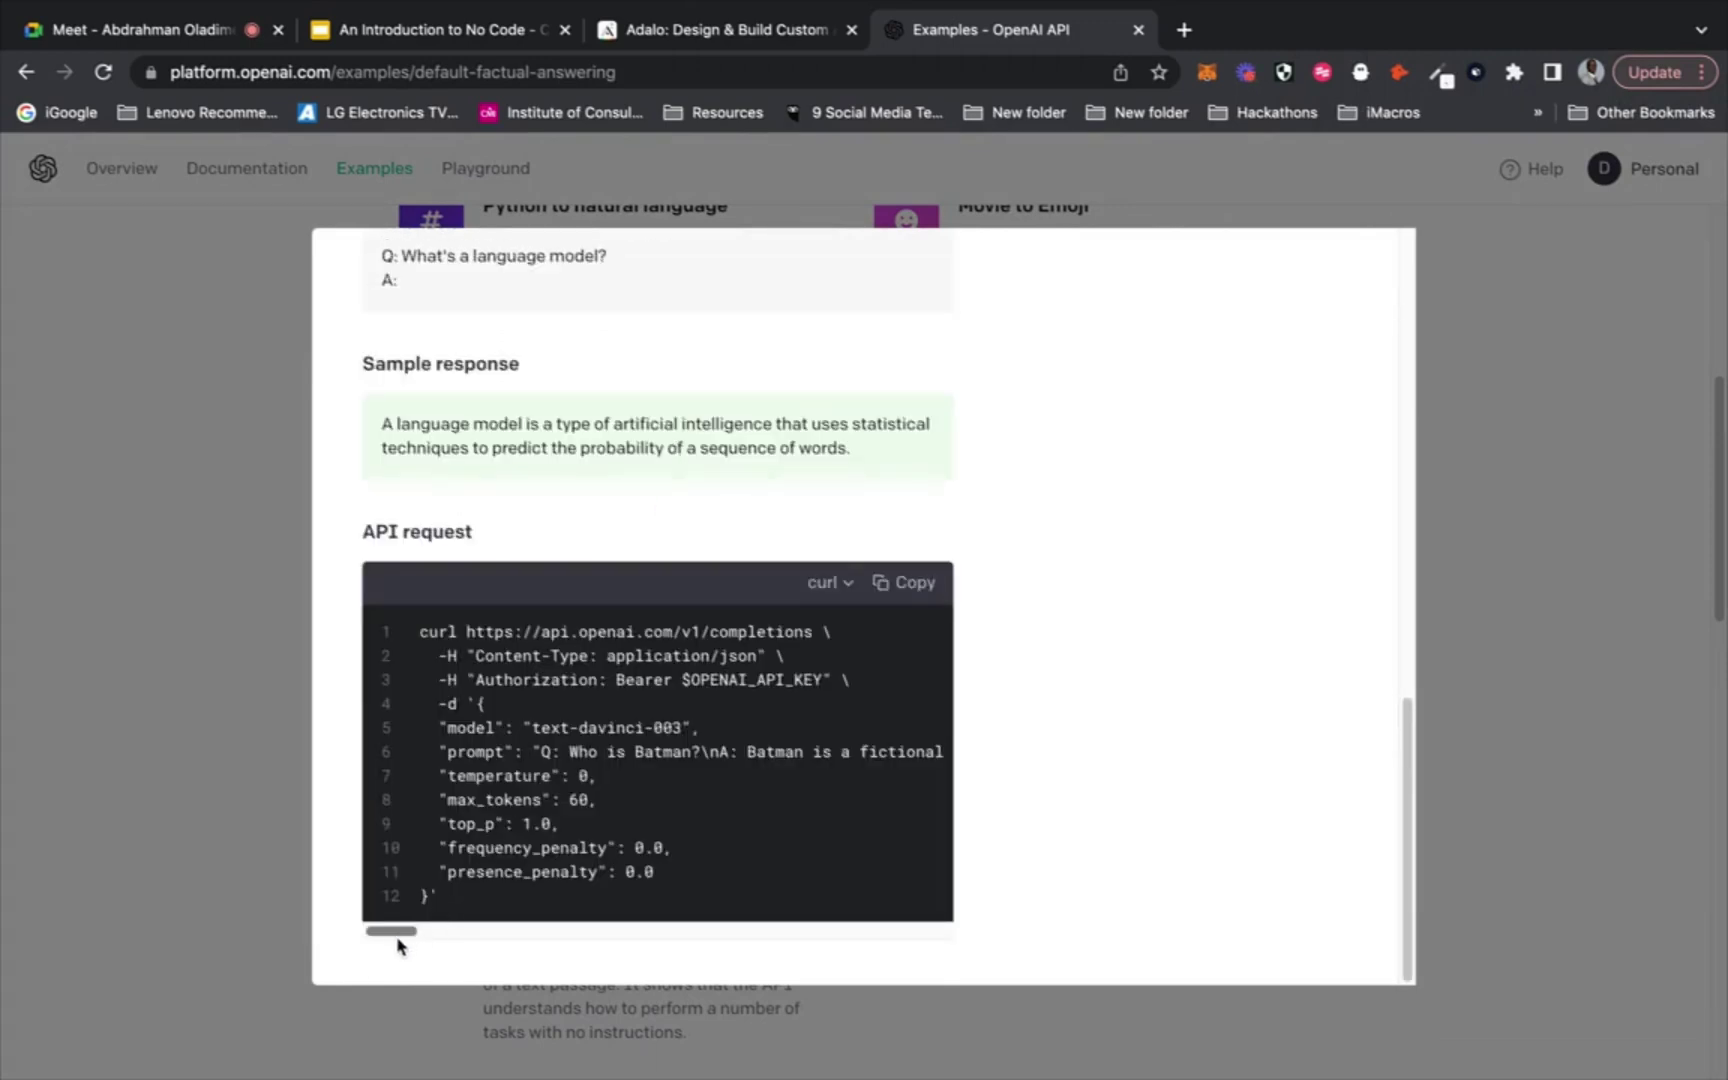
{"action": "left_click_drag", "start_coordinate": [398, 936], "coordinate": [341, 901]}
{"action": "left_click_drag", "start_coordinate": [467, 627], "coordinate": [805, 623]}
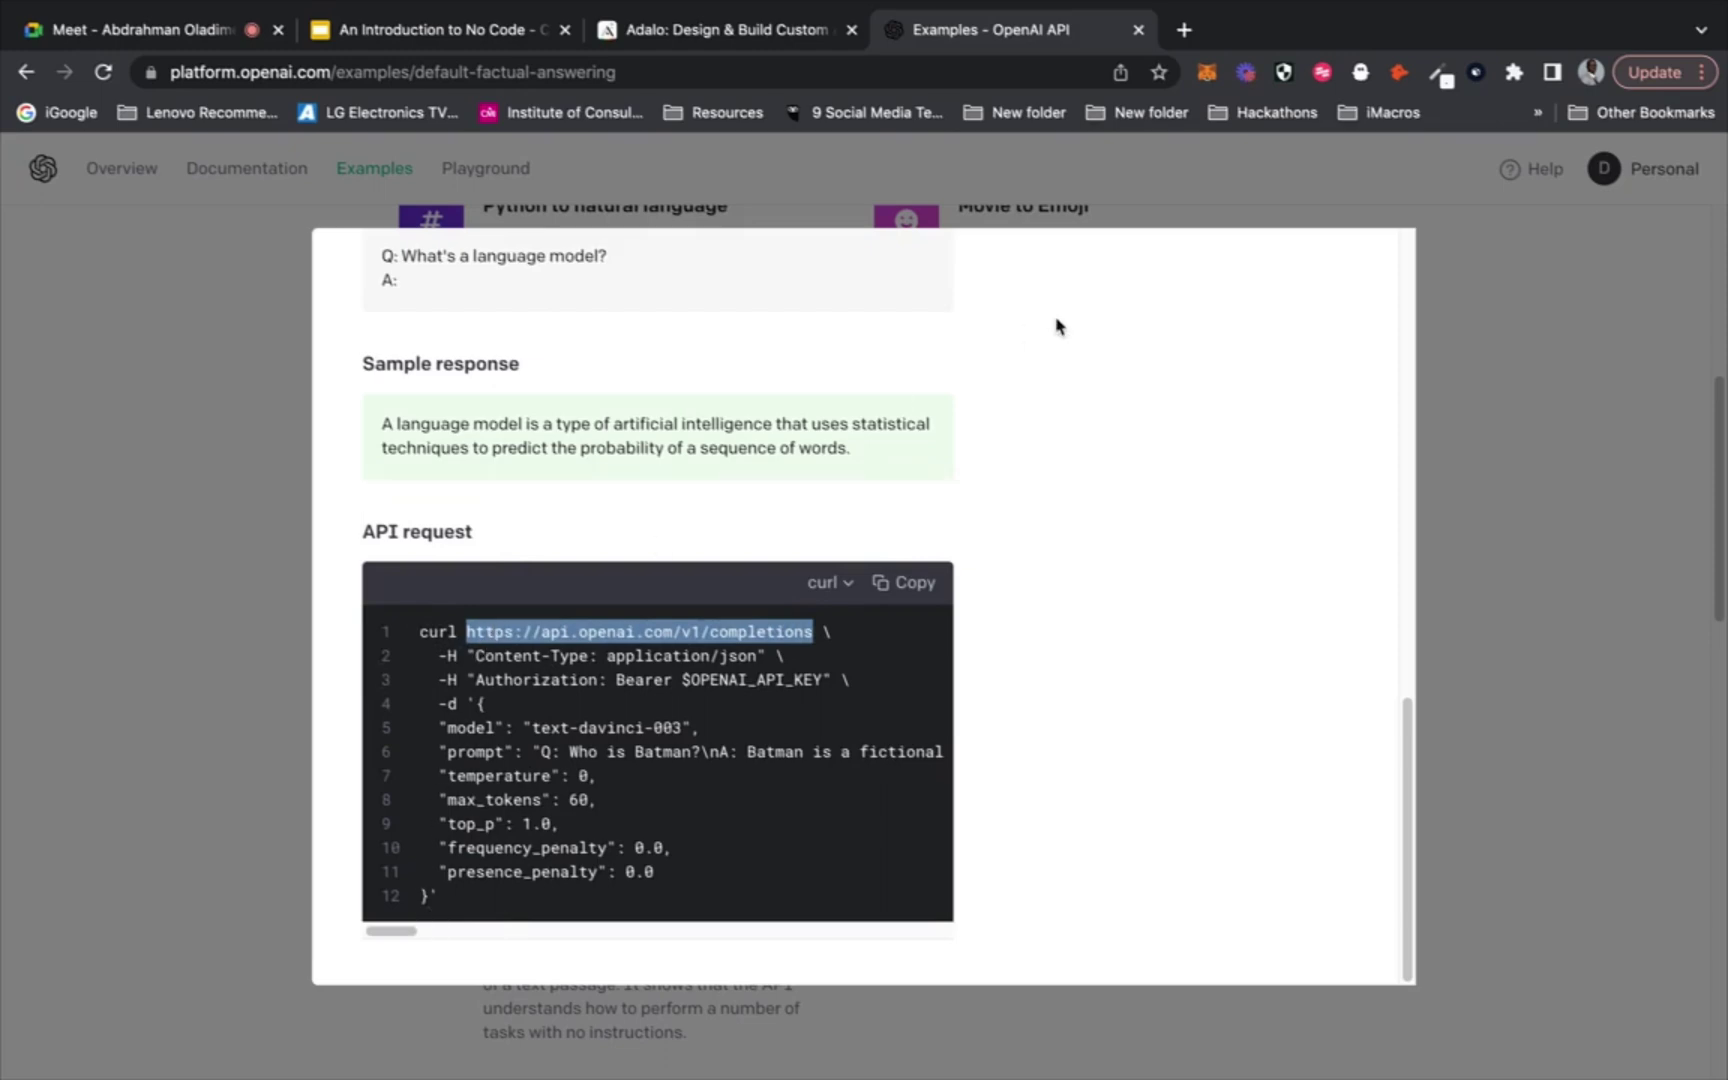
{"action": "scroll", "coordinate": [1017, 405], "scroll_direction": "up", "scroll_amount": 15}
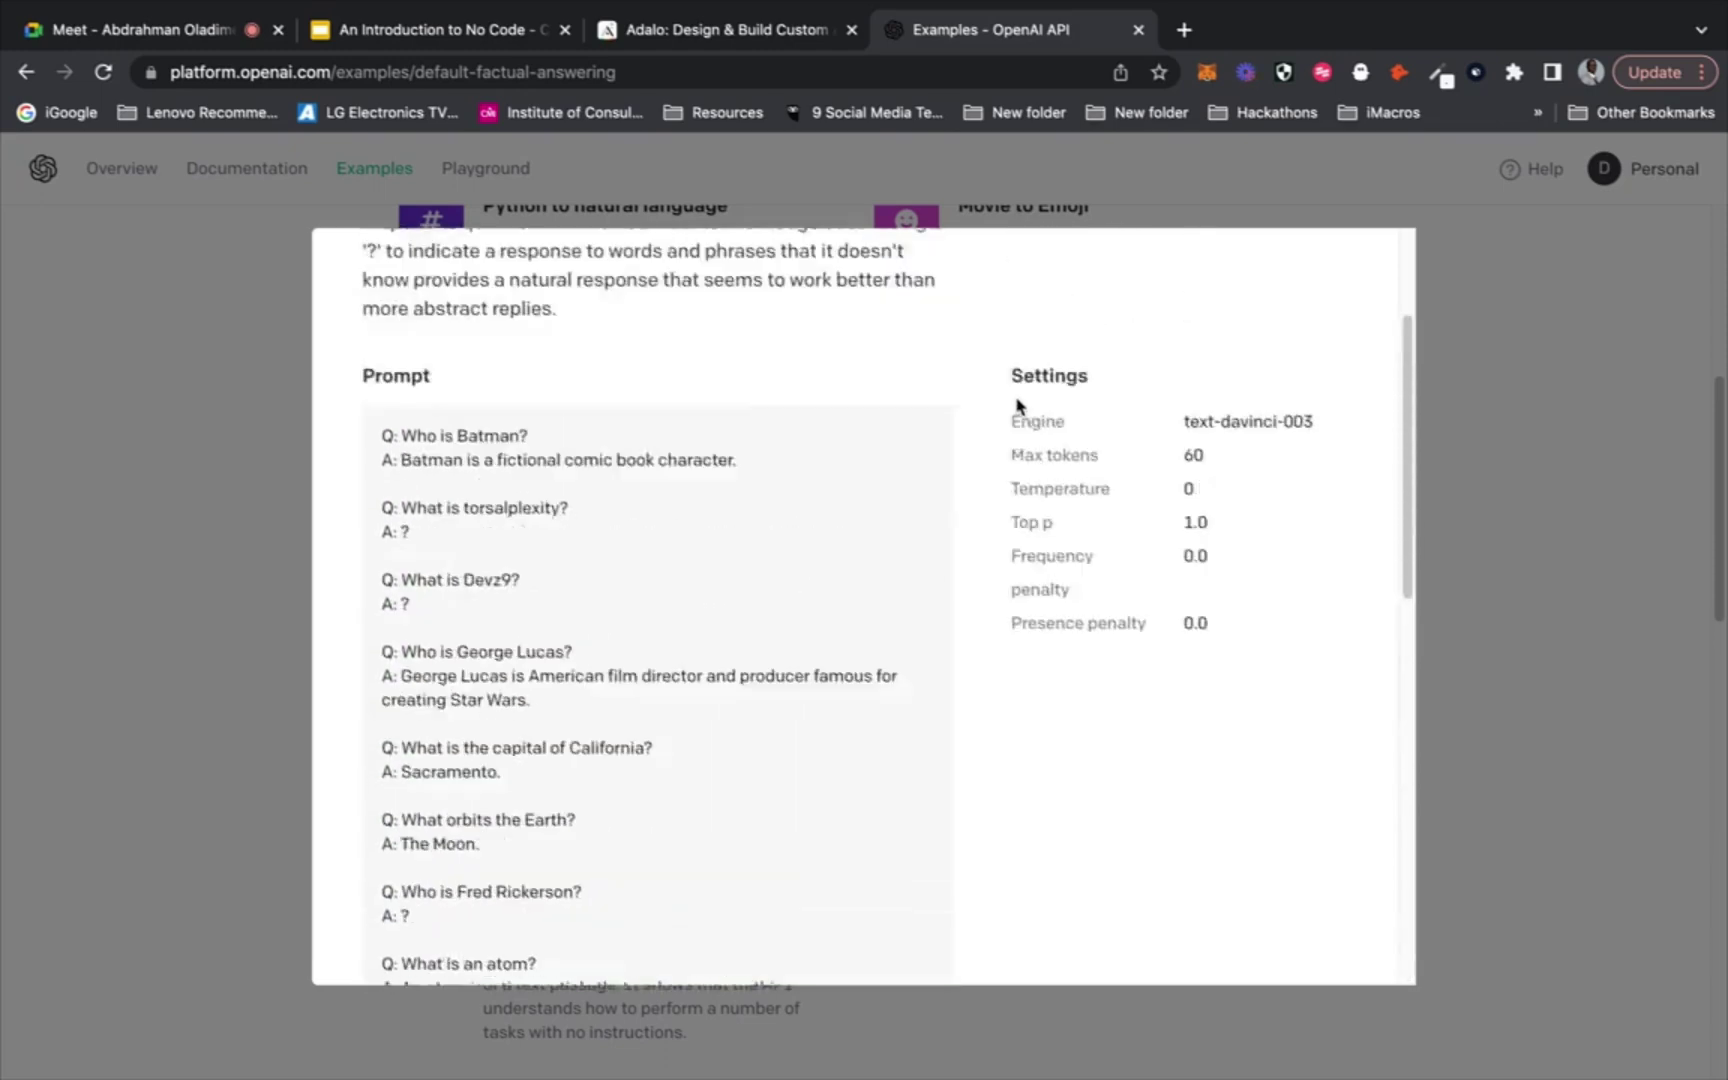
{"action": "left_click", "coordinate": [1545, 383]}
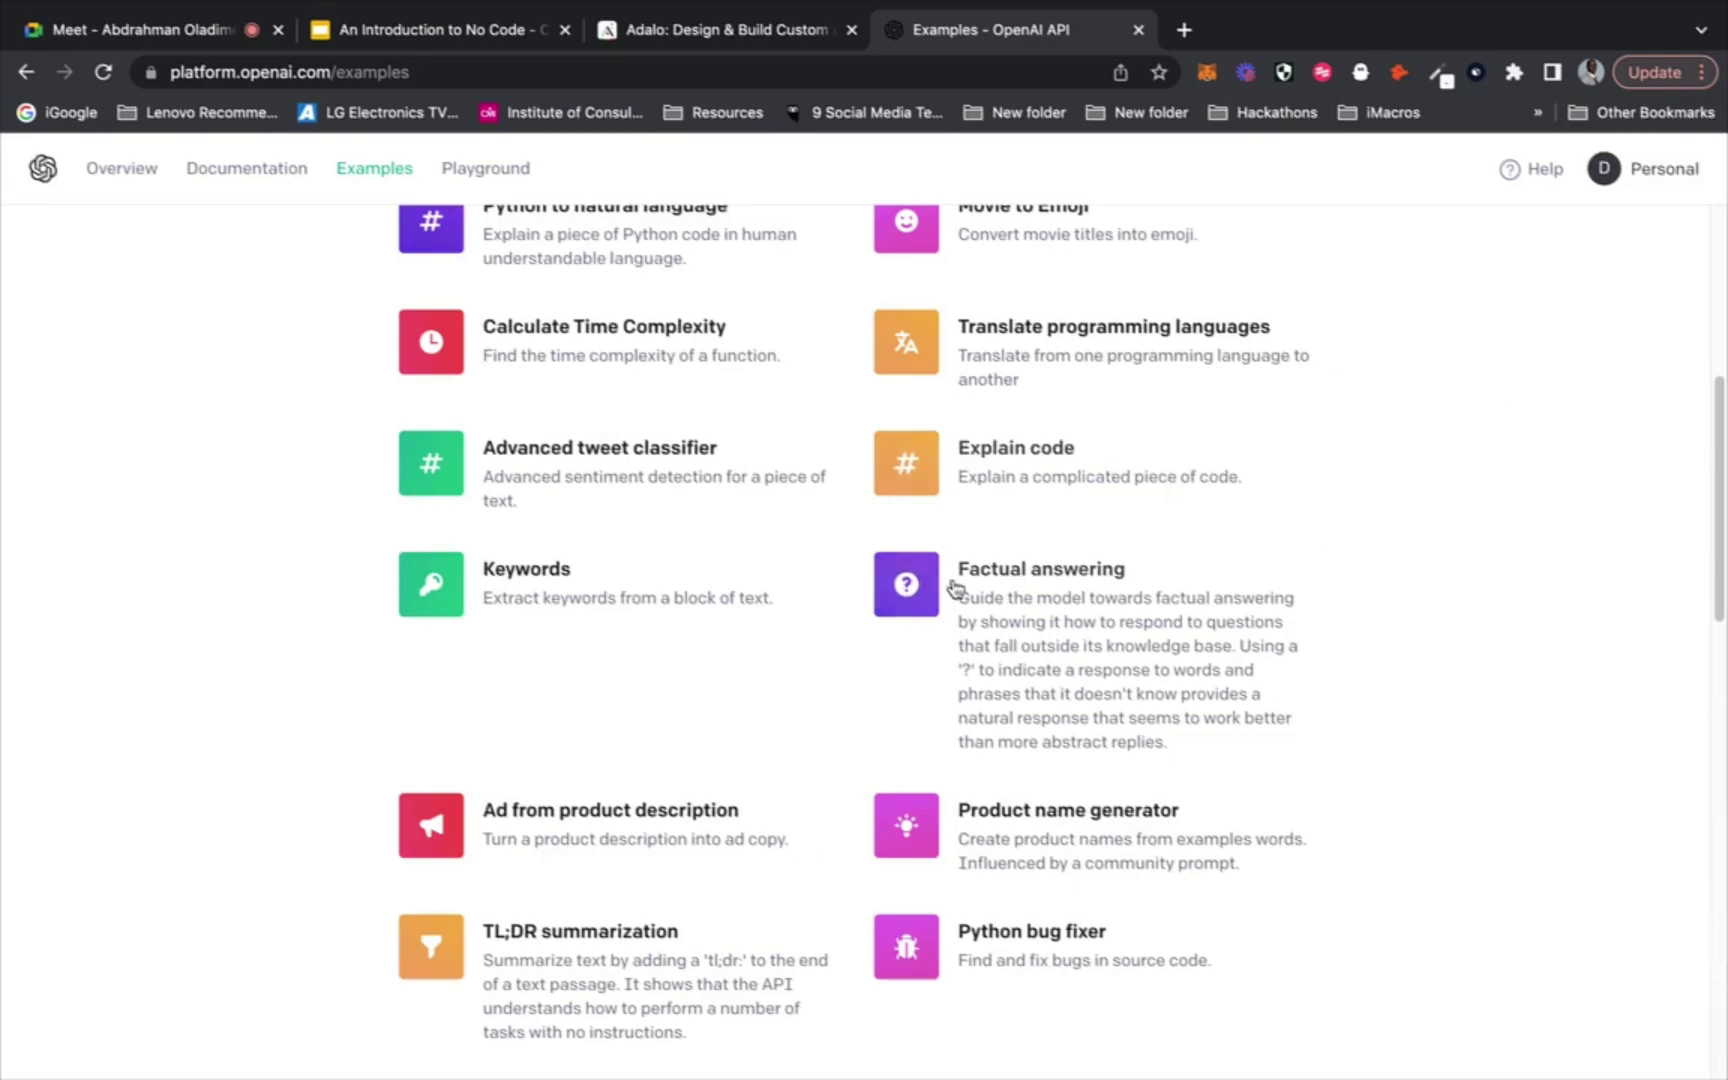
Scroll to the Essay outline card and browse its Nikola Tesla prompt and settings
{"action": "scroll", "coordinate": [955, 588], "scroll_direction": "up", "scroll_amount": 3}
{"action": "scroll", "coordinate": [955, 588], "scroll_direction": "up", "scroll_amount": 6}
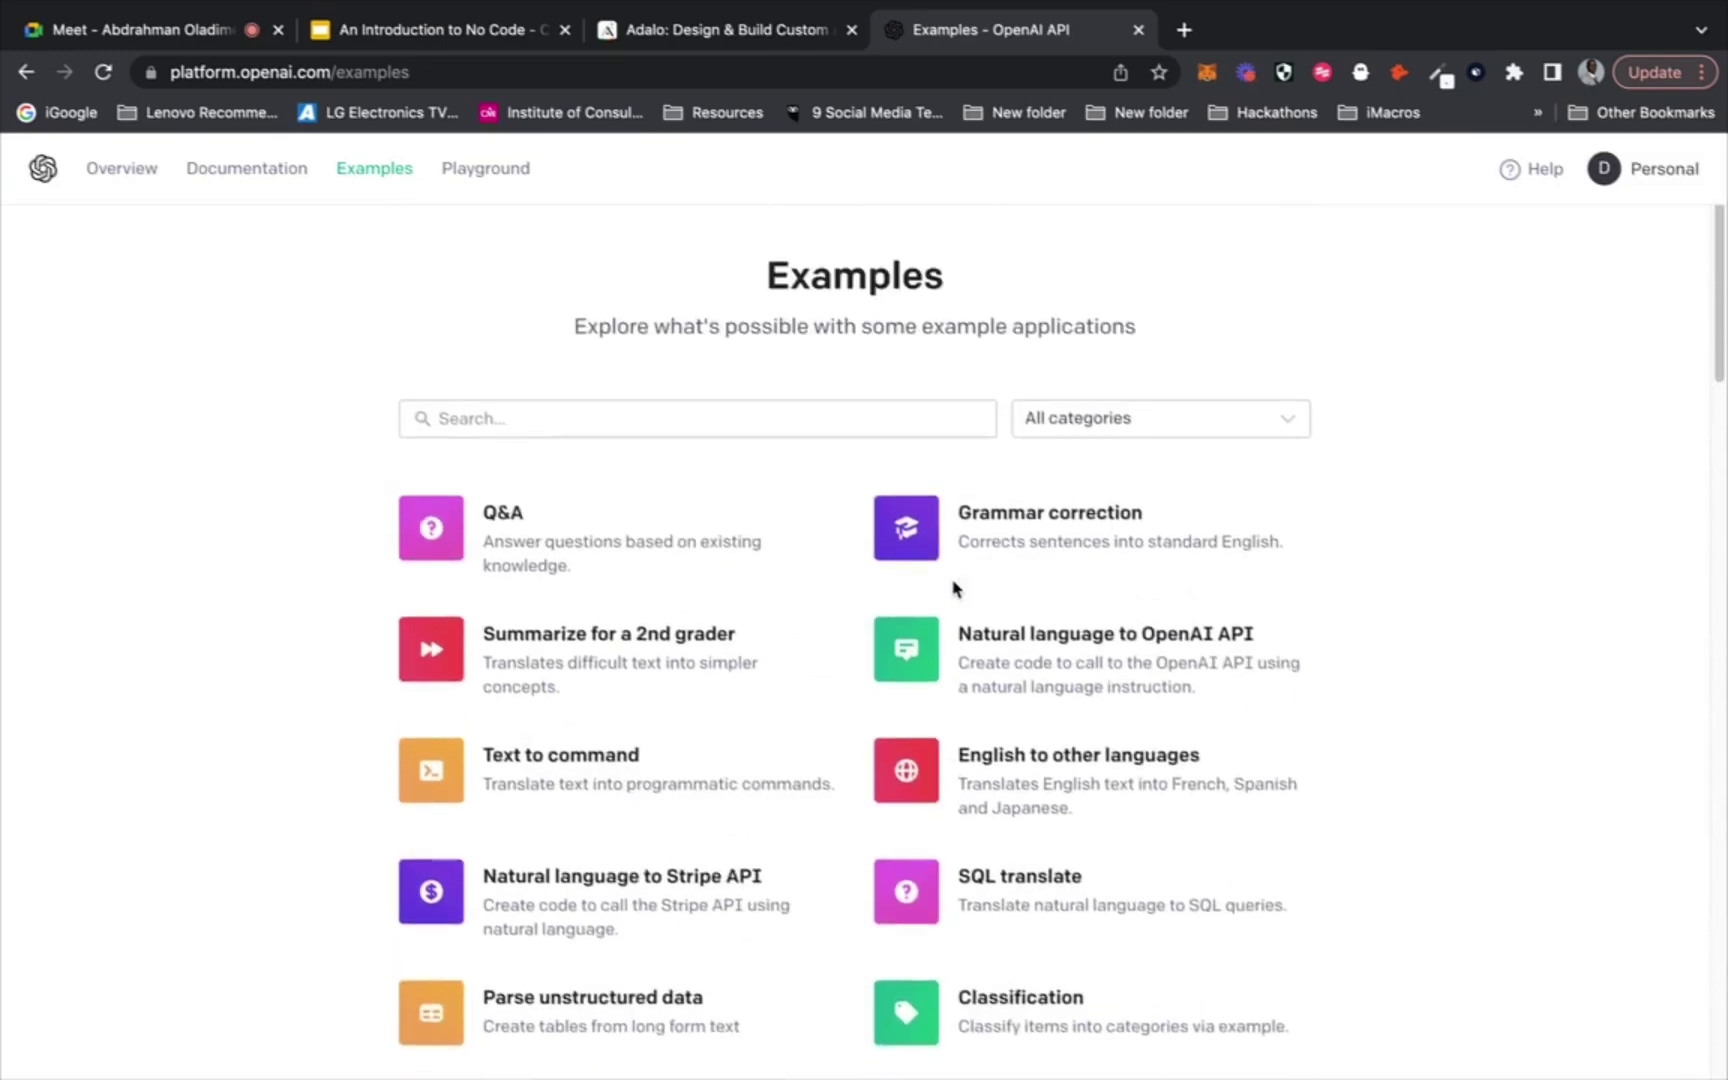
{"action": "scroll", "coordinate": [955, 588], "scroll_direction": "down", "scroll_amount": 8}
{"action": "scroll", "coordinate": [953, 588], "scroll_direction": "down", "scroll_amount": 8}
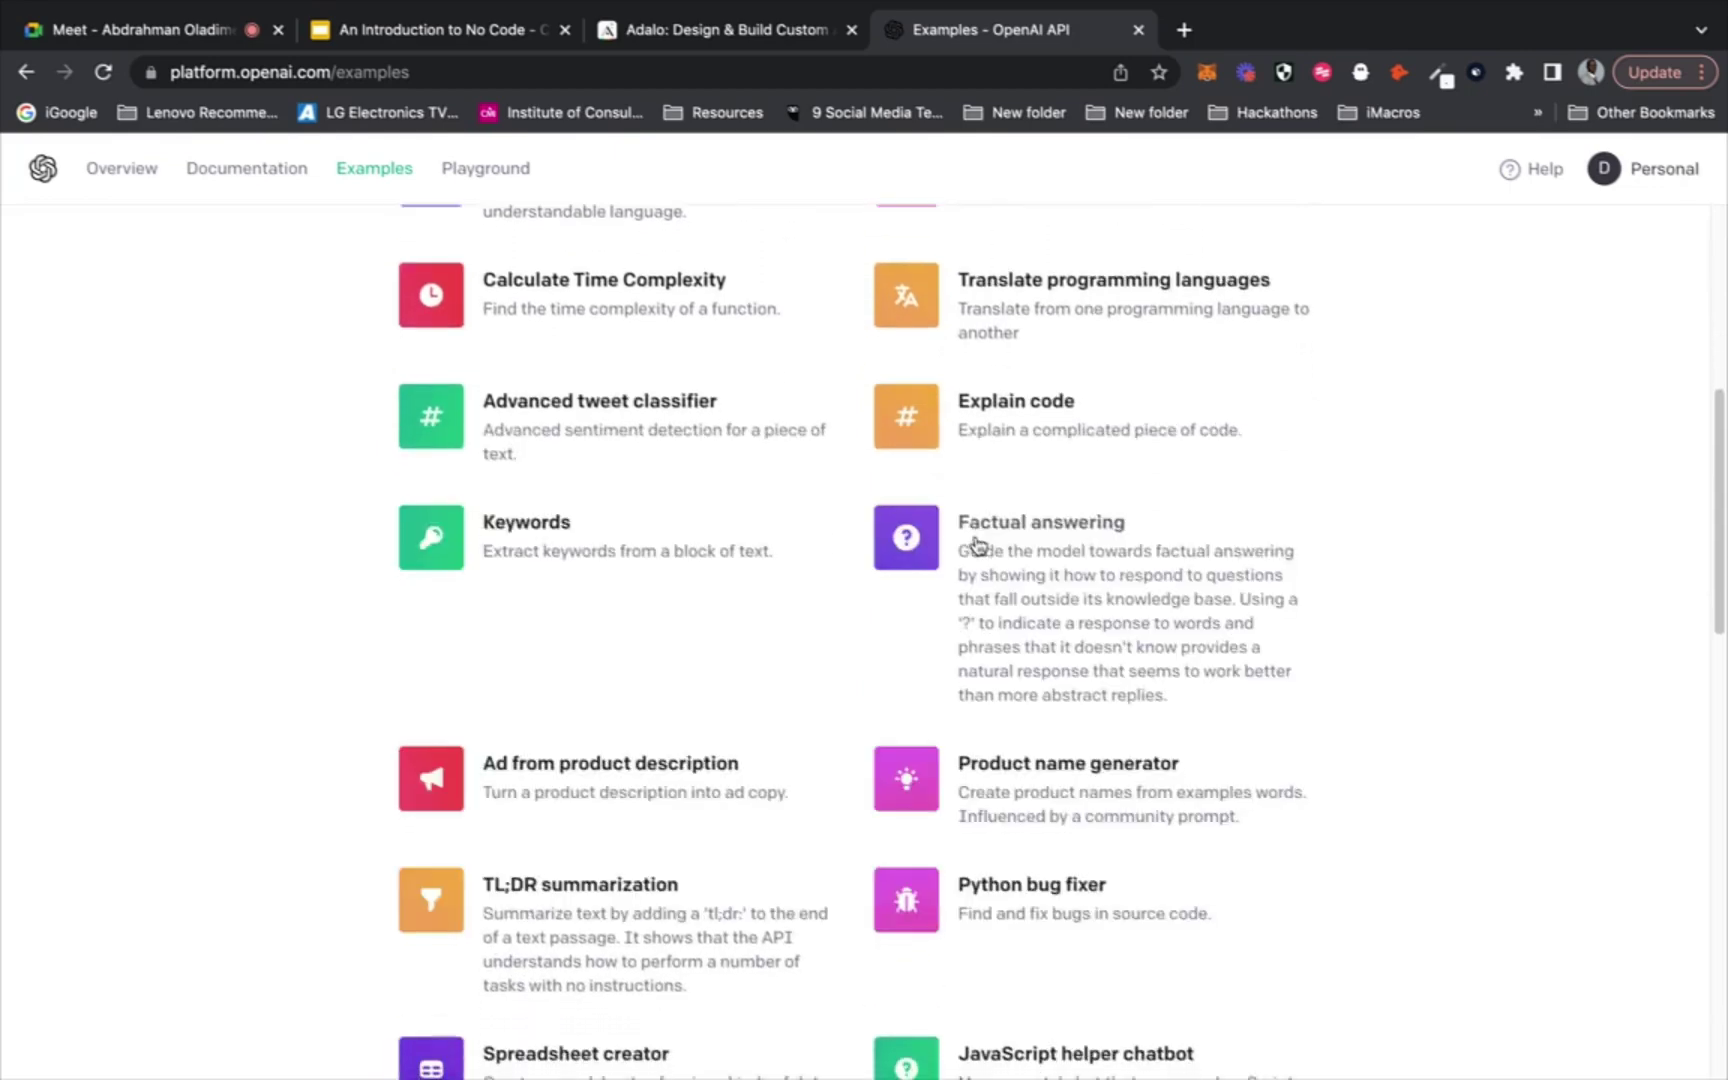
{"action": "scroll", "coordinate": [960, 535], "scroll_direction": "down", "scroll_amount": 3}
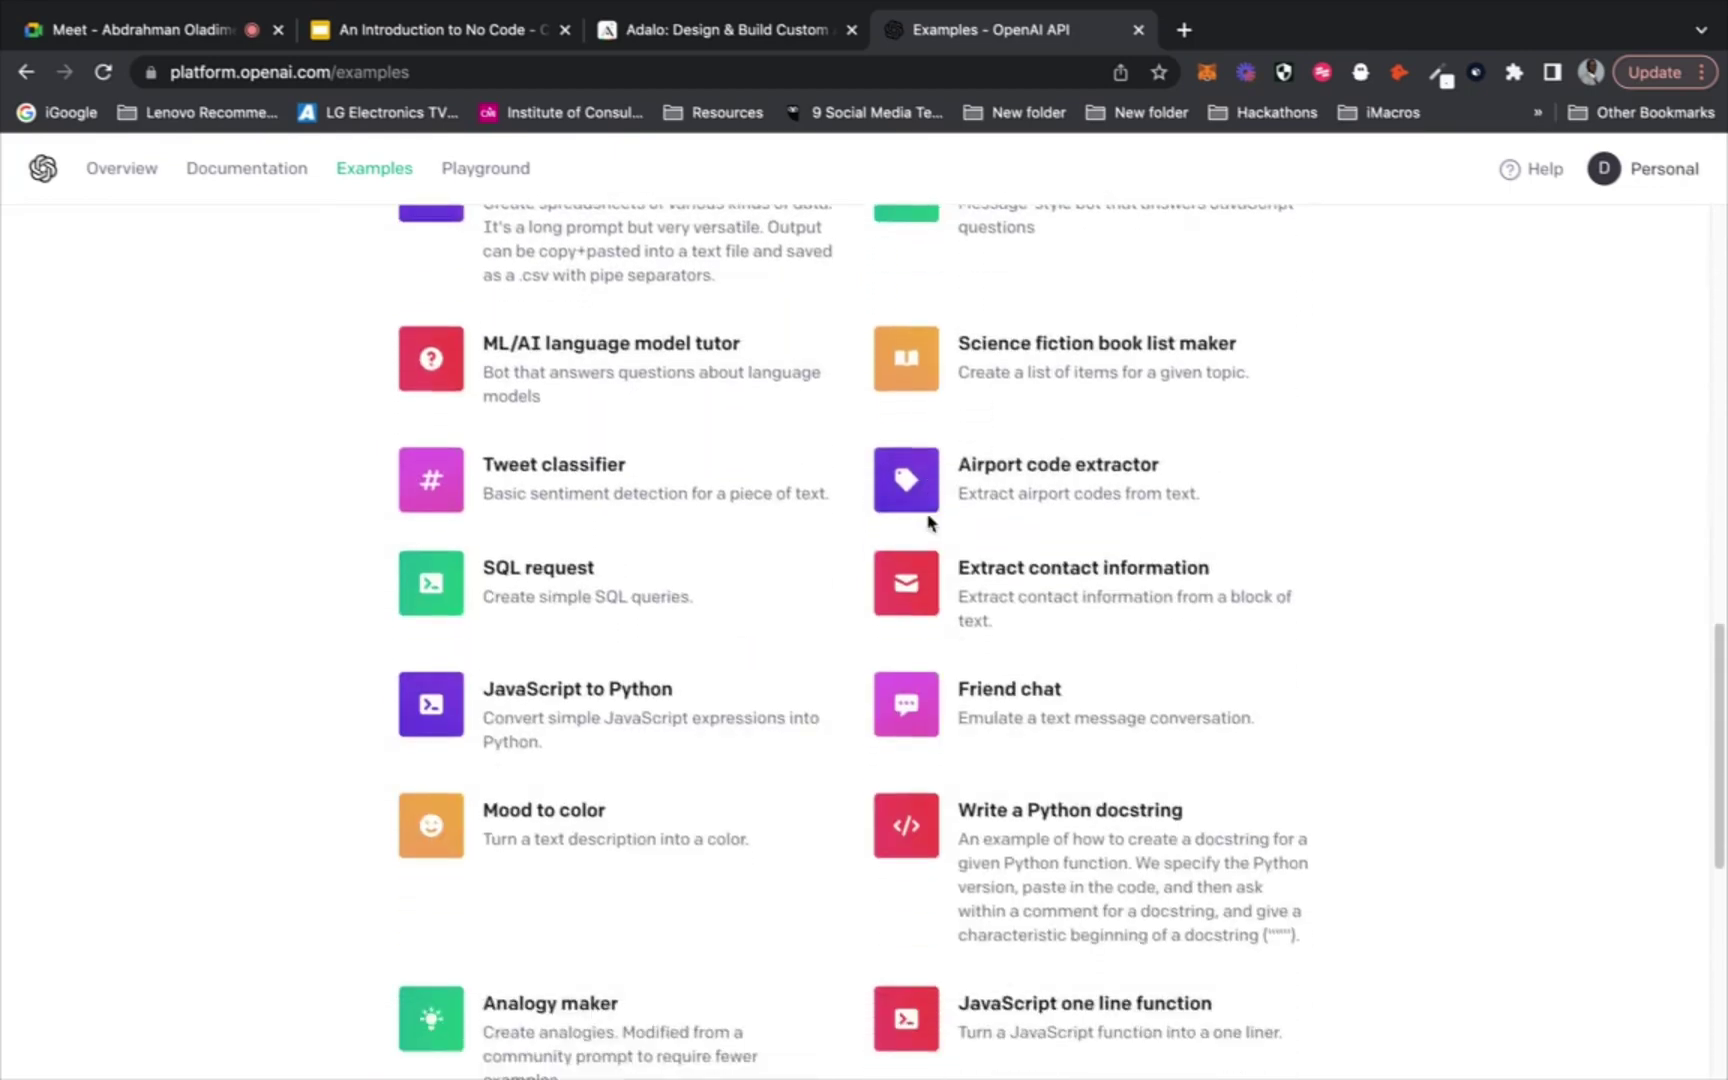
{"action": "scroll", "coordinate": [928, 520], "scroll_direction": "down", "scroll_amount": 5}
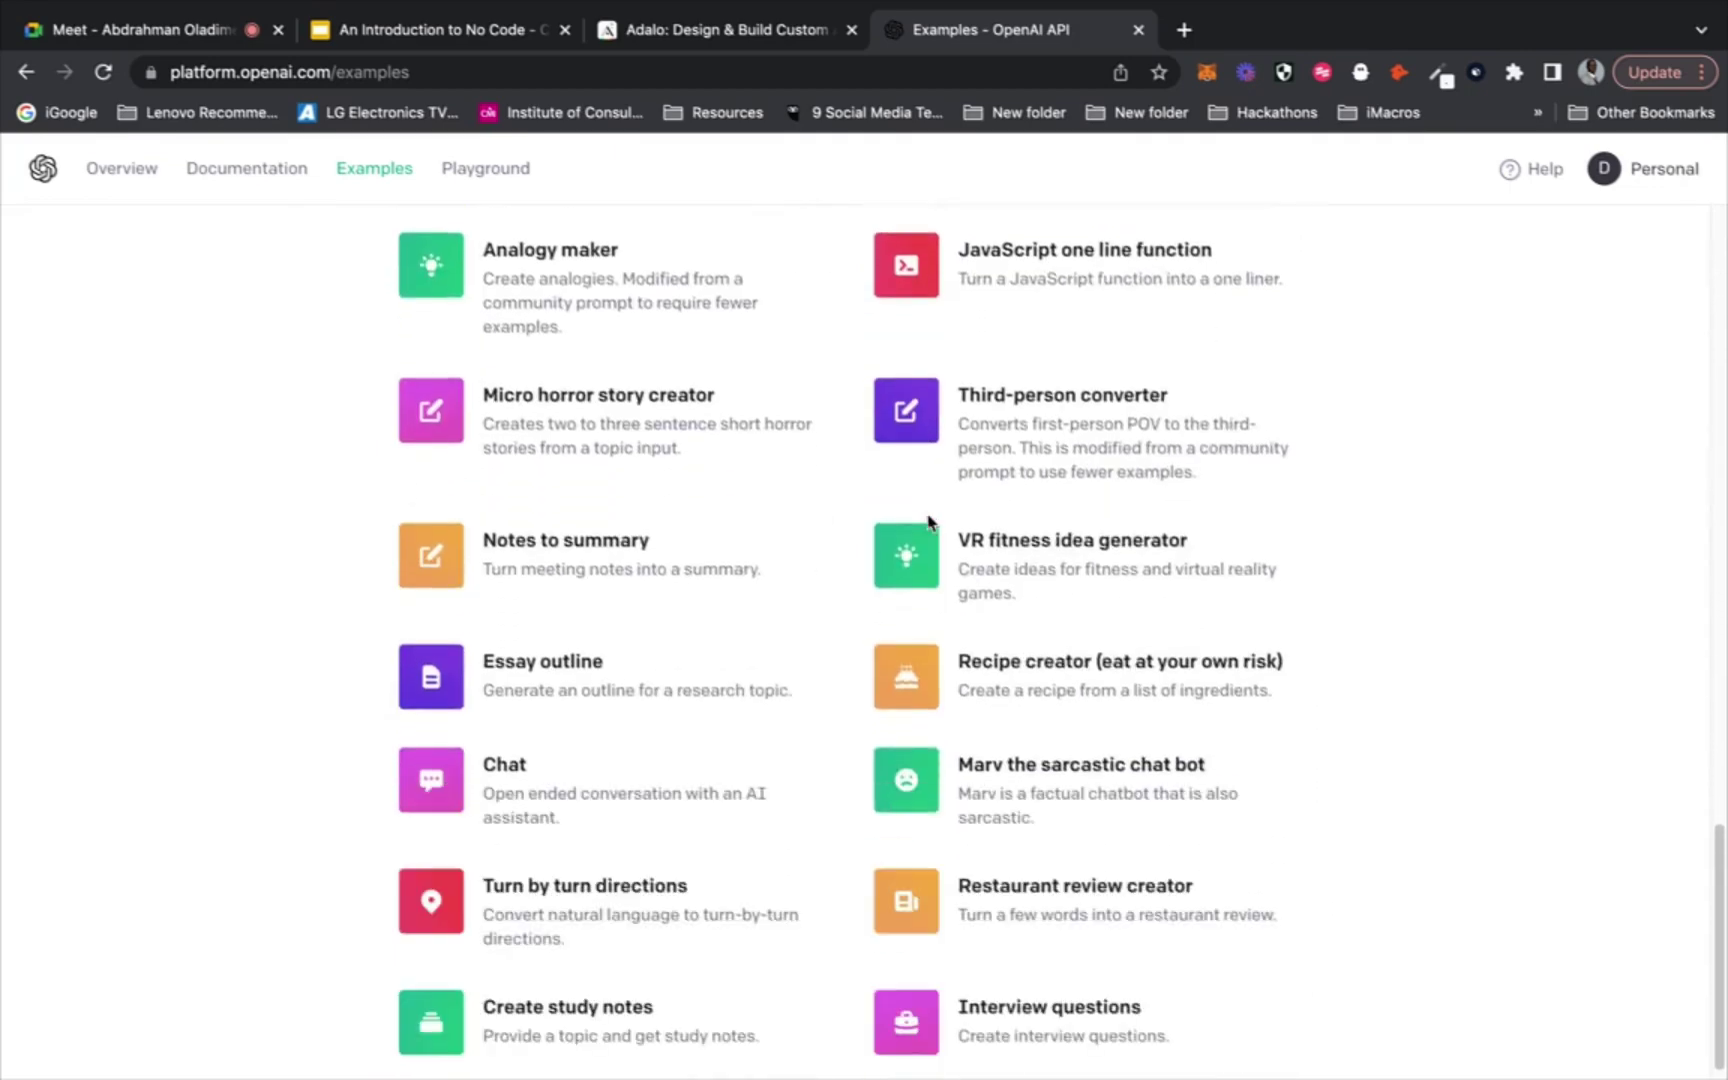
{"action": "scroll", "coordinate": [768, 586], "scroll_direction": "down", "scroll_amount": 1}
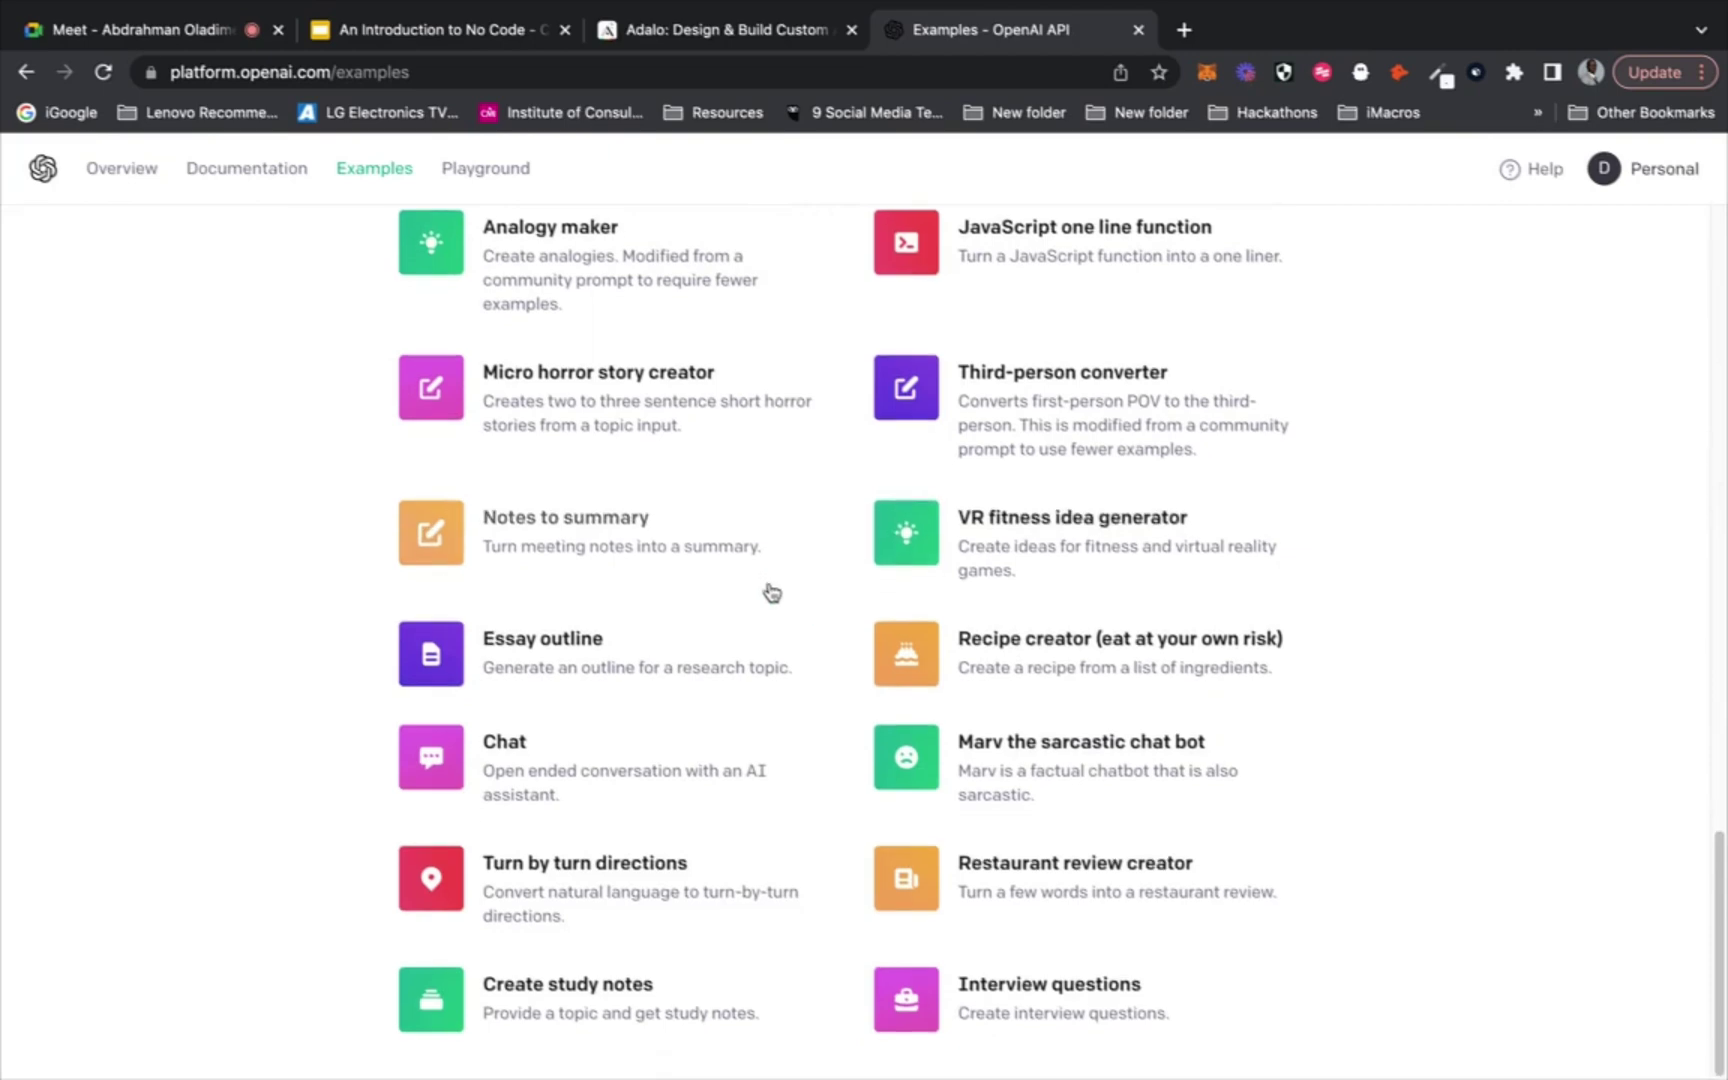
{"action": "left_click", "coordinate": [630, 656]}
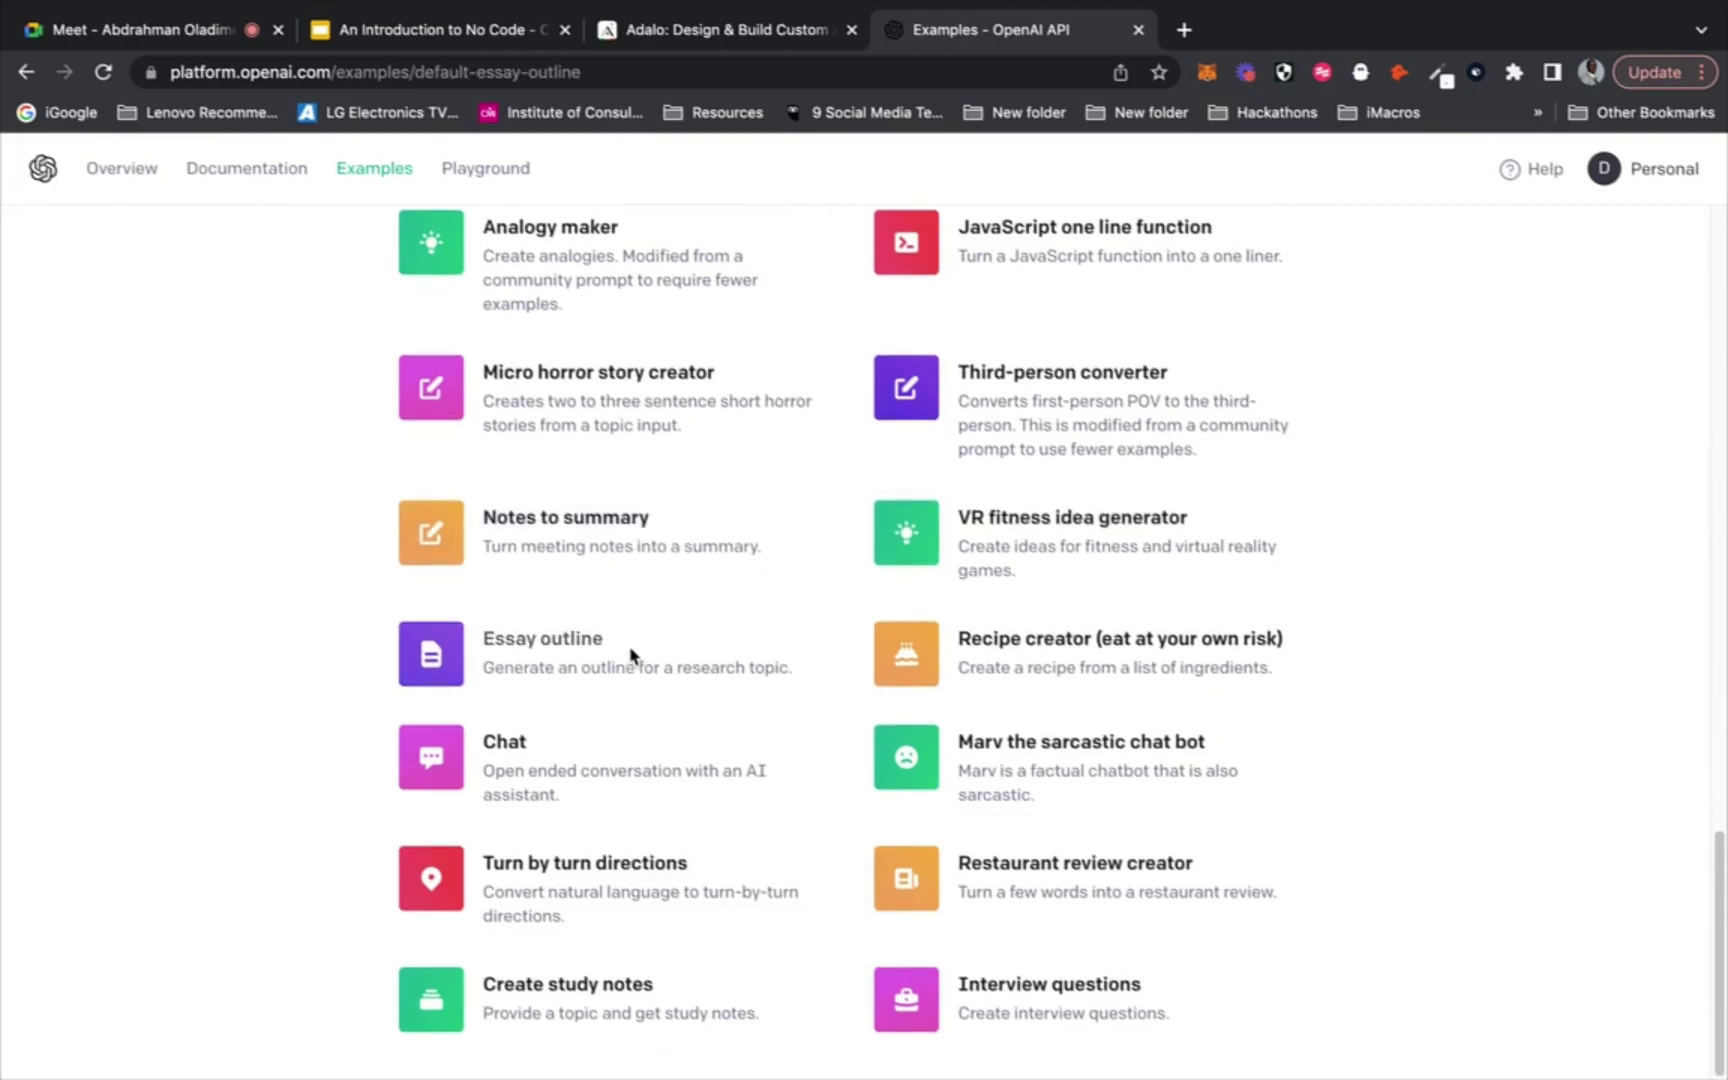
{"action": "scroll", "coordinate": [710, 571], "scroll_direction": "down", "scroll_amount": 8}
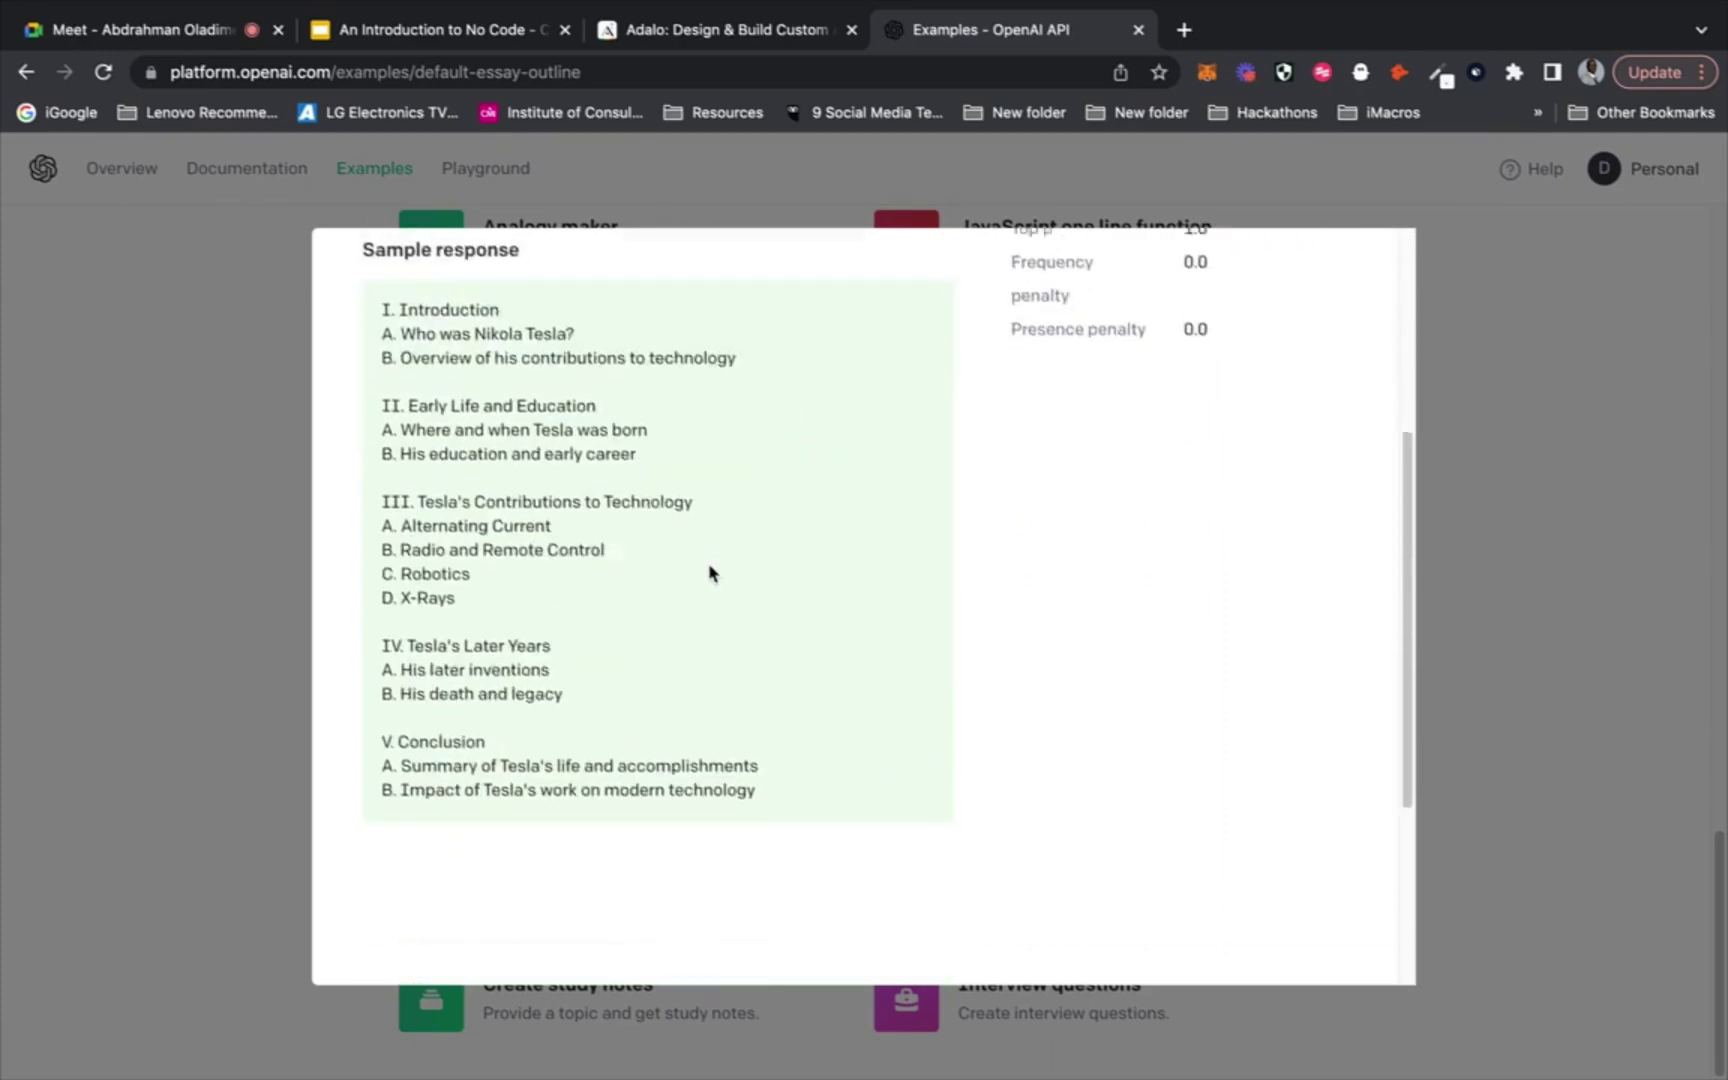
{"action": "scroll", "coordinate": [710, 573], "scroll_direction": "up", "scroll_amount": 10}
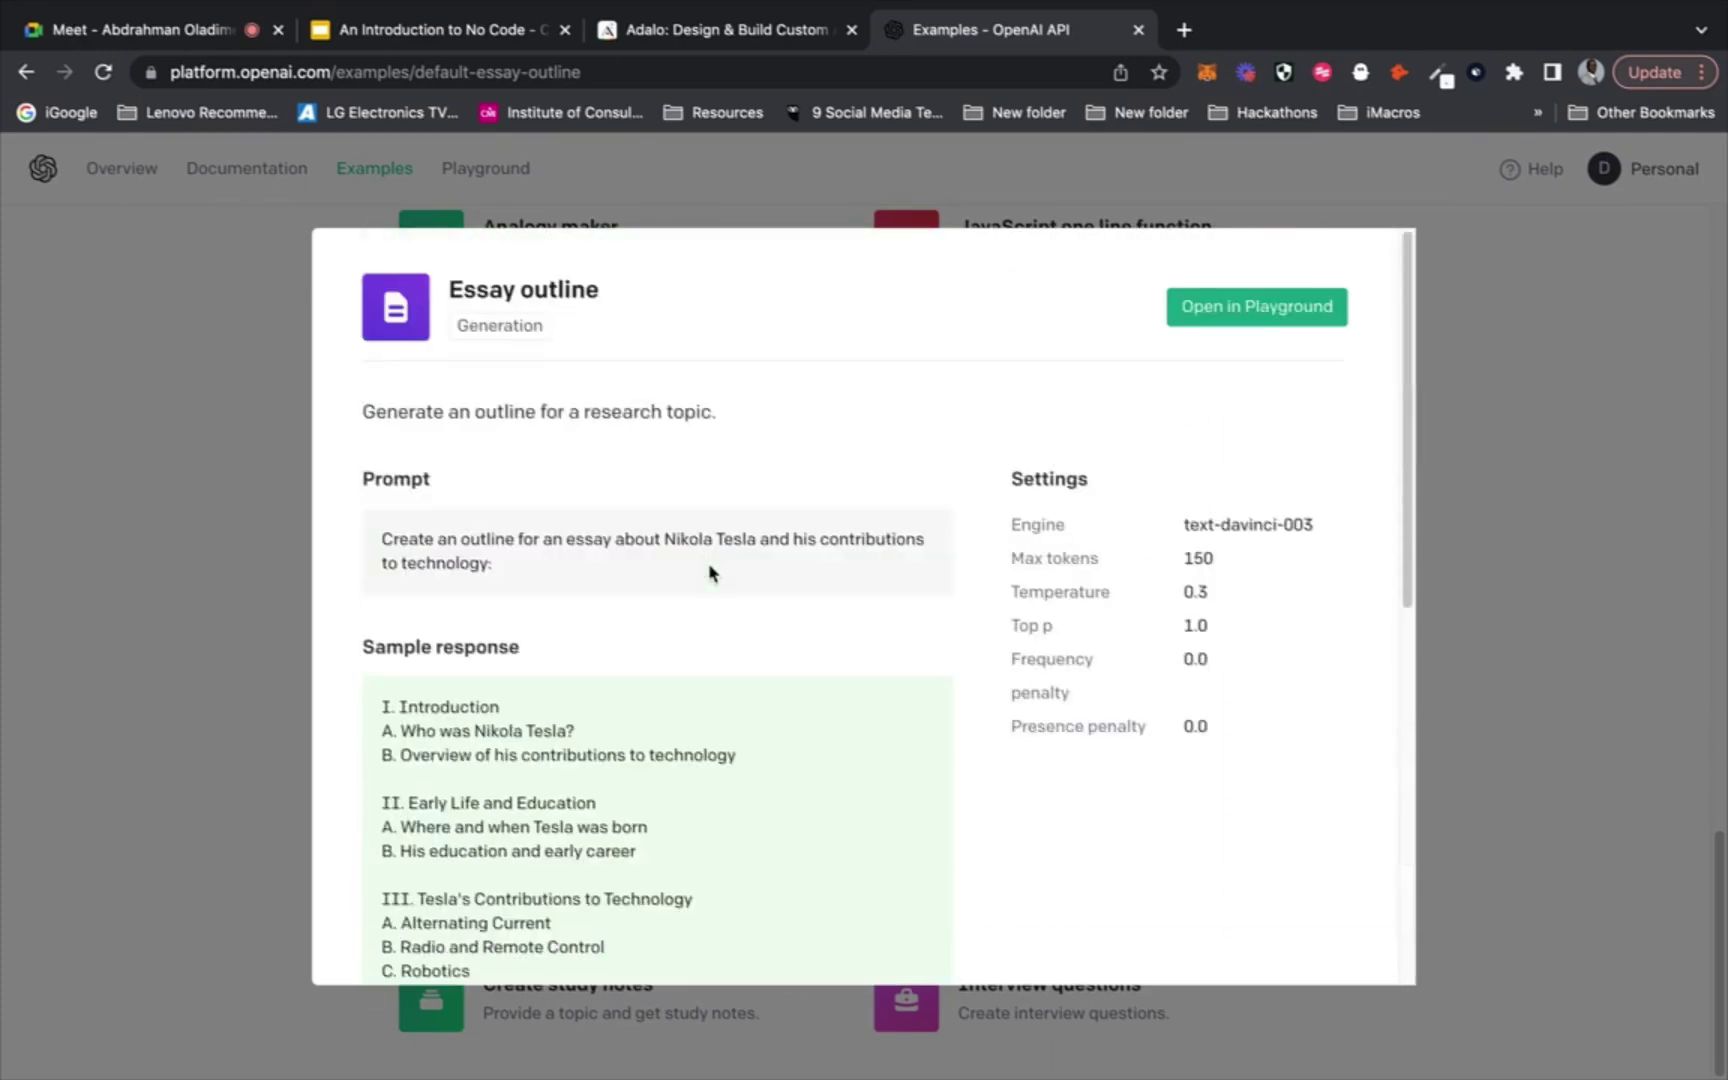
{"action": "scroll", "coordinate": [710, 571], "scroll_direction": "down", "scroll_amount": 8}
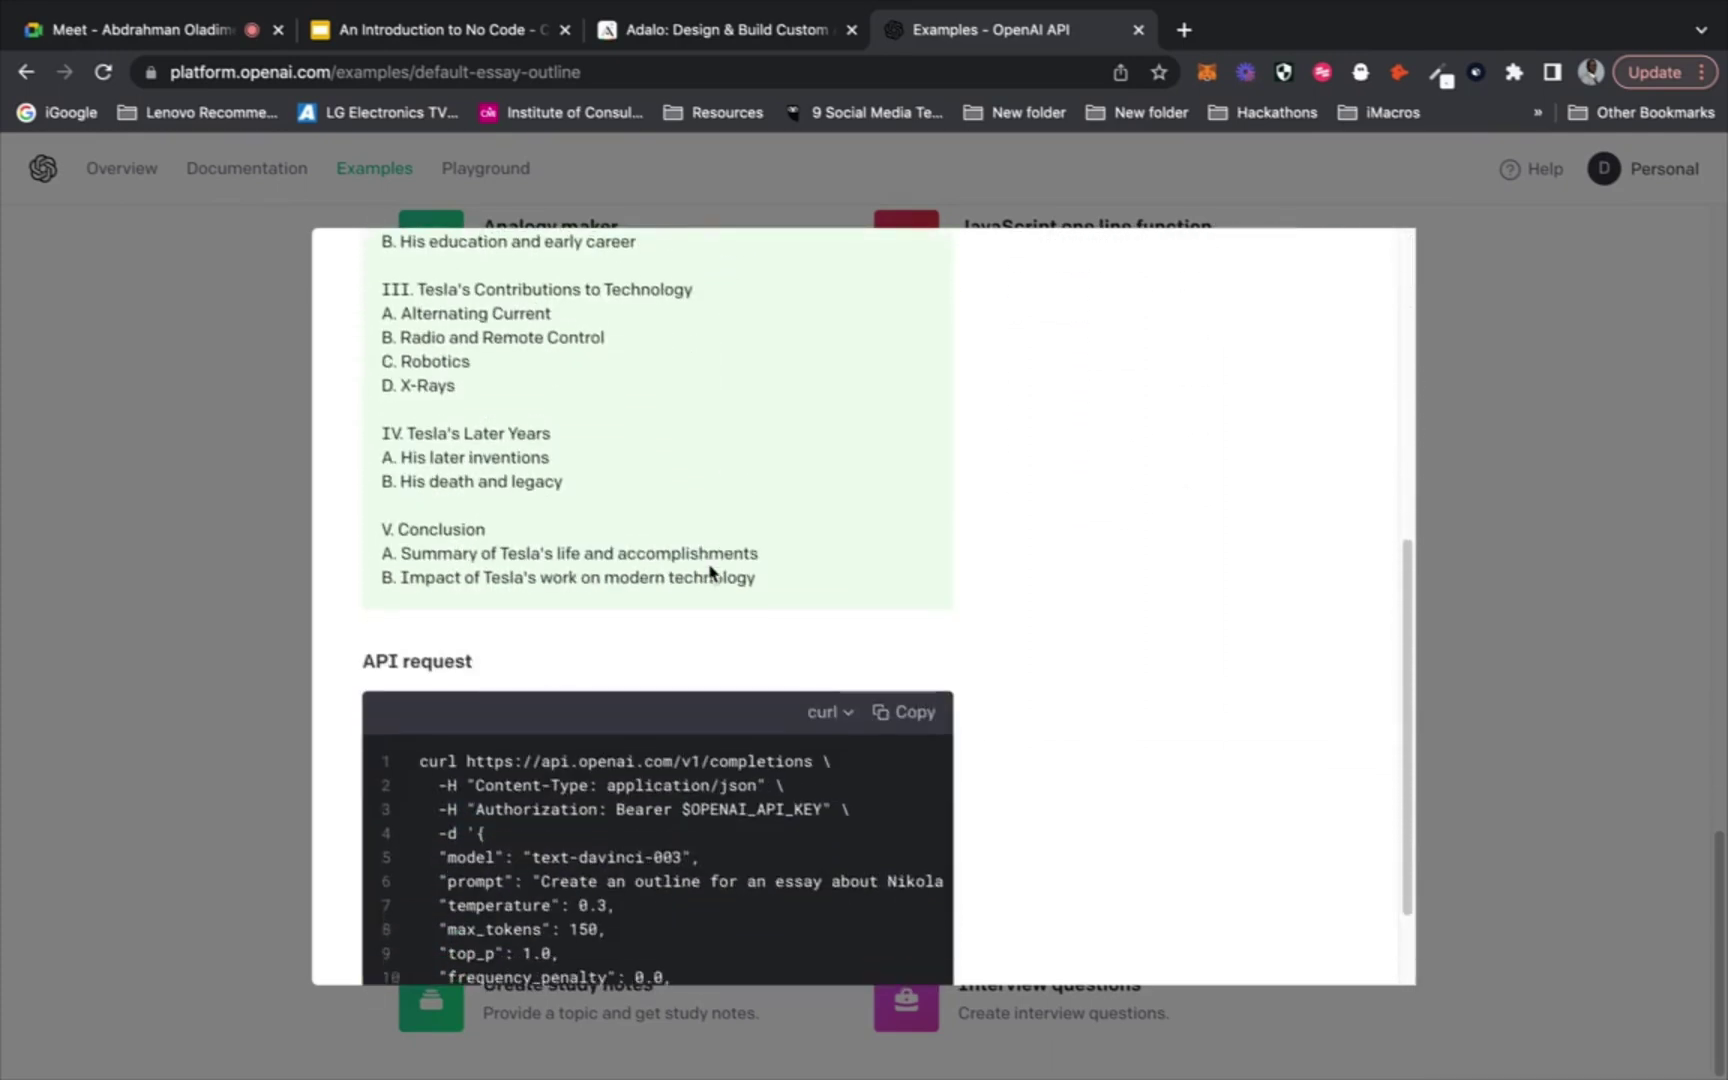
{"action": "scroll", "coordinate": [716, 552], "scroll_direction": "up", "scroll_amount": 10}
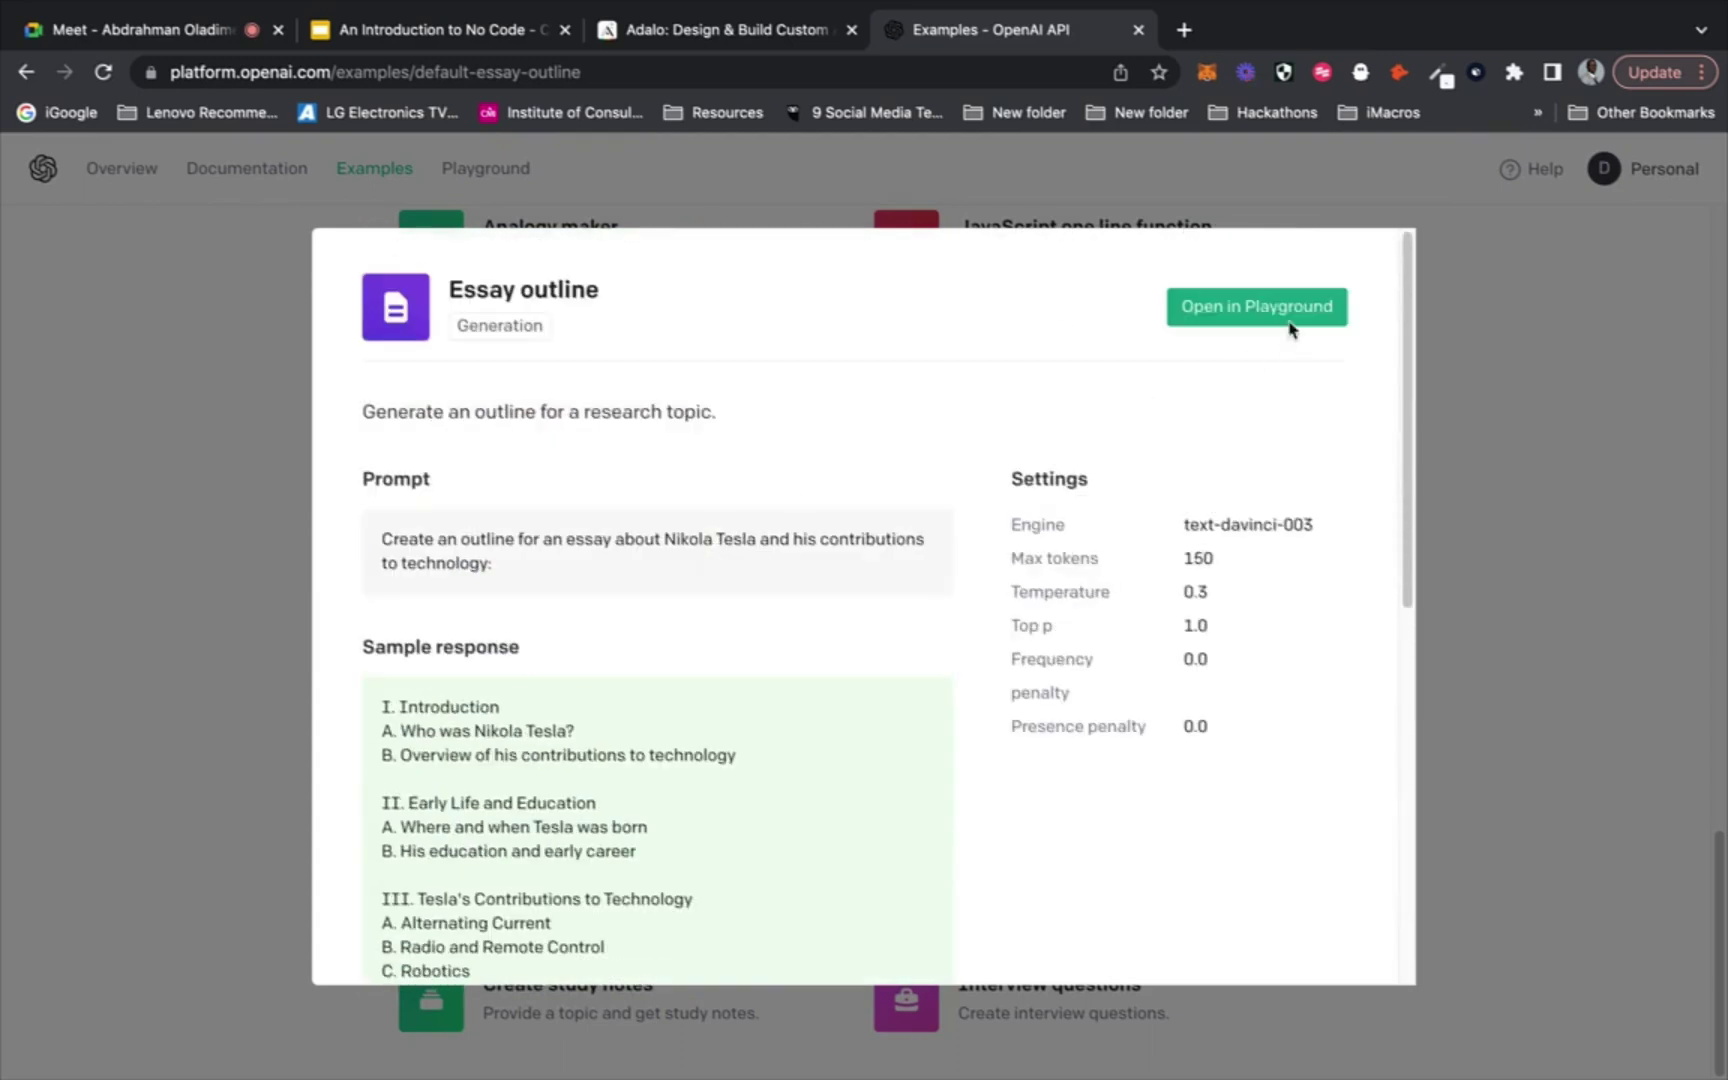
Open Essay outline in the Playground and add a new line after the prompt
{"action": "left_click", "coordinate": [1257, 305]}
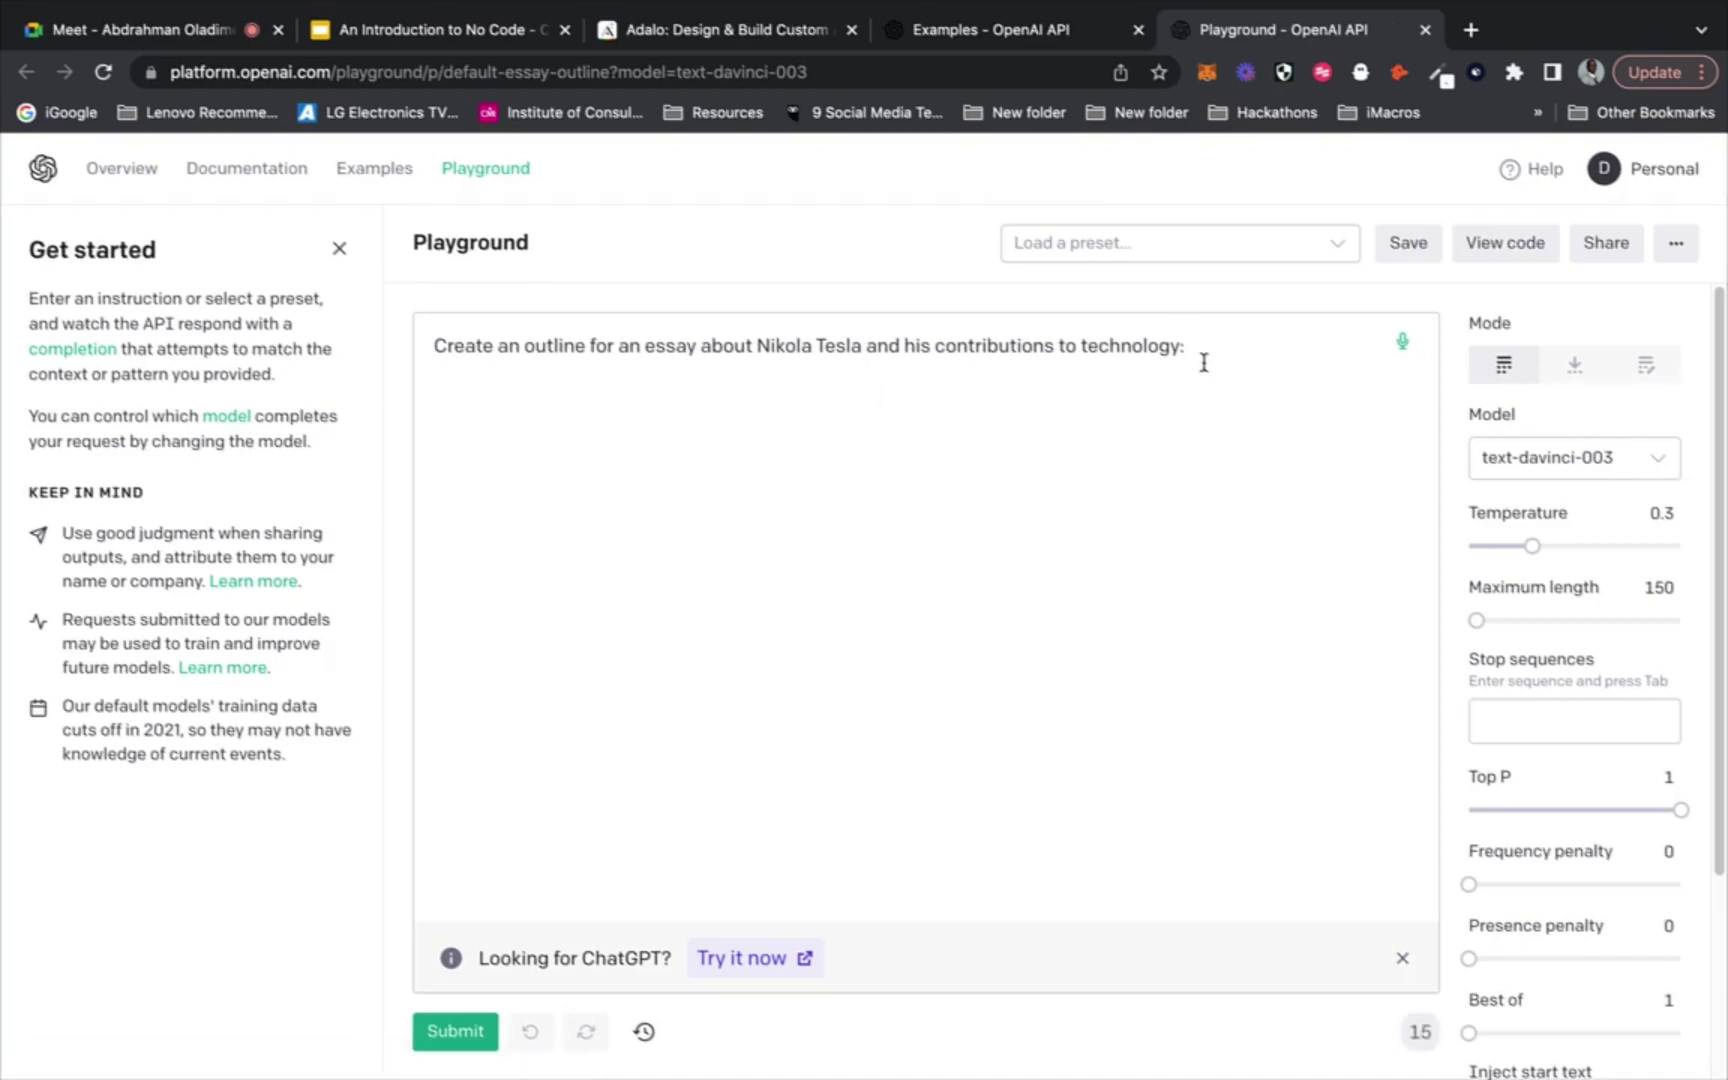
{"action": "left_click_drag", "start_coordinate": [501, 374], "coordinate": [424, 347]}
{"action": "left_click", "coordinate": [1264, 390]}
{"action": "key", "text": "Return"}
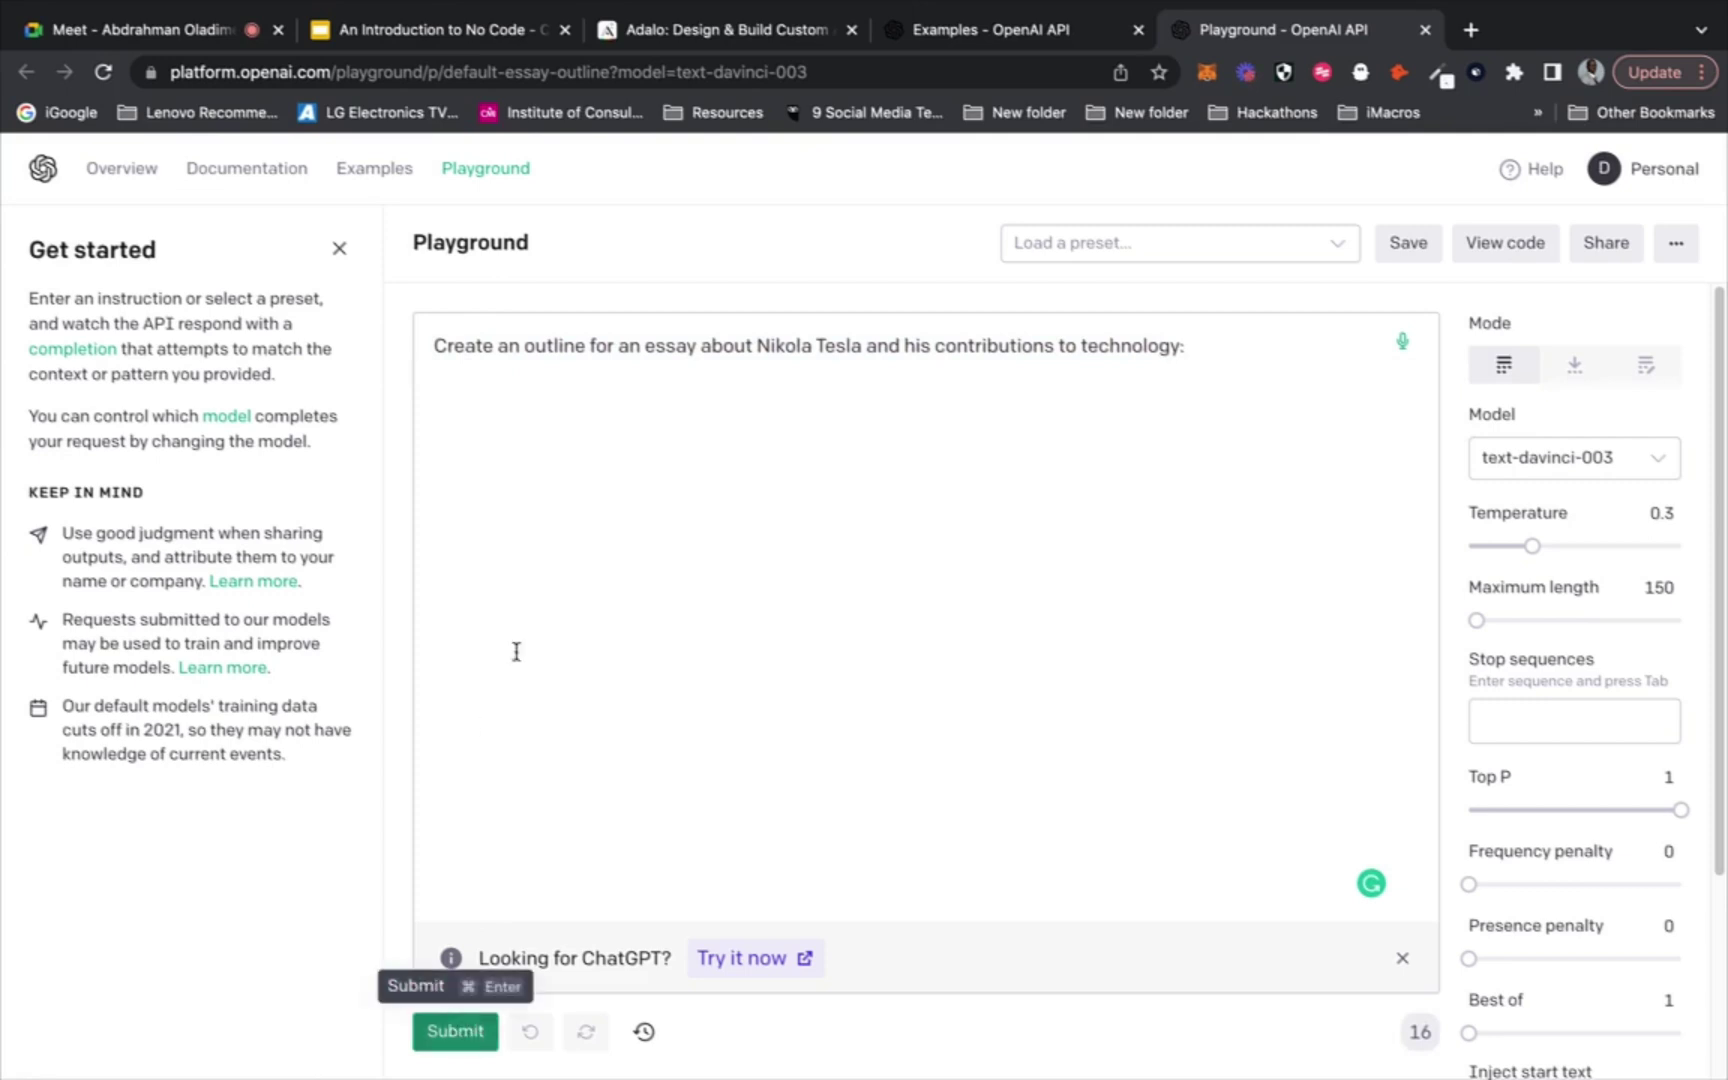
Submit the prompt to generate the Tesla essay outline and select the result
{"action": "left_click", "coordinate": [434, 1033]}
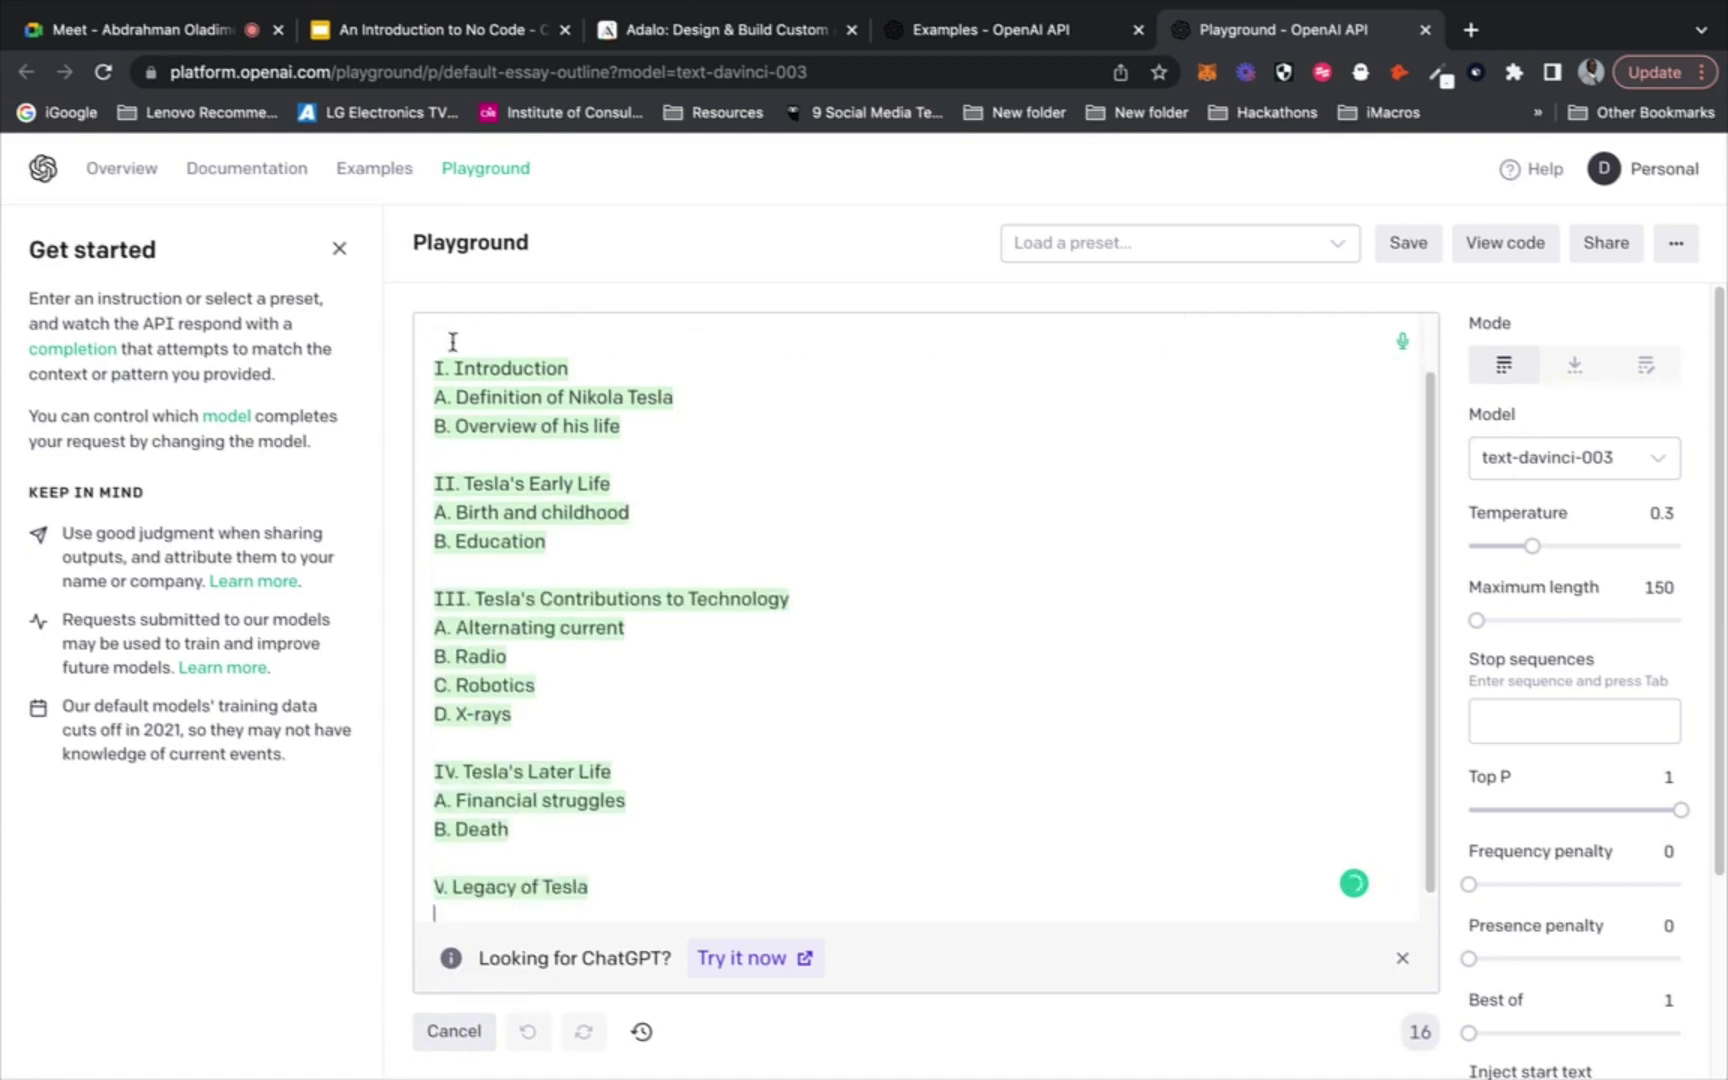
{"action": "scroll", "coordinate": [775, 520], "scroll_direction": "up", "scroll_amount": 3}
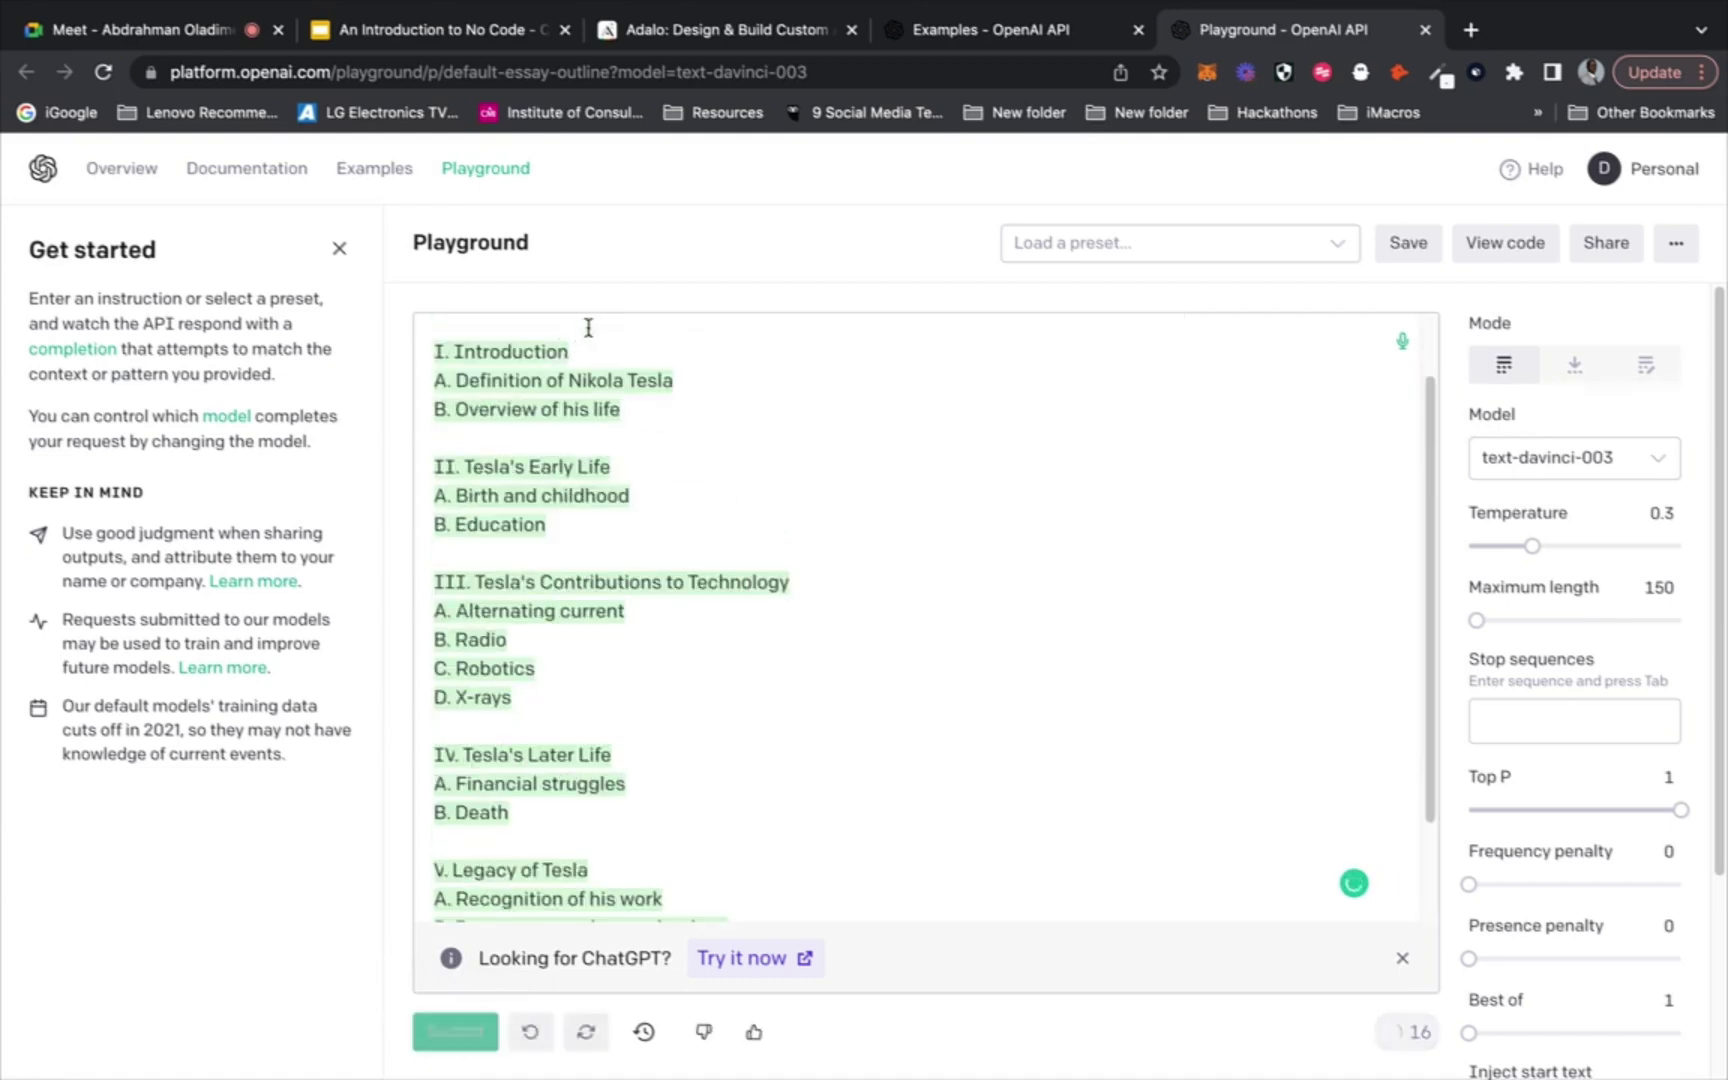
{"action": "scroll", "coordinate": [663, 433], "scroll_direction": "up", "scroll_amount": 1}
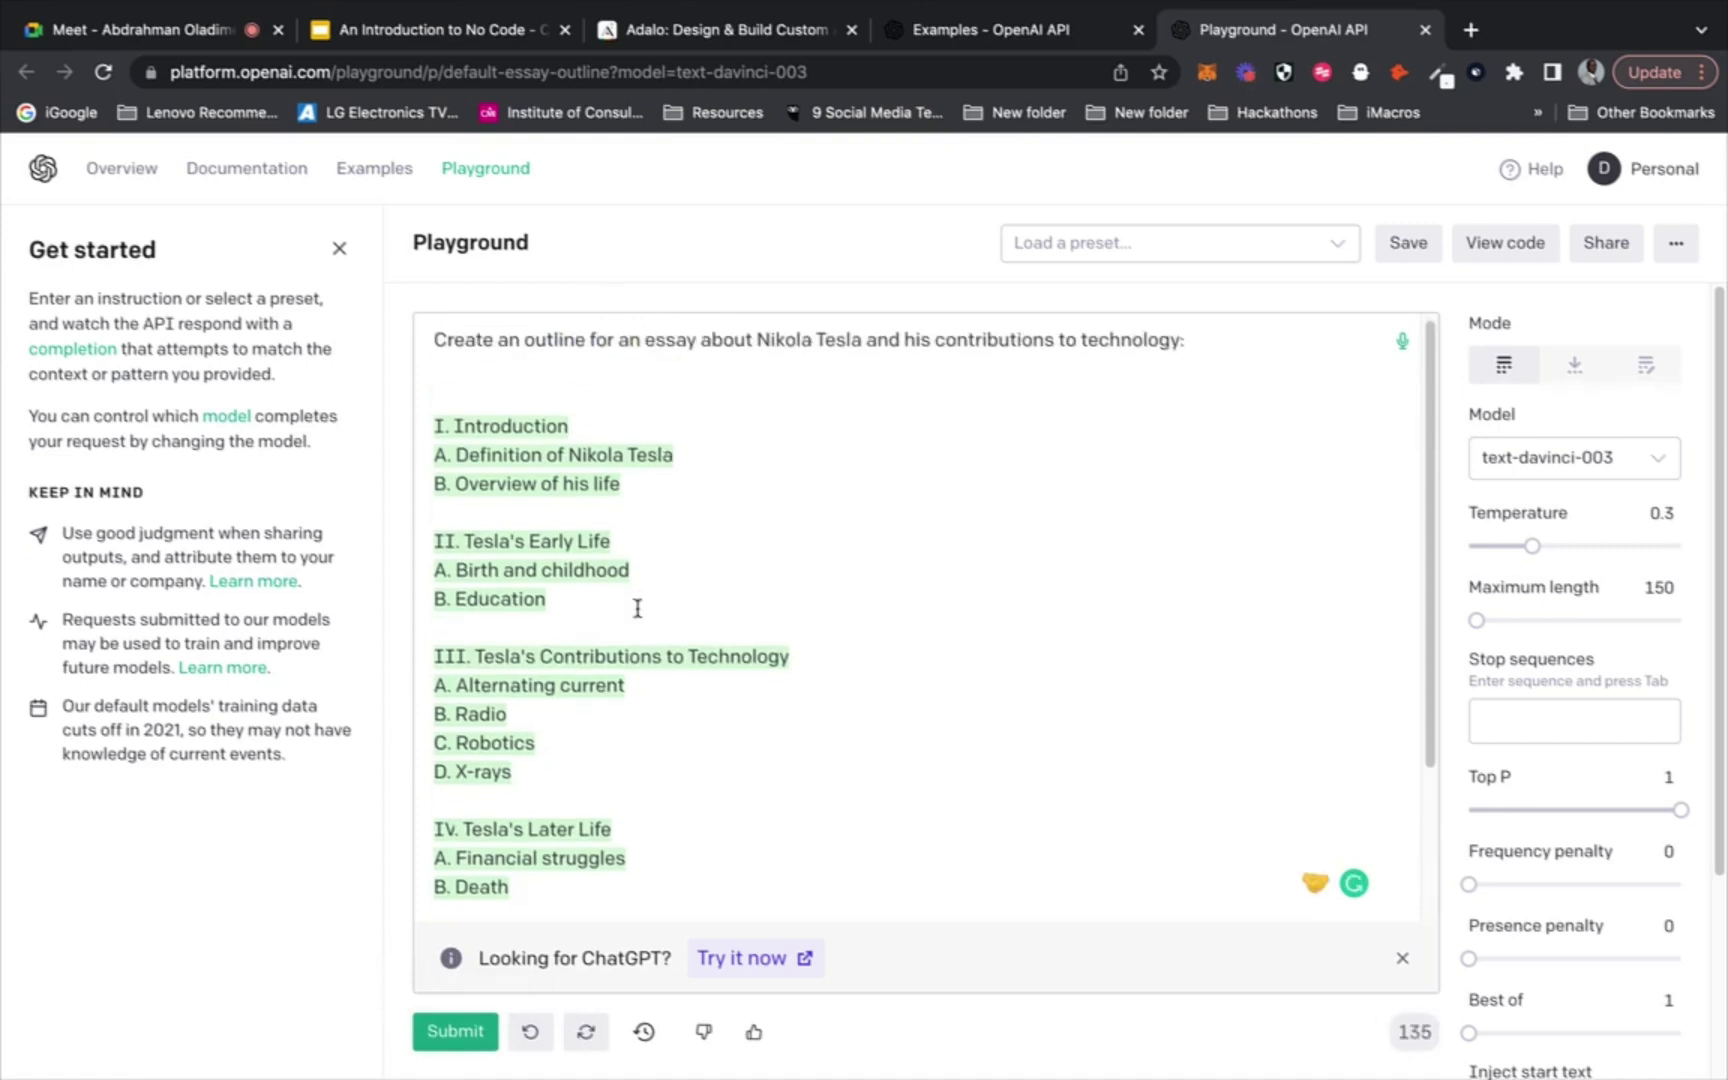
{"action": "scroll", "coordinate": [637, 608], "scroll_direction": "down", "scroll_amount": 2}
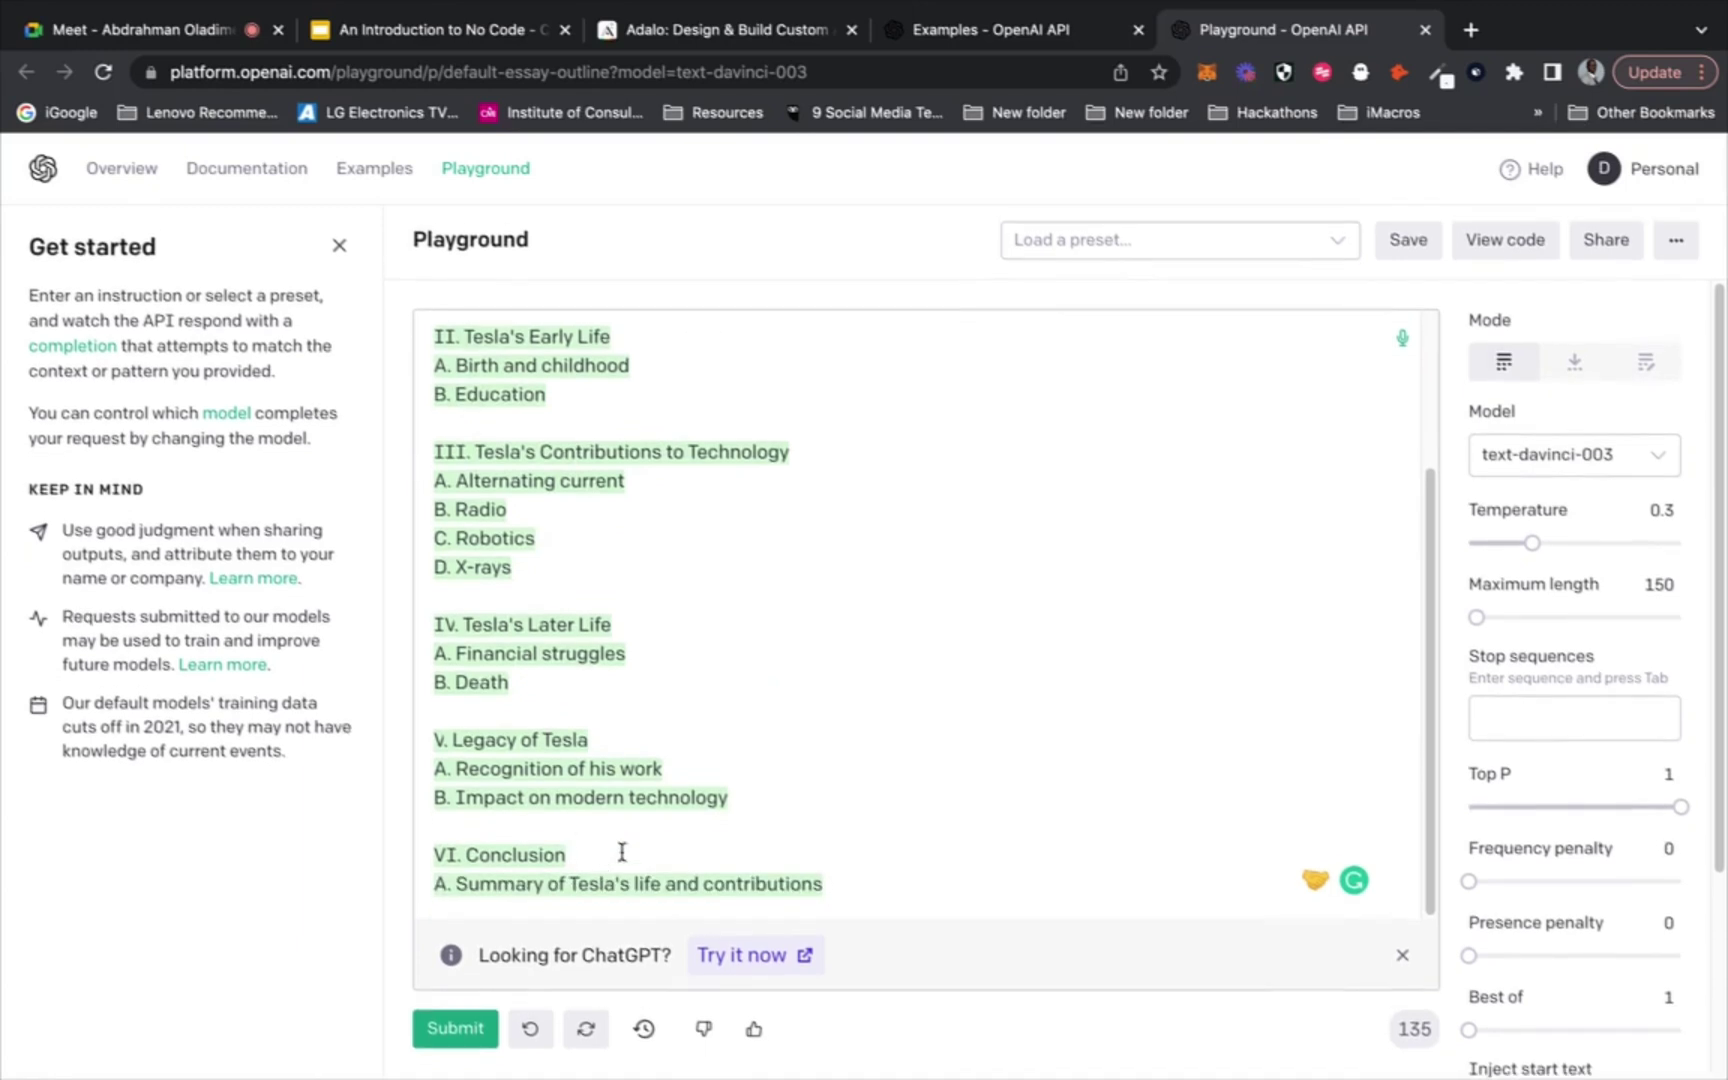
{"action": "left_click_drag", "start_coordinate": [845, 891], "coordinate": [421, 438]}
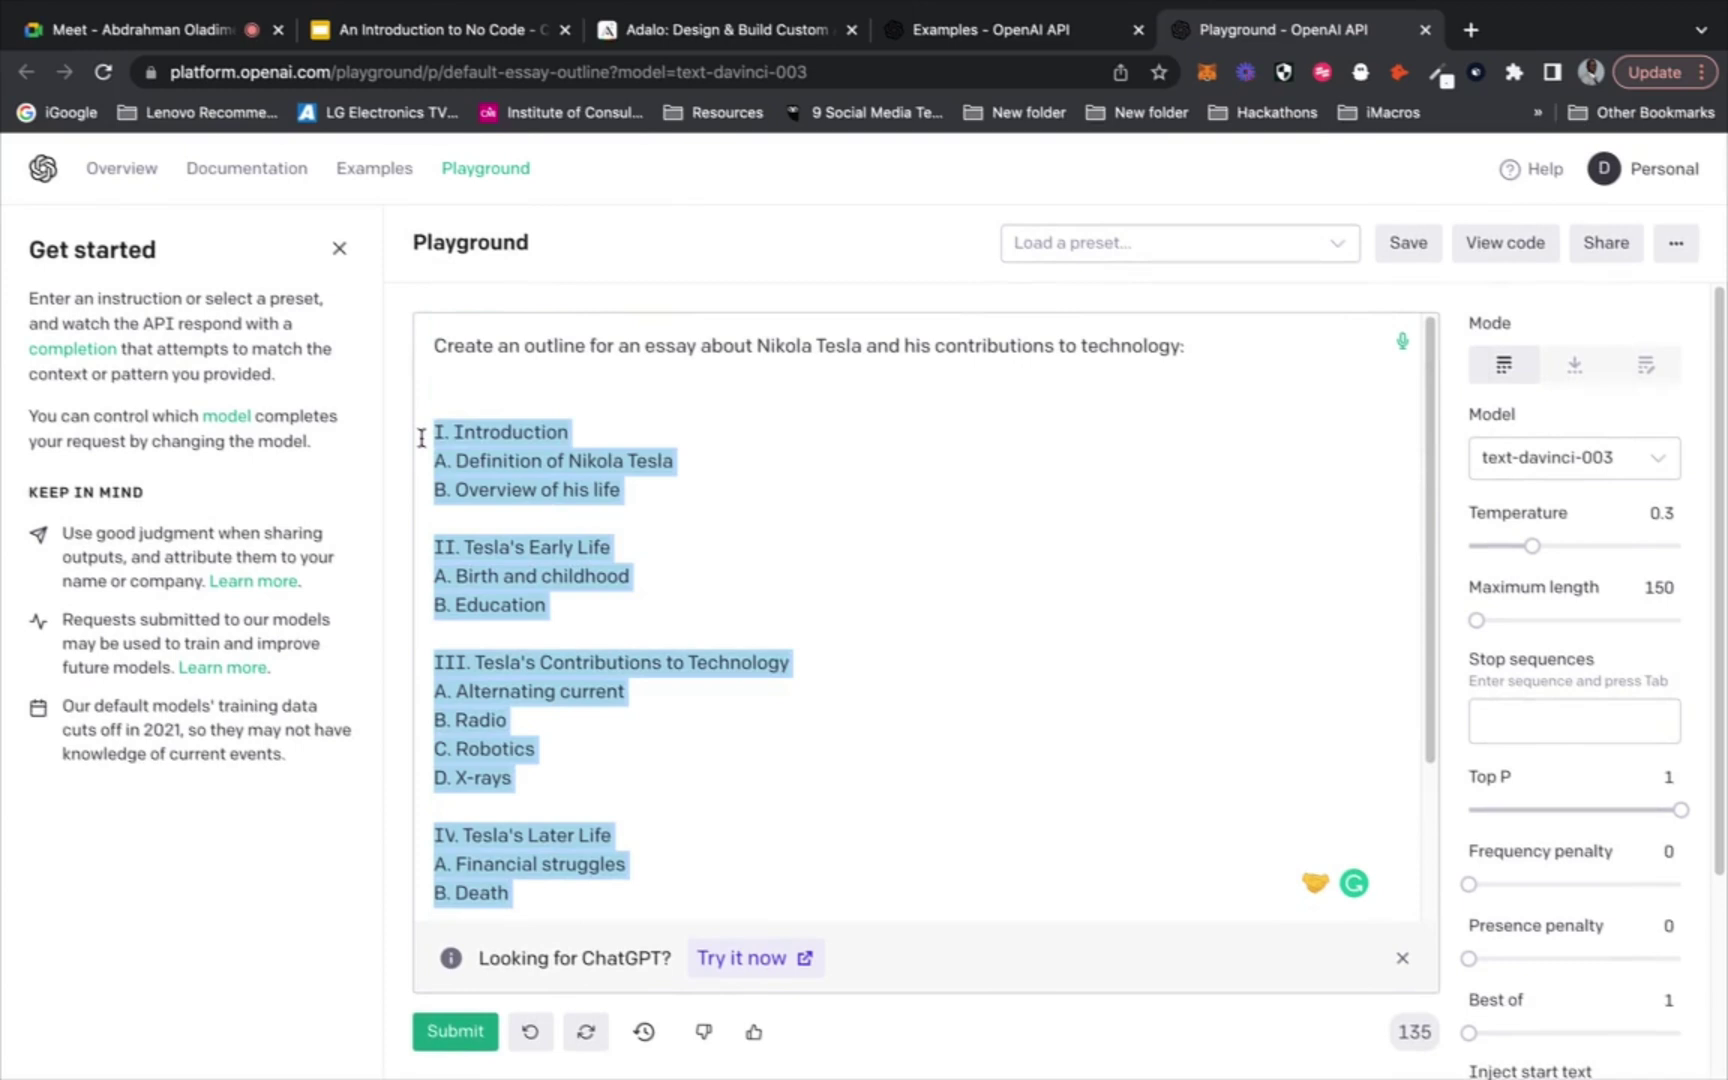
Replace the outline with the prompt 'Write a YouTube title and description for a video about No Code'
{"action": "key", "text": "BackSpace"}
{"action": "key", "text": "BackSpace"}
{"action": "key", "text": "BackSpace"}
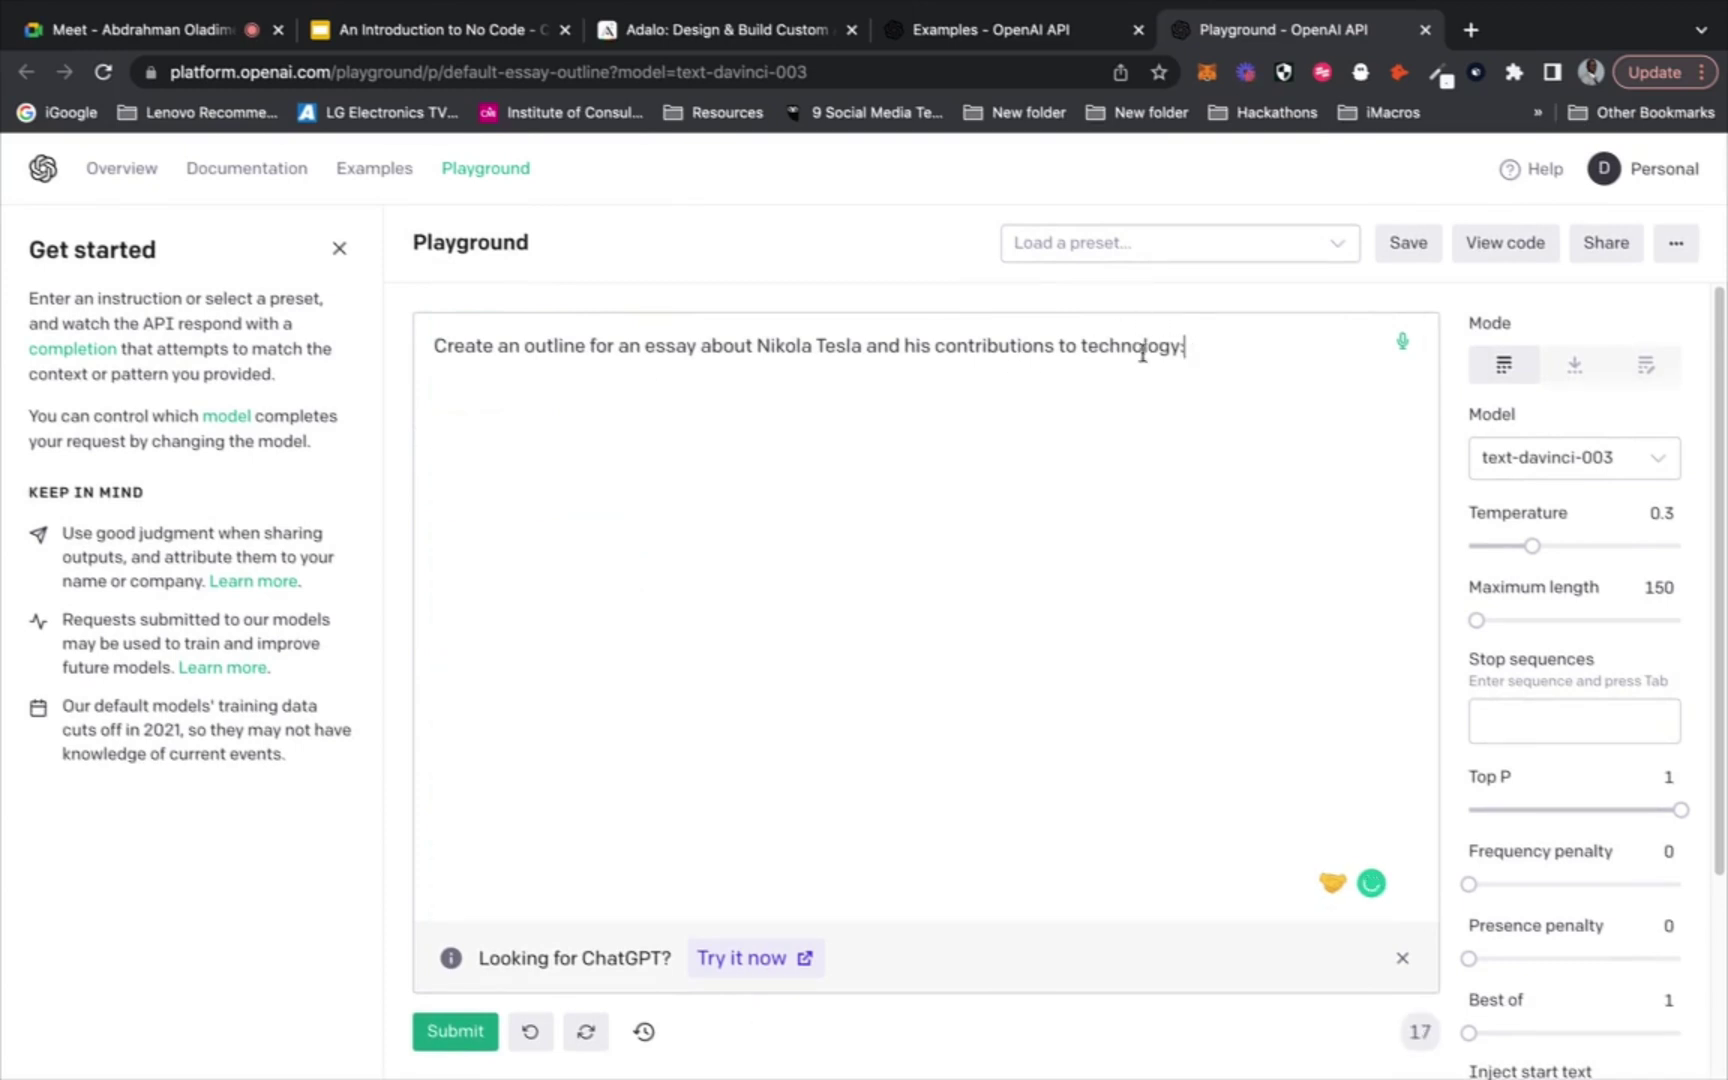
{"action": "left_click", "coordinate": [574, 341], "text": "shift"}
{"action": "left_click", "coordinate": [422, 322], "text": "shift"}
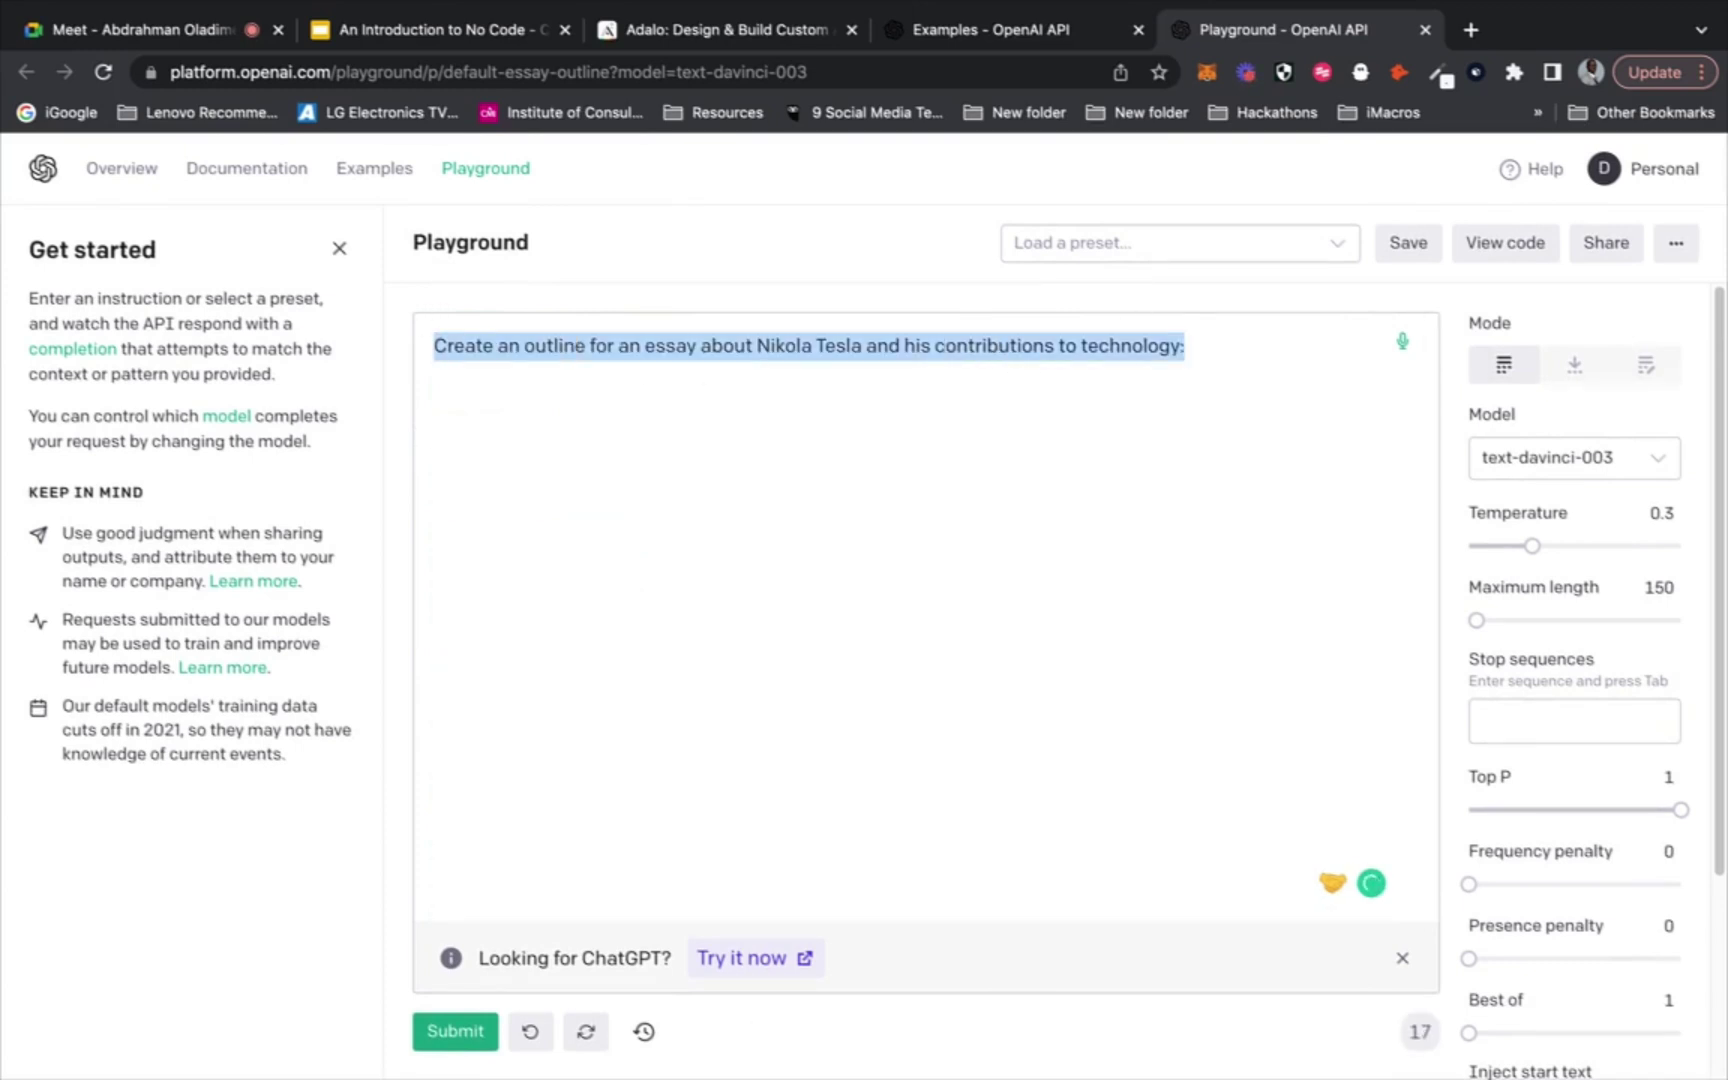
{"action": "type", "text": "Write "}
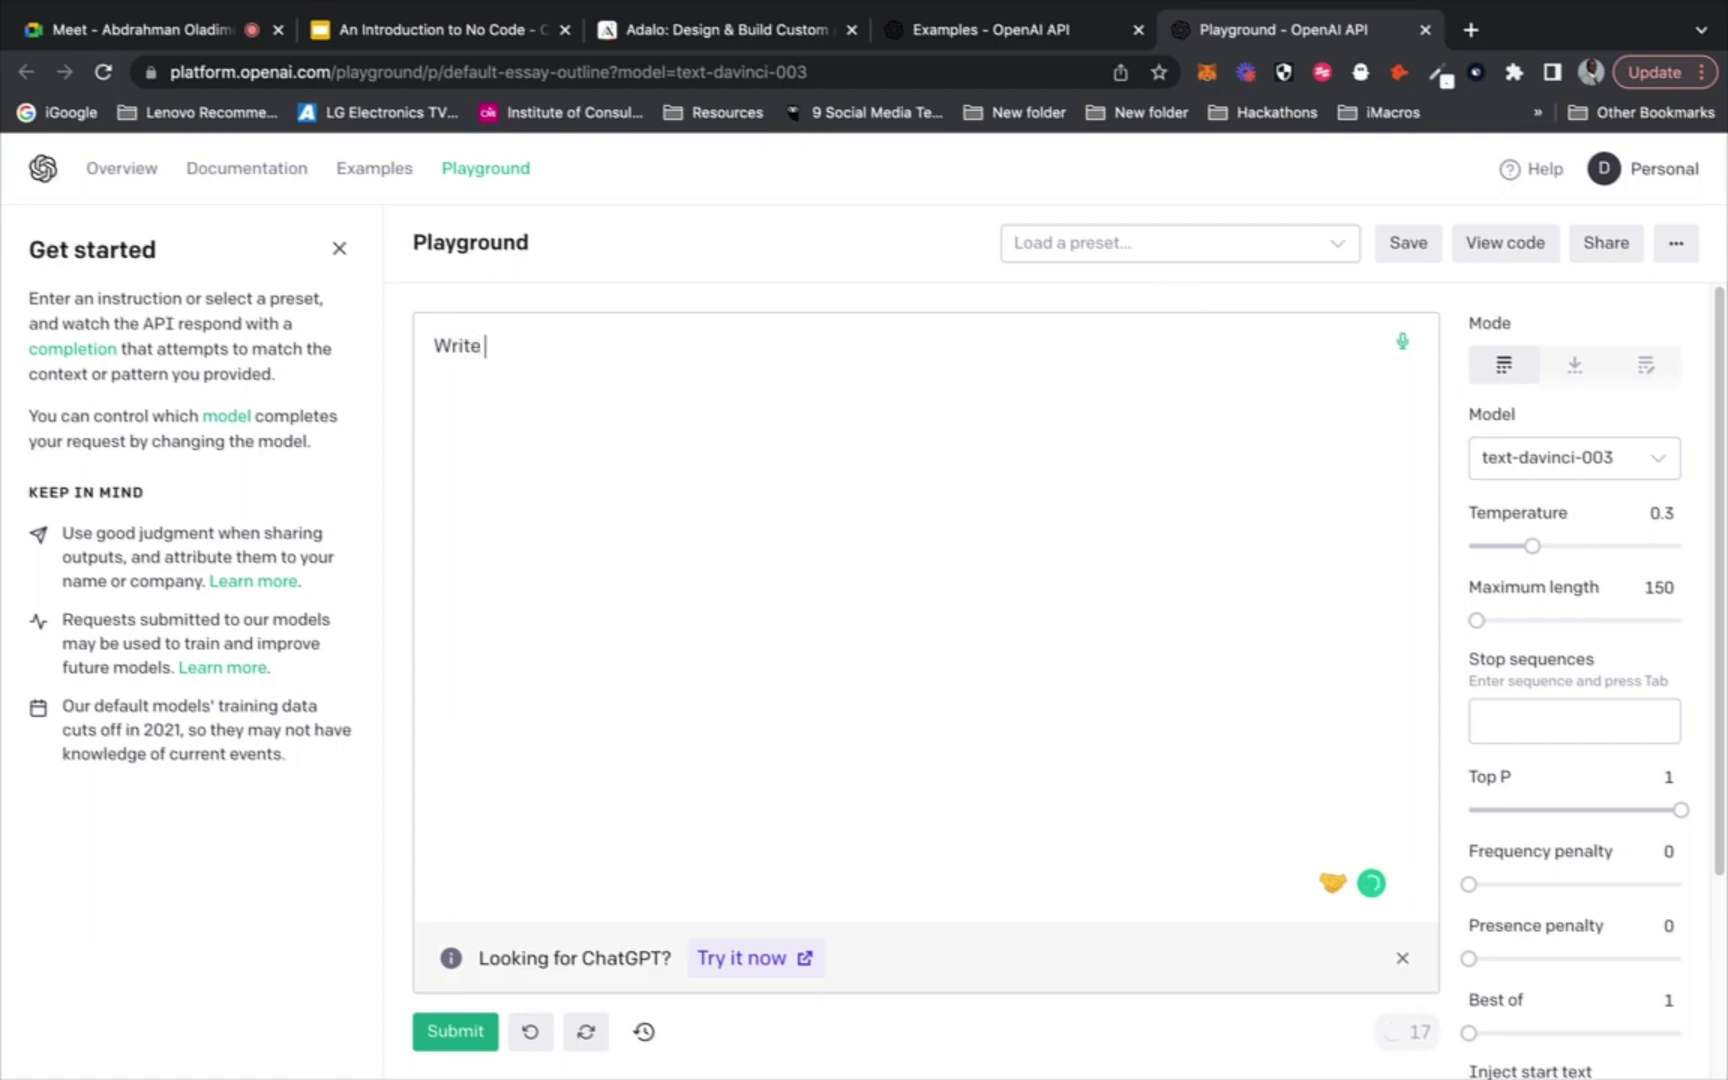
{"action": "type", "text": "a YouTube "}
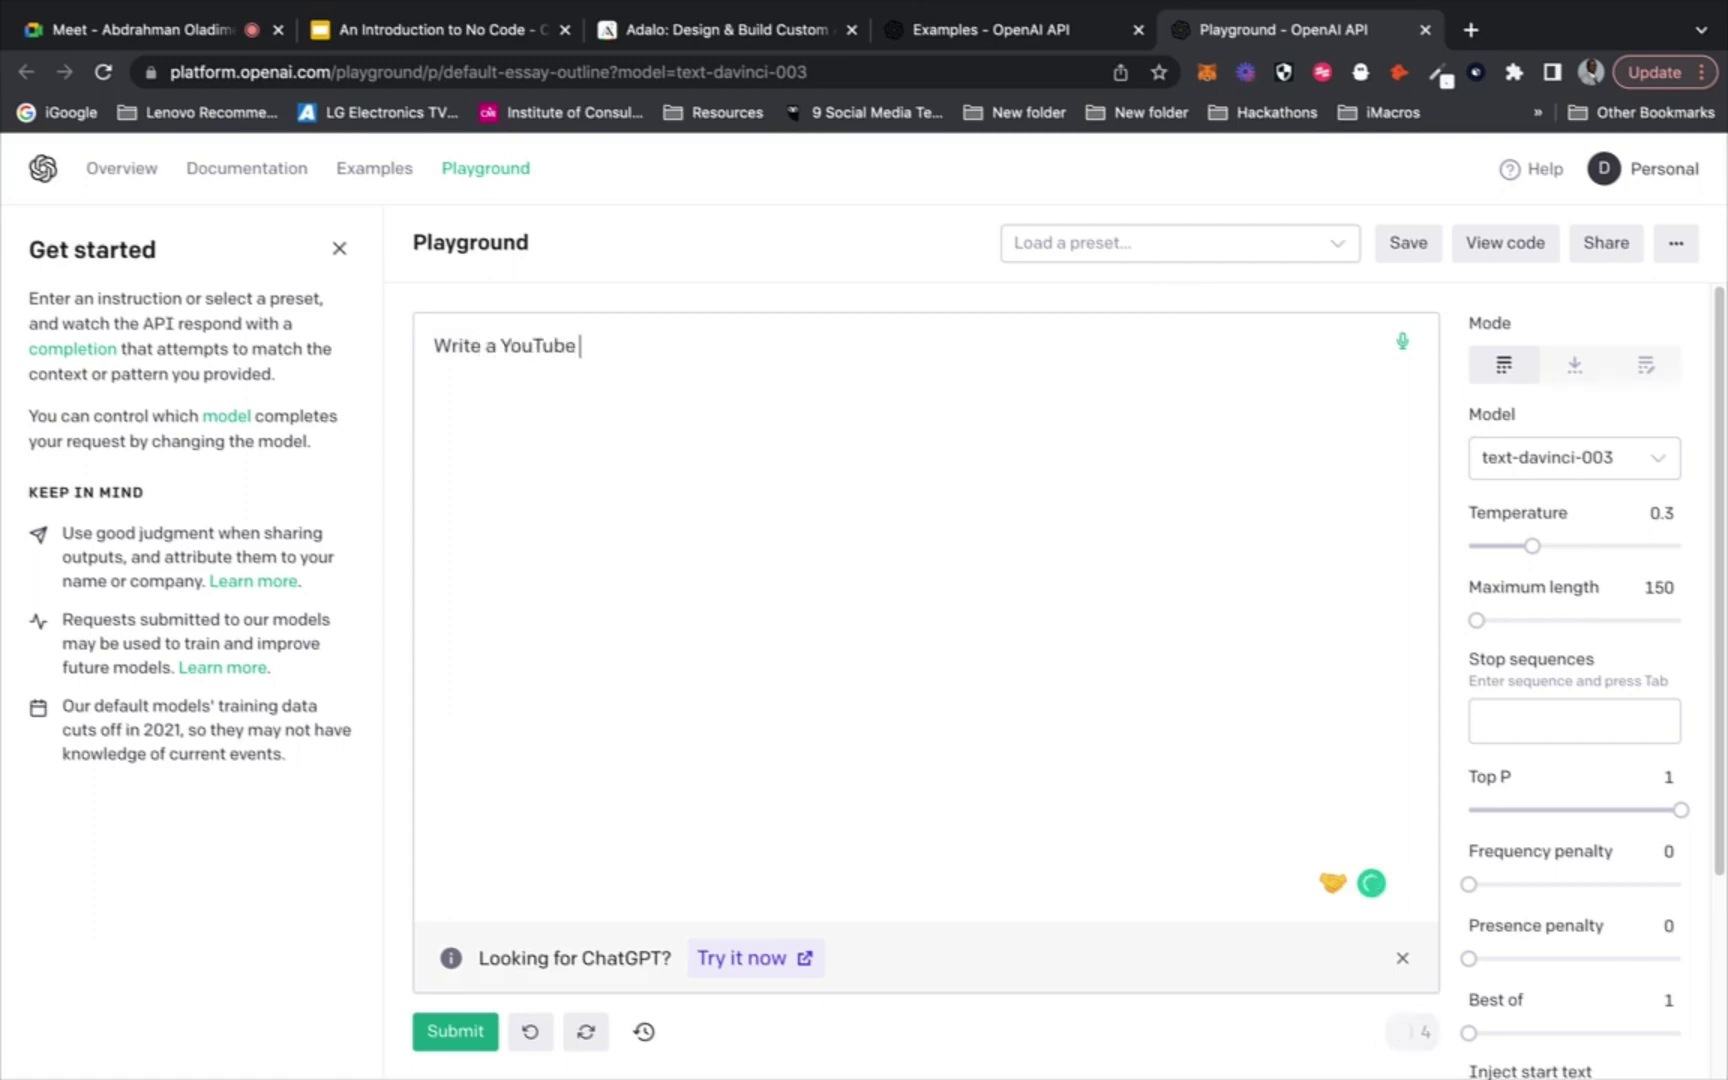
{"action": "type", "text": "title and descript"}
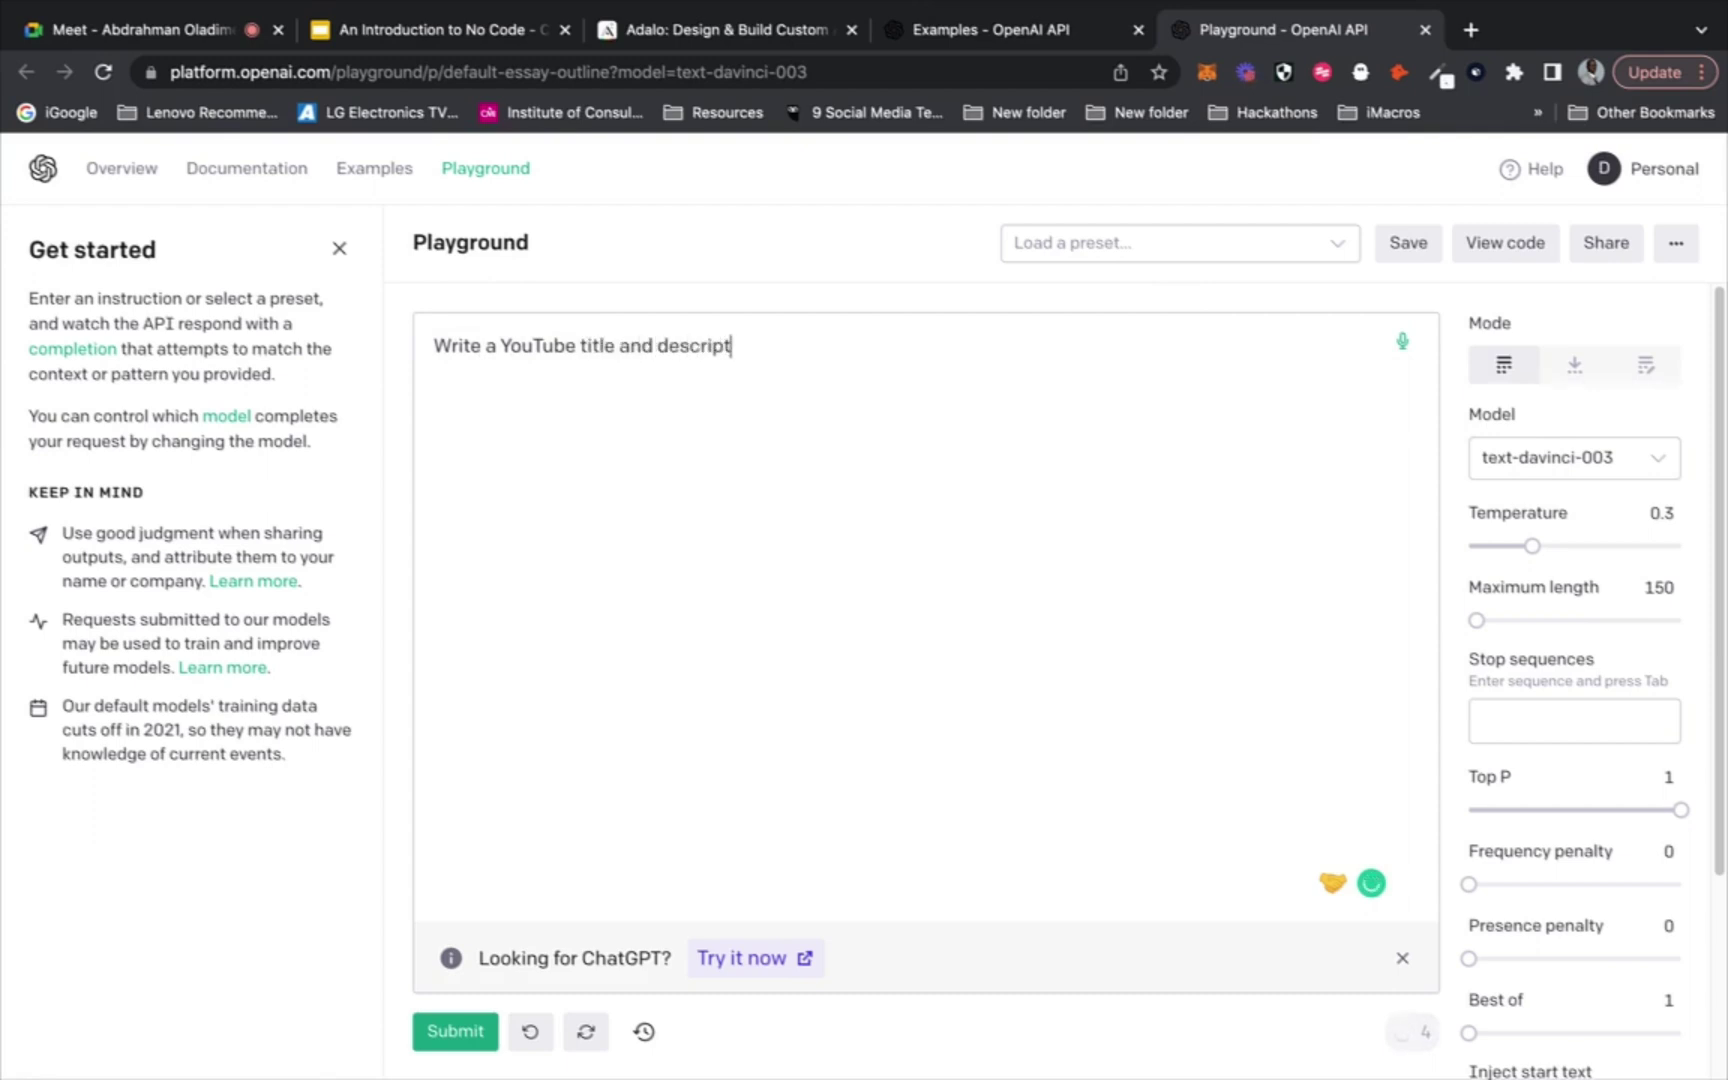
{"action": "type", "text": "ion for a video ab"}
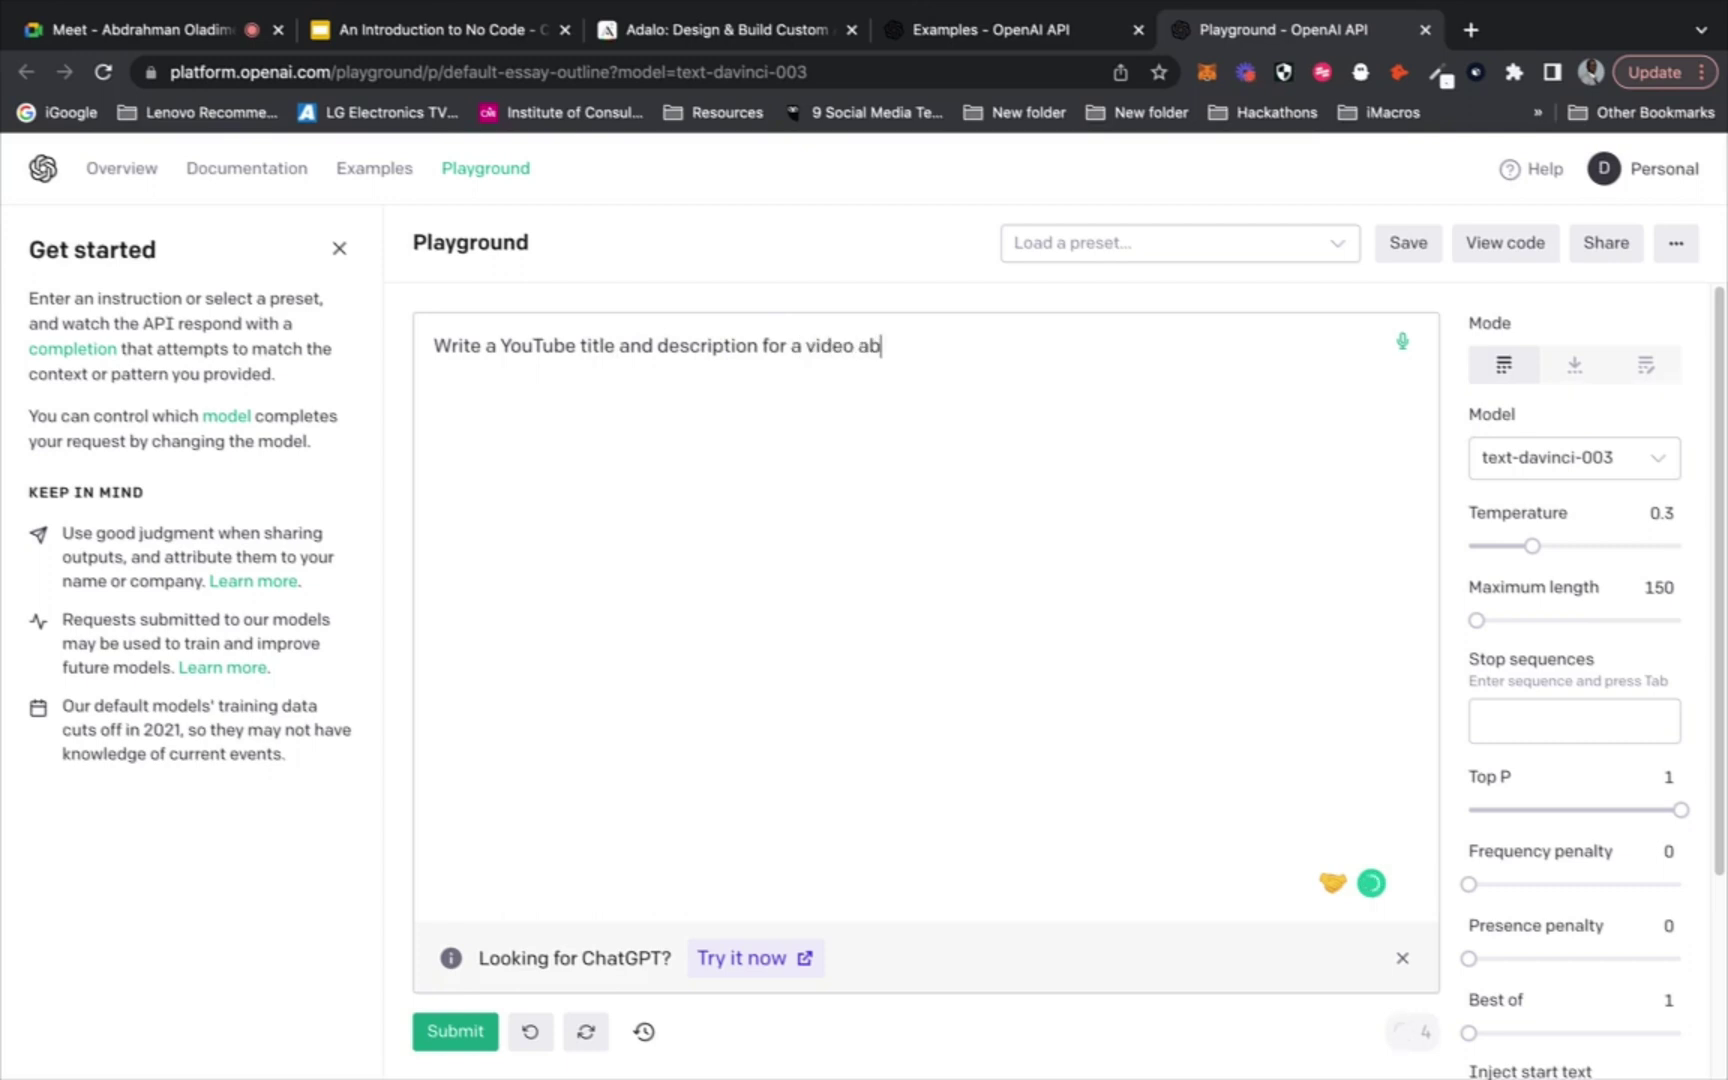
{"action": "type", "text": "out No Code"}
{"action": "key", "text": "Return"}
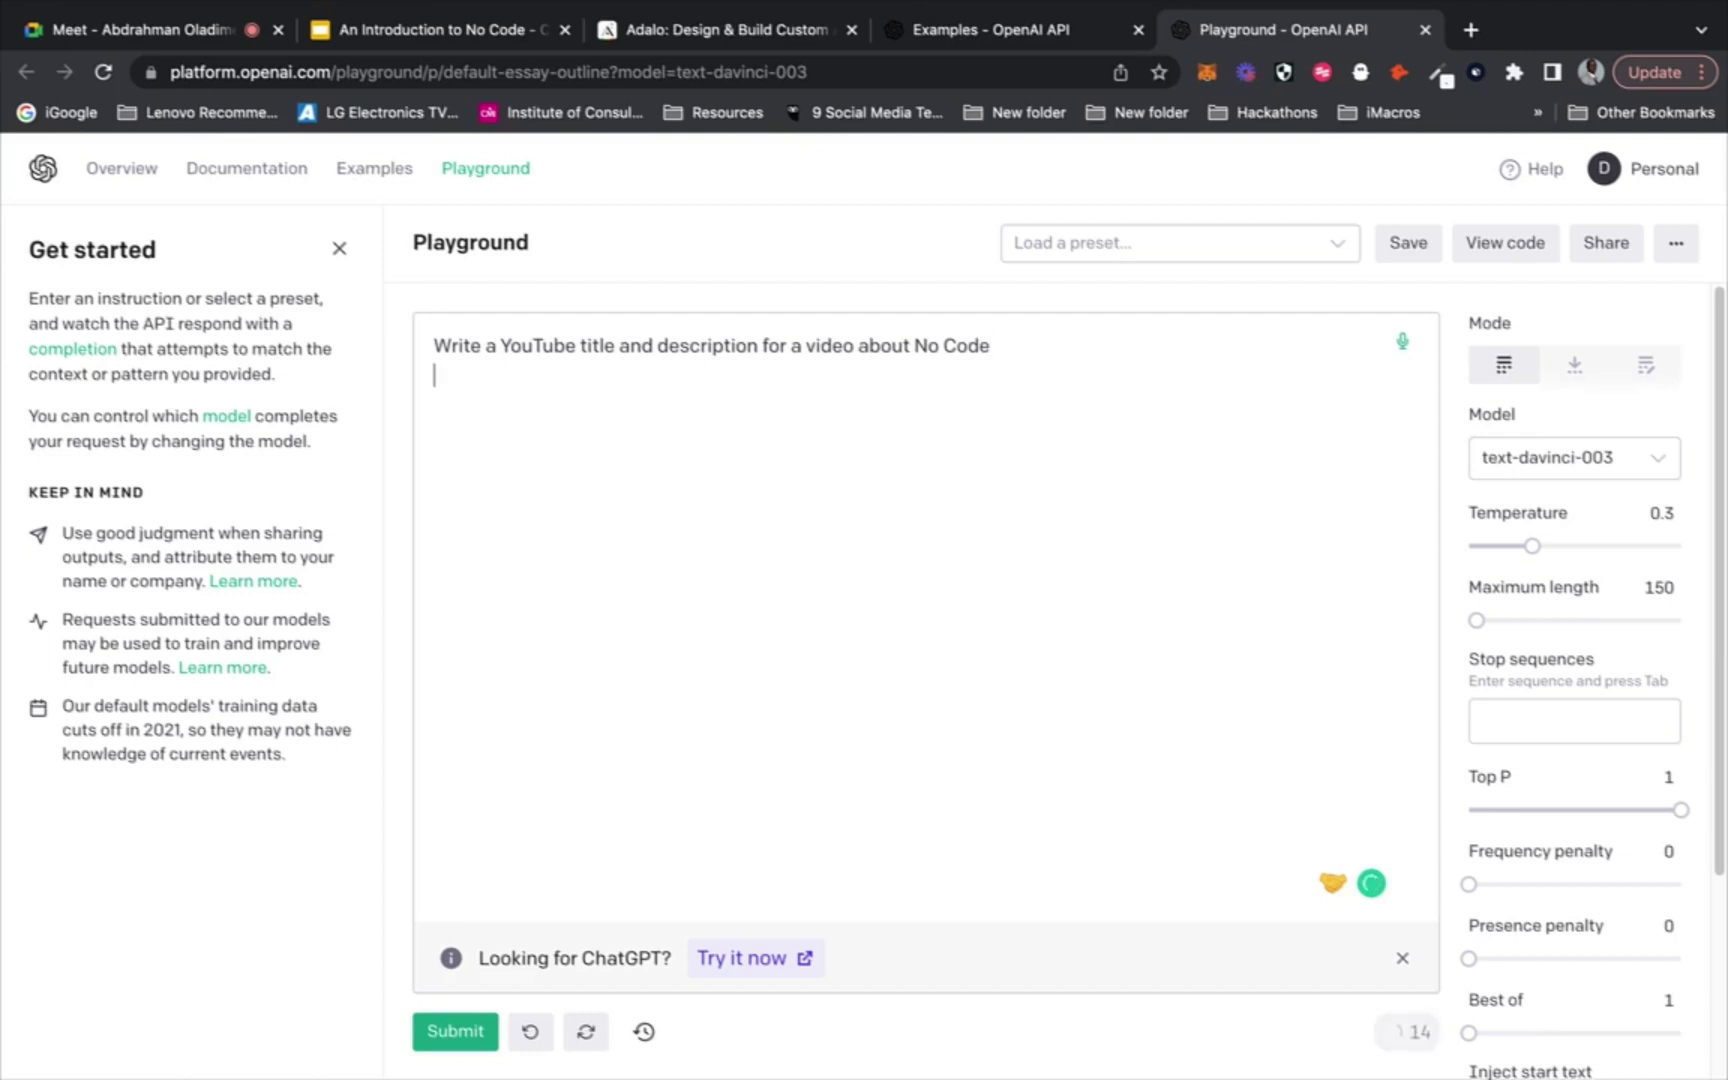
Generate a YouTube title and description, then delete the generated text
{"action": "left_click", "coordinate": [437, 1031]}
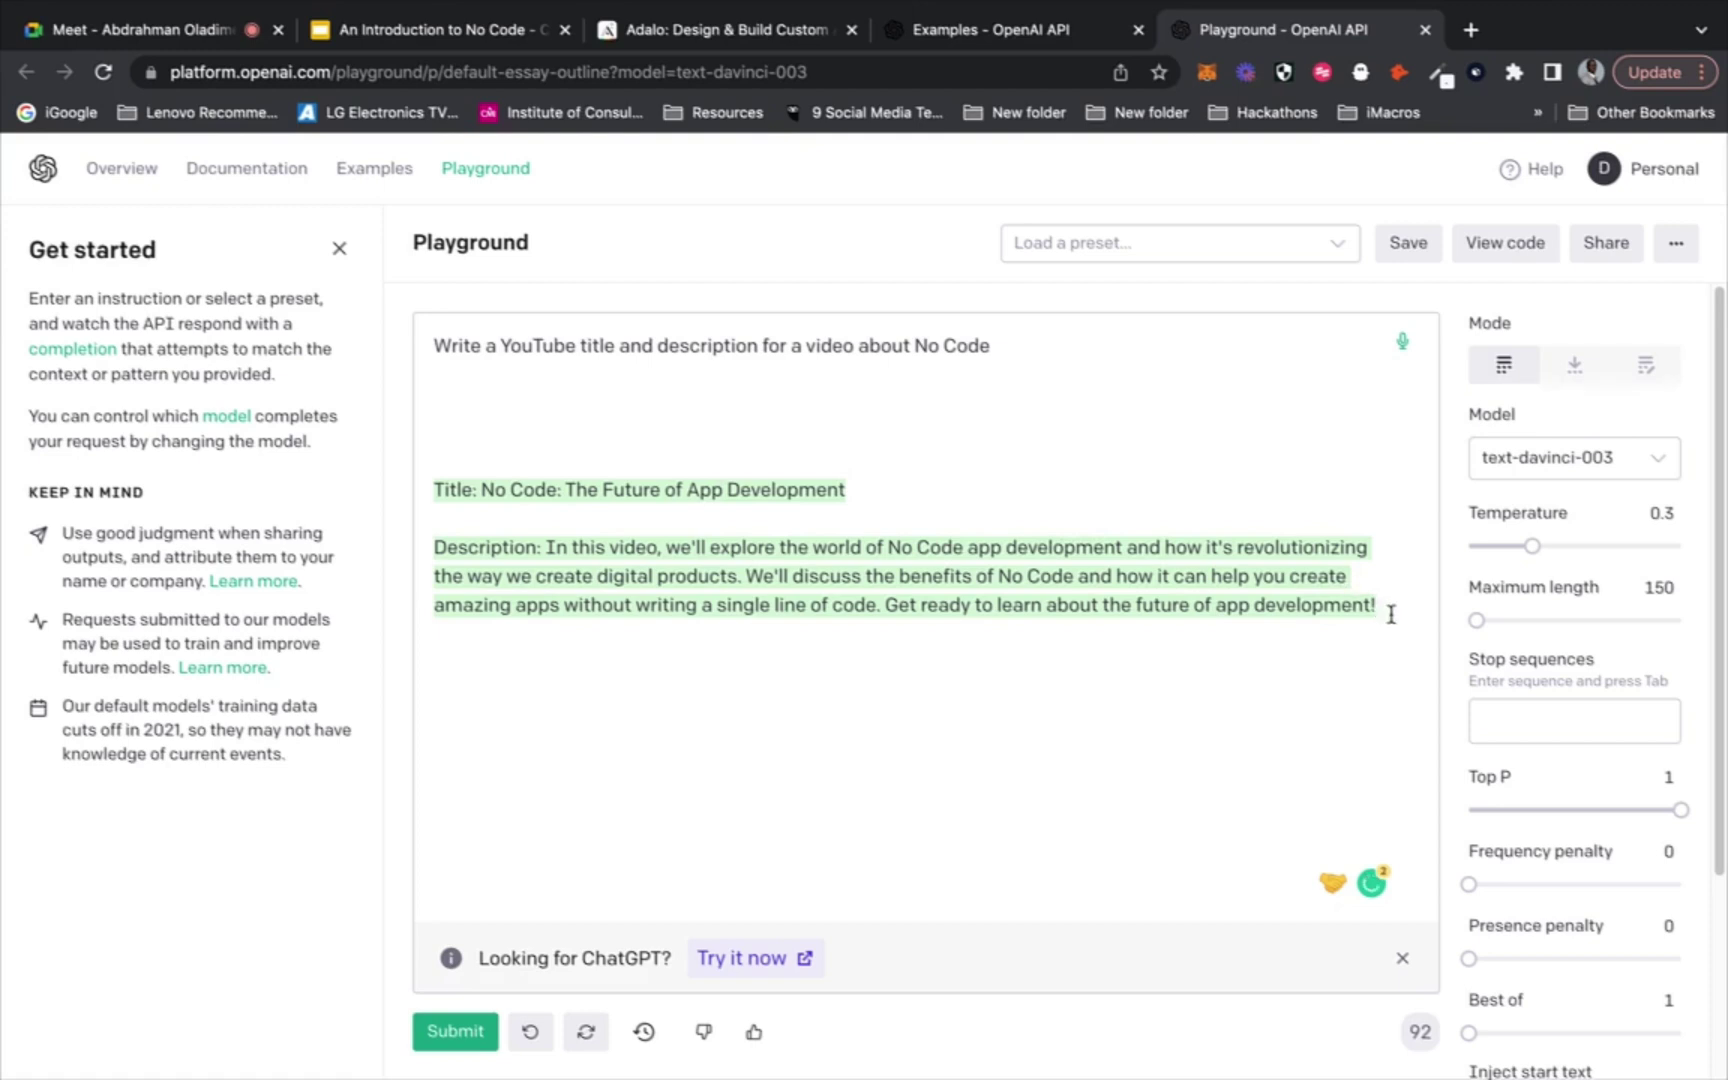
{"action": "left_click_drag", "start_coordinate": [1385, 608], "coordinate": [737, 415]}
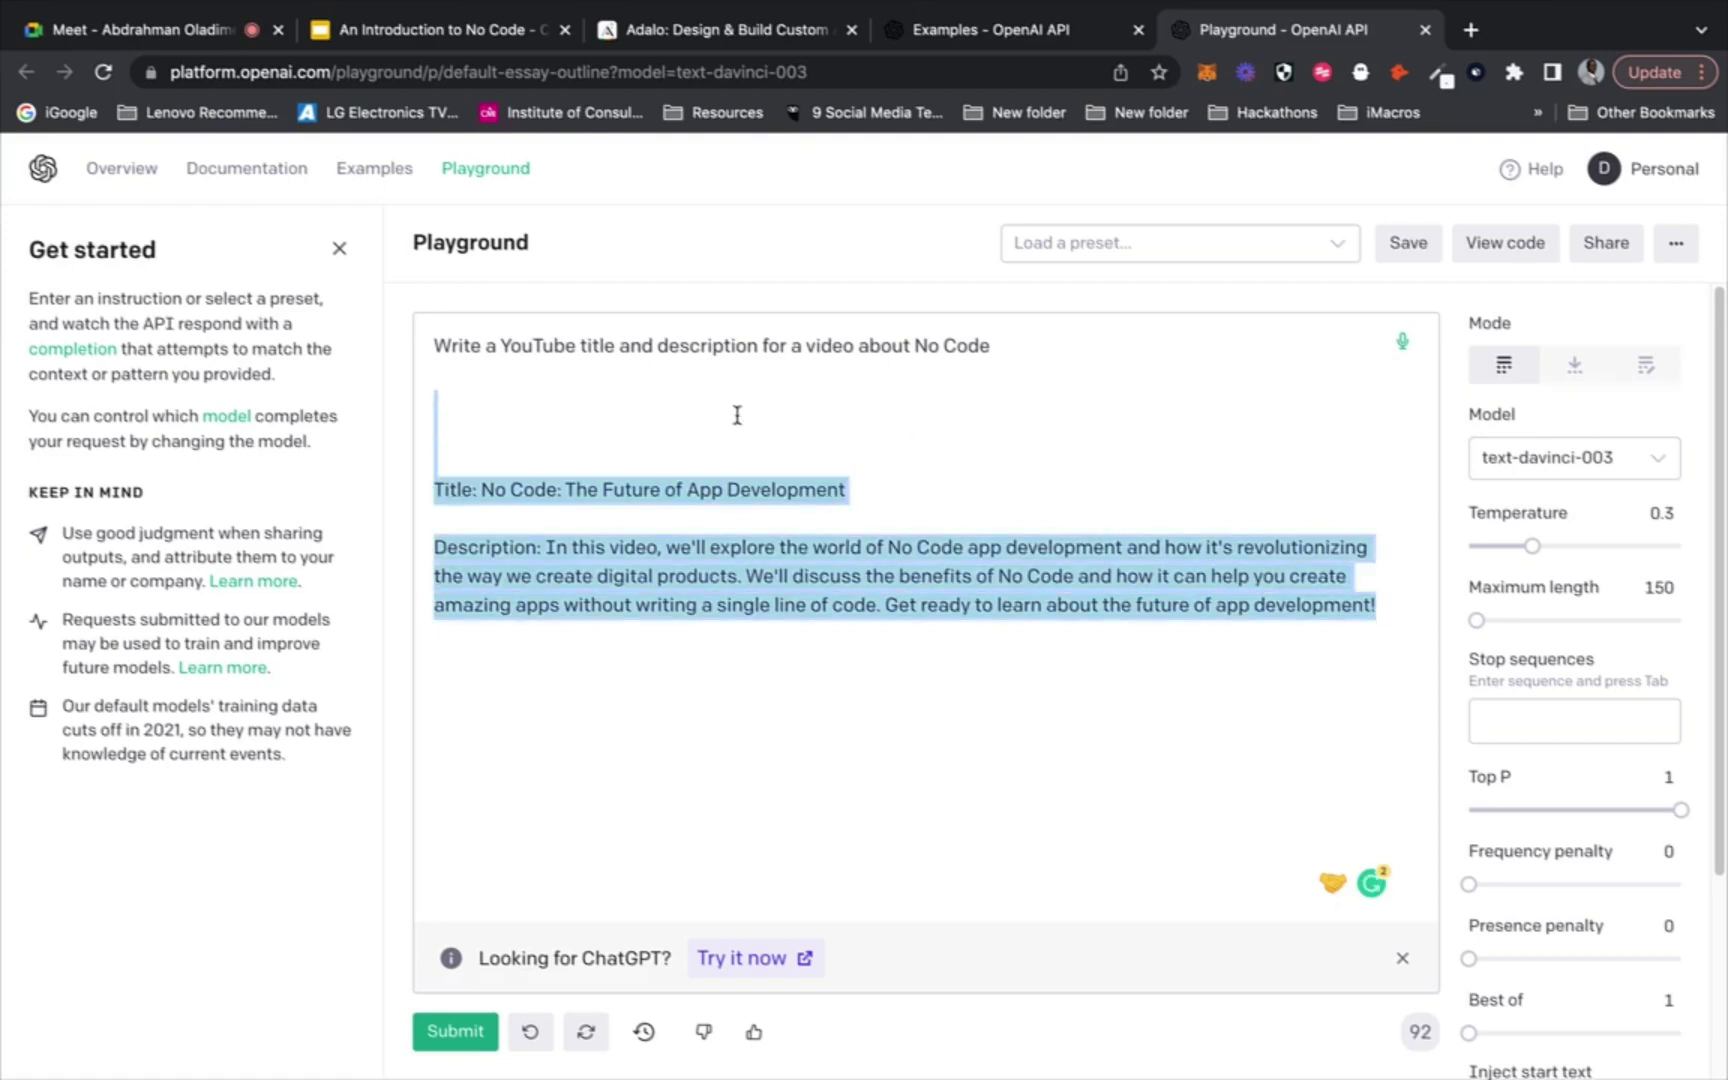
{"action": "key", "text": "BackSpace"}
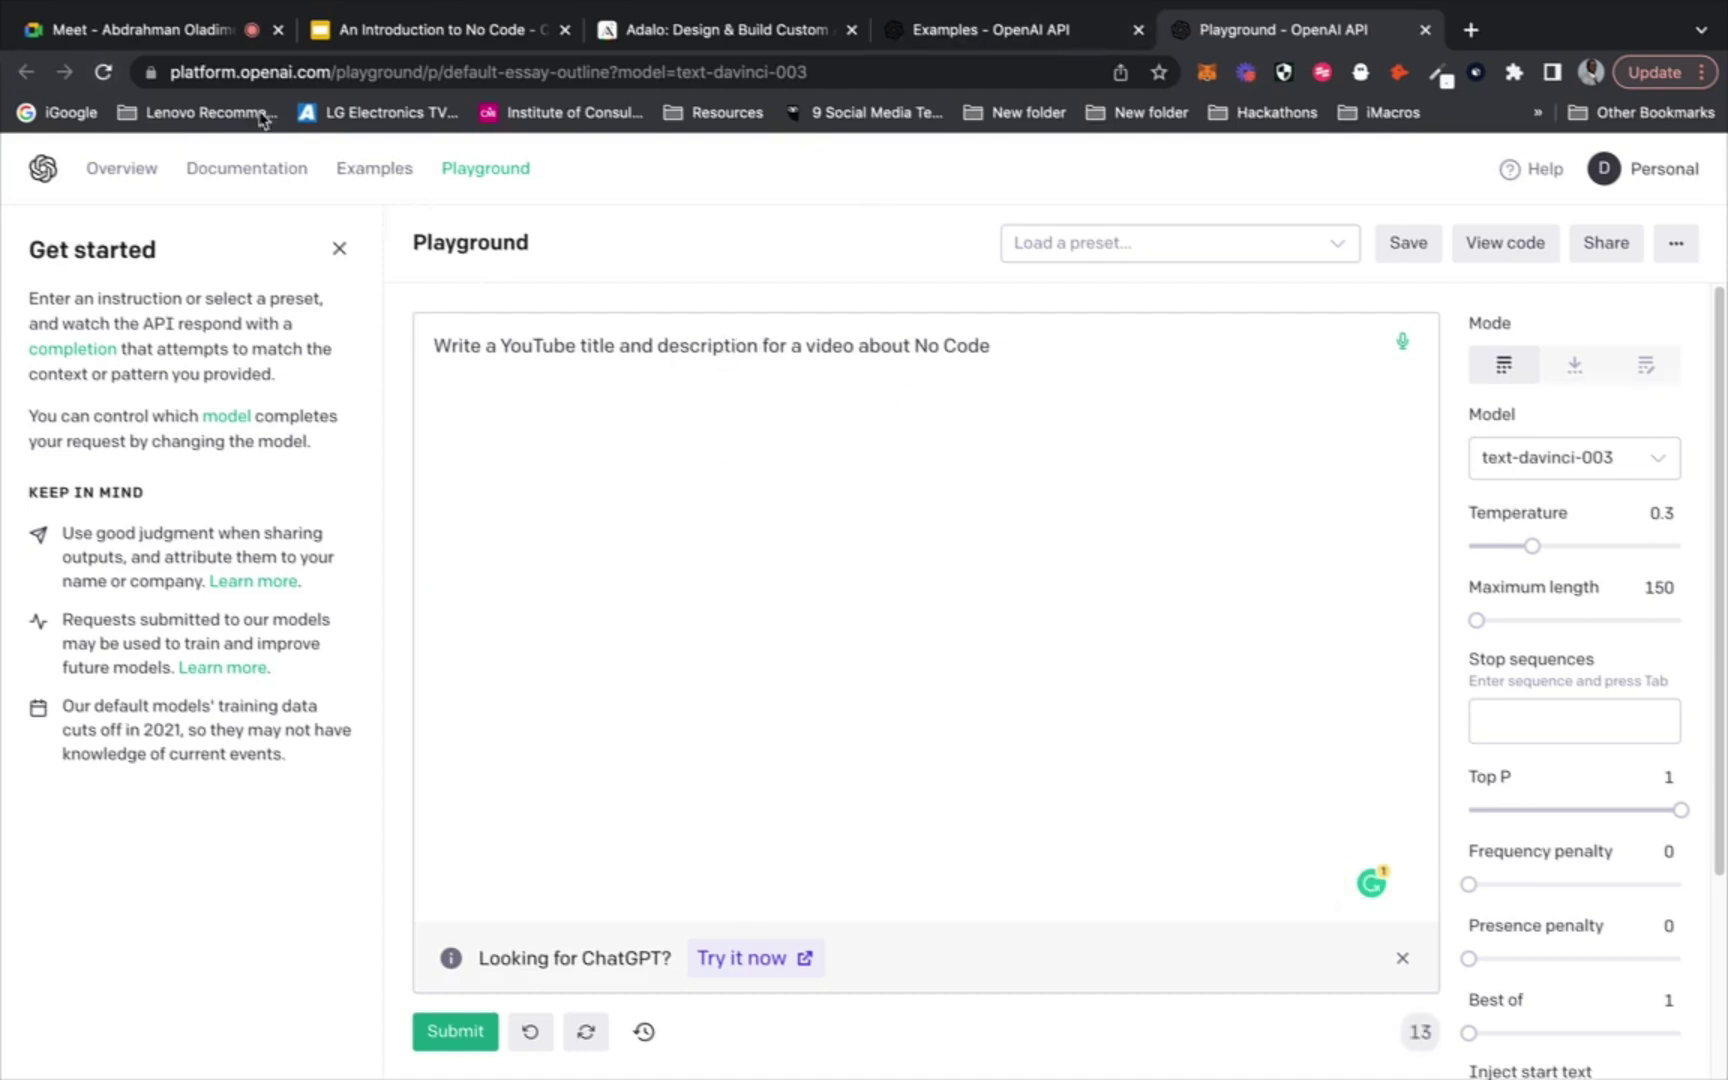
Check the Google Meet call, then return to the Playground without leaving it
{"action": "left_click", "coordinate": [133, 35]}
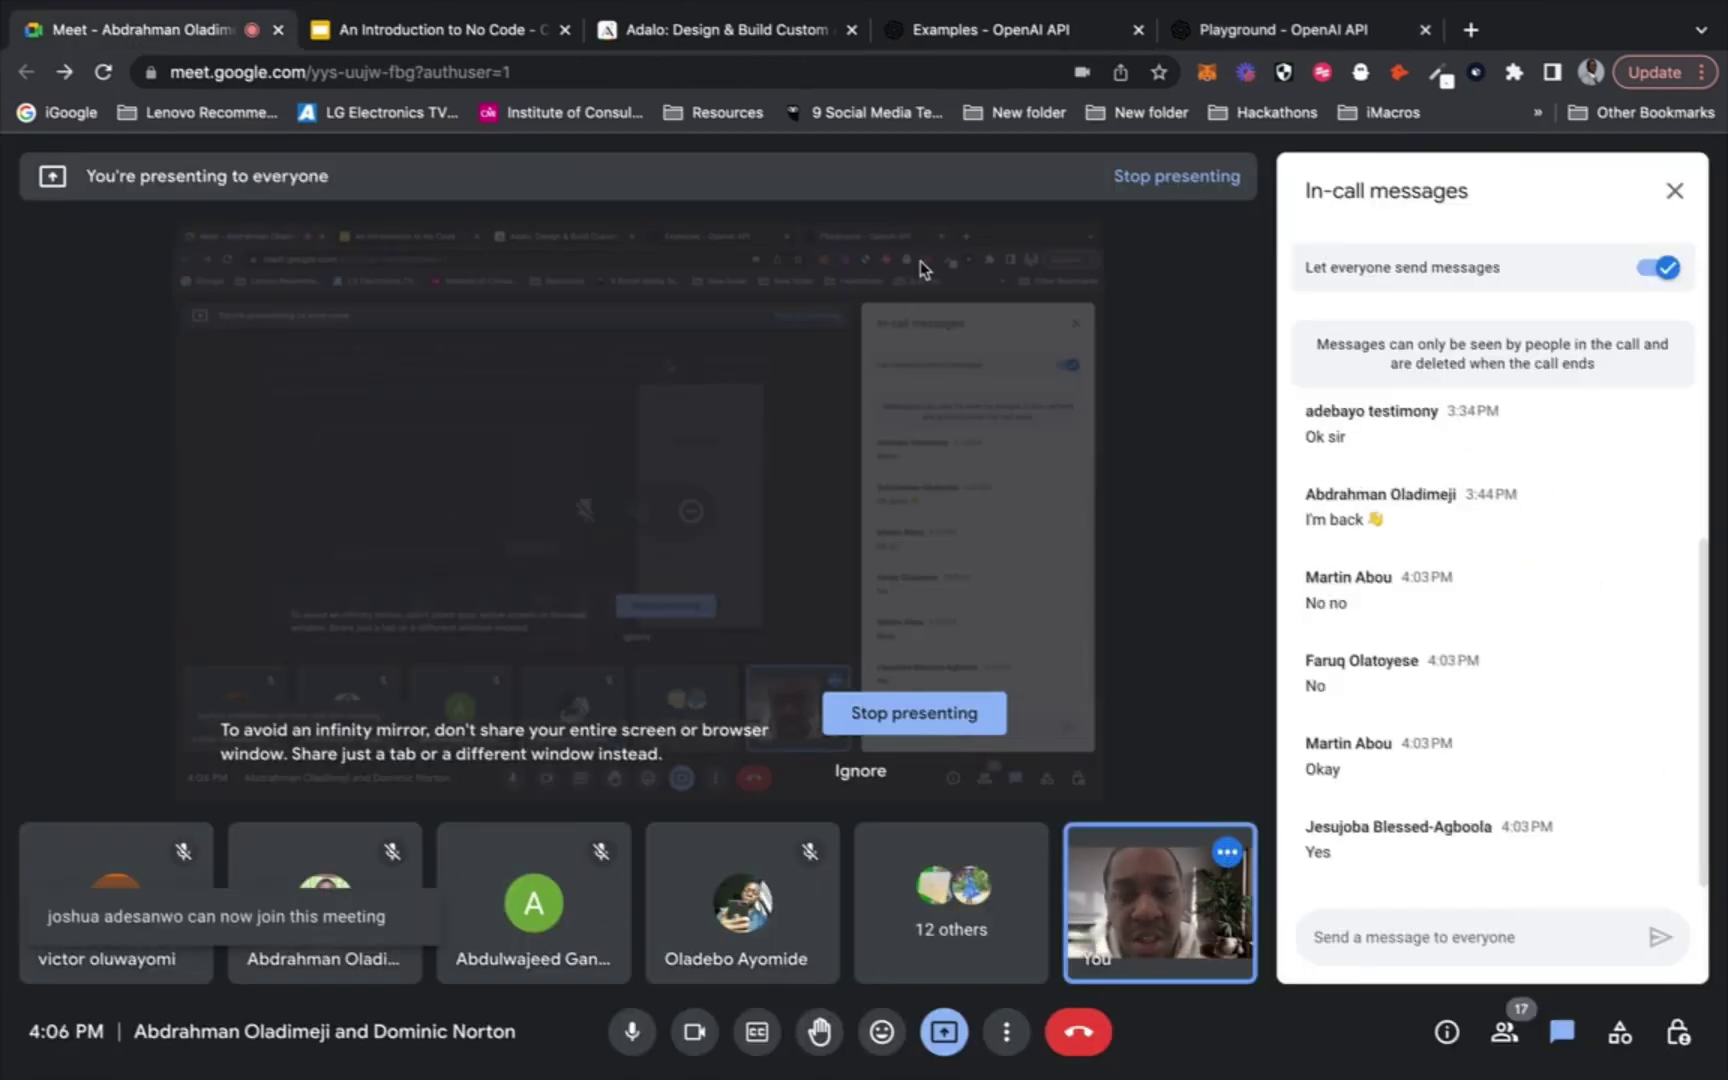
{"action": "left_click", "coordinate": [1296, 28]}
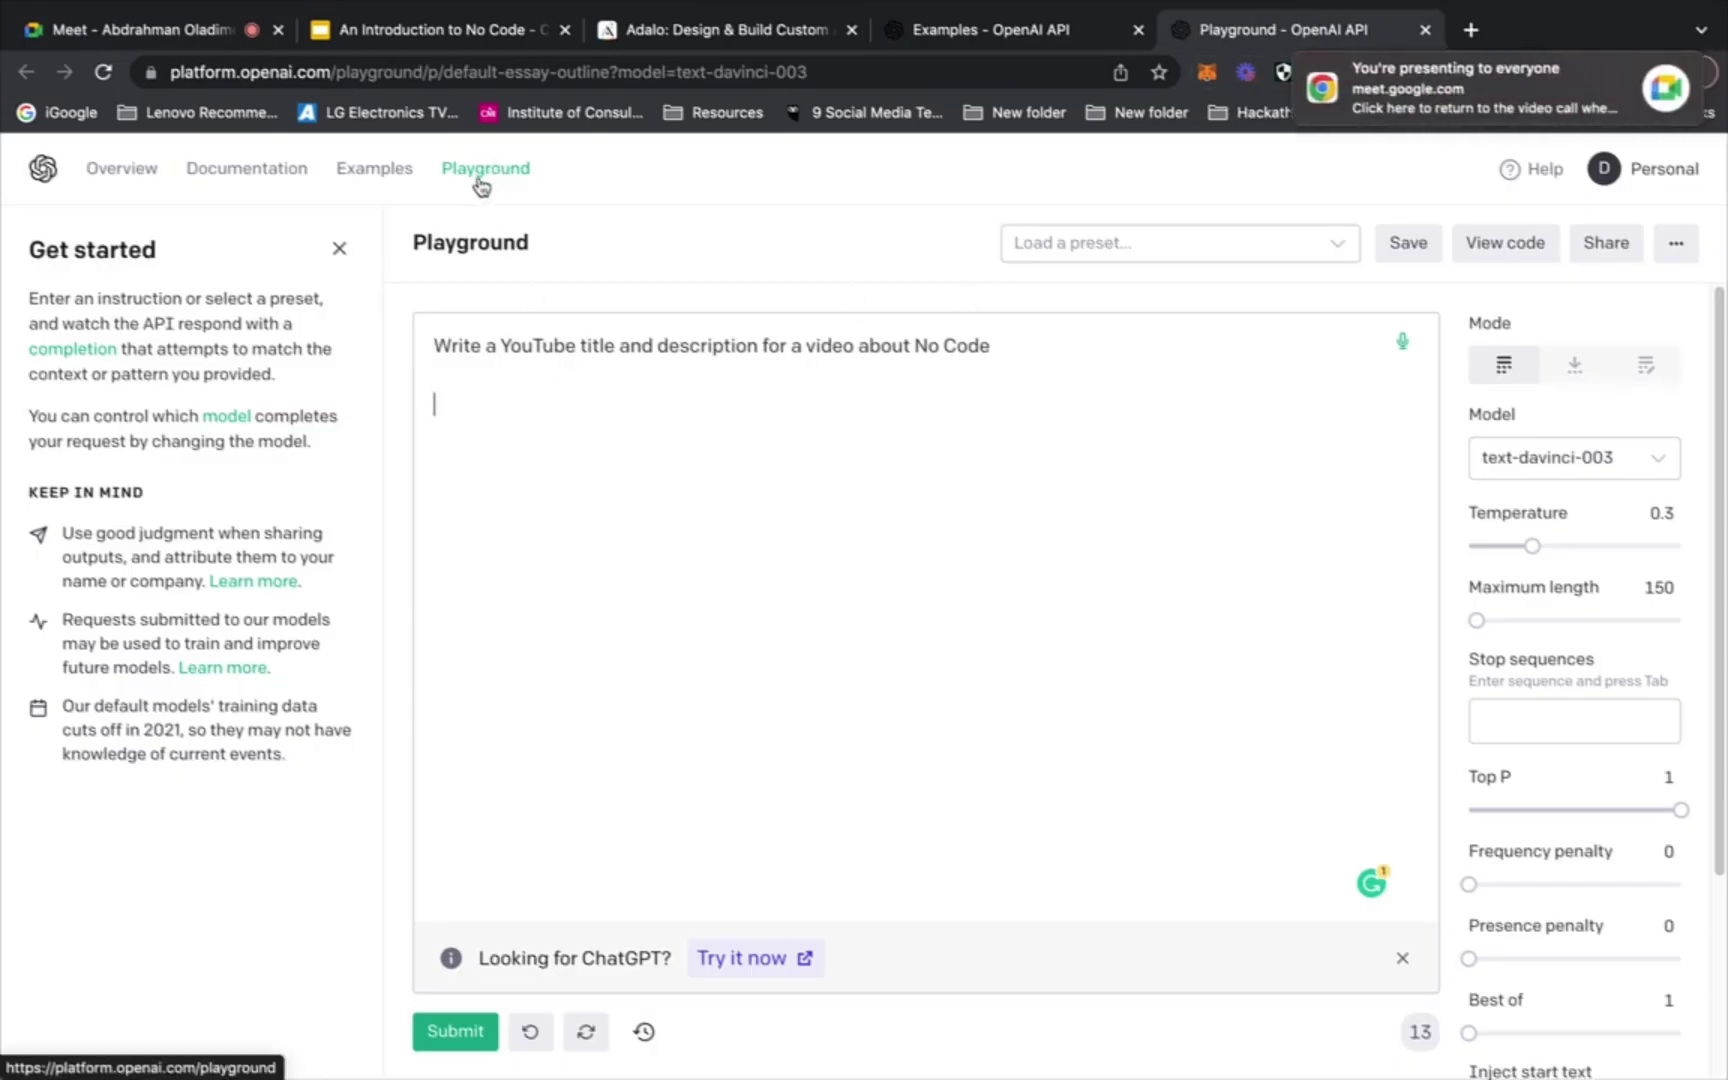
{"action": "left_click", "coordinate": [373, 178]}
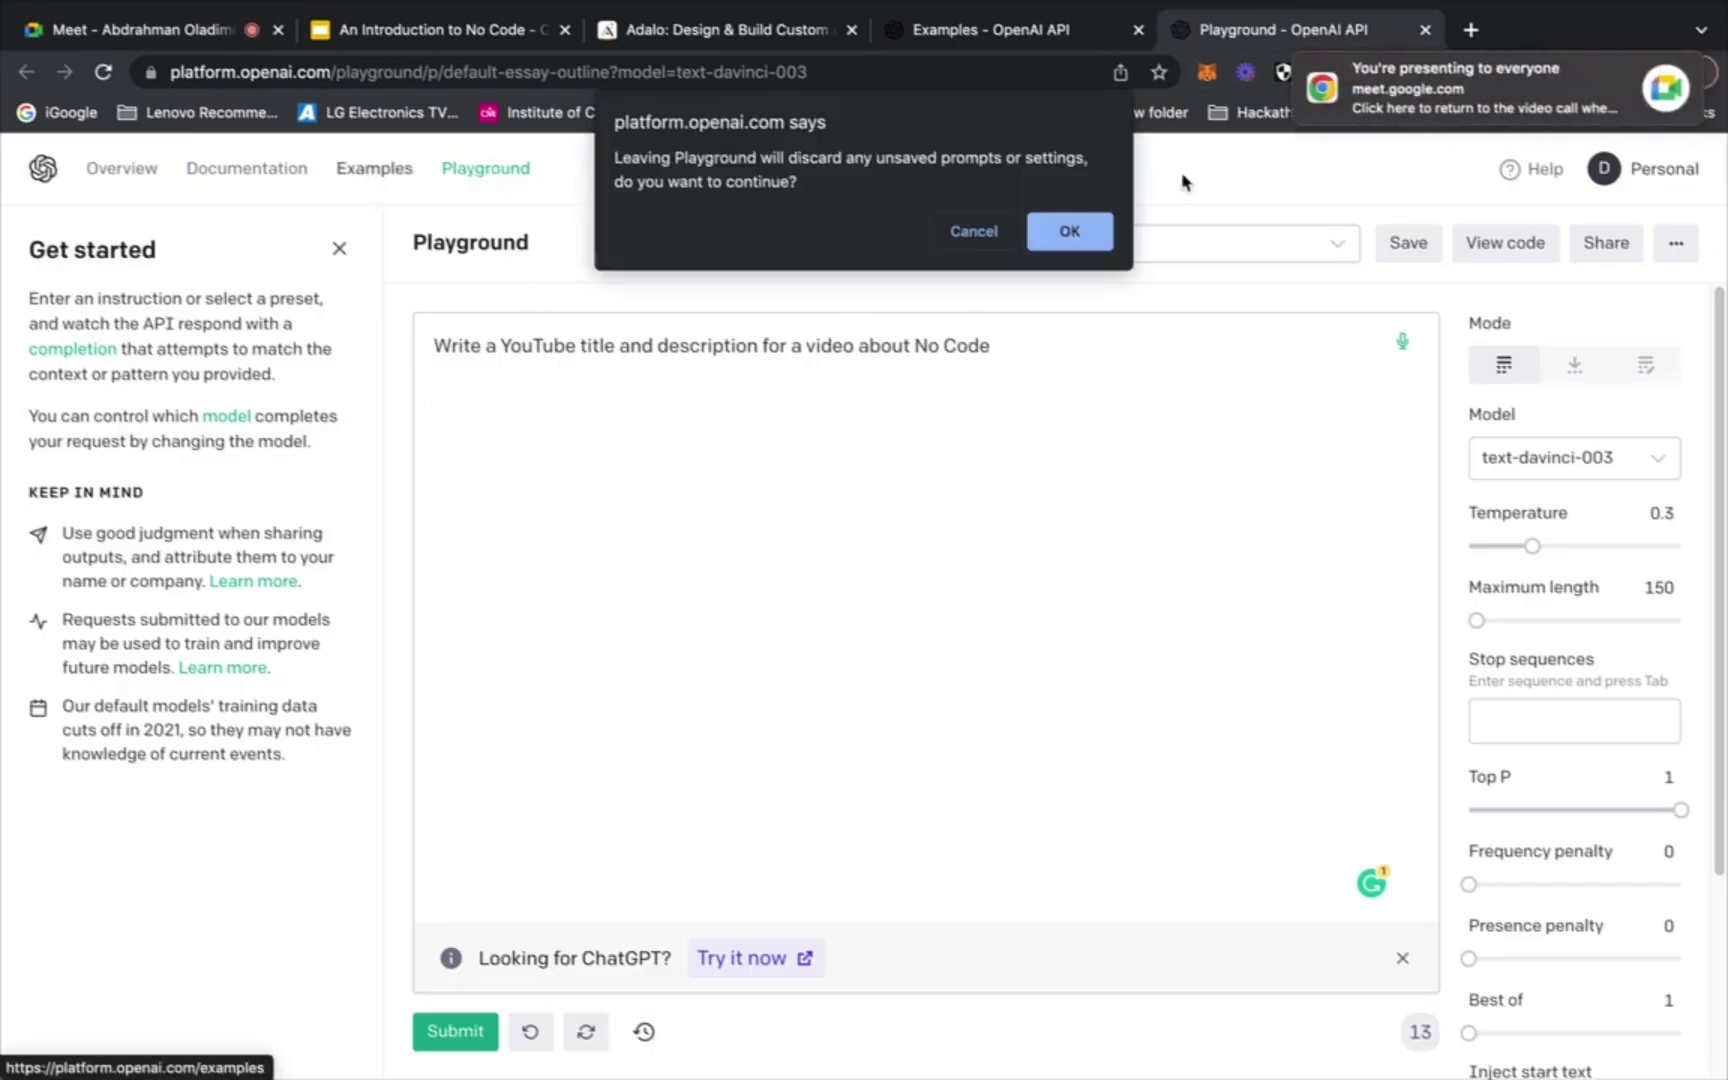
{"action": "left_click", "coordinate": [955, 238]}
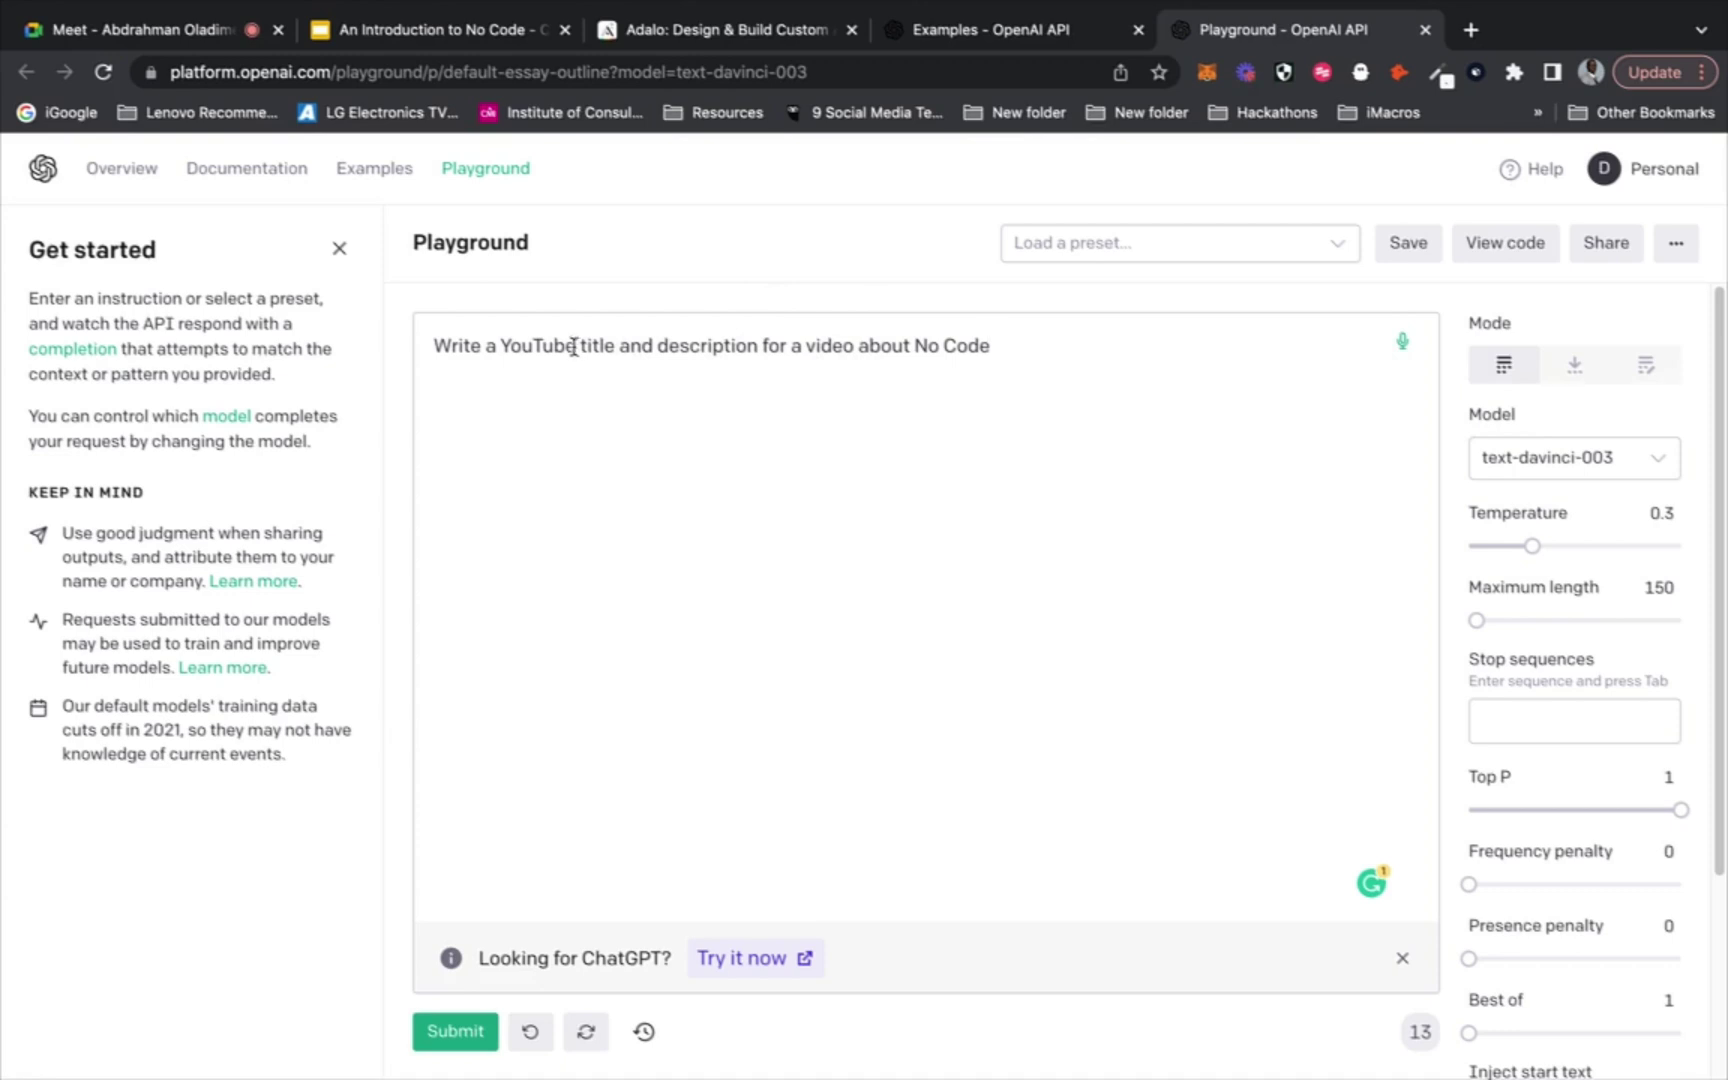
Change 'YouTube' to 'Twitch' in the prompt
{"action": "left_click_drag", "start_coordinate": [433, 345], "coordinate": [1021, 336]}
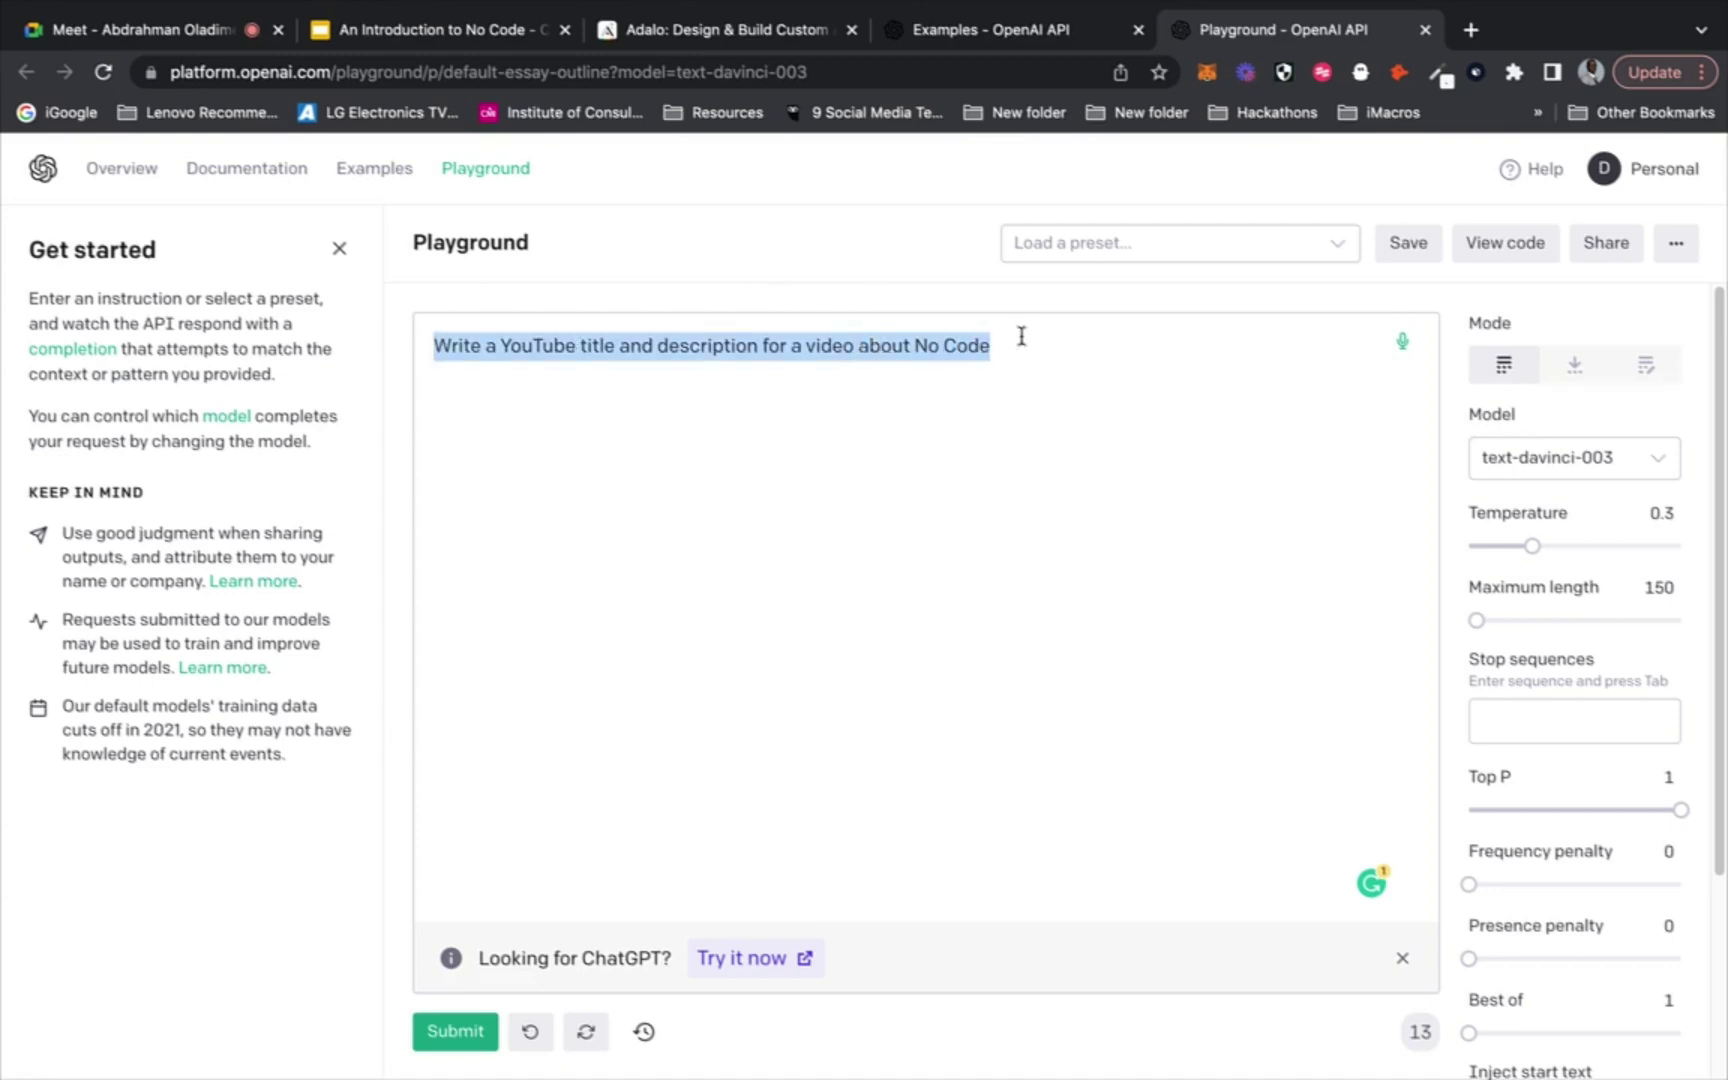
{"action": "left_click", "coordinate": [1017, 346]}
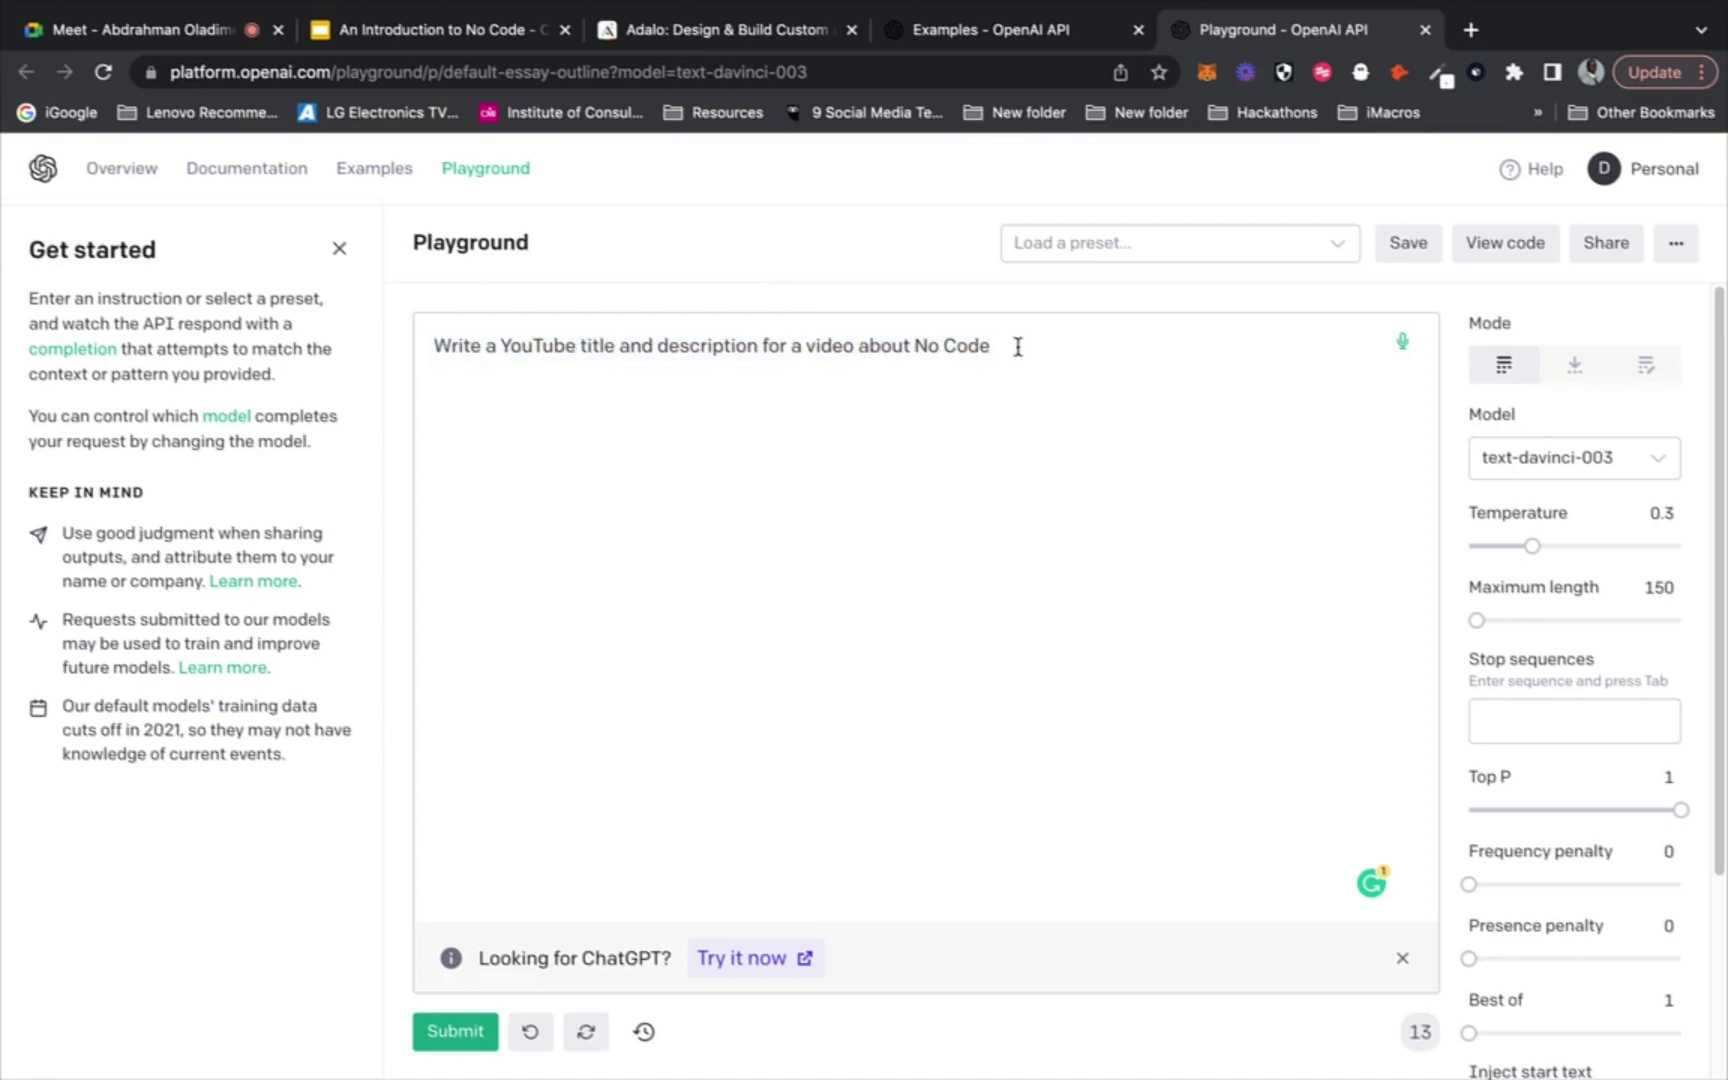
{"action": "left_click_drag", "start_coordinate": [576, 345], "coordinate": [504, 344]}
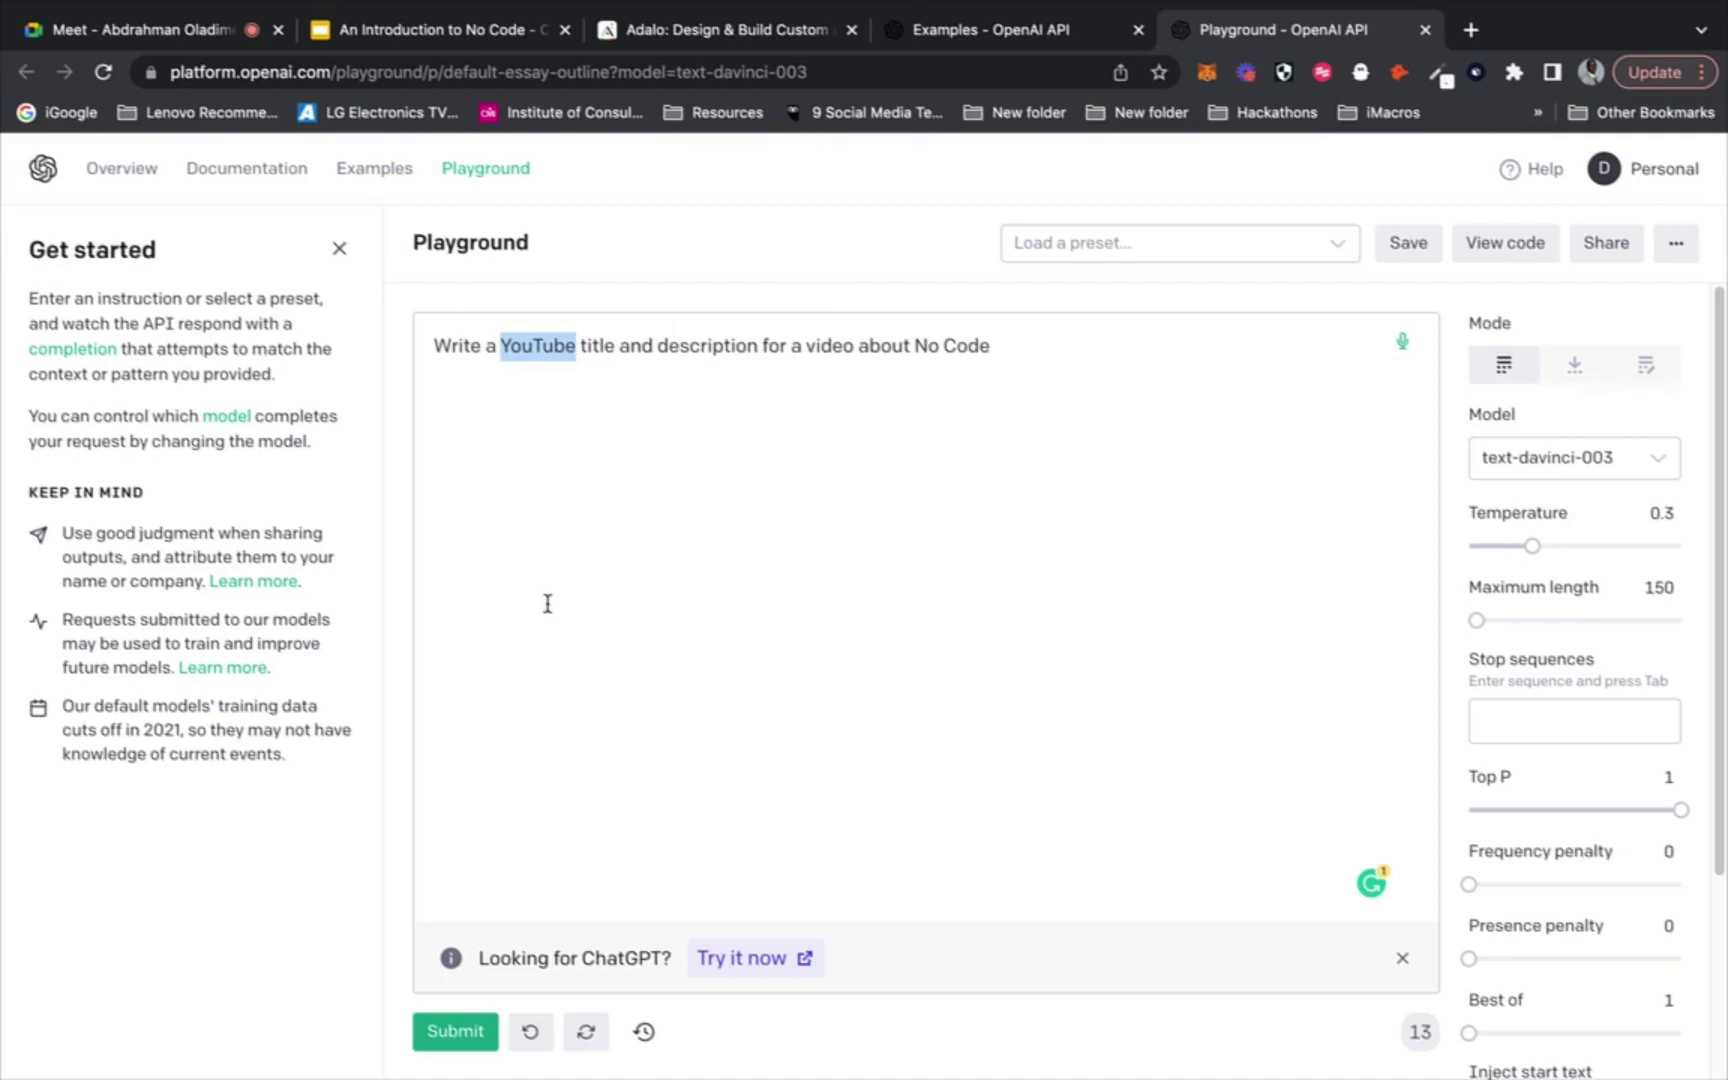
{"action": "type", "text": "Twit"}
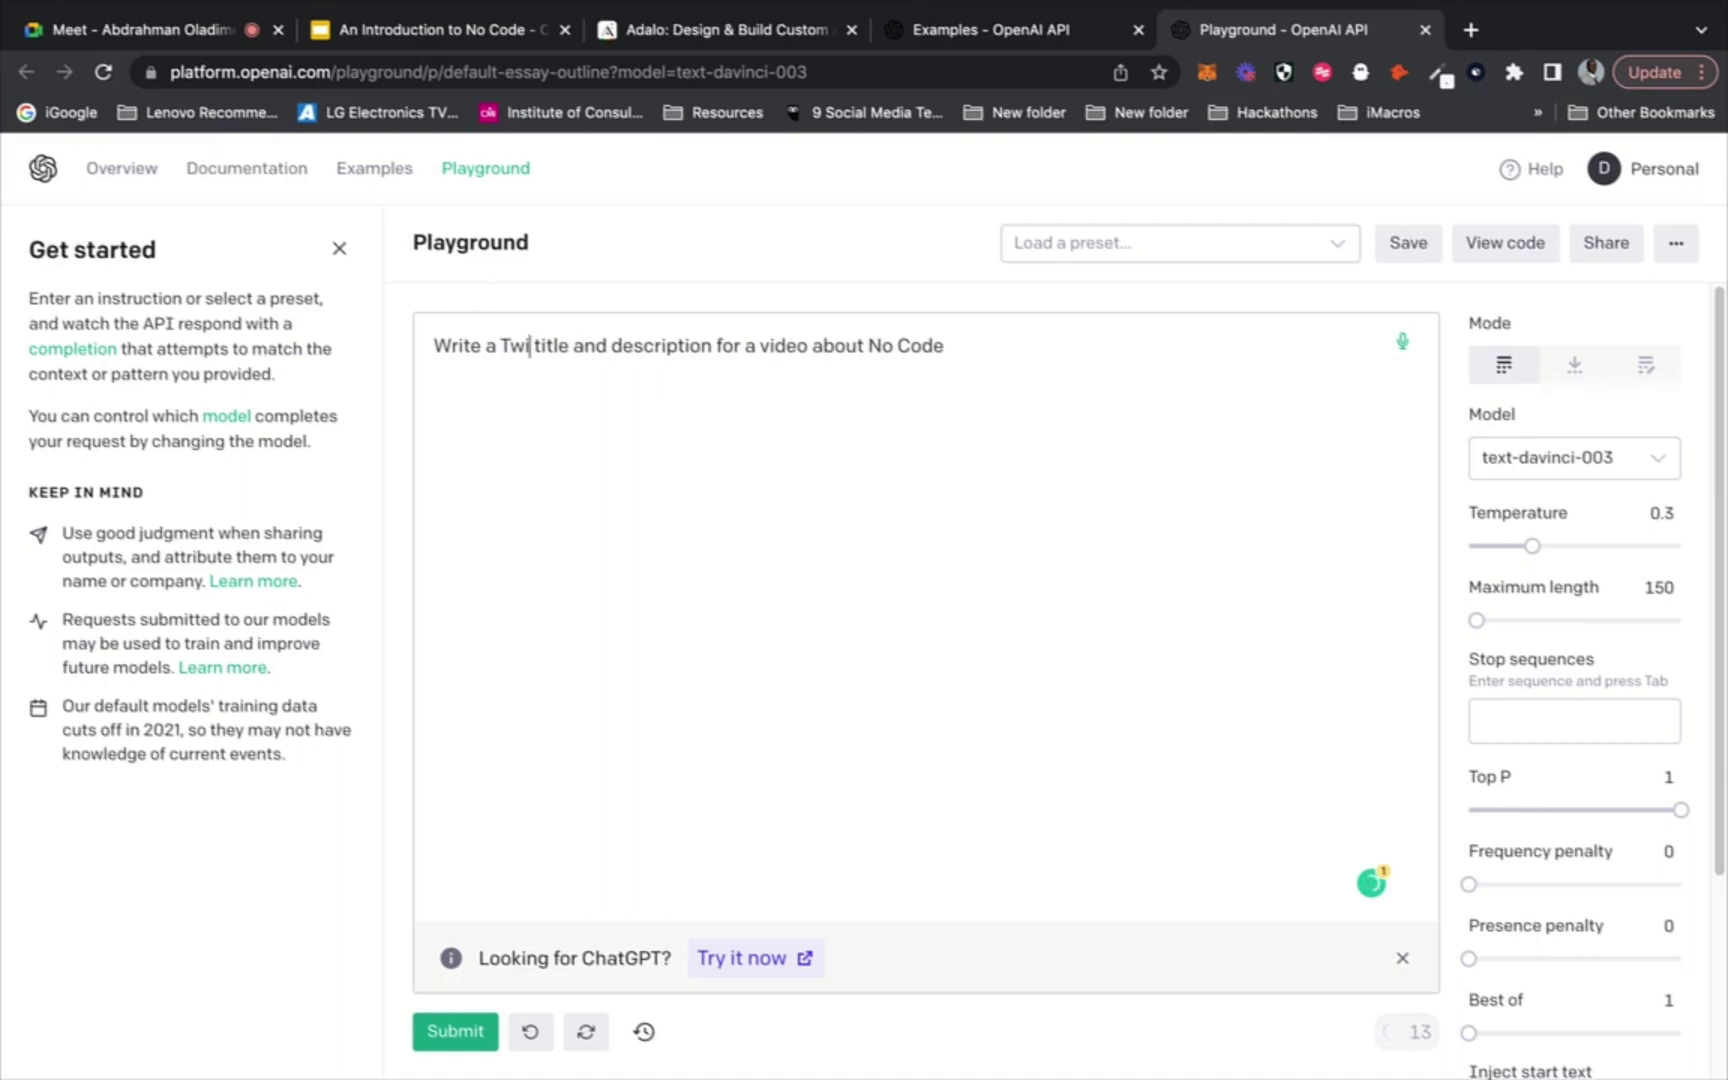
{"action": "type", "text": "ch"}
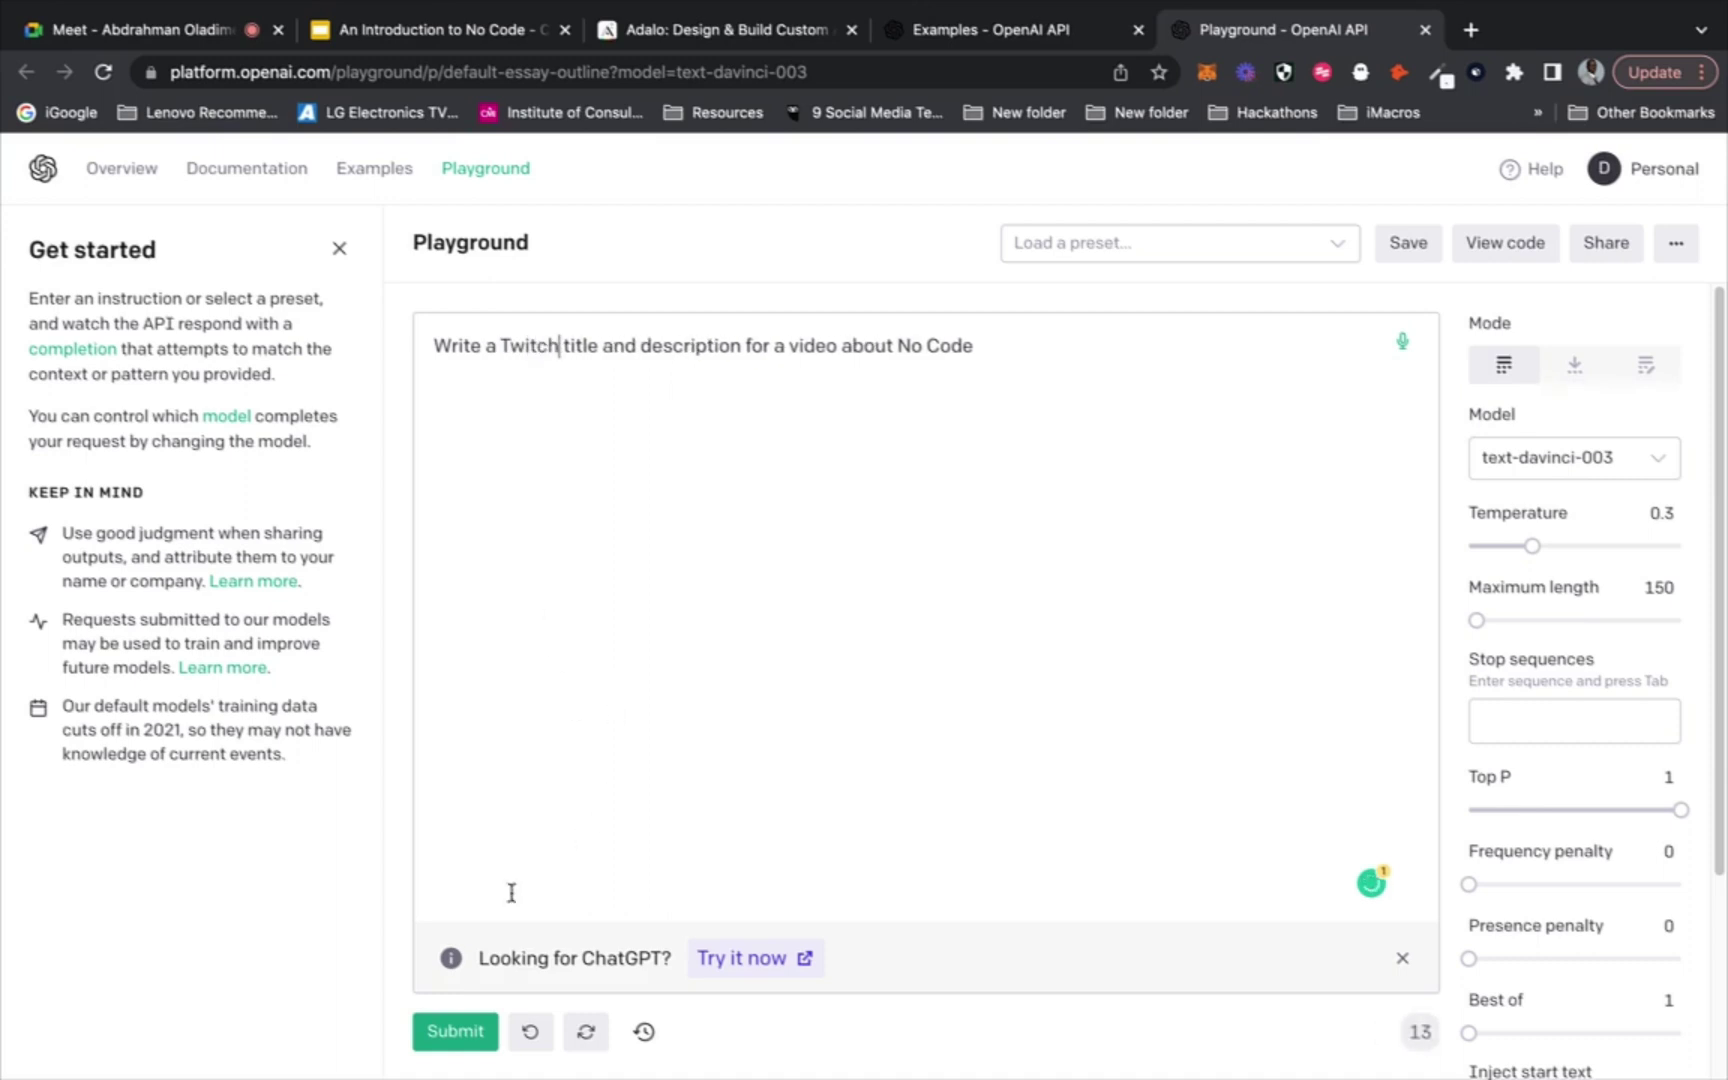
{"action": "left_click", "coordinate": [760, 655]}
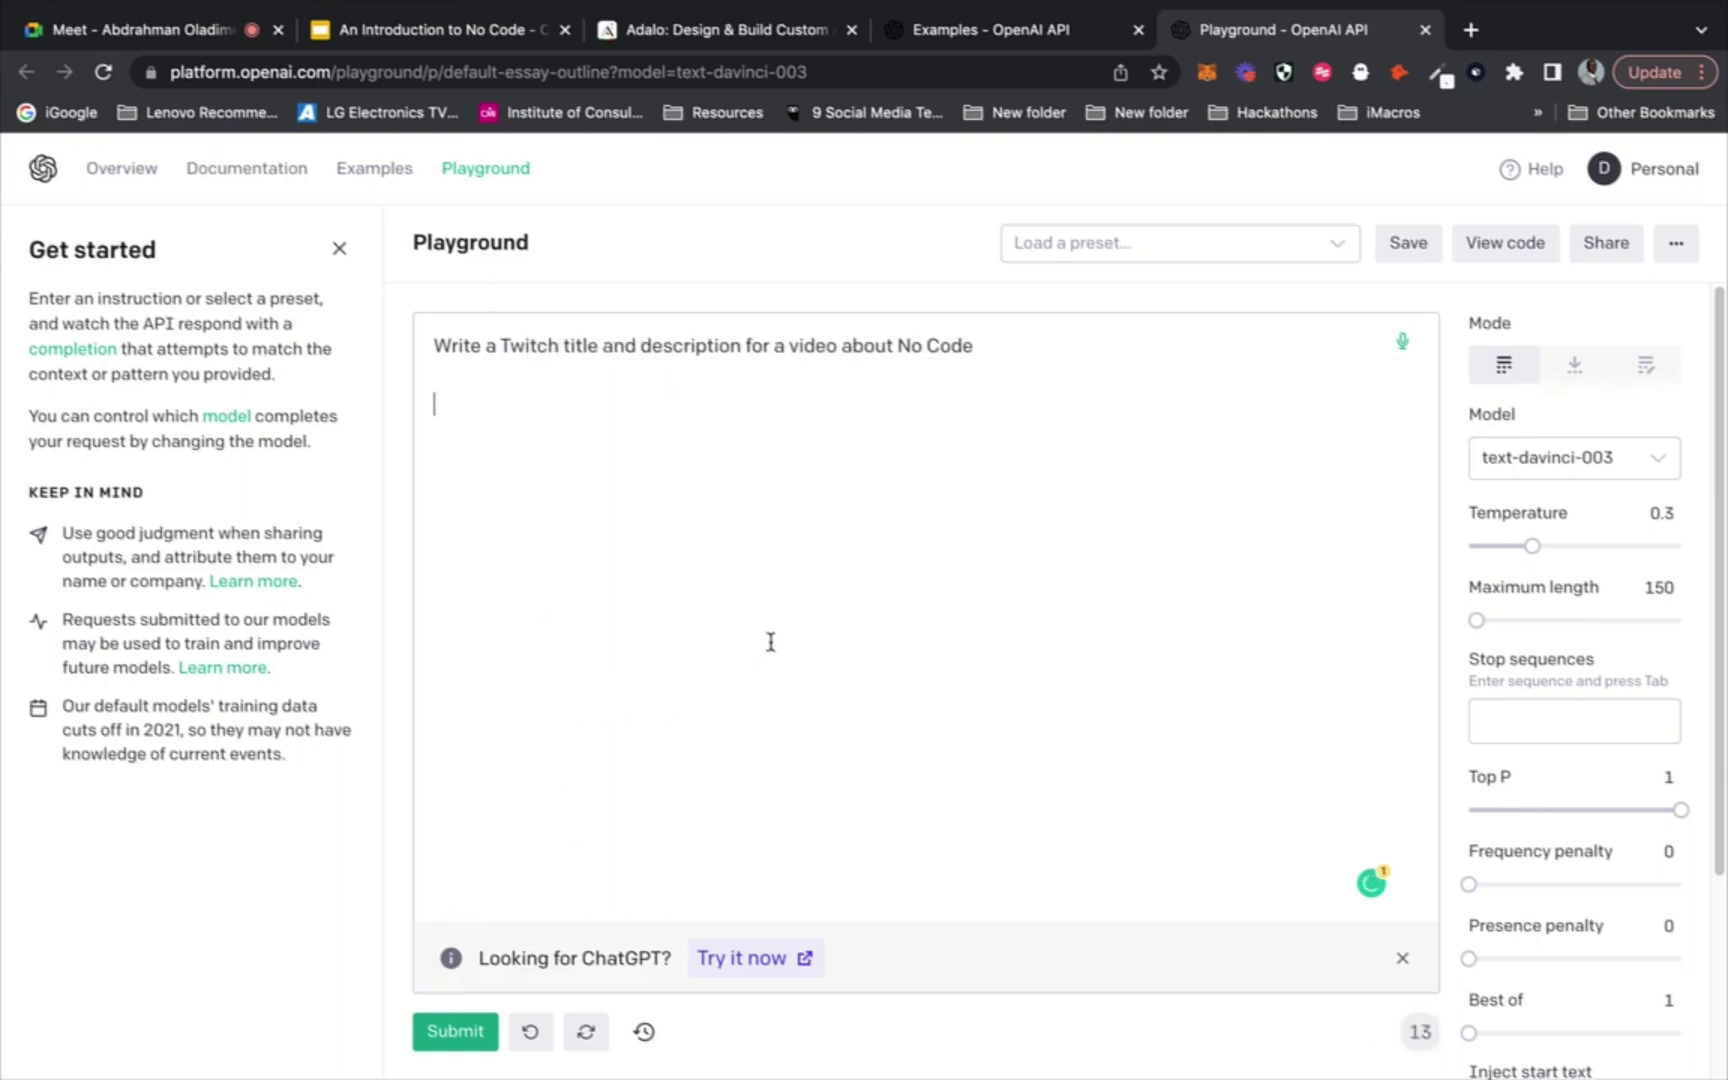
Generate a Twitch title and description, then delete the generated output
{"action": "left_click", "coordinate": [440, 1030]}
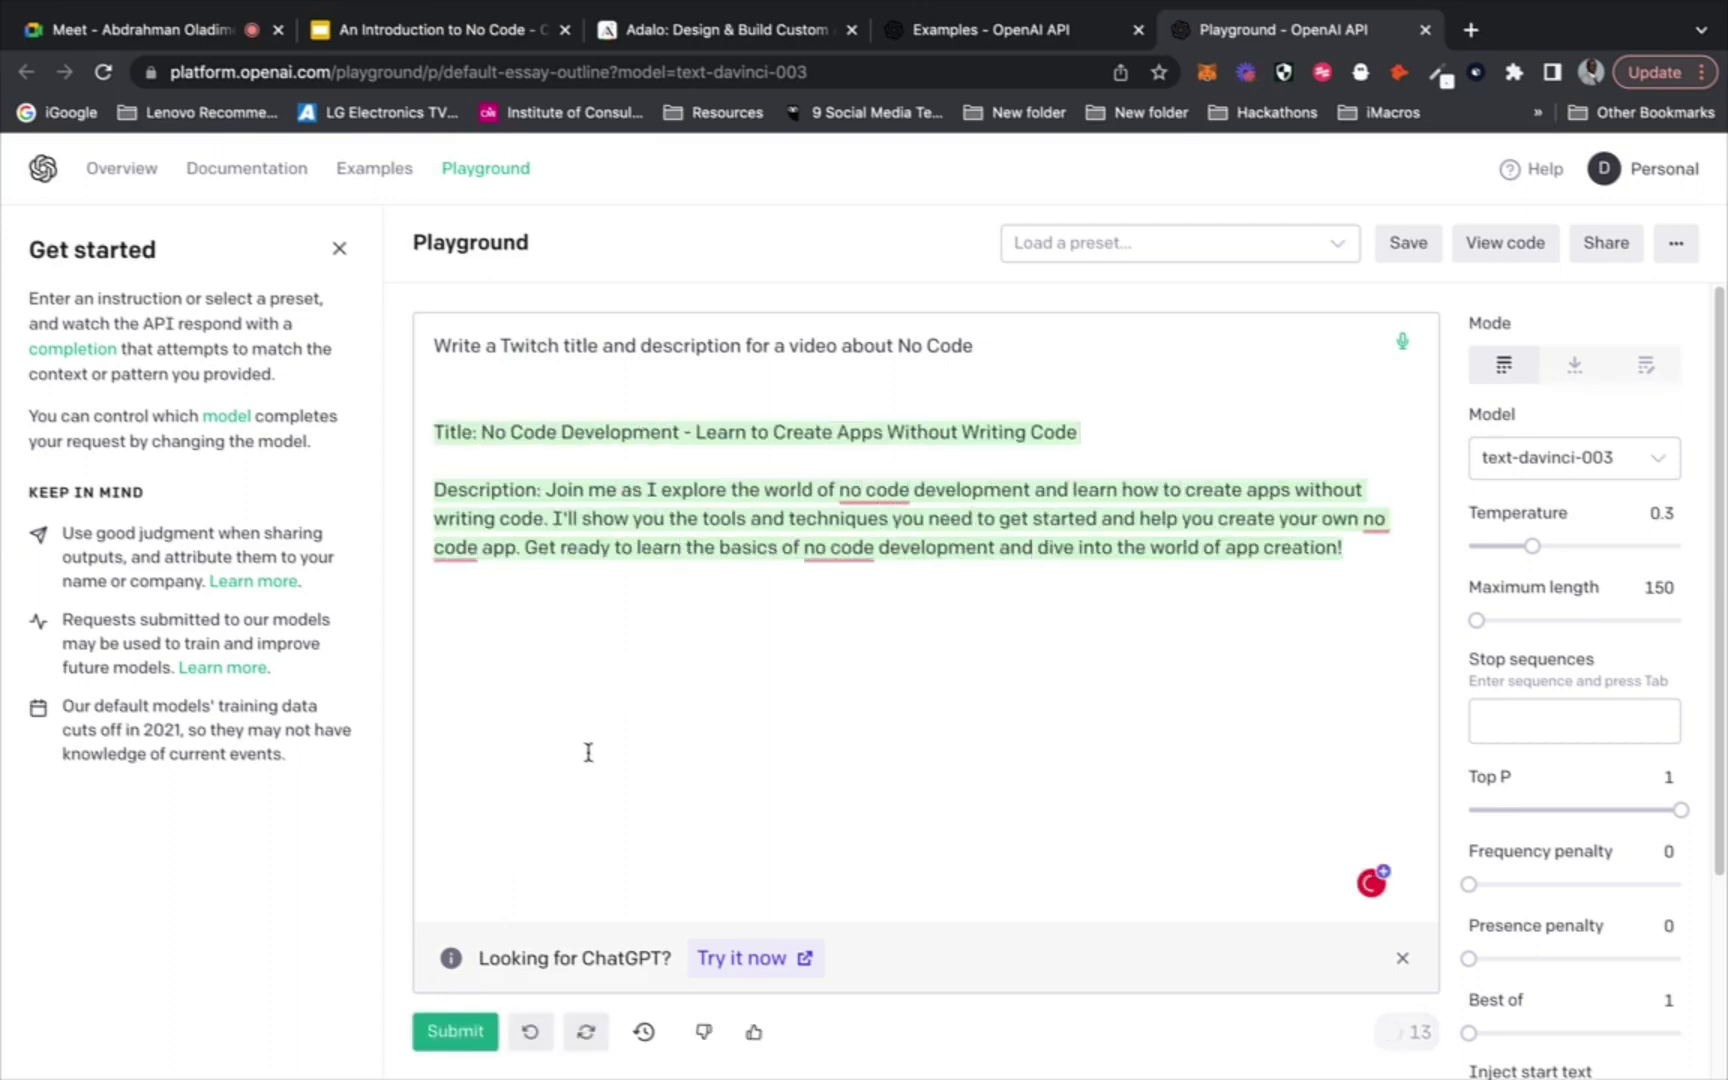
{"action": "left_click_drag", "start_coordinate": [976, 346], "coordinate": [899, 349]}
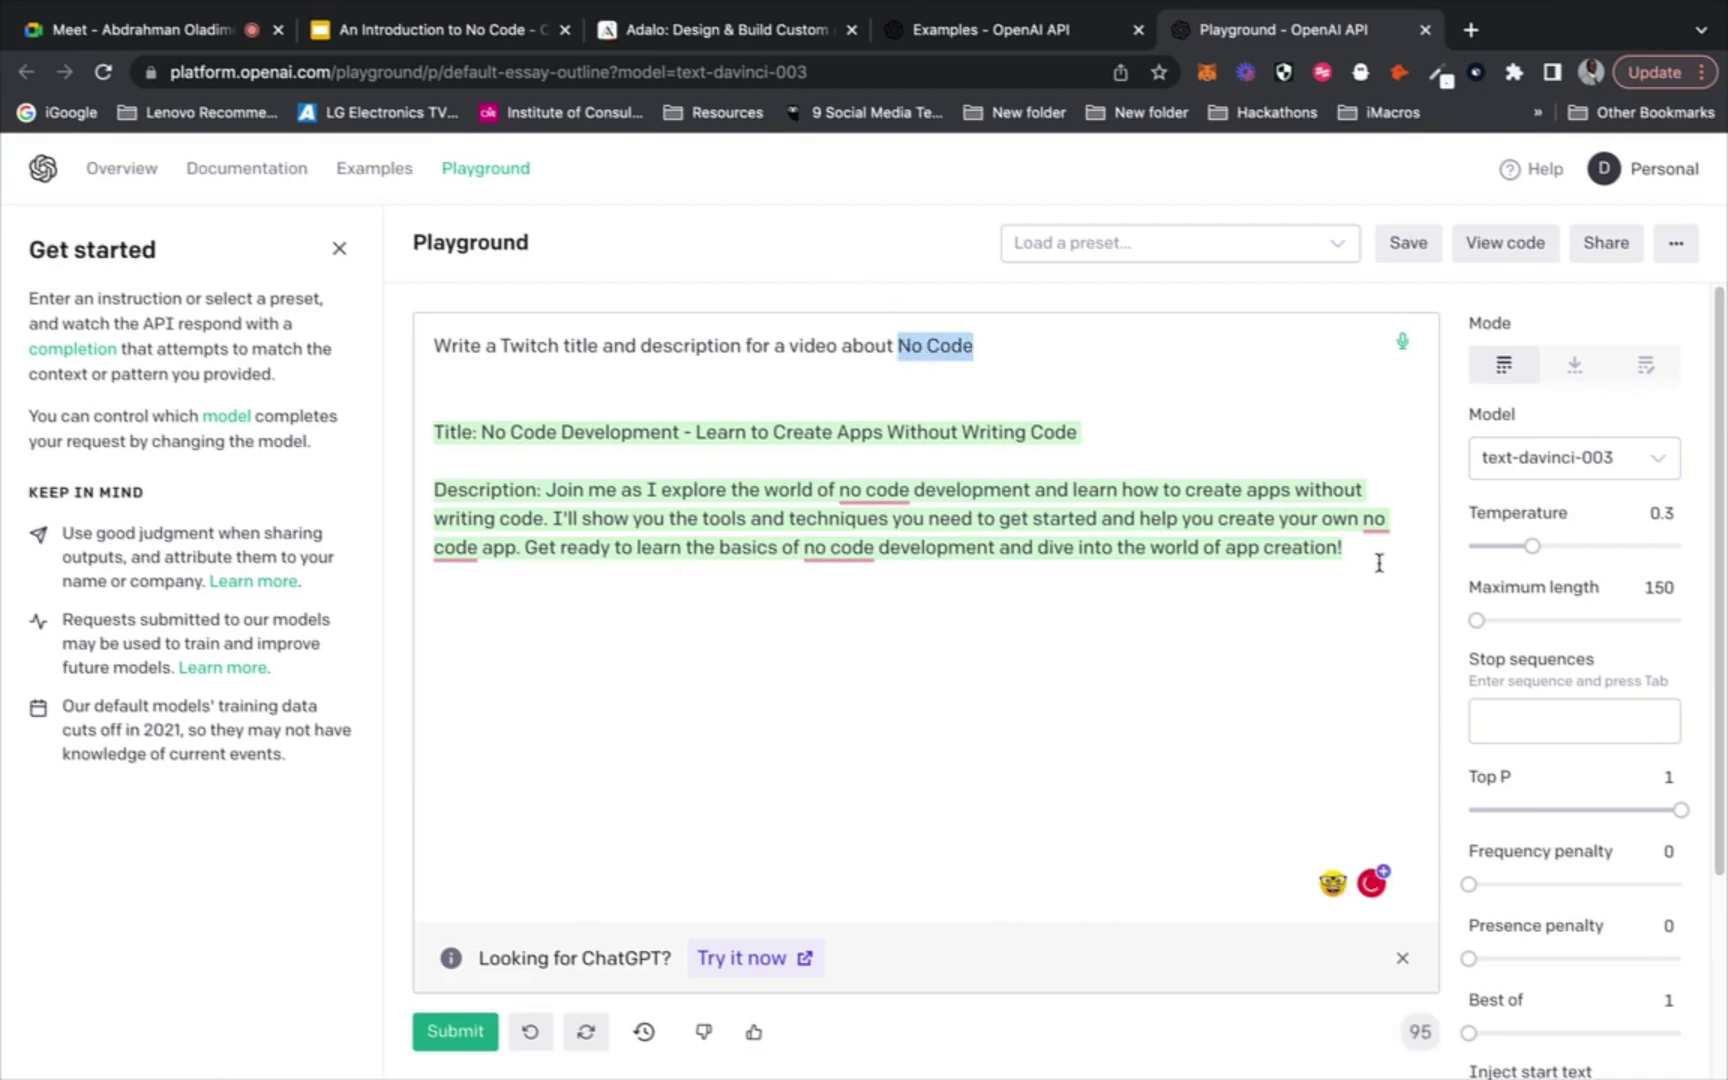
{"action": "left_click_drag", "start_coordinate": [1377, 563], "coordinate": [432, 420]}
{"action": "key", "text": "BackSpace"}
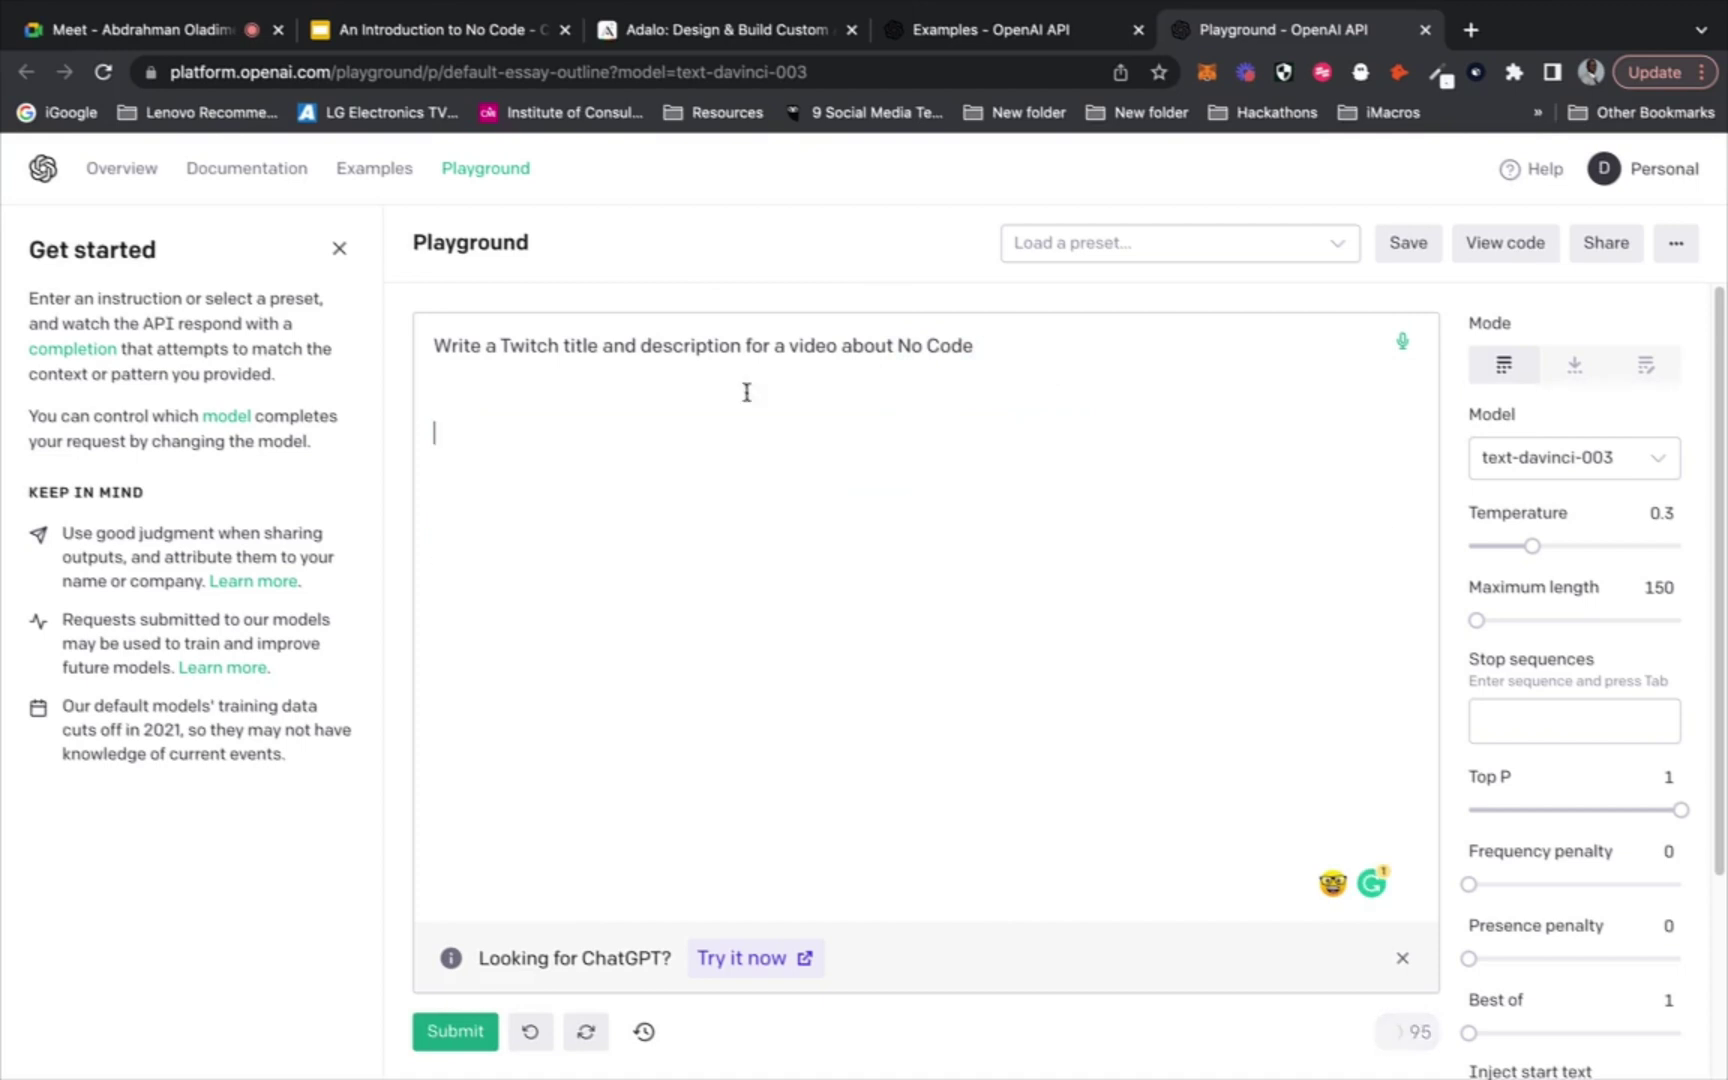
{"action": "left_click_drag", "start_coordinate": [898, 346], "coordinate": [974, 347]}
Change the prompt's topic to 'Gaming' and the word 'video' to 'Image'
{"action": "type", "text": "Gaming"}
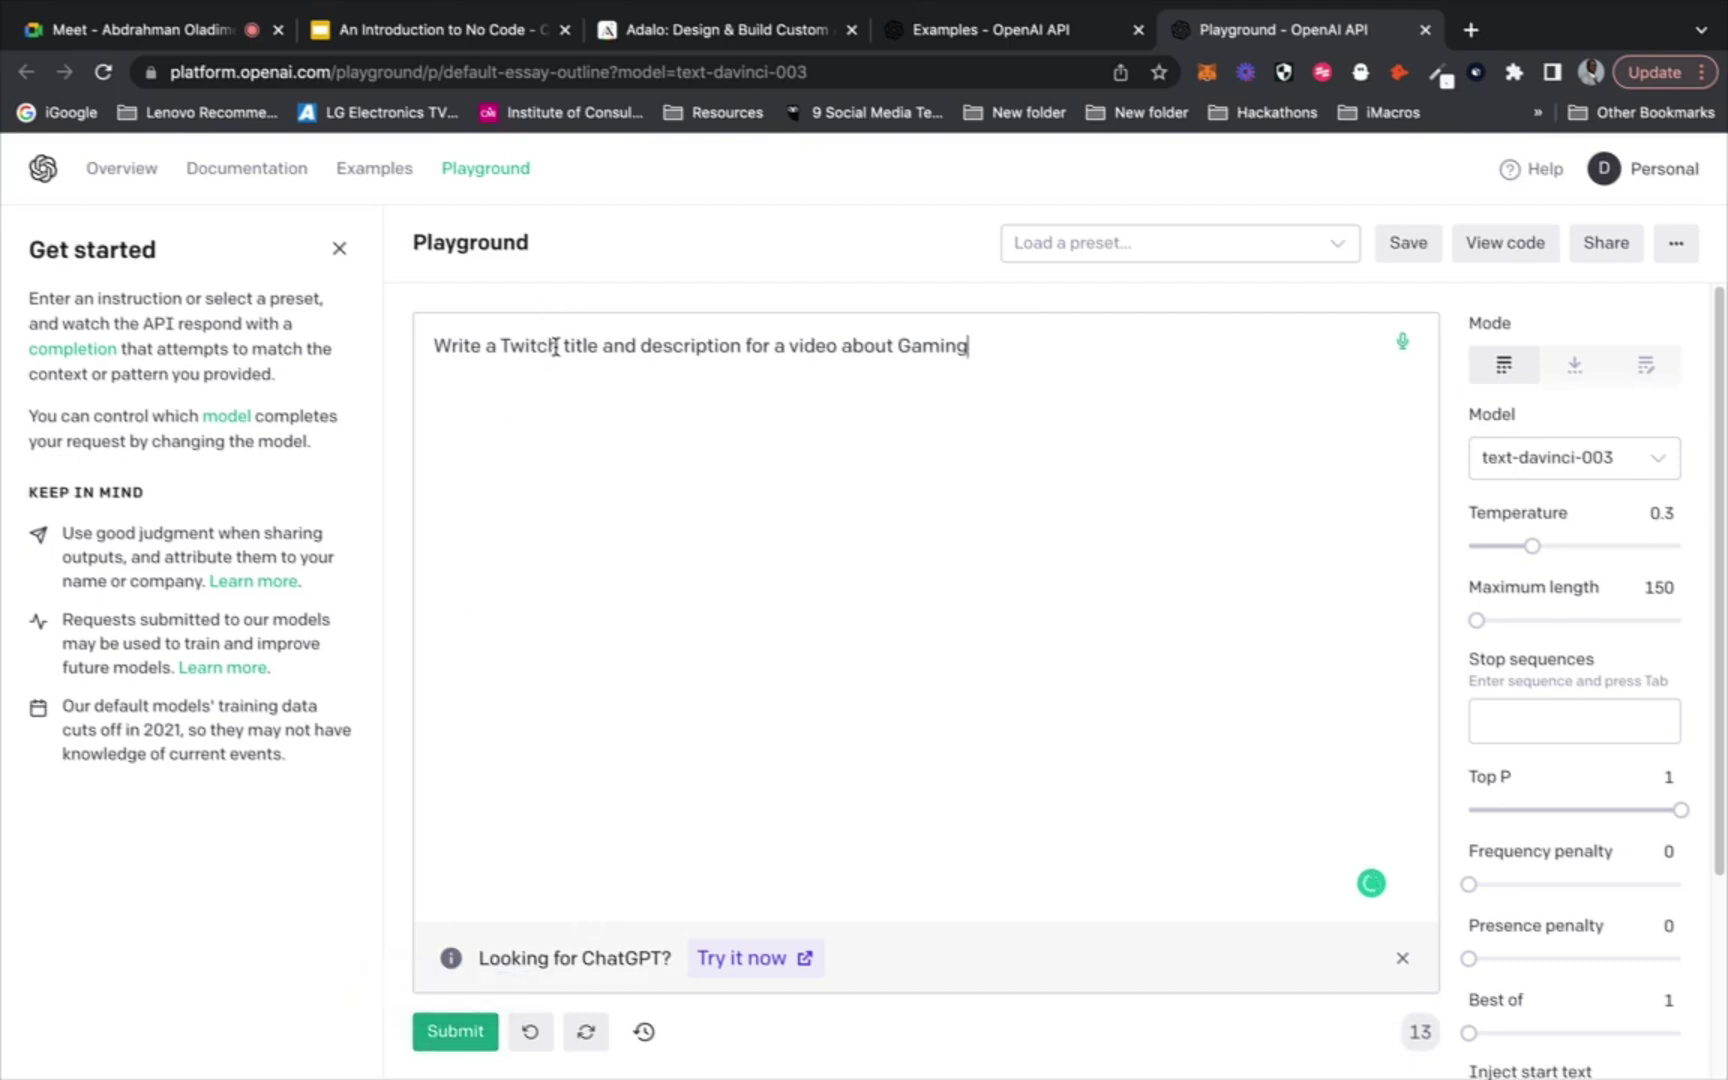
{"action": "left_click_drag", "start_coordinate": [559, 346], "coordinate": [493, 345]}
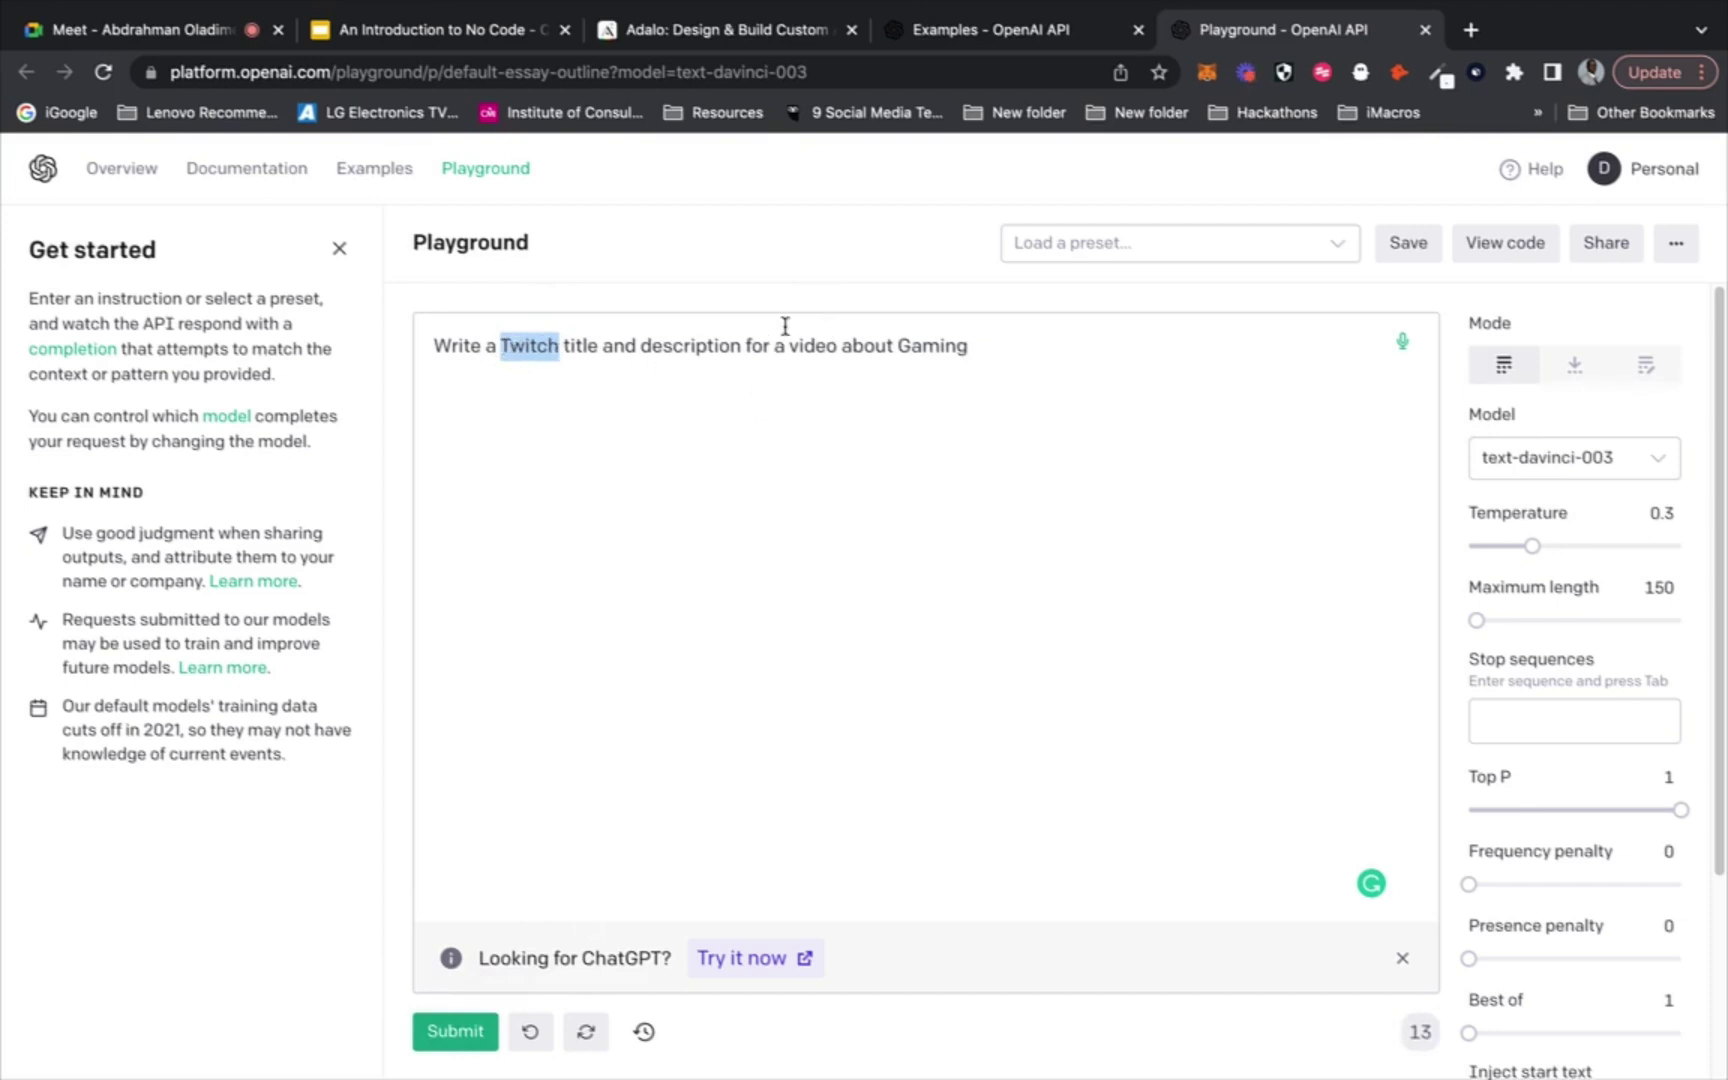
{"action": "left_click_drag", "start_coordinate": [837, 345], "coordinate": [787, 343]}
{"action": "left_click_drag", "start_coordinate": [967, 345], "coordinate": [791, 347]}
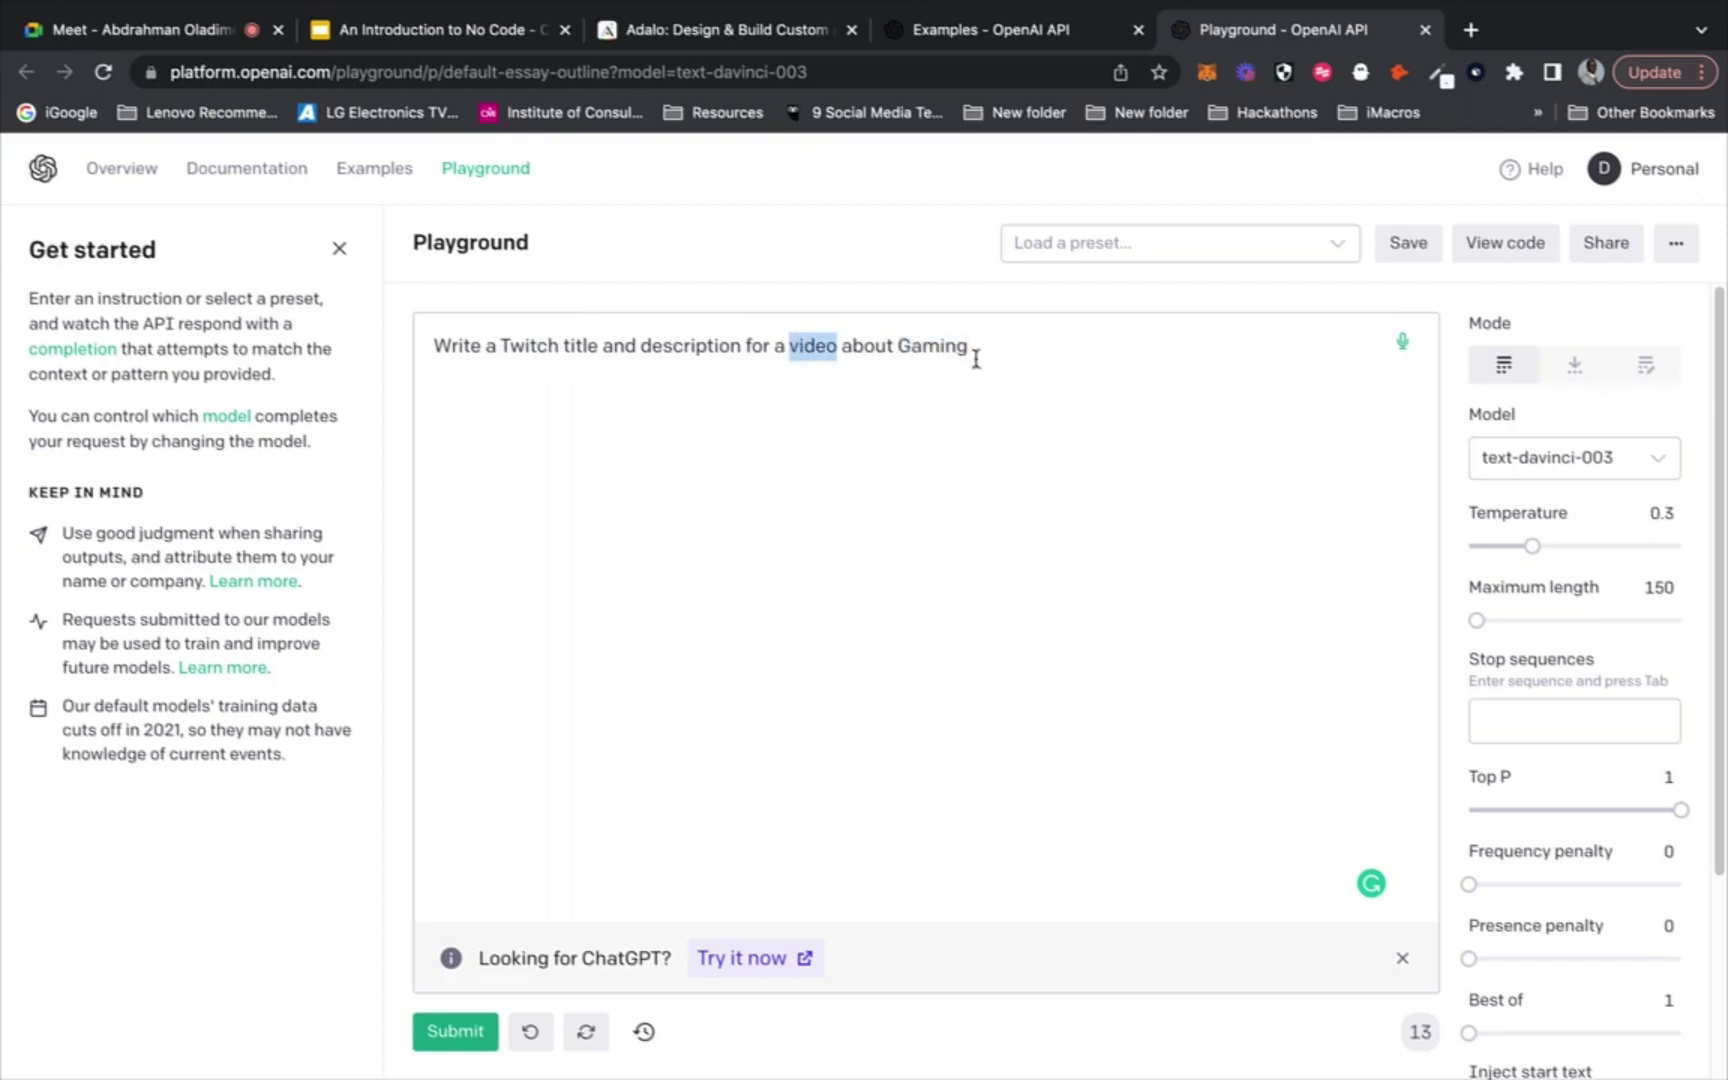
{"action": "left_click_drag", "start_coordinate": [969, 345], "coordinate": [904, 342]}
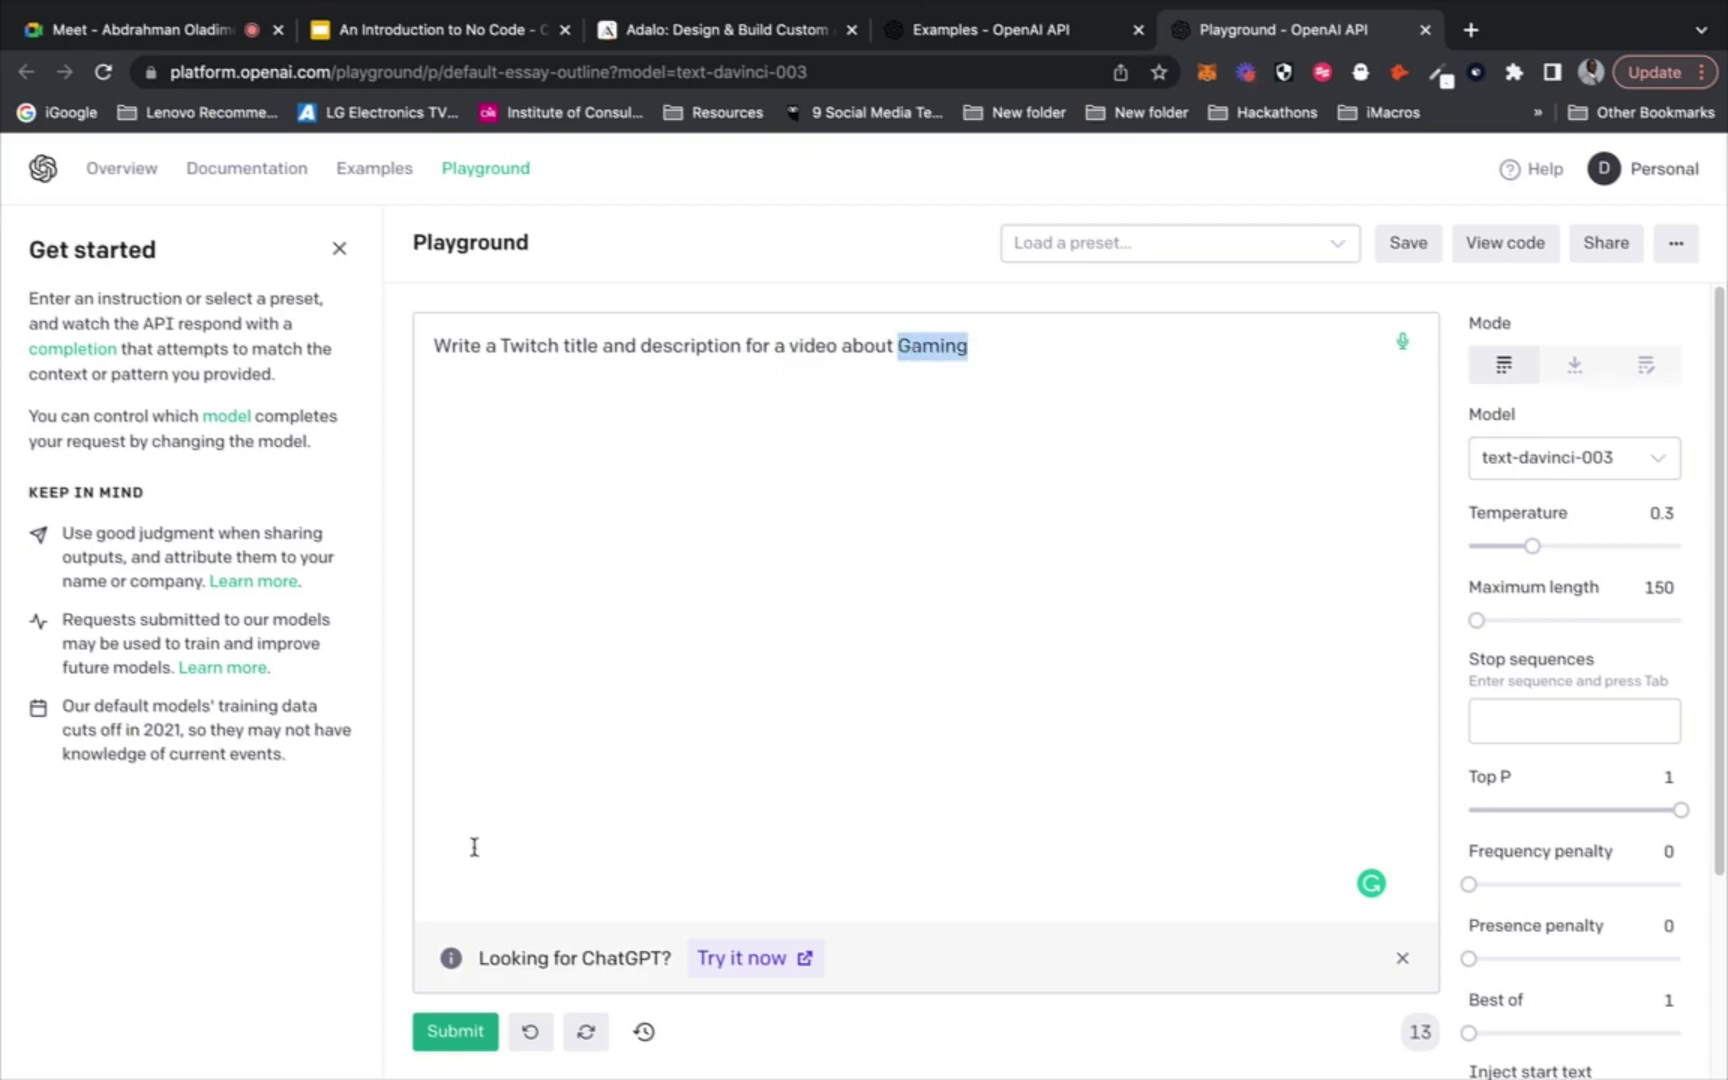
{"action": "left_click", "coordinate": [1068, 562]}
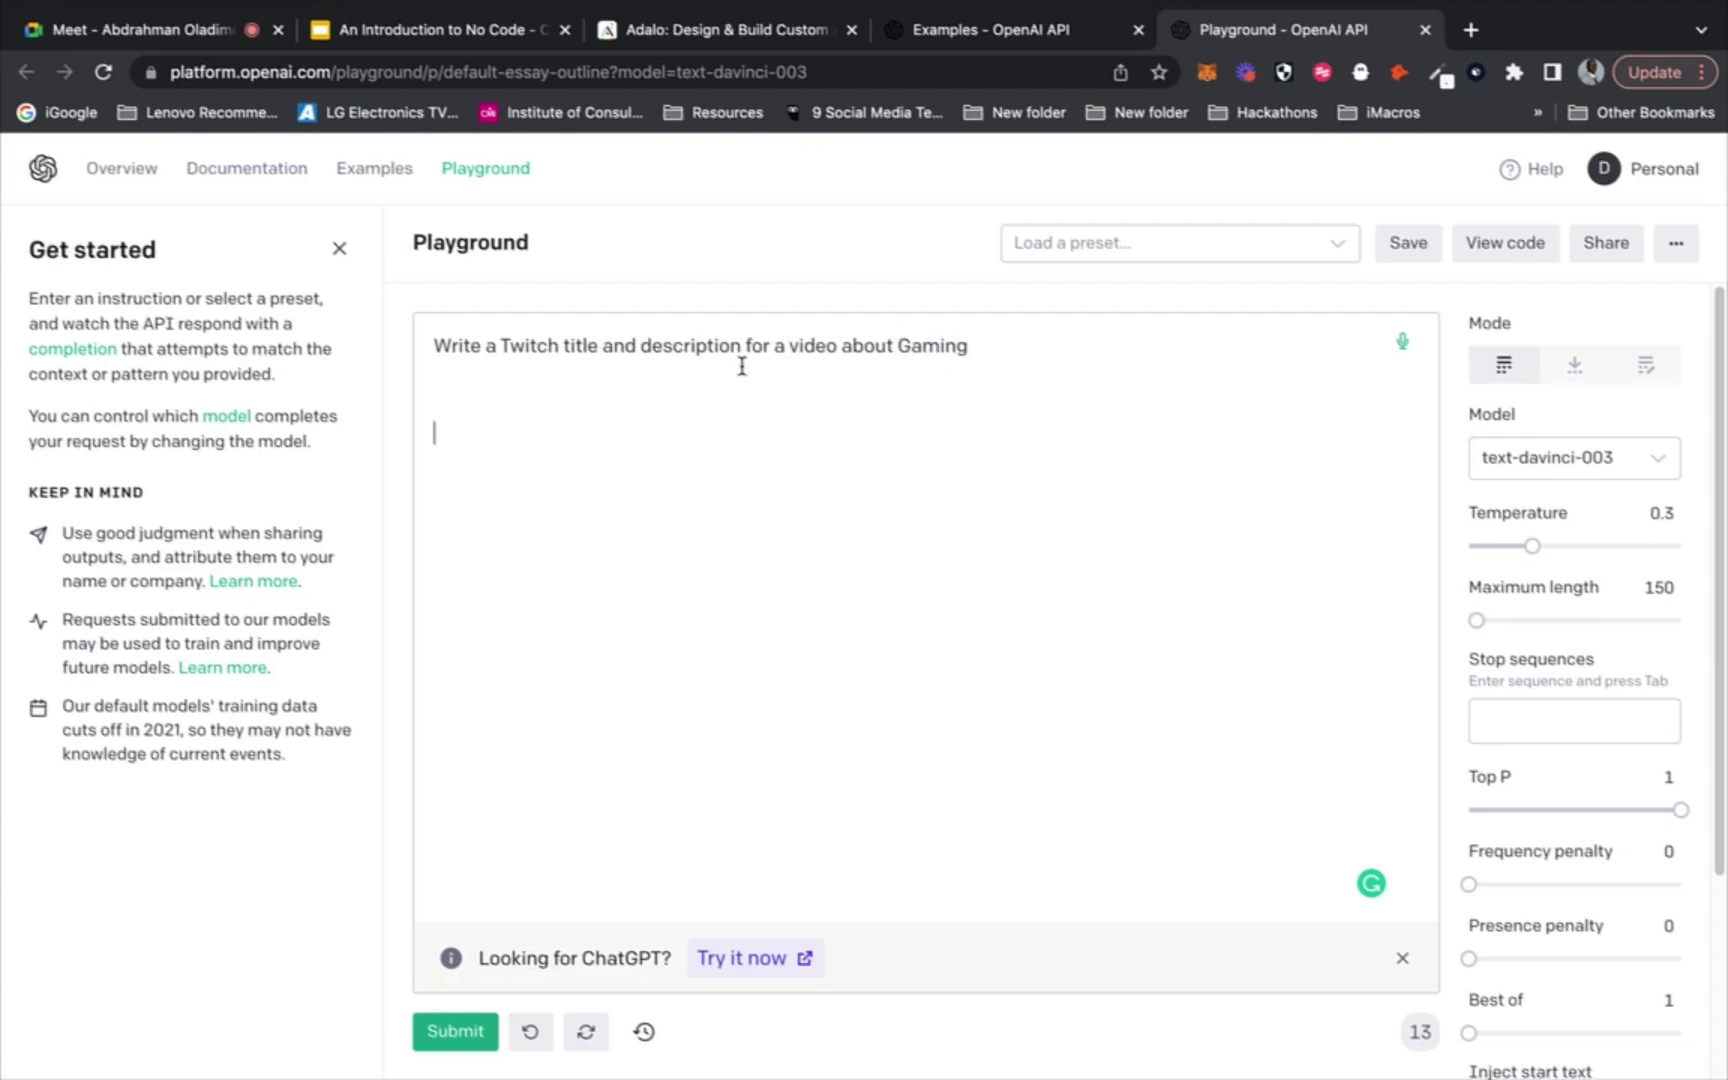
{"action": "double_click", "coordinate": [791, 343]}
{"action": "type", "text": "Image"}
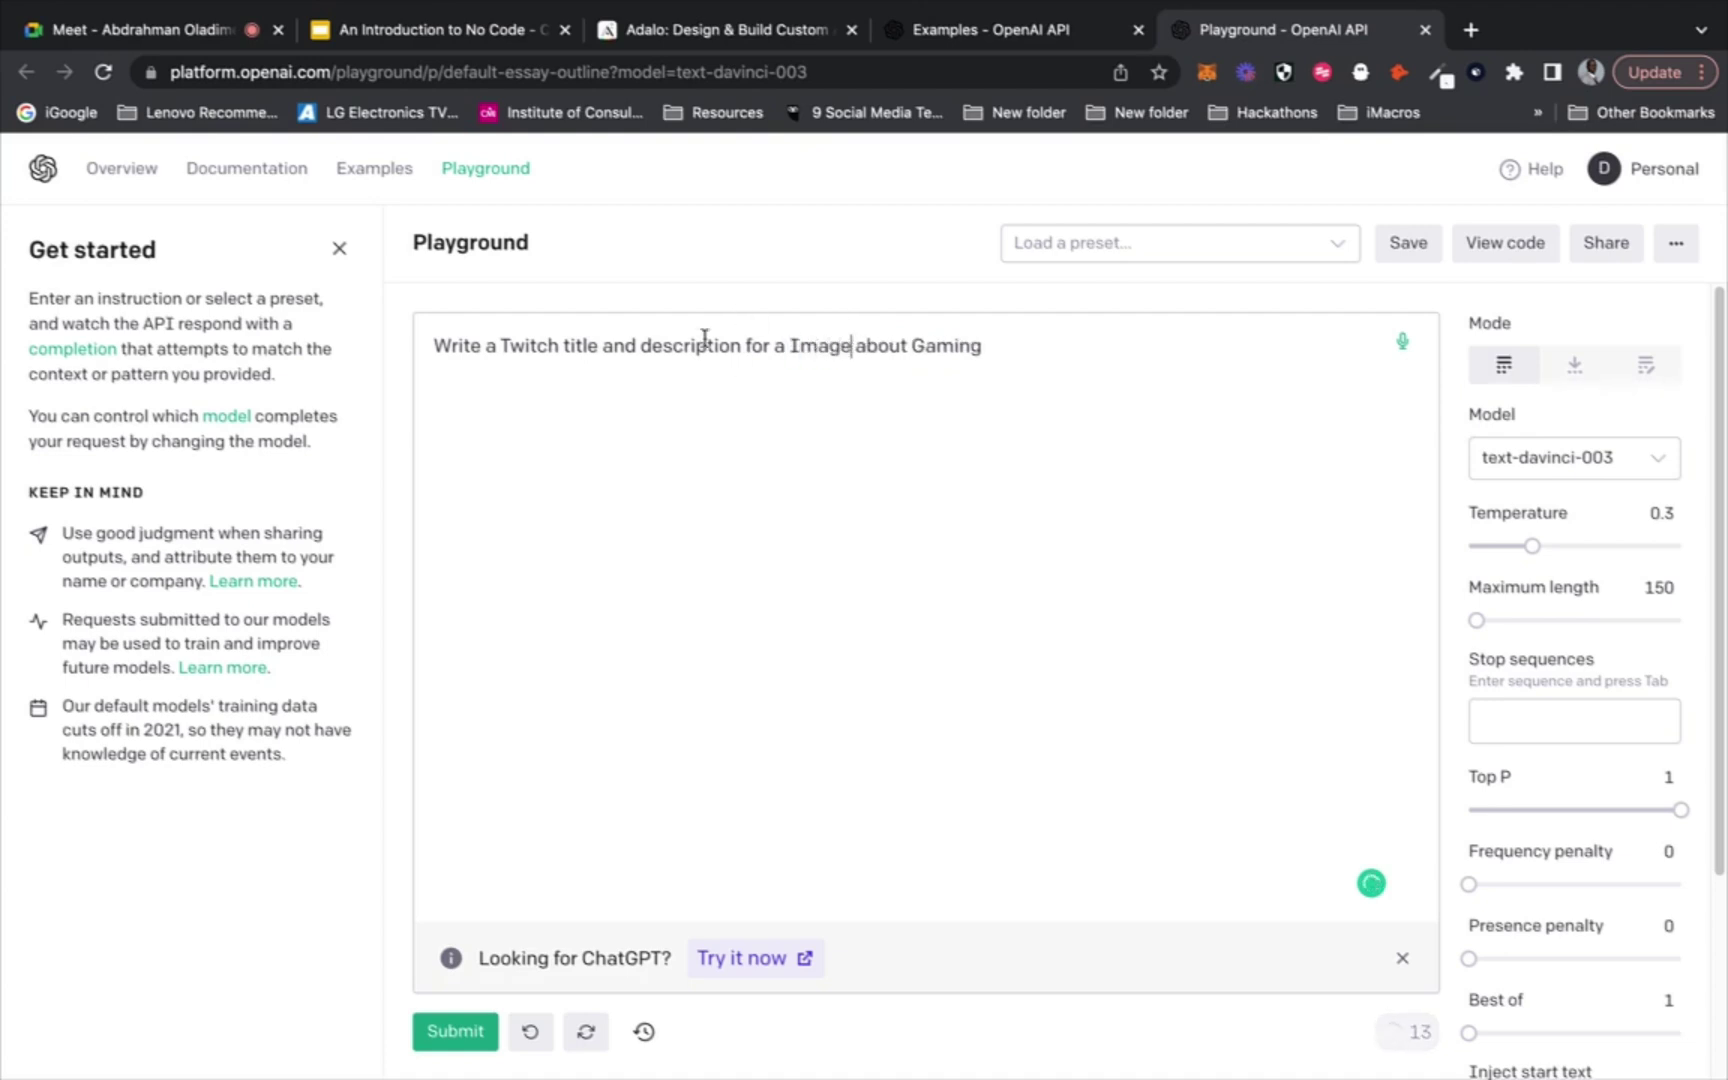
Swap 'Twitch' for 'Instagram', accept the 'an Image' fix, generate a result, and return to Meet
{"action": "left_click_drag", "start_coordinate": [560, 345], "coordinate": [505, 346]}
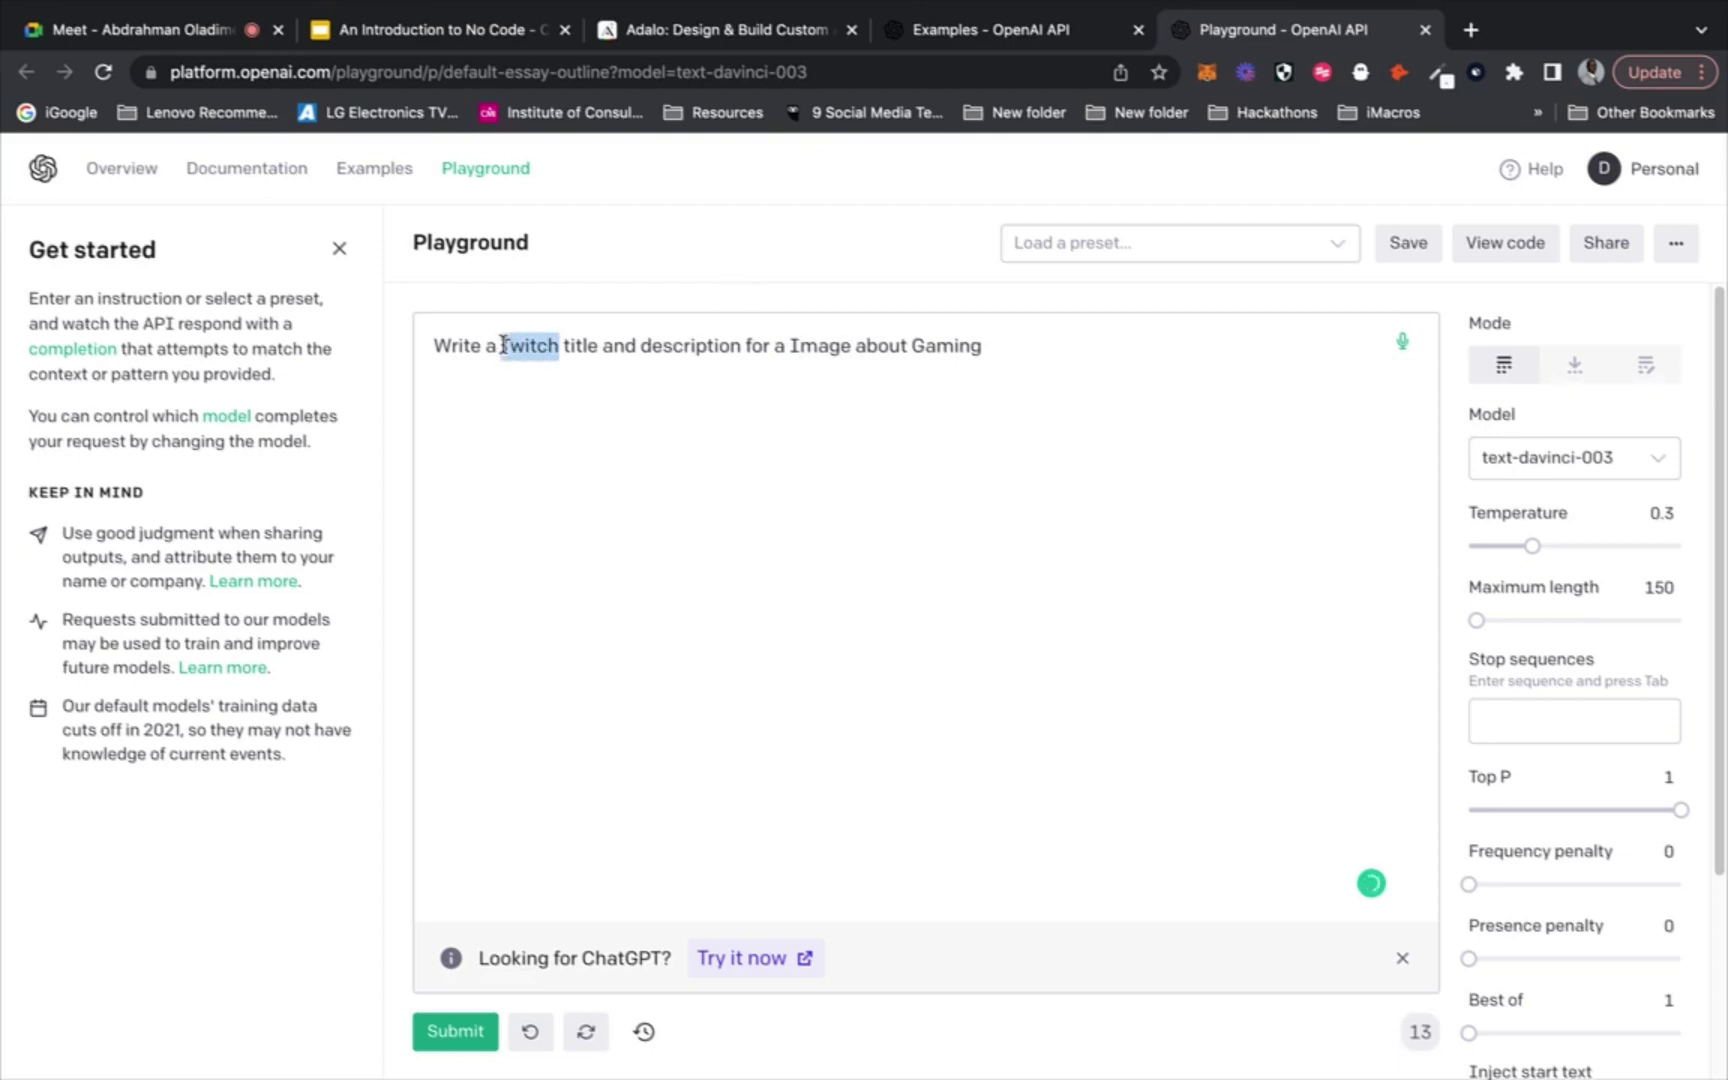
{"action": "type", "text": "Instagra"}
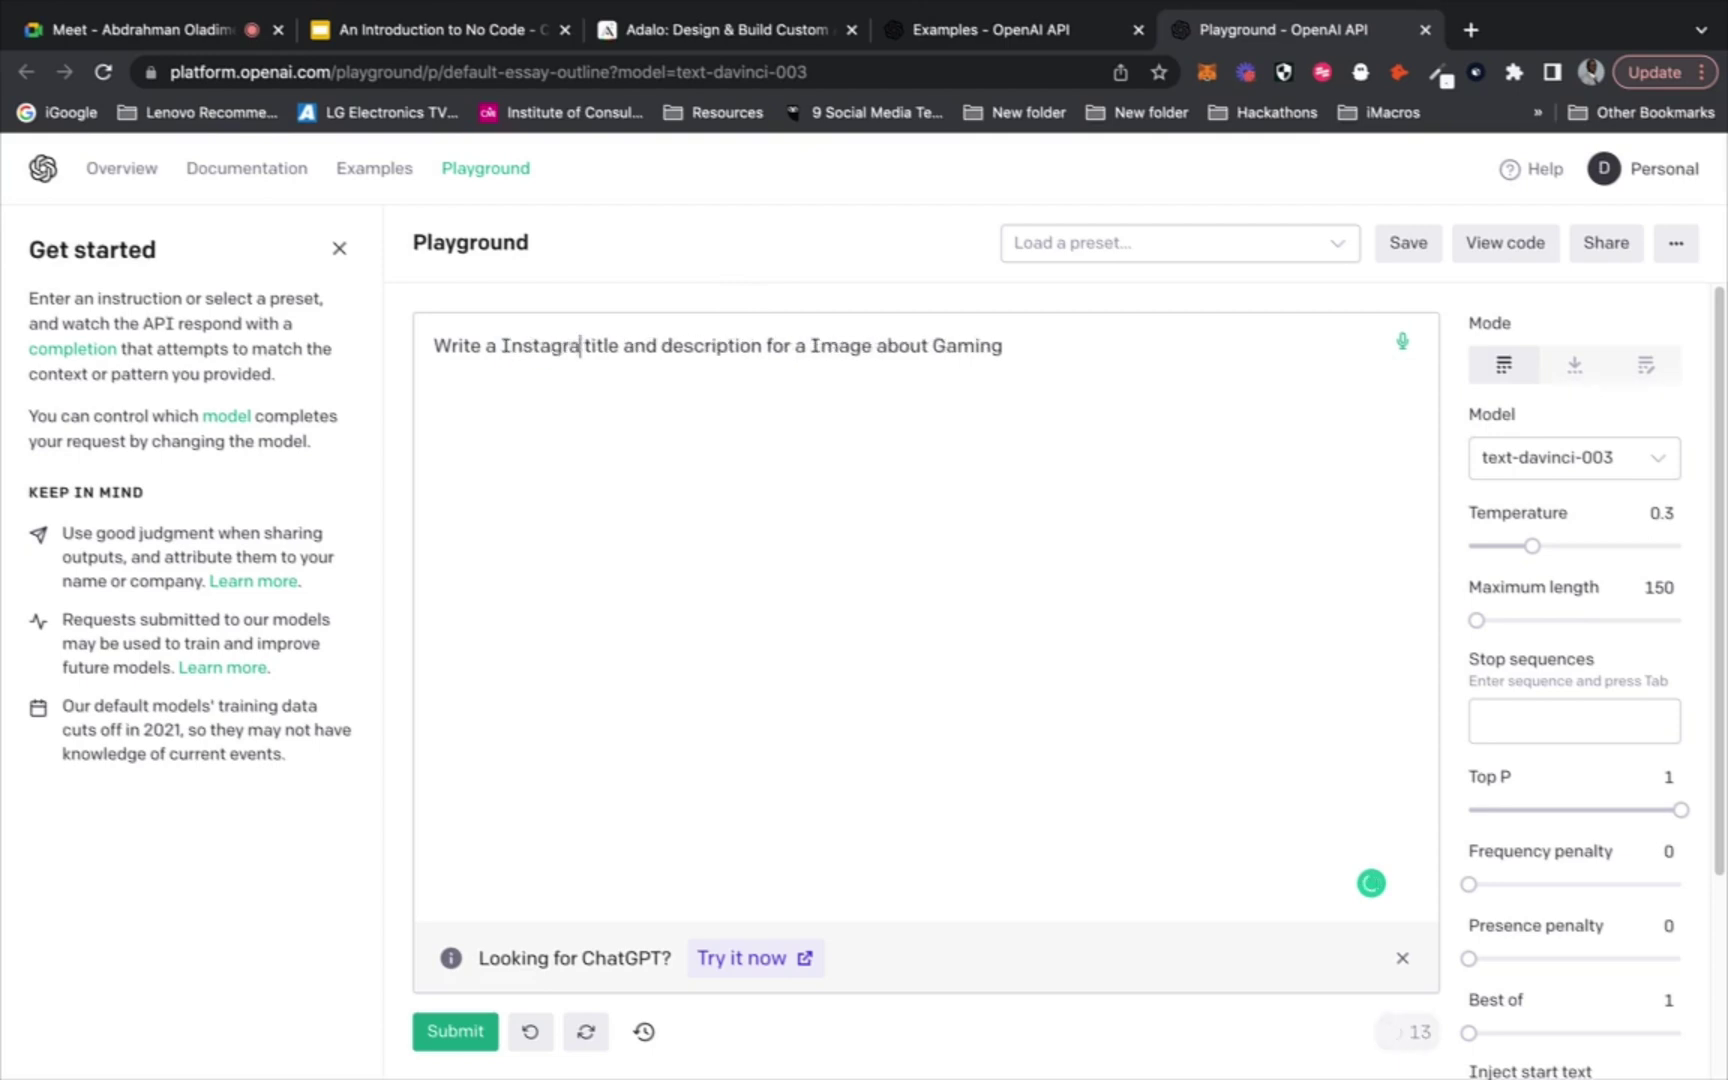
{"action": "type", "text": "m"}
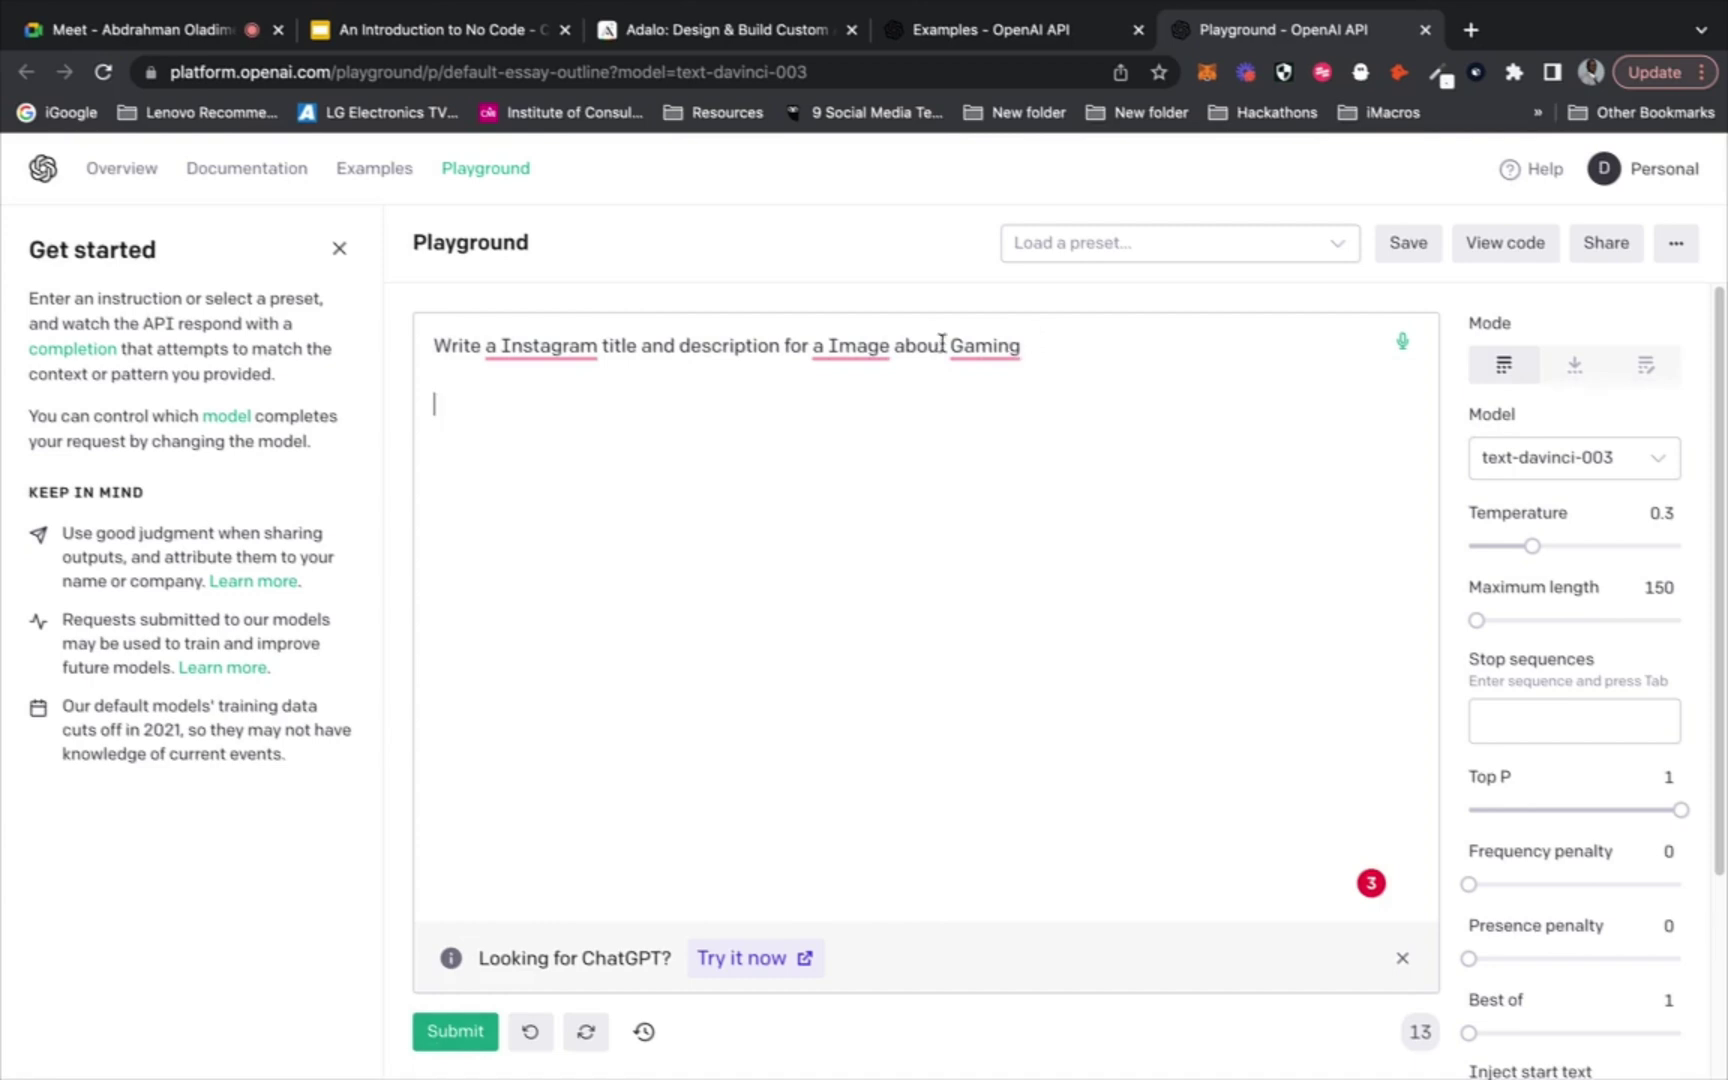
{"action": "mouse_move", "coordinate": [853, 345]}
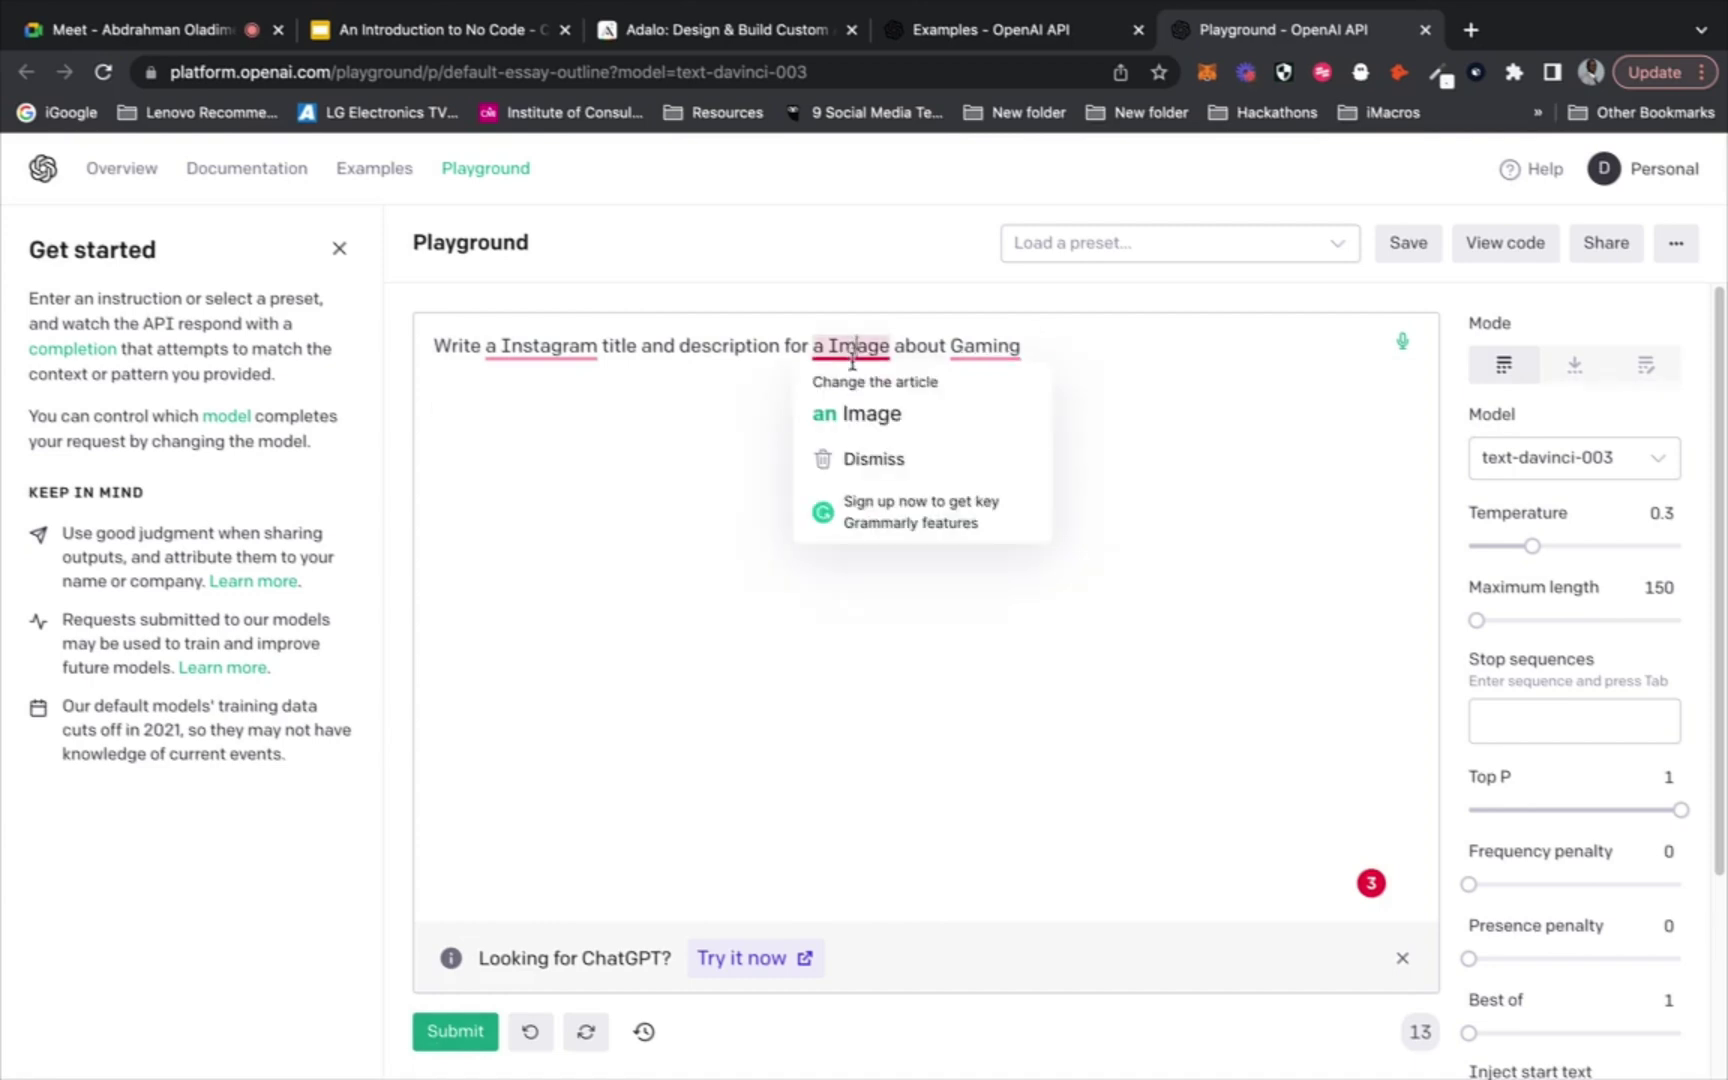
{"action": "left_click", "coordinate": [848, 420]}
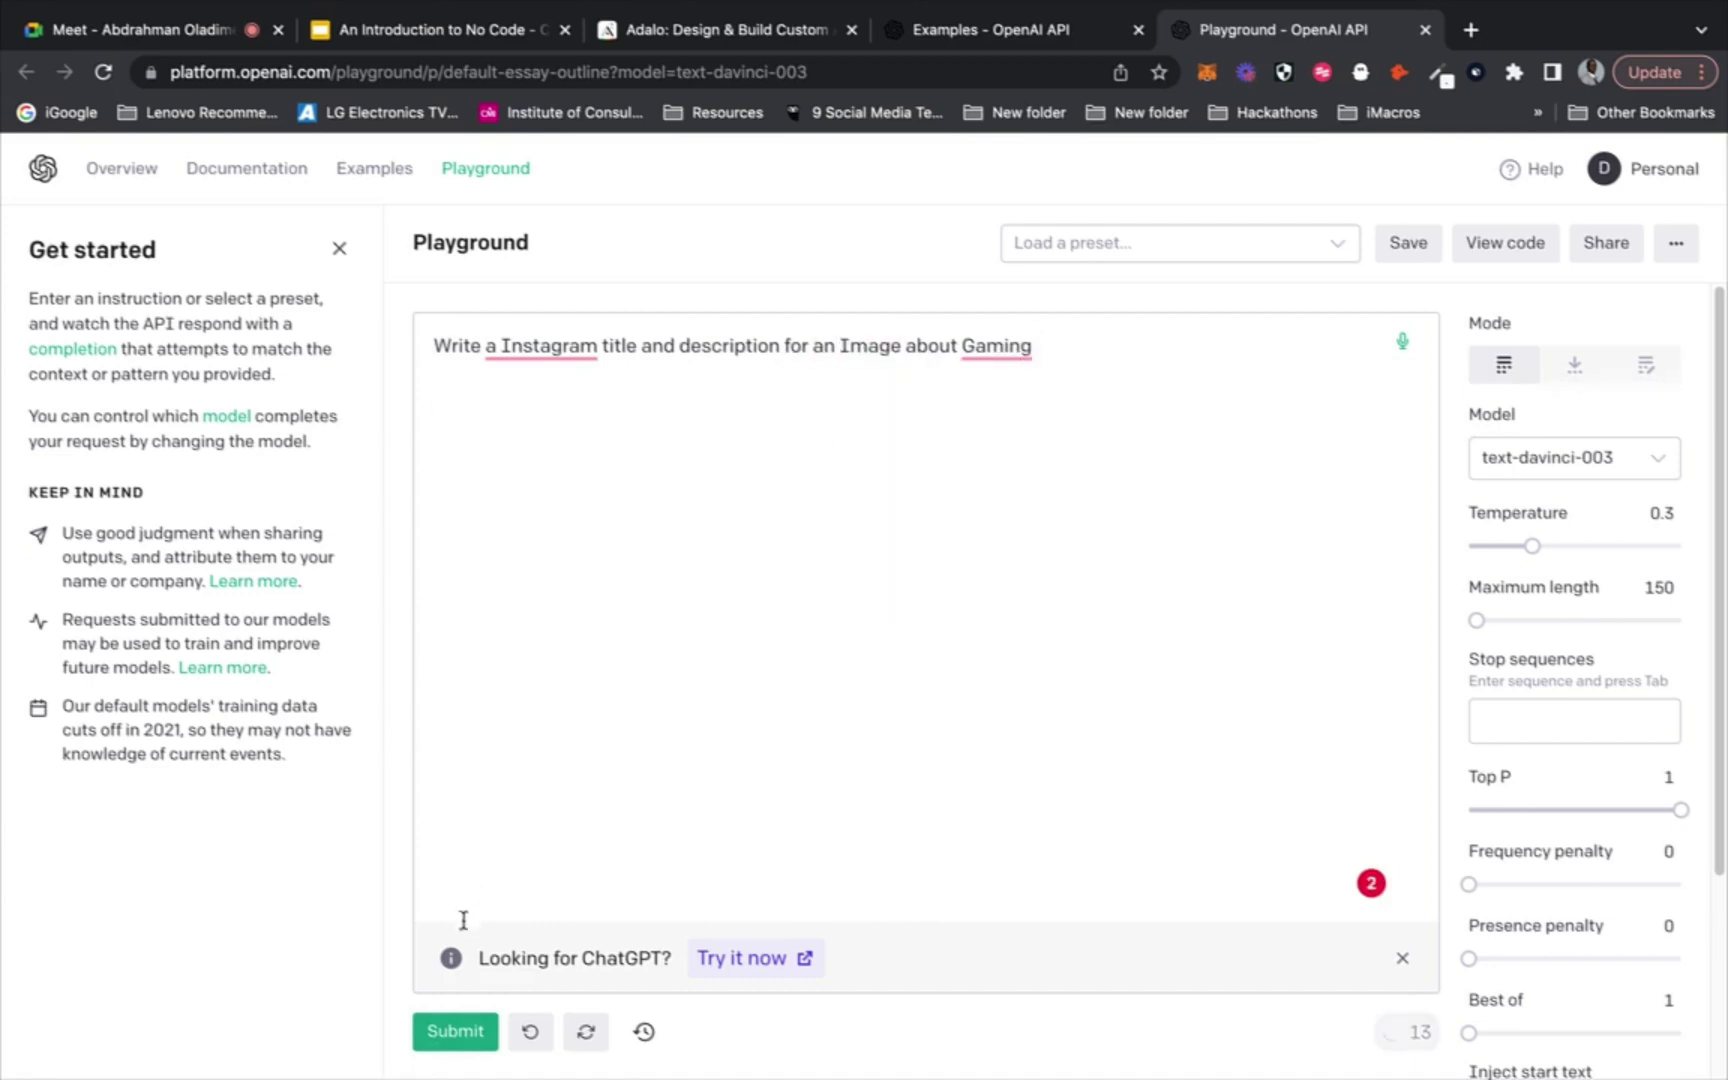
{"action": "left_click", "coordinate": [455, 1031]}
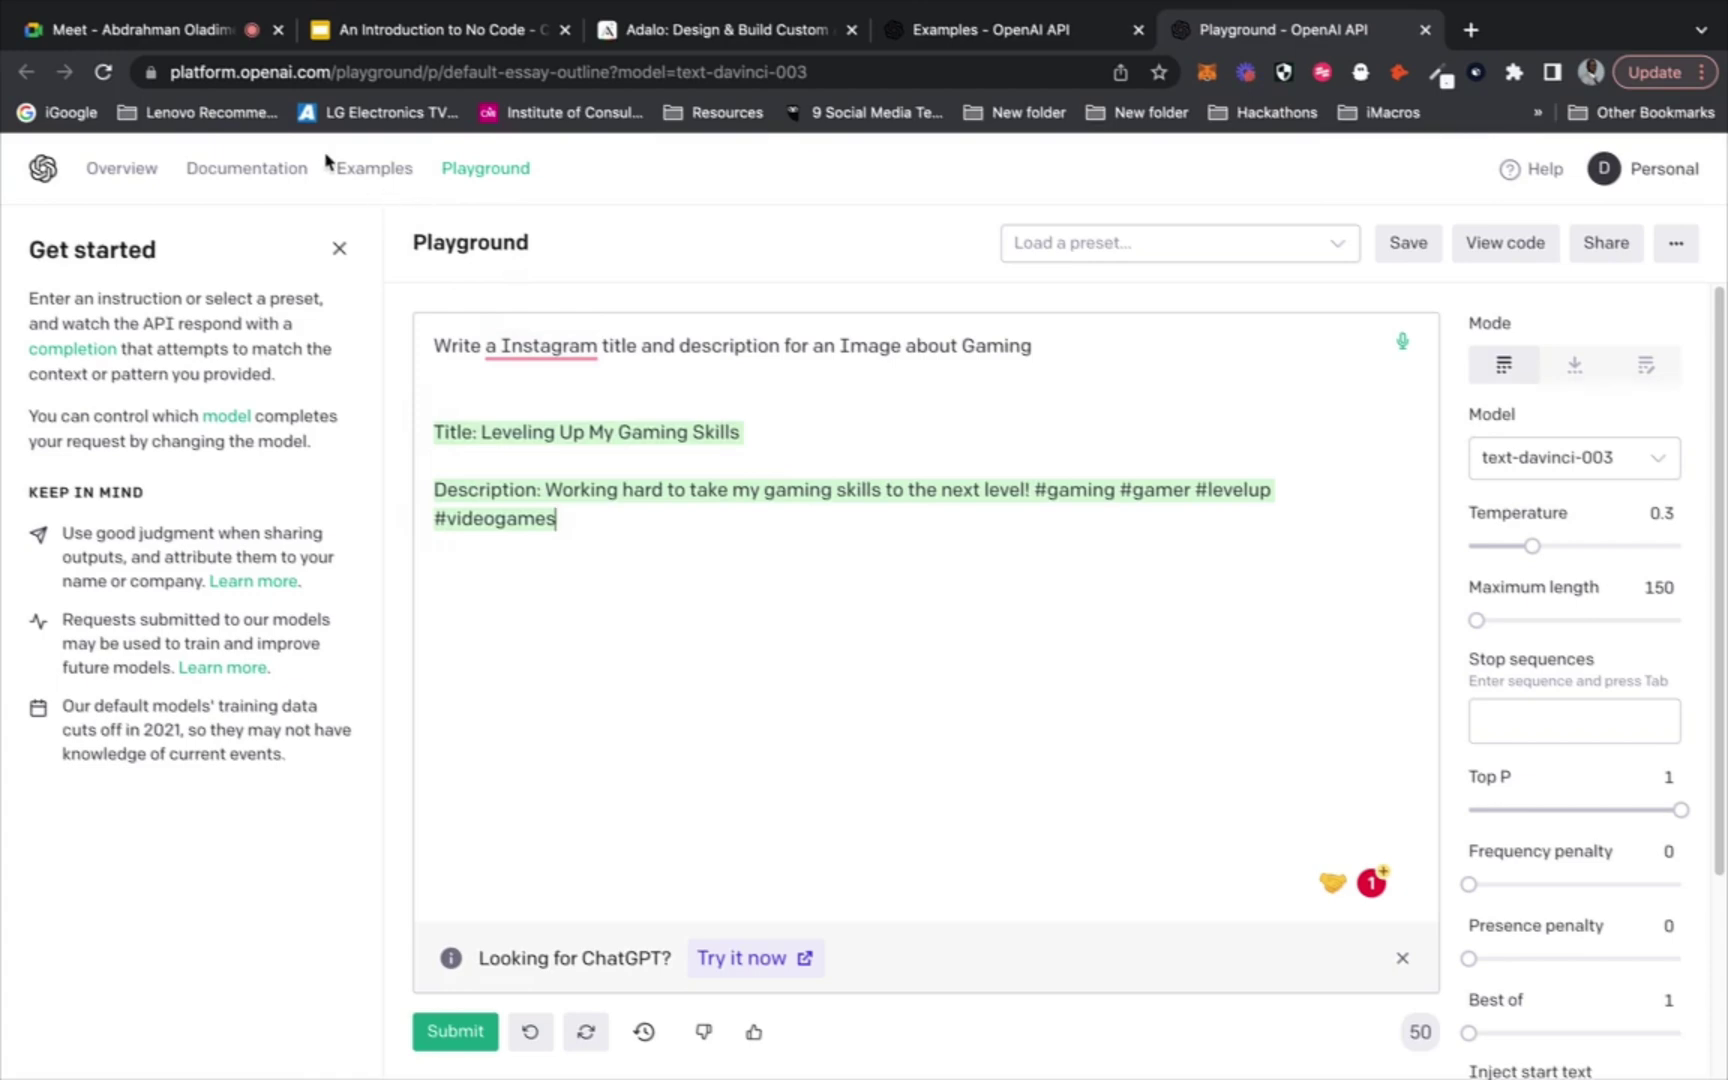
{"action": "left_click", "coordinate": [207, 31]}
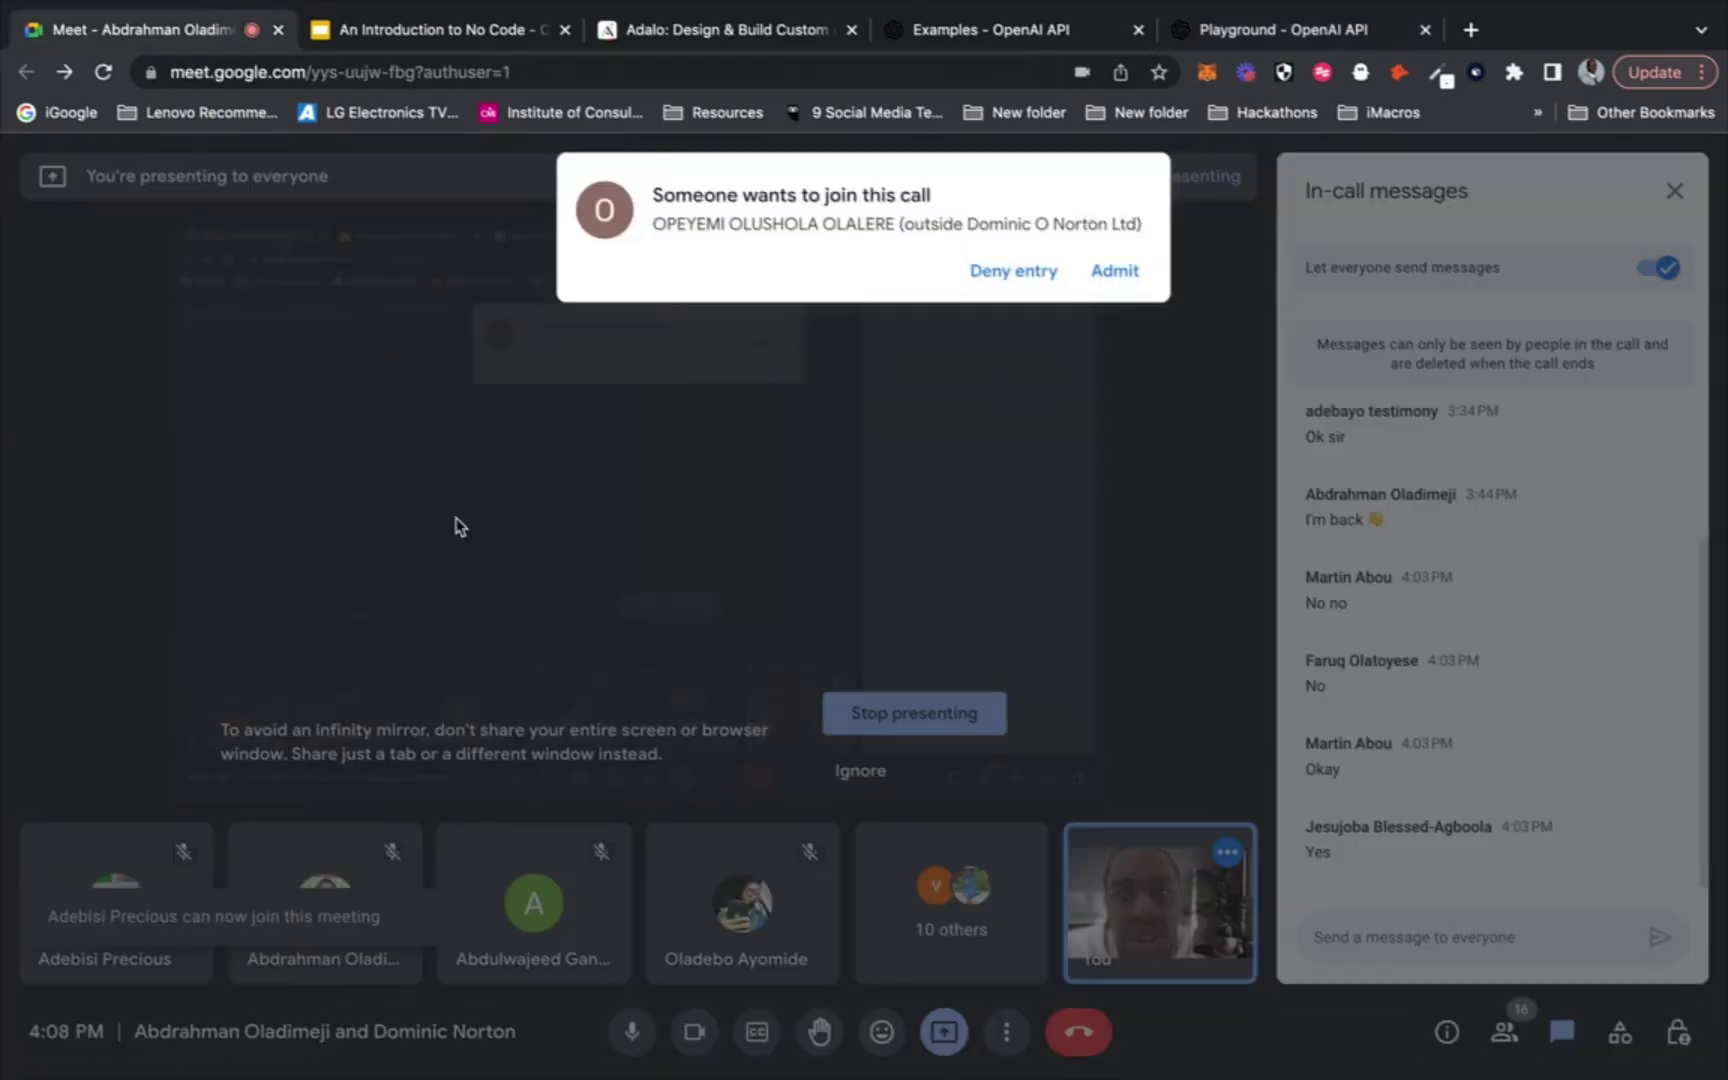
Admit the waiting guest to the Meet call and open Adalo's Sign In page
{"action": "left_click", "coordinate": [1105, 272]}
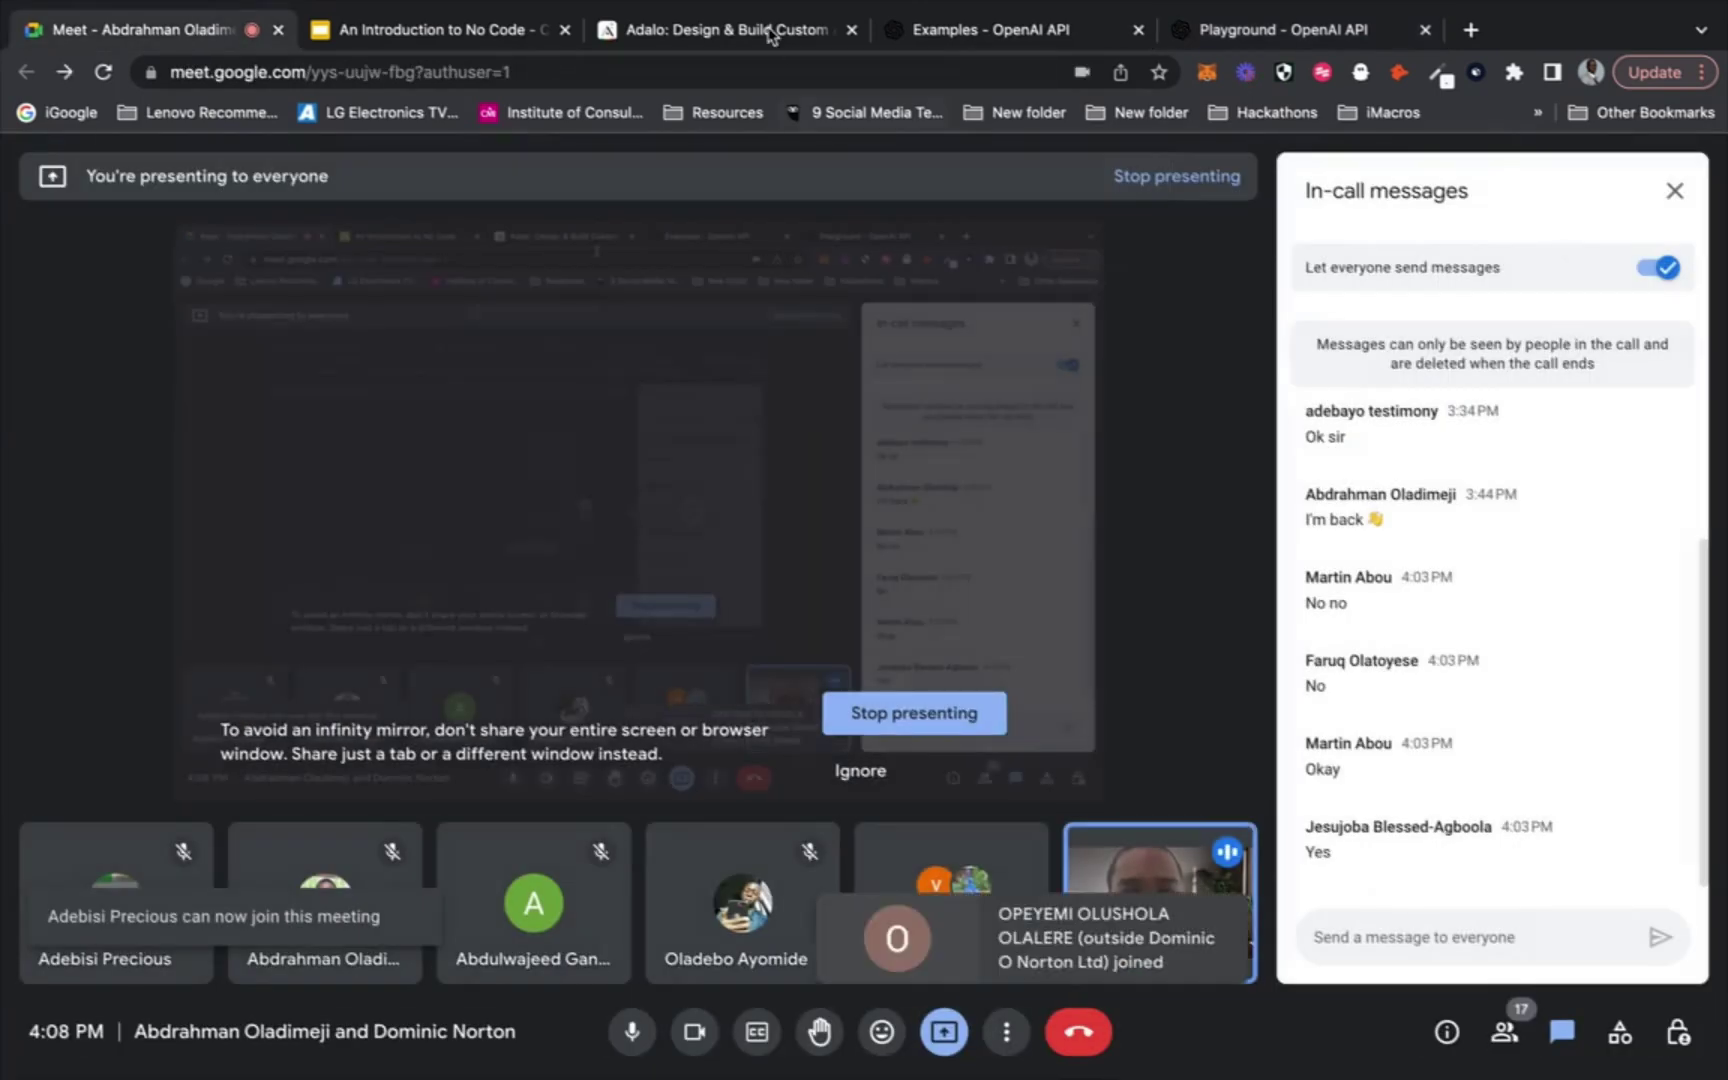
{"action": "left_click", "coordinate": [770, 32]}
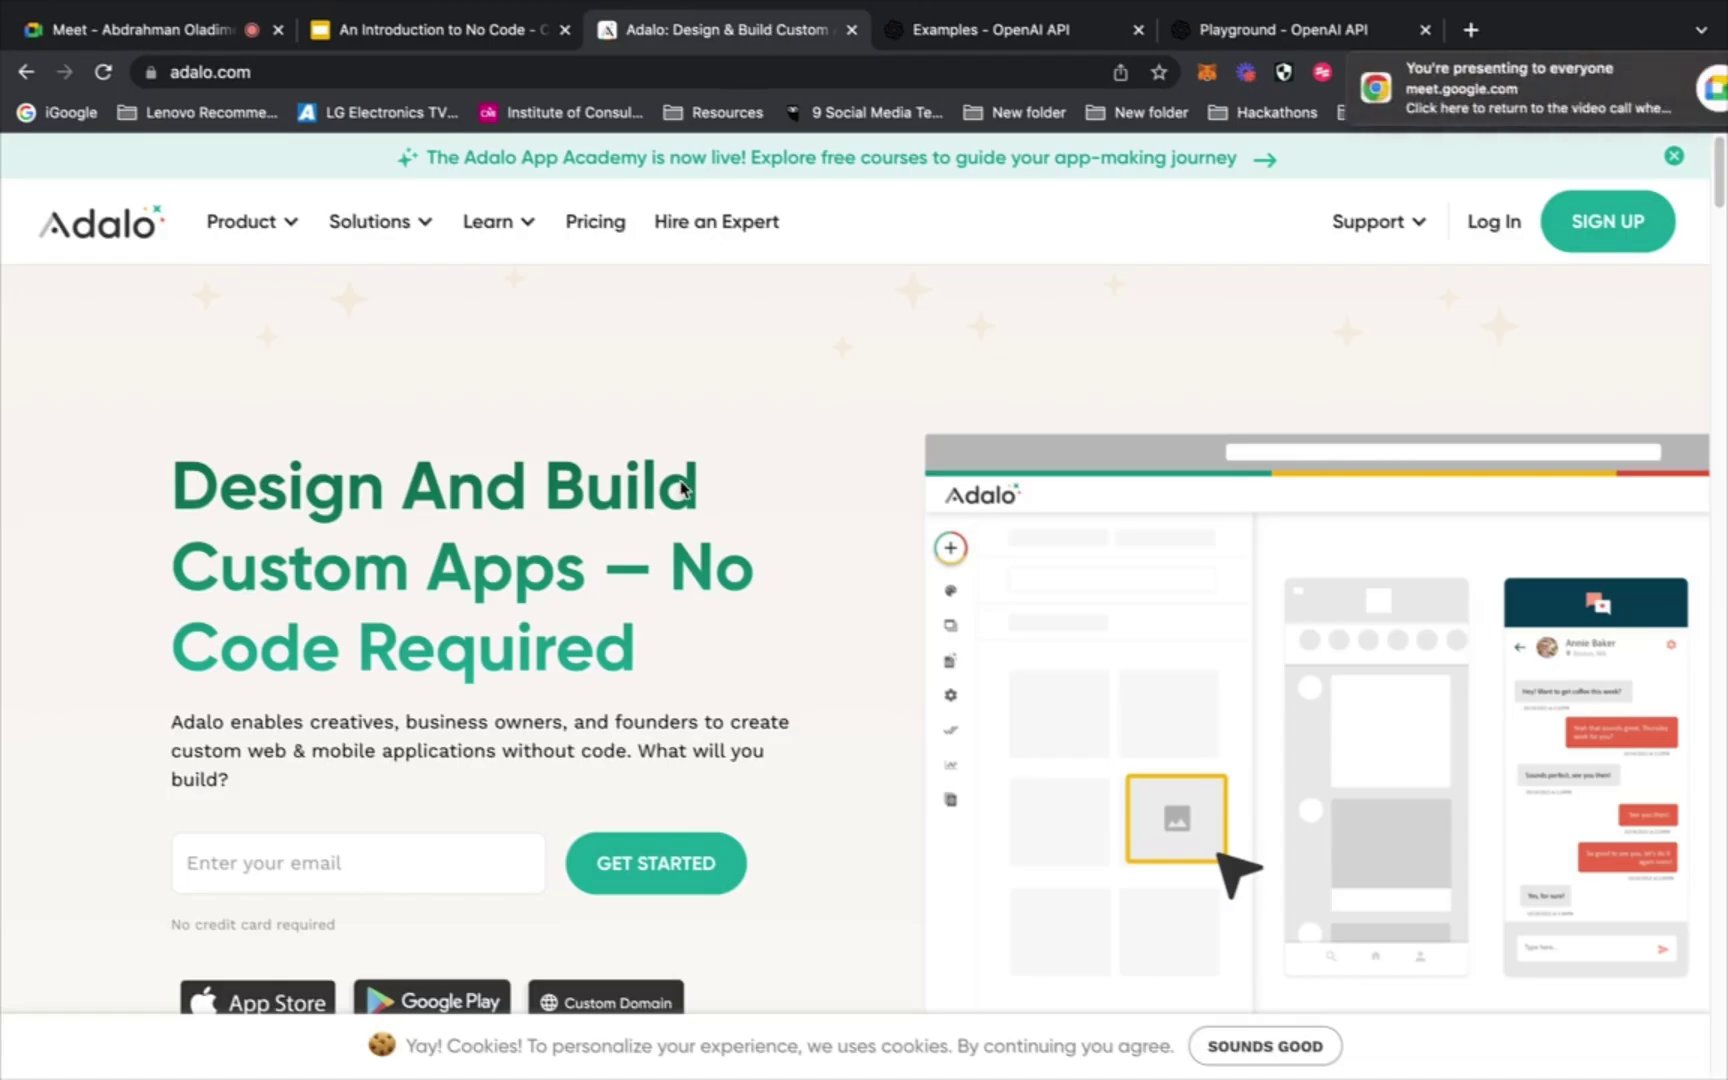
{"action": "scroll", "coordinate": [680, 488], "scroll_direction": "down", "scroll_amount": 7}
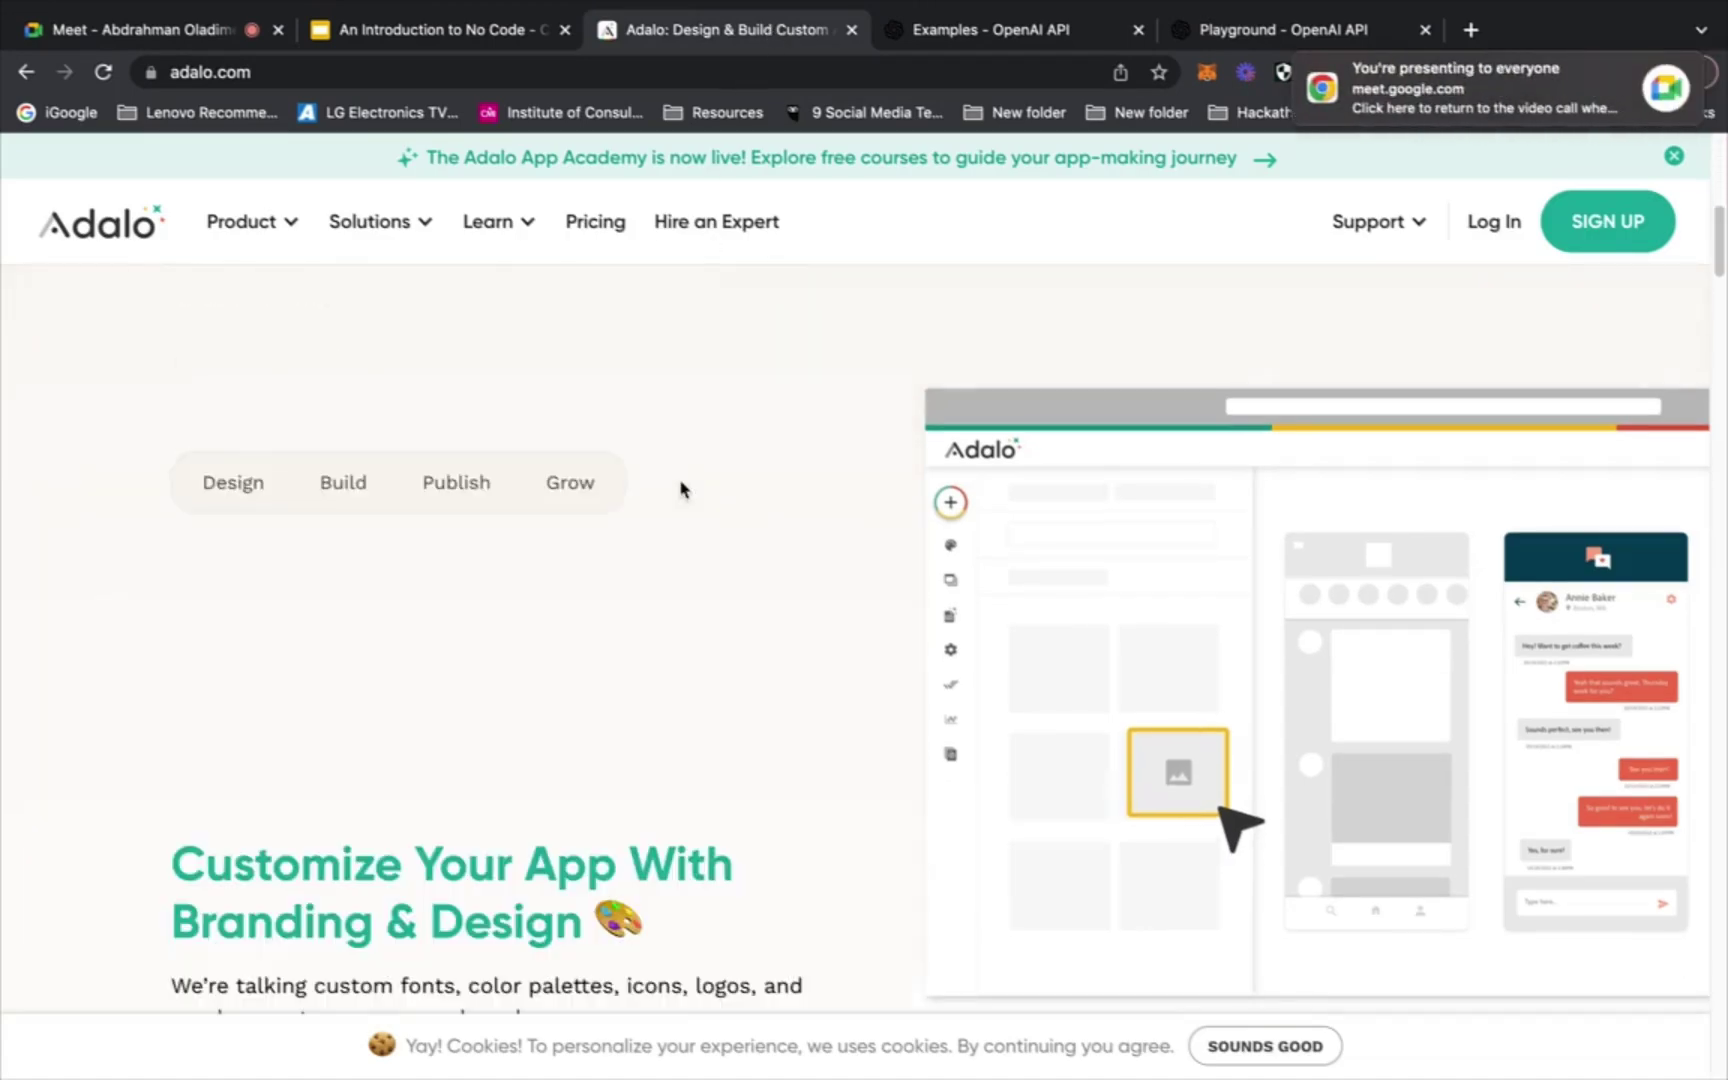
{"action": "scroll", "coordinate": [680, 488], "scroll_direction": "down", "scroll_amount": 6}
{"action": "scroll", "coordinate": [680, 488], "scroll_direction": "down", "scroll_amount": 1}
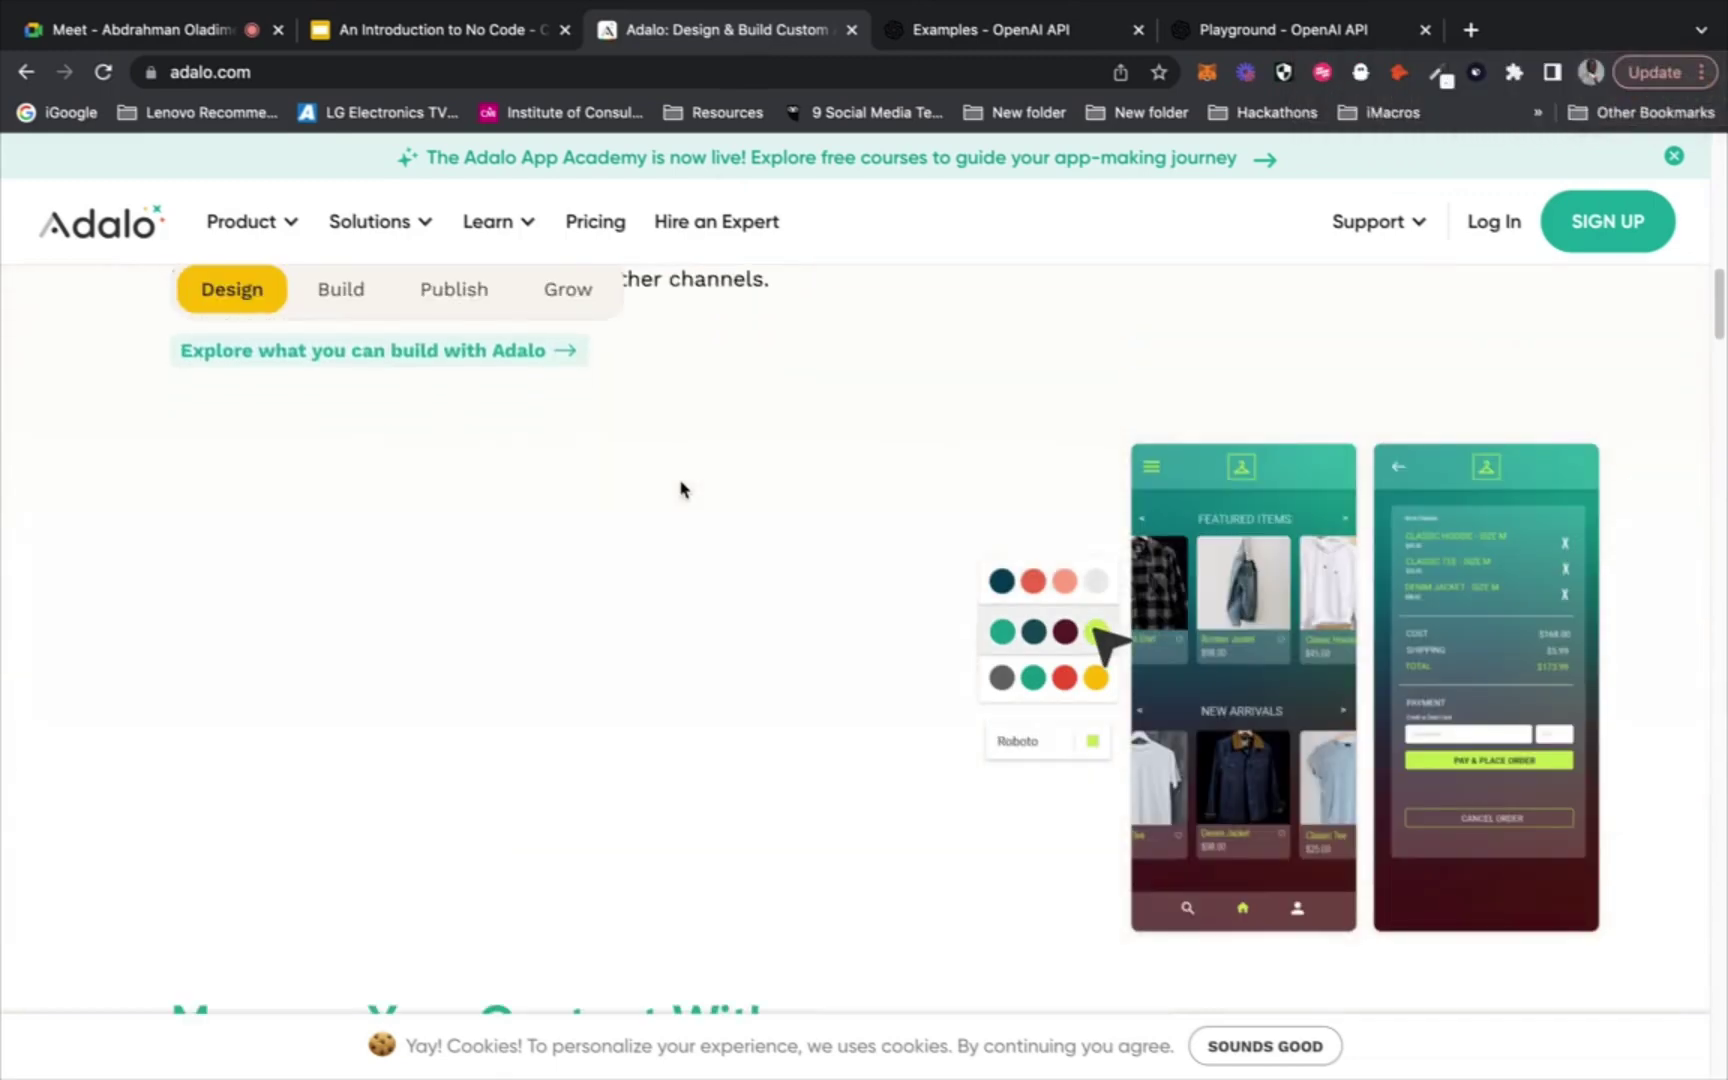
{"action": "scroll", "coordinate": [680, 488], "scroll_direction": "up", "scroll_amount": 12}
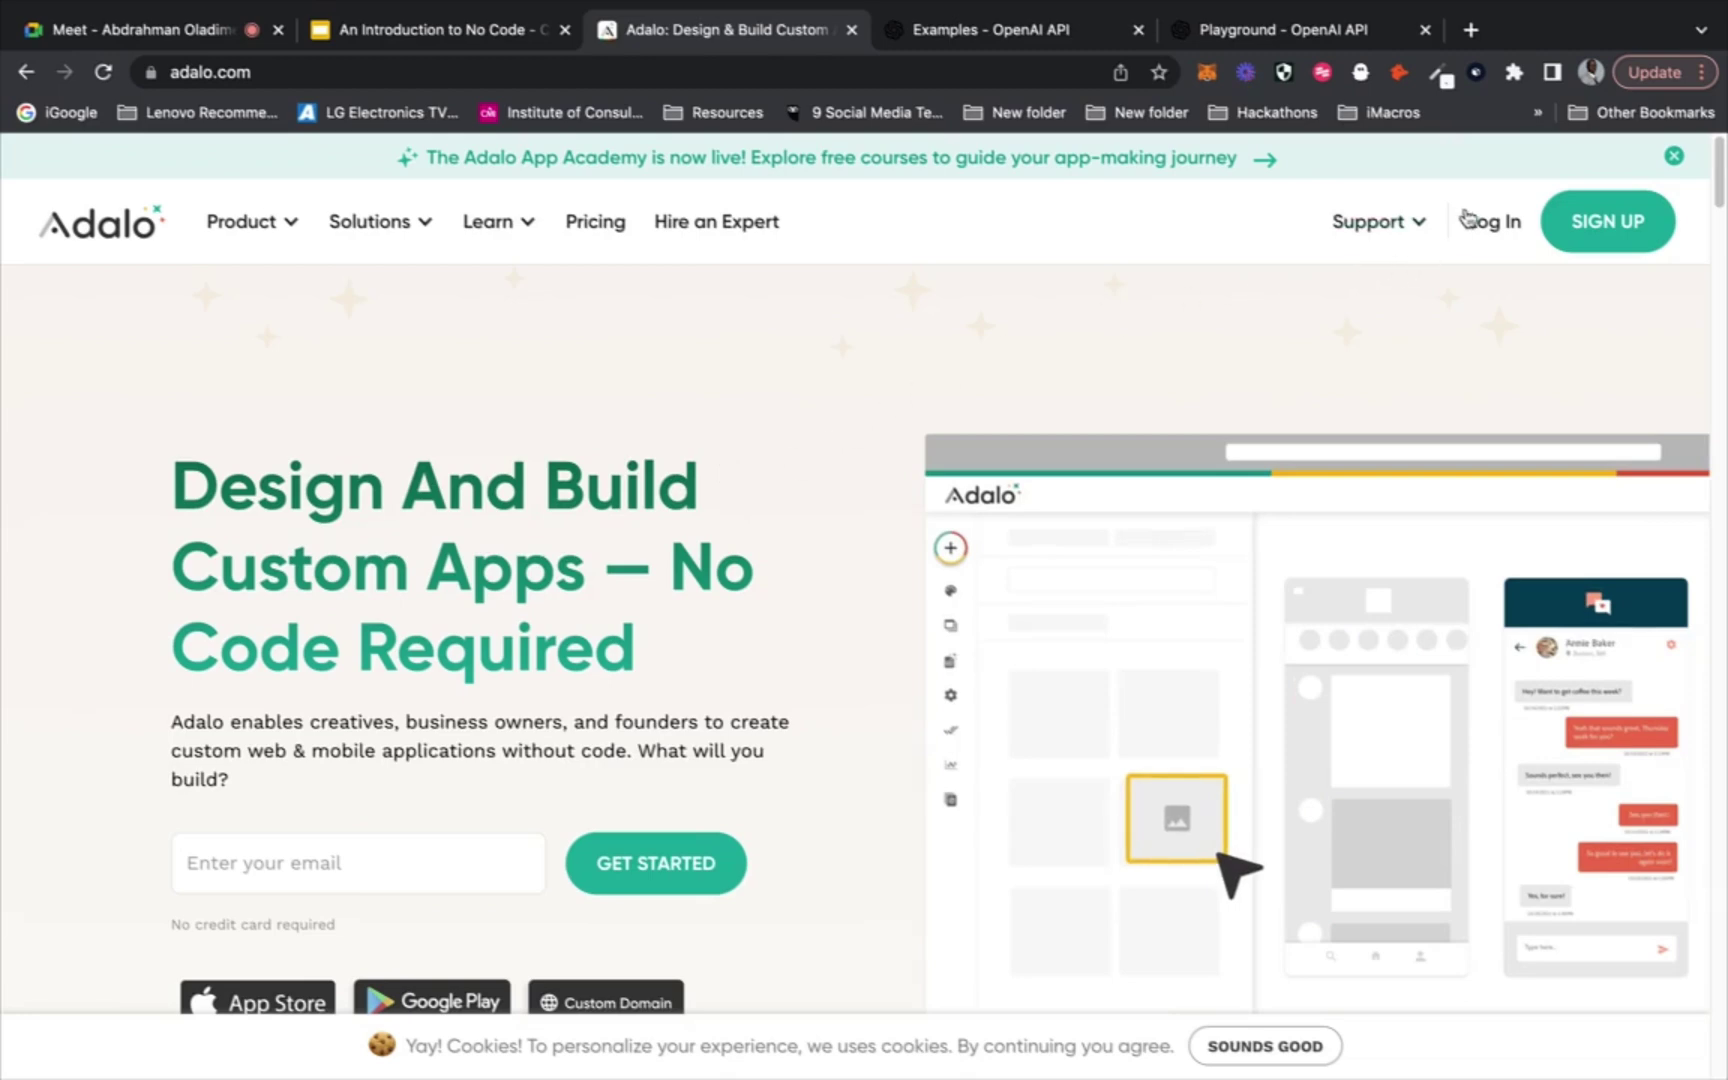
{"action": "left_click", "coordinate": [1469, 230]}
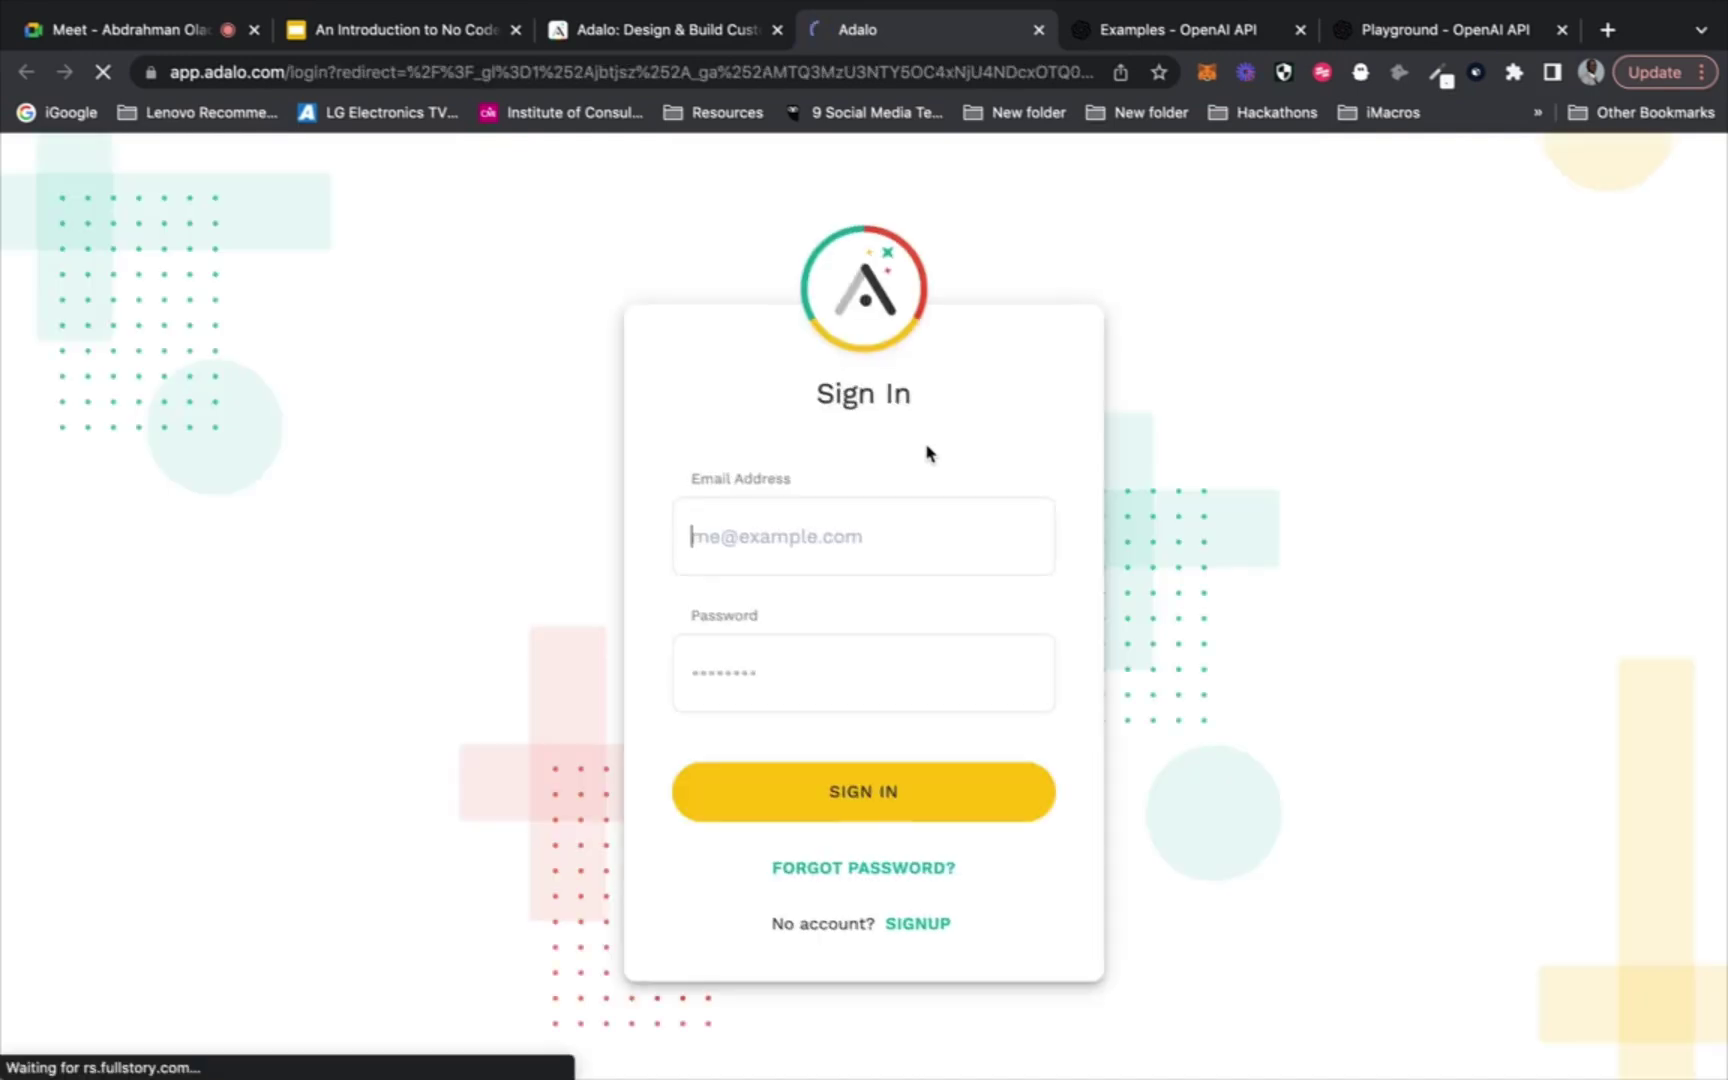
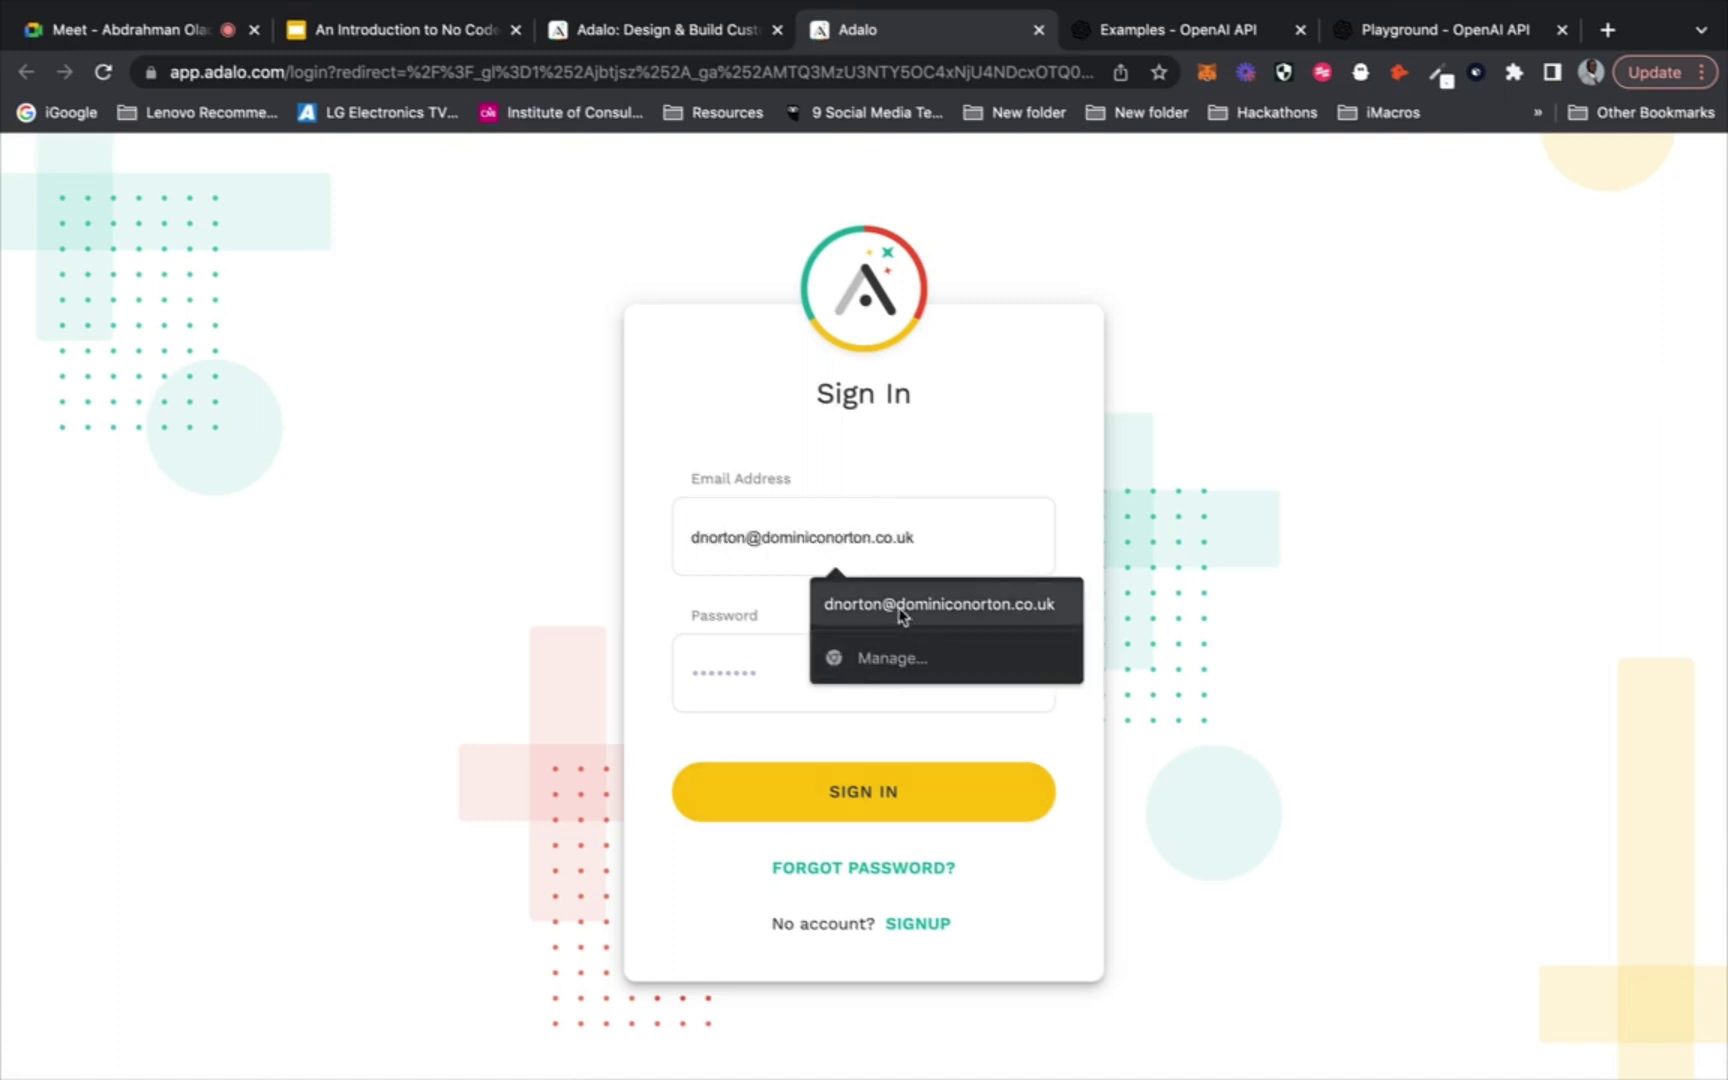
Sign in to Adalo using the saved autofill e-mail and password
{"action": "left_click", "coordinate": [900, 605]}
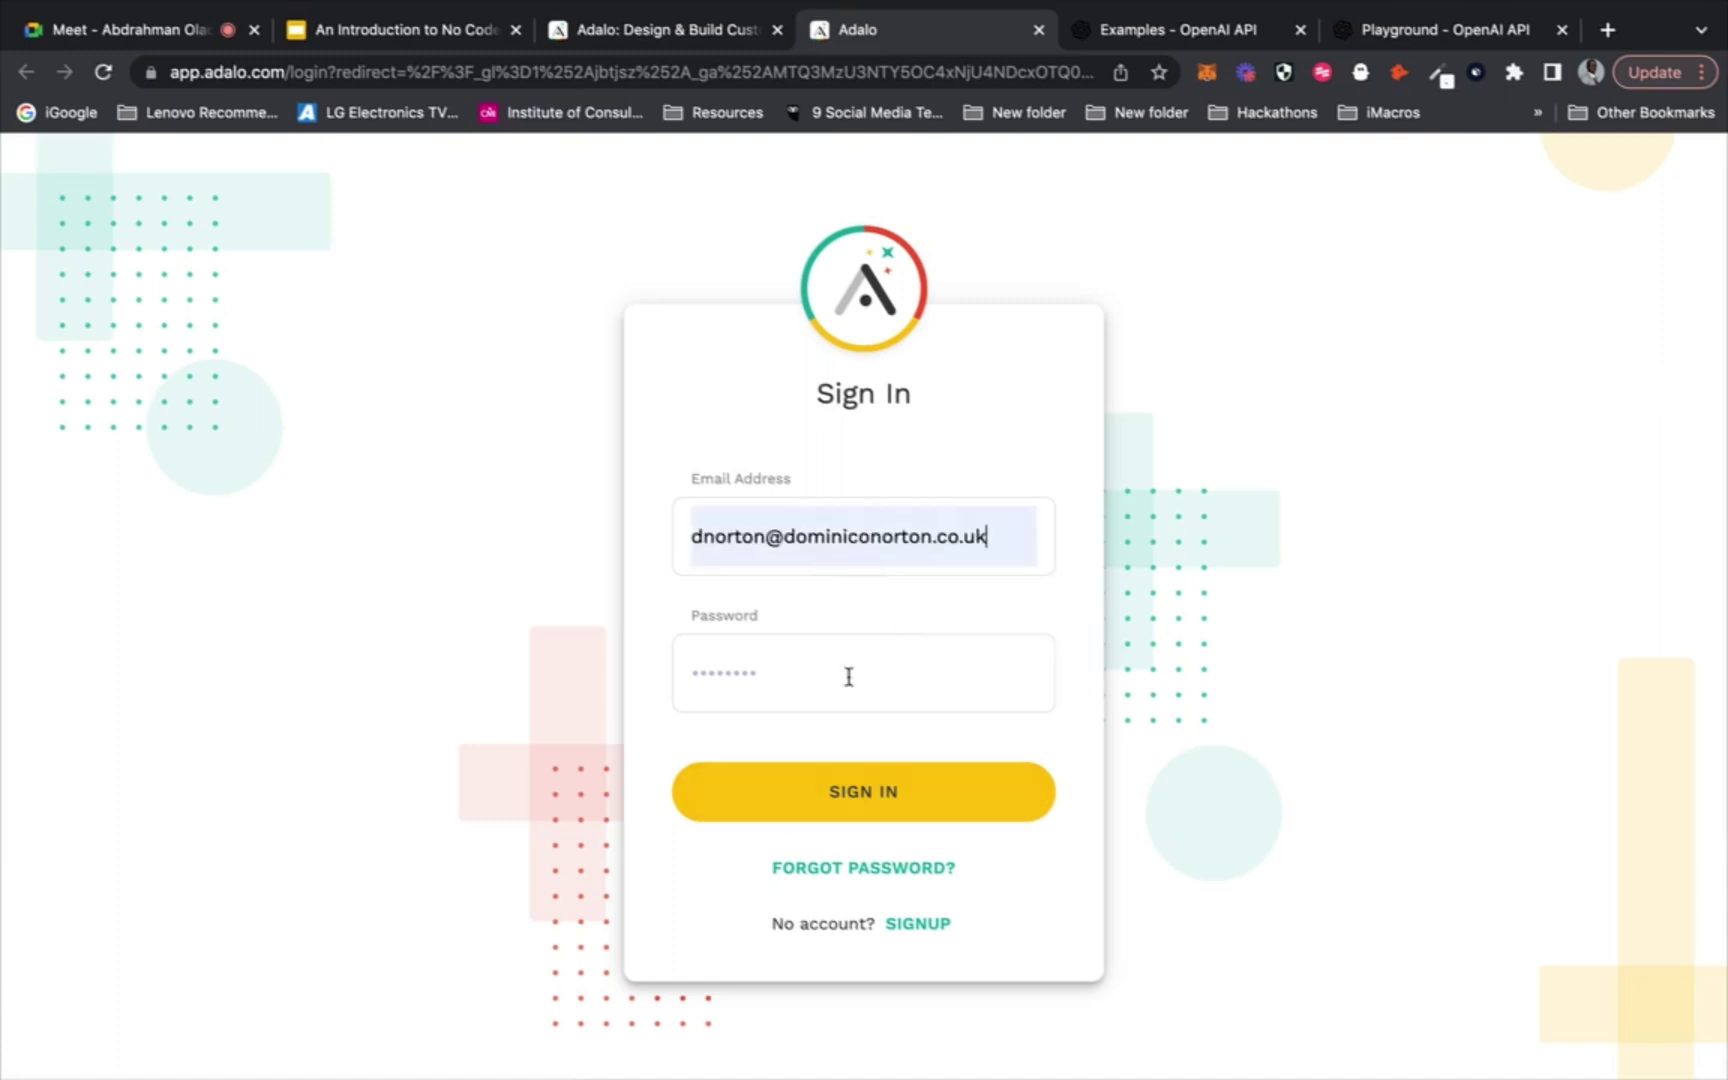
{"action": "type", "text": "•"}
{"action": "key", "text": "Return"}
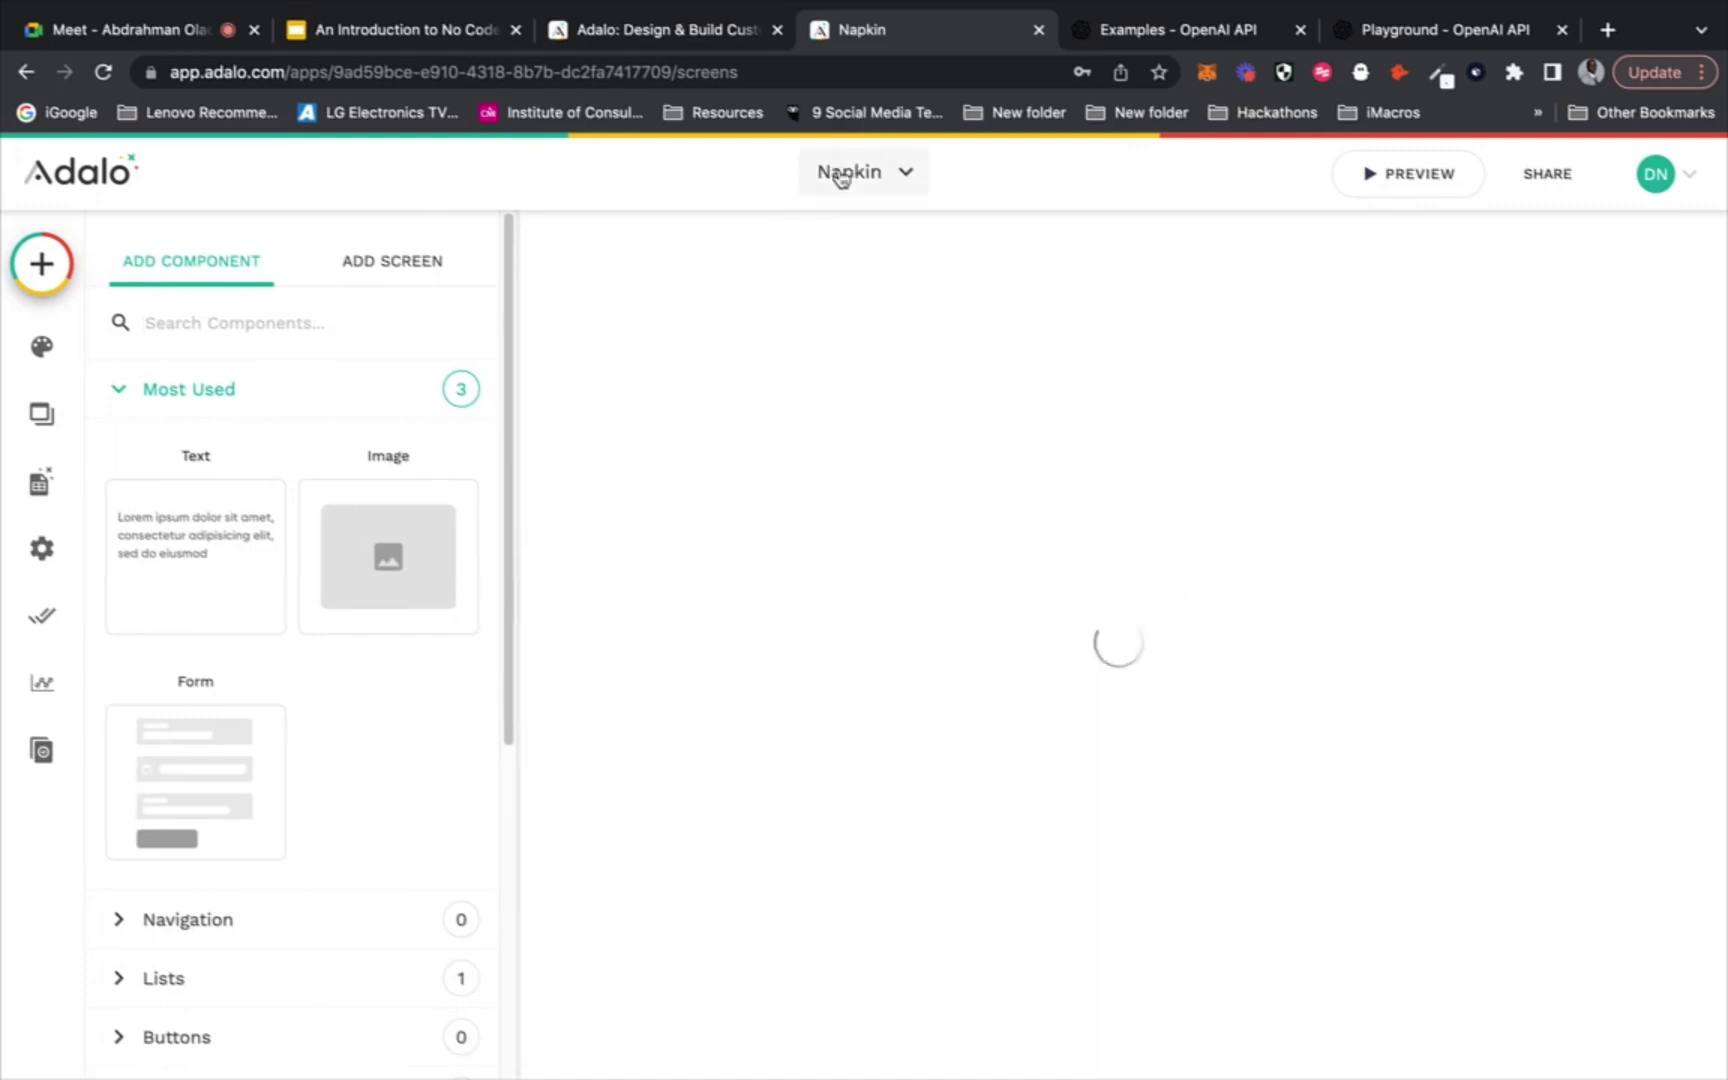
Start a new native mobile app from the account's app list
{"action": "left_click", "coordinate": [840, 174]}
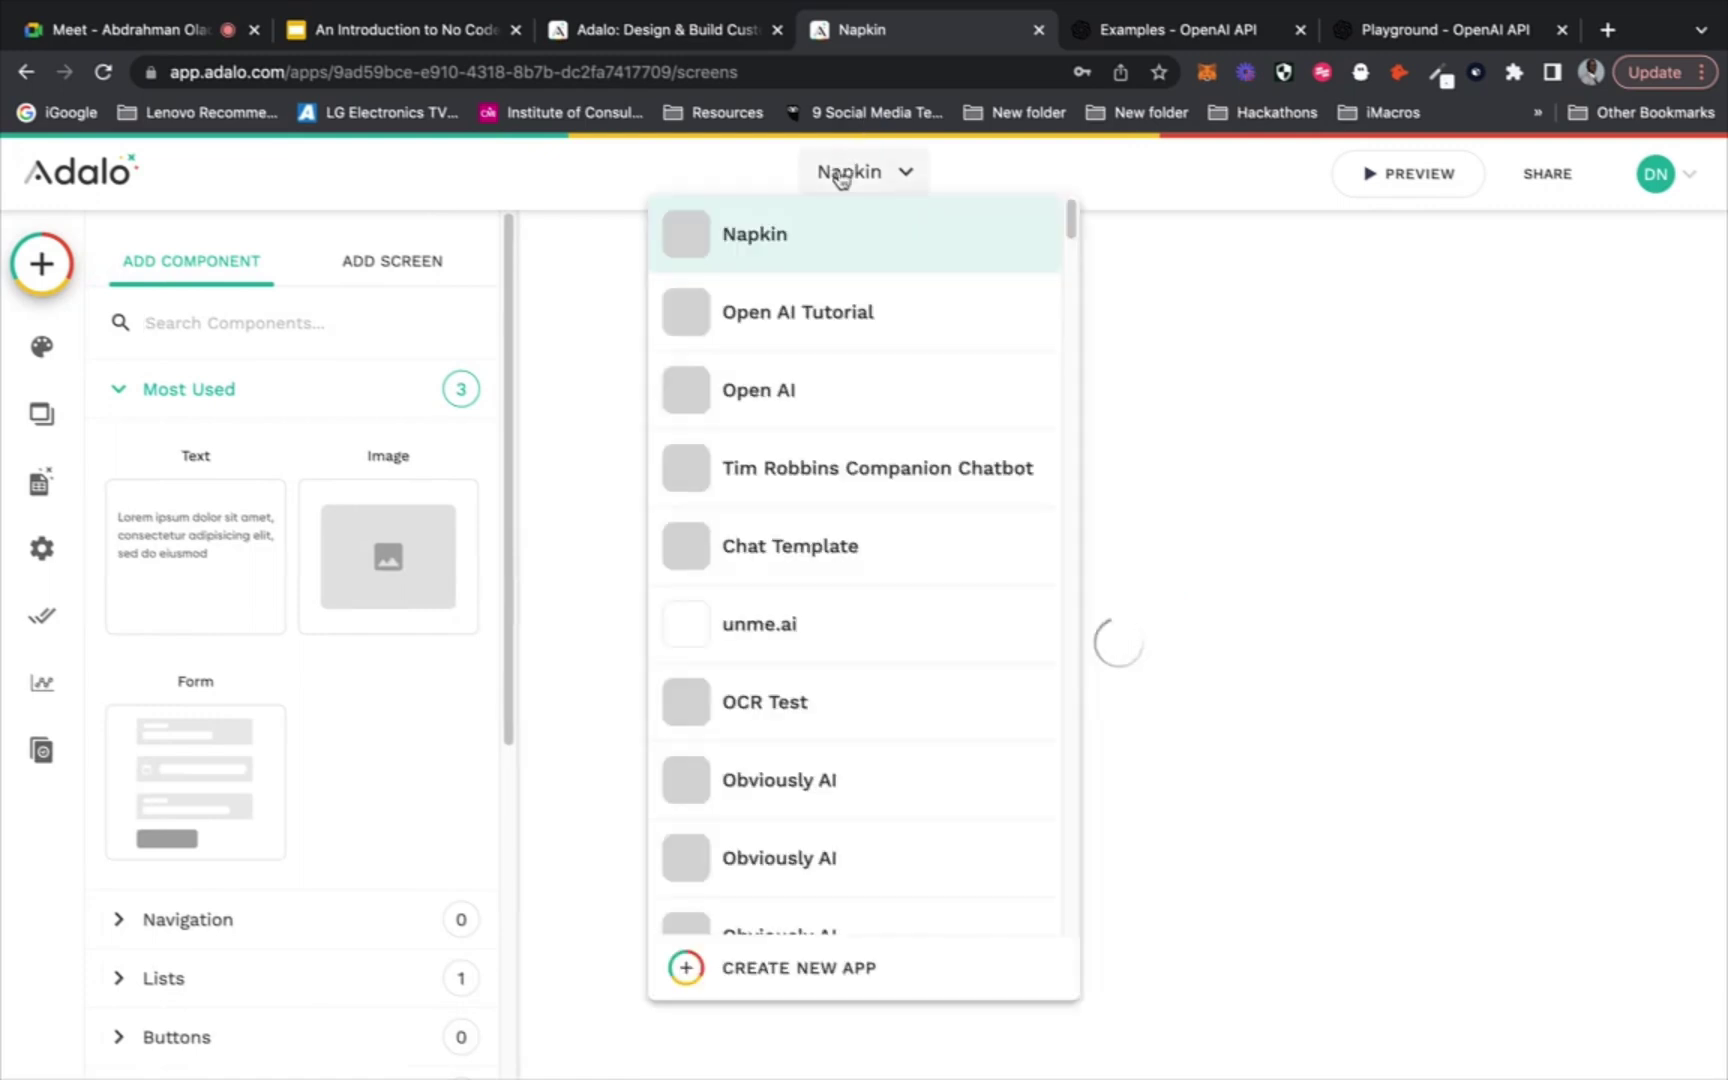
{"action": "left_click", "coordinate": [735, 968]}
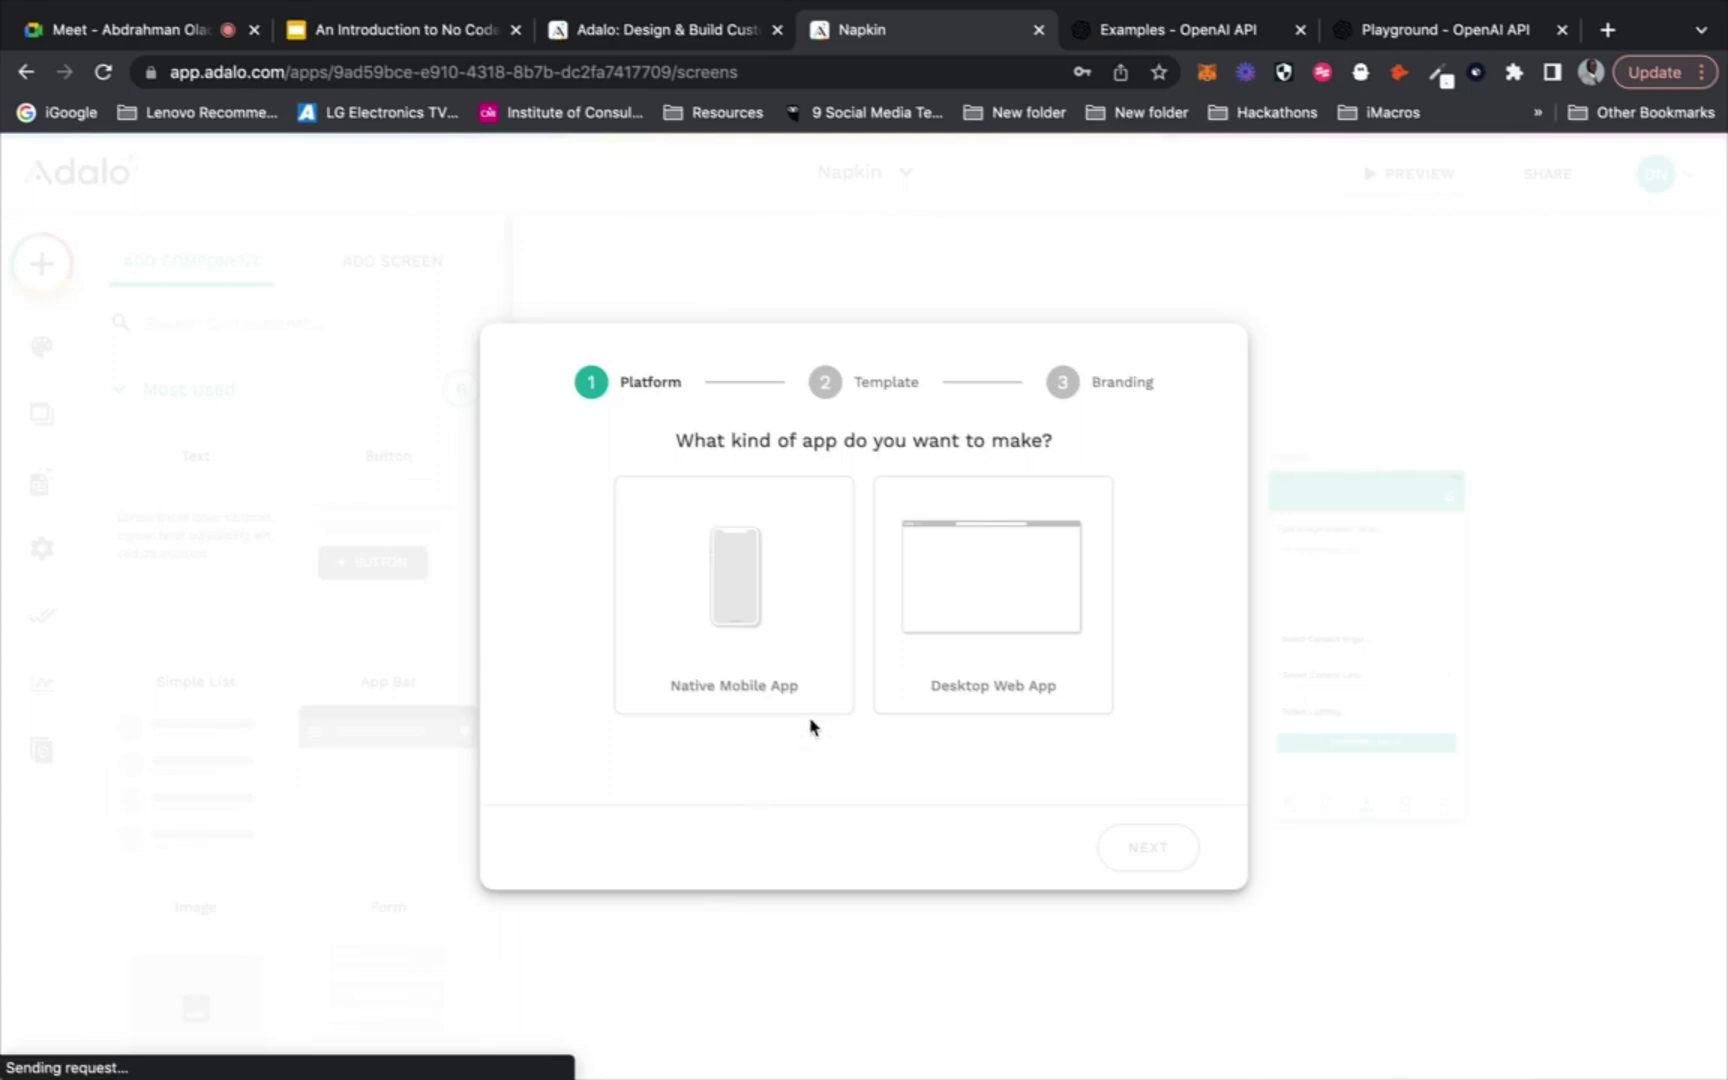
{"action": "left_click", "coordinate": [1005, 620]}
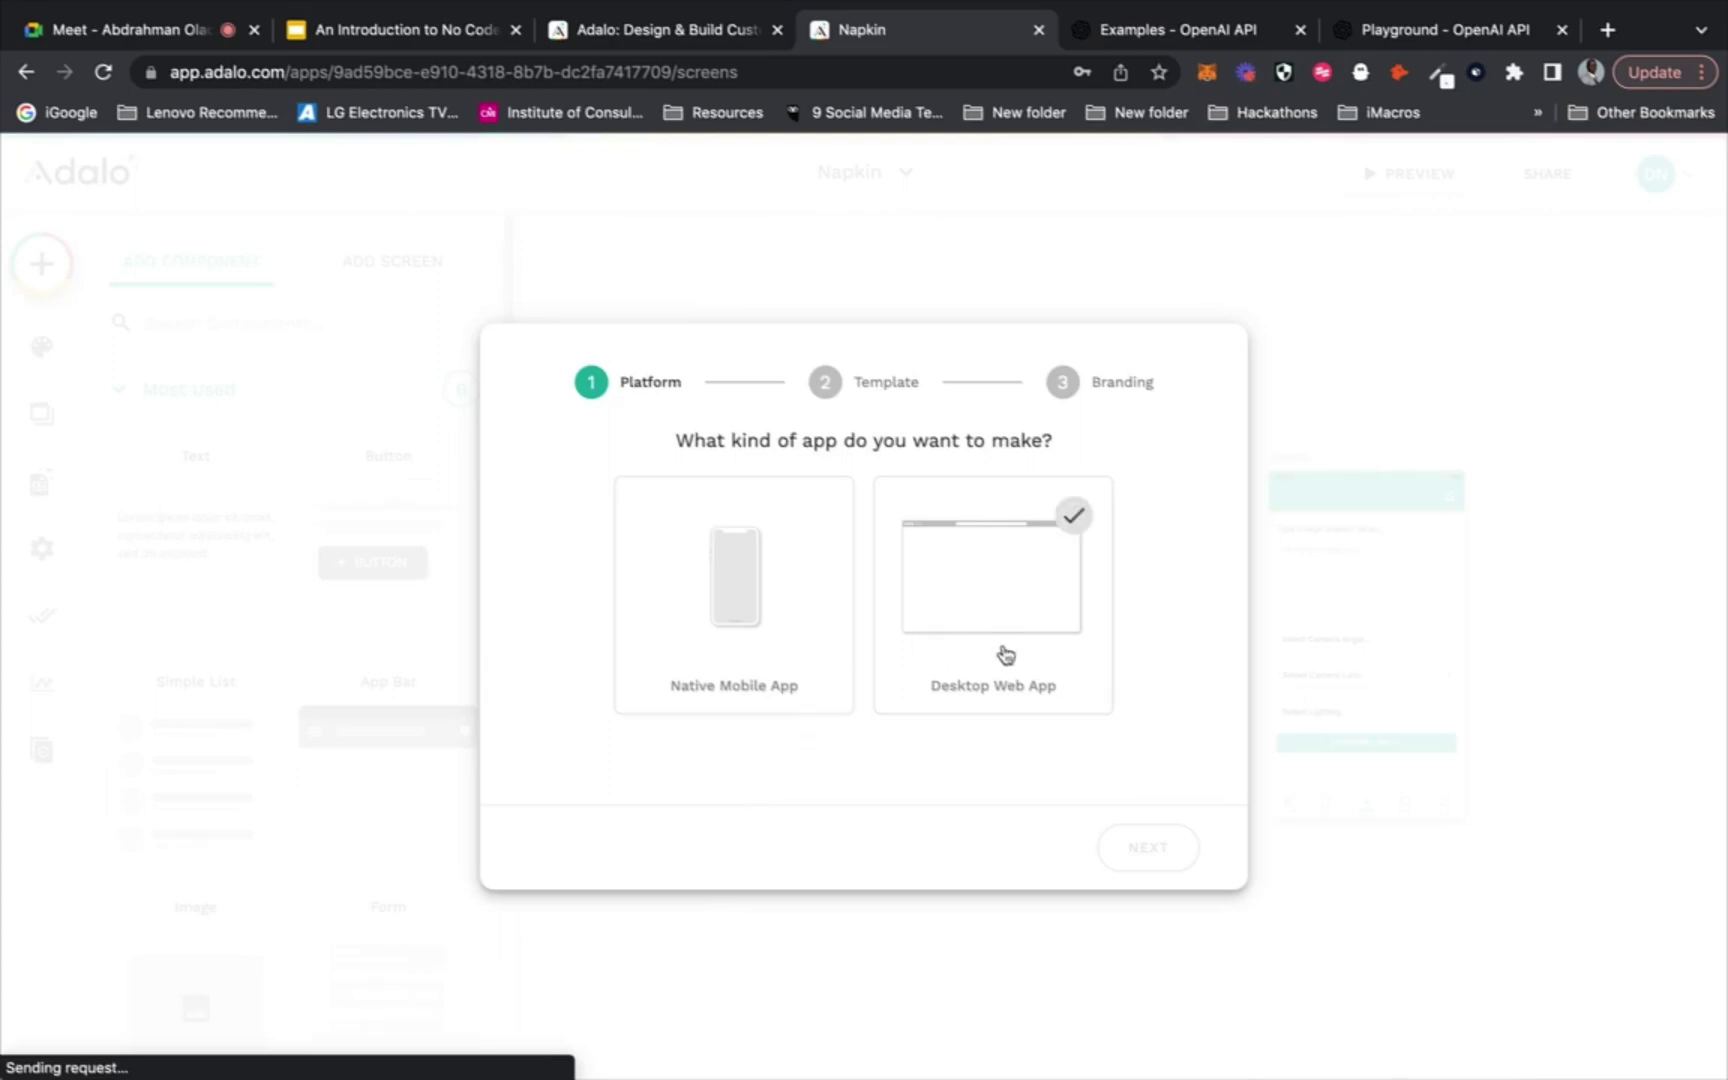
{"action": "left_click", "coordinate": [789, 655]}
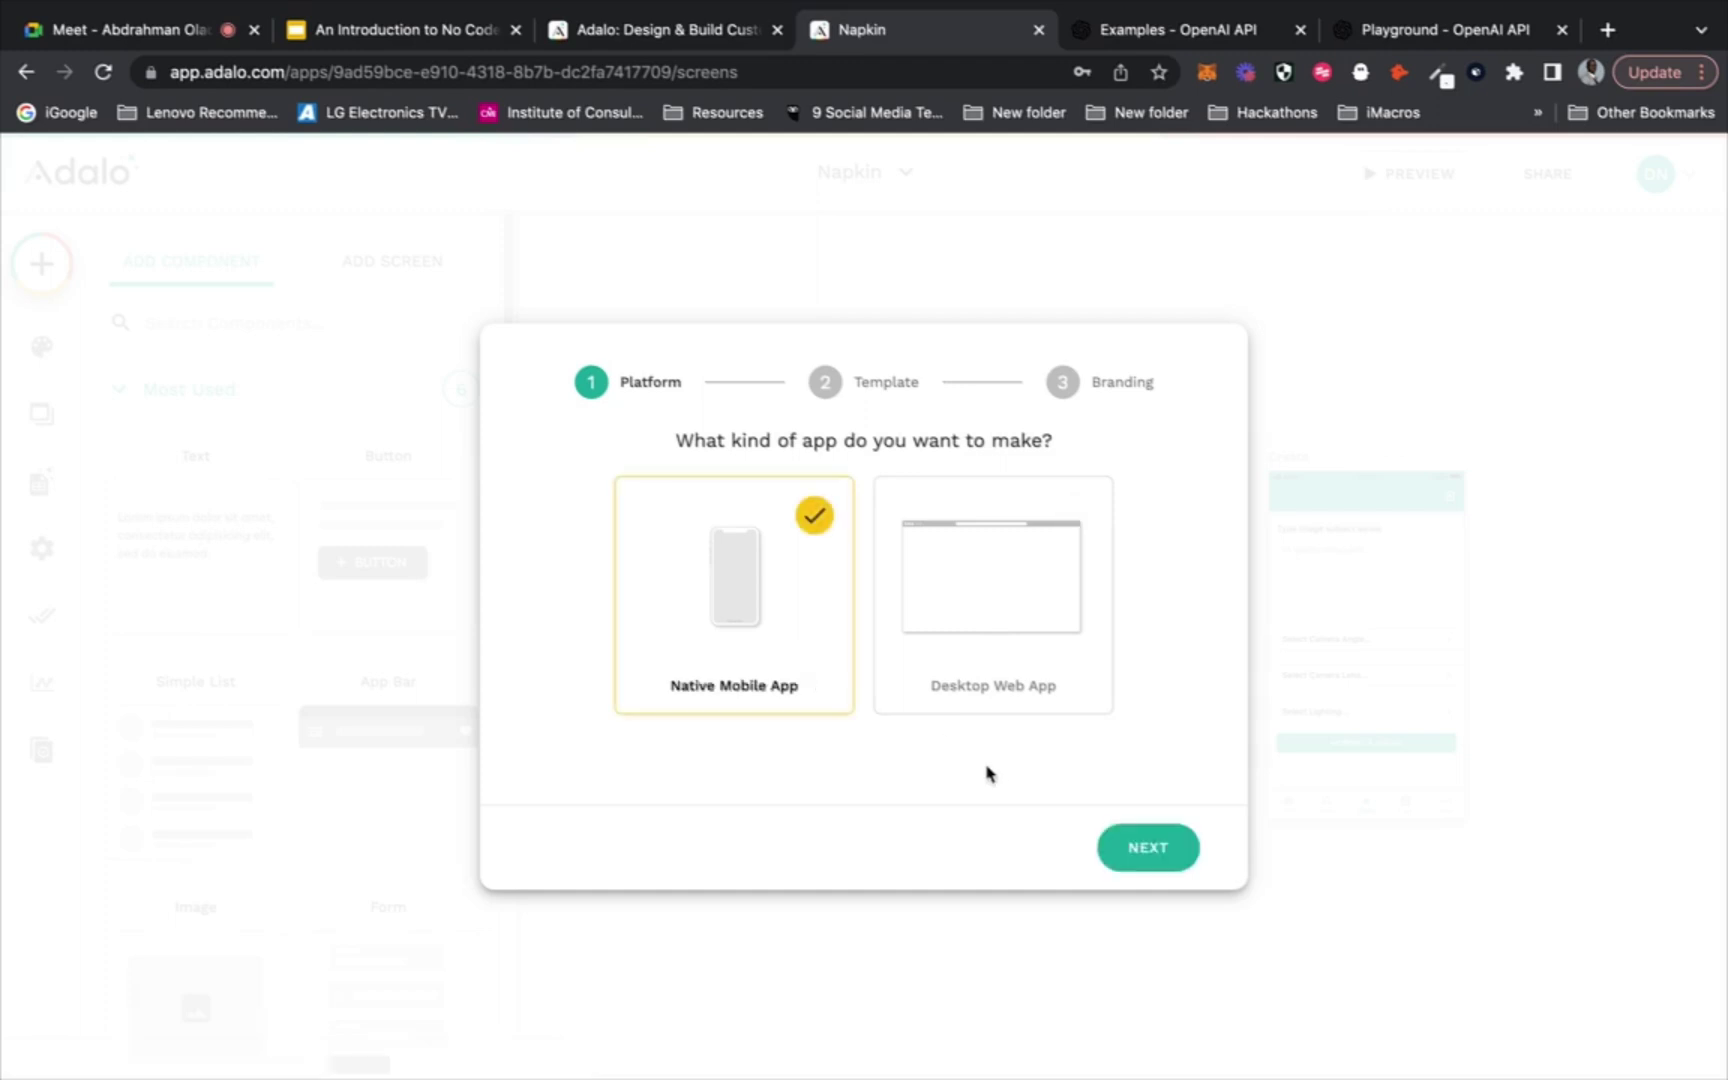
{"action": "left_click", "coordinate": [1168, 848]}
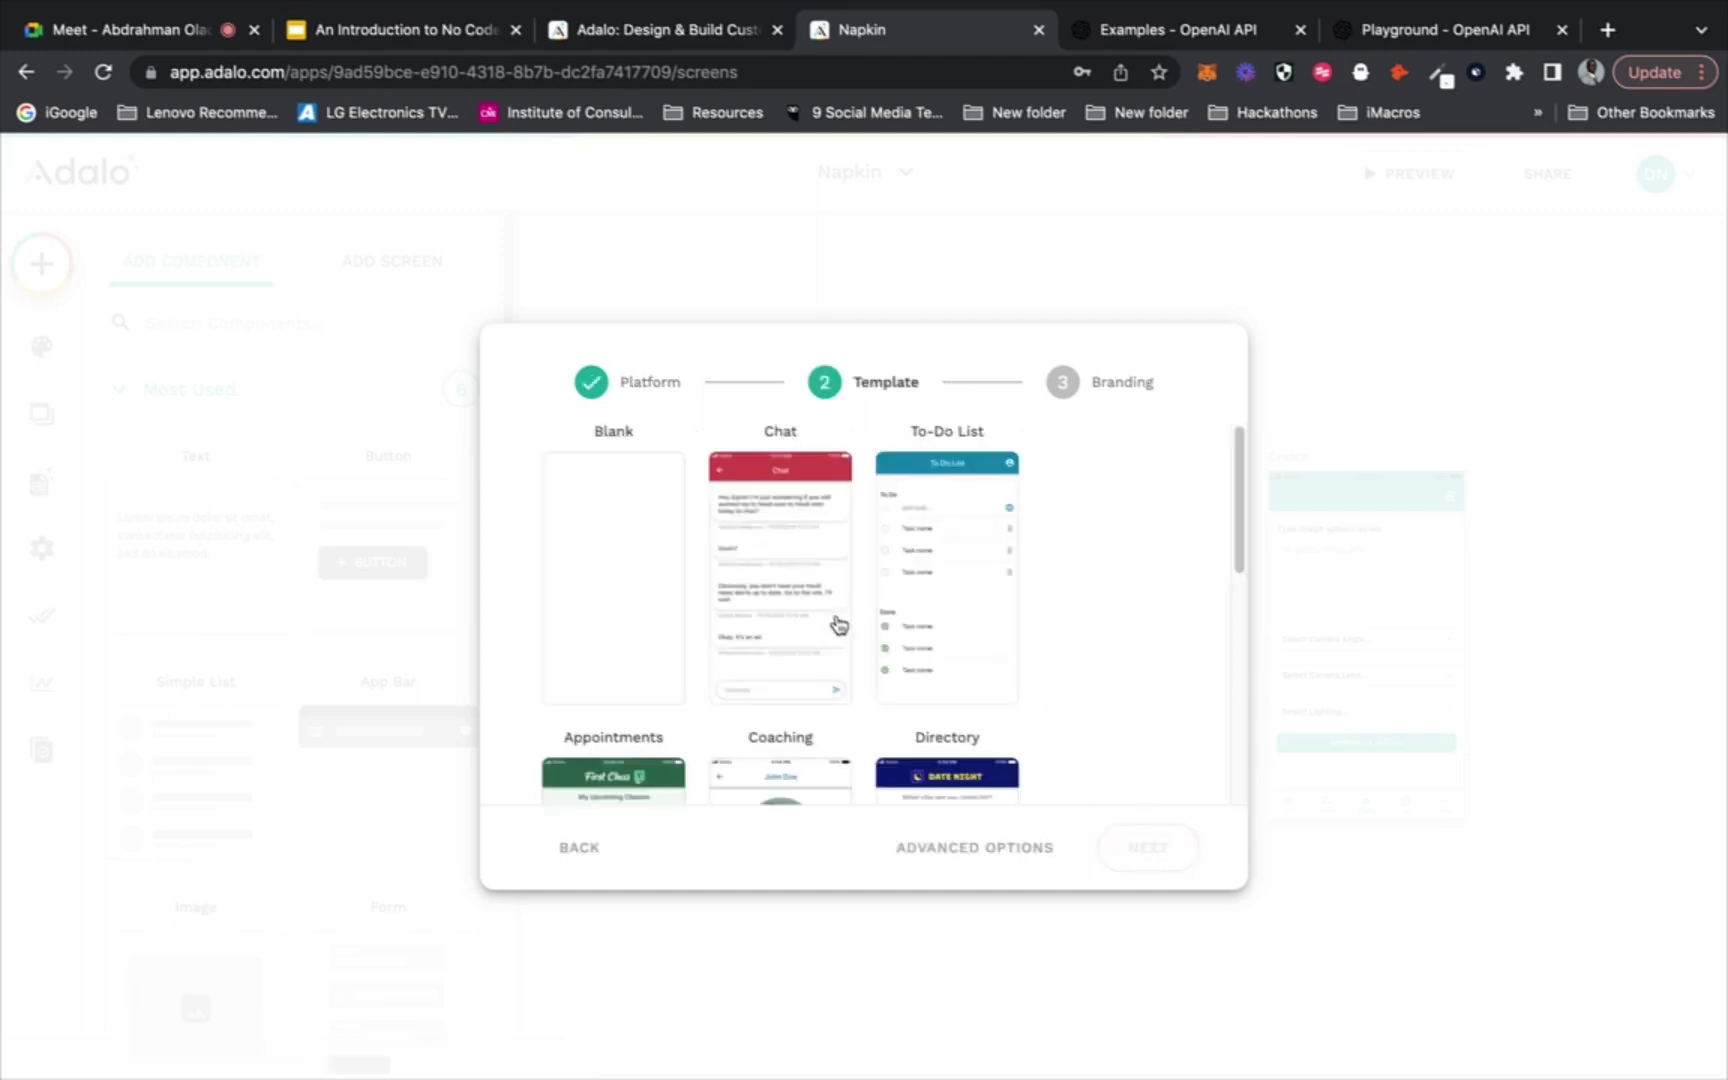
Choose the Blank template, name the app 'Quick Caption', and create it
{"action": "scroll", "coordinate": [760, 502], "scroll_direction": "down", "scroll_amount": 1}
{"action": "scroll", "coordinate": [760, 502], "scroll_direction": "down", "scroll_amount": 5}
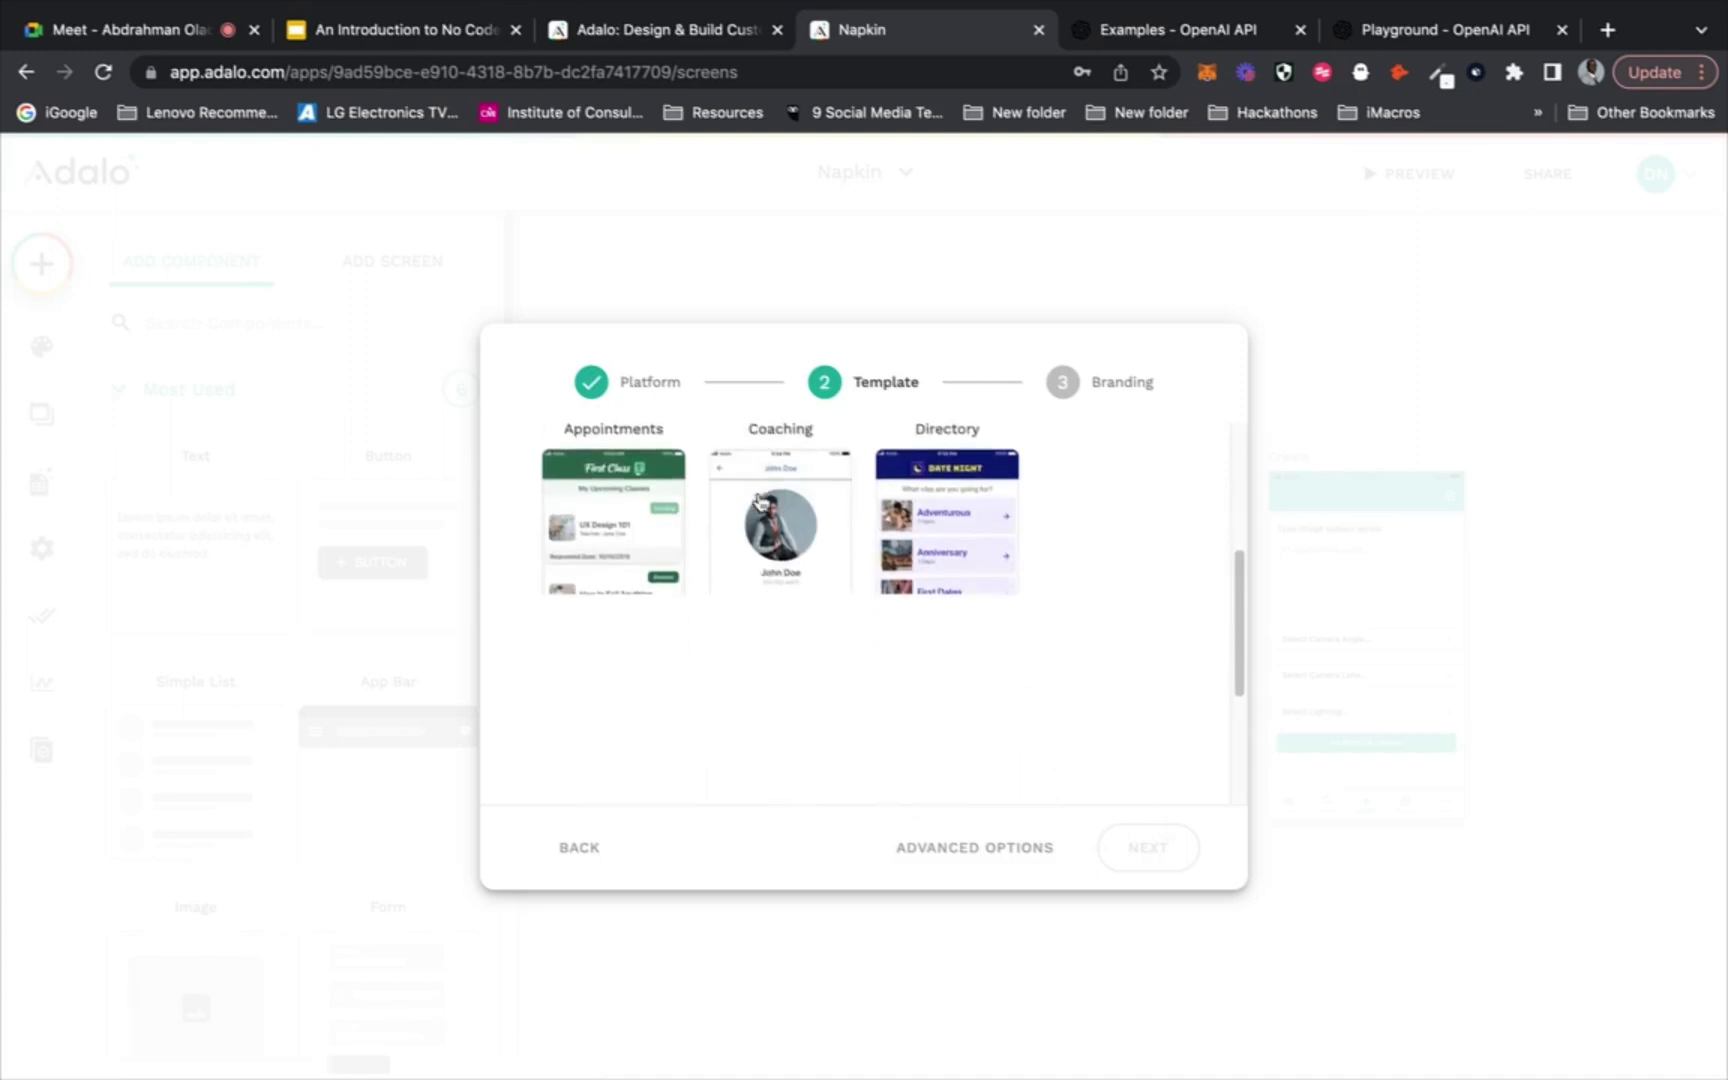
{"action": "scroll", "coordinate": [802, 640], "scroll_direction": "down", "scroll_amount": 5}
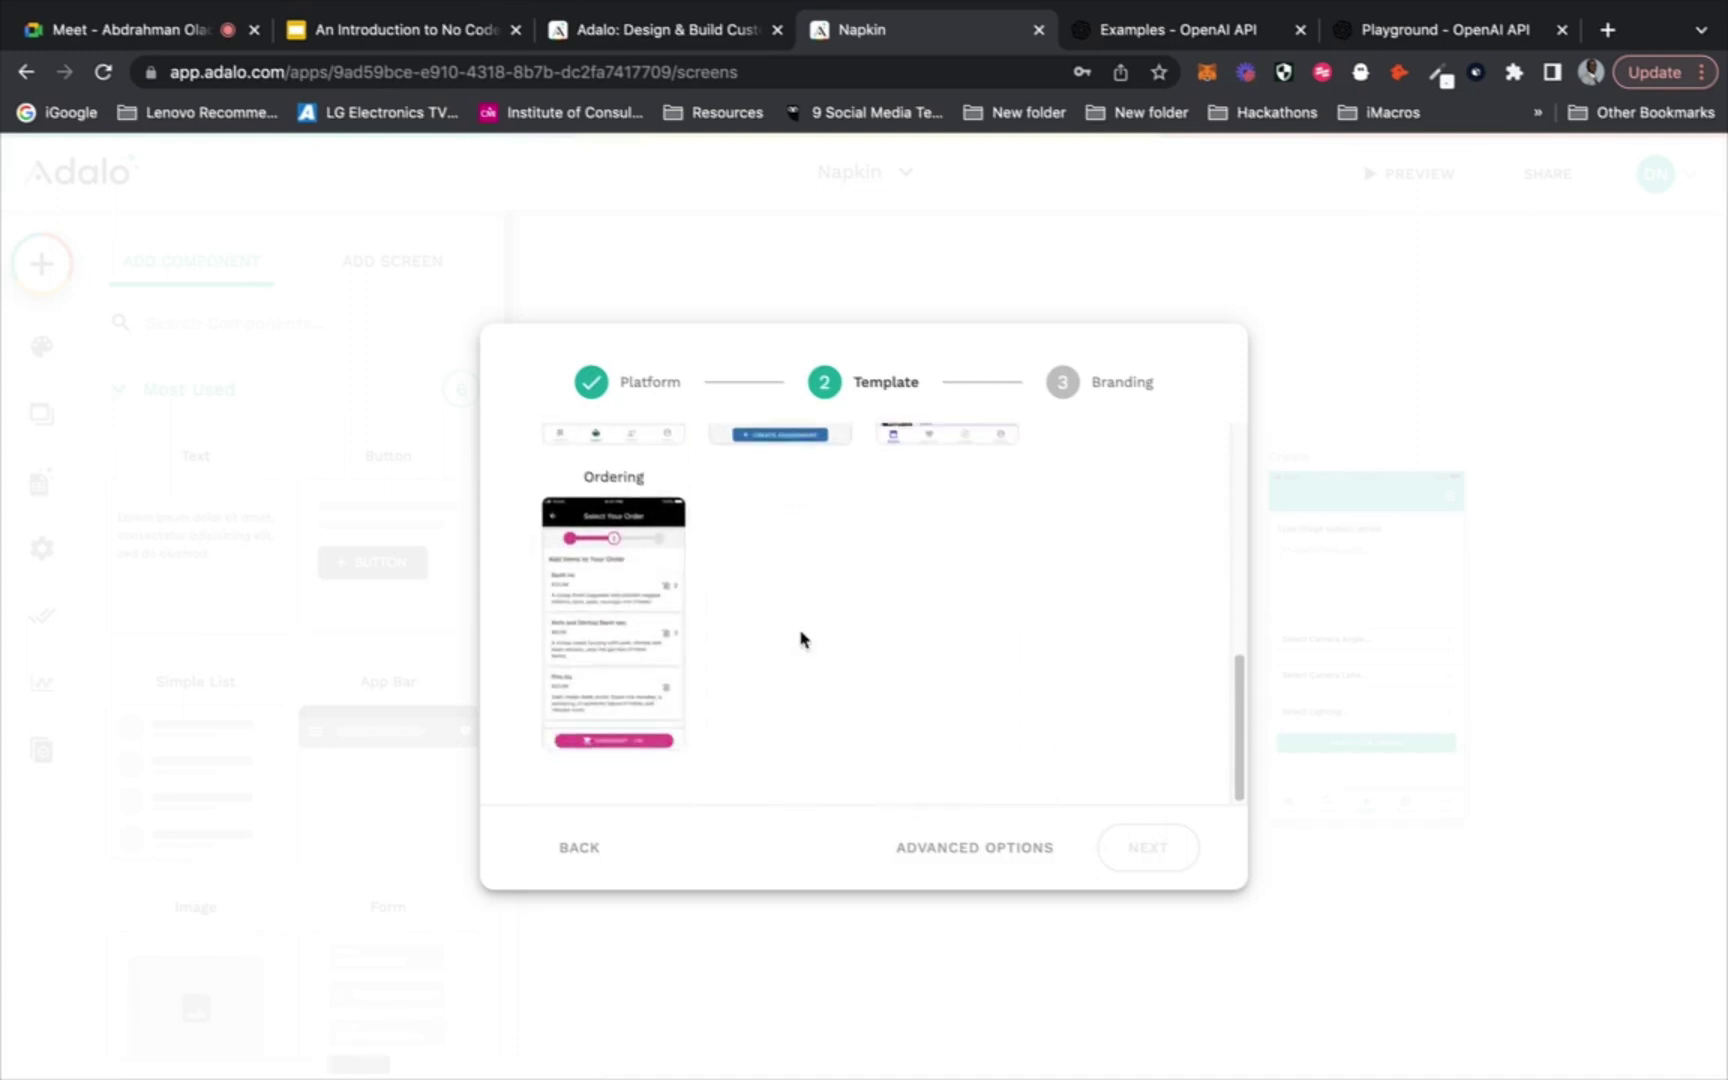
{"action": "scroll", "coordinate": [1140, 537], "scroll_direction": "up", "scroll_amount": 10}
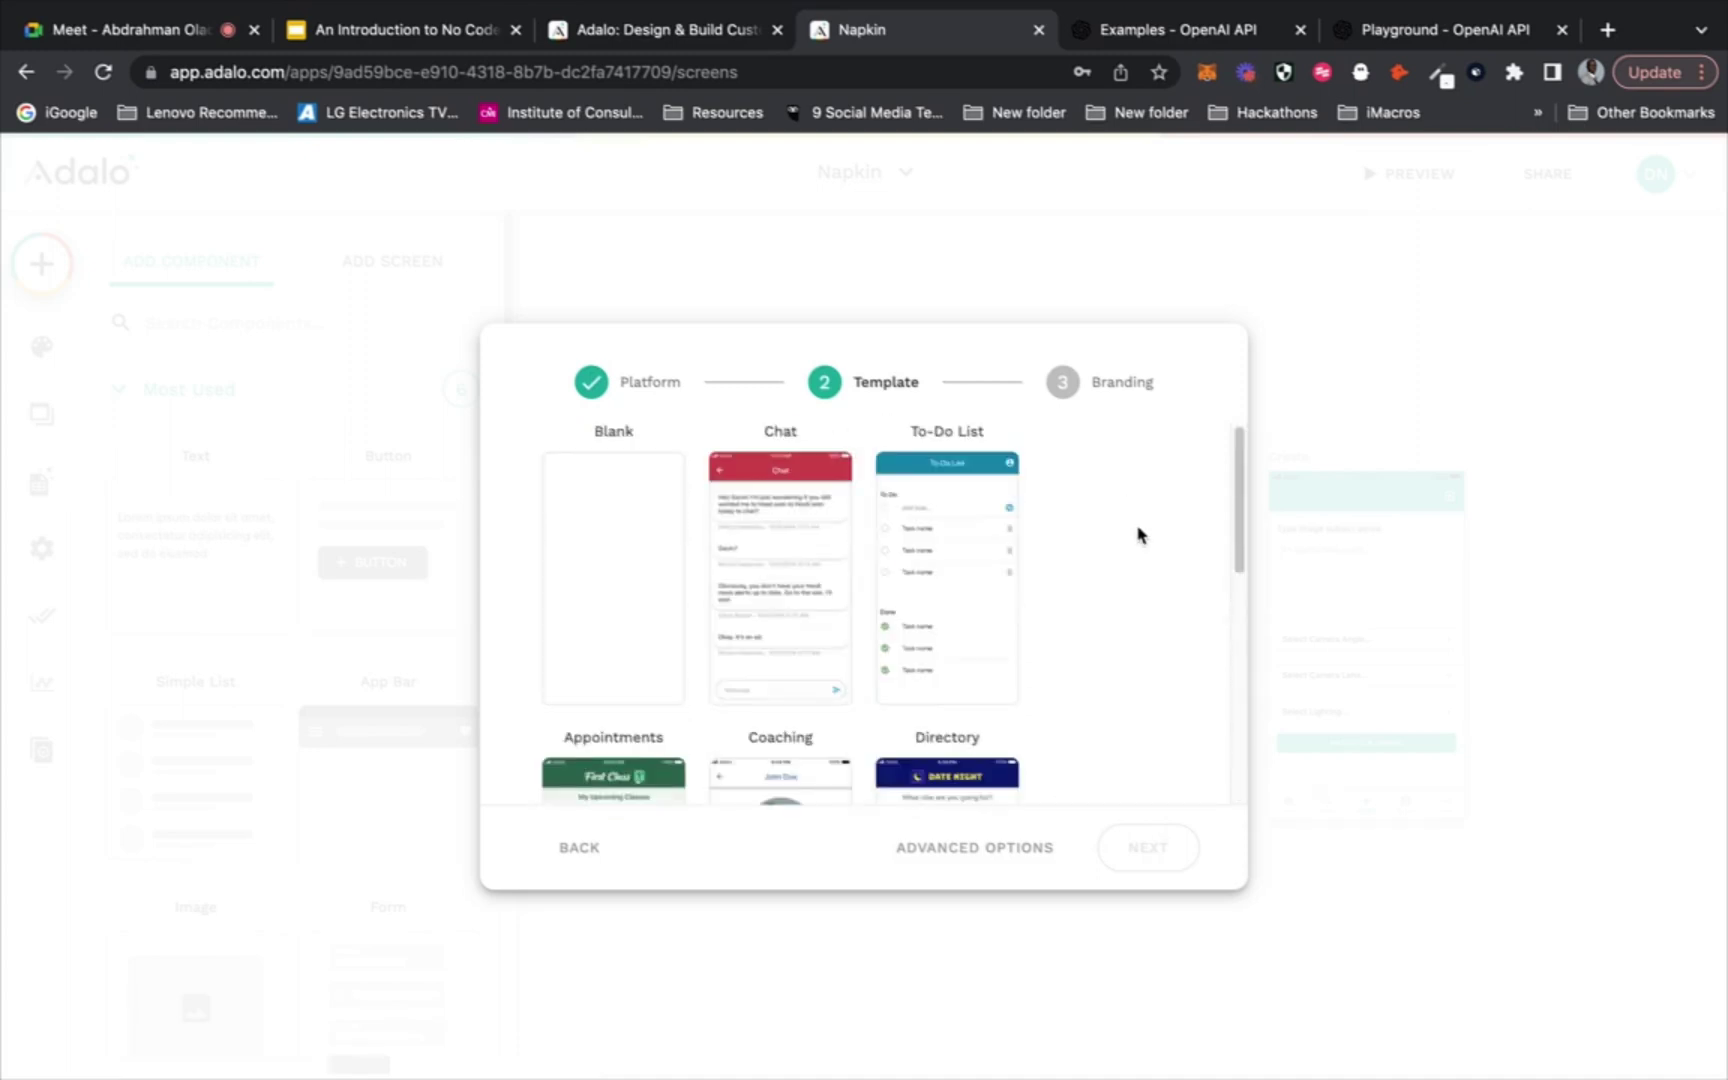
{"action": "left_click", "coordinate": [600, 567]}
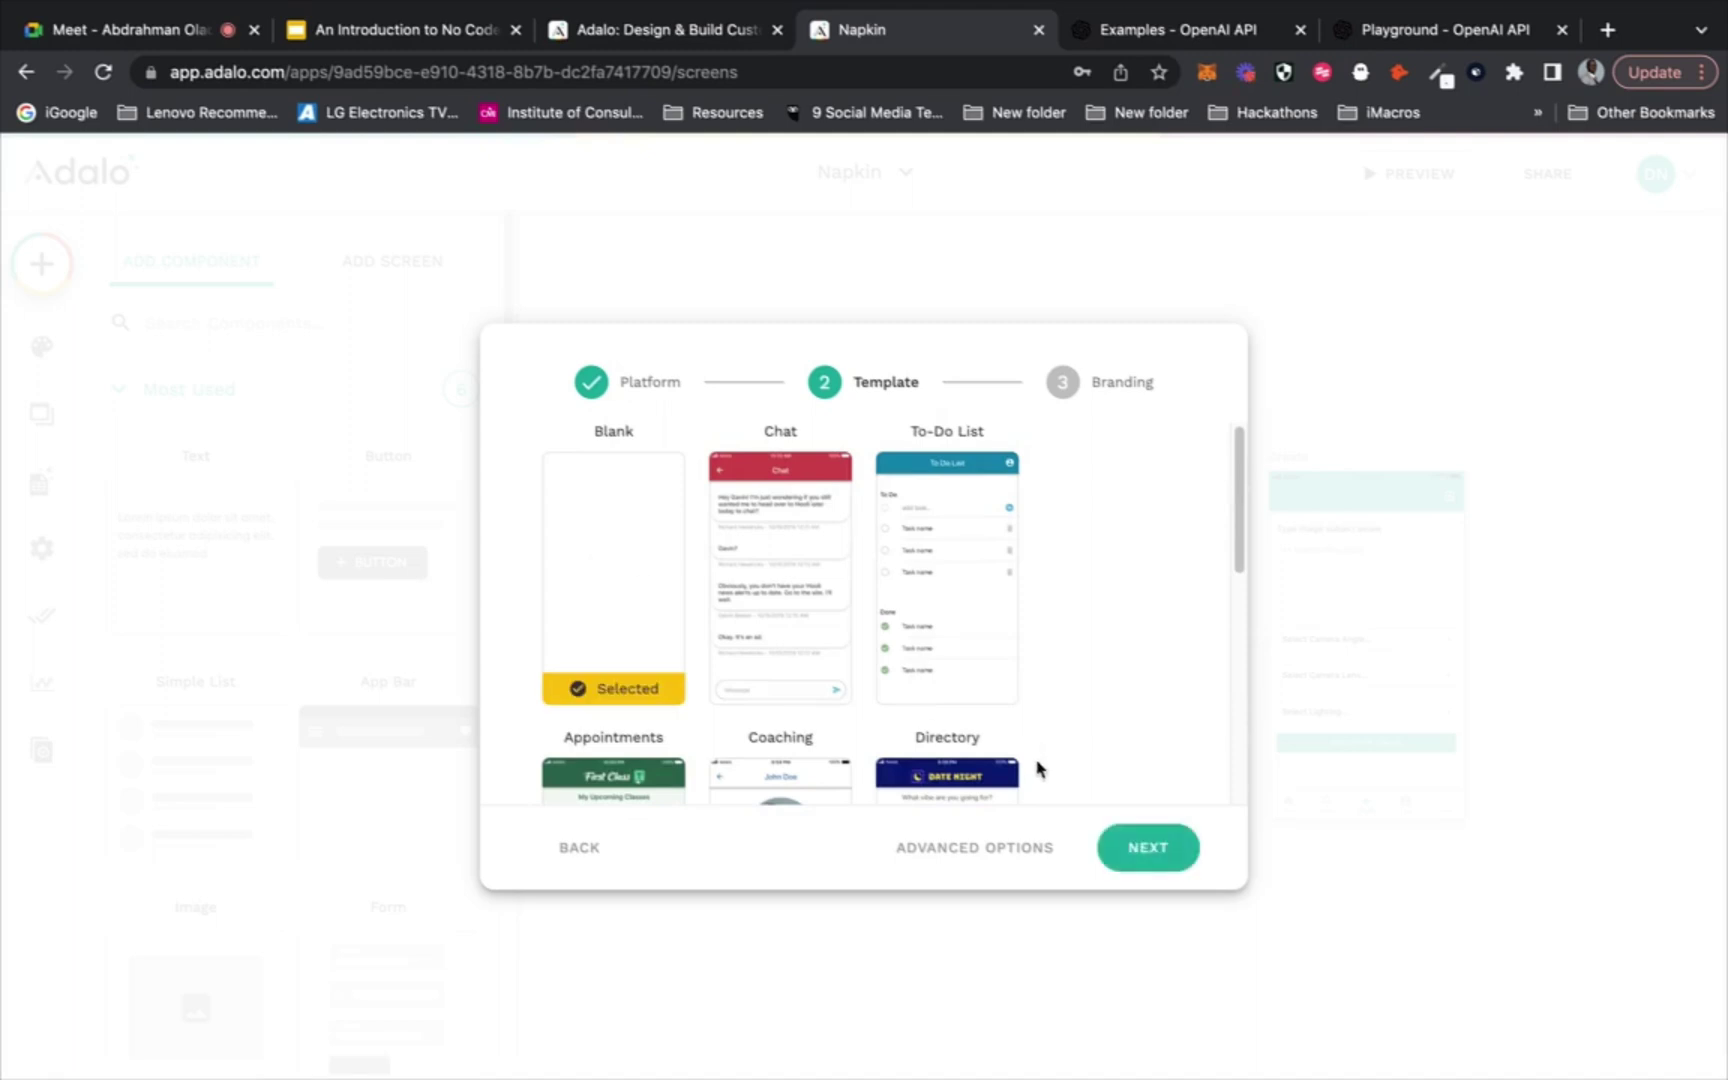
{"action": "left_click", "coordinate": [1148, 848]}
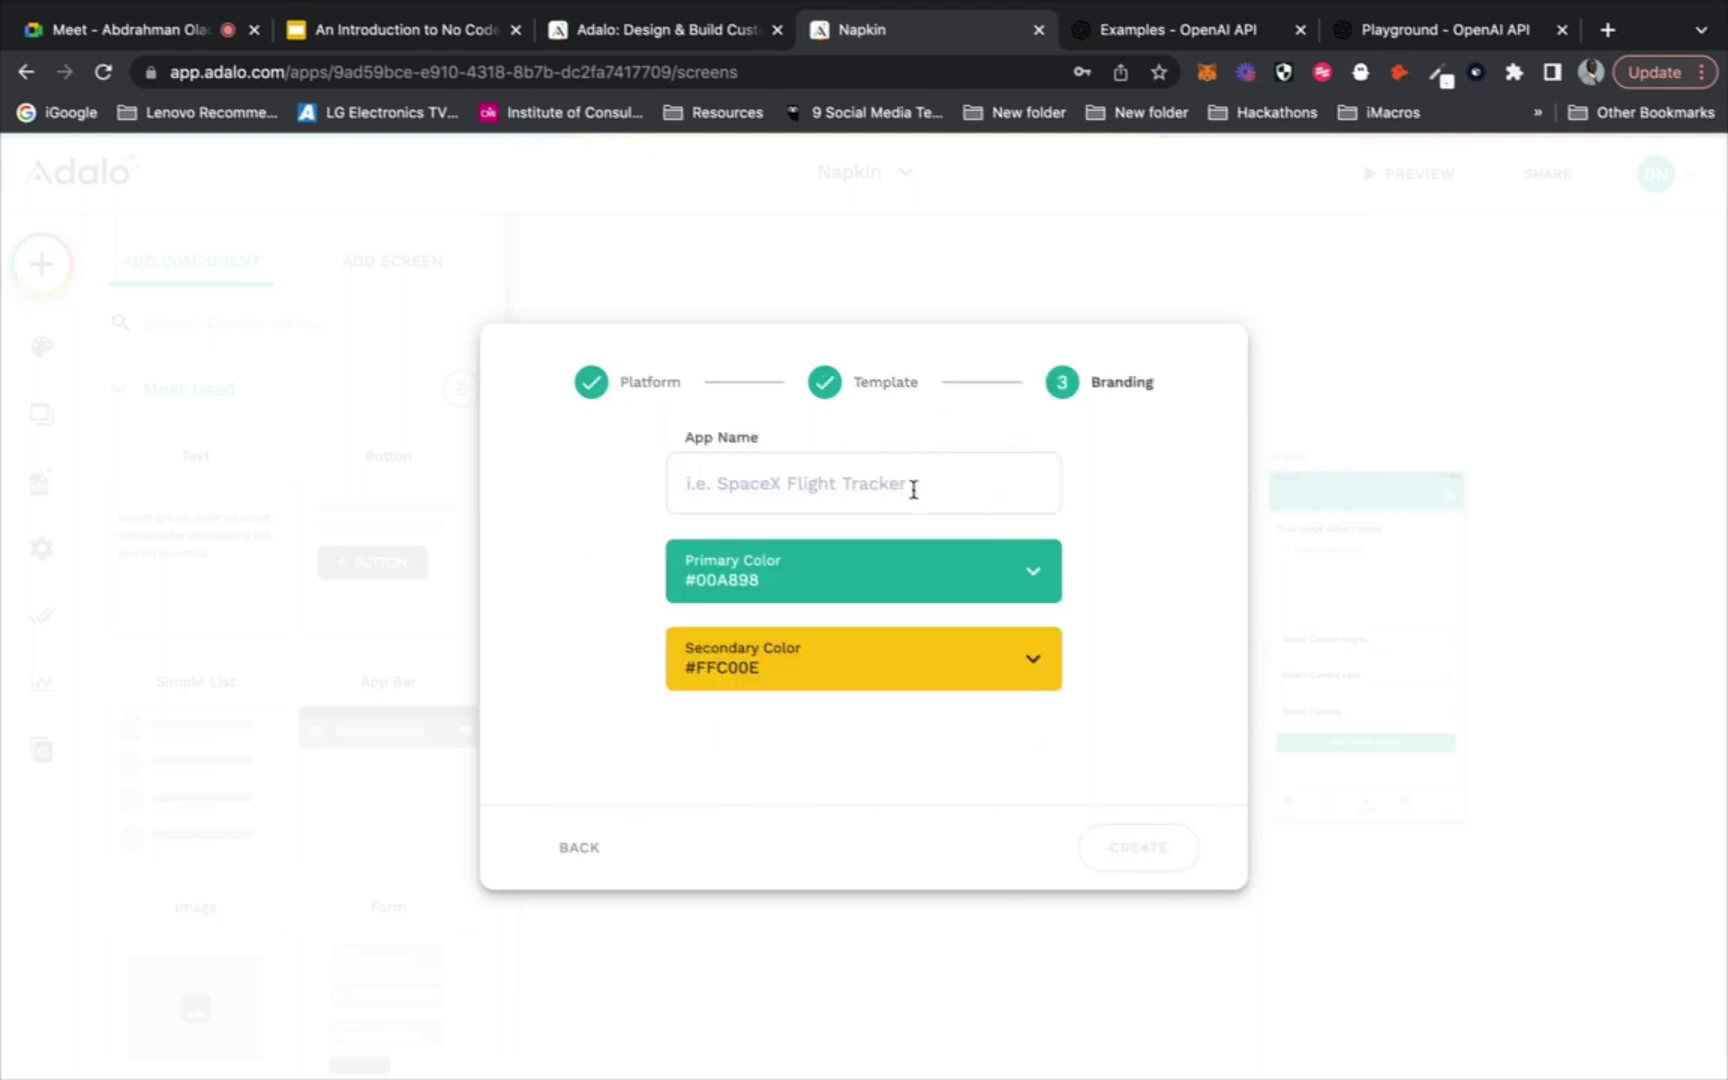
{"action": "left_click", "coordinate": [913, 489]}
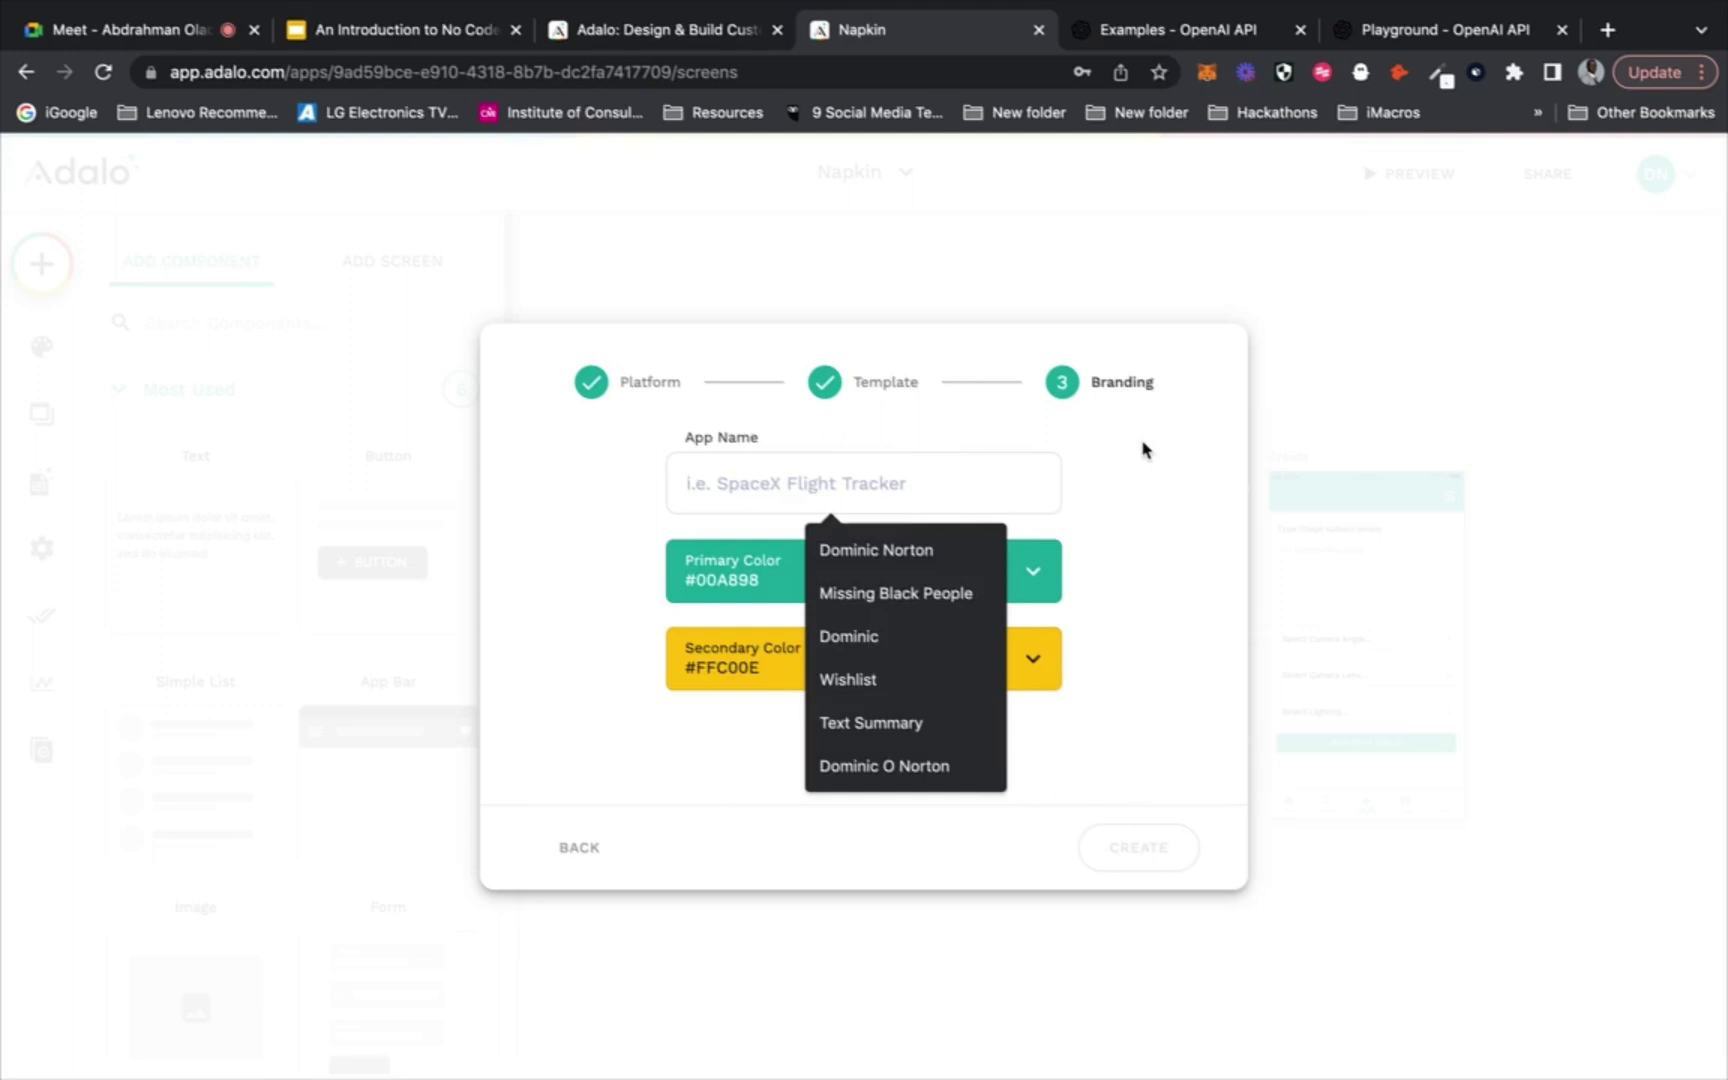
{"action": "type", "text": "Quick Caption"}
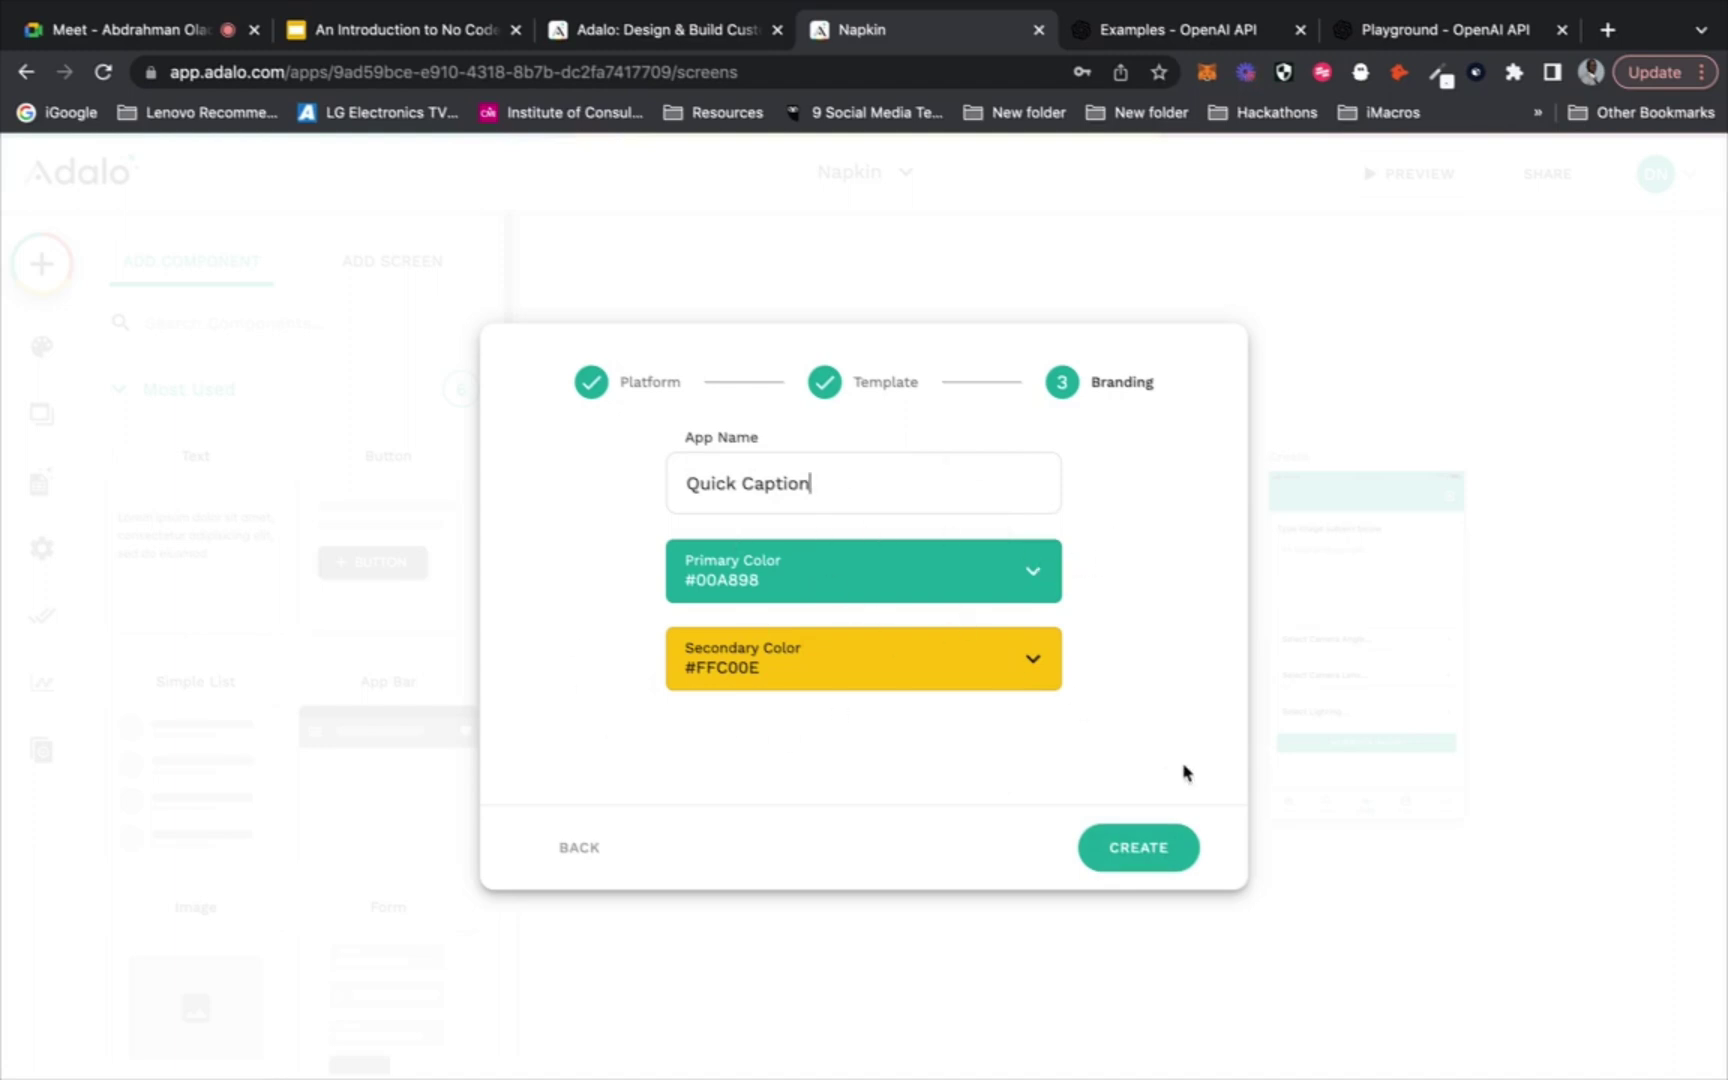
{"action": "left_click", "coordinate": [1140, 843]}
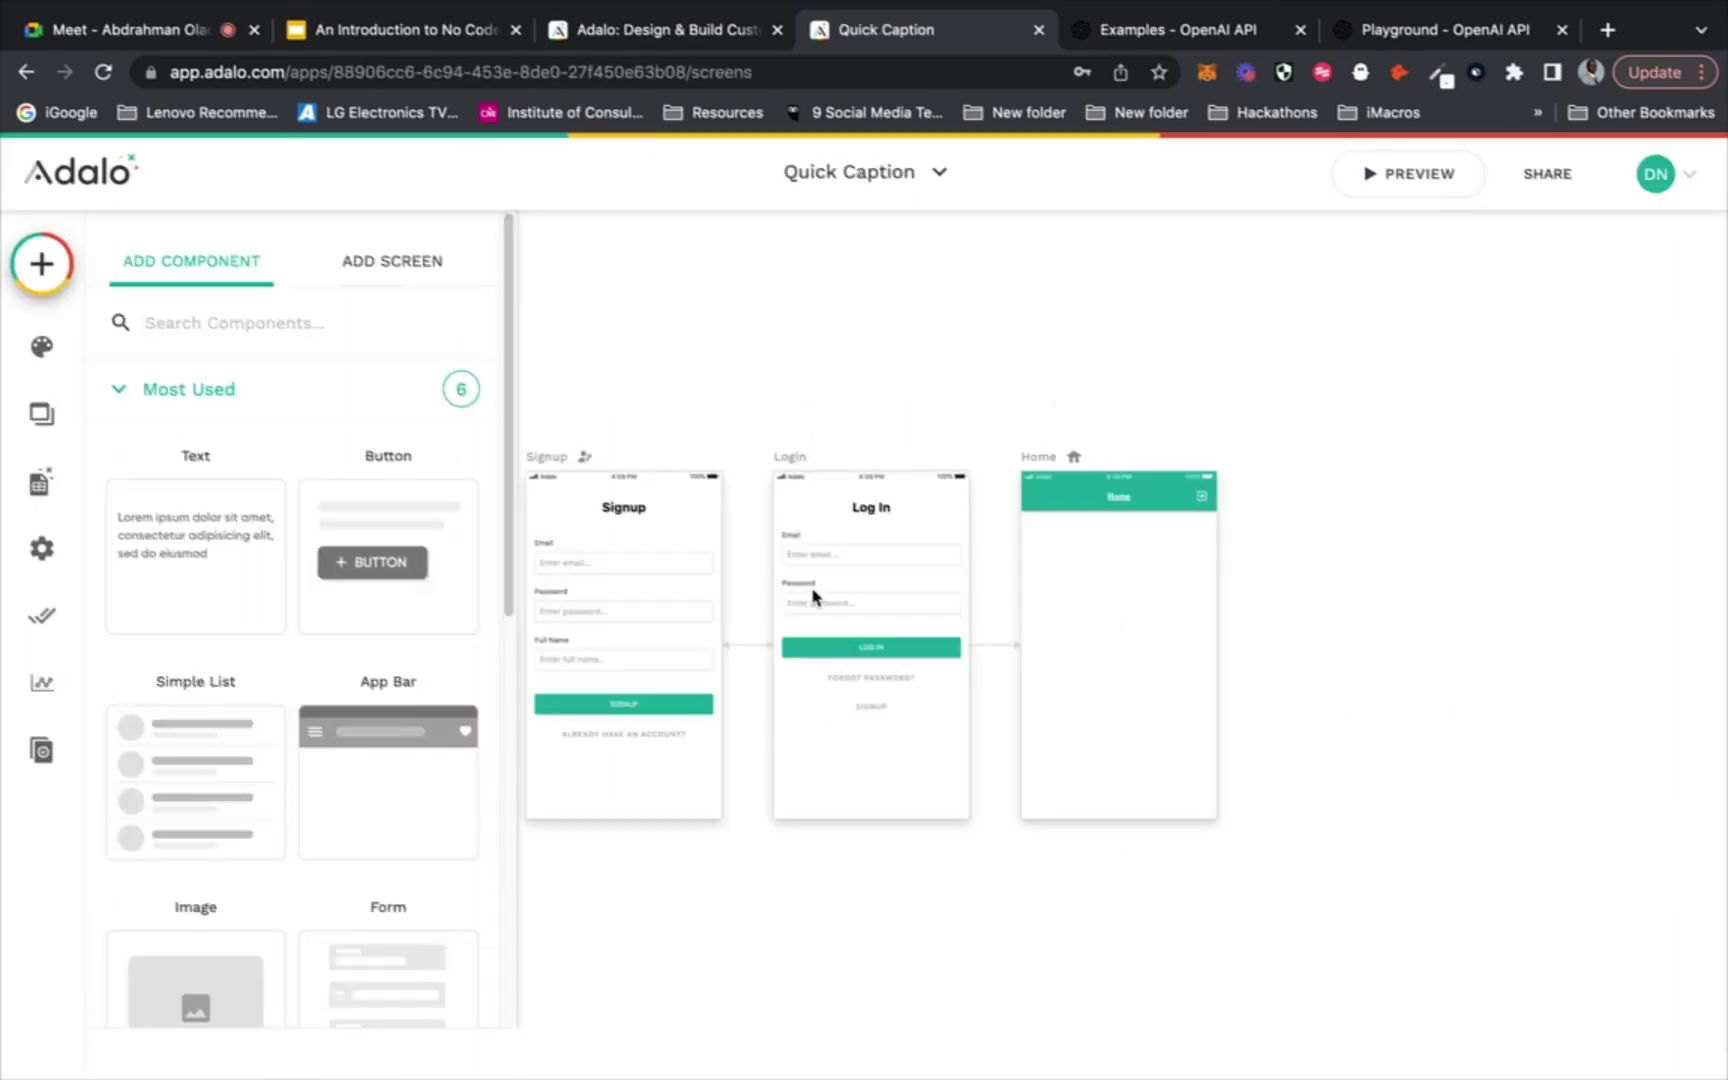
Preview the Signup screen, then inspect the Signup form's Email, Password and Full Name fields
{"action": "scroll", "coordinate": [815, 600], "scroll_direction": "down", "scroll_amount": 3}
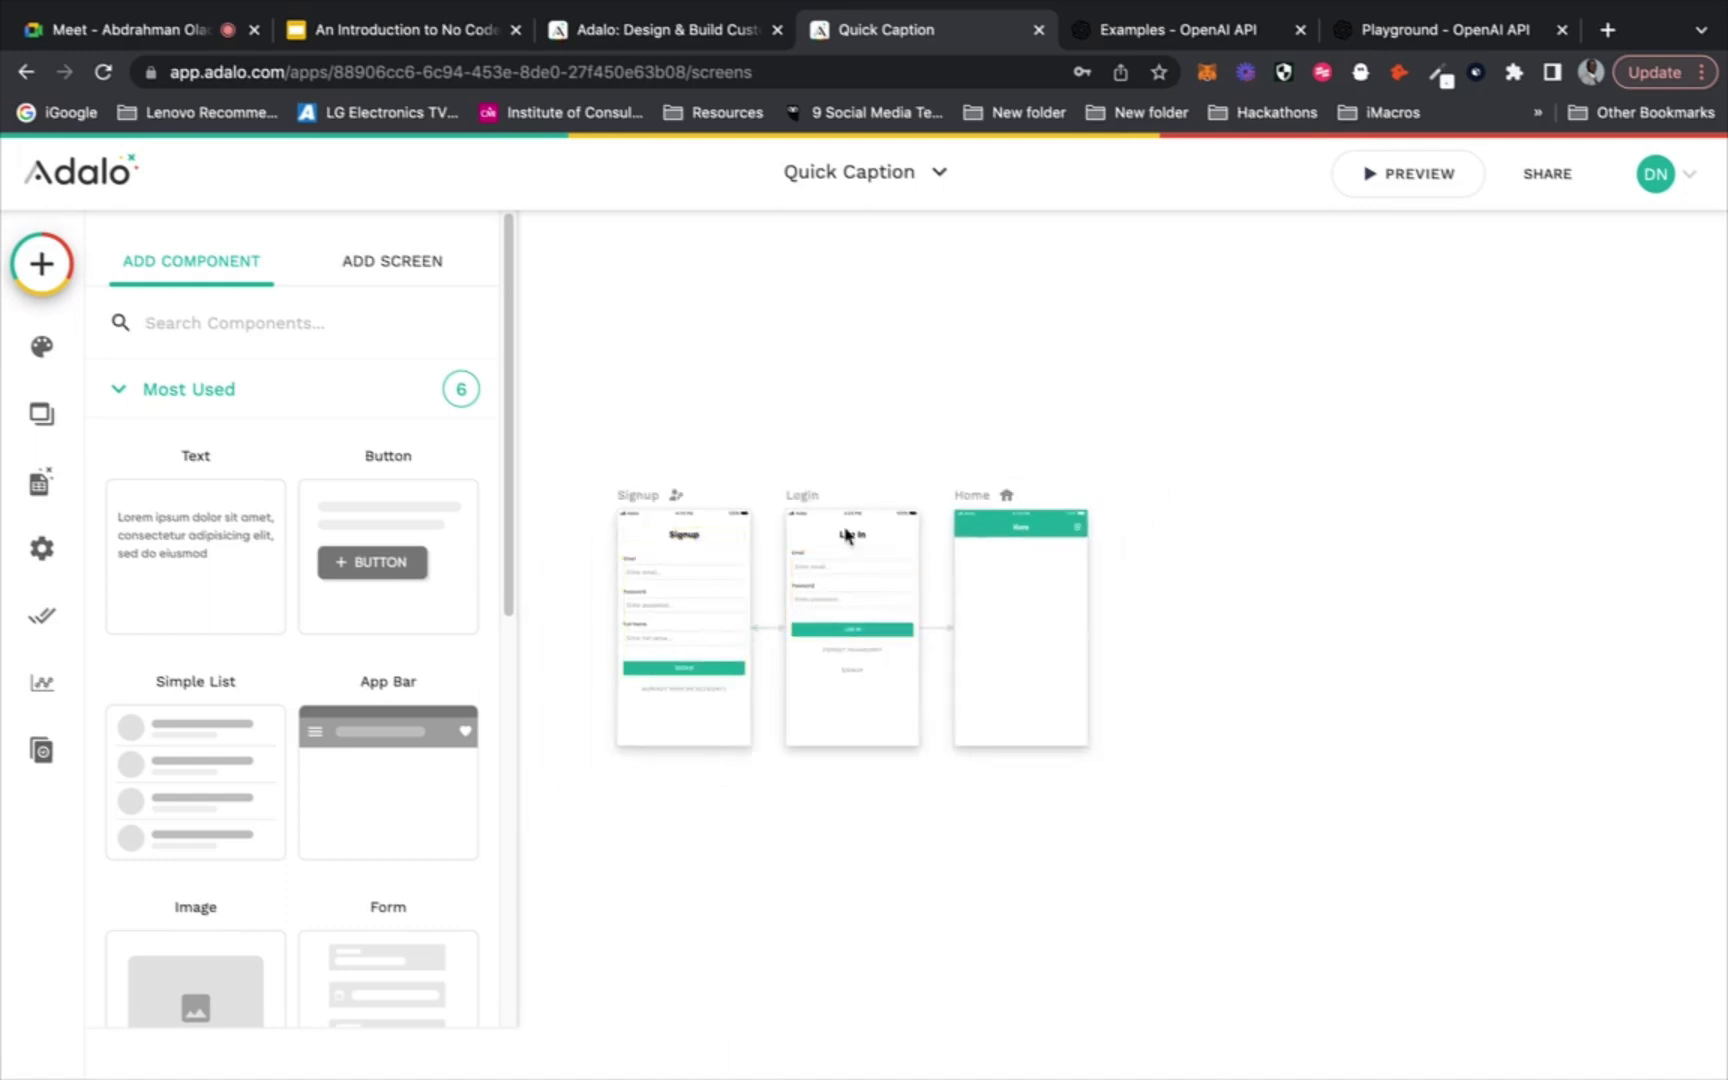
{"action": "left_click", "coordinate": [1343, 180]}
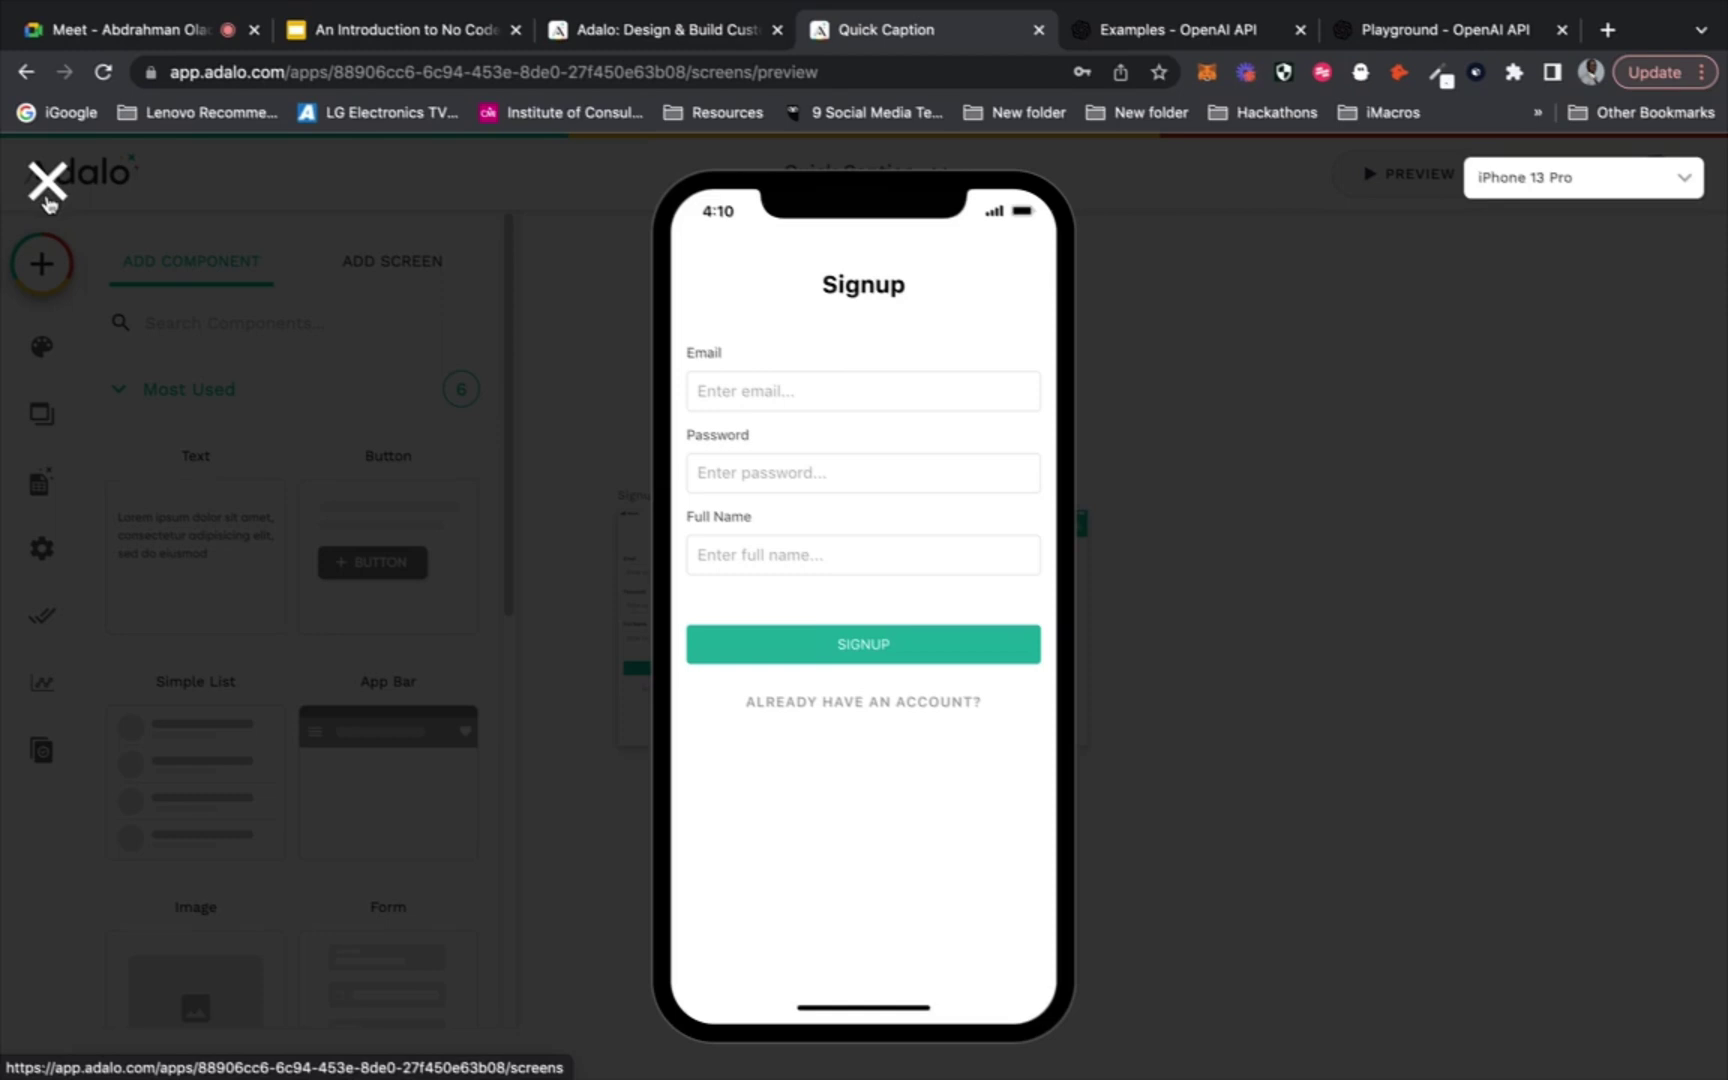
{"action": "left_click", "coordinate": [46, 196]}
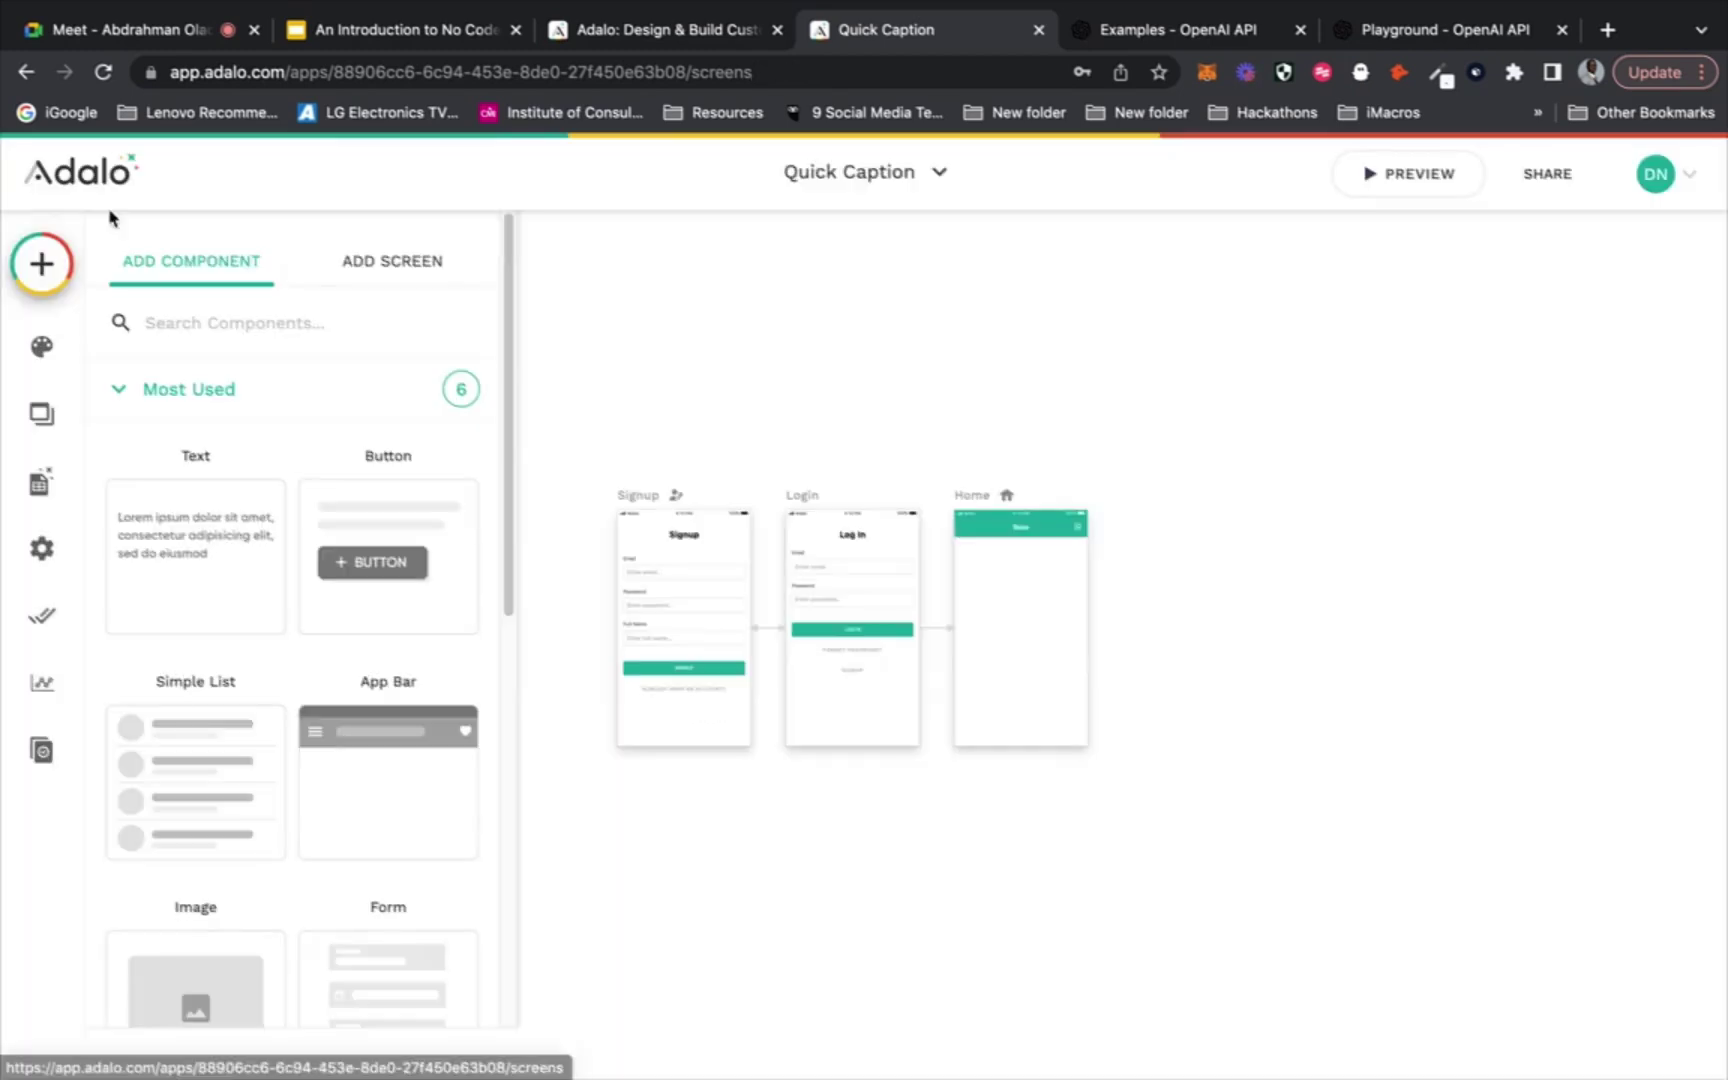
{"action": "left_click", "coordinate": [669, 615]}
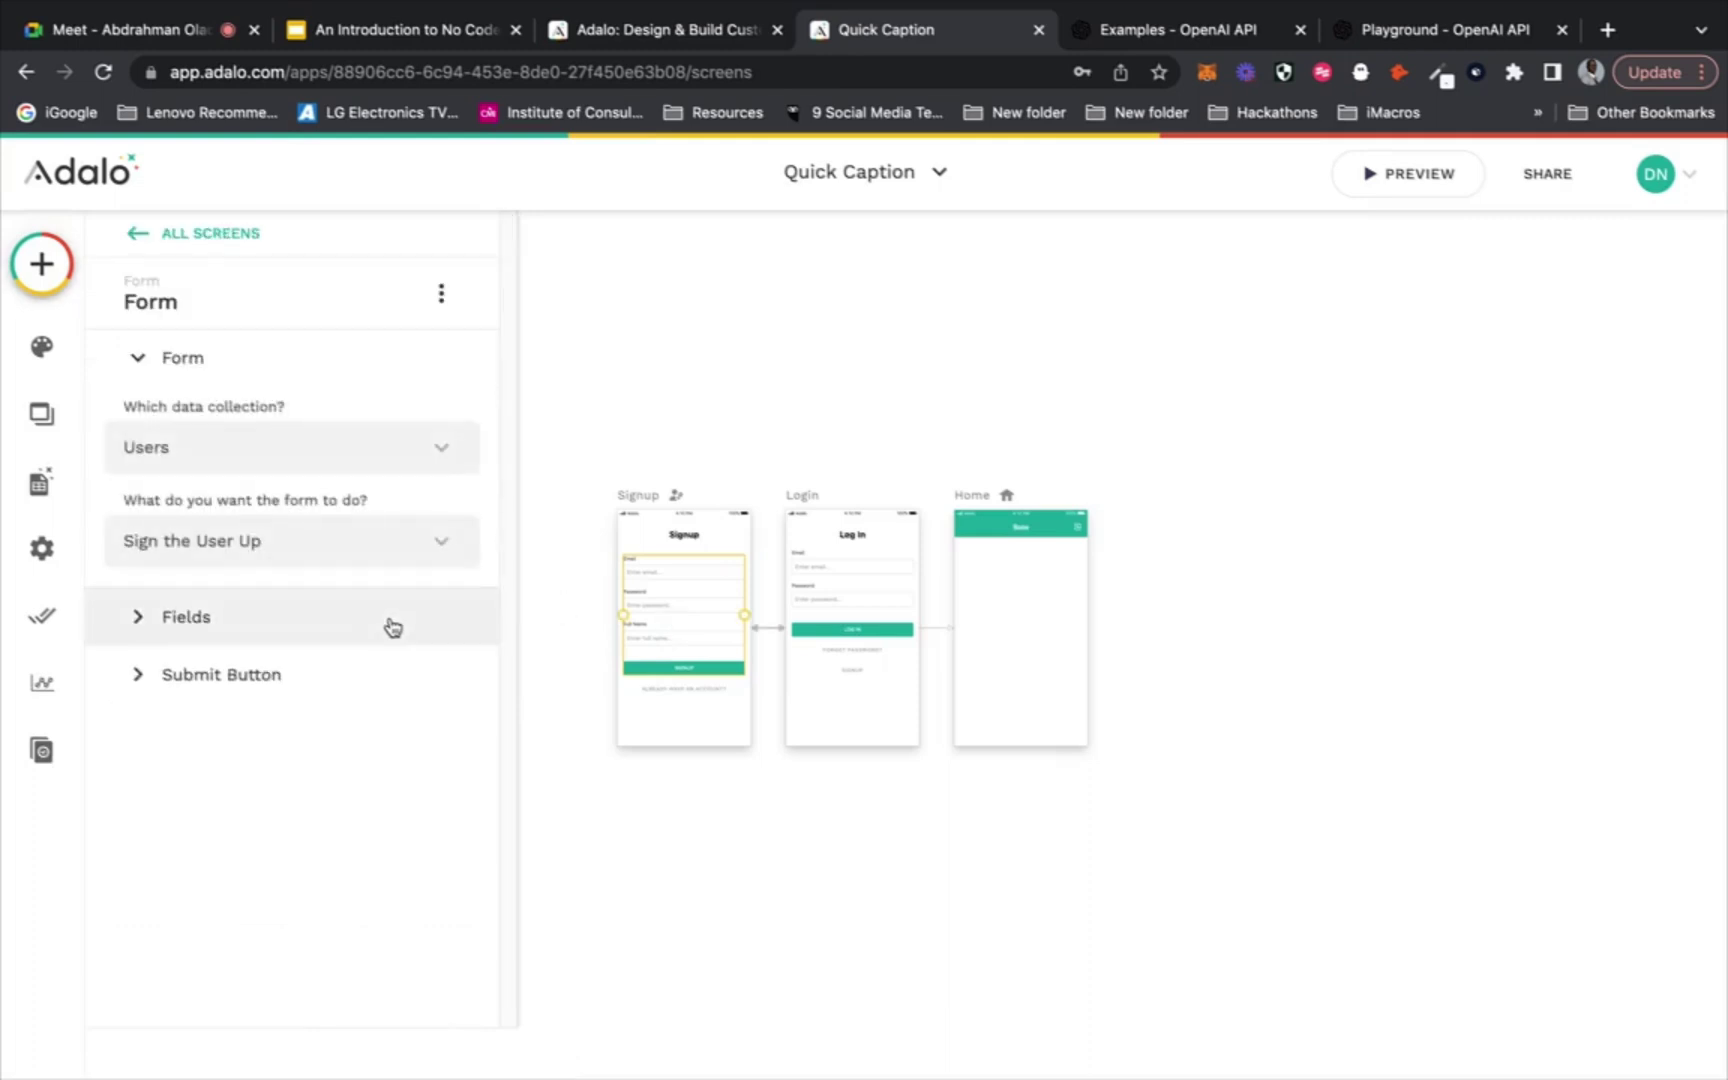
{"action": "left_click", "coordinate": [388, 626]}
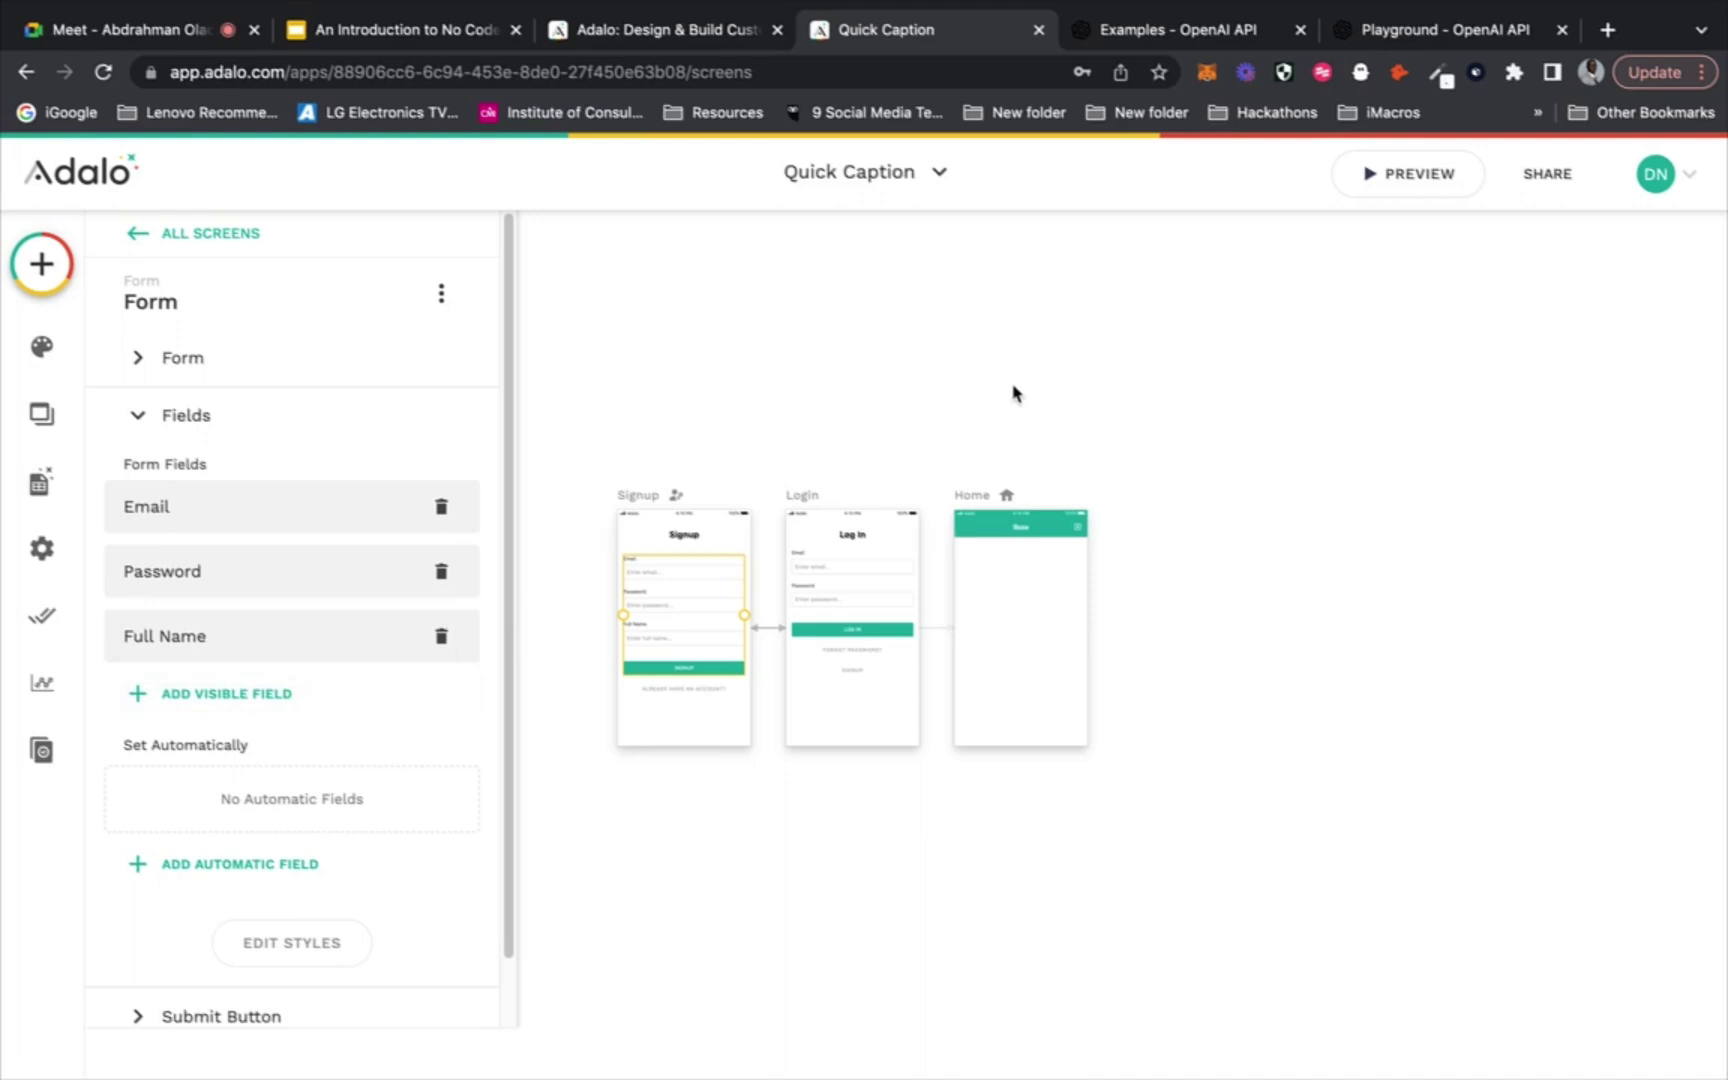
{"action": "left_click", "coordinate": [1014, 390]}
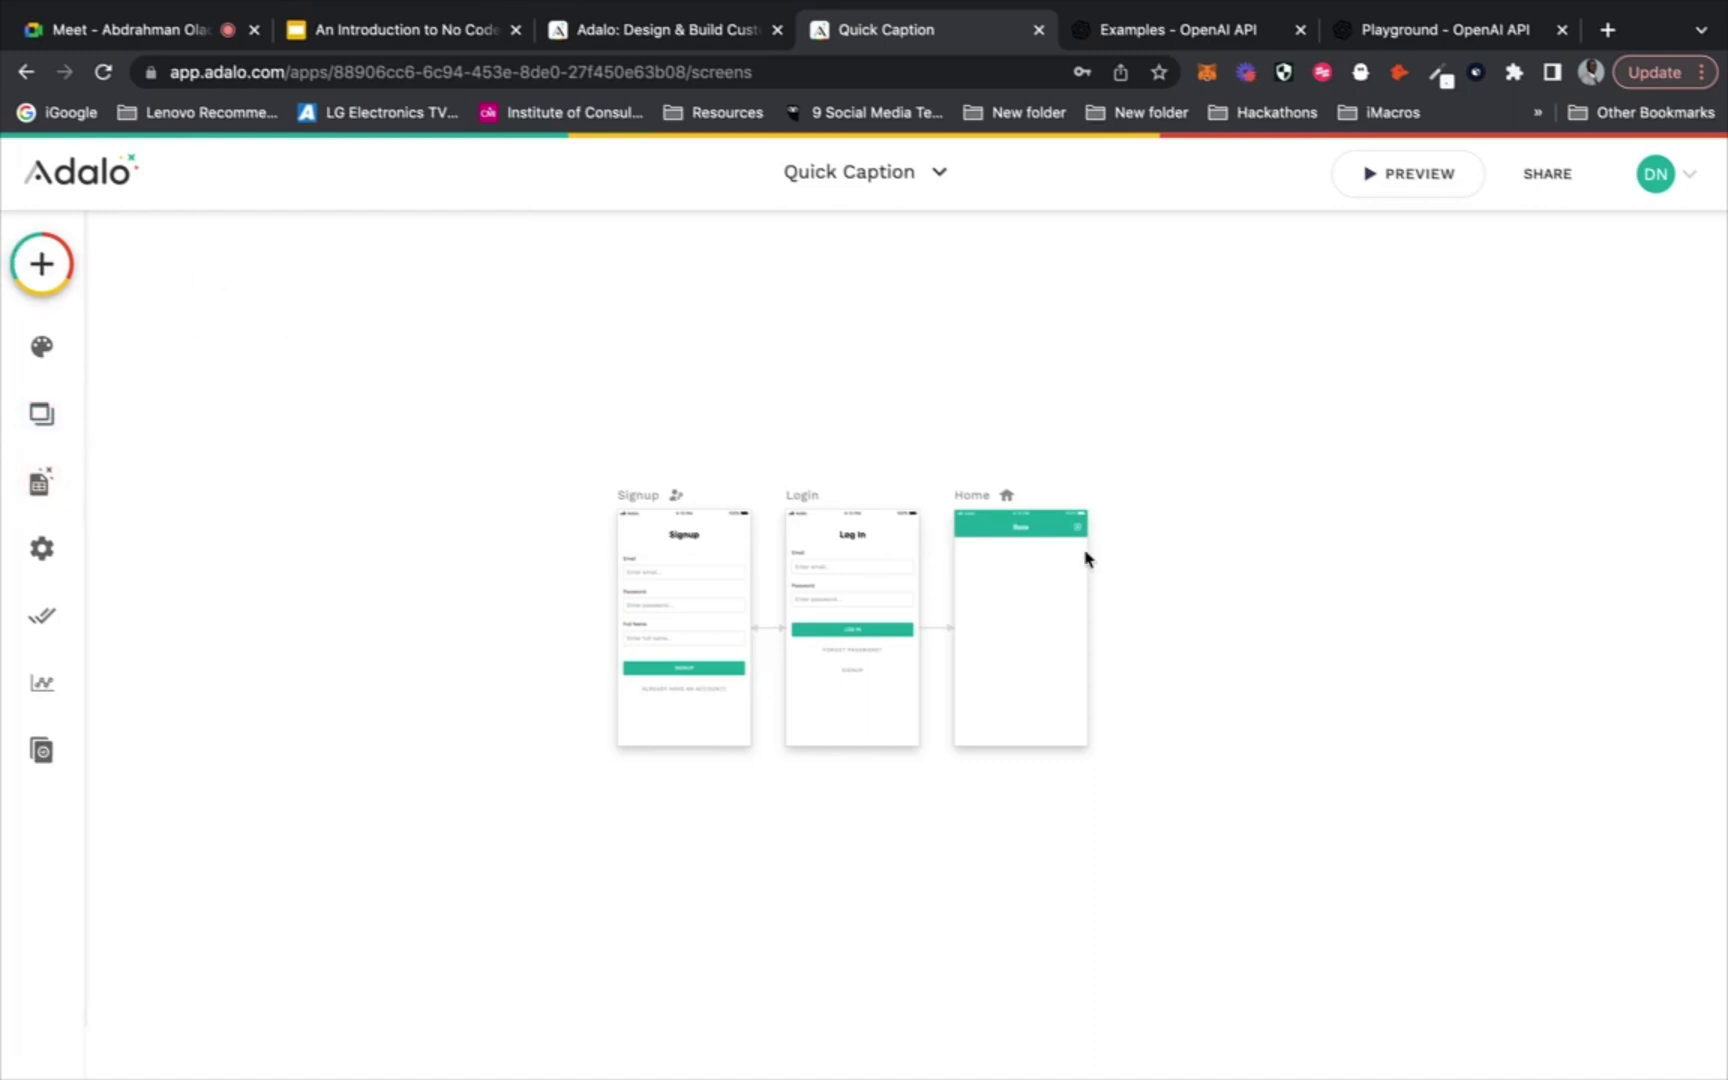
{"action": "left_click", "coordinate": [14, 264]}
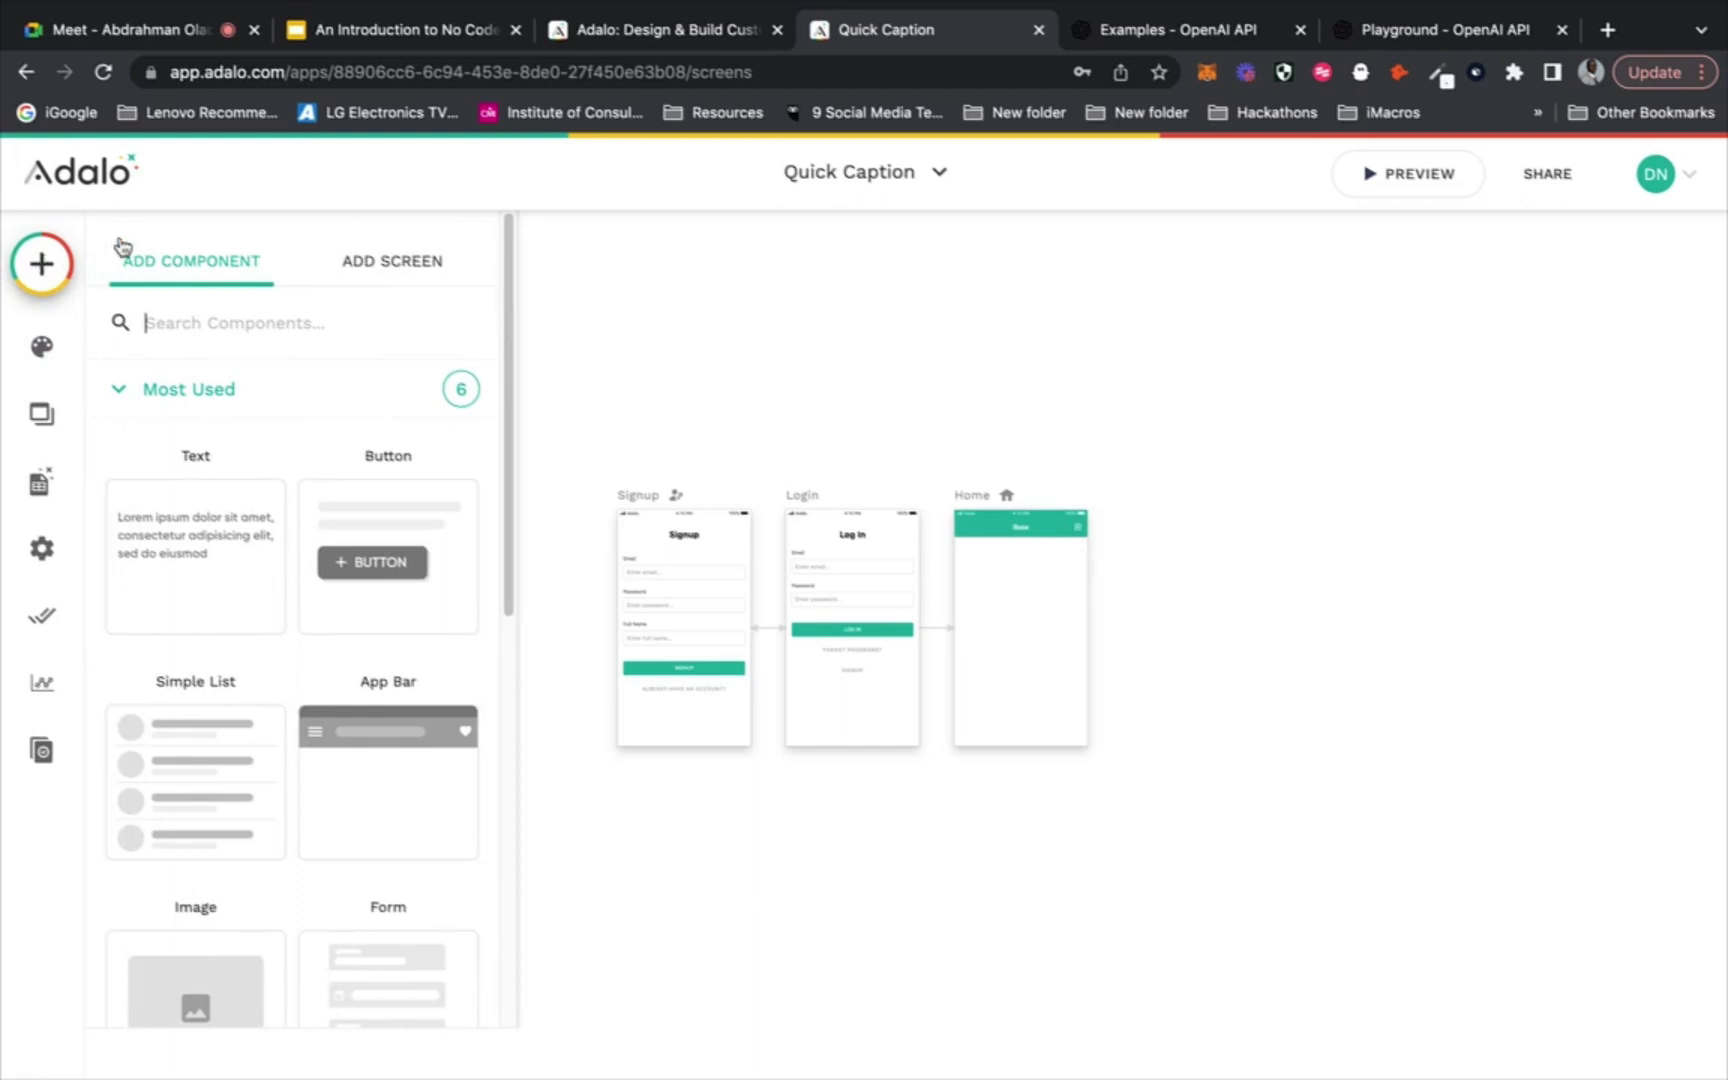
{"action": "left_click", "coordinate": [42, 352]}
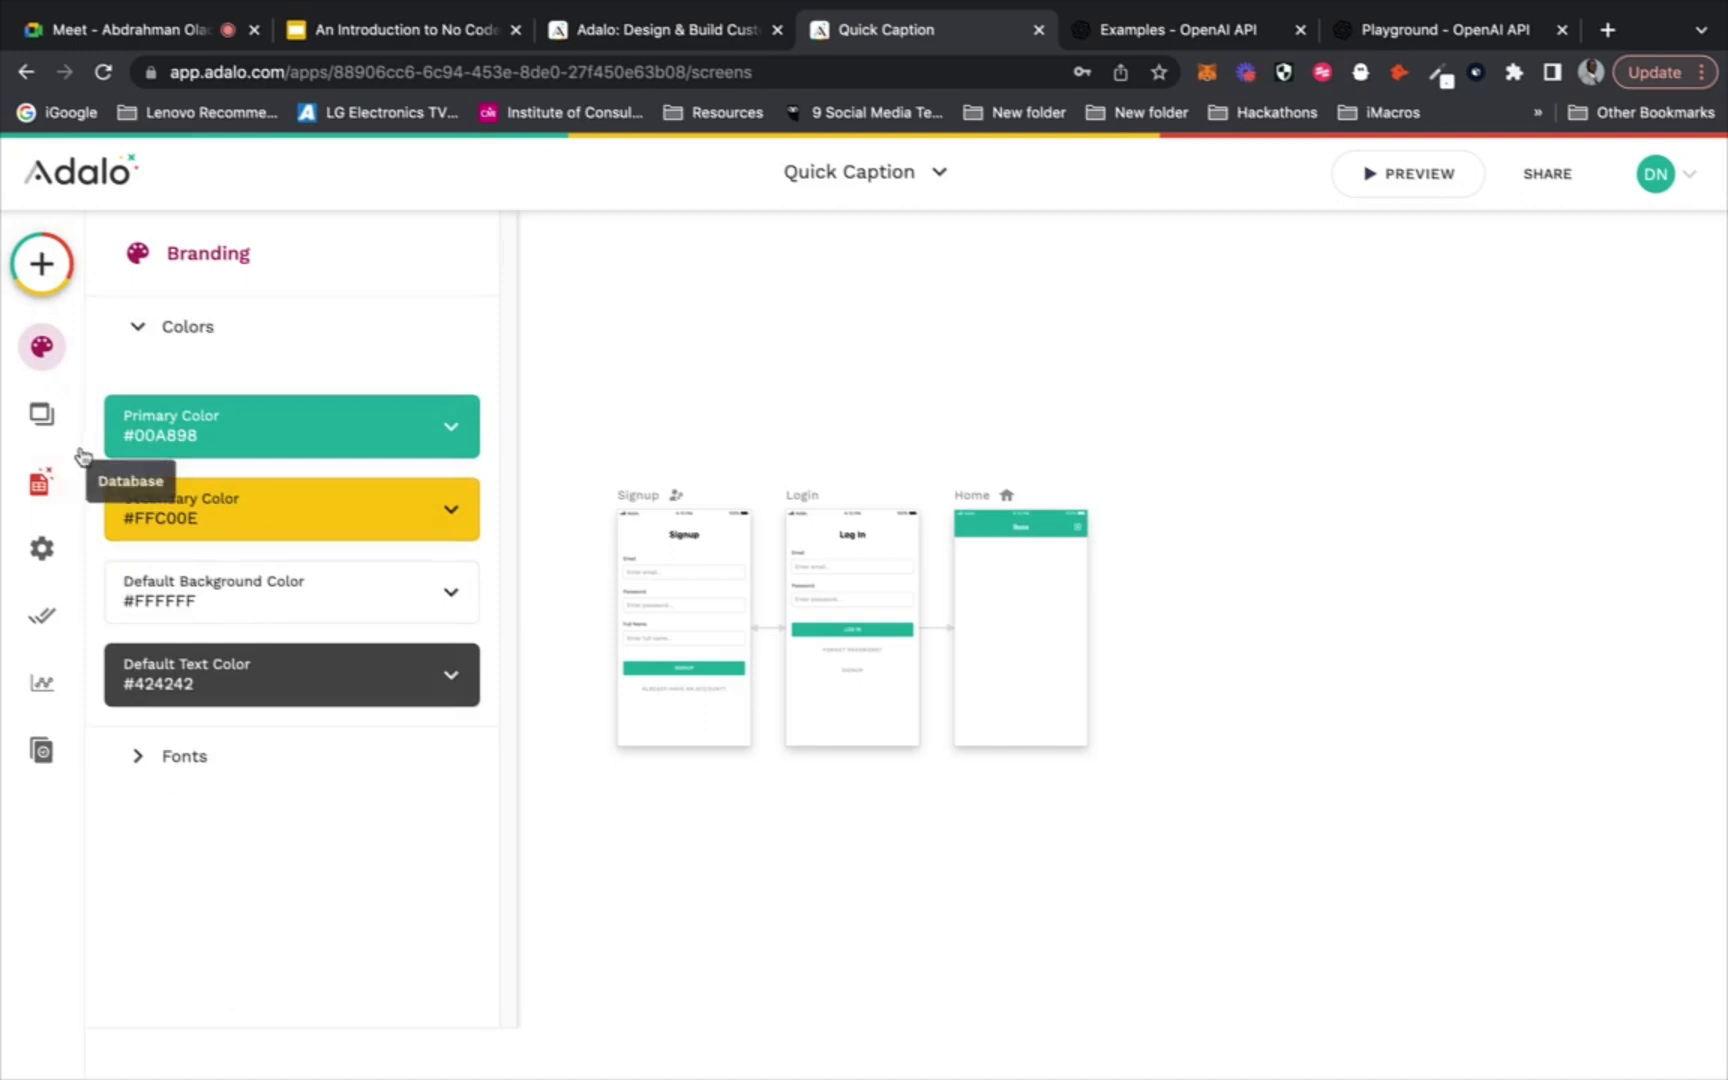
{"action": "left_click", "coordinate": [42, 413]}
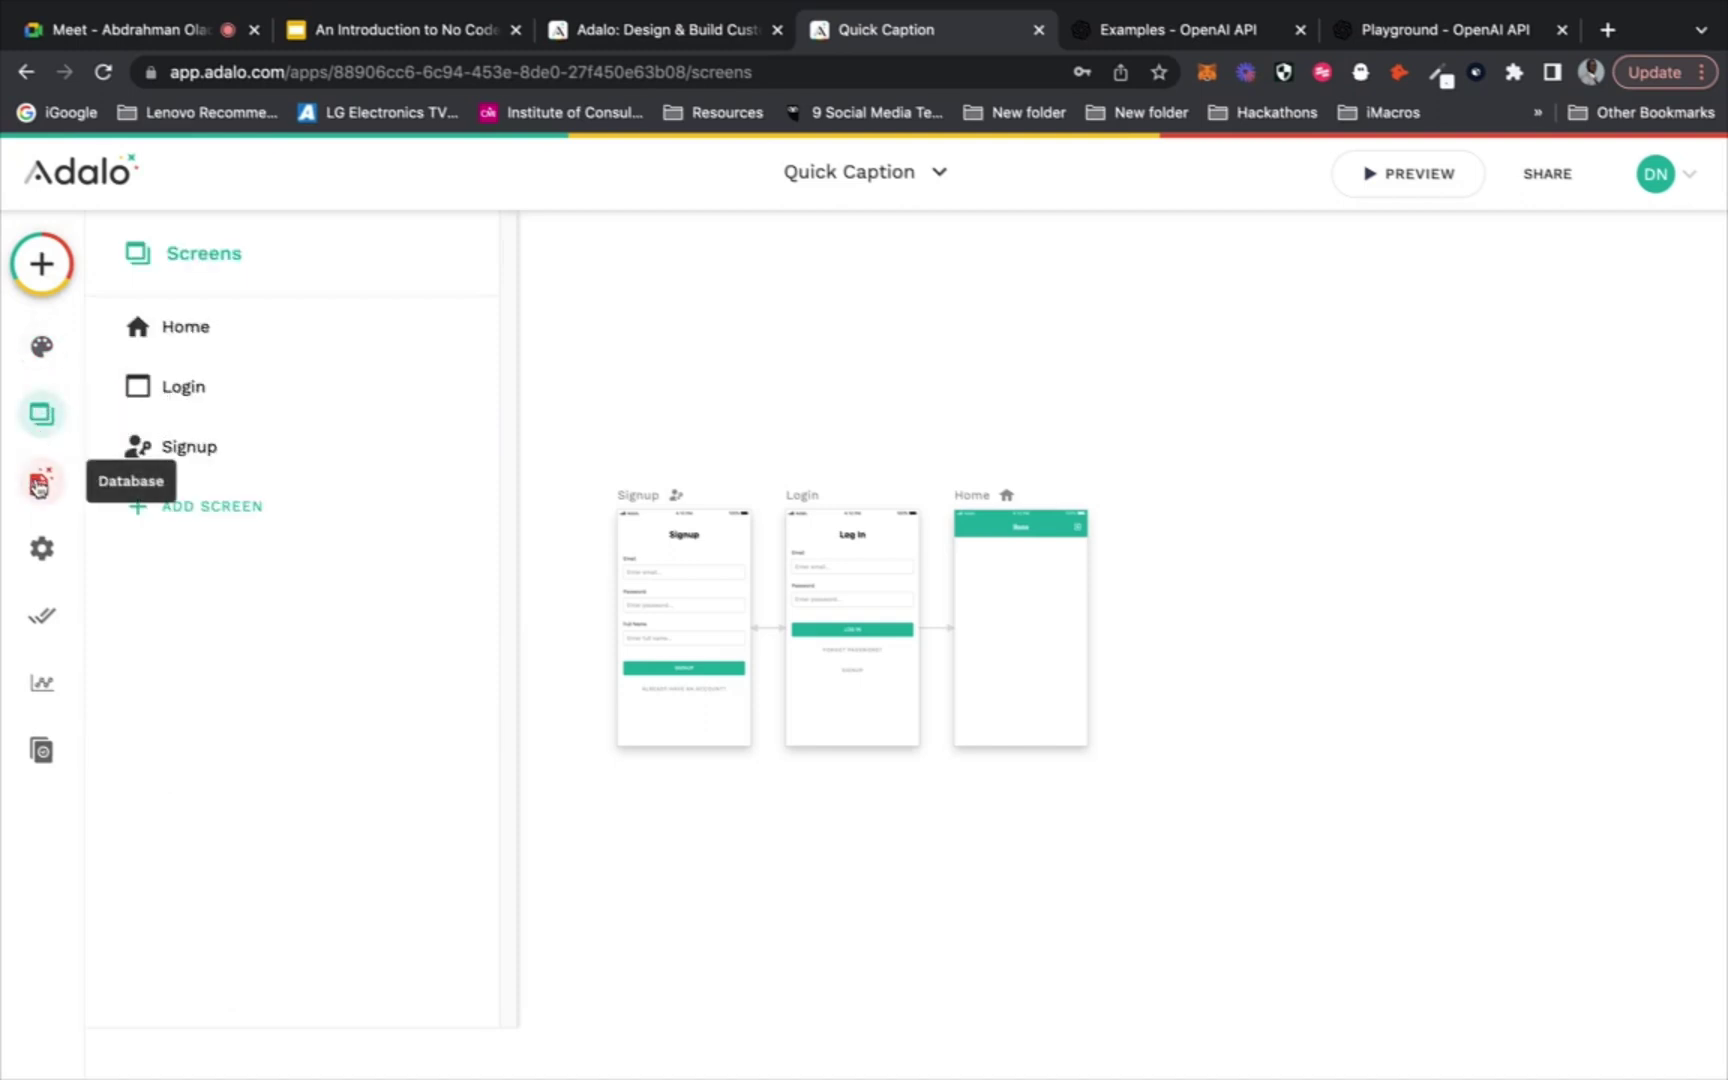
{"action": "left_click", "coordinate": [39, 486]}
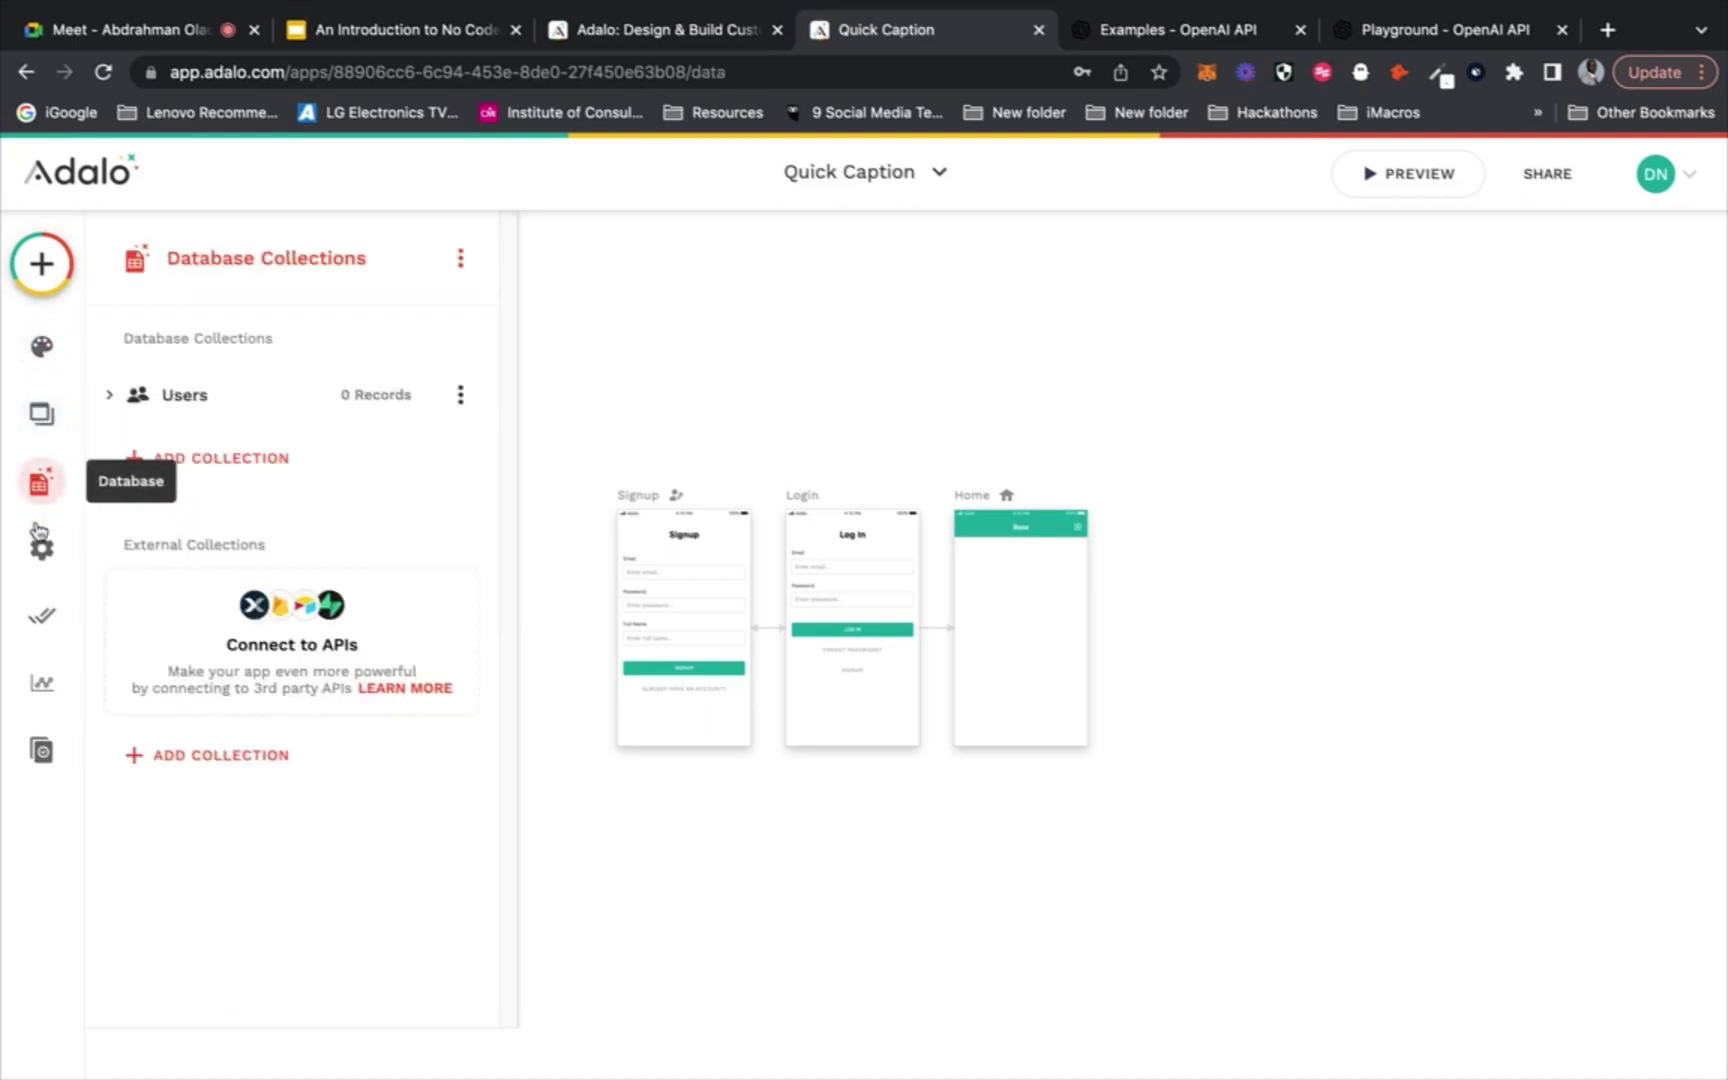
{"action": "left_click", "coordinate": [41, 555]}
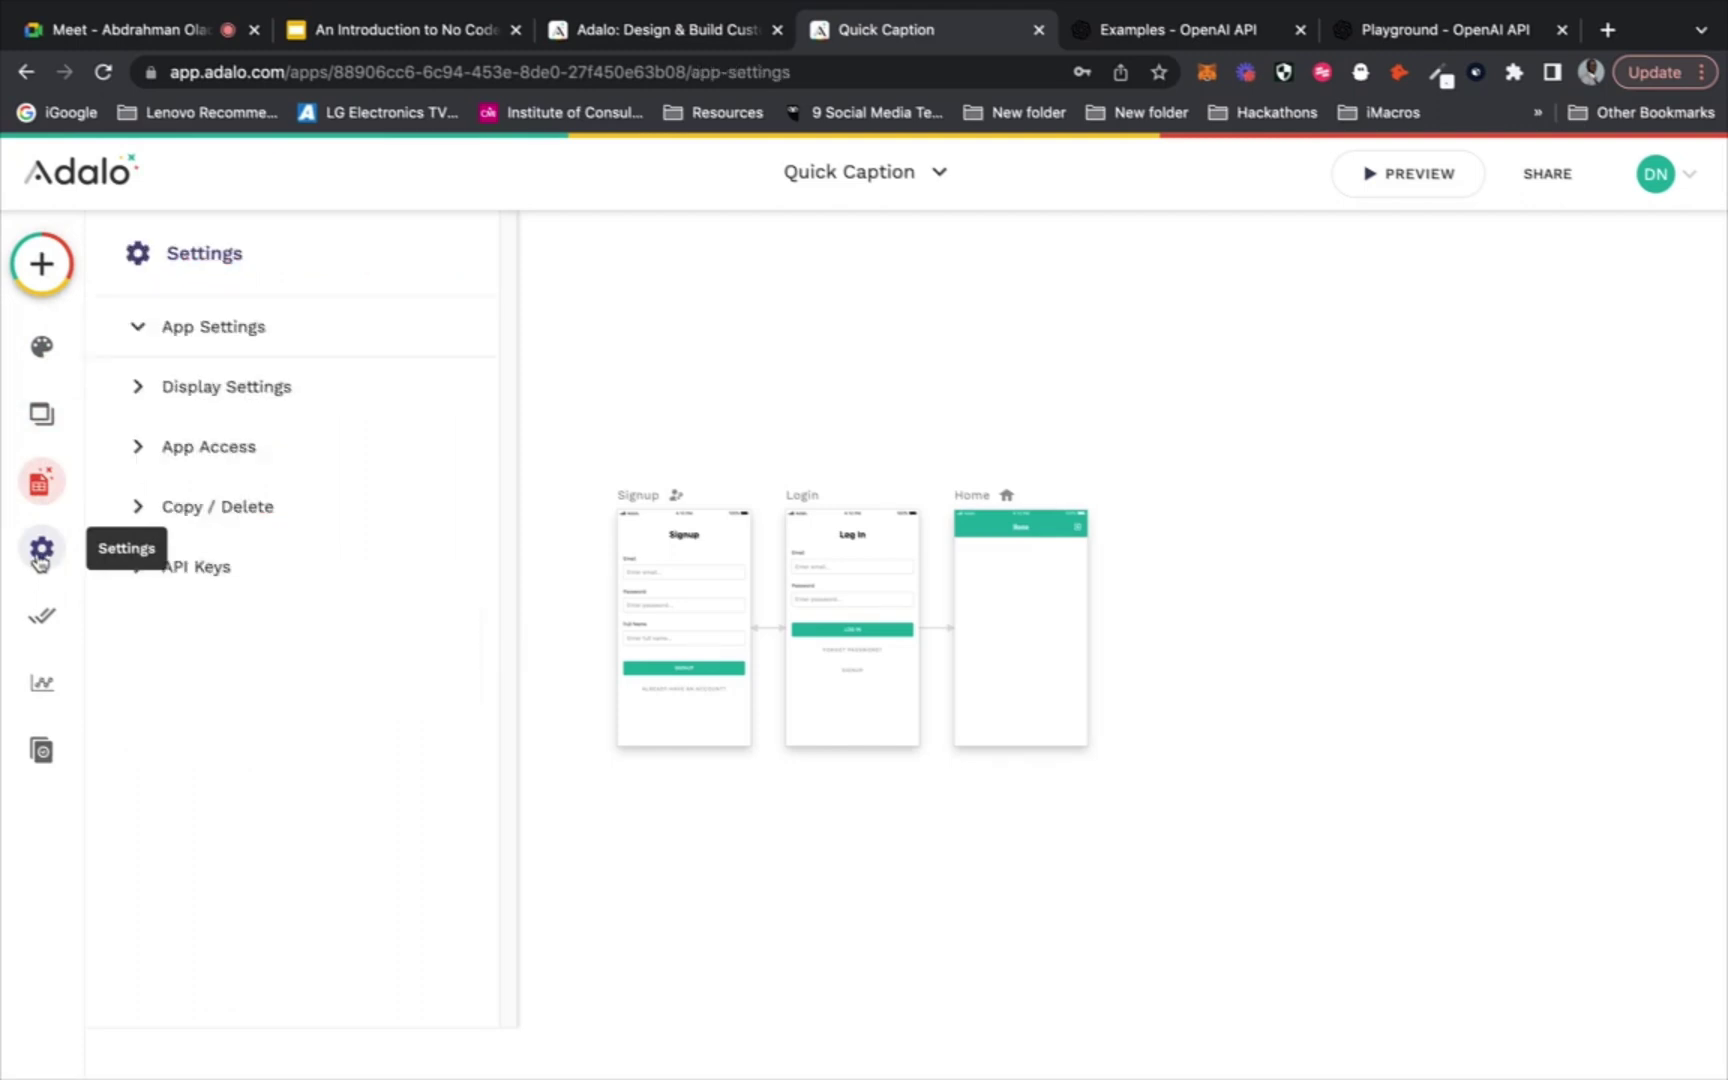
{"action": "left_click", "coordinate": [146, 339]}
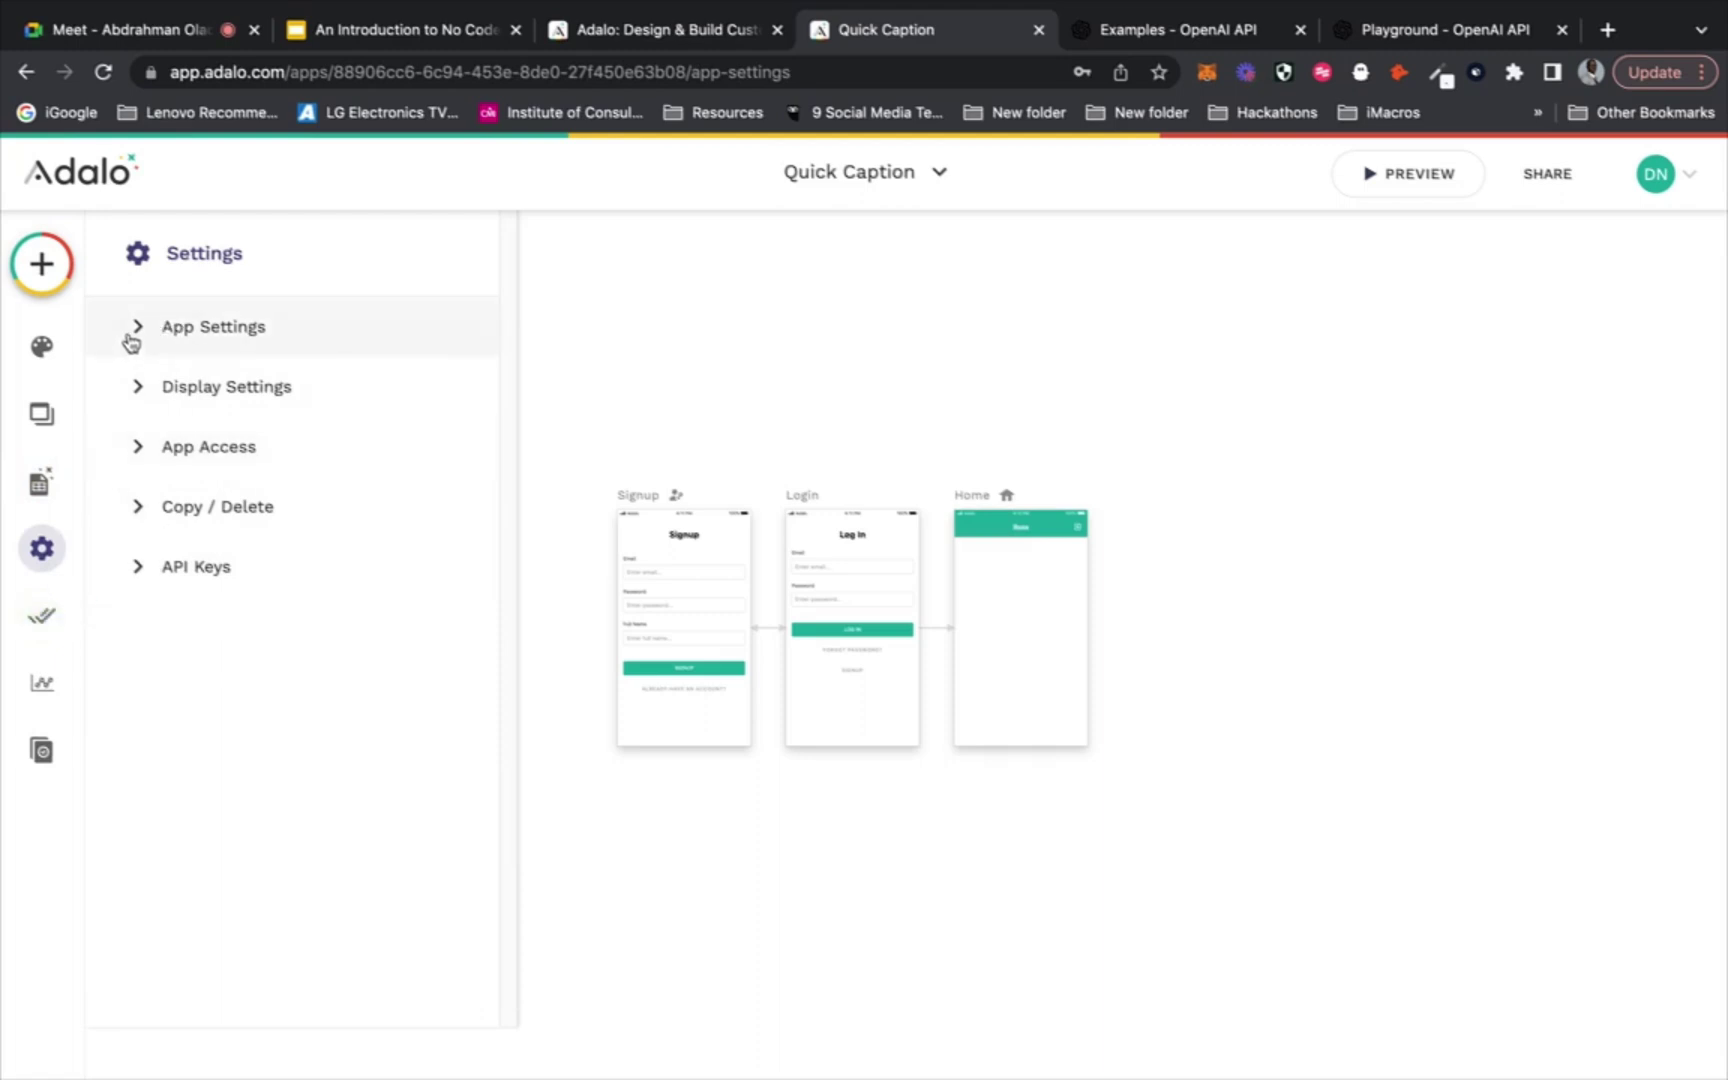
{"action": "left_click", "coordinate": [39, 625]}
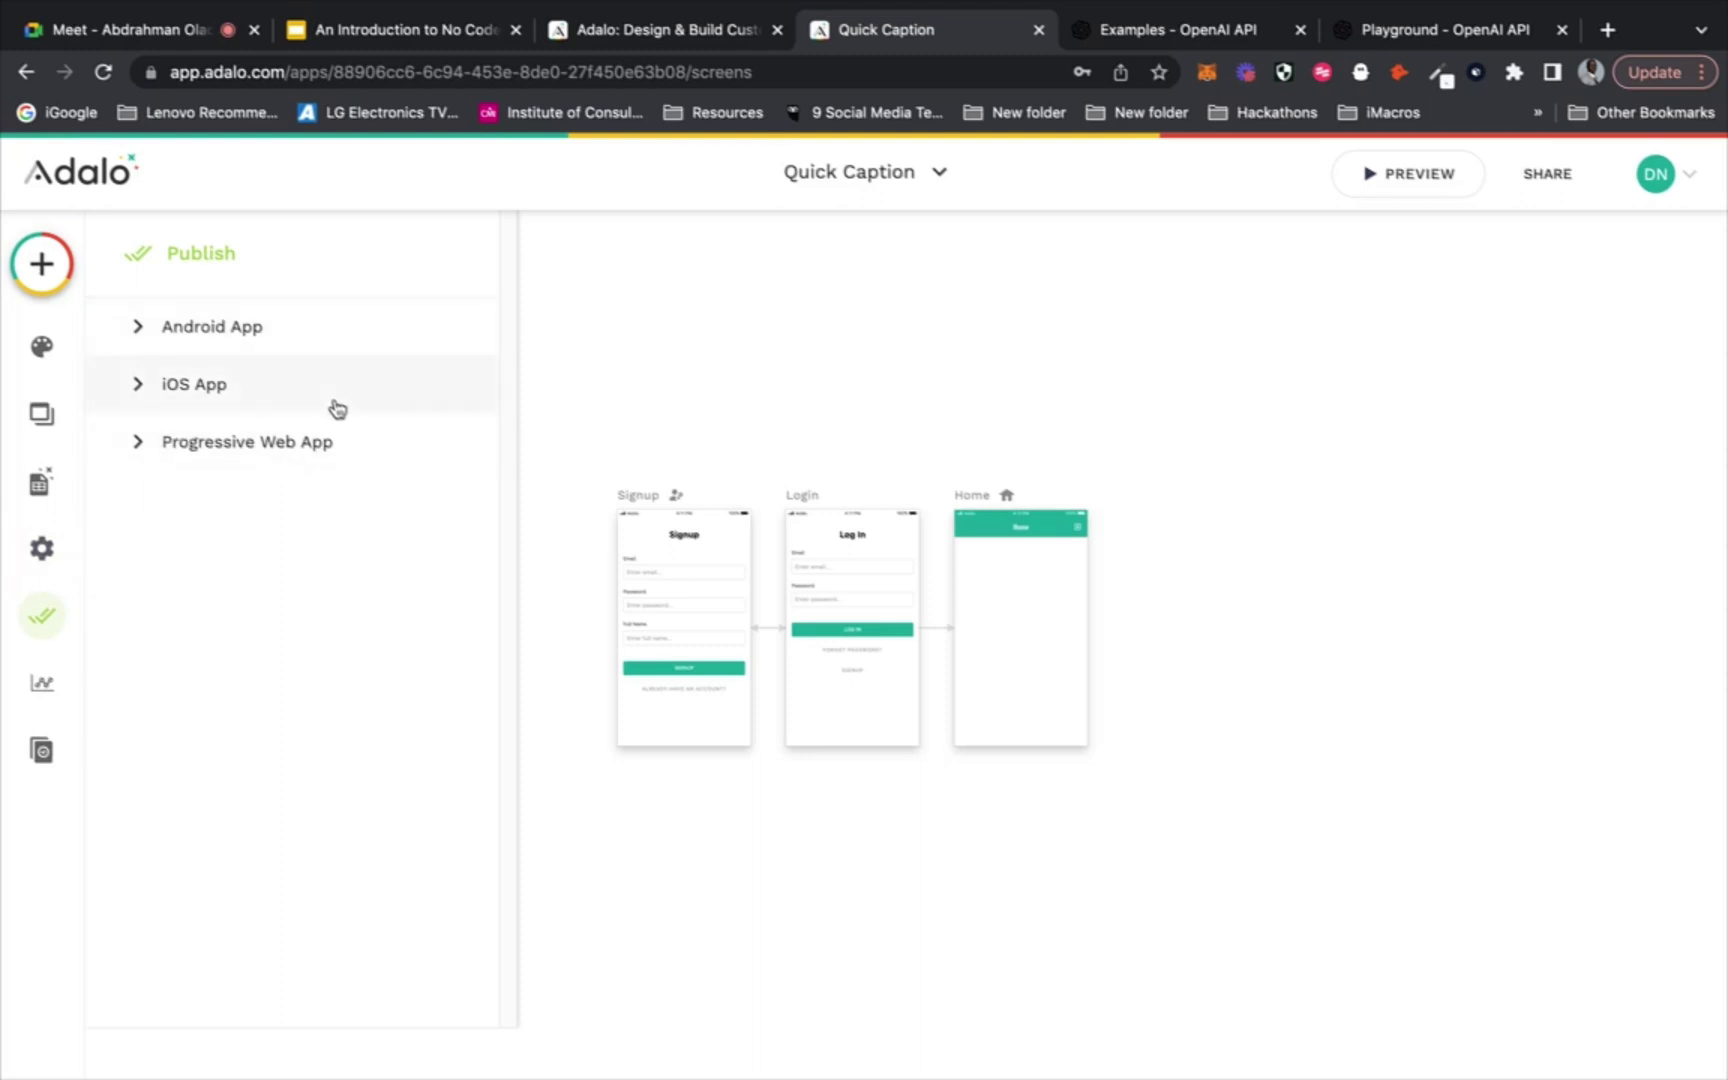
{"action": "left_click", "coordinate": [45, 686]}
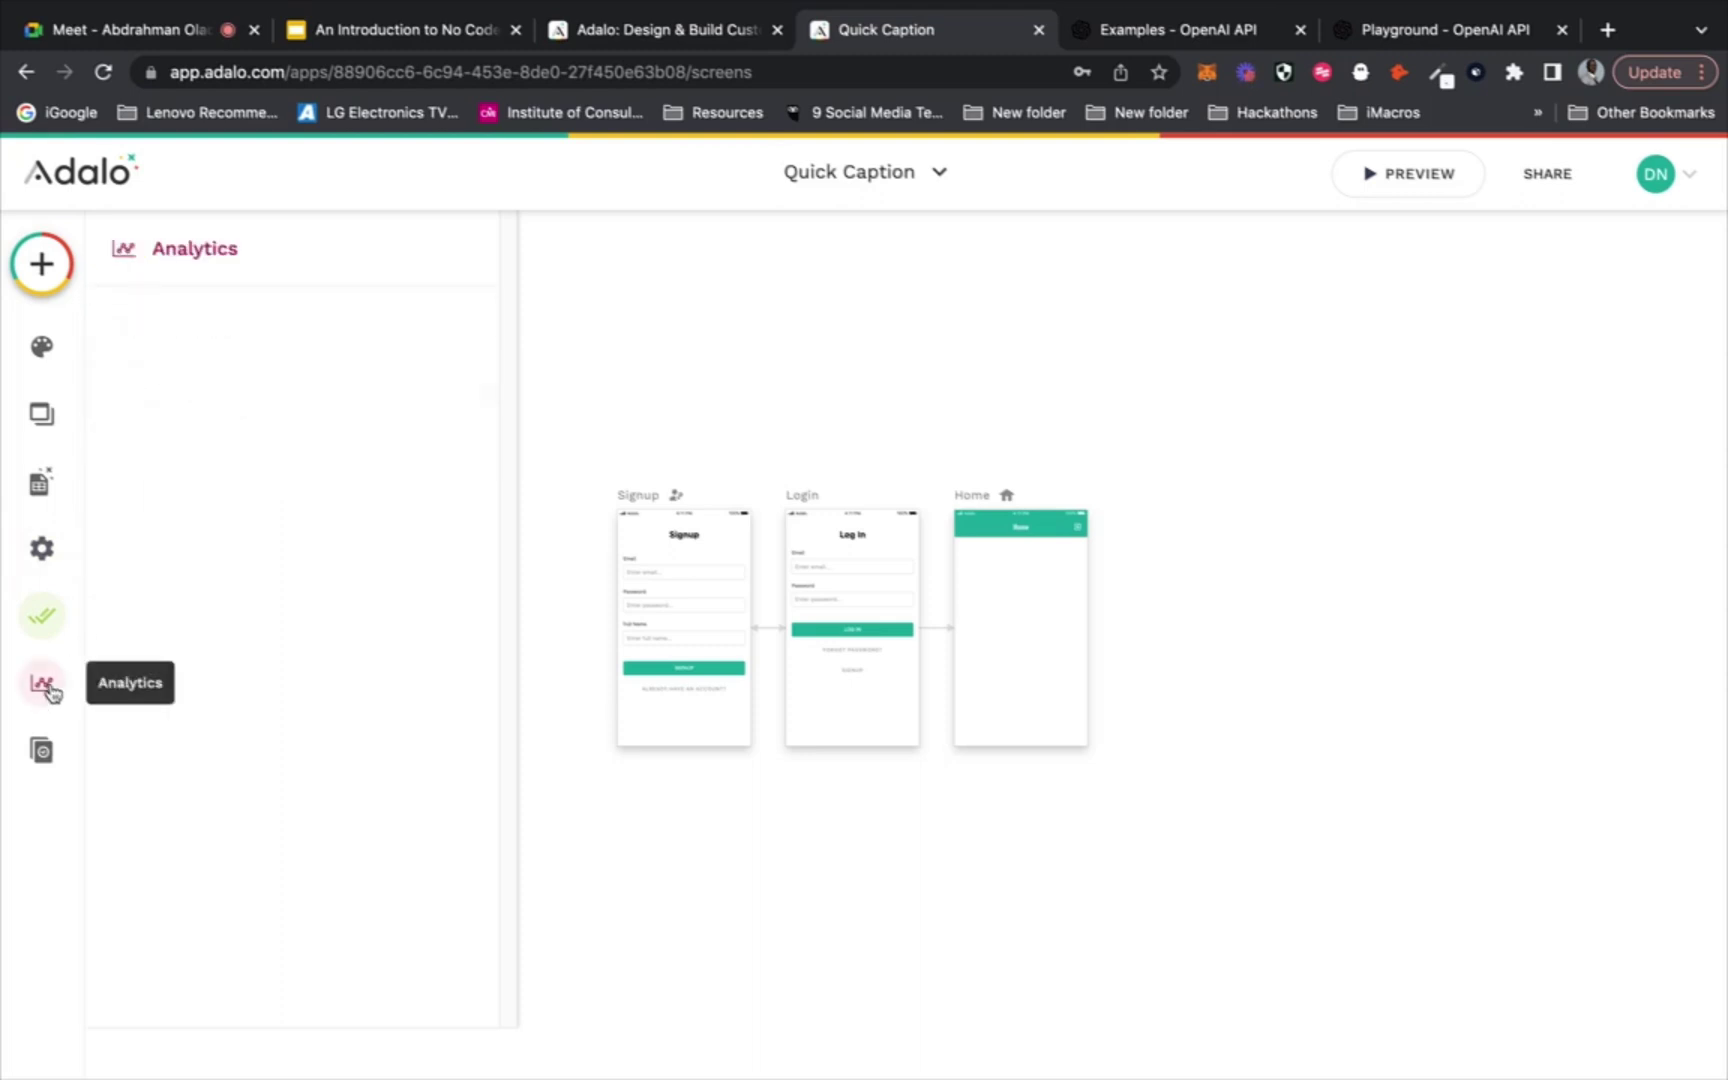
{"action": "left_click", "coordinate": [40, 752]}
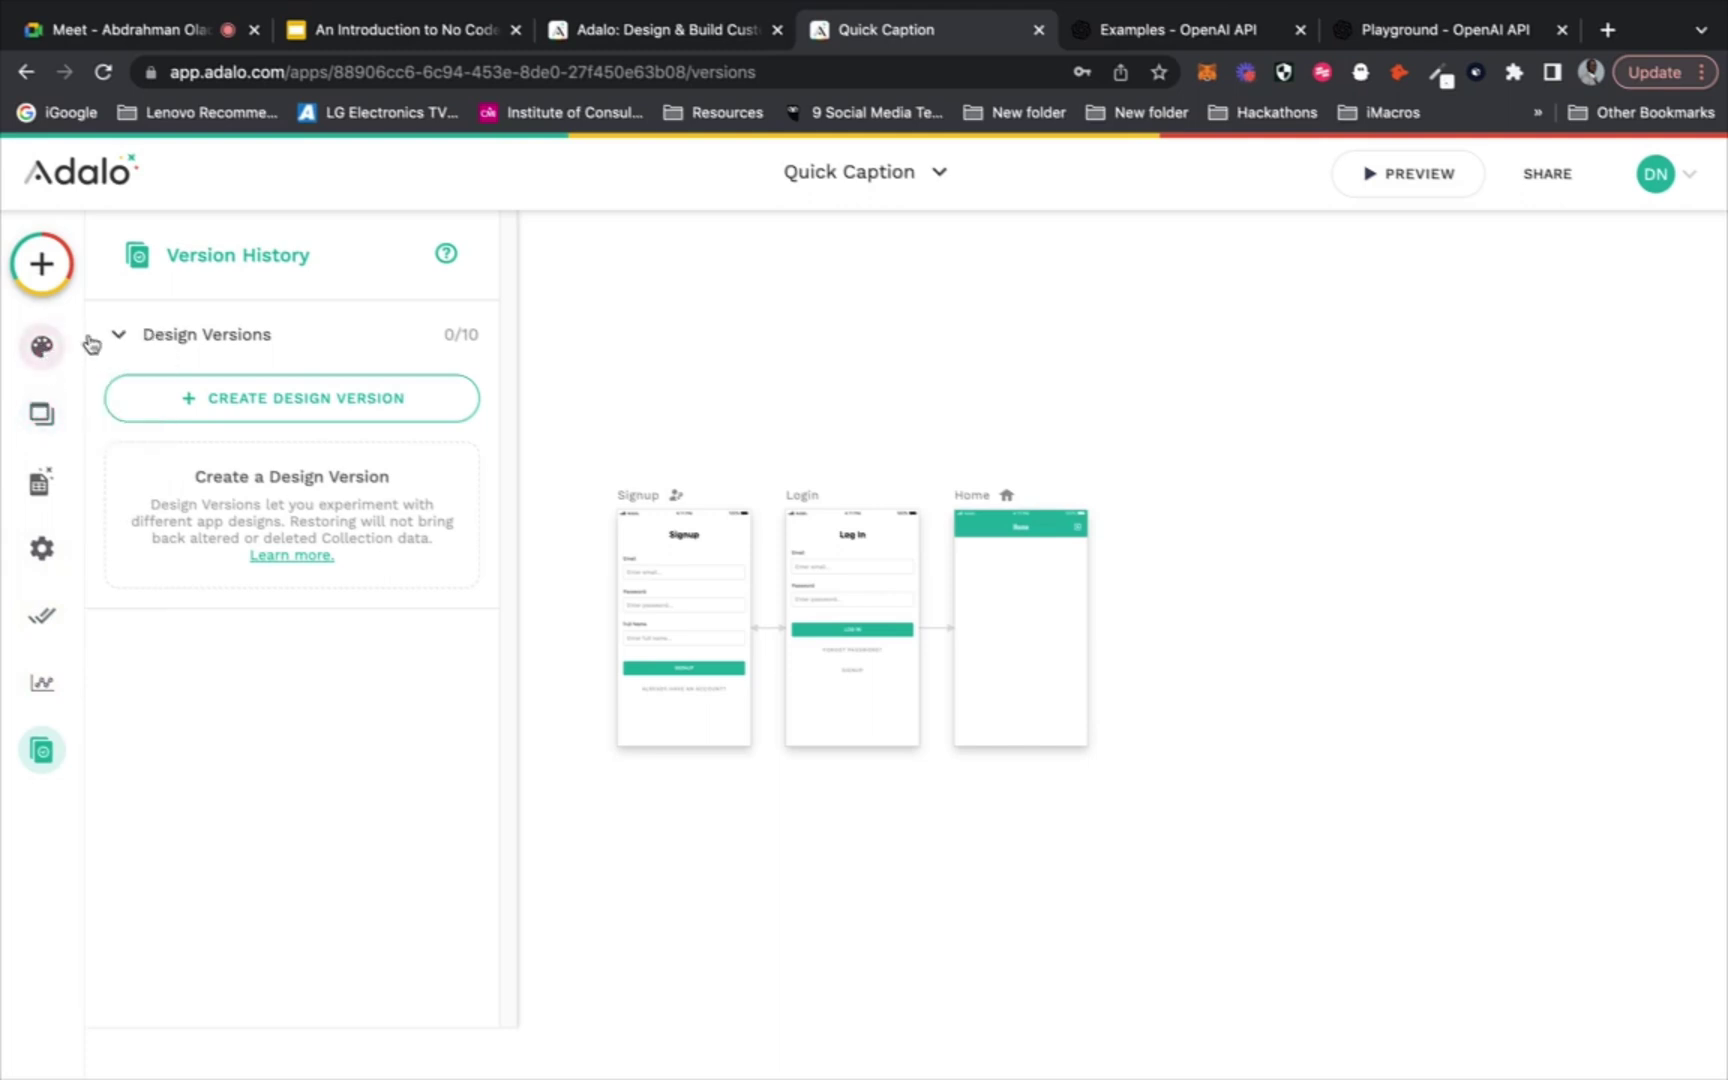
{"action": "left_click", "coordinate": [755, 352]}
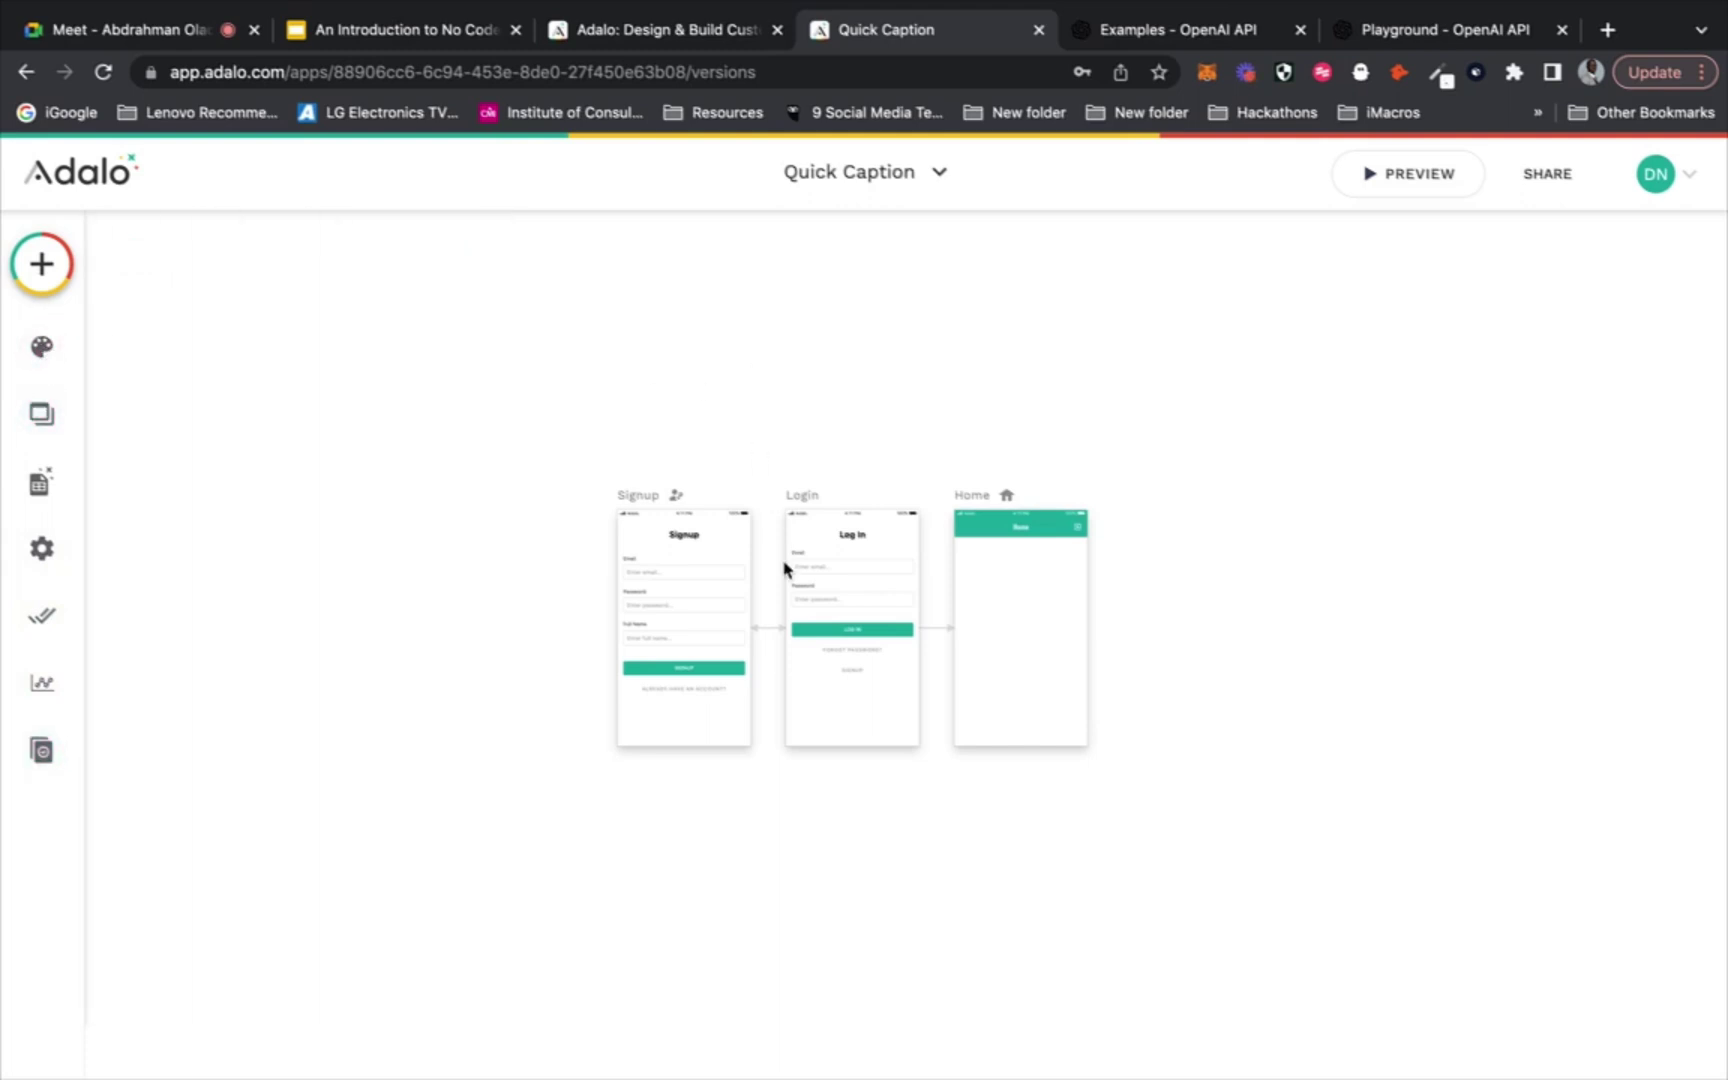
{"action": "scroll", "coordinate": [991, 627], "scroll_direction": "up", "scroll_amount": 3}
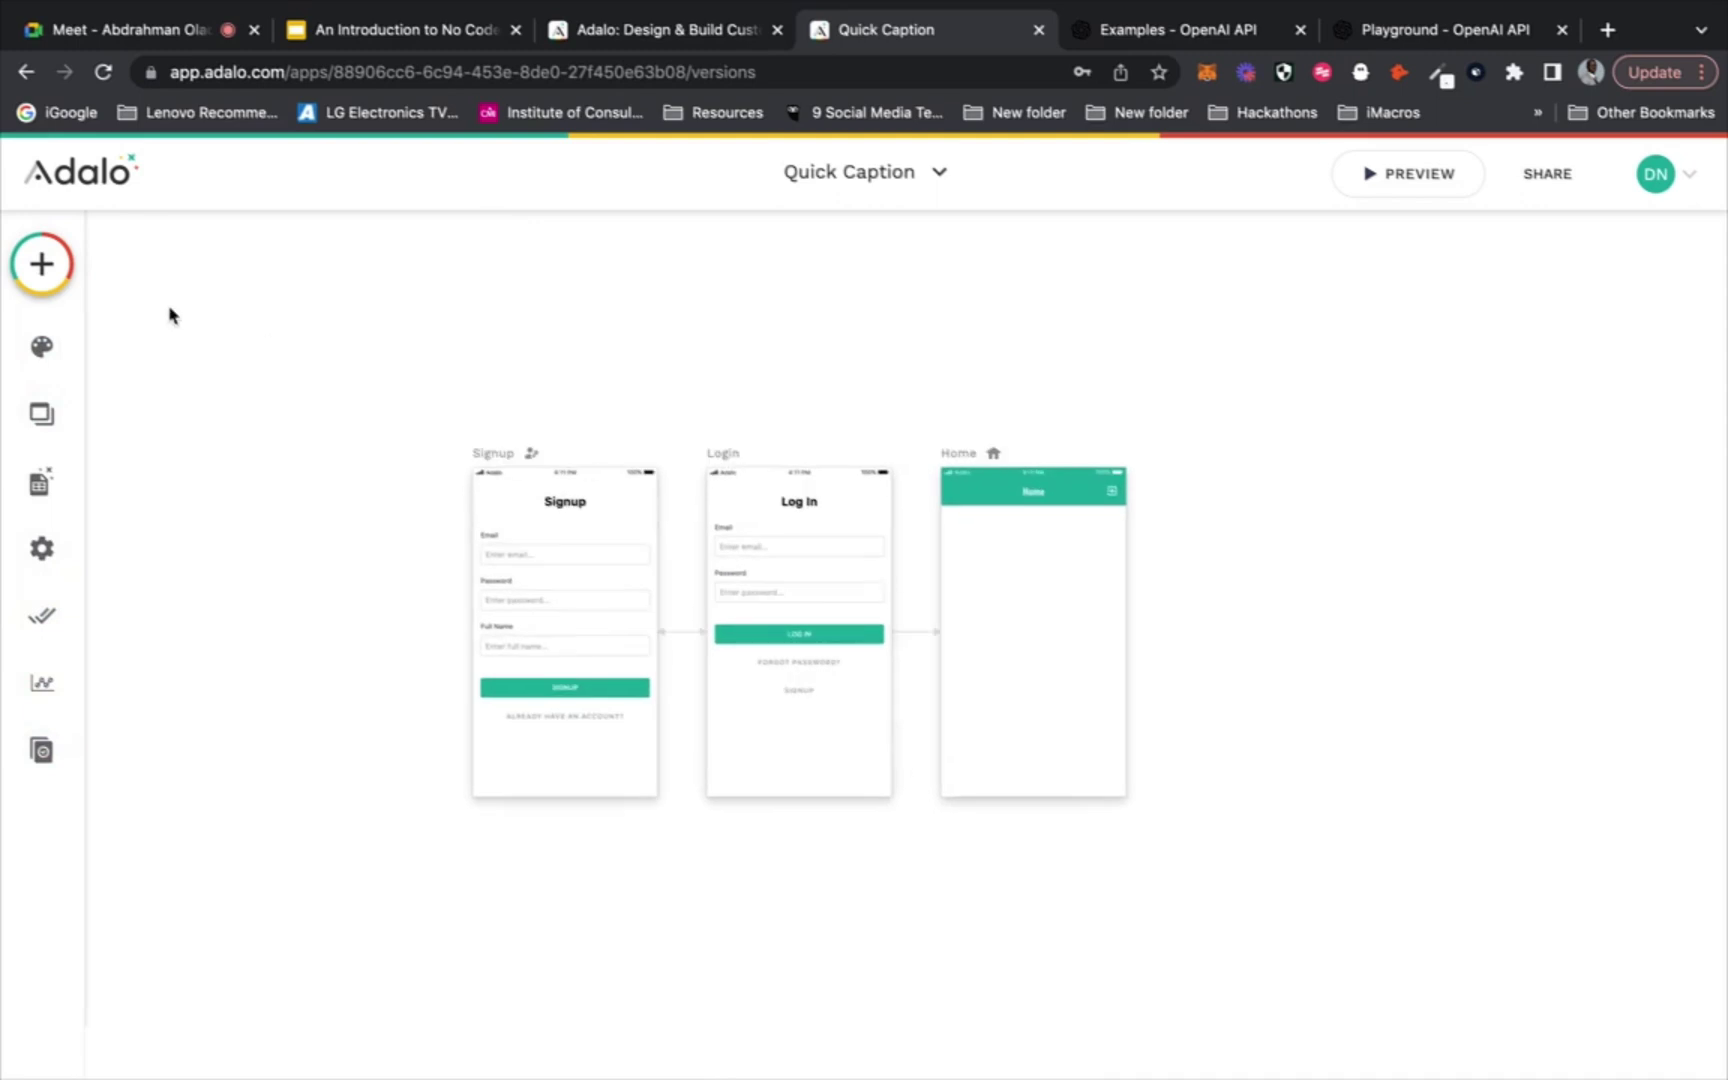
Add a Text Input component near the top of the Home screen
{"action": "left_click", "coordinate": [37, 266]}
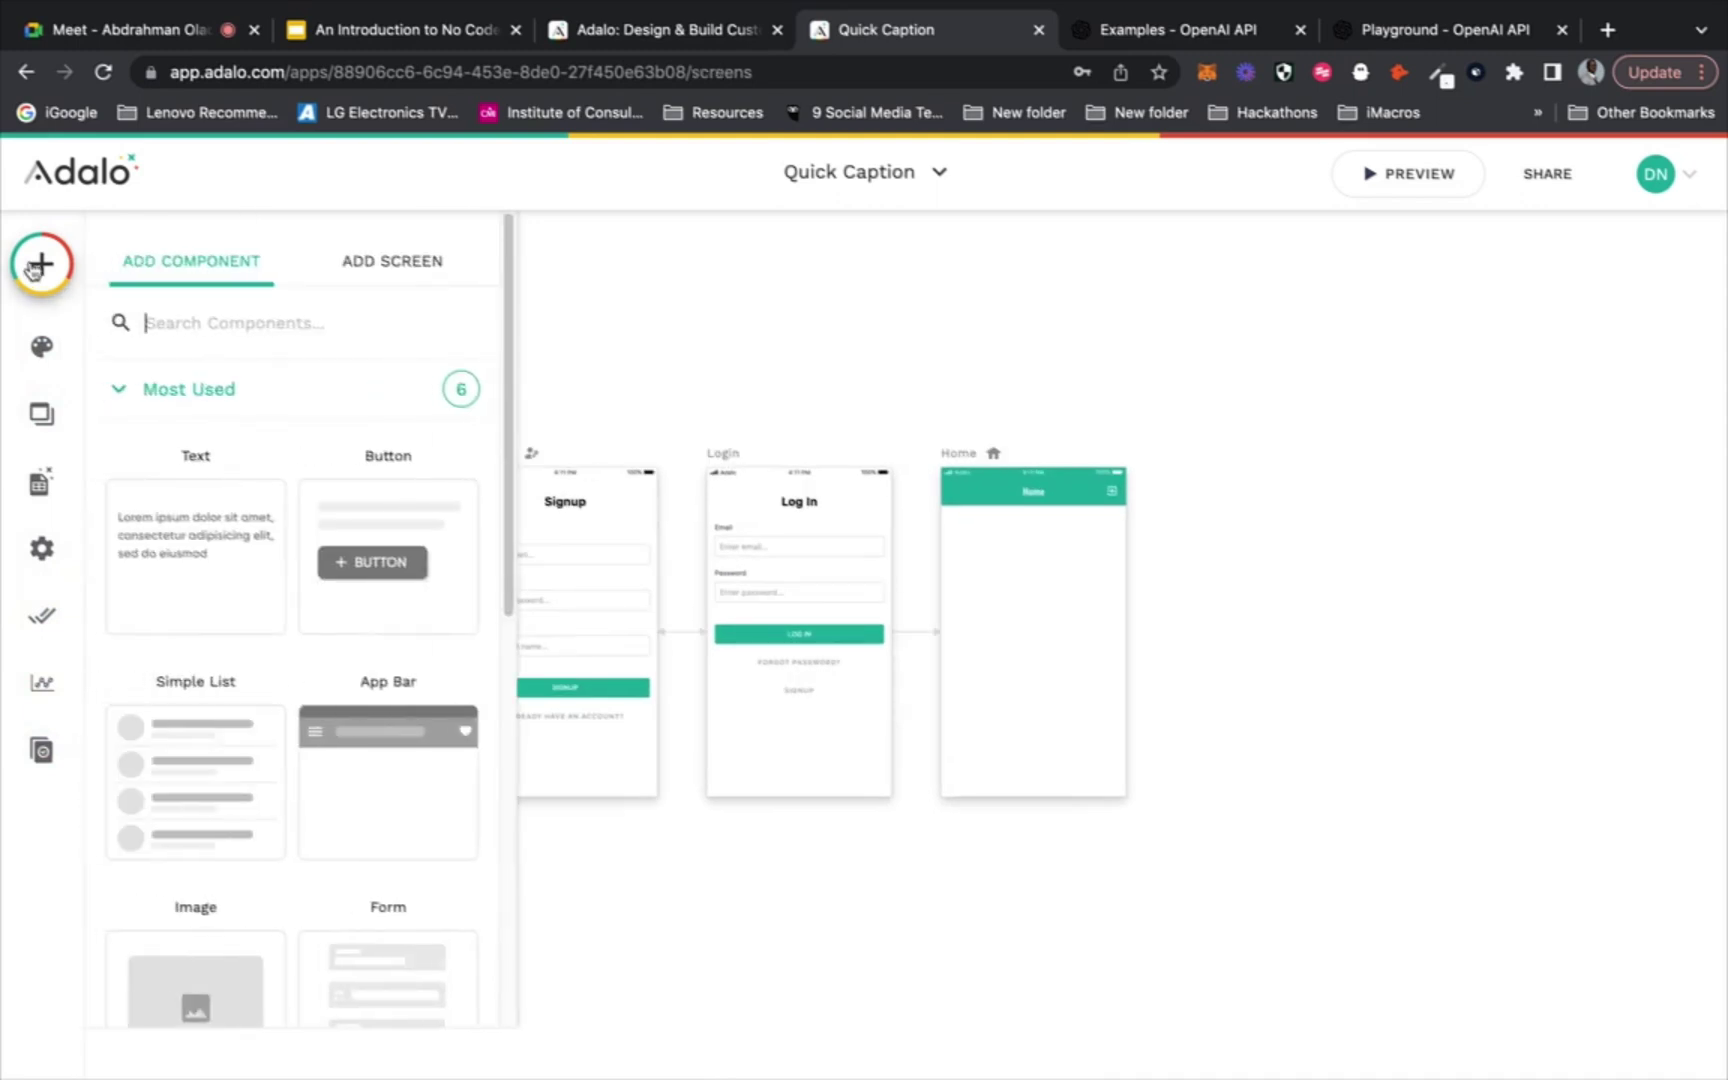
{"action": "type", "text": "in"}
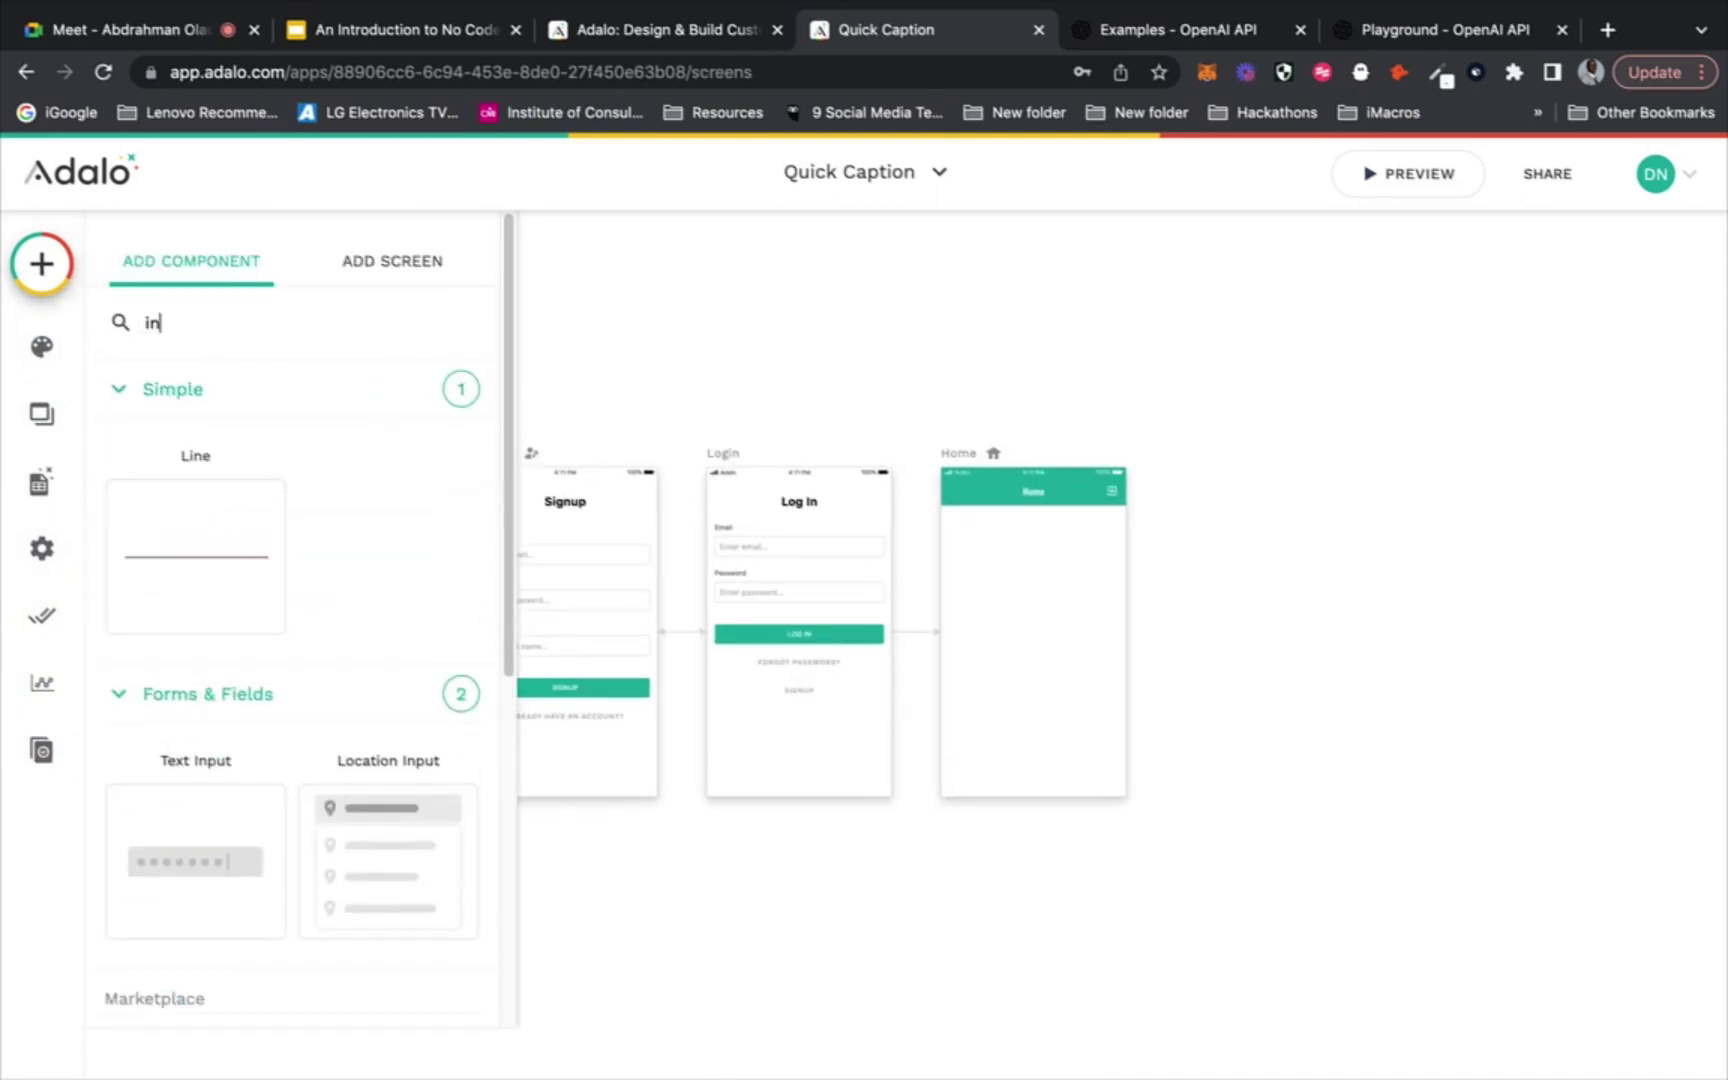
{"action": "scroll", "coordinate": [174, 618], "scroll_direction": "down", "scroll_amount": 5}
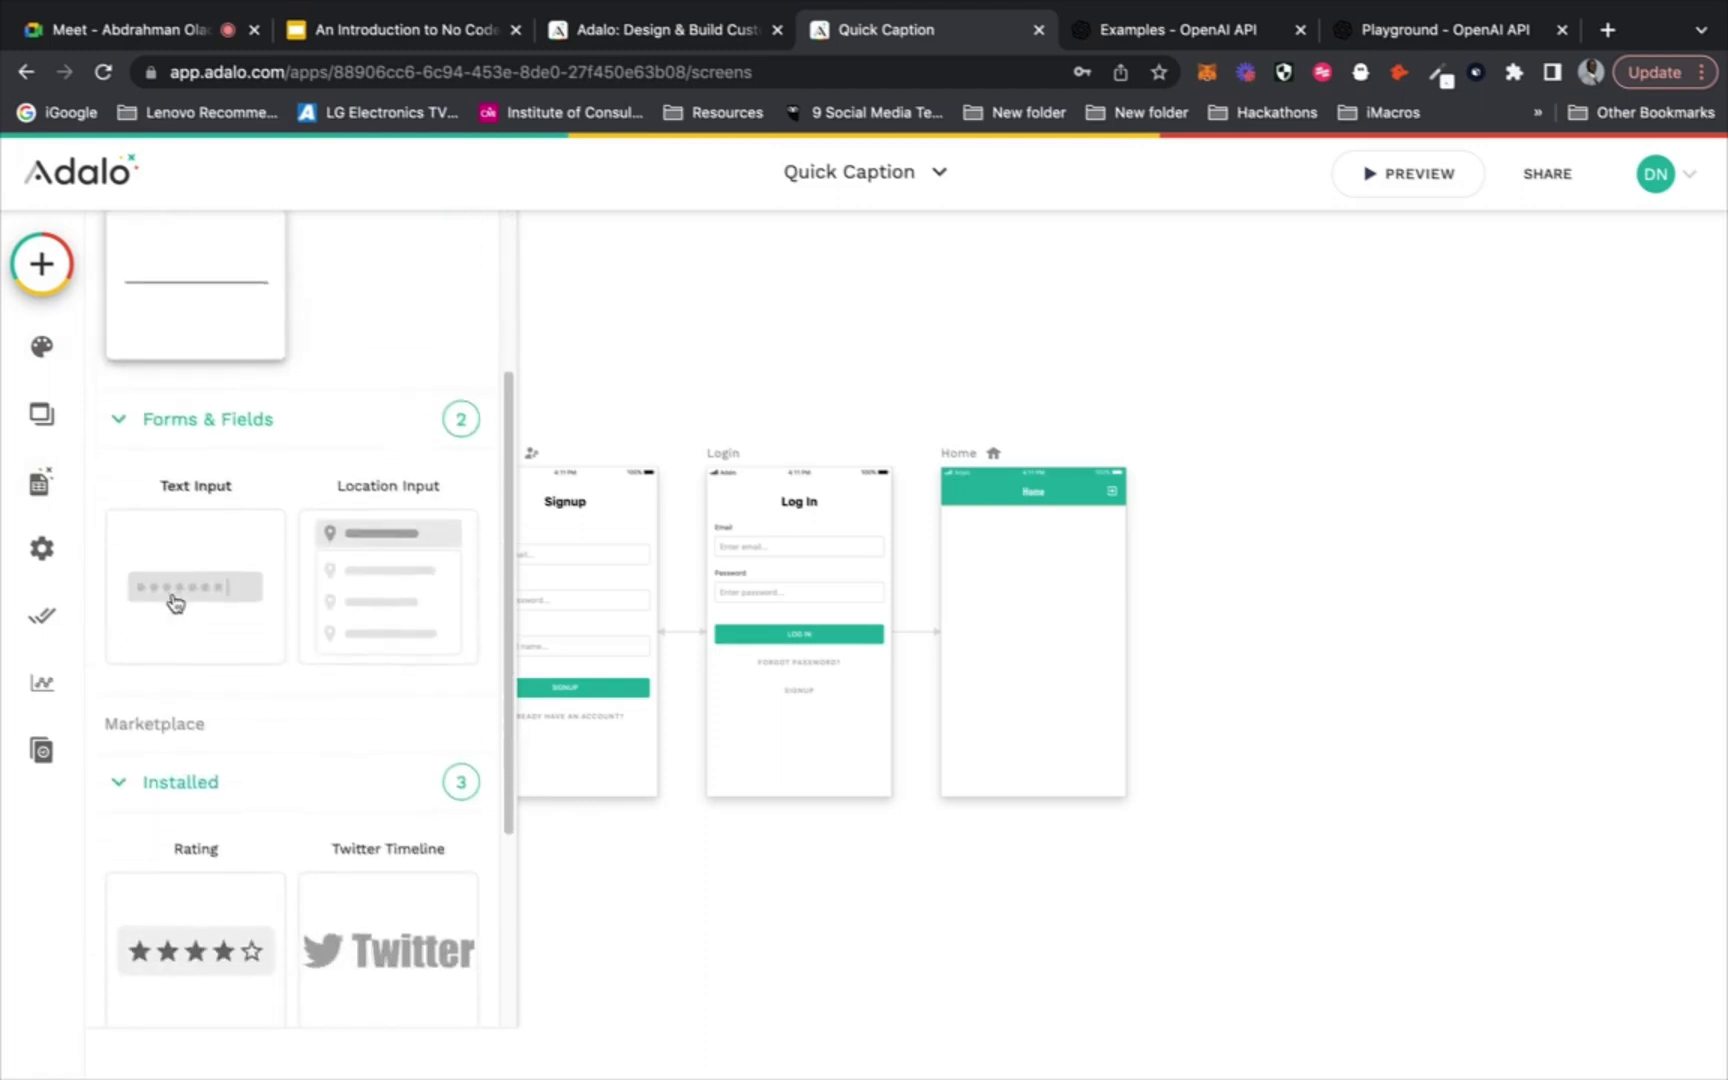
{"action": "left_click", "coordinate": [172, 604]}
{"action": "left_click_drag", "start_coordinate": [181, 610], "coordinate": [1031, 548]}
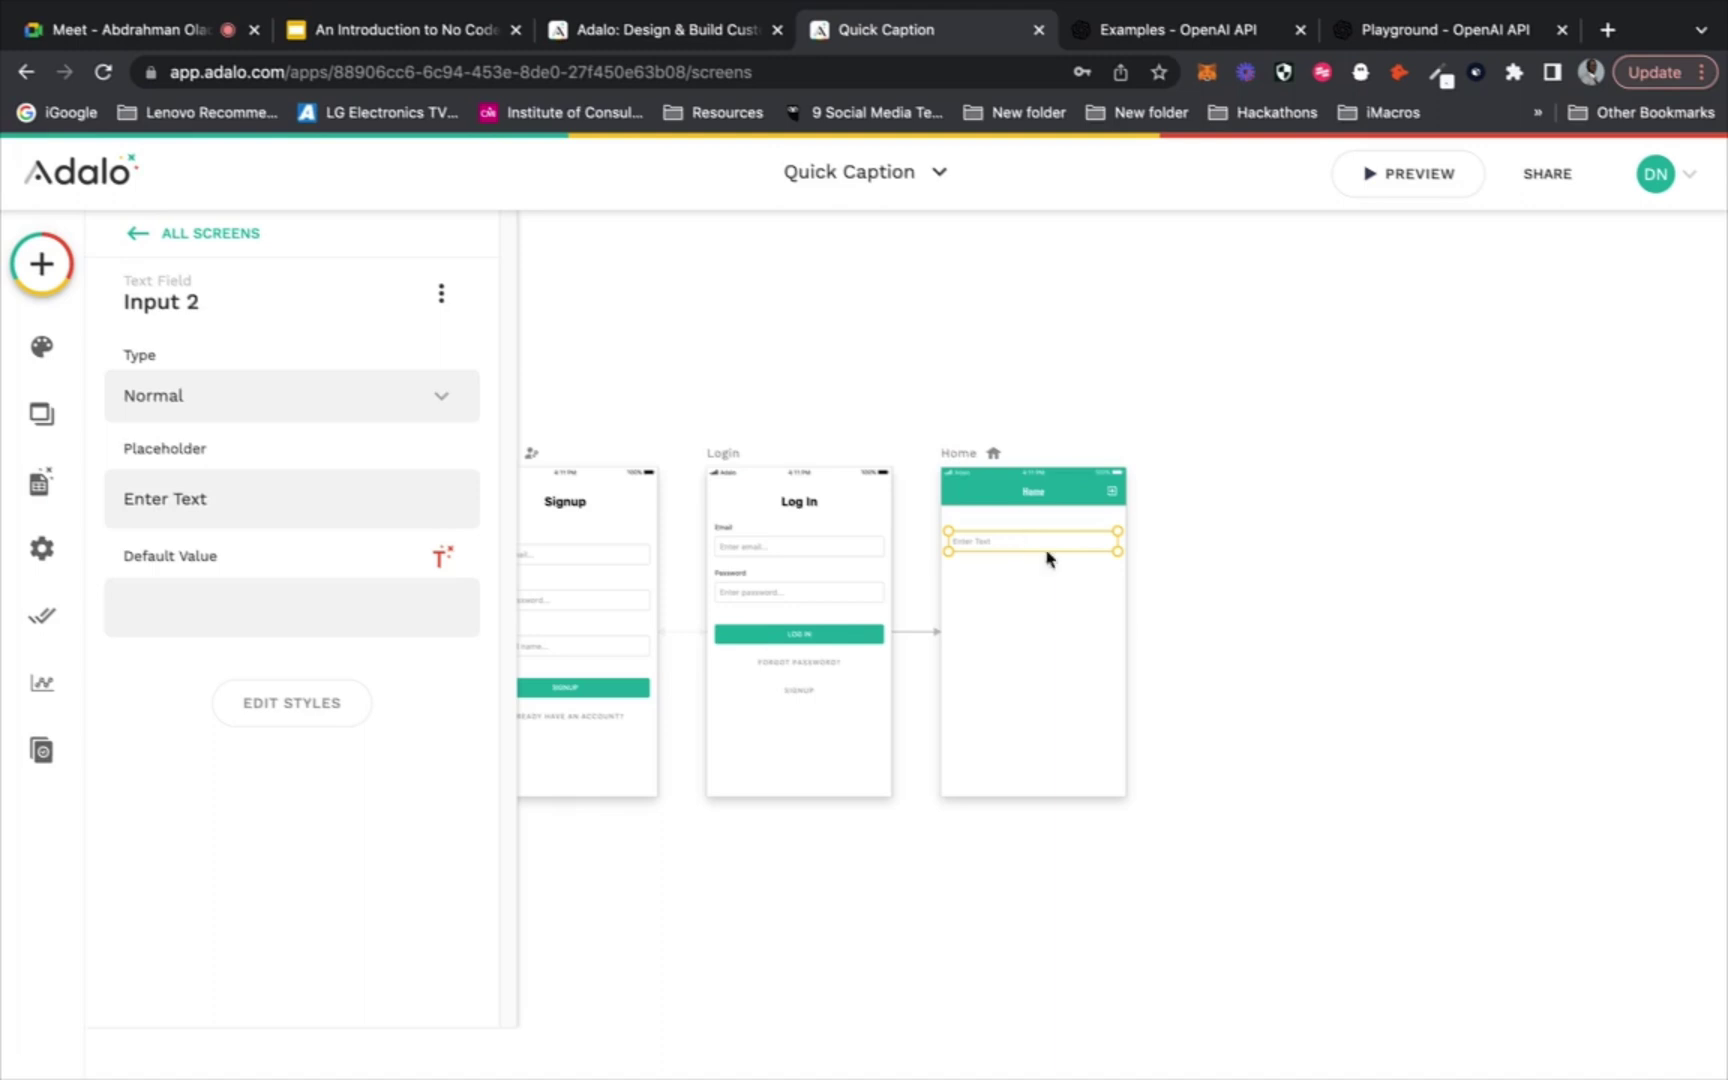
Stack three text inputs one below another on the Home screen
{"action": "left_click", "coordinate": [1126, 621]}
{"action": "left_click", "coordinate": [1050, 542]}
{"action": "left_click_drag", "start_coordinate": [1065, 571], "coordinate": [1063, 580]}
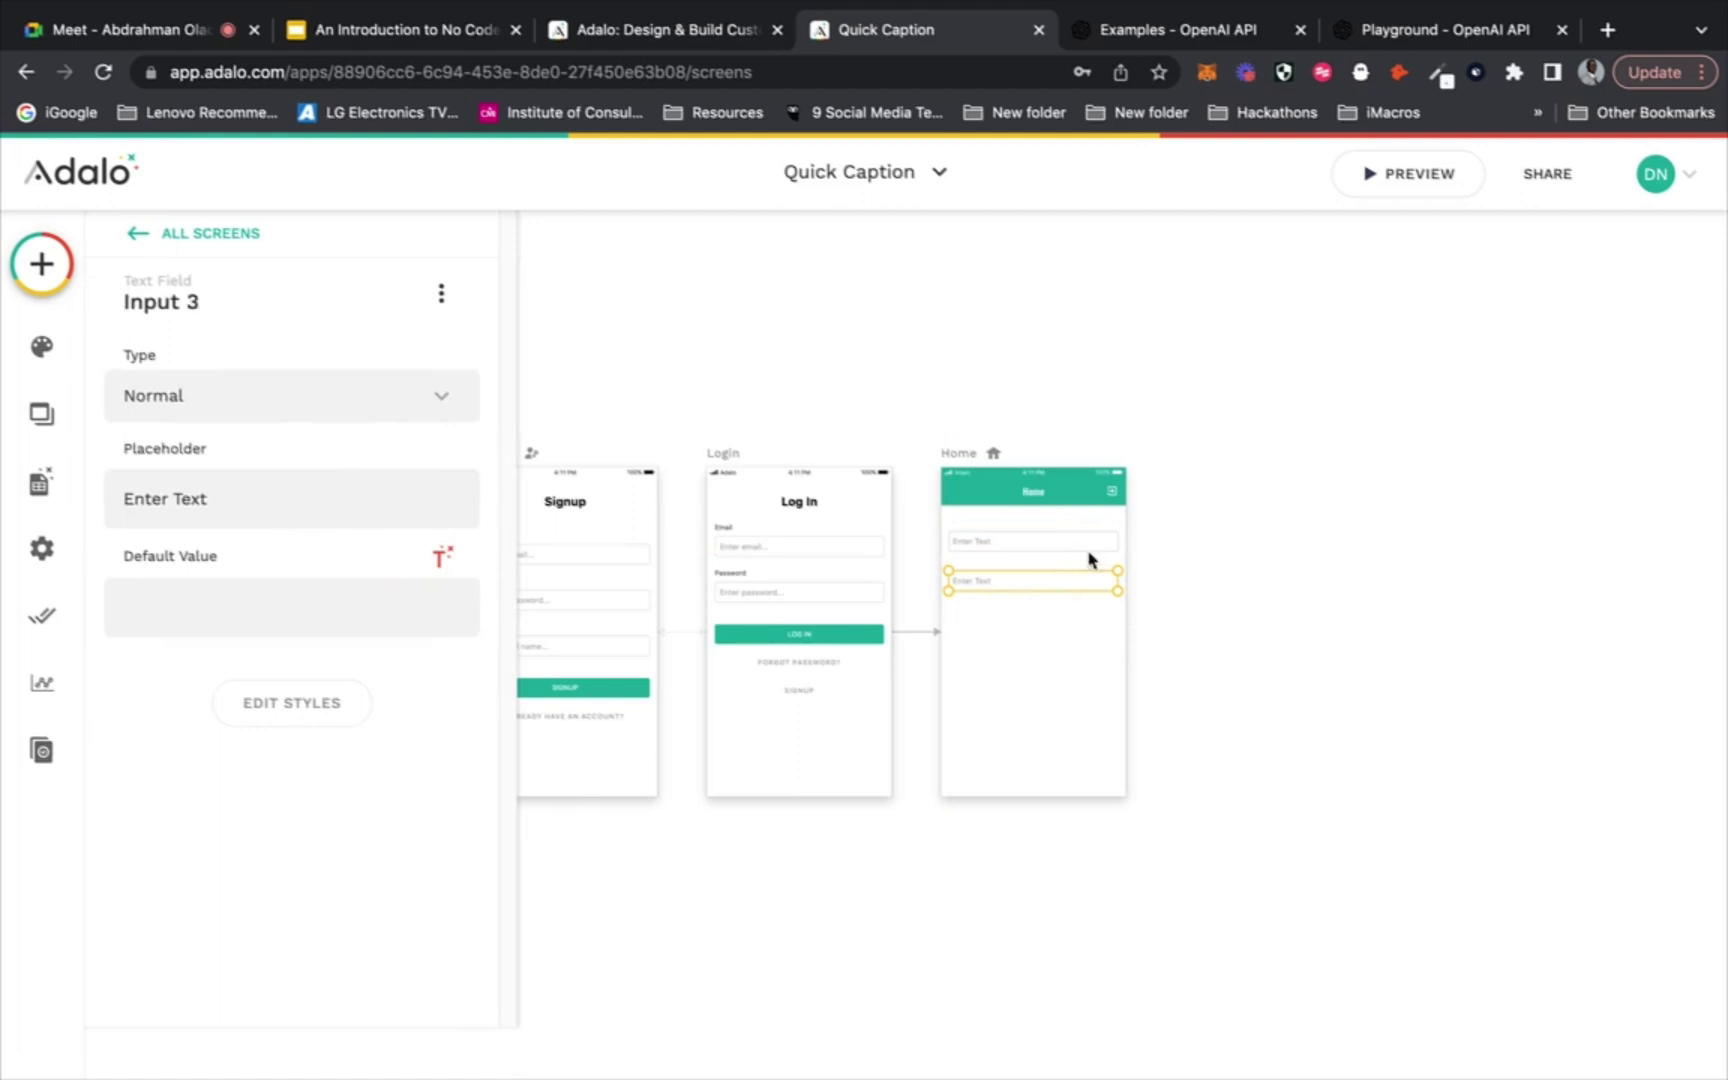
{"action": "left_click_drag", "start_coordinate": [1078, 580], "coordinate": [1065, 626]}
{"action": "left_click", "coordinate": [1053, 648]}
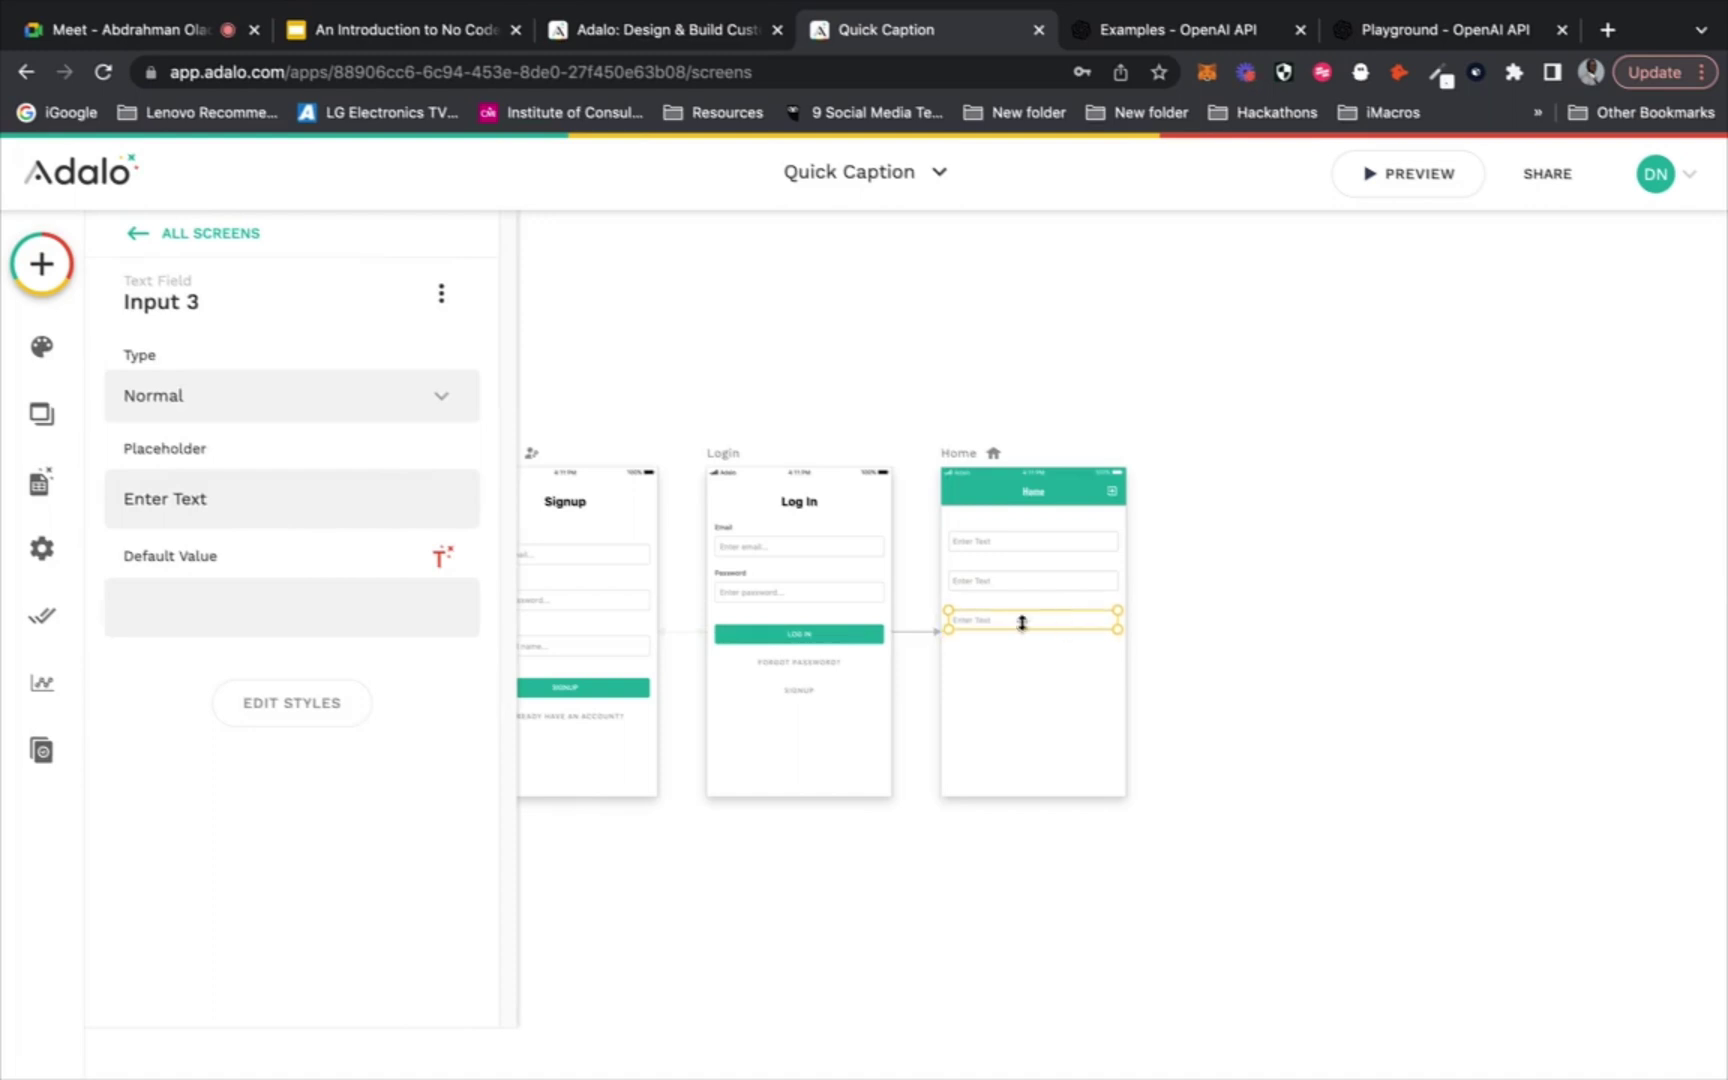
{"action": "left_click", "coordinate": [1169, 660]}
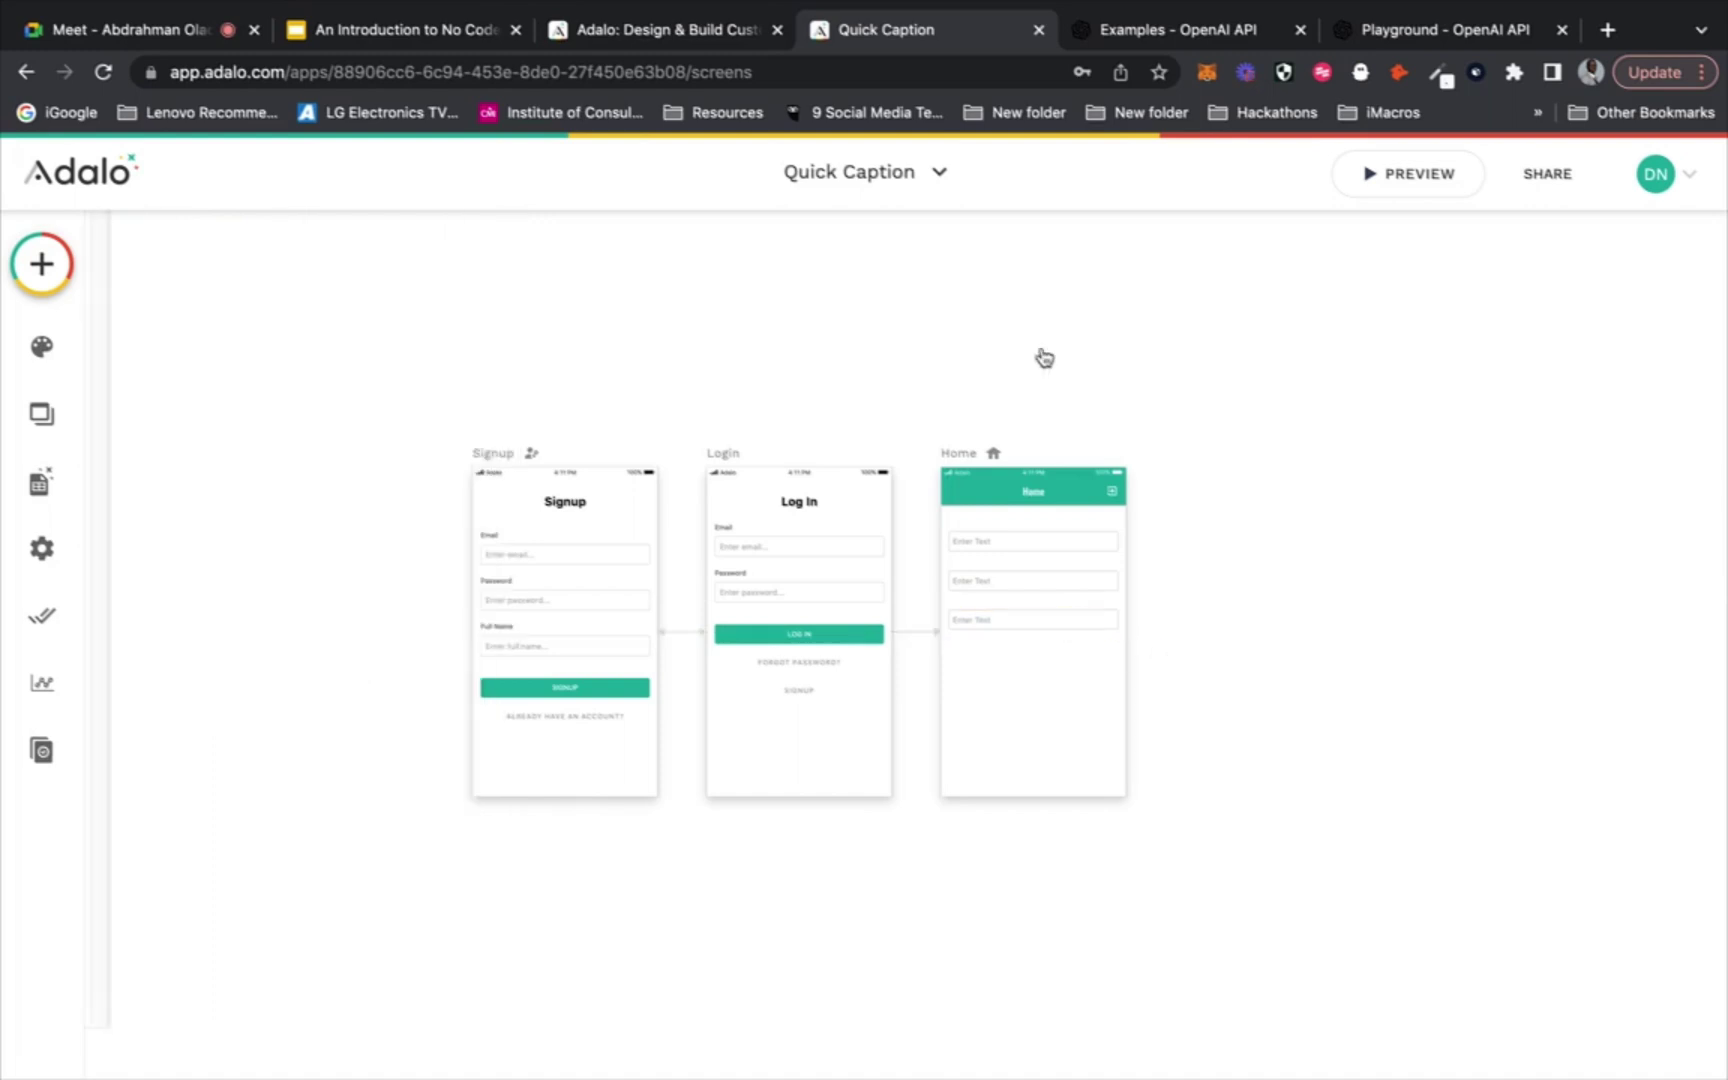
{"action": "left_click", "coordinate": [1196, 30]}
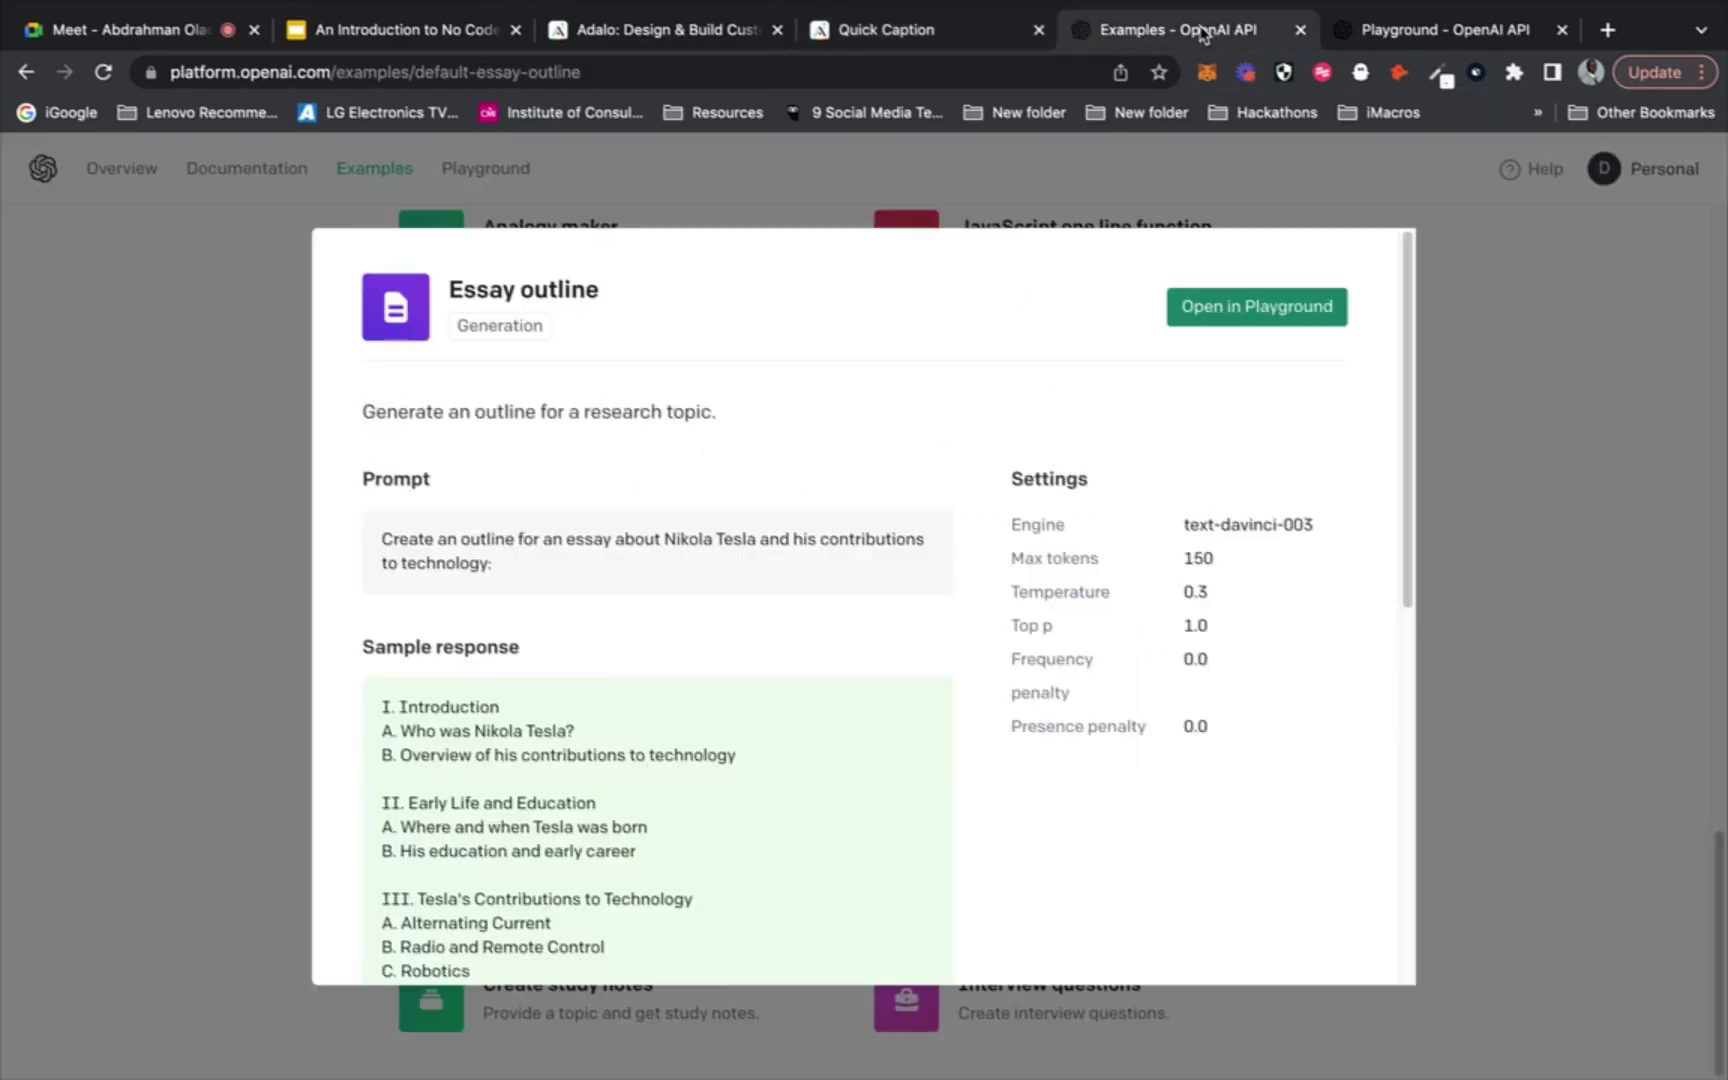
Change 'Instagram' to 'Twitter' in the prompt, clear the old output, and generate a new completion
{"action": "left_click", "coordinate": [1381, 40]}
{"action": "mouse_move", "coordinate": [505, 348]}
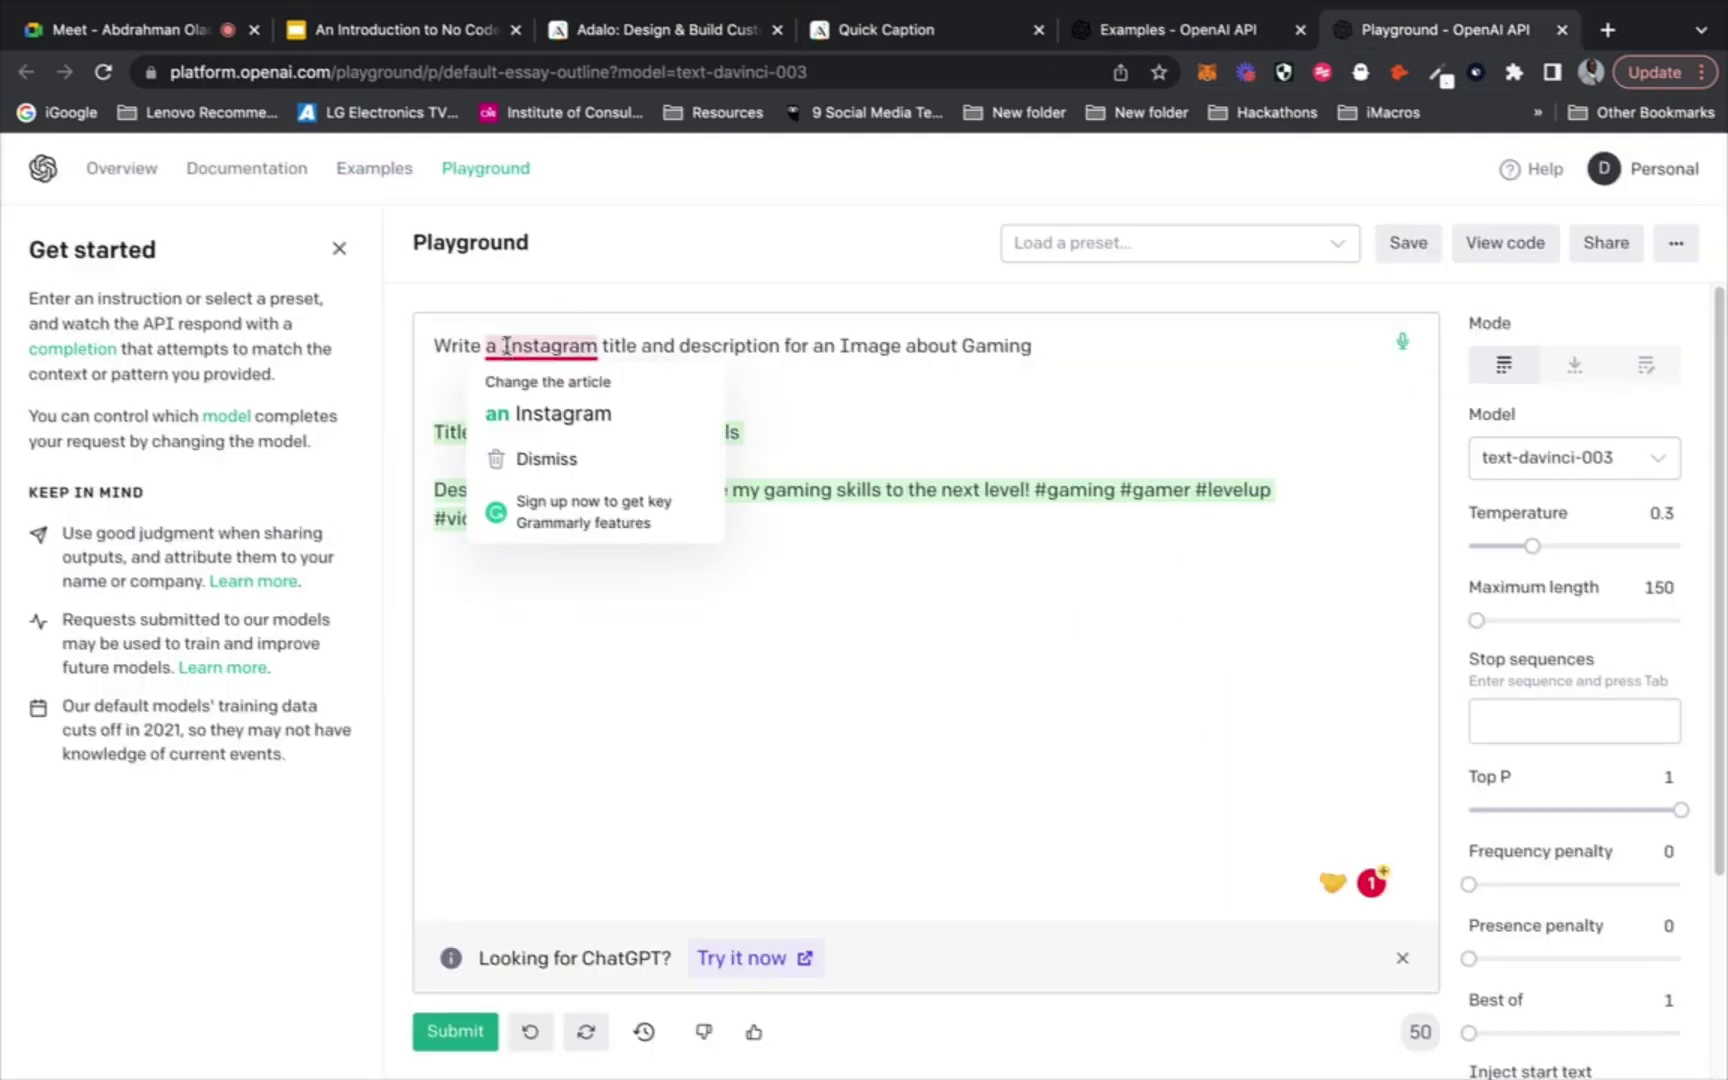
{"action": "left_click_drag", "start_coordinate": [508, 345], "coordinate": [598, 345]}
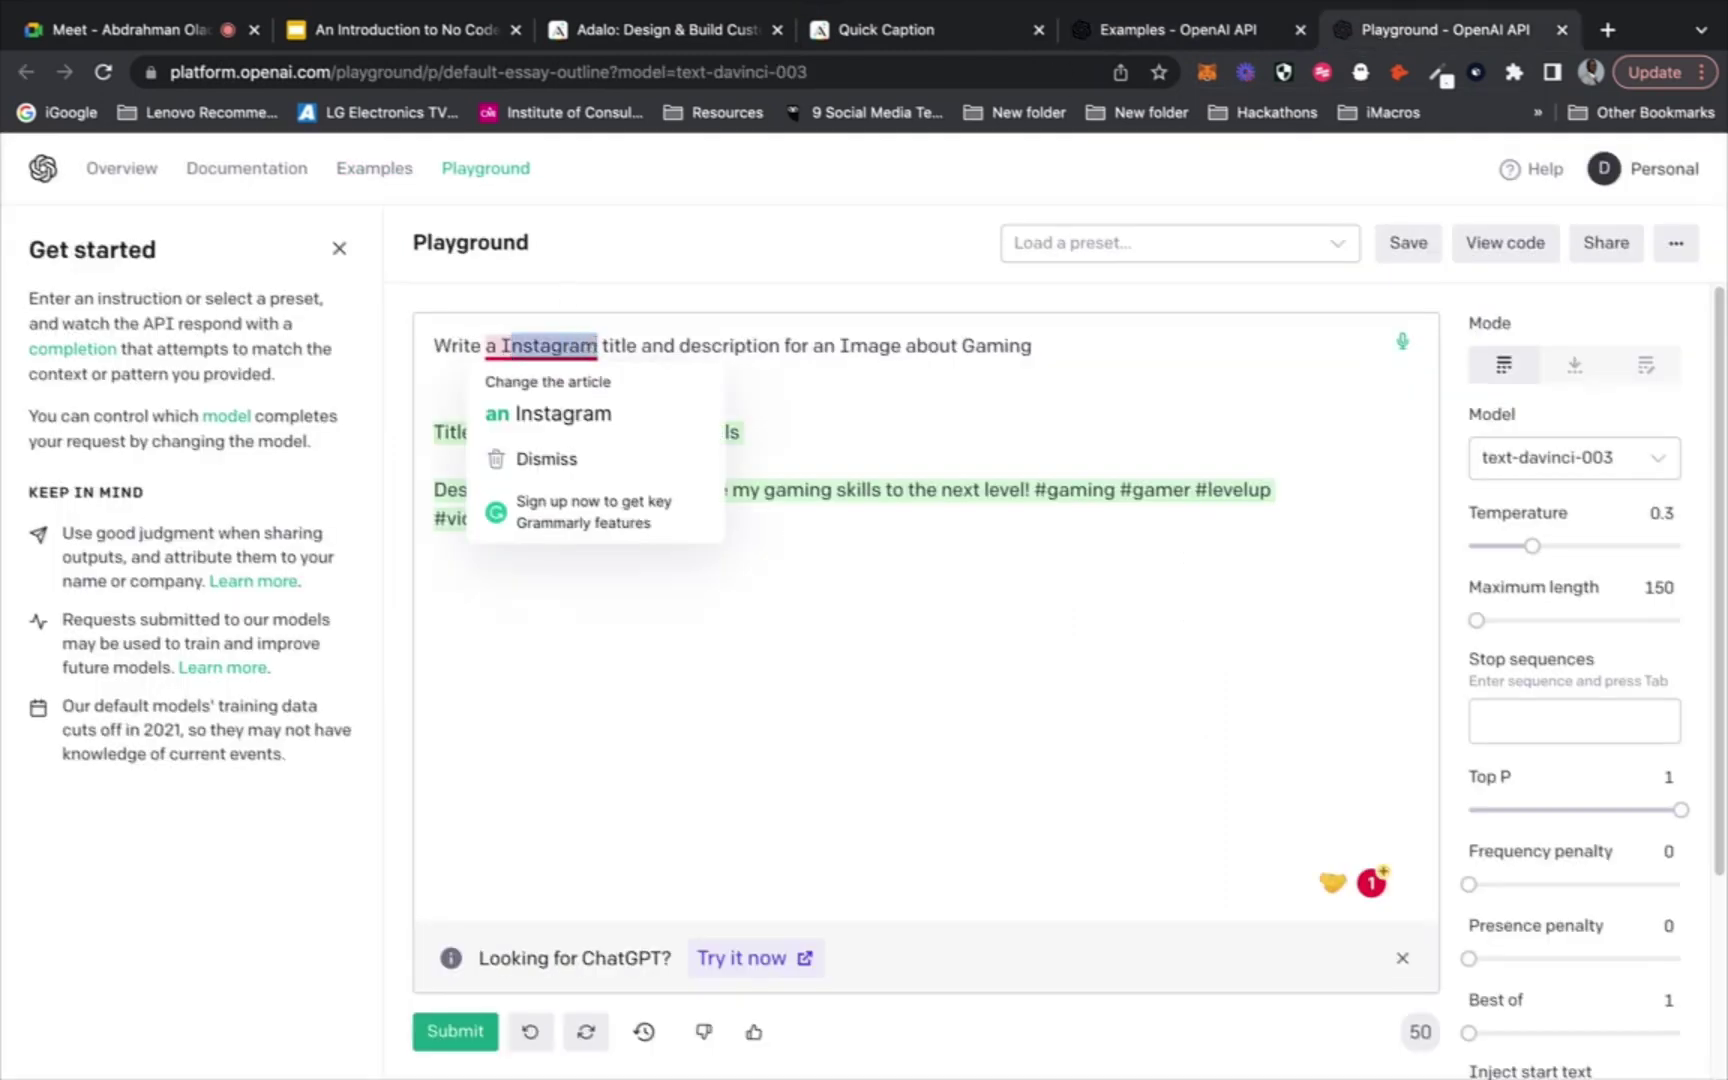
{"action": "key", "text": "BackSpace"}
{"action": "key", "text": "BackSpace"}
{"action": "type", "text": "Twi"}
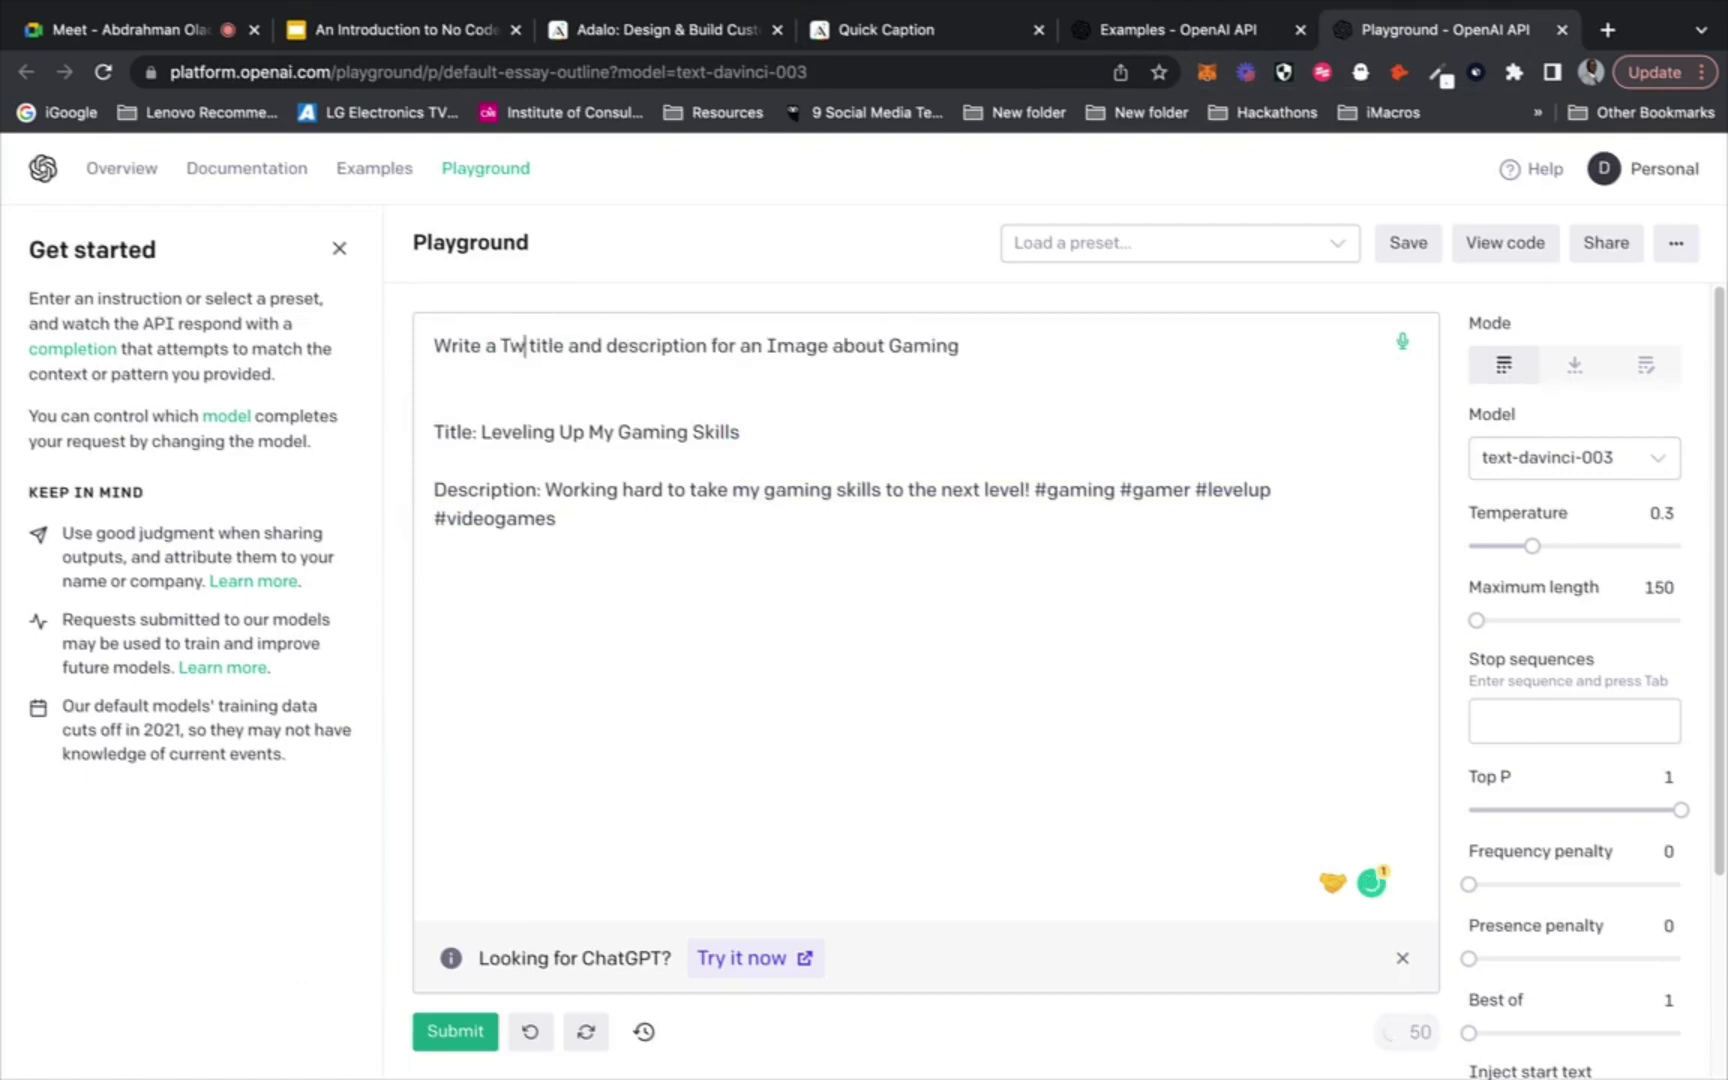
{"action": "type", "text": "tter"}
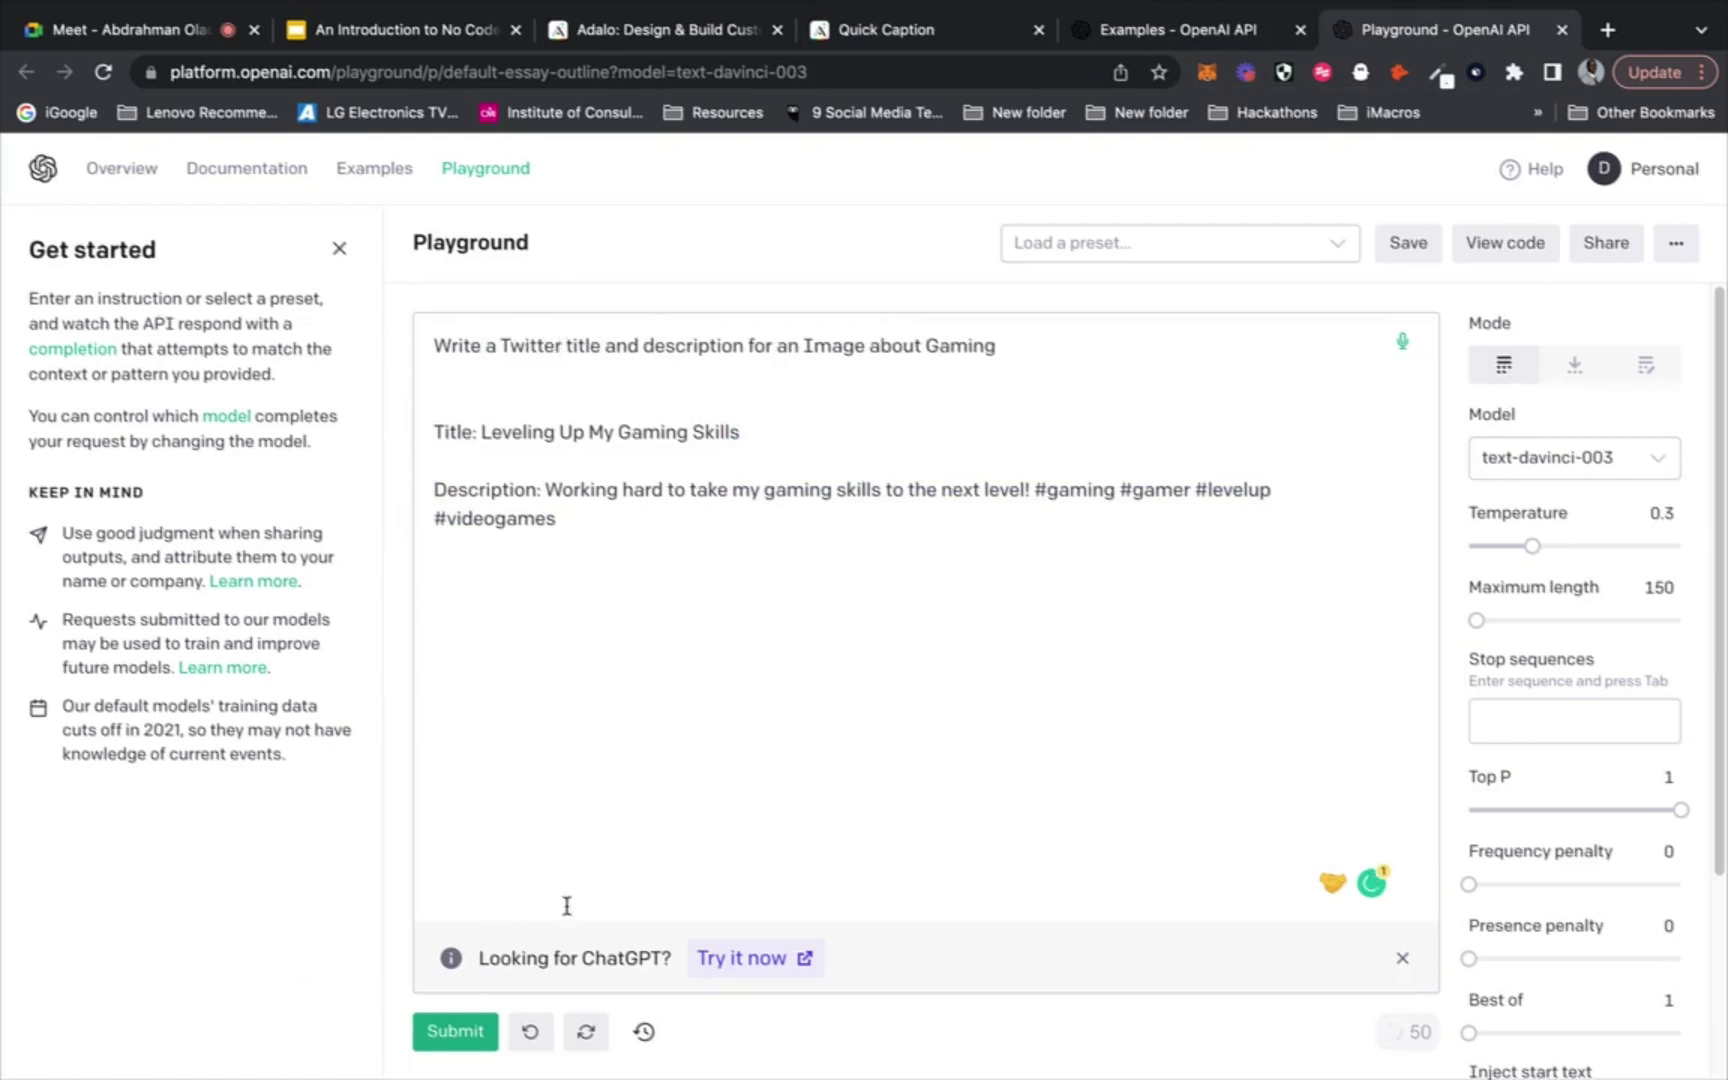
{"action": "left_click", "coordinate": [430, 1038]}
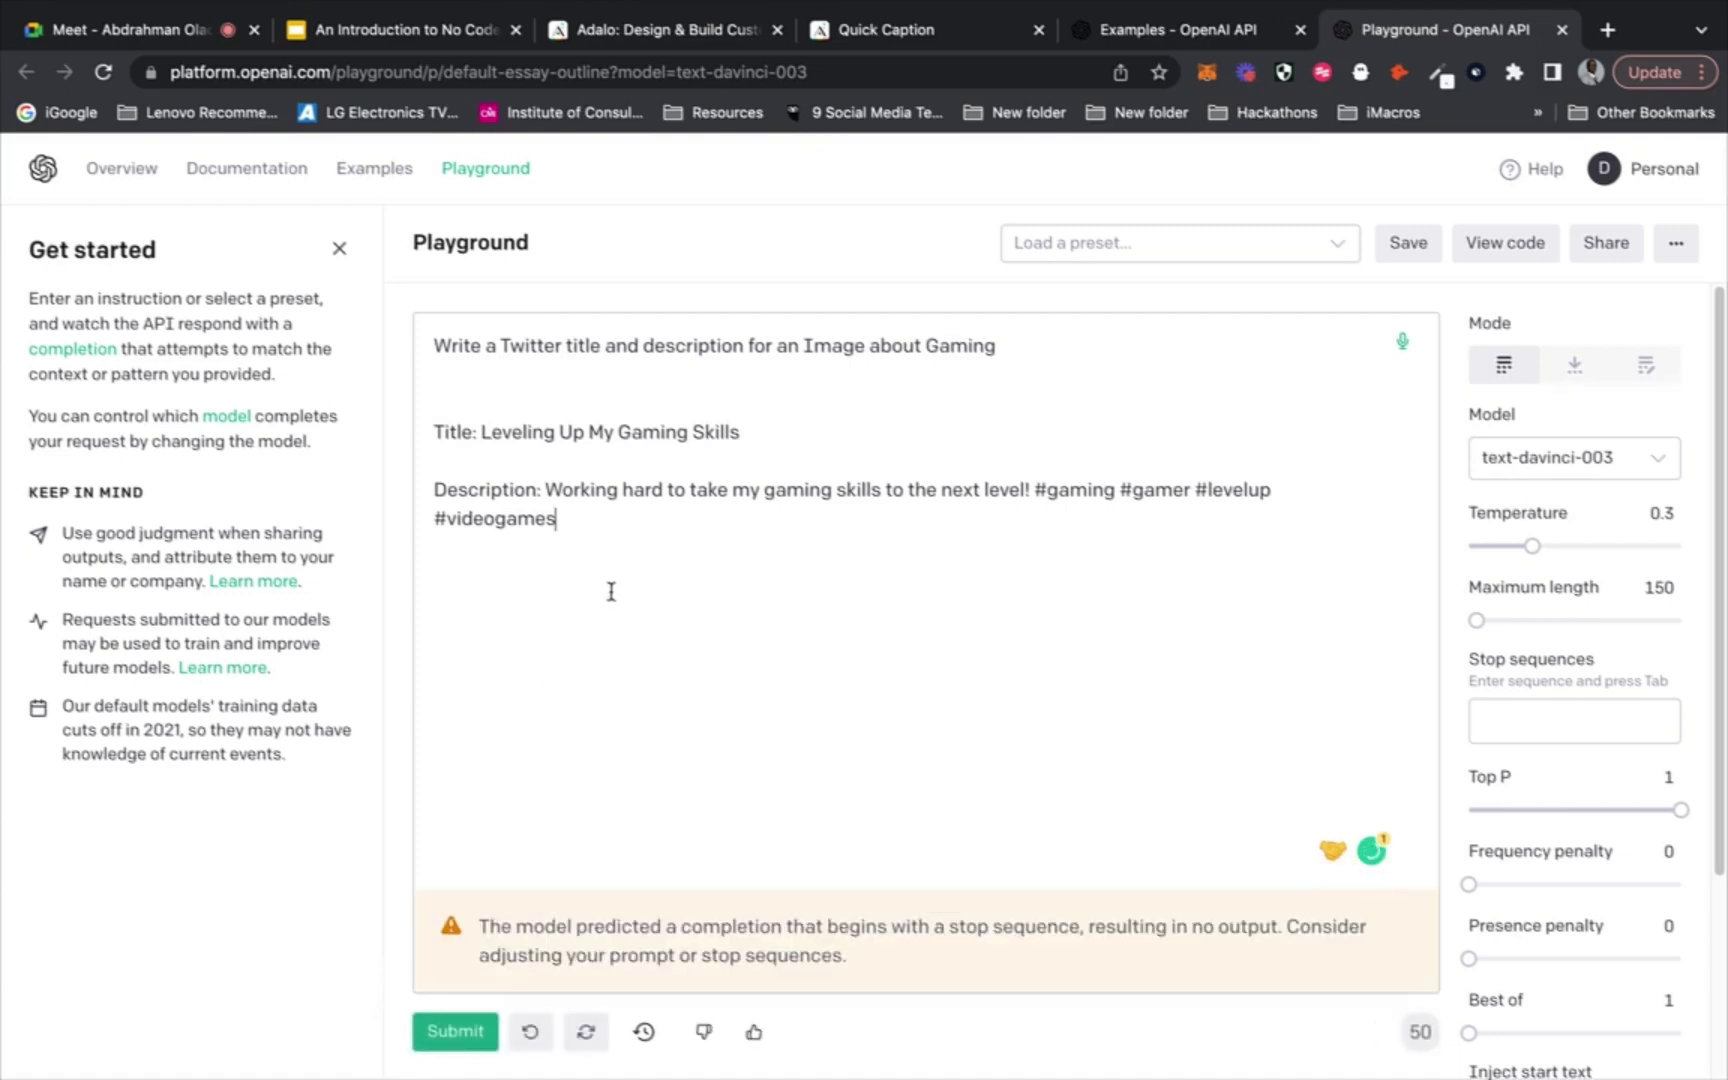
{"action": "left_click_drag", "start_coordinate": [609, 590], "coordinate": [438, 421]}
{"action": "key", "text": "BackSpace"}
{"action": "key", "text": "BackSpace"}
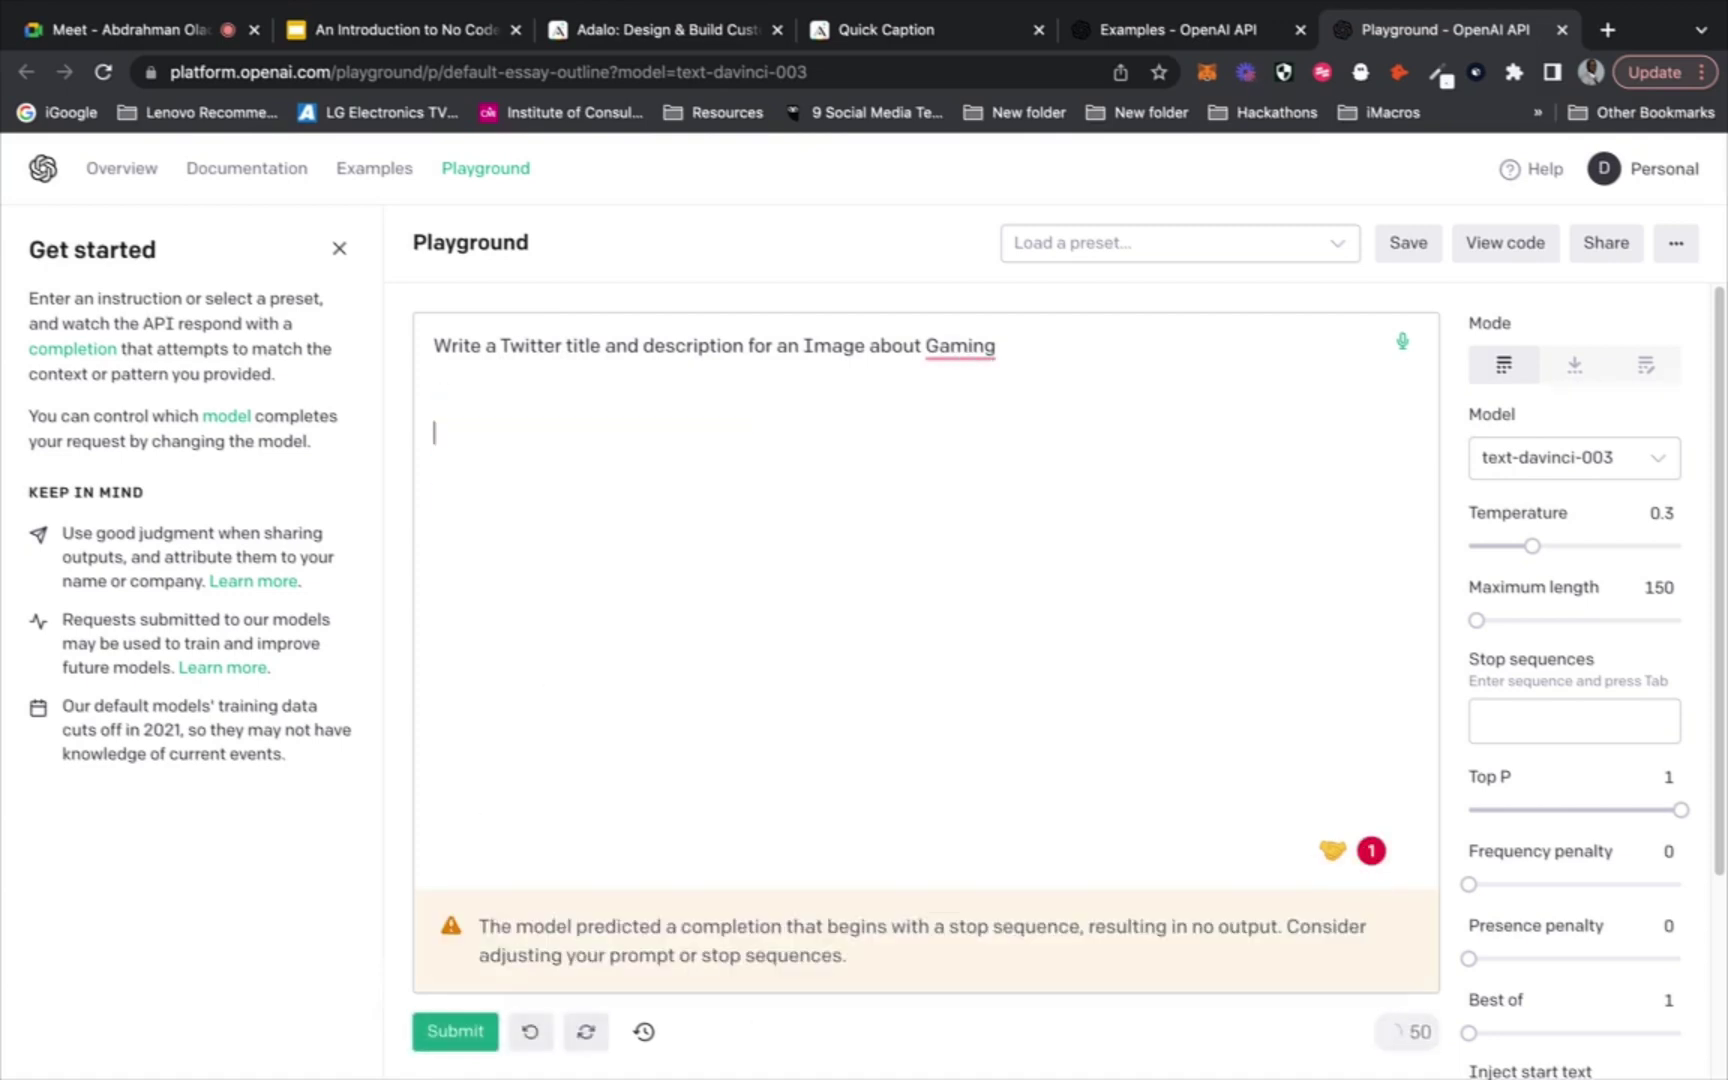
{"action": "left_click", "coordinate": [472, 1033]}
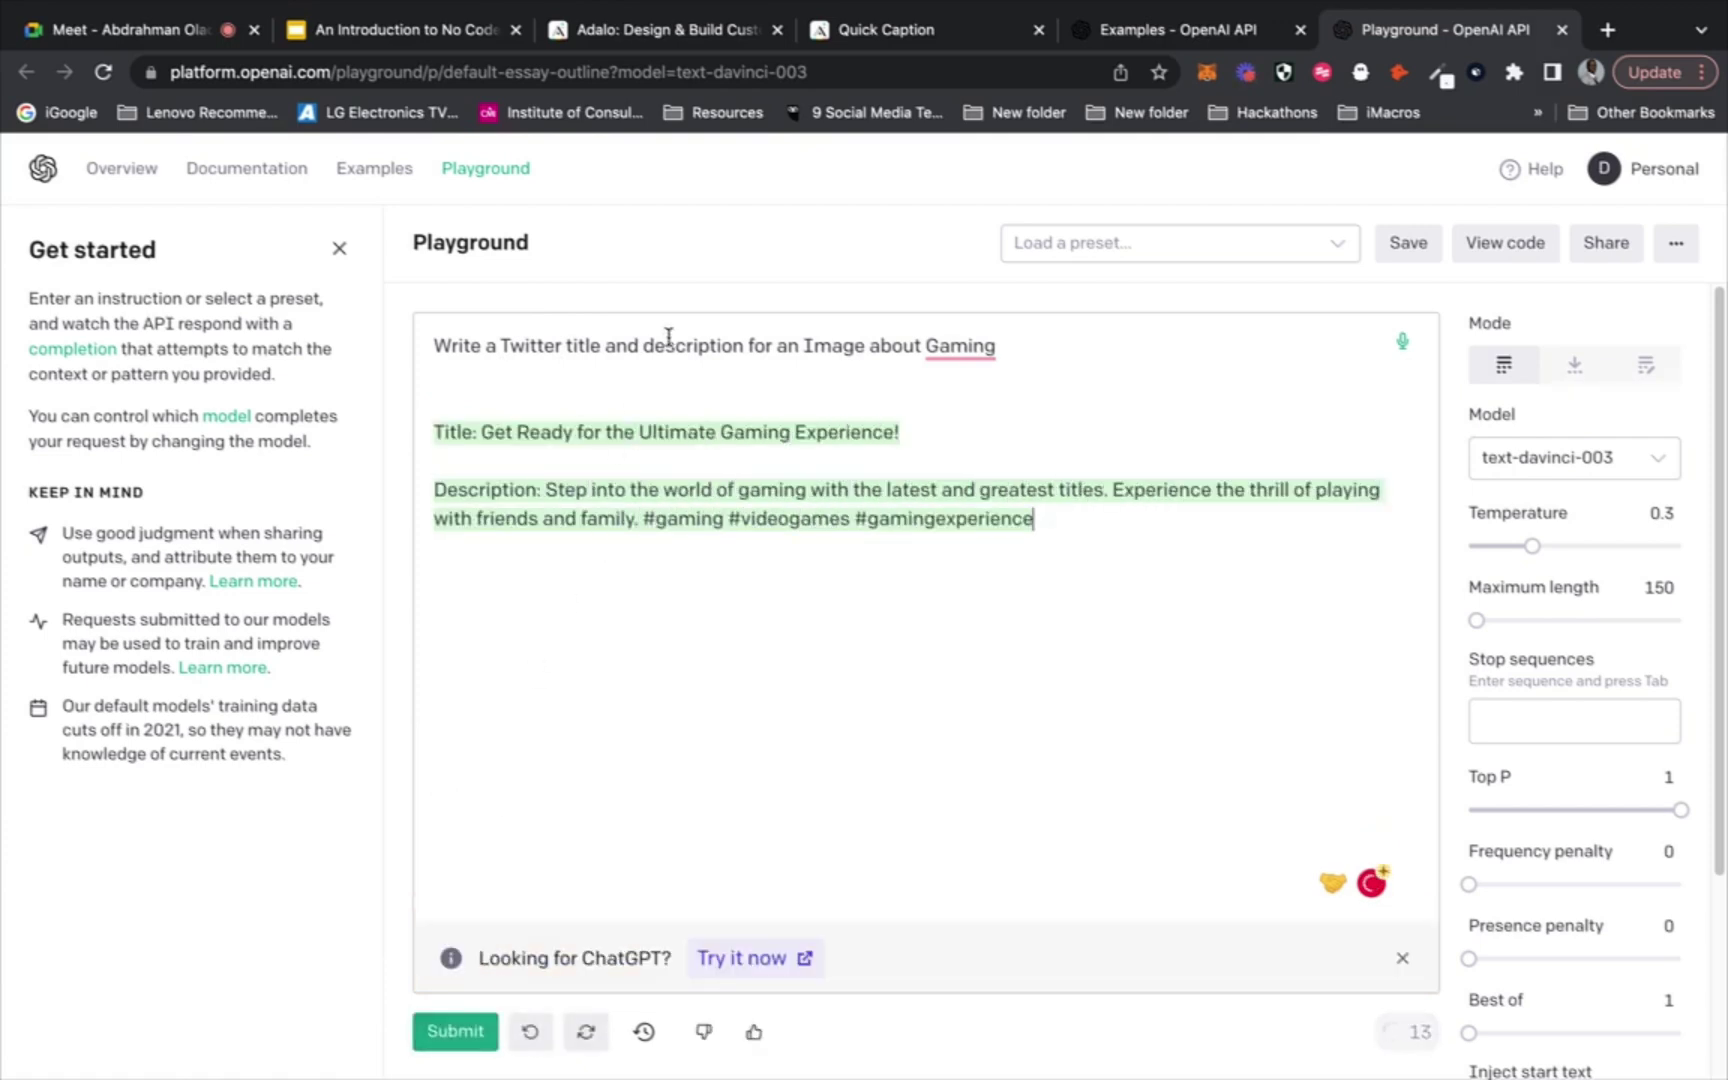
Highlight Twitter, title and description, Image and Gaming in the prompt, then return to Adalo
{"action": "double_click", "coordinate": [530, 344]}
{"action": "left_click", "coordinate": [568, 344]}
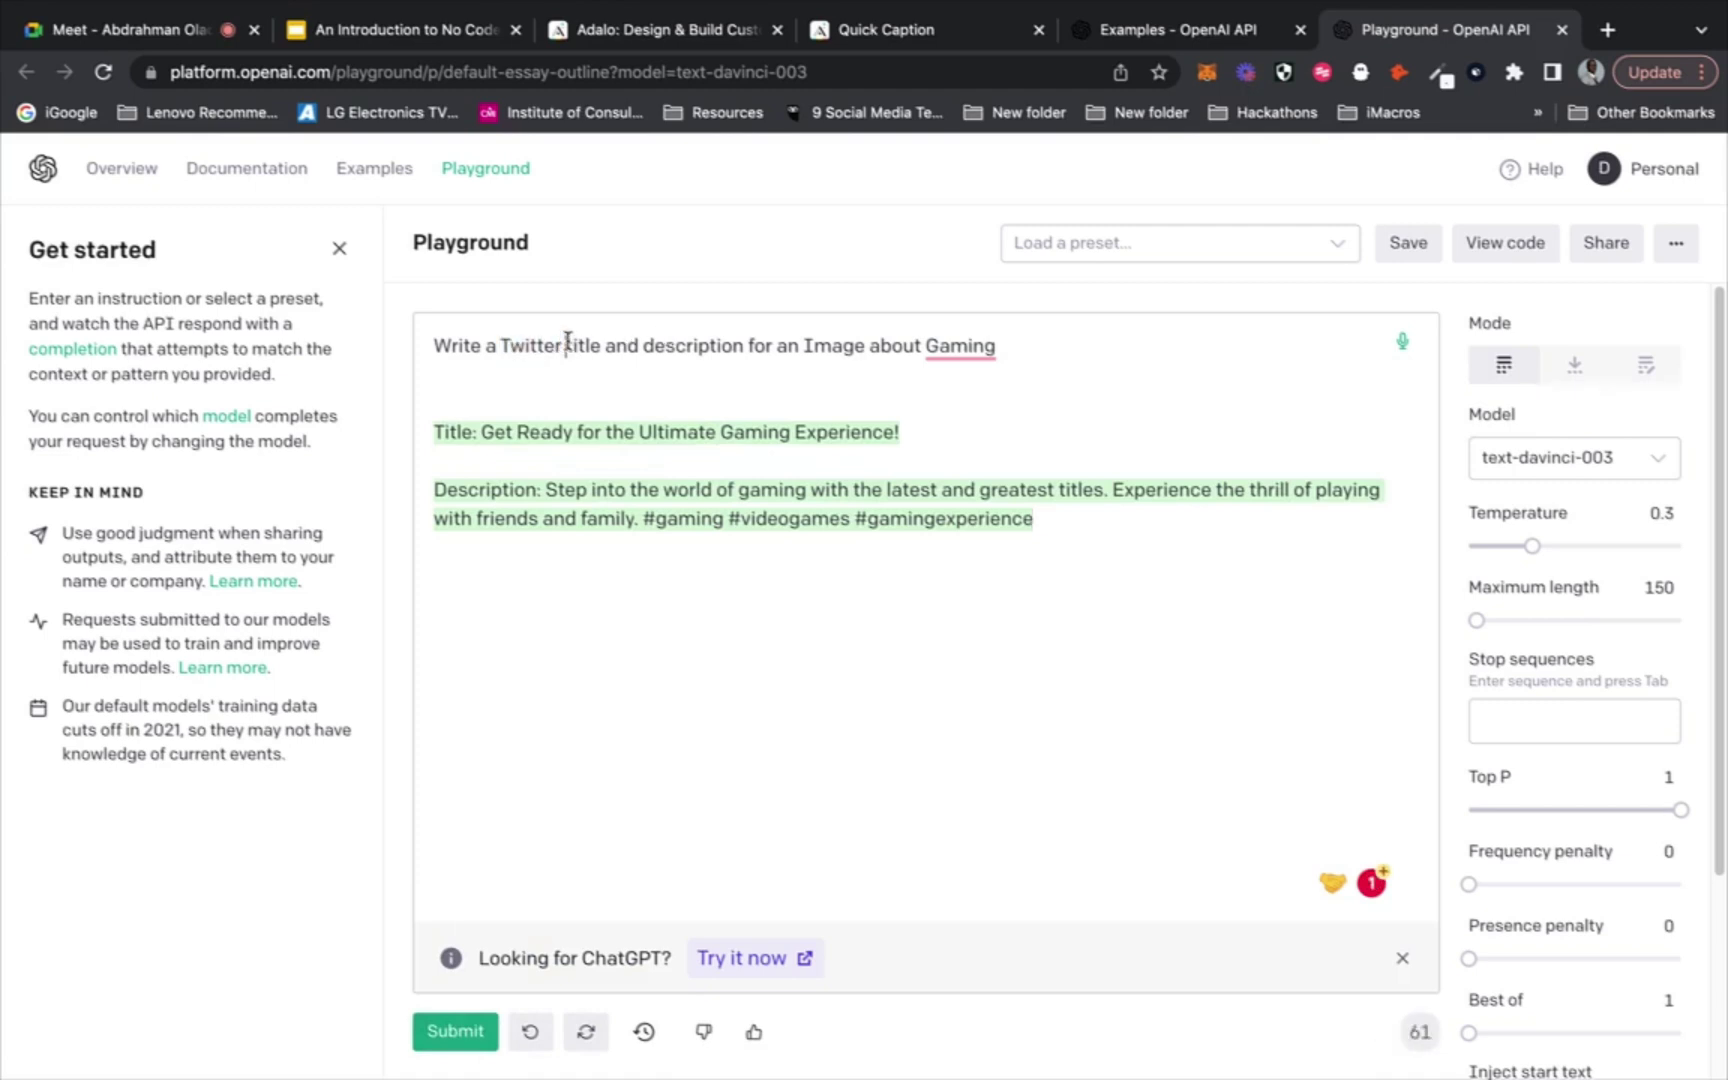
{"action": "left_click_drag", "start_coordinate": [568, 342], "coordinate": [738, 347]}
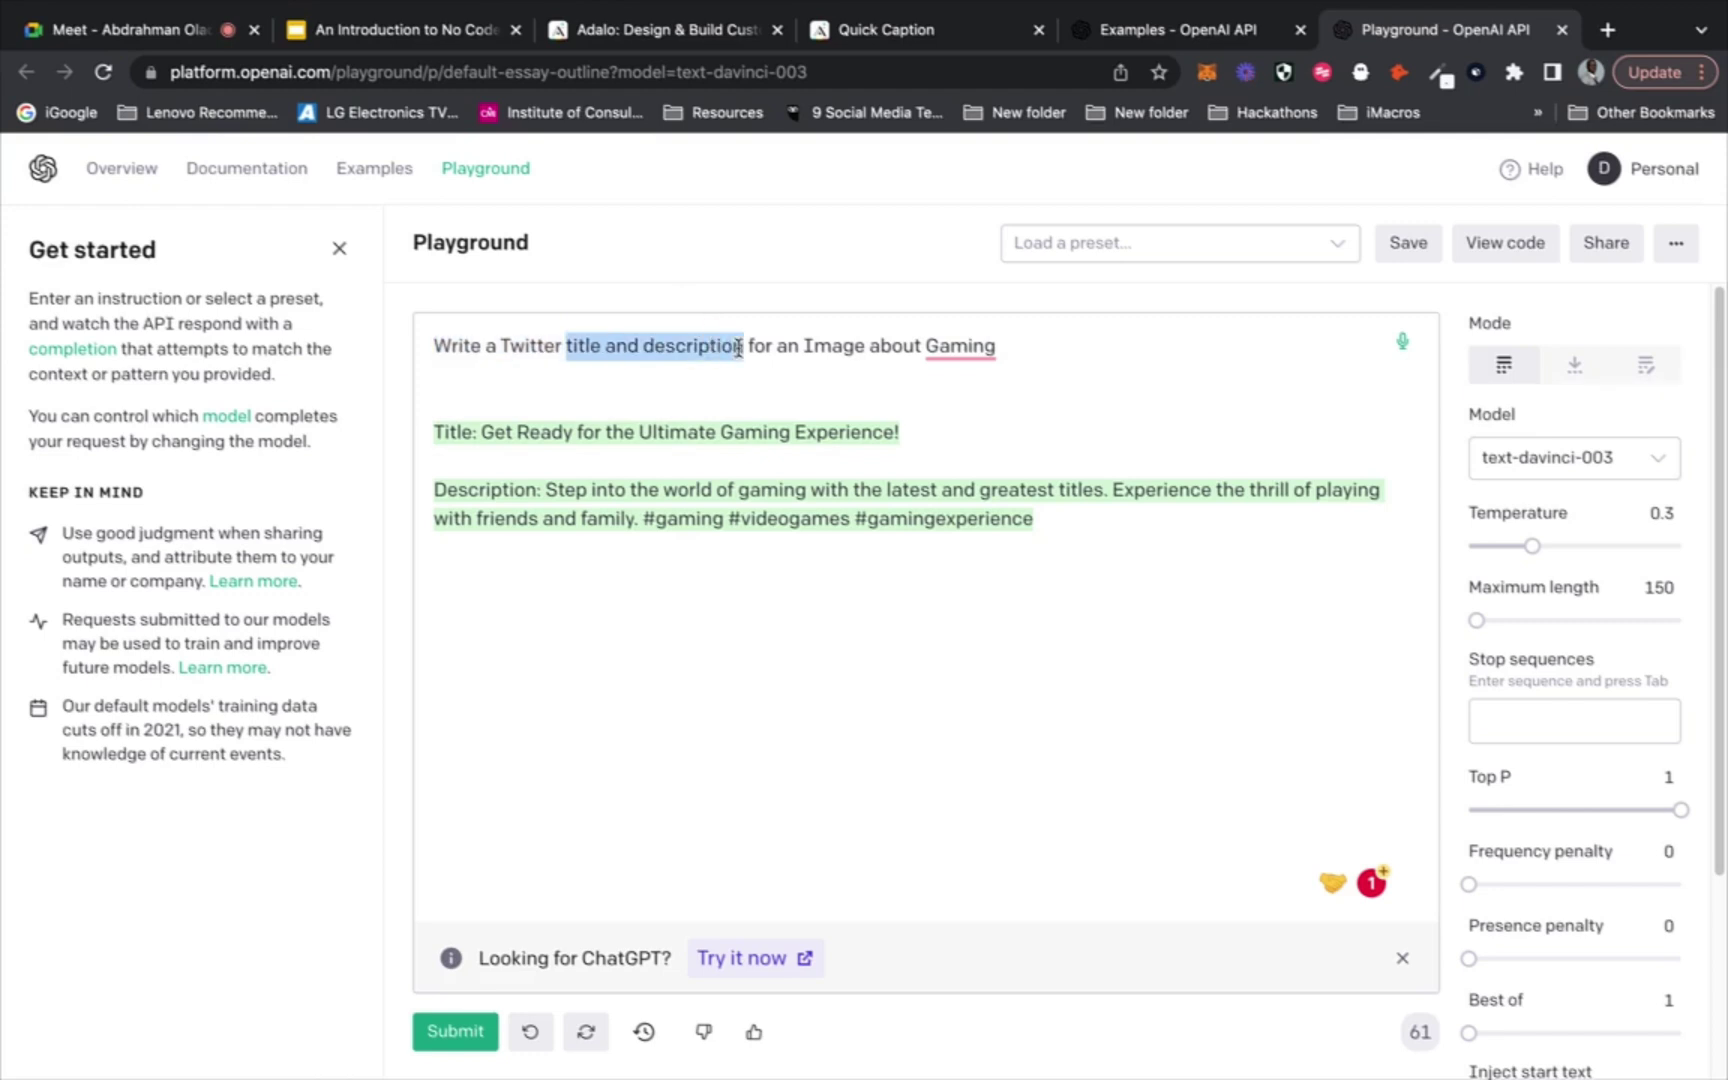
{"action": "left_click", "coordinate": [808, 342]}
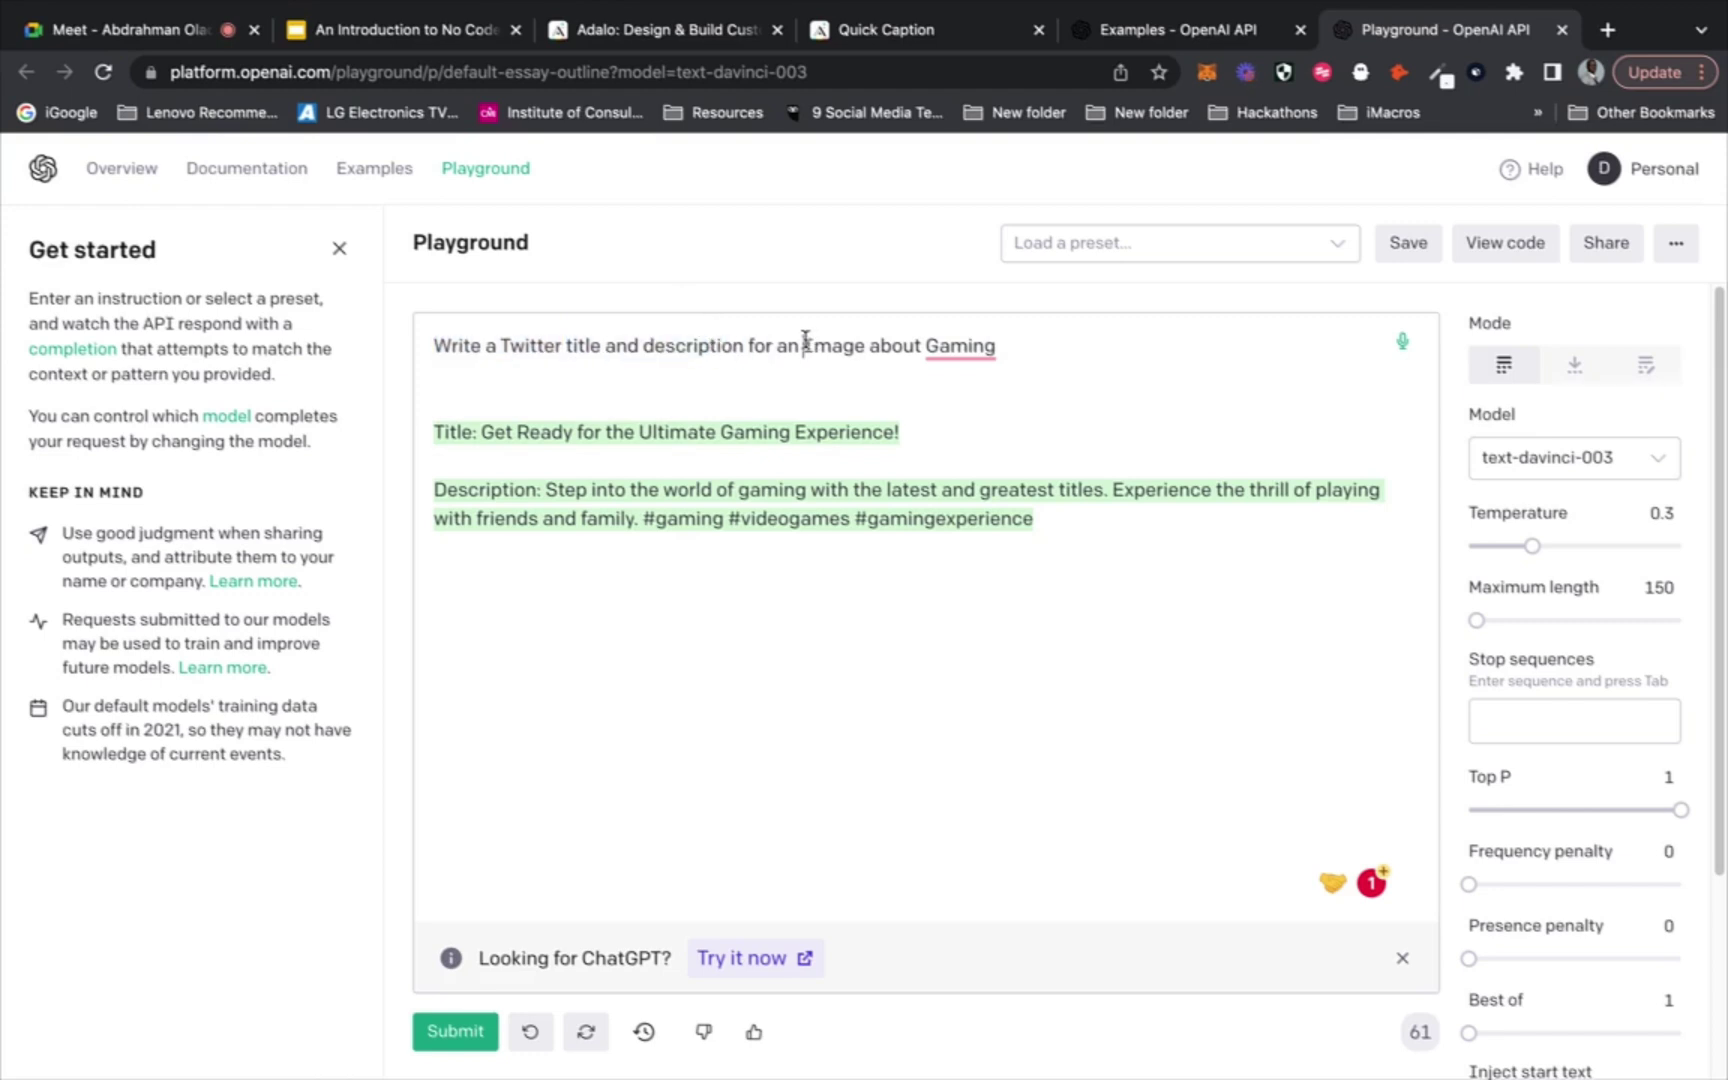
{"action": "left_click_drag", "start_coordinate": [805, 342], "coordinate": [858, 340]}
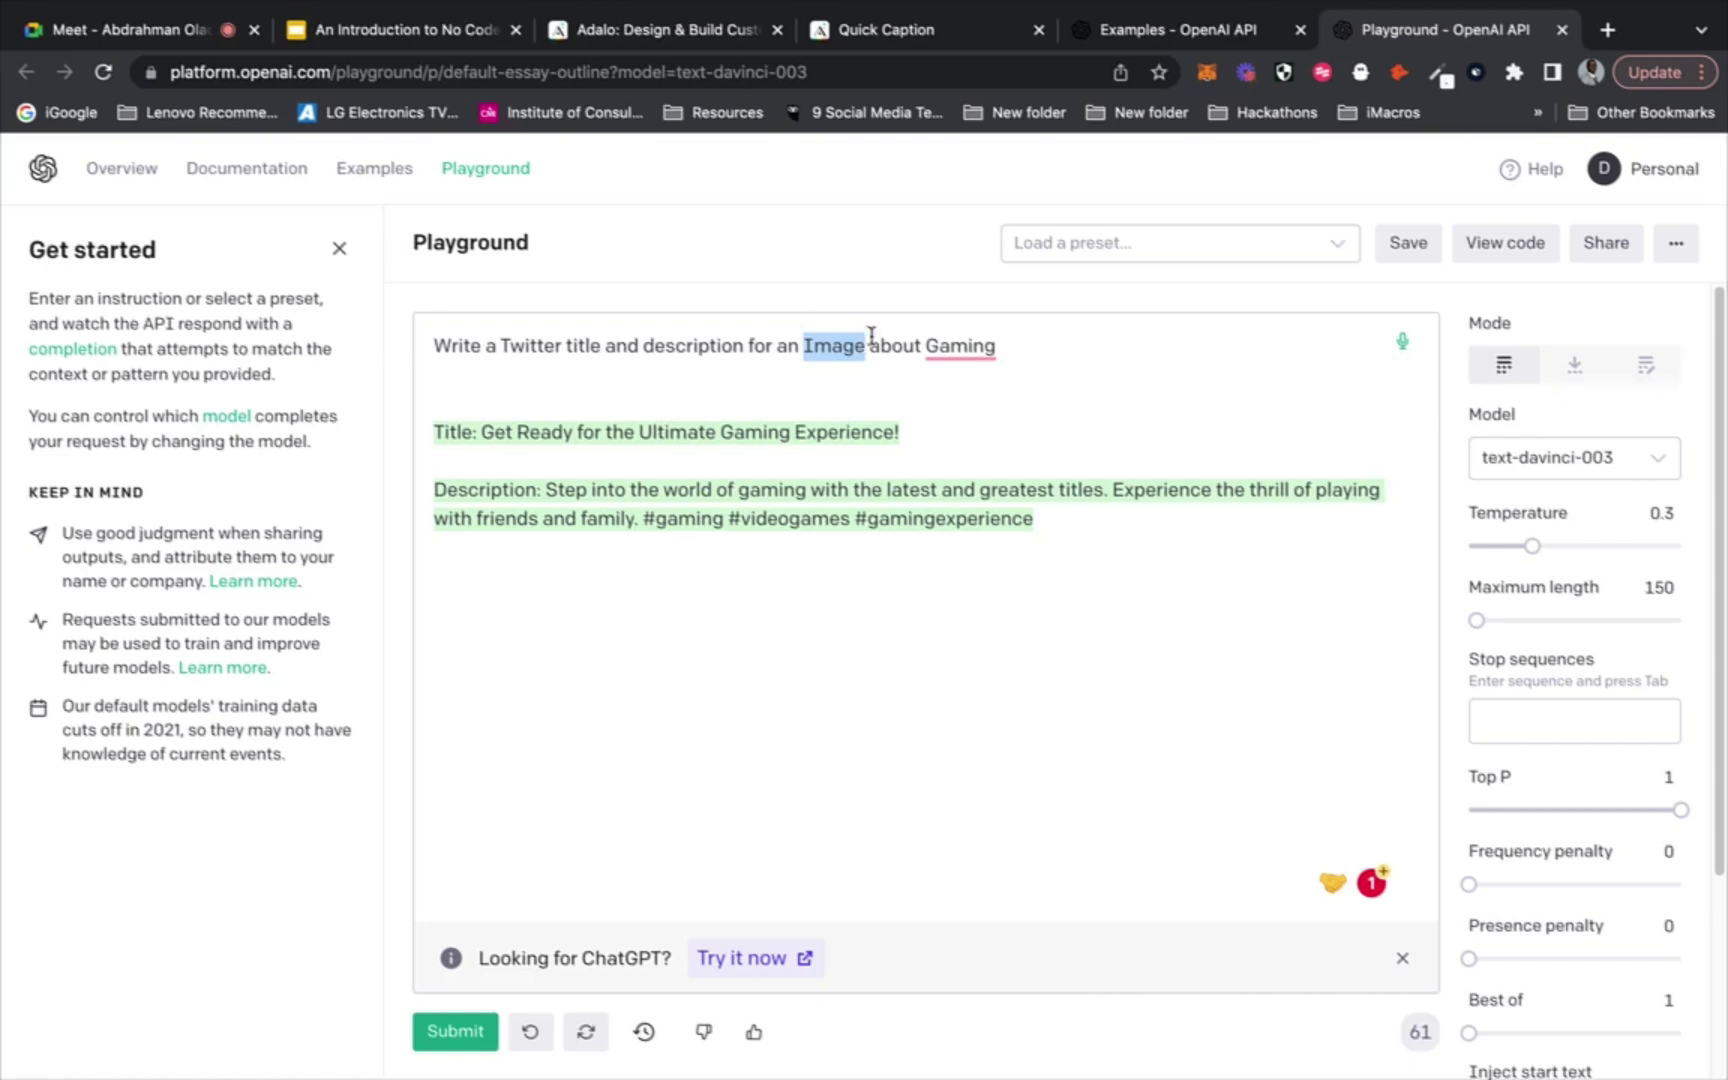
{"action": "left_click", "coordinate": [997, 344]}
{"action": "left_click_drag", "start_coordinate": [988, 343], "coordinate": [925, 343]}
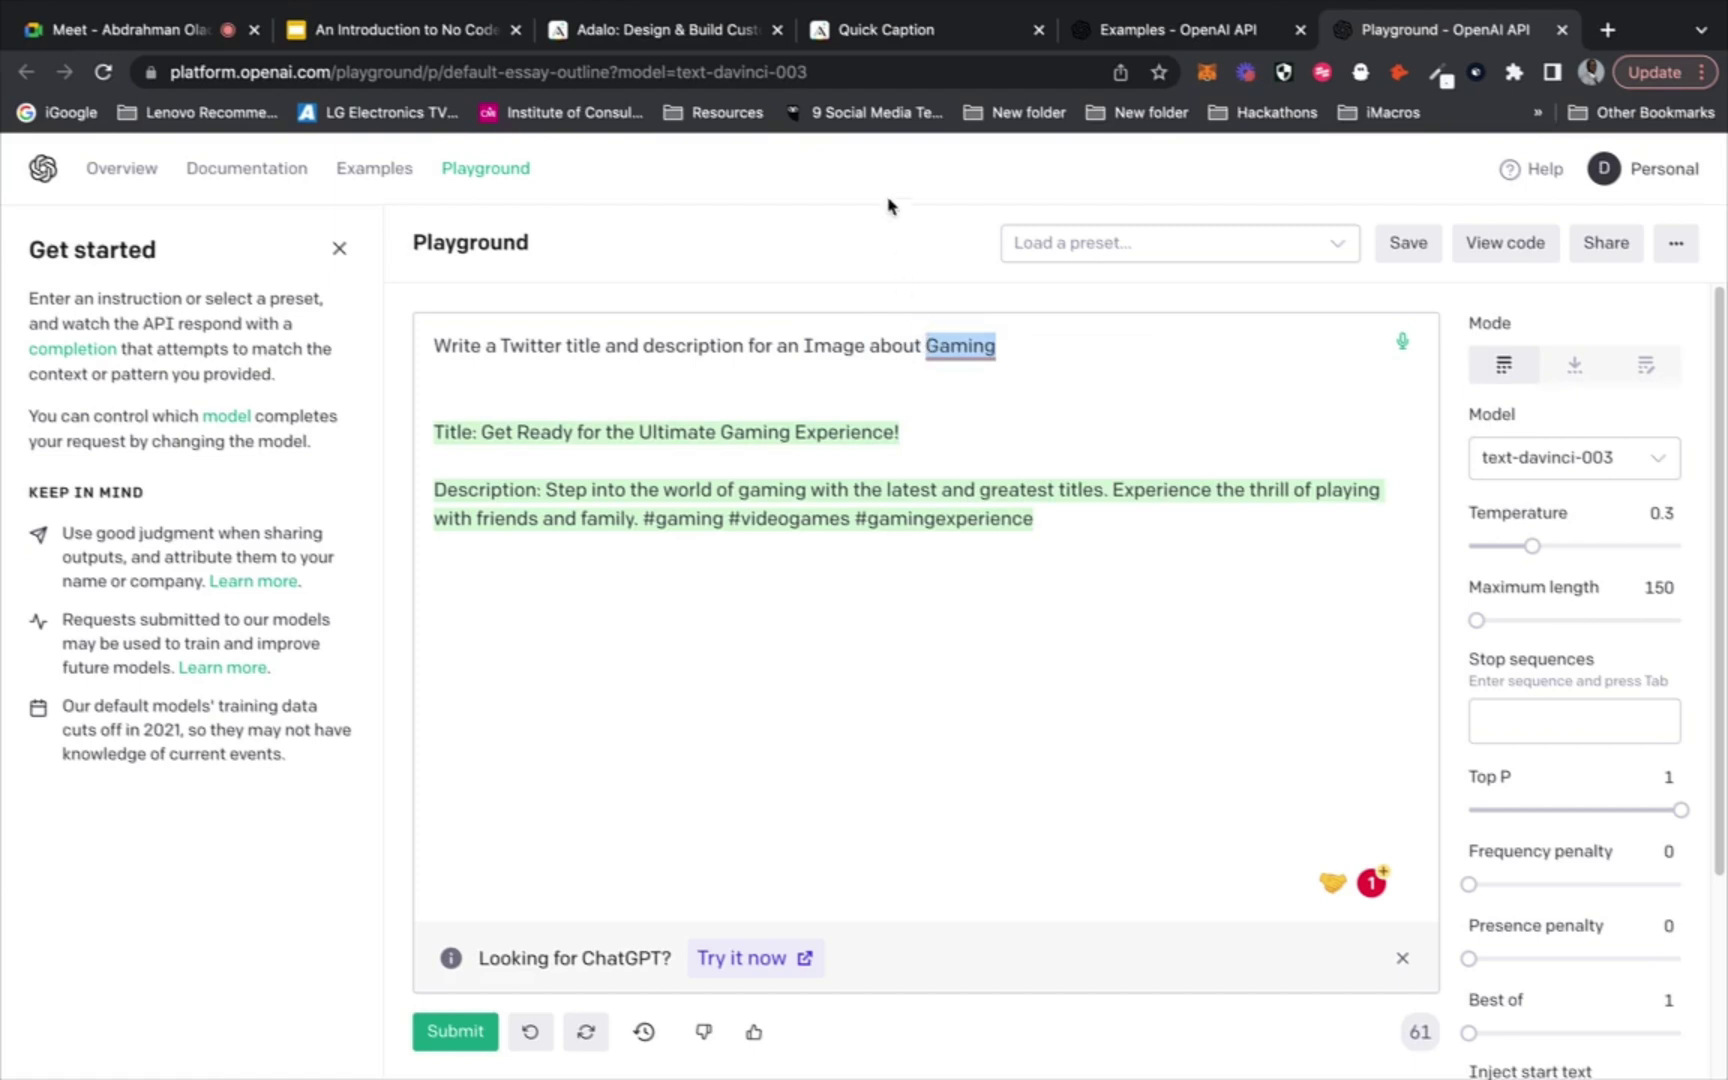
{"action": "left_click", "coordinate": [886, 33]}
Duplicate the third text input to make a fourth one on Home
{"action": "left_click", "coordinate": [1004, 622]}
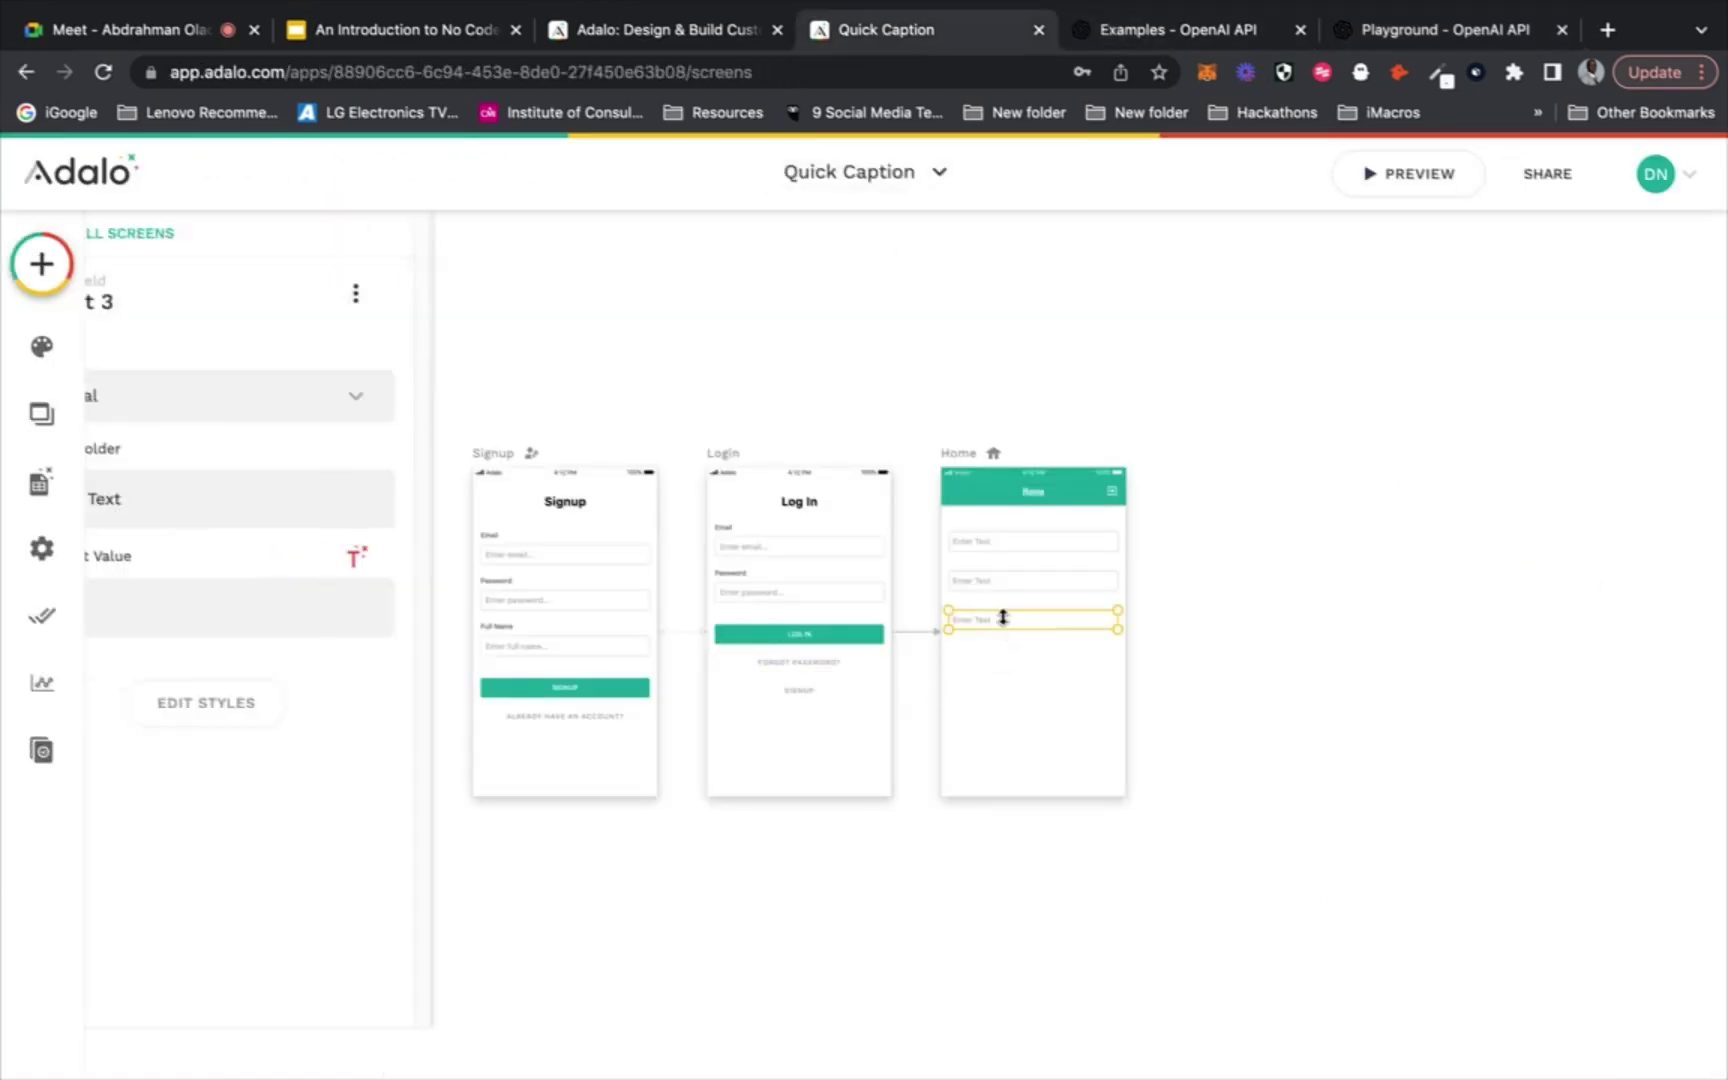
{"action": "left_click", "coordinate": [1084, 690]}
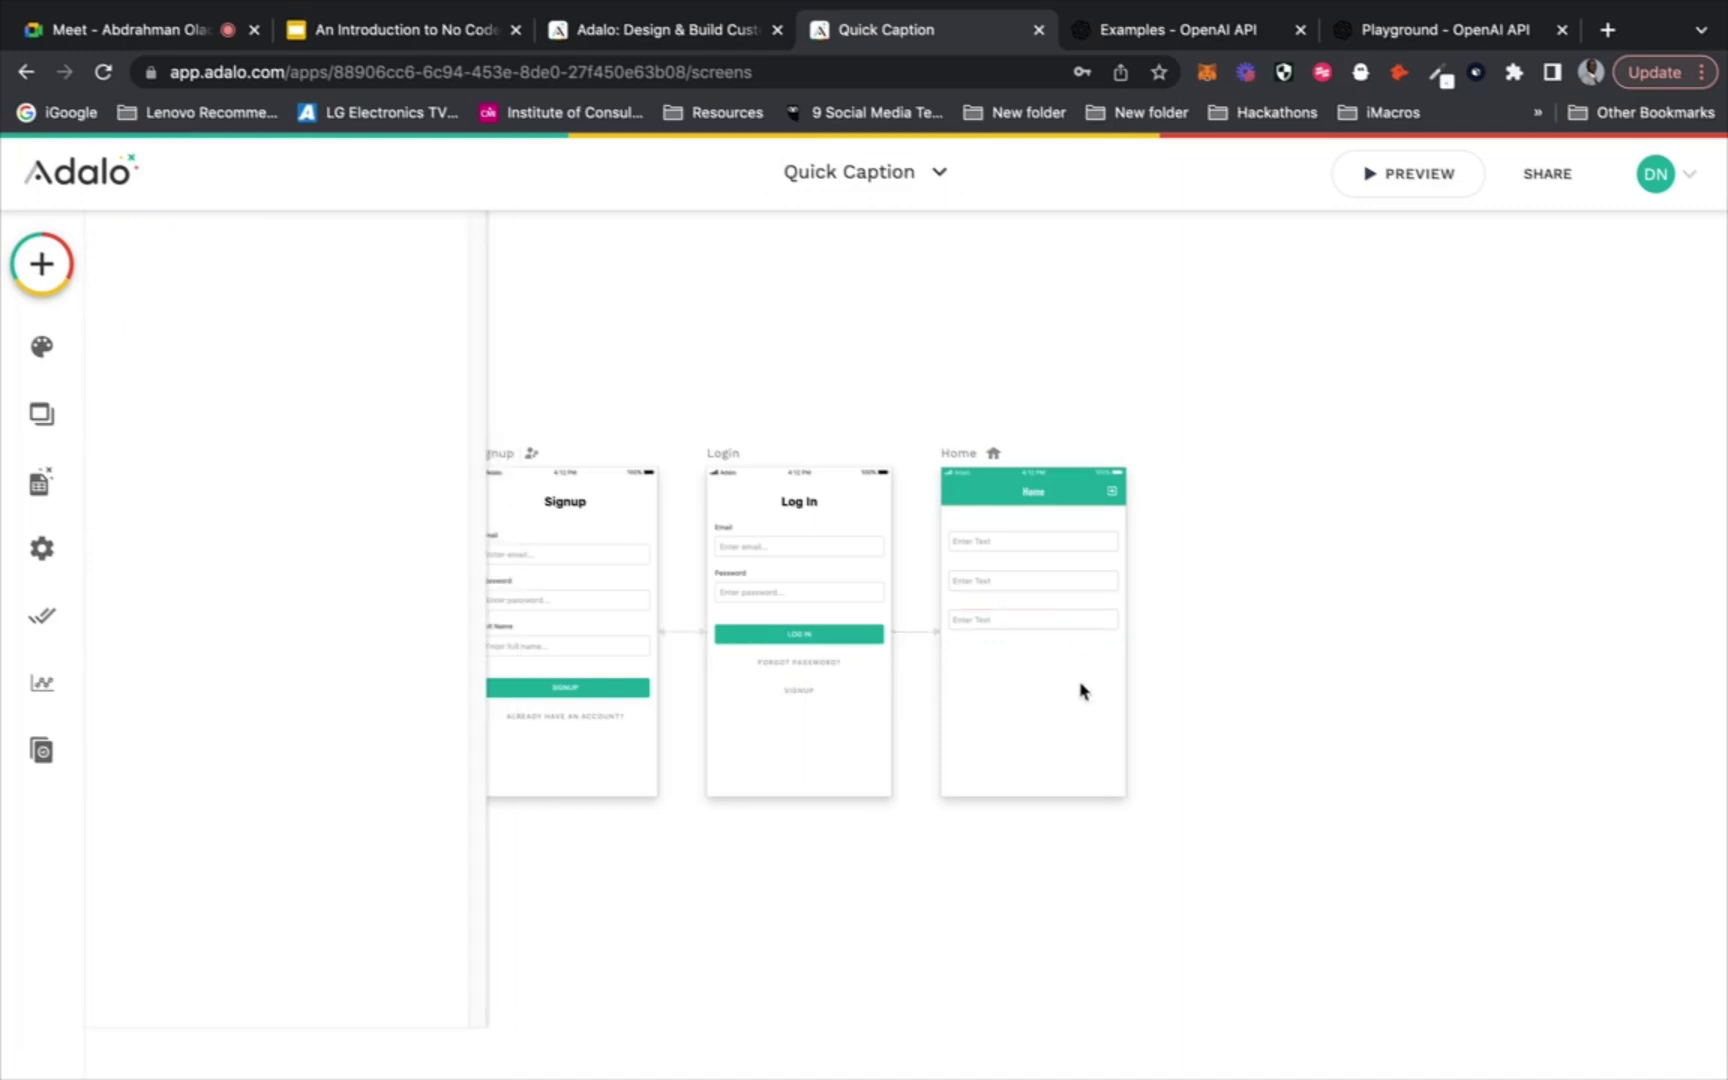
{"action": "key", "text": "super+d"}
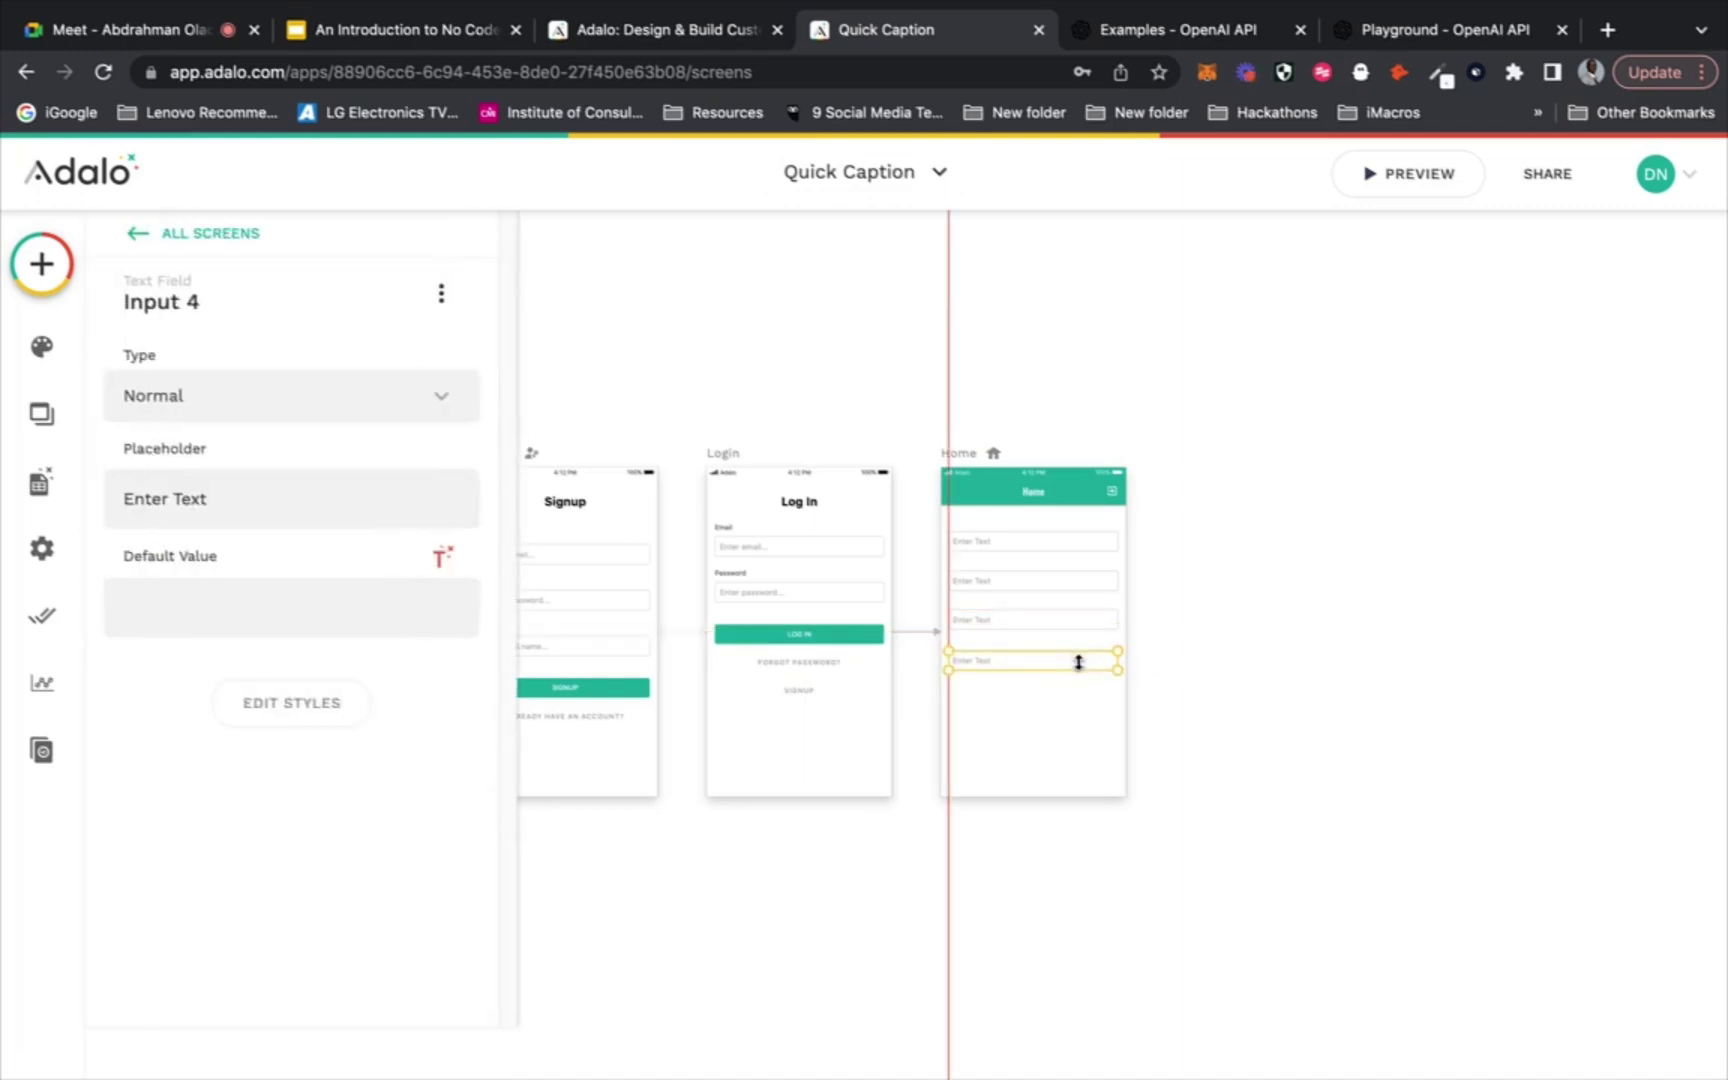
{"action": "left_click", "coordinate": [1188, 672]}
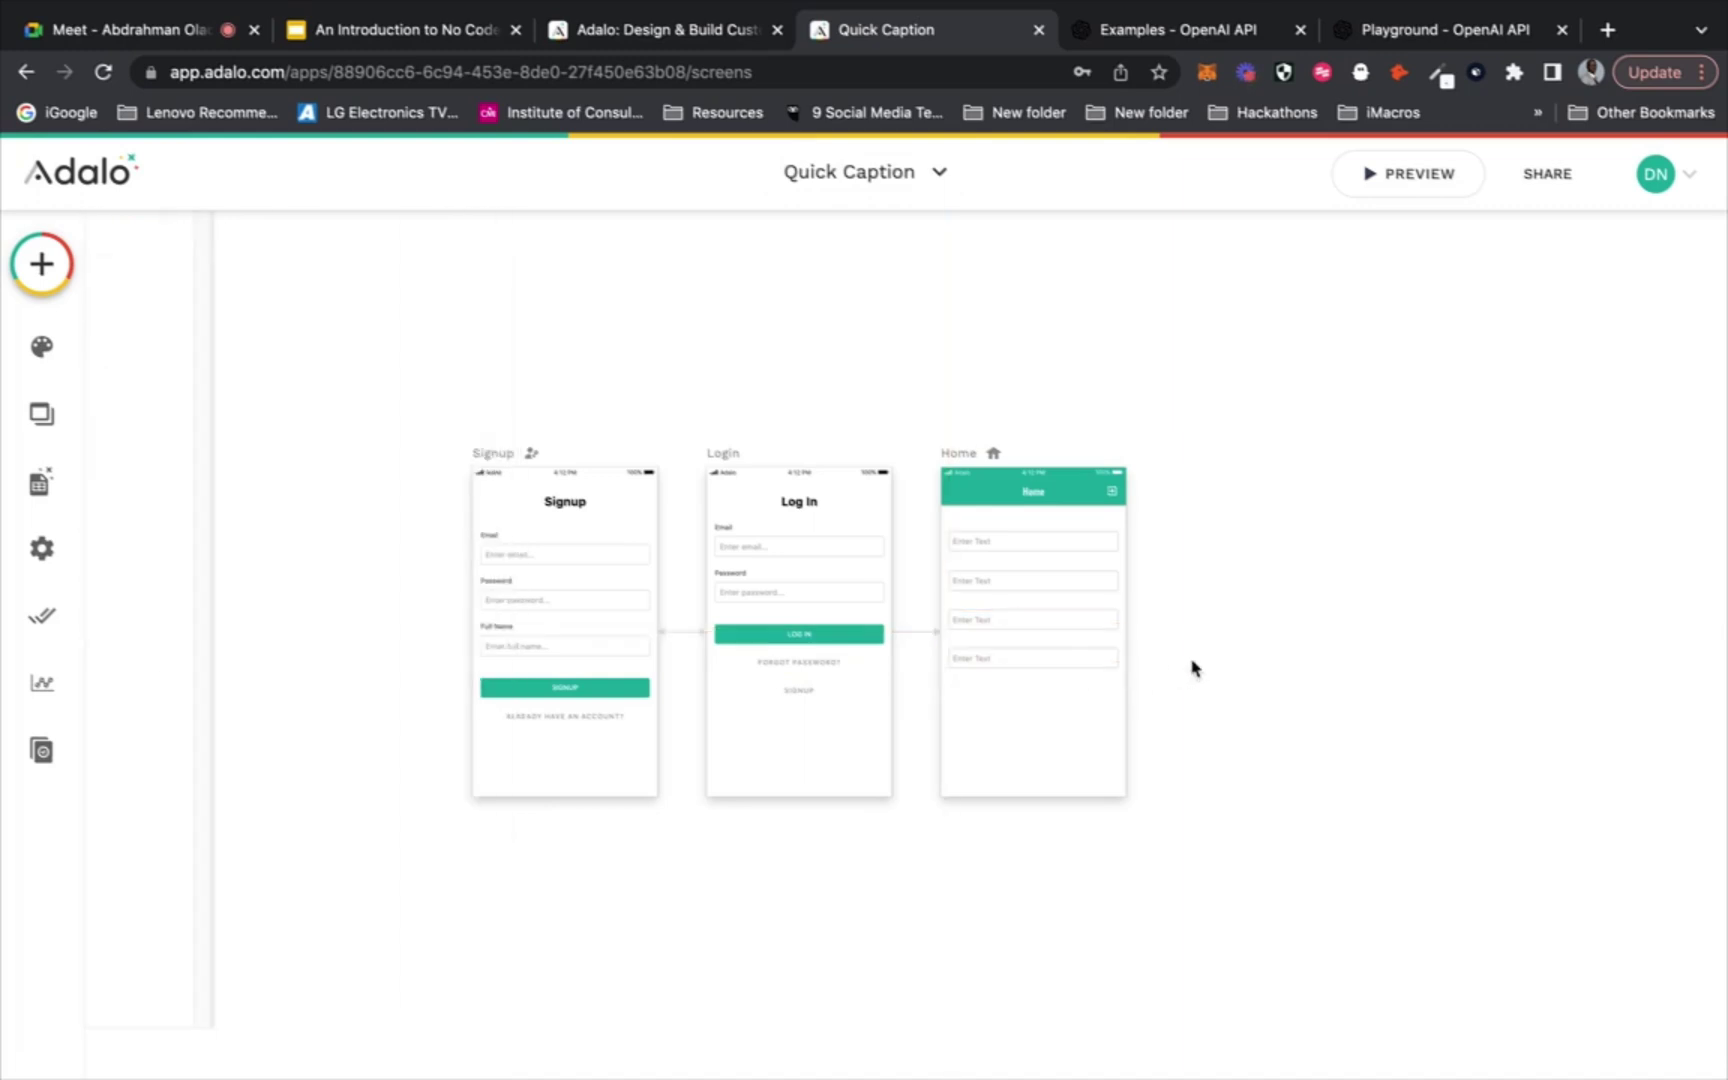
Change the first input's placeholder to 'Enter Platform', then delete all four inputs
{"action": "left_click", "coordinate": [1030, 556]}
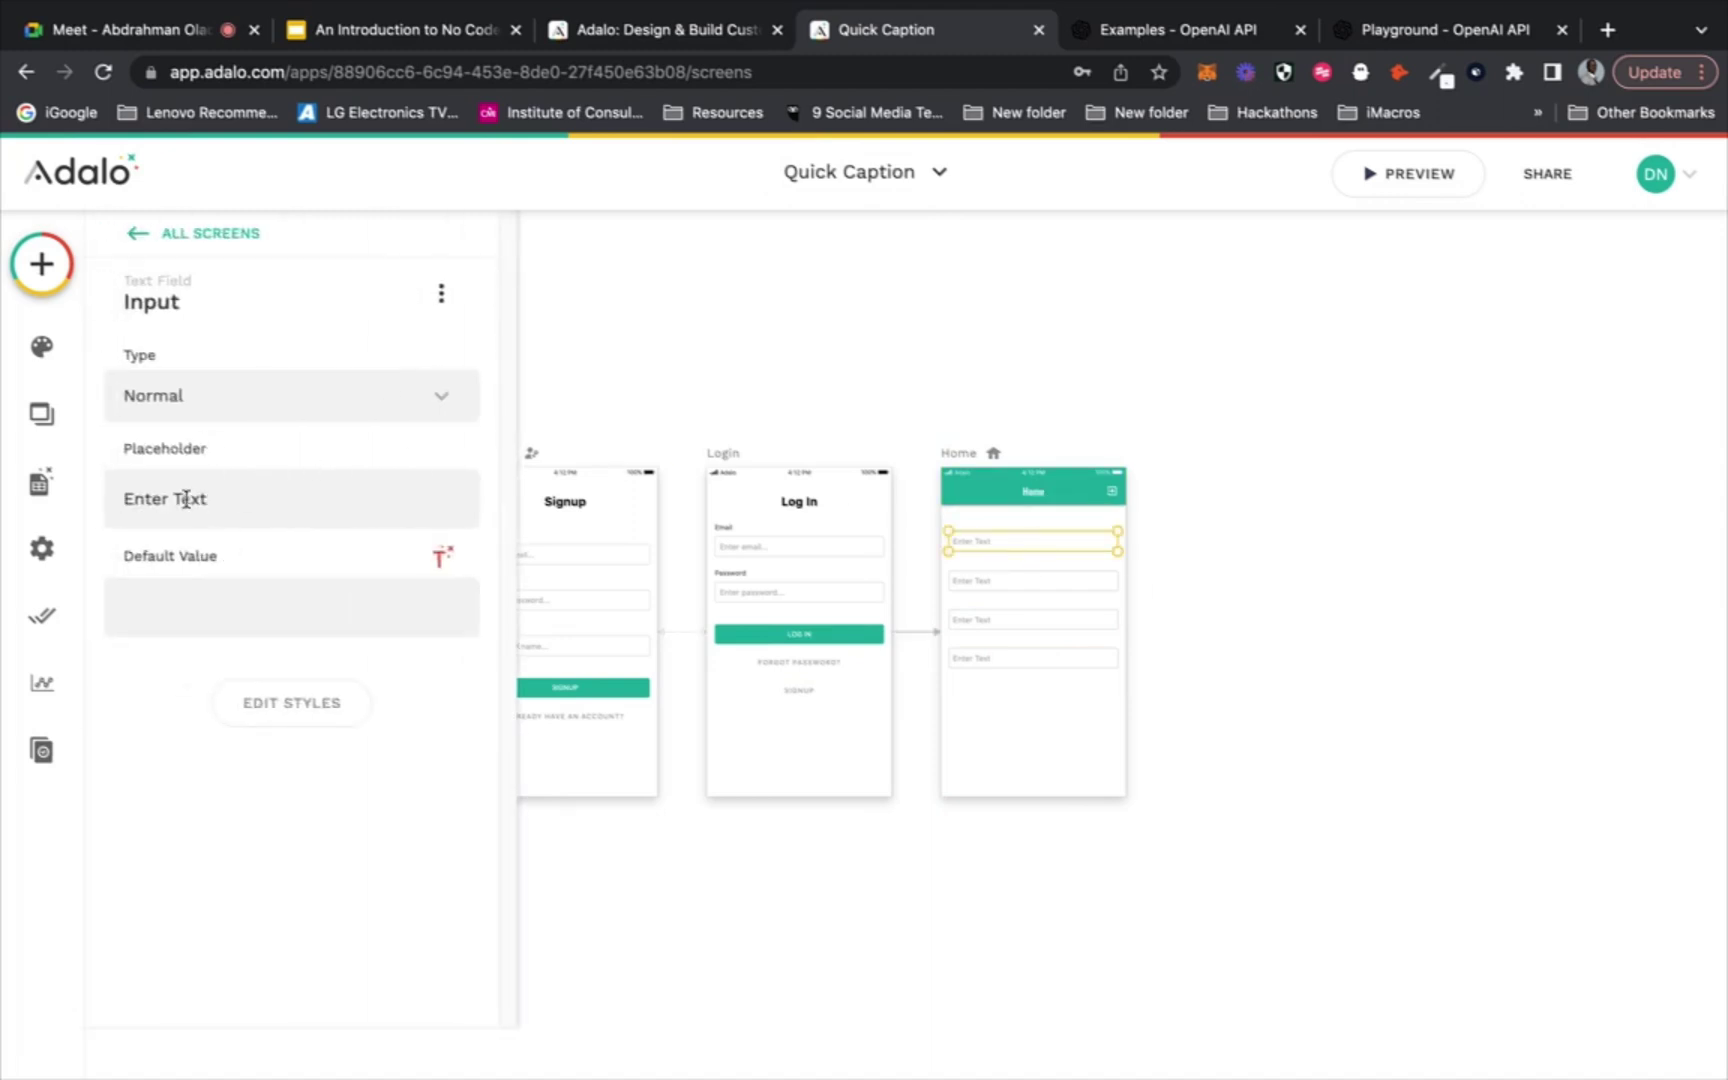
{"action": "left_click_drag", "start_coordinate": [175, 497], "coordinate": [229, 498]}
{"action": "type", "text": "Platform"}
{"action": "left_click_drag", "start_coordinate": [1030, 706], "coordinate": [990, 541]}
{"action": "key", "text": "Delete"}
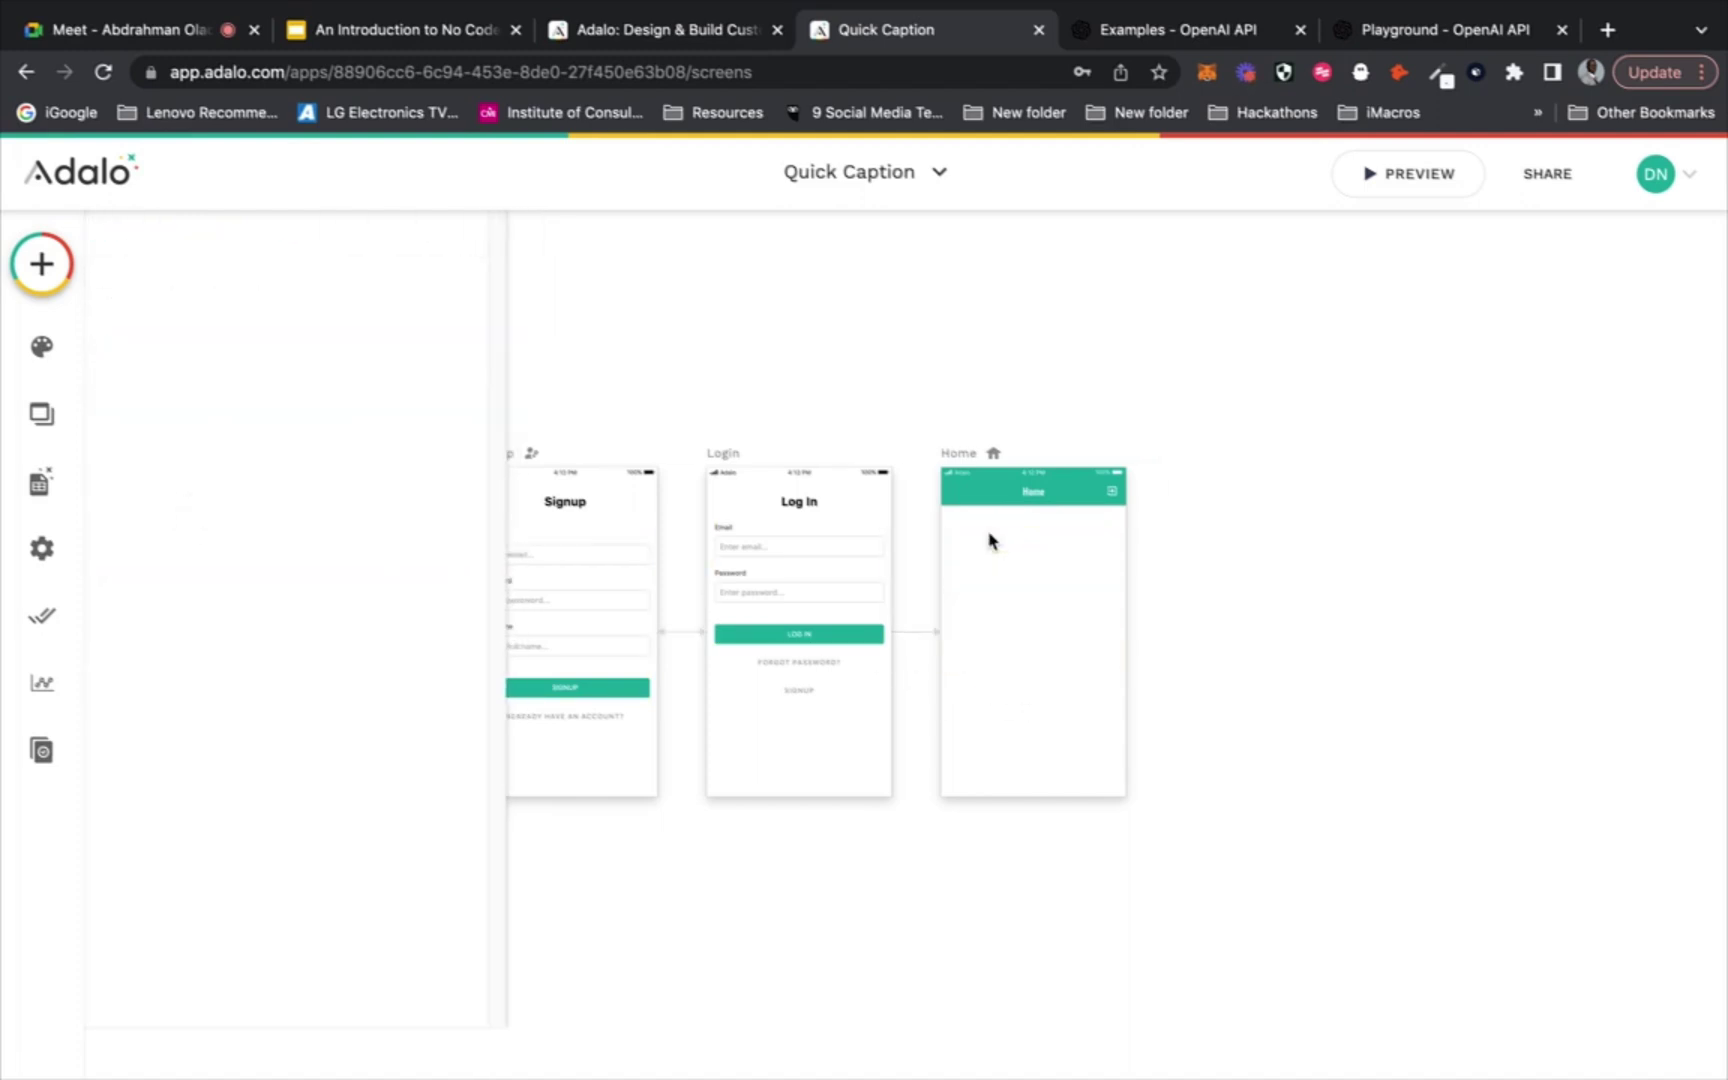
Drag a Dropdown Menu onto Home and set its placeholder to 'Select platform...'
{"action": "left_click", "coordinate": [41, 263]}
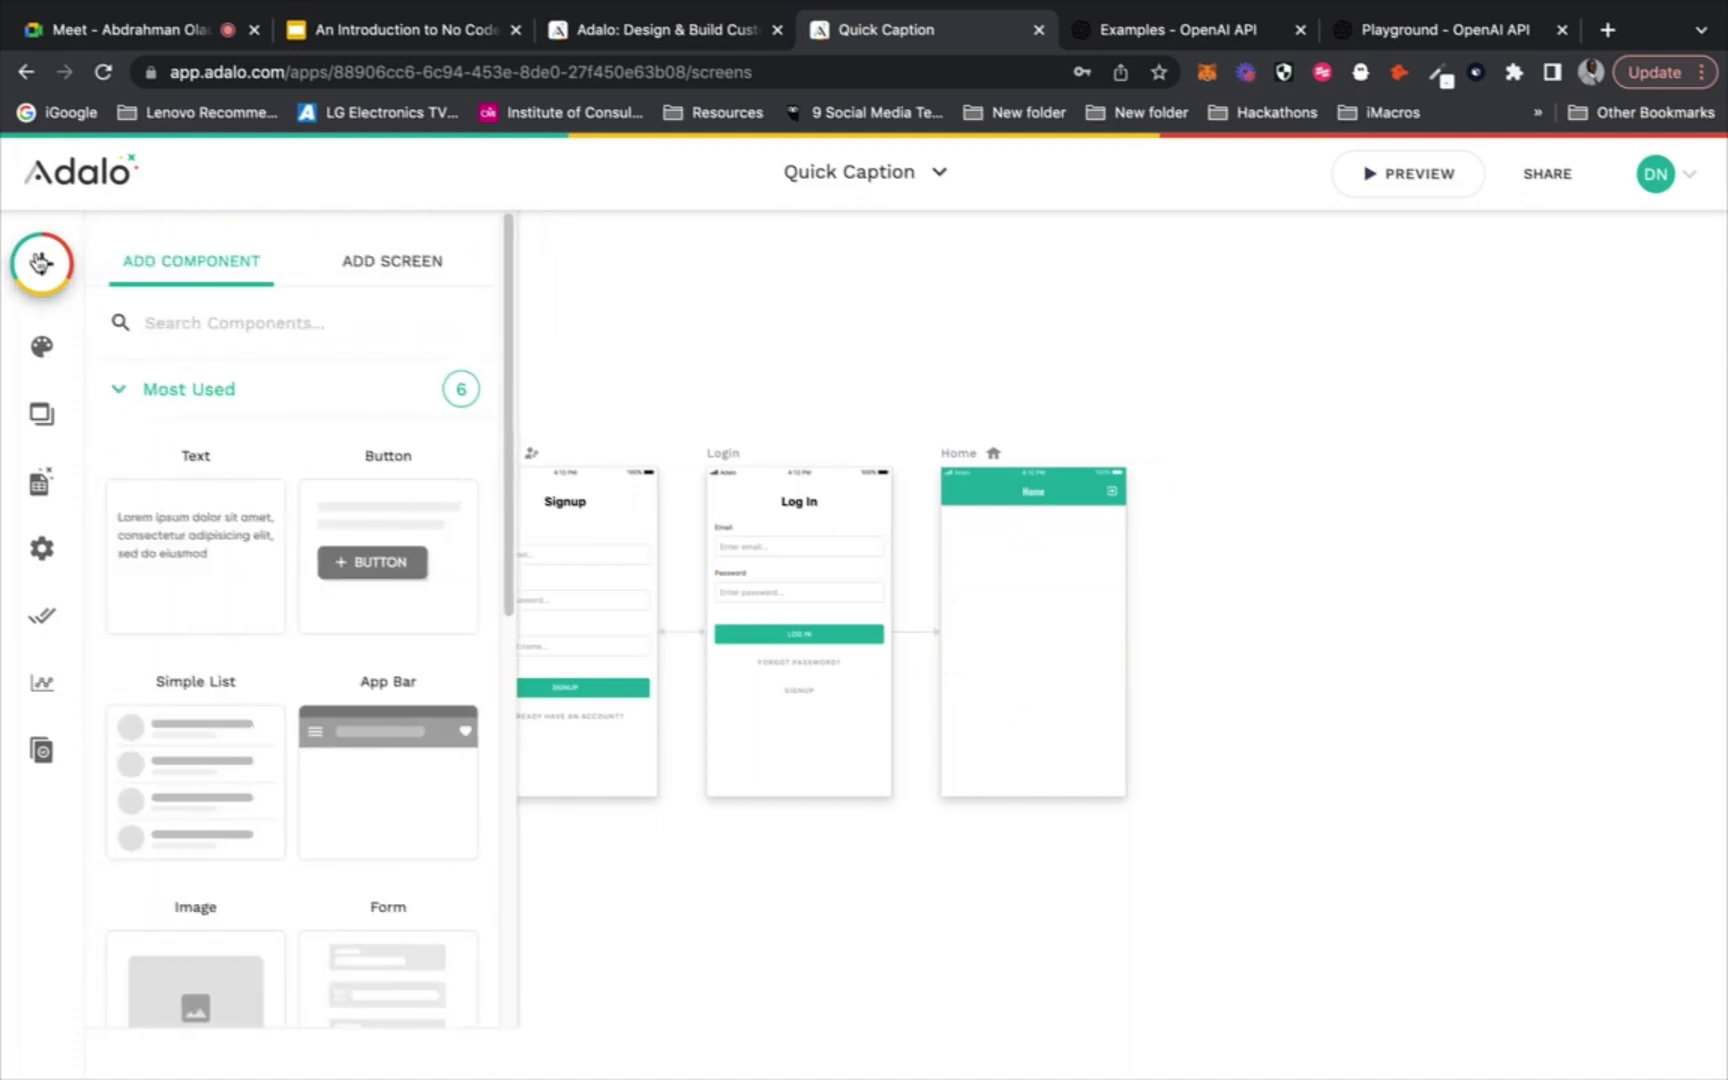
{"action": "type", "text": "drop"}
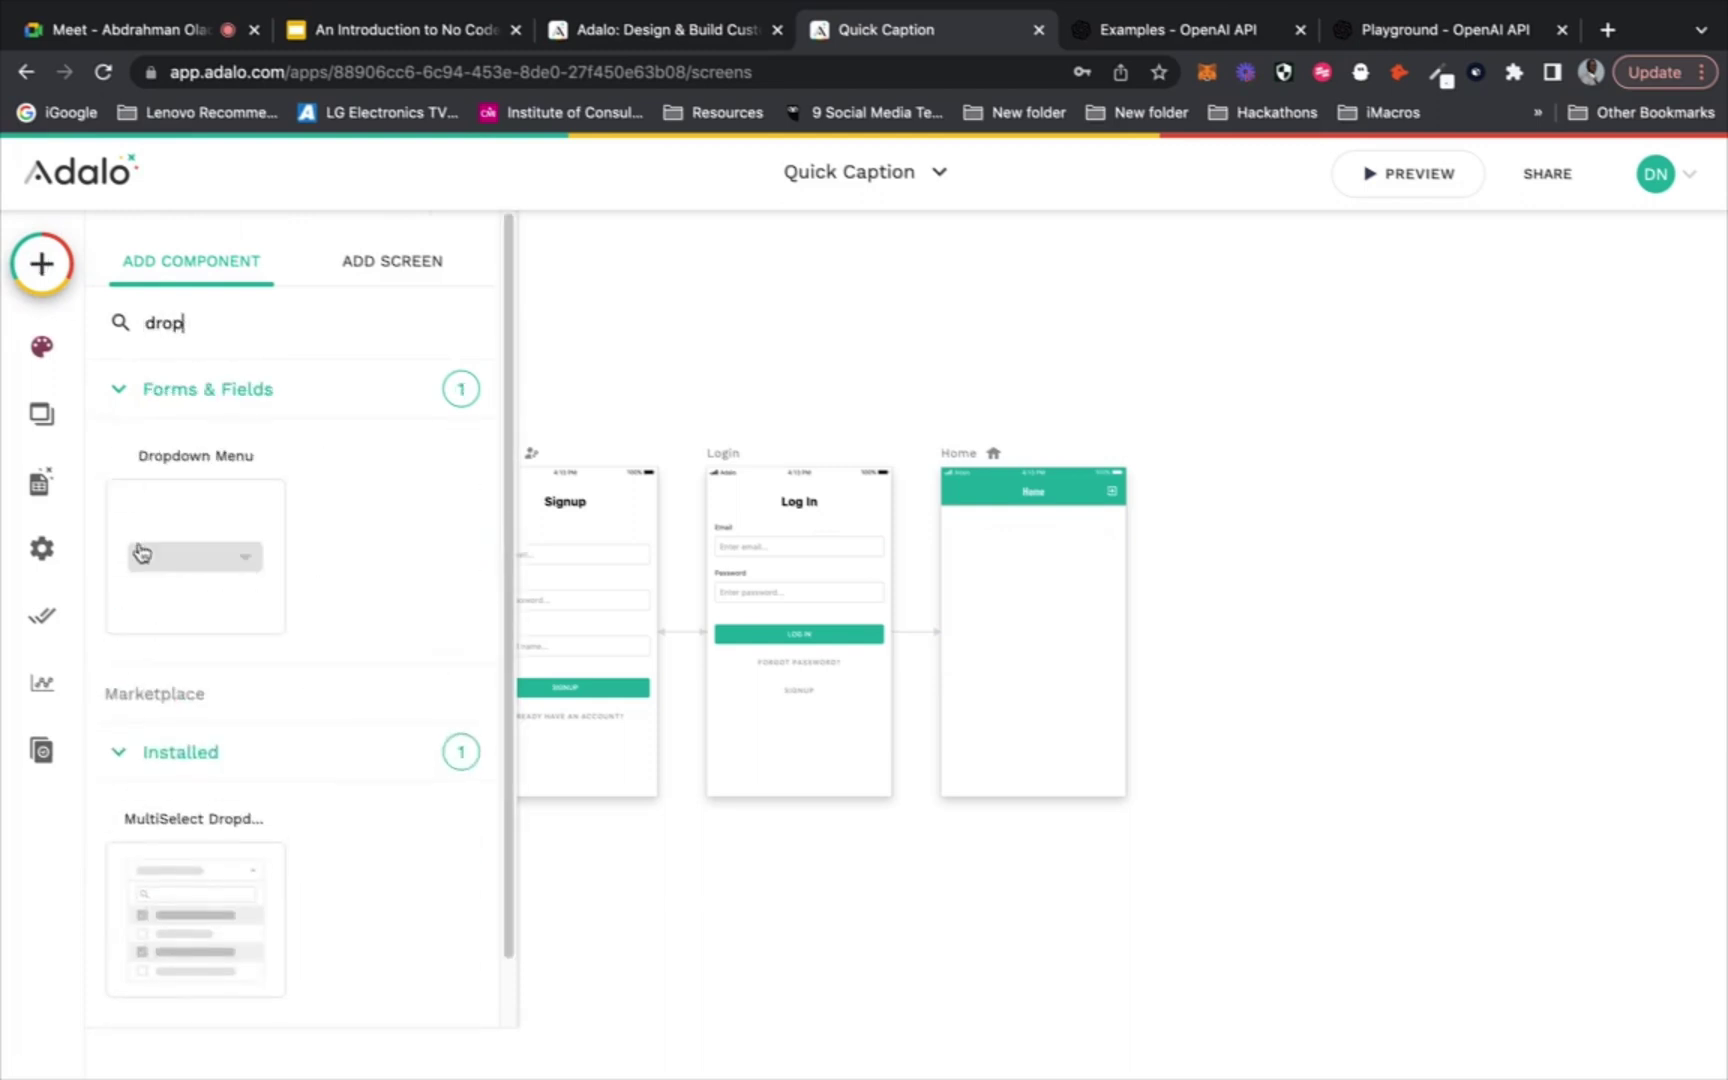
{"action": "left_click_drag", "start_coordinate": [140, 550], "coordinate": [1028, 546]}
{"action": "left_click", "coordinate": [1037, 548]}
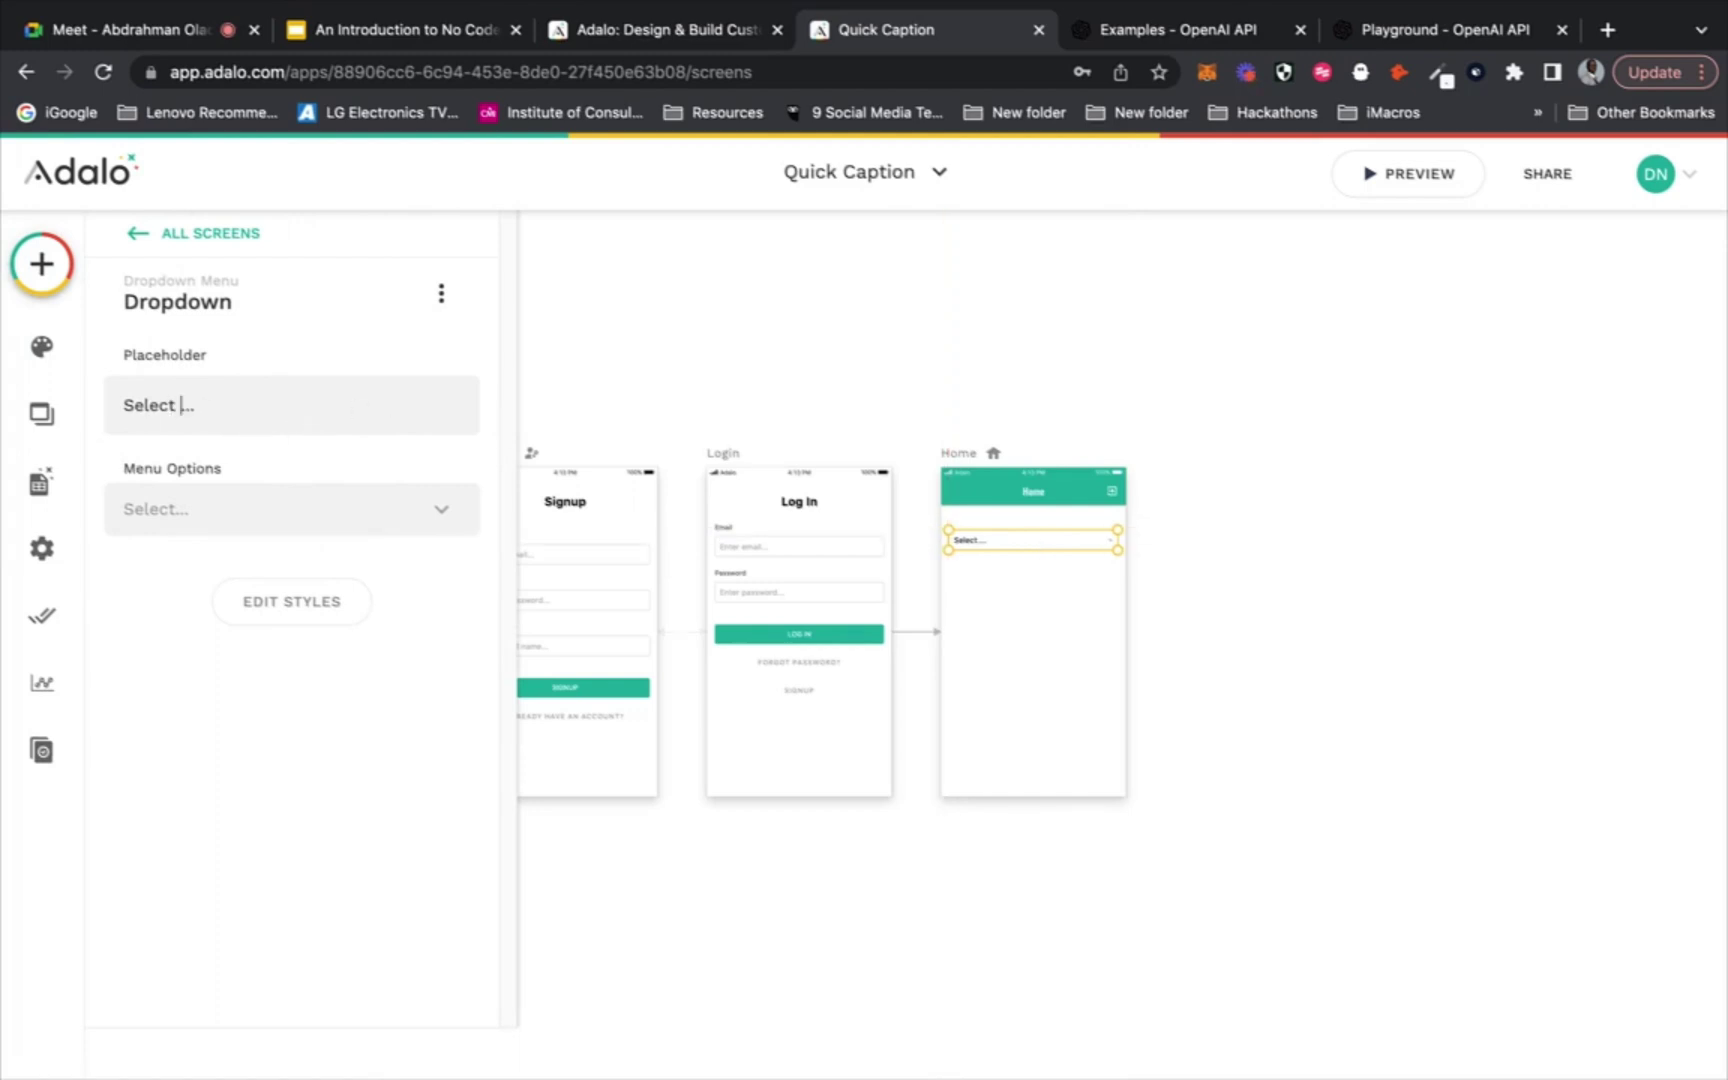
{"action": "type", "text": "platform"}
Duplicate the platform dropdown and move the copy just below the first one
{"action": "left_click", "coordinate": [1053, 625]}
{"action": "left_click", "coordinate": [1064, 550]}
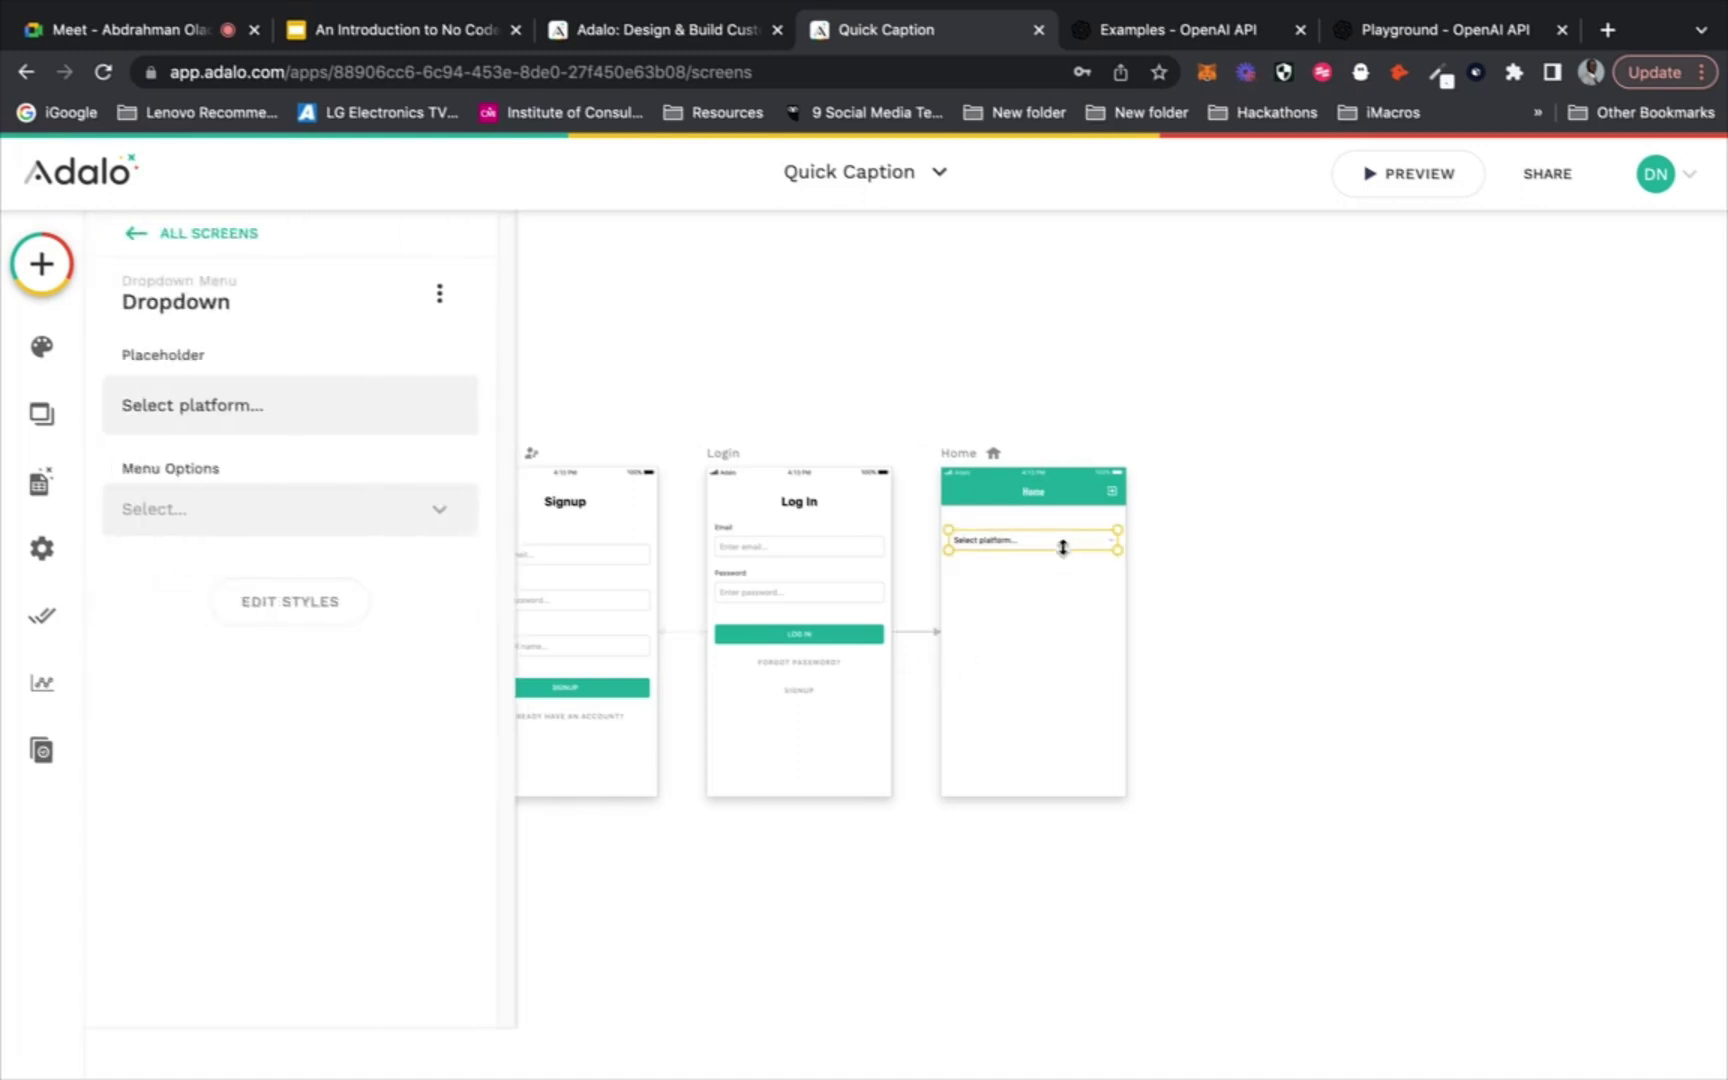
{"action": "left_click", "coordinate": [1088, 638]}
{"action": "left_click", "coordinate": [1078, 548]}
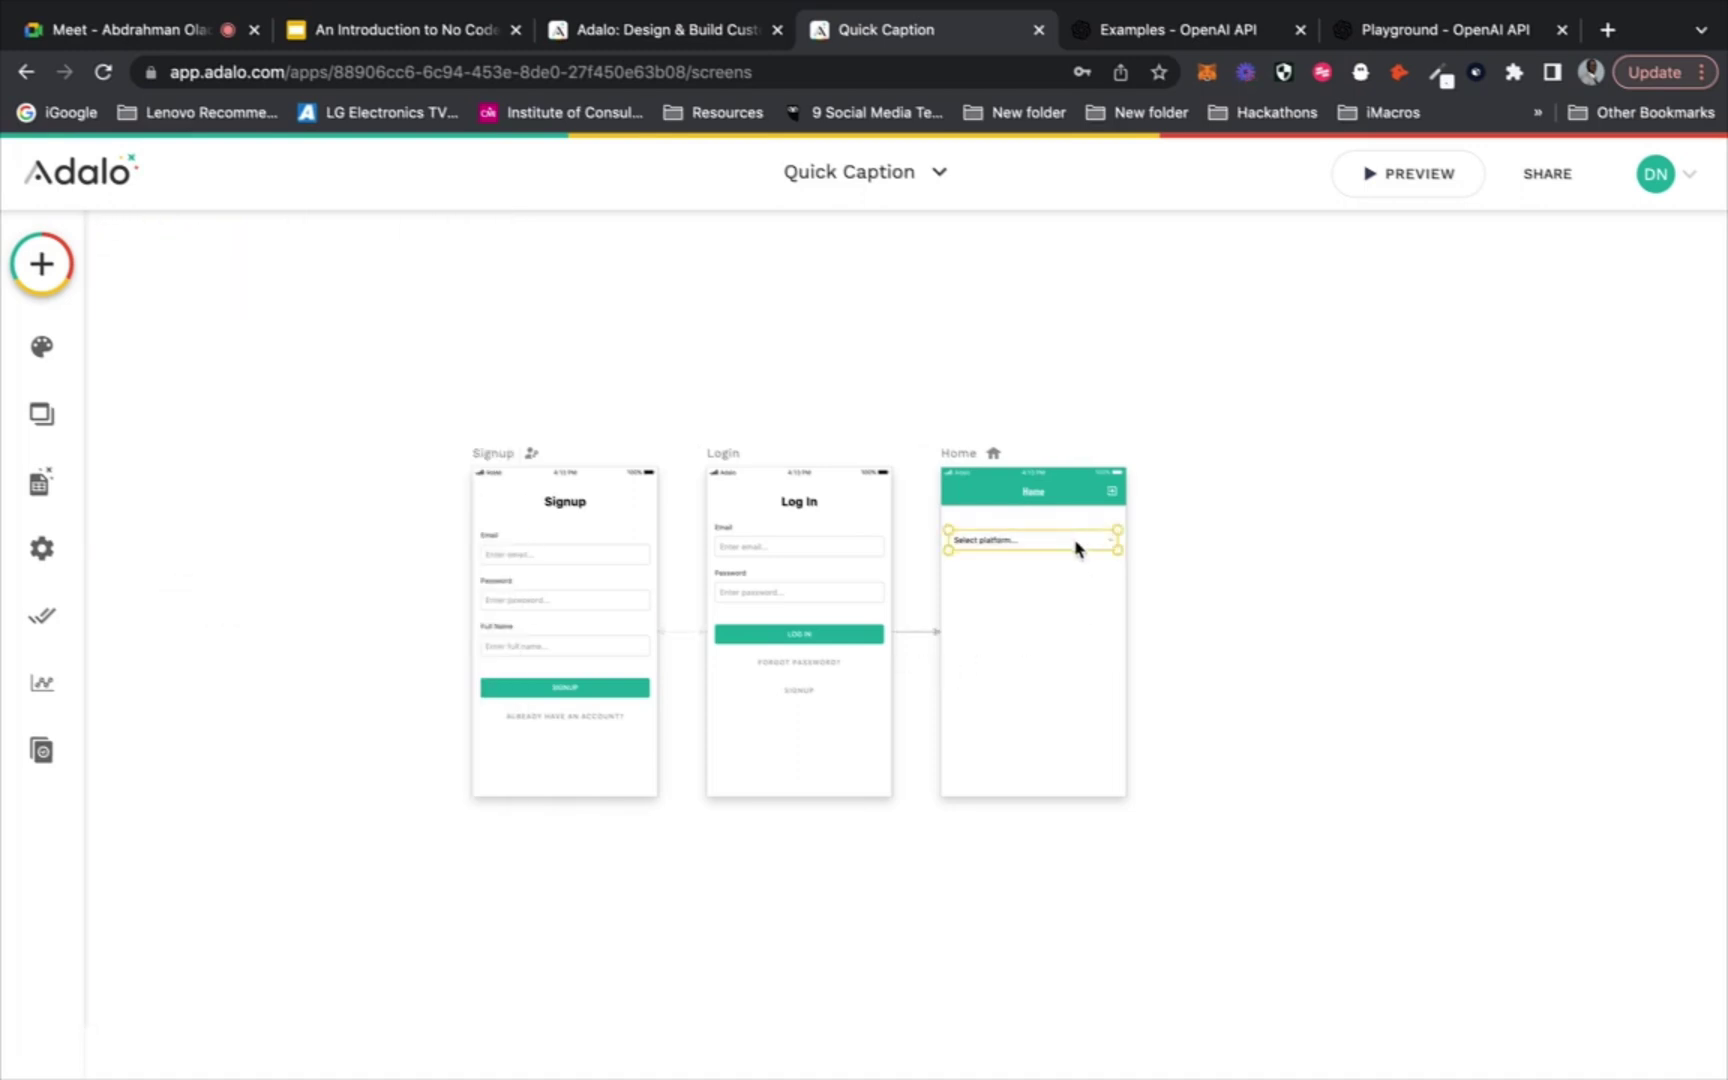
{"action": "left_click_drag", "start_coordinate": [1077, 548], "coordinate": [1077, 585]}
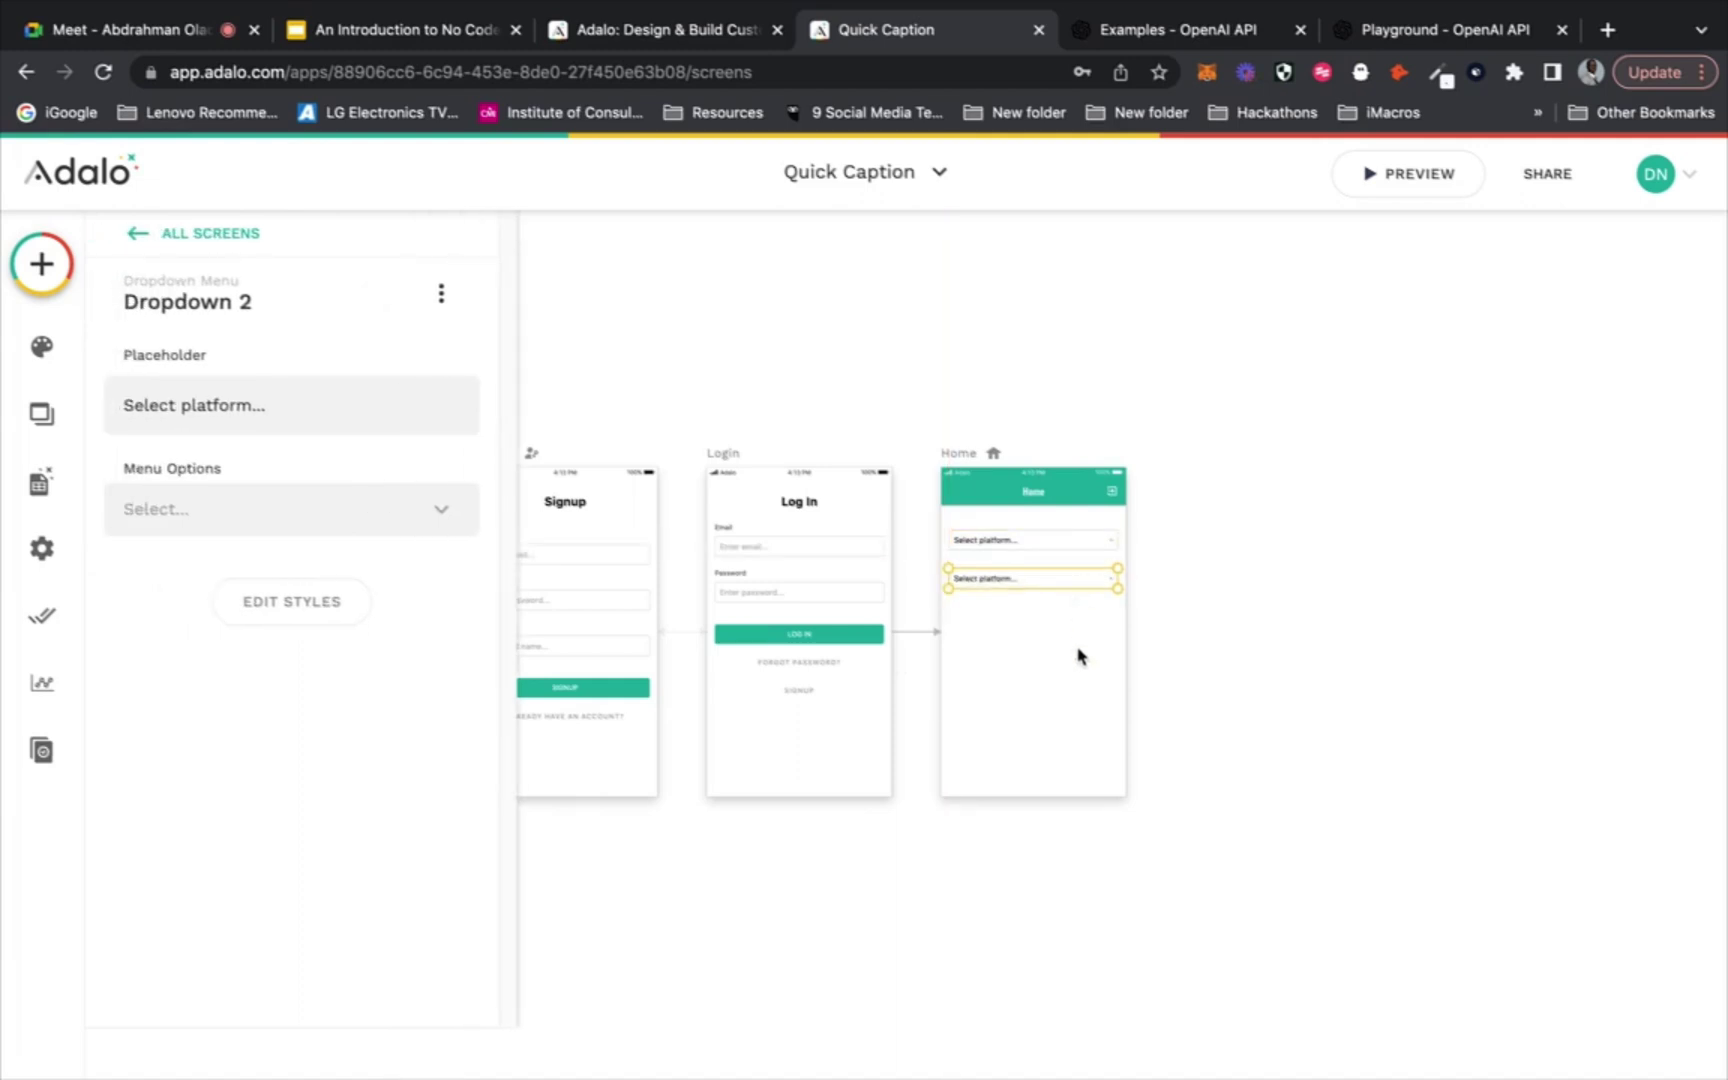
{"action": "left_click", "coordinate": [1080, 656]}
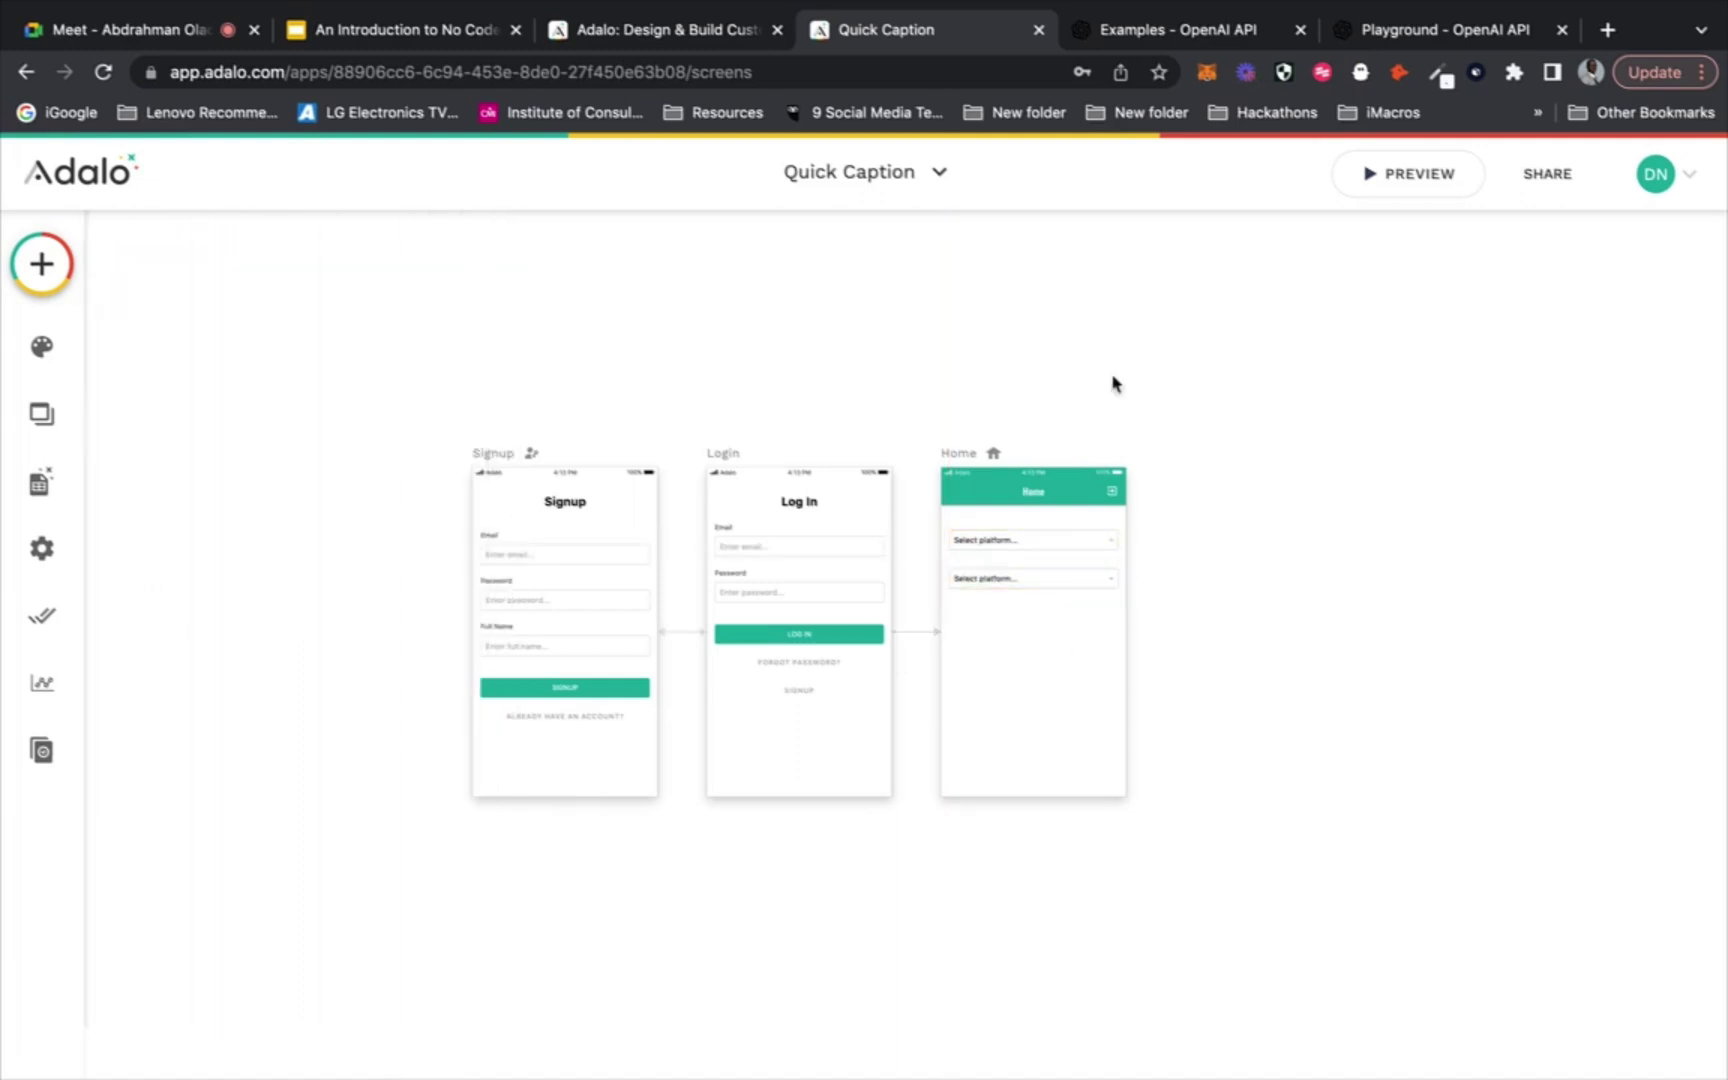
Put the OpenAI Playground tab before Examples, then select the second dropdown in the builder
{"action": "left_click", "coordinate": [1191, 42]}
{"action": "left_click_drag", "start_coordinate": [1407, 33], "coordinate": [1150, 35]}
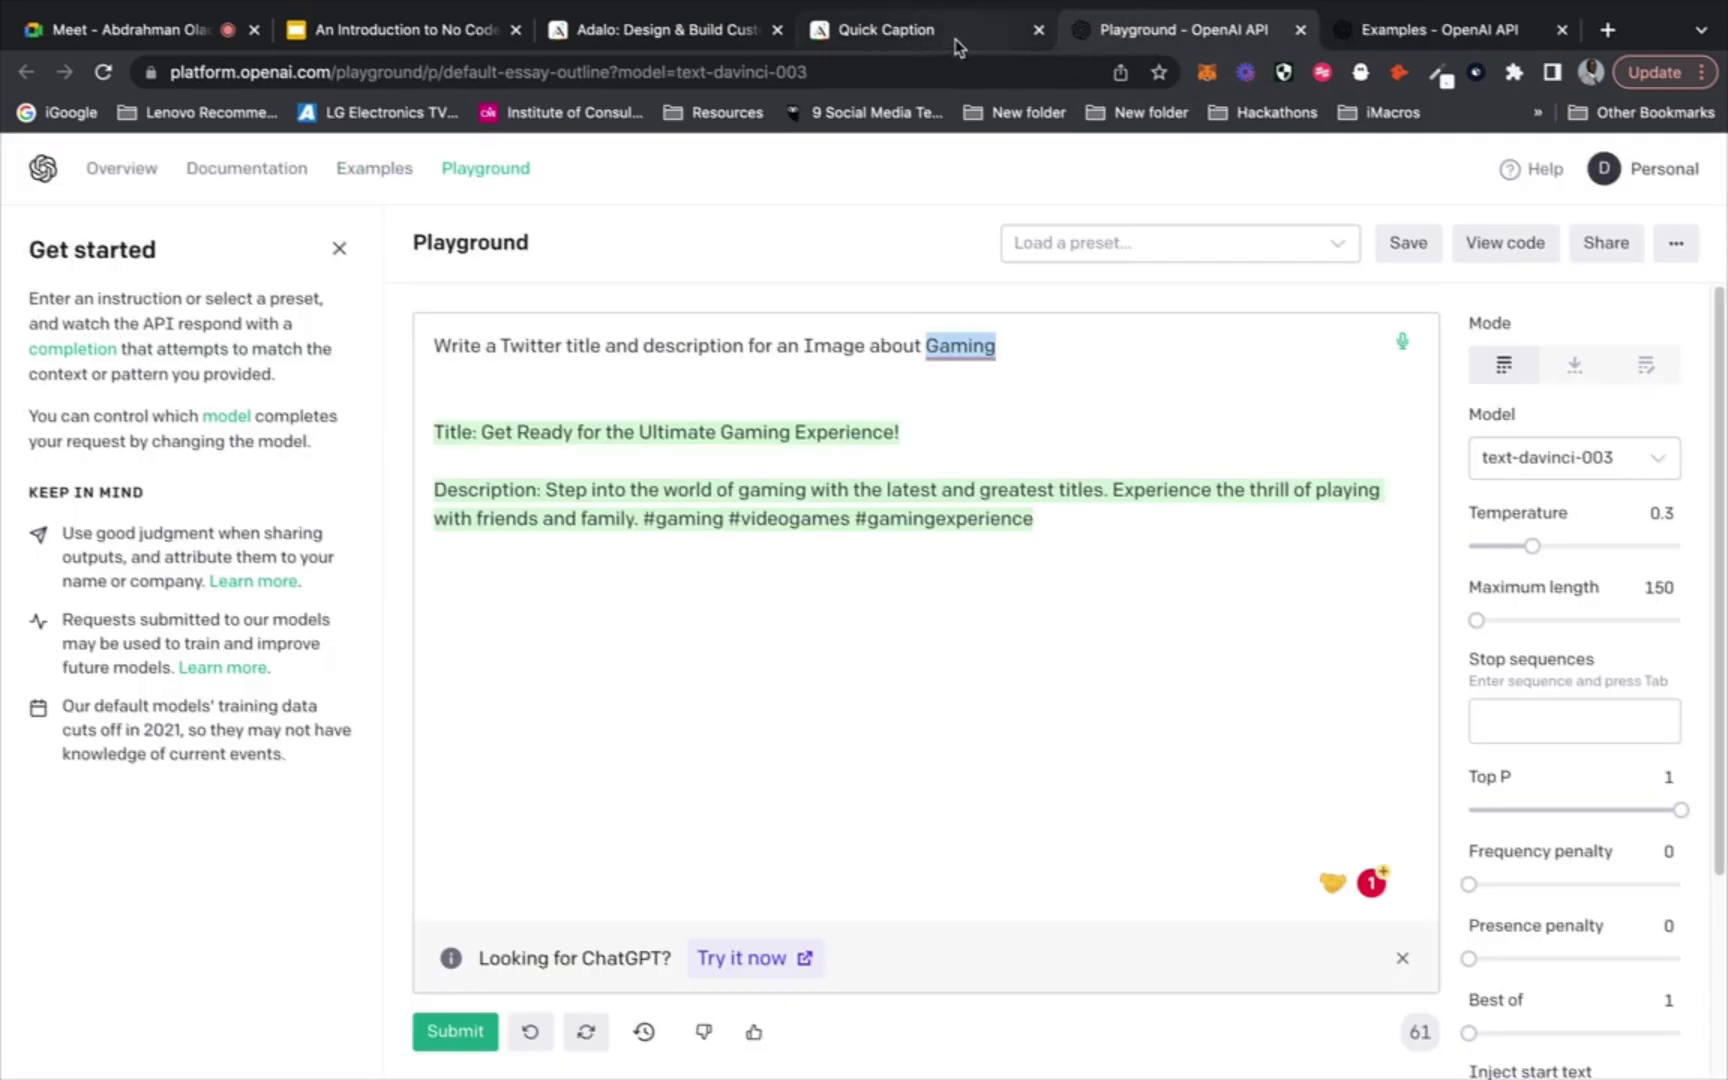
{"action": "left_click", "coordinate": [958, 40]}
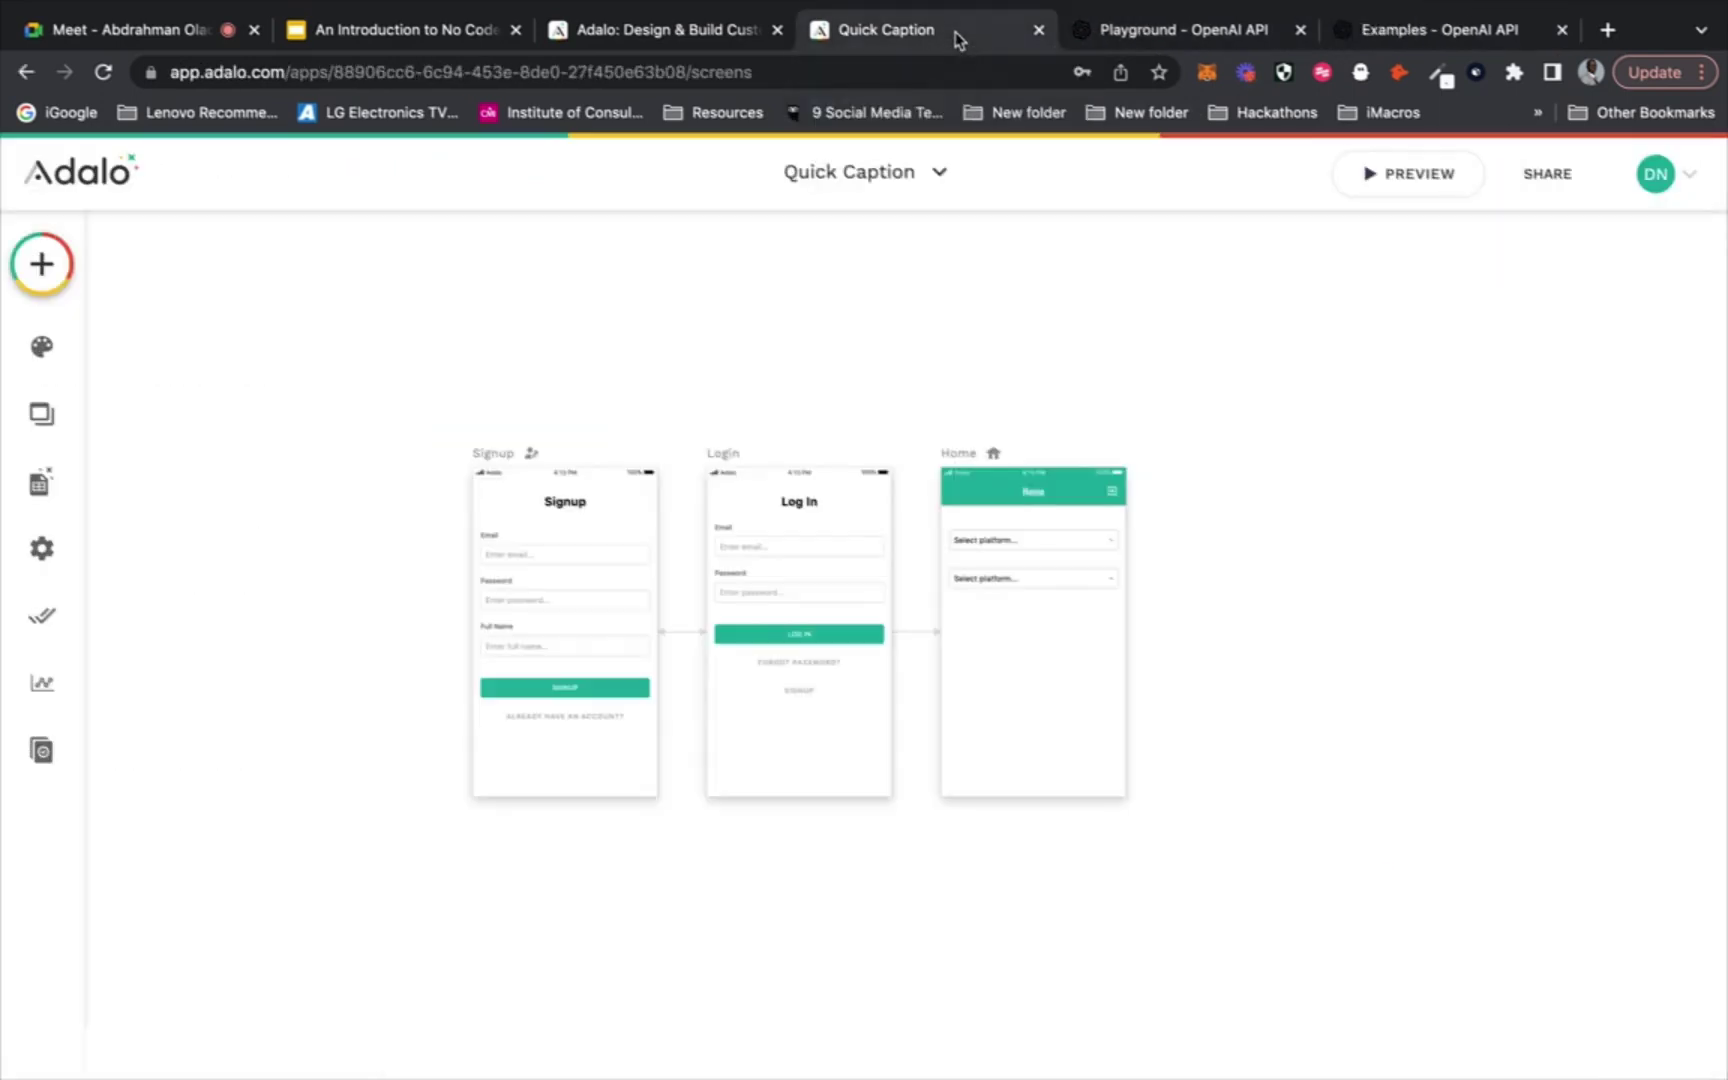
{"action": "left_click", "coordinate": [1180, 40]}
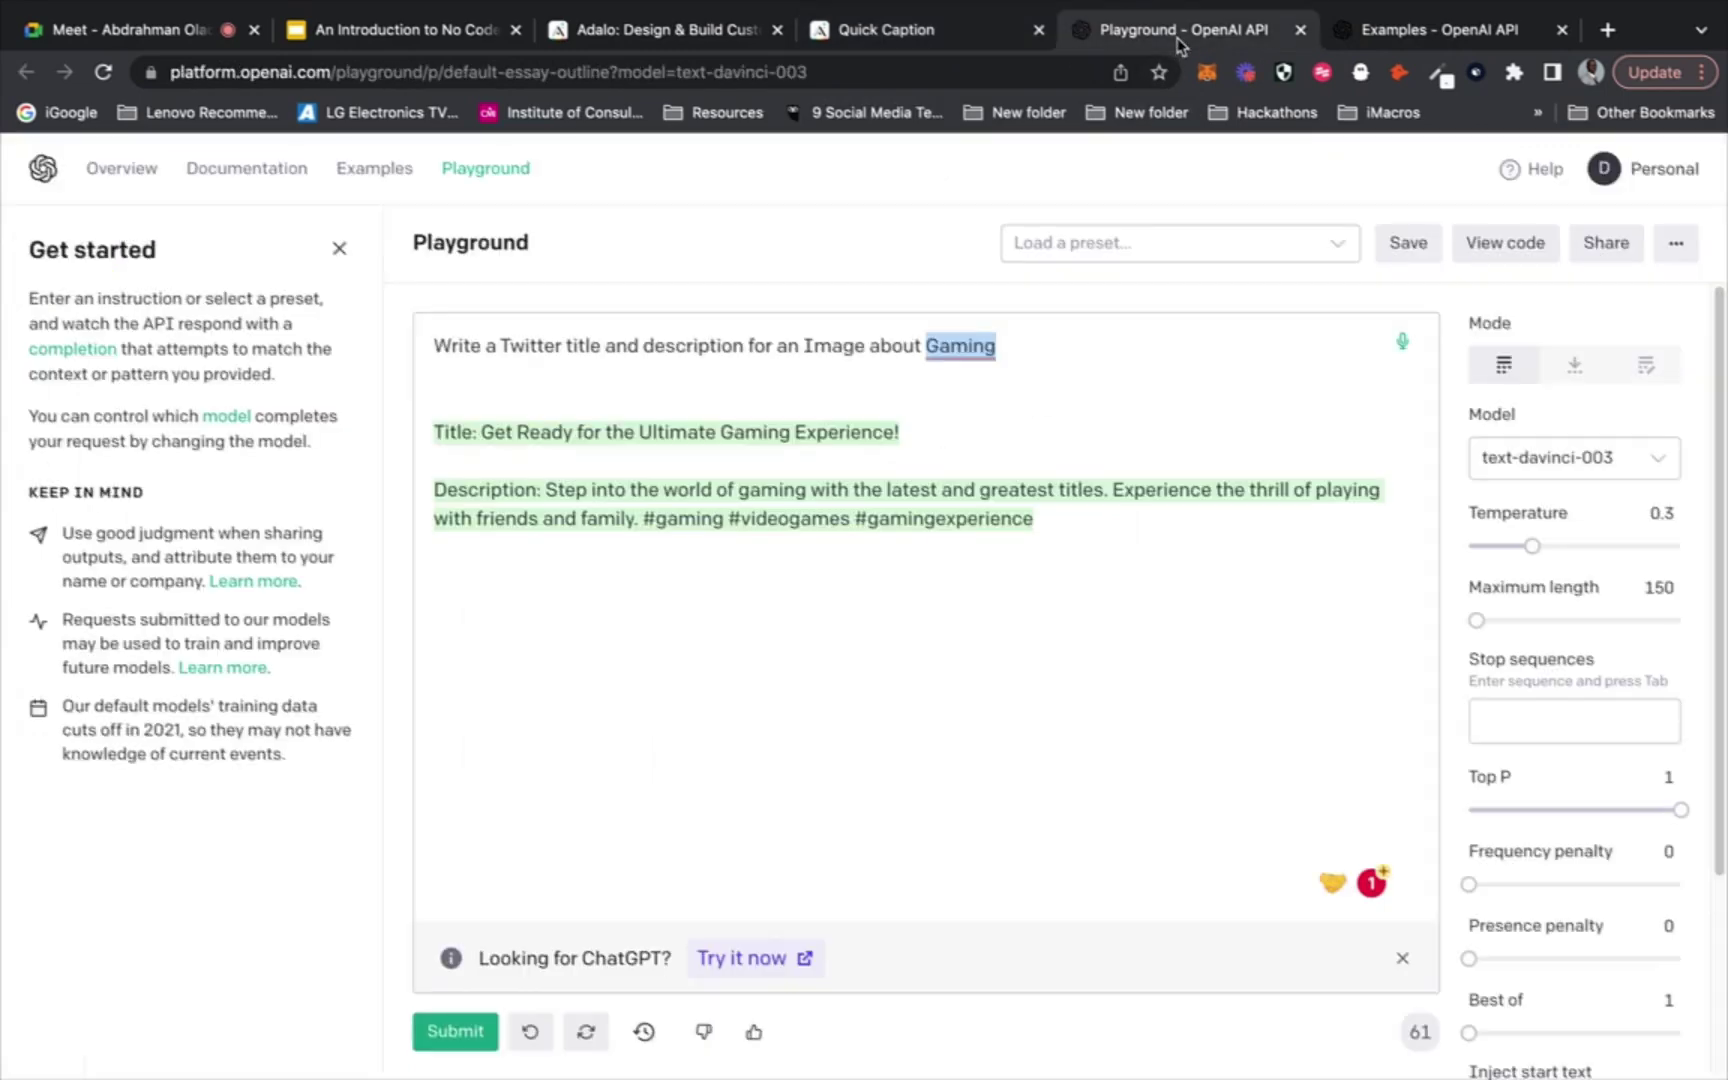
{"action": "left_click", "coordinate": [708, 350]}
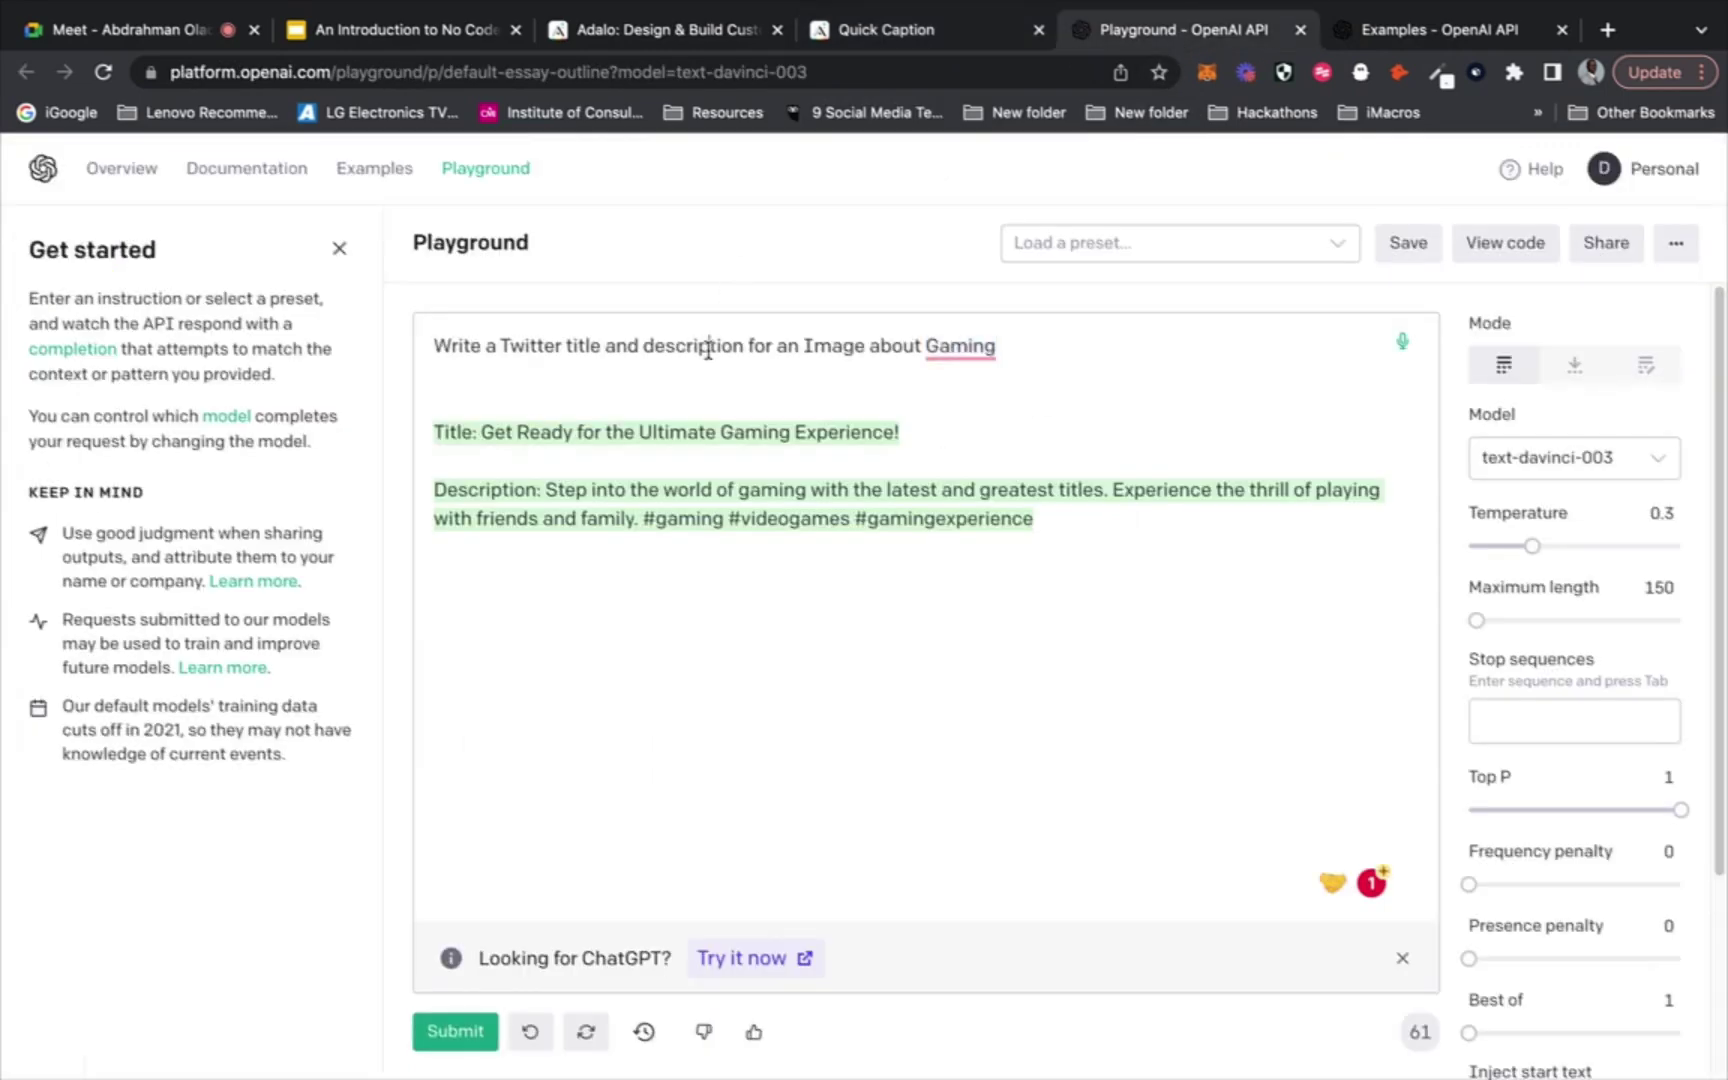
{"action": "left_click", "coordinate": [950, 38]}
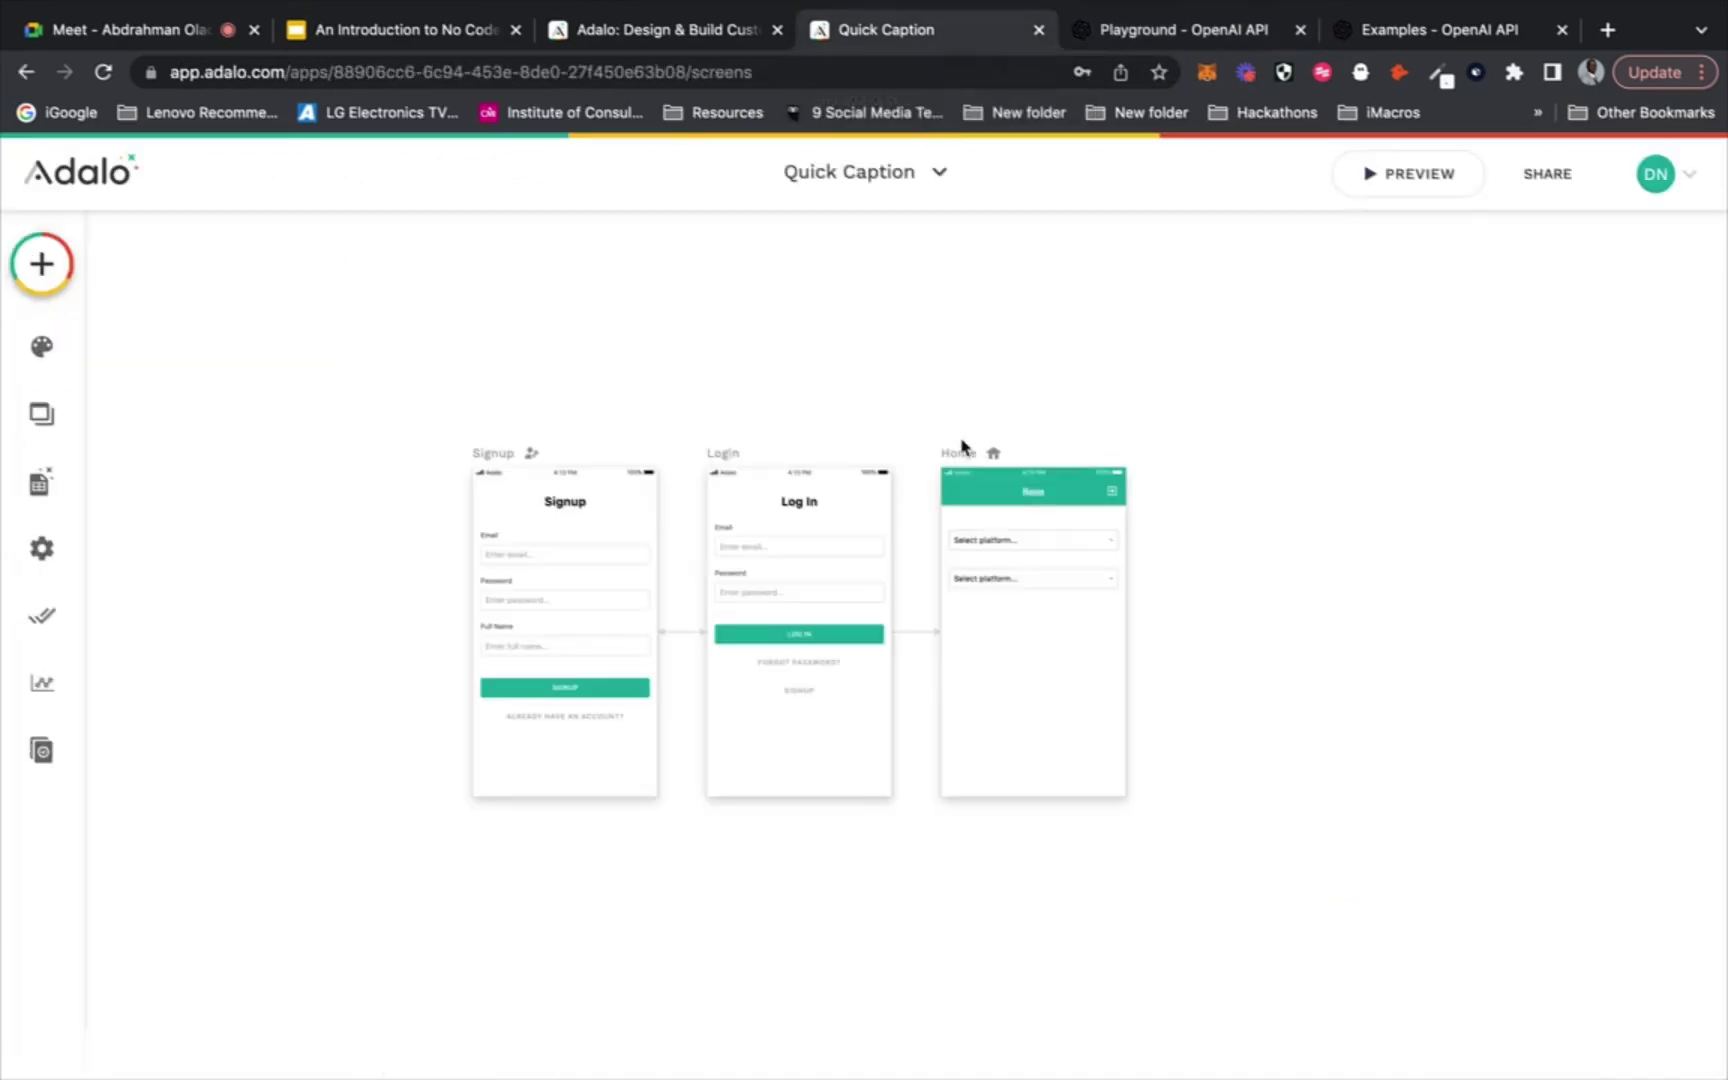
{"action": "left_click", "coordinate": [1020, 580]}
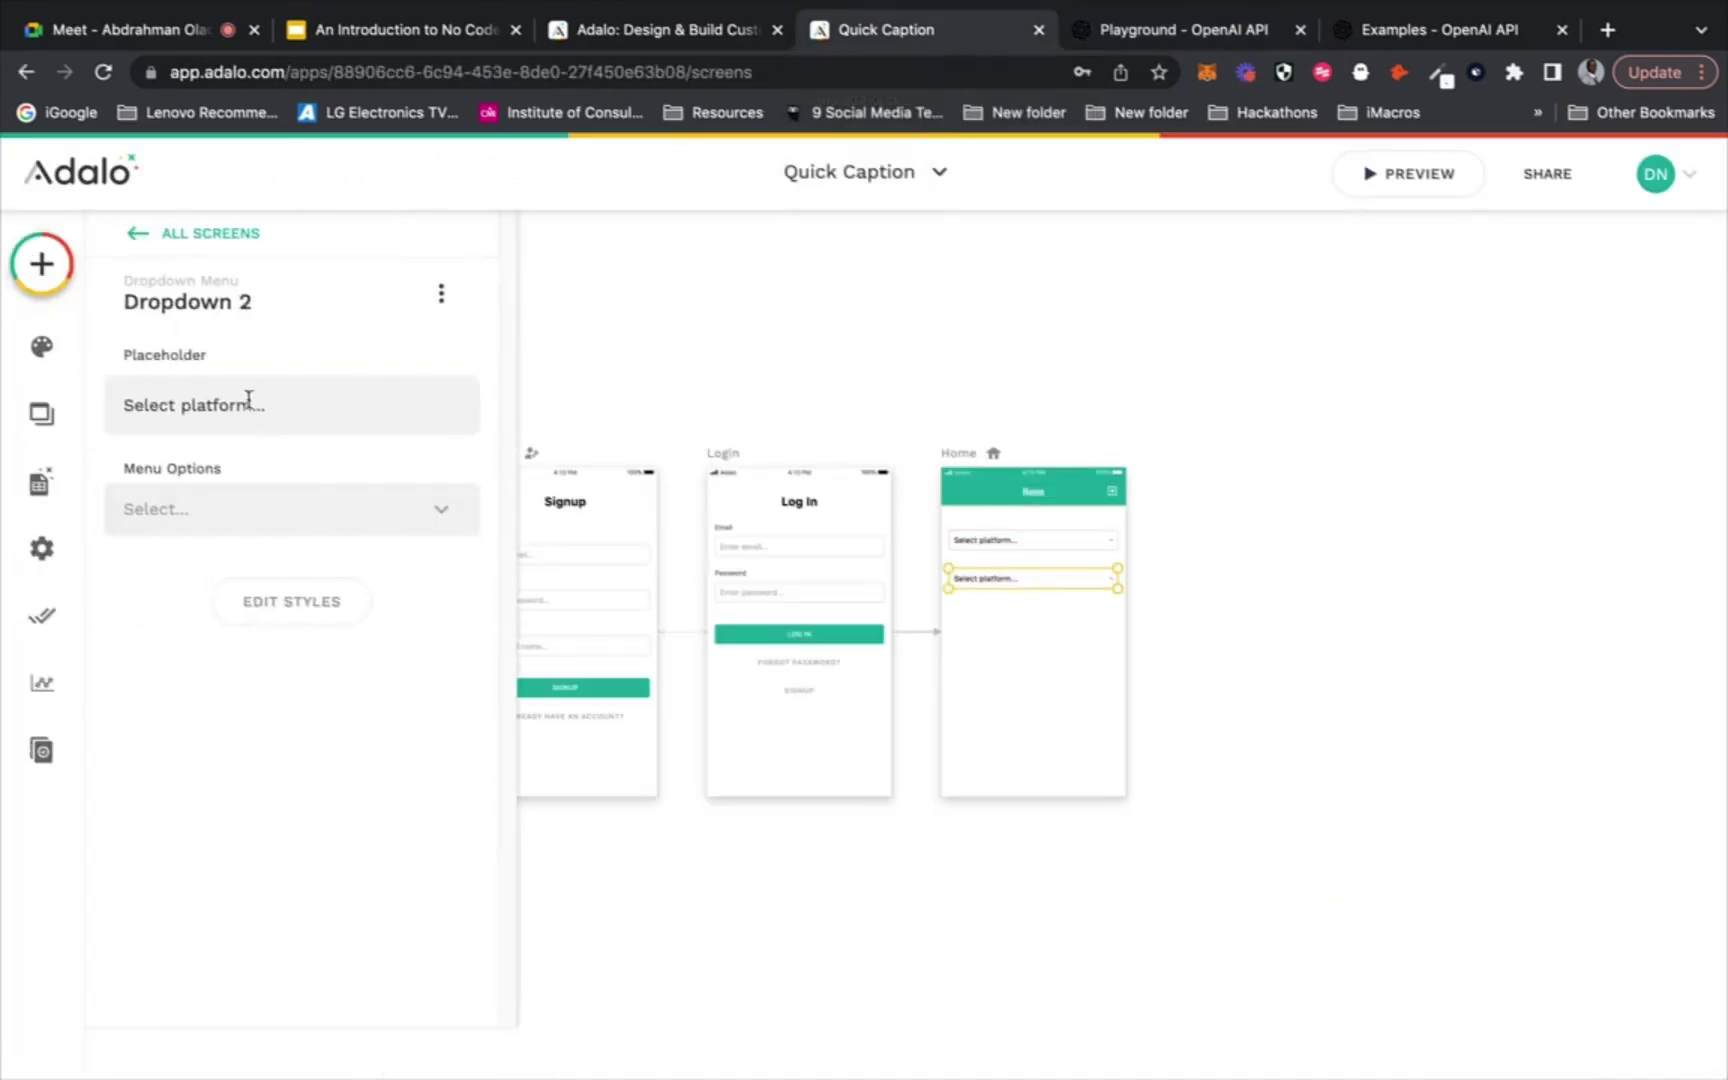
Change the second dropdown's placeholder to 'Select output...' and place a duplicate below it
{"action": "left_click_drag", "start_coordinate": [249, 400], "coordinate": [184, 400]}
{"action": "type", "text": "output"}
{"action": "left_click", "coordinate": [1057, 617]}
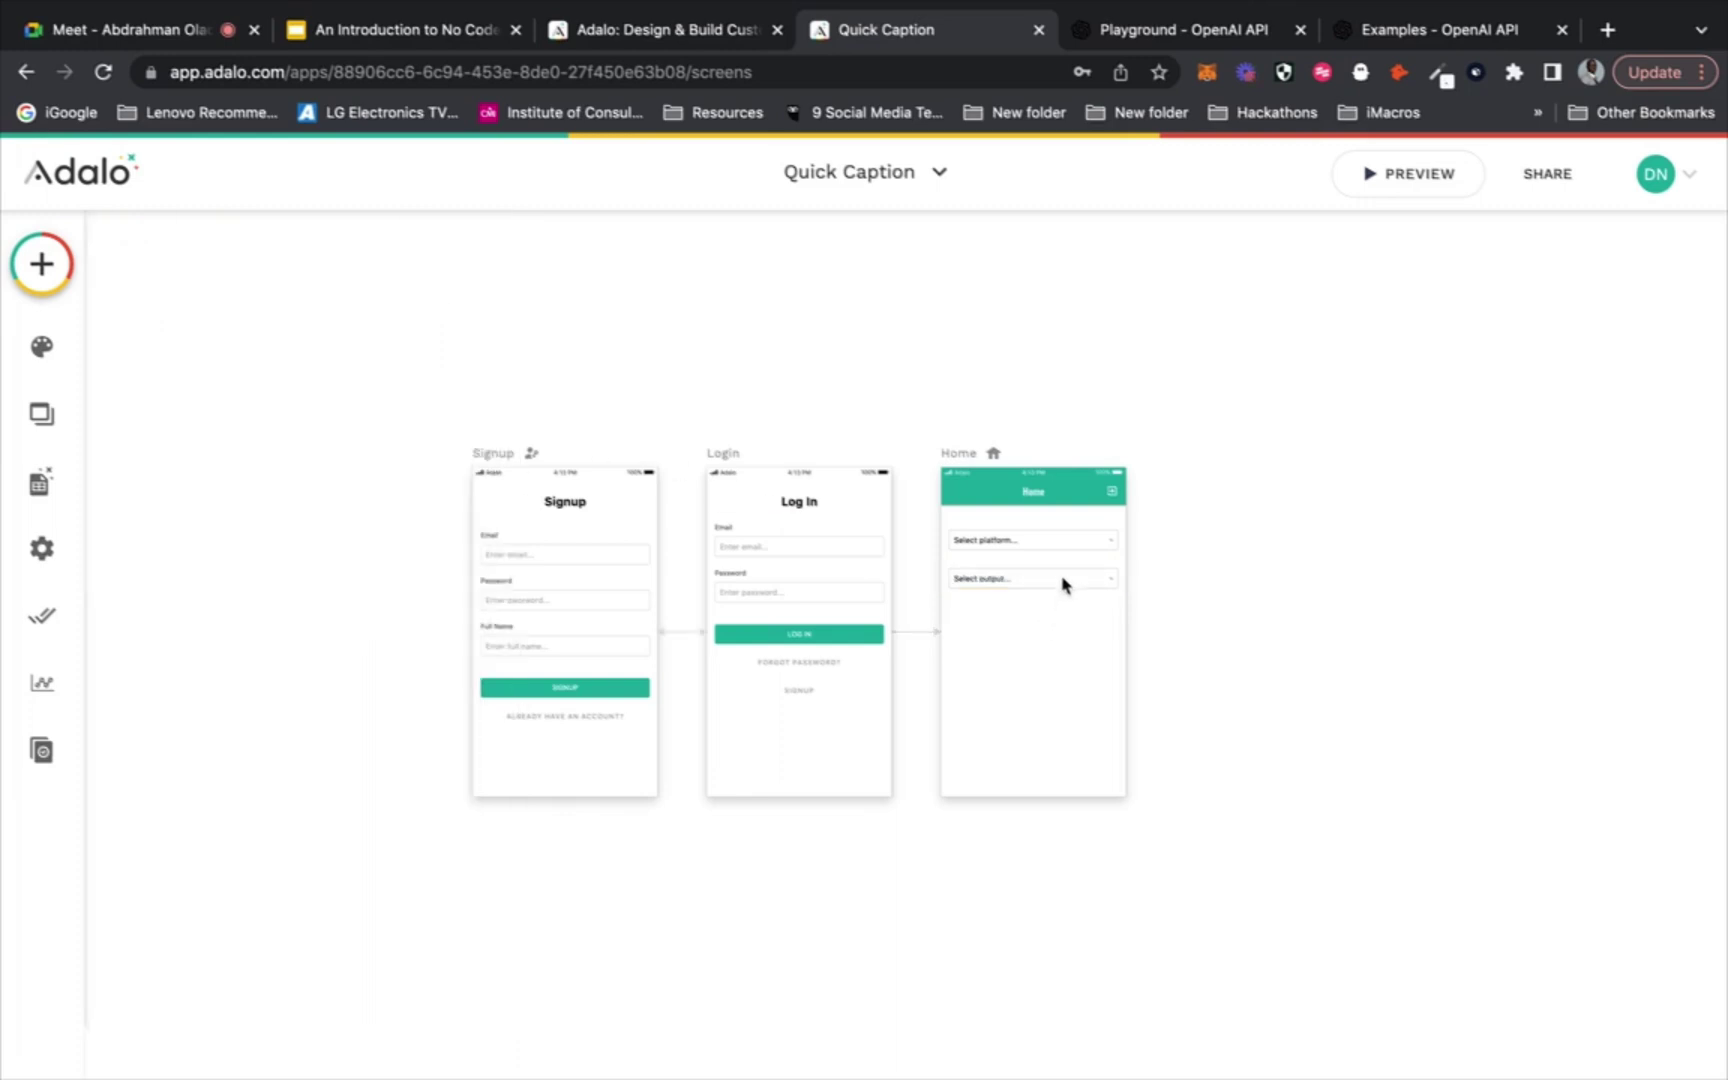
{"action": "left_click", "coordinate": [1065, 581]}
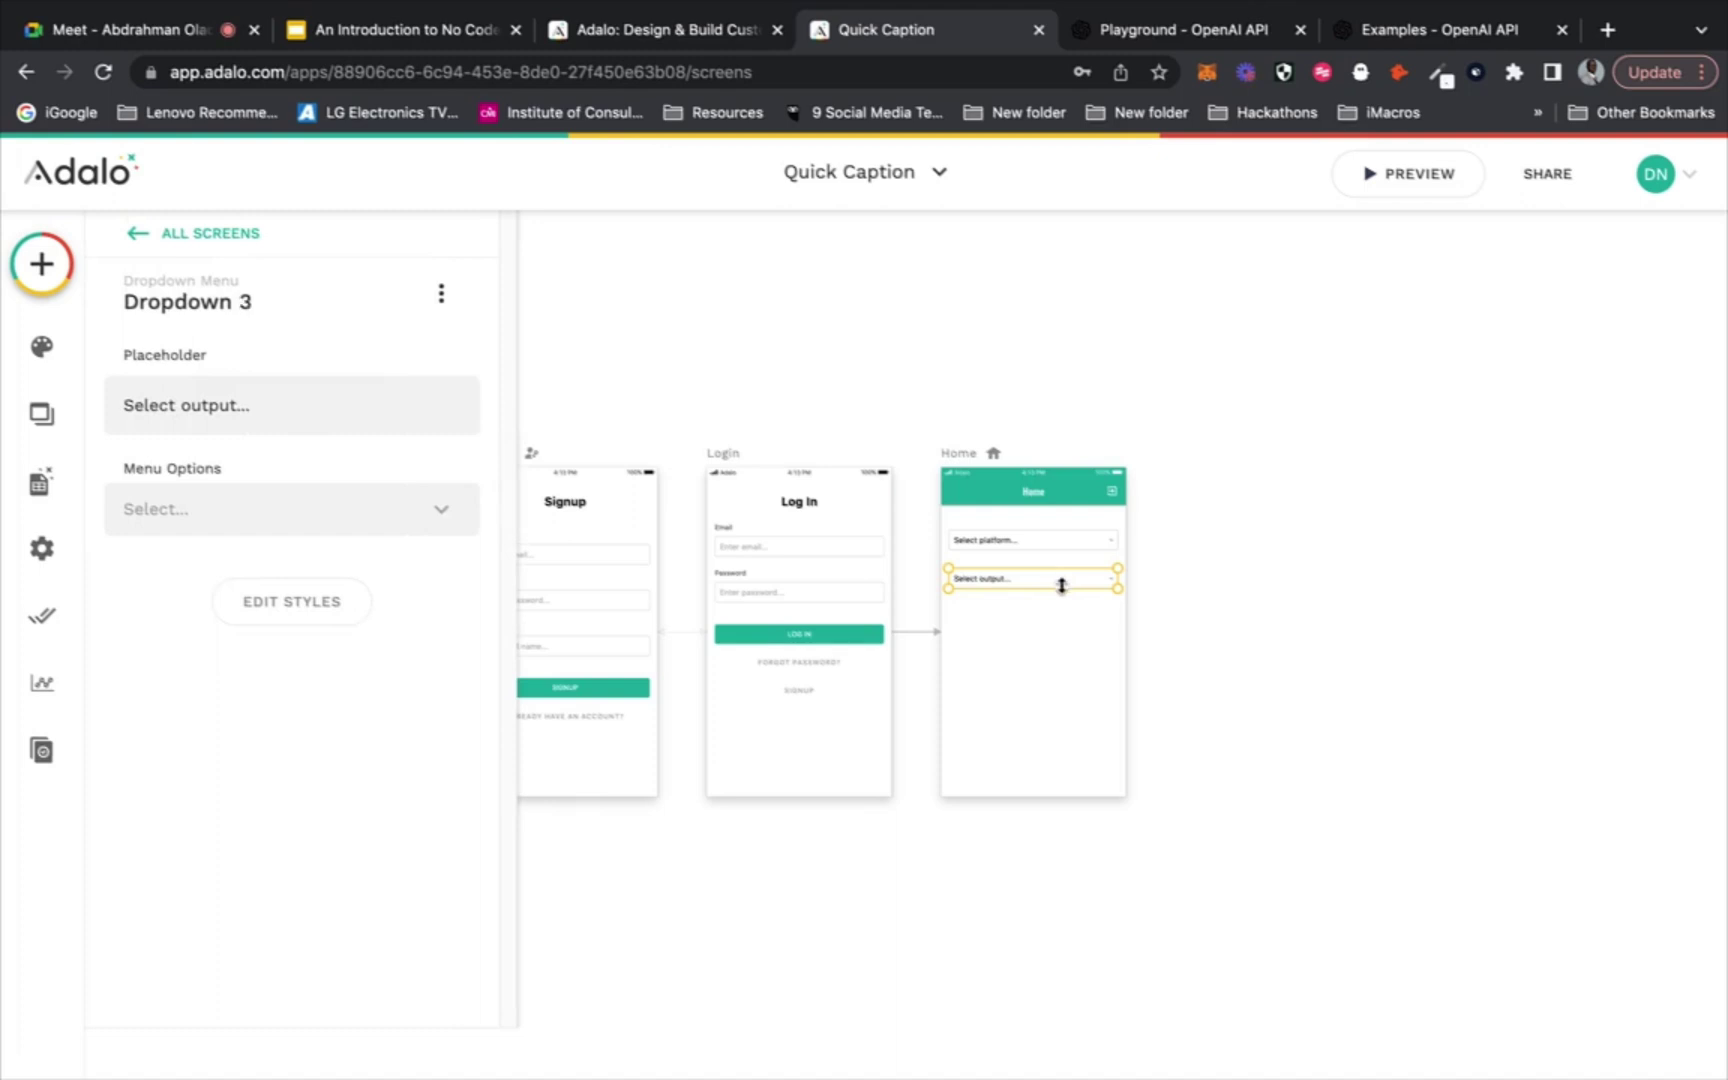
{"action": "mouse_move", "coordinate": [1065, 586]}
{"action": "left_mouse_down"}
{"action": "mouse_move", "coordinate": [1064, 642]}
{"action": "mouse_move", "coordinate": [1063, 622]}
{"action": "left_mouse_up"}
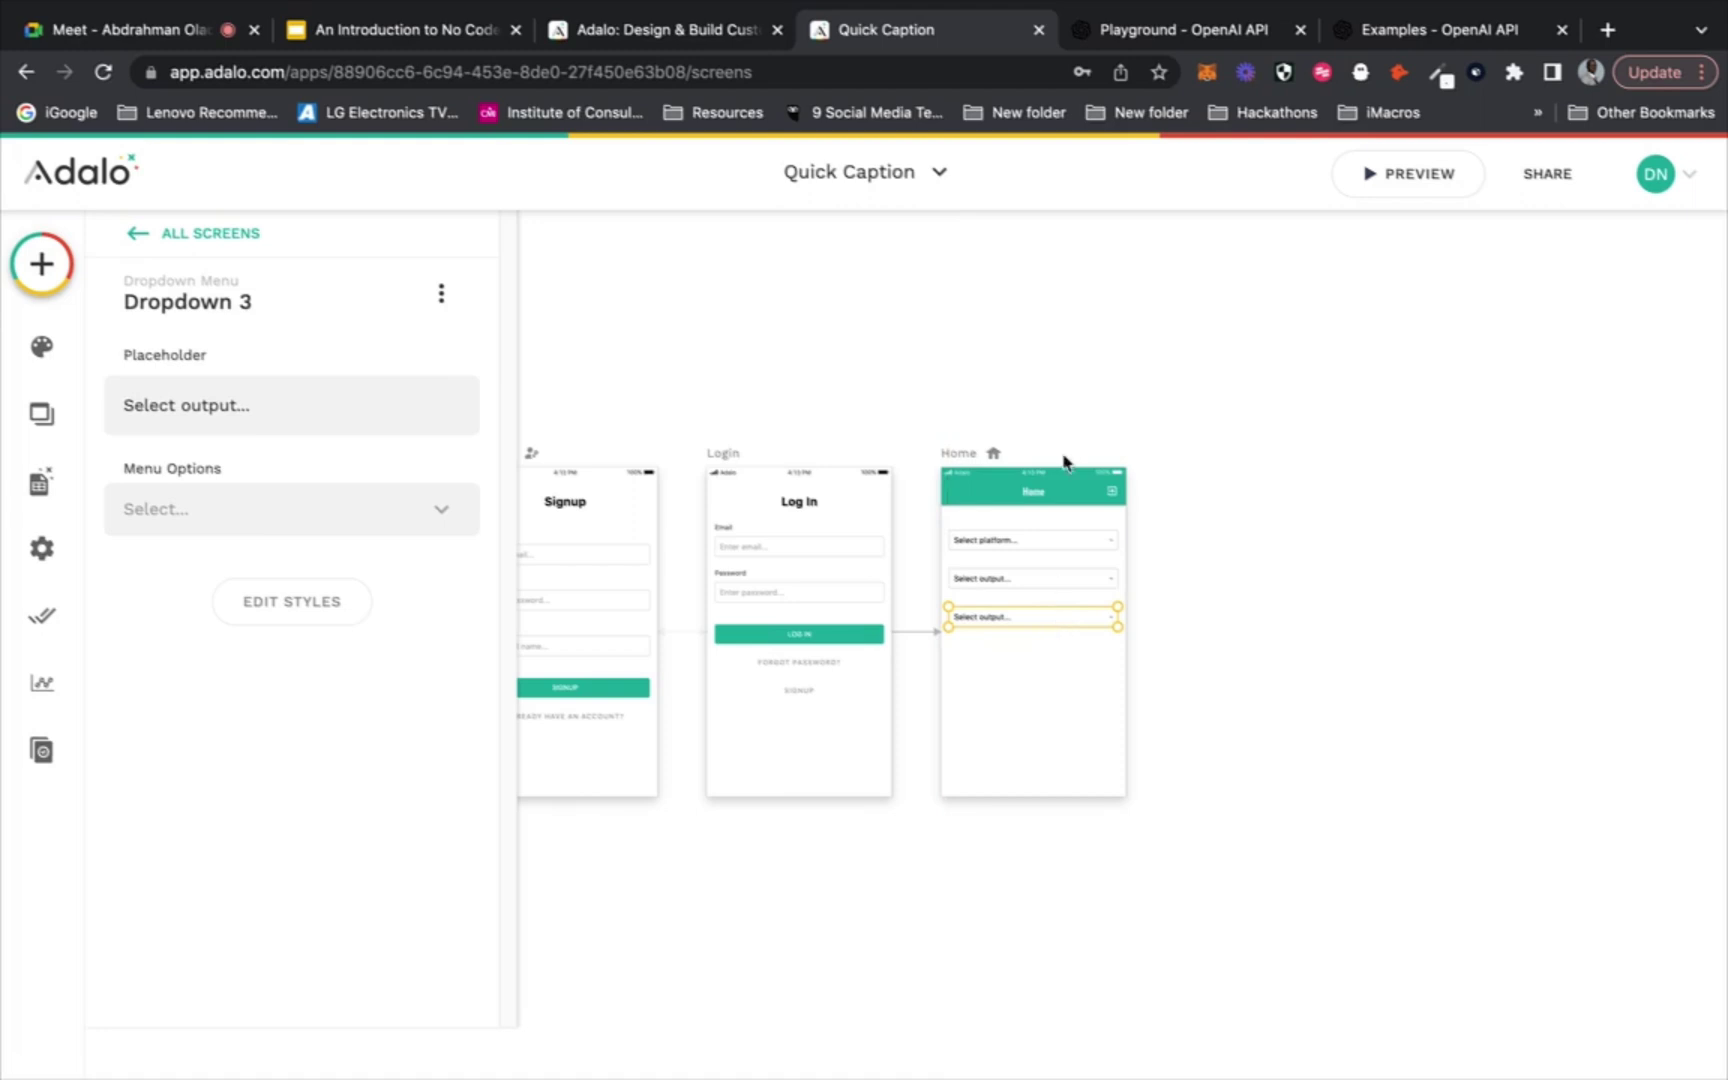
After checking the Playground prompt, change the third dropdown's placeholder to 'Select content type...'
{"action": "left_click", "coordinate": [1143, 40]}
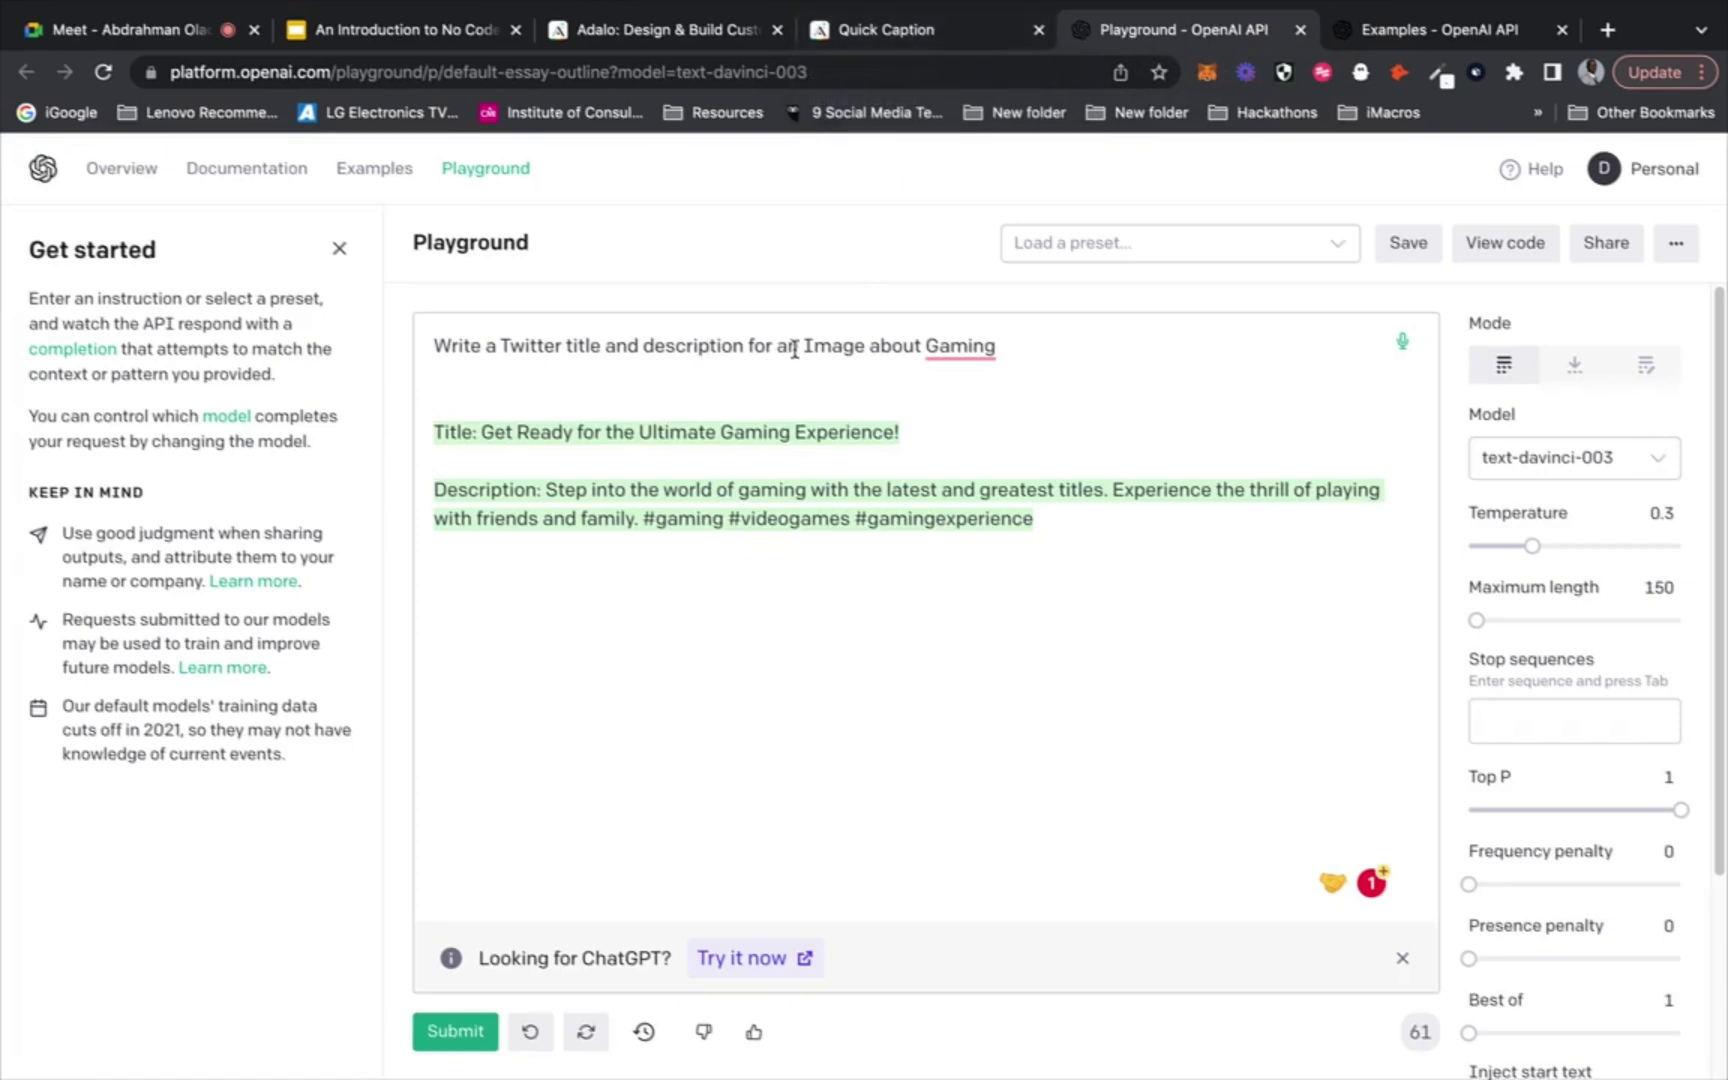
{"action": "left_click", "coordinate": [945, 40]}
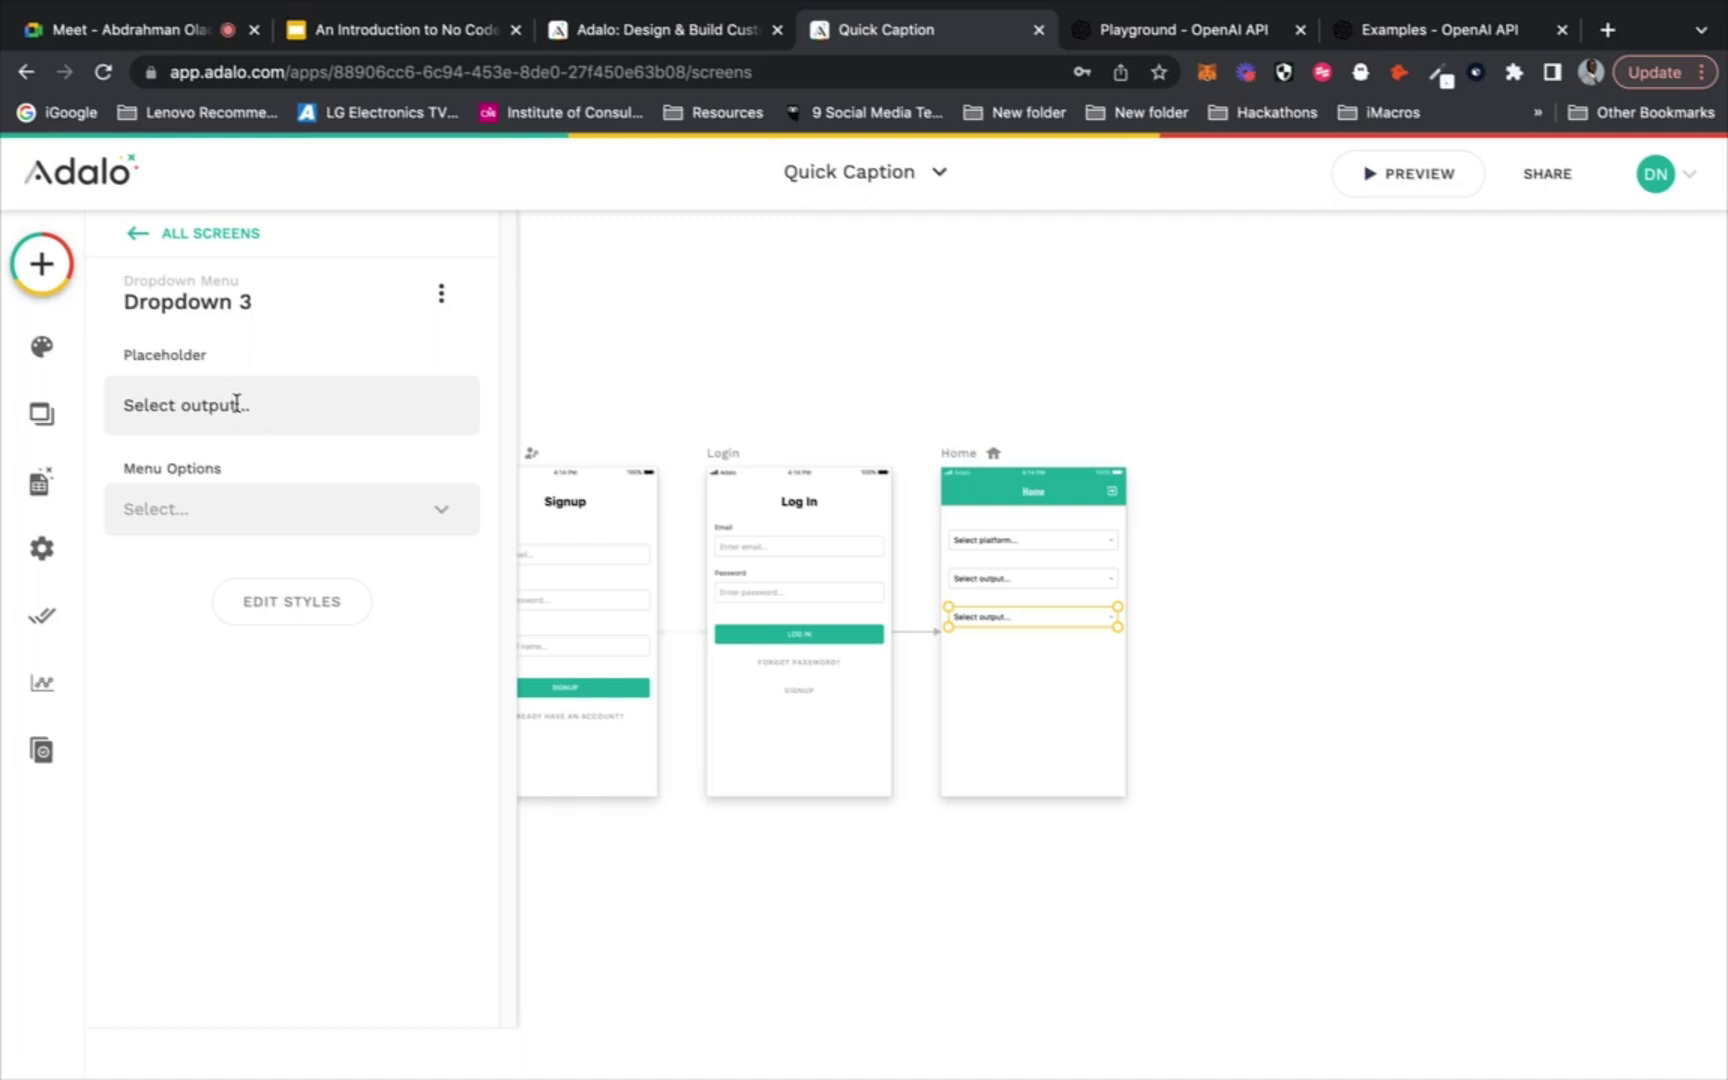
{"action": "double_click", "coordinate": [184, 404]}
{"action": "type", "text": "content type"}
{"action": "left_click", "coordinate": [1010, 680]}
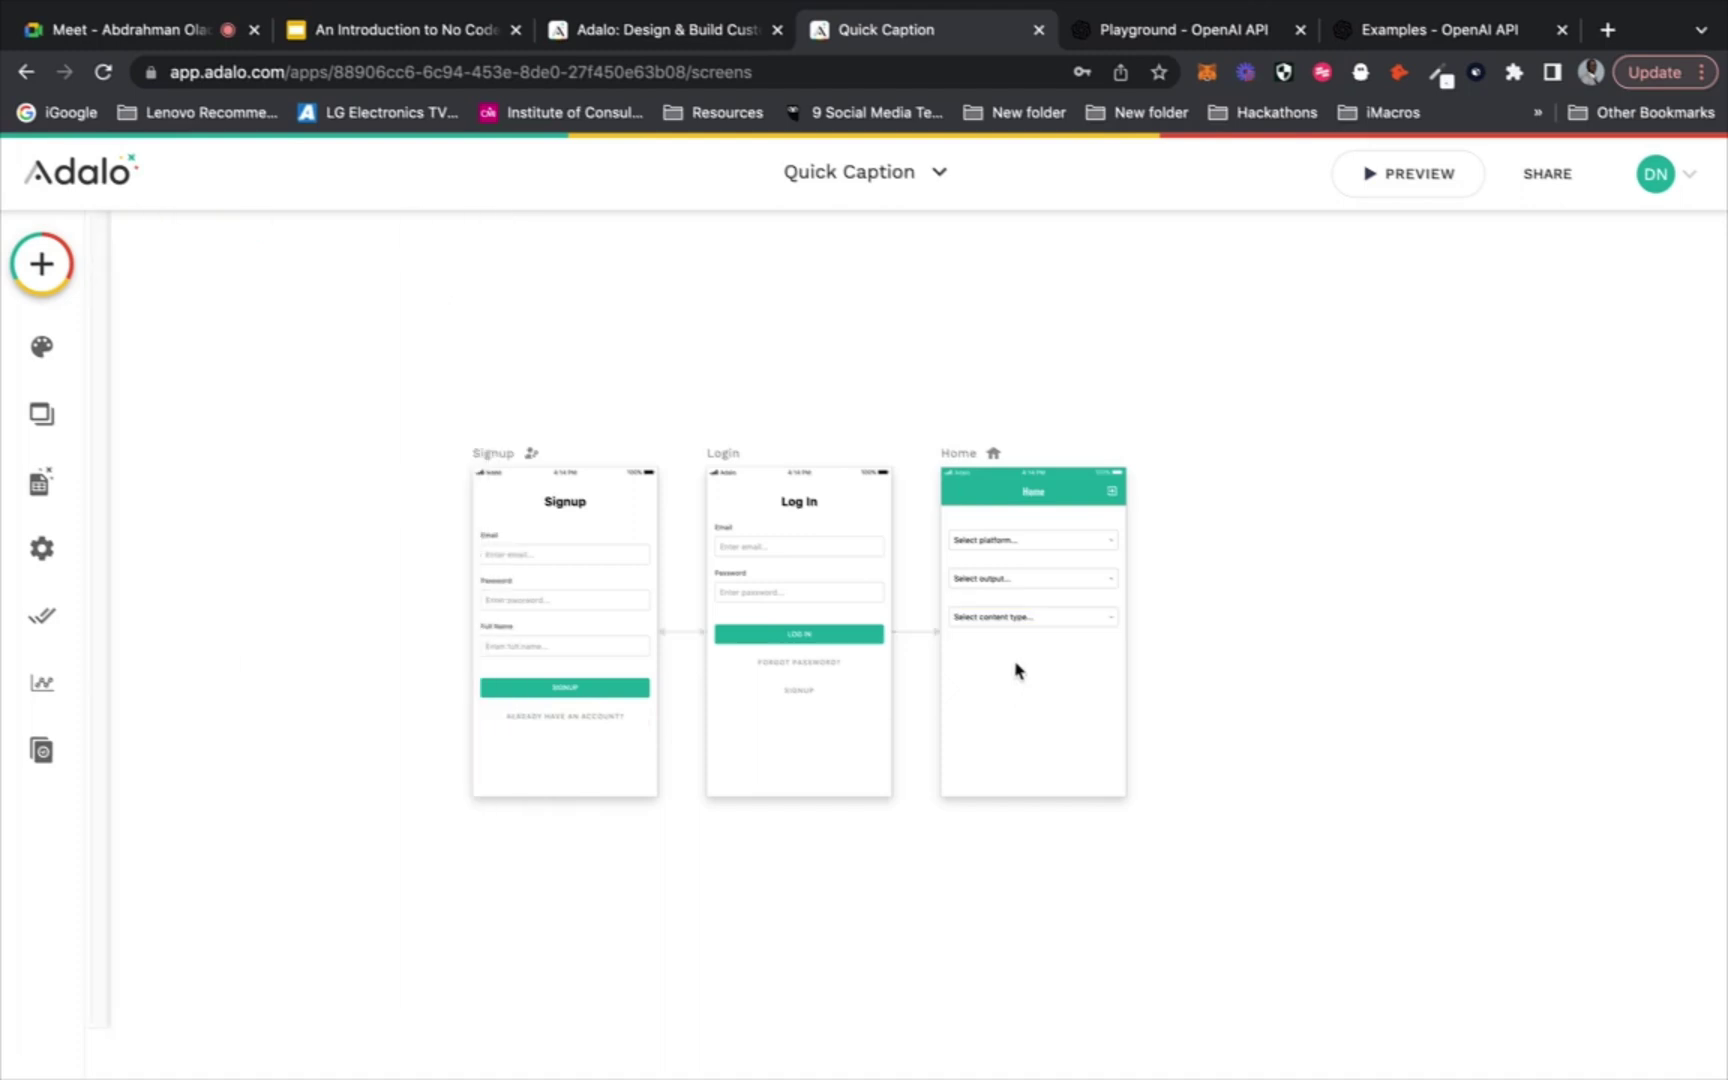
{"action": "left_click", "coordinate": [1034, 616]}
Duplicate the content type dropdown below itself and change the copy's placeholder to 'Select theme...'
{"action": "key", "text": "ctrl+d"}
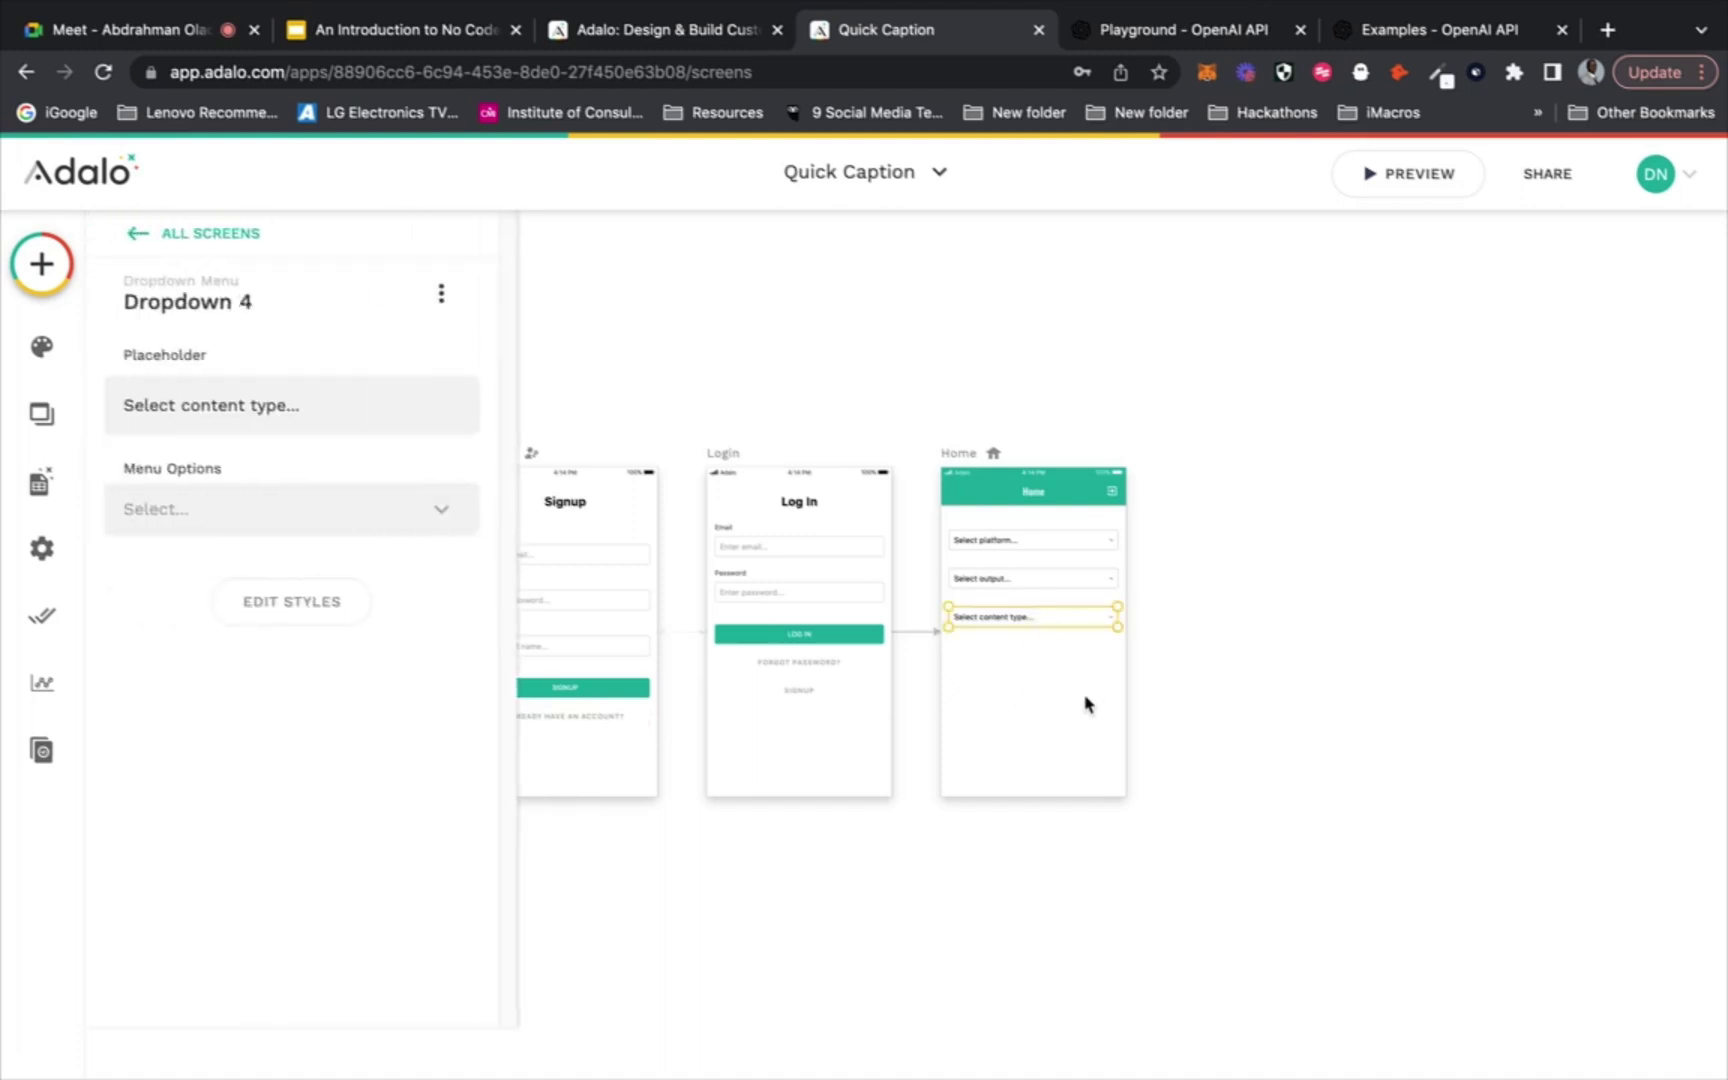
{"action": "left_click_drag", "start_coordinate": [1084, 629], "coordinate": [1080, 664]}
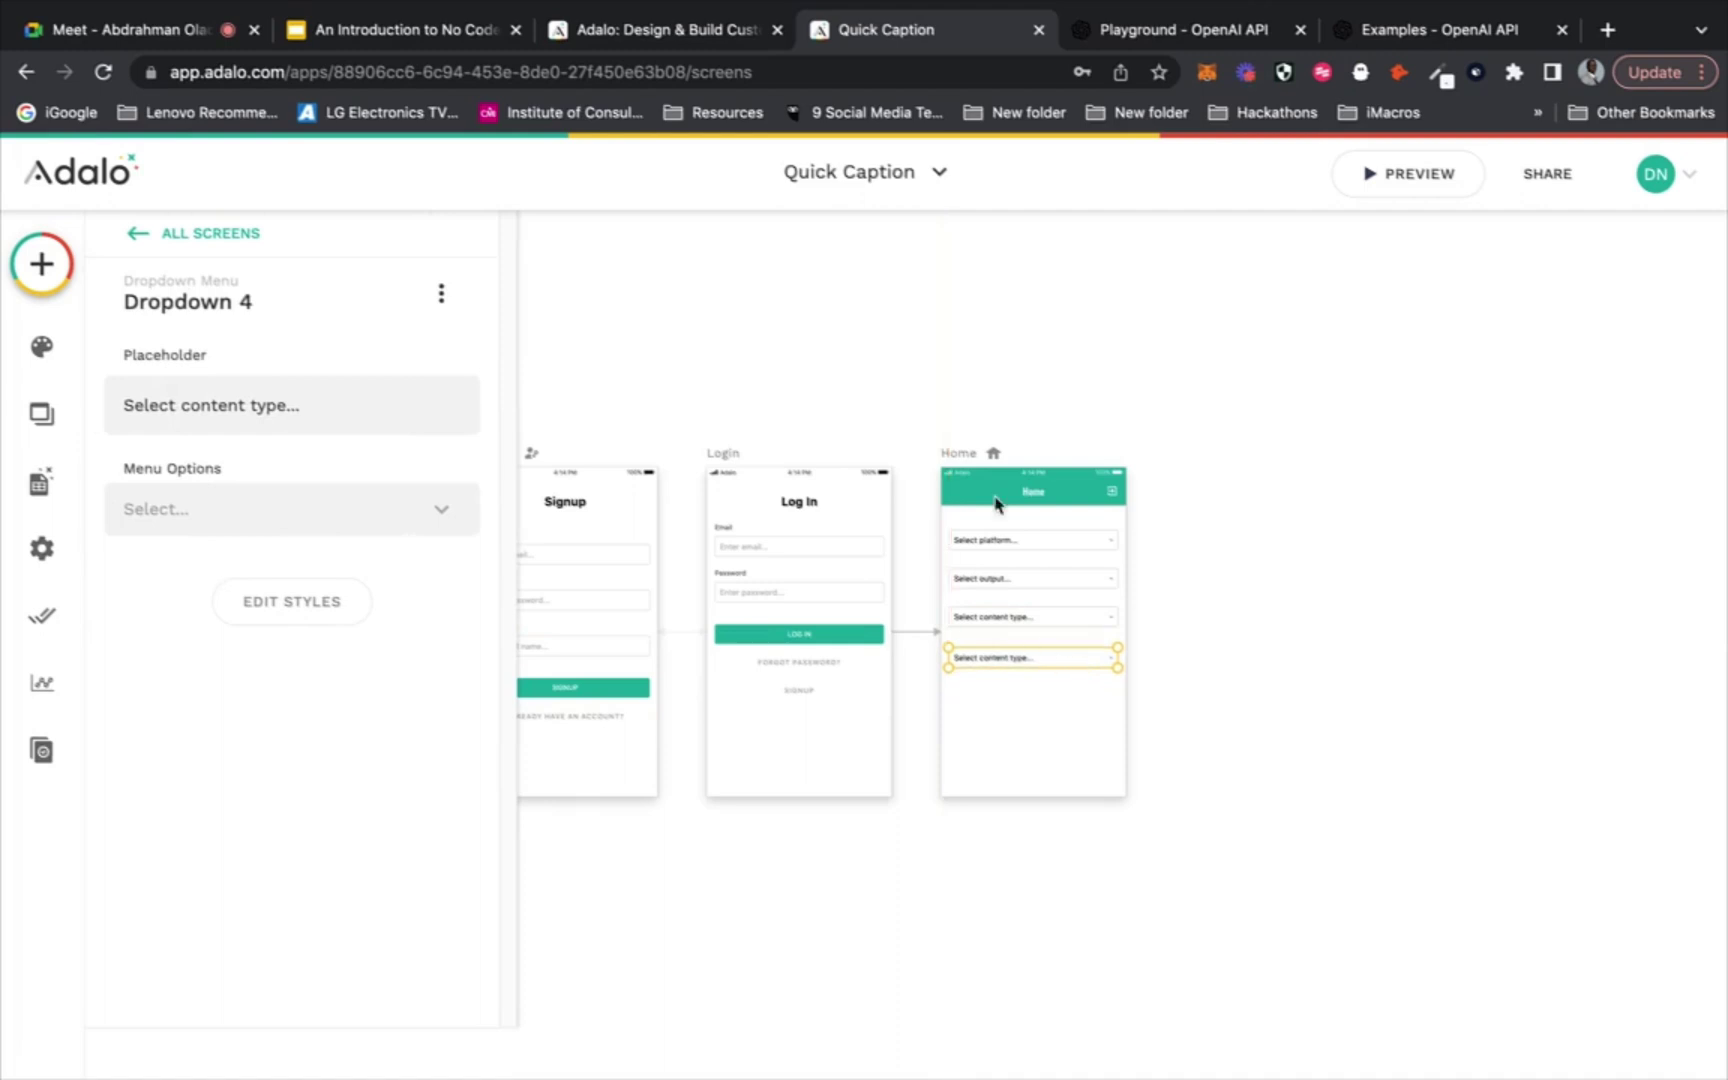
{"action": "left_click", "coordinate": [1122, 35]}
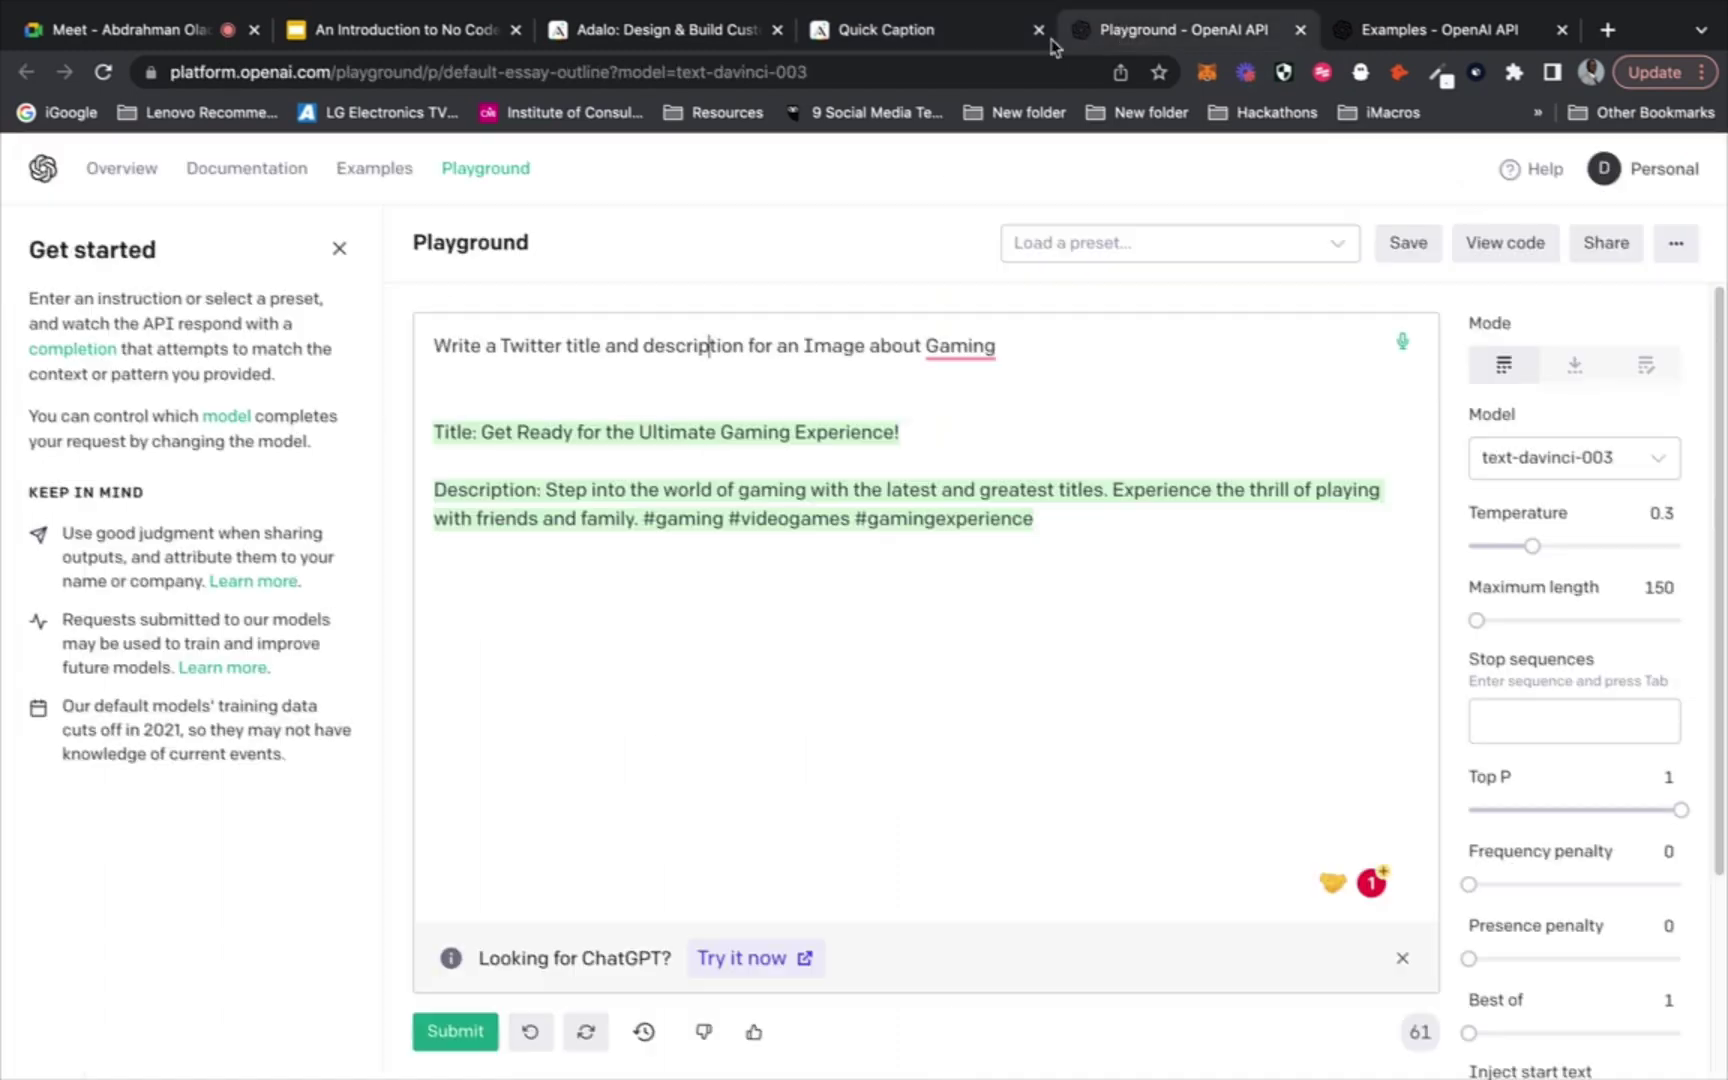
{"action": "left_click", "coordinate": [924, 40]}
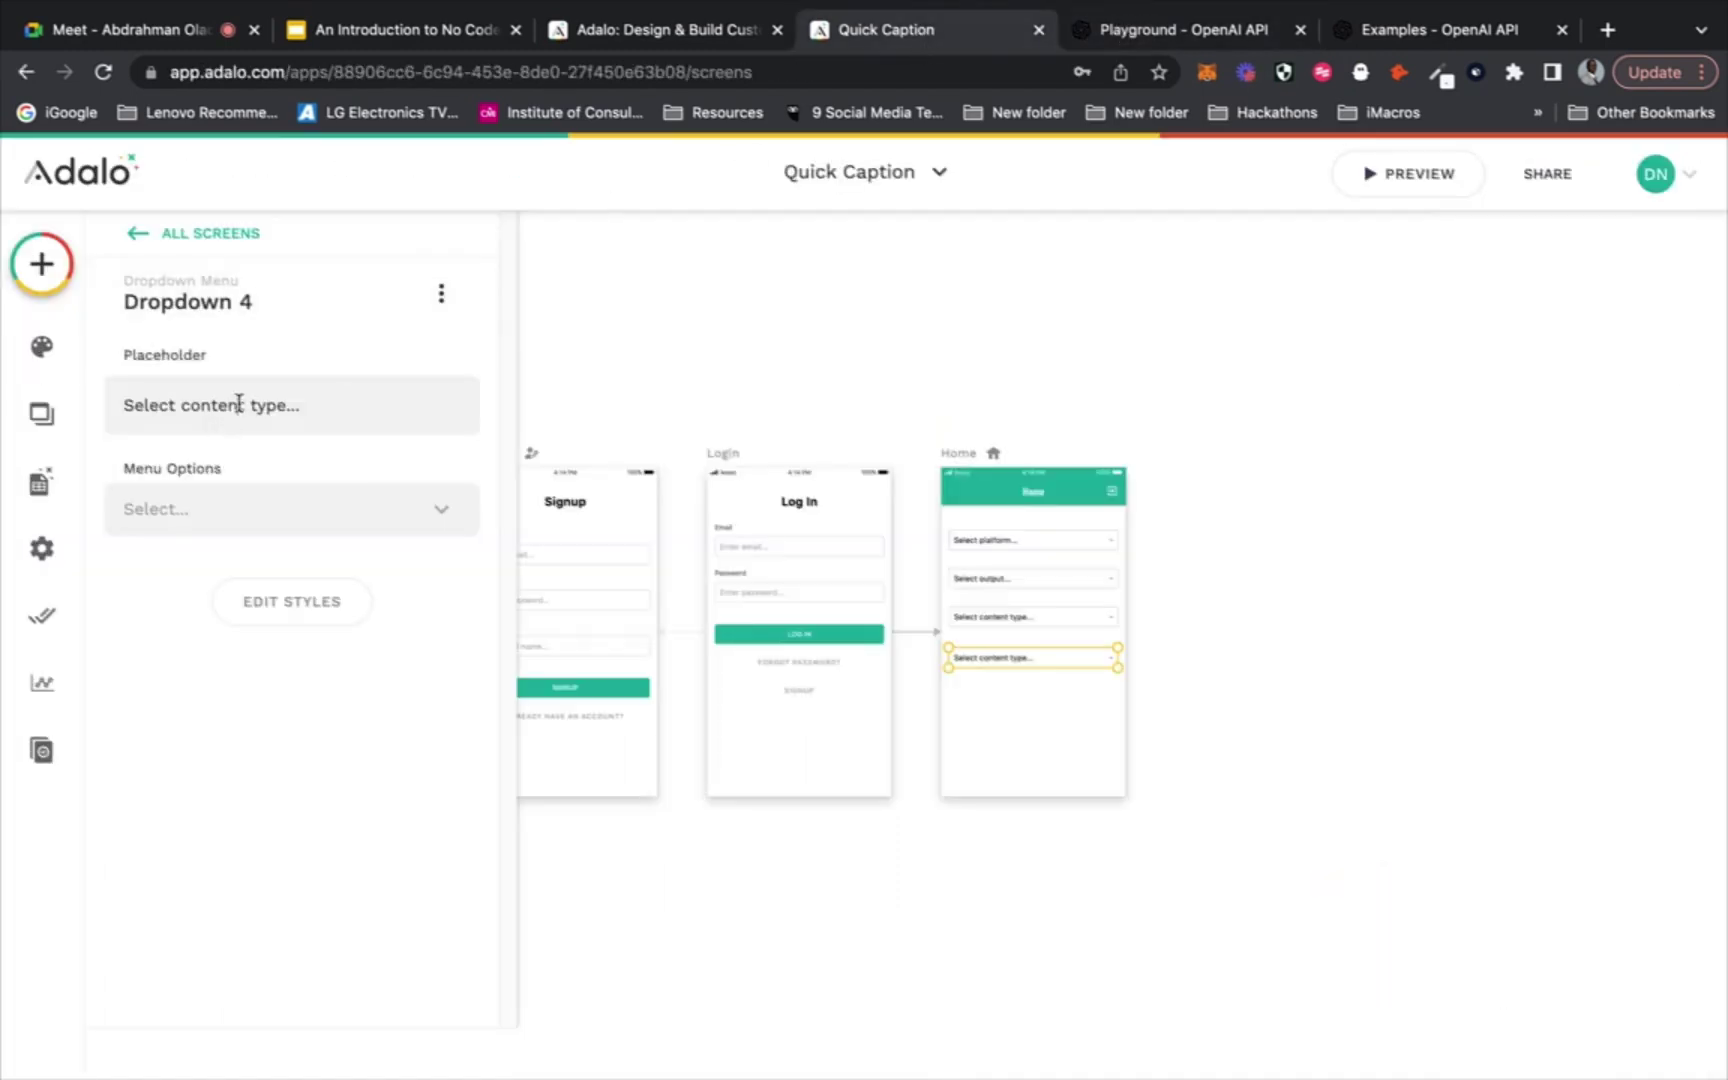
{"action": "left_click_drag", "start_coordinate": [283, 402], "coordinate": [187, 405]}
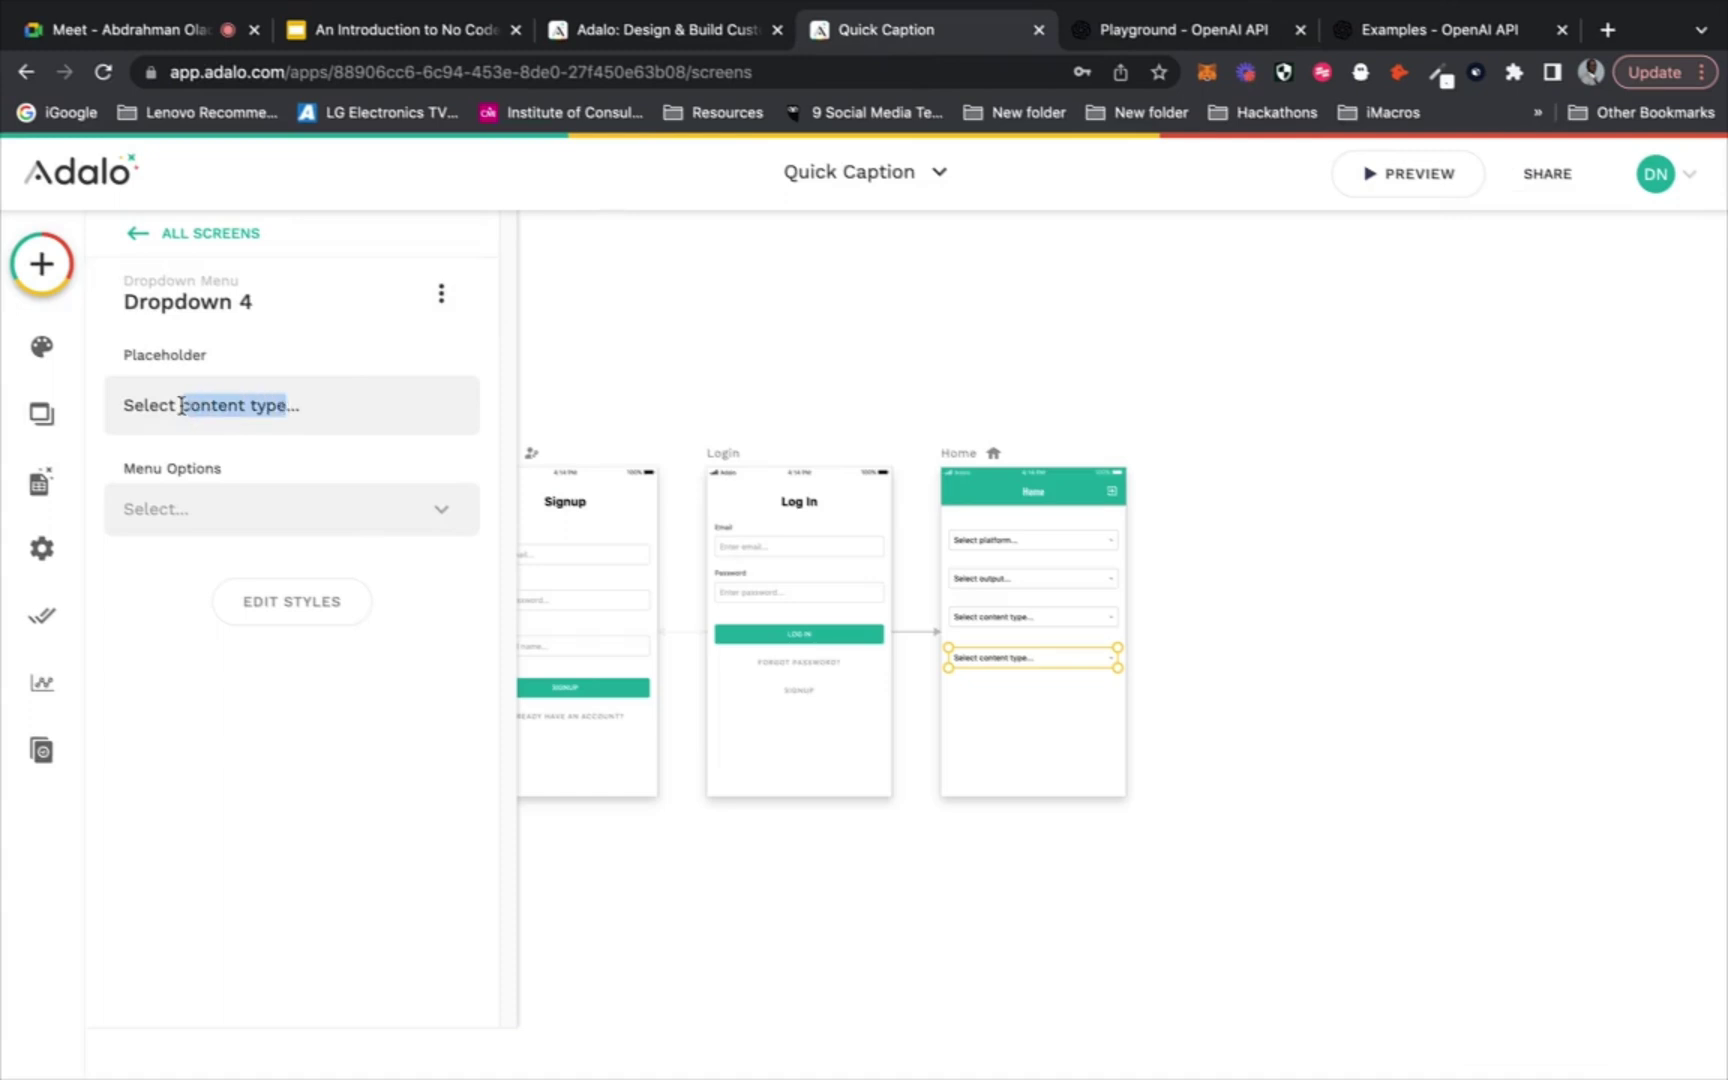
{"action": "type", "text": "theme"}
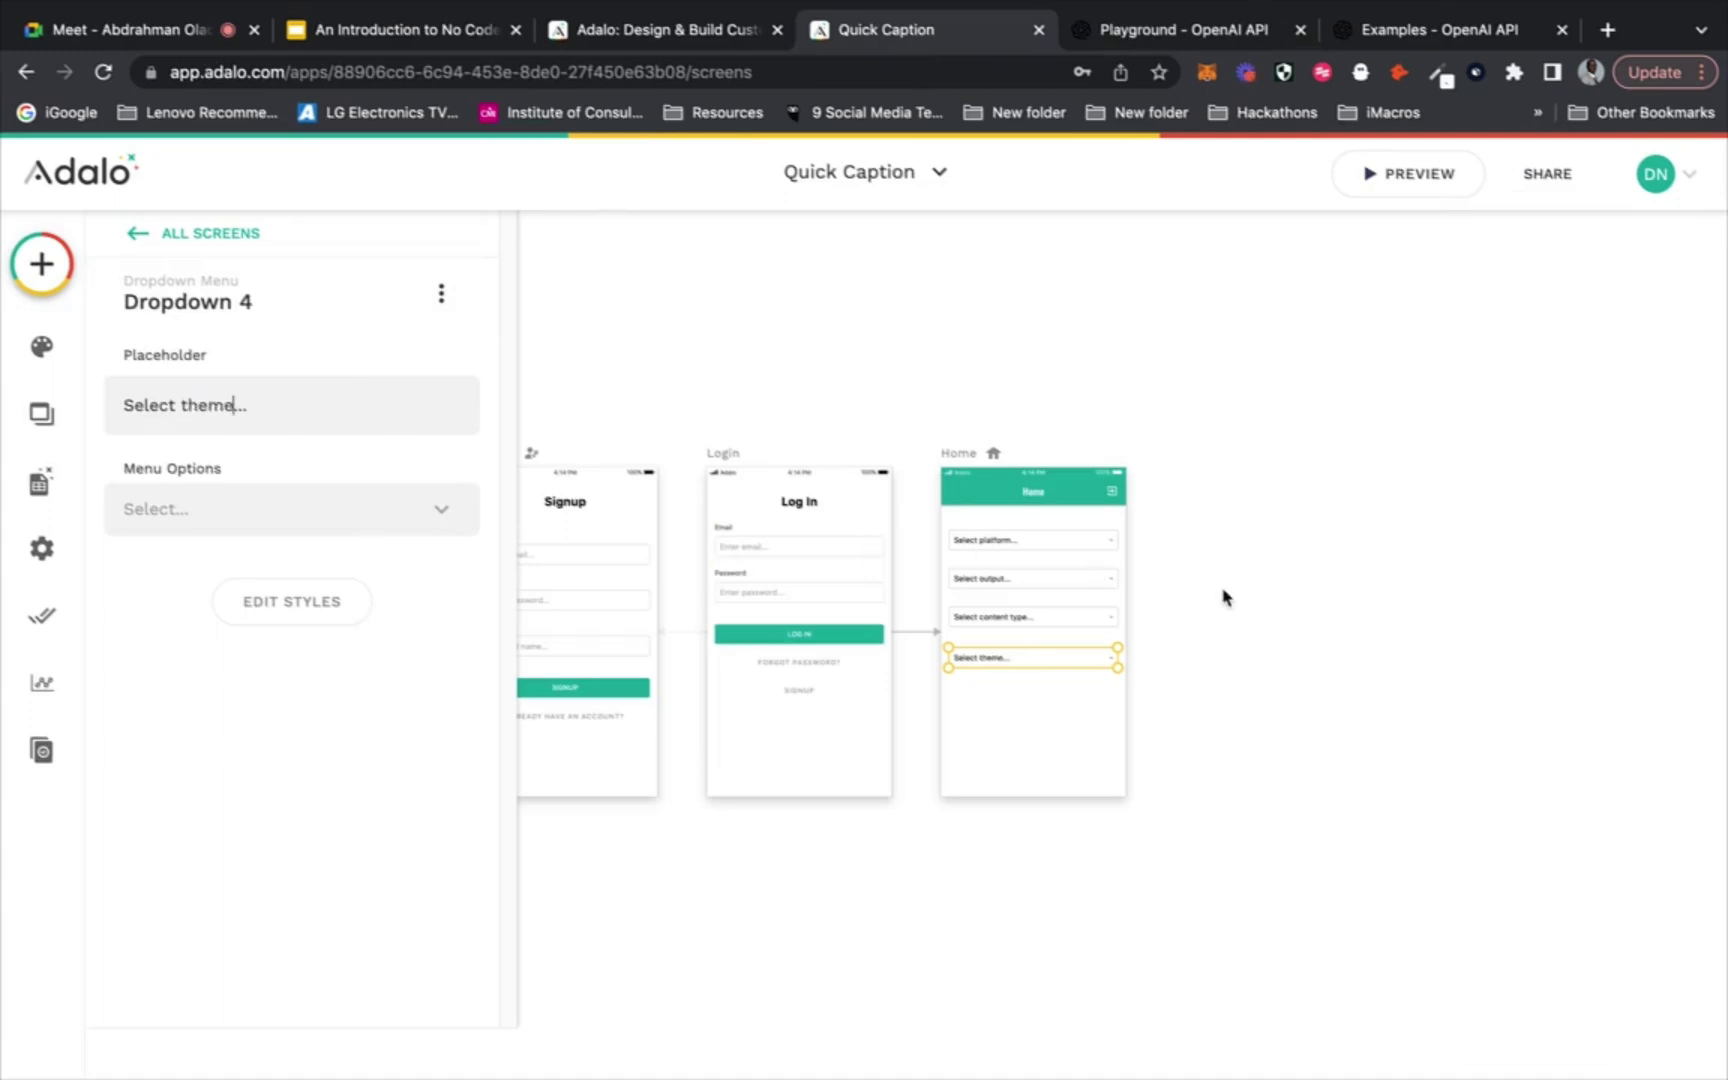
{"action": "left_click", "coordinate": [1223, 597]}
Check which collections can feed the platform dropdown's options and start a new collection, then cancel it
{"action": "left_click", "coordinate": [1080, 544]}
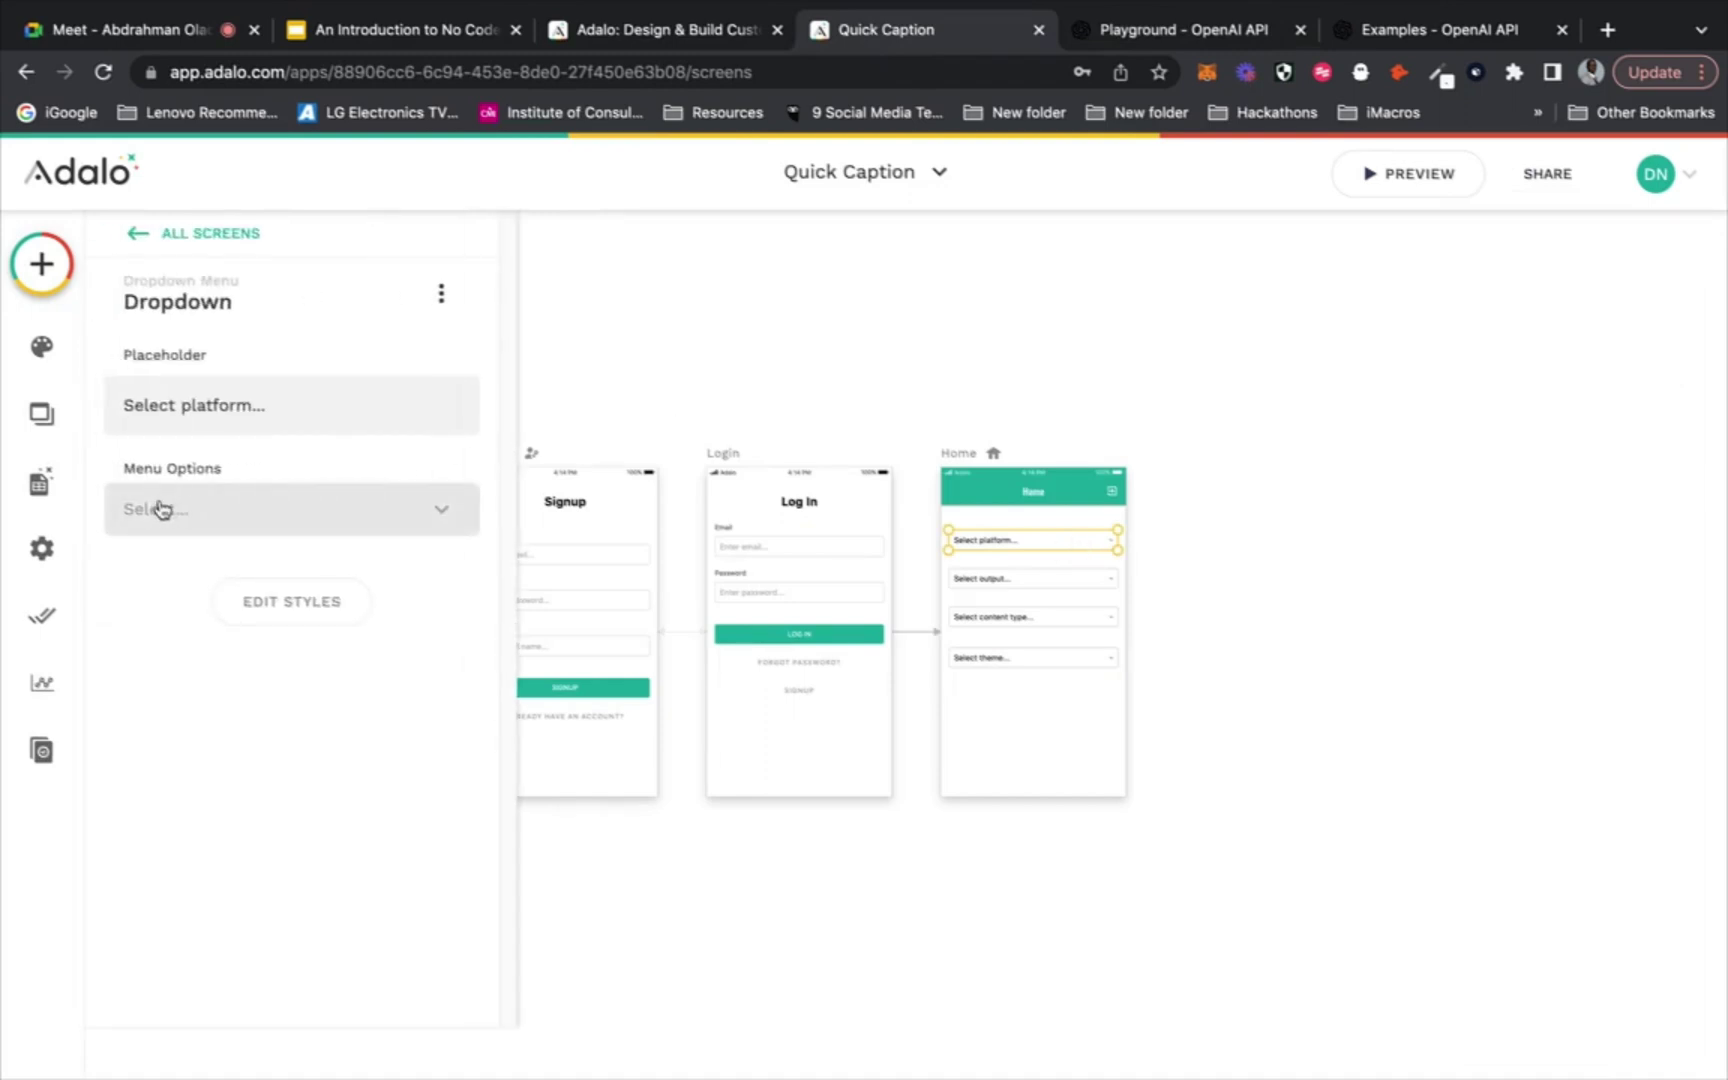
{"action": "left_click", "coordinate": [282, 507]}
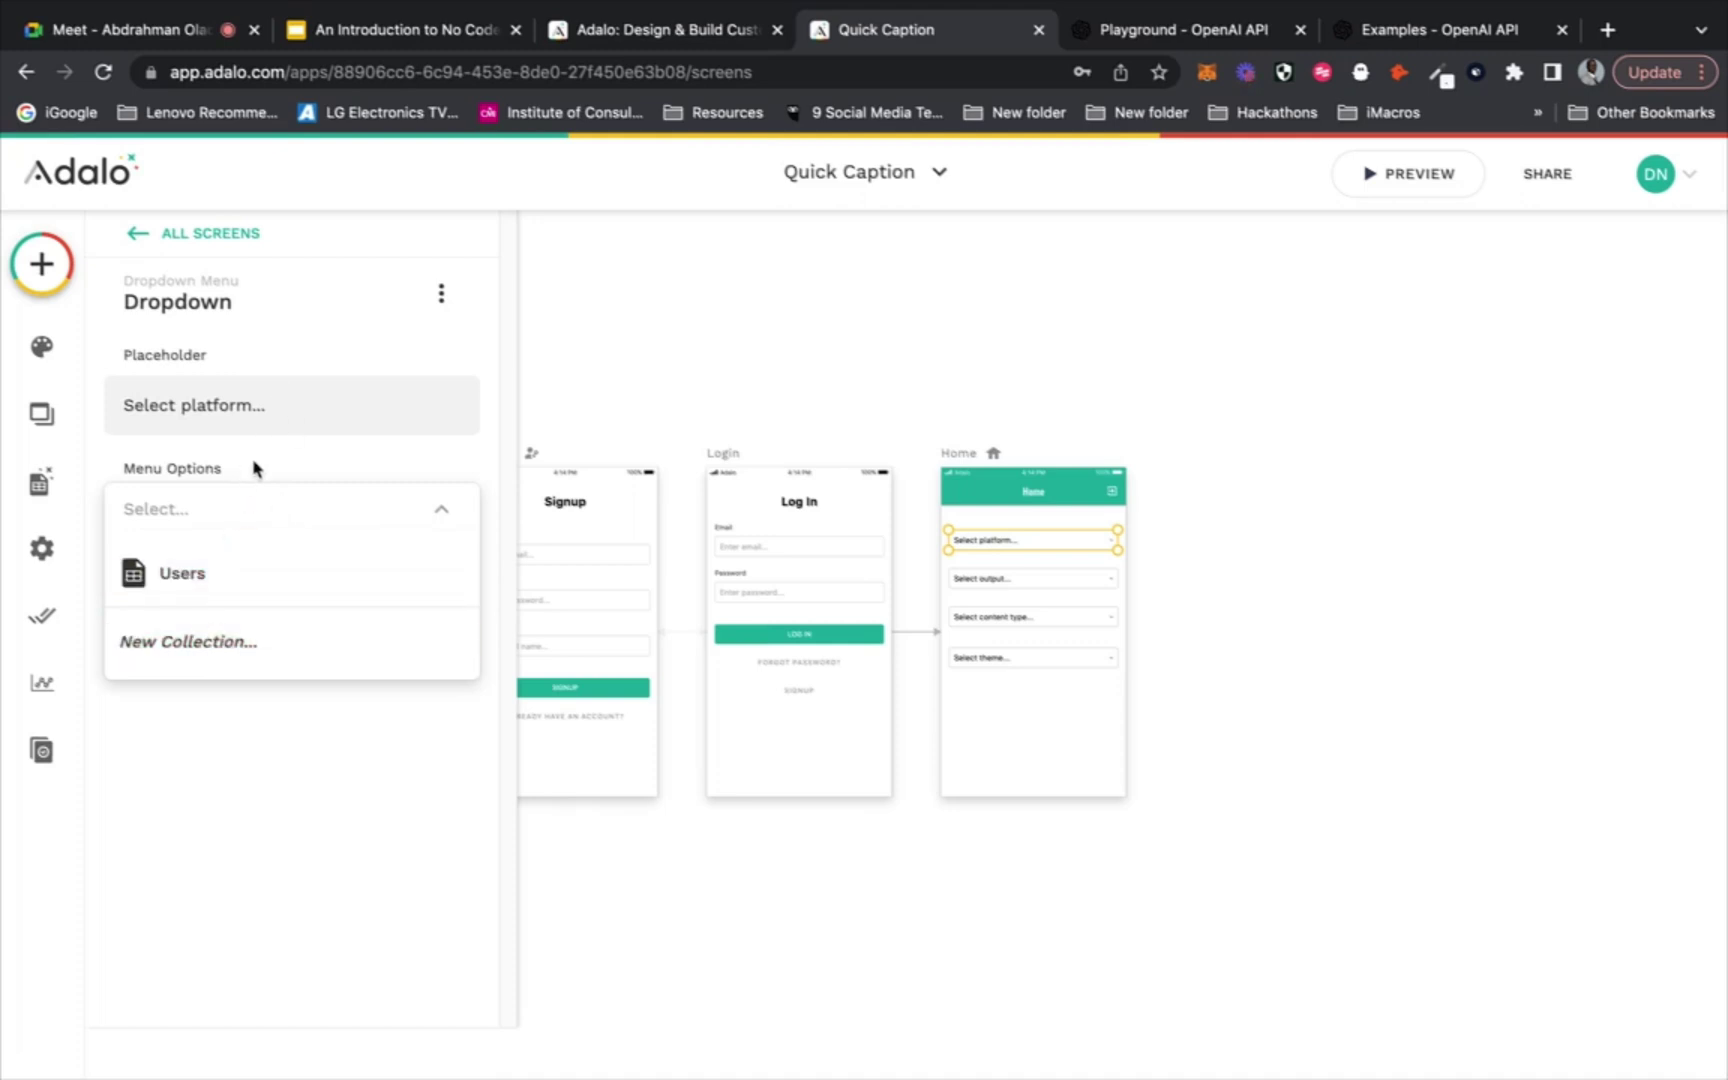
{"action": "left_click", "coordinate": [282, 648]}
{"action": "left_click", "coordinate": [385, 530]}
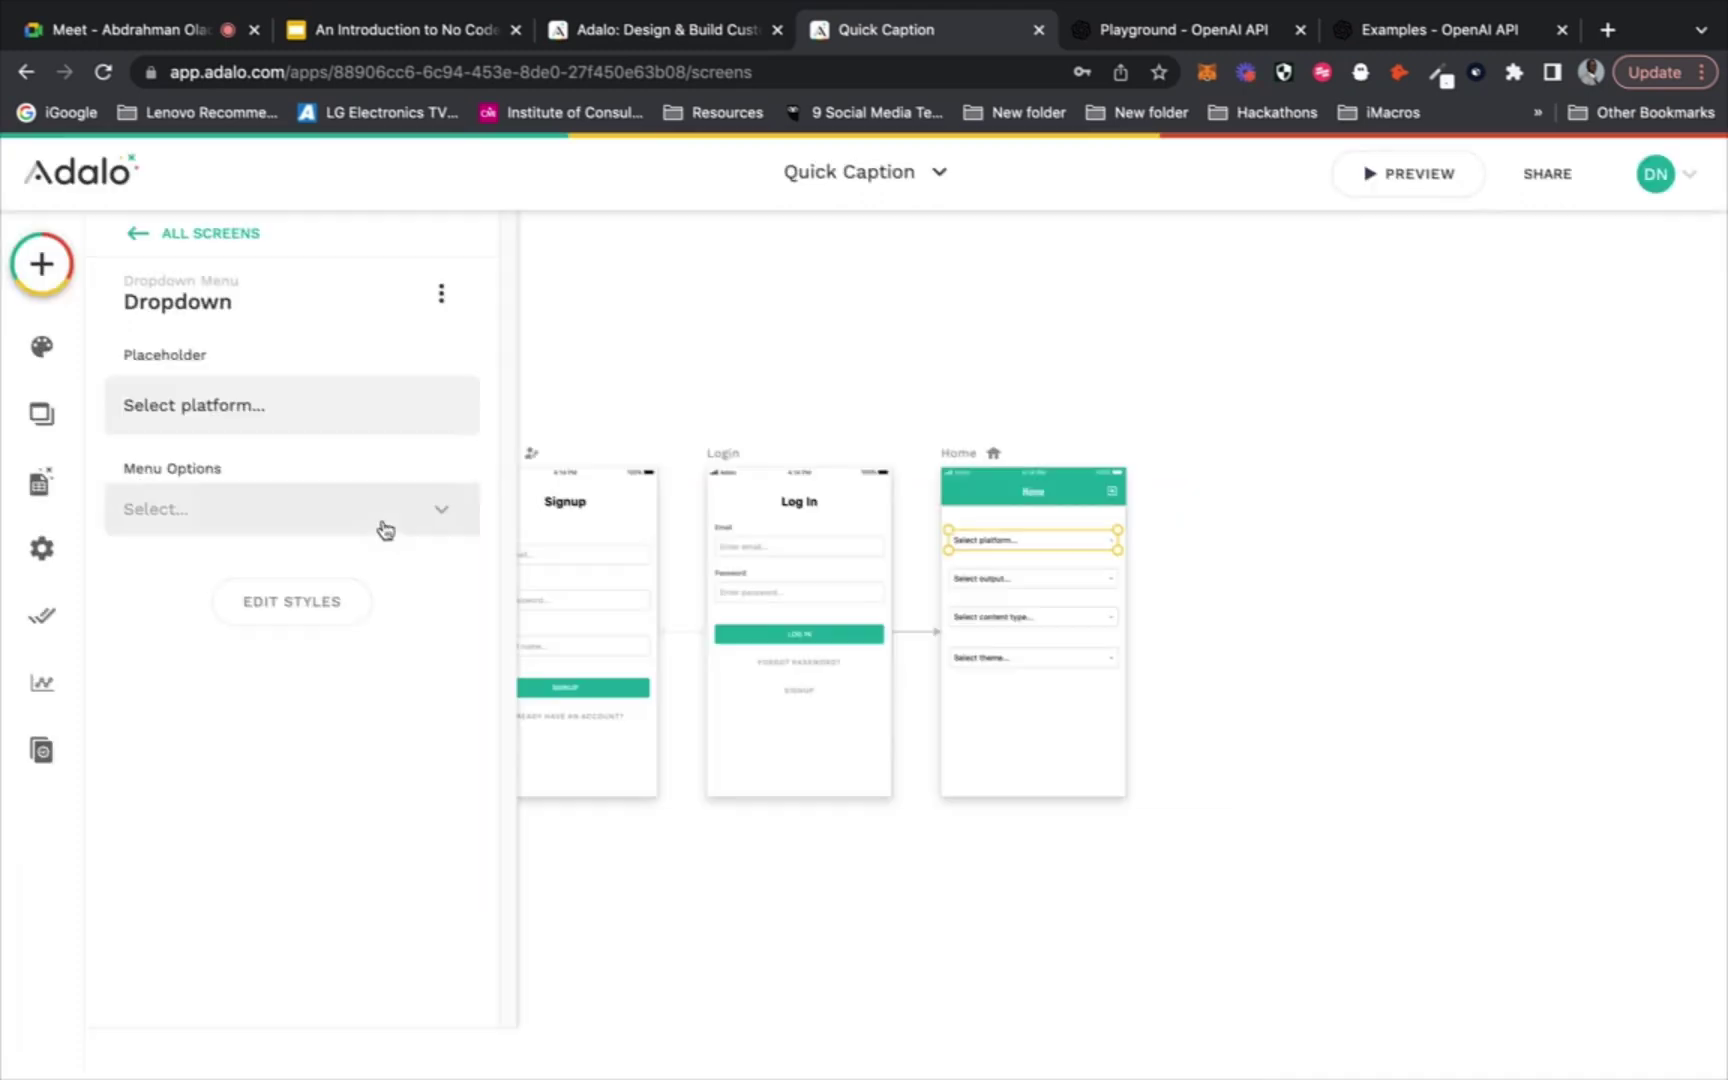
Add a database collection named 'Platforms' and open its records table
{"action": "left_click", "coordinate": [36, 486]}
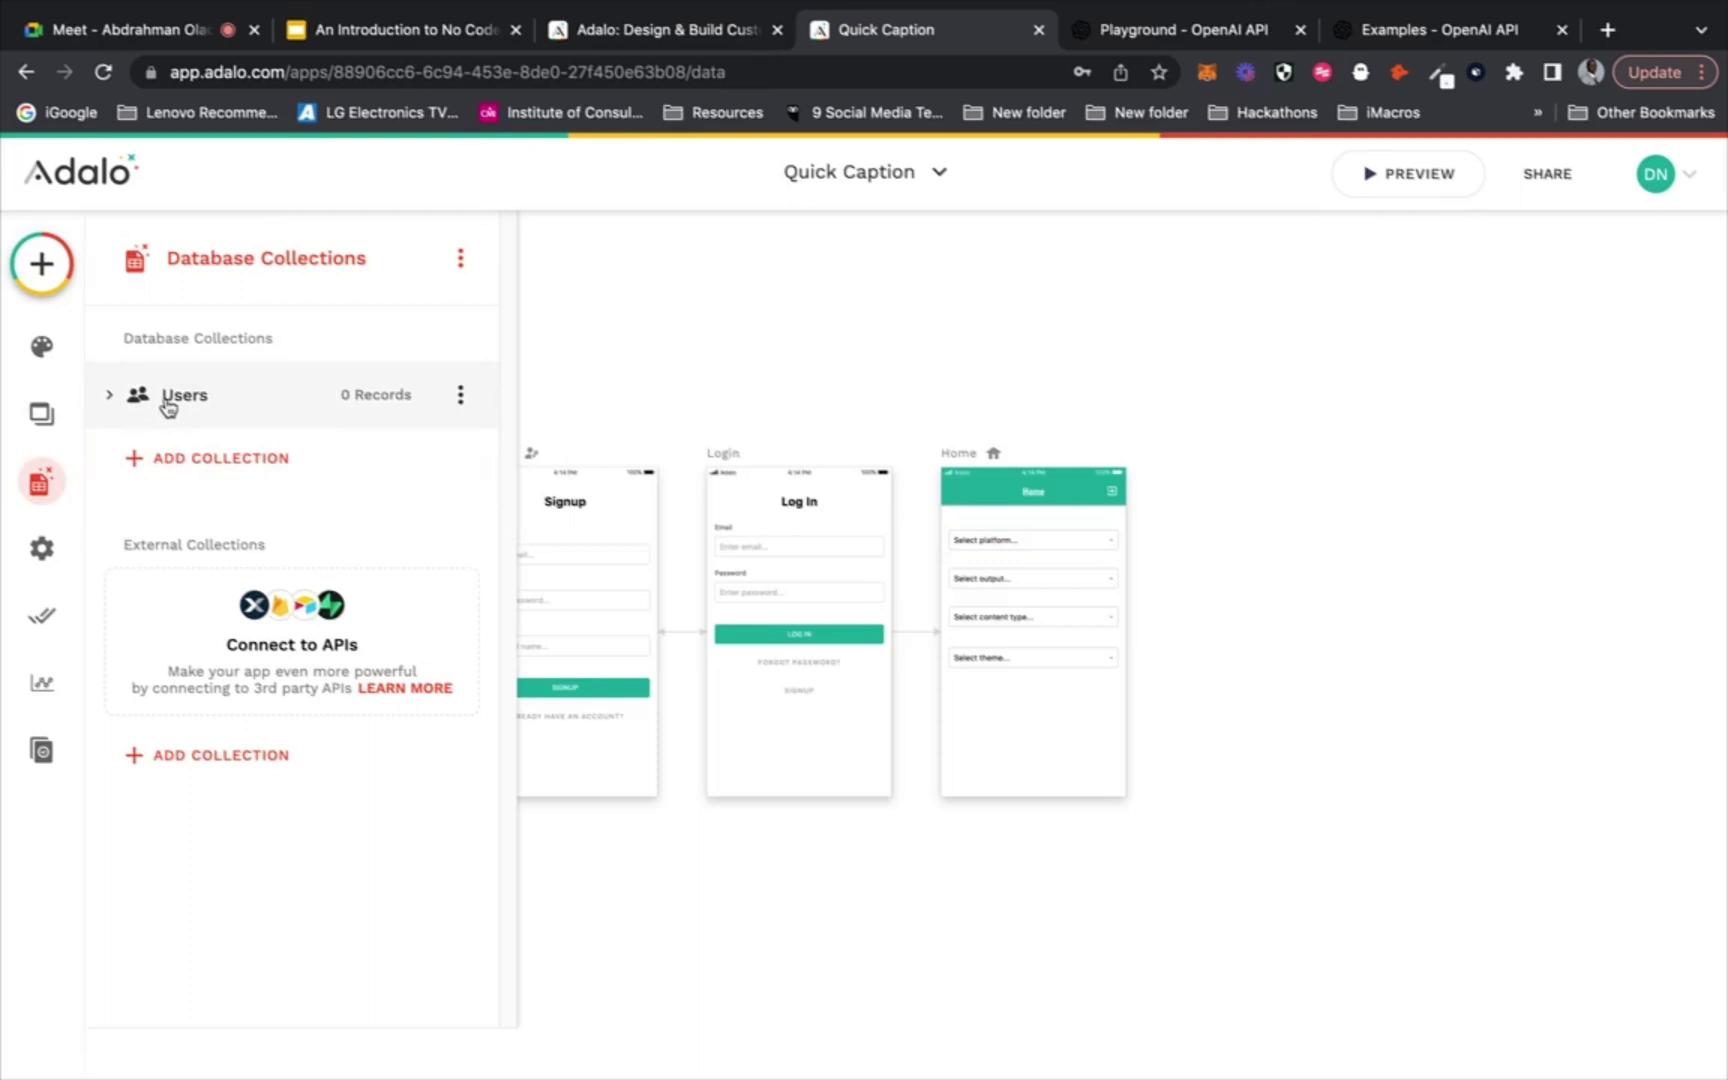
{"action": "left_click", "coordinate": [173, 460]}
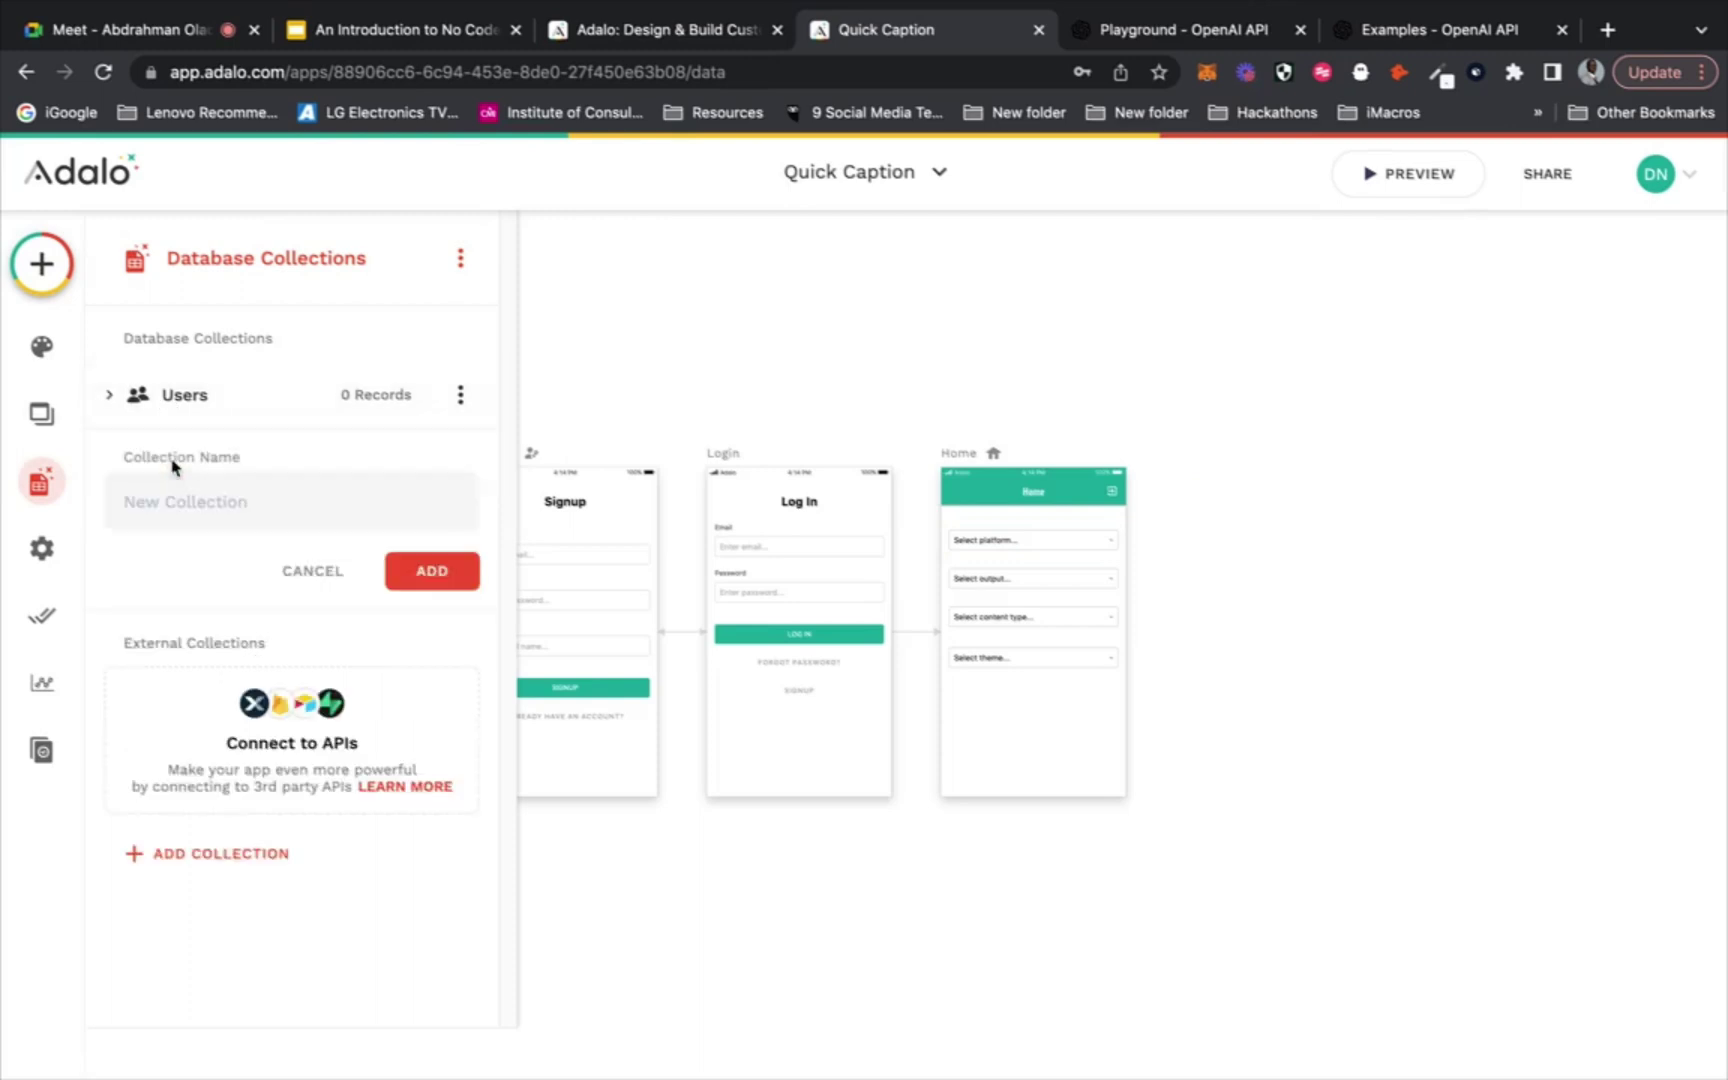
{"action": "type", "text": "Platforms"}
{"action": "left_click", "coordinate": [432, 570]}
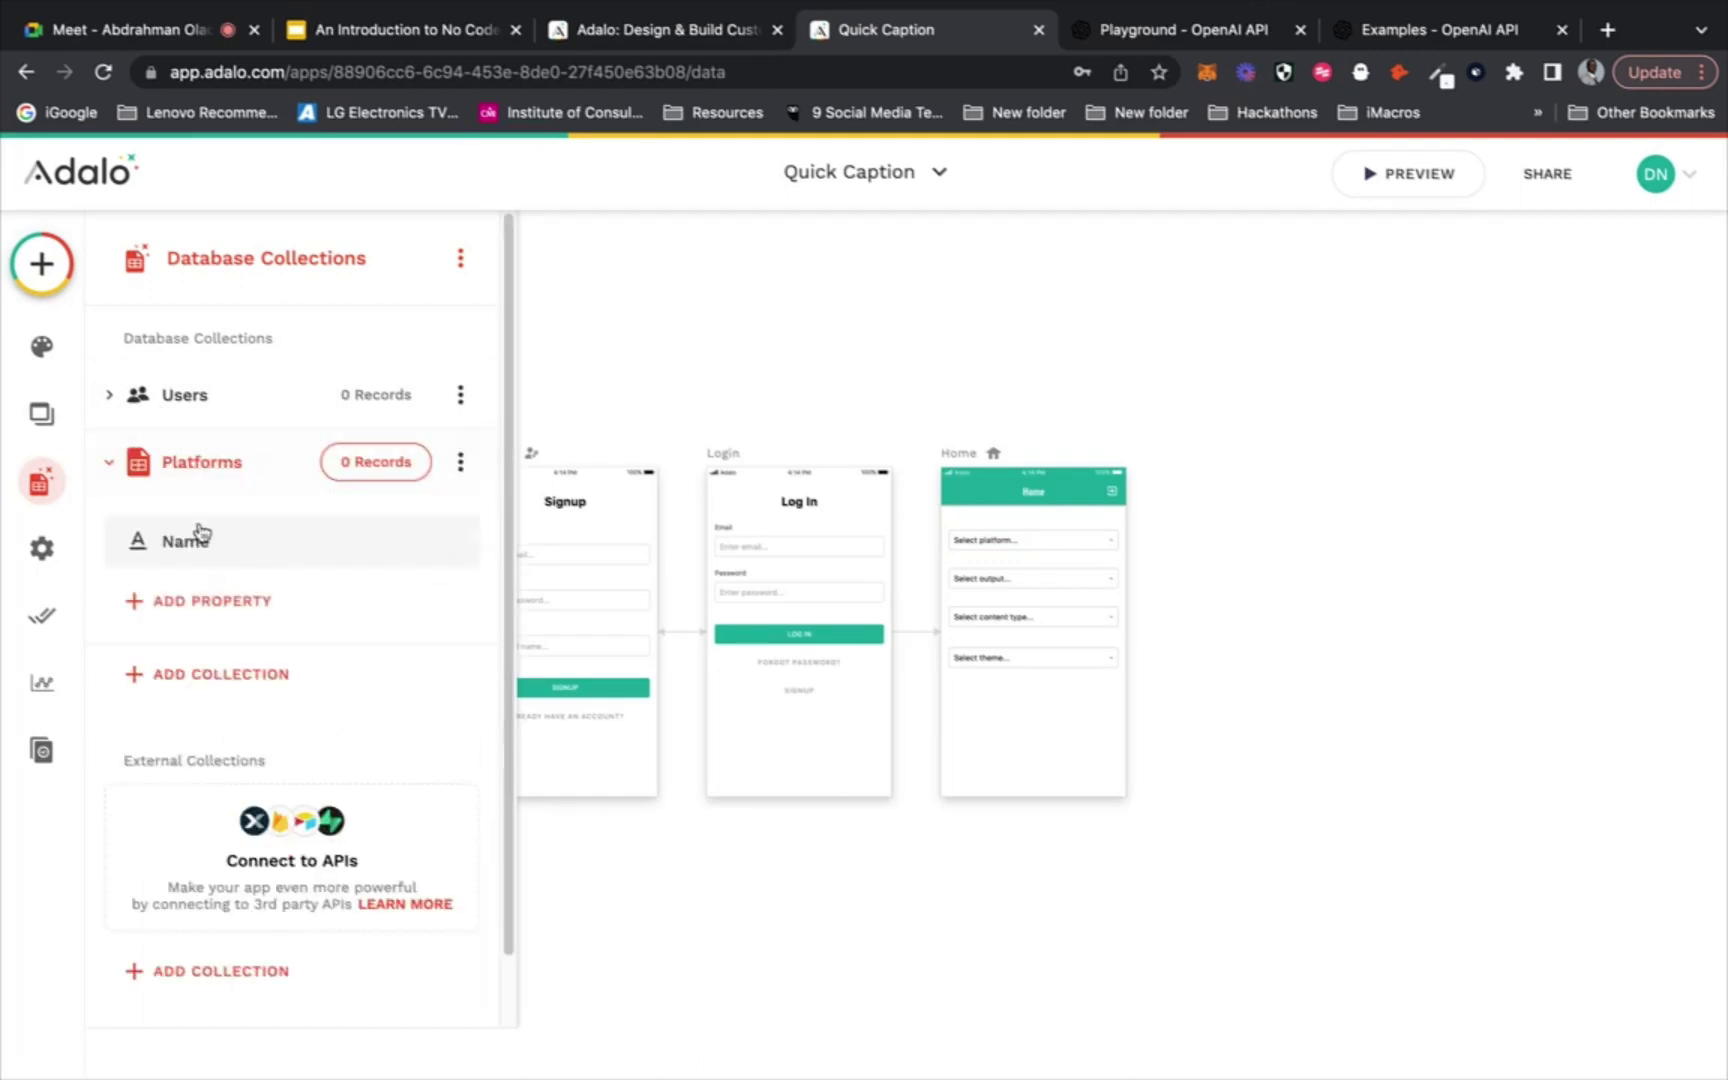
{"action": "left_click", "coordinate": [205, 601]}
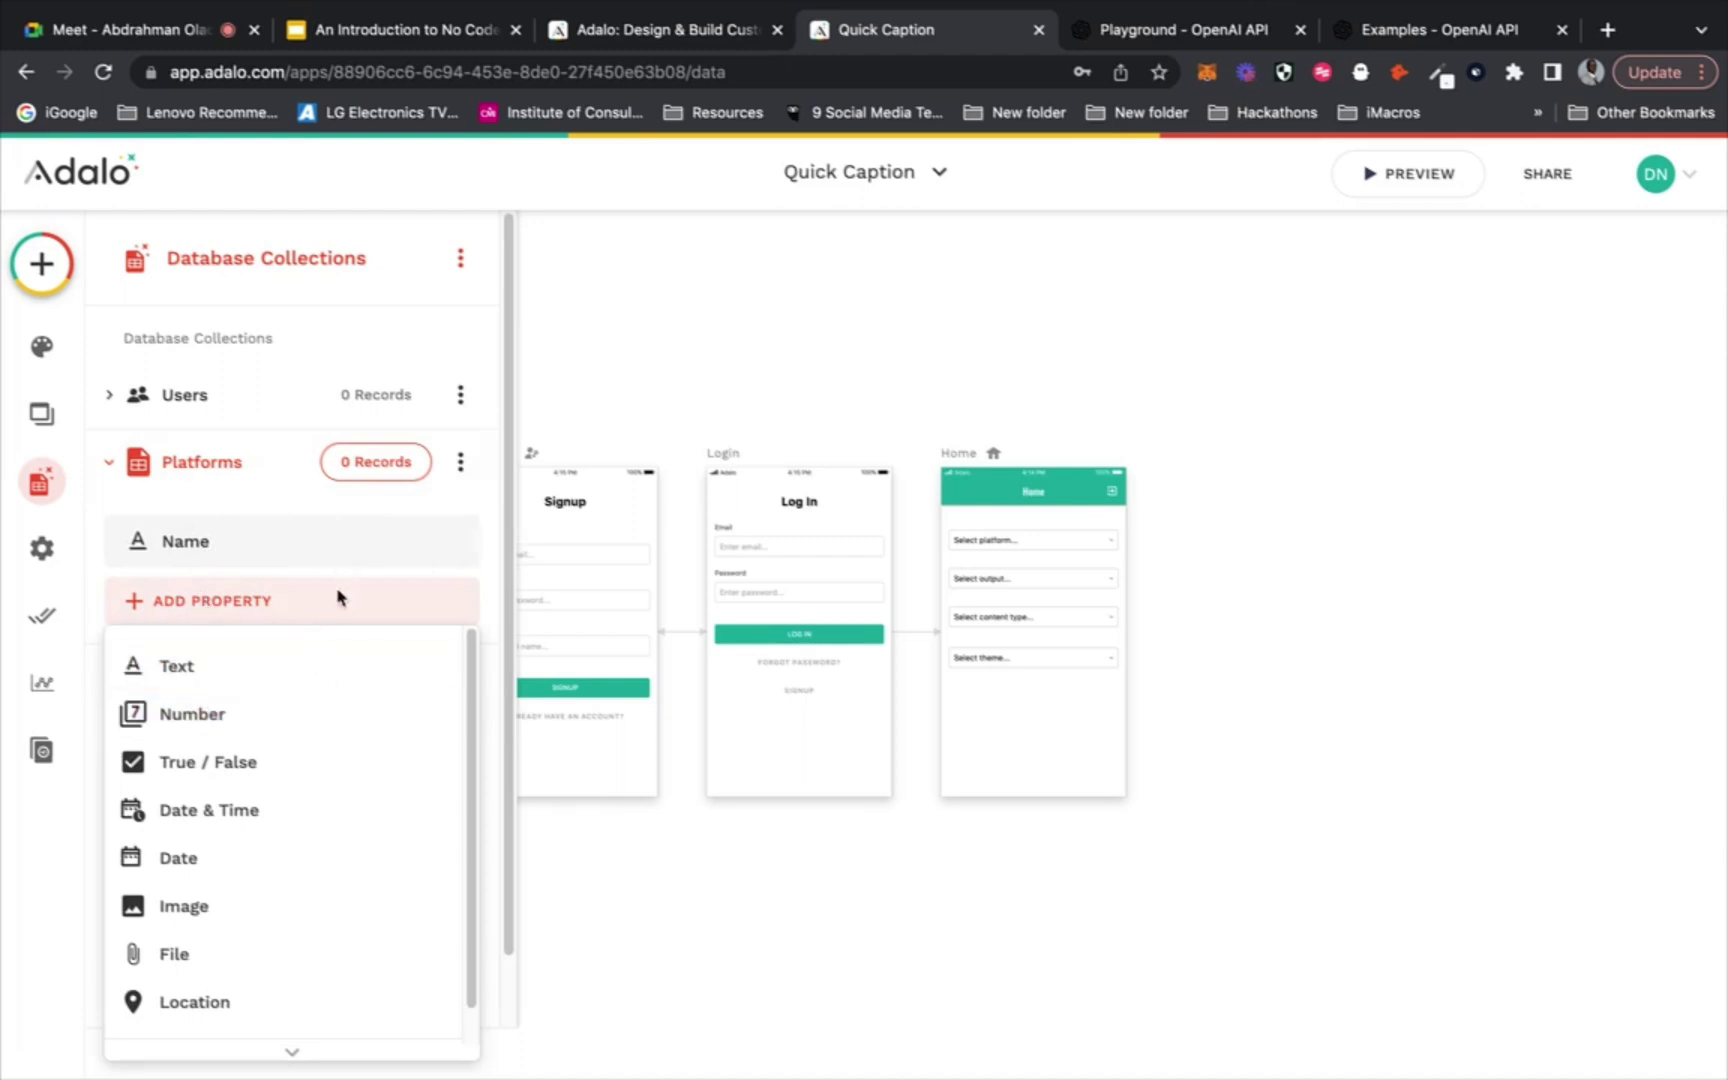
{"action": "left_click", "coordinate": [371, 474]}
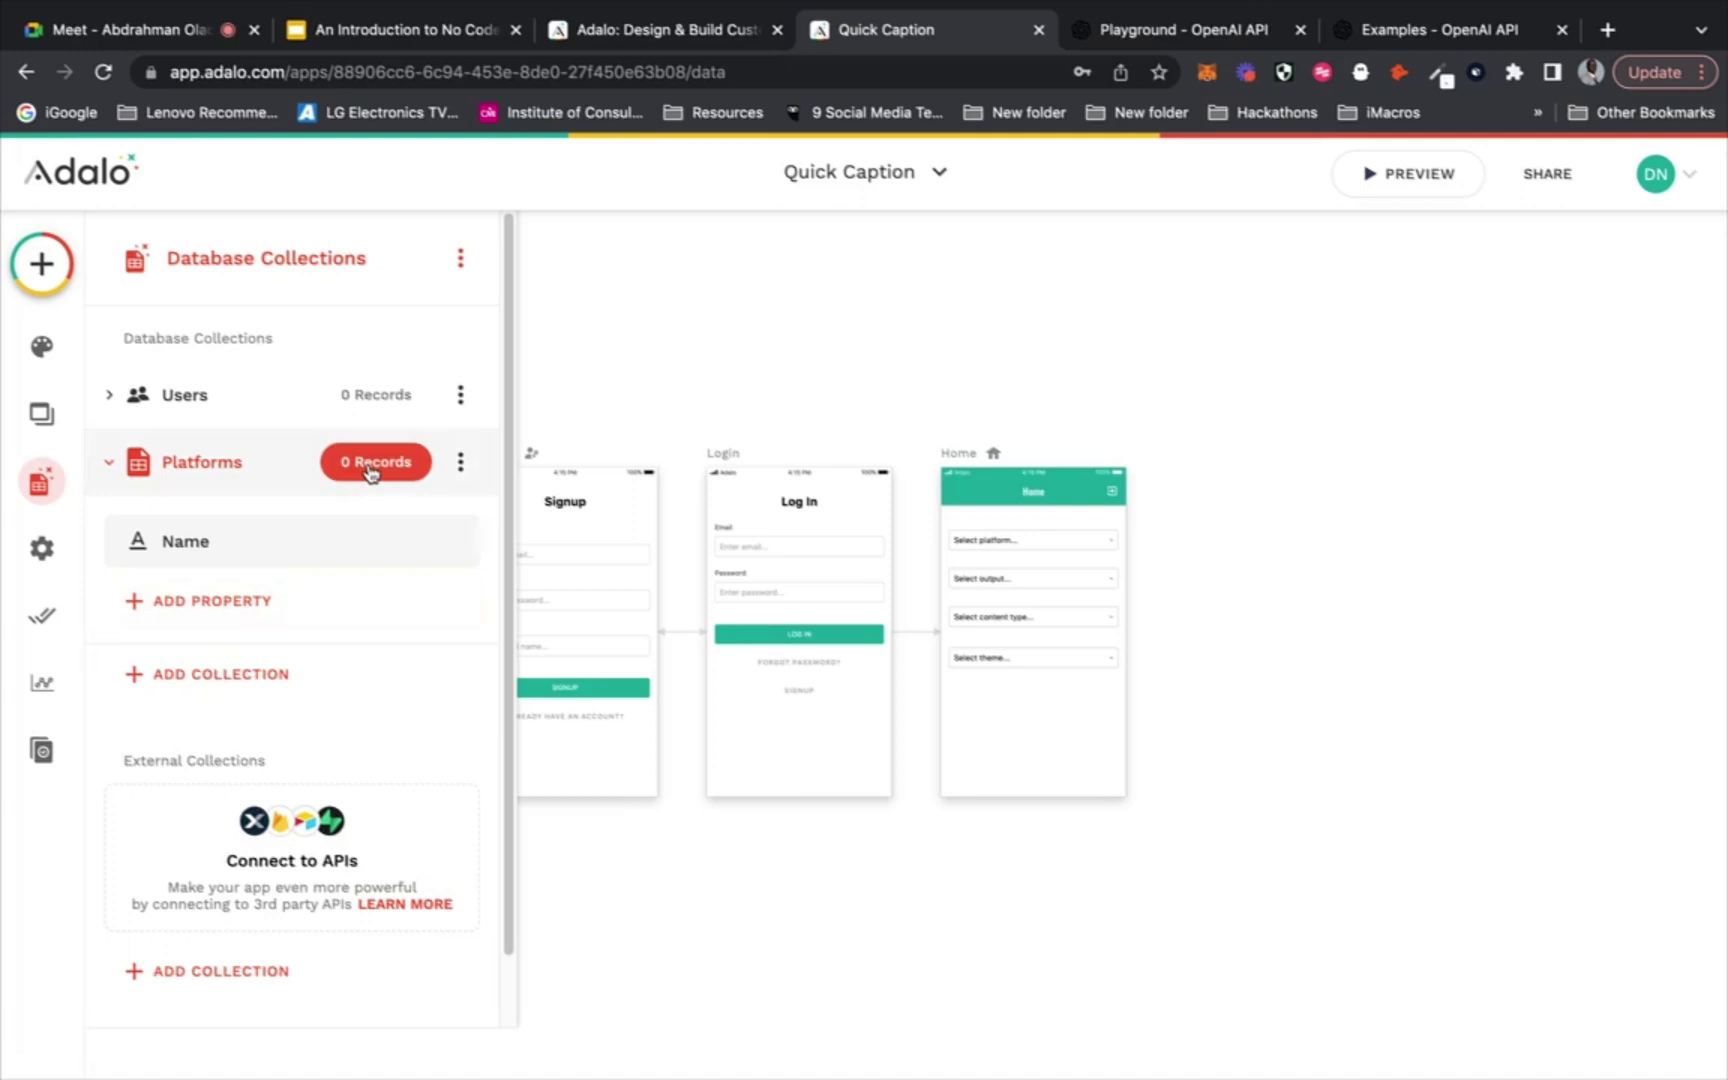
Add the Twitch and Instagram platform records
{"action": "left_click", "coordinate": [993, 512]}
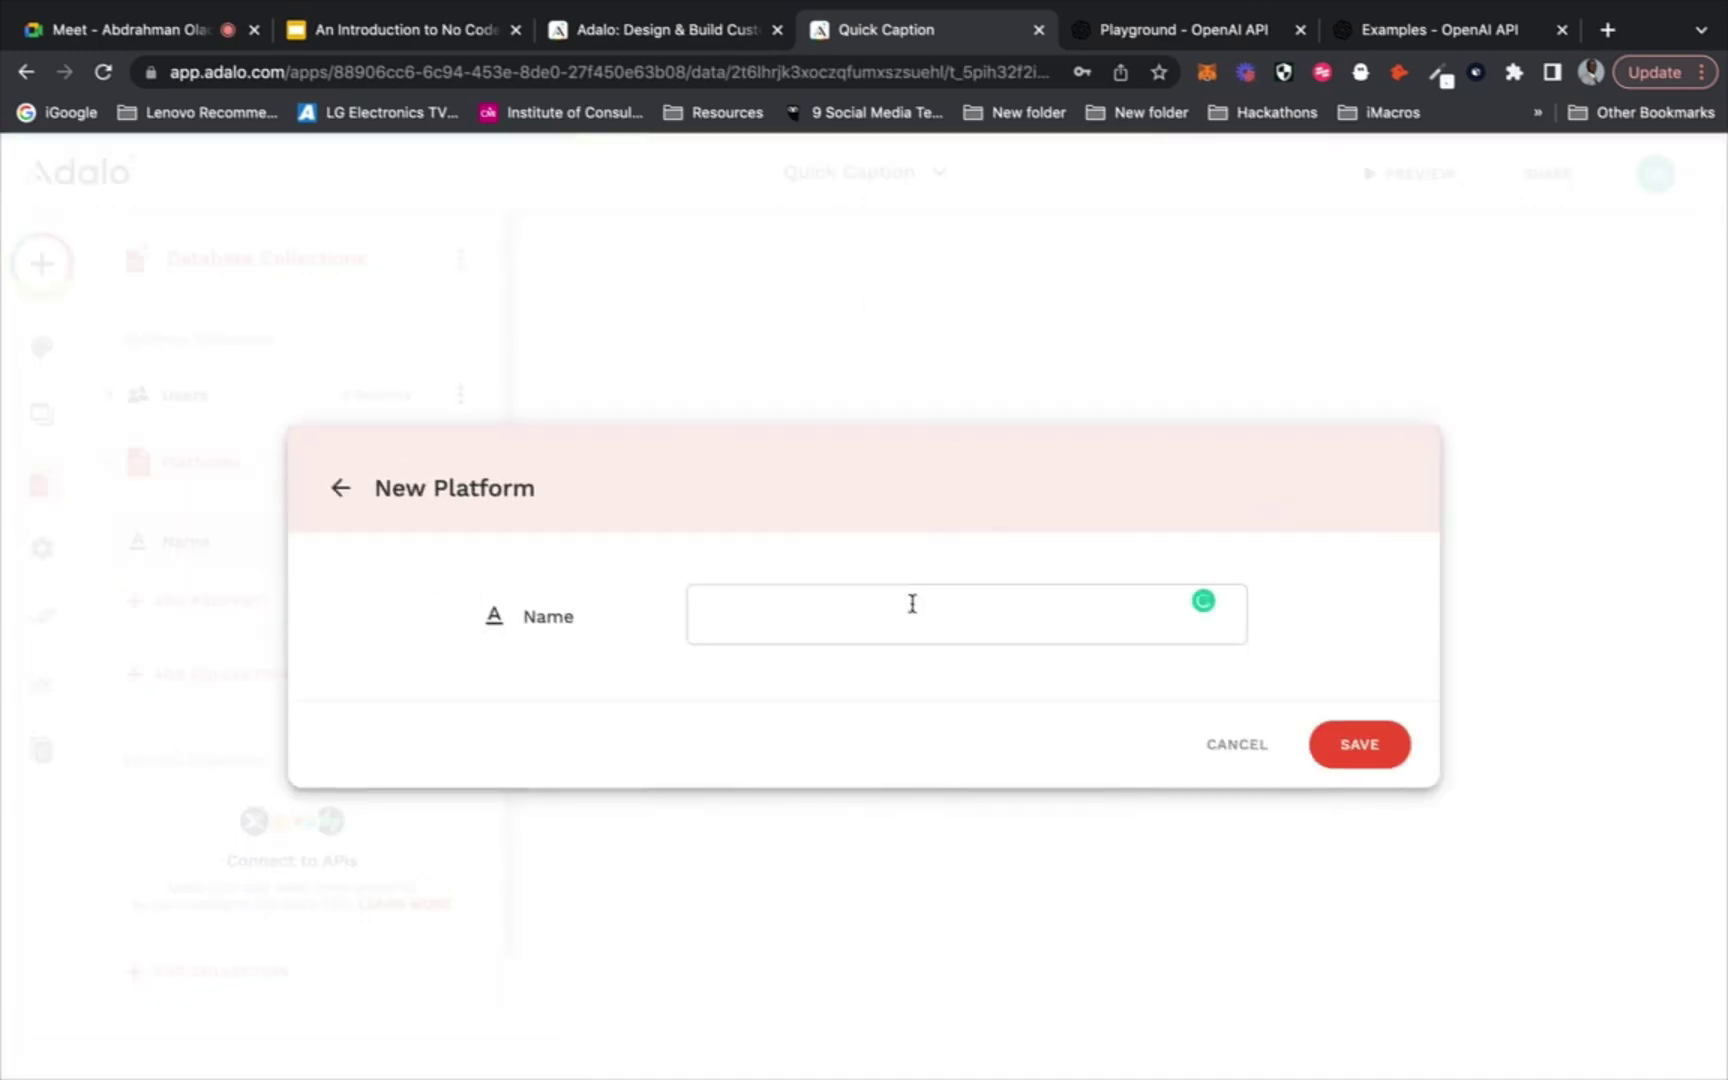
{"action": "type", "text": "Twitch"}
{"action": "left_click", "coordinate": [1361, 758]}
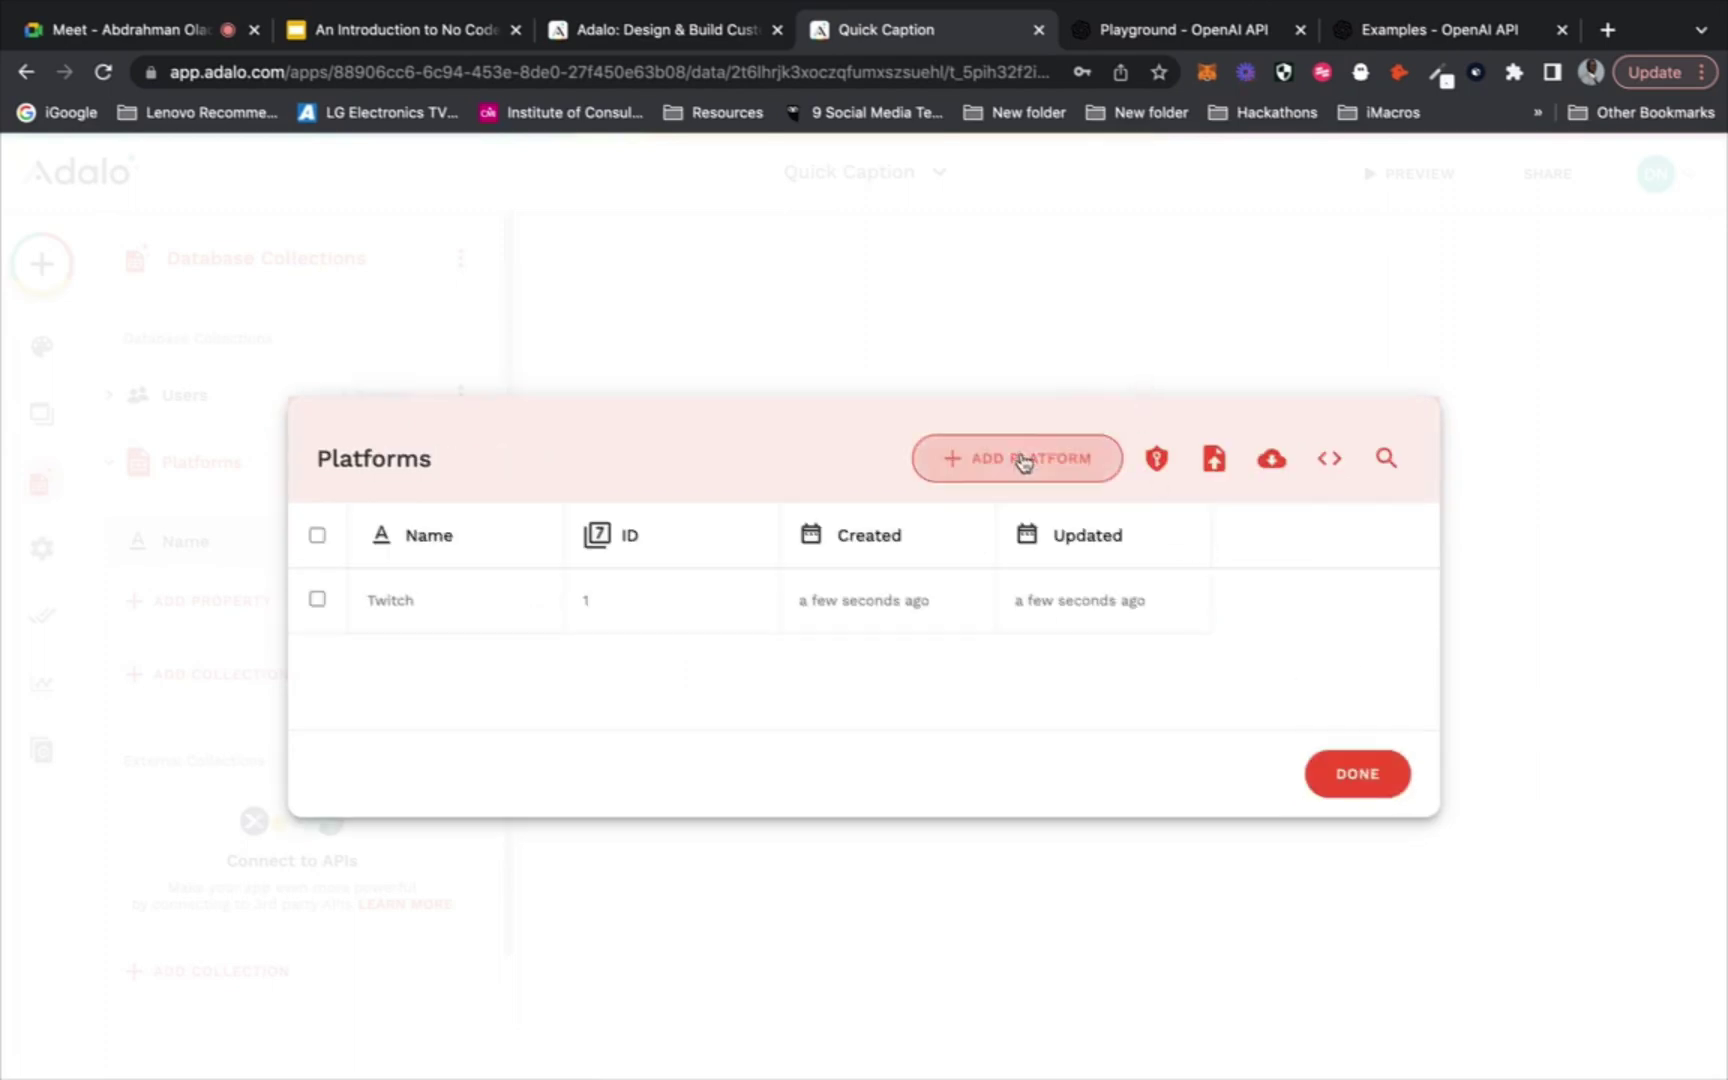
{"action": "left_click", "coordinate": [1022, 462]}
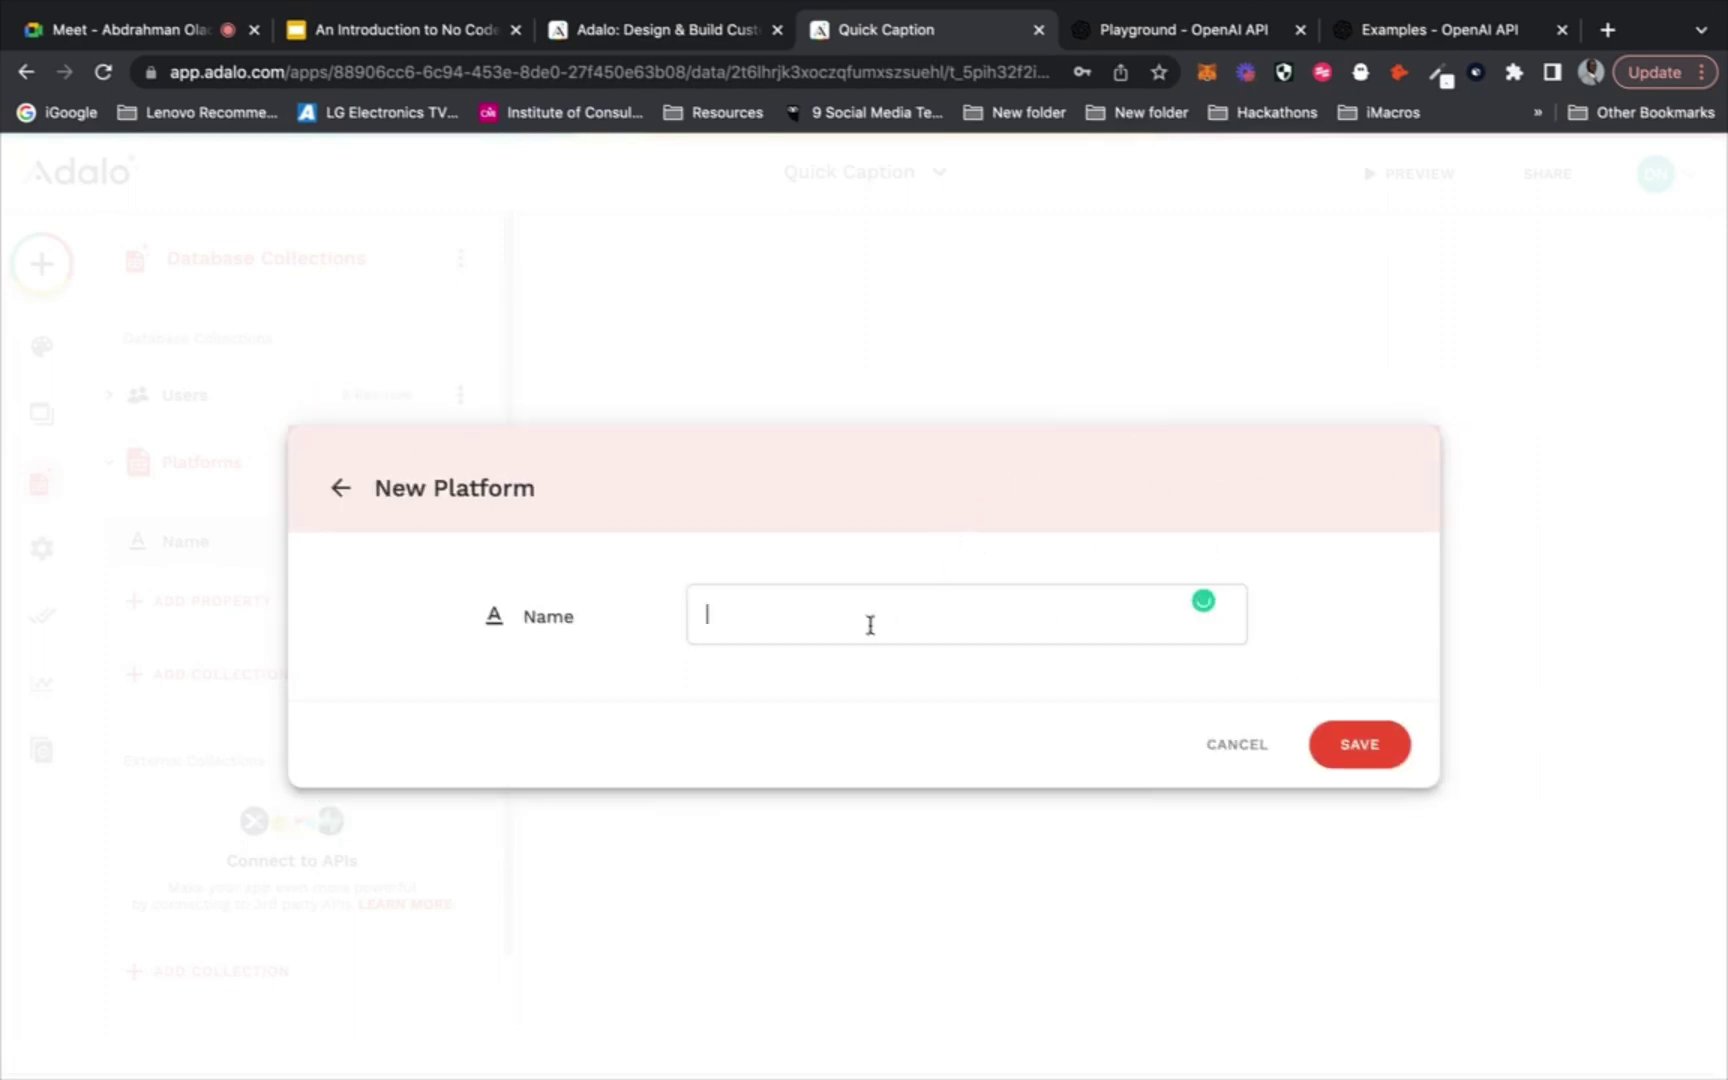
{"action": "type", "text": "Instagram"}
{"action": "left_click", "coordinate": [1354, 746]}
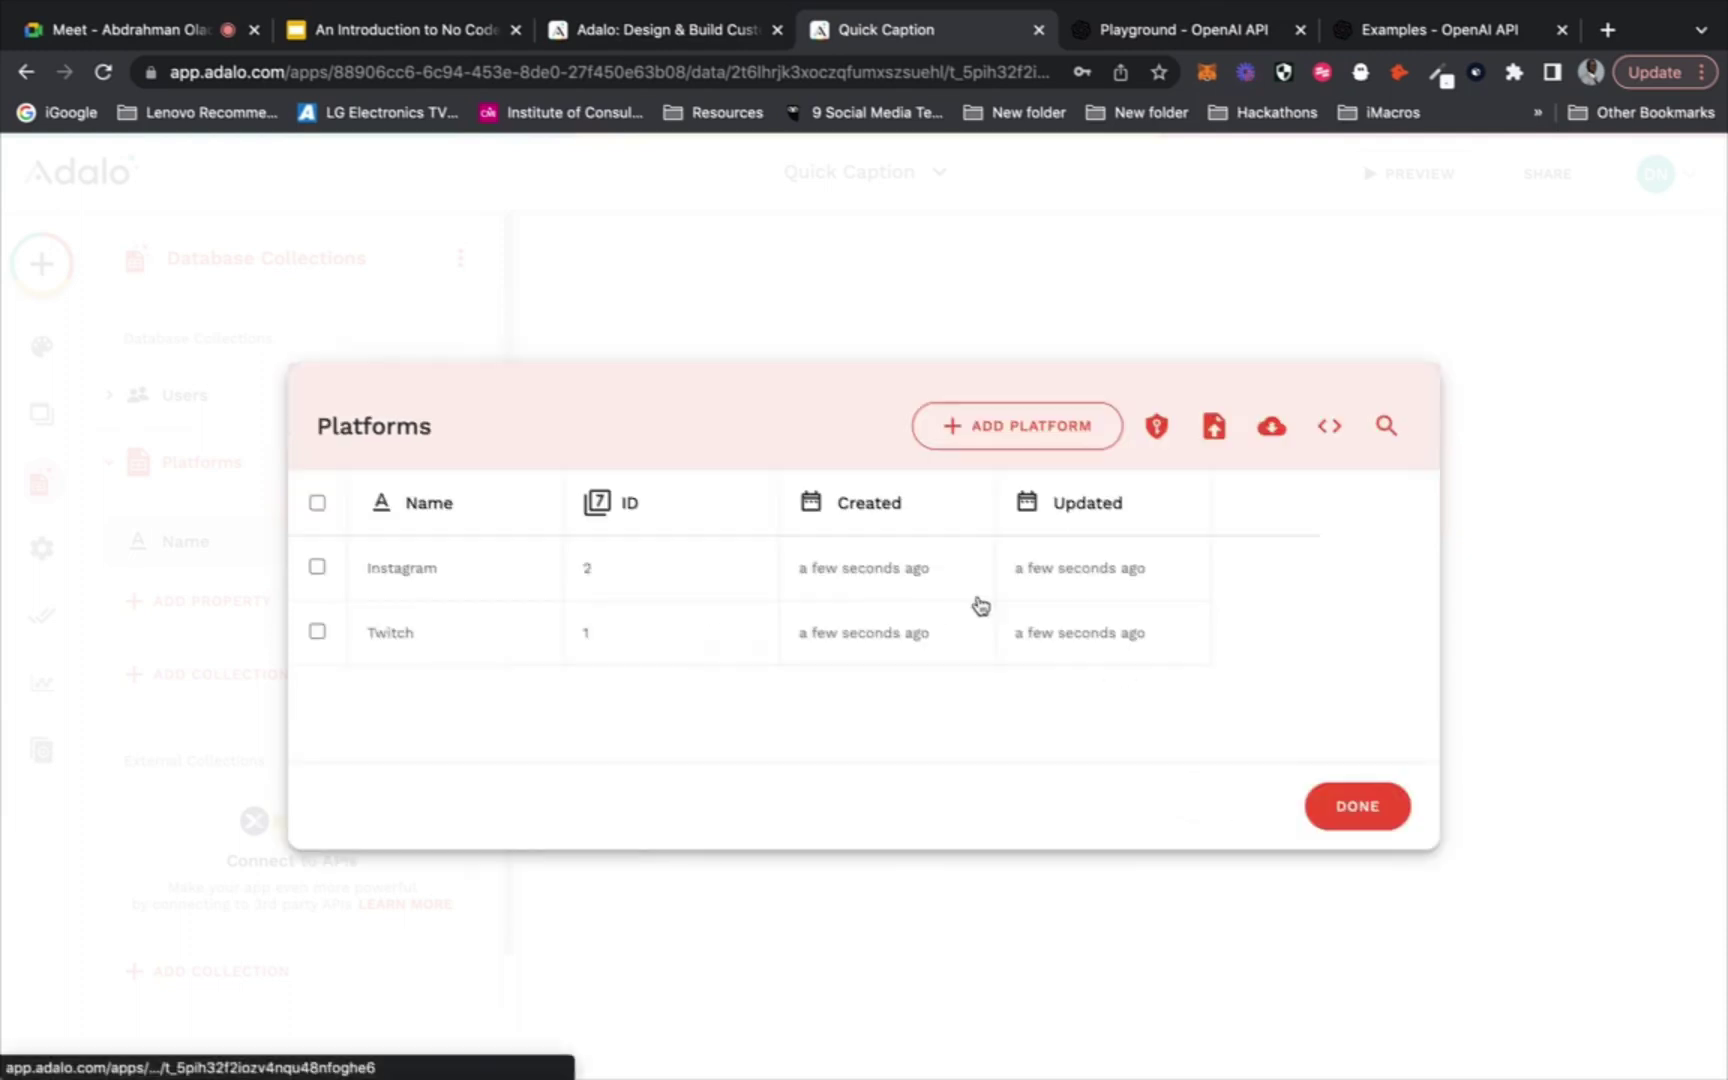
Add the Facebook and YouTube records and close the Platforms table
{"action": "left_click", "coordinate": [991, 436]}
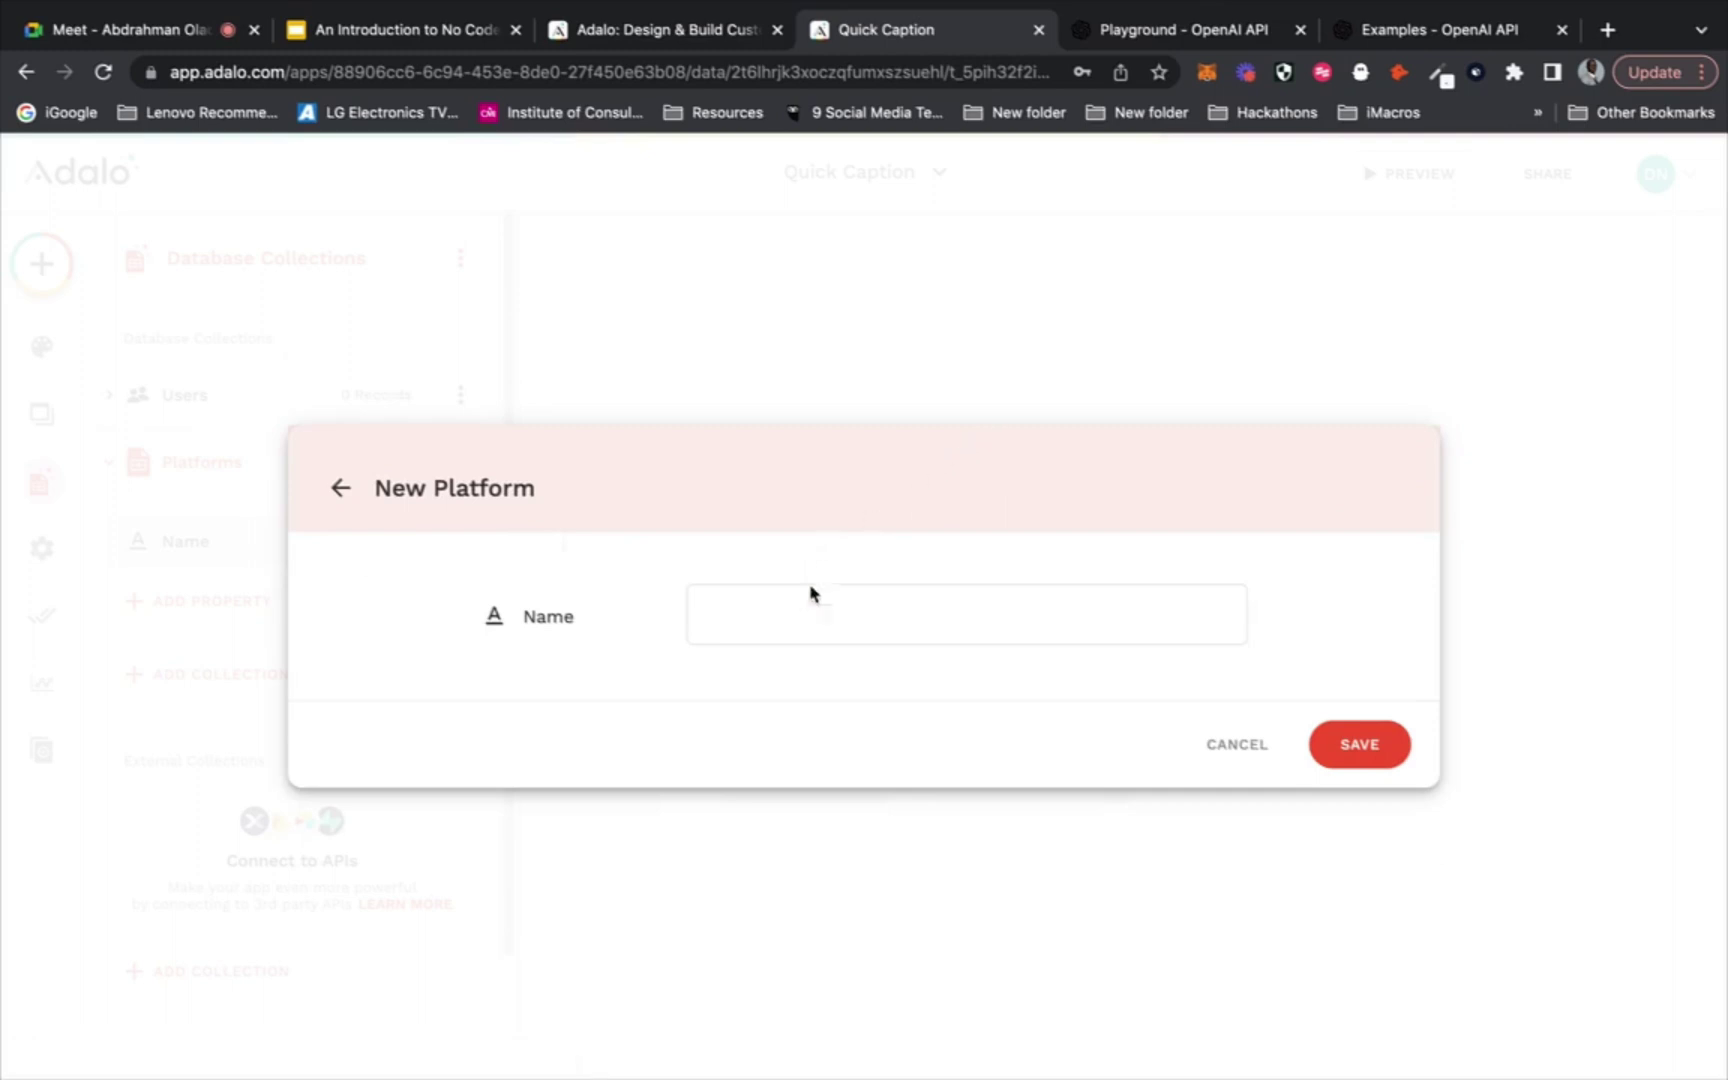
{"action": "left_click", "coordinate": [792, 622]}
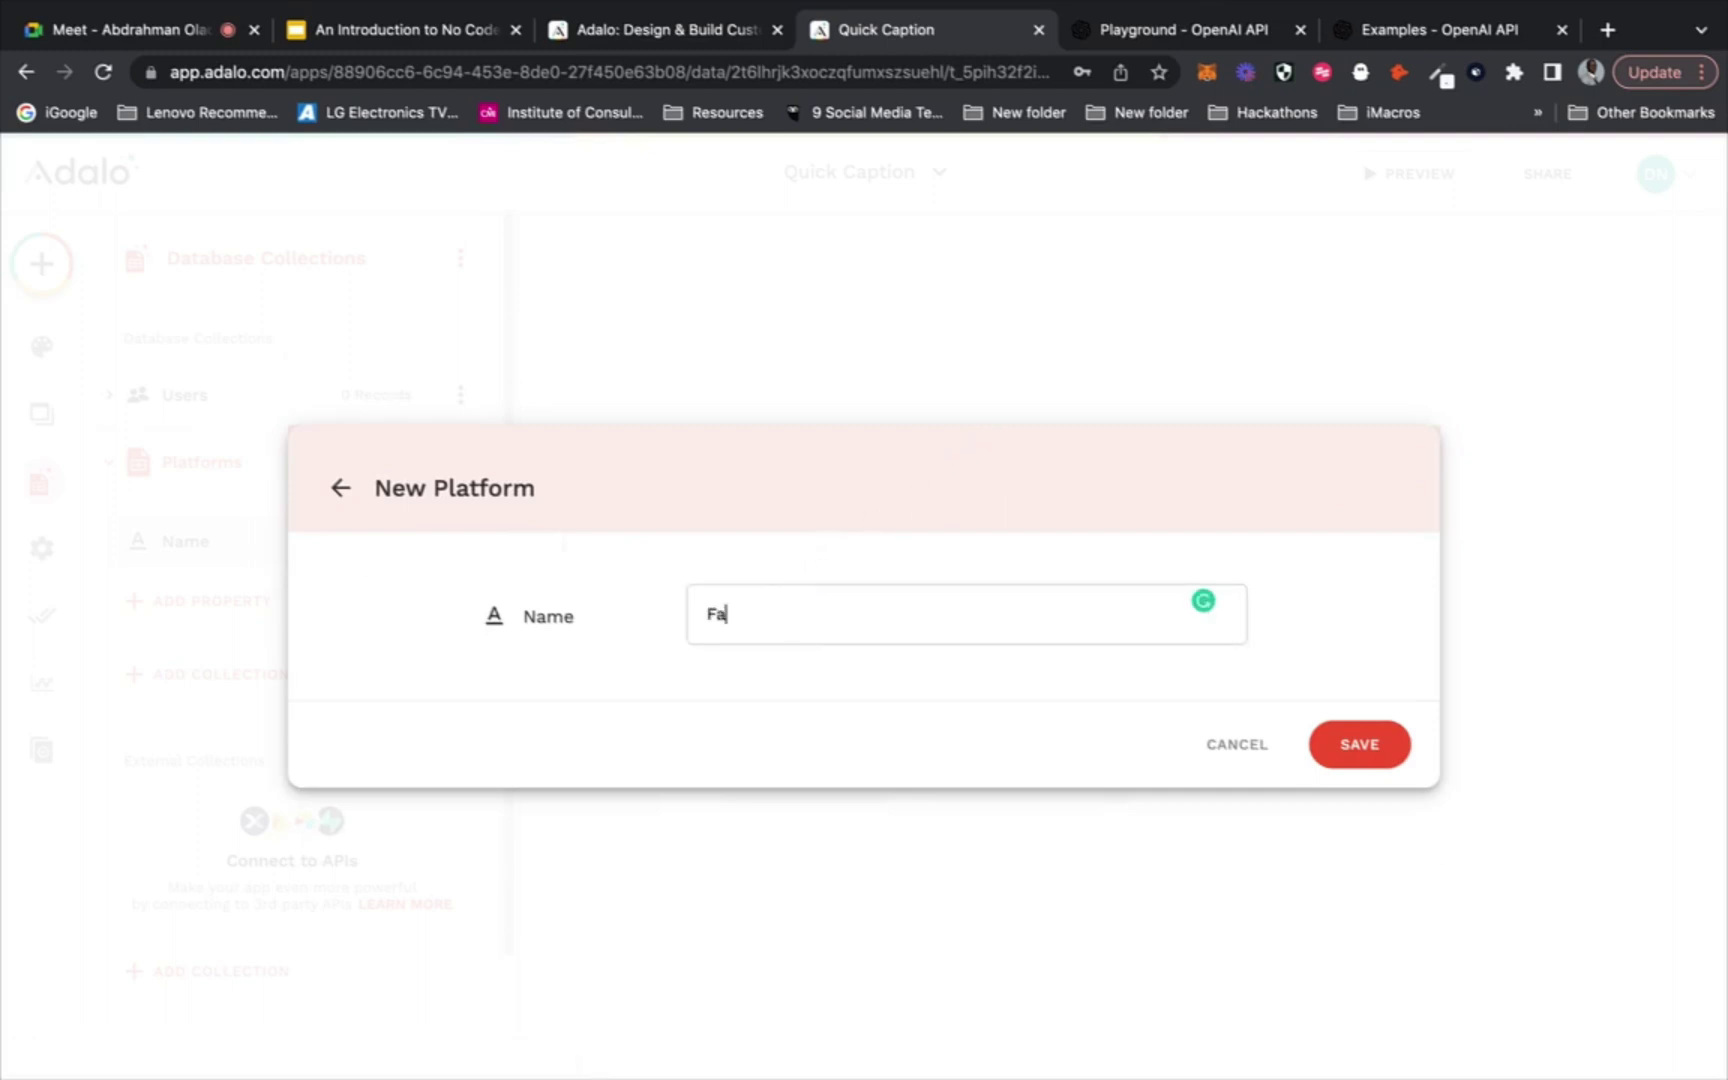
{"action": "left_click", "coordinate": [1354, 744]}
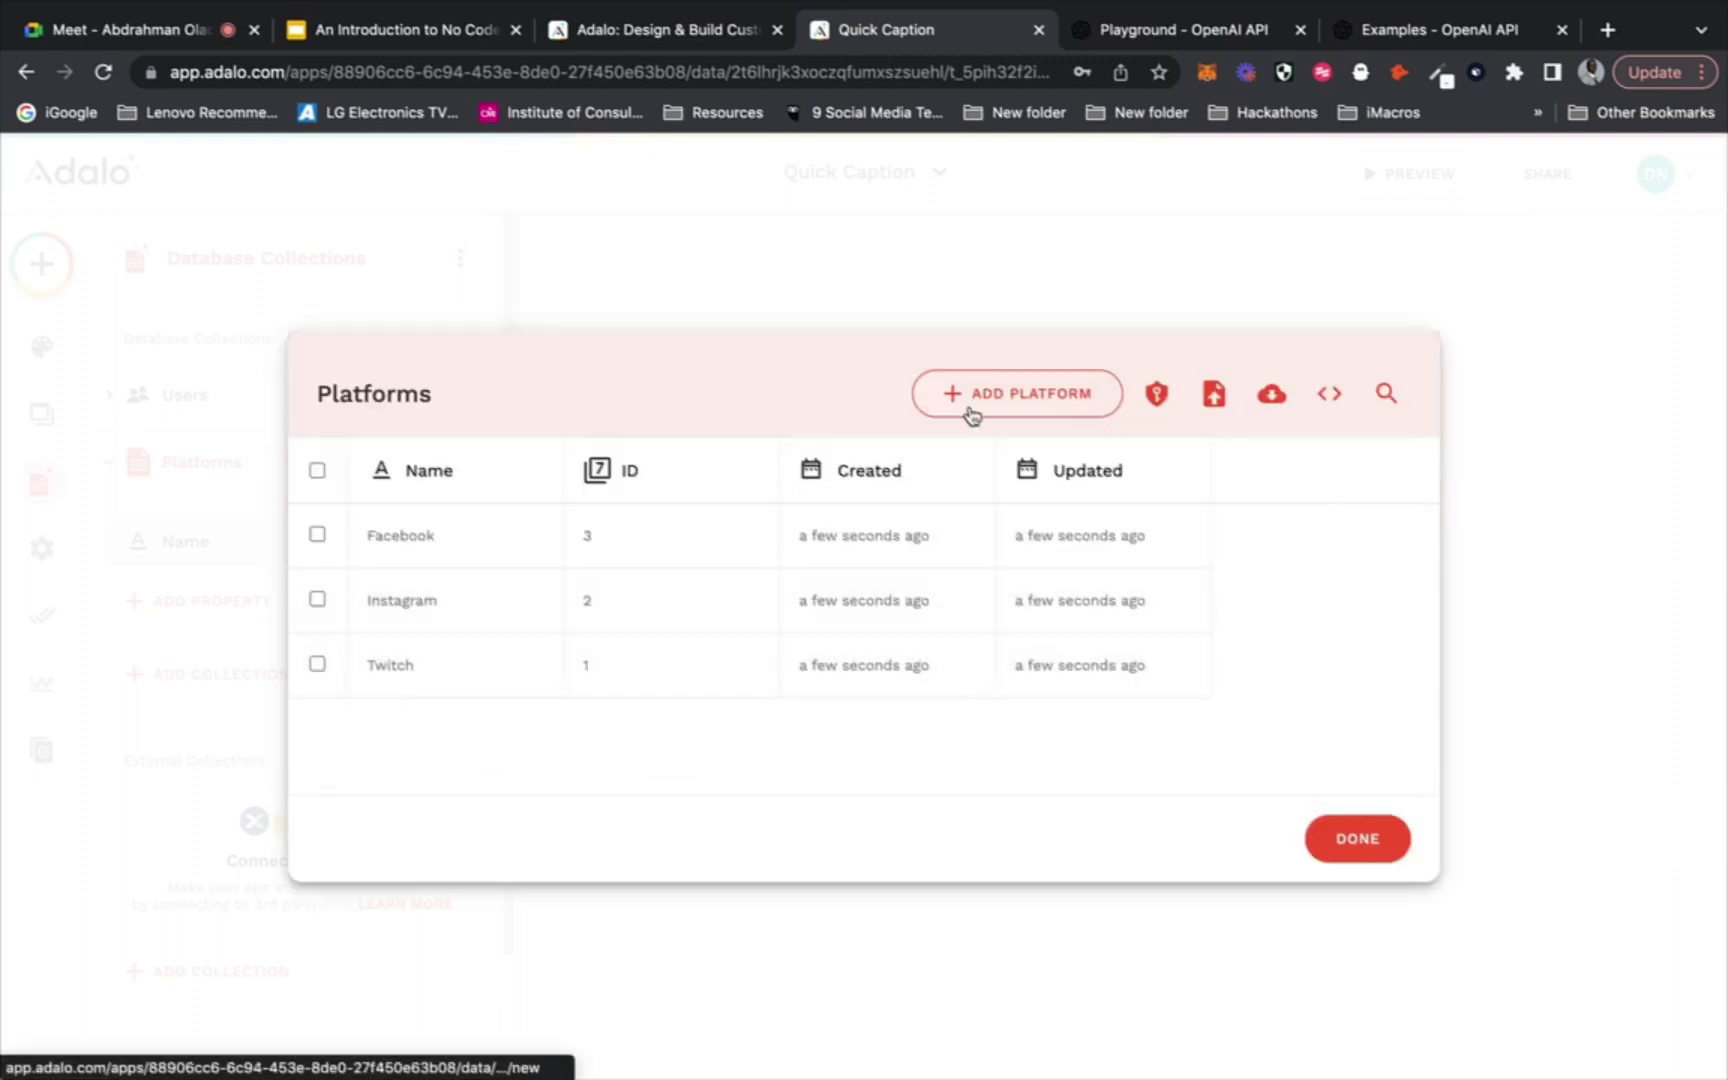
{"action": "left_click", "coordinate": [975, 412]}
{"action": "left_click", "coordinate": [822, 625]}
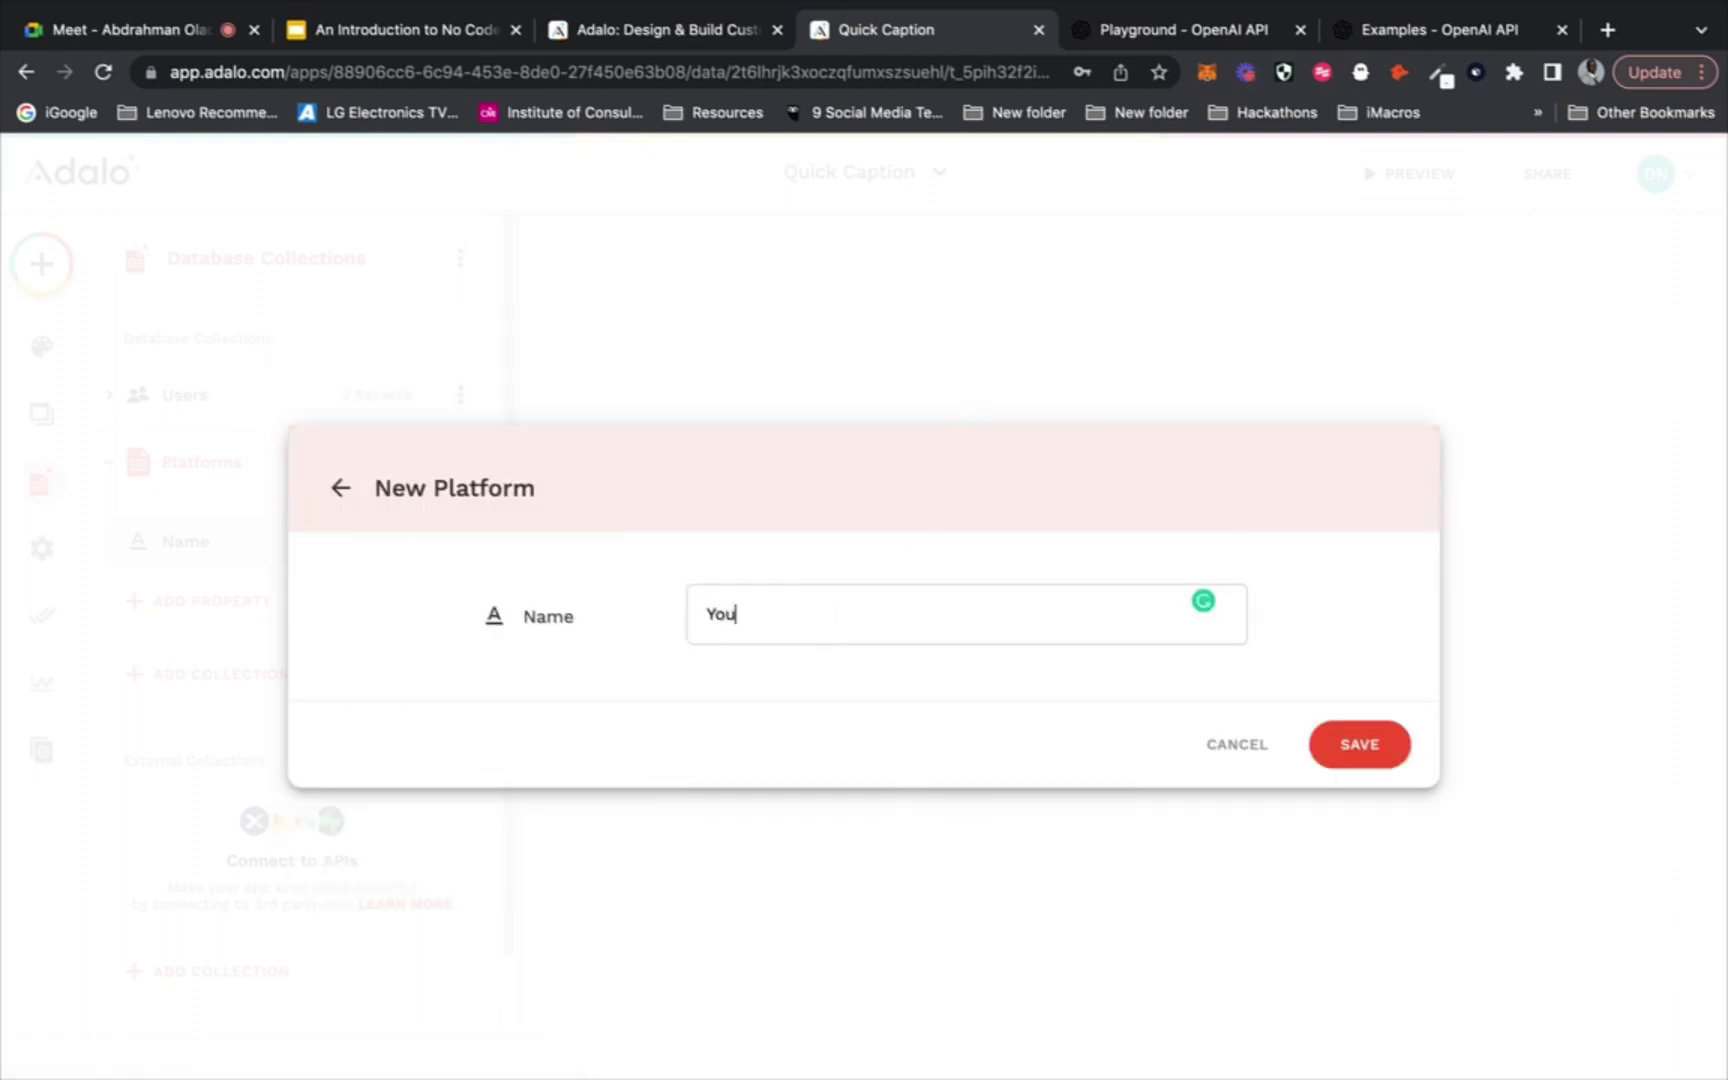
{"action": "type", "text": "YouTube"}
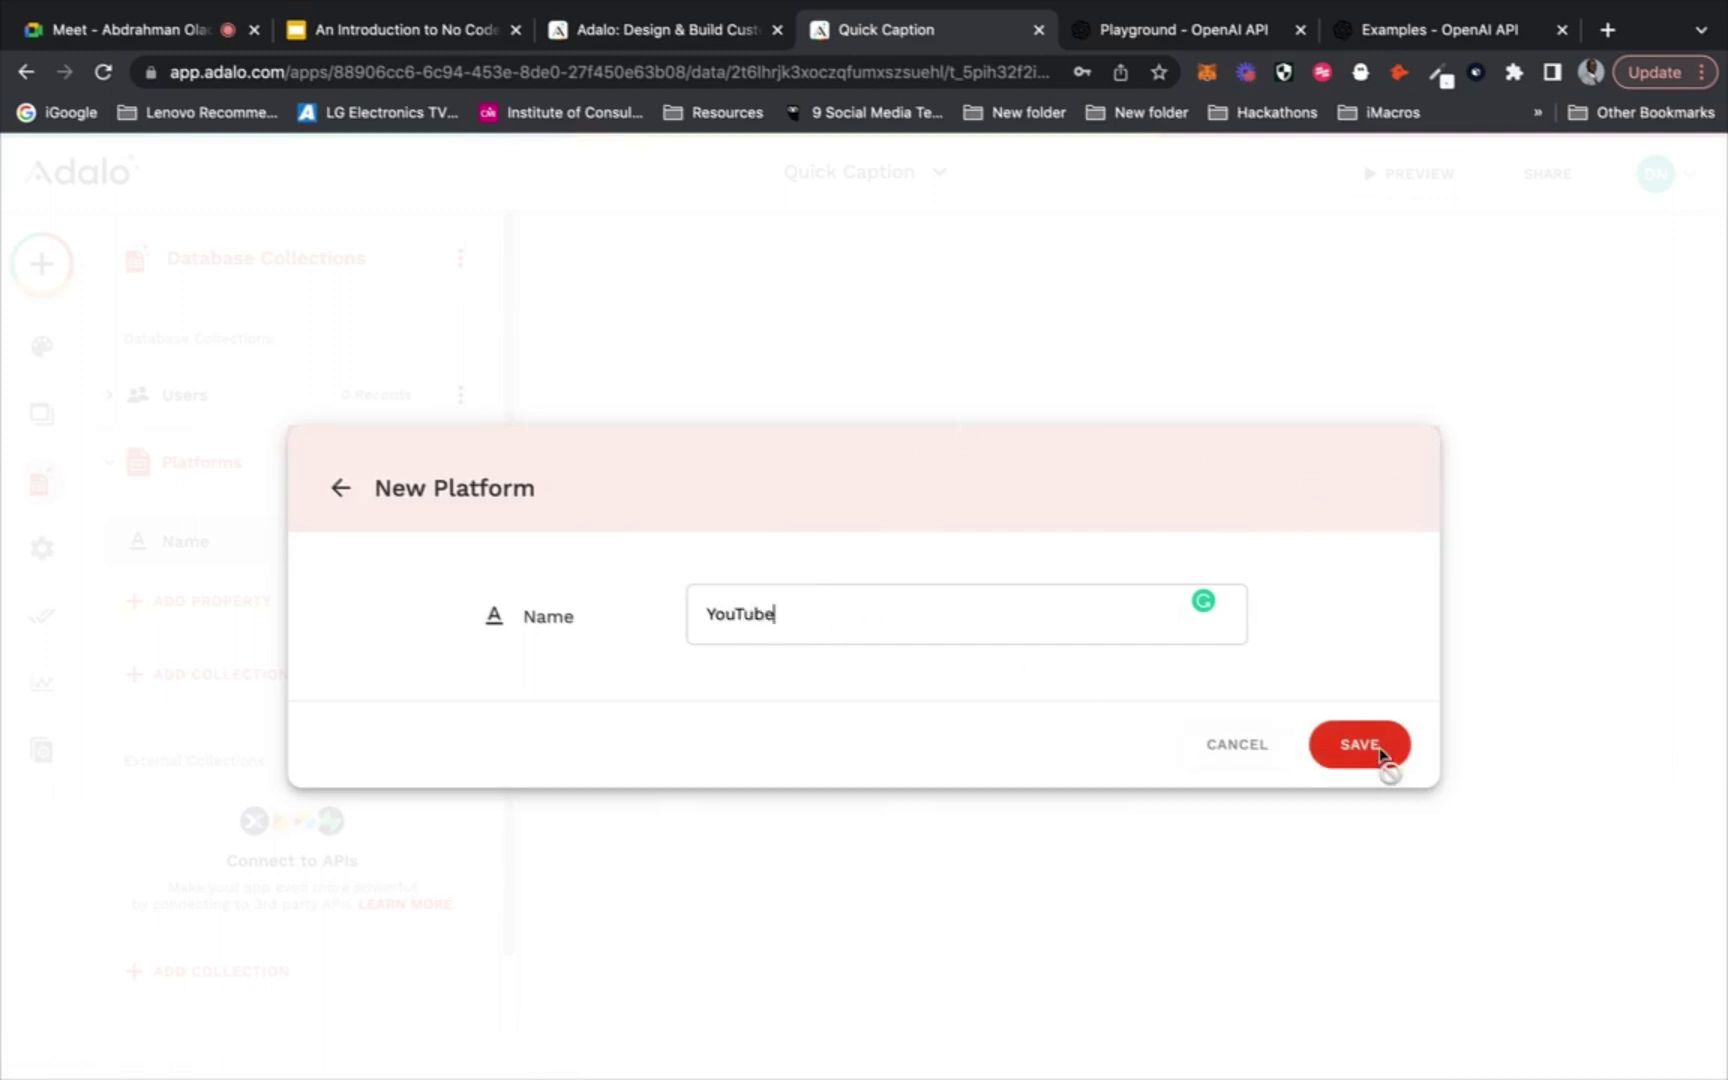
{"action": "left_click", "coordinate": [1377, 748]}
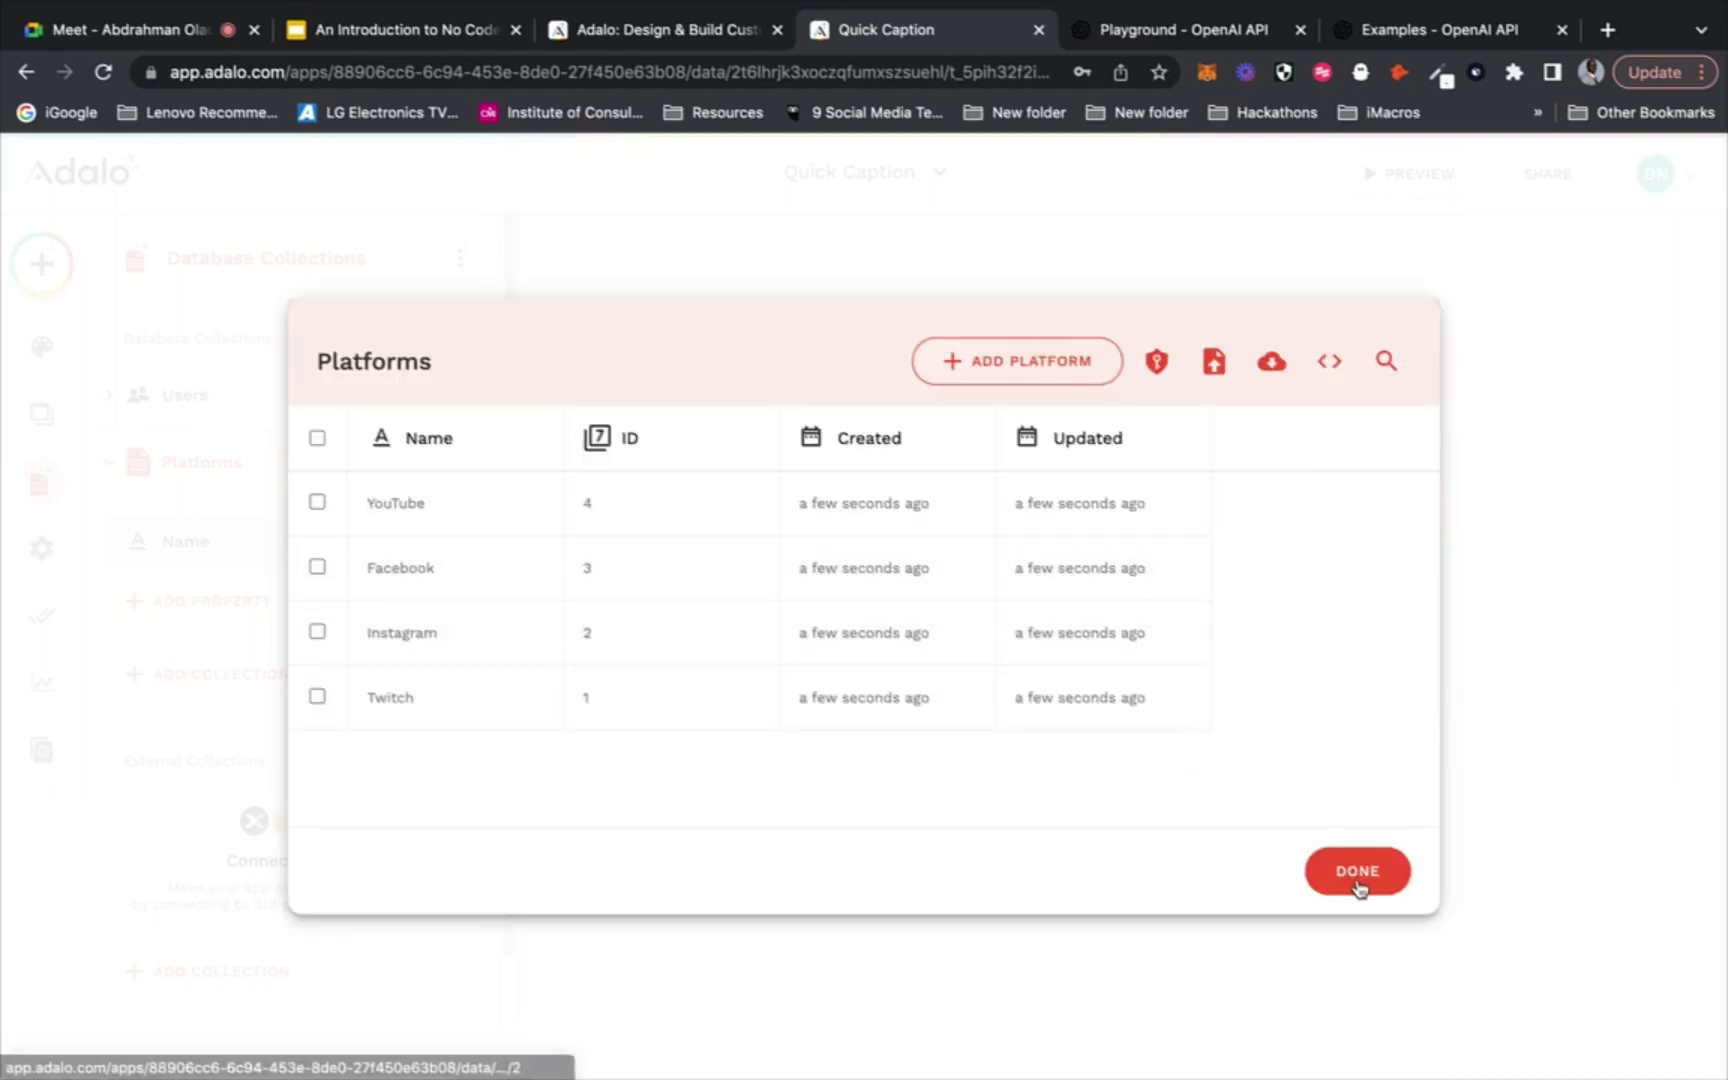
{"action": "left_click", "coordinate": [1358, 872]}
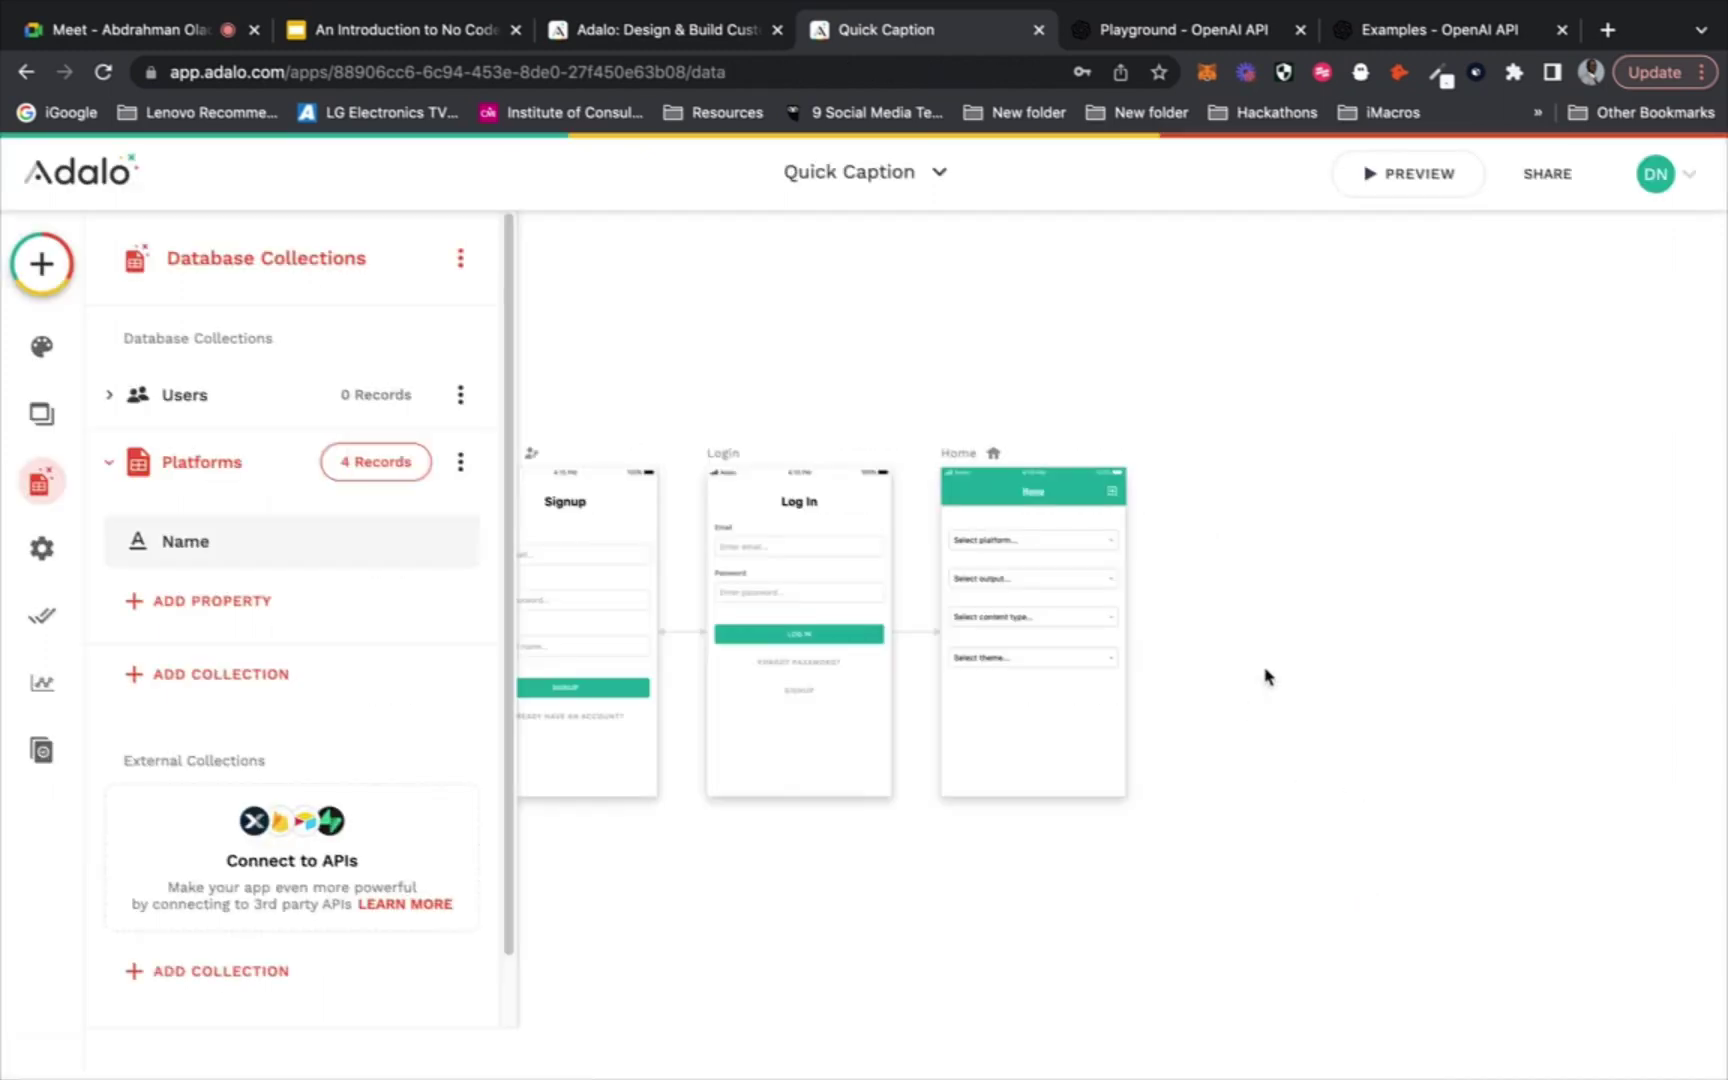
Set the 'Select platform...' dropdown's Menu Options to Platforms and launch the preview
{"action": "left_click", "coordinate": [1030, 541]}
{"action": "left_click", "coordinate": [305, 510]}
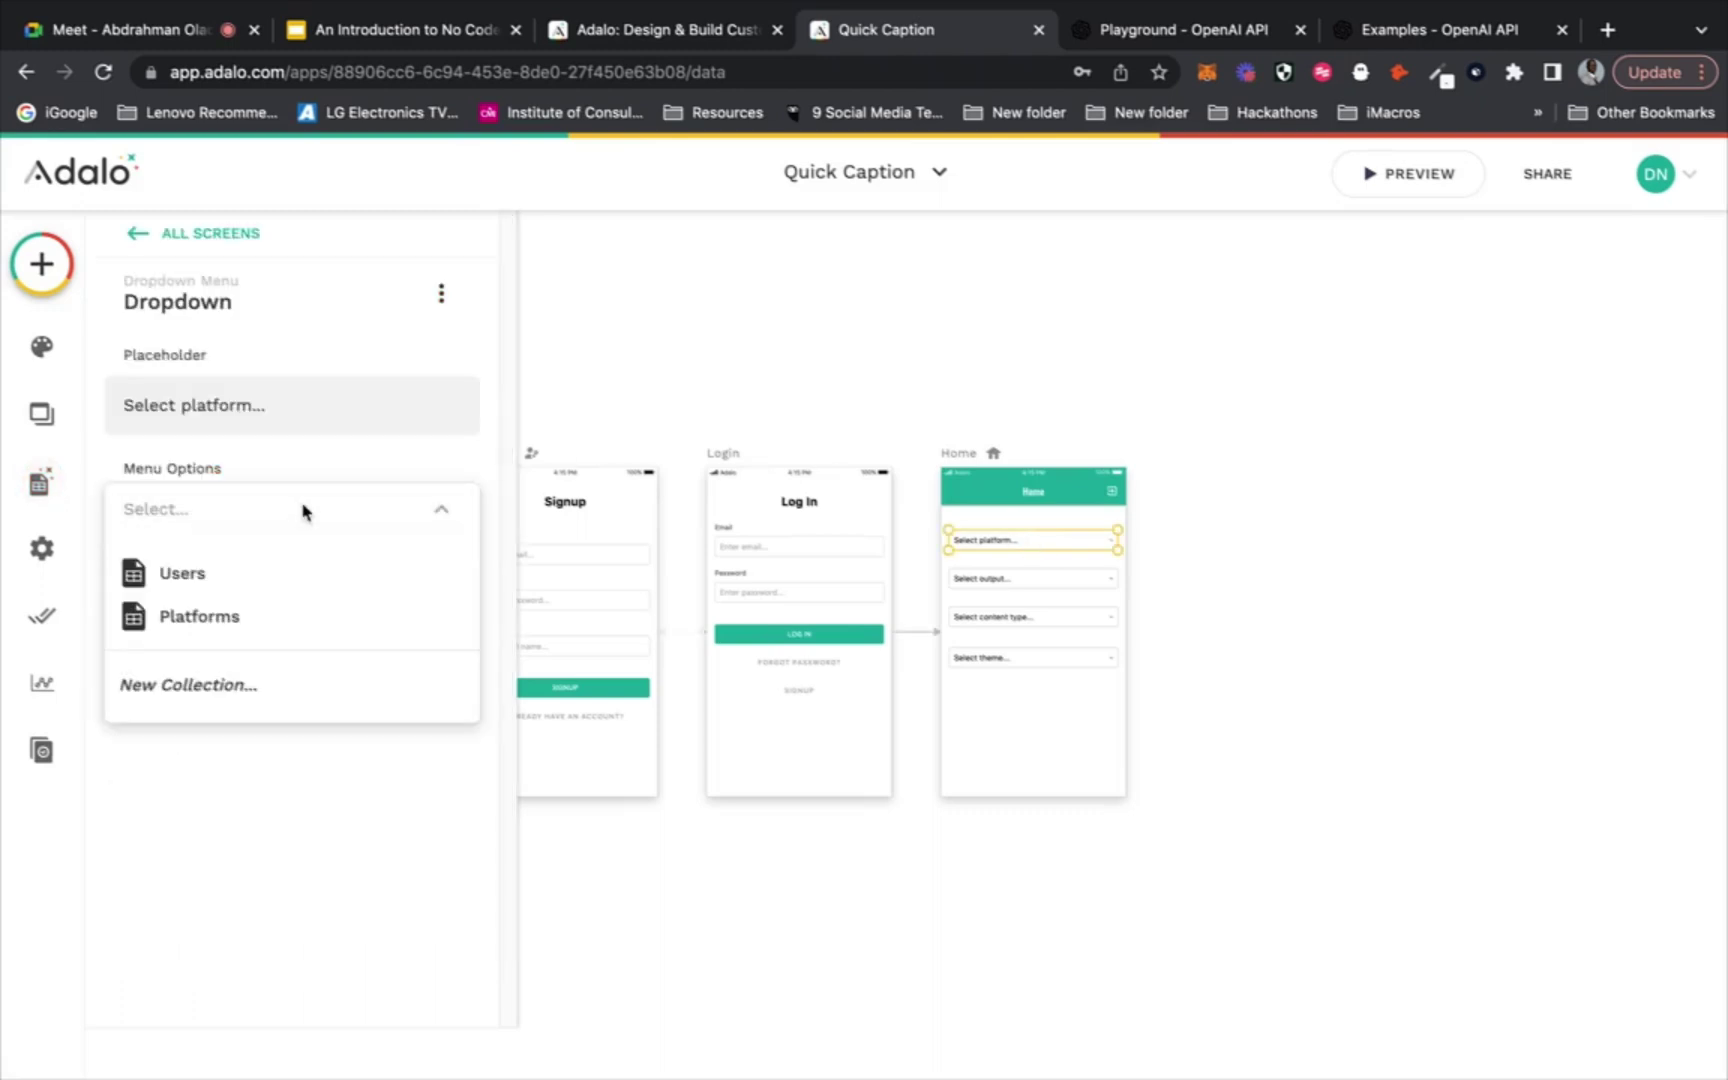
{"action": "left_click", "coordinate": [272, 614]}
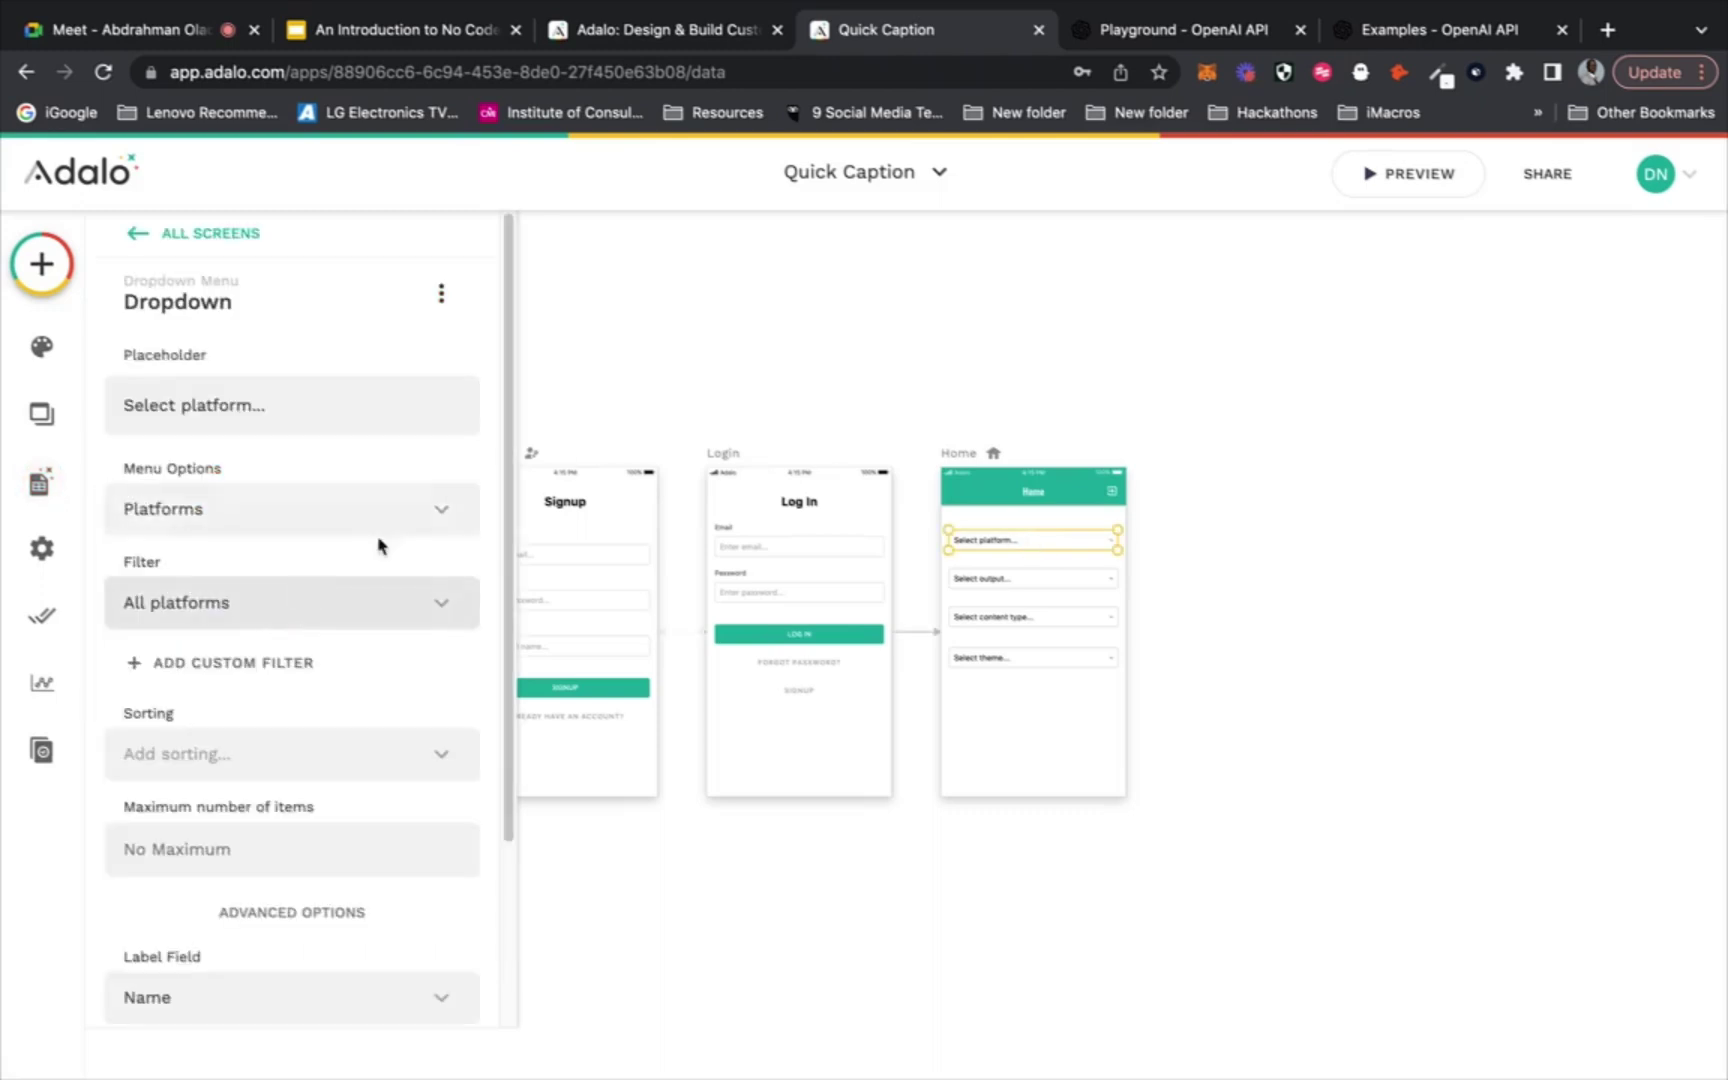
{"action": "left_click", "coordinate": [865, 360]}
{"action": "left_click", "coordinate": [1382, 177]}
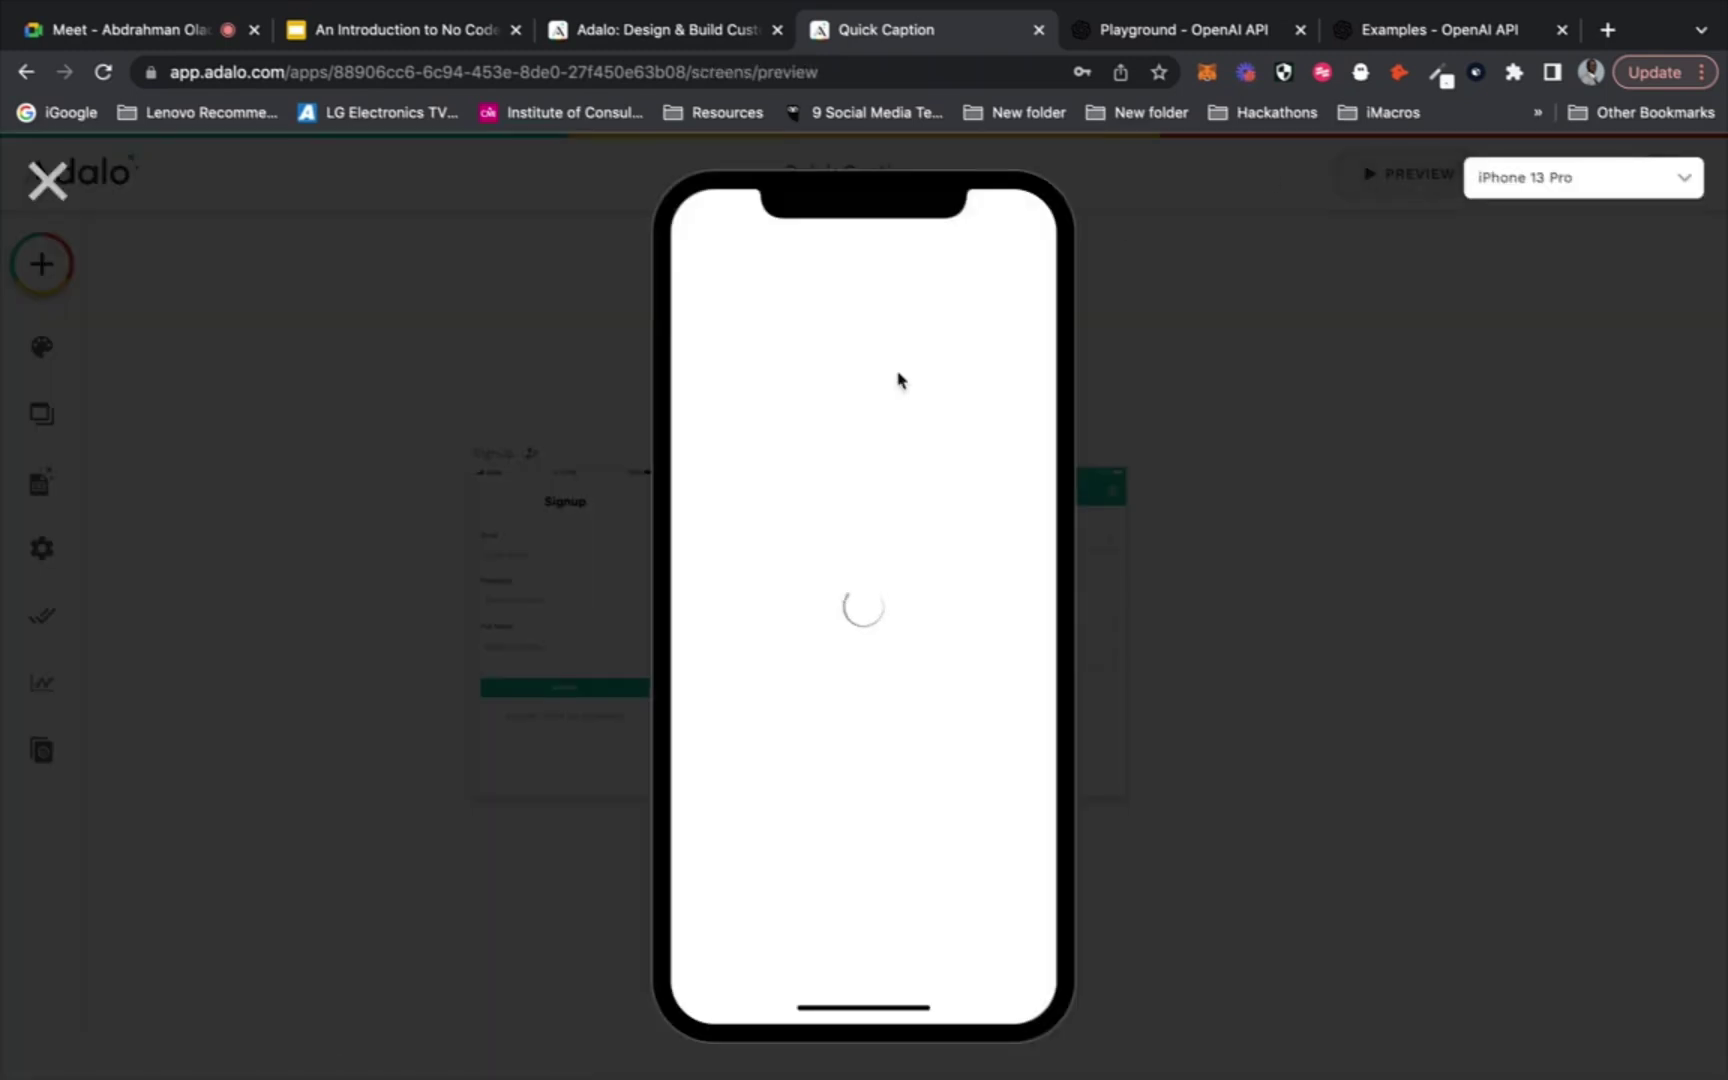
Preview at Galaxy S20 size and sign up a test user with a saved email and a password
{"action": "left_click", "coordinate": [1589, 180]}
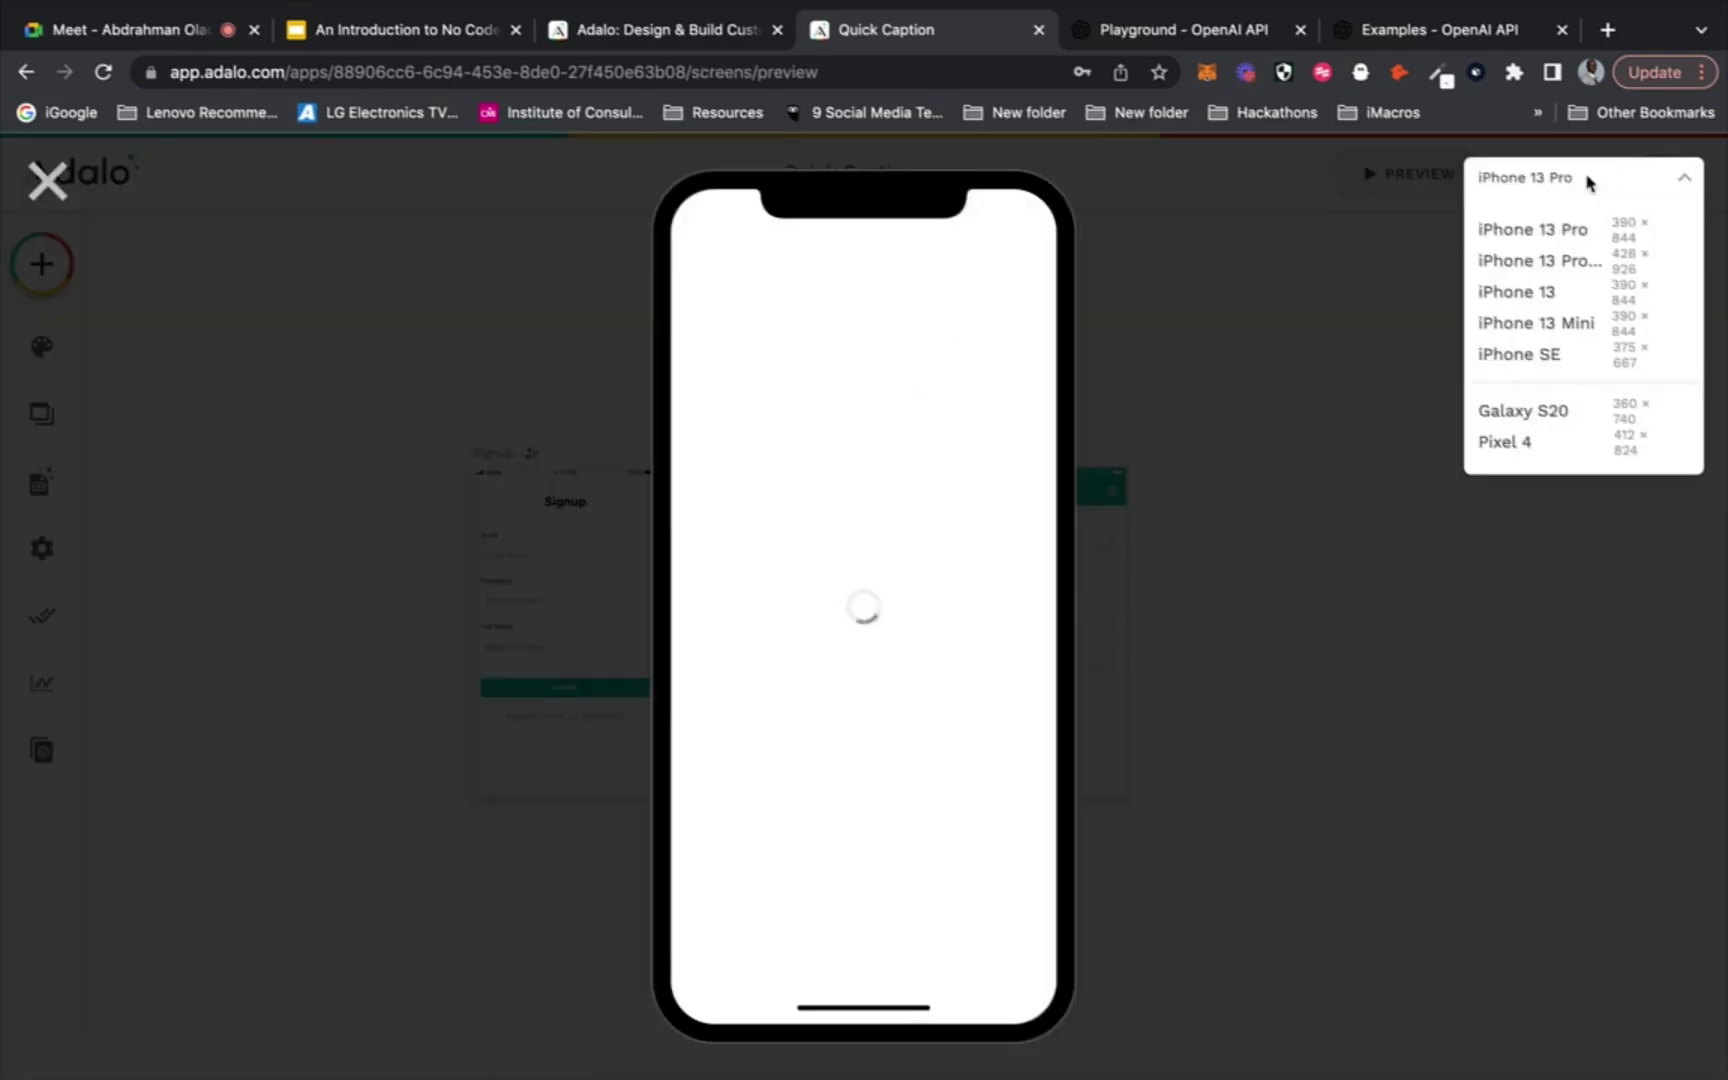
{"action": "left_click", "coordinate": [1519, 412]}
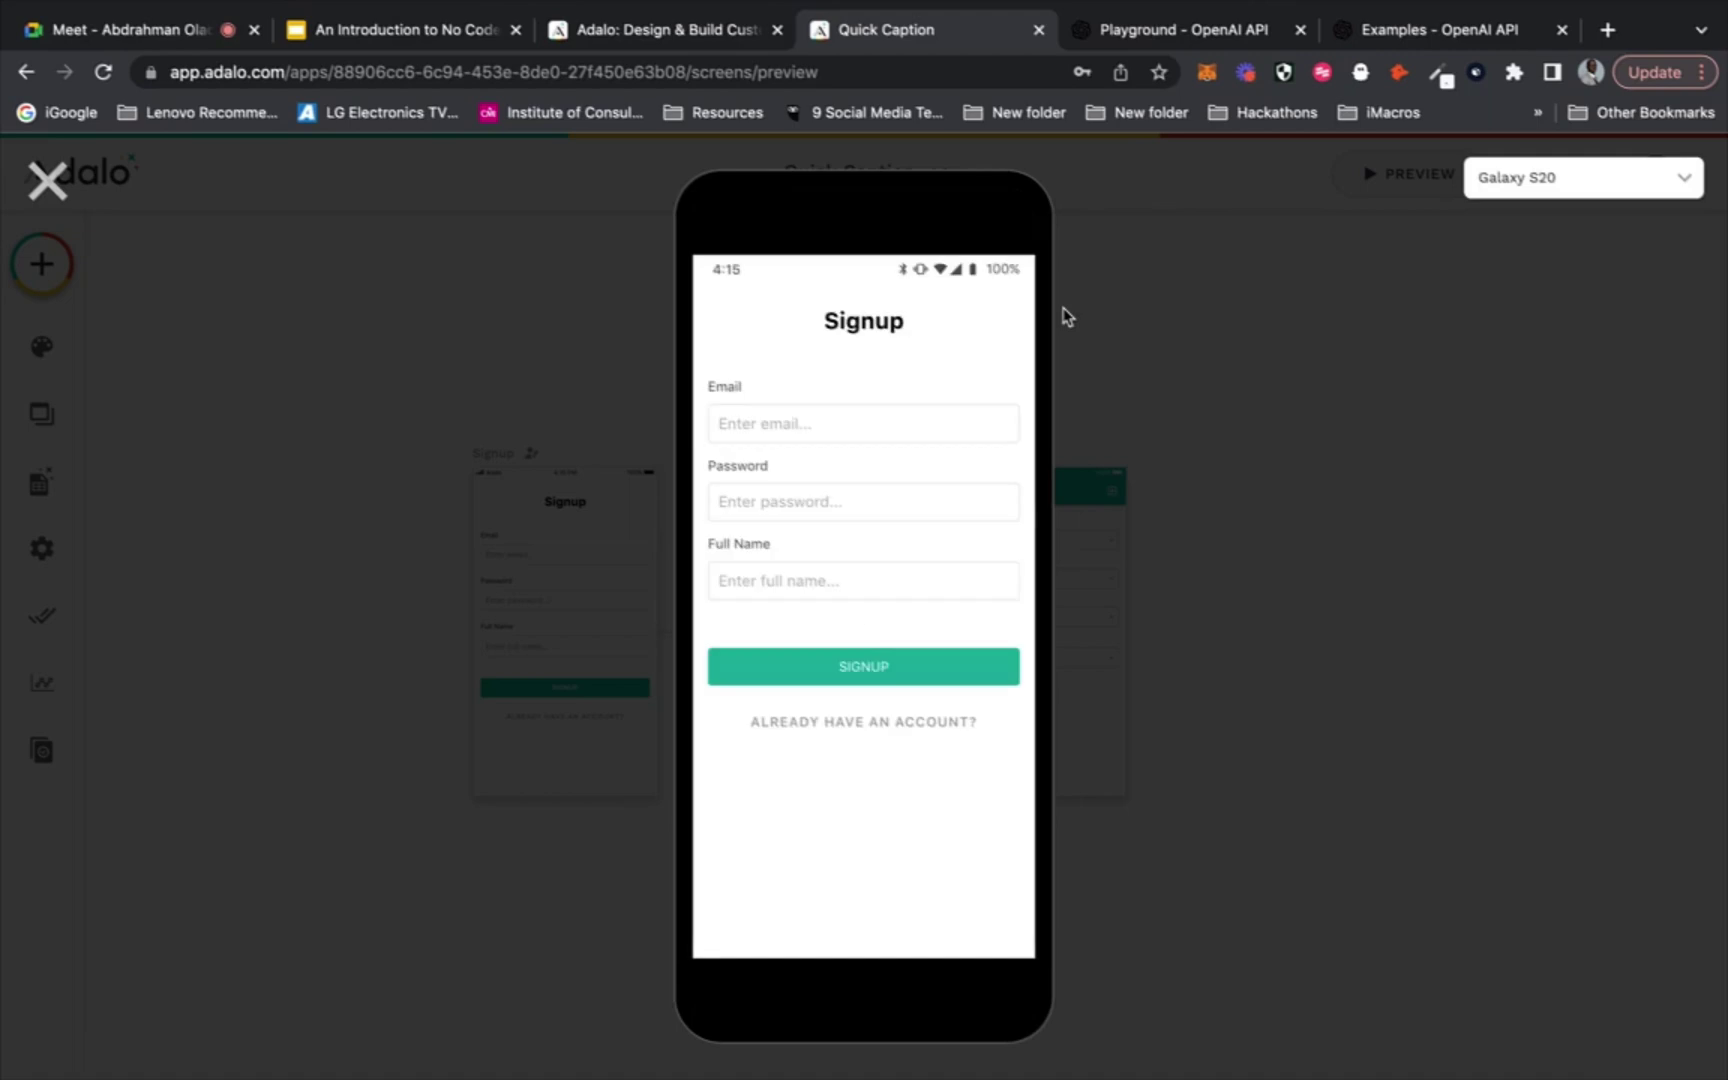
{"action": "left_click", "coordinate": [903, 421]}
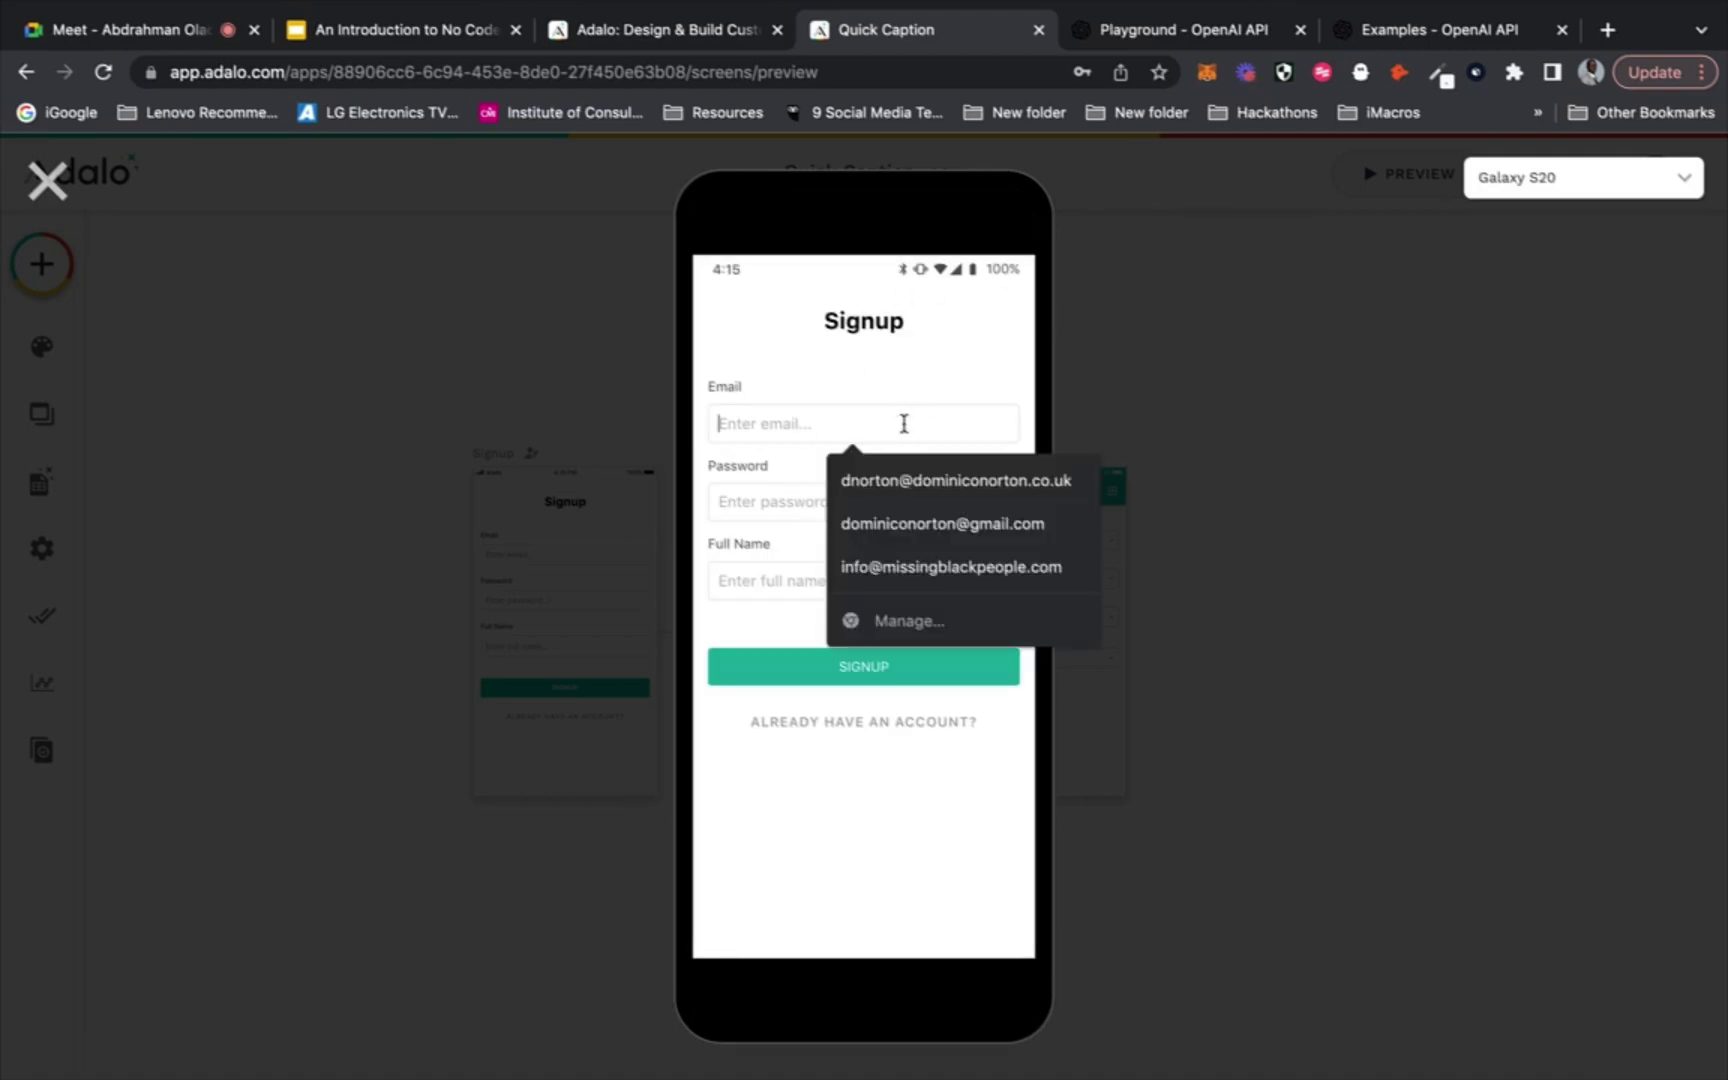
{"action": "left_click", "coordinate": [895, 482]}
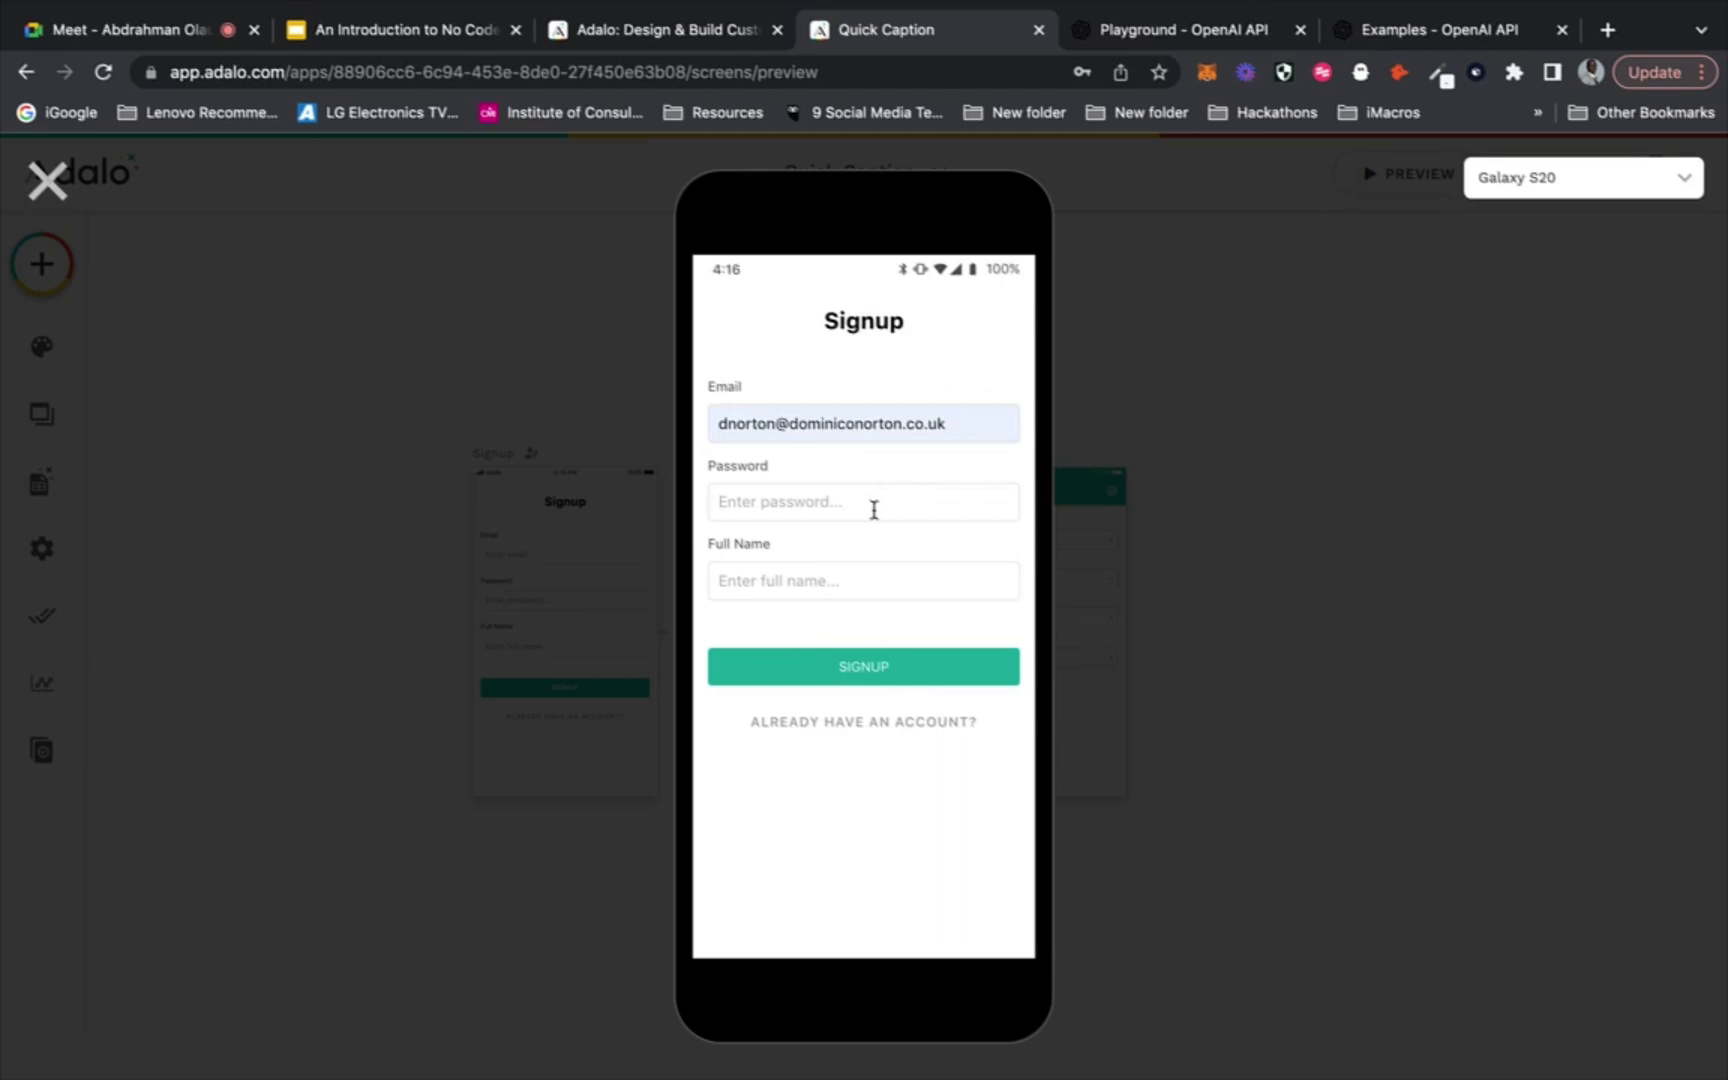
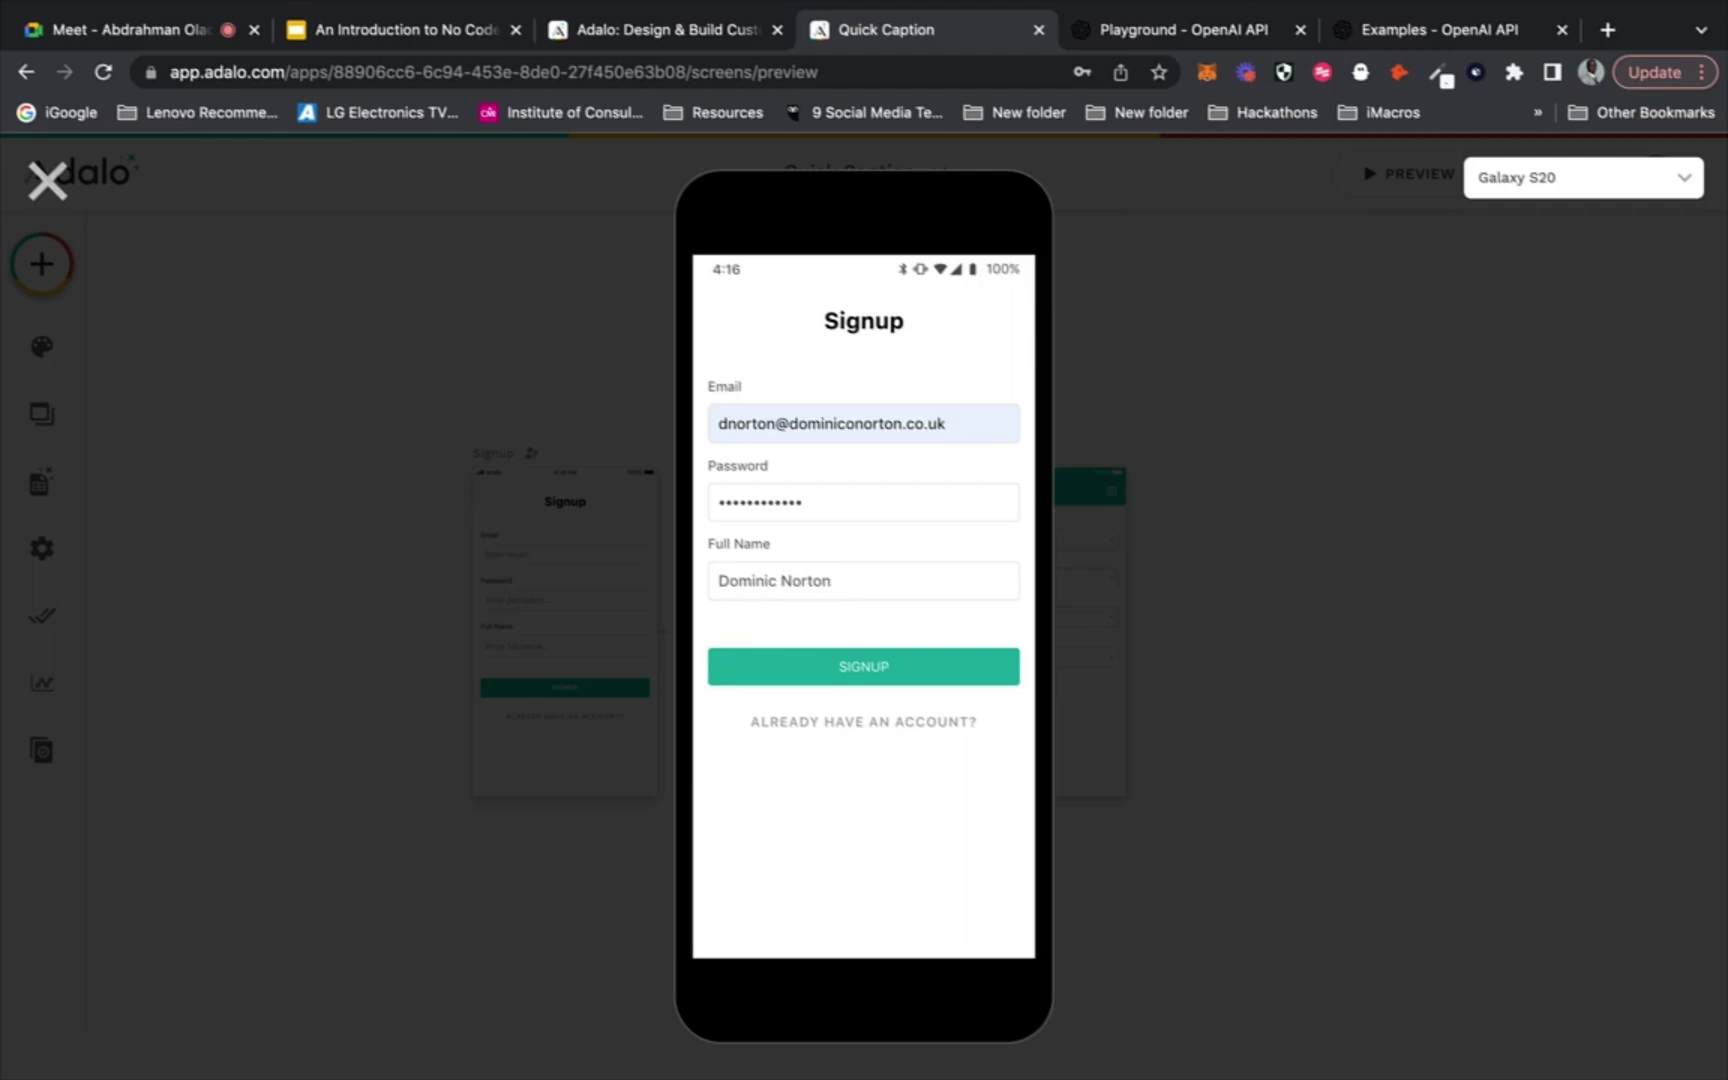
{"action": "left_click", "coordinate": [838, 668]}
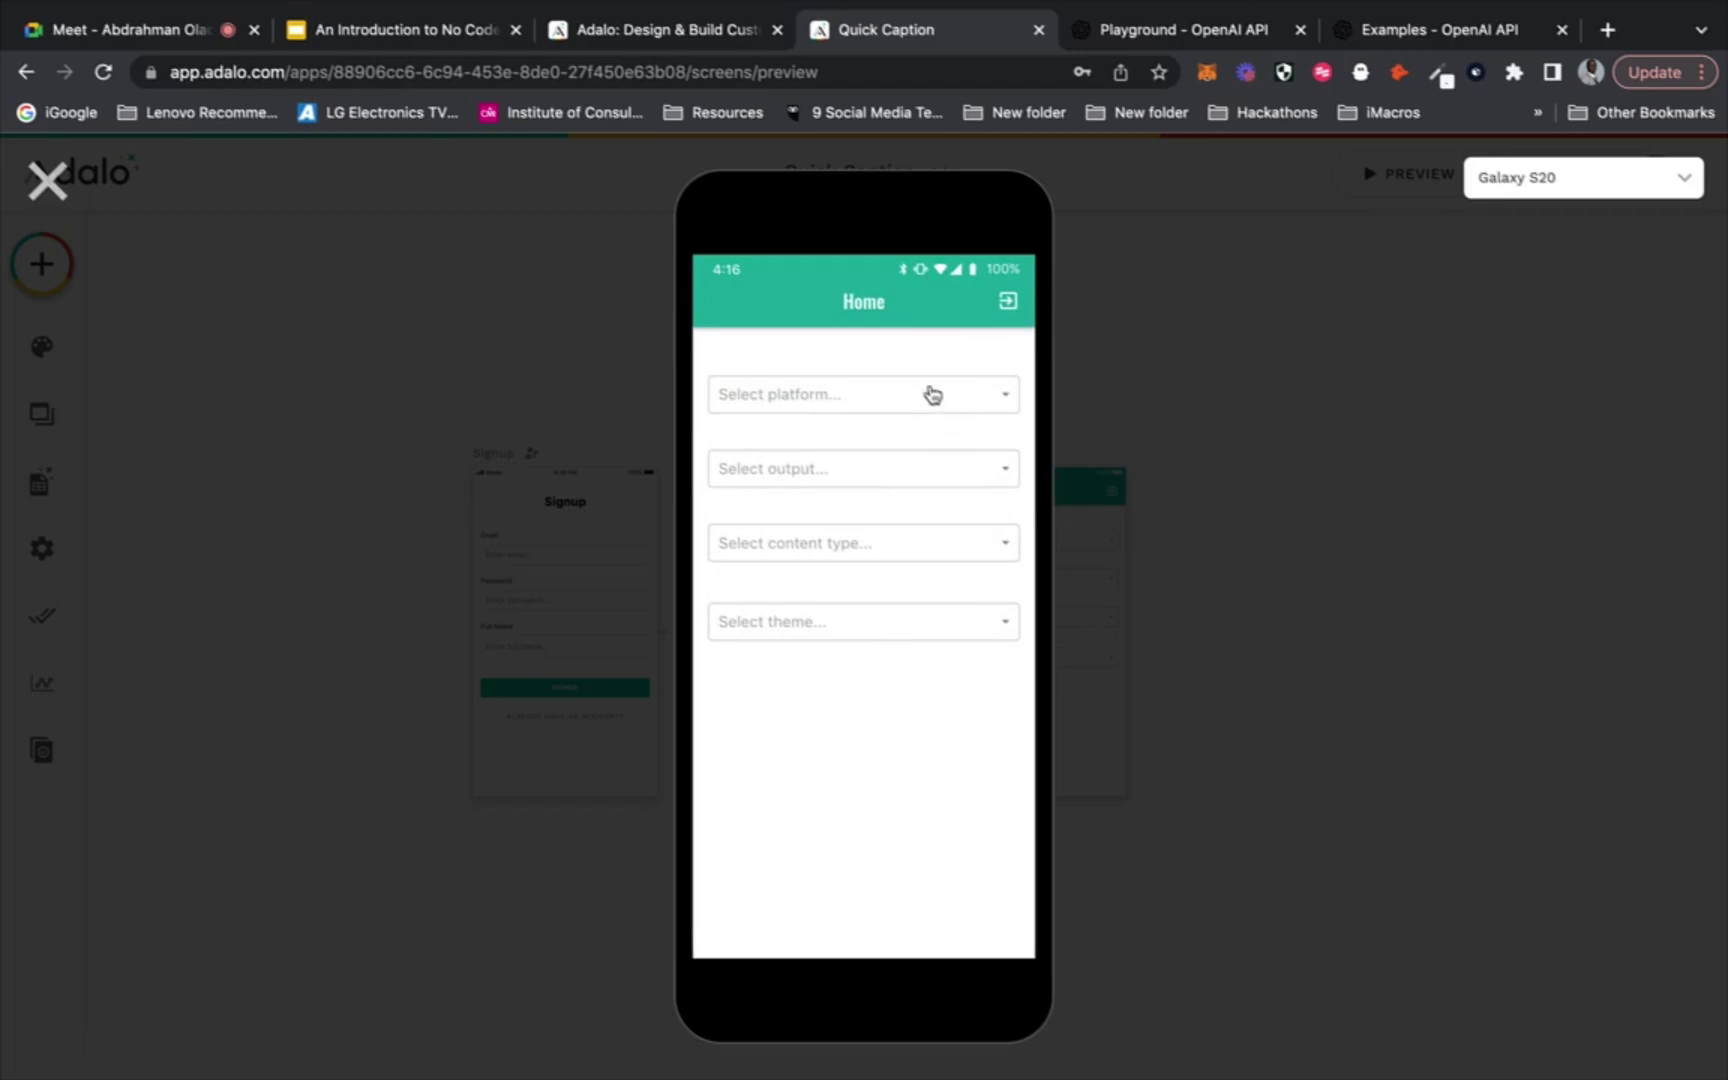
Check the platform, output, content type and theme dropdown choices, then exit the preview
{"action": "left_click", "coordinate": [929, 400]}
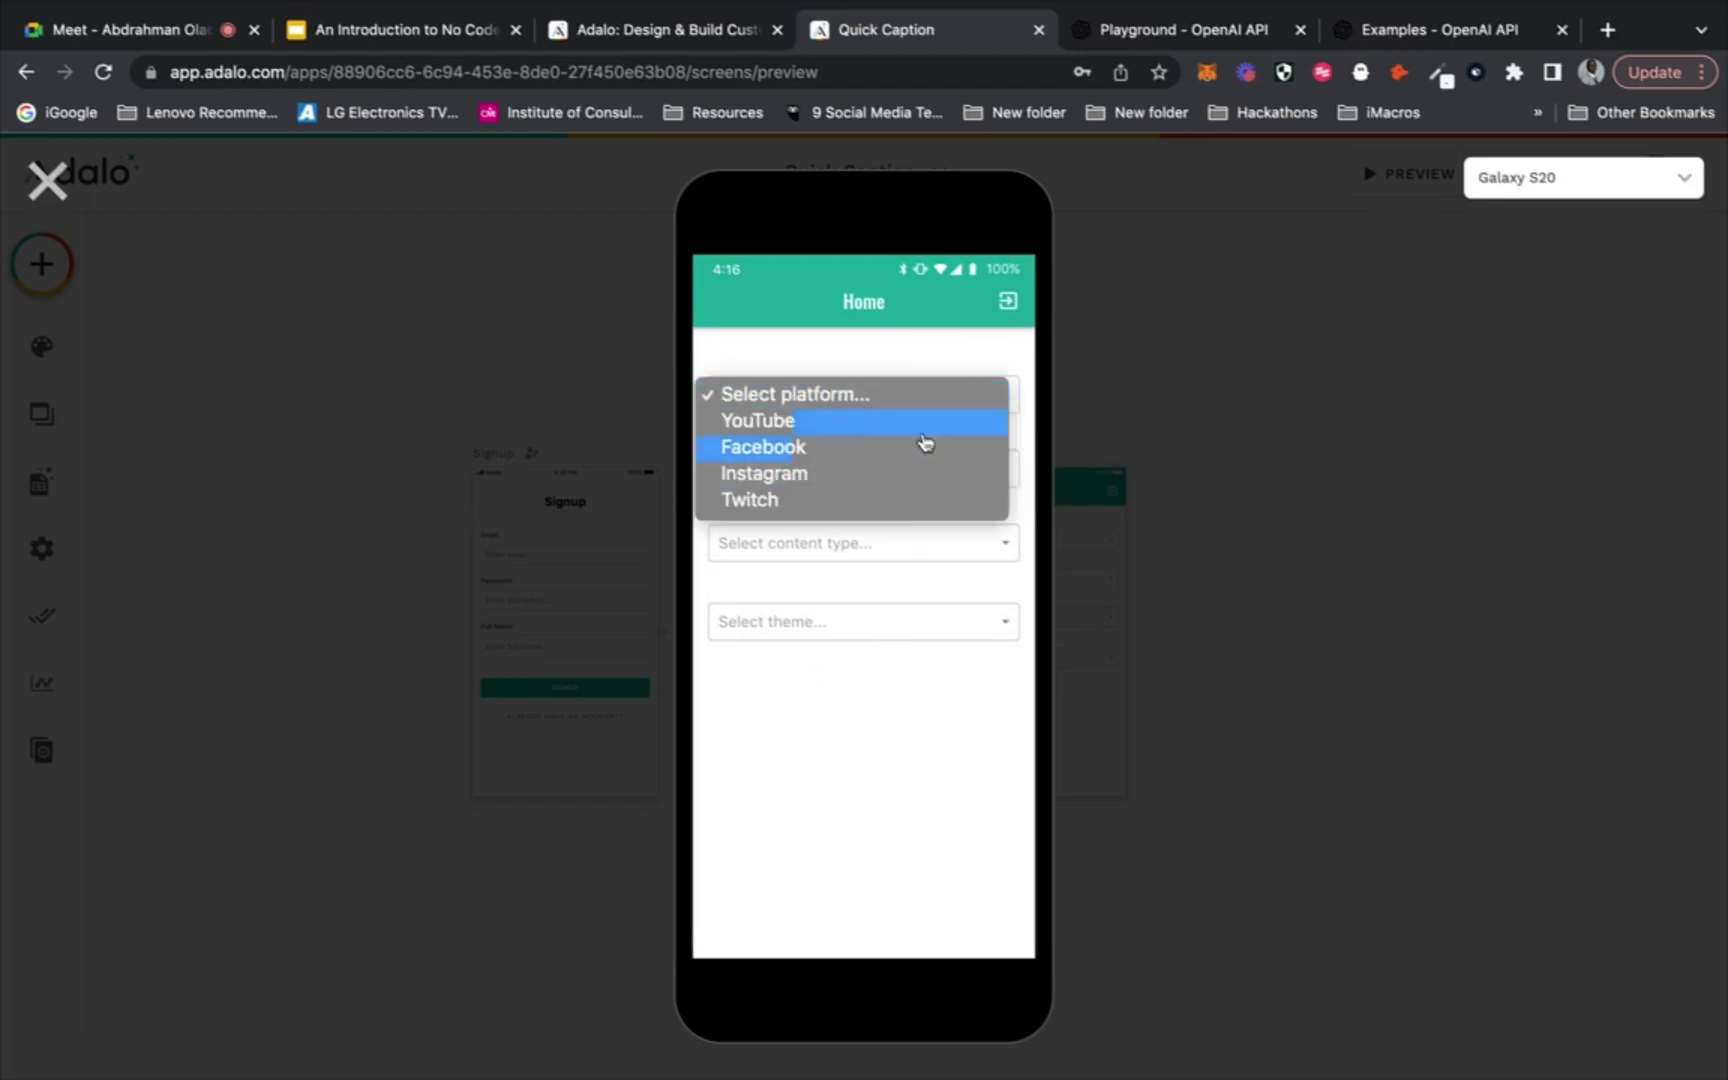
{"action": "left_click", "coordinate": [856, 722]}
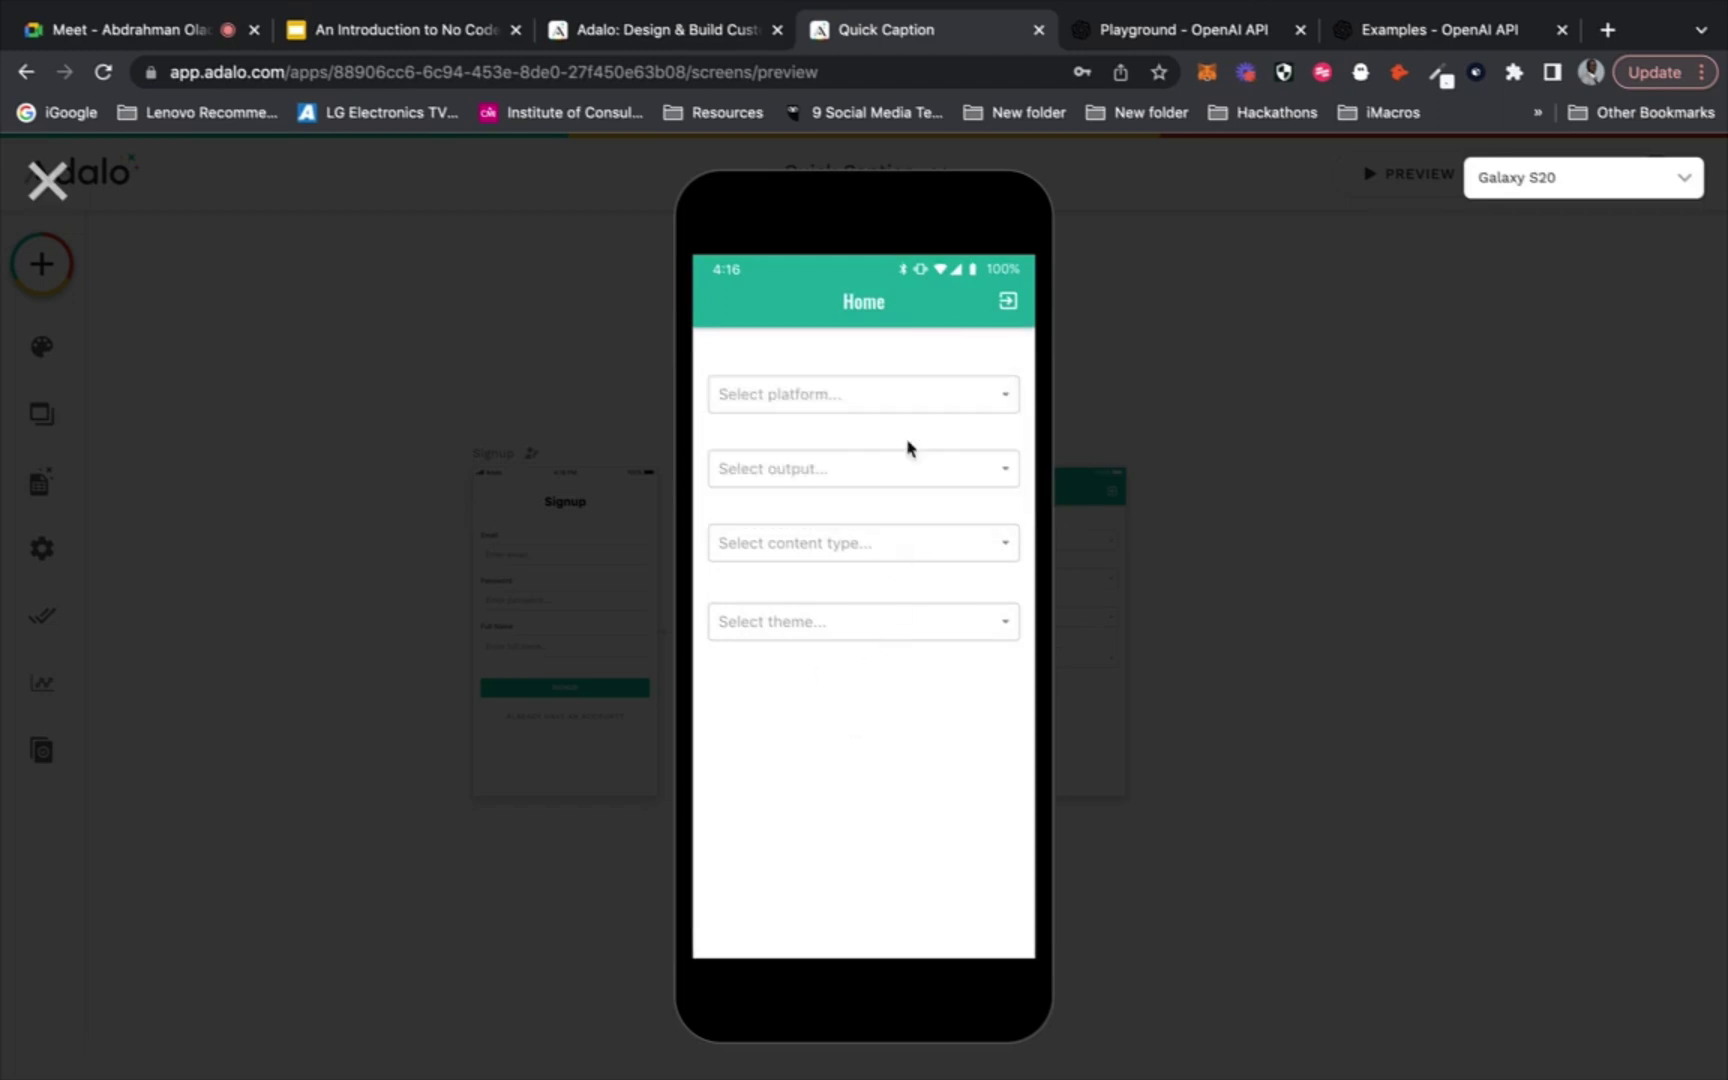
{"action": "left_click", "coordinate": [900, 477]}
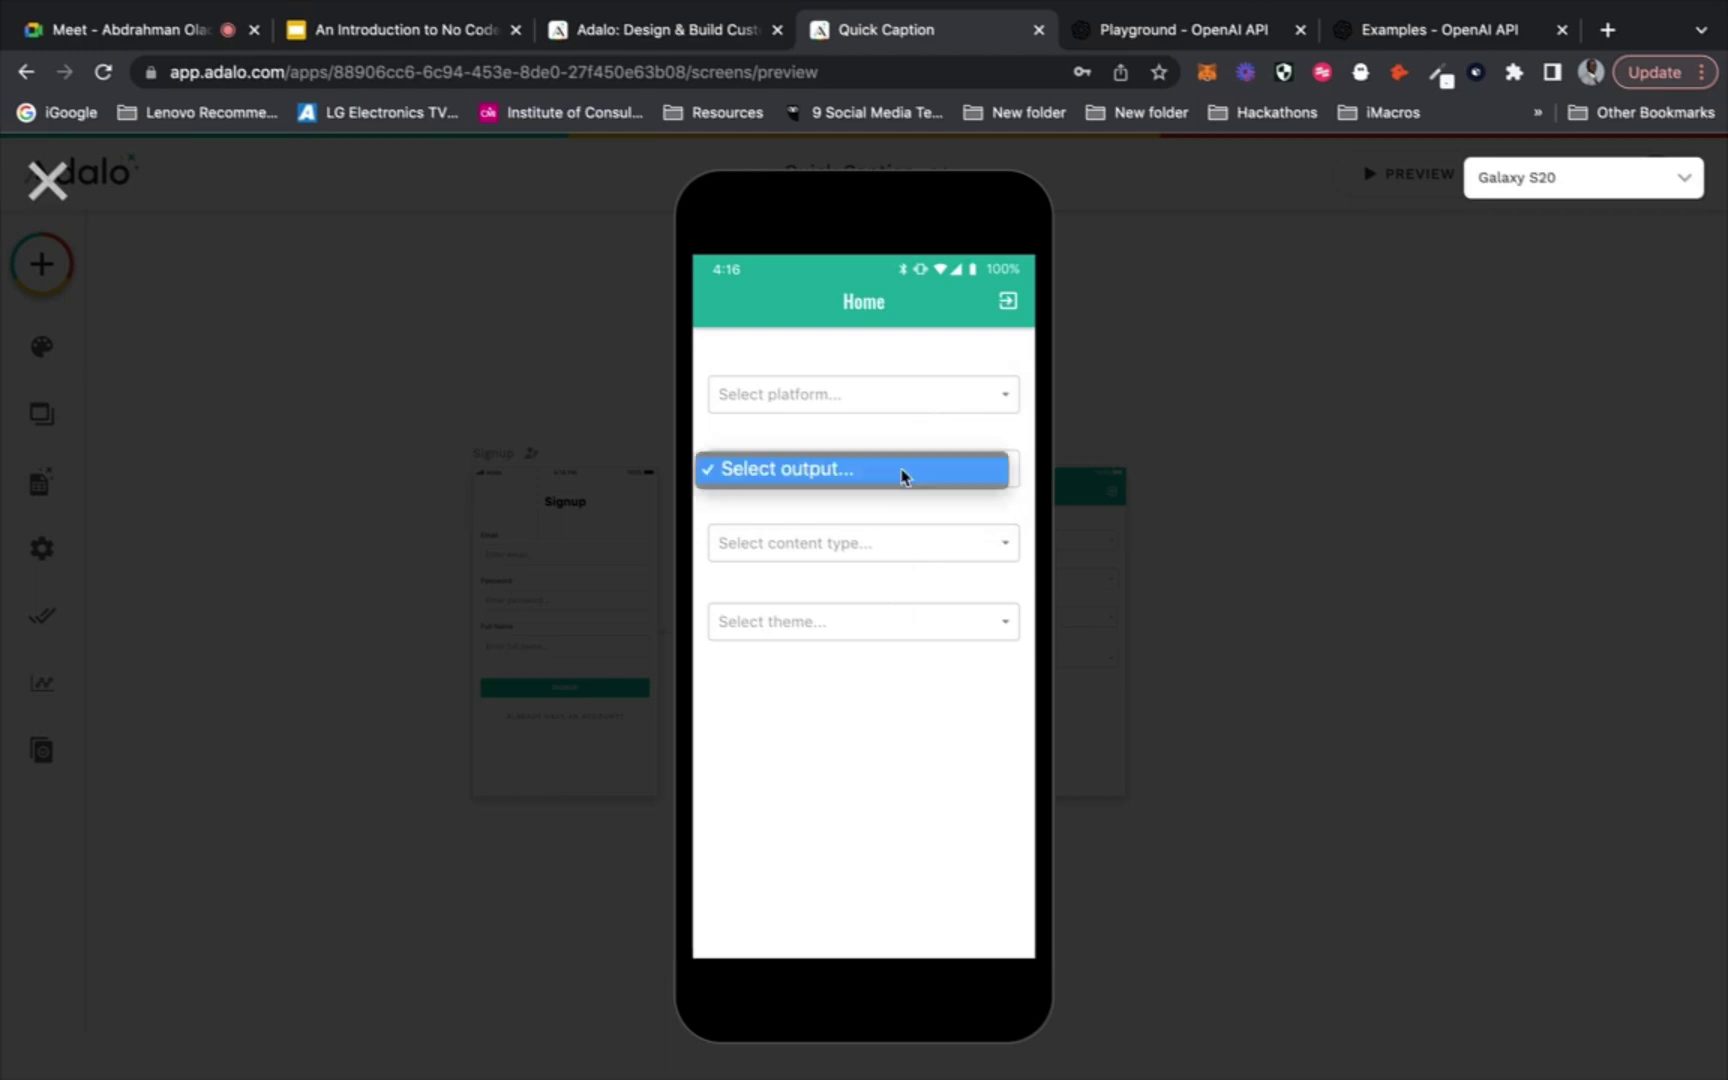
{"action": "left_click", "coordinate": [879, 556]}
{"action": "left_click", "coordinate": [883, 552]}
{"action": "left_click", "coordinate": [857, 640]}
{"action": "left_click", "coordinate": [857, 640]}
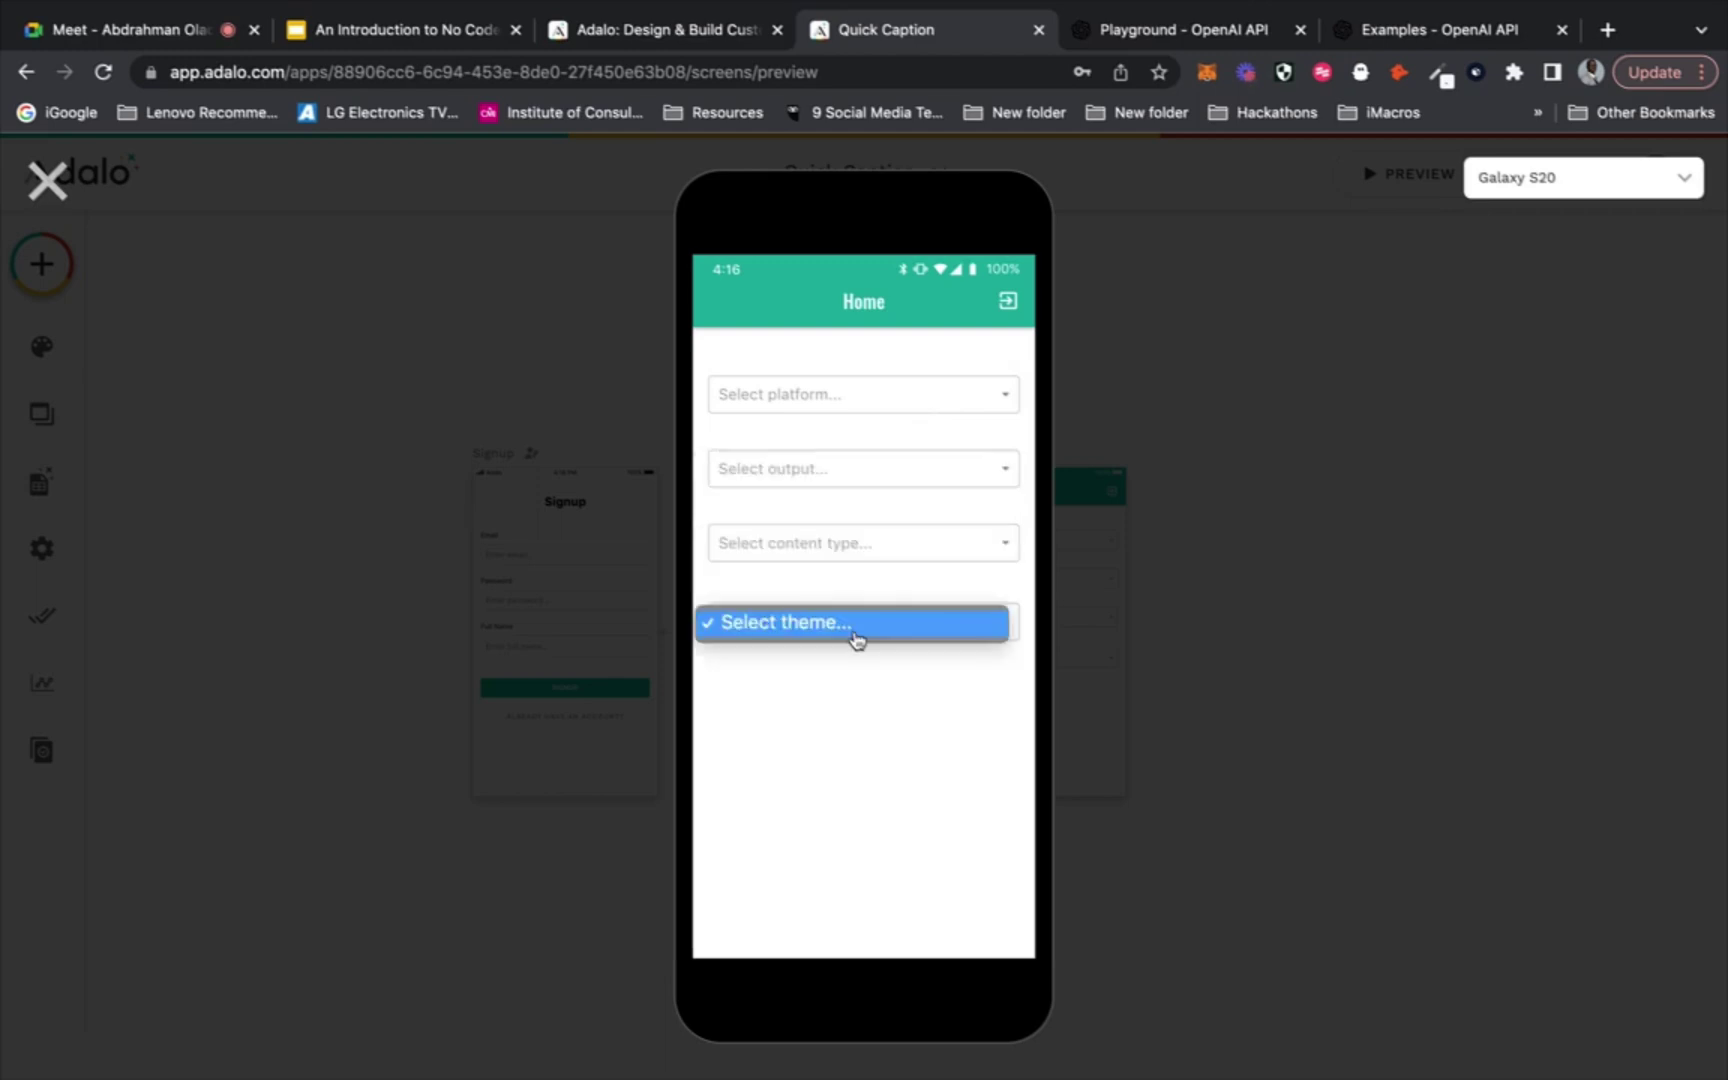
{"action": "left_click", "coordinate": [42, 180]}
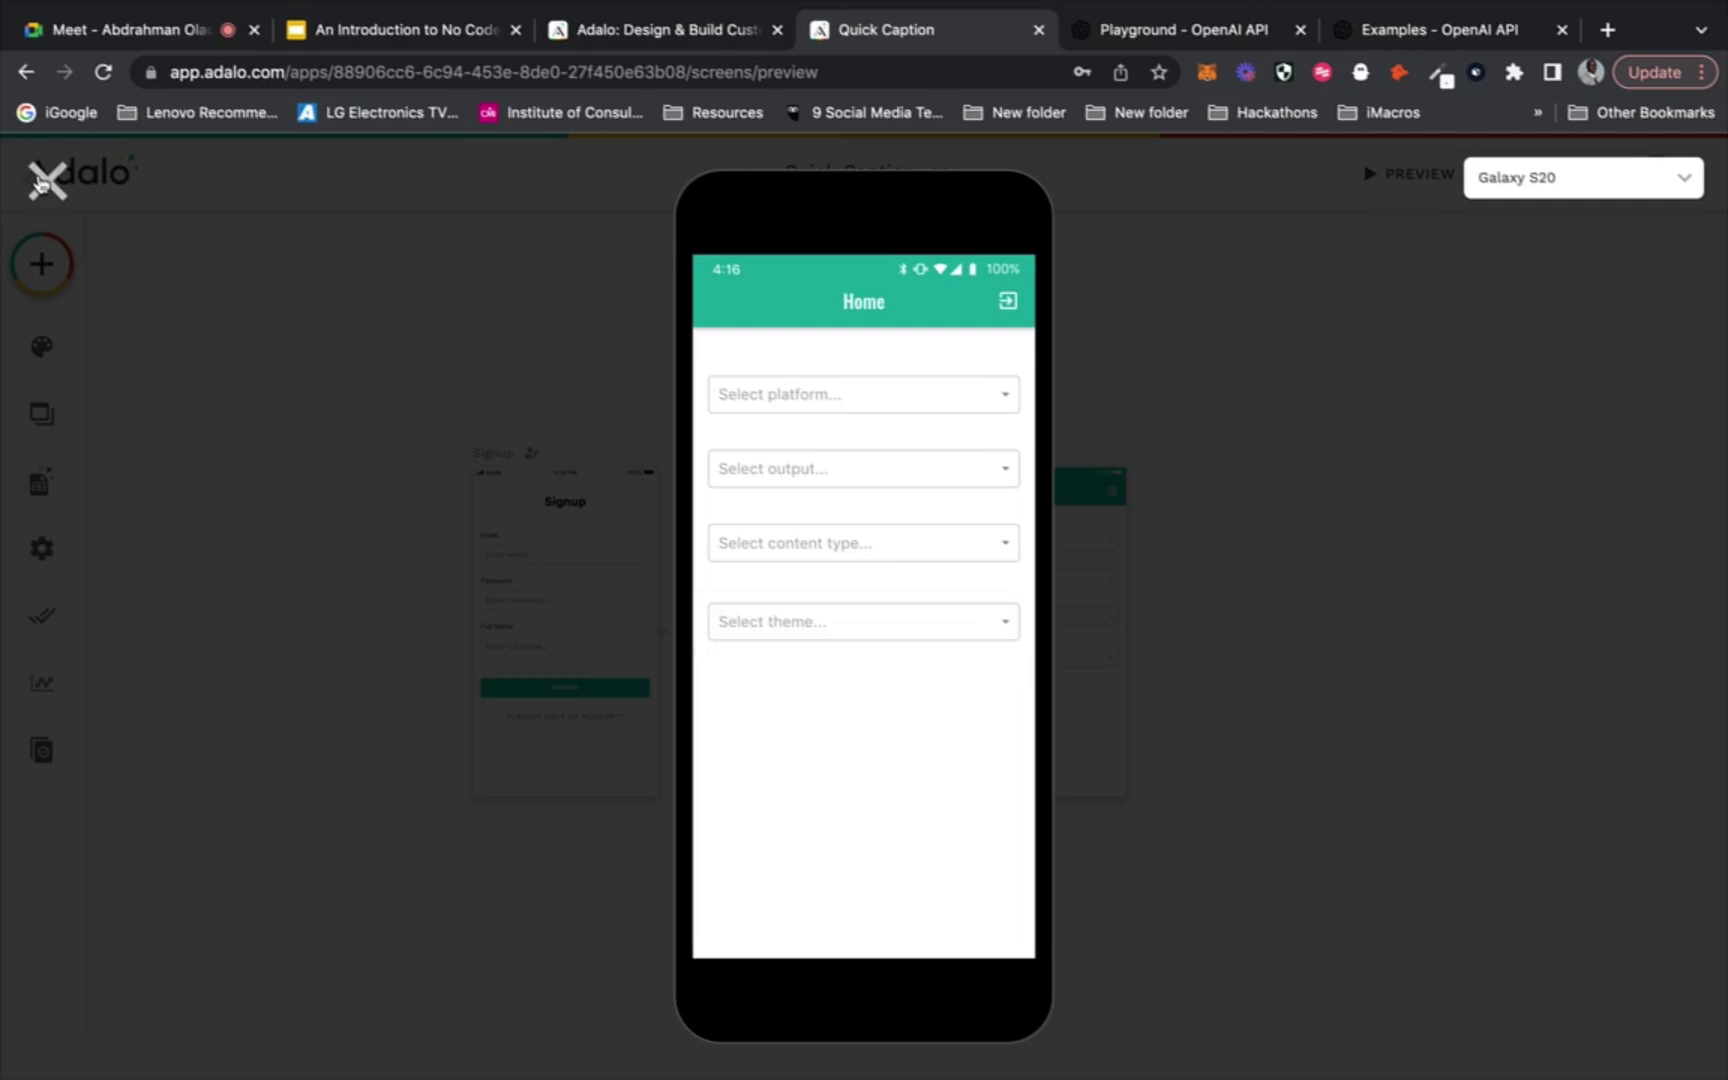
{"action": "left_click", "coordinate": [44, 180]}
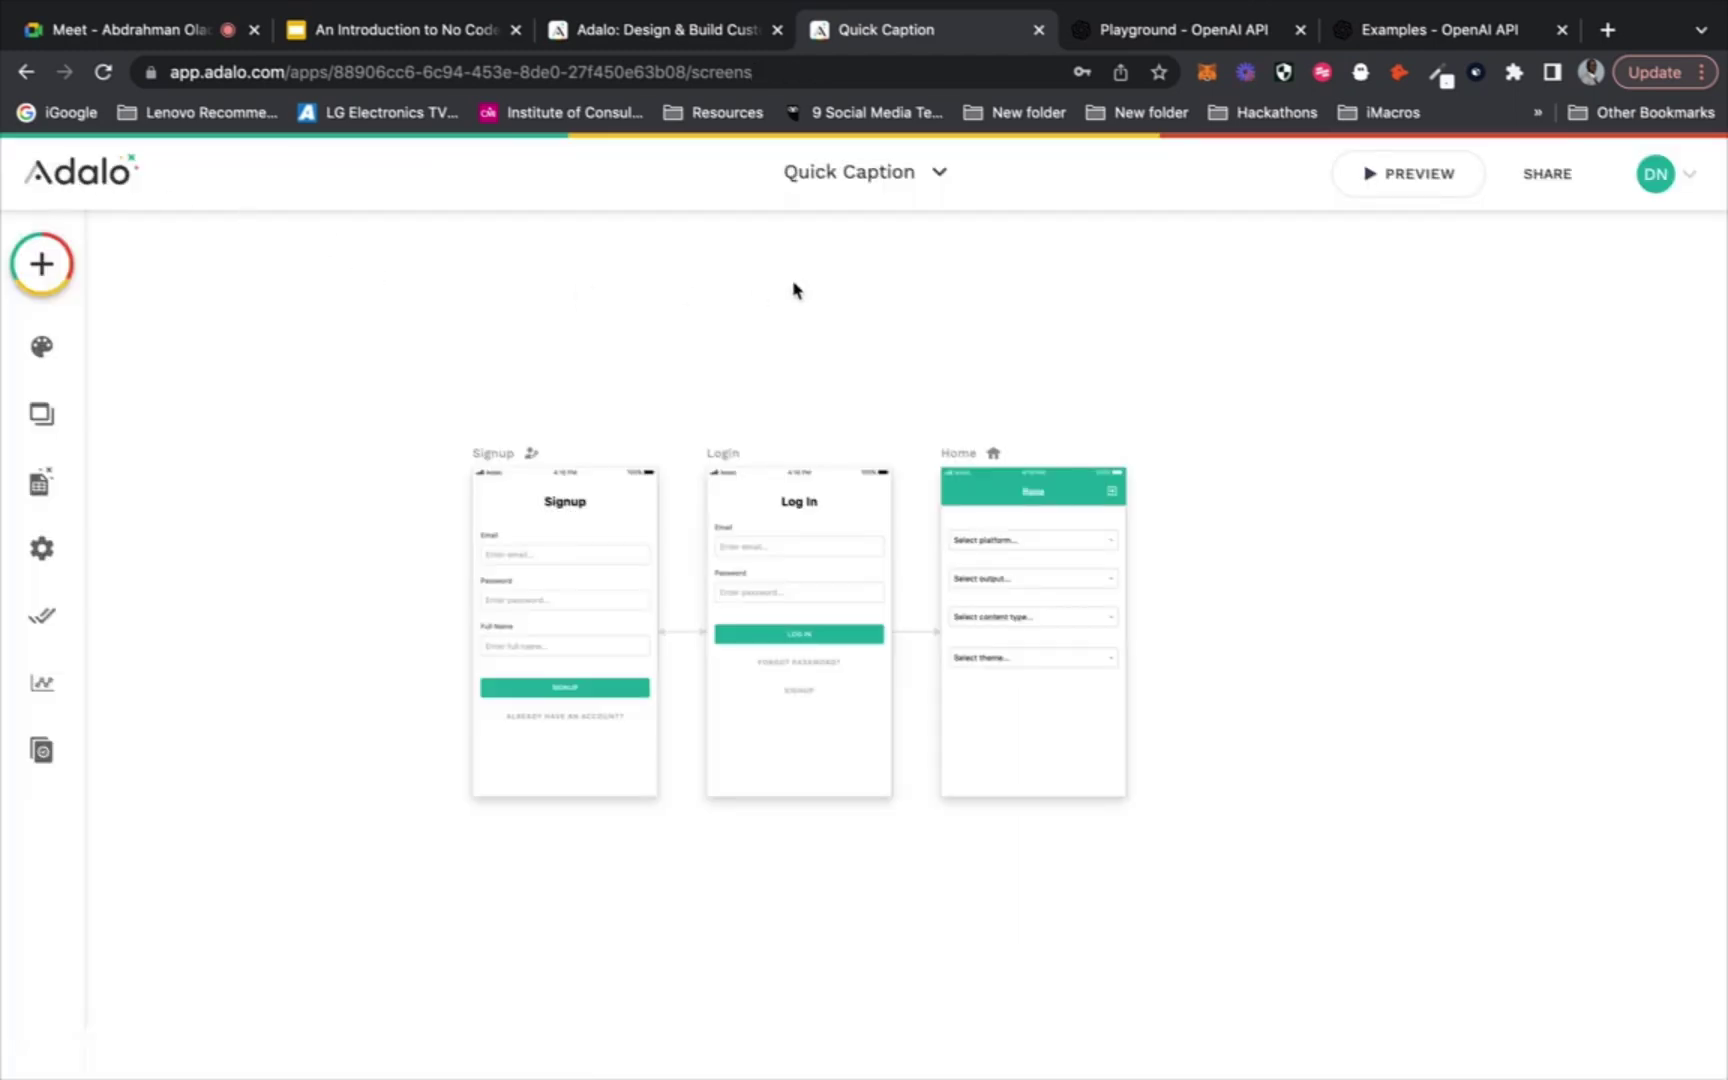
Select the output dropdown, then open the database and inspect the Platforms collection's properties
{"action": "left_click", "coordinate": [1060, 577]}
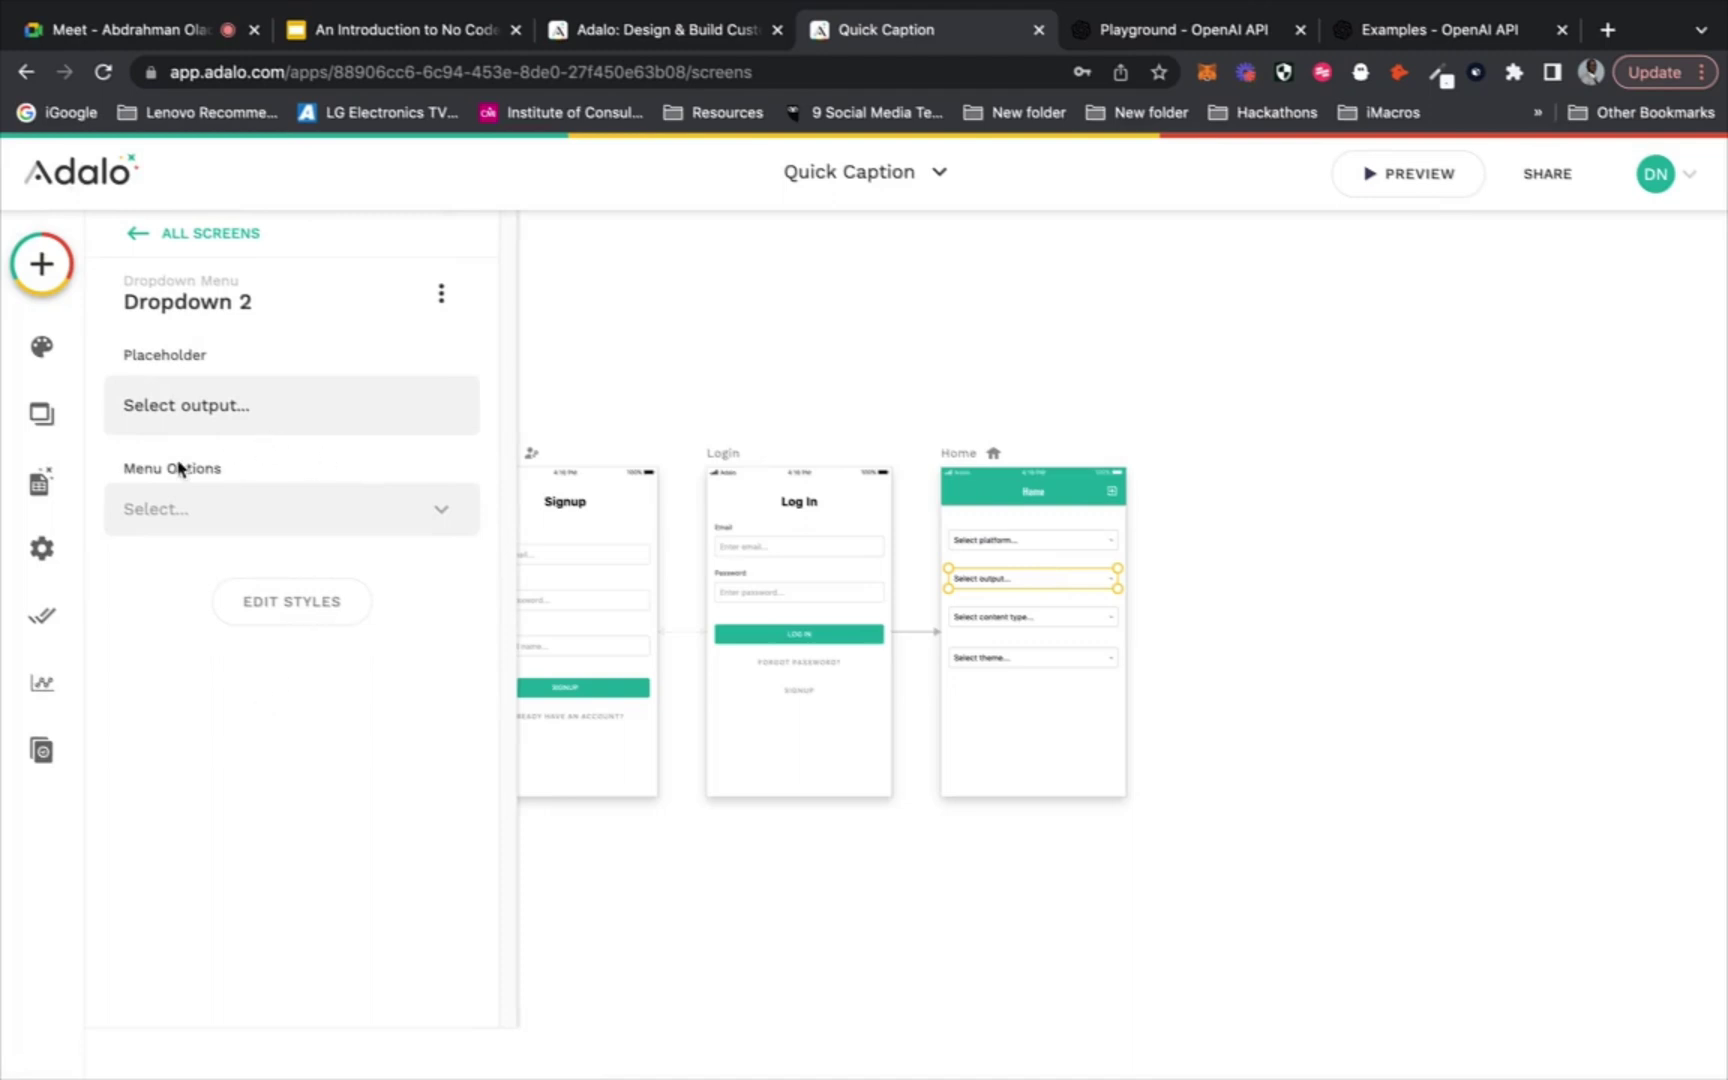
{"action": "left_click", "coordinate": [1208, 29]}
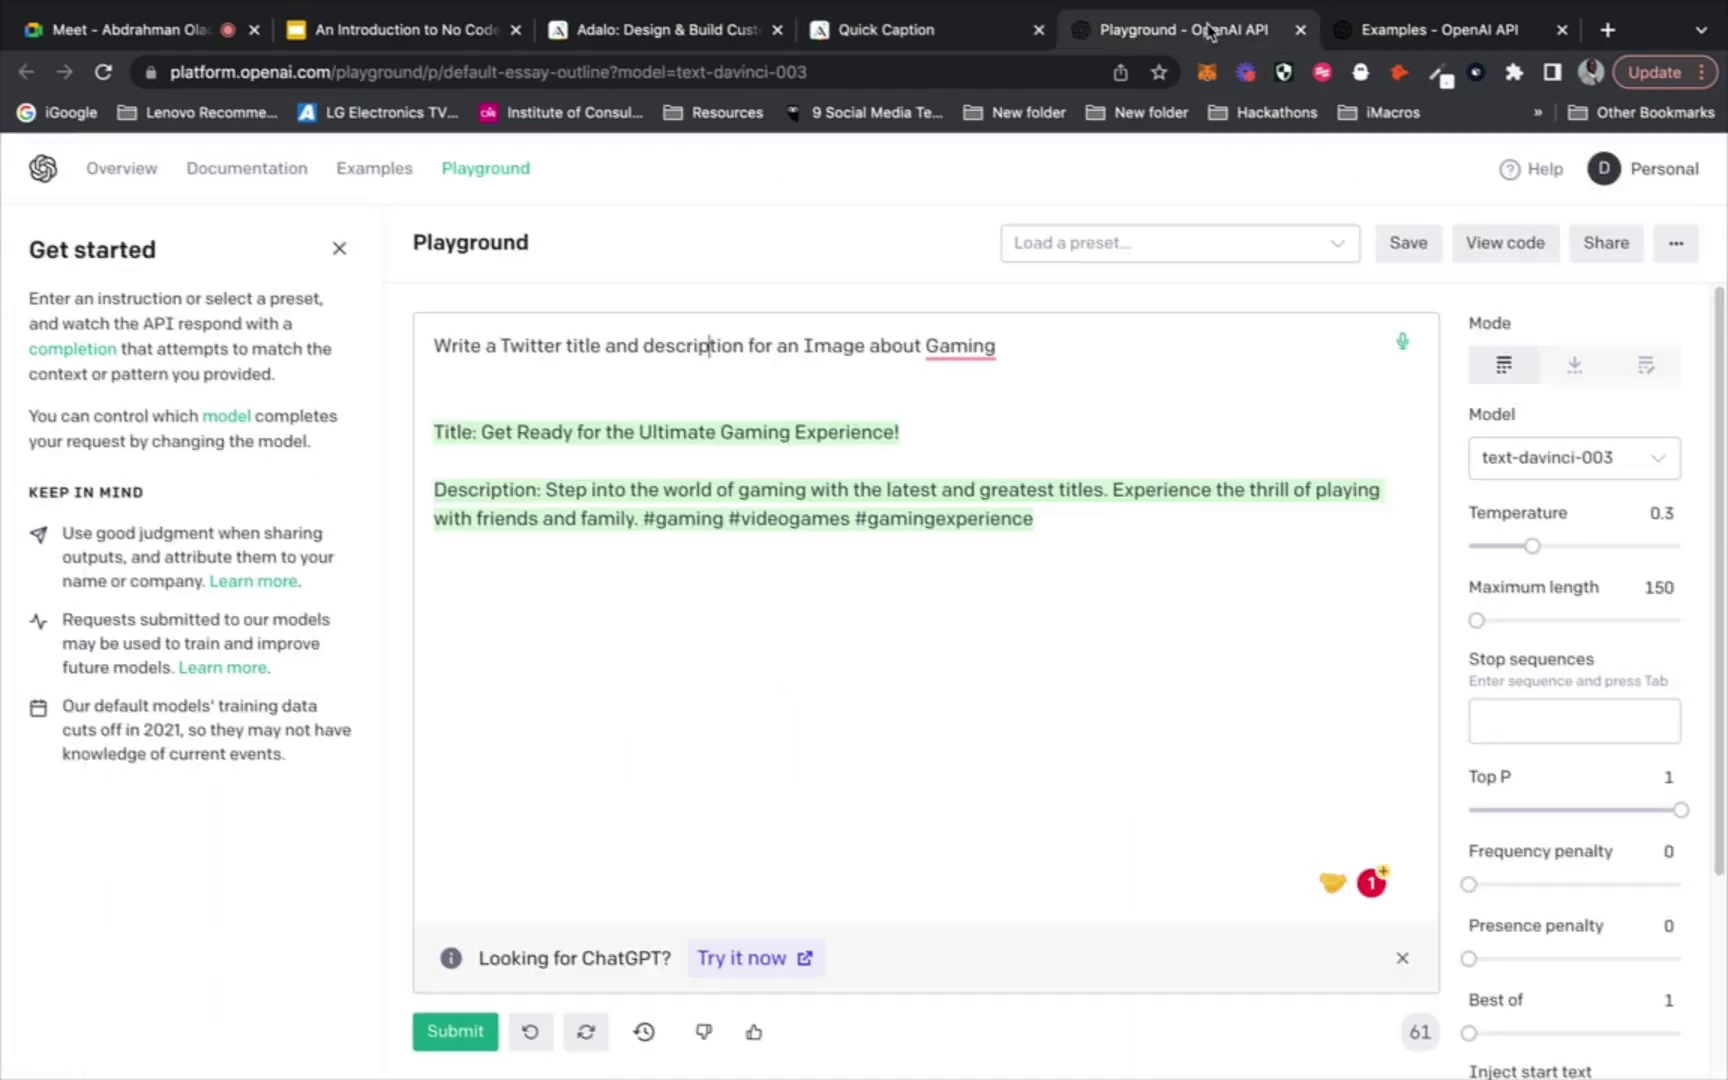
{"action": "left_click", "coordinate": [937, 24]}
{"action": "left_click", "coordinate": [40, 483]}
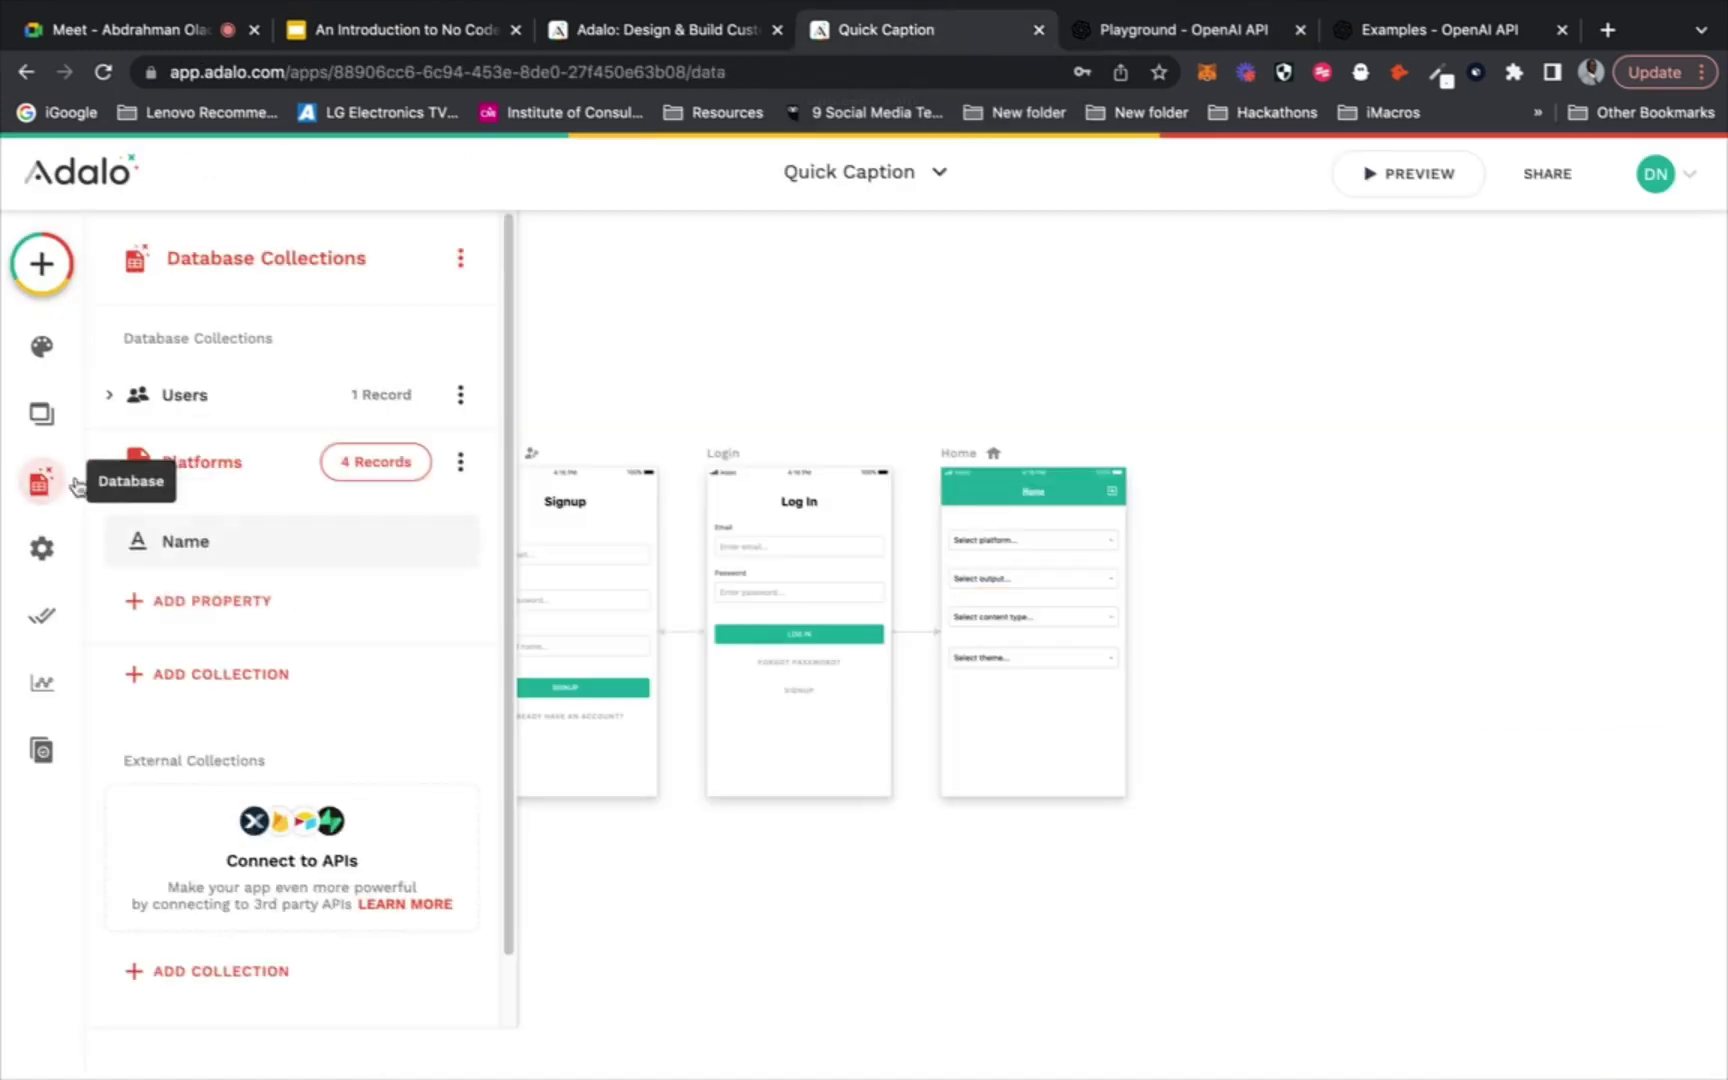
{"action": "left_click", "coordinate": [229, 603]}
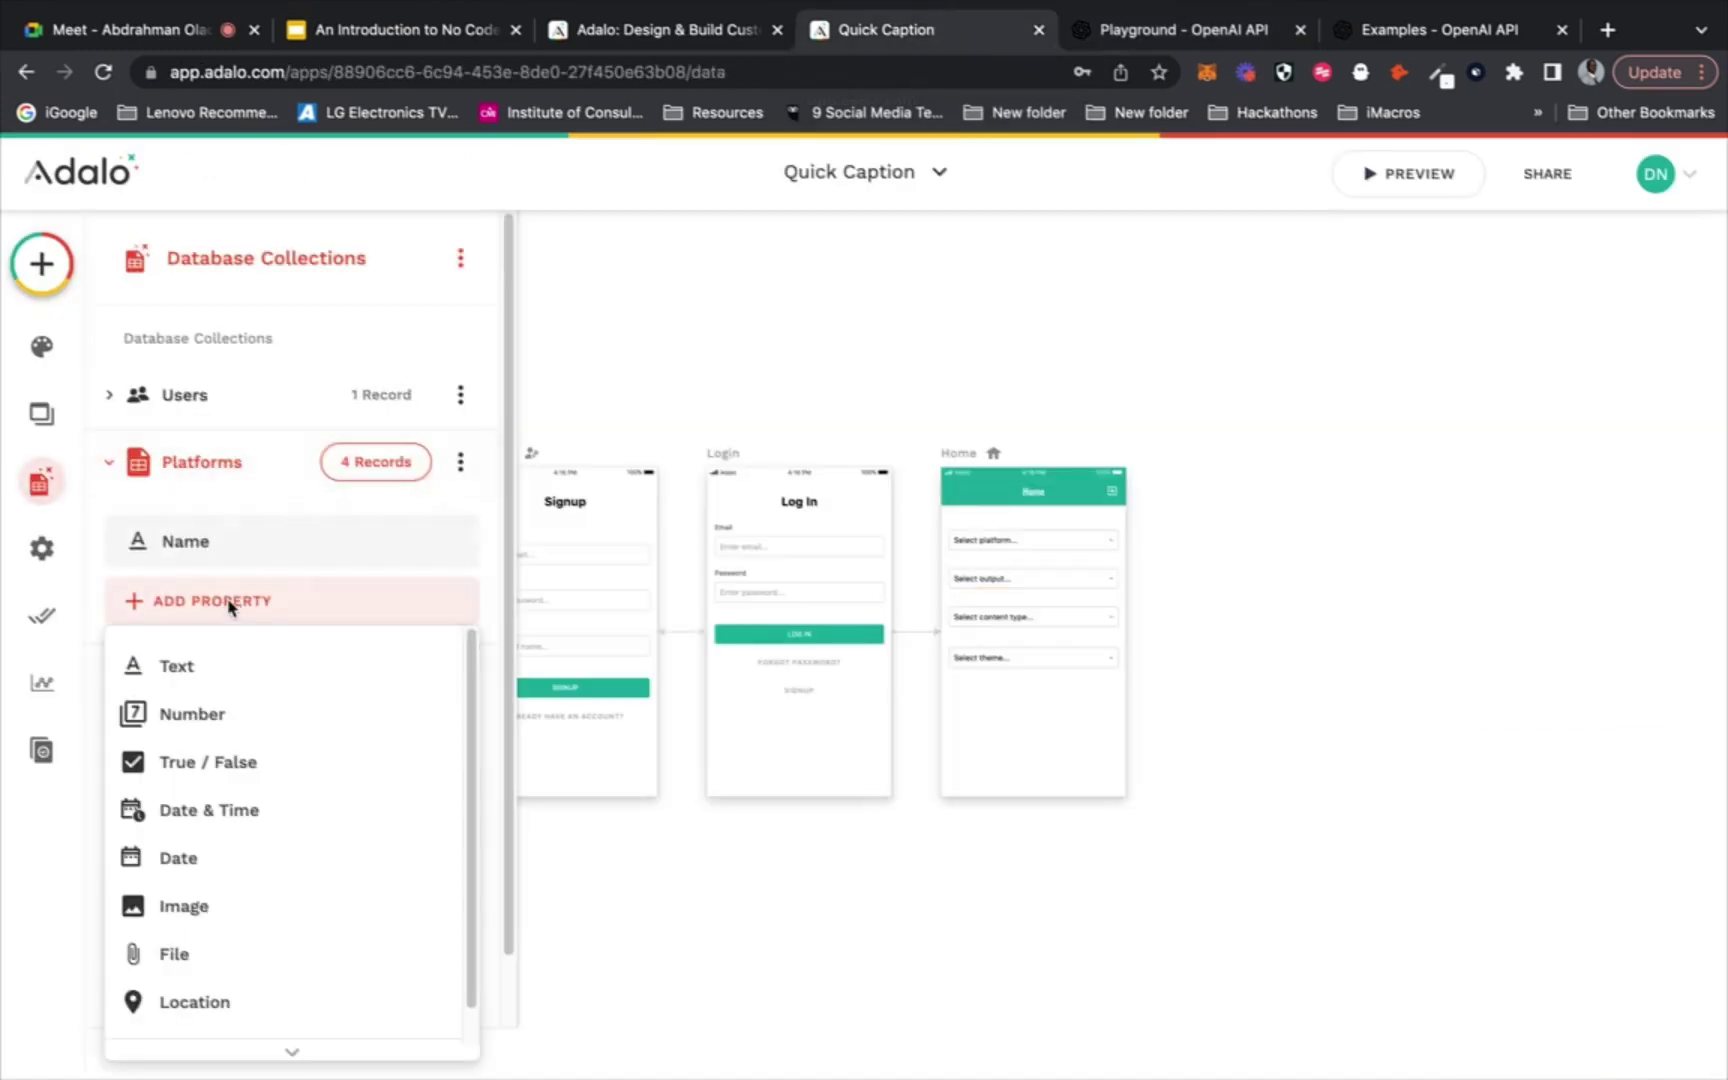
{"action": "left_click", "coordinate": [229, 605]}
{"action": "left_click", "coordinate": [239, 463]}
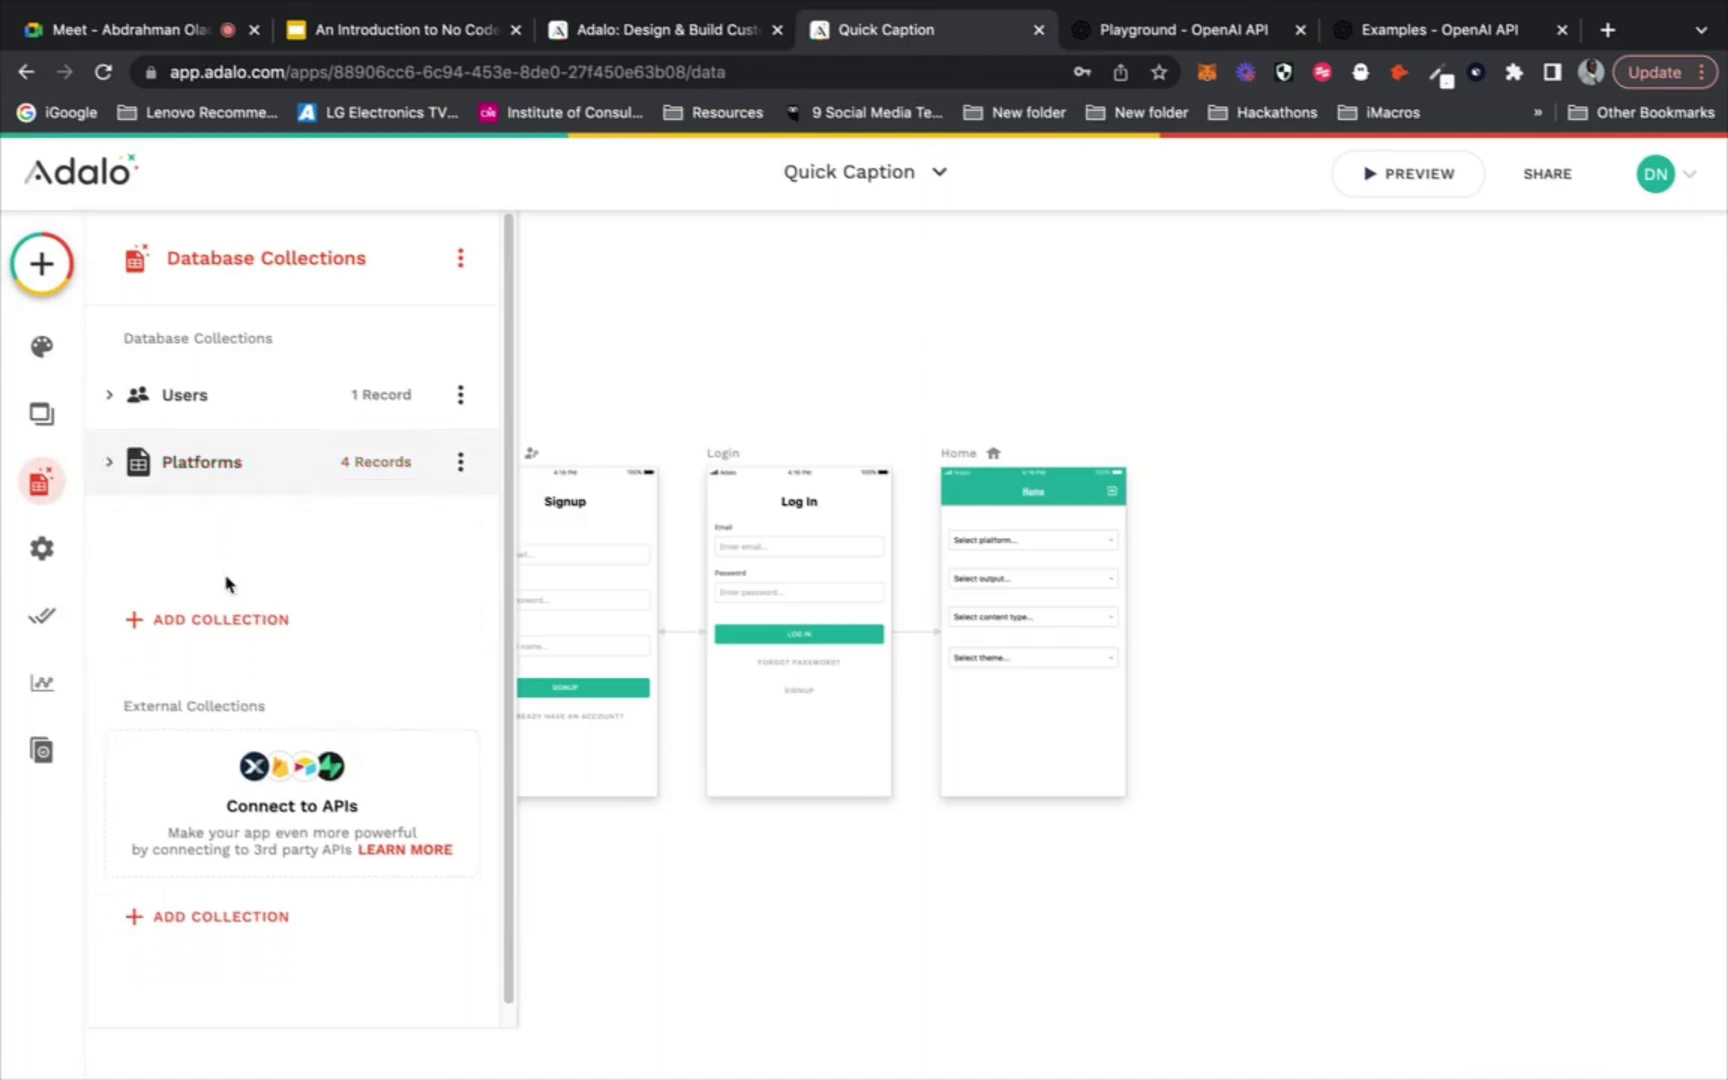
Create an 'Outputs' collection and open its empty records table
{"action": "left_click", "coordinate": [231, 530]}
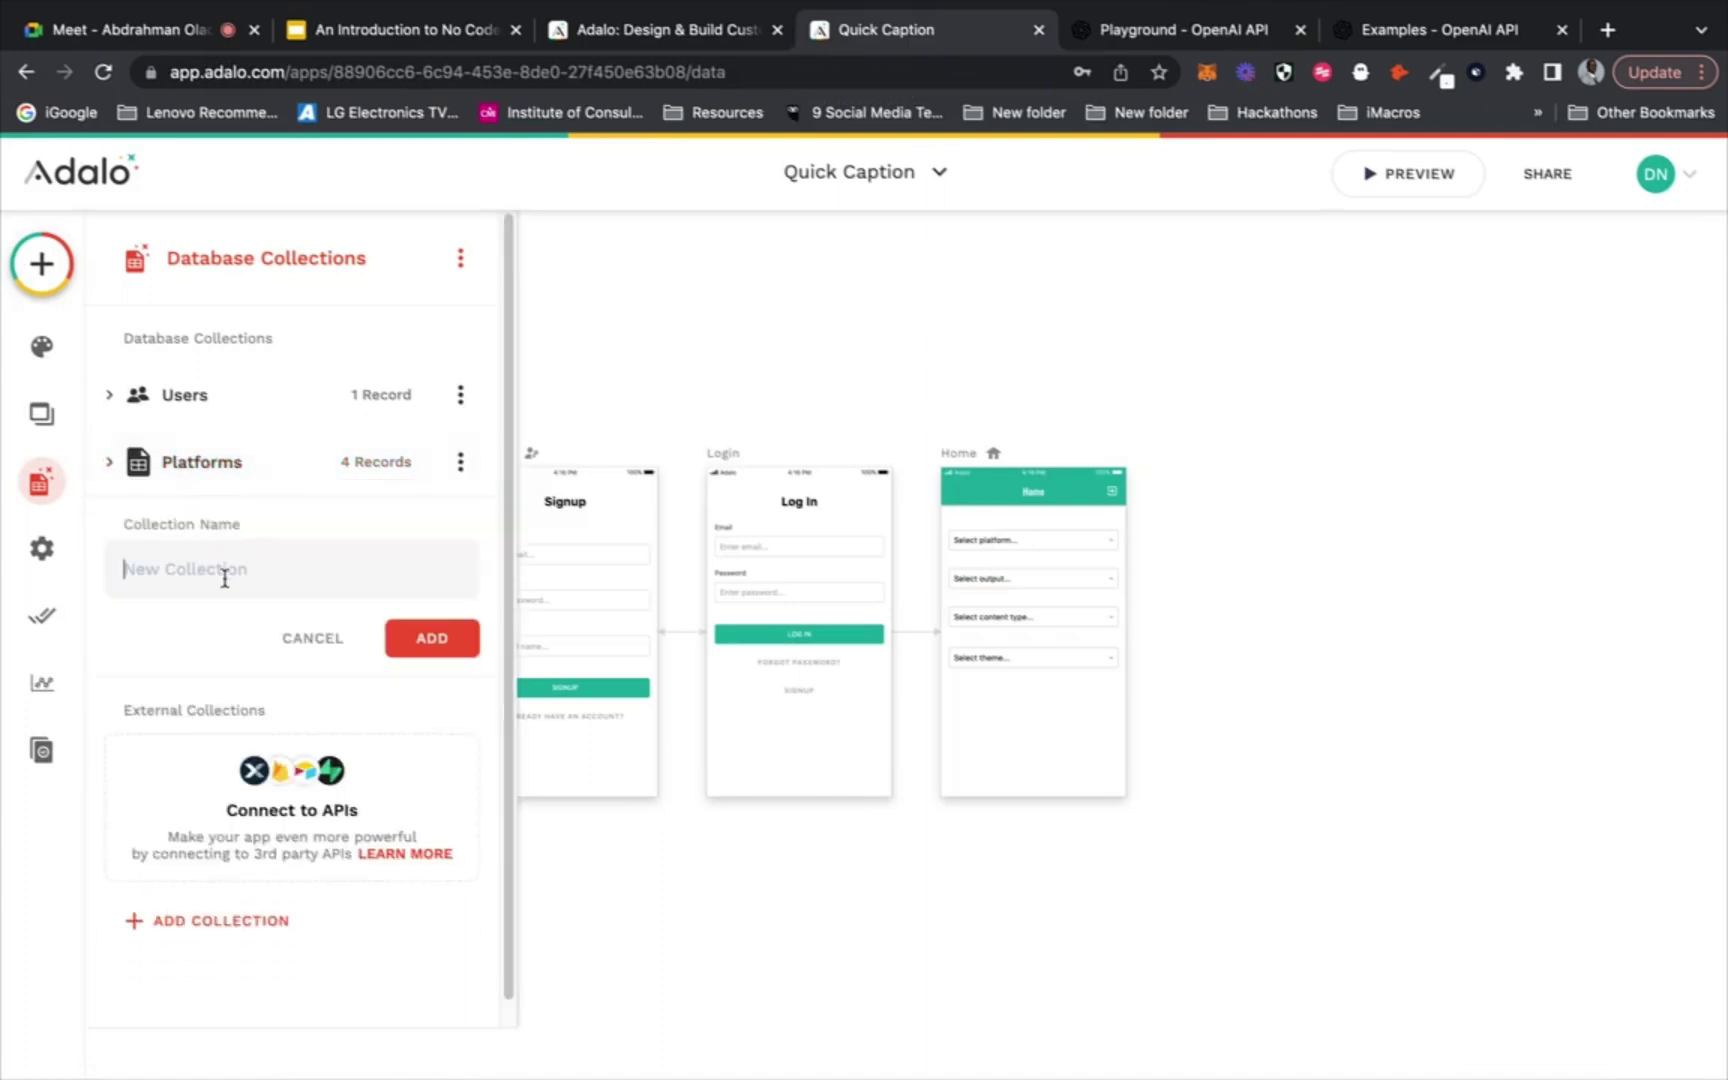
{"action": "type", "text": "o"}
{"action": "left_click", "coordinate": [436, 648]}
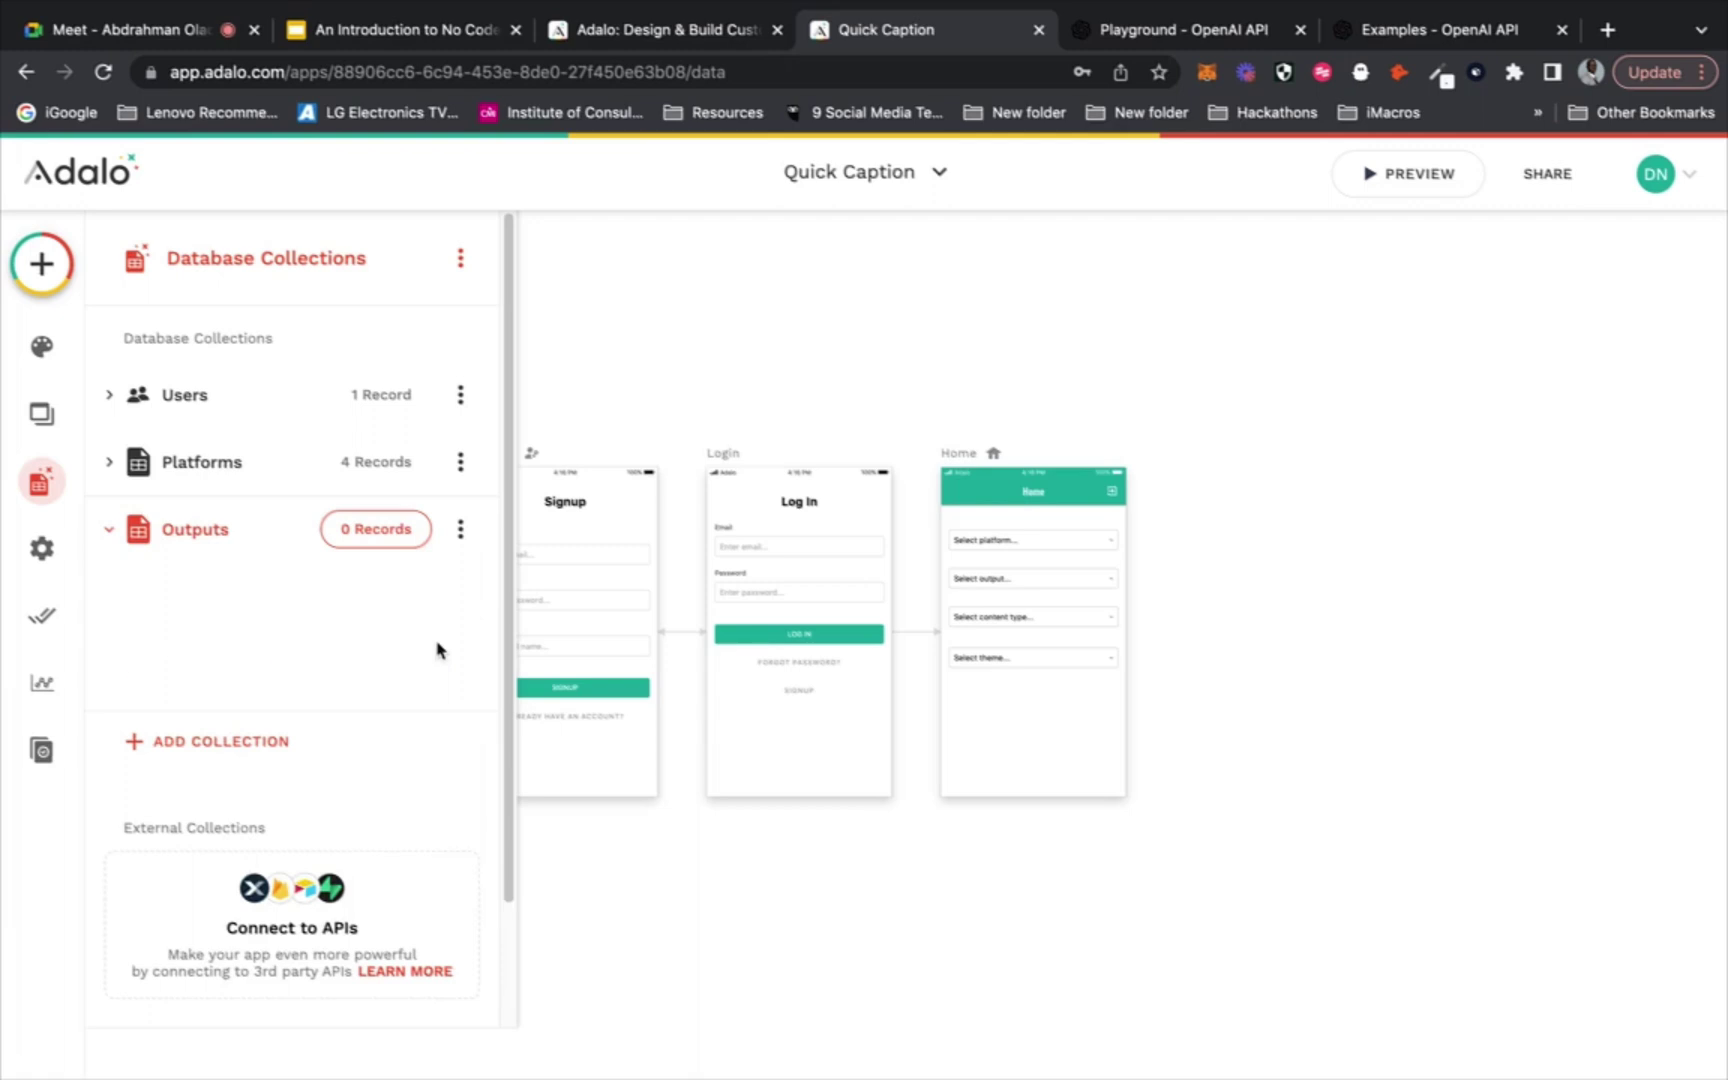
{"action": "left_click", "coordinate": [390, 543]}
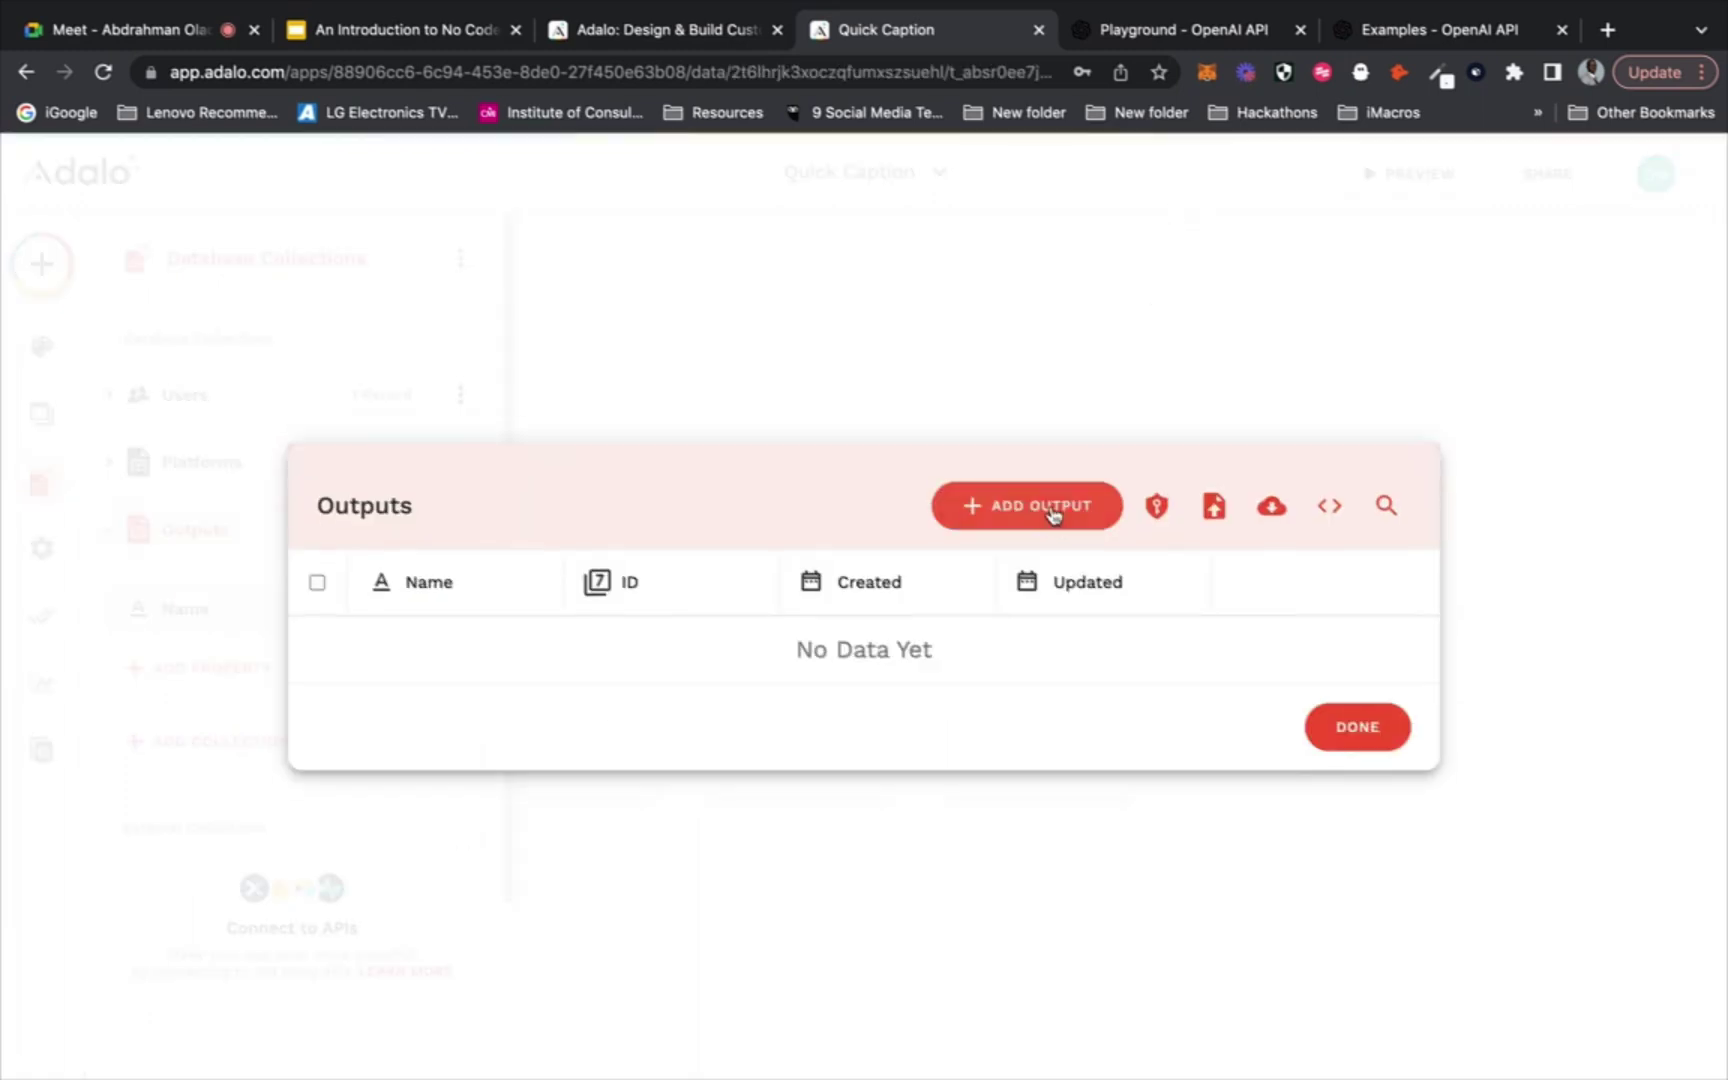
Add the Title and Description output records
{"action": "left_click", "coordinate": [1045, 512]}
{"action": "left_click", "coordinate": [857, 602]}
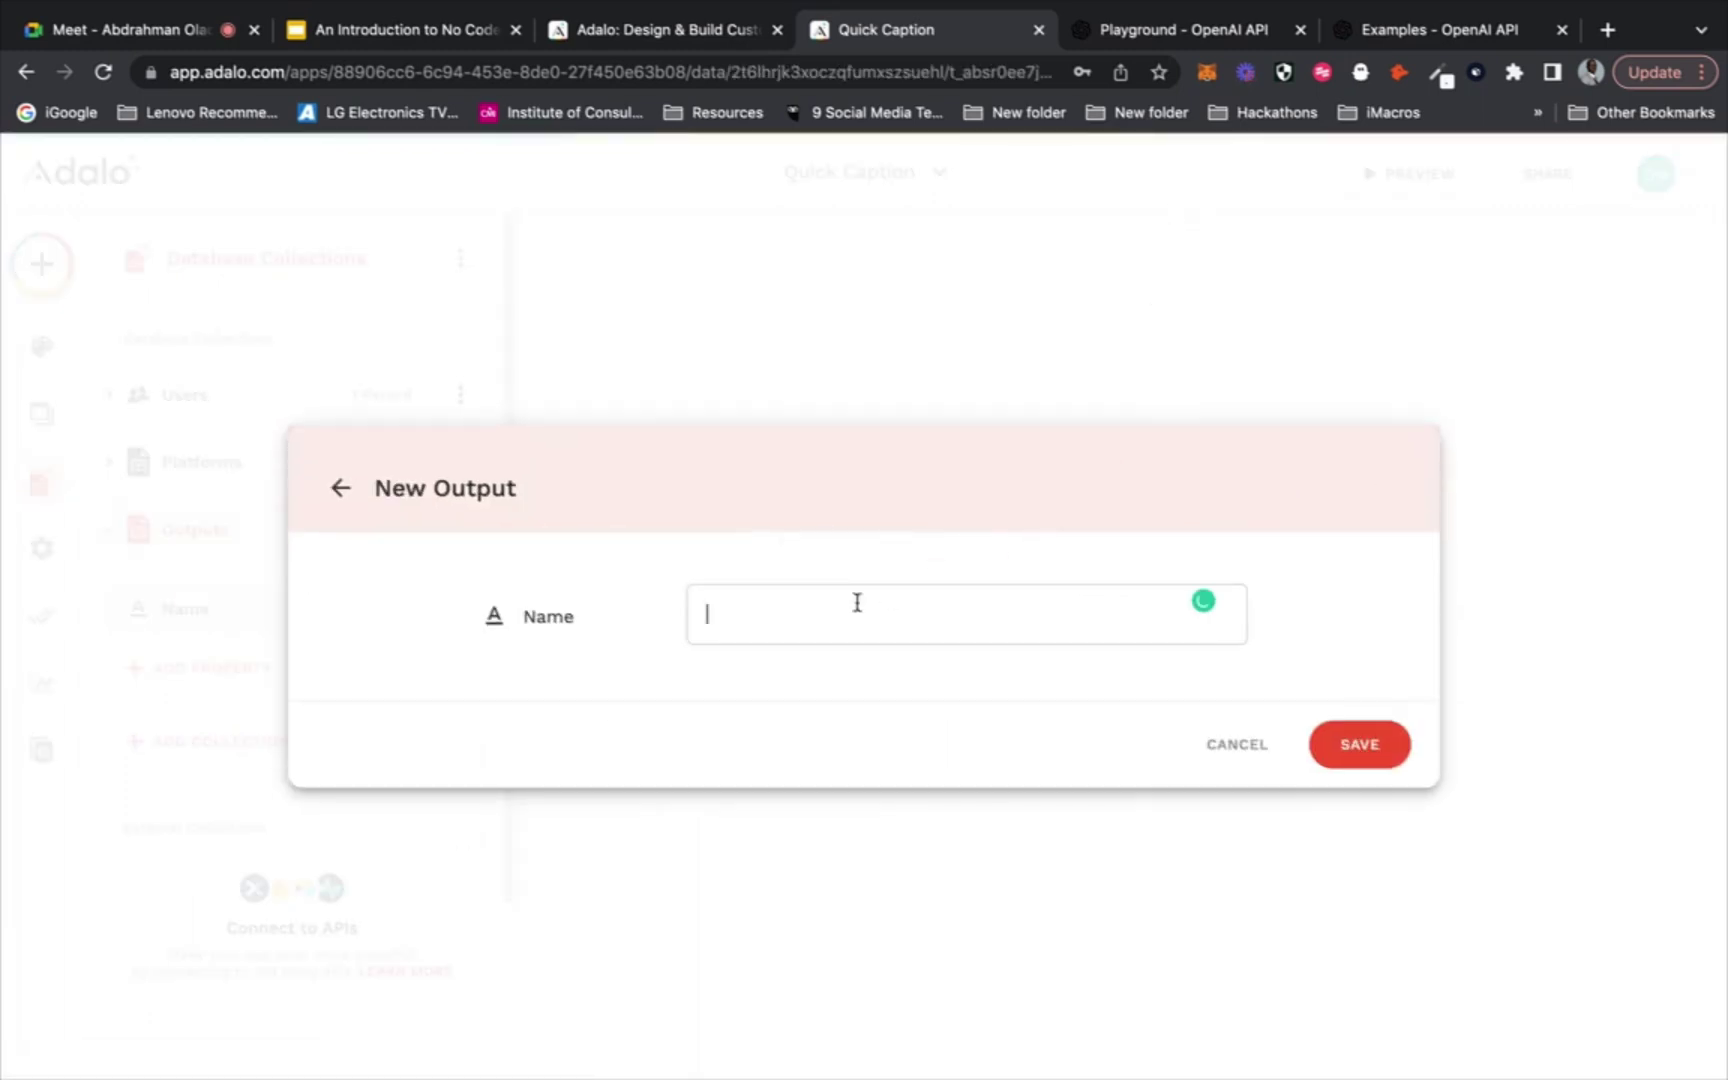
{"action": "type", "text": "Title"}
{"action": "left_click", "coordinate": [1358, 745]}
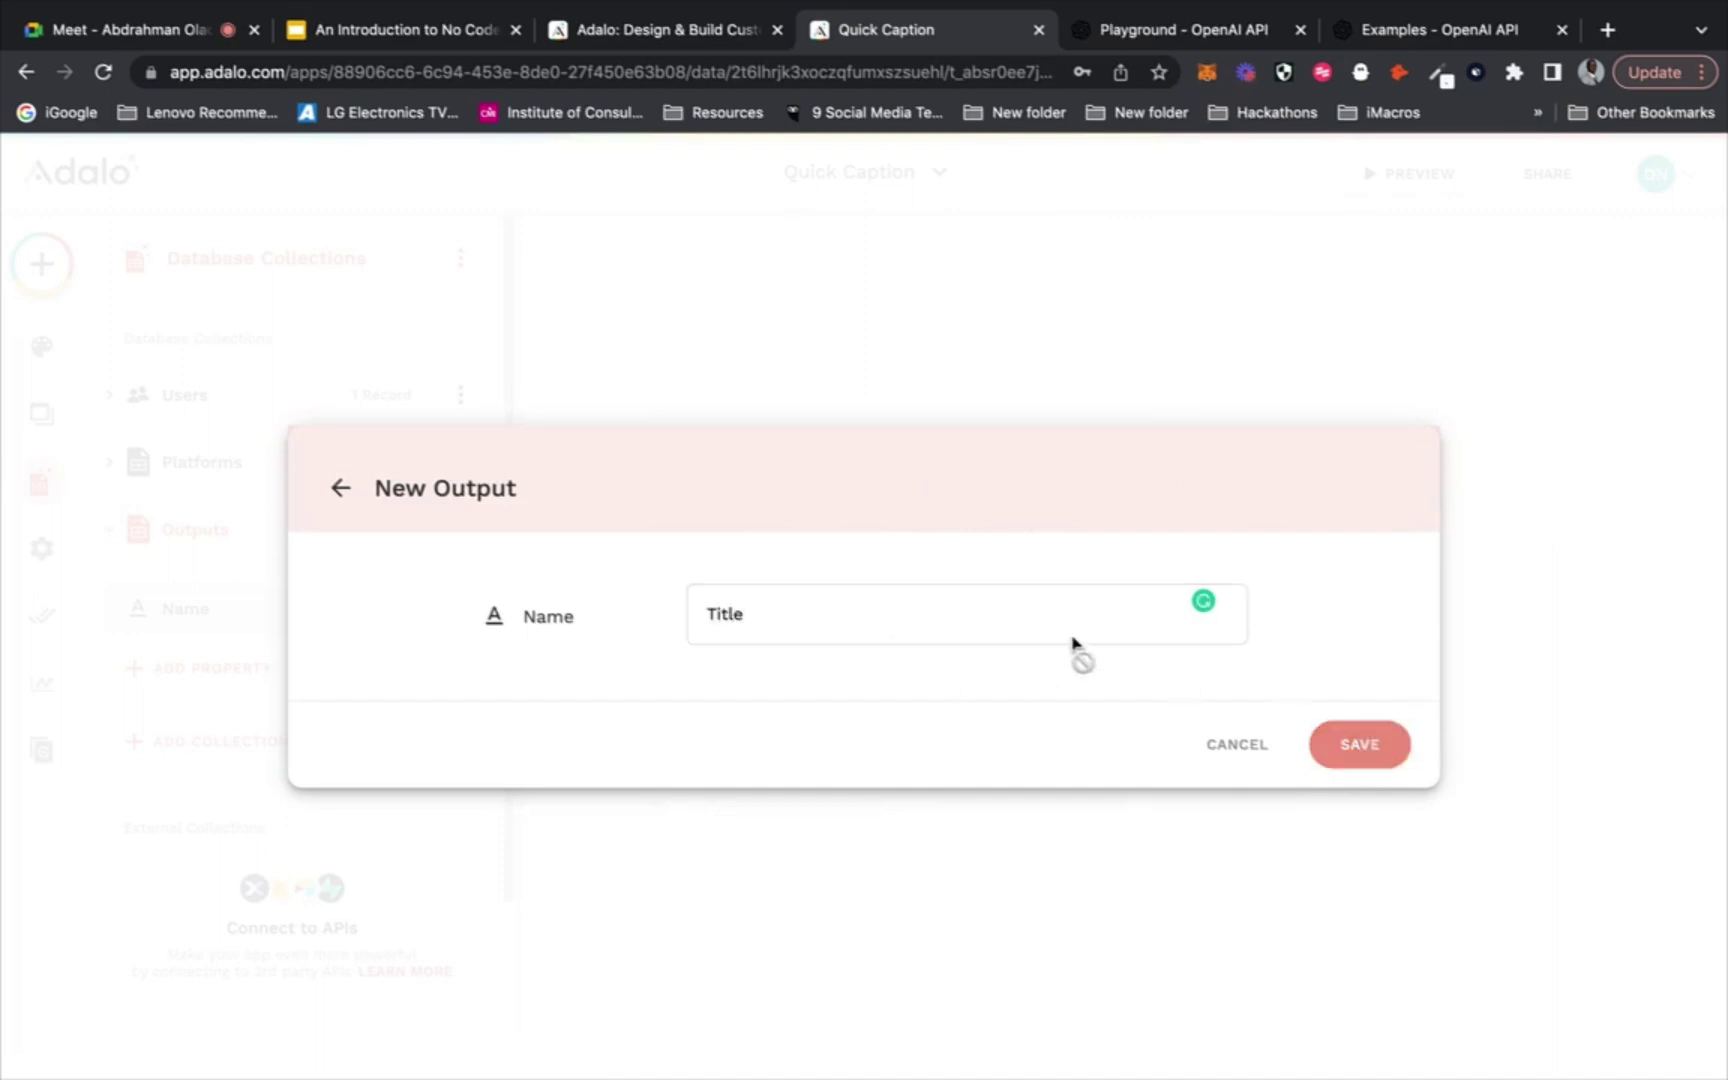
{"action": "left_click", "coordinate": [1018, 468]}
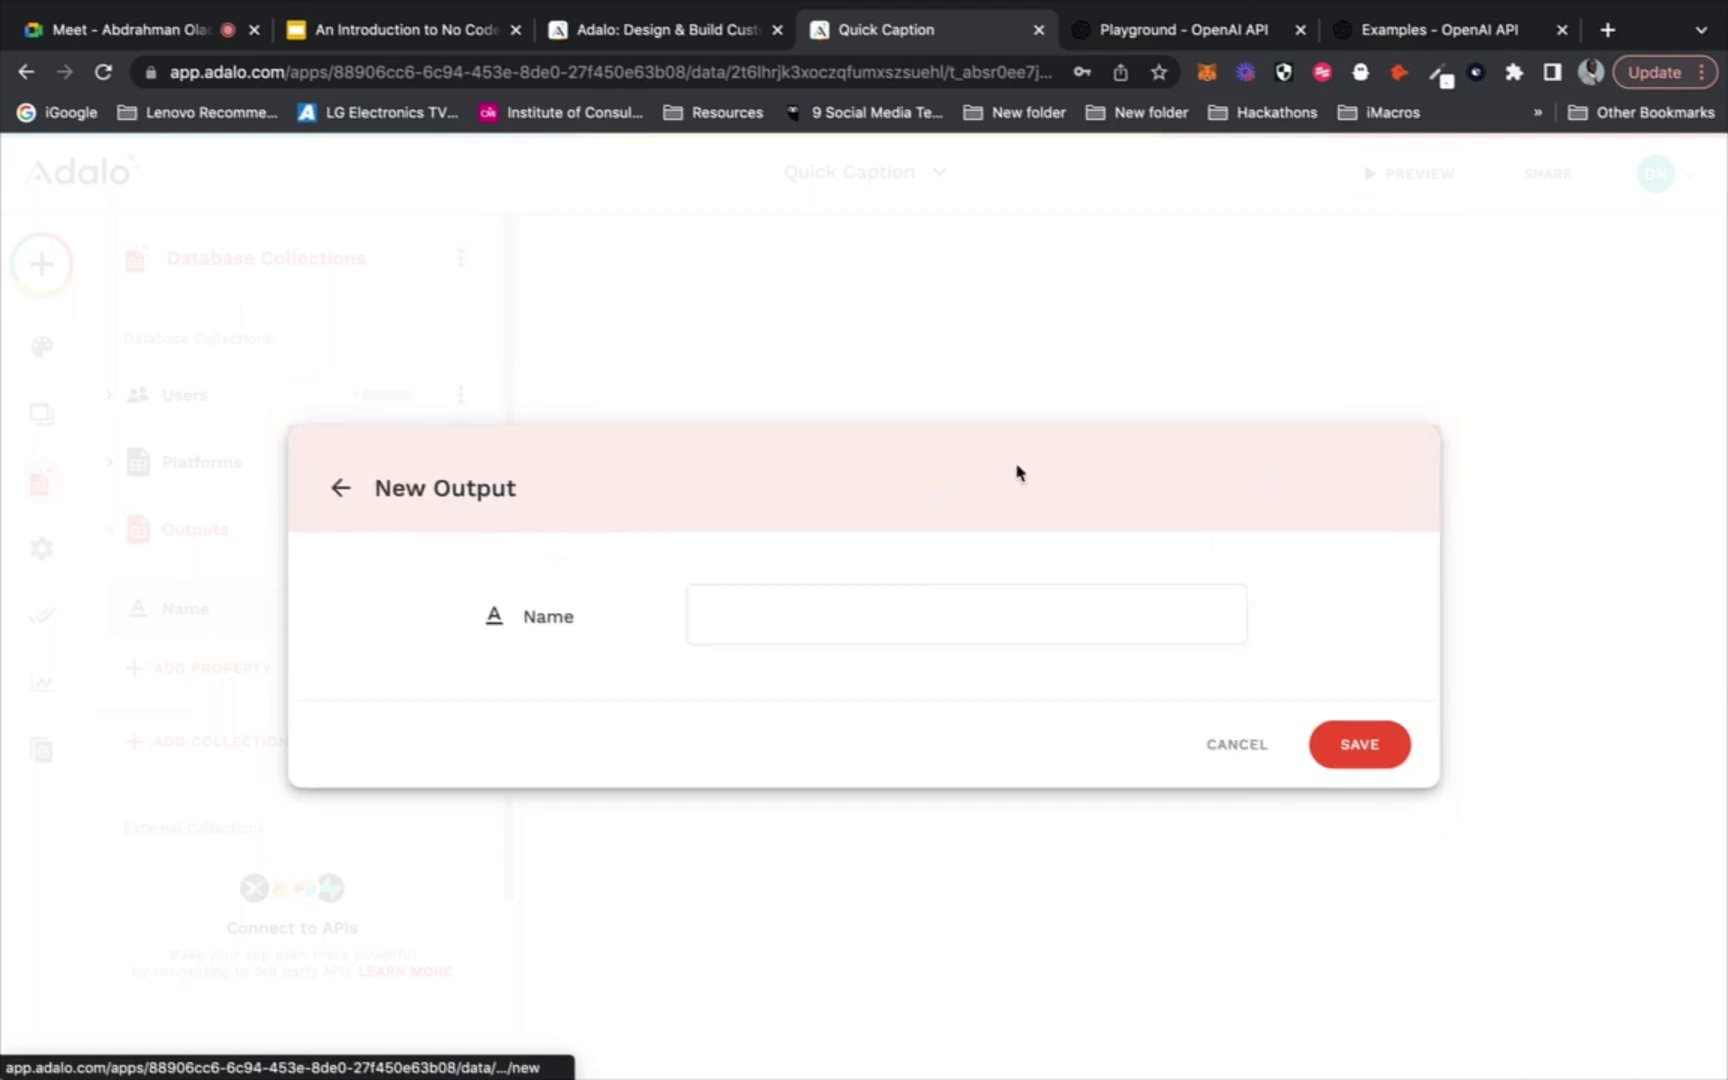
{"action": "left_click", "coordinate": [814, 624]}
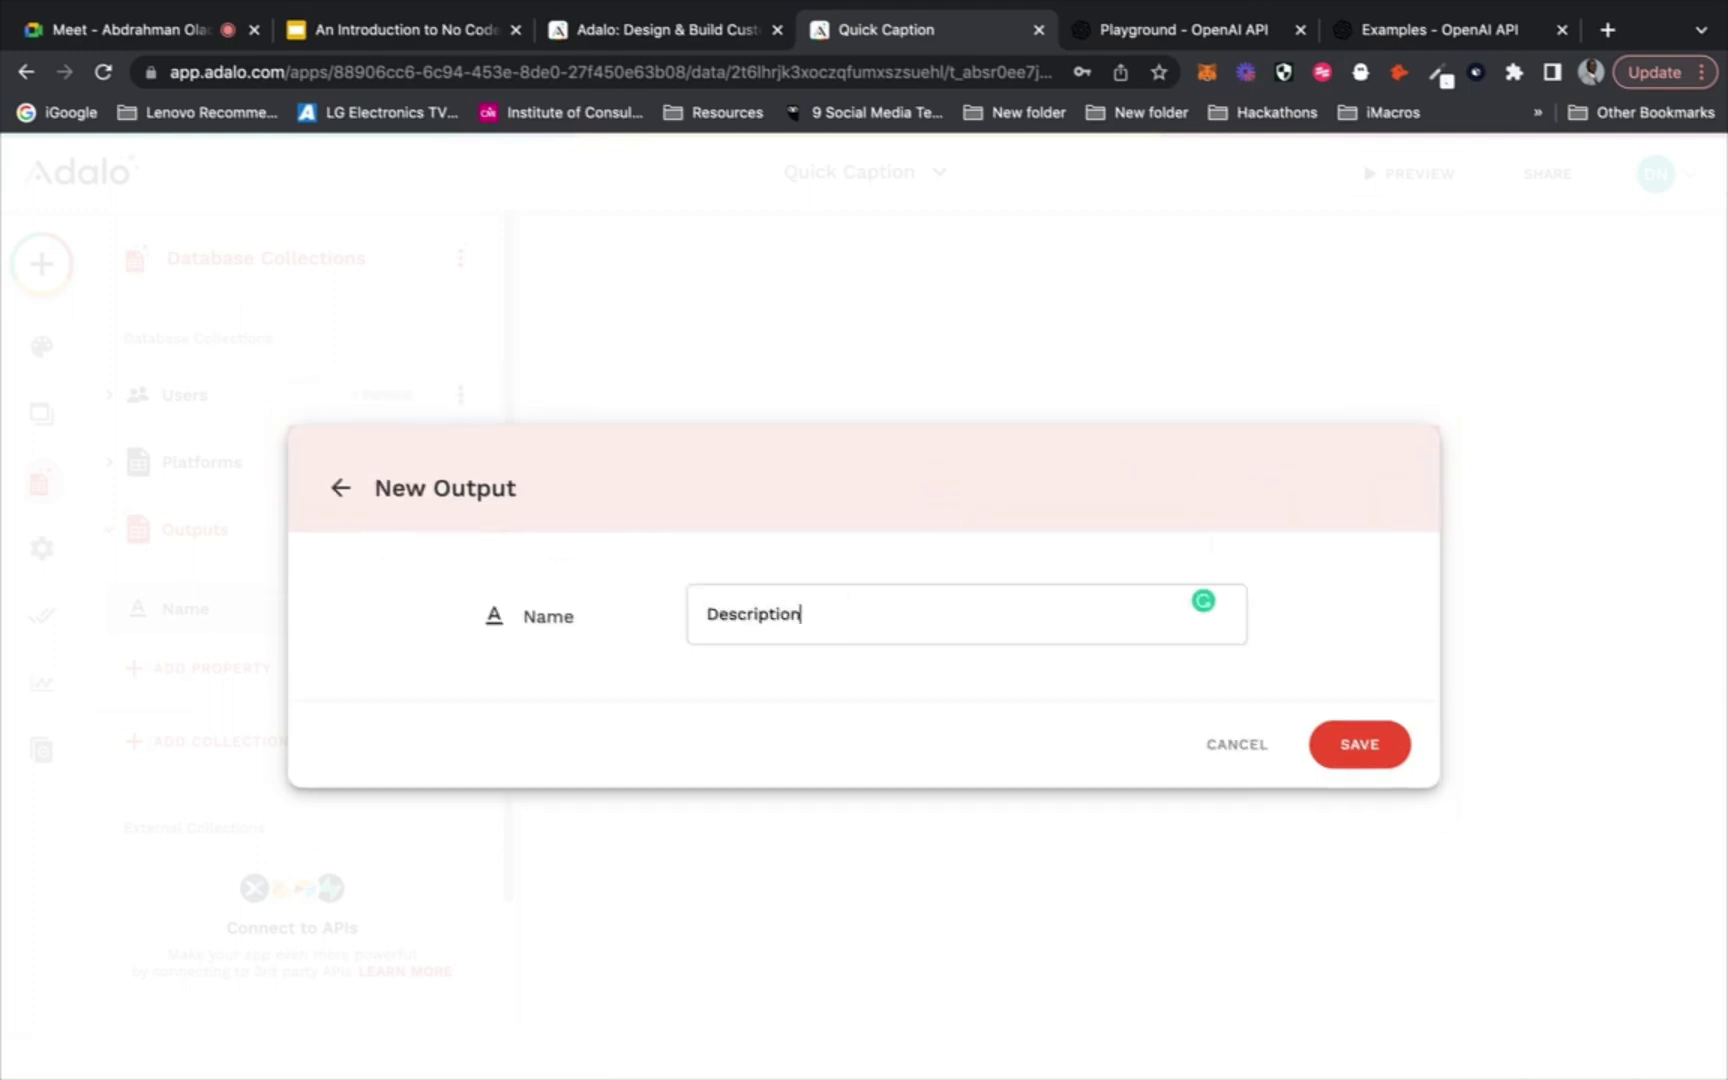
{"action": "type", "text": "Description"}
{"action": "key", "text": "Return"}
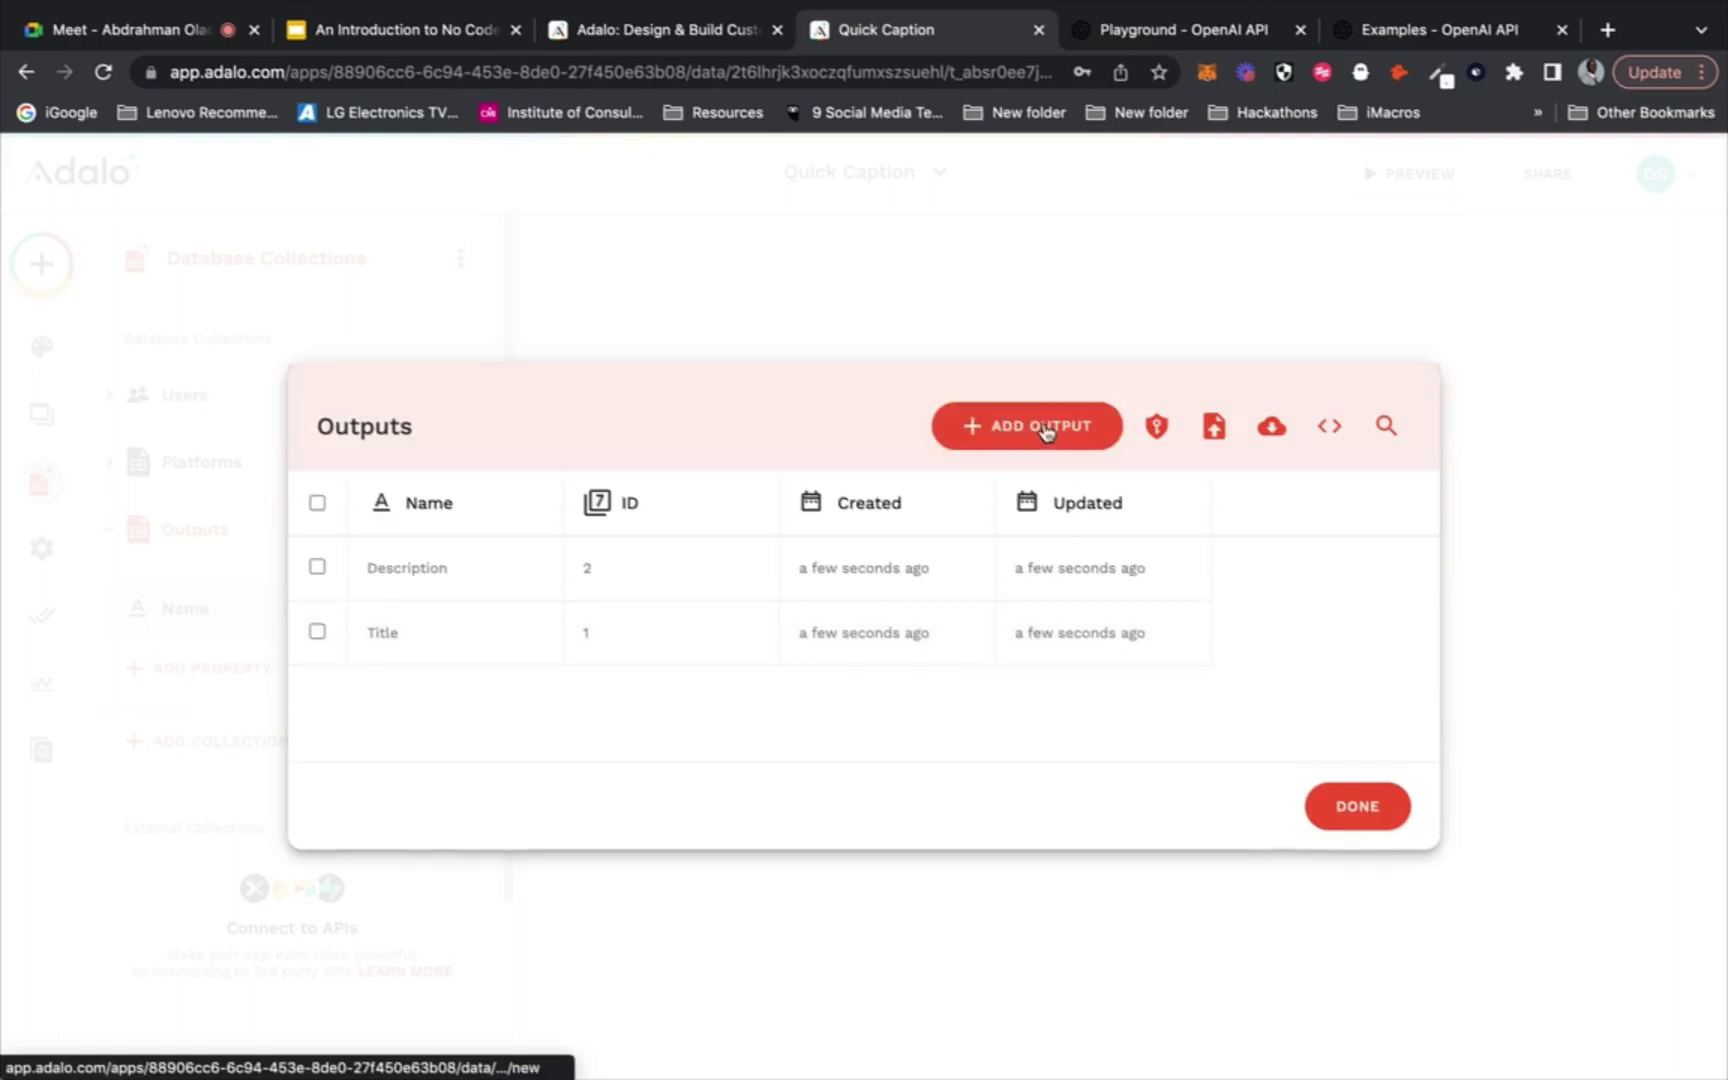
Add the Caption output record, then bring the OpenAI Playground tab forward
{"action": "left_click", "coordinate": [1045, 431]}
{"action": "left_click", "coordinate": [885, 613]}
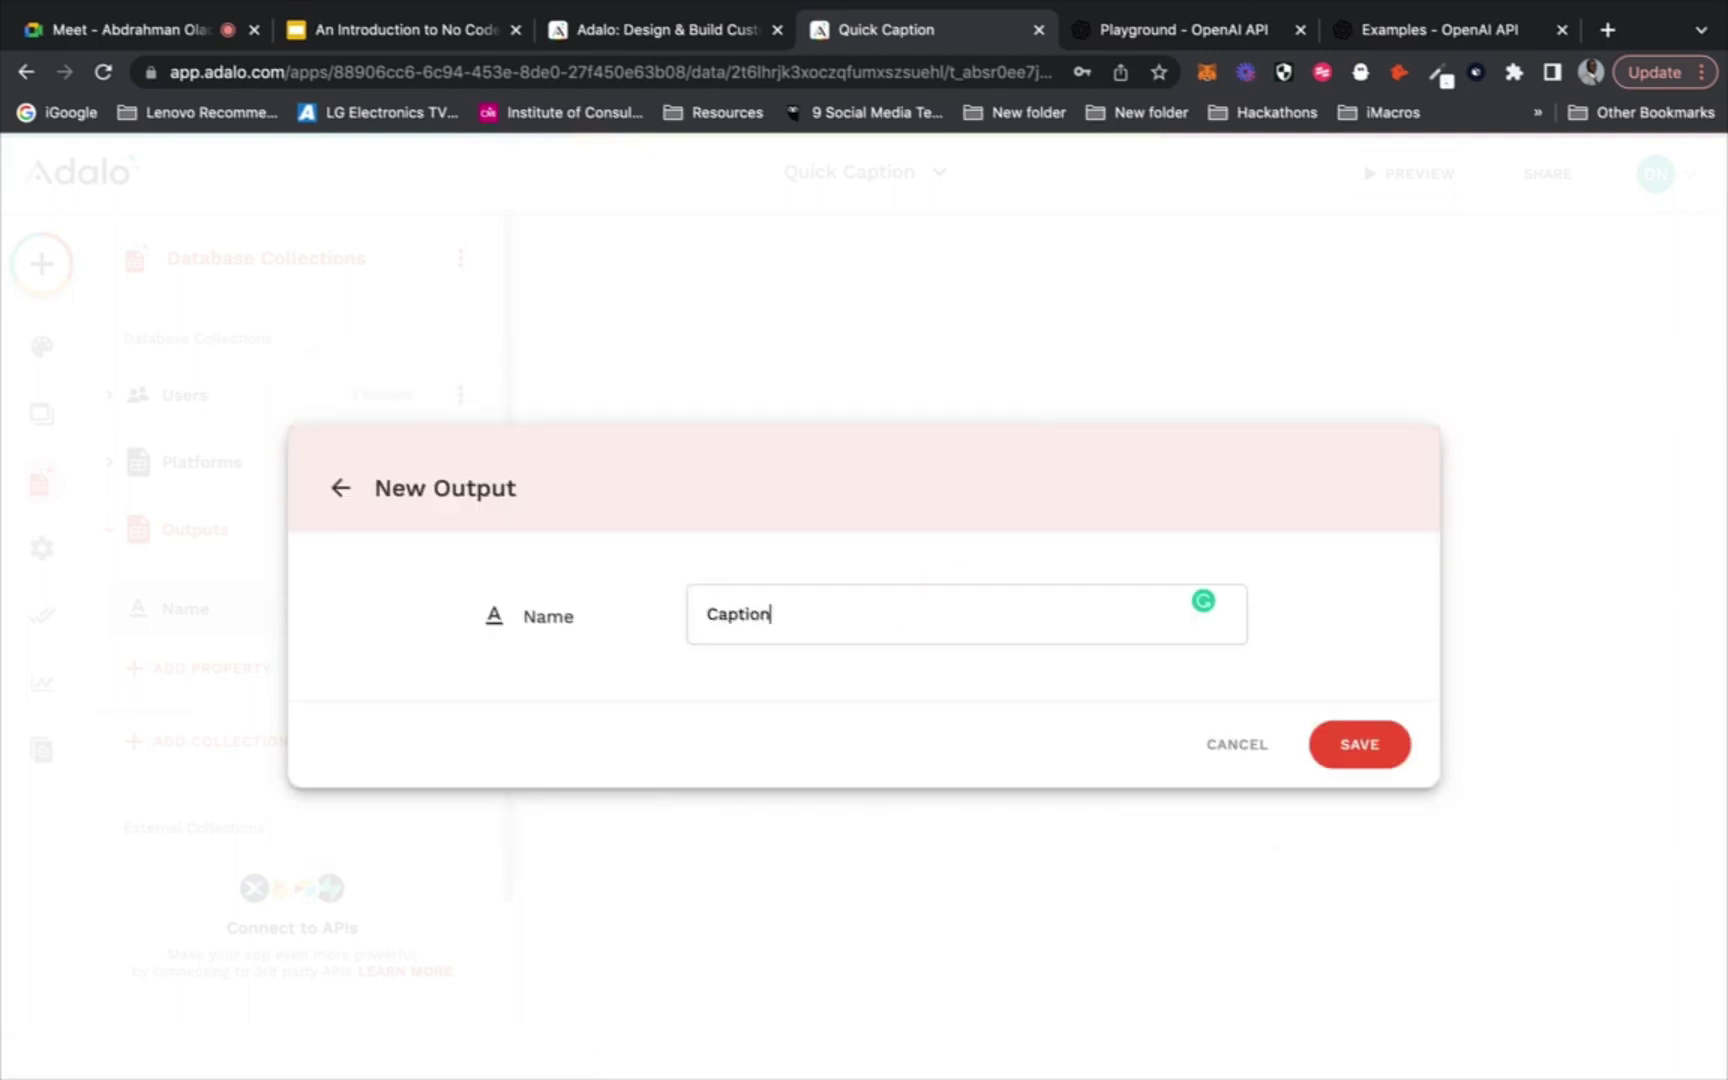
{"action": "type", "text": "Caption"}
{"action": "left_click", "coordinate": [1345, 745]}
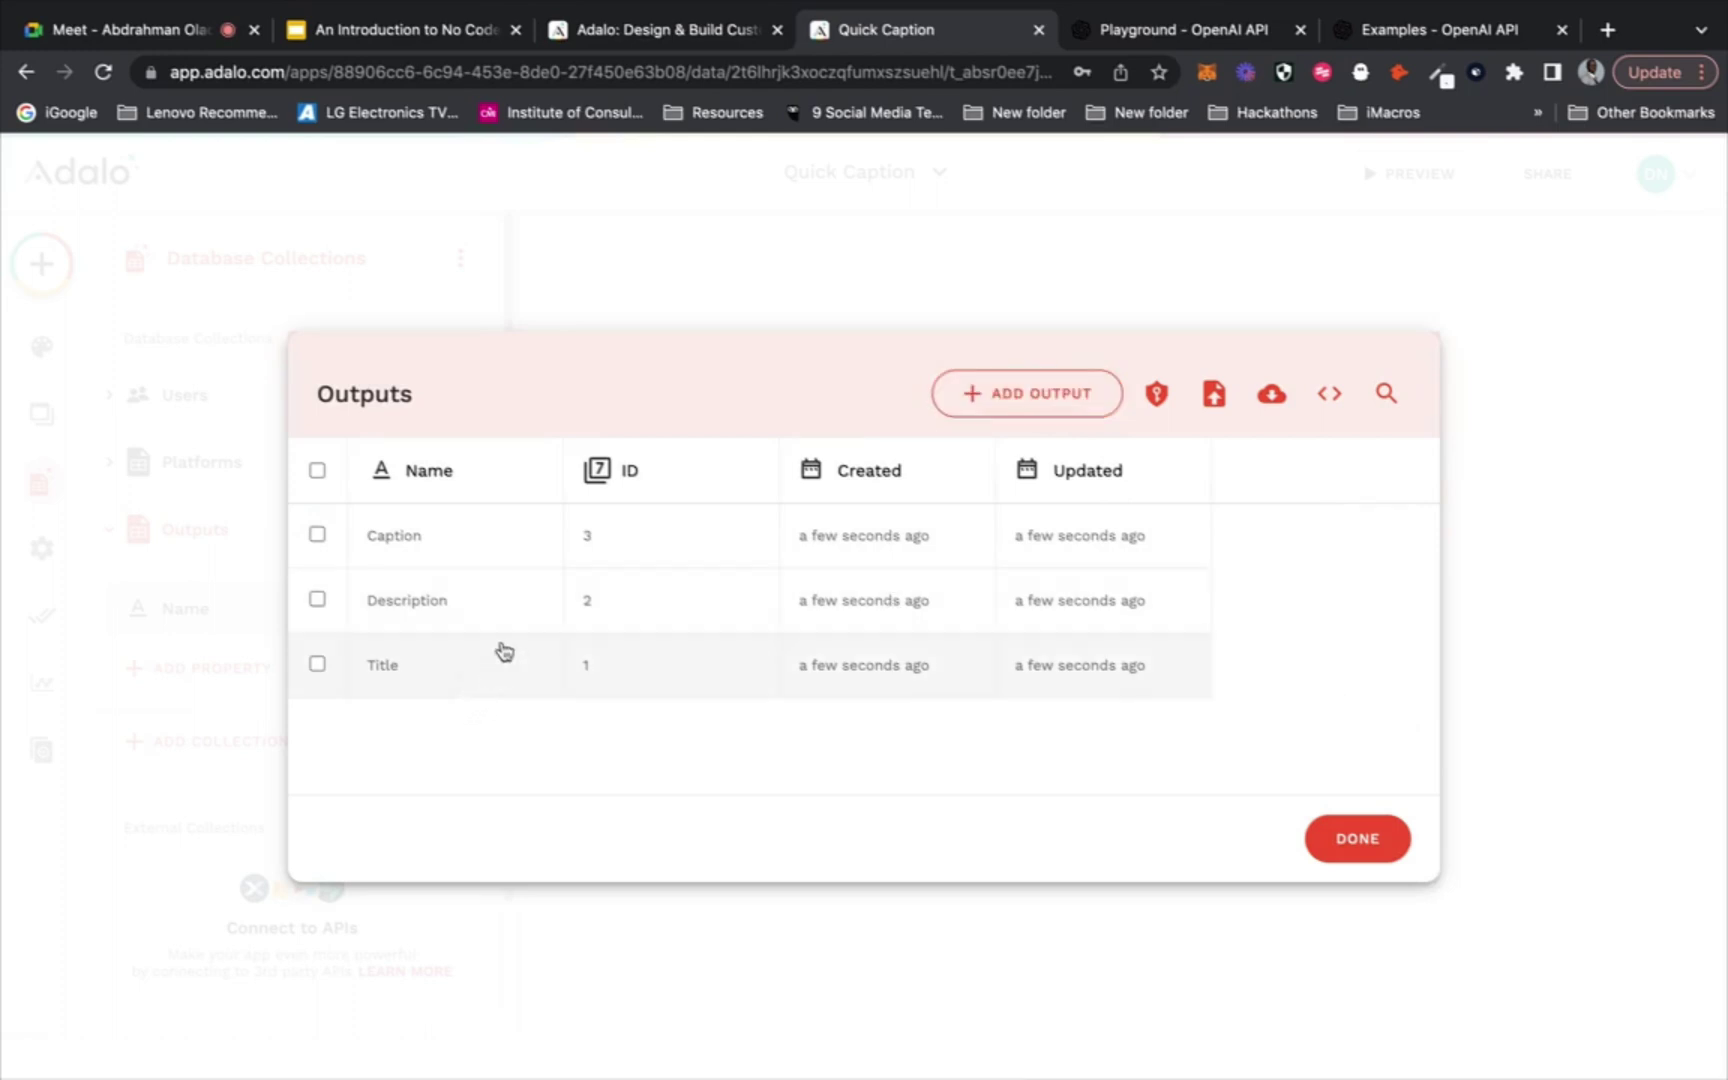
{"action": "left_click", "coordinate": [1017, 396]}
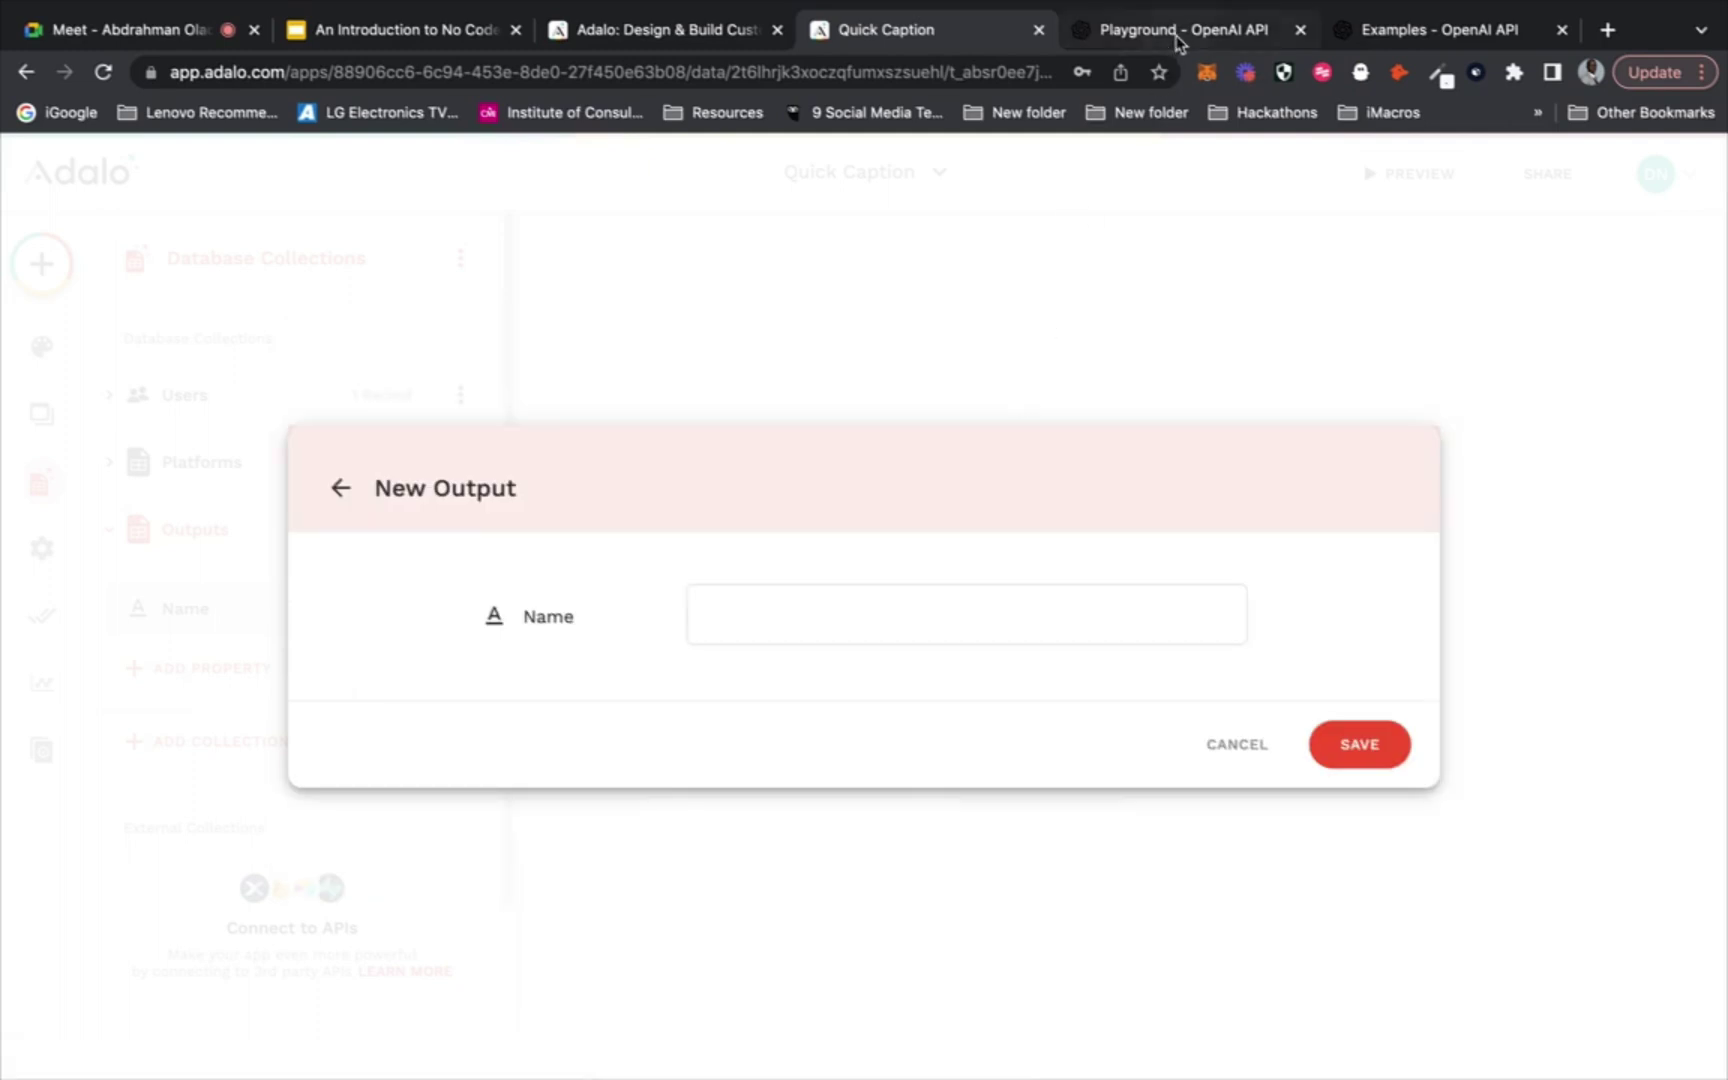
{"action": "left_click", "coordinate": [1180, 43]}
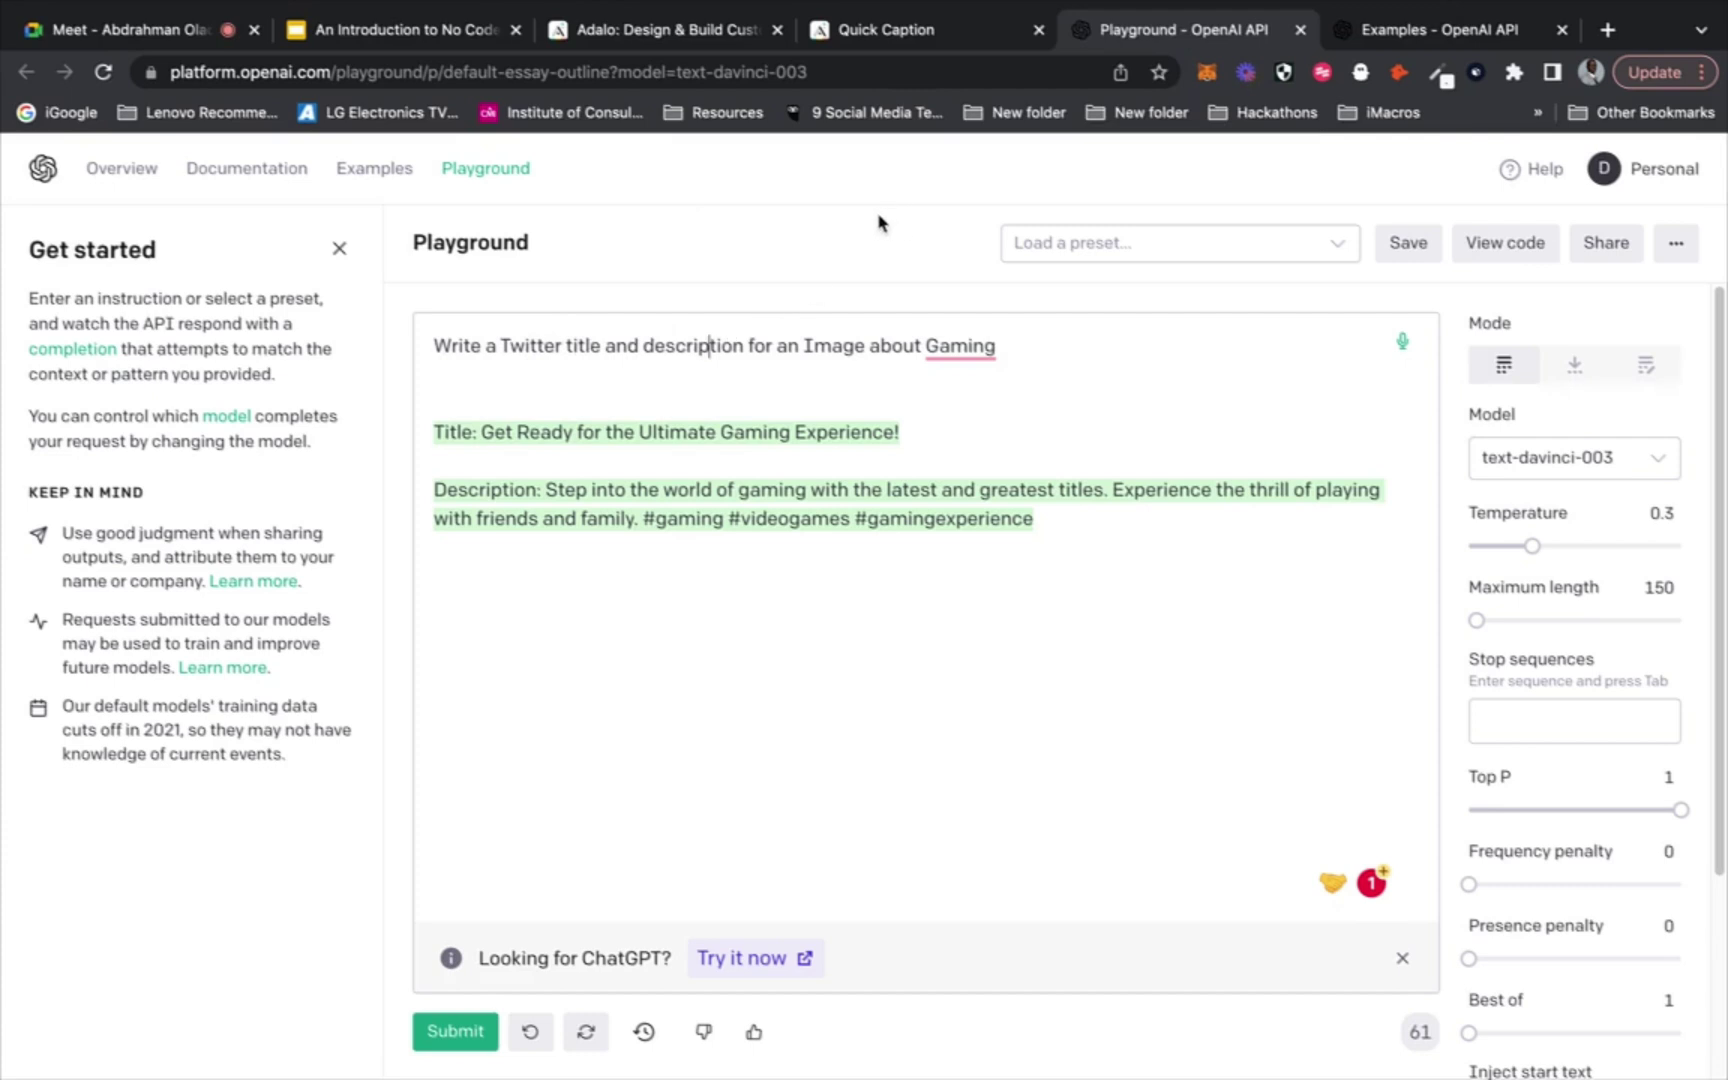
Leave the New Output form and close the Outputs records list to return to the Home screen
{"action": "left_click", "coordinate": [886, 38]}
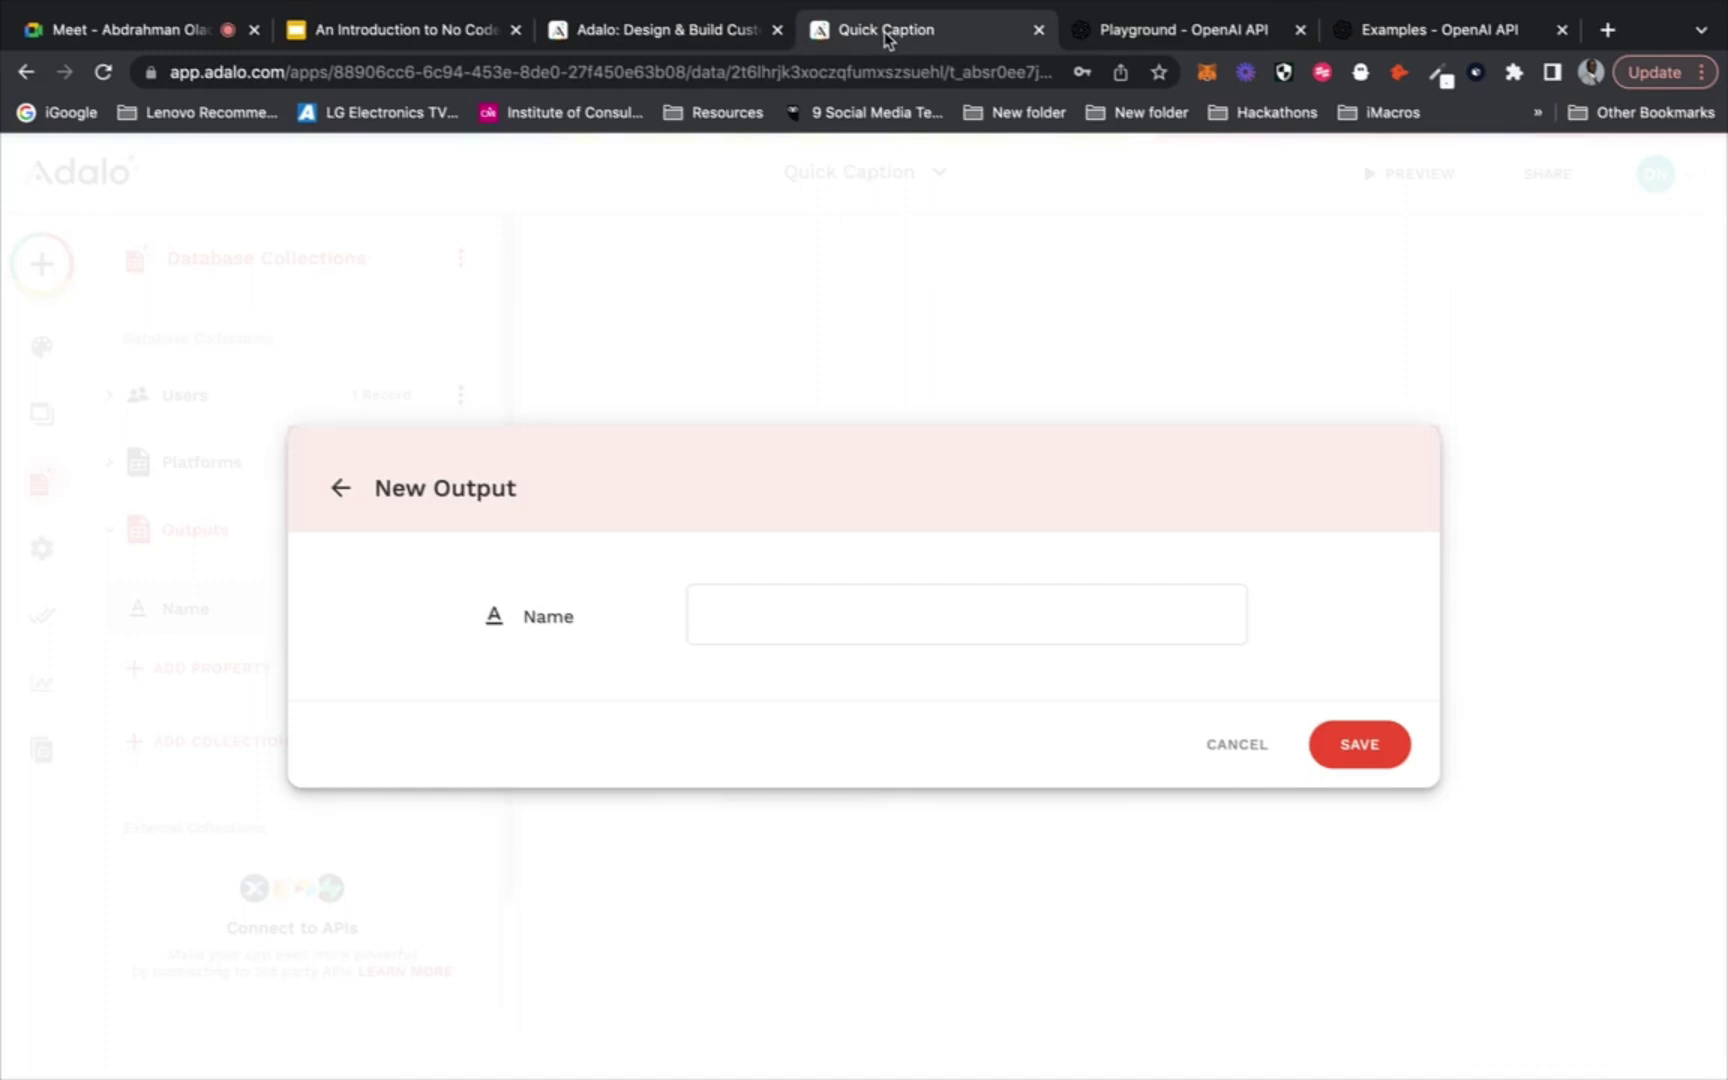
{"action": "left_click", "coordinate": [341, 488]}
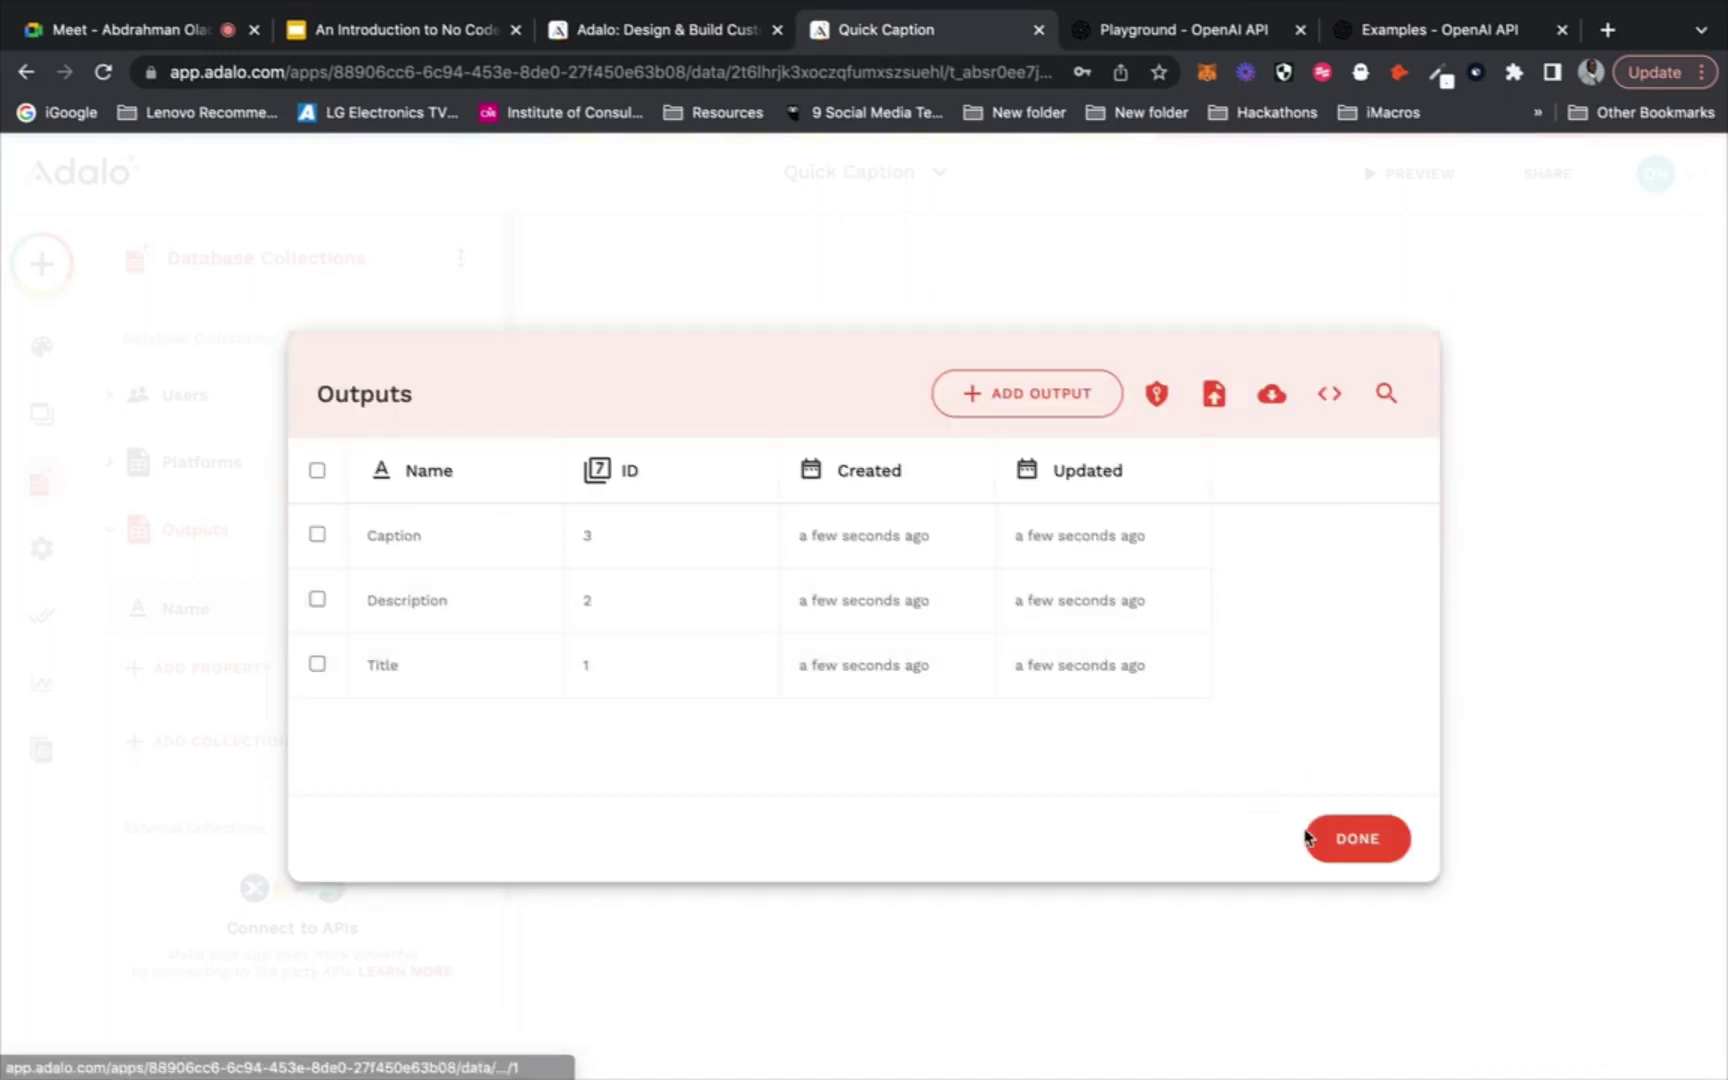
{"action": "left_click", "coordinate": [1356, 840]}
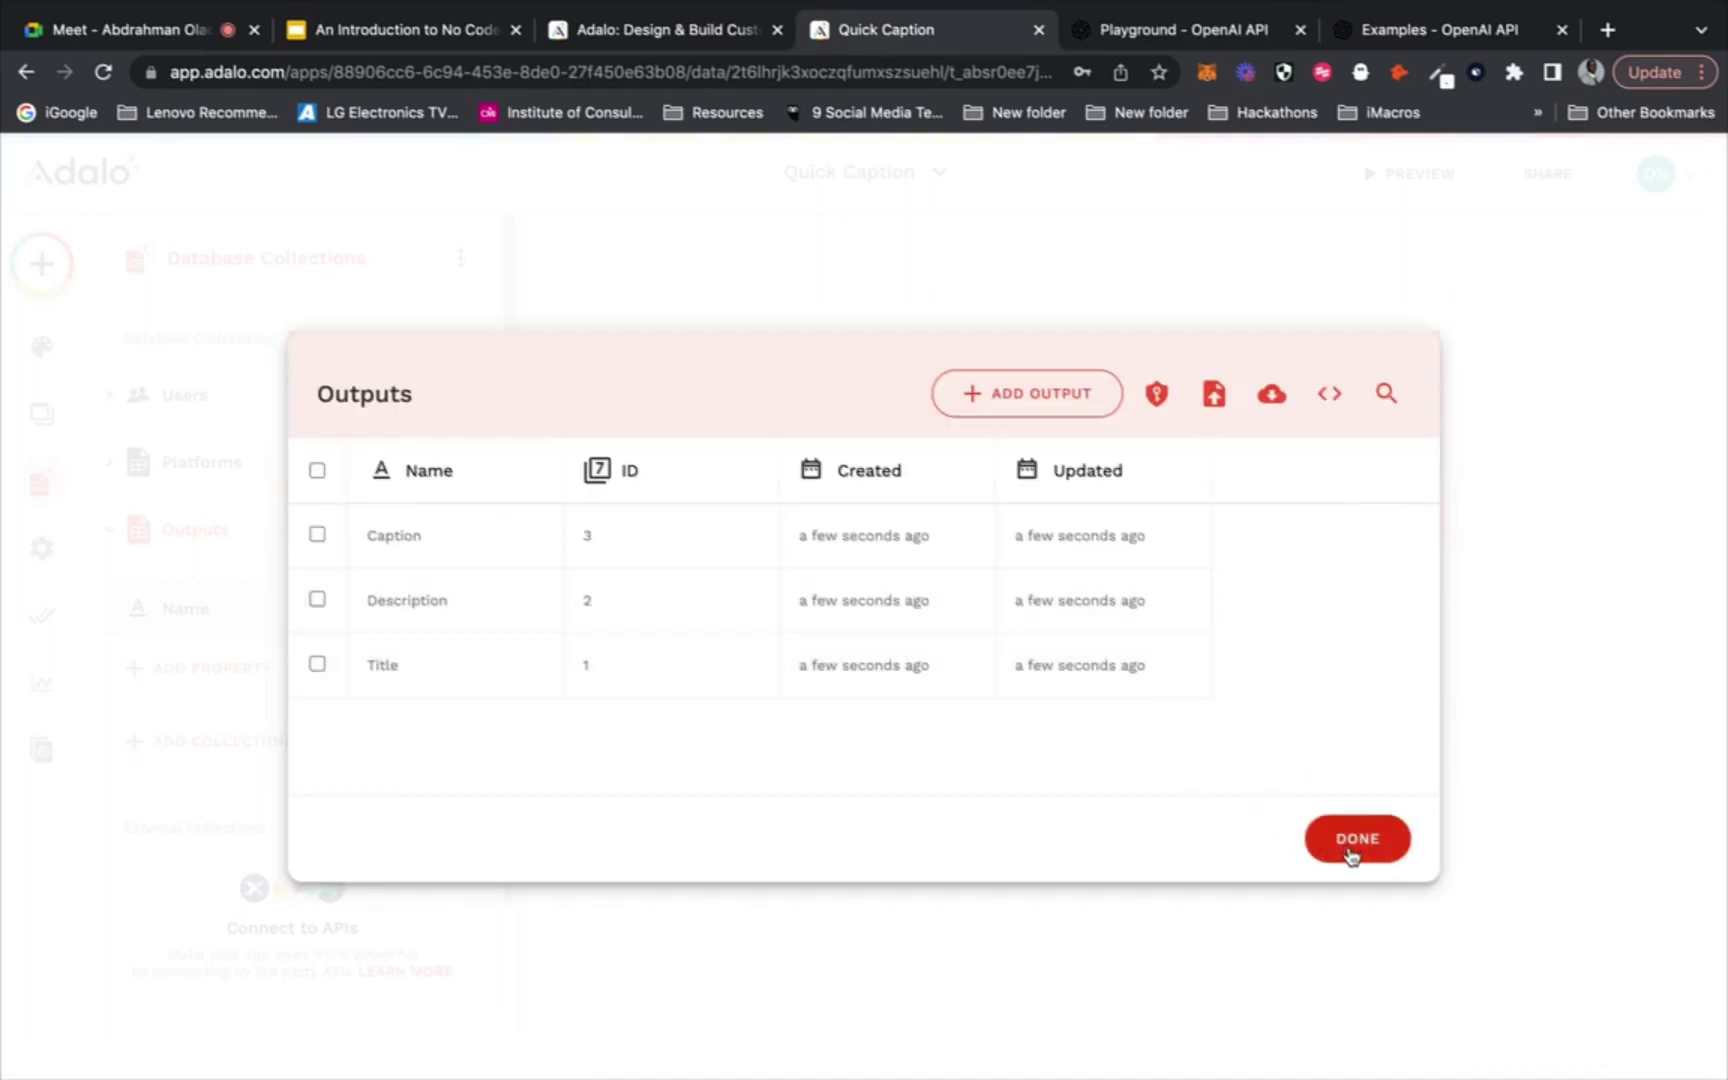
Set the Select output dropdown's Menu Options to the Outputs collection
{"action": "left_click", "coordinate": [1093, 590]}
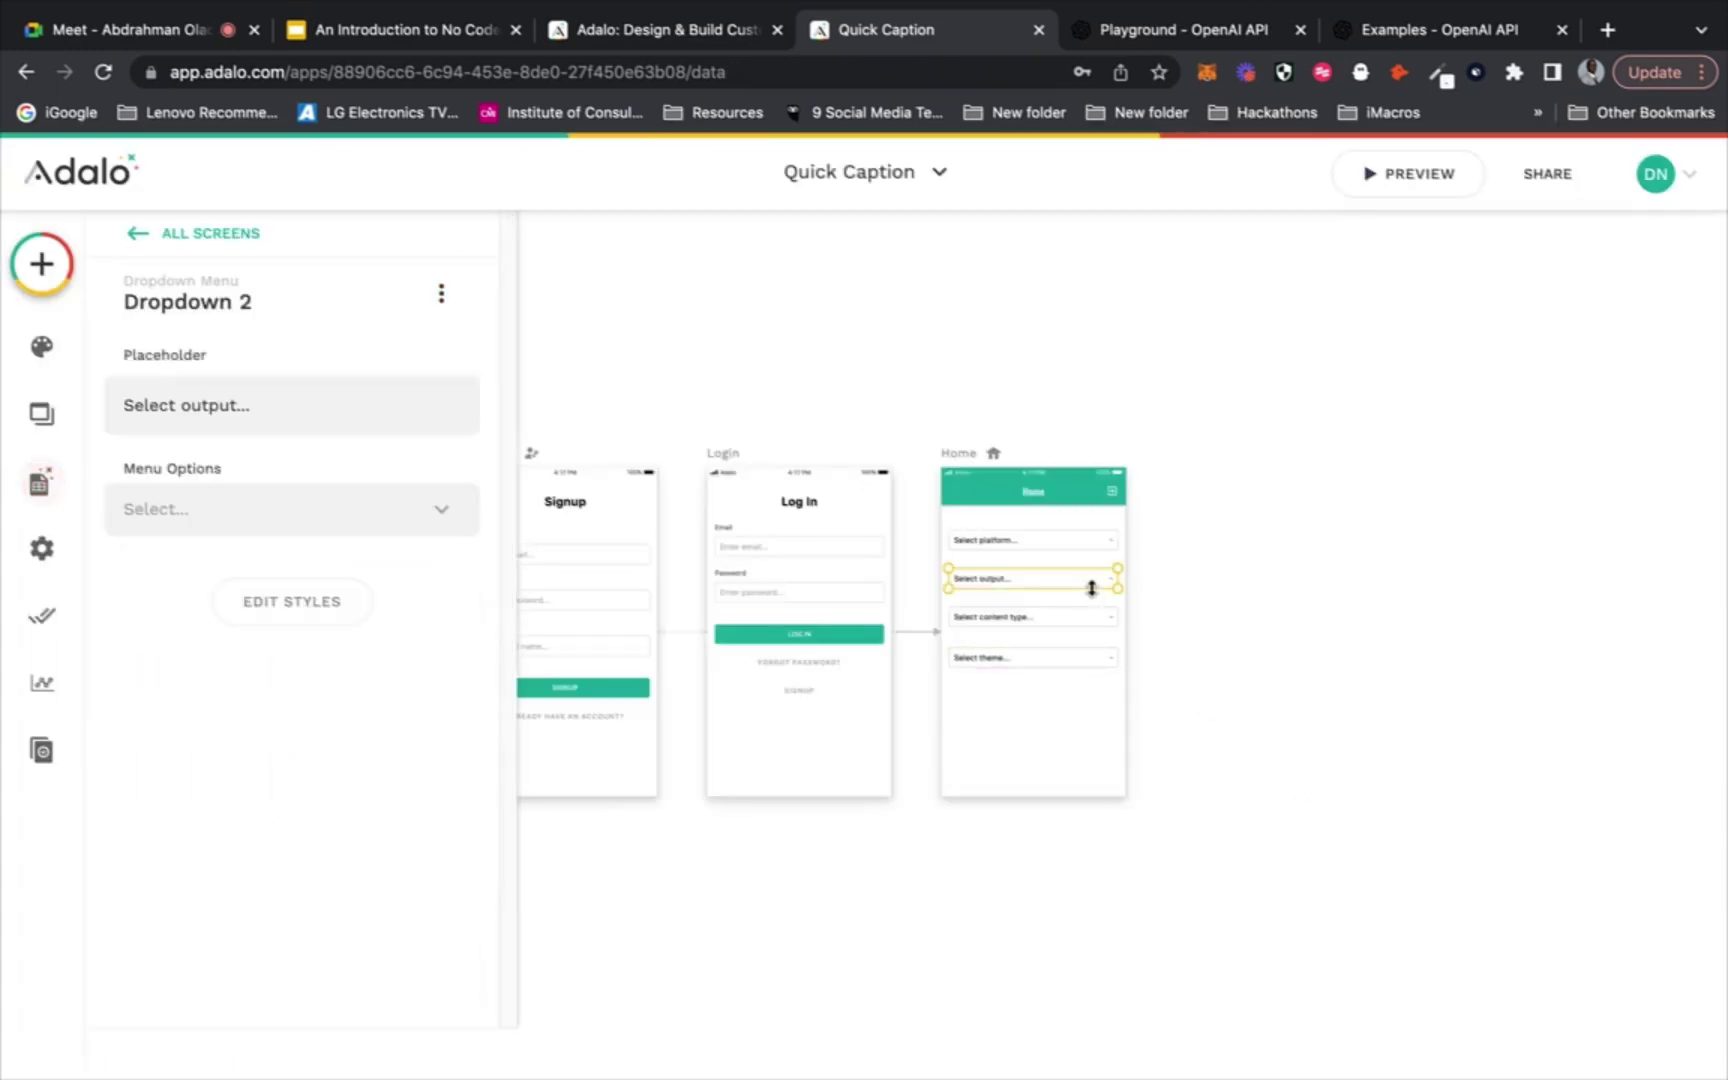
{"action": "left_click", "coordinate": [378, 512]}
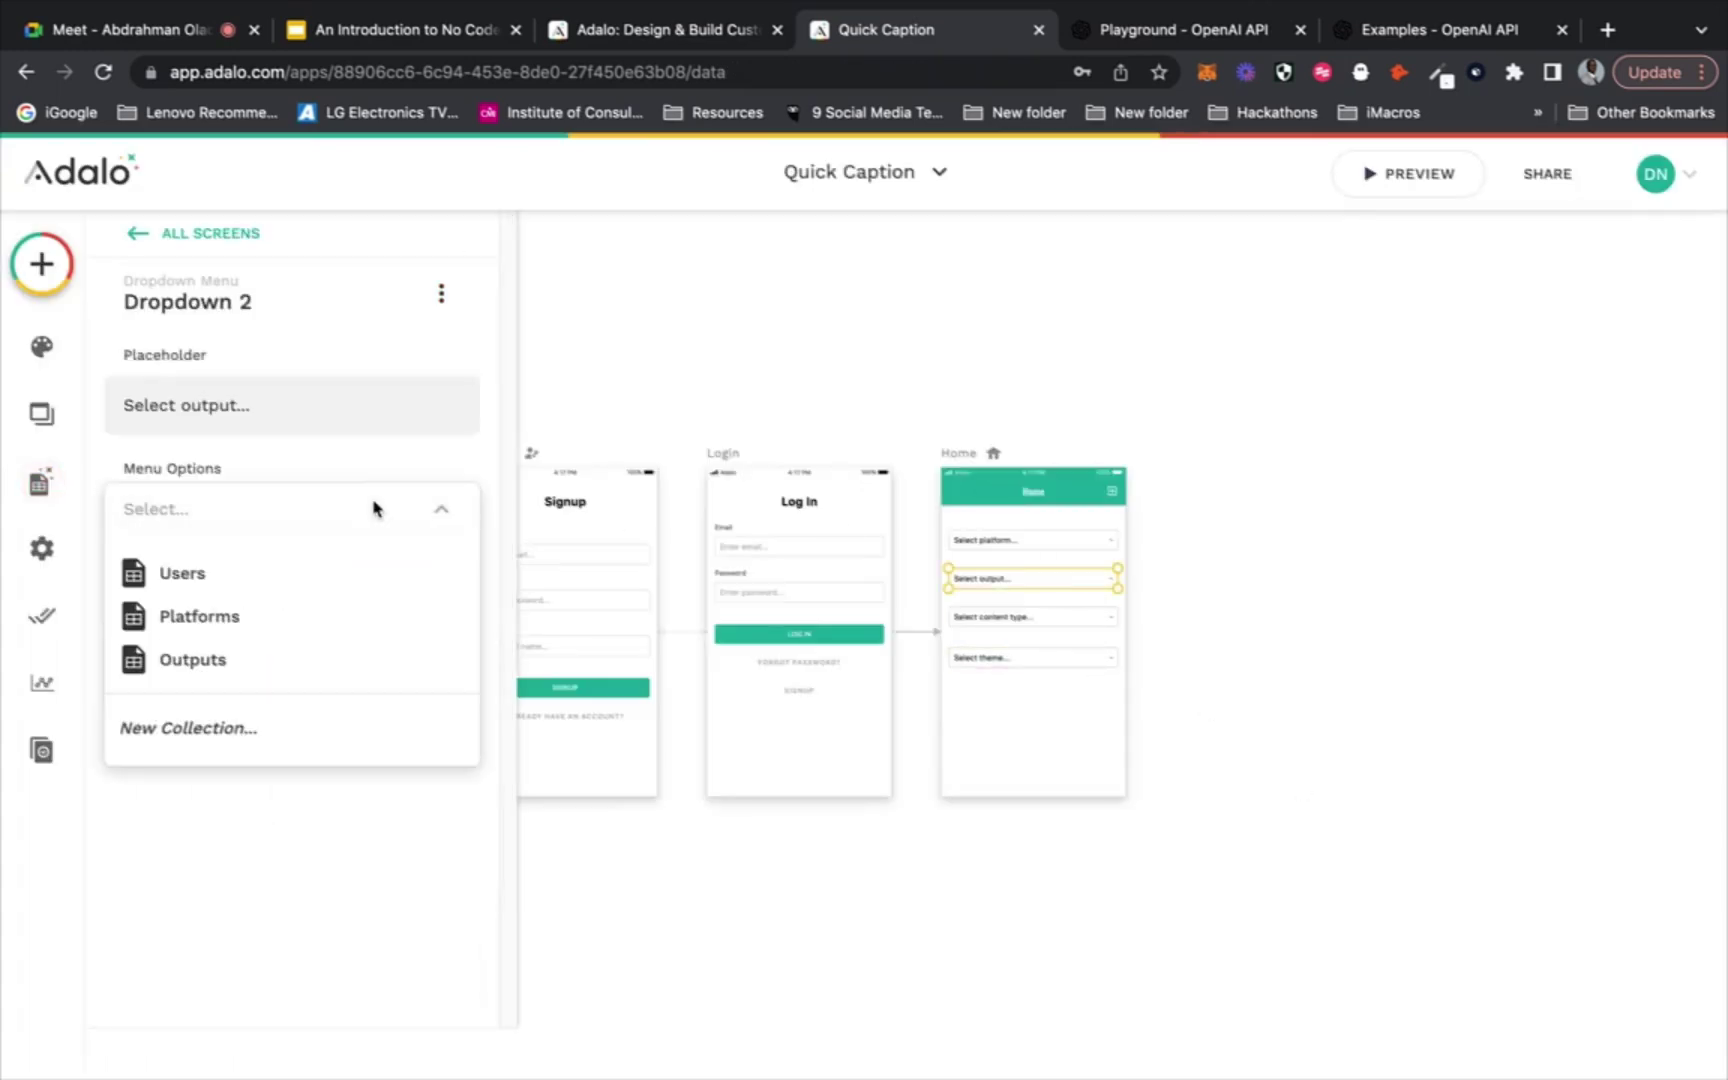
{"action": "left_click", "coordinate": [330, 660]}
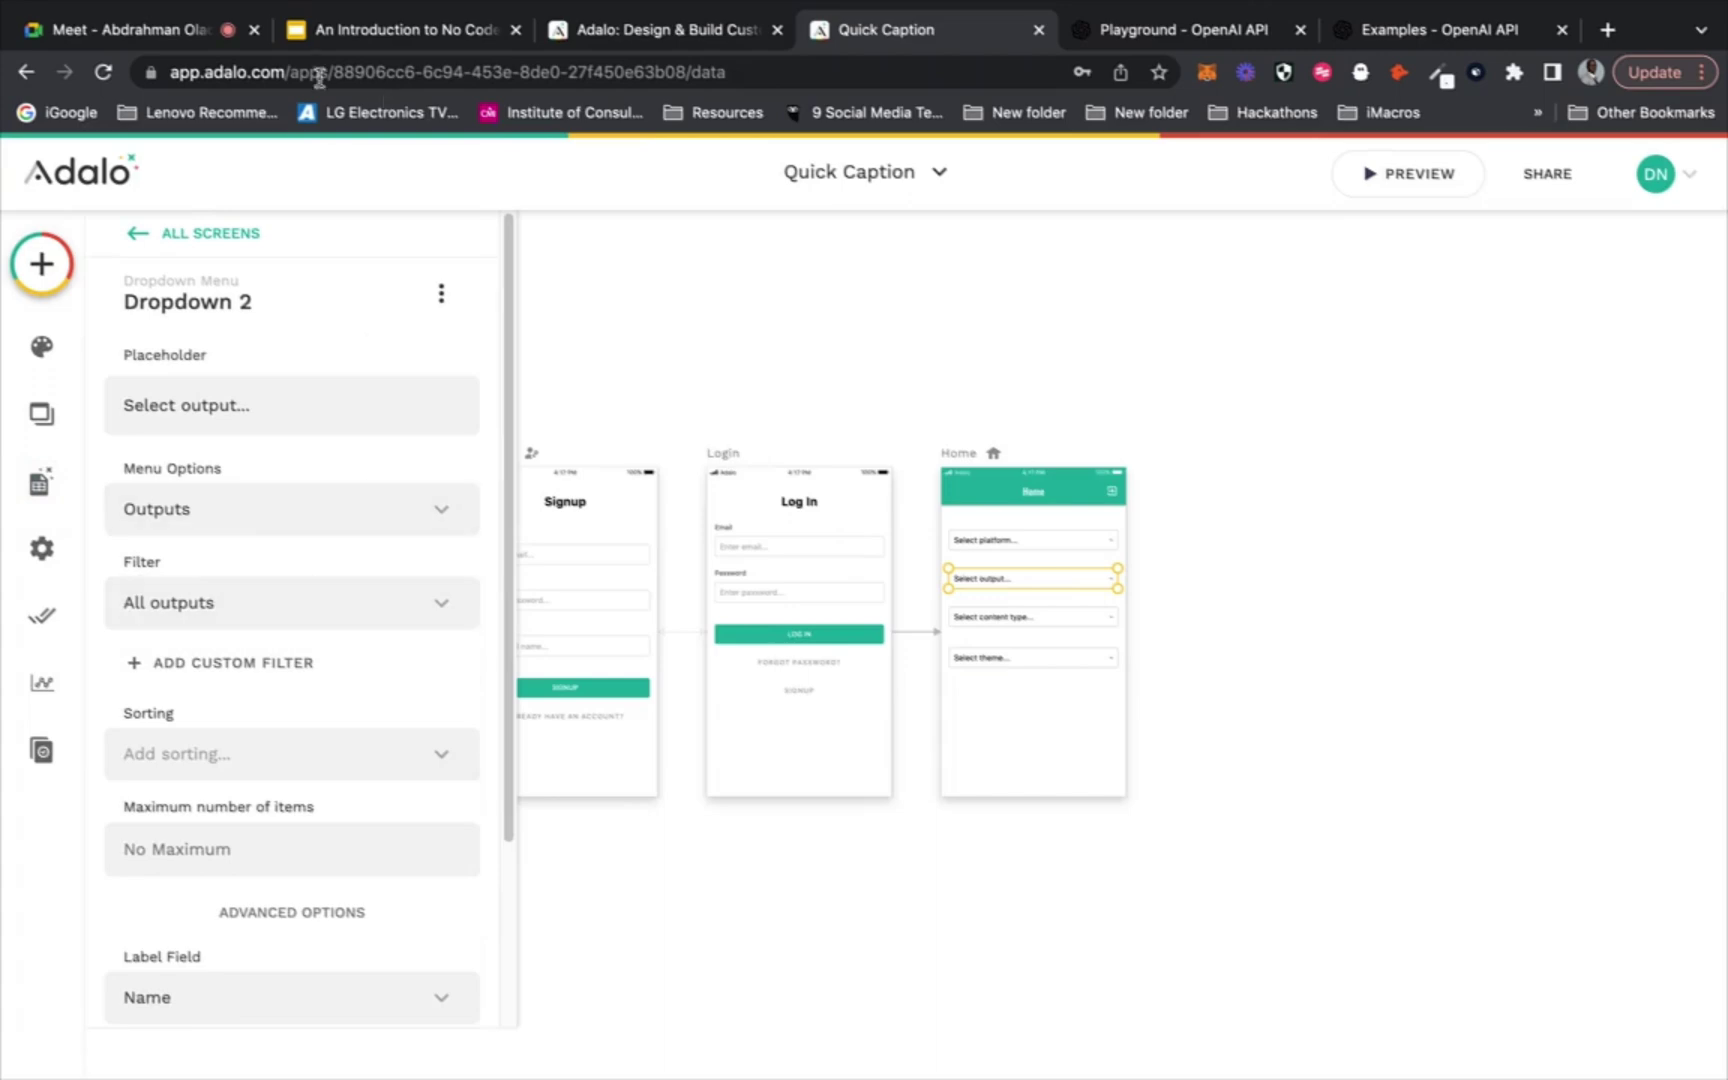
Admit the waiting guest in Google Meet, then select the content type dropdown and view the Playground prompt
{"action": "left_click", "coordinate": [194, 40]}
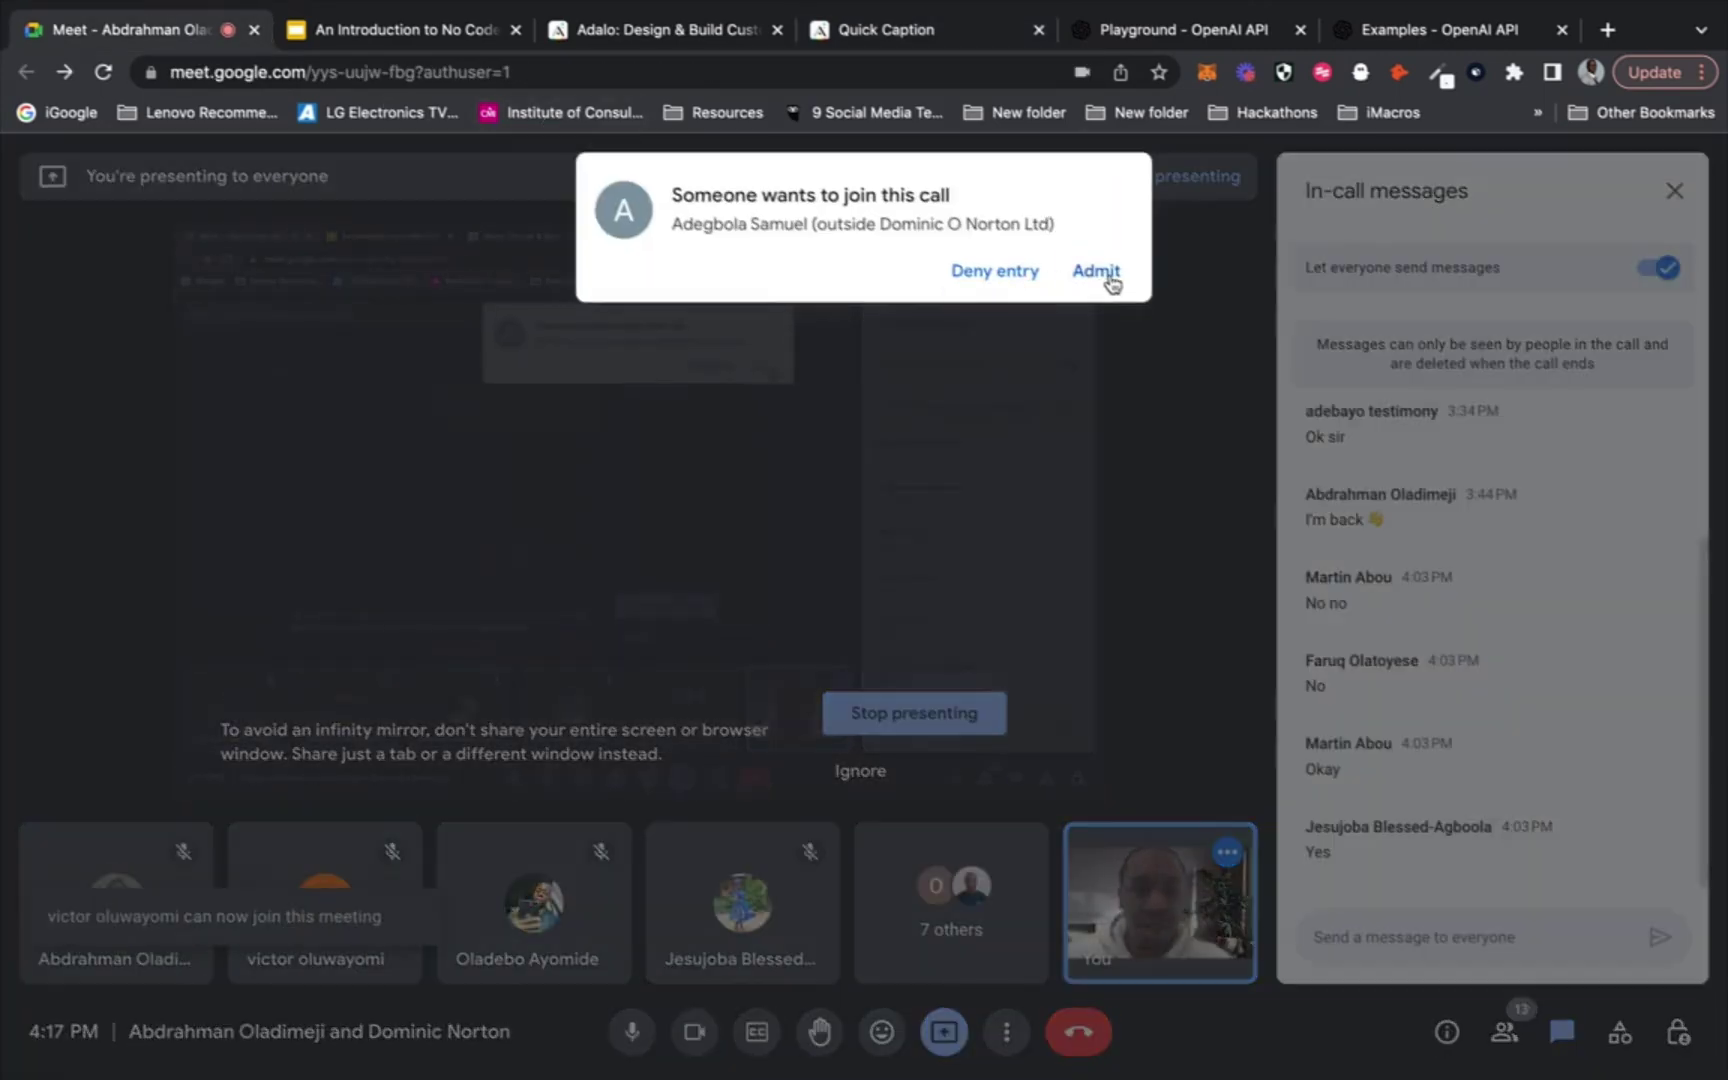
{"action": "left_click", "coordinate": [1105, 272]}
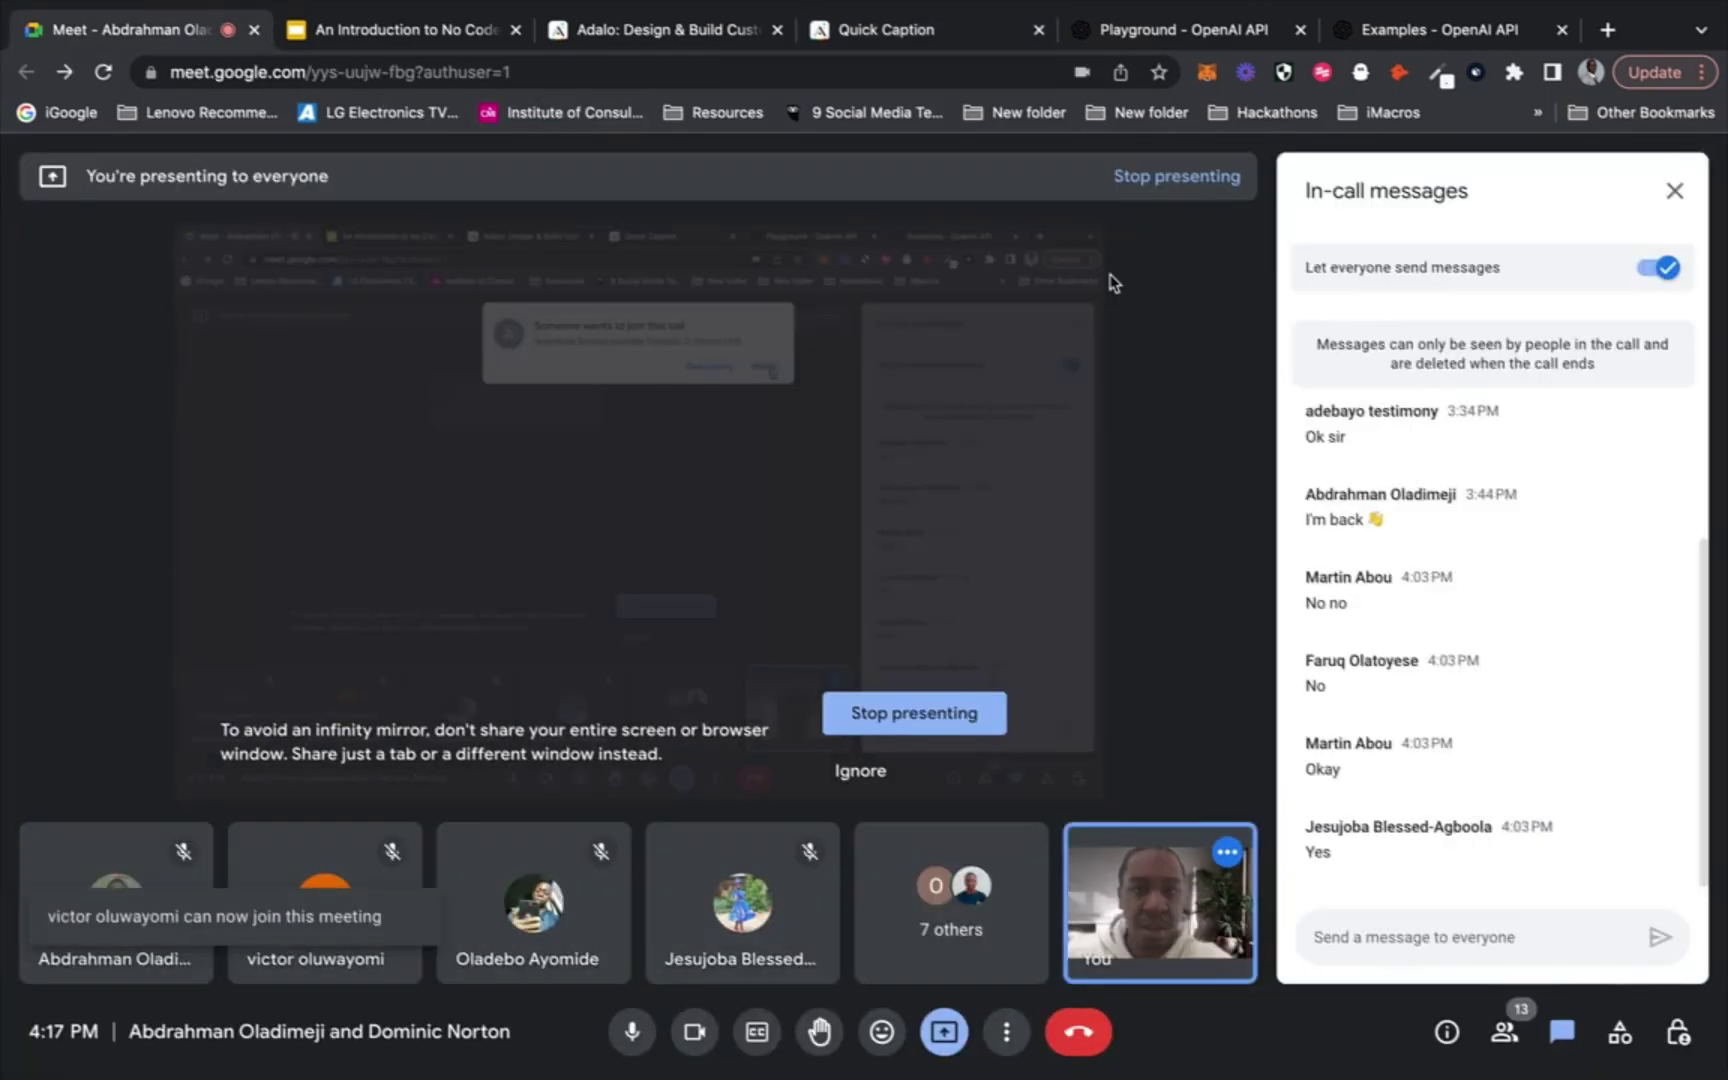
{"action": "left_click", "coordinate": [965, 35]}
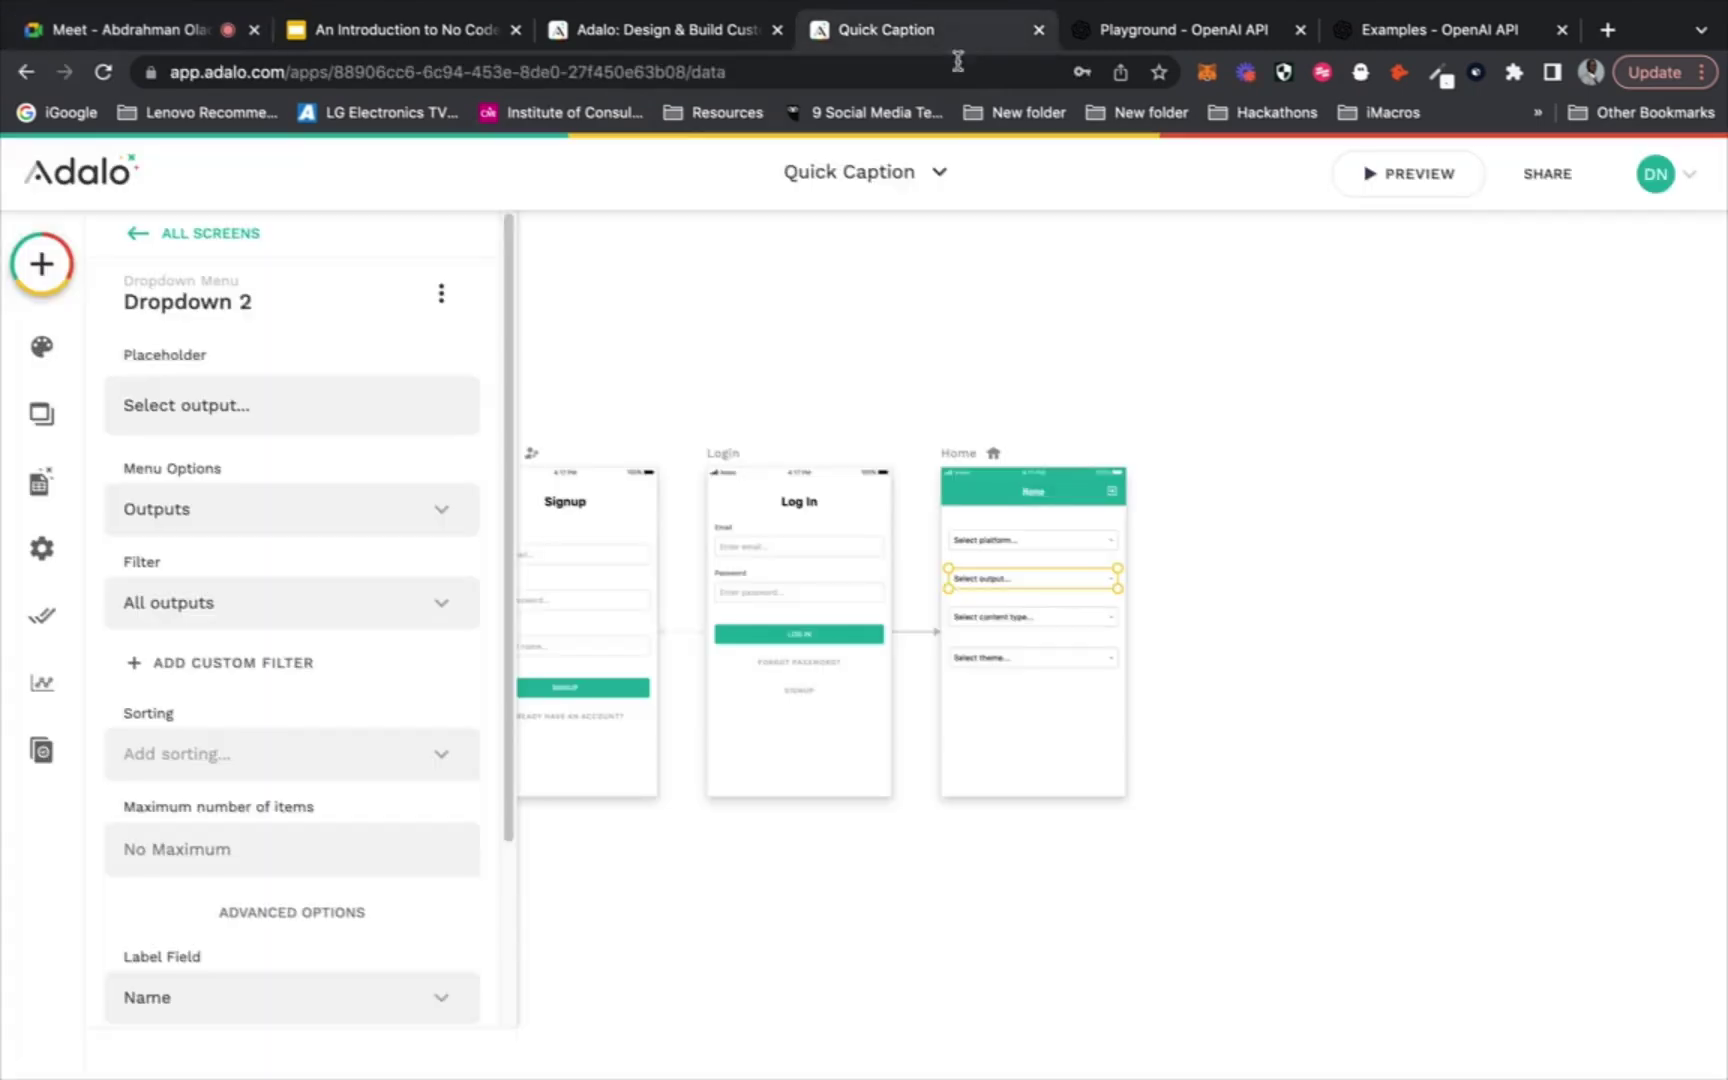
{"action": "left_click", "coordinate": [993, 622]}
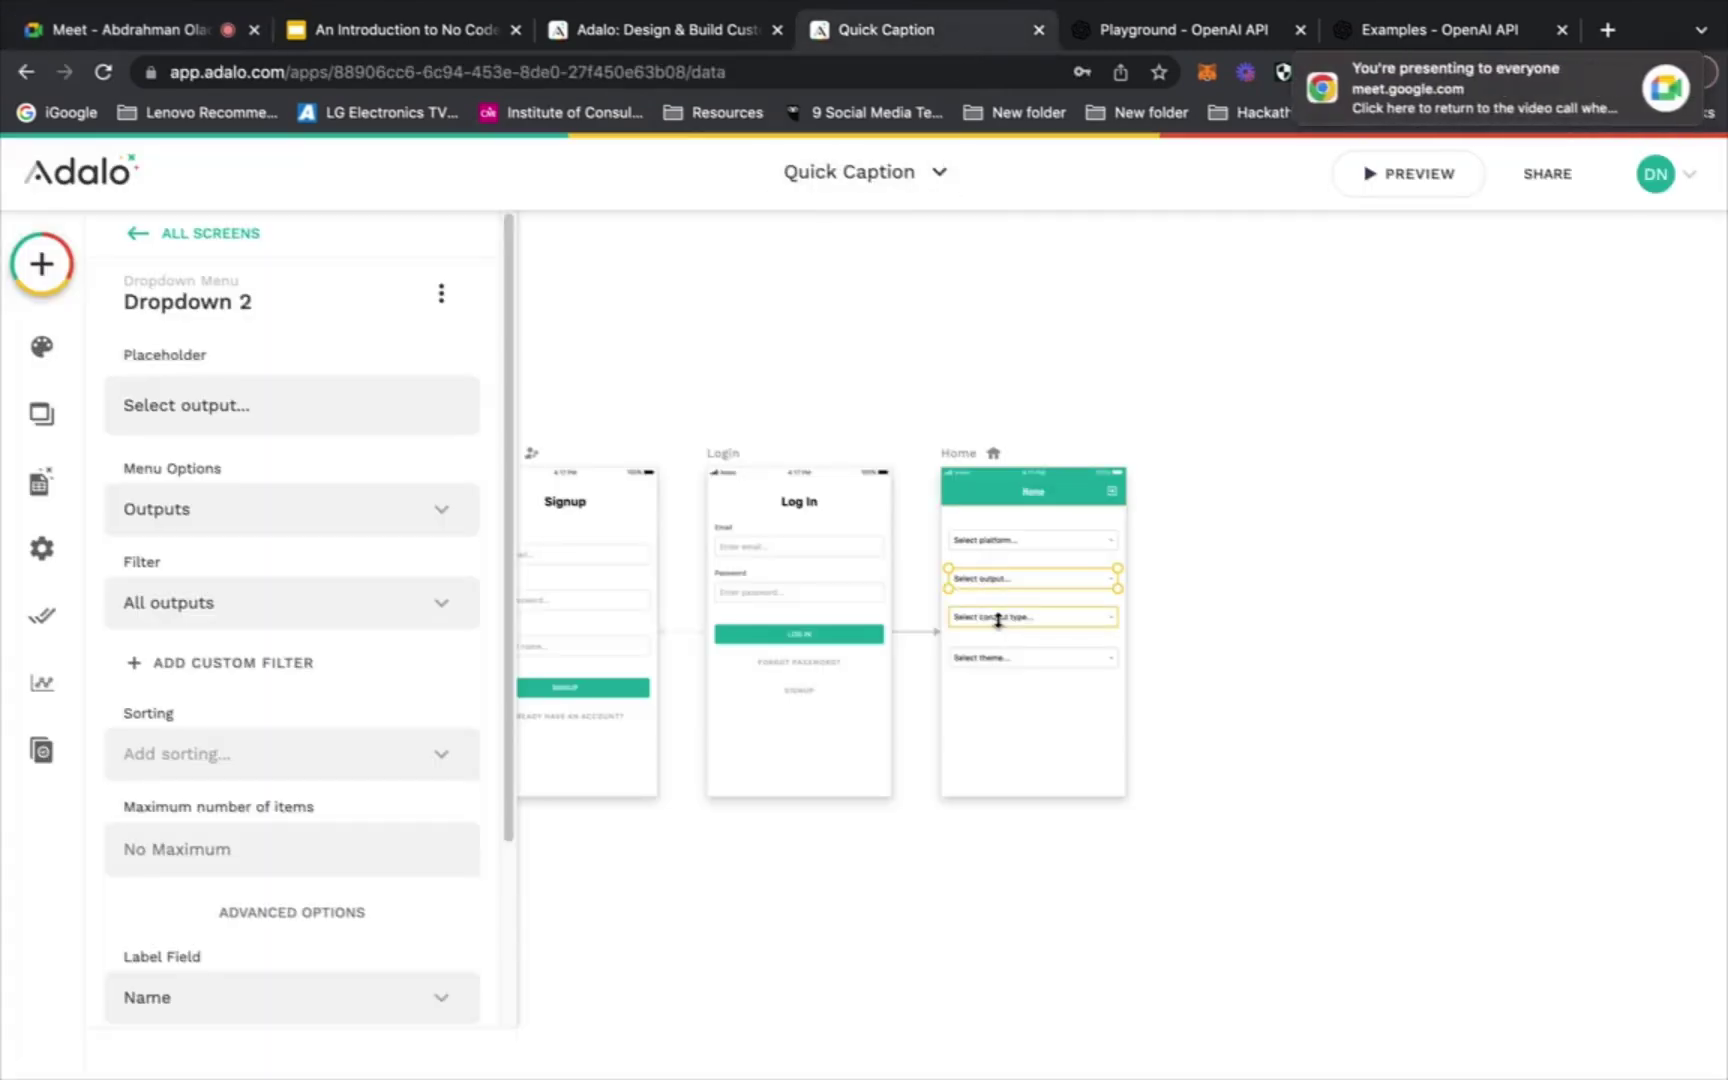
{"action": "left_click", "coordinate": [1175, 35]}
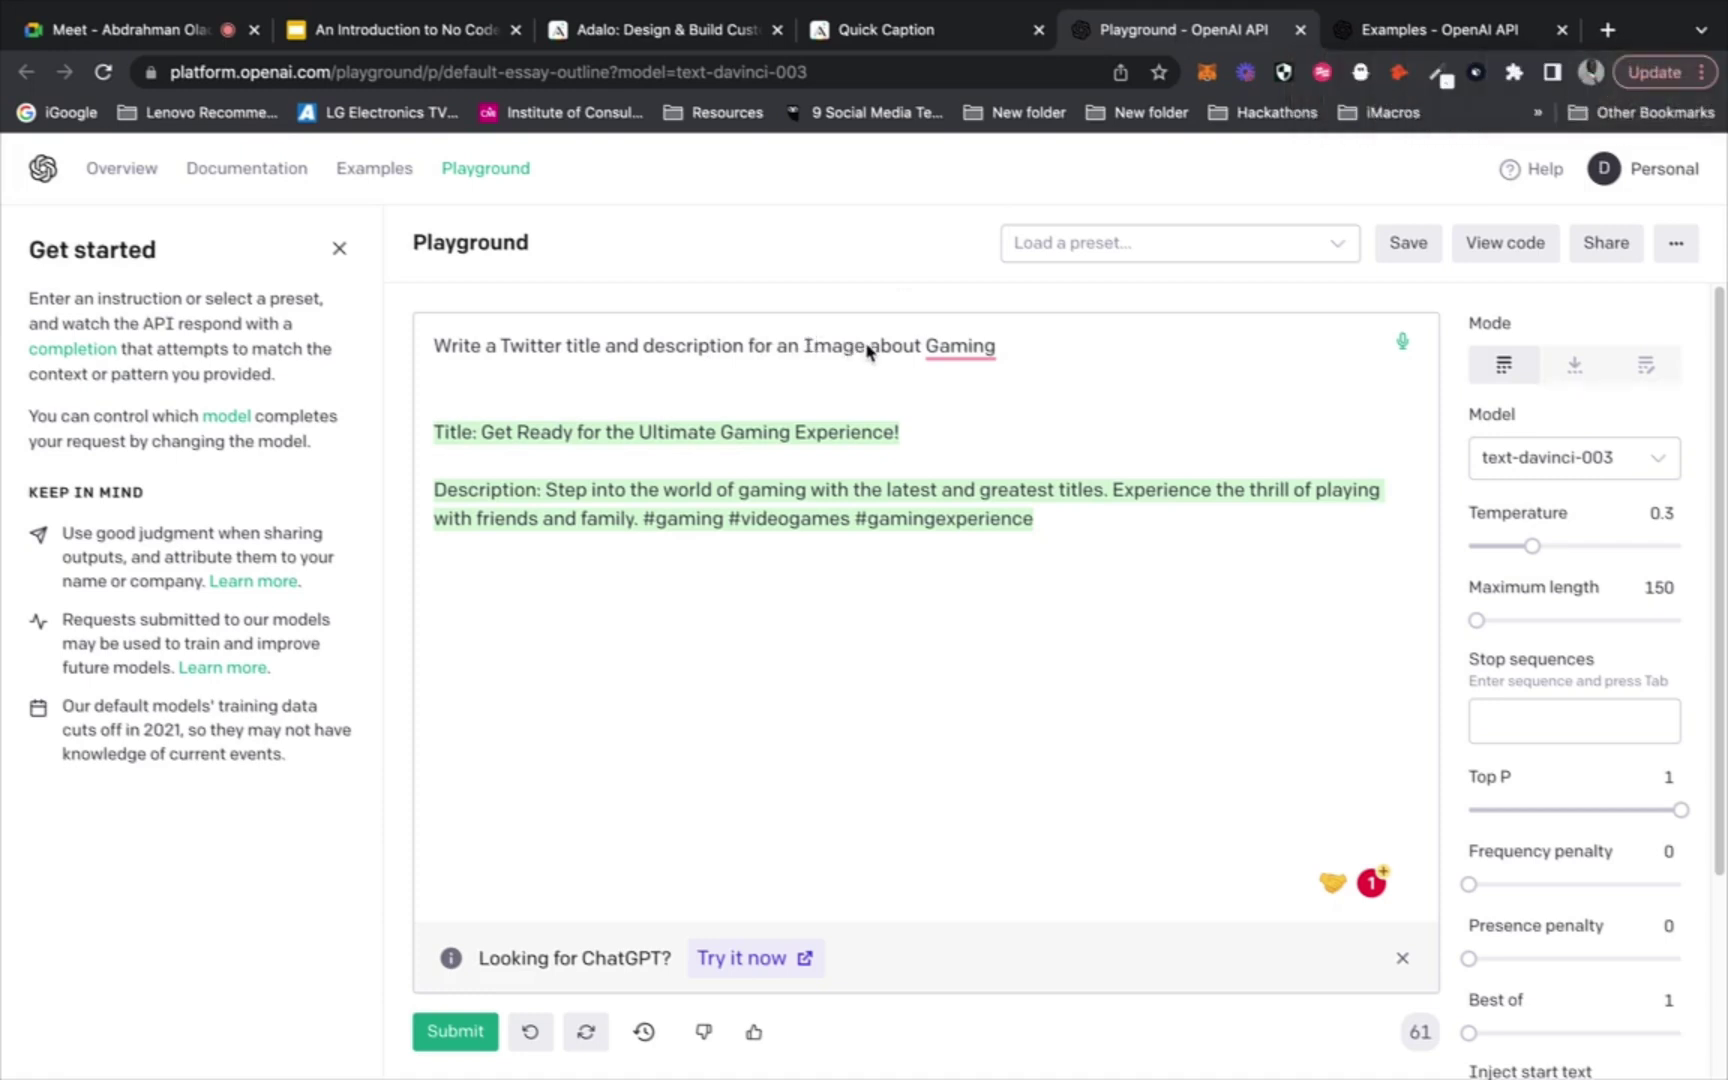
{"action": "left_click_drag", "start_coordinate": [866, 350], "coordinate": [805, 352]}
{"action": "left_click", "coordinate": [450, 40]}
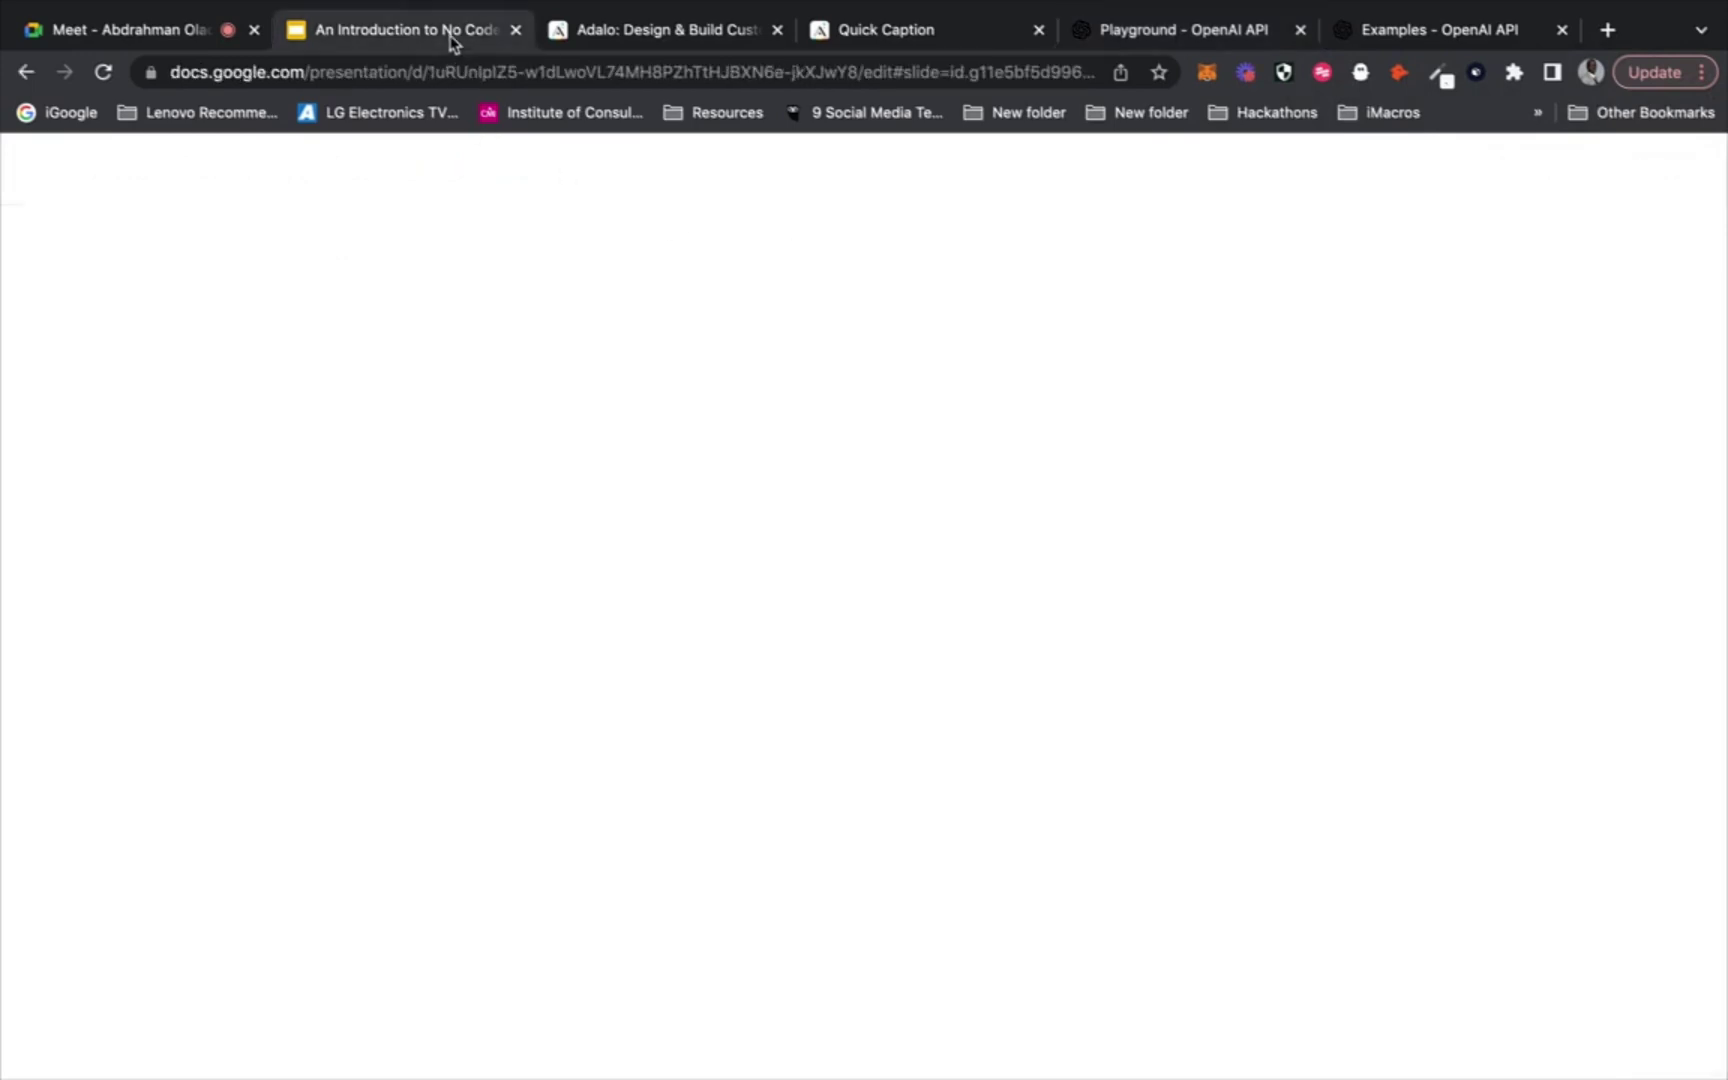
{"action": "left_click", "coordinate": [677, 38]}
Create a new database collection named 'Content Types'
{"action": "left_click", "coordinate": [910, 31]}
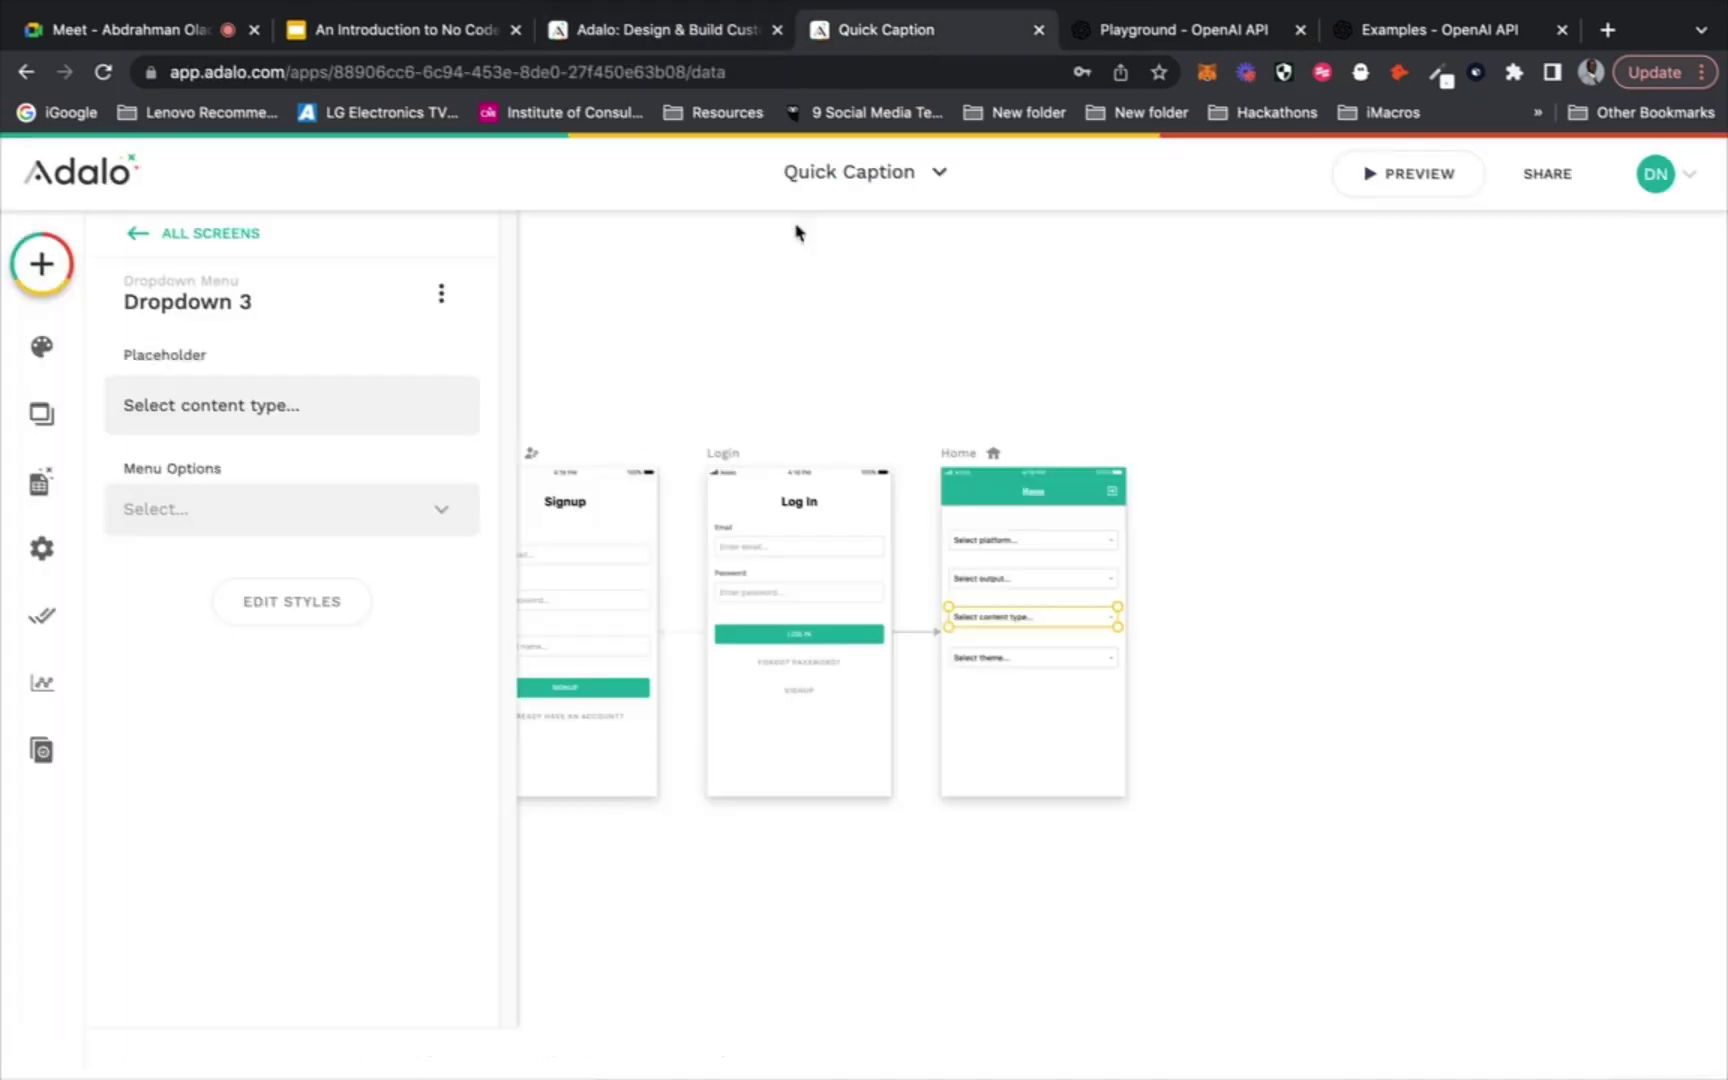
{"action": "left_click", "coordinate": [37, 486]}
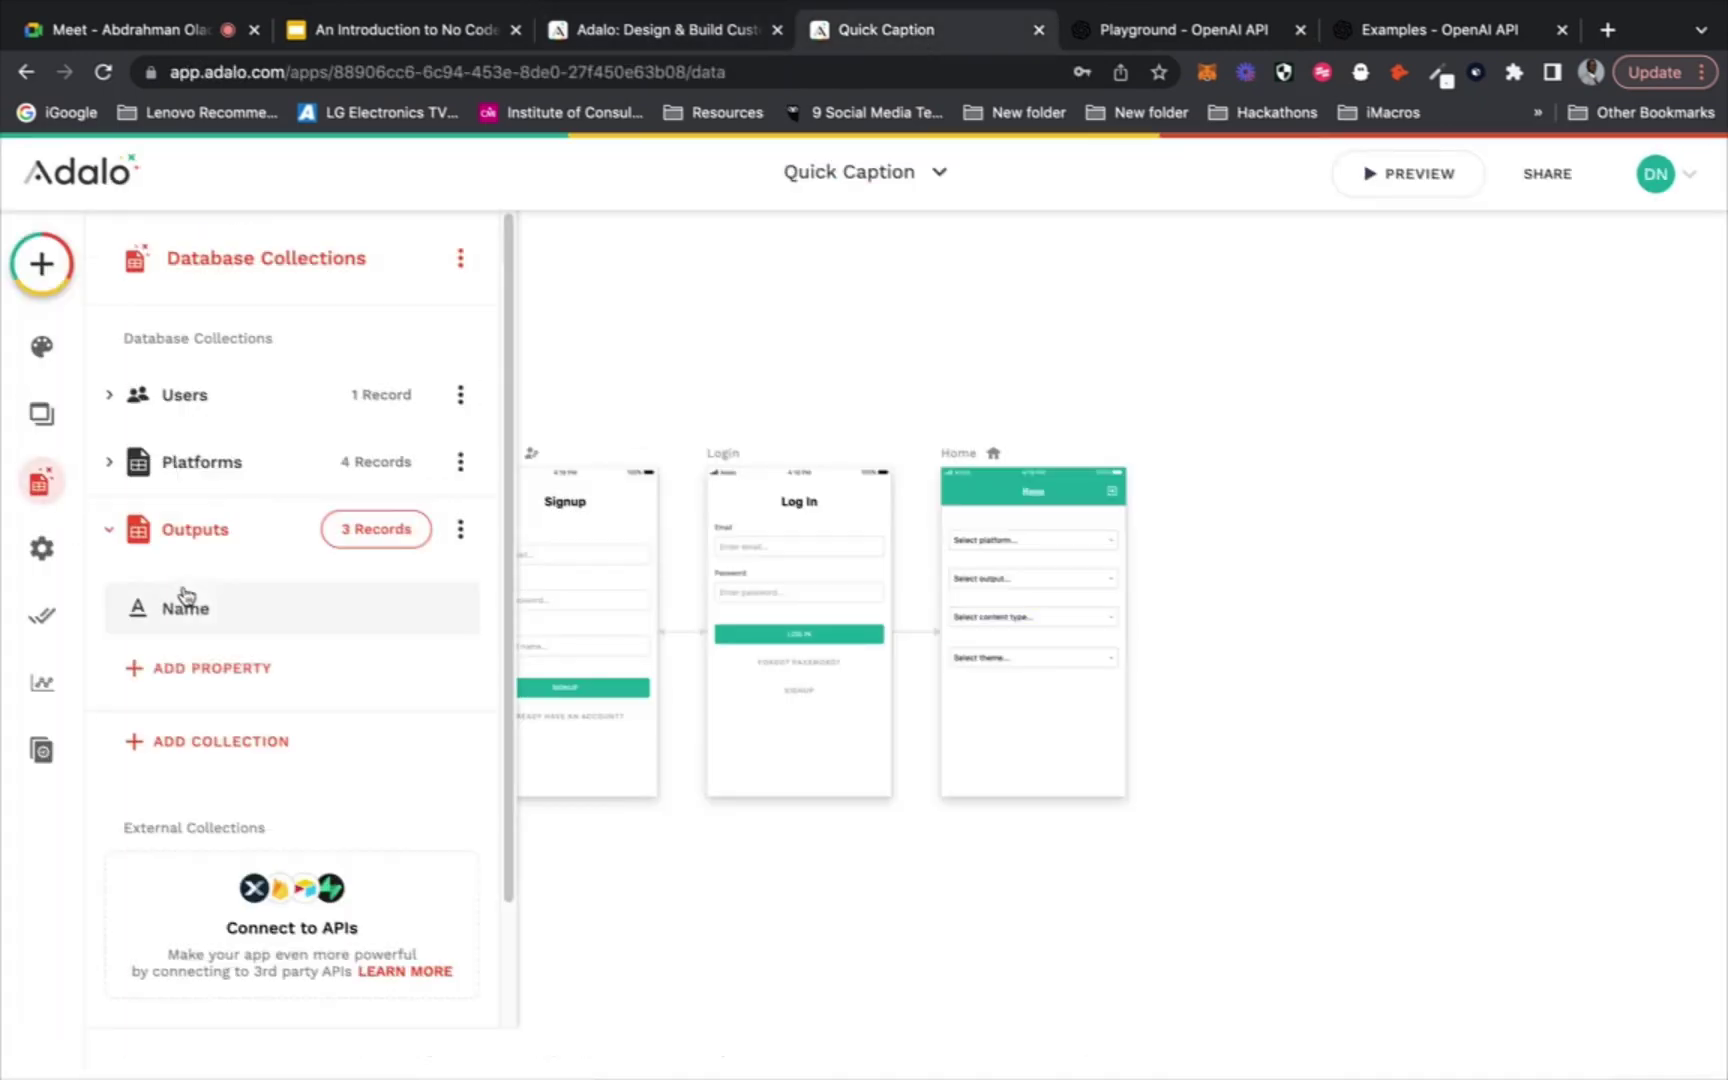
{"action": "left_click", "coordinate": [235, 676]}
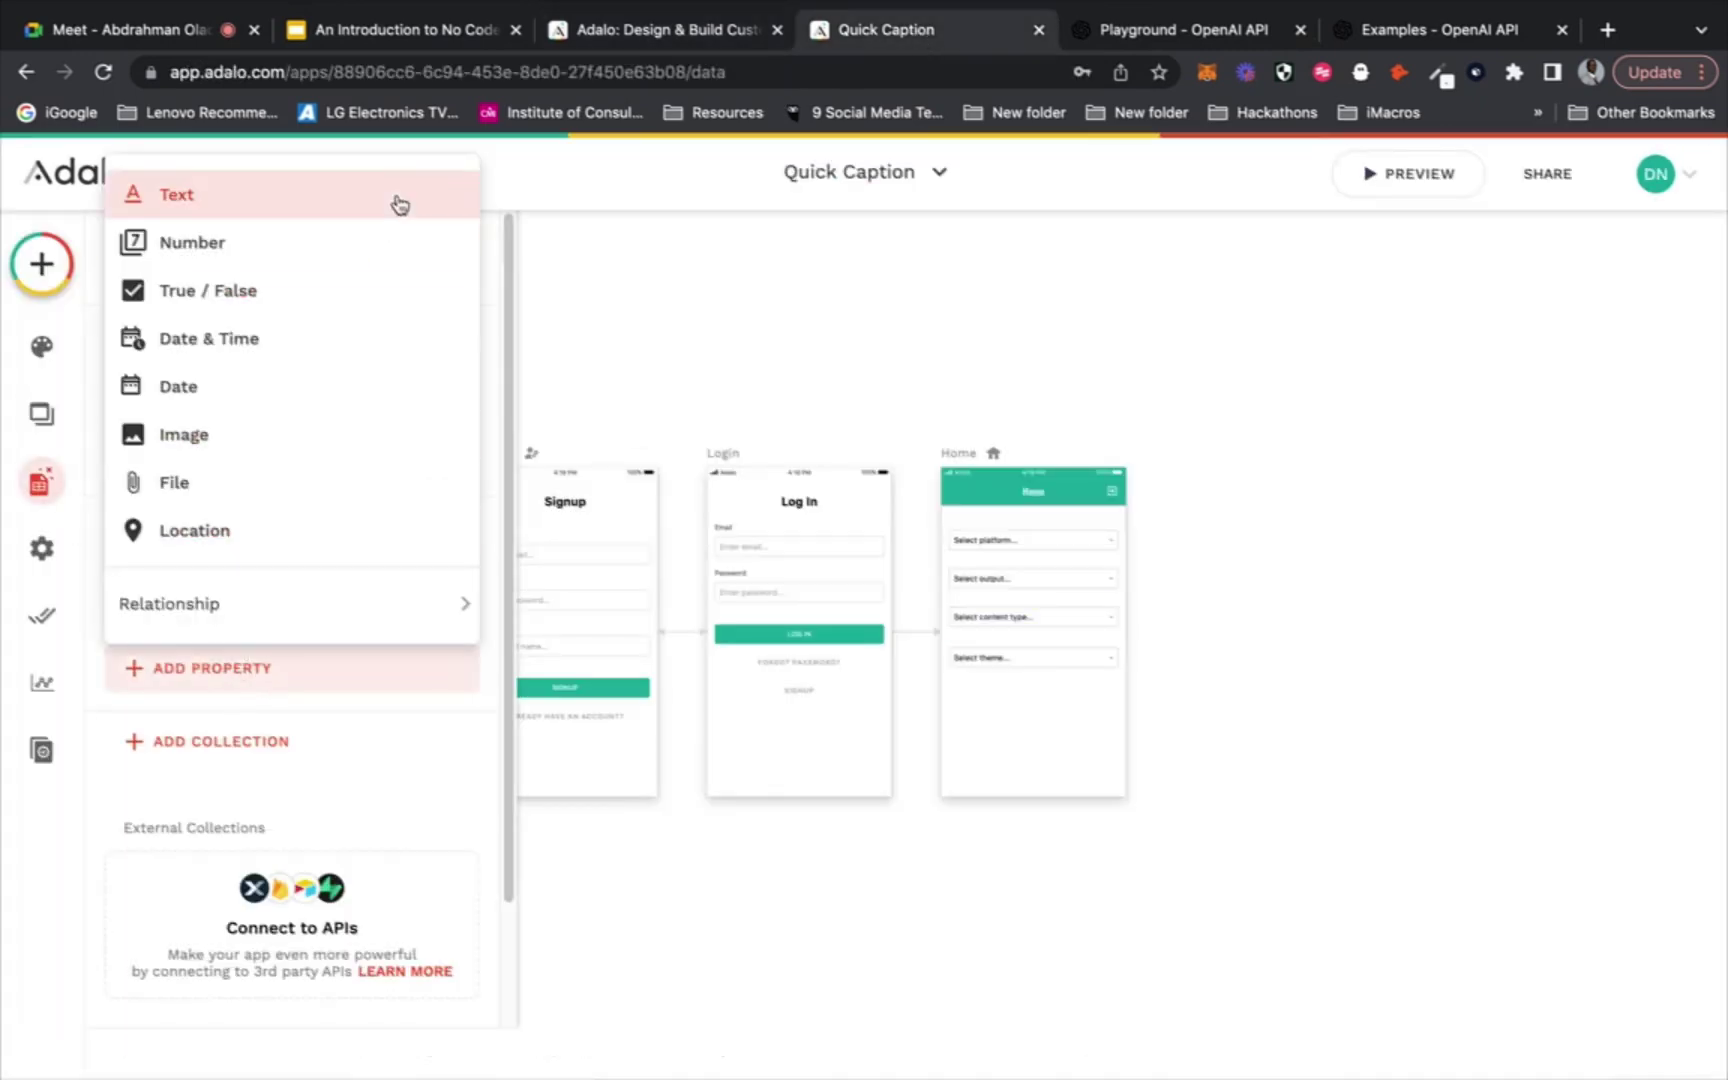
{"action": "left_click", "coordinate": [240, 742]}
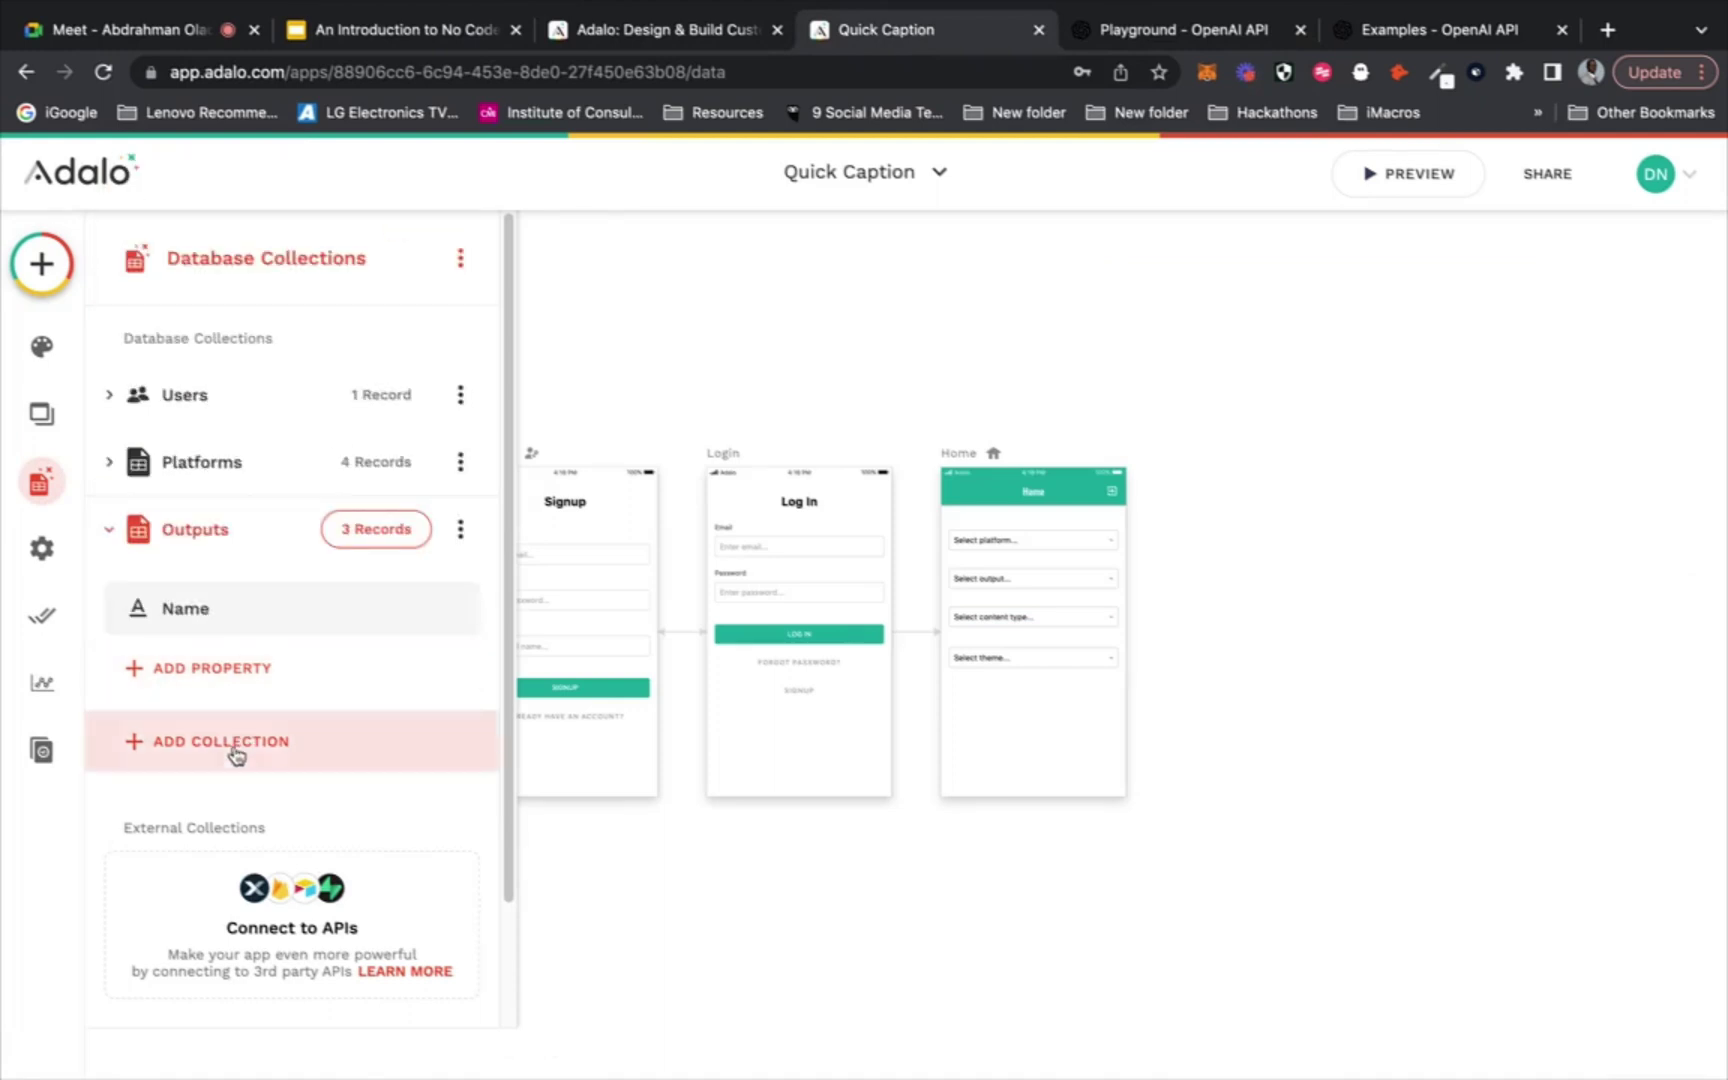
{"action": "left_click", "coordinate": [236, 756]}
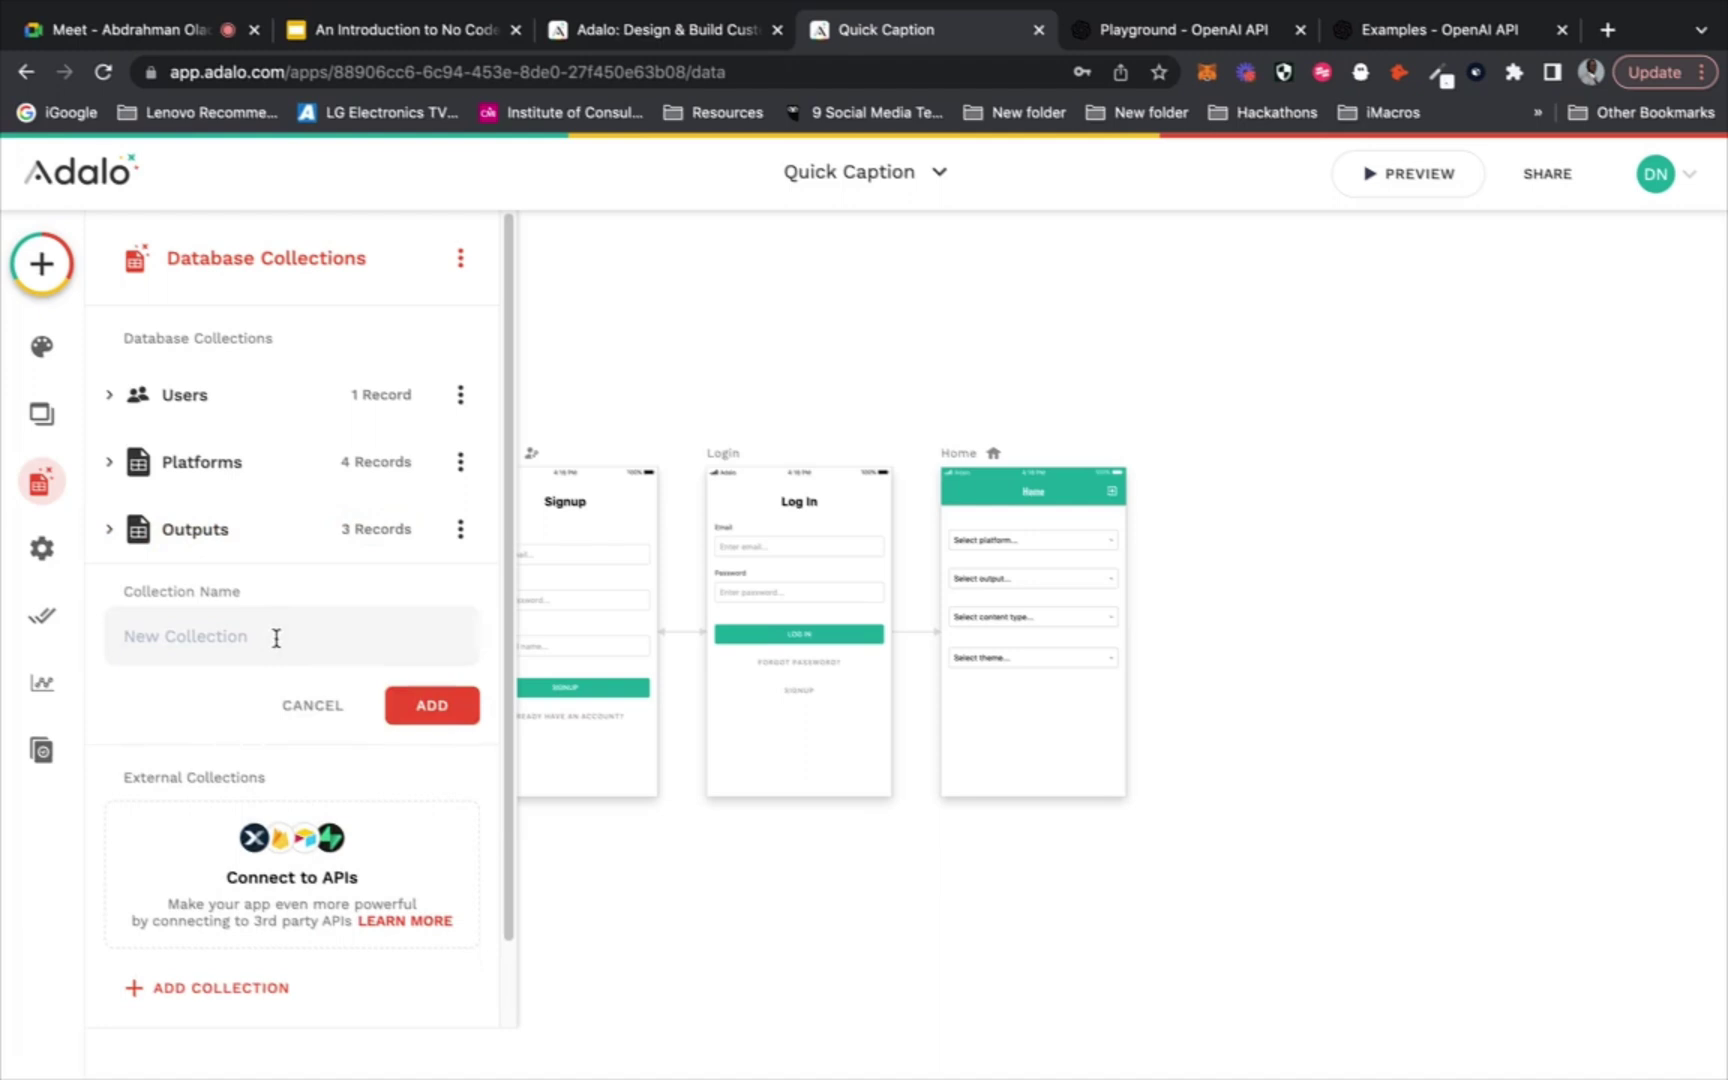
{"action": "type", "text": "Posts"}
{"action": "left_click_drag", "start_coordinate": [282, 639], "coordinate": [110, 622]}
{"action": "type", "text": "Content Types"}
{"action": "left_click", "coordinate": [432, 712]}
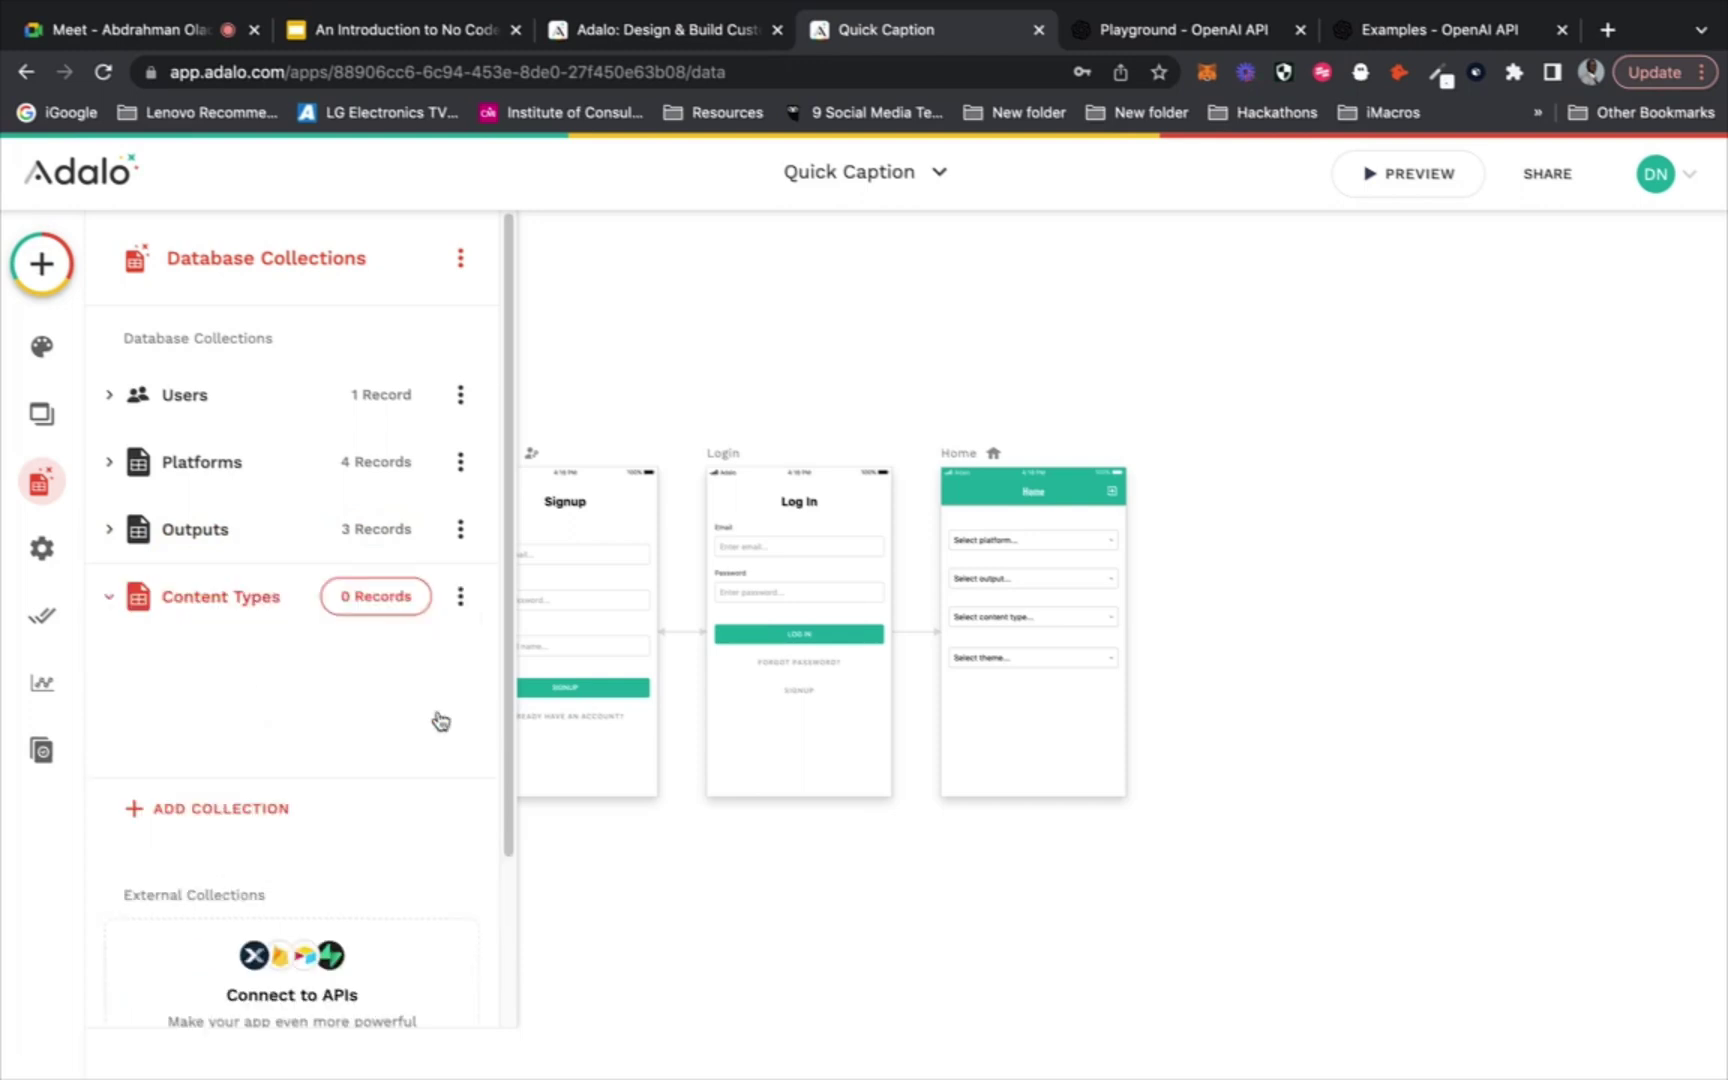
Add Post, Video and Image records to Content Types, then select the content type dropdown
{"action": "left_click", "coordinate": [380, 596]}
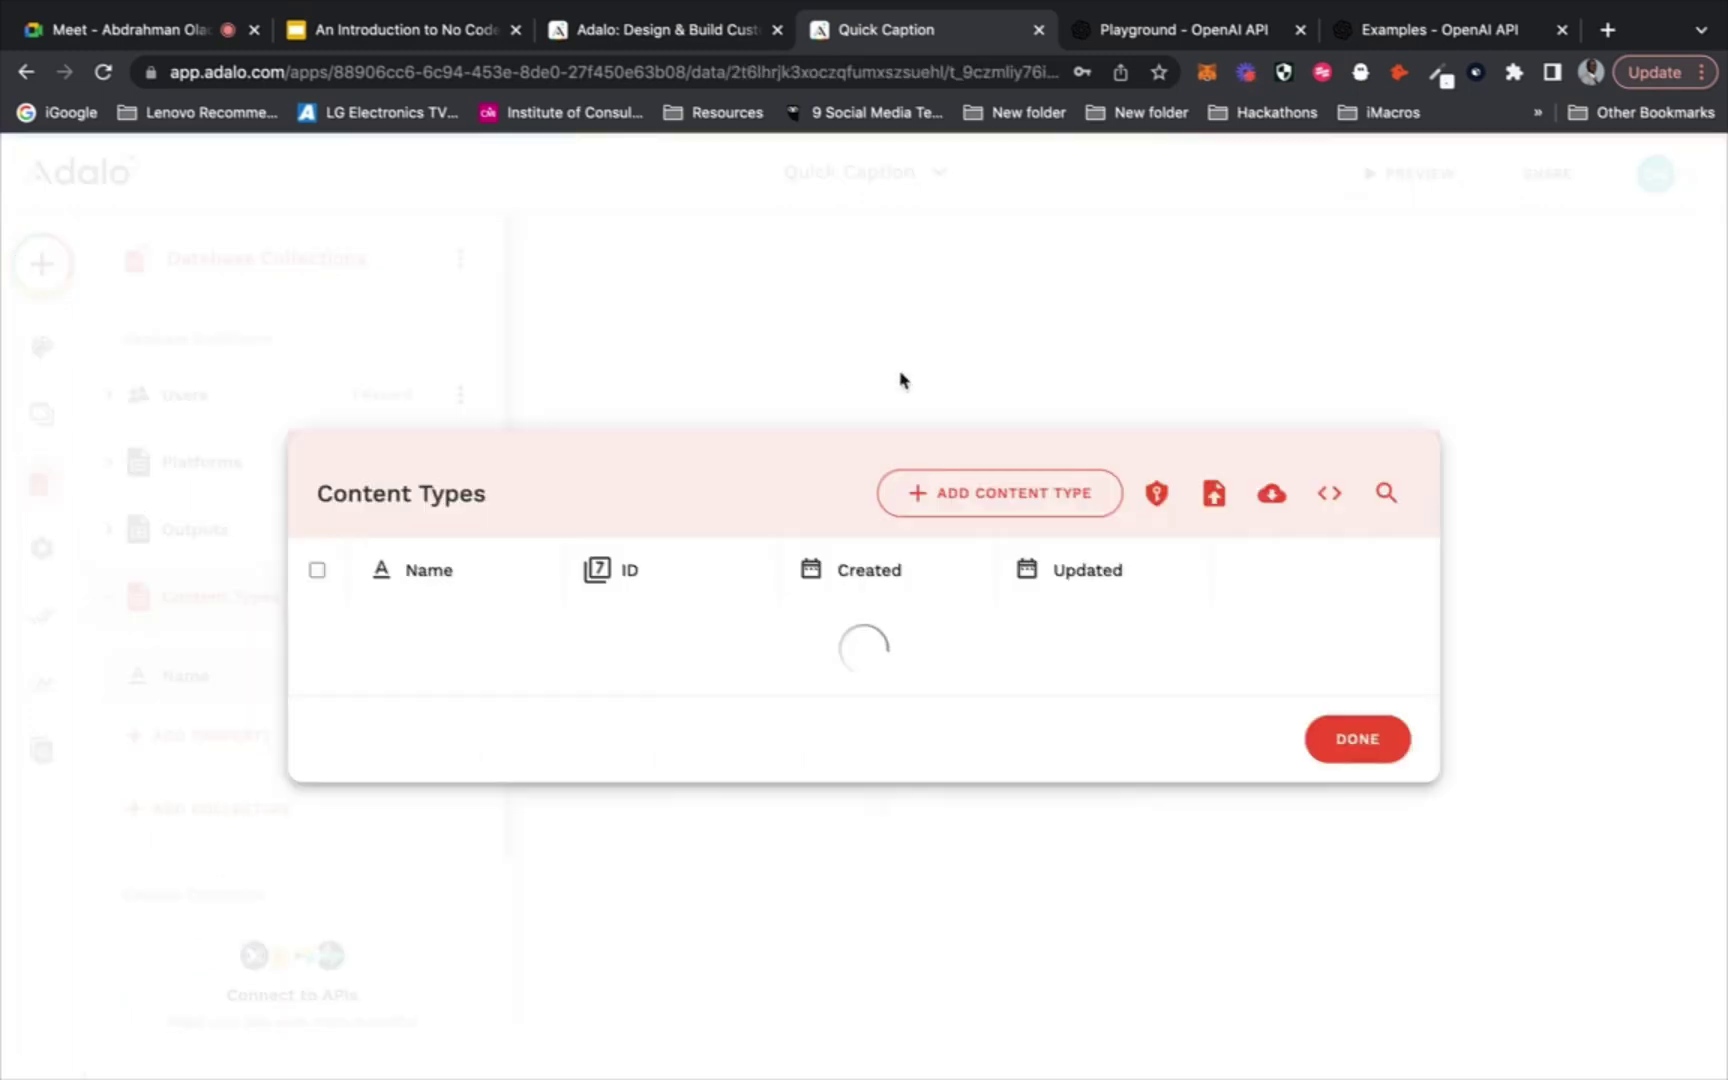
{"action": "left_click", "coordinate": [990, 509]}
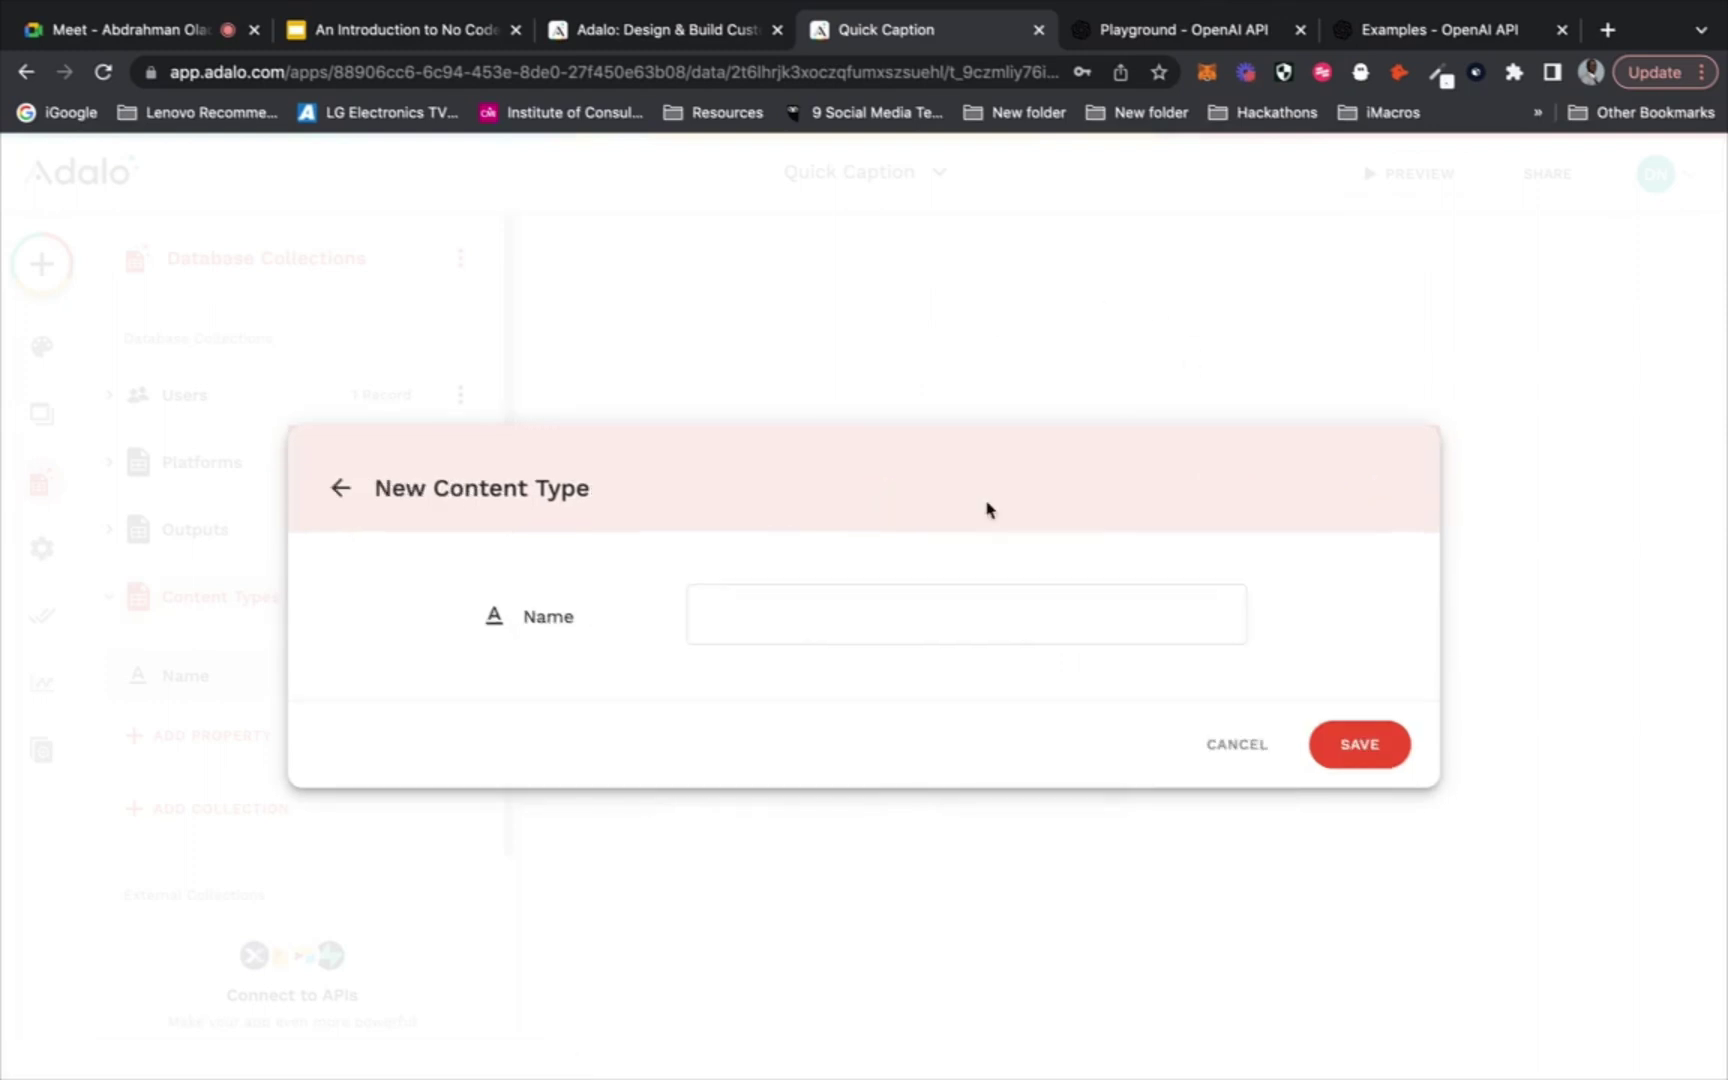
{"action": "left_click", "coordinate": [920, 604]}
{"action": "type", "text": "Post"}
{"action": "left_click", "coordinate": [1359, 753]}
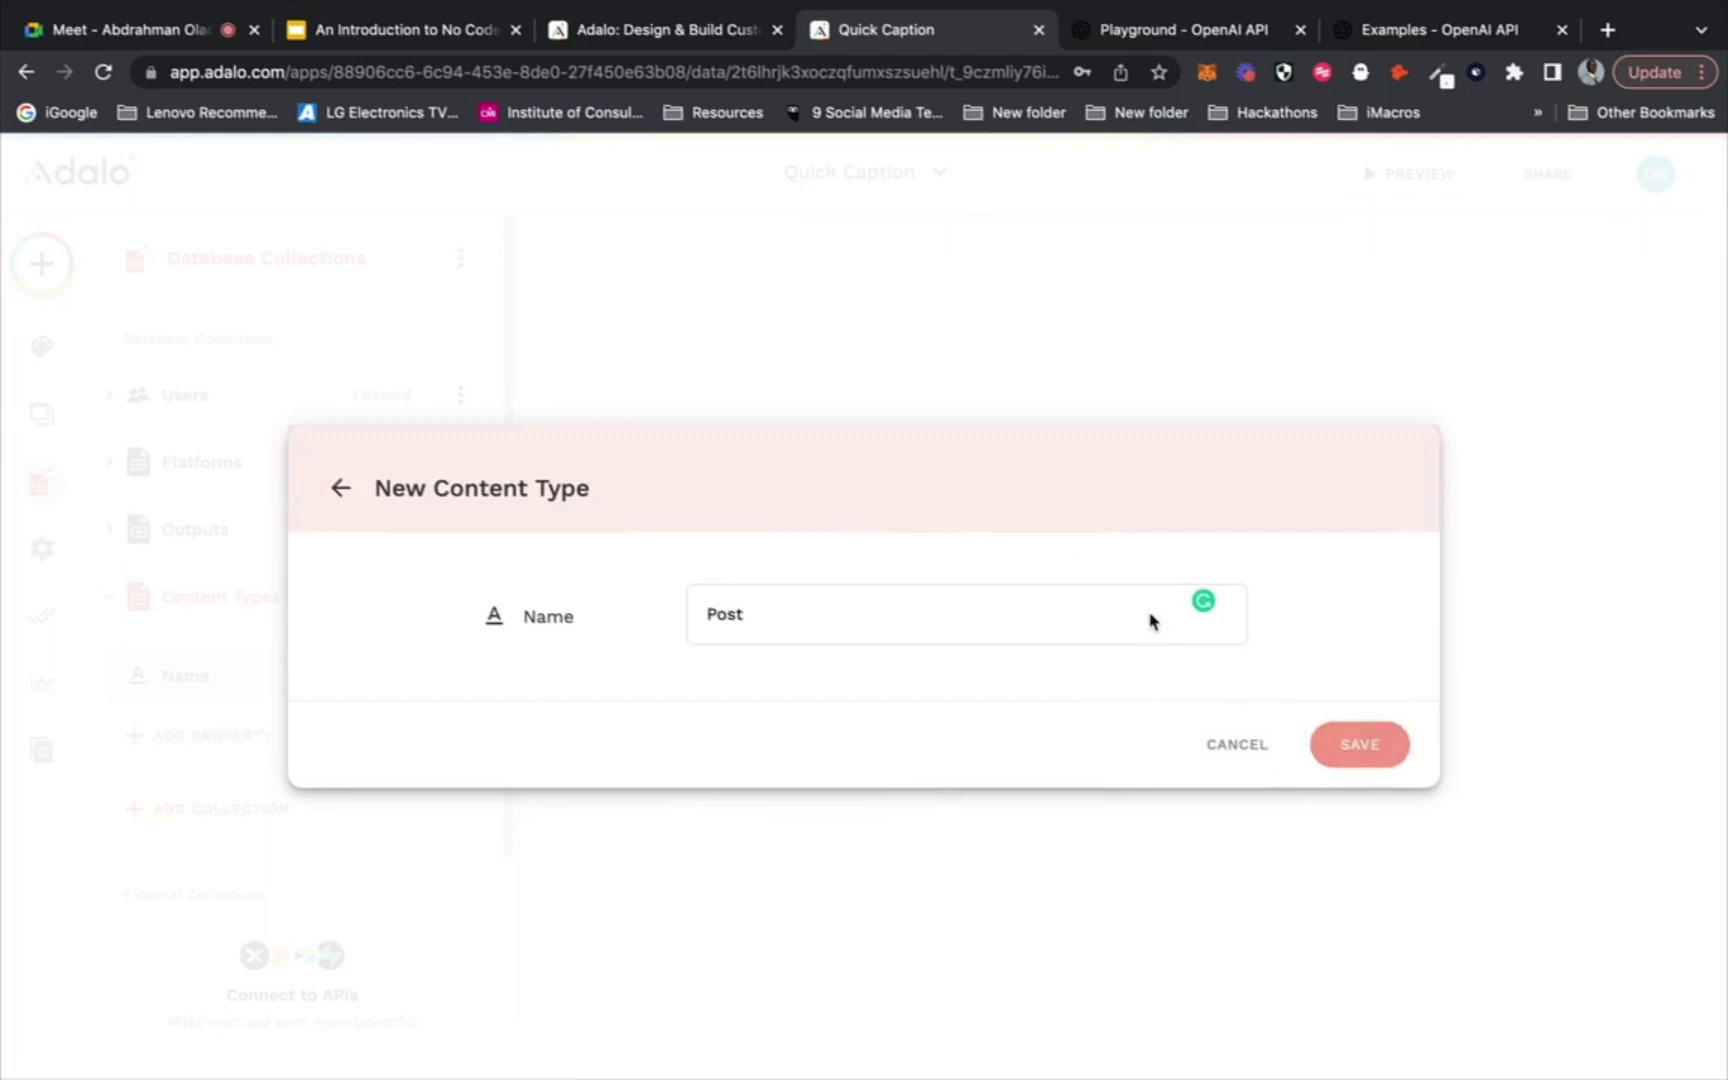
{"action": "left_click", "coordinate": [966, 464]}
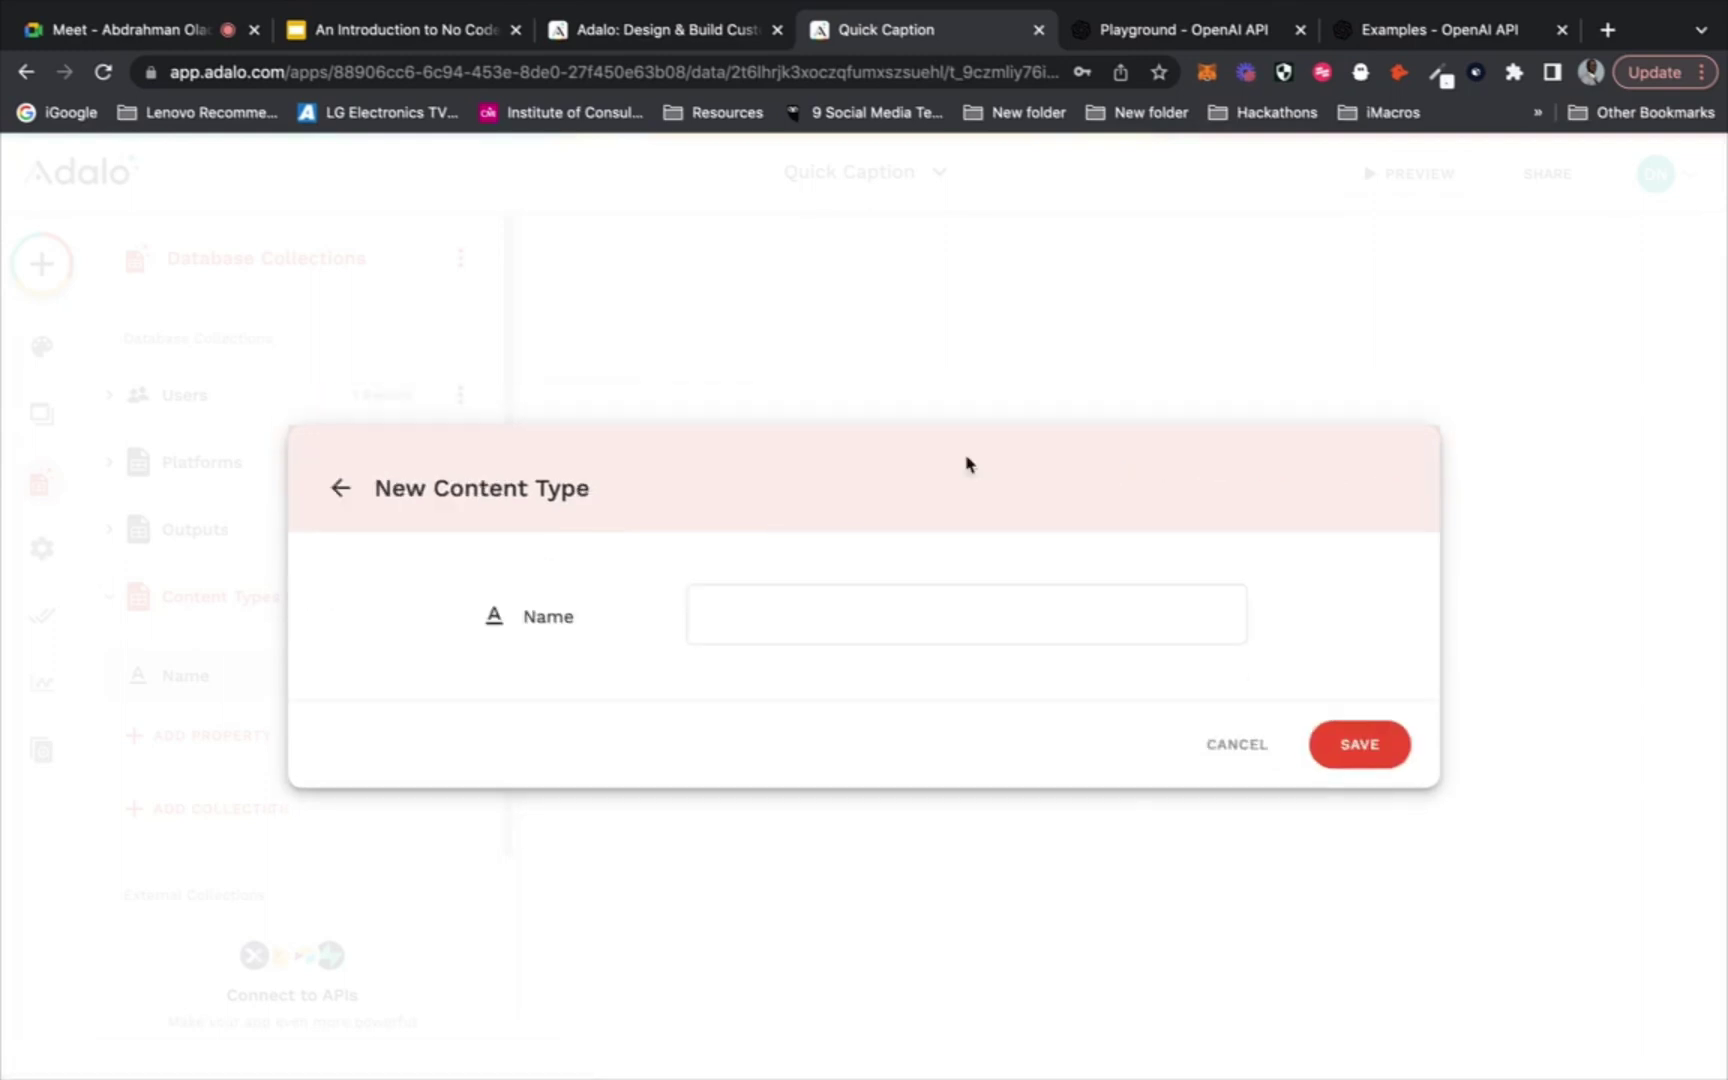
{"action": "left_click", "coordinate": [804, 626]}
{"action": "left_click", "coordinate": [1358, 760]}
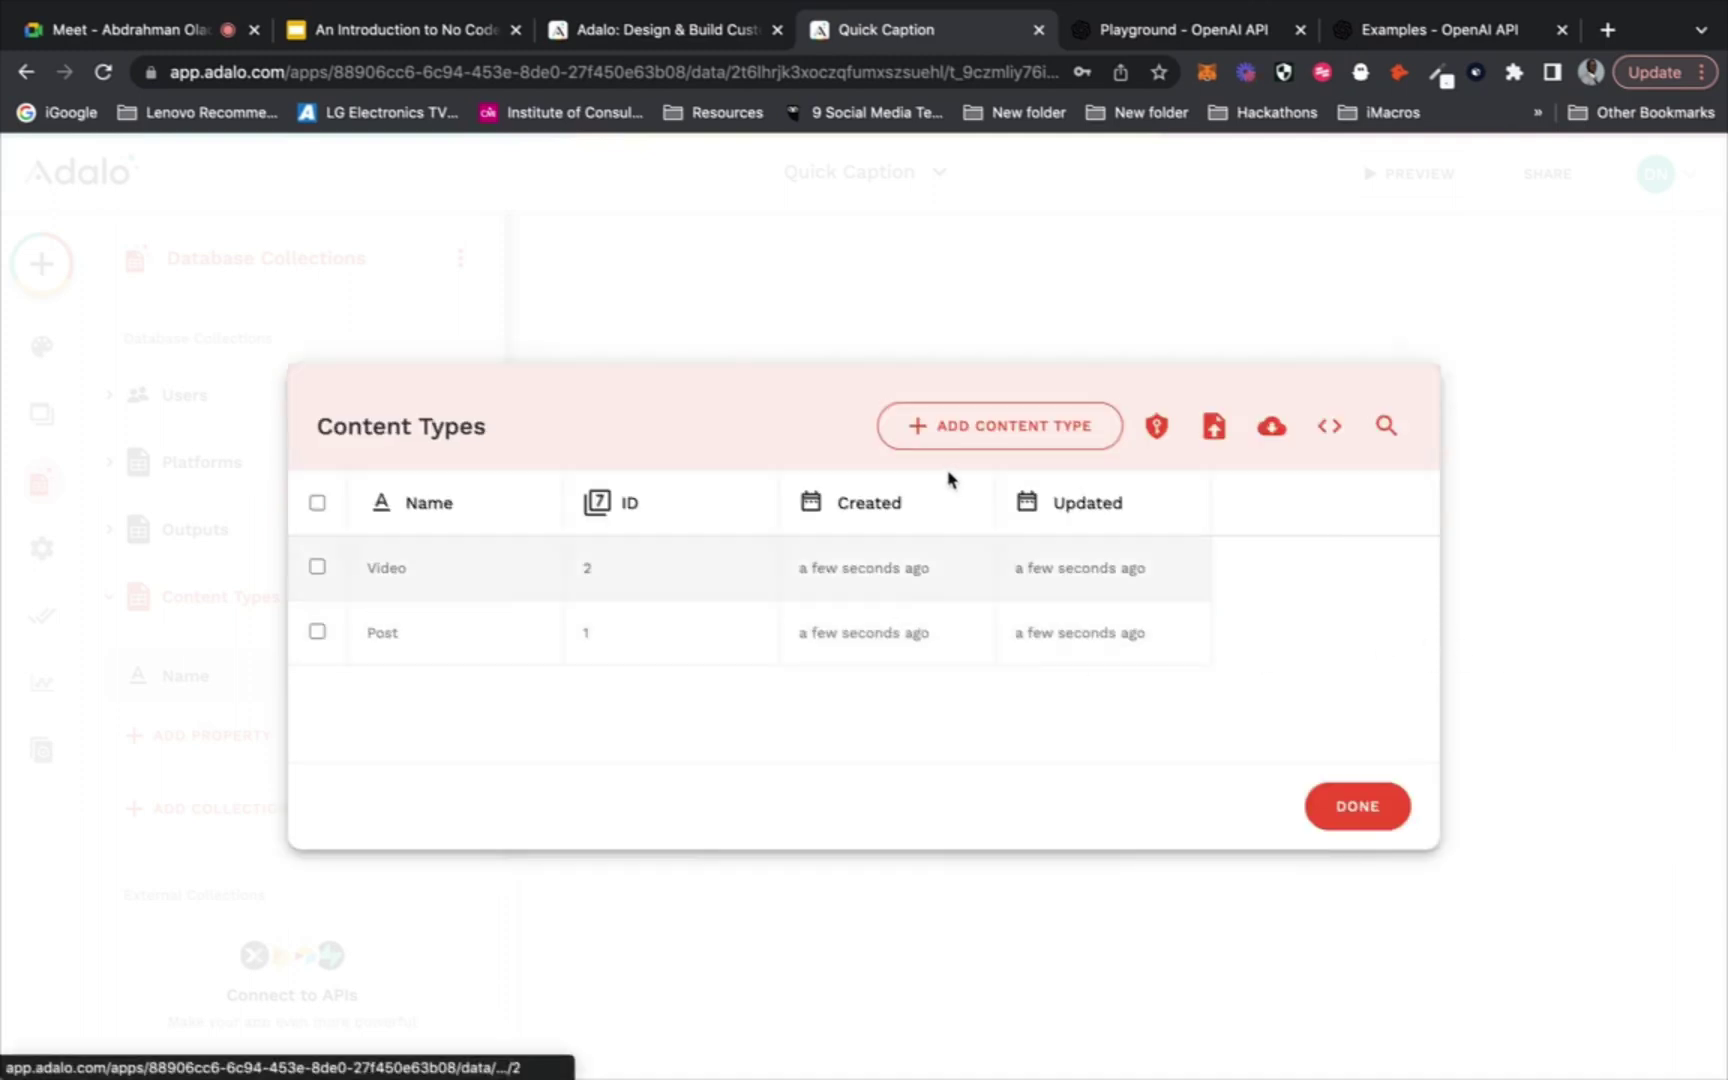
{"action": "left_click", "coordinate": [976, 426]}
{"action": "left_click", "coordinate": [823, 614]}
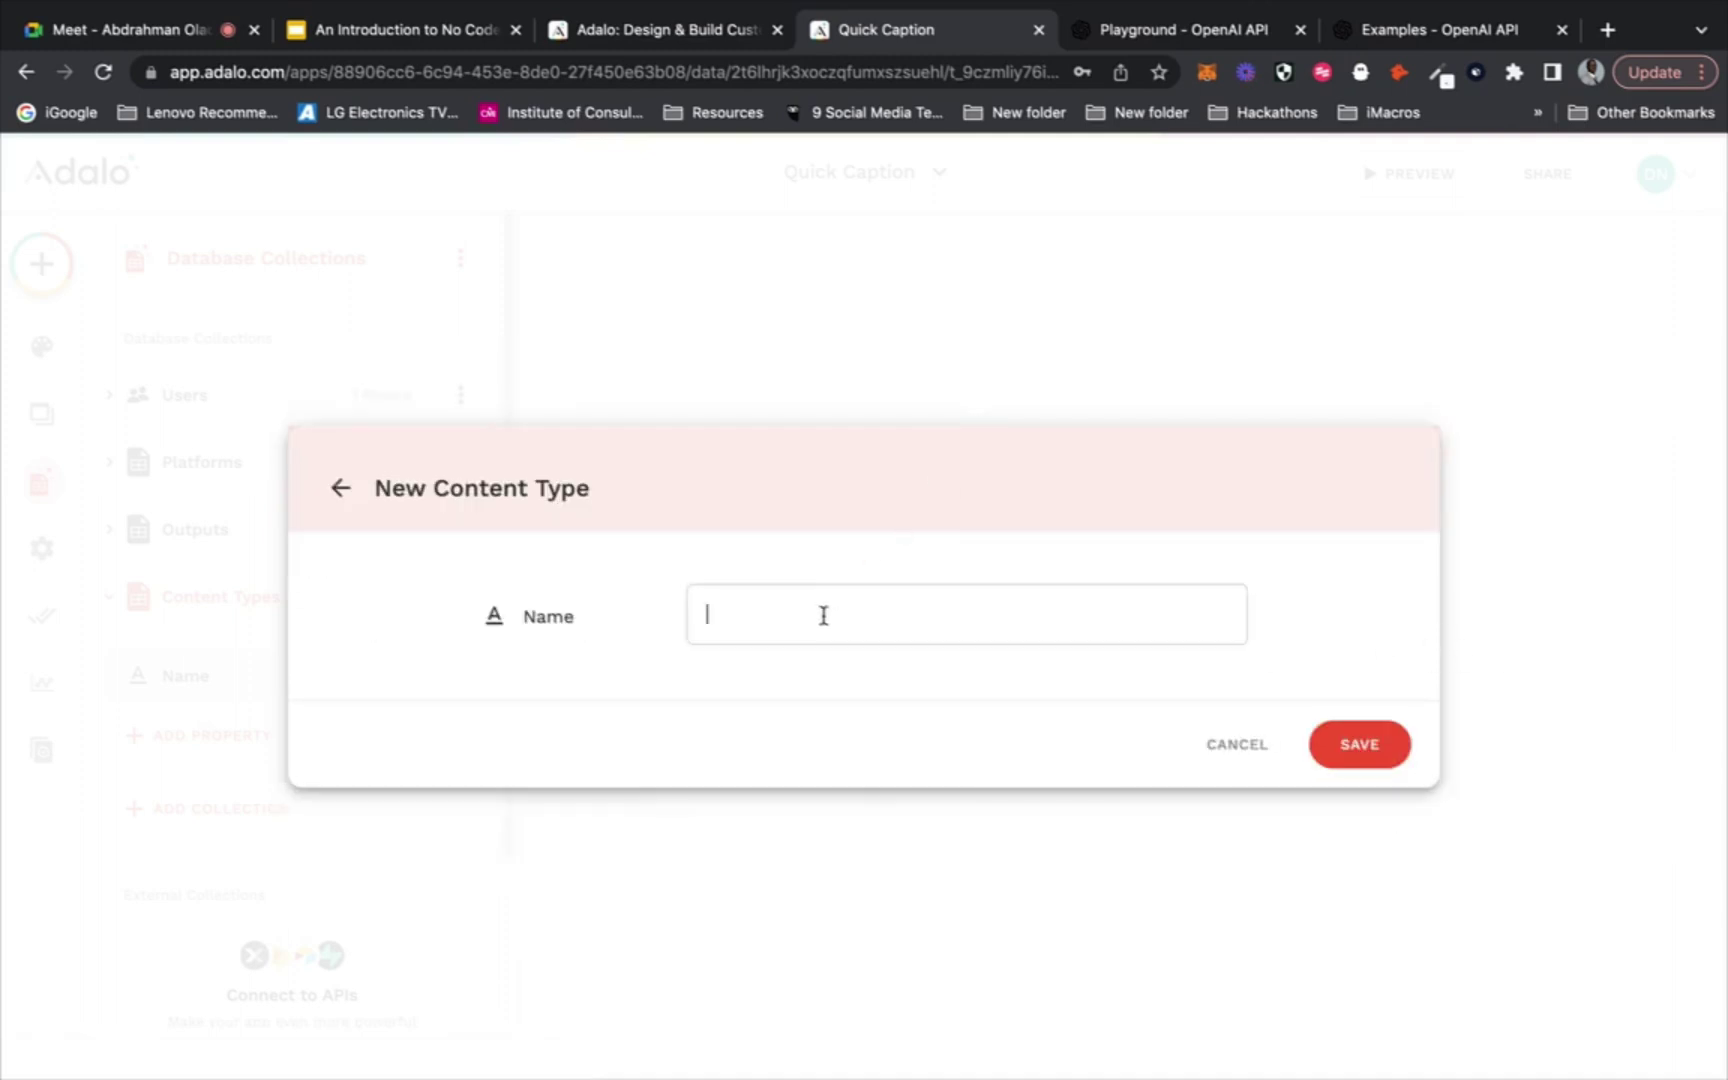
{"action": "type", "text": "Image"}
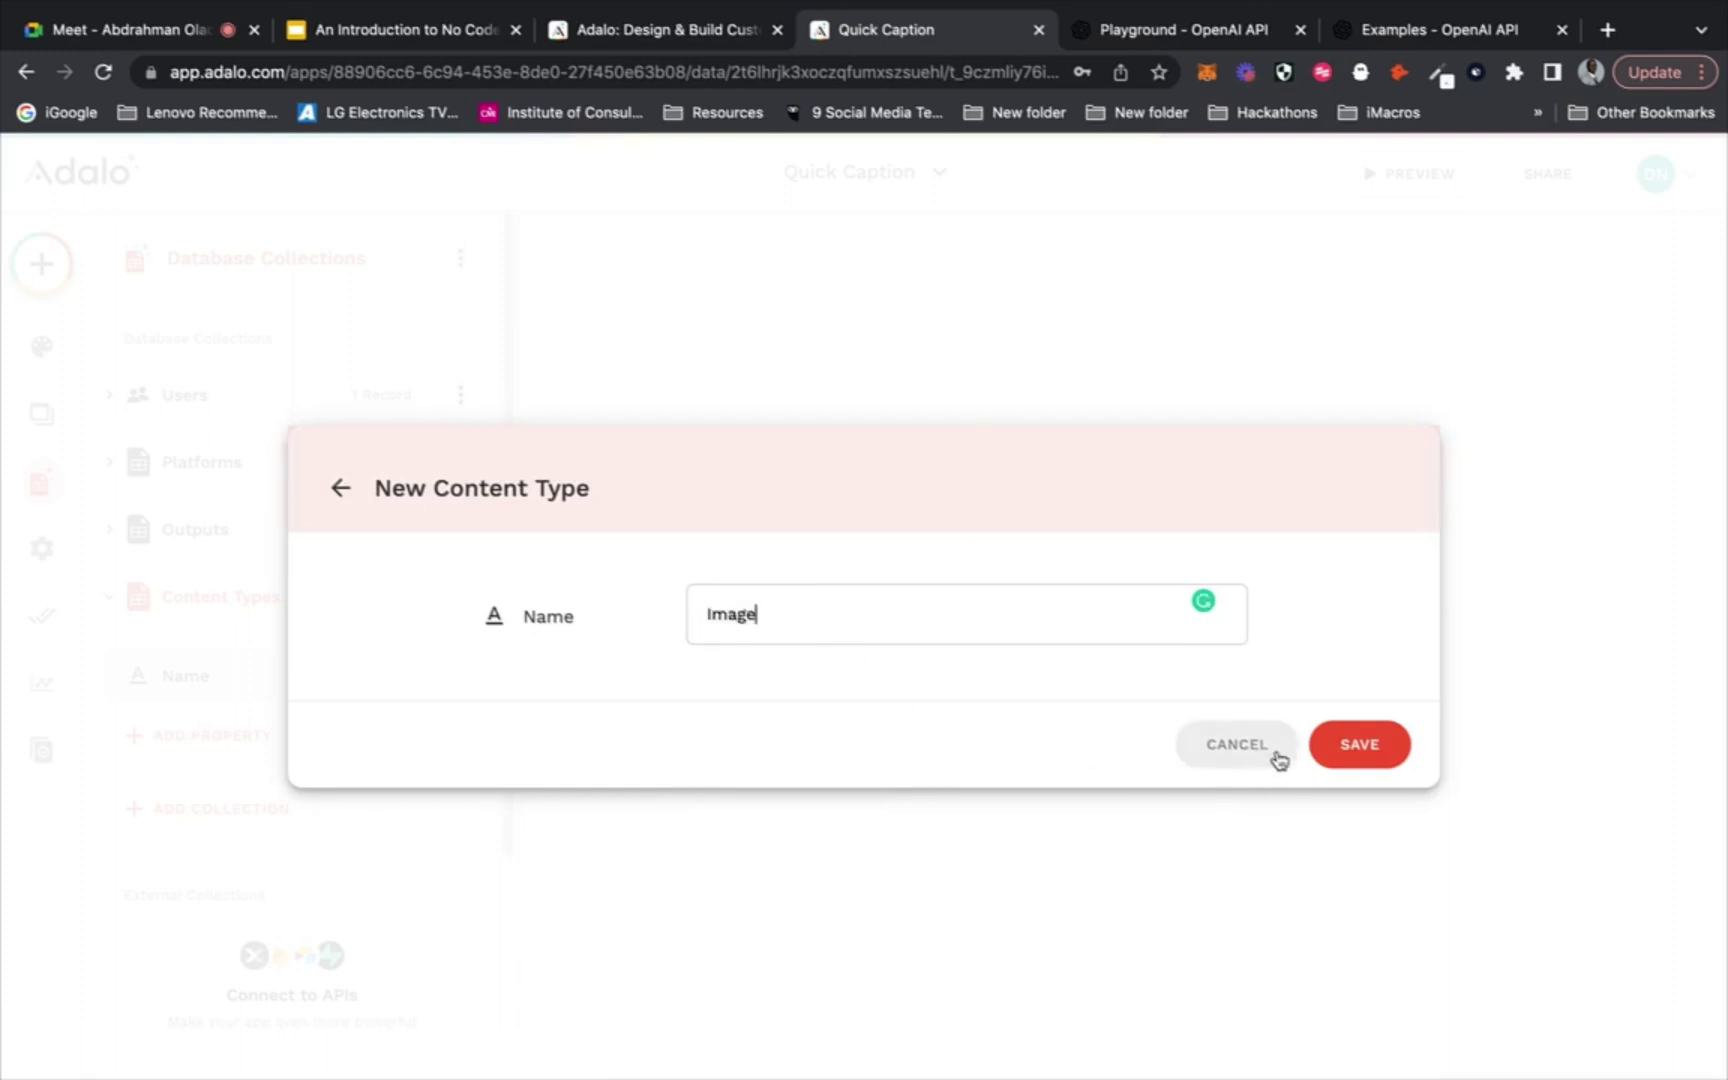
{"action": "left_click", "coordinate": [1359, 745]}
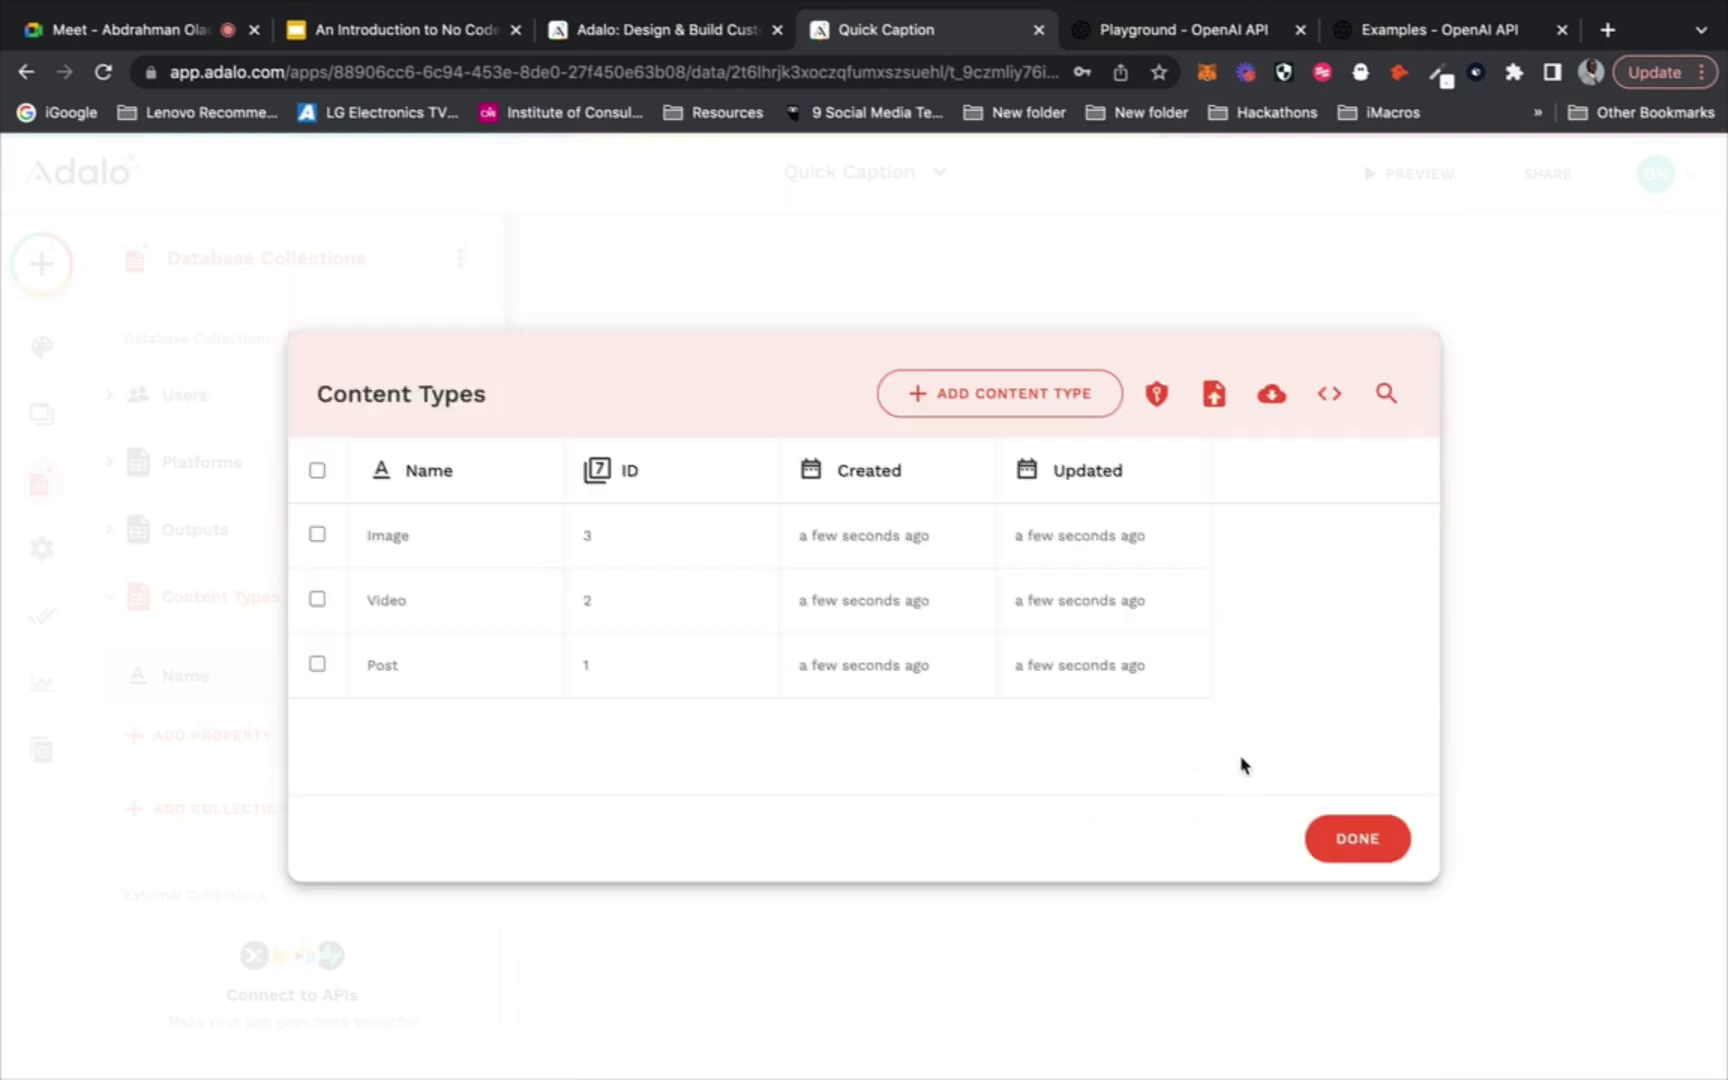
{"action": "left_click", "coordinate": [1338, 838]}
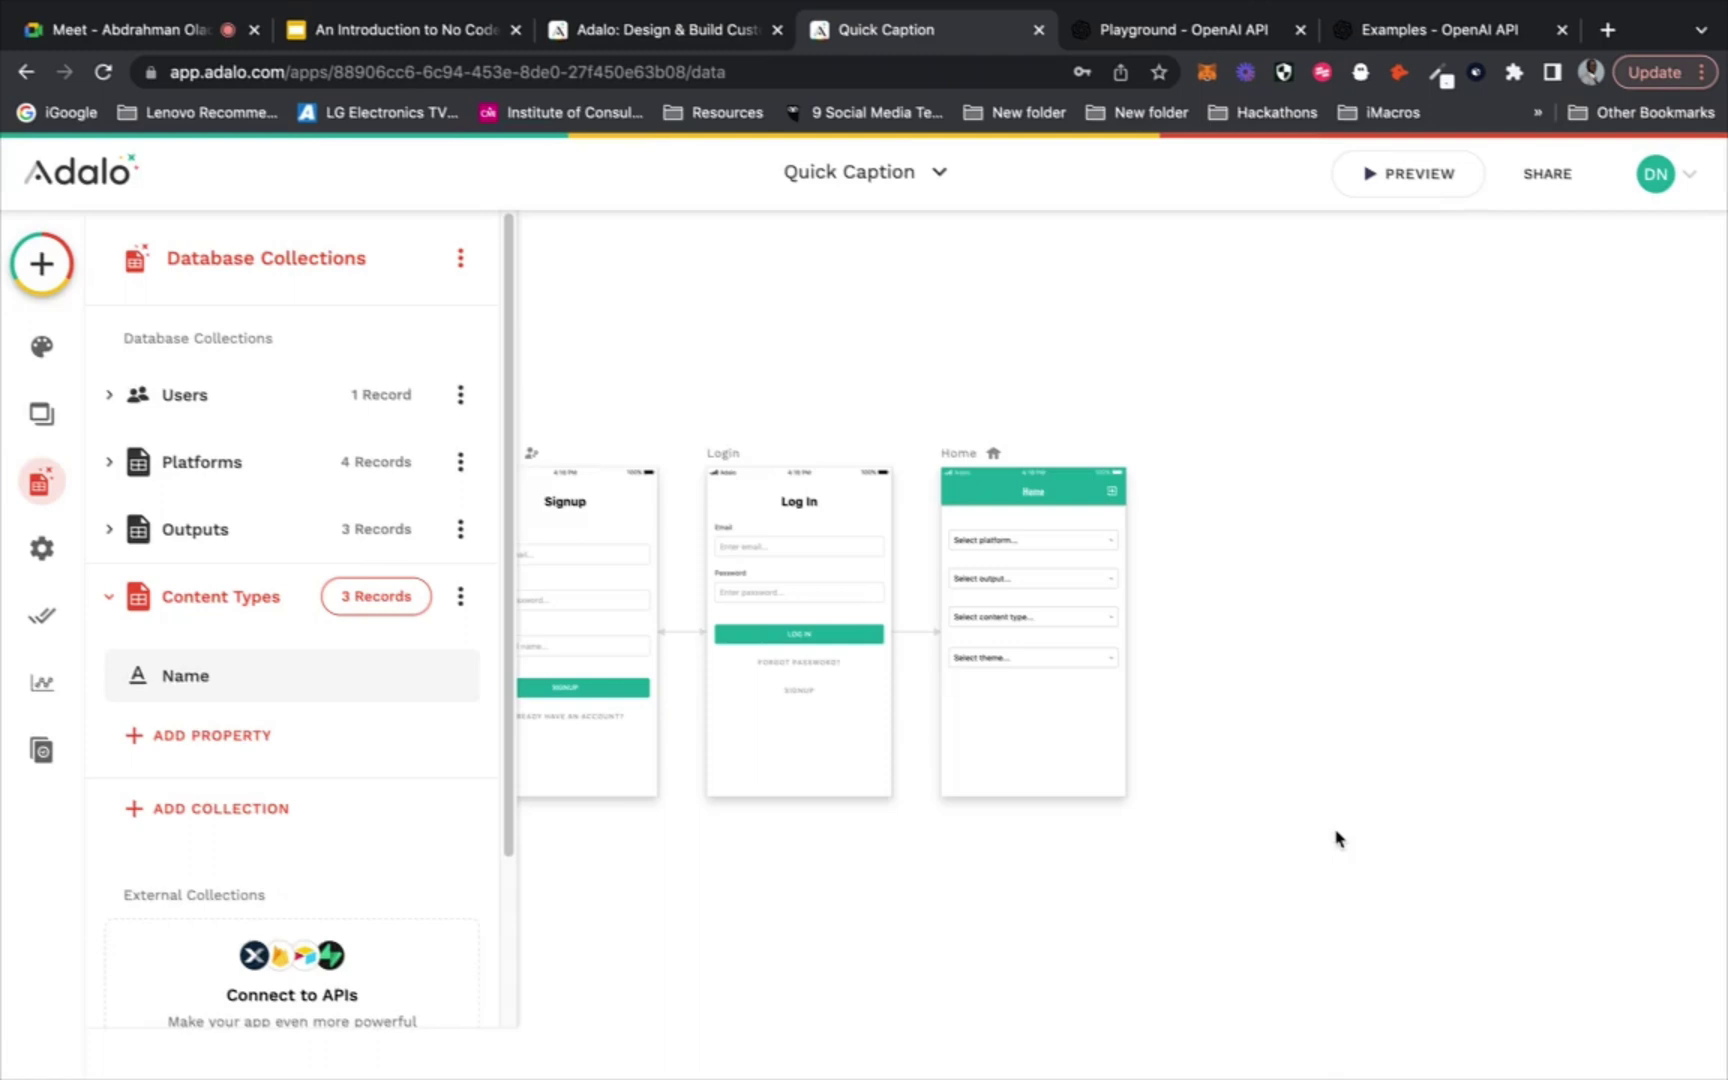
{"action": "left_click", "coordinate": [1064, 620]}
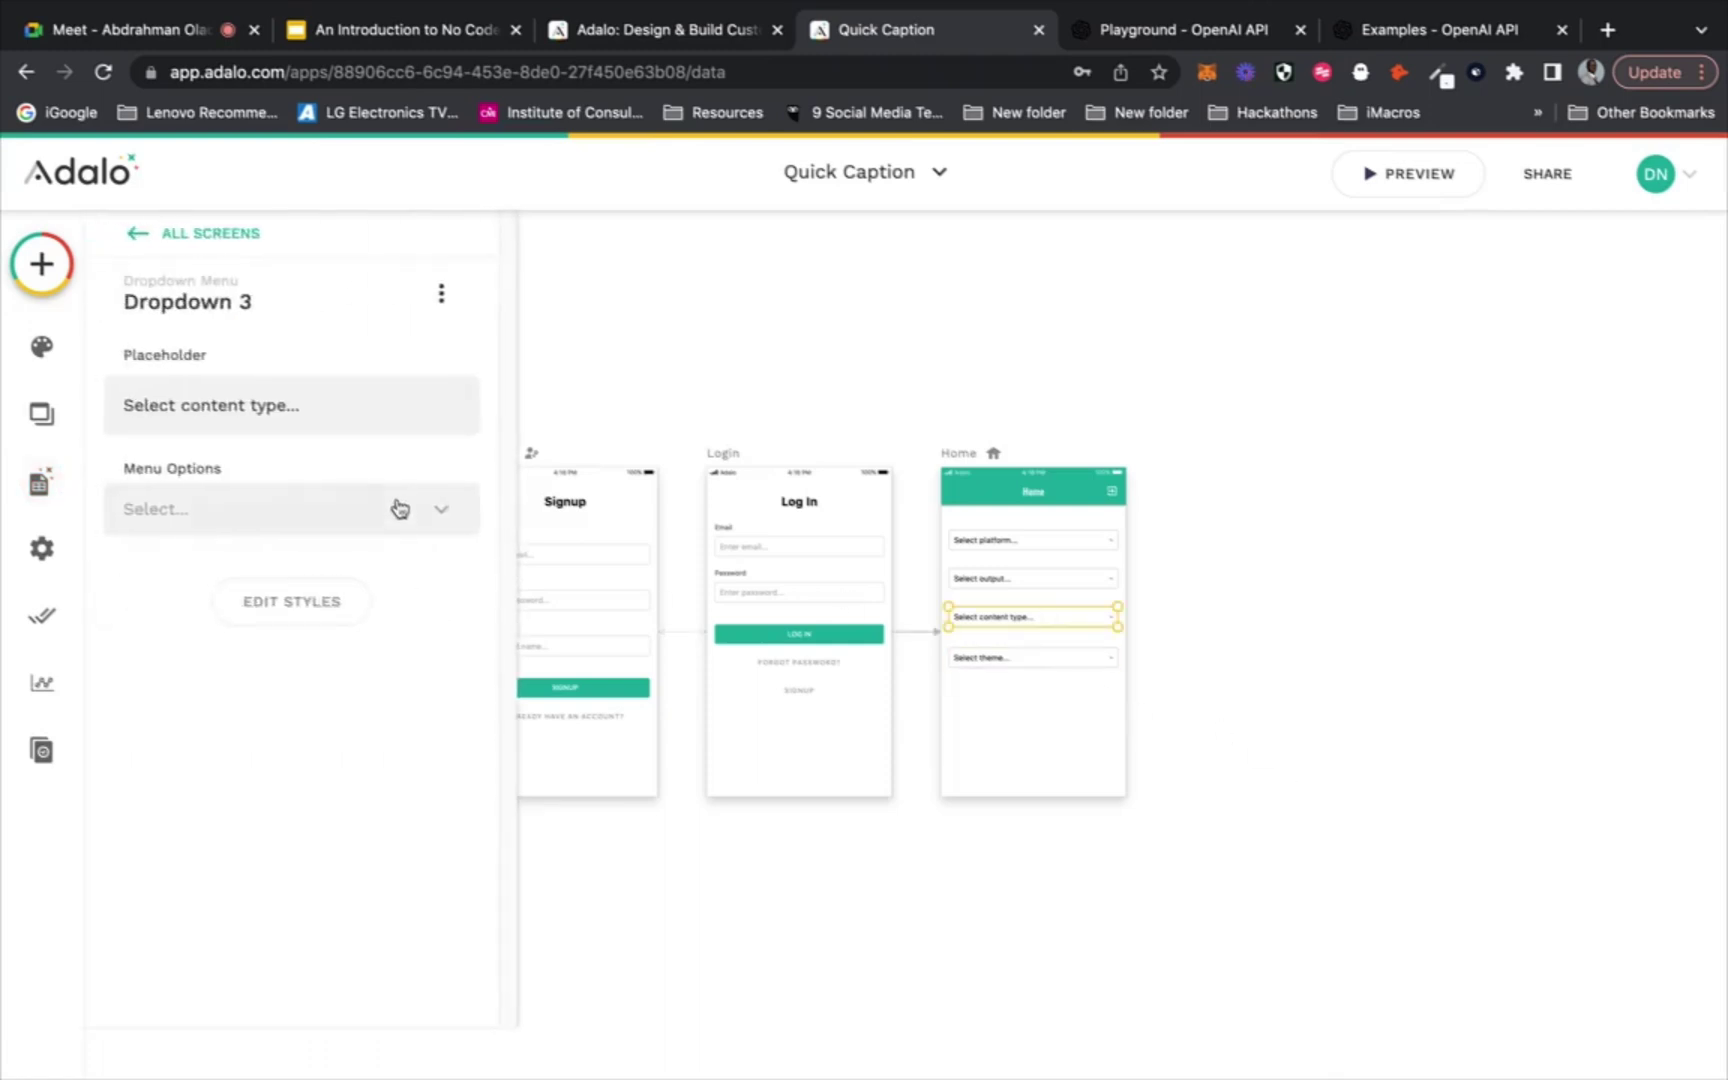
Set the content type dropdown's Menu Options to Content Types, labelled by Name
{"action": "left_click", "coordinate": [400, 509]}
{"action": "left_click", "coordinate": [349, 708]}
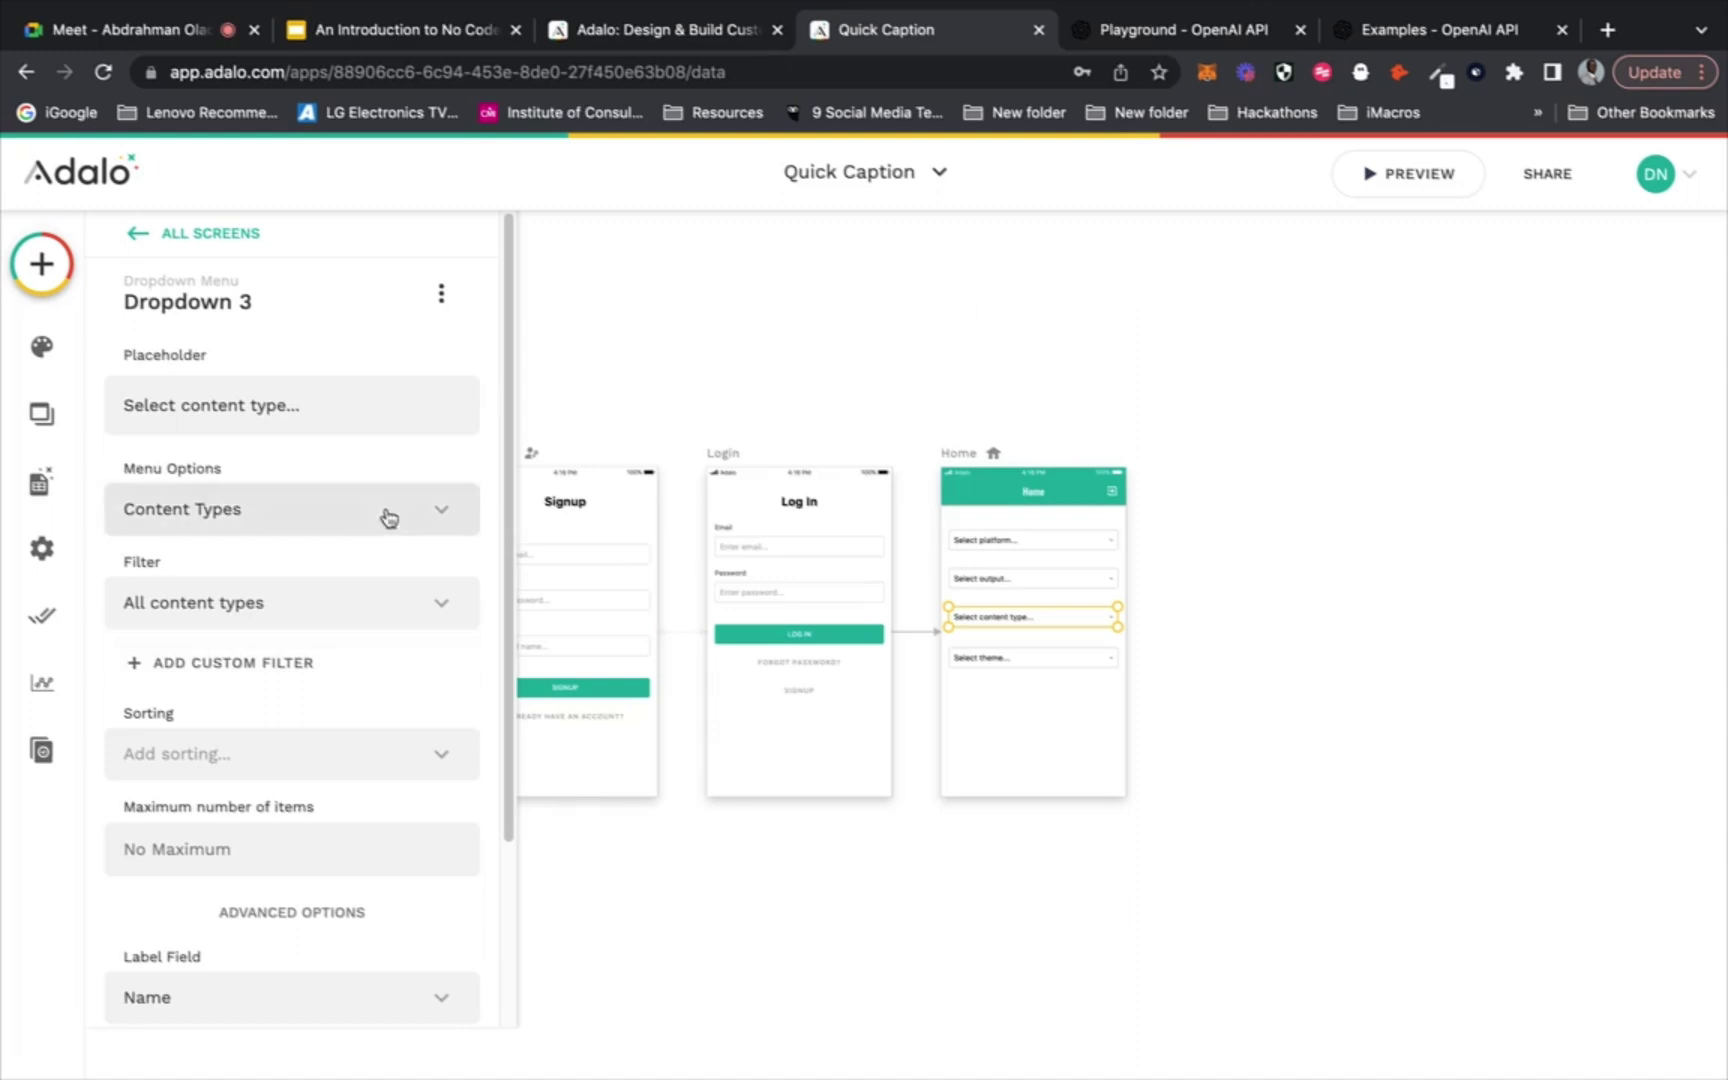
{"action": "scroll", "coordinate": [386, 513], "scroll_direction": "down", "scroll_amount": 5}
{"action": "scroll", "coordinate": [390, 515], "scroll_direction": "up", "scroll_amount": 2}
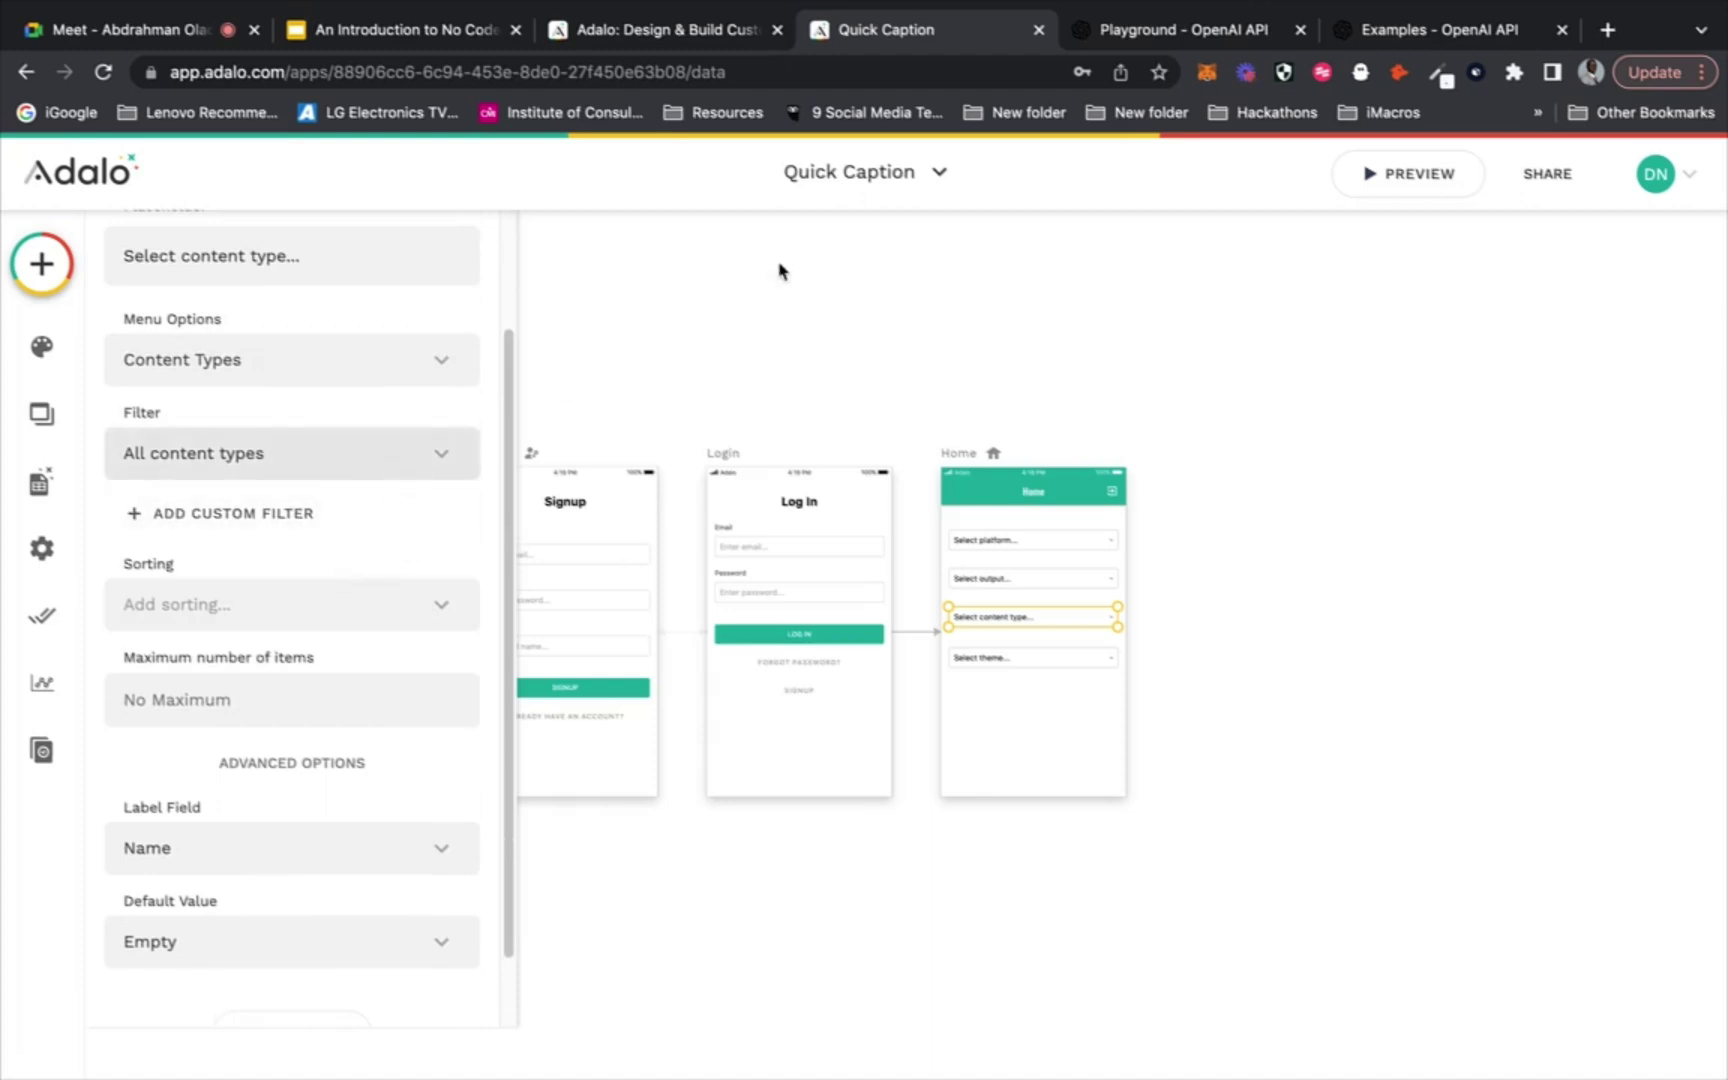
{"action": "left_click", "coordinate": [977, 286]}
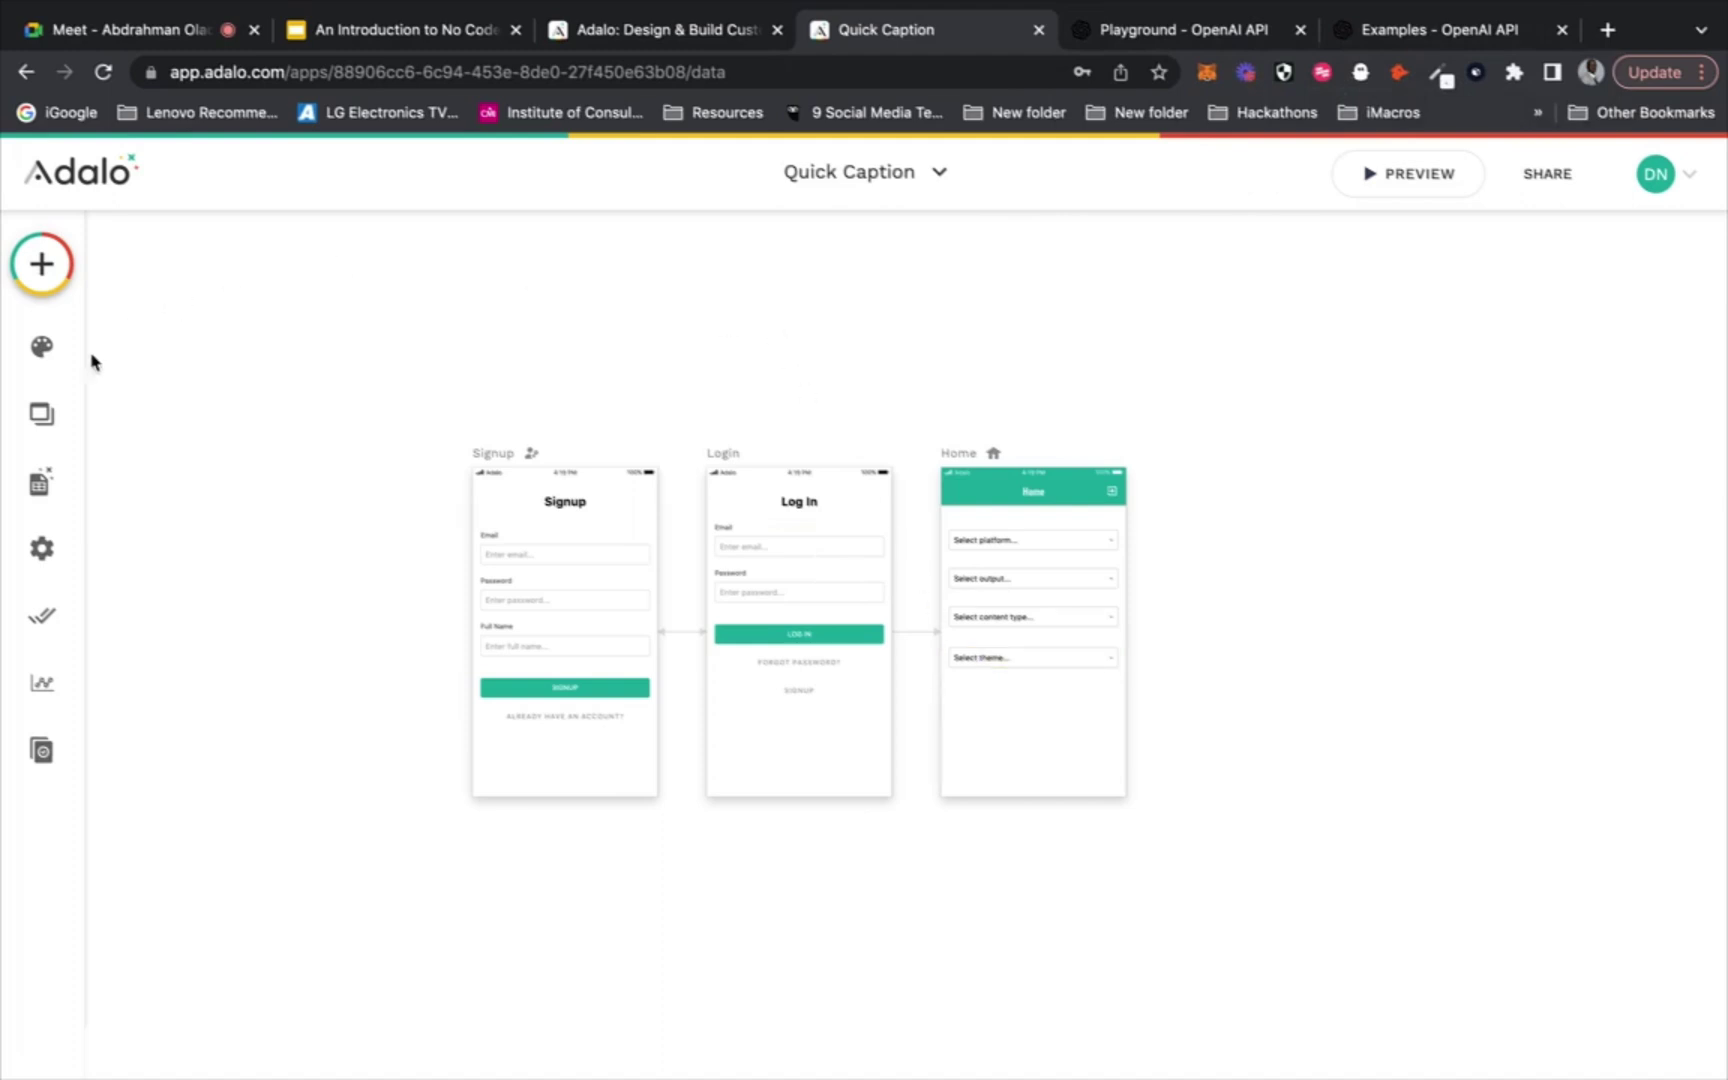
Create a new database collection named 'Themes'
{"action": "left_click", "coordinate": [985, 660]}
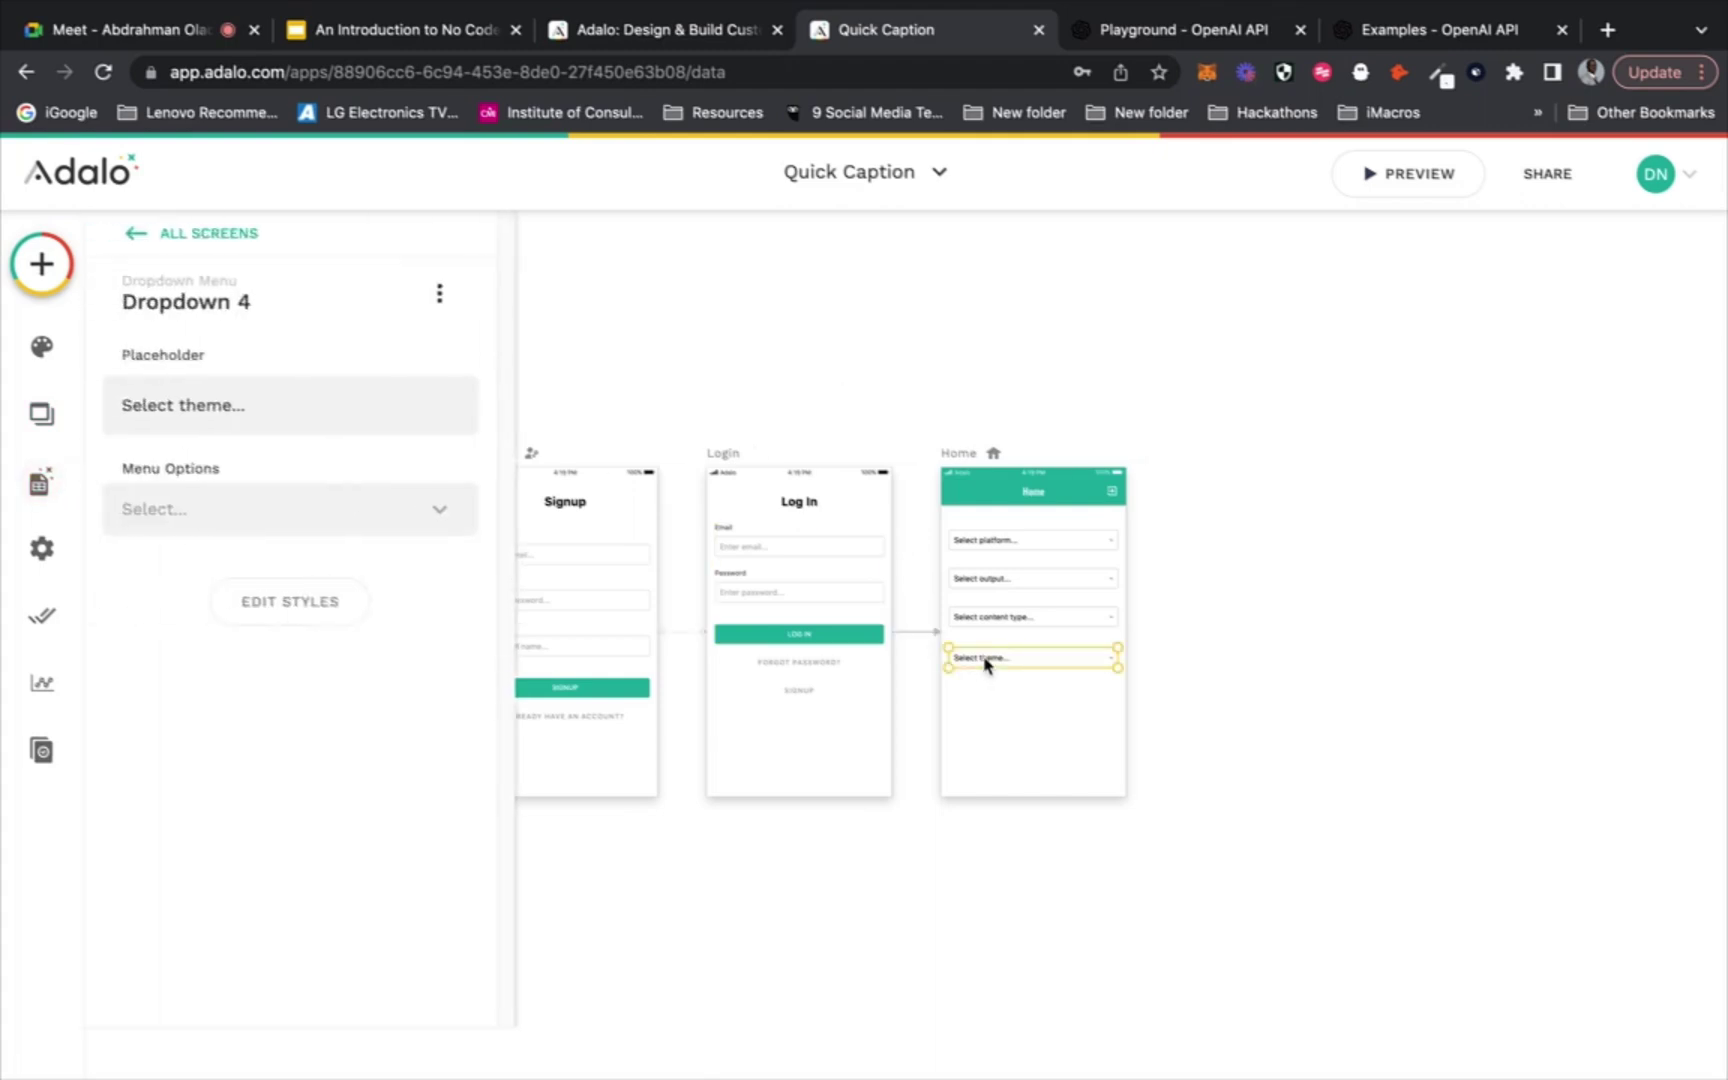
{"action": "left_click", "coordinate": [39, 483]}
{"action": "left_click", "coordinate": [160, 587]}
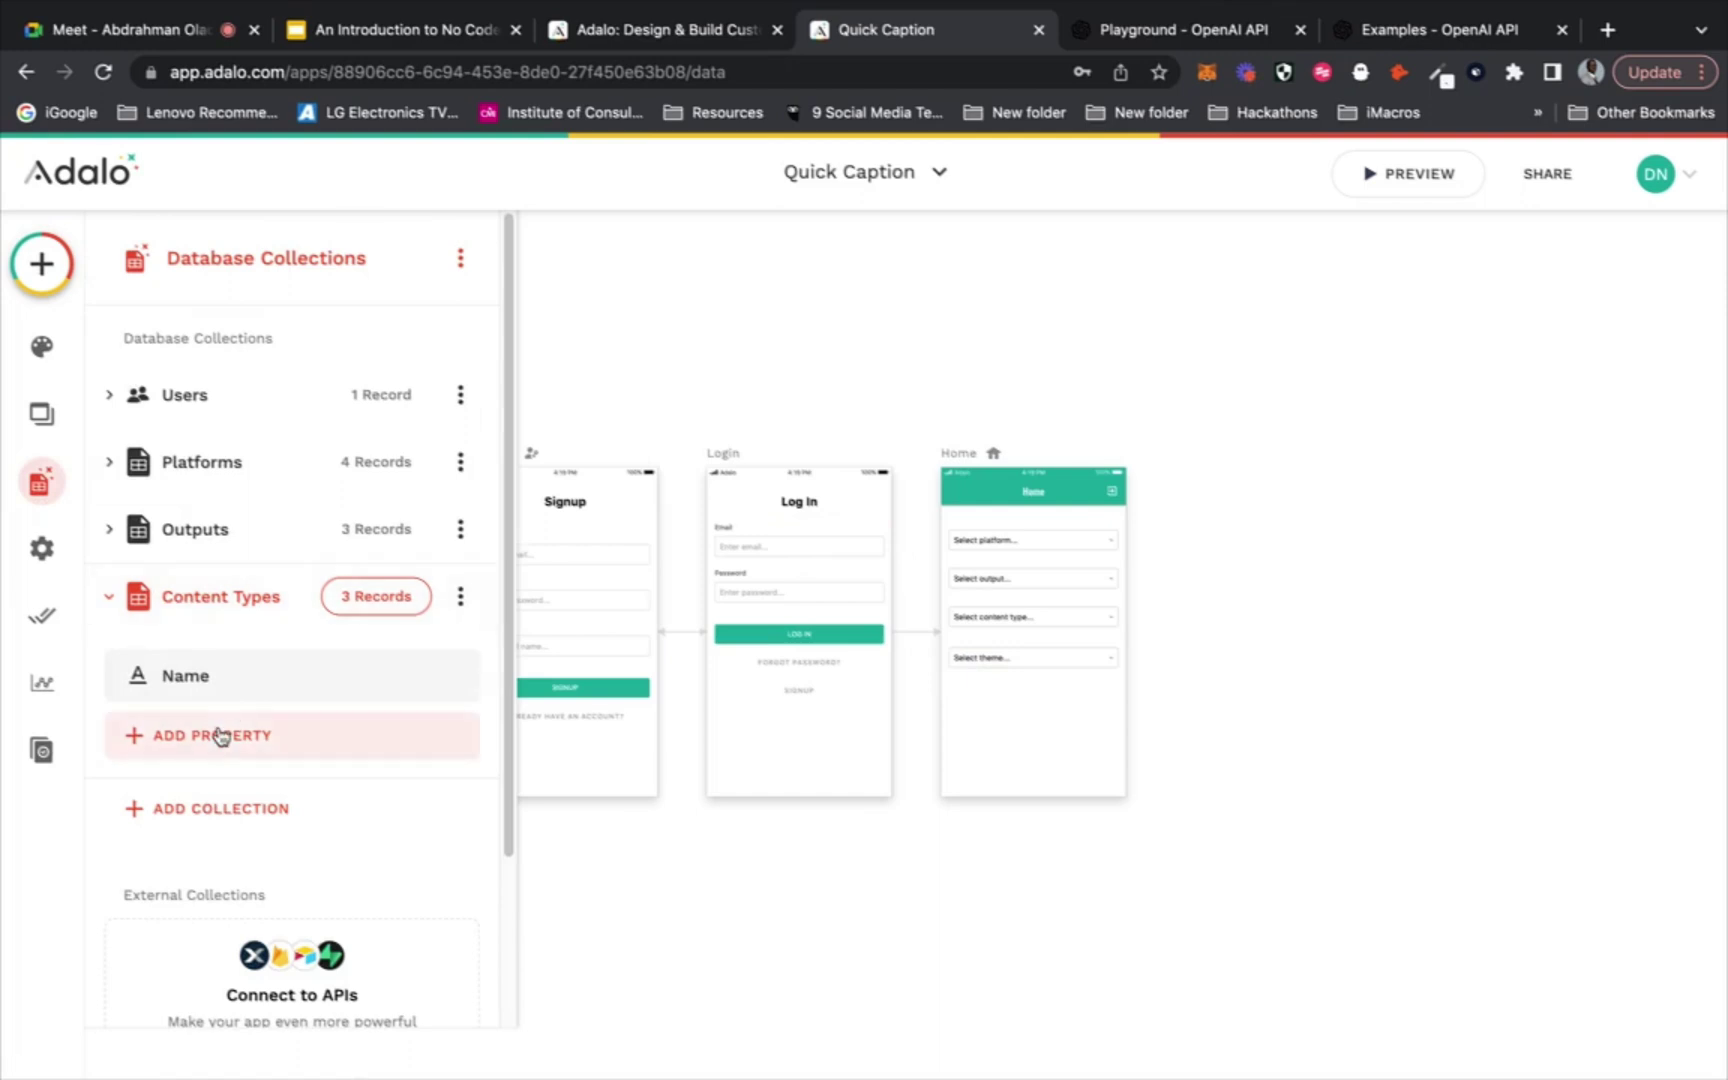
{"action": "left_click", "coordinate": [212, 808]}
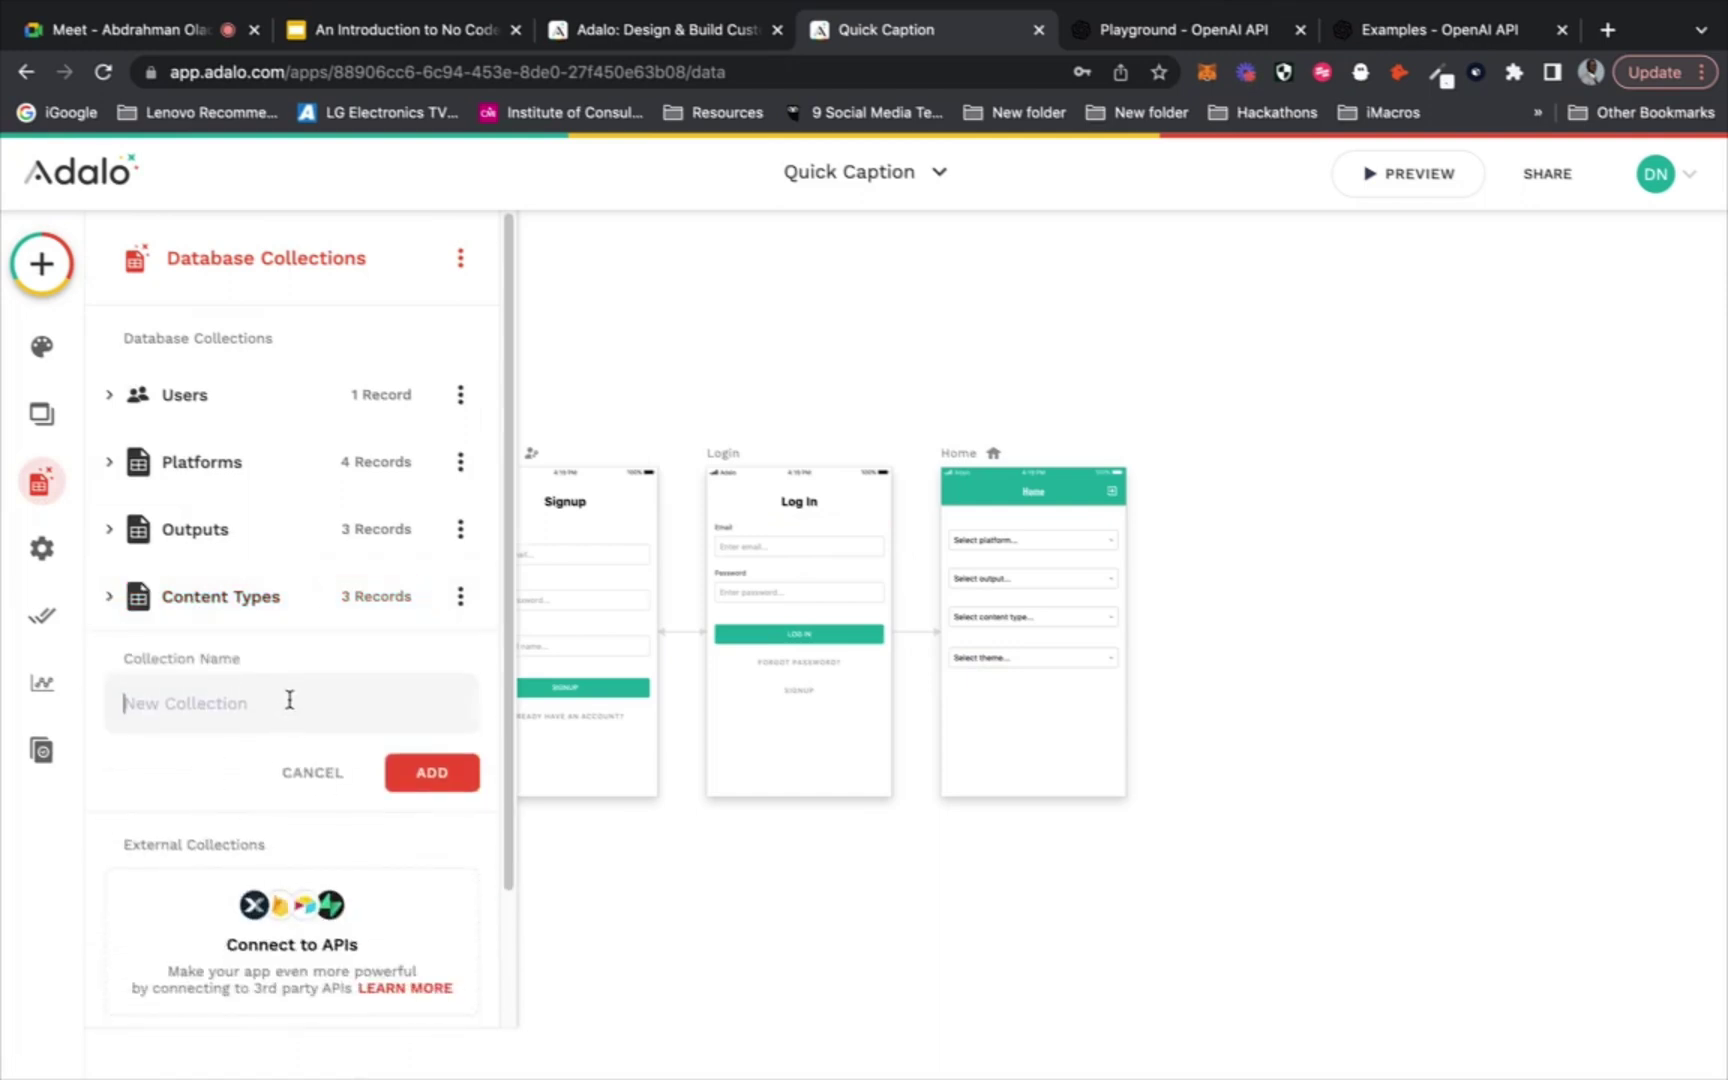
{"action": "type", "text": "Themes"}
{"action": "left_click", "coordinate": [440, 773]}
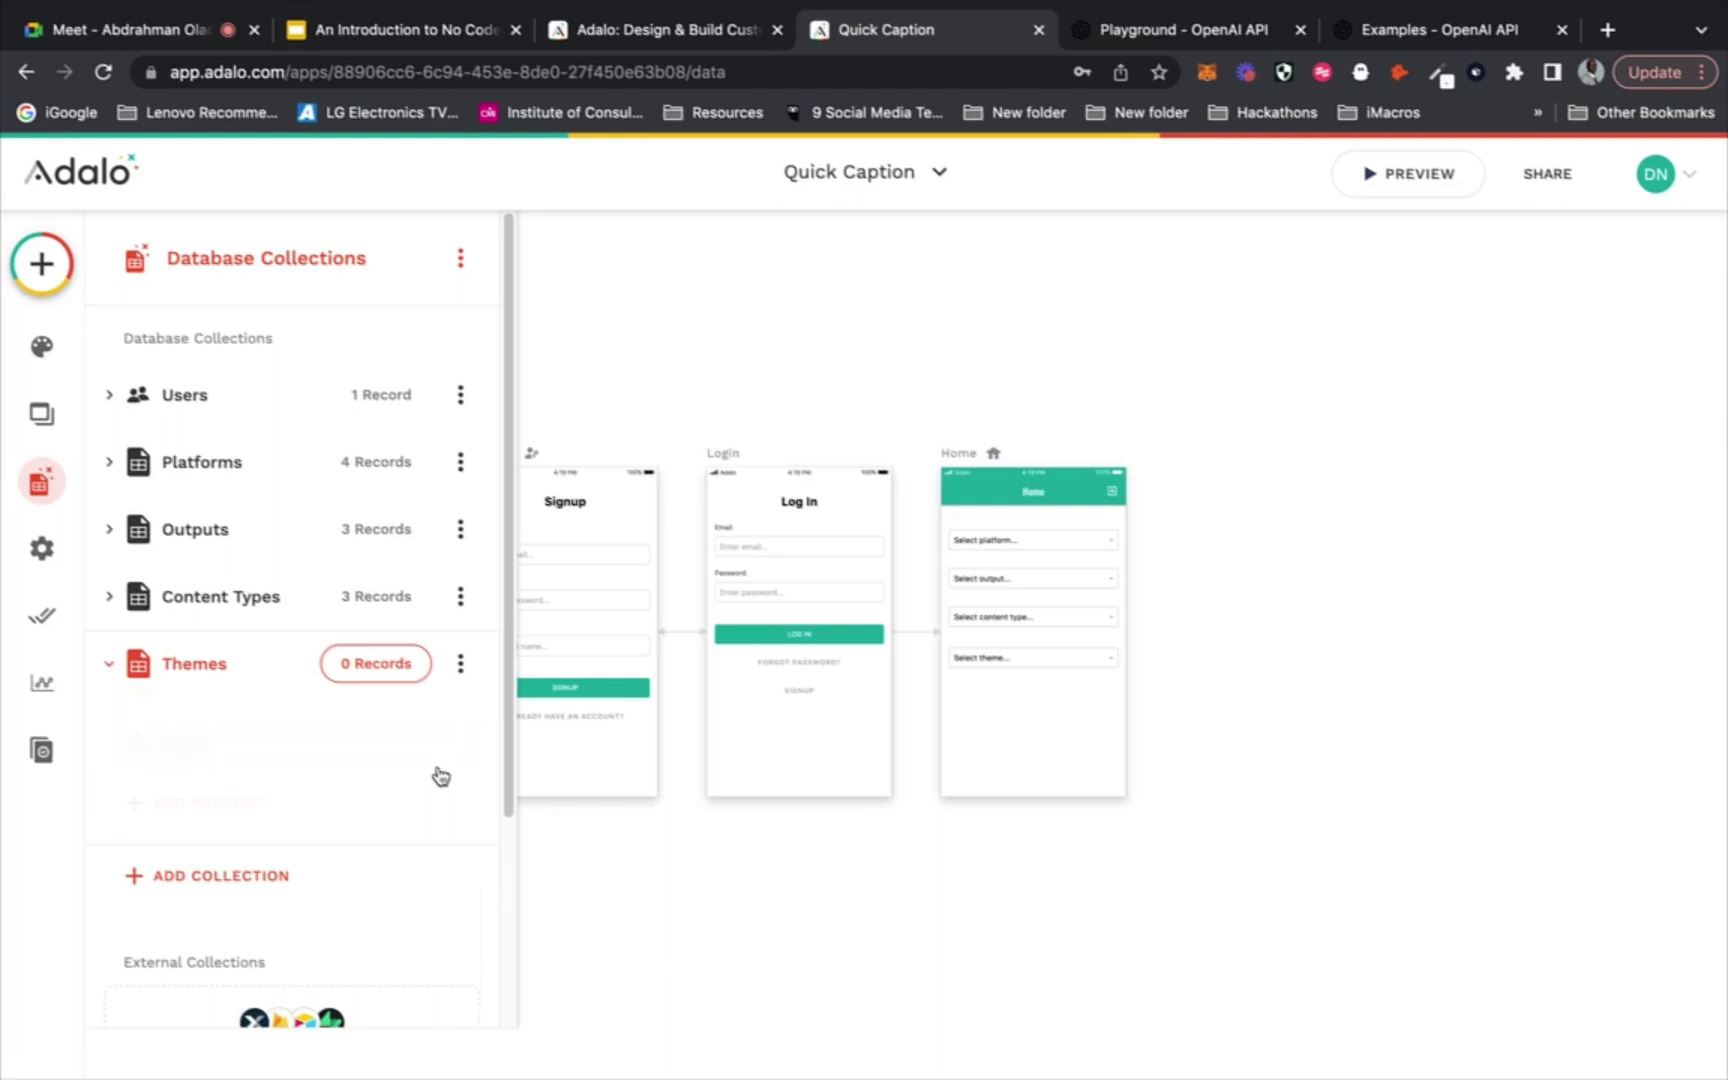
Add Technology and Fashion records to the Themes collection
{"action": "left_click", "coordinate": [387, 675]}
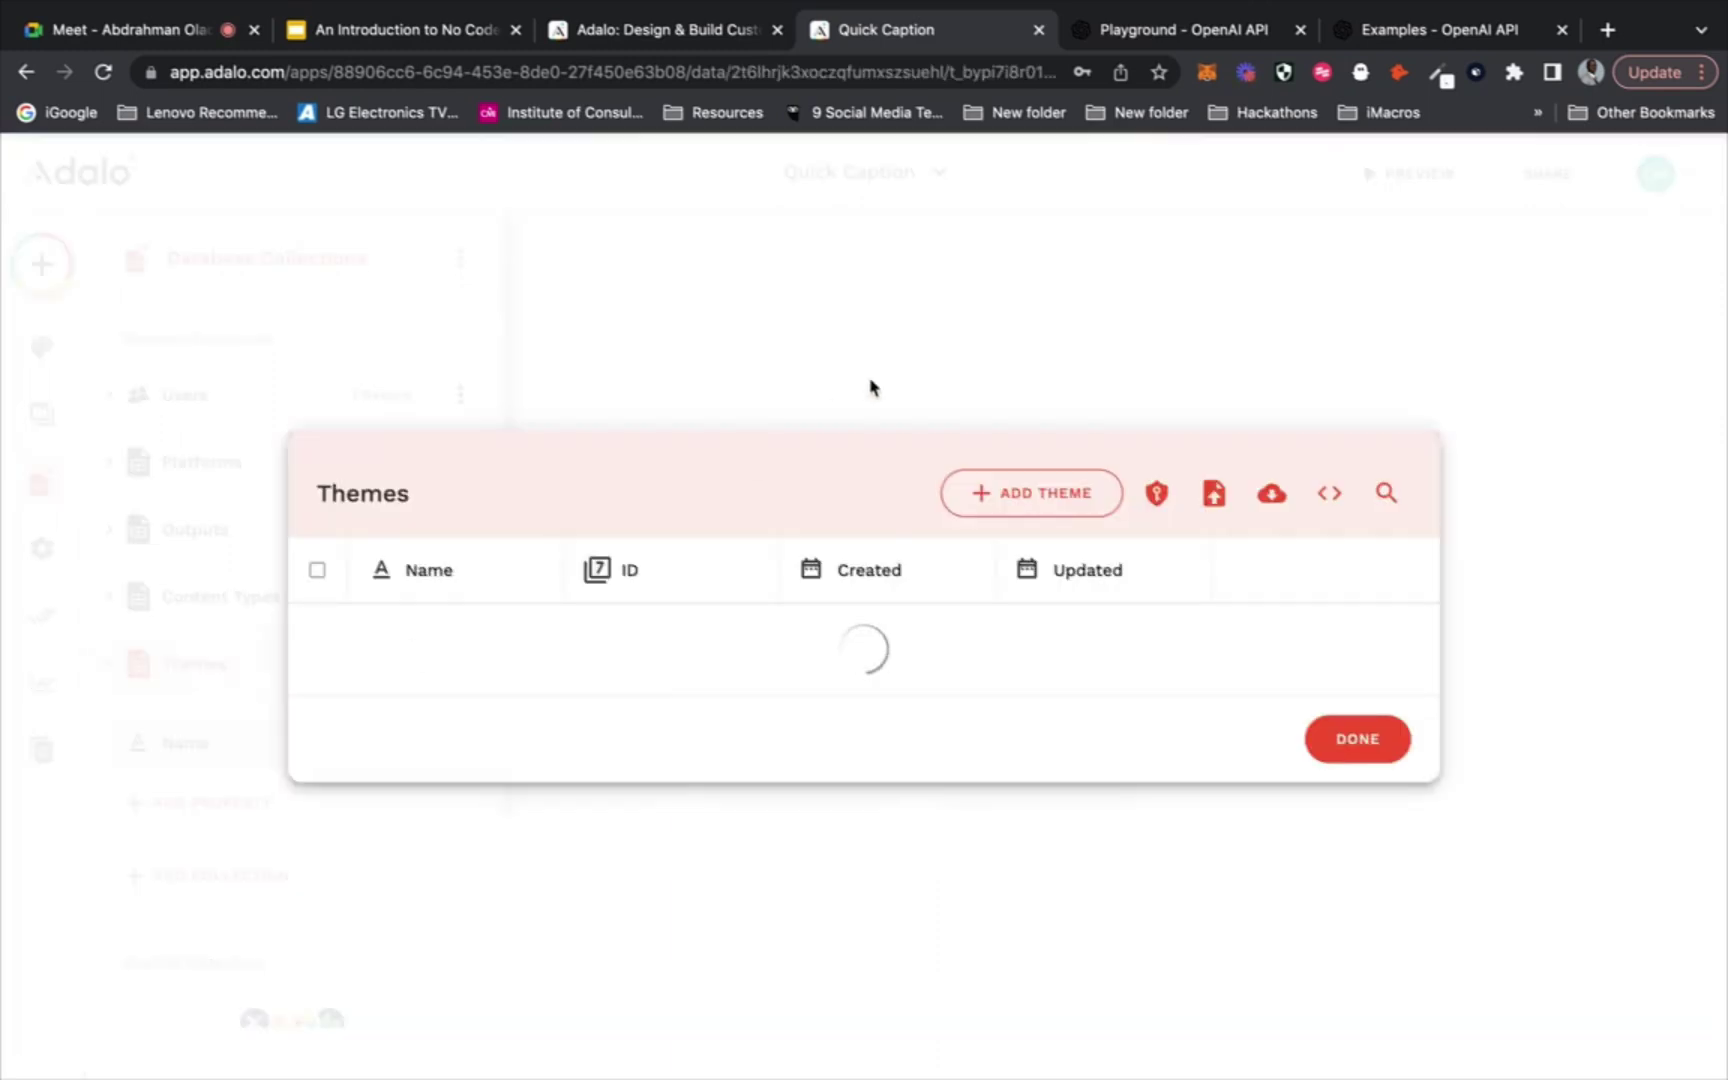
{"action": "left_click", "coordinate": [1006, 506]}
{"action": "left_click", "coordinate": [843, 614]}
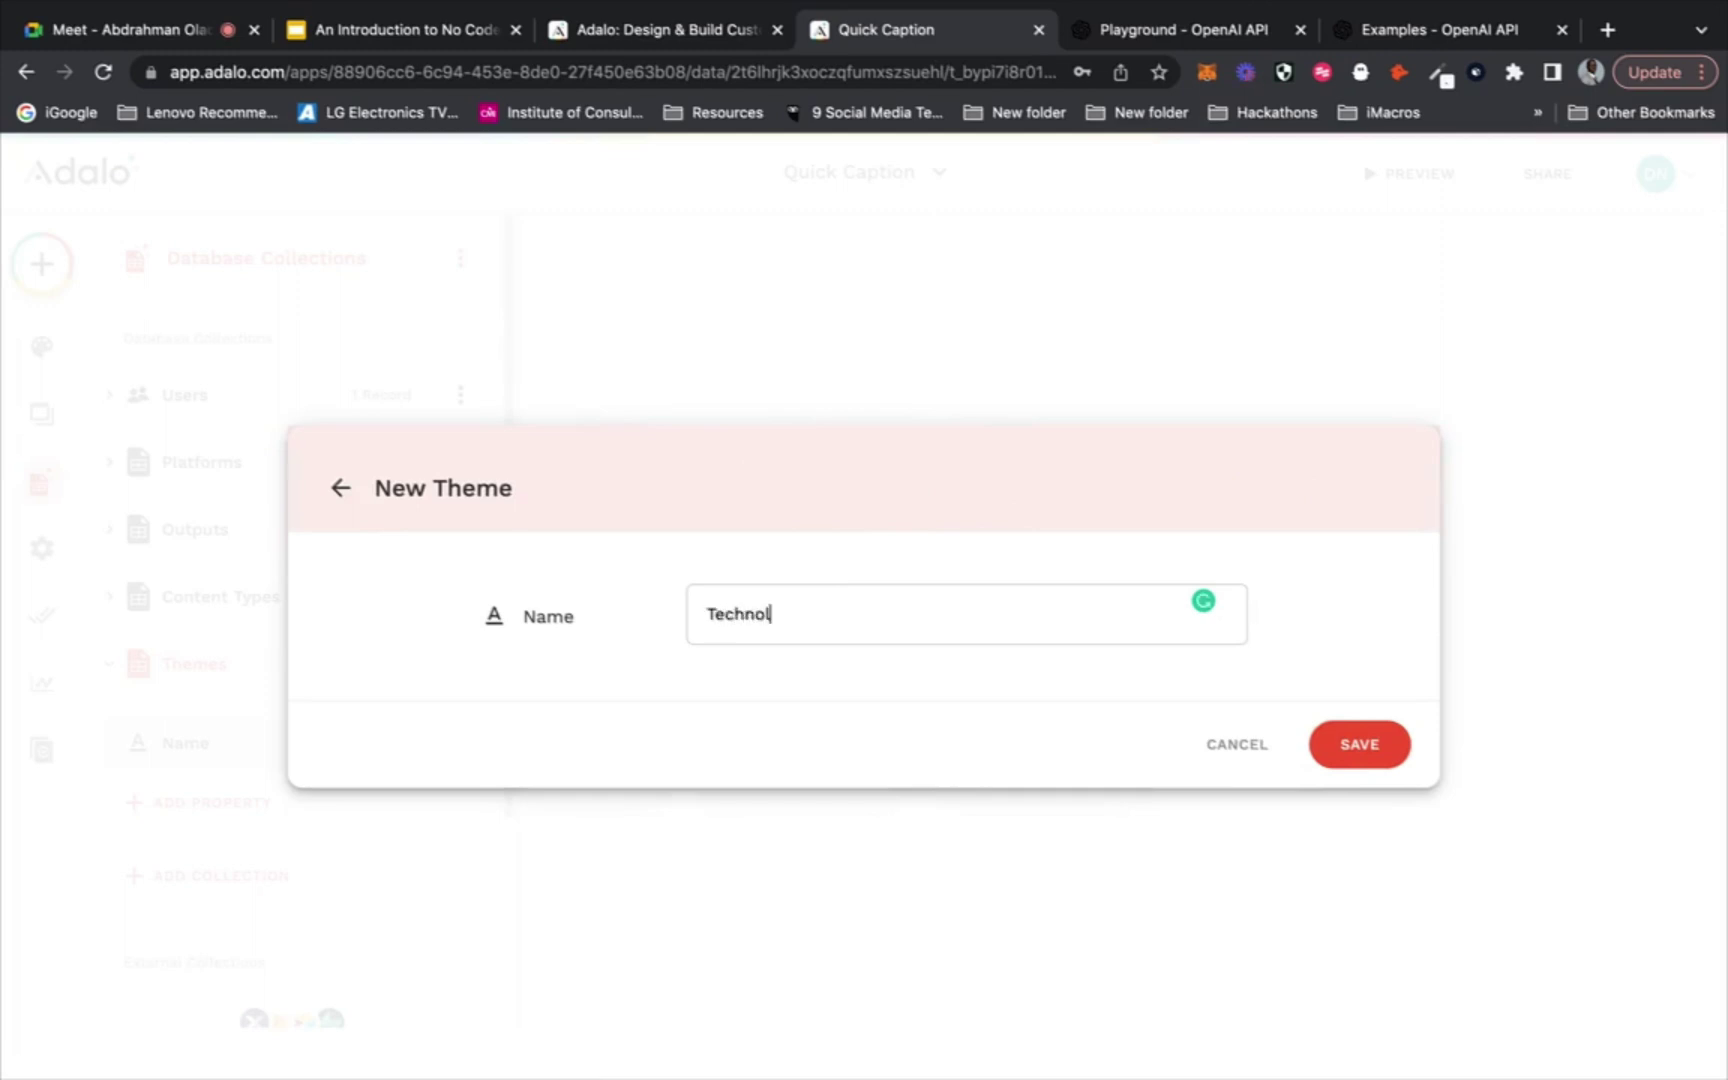
{"action": "type", "text": "Technology"}
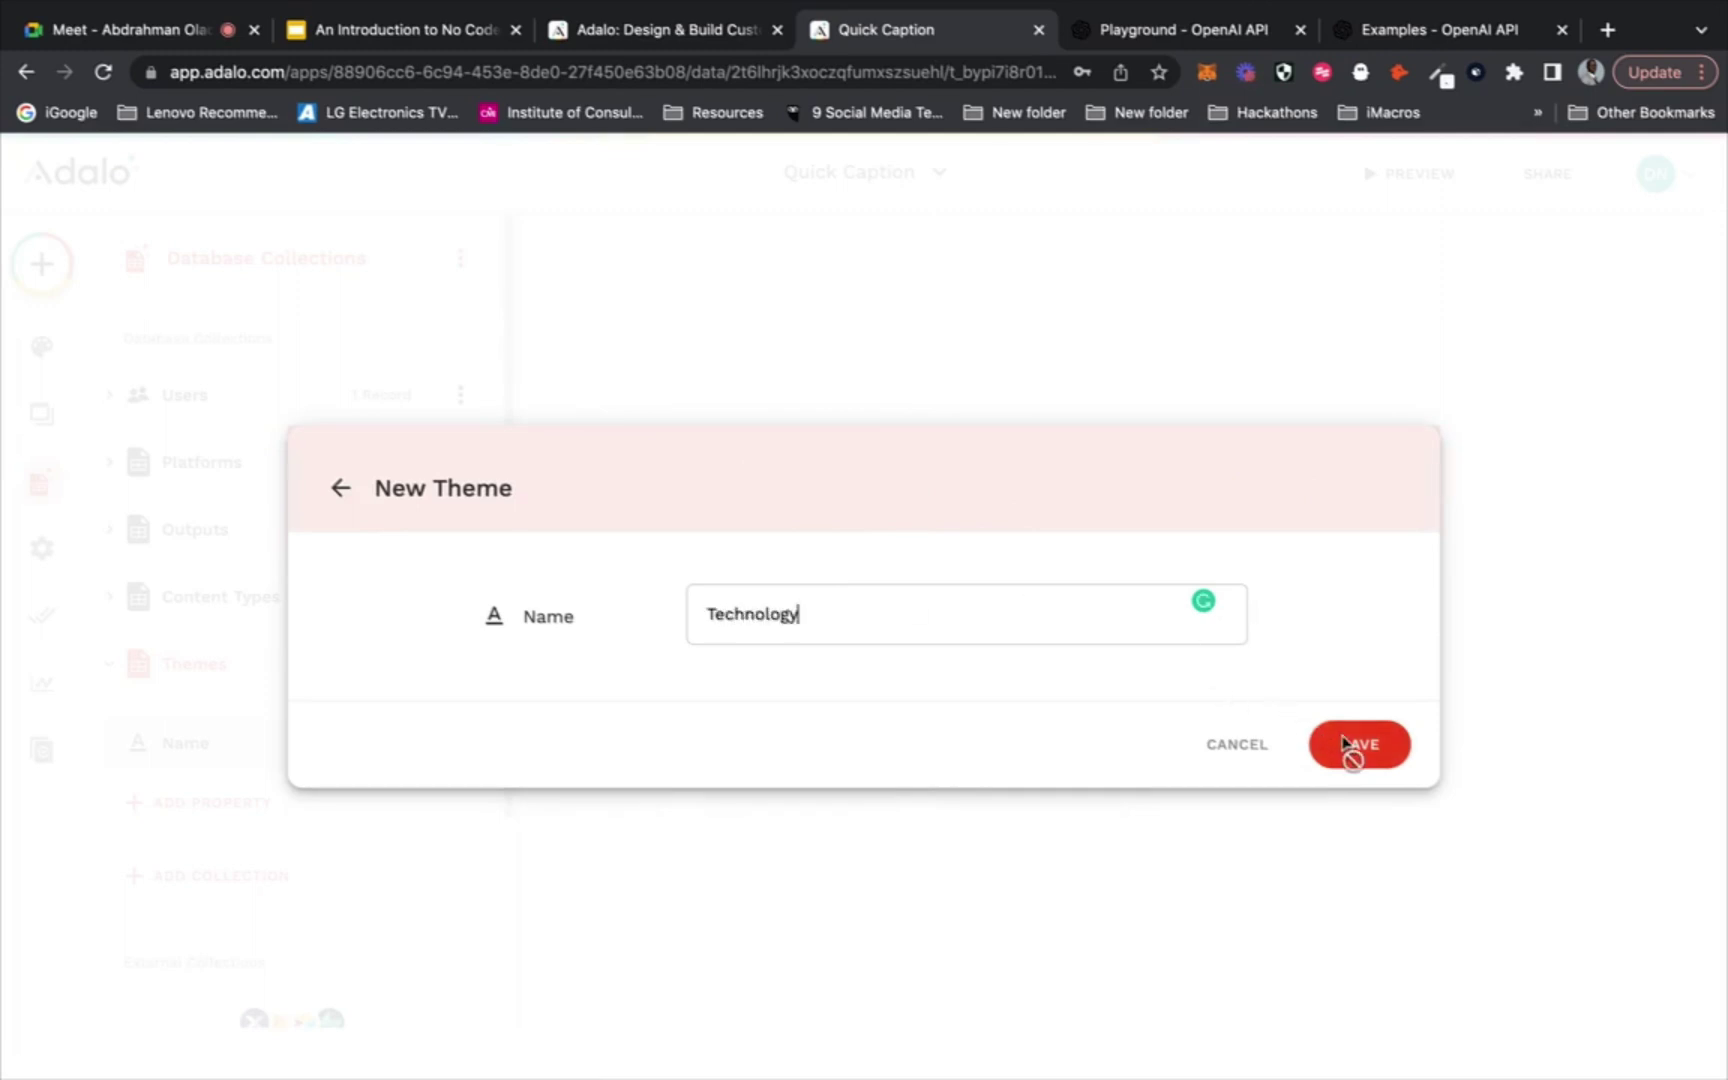
{"action": "left_click", "coordinate": [1352, 746]}
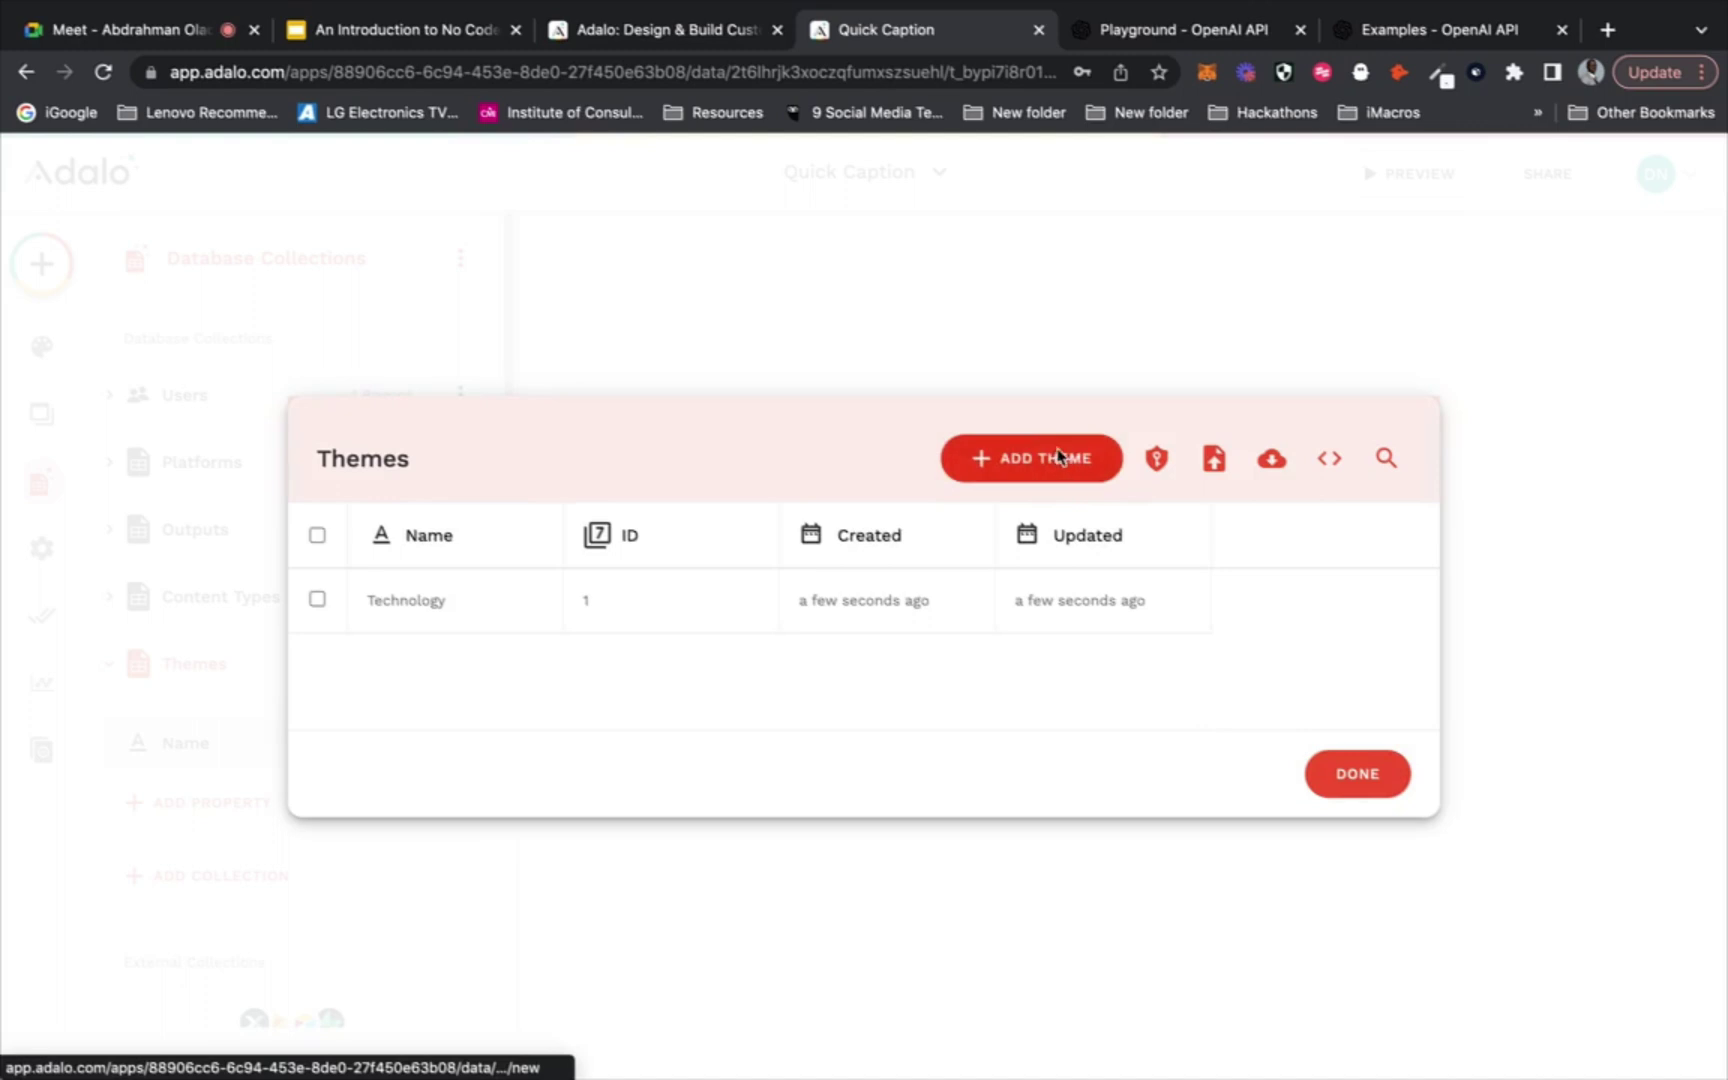
{"action": "left_click", "coordinate": [1058, 457]}
{"action": "left_click", "coordinate": [921, 631]}
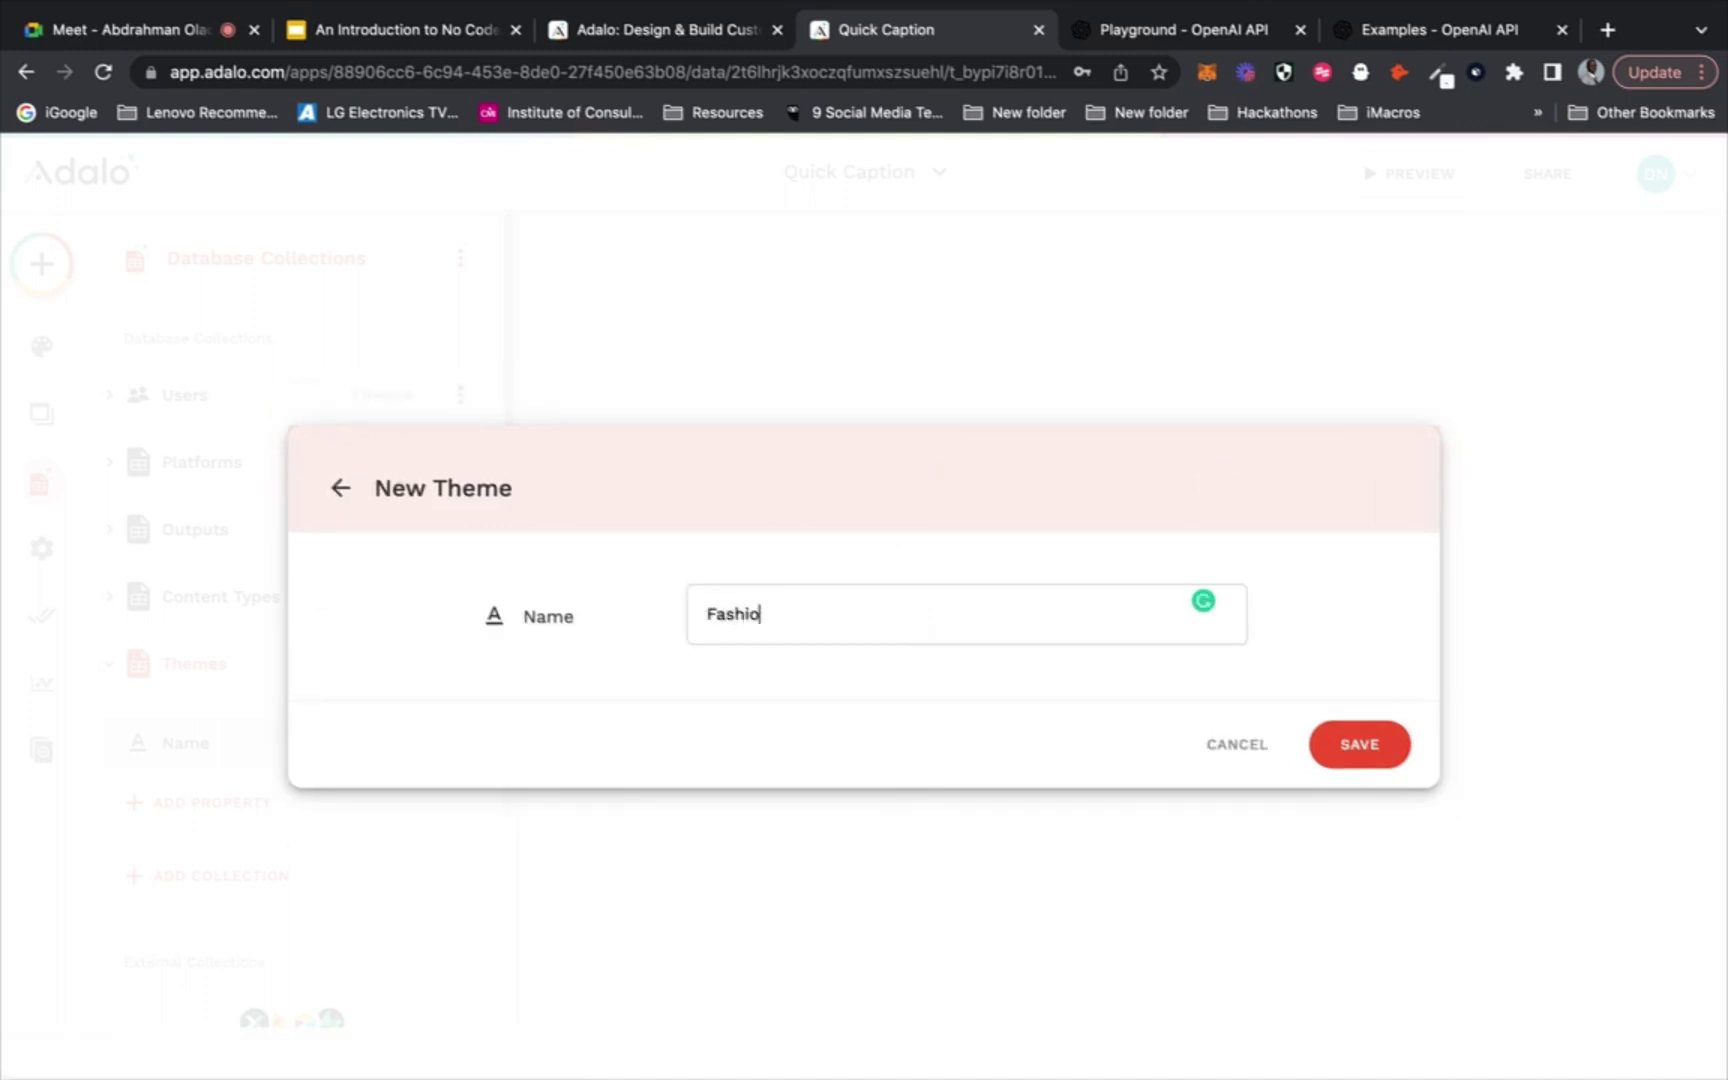
{"action": "key", "text": "Return"}
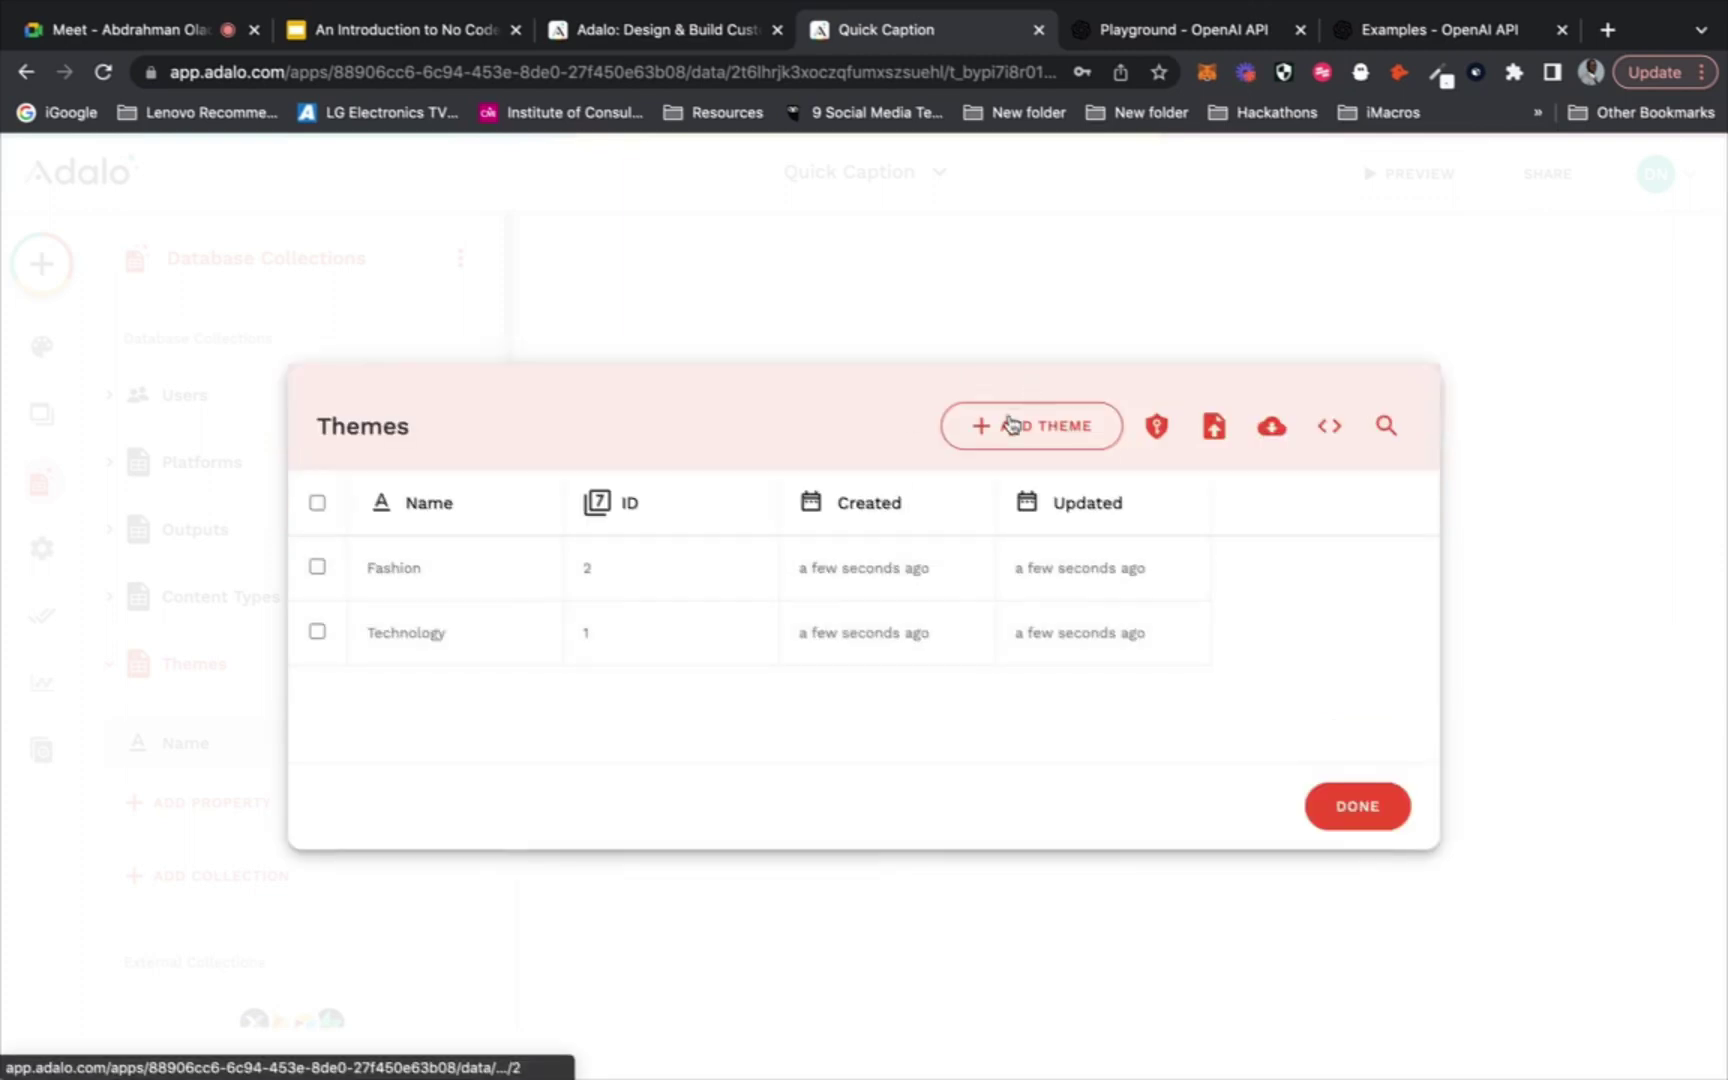
Add Agriculture and Tourism theme records and close the Themes list
{"action": "left_click", "coordinate": [1010, 427]}
{"action": "left_click", "coordinate": [901, 624]}
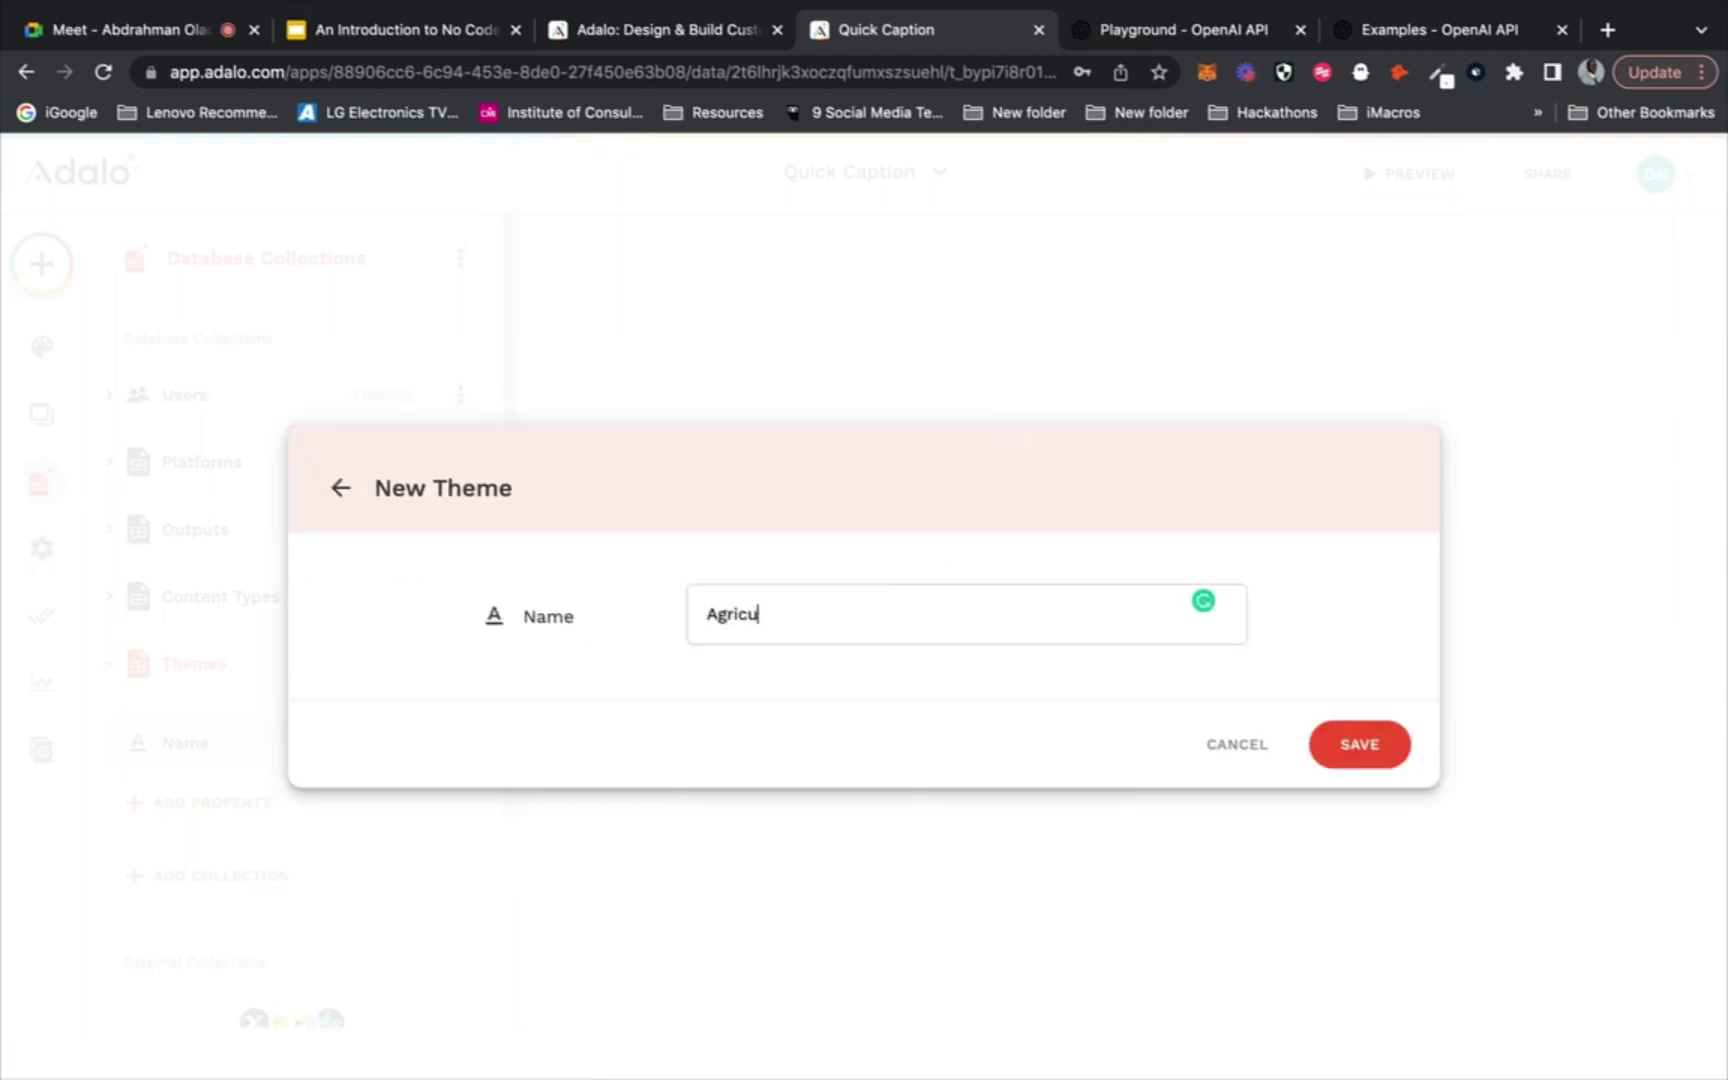
{"action": "type", "text": "Agriculture"}
{"action": "left_click", "coordinate": [1385, 750]}
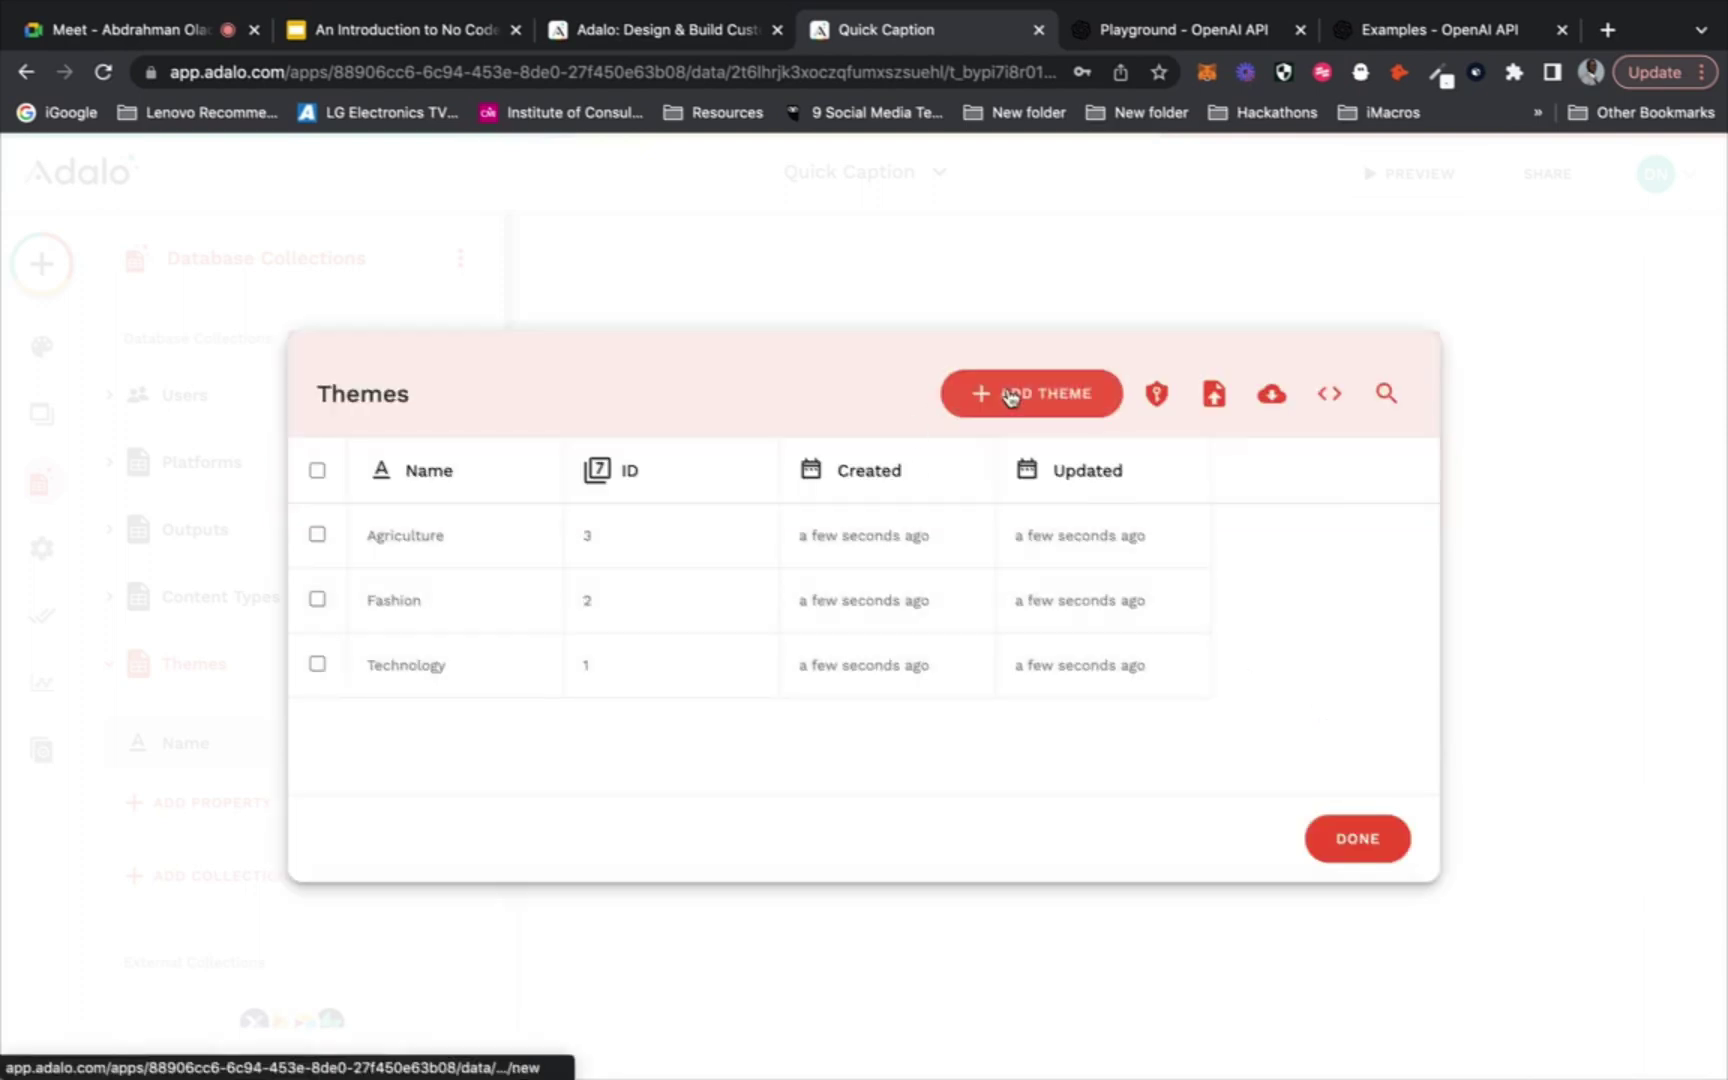
{"action": "left_click", "coordinate": [1012, 393]}
{"action": "left_click", "coordinate": [818, 629]}
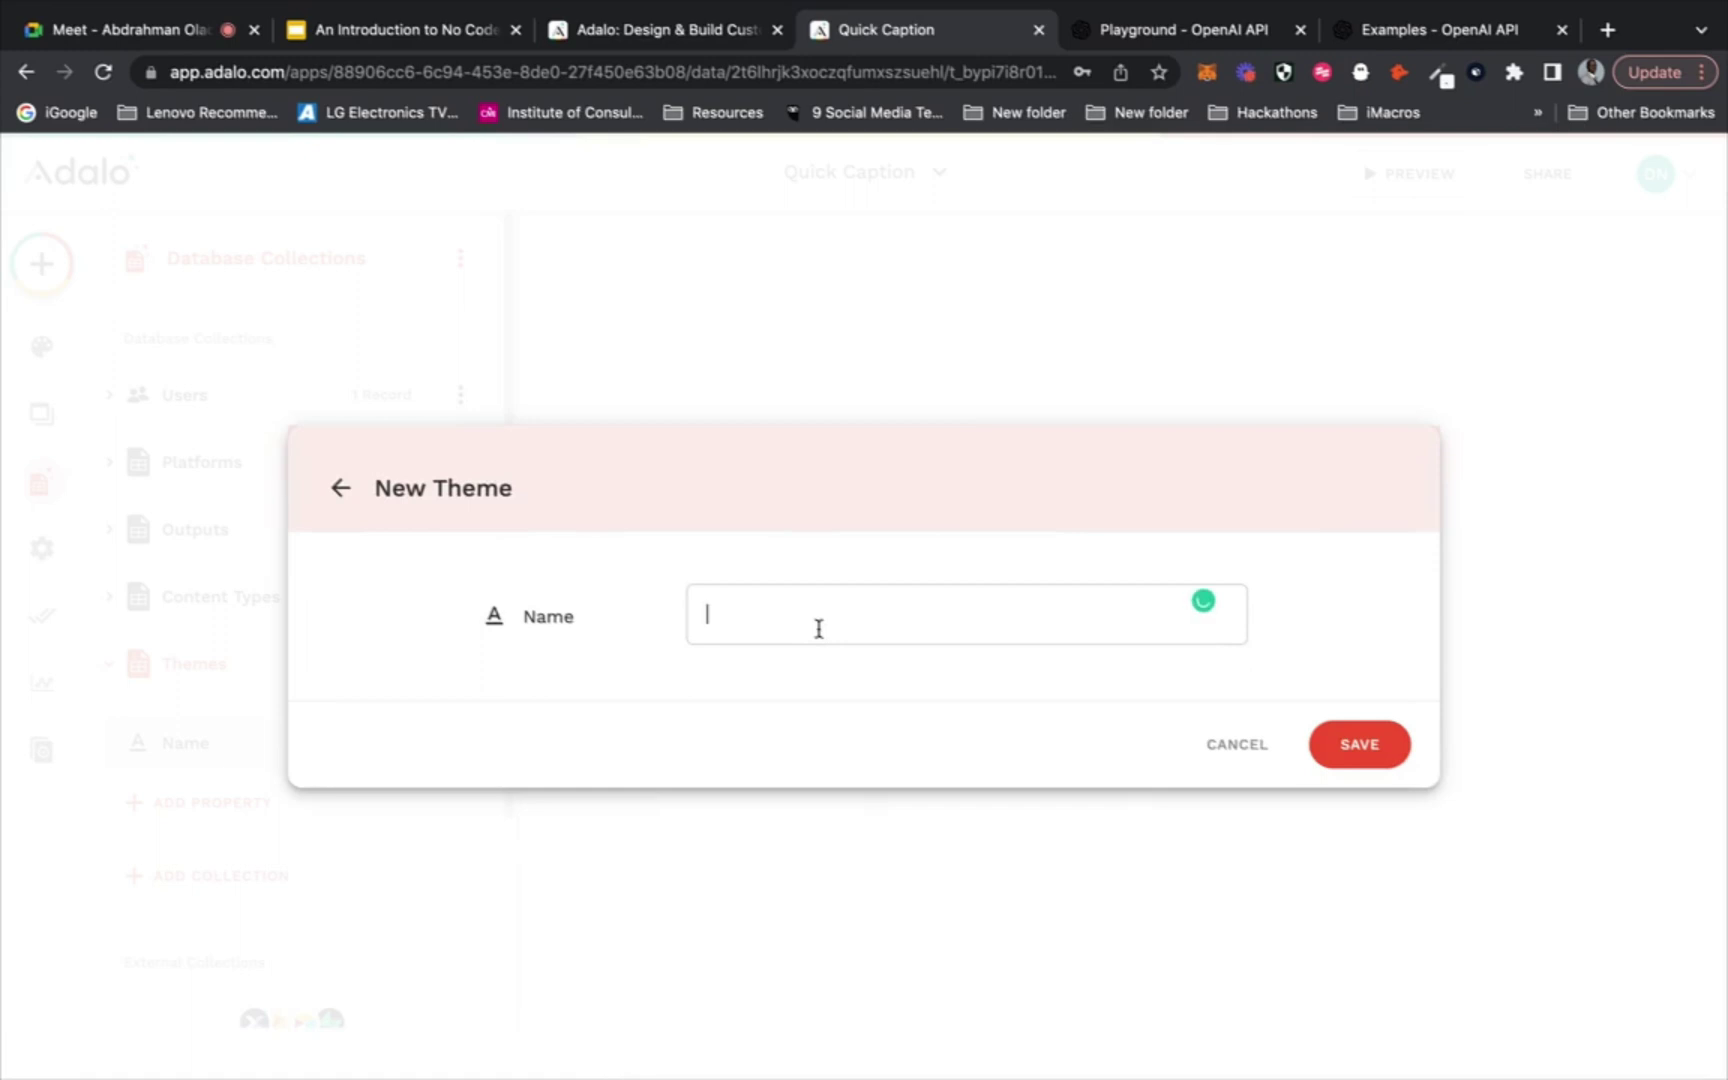
{"action": "type", "text": "Tourism"}
{"action": "key", "text": "Return"}
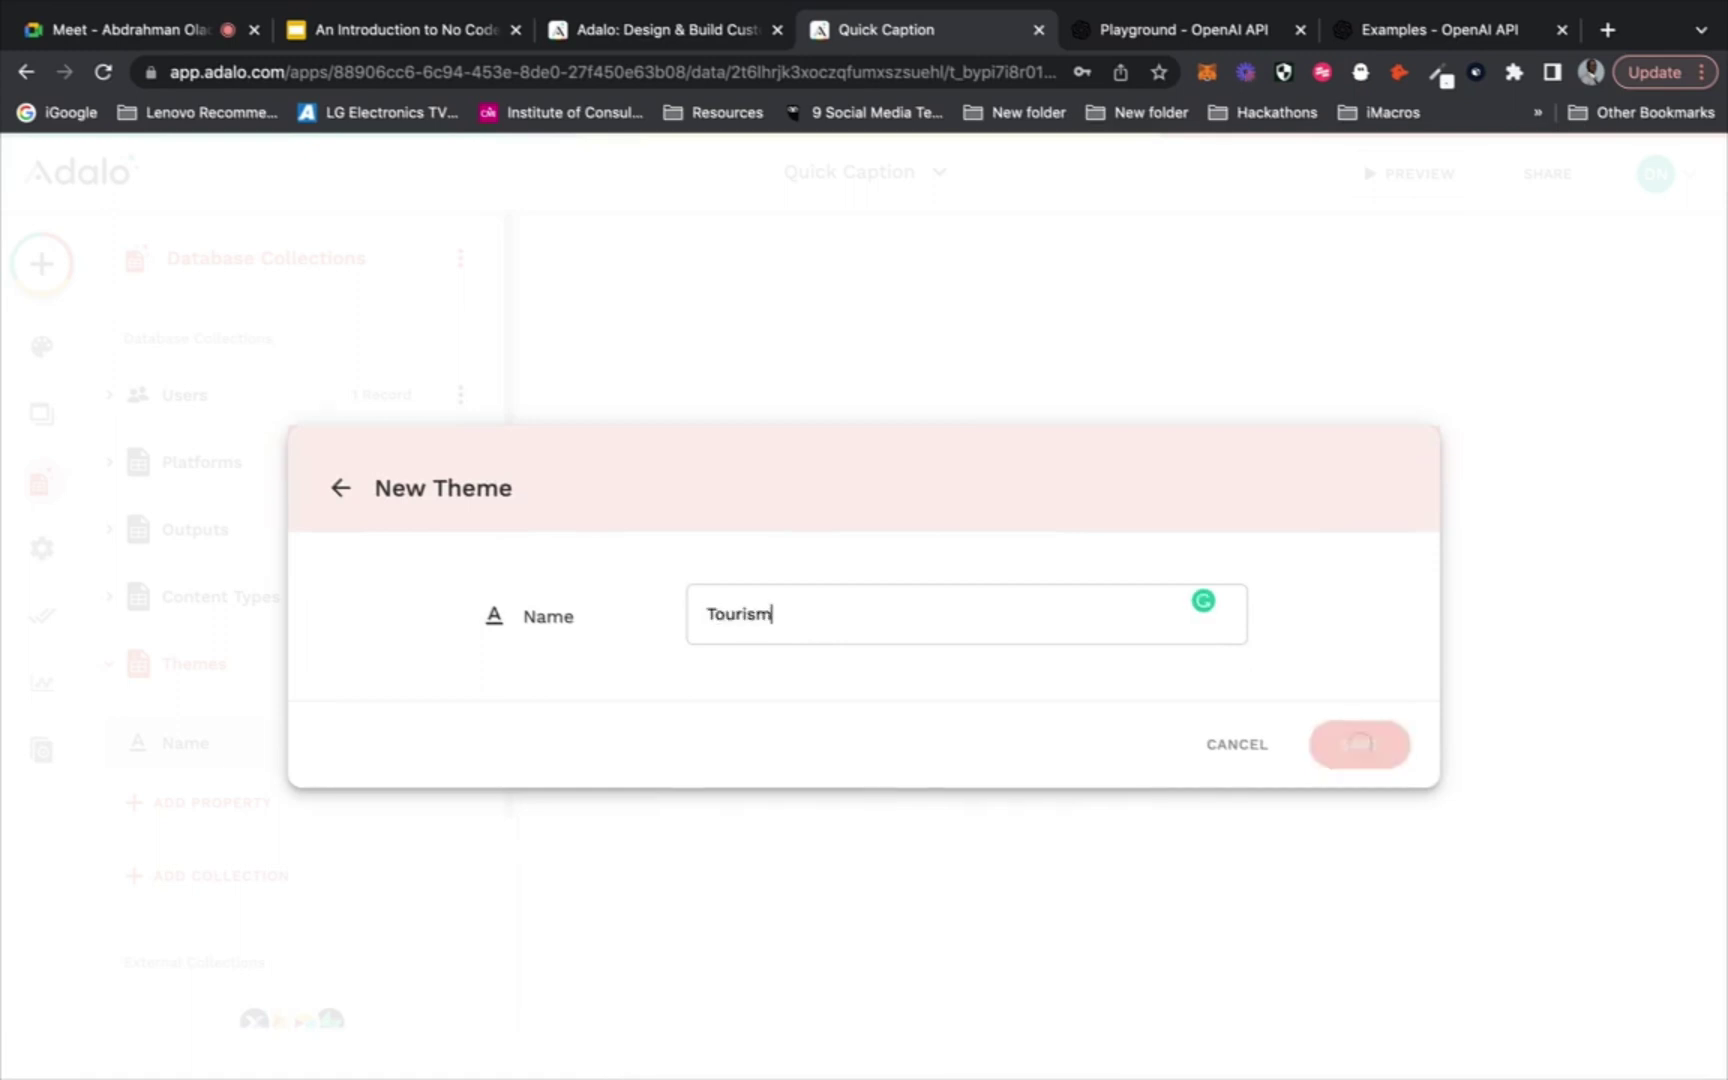
{"action": "left_click", "coordinate": [1360, 873]}
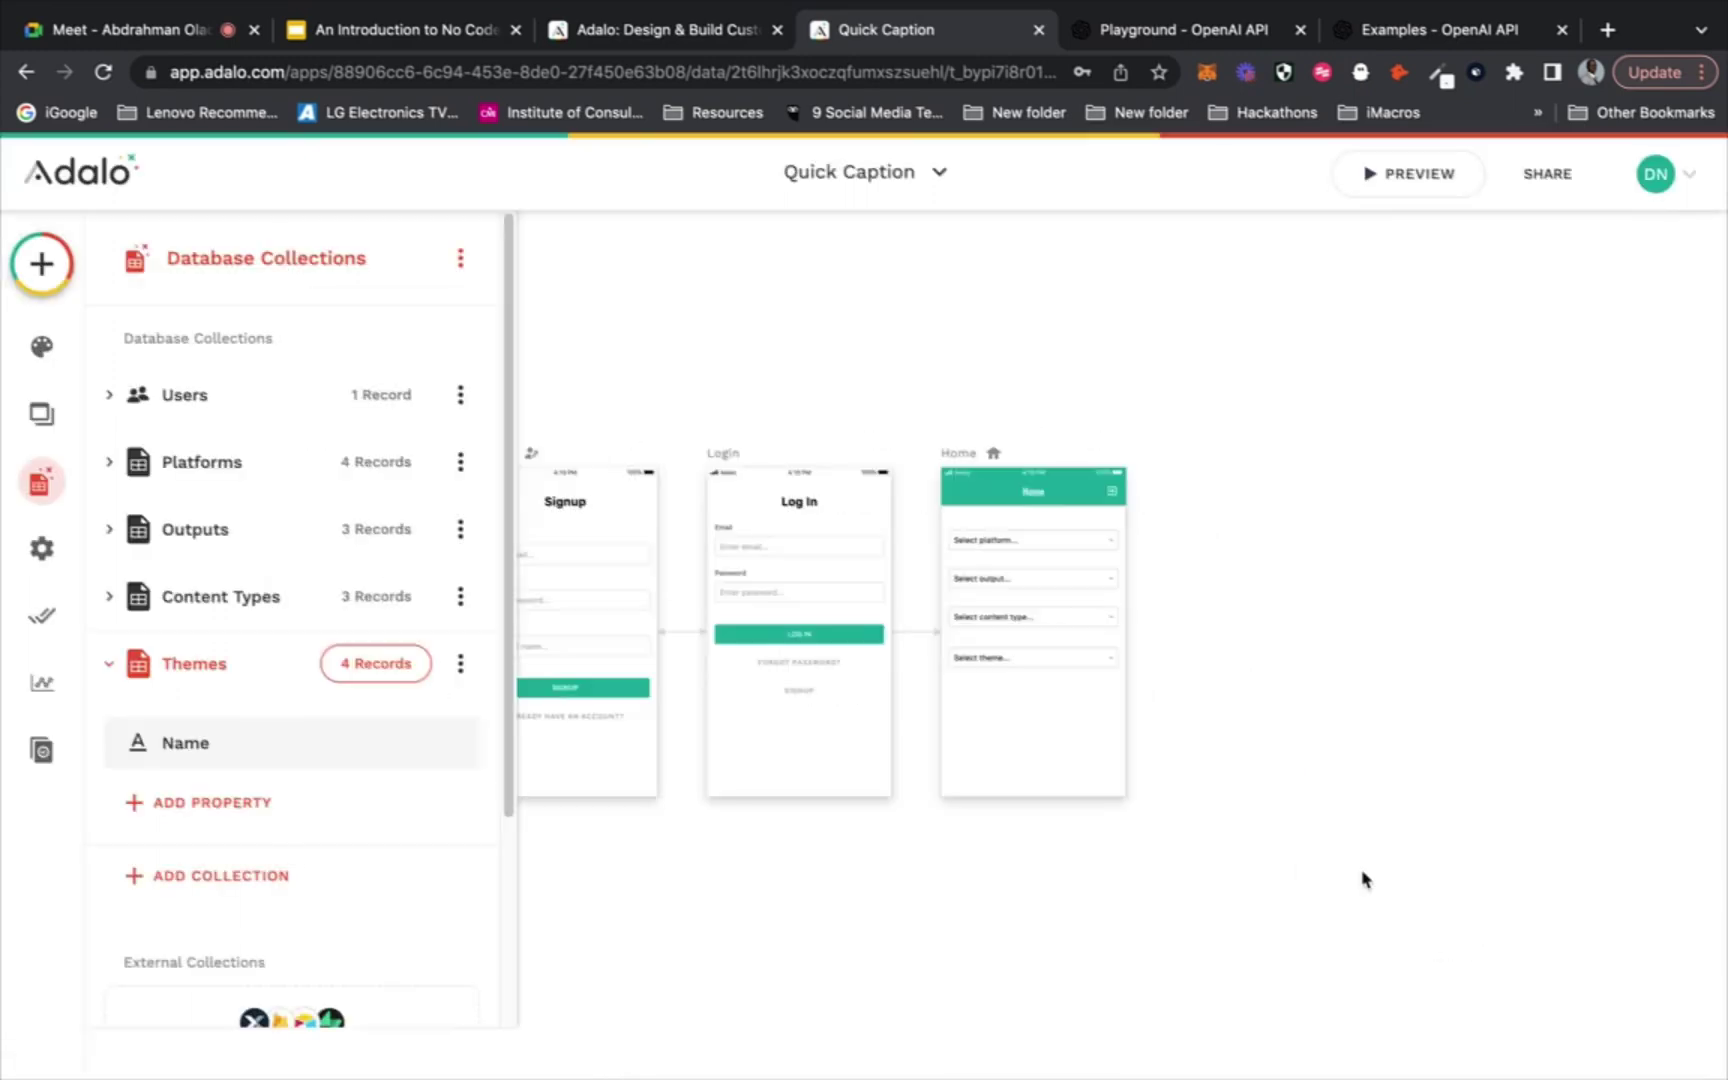
Set the theme dropdown's Menu Options to the Themes collection
{"action": "left_click", "coordinate": [1079, 657]}
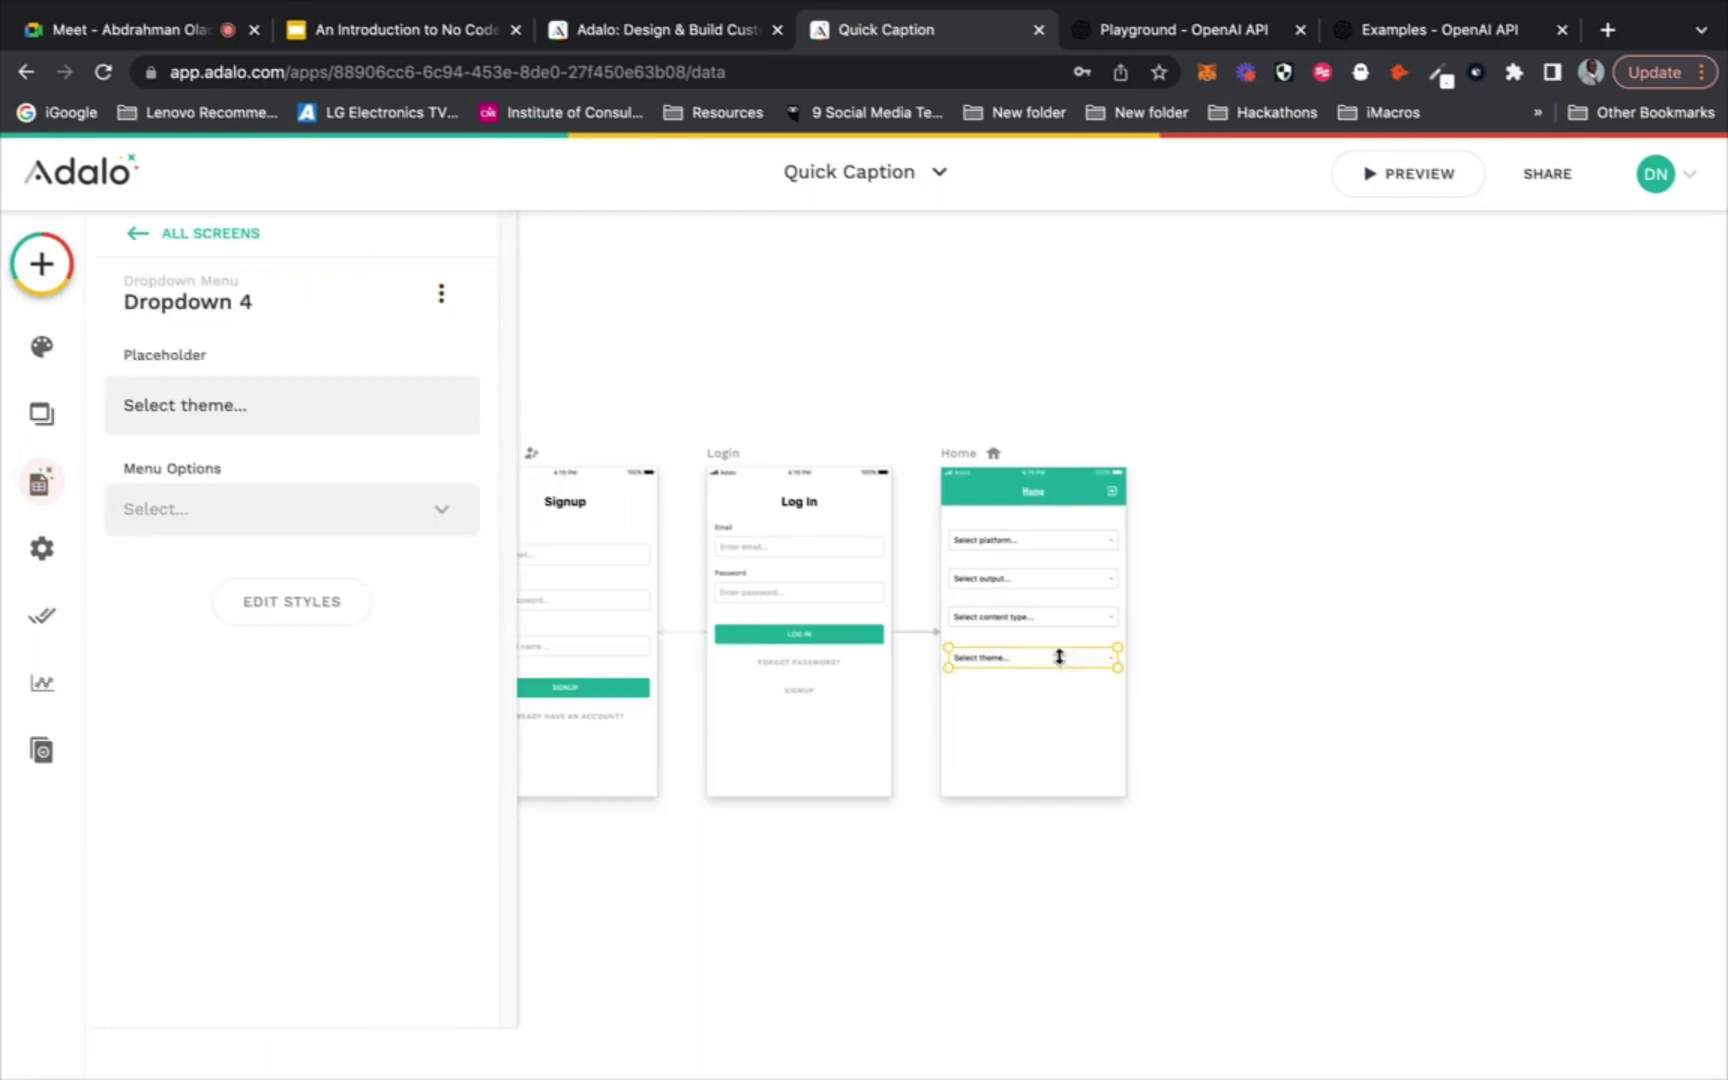
{"action": "left_click", "coordinate": [125, 509]}
{"action": "left_click", "coordinate": [266, 748]}
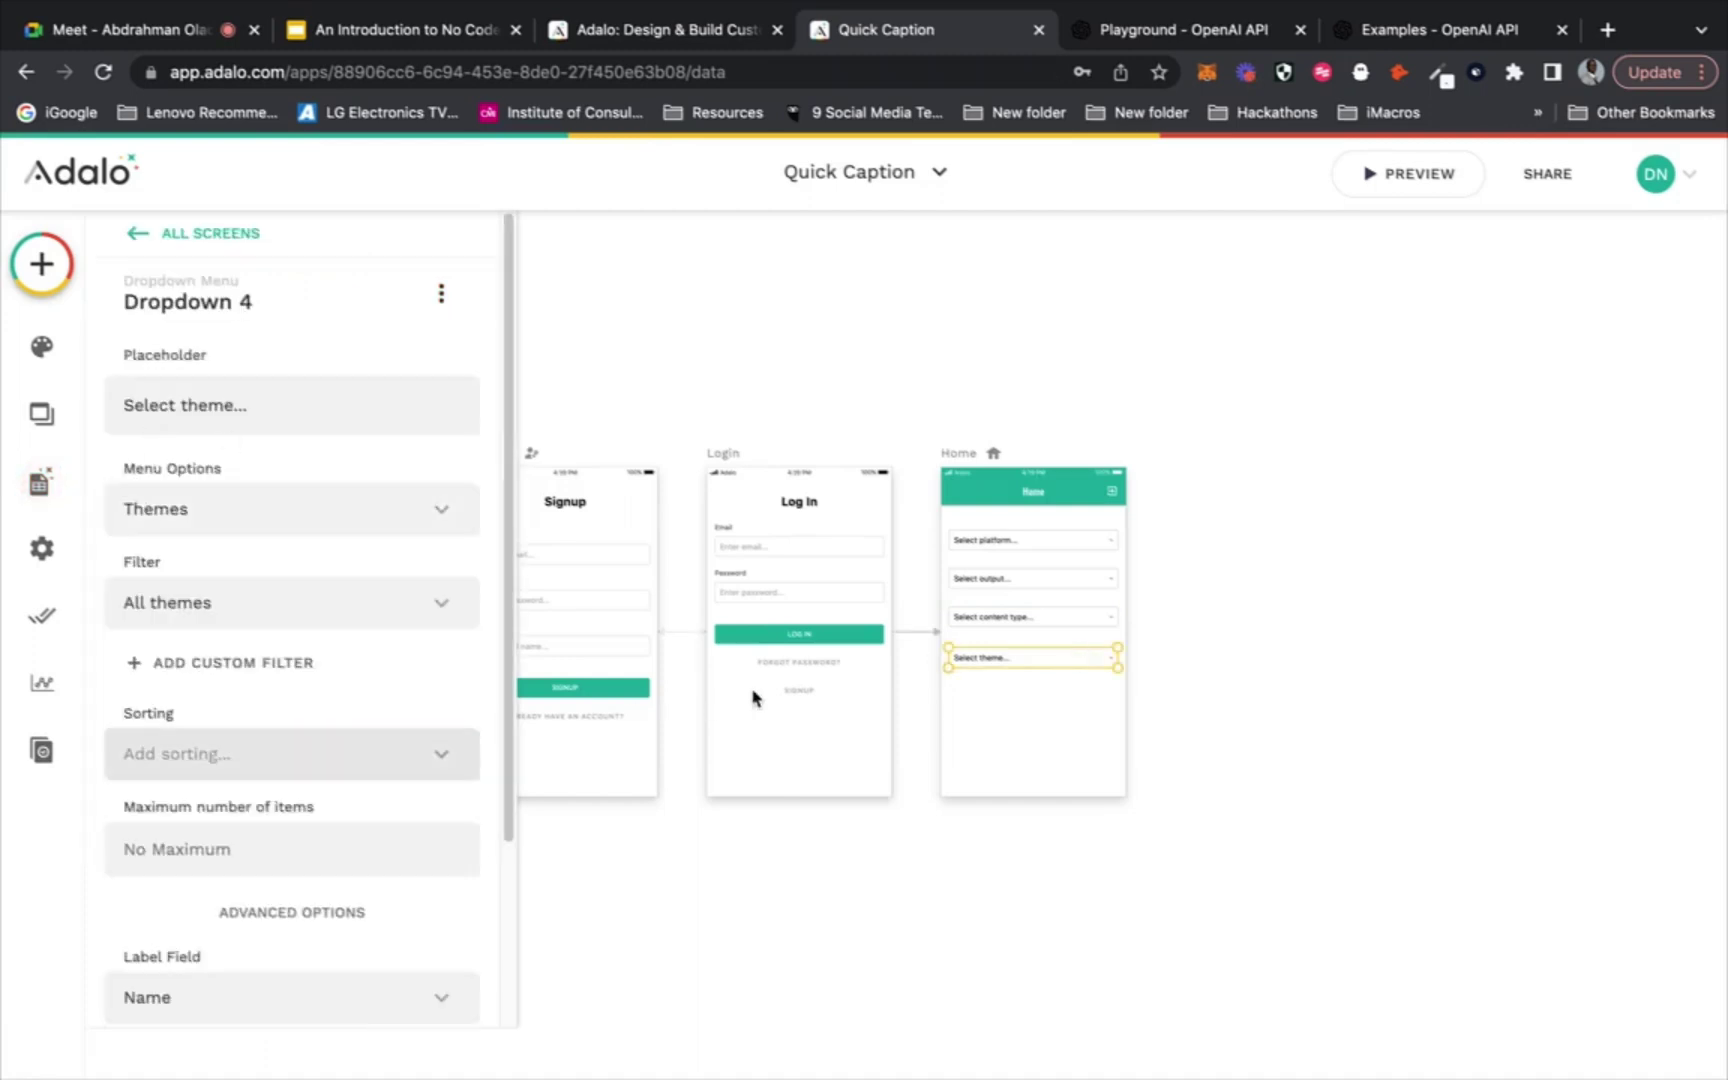
{"action": "left_click", "coordinate": [881, 827]}
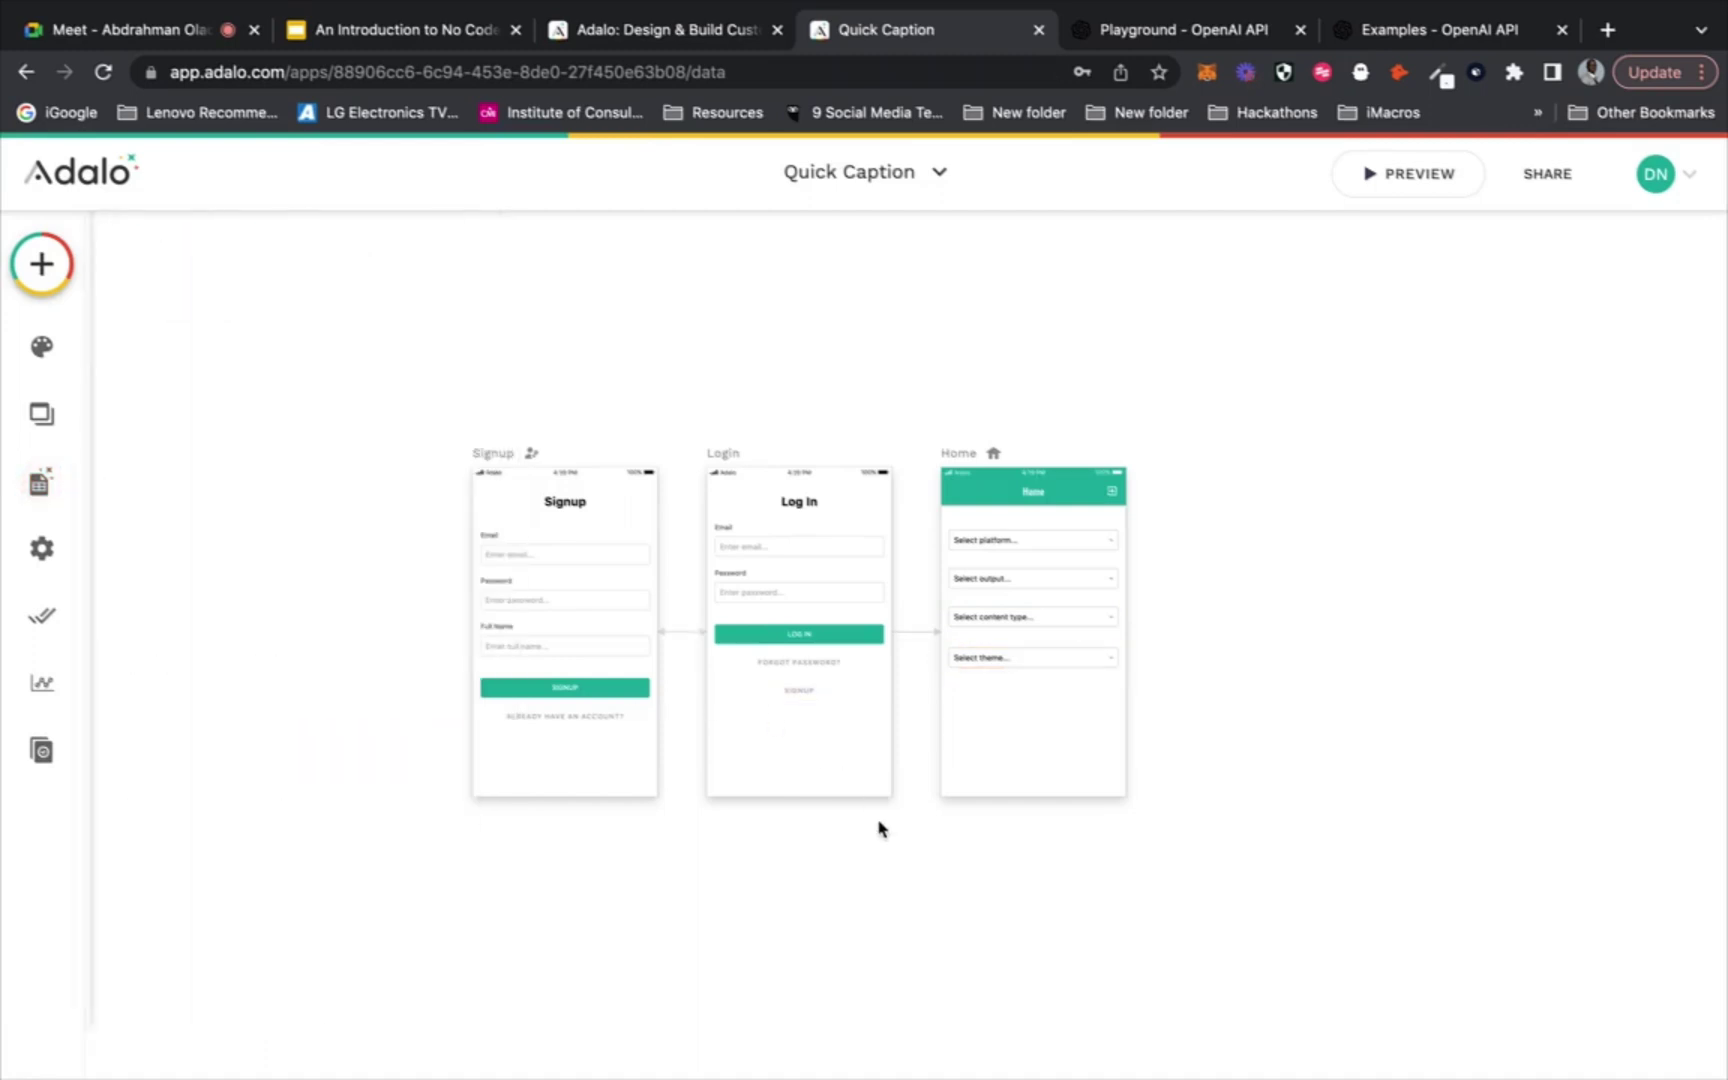
Launch the live preview and choose YouTube, Description, Video (replacing Image) and Technology
{"action": "left_click", "coordinate": [1385, 176]}
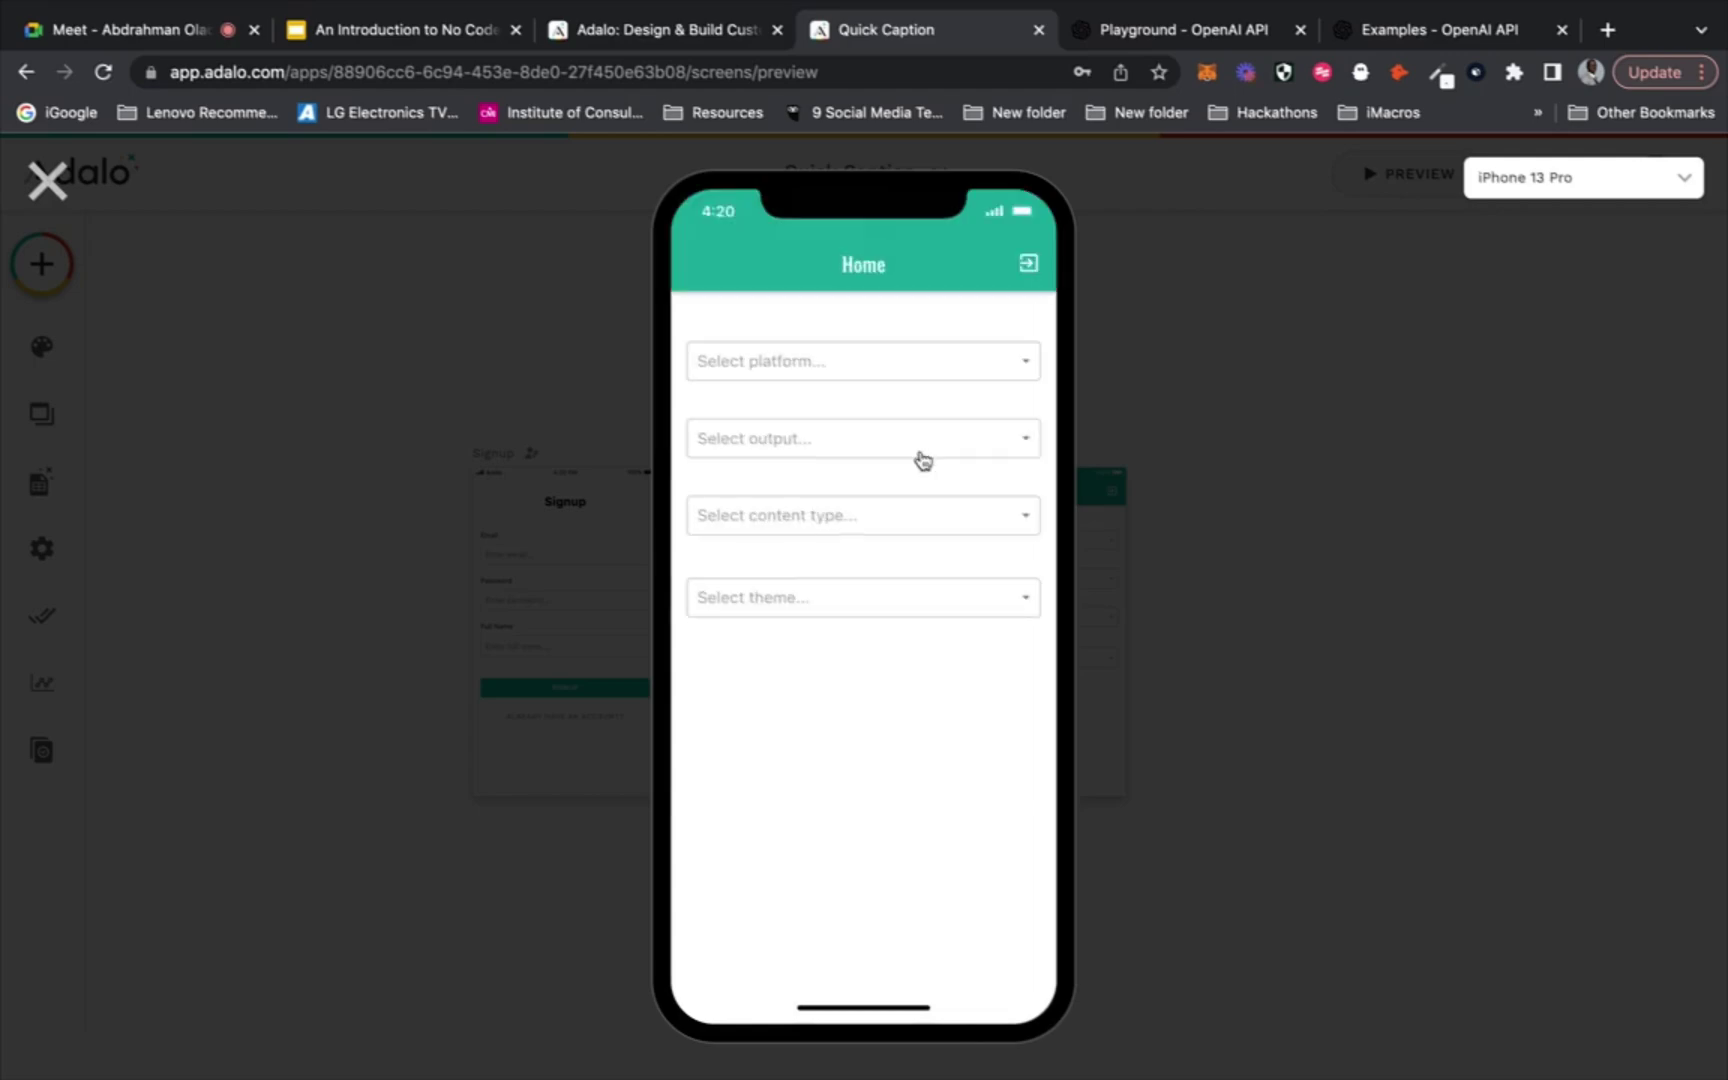
{"action": "left_click", "coordinate": [930, 358]}
{"action": "left_click", "coordinate": [917, 390]}
{"action": "left_click", "coordinate": [903, 446]}
{"action": "left_click", "coordinate": [882, 498]}
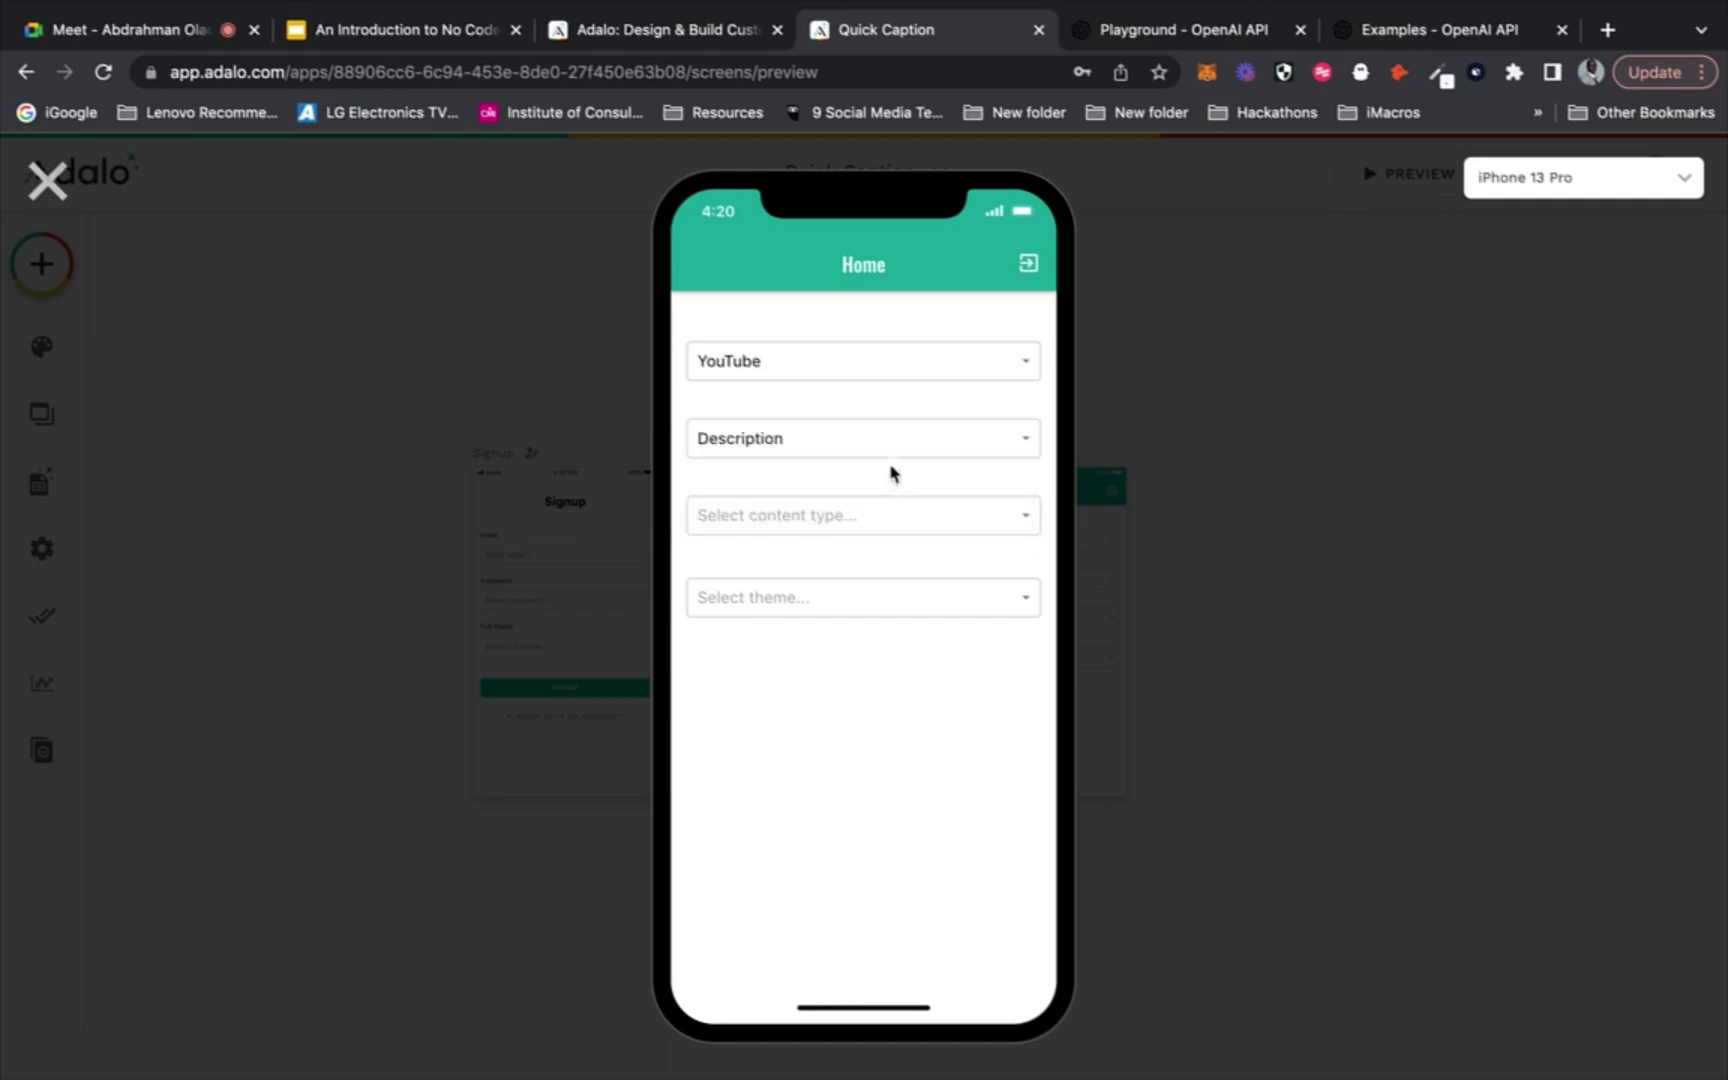
{"action": "left_click", "coordinate": [877, 520]}
{"action": "left_click", "coordinate": [870, 552]}
{"action": "left_click", "coordinate": [876, 528]}
{"action": "left_click", "coordinate": [860, 563]}
{"action": "left_click", "coordinate": [853, 600]}
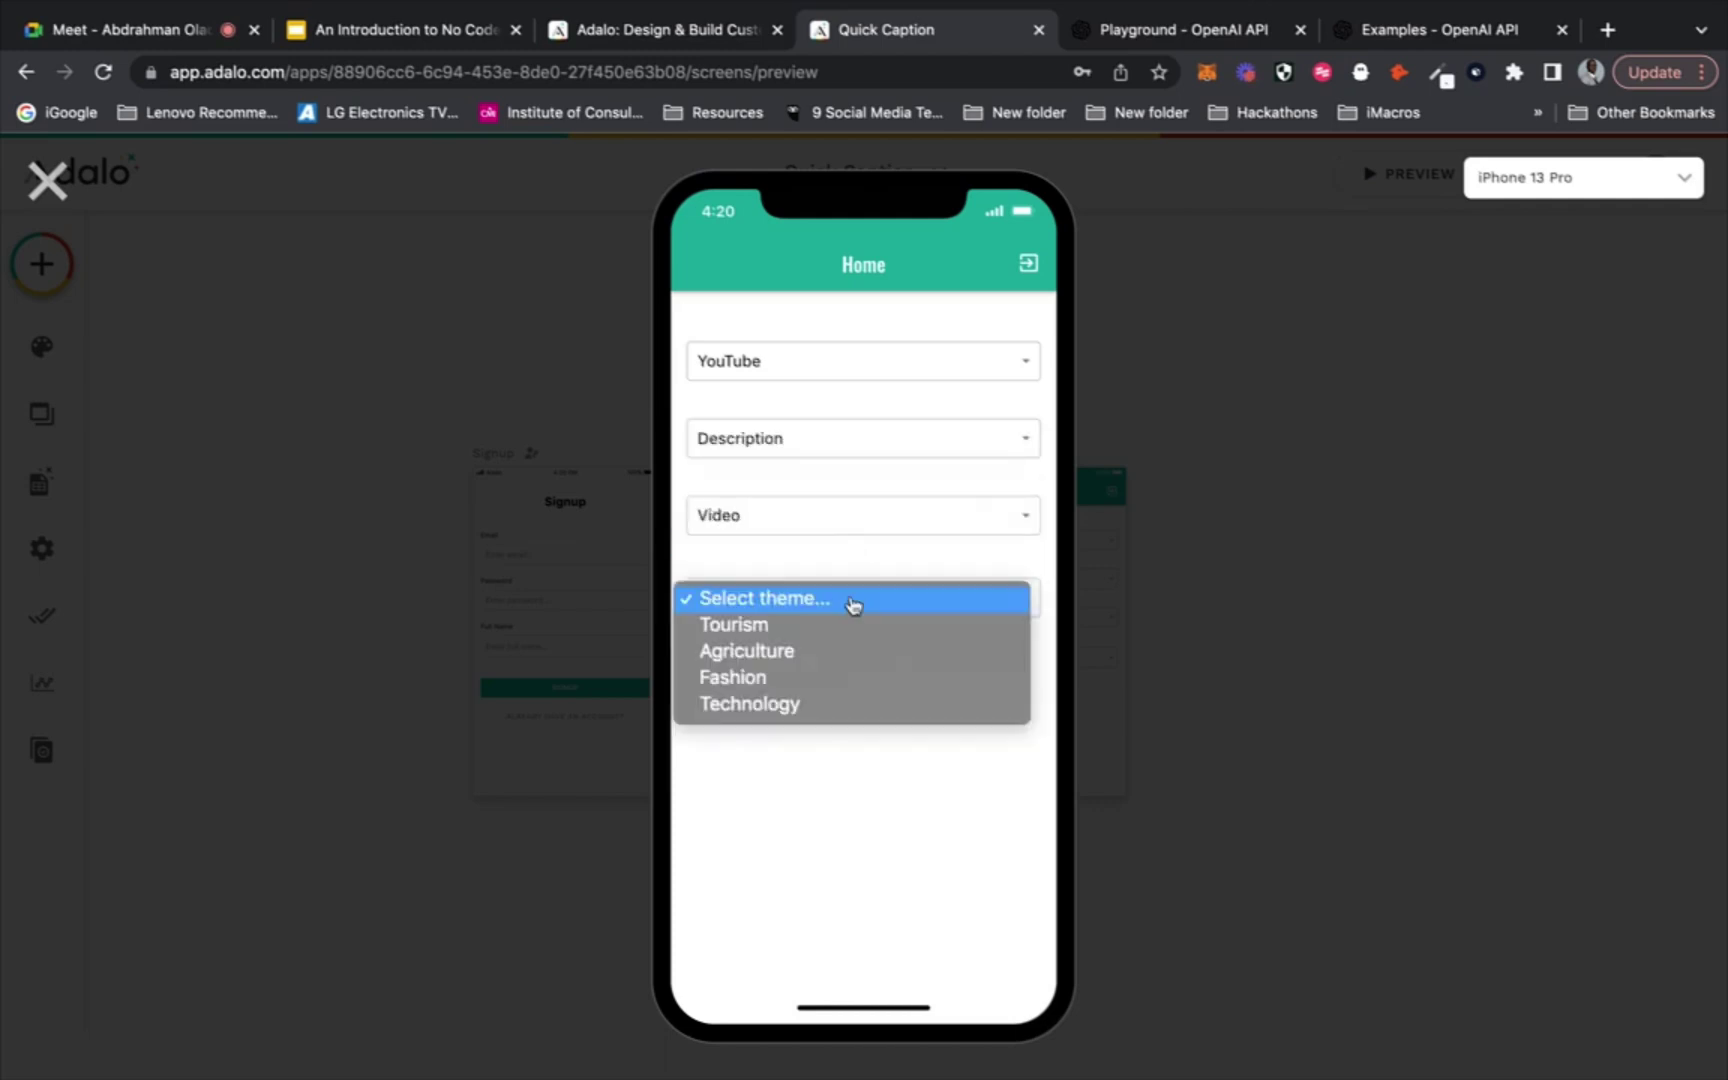
{"action": "left_click", "coordinate": [832, 706]}
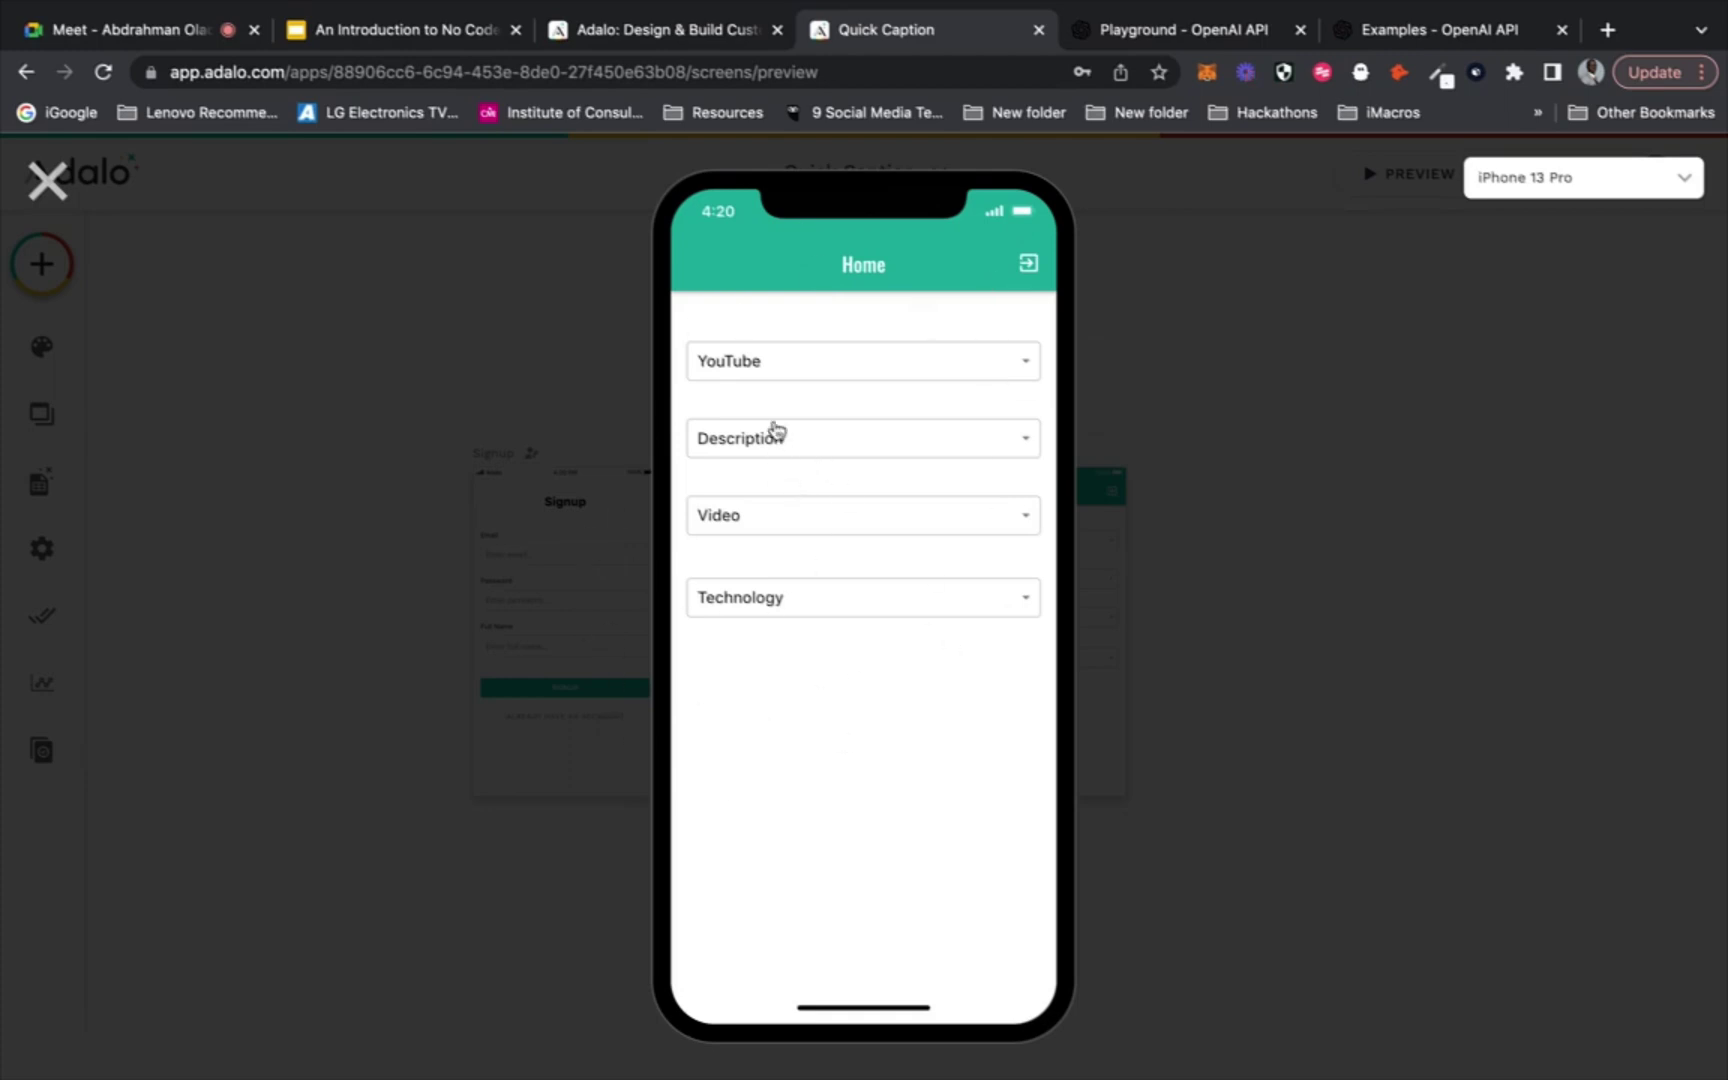
Compare the Playground prompt wording with the preview's selections, then exit the app preview
{"action": "left_click", "coordinate": [1157, 40]}
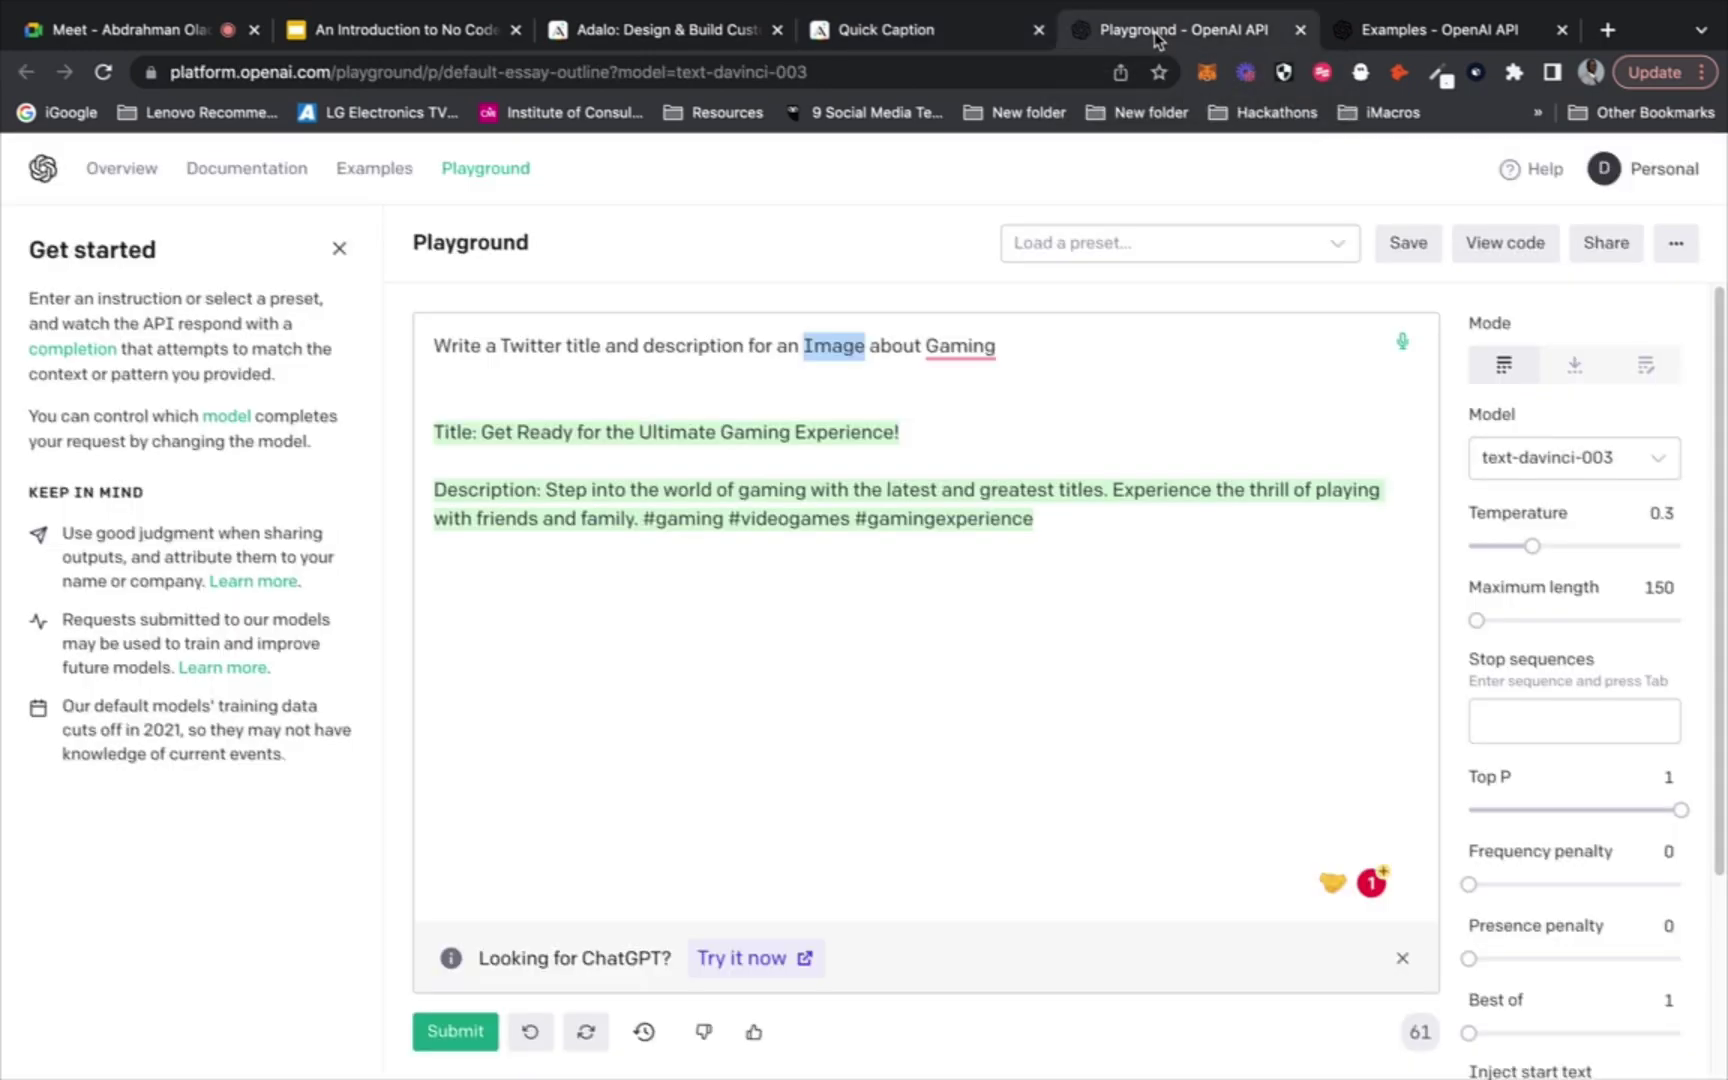
{"action": "left_click", "coordinate": [432, 342]}
{"action": "left_click_drag", "start_coordinate": [432, 342], "coordinate": [503, 340]}
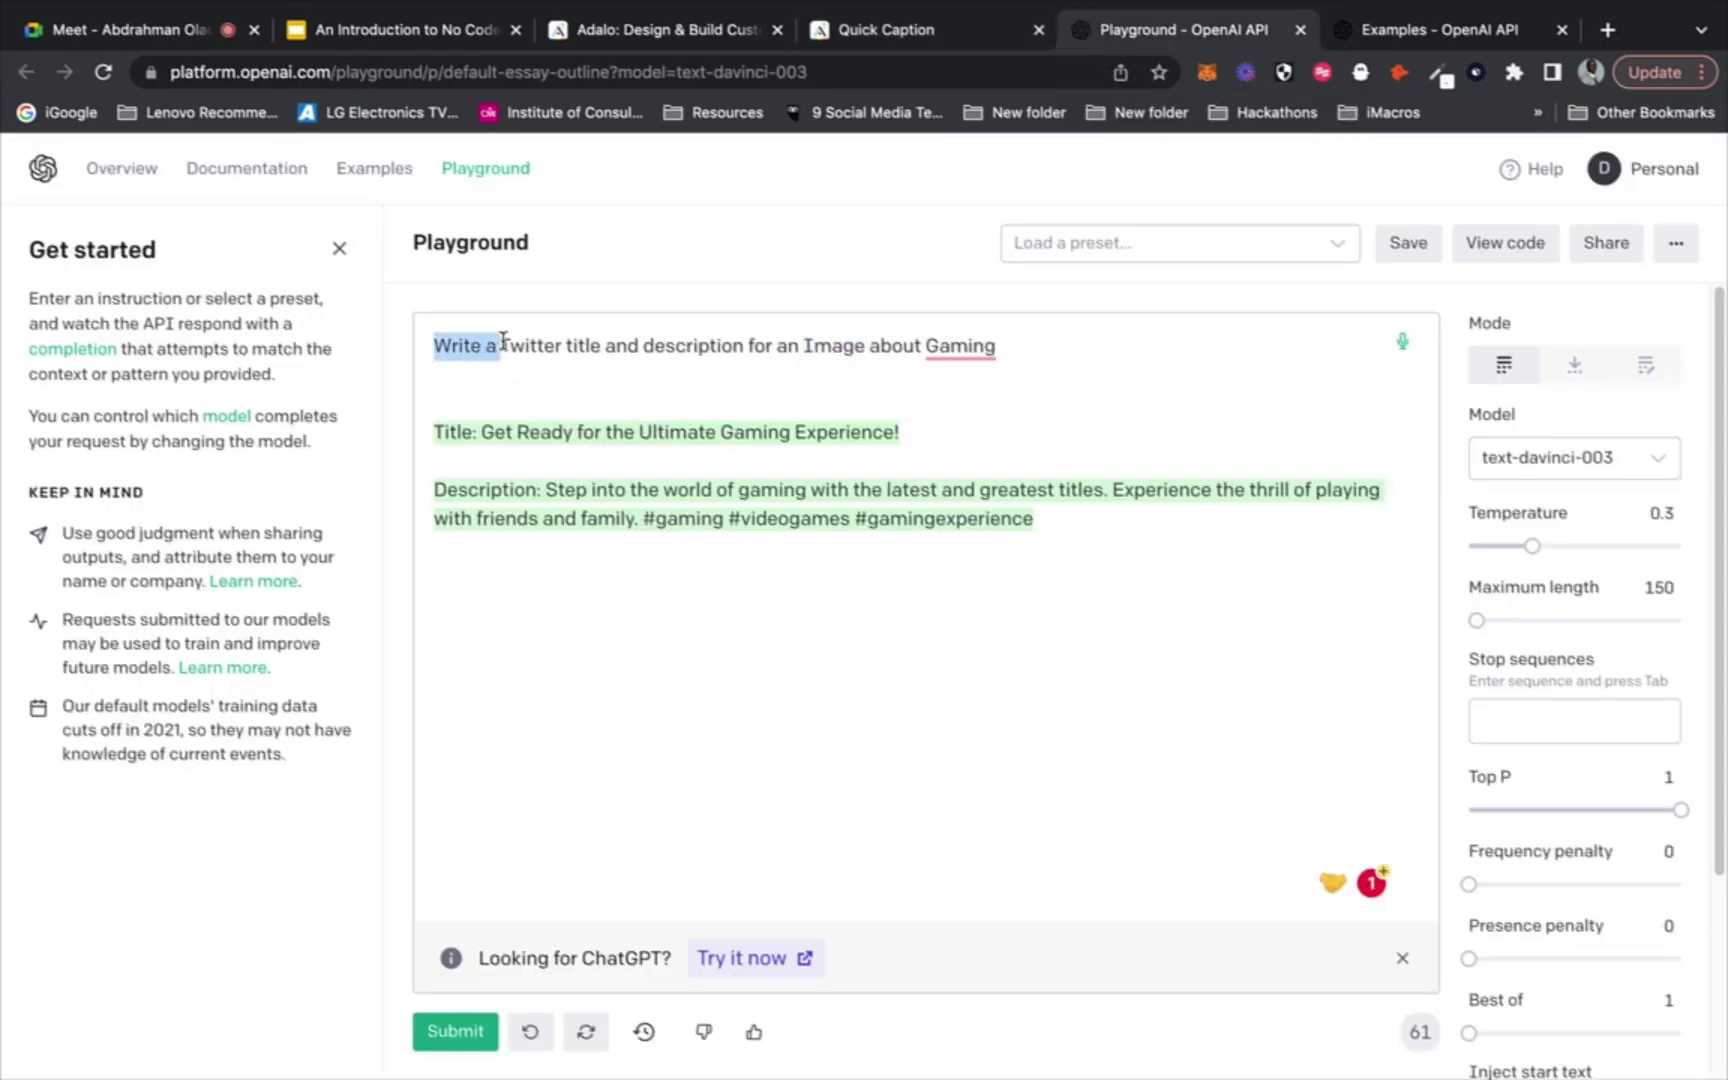
{"action": "left_click", "coordinate": [962, 33]}
{"action": "left_click", "coordinate": [1112, 22]}
{"action": "left_click", "coordinate": [502, 340]}
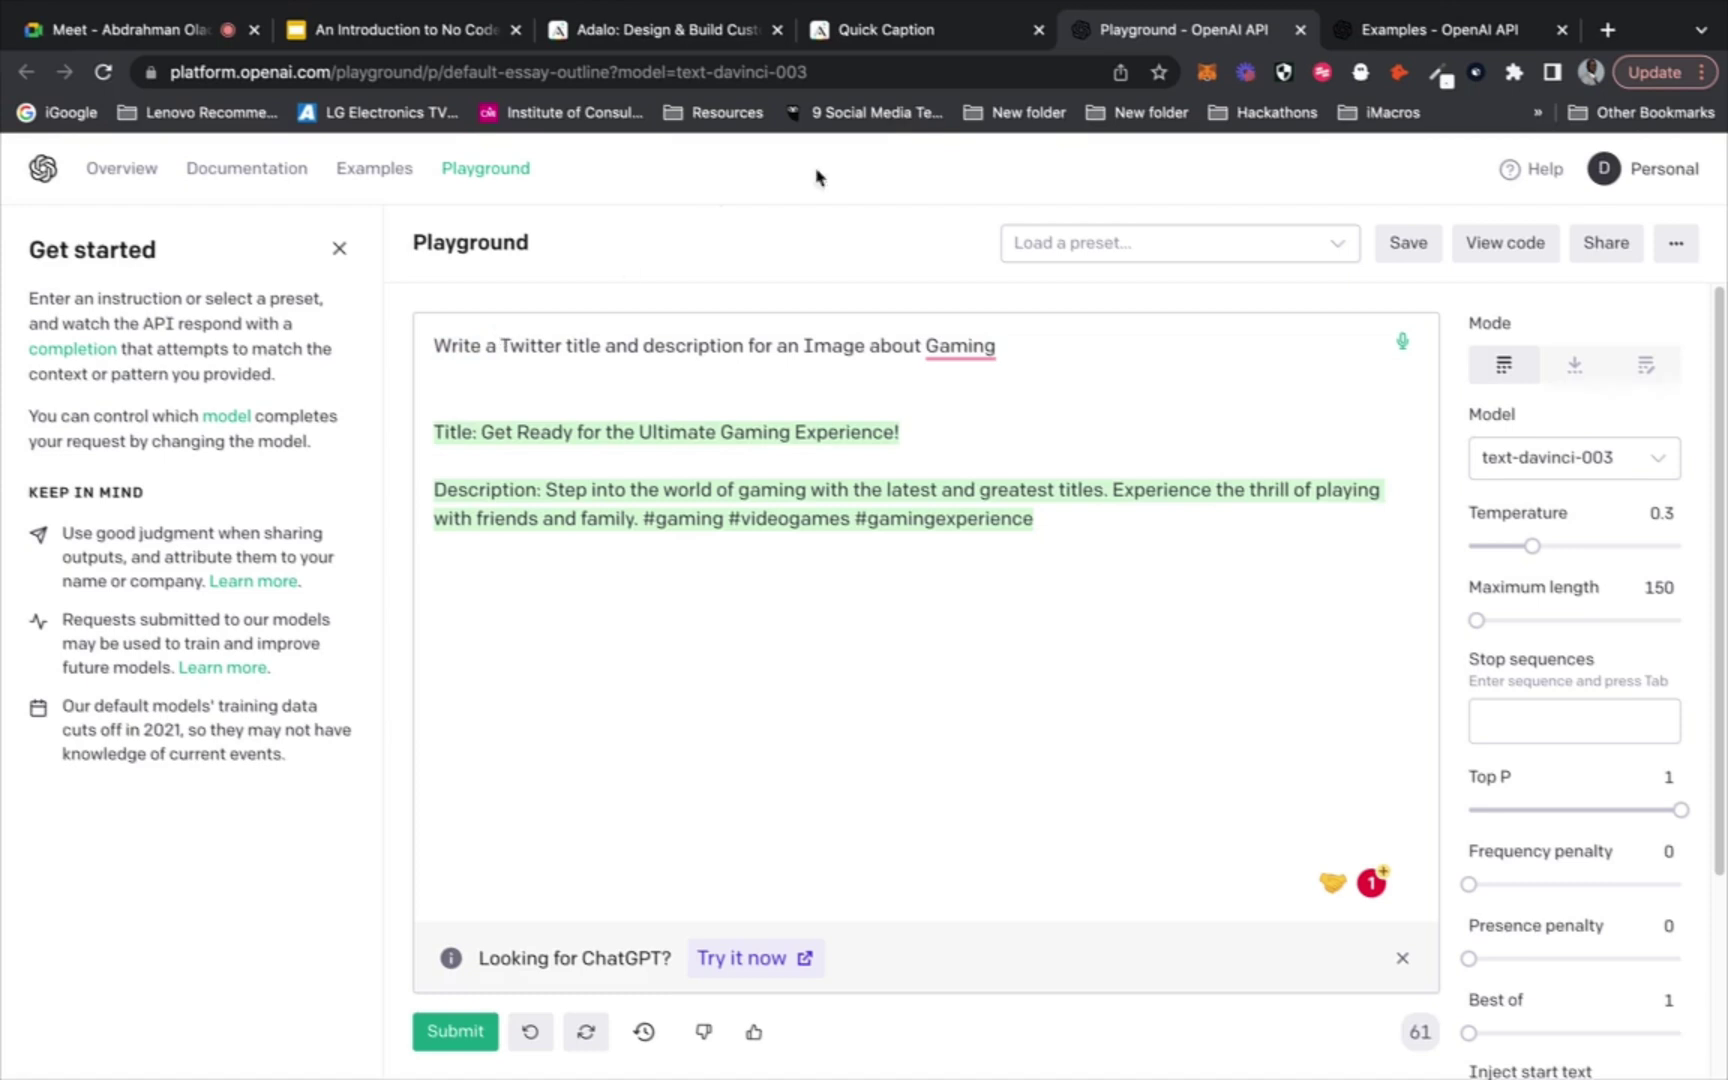
{"action": "left_click", "coordinate": [929, 44]}
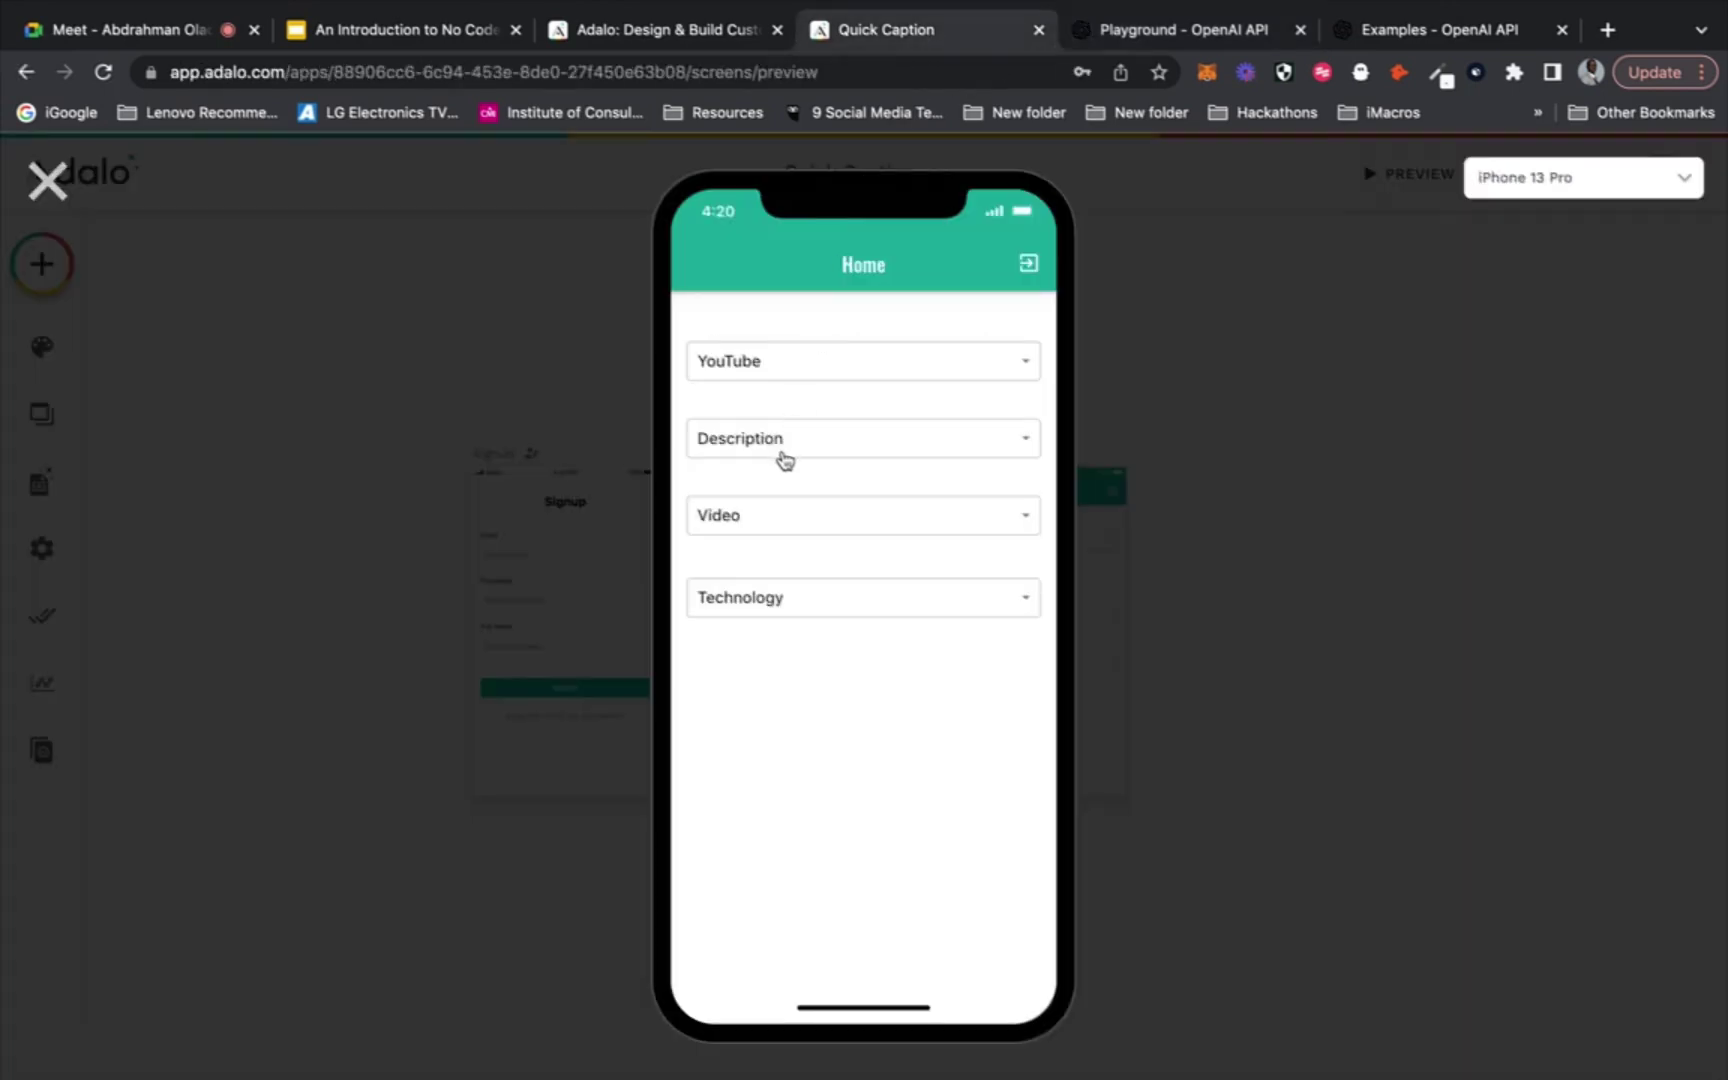
{"action": "left_click", "coordinate": [1194, 40]}
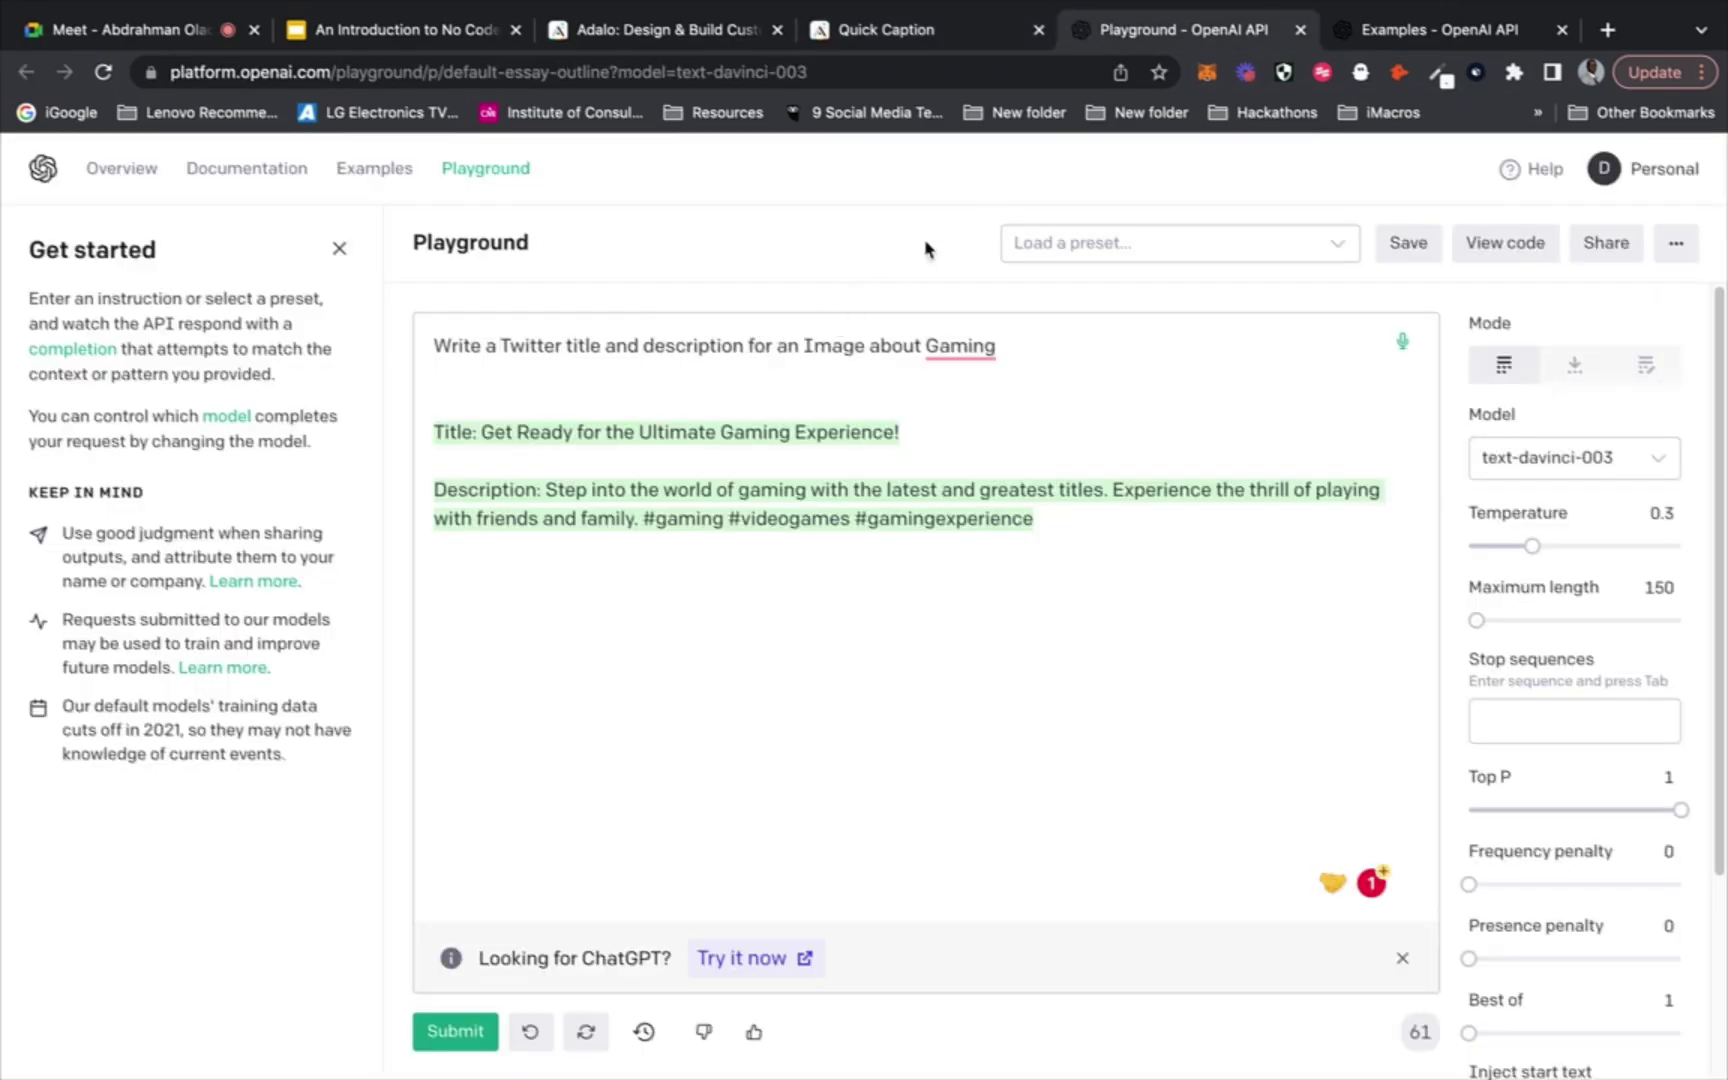
{"action": "left_click", "coordinate": [962, 42]}
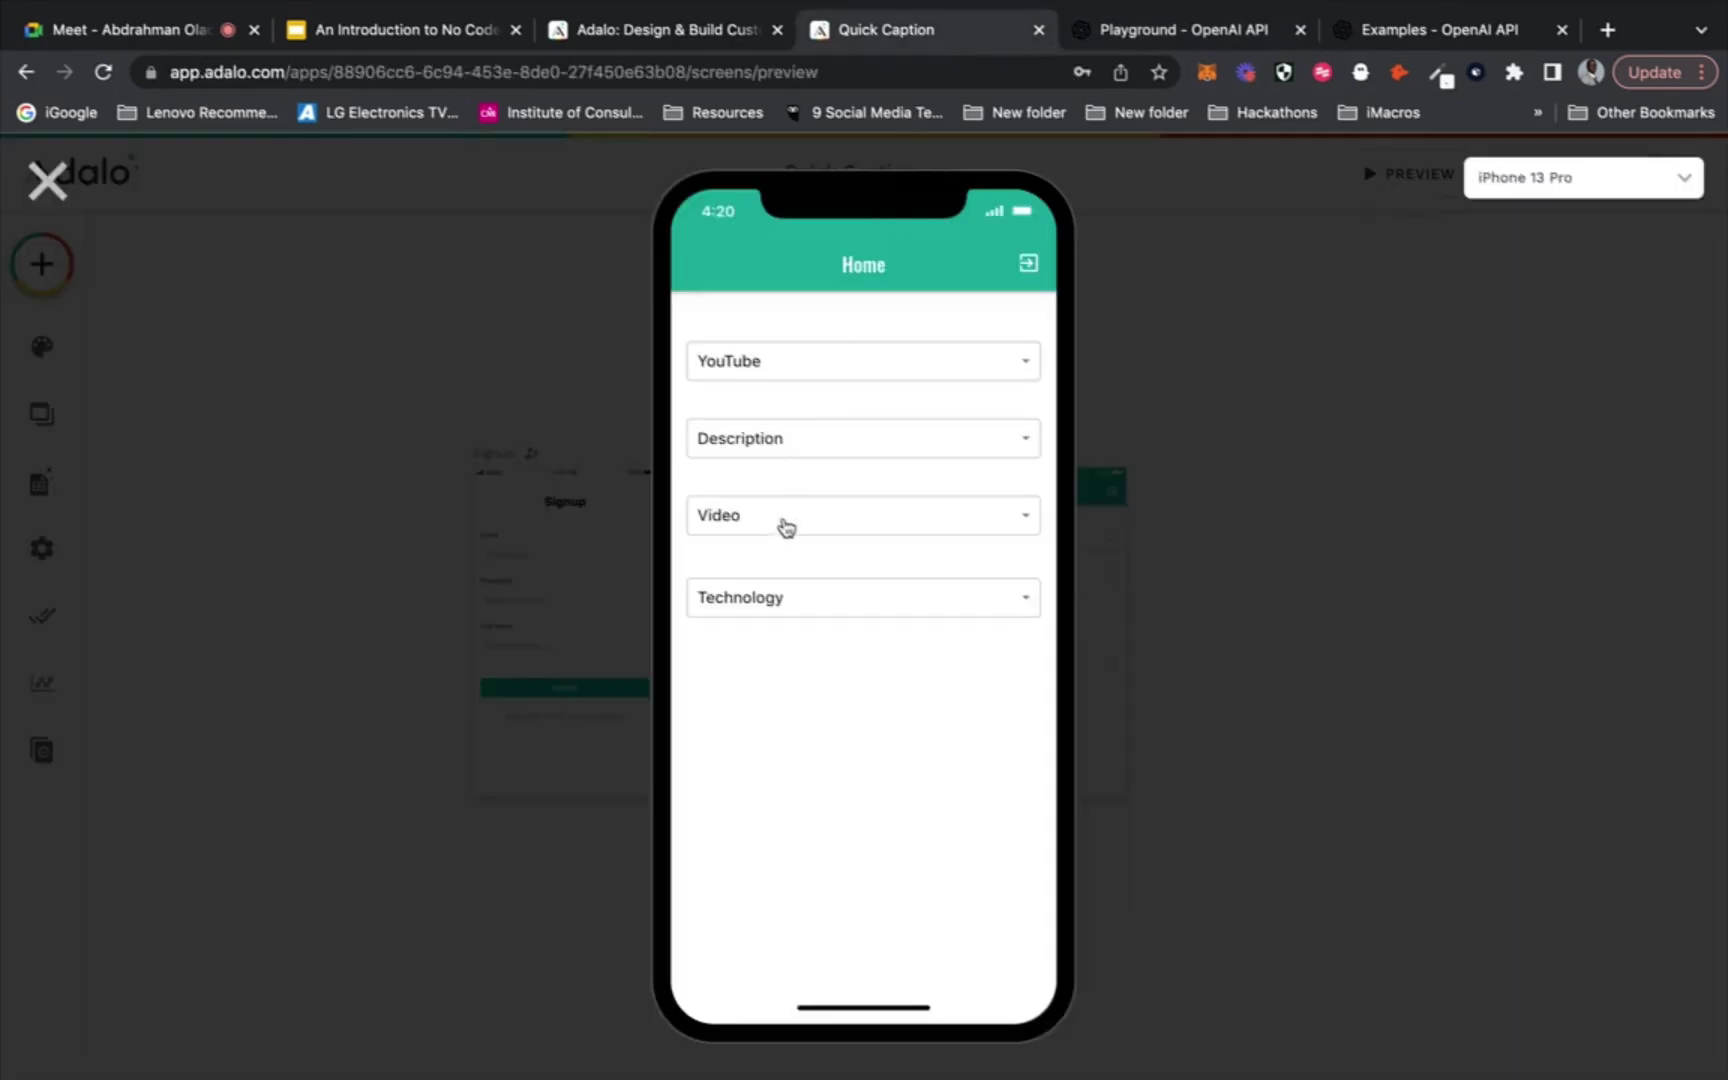
{"action": "left_click", "coordinate": [1185, 32]}
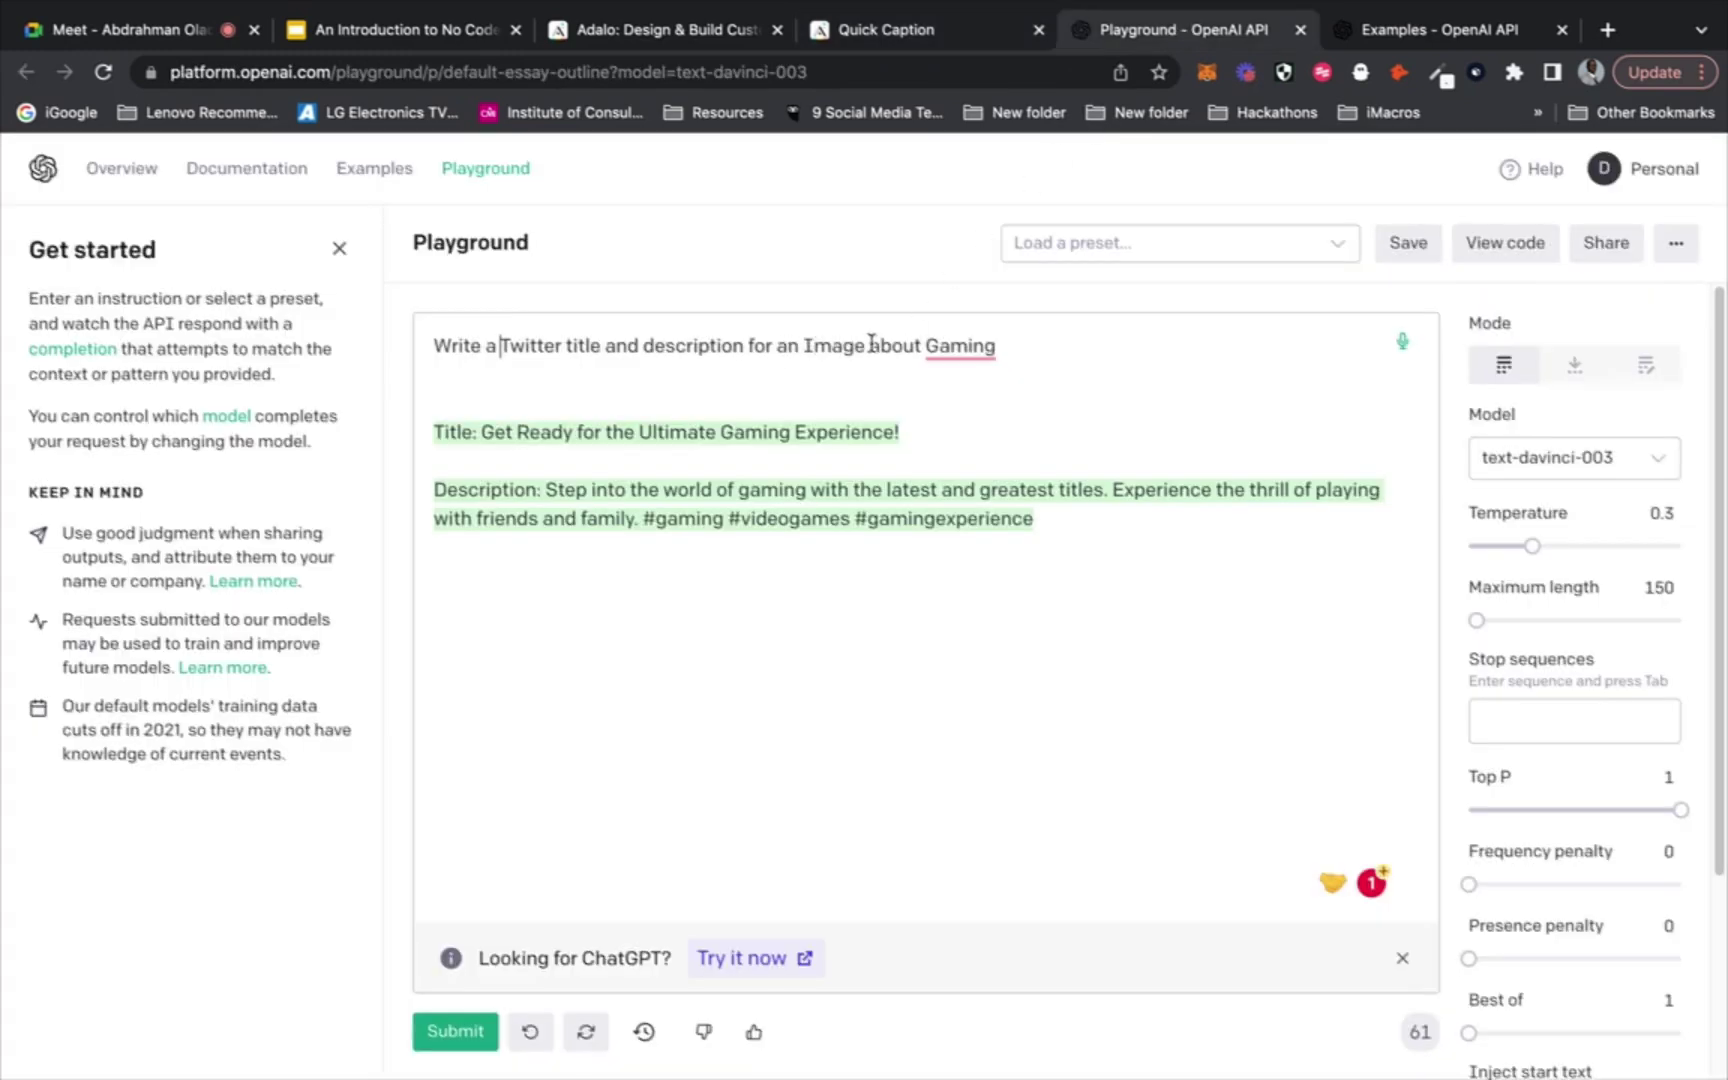
{"action": "left_click", "coordinate": [983, 38]}
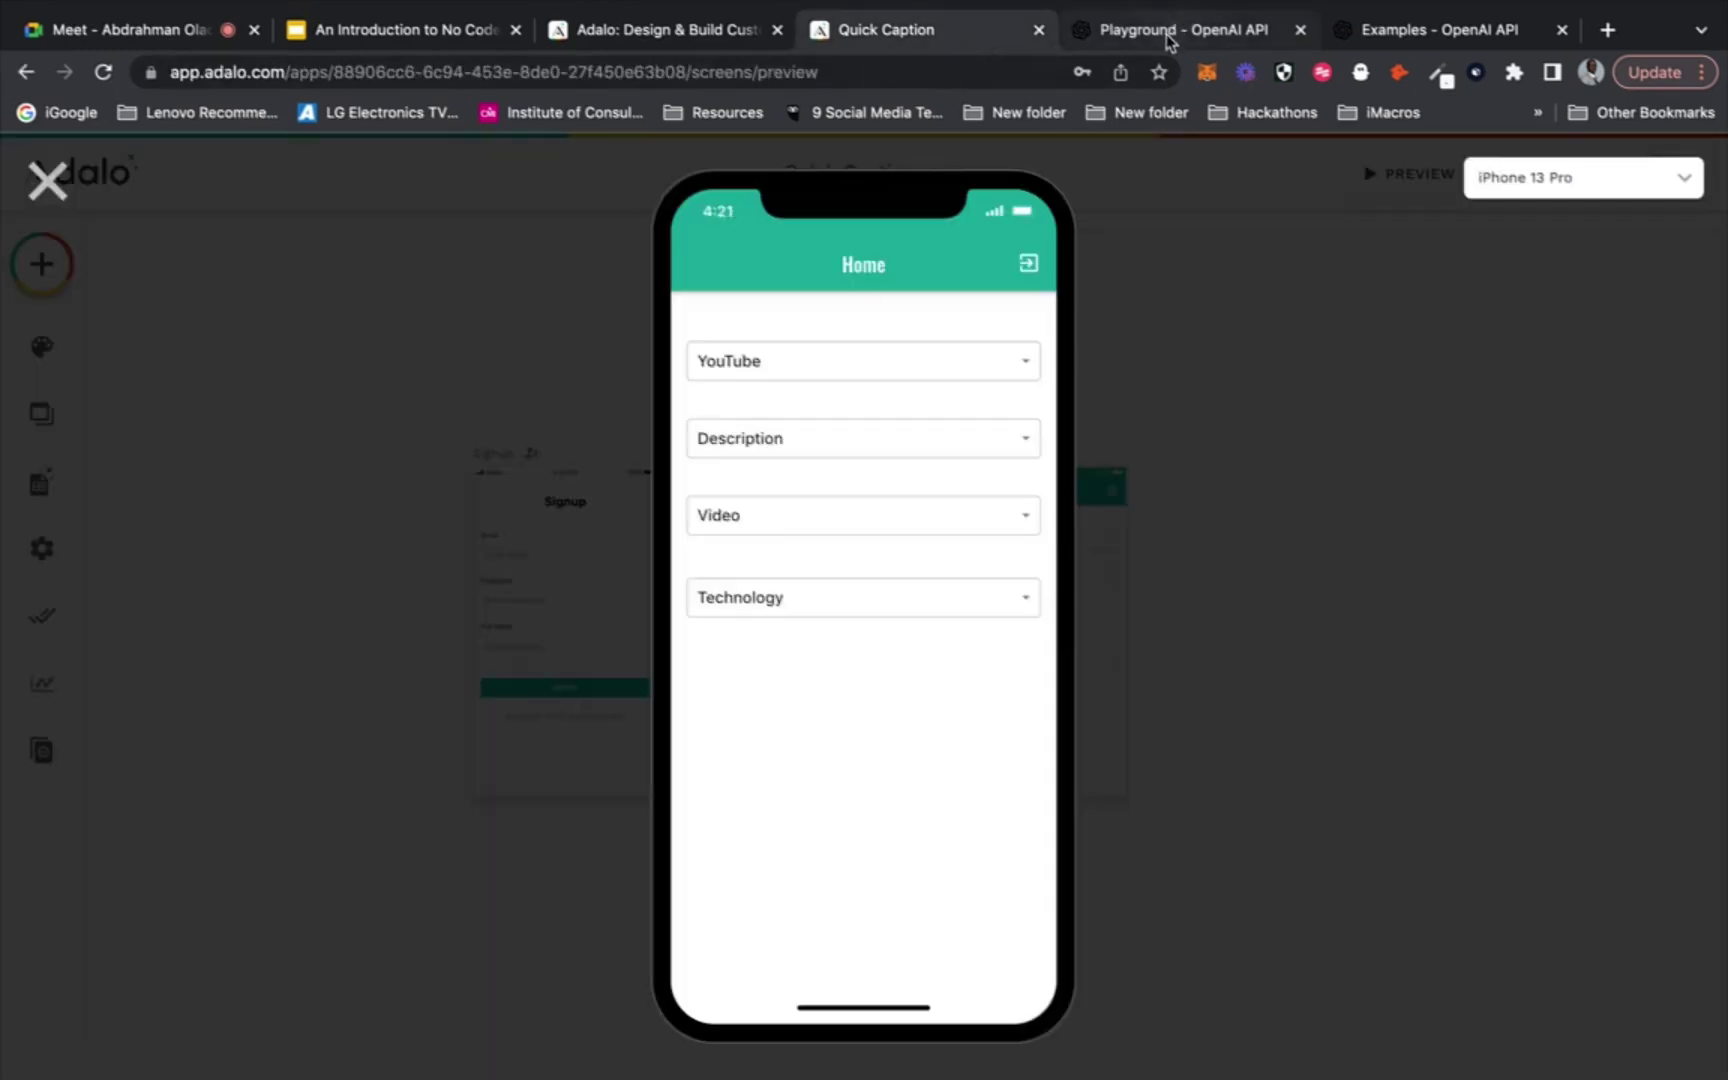
{"action": "left_click", "coordinate": [28, 198]}
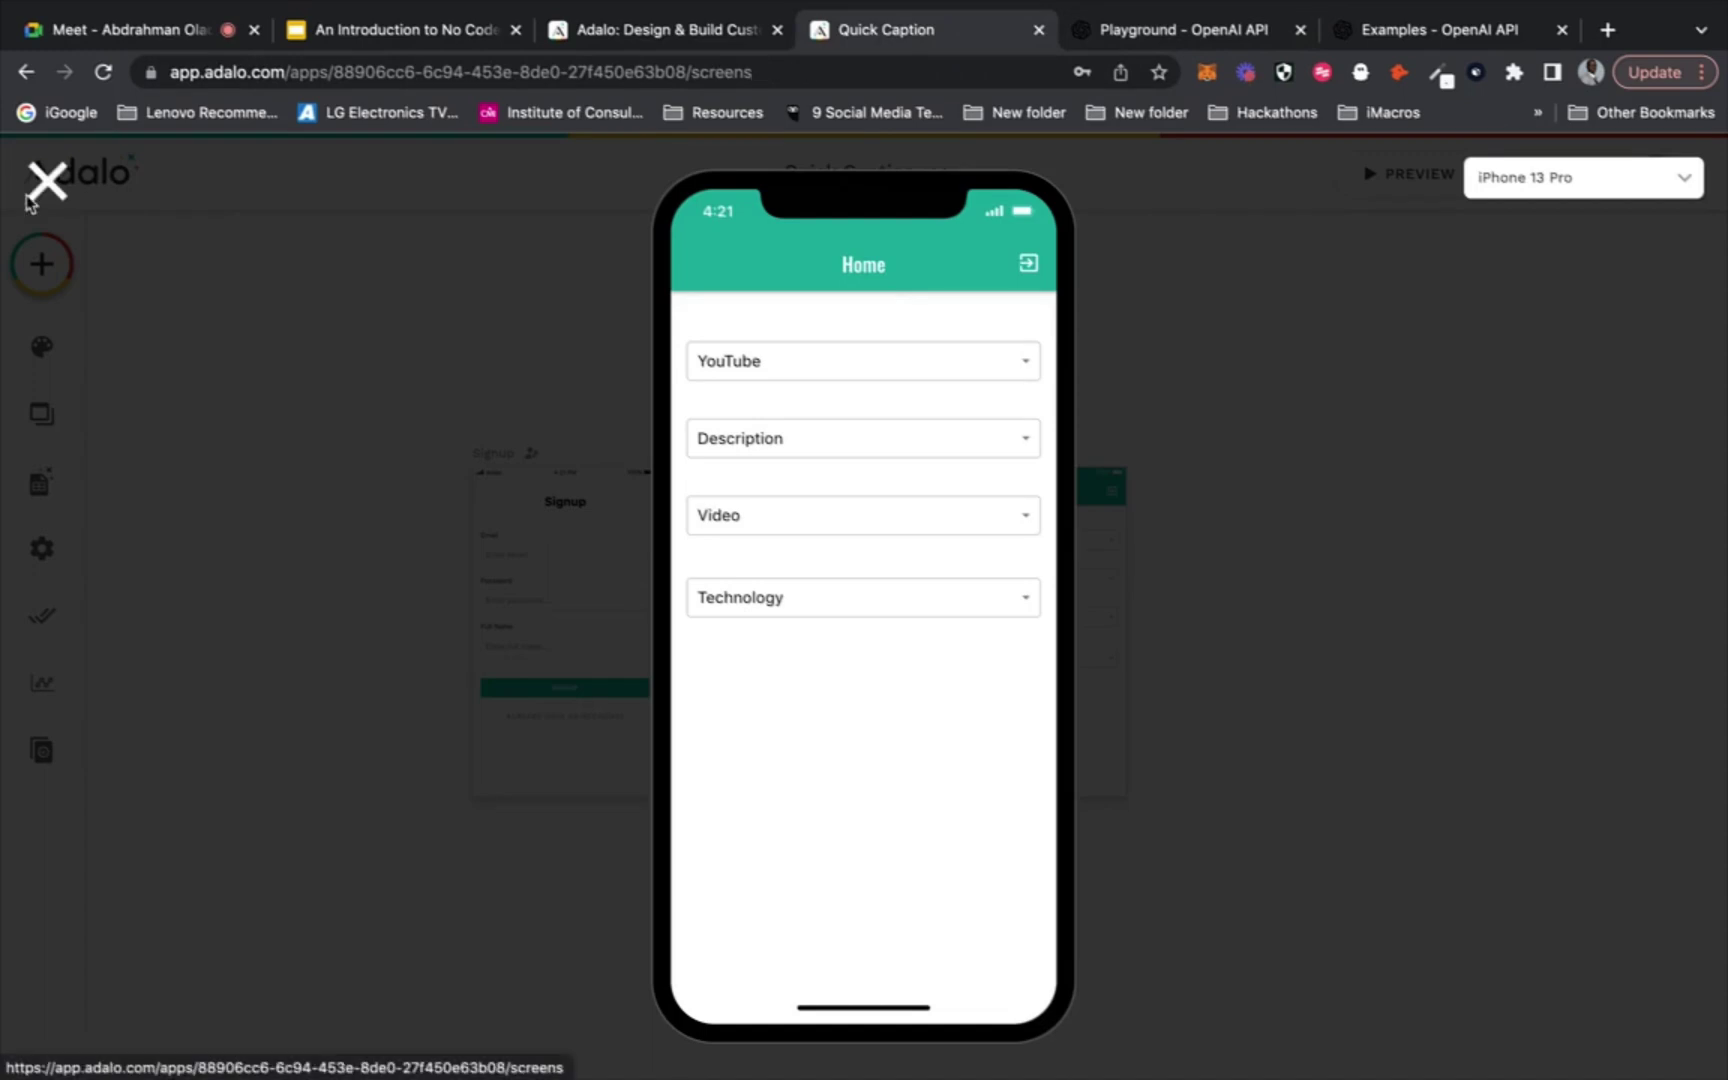
Add a button below the dropdowns, remove its icon and relabel it 'Generate'
{"action": "left_click", "coordinate": [41, 268]}
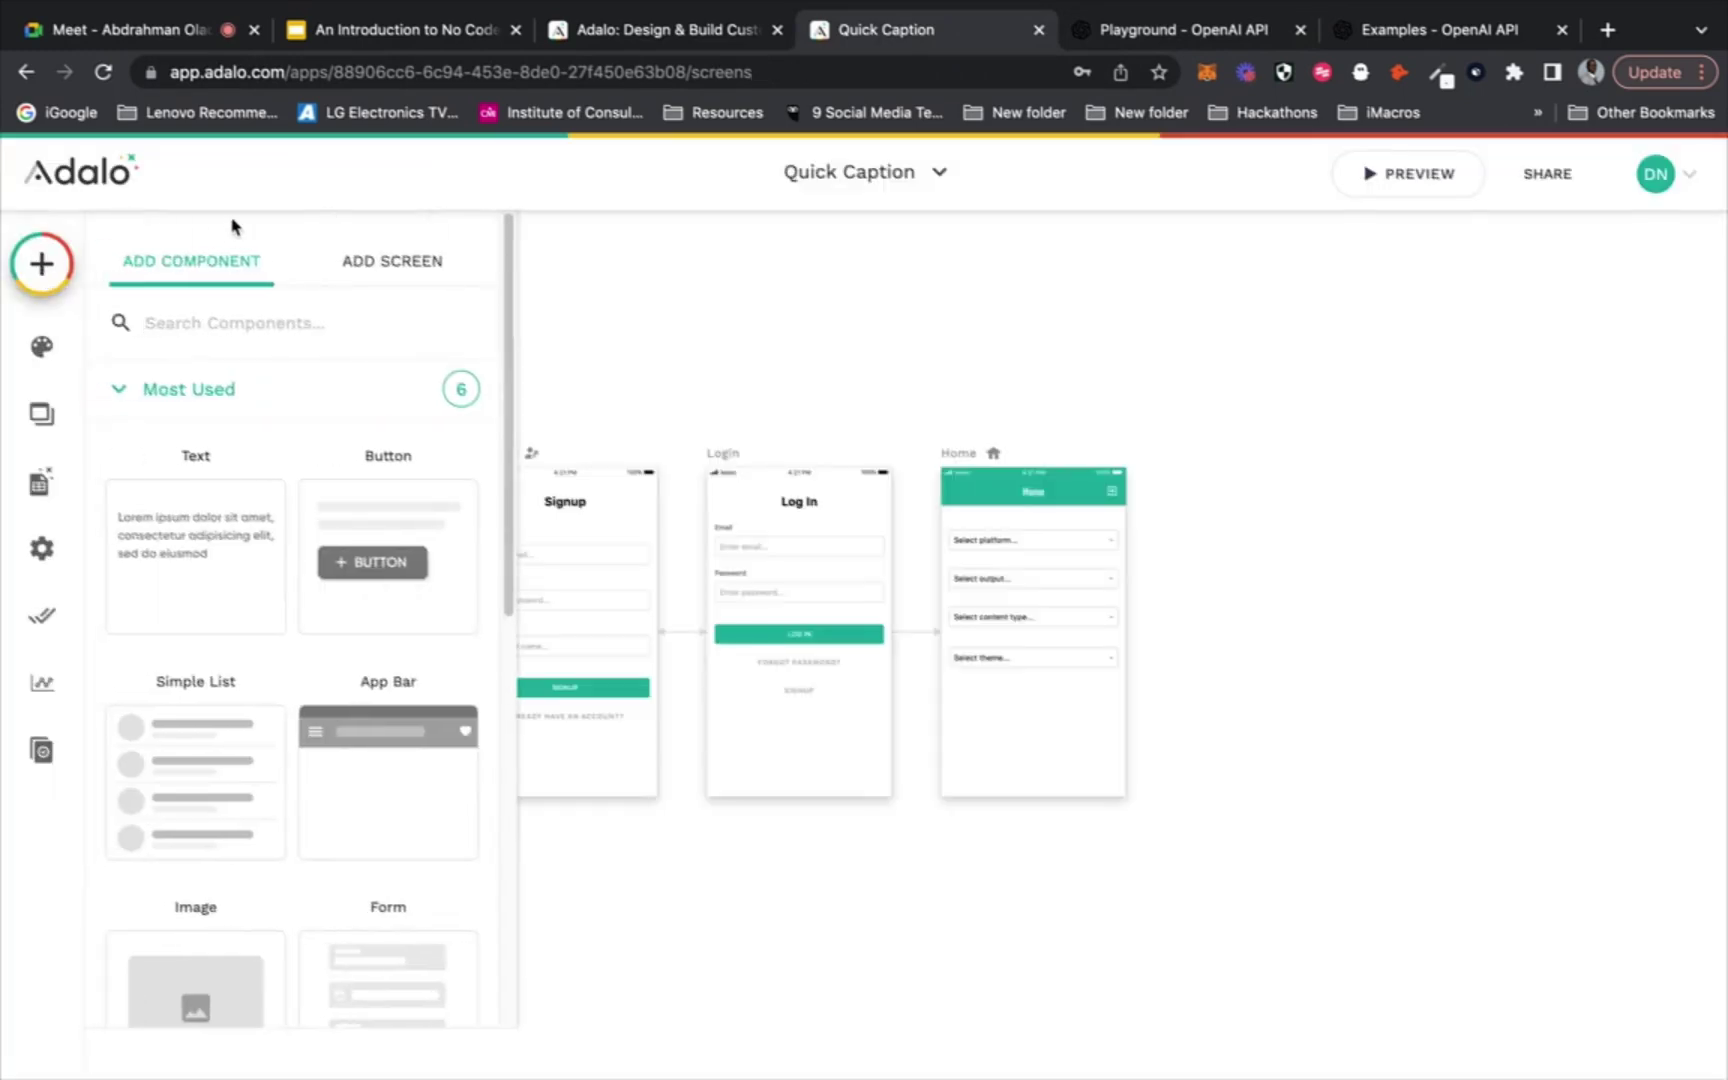
{"action": "left_click_drag", "start_coordinate": [365, 557], "coordinate": [1117, 694]}
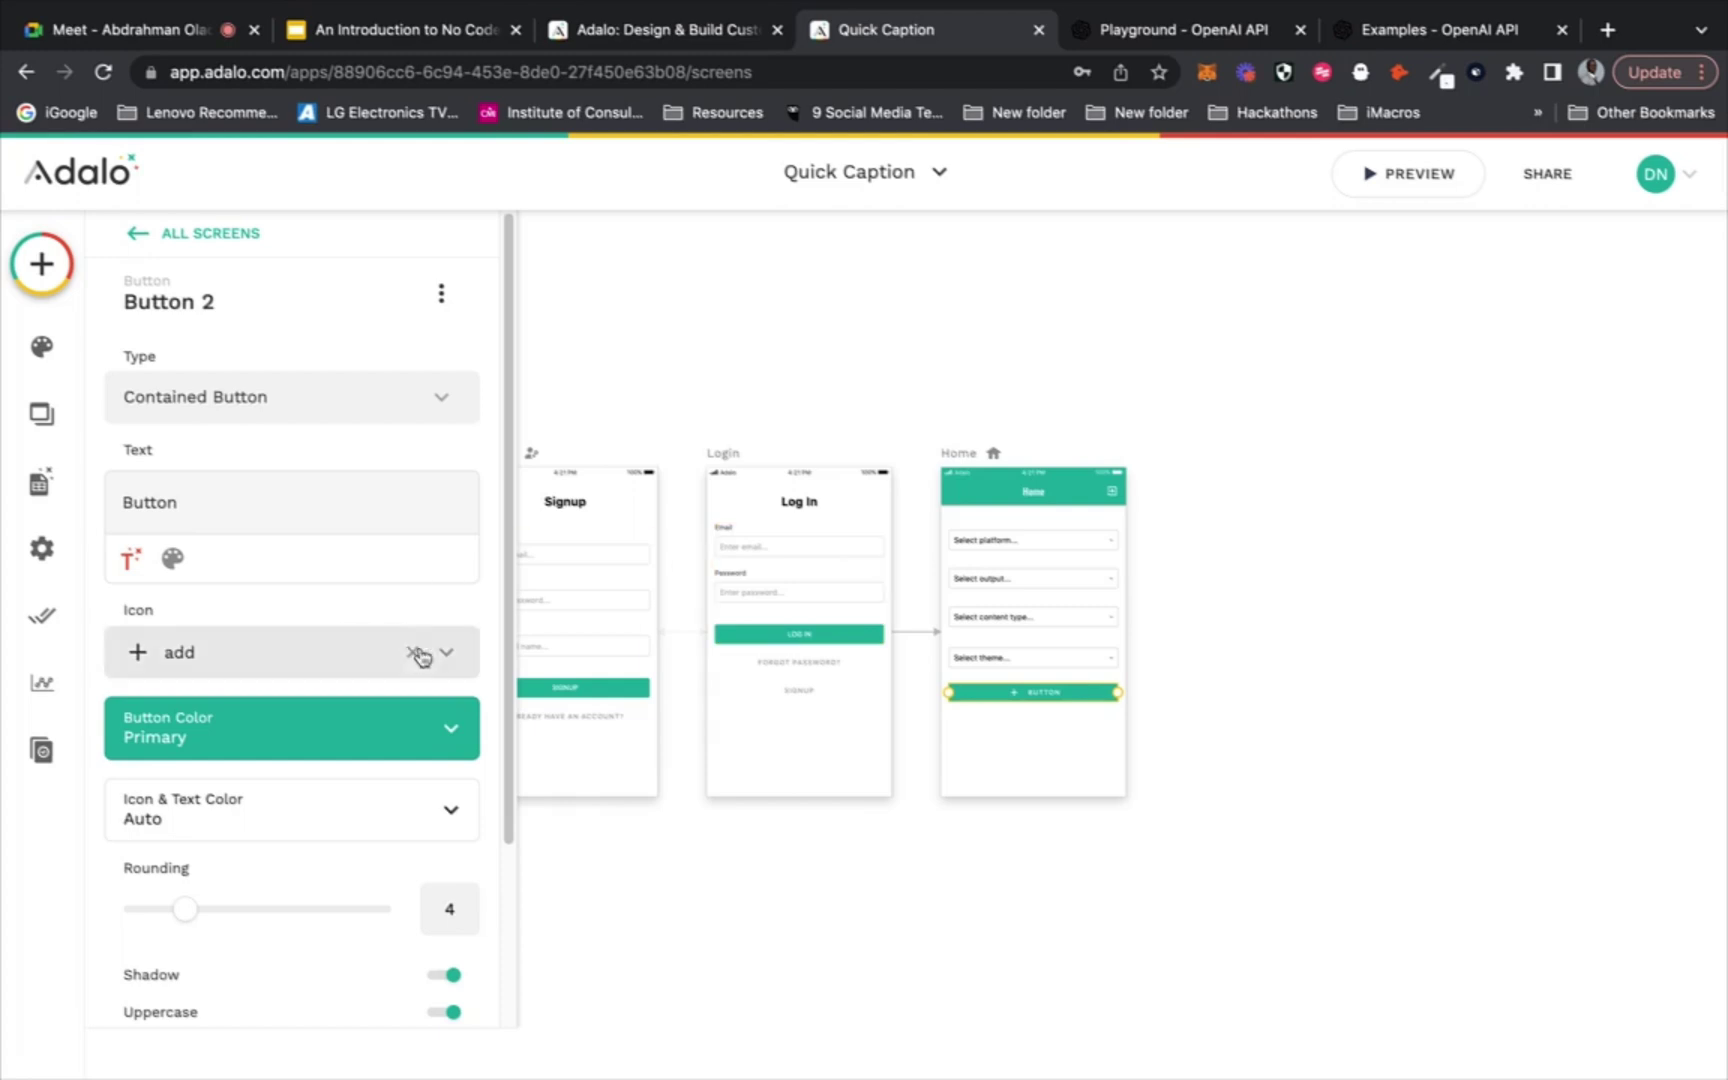
{"action": "left_click", "coordinate": [412, 652]}
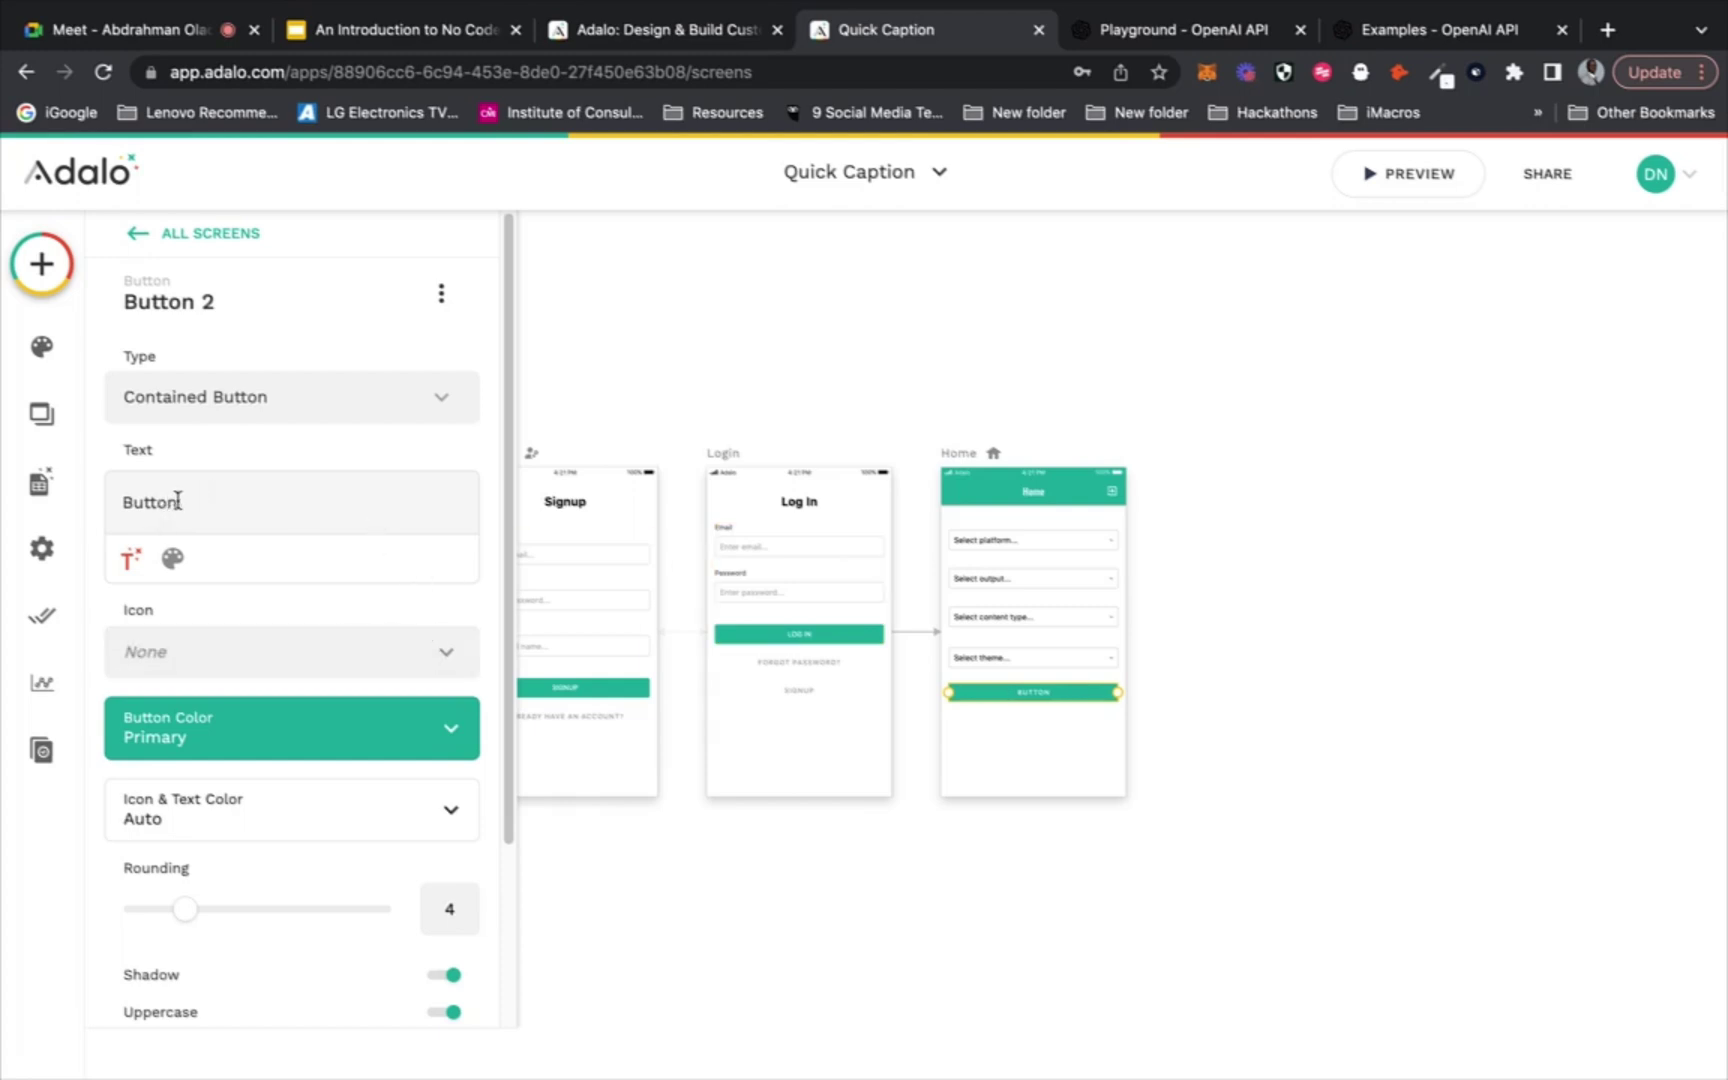
{"action": "double_click", "coordinate": [160, 498]}
{"action": "type", "text": "Generate"}
Group the four dropdowns with the Generate button and nudge the group up
{"action": "left_click", "coordinate": [1203, 621]}
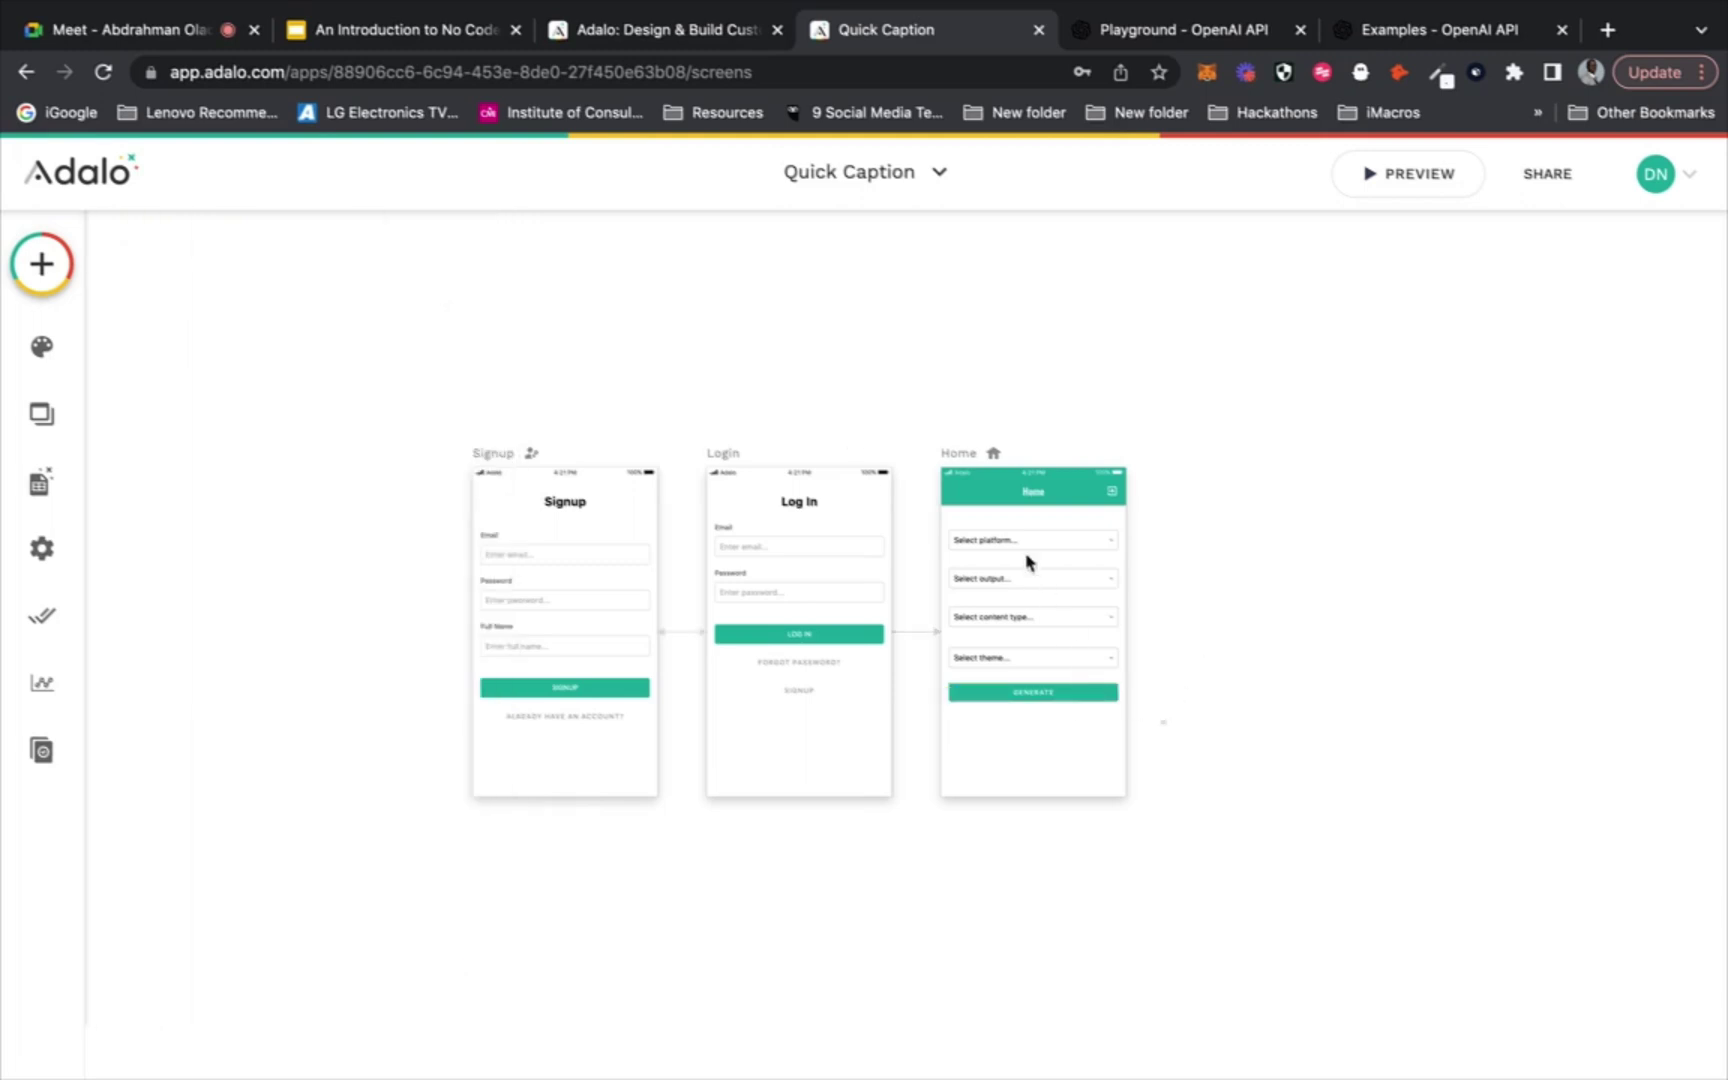
{"action": "left_click_drag", "start_coordinate": [1163, 722], "coordinate": [1011, 540]}
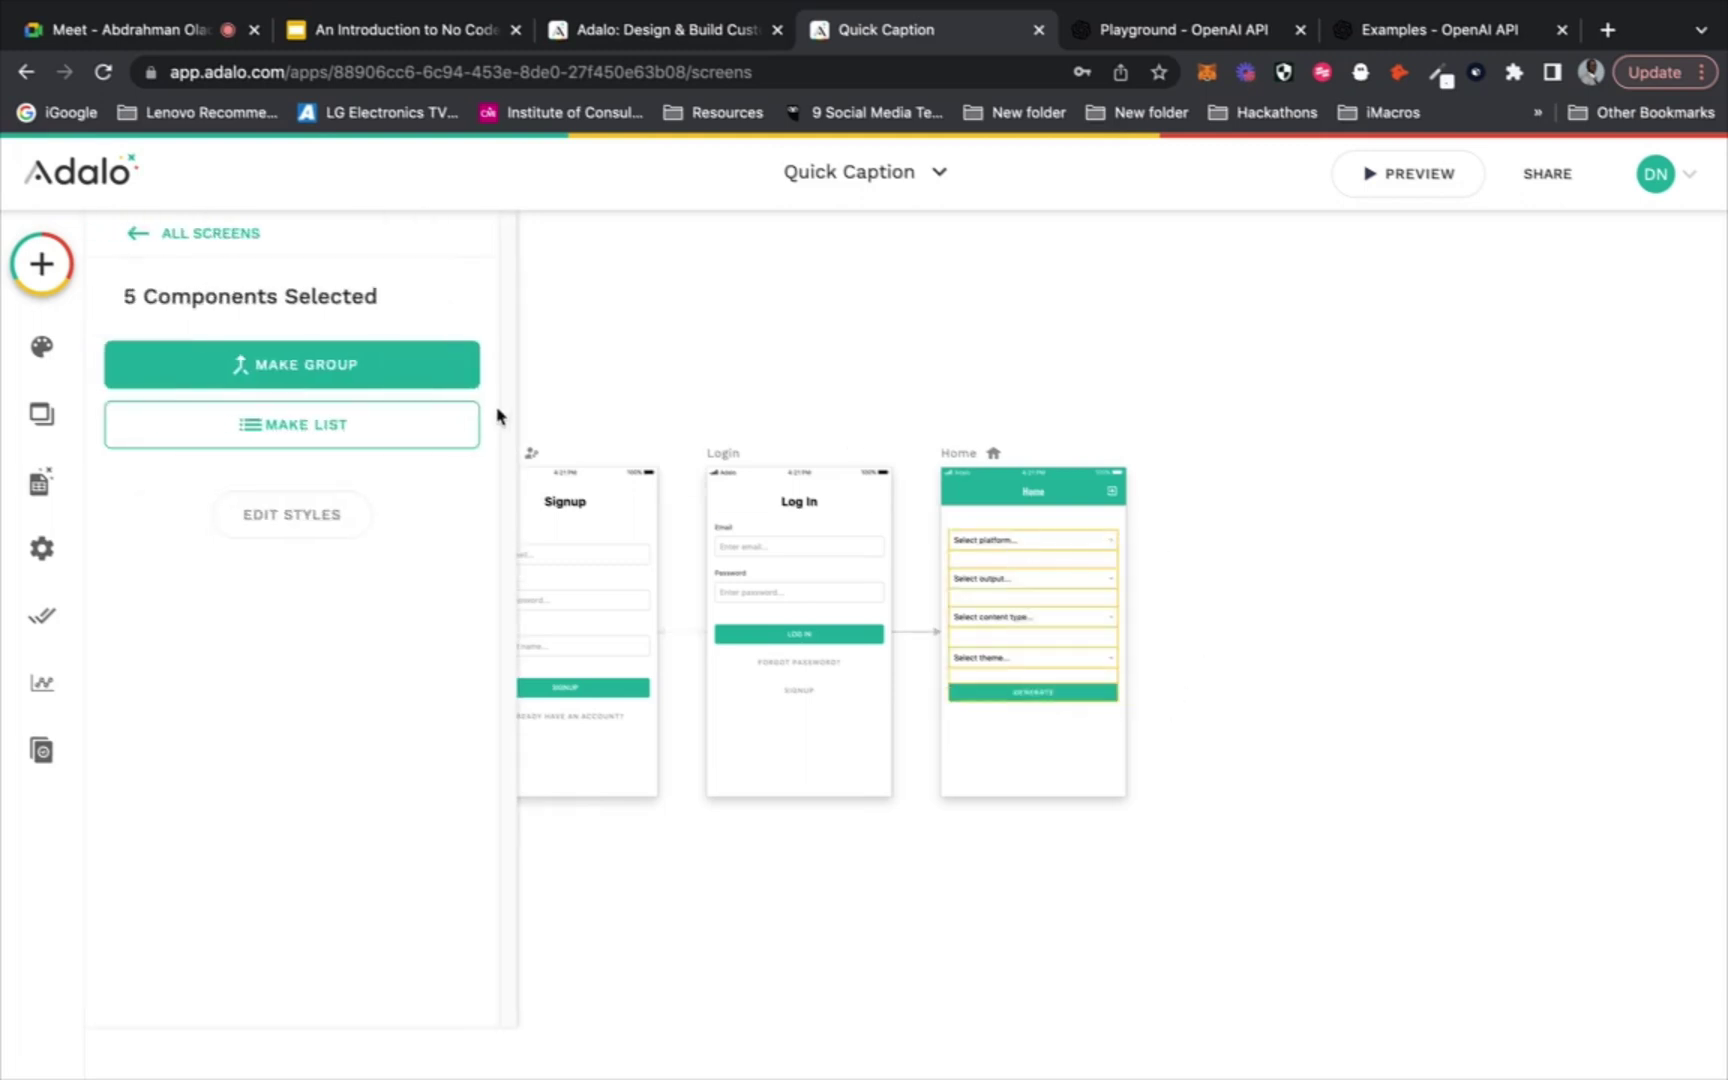
{"action": "left_click", "coordinate": [436, 381]}
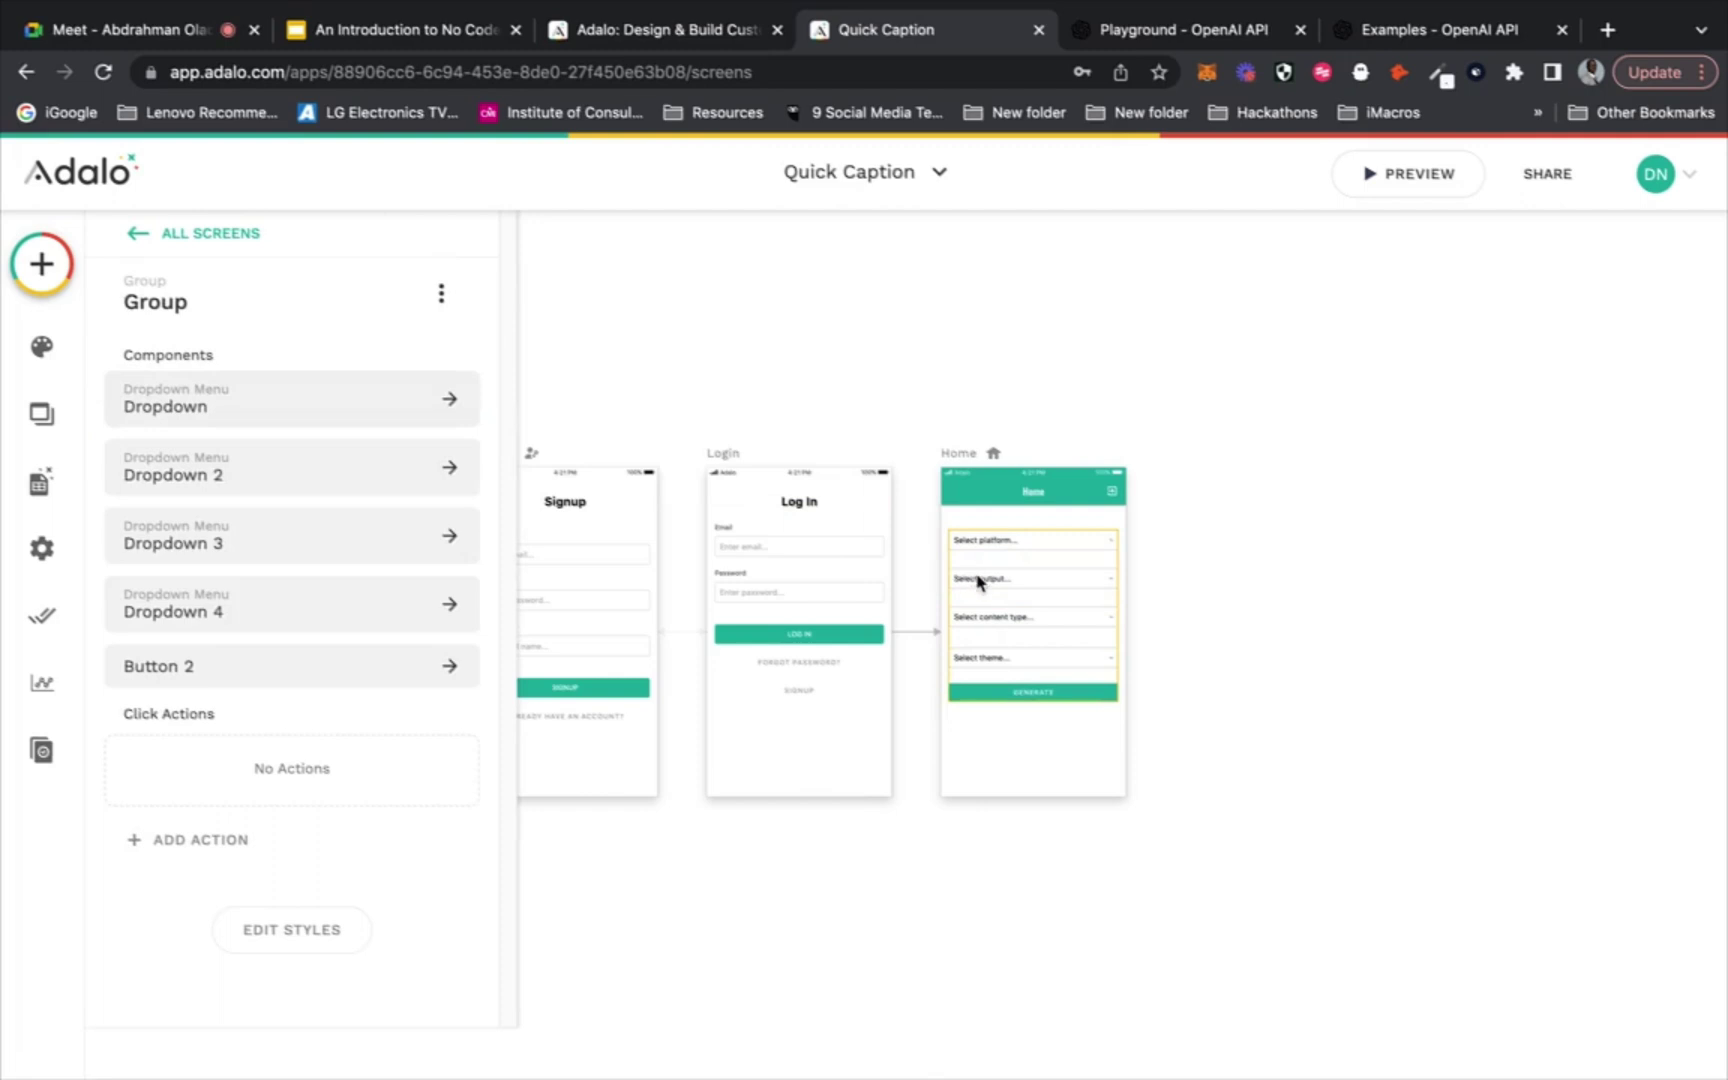
{"action": "left_click_drag", "start_coordinate": [980, 577], "coordinate": [981, 573]}
{"action": "key", "text": "Up"}
{"action": "key", "text": "Up"}
{"action": "key", "text": "Up"}
{"action": "key", "text": "Up"}
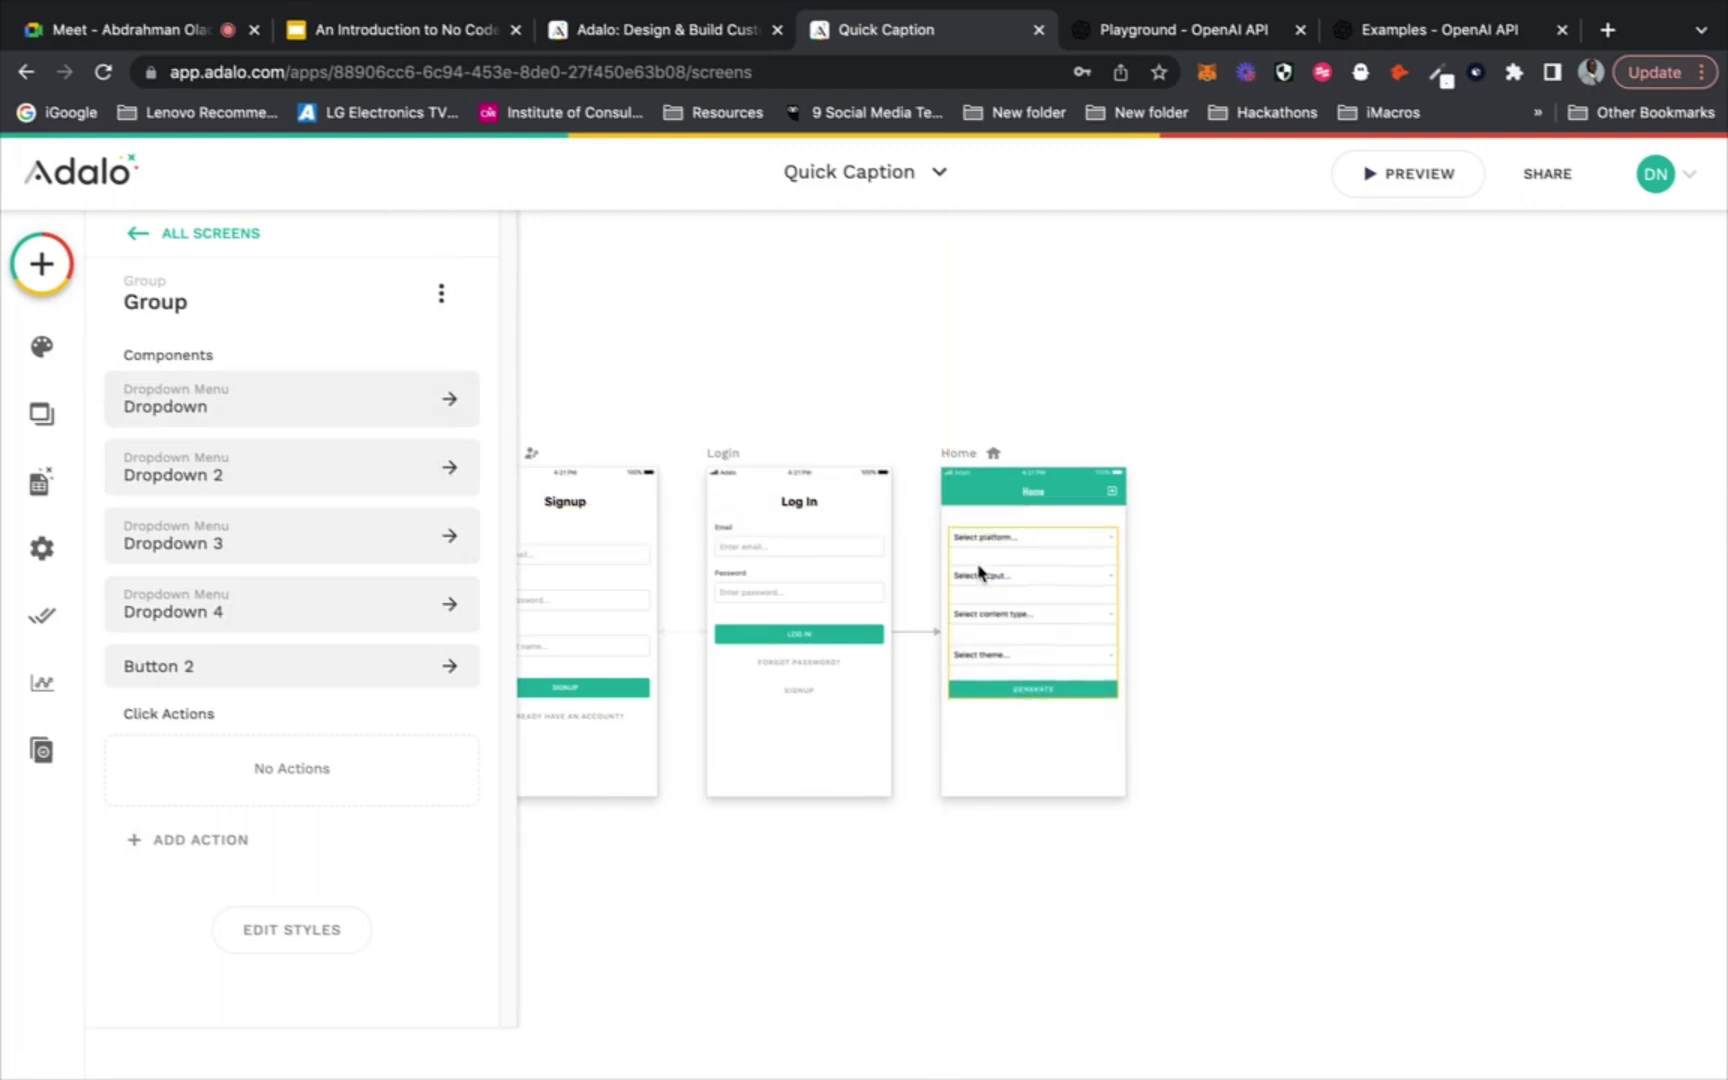
{"action": "key", "text": "Up"}
{"action": "key", "text": "Up"}
{"action": "key", "text": "Up"}
{"action": "key", "text": "Up"}
{"action": "key", "text": "Up"}
{"action": "key", "text": "Up"}
{"action": "key", "text": "Up"}
{"action": "key", "text": "Up"}
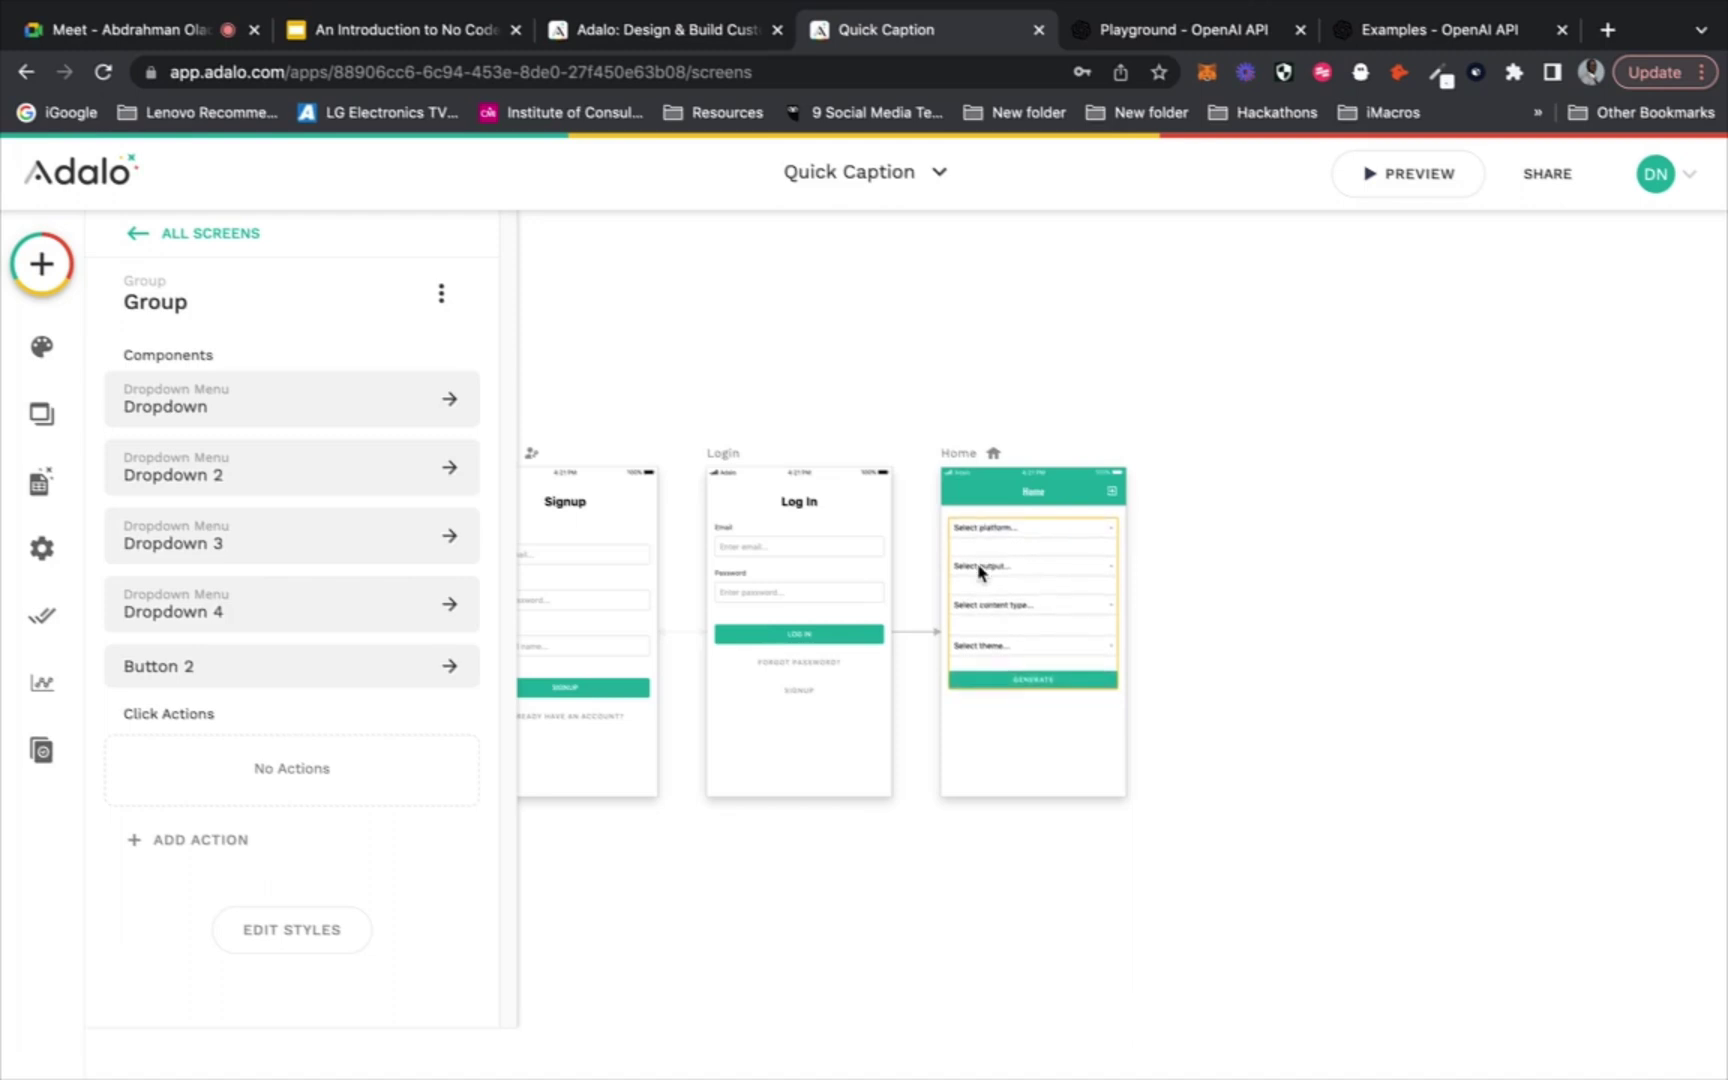
Select the Generate button to inspect its settings, then check the Google Meet call
{"action": "left_click", "coordinate": [1222, 614]}
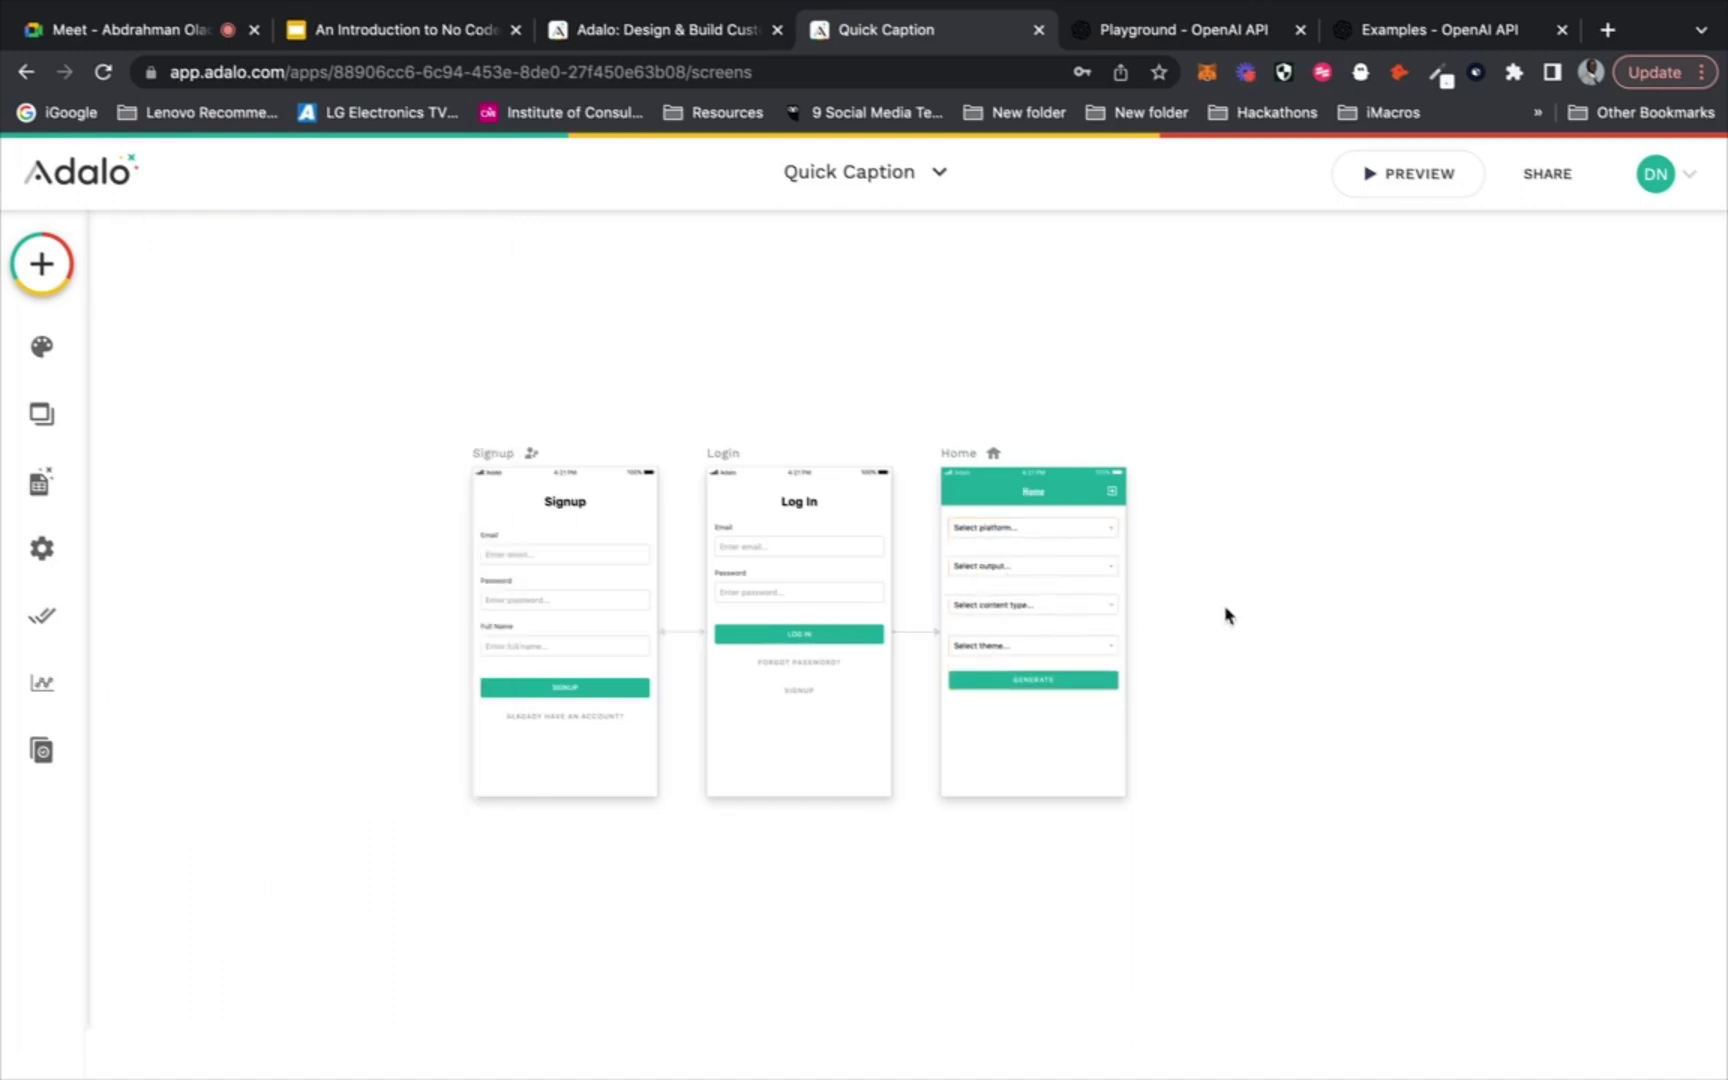
{"action": "left_click", "coordinate": [1065, 684]}
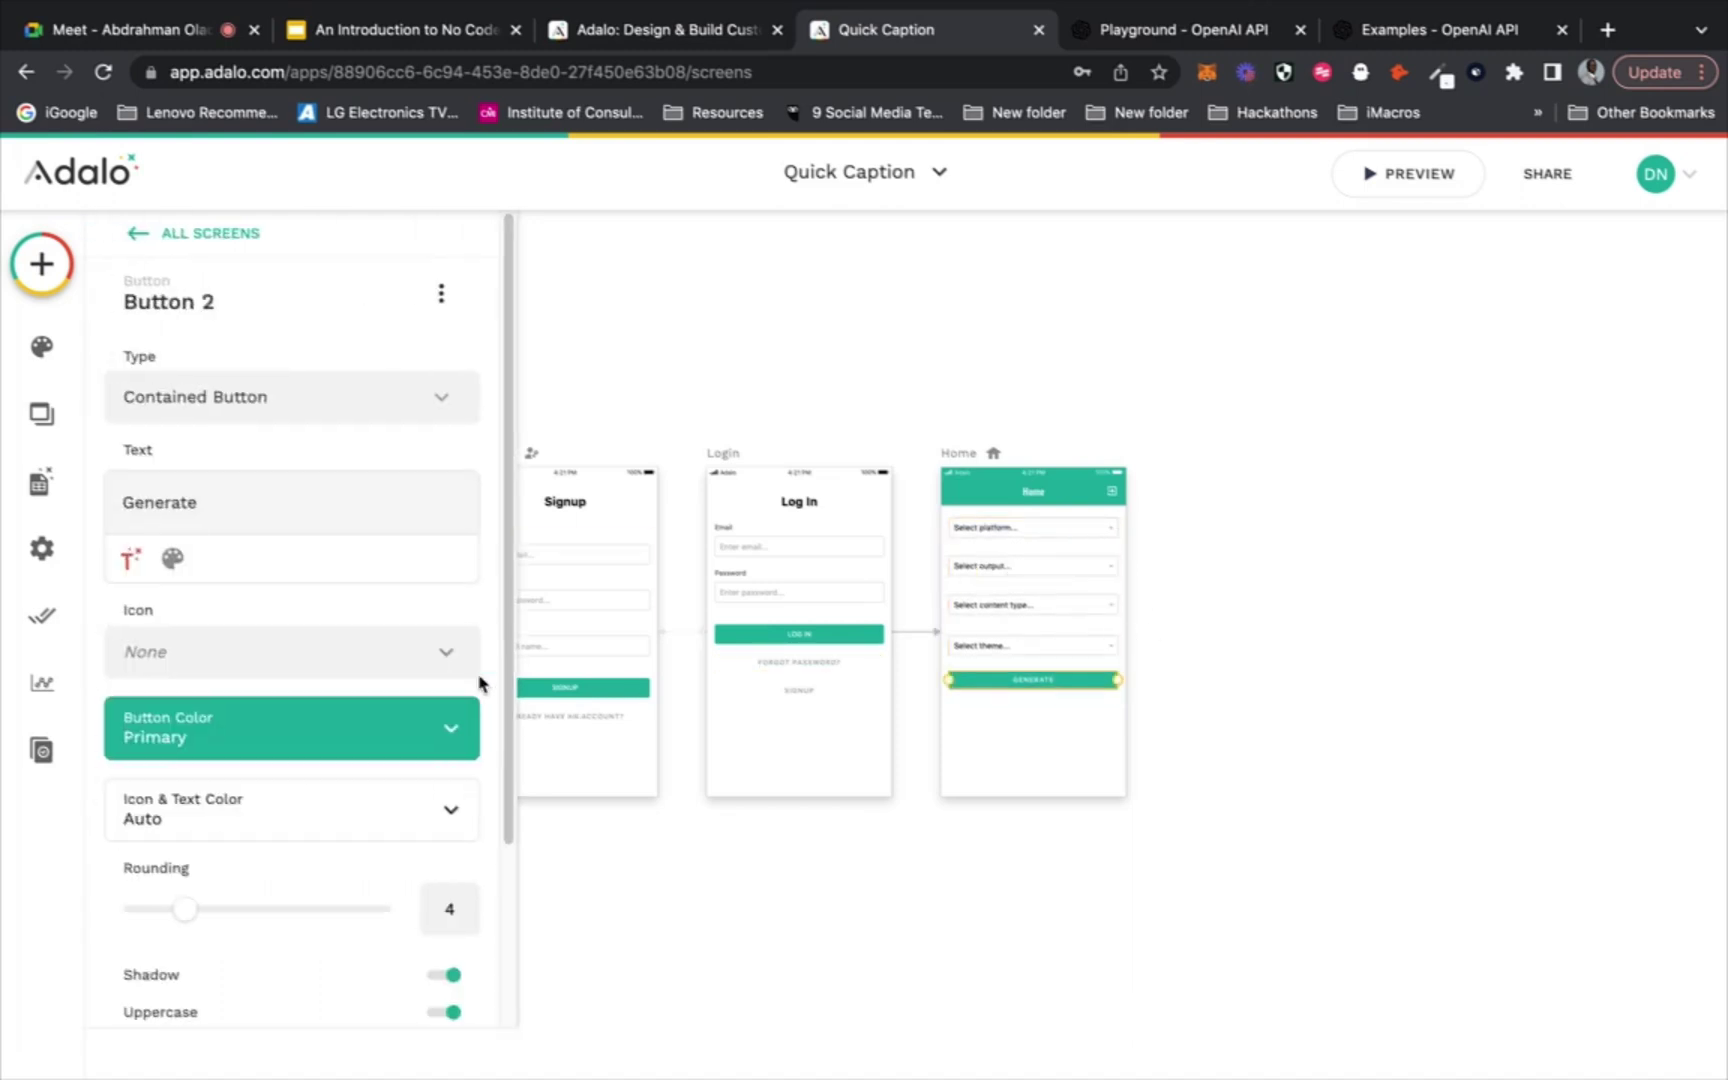
{"action": "scroll", "coordinate": [408, 640], "scroll_direction": "down", "scroll_amount": 3}
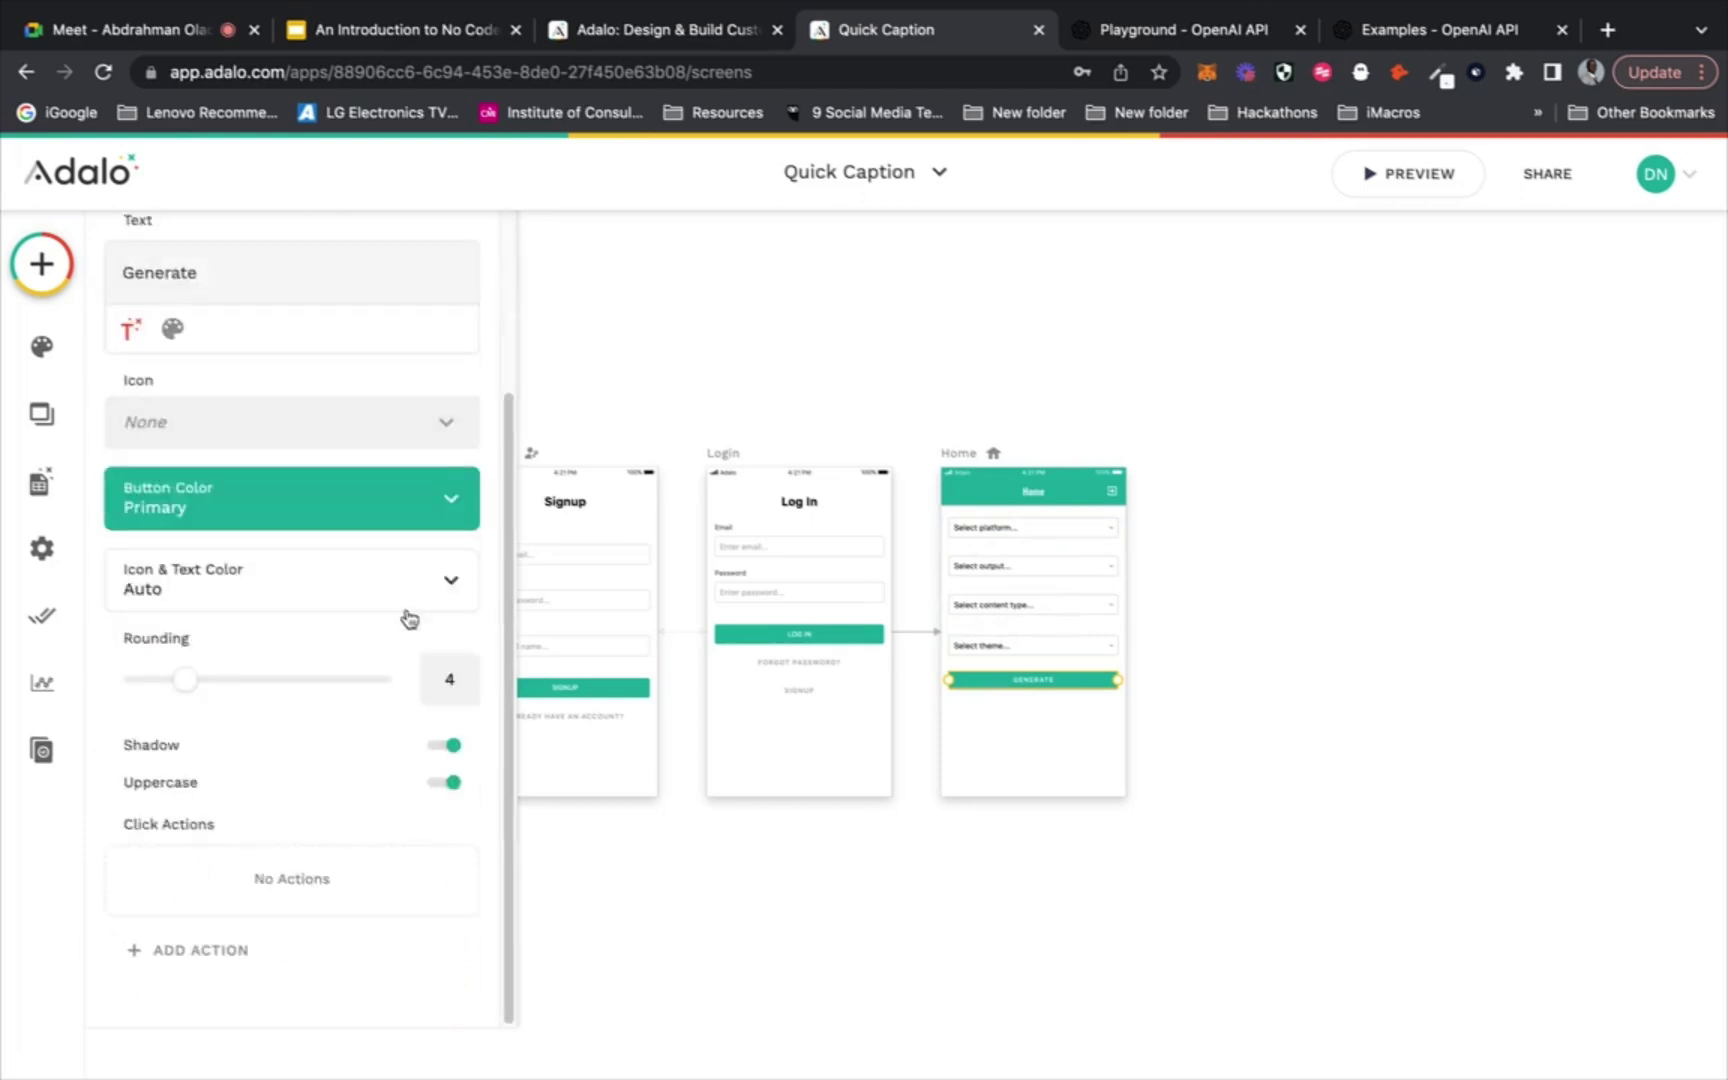
{"action": "left_click", "coordinate": [205, 32]}
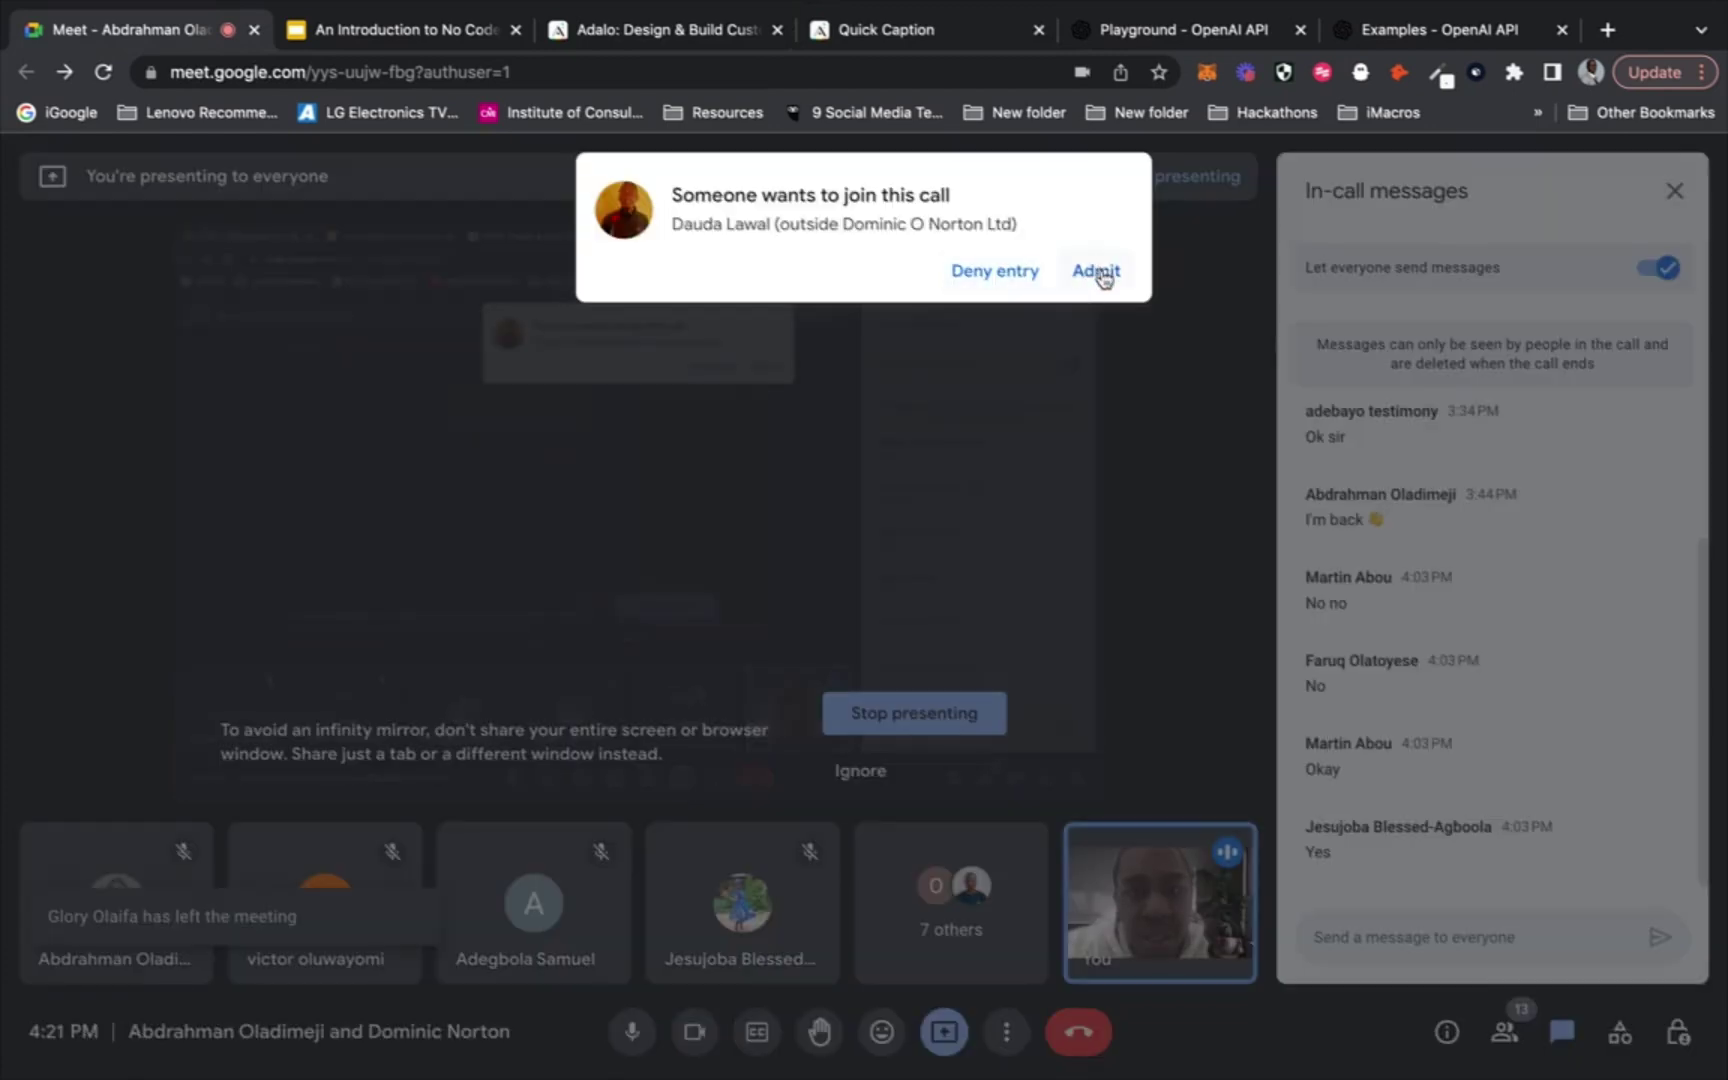
Admit the join request in Google Meet and return to the Quick Caption editor
{"action": "left_click", "coordinate": [1098, 272]}
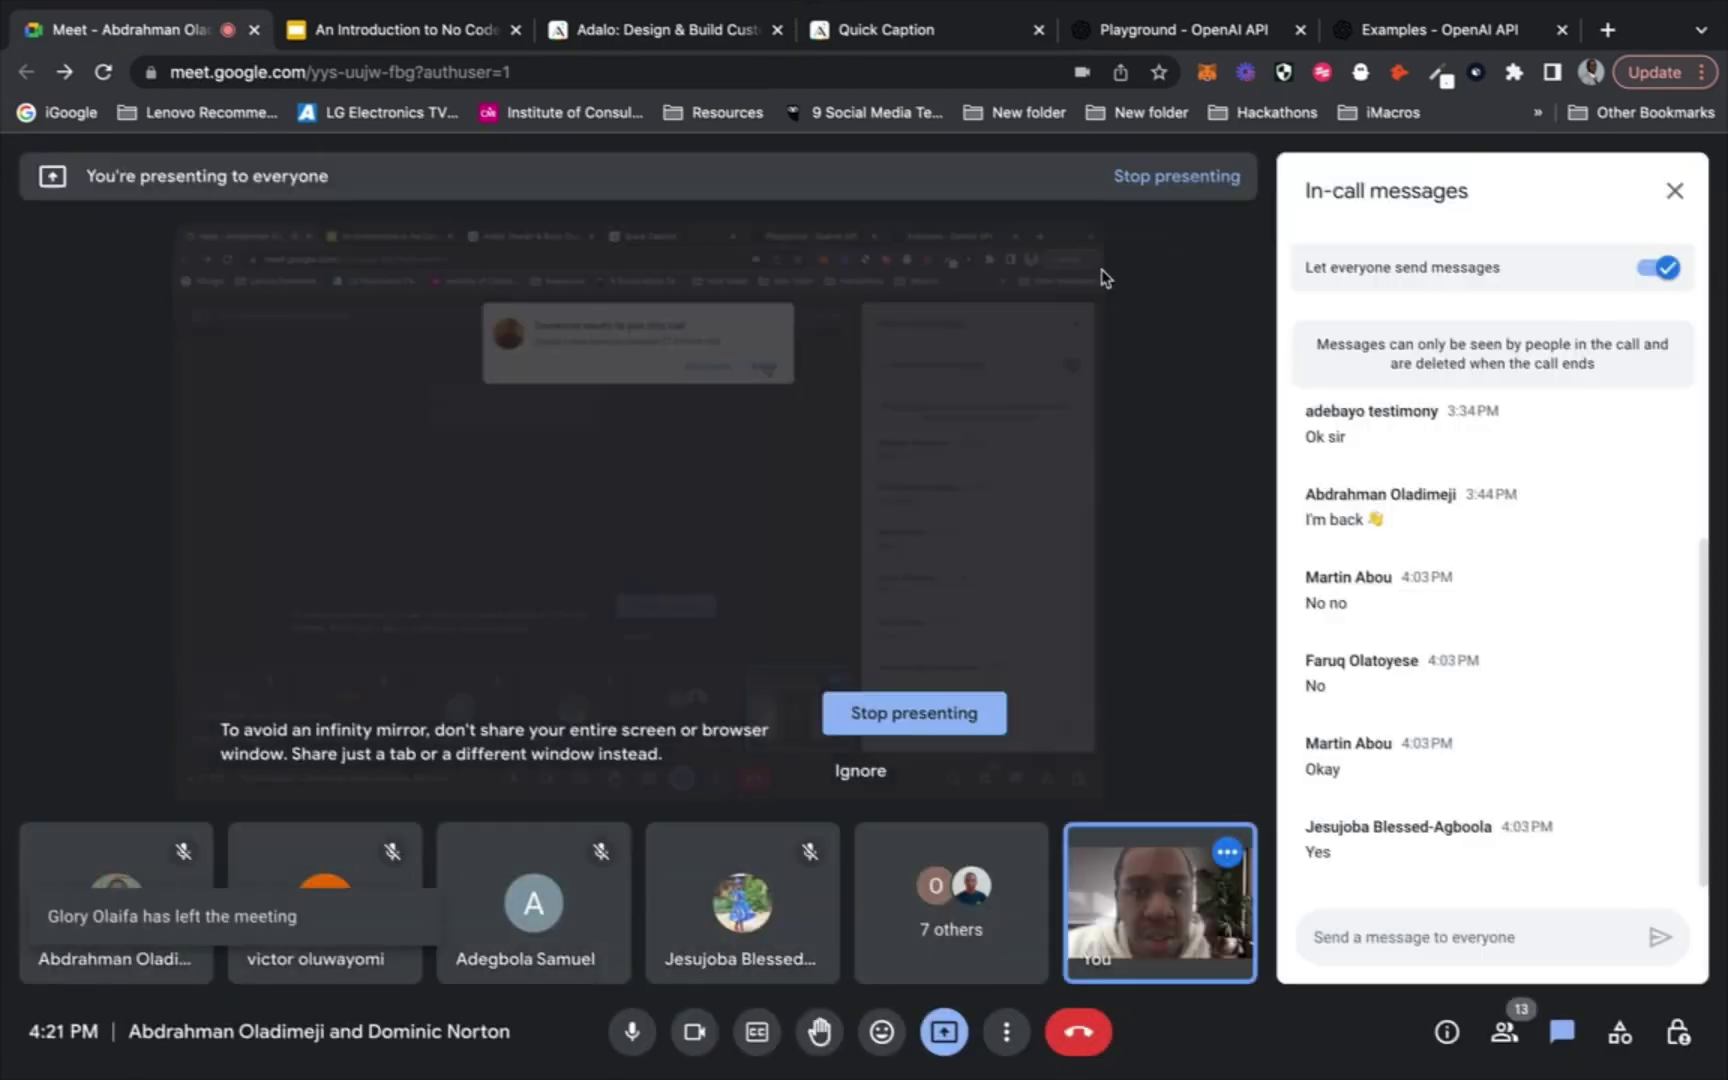
{"action": "left_click", "coordinate": [983, 35]}
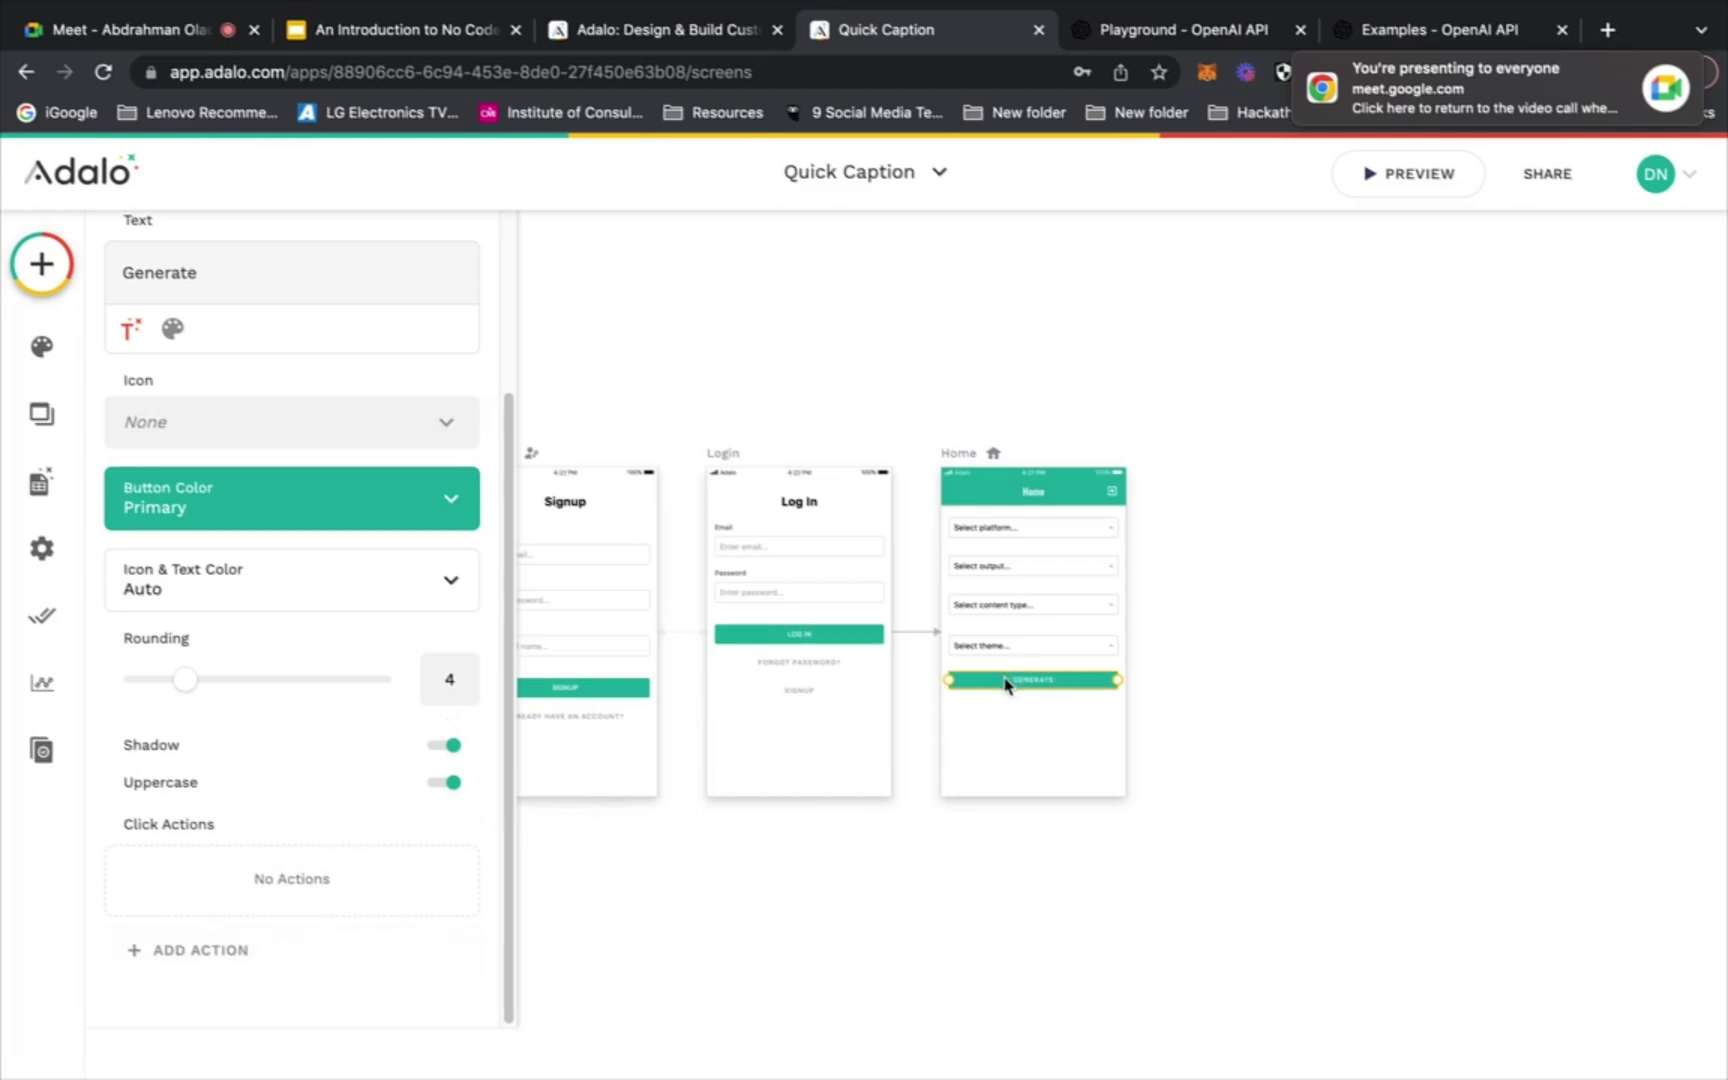
Add a click action to the Generate button via Custom Action > New Custom Action
{"action": "left_click", "coordinate": [270, 950]}
{"action": "mouse_move", "coordinate": [362, 494]}
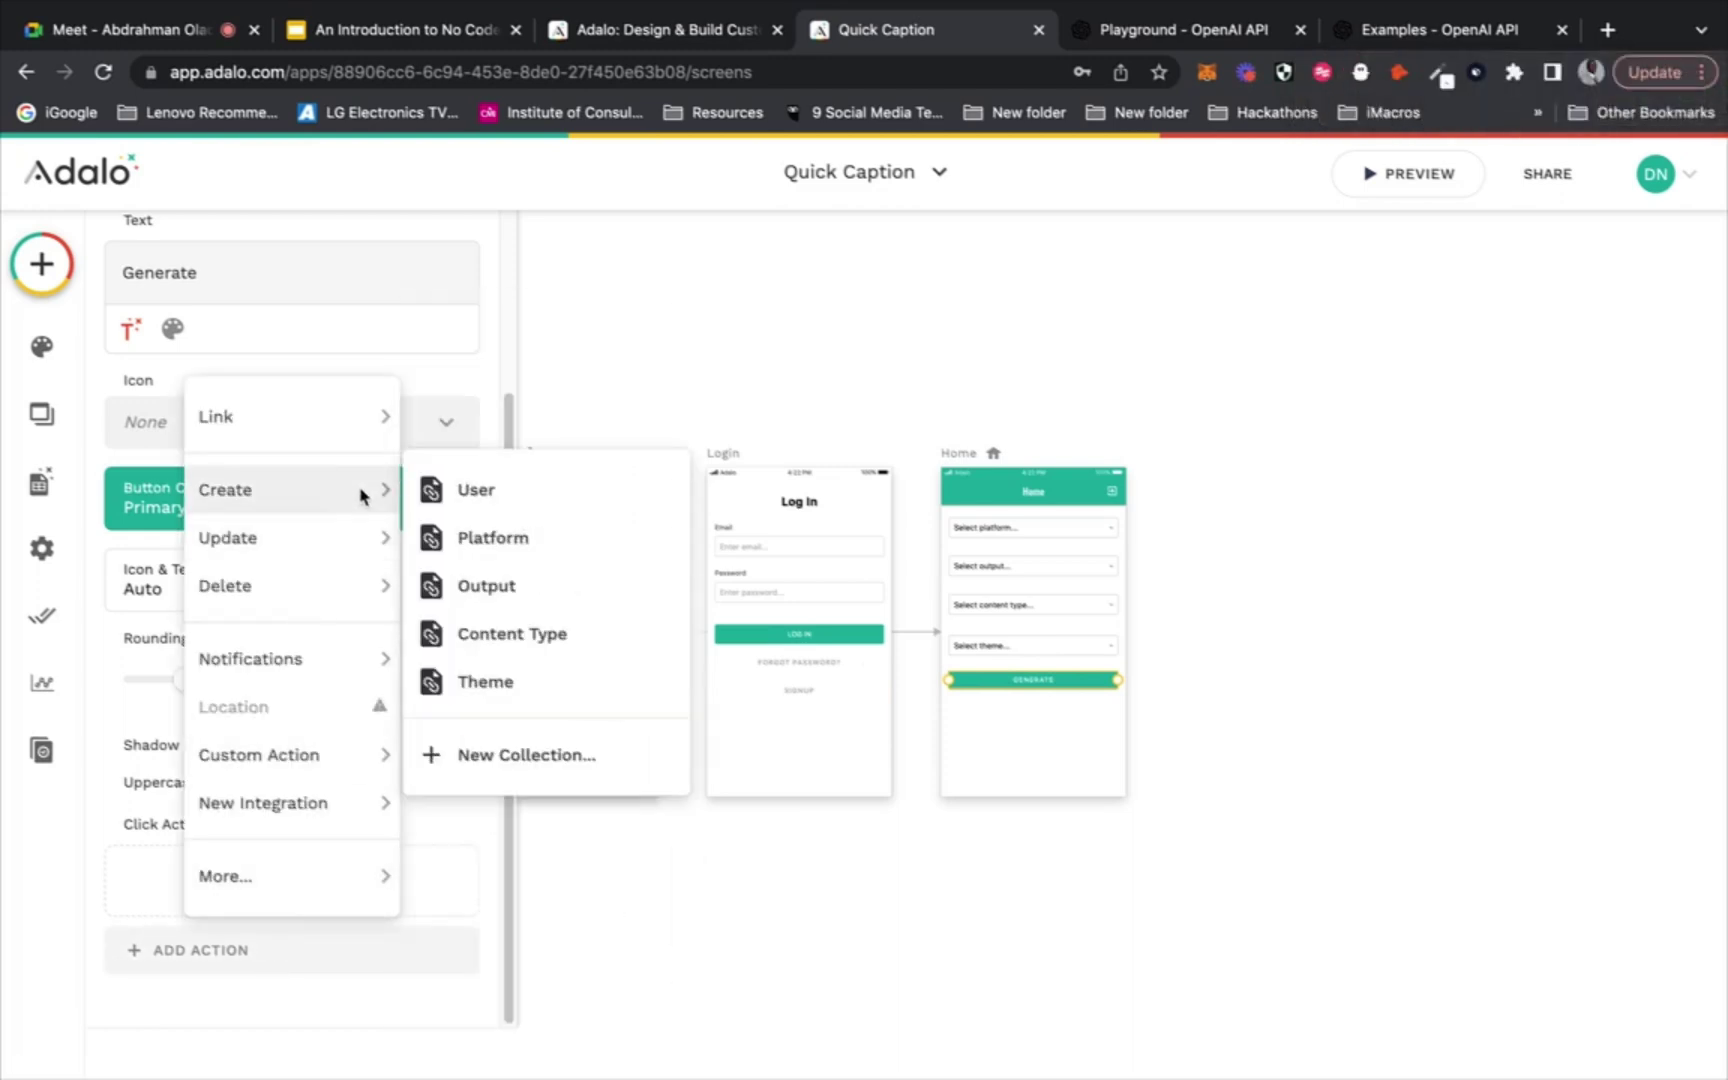
{"action": "mouse_move", "coordinate": [340, 547]}
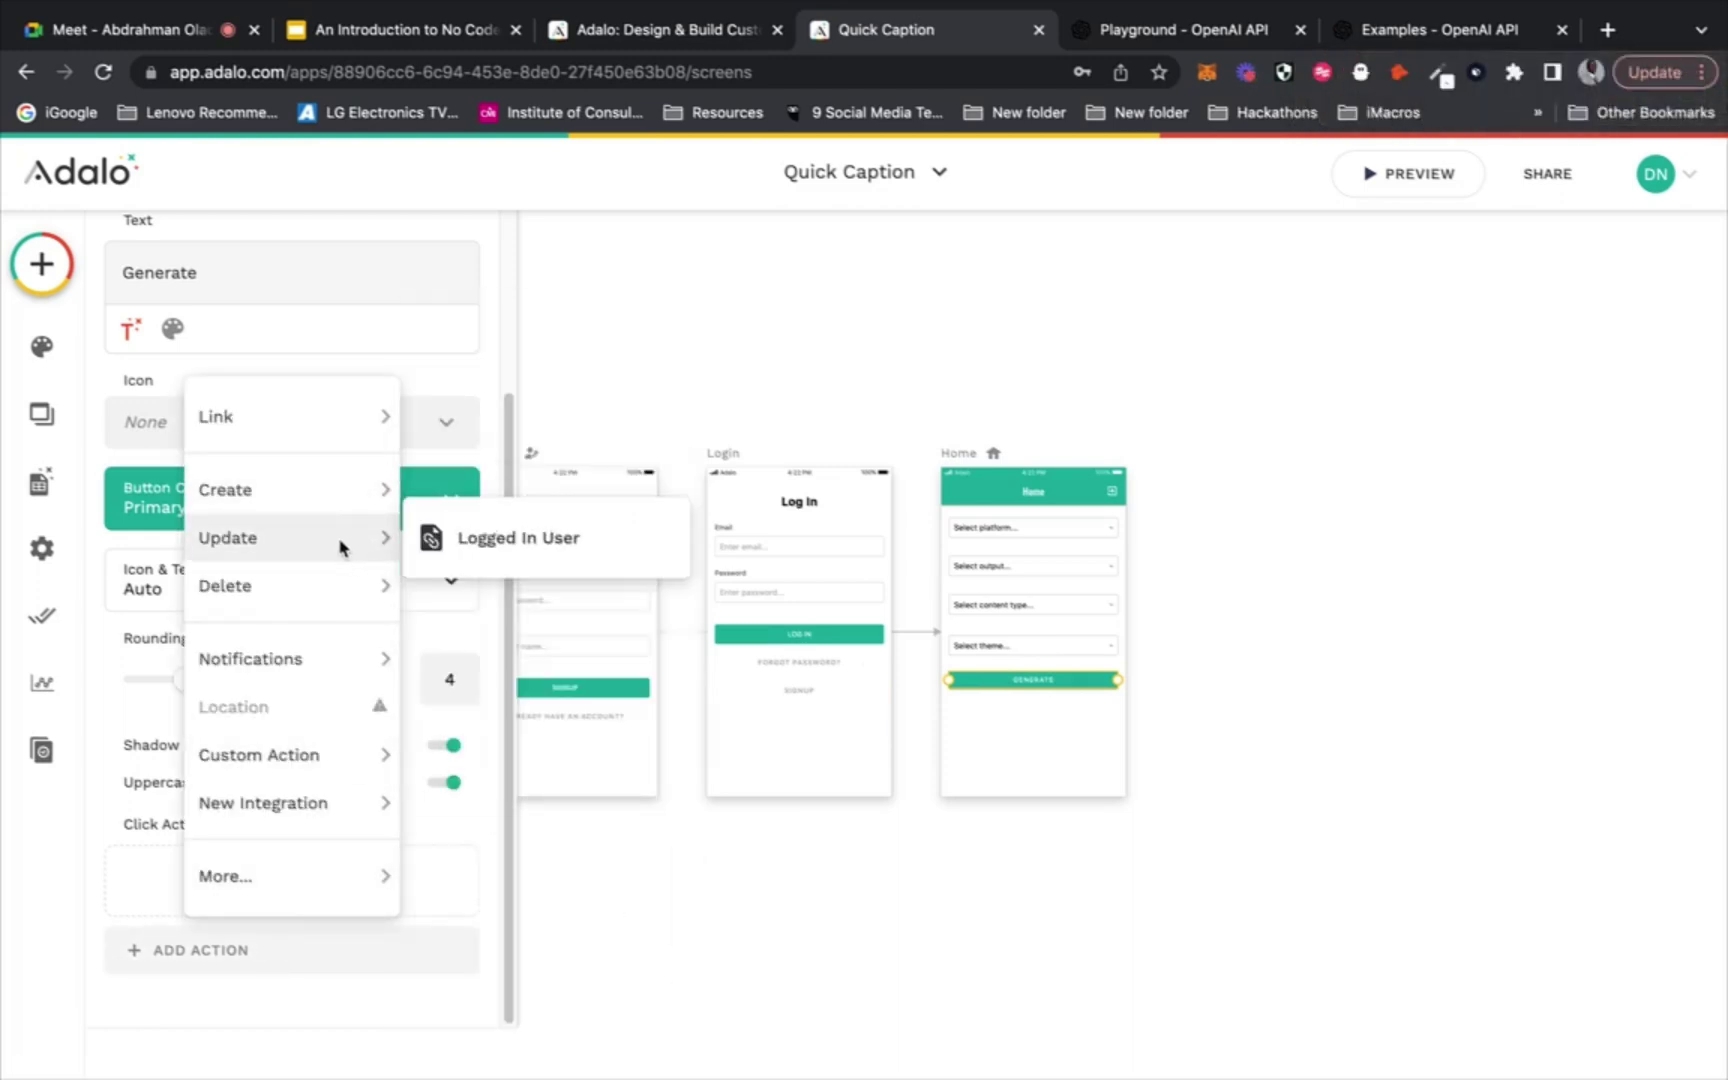
{"action": "mouse_move", "coordinate": [318, 592]}
{"action": "mouse_move", "coordinate": [300, 660]}
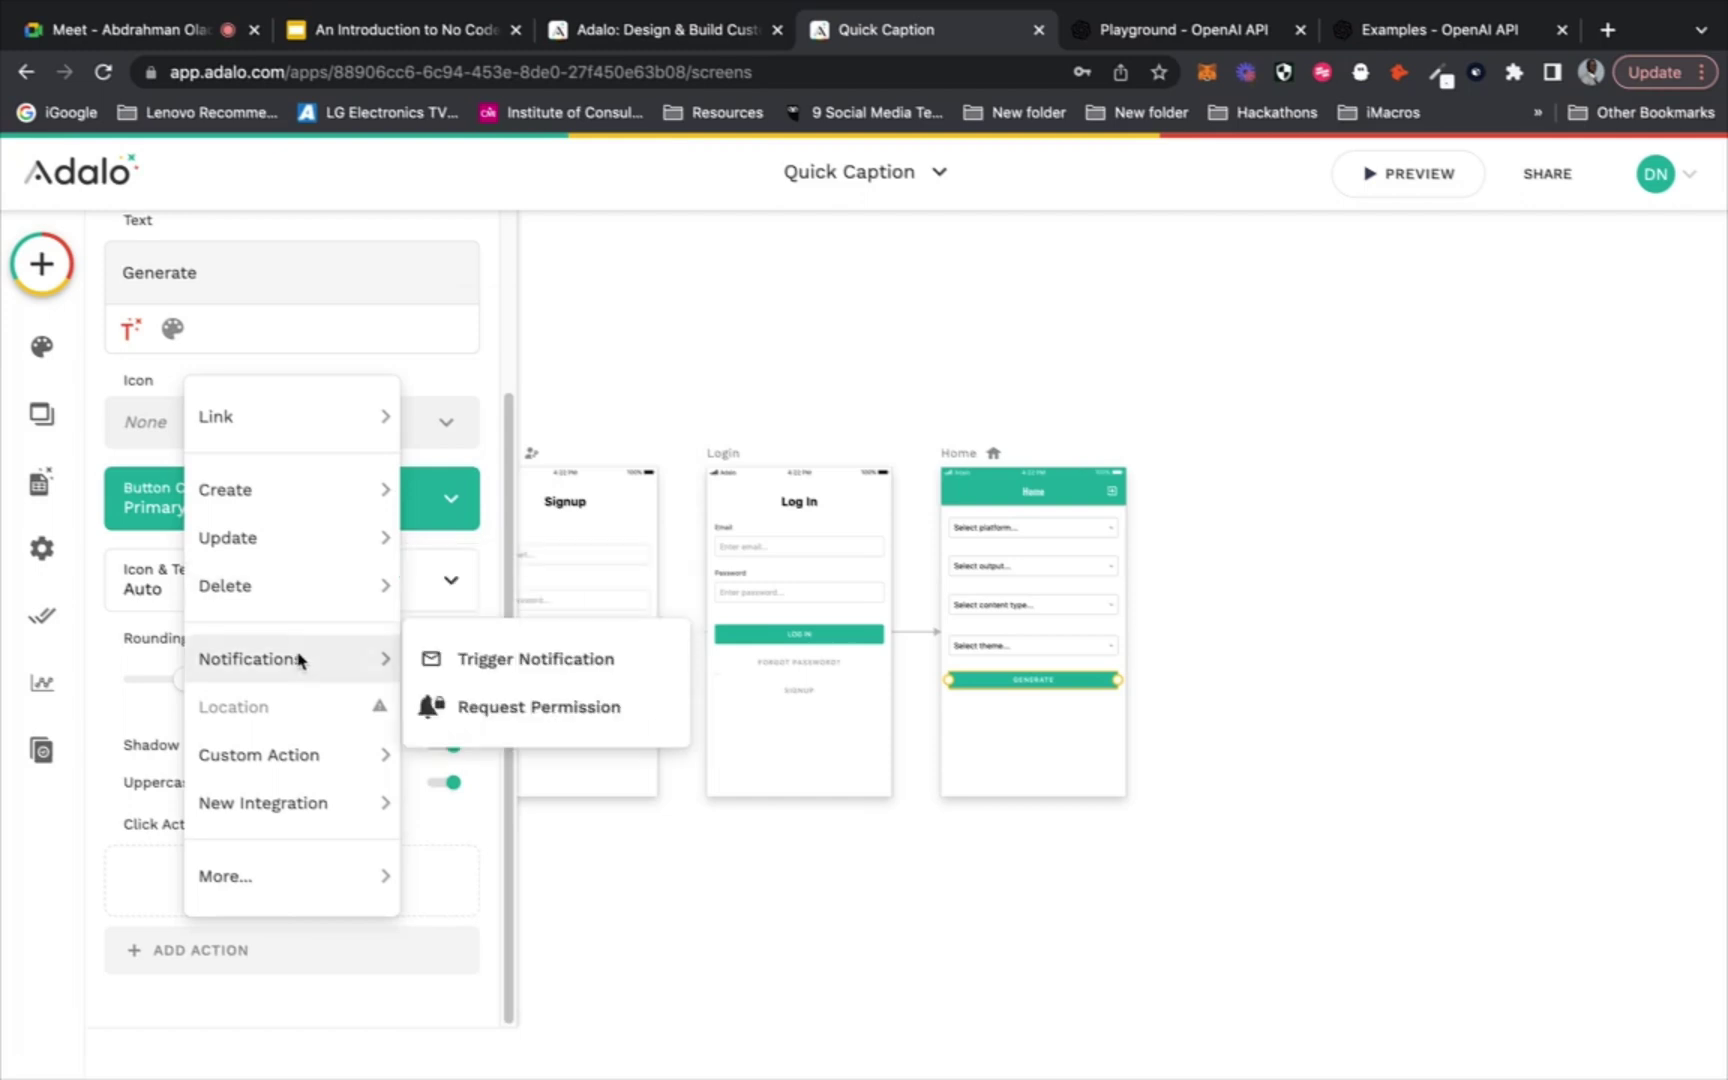
{"action": "mouse_move", "coordinate": [258, 808]}
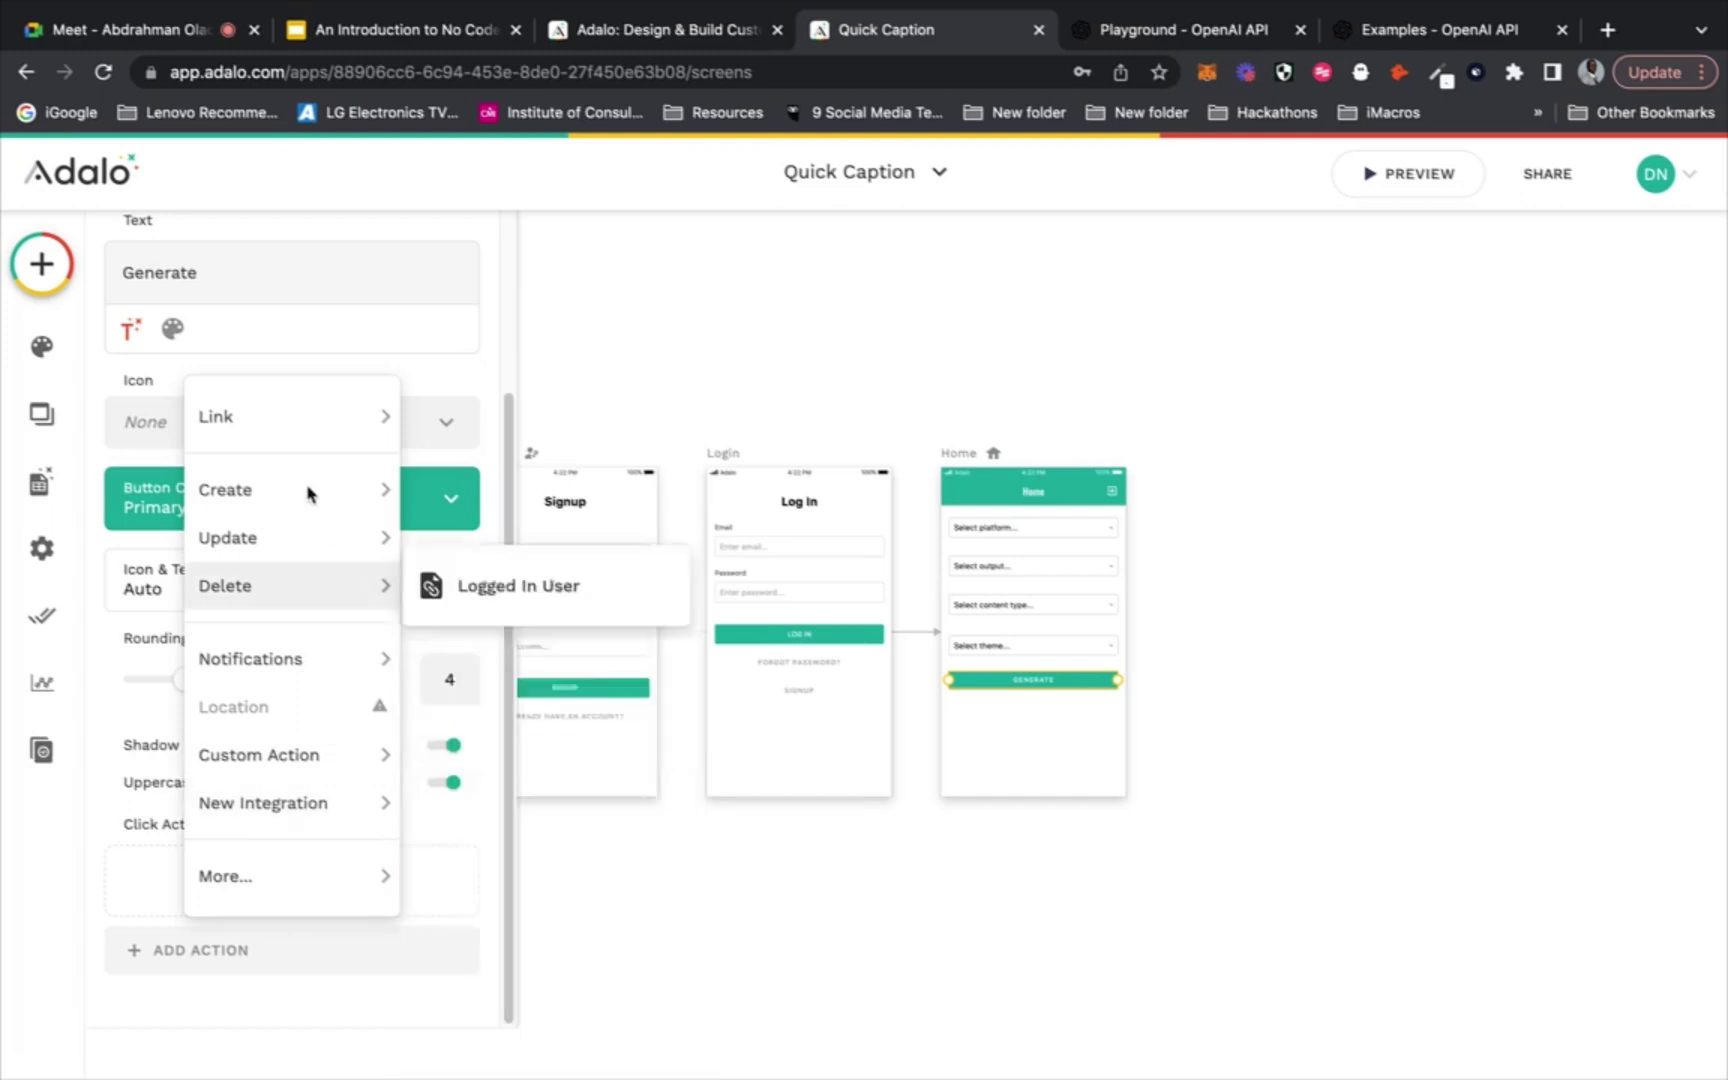
{"action": "mouse_move", "coordinate": [322, 416]}
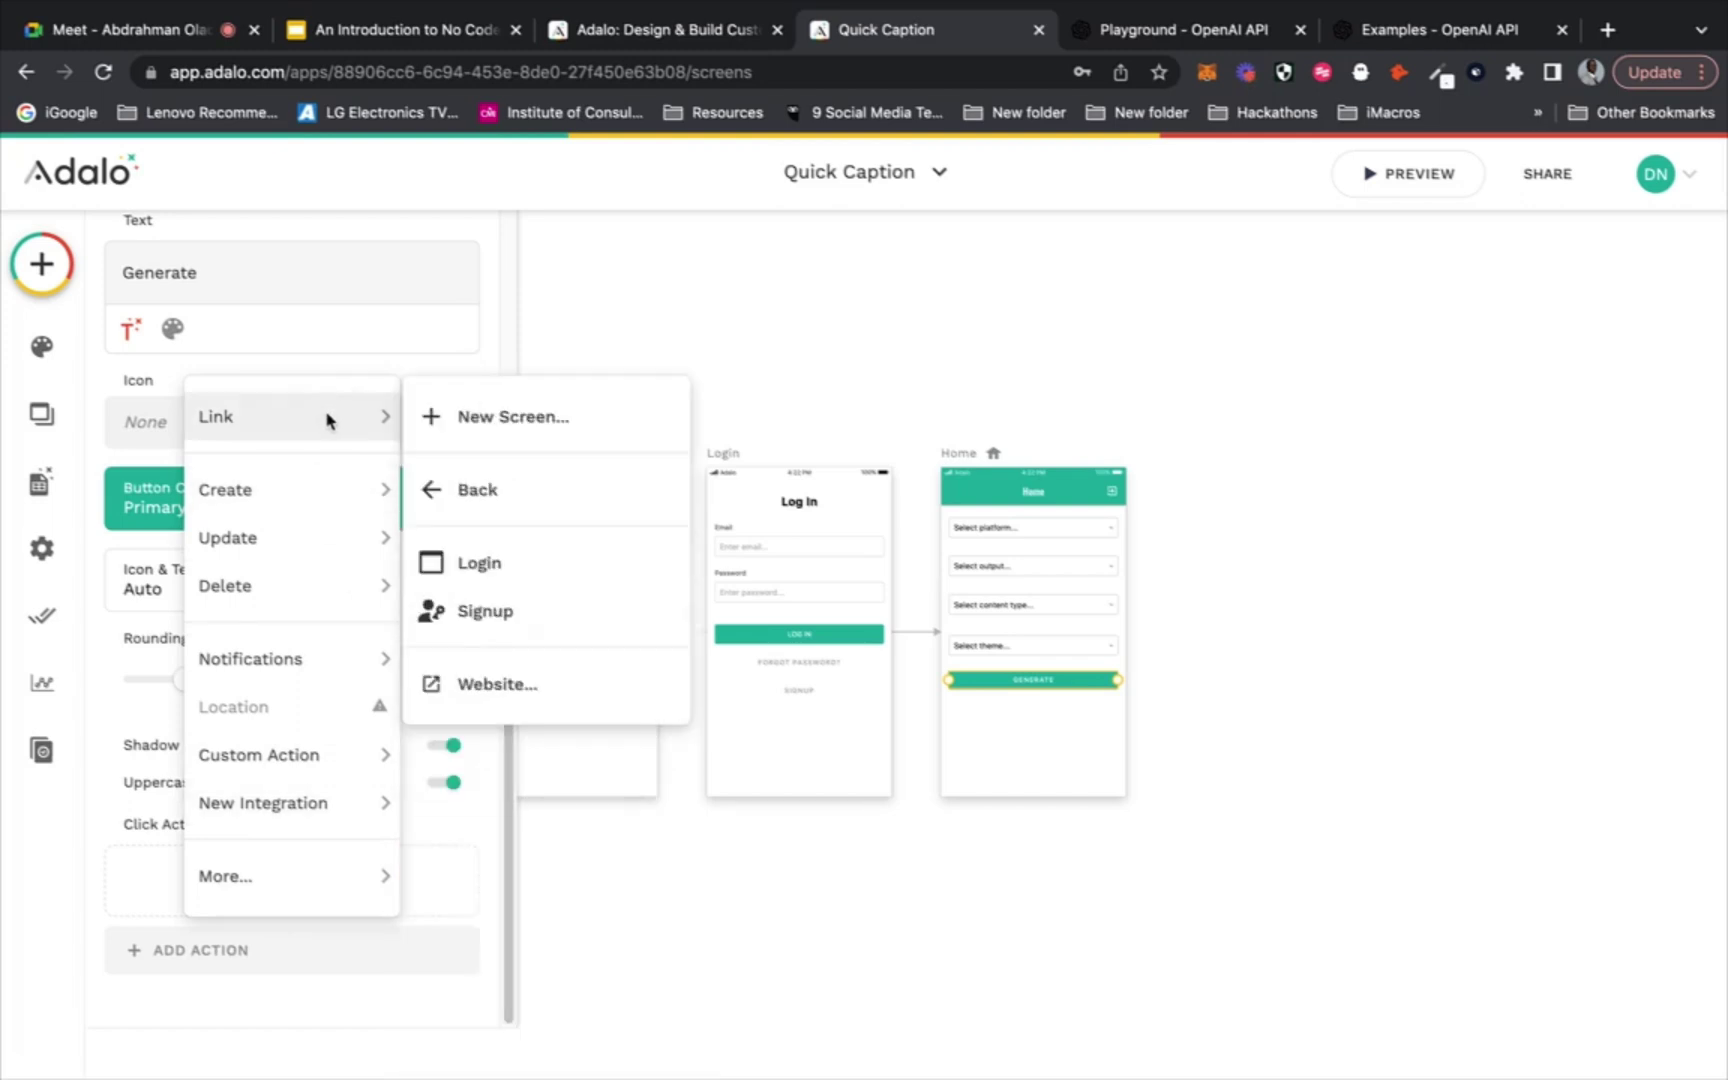
{"action": "mouse_move", "coordinate": [273, 765]}
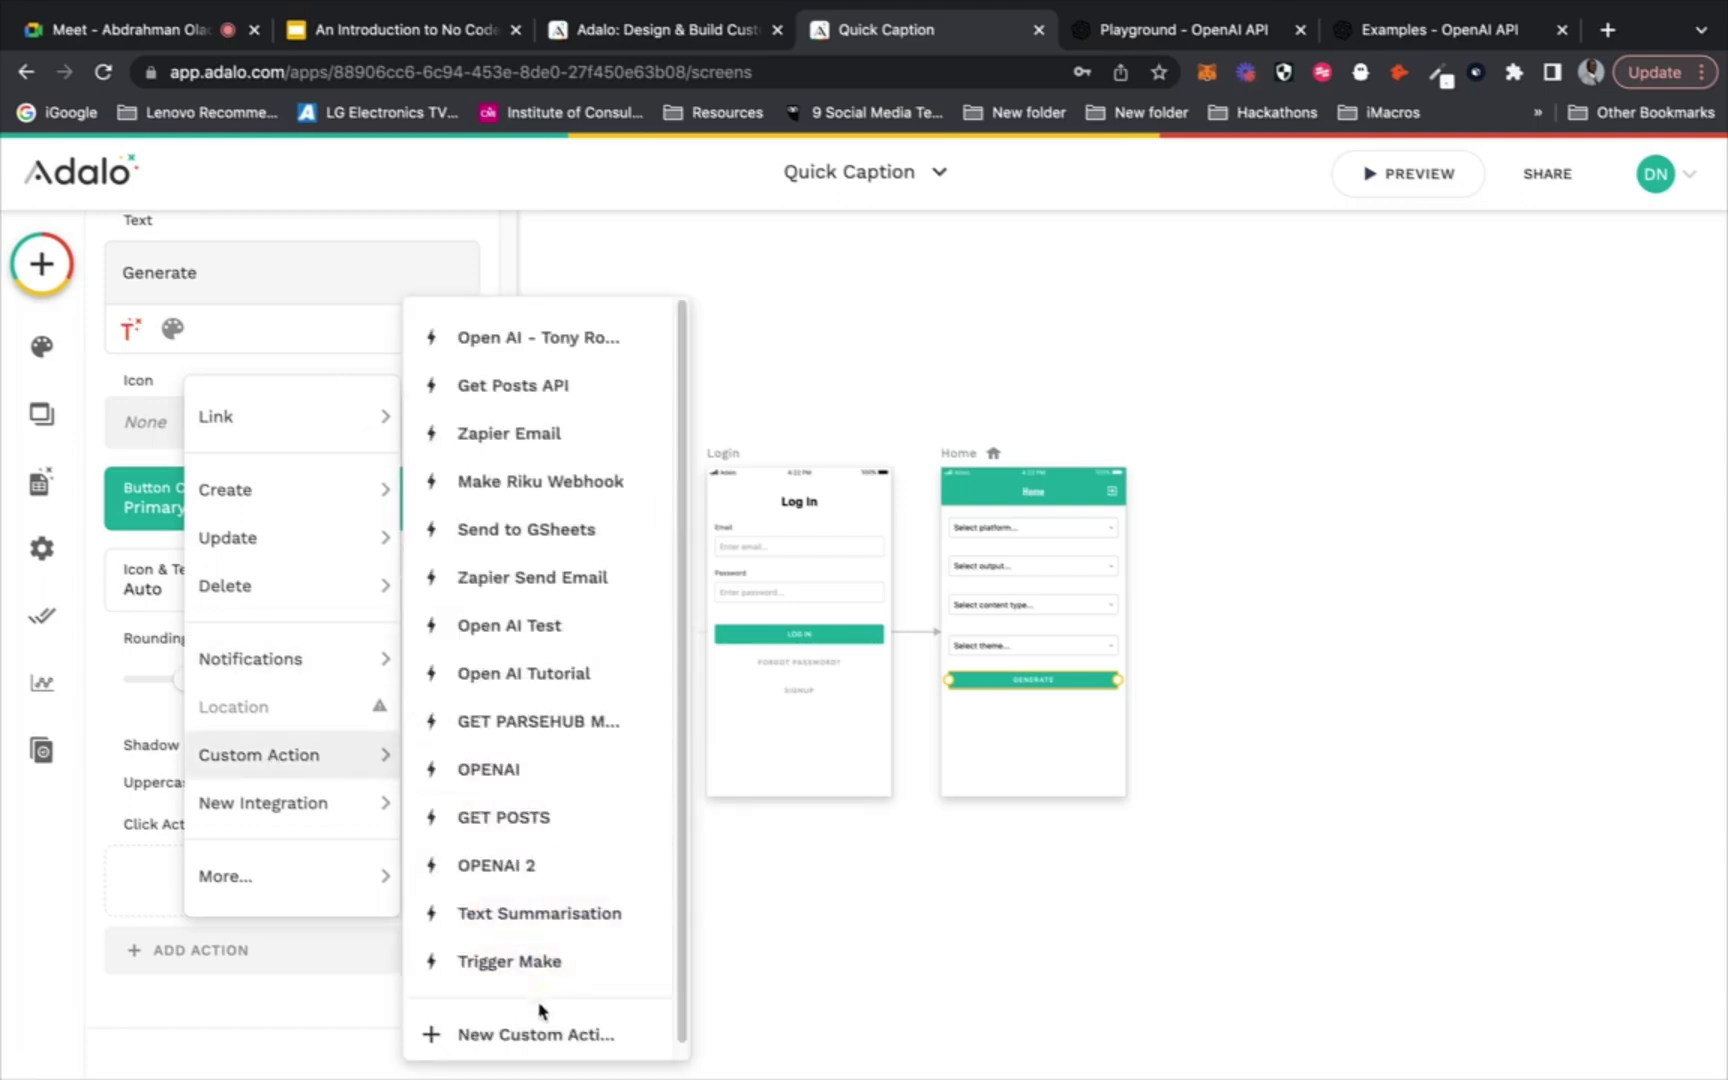
{"action": "left_click", "coordinate": [539, 1036]}
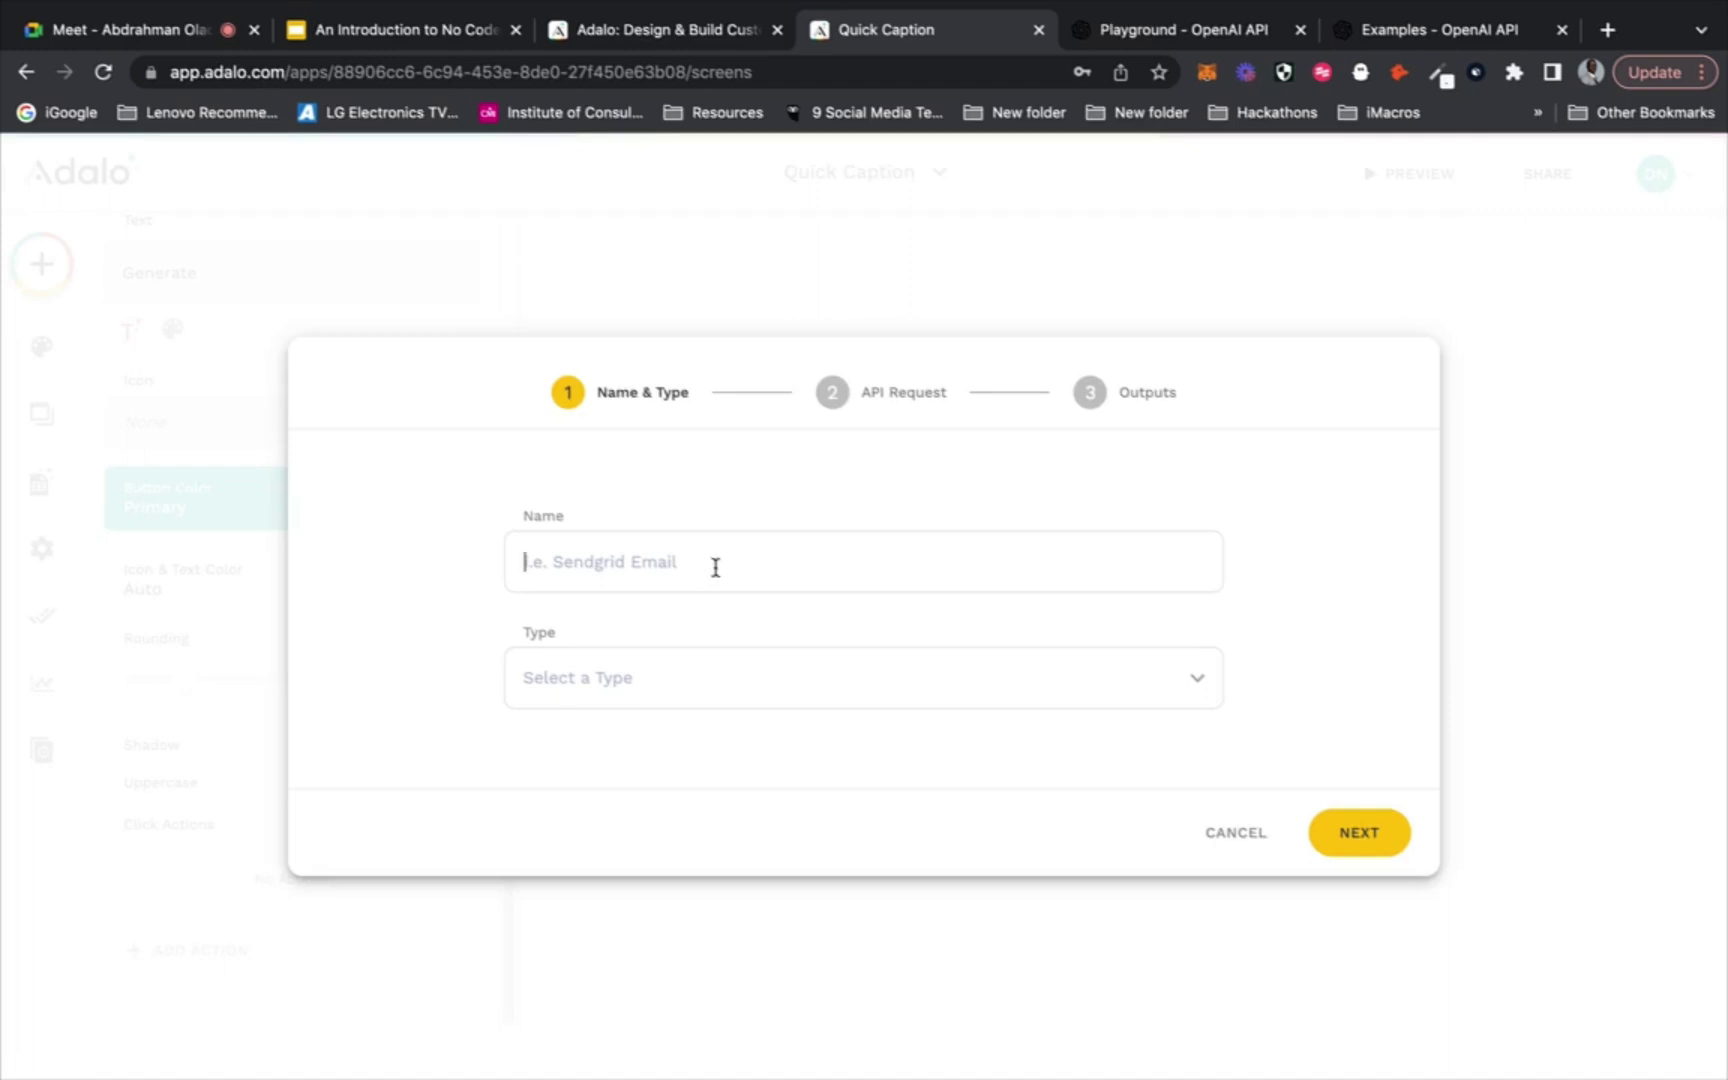
Name the custom action 'Quick Caption Open AI', set its type to Create, and continue
{"action": "type", "text": "Quick Caption Open AI"}
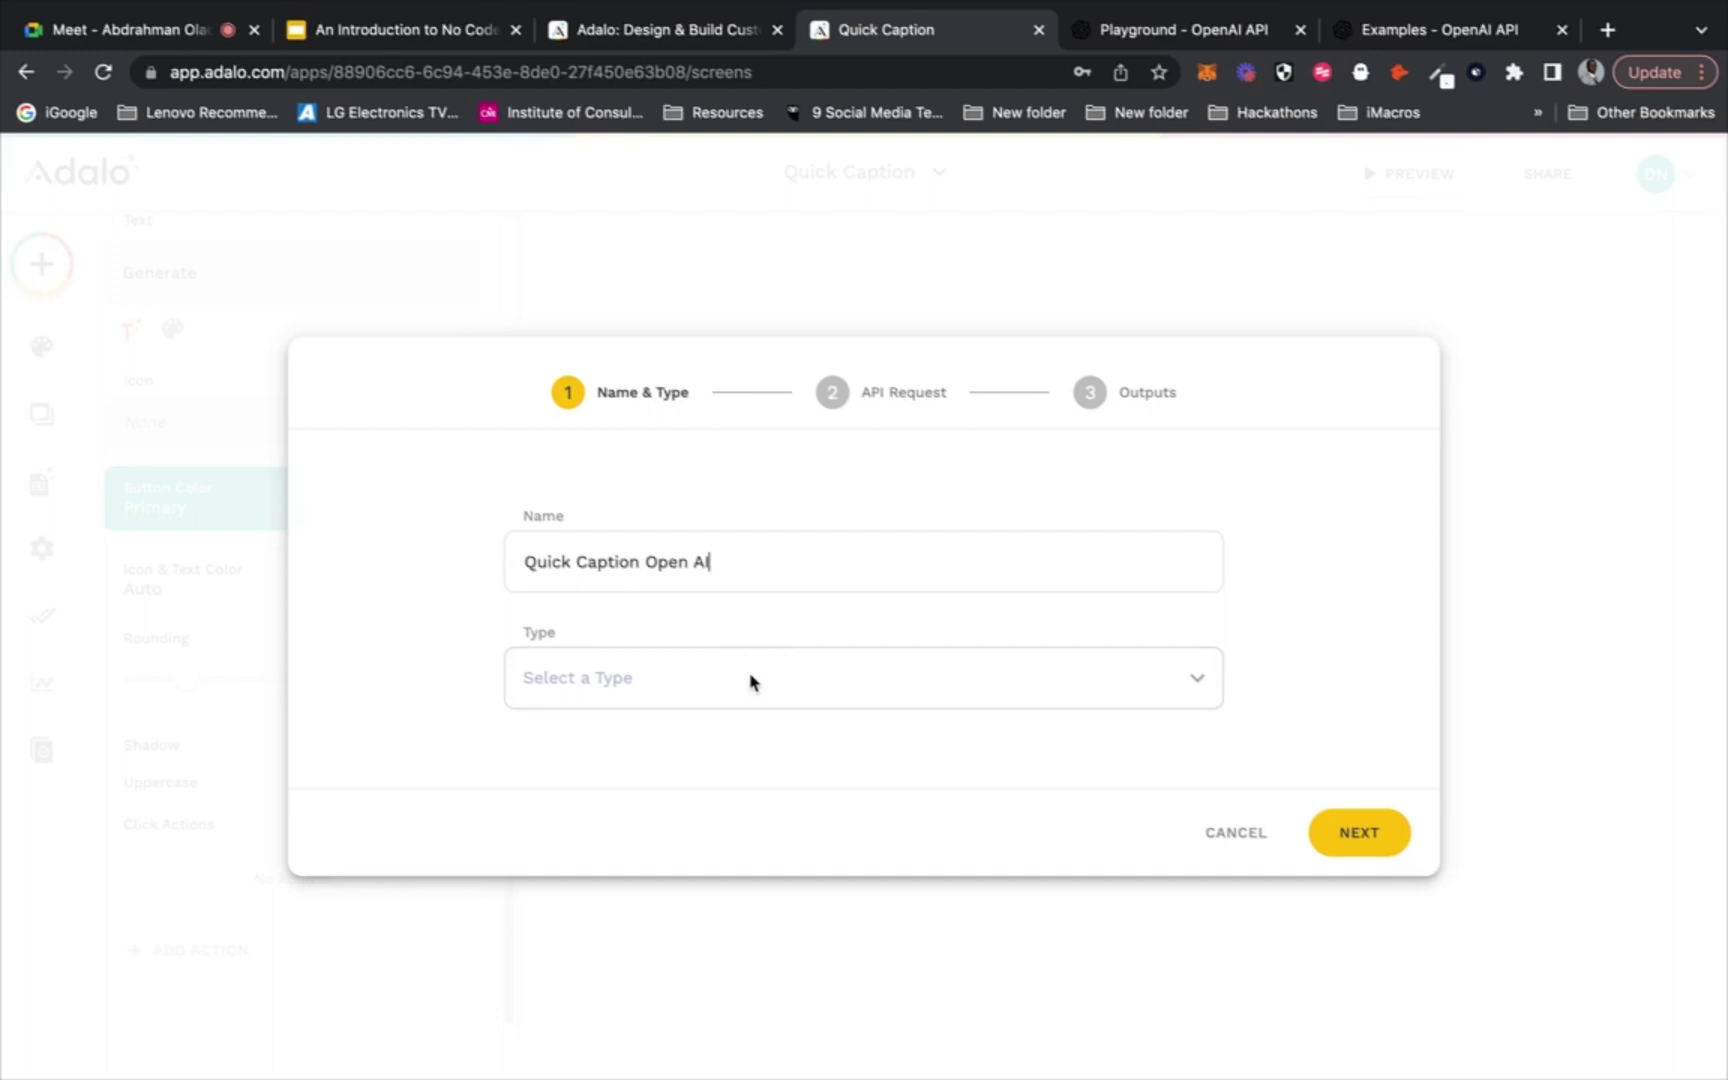
{"action": "left_click", "coordinate": [748, 679]}
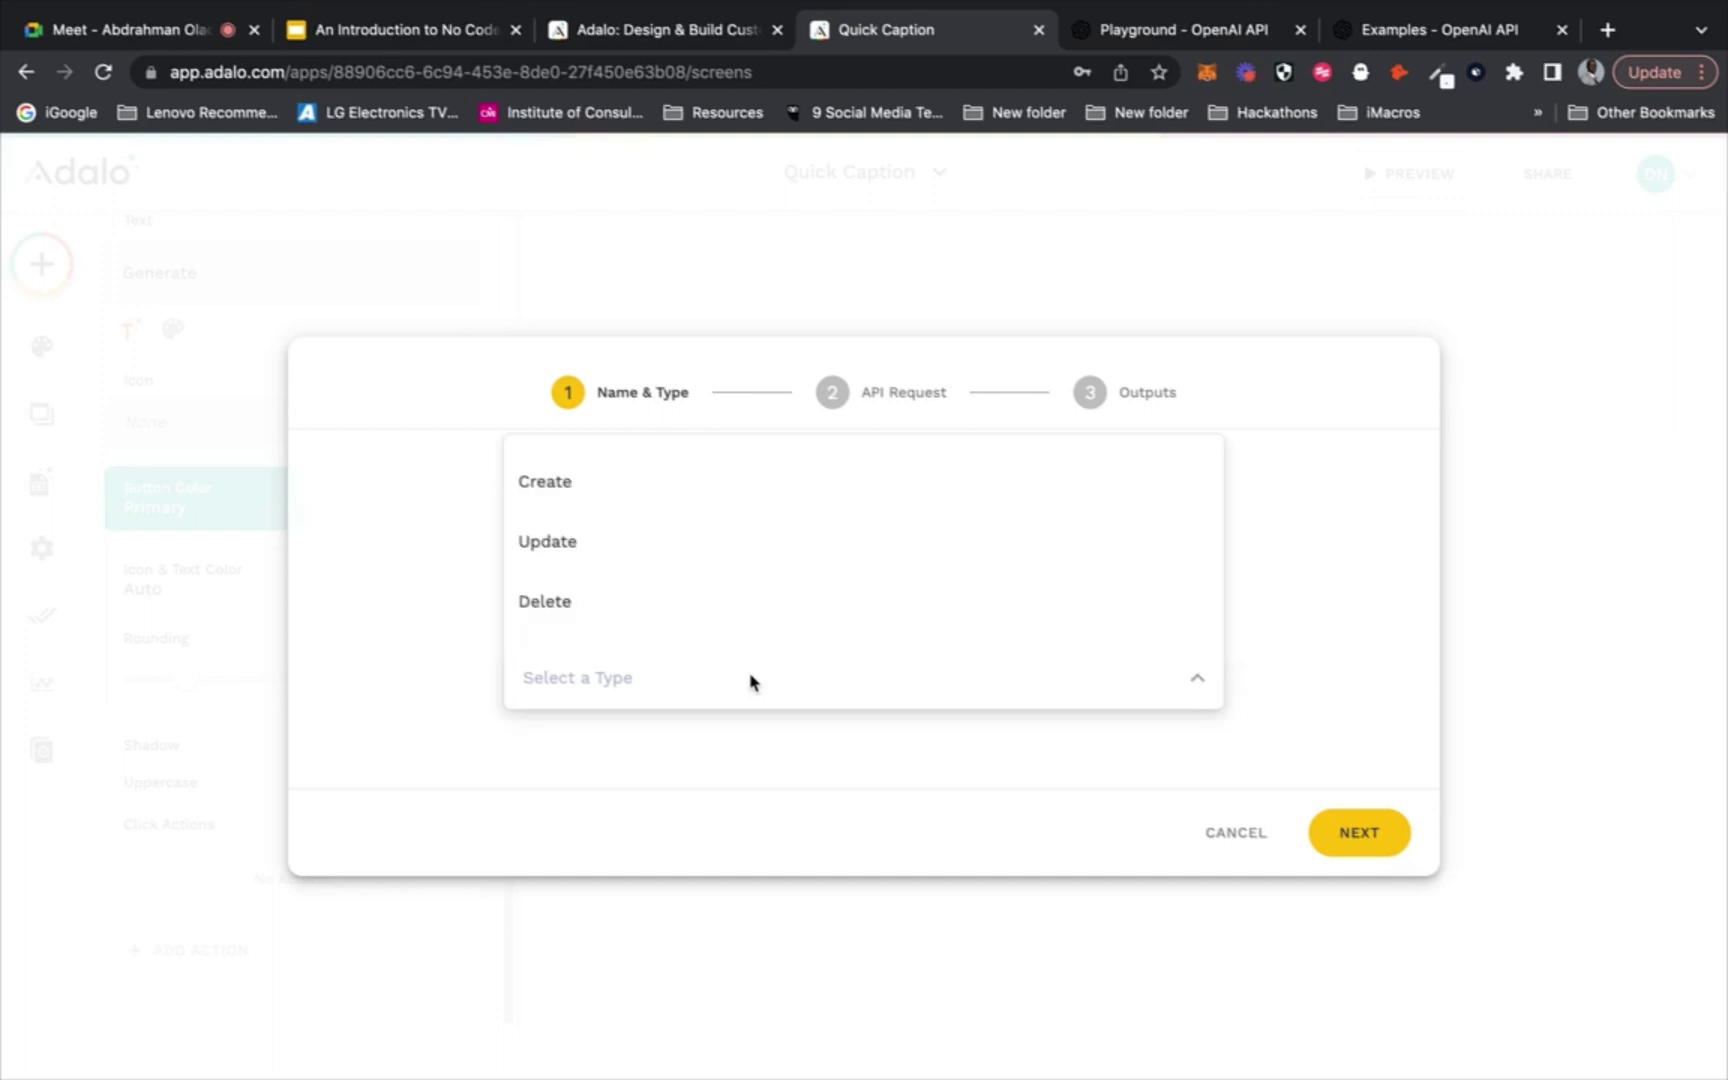
{"action": "left_click", "coordinate": [763, 497]}
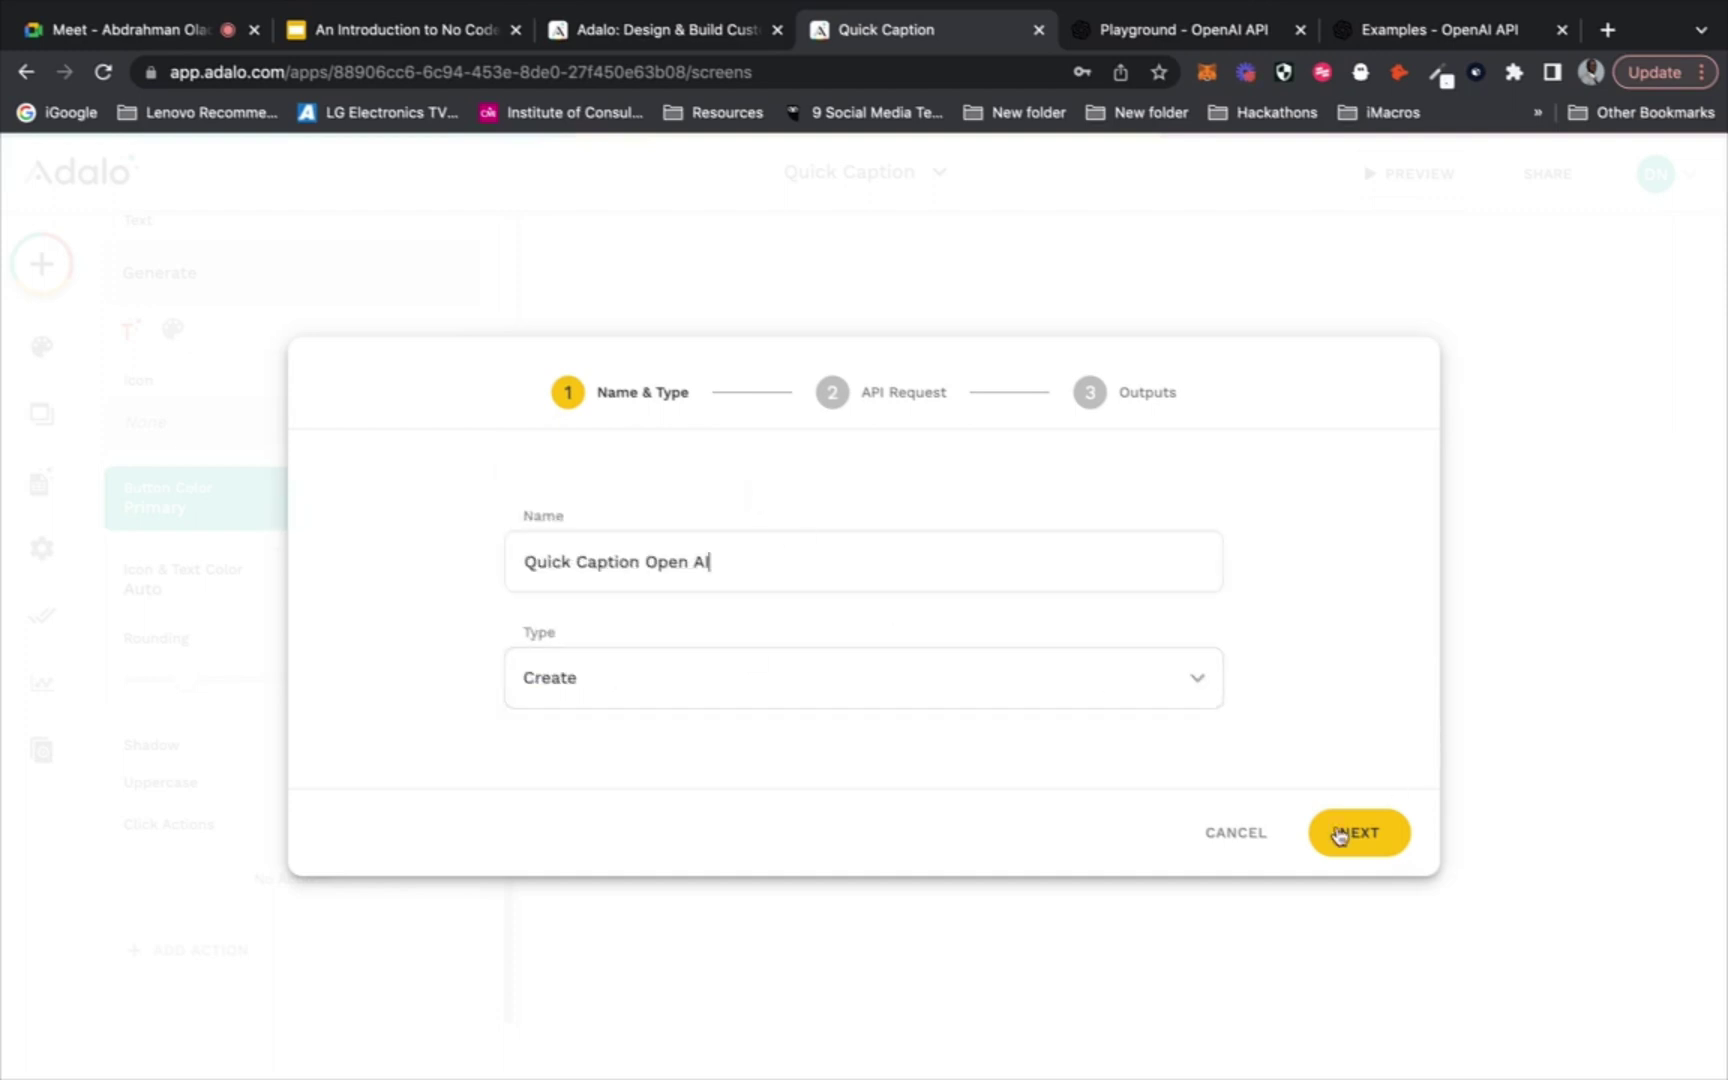
{"action": "left_click", "coordinate": [1345, 832]}
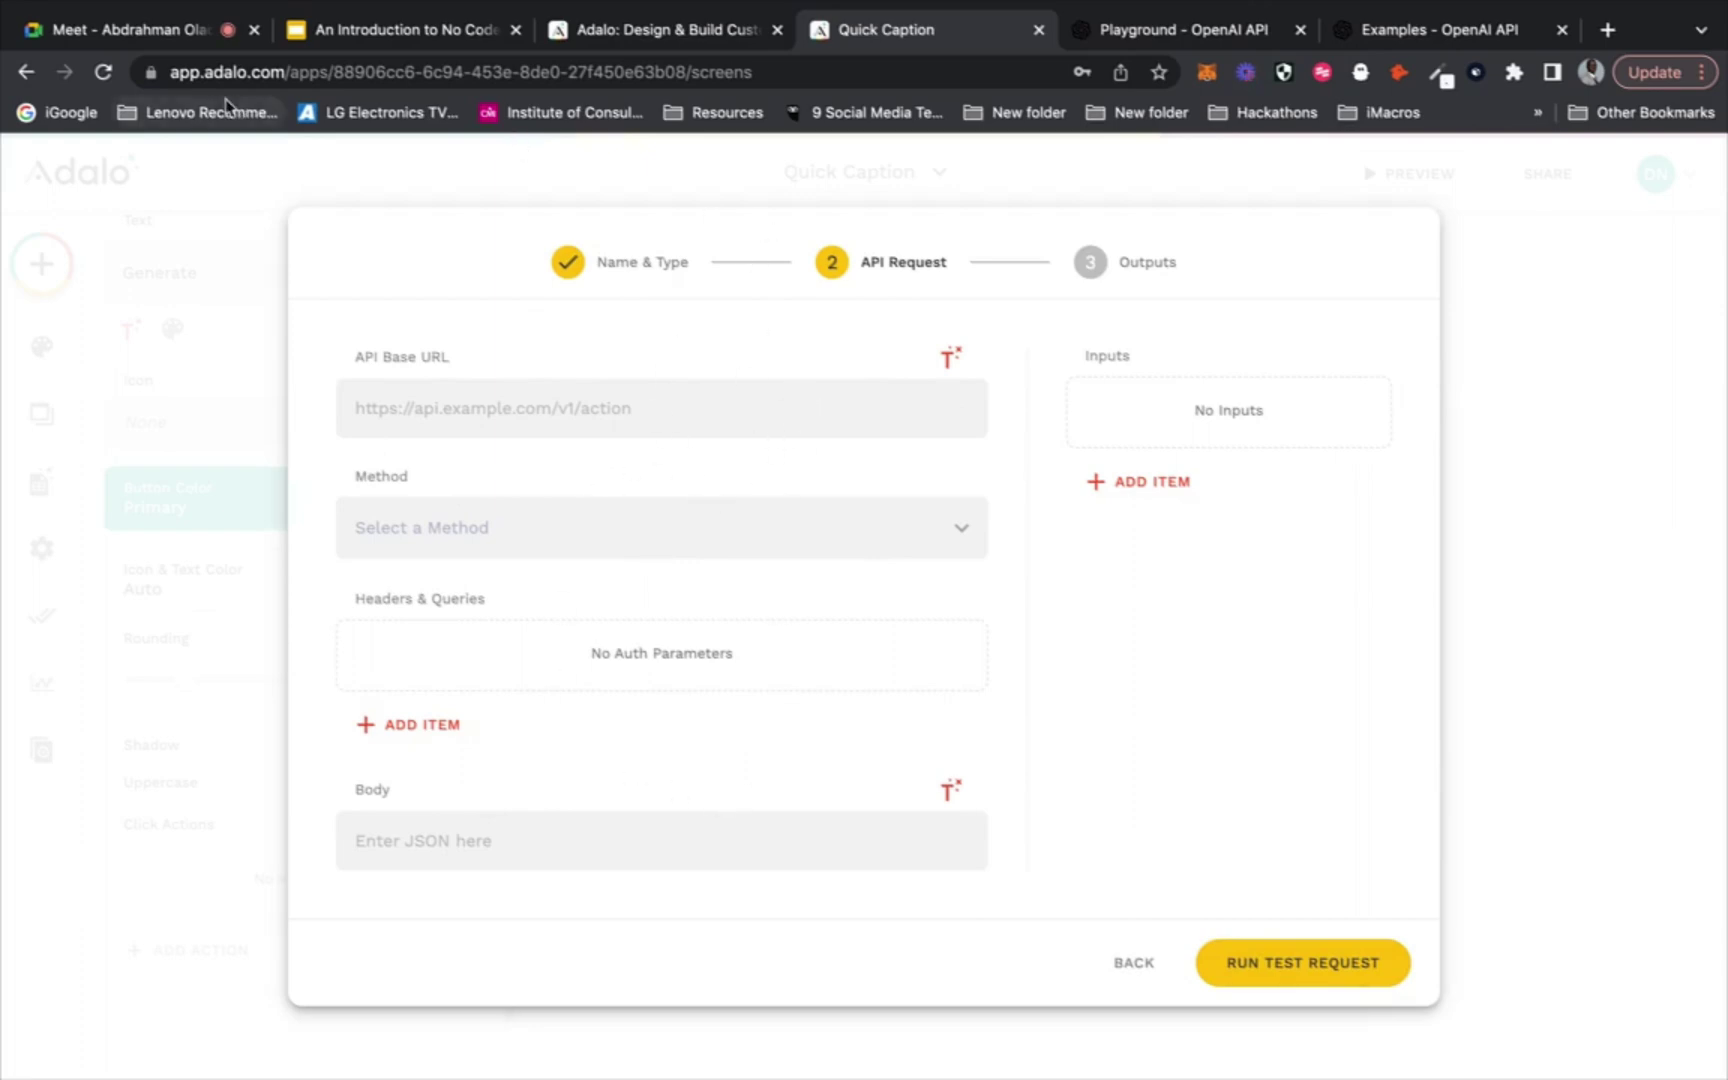
Admit the waiting participant to the Google Meet call, then return to the Adalo setup
{"action": "left_click", "coordinate": [176, 32]}
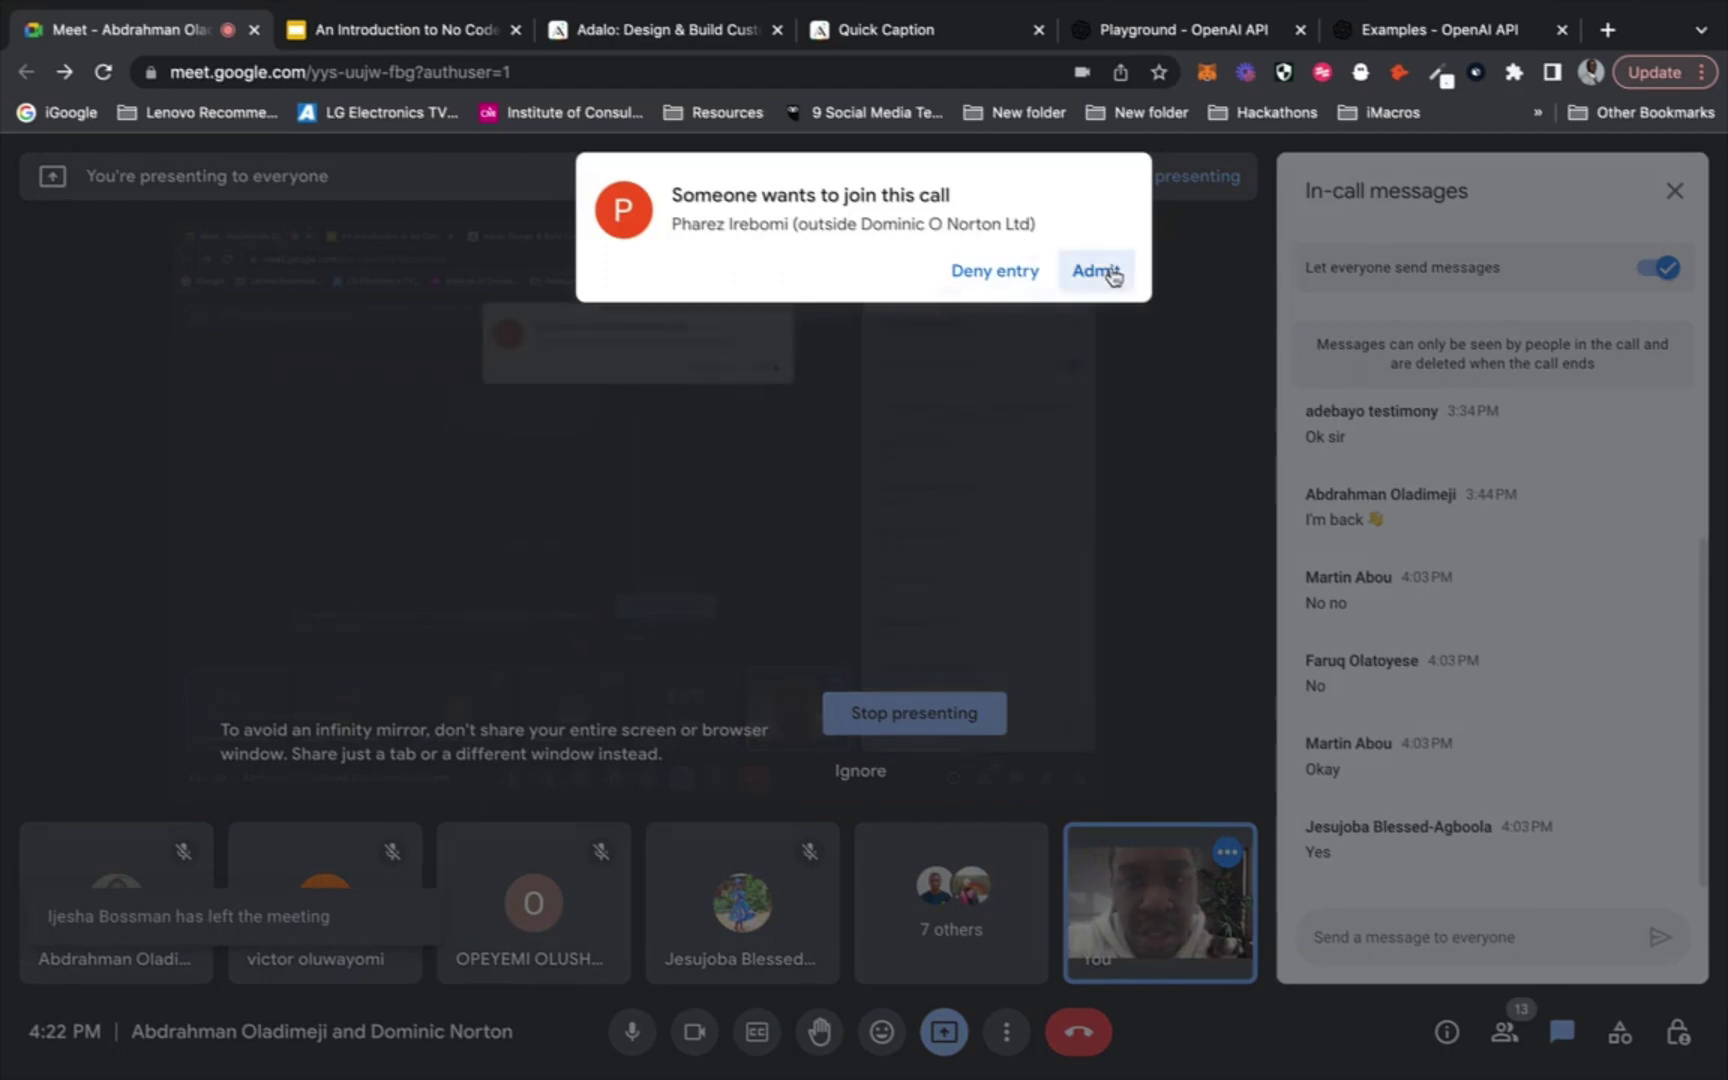
{"action": "left_click", "coordinate": [1113, 270]}
{"action": "left_click", "coordinate": [973, 45]}
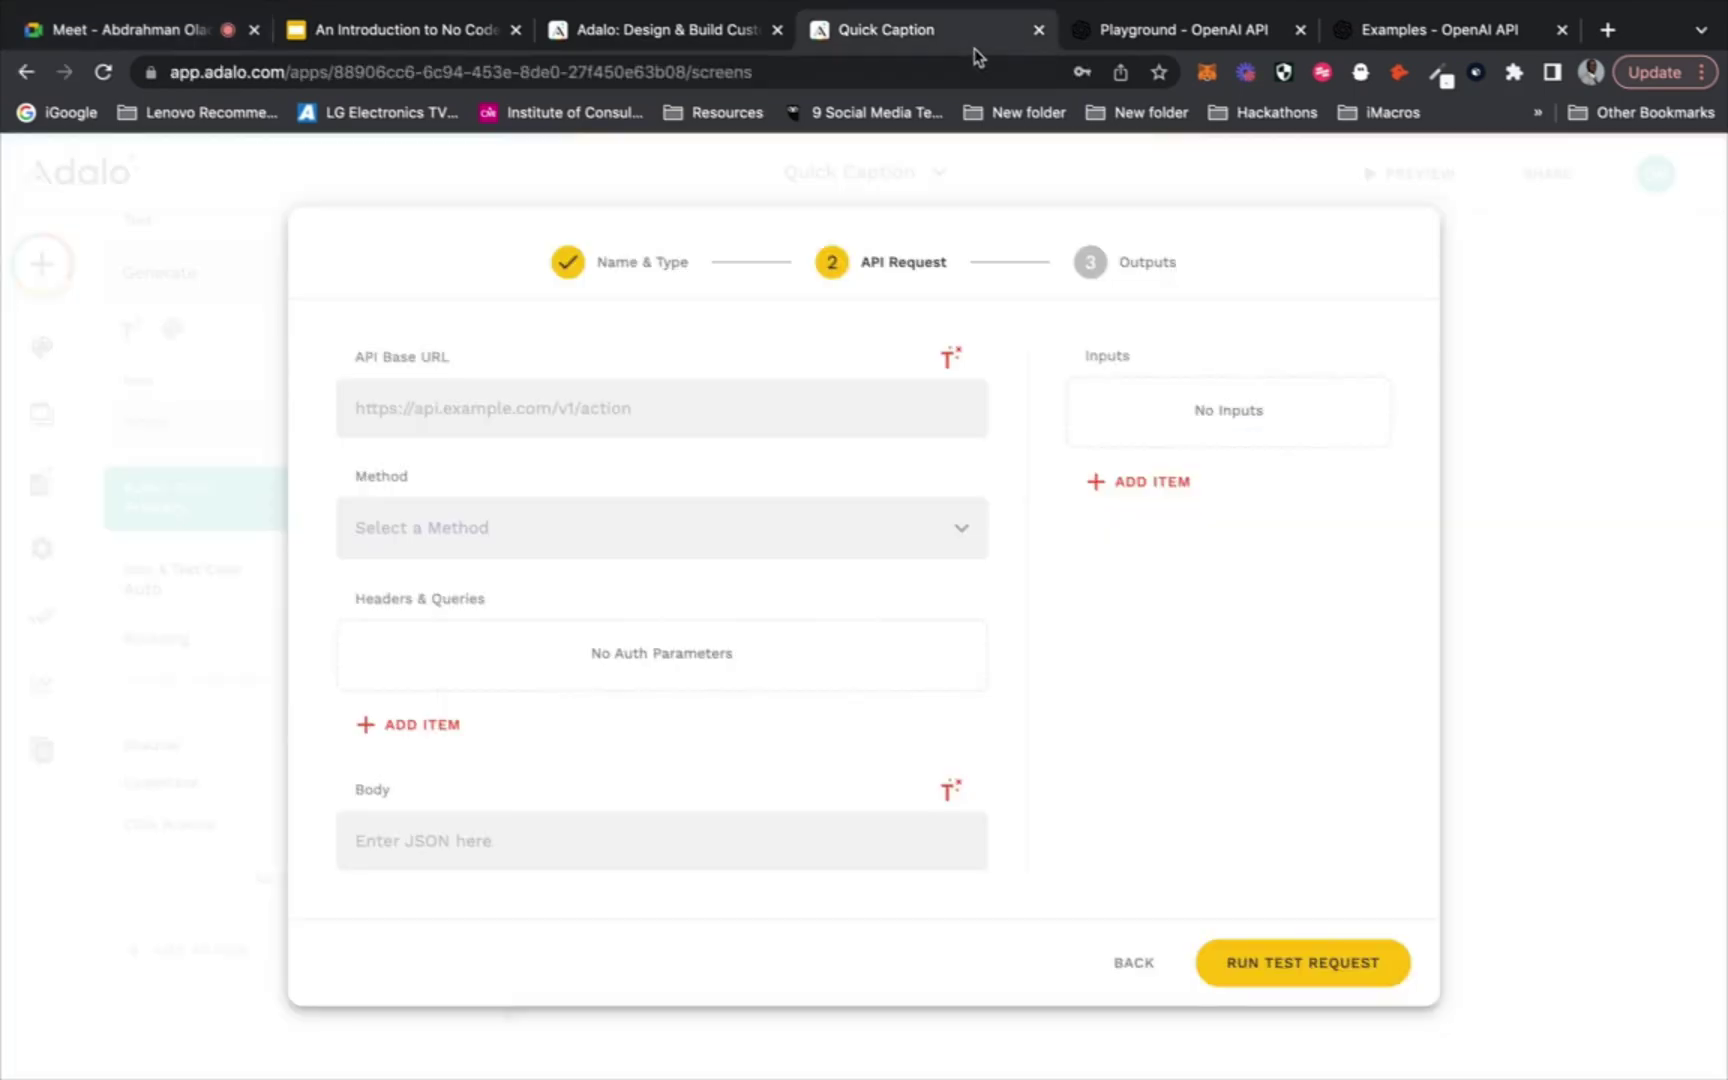
Show the Playground's sample code and select the completions endpoint URL in the curl request
{"action": "left_click", "coordinate": [1187, 35]}
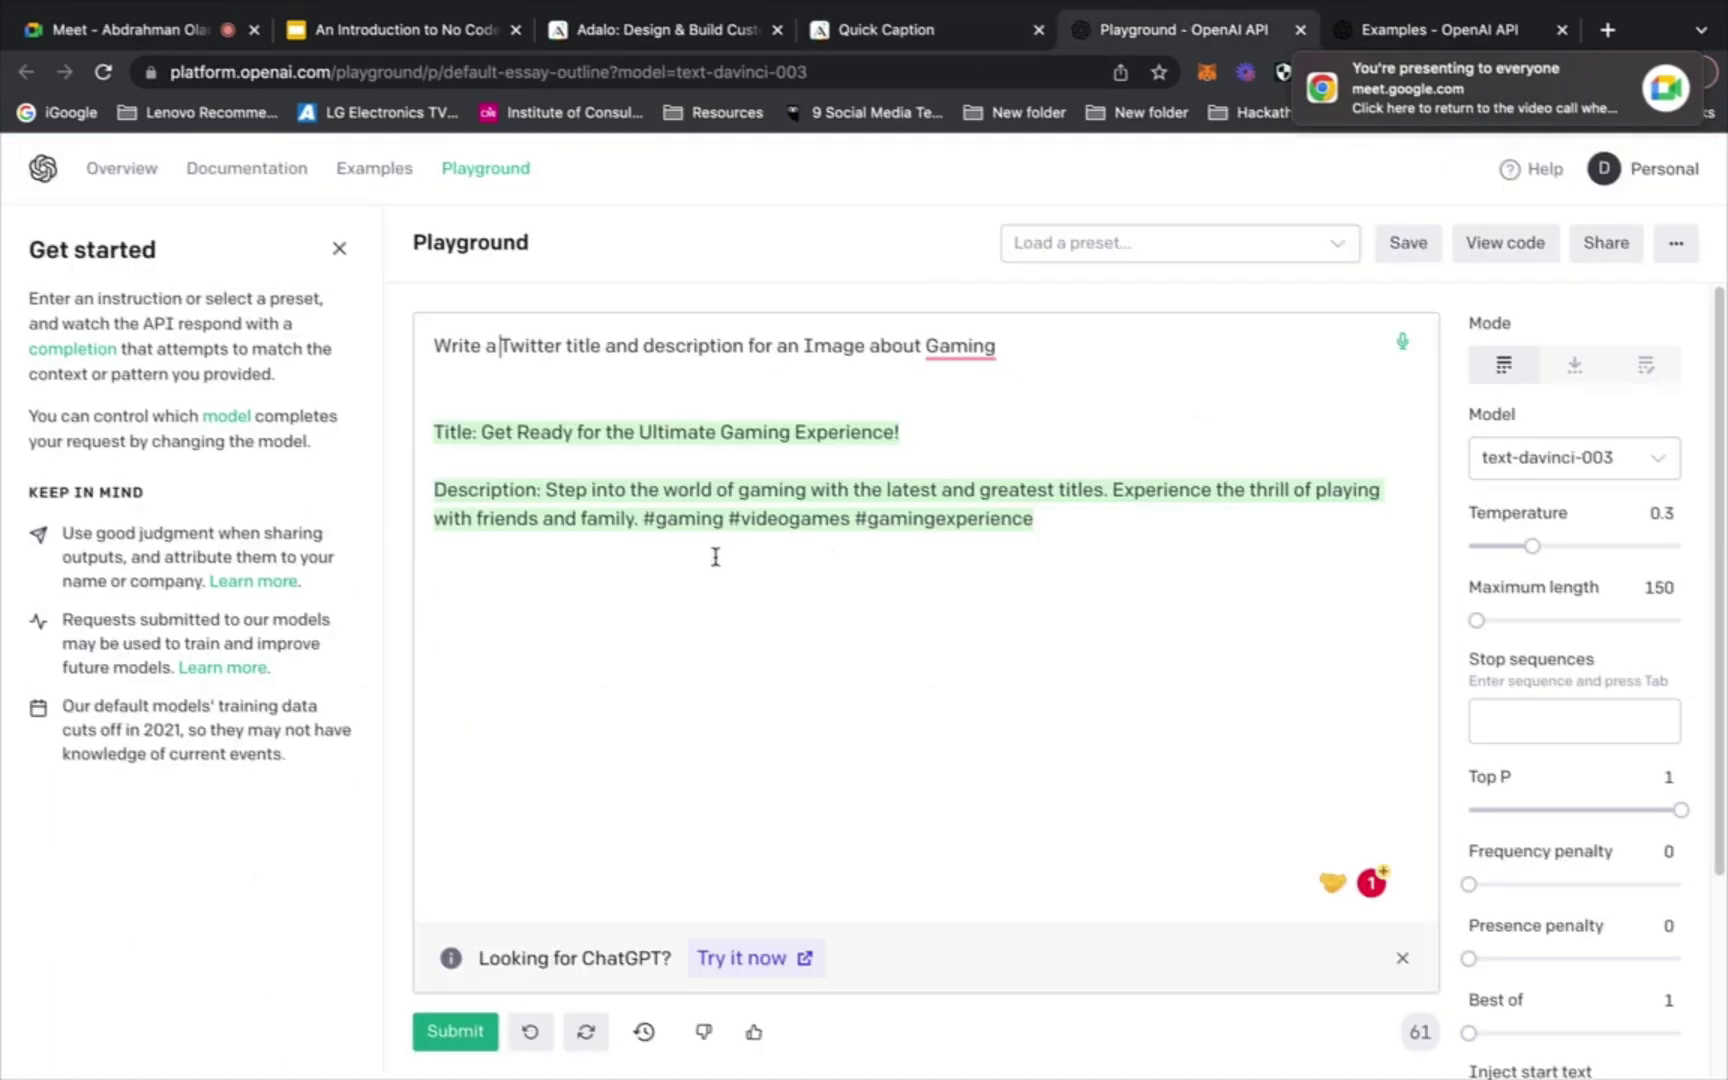
{"action": "left_click", "coordinate": [1489, 250]}
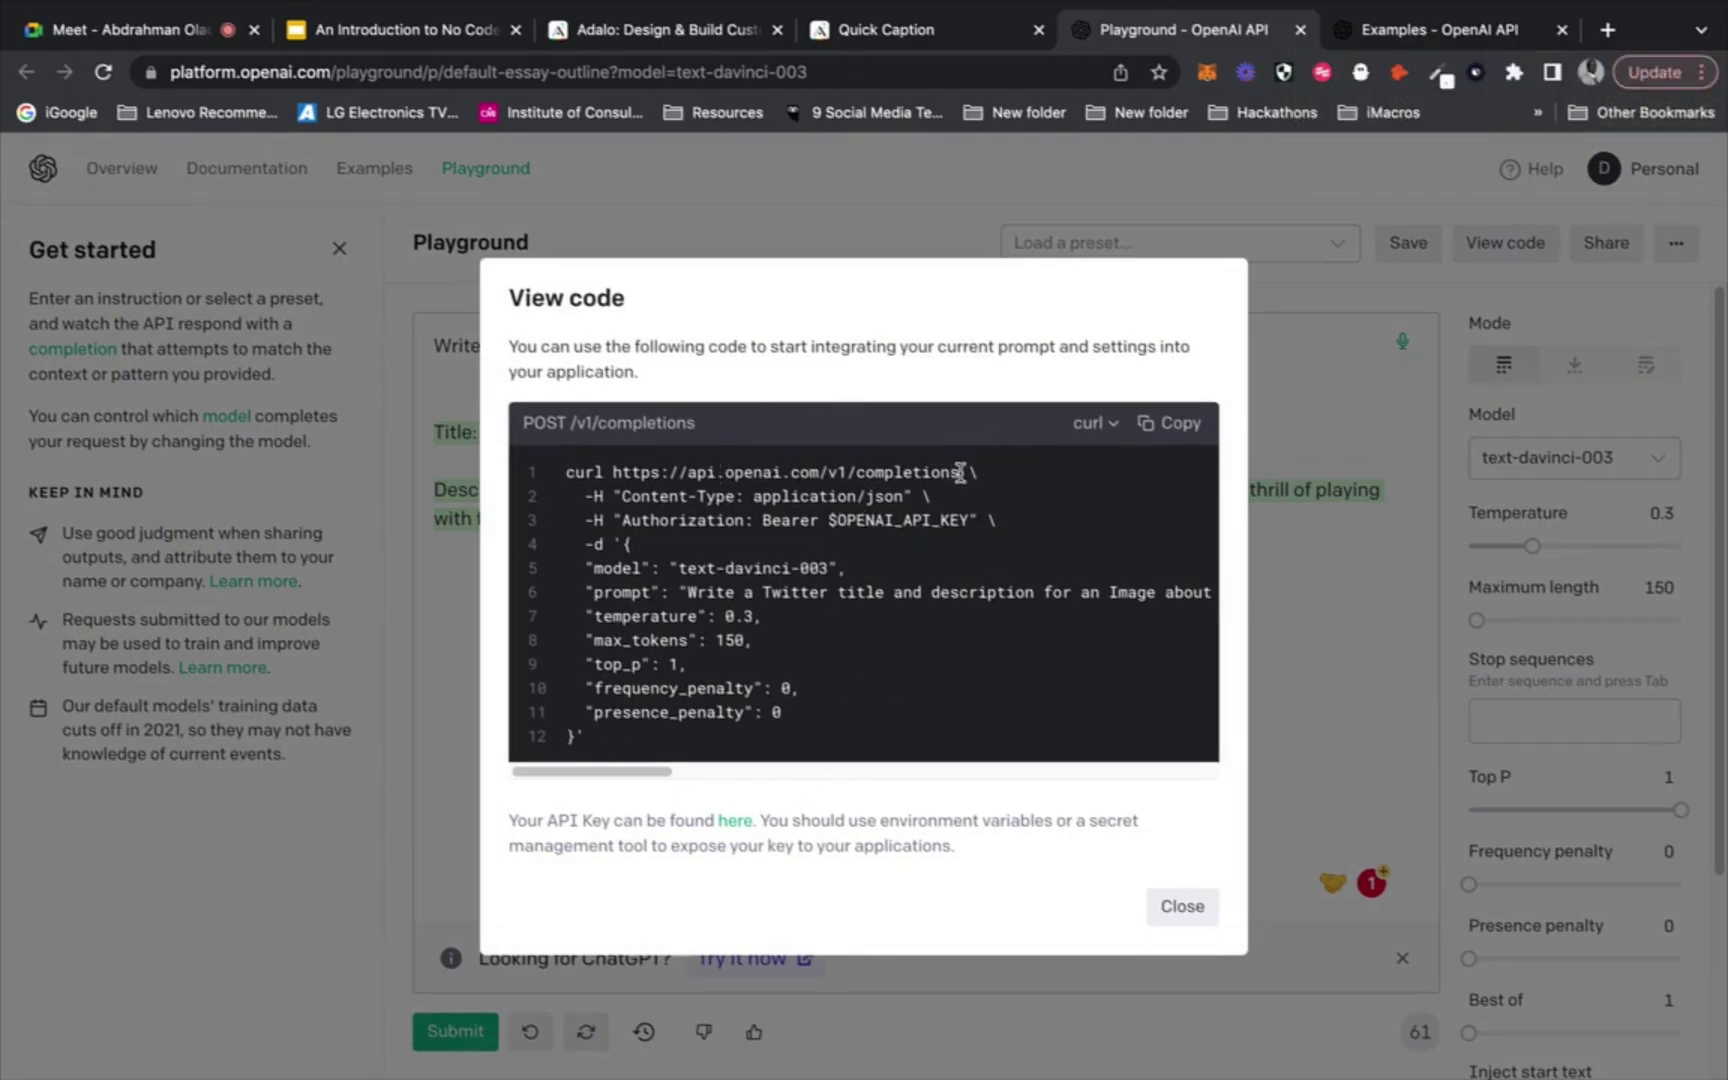
{"action": "mouse_move", "coordinate": [656, 771]}
{"action": "left_mouse_down"}
{"action": "mouse_move", "coordinate": [757, 752]}
{"action": "mouse_move", "coordinate": [642, 768]}
{"action": "left_mouse_up"}
{"action": "left_click_drag", "start_coordinate": [960, 472], "coordinate": [632, 472]}
In a new tab beside the Playground, search 'postman' and open the Postman API Platform site
{"action": "left_click", "coordinate": [1607, 30]}
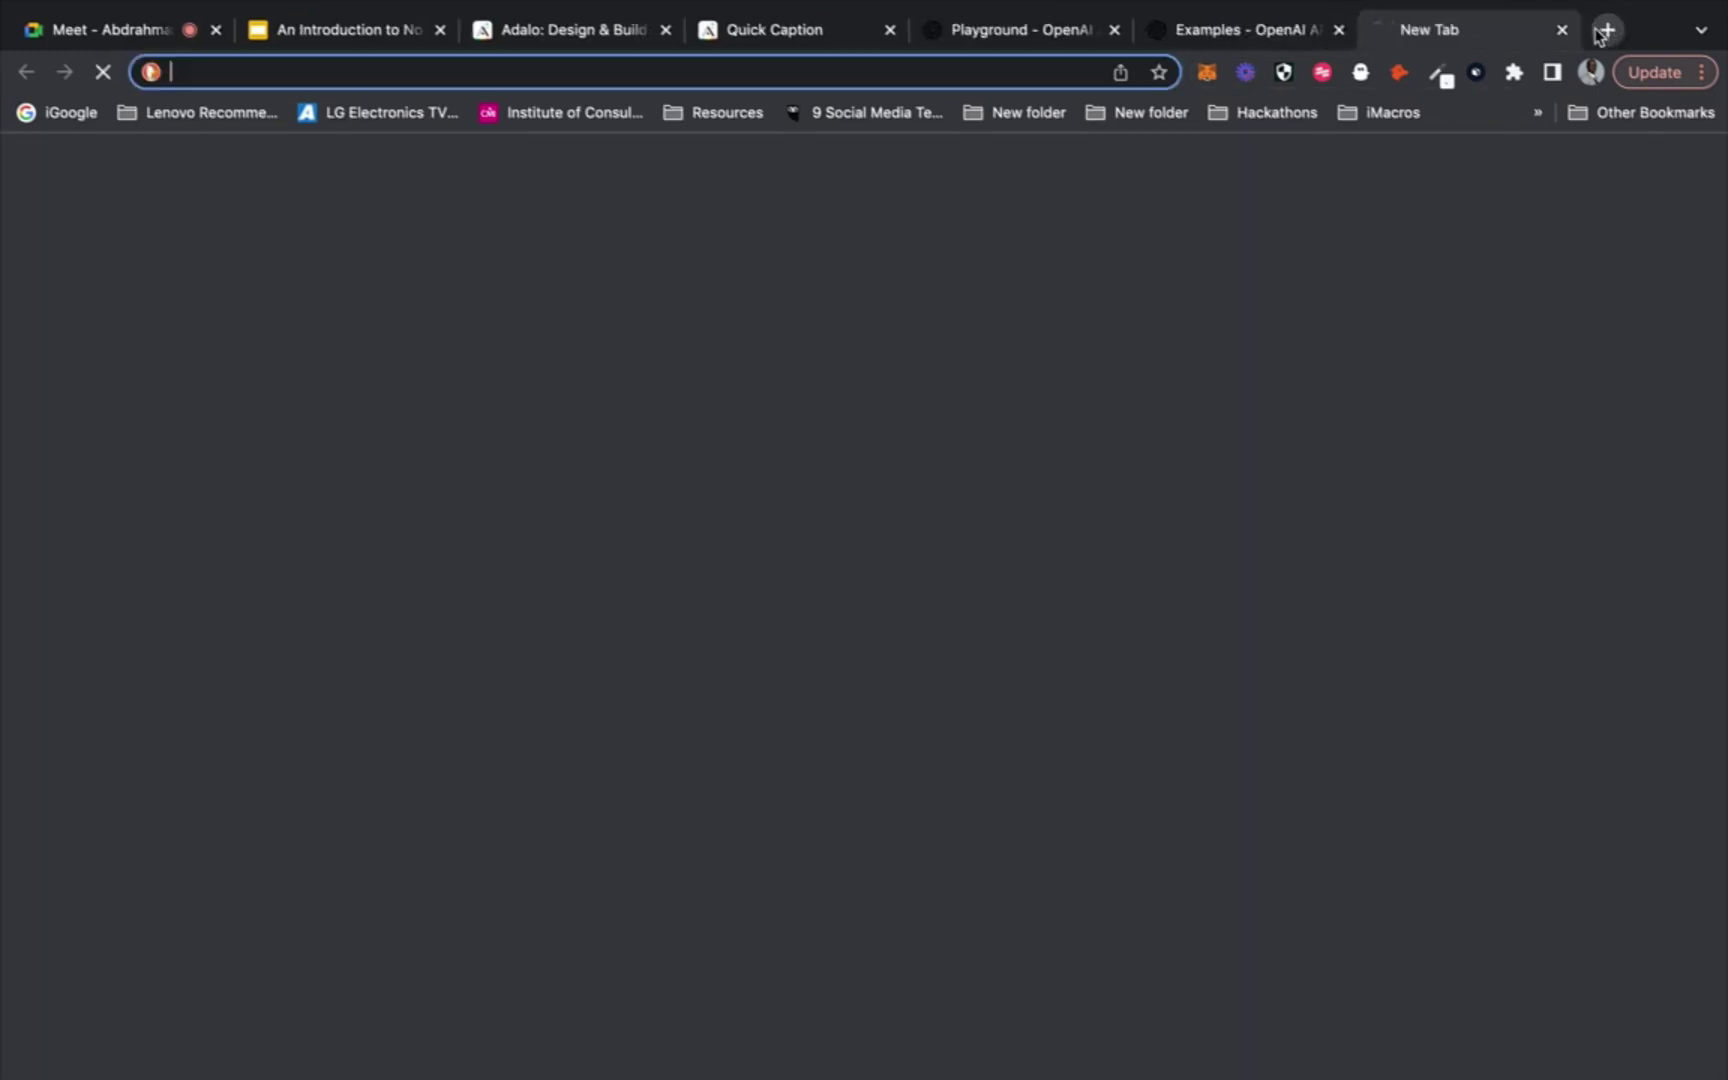
{"action": "left_click_drag", "start_coordinate": [1467, 35], "coordinate": [1235, 32]}
{"action": "left_click", "coordinate": [1015, 63]}
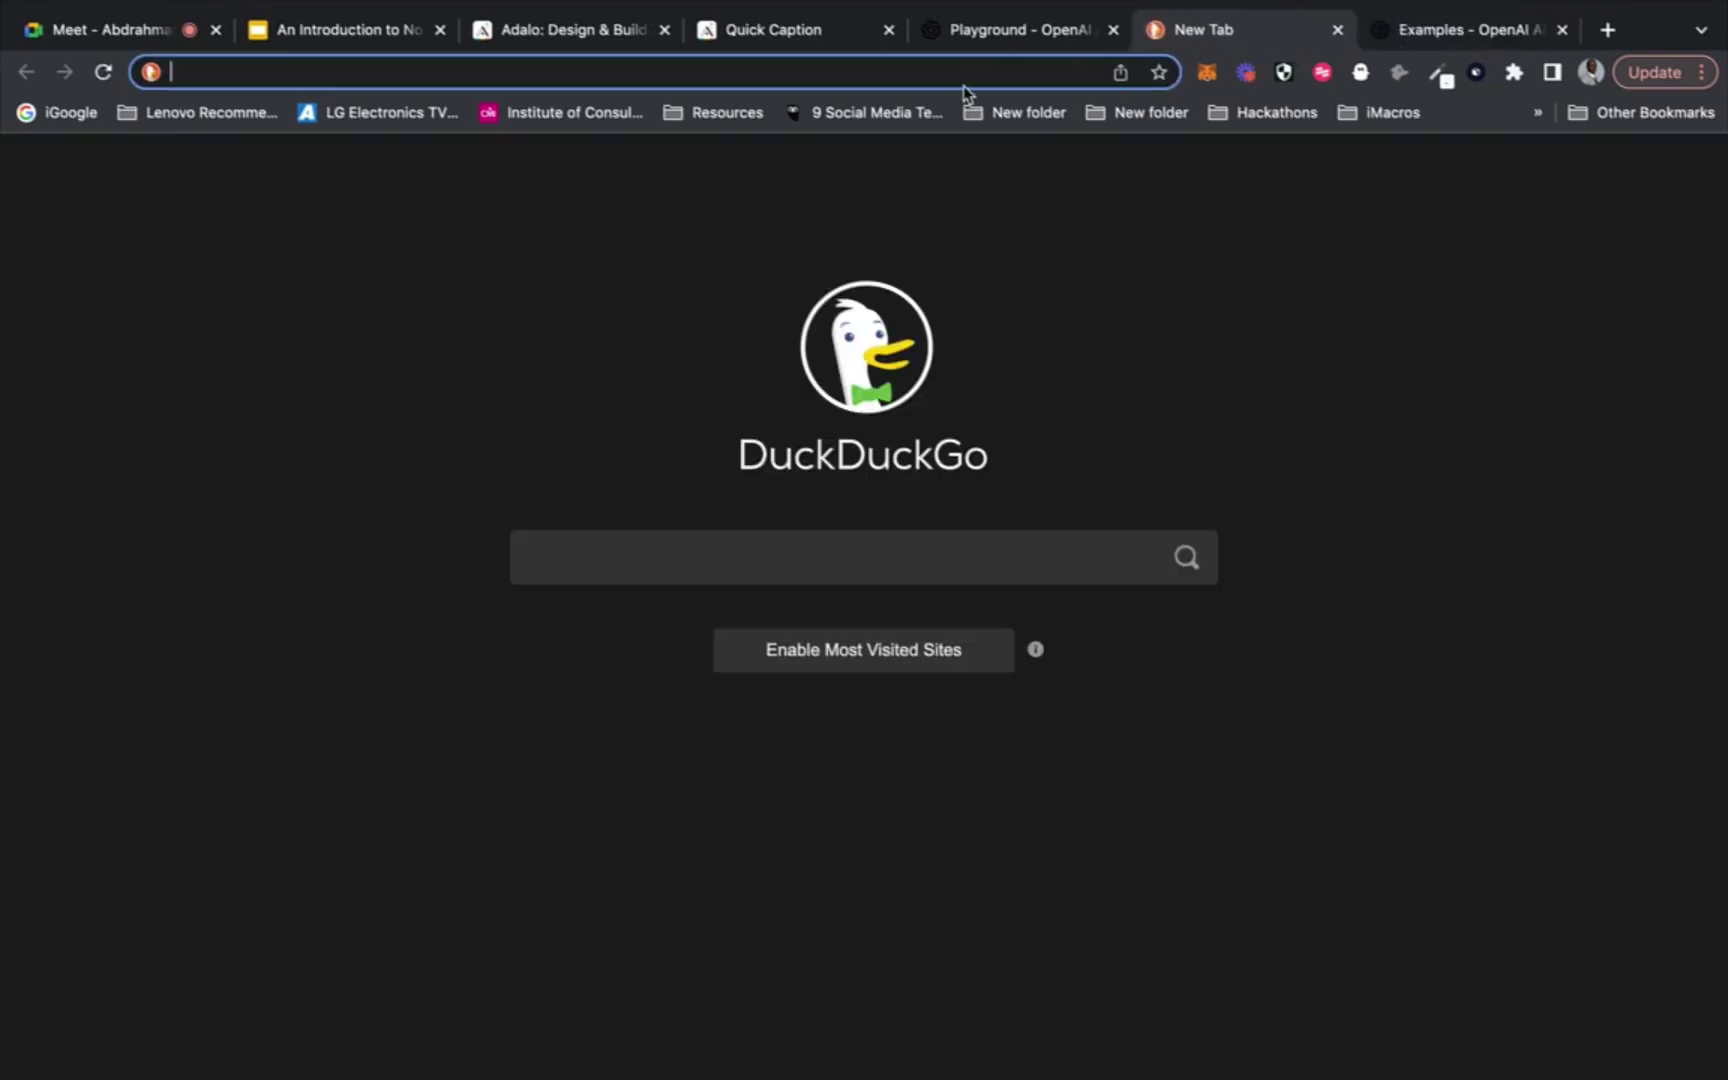
{"action": "type", "text": "POST"}
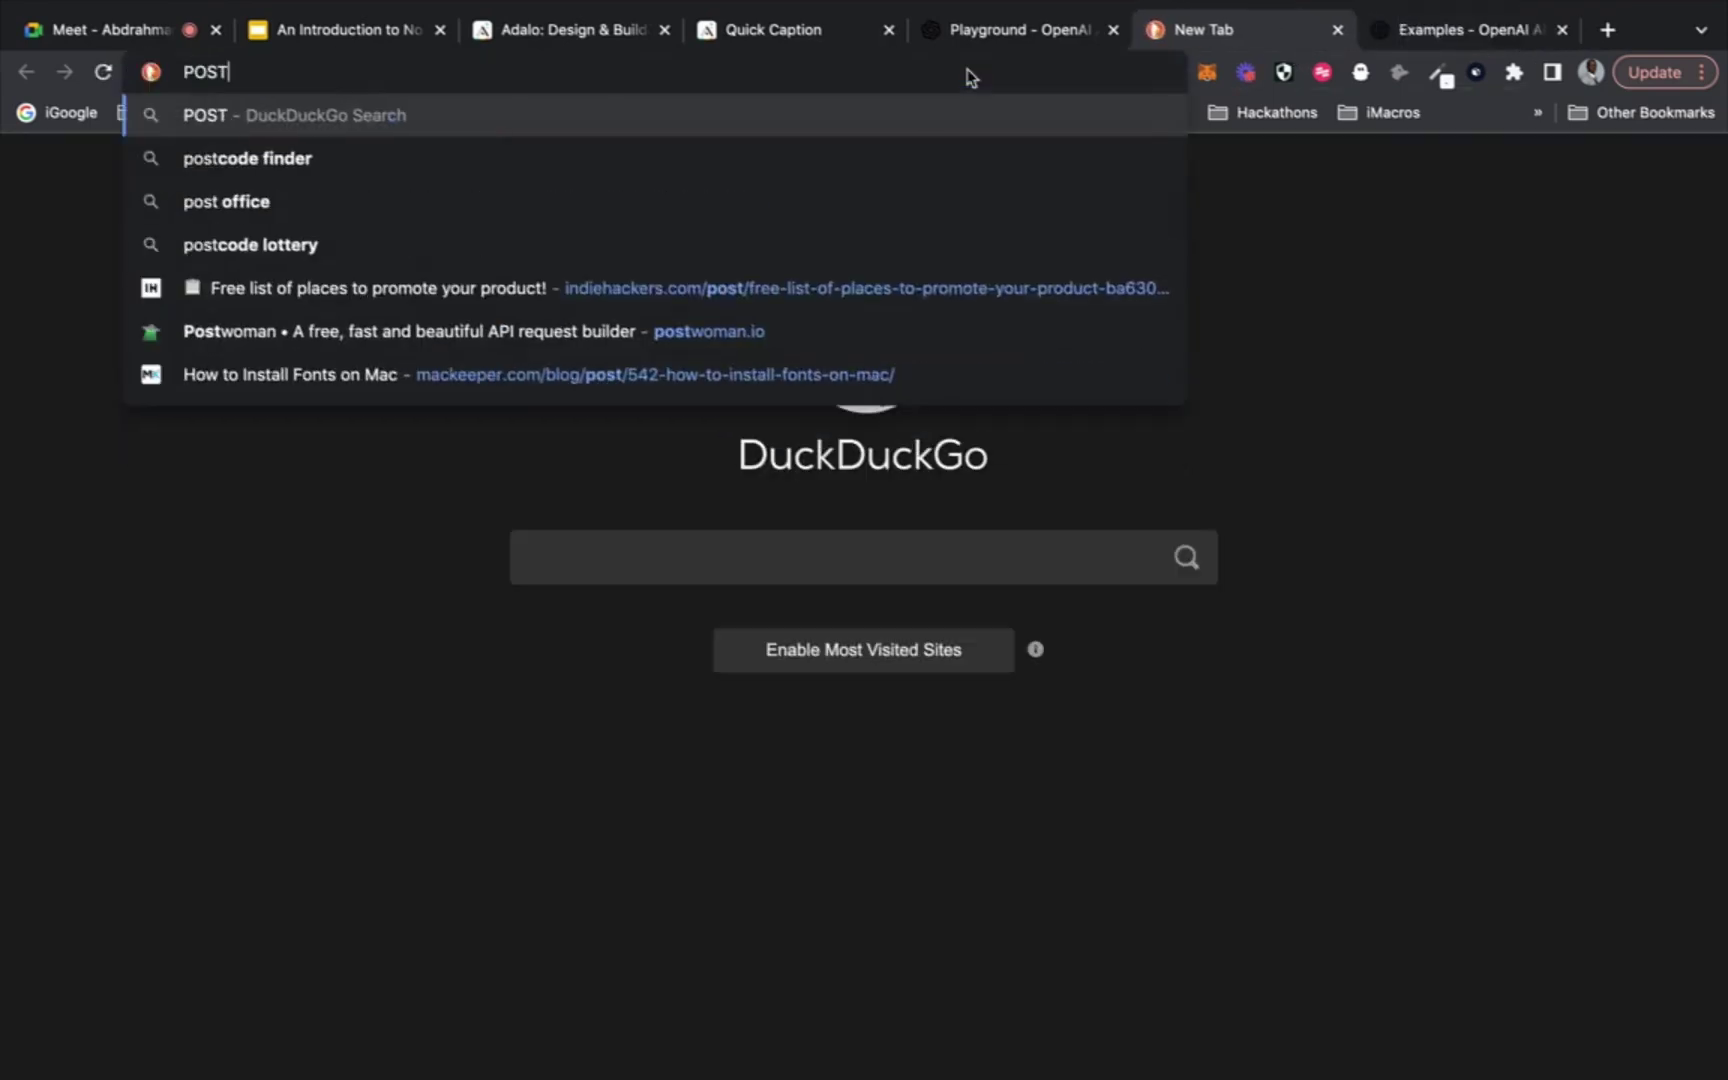
{"action": "key", "text": "BackSpace"}
{"action": "key", "text": "BackSpace"}
{"action": "key", "text": "BackSpace"}
{"action": "key", "text": "BackSpace"}
{"action": "type", "text": "pos"}
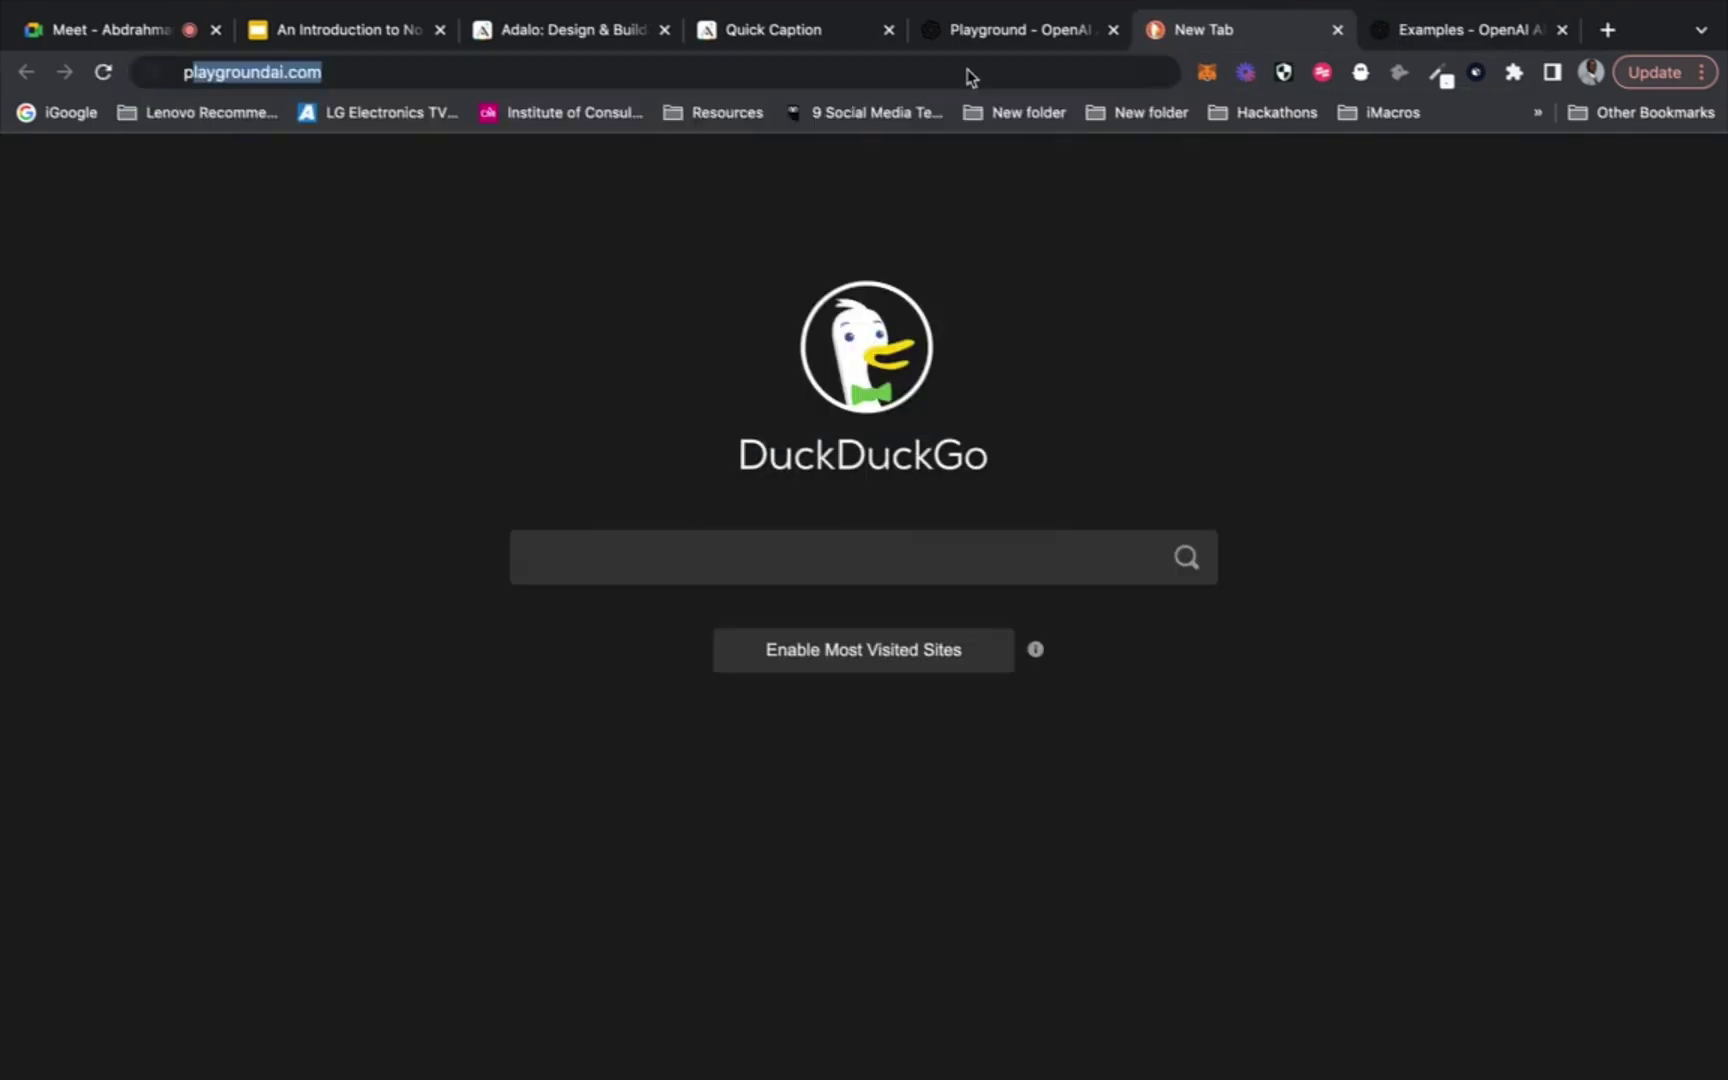
{"action": "type", "text": "tman"}
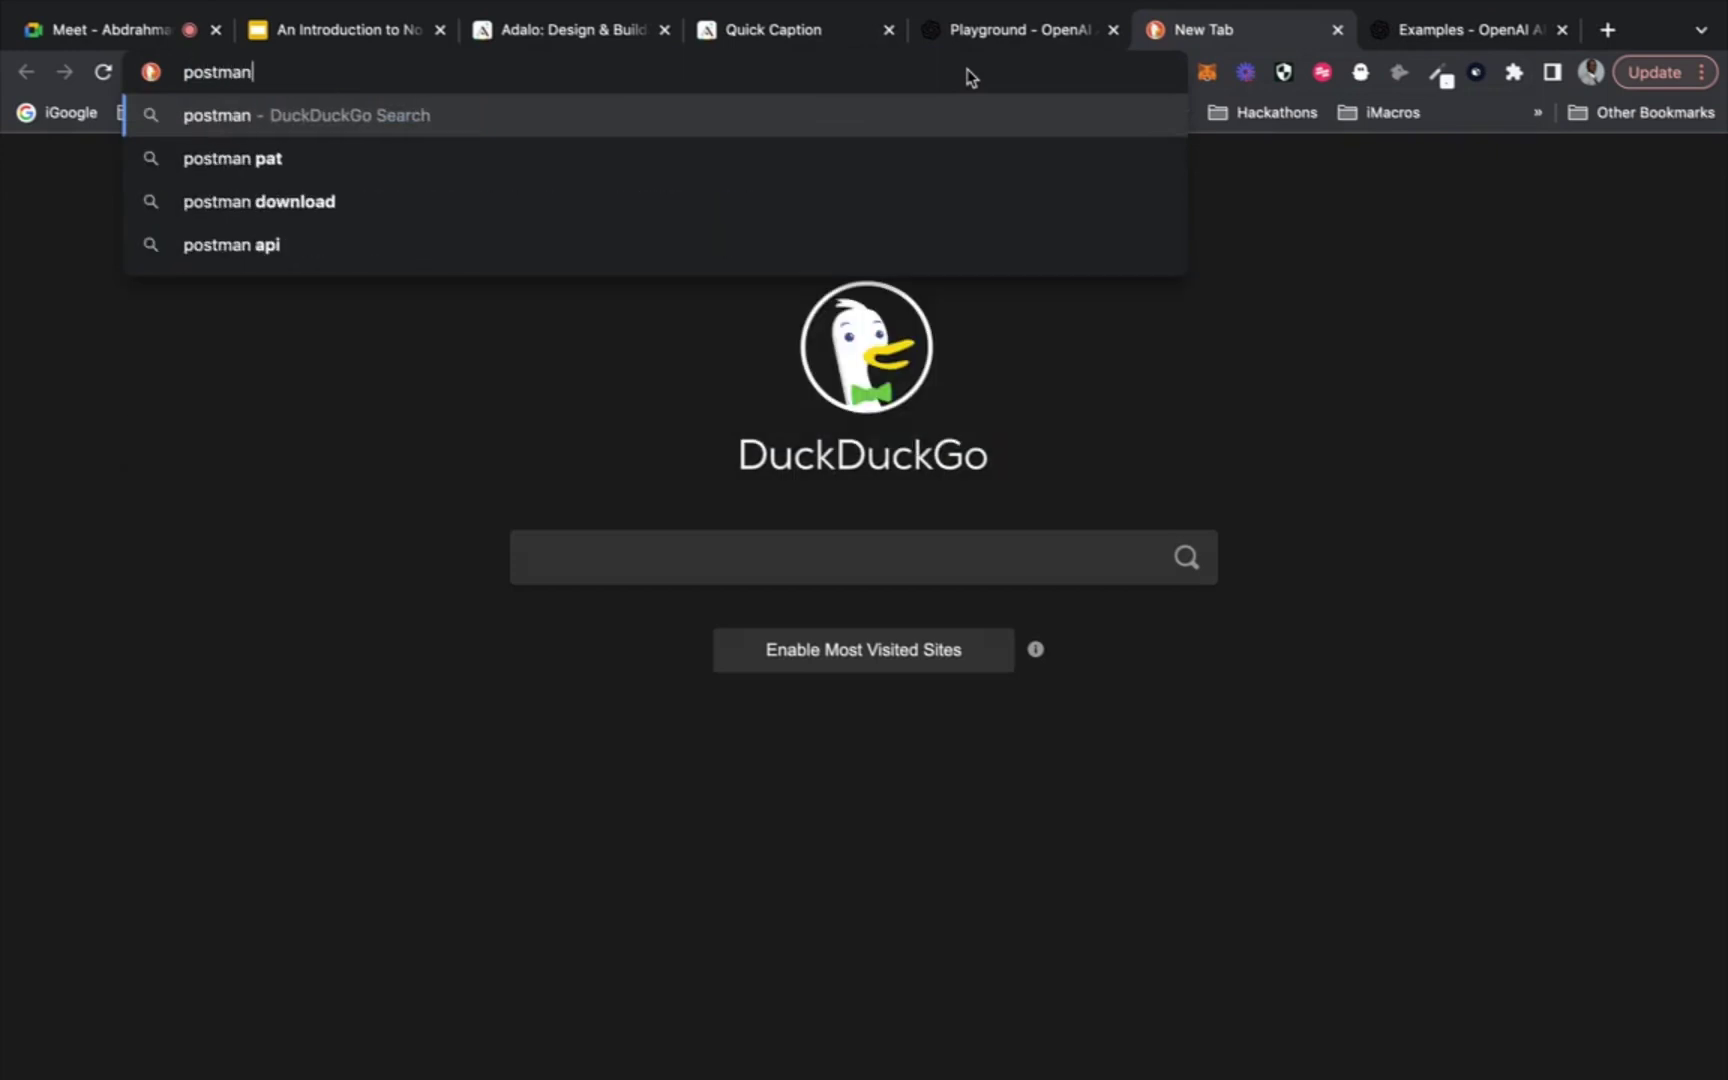
{"action": "key", "text": "Return"}
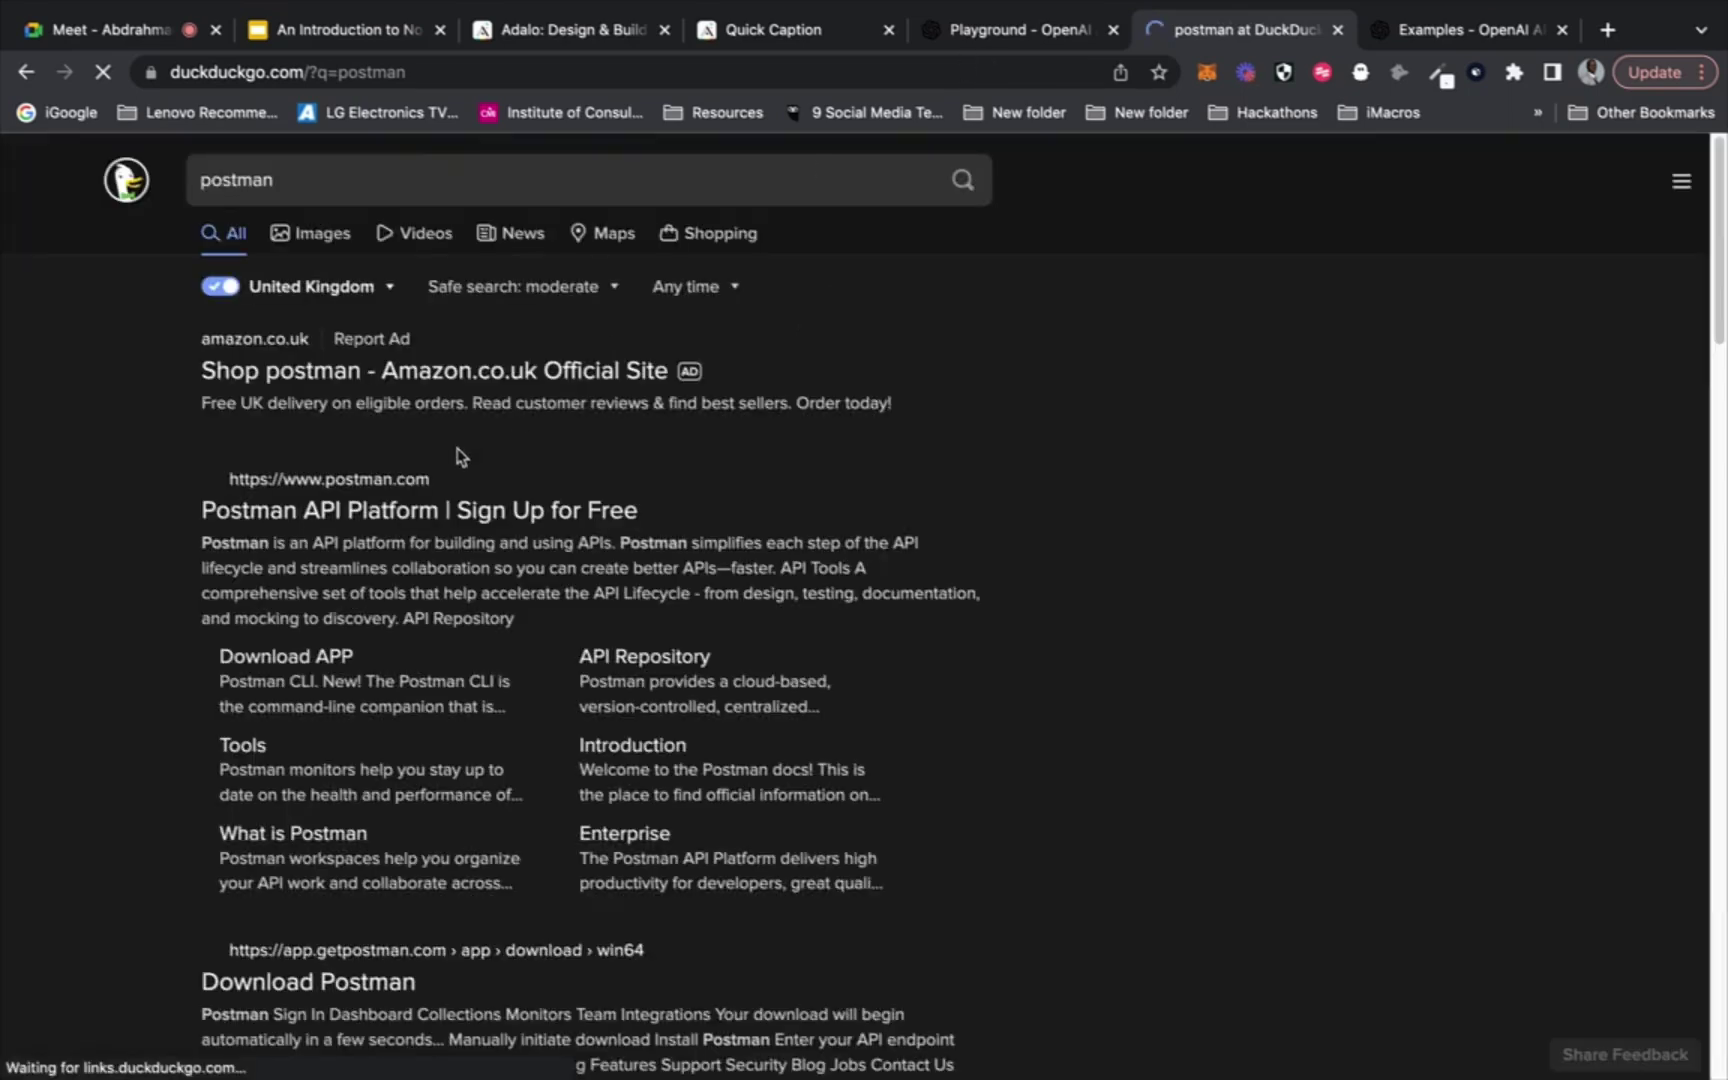
{"action": "left_click", "coordinate": [430, 515]}
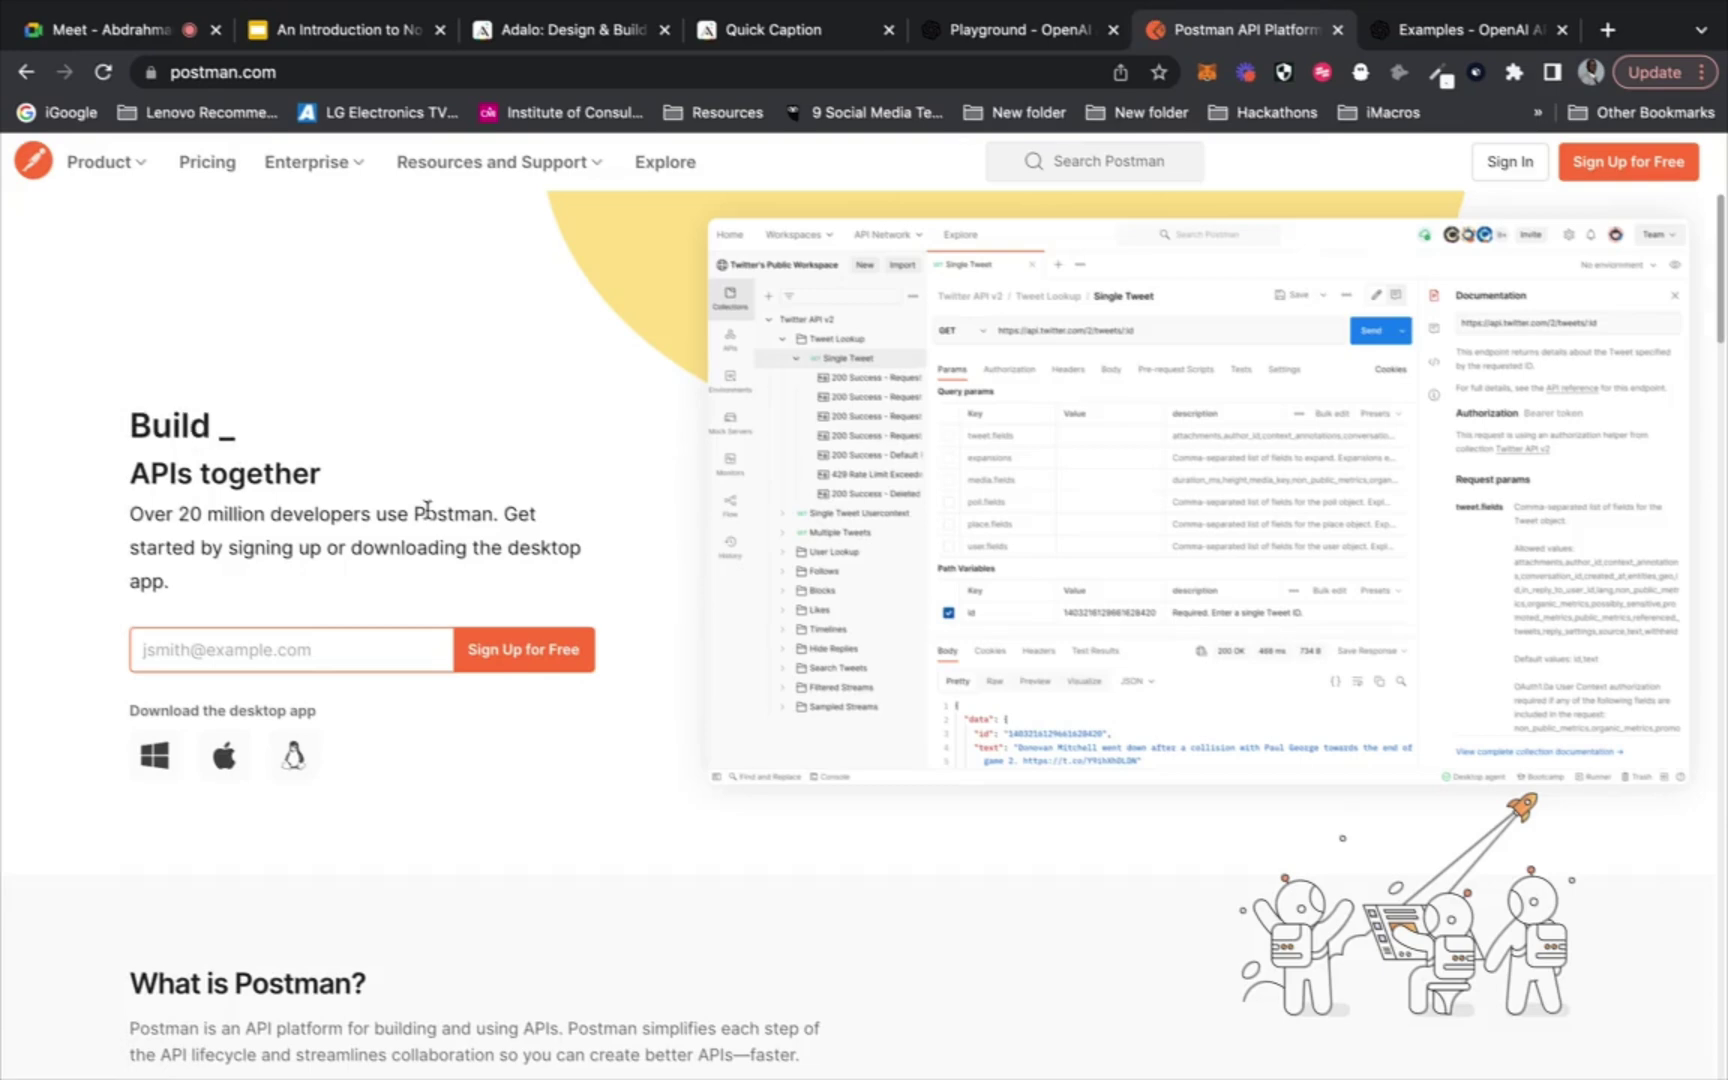
Sign in to Postman using Sign in with Google and the chosen Google account
{"action": "left_click", "coordinate": [1505, 176]}
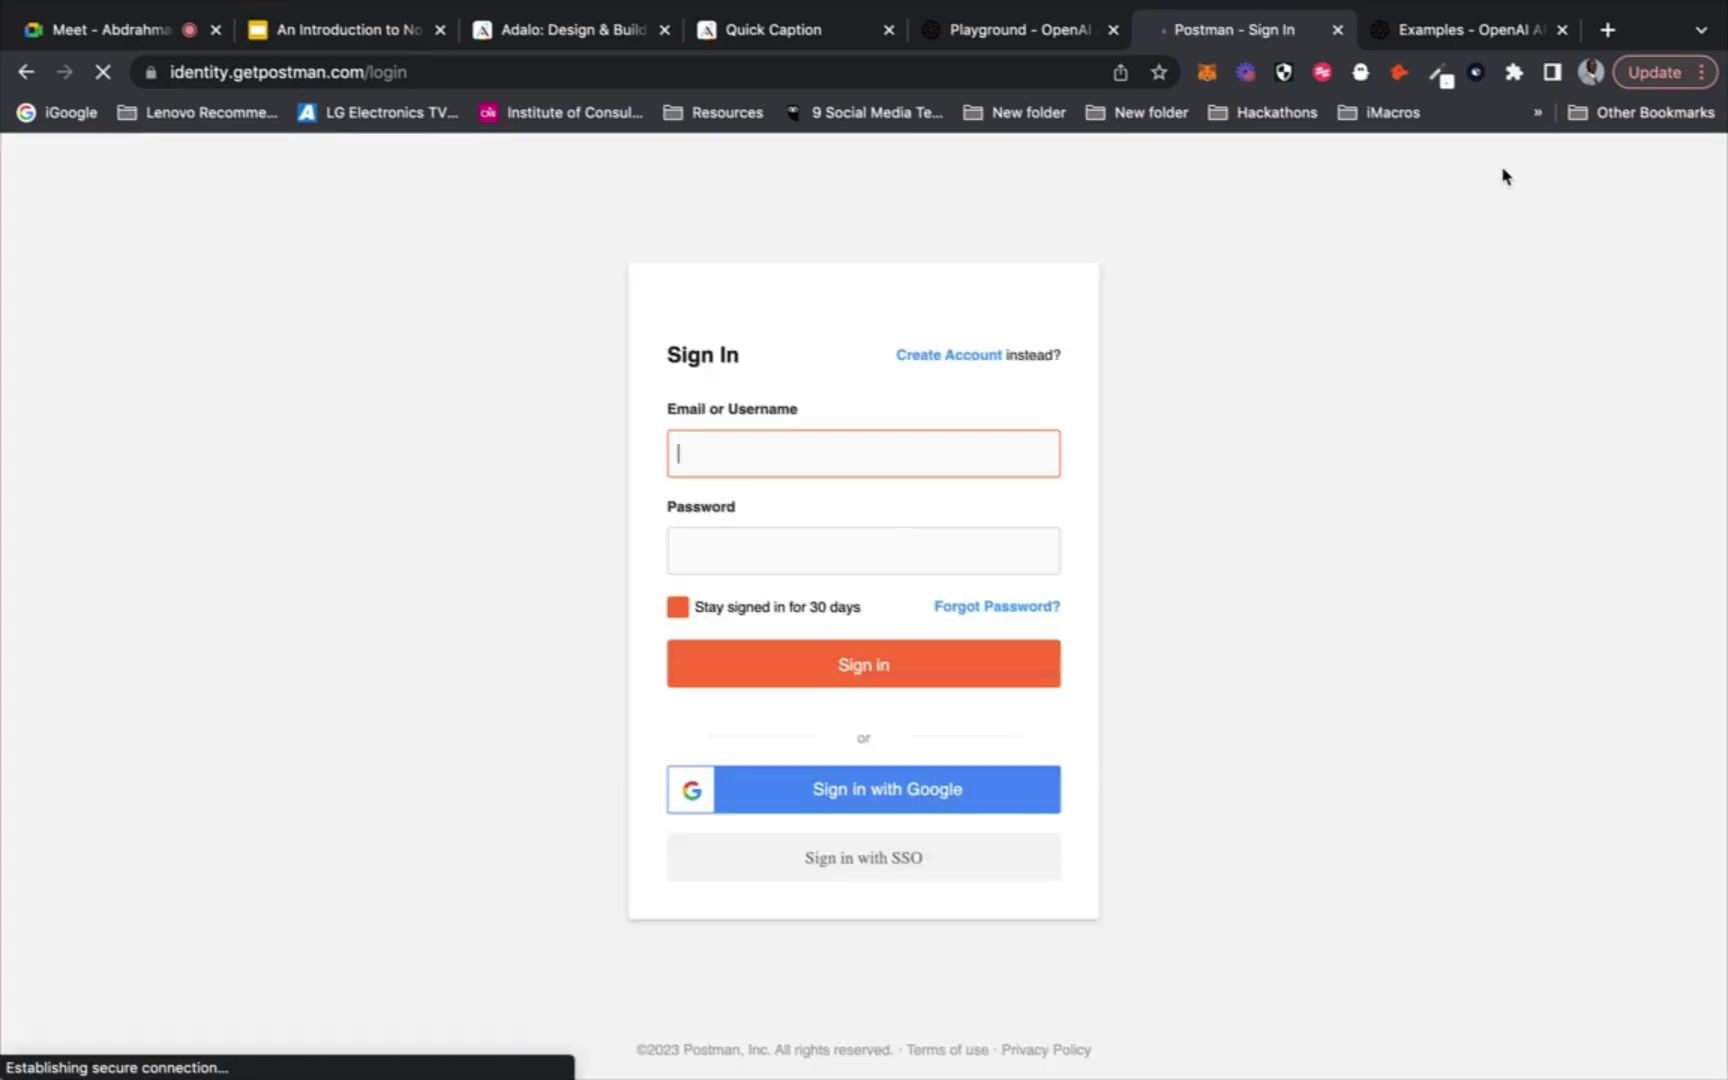
{"action": "left_click", "coordinate": [872, 797]}
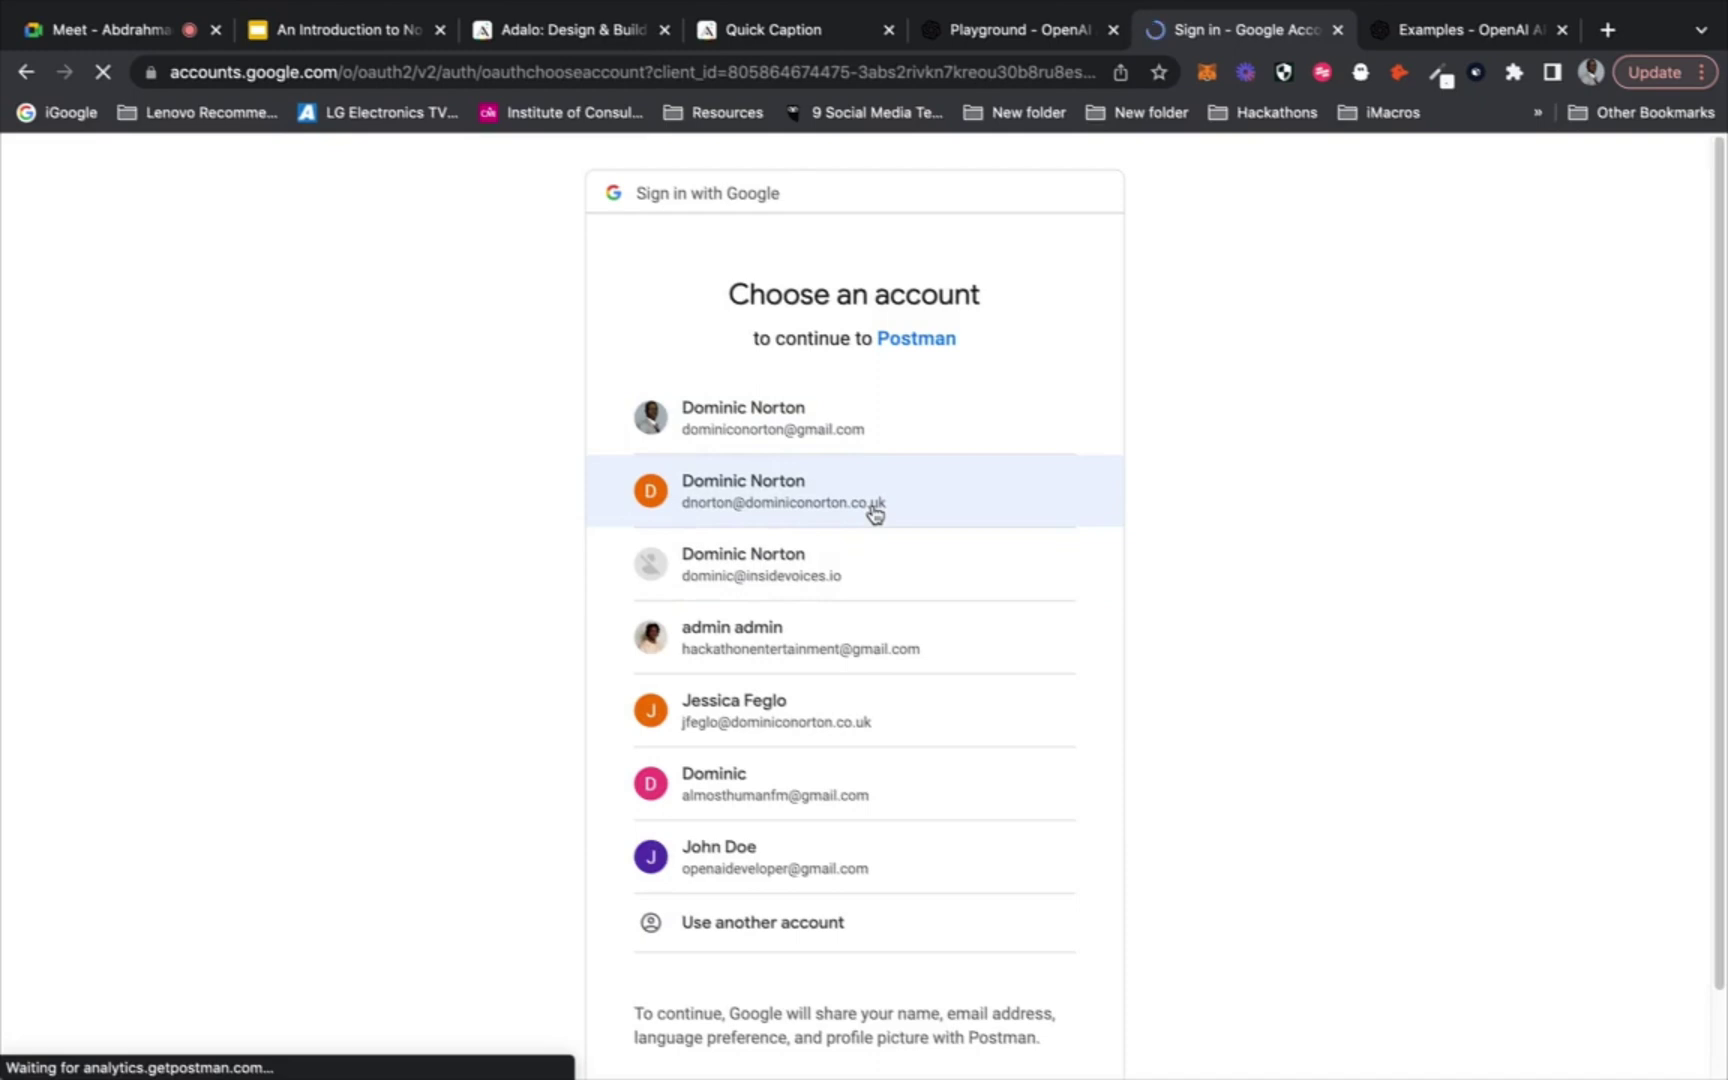
{"action": "left_click", "coordinate": [875, 514]}
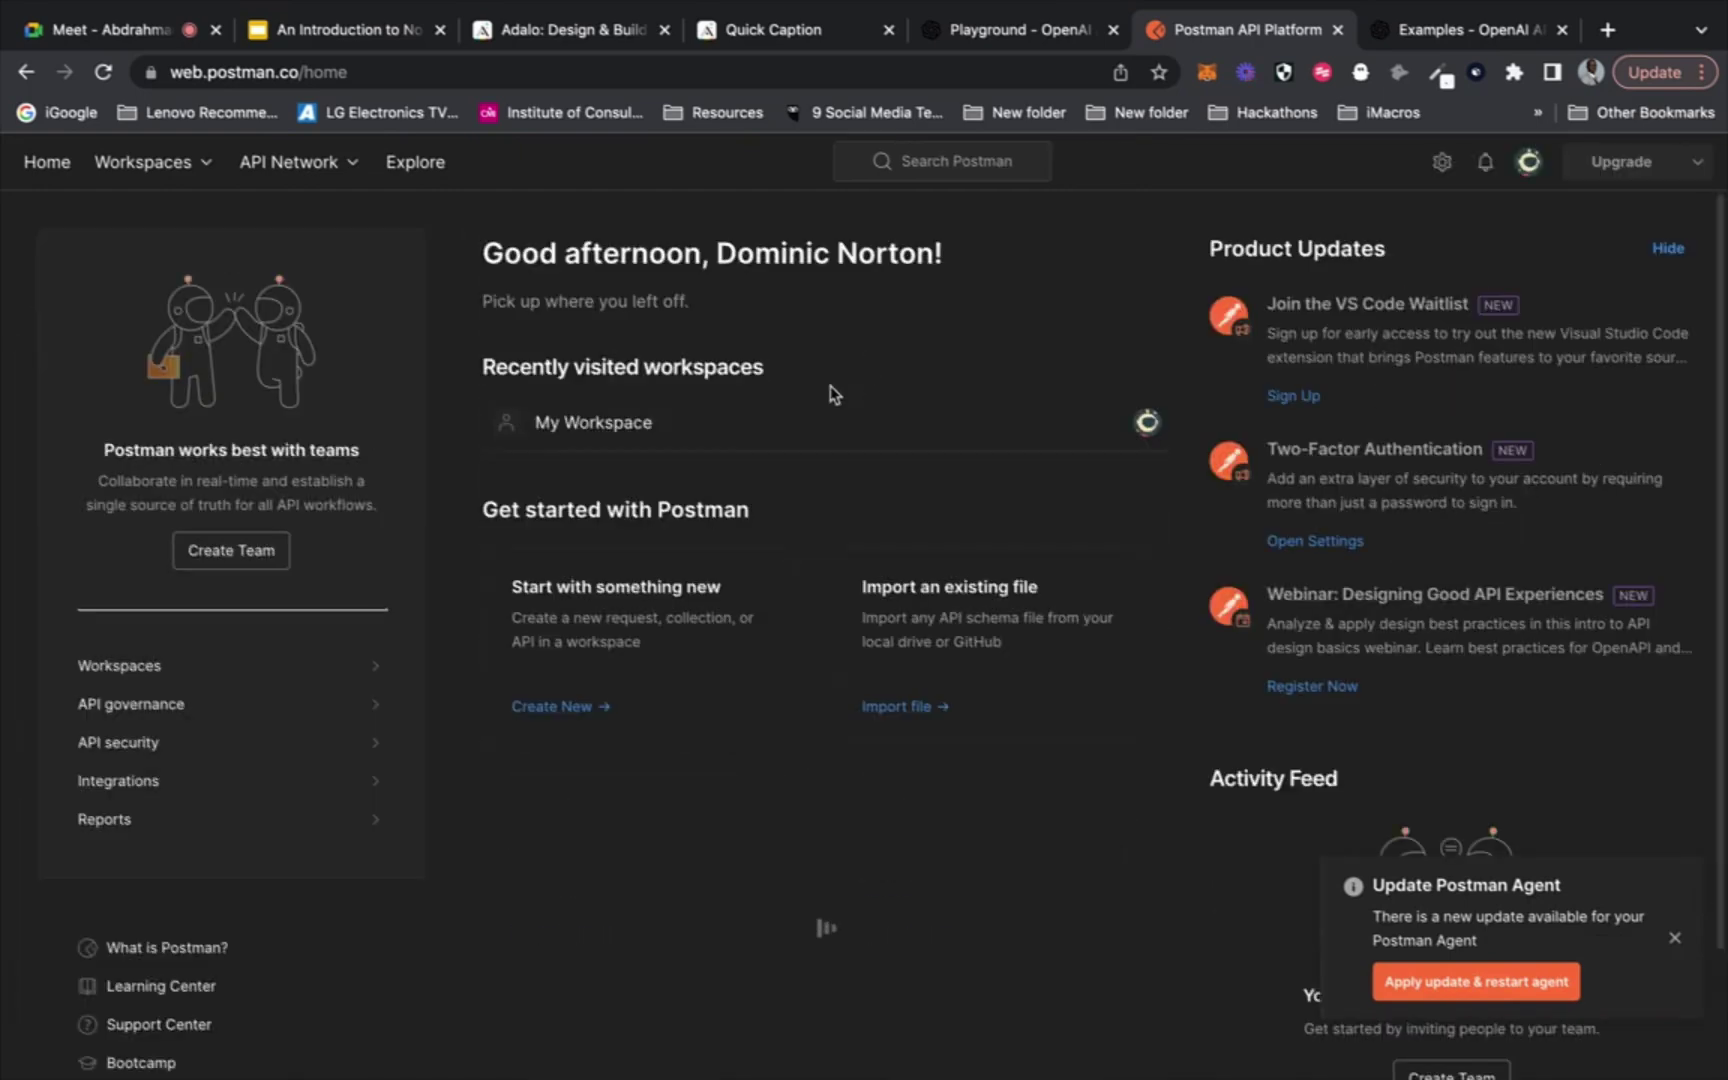
Open the OpenAI collection's Tony Robbins Q&A request in My Workspace and select its completions URL
{"action": "left_click", "coordinate": [606, 424]}
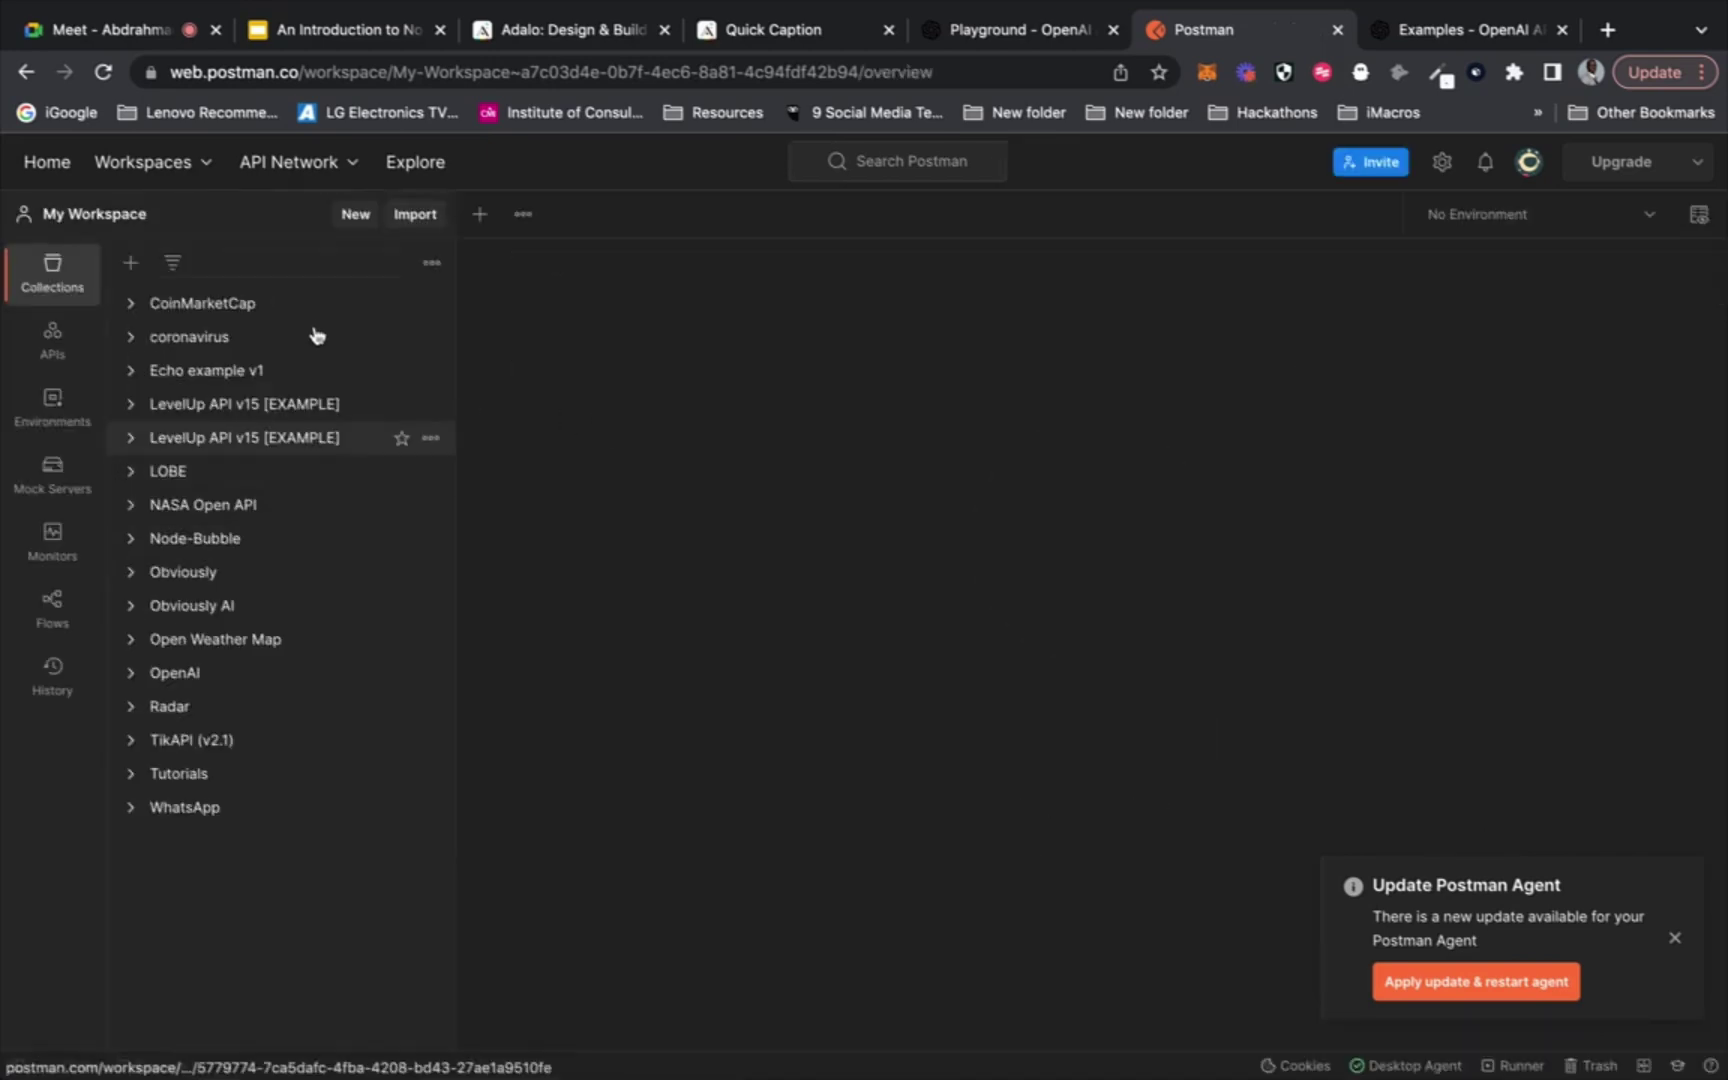
{"action": "left_click", "coordinate": [129, 676]}
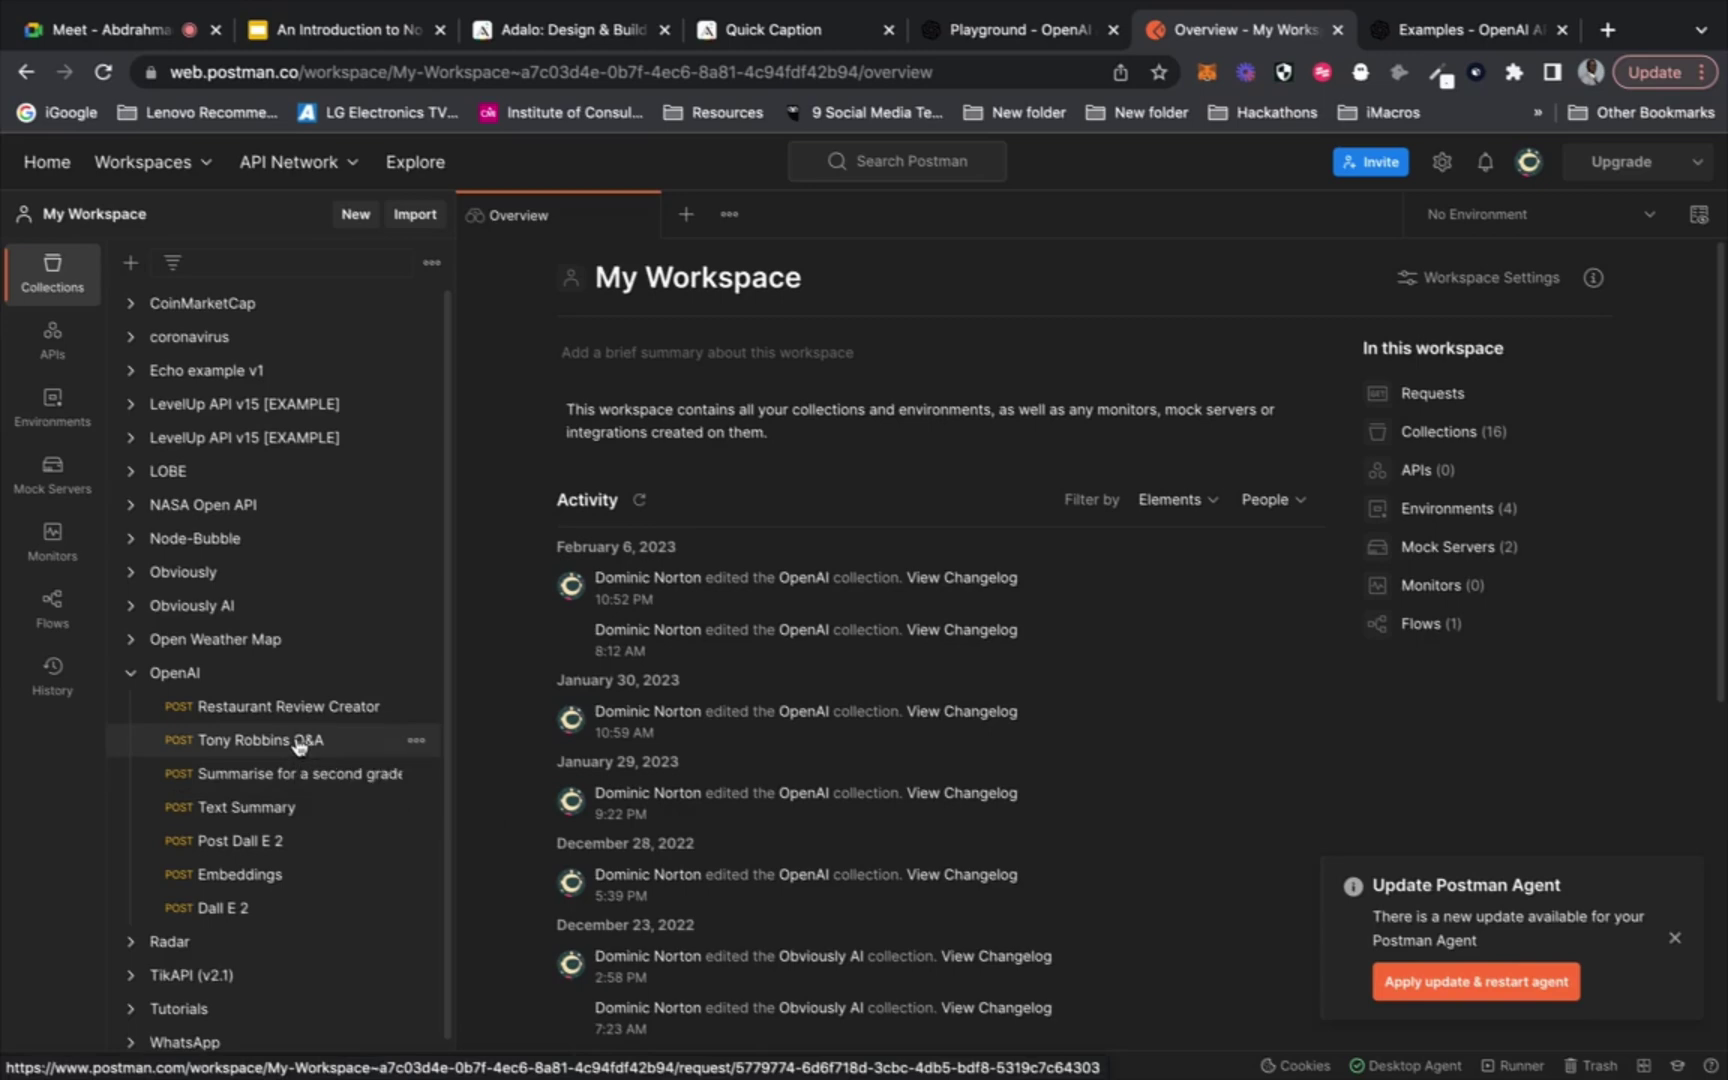
{"action": "left_click", "coordinate": [298, 745]}
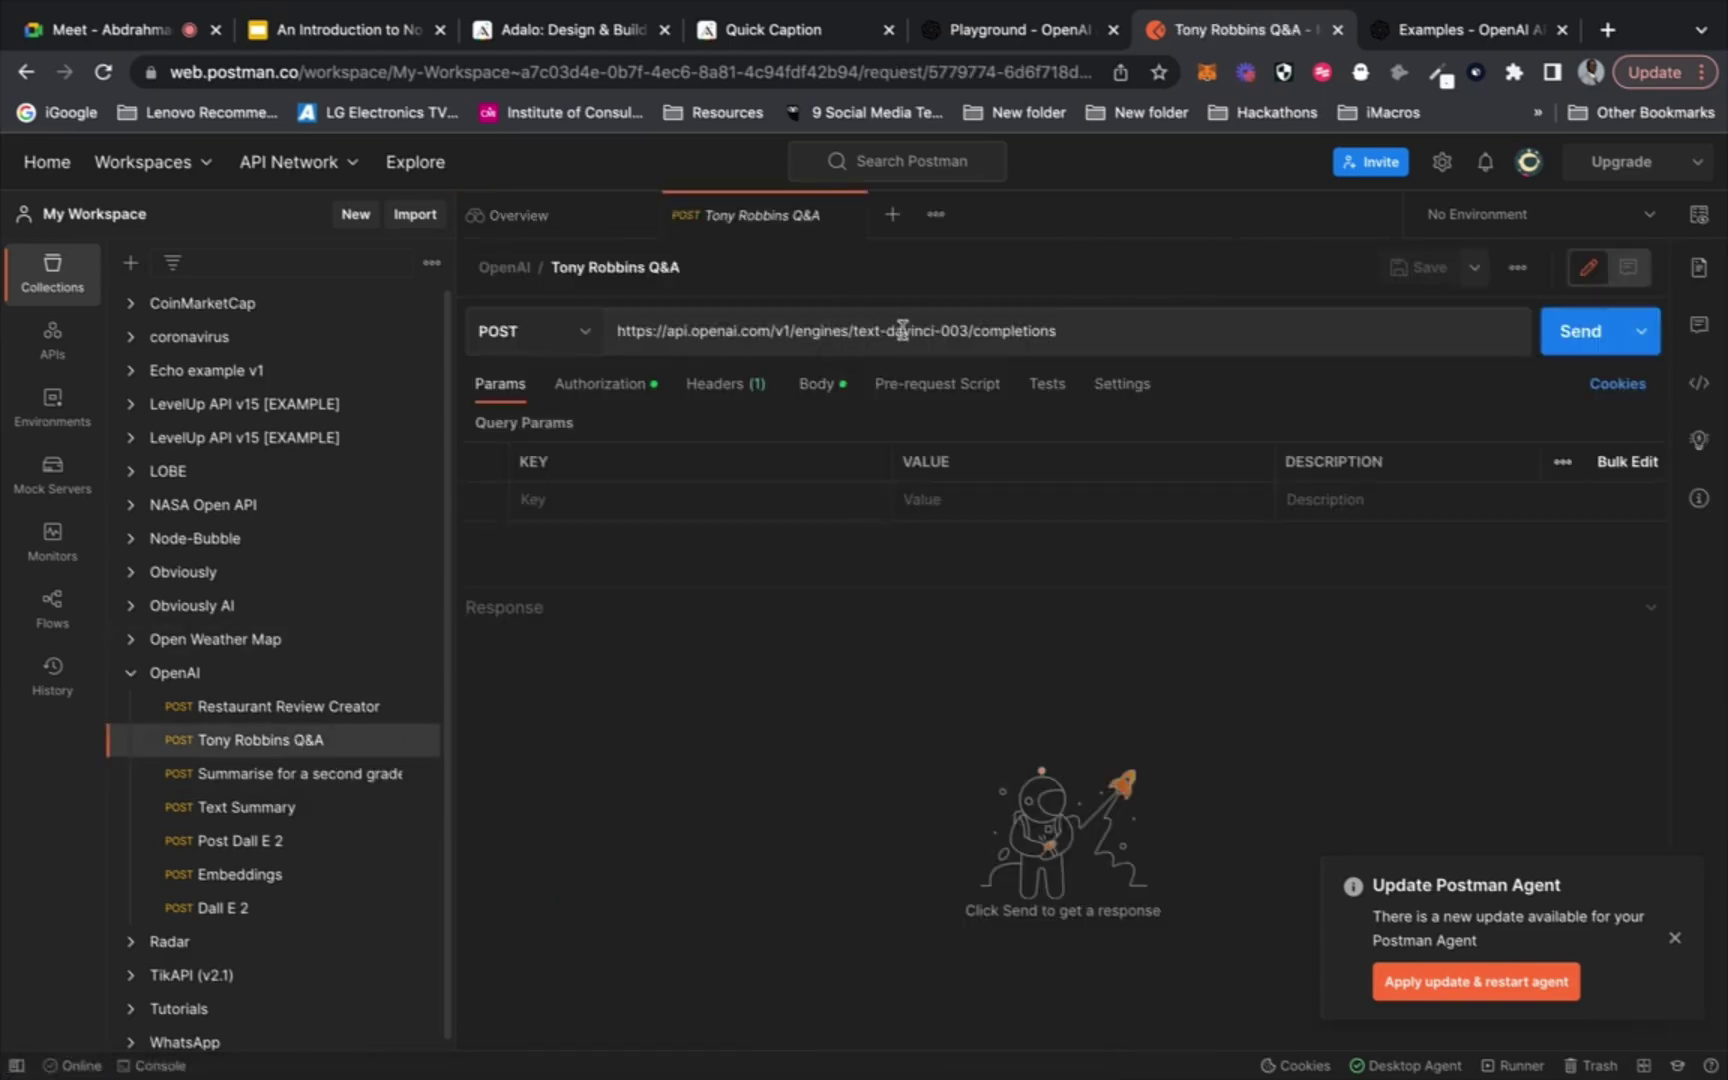
{"action": "left_click_drag", "start_coordinate": [1058, 330], "coordinate": [621, 322]}
{"action": "key", "text": "ctrl+c"}
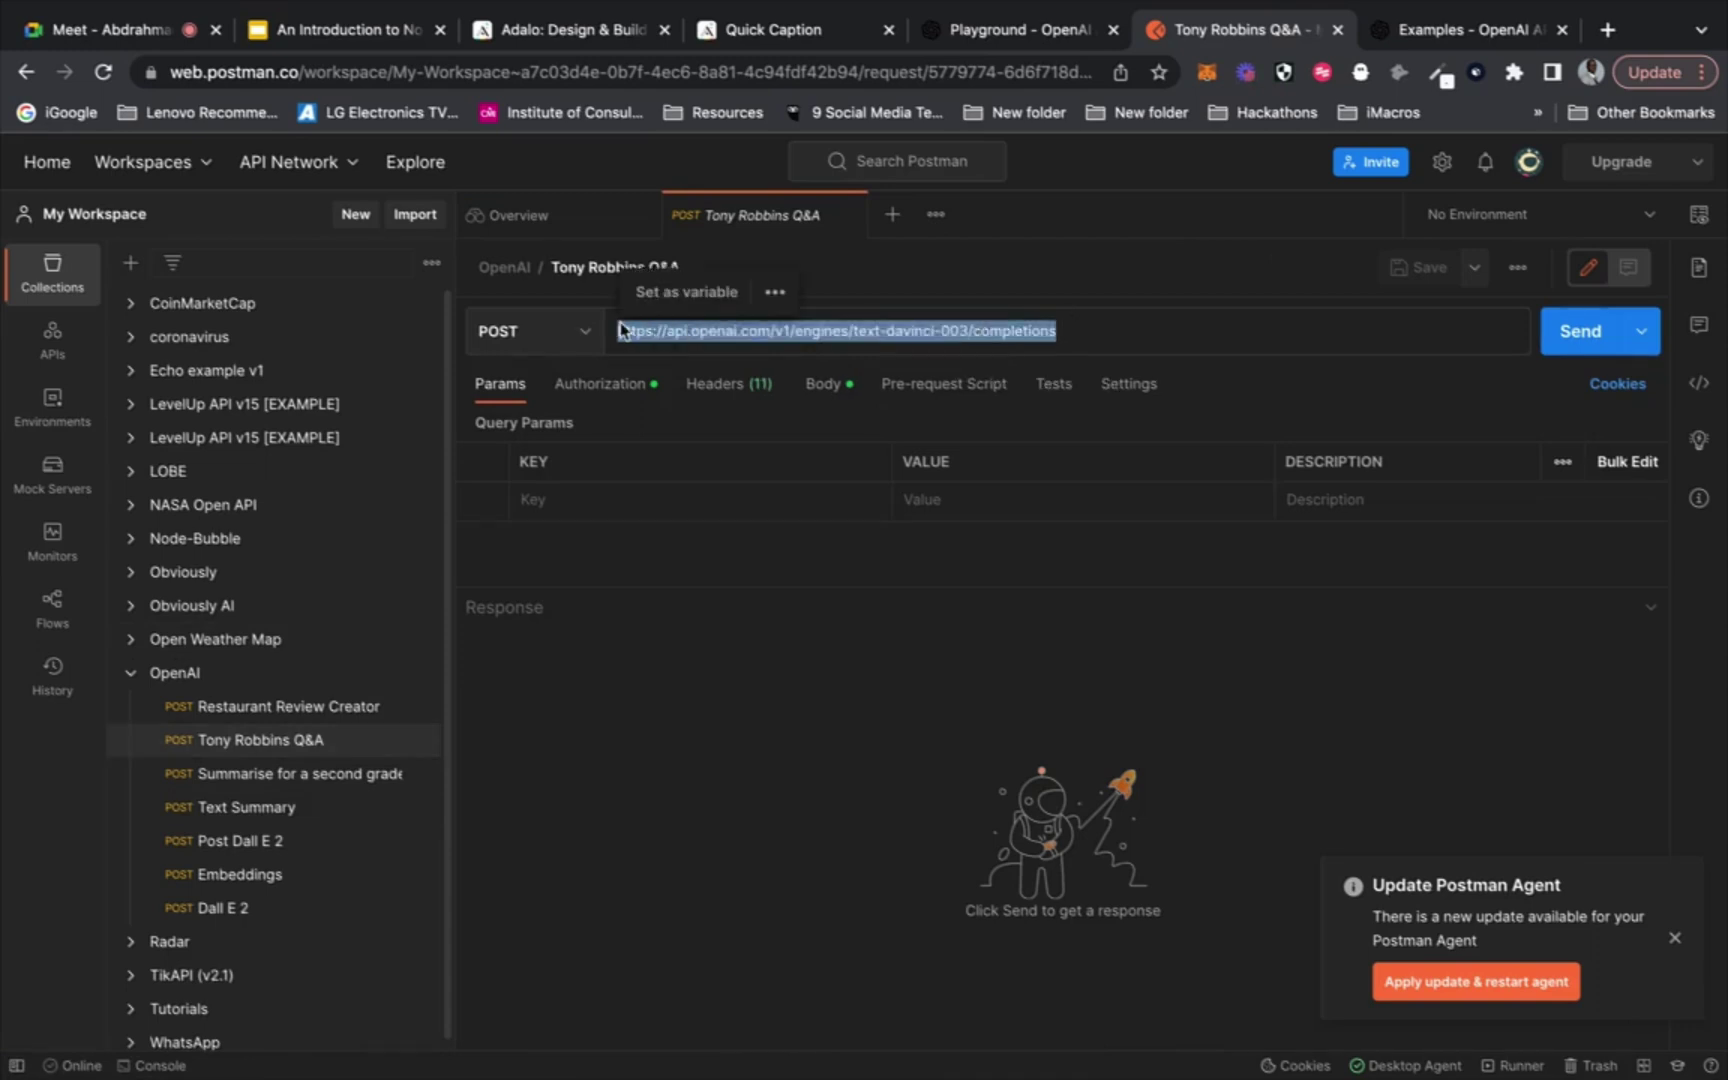
Paste the text-davinci-003 completions URL as the API Base URL and set the method to POST
{"action": "left_click", "coordinate": [808, 40]}
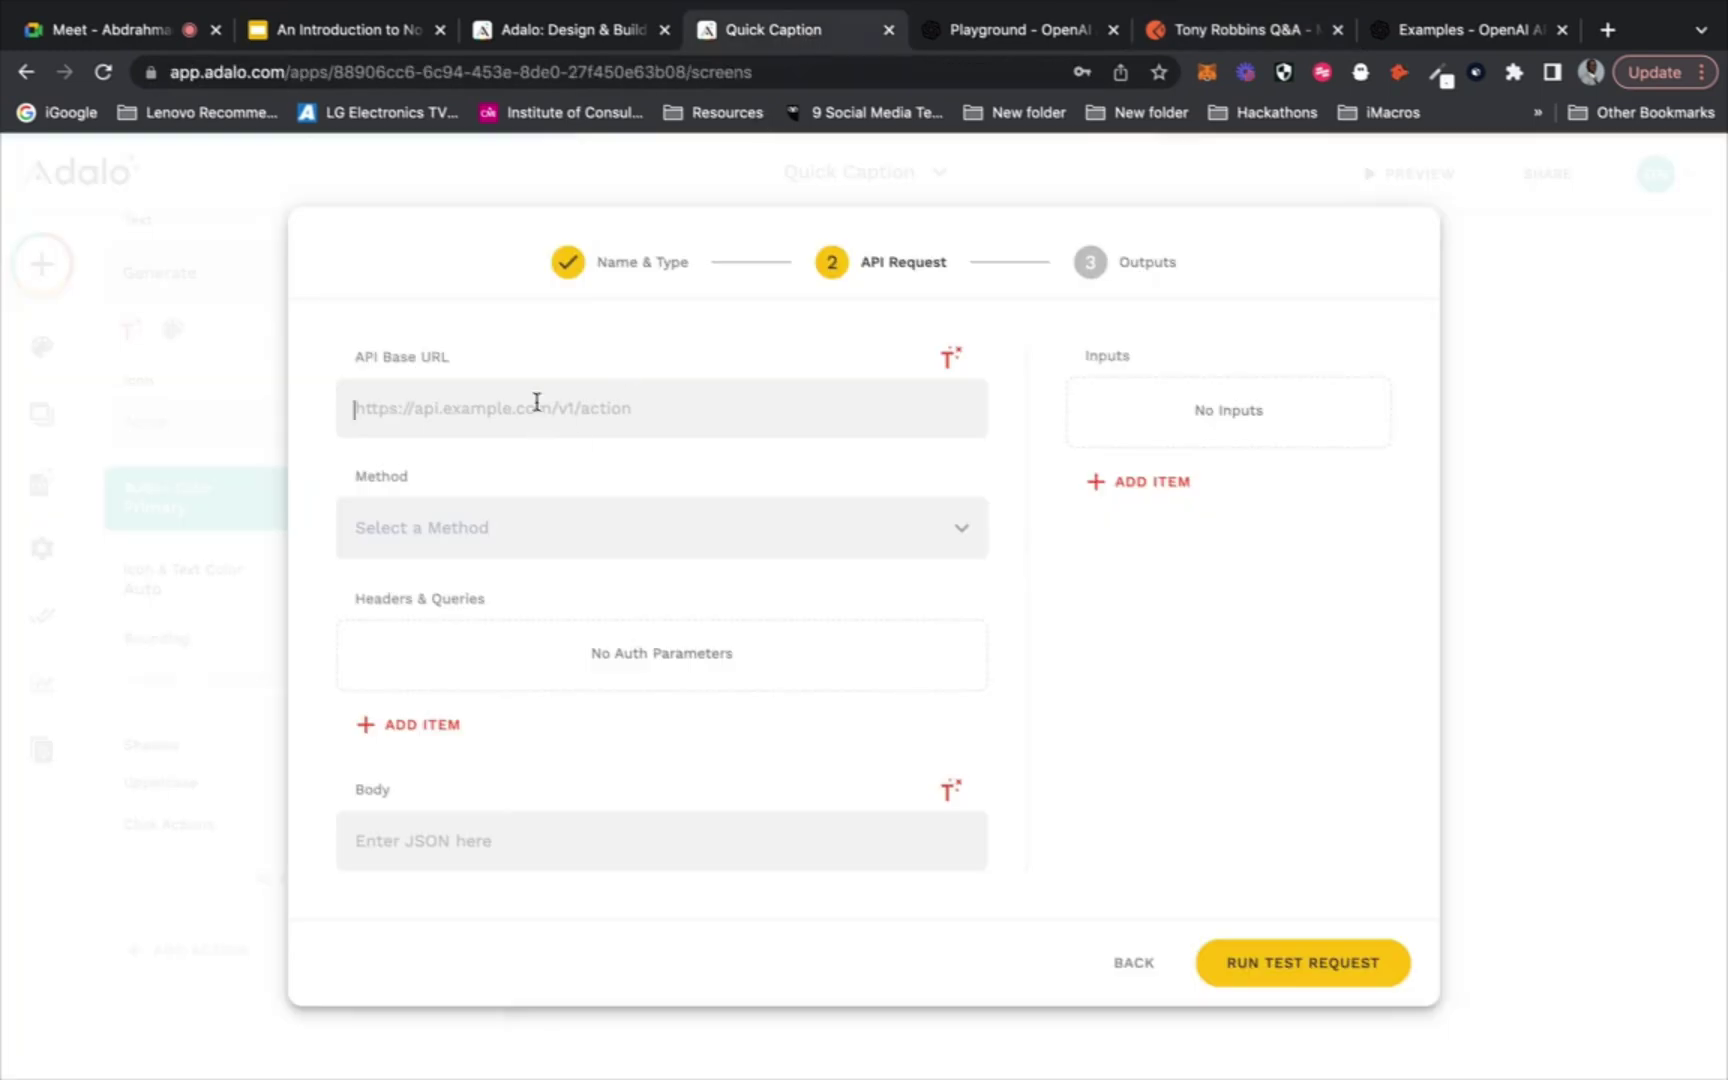
{"action": "left_click", "coordinate": [464, 406]}
{"action": "key", "text": "ctrl+v"}
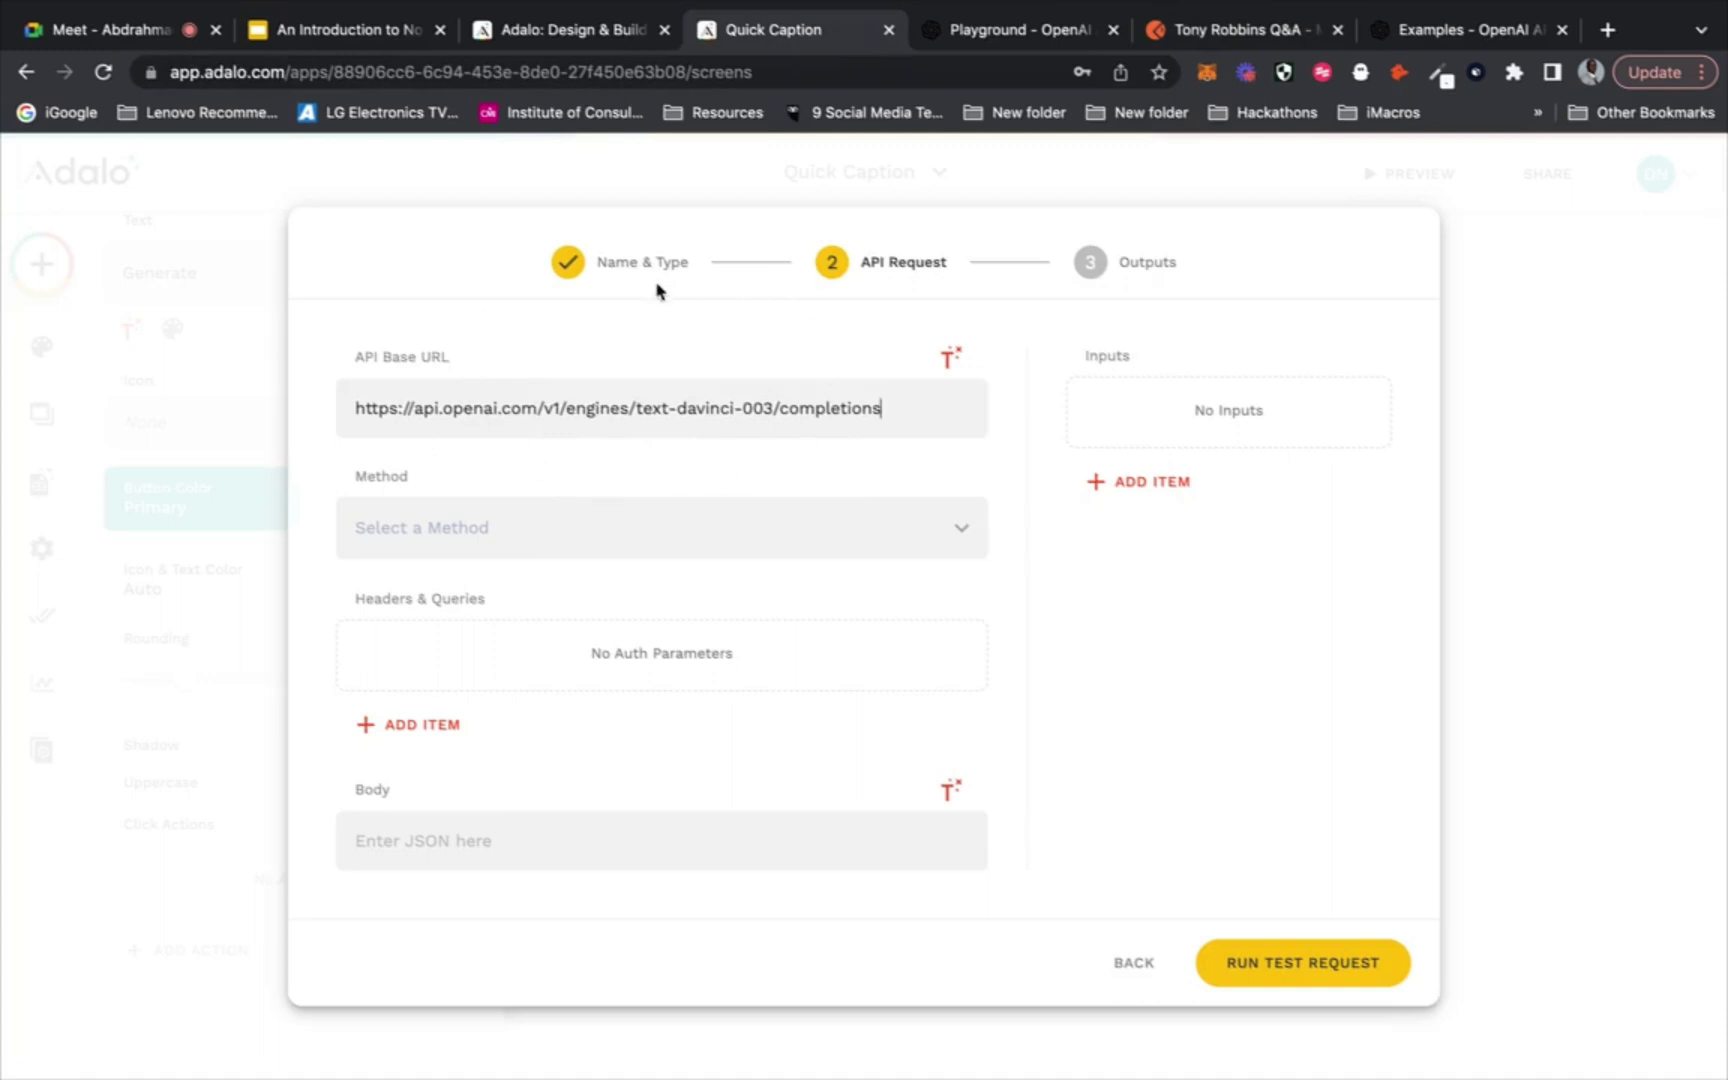
{"action": "left_click", "coordinate": [609, 522]}
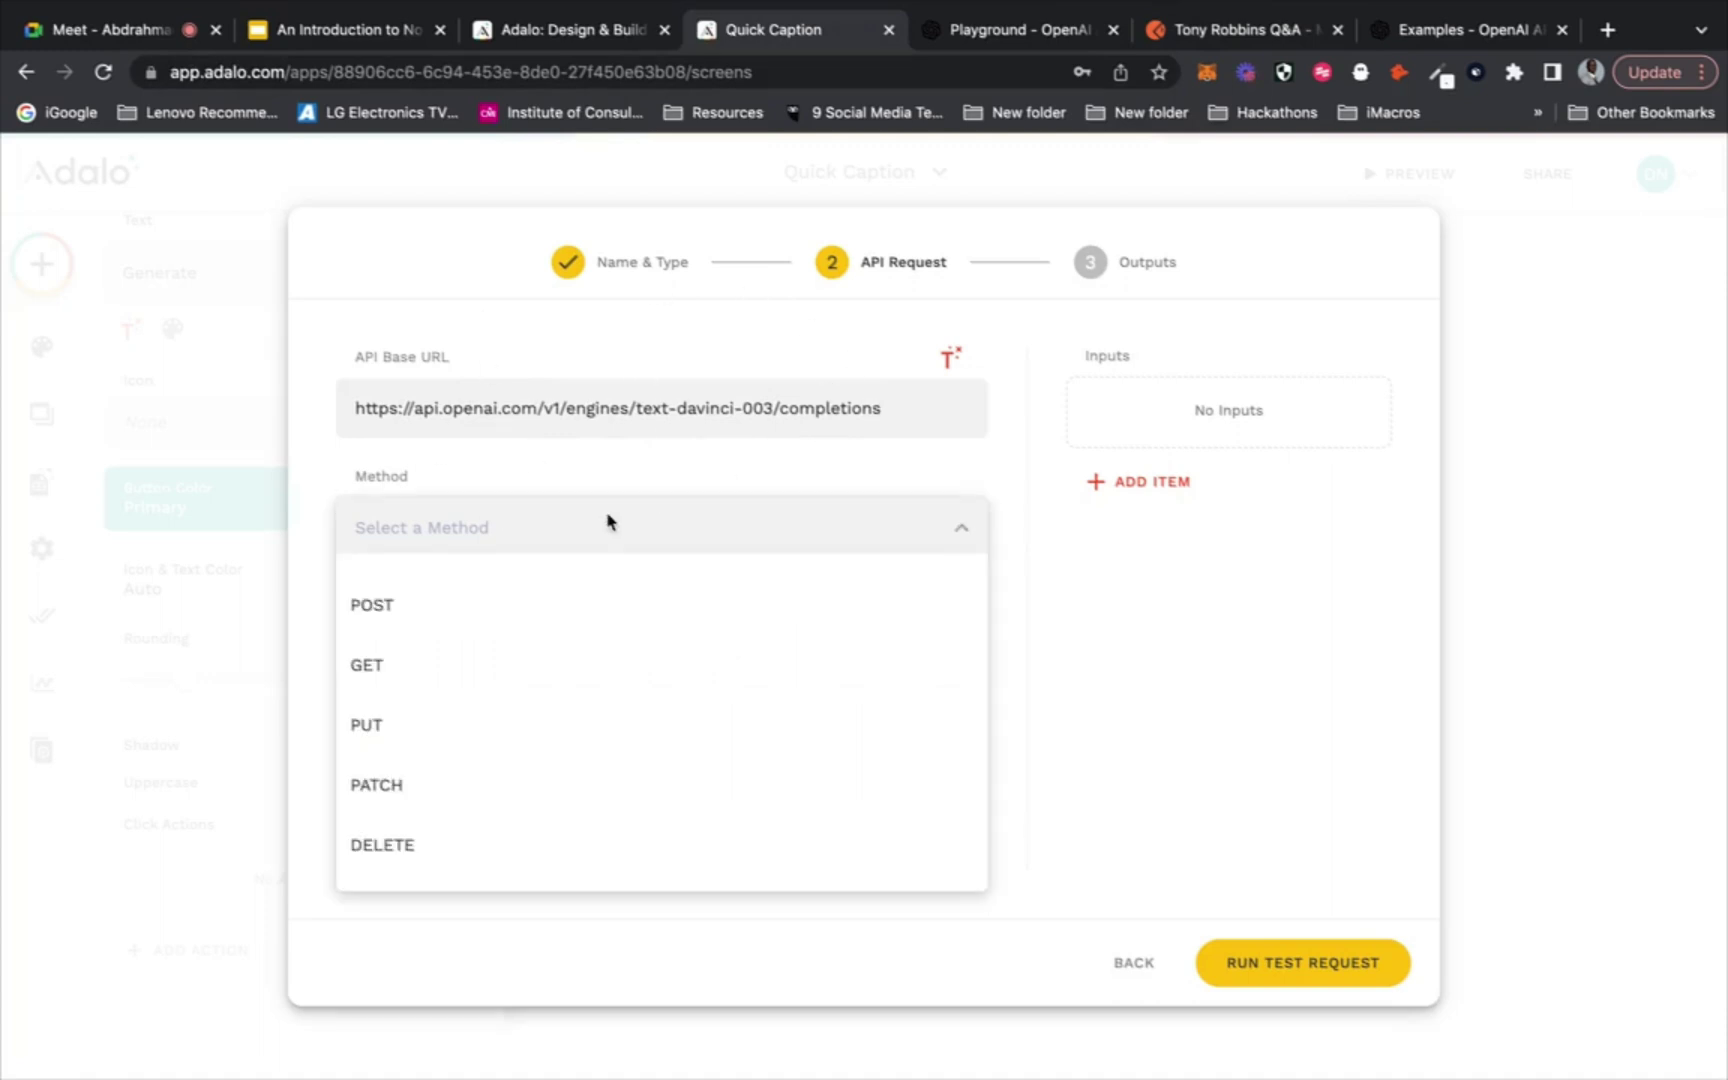
{"action": "left_click", "coordinate": [558, 609]}
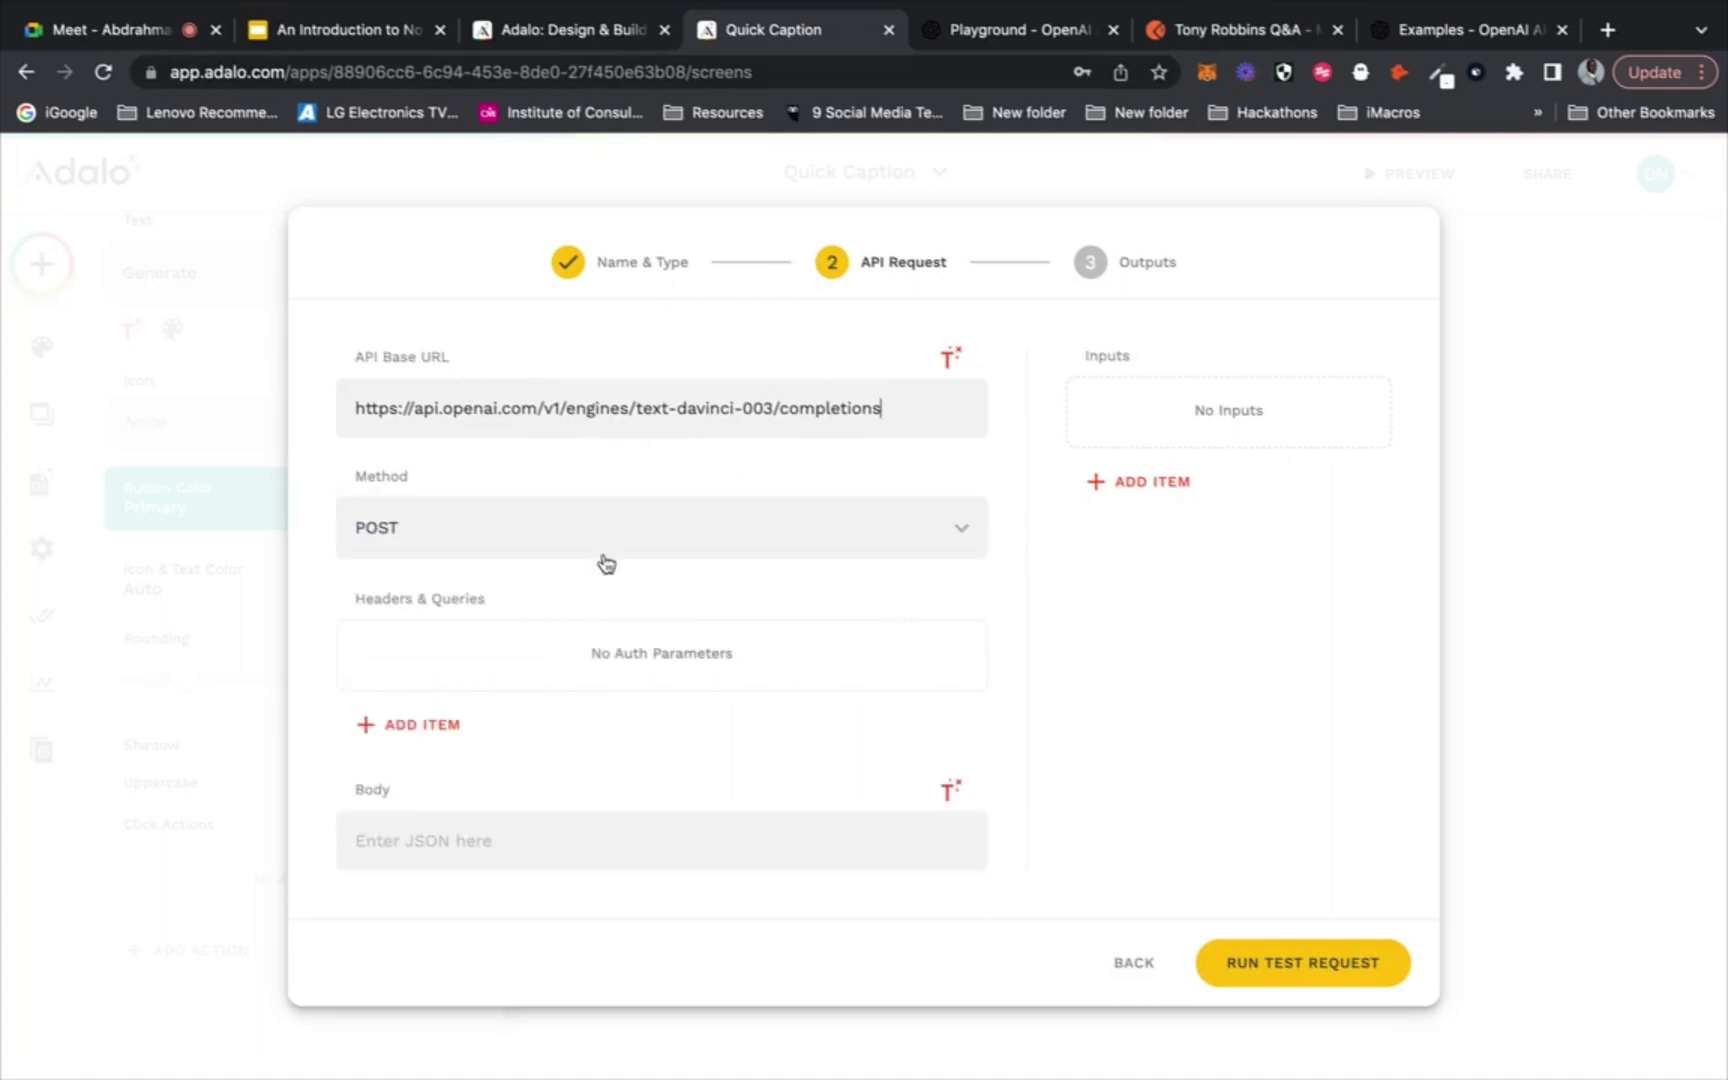
Add a header named Authorization to the custom action, then go back to the Playground
{"action": "left_click", "coordinate": [422, 725]}
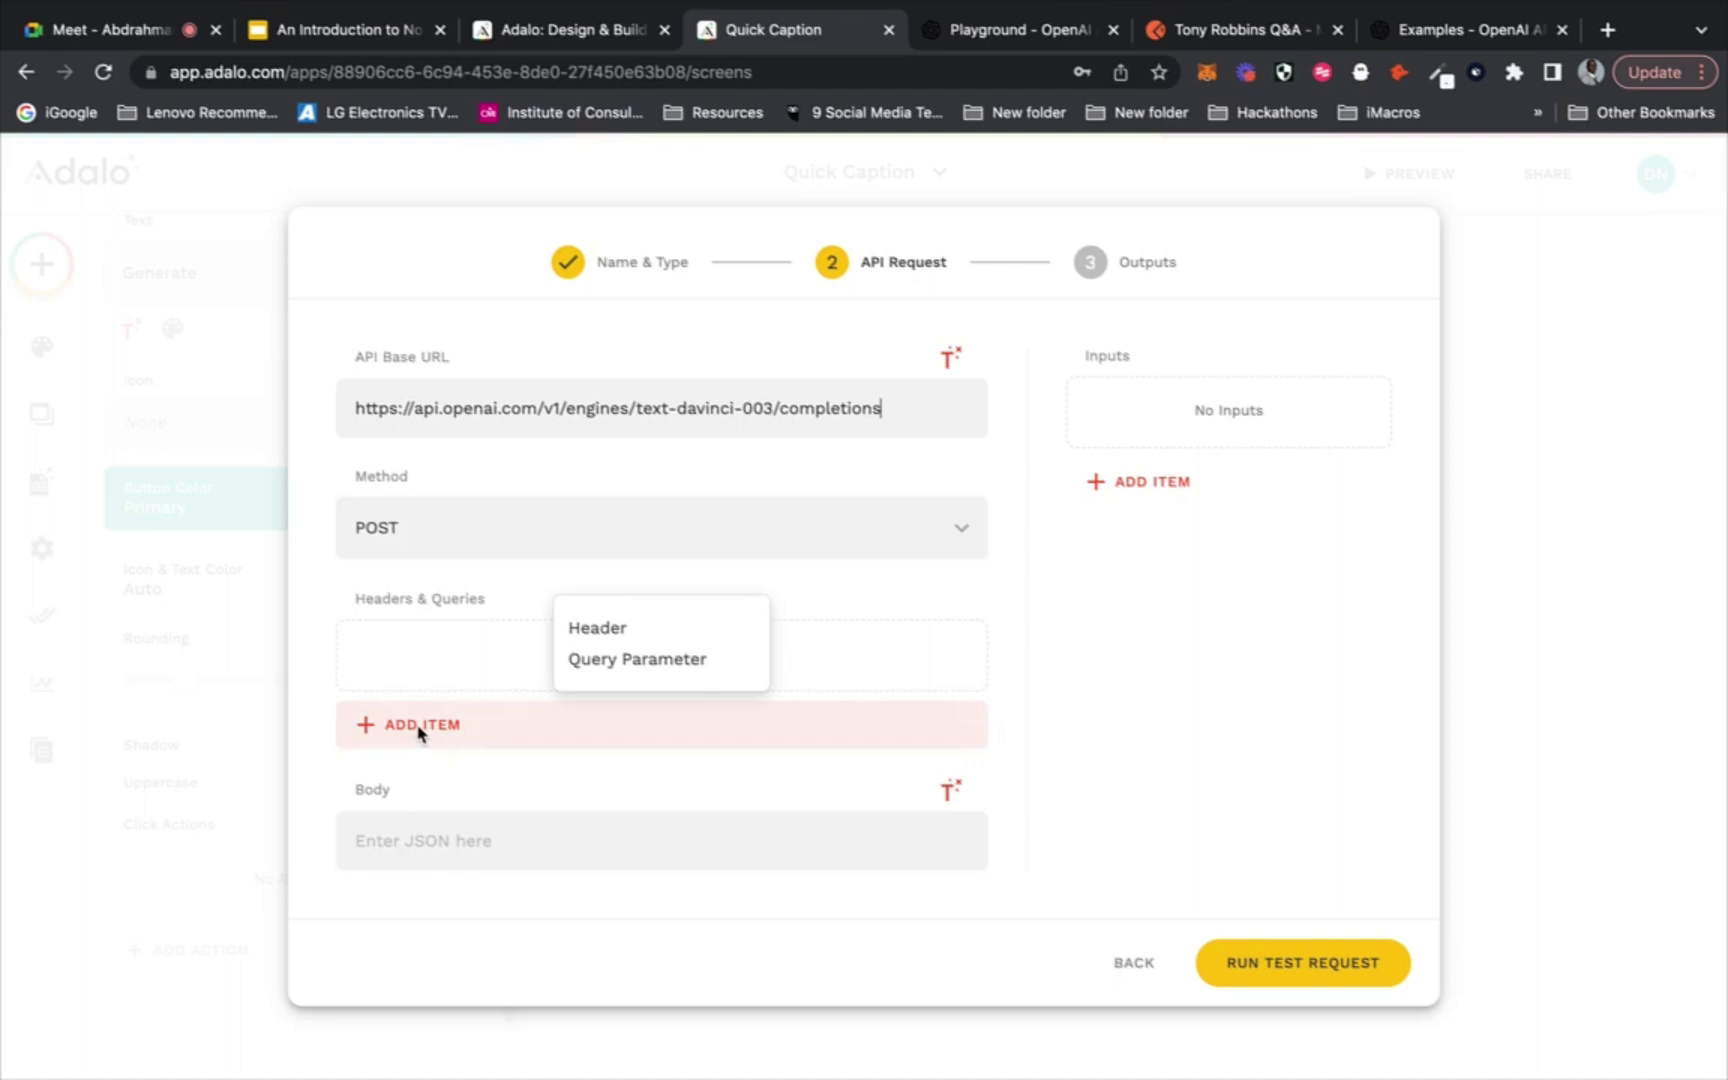
{"action": "left_click", "coordinate": [632, 630]}
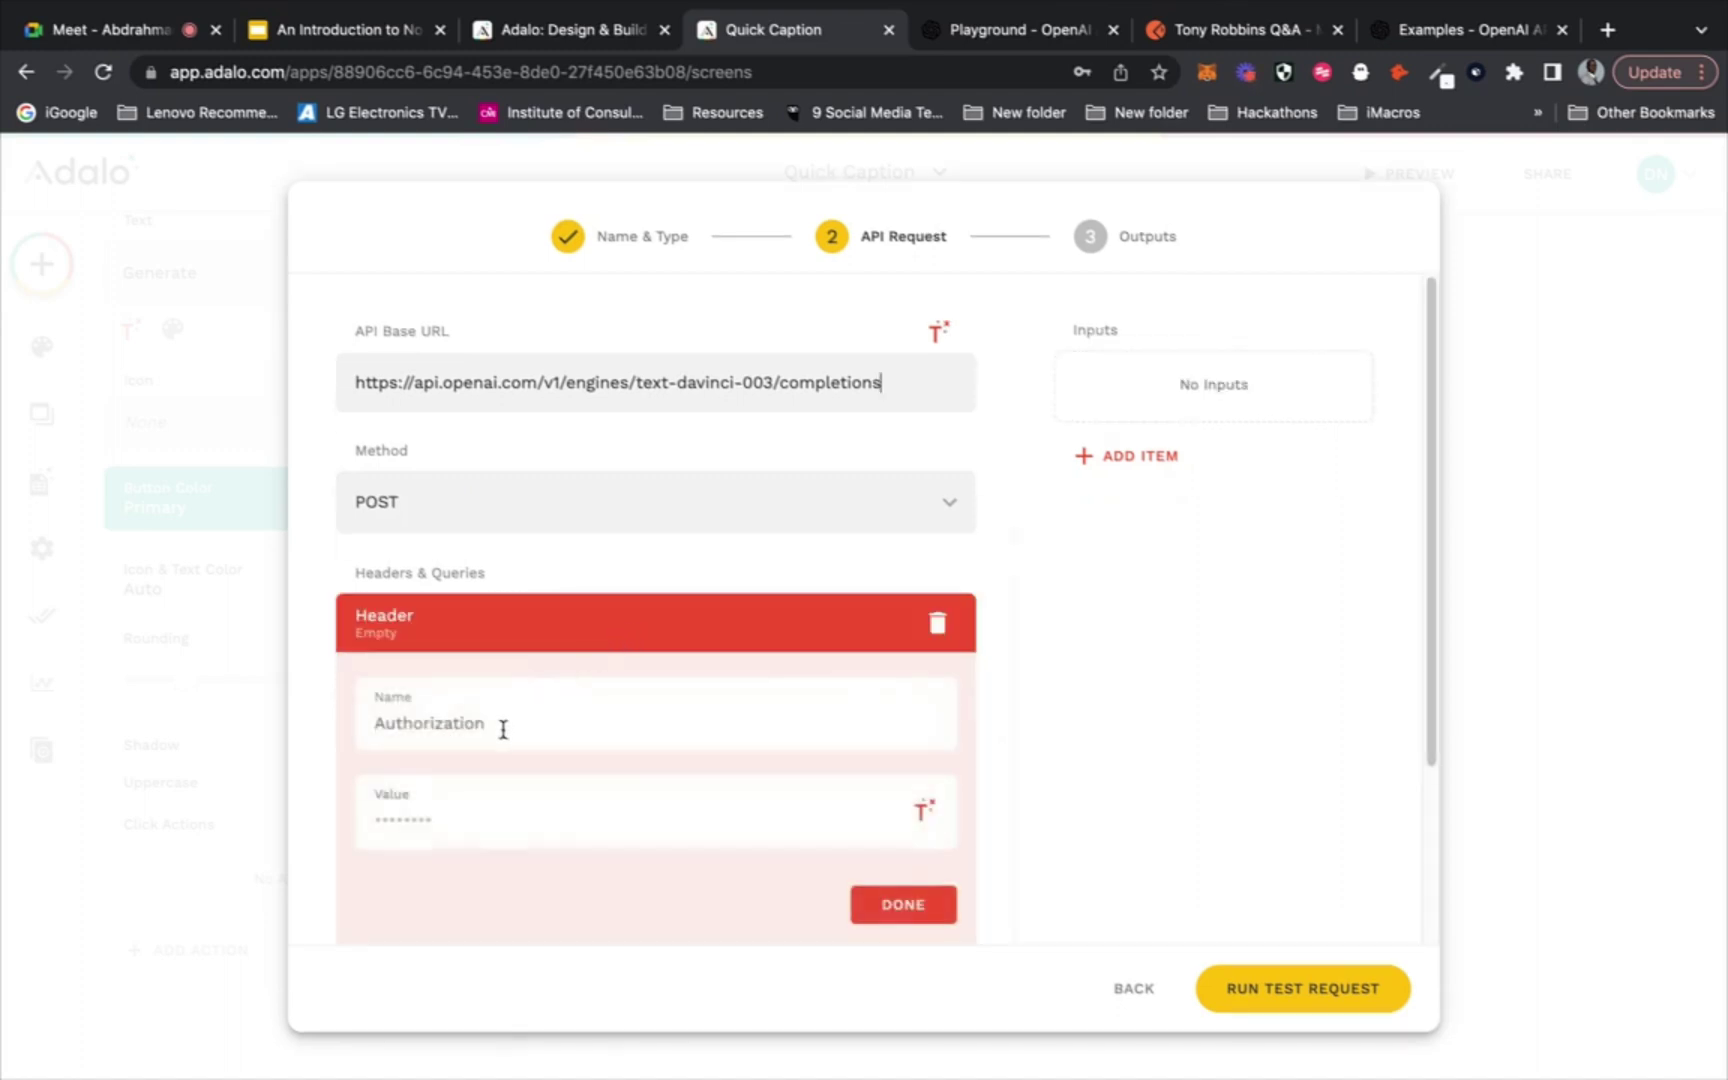
{"action": "type", "text": "Auth"}
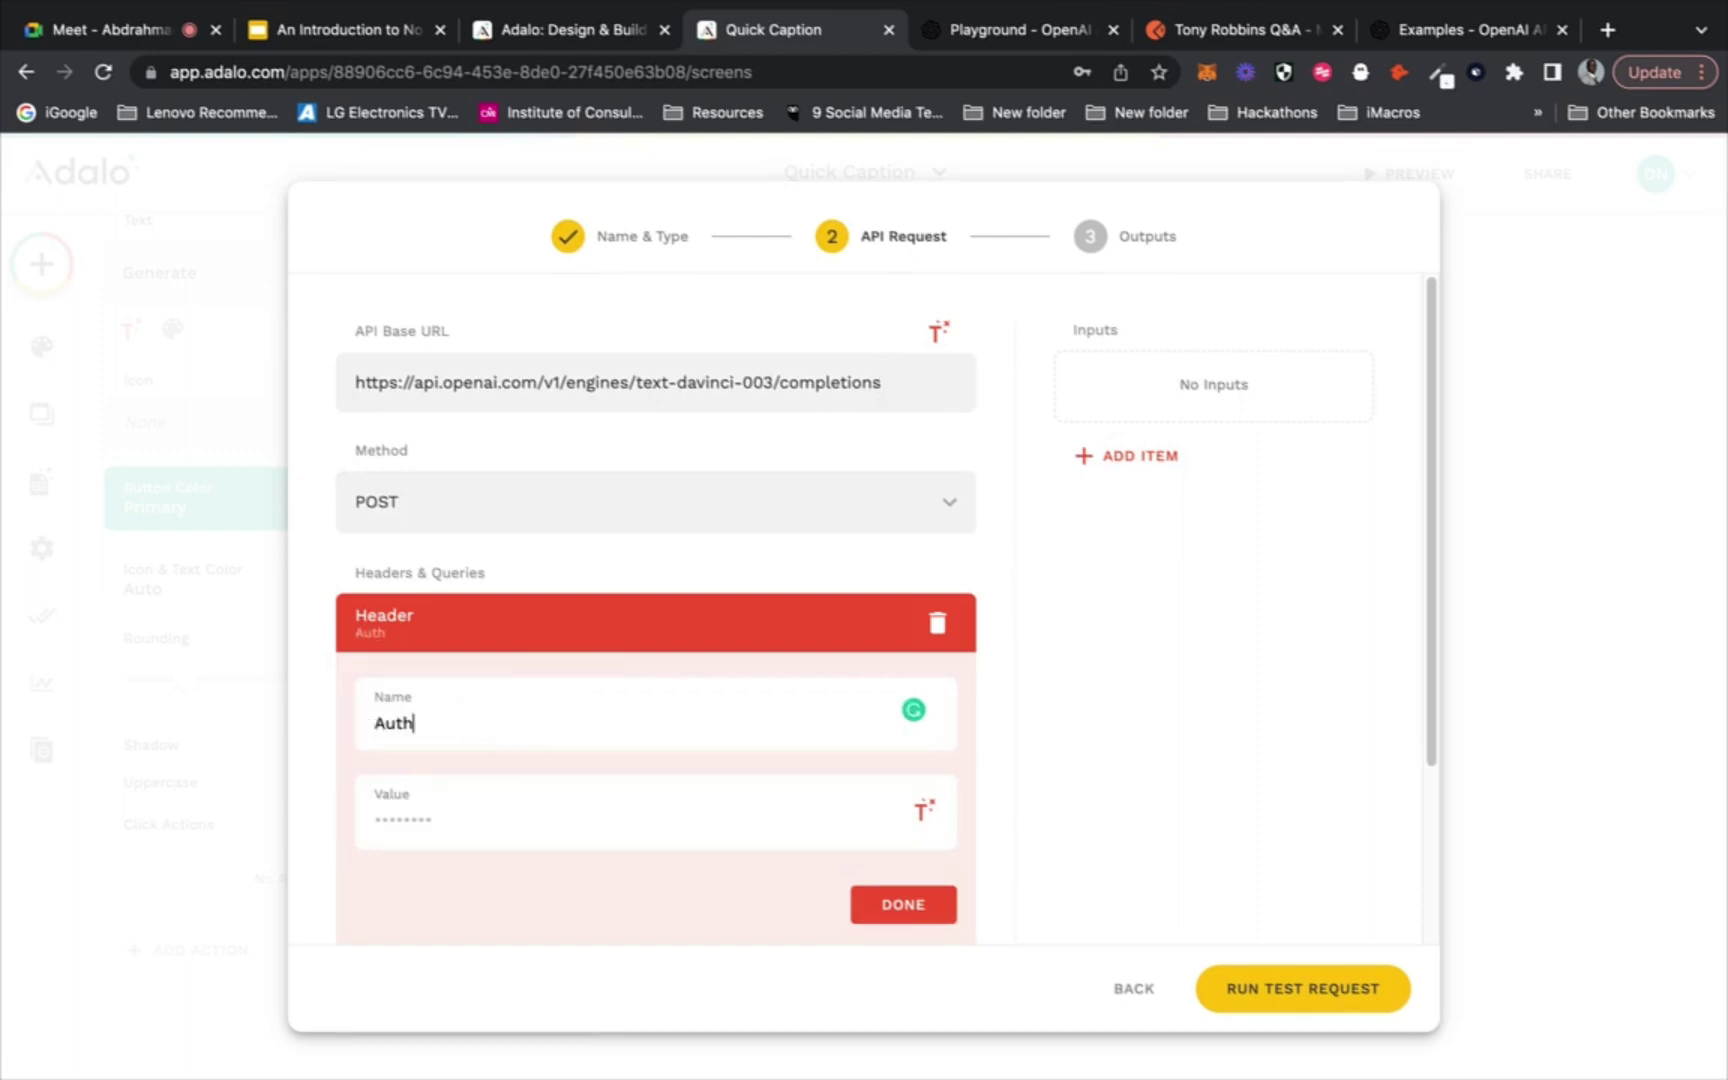
{"action": "type", "text": "orization"}
{"action": "scroll", "coordinate": [676, 553], "scroll_direction": "down", "scroll_amount": 3}
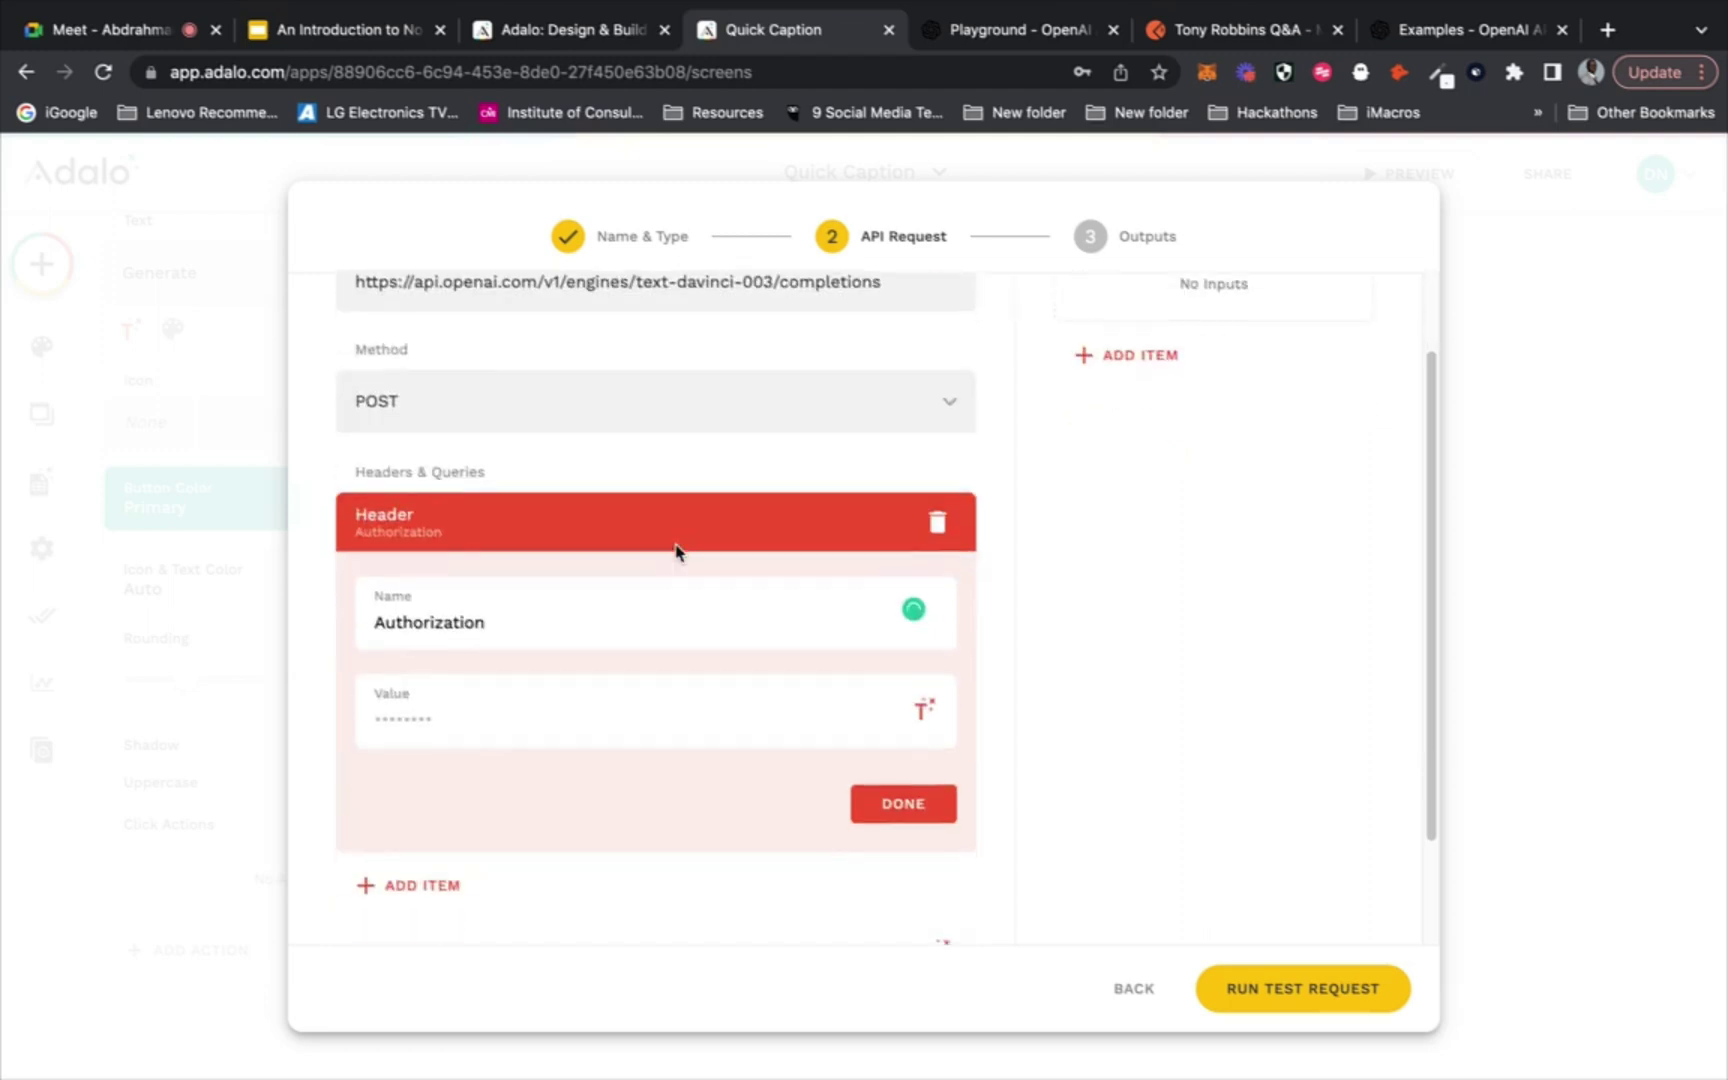
{"action": "scroll", "coordinate": [676, 545], "scroll_direction": "up", "scroll_amount": 3}
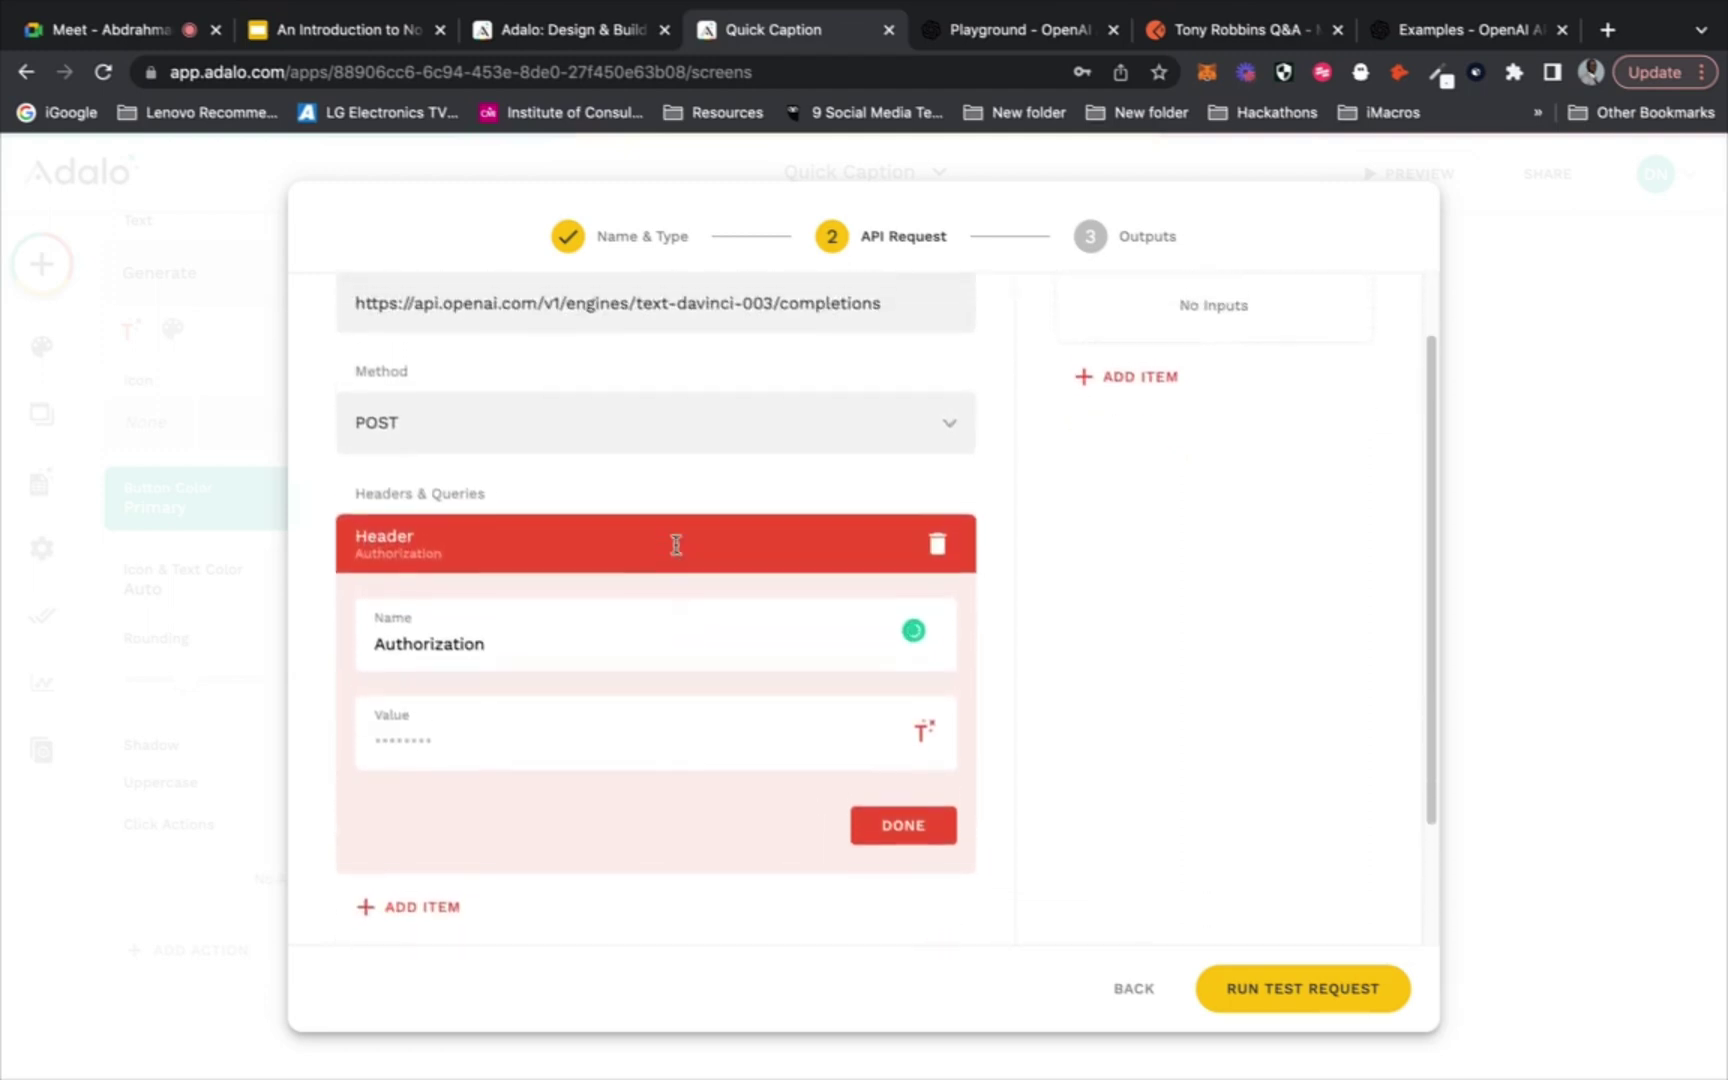
{"action": "left_click", "coordinate": [1035, 30]}
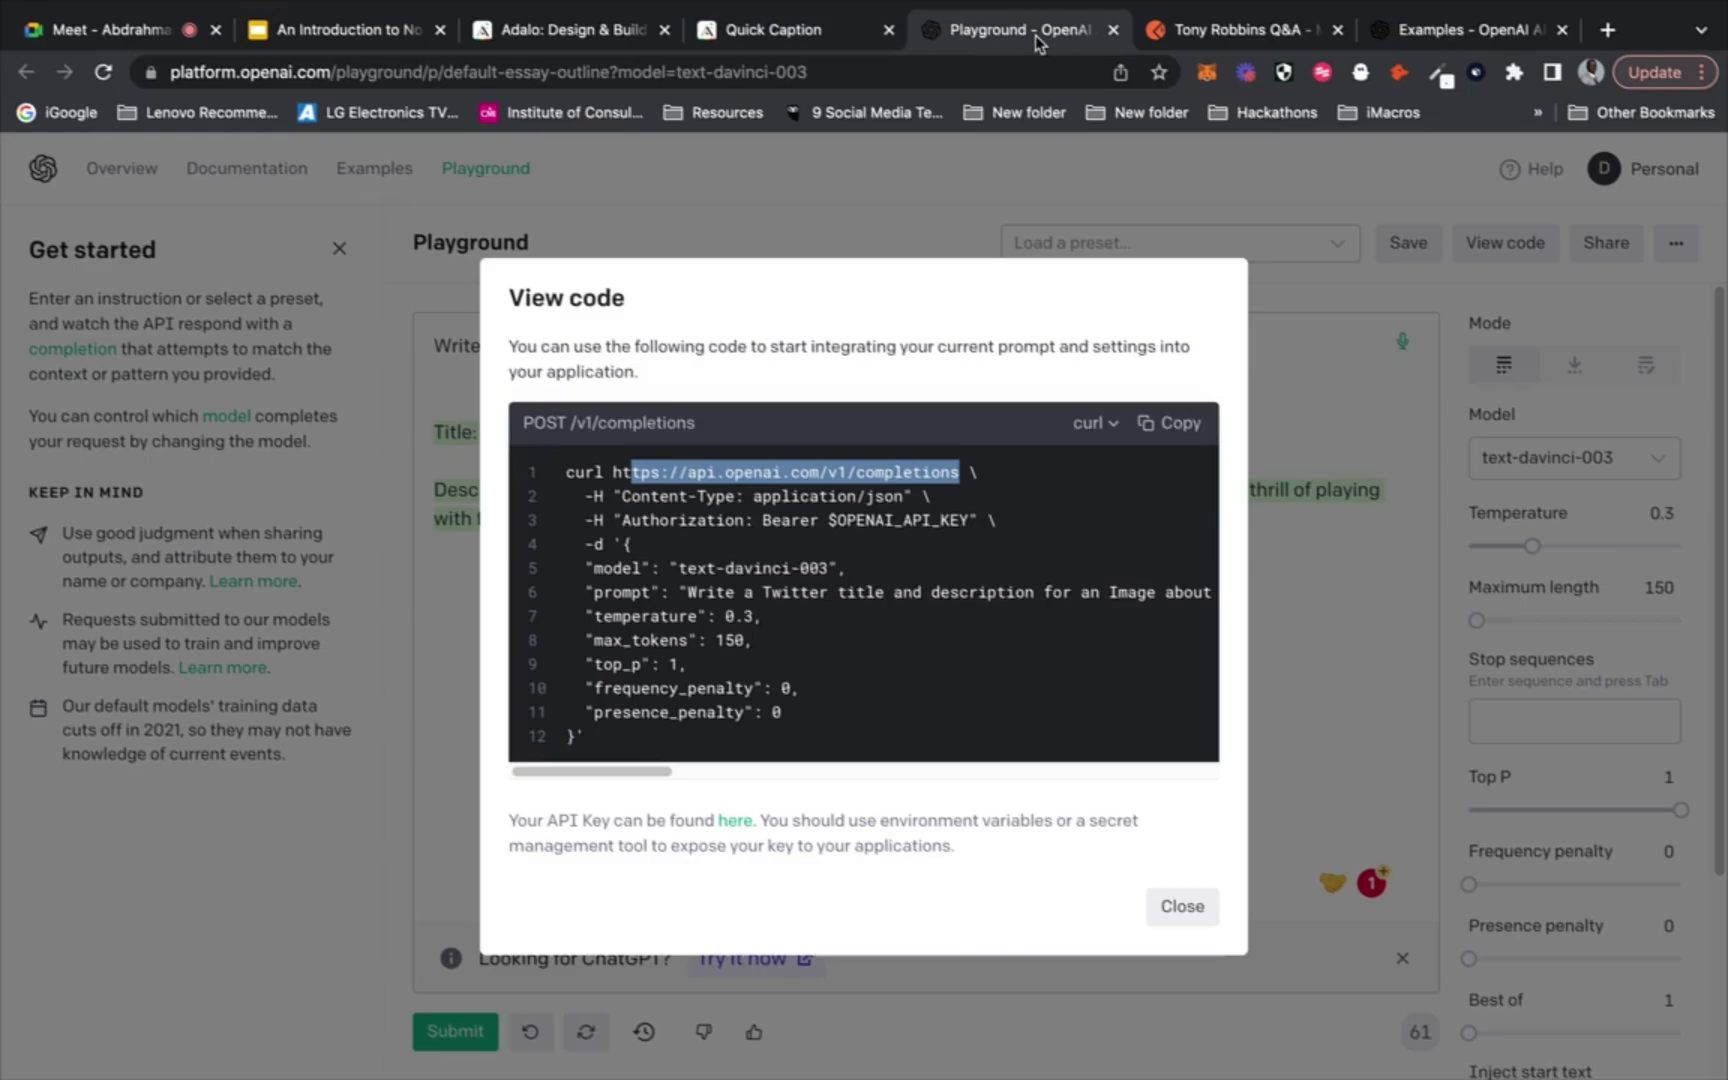
Close the code sample and go to the OpenAI API keys page from the account menu
{"action": "left_click", "coordinate": [1232, 200]}
{"action": "left_click", "coordinate": [1640, 162]}
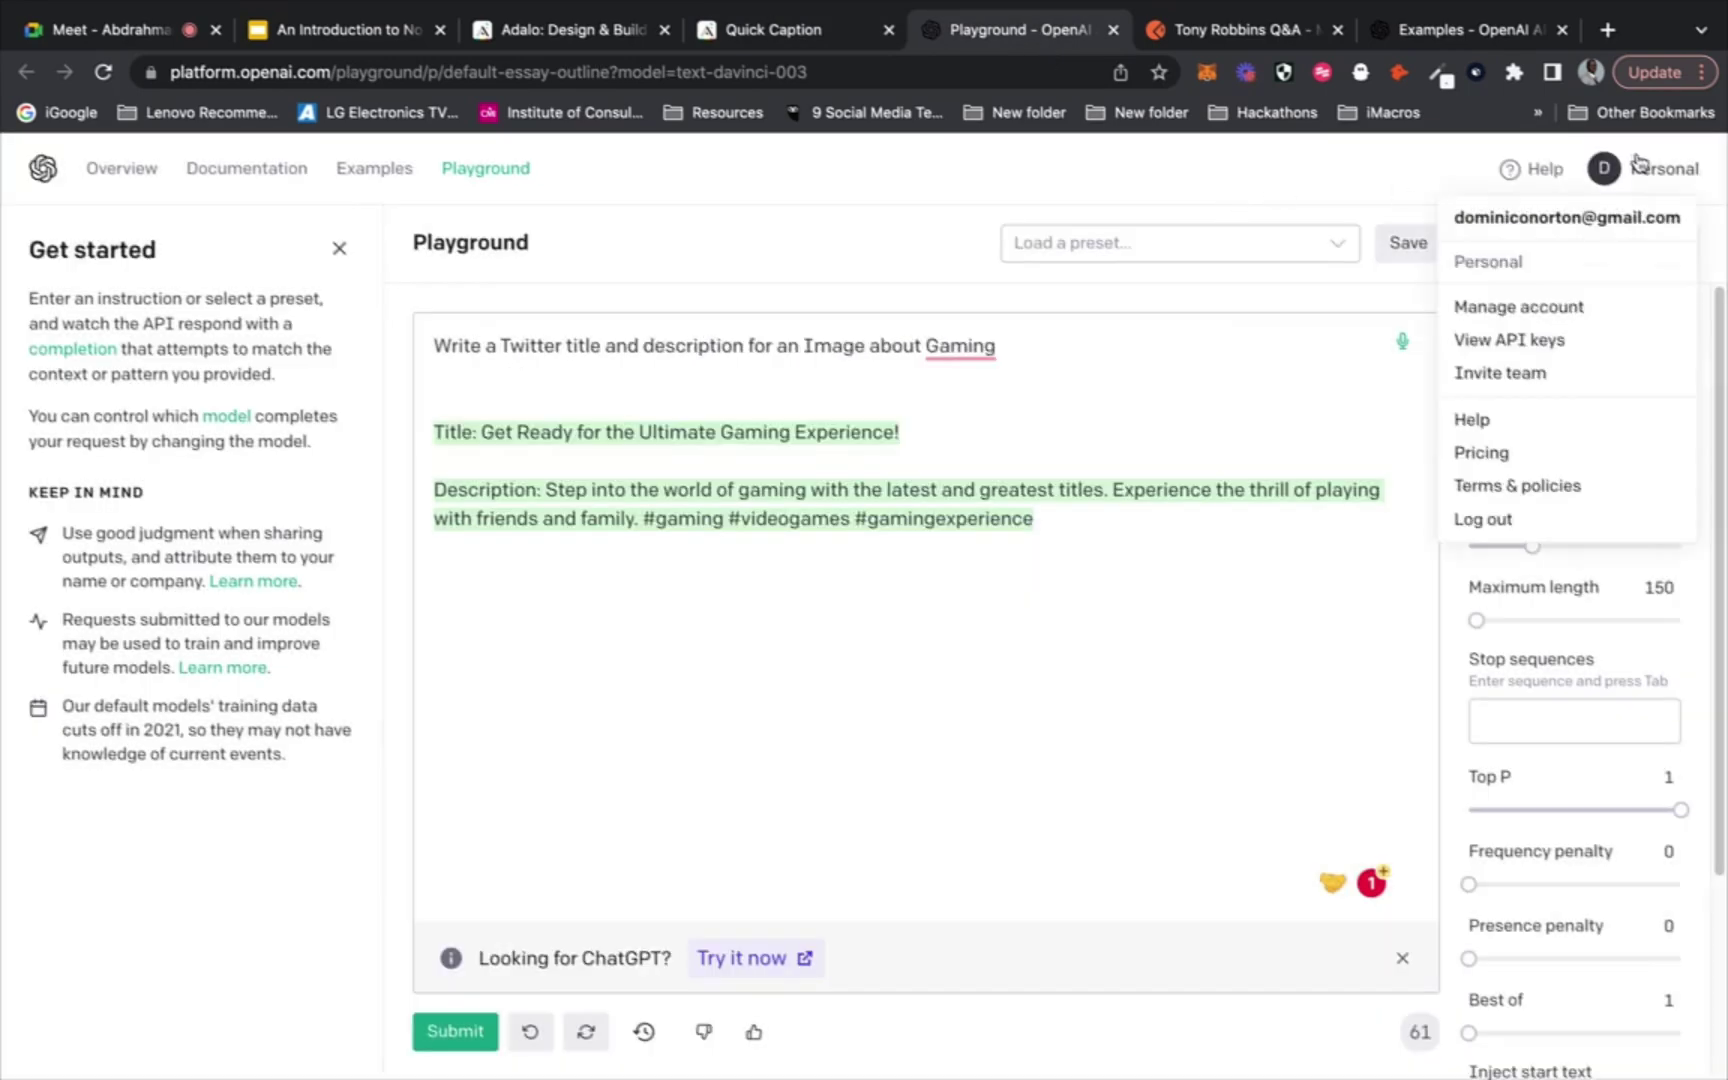
{"action": "left_click", "coordinate": [1533, 342]}
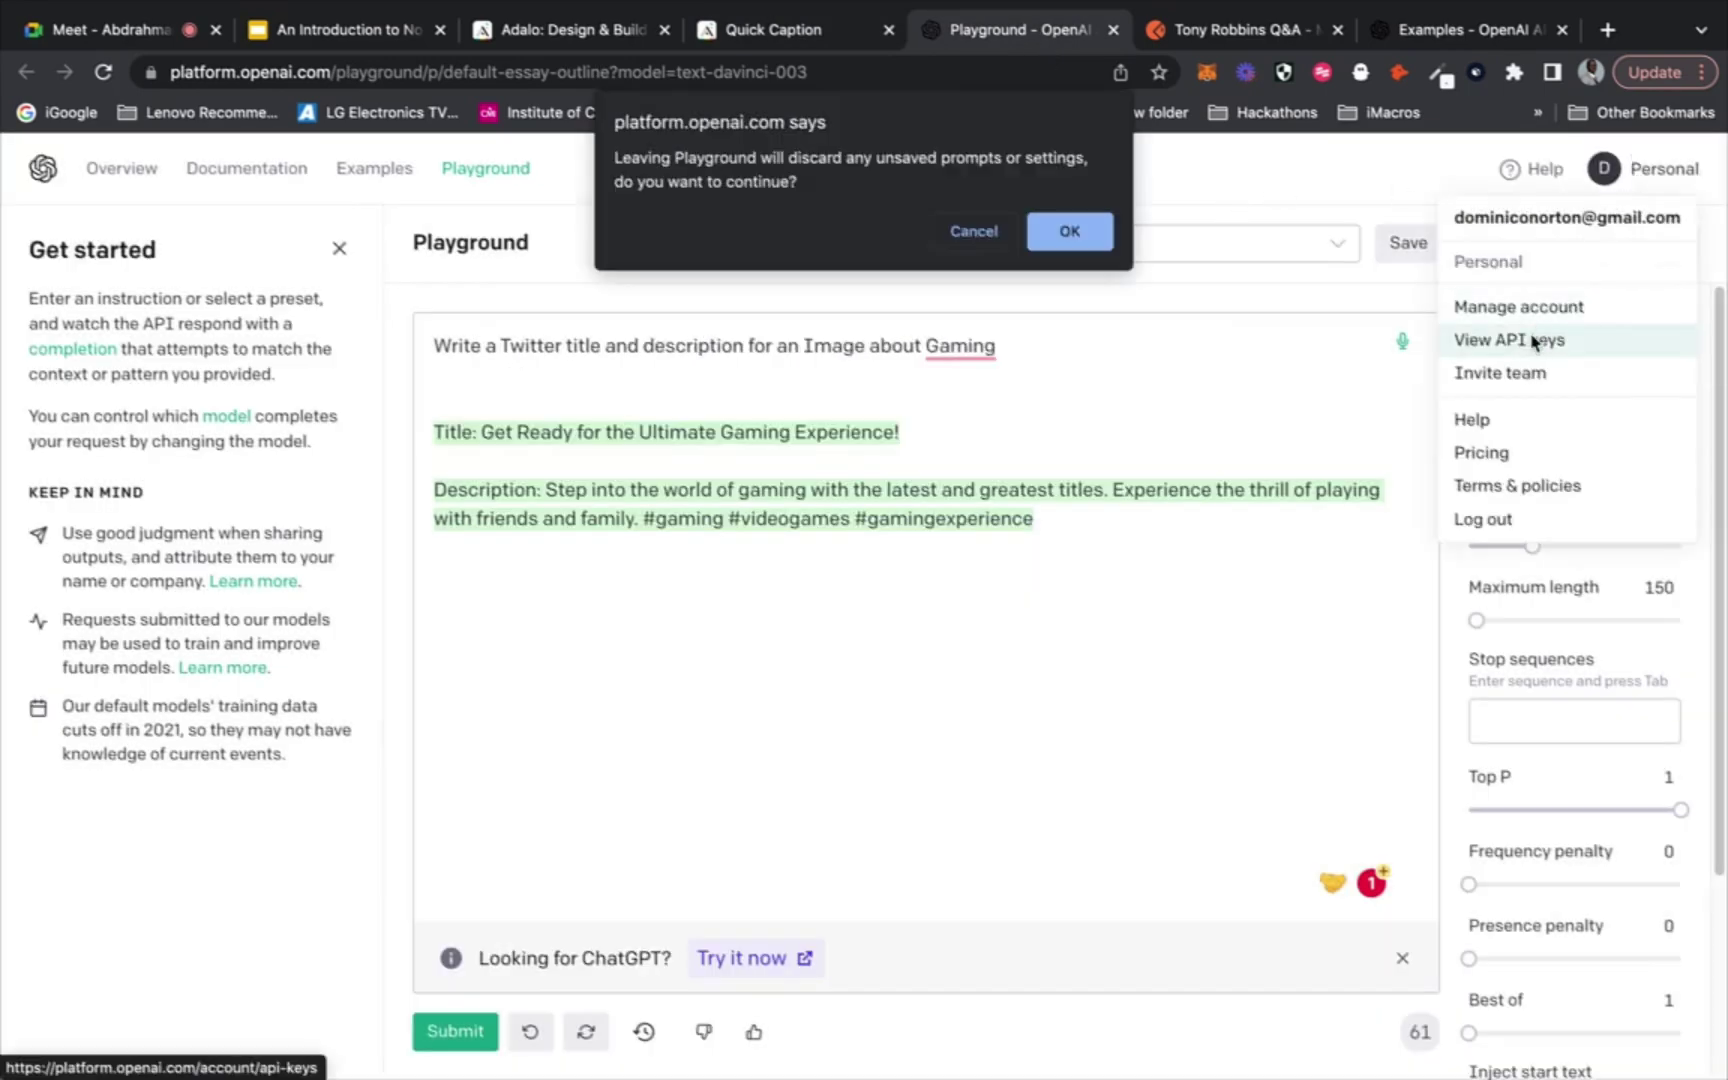
{"action": "left_click", "coordinate": [970, 229]}
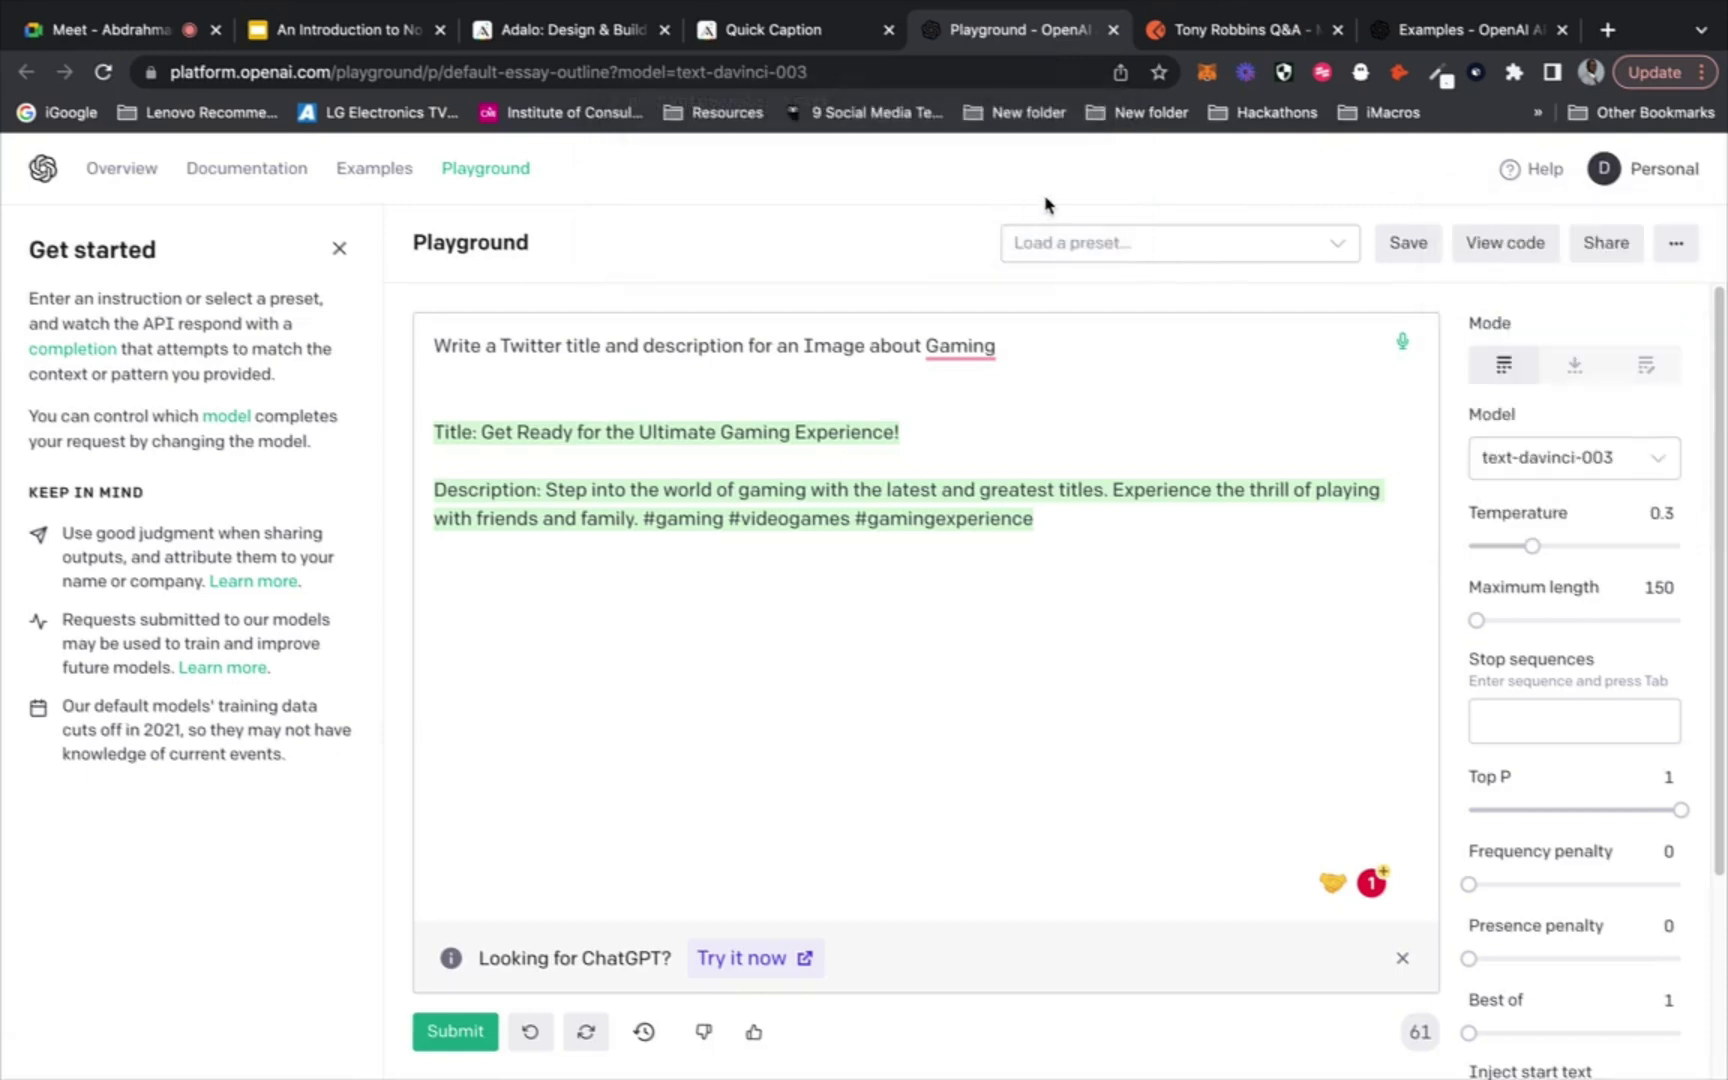
{"action": "left_click", "coordinate": [1656, 175]}
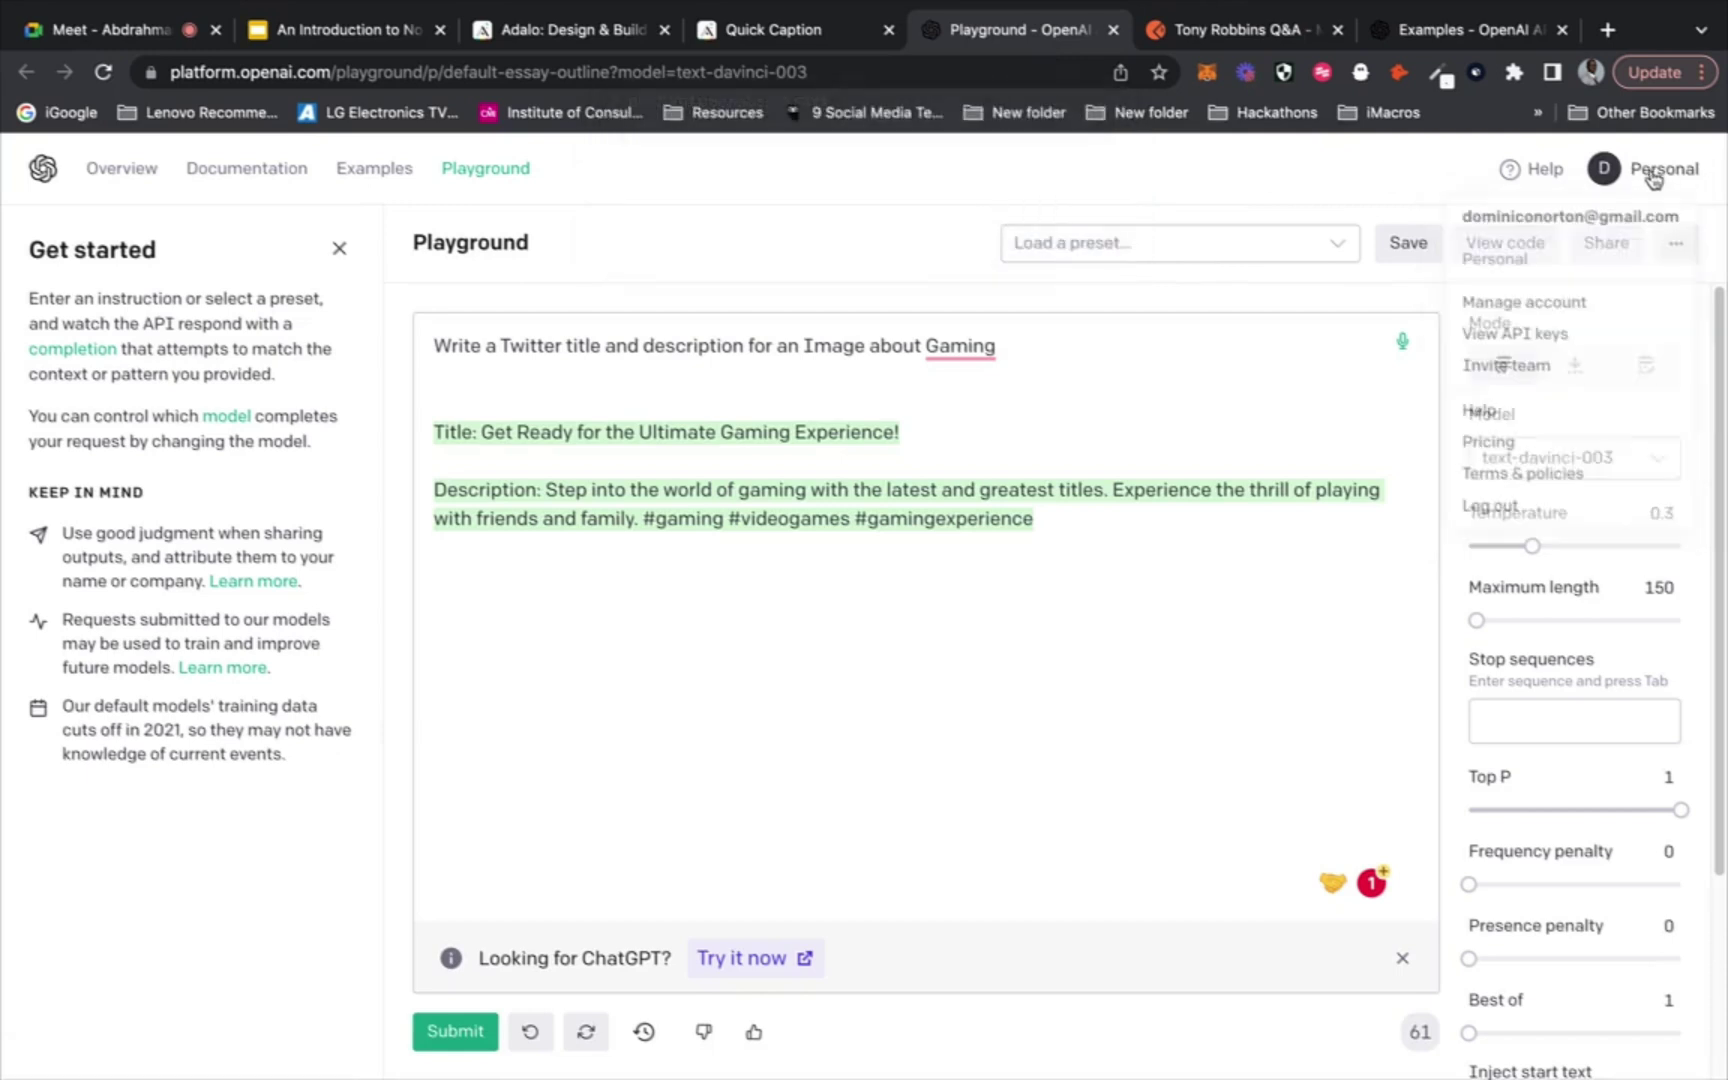
{"action": "left_click", "coordinate": [1535, 340]}
{"action": "left_click", "coordinate": [1095, 226]}
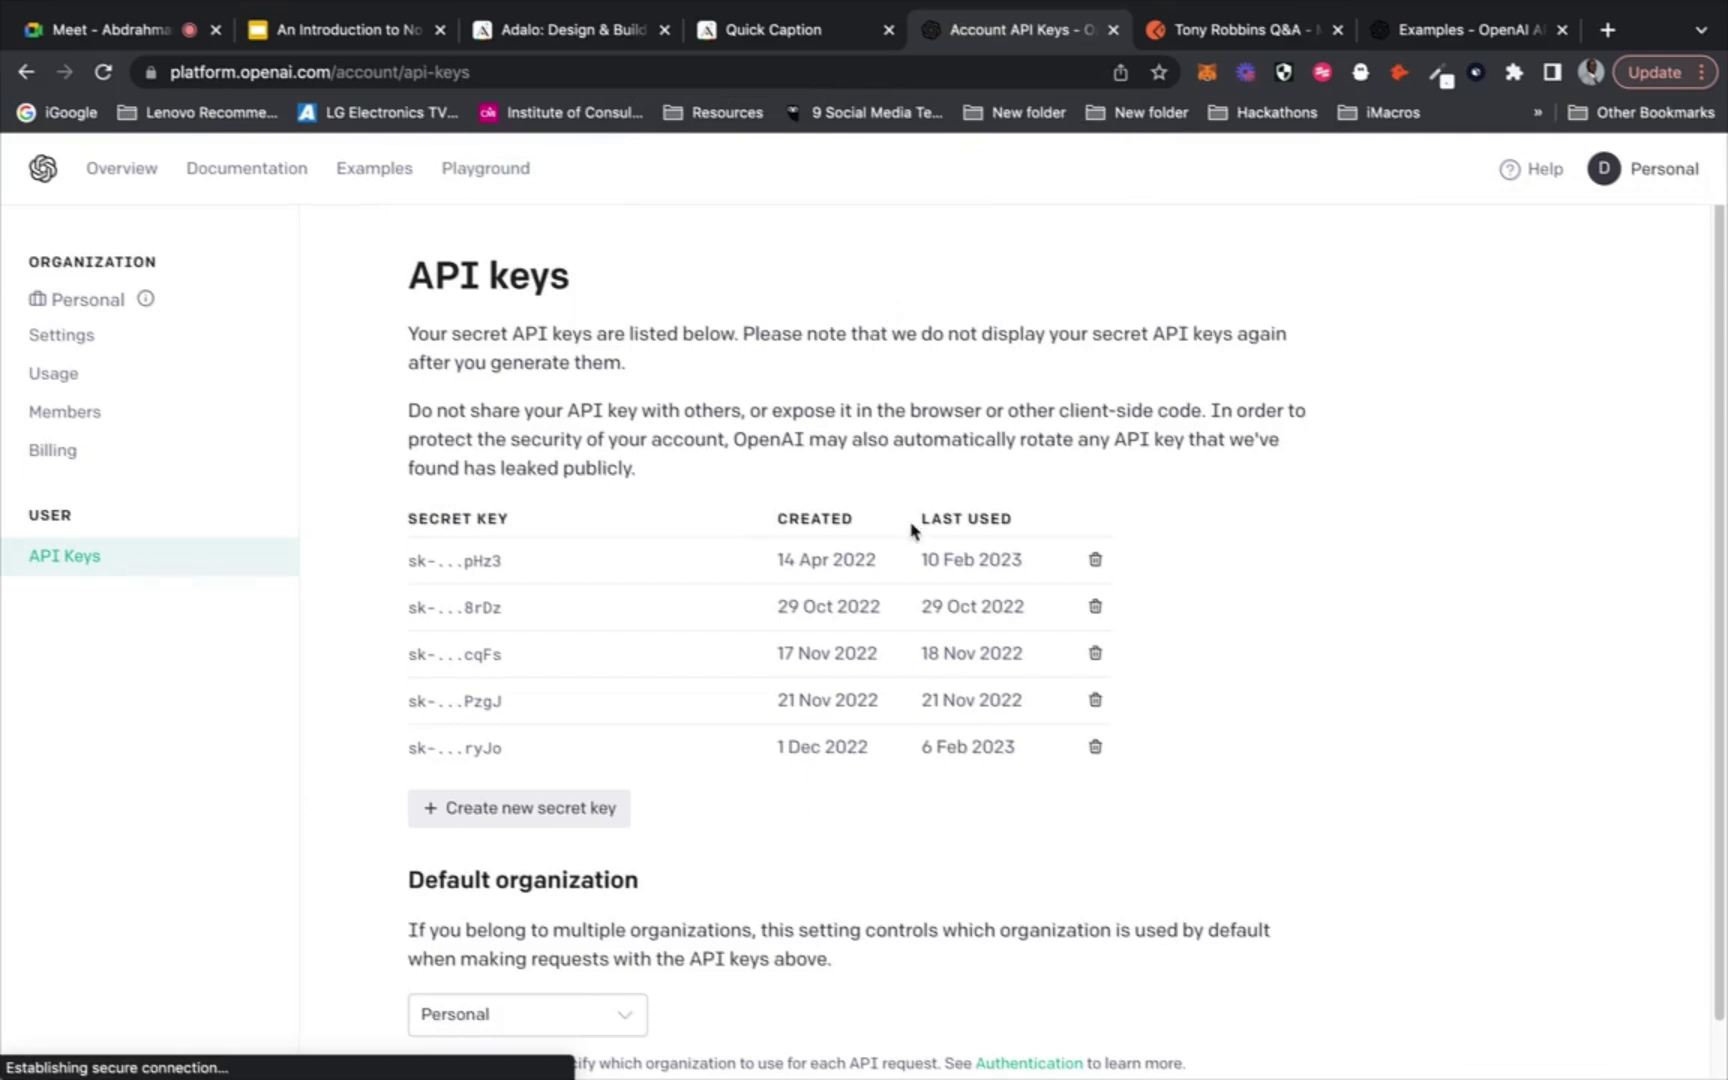
Revoke the fourth secret key, copy the newly generated key, and return to Quick Caption
{"action": "left_click", "coordinate": [1096, 699]}
{"action": "left_click", "coordinate": [1077, 744]}
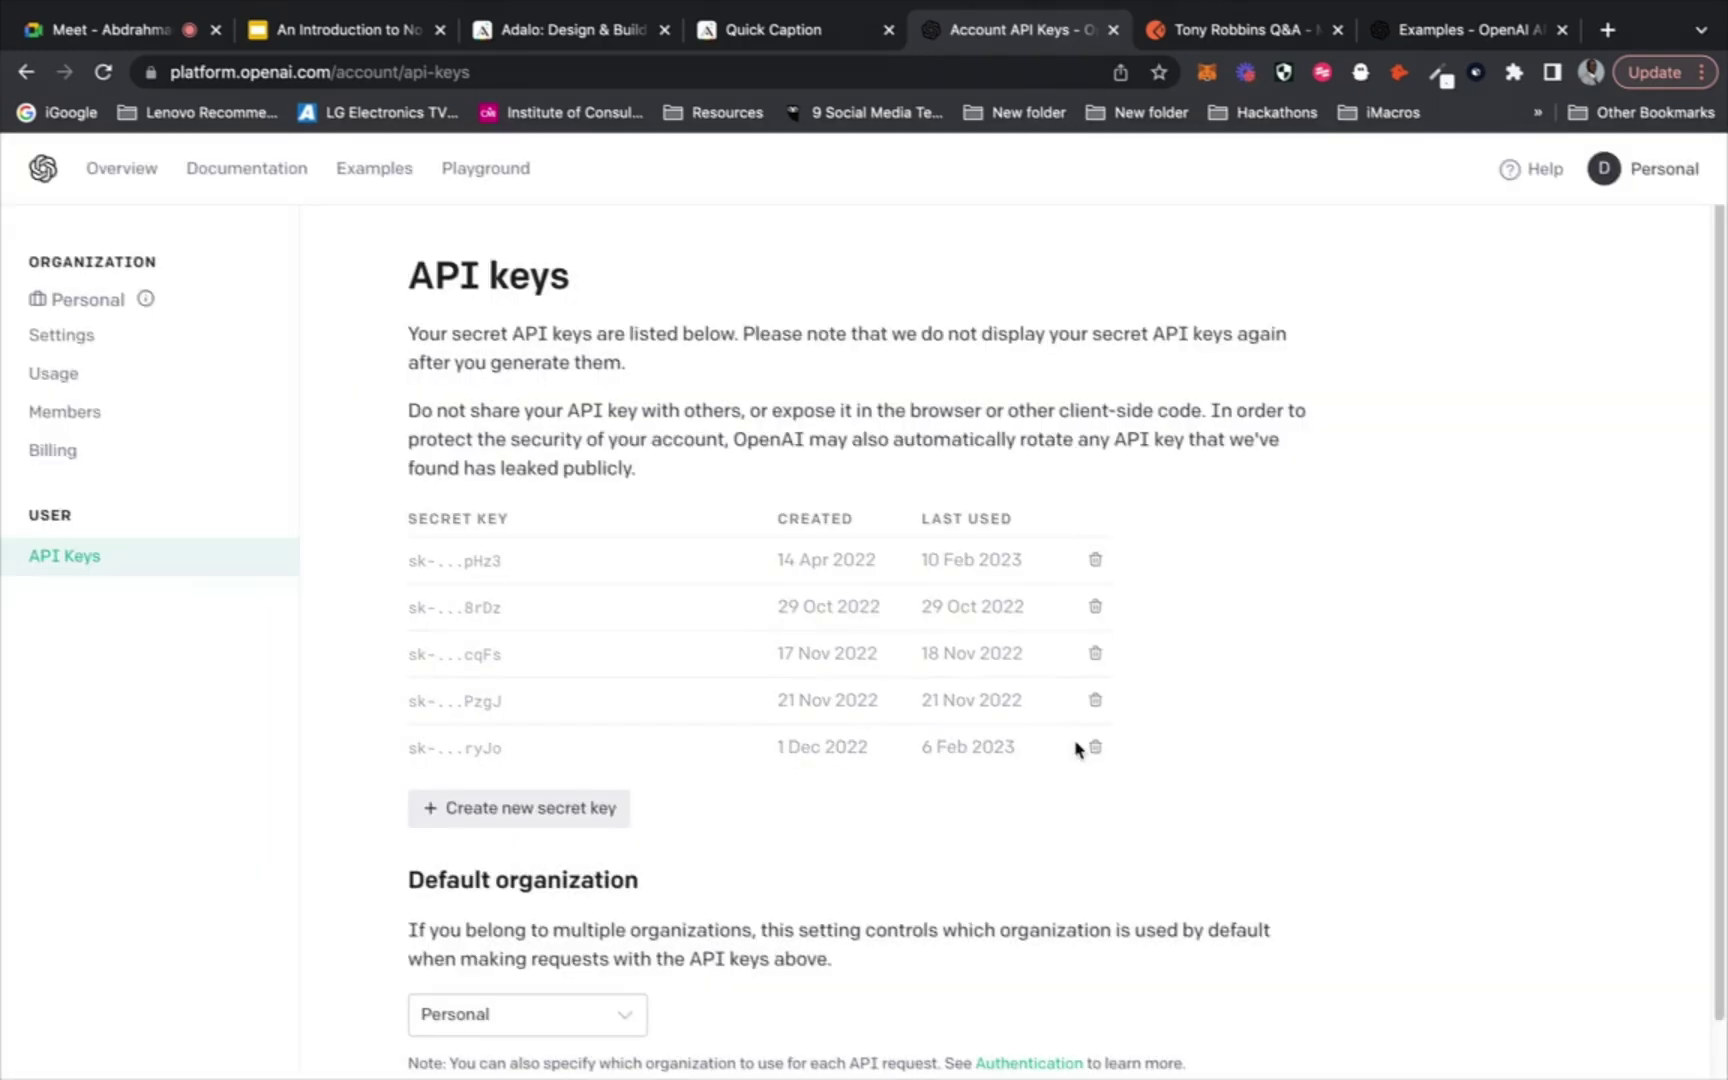
{"action": "left_click", "coordinate": [514, 763]}
{"action": "left_click", "coordinate": [1234, 644]}
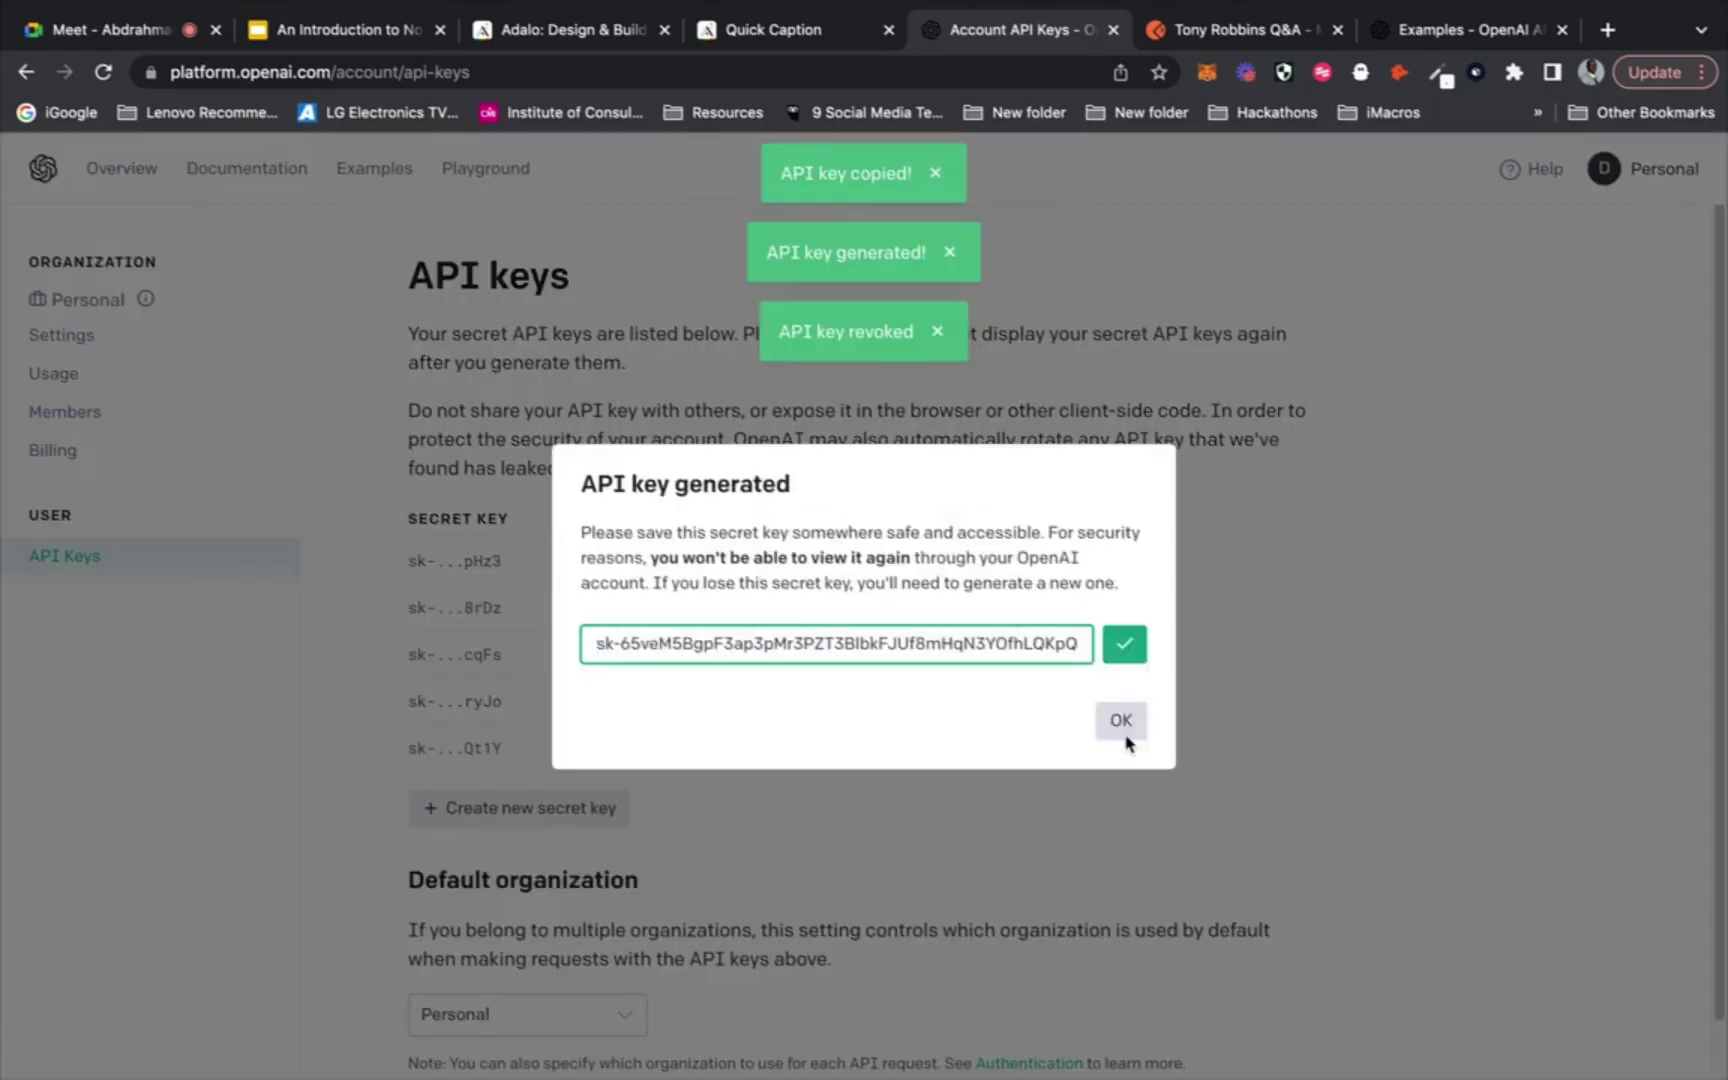
{"action": "left_click", "coordinate": [1130, 733]}
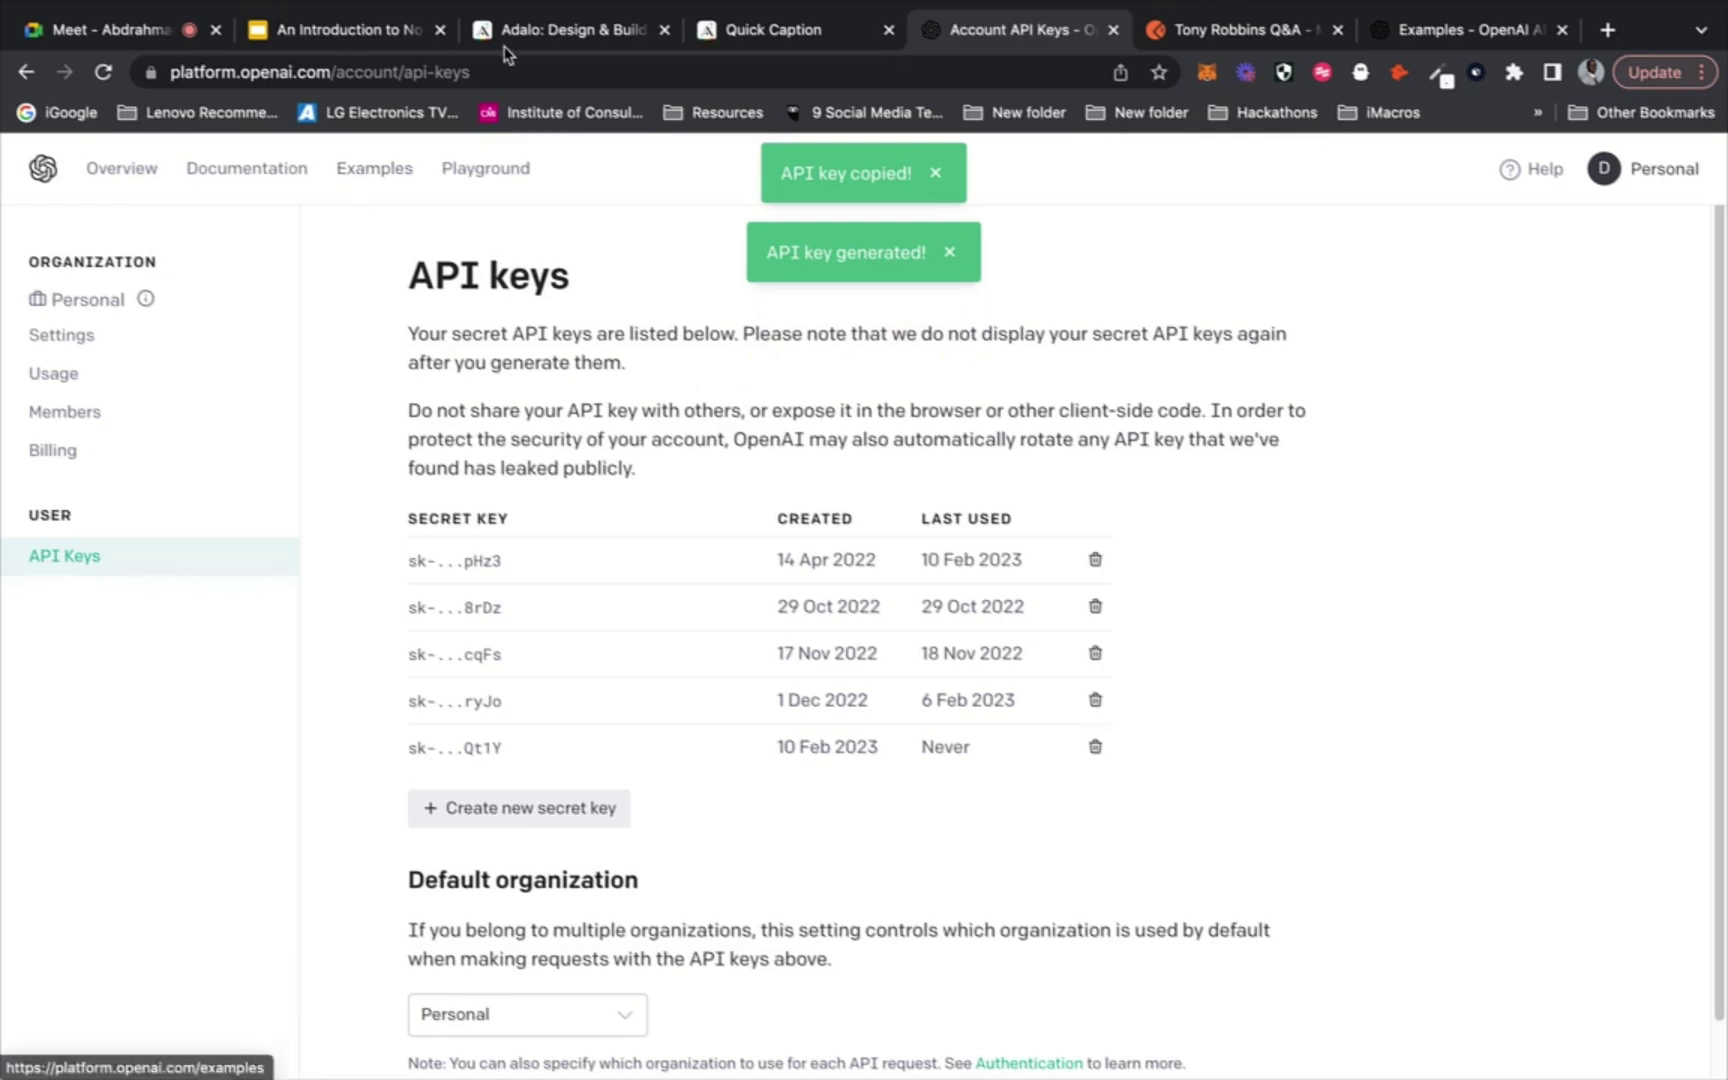
{"action": "left_click", "coordinate": [757, 31]}
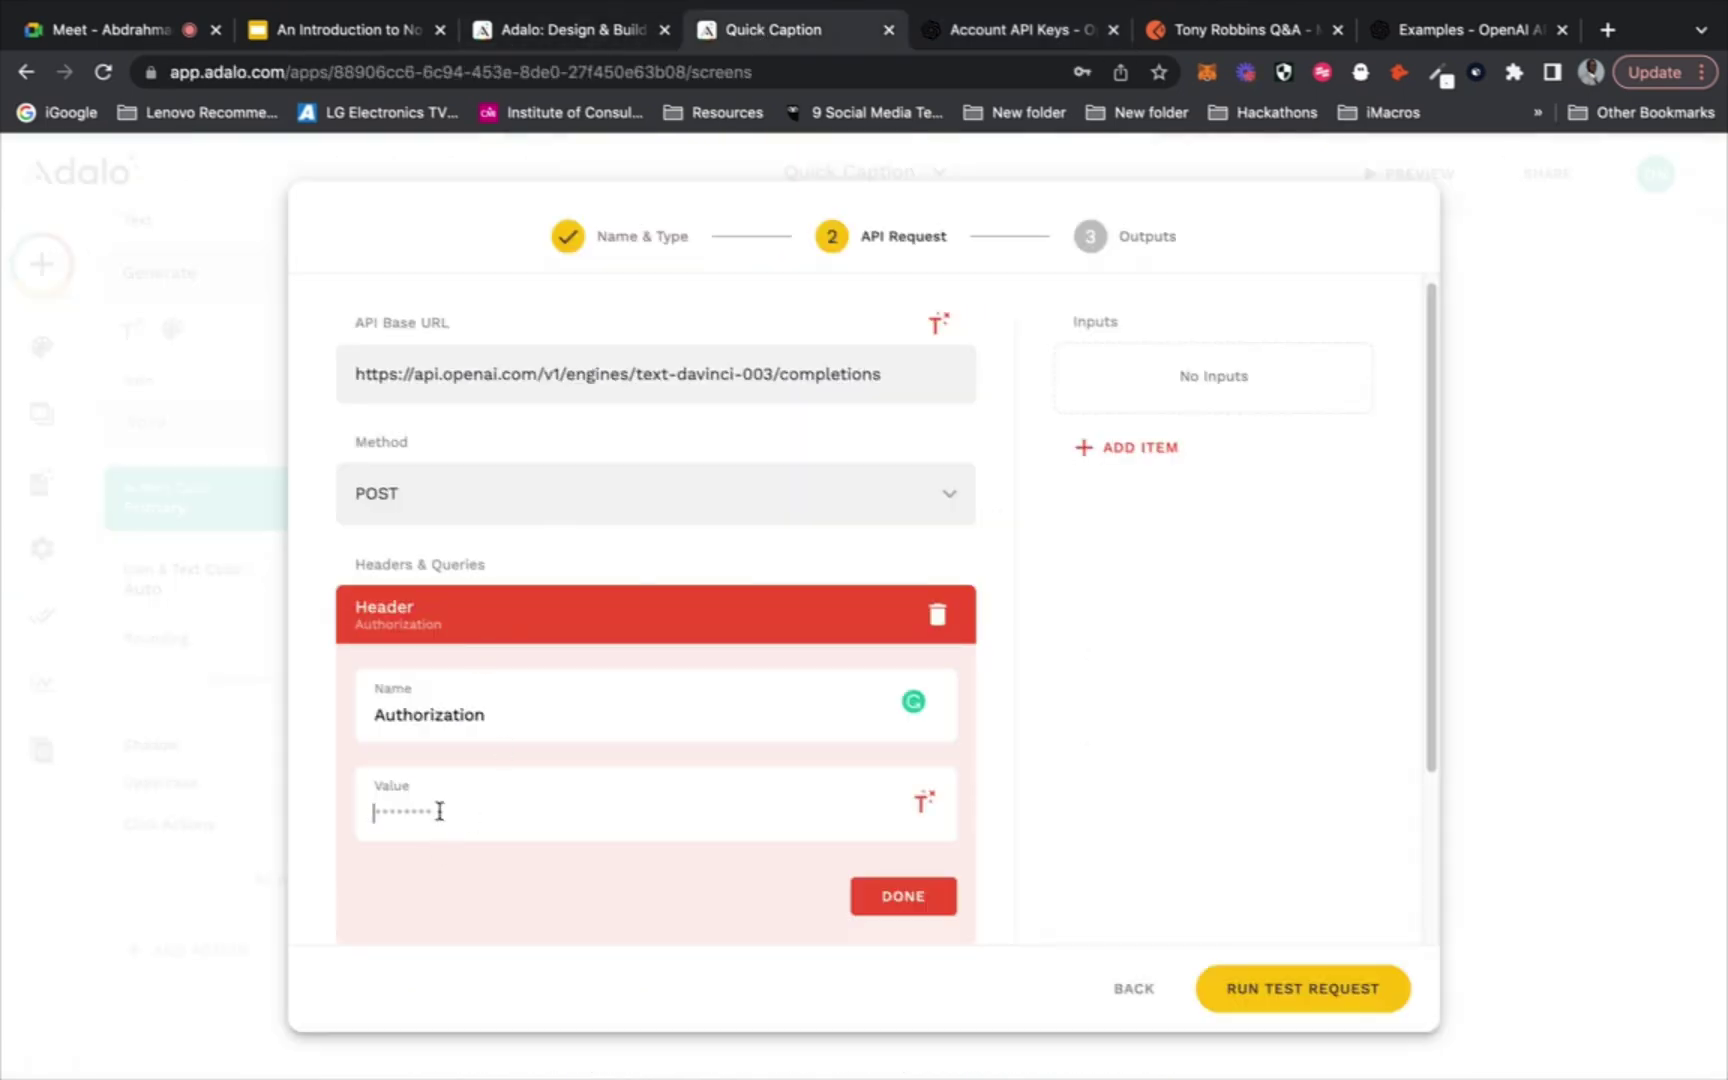
Enter the Authorization header value, add a new Text input, and select its default name
{"action": "type", "text": "Bearer"}
{"action": "key", "text": "Return"}
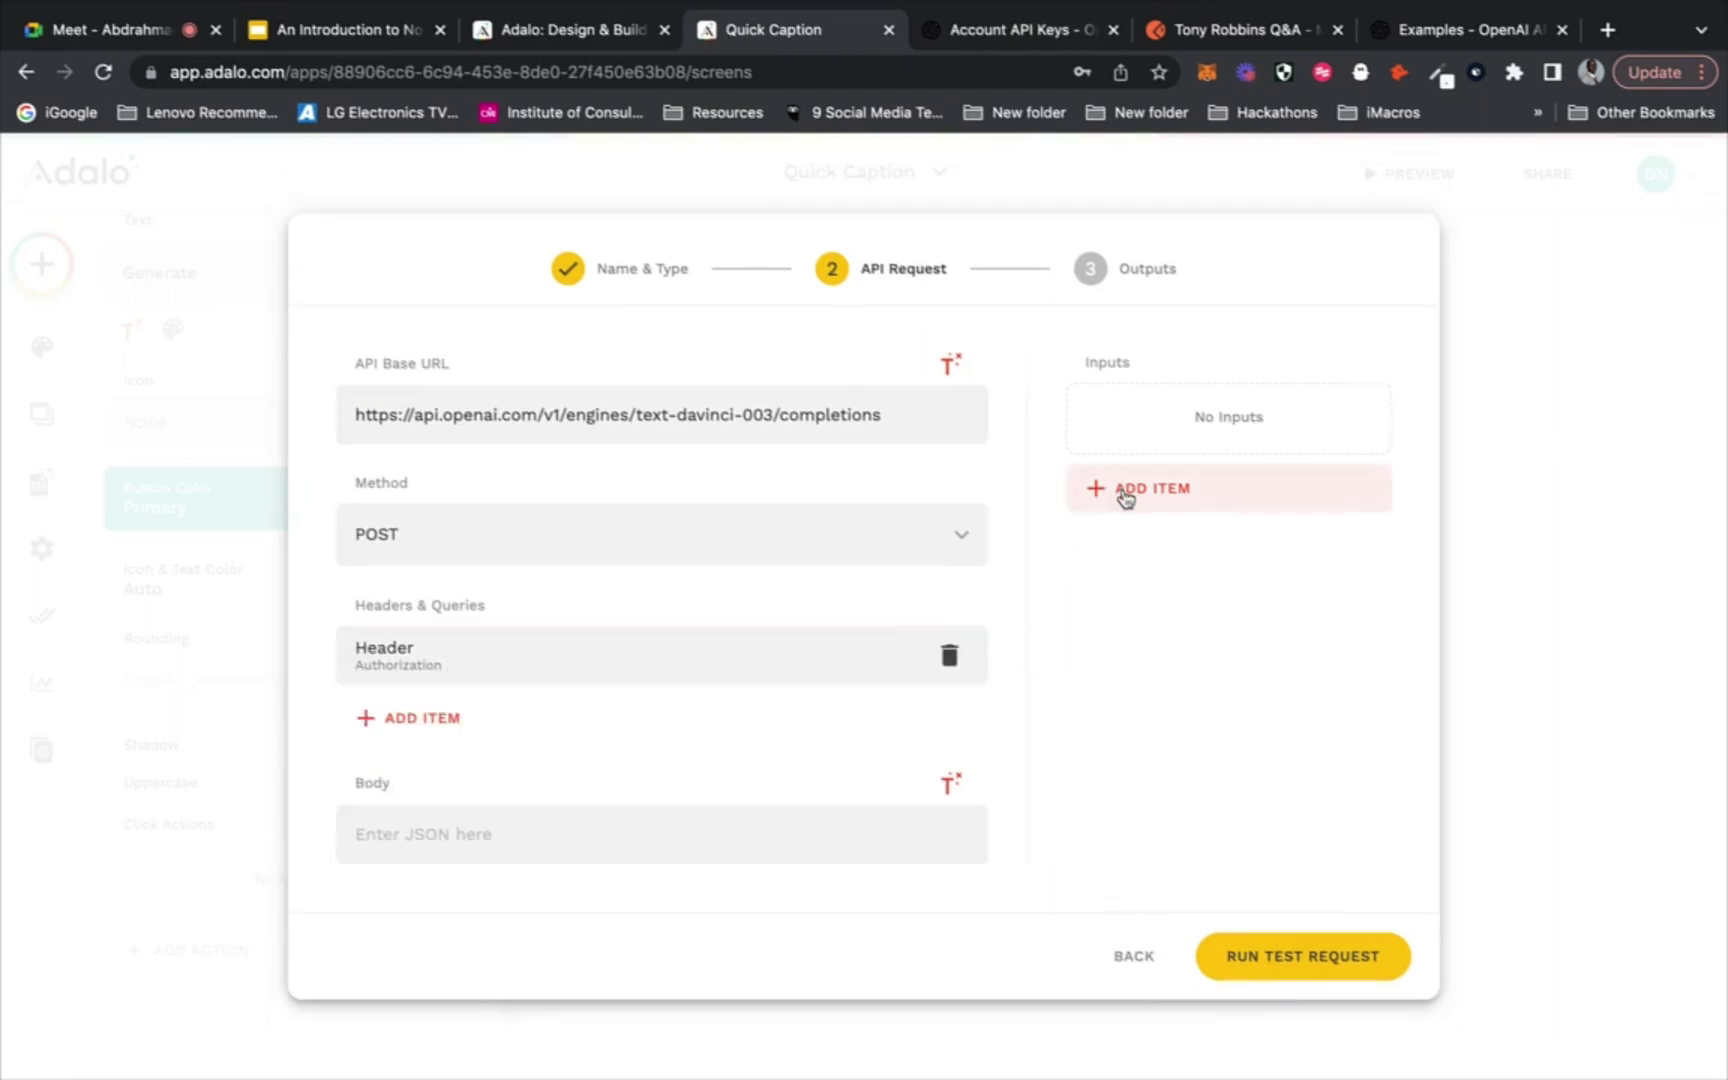
{"action": "left_click", "coordinate": [1126, 494]}
{"action": "left_click", "coordinate": [1178, 562]}
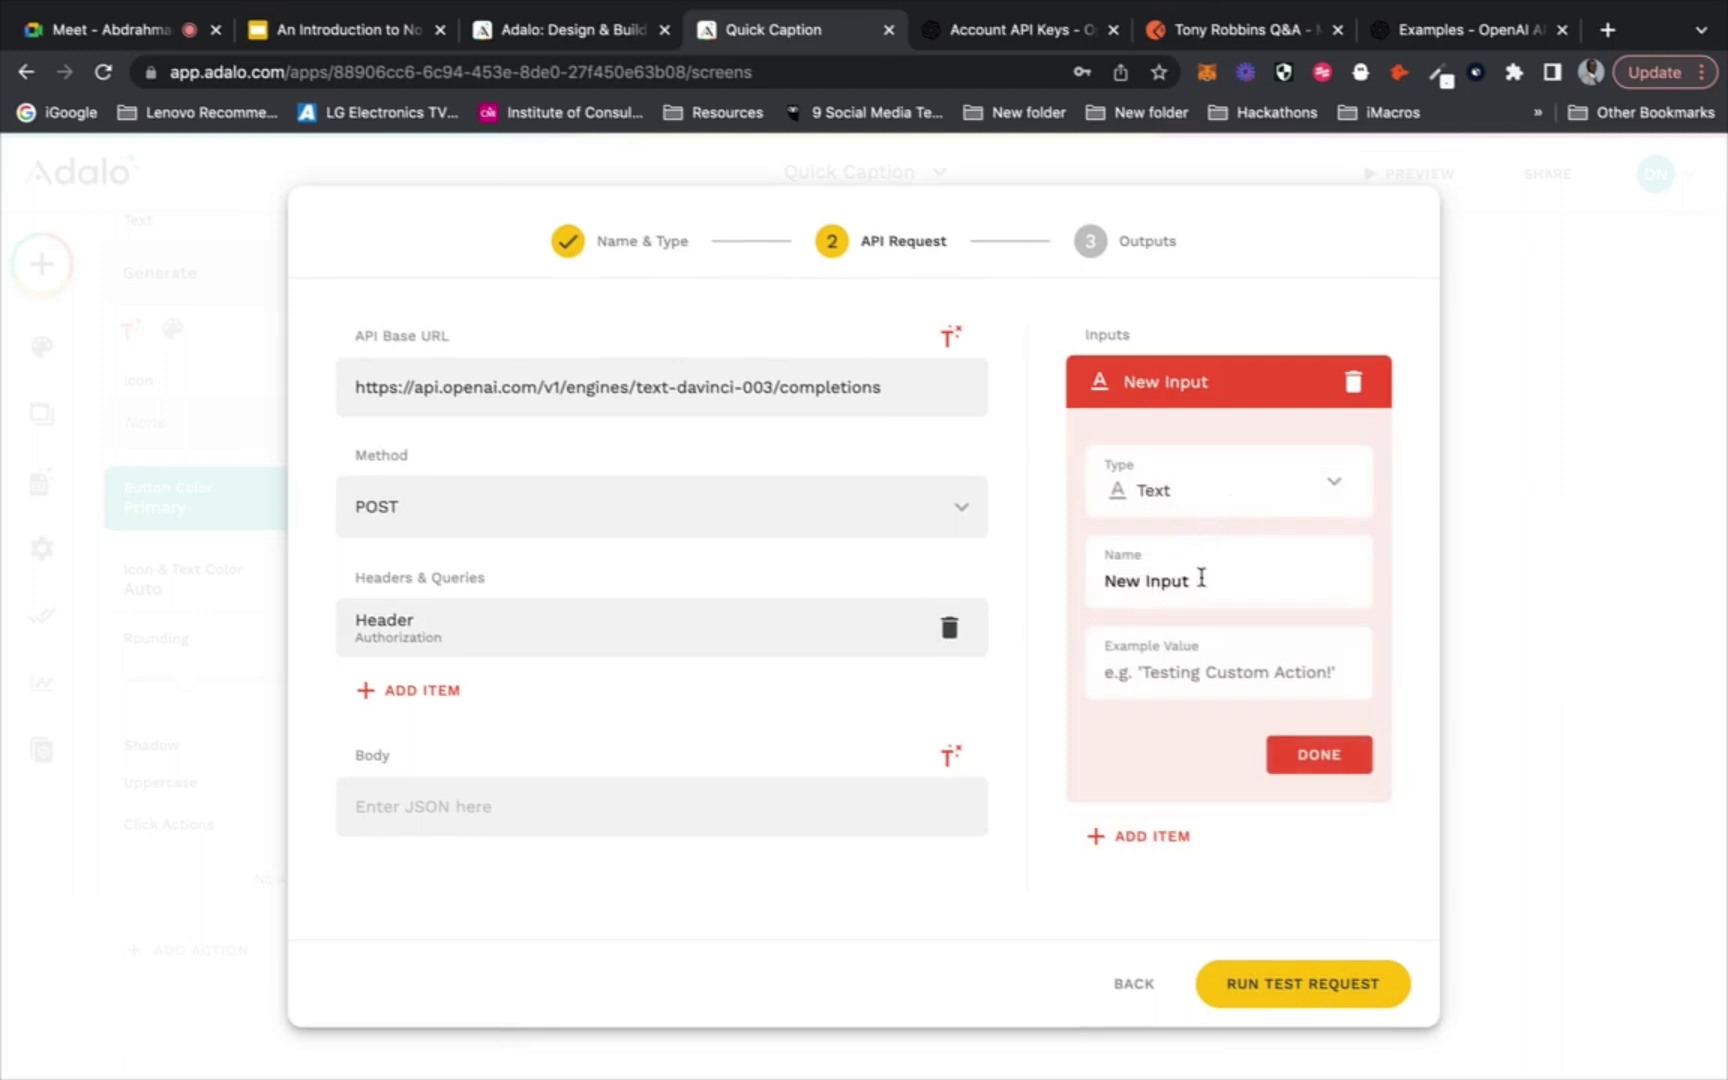
{"action": "left_click_drag", "start_coordinate": [1204, 580], "coordinate": [1107, 580]}
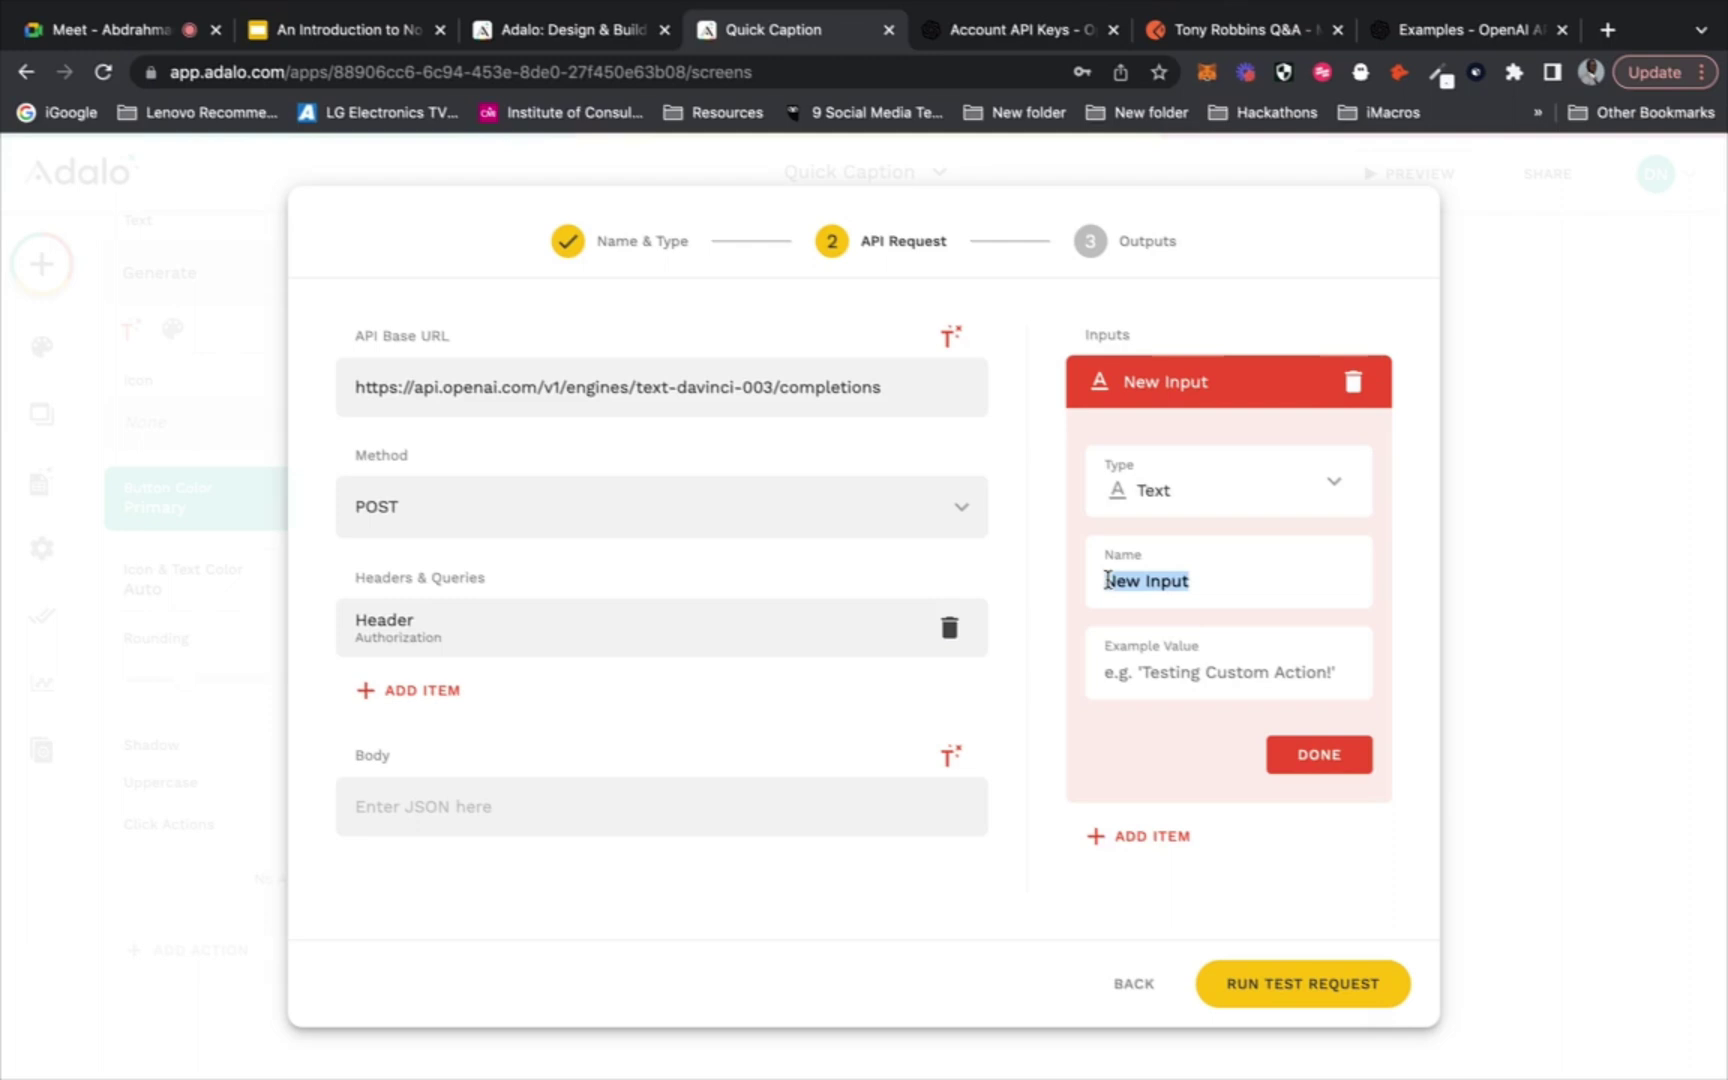
{"action": "left_click", "coordinate": [985, 30]}
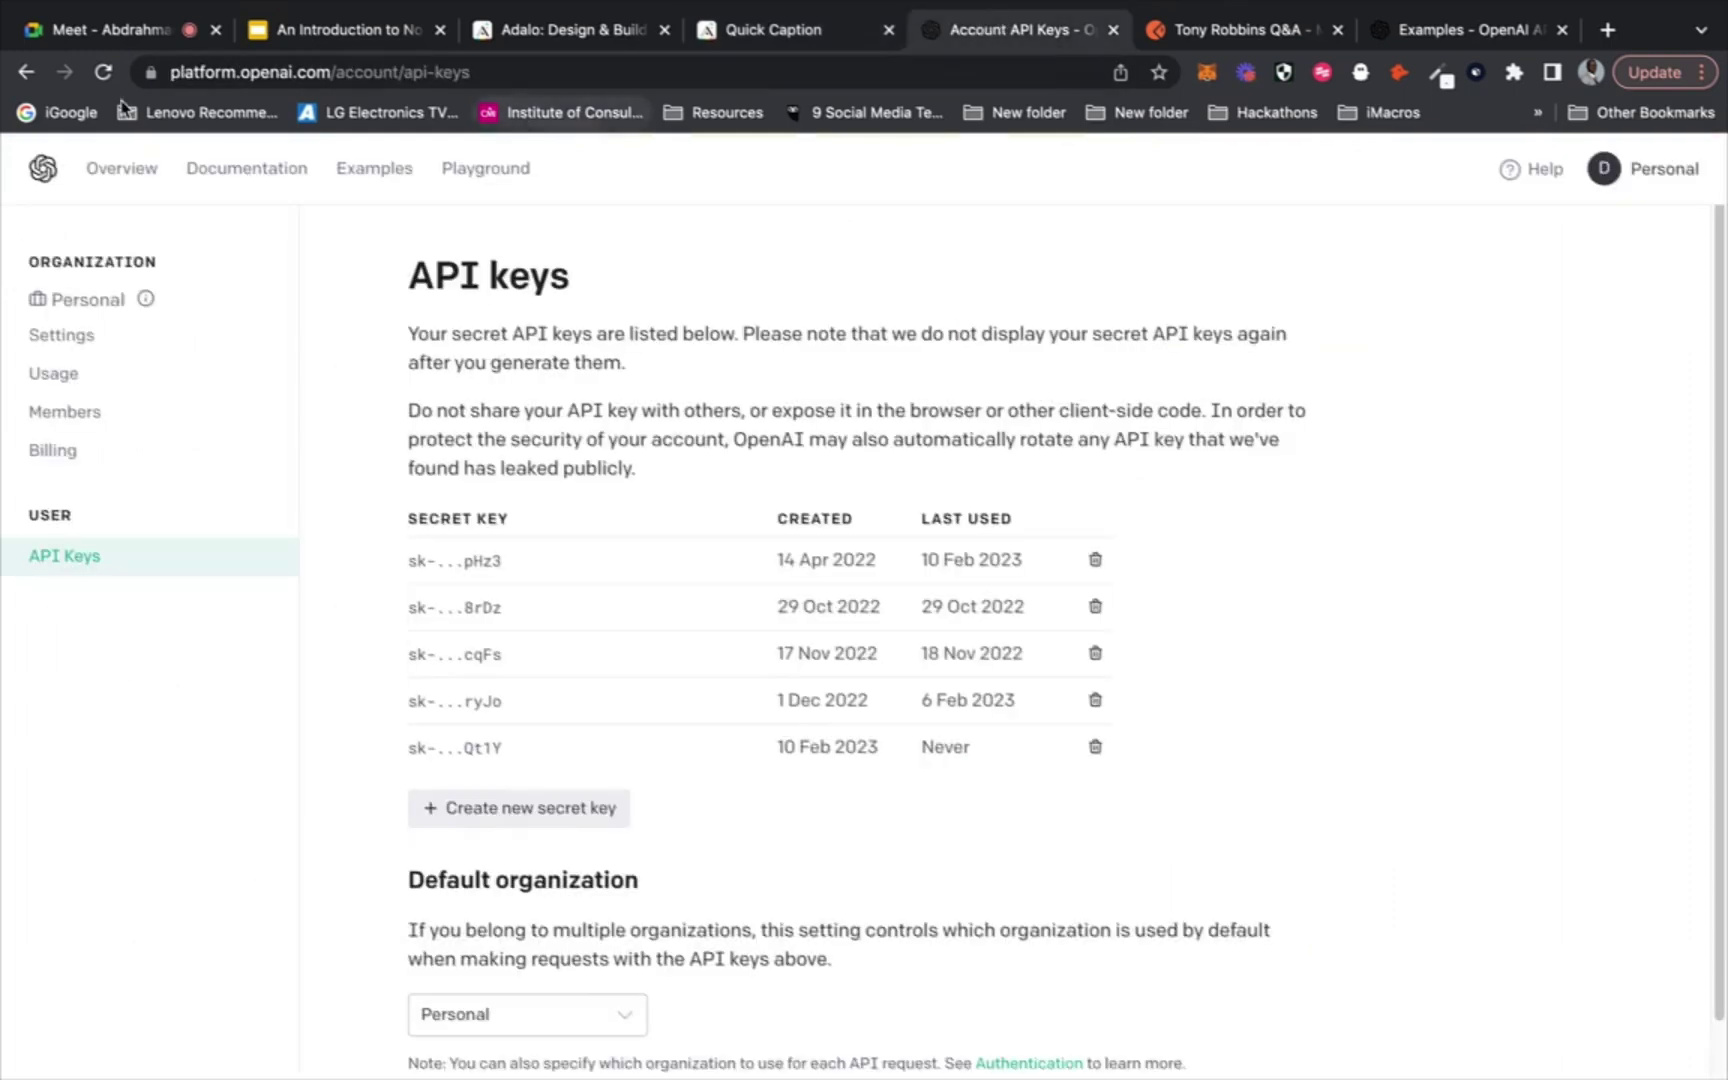
Replace the Playground sample prompt with a draft asking for an Instagram post about technology, then close Adalo's custom action form
{"action": "left_click", "coordinate": [27, 74]}
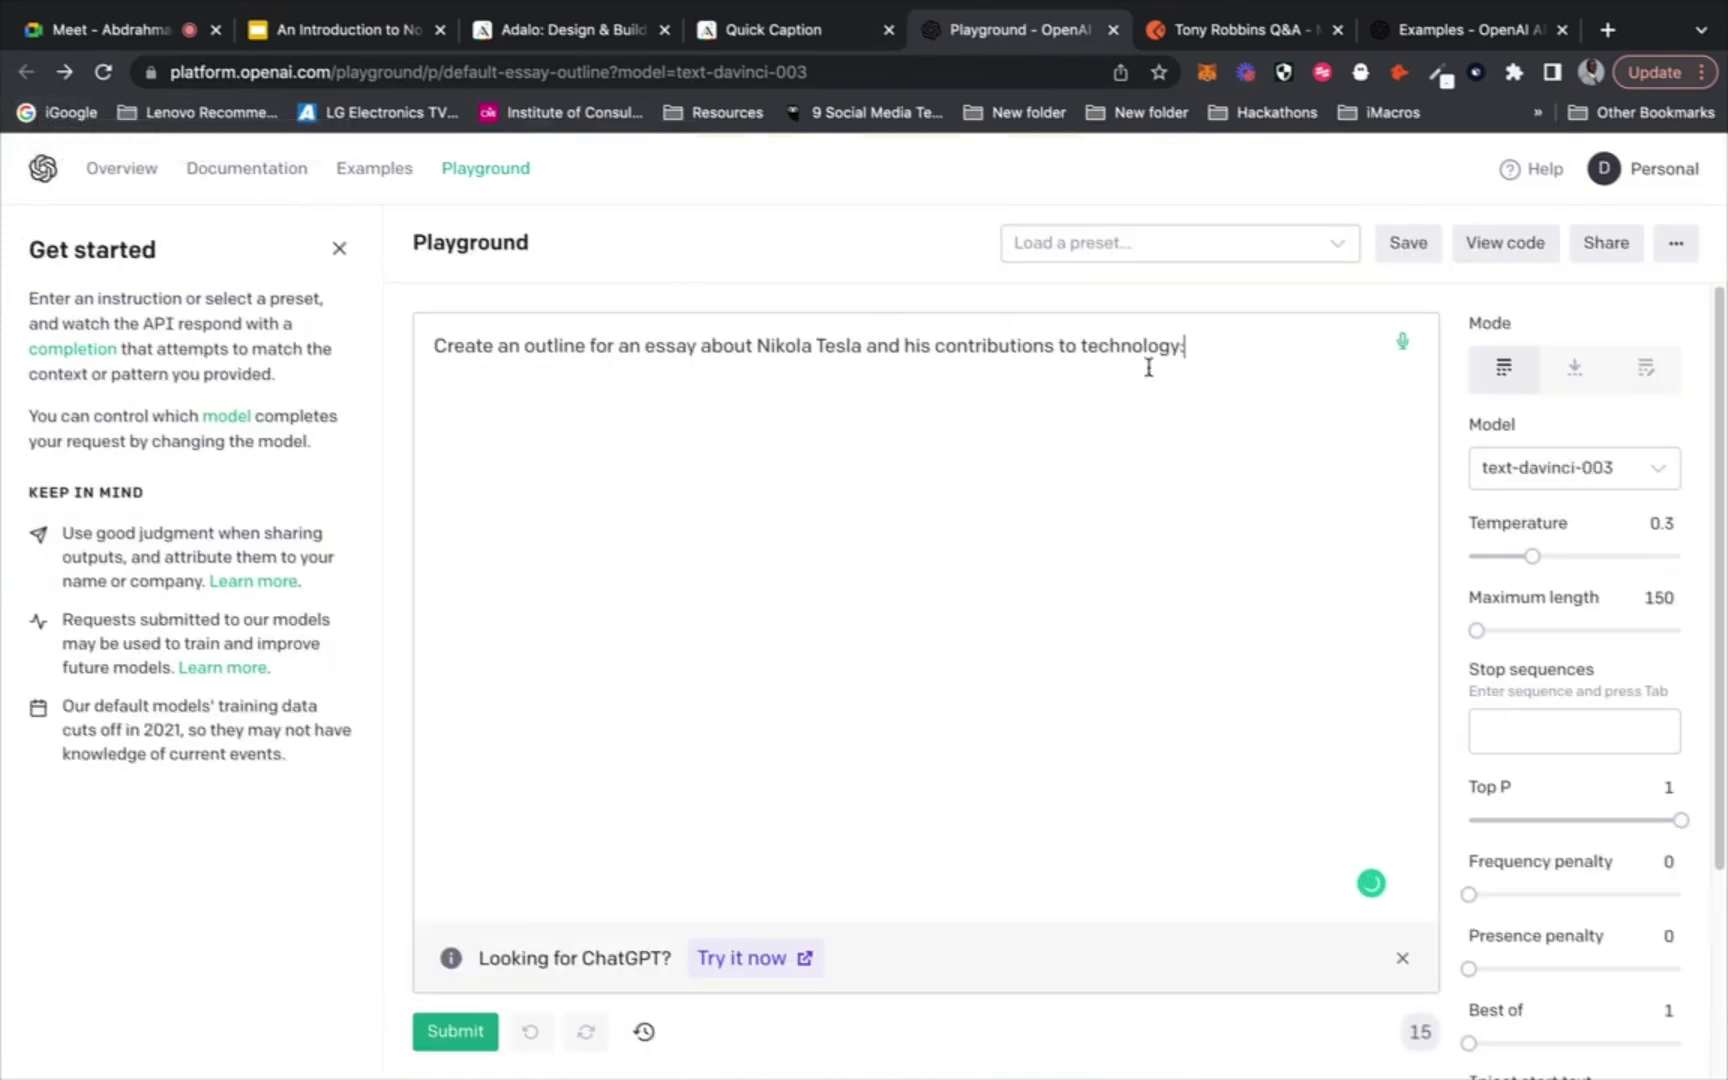
{"action": "left_click_drag", "start_coordinate": [1196, 345], "coordinate": [412, 357]}
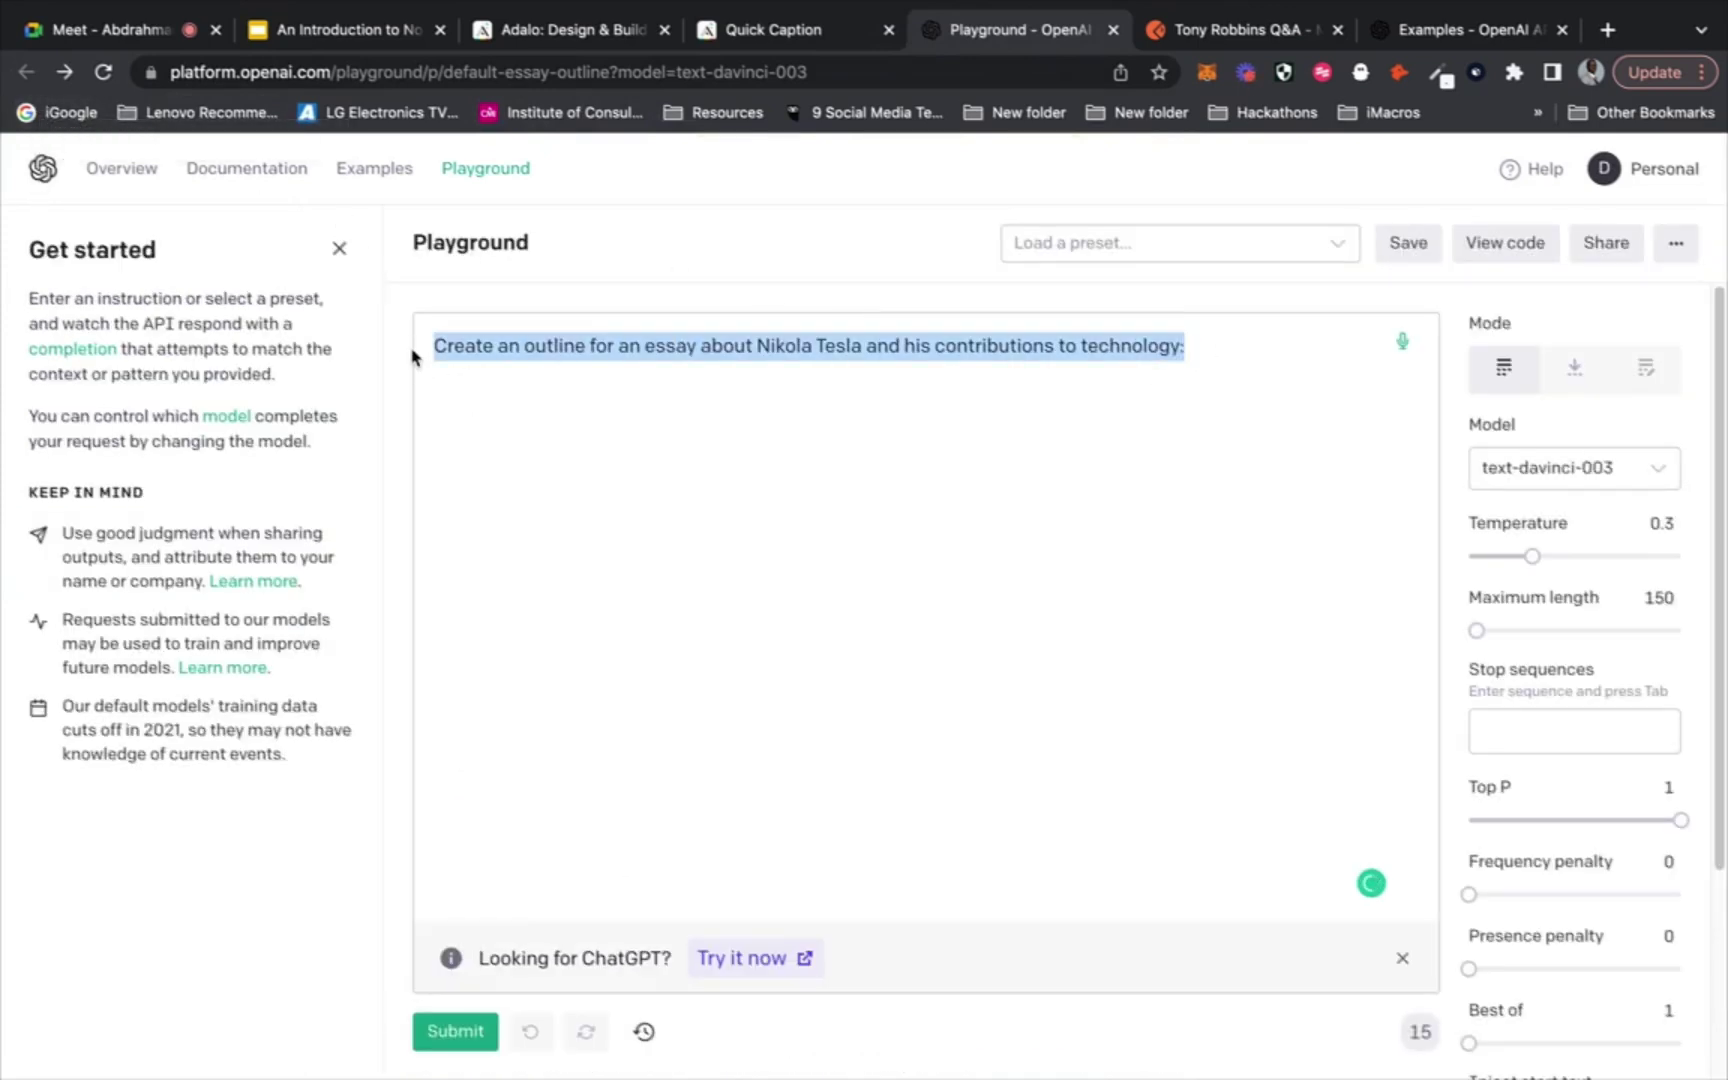
{"action": "type", "text": "Write"}
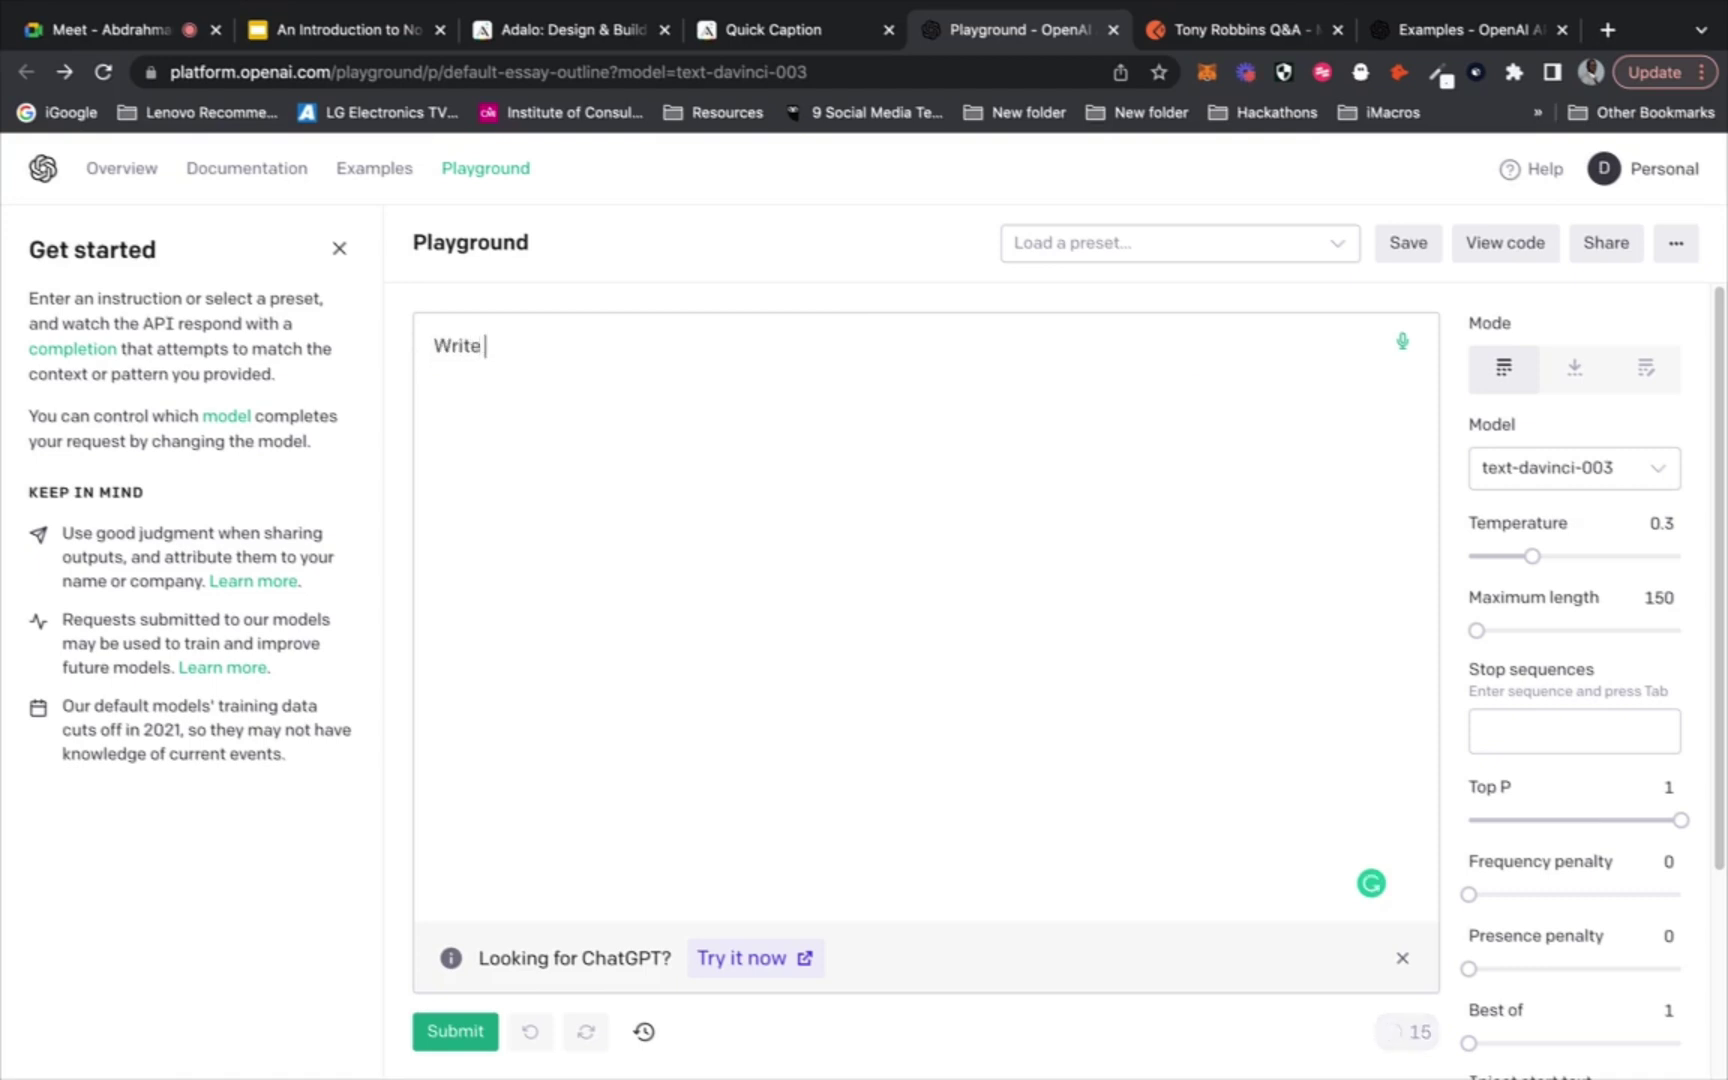
{"action": "type", "text": " an inst"}
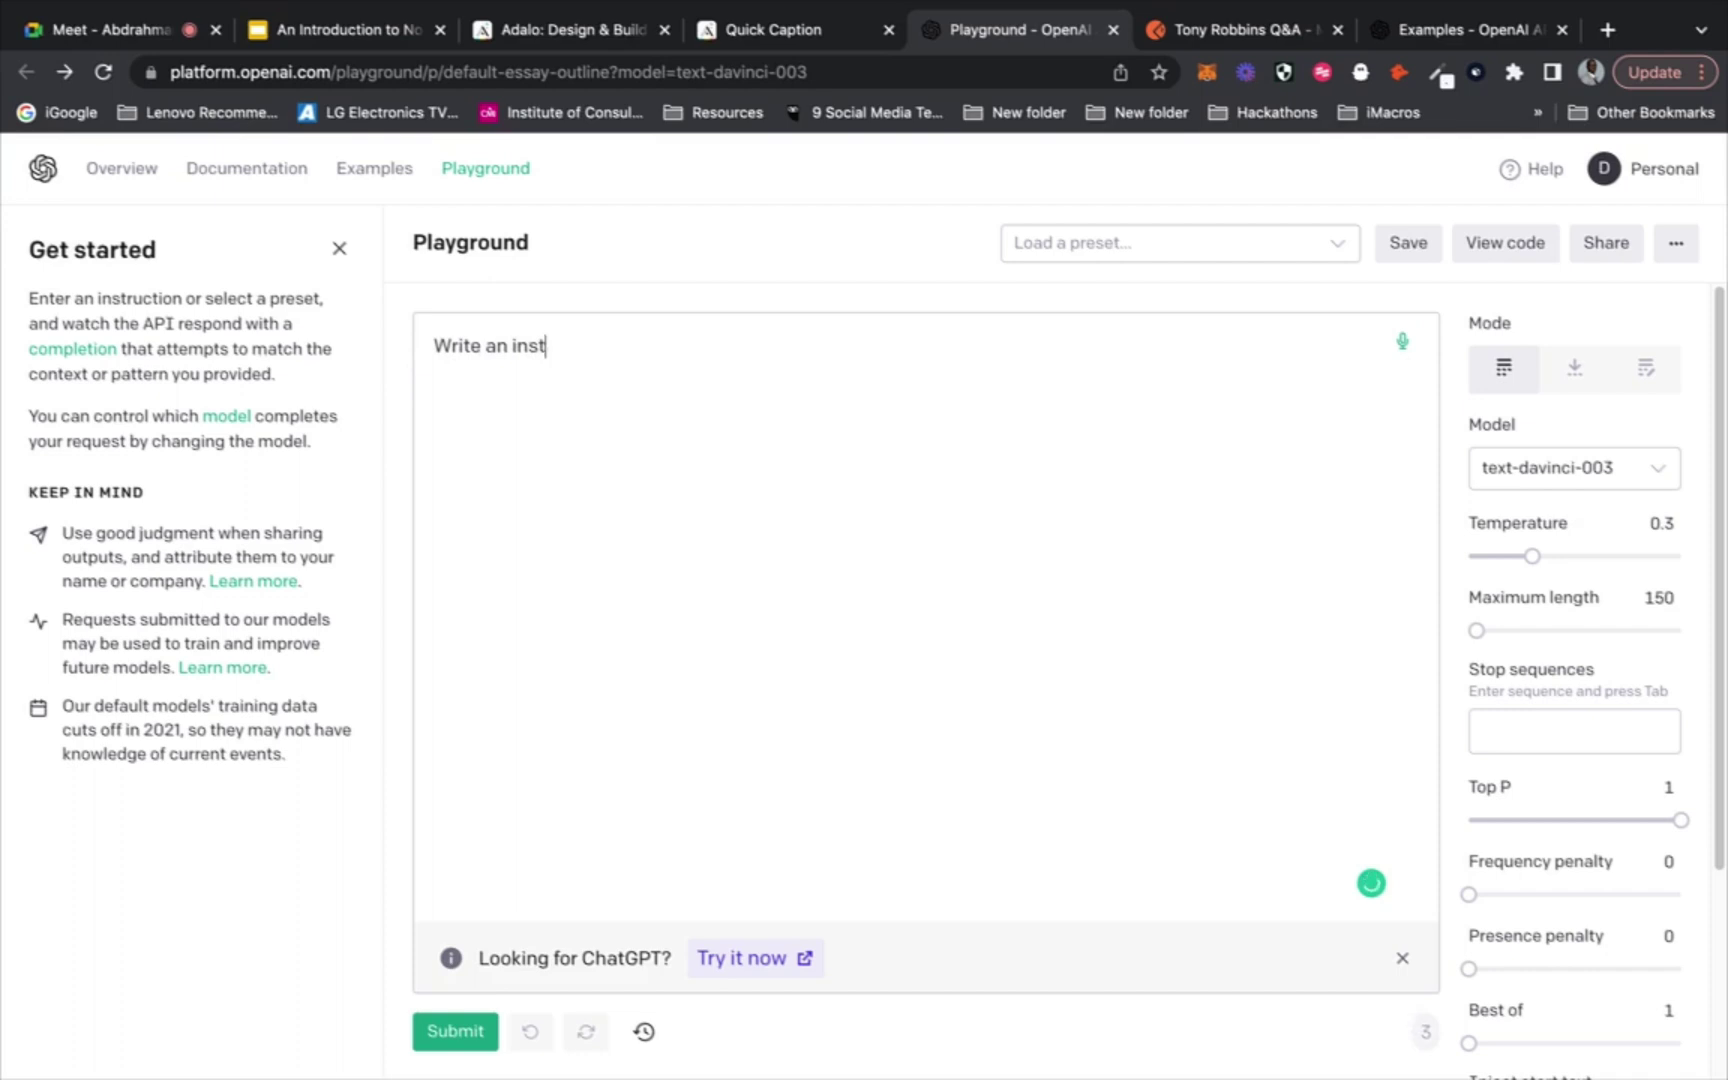
{"action": "type", "text": "ra"}
{"action": "key", "text": "BackSpace"}
{"action": "type", "text": "gram "}
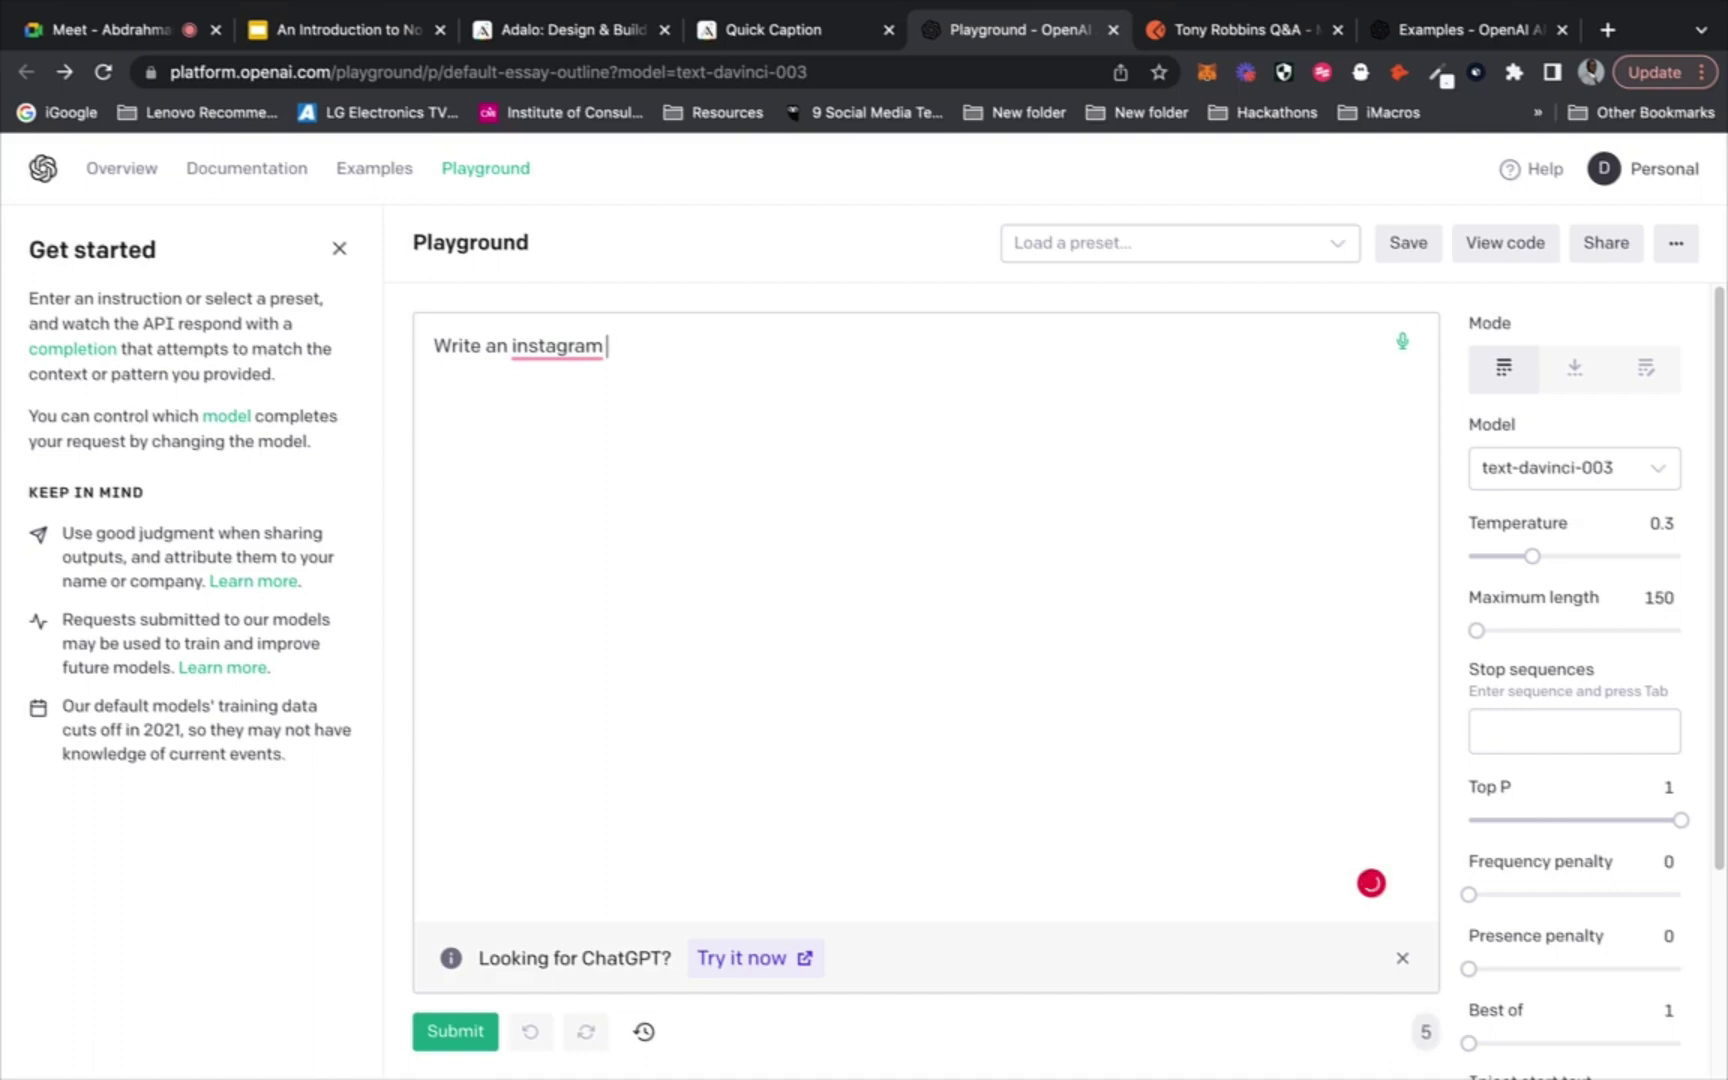
{"action": "type", "text": "about"}
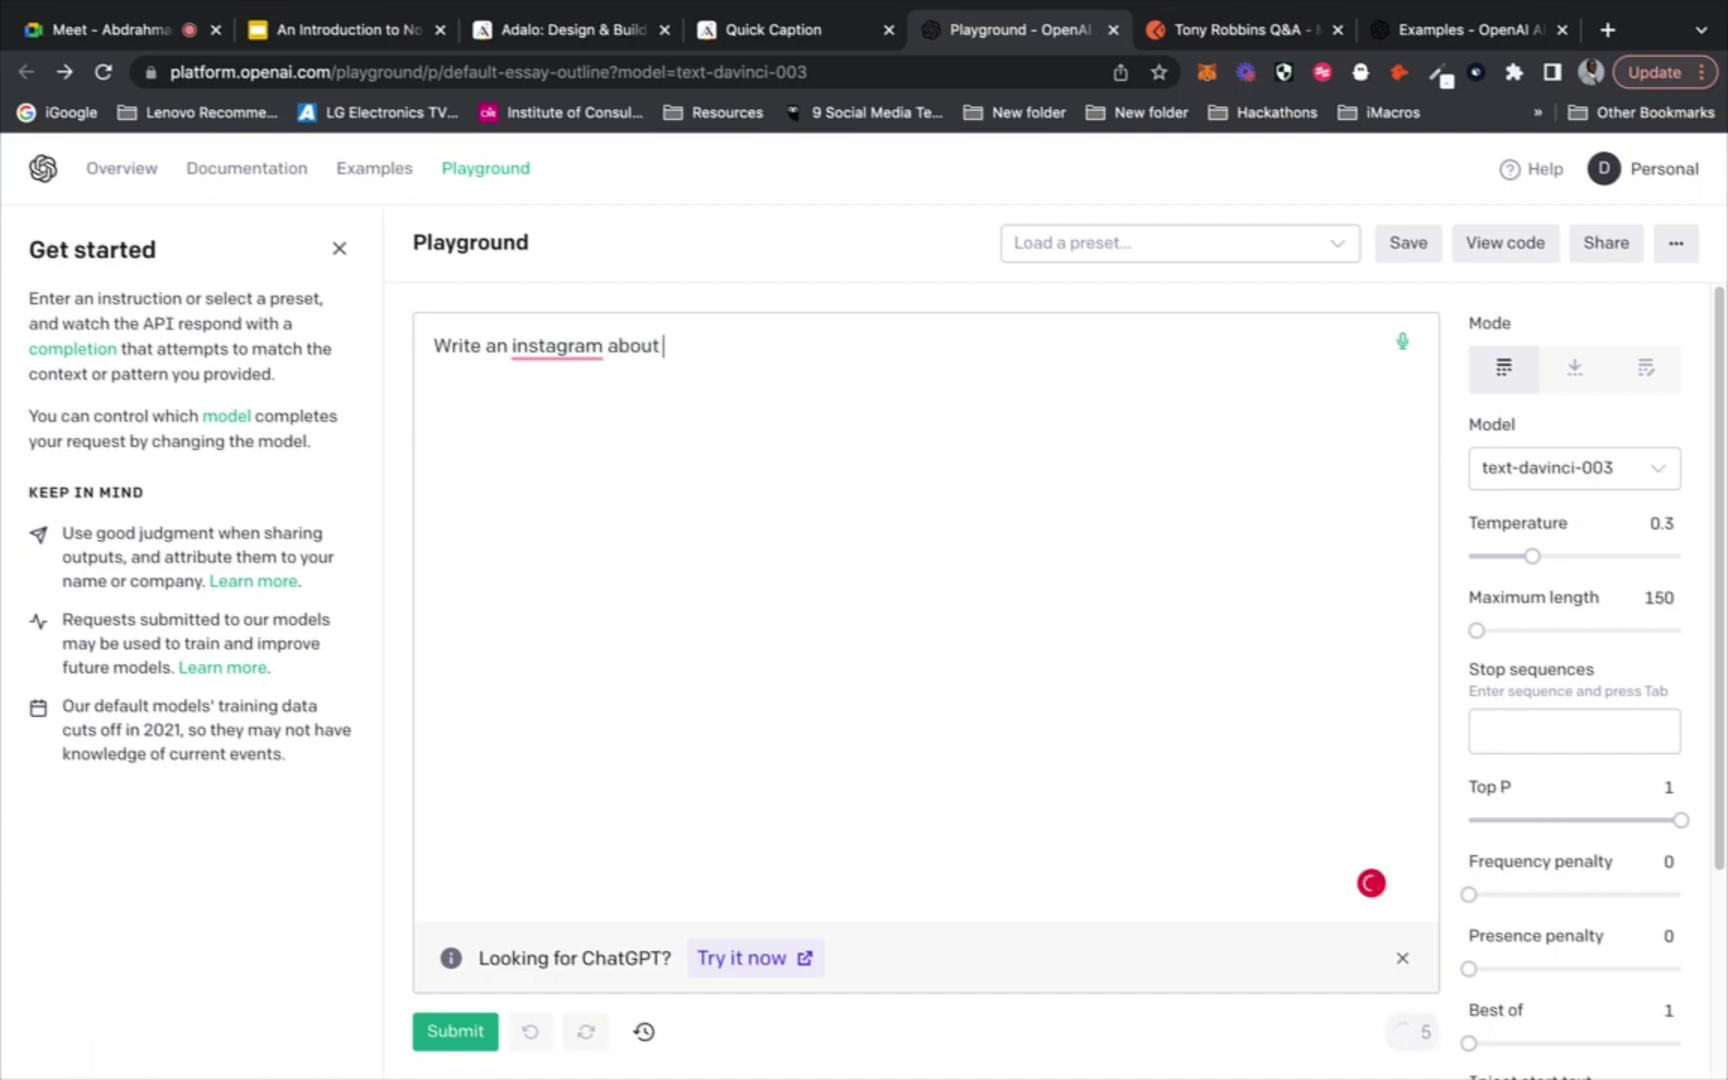
{"action": "type", "text": " Technolog"}
{"action": "left_click", "coordinate": [770, 32]}
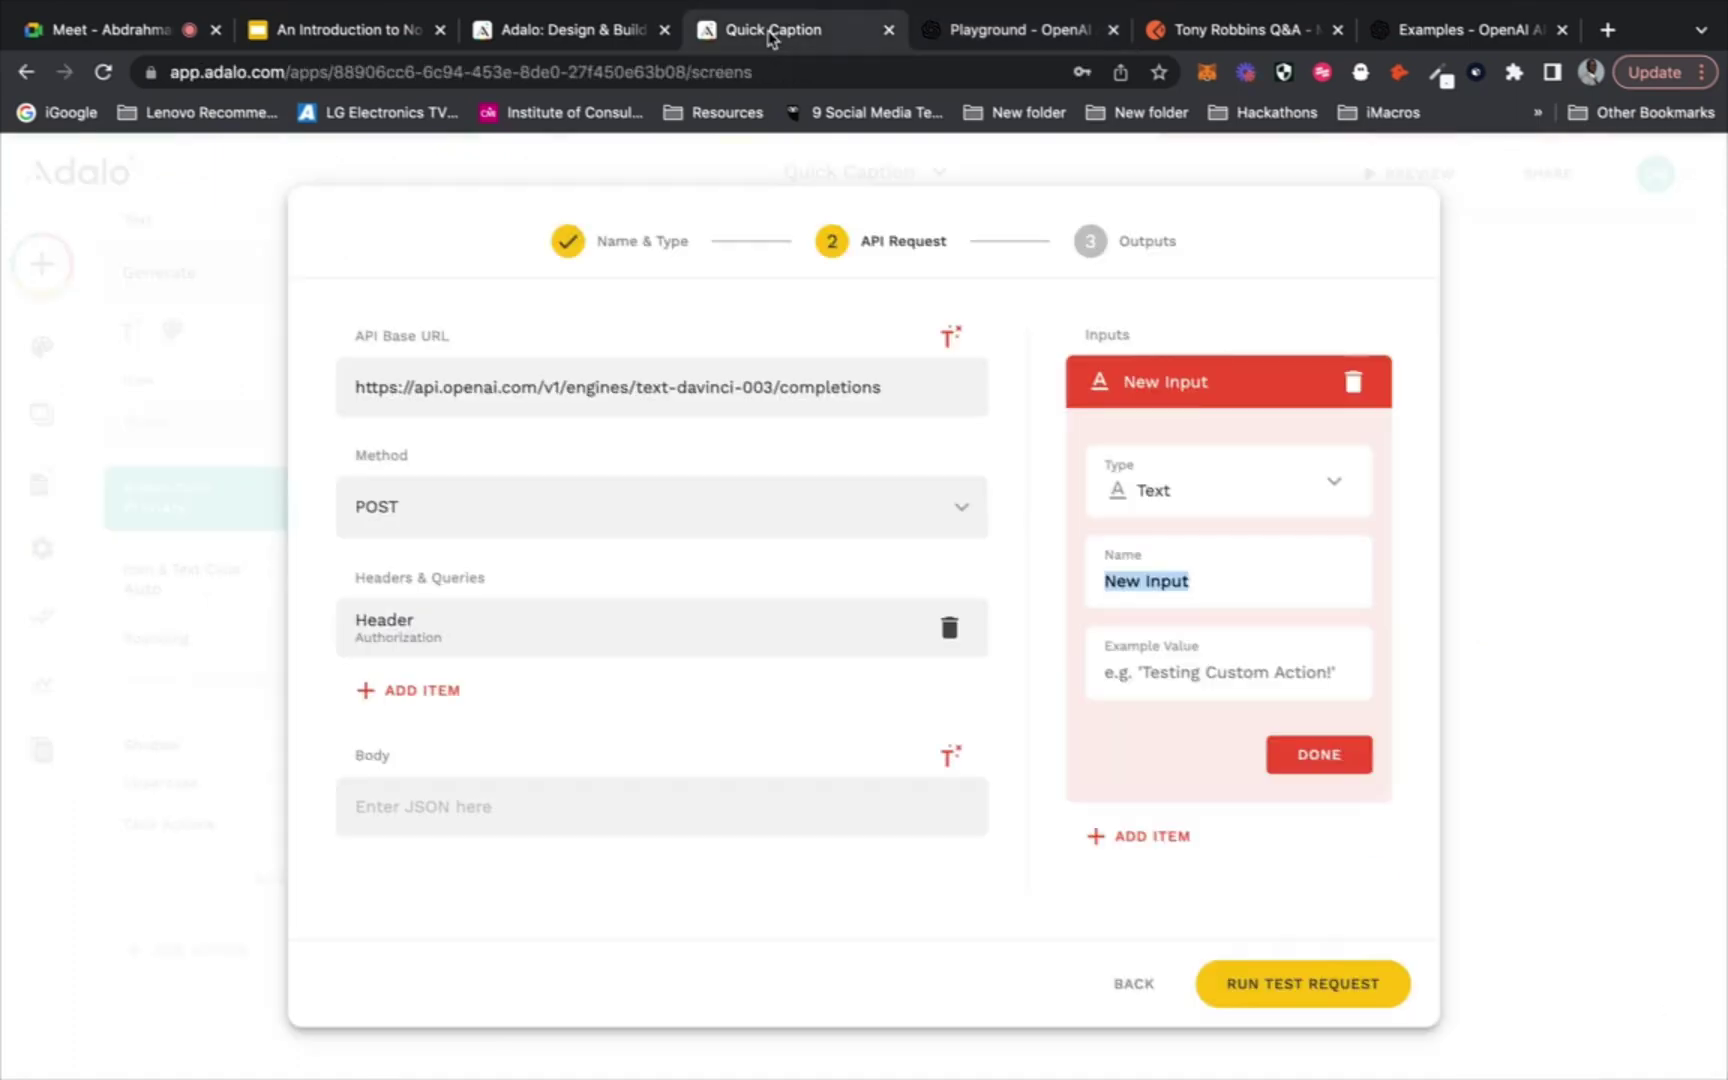
{"action": "left_click", "coordinate": [1562, 407]}
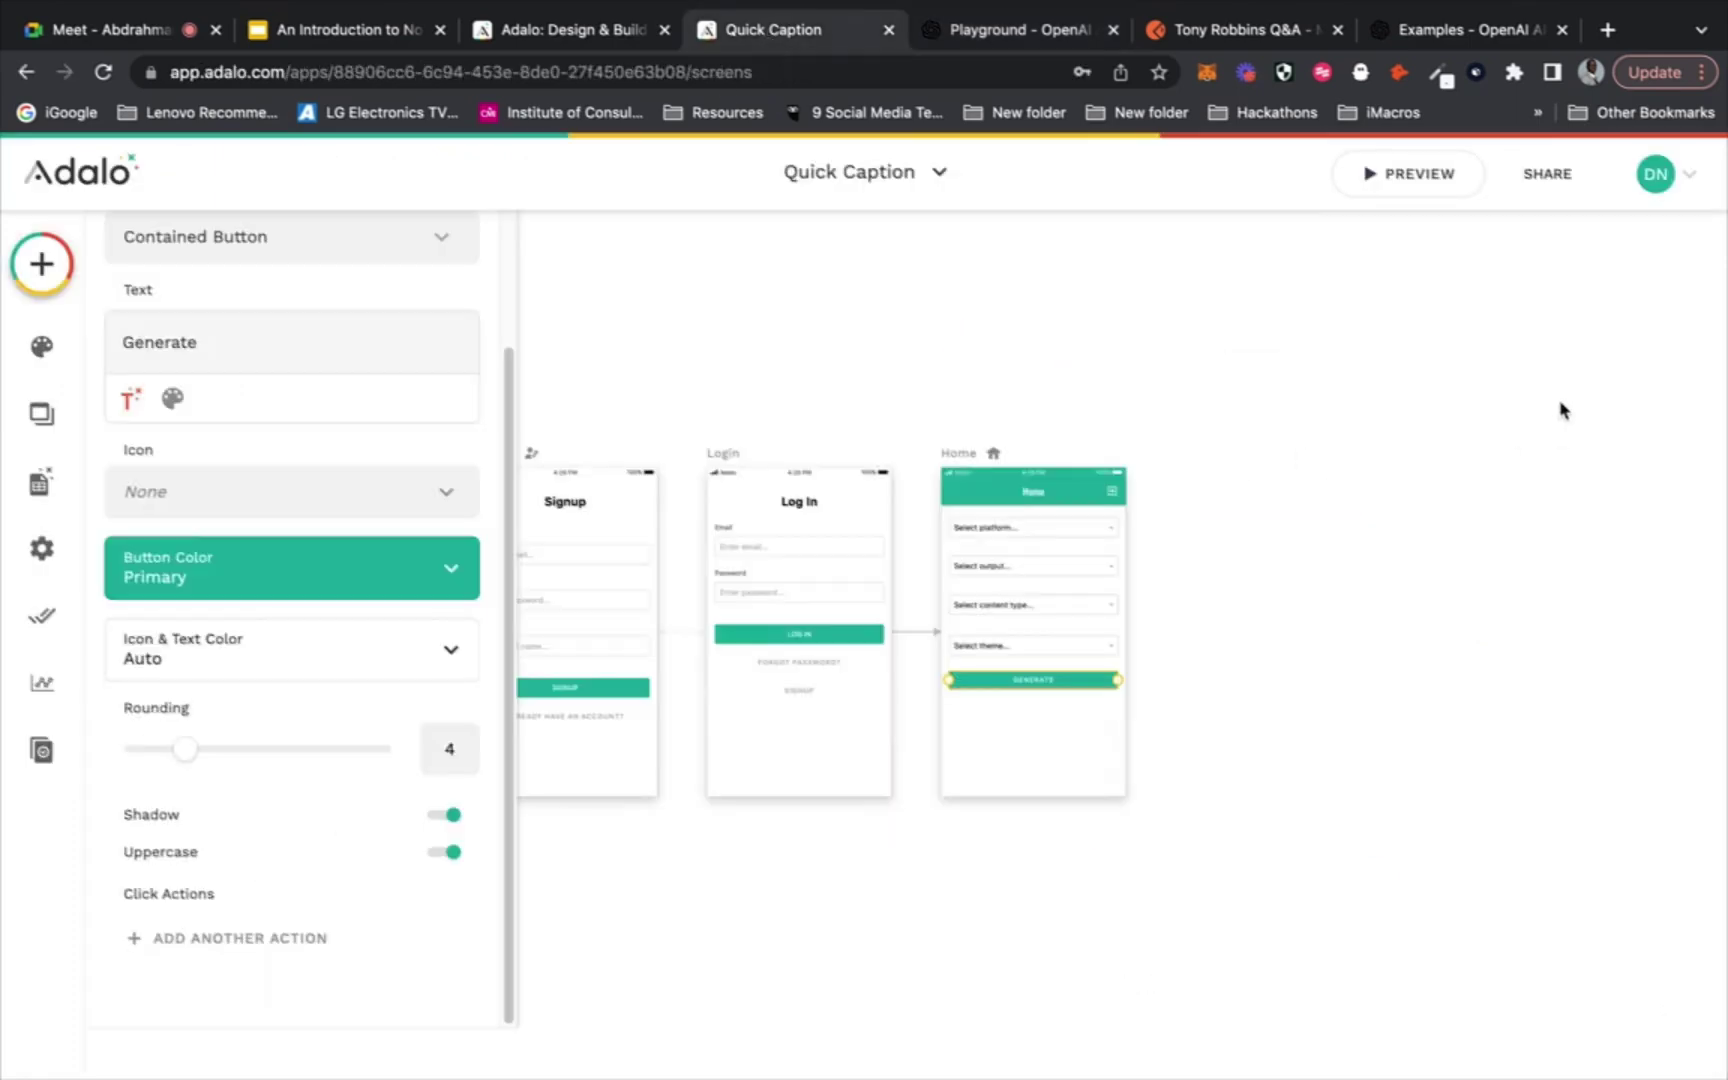
Check the Outputs collection's three records (Caption, Description, Title) in Adalo's Database panel
{"action": "left_click", "coordinate": [1030, 572]}
{"action": "left_click", "coordinate": [30, 480]}
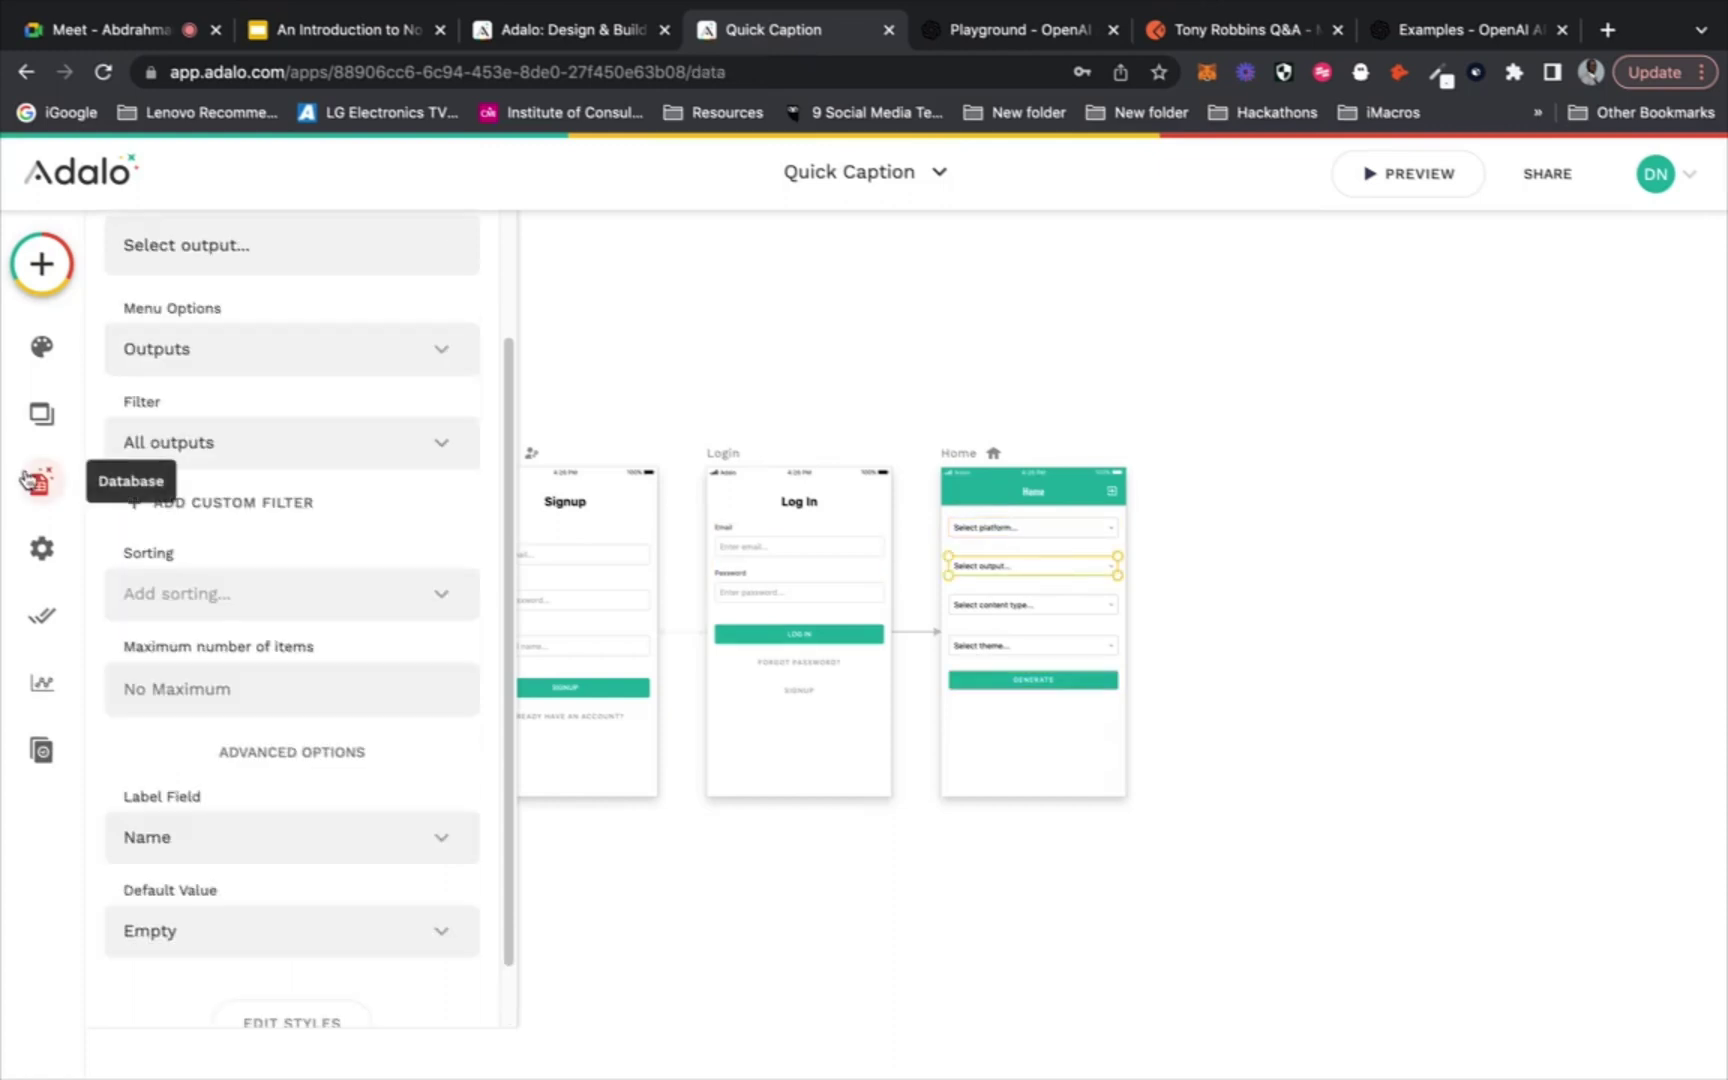
{"action": "left_click", "coordinate": [245, 372]}
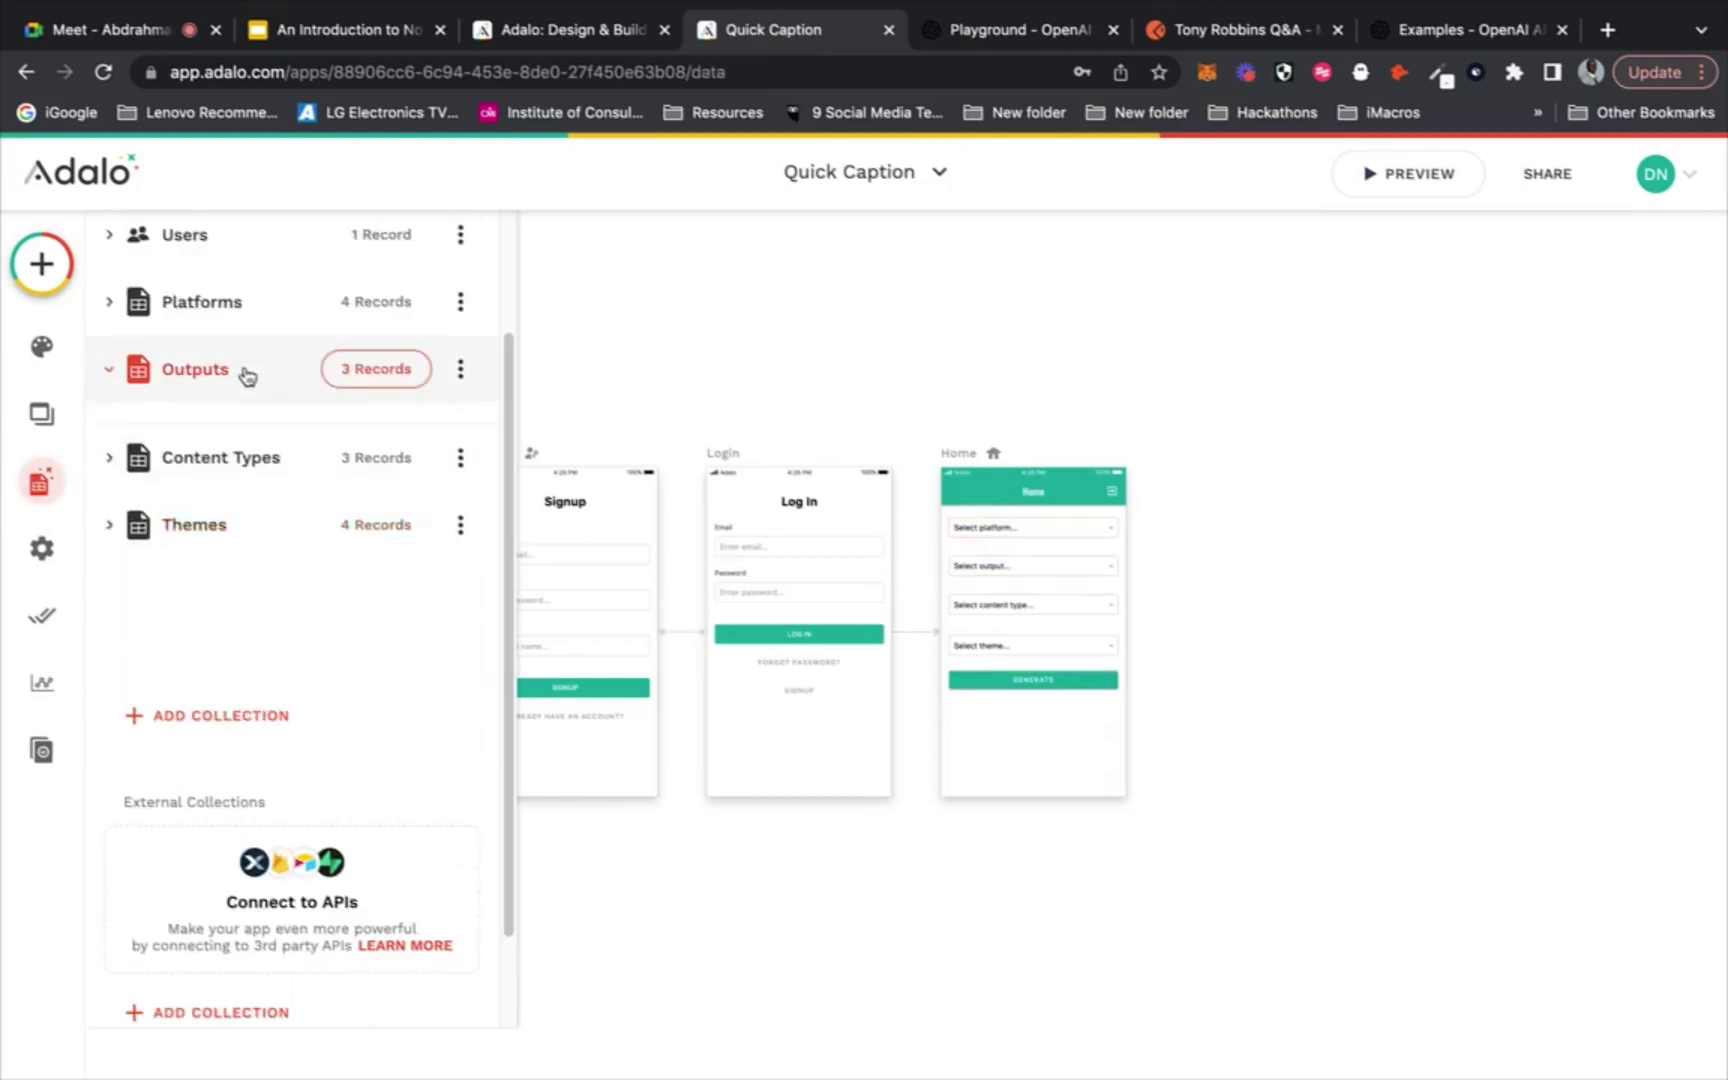
{"action": "left_click", "coordinate": [360, 376]}
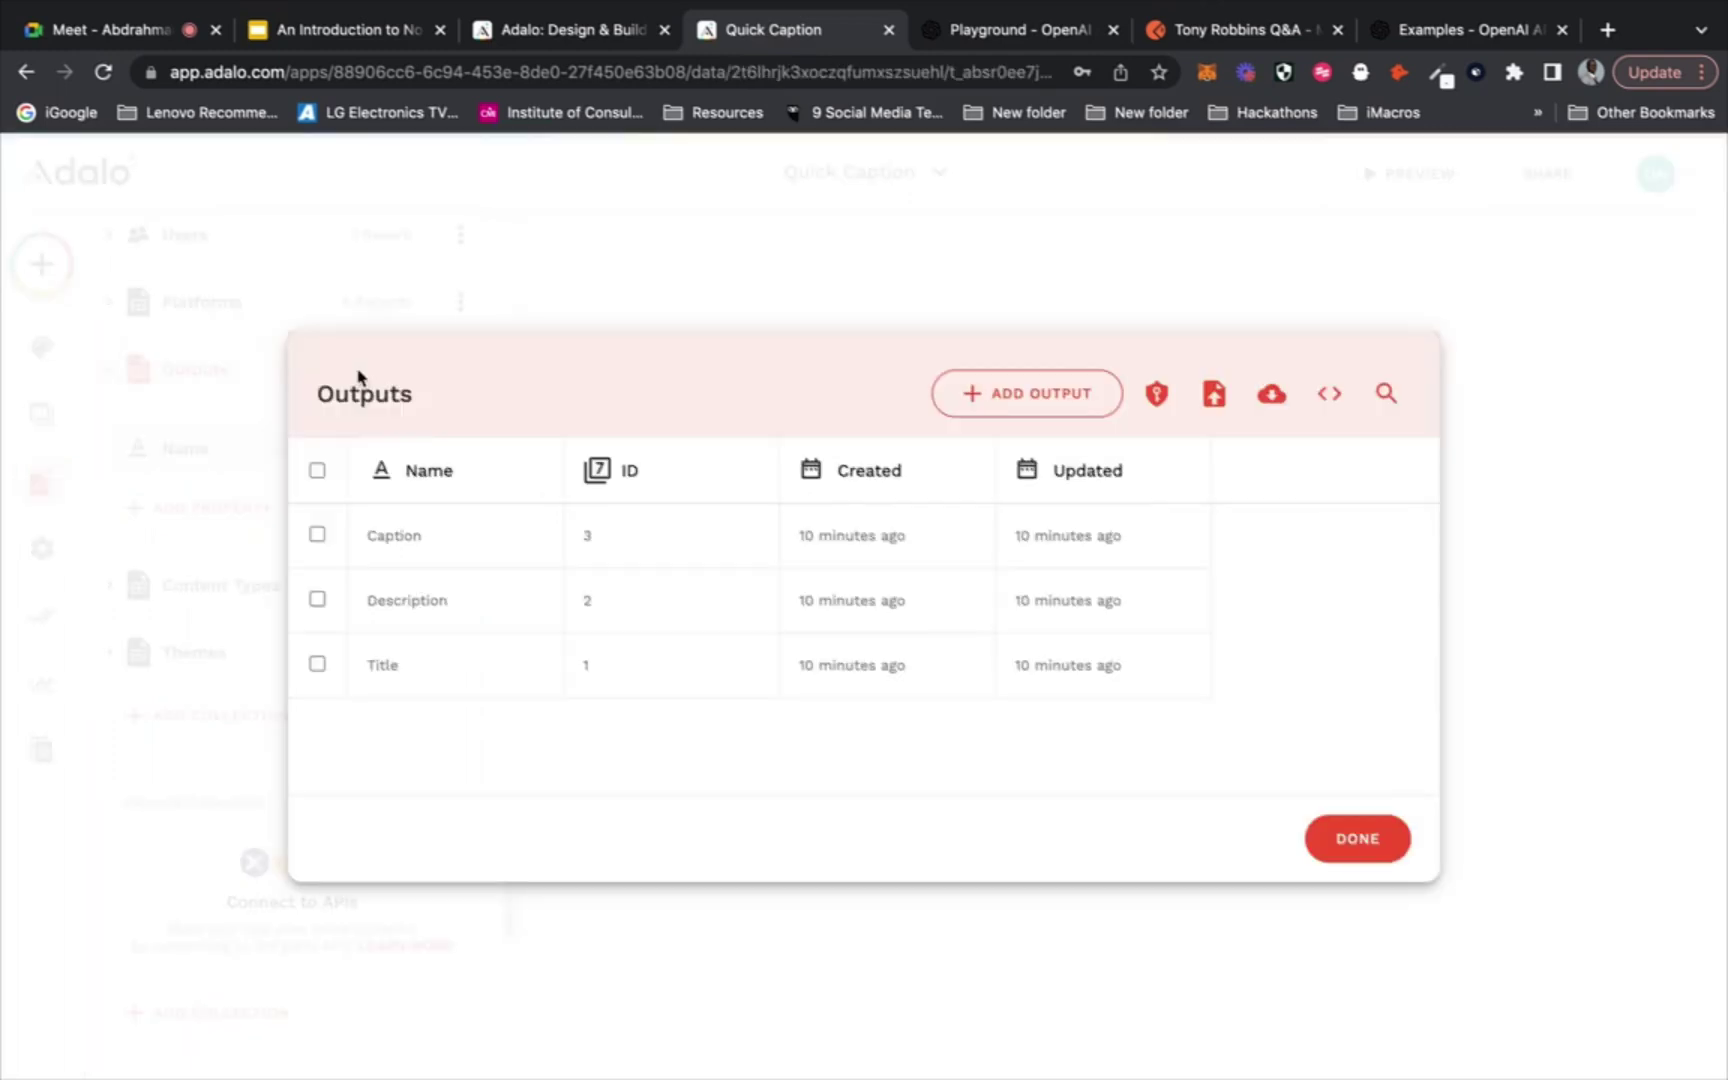
{"action": "left_click", "coordinate": [966, 38]}
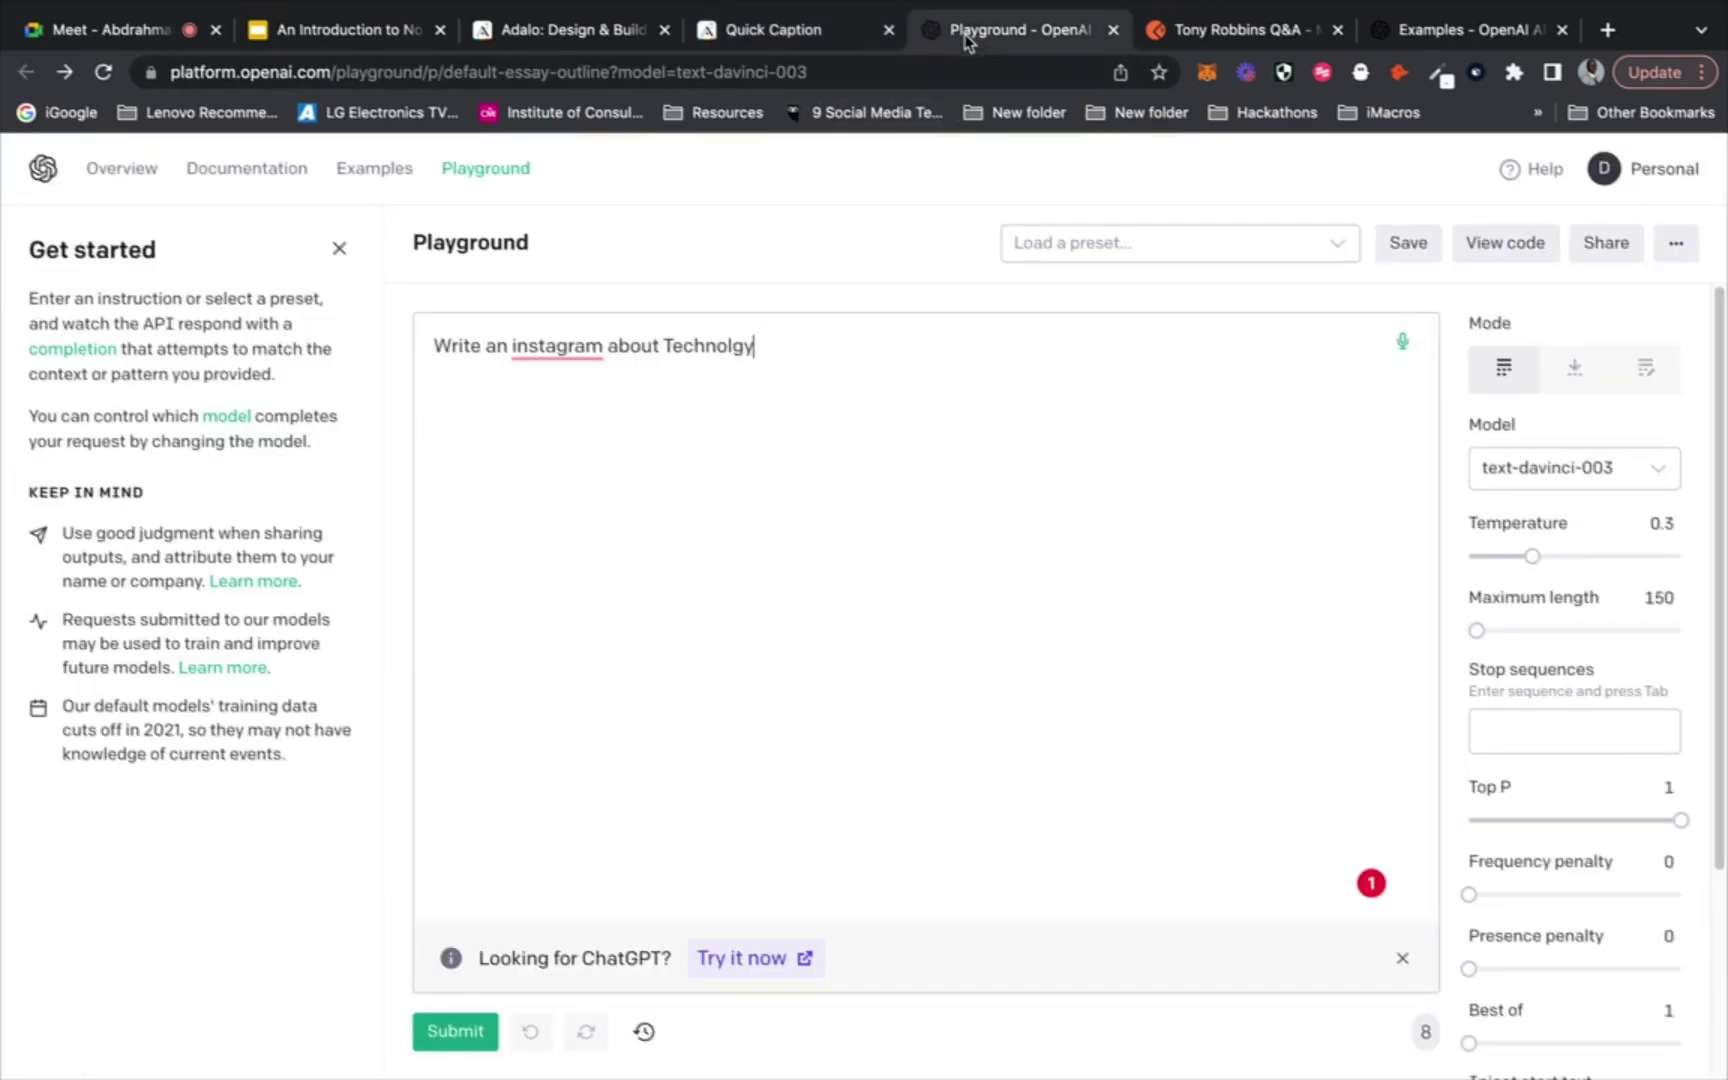
Insert 'Caption' before 'about' in the Playground prompt and accept the 'Instagram' spelling fix
{"action": "left_click", "coordinate": [611, 345]}
{"action": "type", "text": "Caption"}
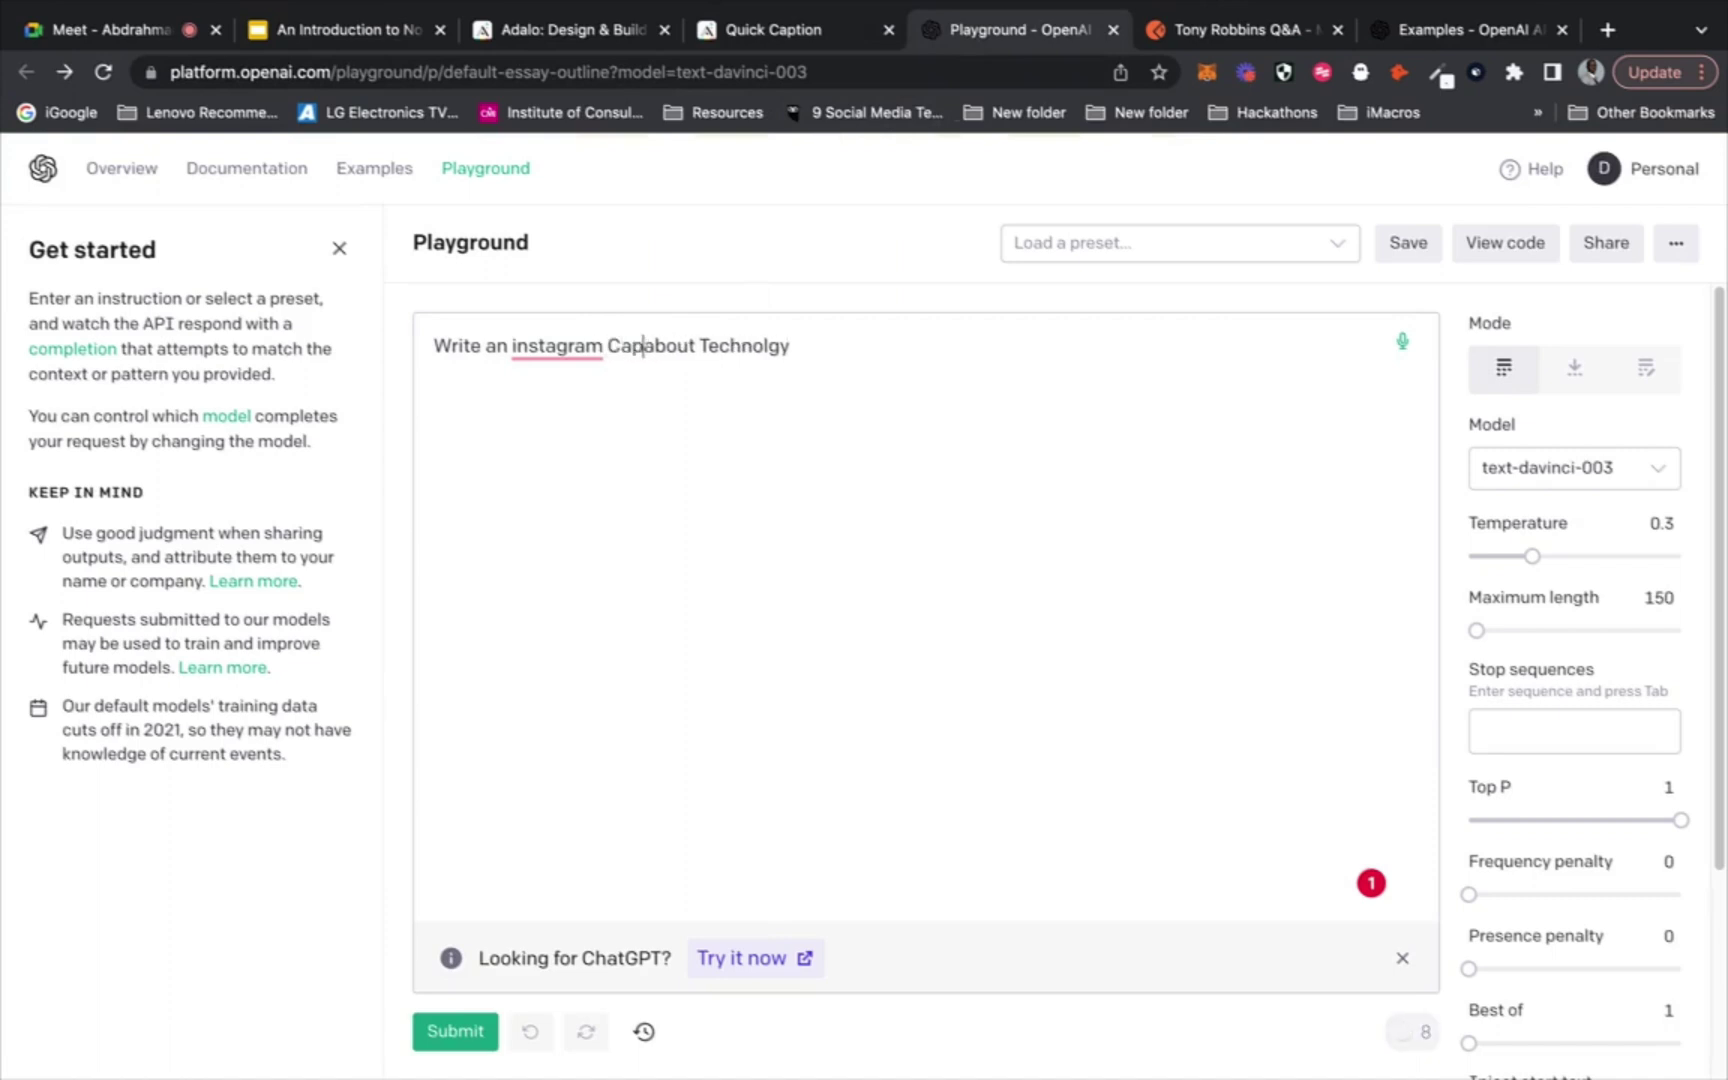
{"action": "left_click", "coordinate": [557, 346]}
{"action": "left_click", "coordinate": [560, 410]}
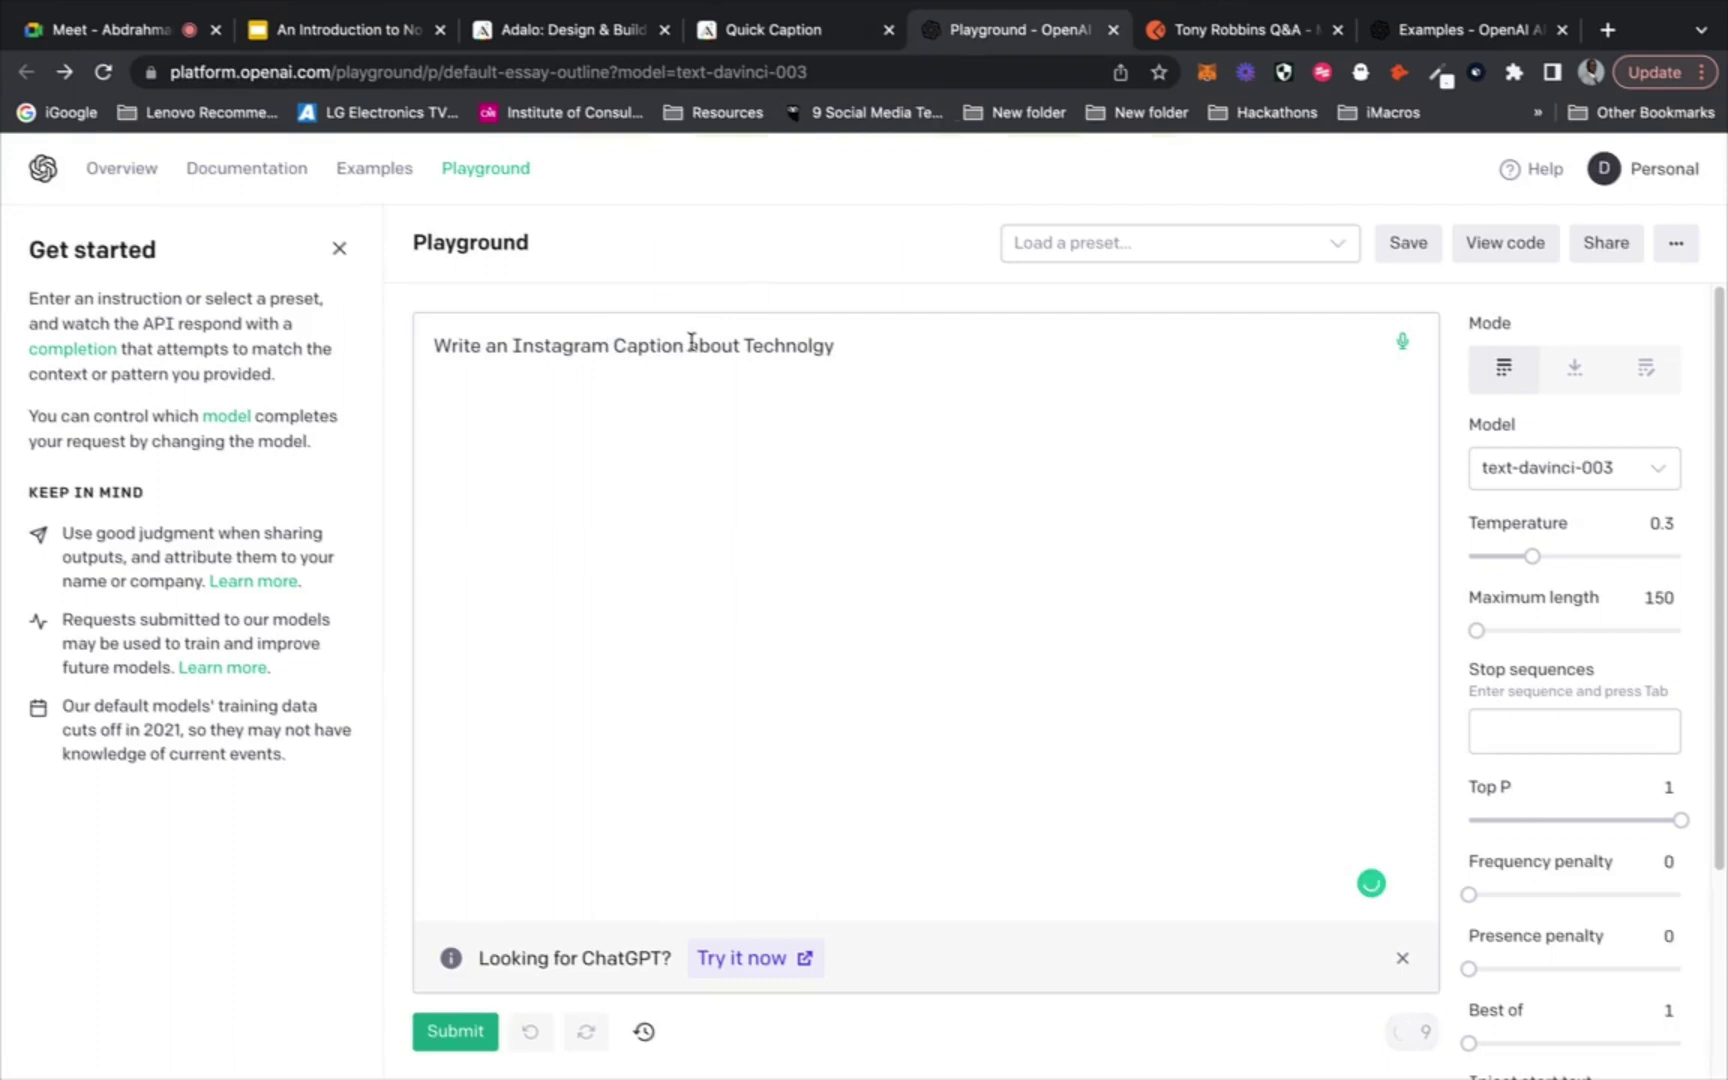
In Adalo, close the Outputs records and view the Content Types collection records
{"action": "left_click", "coordinate": [713, 27]}
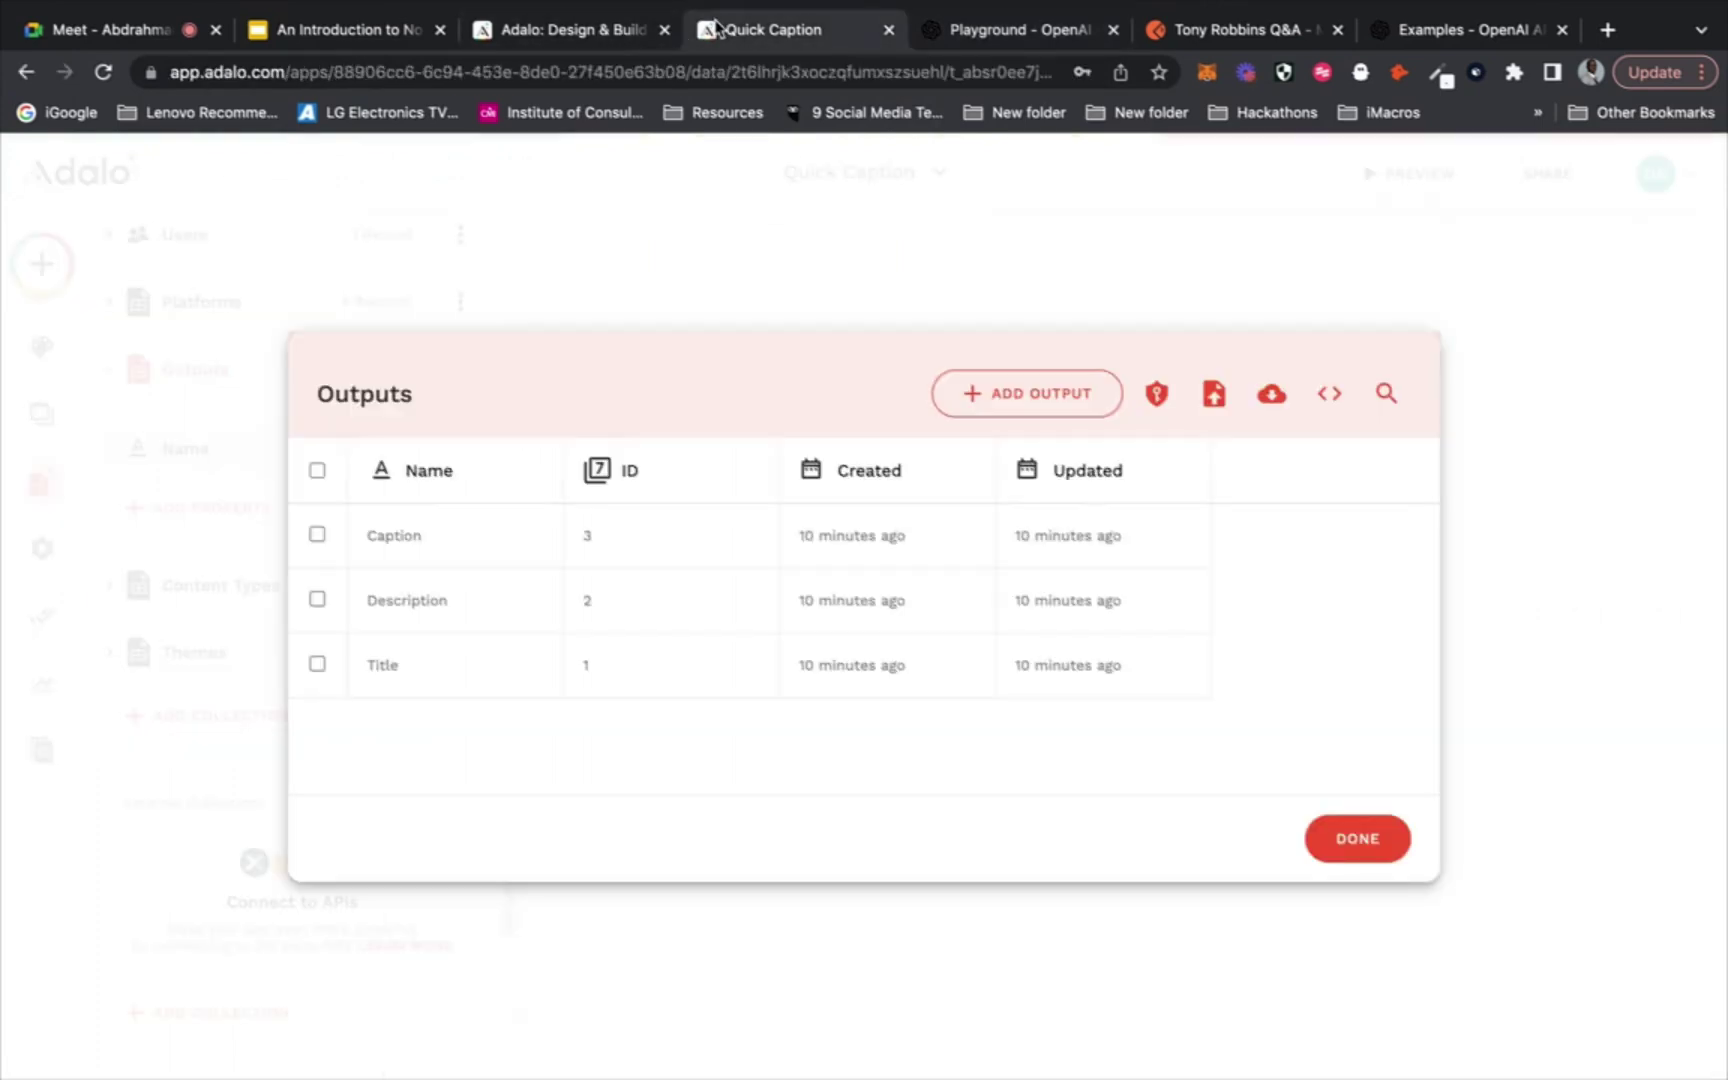
{"action": "left_click", "coordinate": [421, 261]}
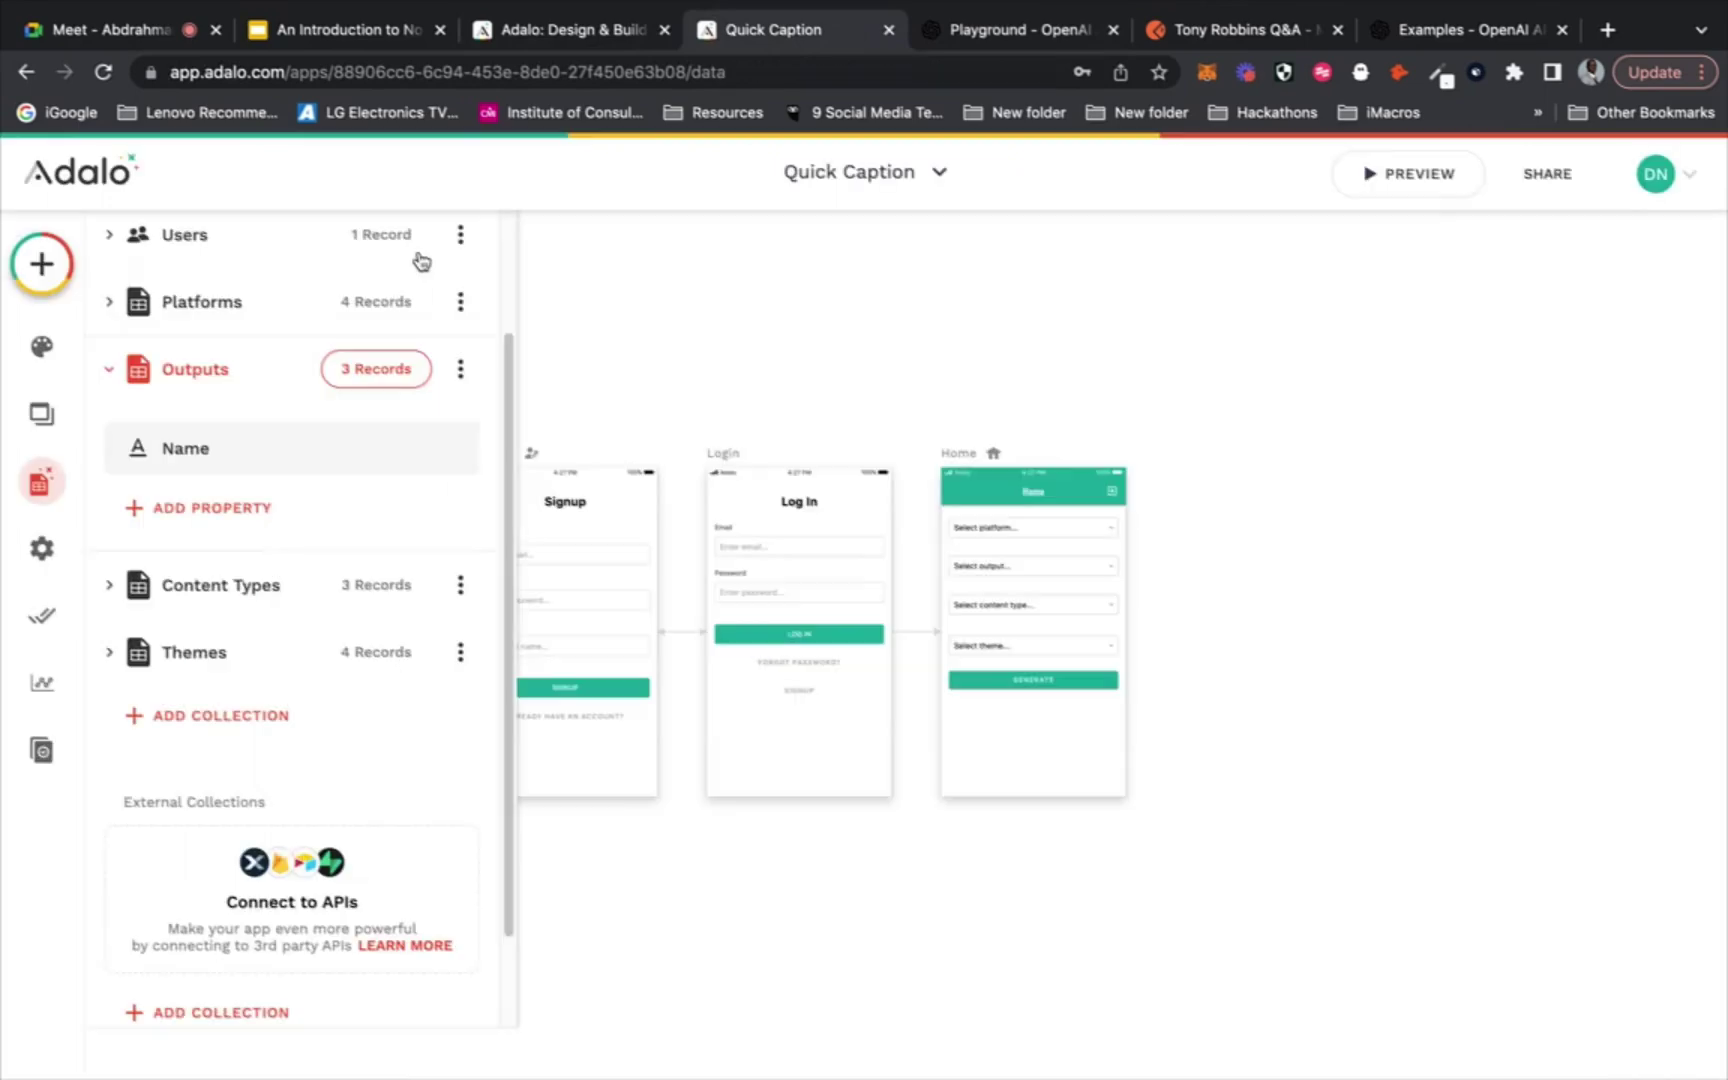
{"action": "left_click", "coordinate": [362, 588]}
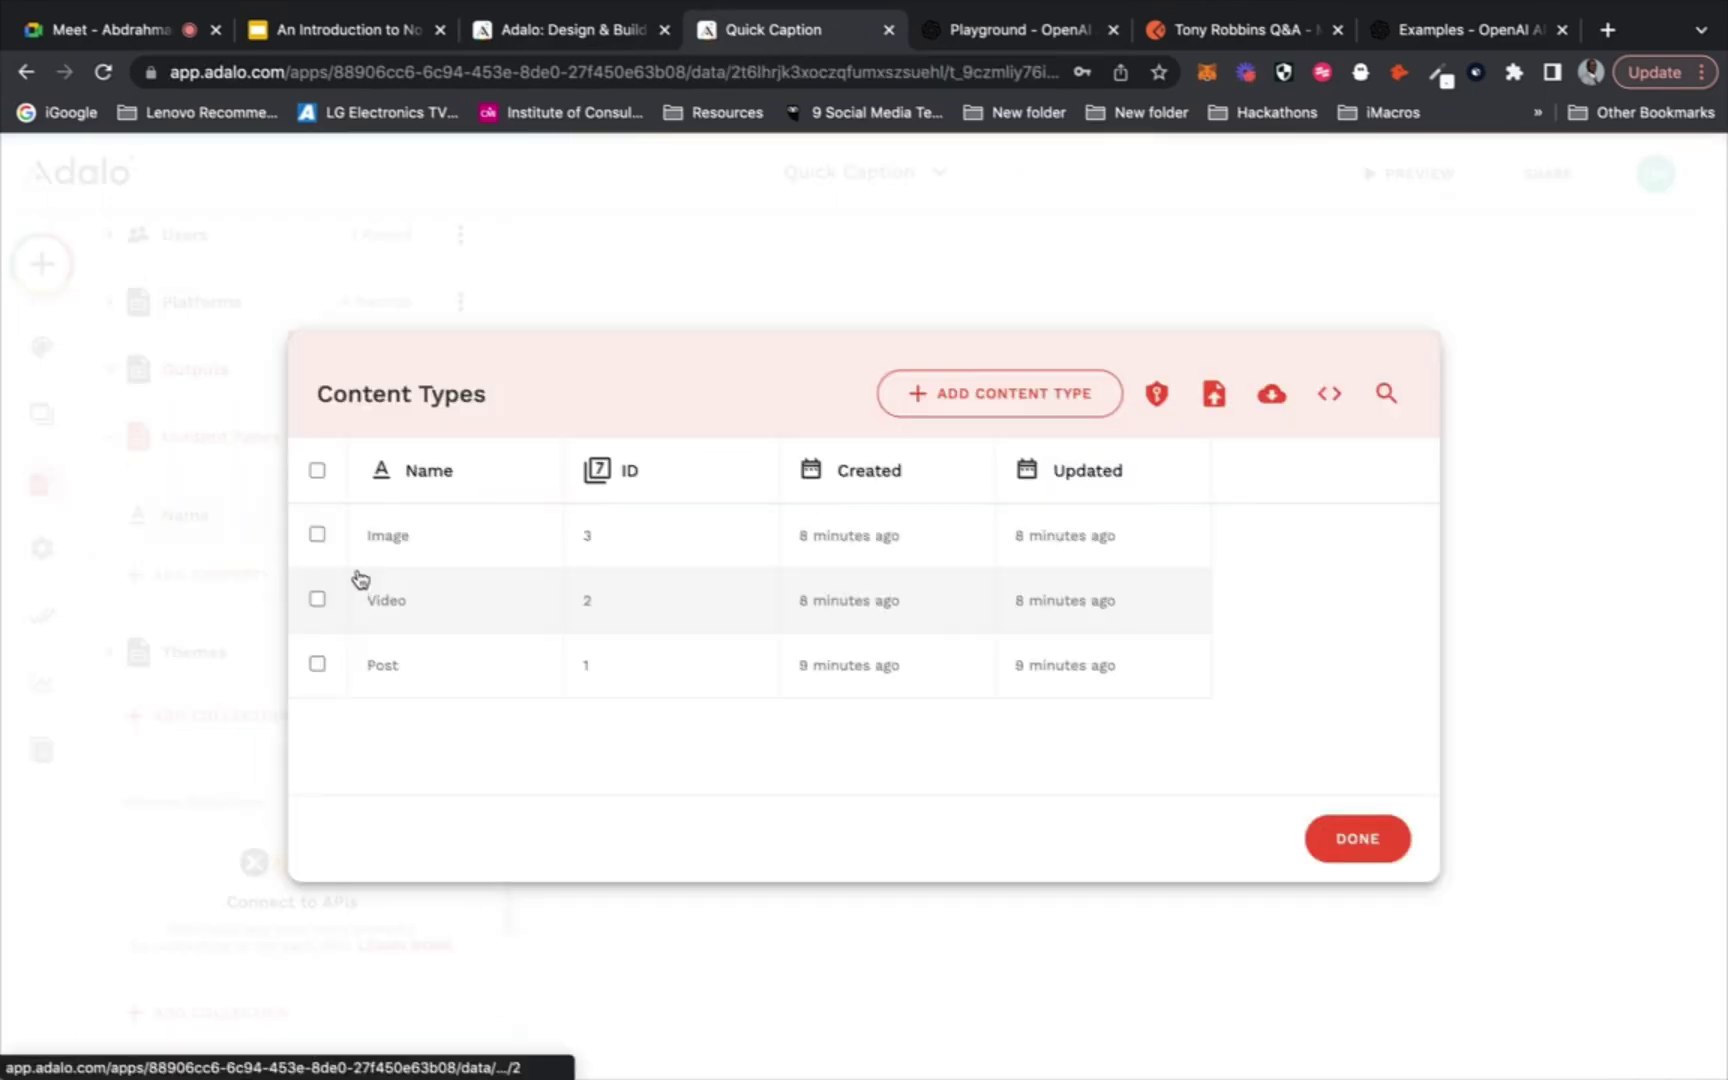
Add 'for a Video' to the Playground prompt and return to the Quick Caption builder
{"action": "left_click", "coordinate": [1034, 31]}
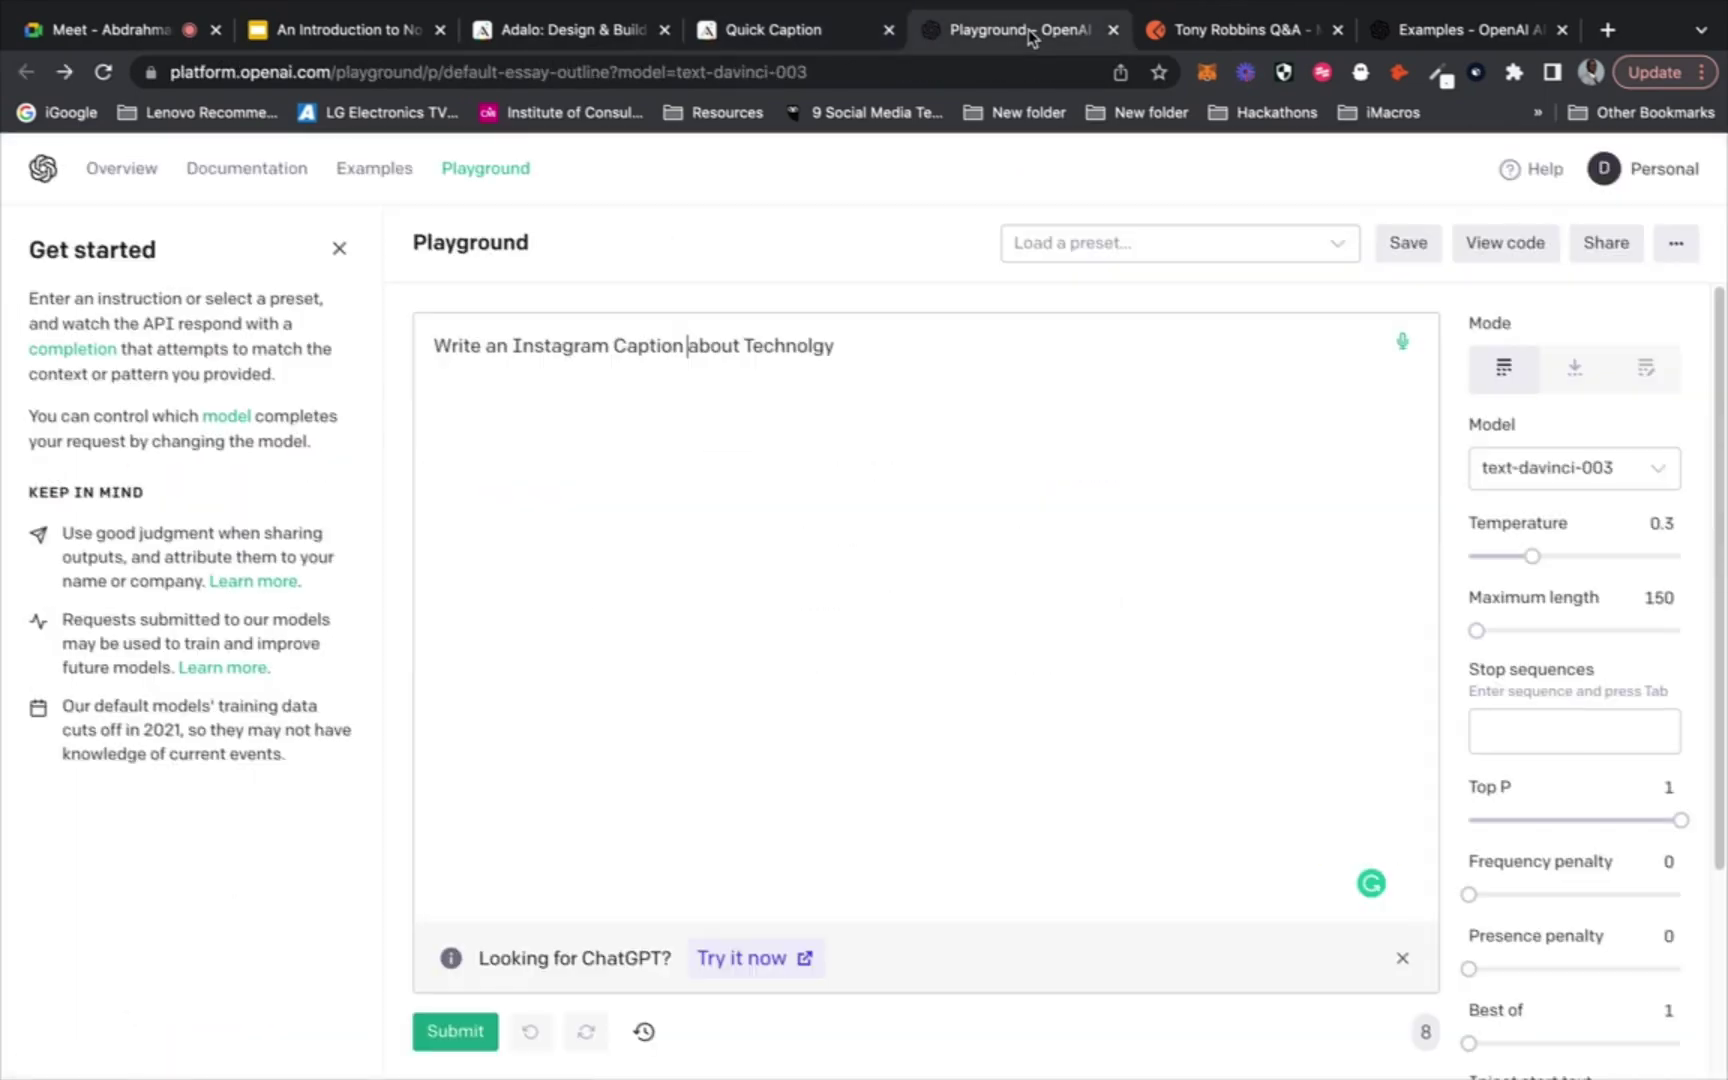
{"action": "type", "text": "for a "}
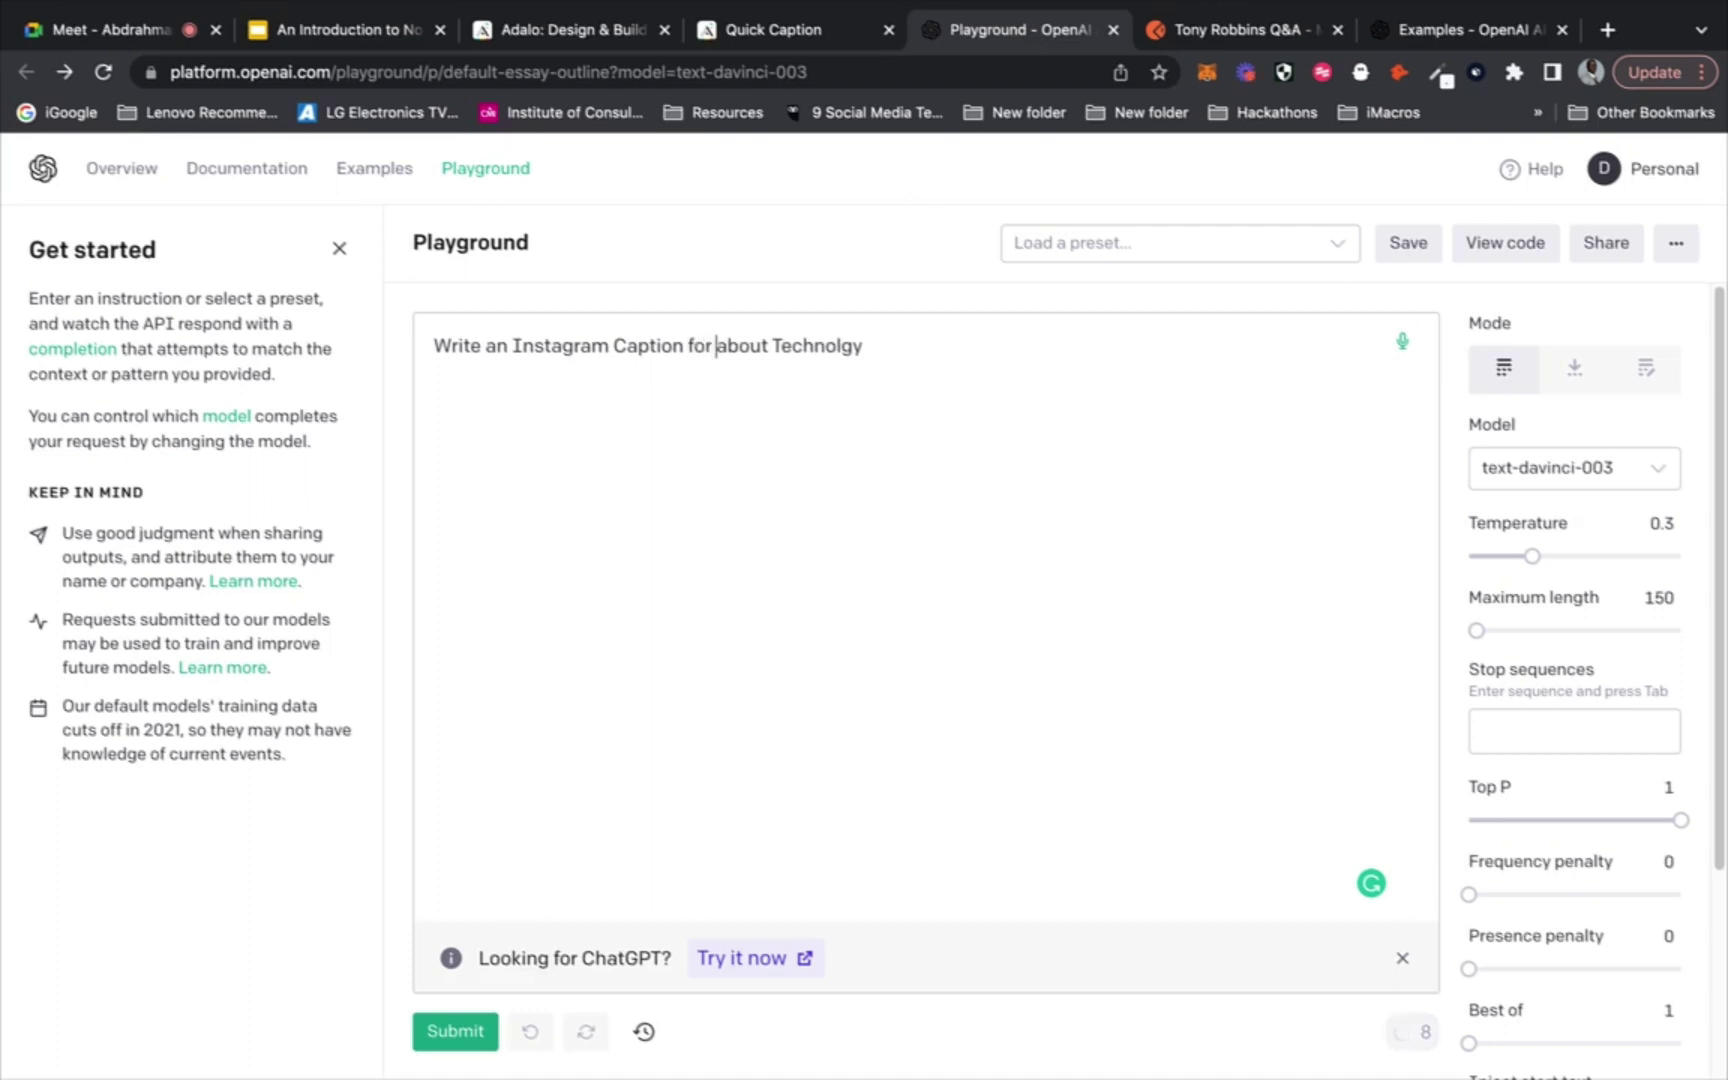
{"action": "type", "text": "Video a"}
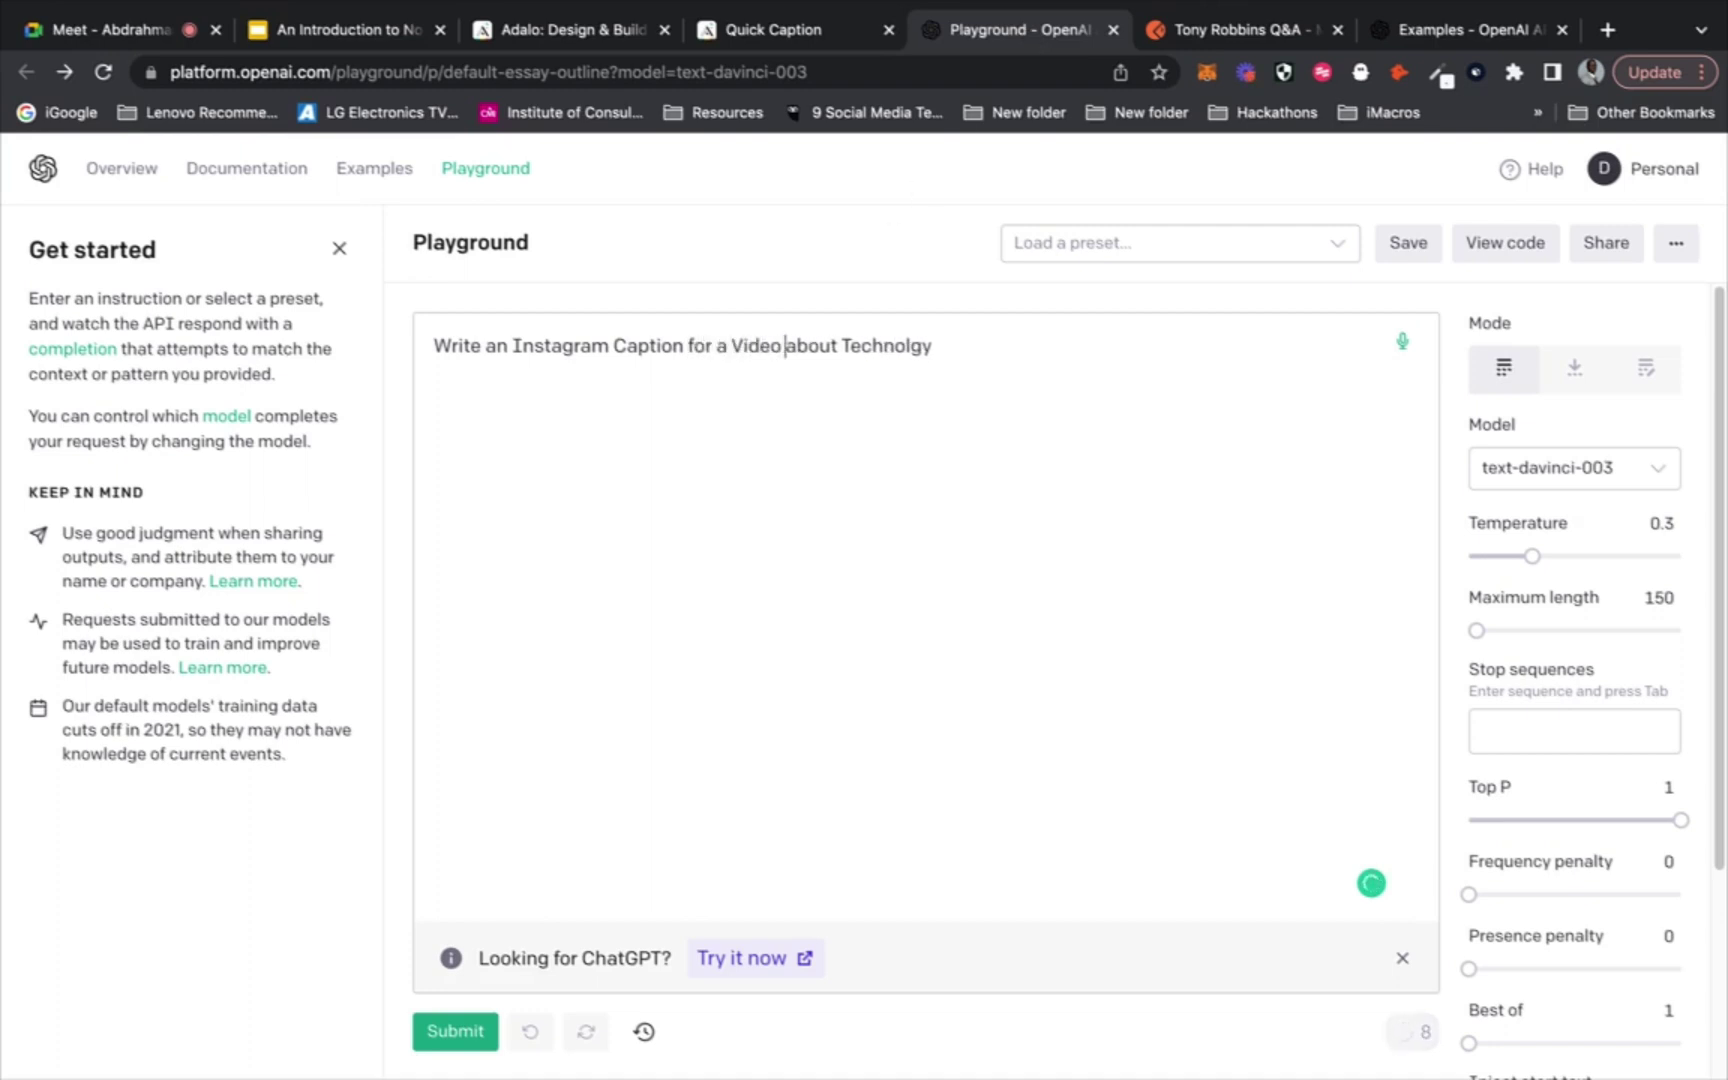
{"action": "left_click", "coordinate": [782, 38]}
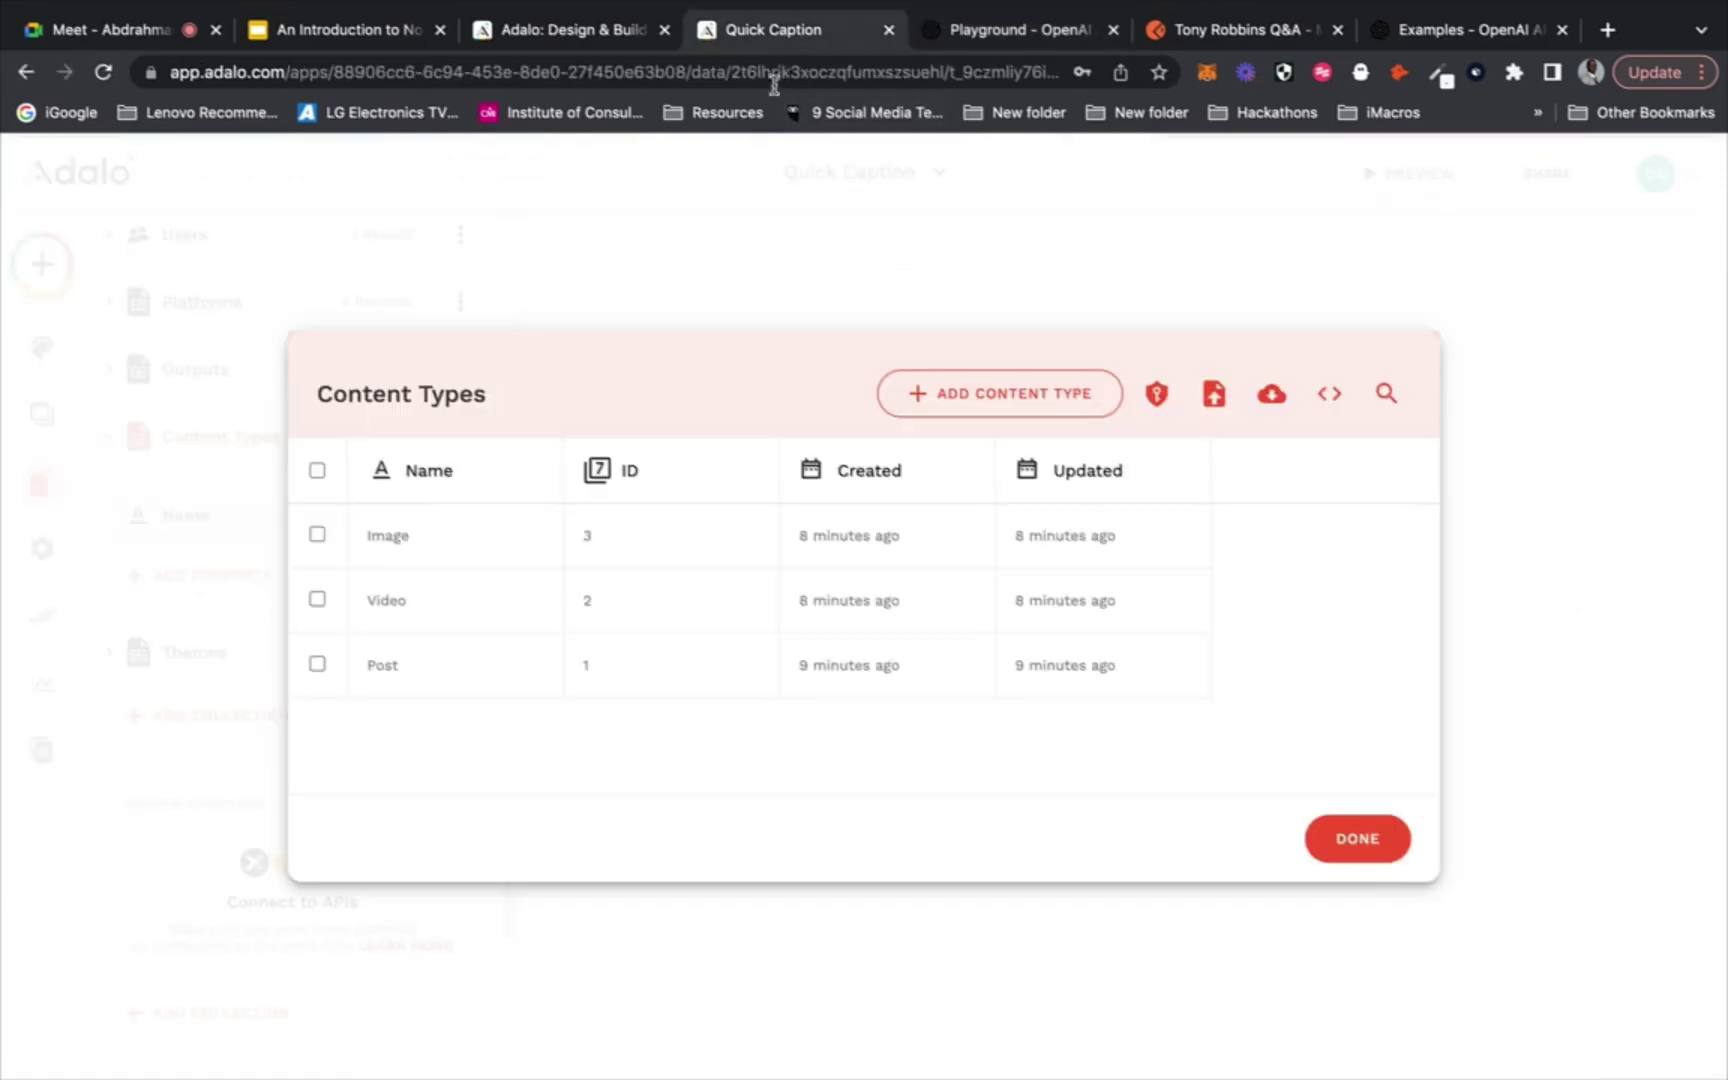
Select the Generate button on Home and choose New Custom Action under Add Another Action
{"action": "left_click", "coordinate": [1640, 684]}
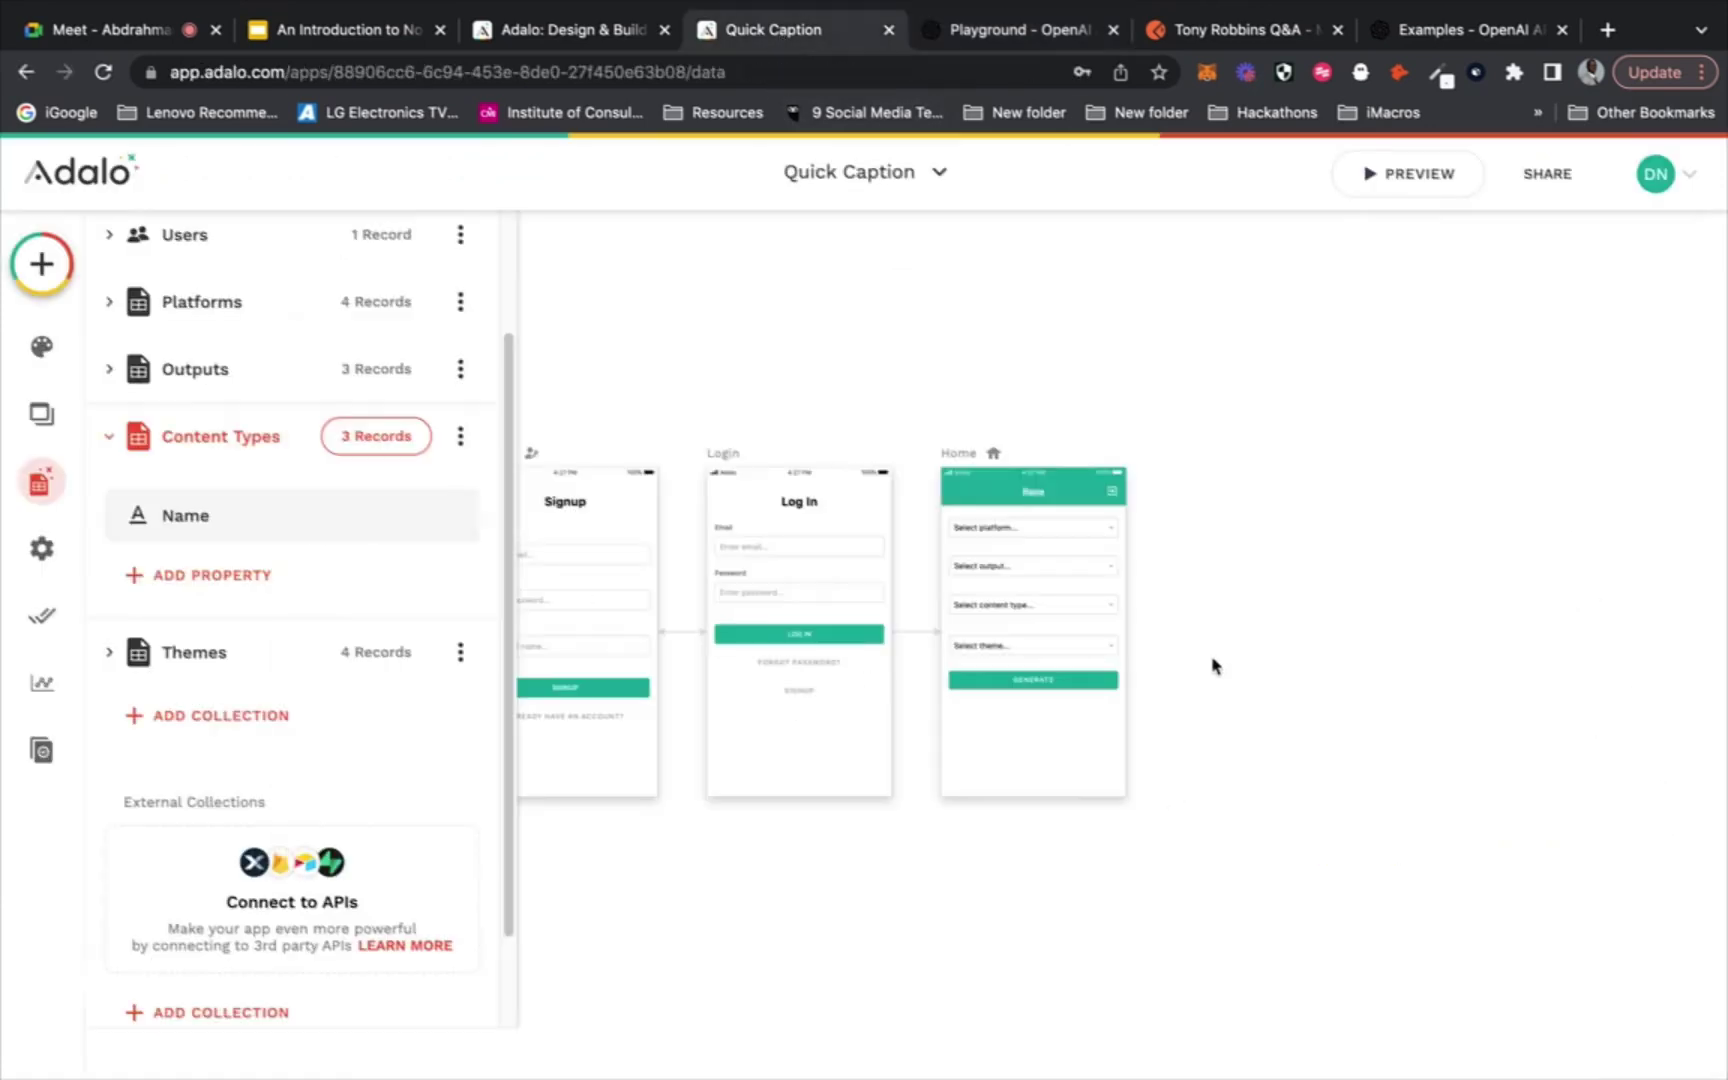
{"action": "left_click", "coordinate": [1022, 682]}
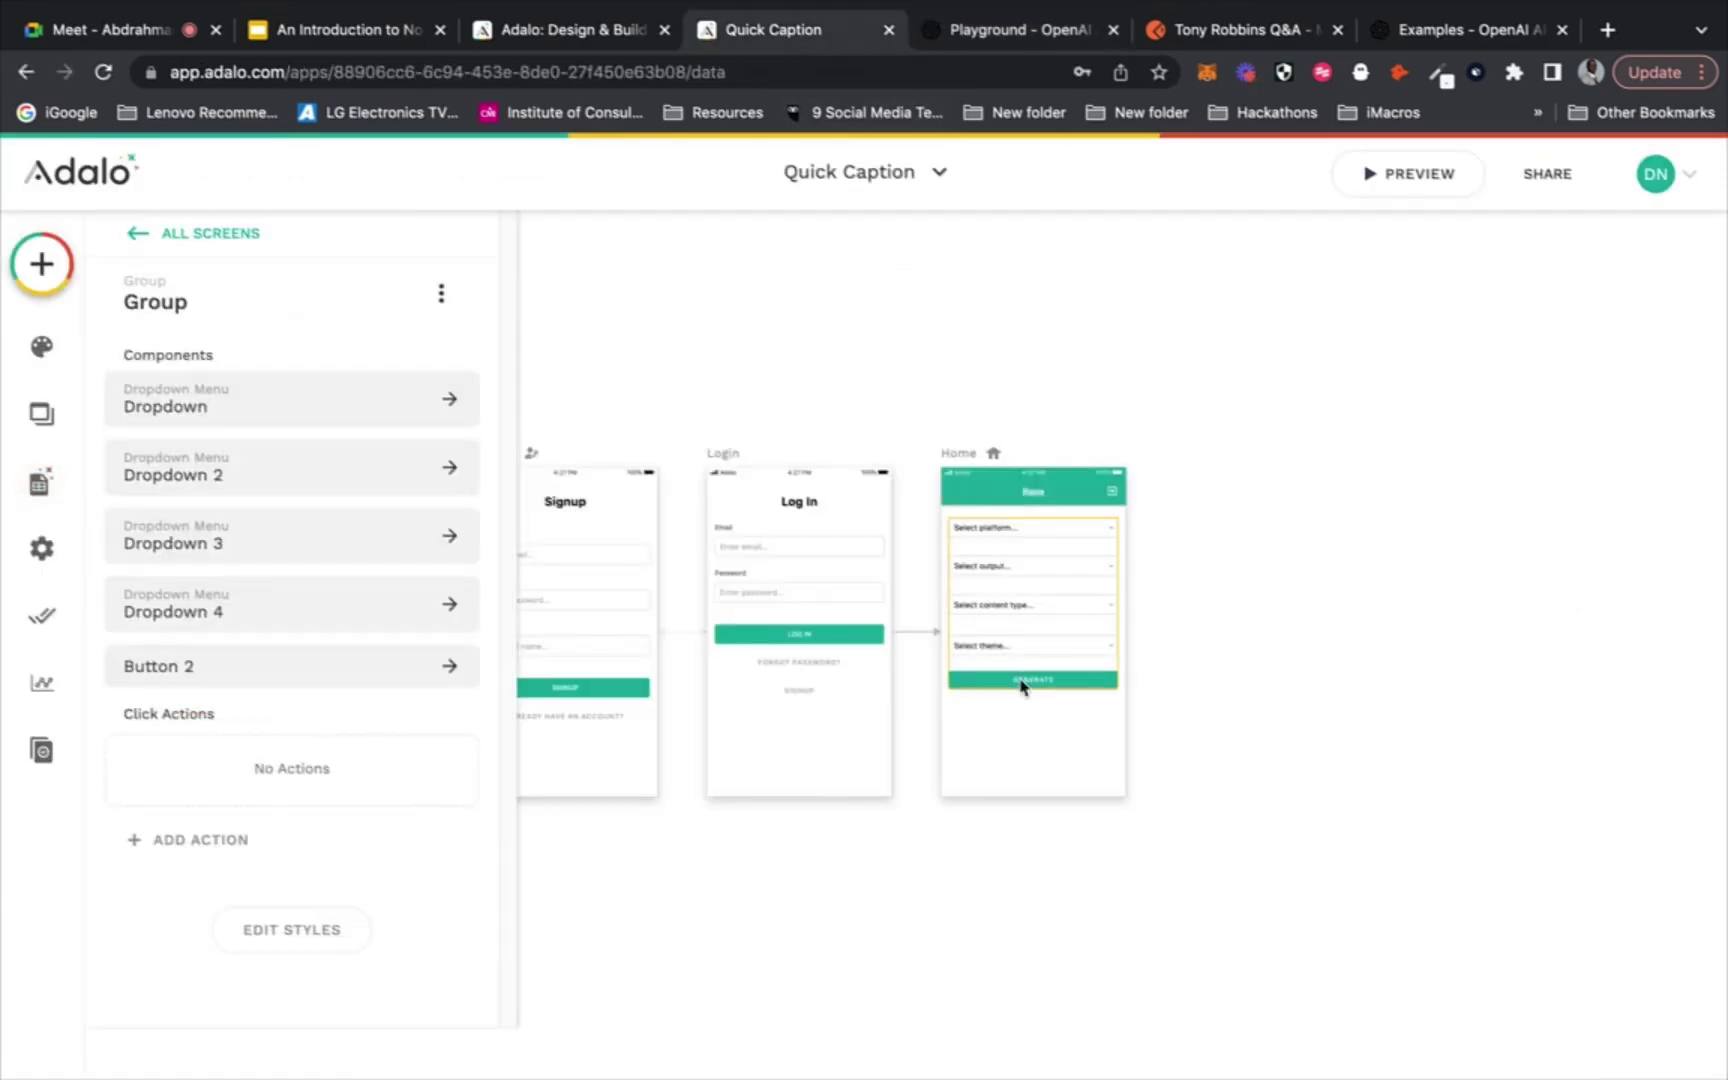
{"action": "left_click", "coordinate": [1022, 686]}
{"action": "scroll", "coordinate": [297, 876], "scroll_direction": "down", "scroll_amount": 3}
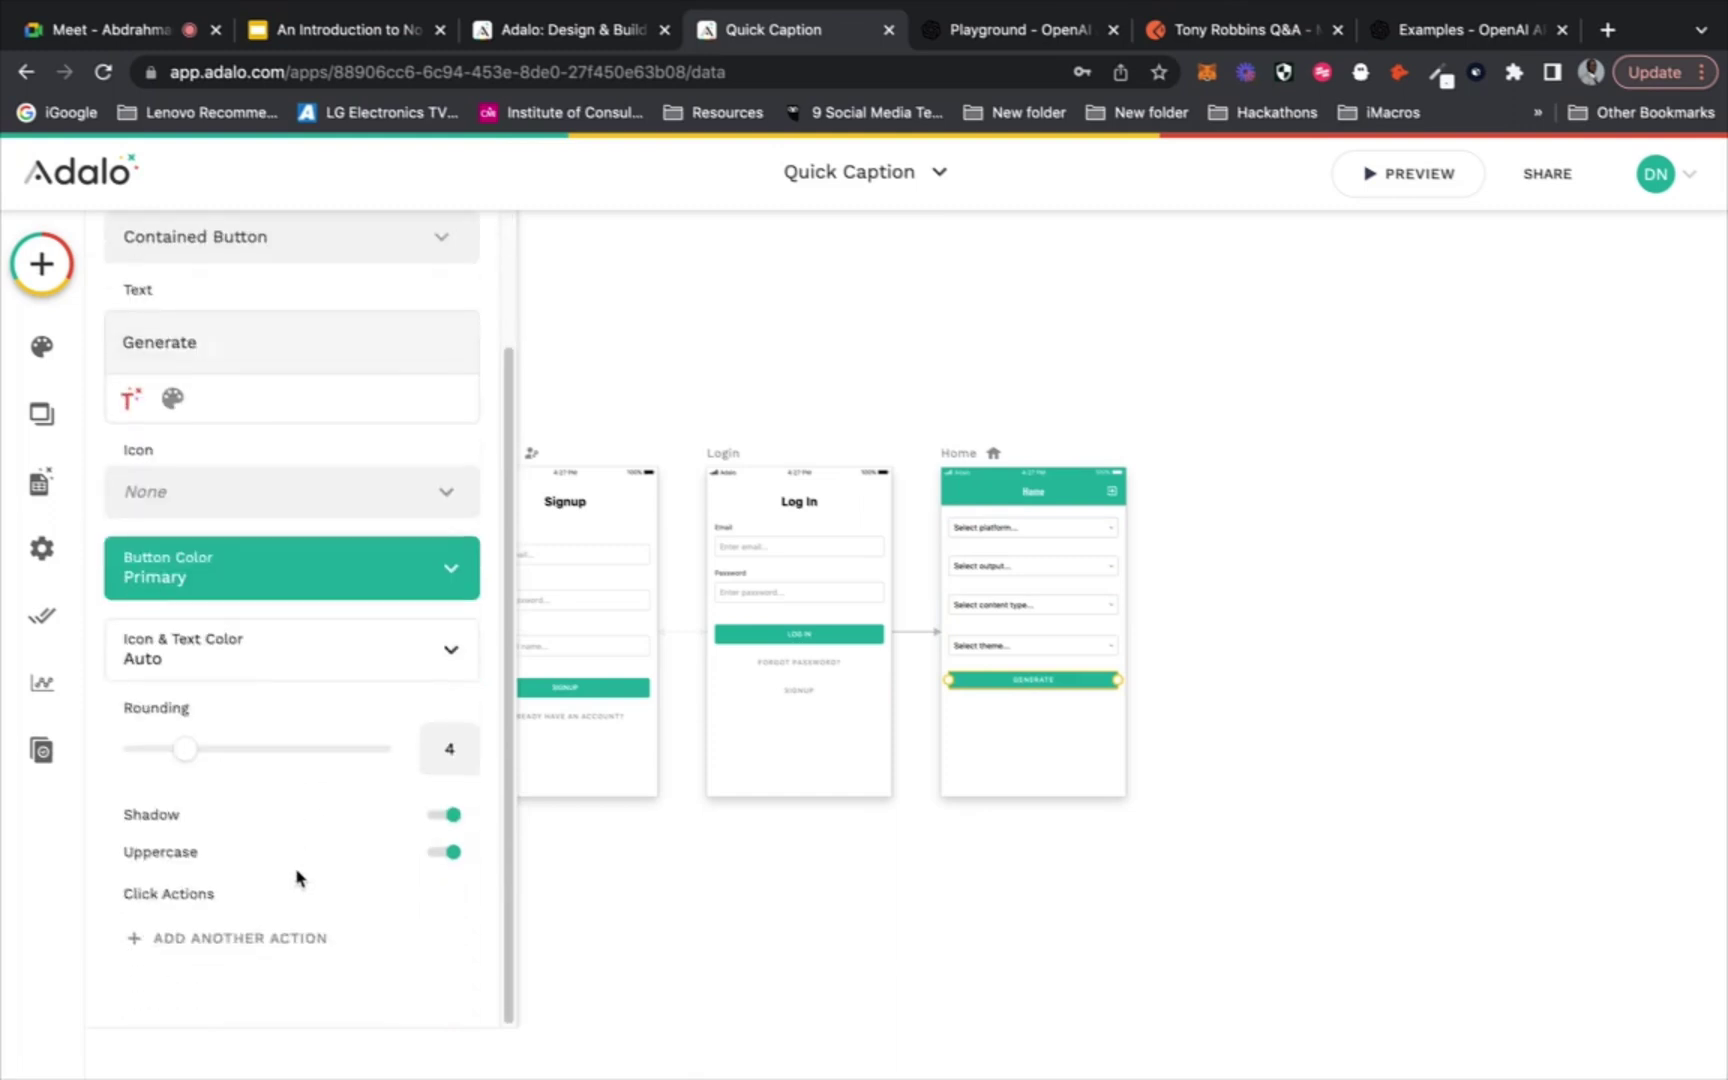
{"action": "left_click", "coordinate": [273, 940]}
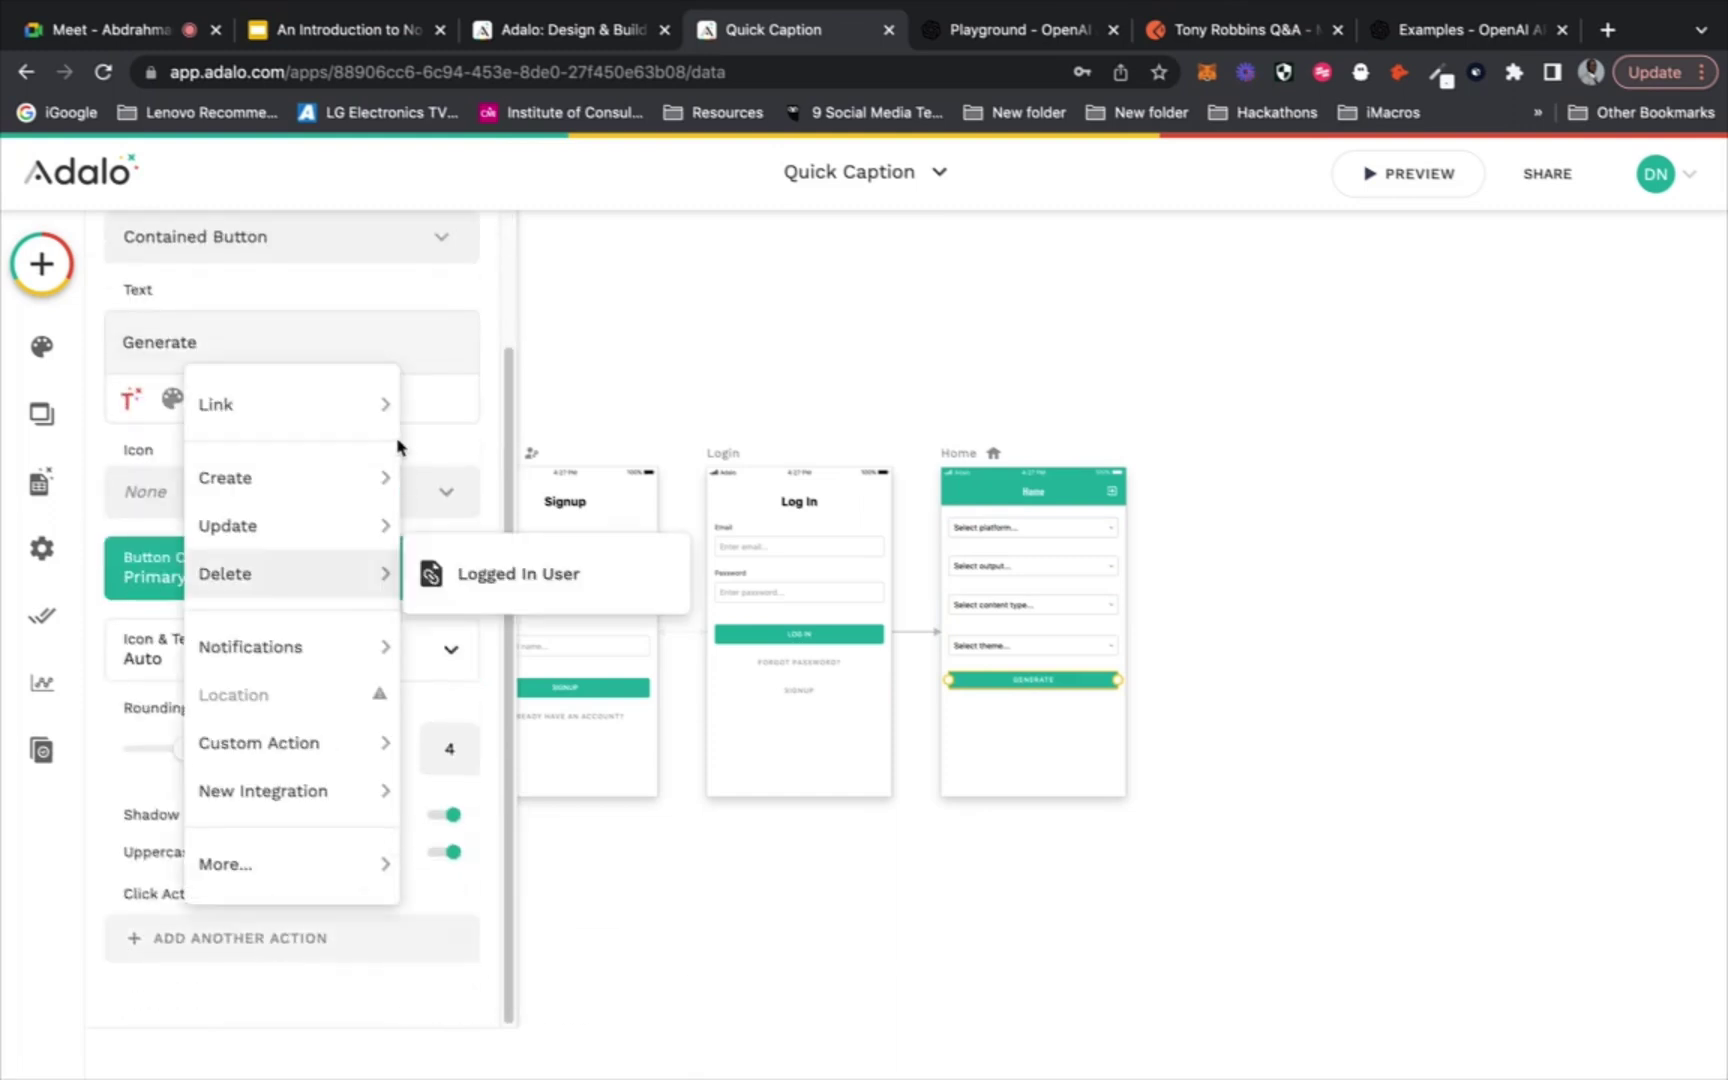
{"action": "mouse_move", "coordinate": [322, 740]}
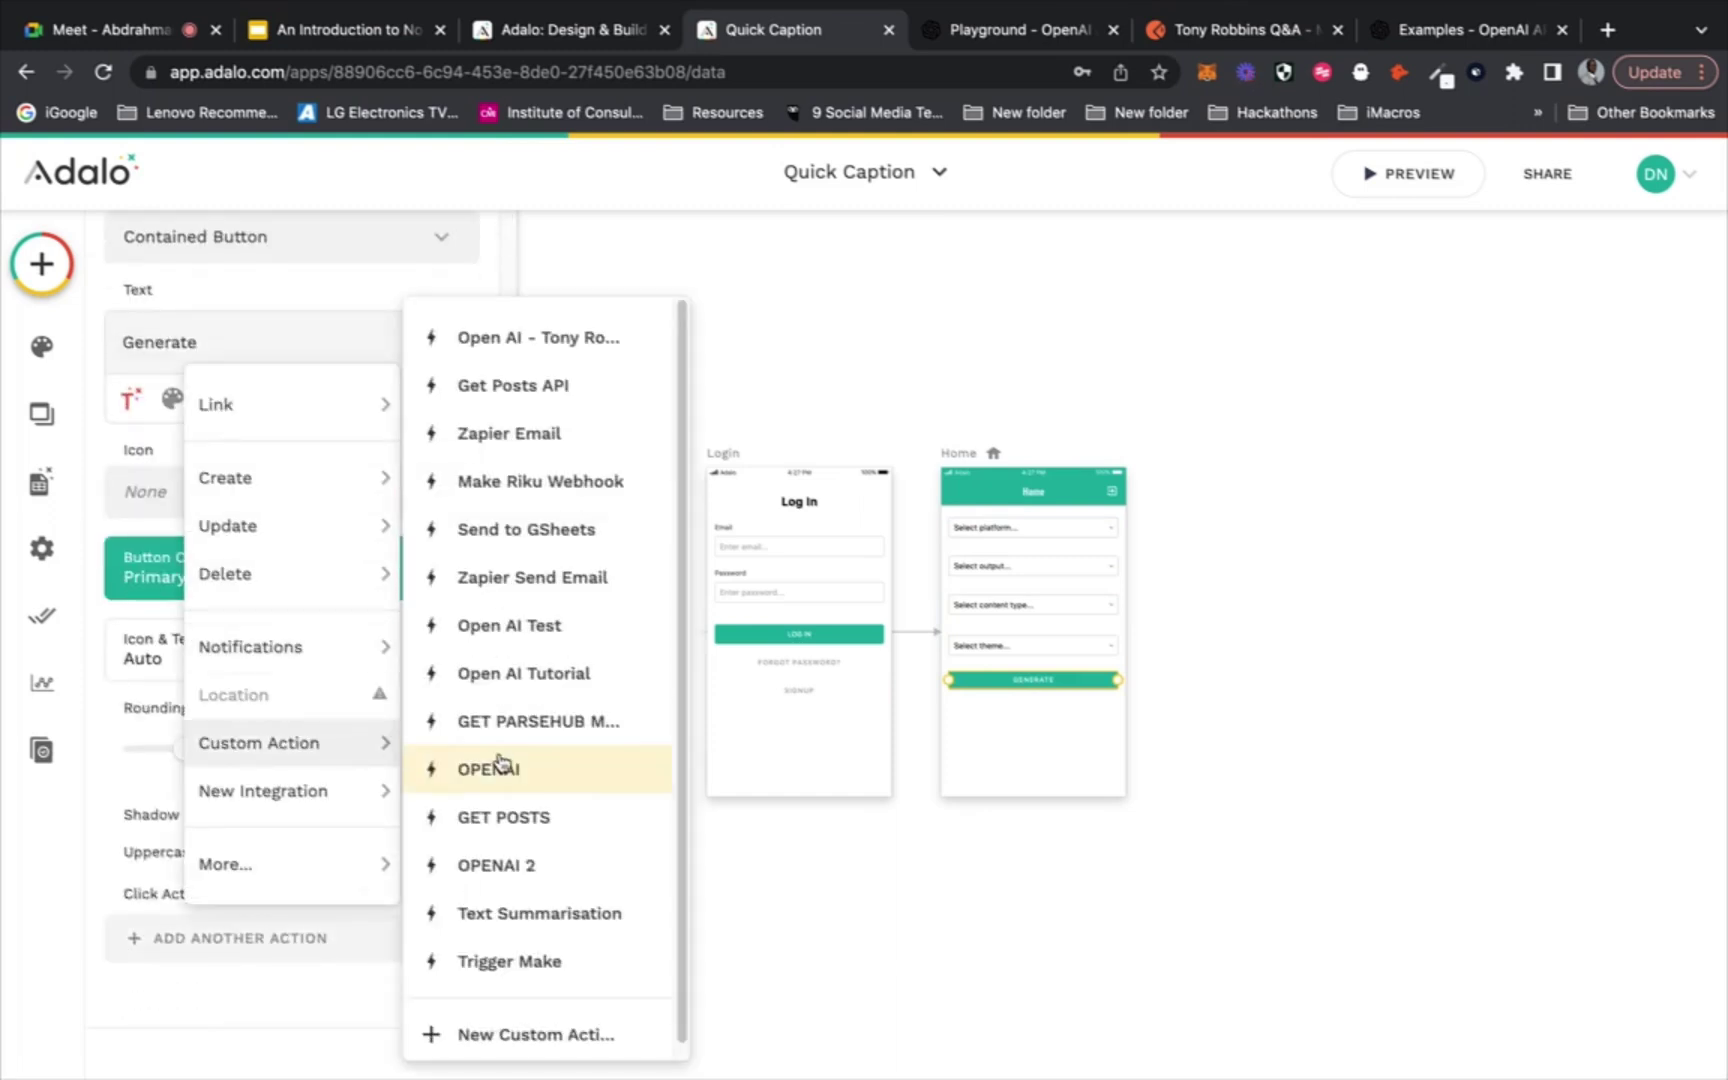
{"action": "scroll", "coordinate": [548, 625], "scroll_direction": "down", "scroll_amount": 1}
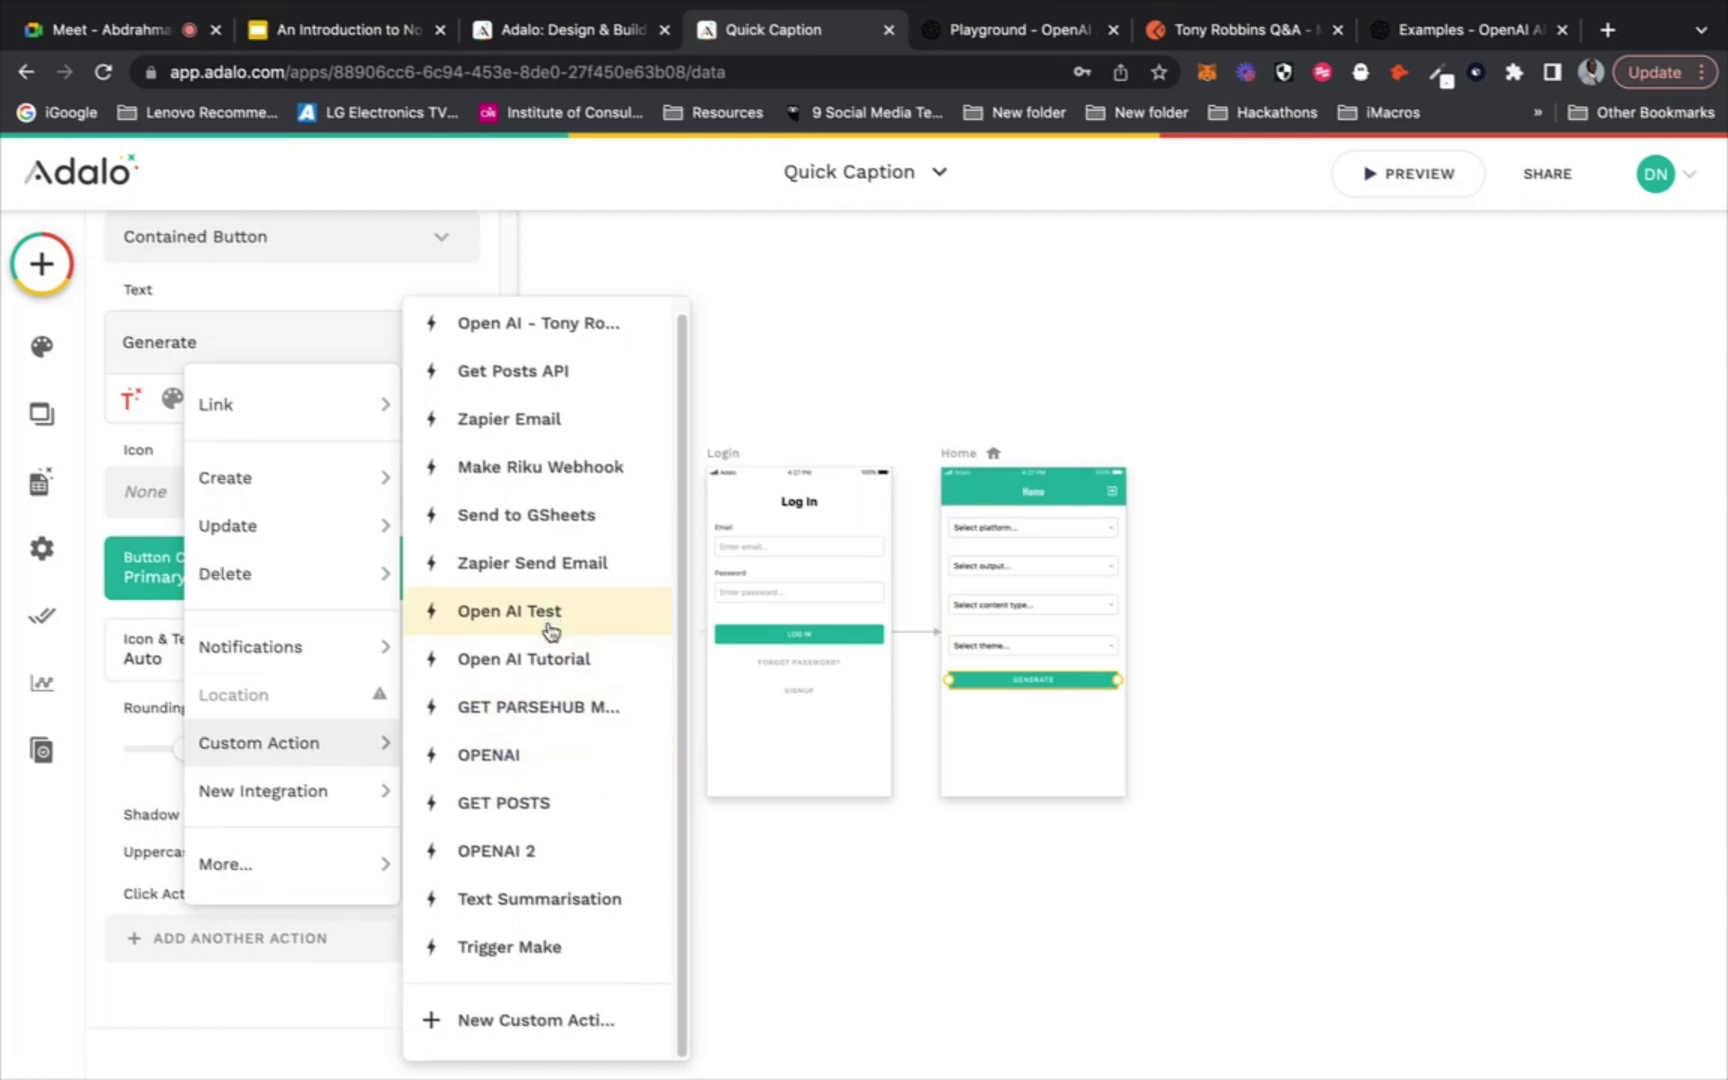
{"action": "key", "text": "Up"}
{"action": "key", "text": "Up"}
{"action": "key", "text": "Up"}
{"action": "key", "text": "Up"}
{"action": "key", "text": "Up"}
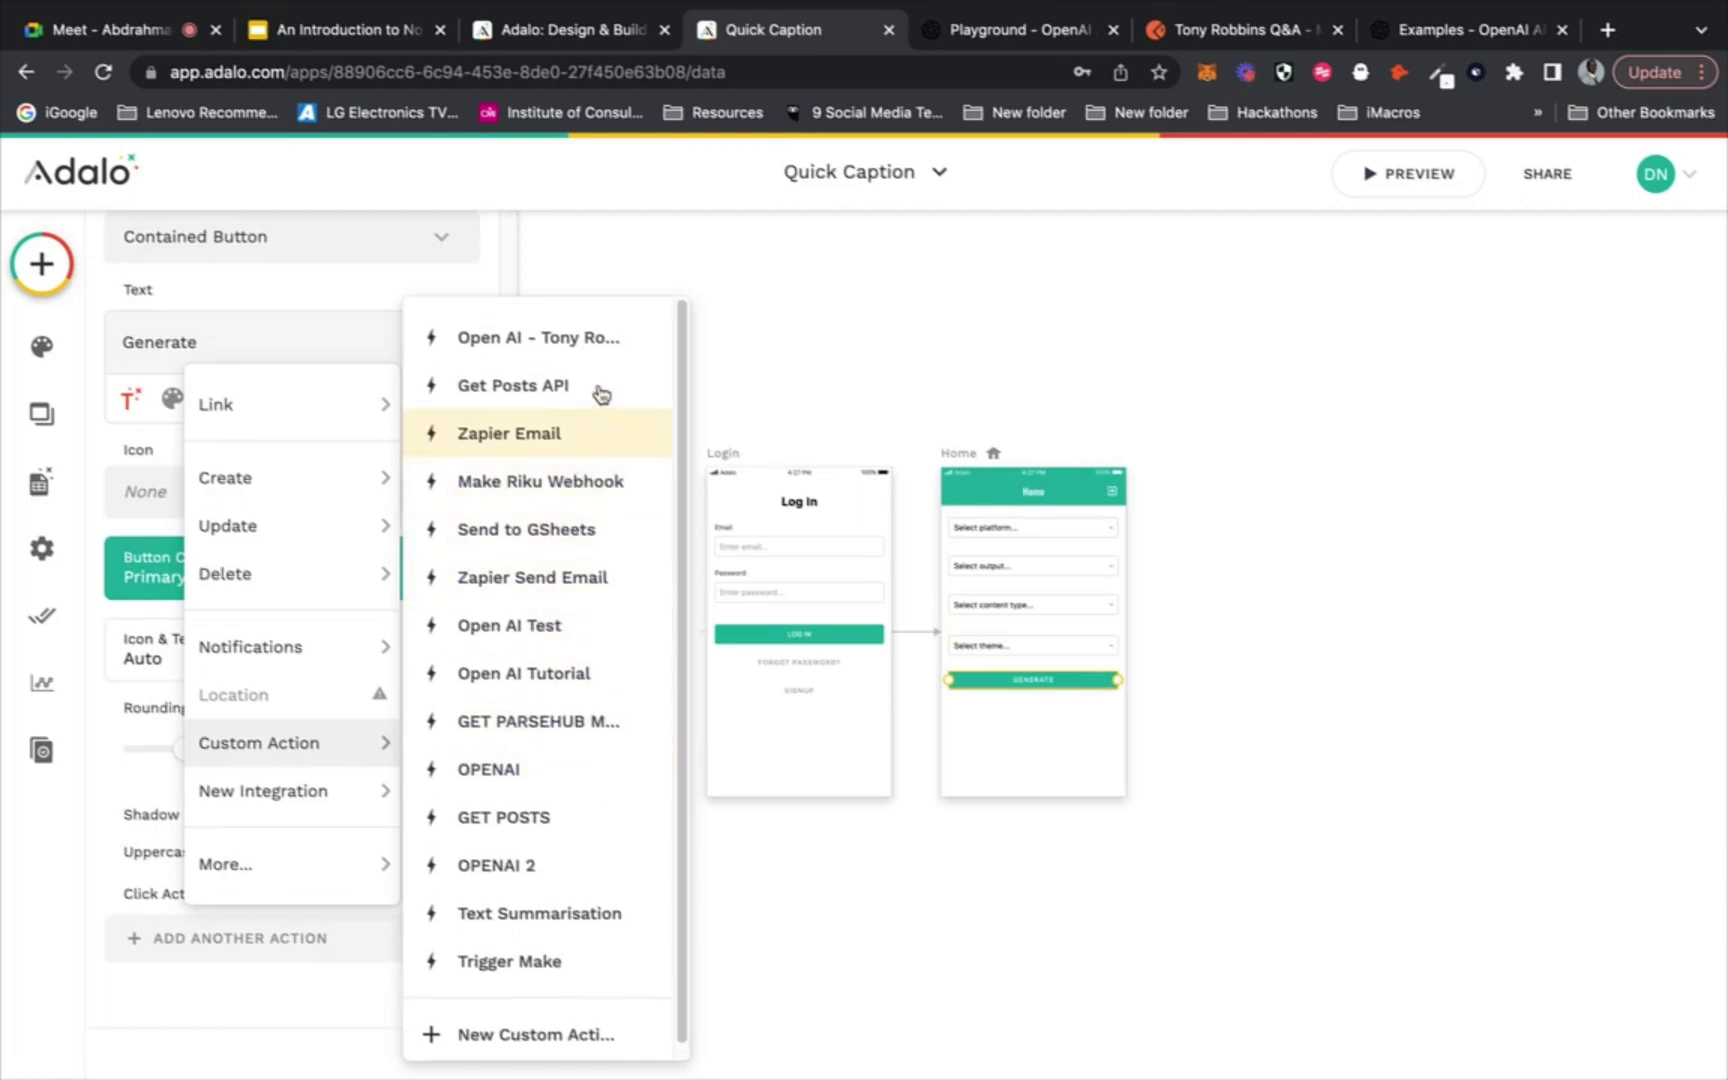
{"action": "left_click", "coordinate": [510, 1035]}
Name the new custom action and set its type to Create
{"action": "left_click", "coordinate": [641, 523]}
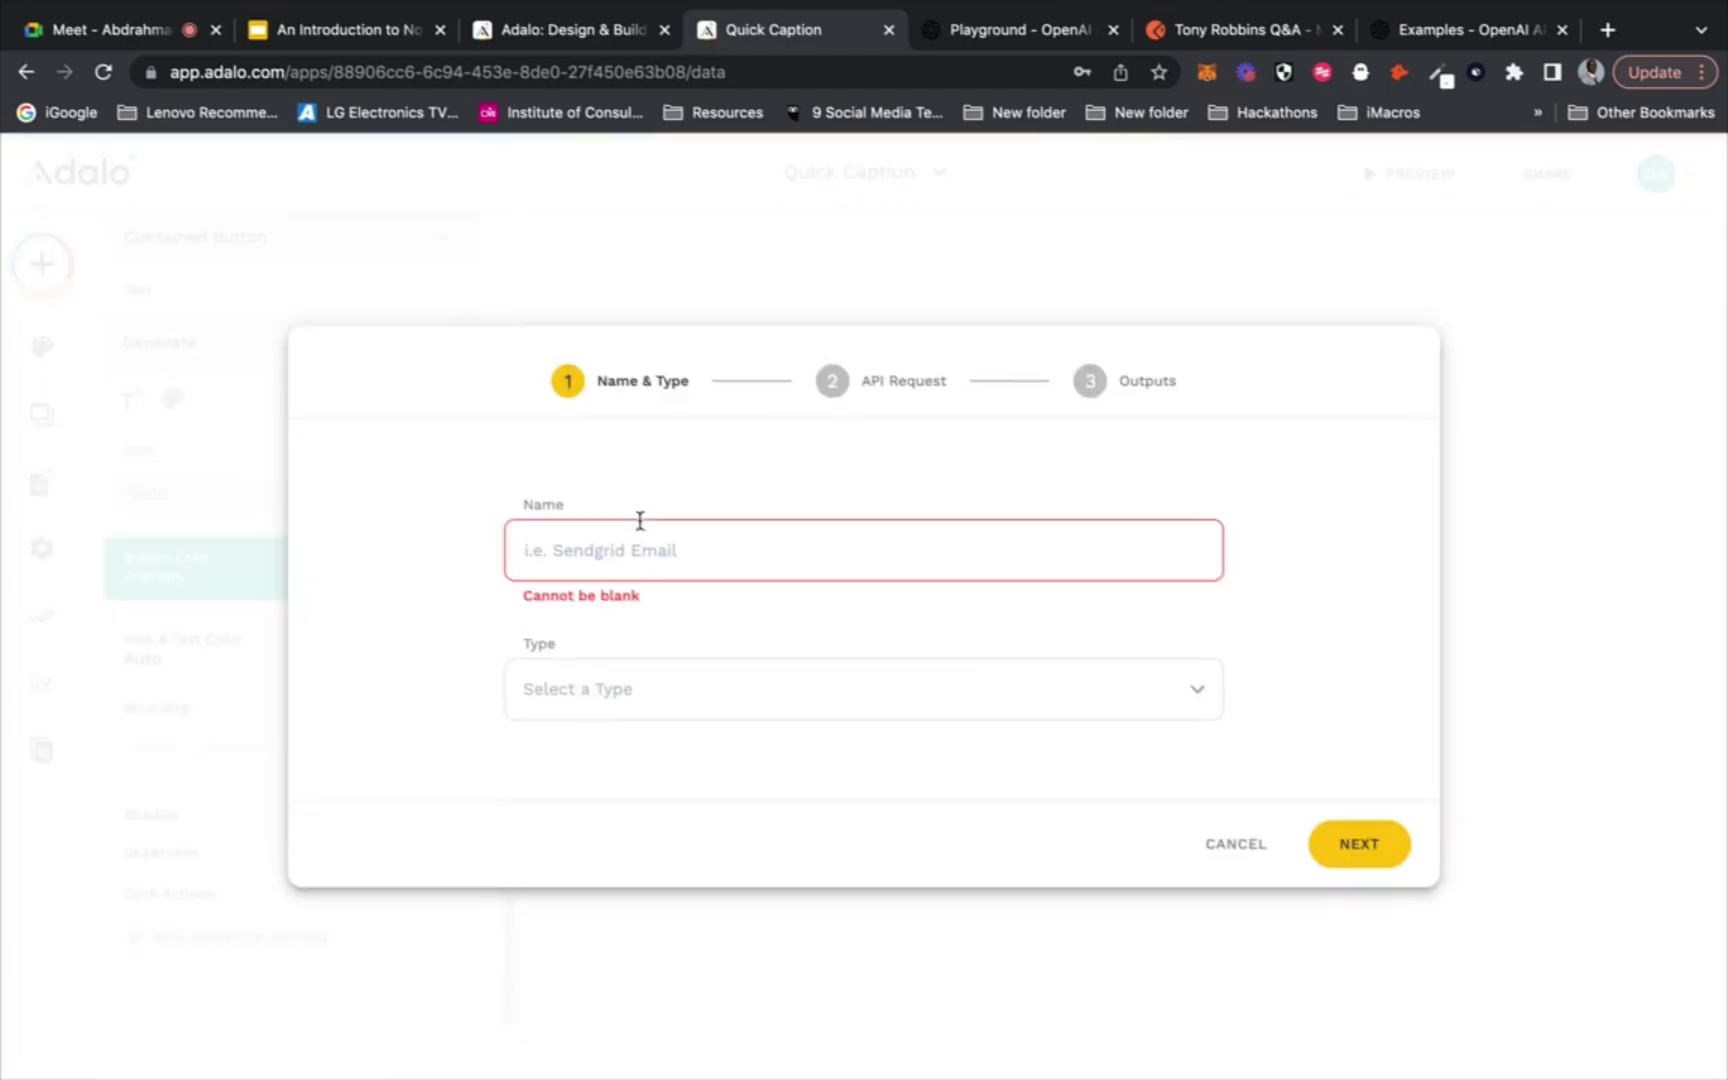
{"action": "type", "text": "Quick Caption Open AI"}
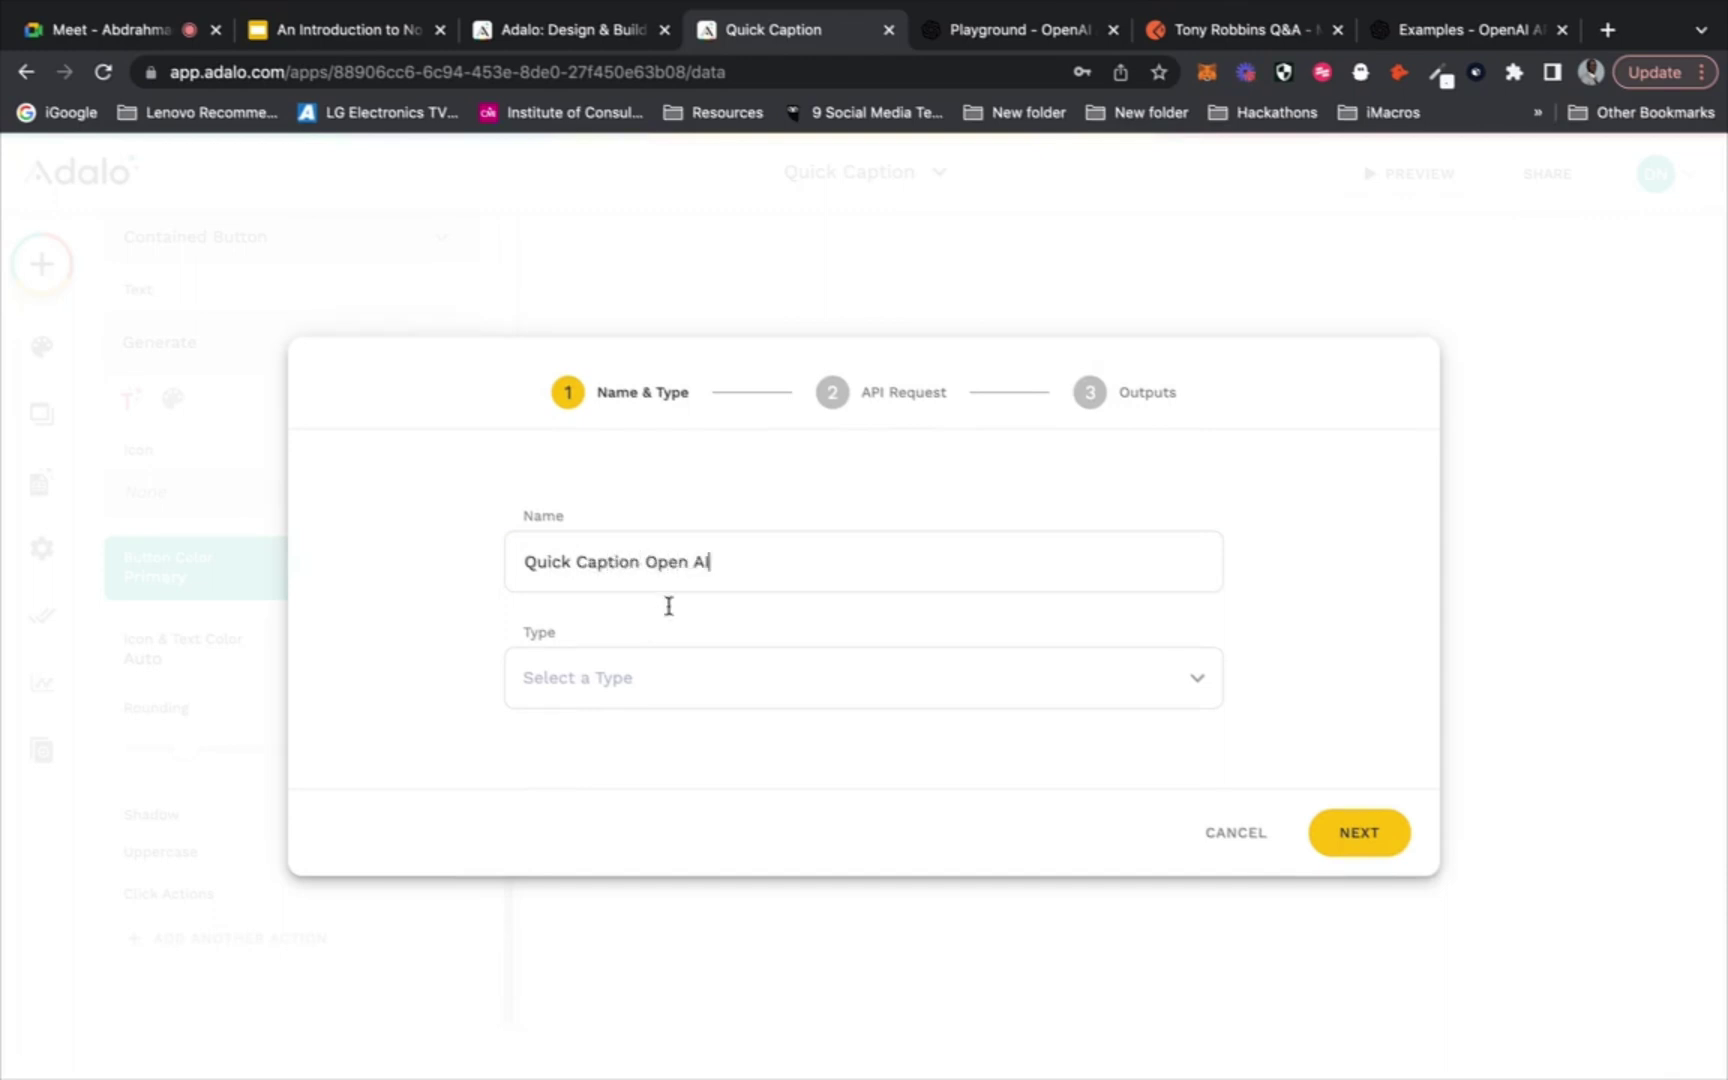
{"action": "left_click", "coordinate": [717, 694]}
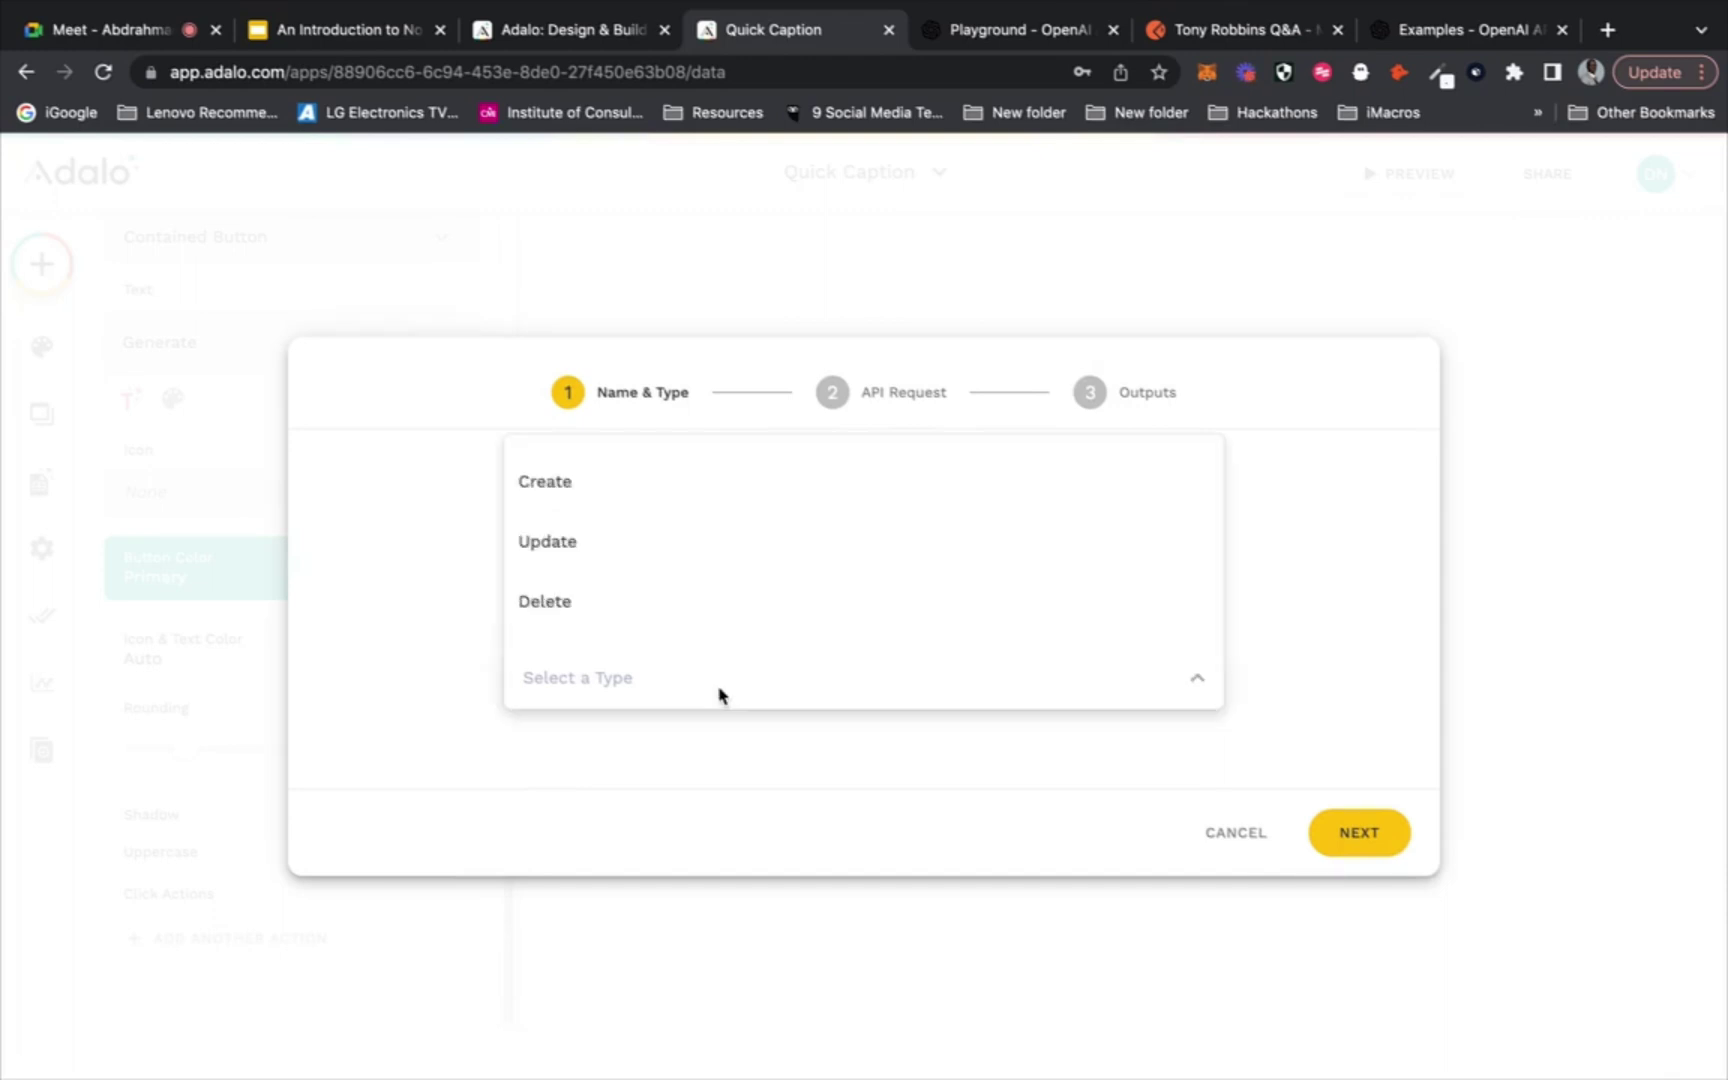
{"action": "left_click", "coordinate": [762, 480]}
{"action": "left_click", "coordinate": [1342, 833]}
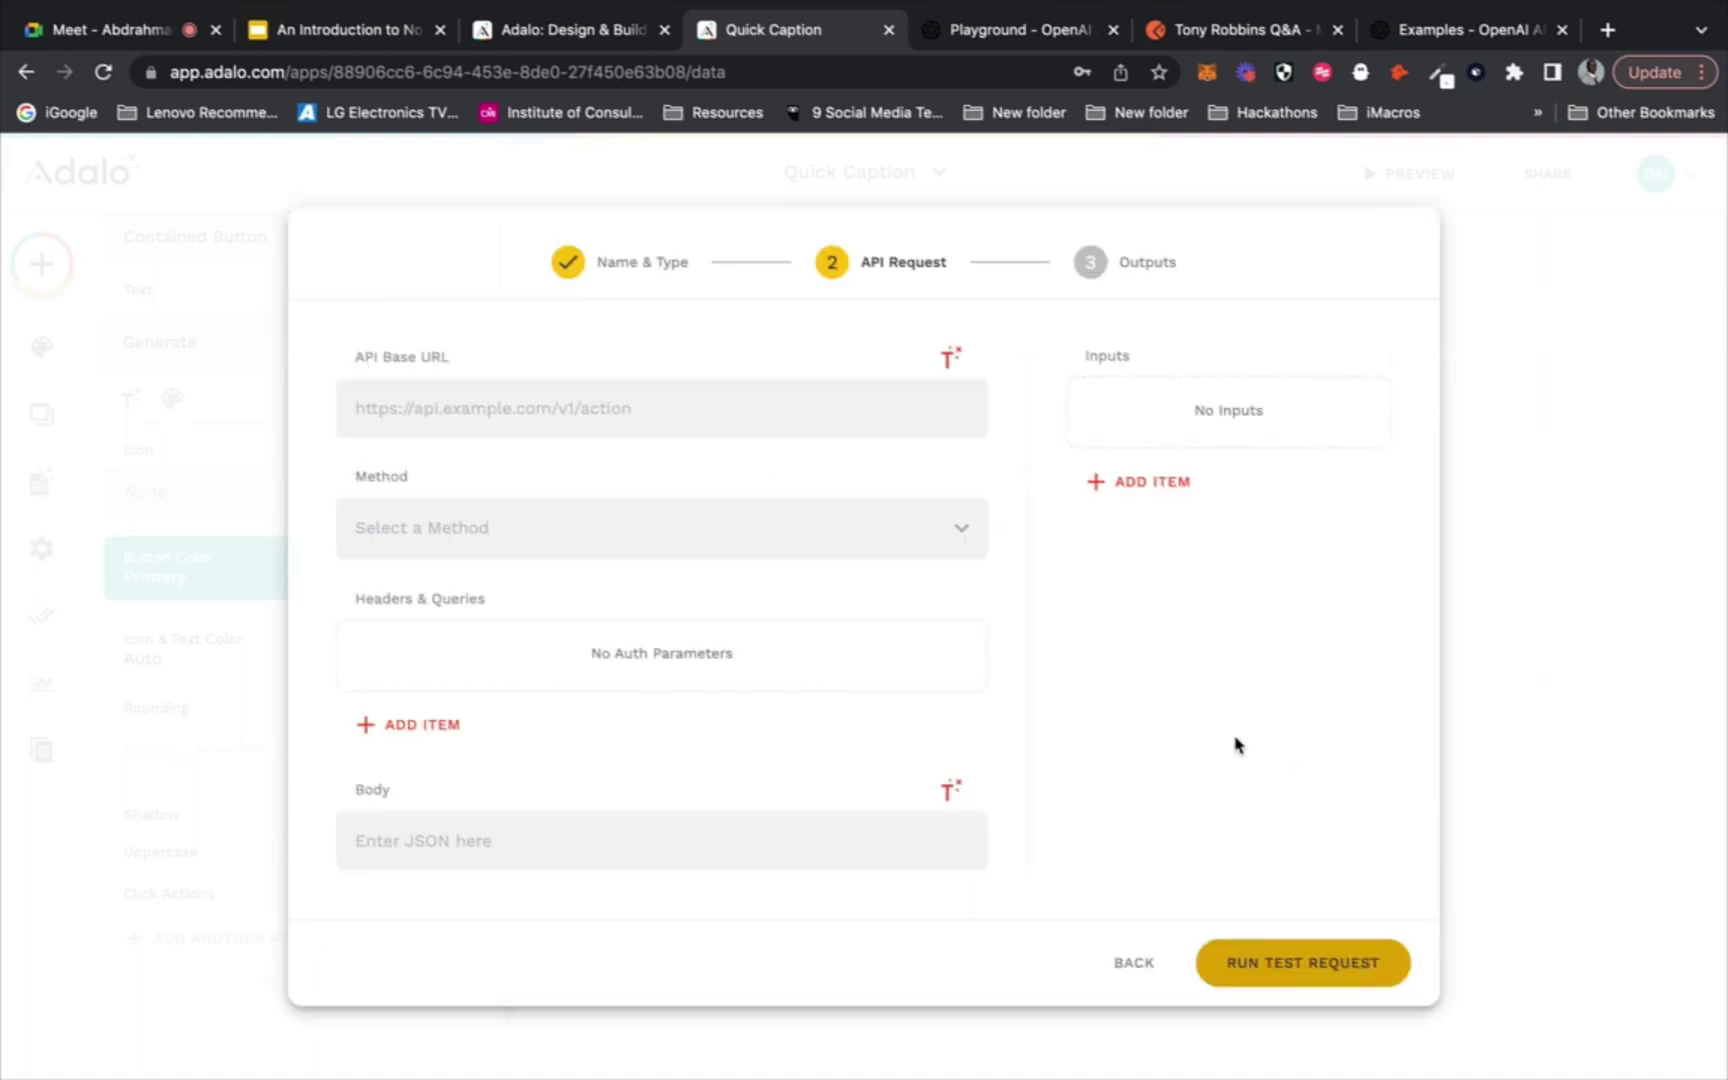
Use the POST method and add an Authorization header with value 'Bearer' plus the pasted API key
{"action": "left_click", "coordinate": [776, 521]}
{"action": "left_click", "coordinate": [712, 590]}
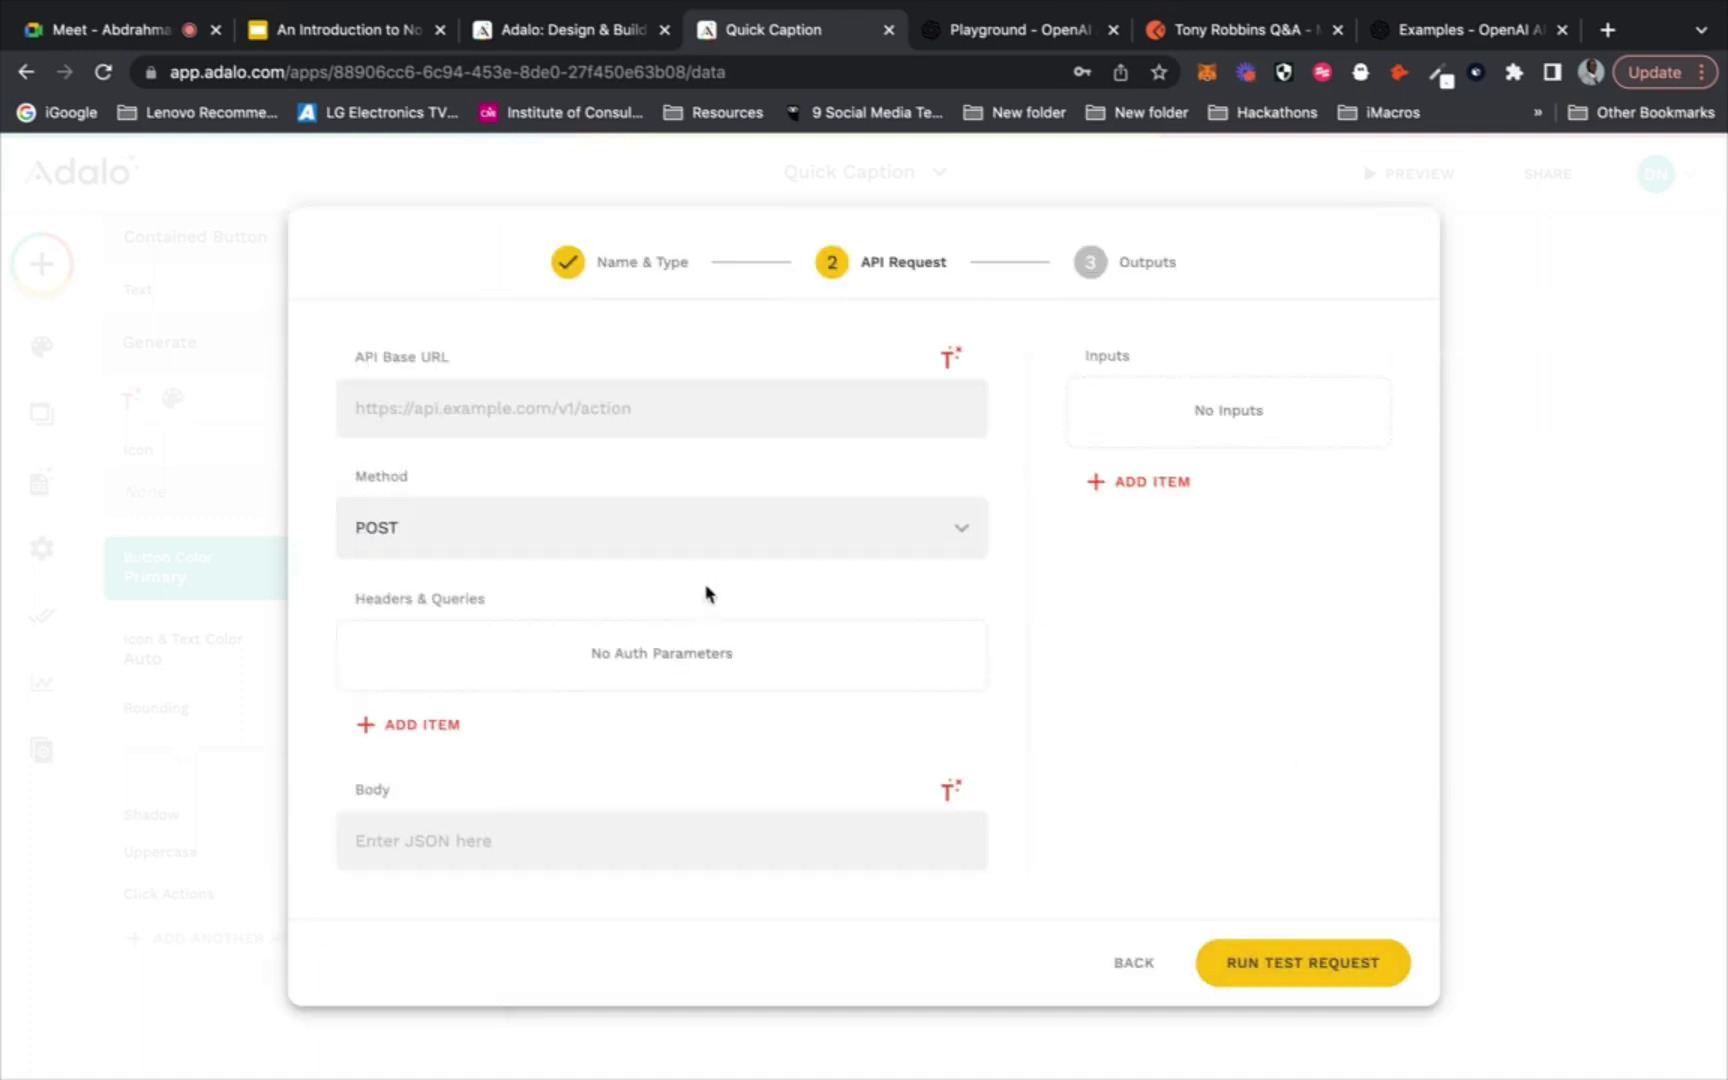
{"action": "left_click", "coordinate": [428, 714]}
{"action": "left_click", "coordinate": [647, 637]}
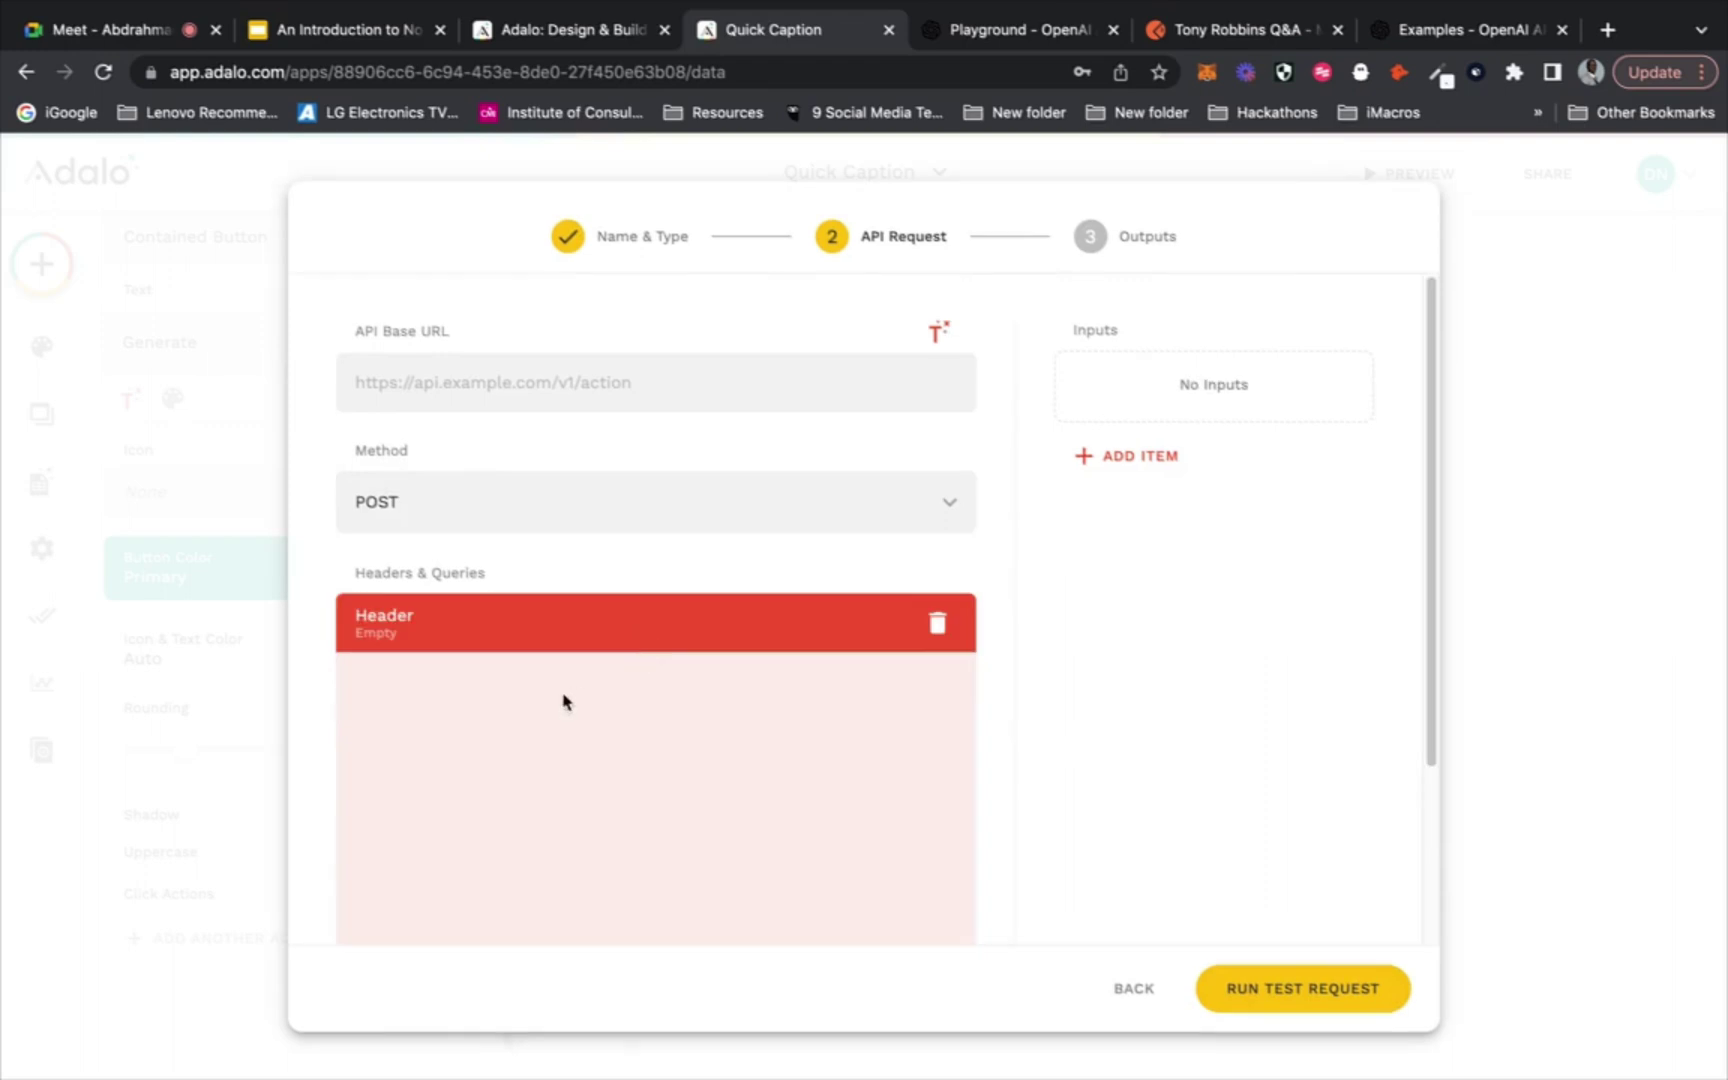
{"action": "type", "text": "a"}
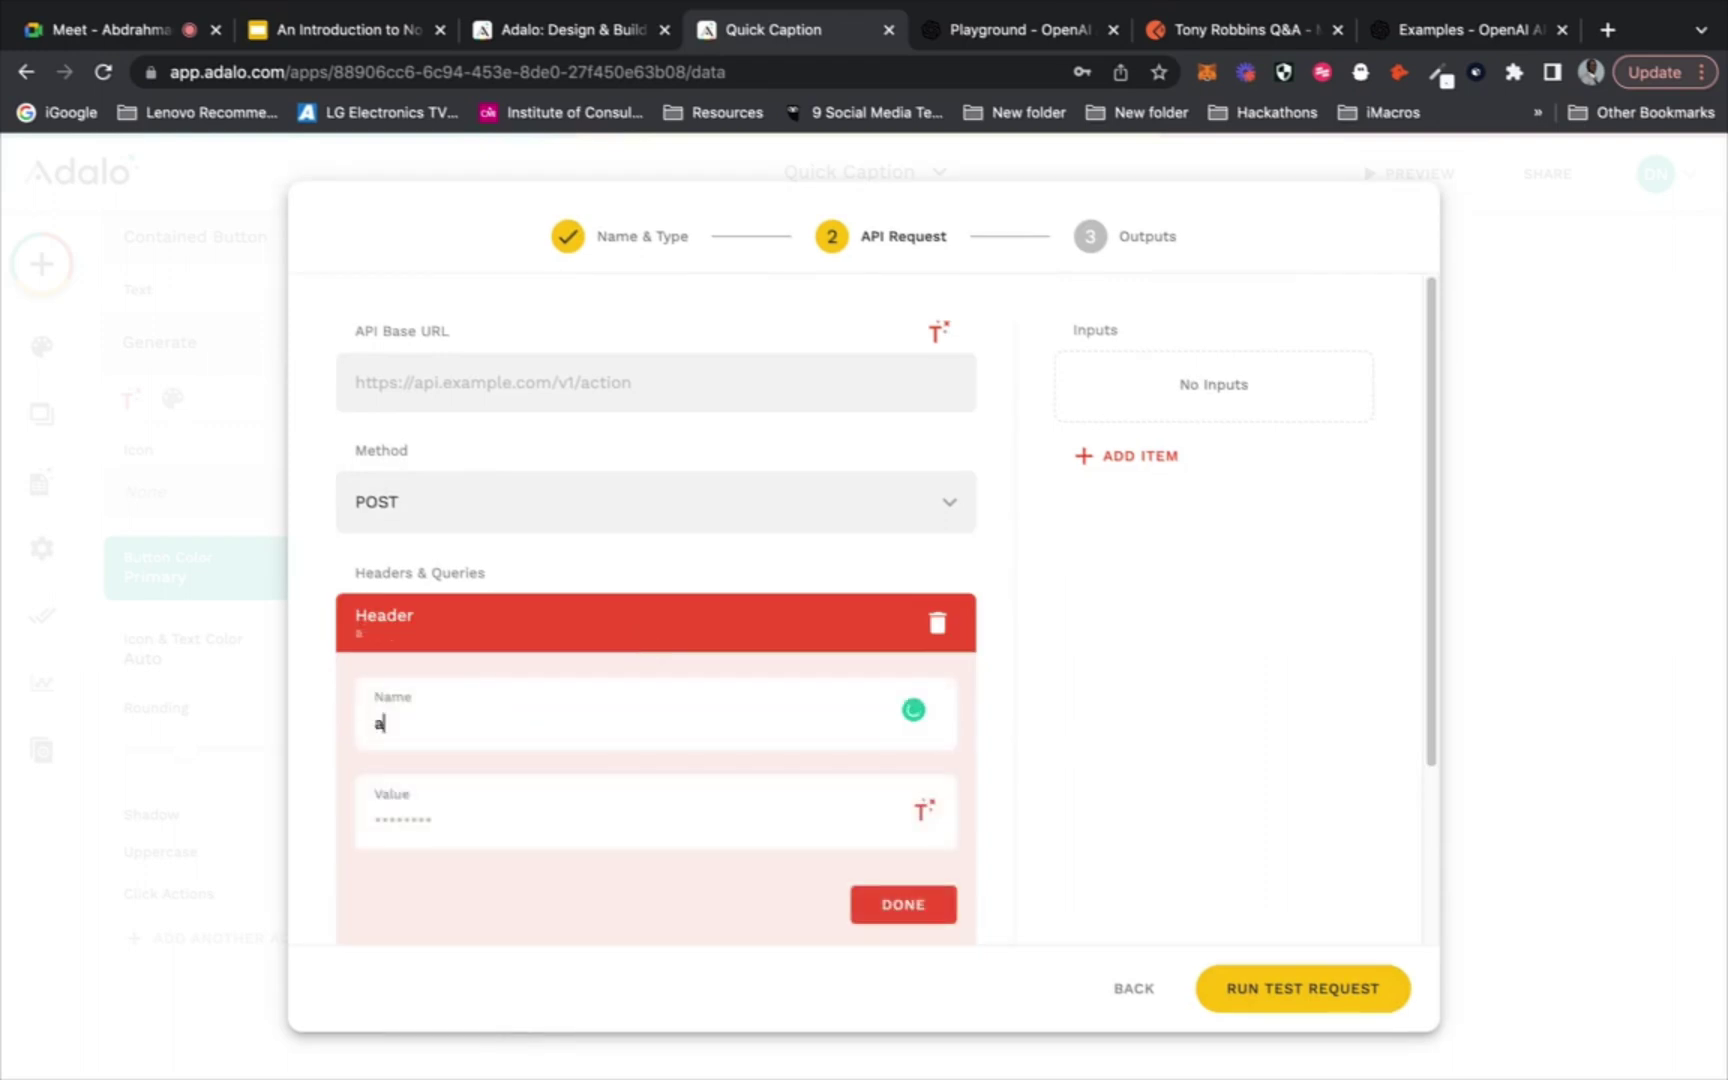
{"action": "type", "text": "UTHORIZATI"}
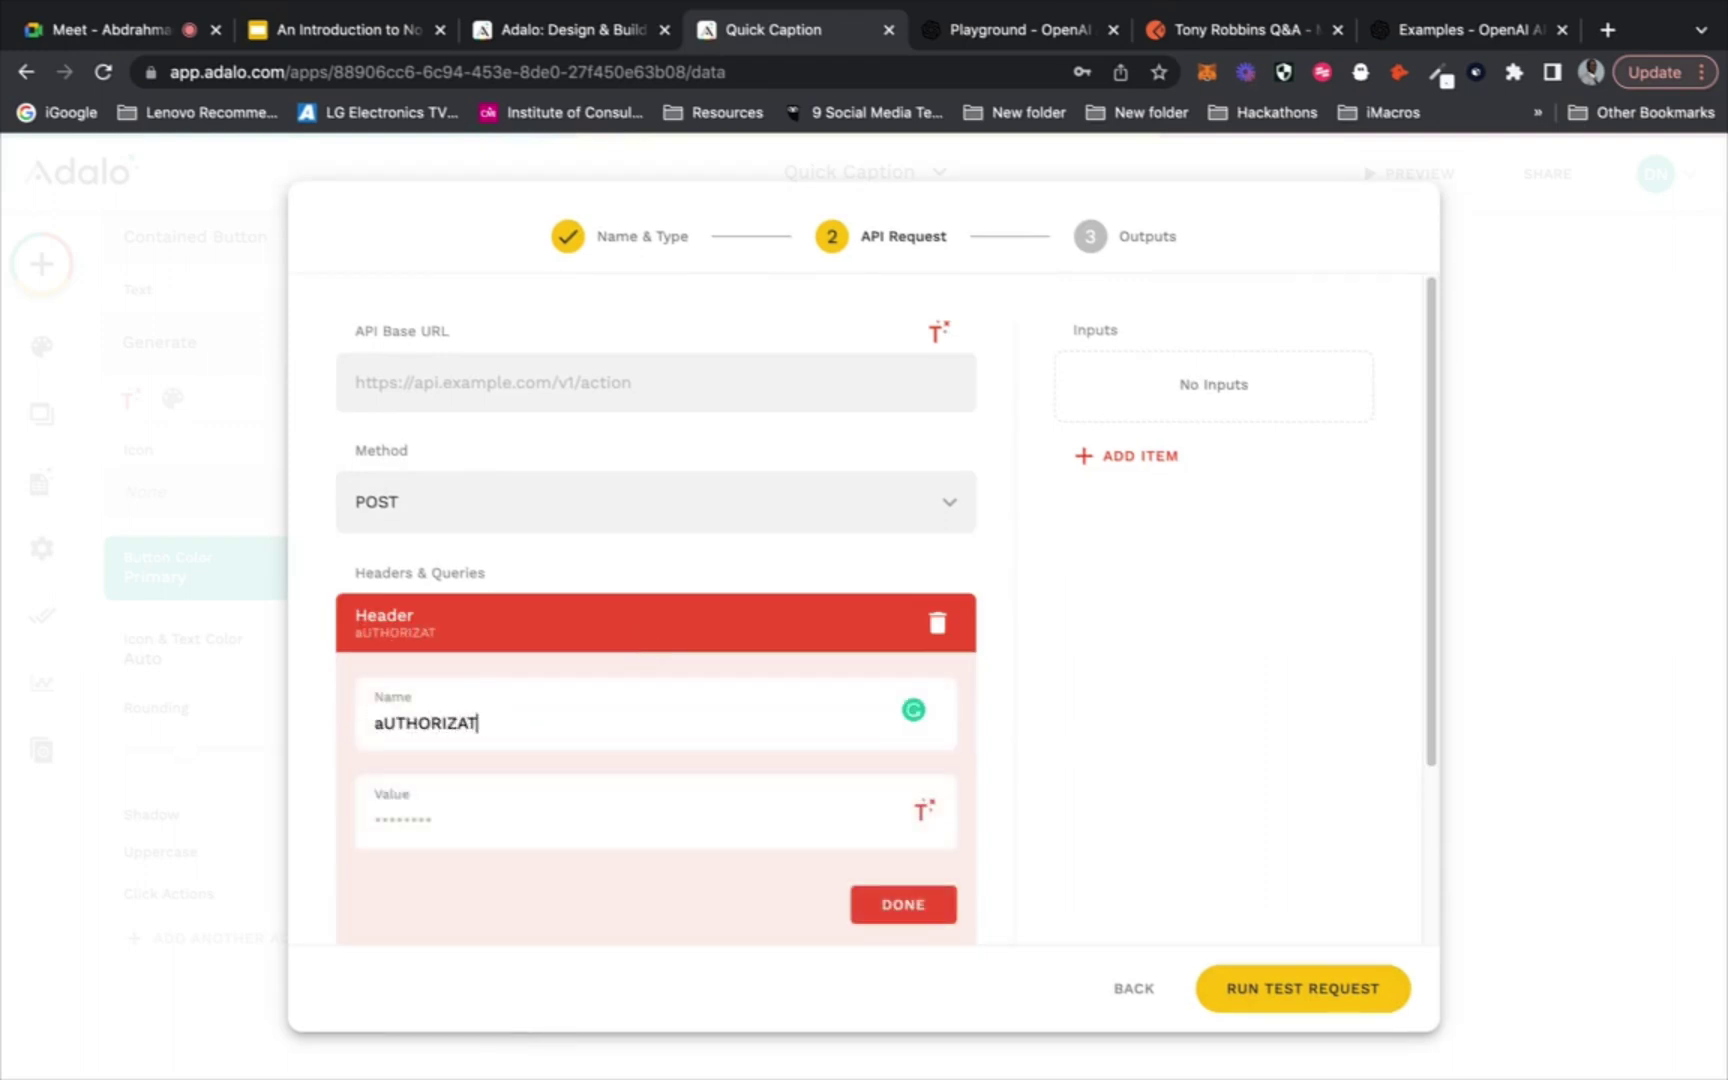
{"action": "key", "text": "BackSpace"}
{"action": "key", "text": "BackSpace"}
{"action": "key", "text": "BackSpace"}
{"action": "key", "text": "BackSpace"}
{"action": "key", "text": "BackSpace"}
{"action": "key", "text": "BackSpace"}
{"action": "key", "text": "BackSpace"}
{"action": "key", "text": "BackSpace"}
{"action": "key", "text": "BackSpace"}
{"action": "key", "text": "BackSpace"}
{"action": "type", "text": "Z"}
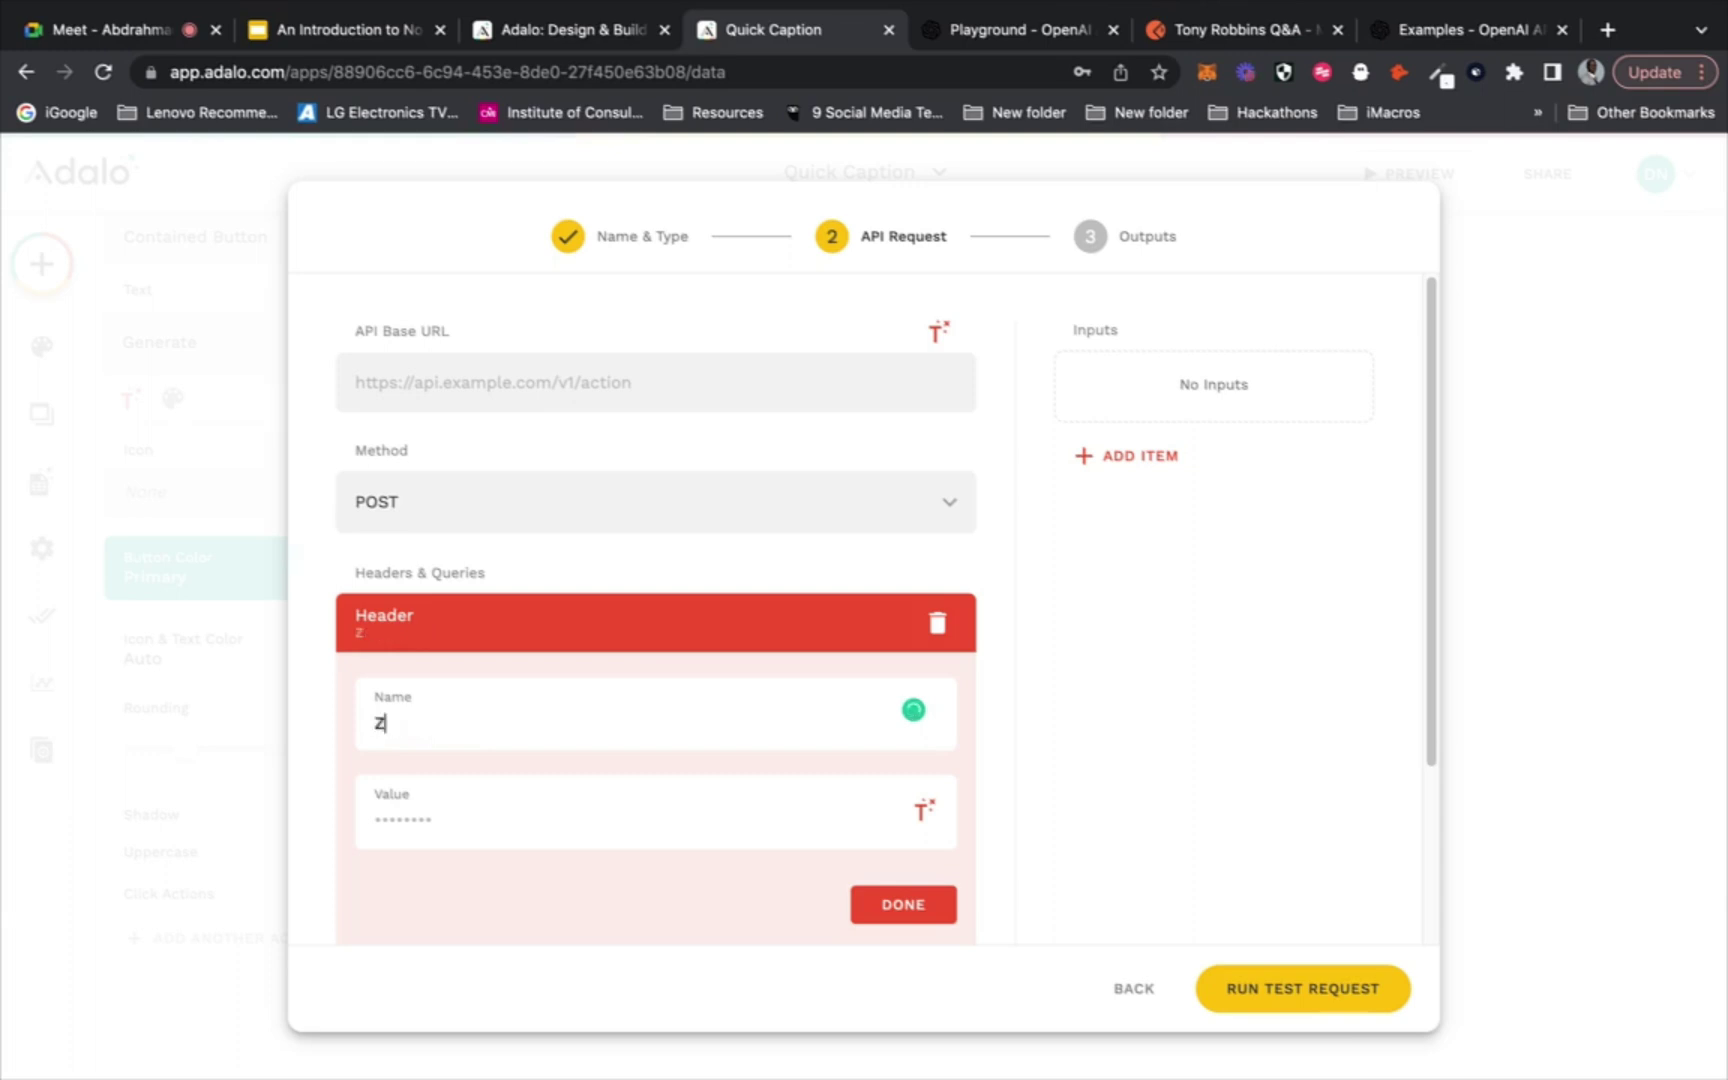
{"action": "key", "text": "BackSpace"}
{"action": "type", "text": "Authorization"}
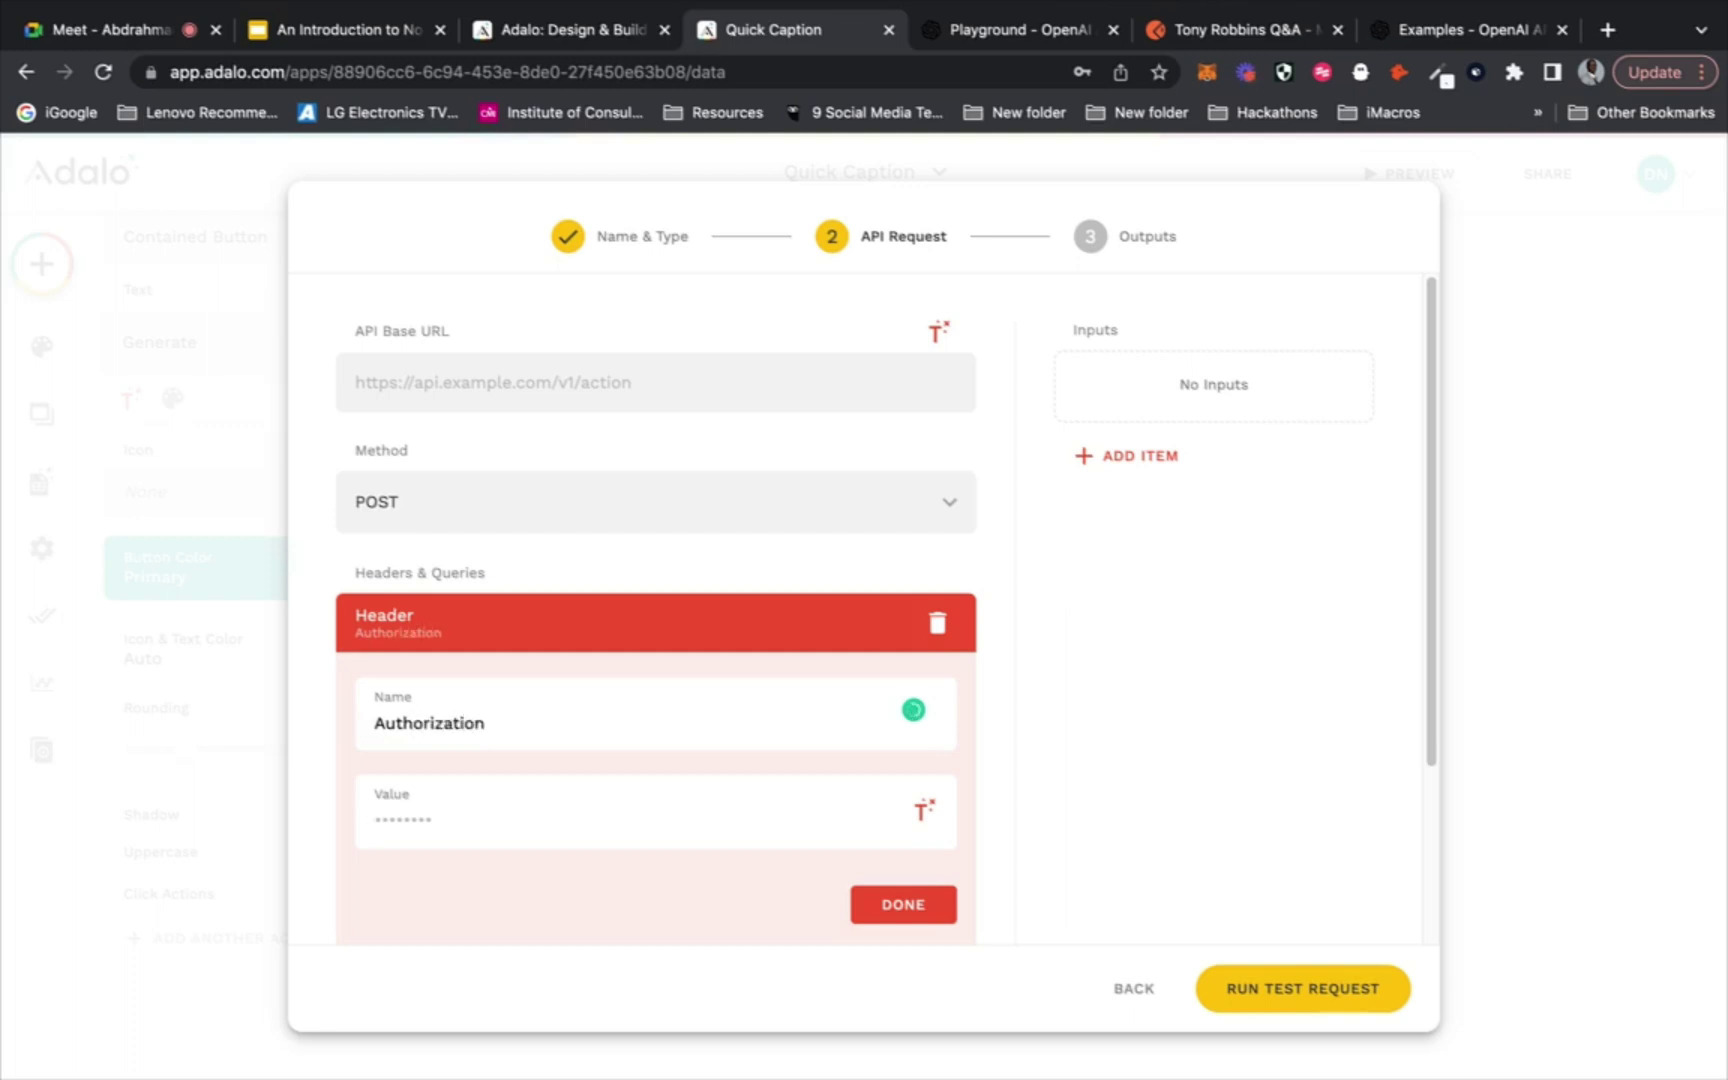
{"action": "key", "text": "super+v"}
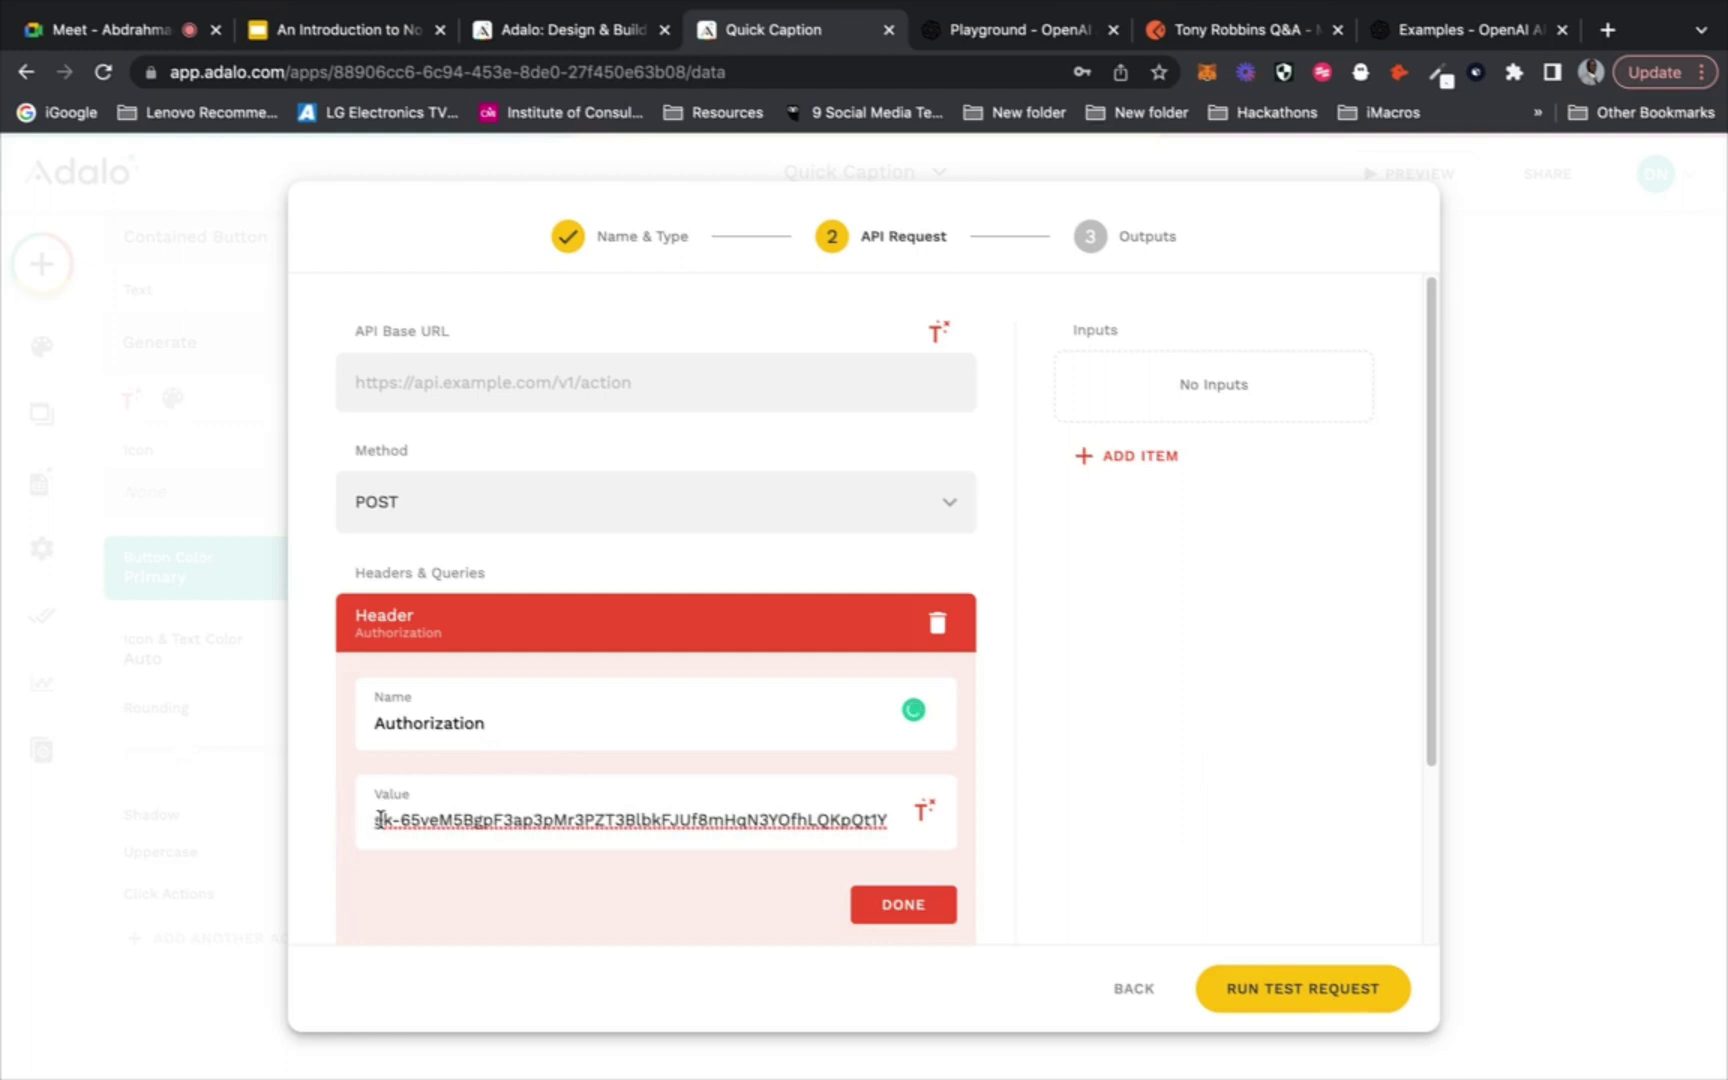
{"action": "left_click", "coordinate": [378, 819]}
{"action": "type", "text": "B"}
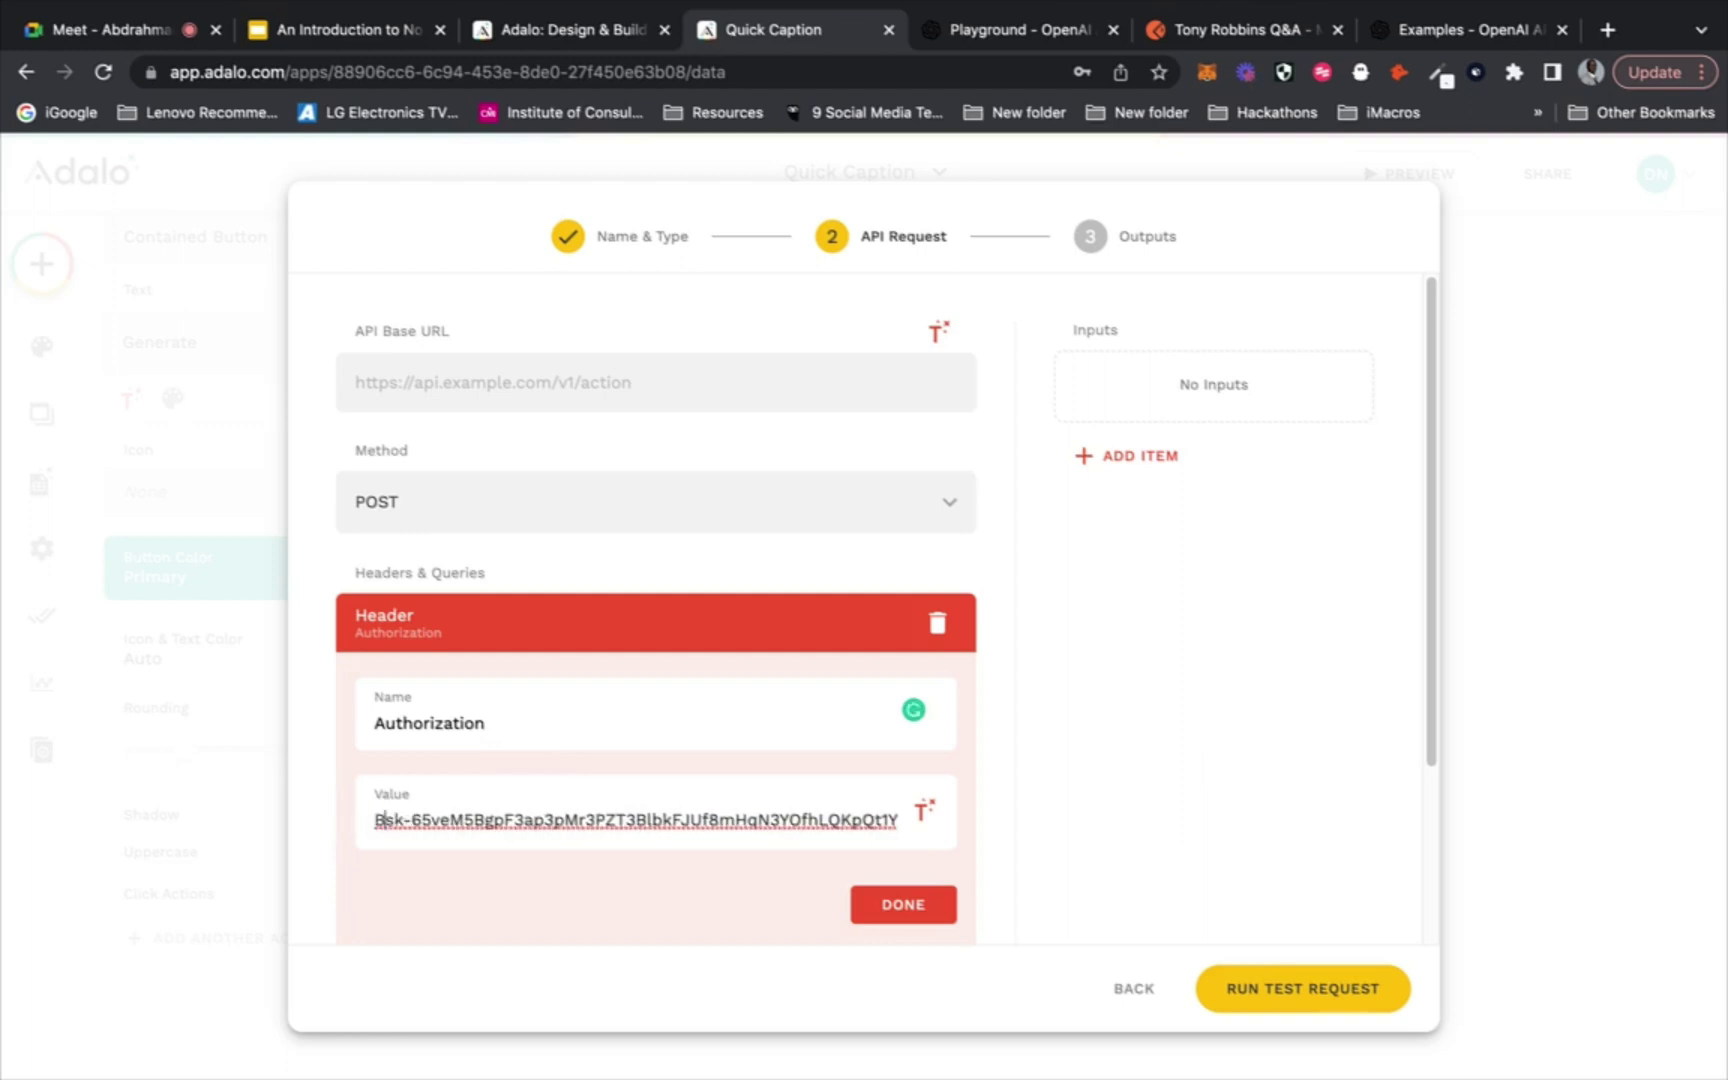
{"action": "type", "text": "earer"}
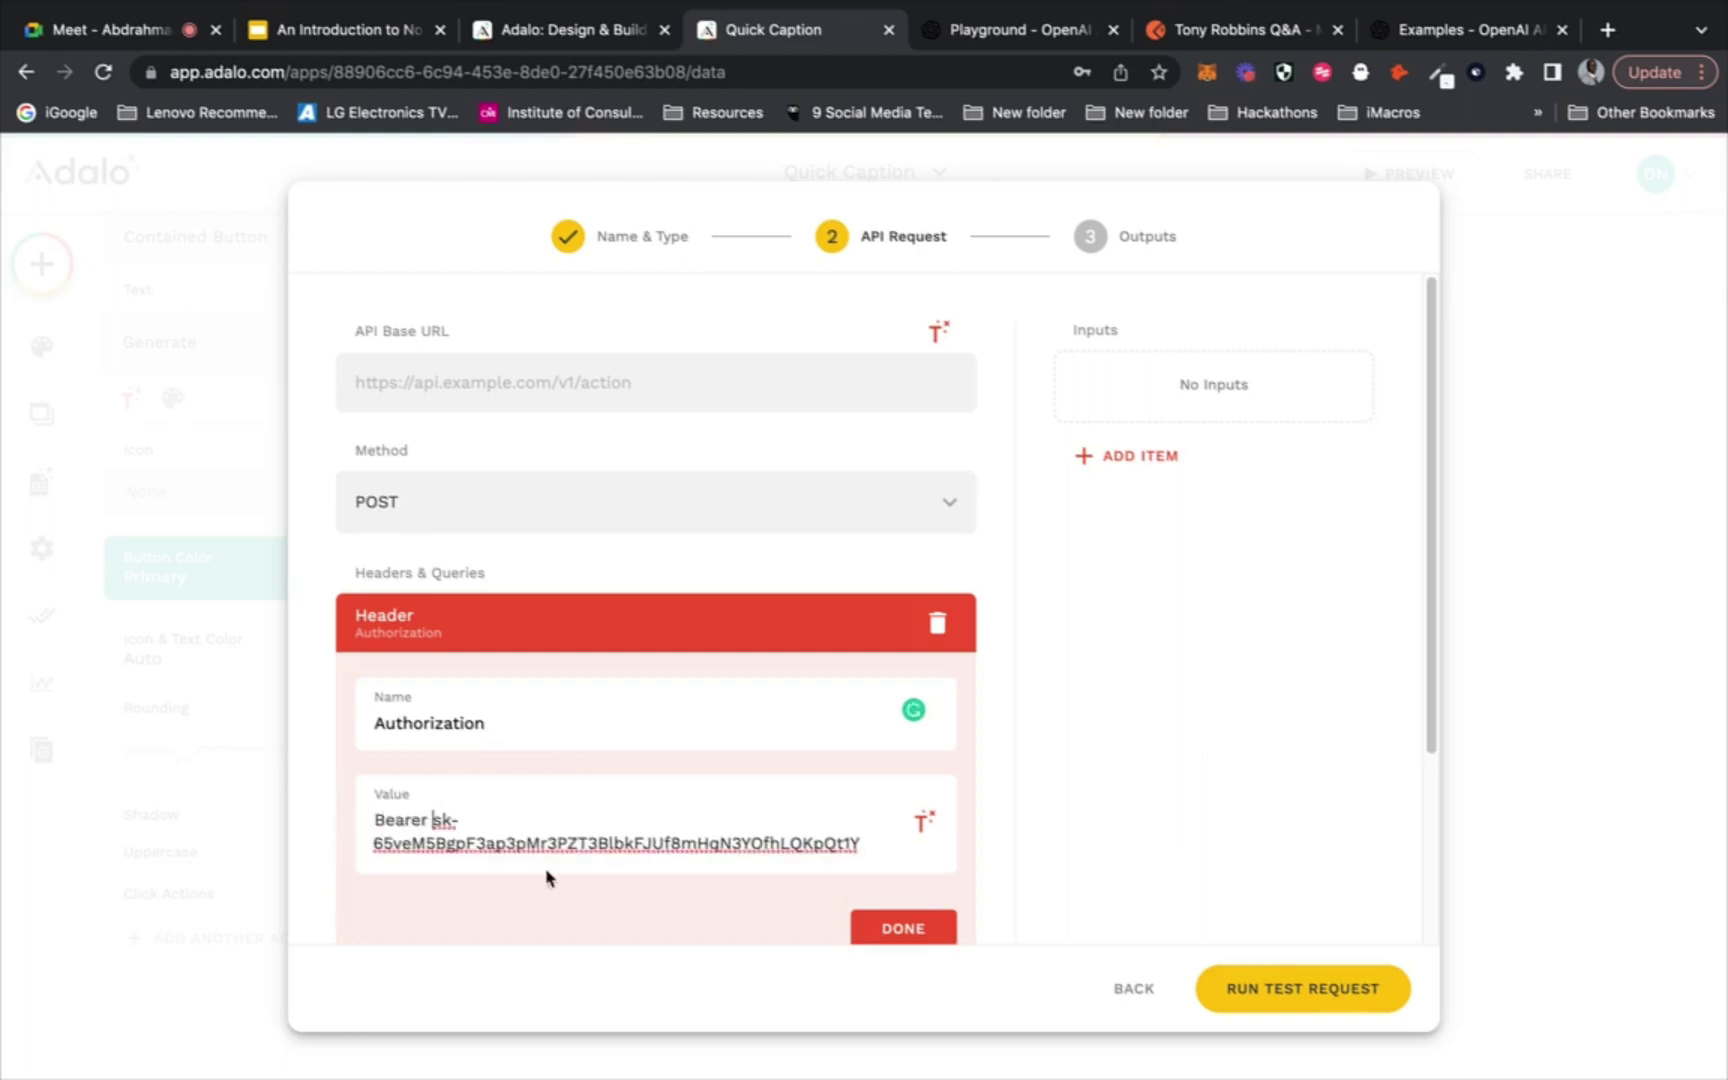
{"action": "left_click", "coordinate": [918, 922]}
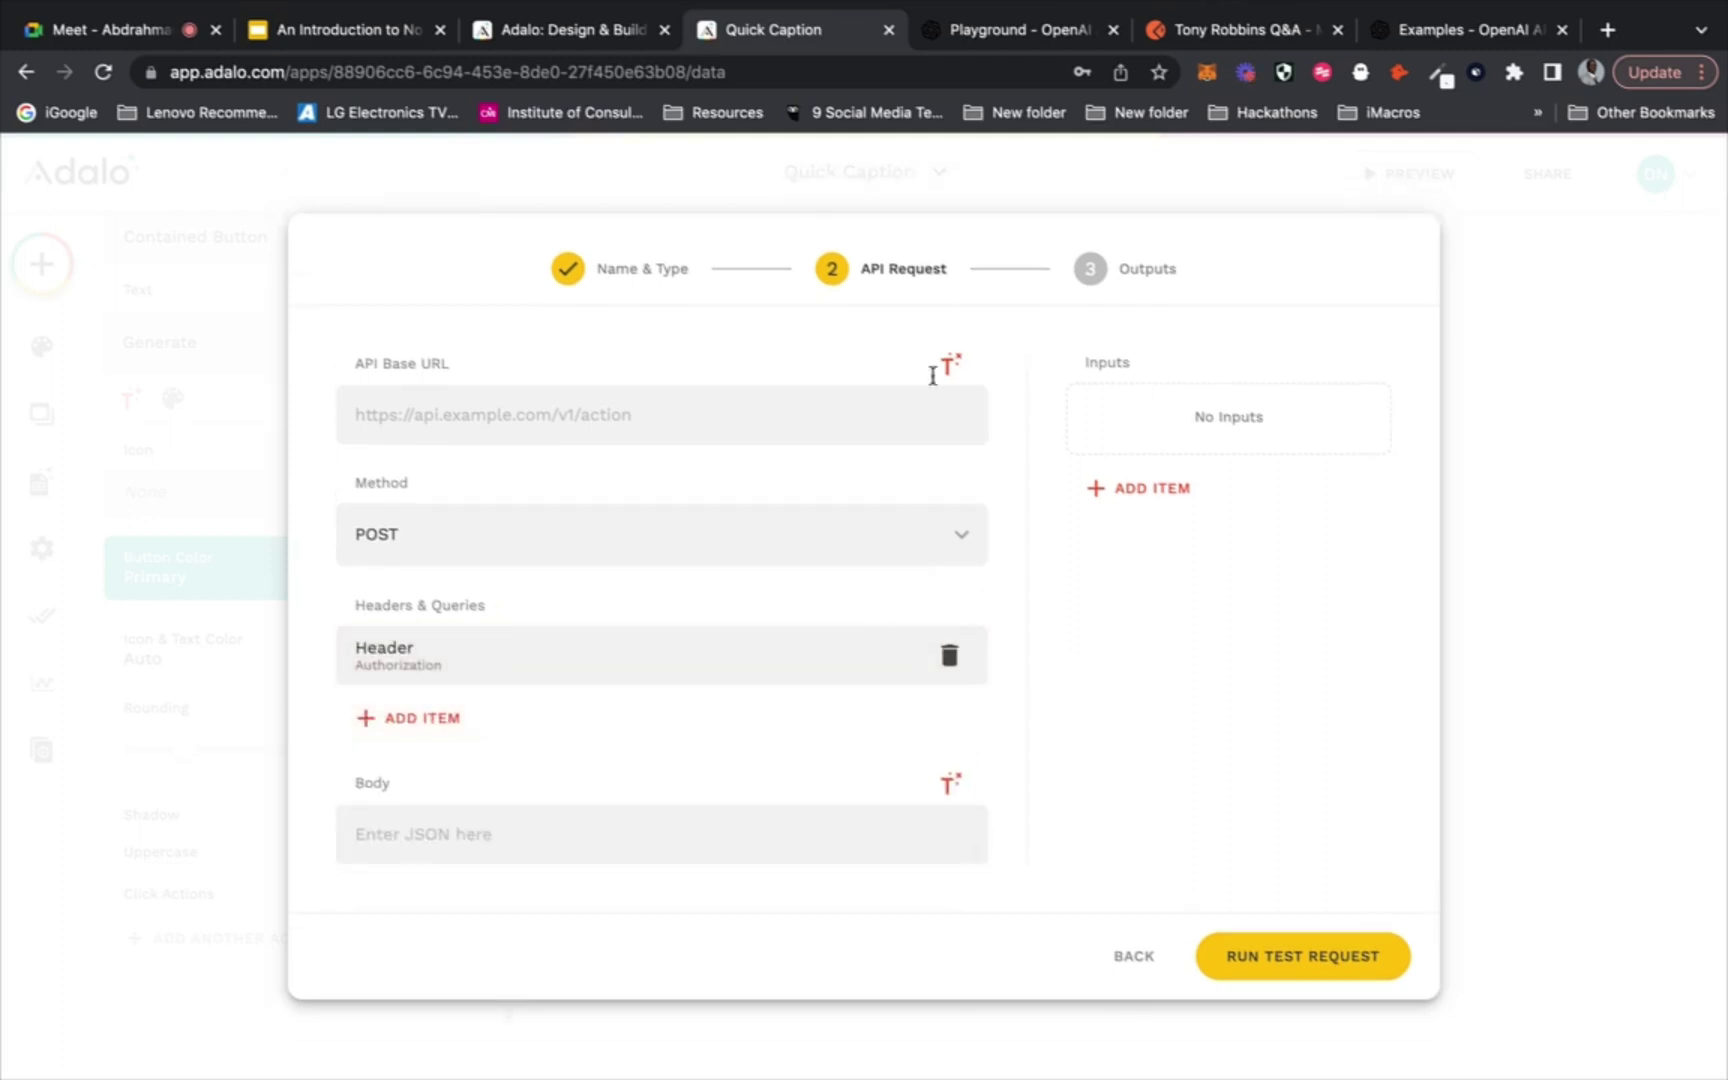
Grab the request URL from the Postman request and return to the Adalo builder
{"action": "left_click", "coordinate": [1193, 38]}
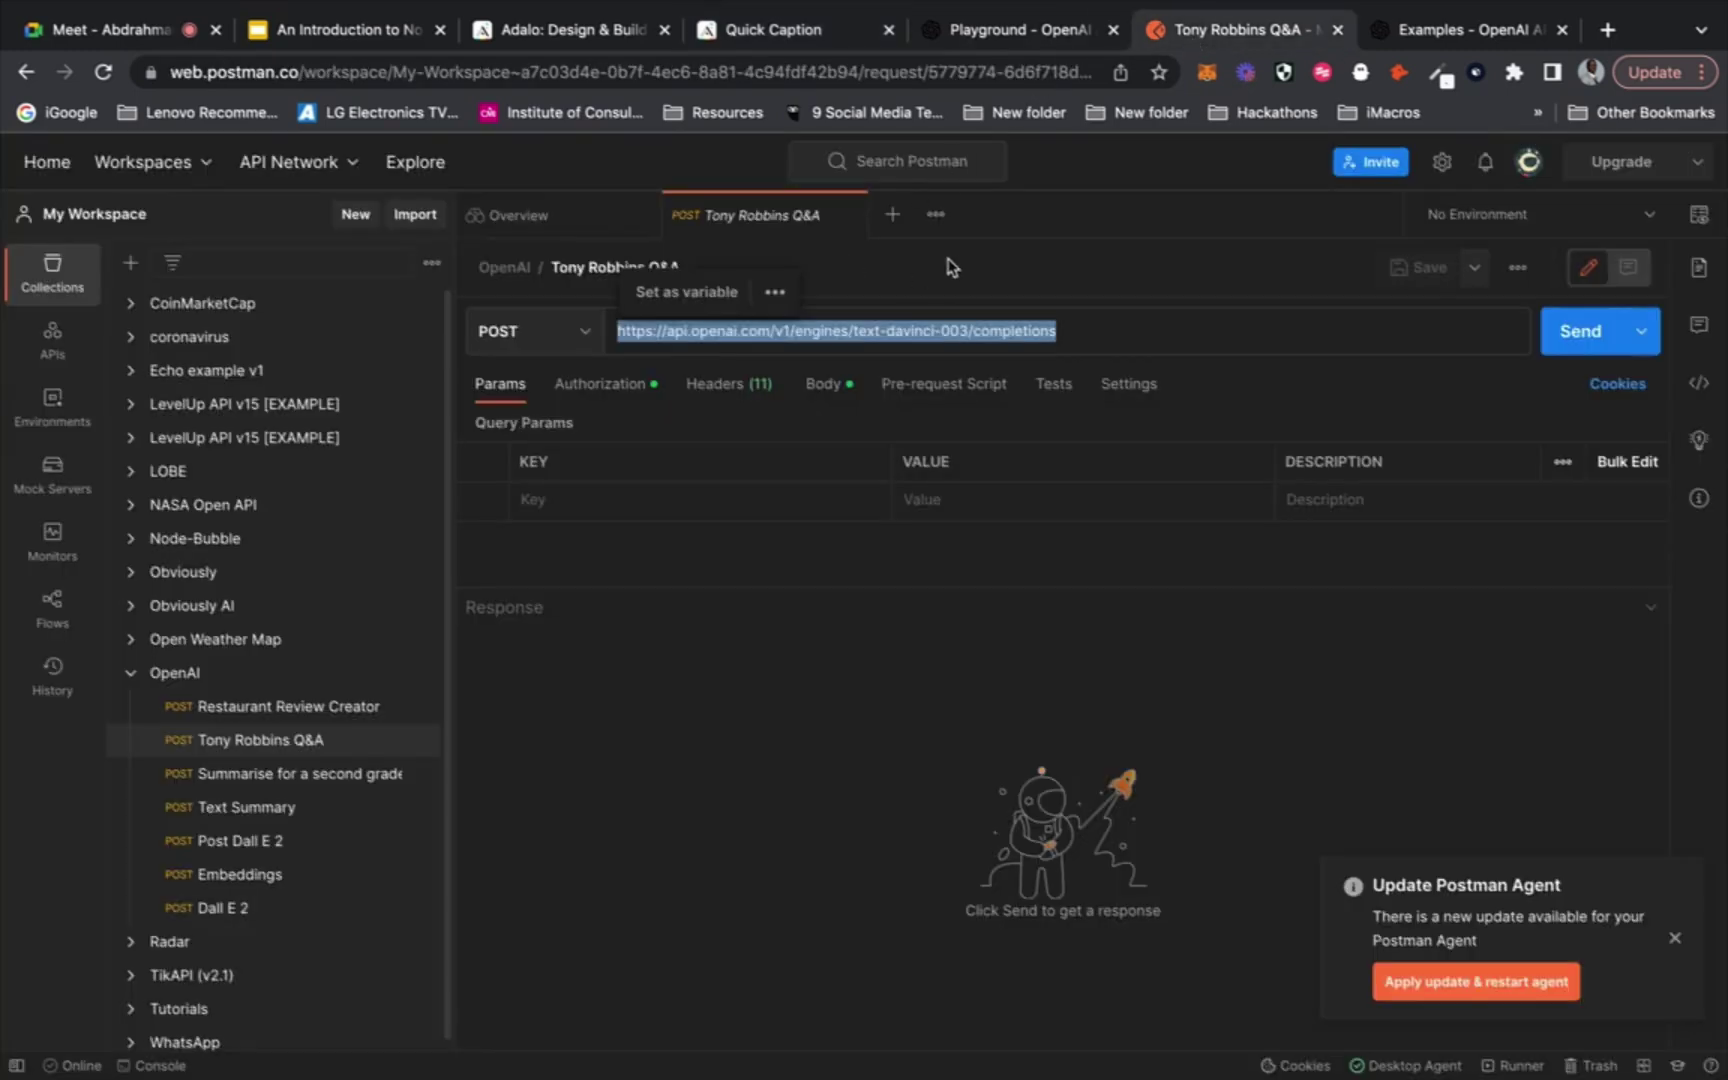
{"action": "left_click", "coordinate": [572, 36]}
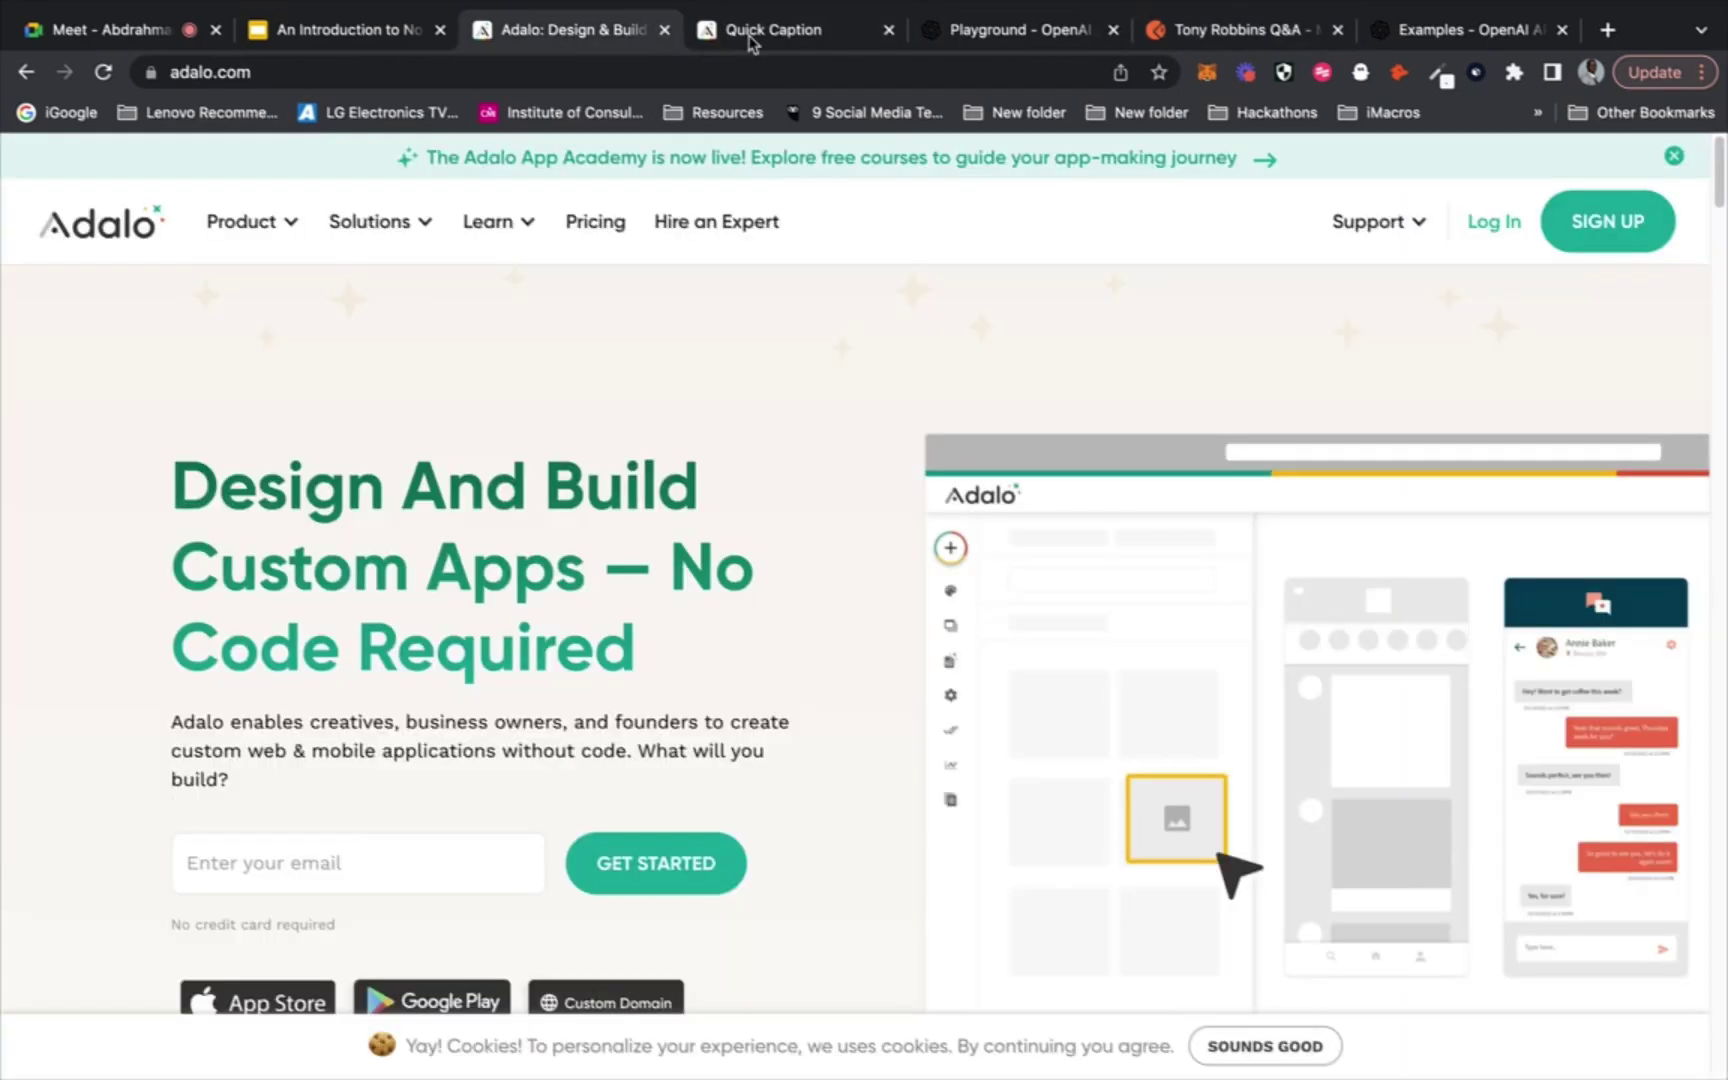
{"action": "left_click", "coordinate": [752, 36]}
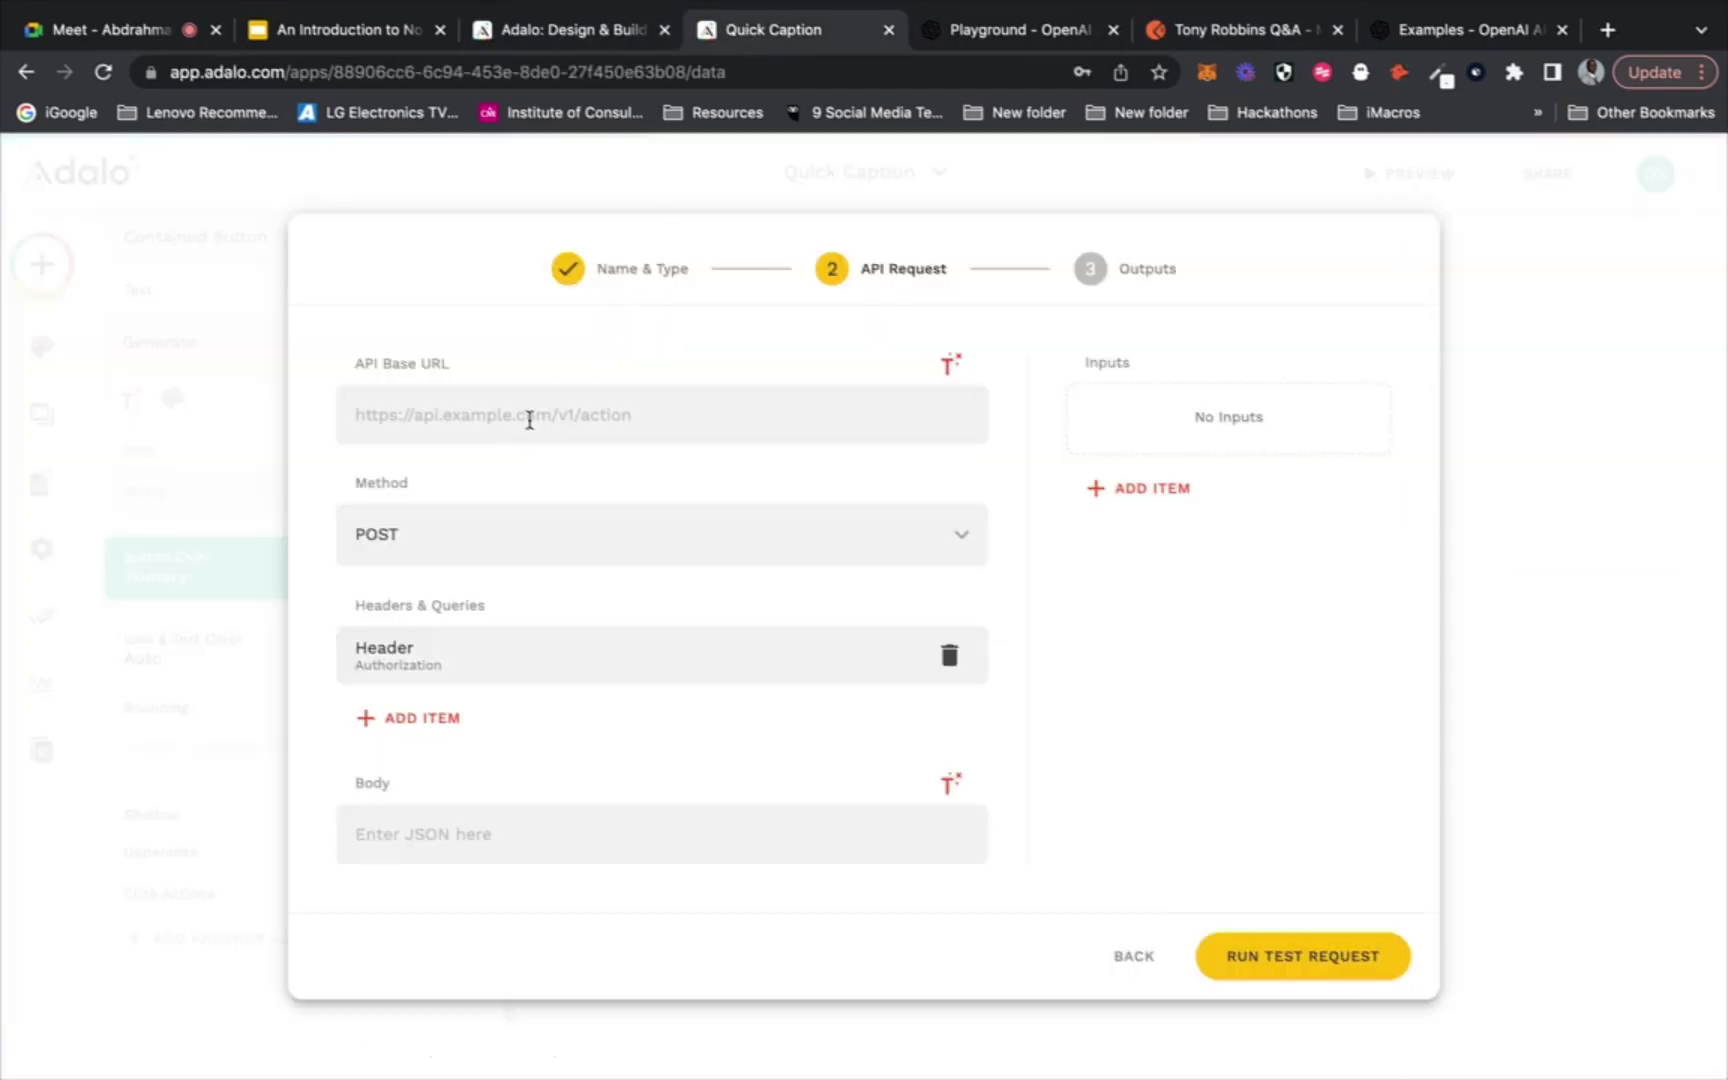
Paste the OpenAI completions URL as base URL and add a Text input Platform, example Instagram
{"action": "left_click", "coordinate": [529, 420]}
{"action": "type", "text": "https://api.openai.com/v1/engines/text-davinci-003/completions"}
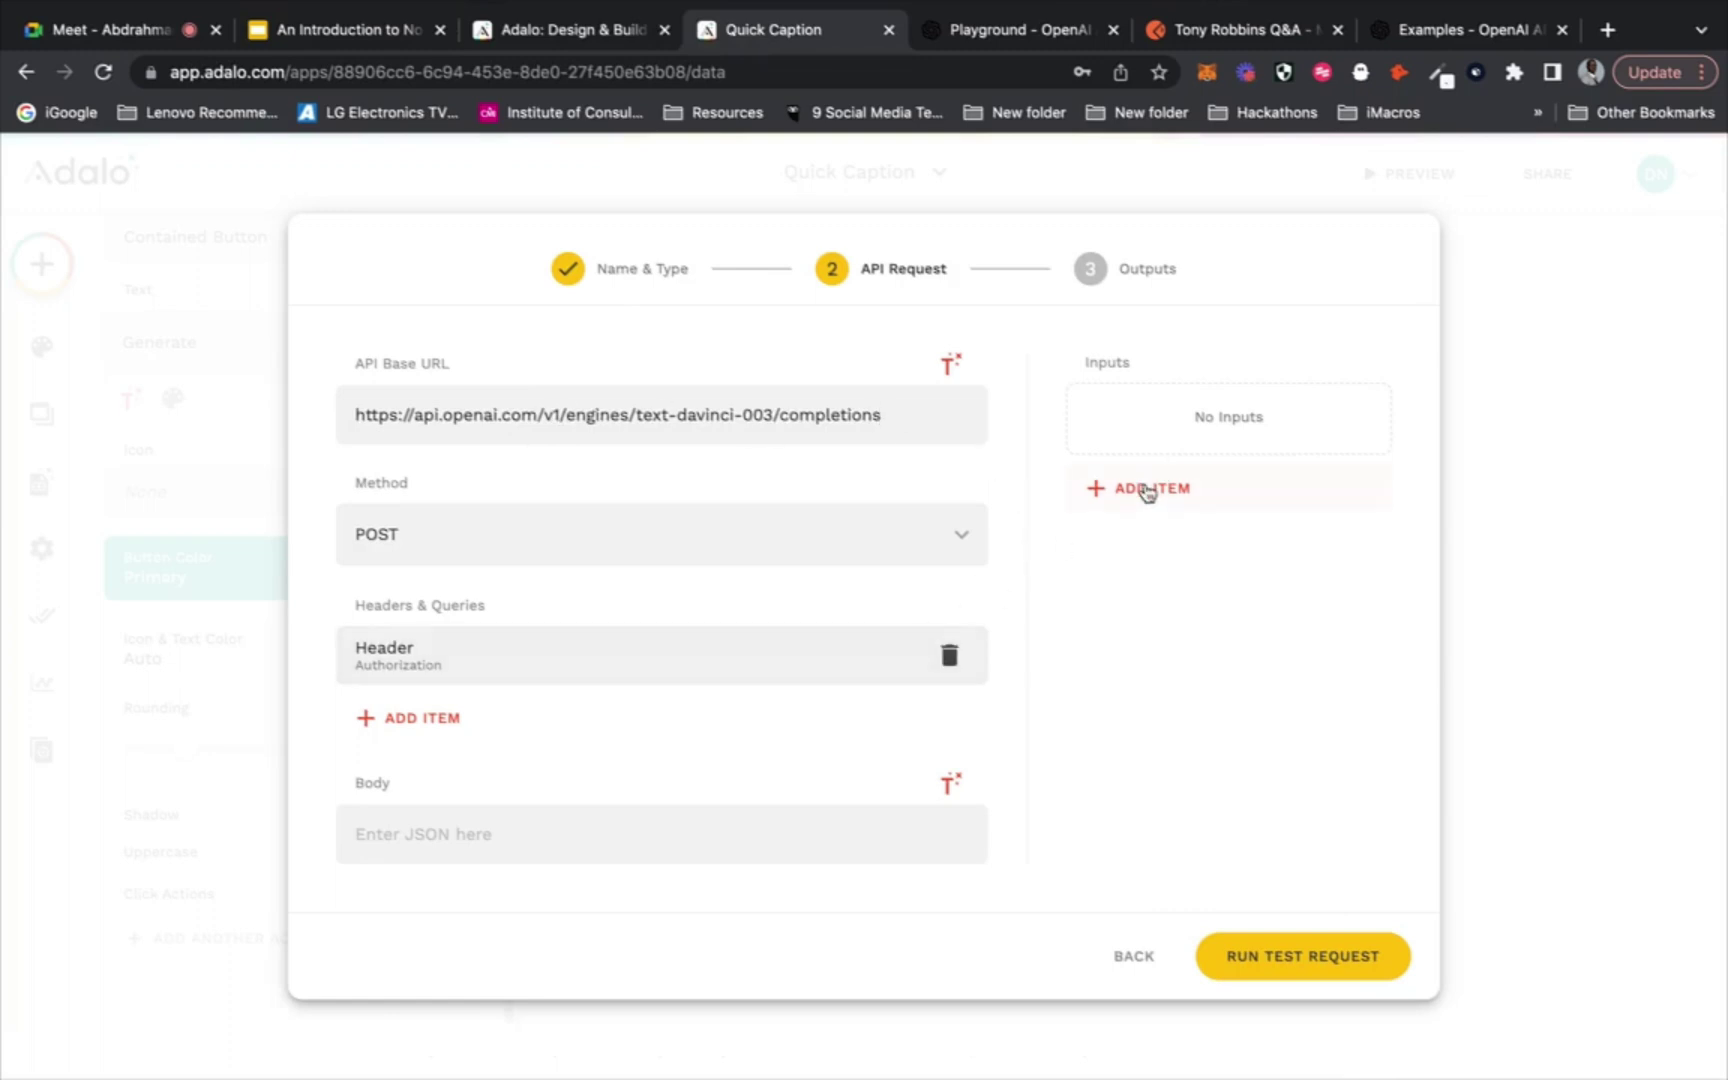
{"action": "left_click", "coordinate": [1145, 489]}
{"action": "left_click", "coordinate": [1198, 560]}
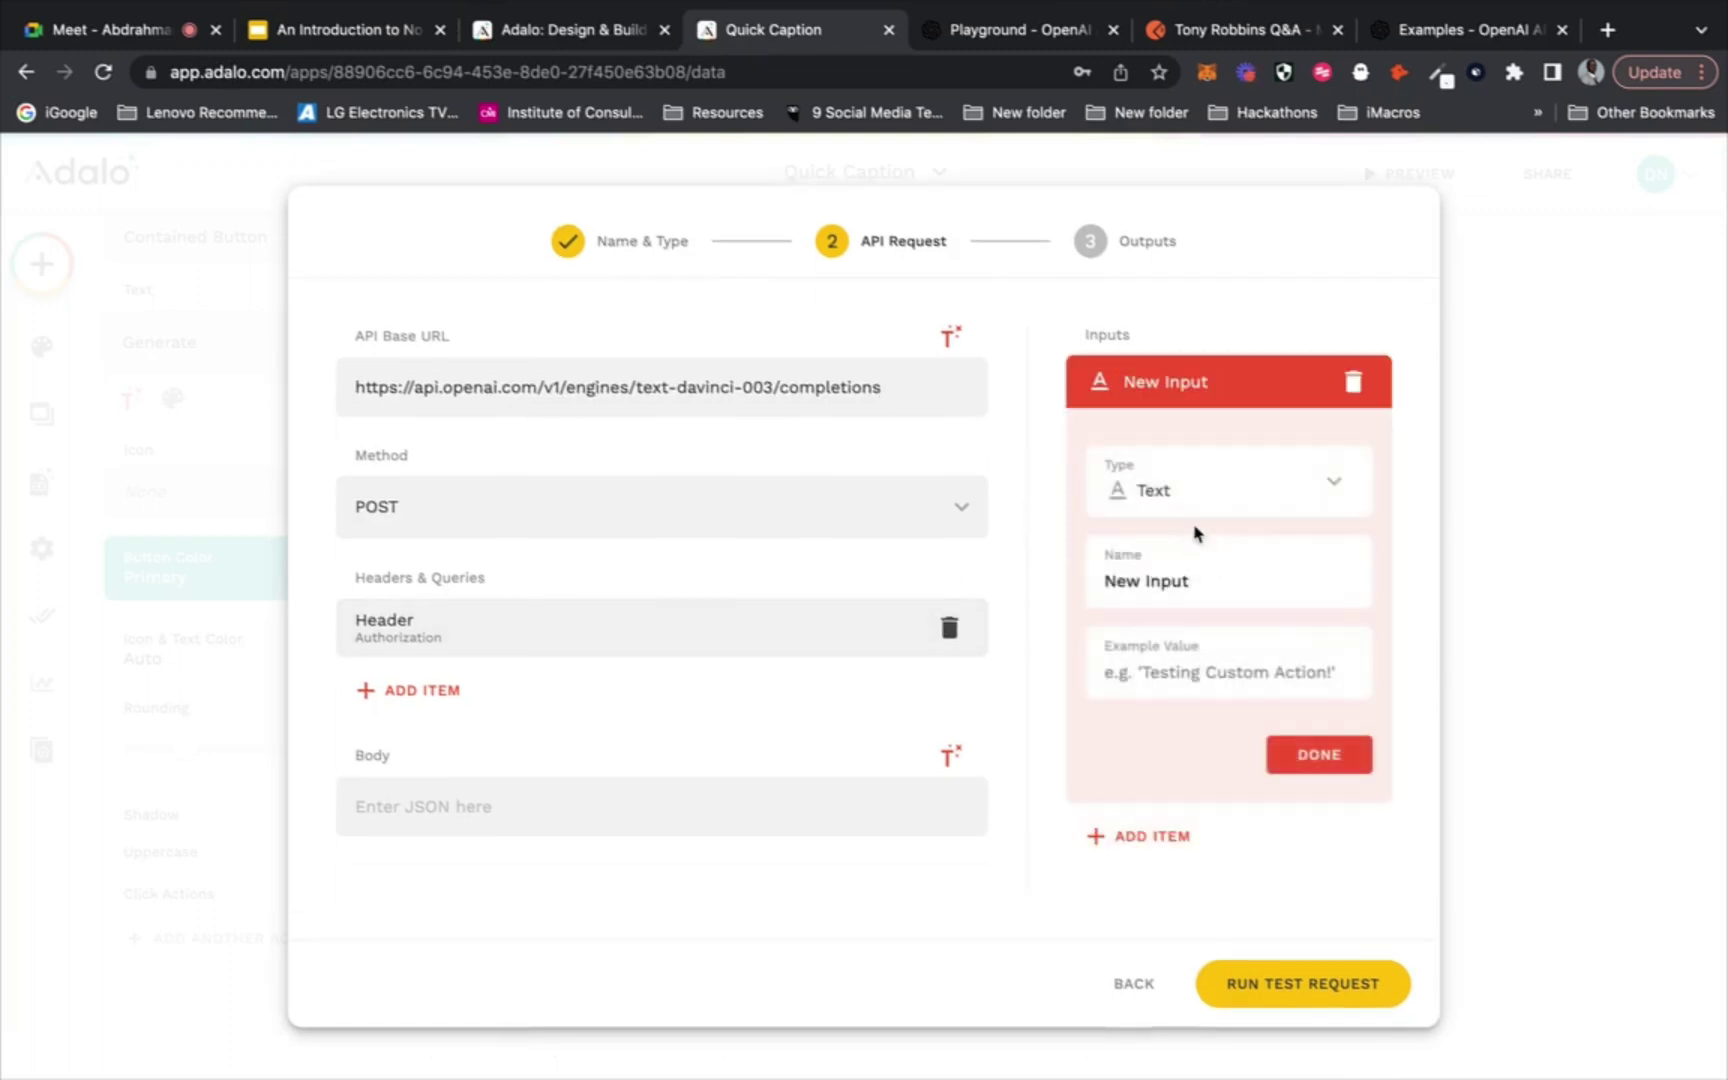
{"action": "left_click_drag", "start_coordinate": [1207, 580], "coordinate": [1108, 581]}
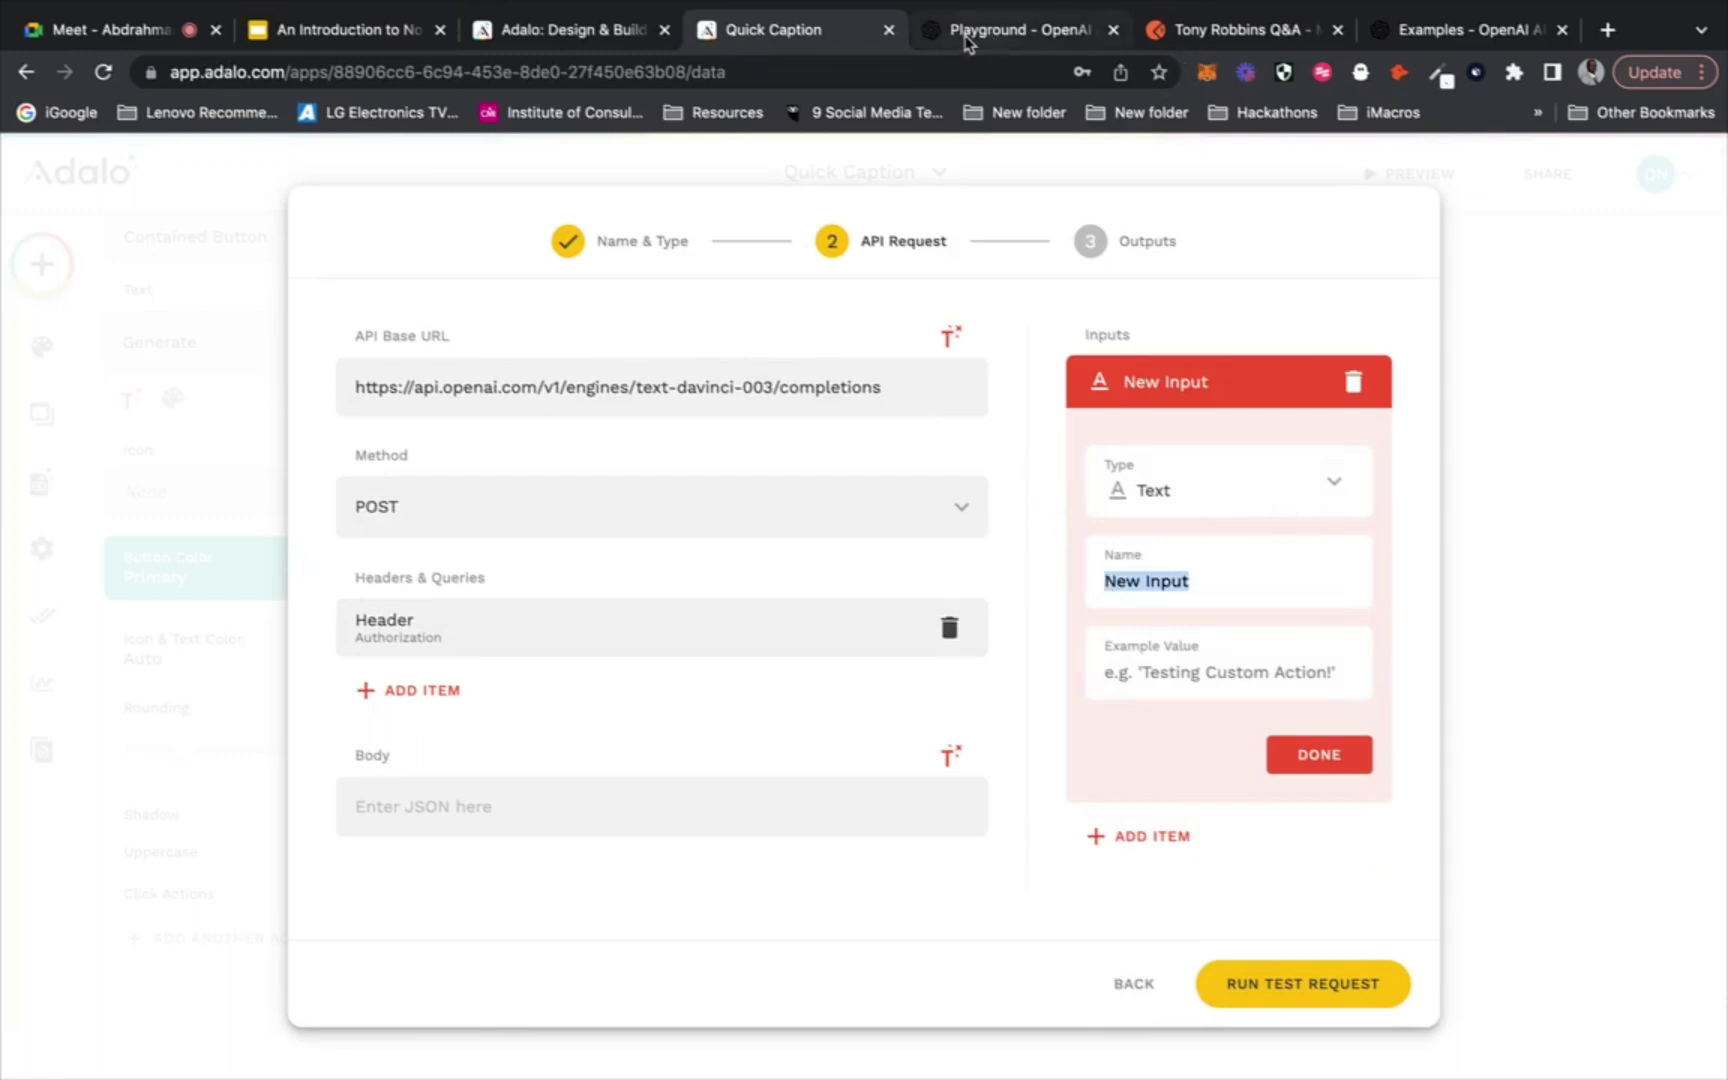
{"action": "type", "text": "Platform"}
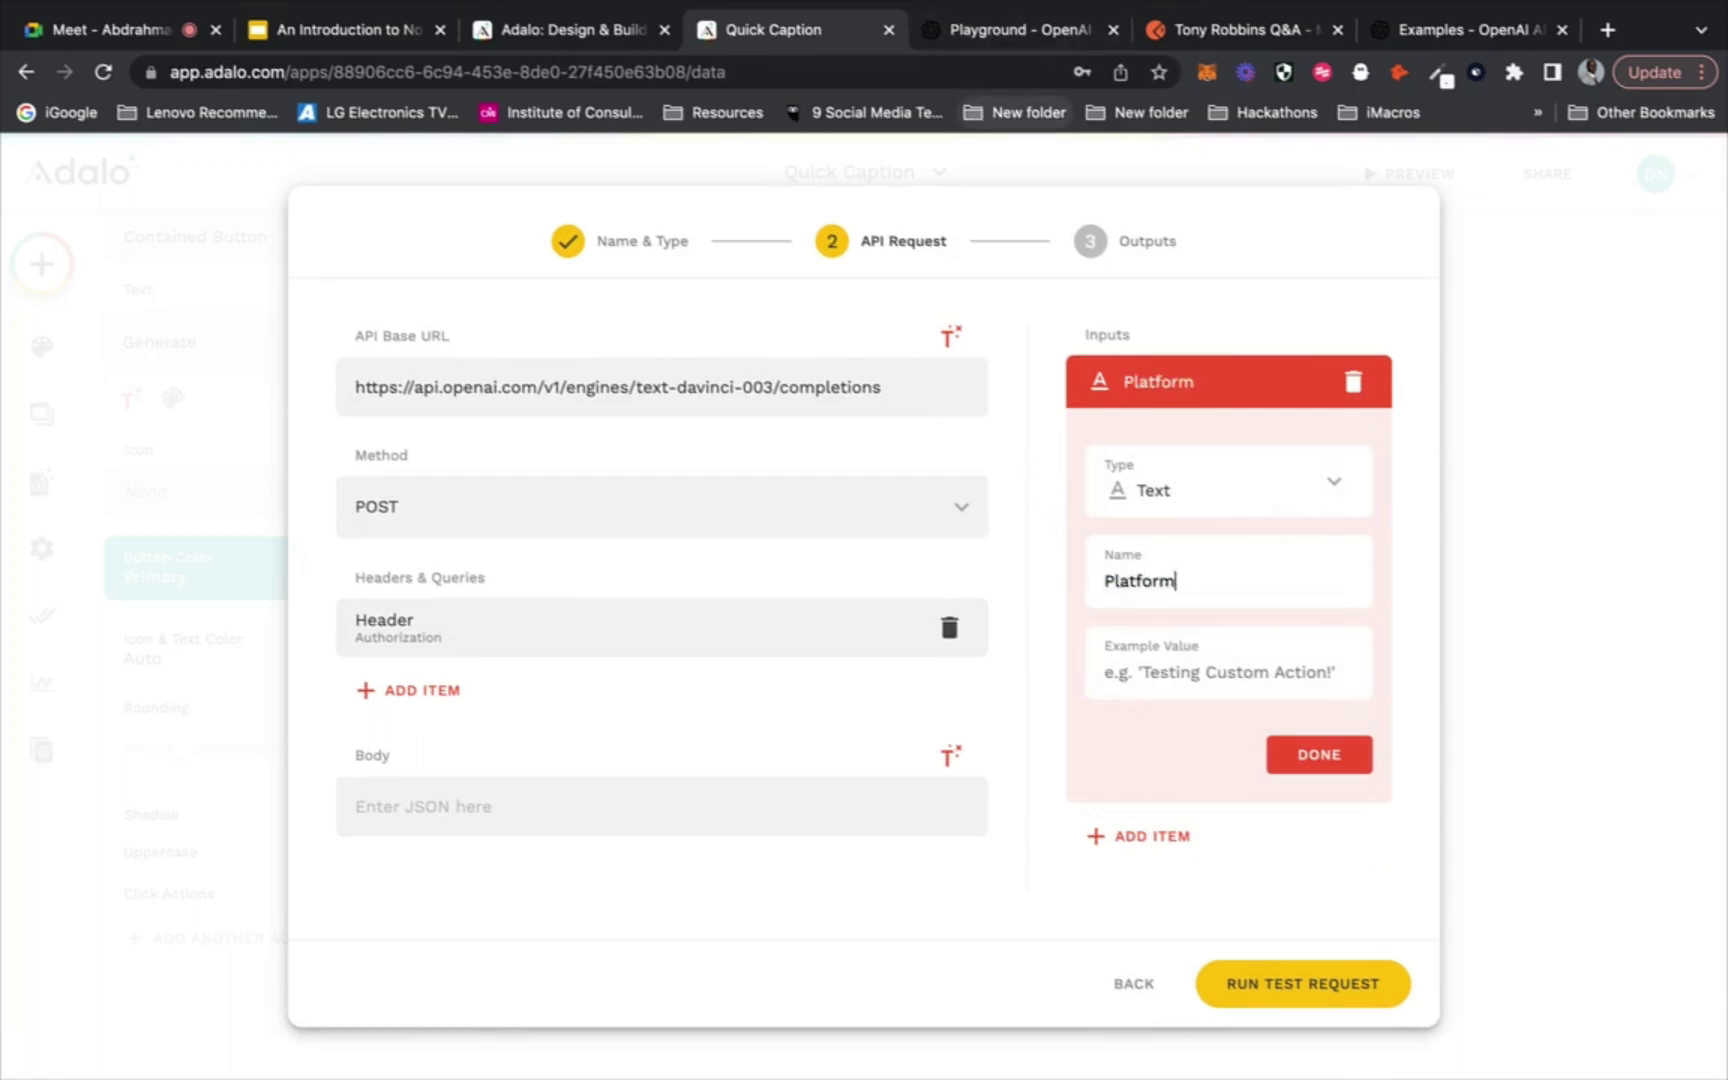
{"action": "type", "text": "I"}
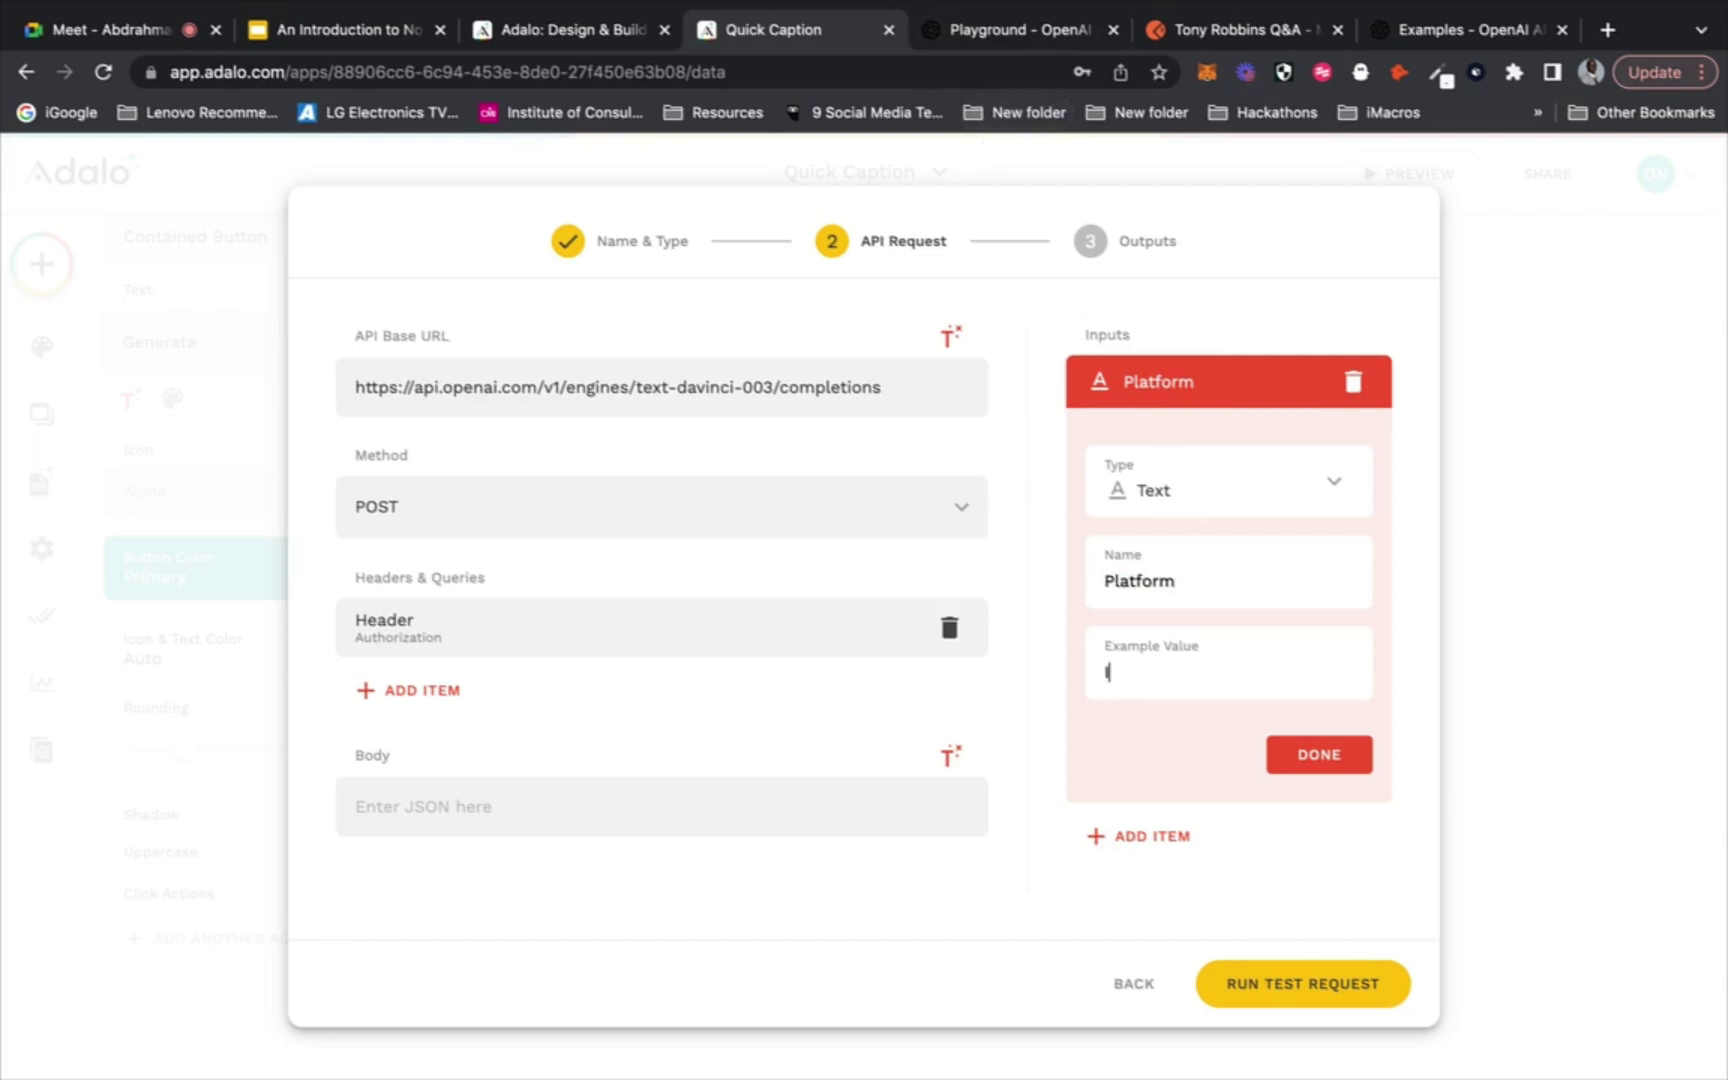
{"action": "type", "text": "nstagram"}
{"action": "left_click", "coordinate": [1310, 760]}
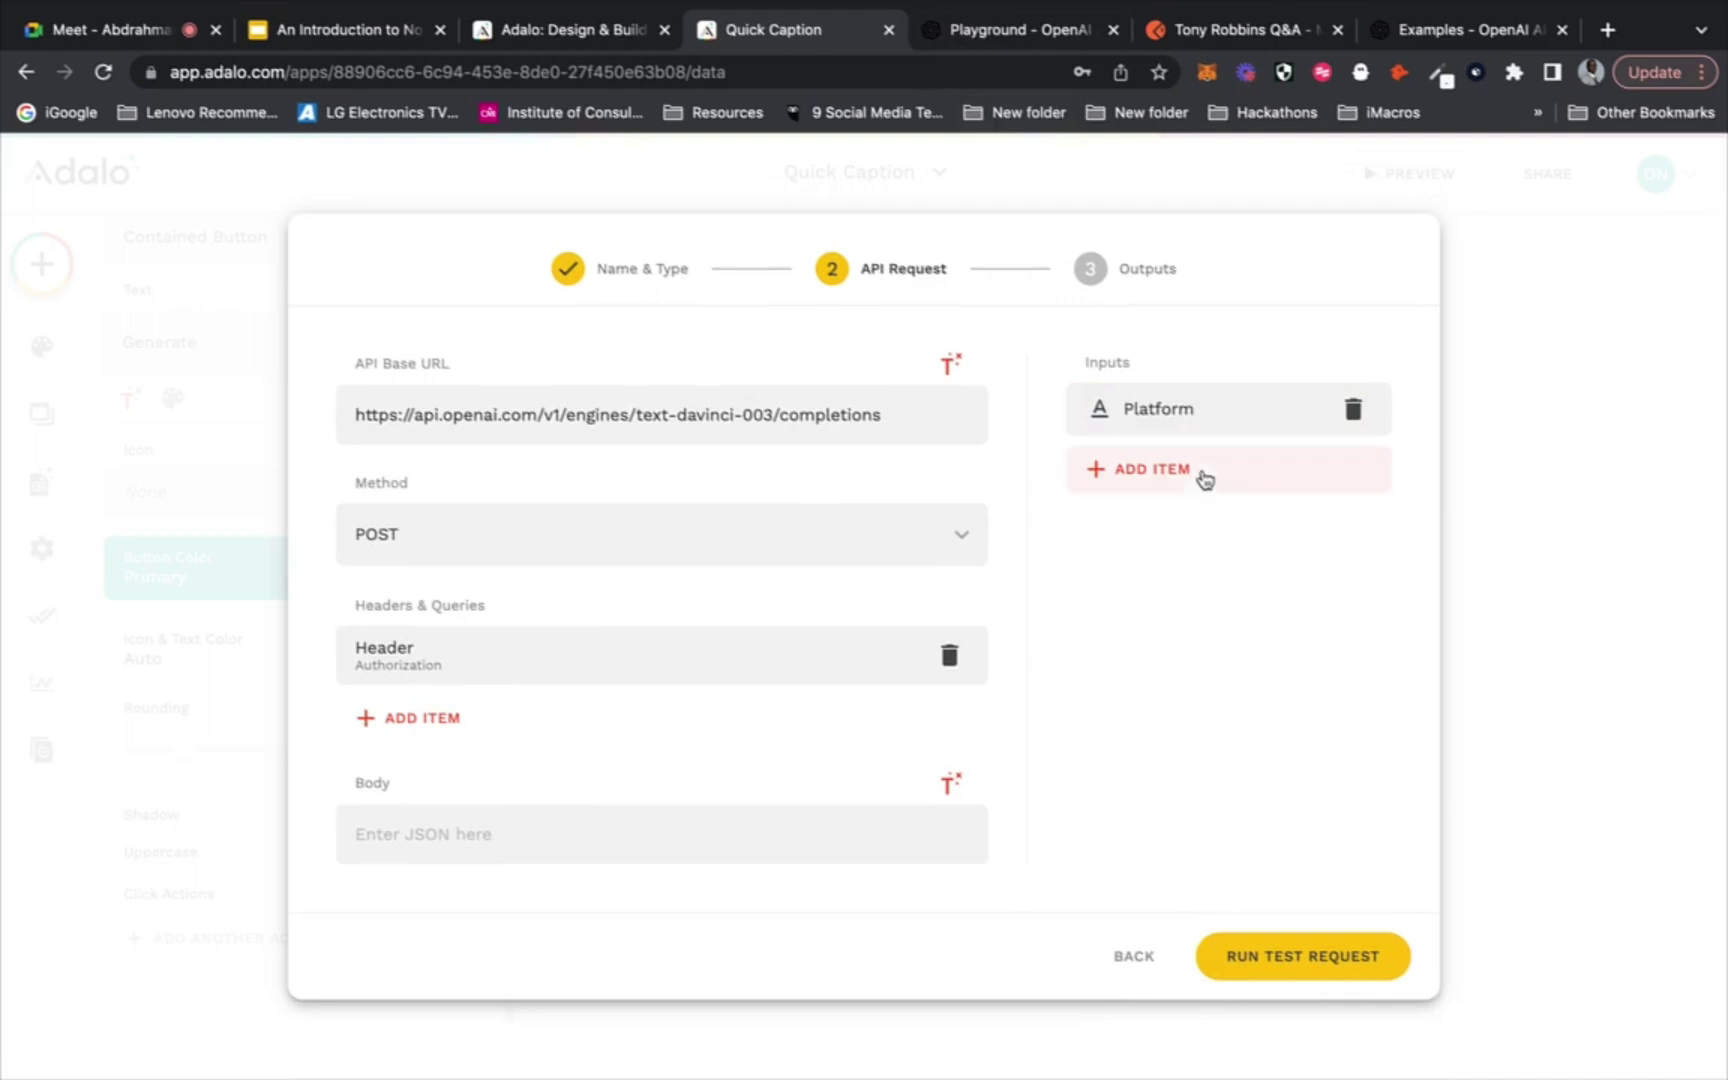
Add a second Text input named 'Content Type' with example value 'caption'
{"action": "left_click", "coordinate": [1204, 476]}
{"action": "left_click", "coordinate": [1181, 557]}
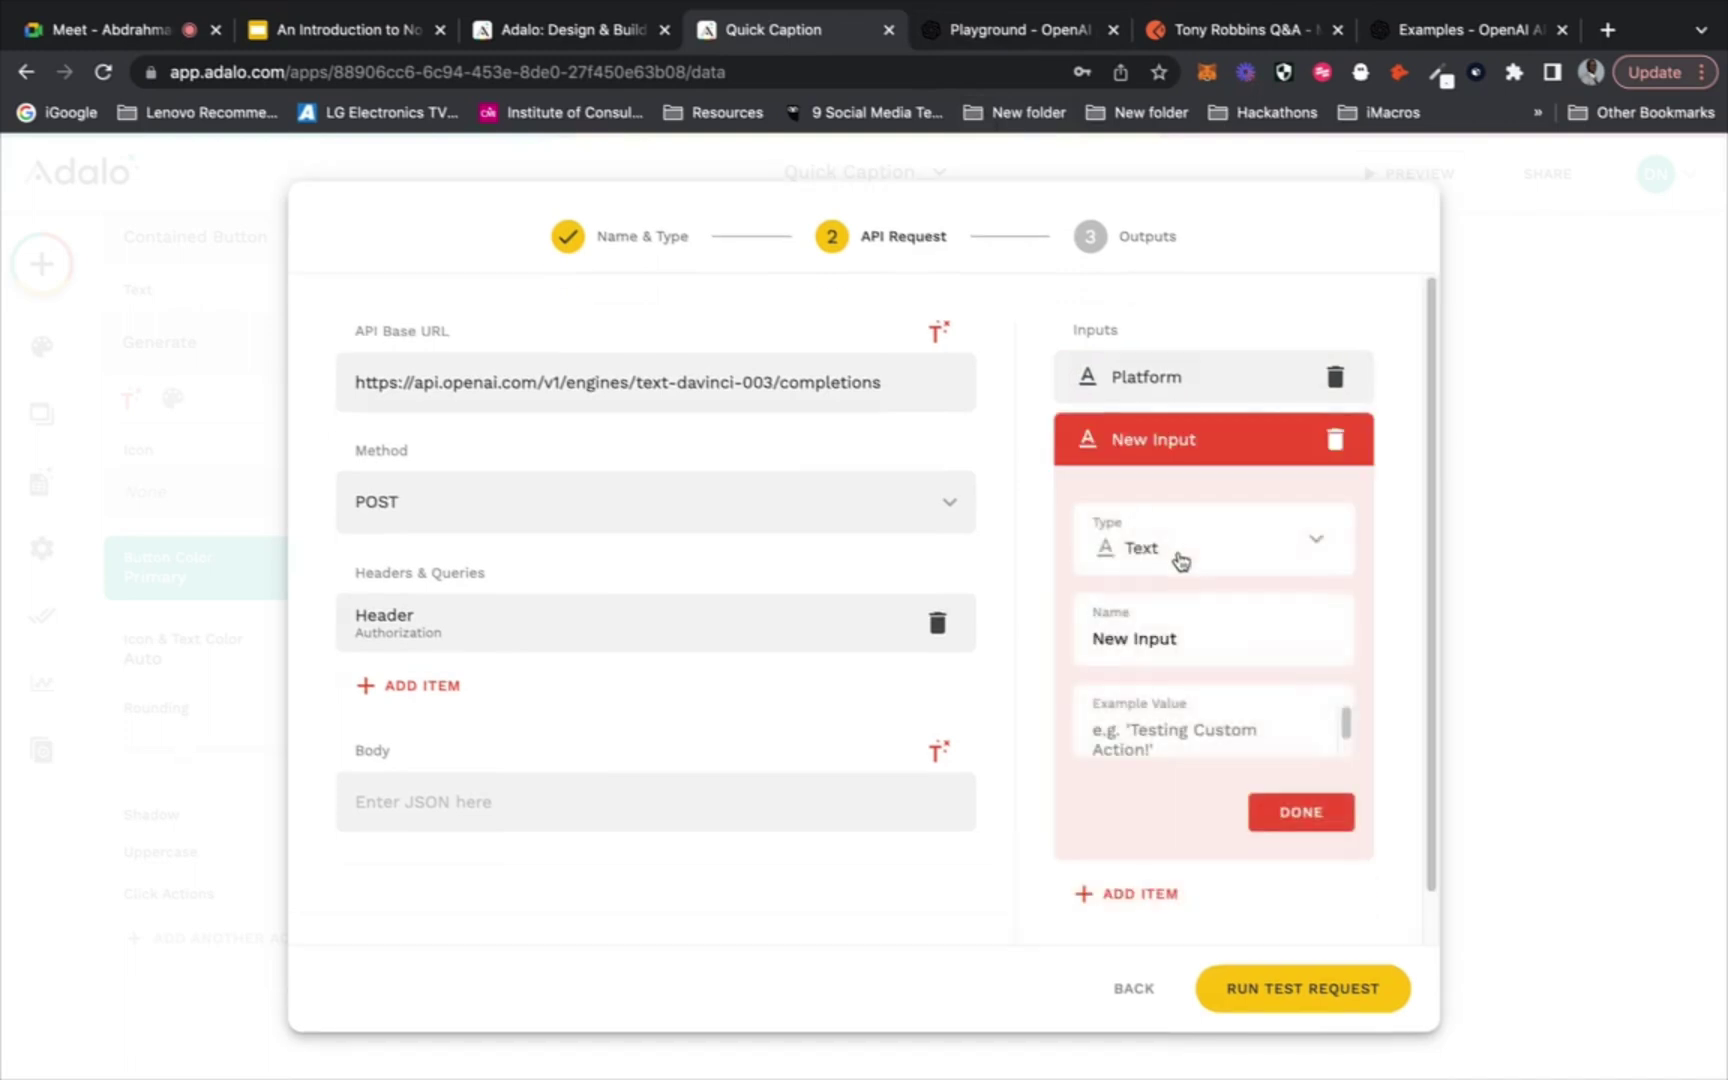
{"action": "left_click_drag", "start_coordinate": [1182, 638], "coordinate": [1093, 638]}
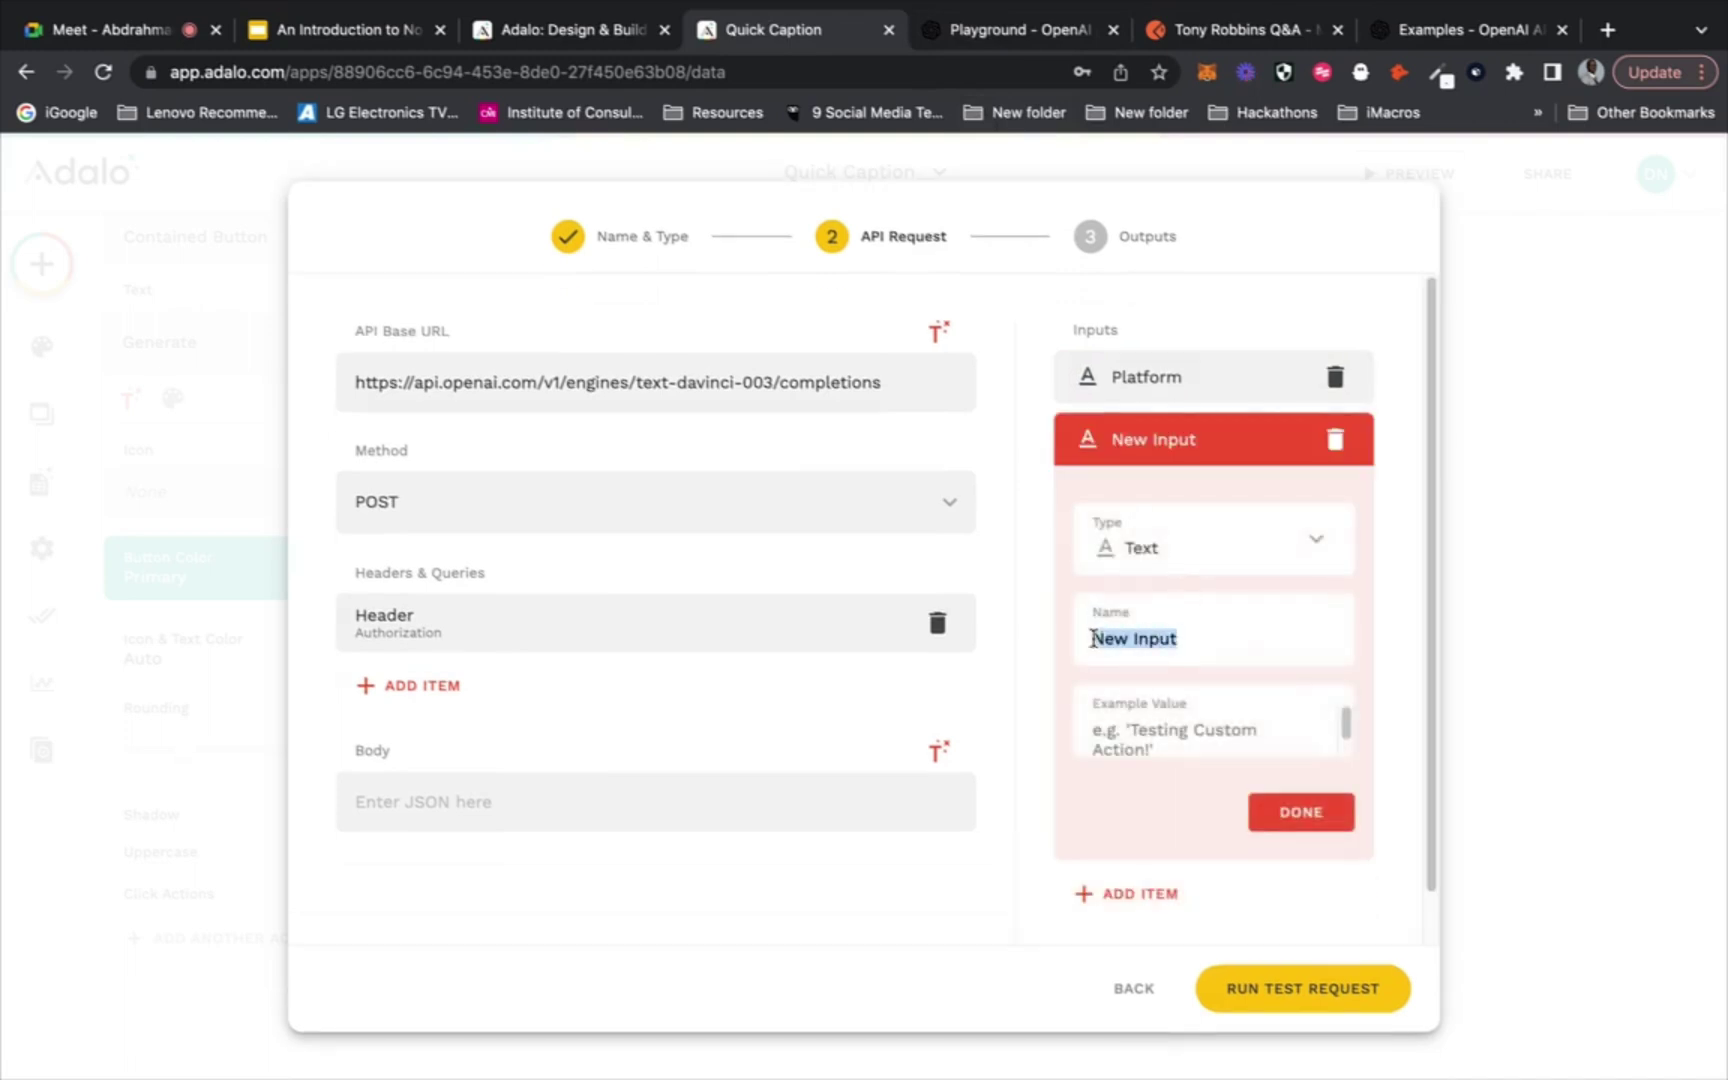
{"action": "type", "text": "Conten"}
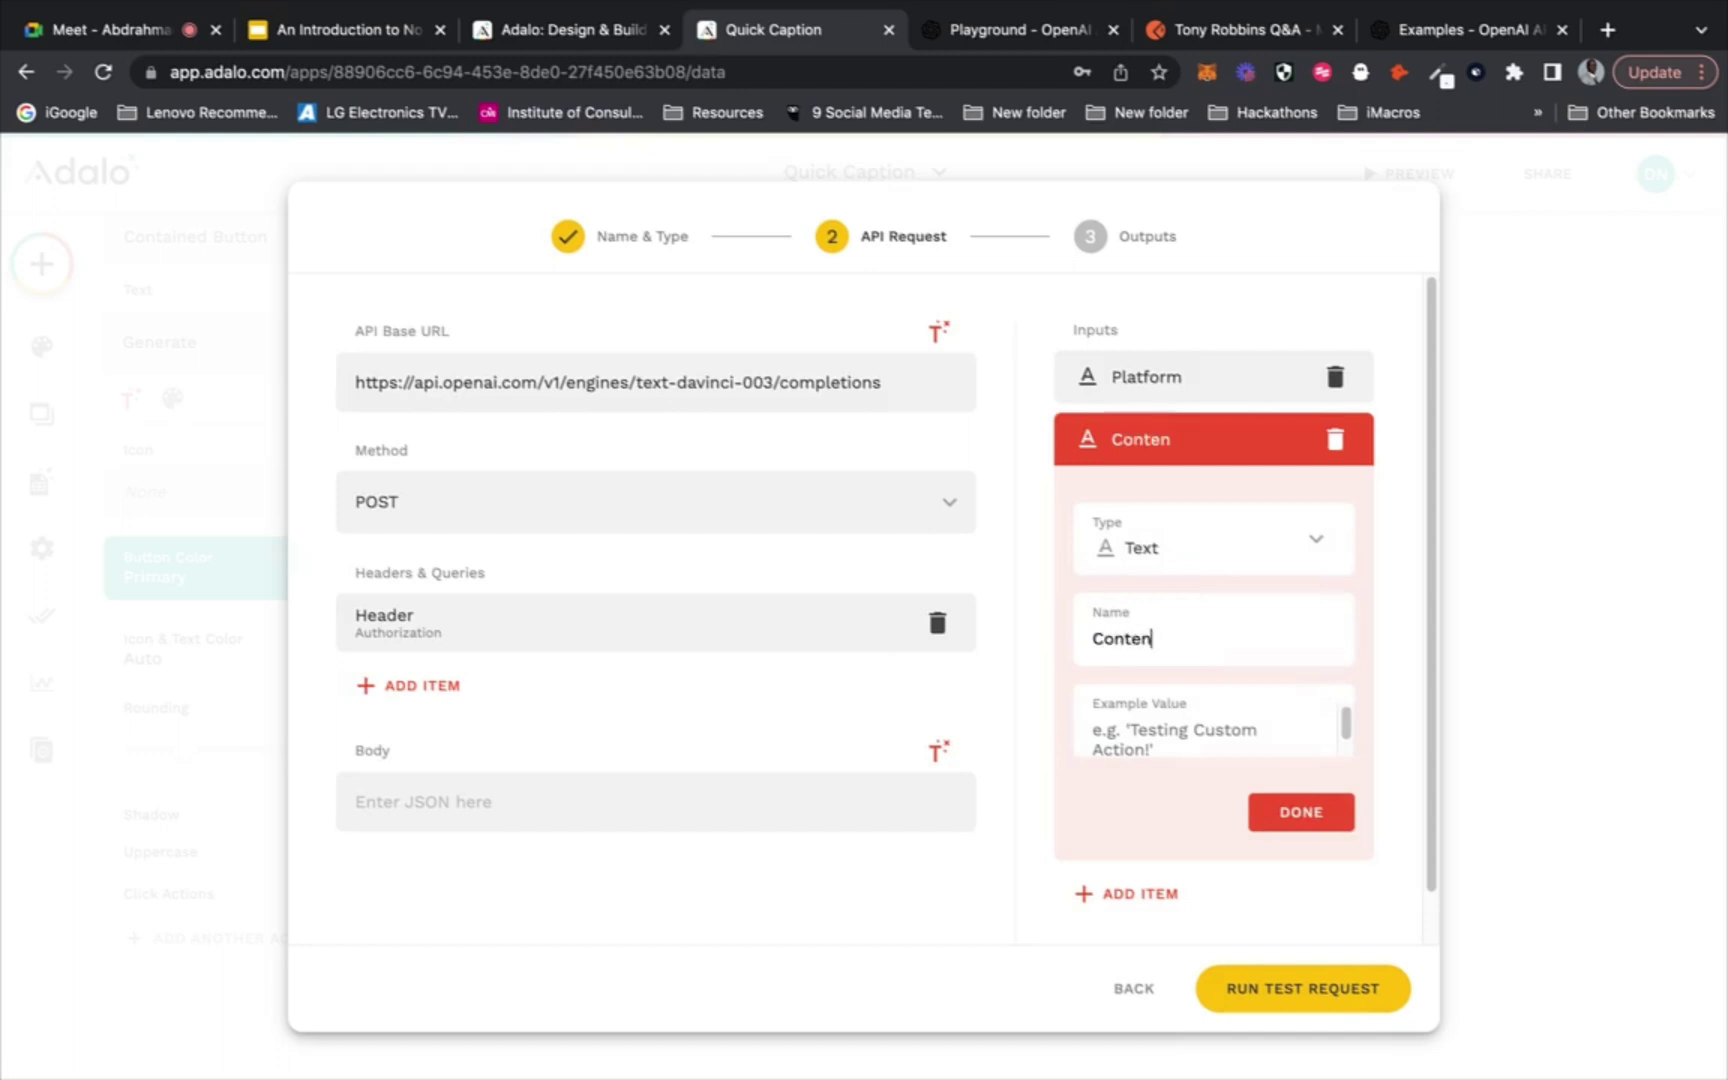
{"action": "type", "text": "t Type"}
{"action": "left_click", "coordinate": [993, 32]}
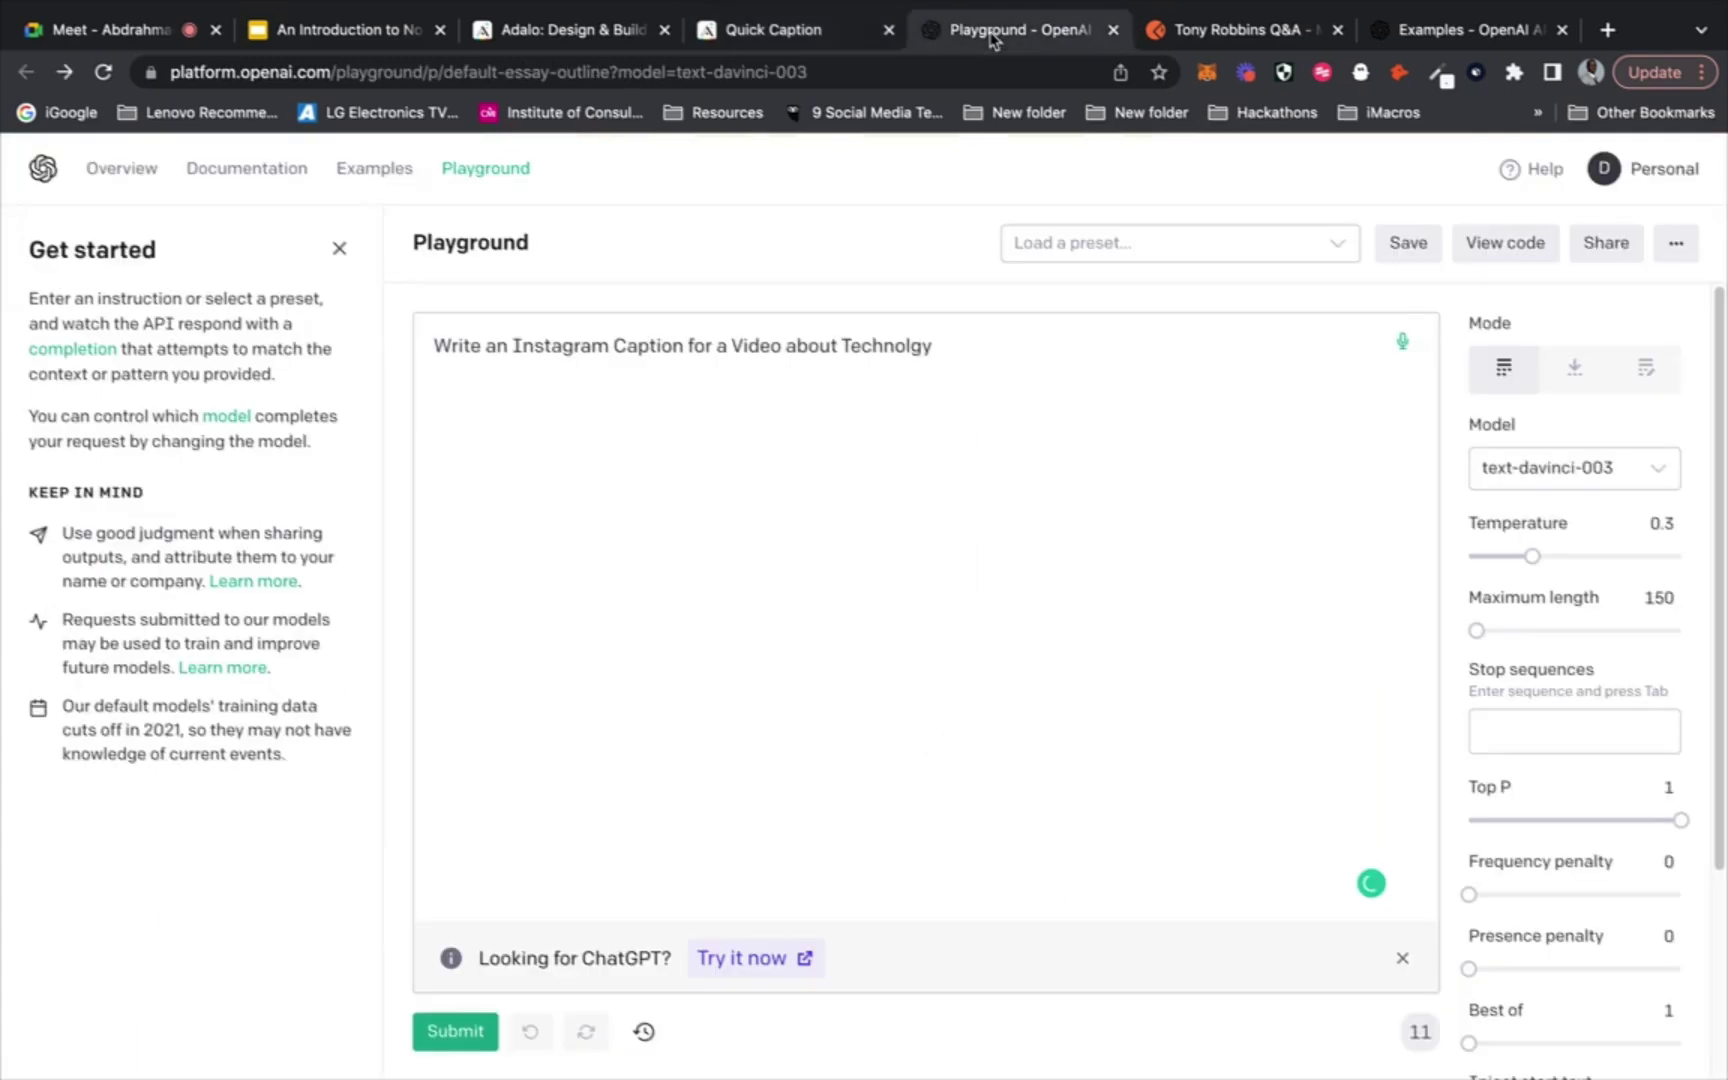
{"action": "left_click", "coordinate": [783, 32]}
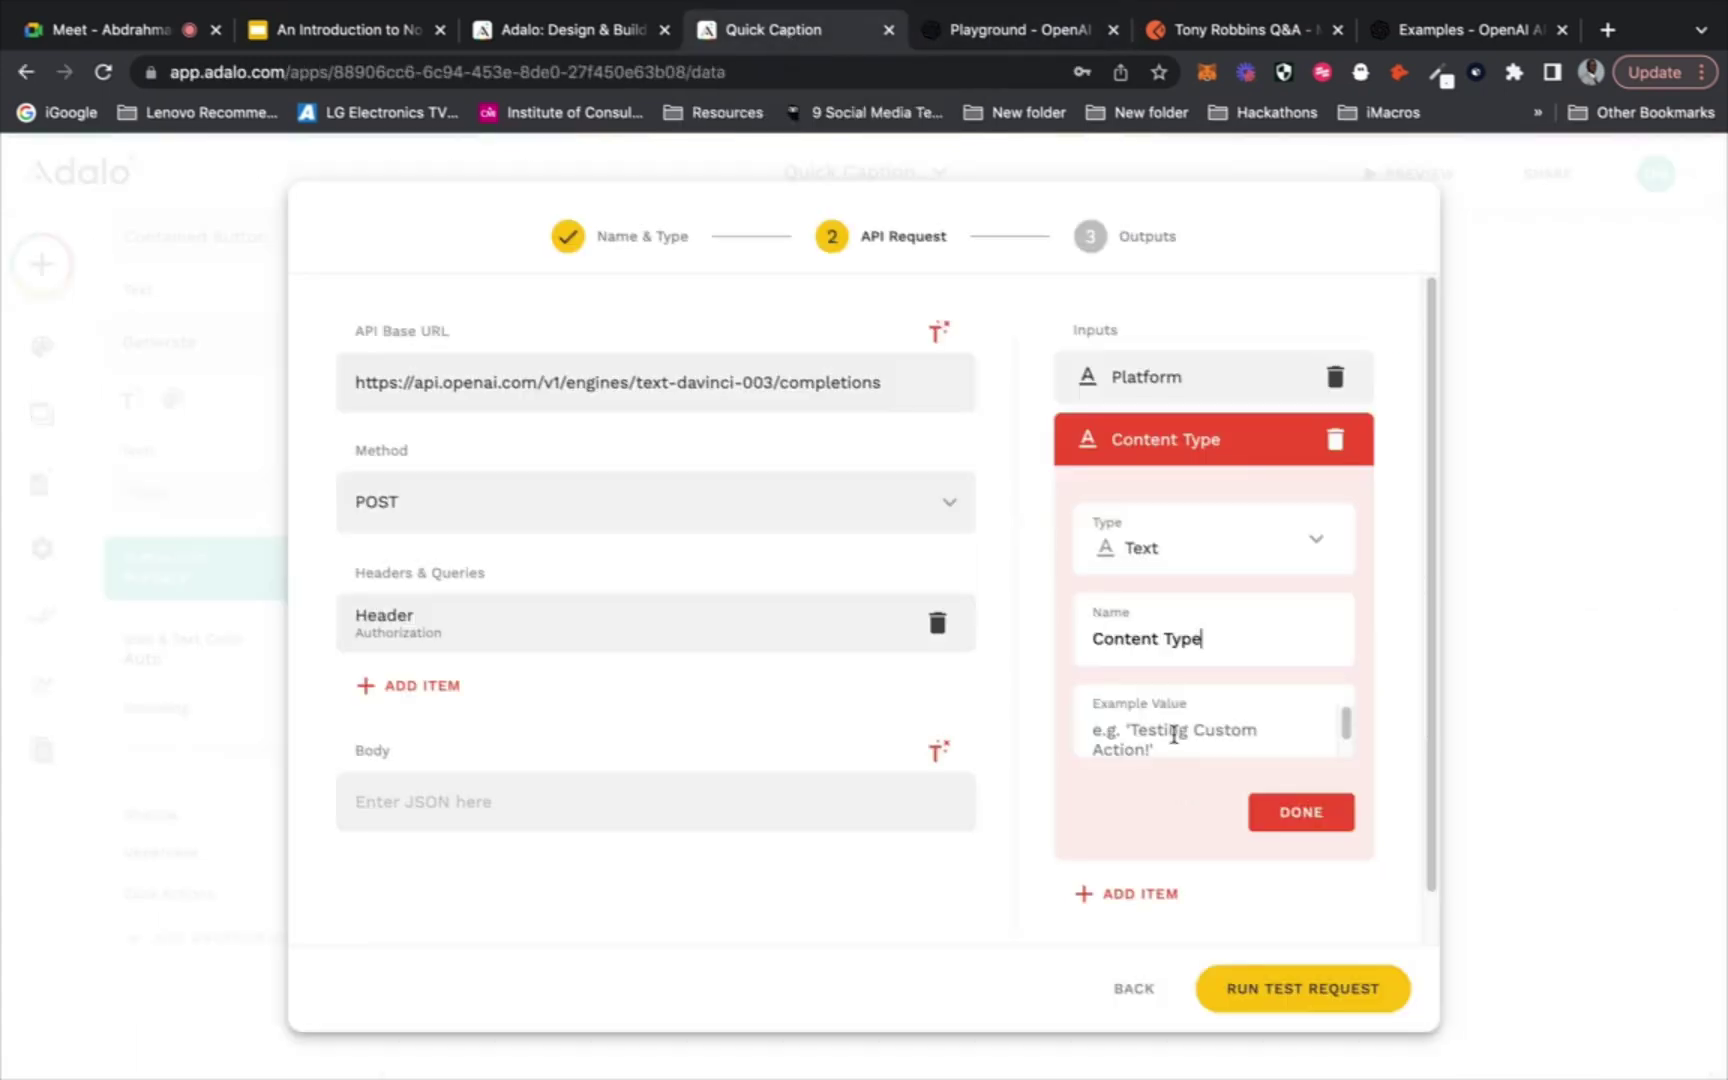
{"action": "left_click", "coordinate": [1174, 735]}
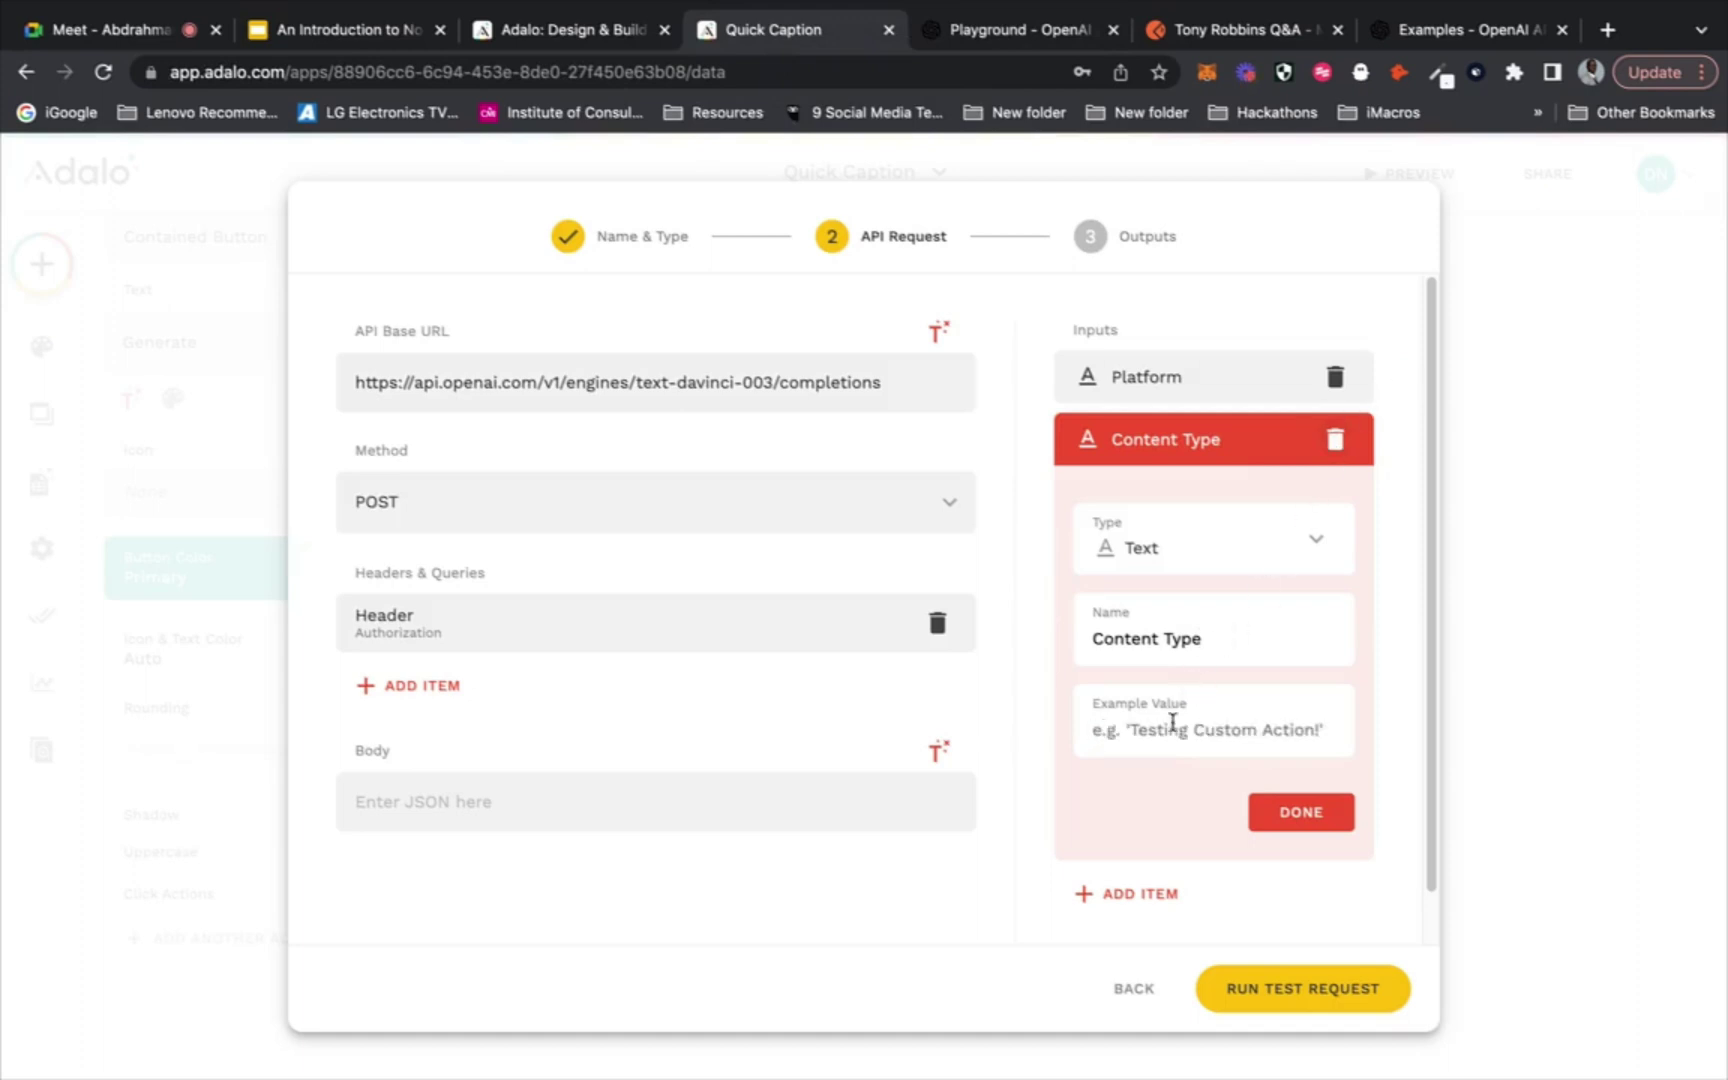
{"action": "type", "text": "c"}
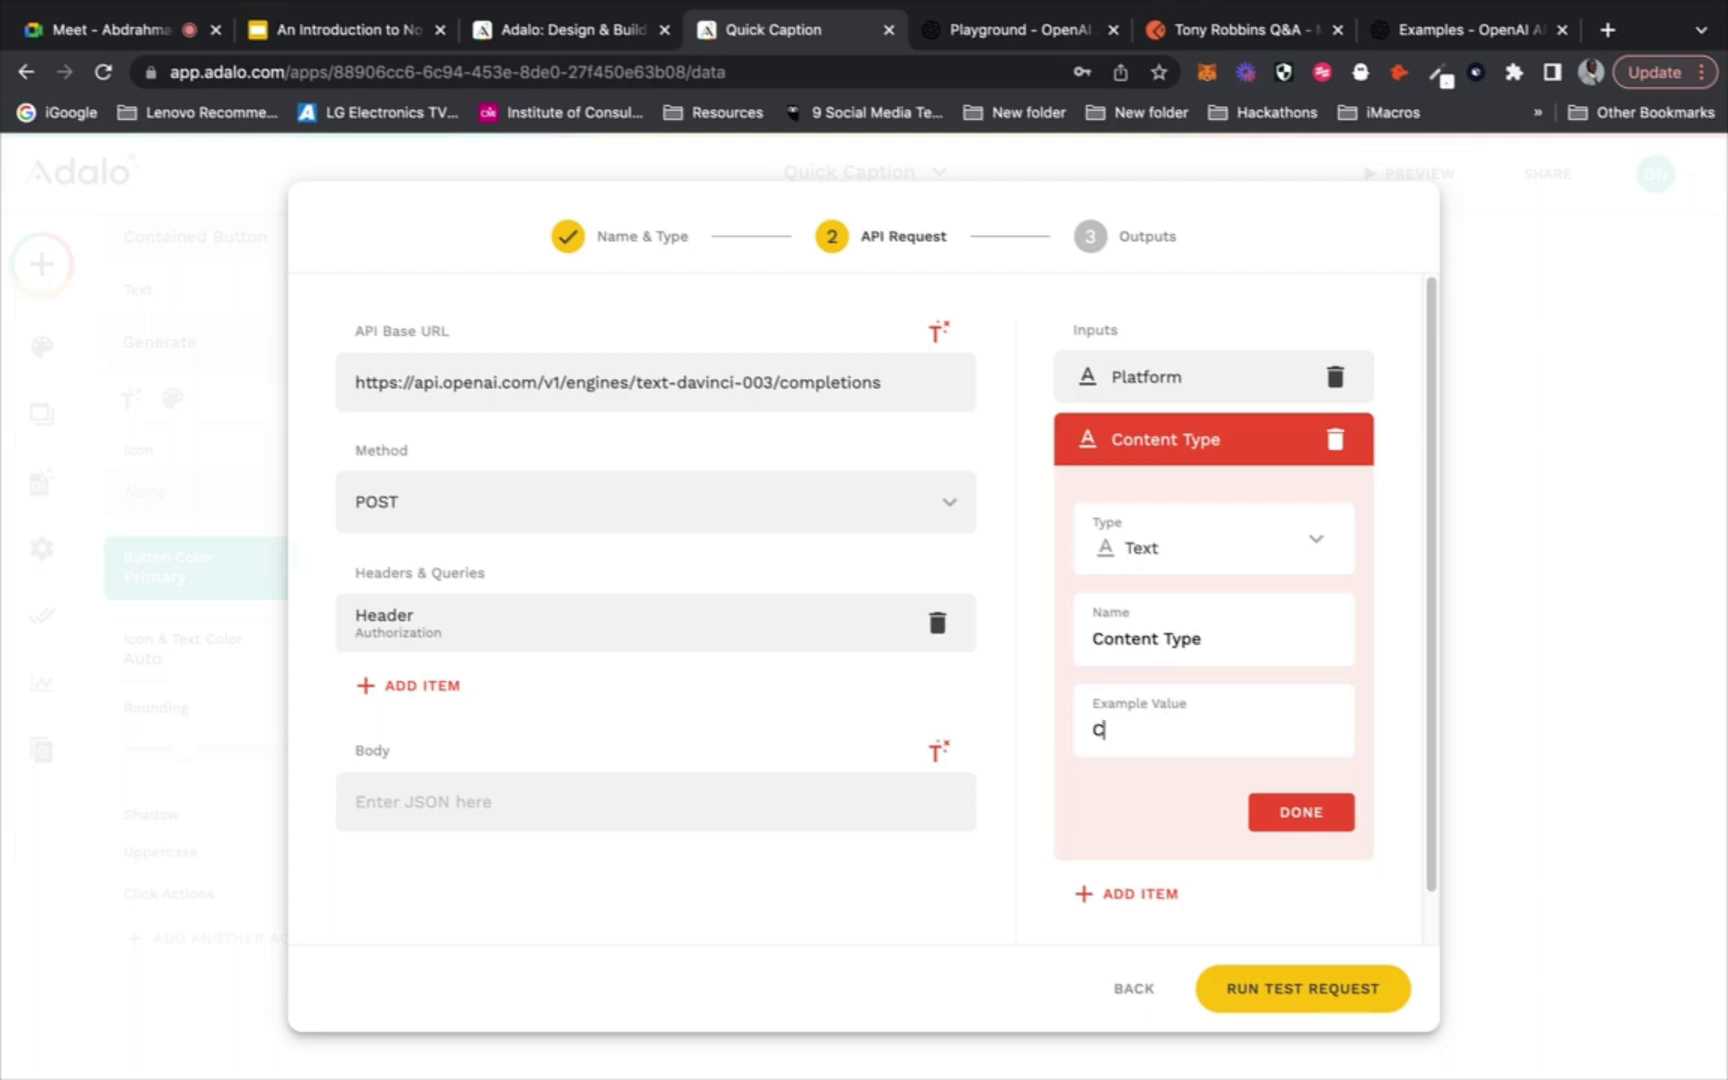
{"action": "type", "text": "aption"}
Confirm the example value and rename the second input to Output
{"action": "left_click", "coordinate": [1050, 38]}
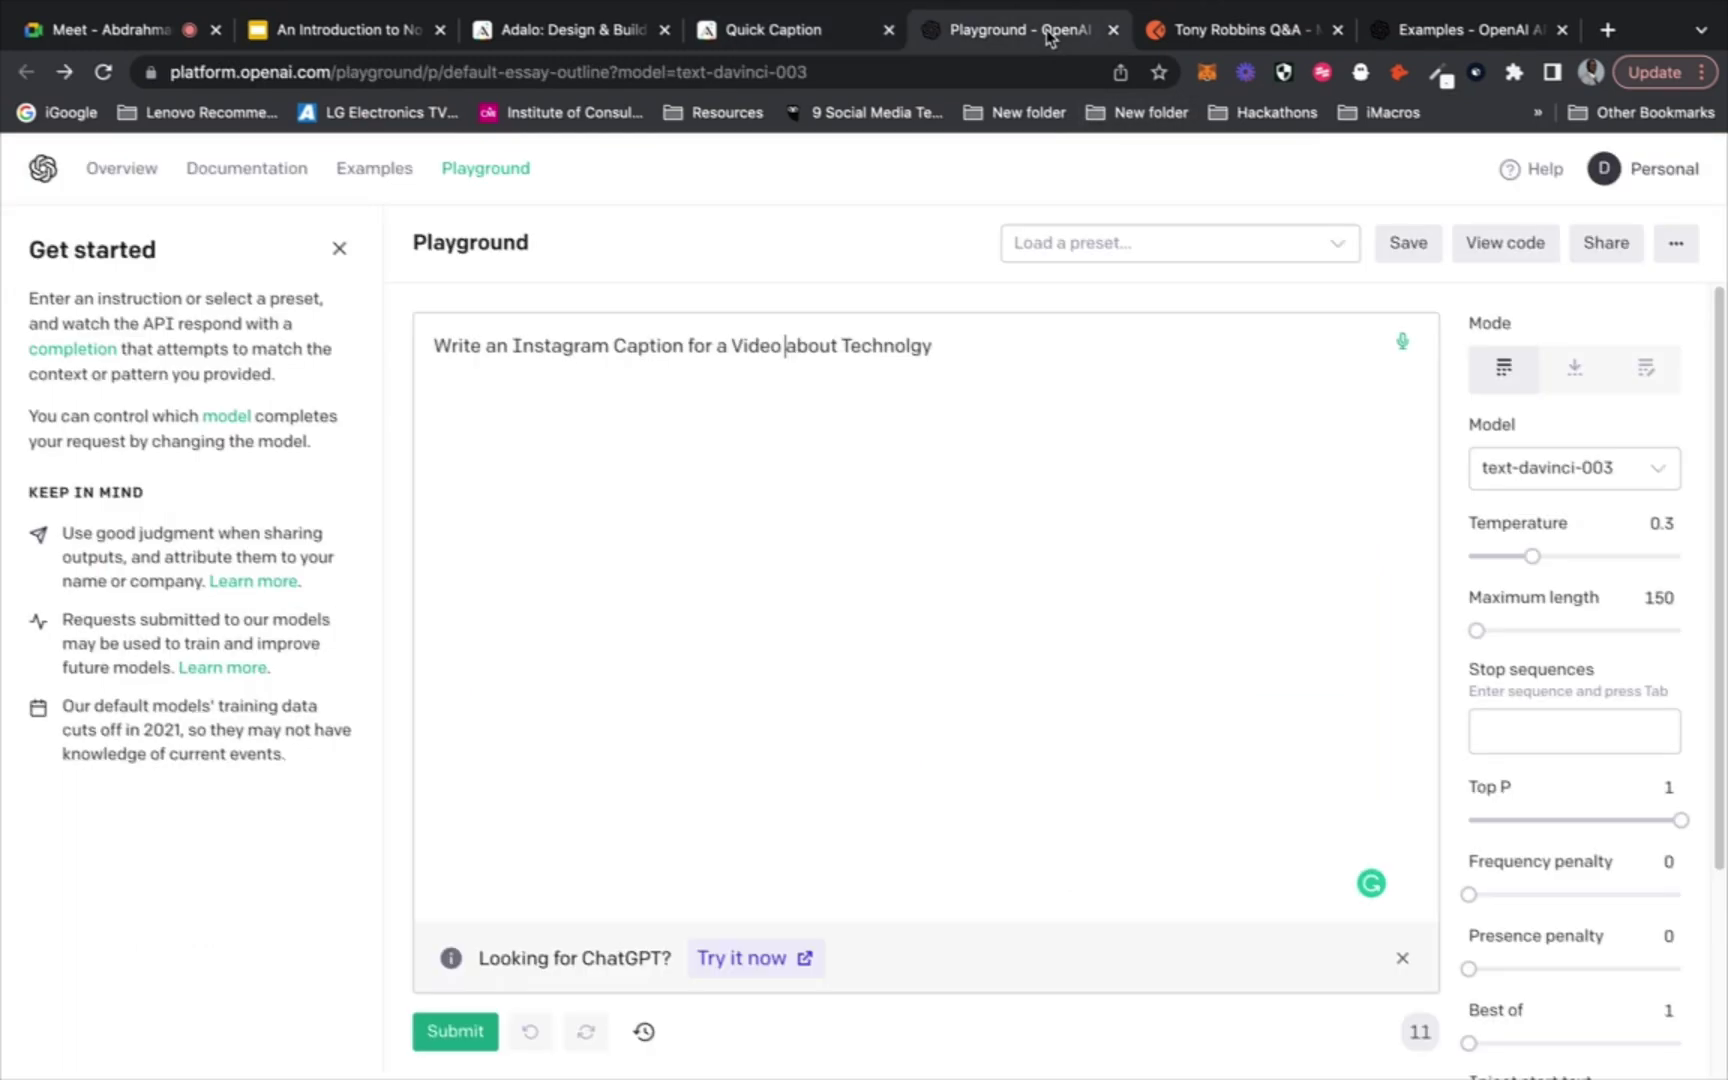
{"action": "left_click", "coordinate": [776, 50]}
{"action": "left_click", "coordinate": [1278, 825]}
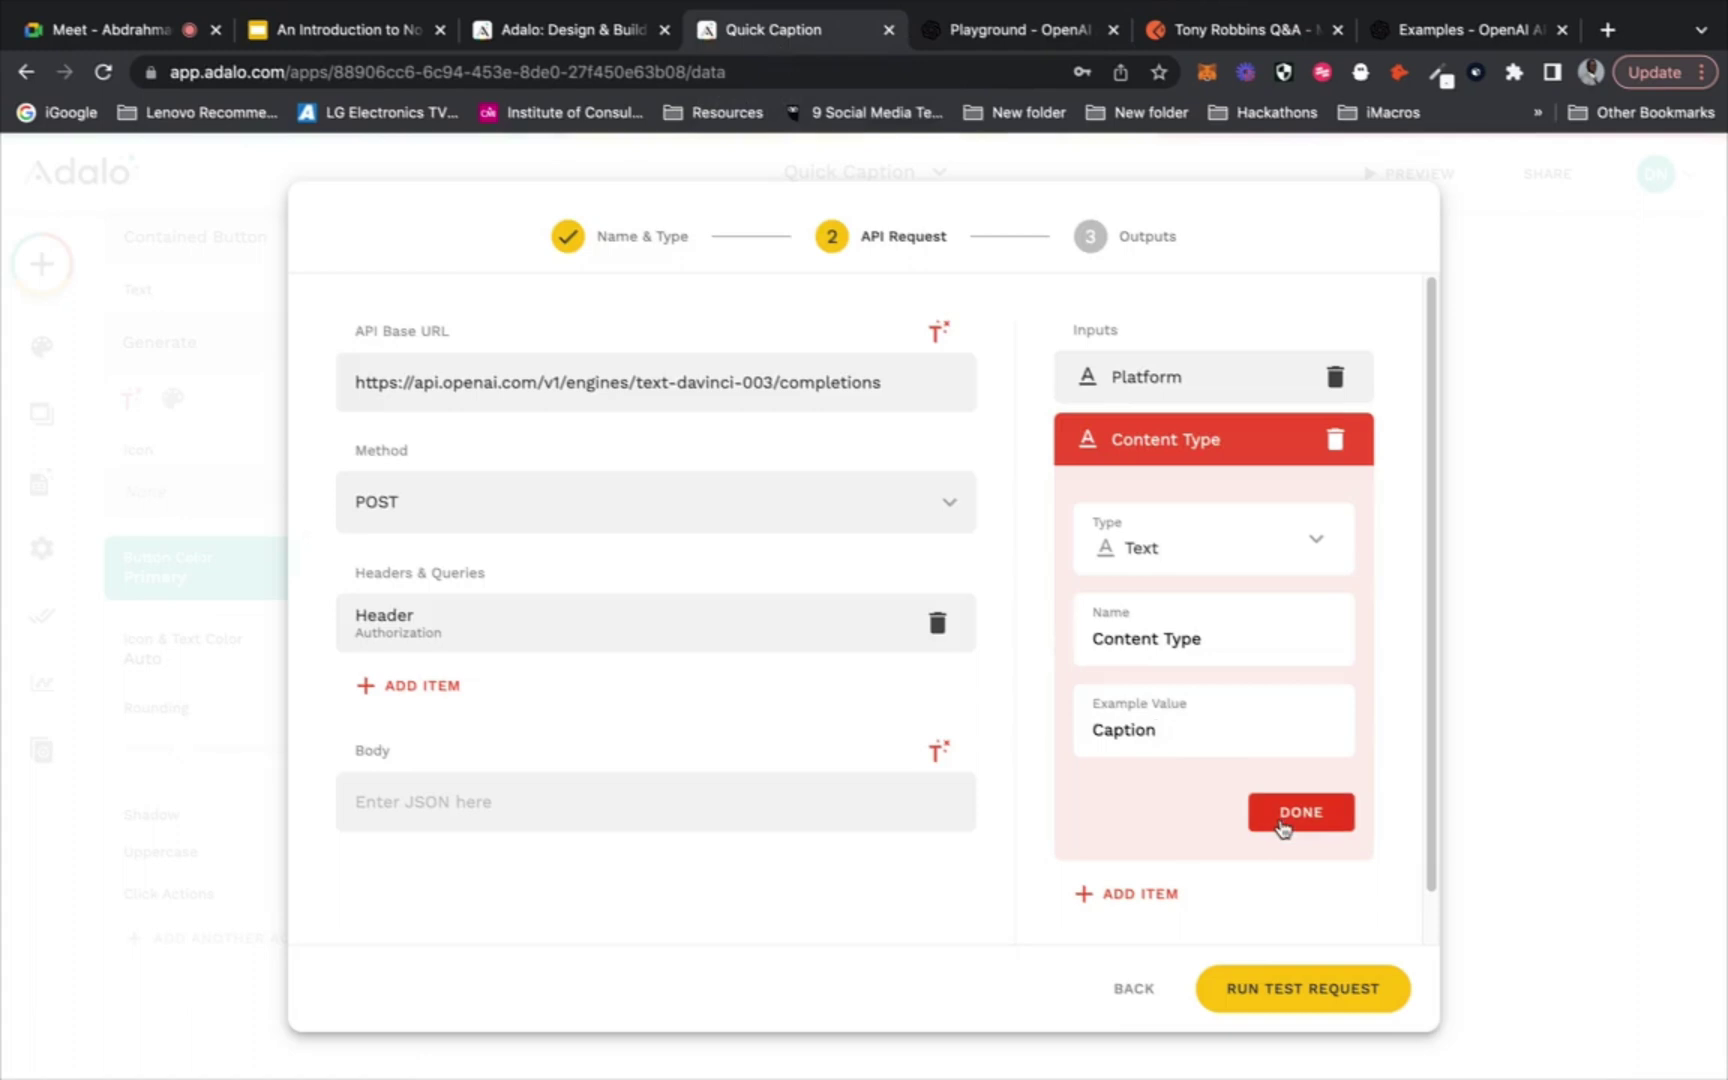
{"action": "left_click_drag", "start_coordinate": [1215, 640], "coordinate": [1093, 643]}
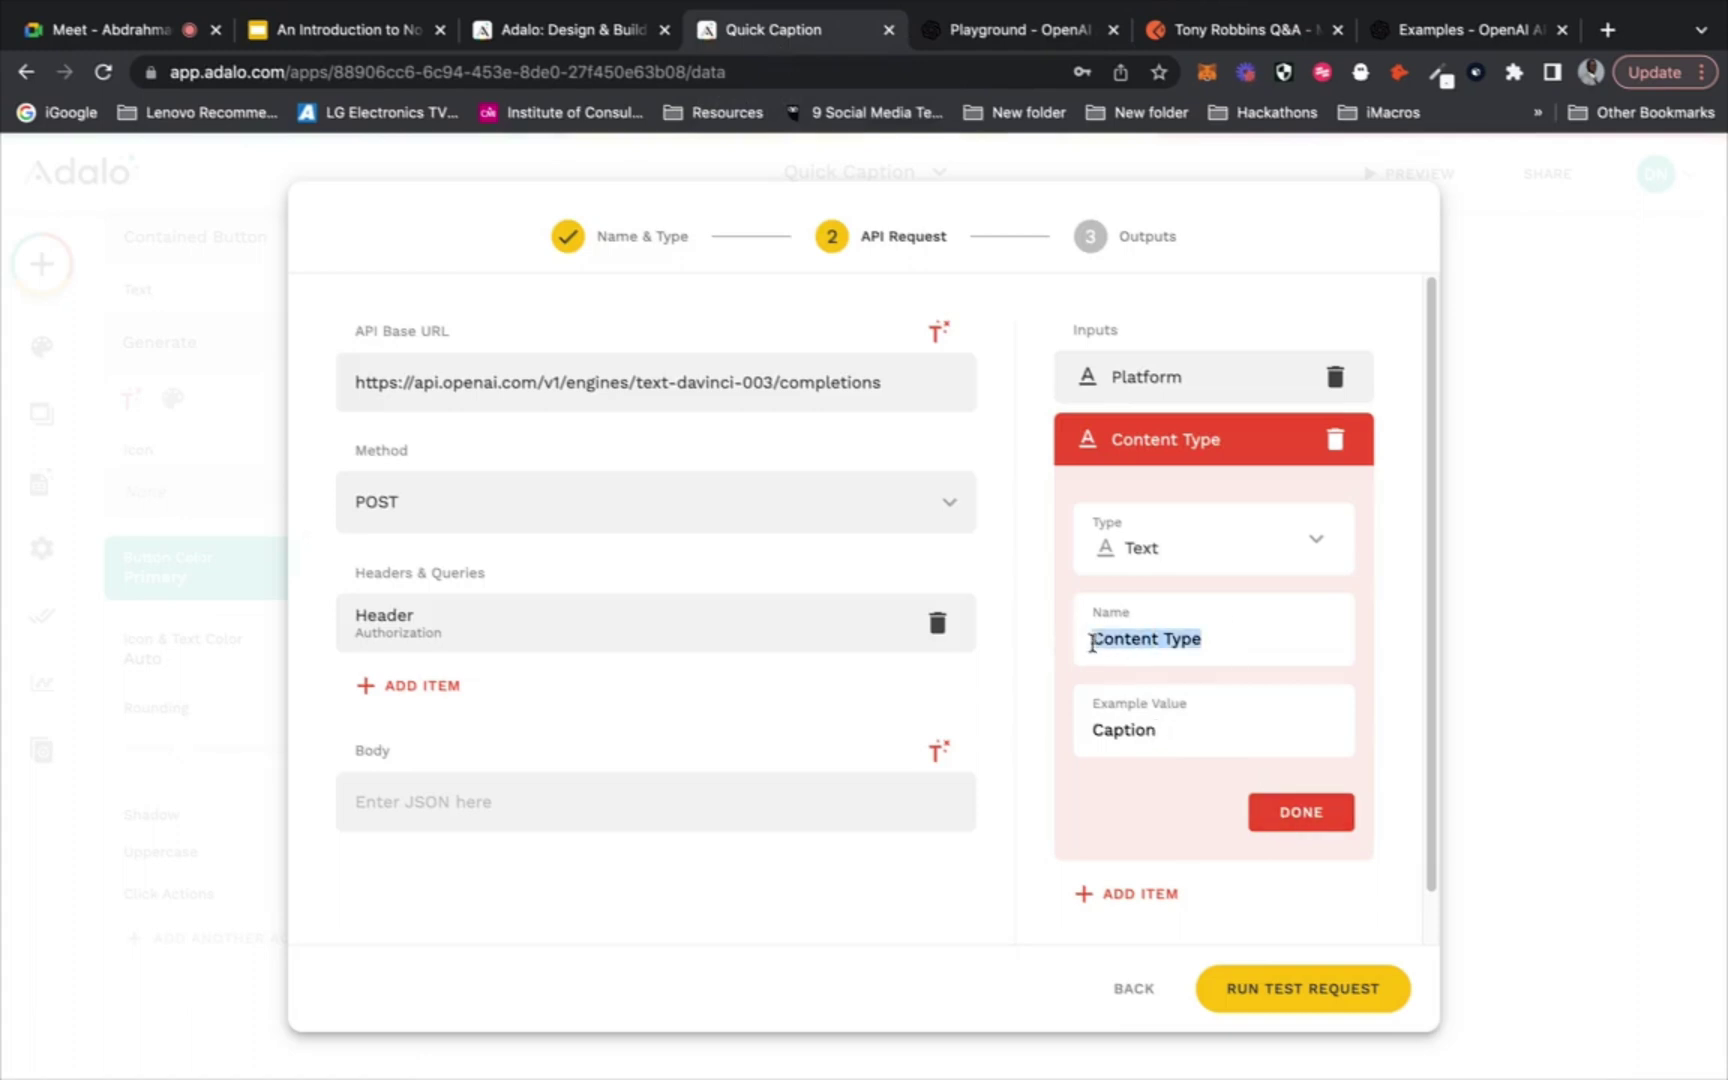
{"action": "type", "text": "Output"}
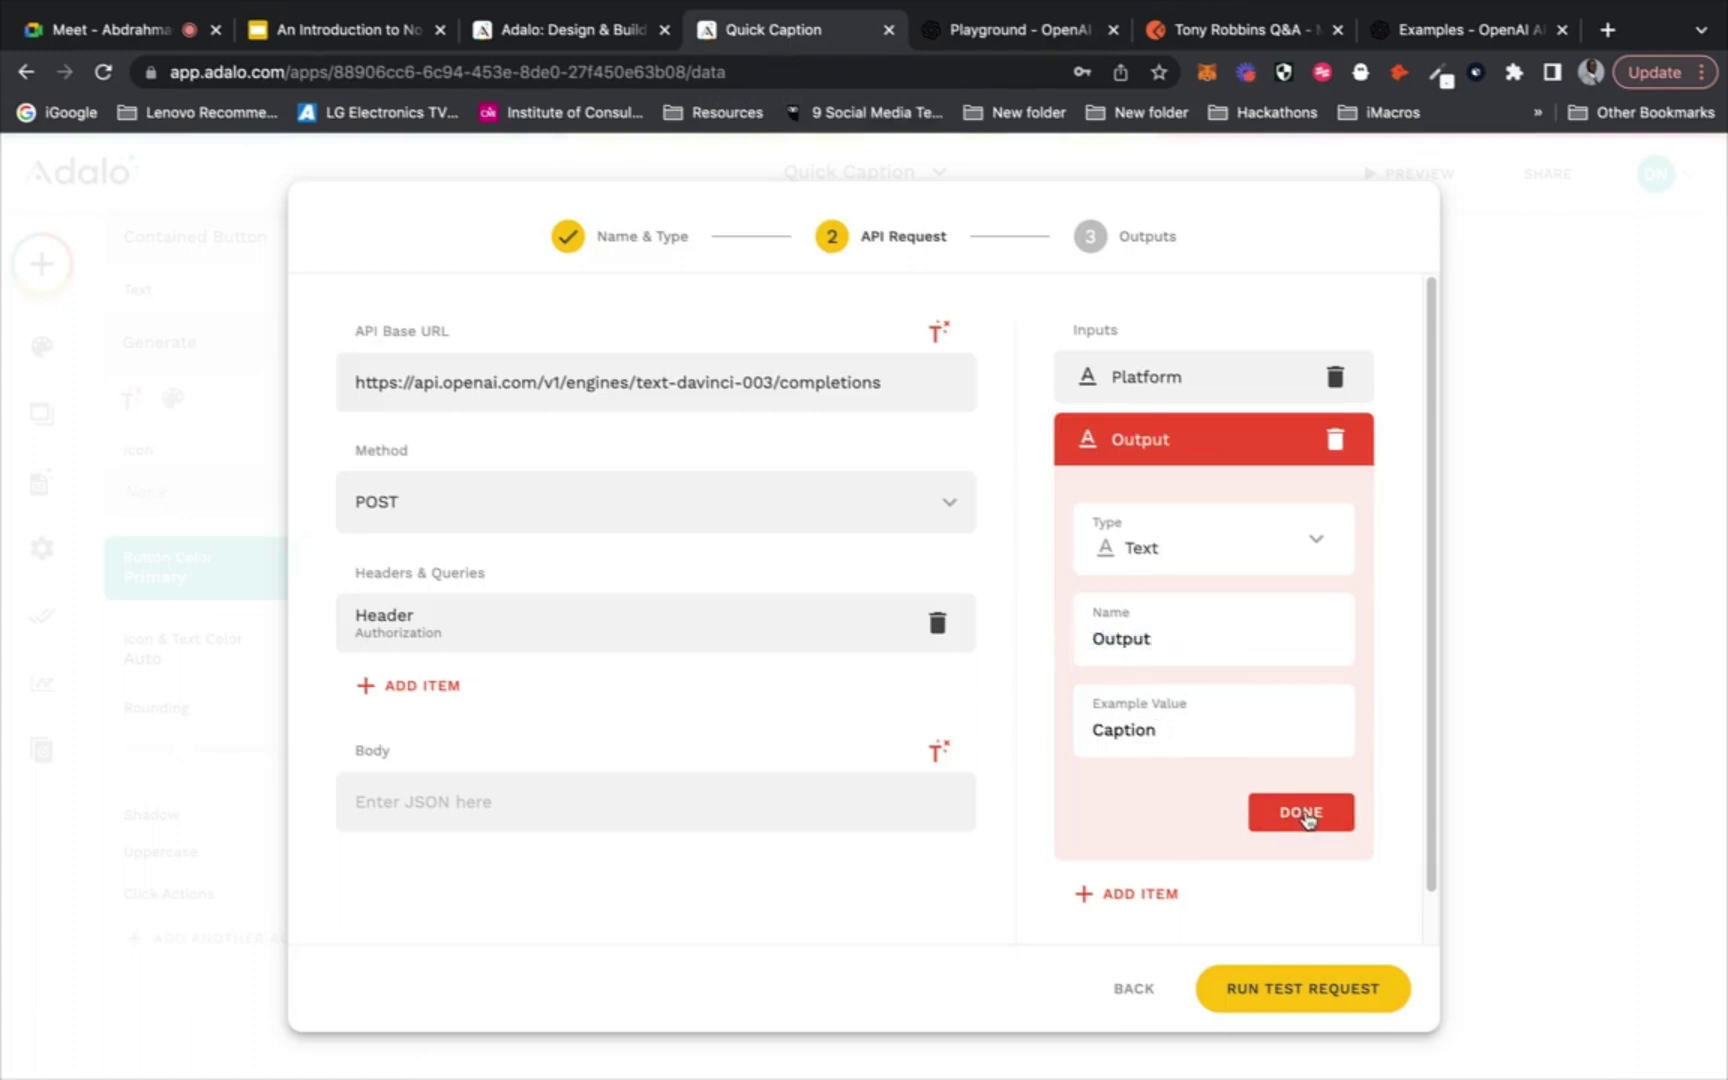
{"action": "left_click", "coordinate": [1305, 815]}
Add a Text input named Content Type with example value Video
{"action": "left_click", "coordinate": [1247, 552]}
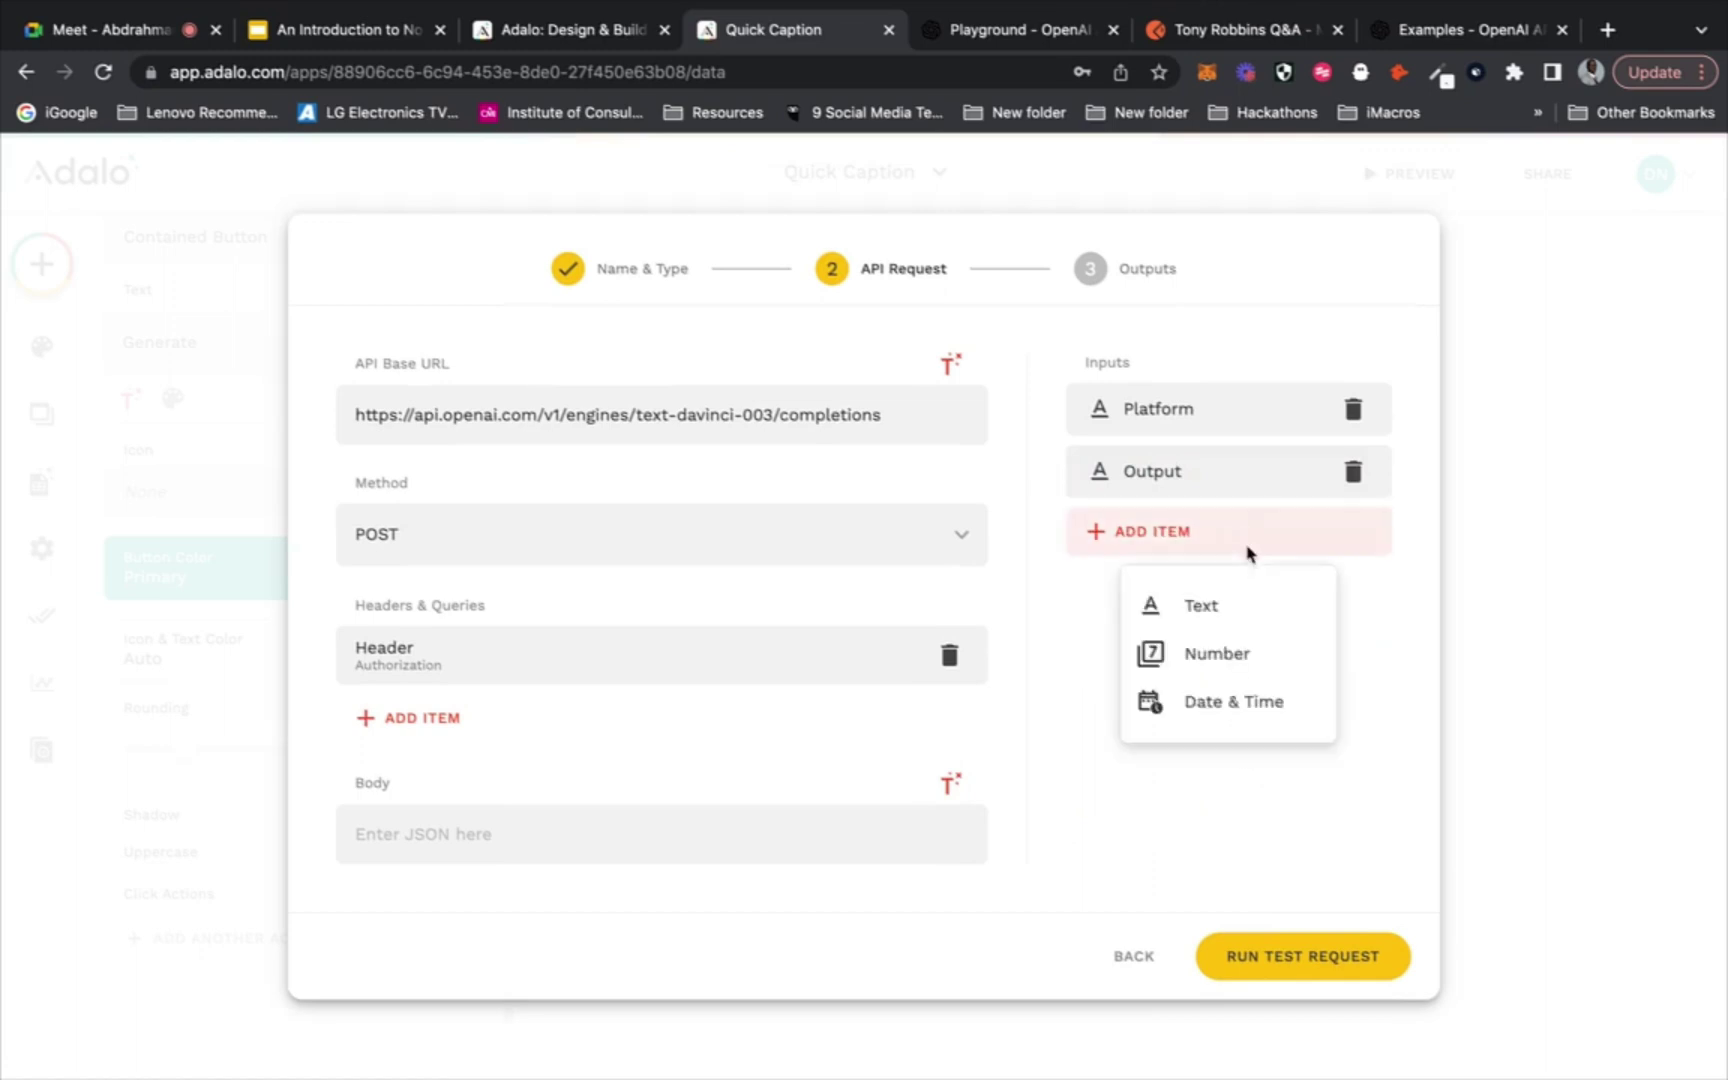
{"action": "left_click", "coordinate": [1205, 606]}
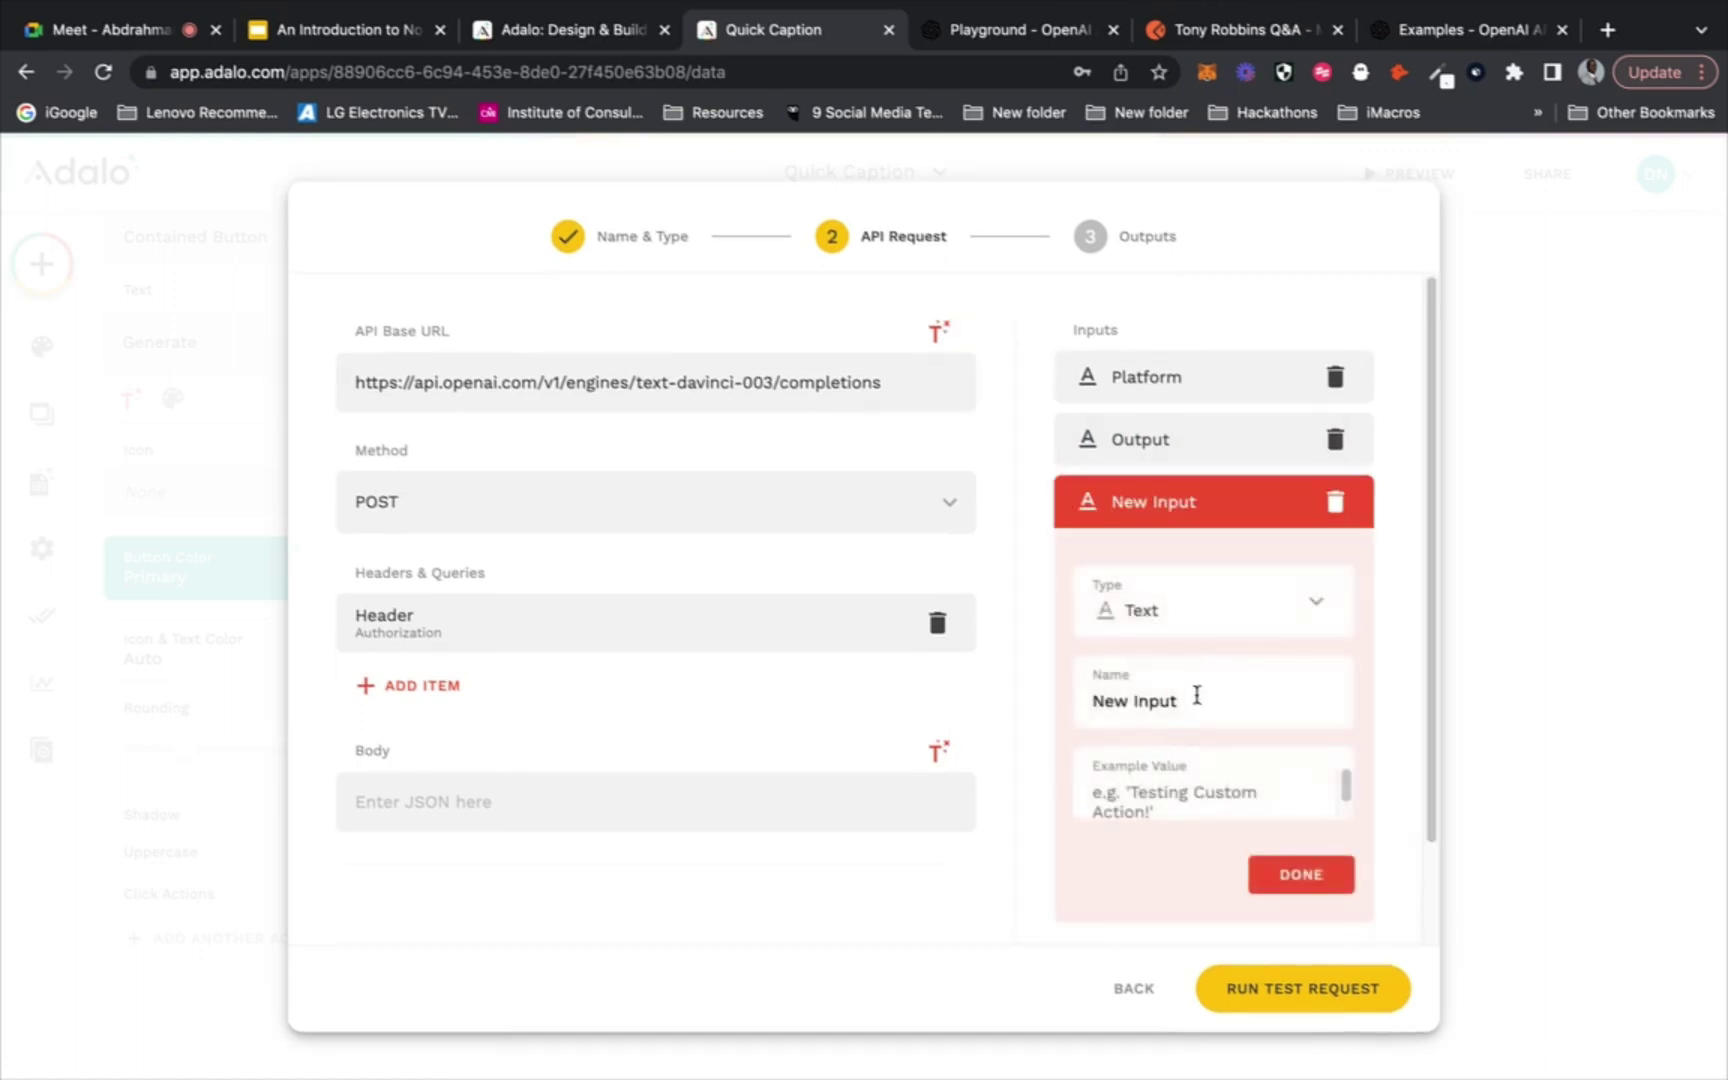
{"action": "left_click_drag", "start_coordinate": [1197, 695], "coordinate": [1096, 693]}
{"action": "type", "text": "Con"}
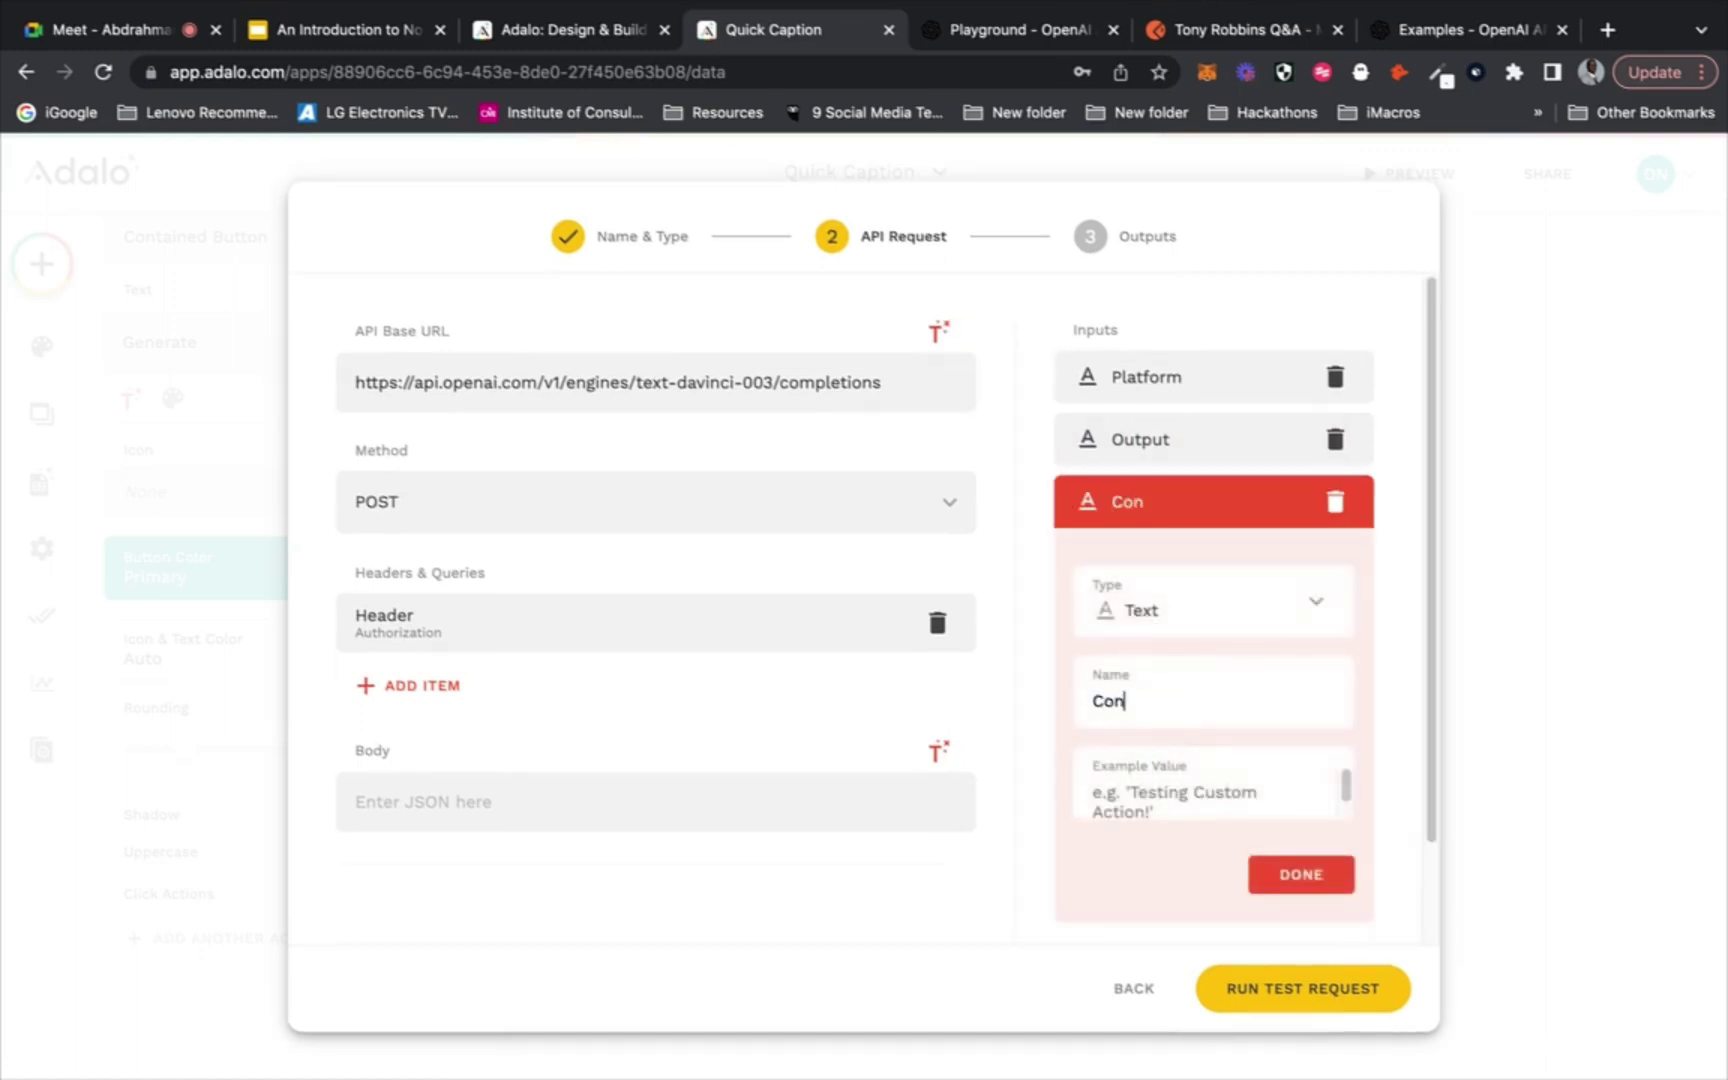
{"action": "type", "text": "tent Type"}
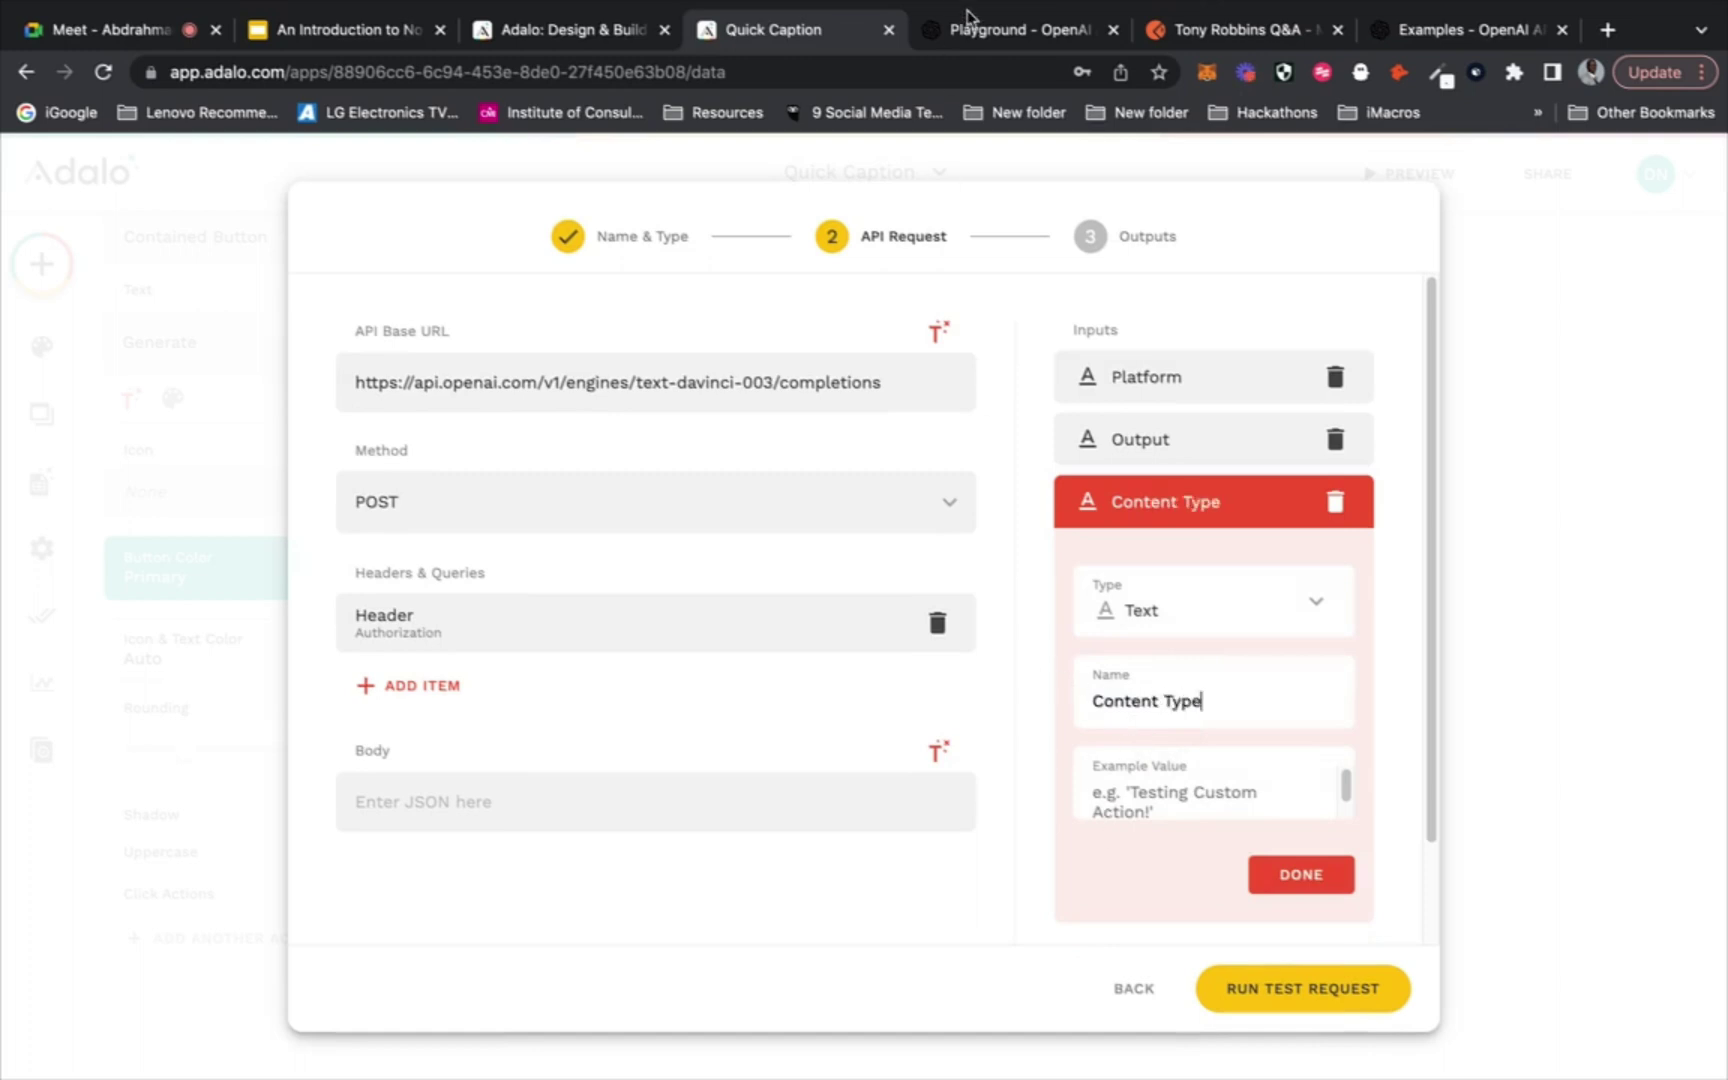
{"action": "left_click", "coordinate": [963, 40]}
{"action": "left_click", "coordinate": [783, 37]}
{"action": "type", "text": "Video"}
{"action": "left_click", "coordinate": [1315, 875]}
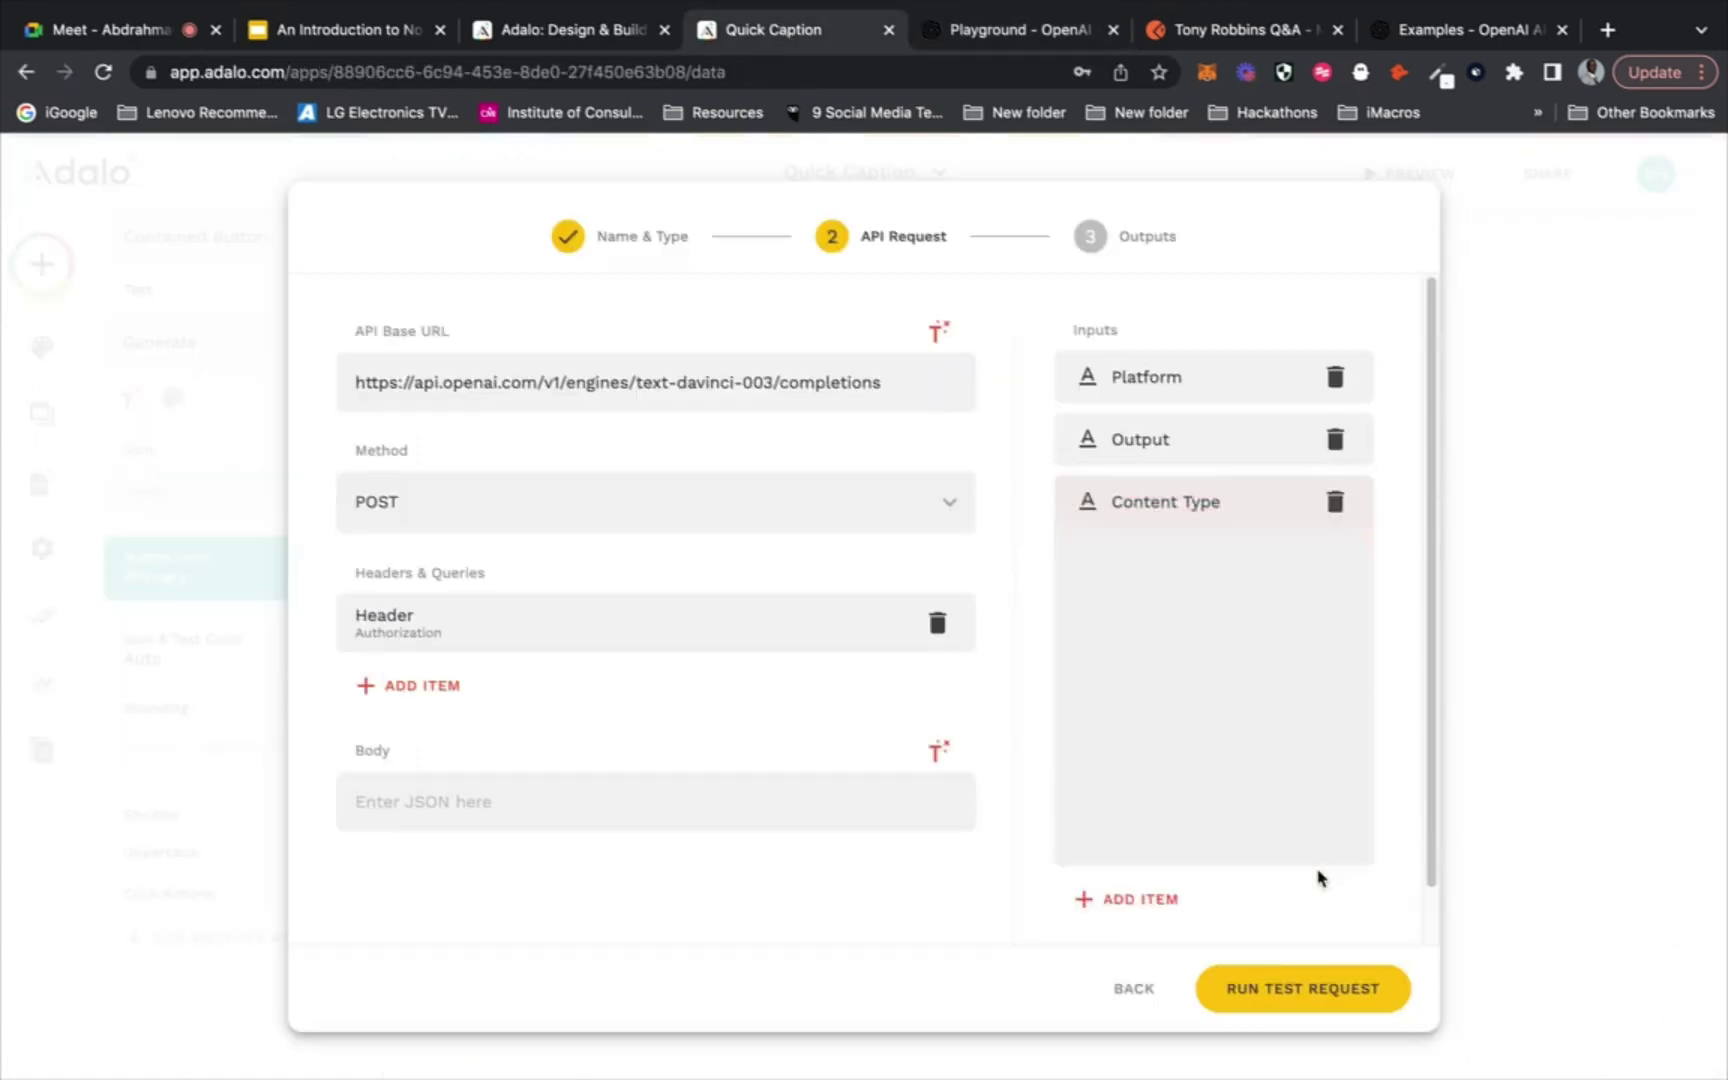
Add a Text input named Theme with example value Technology
{"action": "left_click", "coordinate": [1276, 612]}
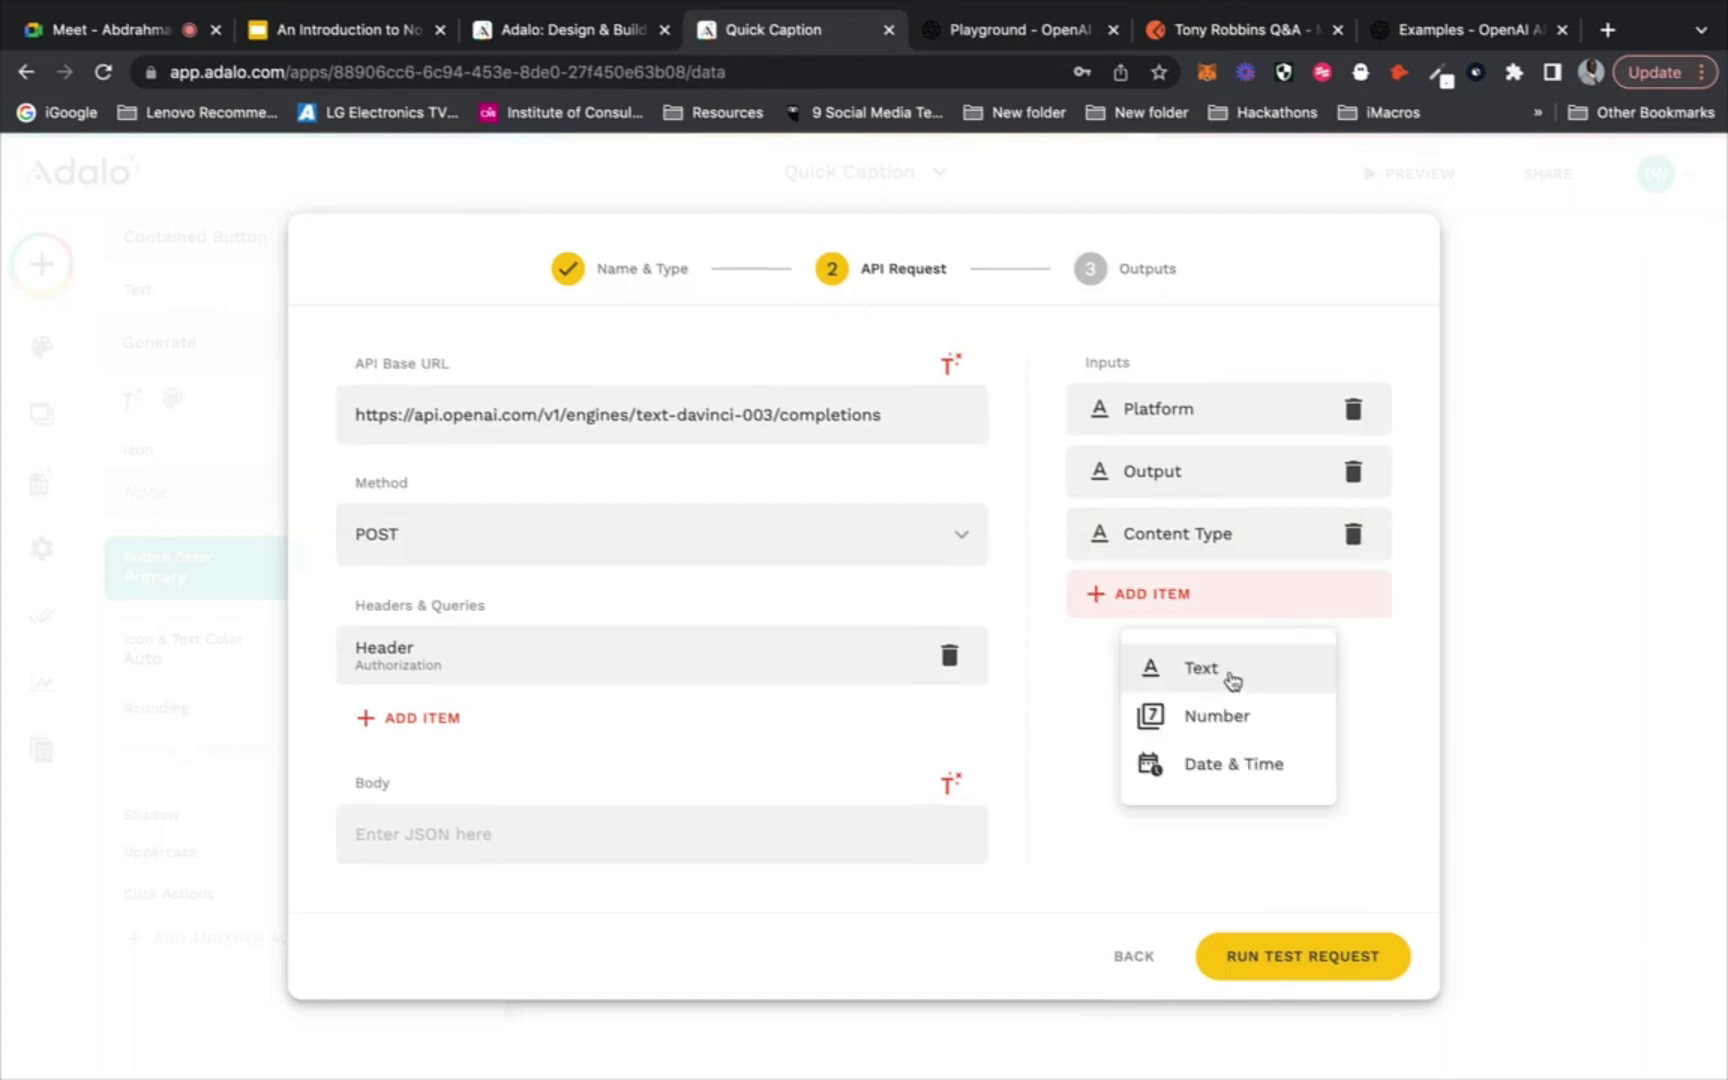
{"action": "left_click", "coordinate": [1230, 678]}
{"action": "left_click_drag", "start_coordinate": [1189, 768], "coordinate": [1092, 767]}
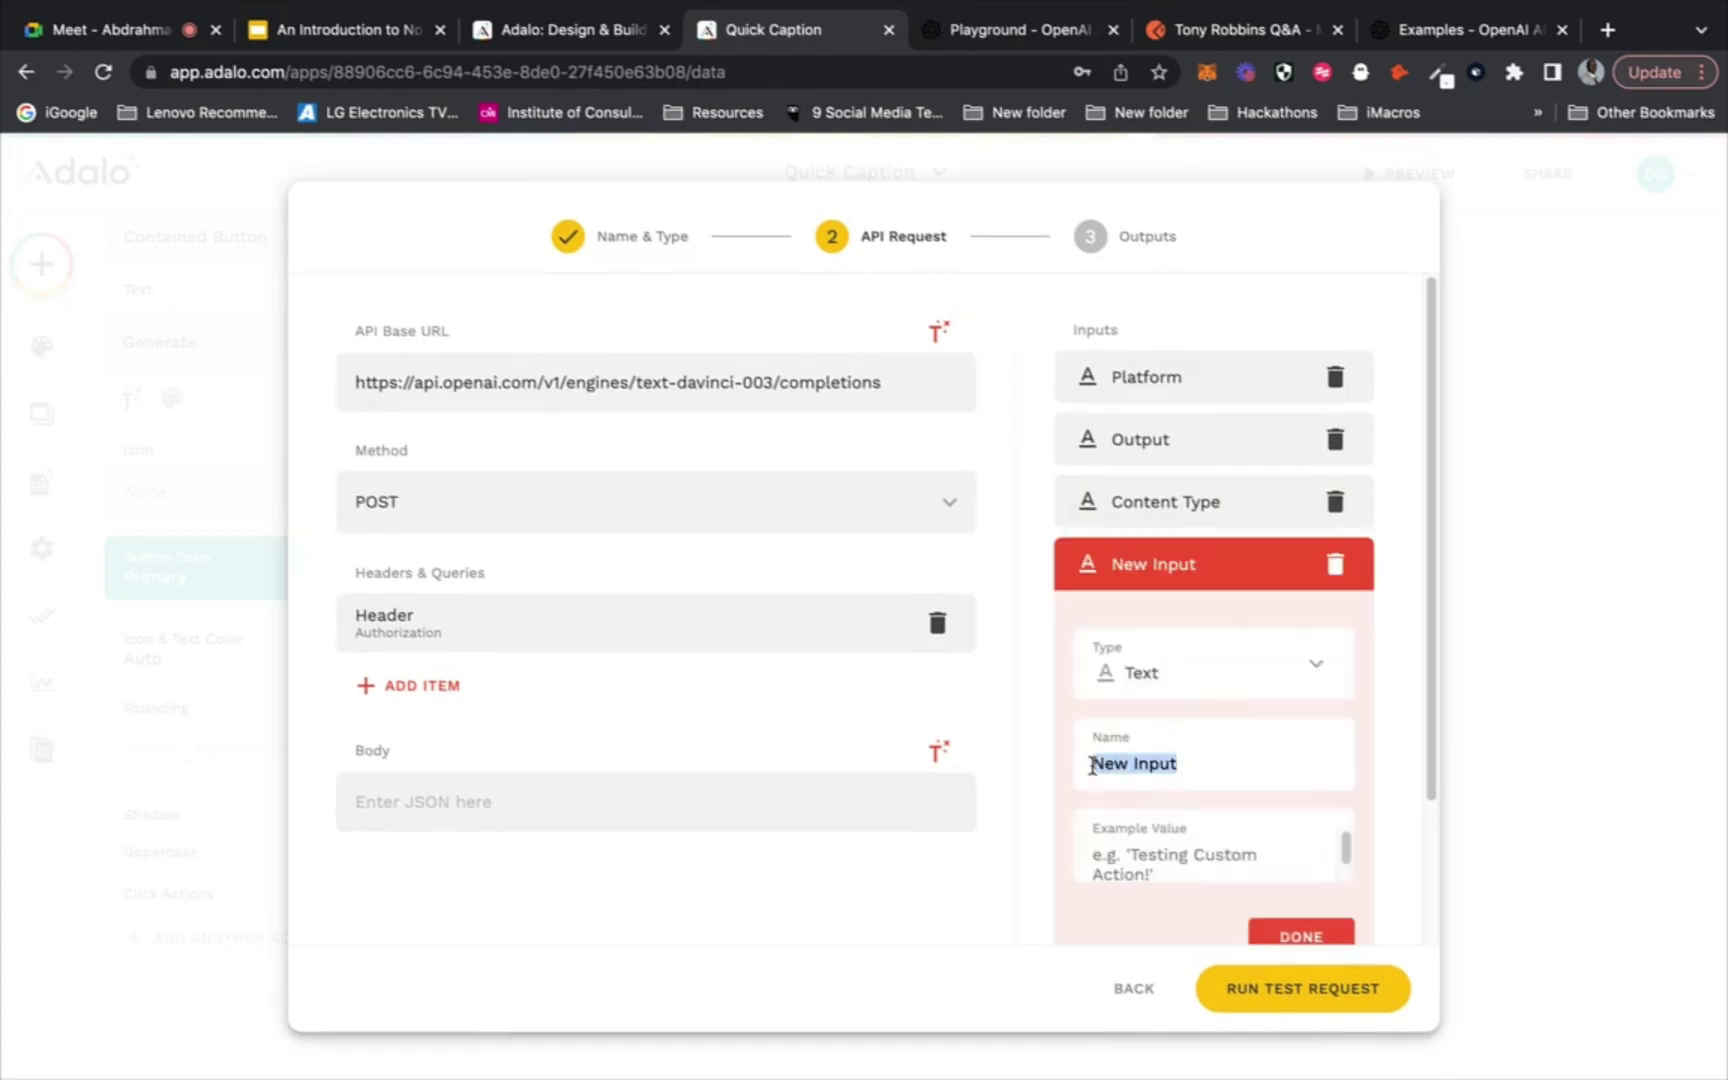
{"action": "type", "text": "Theme"}
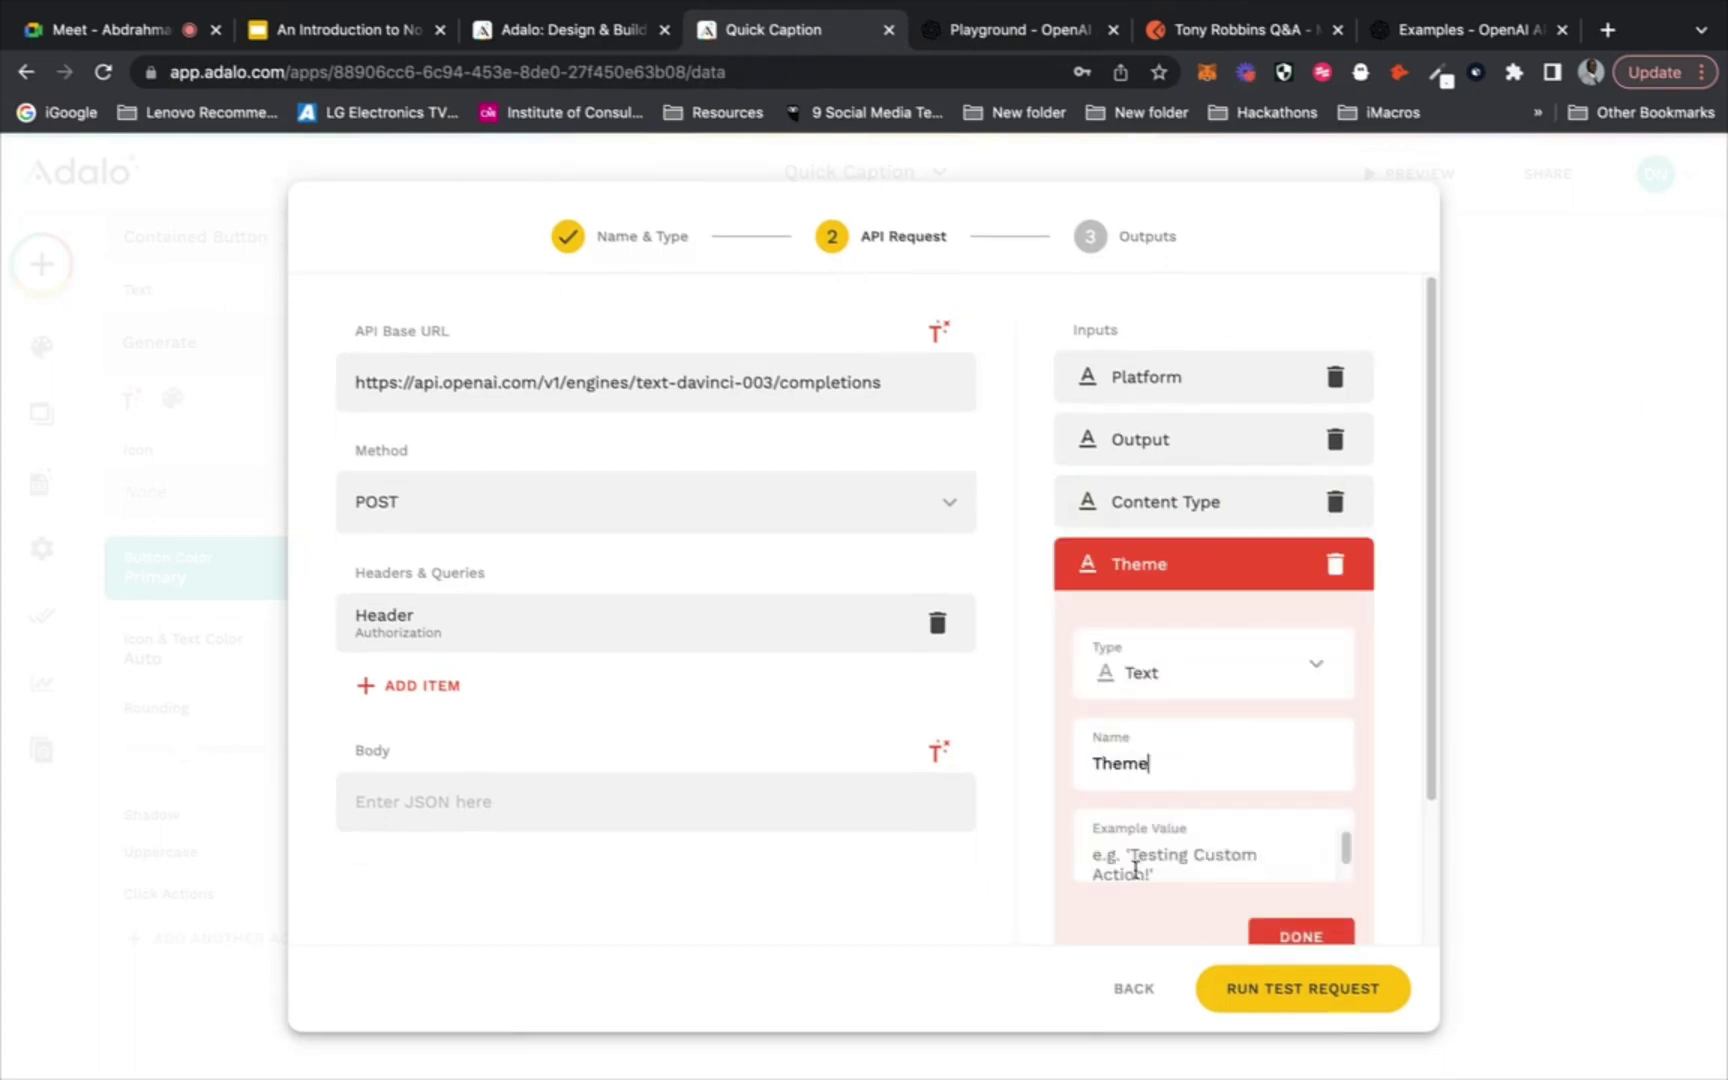
{"action": "left_click", "coordinate": [1213, 855]}
{"action": "type", "text": "Tech"}
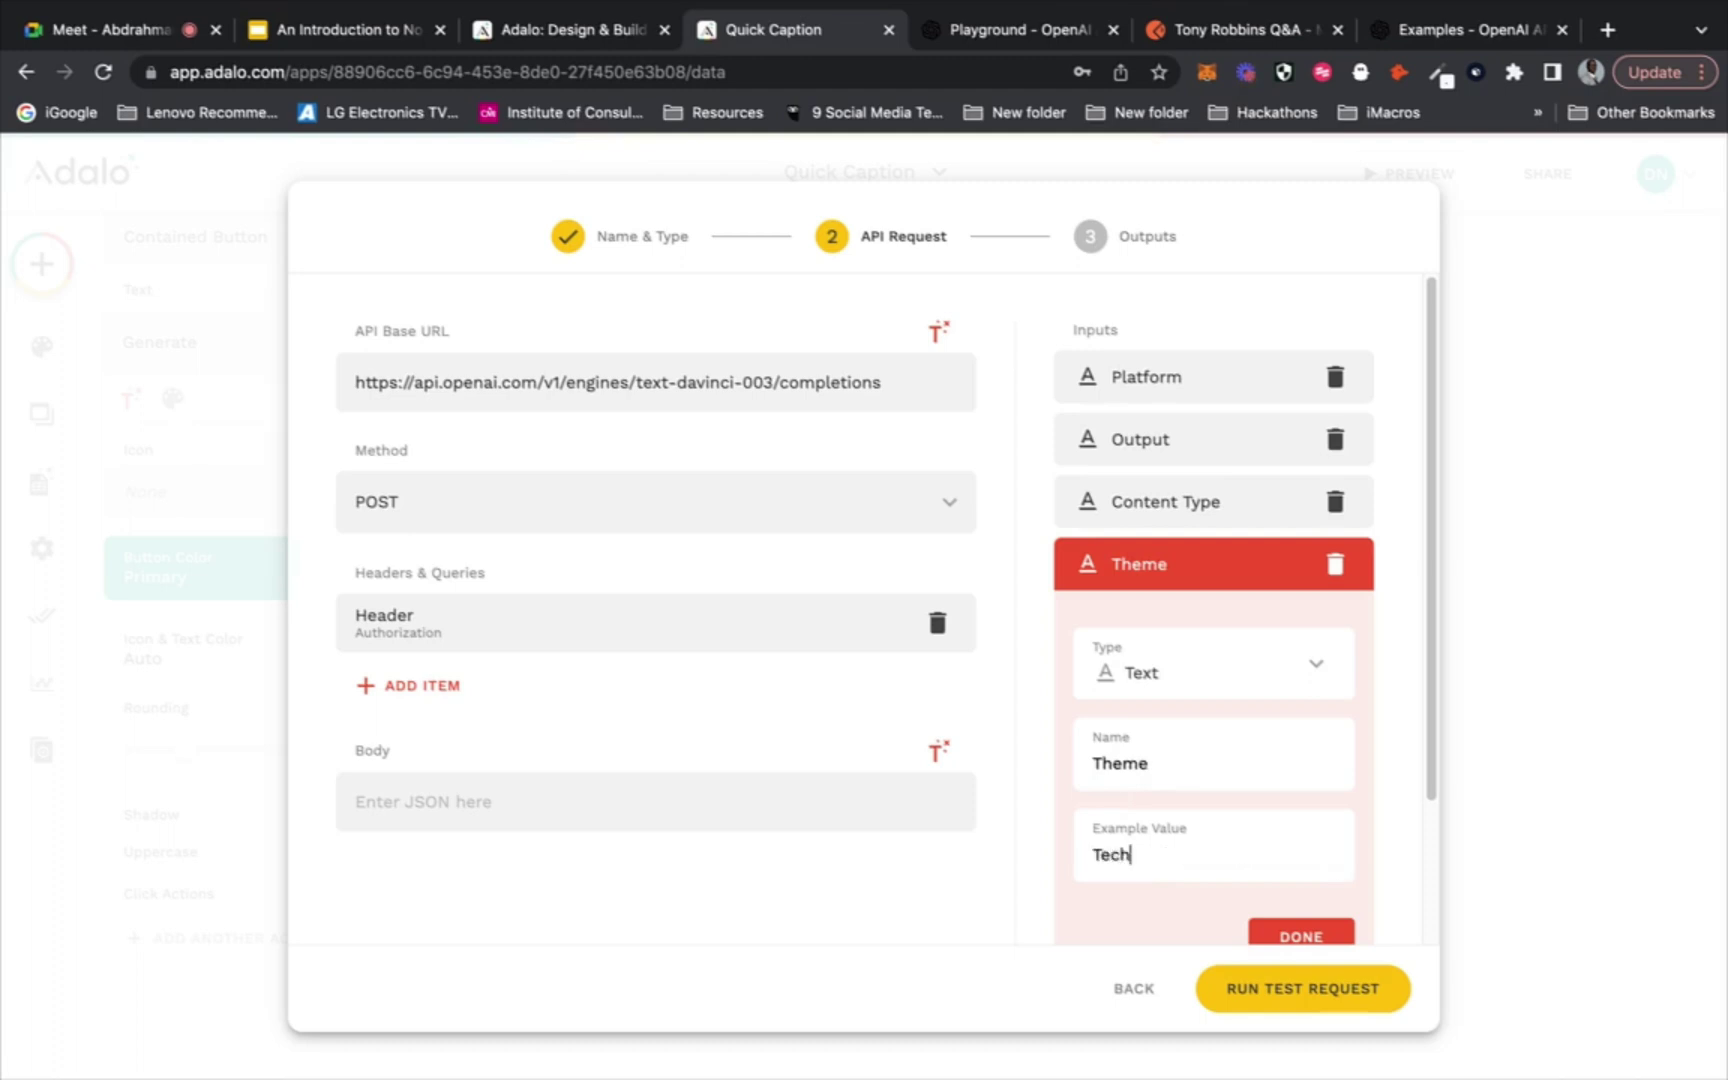
{"action": "type", "text": "nology"}
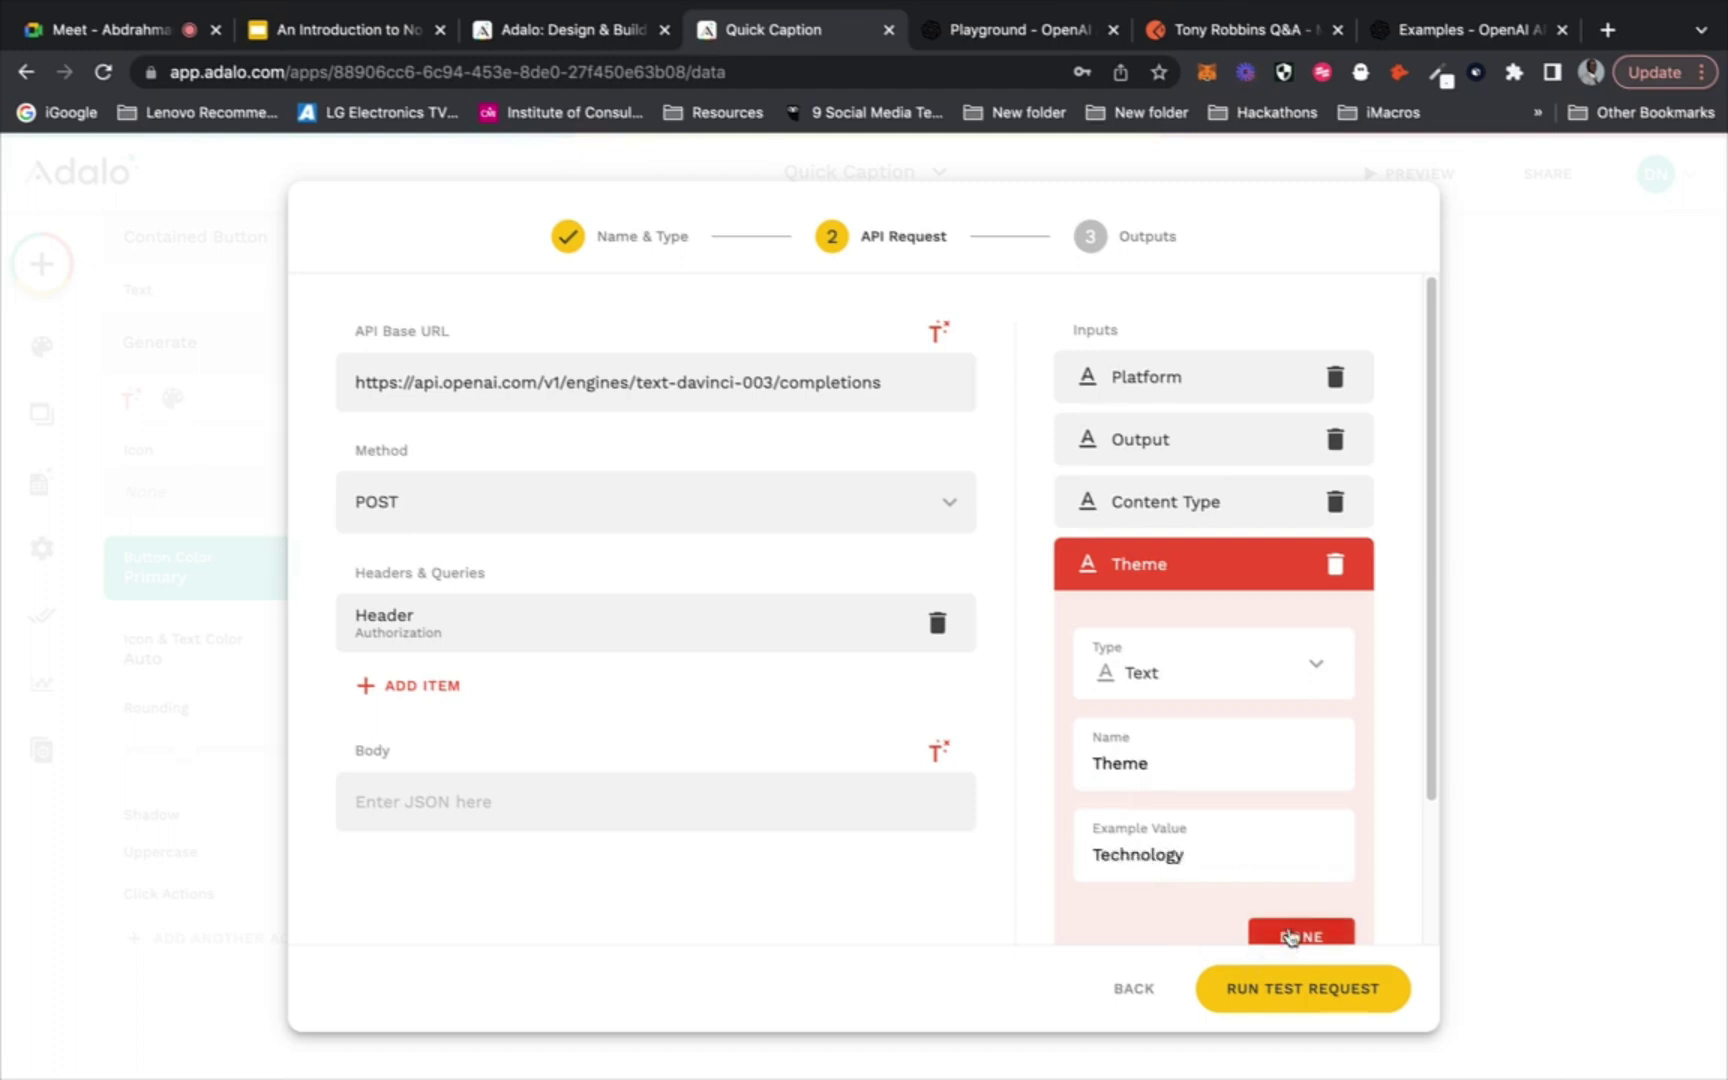
{"action": "left_click", "coordinate": [1300, 937]}
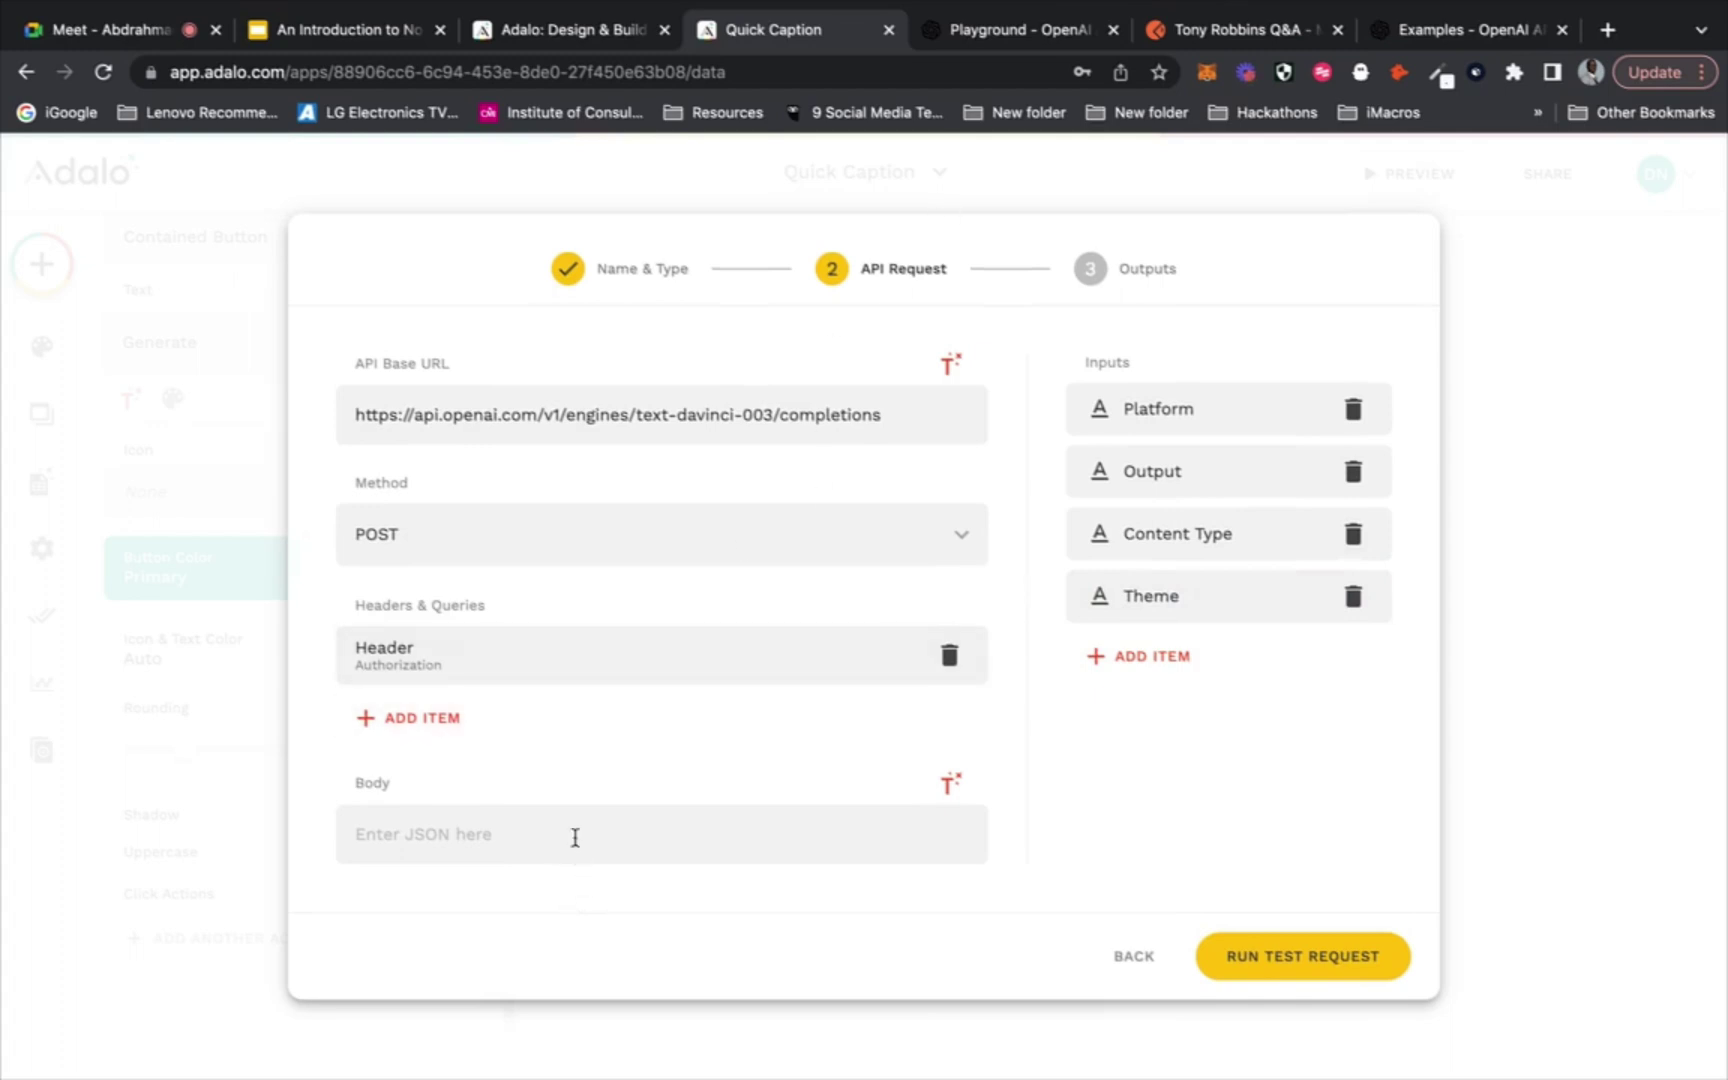
Copy the full raw JSON body of the saved Postman OpenAI request, then return to Adalo
{"action": "left_click", "coordinate": [1220, 32]}
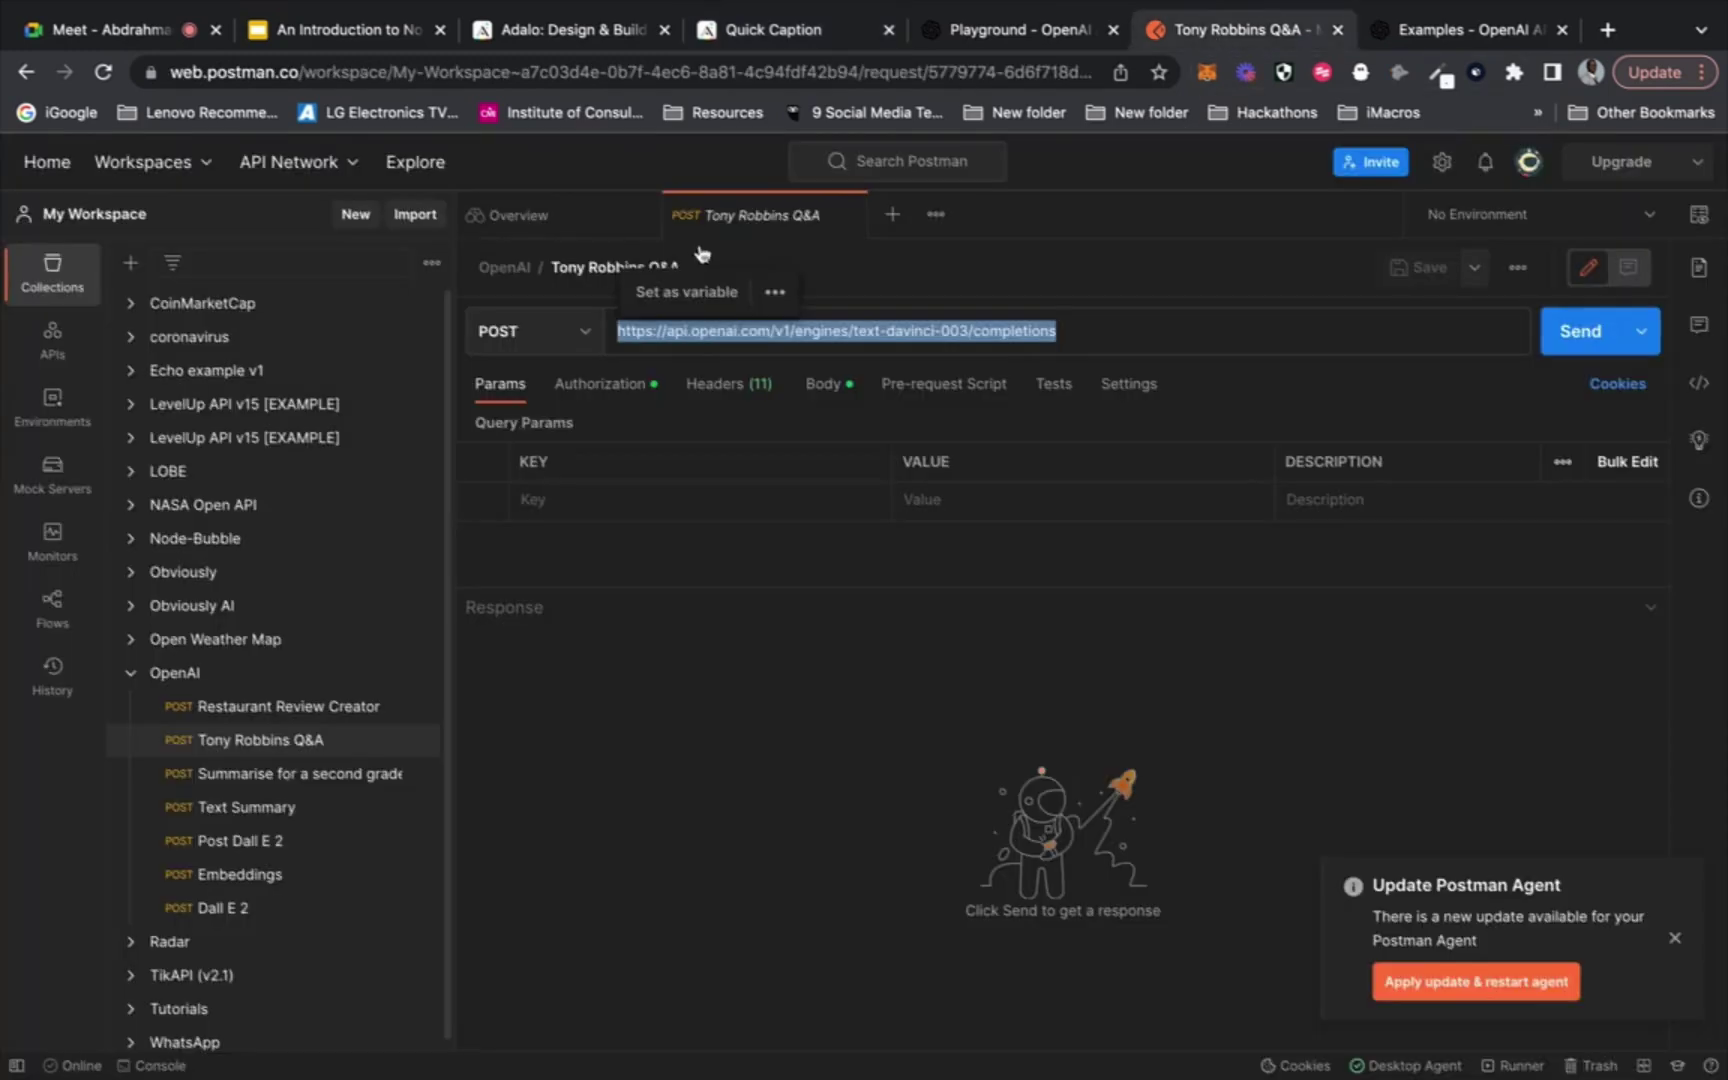
{"action": "left_click", "coordinate": [822, 385]}
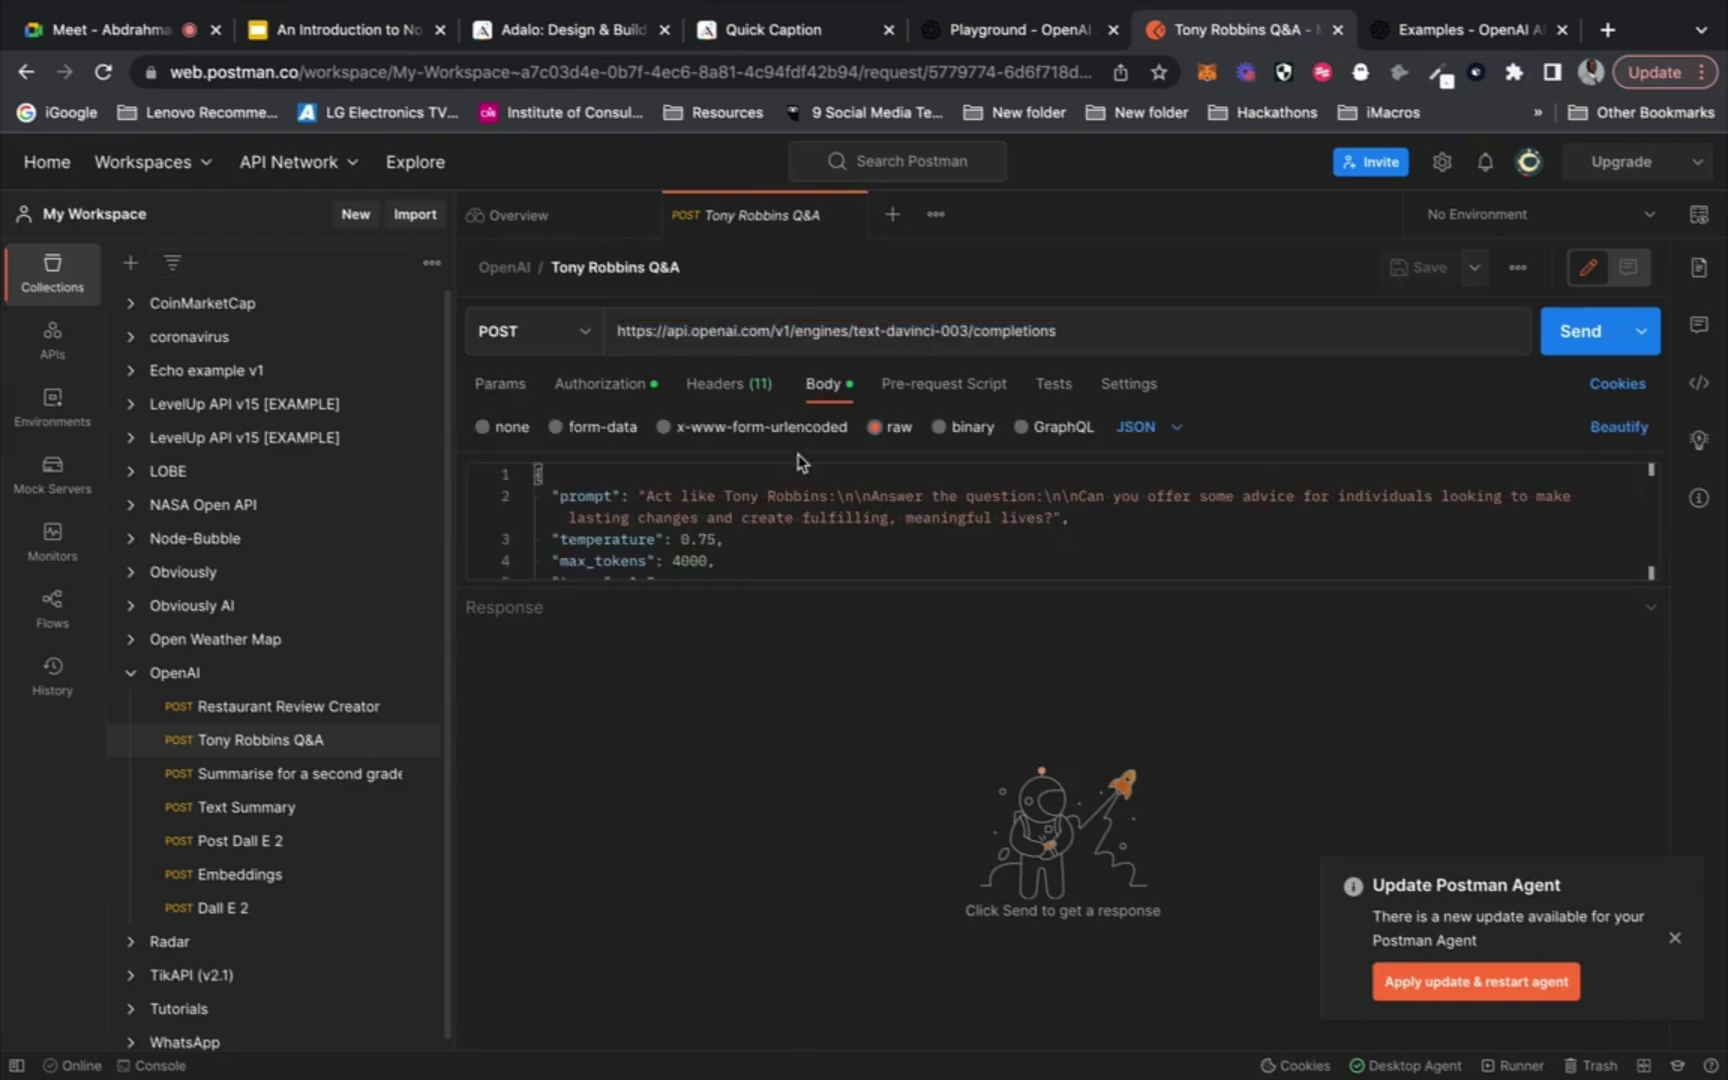
{"action": "left_click_drag", "start_coordinate": [700, 593], "coordinate": [681, 788]}
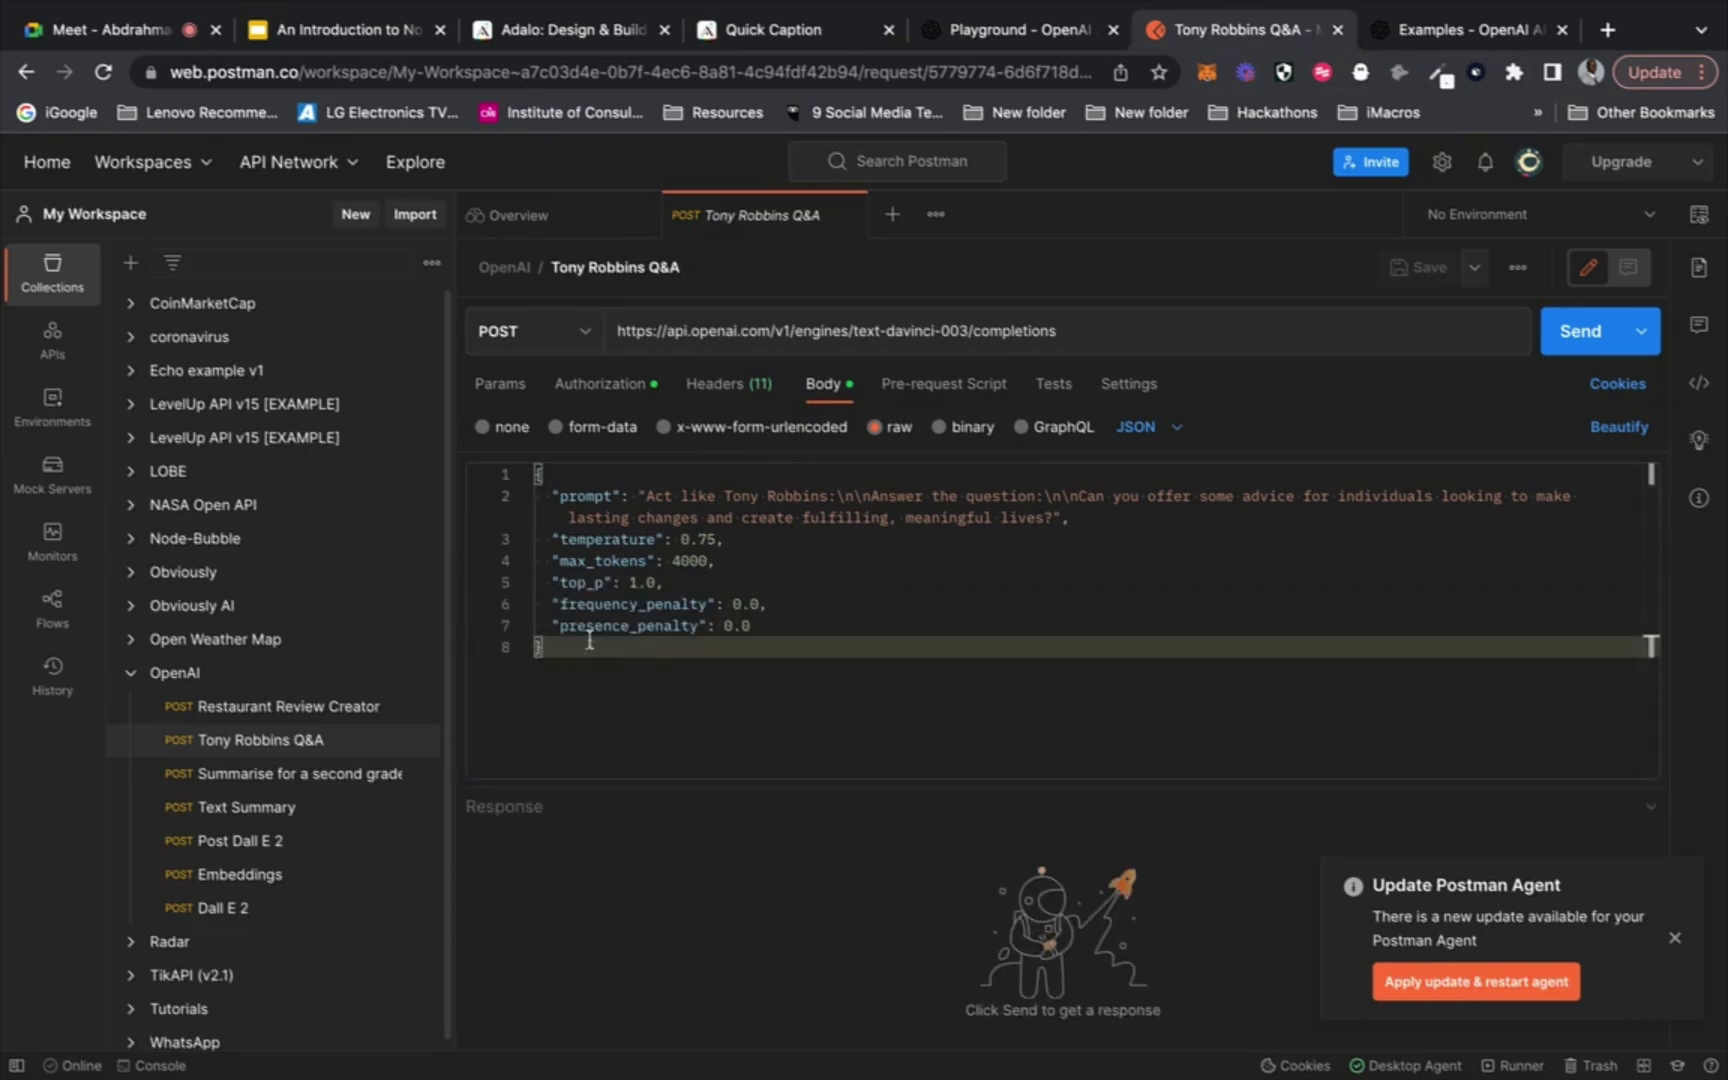
{"action": "left_click_drag", "start_coordinate": [600, 647], "coordinate": [530, 483]}
{"action": "key", "text": "ctrl+c"}
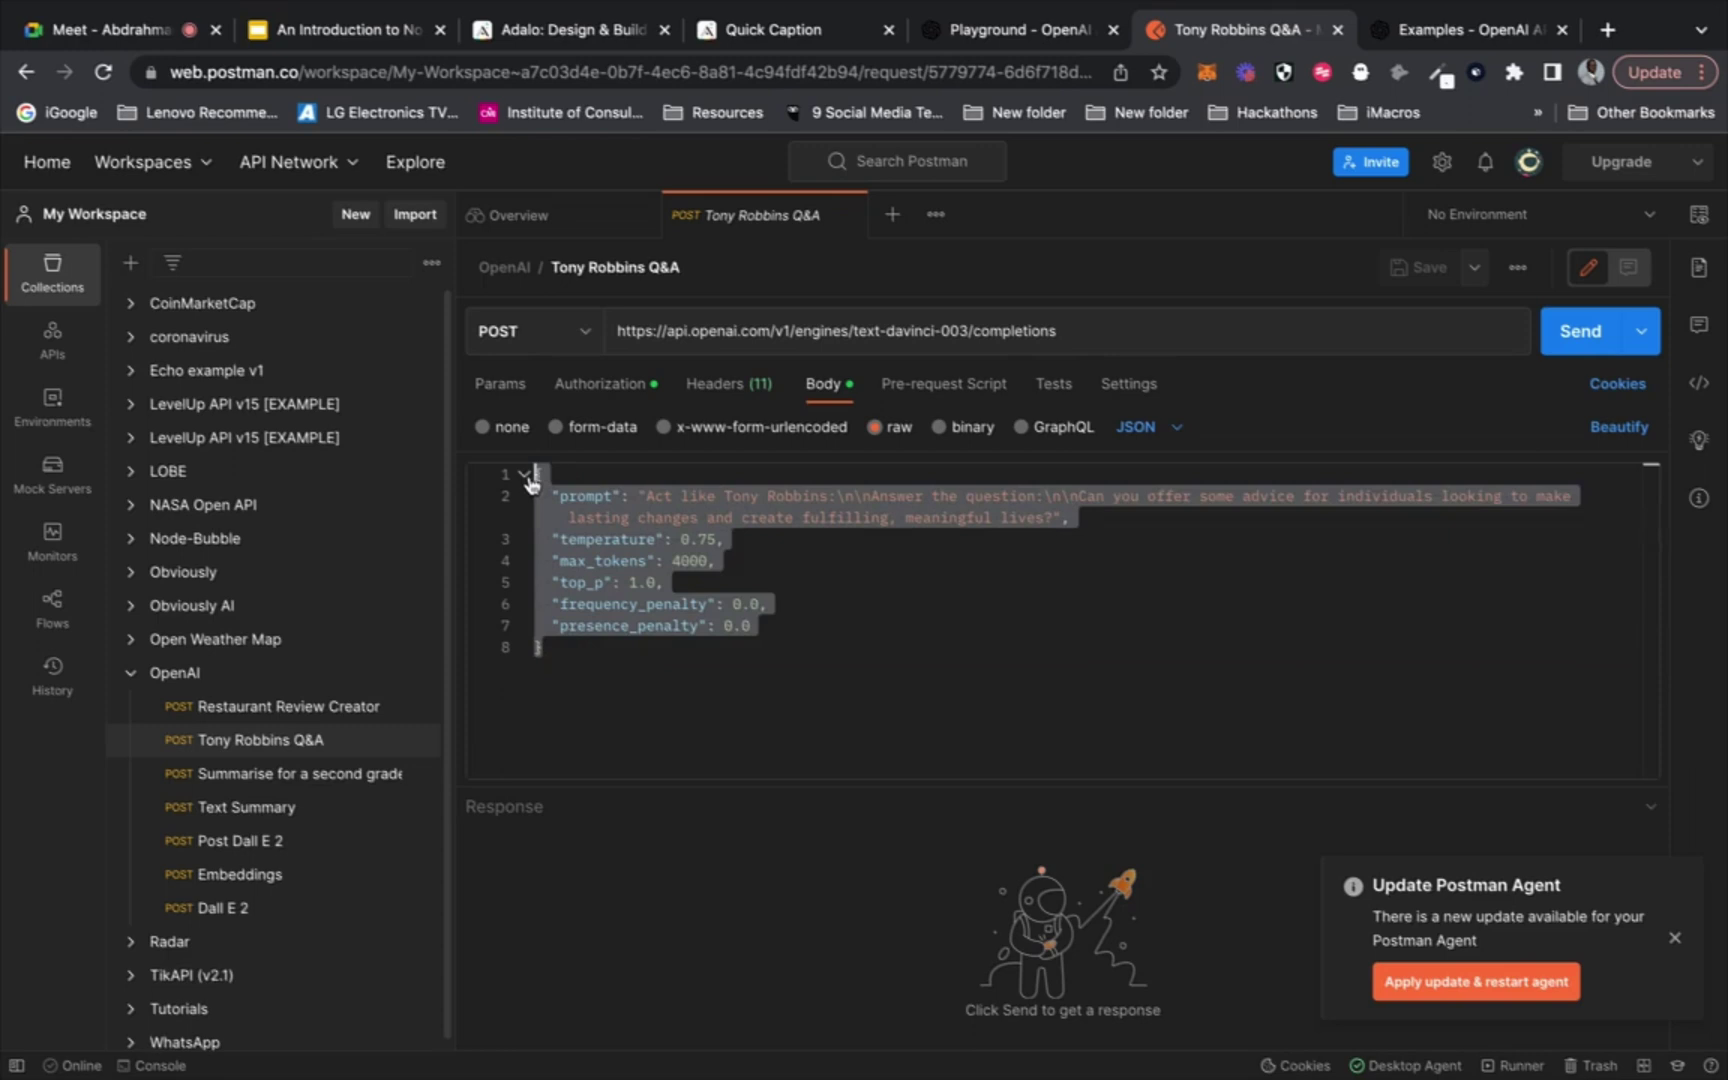
{"action": "left_click", "coordinate": [775, 28]}
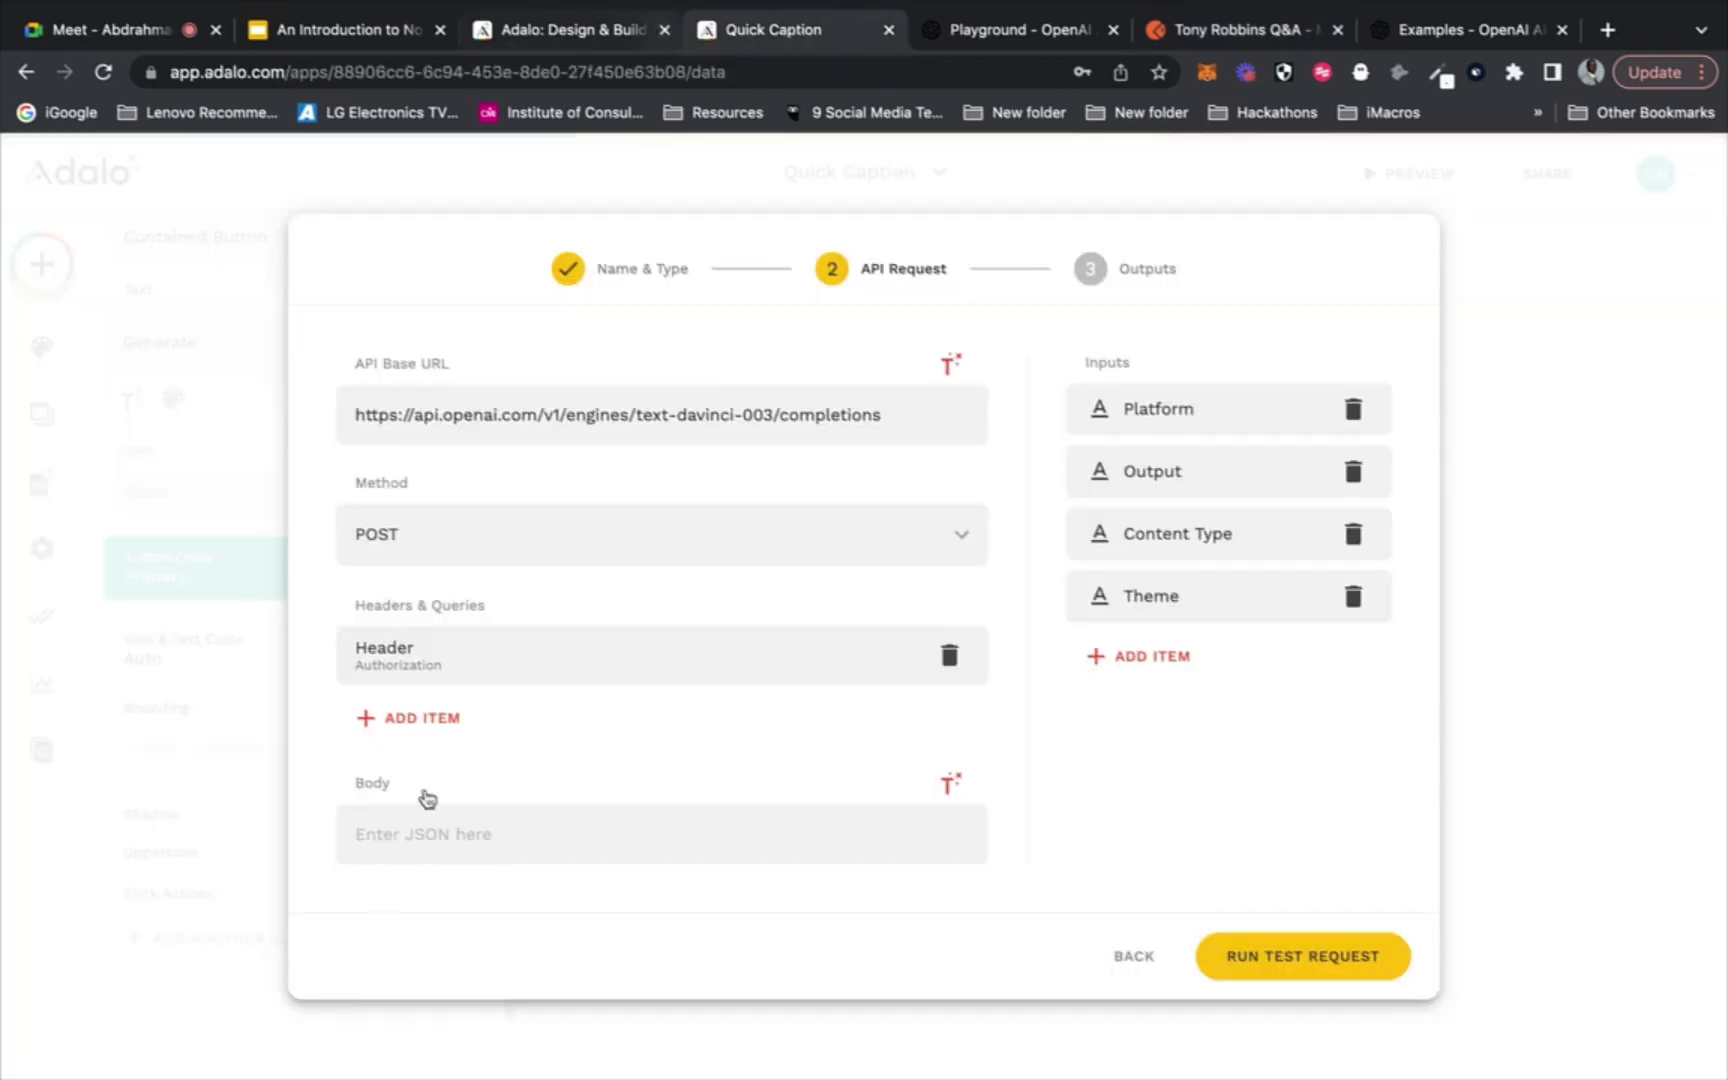
Paste the OpenAI JSON into the action's Body and delete the sample prompt text
{"action": "left_click", "coordinate": [410, 834]}
{"action": "key", "text": "ctrl+v"}
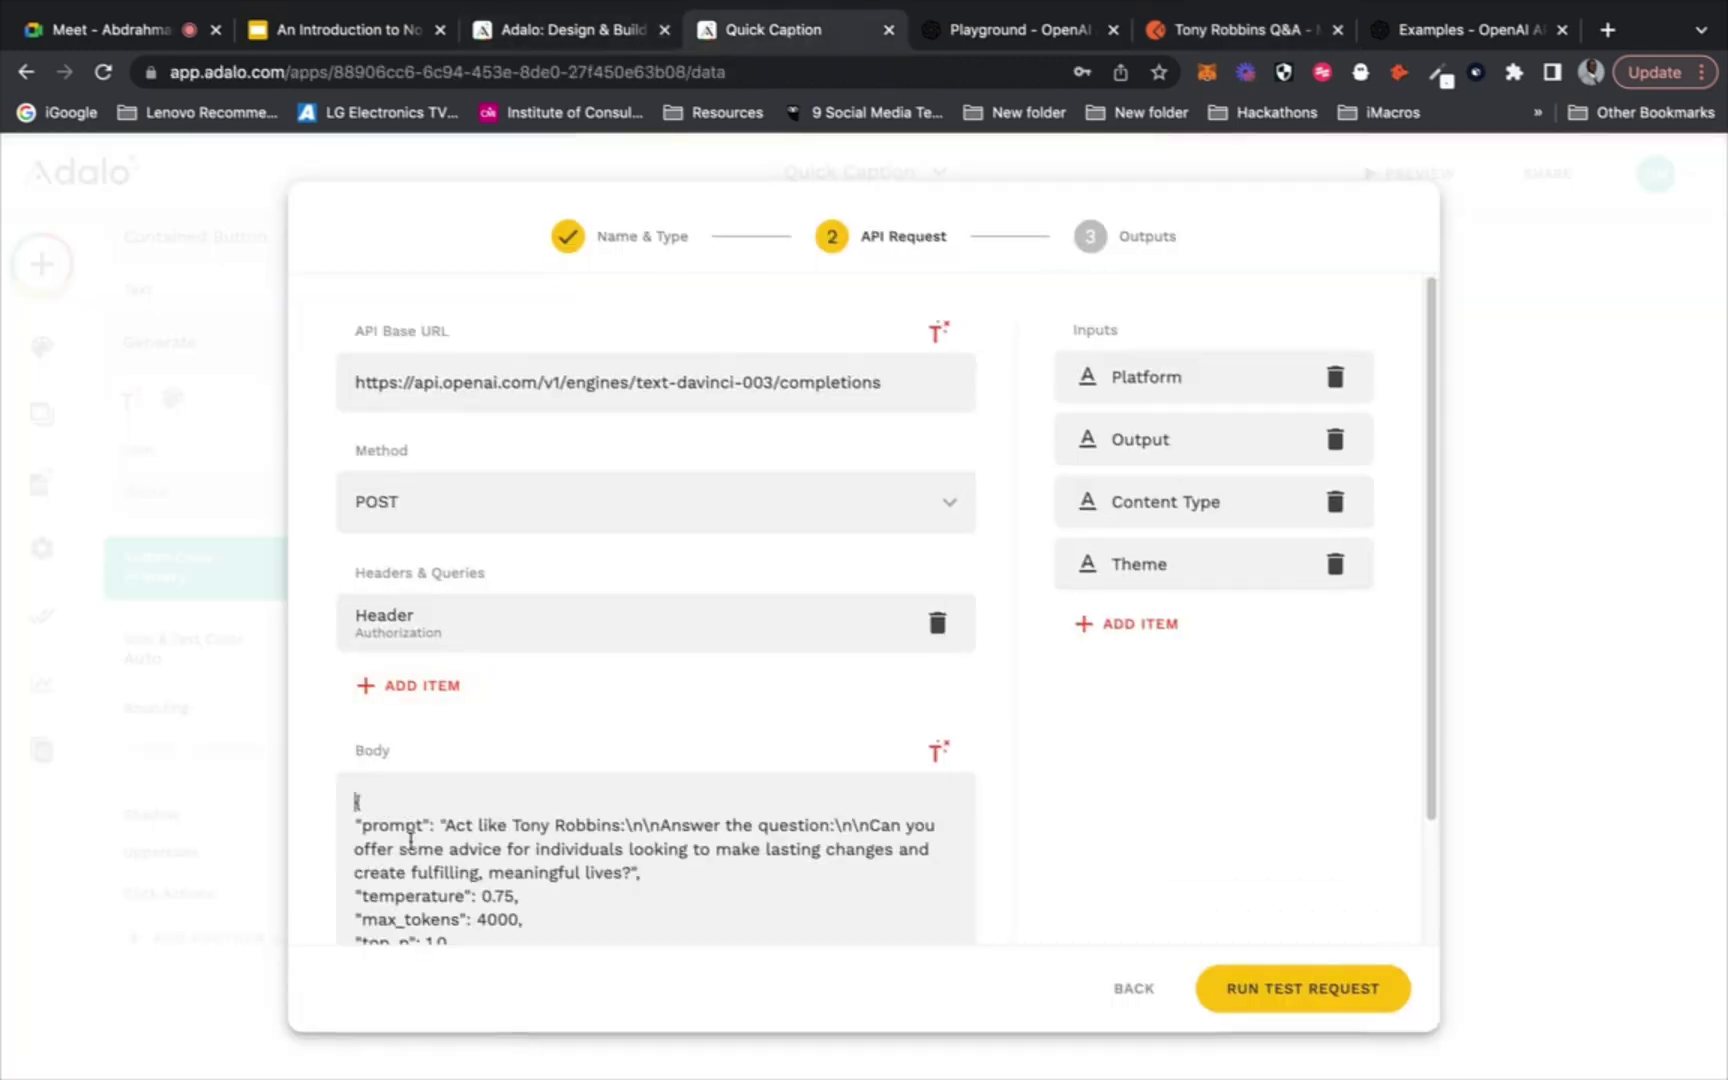
{"action": "scroll", "coordinate": [589, 847], "scroll_direction": "down", "scroll_amount": 3}
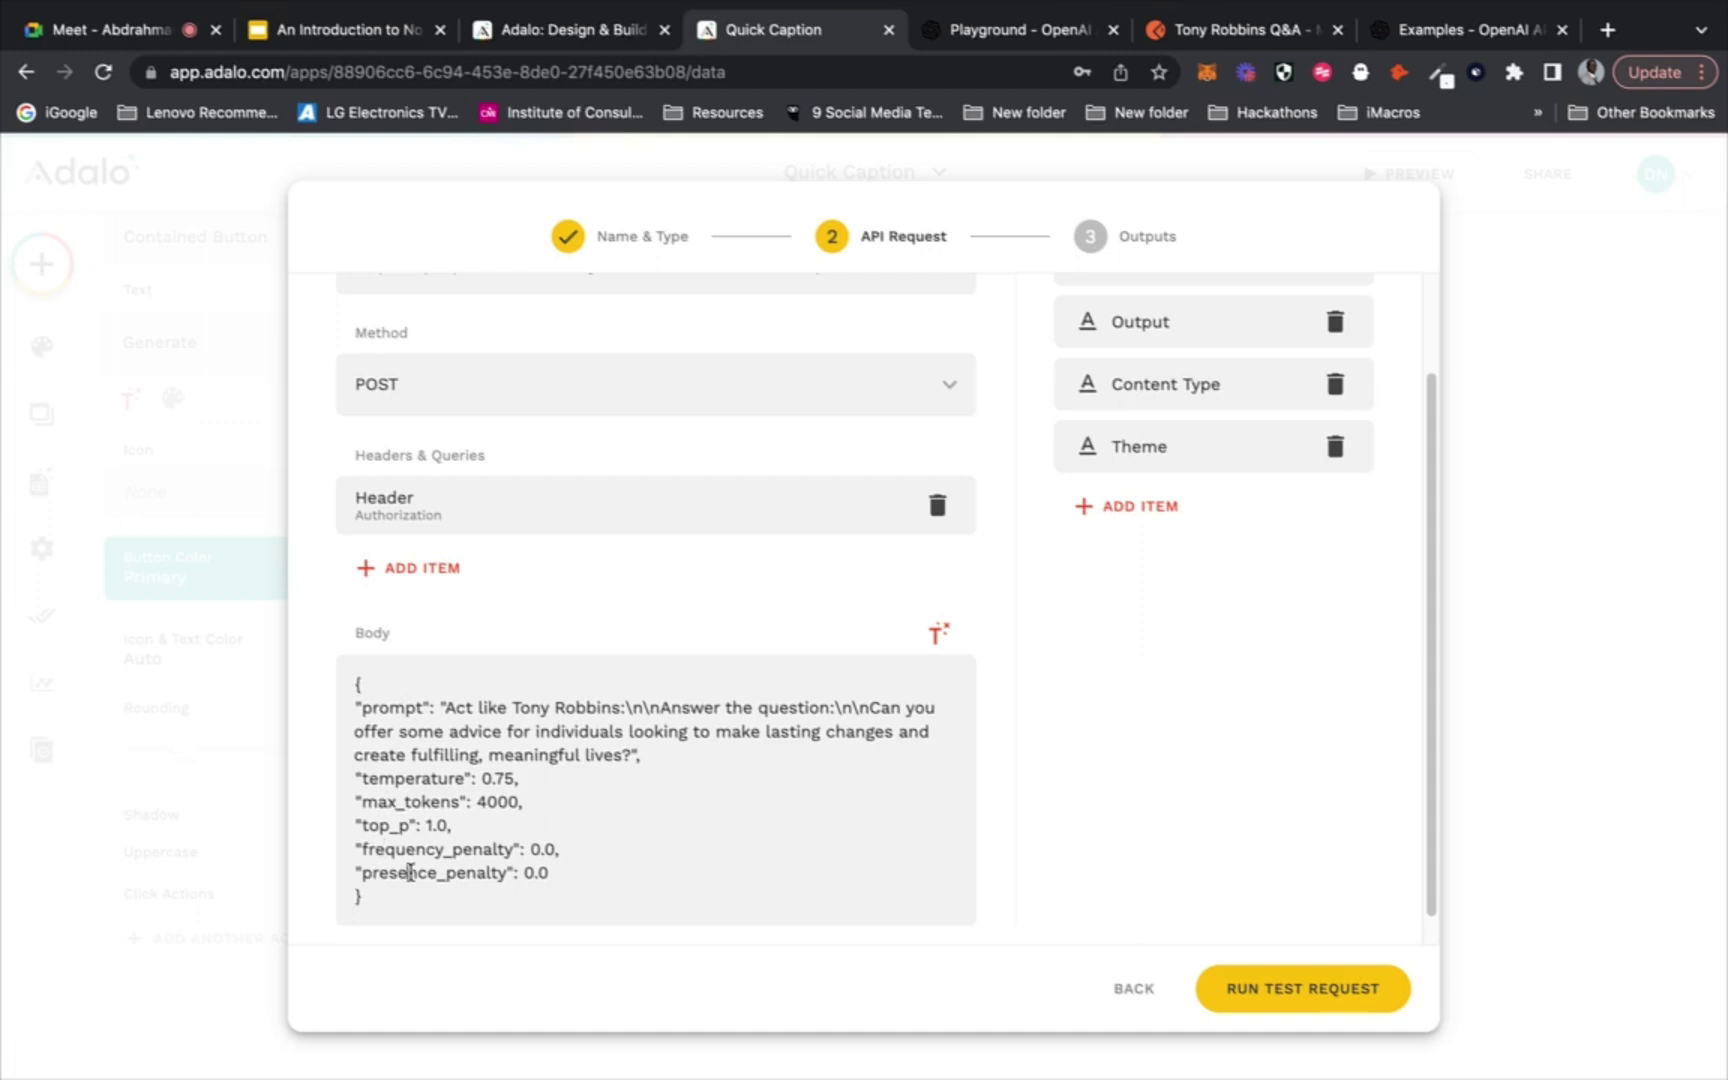
{"action": "left_click", "coordinate": [575, 872]}
{"action": "triple_click", "coordinate": [537, 801]}
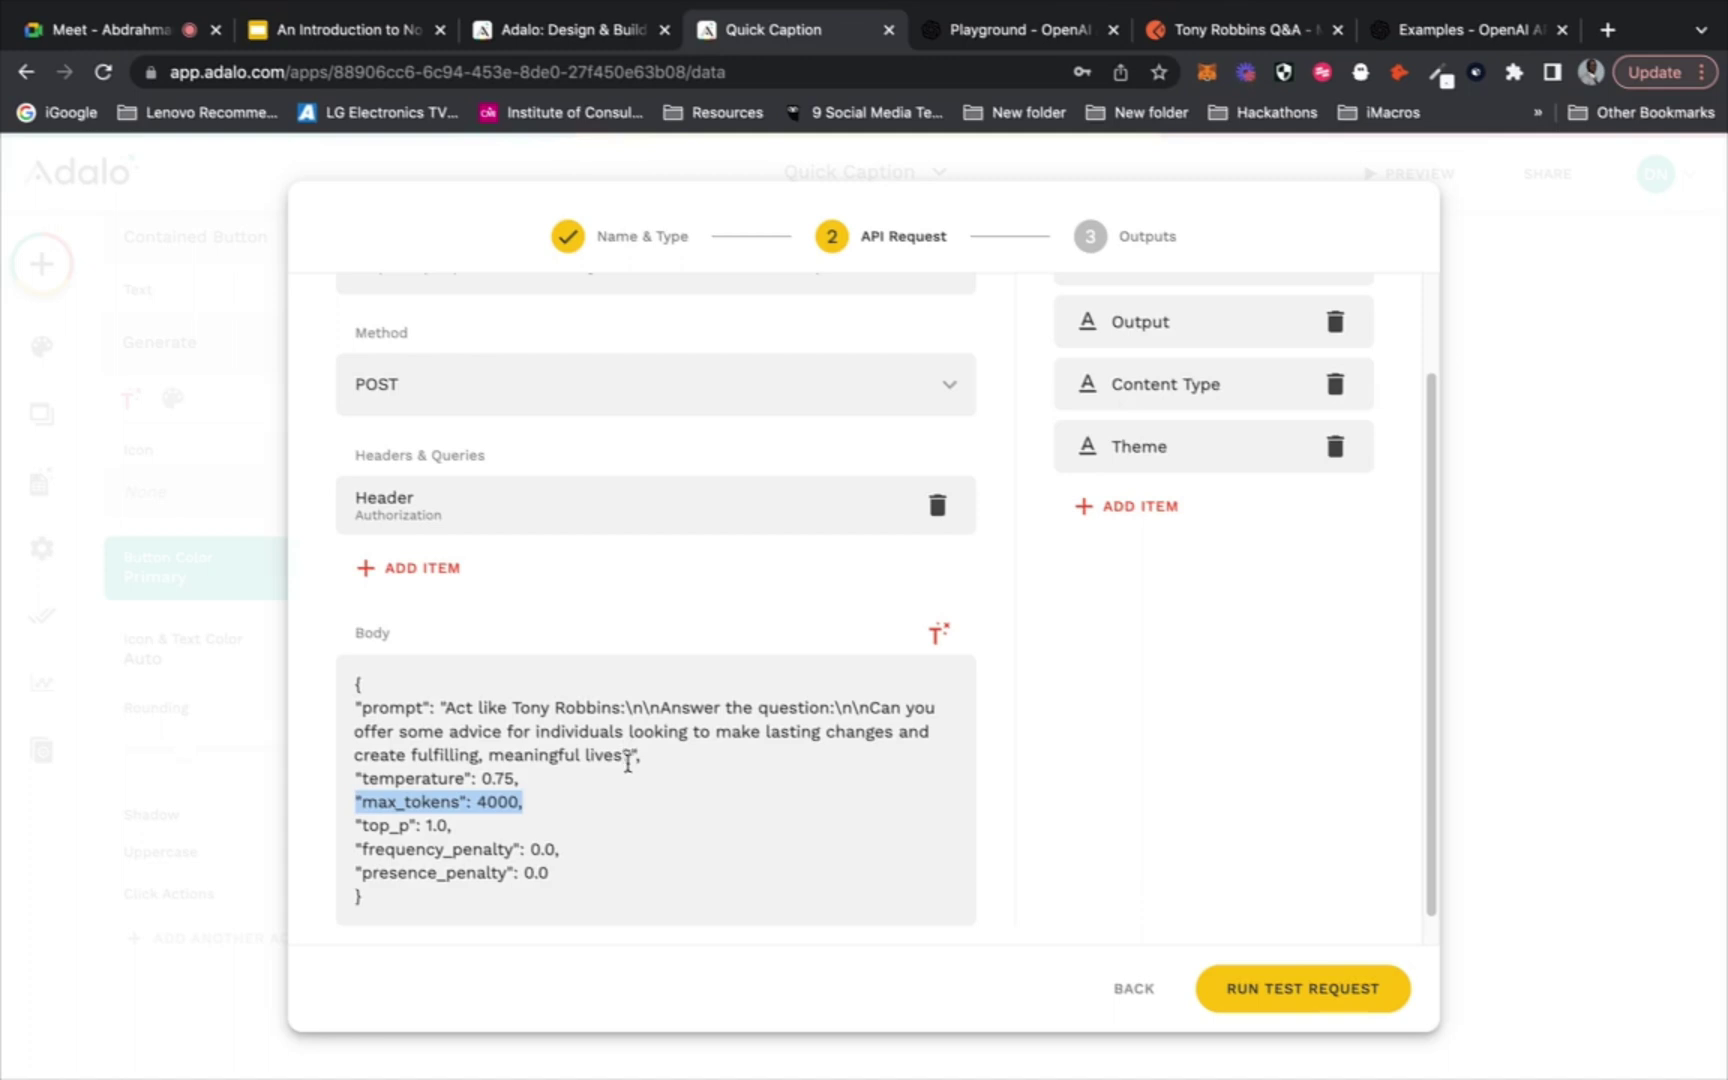
{"action": "left_click_drag", "start_coordinate": [632, 756], "coordinate": [445, 706]}
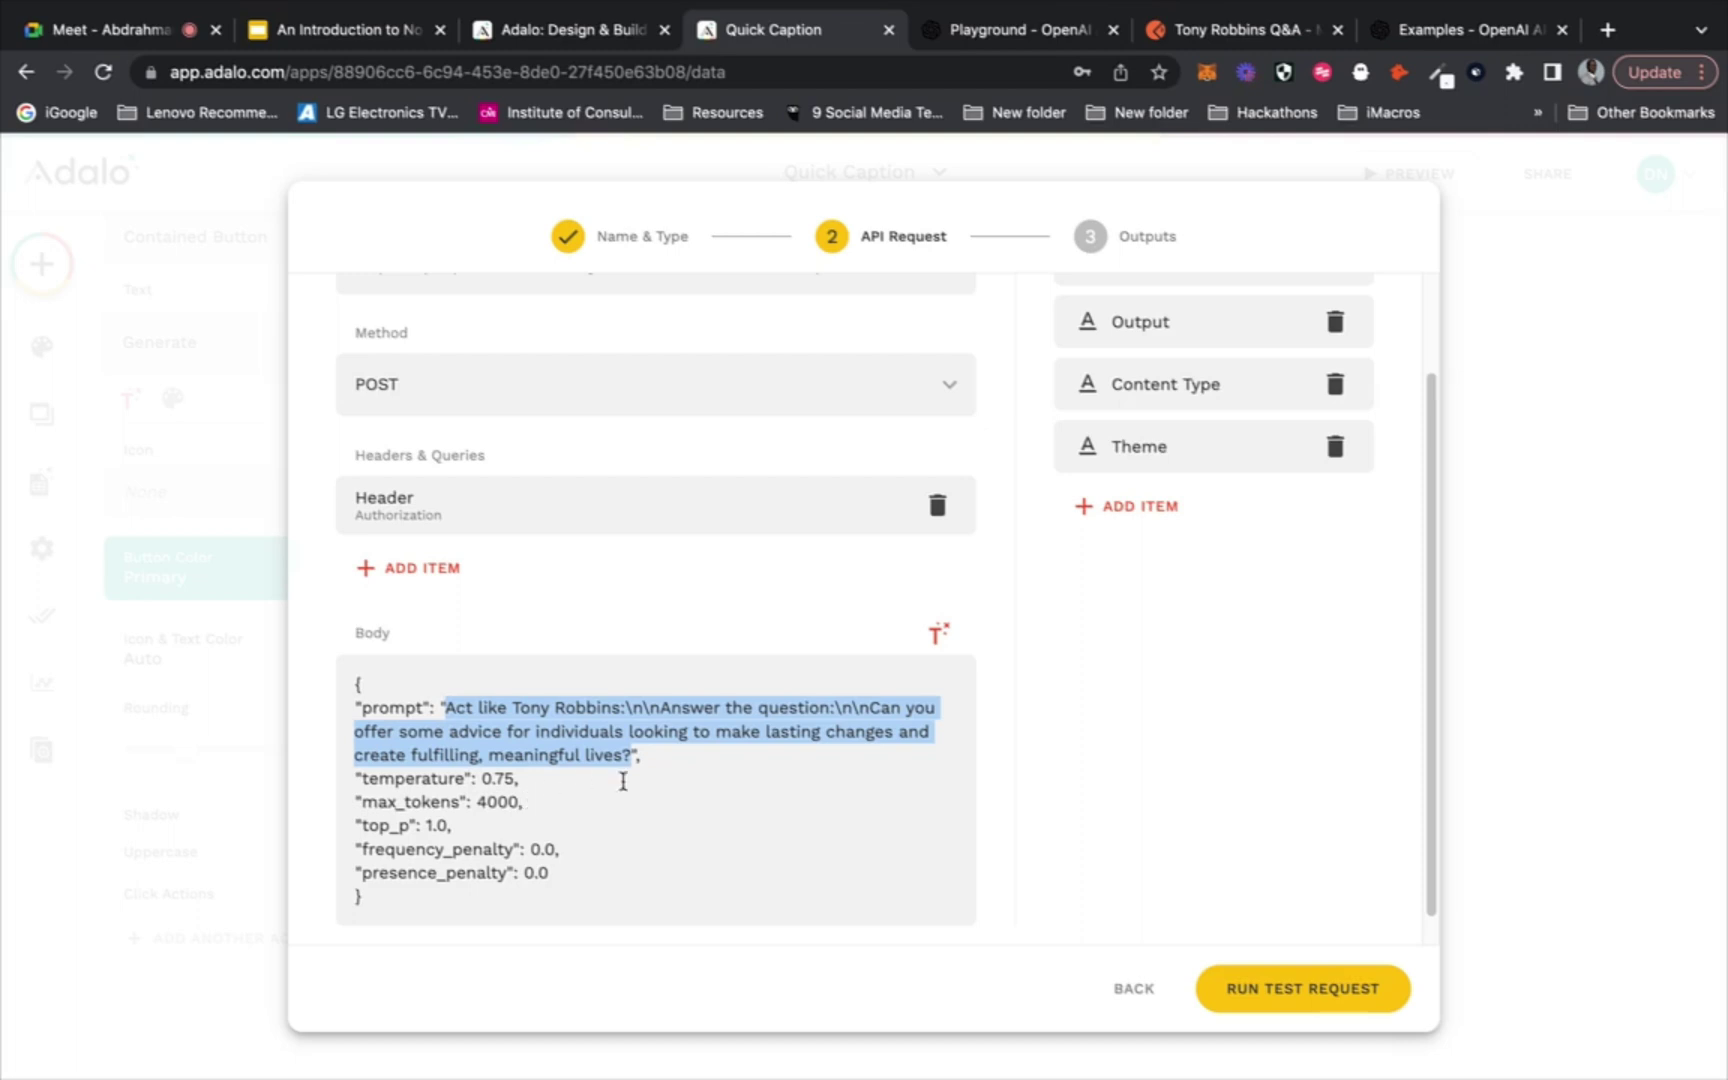
{"action": "key", "text": "BackSpace"}
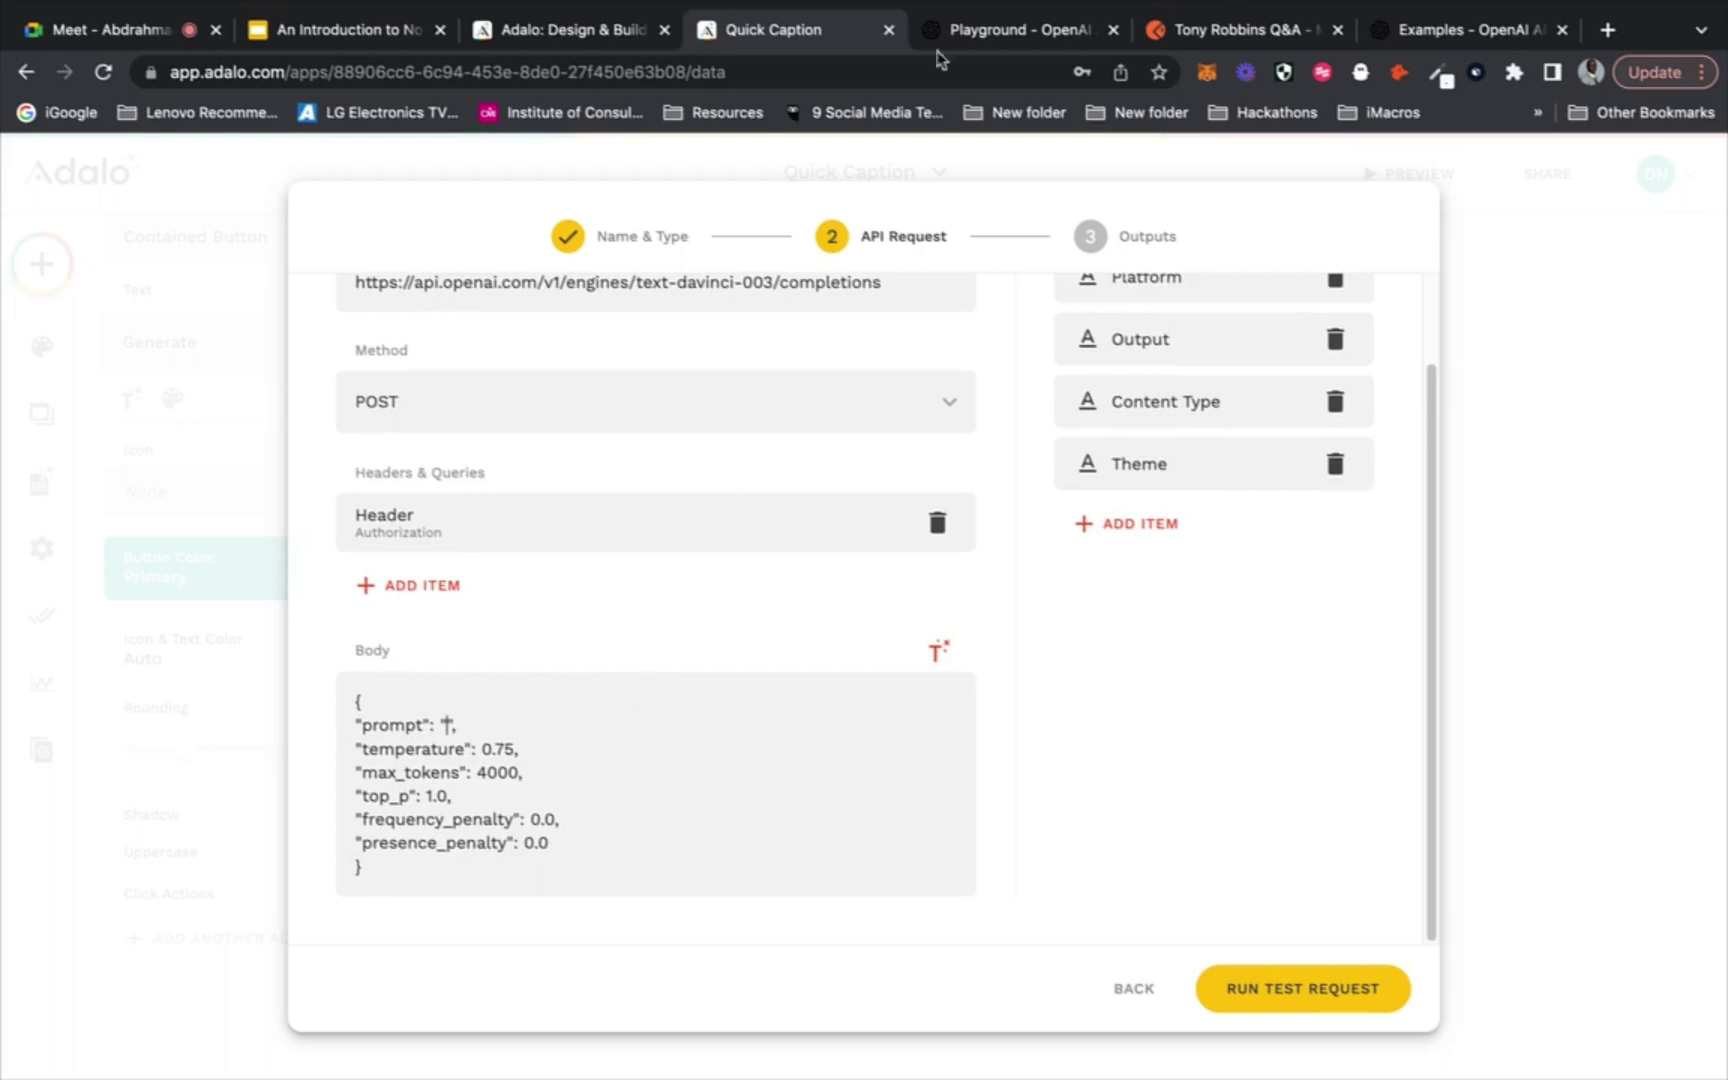
Paste the Playground prompt into the Body, removing 'Instagram' and the 'n' of 'an'
{"action": "left_click", "coordinate": [996, 38]}
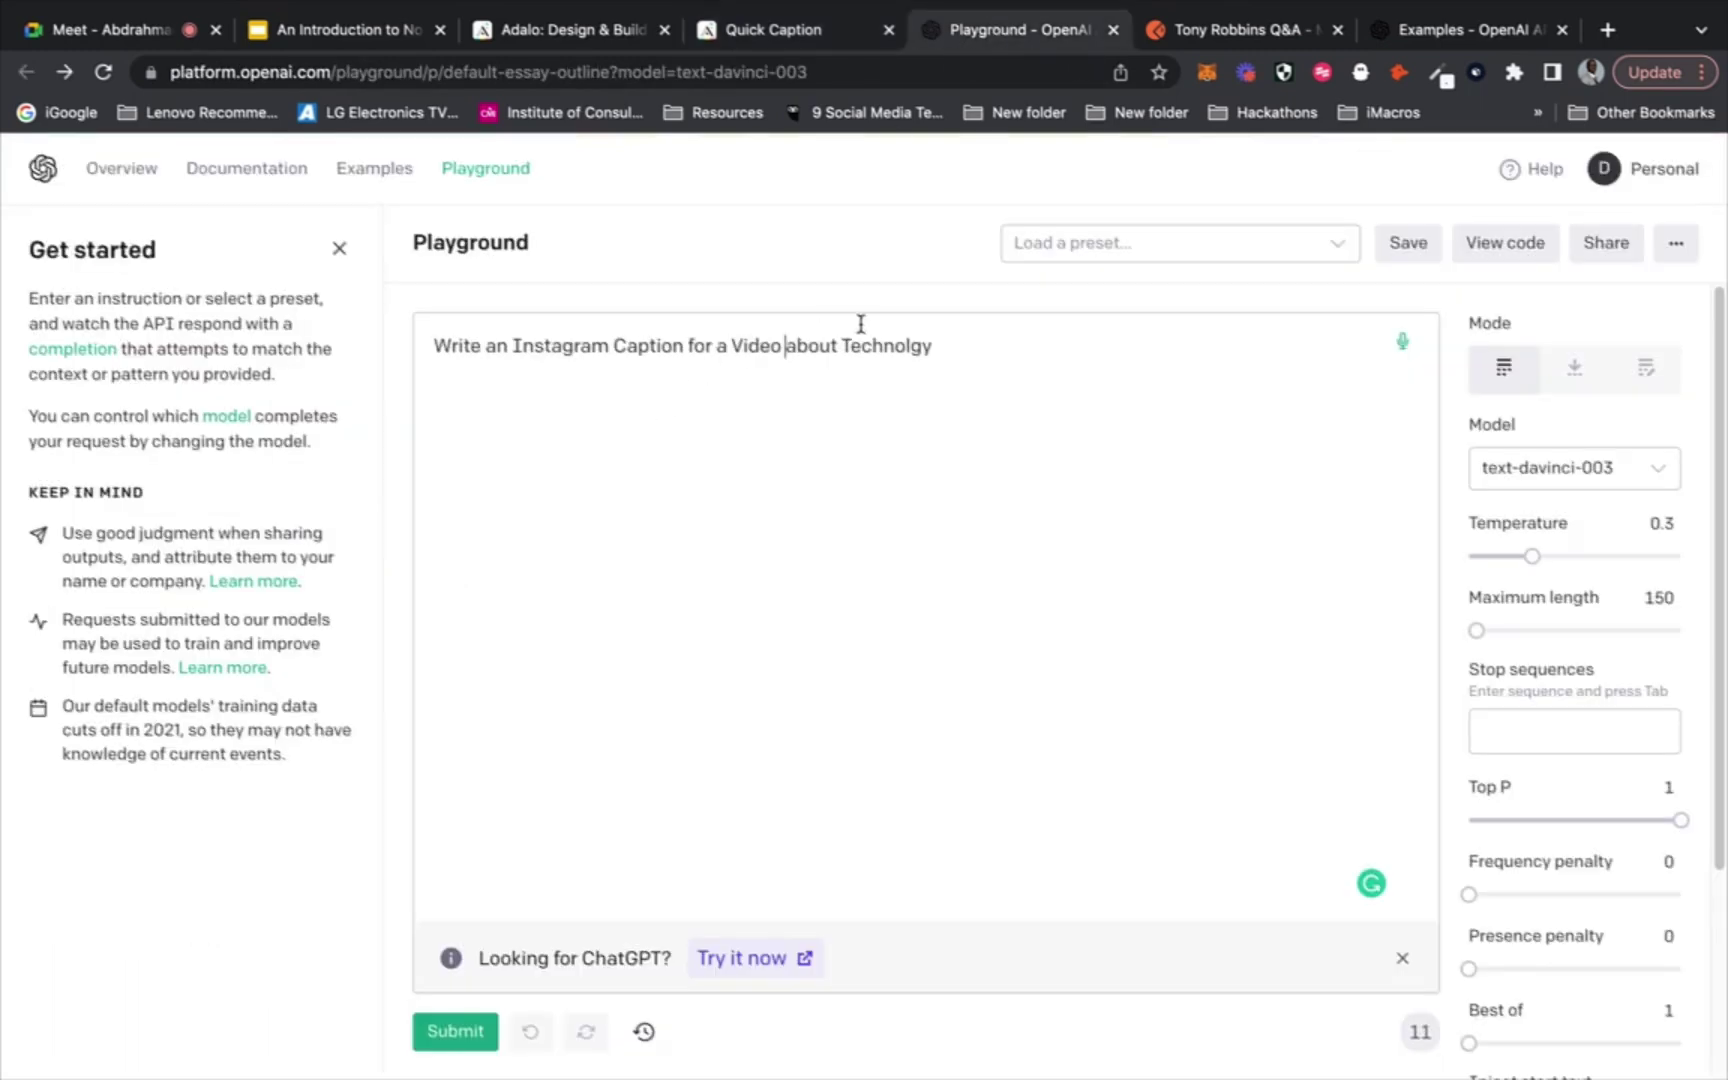
{"action": "left_click_drag", "start_coordinate": [941, 345], "coordinate": [872, 345]}
{"action": "left_click_drag", "start_coordinate": [516, 352], "coordinate": [436, 333]}
{"action": "key", "text": "super+c"}
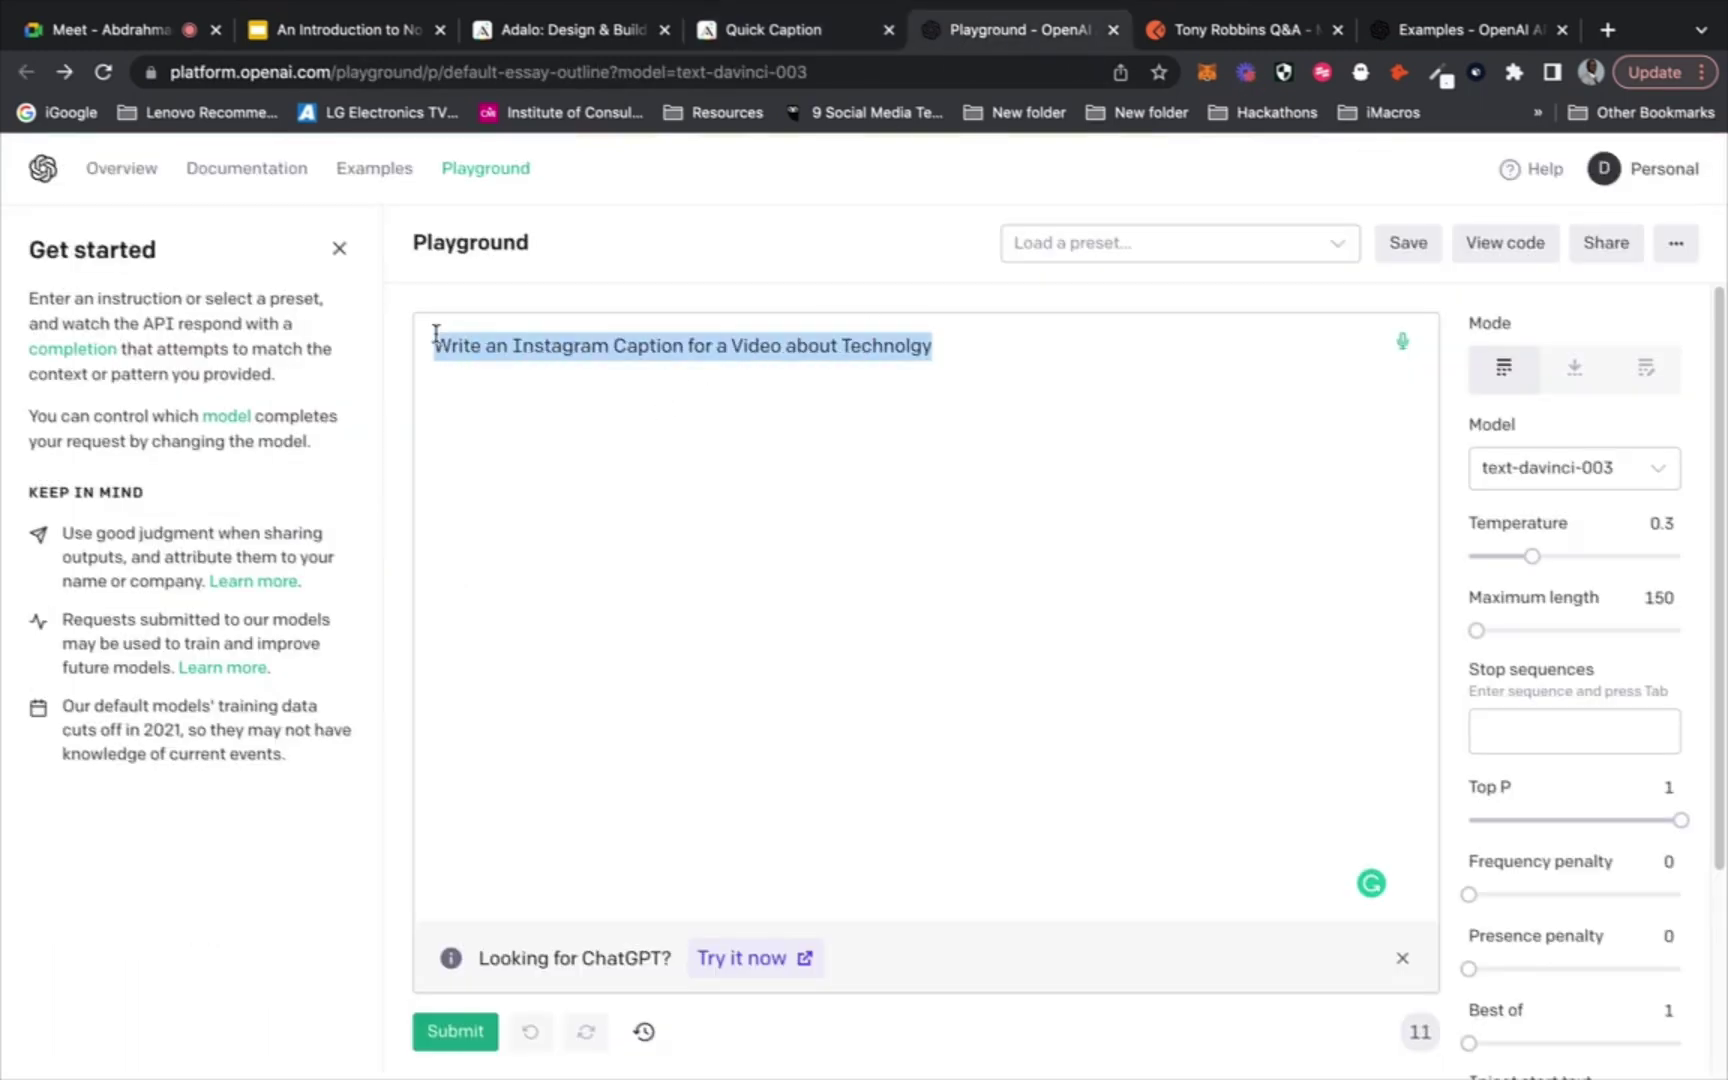
{"action": "left_click", "coordinate": [782, 28]}
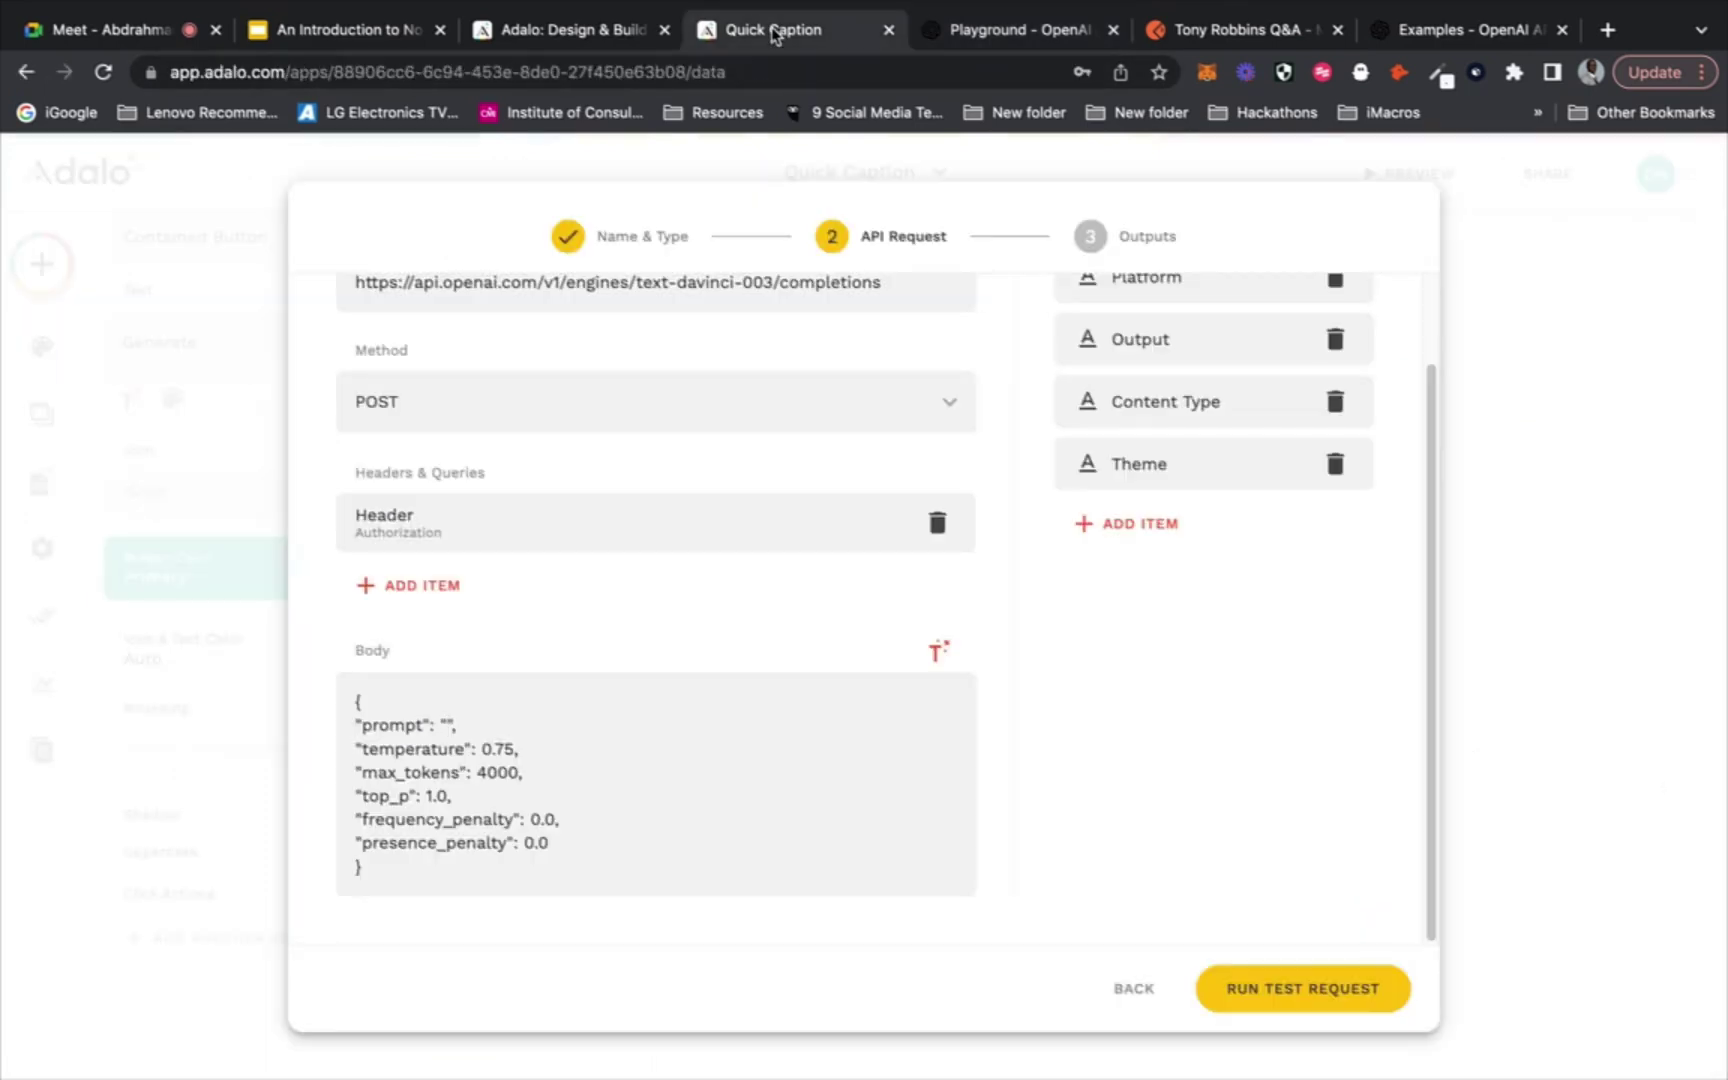
{"action": "key", "text": "super+v"}
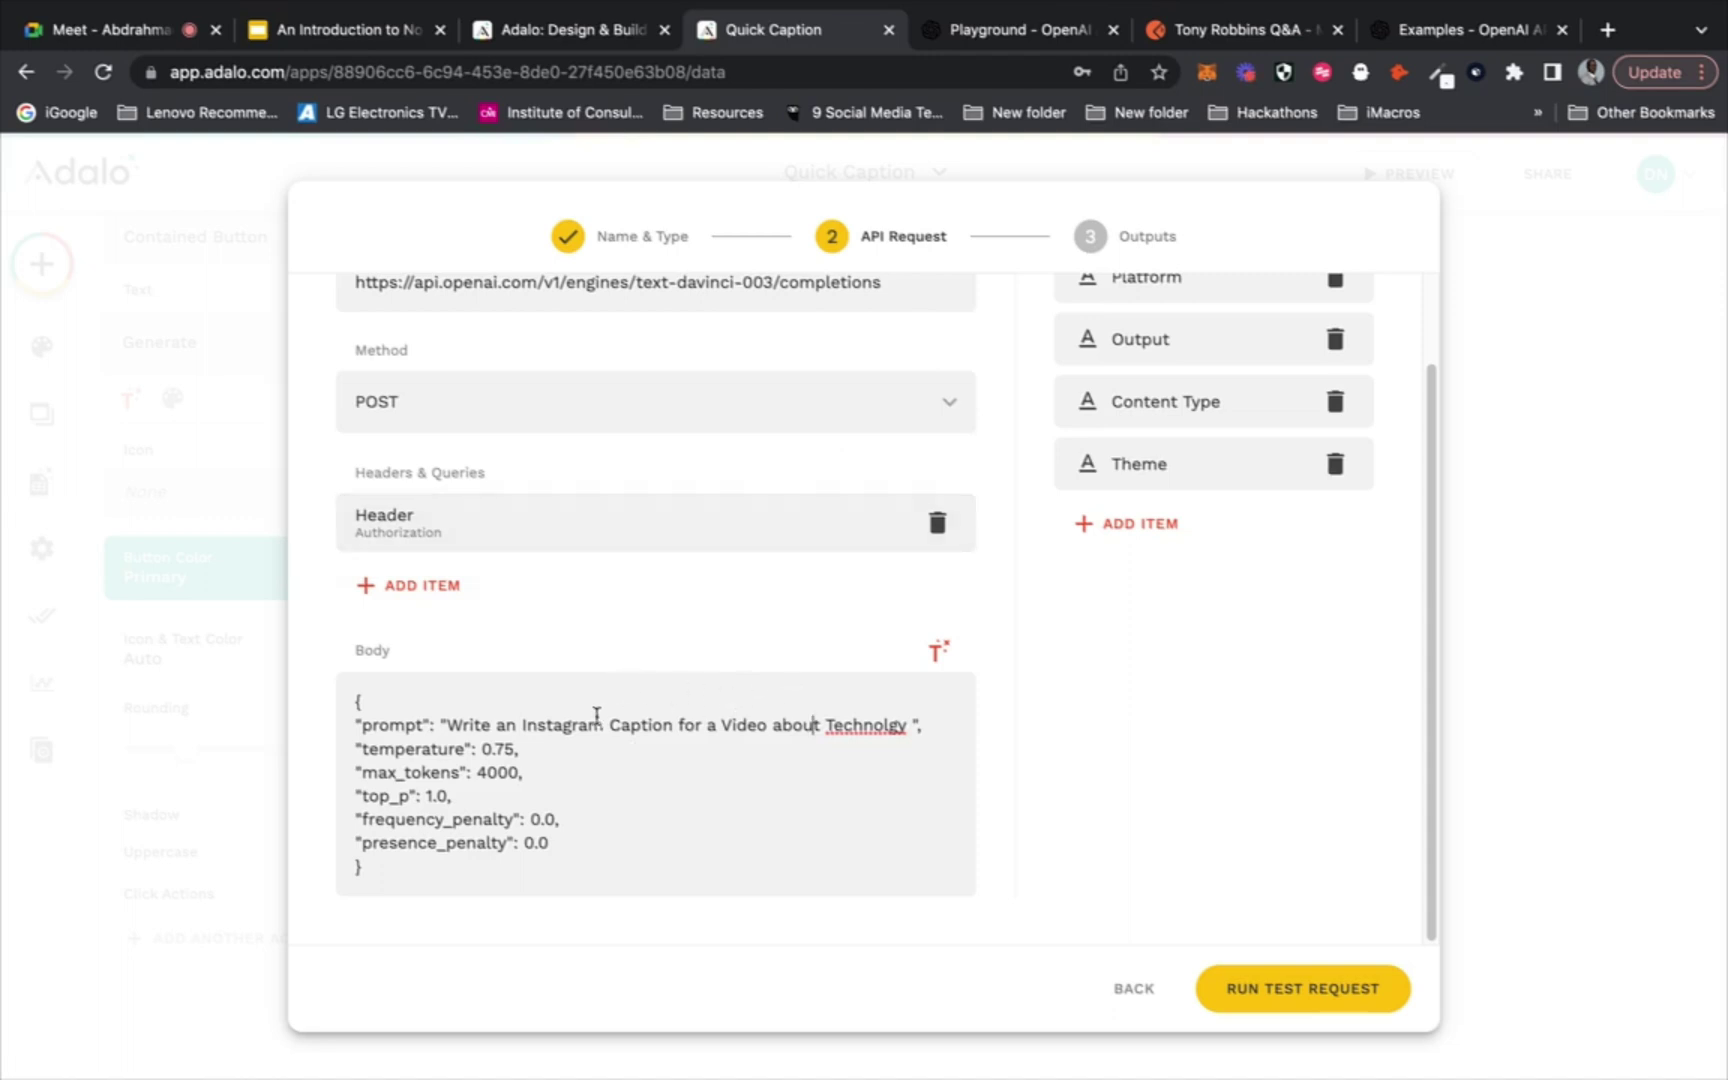
{"action": "left_click_drag", "start_coordinate": [604, 724], "coordinate": [521, 716]}
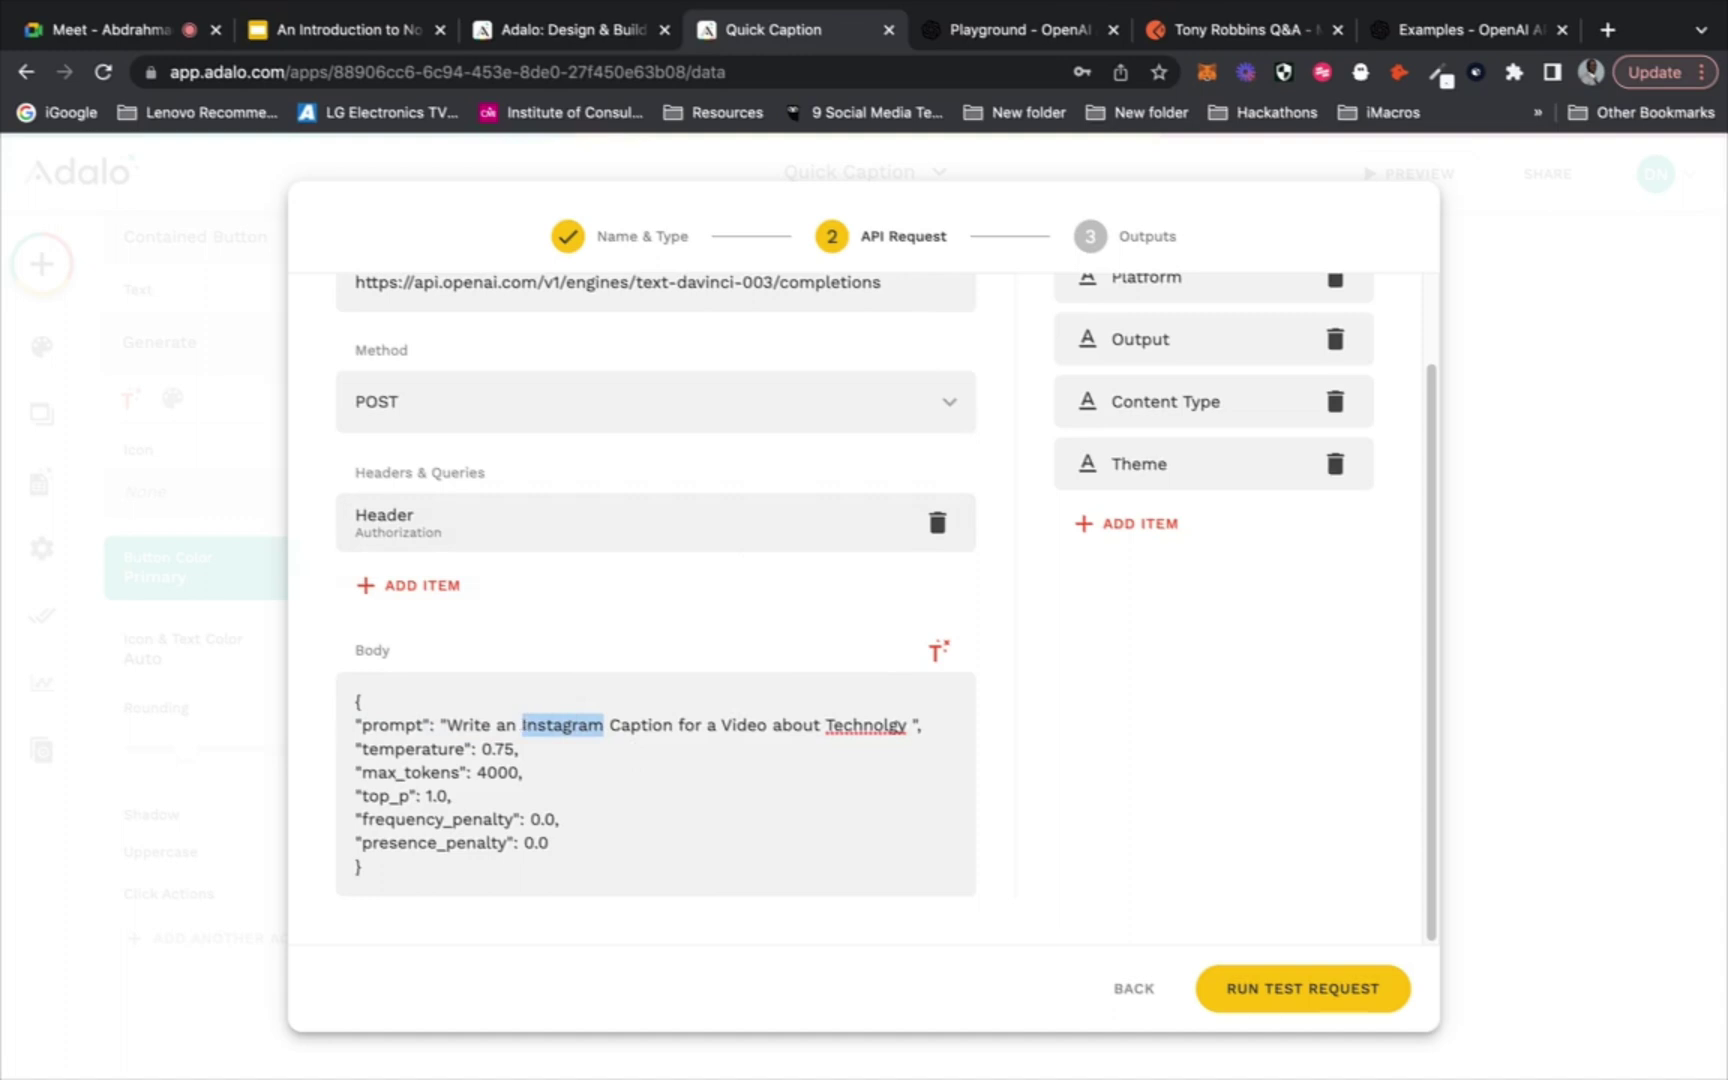
{"action": "key", "text": "BackSpace"}
{"action": "key", "text": "Left"}
{"action": "key", "text": "BackSpace"}
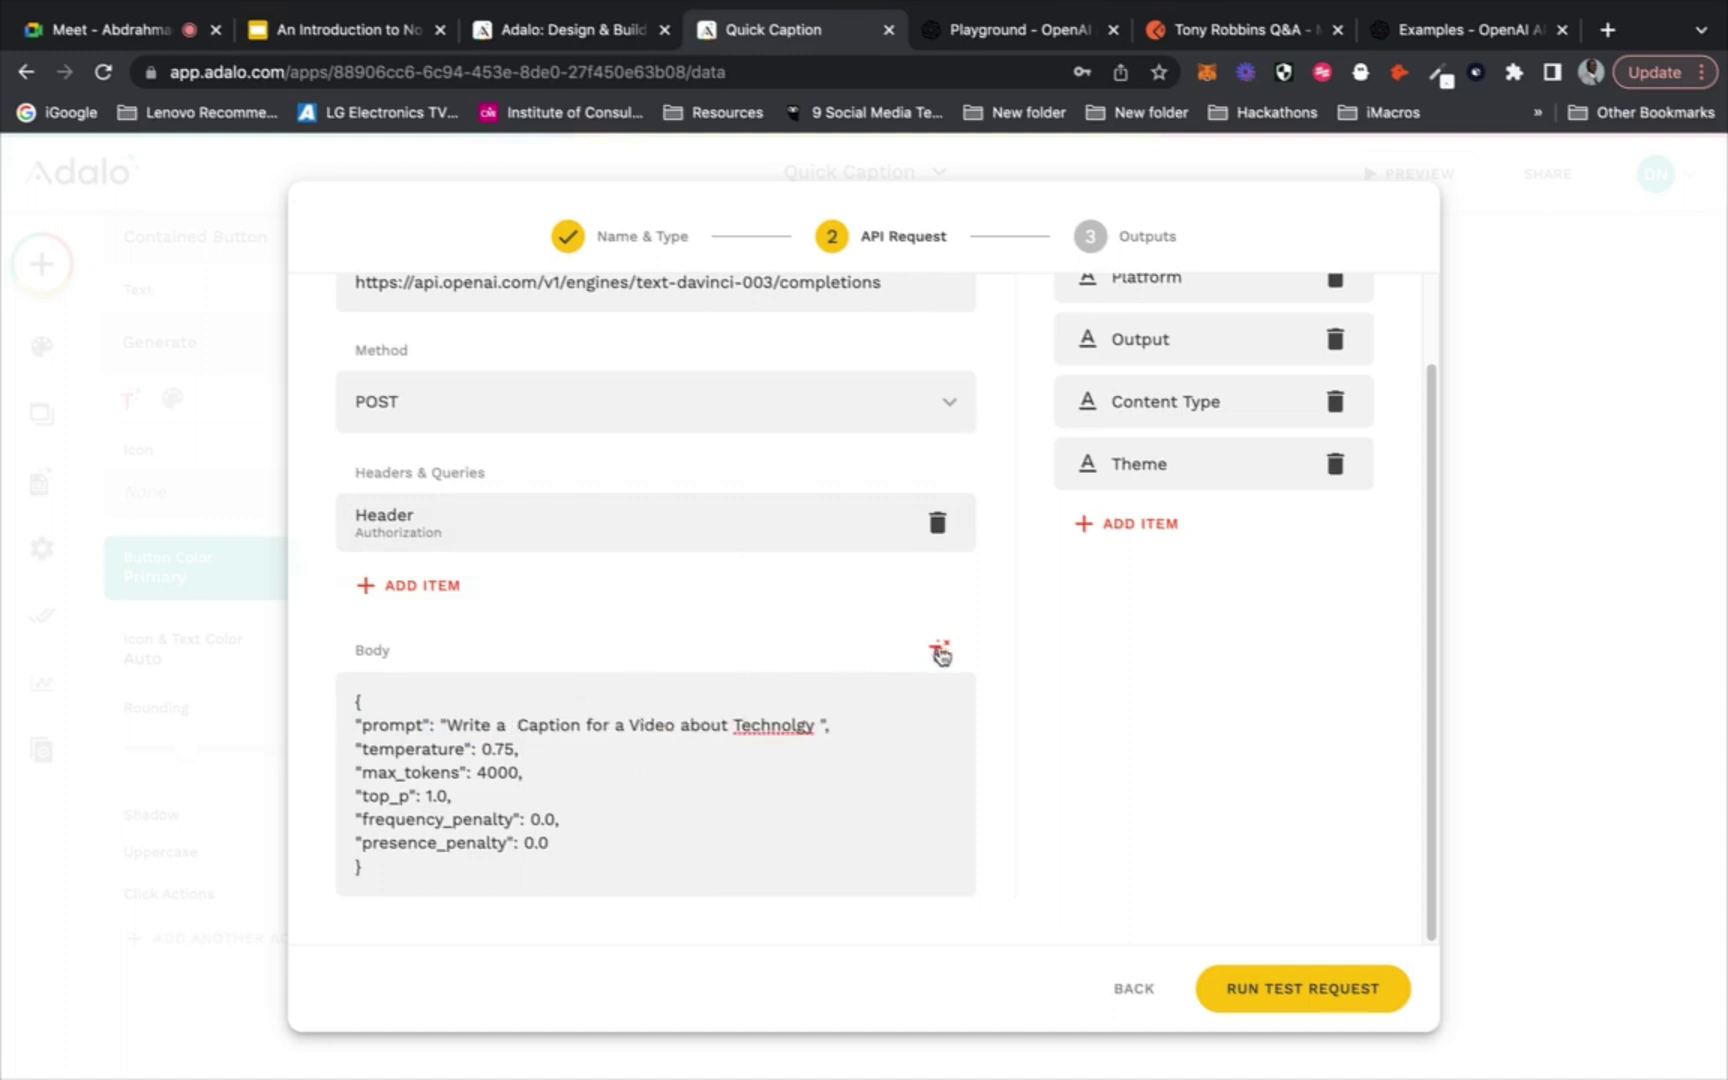
Insert the Platform and Output input chips in place of the word Caption
{"action": "left_click", "coordinate": [940, 653]}
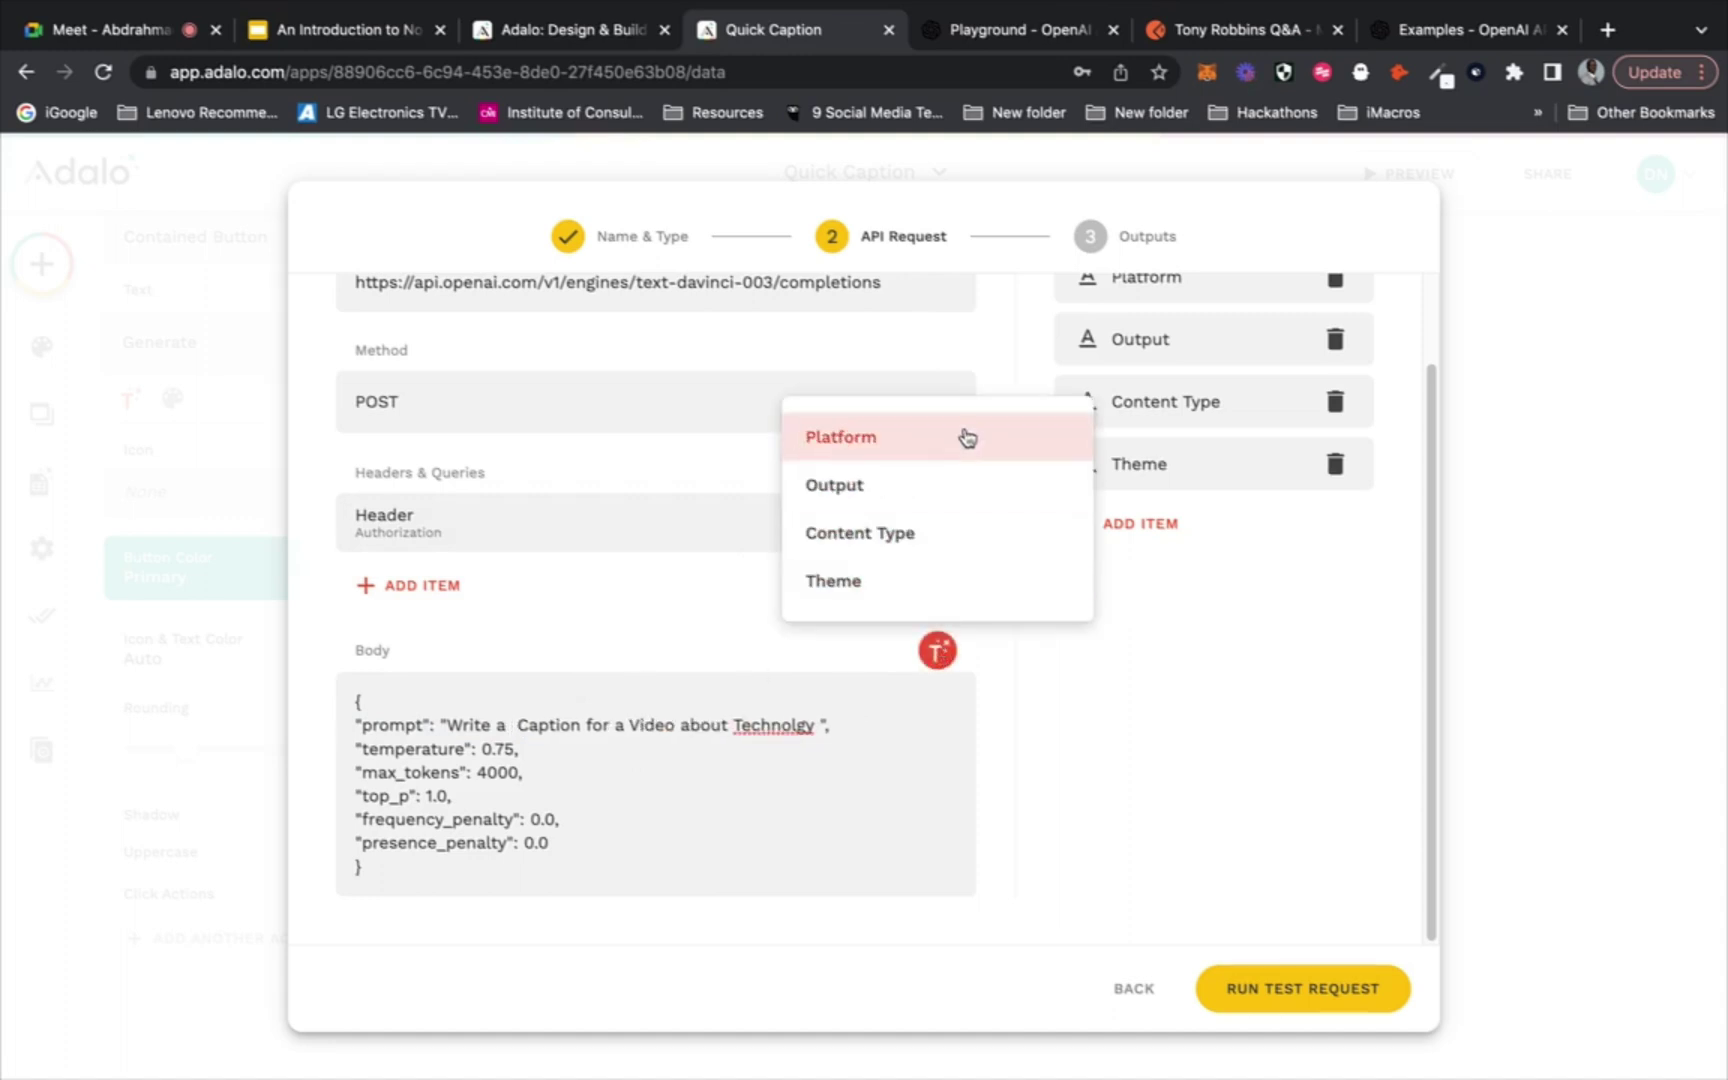
{"action": "left_click", "coordinate": [966, 438]}
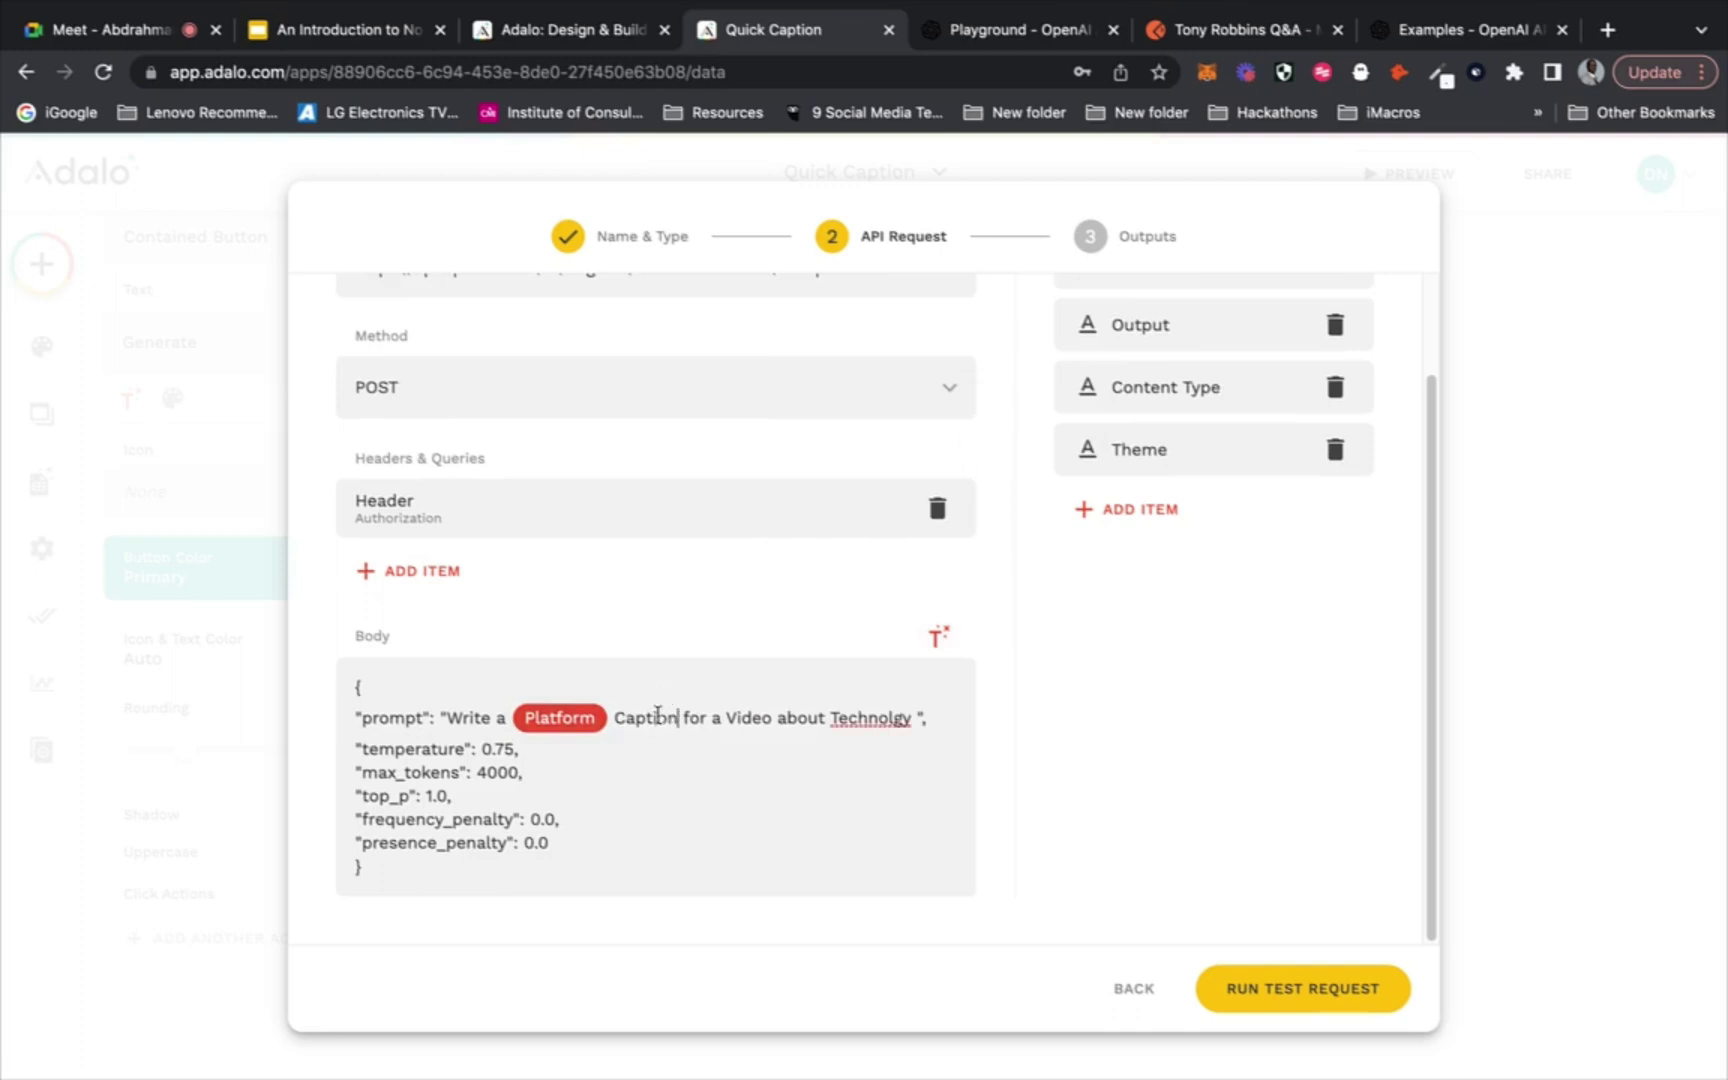
{"action": "left_click_drag", "start_coordinate": [680, 718], "coordinate": [611, 718]}
{"action": "key", "text": "BackSpace"}
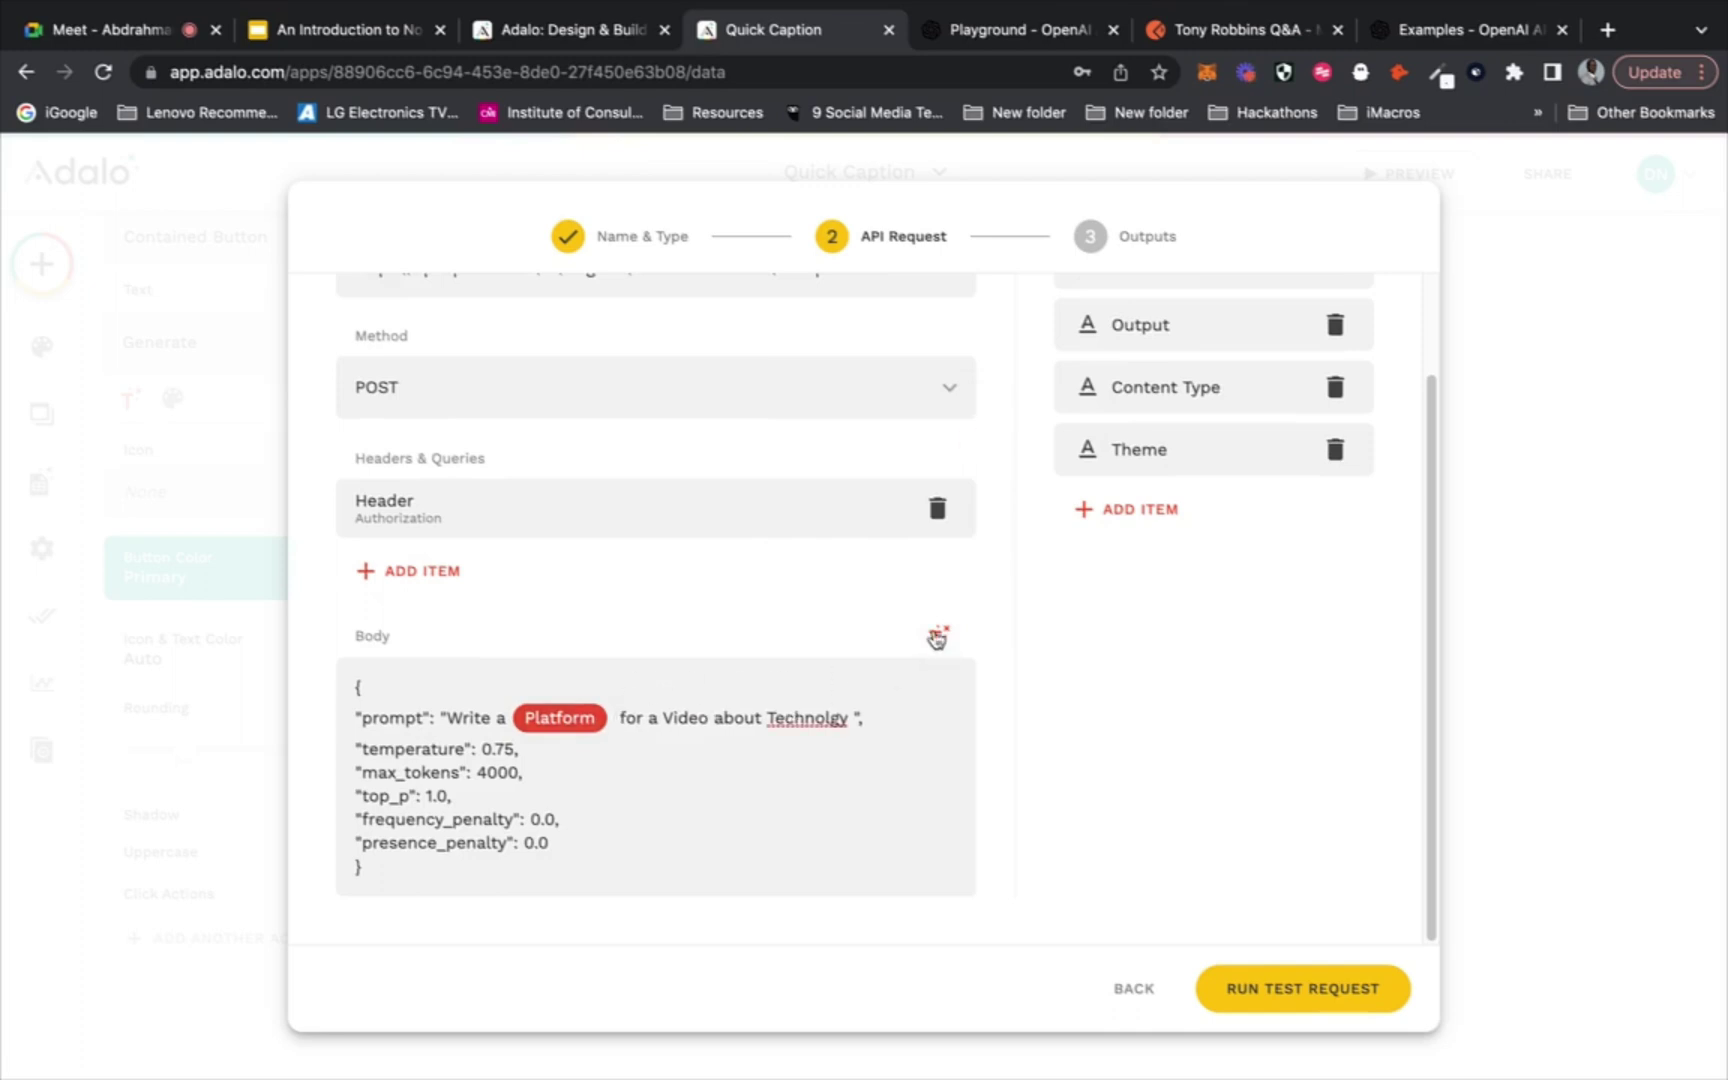
{"action": "left_click", "coordinate": [938, 636]}
{"action": "left_click", "coordinate": [966, 472]}
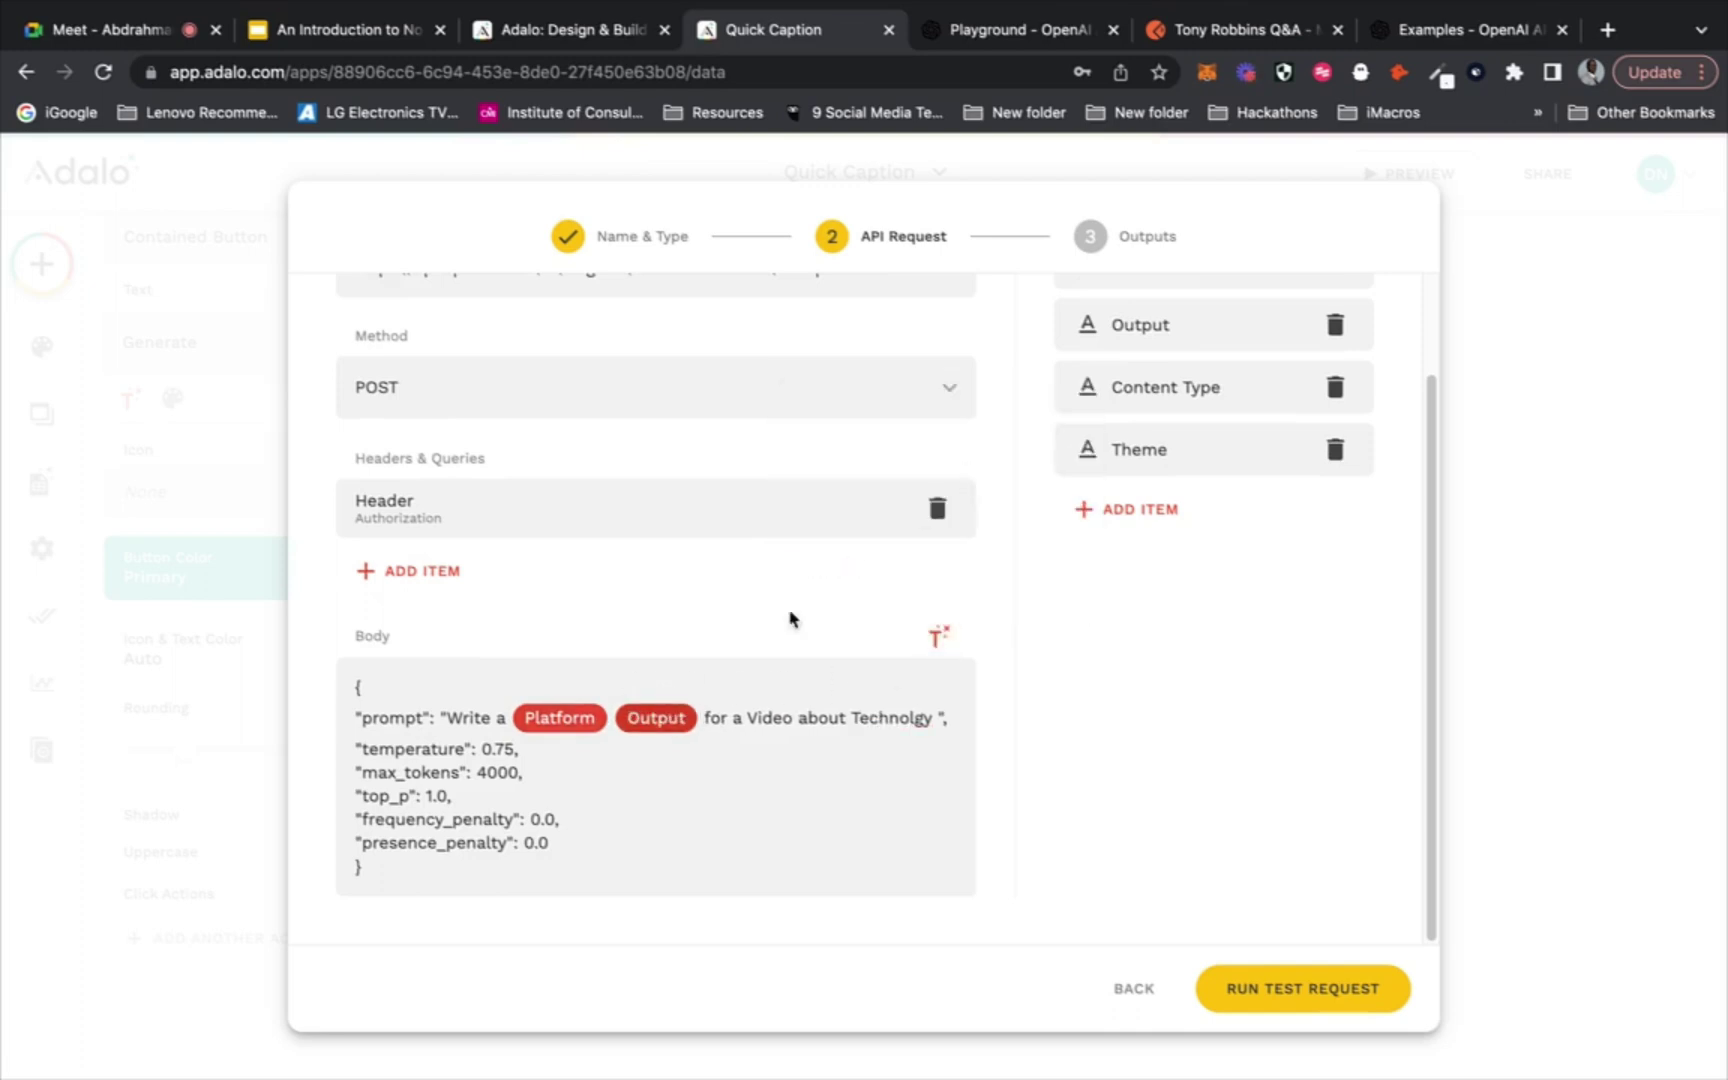
Replace 'Video' with the Content Type chip and 'Technolgy' with the Theme chip
{"action": "left_click_drag", "start_coordinate": [795, 718], "coordinate": [746, 718]}
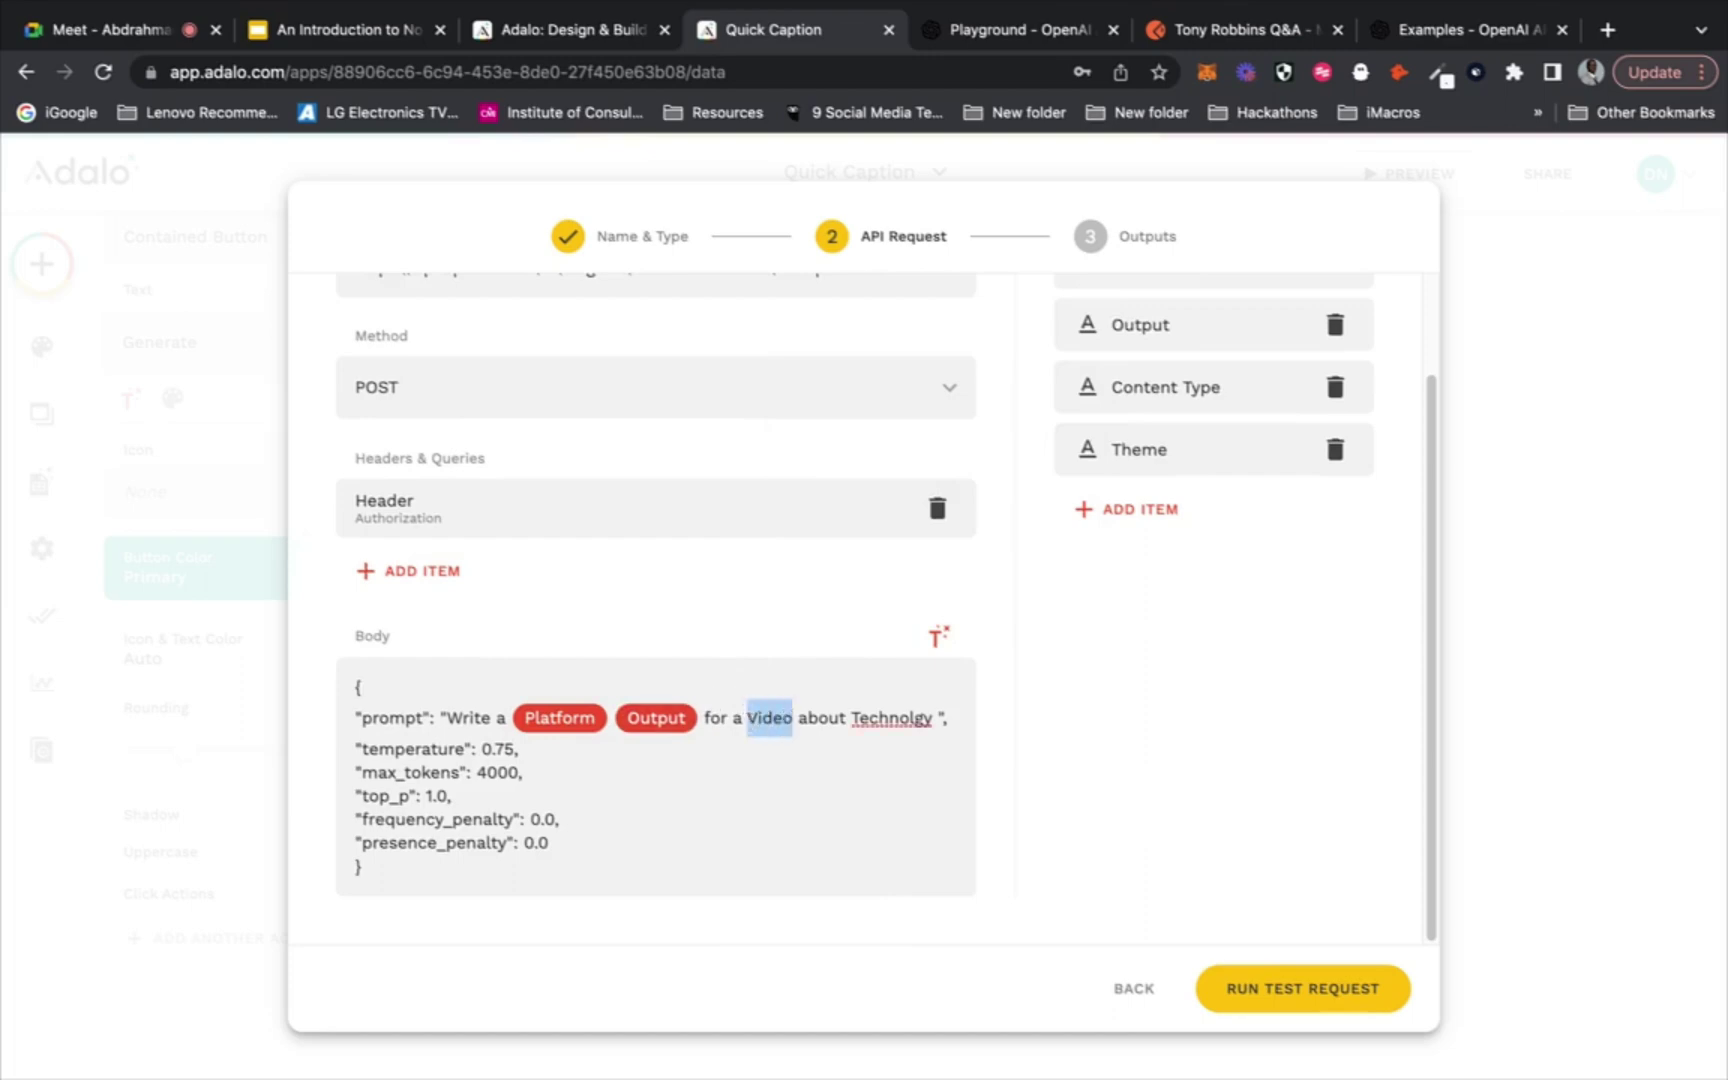
{"action": "key", "text": "BackSpace"}
{"action": "left_click", "coordinate": [940, 640]}
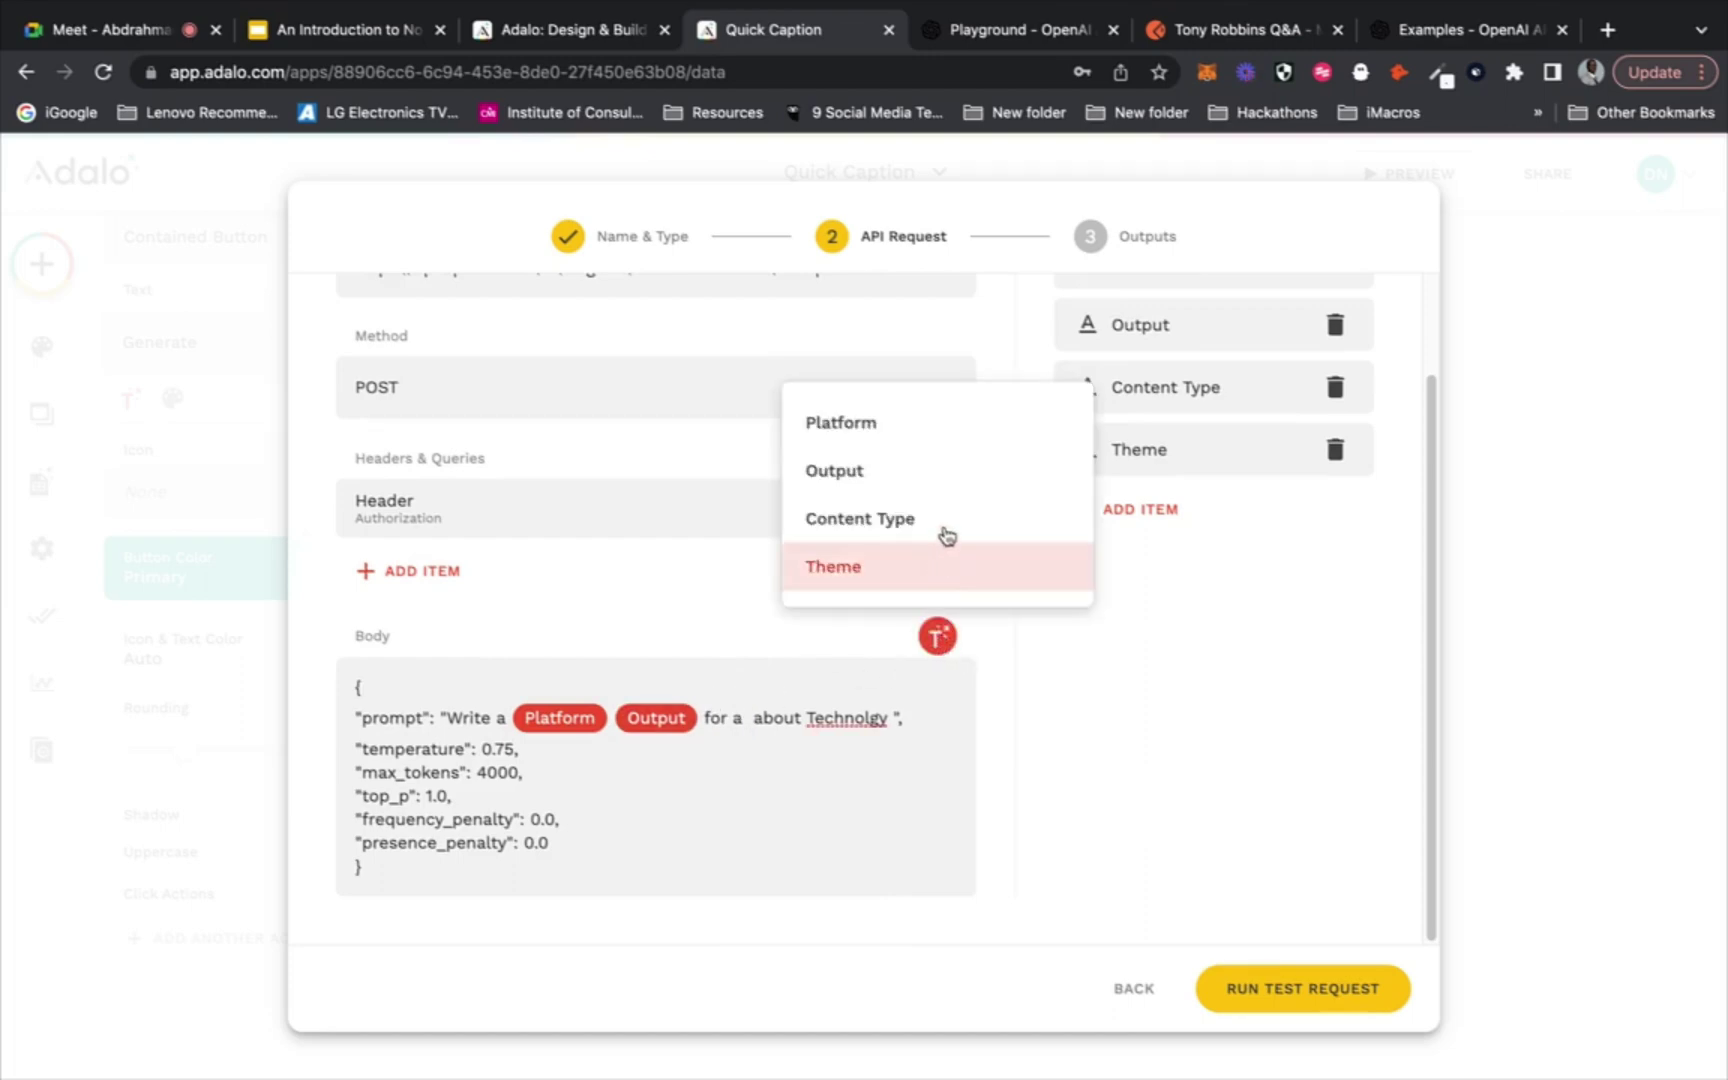
{"action": "left_click", "coordinate": [945, 530]}
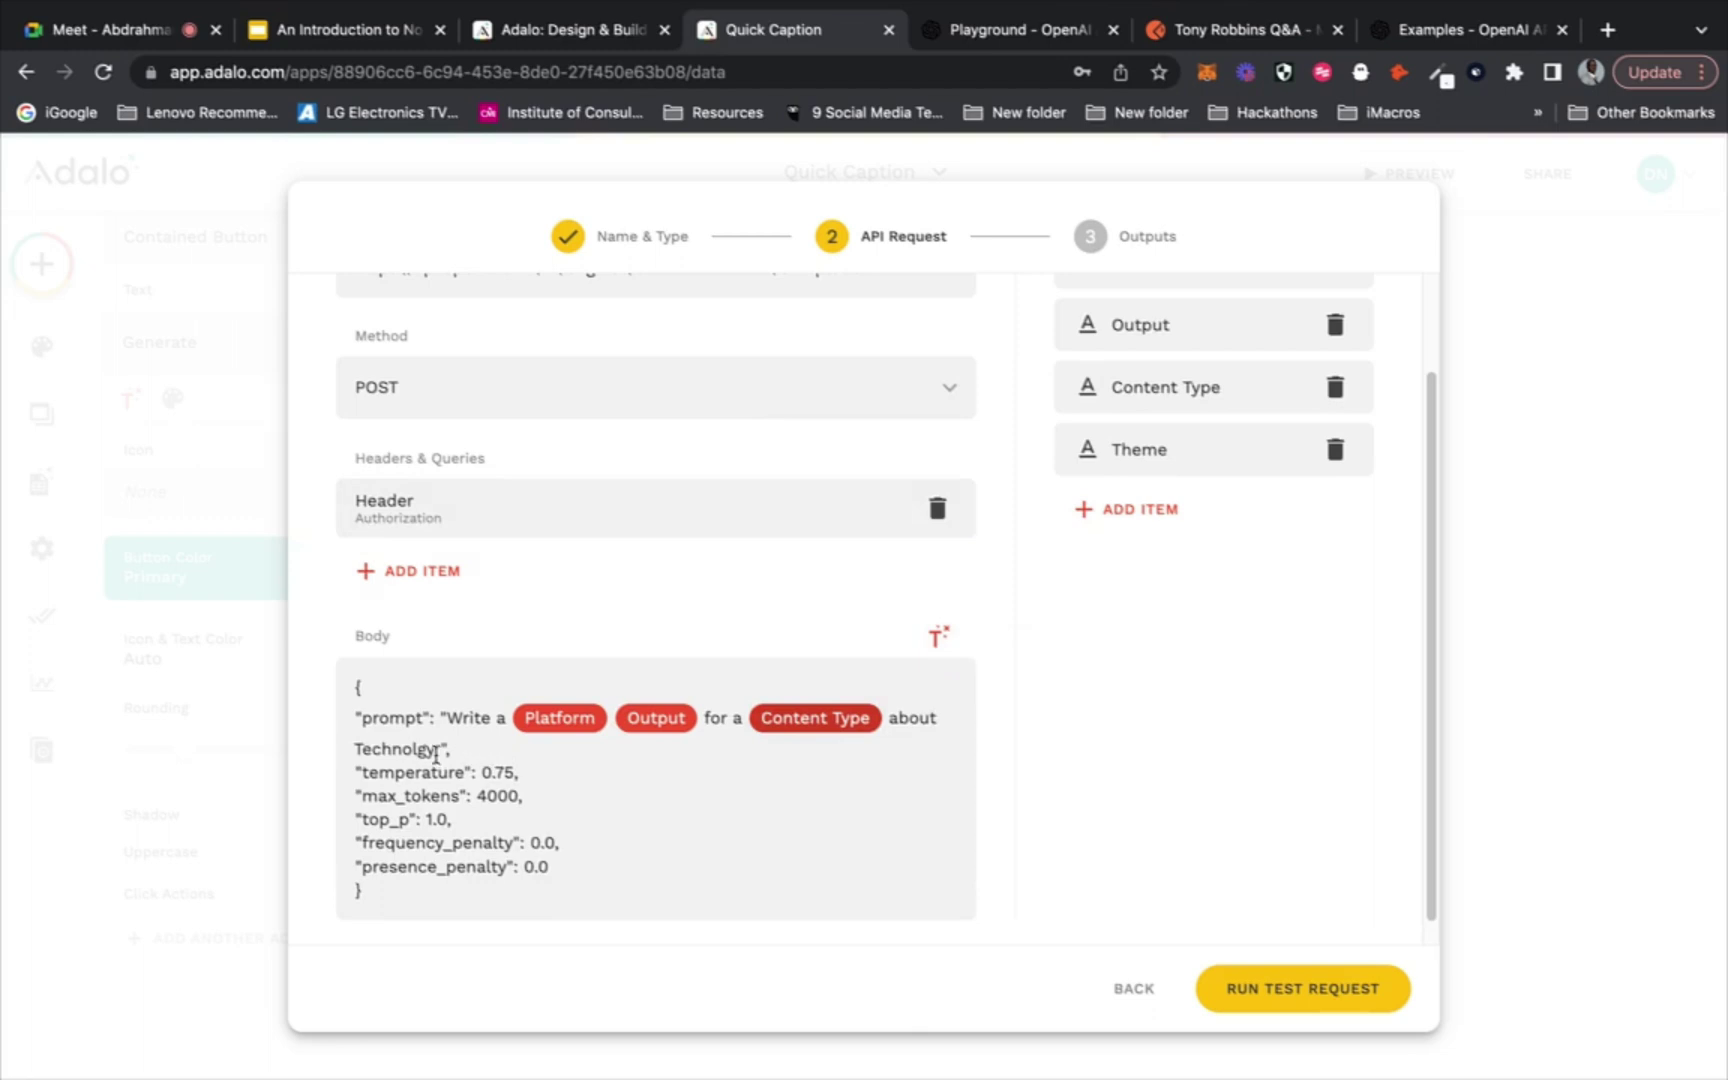
{"action": "left_click_drag", "start_coordinate": [441, 749], "coordinate": [355, 749]}
{"action": "key", "text": "BackSpace"}
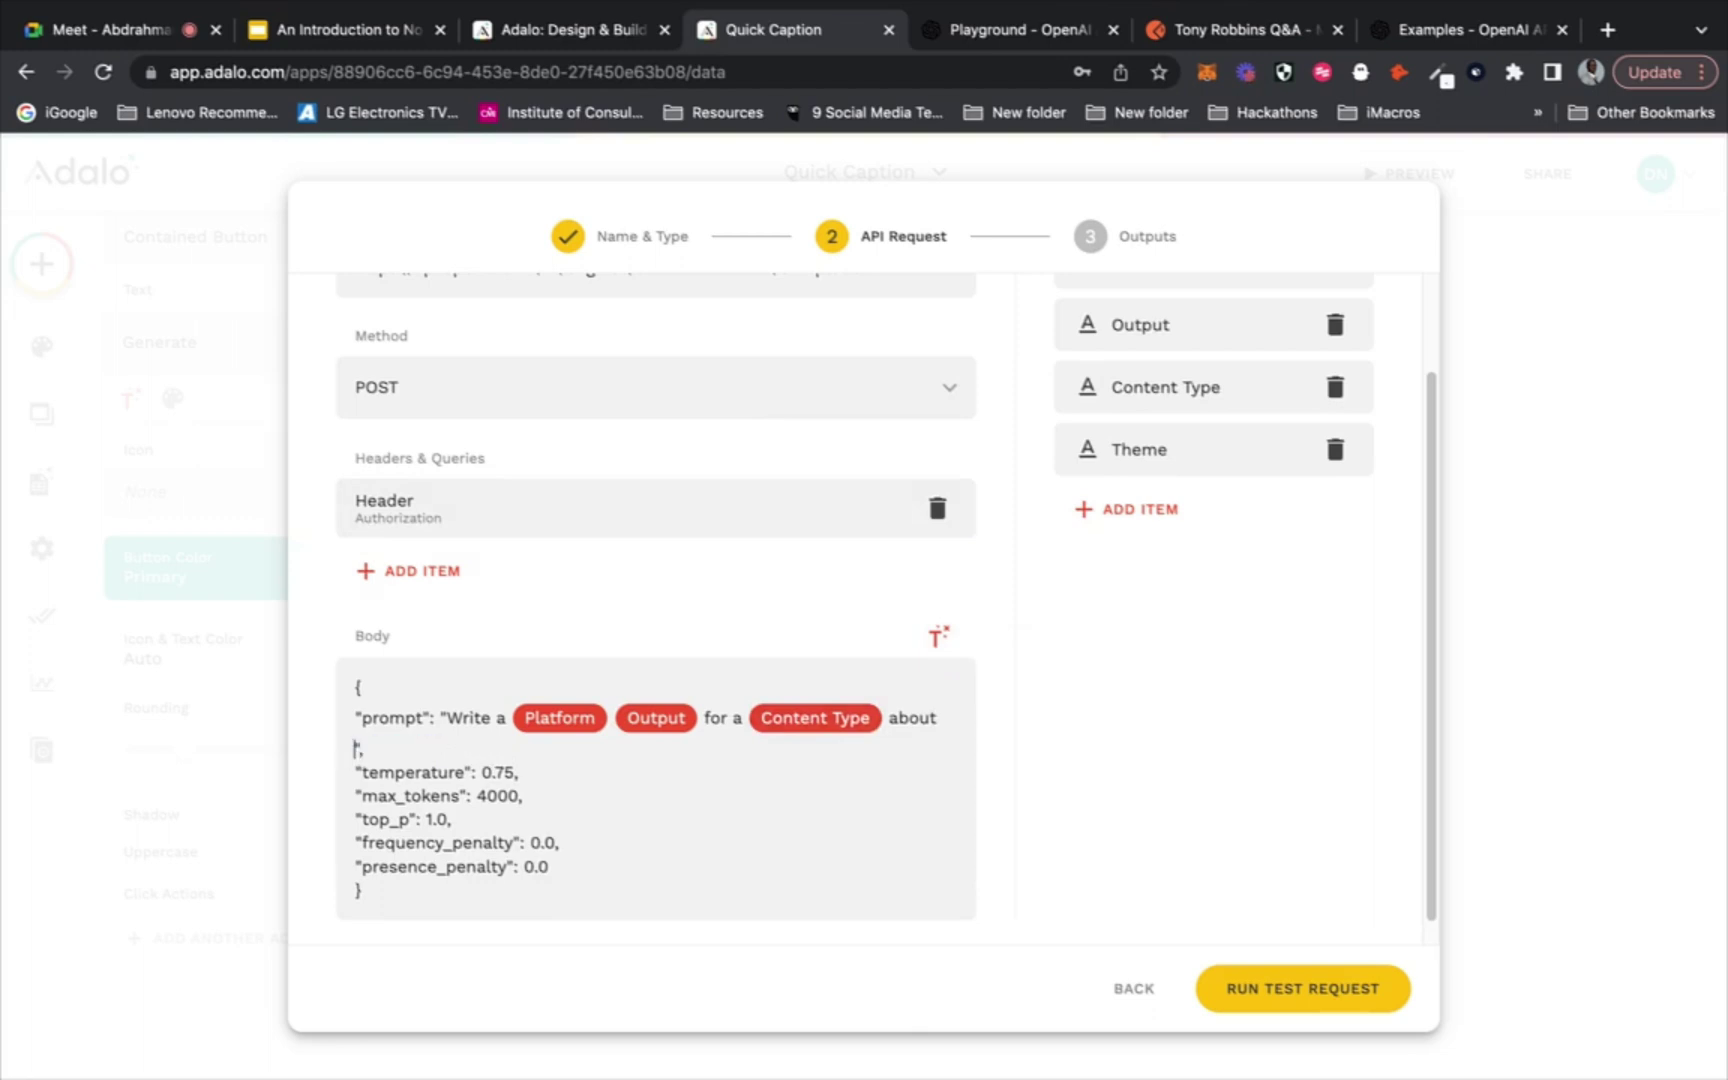
{"action": "left_click", "coordinate": [940, 636]}
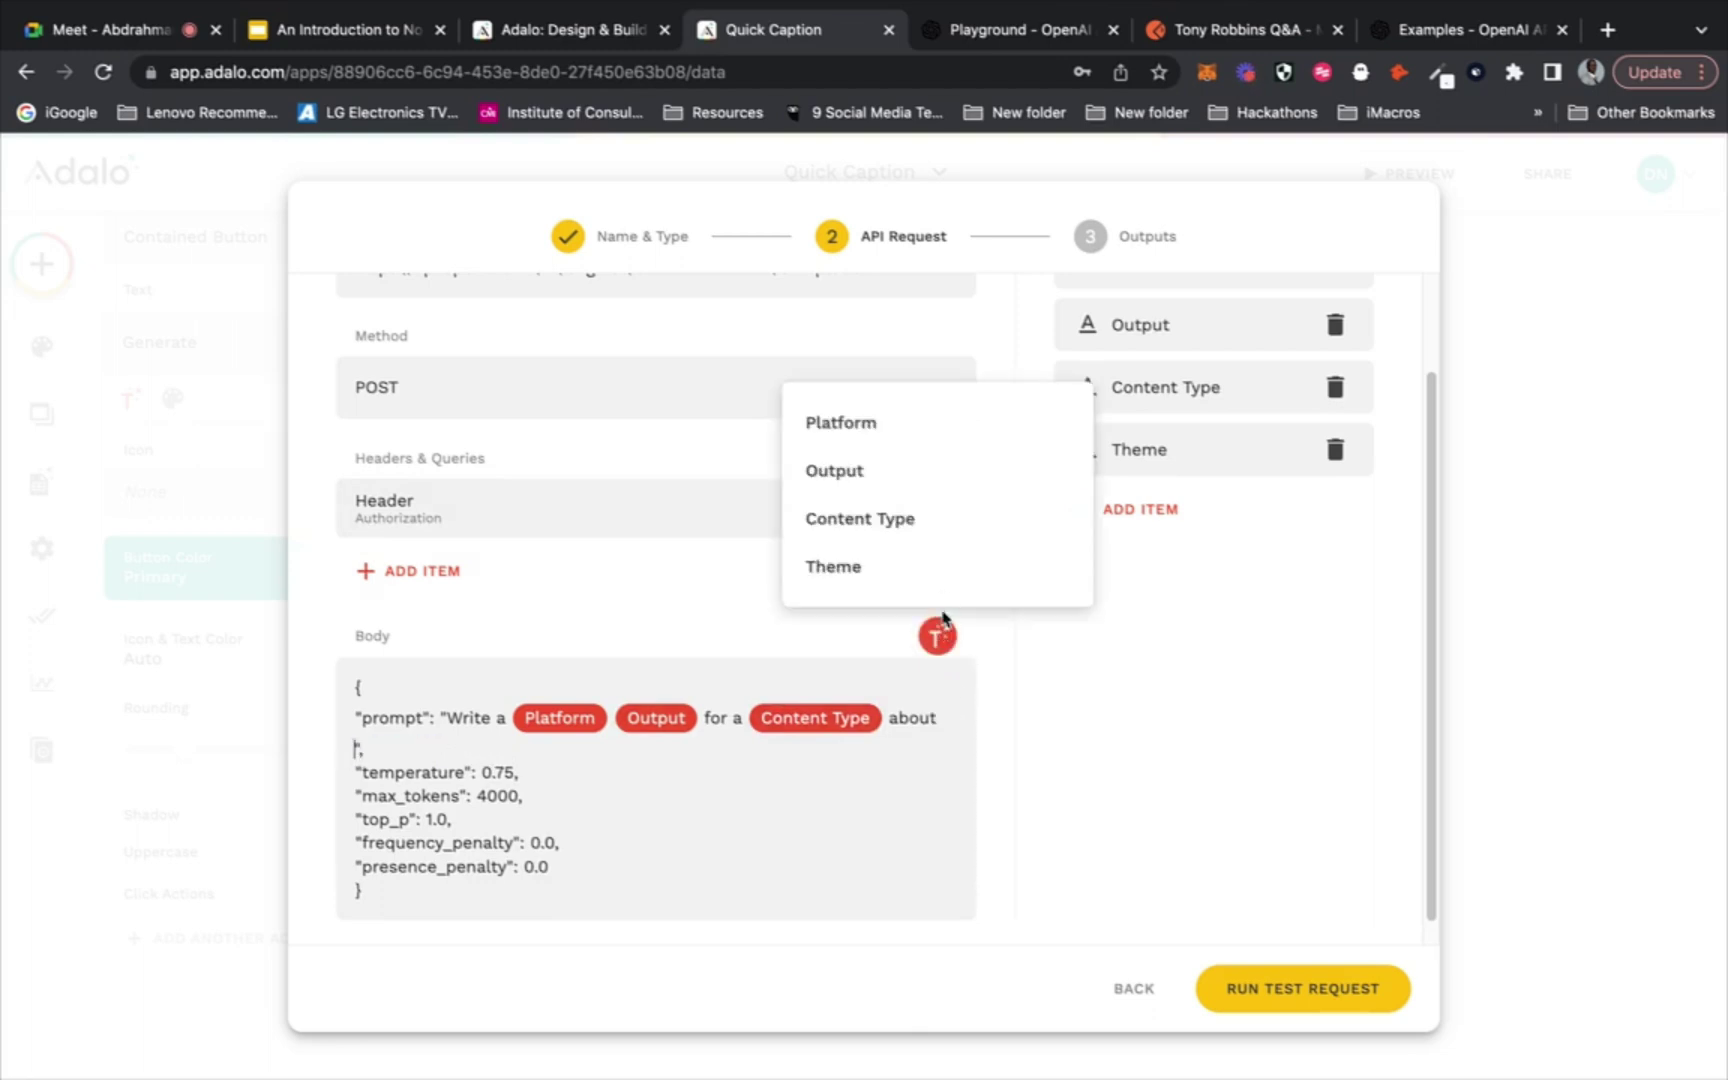
{"action": "left_click", "coordinate": [948, 580]}
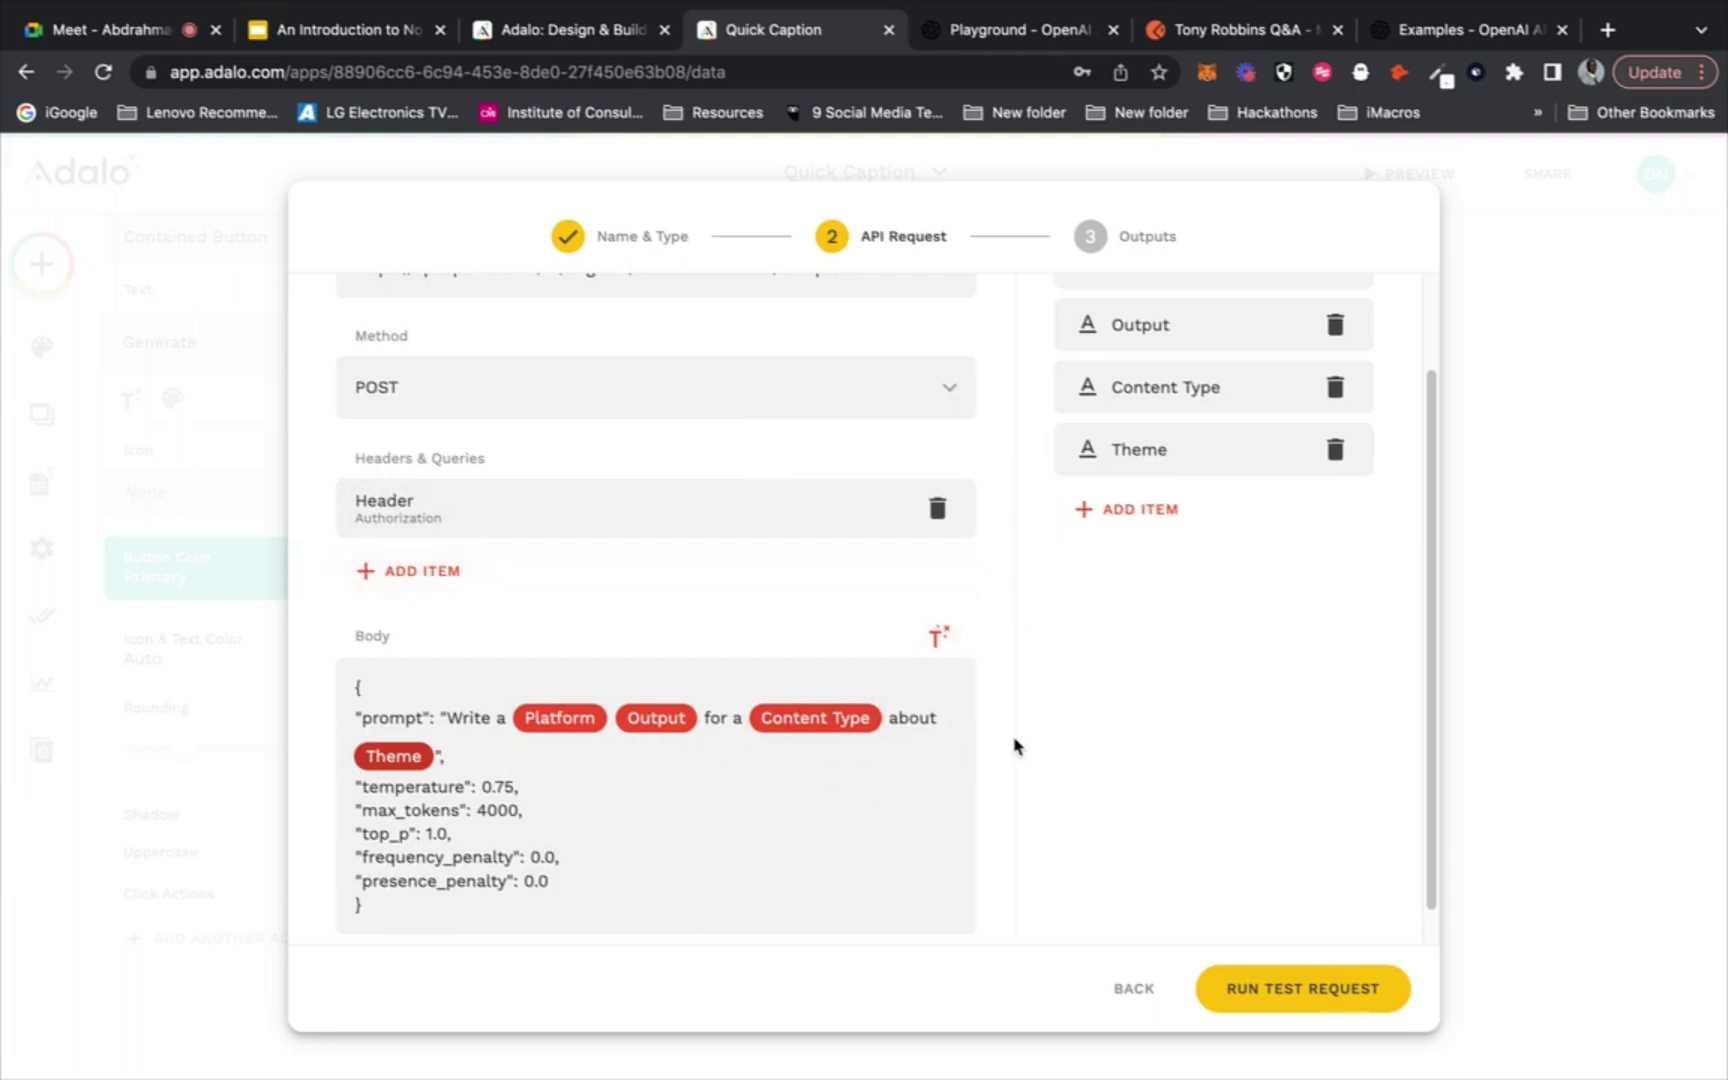
{"action": "scroll", "coordinate": [1014, 745], "scroll_direction": "down", "scroll_amount": 1}
{"action": "scroll", "coordinate": [1014, 745], "scroll_direction": "up", "scroll_amount": 3}
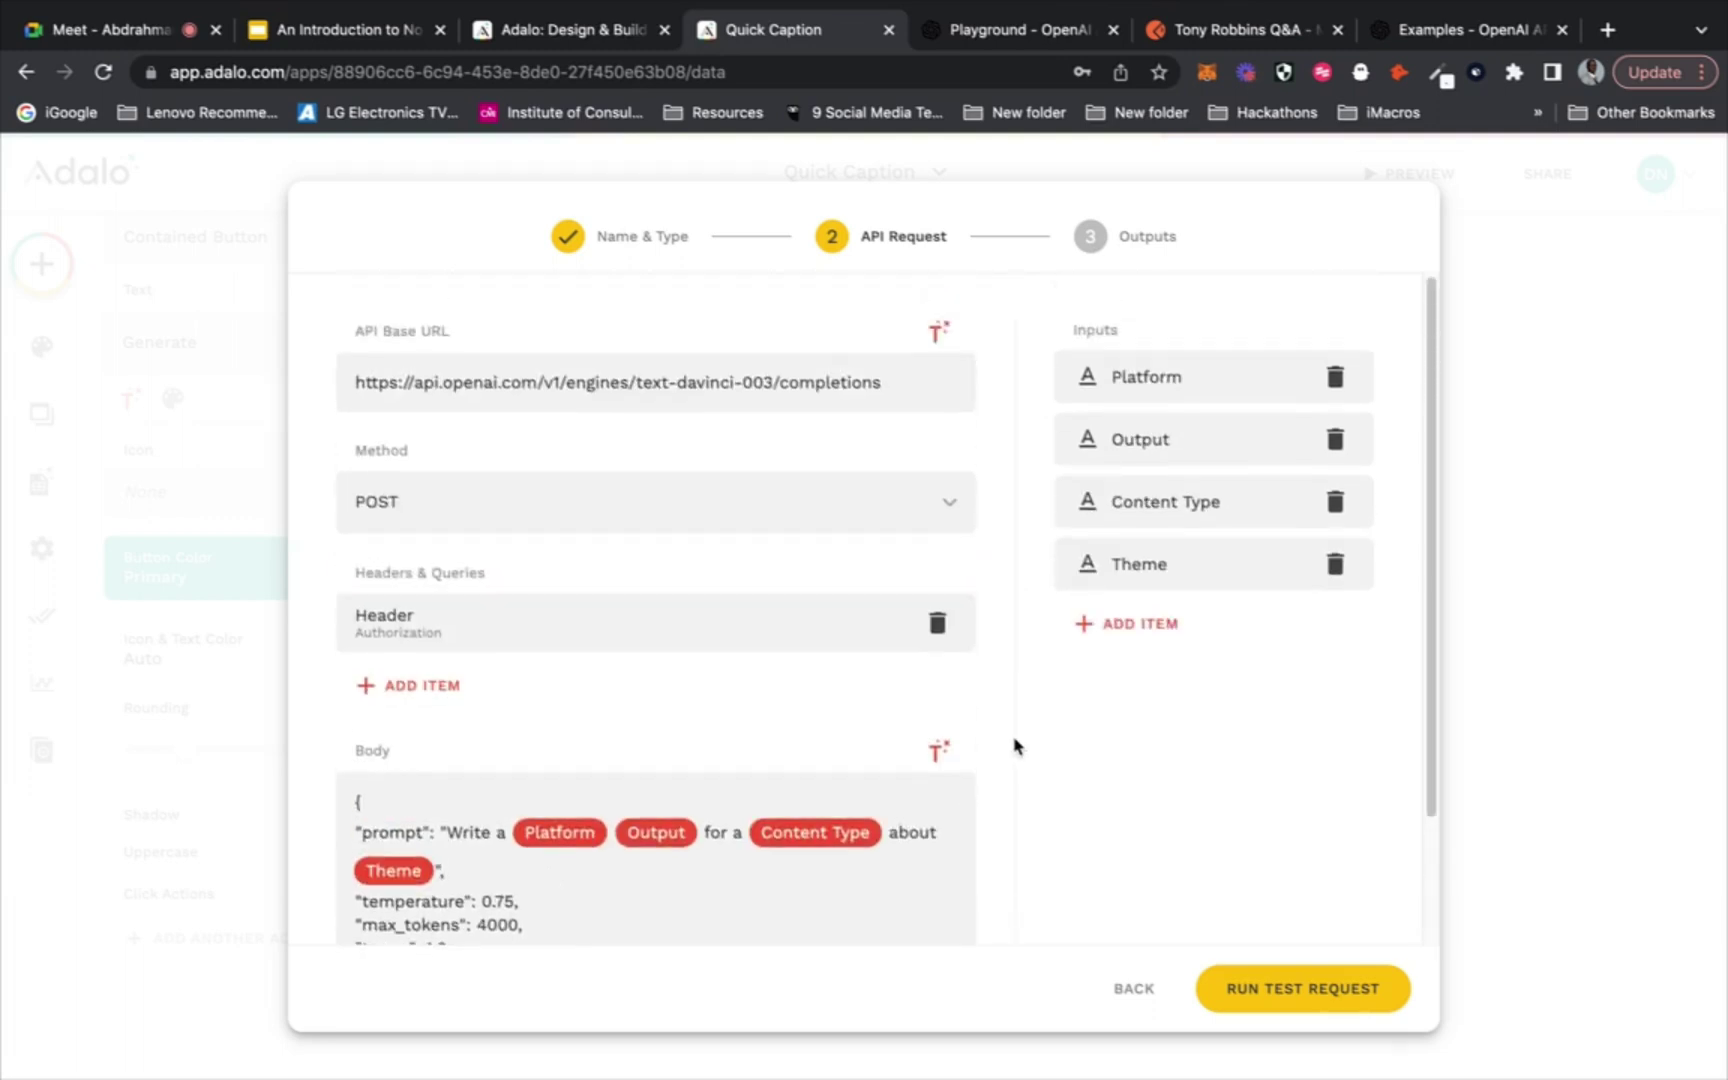
{"action": "scroll", "coordinate": [1014, 745], "scroll_direction": "down", "scroll_amount": 2}
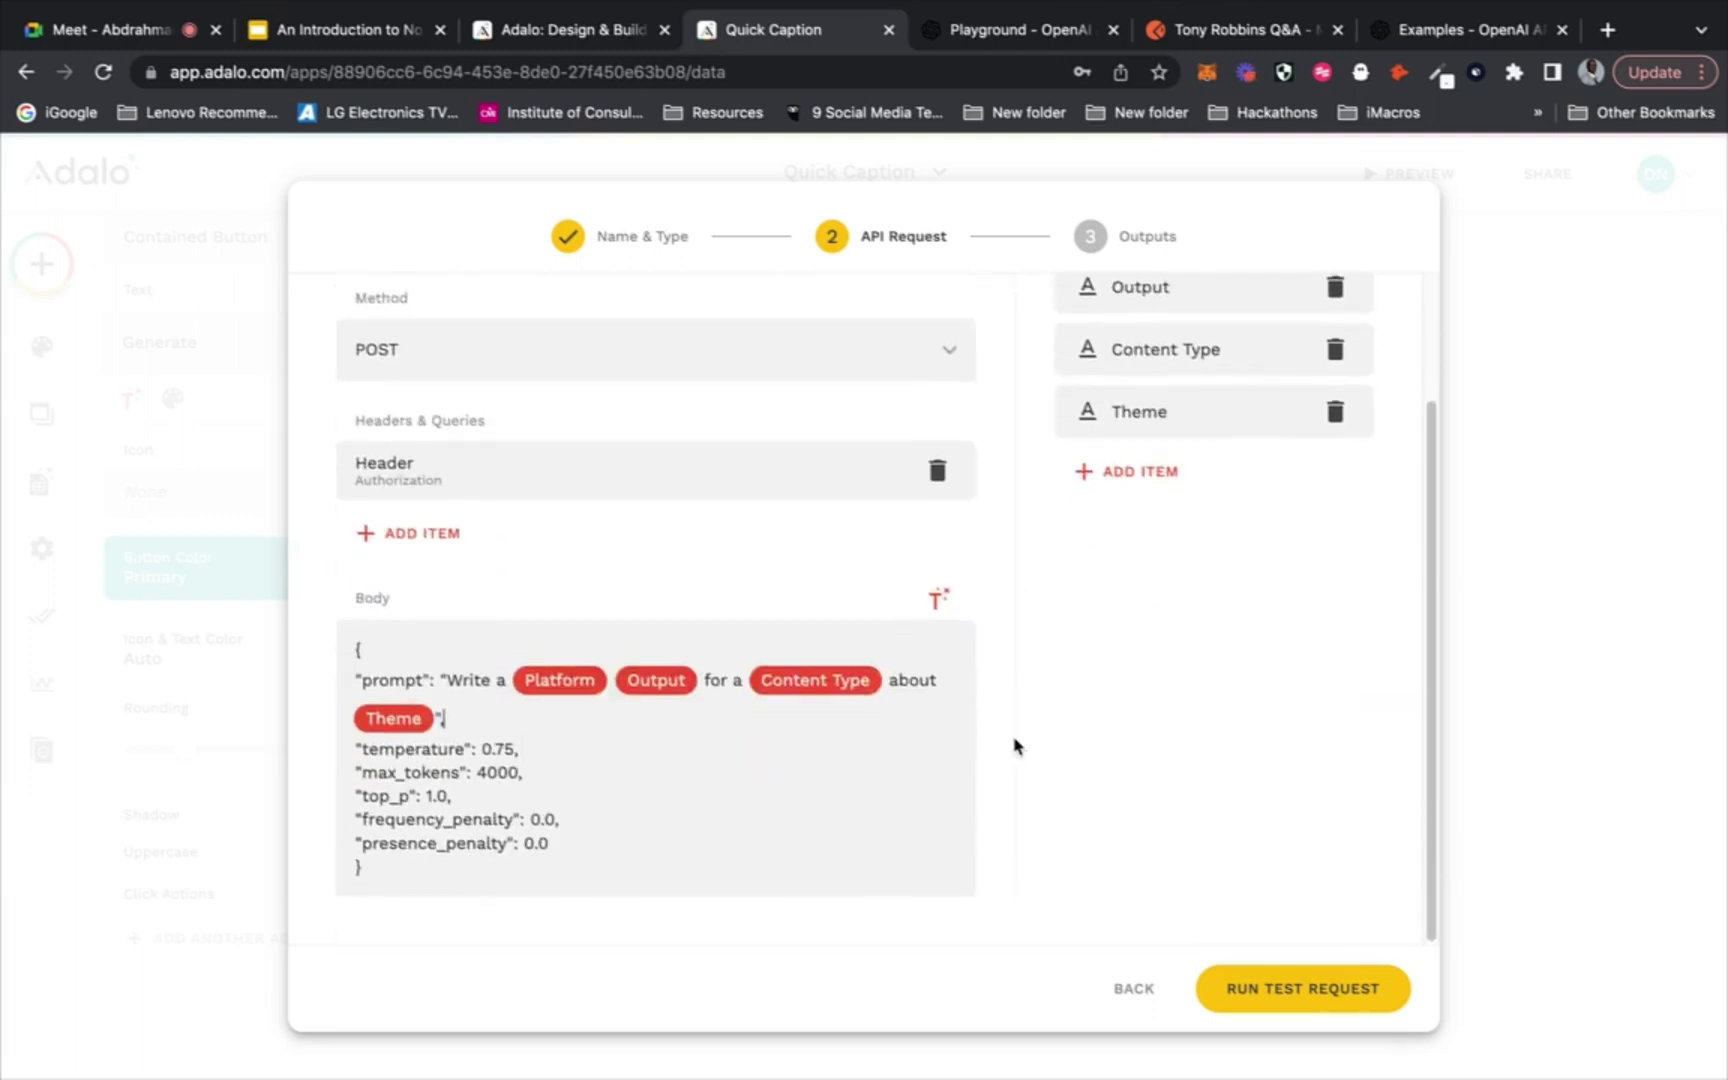
Run the test request, inspect the generated caption in choices.text, and save the action
{"action": "left_click", "coordinate": [1254, 986]}
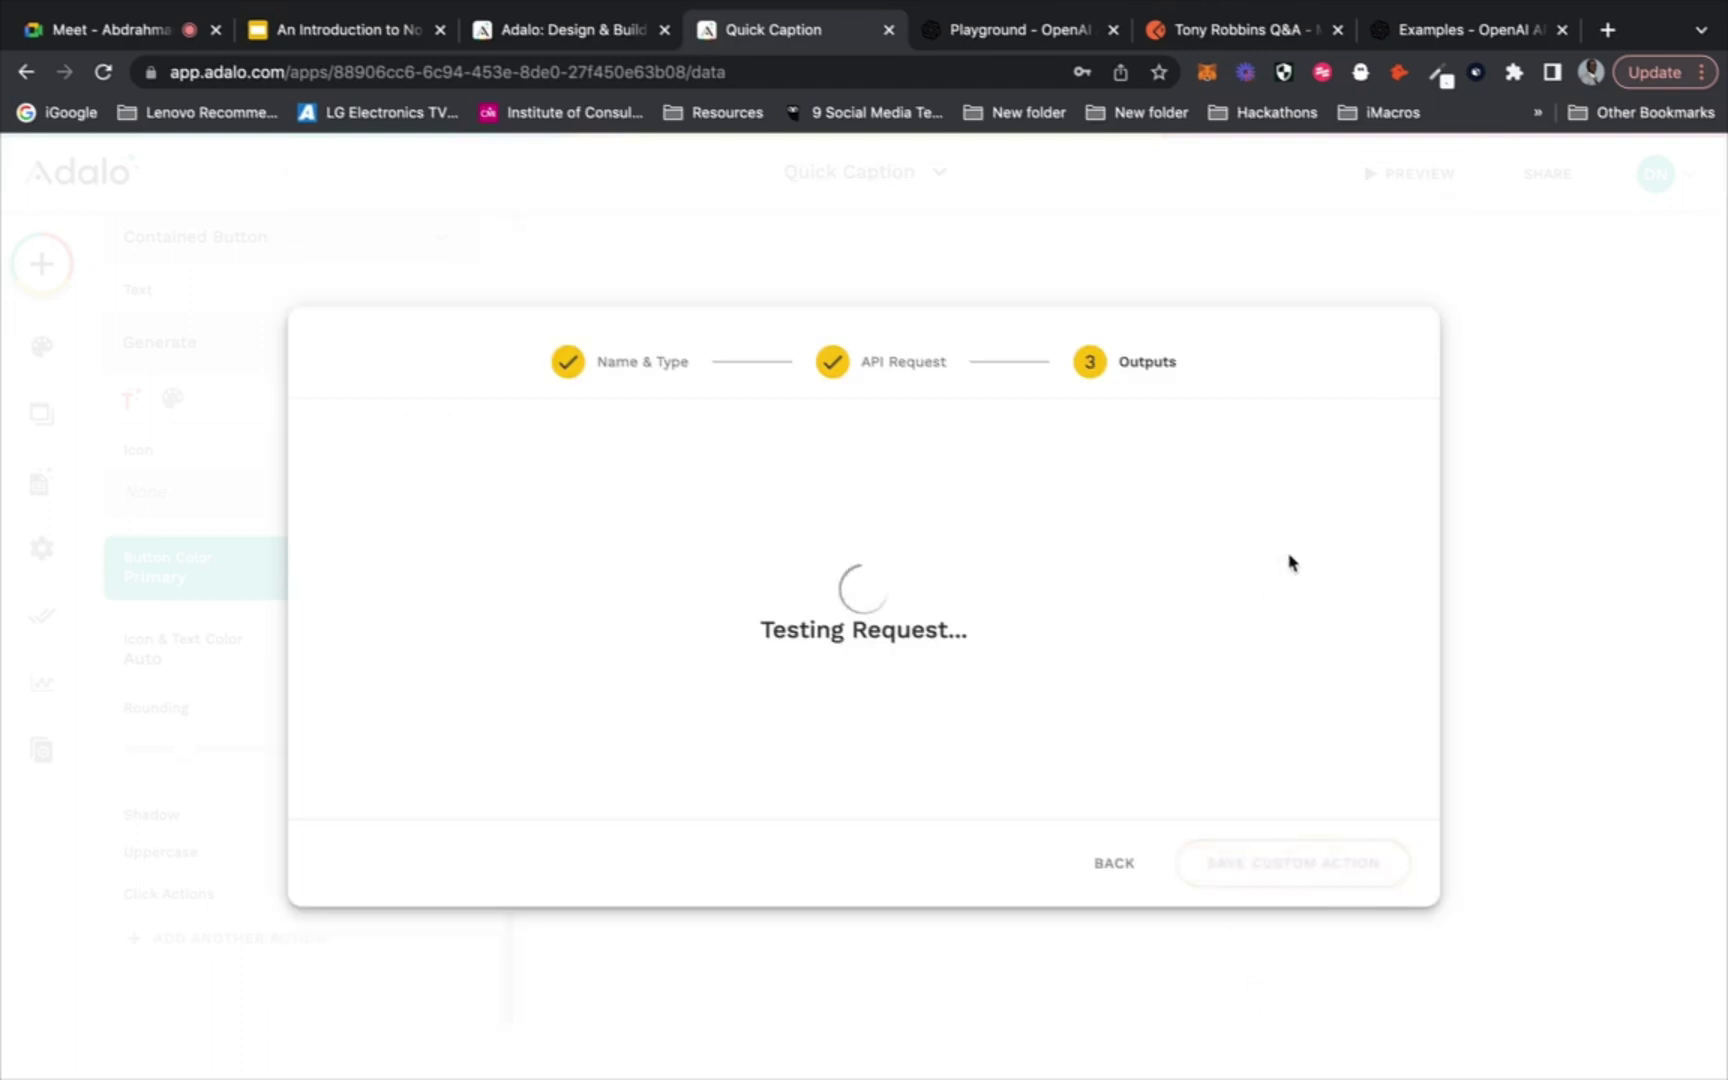
{"action": "scroll", "coordinate": [1268, 482], "scroll_direction": "down", "scroll_amount": 2}
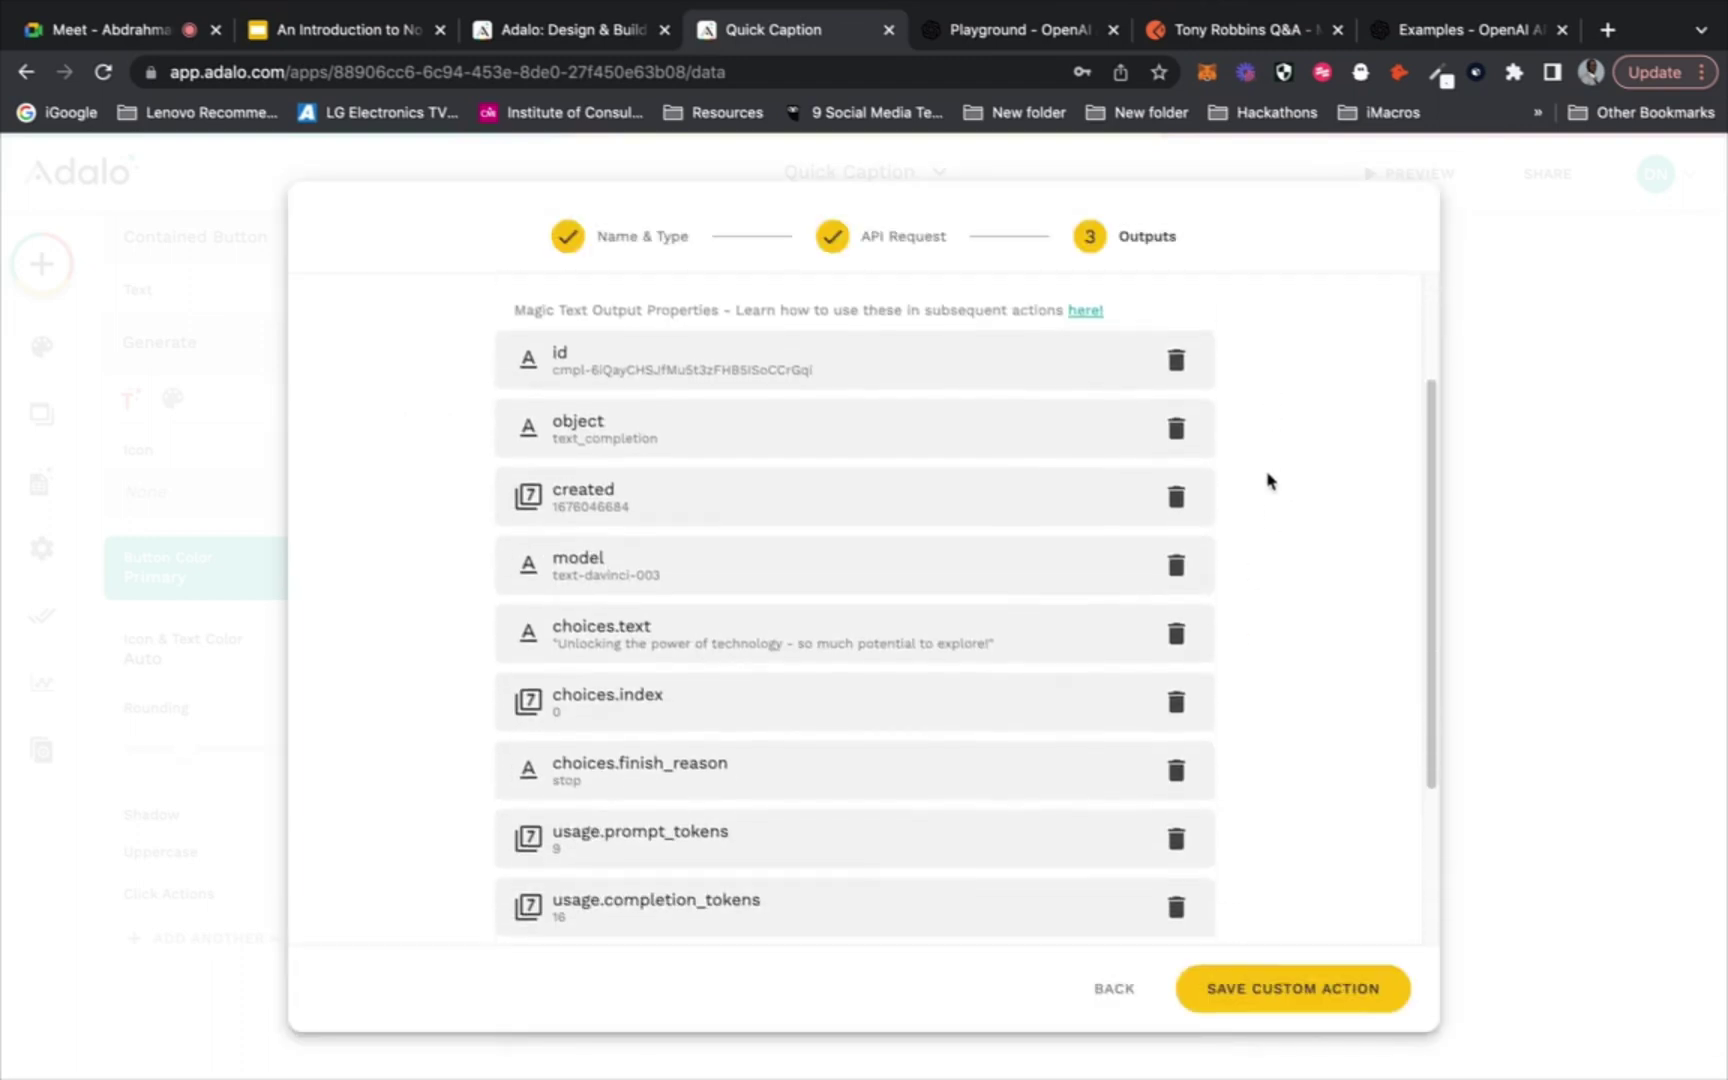
{"action": "left_click", "coordinate": [870, 648]}
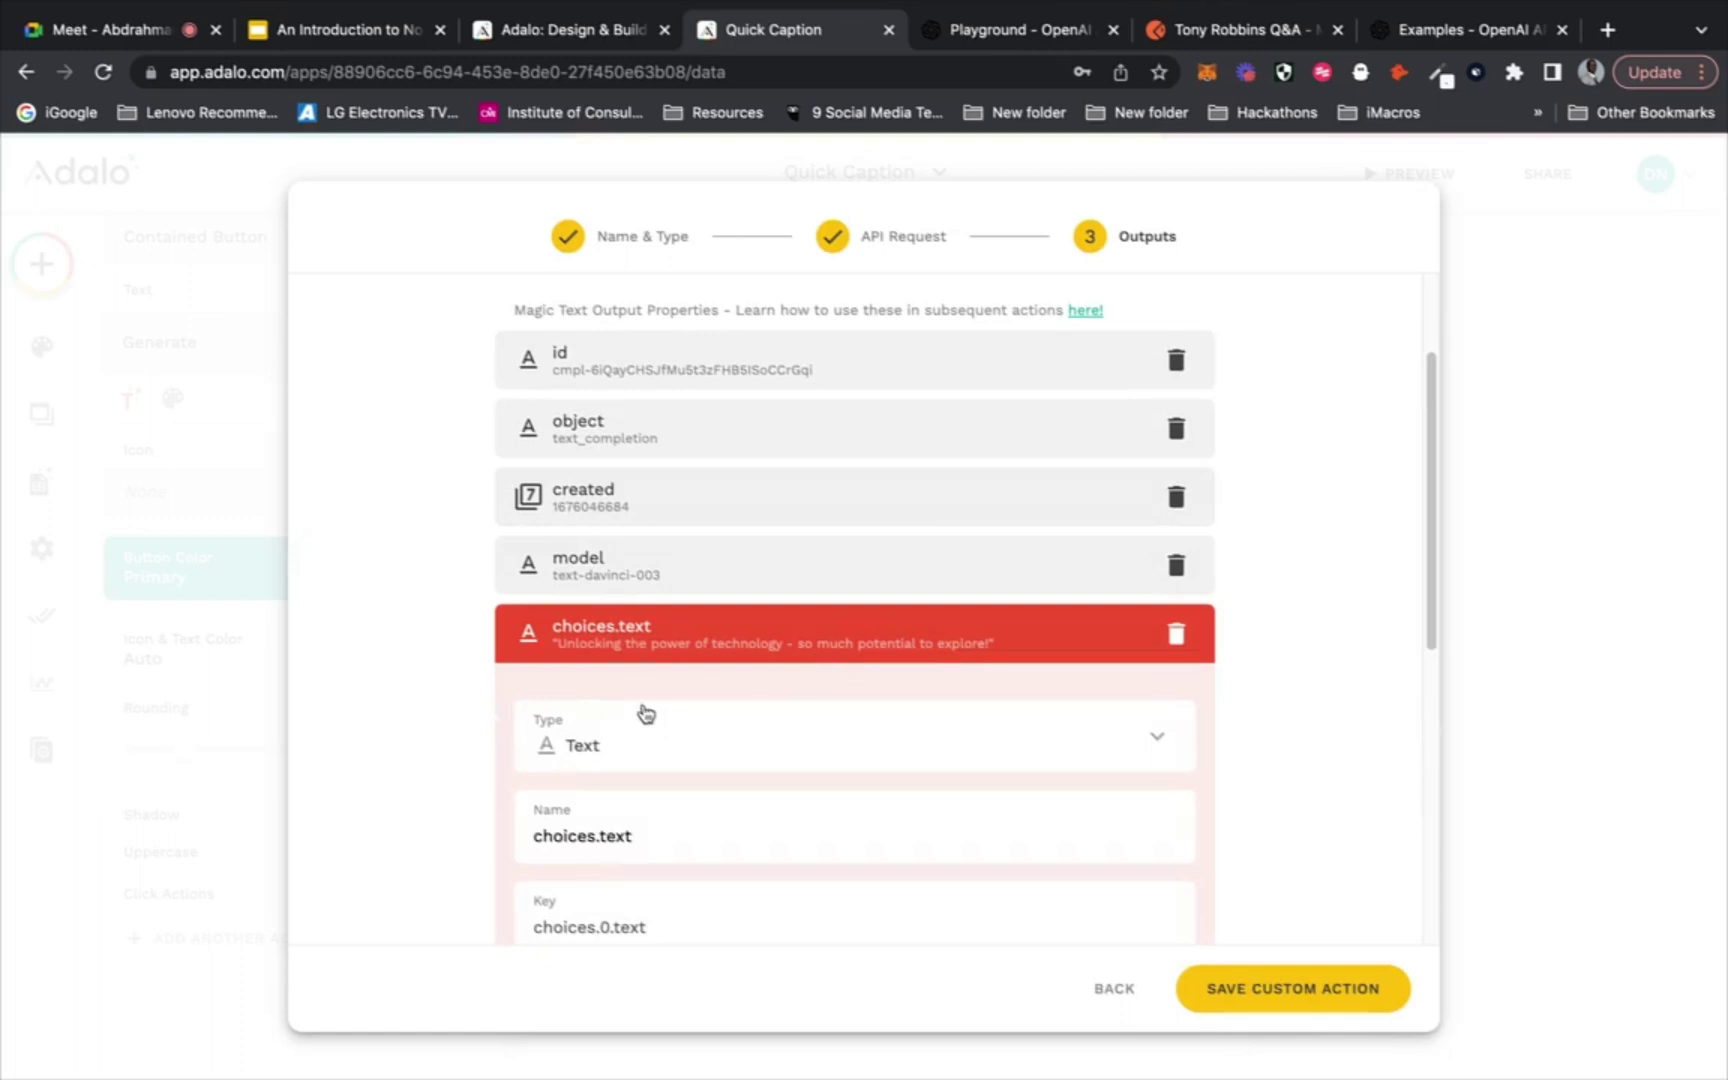
{"action": "scroll", "coordinate": [560, 656], "scroll_direction": "down", "scroll_amount": 5}
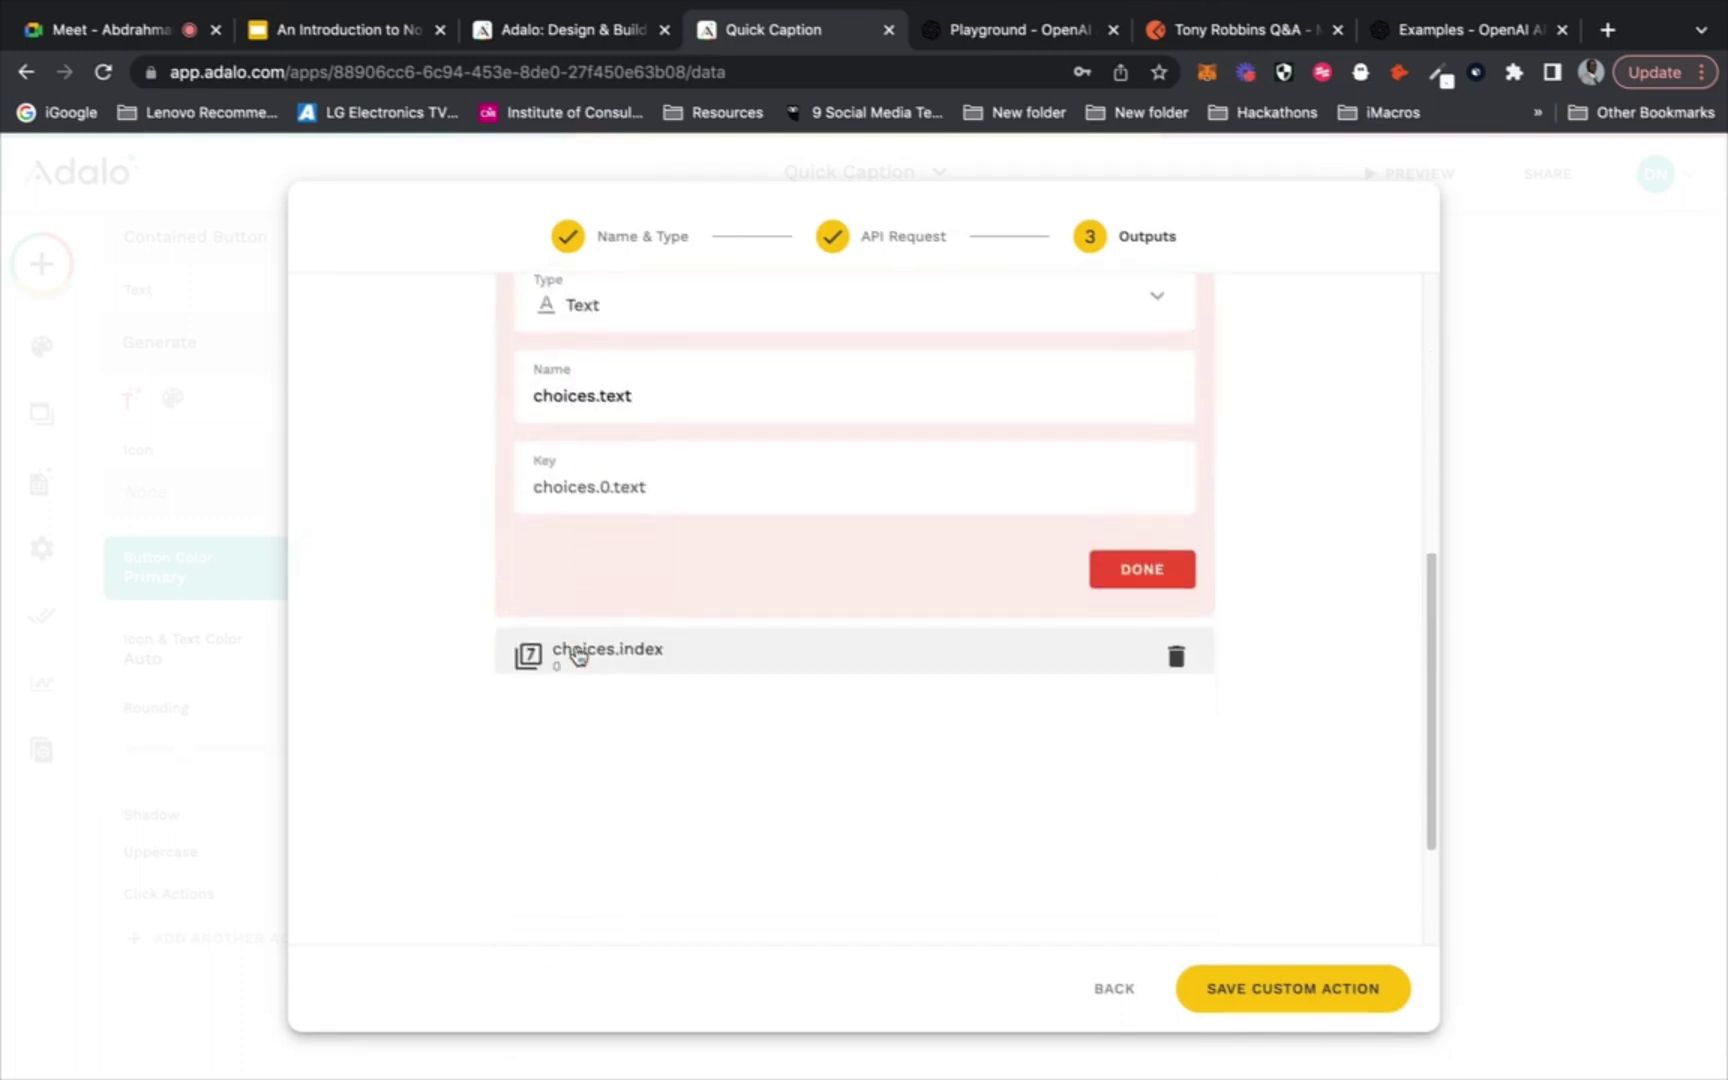
{"action": "scroll", "coordinate": [560, 658], "scroll_direction": "up", "scroll_amount": 6}
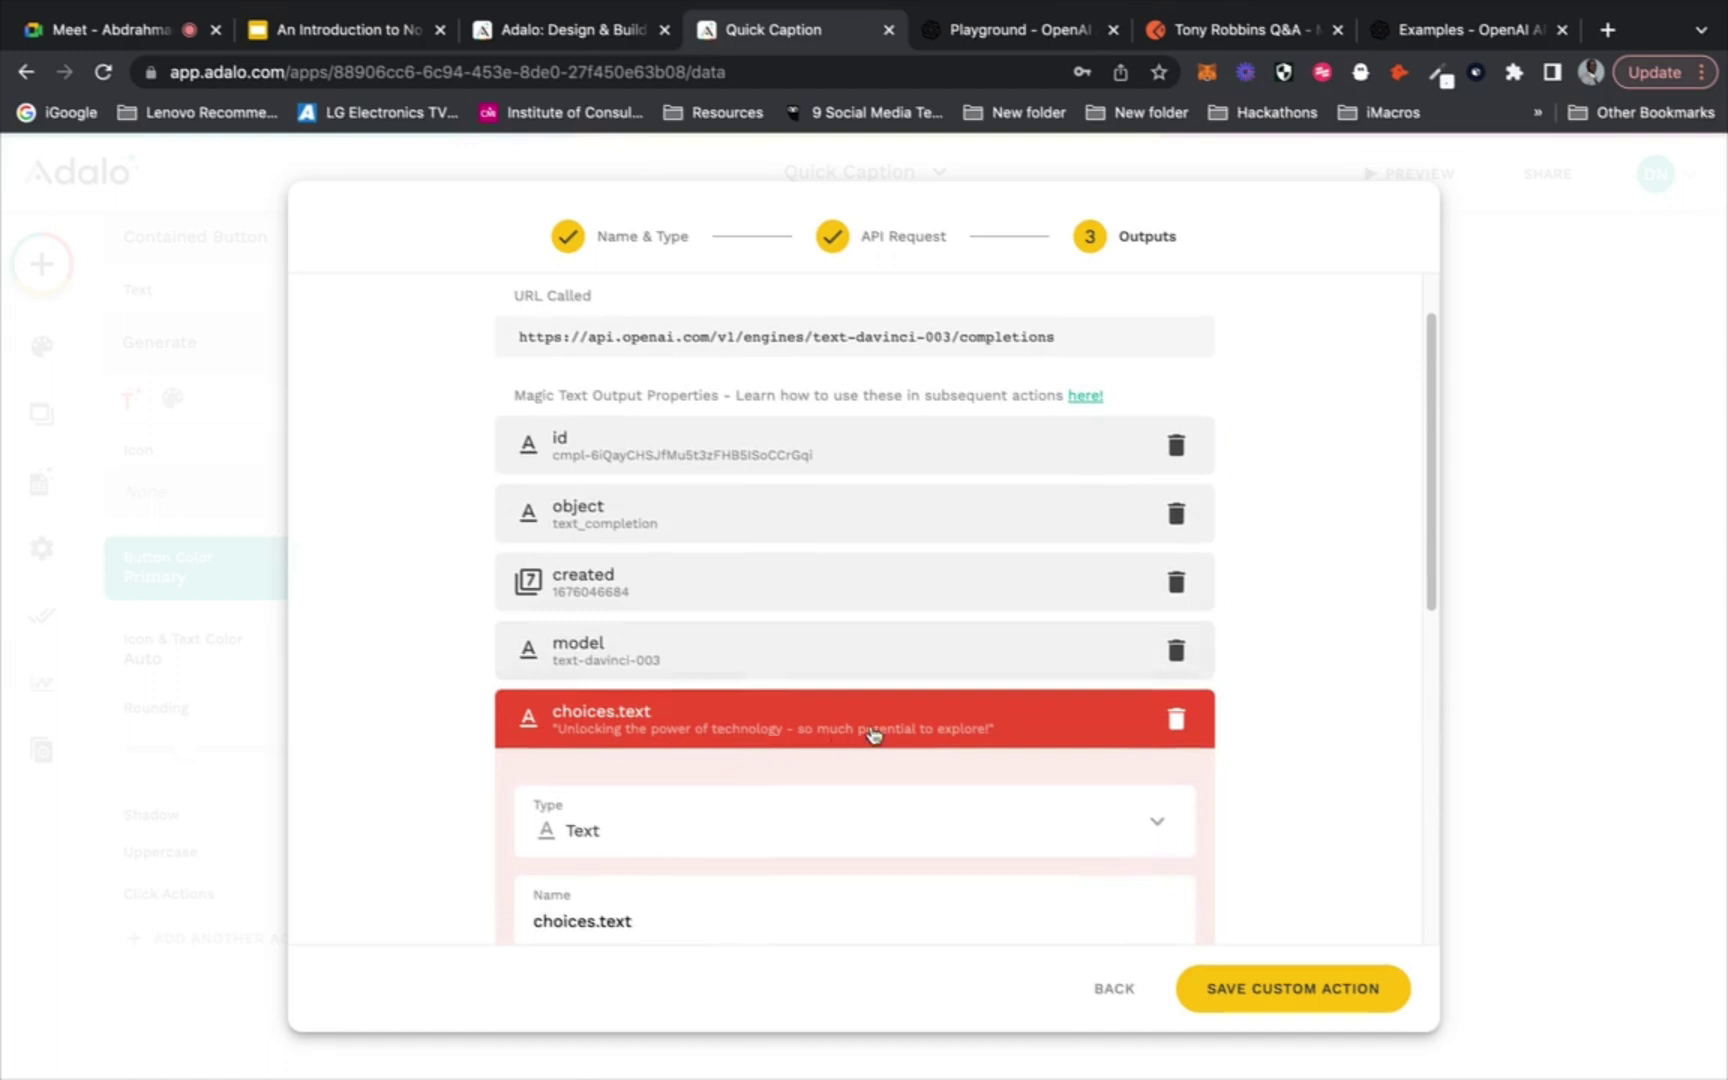
{"action": "left_click", "coordinate": [1000, 732]}
{"action": "scroll", "coordinate": [1268, 596], "scroll_direction": "down", "scroll_amount": 4}
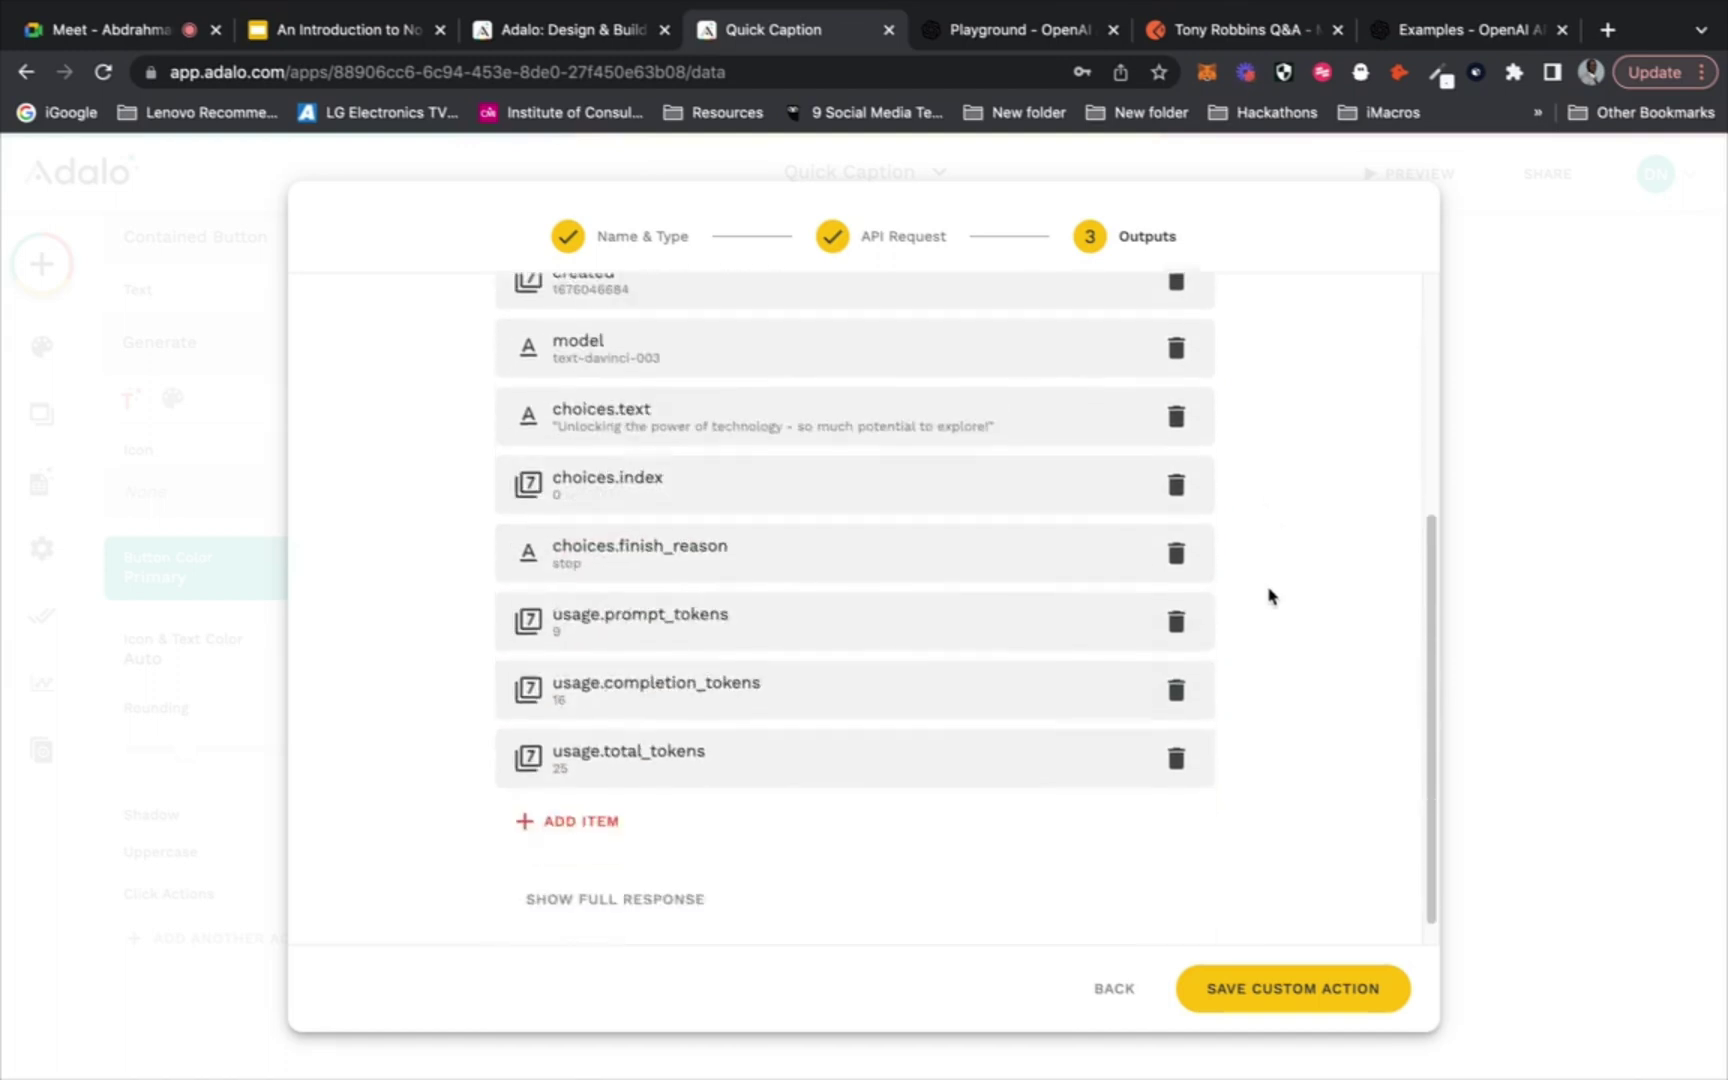
{"action": "scroll", "coordinate": [1268, 596], "scroll_direction": "up", "scroll_amount": 5}
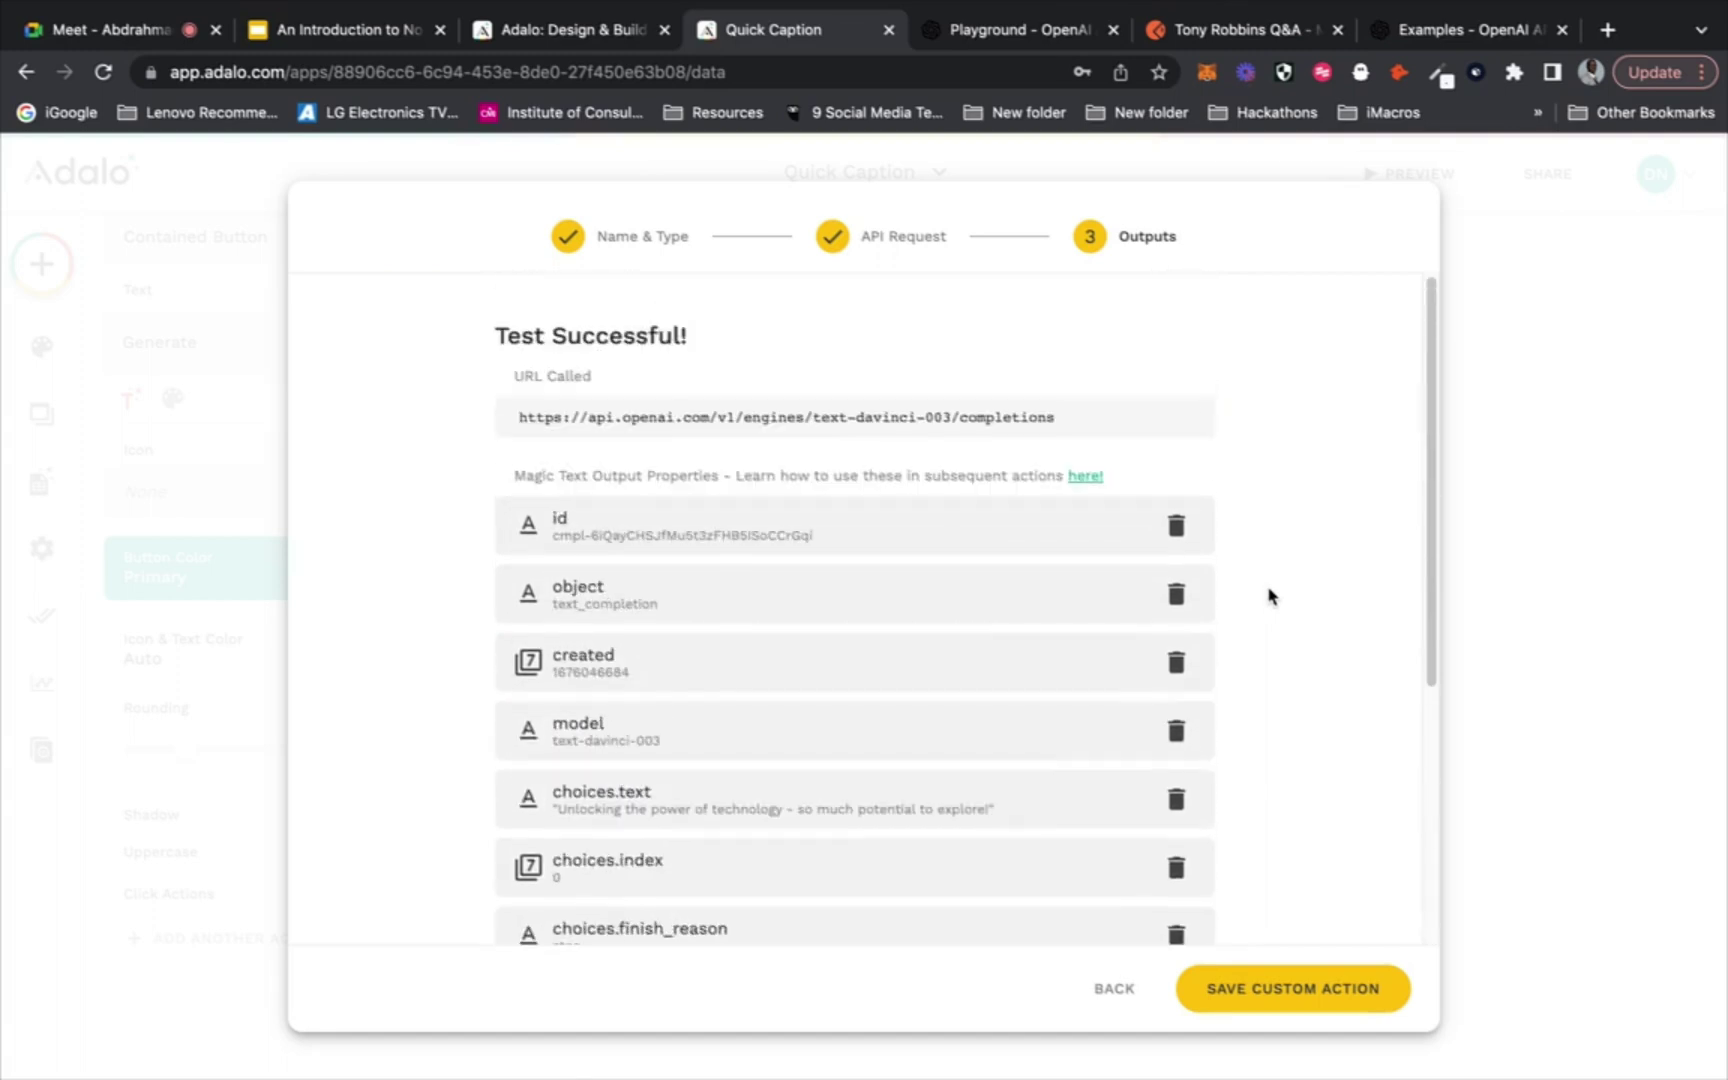
{"action": "left_click", "coordinate": [1212, 988]}
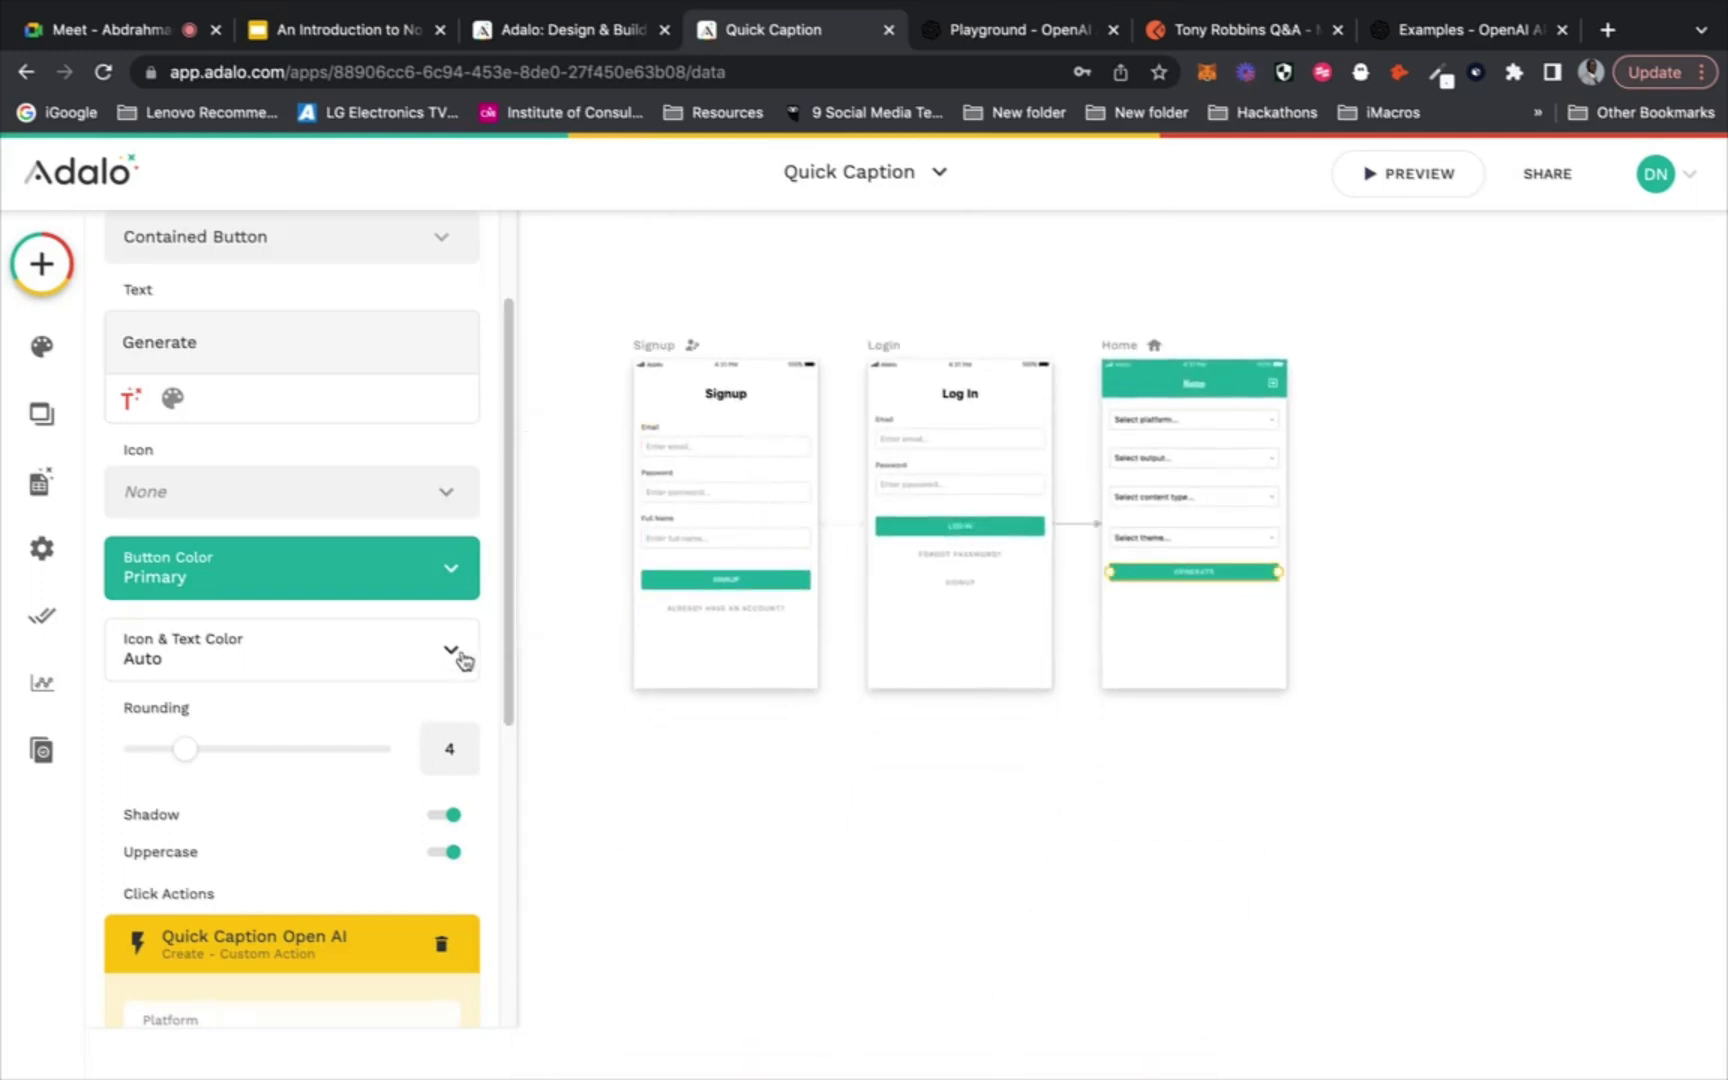
Scroll to the Quick Caption Open AI action inputs and view the Platform input's value options without choosing one
{"action": "left_click_drag", "start_coordinate": [513, 609], "coordinate": [492, 895]}
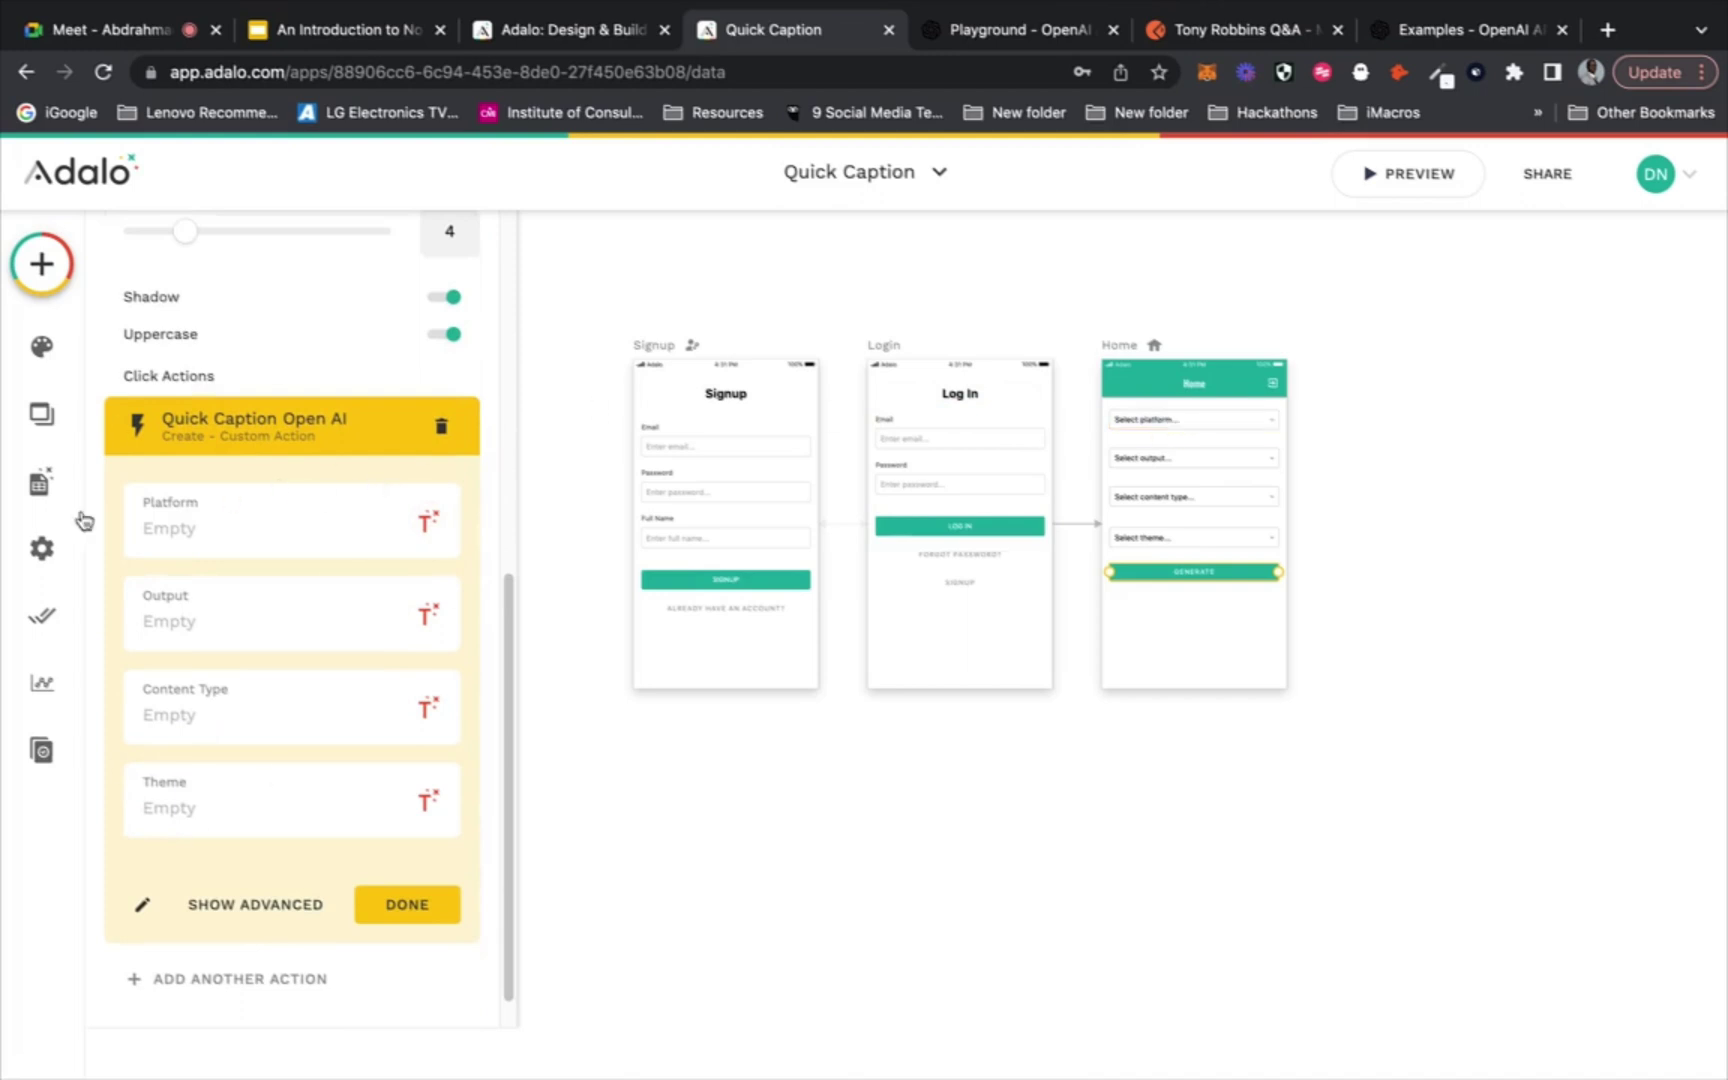
{"action": "left_click", "coordinate": [429, 522]}
{"action": "mouse_move", "coordinate": [411, 743]}
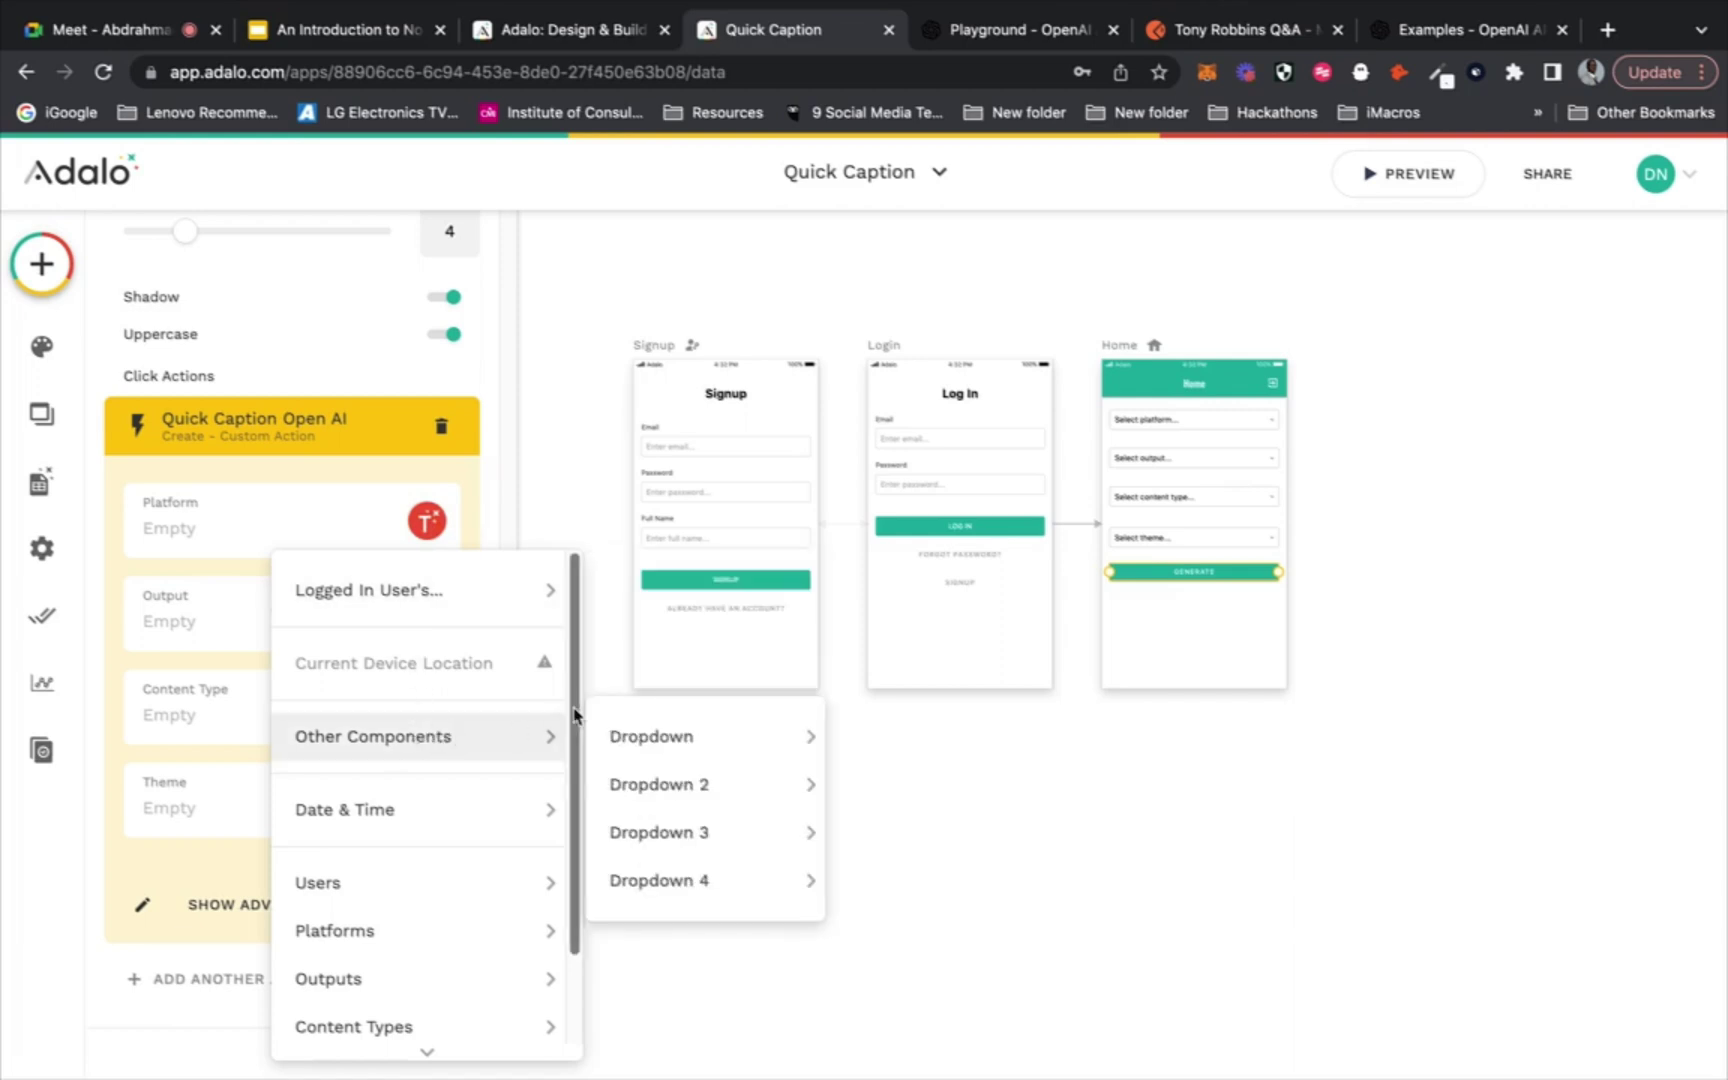
{"action": "left_click", "coordinate": [1245, 431]}
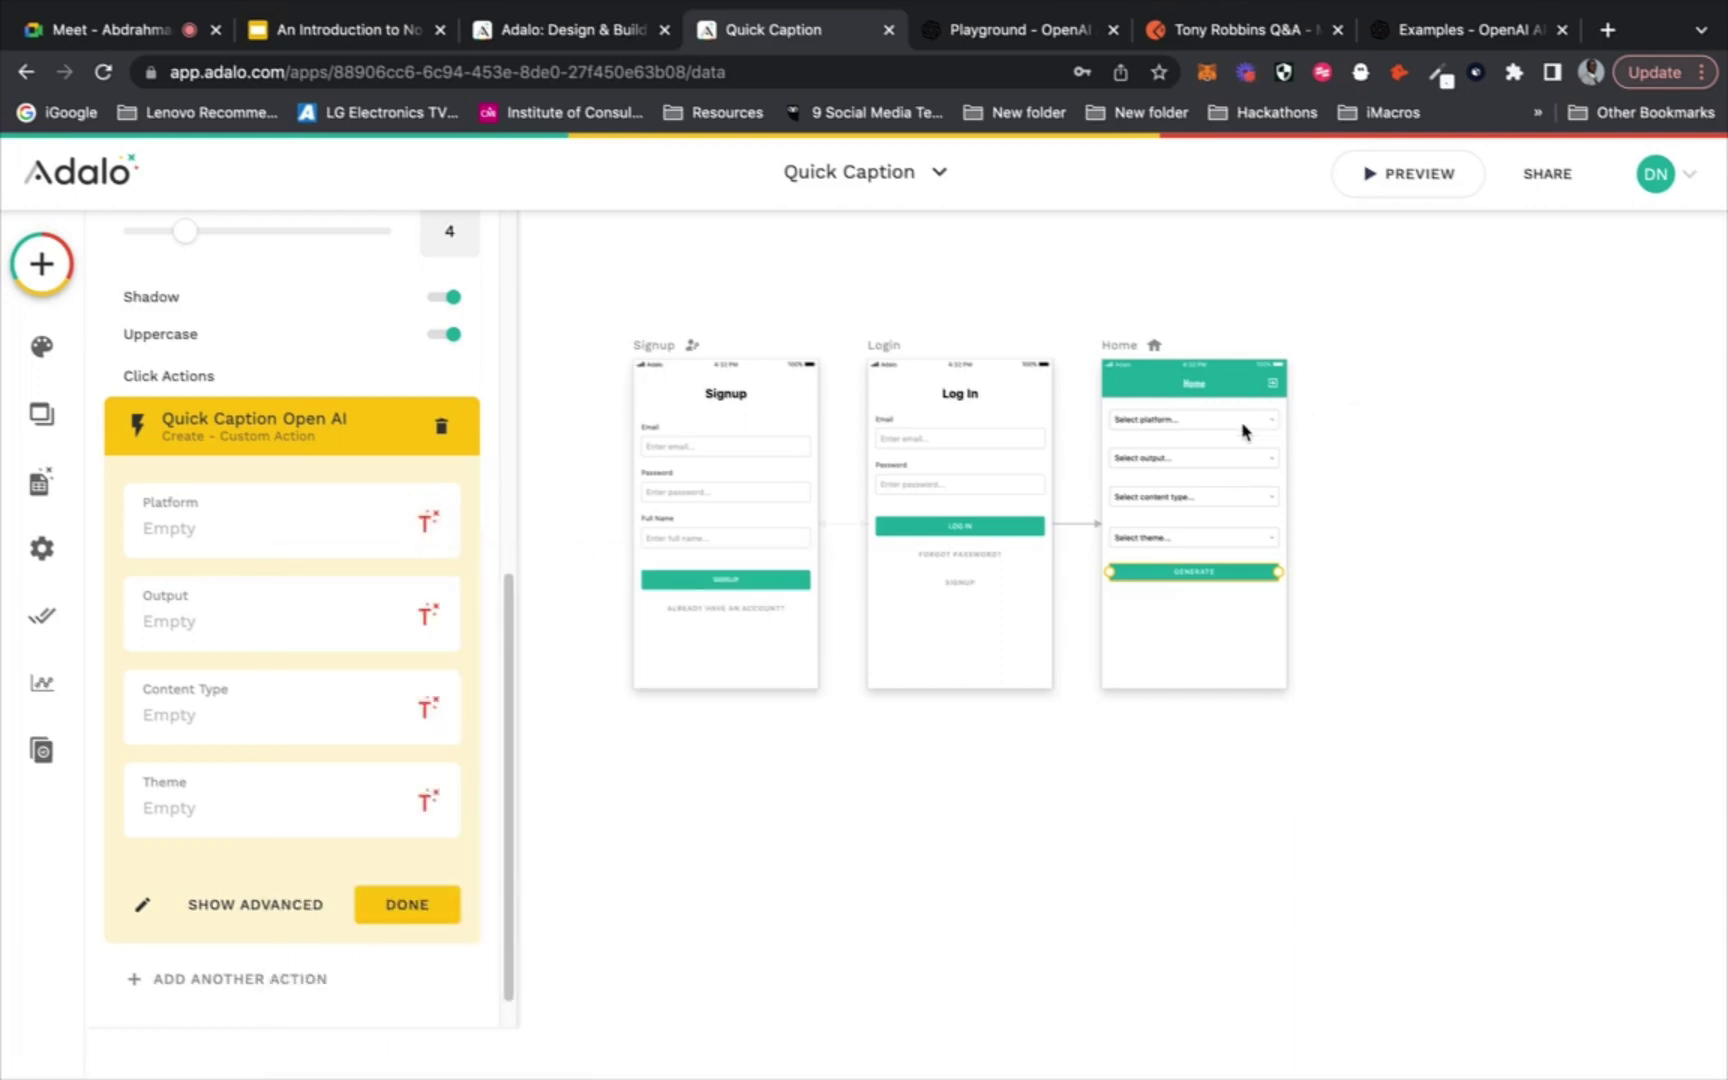
Rename the first two Home screen dropdowns to 'Platform' and 'Output'
{"action": "left_click", "coordinate": [1199, 421]}
{"action": "scroll", "coordinate": [336, 320], "scroll_direction": "up", "scroll_amount": 4}
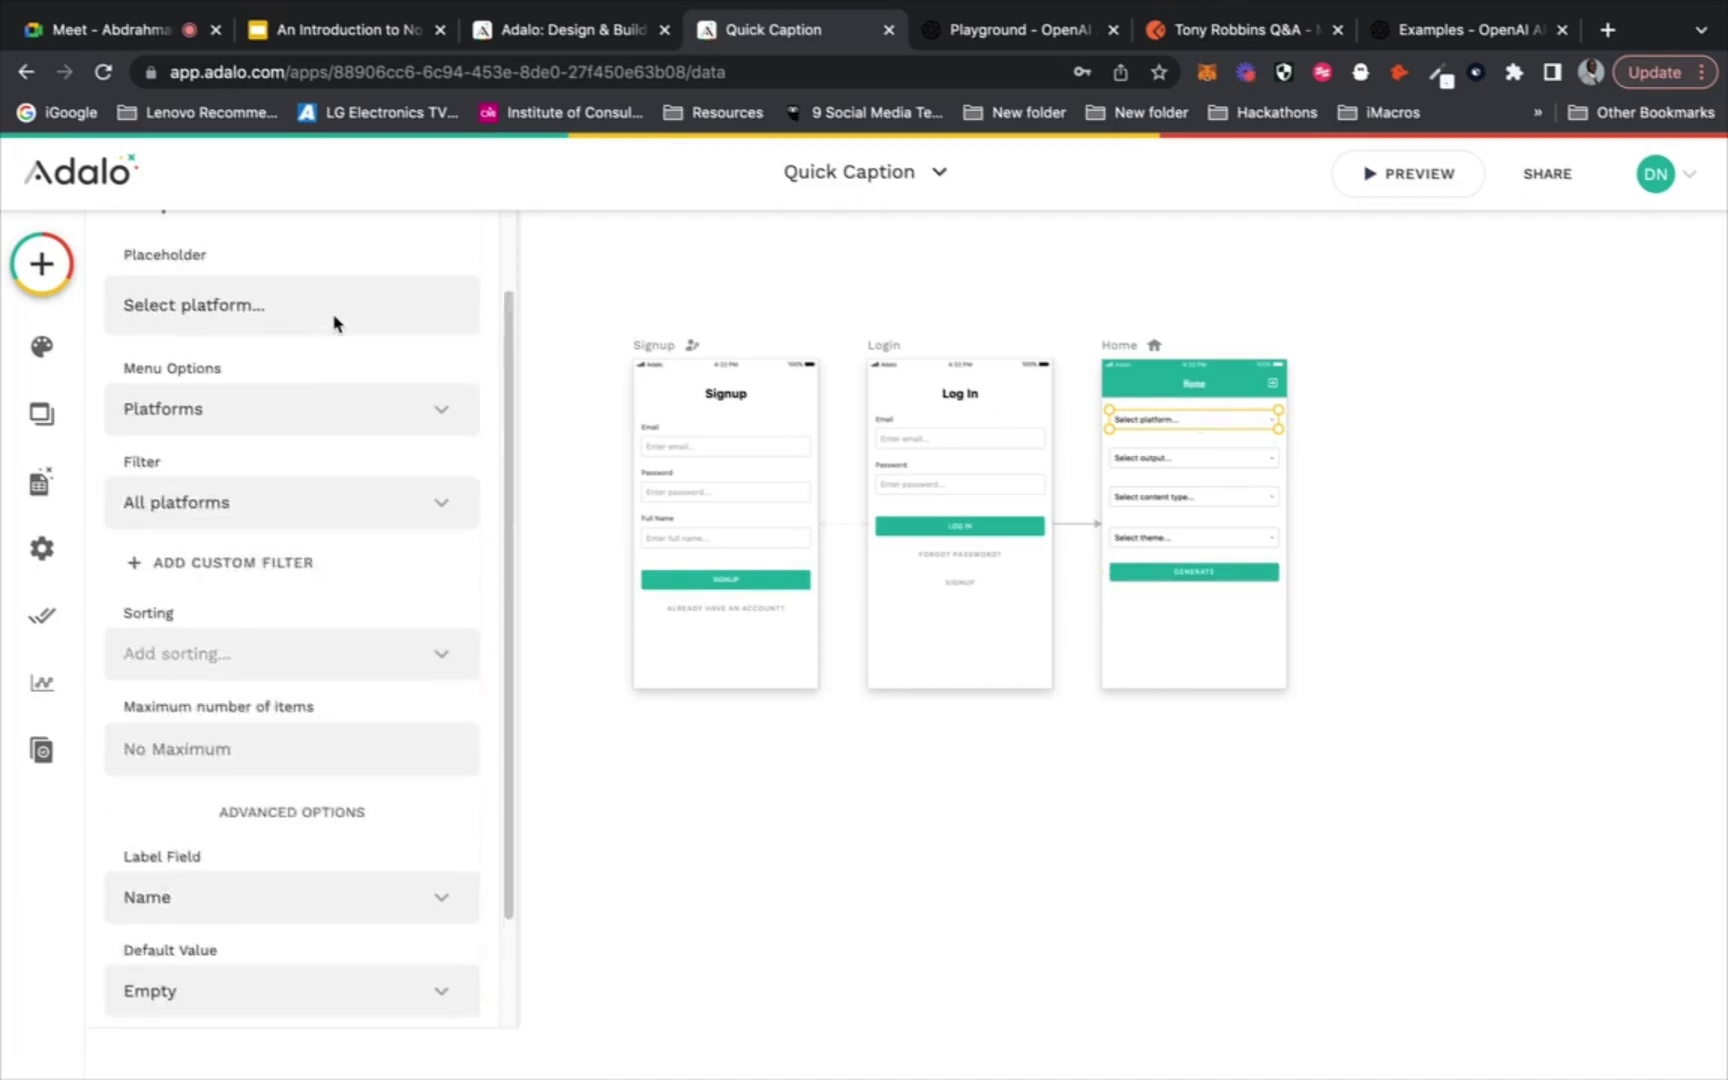
{"action": "left_click", "coordinate": [243, 310]}
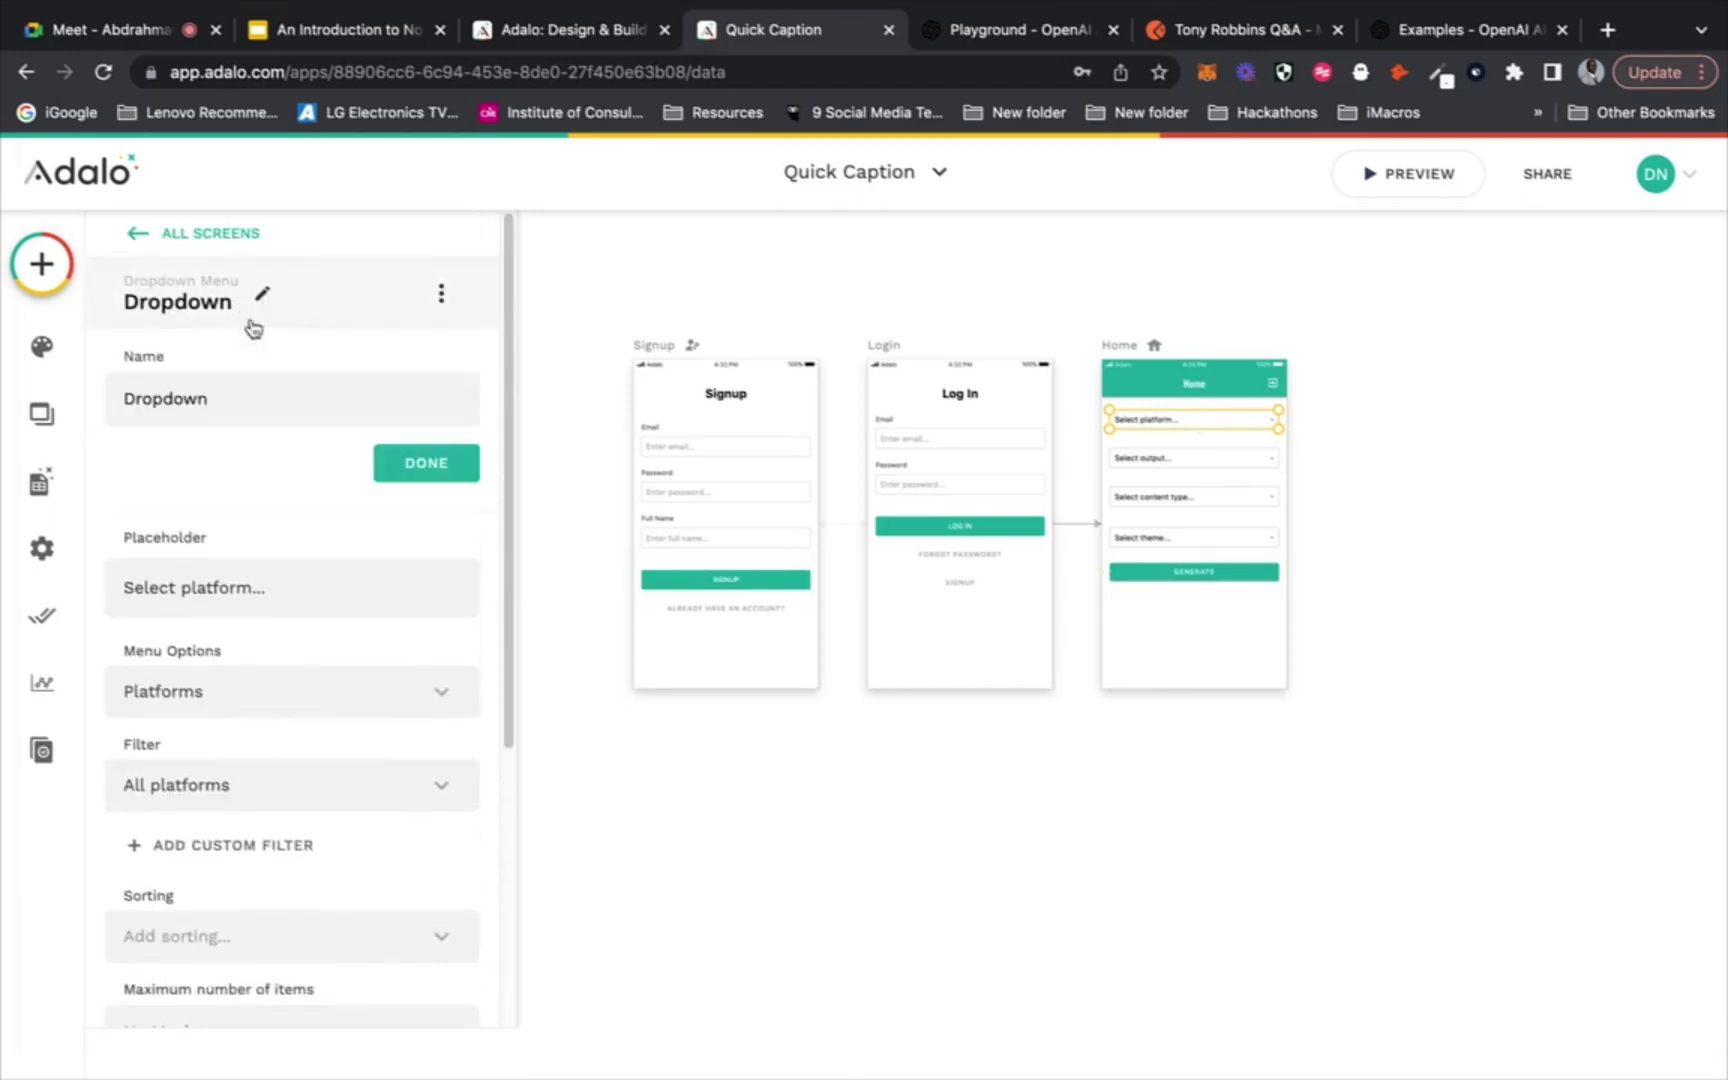
{"action": "left_click_drag", "start_coordinate": [210, 401], "coordinate": [123, 398]}
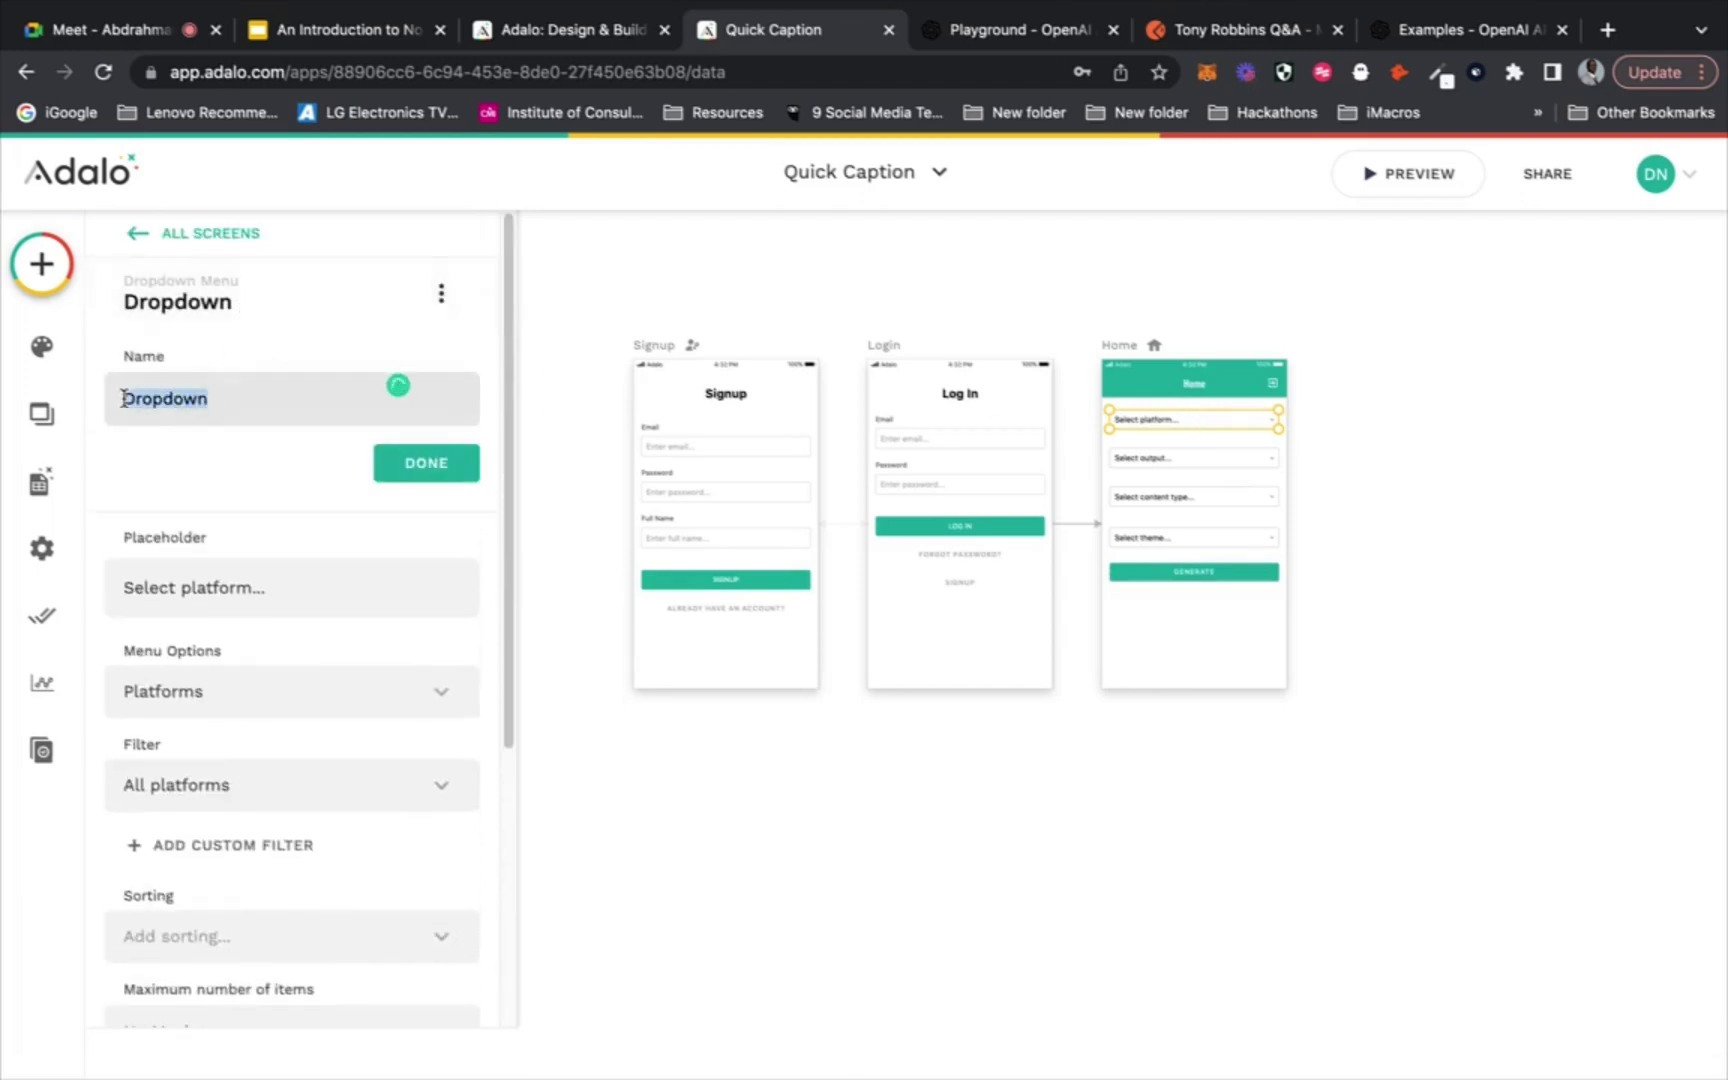
{"action": "type", "text": "Platform"}
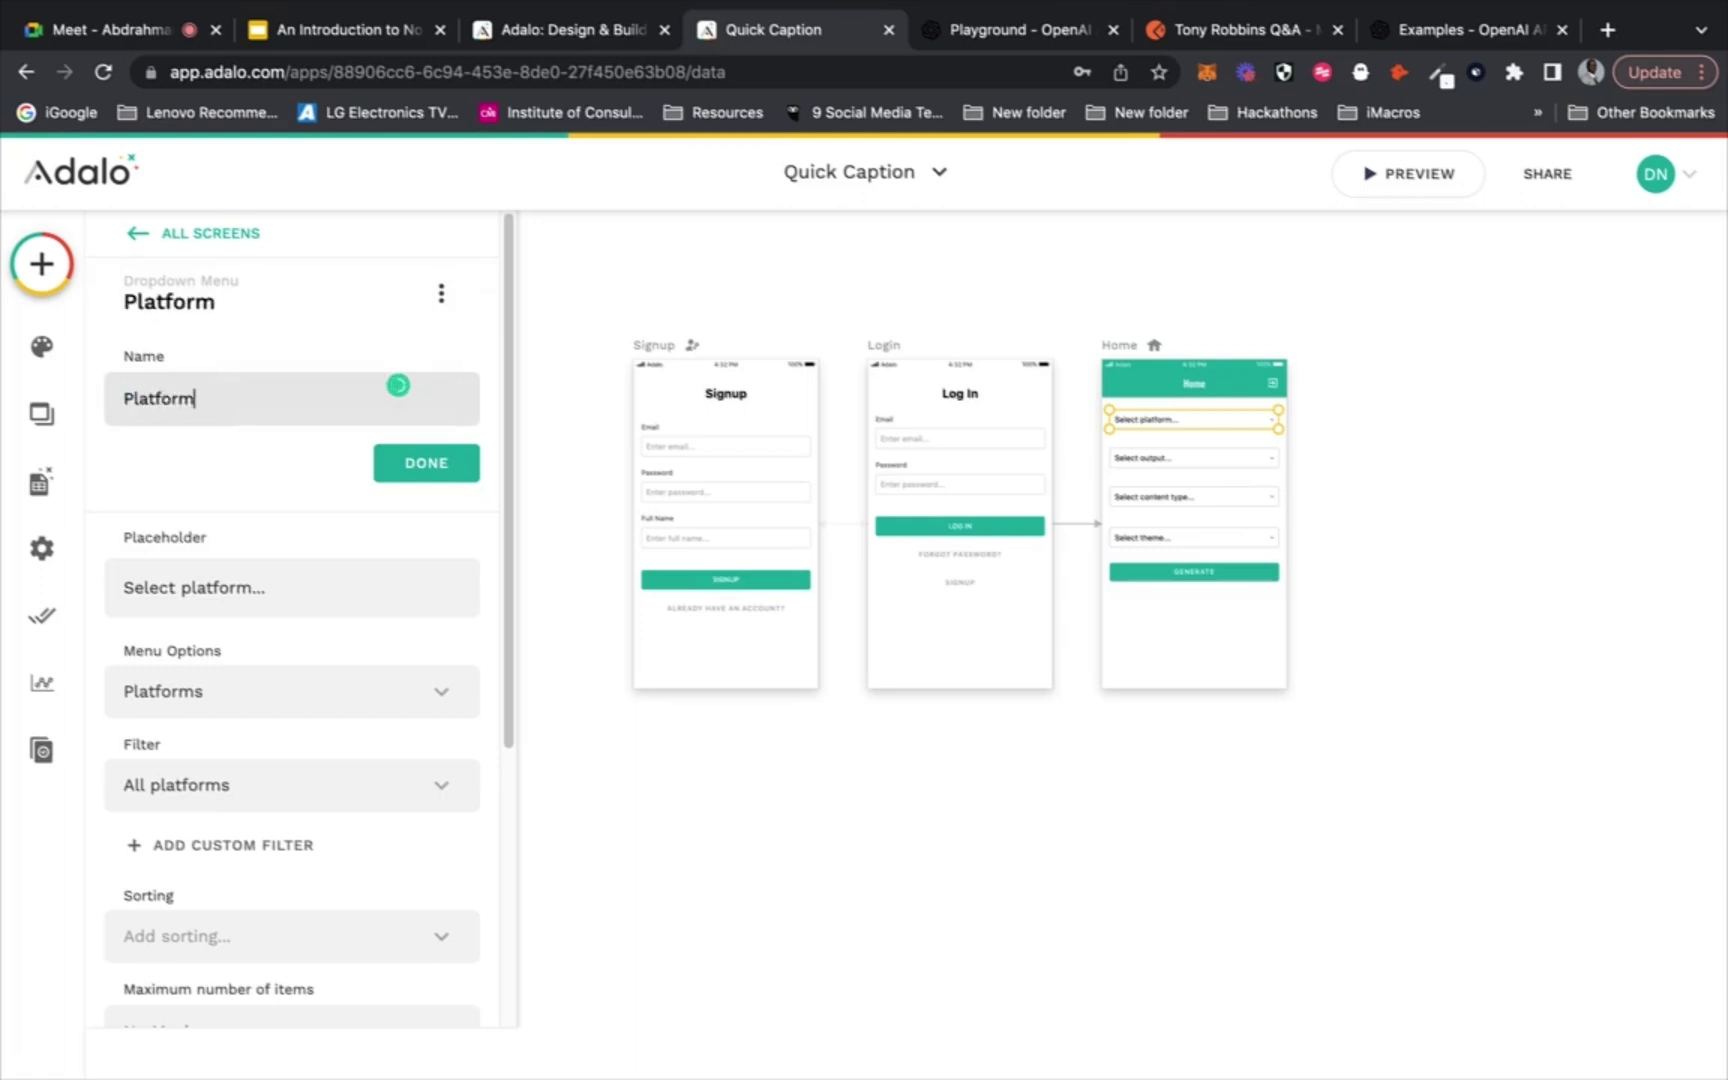
{"action": "left_click", "coordinate": [420, 463]}
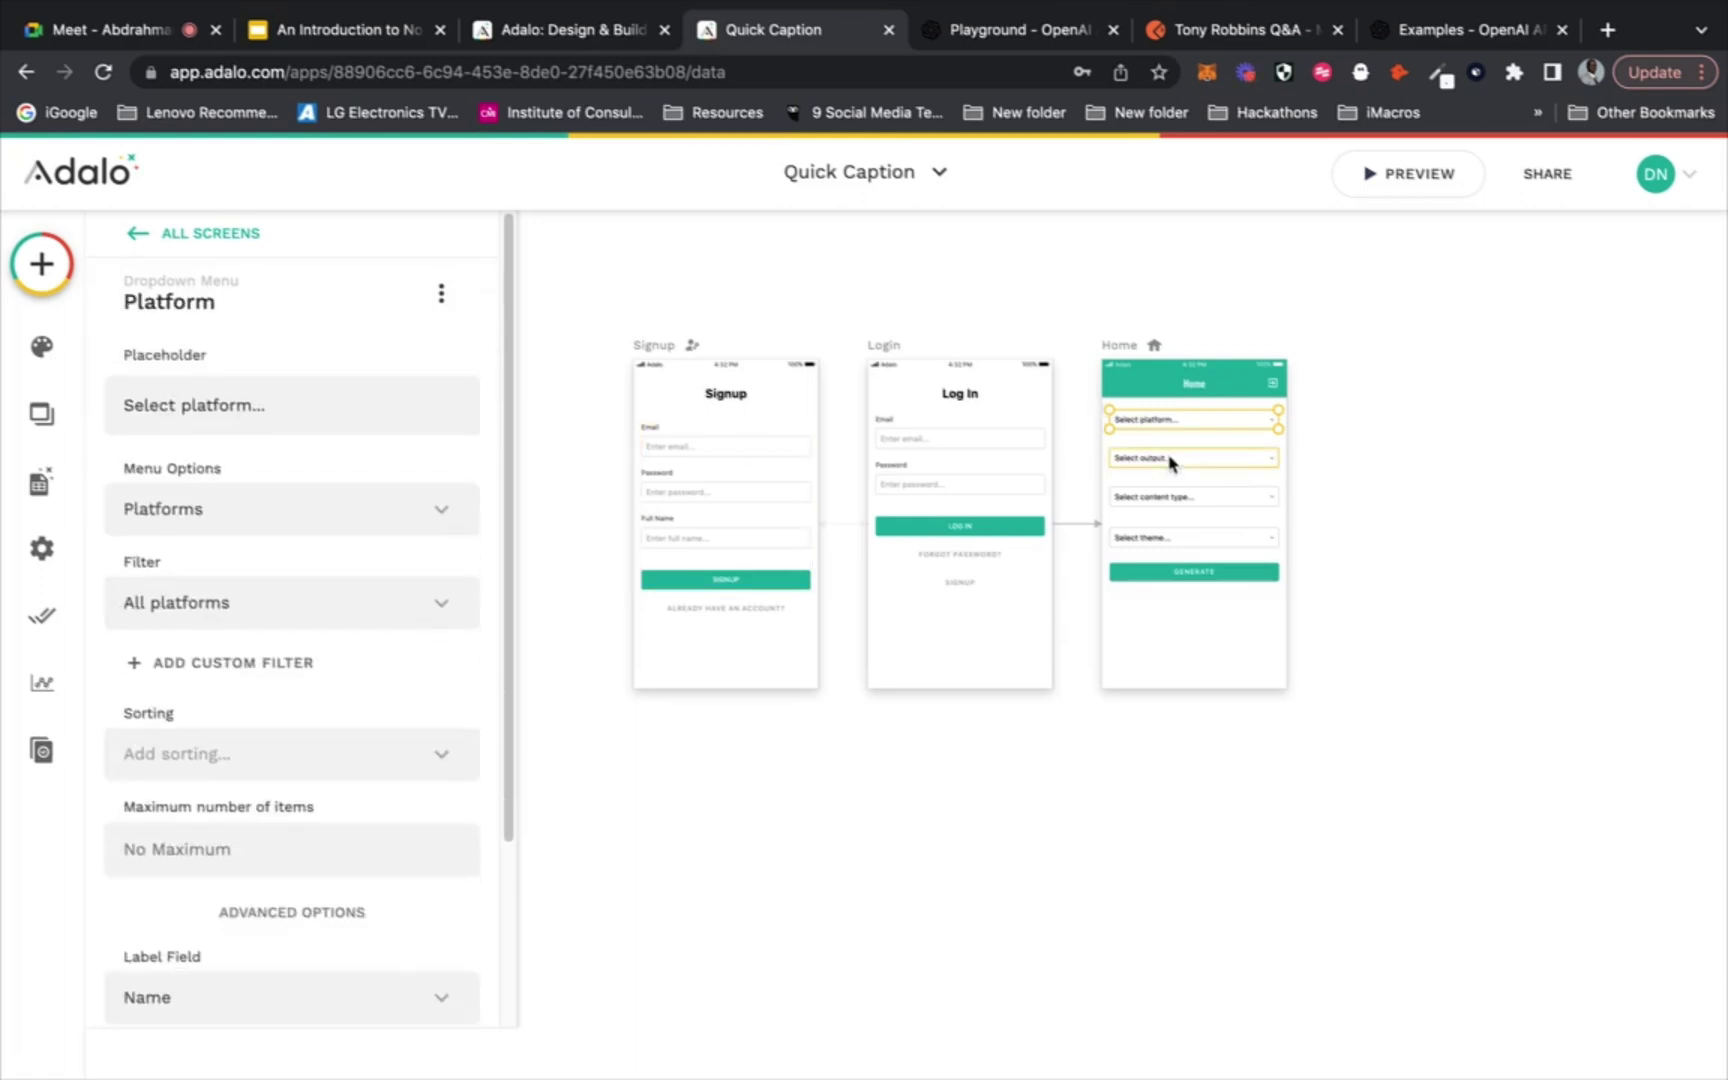
{"action": "left_click", "coordinate": [1174, 459]}
{"action": "left_click", "coordinate": [276, 300]}
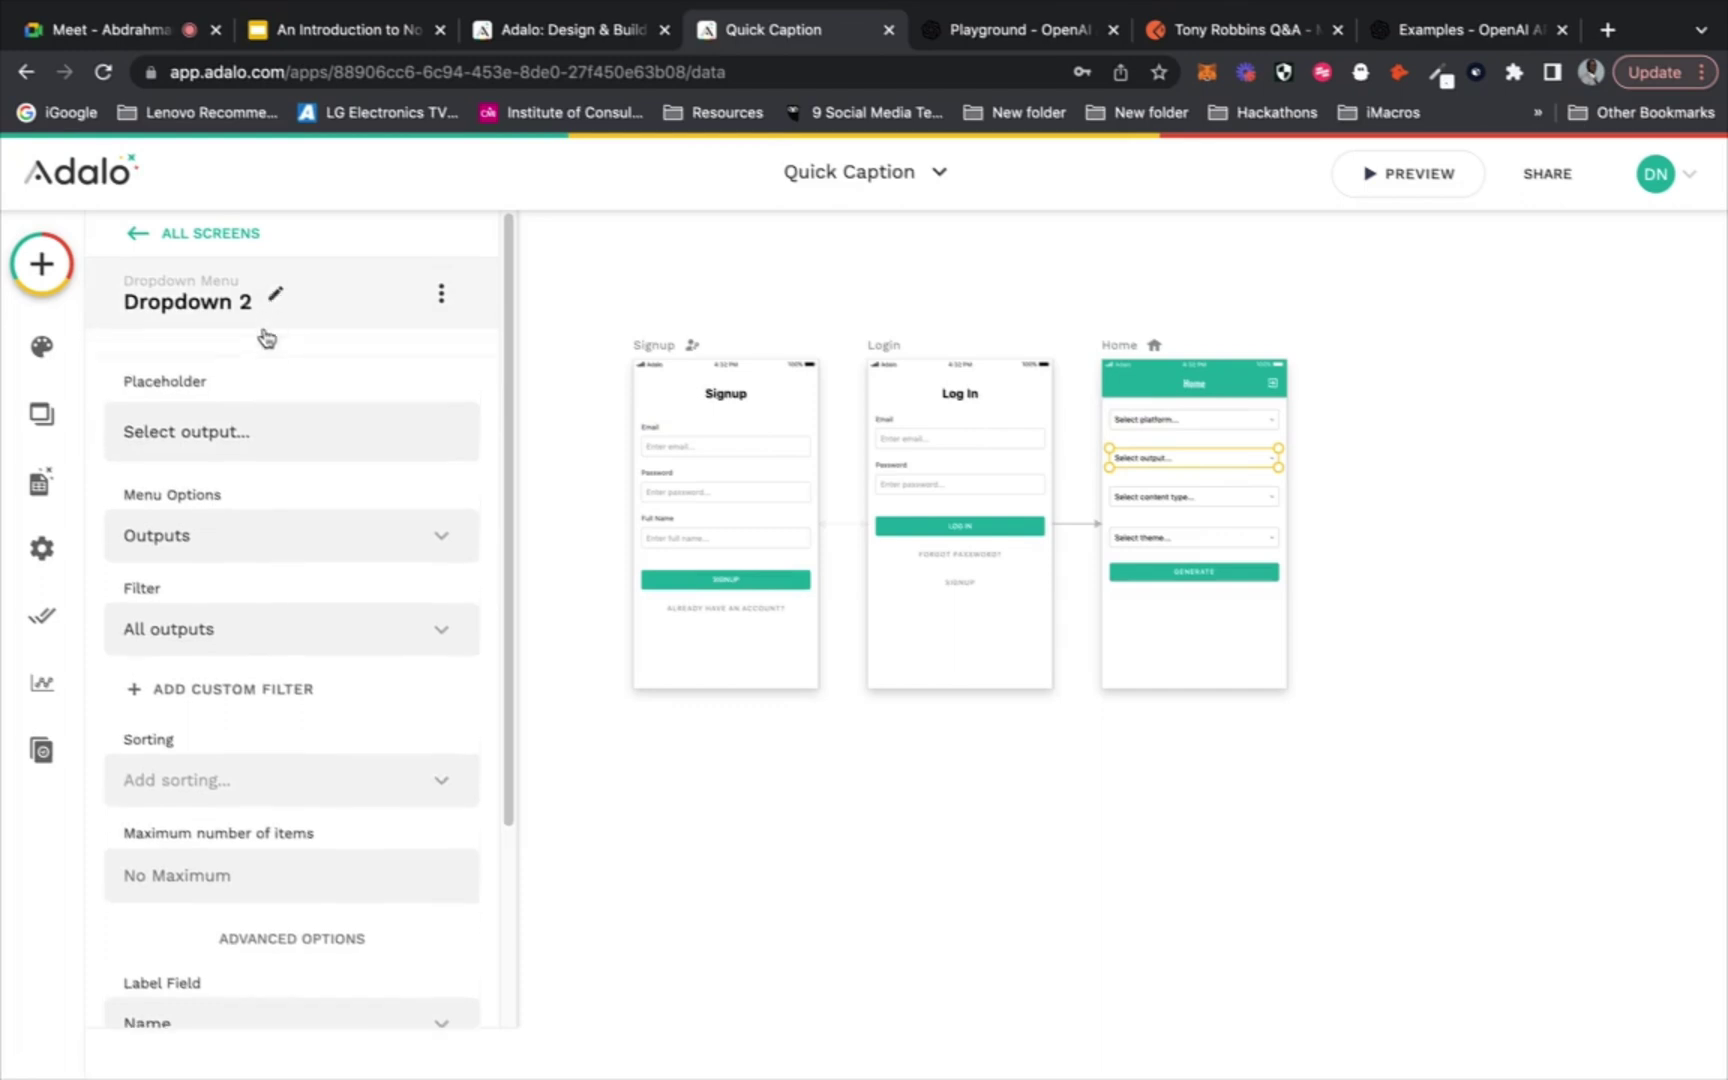
{"action": "left_click_drag", "start_coordinate": [226, 399], "coordinate": [118, 398]}
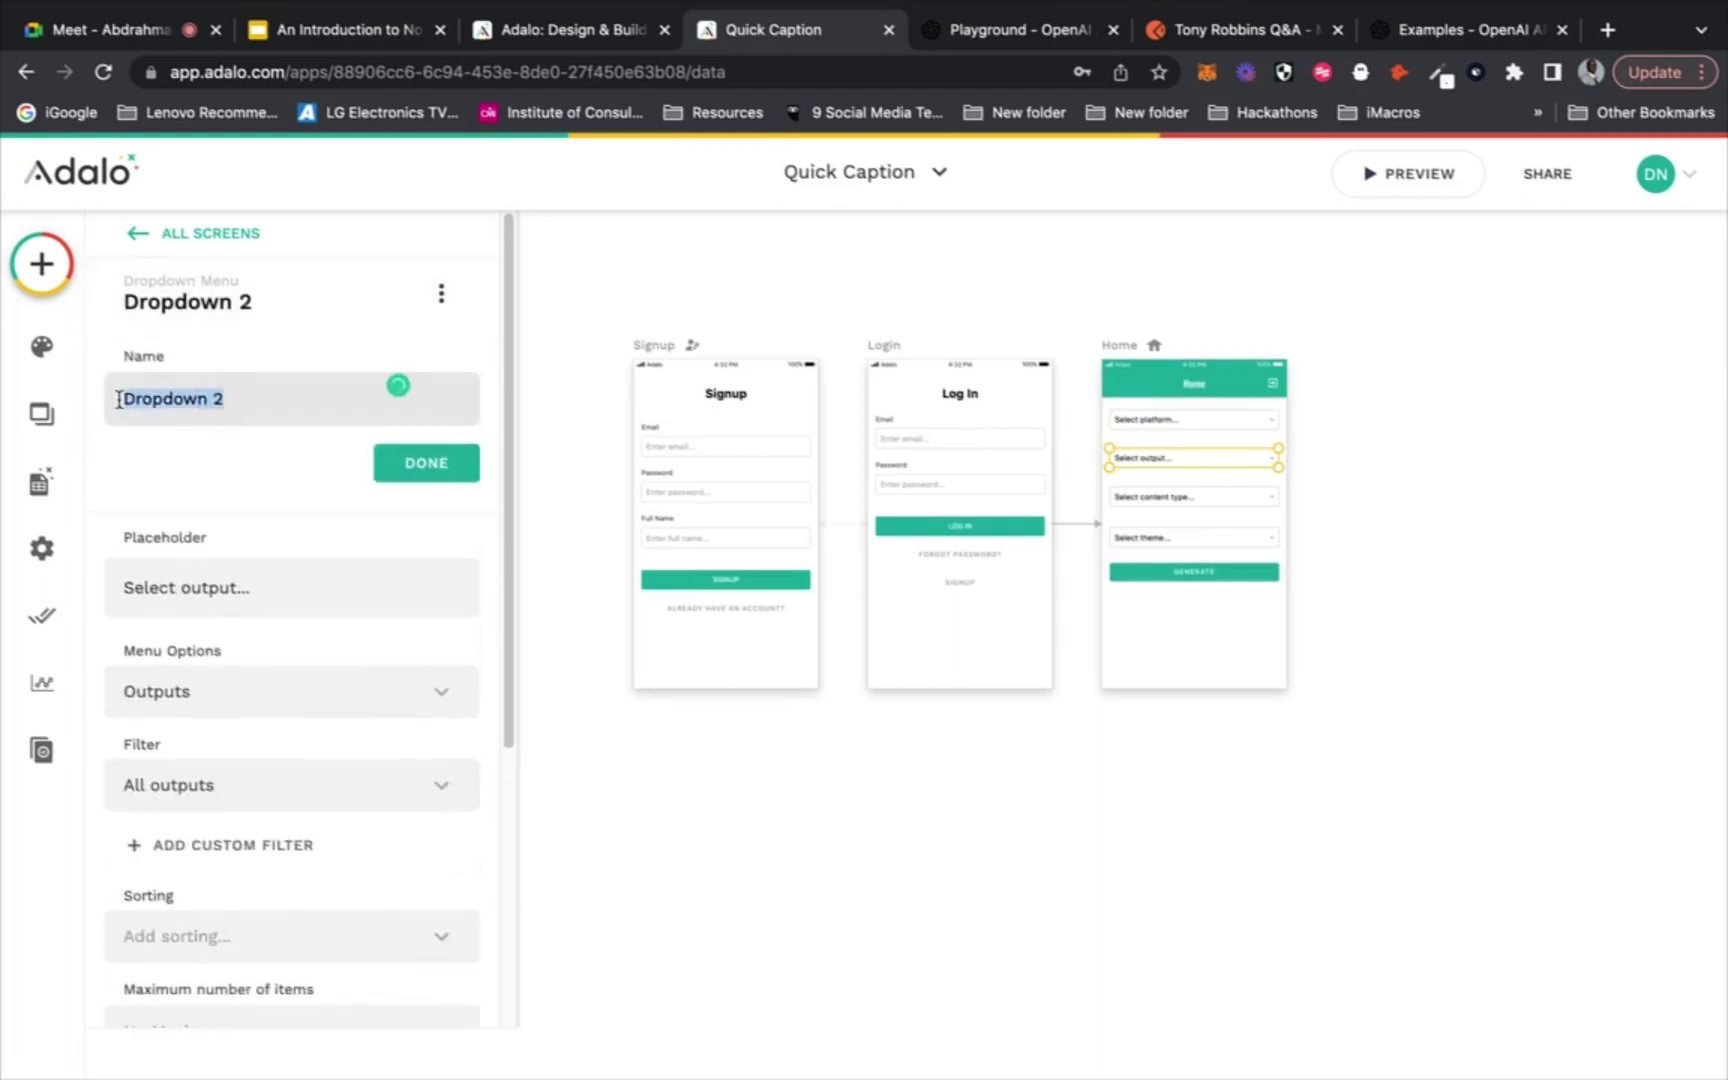
{"action": "type", "text": "Output"}
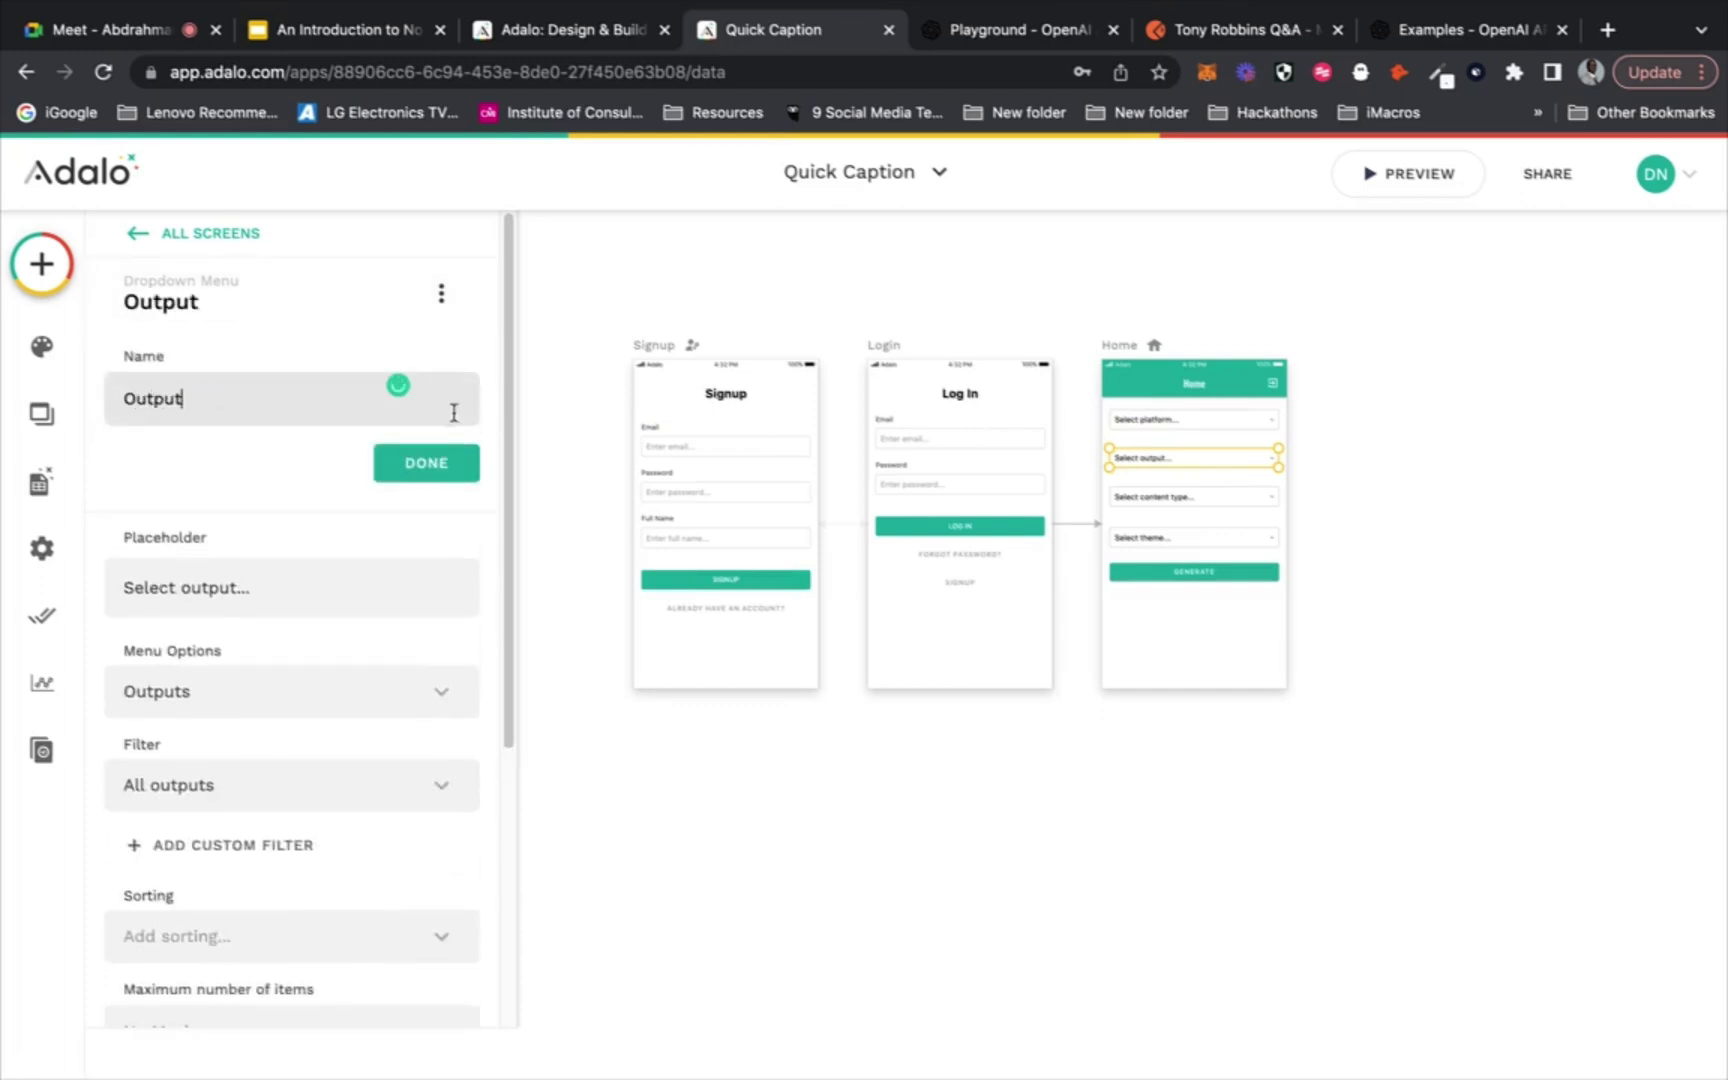
{"action": "left_click", "coordinate": [428, 463]}
Rename the third and fourth dropdowns to 'Content Type' and 'Theme', then select the Generate button
{"action": "left_click", "coordinate": [1180, 496]}
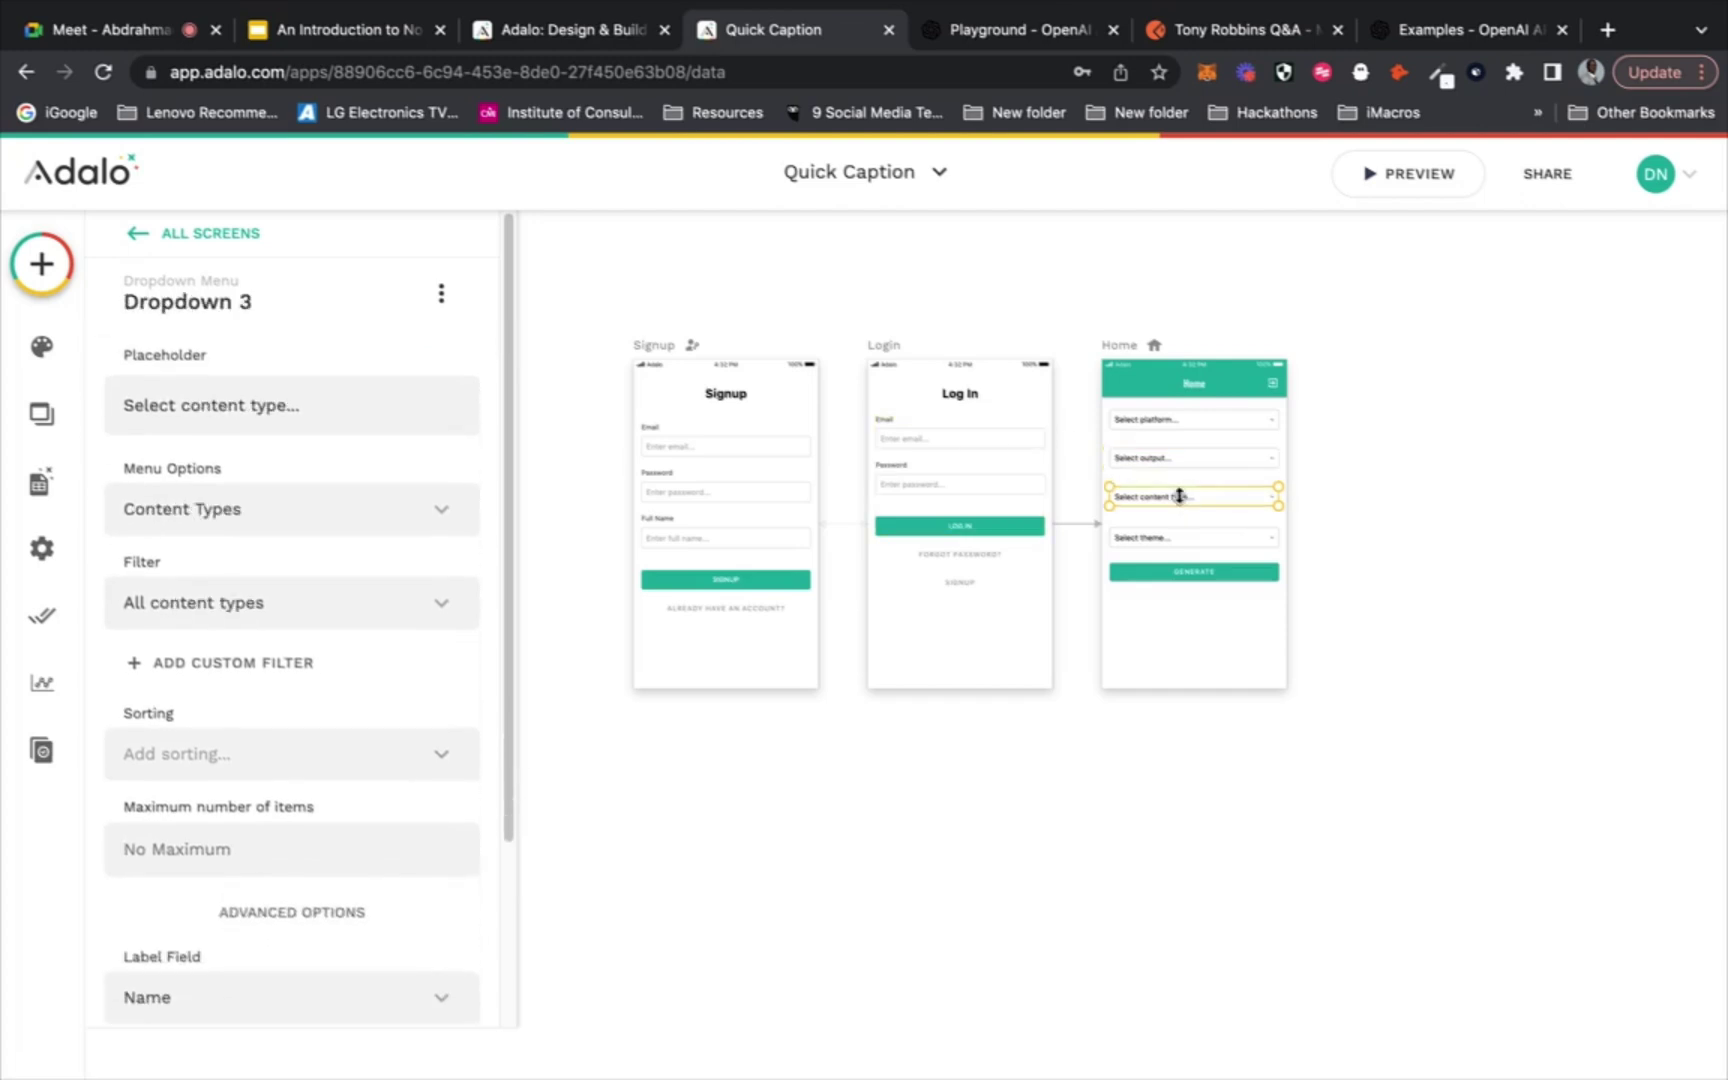
{"action": "mouse_move", "coordinate": [368, 320]}
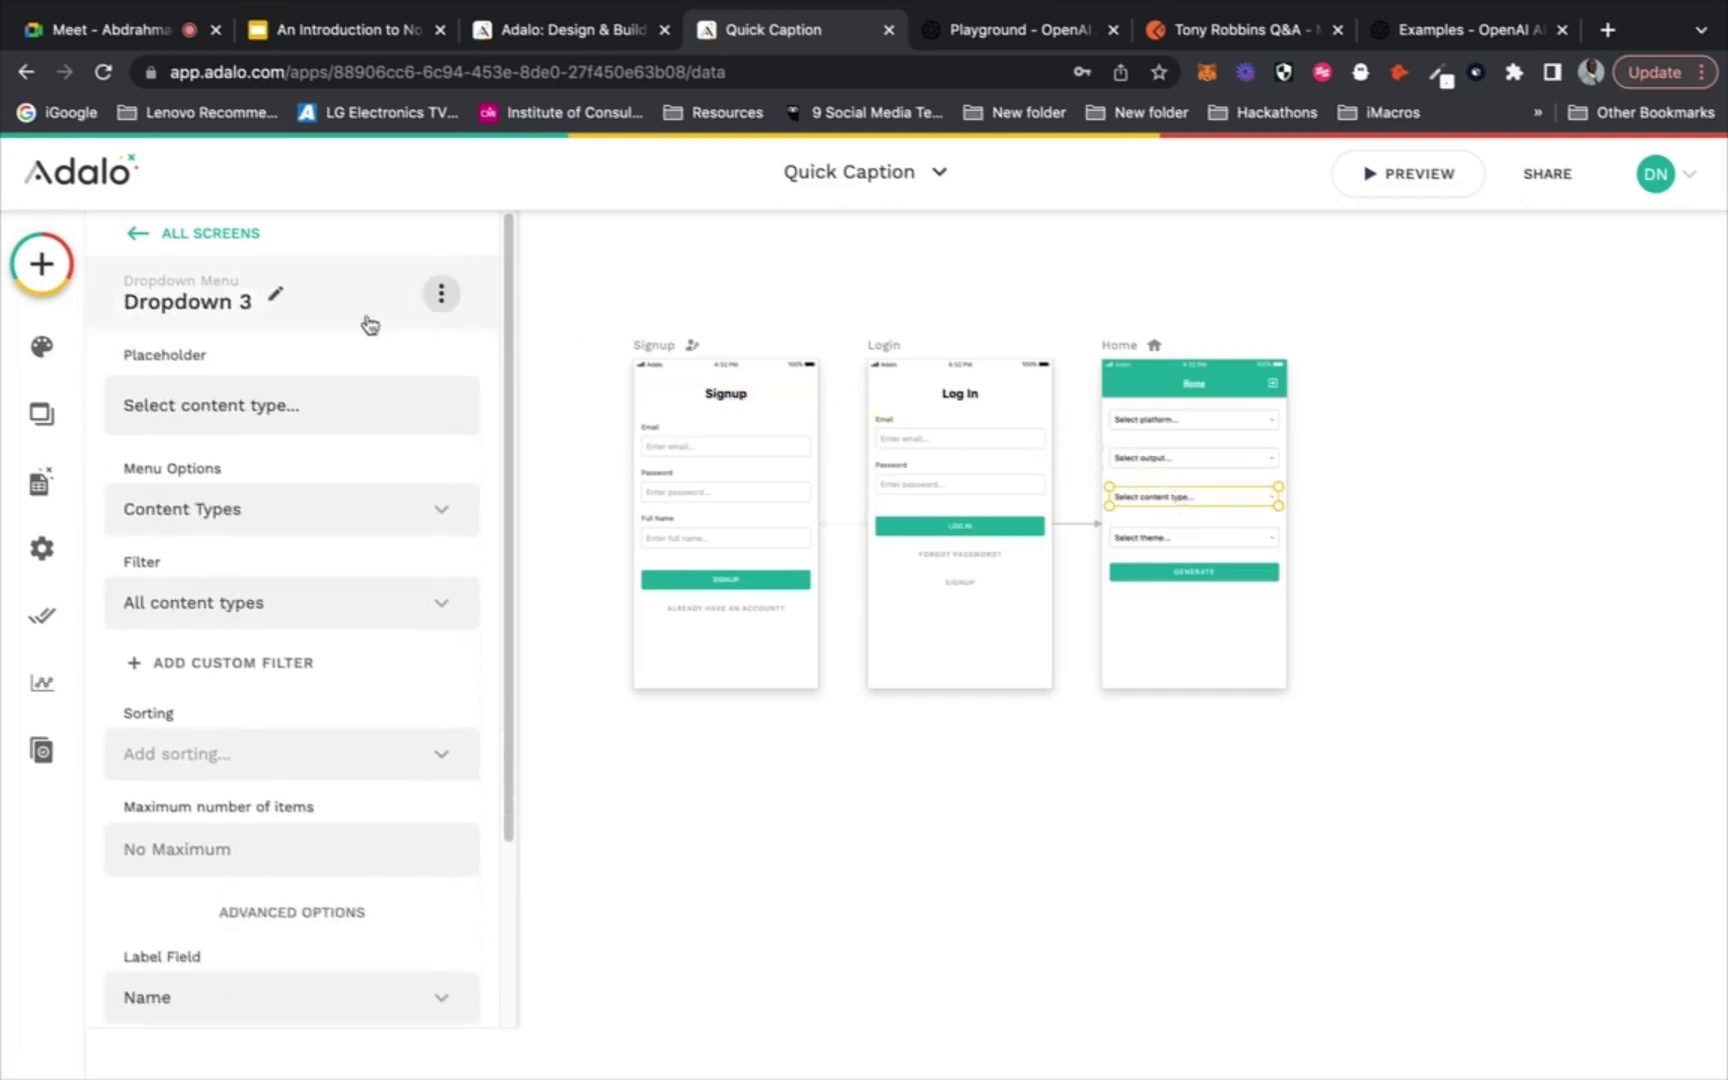
{"action": "left_click", "coordinate": [258, 300]}
{"action": "left_click_drag", "start_coordinate": [228, 398], "coordinate": [116, 397]}
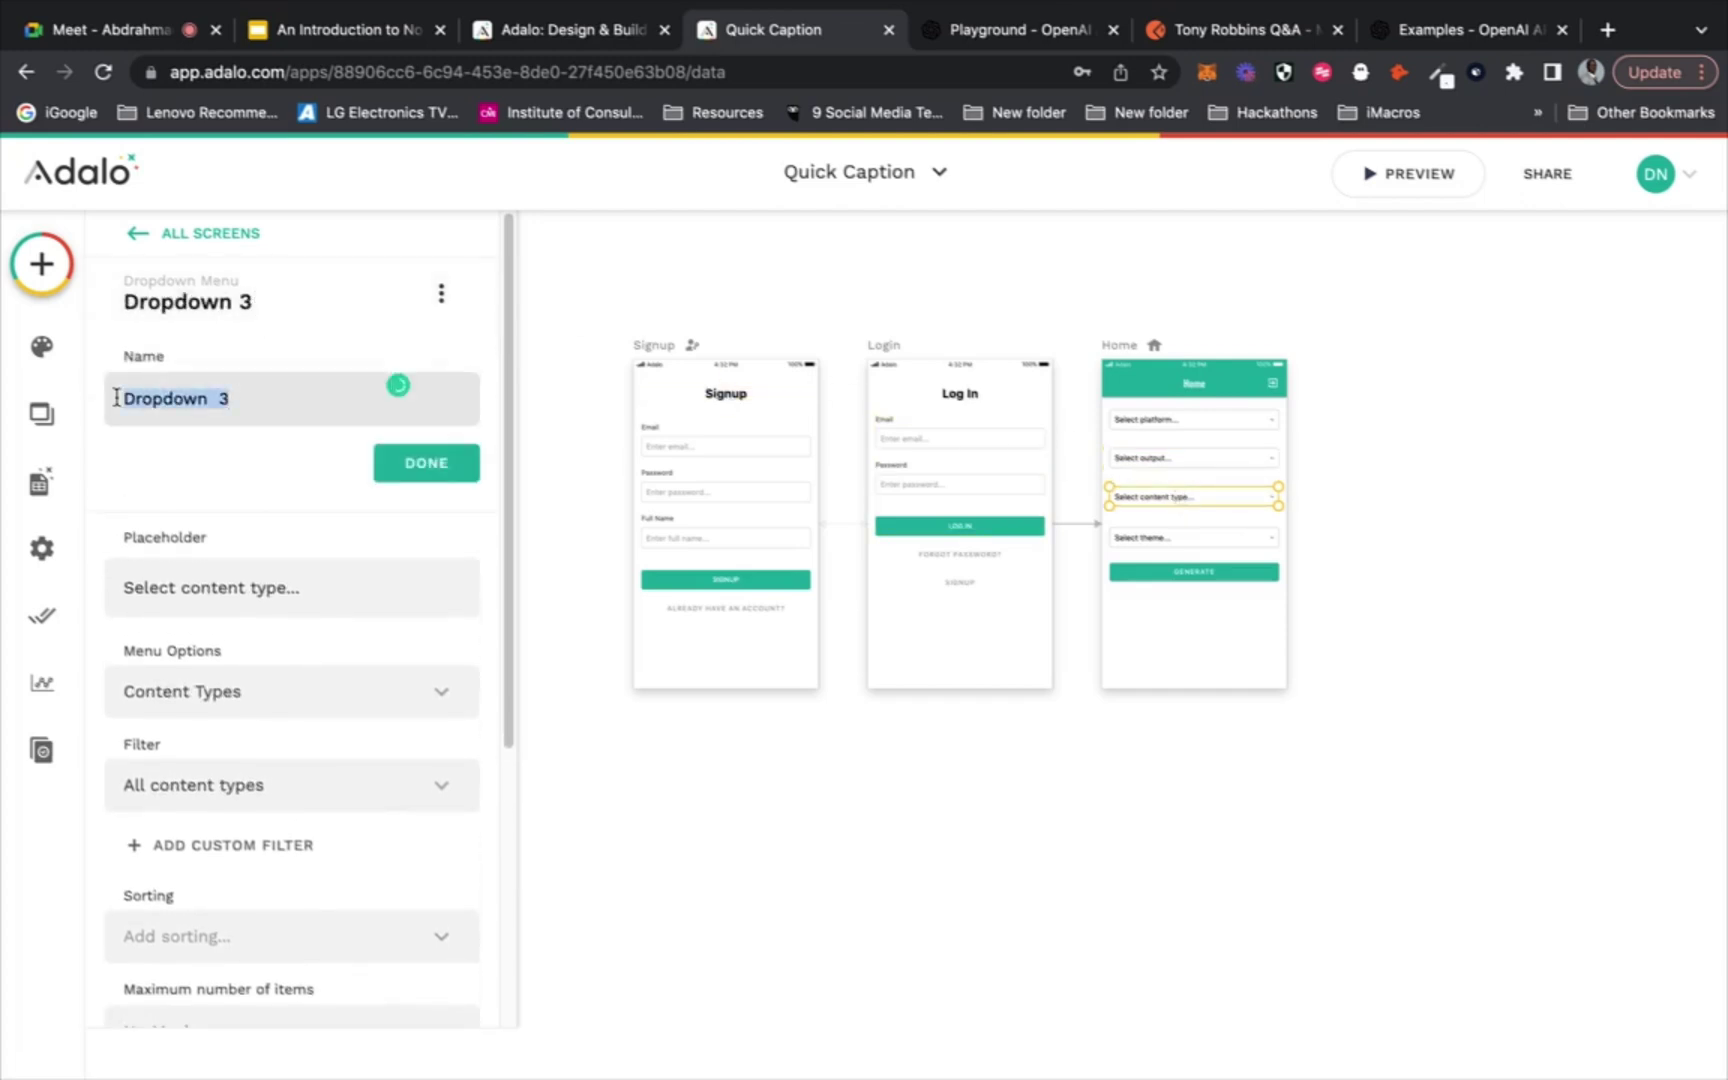
{"action": "type", "text": "Content Type"}
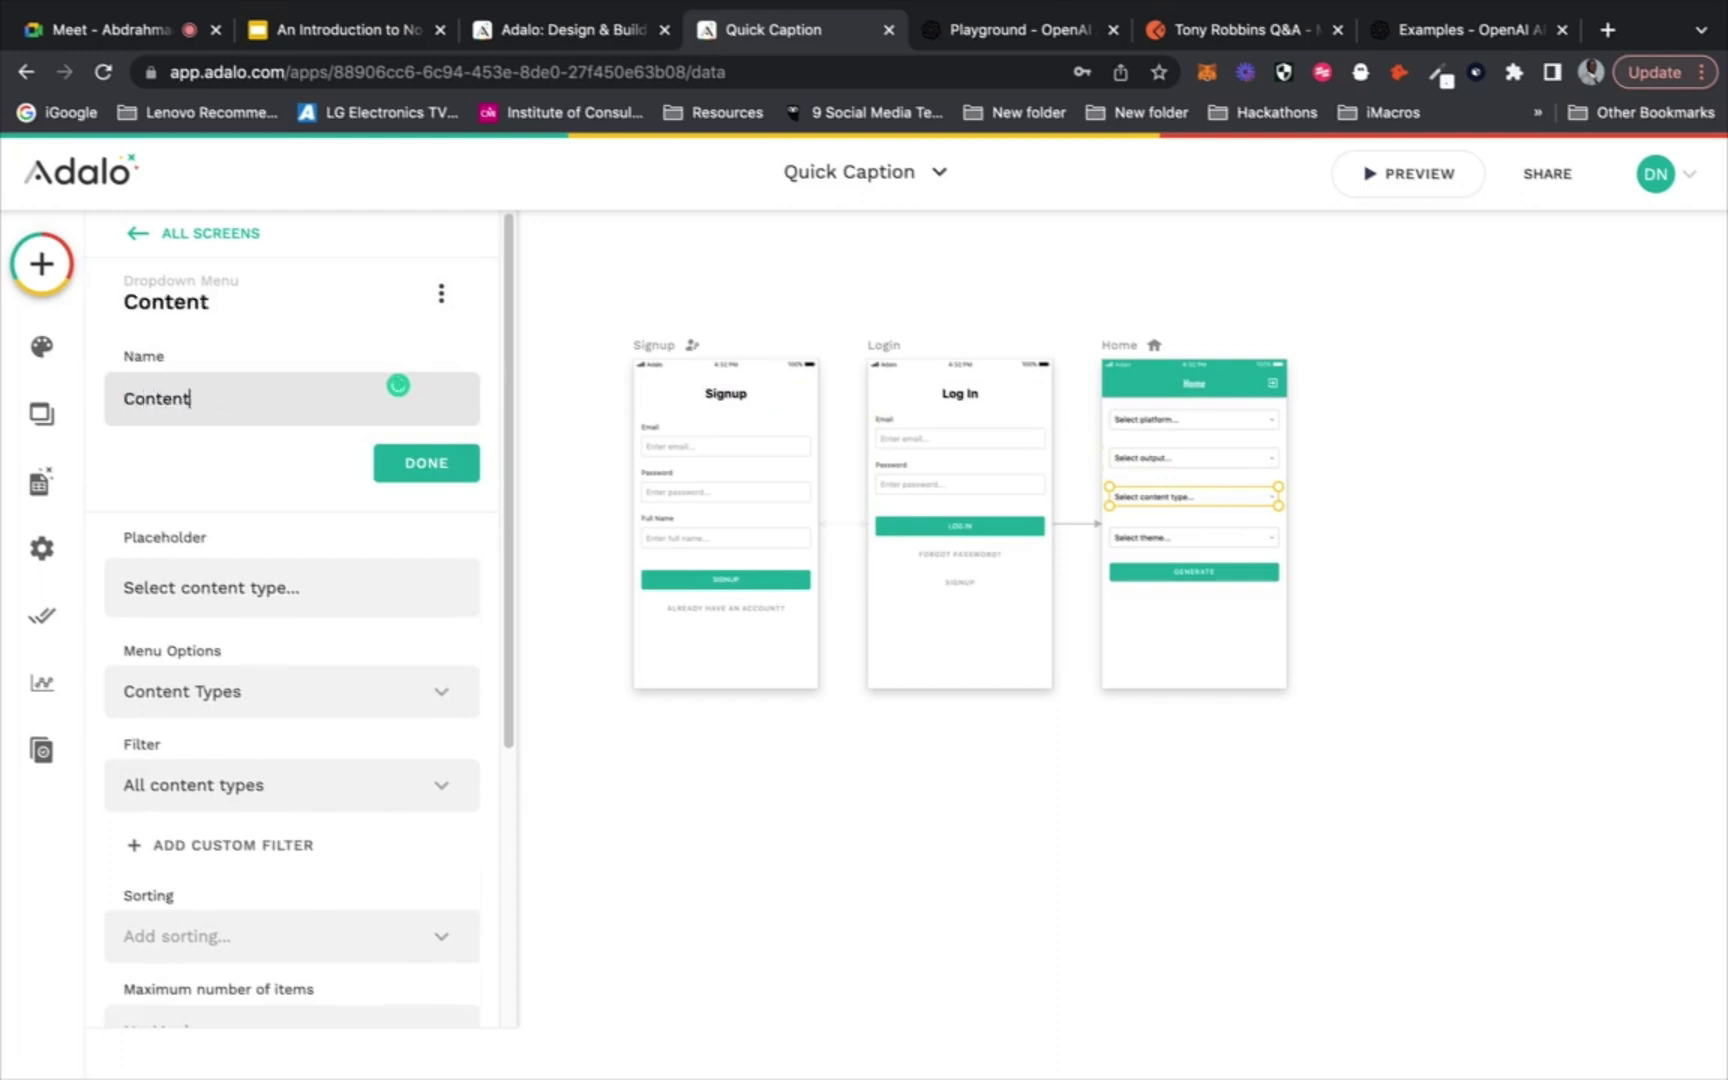
{"action": "left_click", "coordinate": [421, 466]}
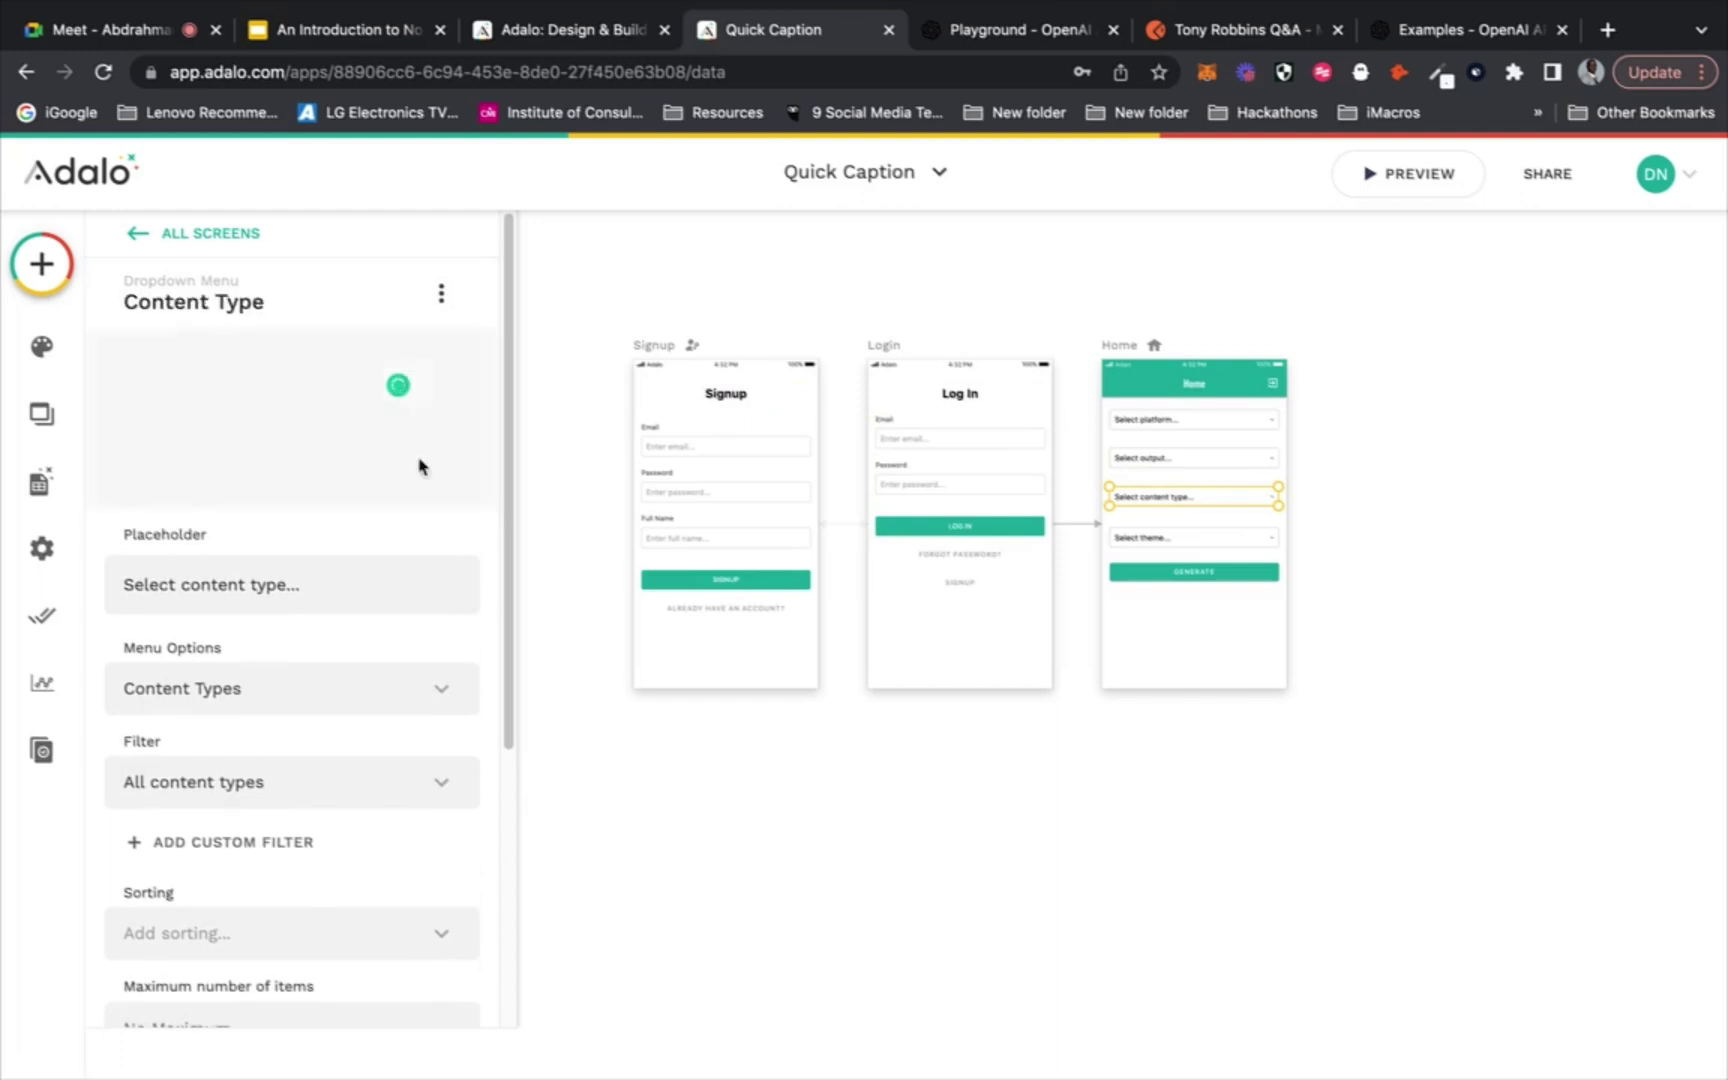
{"action": "left_click", "coordinate": [1237, 540]}
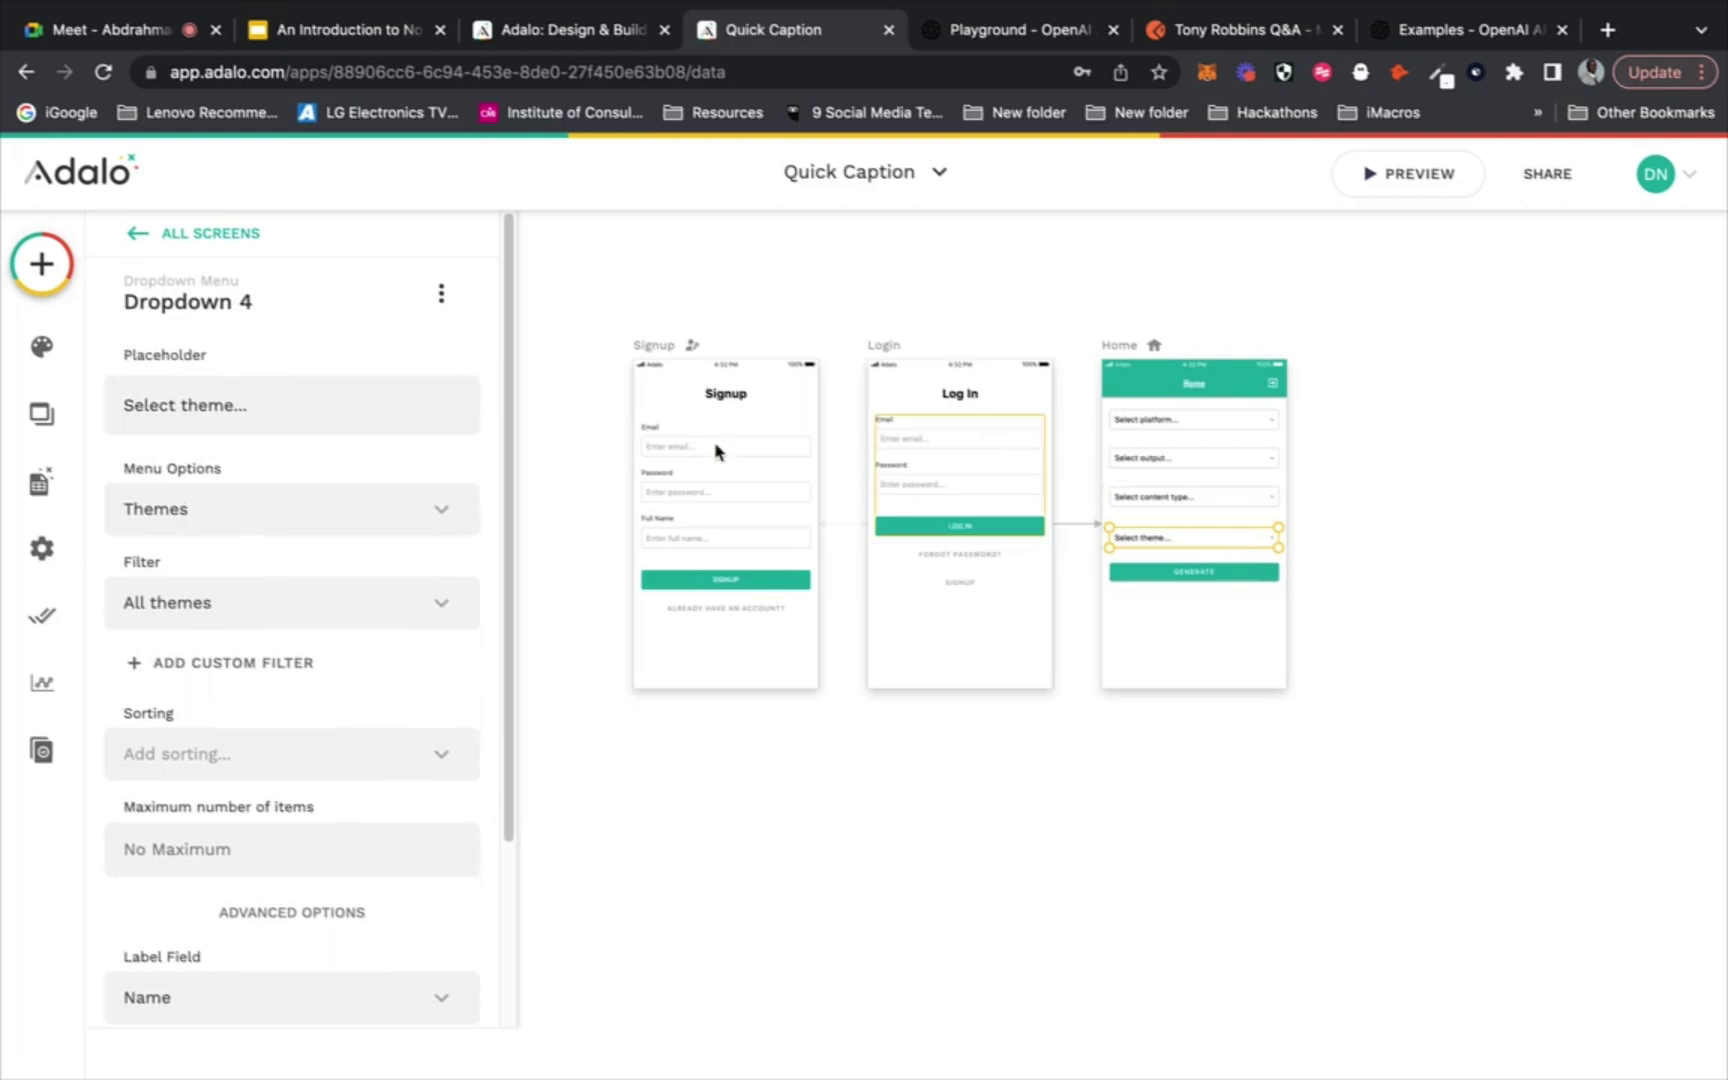
{"action": "left_click", "coordinate": [270, 296]}
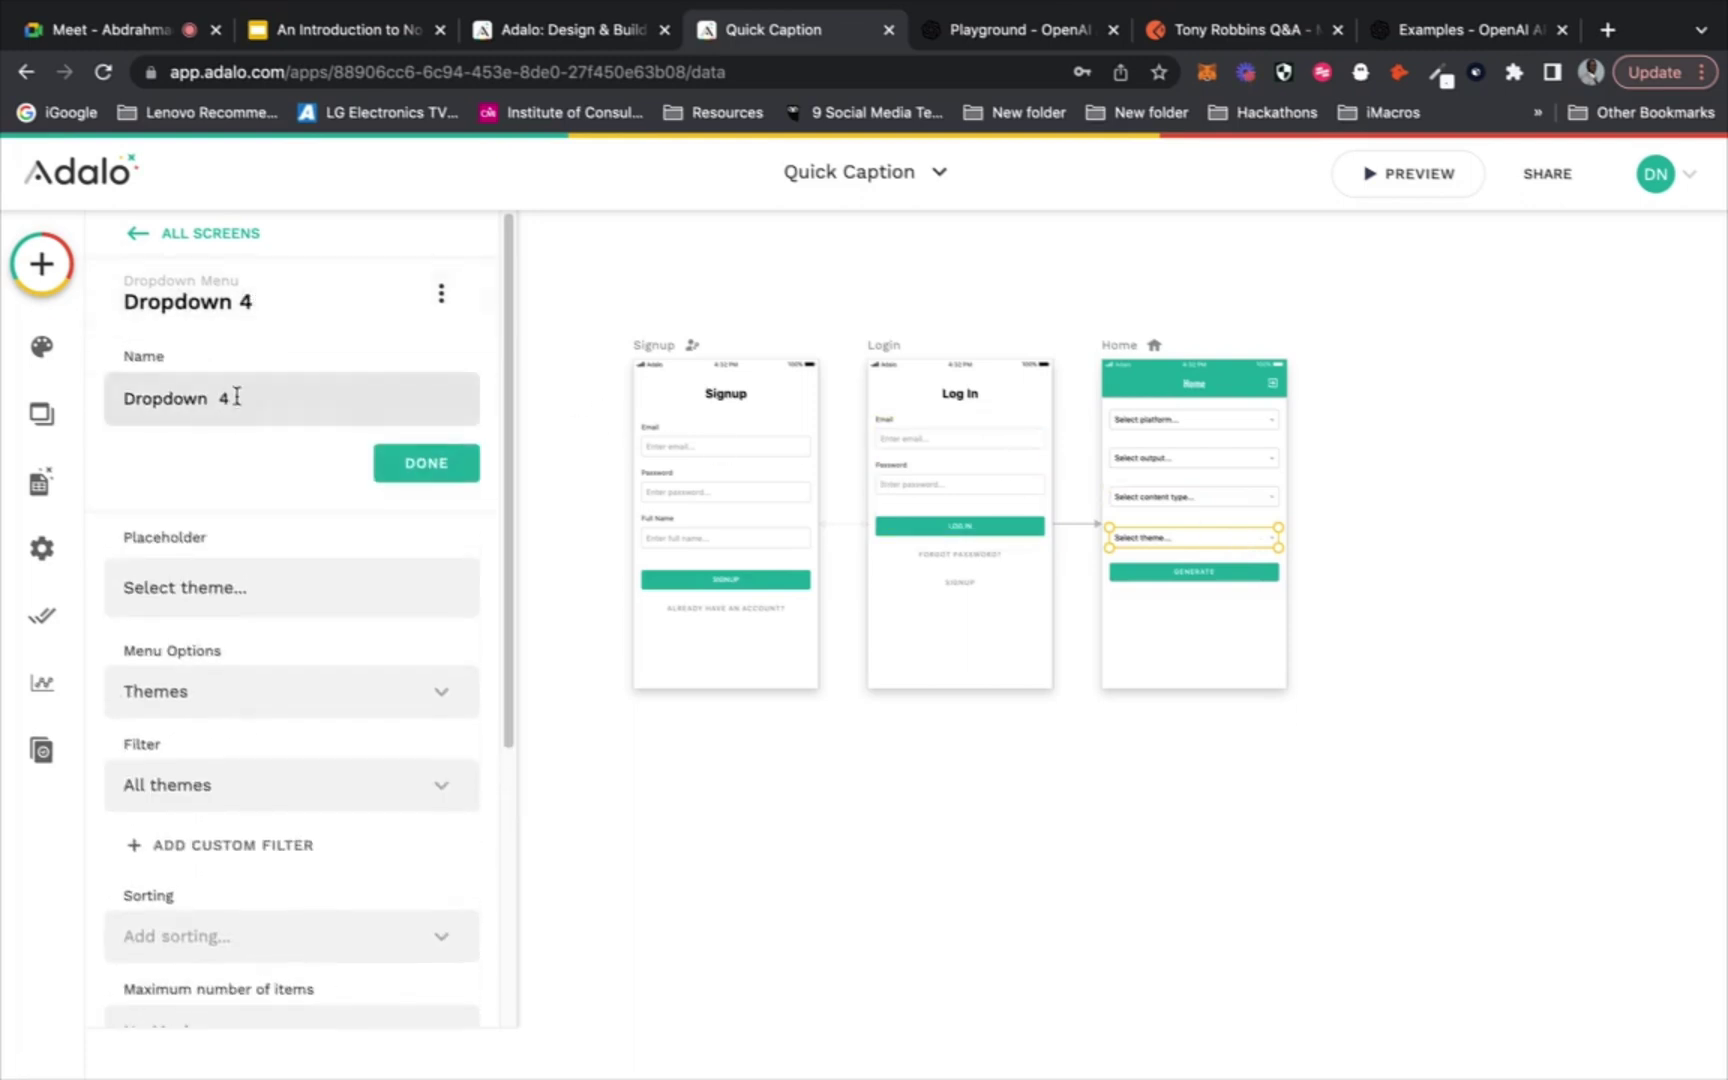
{"action": "key", "text": "super+a"}
{"action": "type", "text": "Theme"}
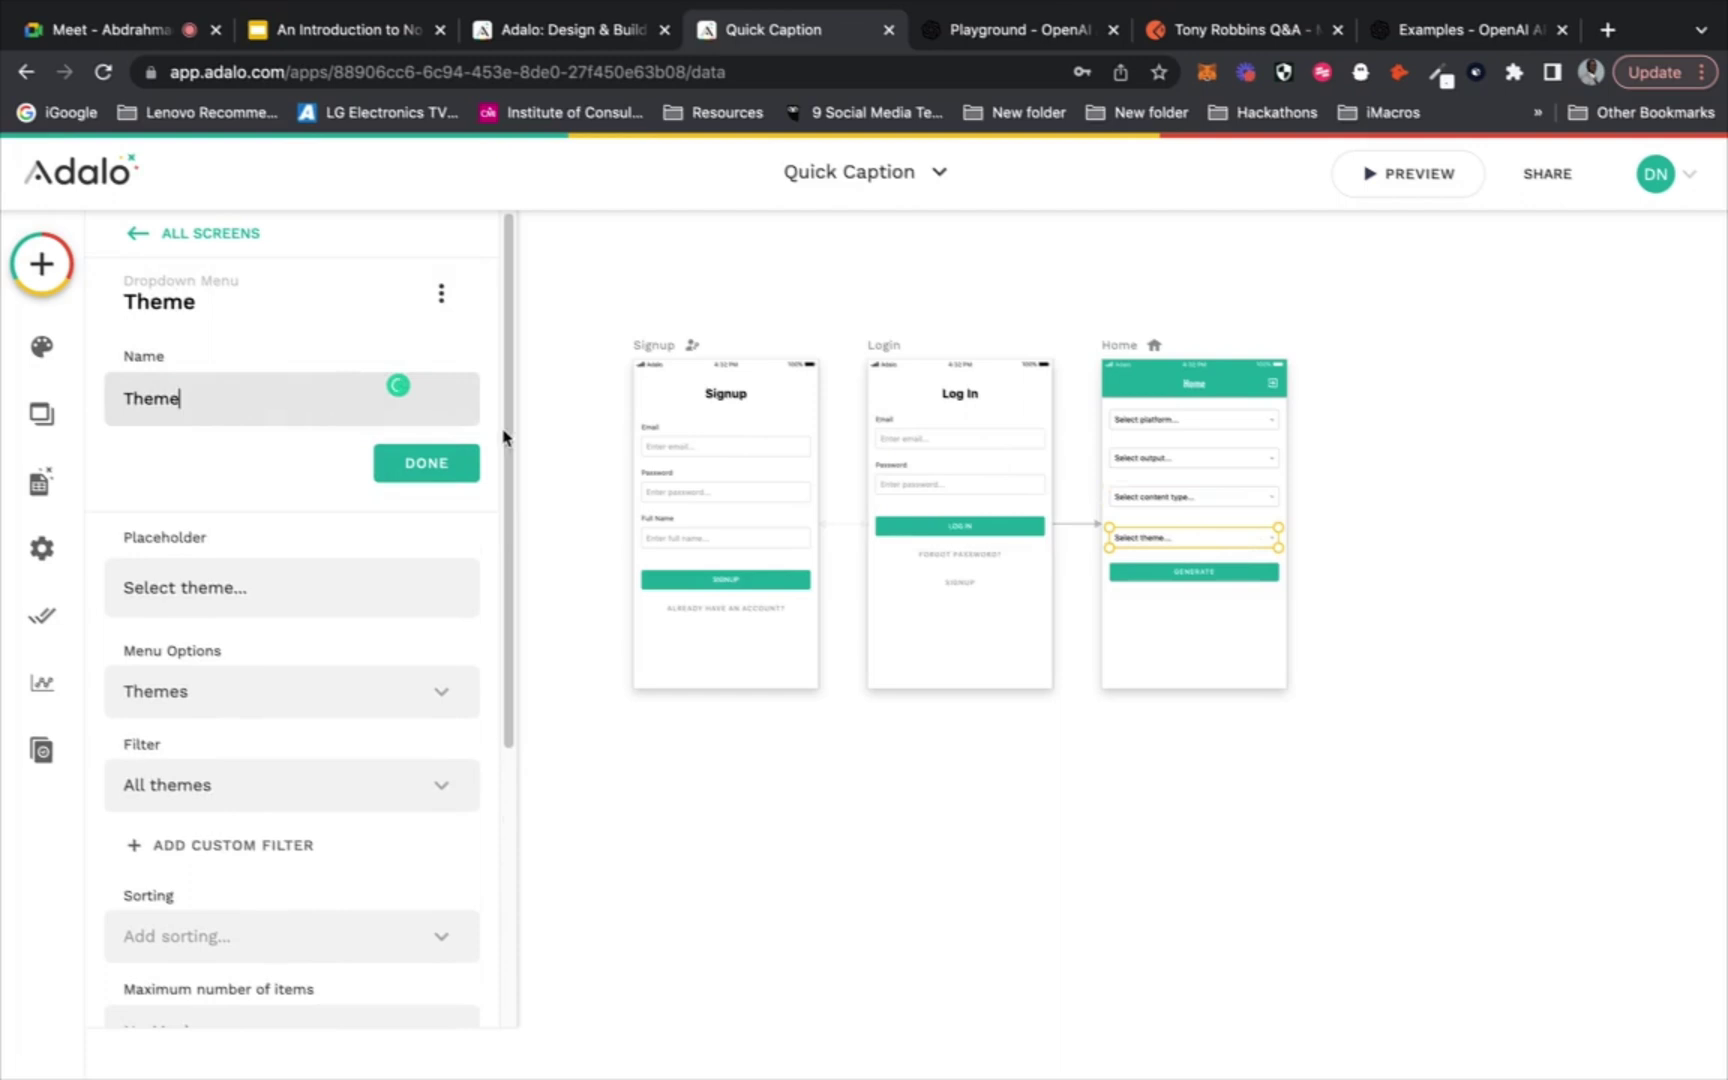
{"action": "left_click", "coordinate": [435, 468]}
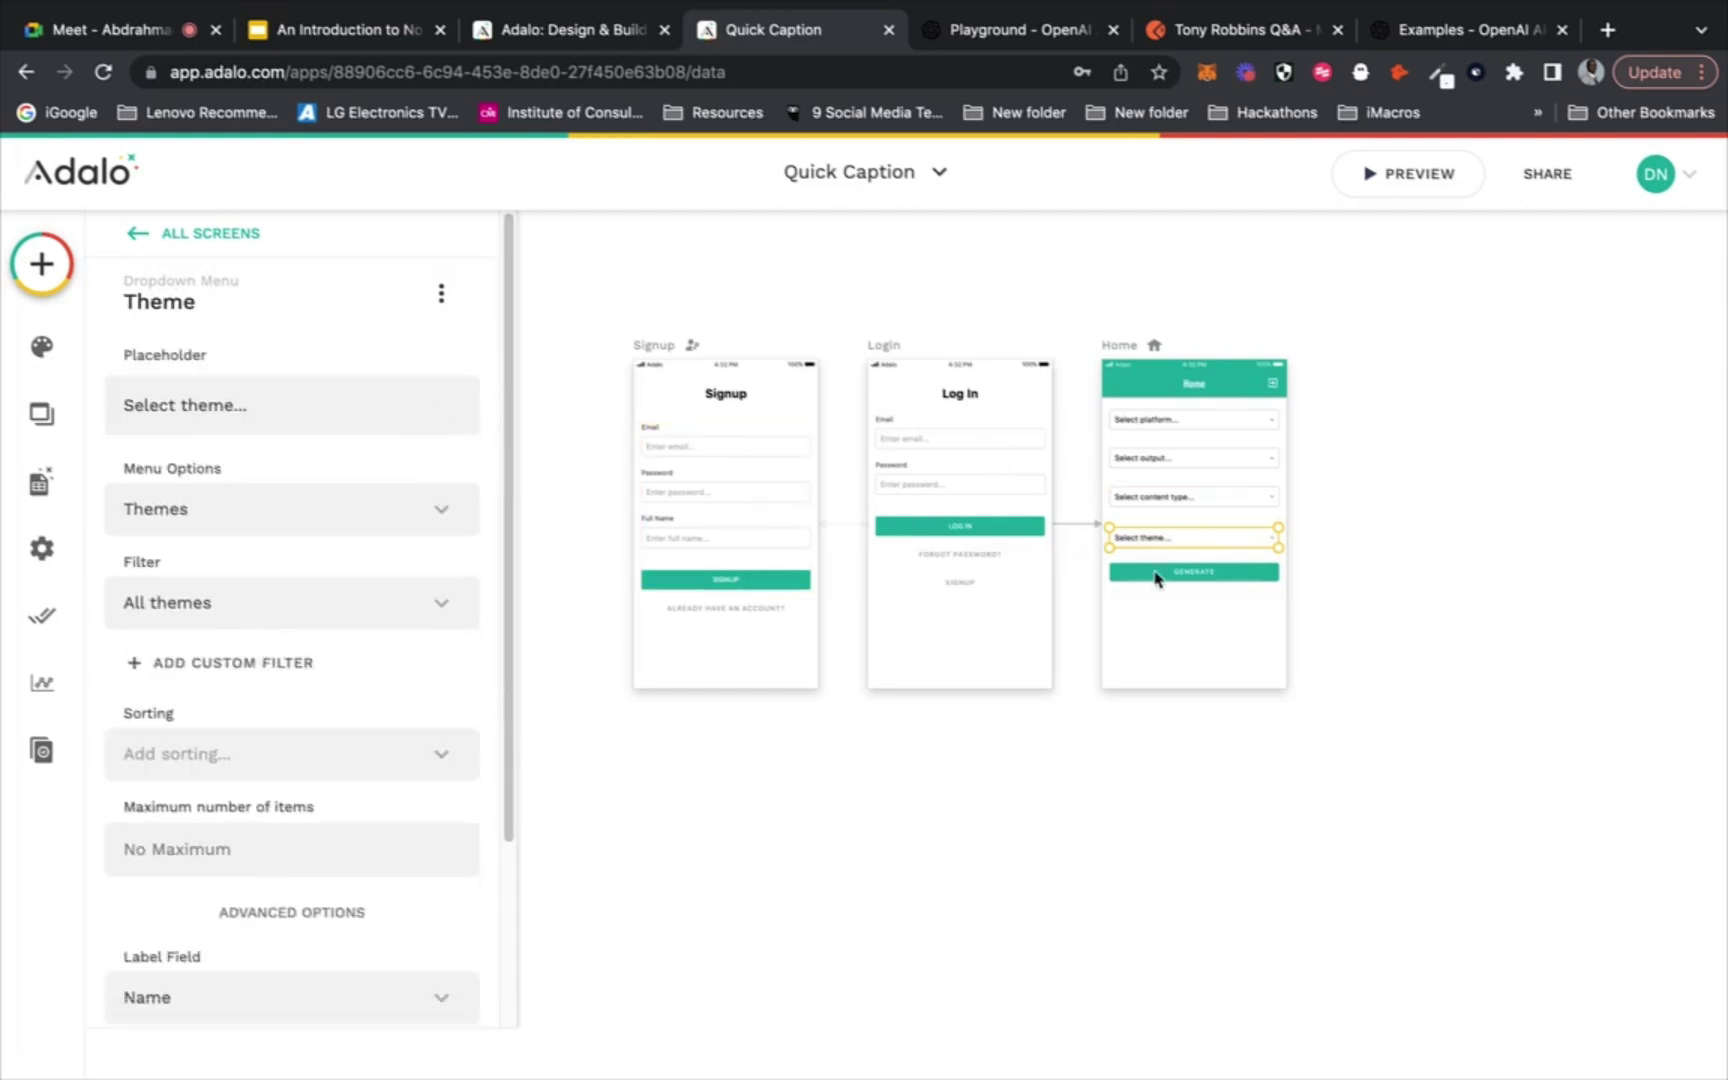
{"action": "left_click", "coordinate": [1156, 573]}
Map the action's Platform and Output inputs to the Platform and Output dropdowns' selected Name
{"action": "scroll", "coordinate": [420, 783], "scroll_direction": "down", "scroll_amount": 7}
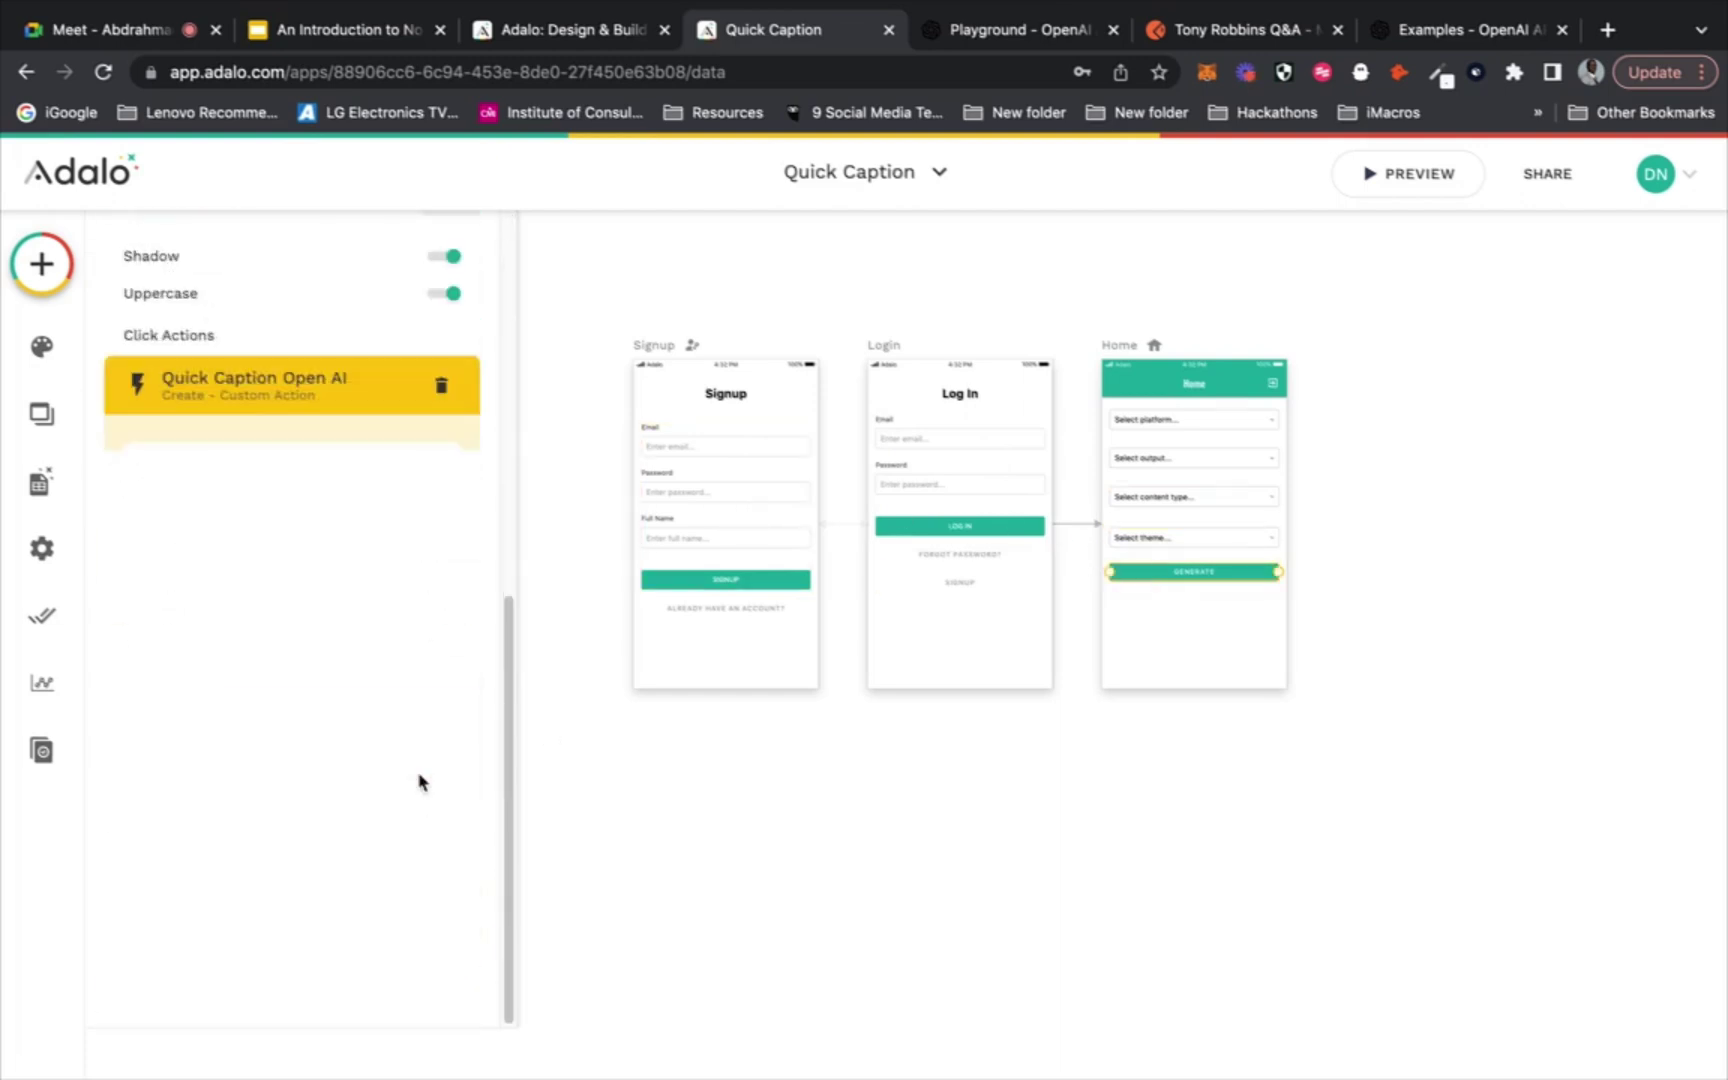
{"action": "left_click", "coordinate": [428, 482]}
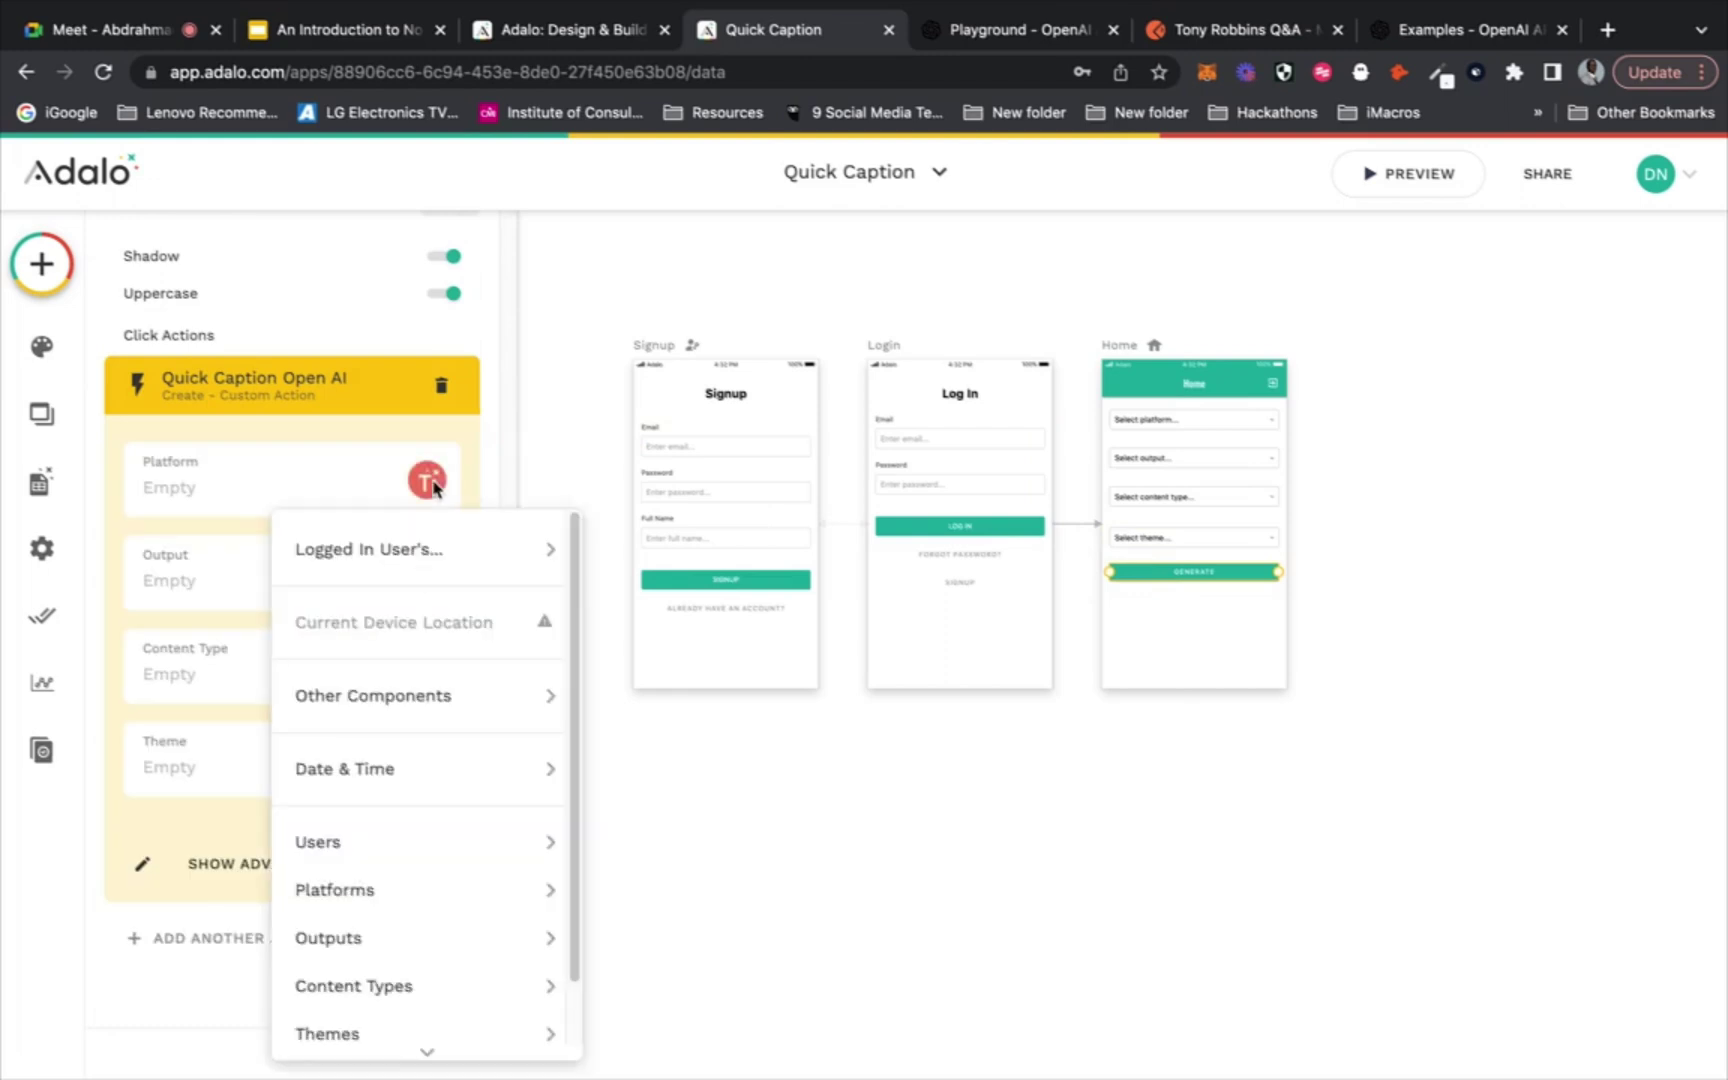
{"action": "mouse_move", "coordinate": [463, 692]}
{"action": "mouse_move", "coordinate": [659, 681]}
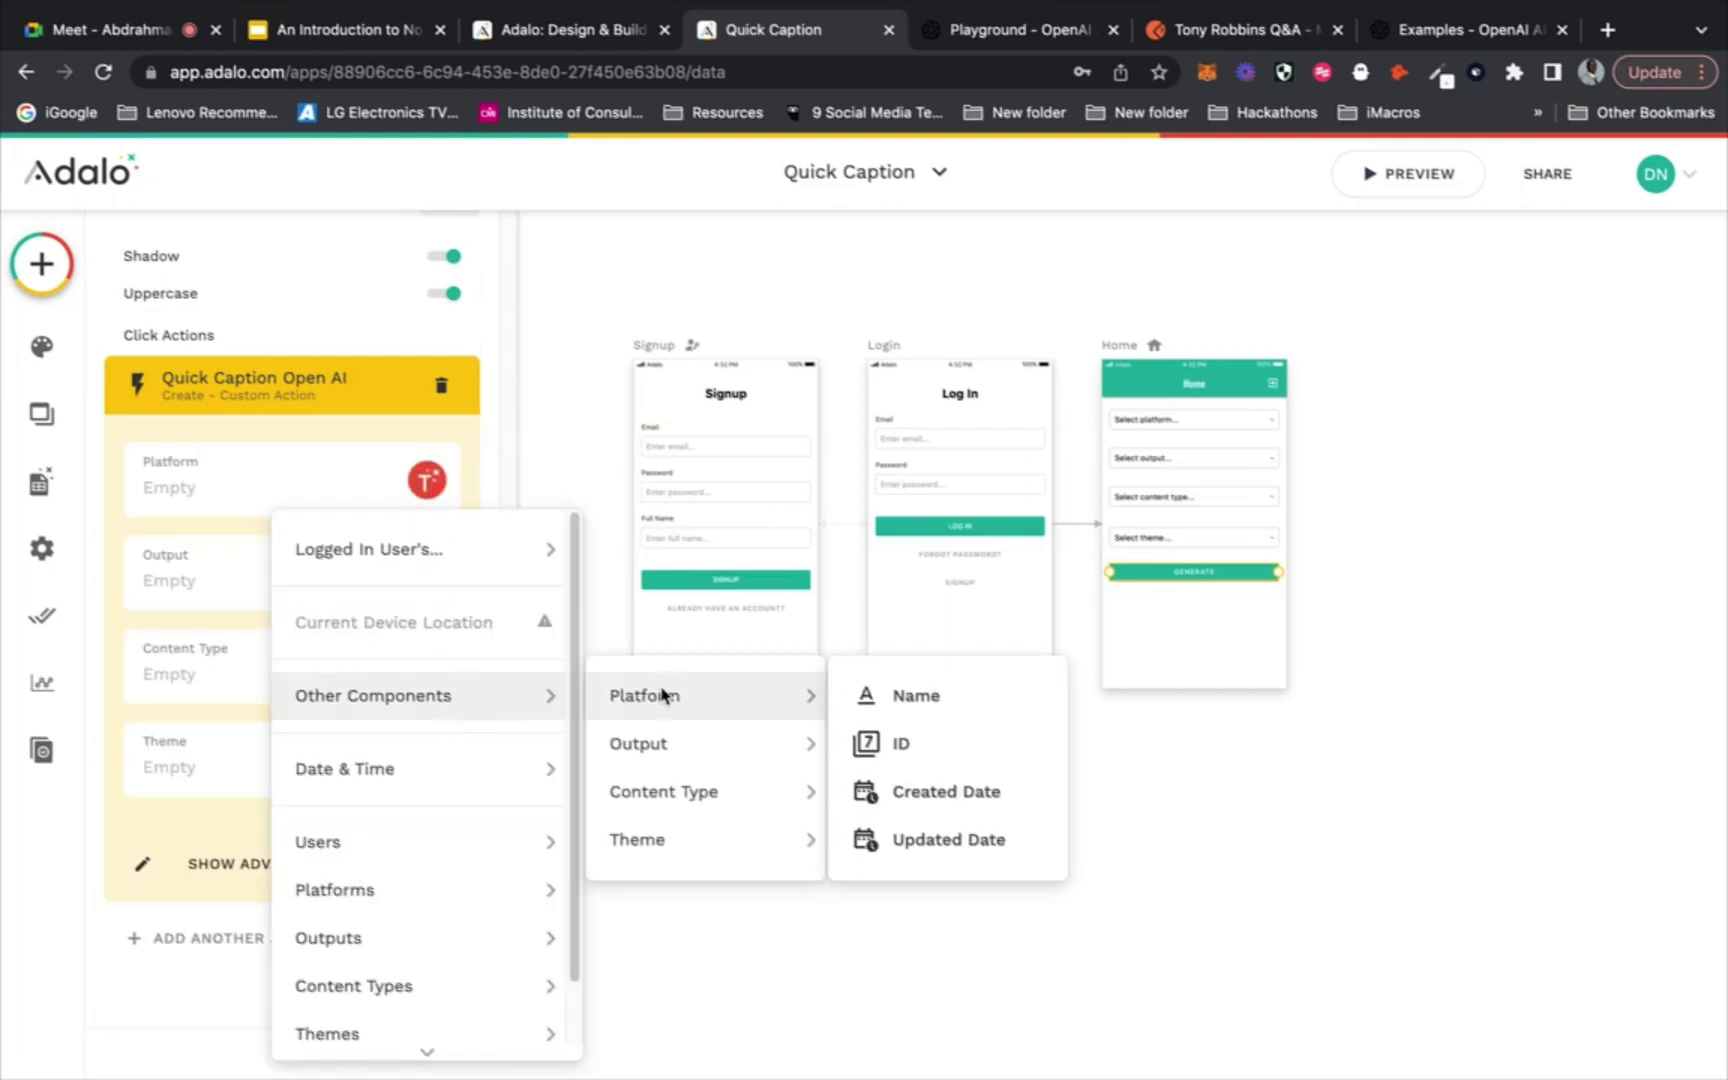
{"action": "left_click", "coordinate": [885, 700]}
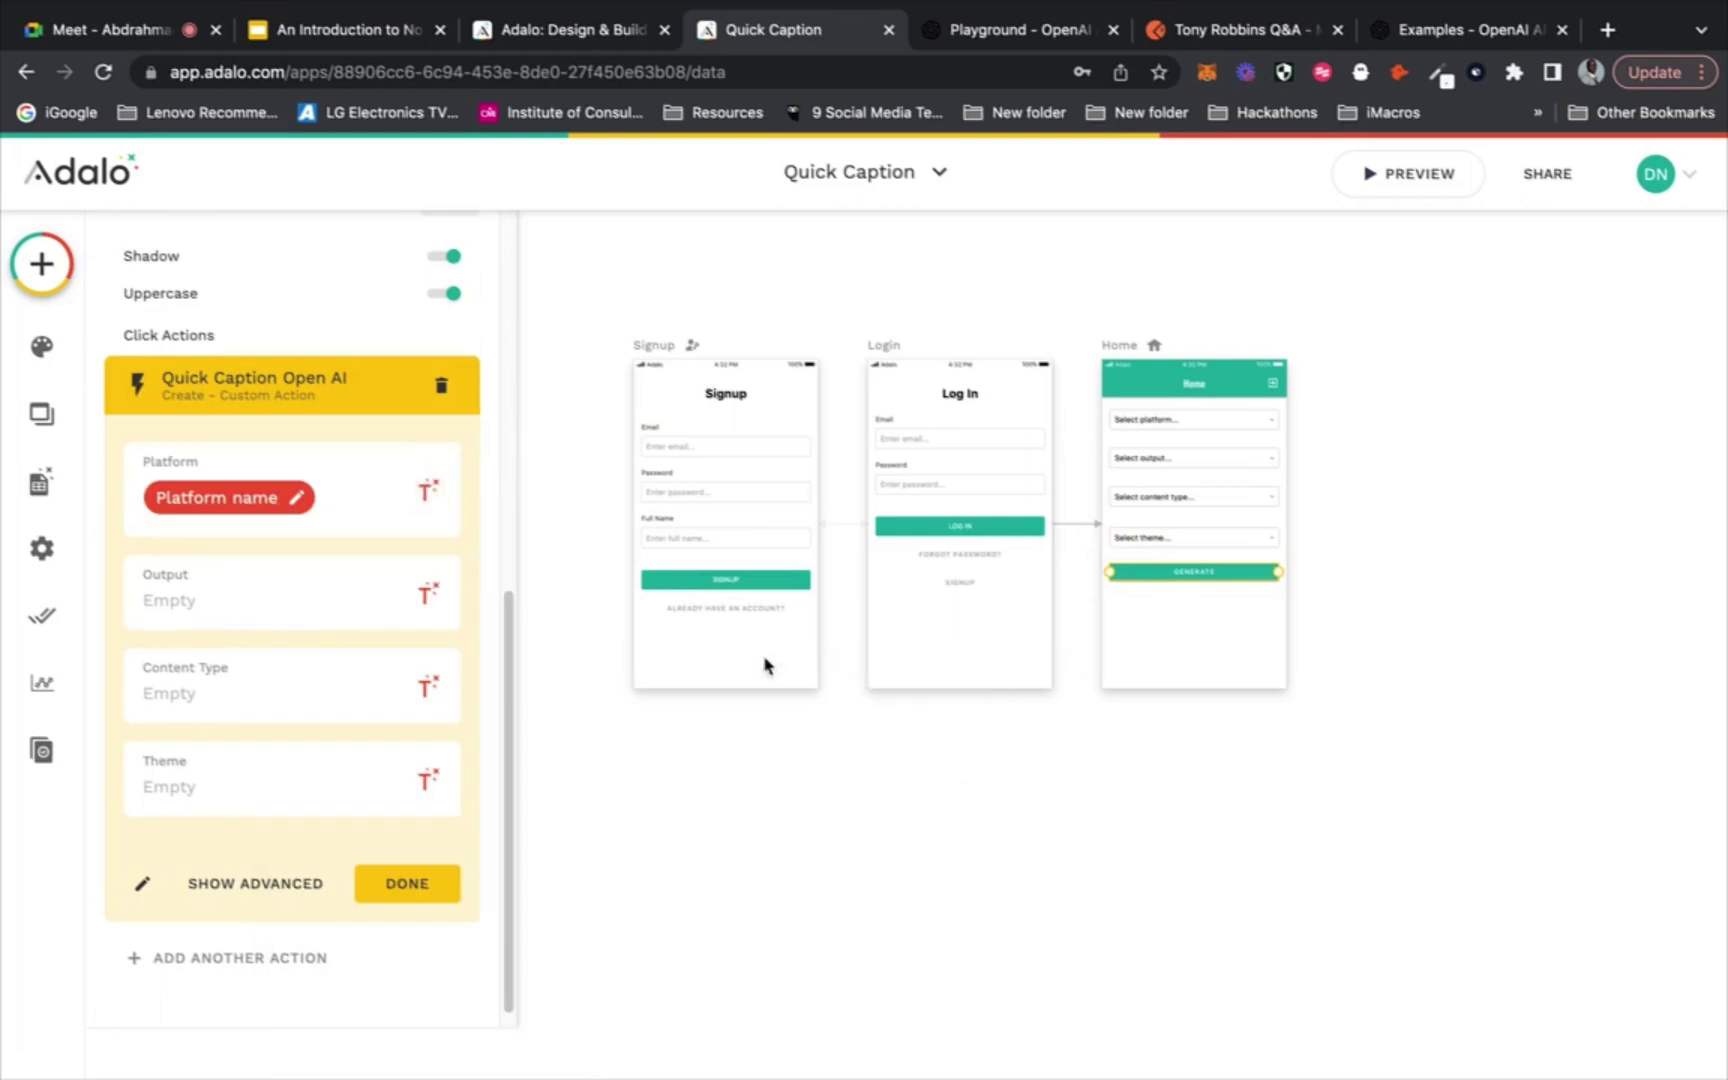
{"action": "left_click", "coordinate": [427, 592]}
{"action": "mouse_move", "coordinate": [434, 827]}
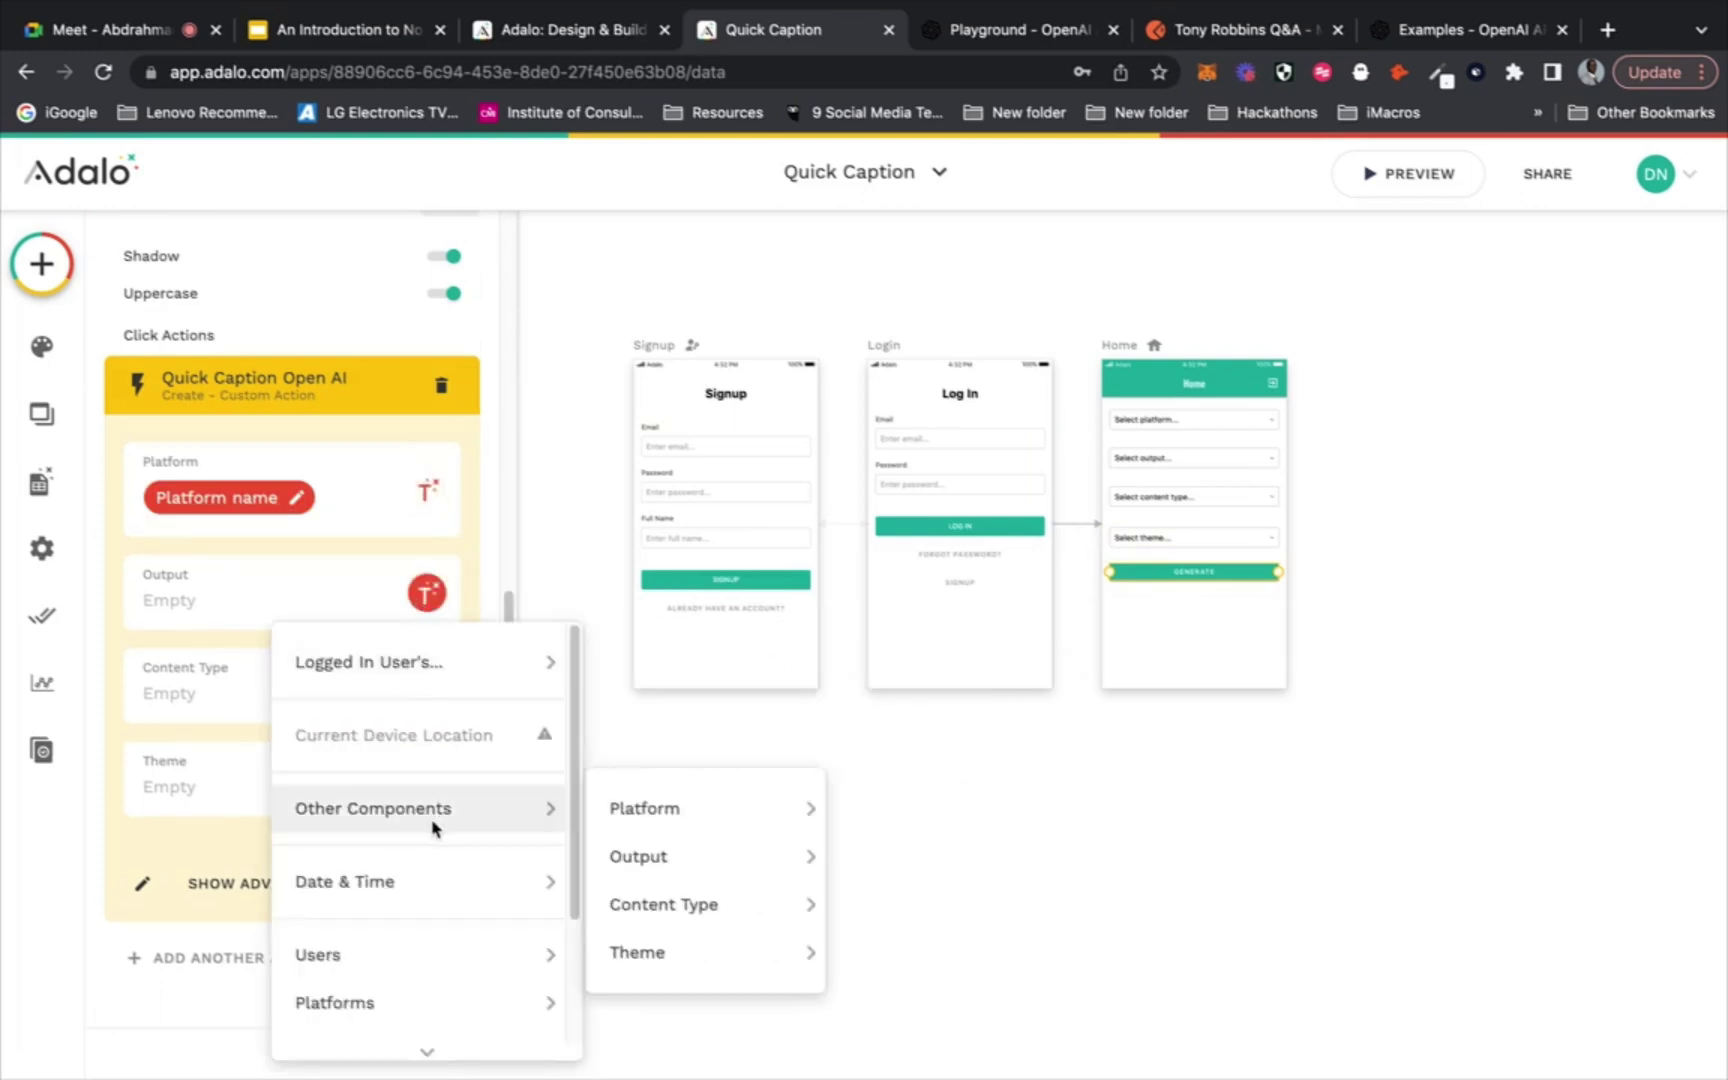
{"action": "mouse_move", "coordinate": [663, 856]}
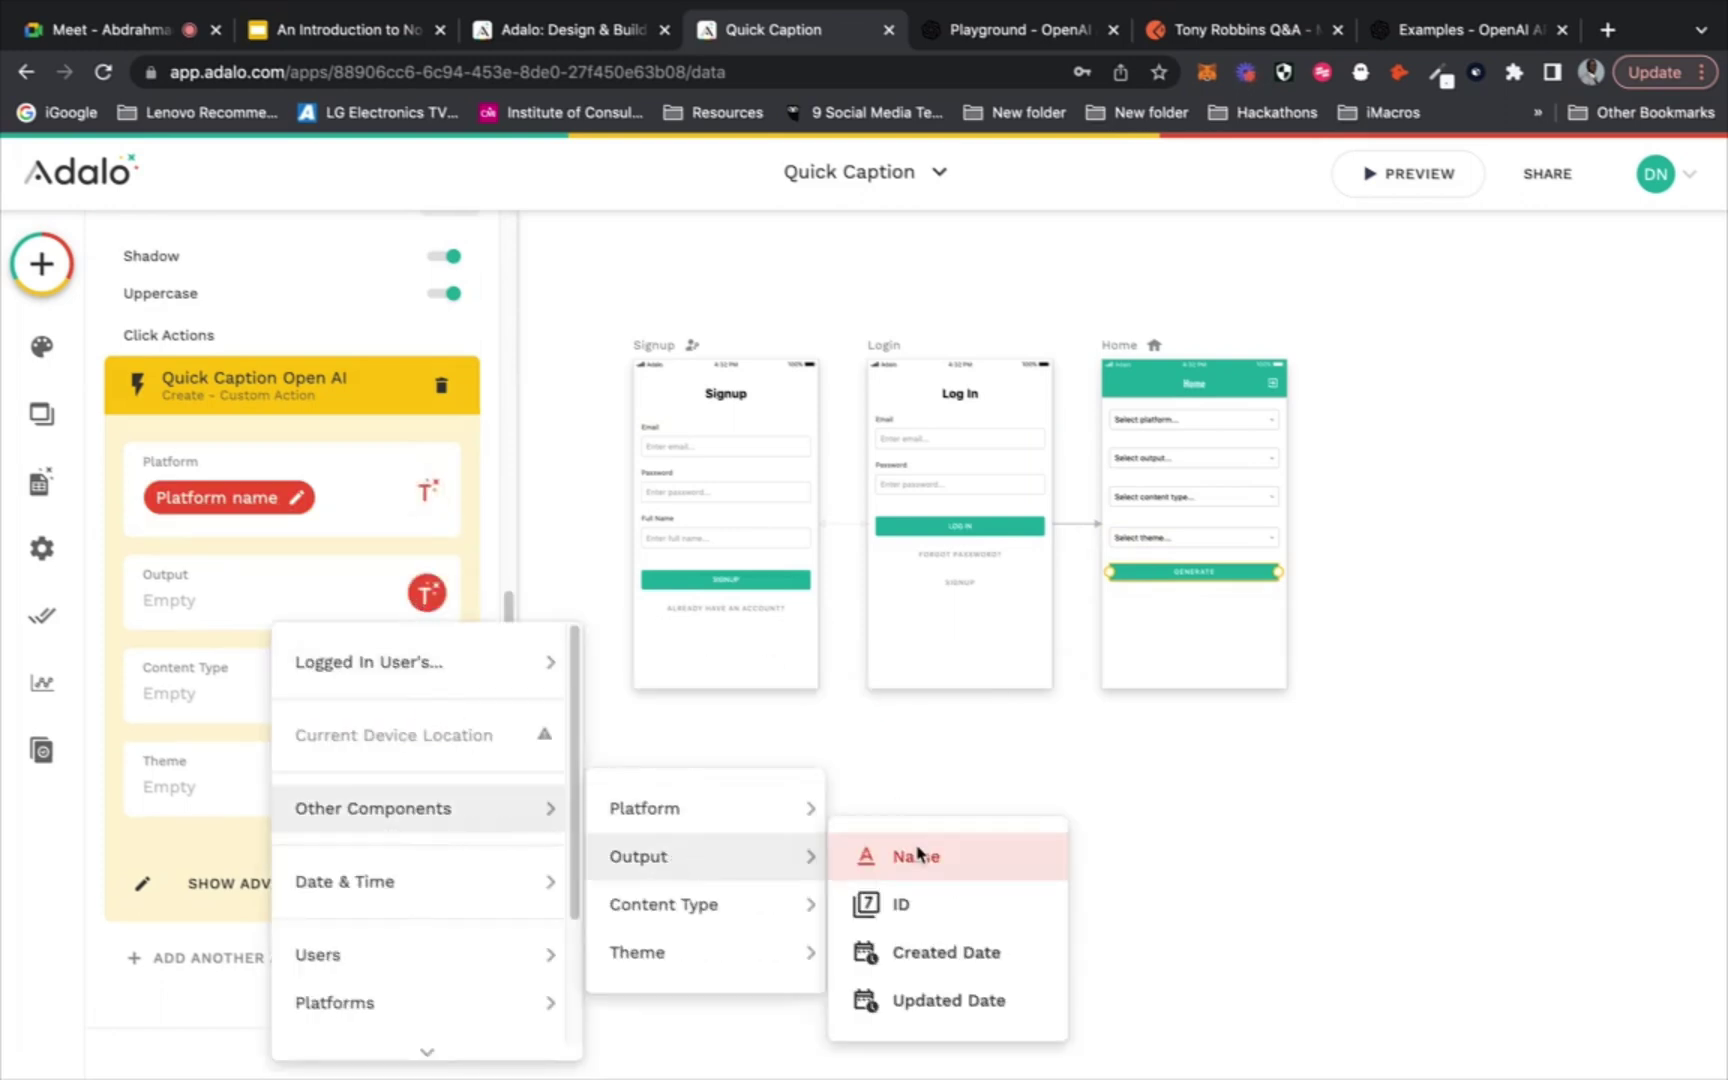
{"action": "left_click", "coordinate": [916, 856]}
Map the Content Type and Theme inputs to their matching dropdowns' Name, then collapse the action
{"action": "left_click", "coordinate": [415, 705]}
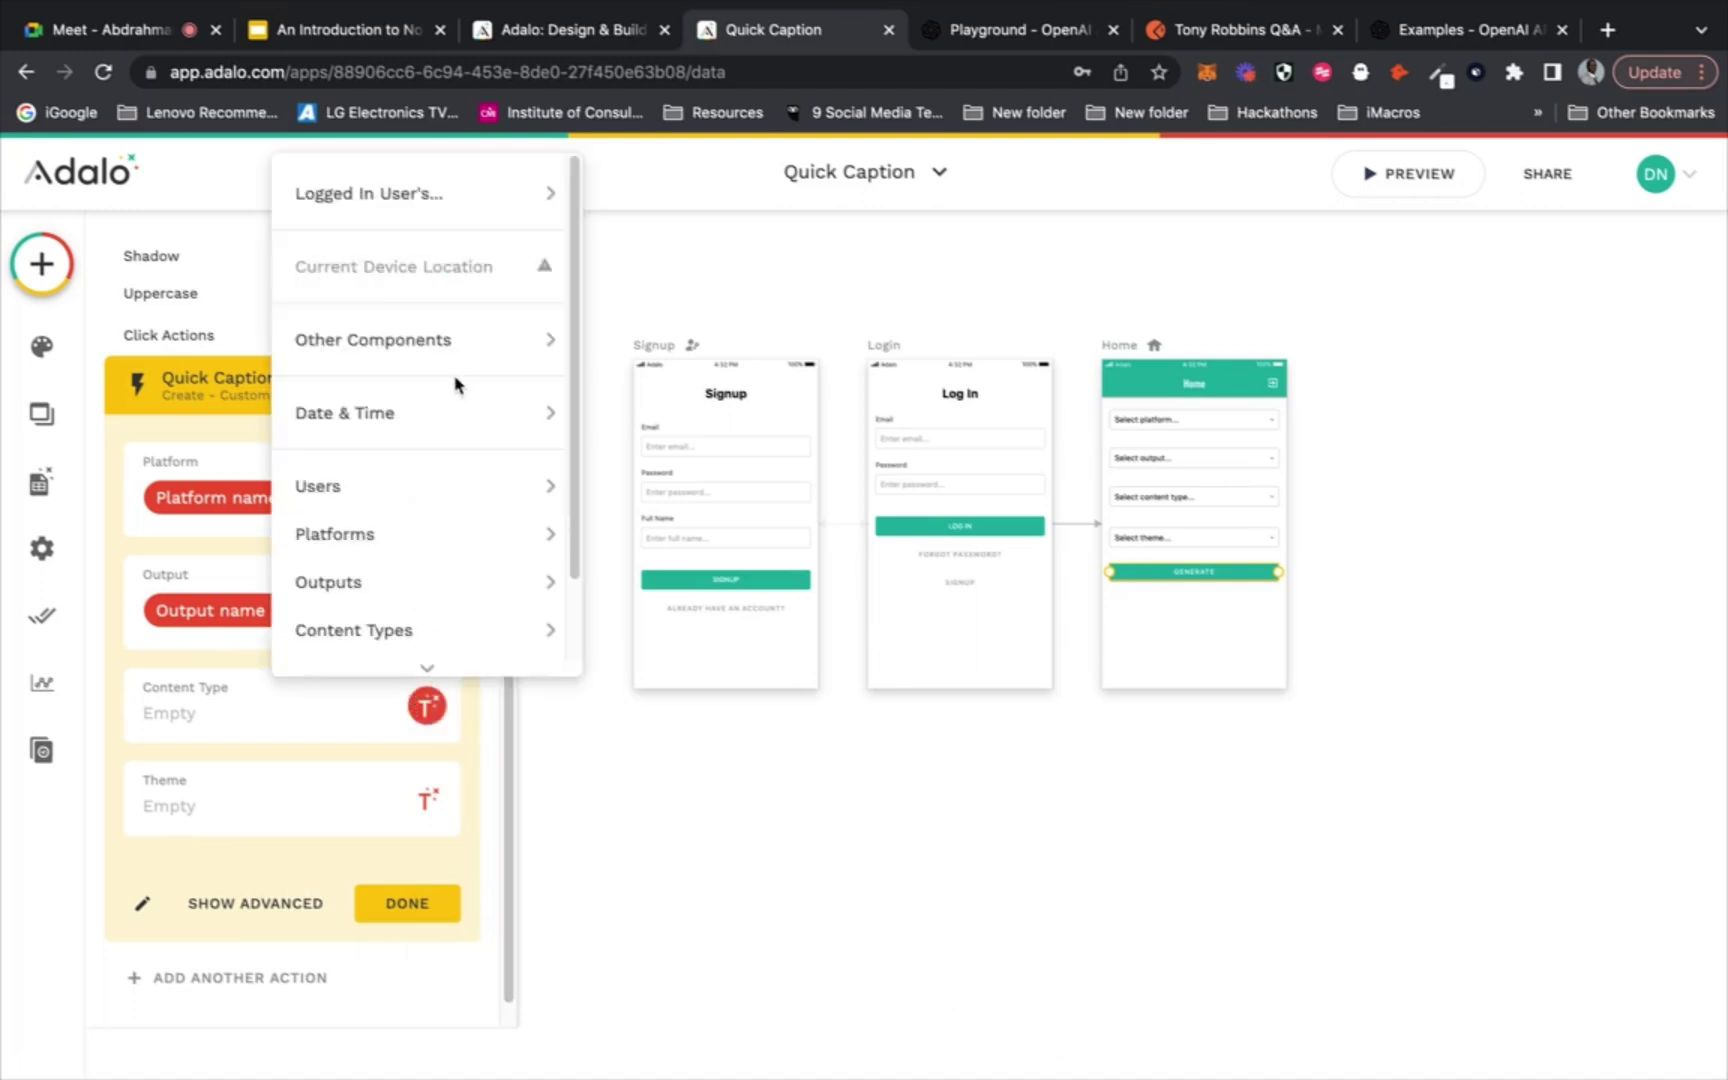
{"action": "scroll", "coordinate": [457, 384], "scroll_direction": "down", "scroll_amount": 1}
{"action": "mouse_move", "coordinate": [474, 343]}
{"action": "mouse_move", "coordinate": [698, 421]}
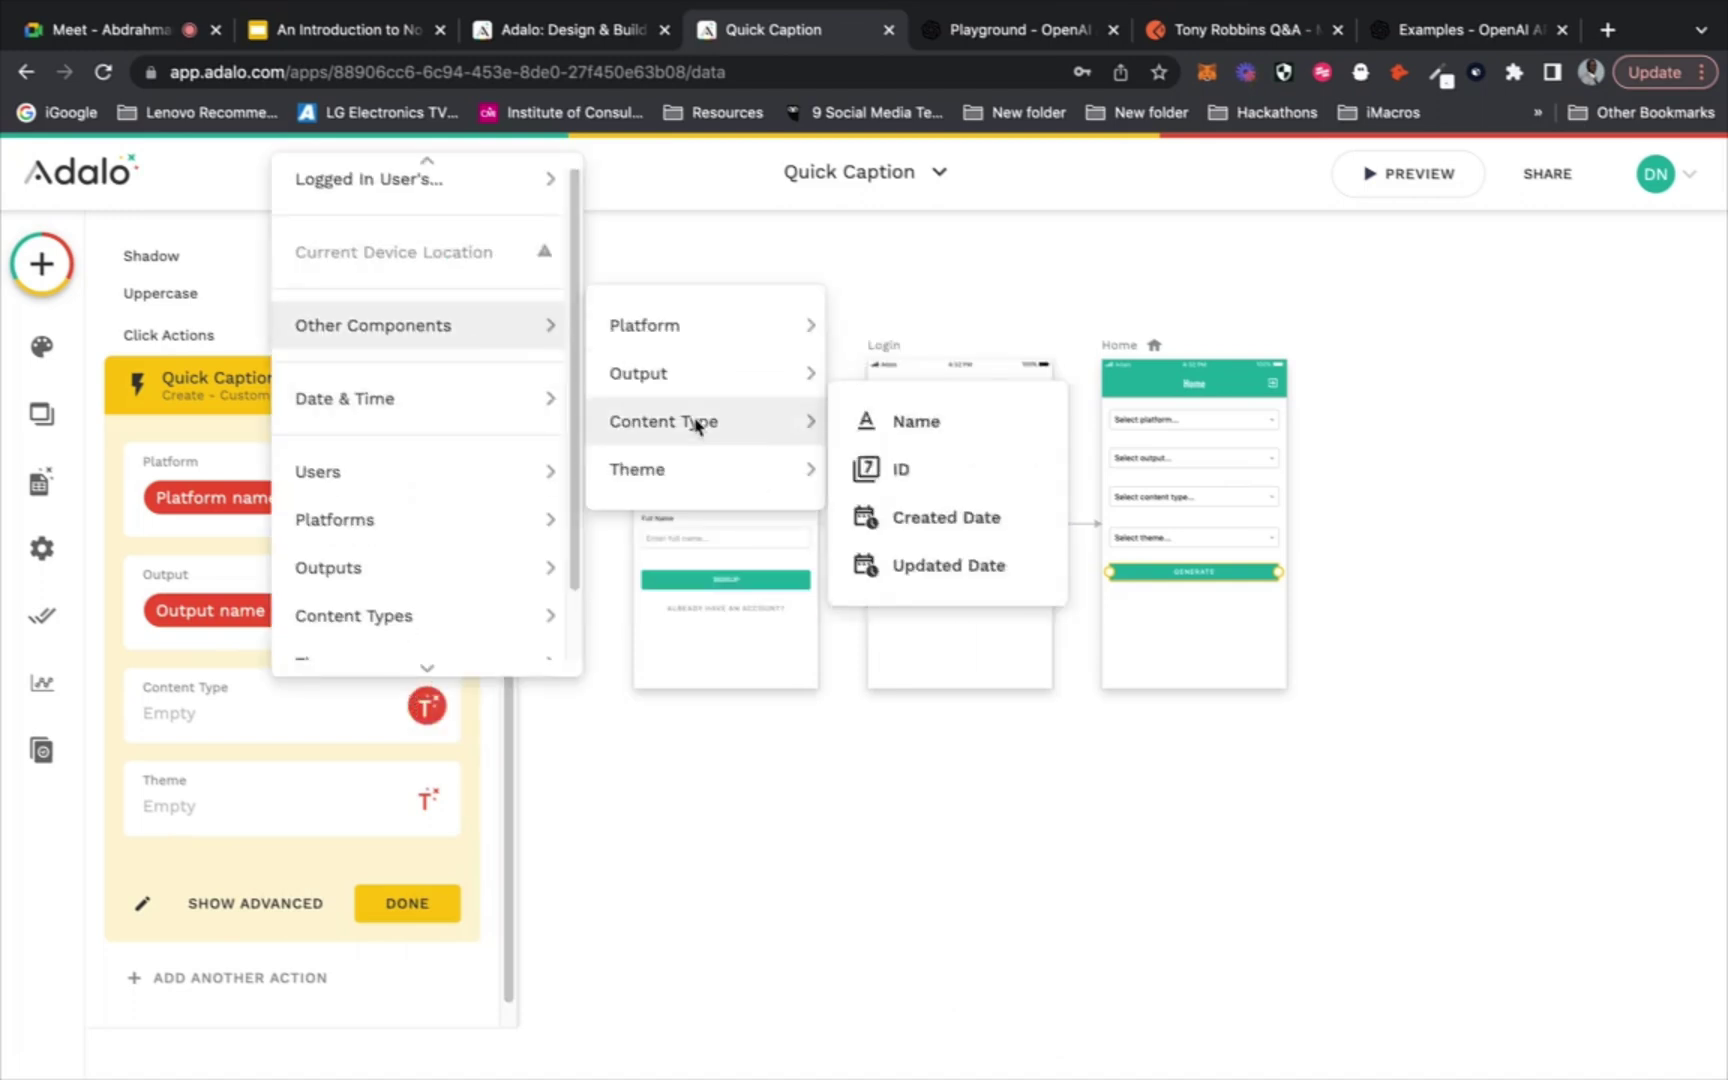
{"action": "left_click", "coordinate": [899, 424]}
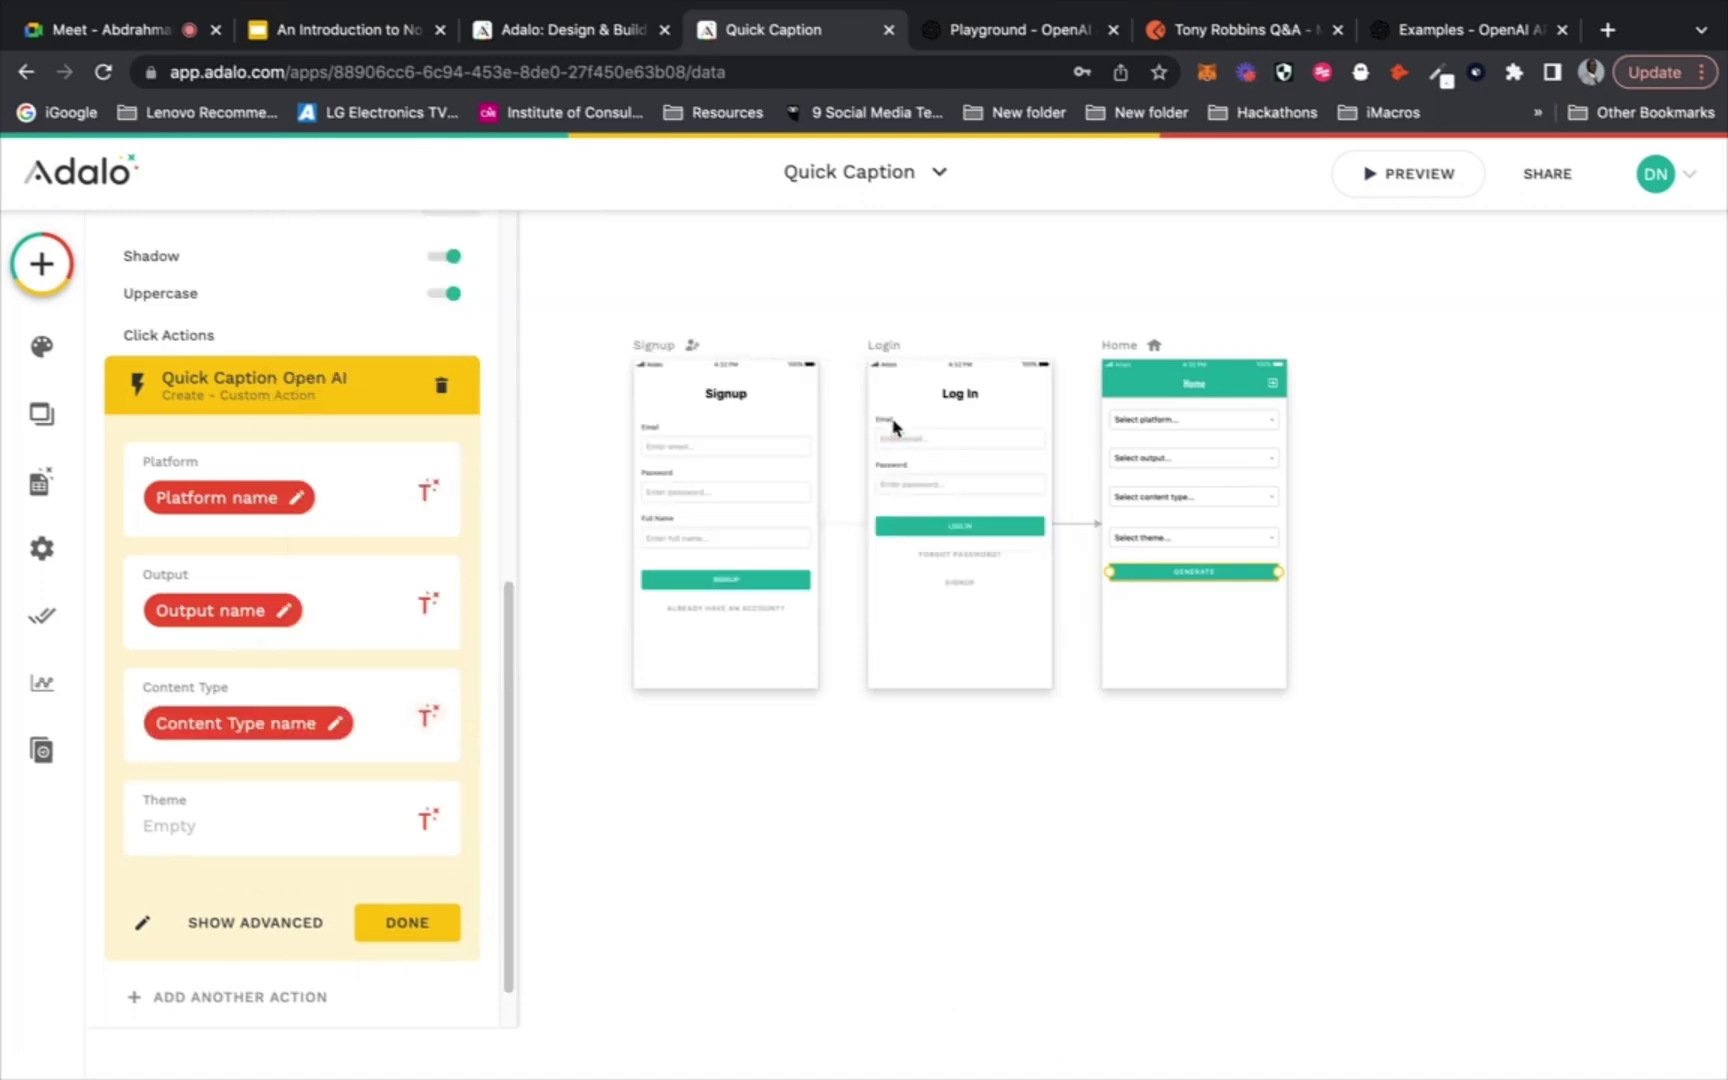
{"action": "left_click", "coordinate": [430, 818]}
{"action": "mouse_move", "coordinate": [502, 360]}
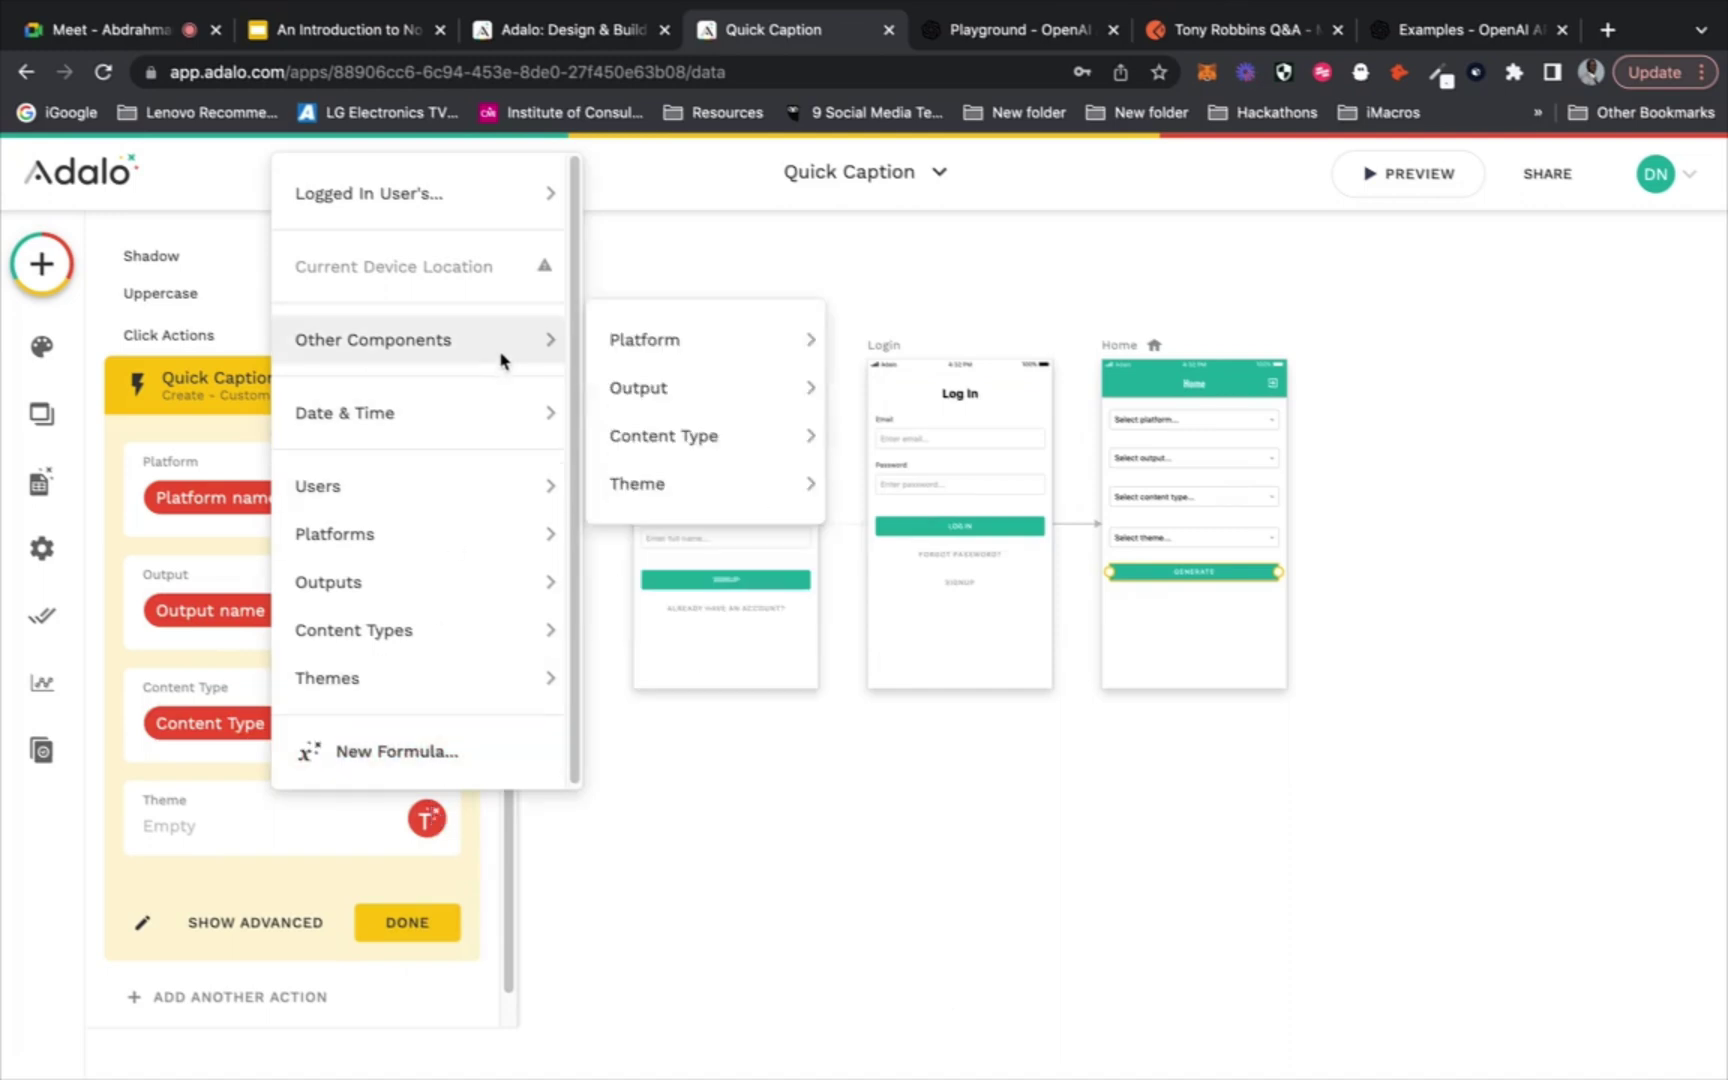
{"action": "mouse_move", "coordinate": [725, 480]}
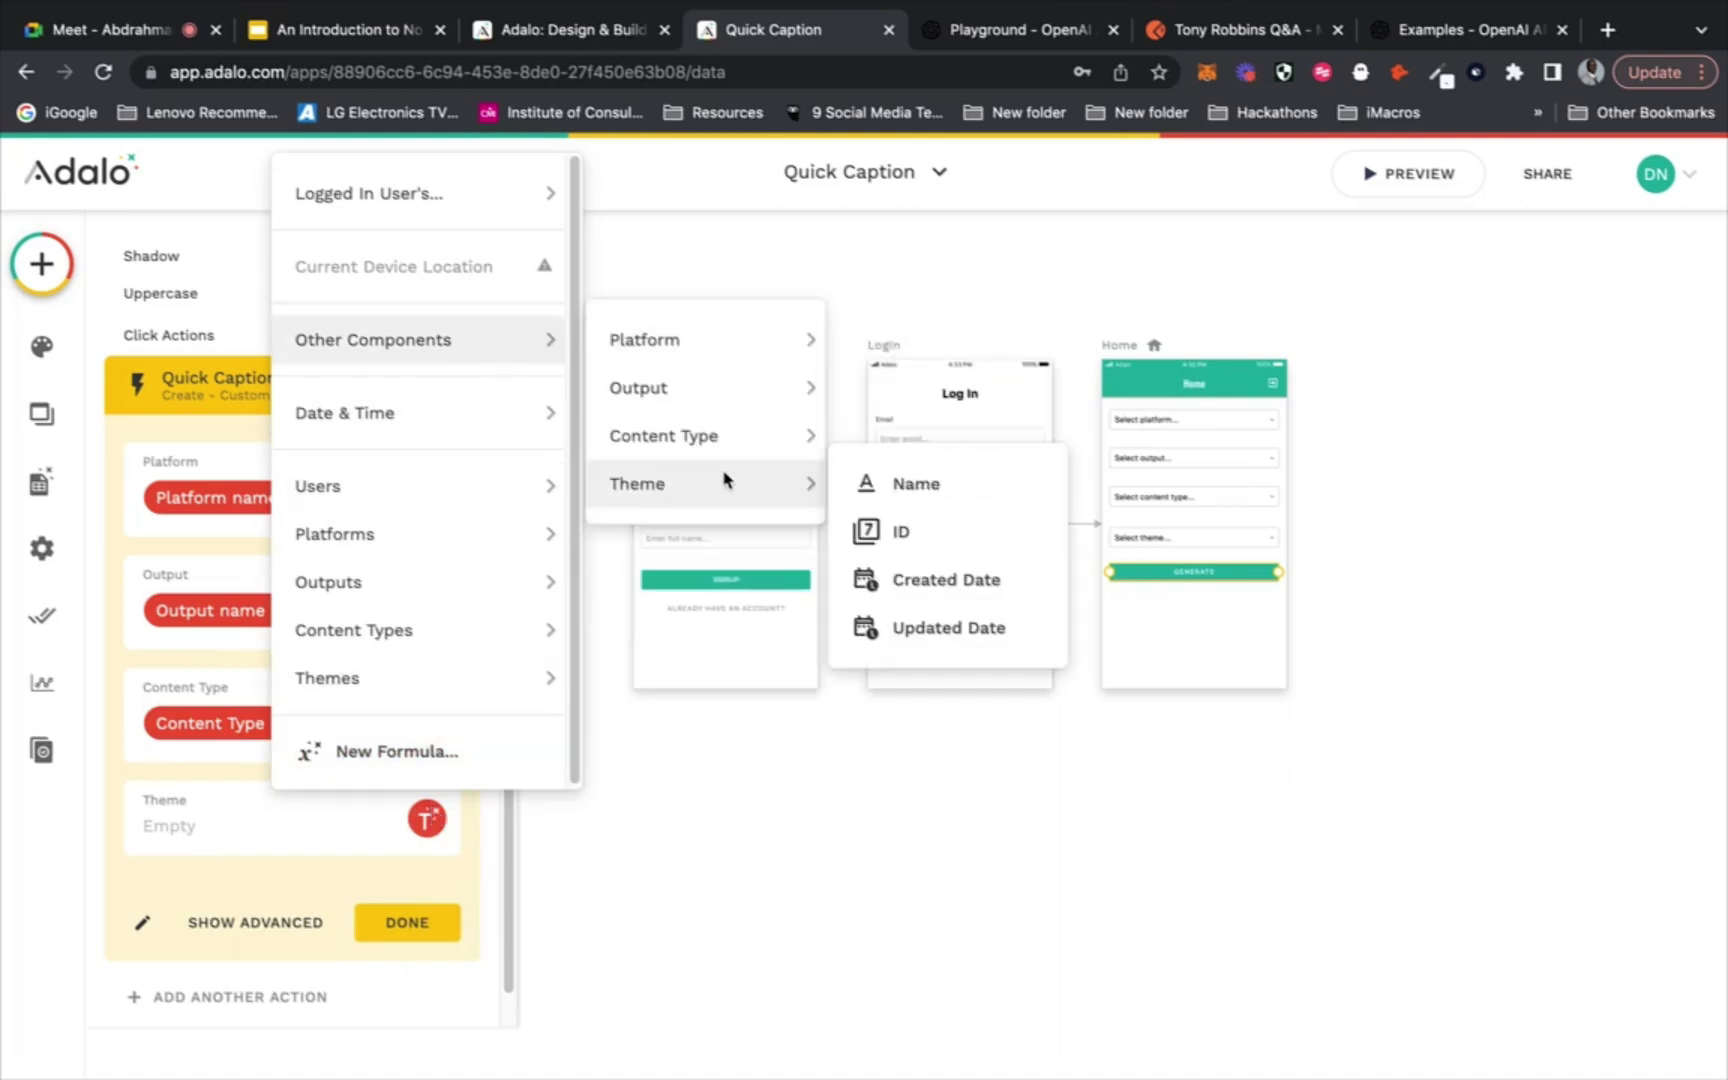
{"action": "left_click", "coordinate": [912, 484]}
{"action": "left_click", "coordinate": [297, 390]}
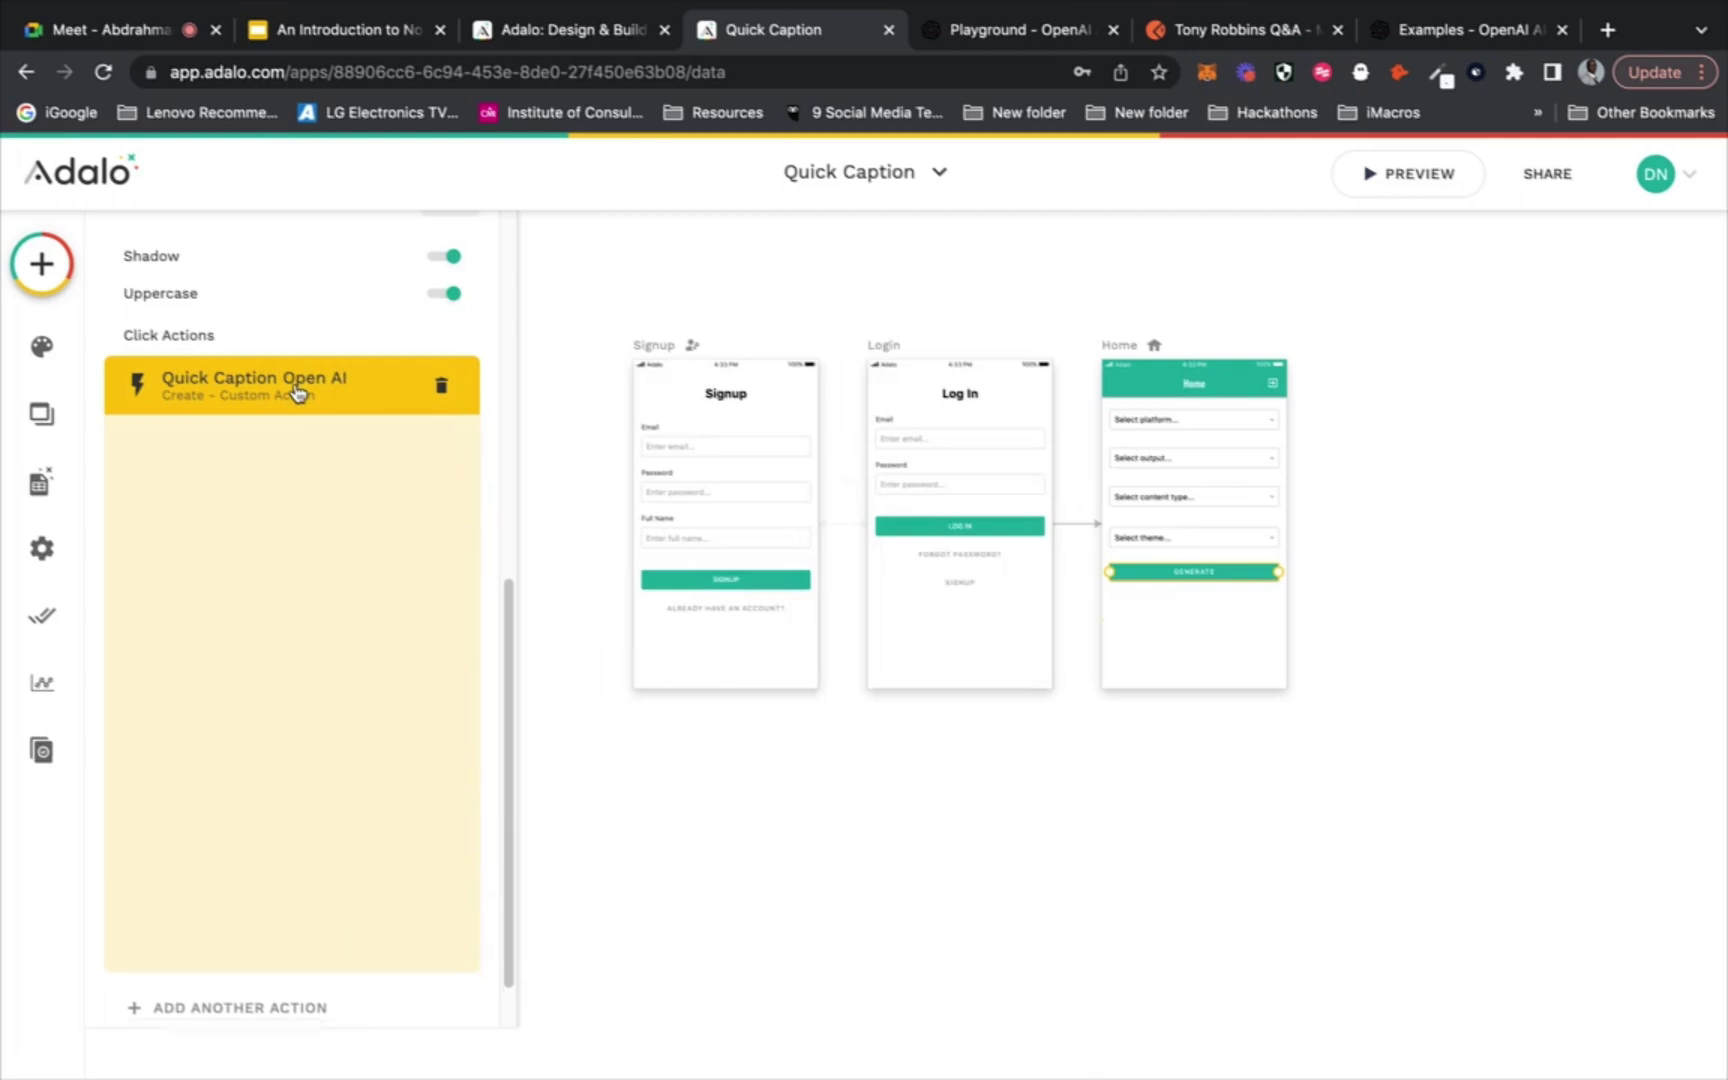
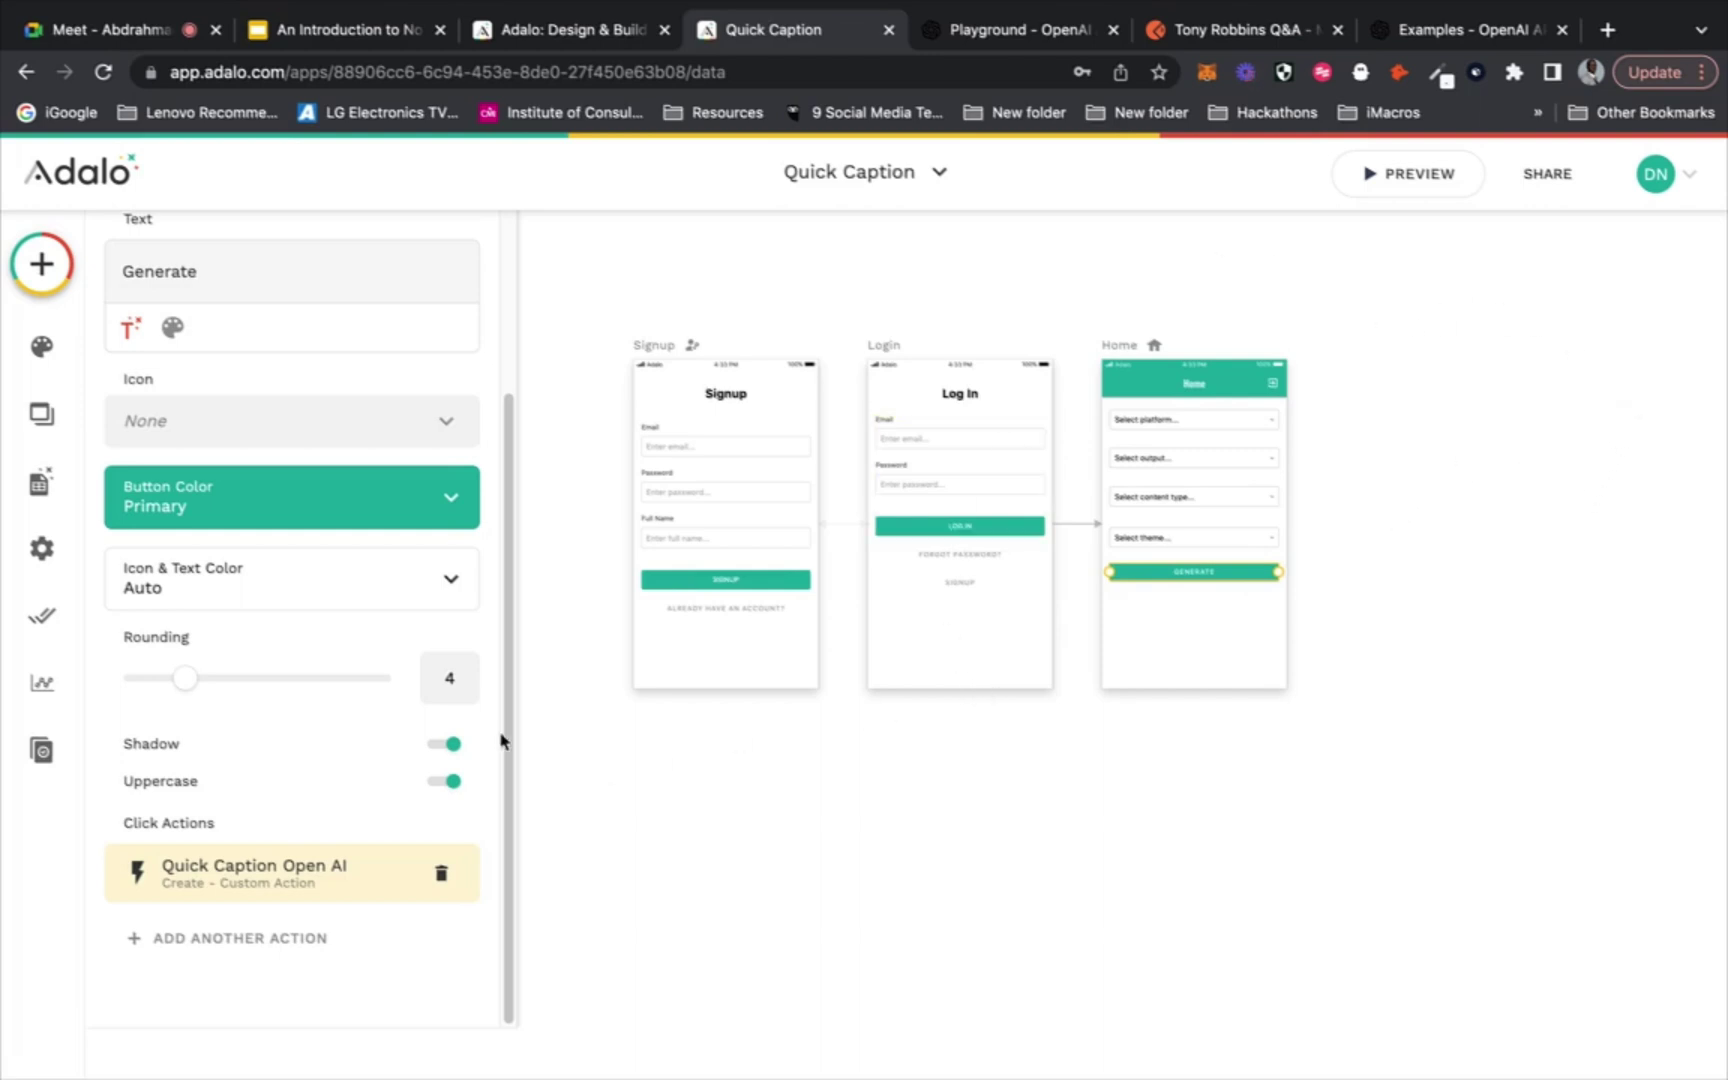
Create a new database collection named Captions
{"action": "left_click", "coordinate": [38, 486]}
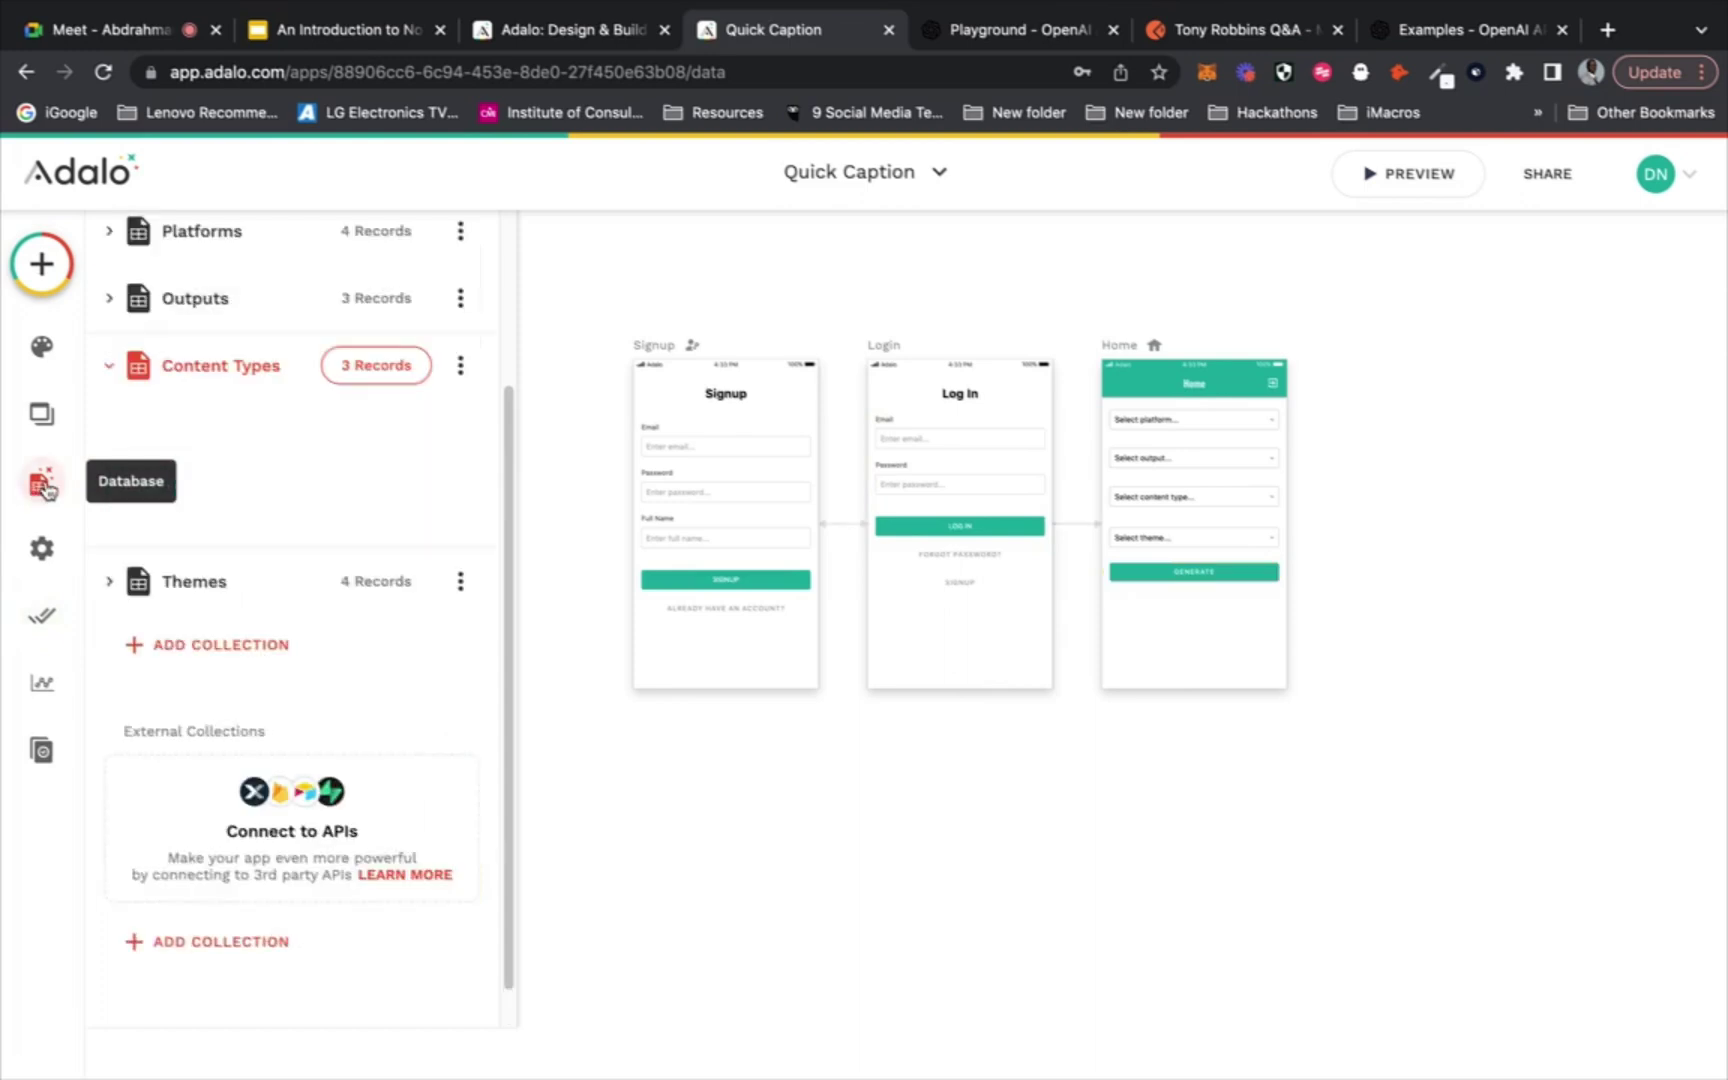
{"action": "left_click", "coordinate": [104, 372]}
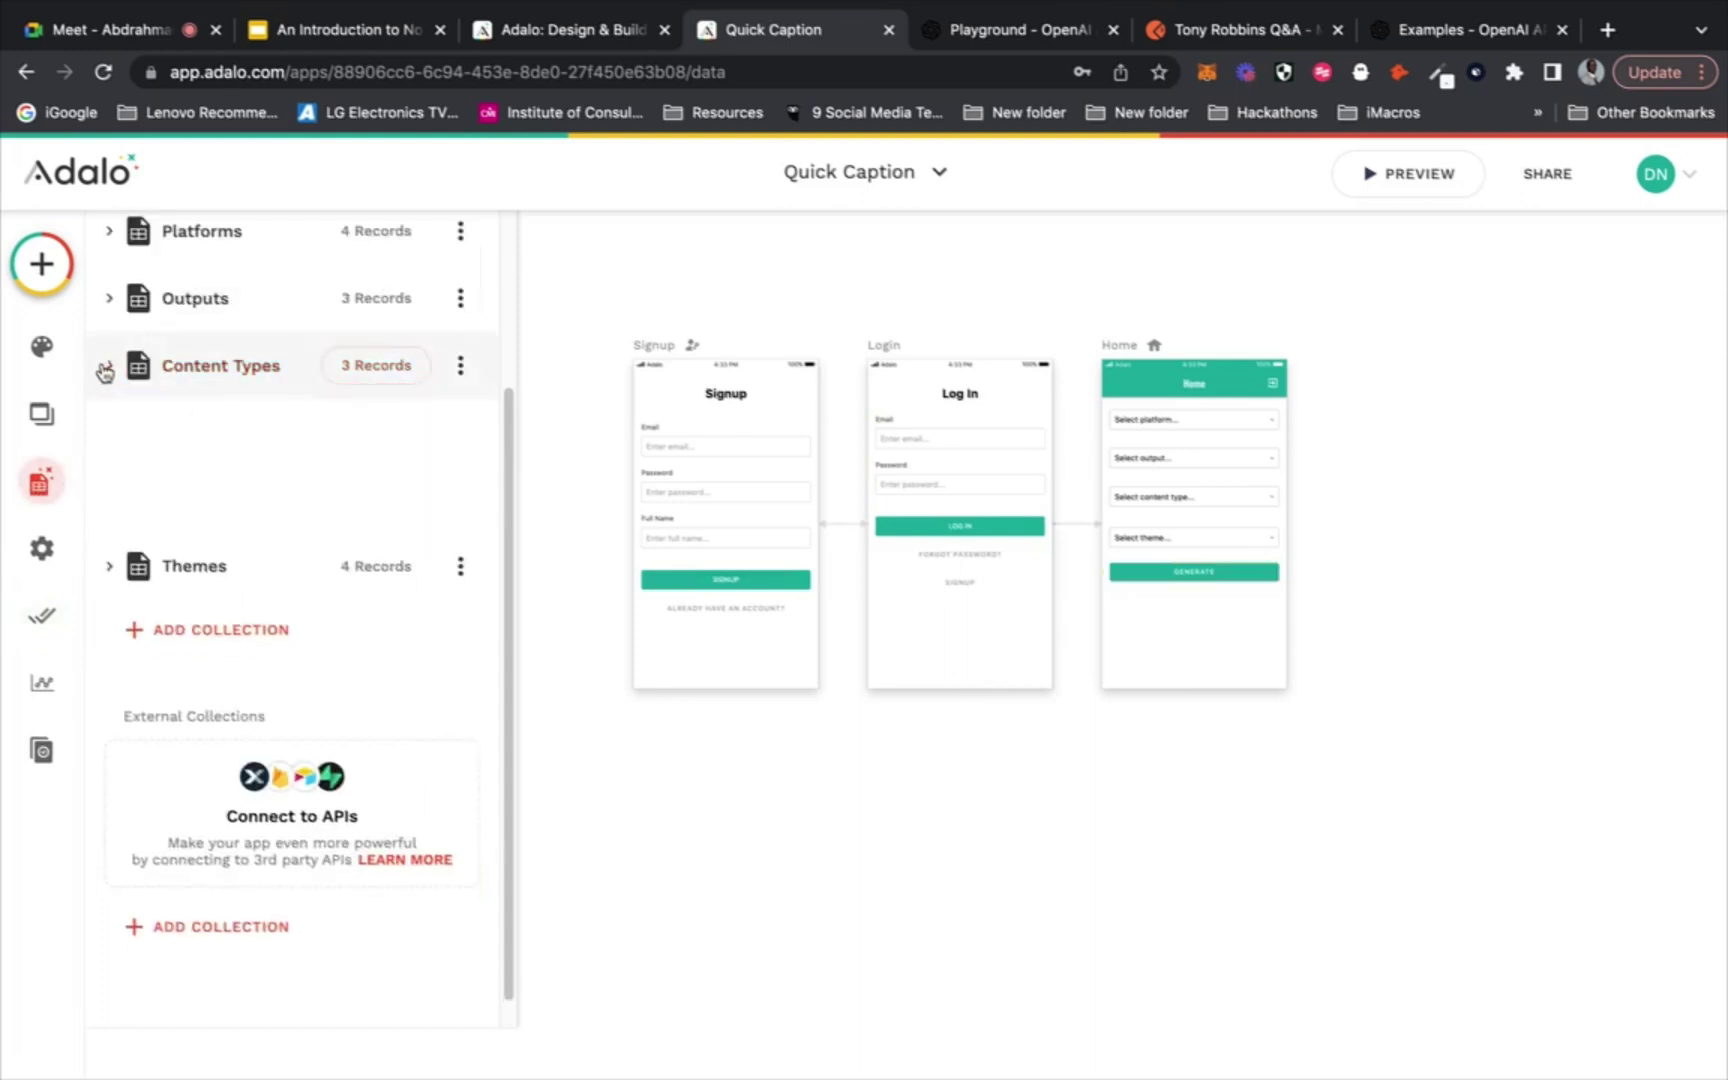
{"action": "left_click", "coordinate": [158, 604]}
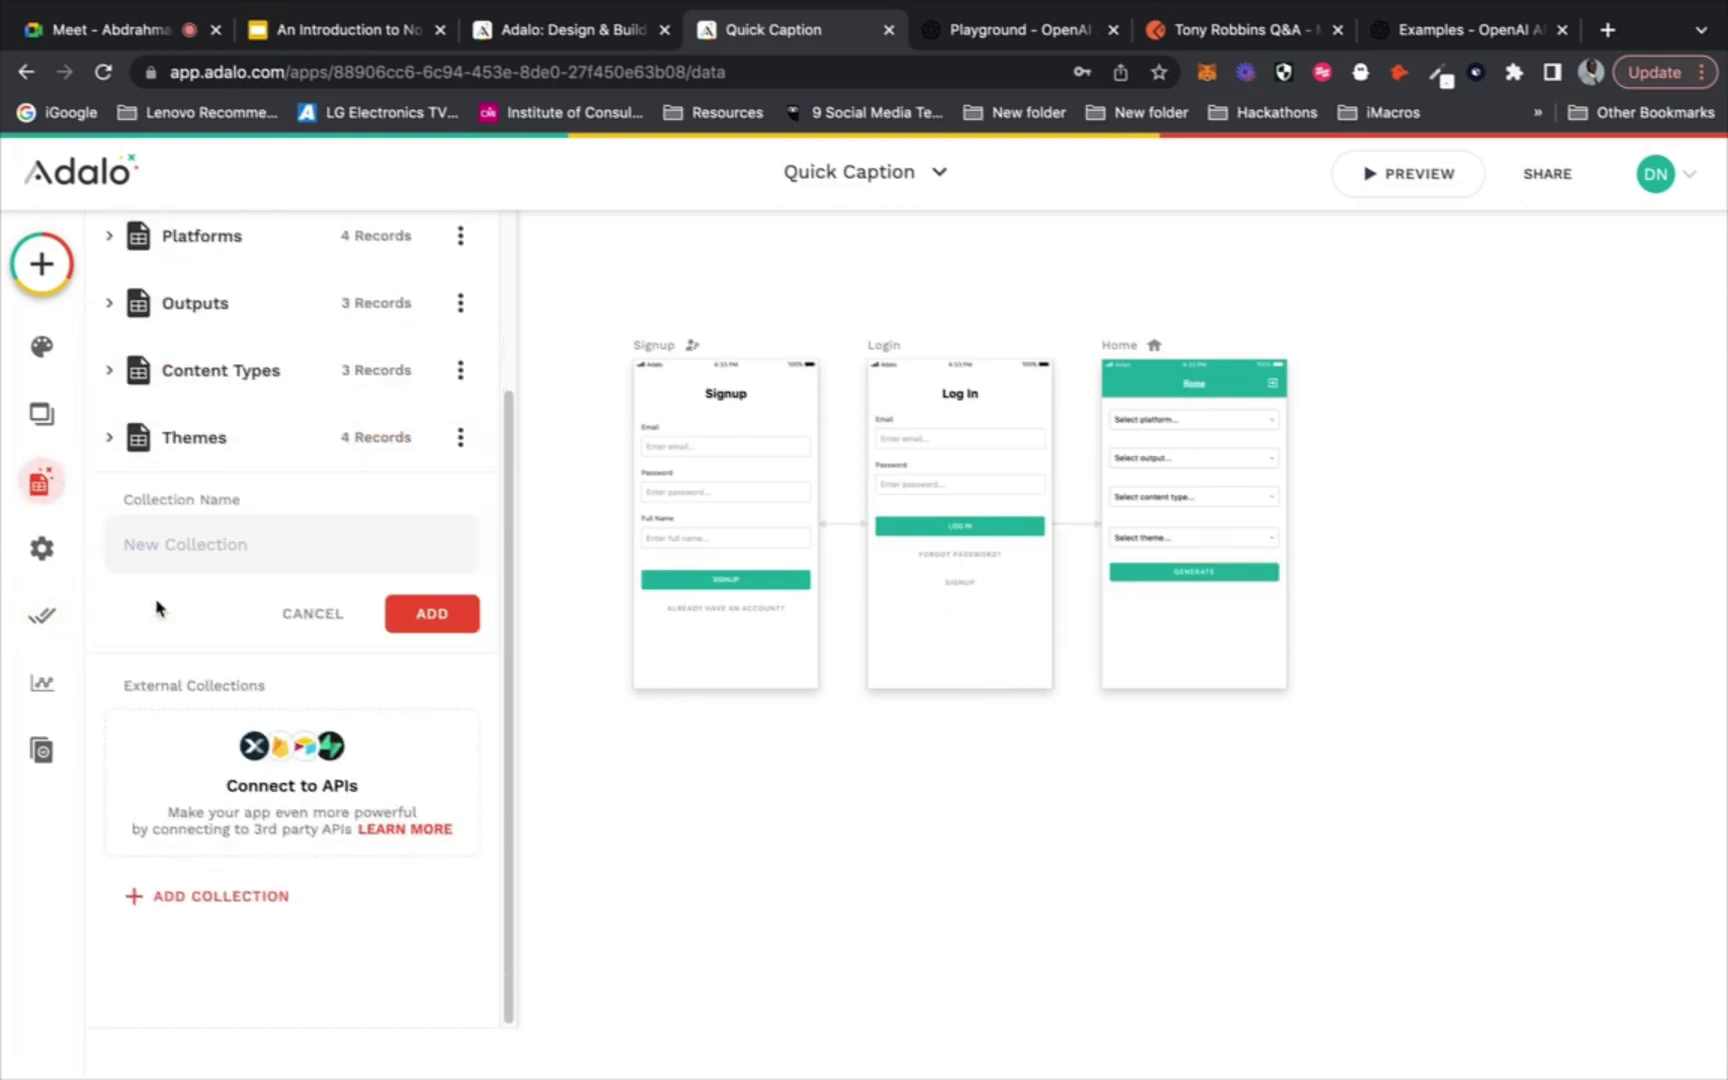
{"action": "type", "text": "Captions"}
{"action": "left_click", "coordinate": [413, 613]}
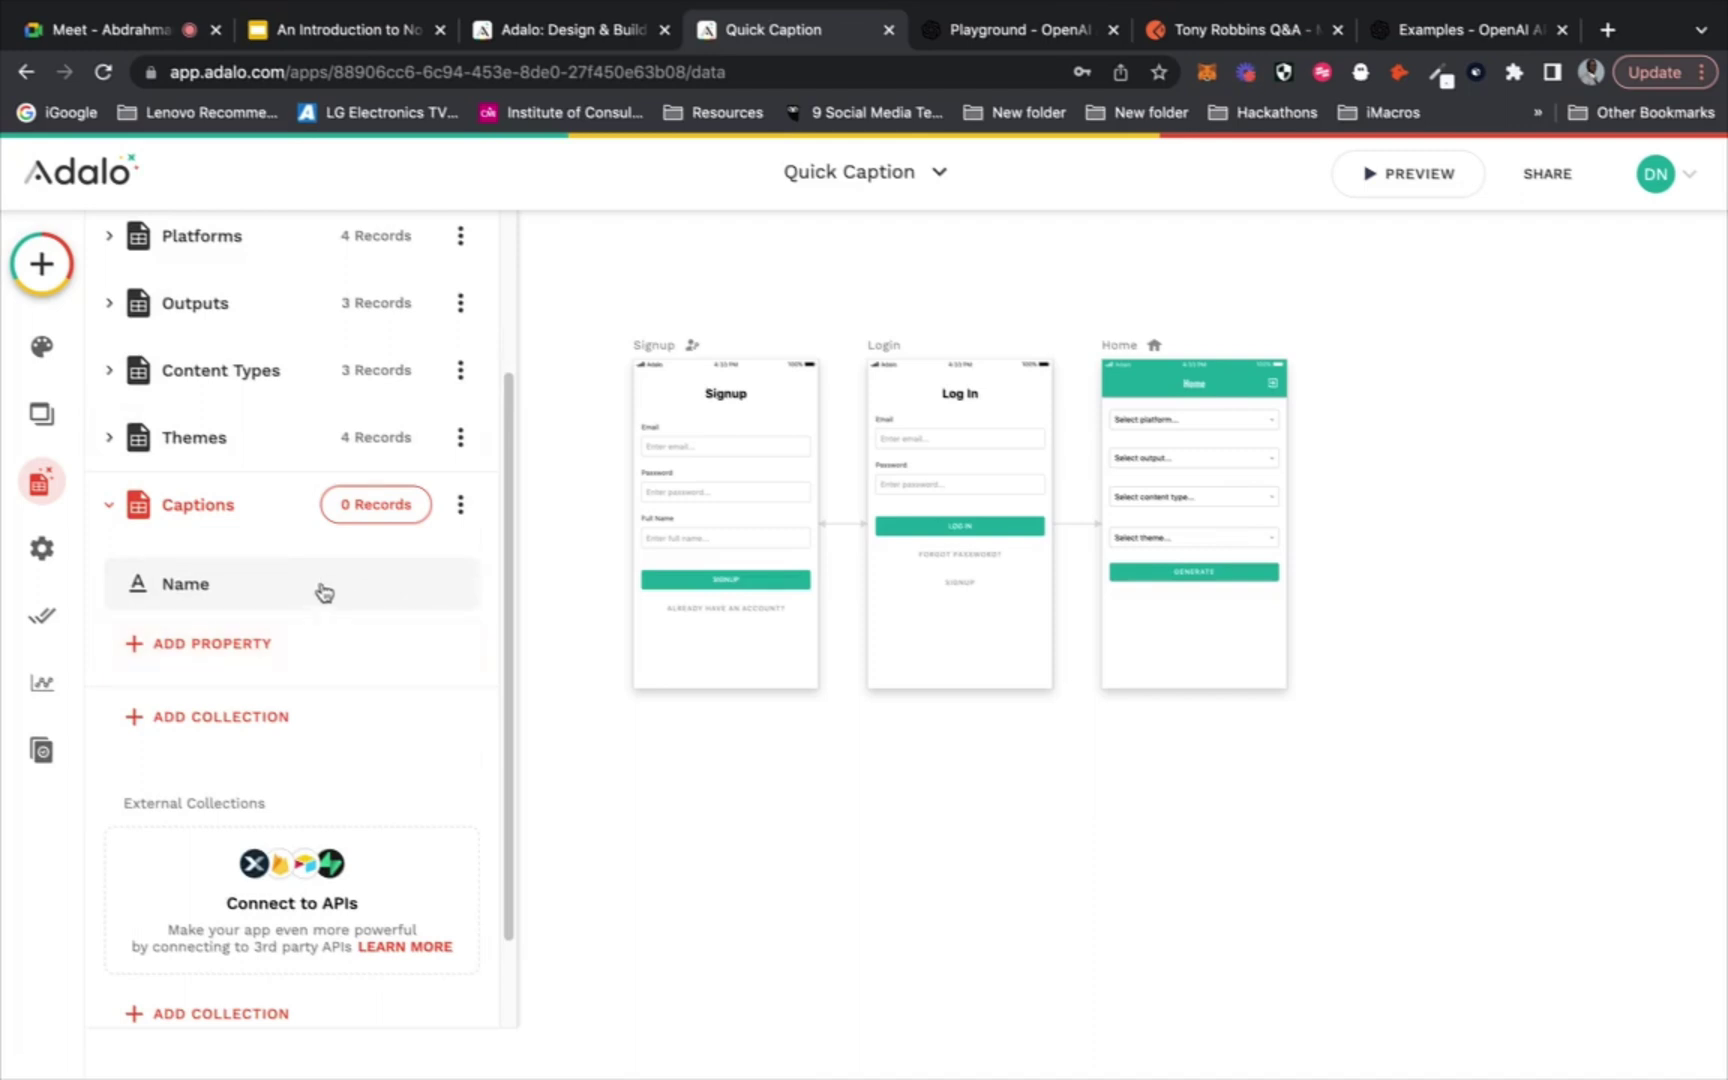
Rename the Captions collection's default Name property to Caption
{"action": "left_click", "coordinate": [265, 586]}
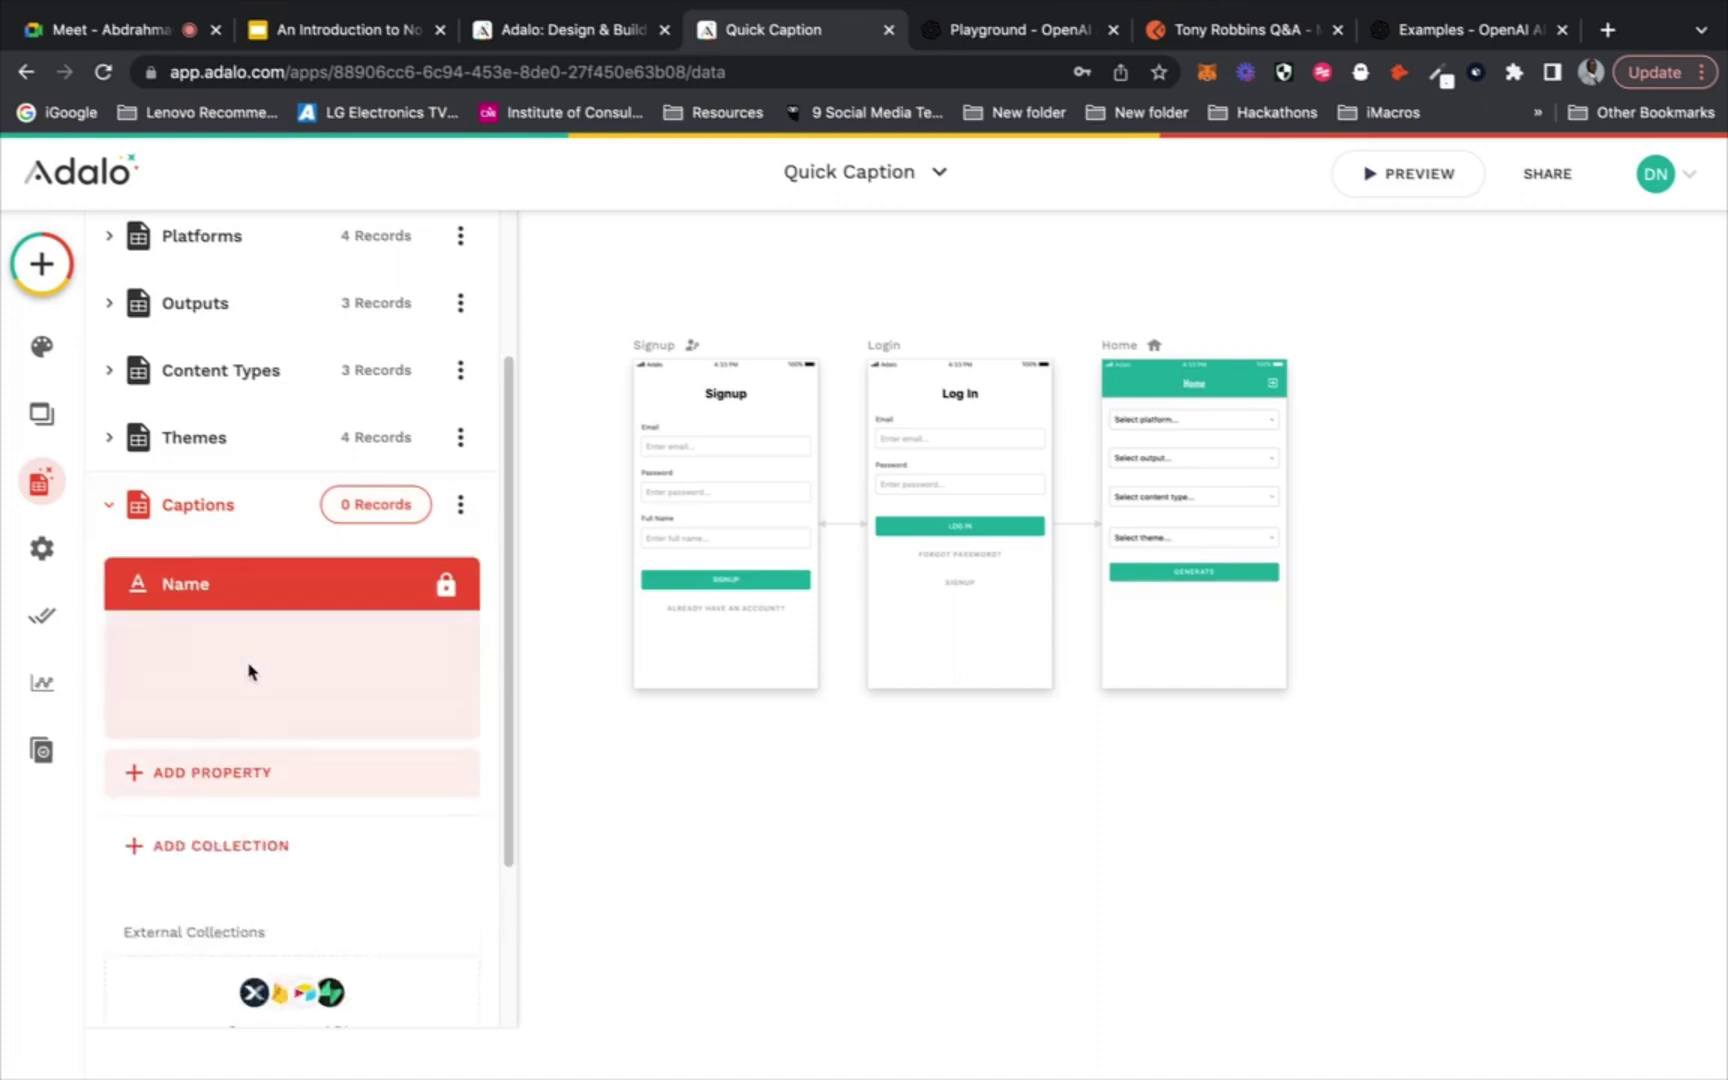
{"action": "left_click_drag", "start_coordinate": [191, 766], "coordinate": [145, 763]}
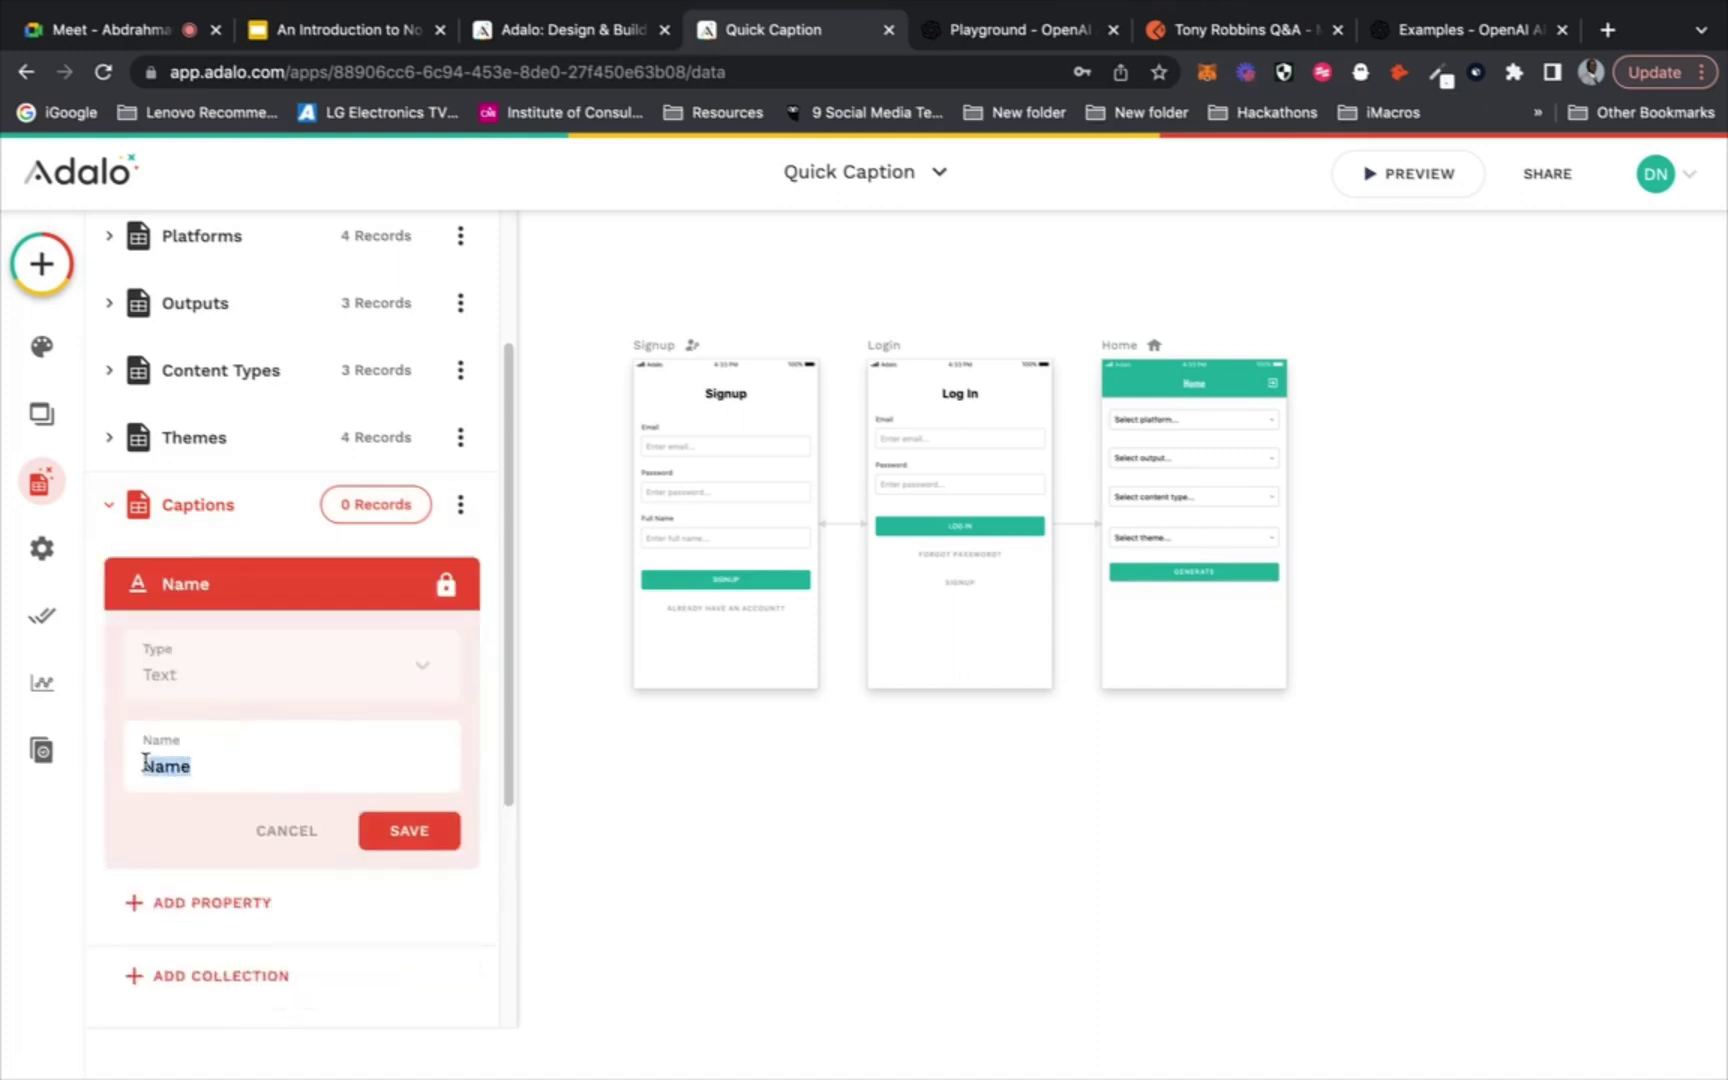
{"action": "type", "text": "Caption"}
{"action": "left_click", "coordinate": [392, 831]}
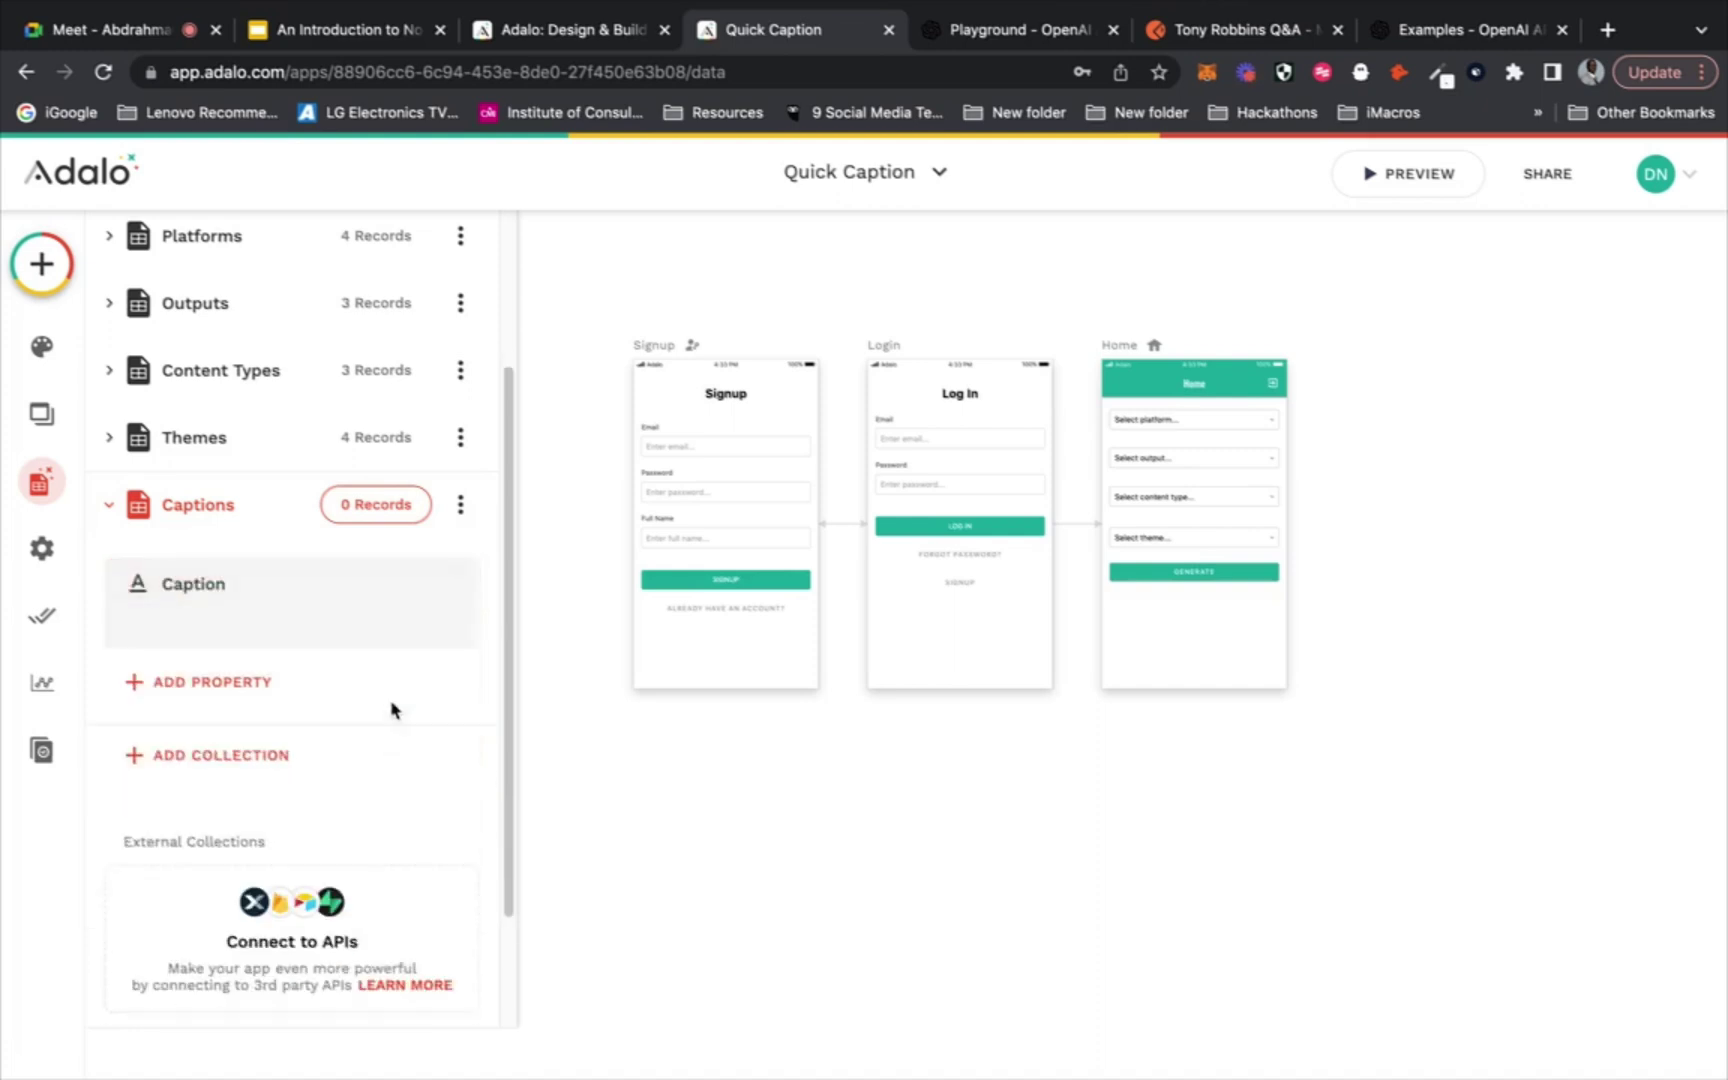
{"action": "scroll", "coordinate": [395, 636], "scroll_direction": "up", "scroll_amount": 3}
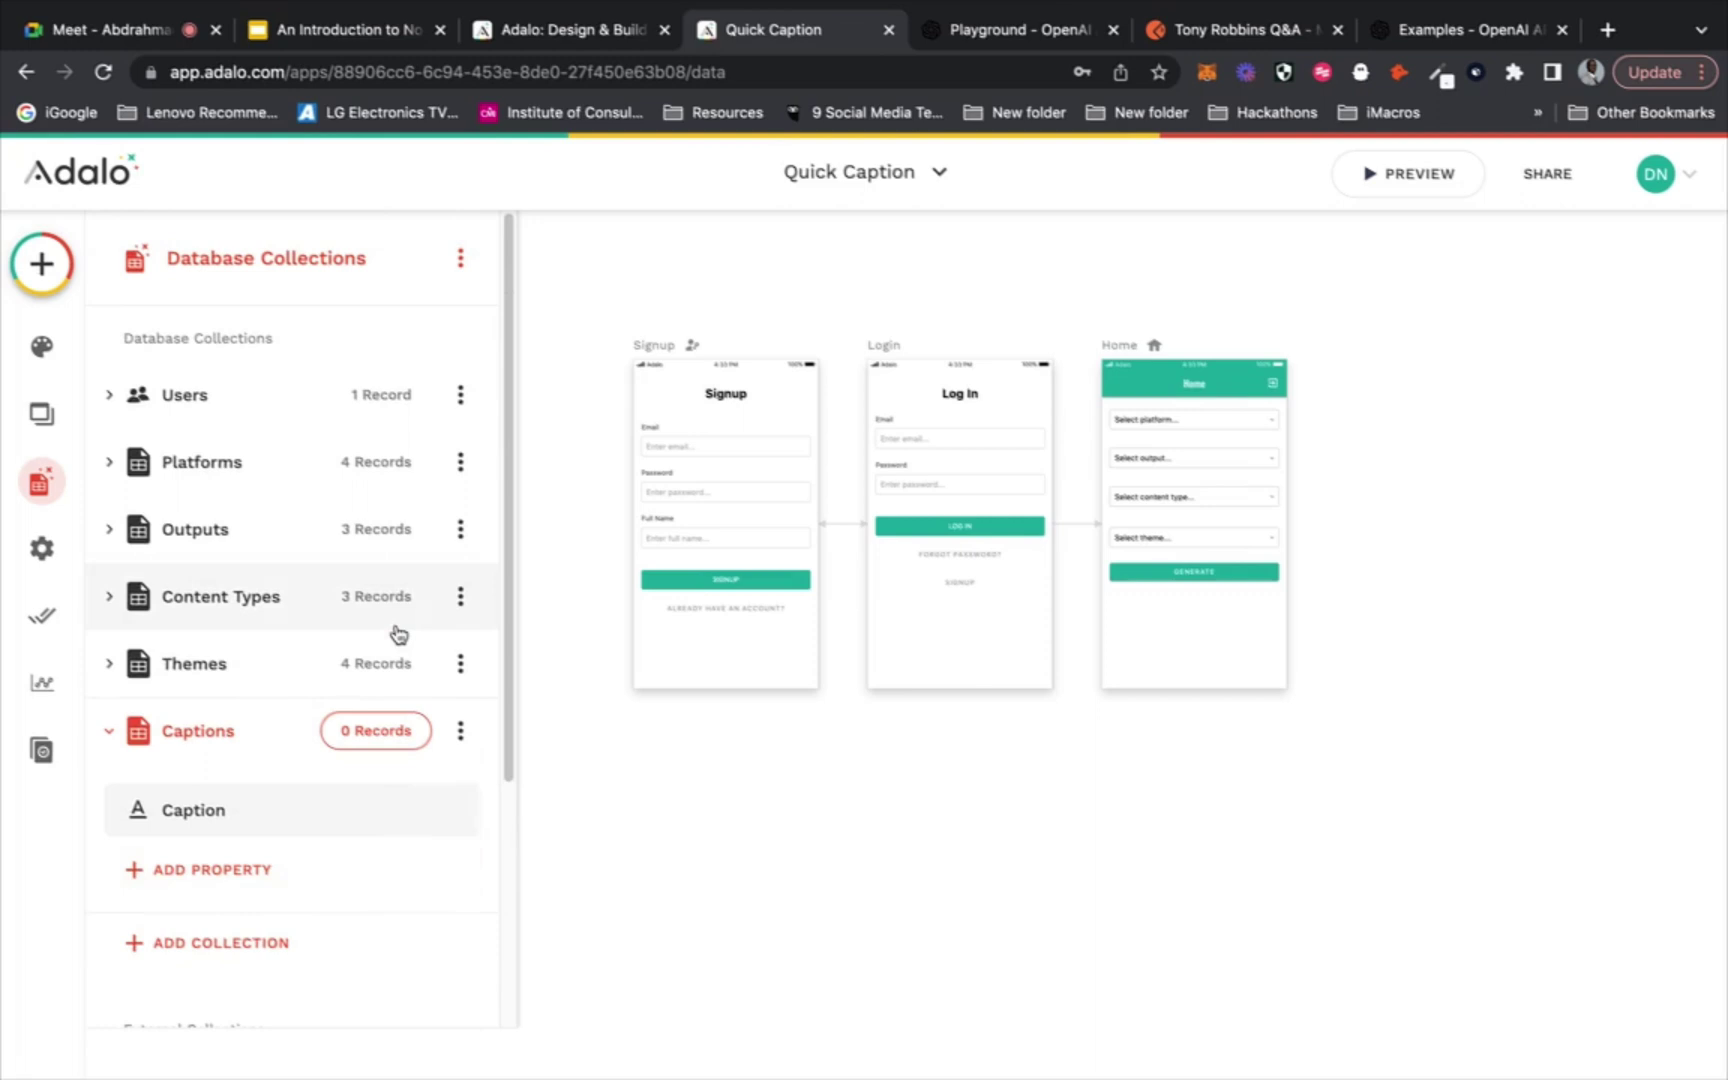
{"action": "scroll", "coordinate": [282, 864], "scroll_direction": "down", "scroll_amount": 2}
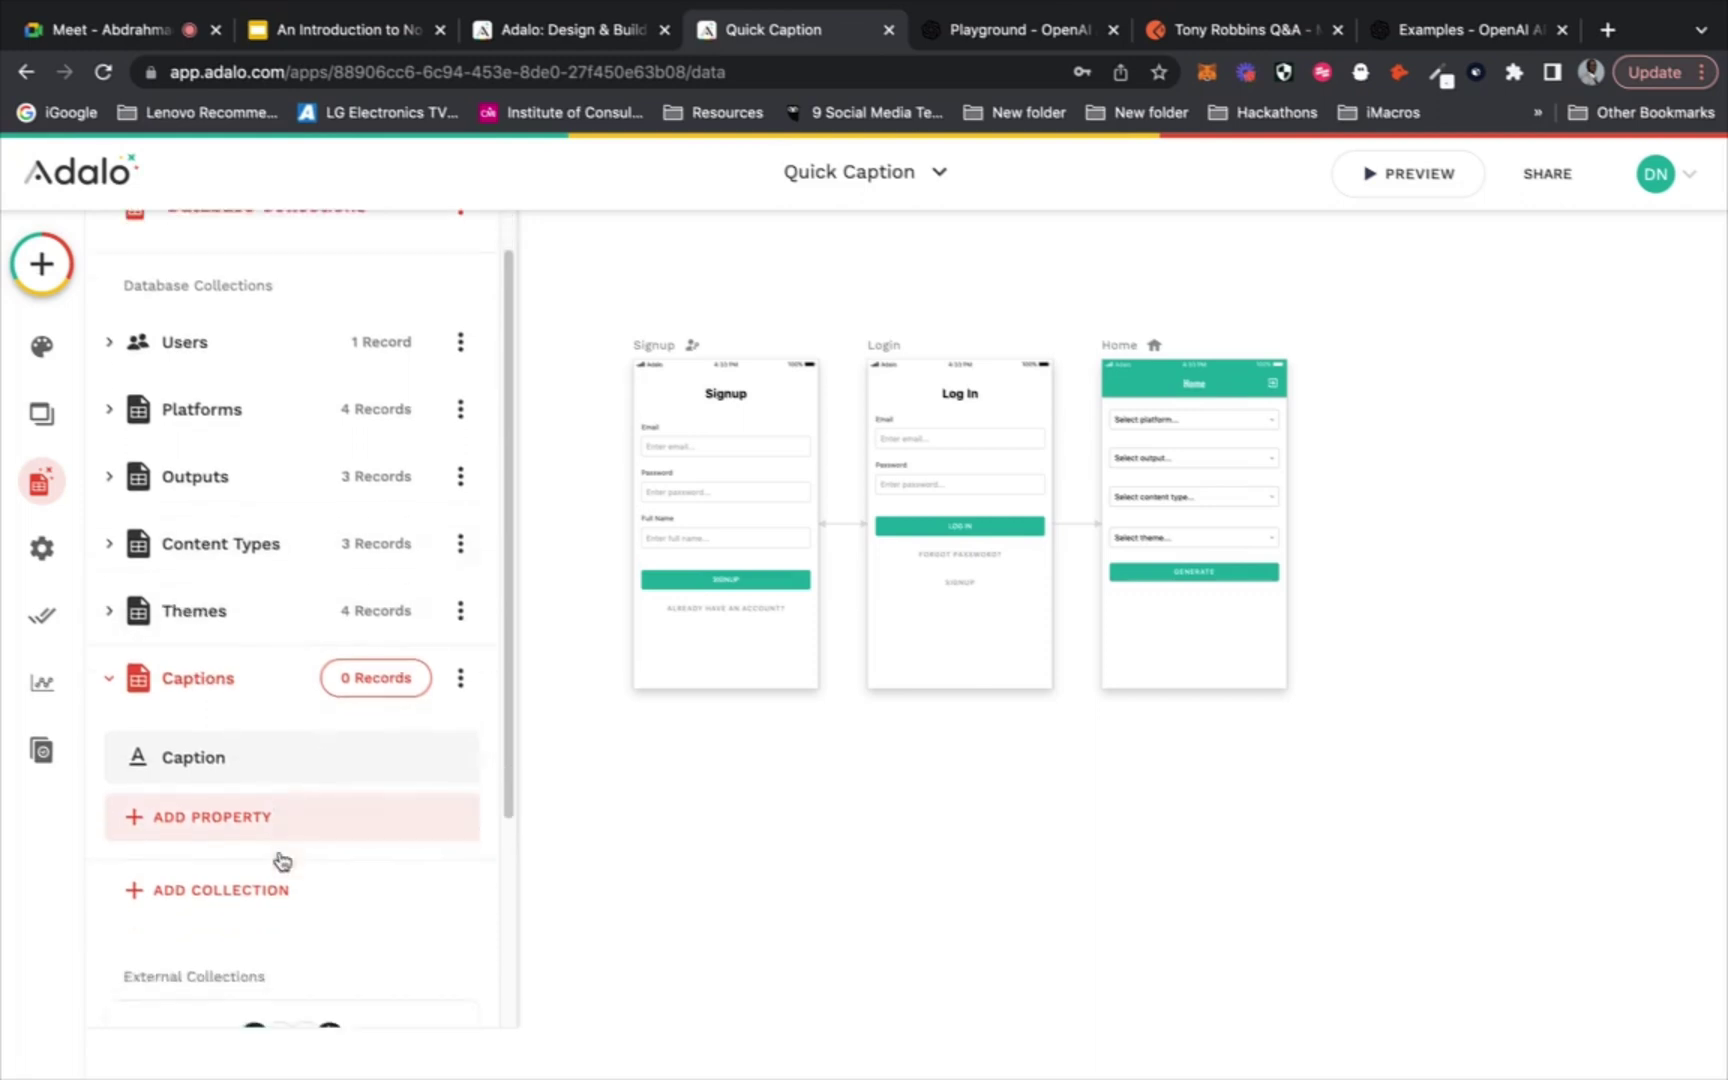
Add a Users relationship to Captions where a User can have multiple Captions
{"action": "left_click", "coordinate": [301, 799]}
{"action": "mouse_move", "coordinate": [339, 736]}
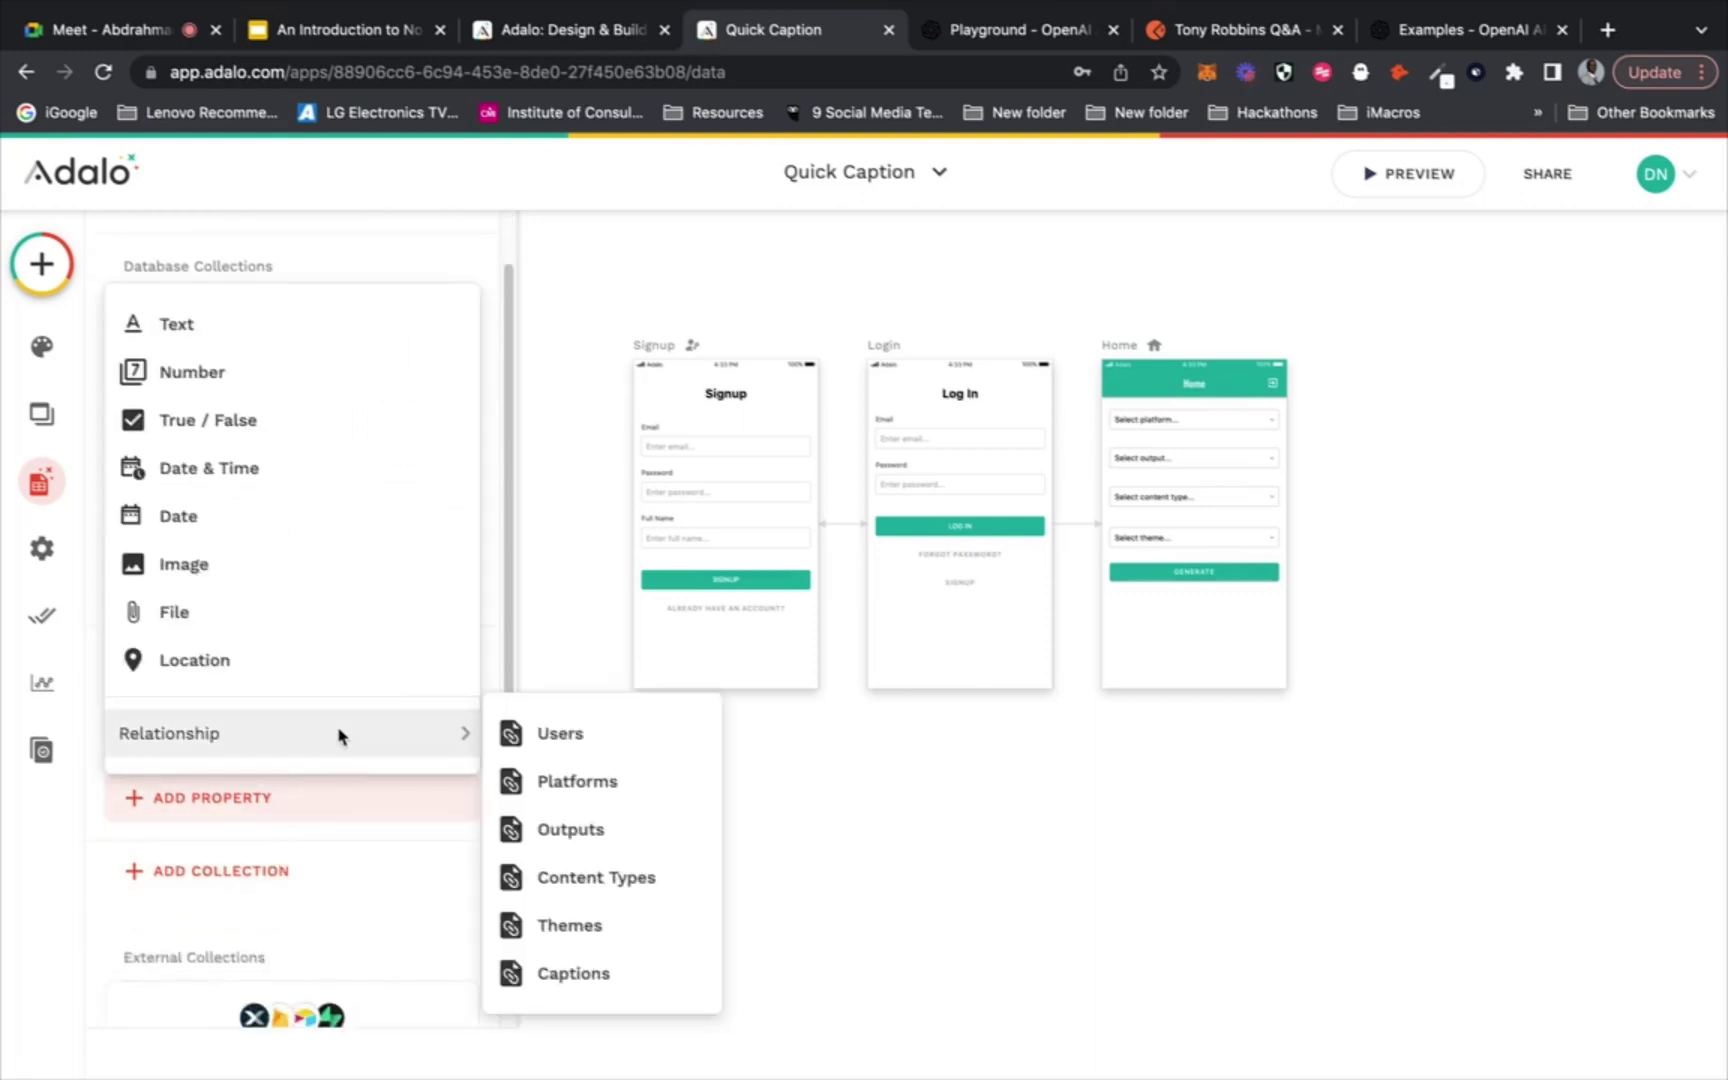
{"action": "left_click", "coordinate": [688, 731]}
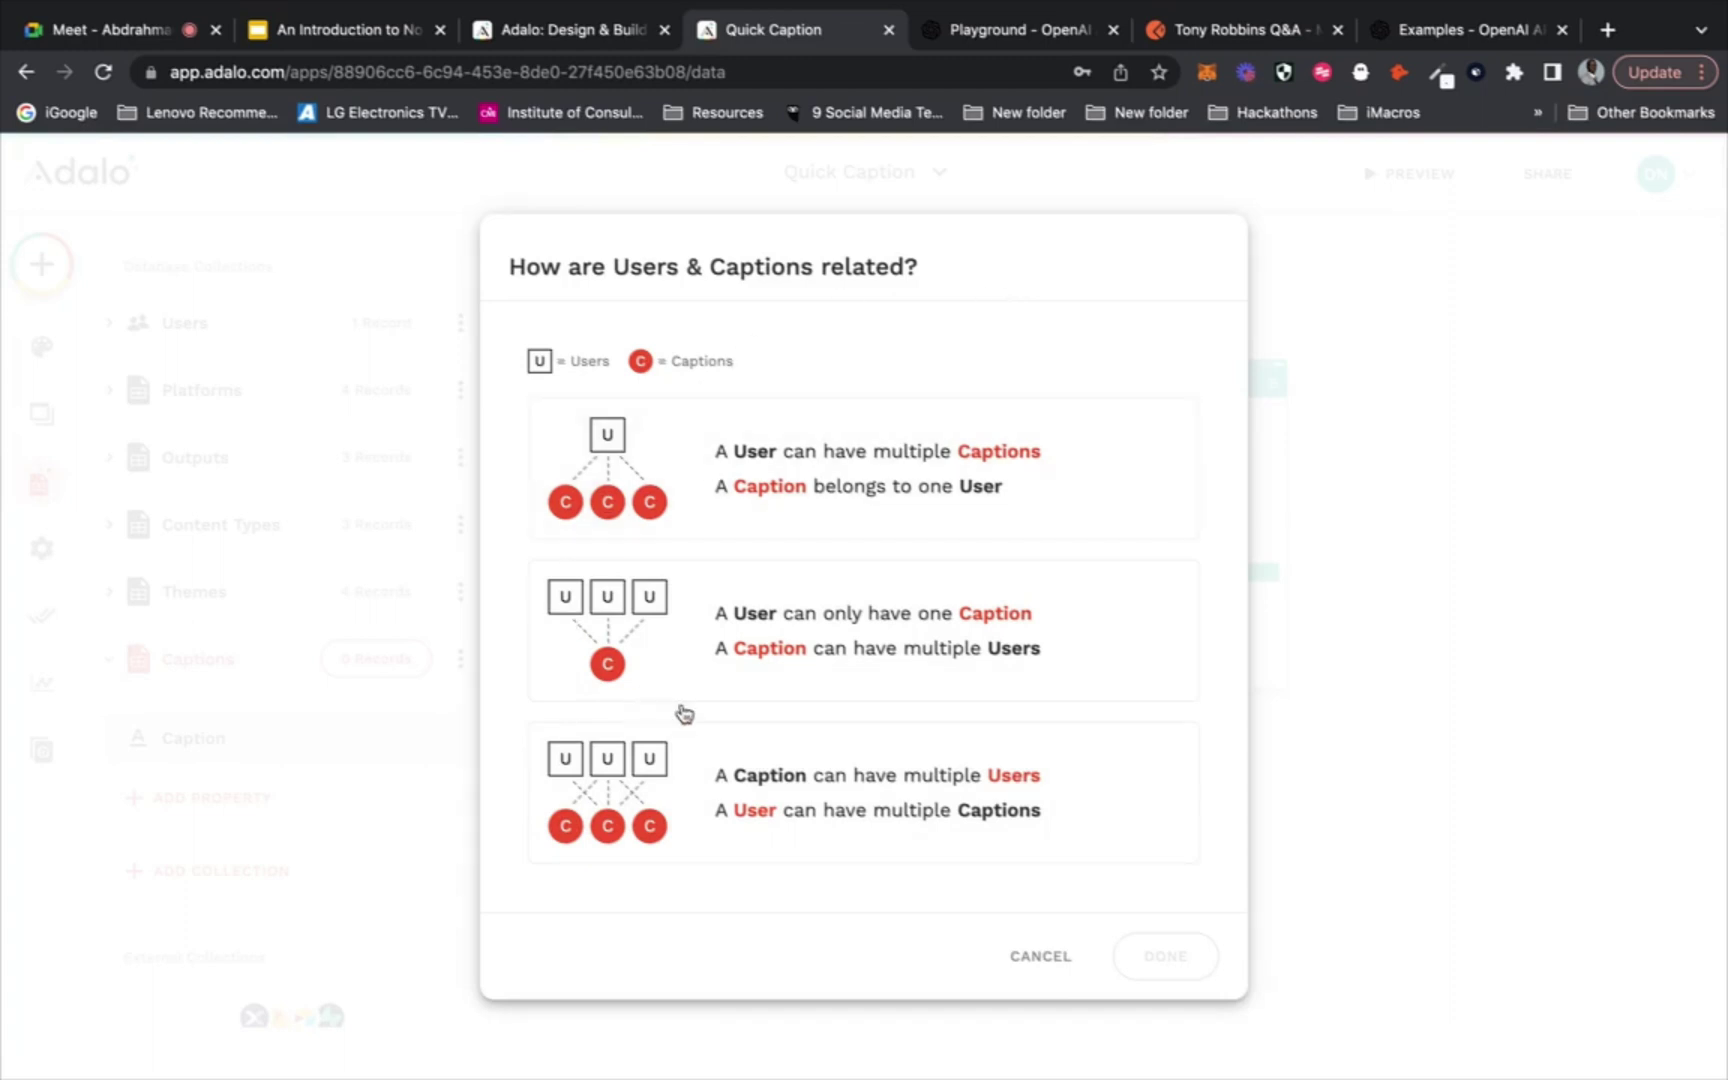
{"action": "left_click", "coordinate": [606, 442]}
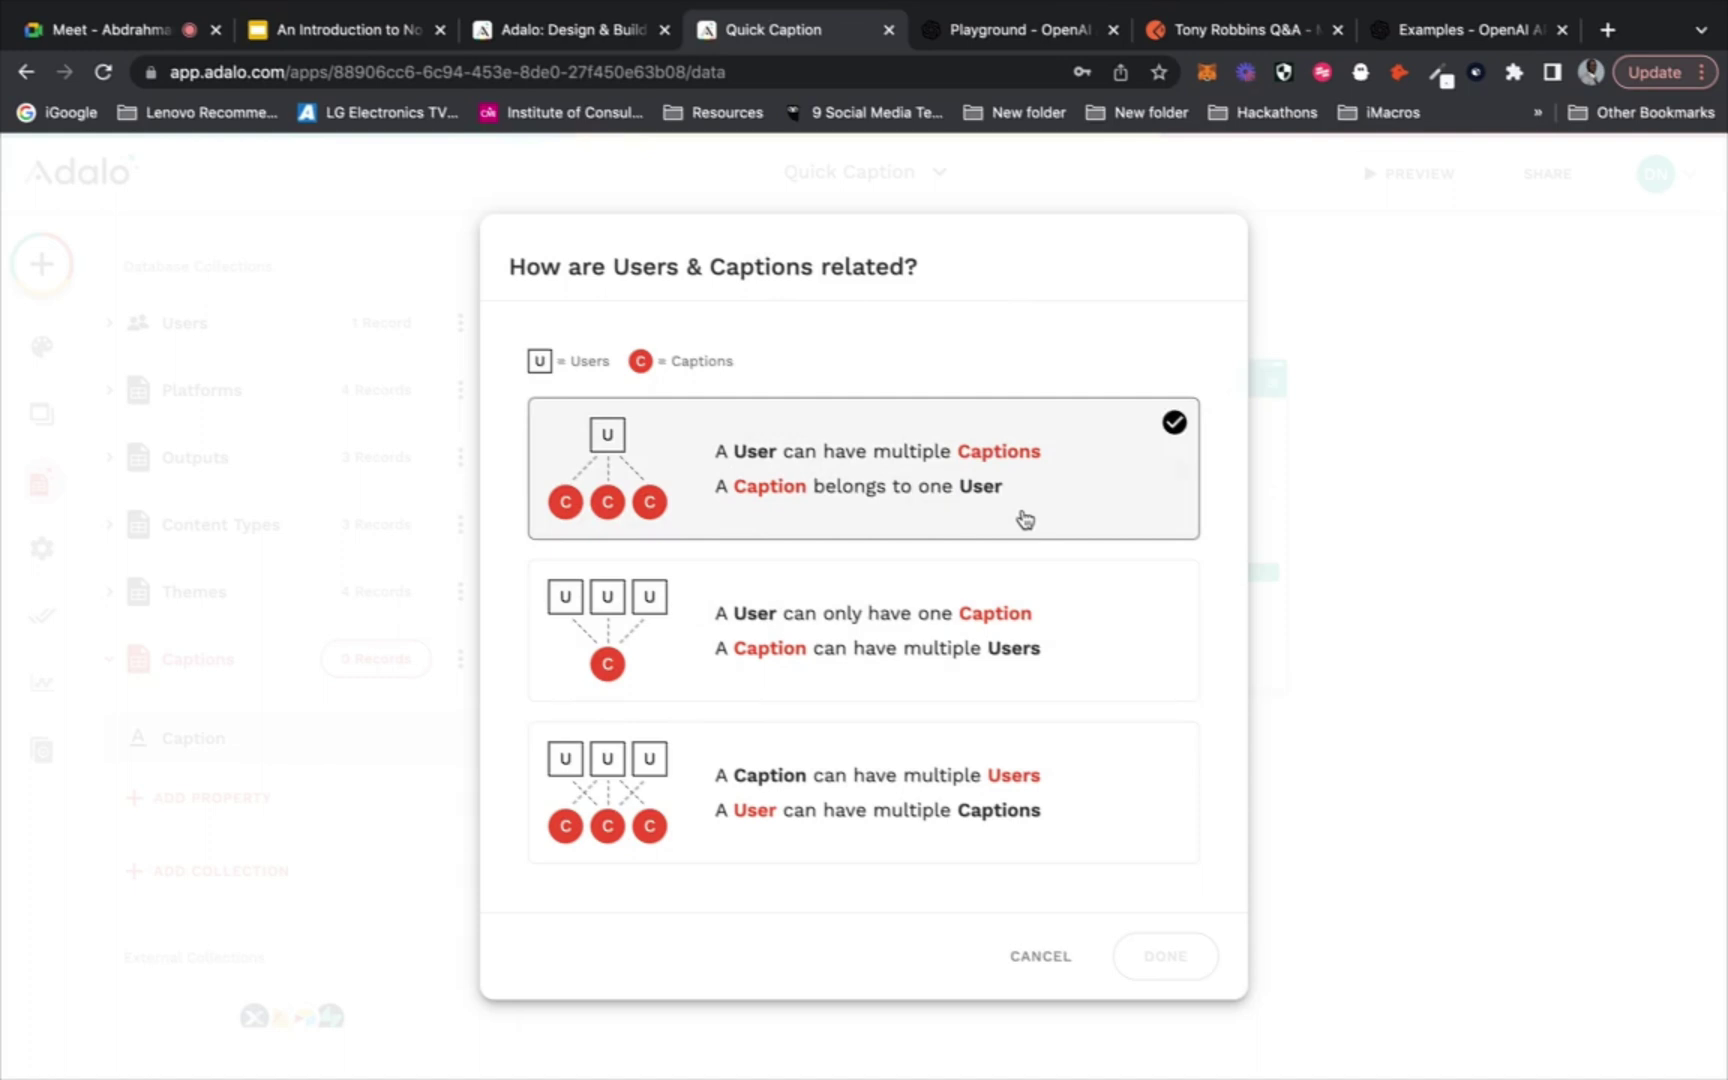
{"action": "left_click", "coordinate": [692, 670]}
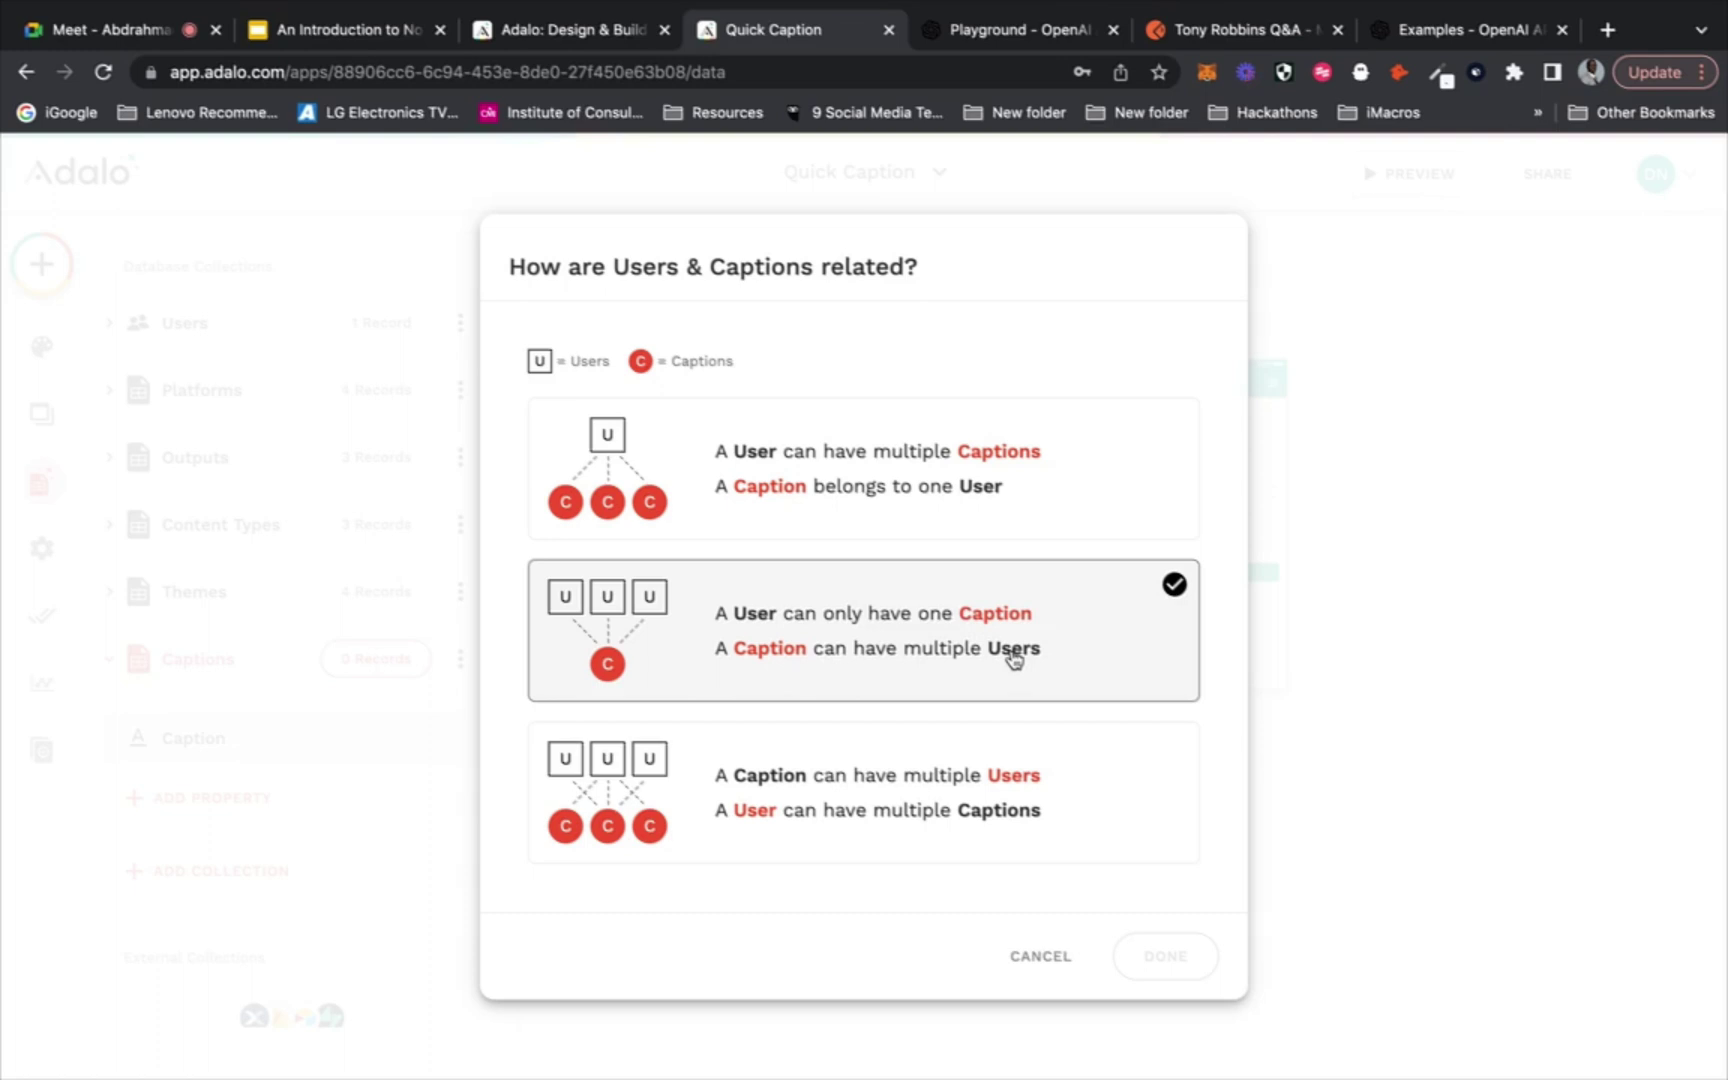
{"action": "left_click", "coordinate": [765, 800]}
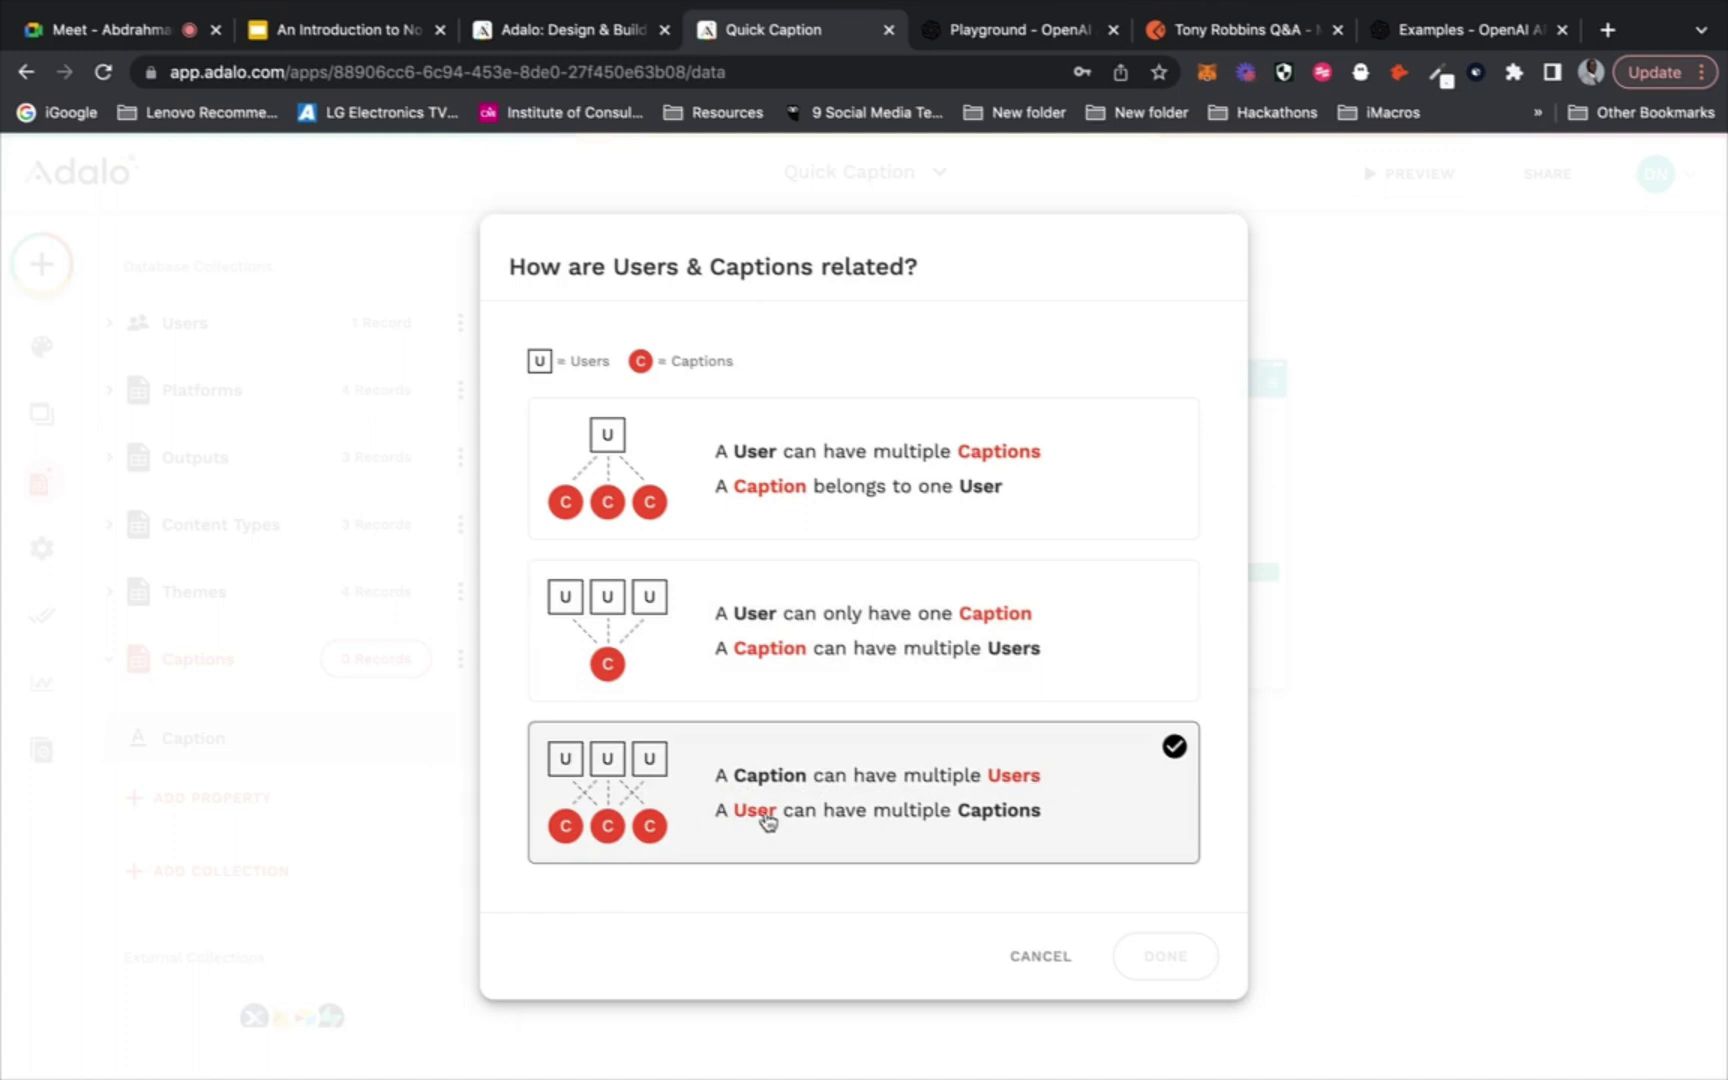
{"action": "left_click", "coordinate": [1105, 417]}
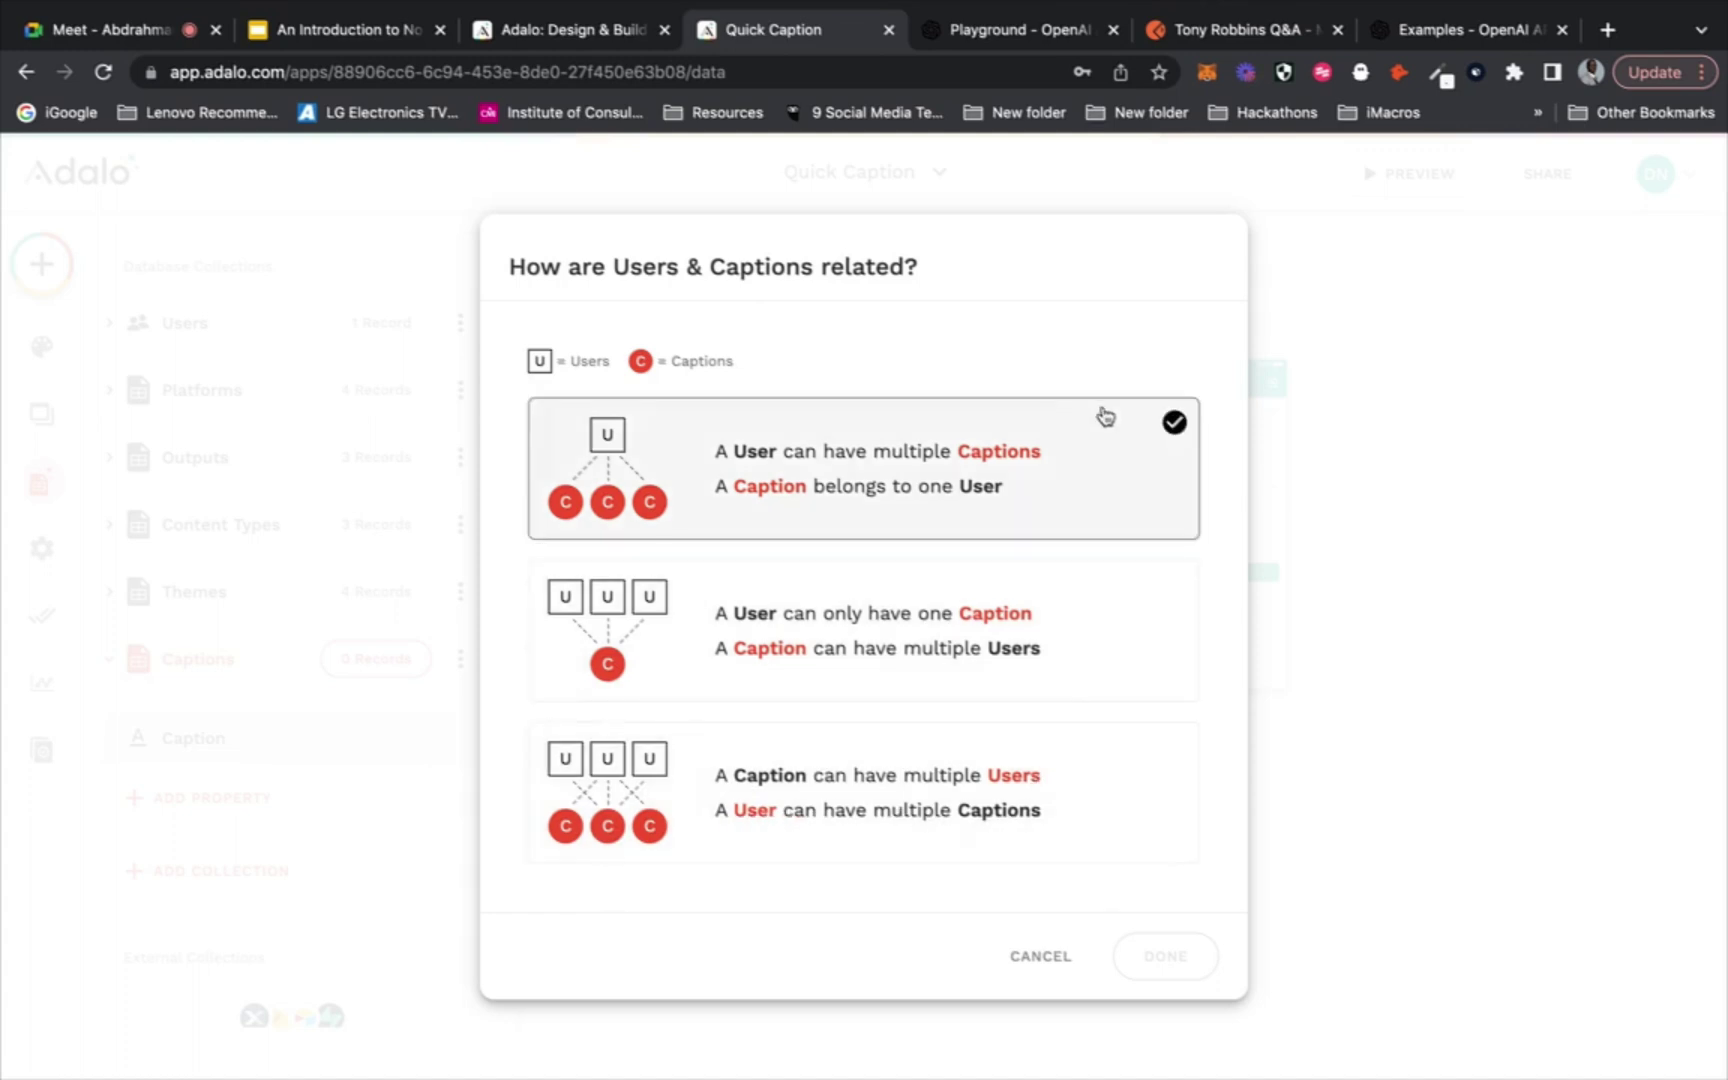
{"action": "left_click", "coordinate": [853, 451]}
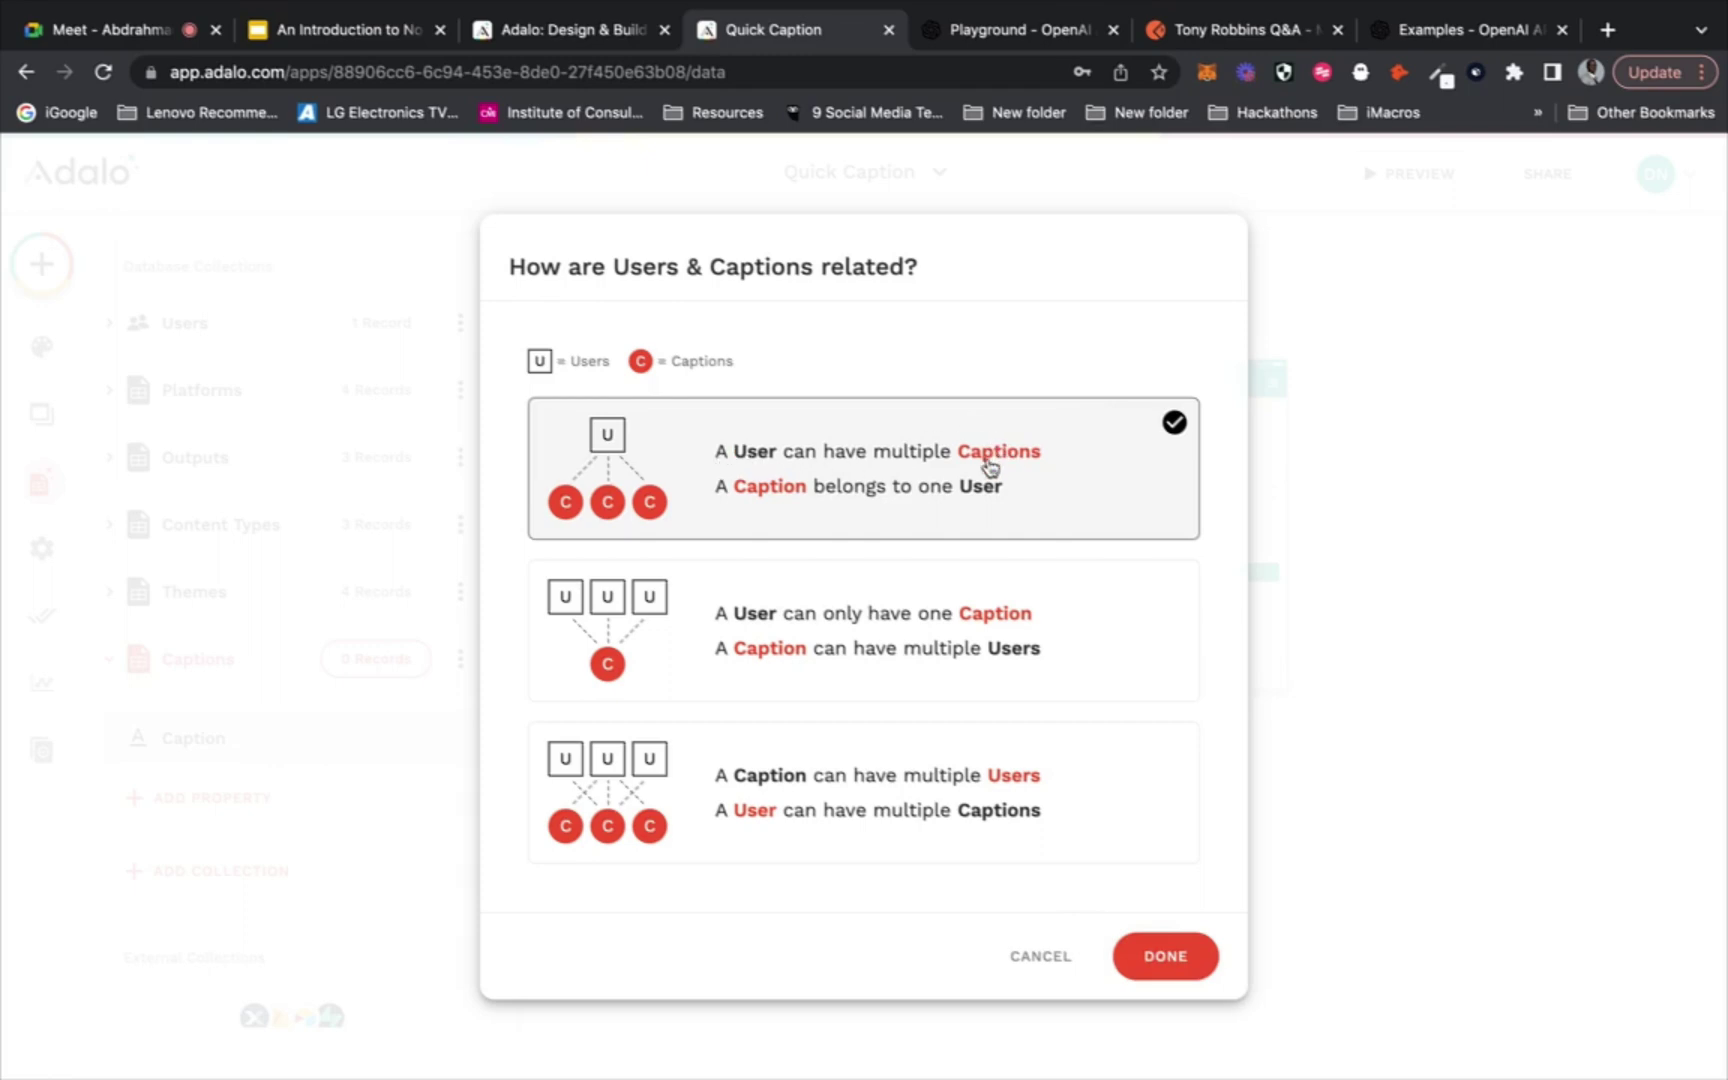
{"action": "left_click", "coordinate": [1162, 960]}
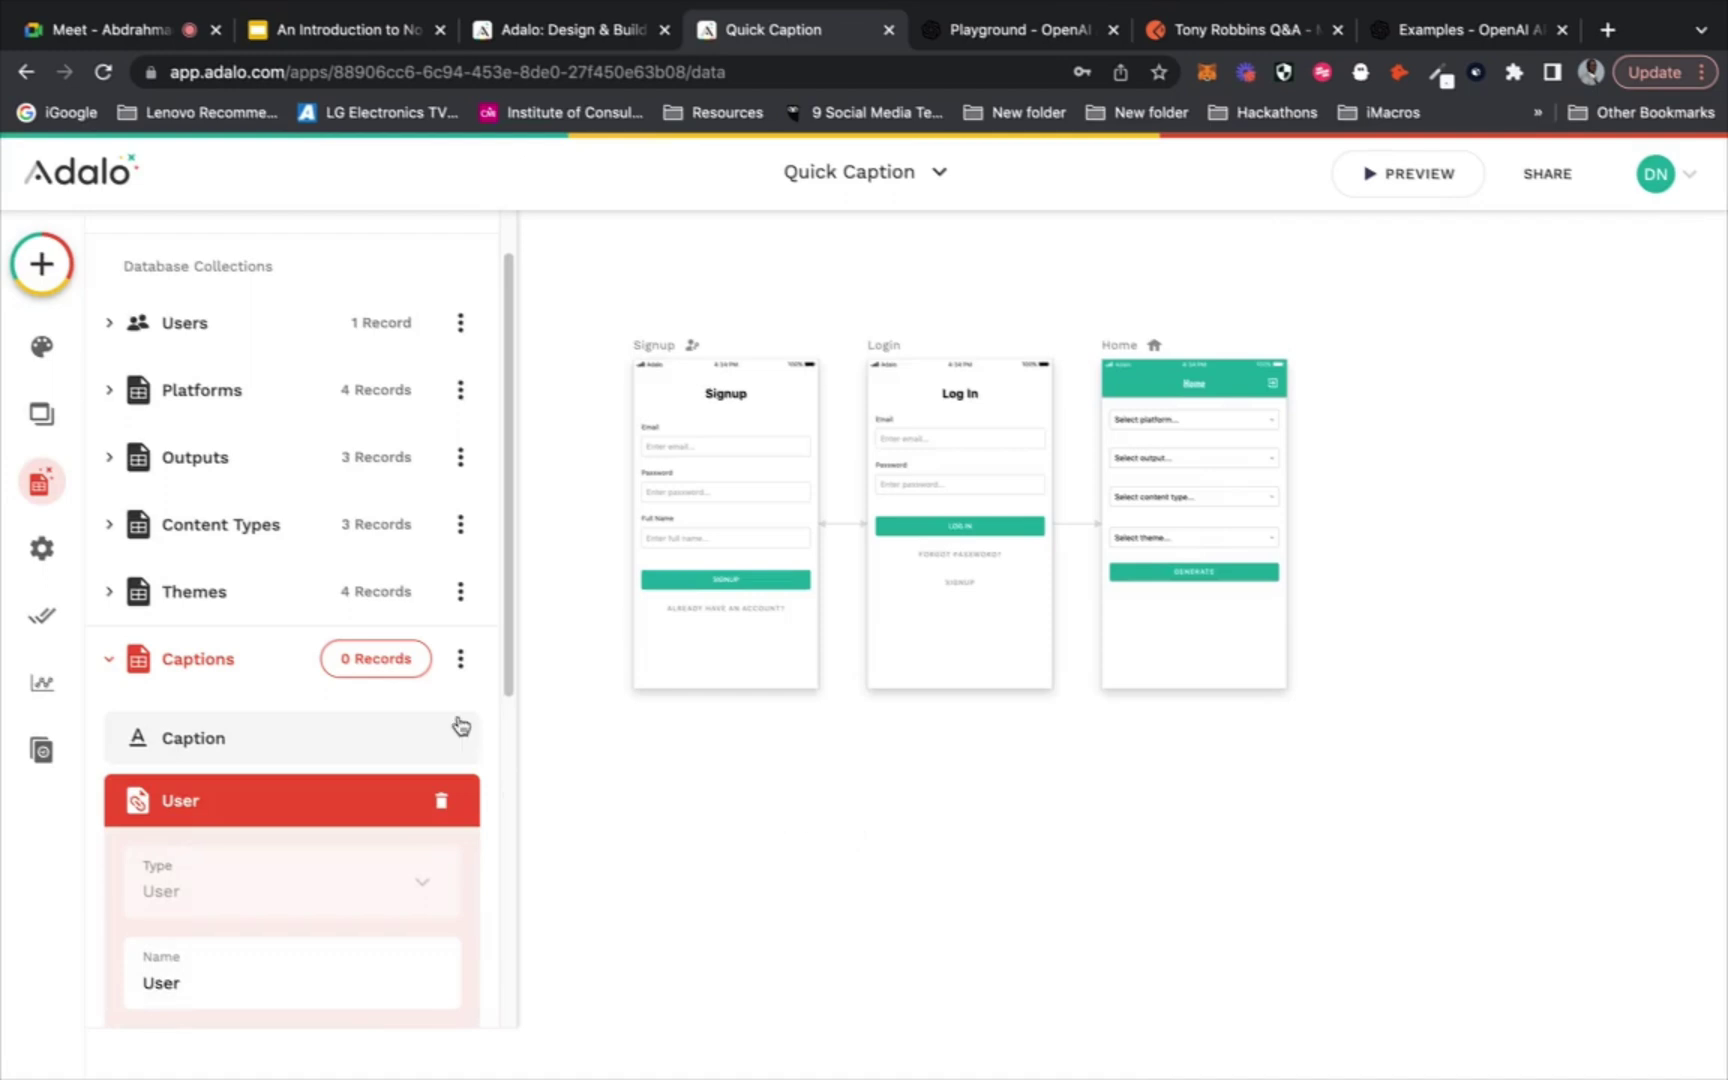
Check the Captions records view, which still holds no records
{"action": "scroll", "coordinate": [461, 726], "scroll_direction": "down", "scroll_amount": 2}
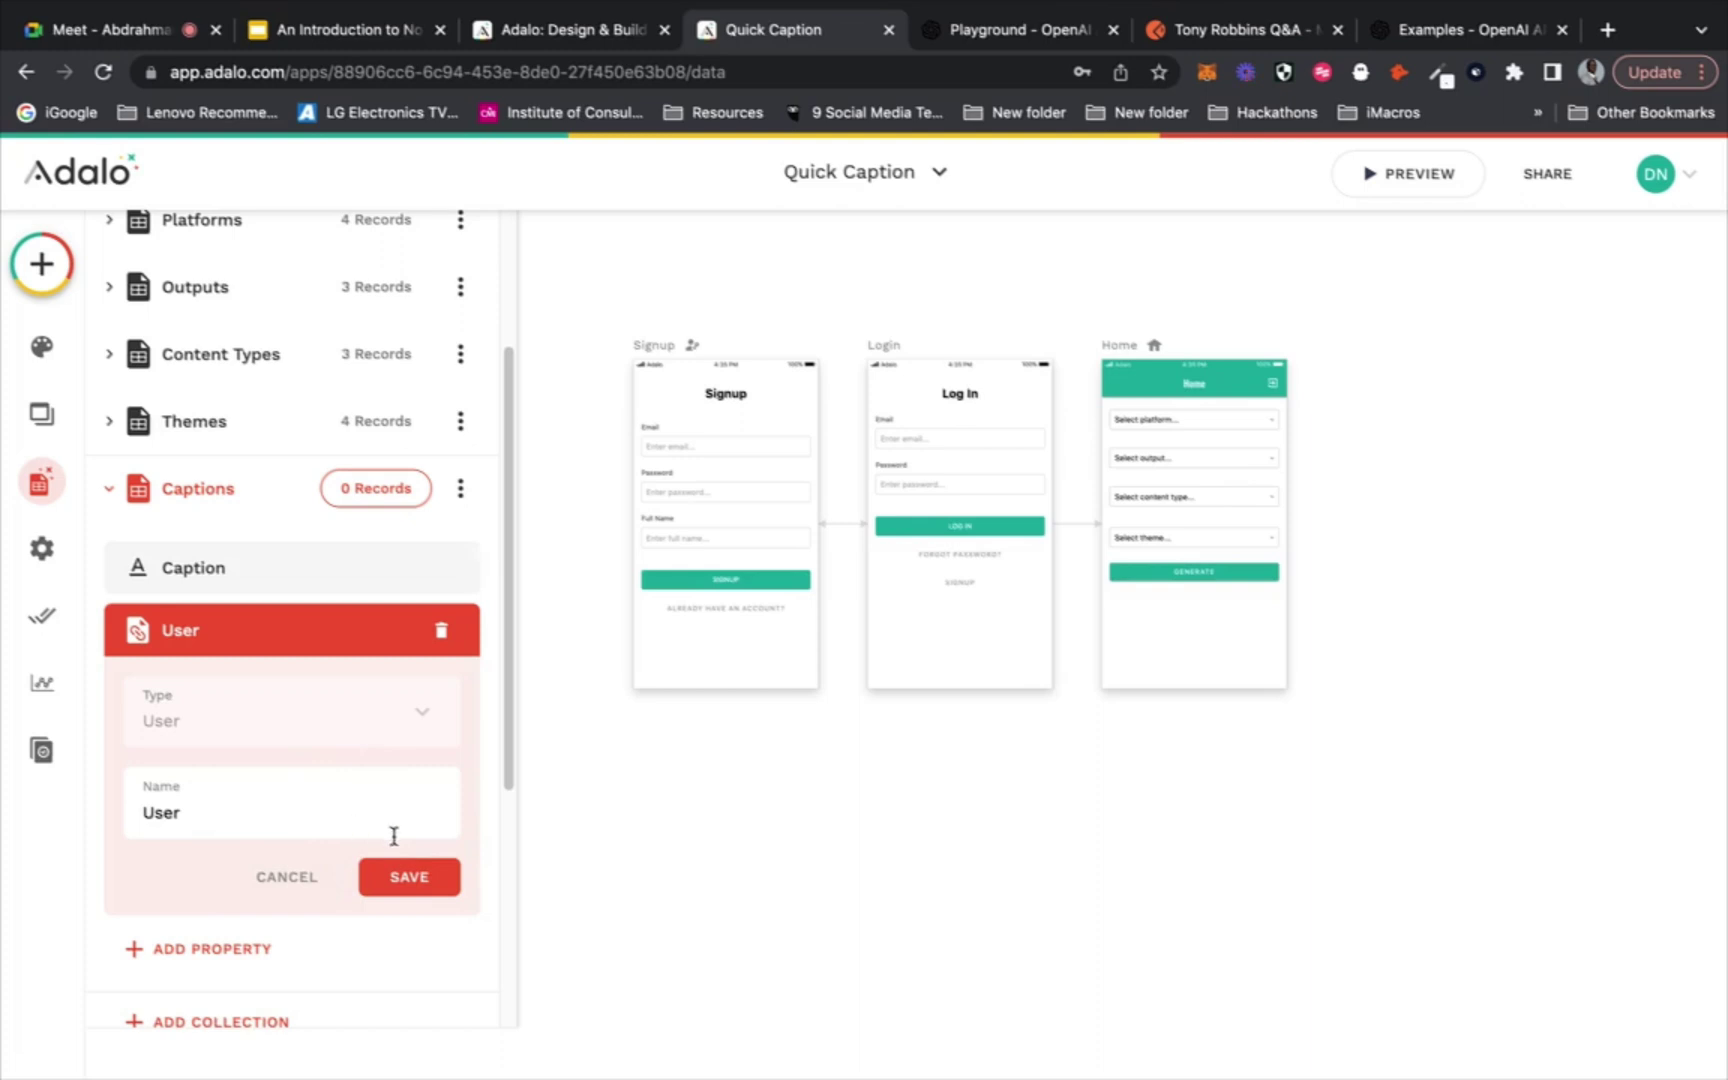
{"action": "left_click", "coordinate": [389, 488]}
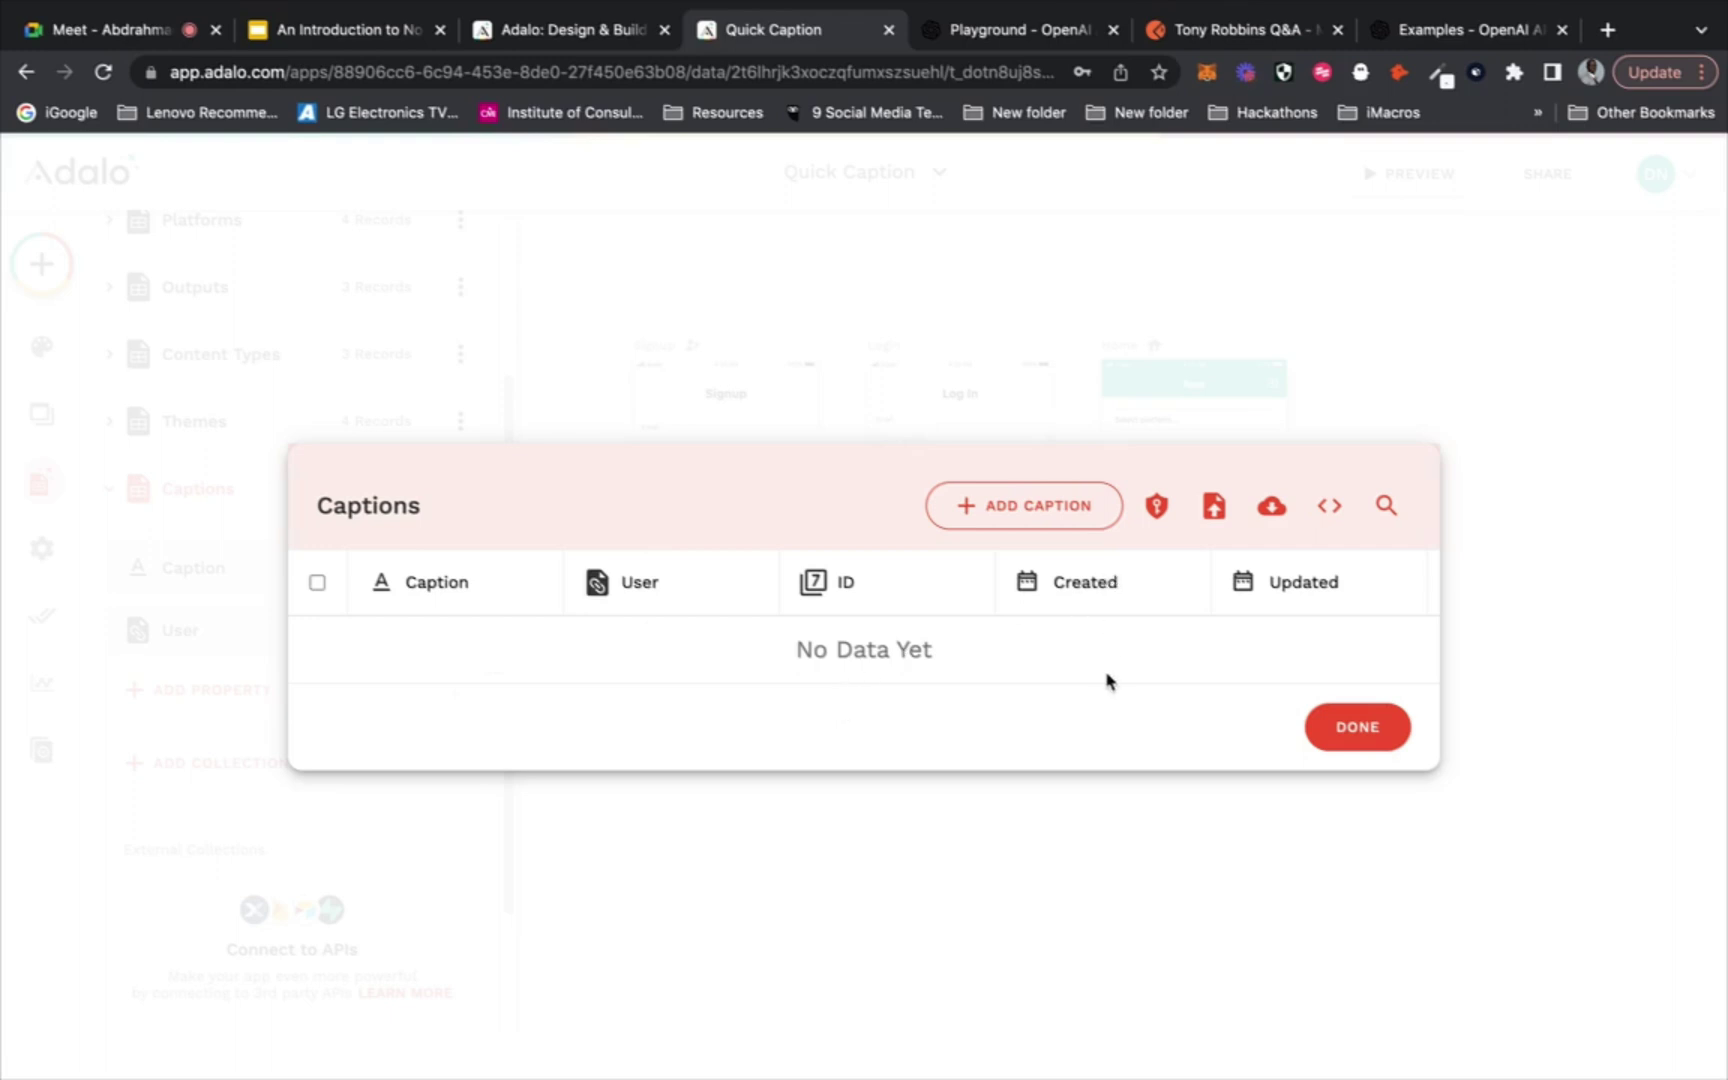
{"action": "left_click", "coordinate": [1357, 727]}
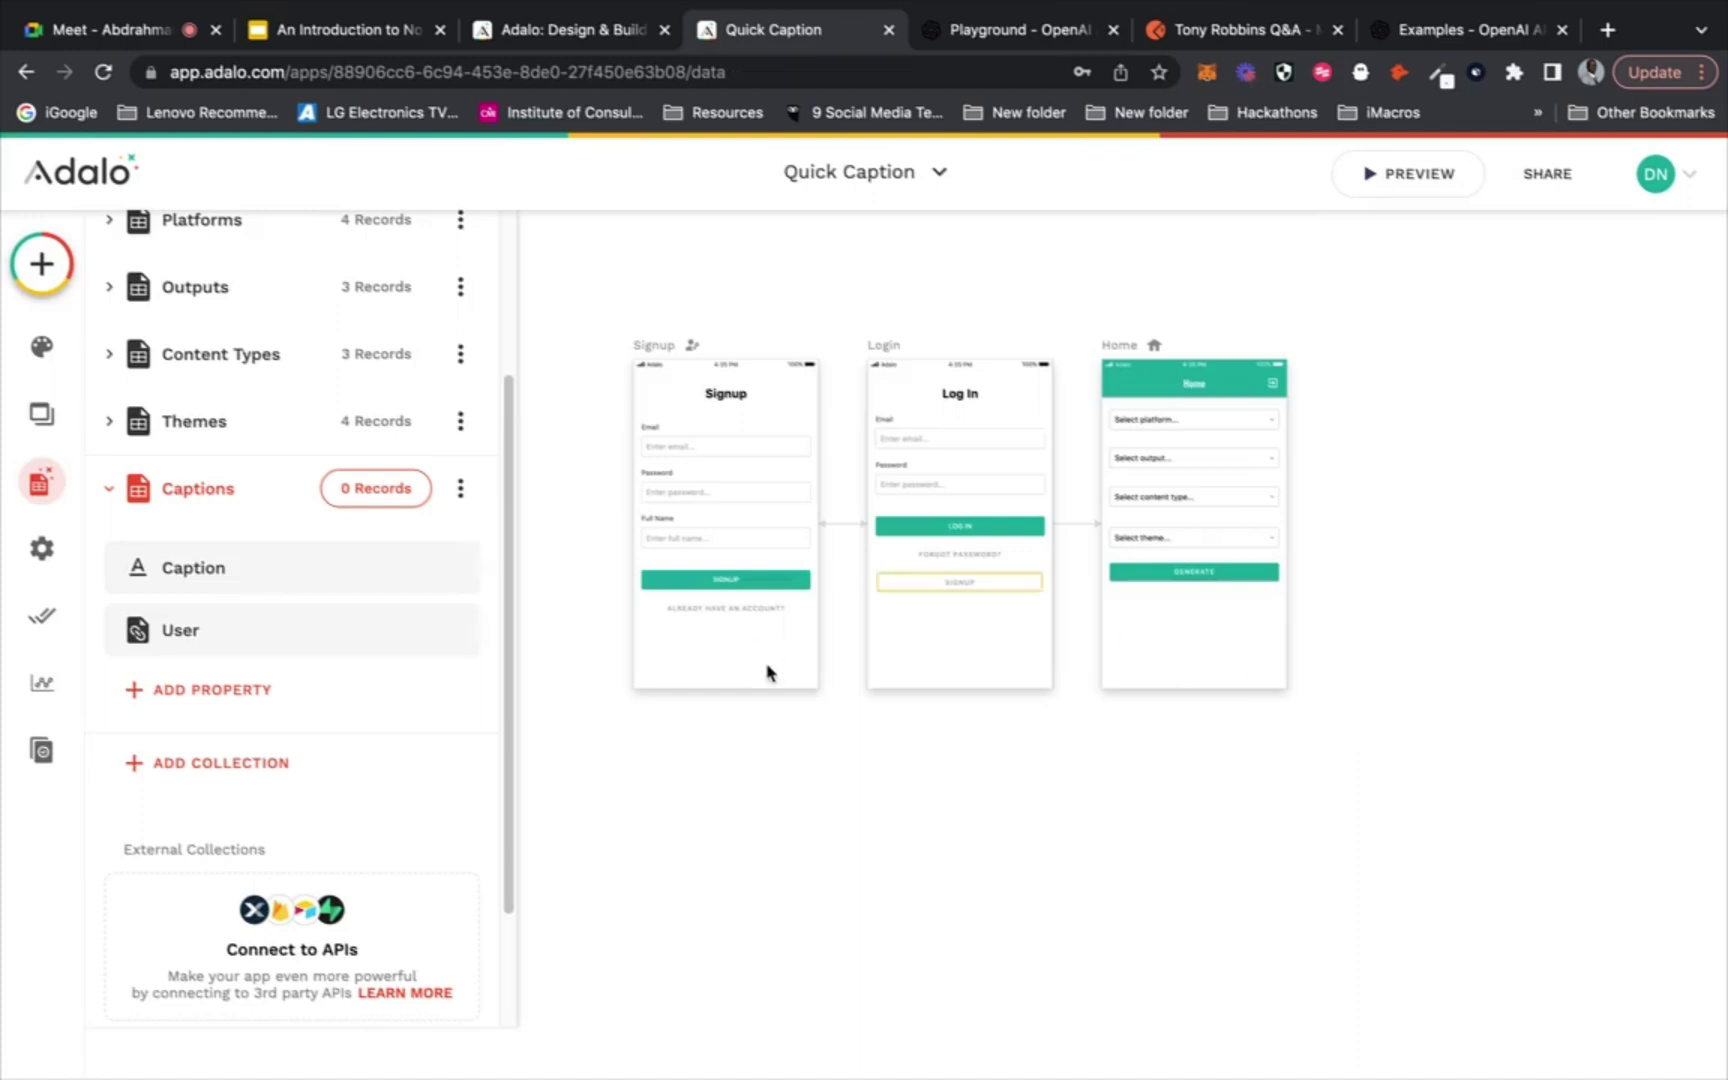
Add a Create Caption action to the Generate button on the Home screen
{"action": "left_click", "coordinate": [1128, 578]}
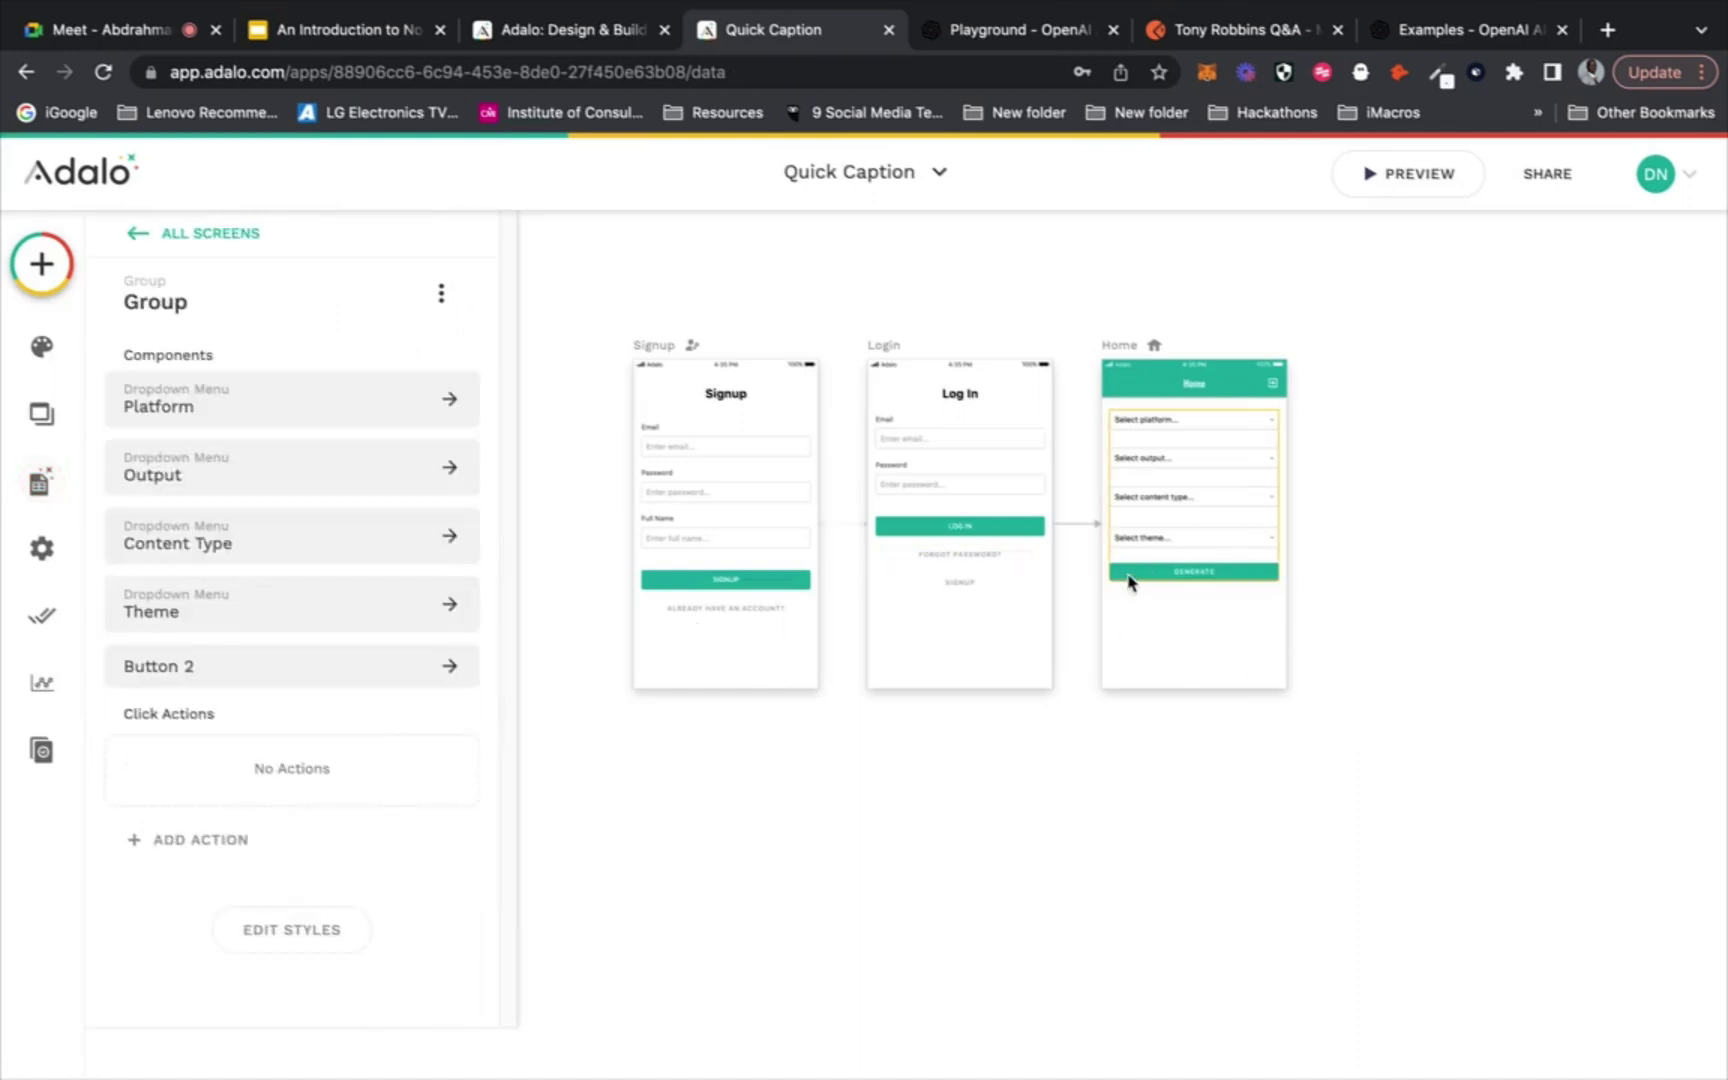
{"action": "left_click", "coordinate": [1130, 581]}
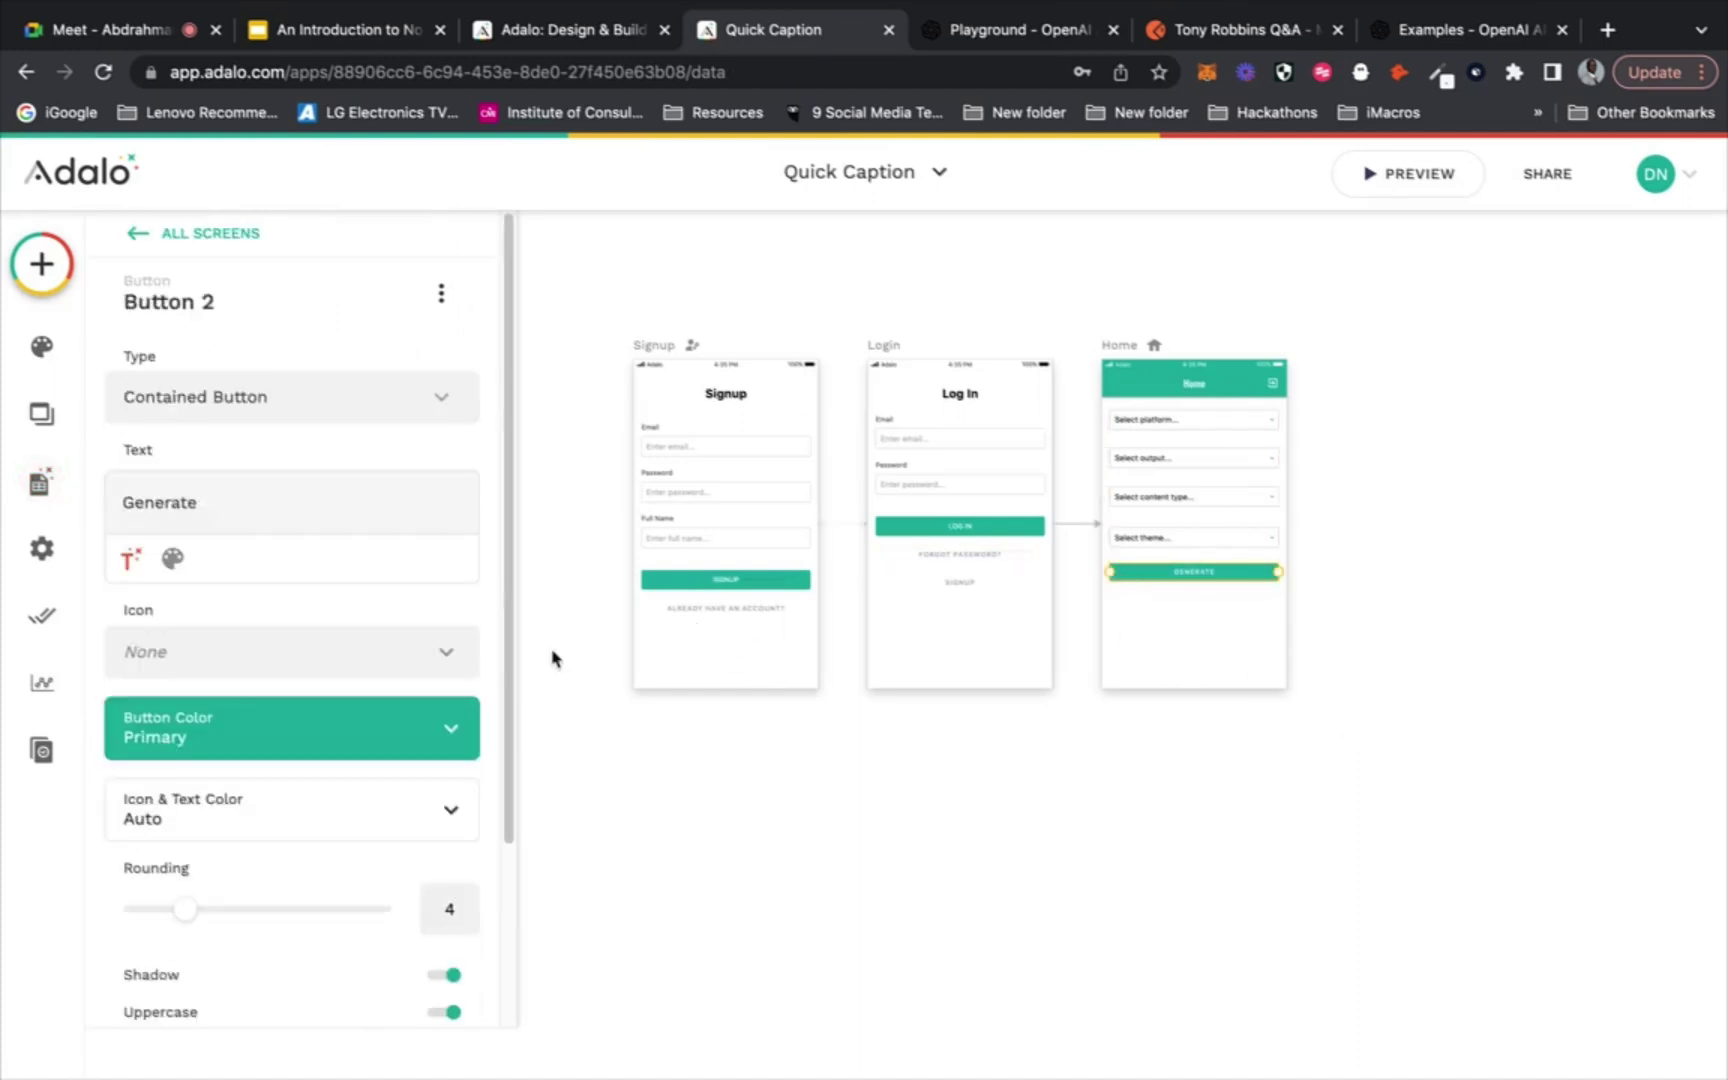
{"action": "scroll", "coordinate": [339, 671], "scroll_direction": "down", "scroll_amount": 3}
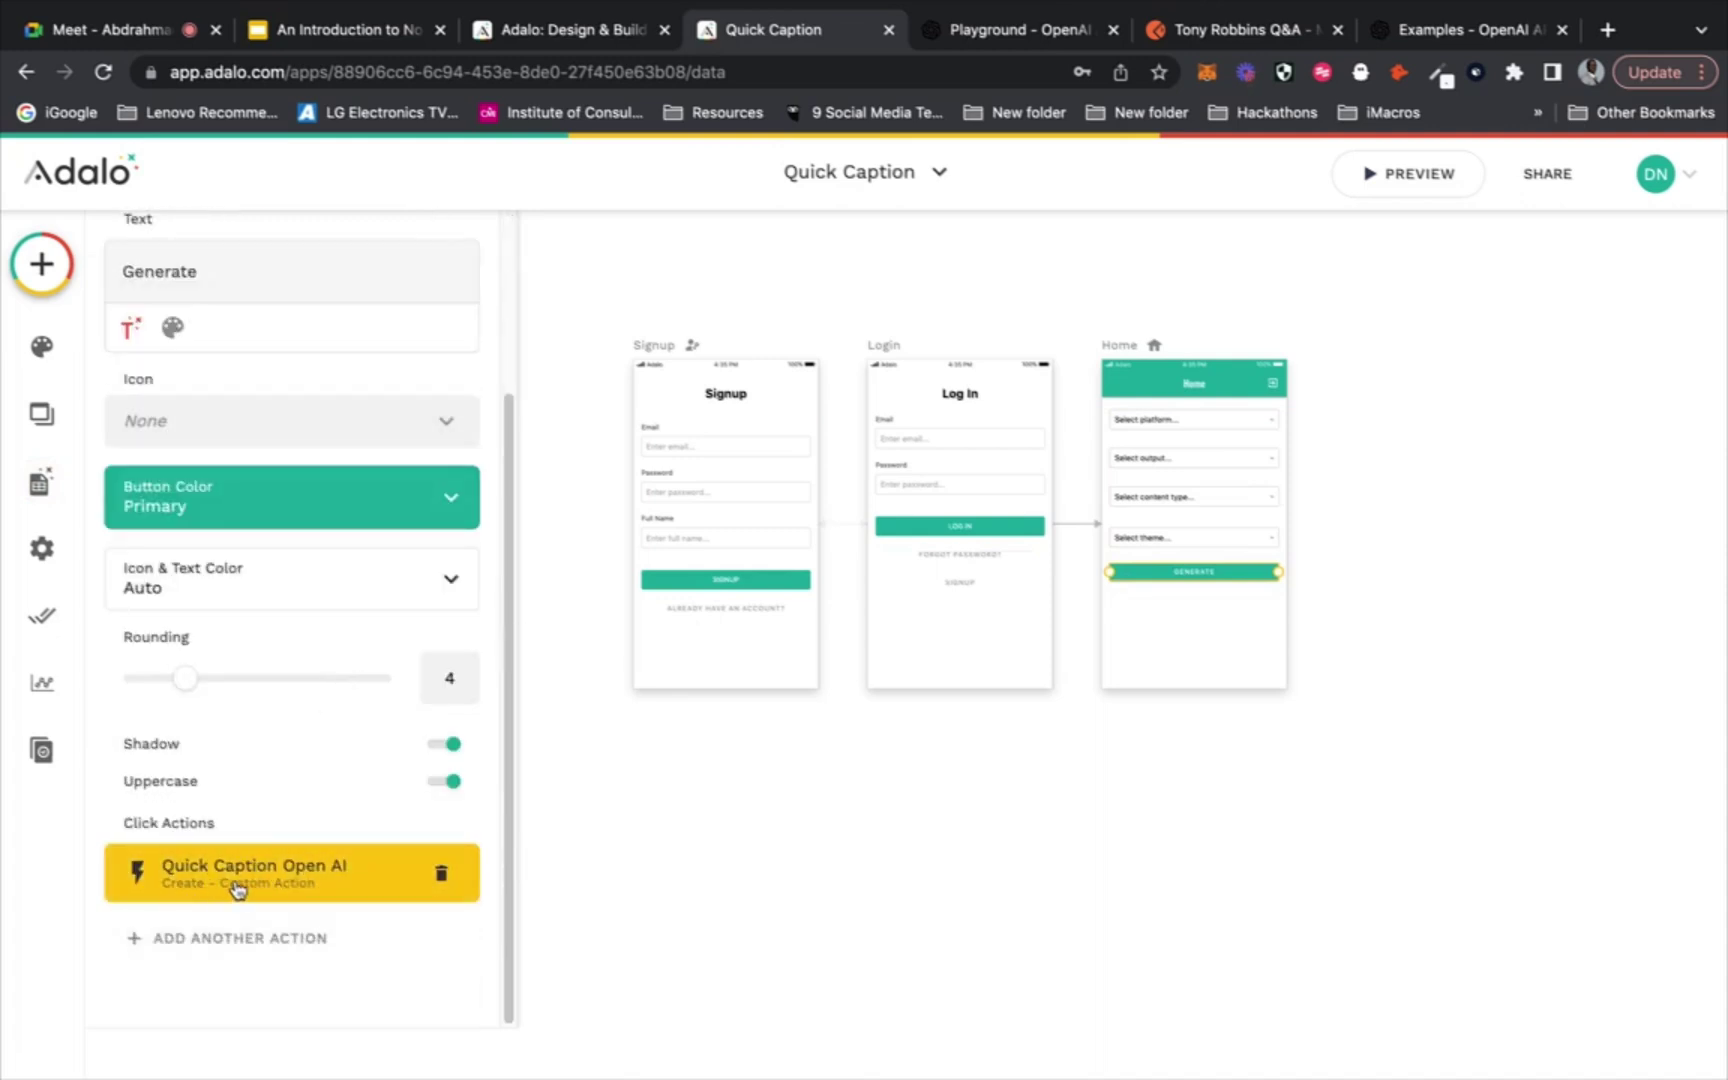
{"action": "left_click", "coordinate": [249, 940]}
{"action": "mouse_move", "coordinate": [352, 473]}
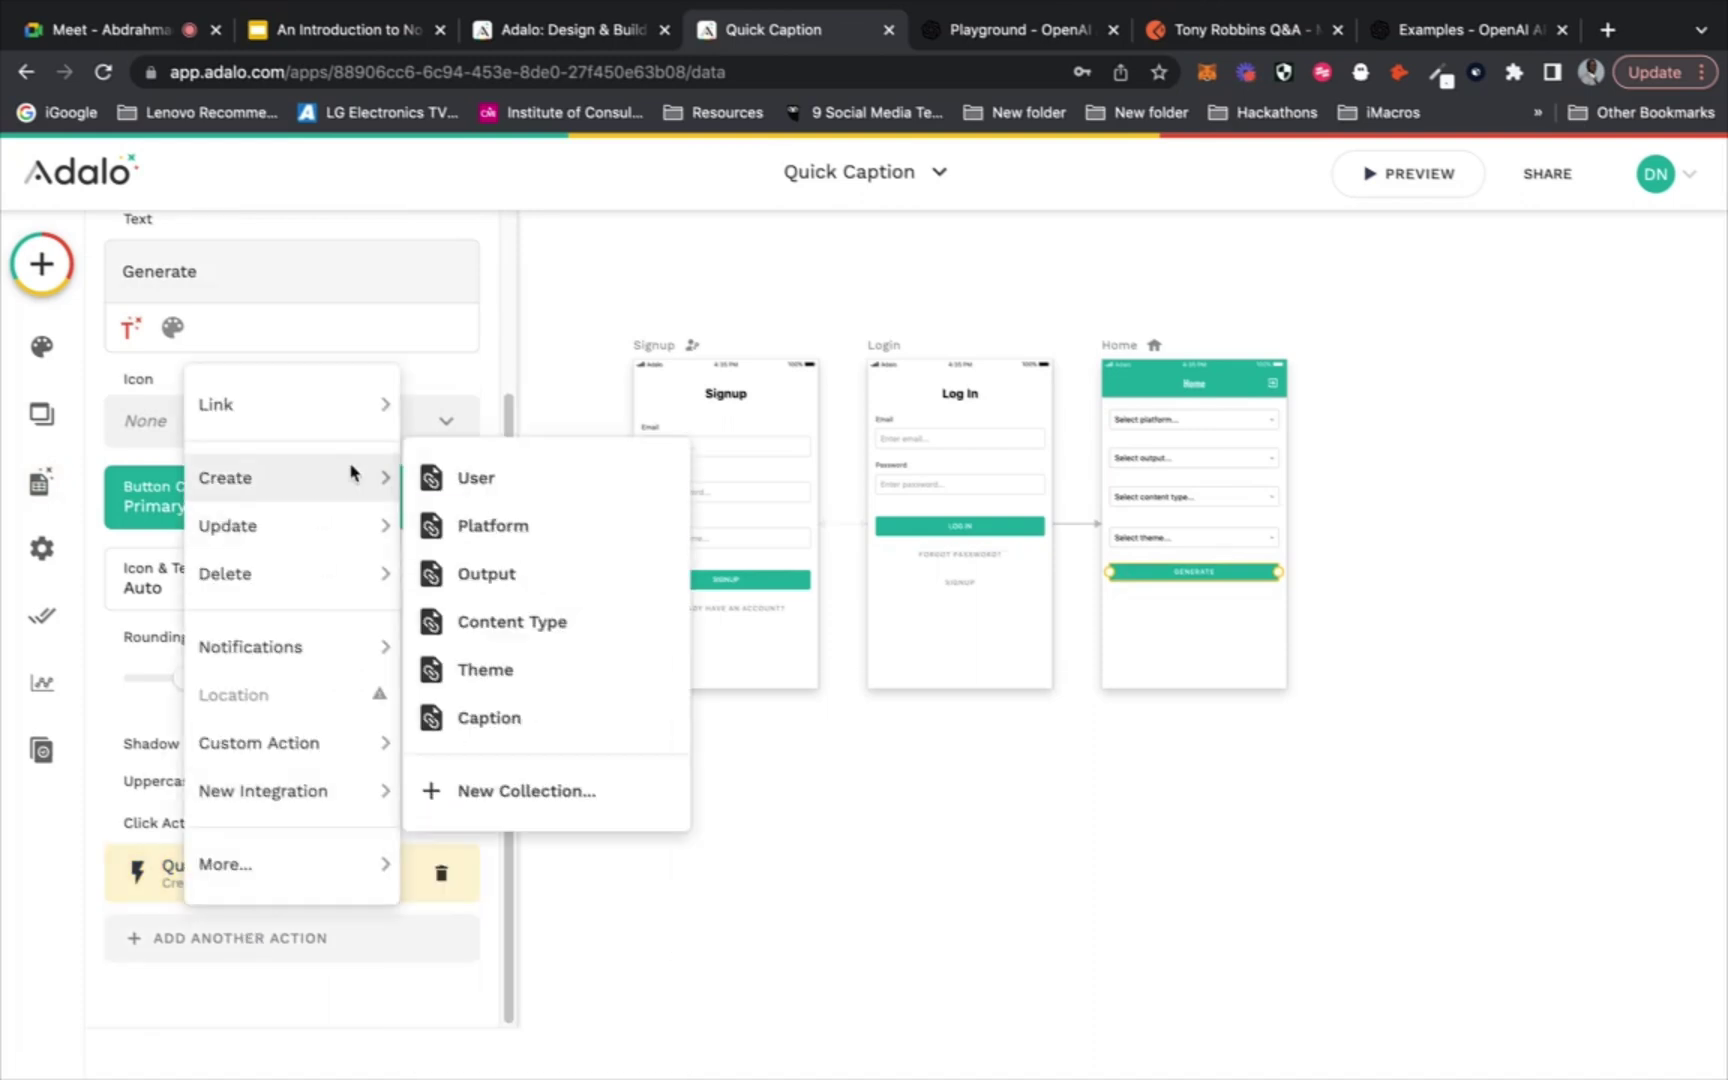
{"action": "left_click", "coordinate": [517, 712]}
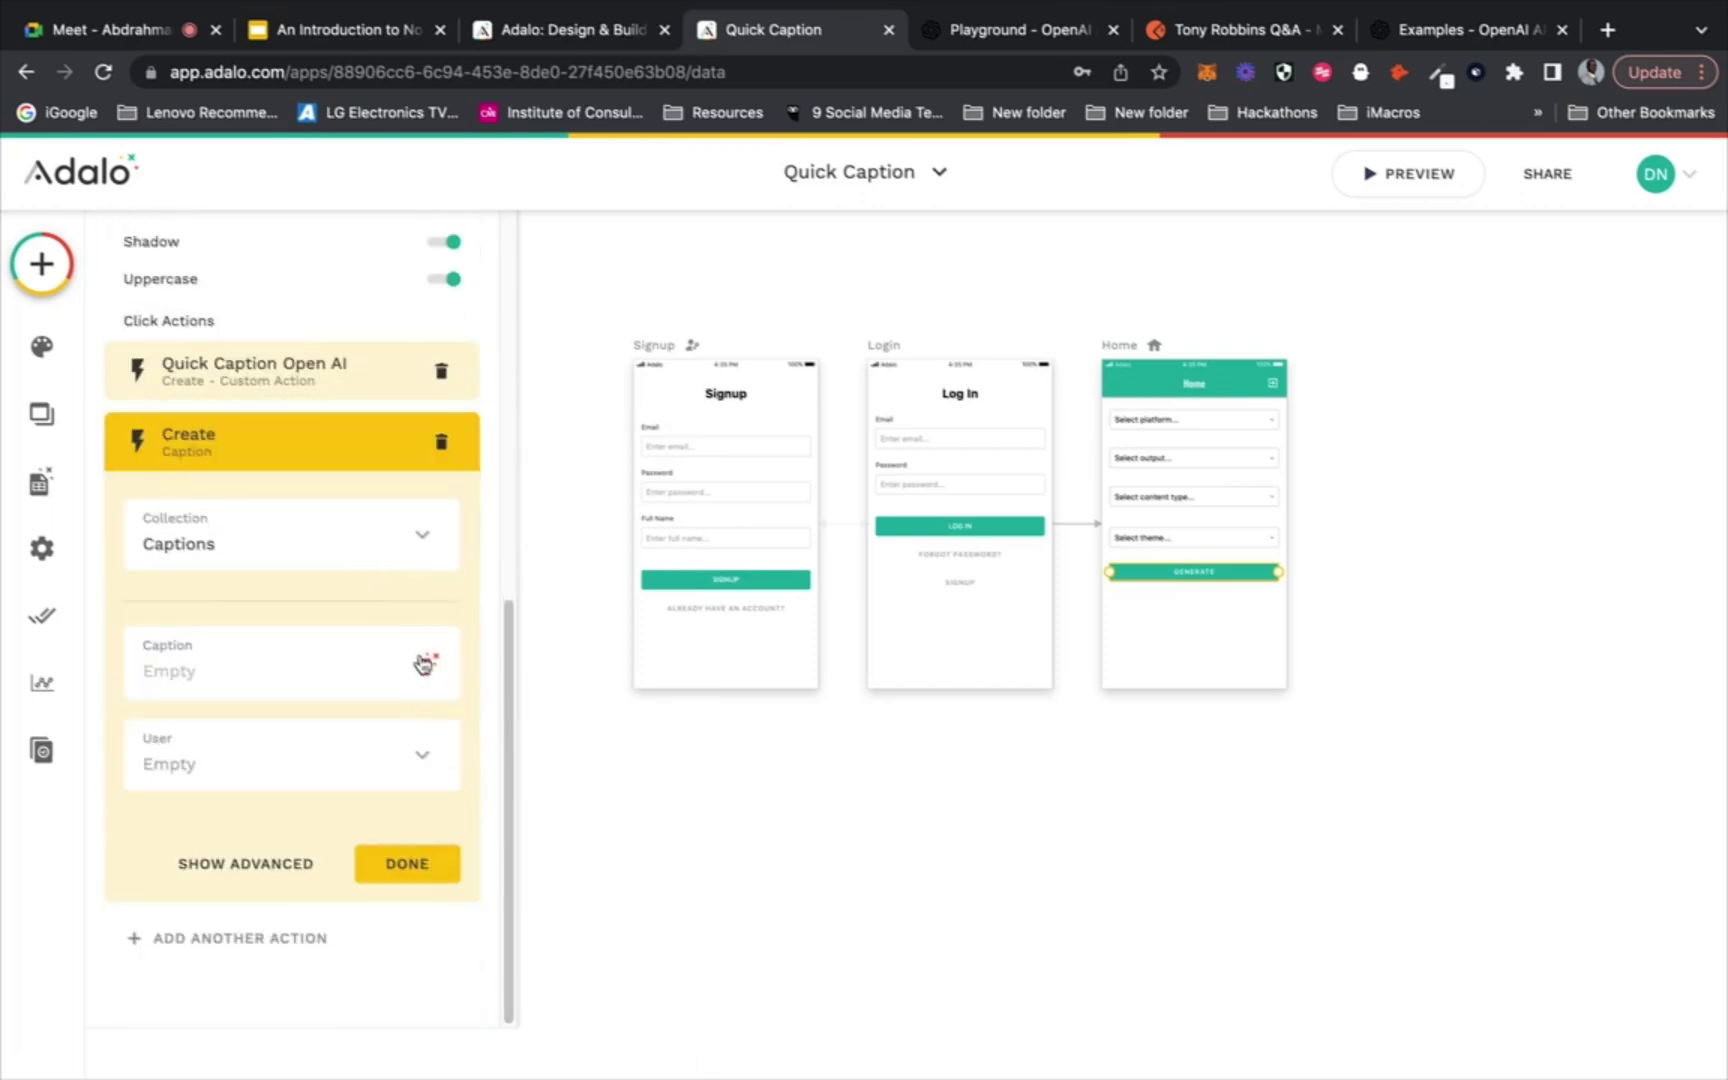
Set the Caption to Quick Caption Open AI choices.text and User to Logged In User
{"action": "left_click", "coordinate": [426, 664]}
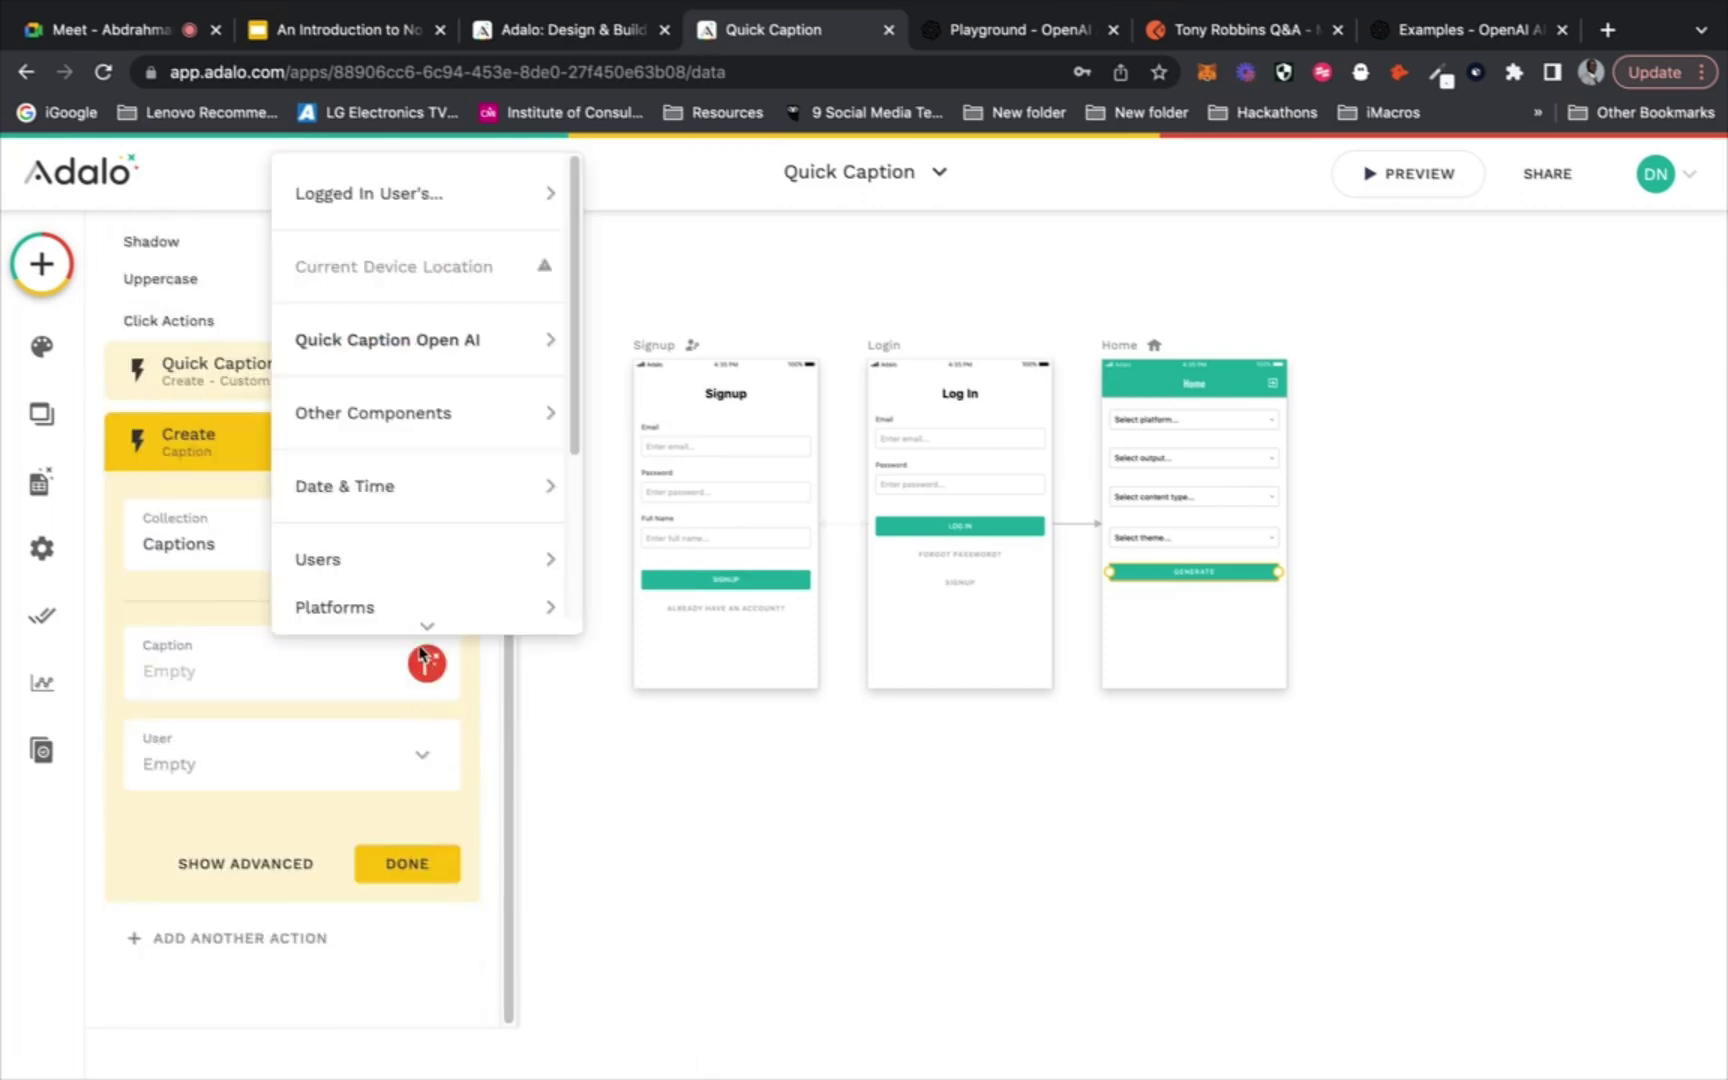
{"action": "mouse_move", "coordinate": [456, 357]}
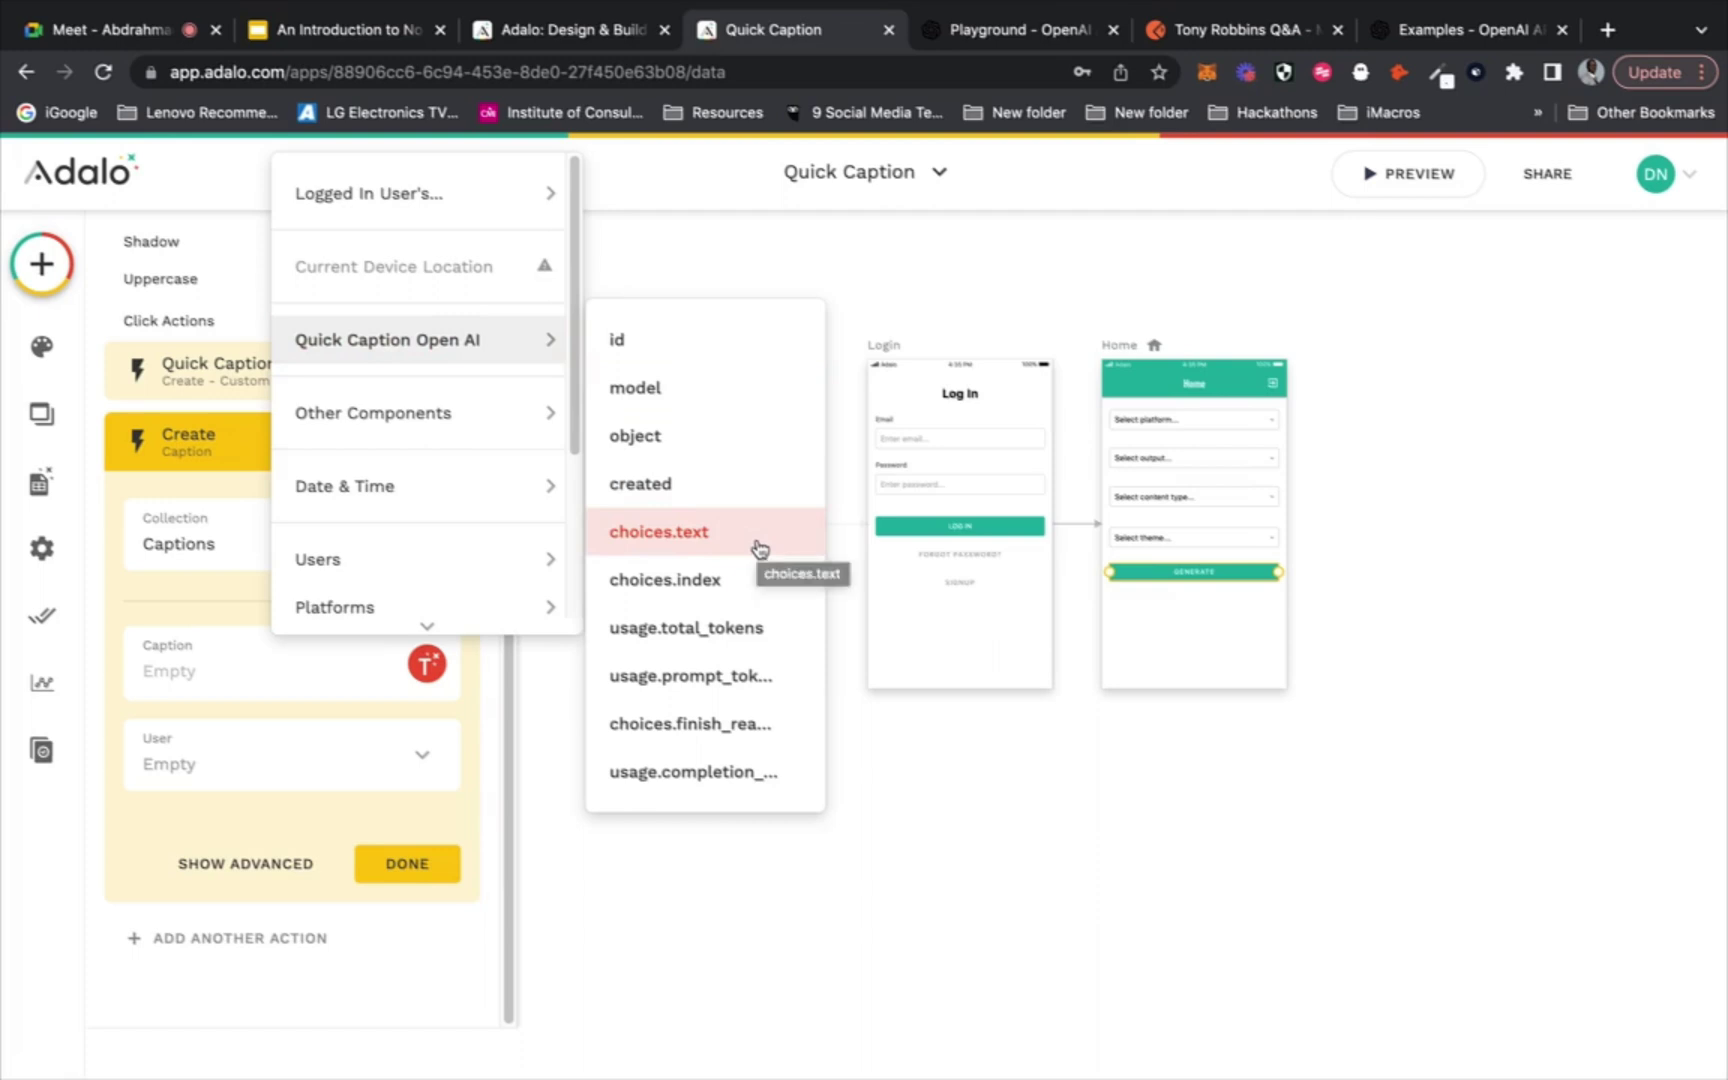
{"action": "left_click", "coordinate": [766, 540]}
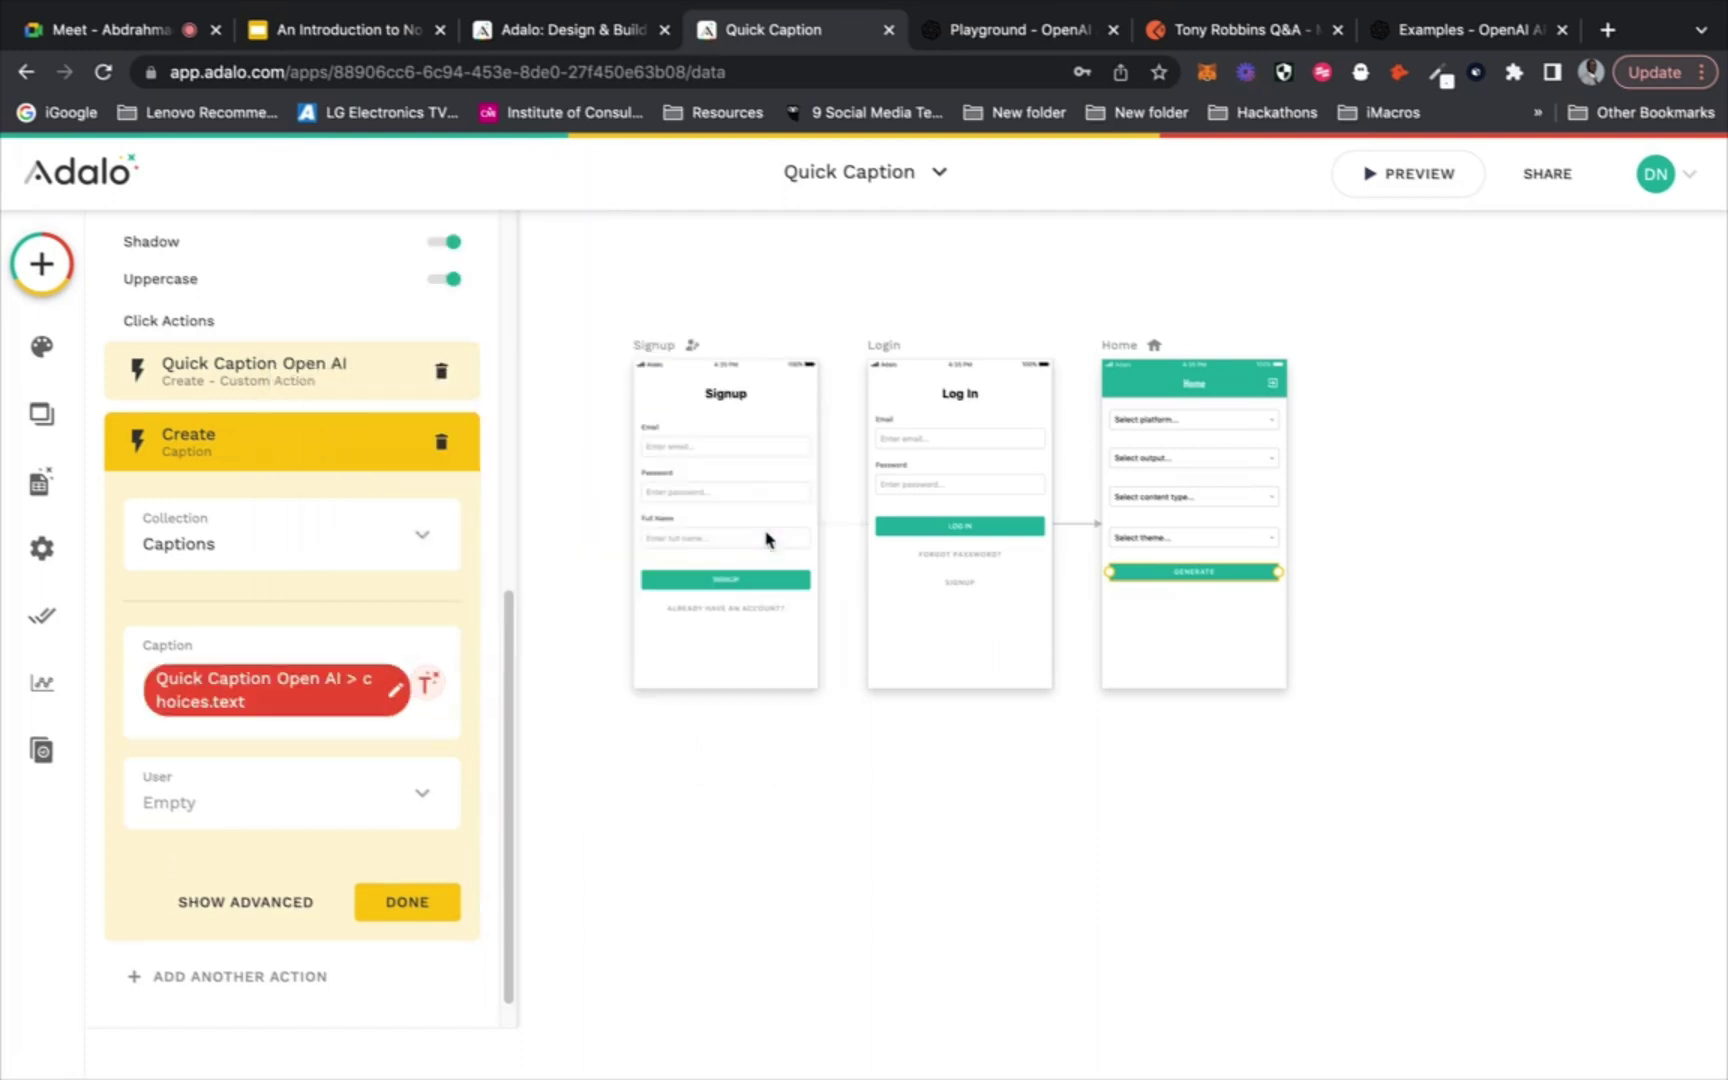
{"action": "left_click", "coordinate": [413, 801]}
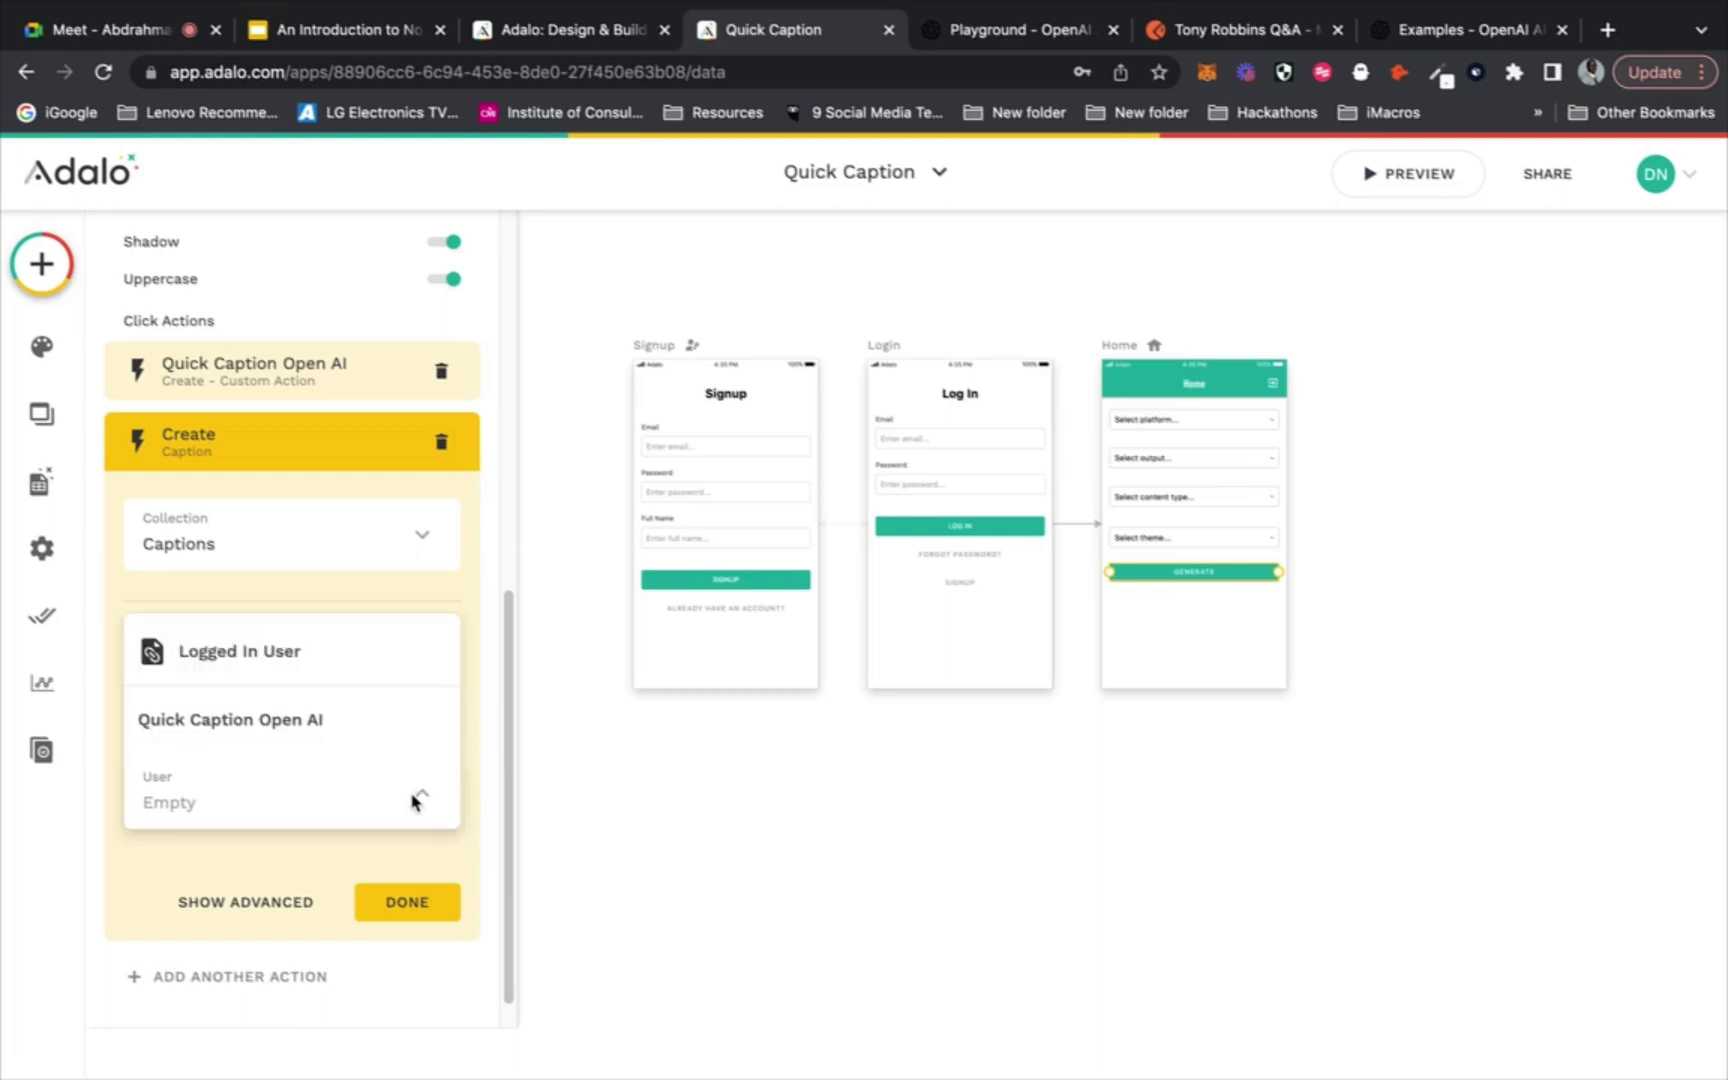
{"action": "left_click", "coordinate": [363, 655]}
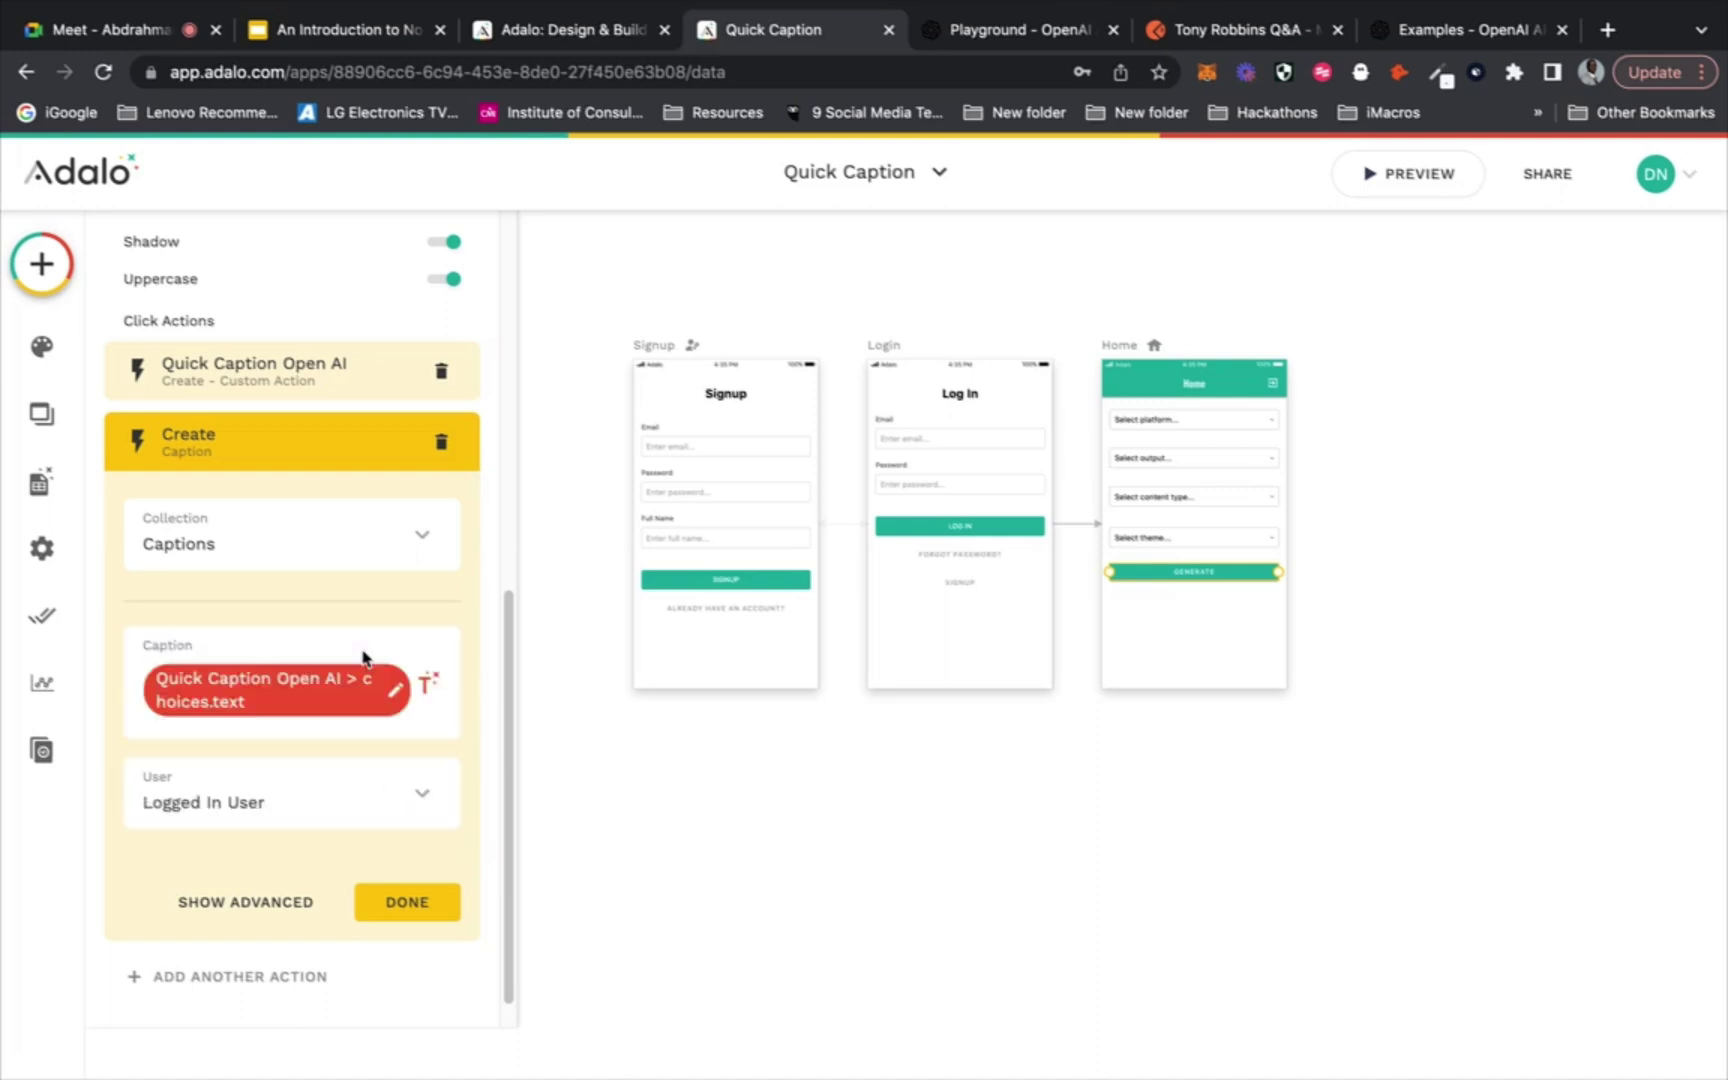
{"action": "left_click", "coordinate": [388, 905]}
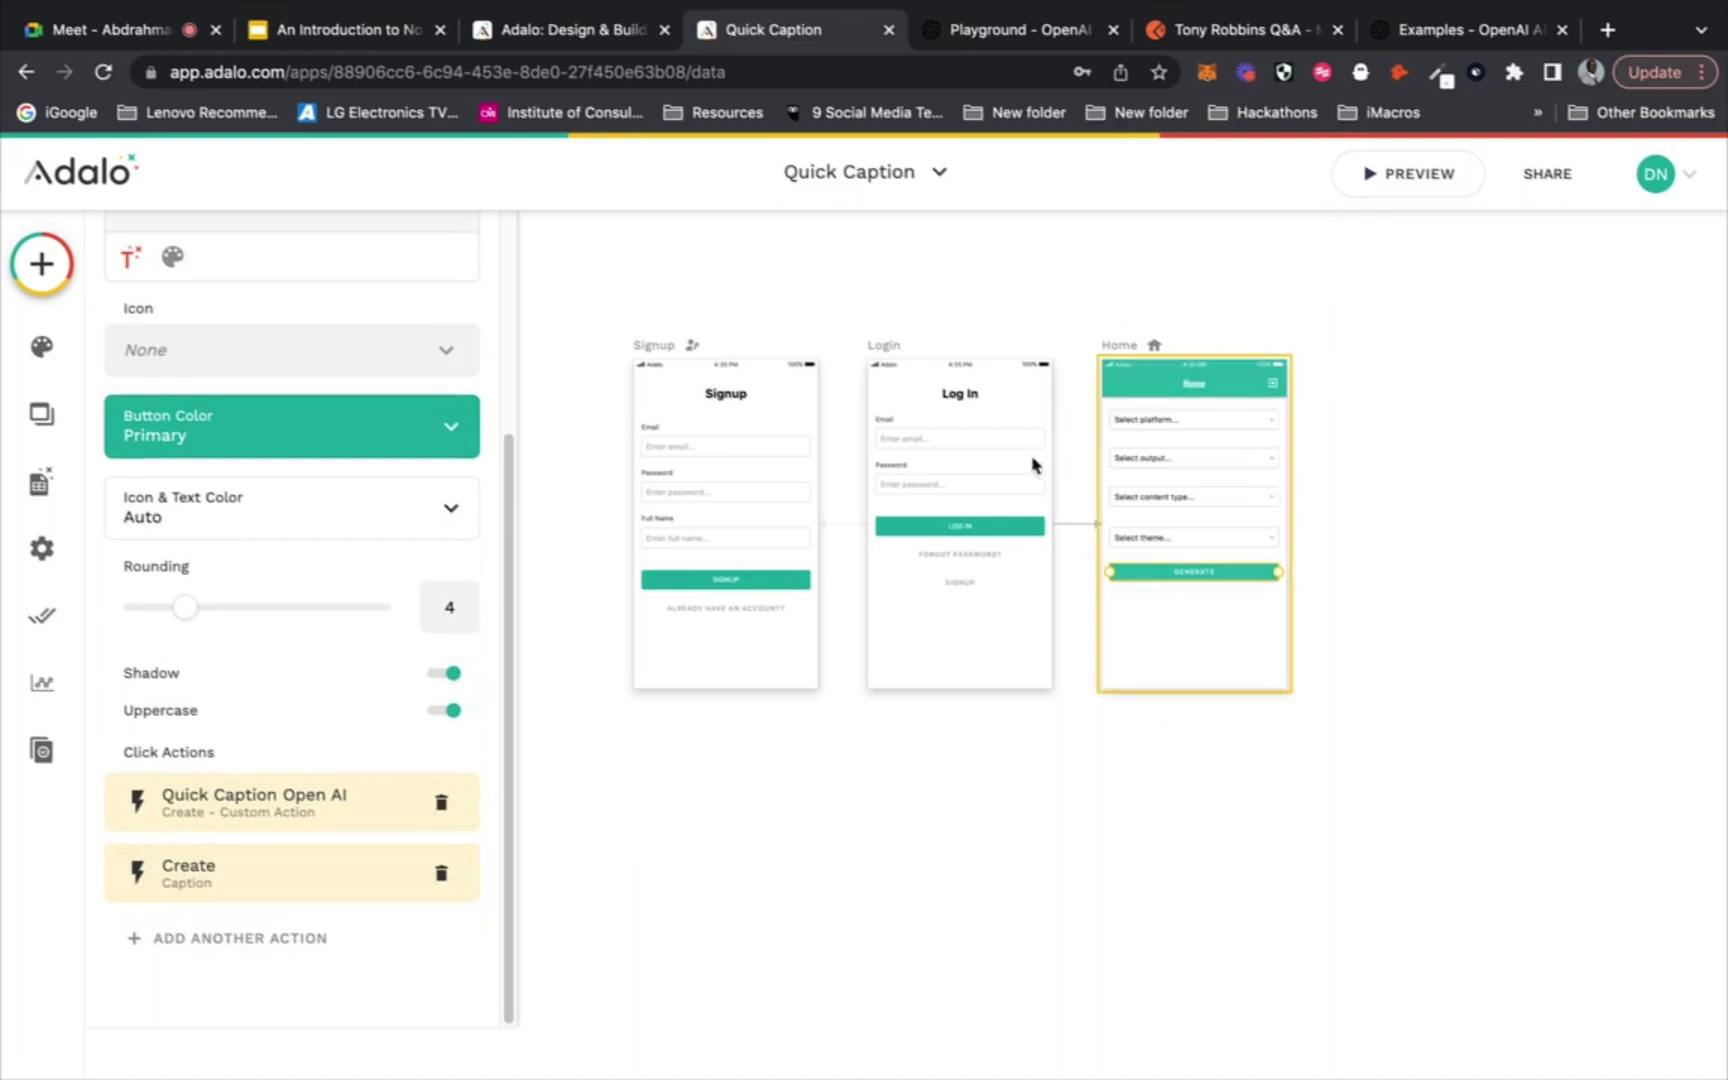
In the app preview, choose Instagram as the platform and Caption as the output
{"action": "left_click", "coordinate": [1383, 187]}
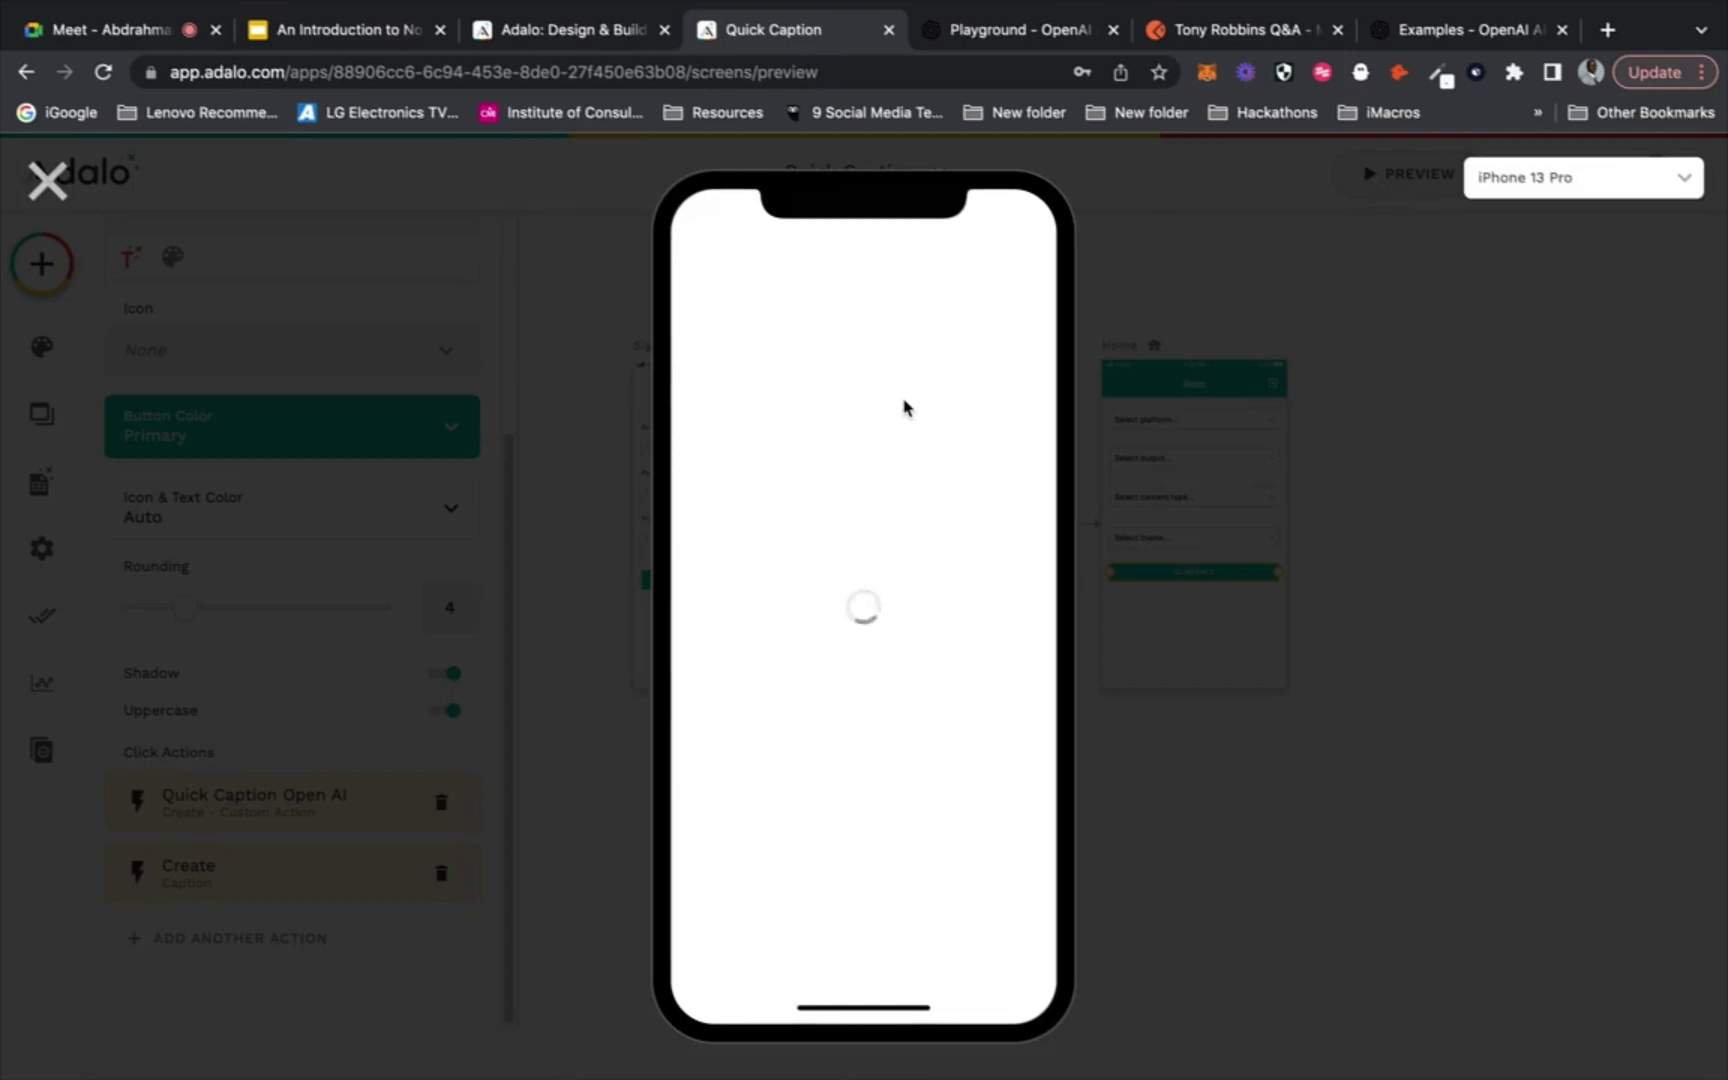
{"action": "left_click", "coordinate": [900, 335]}
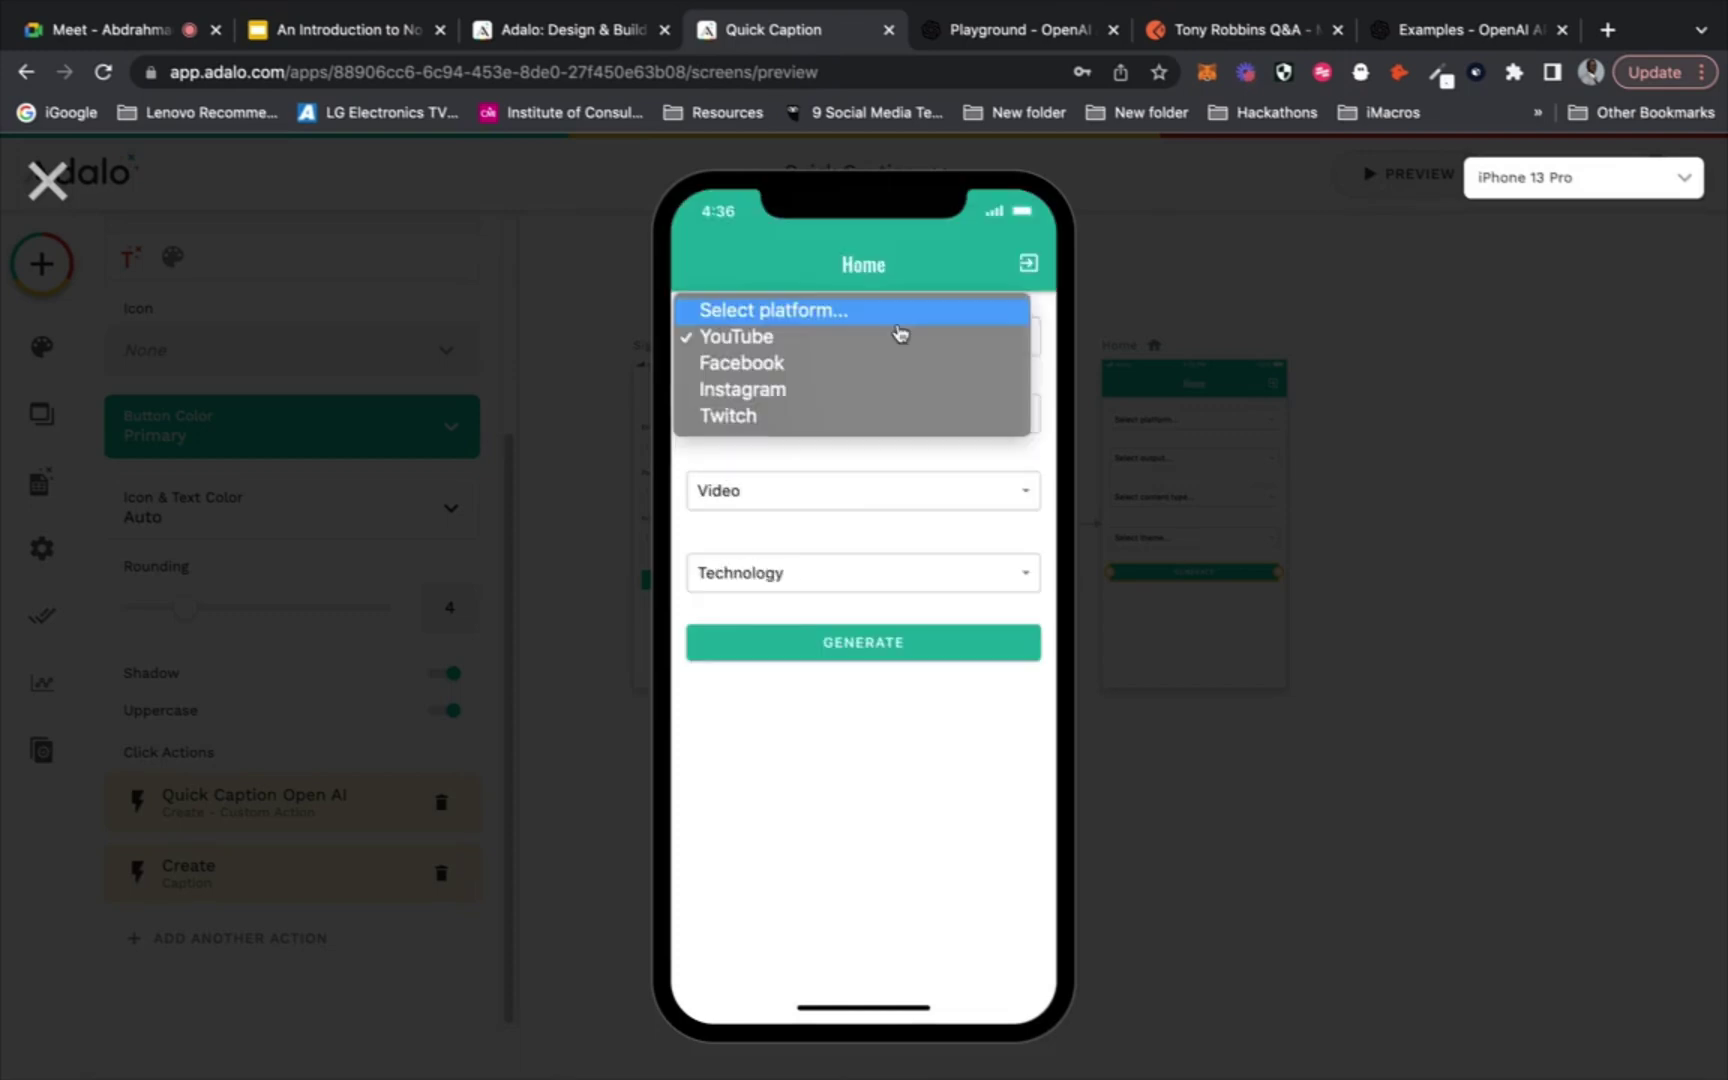
{"action": "left_click", "coordinate": [890, 425]}
{"action": "left_click", "coordinate": [886, 420]}
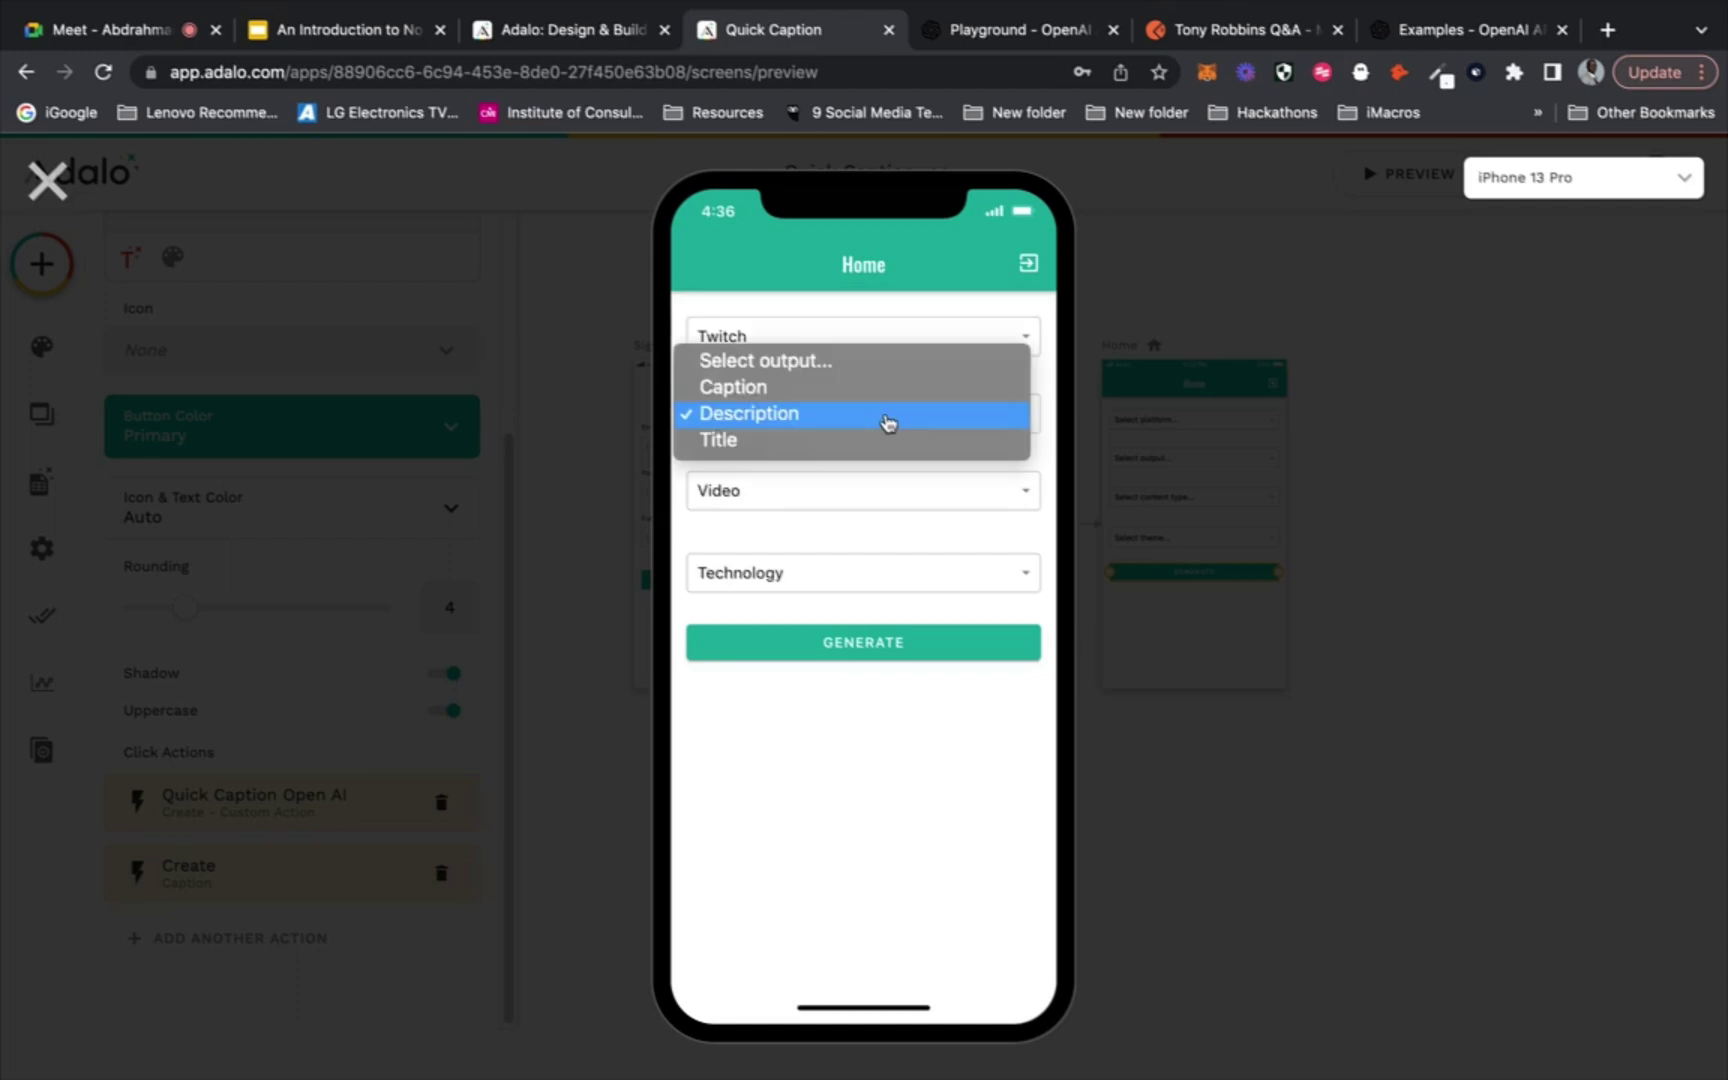
{"action": "left_click", "coordinate": [920, 328]}
{"action": "left_click", "coordinate": [918, 336]}
{"action": "left_click", "coordinate": [920, 315]}
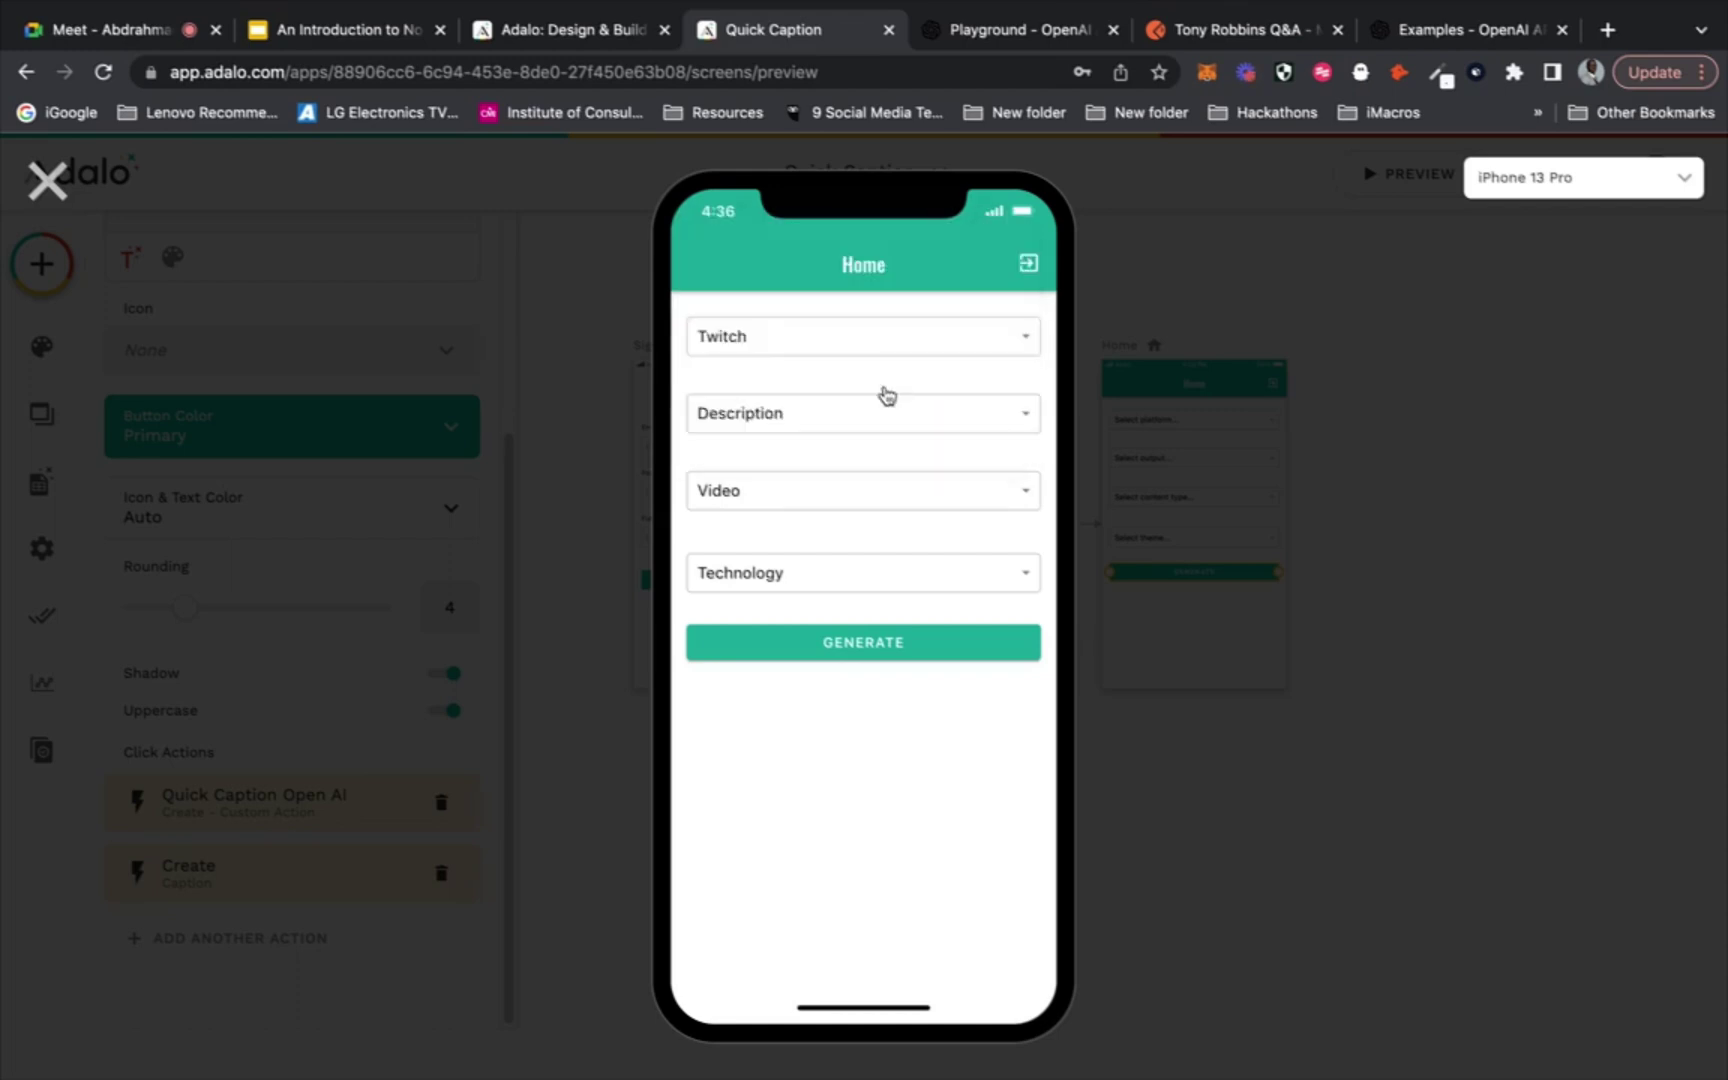
{"action": "left_click", "coordinate": [878, 415]}
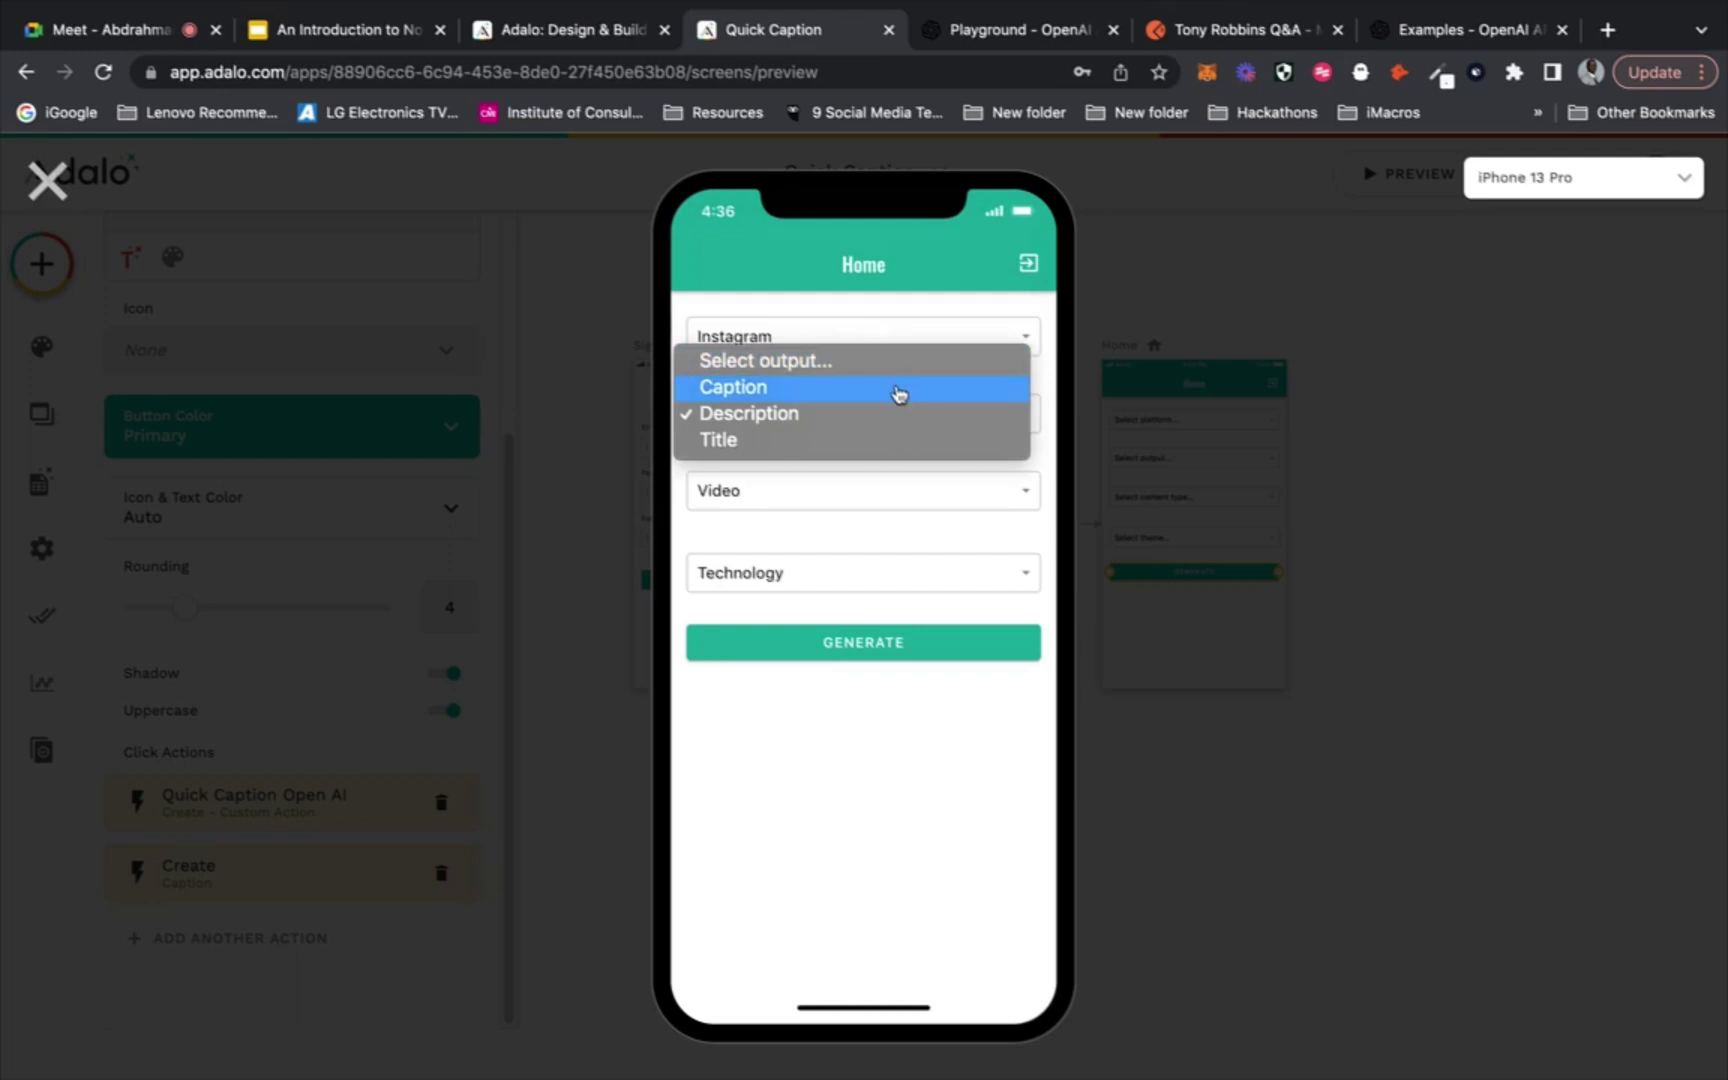
{"action": "left_click", "coordinate": [899, 393]}
Choose Image content and Tourism theme, generate a caption, and close the preview
{"action": "left_click", "coordinate": [843, 502]}
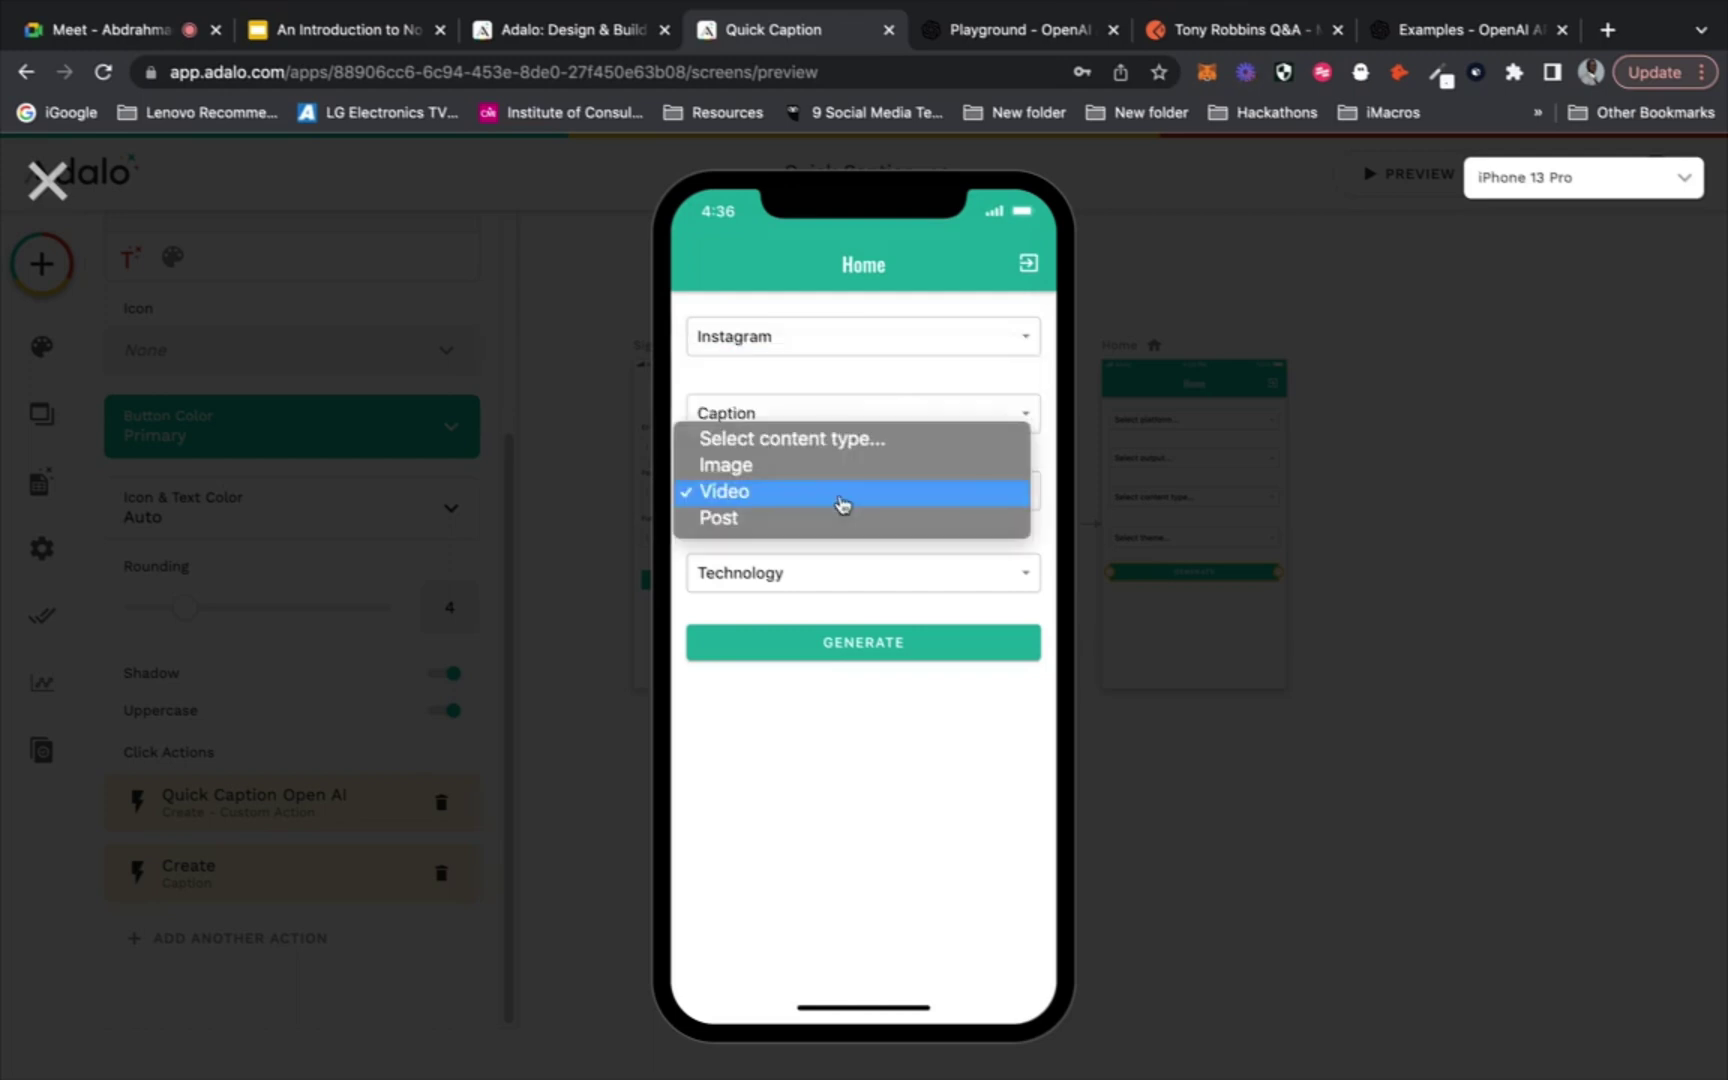
{"action": "left_click", "coordinate": [848, 466]}
{"action": "left_click", "coordinate": [820, 580]}
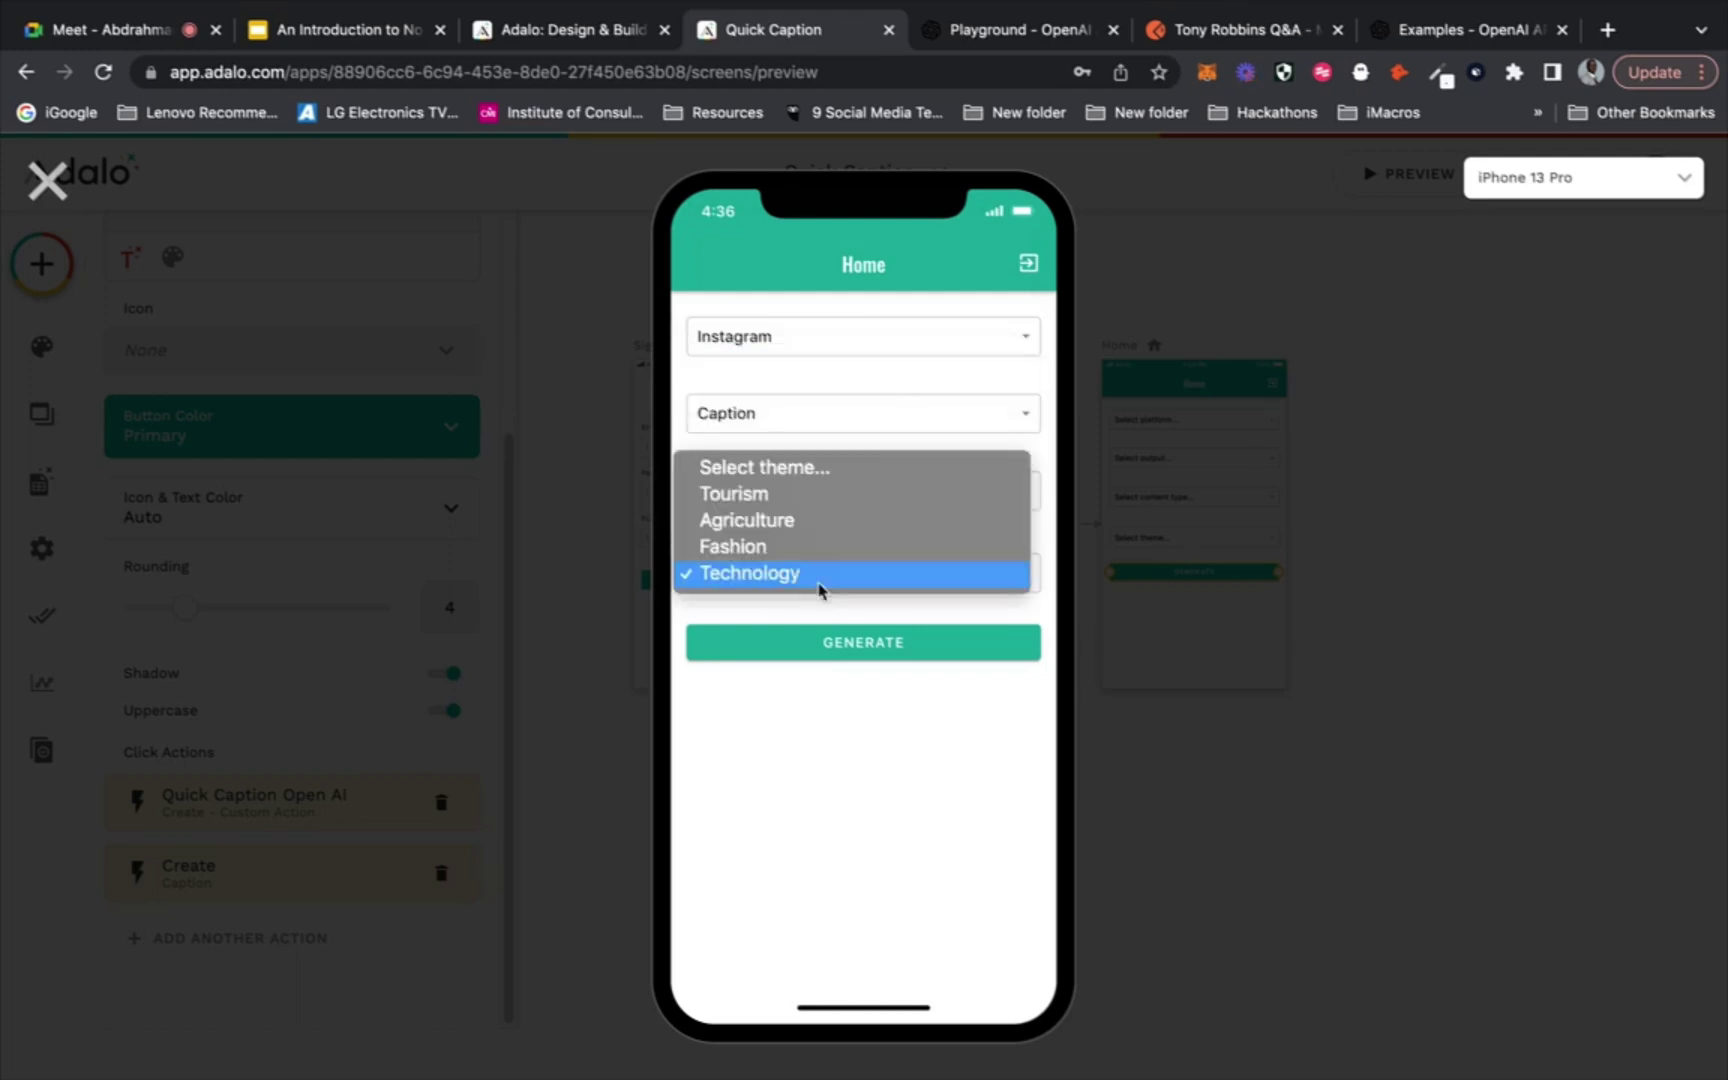
{"action": "left_click", "coordinate": [846, 494]}
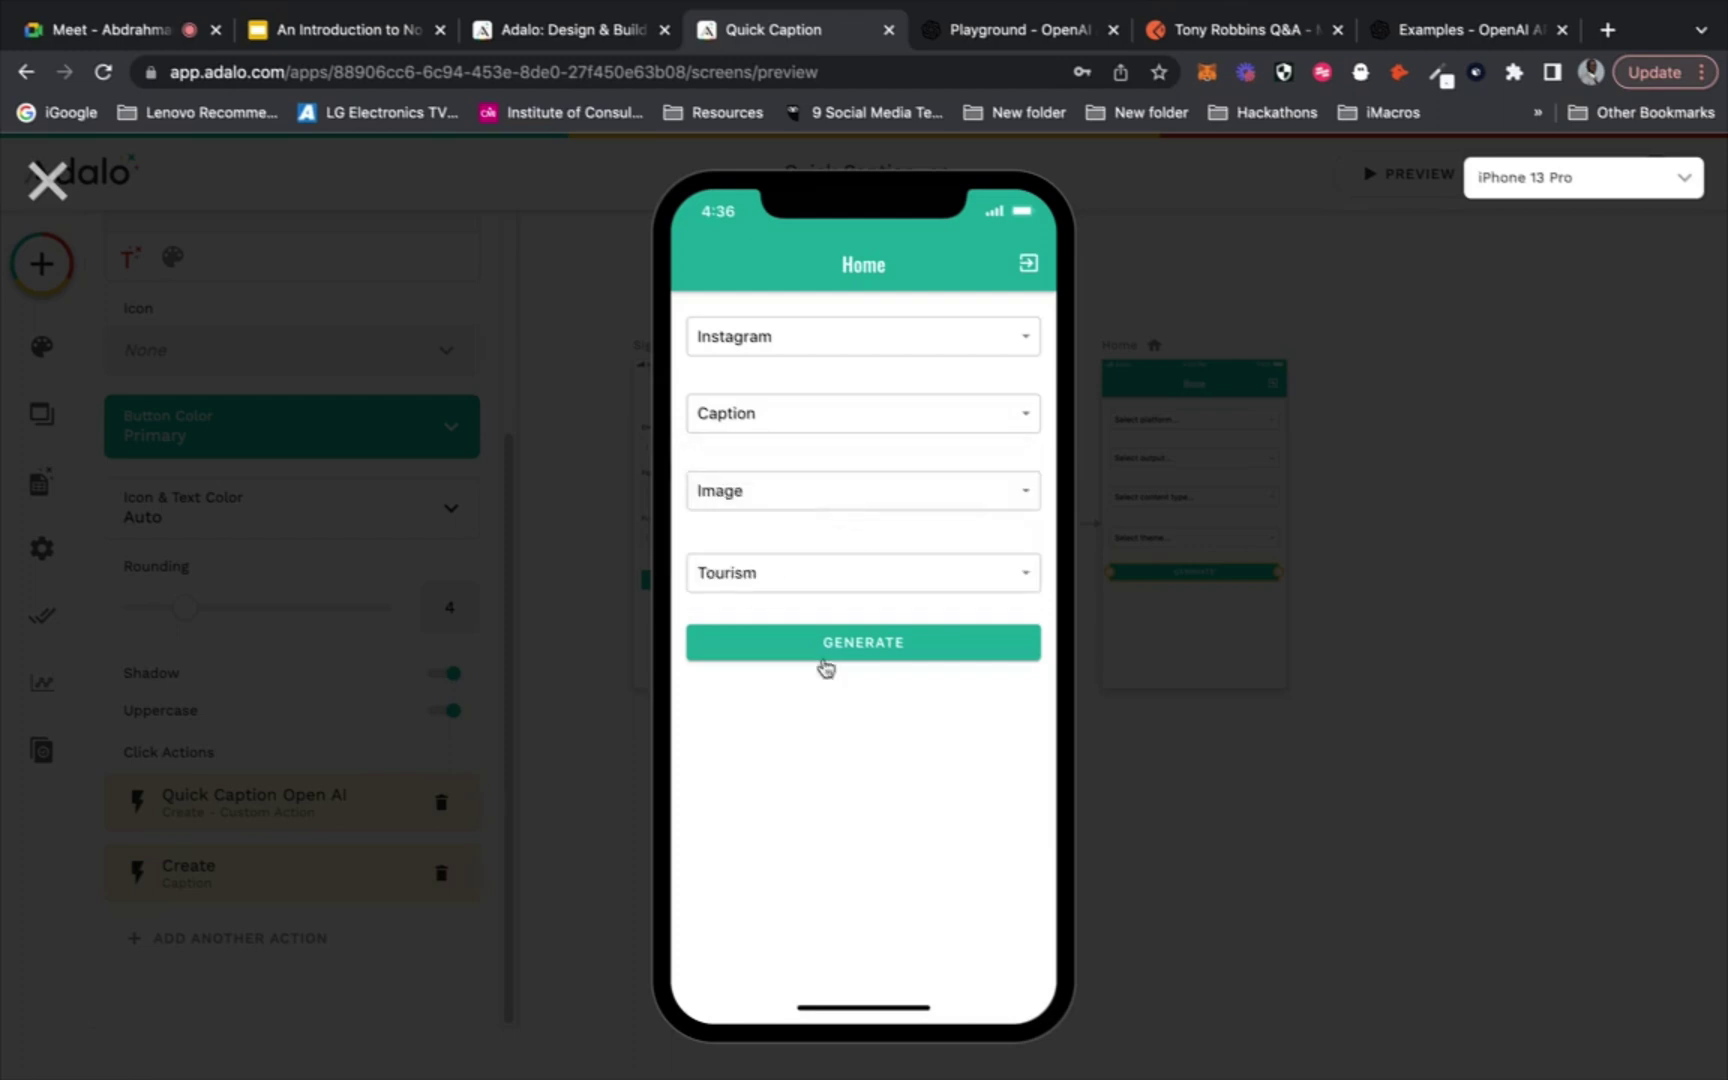
{"action": "left_click", "coordinate": [879, 650]}
{"action": "left_click", "coordinate": [46, 180]}
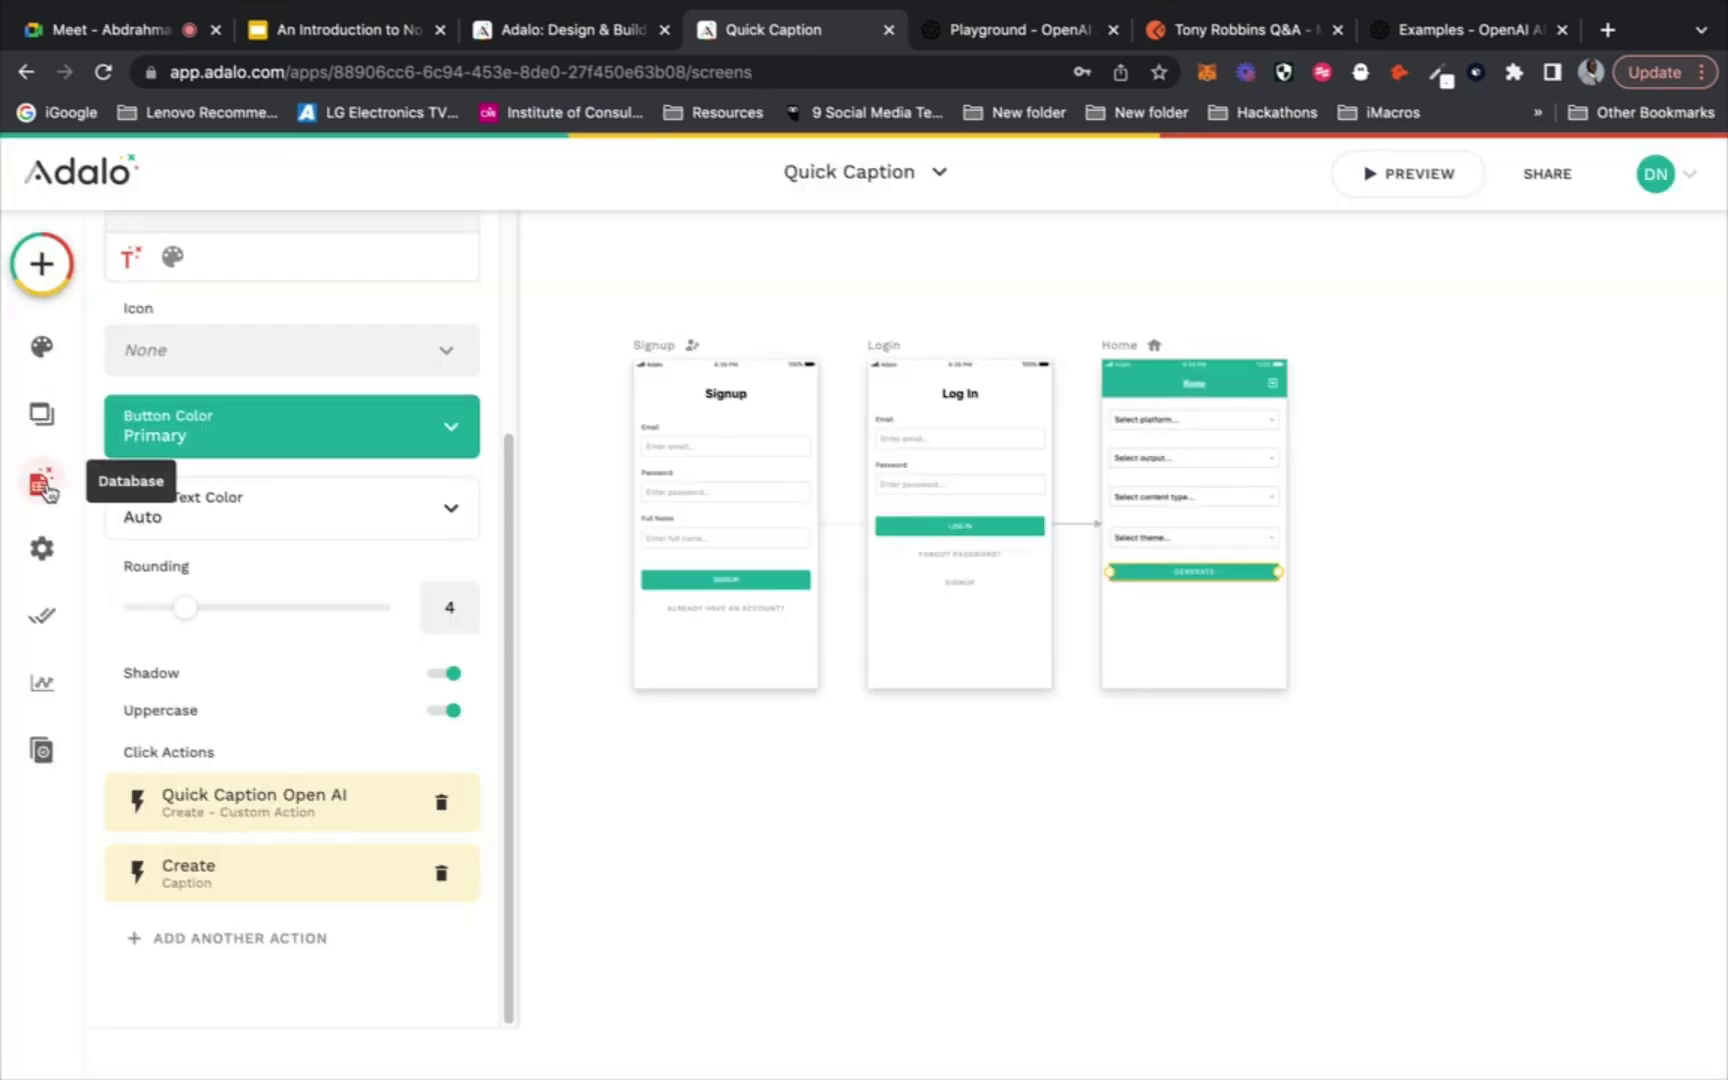
Remove the blank first line from the generated Captions record, then switch to Google Meet
{"action": "left_click", "coordinate": [44, 486]}
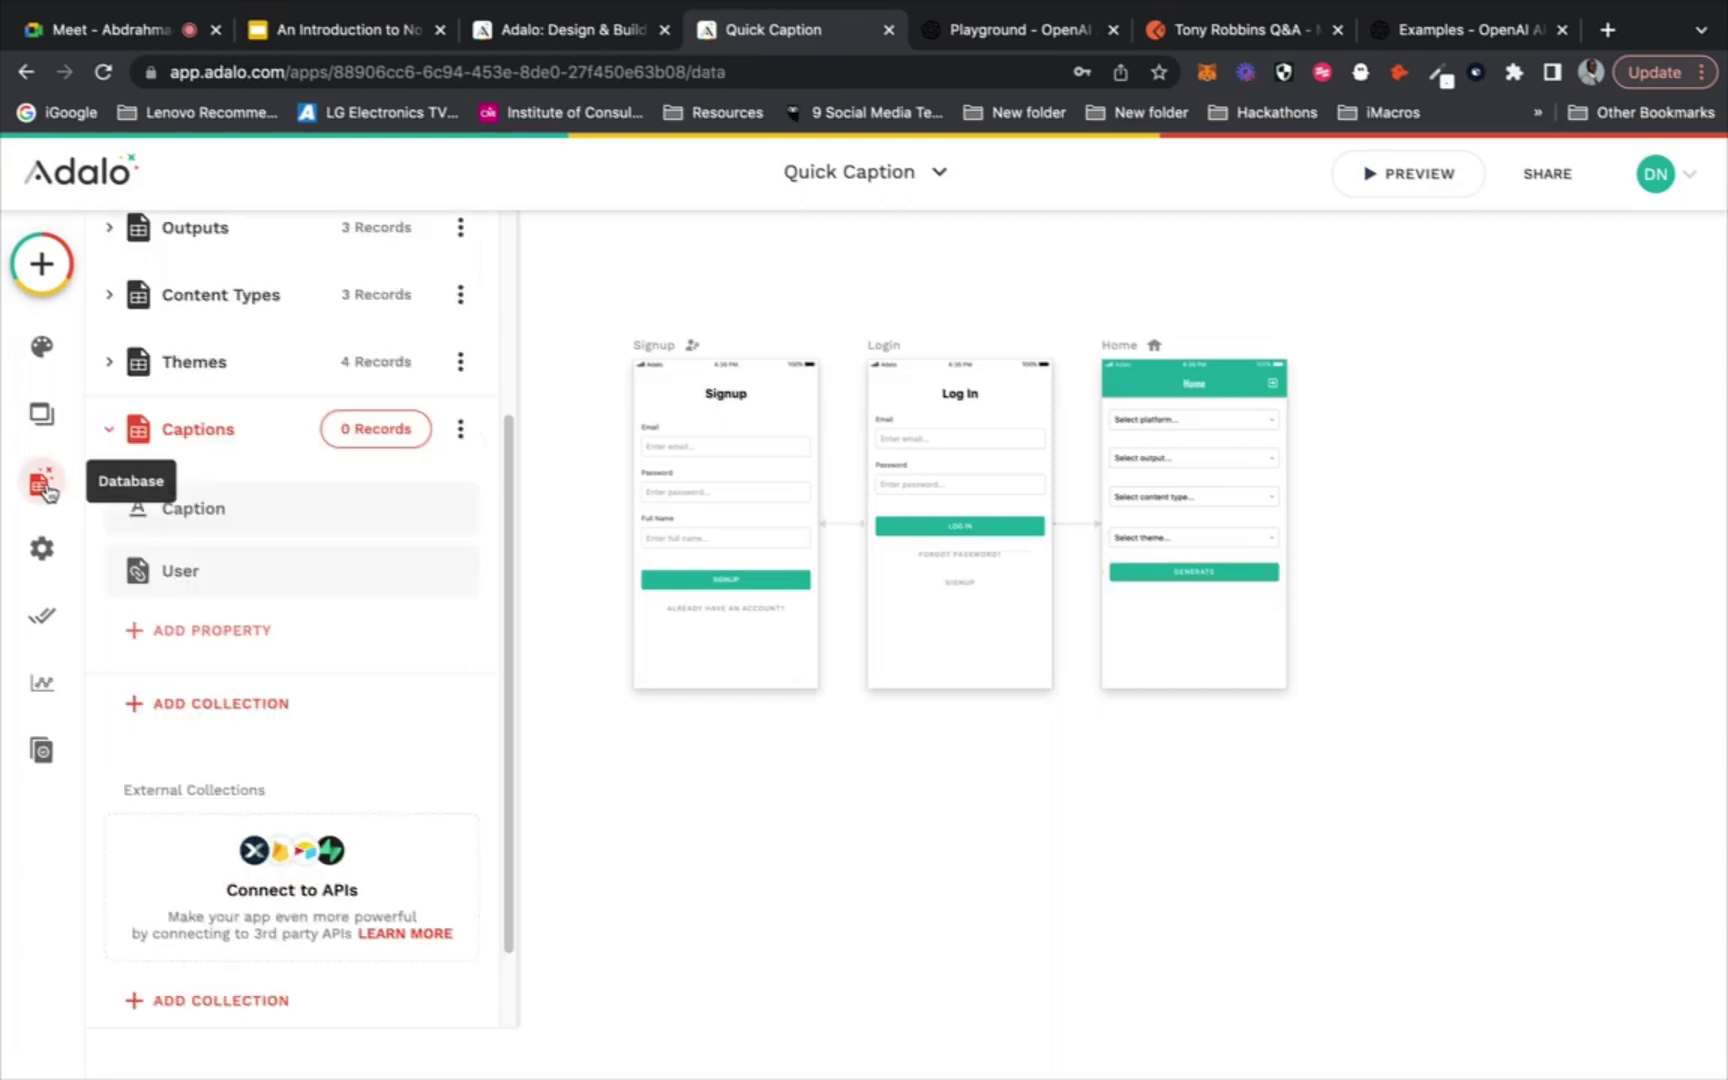
{"action": "left_click", "coordinate": [381, 429]}
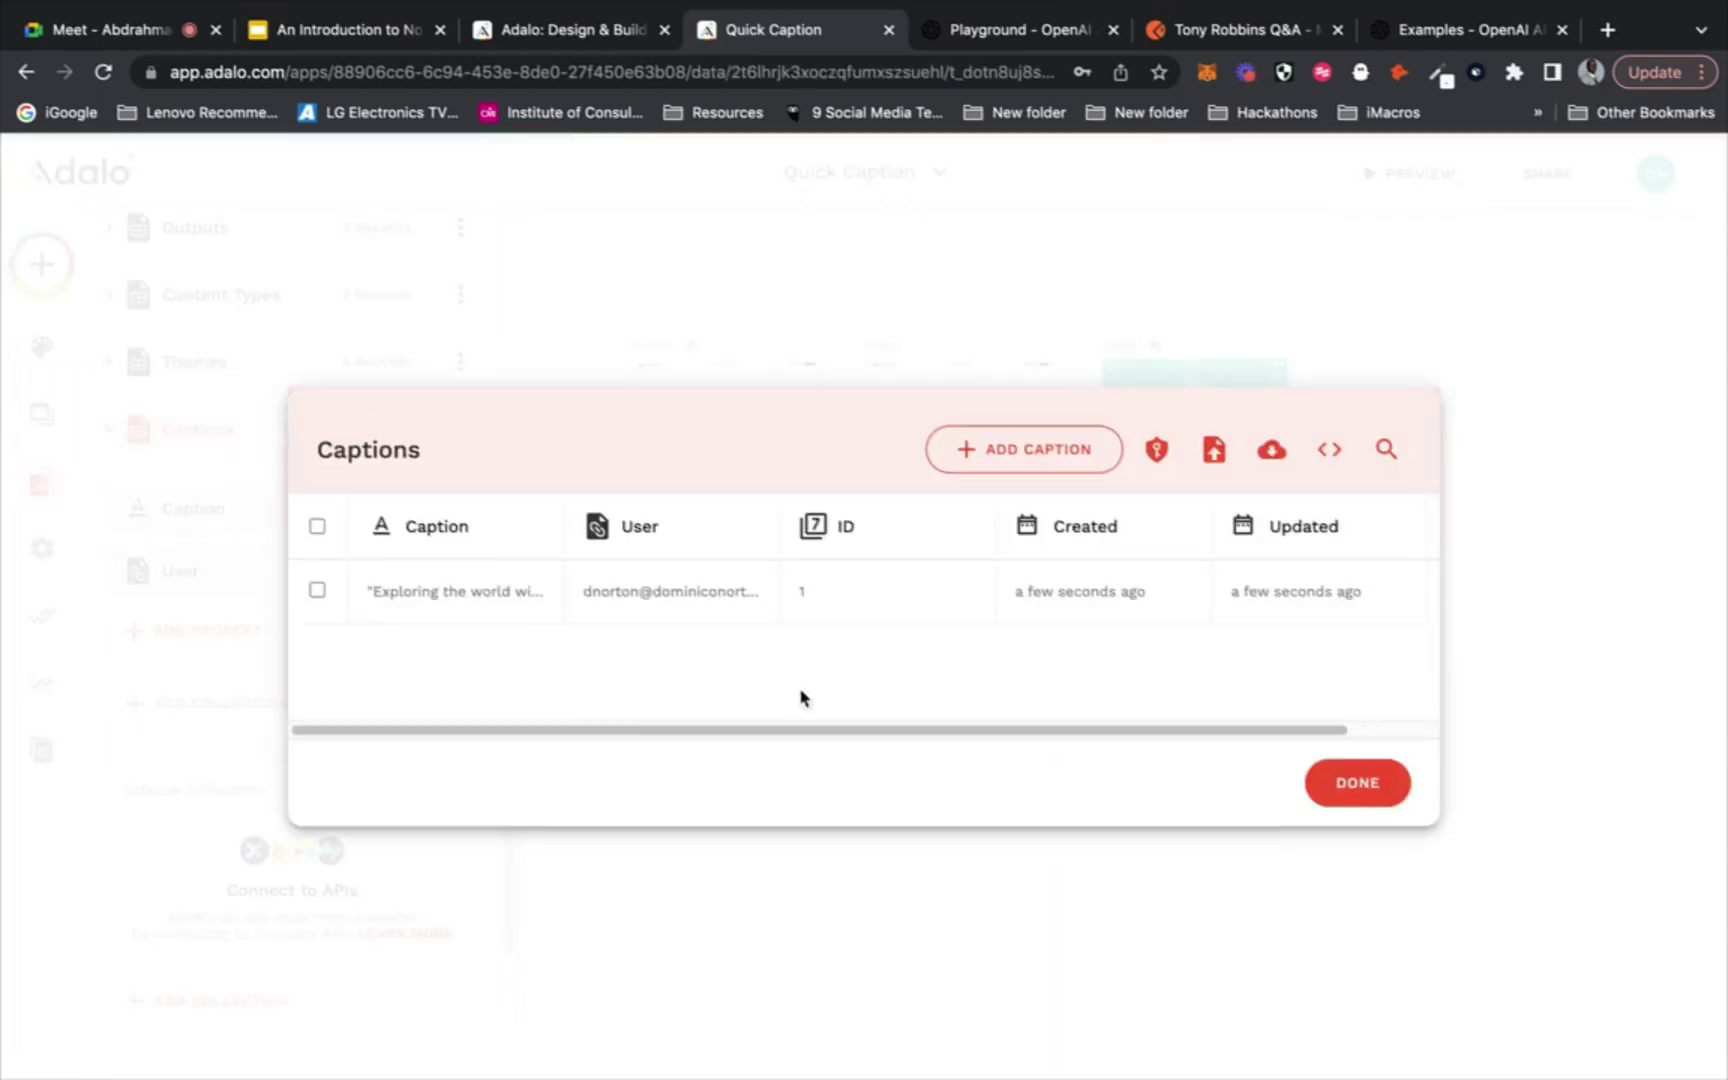
{"action": "left_click", "coordinate": [436, 595]}
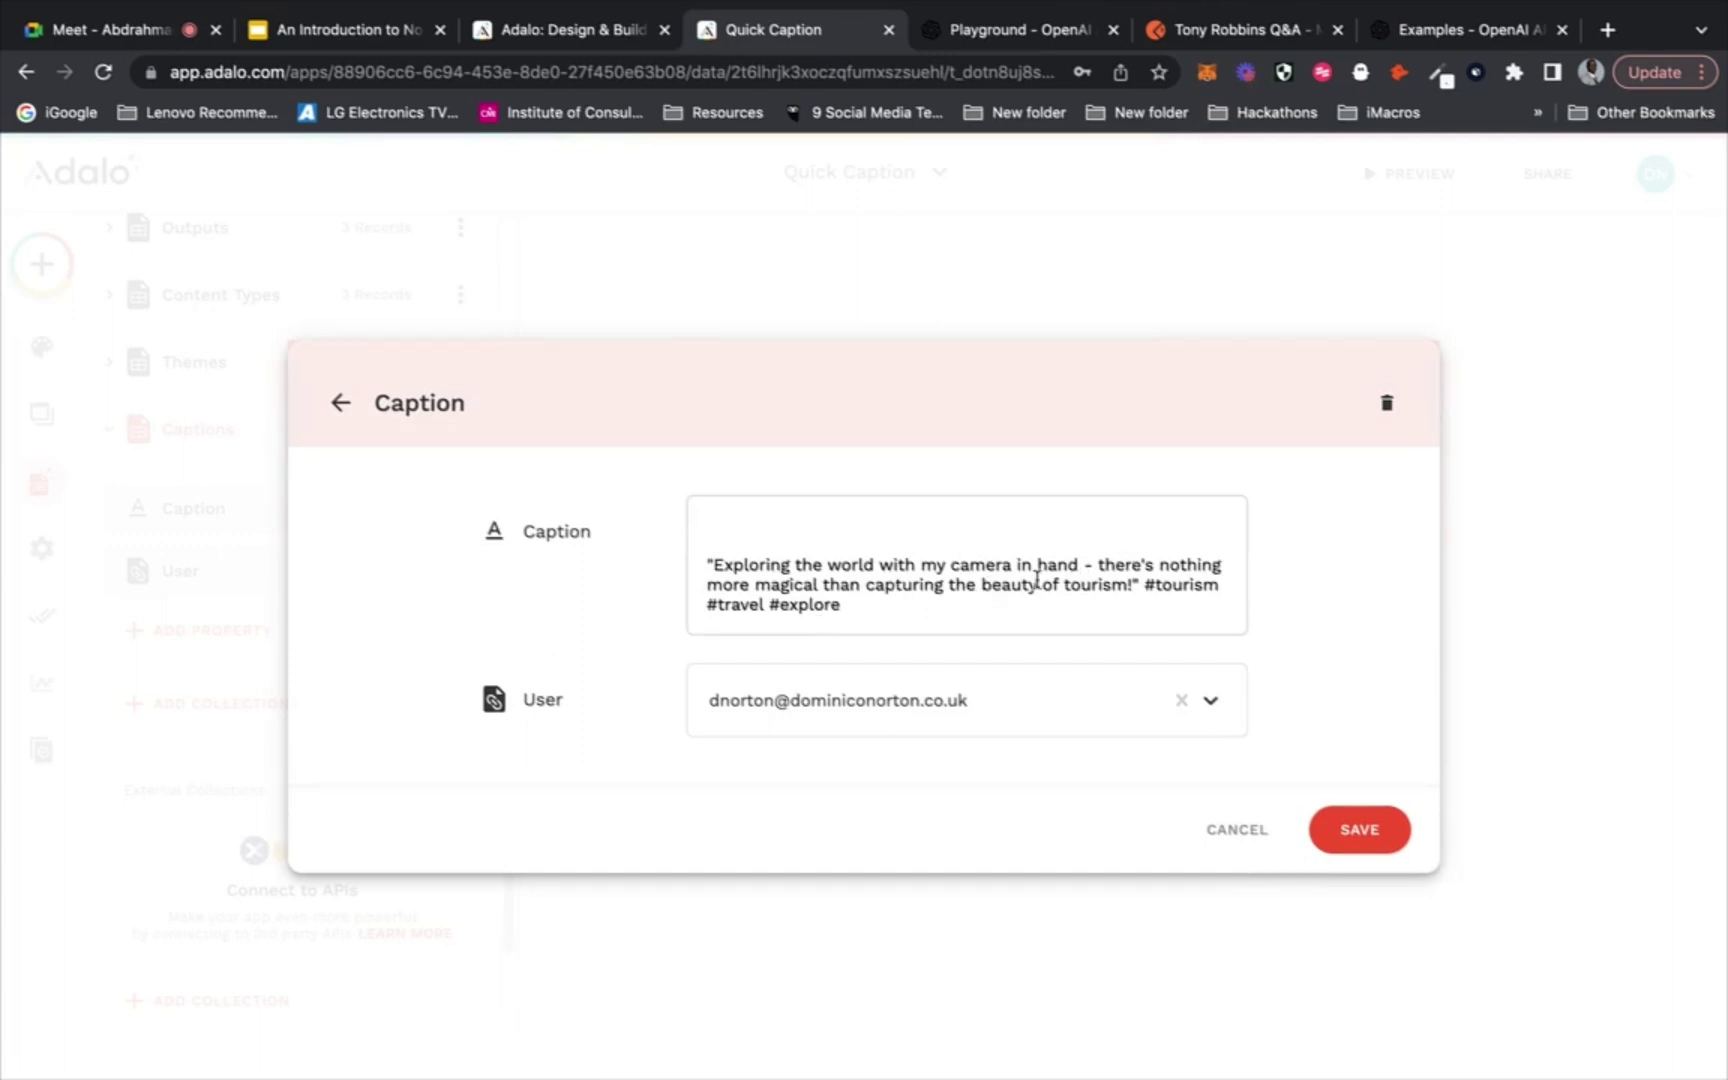
{"action": "left_click", "coordinate": [708, 567]}
{"action": "key", "text": "BackSpace"}
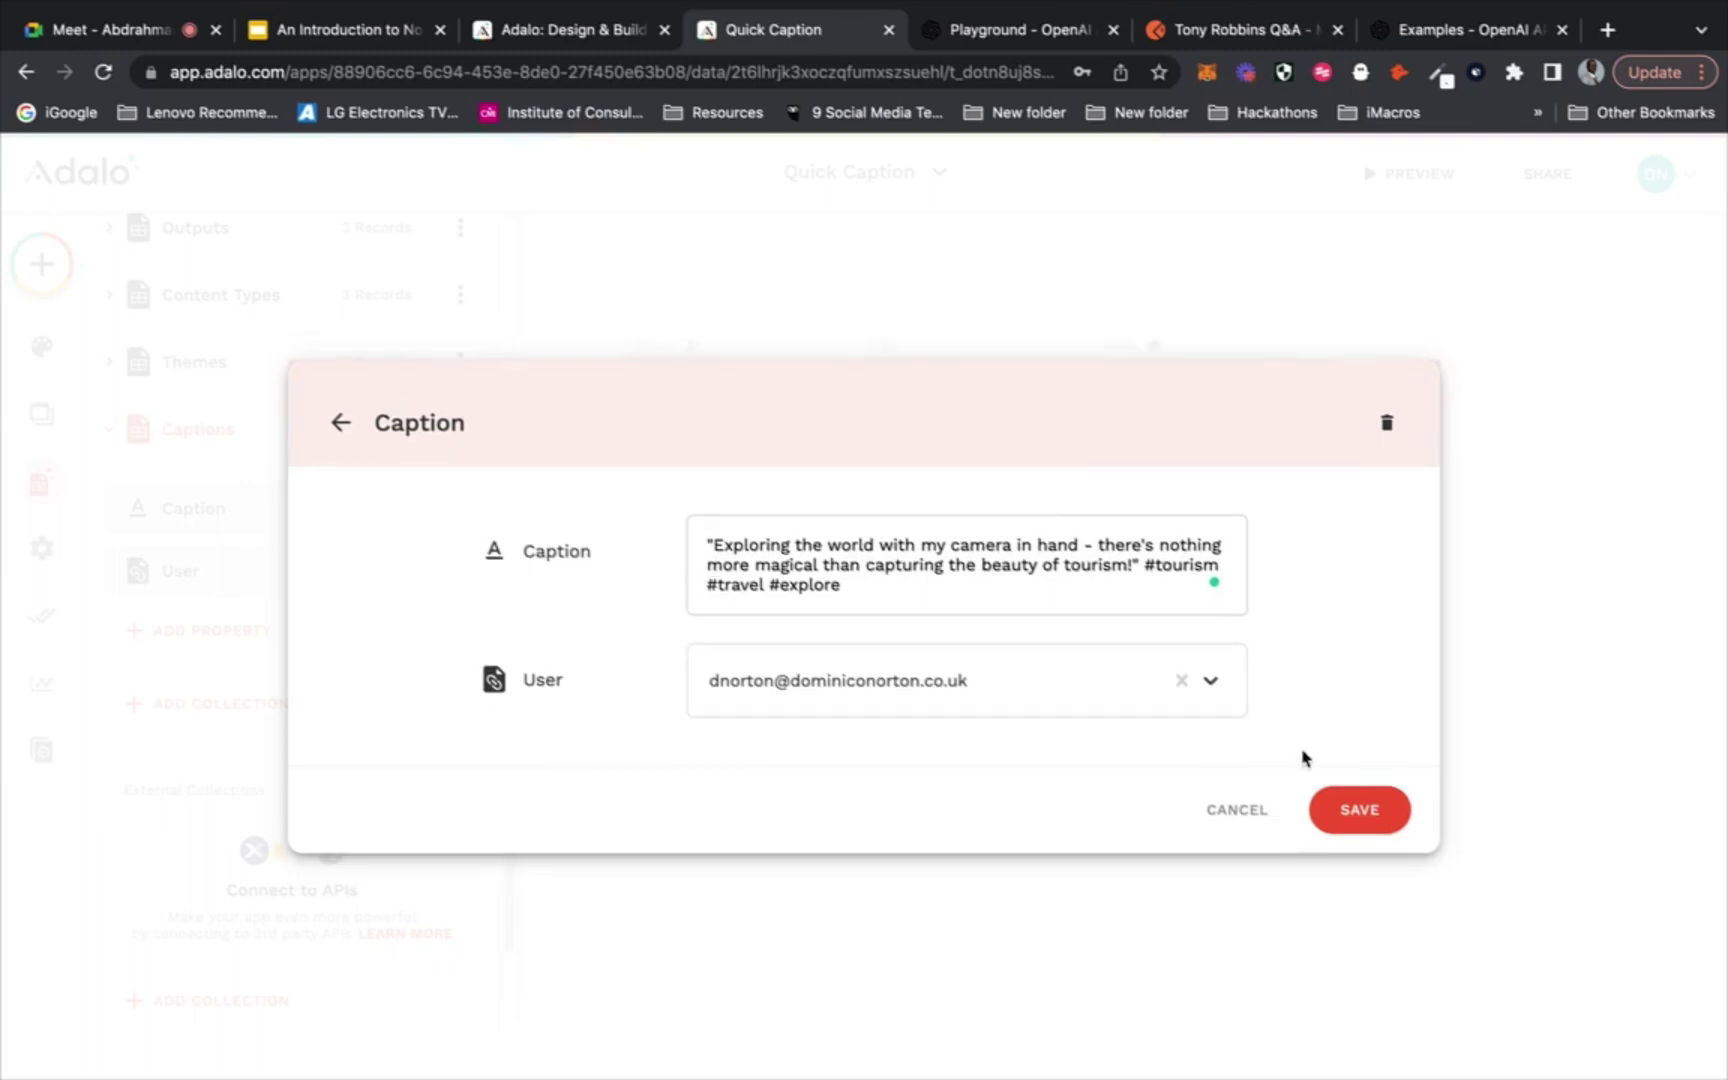
{"action": "left_click", "coordinate": [1368, 815]}
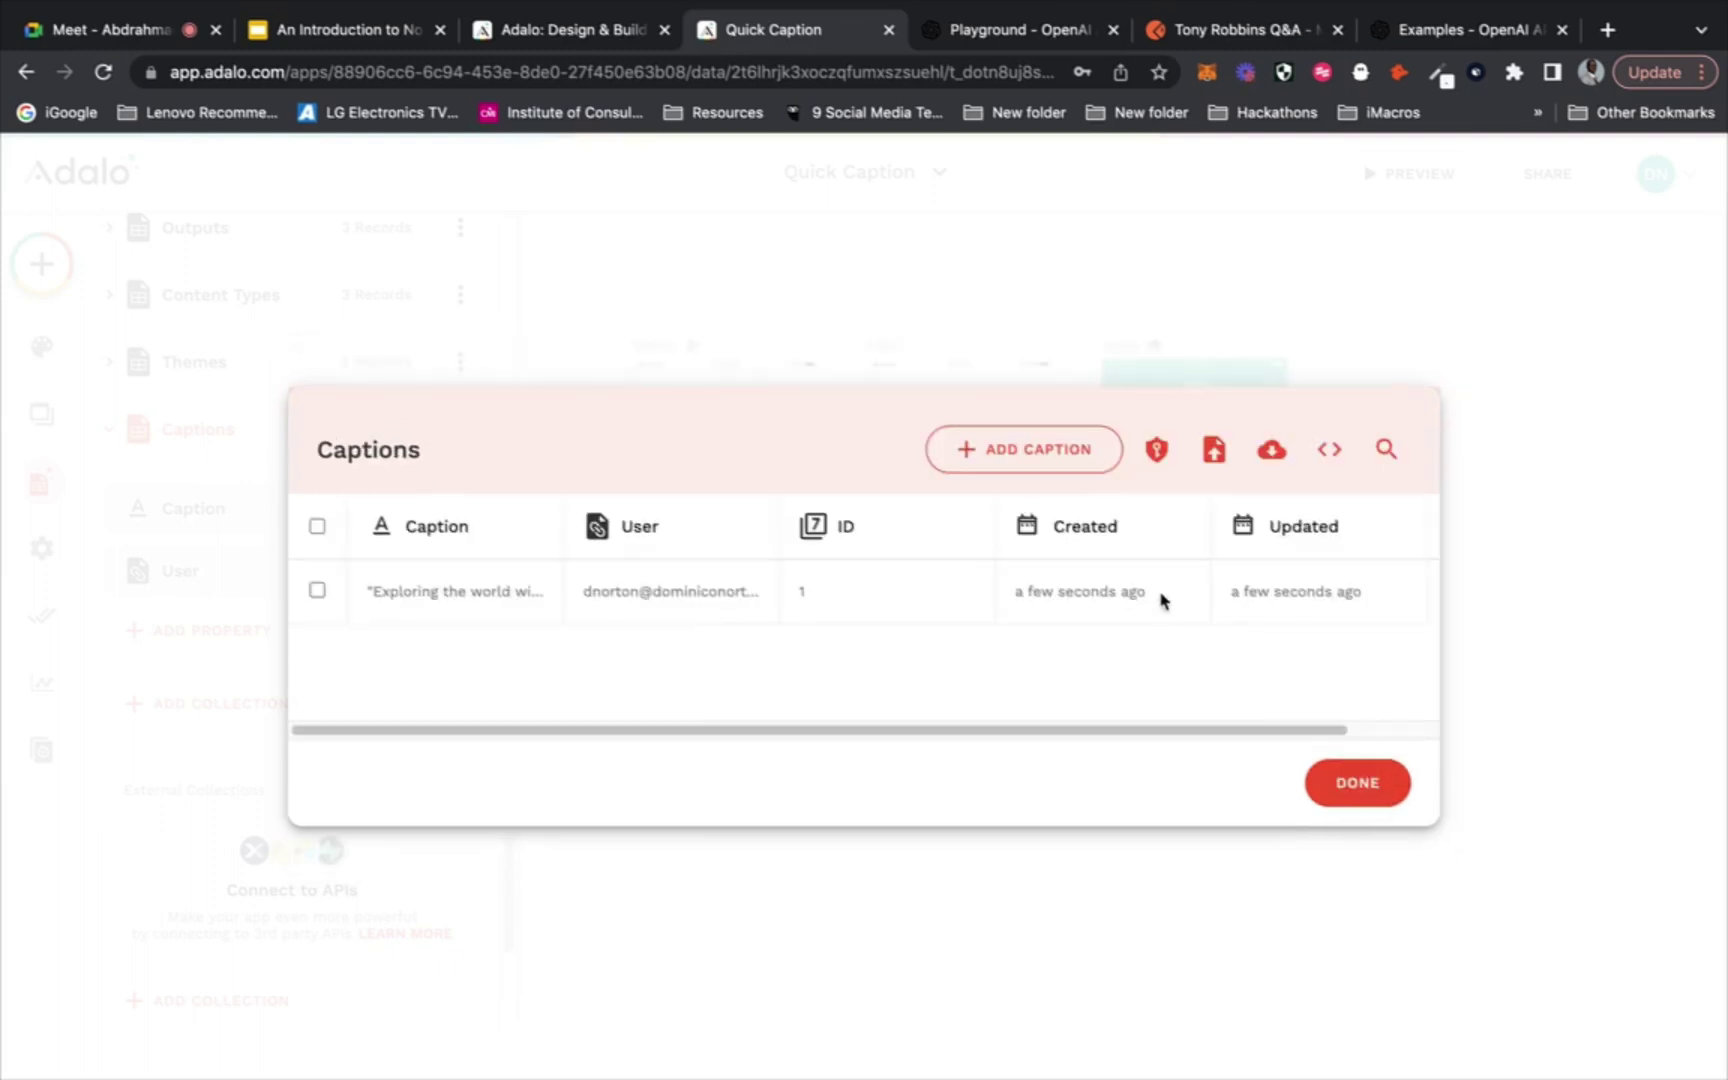
{"action": "left_click", "coordinate": [1340, 793]}
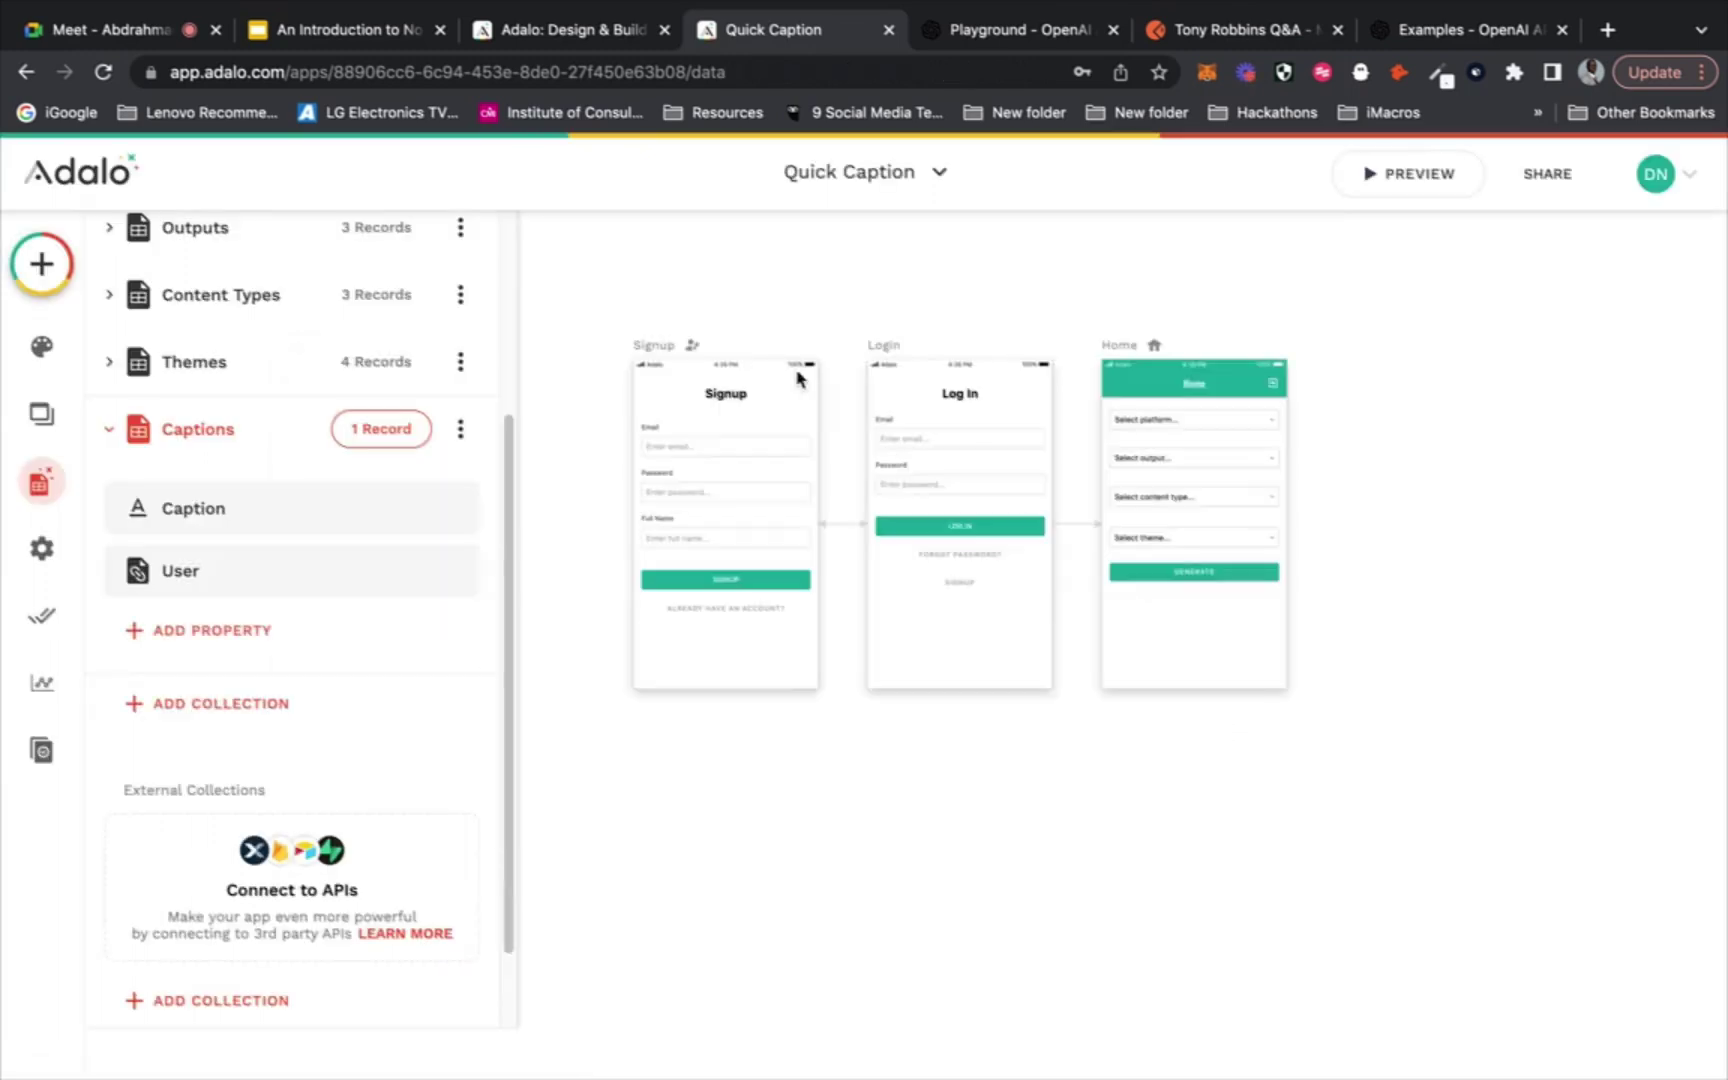
{"action": "left_click", "coordinate": [104, 31]}
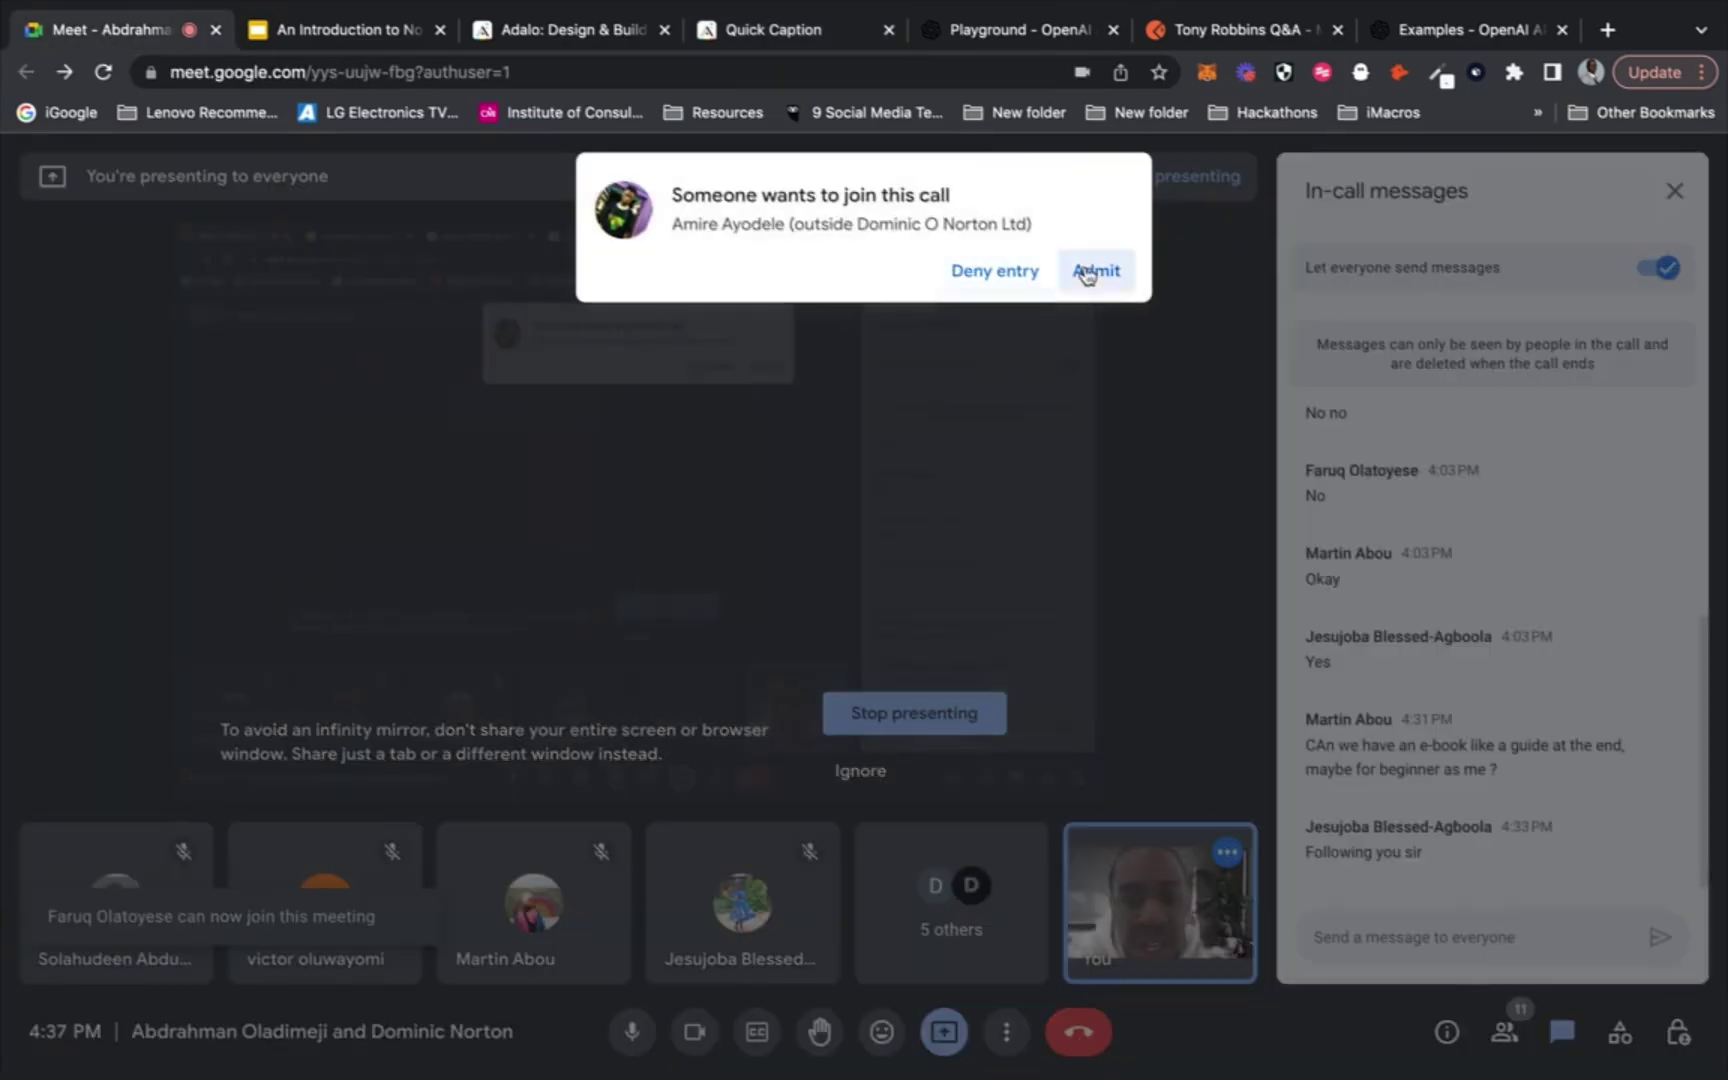
Admit the waiting participant to the Meet call and return to the Quick Caption tab
{"action": "left_click", "coordinate": [1090, 278]}
{"action": "left_click", "coordinate": [814, 40]}
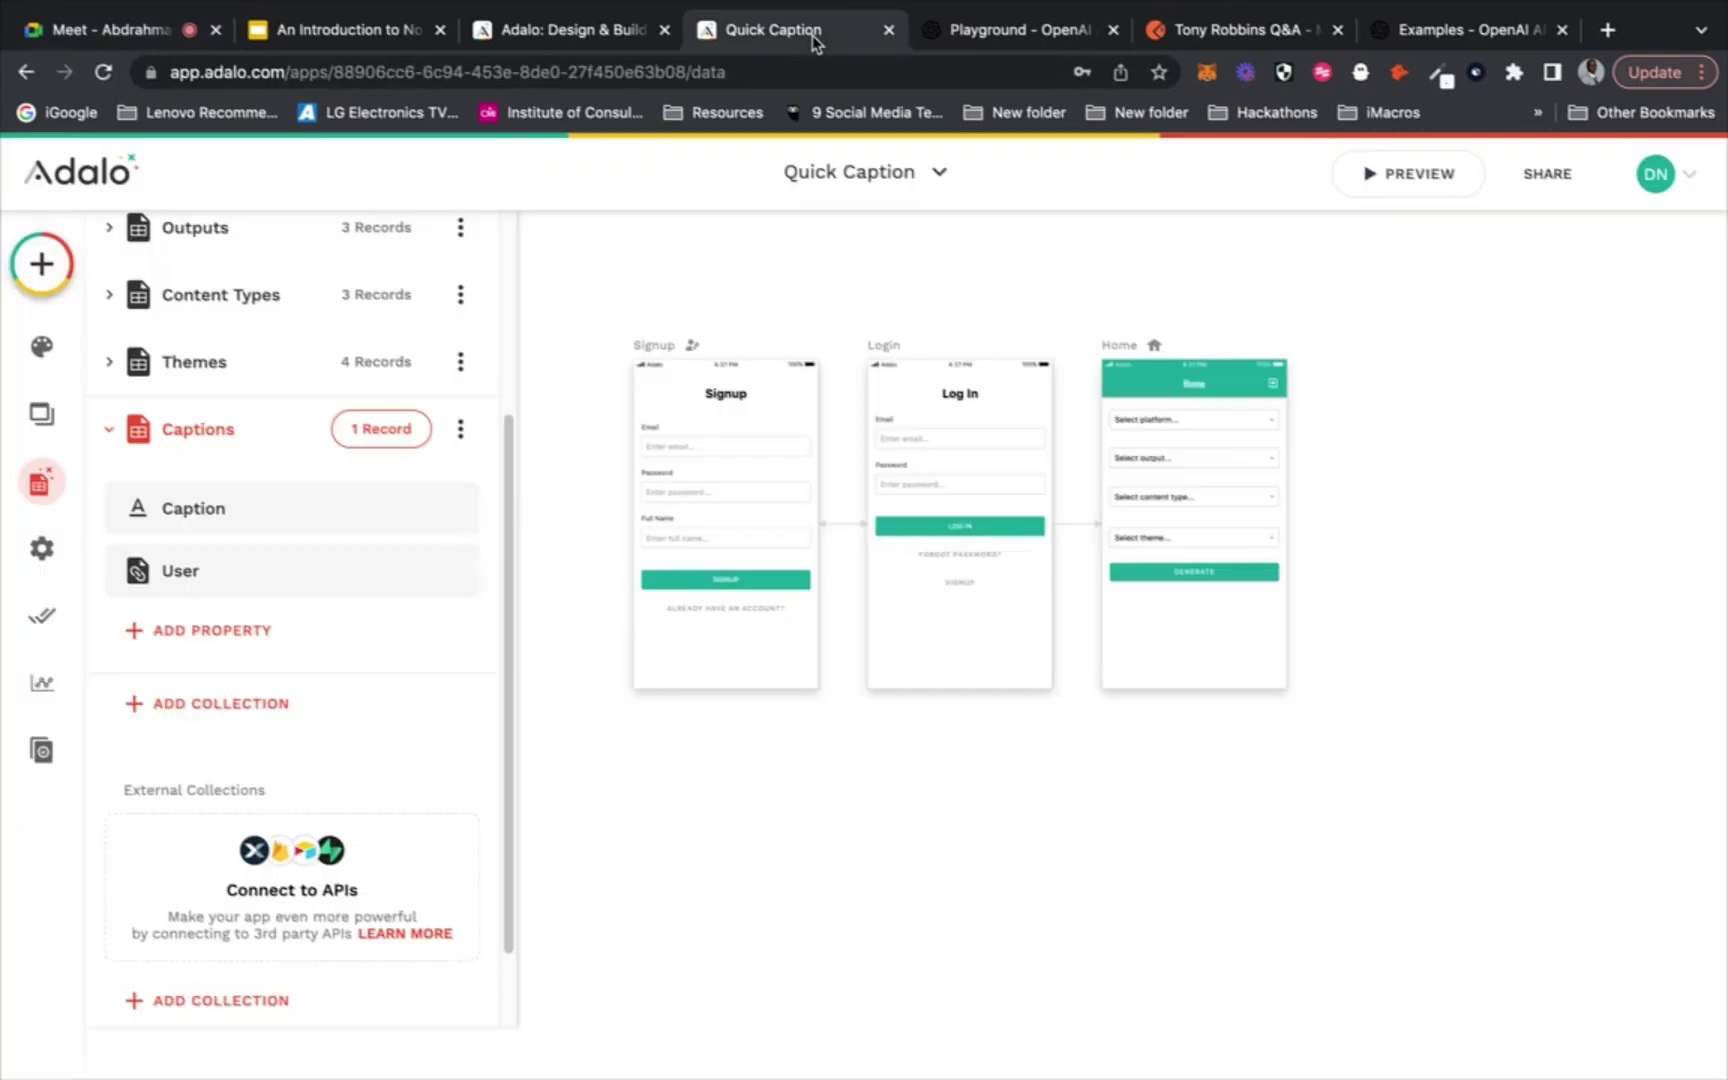
{"action": "left_click", "coordinate": [137, 38]}
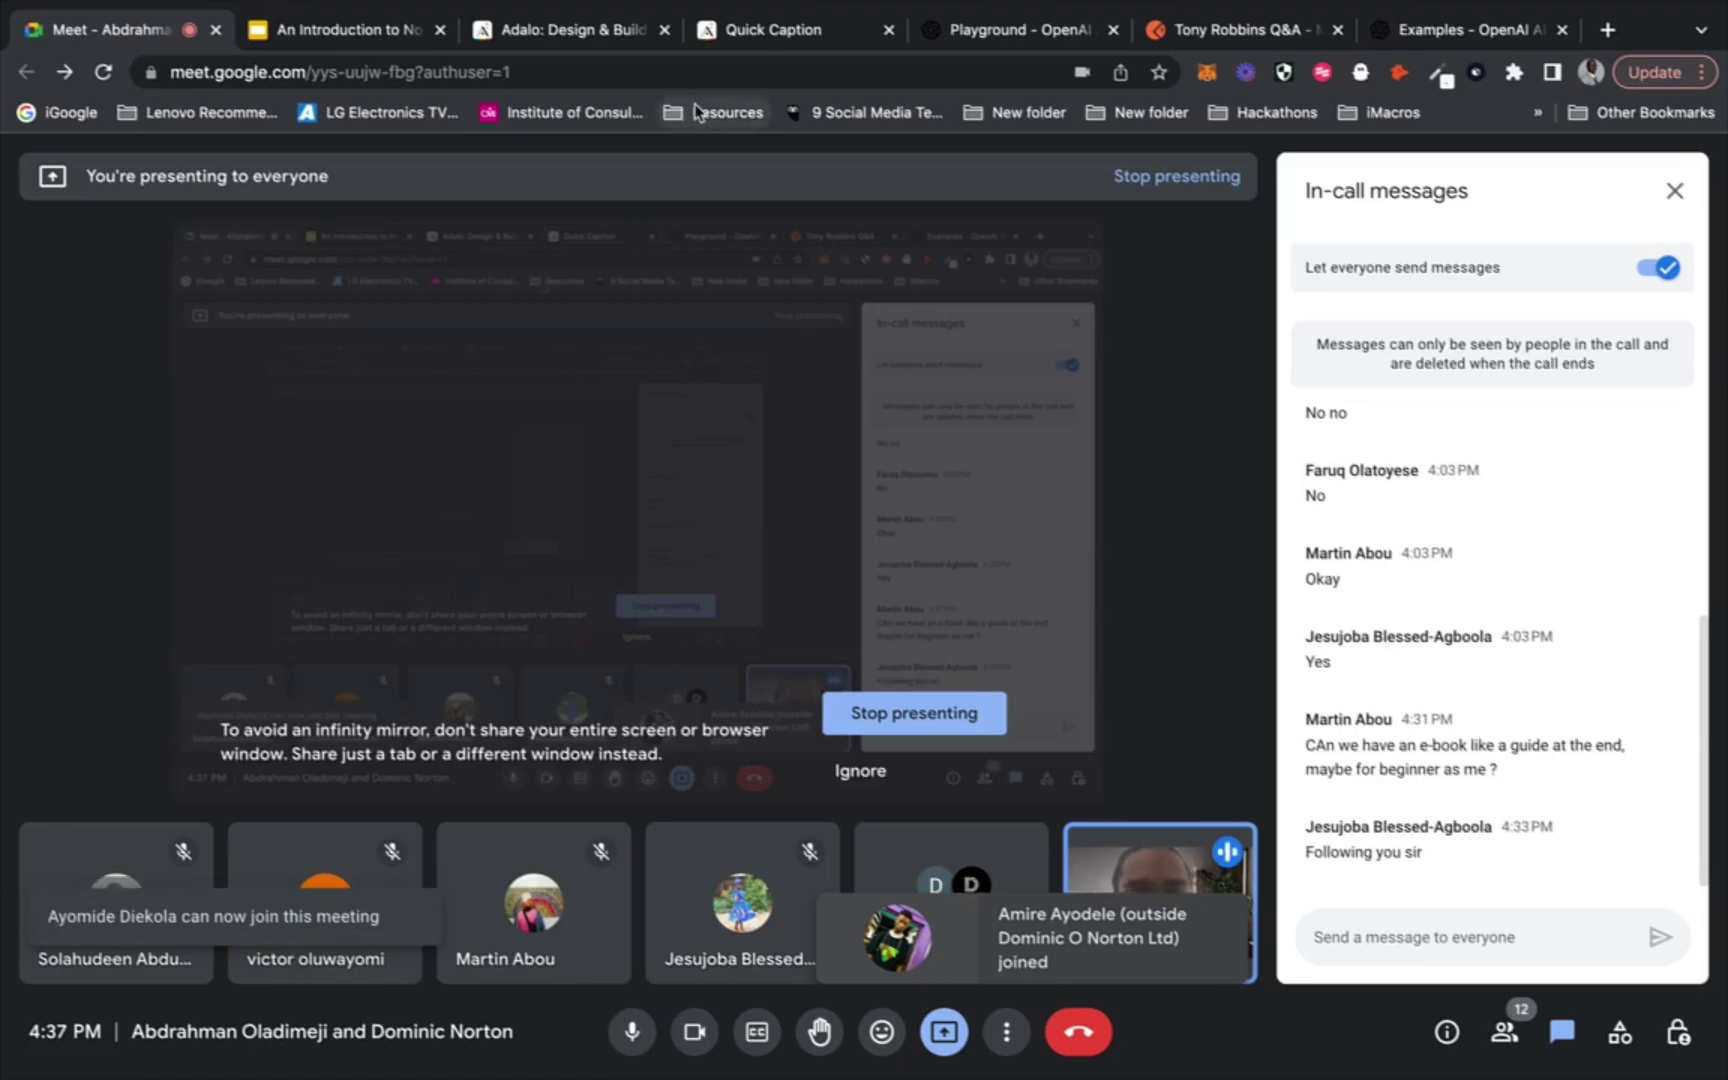
{"action": "left_click", "coordinate": [775, 37]}
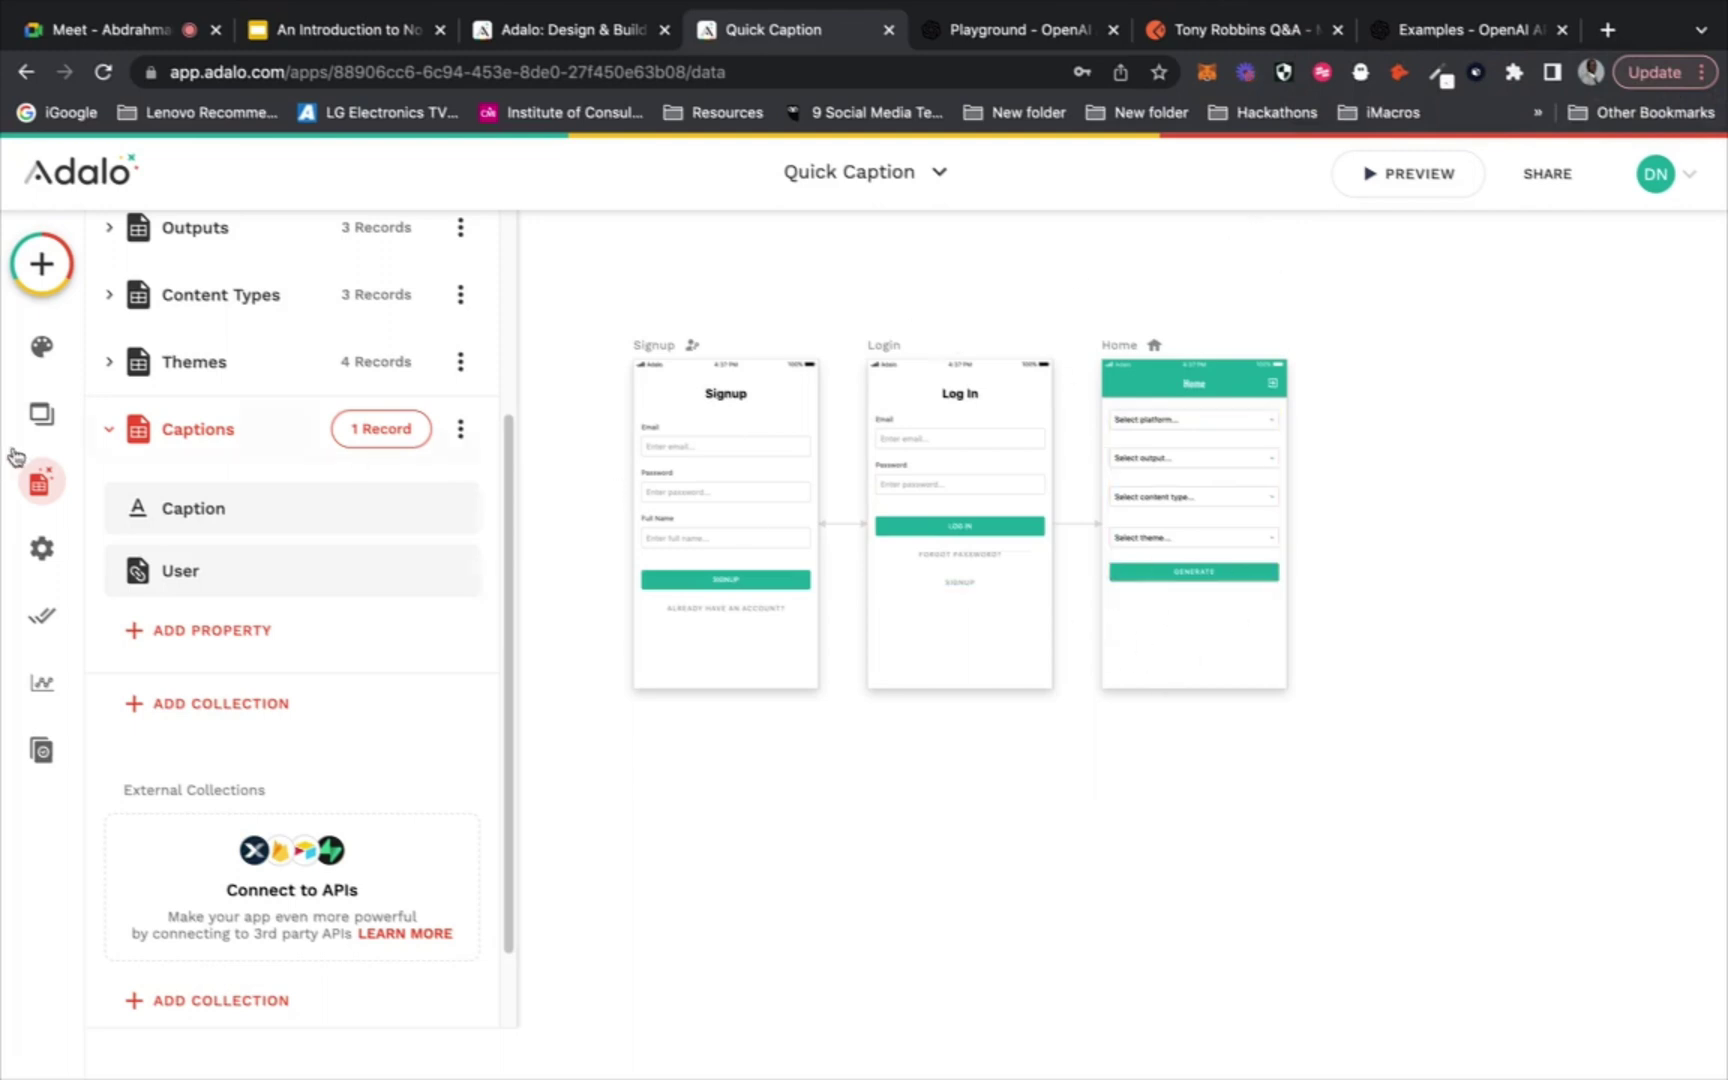
Open the component panel and briefly expand, then collapse, the Lists group
{"action": "left_click", "coordinate": [41, 263]}
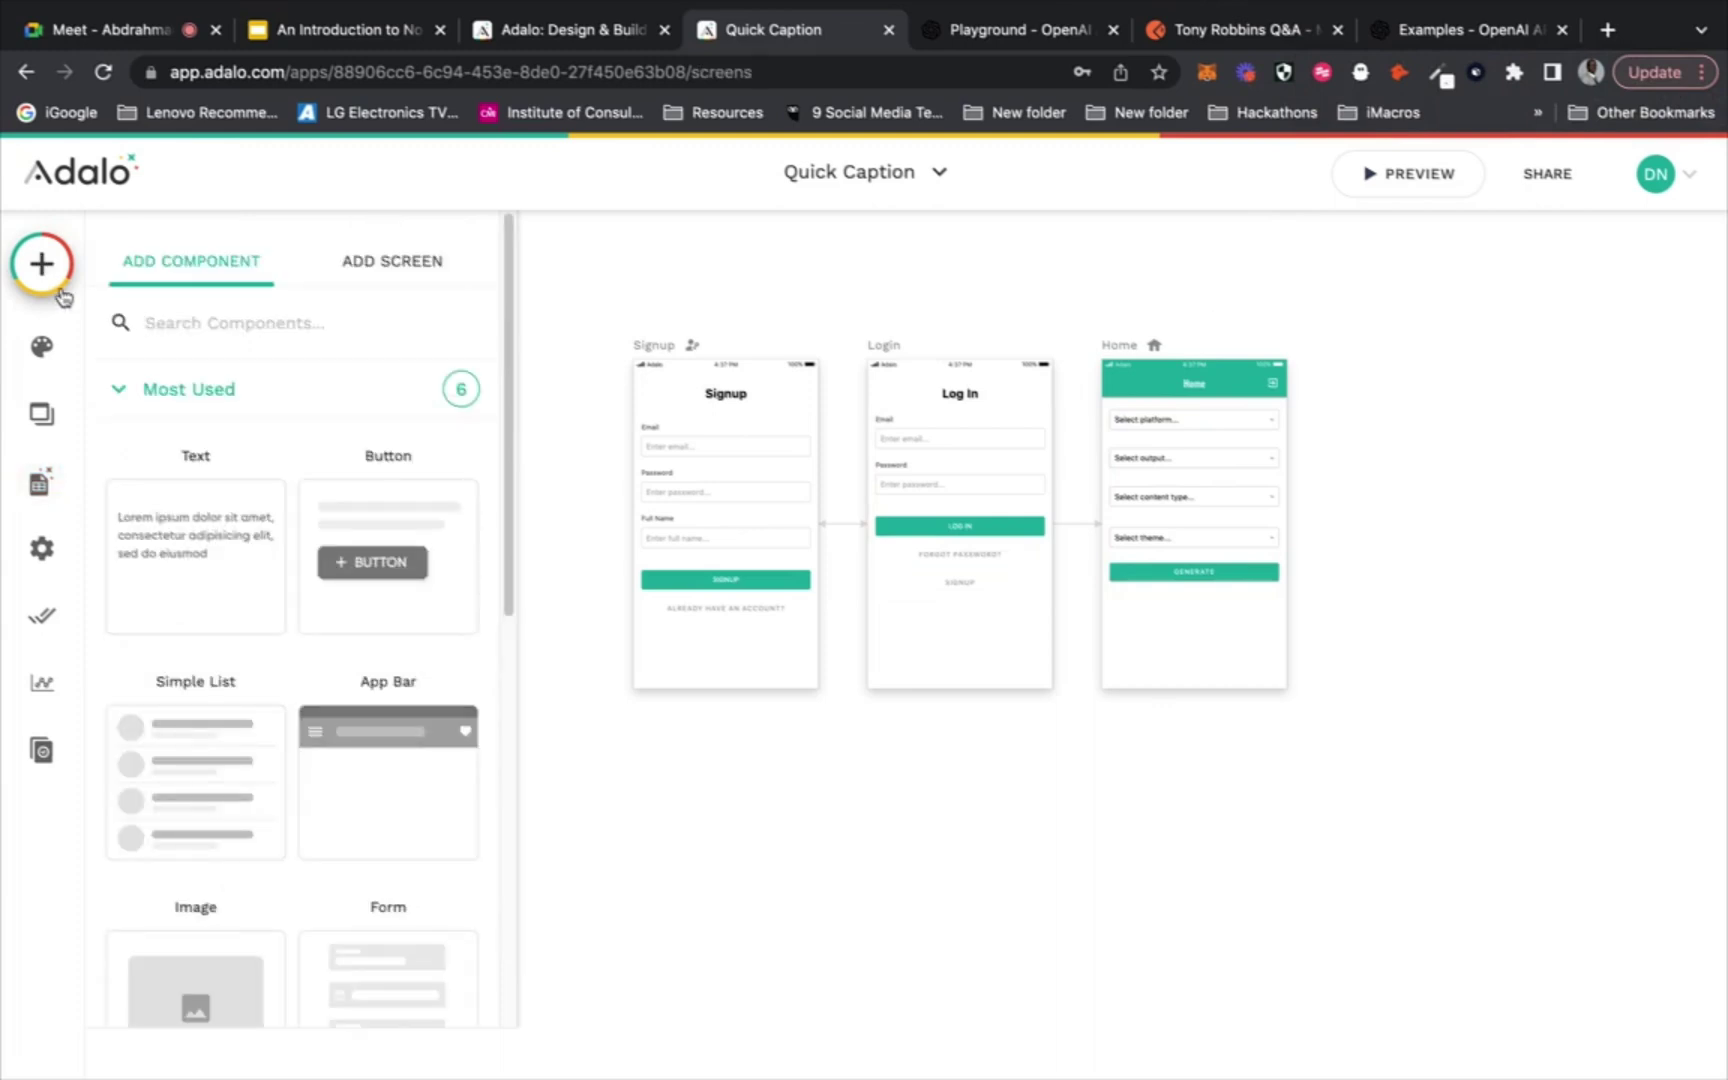
{"action": "scroll", "coordinate": [228, 447], "scroll_direction": "down", "scroll_amount": 5}
{"action": "scroll", "coordinate": [228, 447], "scroll_direction": "down", "scroll_amount": 2}
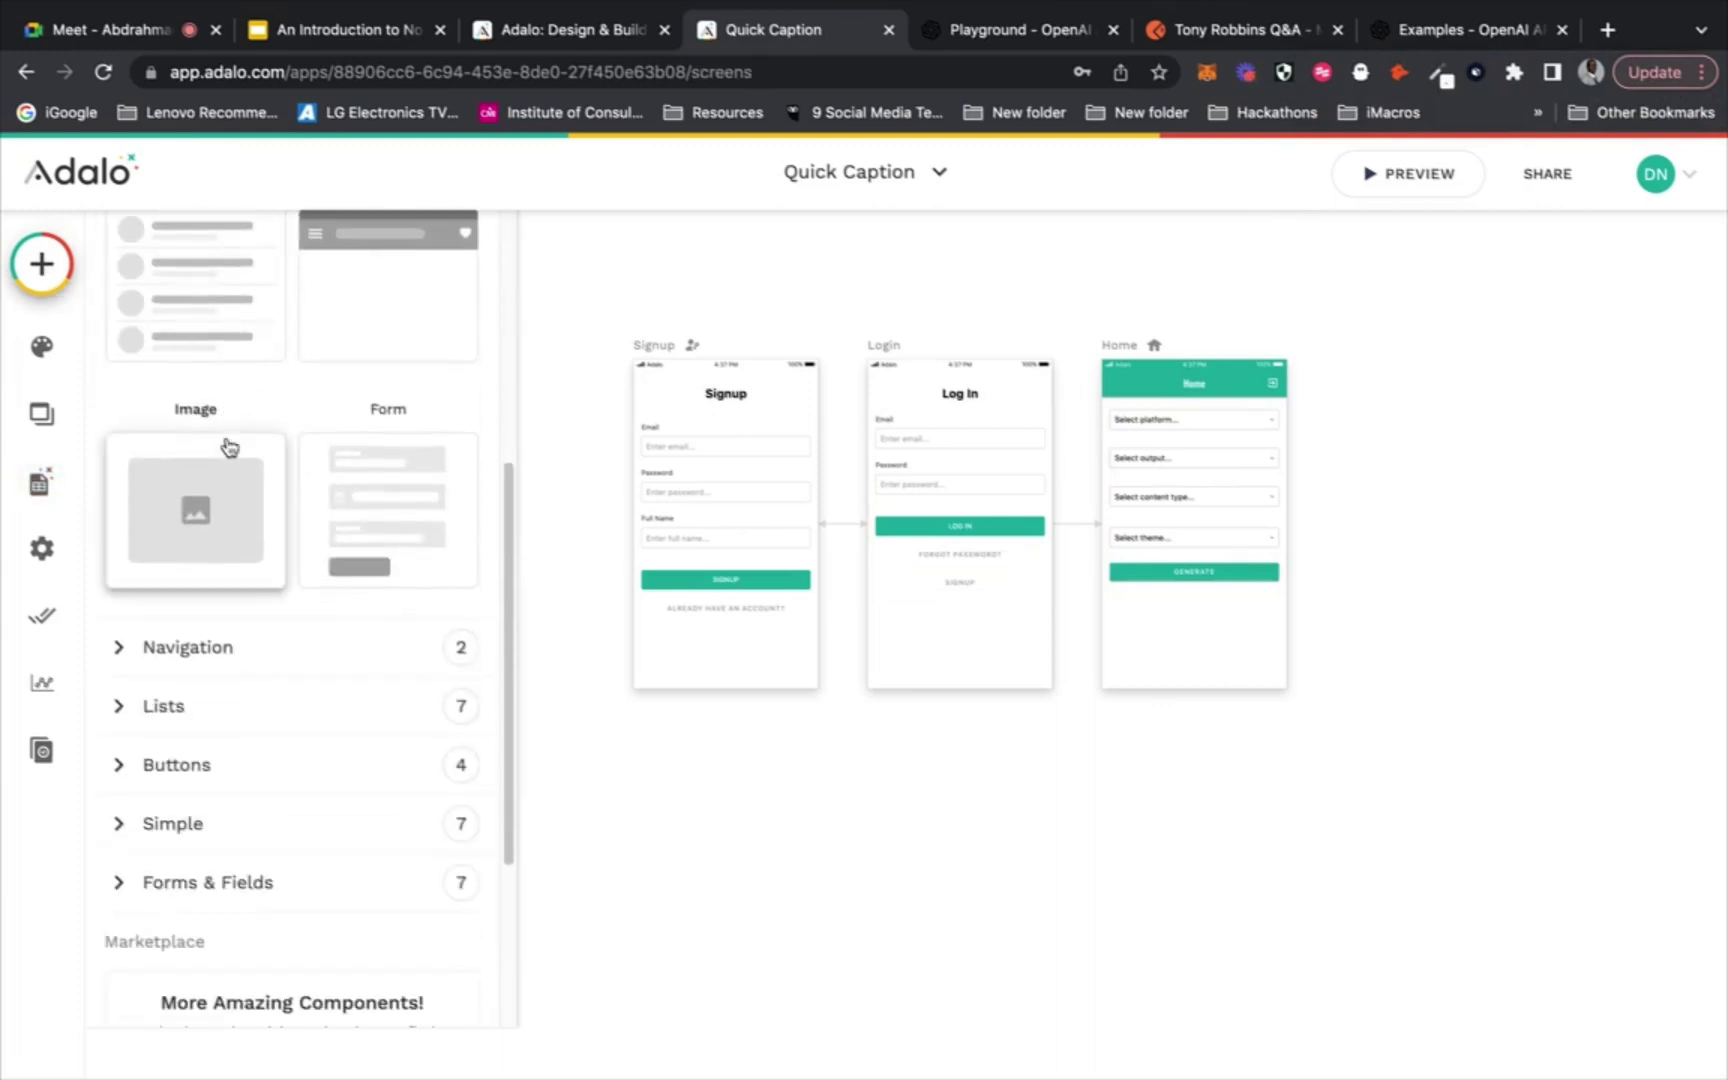
{"action": "scroll", "coordinate": [146, 900], "scroll_direction": "down", "scroll_amount": 5}
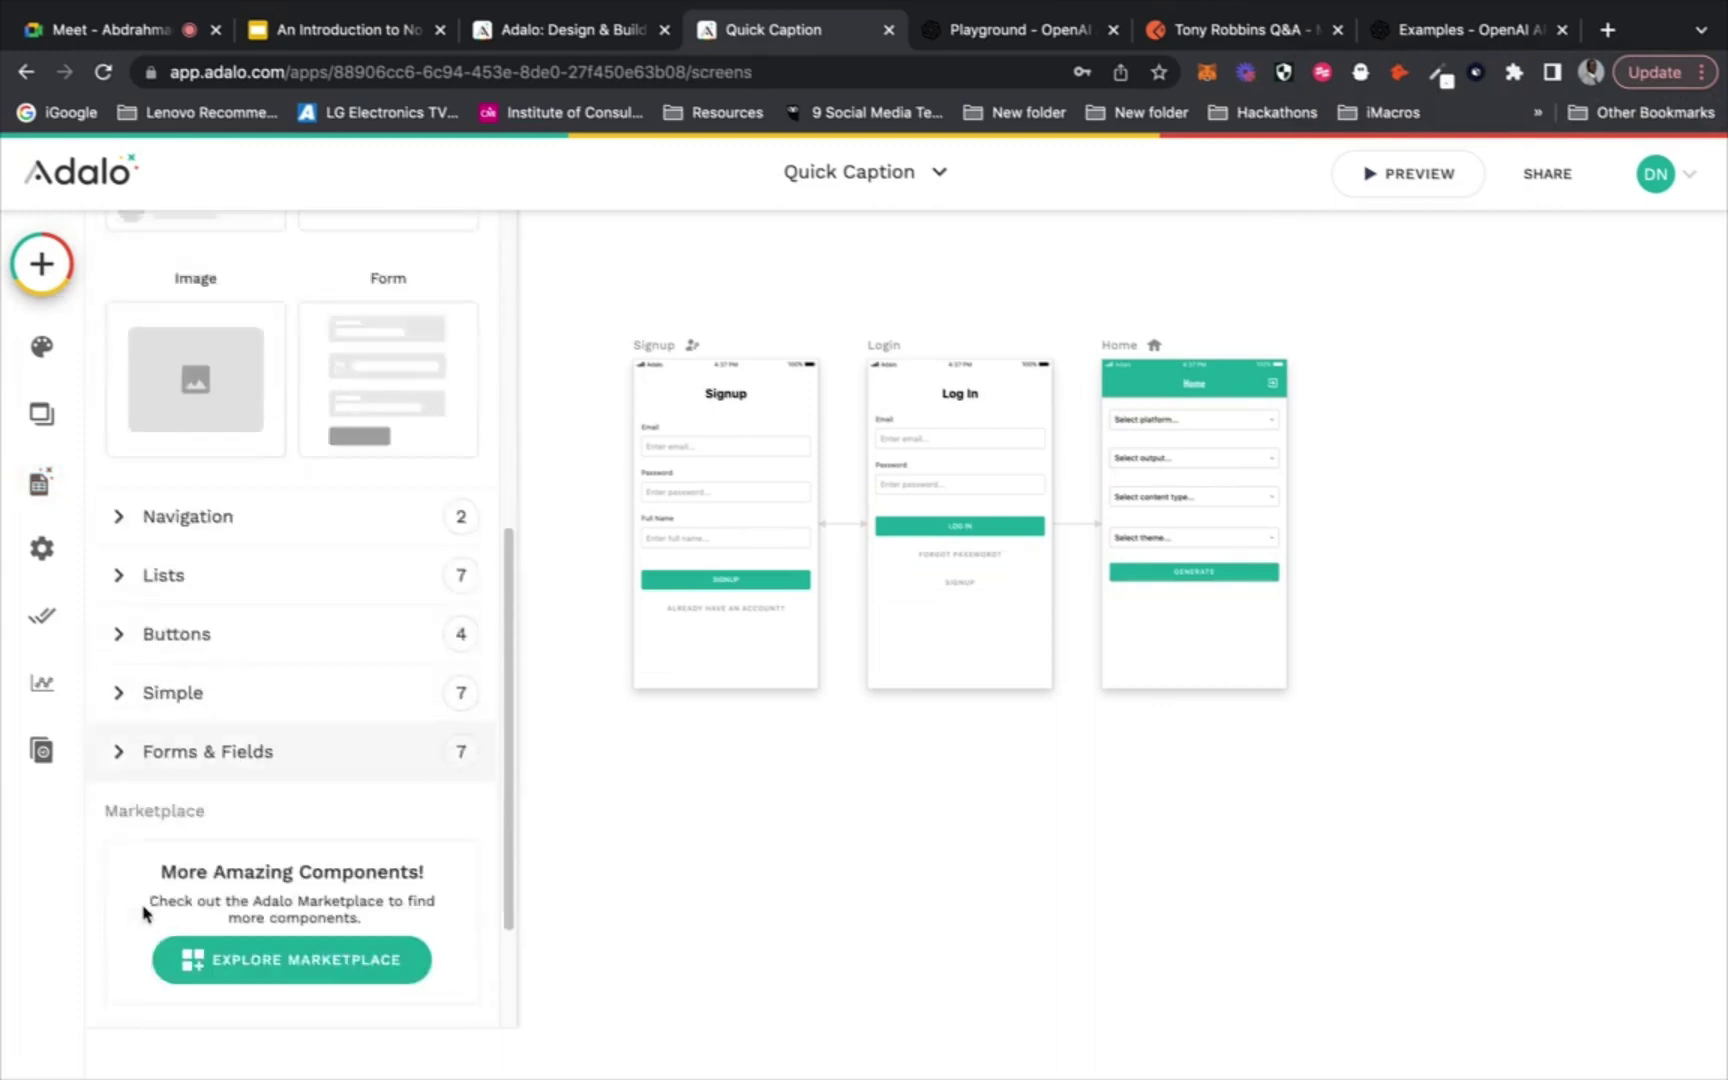
{"action": "left_click", "coordinate": [172, 456]}
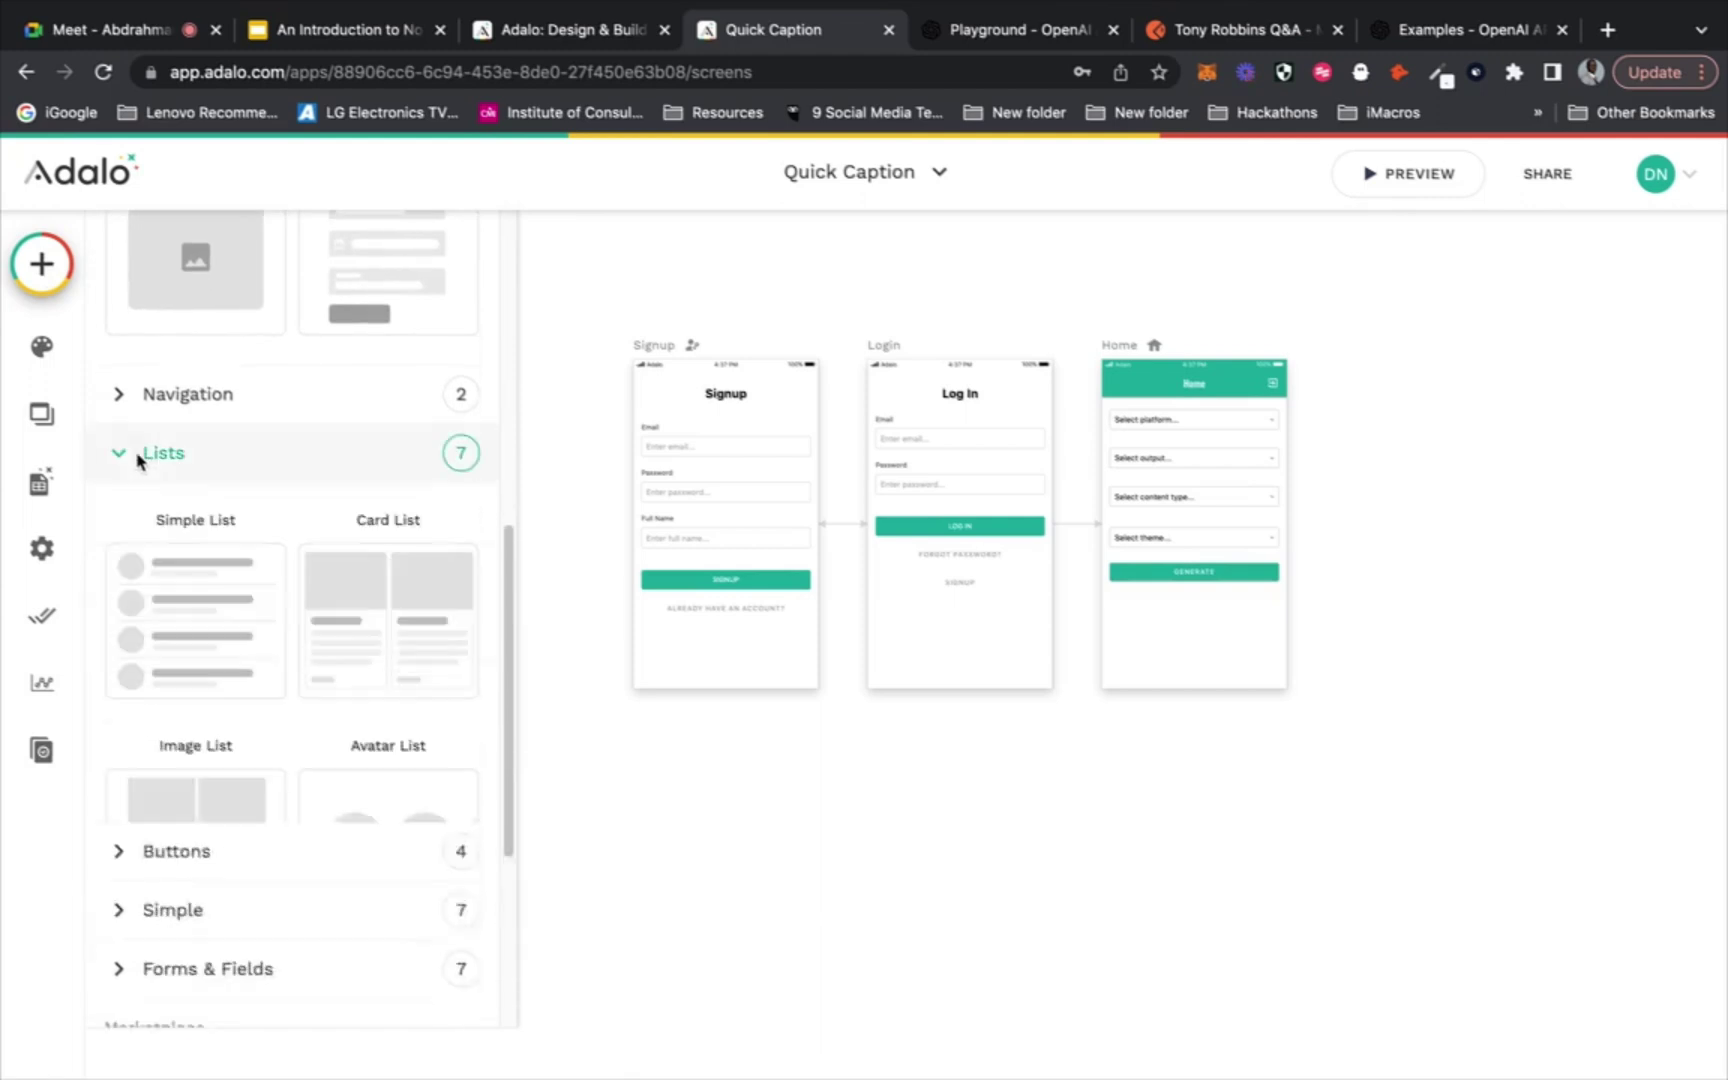
{"action": "scroll", "coordinate": [140, 460], "scroll_direction": "down", "scroll_amount": 1}
{"action": "scroll", "coordinate": [138, 461], "scroll_direction": "down", "scroll_amount": 4}
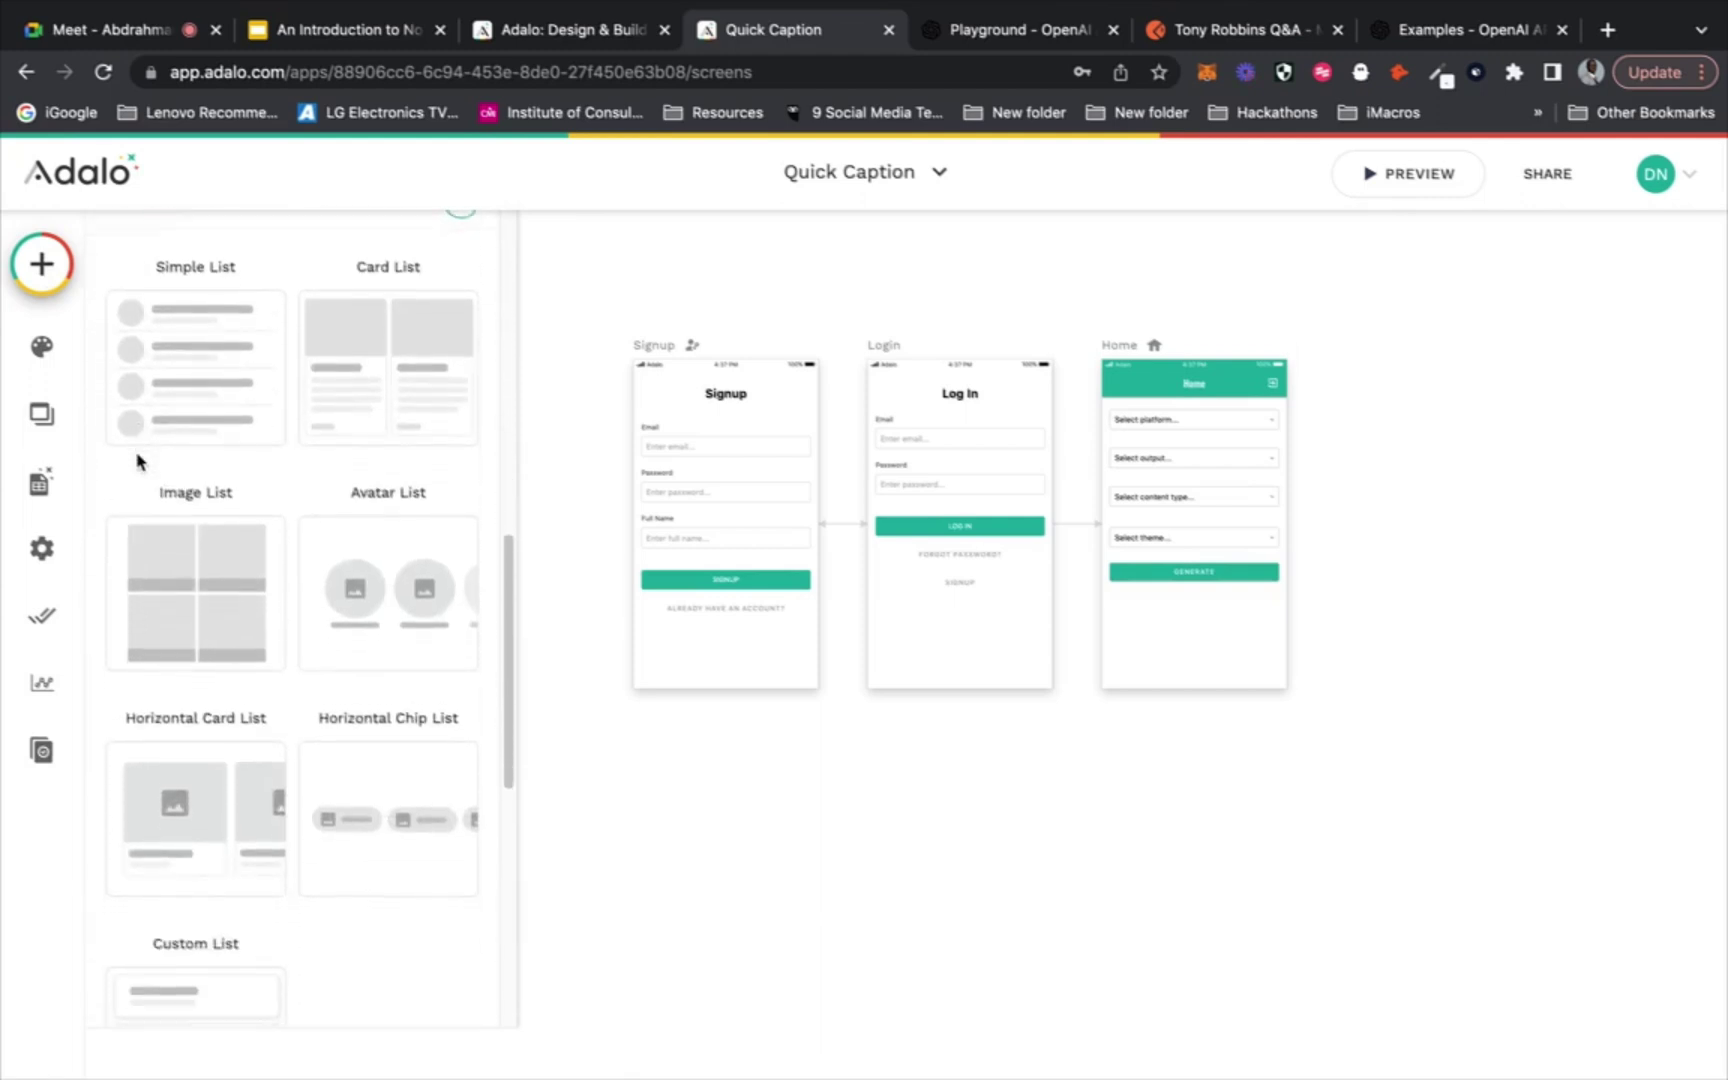
{"action": "scroll", "coordinate": [135, 463], "scroll_direction": "up", "scroll_amount": 4}
{"action": "left_click", "coordinate": [157, 407]}
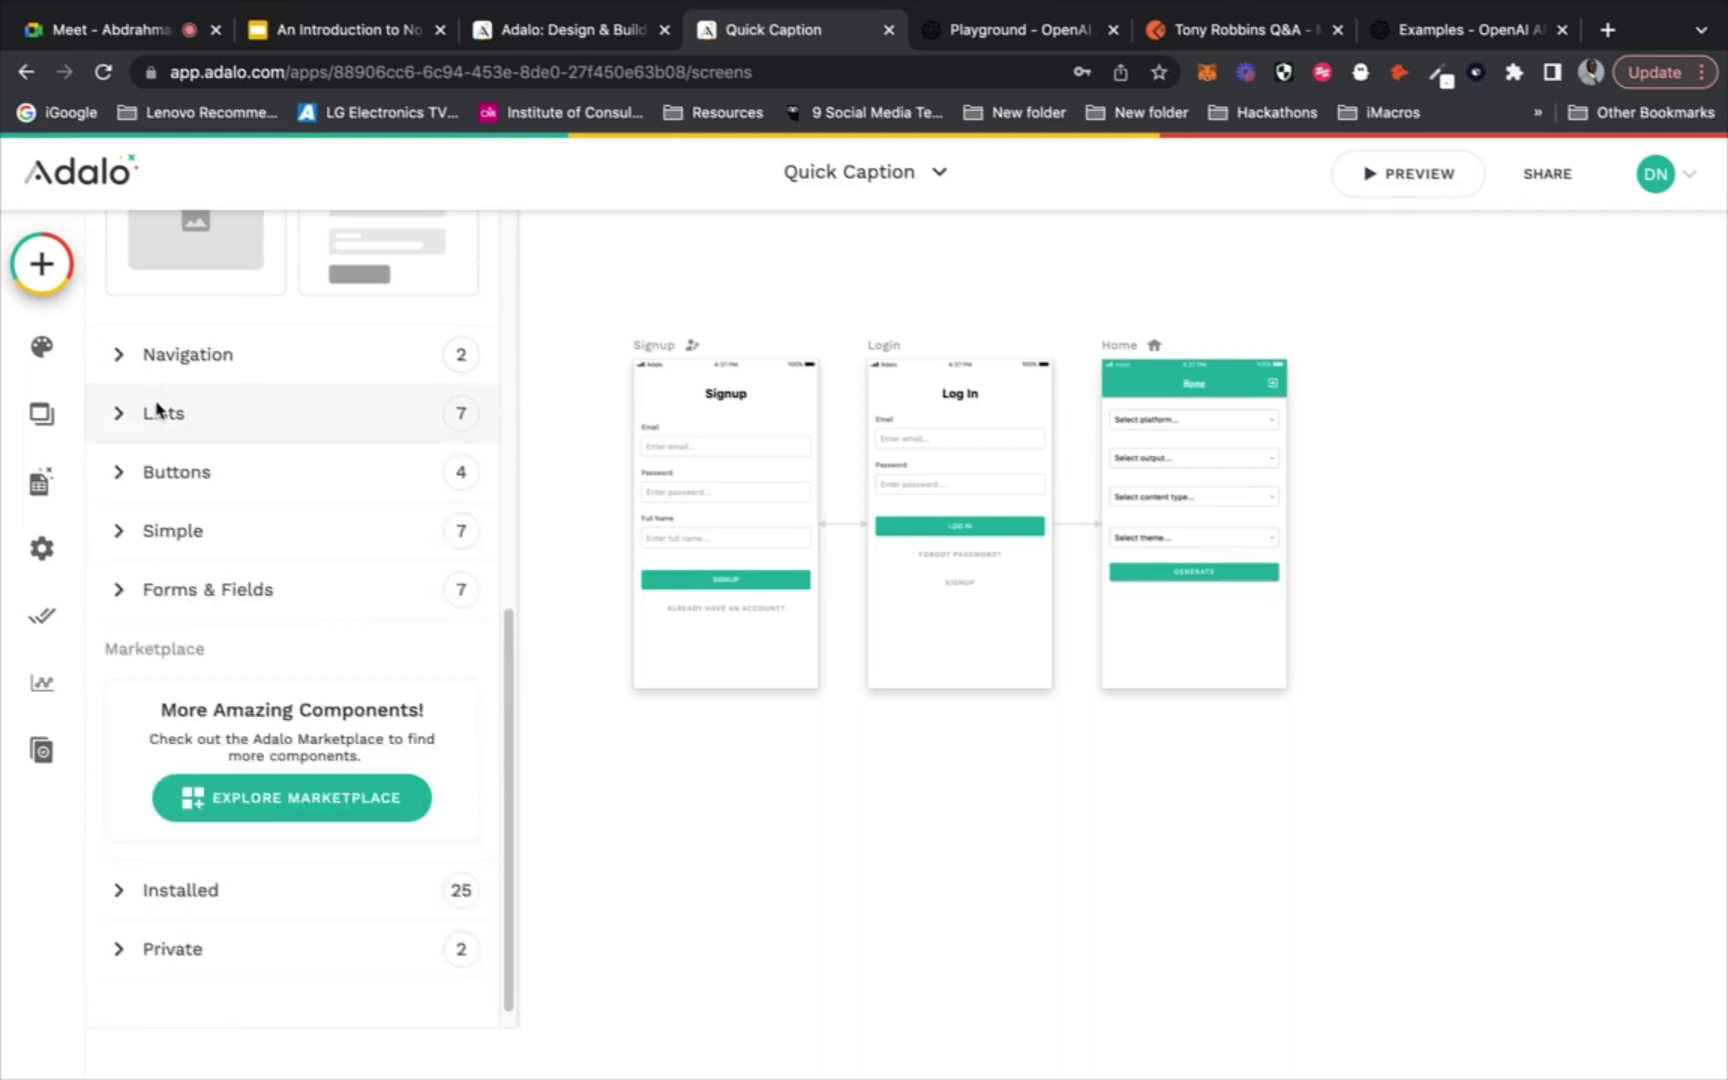
Expand the Forms & Fields and Simple component groups and scroll through their tiles
{"action": "scroll", "coordinate": [157, 407], "scroll_direction": "down", "scroll_amount": 1}
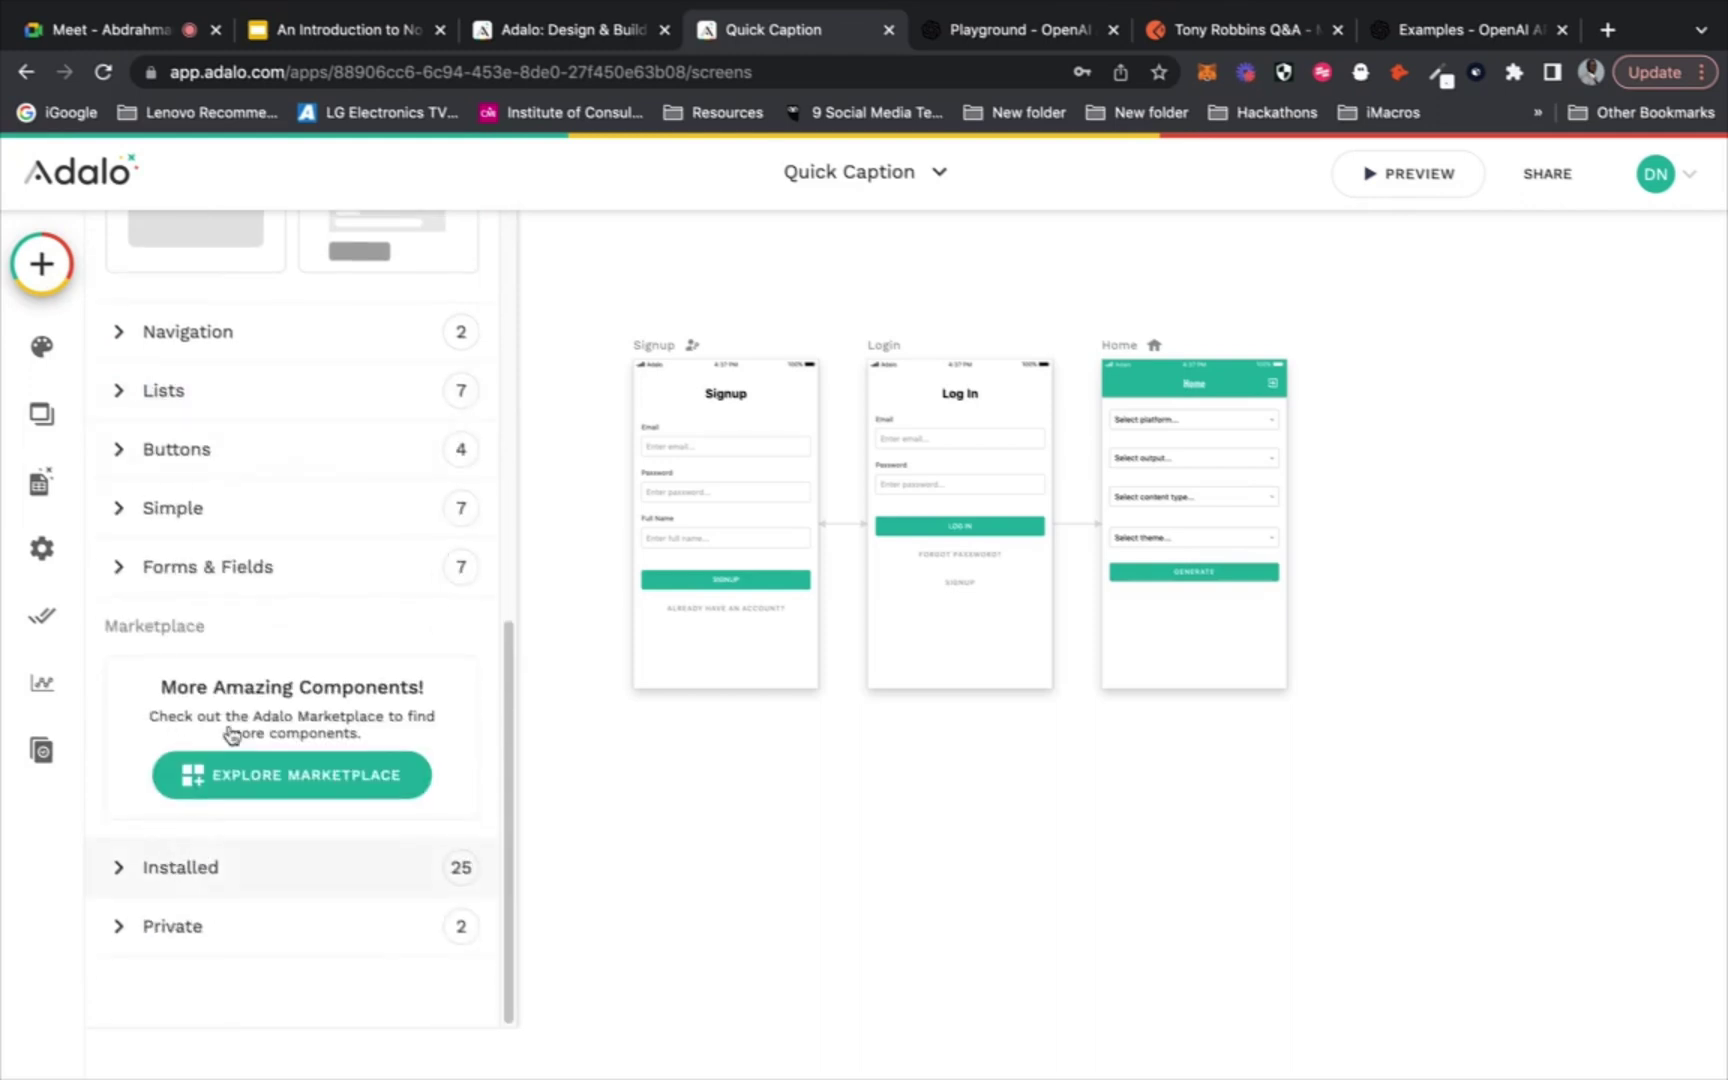
{"action": "scroll", "coordinate": [324, 512], "scroll_direction": "up", "scroll_amount": 10}
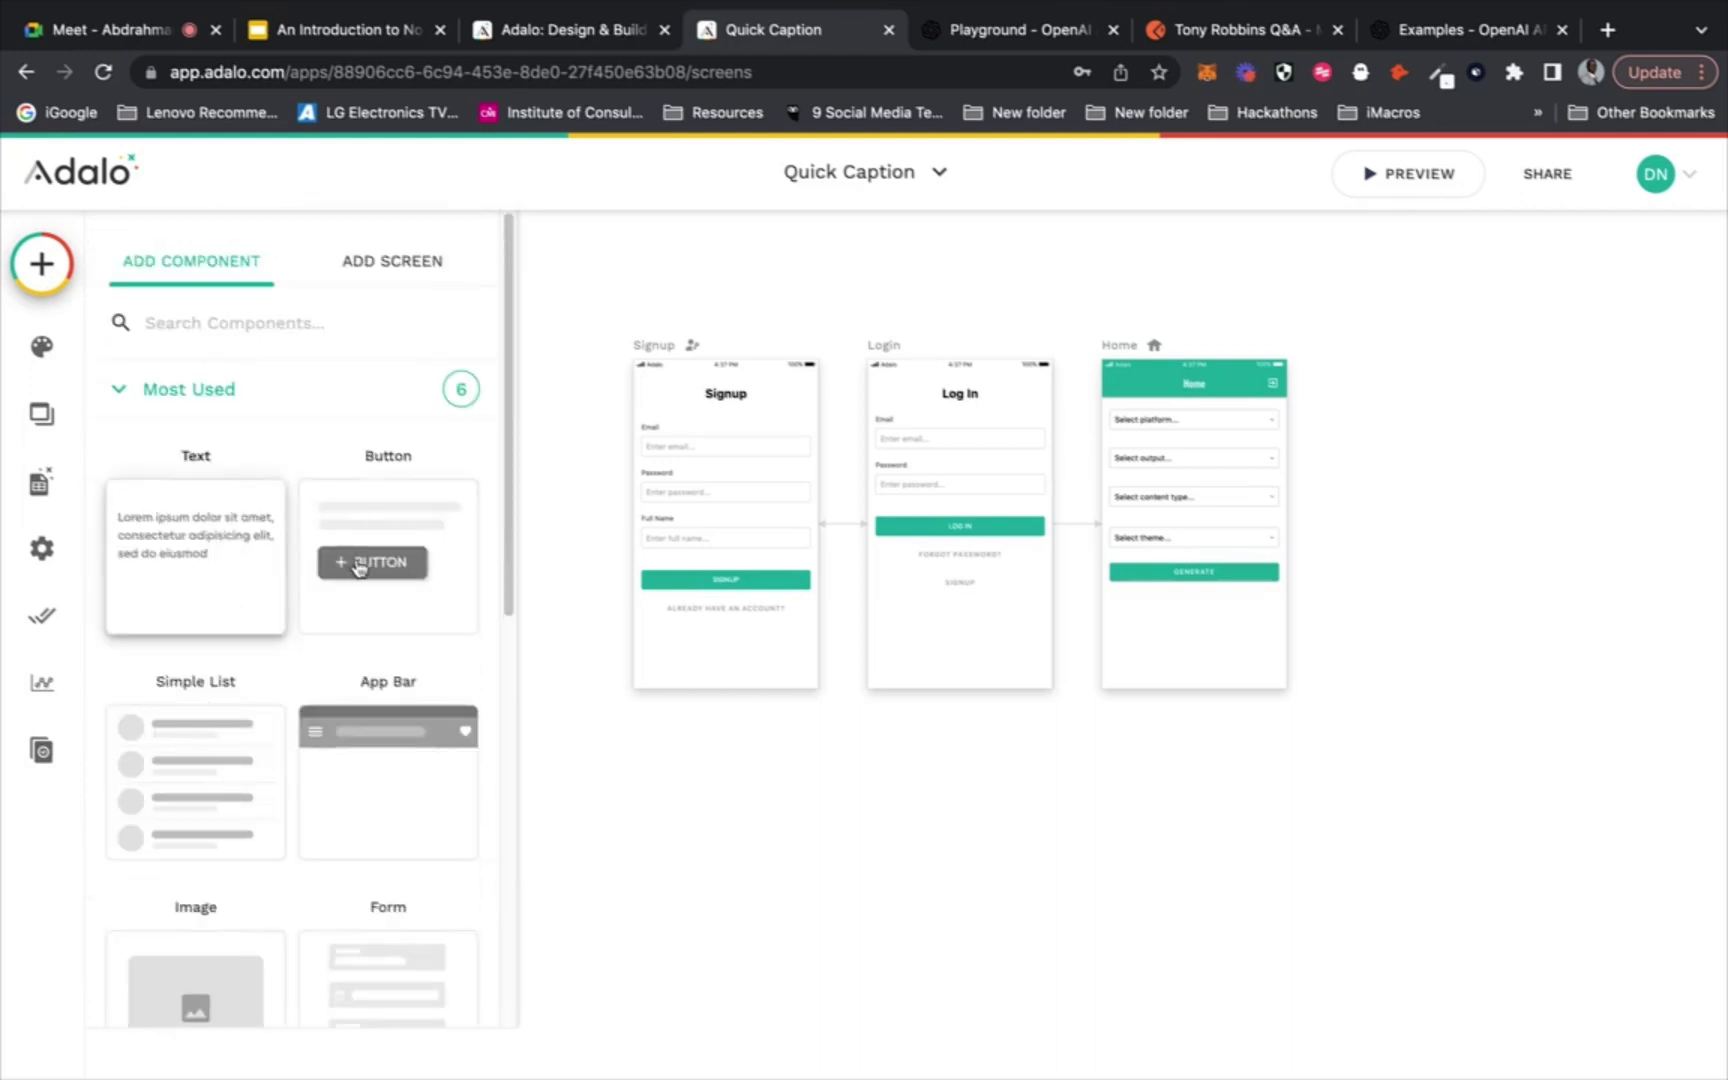
{"action": "scroll", "coordinate": [366, 570], "scroll_direction": "down", "scroll_amount": 9}
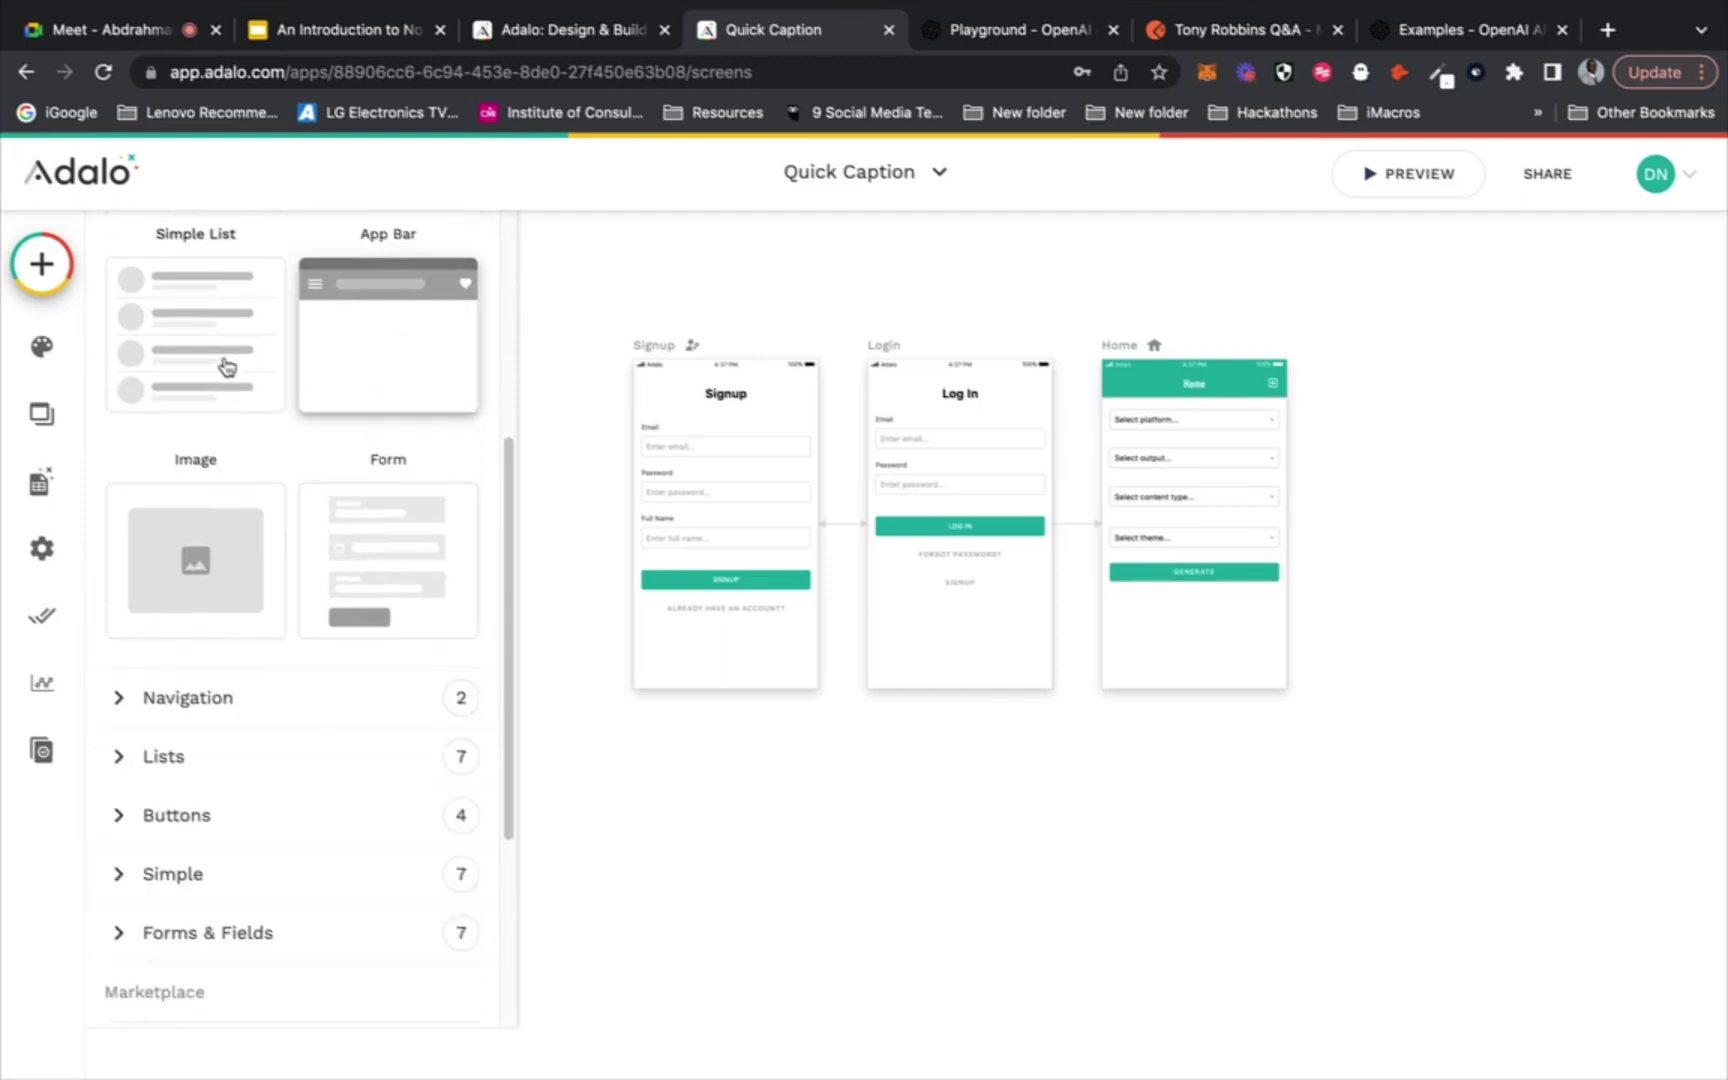
{"action": "scroll", "coordinate": [301, 720], "scroll_direction": "down", "scroll_amount": 5}
{"action": "left_click", "coordinate": [303, 714]}
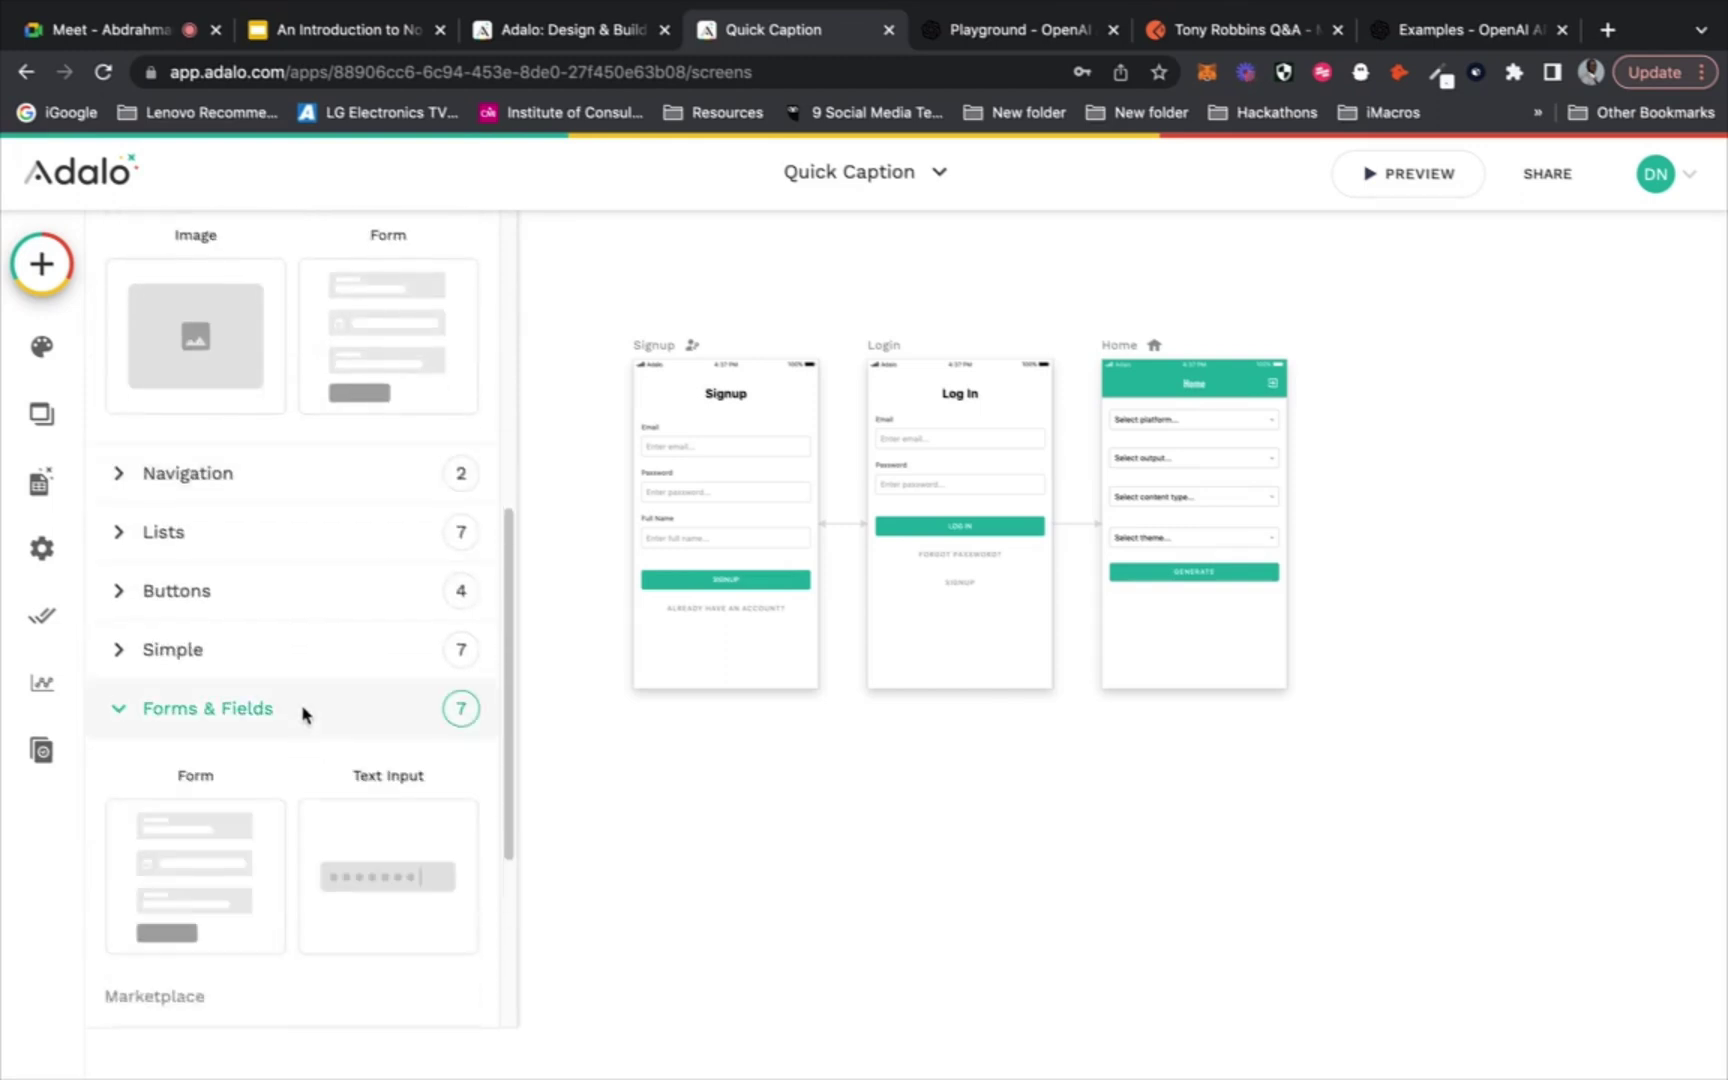
{"action": "scroll", "coordinate": [305, 714], "scroll_direction": "down", "scroll_amount": 8}
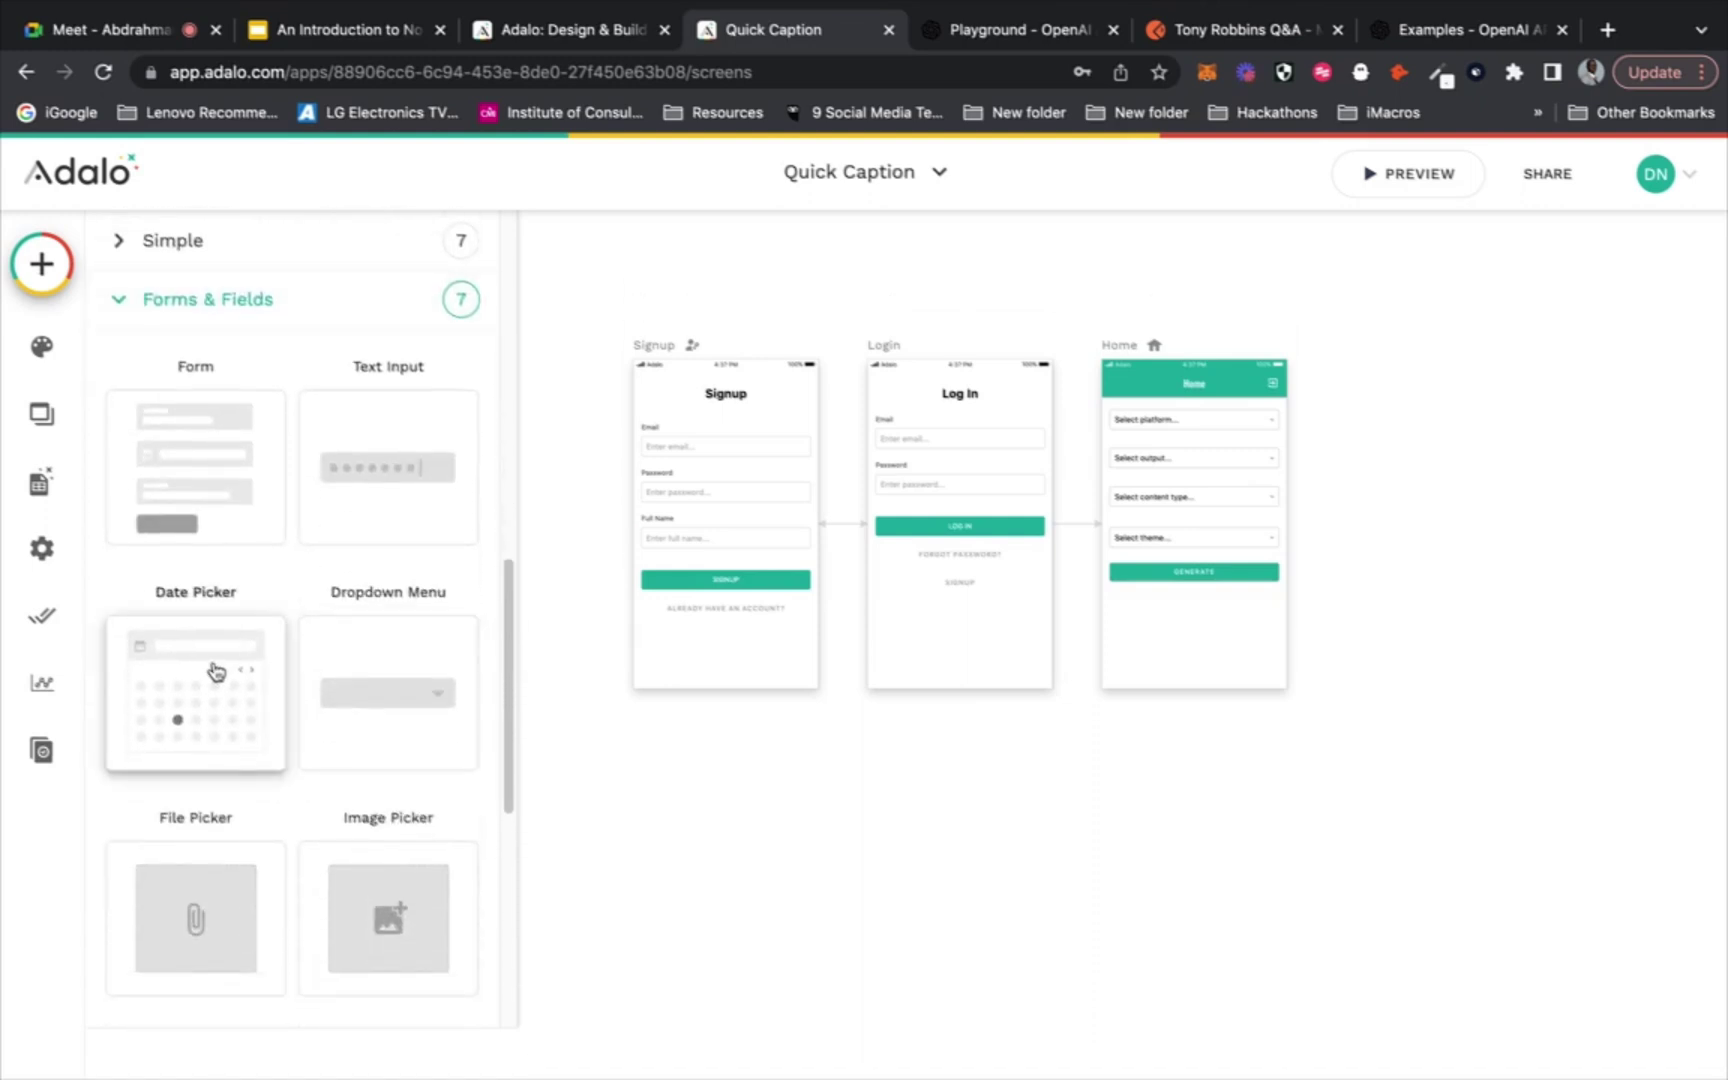
{"action": "scroll", "coordinate": [212, 670], "scroll_direction": "down", "scroll_amount": 8}
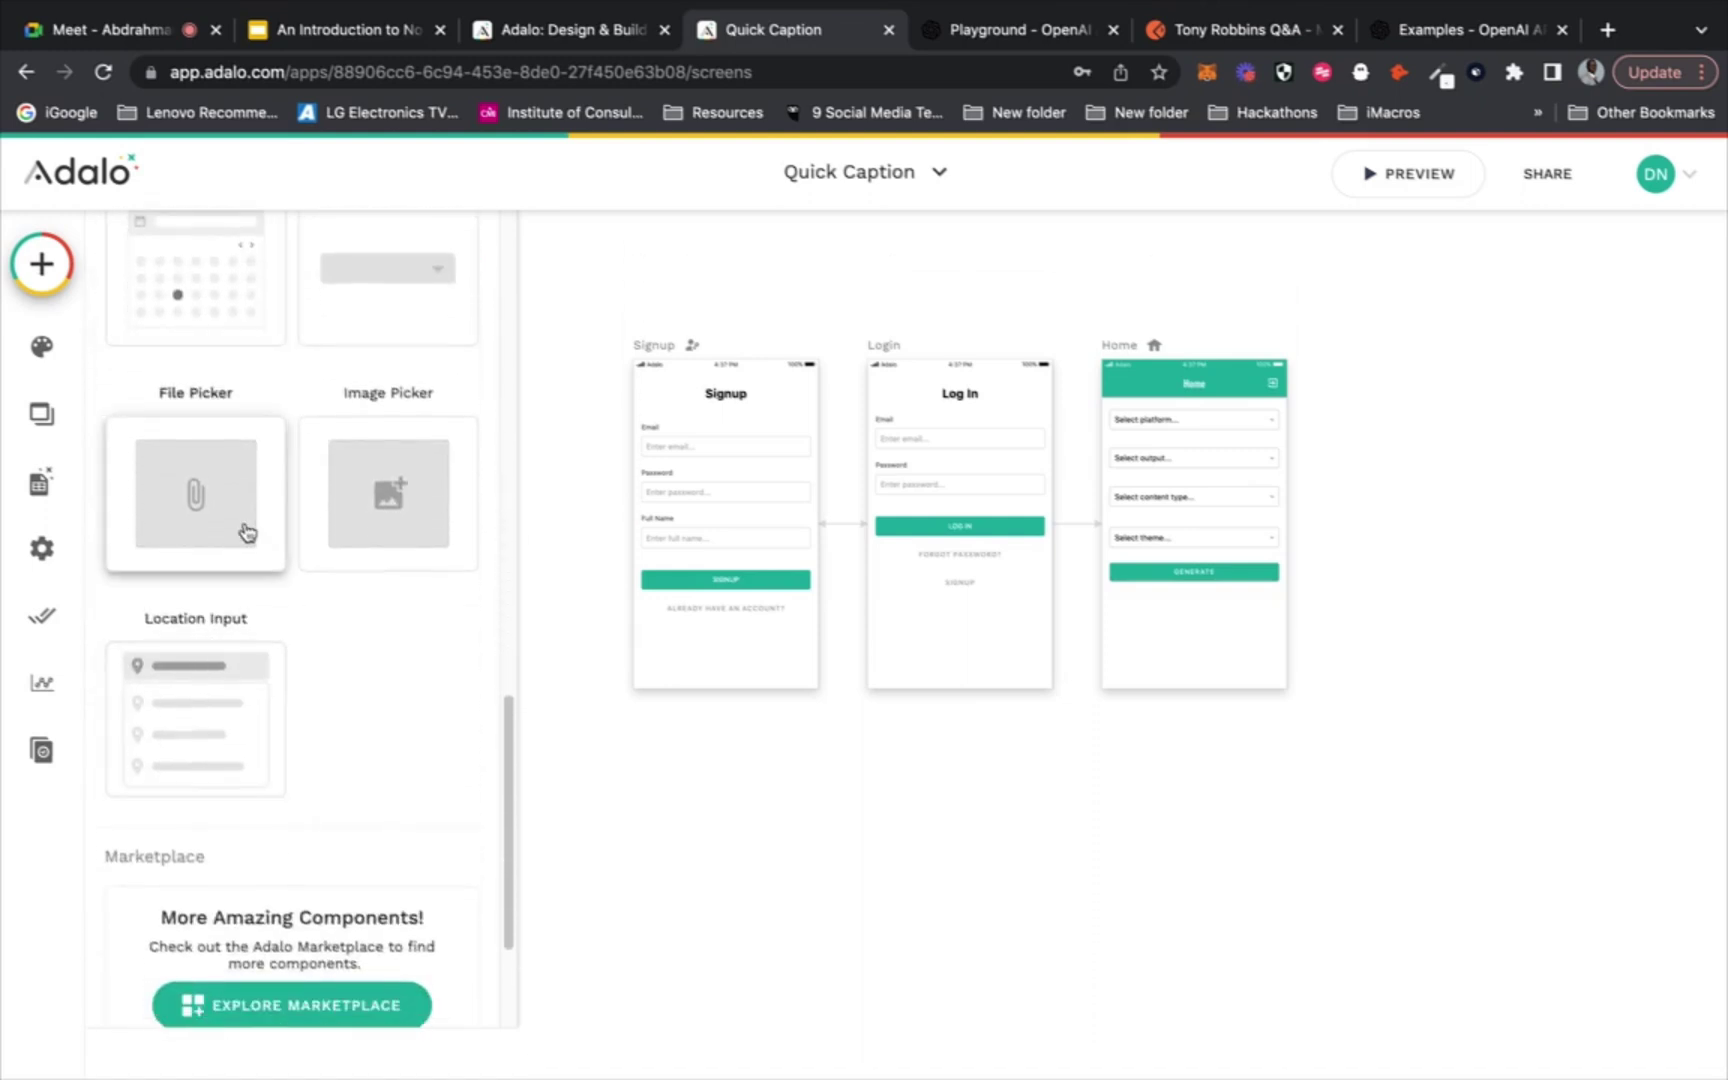
{"action": "scroll", "coordinate": [235, 712], "scroll_direction": "up", "scroll_amount": 14}
{"action": "scroll", "coordinate": [234, 720], "scroll_direction": "up", "scroll_amount": 4}
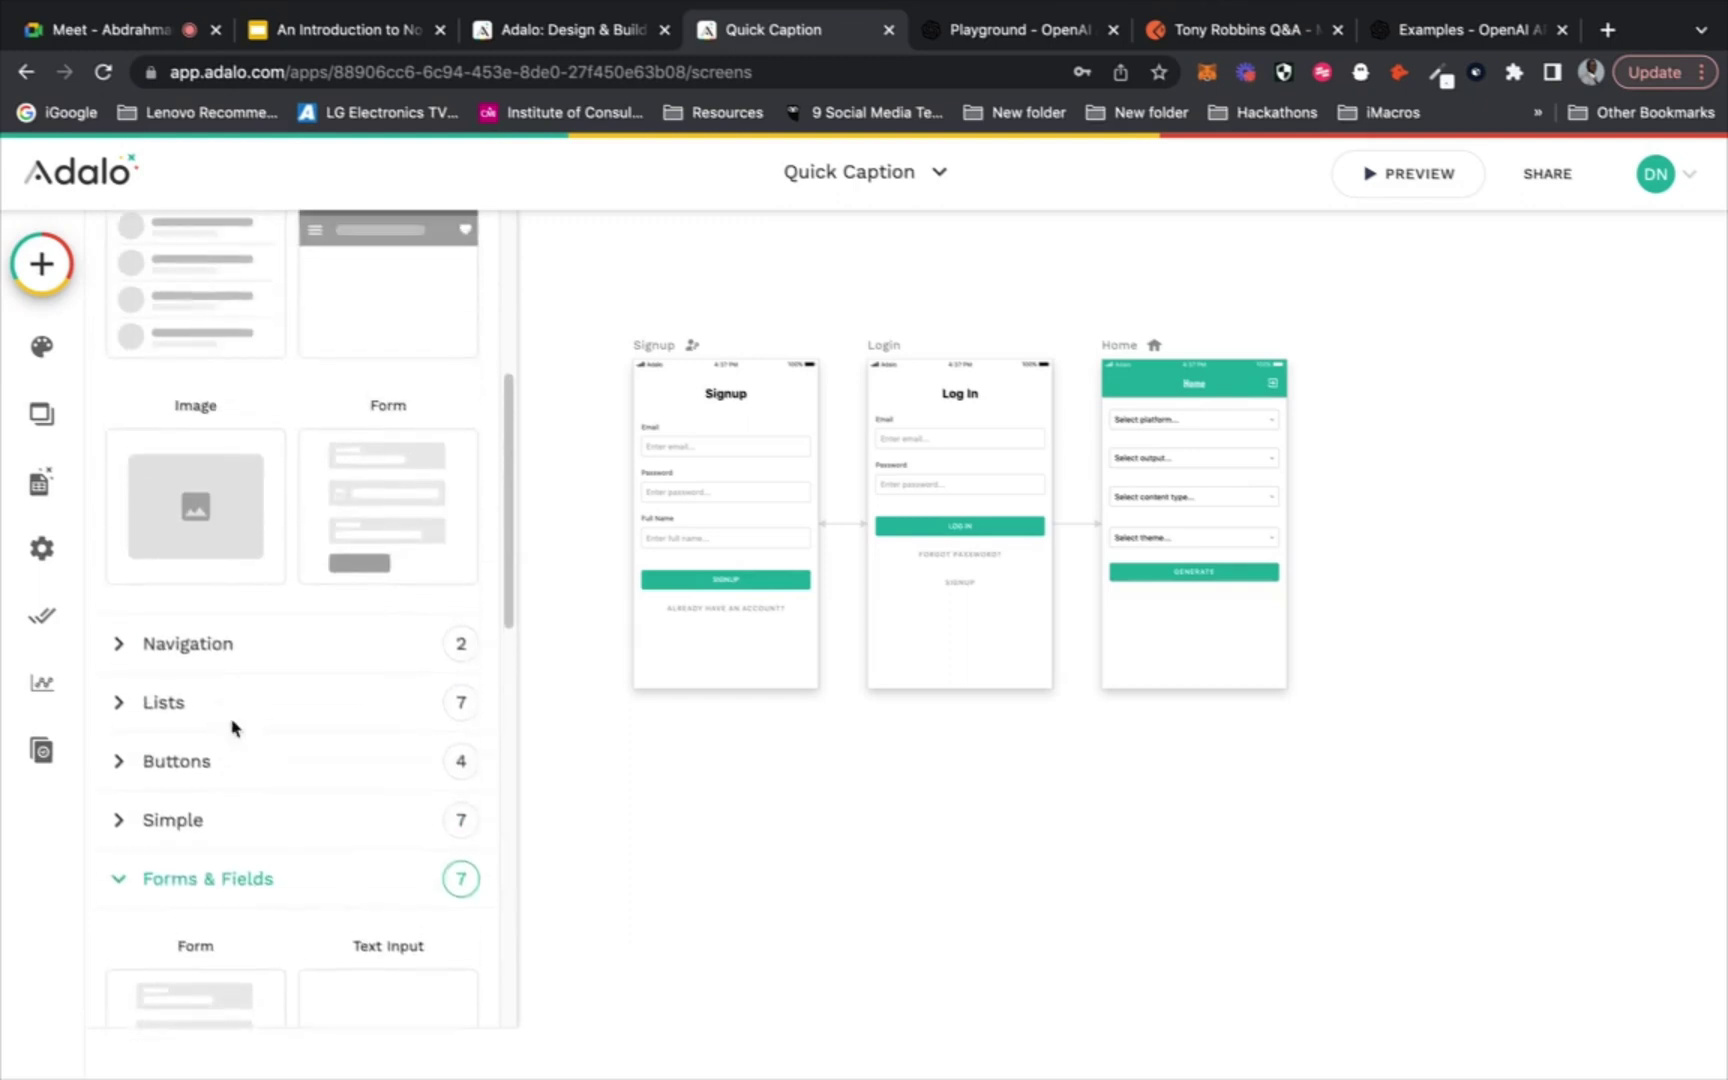
{"action": "left_click", "coordinate": [204, 829]}
{"action": "scroll", "coordinate": [204, 829], "scroll_direction": "down", "scroll_amount": 12}
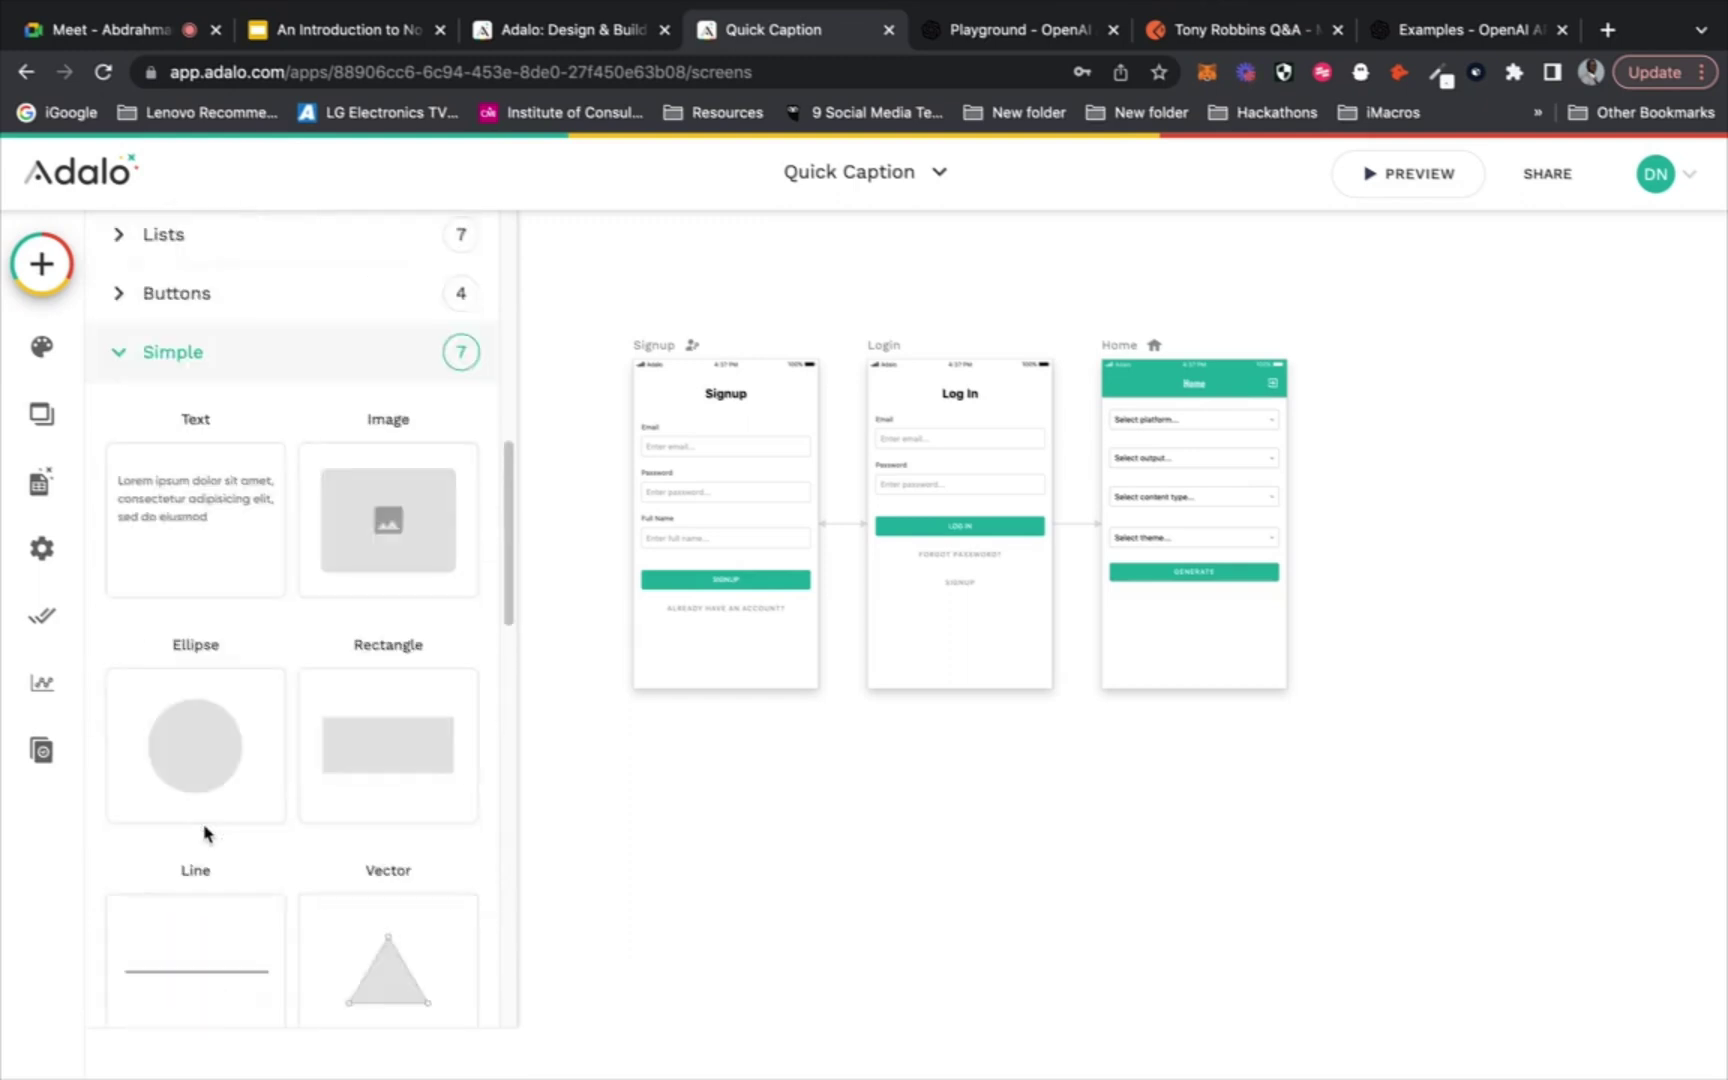
{"action": "scroll", "coordinate": [323, 543], "scroll_direction": "down", "scroll_amount": 5}
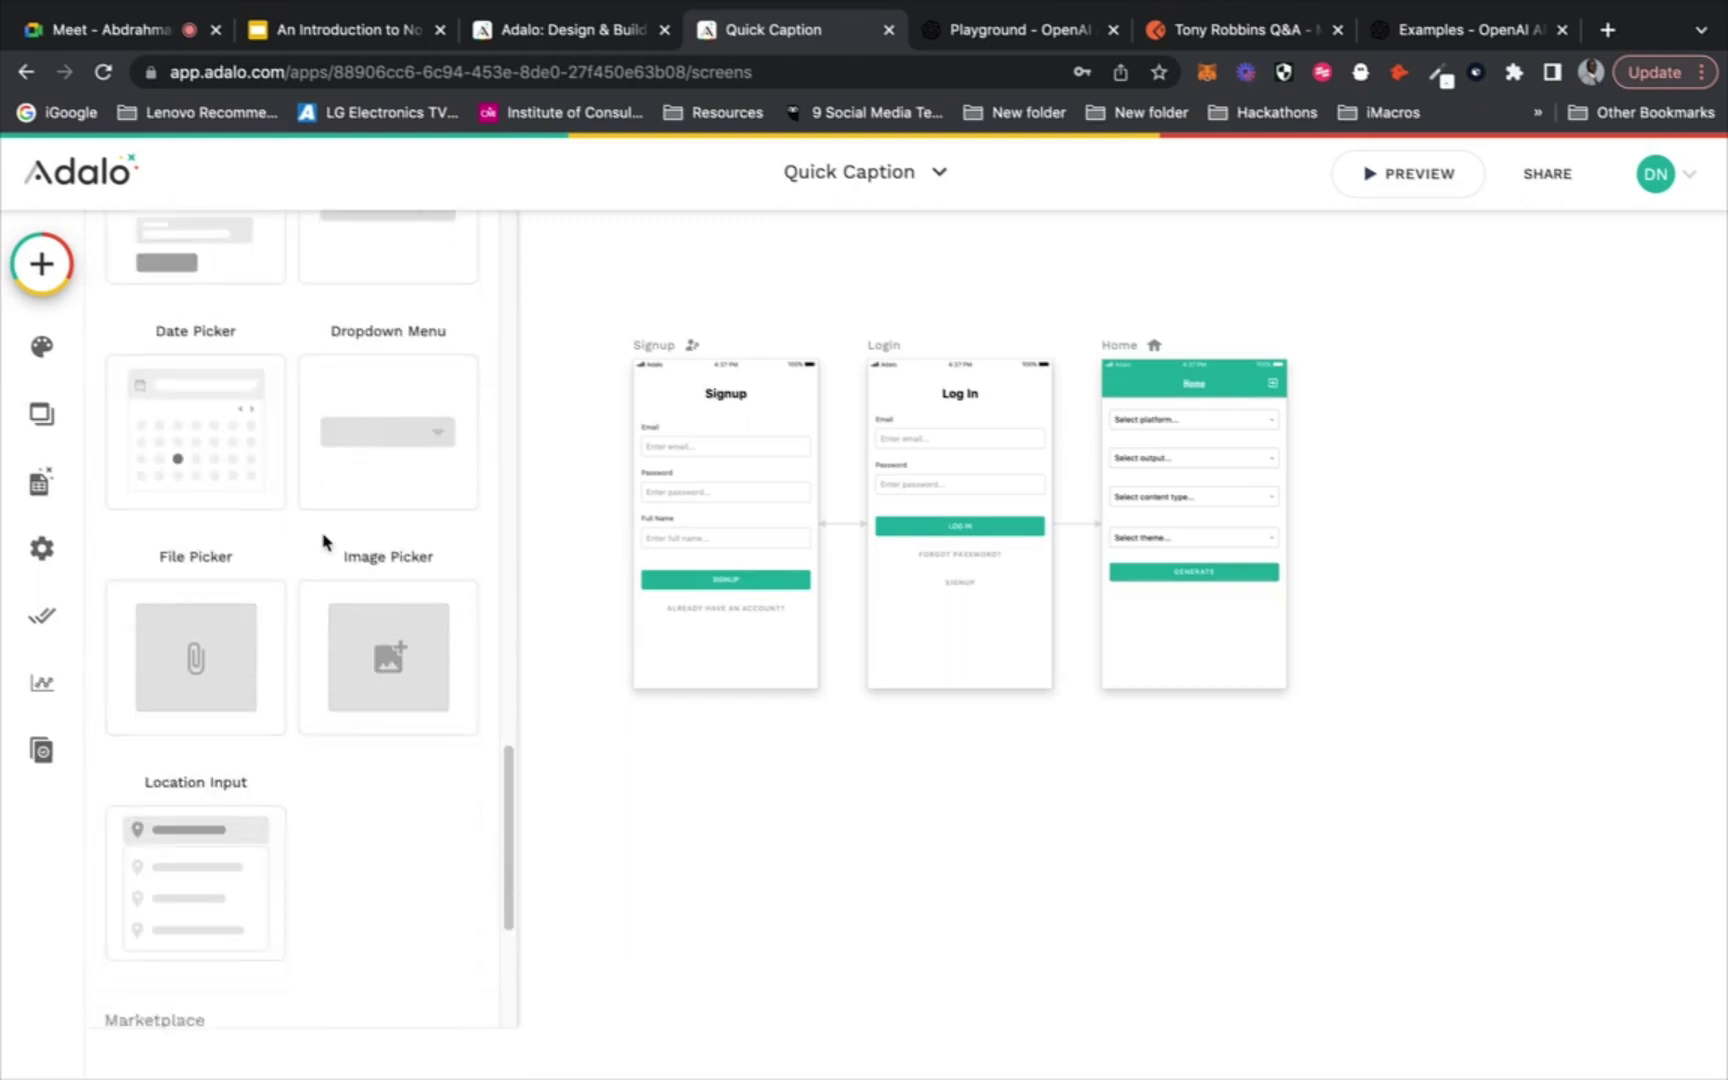
Open the Marketplace and scroll through kits like Map, YouTube, Stripe Kit and PDF Generator API
{"action": "left_click", "coordinate": [287, 770]}
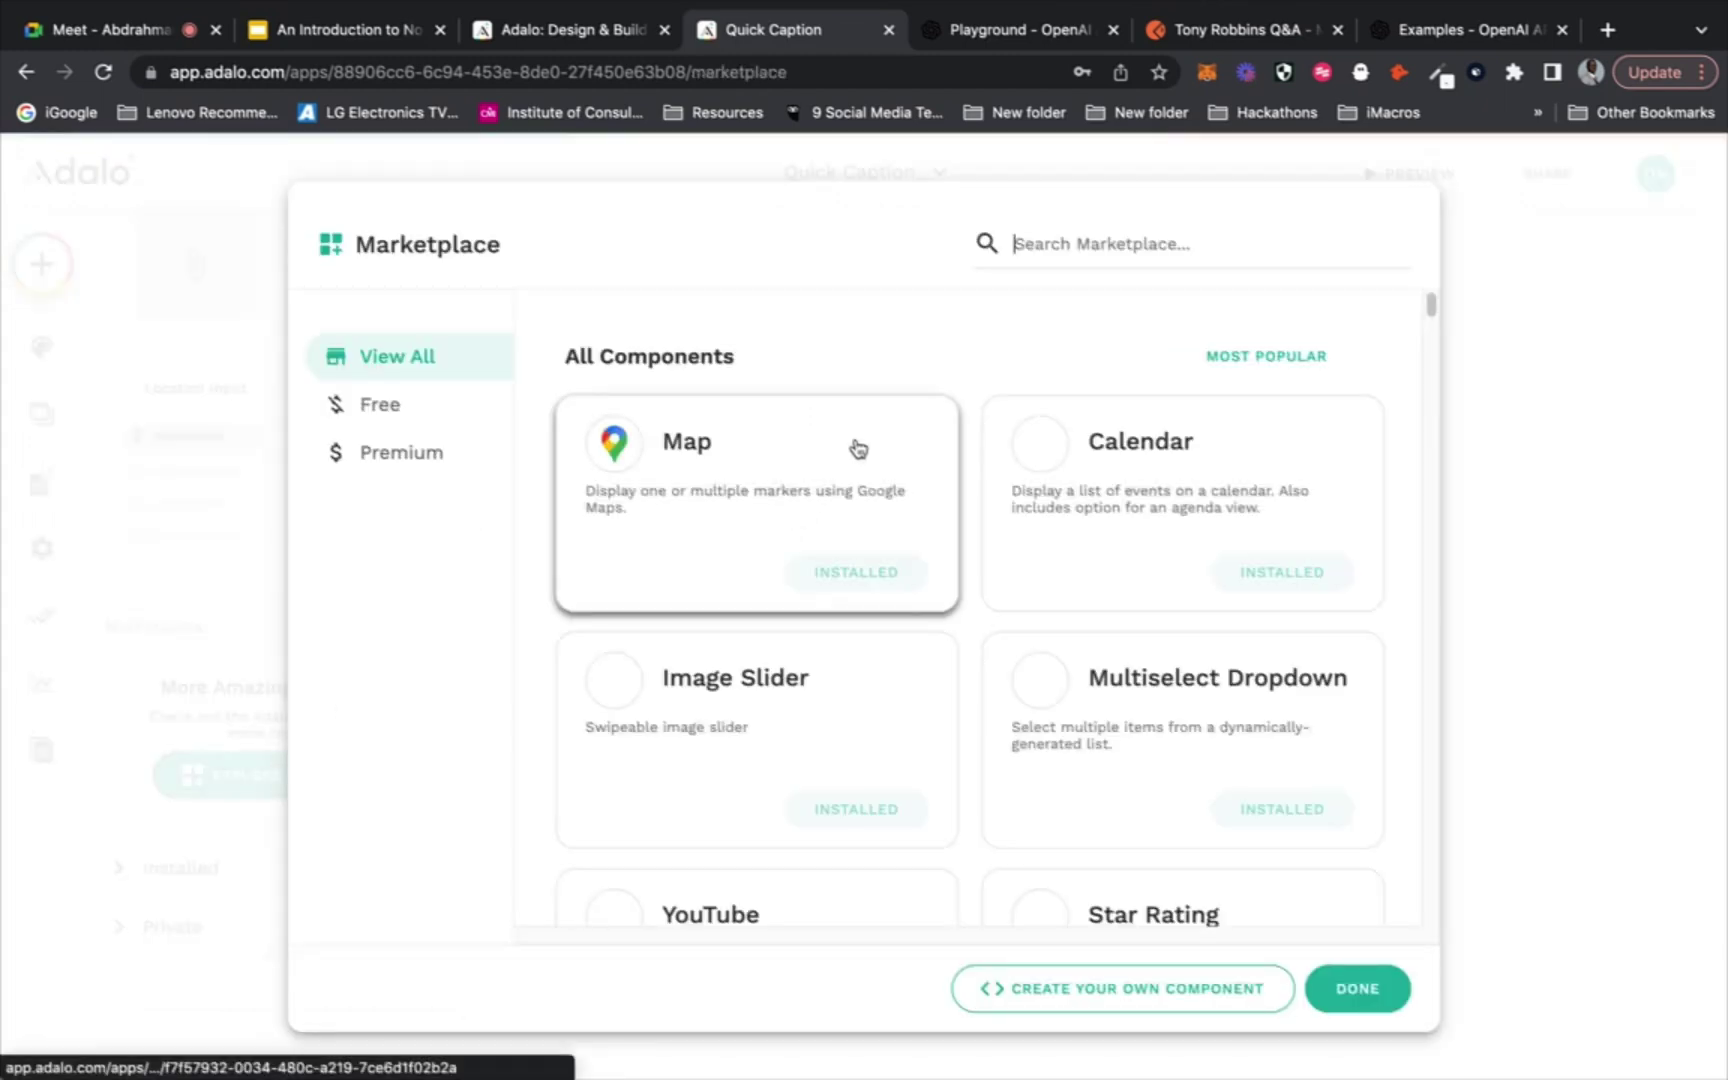
{"action": "scroll", "coordinate": [963, 325], "scroll_direction": "down", "scroll_amount": 3}
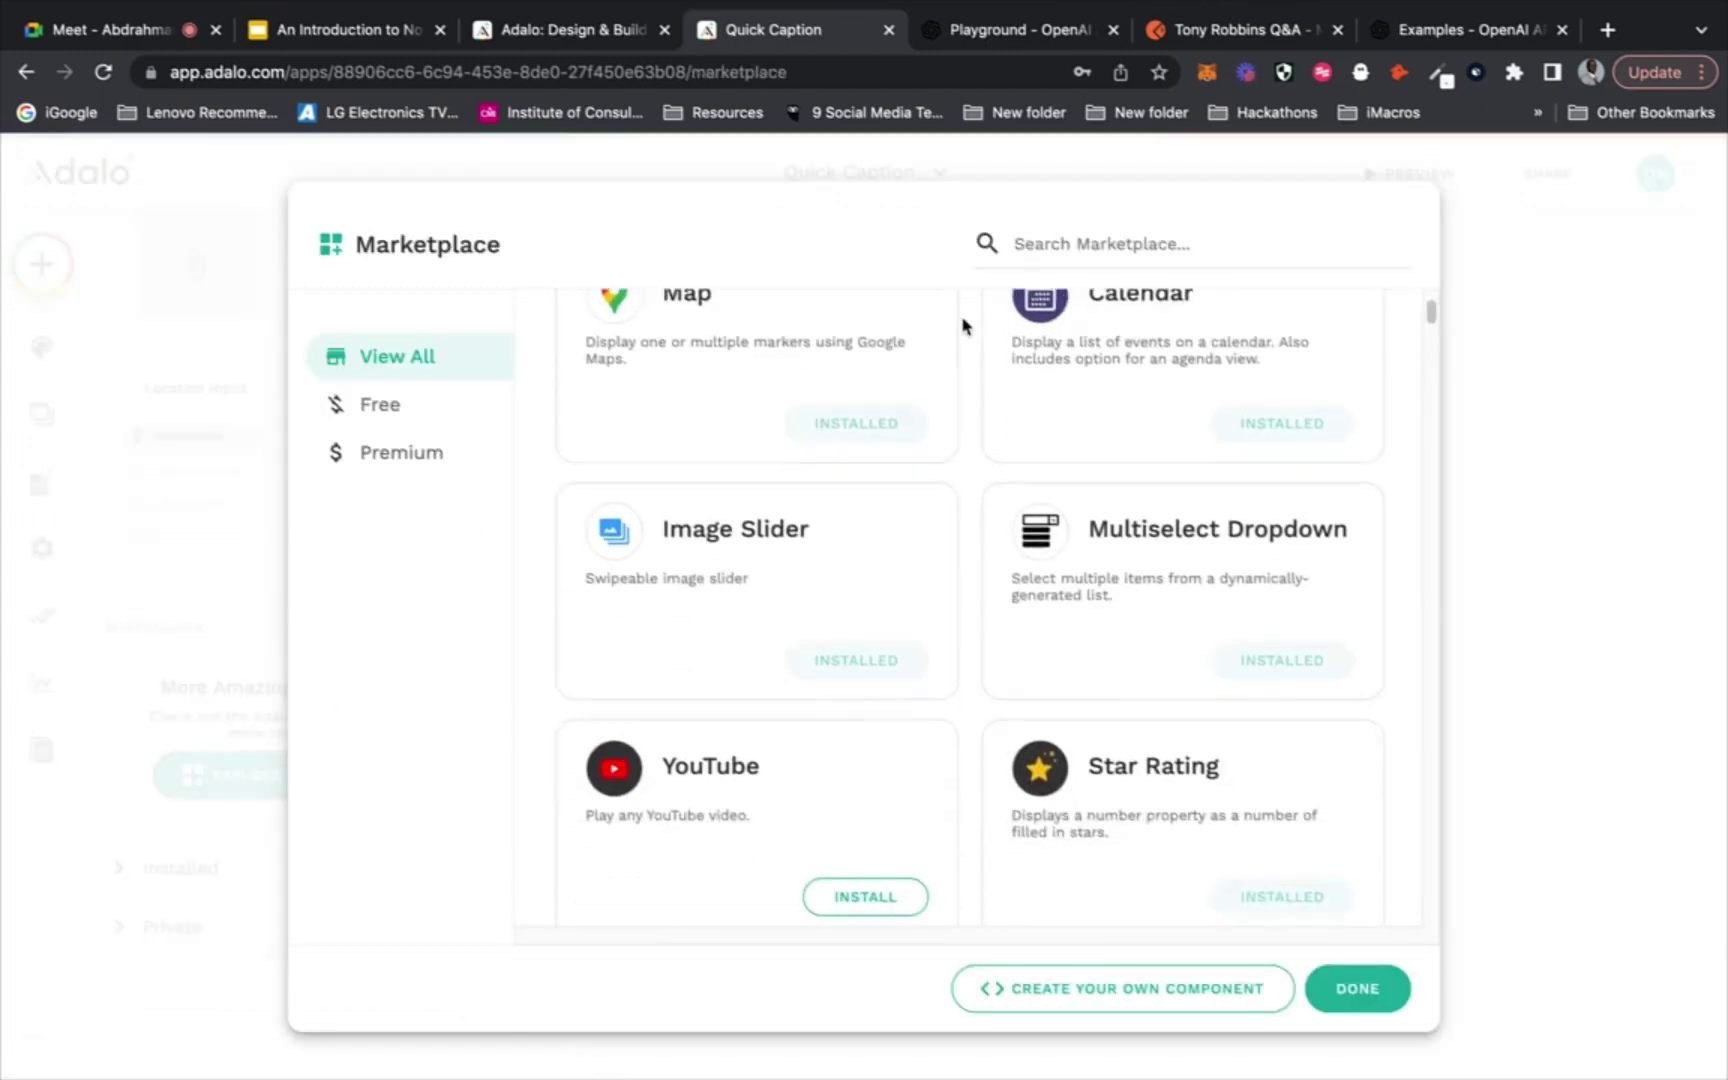
{"action": "scroll", "coordinate": [945, 565], "scroll_direction": "down", "scroll_amount": 5}
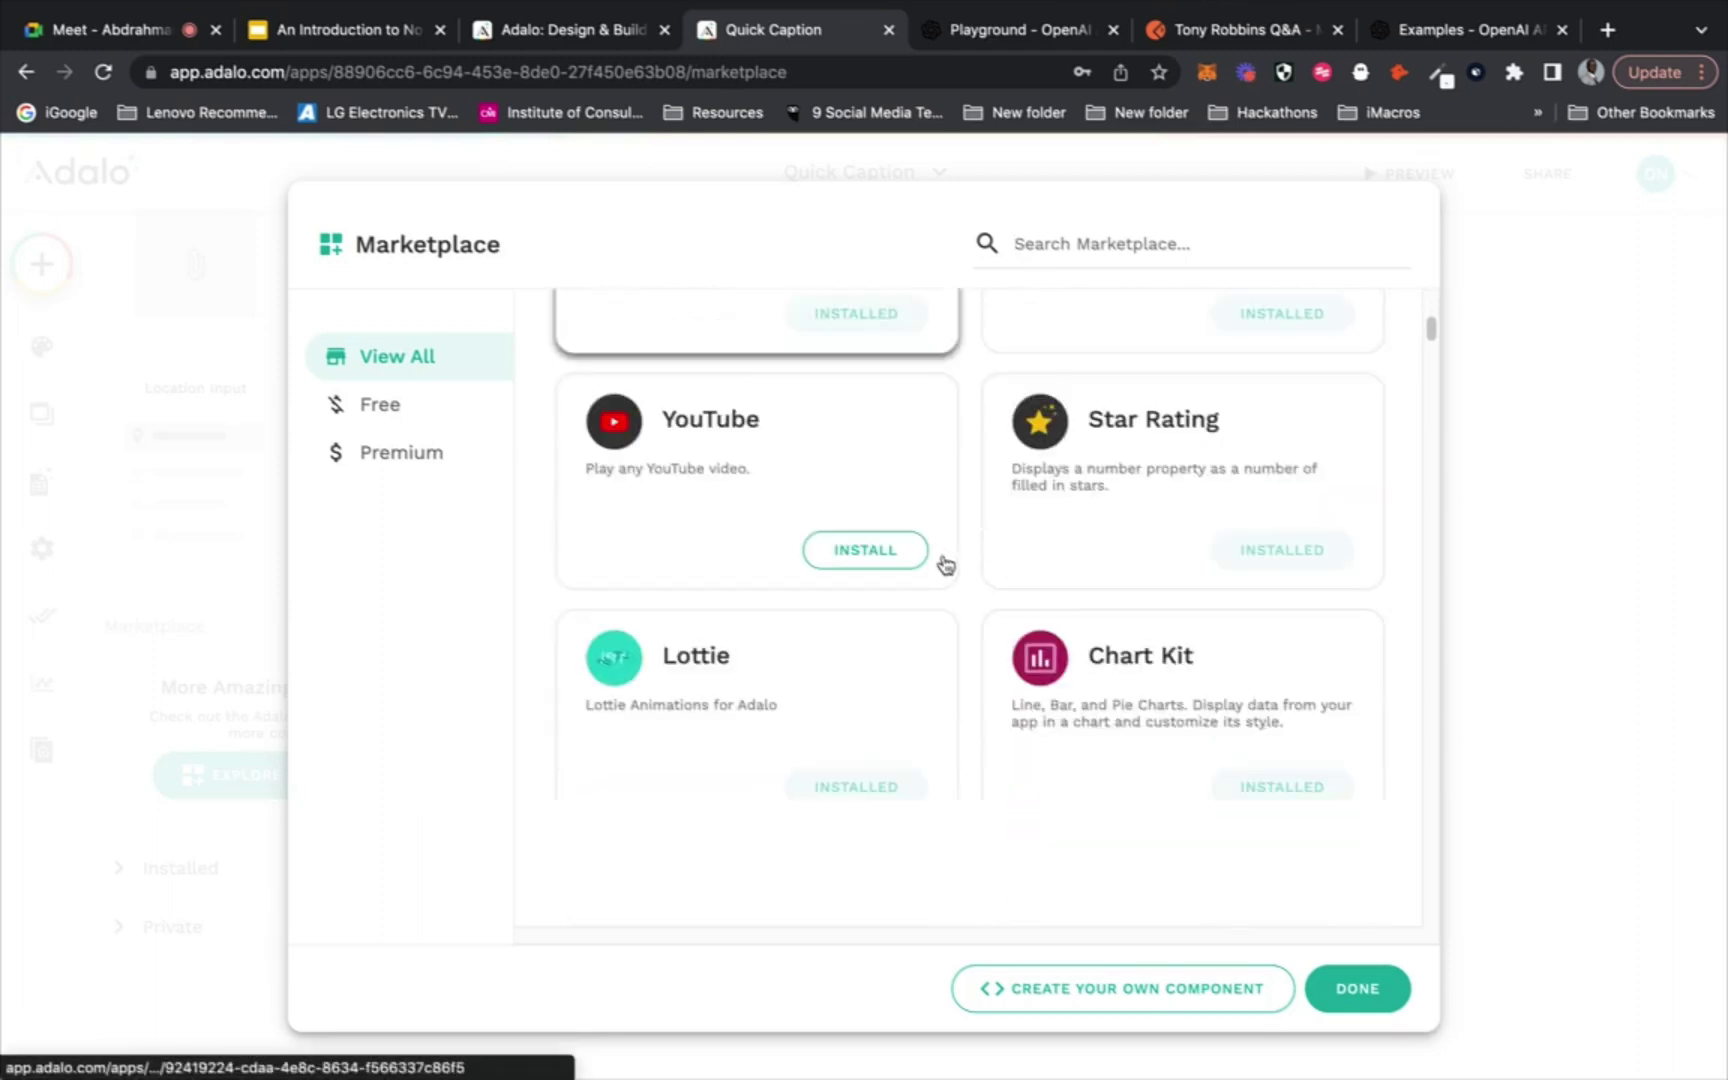
{"action": "scroll", "coordinate": [921, 426], "scroll_direction": "down", "scroll_amount": 12}
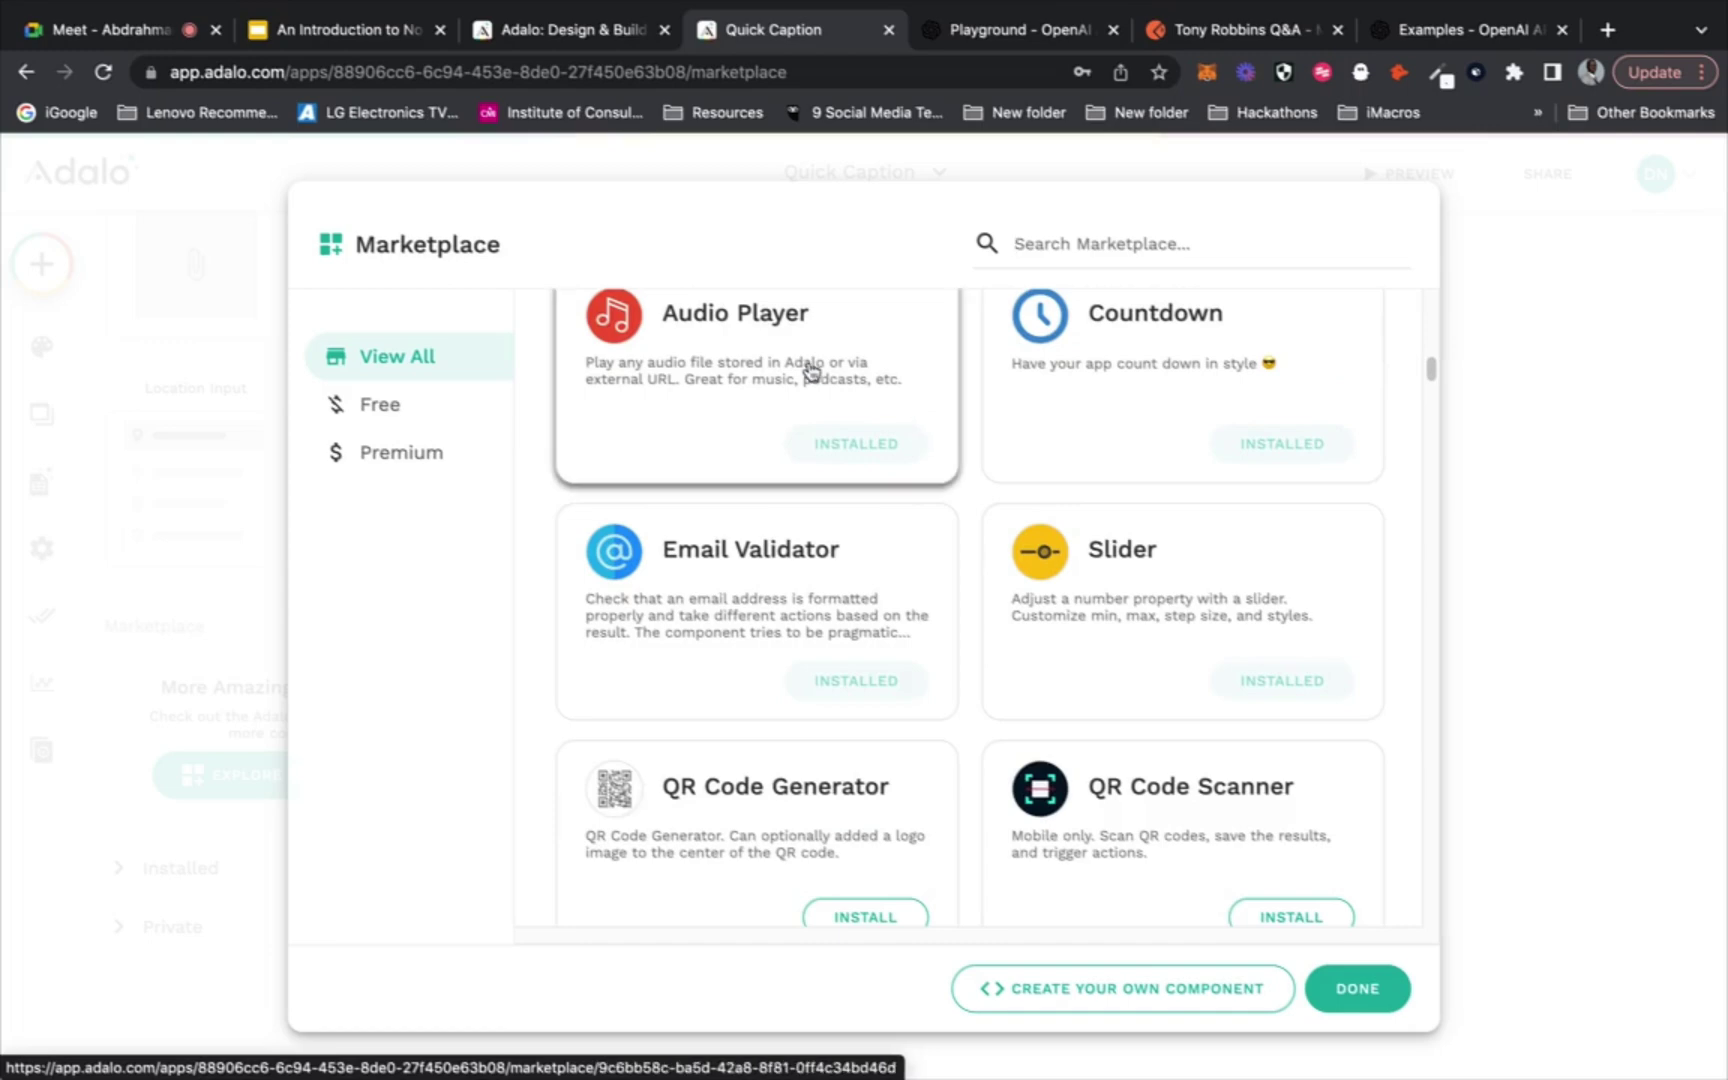
{"action": "scroll", "coordinate": [965, 430], "scroll_direction": "down", "scroll_amount": 10}
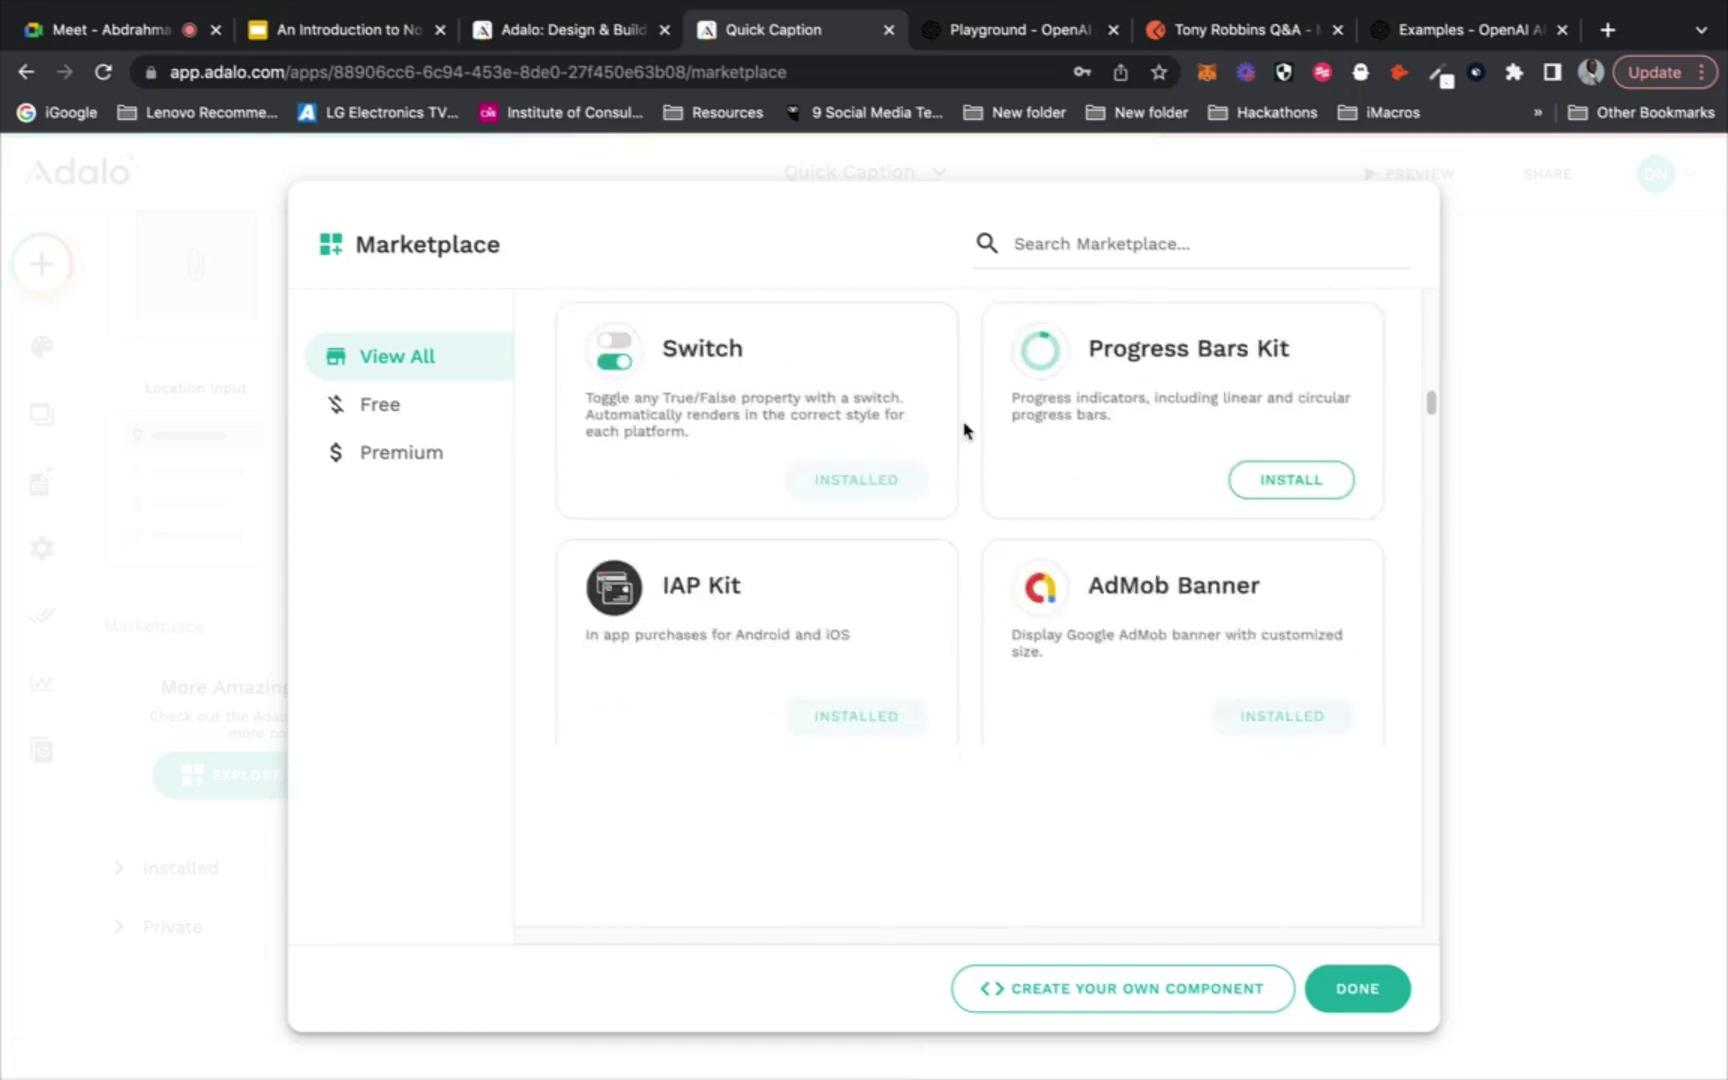
{"action": "scroll", "coordinate": [965, 430], "scroll_direction": "down", "scroll_amount": 1}
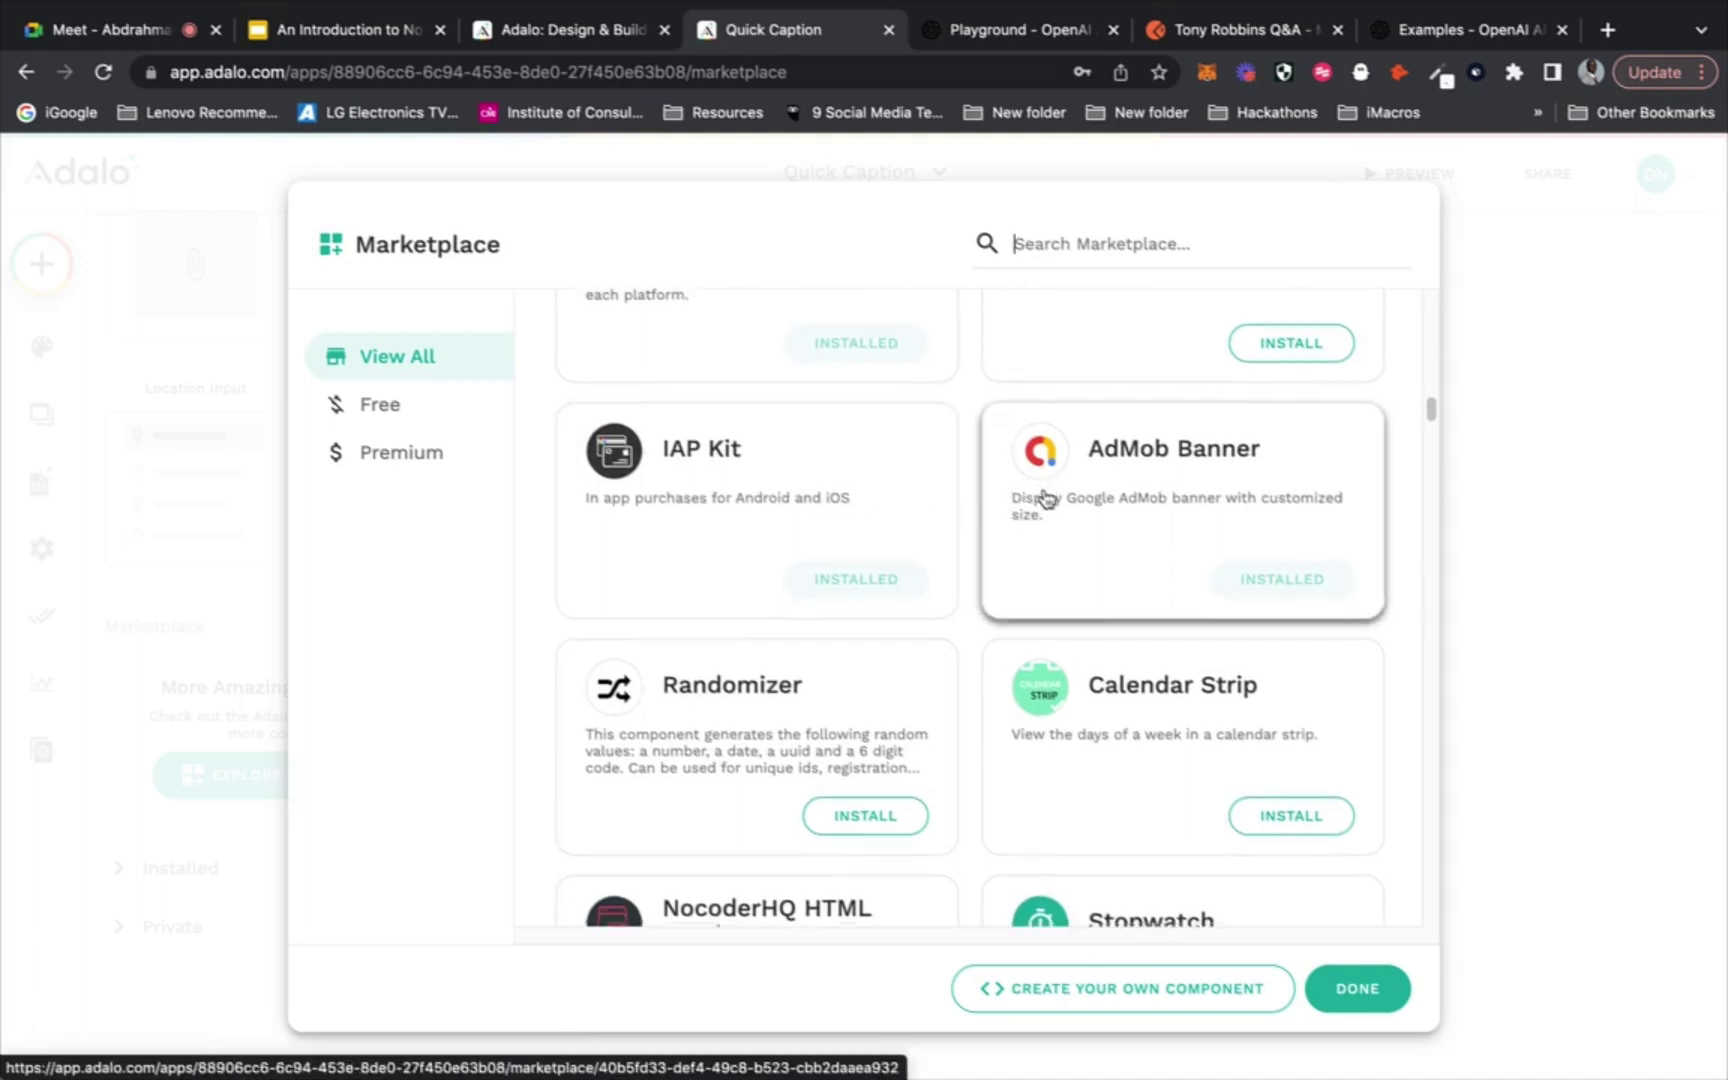
{"action": "scroll", "coordinate": [1045, 498], "scroll_direction": "down", "scroll_amount": 3}
{"action": "scroll", "coordinate": [1046, 498], "scroll_direction": "down", "scroll_amount": 5}
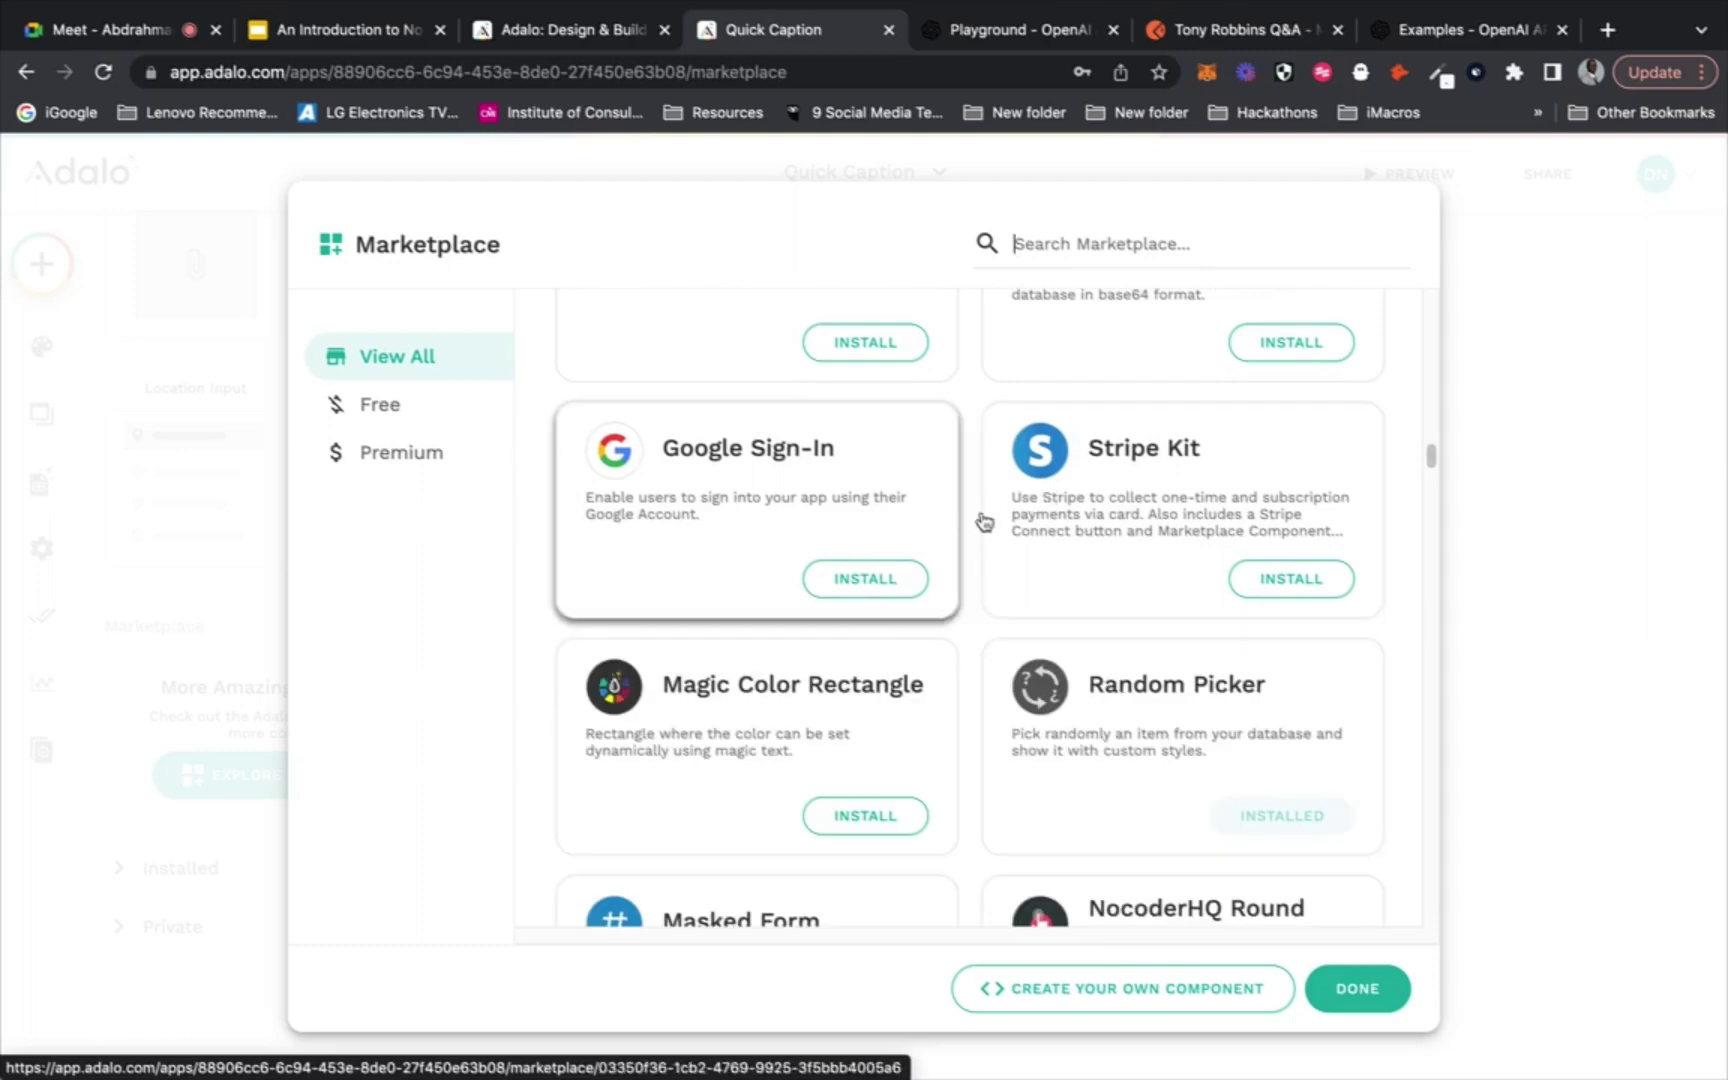
{"action": "scroll", "coordinate": [1040, 498], "scroll_direction": "down", "scroll_amount": 3}
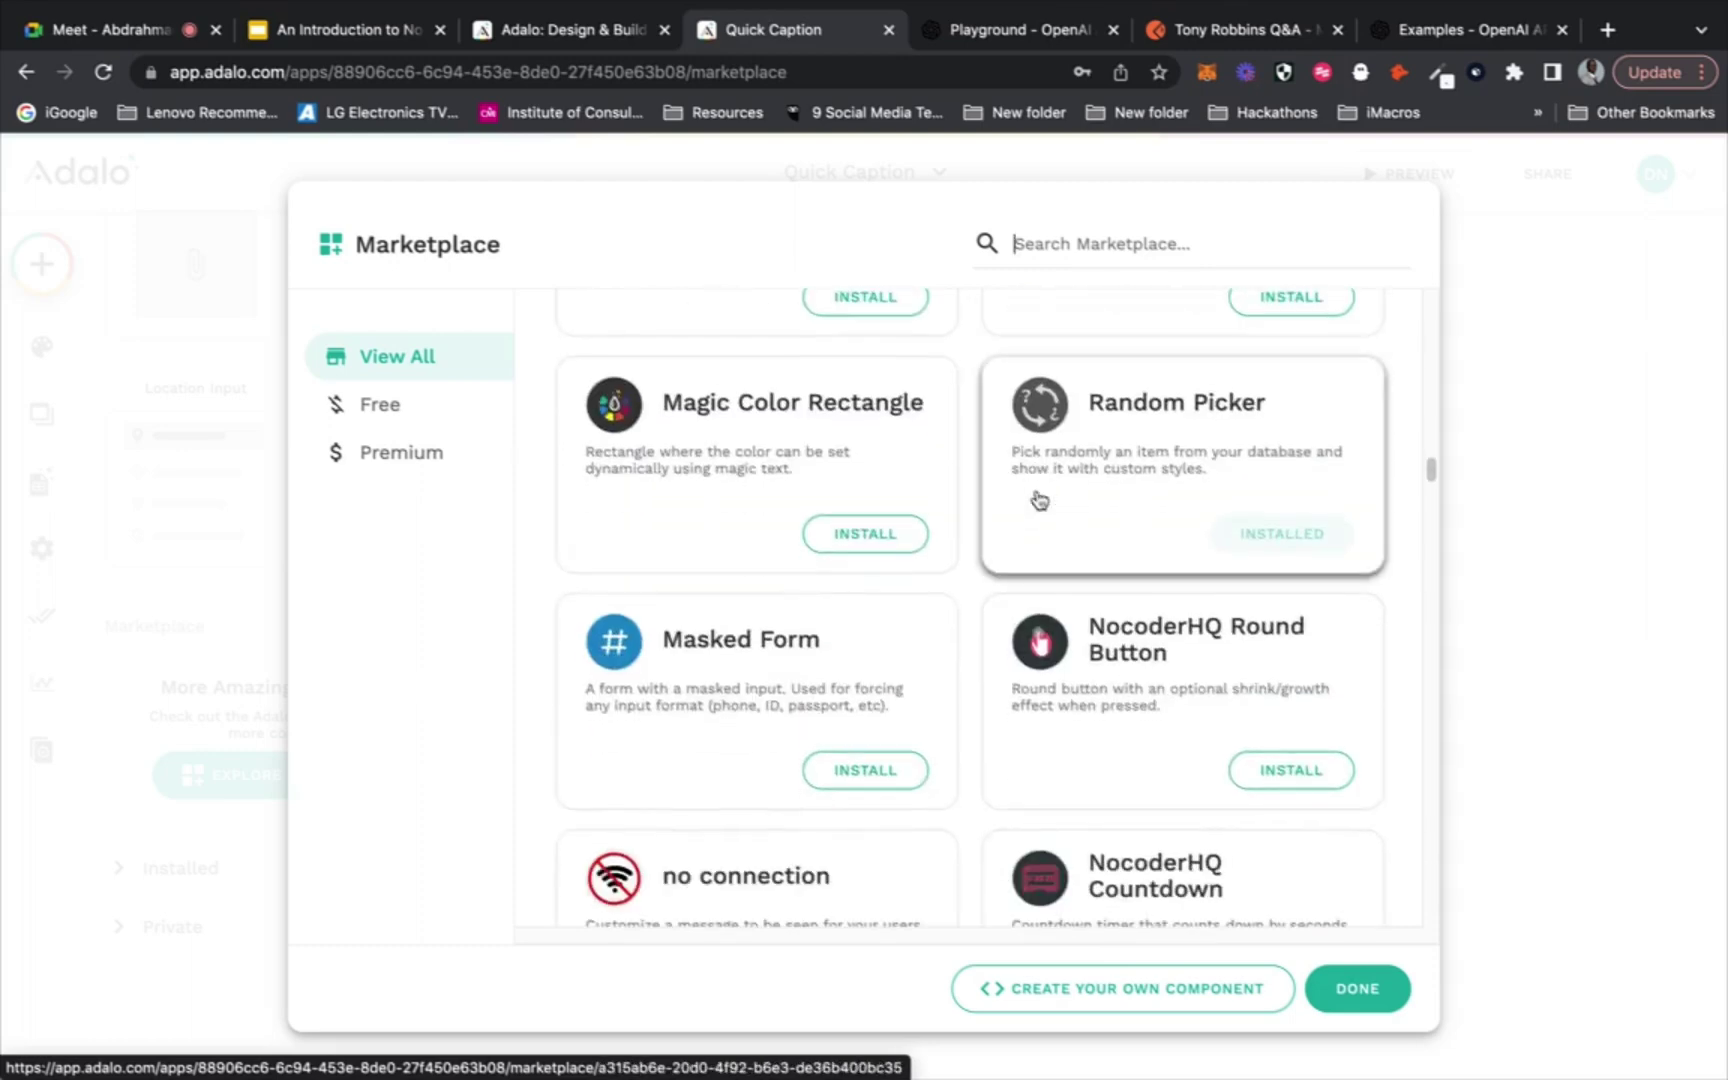
{"action": "scroll", "coordinate": [1040, 498], "scroll_direction": "down", "scroll_amount": 4}
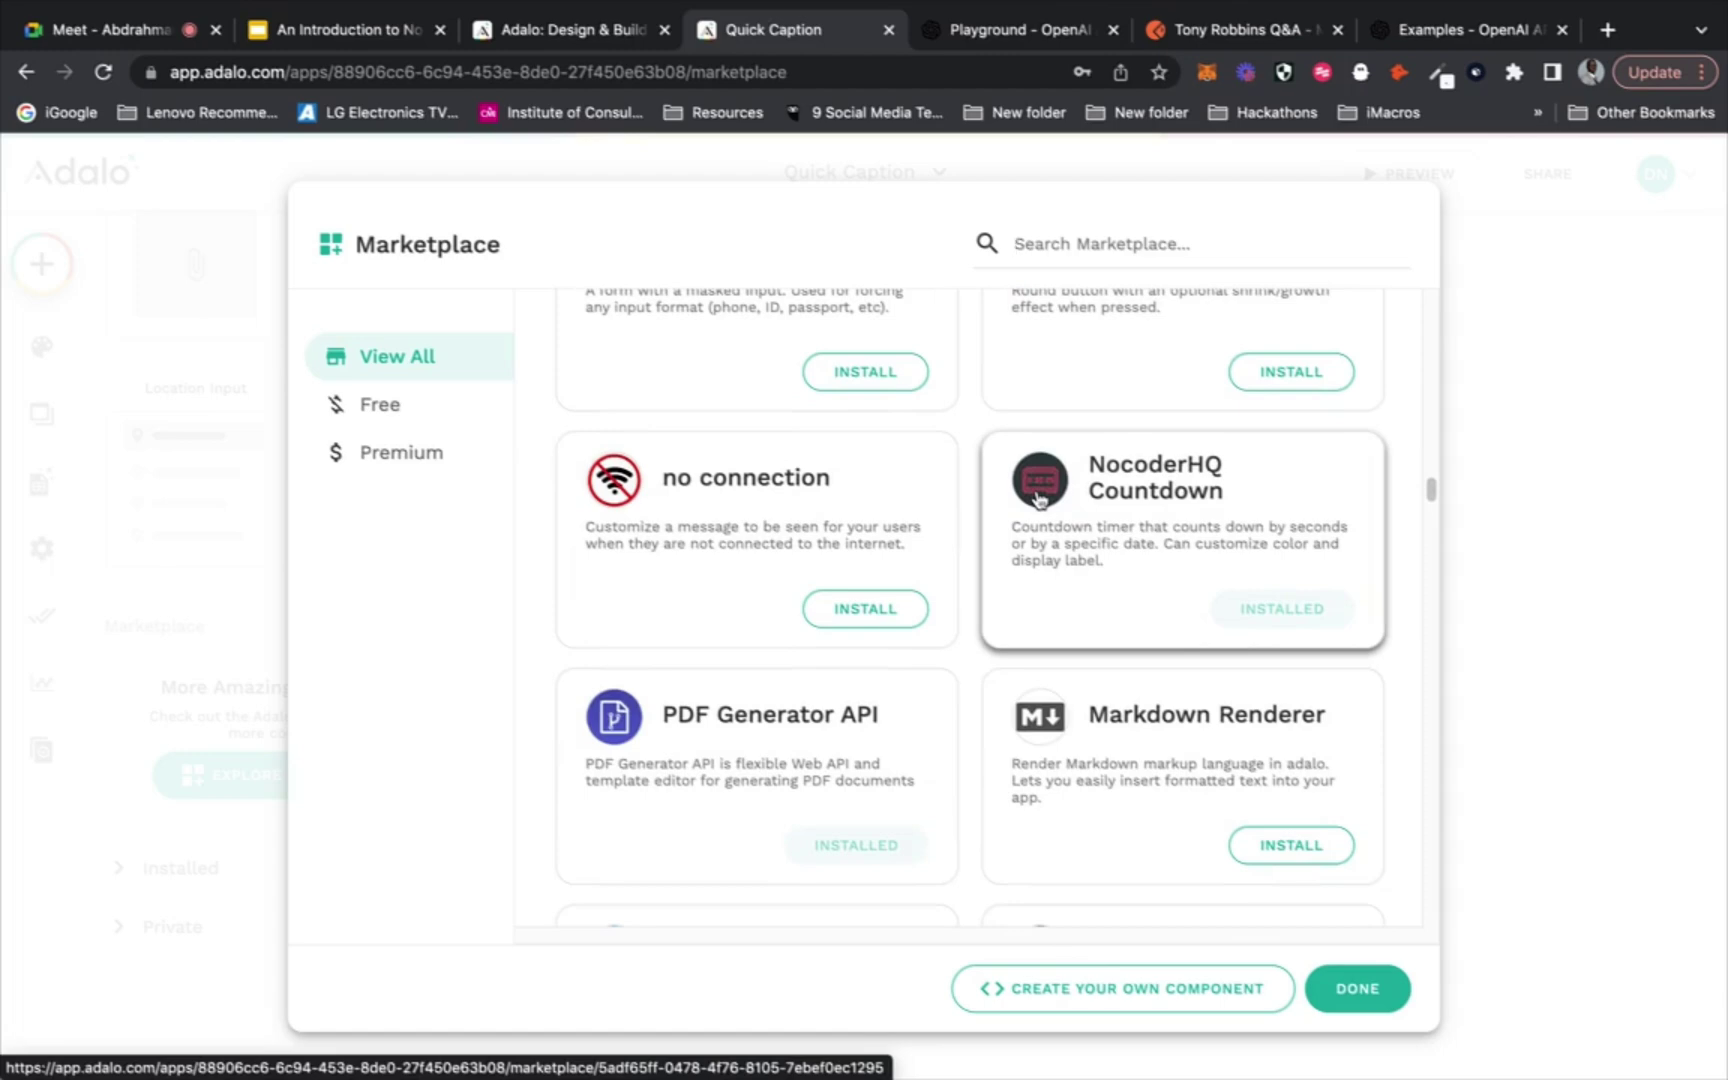
Close the Marketplace and collapse the Forms & Fields and Simple groups
{"action": "left_click", "coordinate": [1505, 536]}
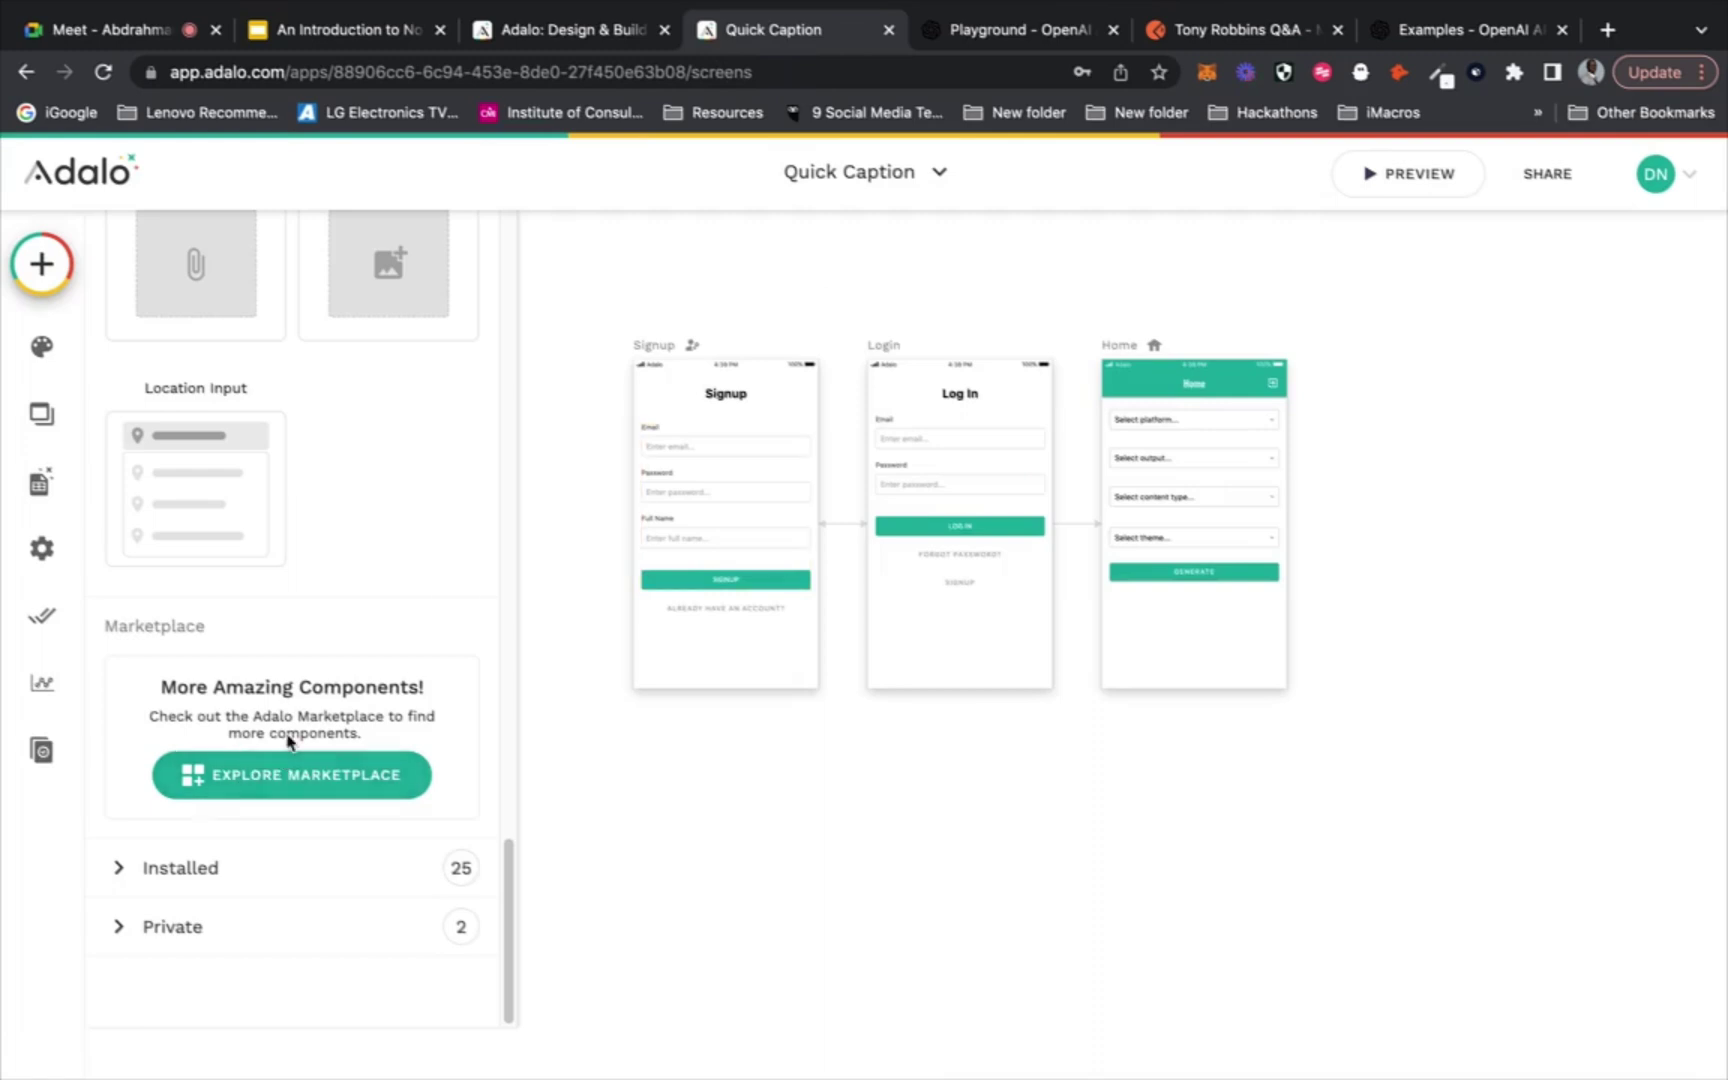
{"action": "scroll", "coordinate": [287, 745], "scroll_direction": "up", "scroll_amount": 10}
{"action": "left_click", "coordinate": [312, 550]}
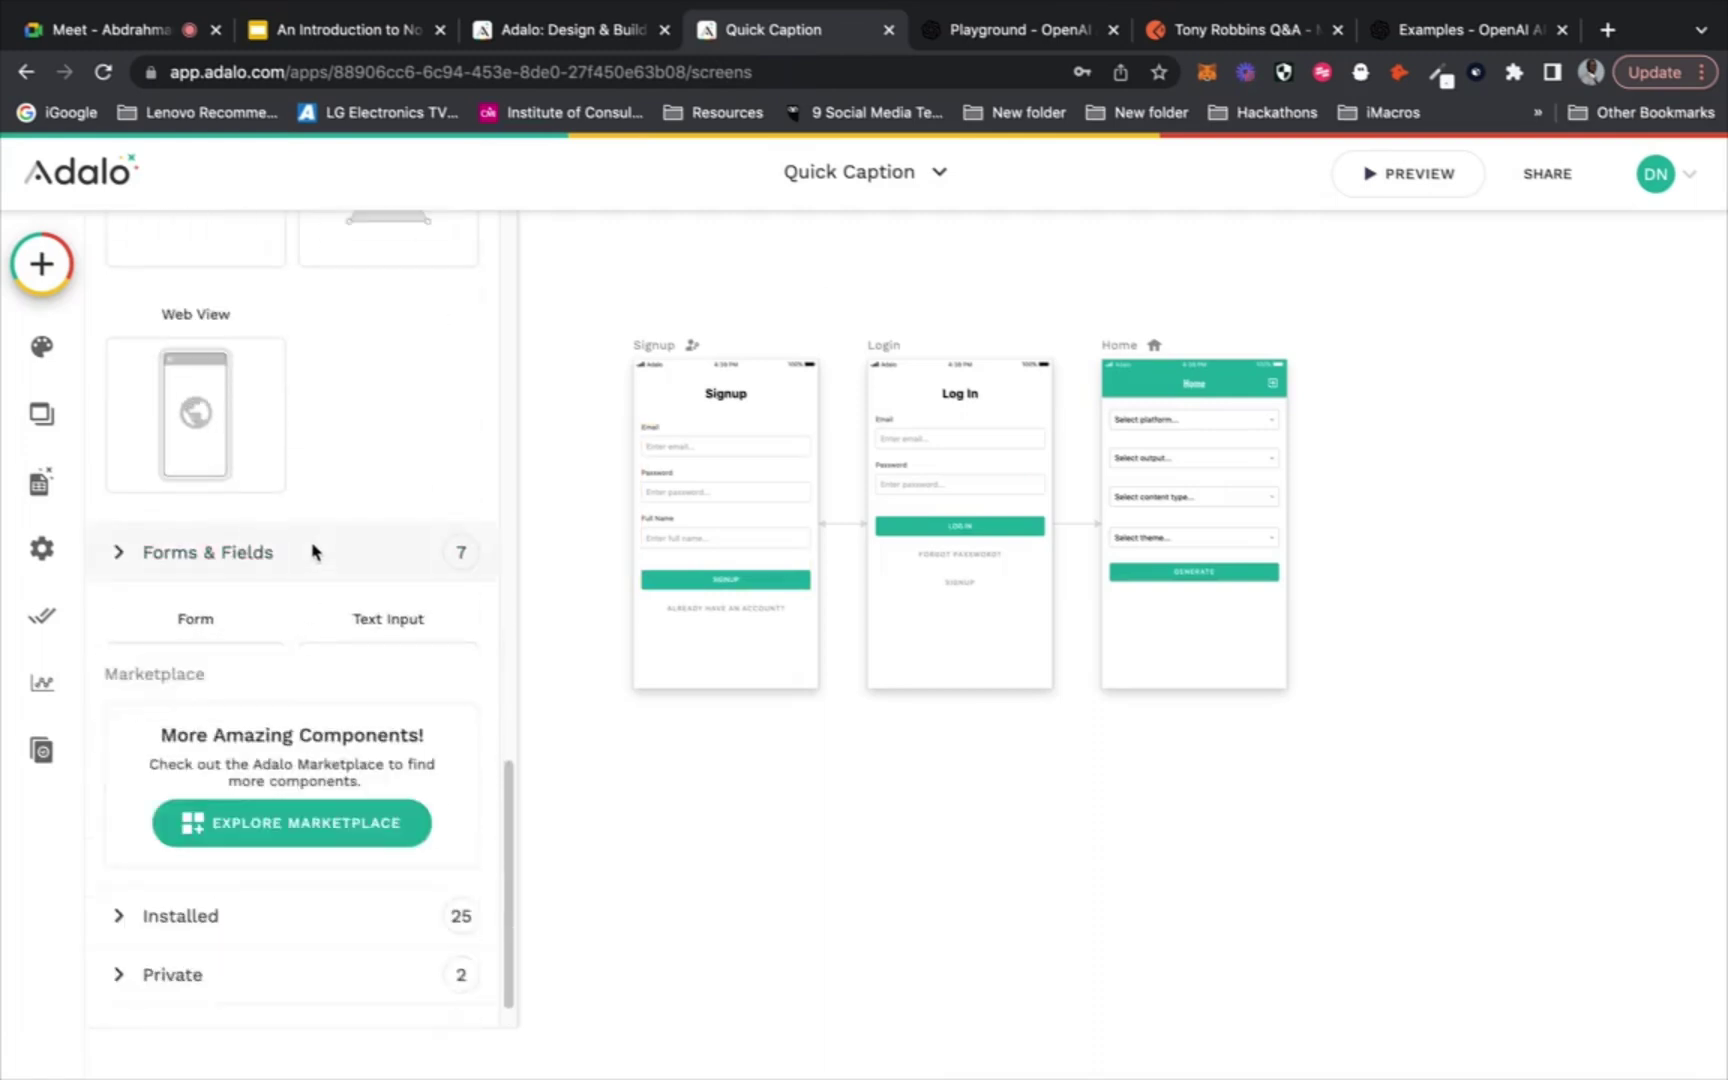
{"action": "scroll", "coordinate": [313, 551], "scroll_direction": "up", "scroll_amount": 7}
{"action": "scroll", "coordinate": [315, 553], "scroll_direction": "up", "scroll_amount": 3}
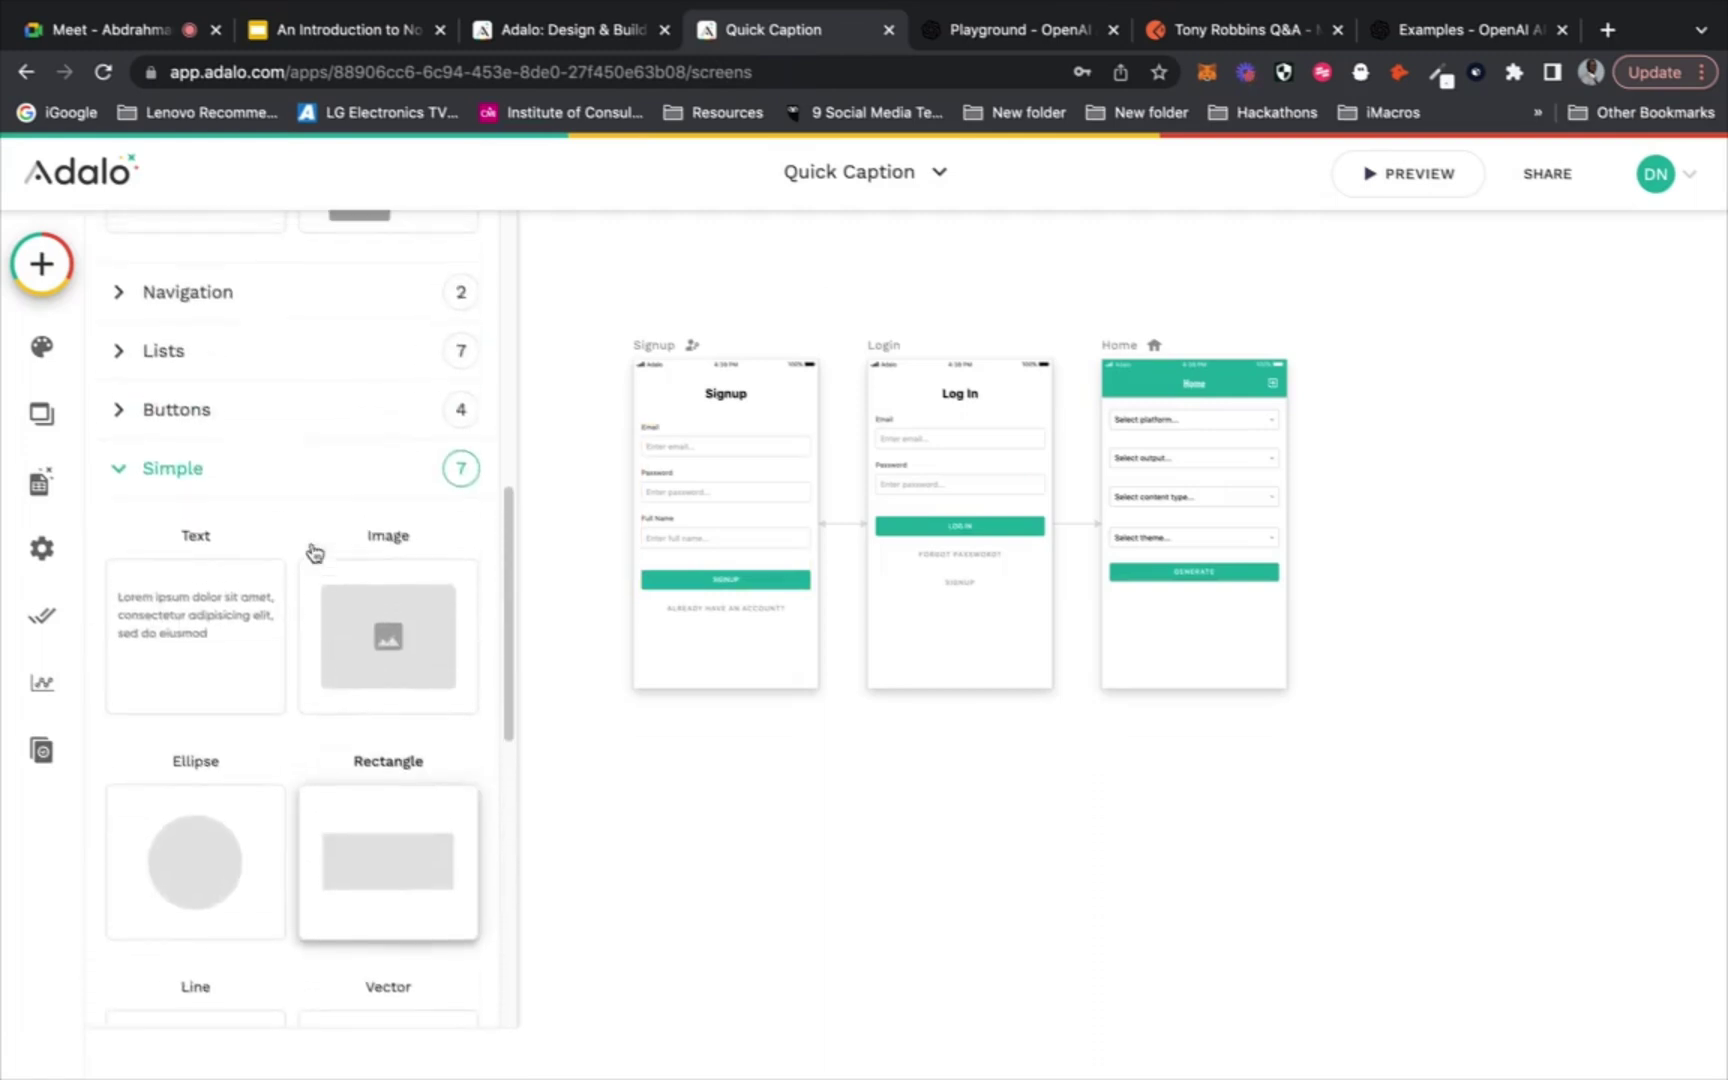
{"action": "left_click", "coordinate": [332, 465]}
Place a Custom List on the Home screen below the Generate button
{"action": "left_click", "coordinate": [333, 379]}
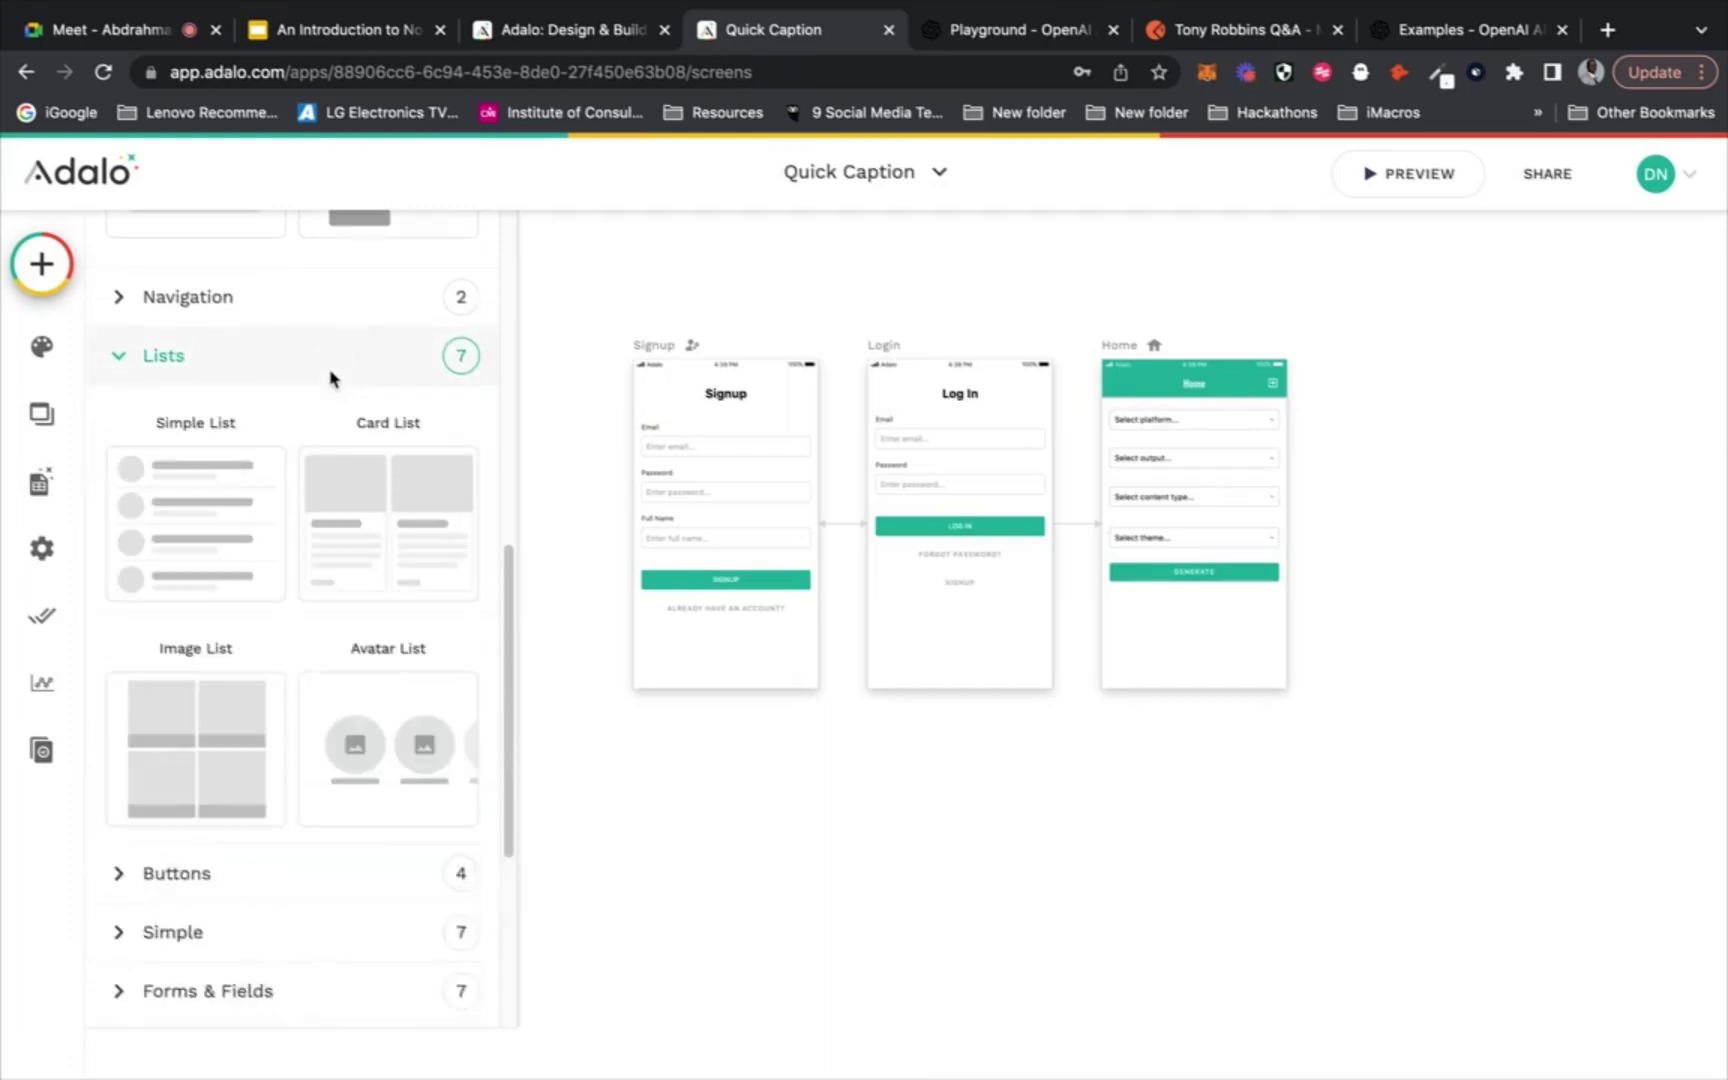
{"action": "scroll", "coordinate": [330, 500], "scroll_direction": "down", "scroll_amount": 4}
{"action": "left_click_drag", "start_coordinate": [200, 805], "coordinate": [1192, 668]}
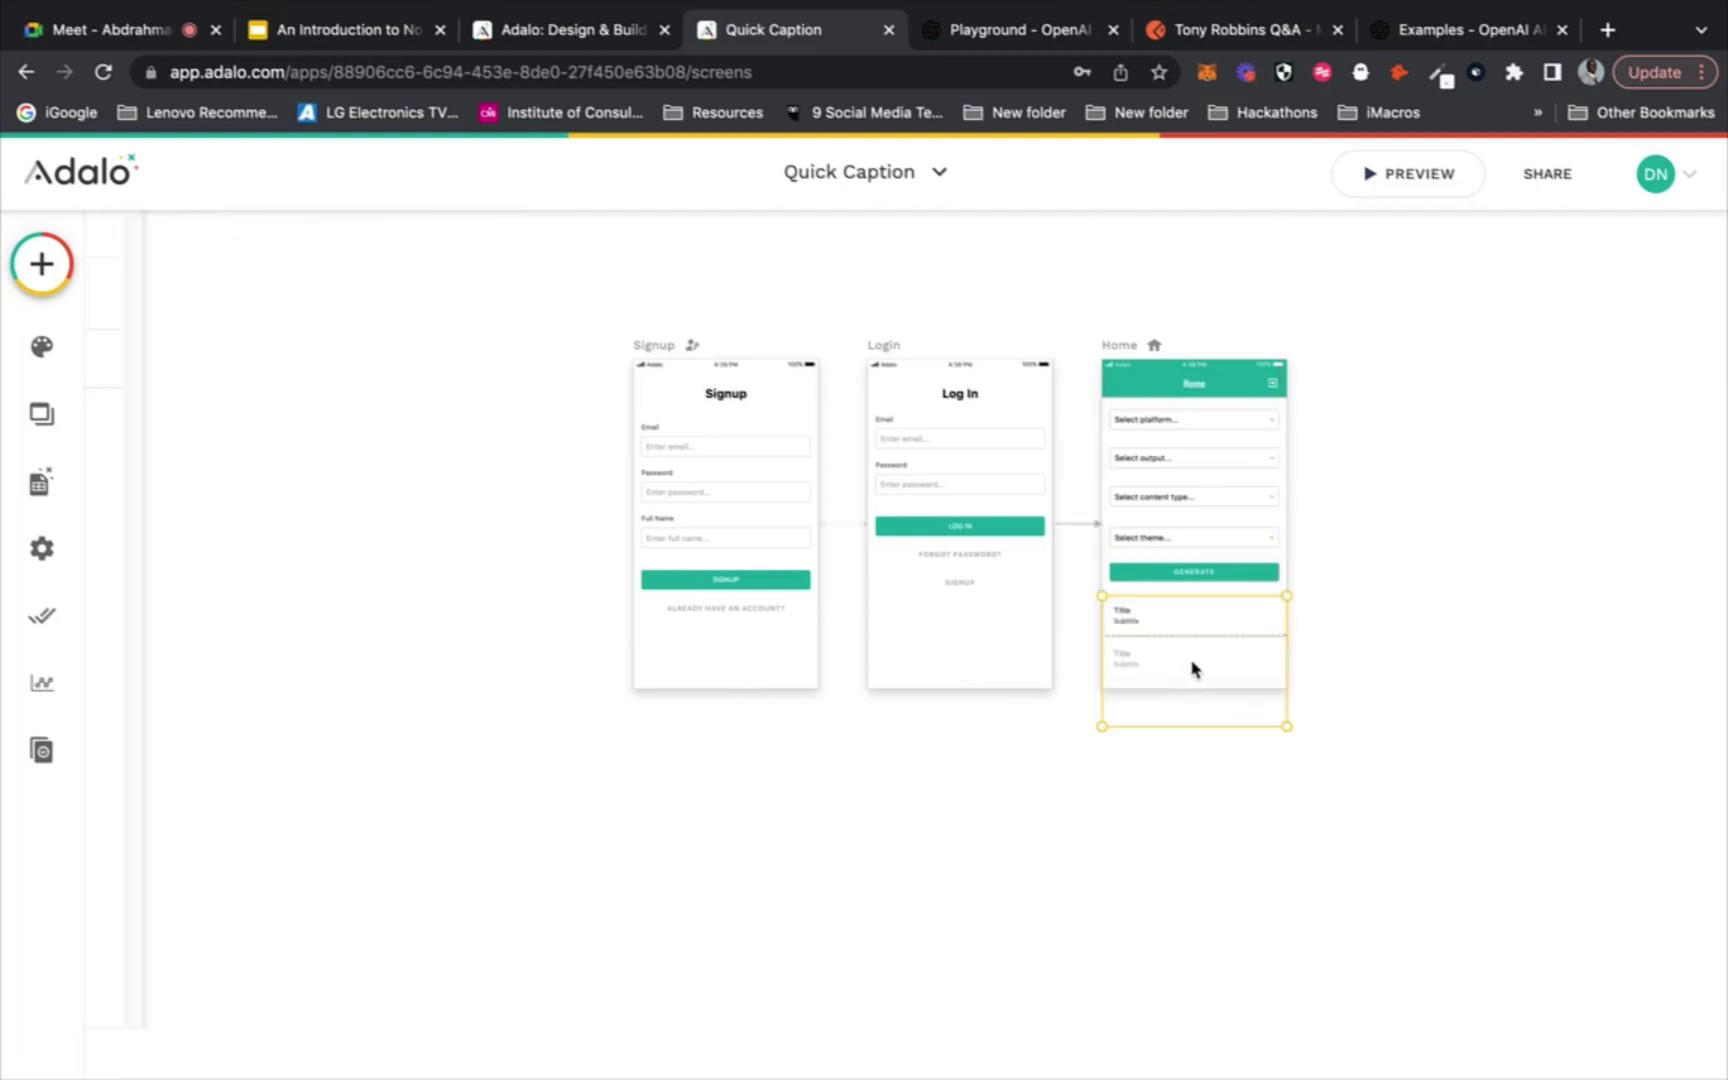
Make the Home screen taller and set its Custom List to list Captions records
{"action": "left_click", "coordinate": [1200, 370]}
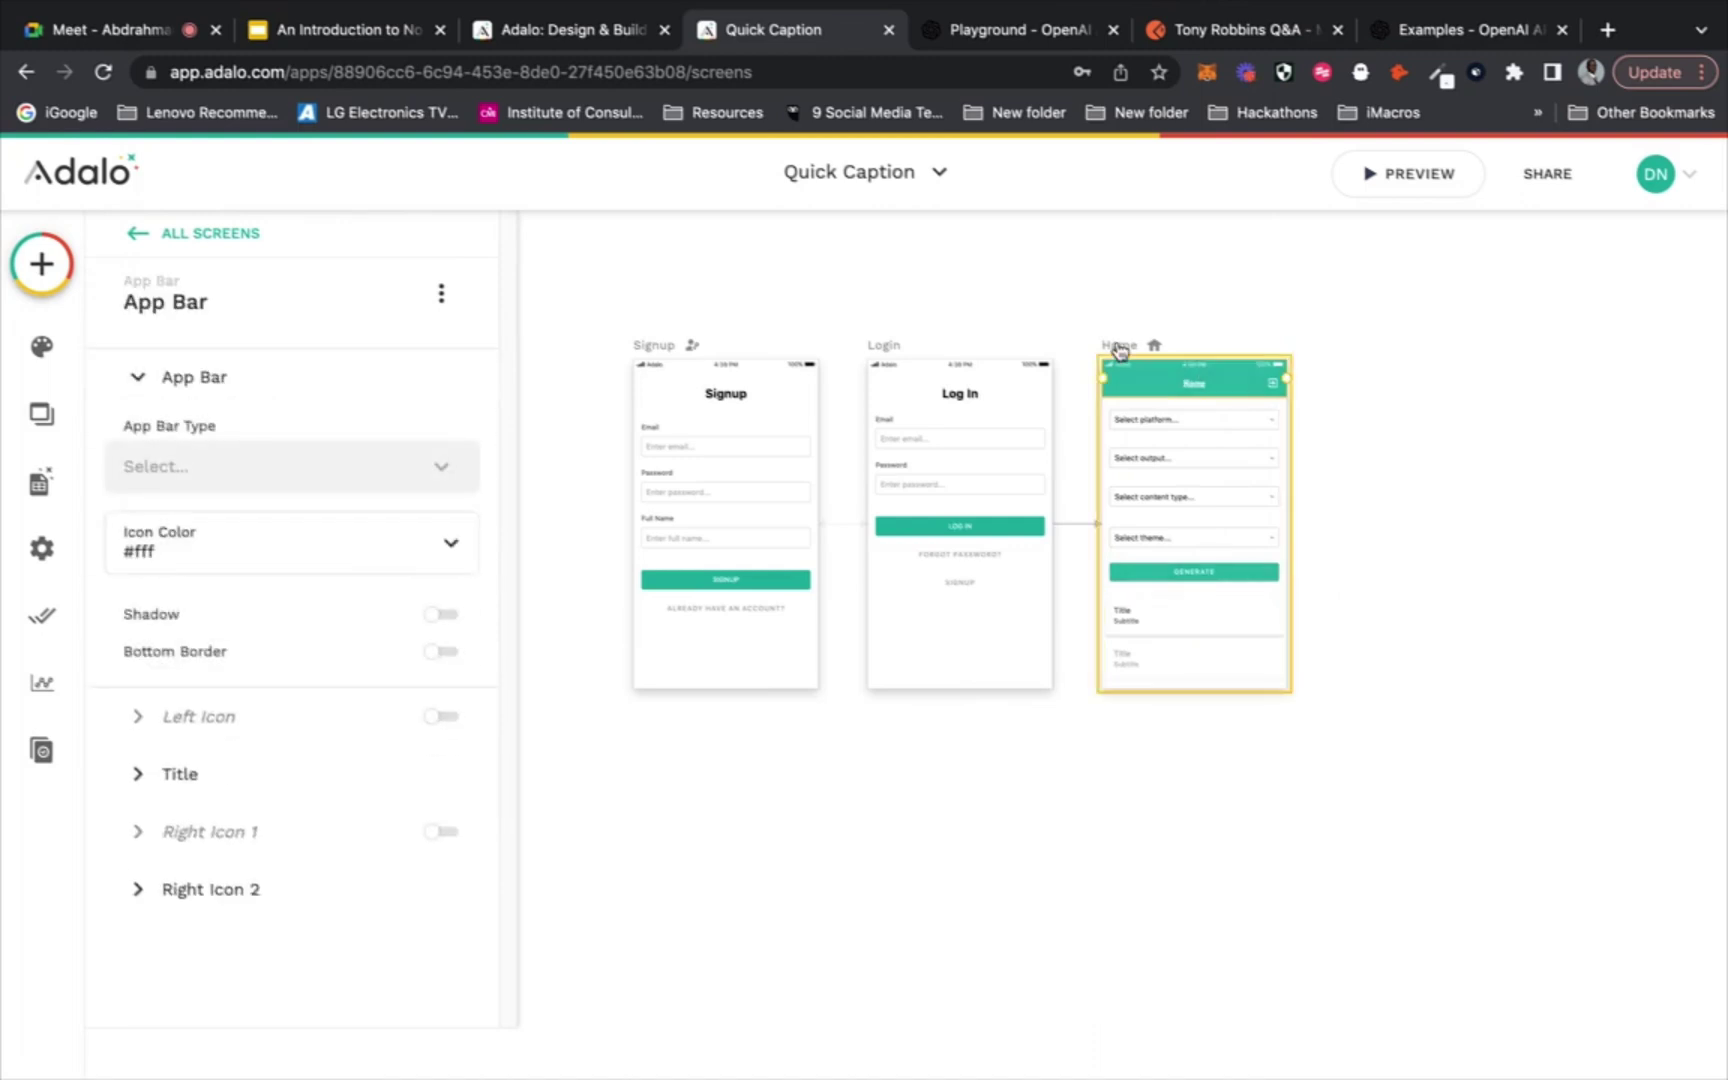
{"action": "left_click", "coordinate": [1146, 682]}
{"action": "left_click_drag", "start_coordinate": [1146, 682], "coordinate": [1139, 888]}
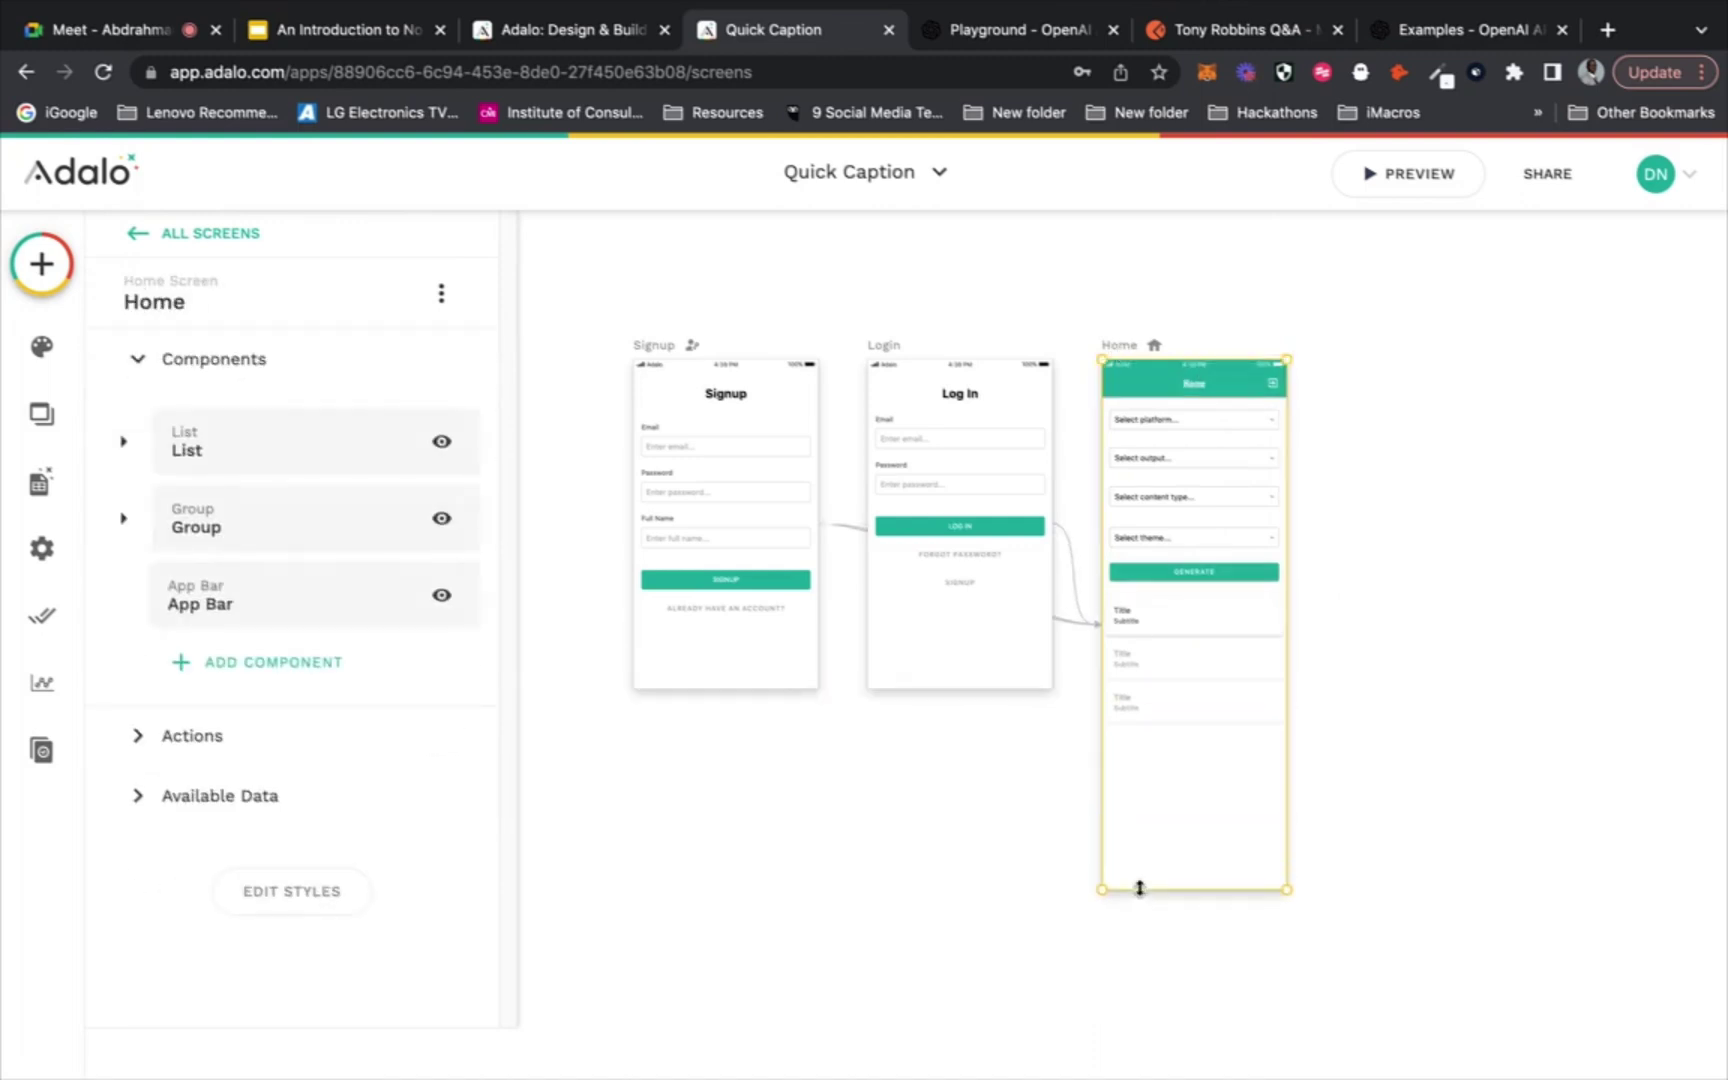
{"action": "left_click", "coordinate": [1184, 655]}
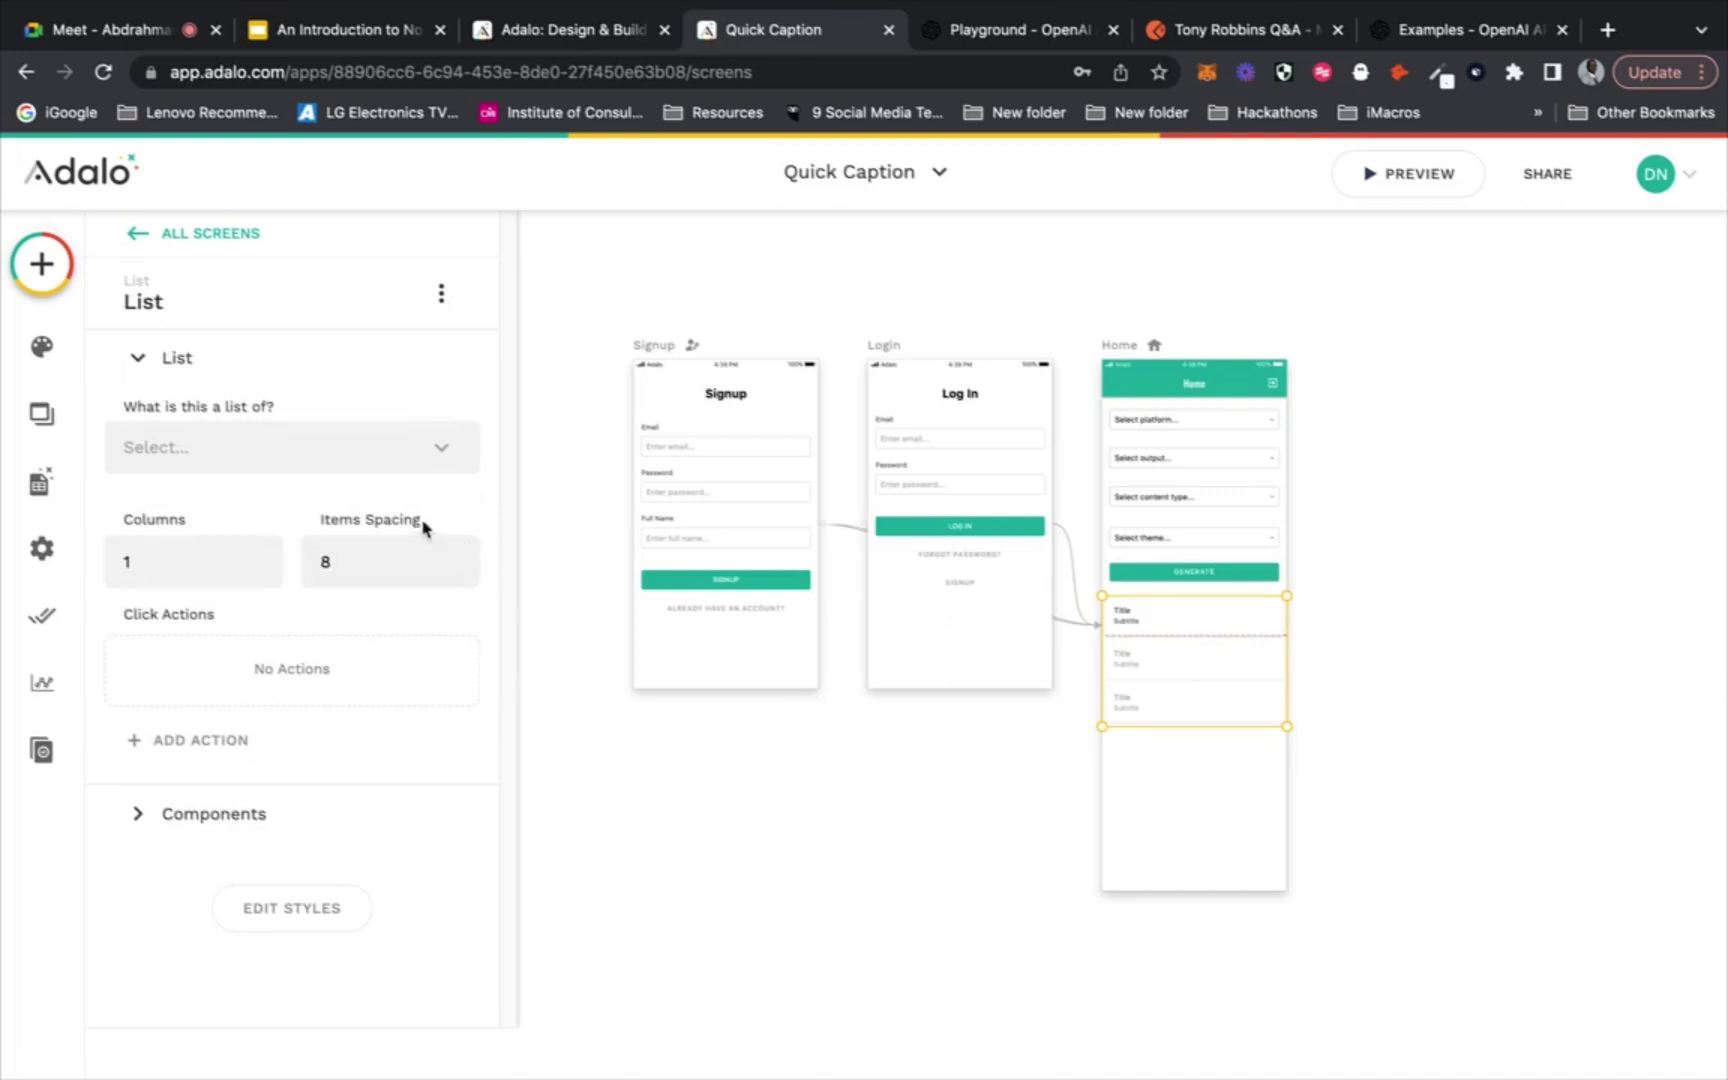
{"action": "left_click", "coordinate": [349, 447]}
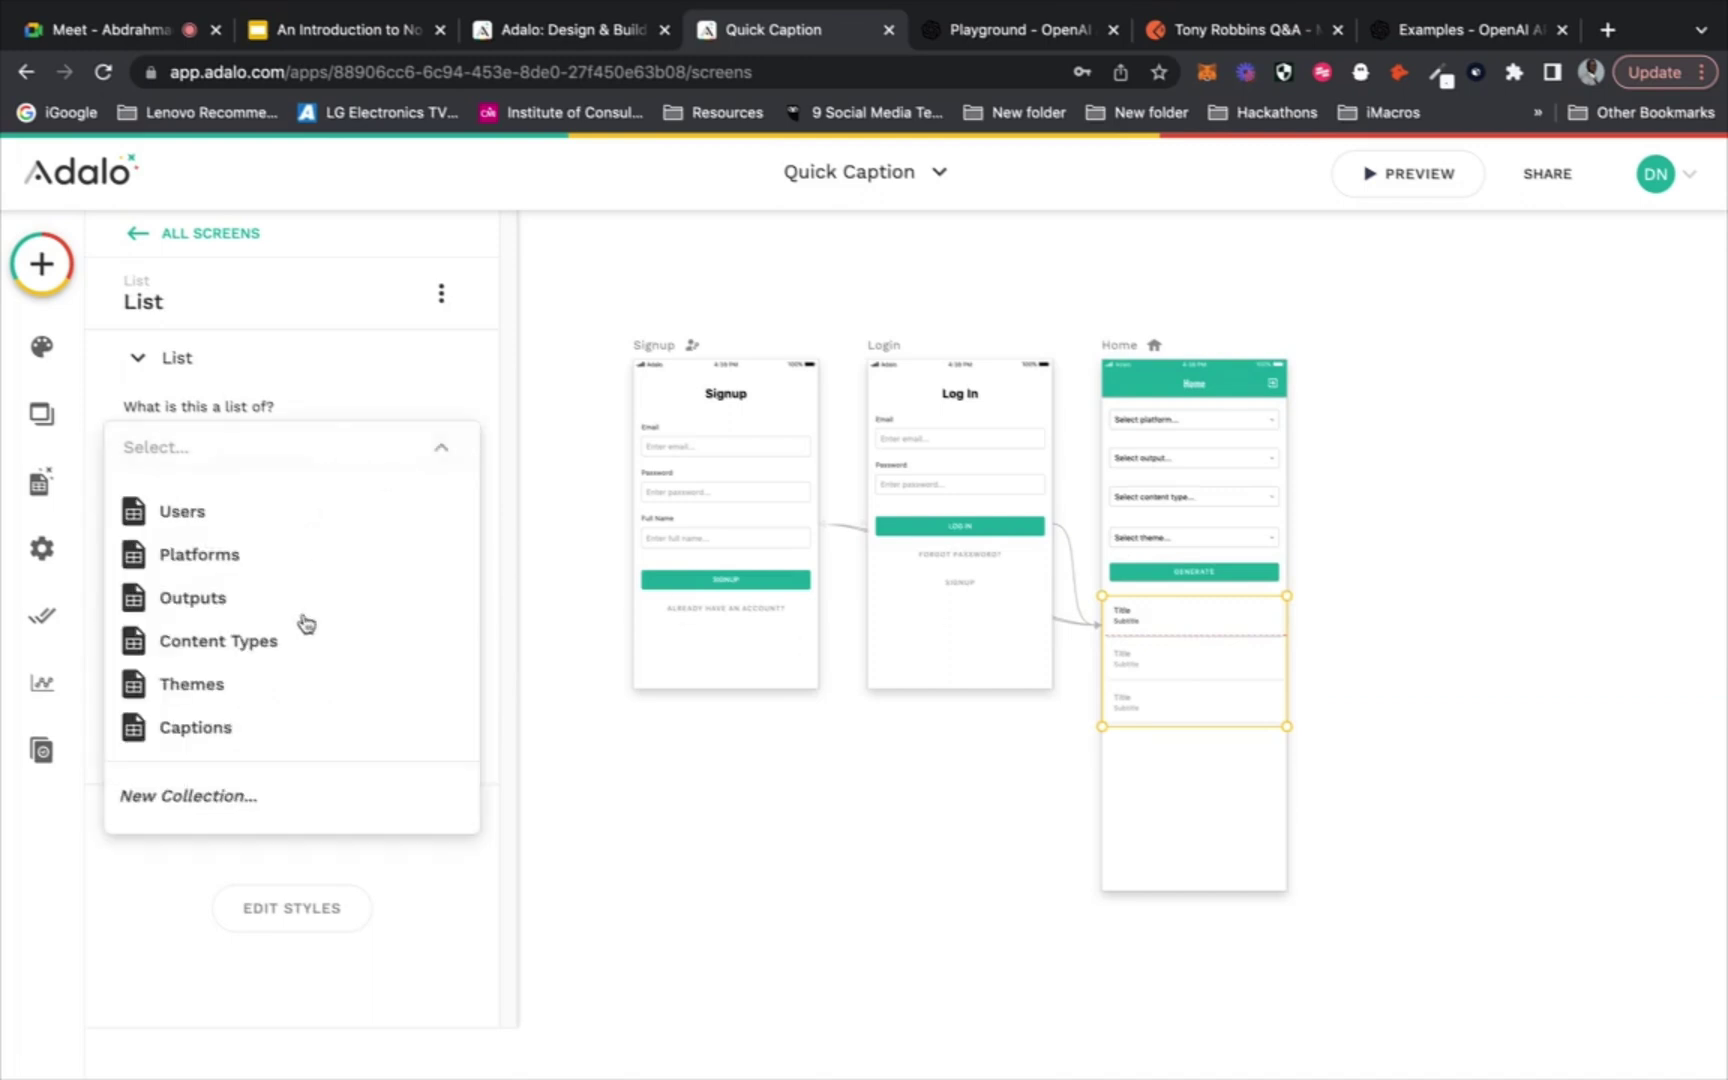
{"action": "left_click", "coordinate": [288, 729]}
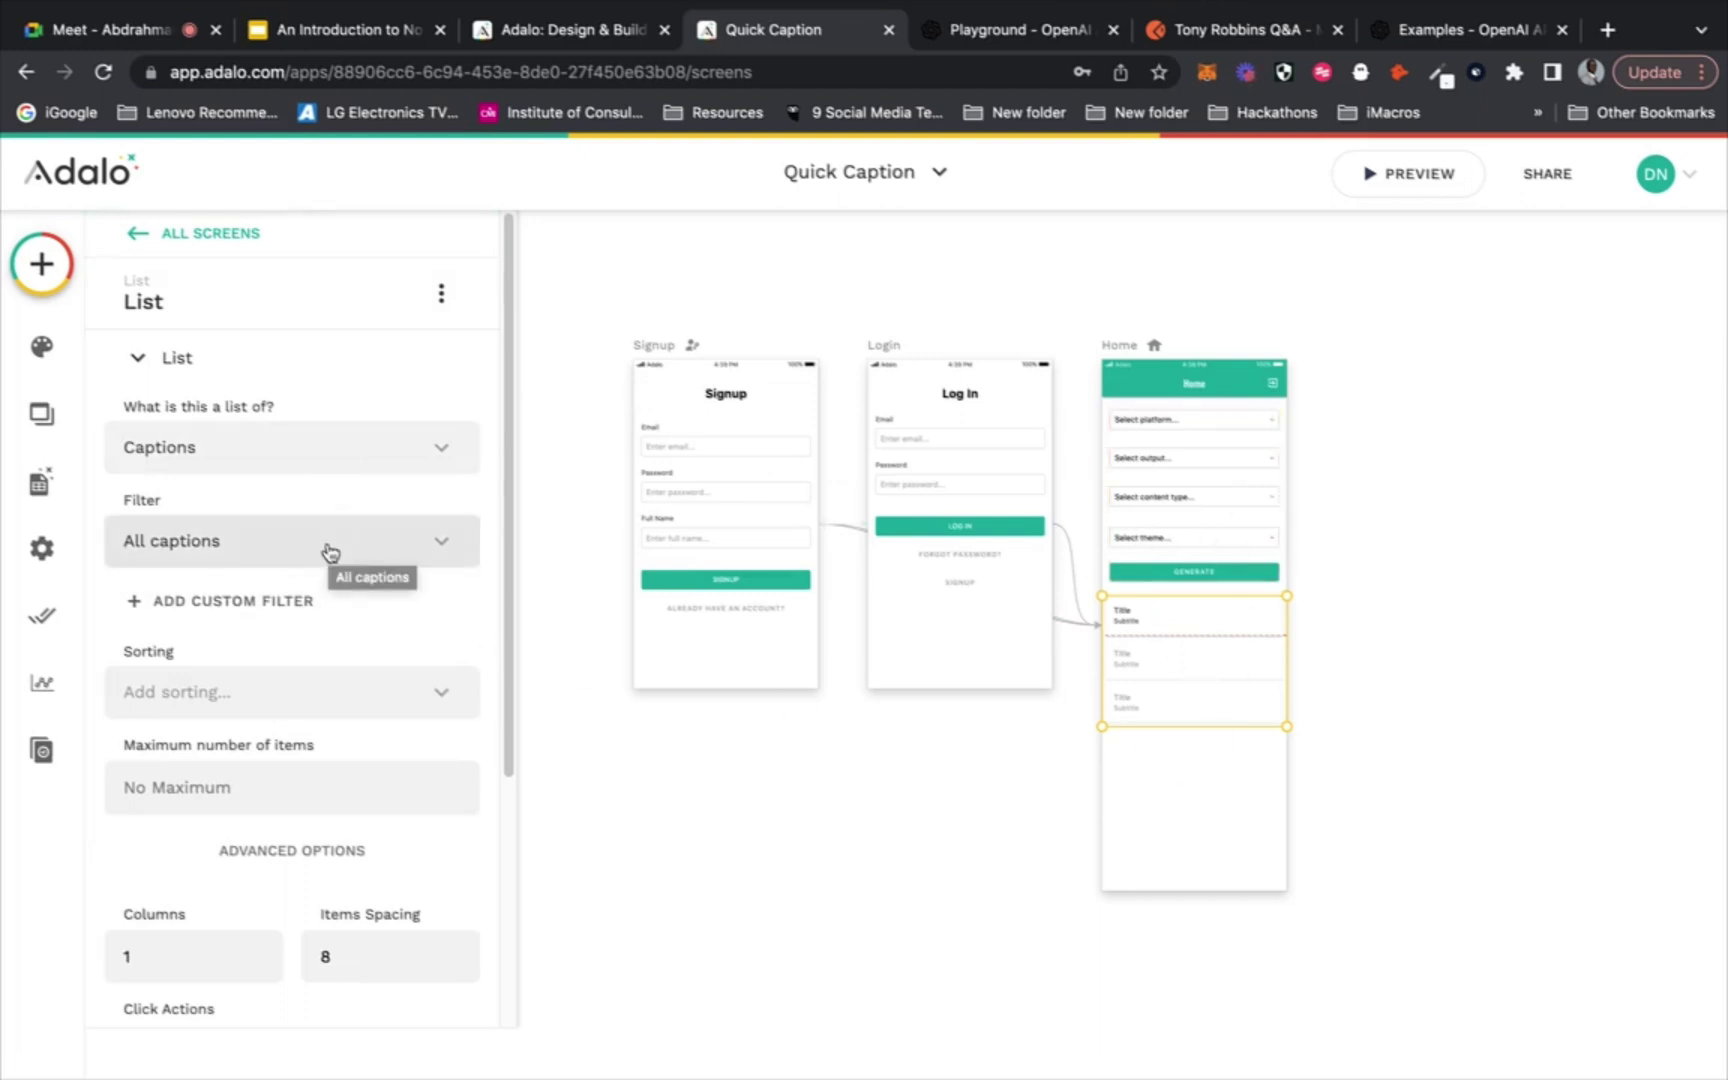
Add a custom filter: Current Caption > User > Email equals Logged In User > Email
{"action": "left_click", "coordinate": [278, 605]}
{"action": "left_click", "coordinate": [266, 664]}
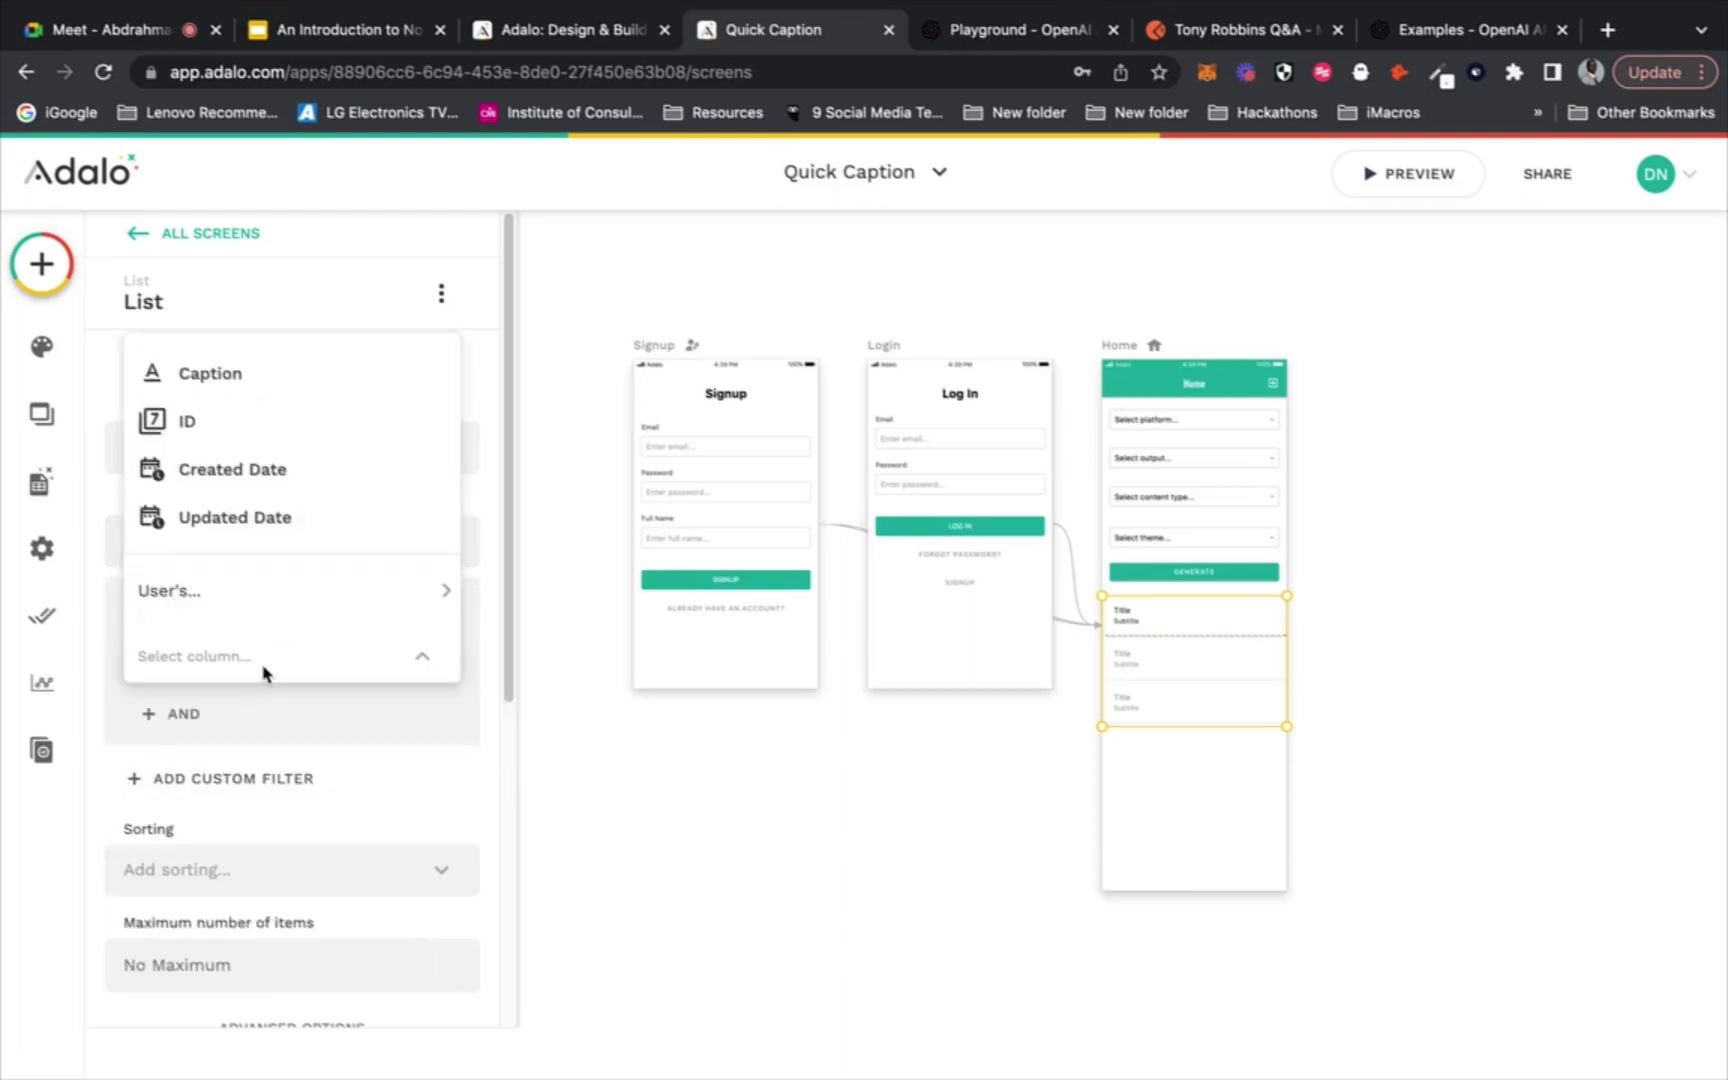
{"action": "mouse_move", "coordinate": [285, 595]}
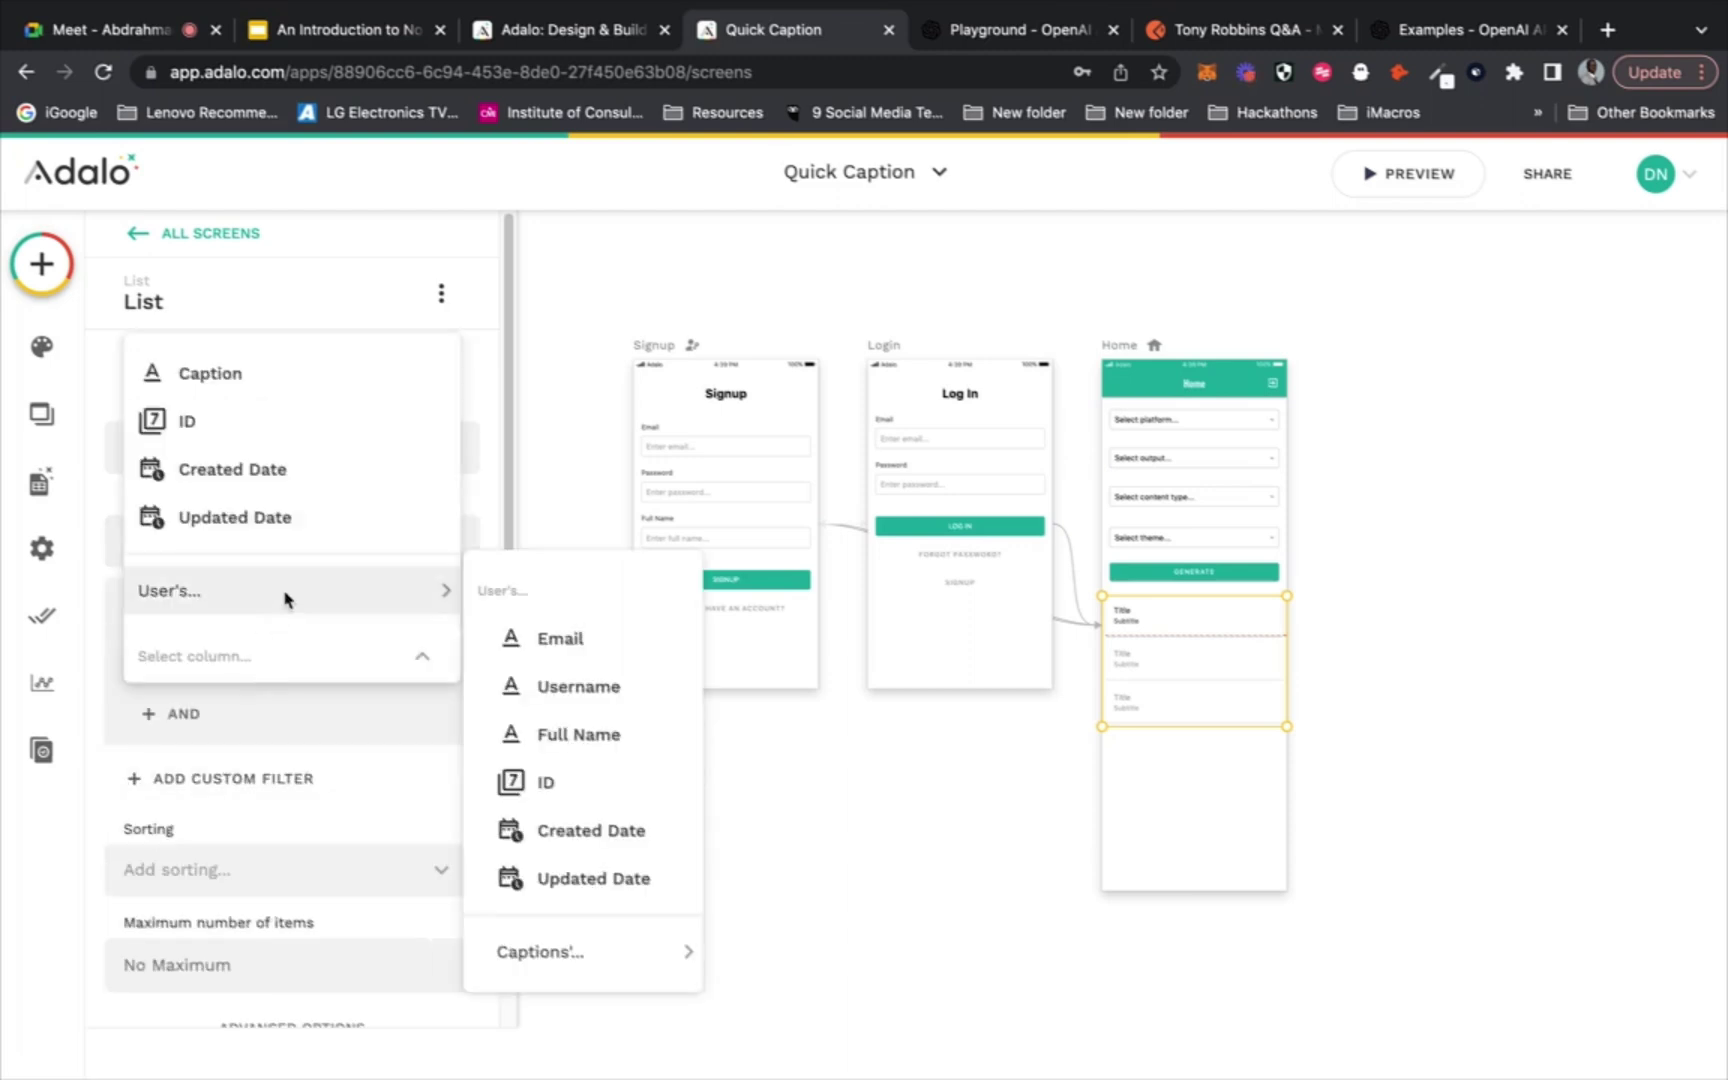
{"action": "left_click", "coordinate": [556, 636]}
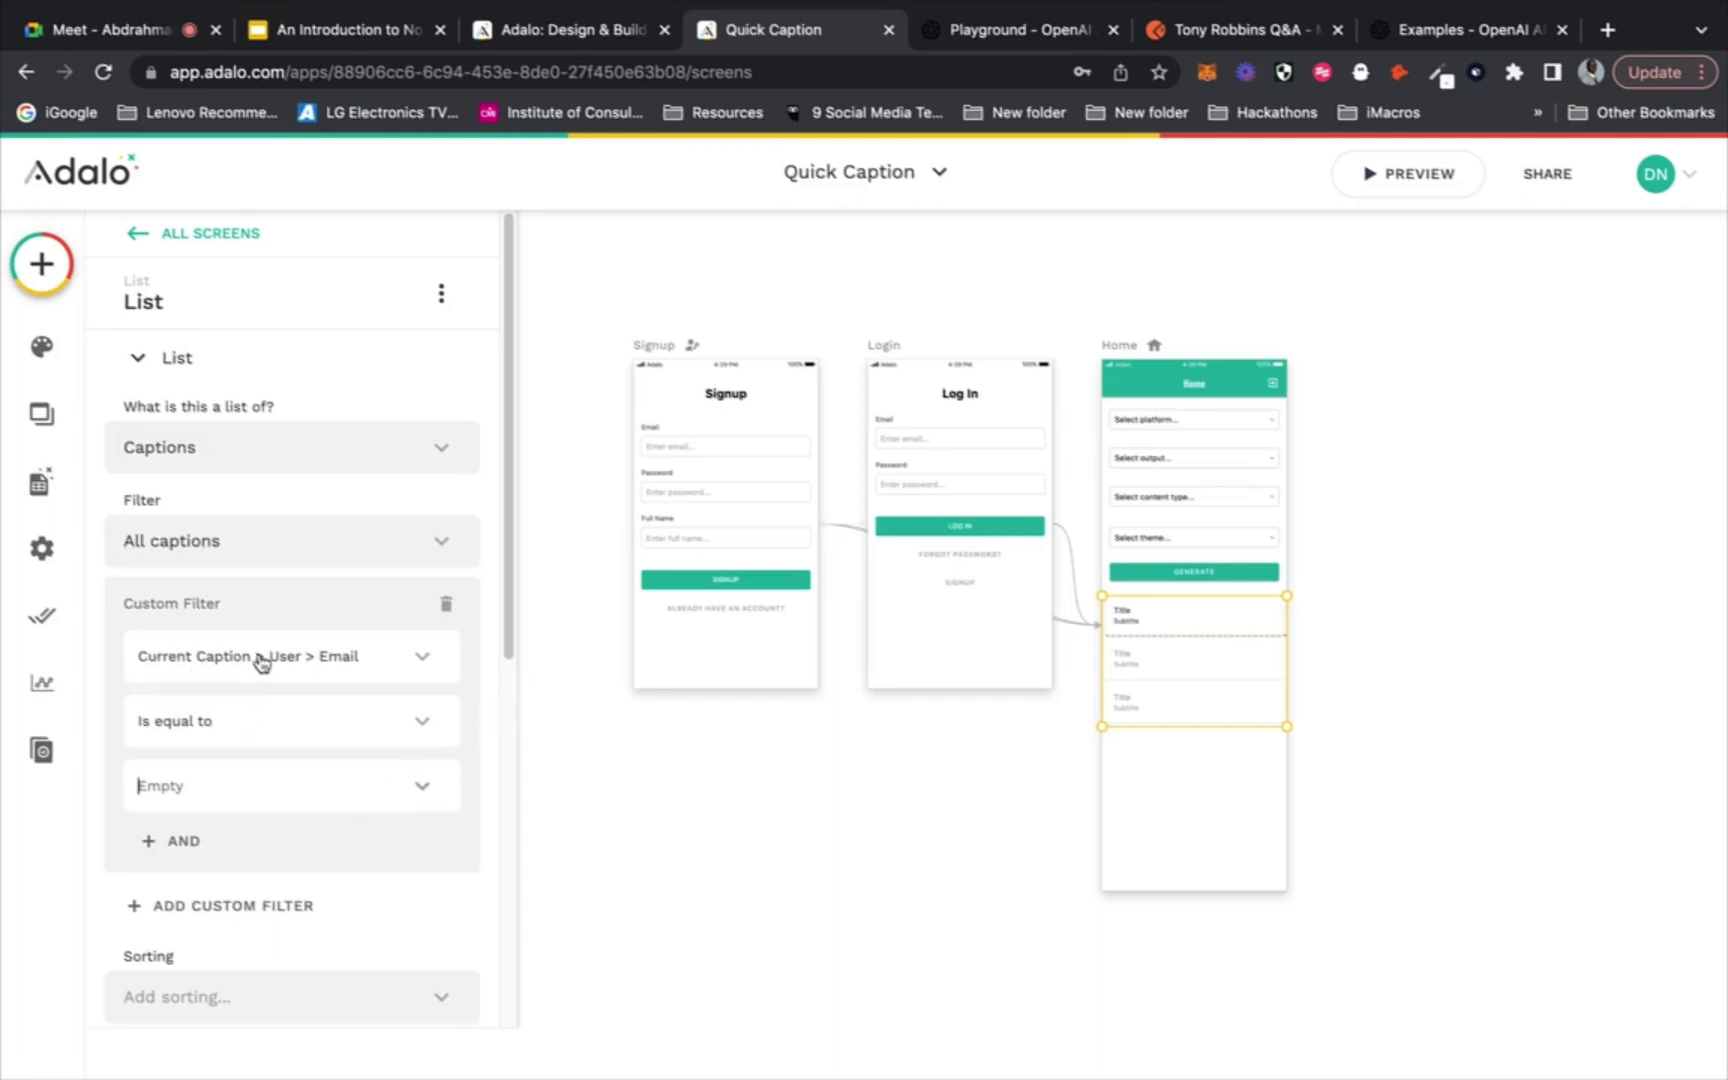
{"action": "left_click", "coordinate": [425, 788]}
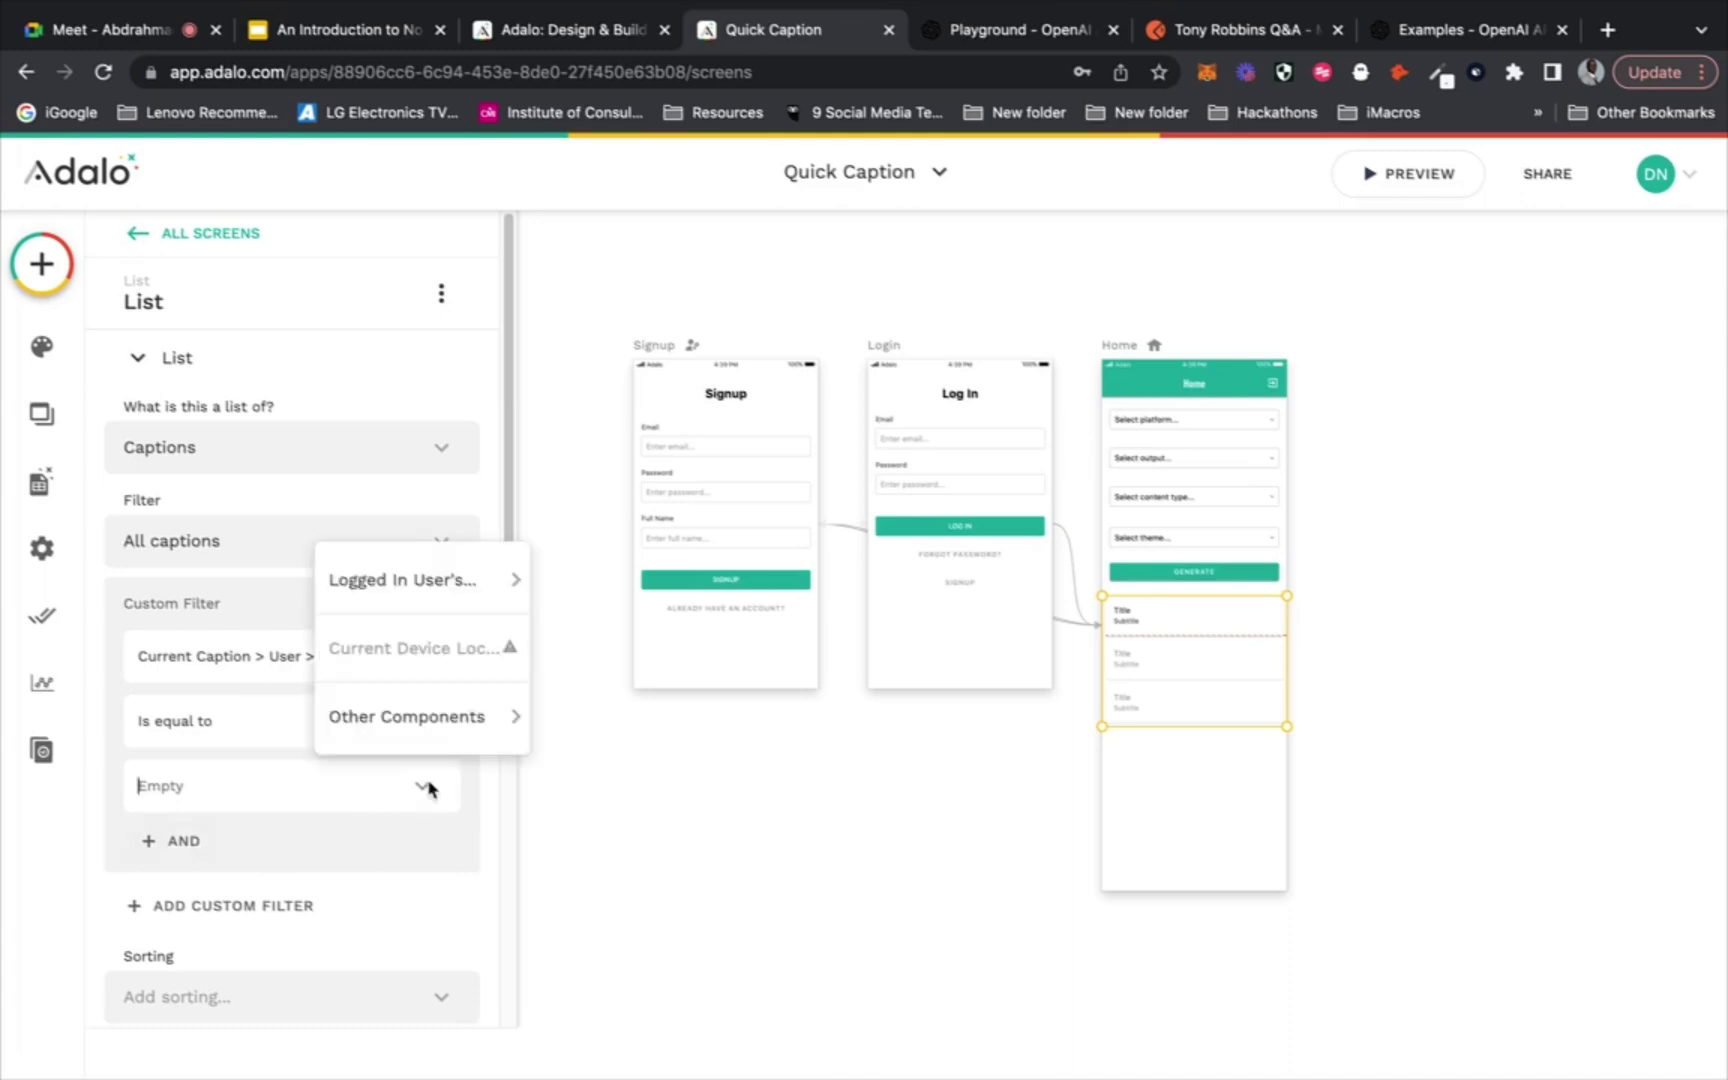
{"action": "mouse_move", "coordinate": [490, 579]}
{"action": "left_click", "coordinate": [620, 622]}
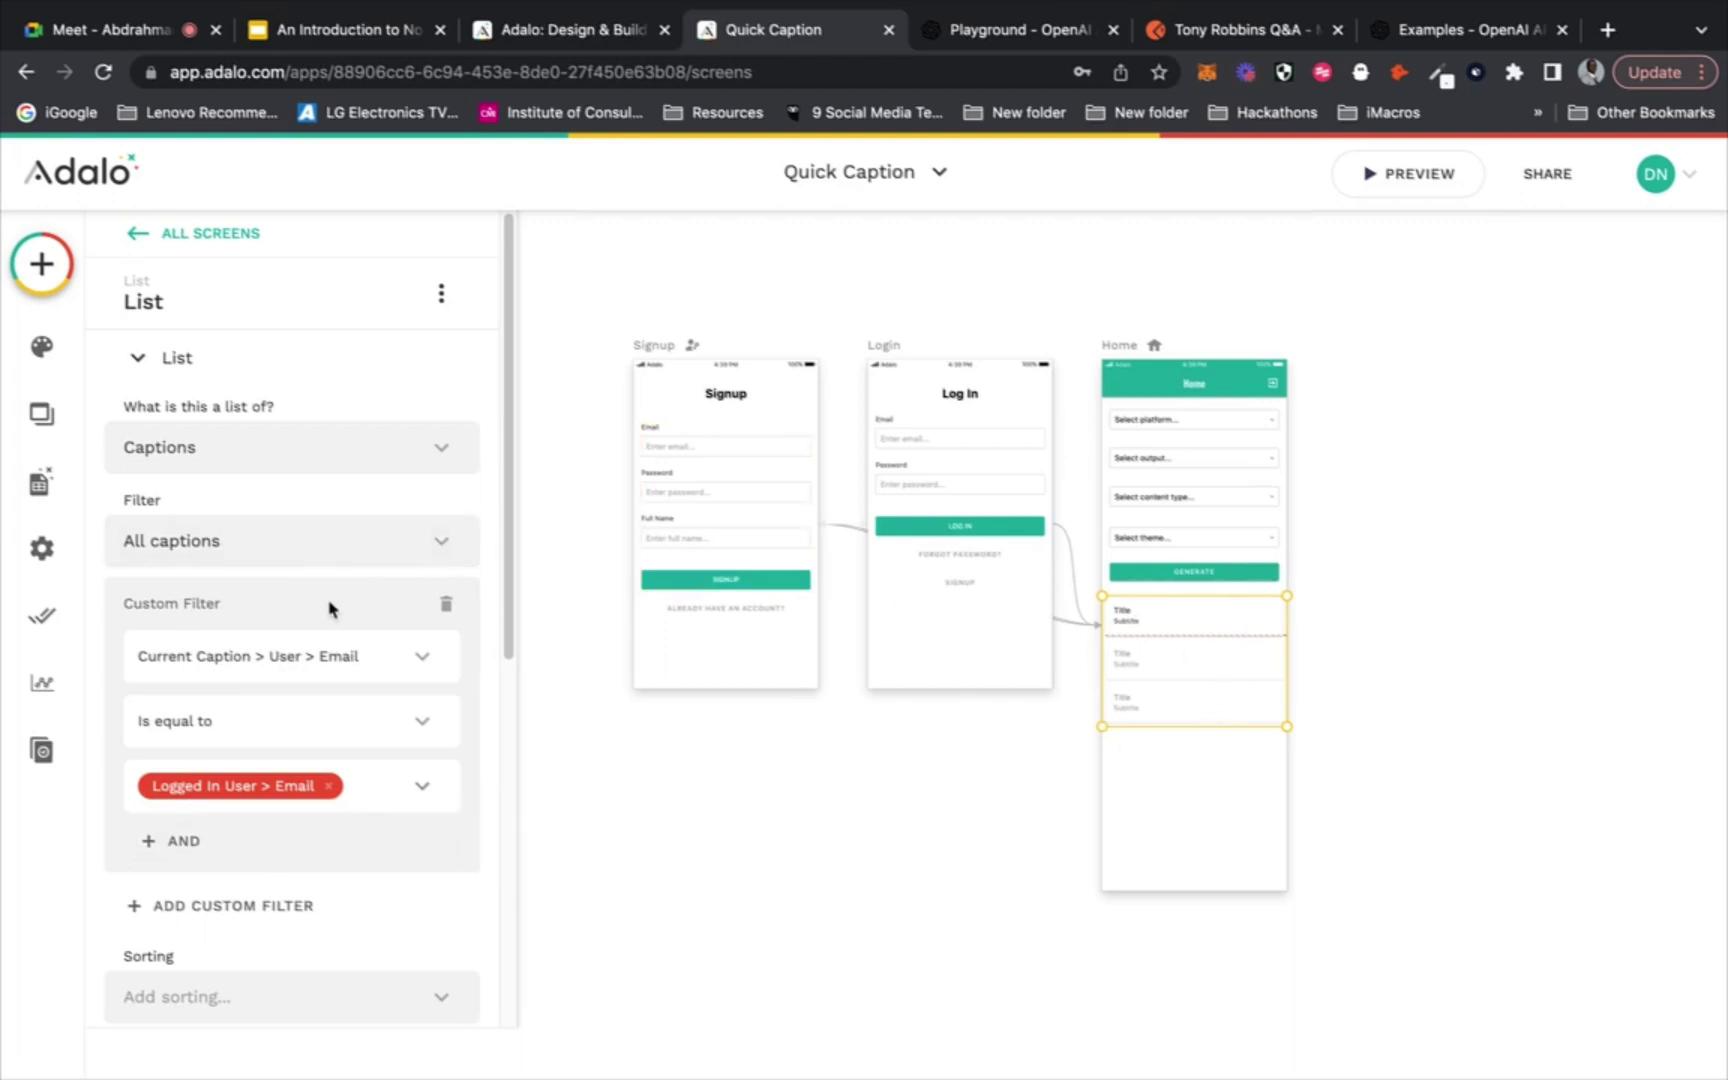
Limit the list to 1 item and sort by Created Date, newest to oldest
{"action": "scroll", "coordinate": [330, 609], "scroll_direction": "down", "scroll_amount": 5}
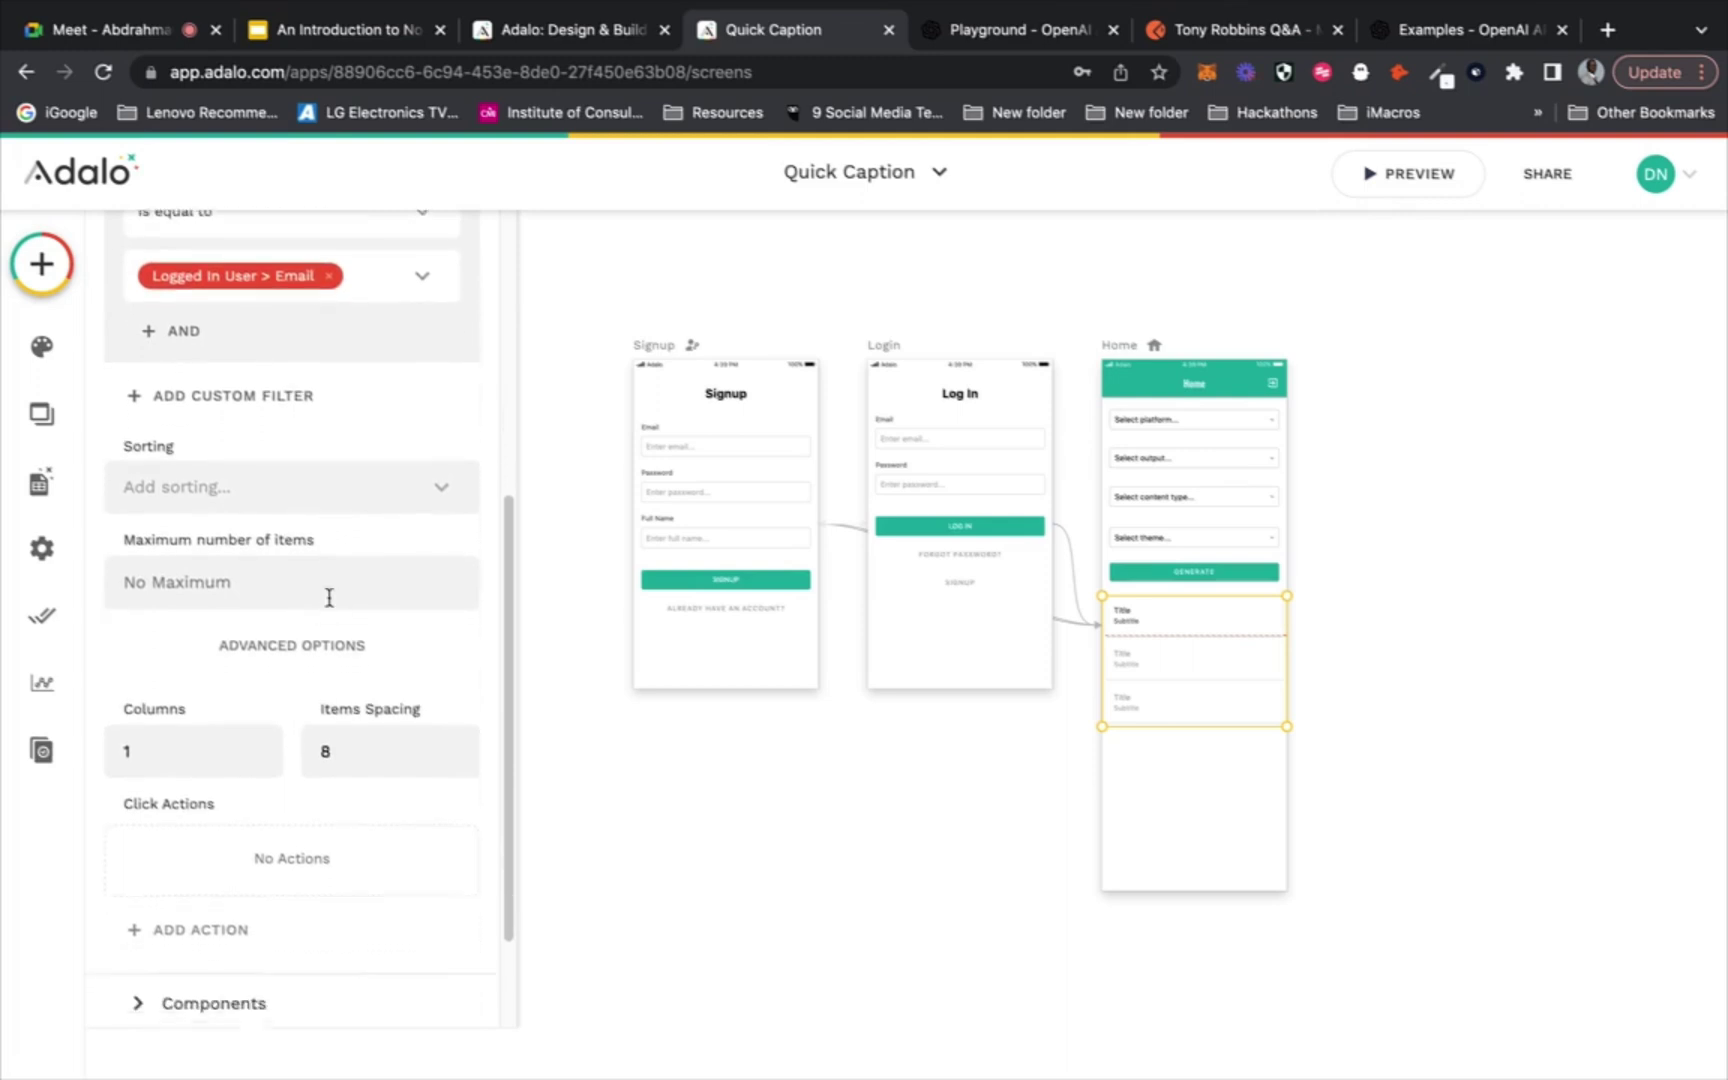
{"action": "left_click", "coordinate": [329, 565]}
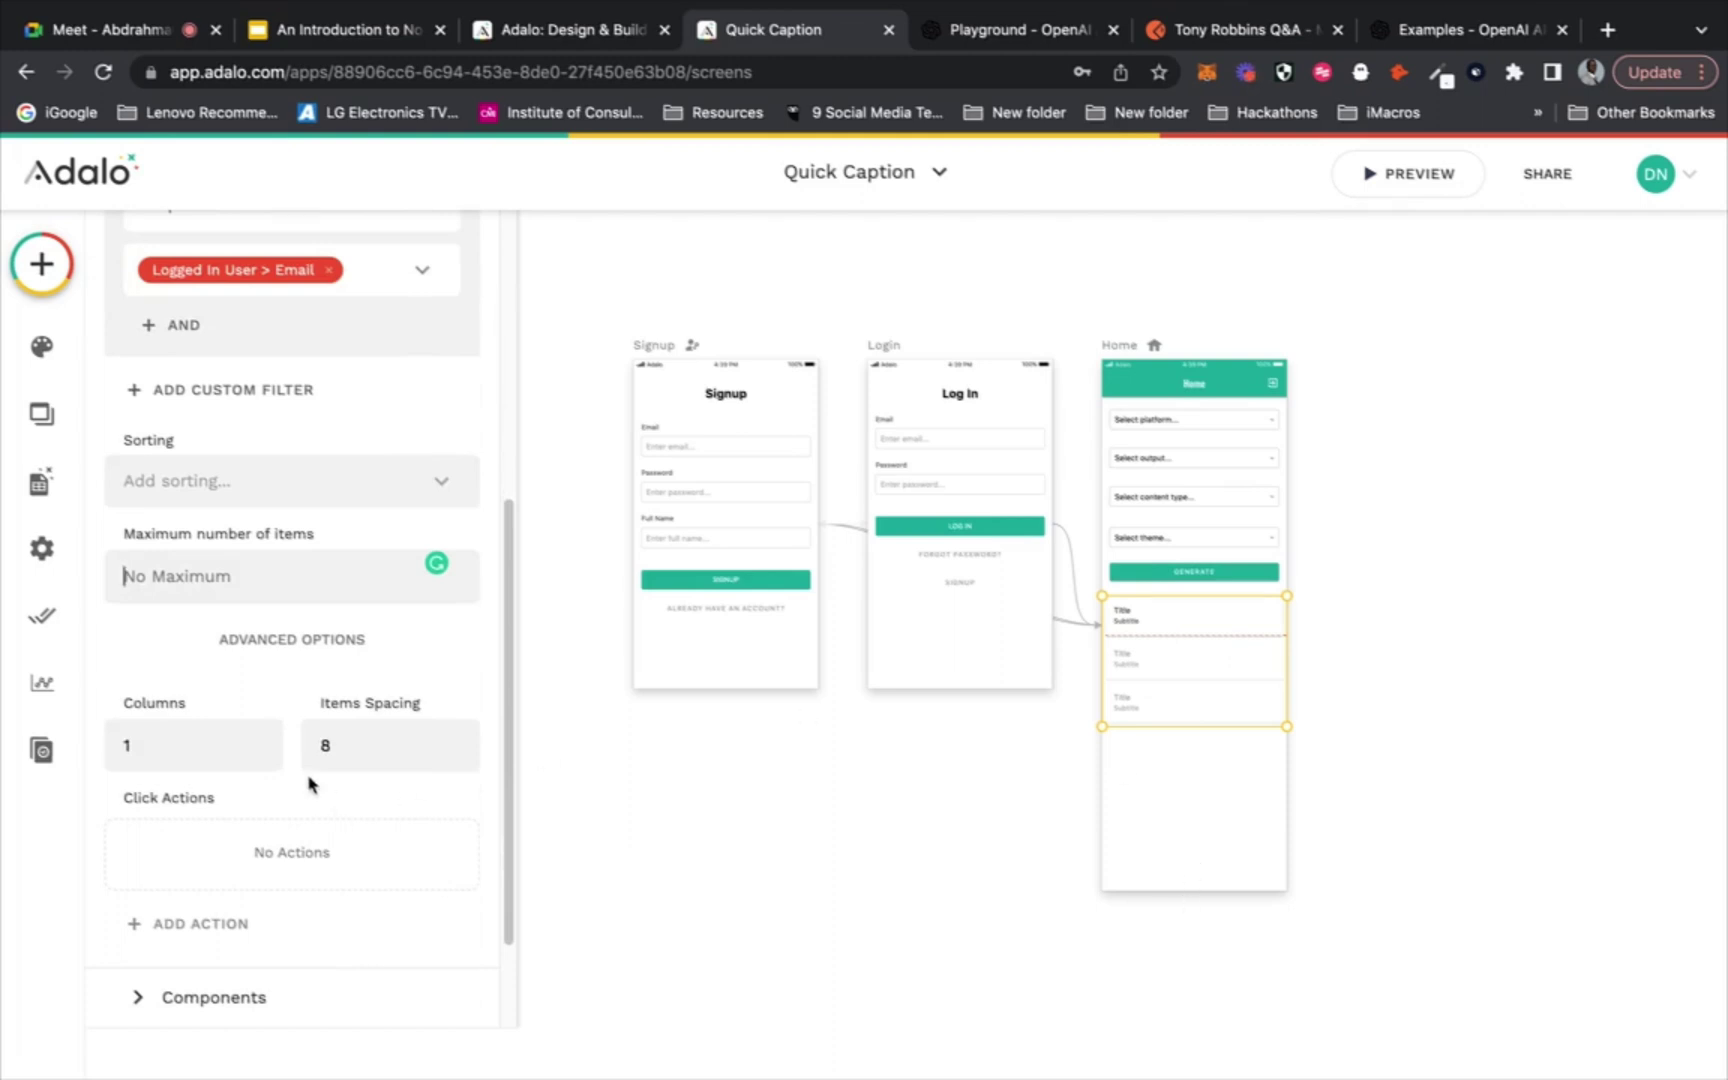
{"action": "type", "text": "1"}
{"action": "left_click", "coordinate": [388, 481]}
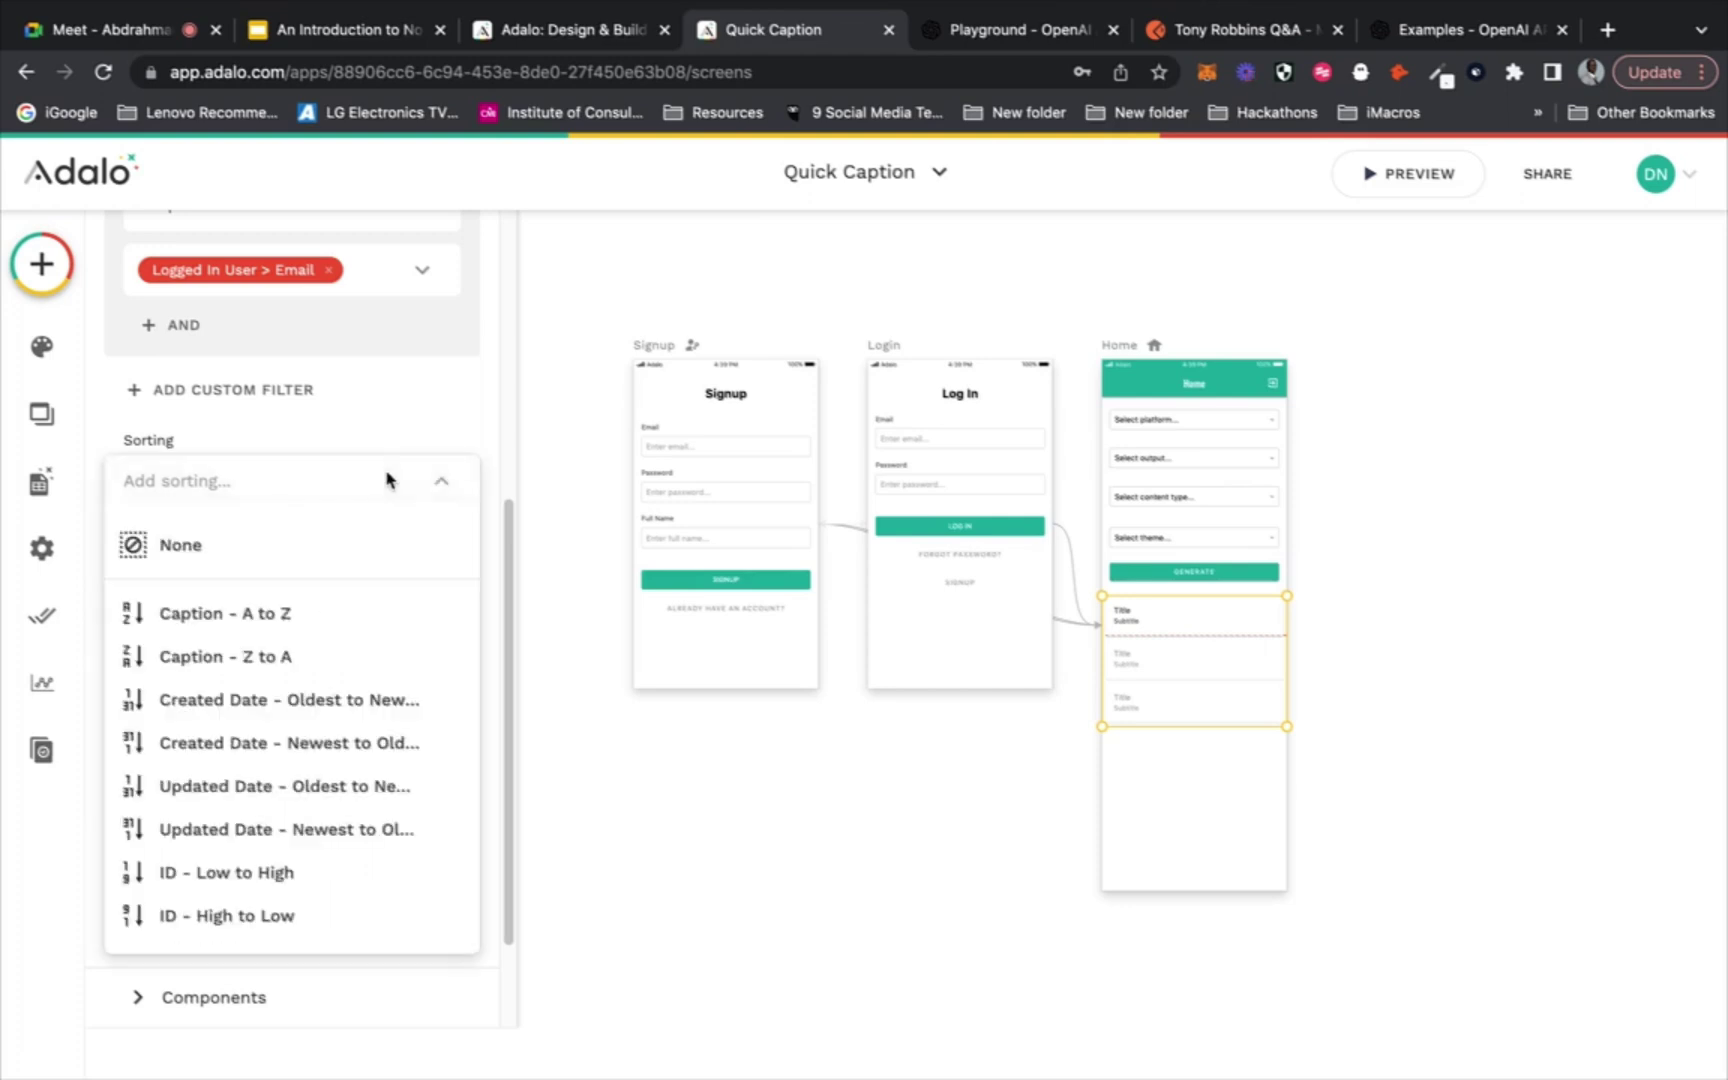
{"action": "left_click", "coordinate": [315, 760]}
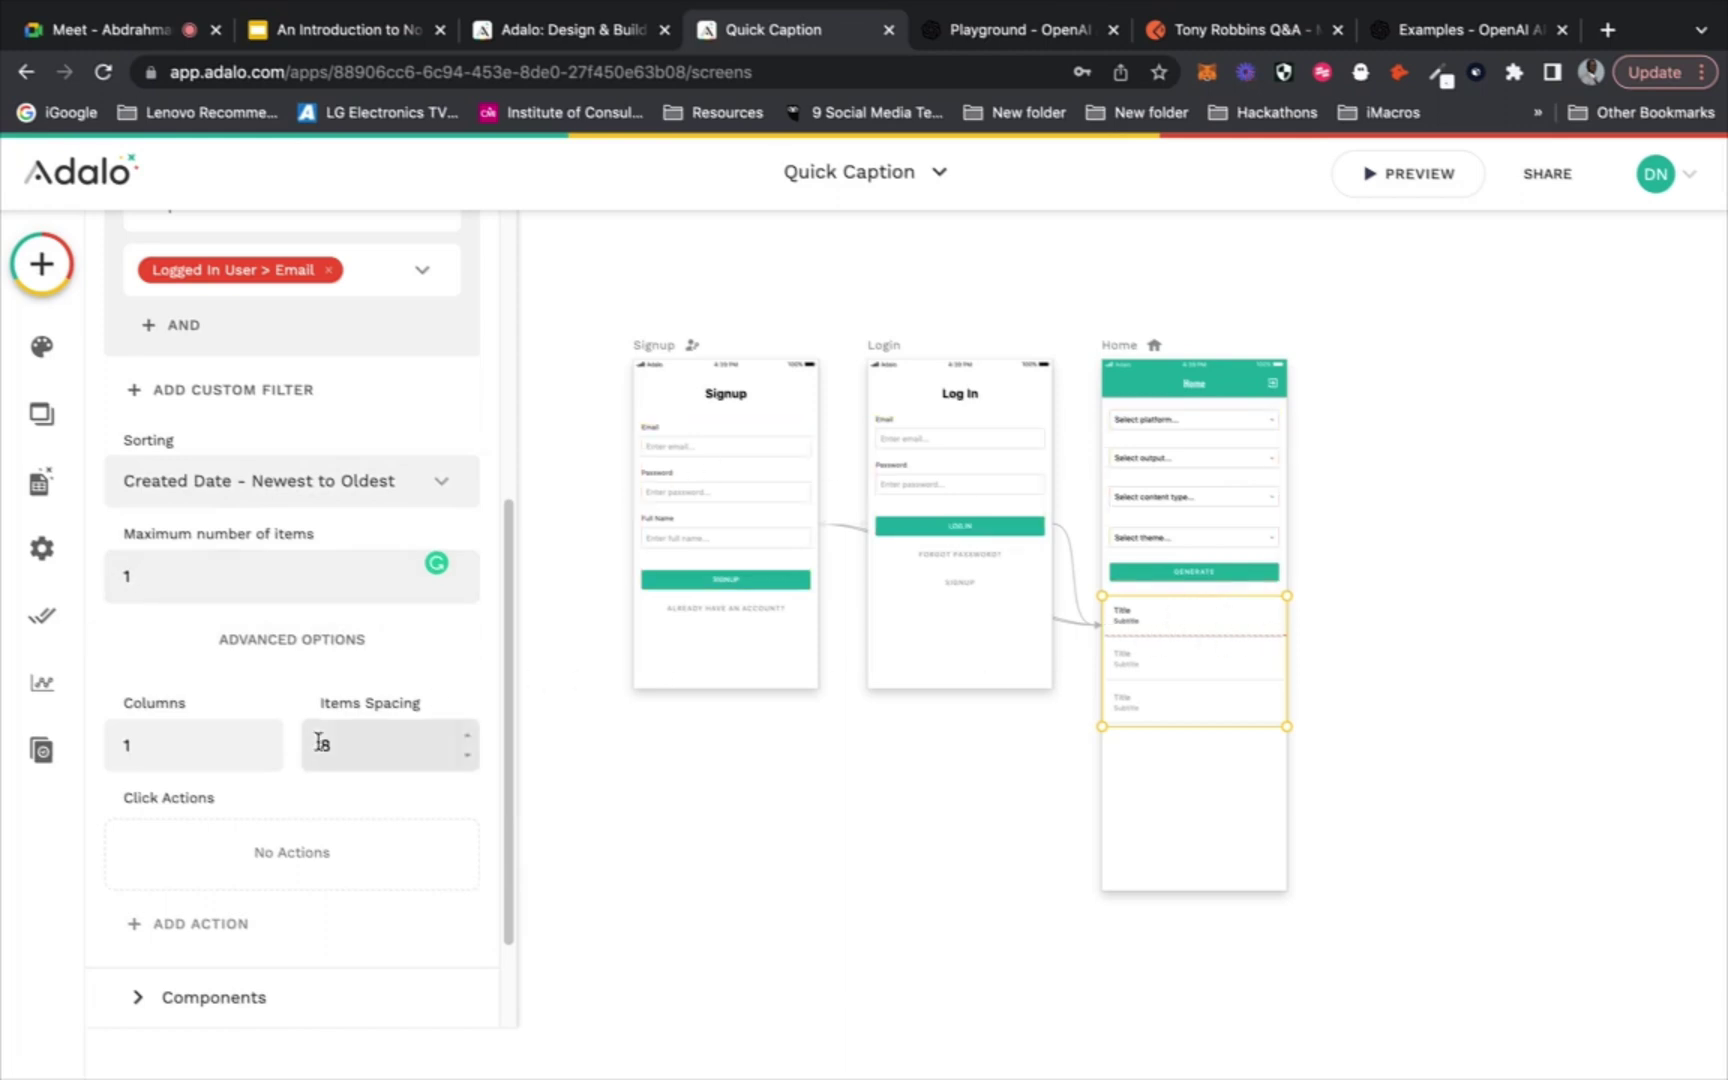
Replace the row's Title text with Magic Text Current Caption > Caption
{"action": "left_click", "coordinate": [1196, 656]}
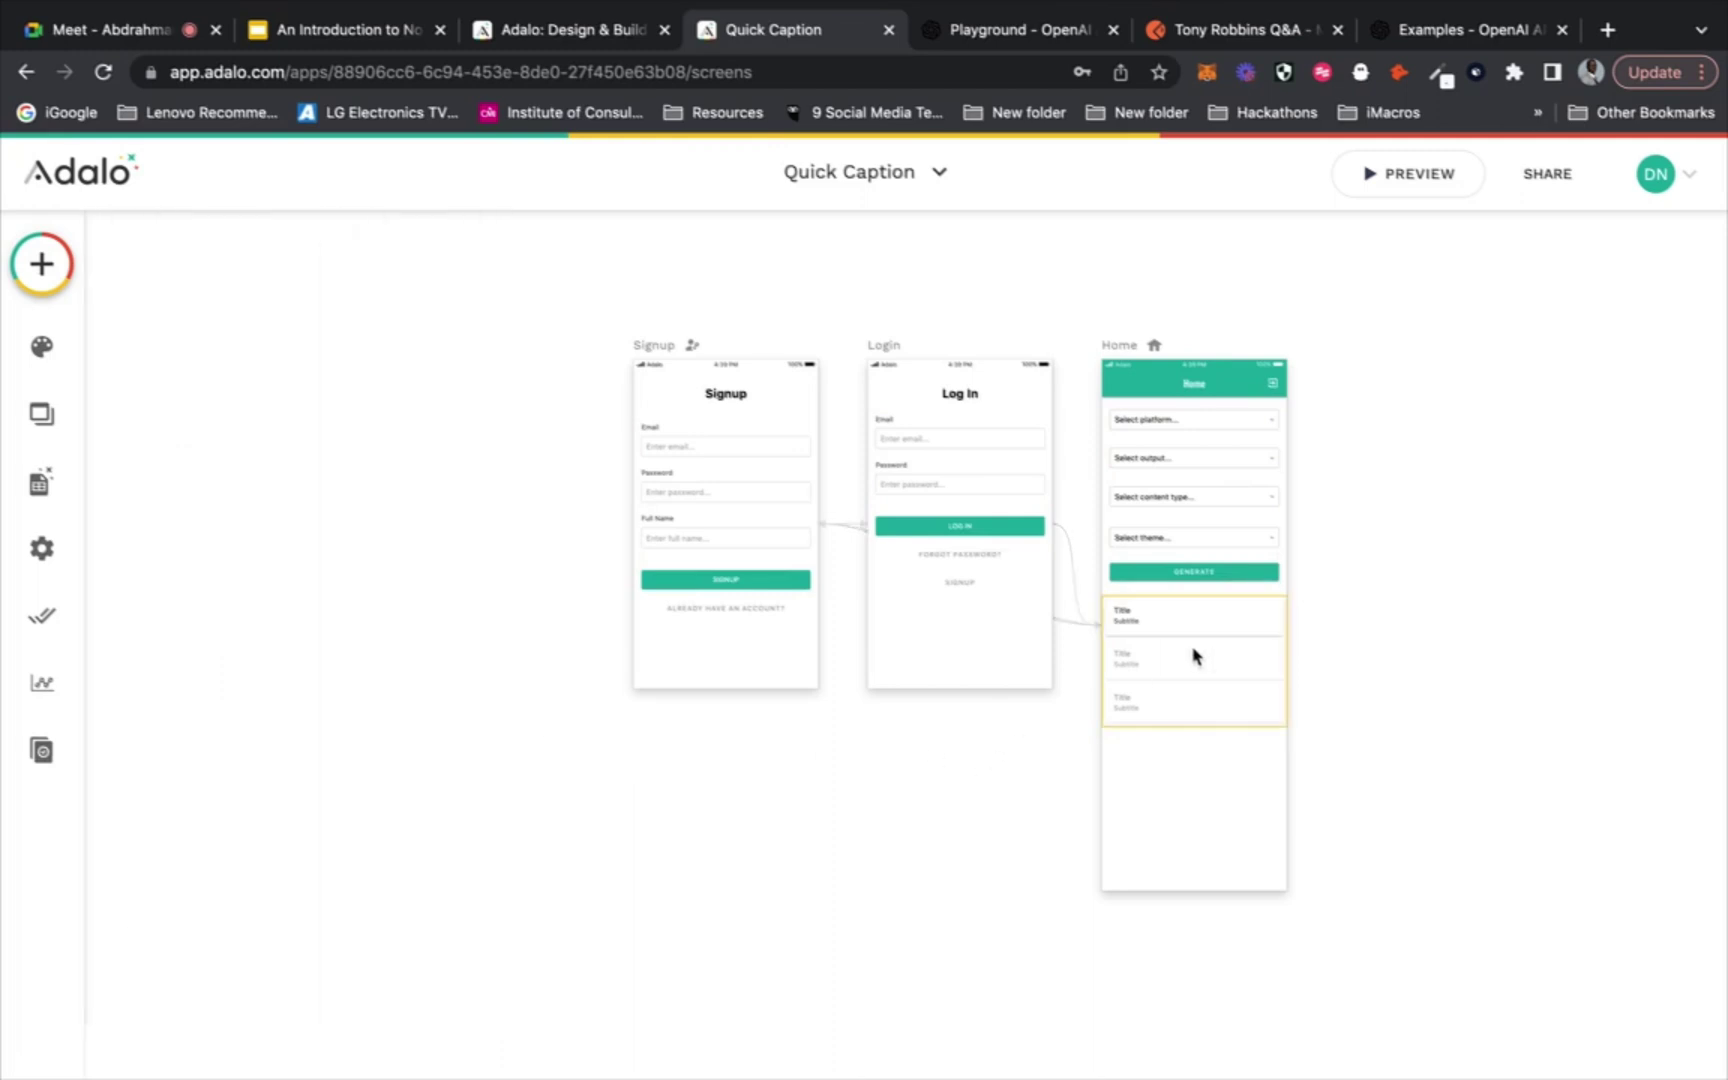
{"action": "left_click", "coordinate": [1134, 618]}
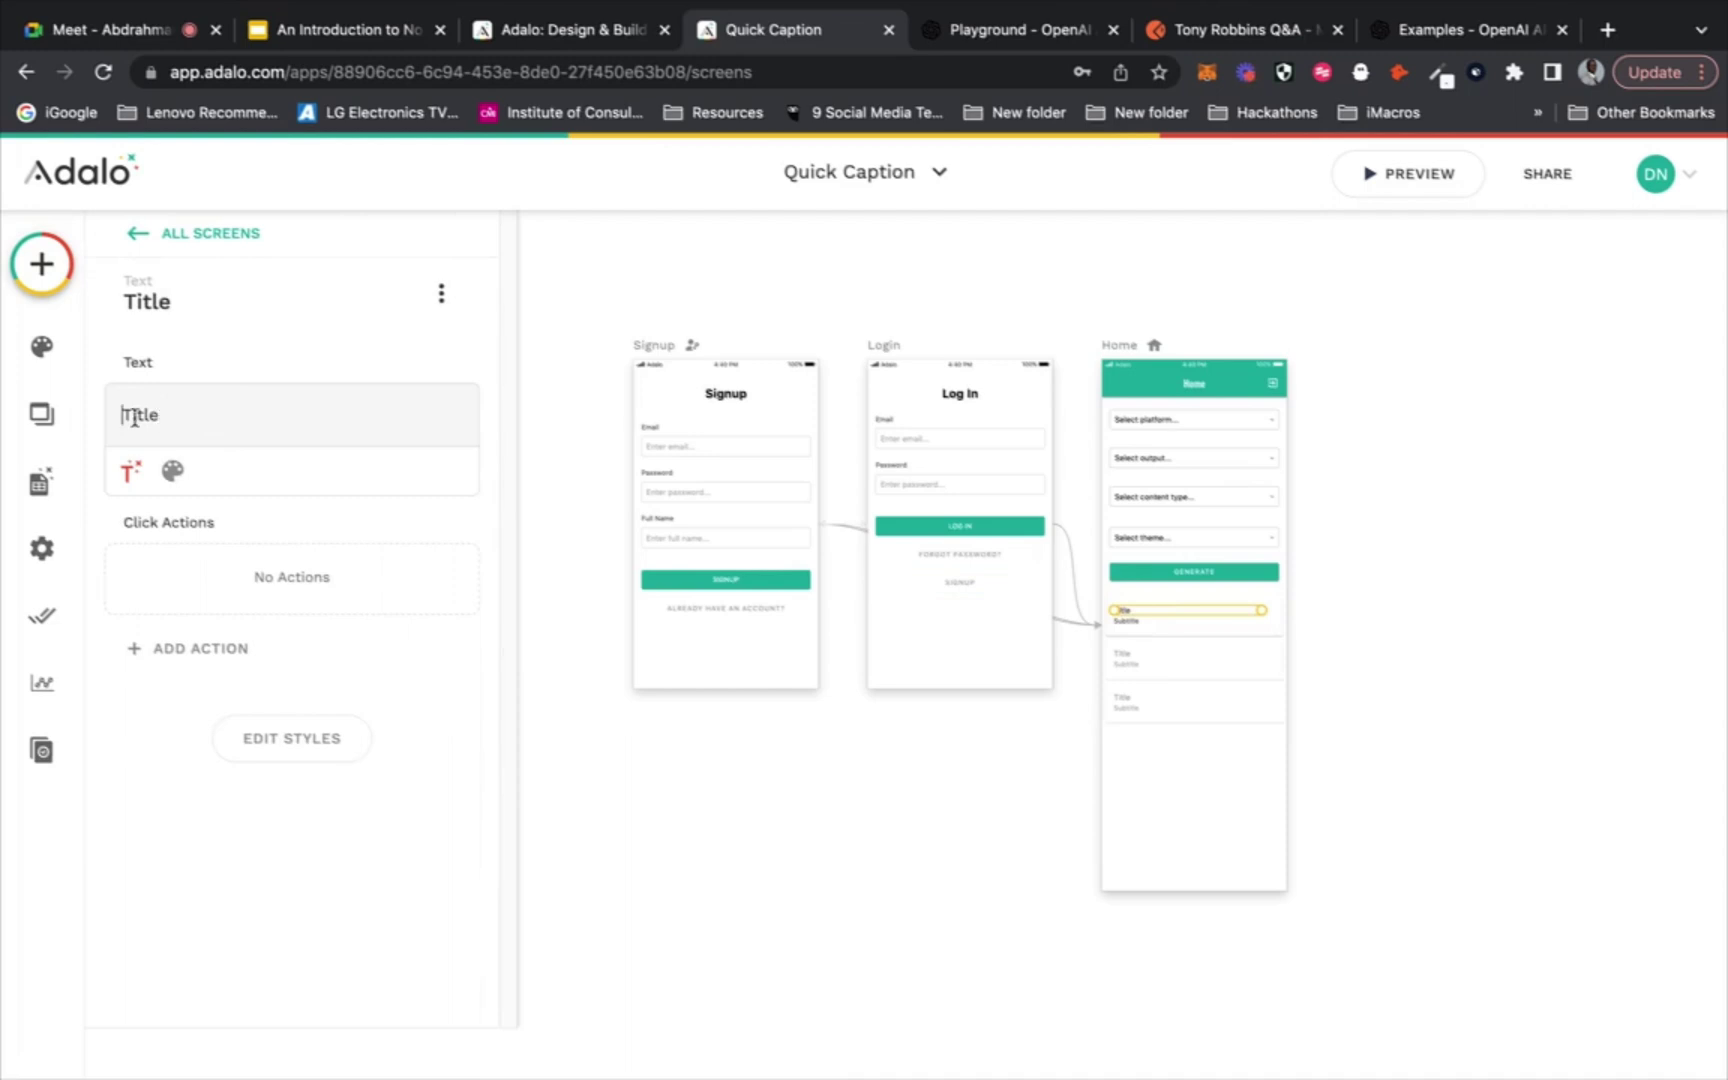
{"action": "left_click_drag", "start_coordinate": [183, 414], "coordinate": [189, 414]}
{"action": "left_click", "coordinate": [123, 482]}
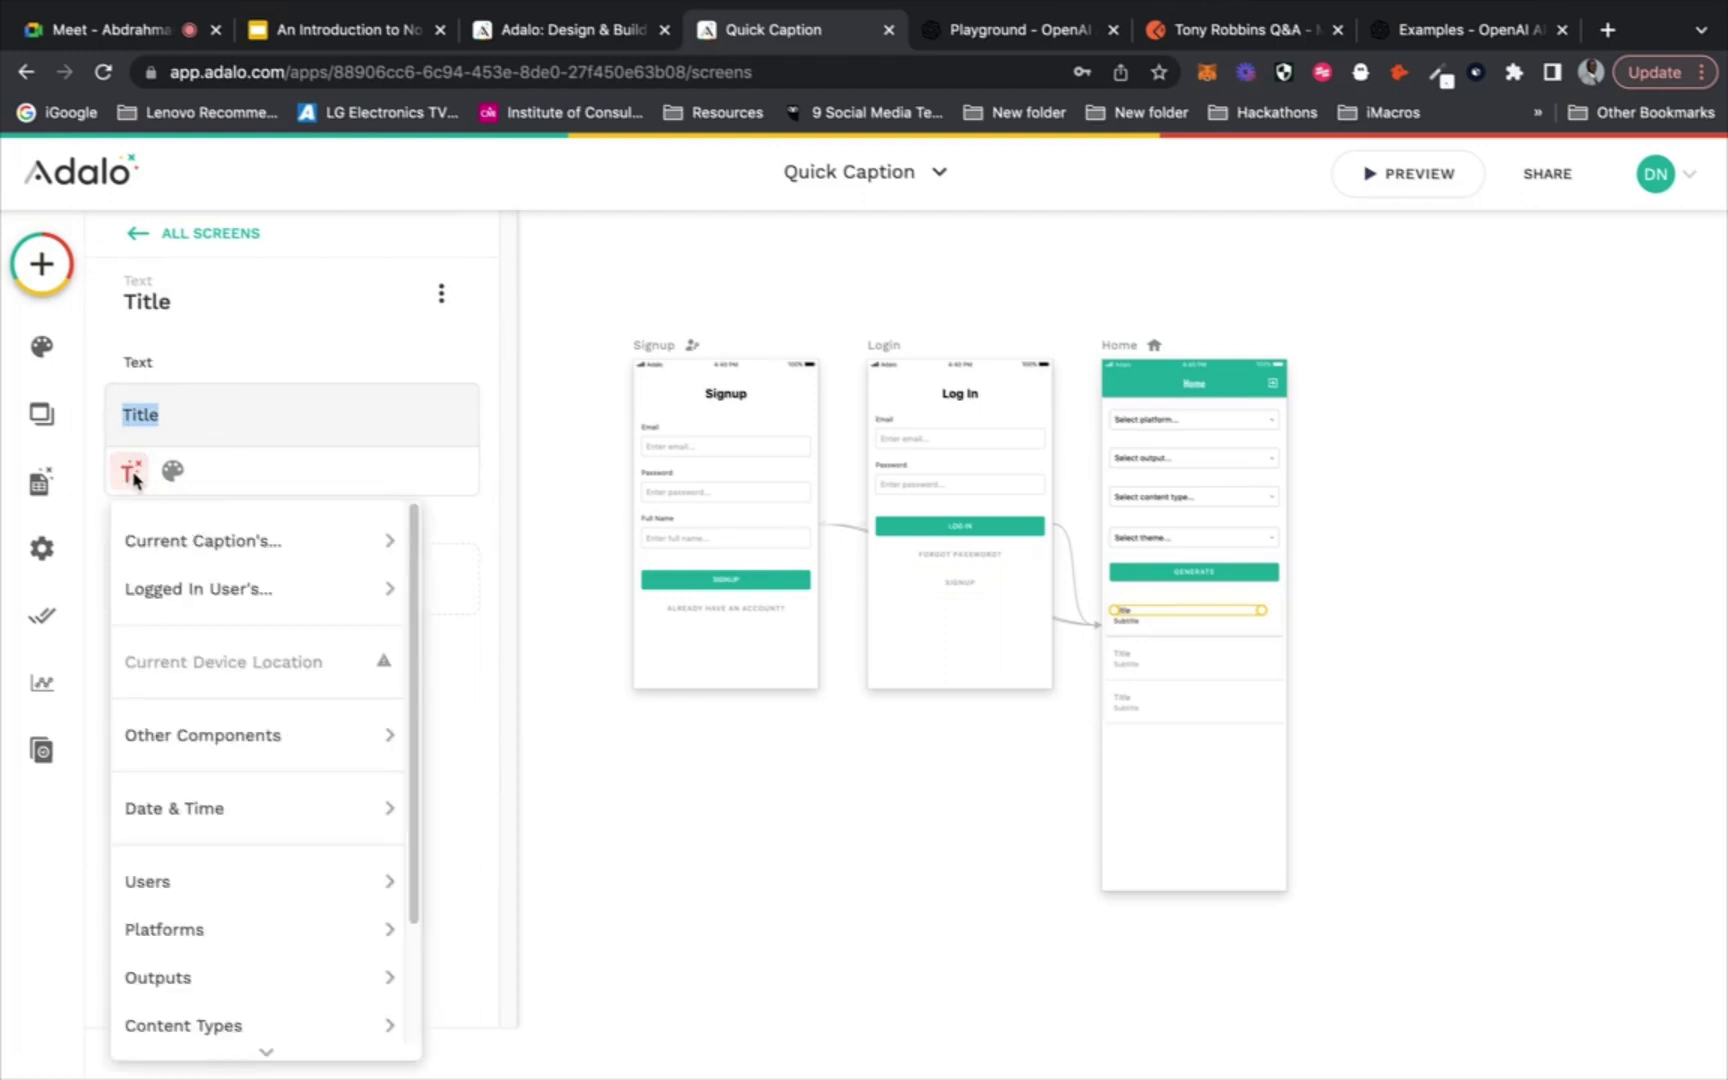
{"action": "mouse_move", "coordinate": [150, 546]}
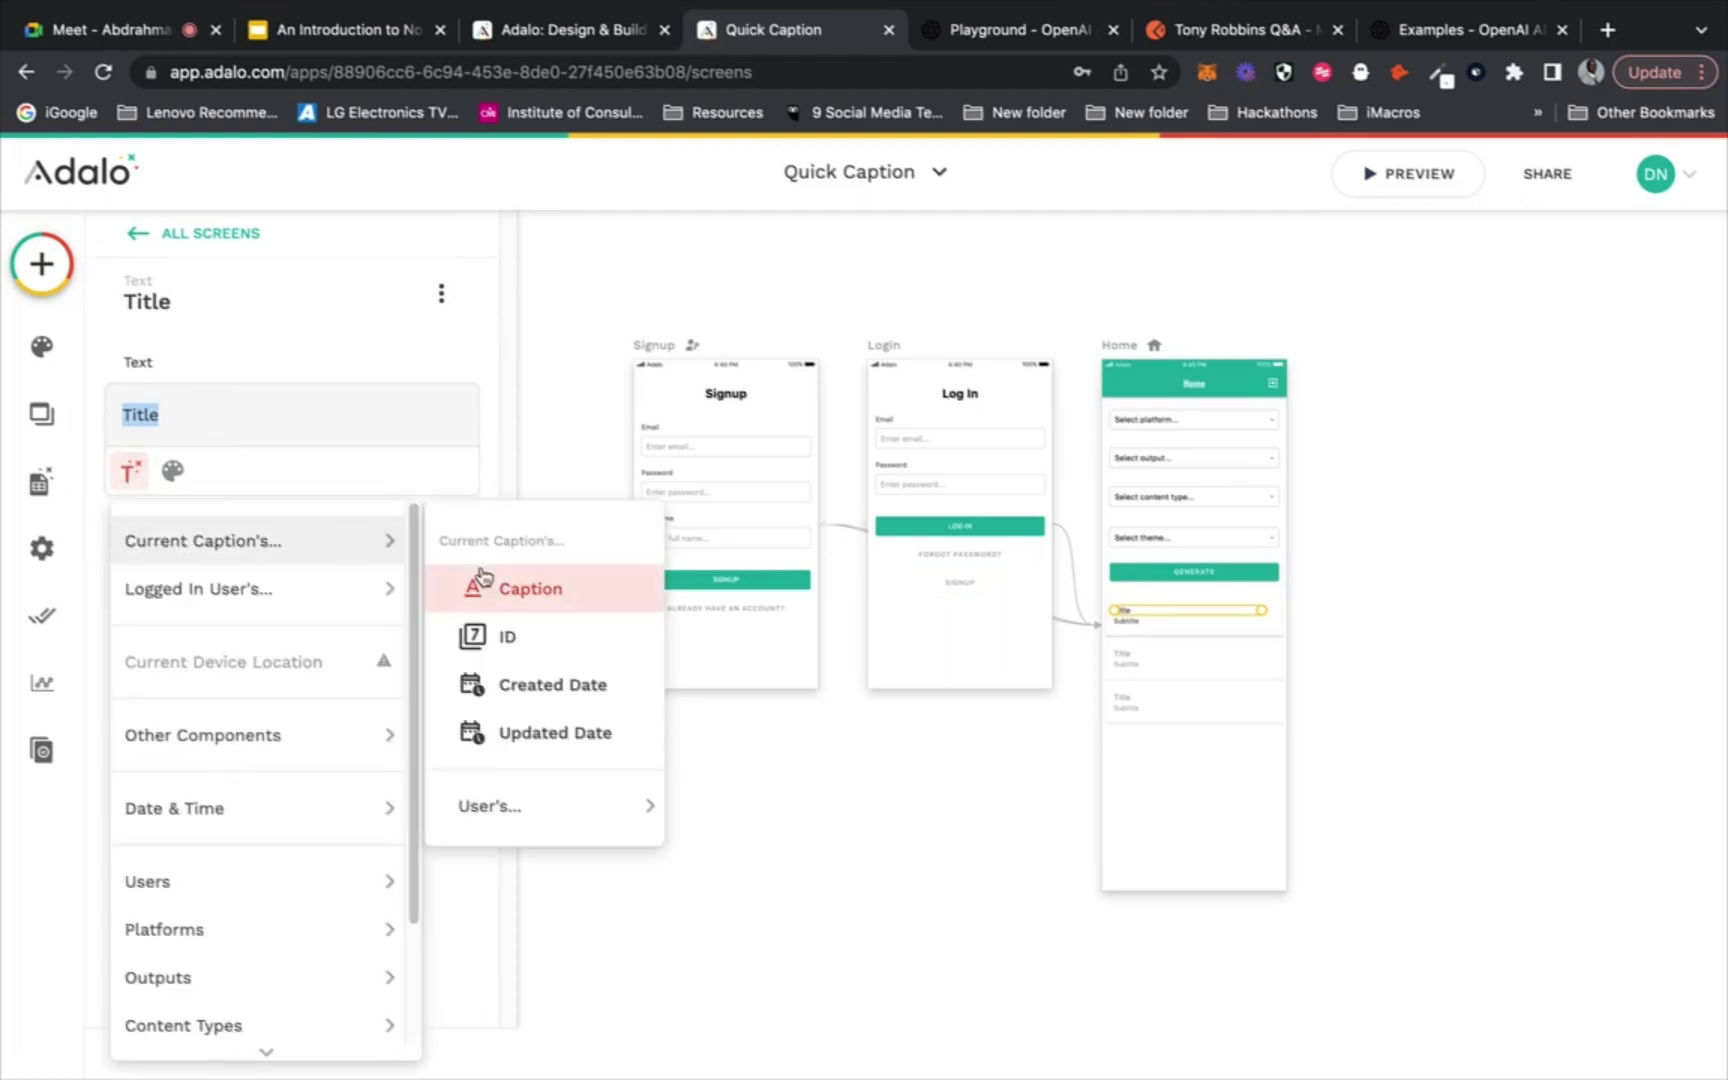
{"action": "left_click", "coordinate": [510, 586]}
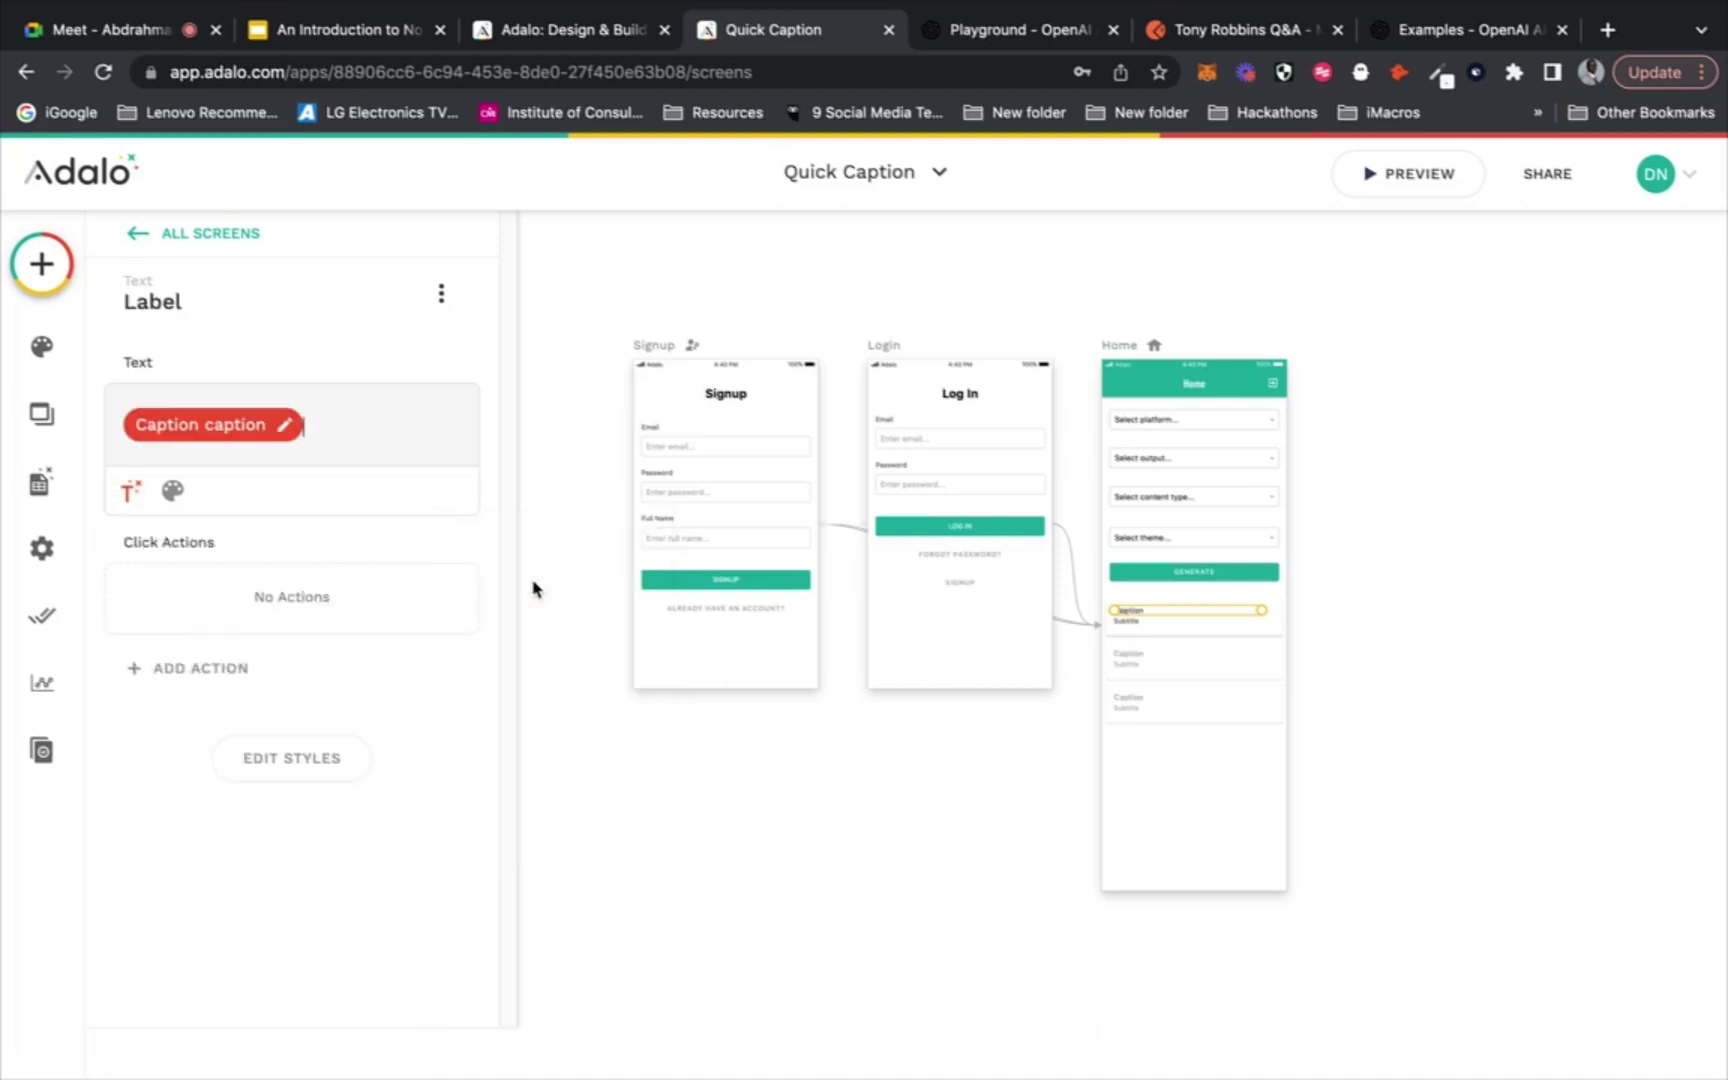
Delete the row subtitle and drag the caption label wider to fill the row
{"action": "left_click", "coordinate": [1141, 623]}
{"action": "key", "text": "Delete"}
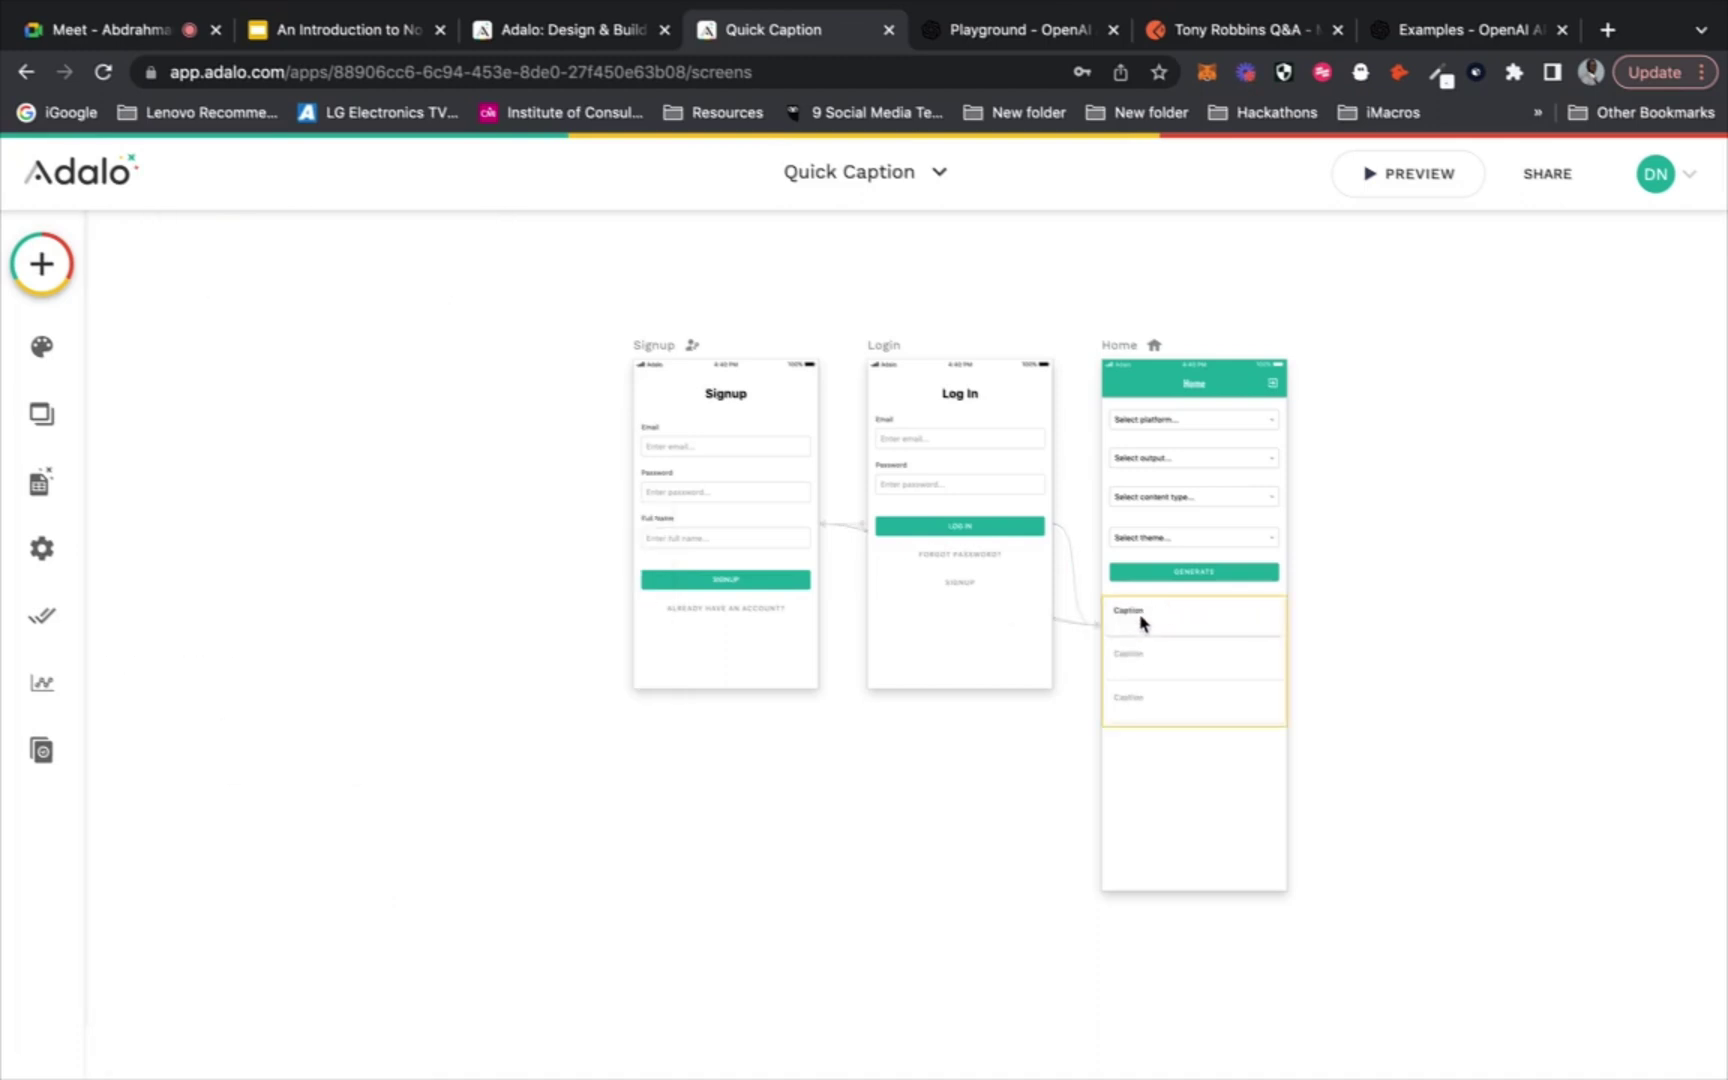
{"action": "left_click", "coordinate": [1135, 615]}
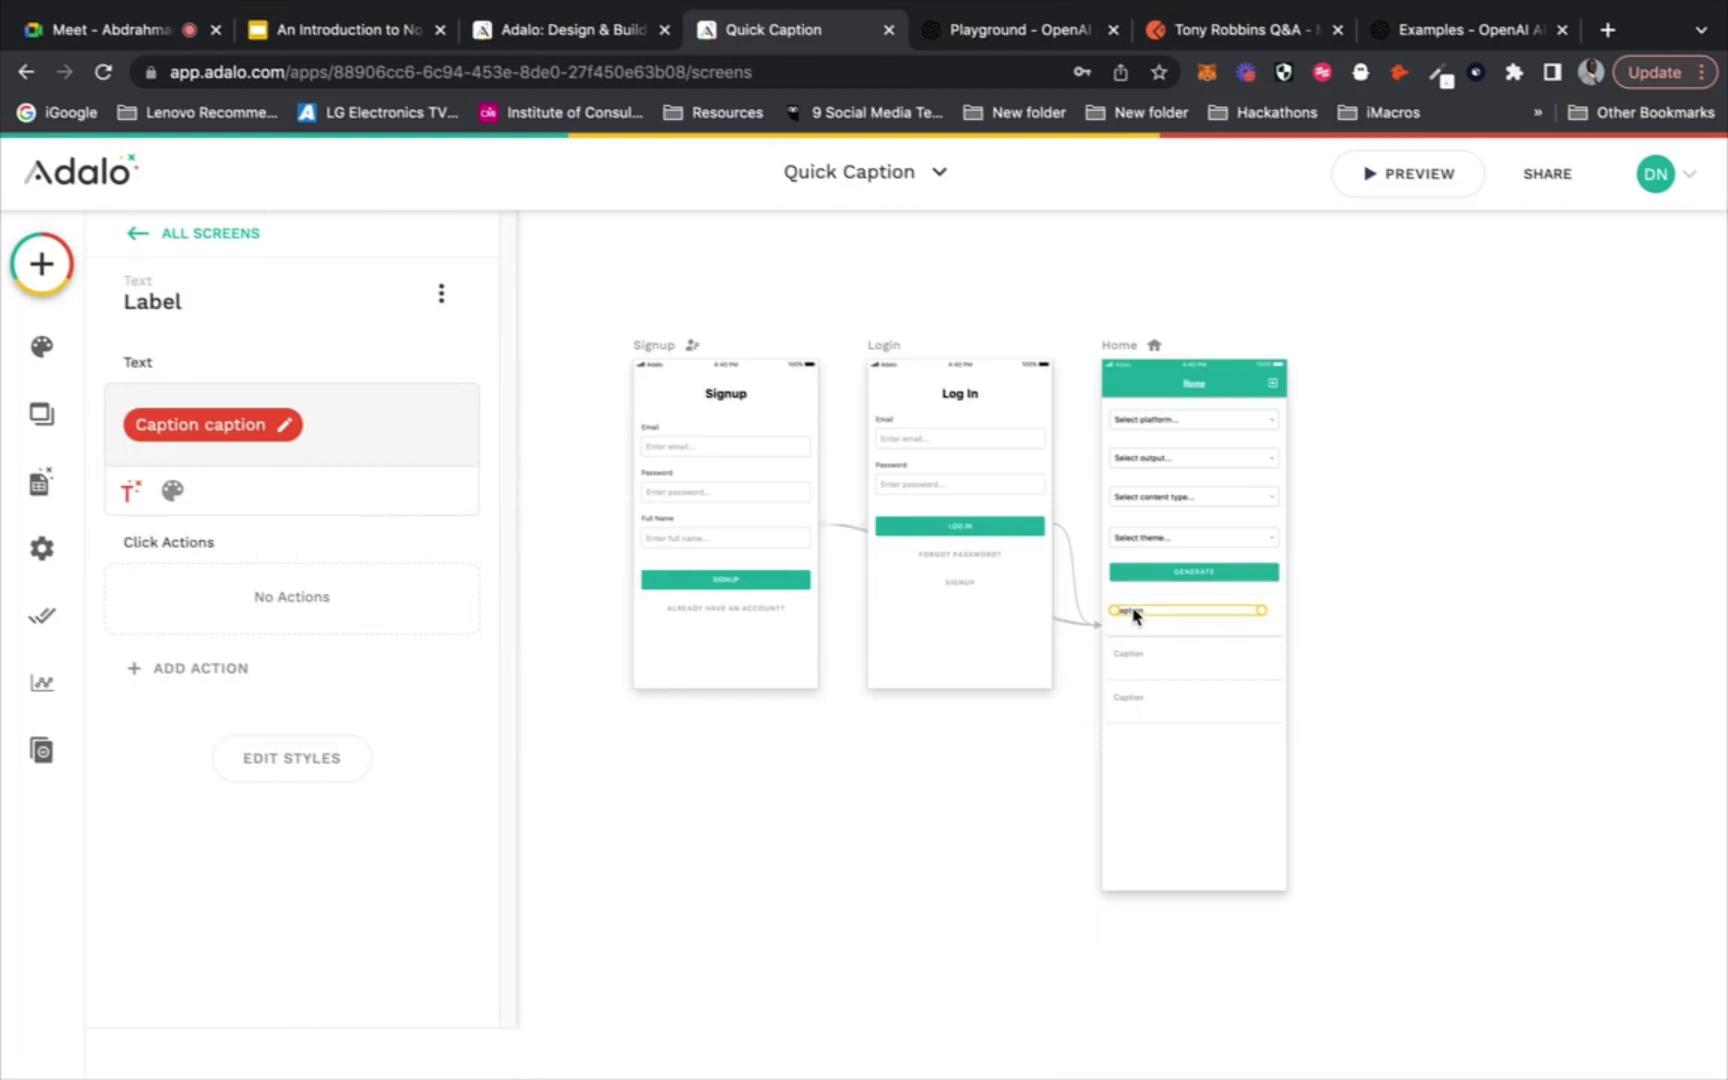
{"action": "left_click", "coordinate": [1442, 472]}
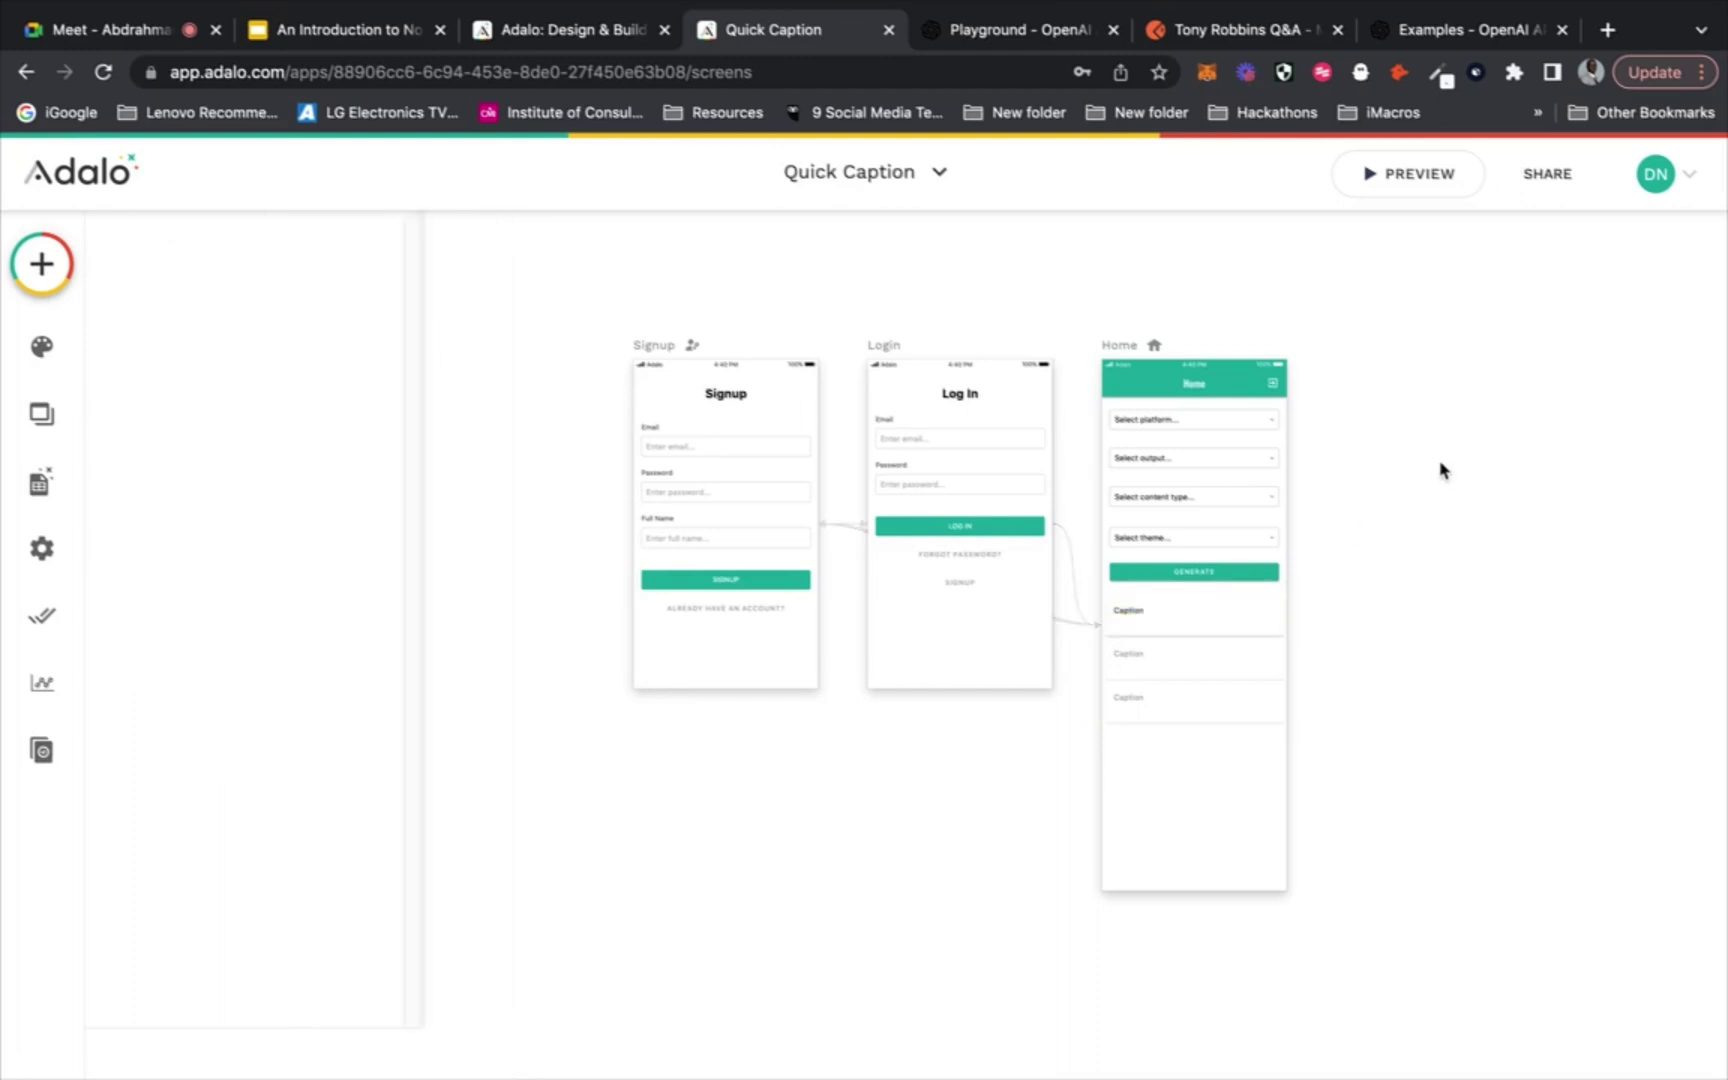
{"action": "left_click", "coordinate": [1130, 615]}
{"action": "left_click_drag", "start_coordinate": [1258, 612], "coordinate": [1280, 612]}
{"action": "left_click", "coordinate": [1368, 537]}
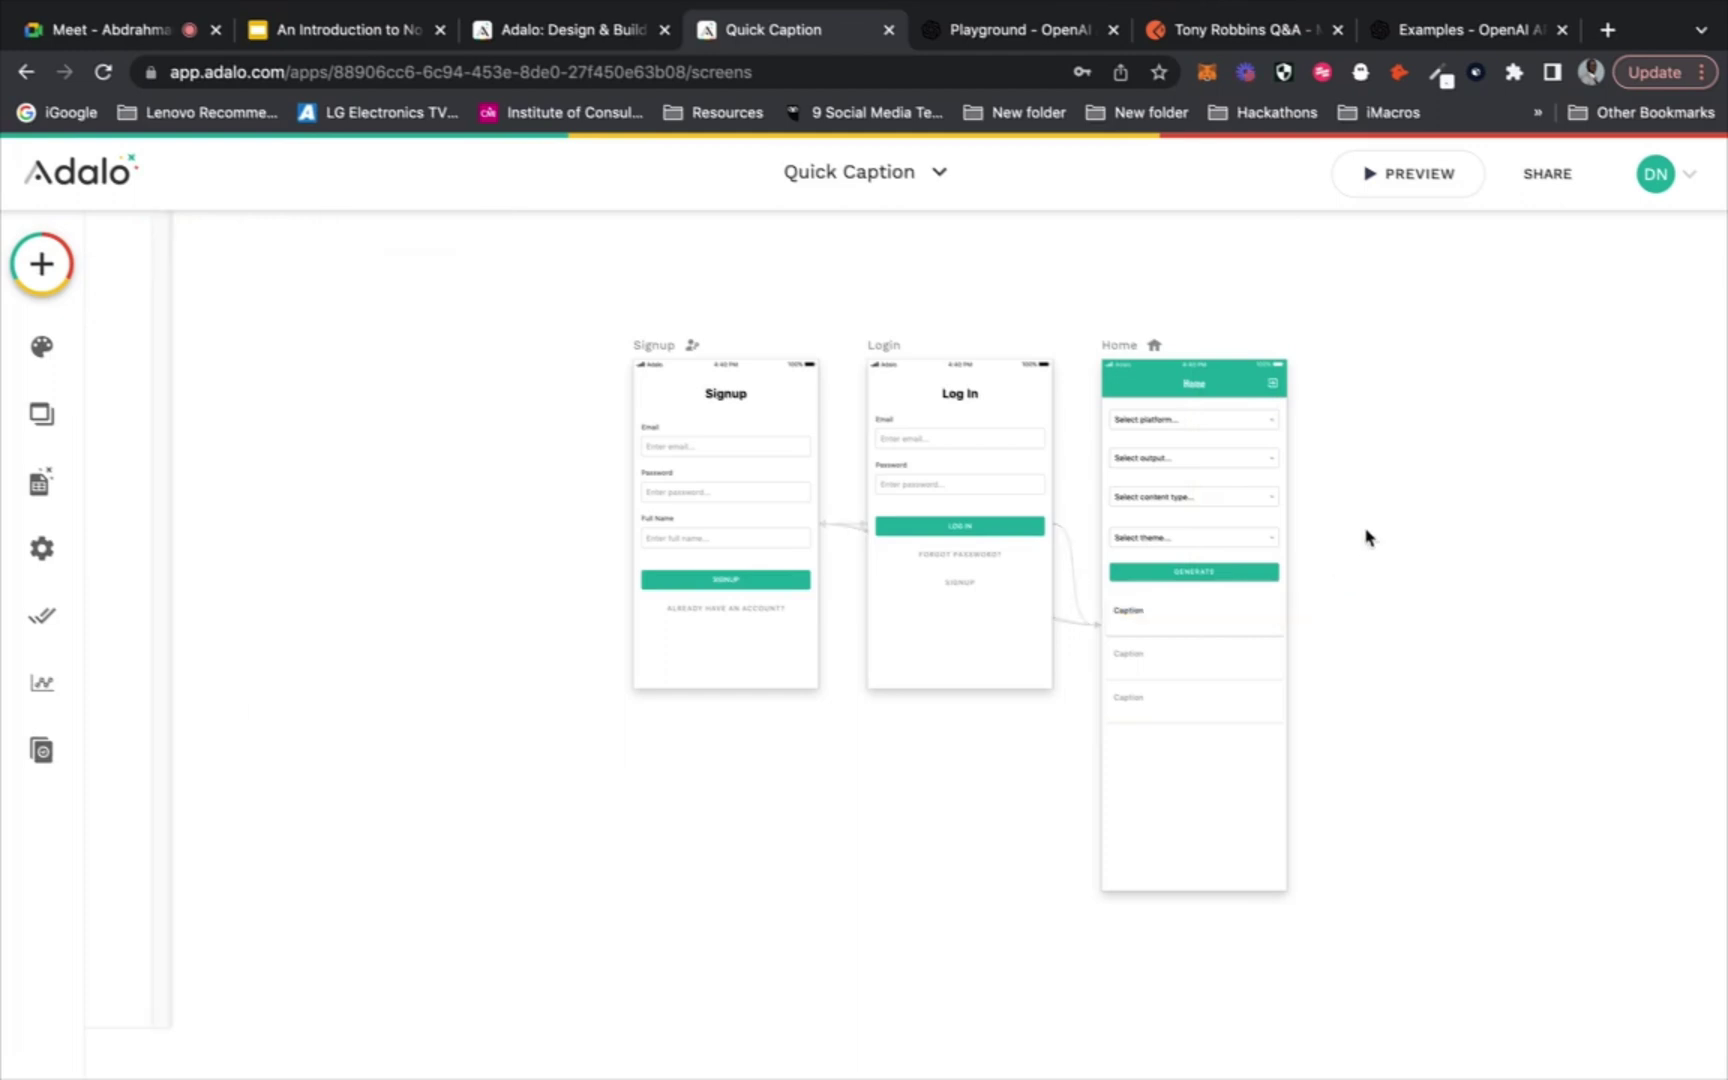
In the live preview, choose YouTube, Description, Video and Fashion, then generate the caption
{"action": "left_click", "coordinate": [1425, 174]}
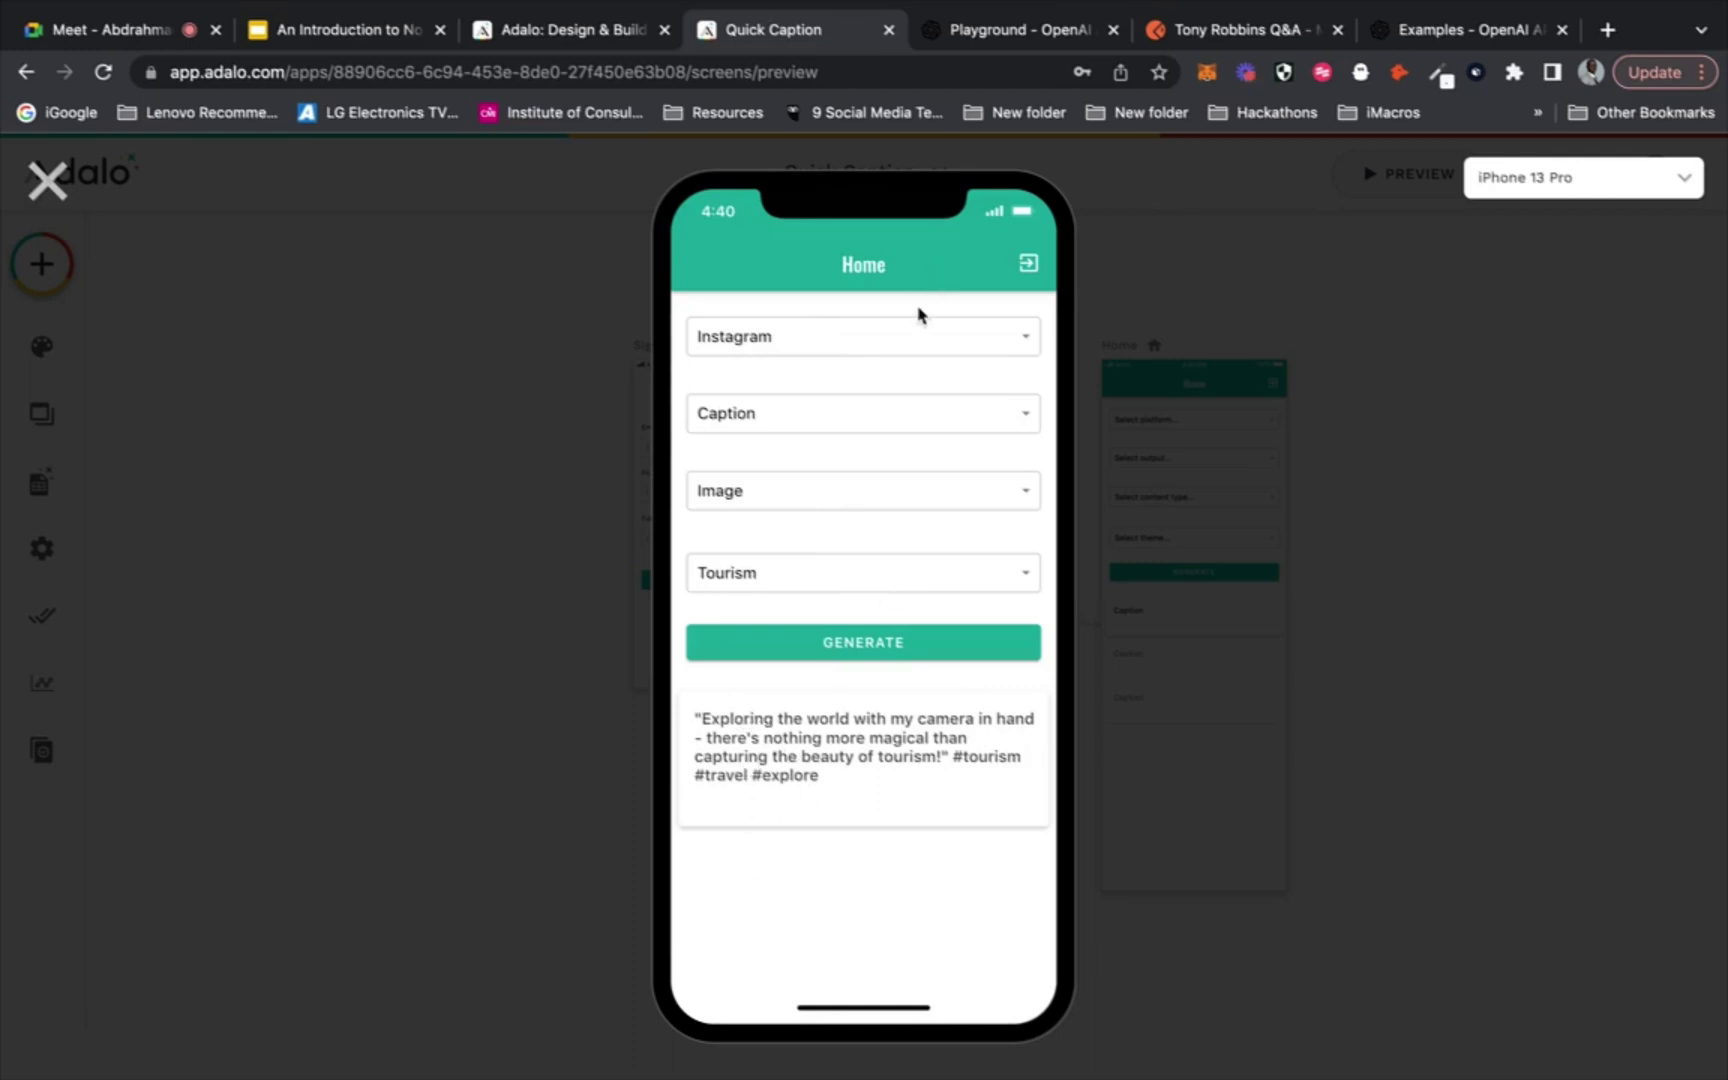
{"action": "left_click", "coordinate": [910, 338]}
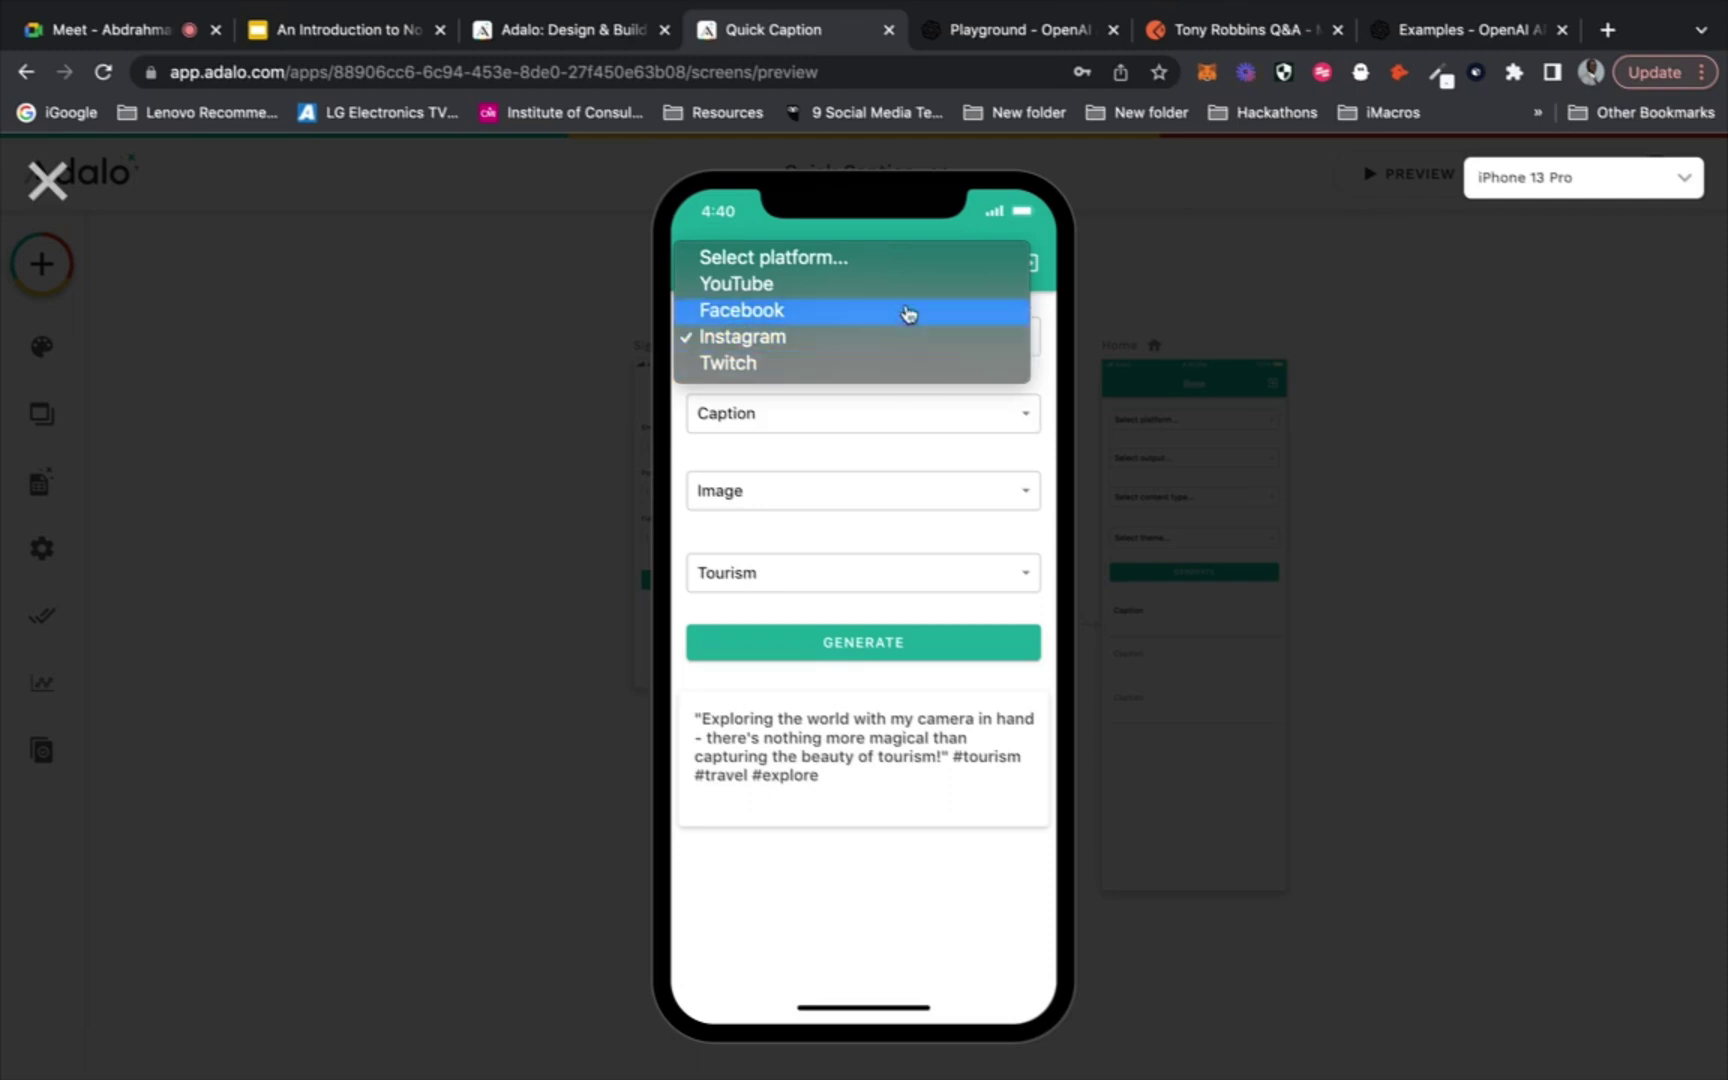
{"action": "left_click", "coordinate": [906, 298]}
{"action": "left_click", "coordinate": [864, 426]}
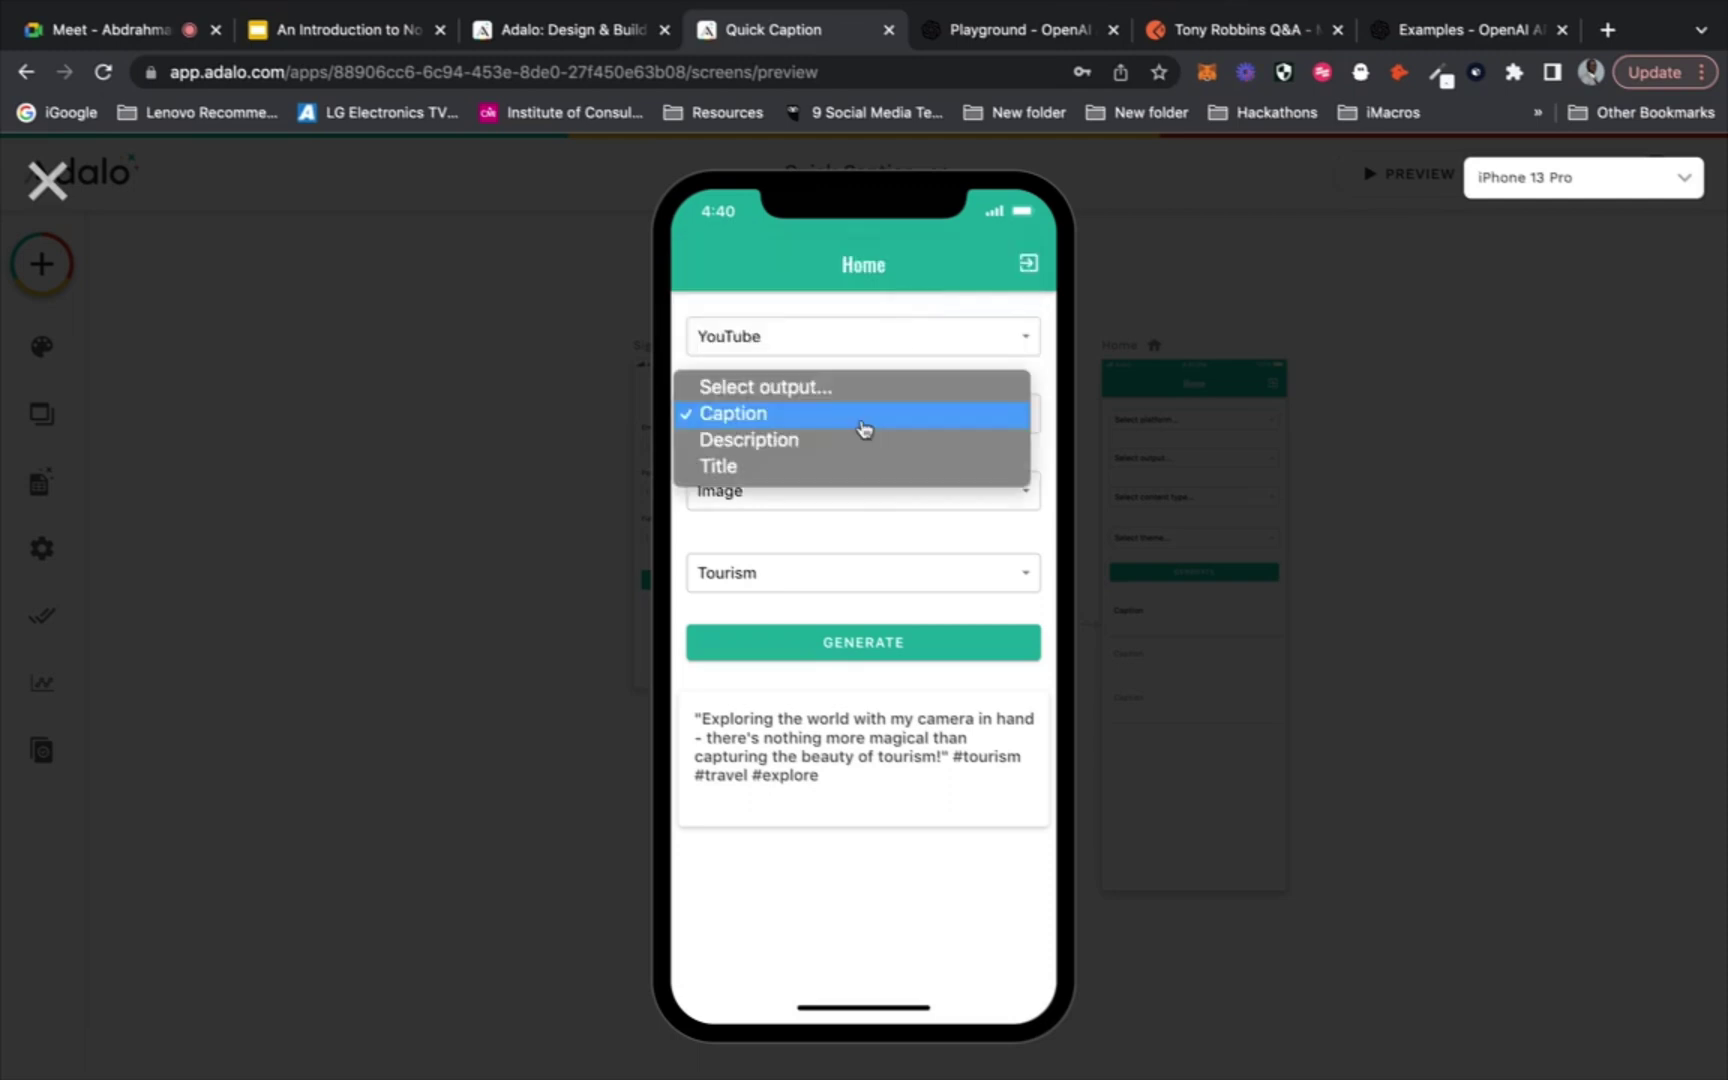
{"action": "left_click", "coordinate": [851, 455]}
{"action": "left_click", "coordinate": [834, 503]}
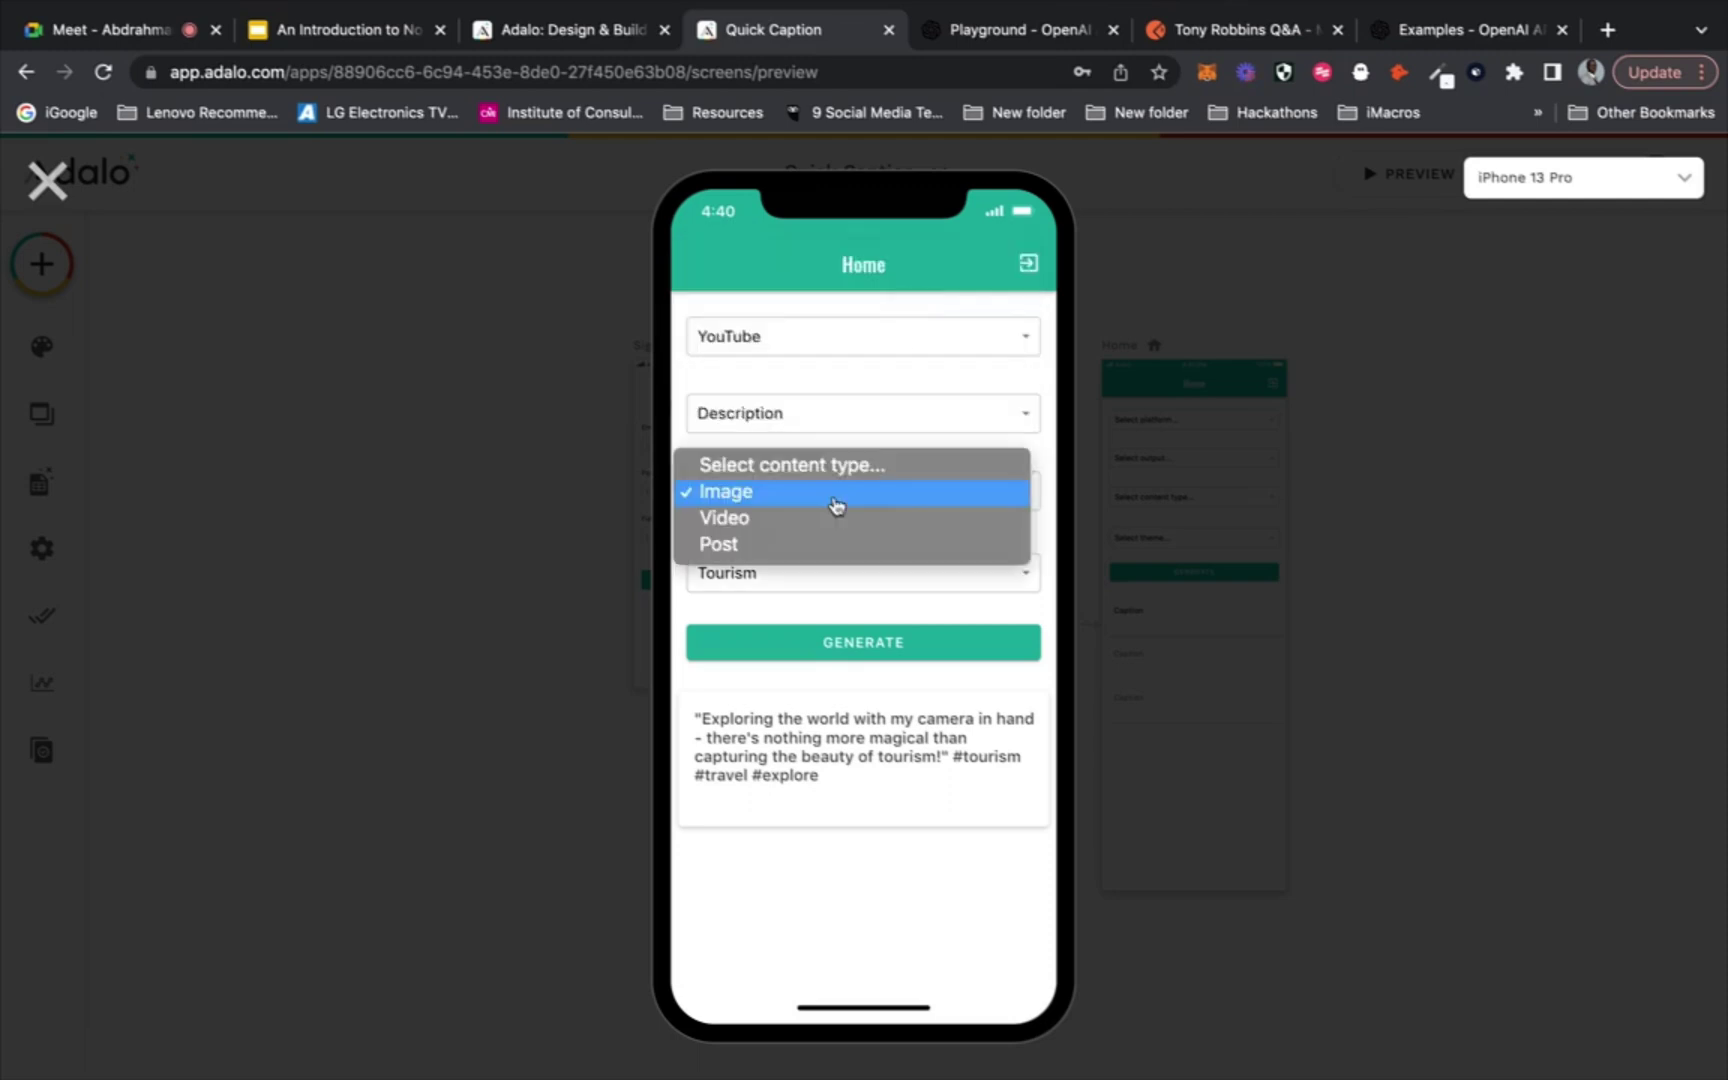
{"action": "left_click", "coordinate": [829, 520]}
{"action": "left_click", "coordinate": [815, 573]}
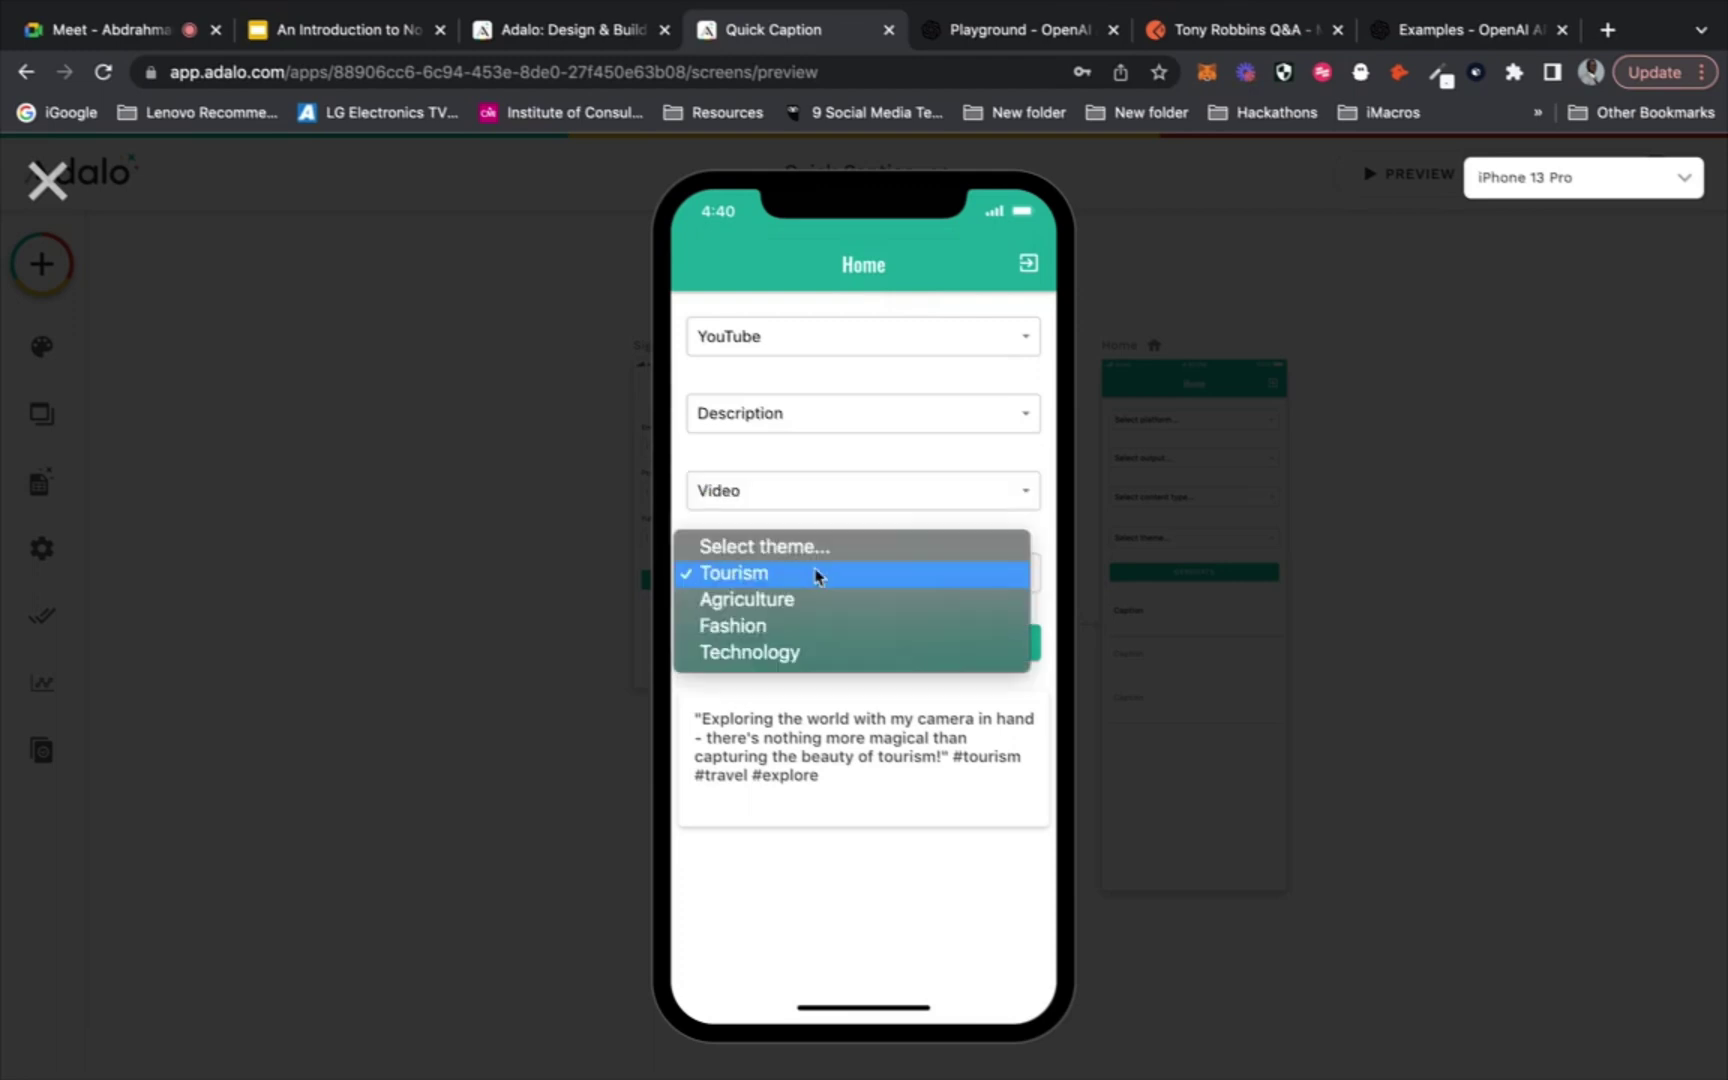
{"action": "left_click", "coordinate": [803, 628]}
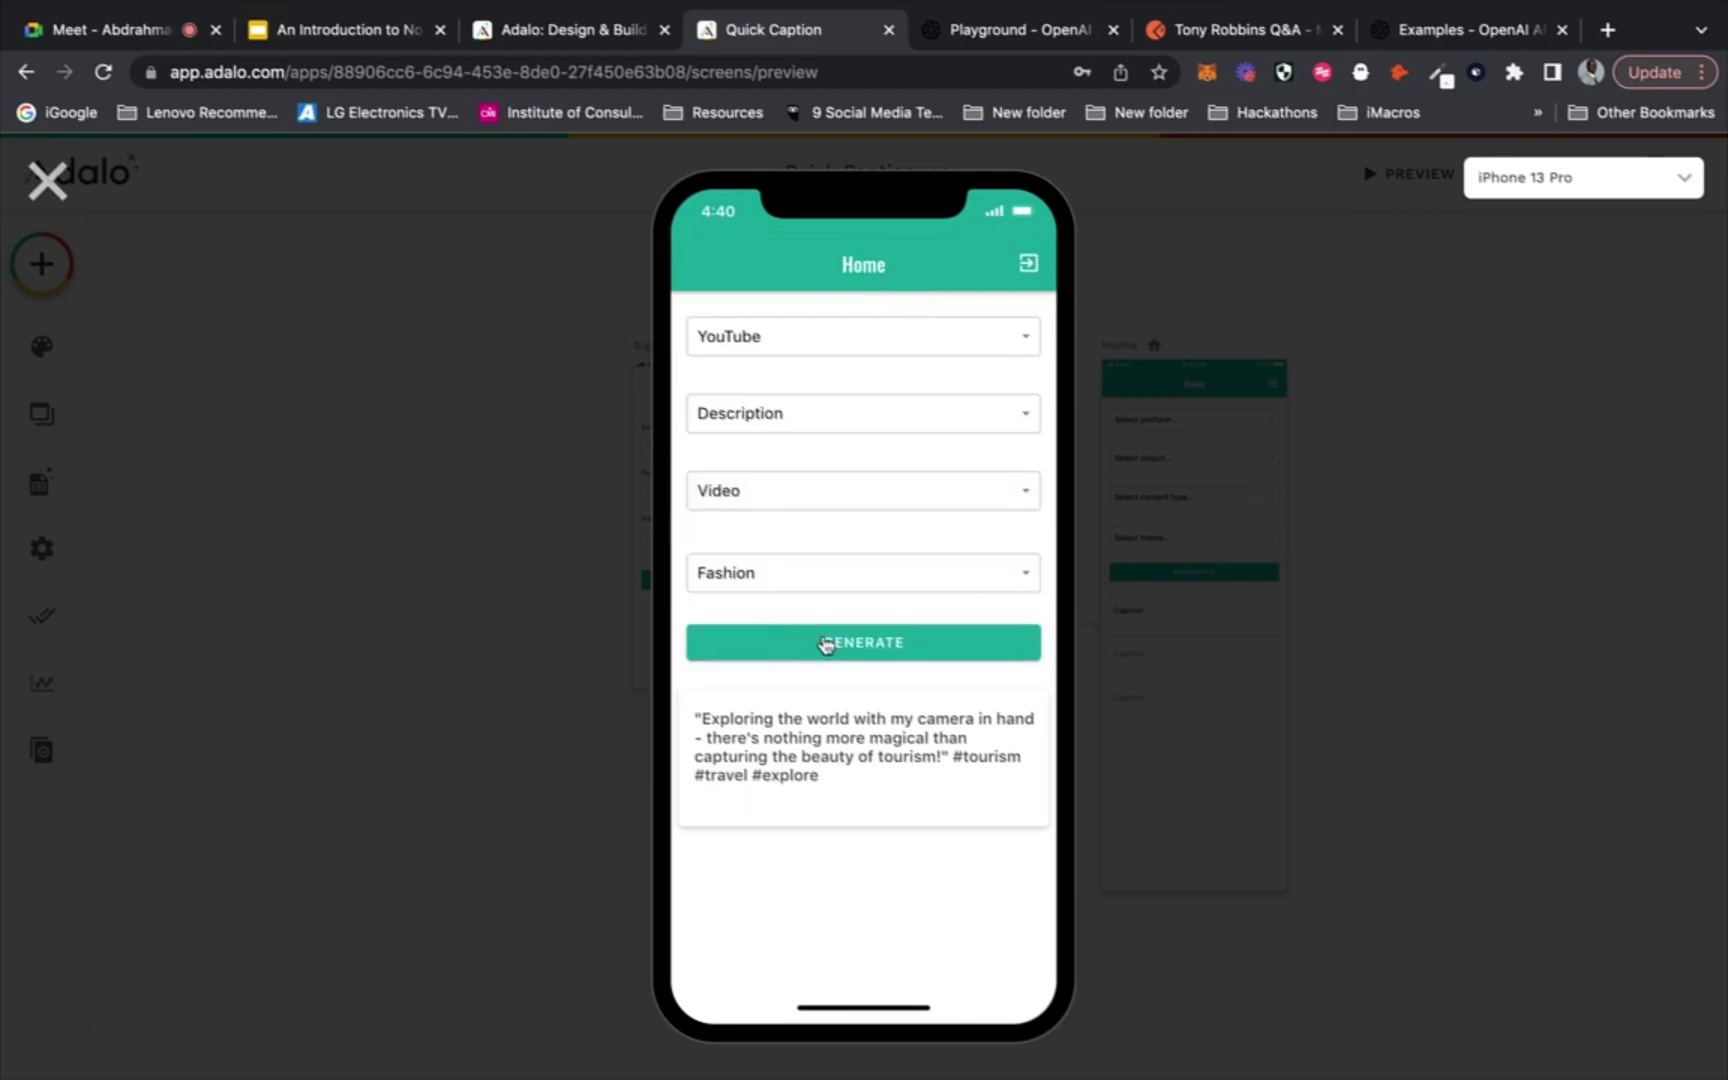
{"action": "left_click", "coordinate": [821, 641]}
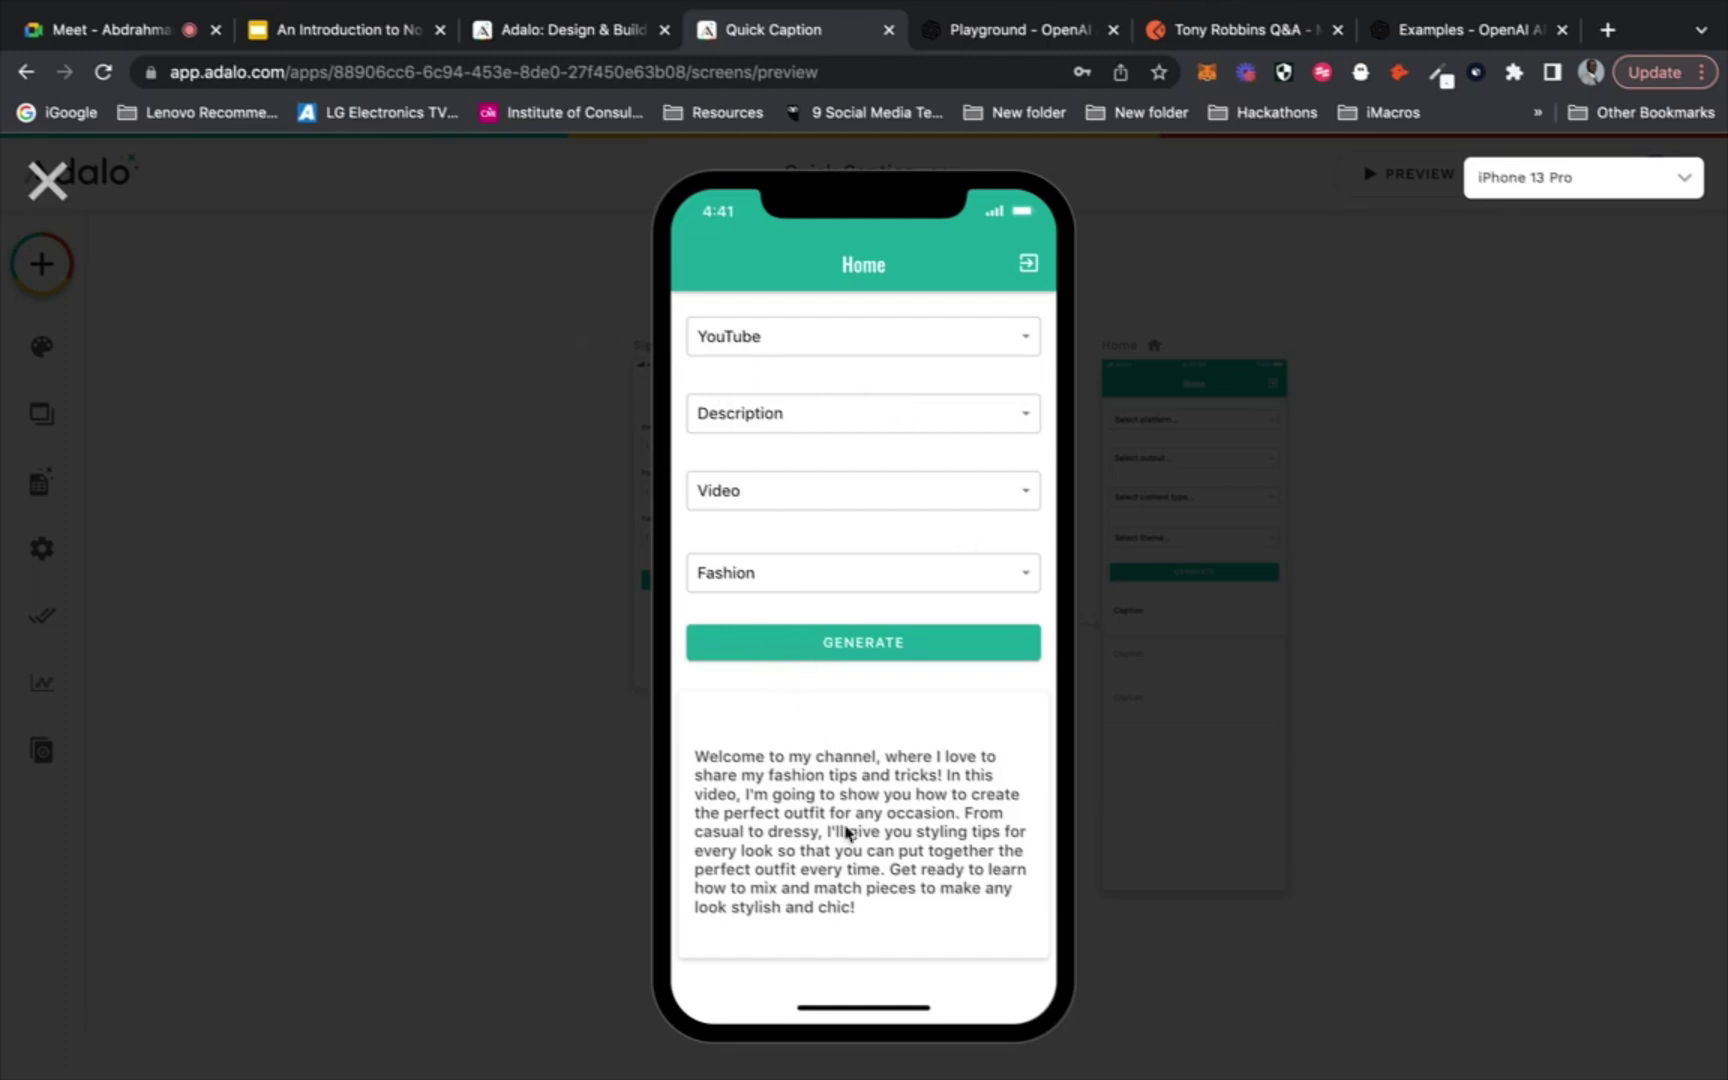
Leave the preview and open Android App's Update Settings in the Publish panel
{"action": "left_click", "coordinate": [50, 182]}
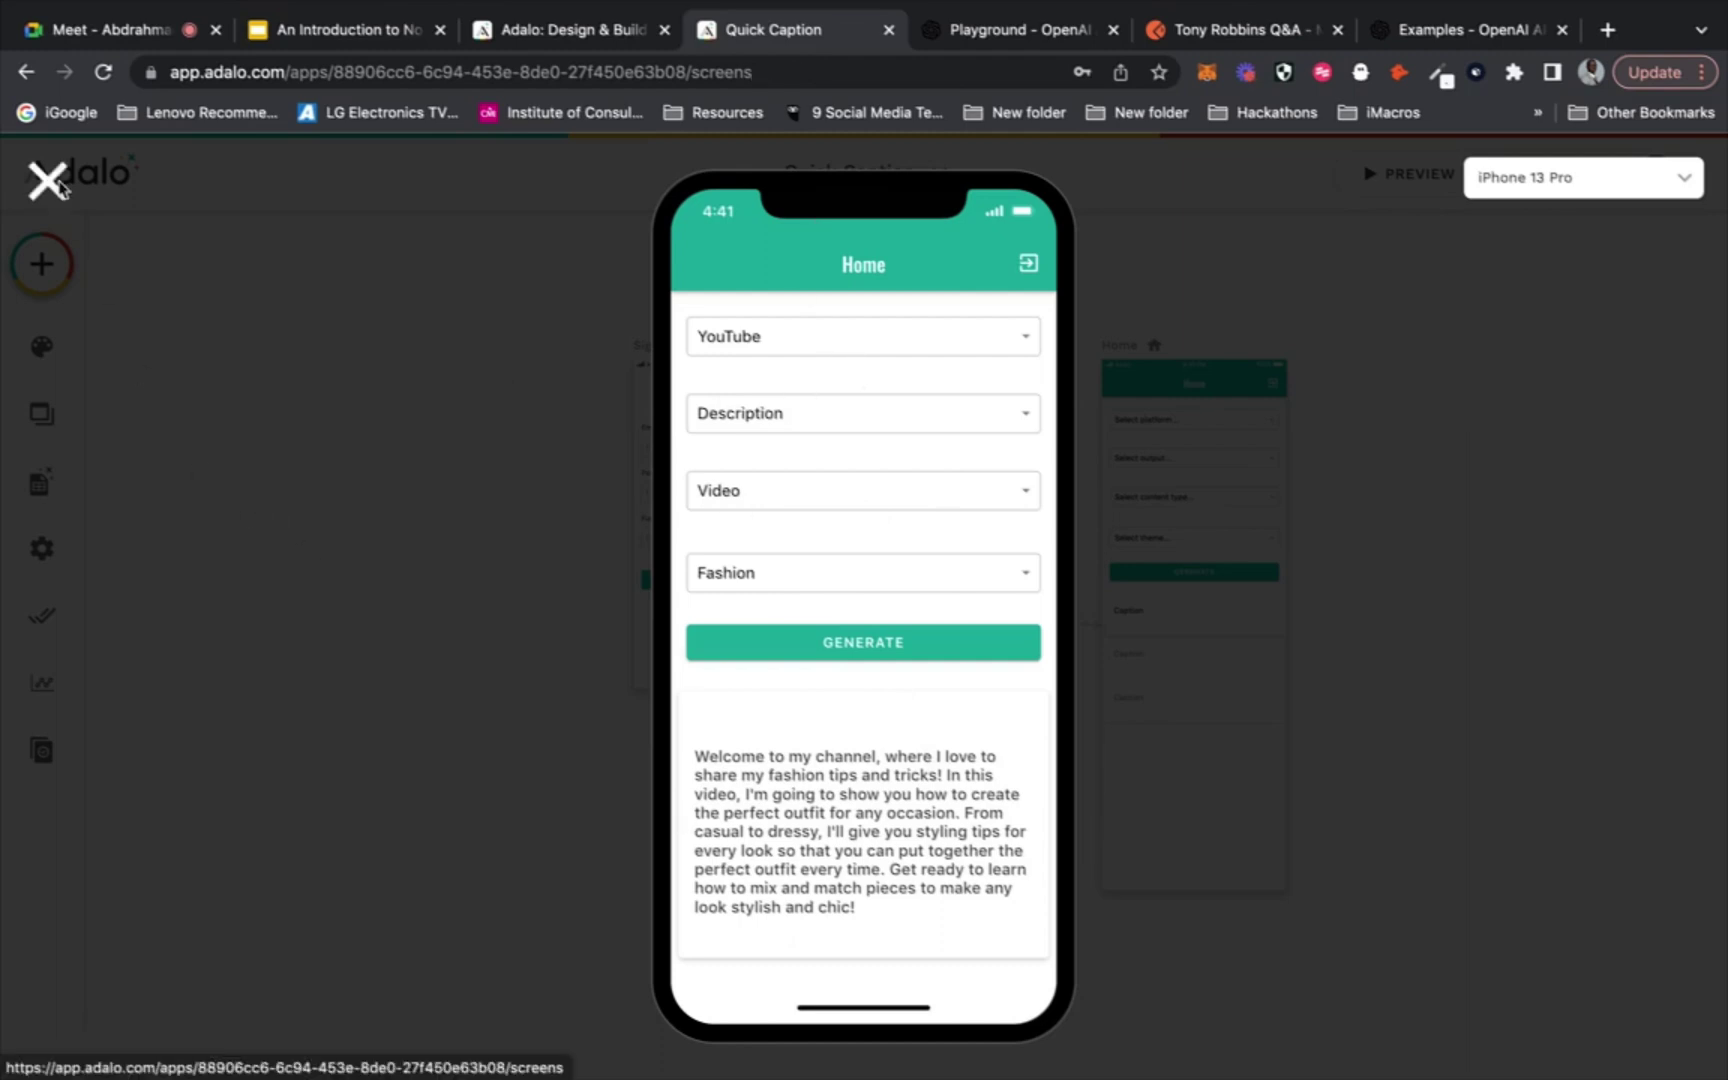
{"action": "left_click", "coordinate": [55, 618]}
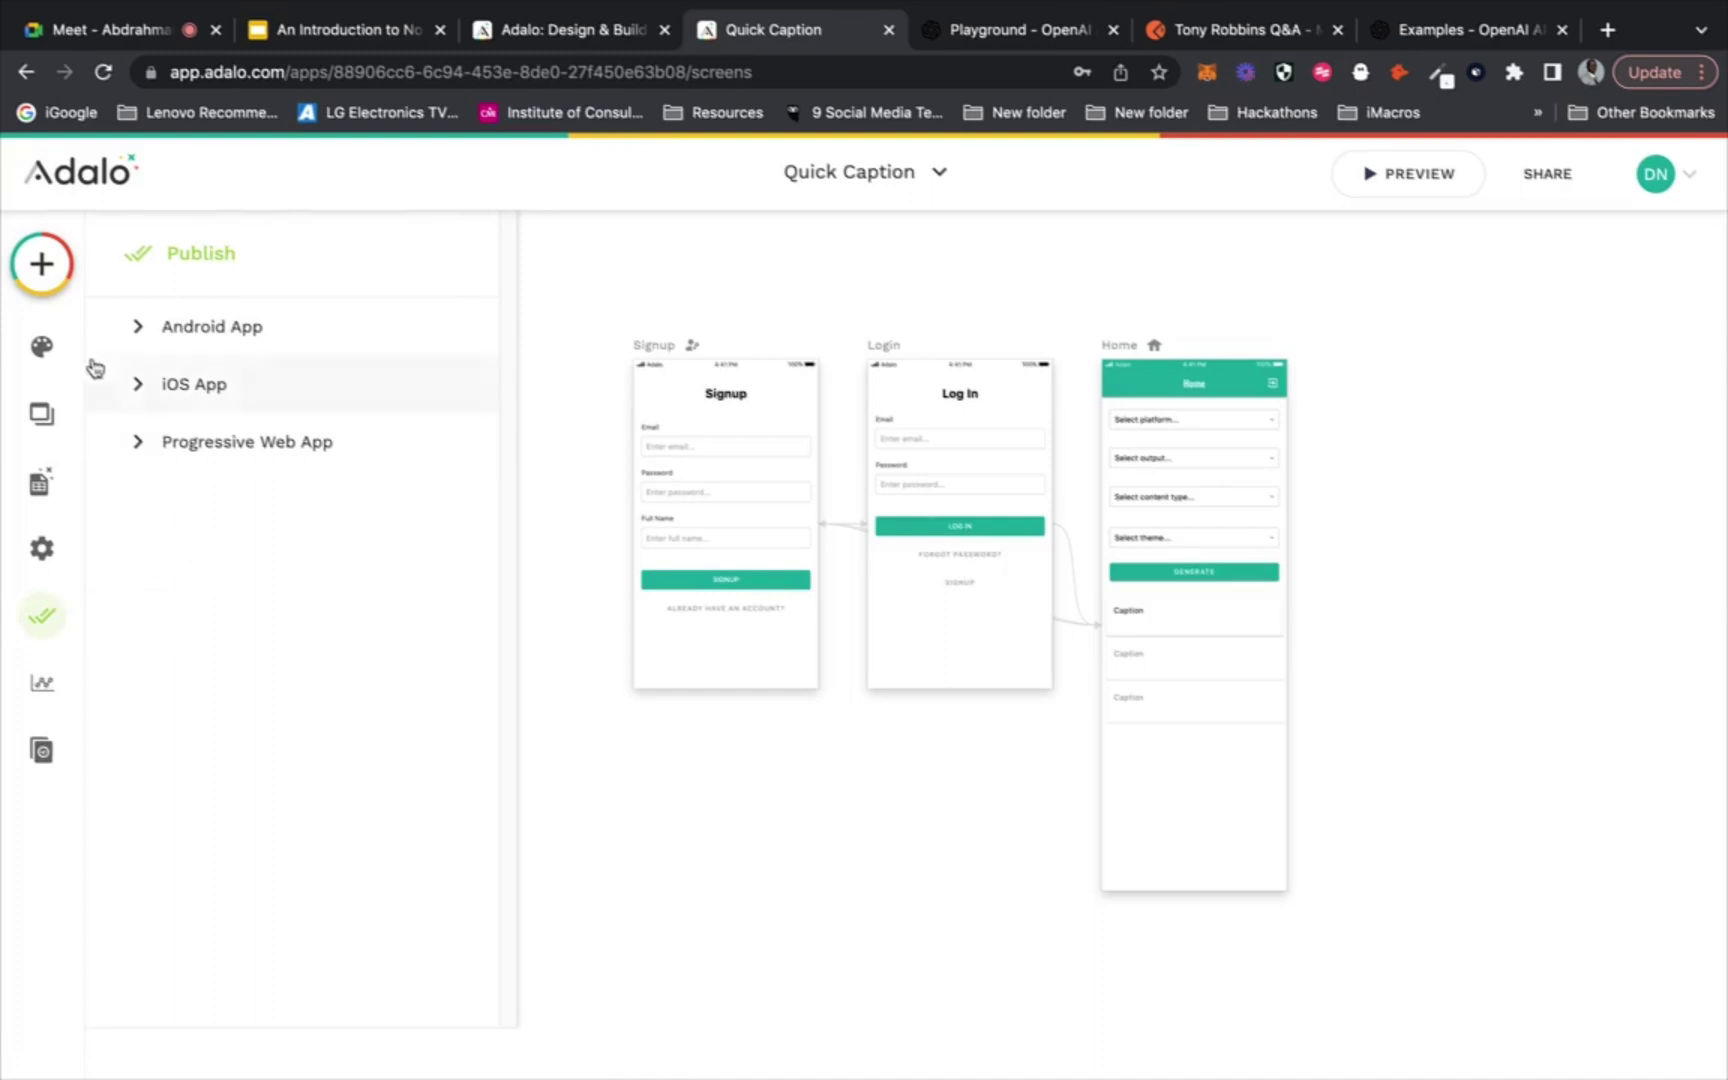
{"action": "left_click", "coordinate": [141, 329]}
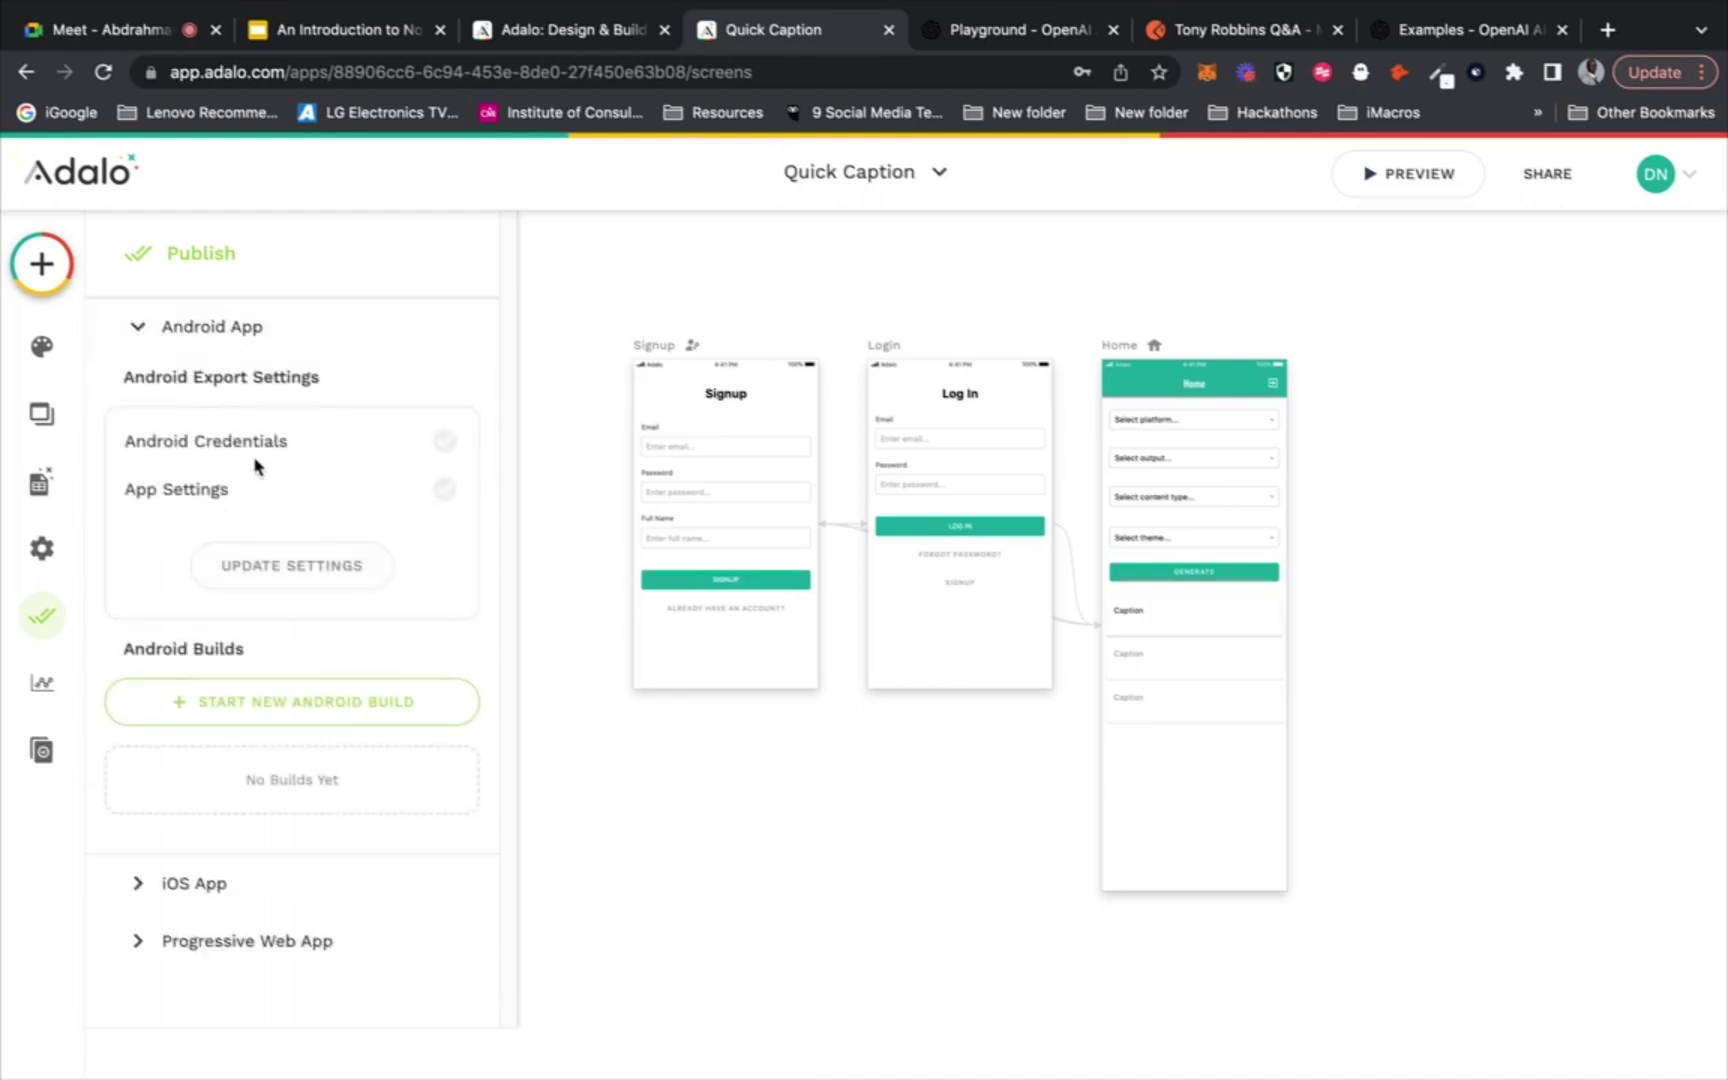
{"action": "left_click", "coordinate": [312, 563]}
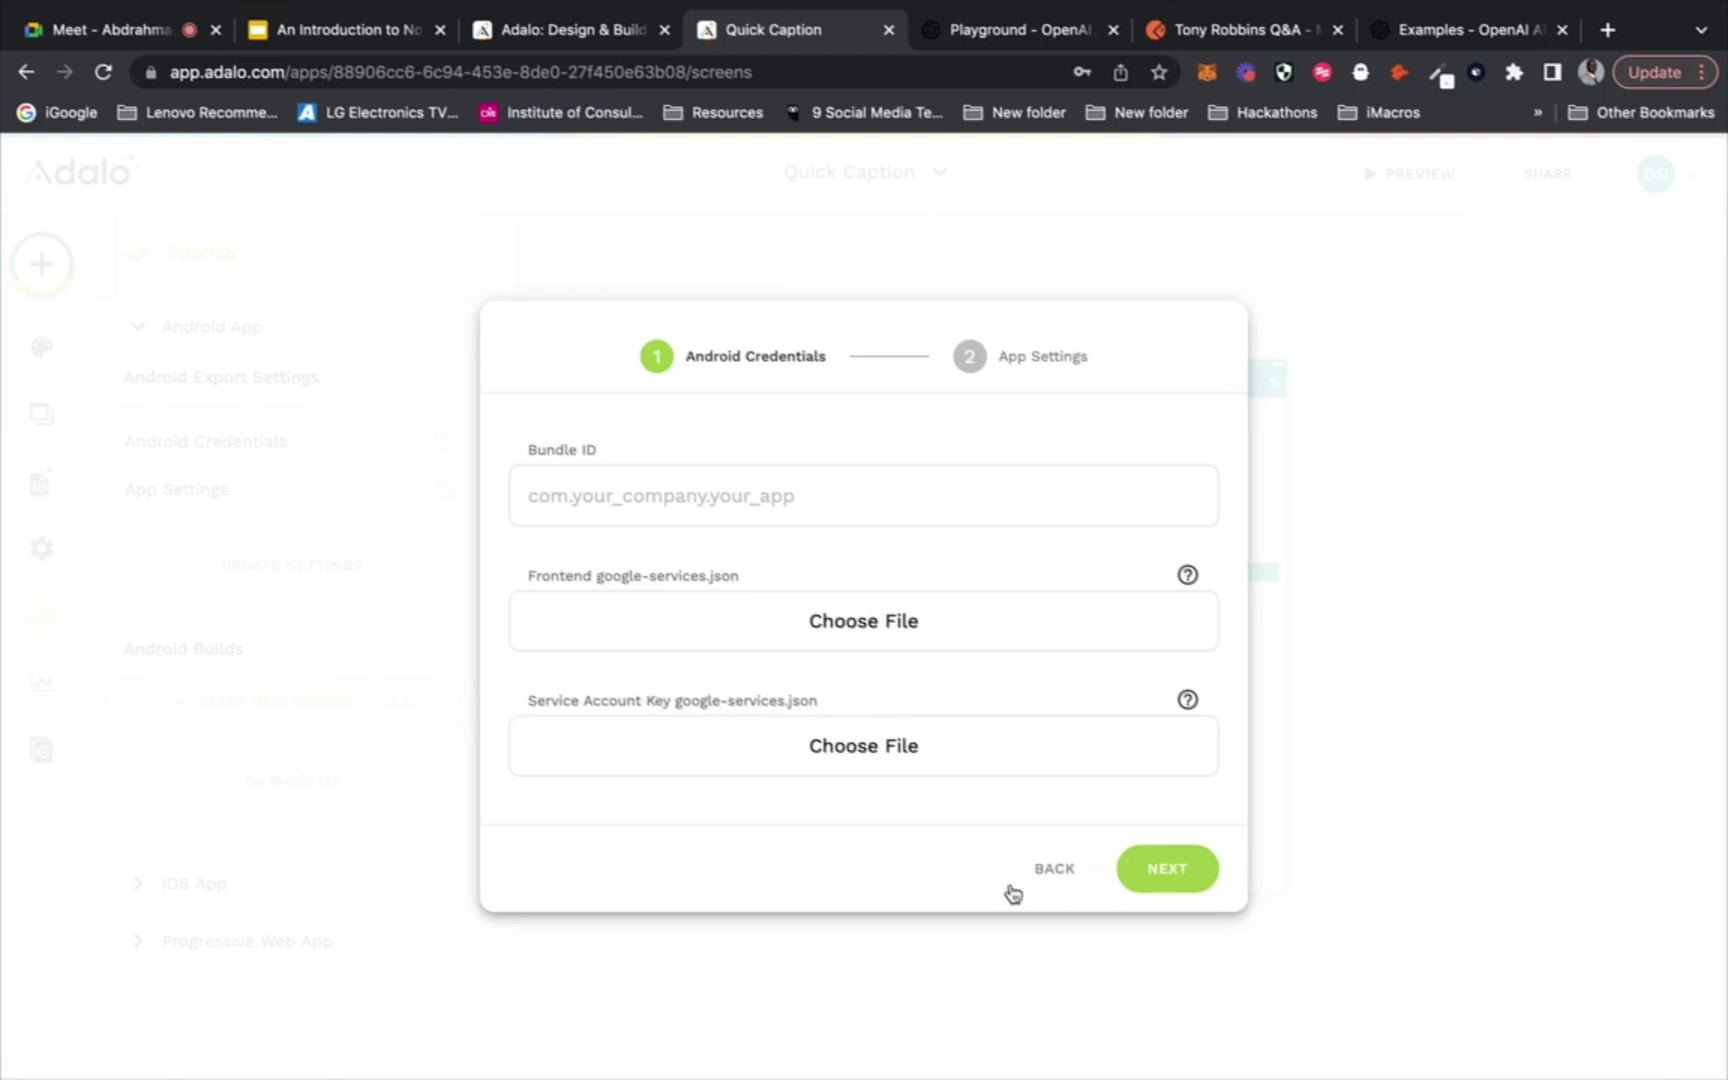
Back out of the Android Credentials dialog to the Publish panel
{"action": "left_click", "coordinate": [1050, 868]}
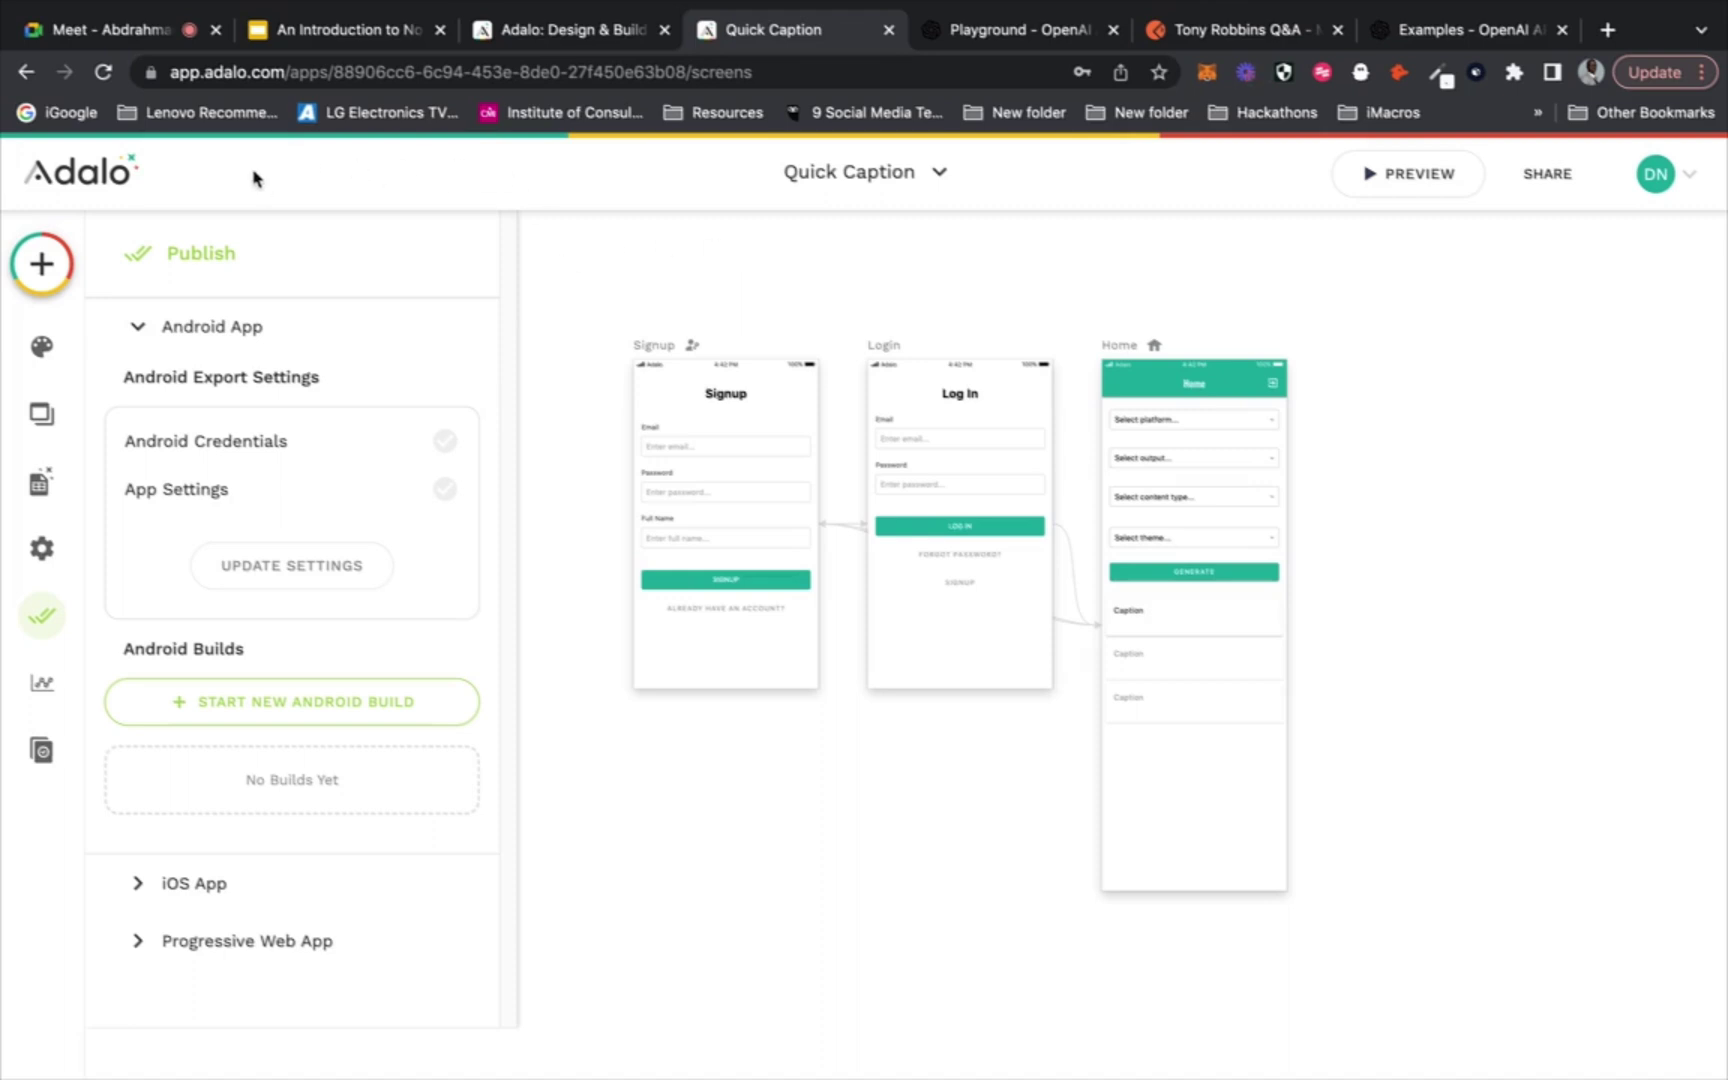
{"action": "left_click", "coordinate": [170, 47]}
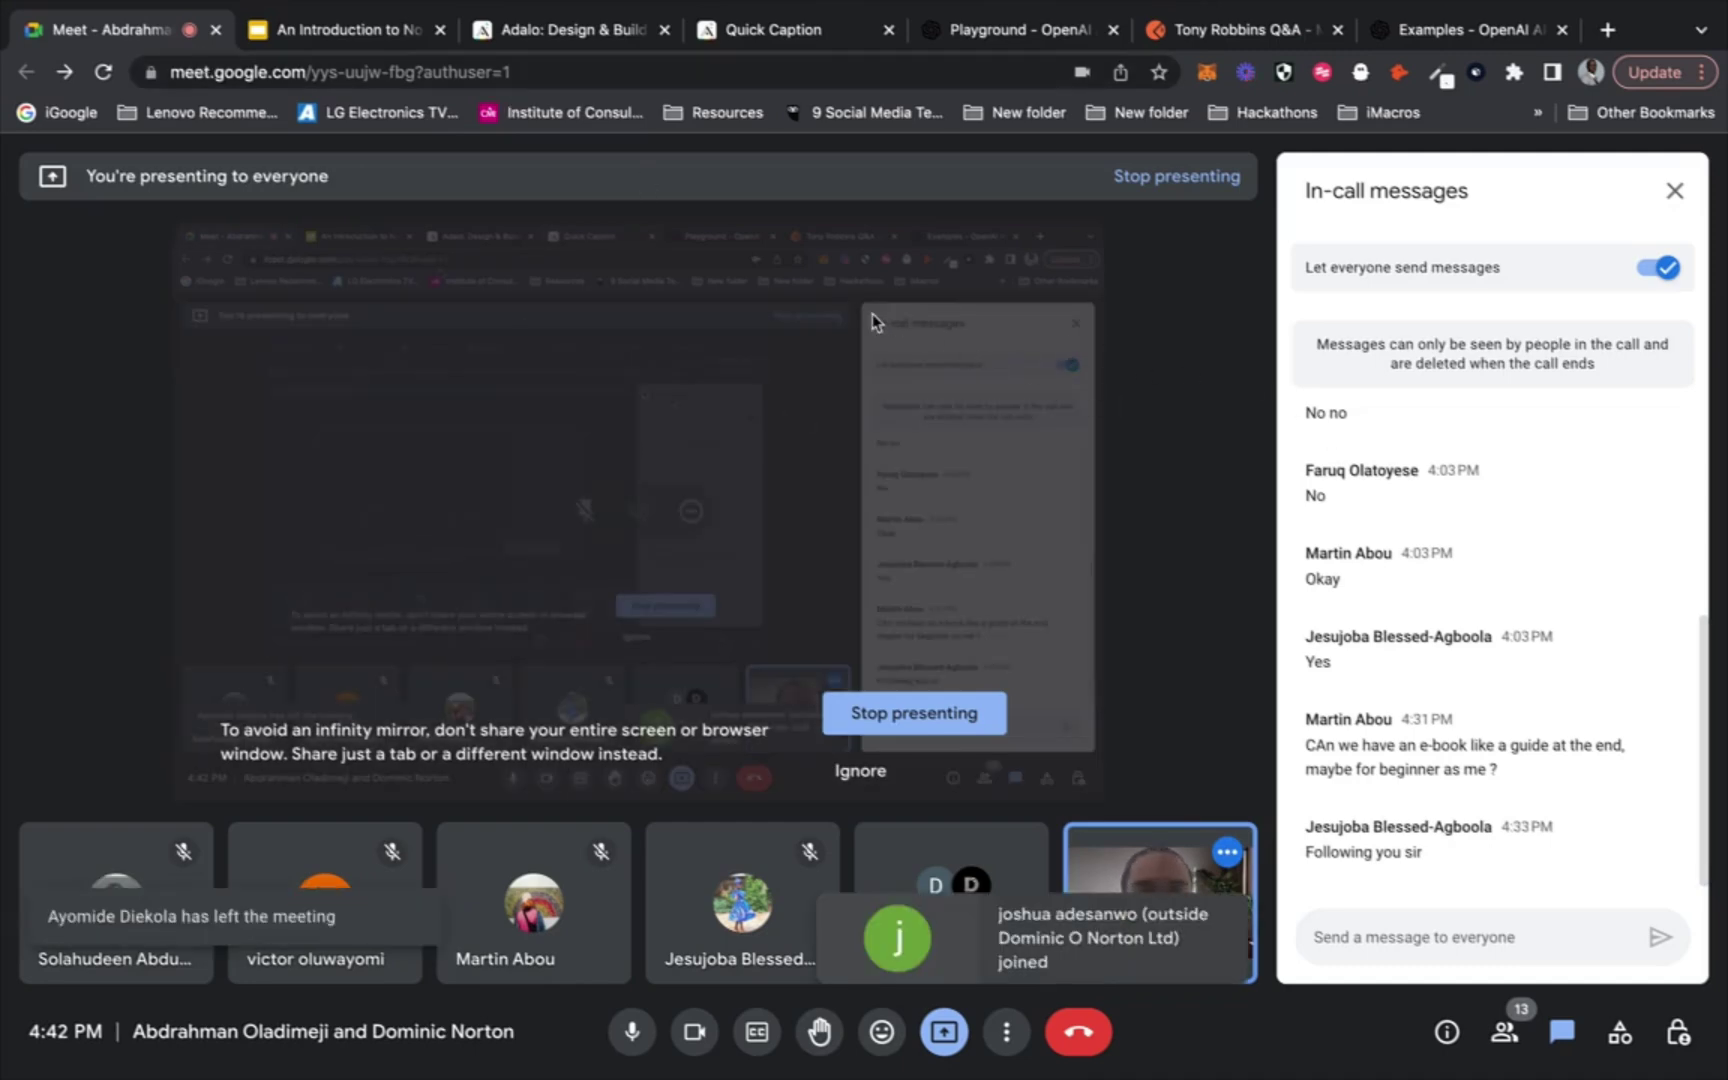
{"action": "left_click", "coordinate": [780, 38]}
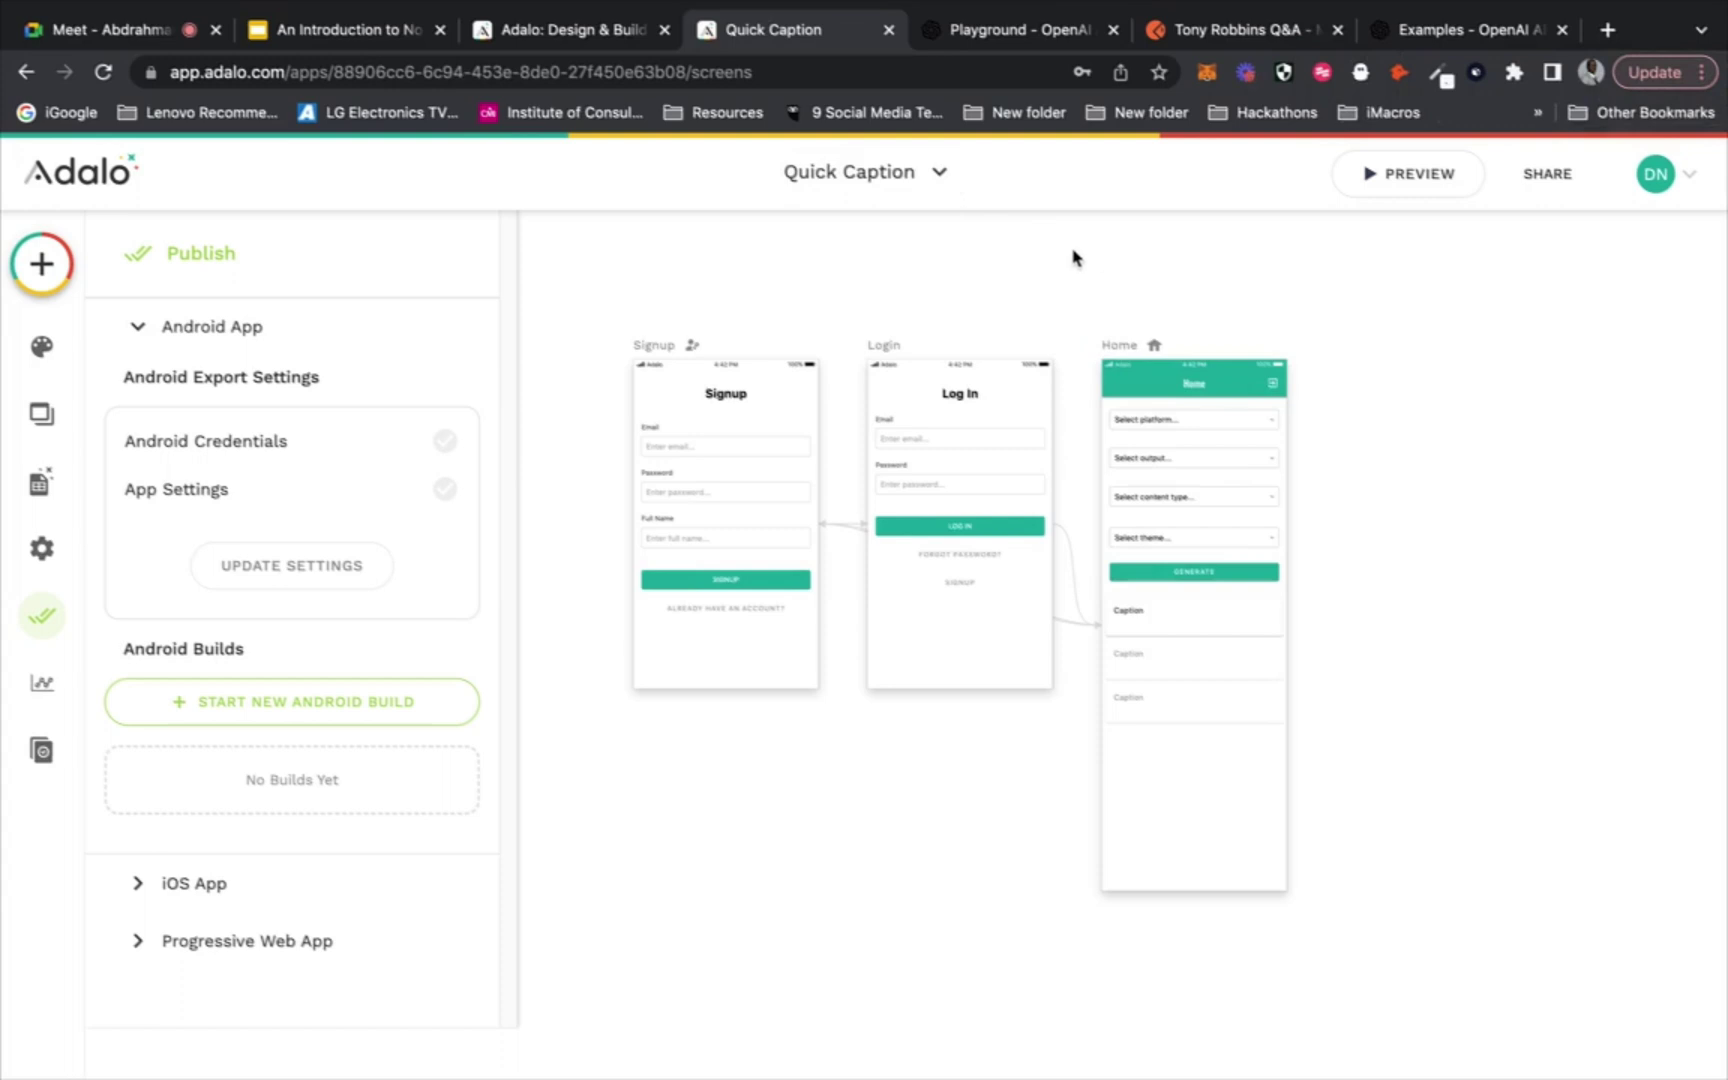
{"action": "scroll", "coordinate": [1073, 258], "scroll_direction": "right", "scroll_amount": 3}
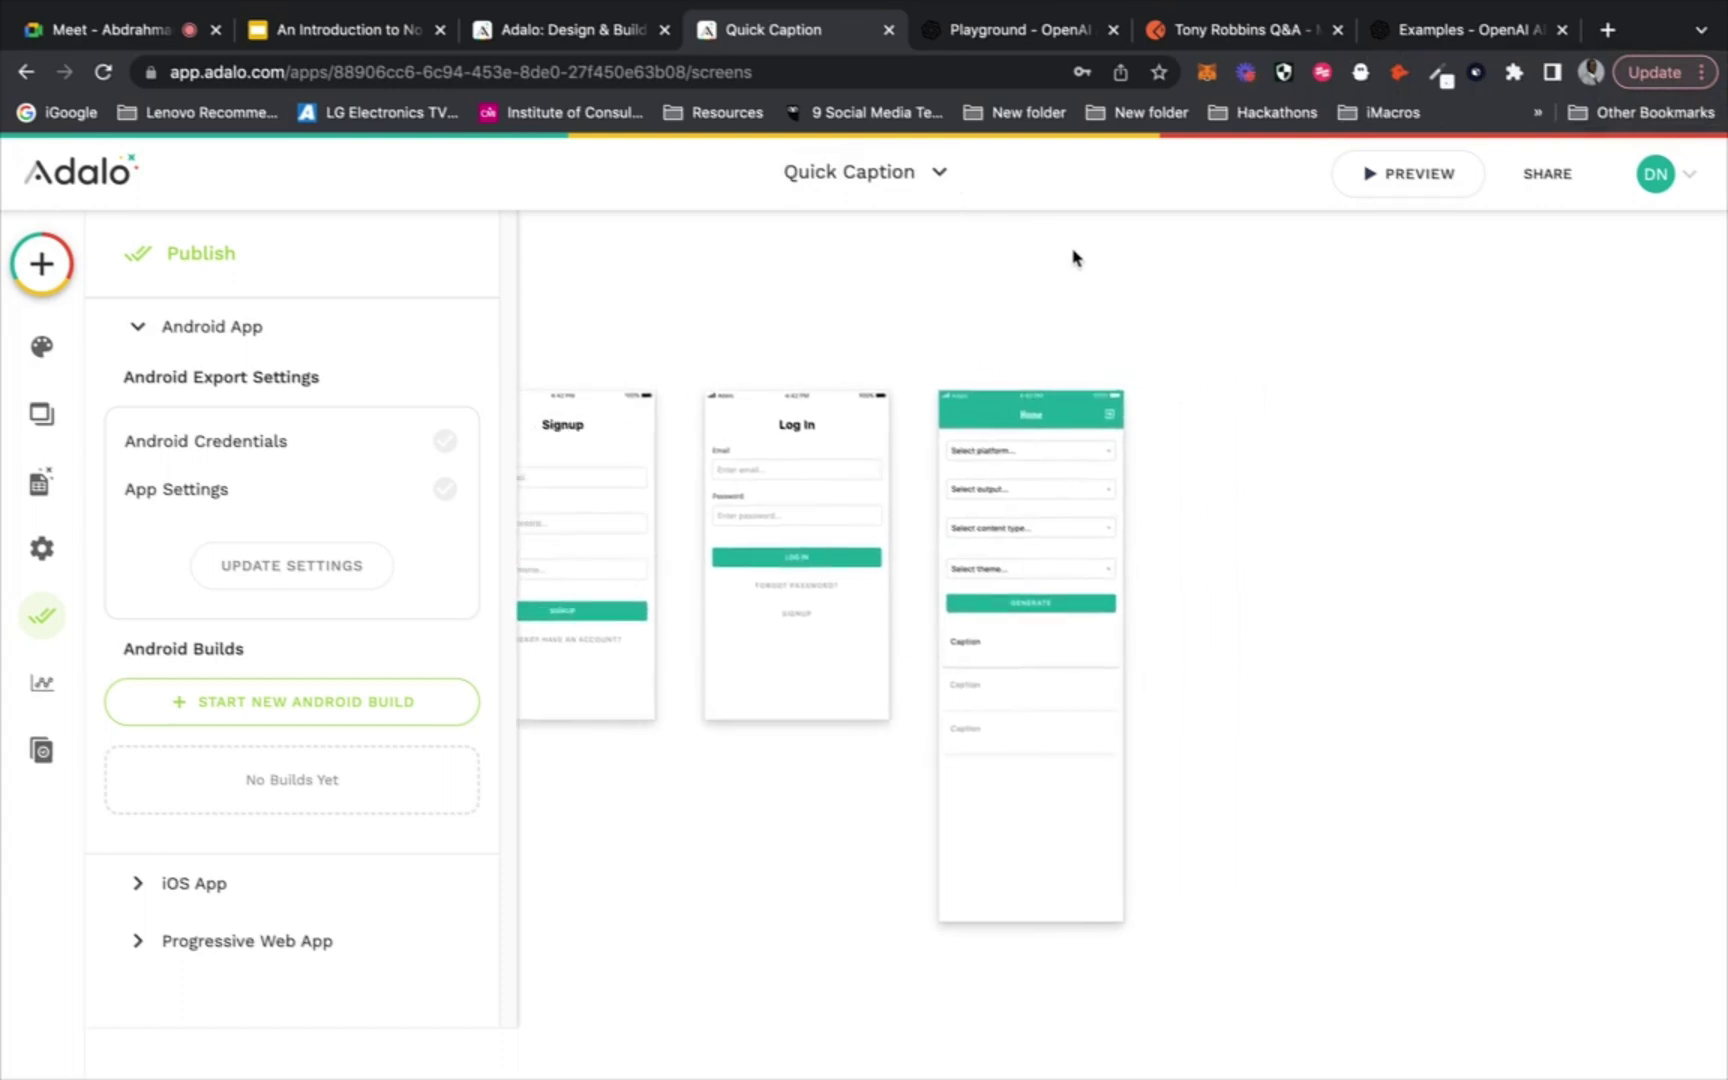
{"action": "scroll", "coordinate": [1073, 258], "scroll_direction": "left", "scroll_amount": 1}
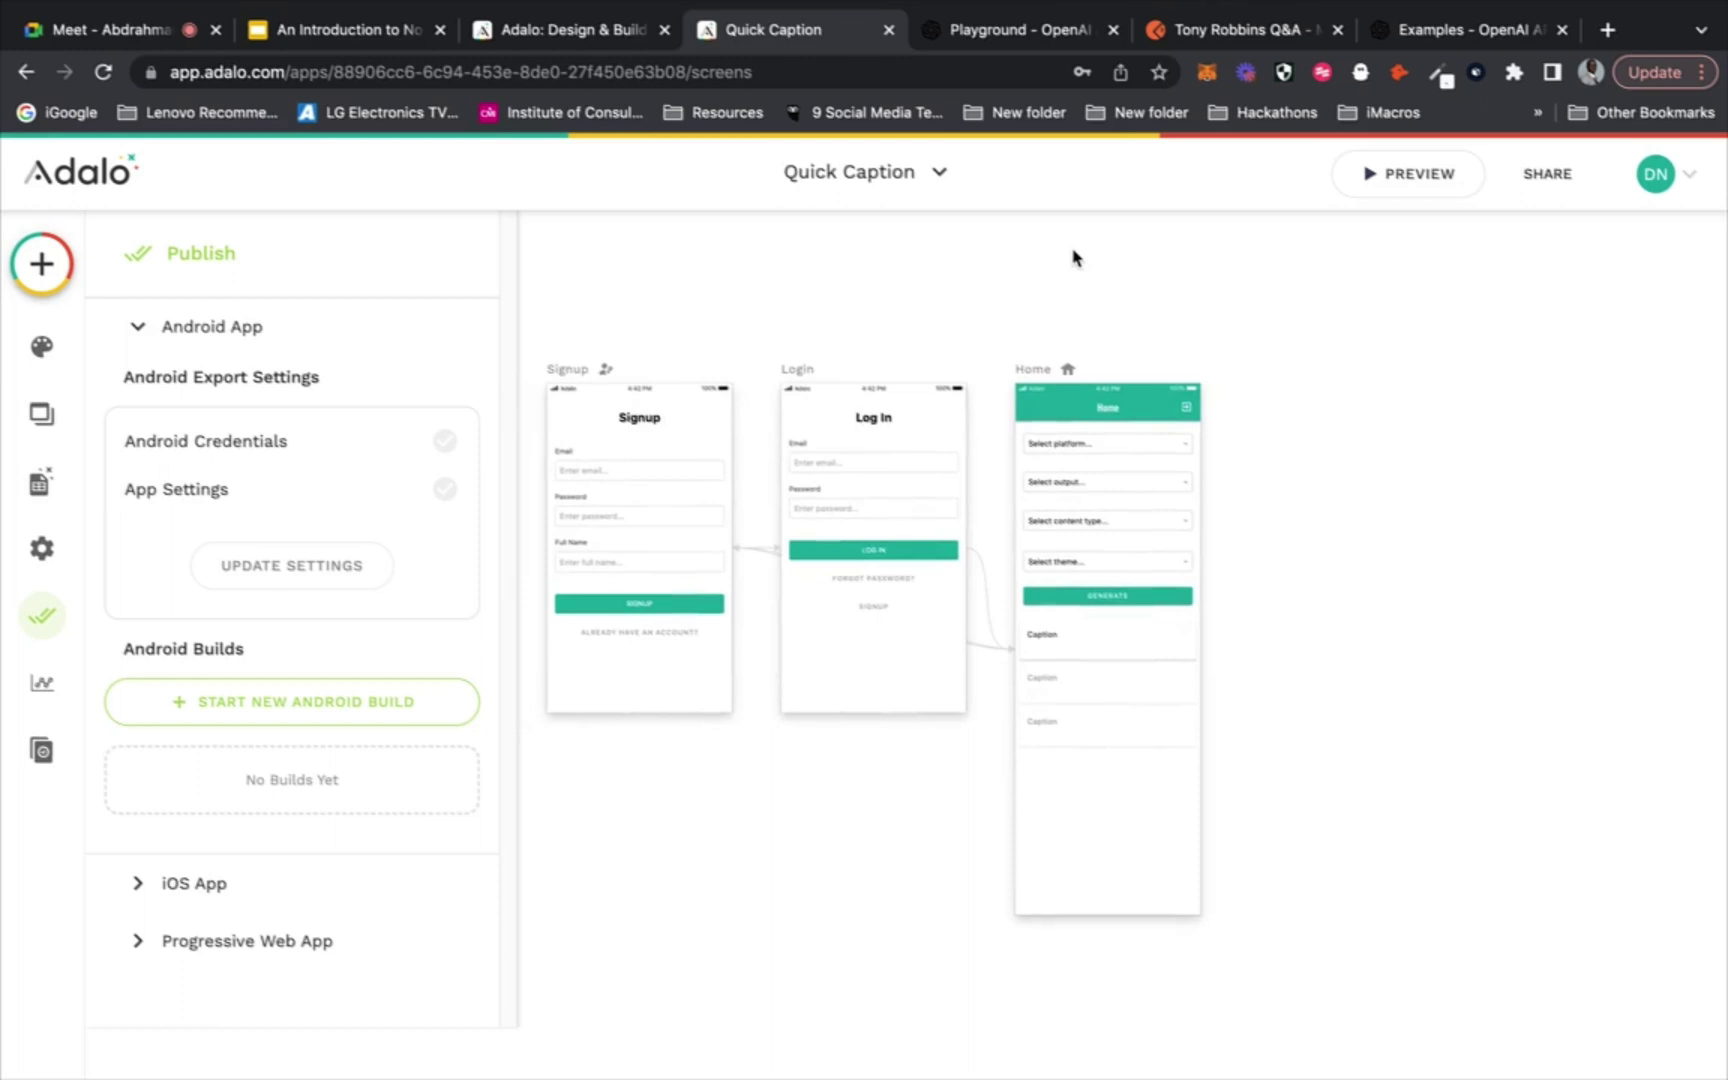
{"action": "scroll", "coordinate": [1073, 258], "scroll_direction": "left", "scroll_amount": 1}
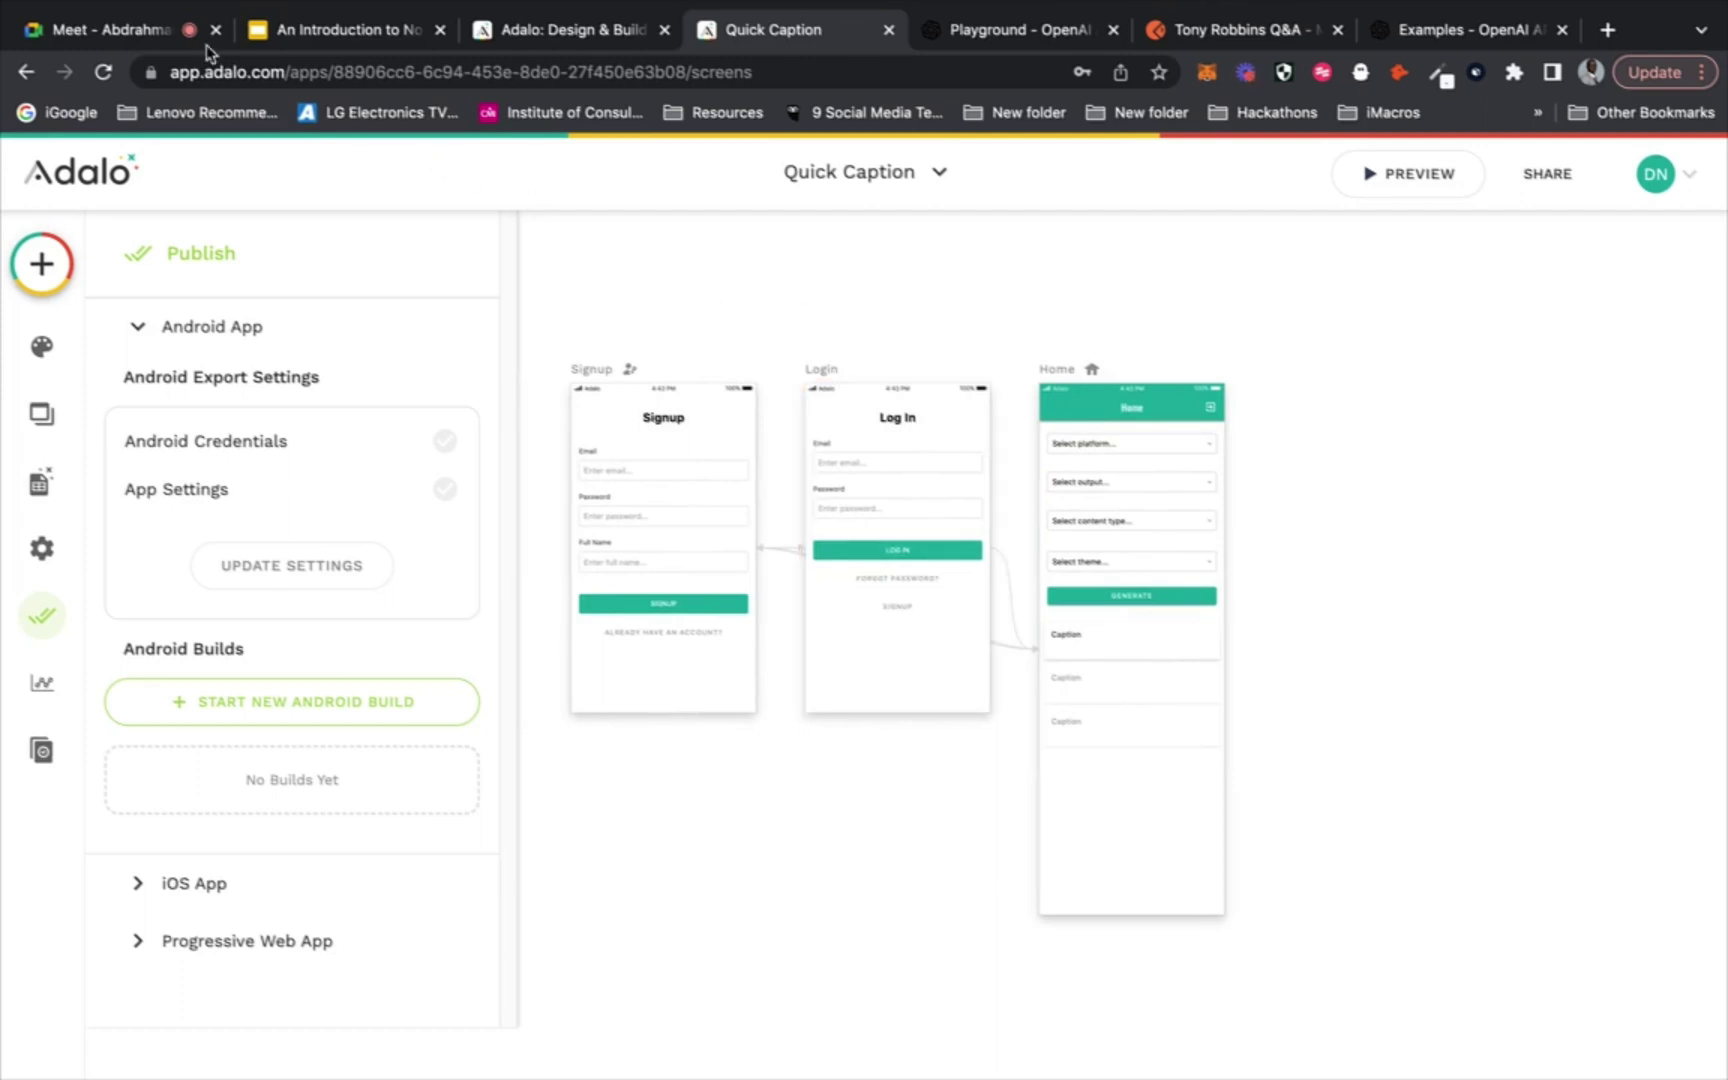
{"action": "left_click", "coordinate": [120, 30]}
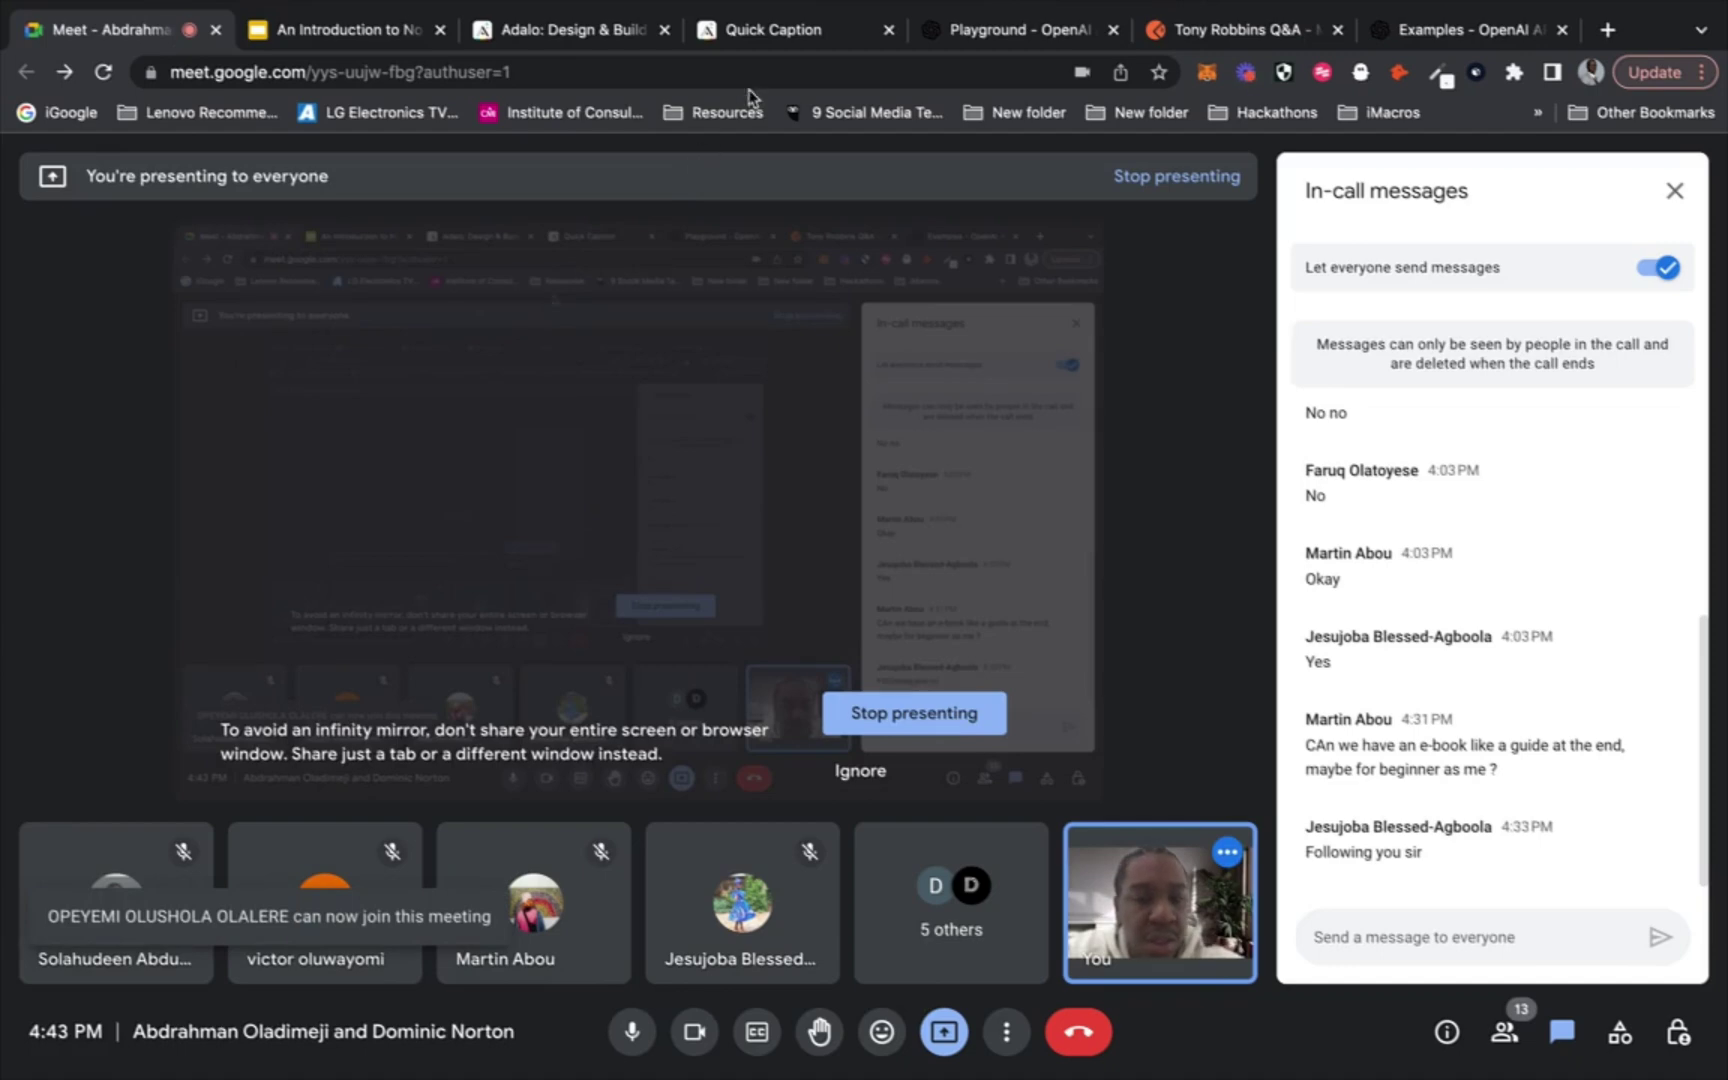
{"action": "left_click", "coordinate": [820, 30]}
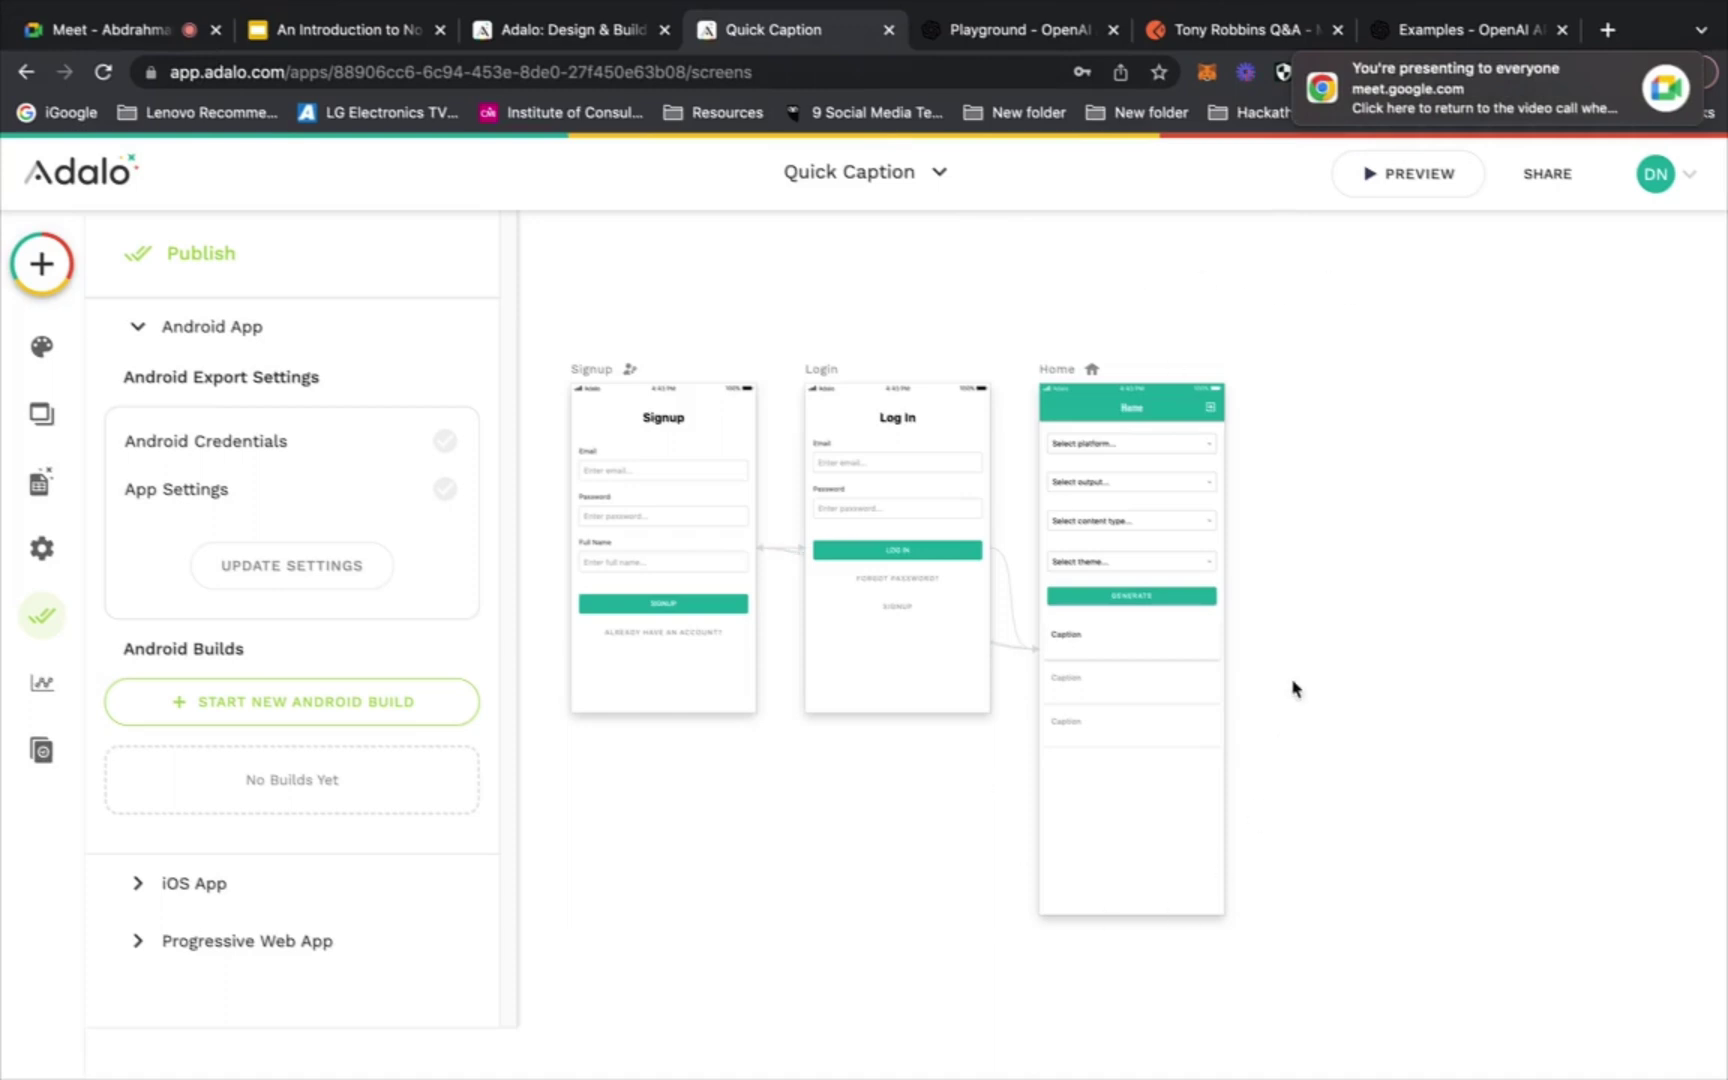
Select the caption list and review its Logged In User Email custom filter
{"action": "left_click", "coordinate": [1133, 669]}
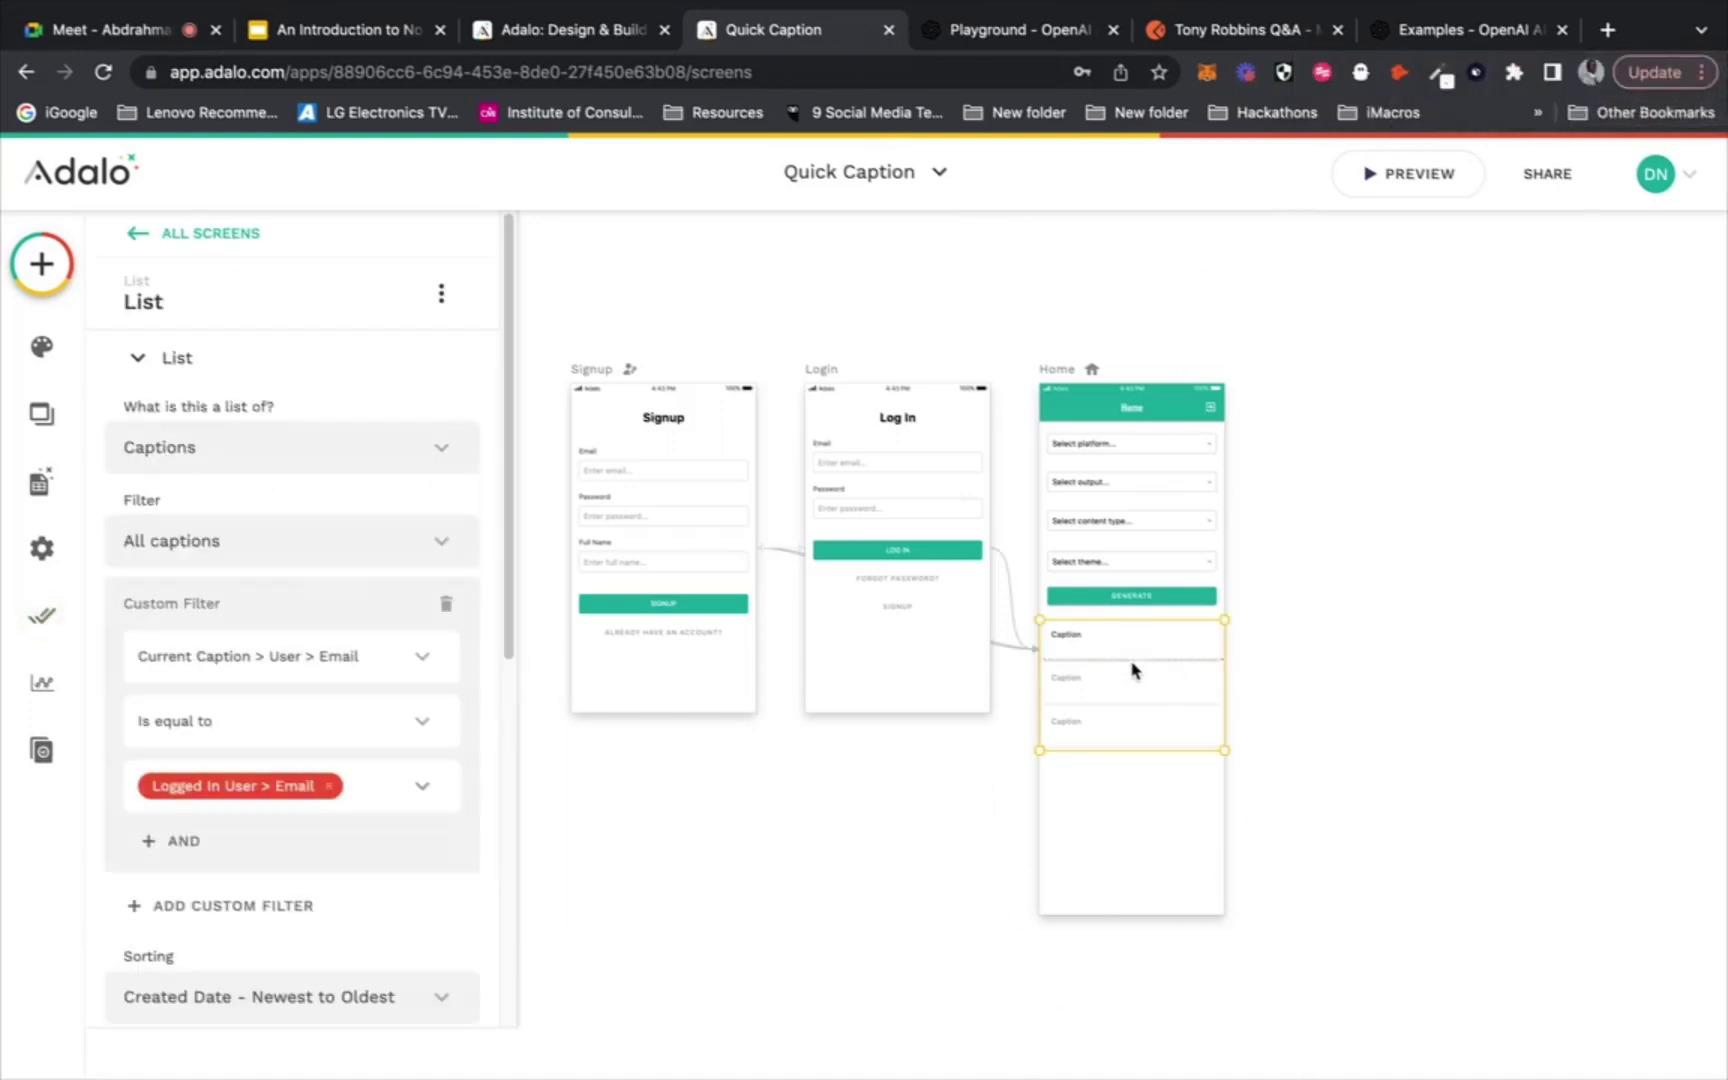
{"action": "left_click", "coordinate": [1321, 384]}
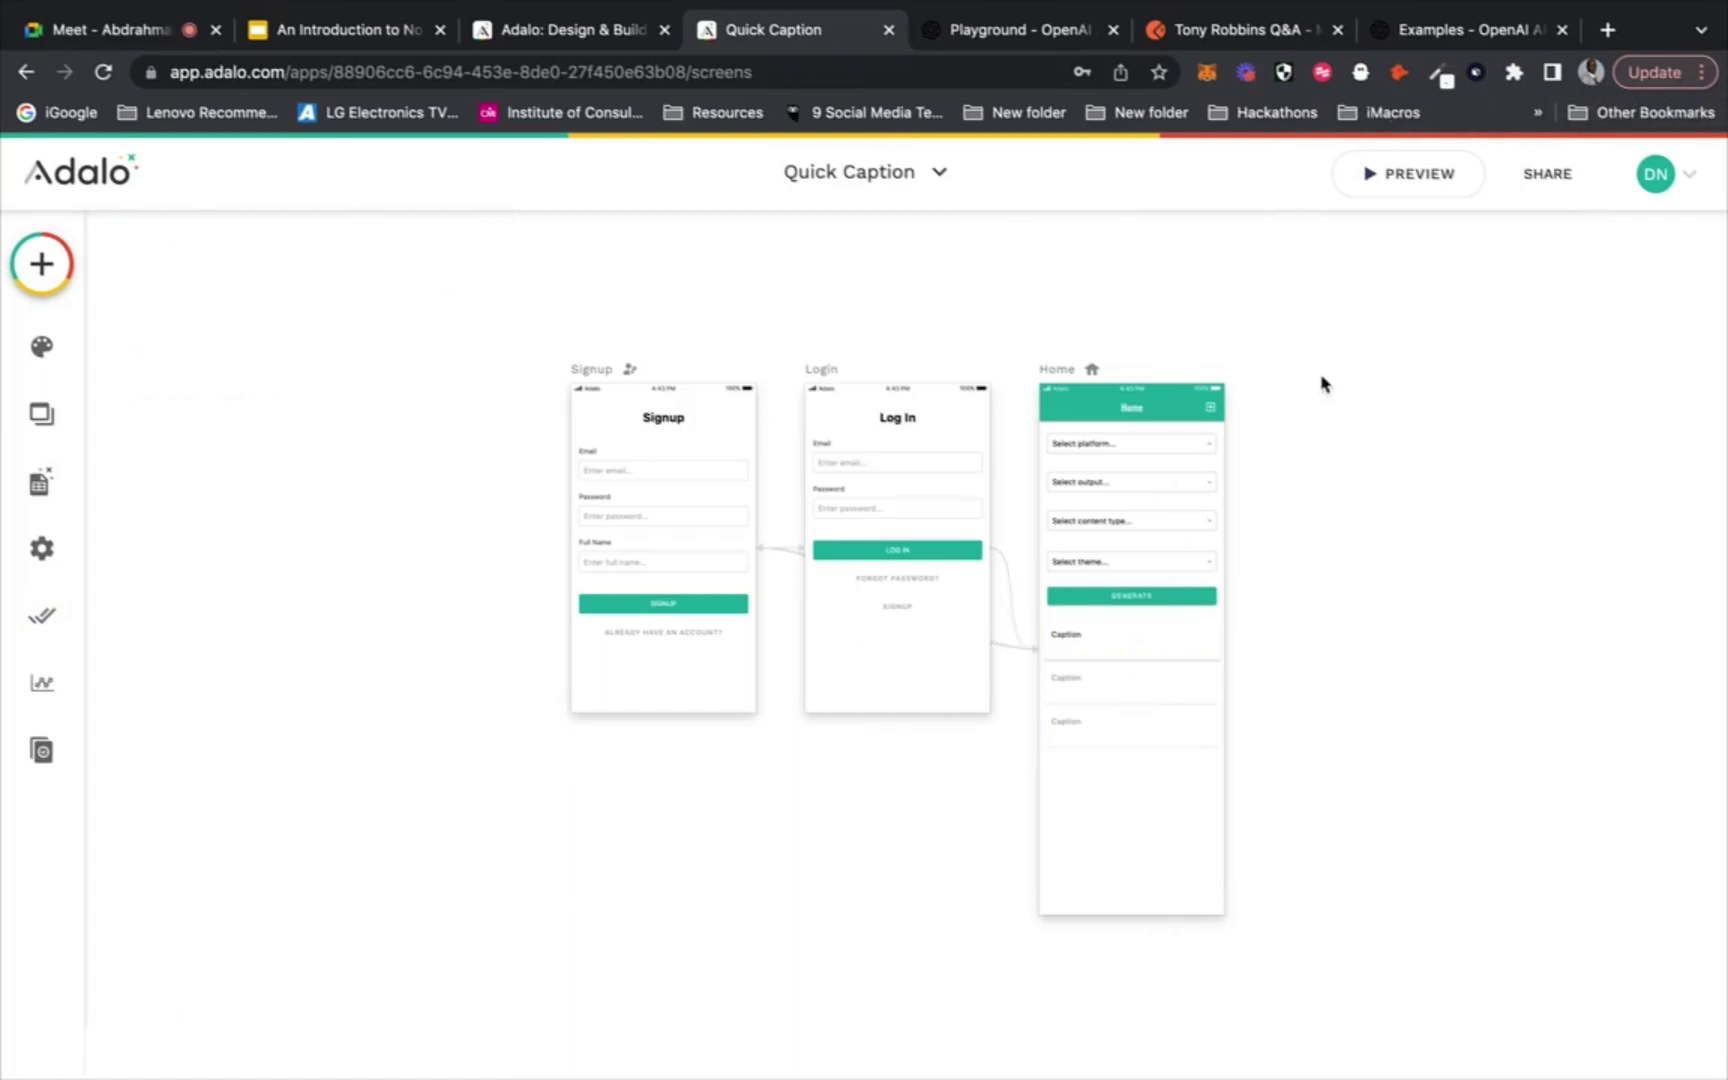
{"action": "left_click", "coordinate": [1104, 667]}
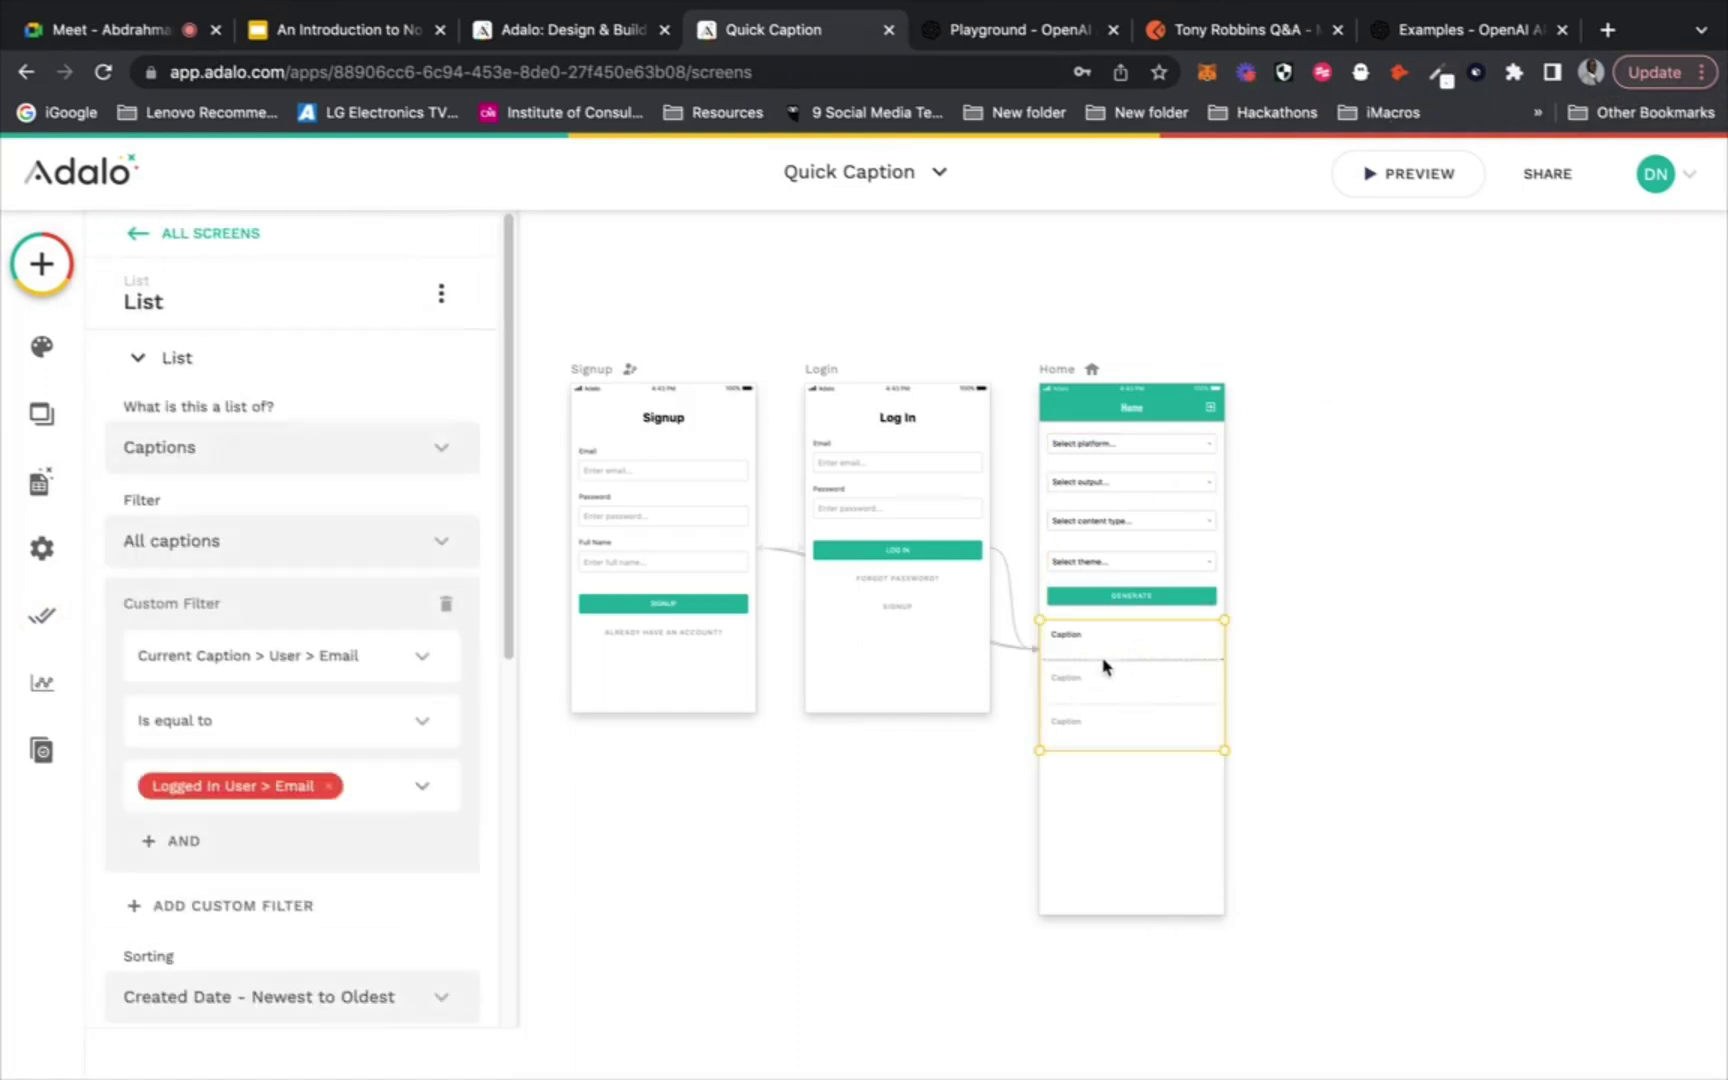
{"action": "scroll", "coordinate": [253, 570], "scroll_direction": "down", "scroll_amount": 2}
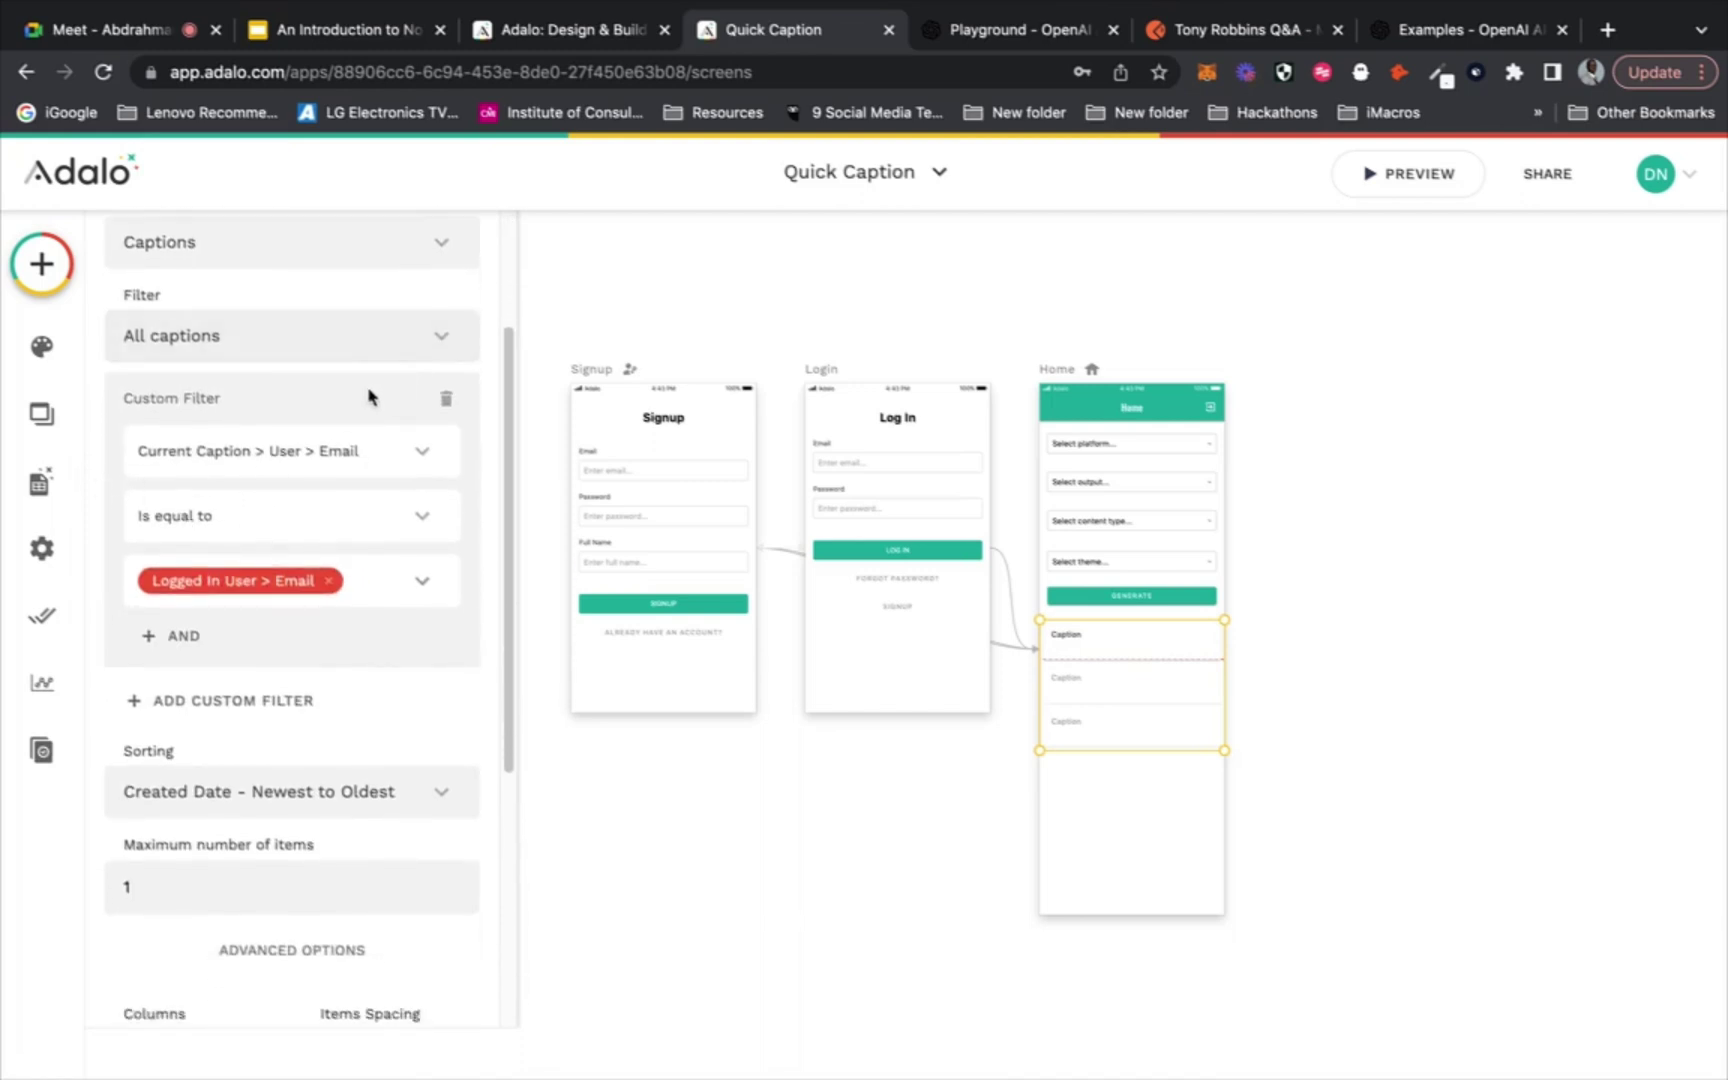
{"action": "scroll", "coordinate": [229, 393], "scroll_direction": "up", "scroll_amount": 2}
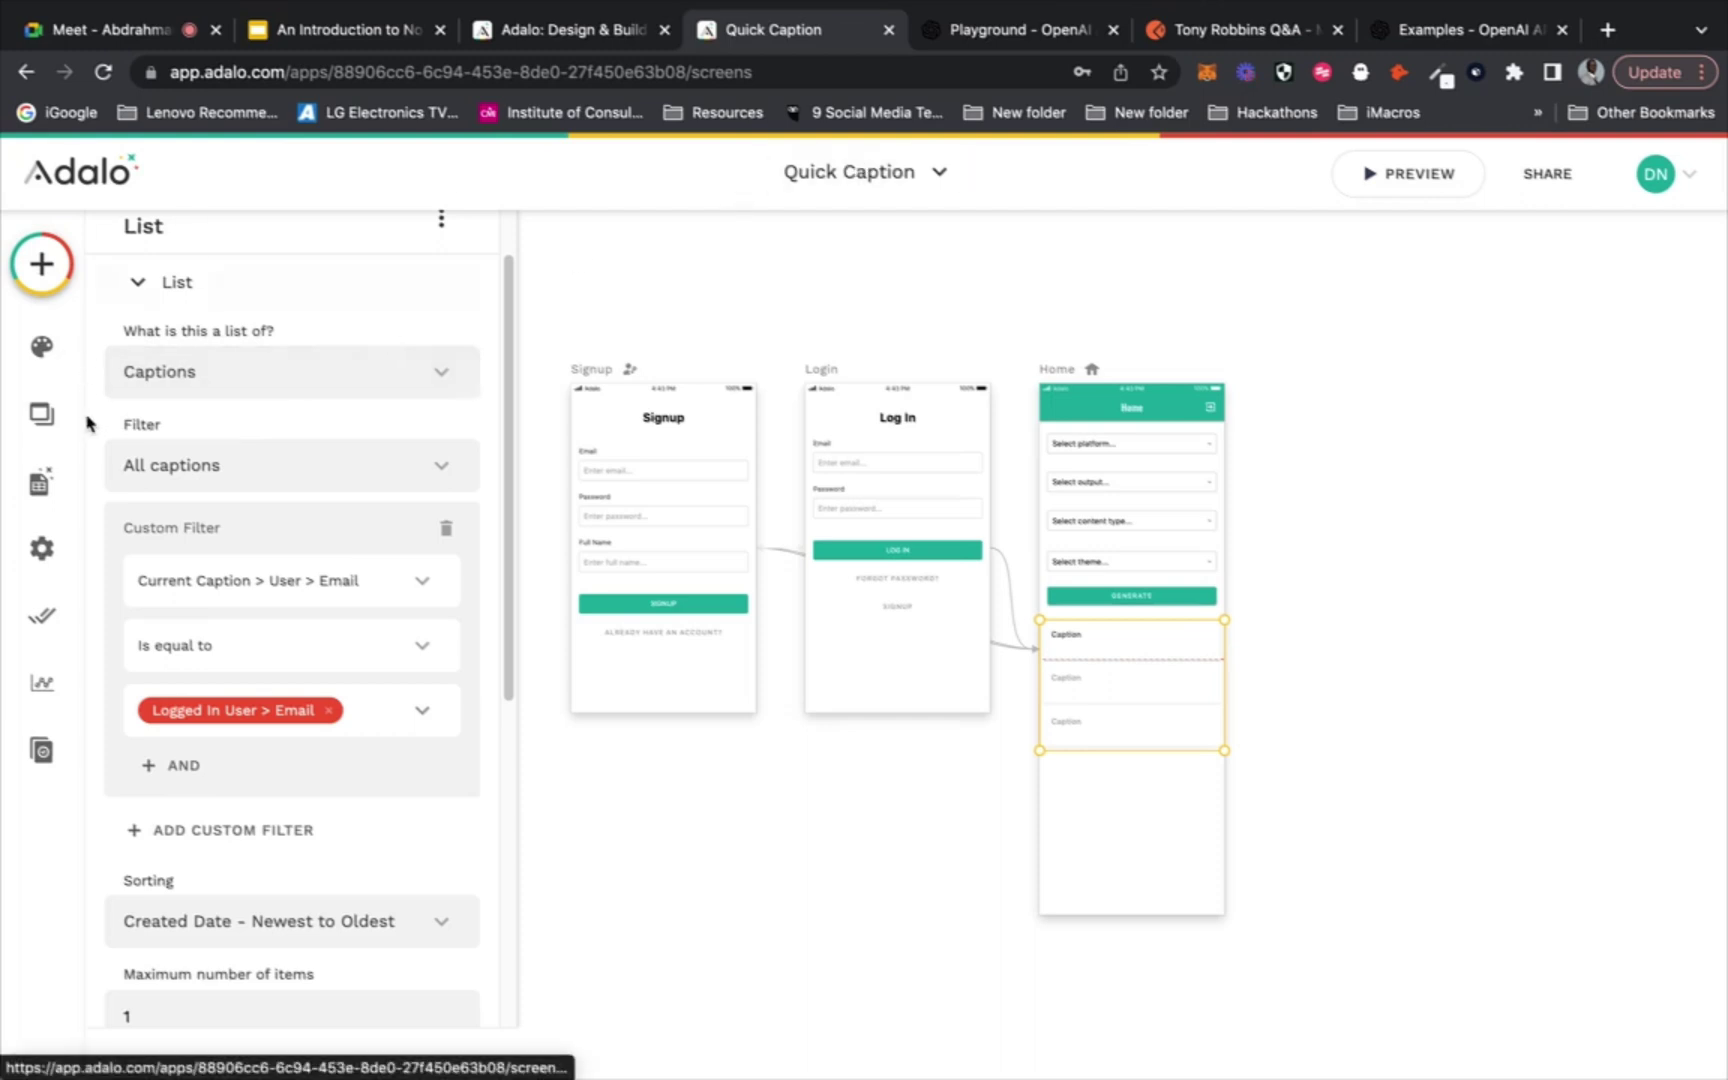
Open the Captions collection's 2 records, view the first caption's text, then close it
{"action": "left_click", "coordinate": [41, 487]}
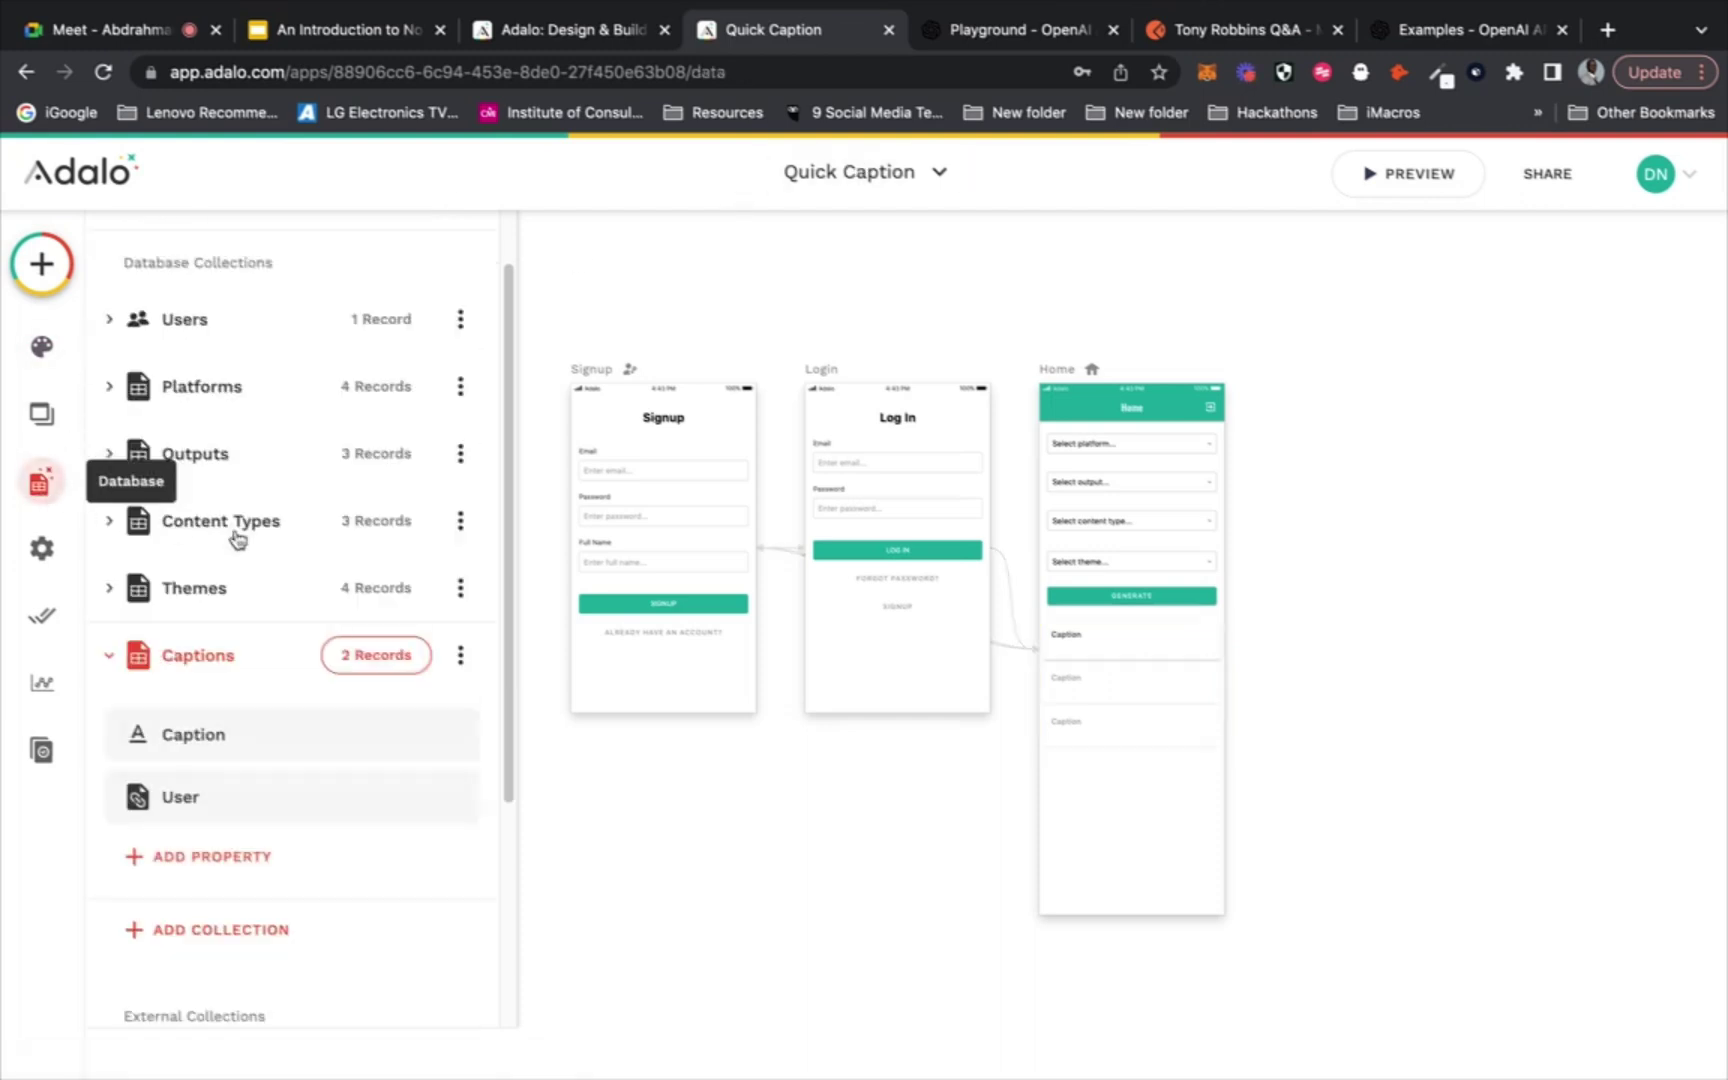
{"action": "left_click", "coordinate": [346, 662]}
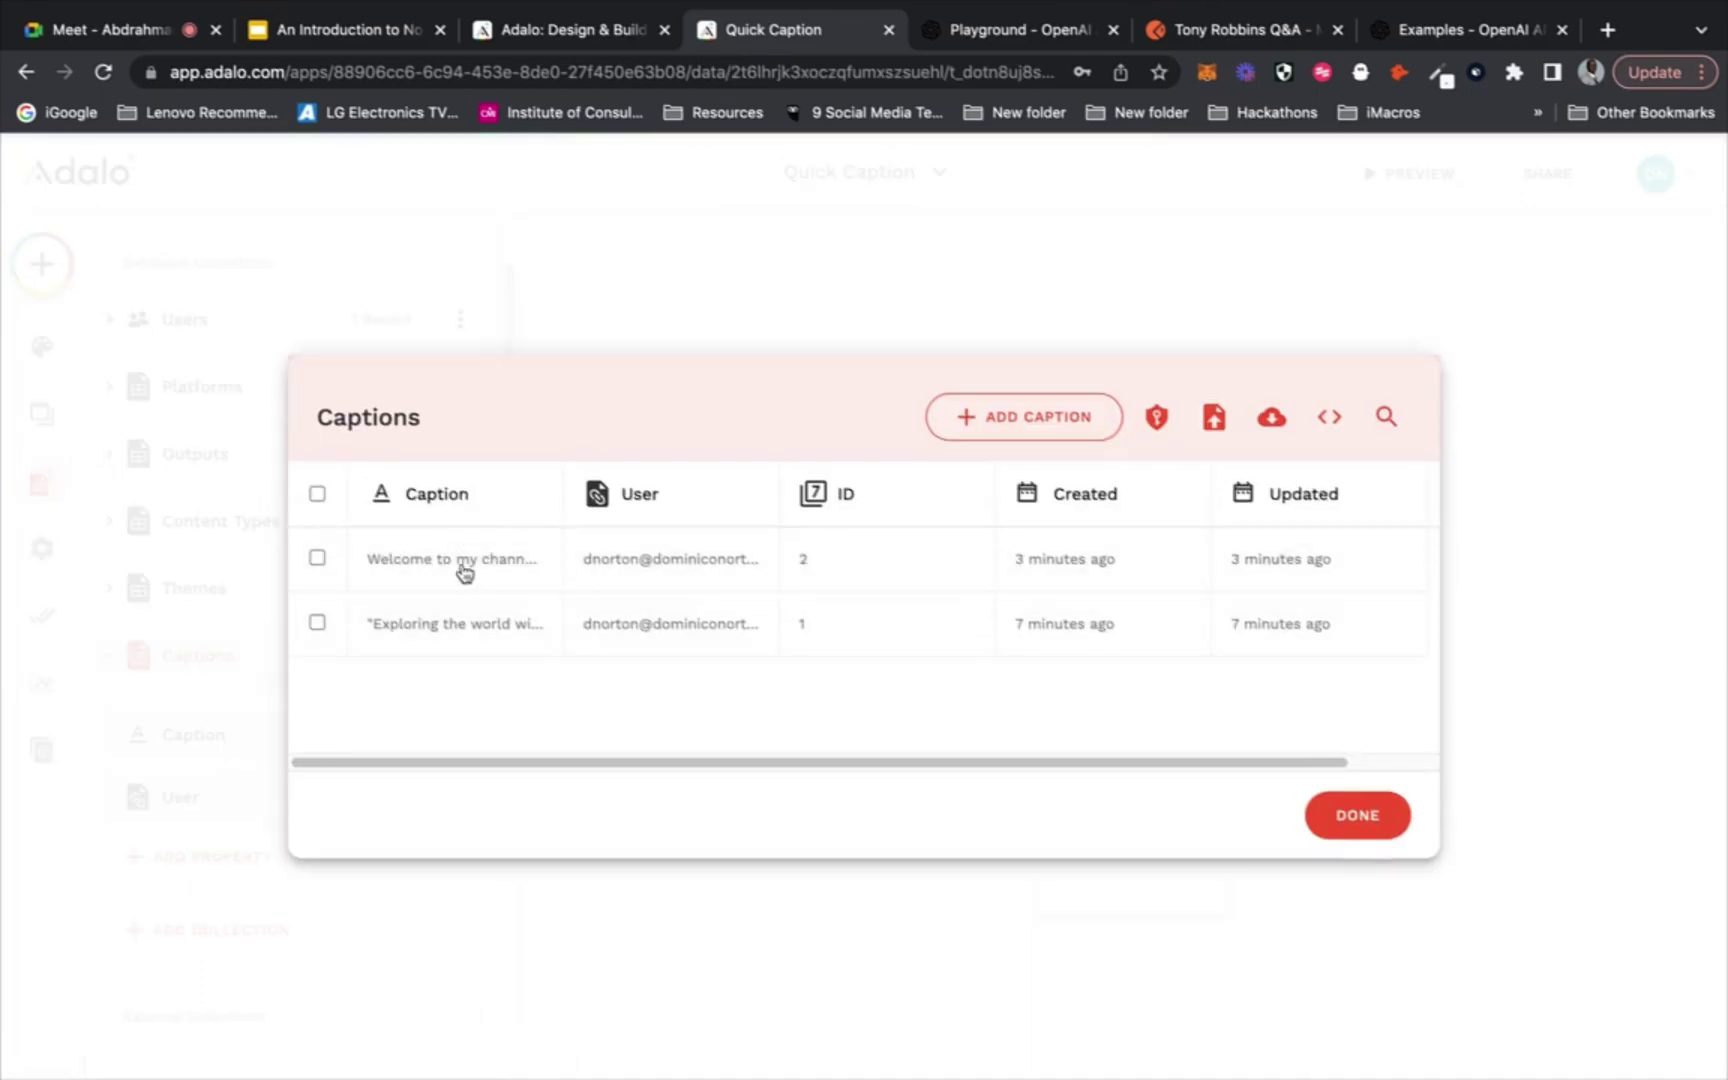
{"action": "left_click", "coordinate": [462, 567]}
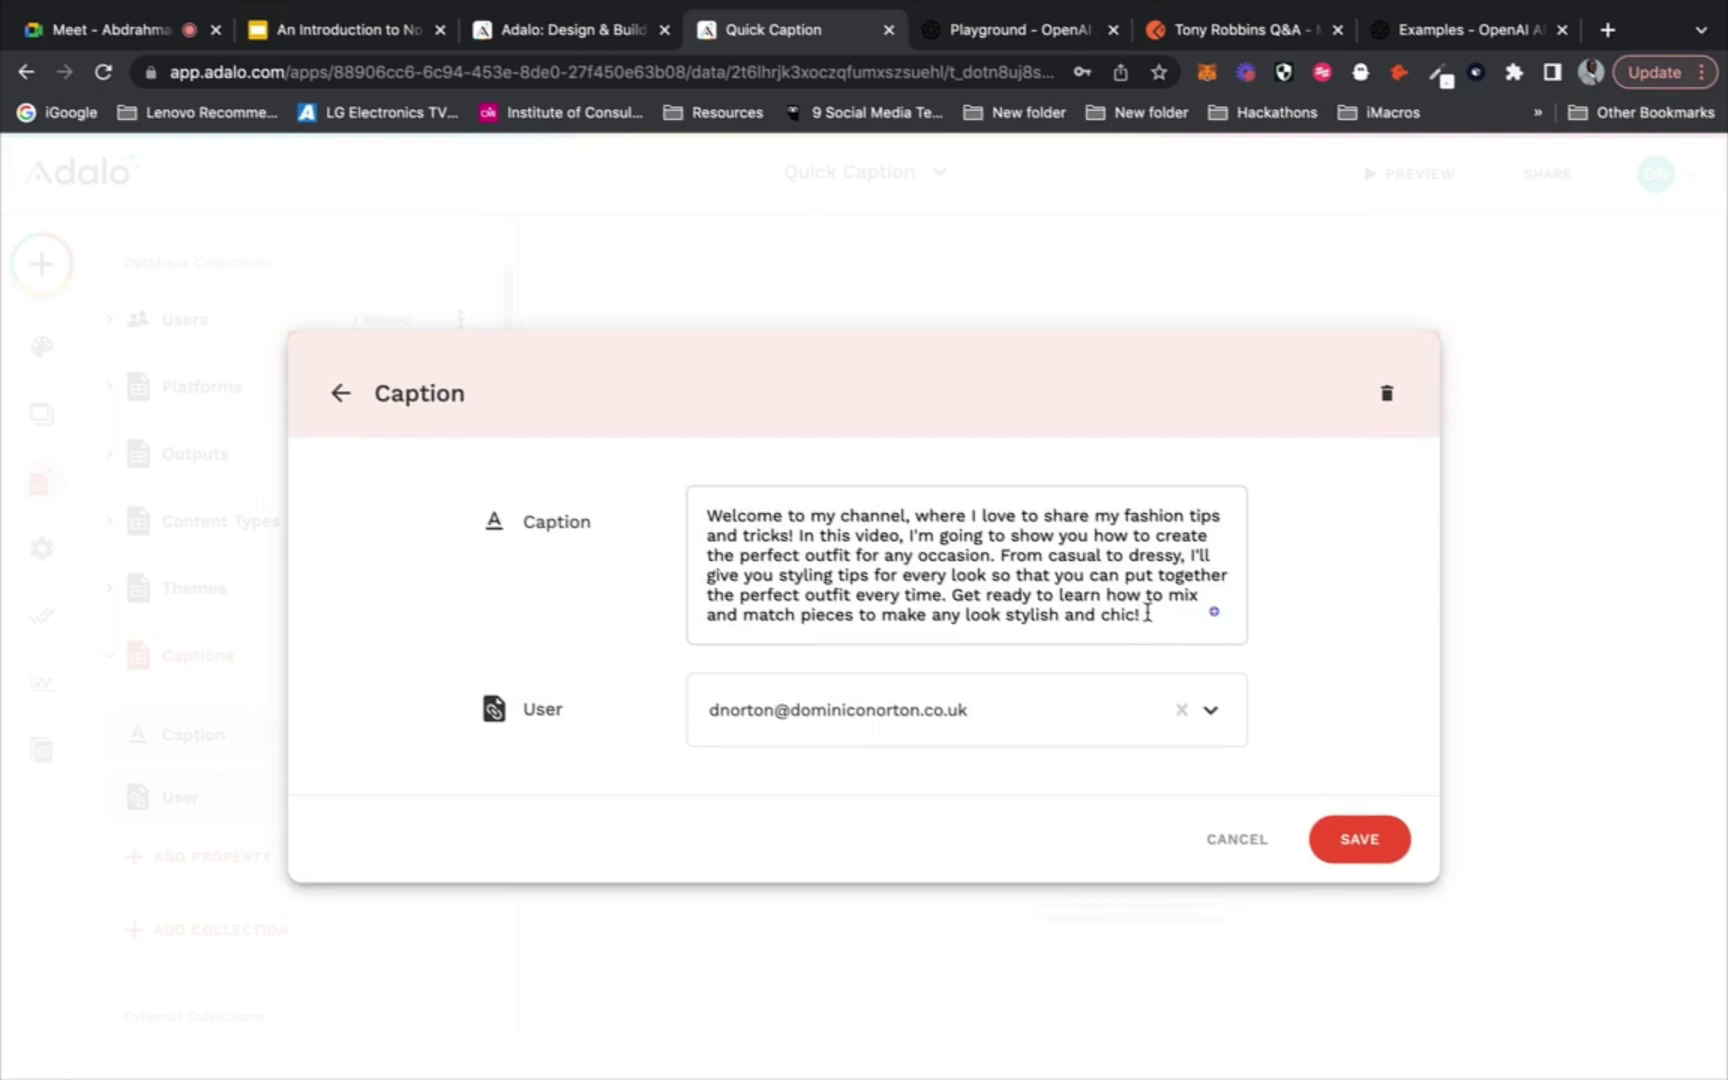
{"action": "left_click_drag", "start_coordinate": [1137, 608], "coordinate": [680, 523]}
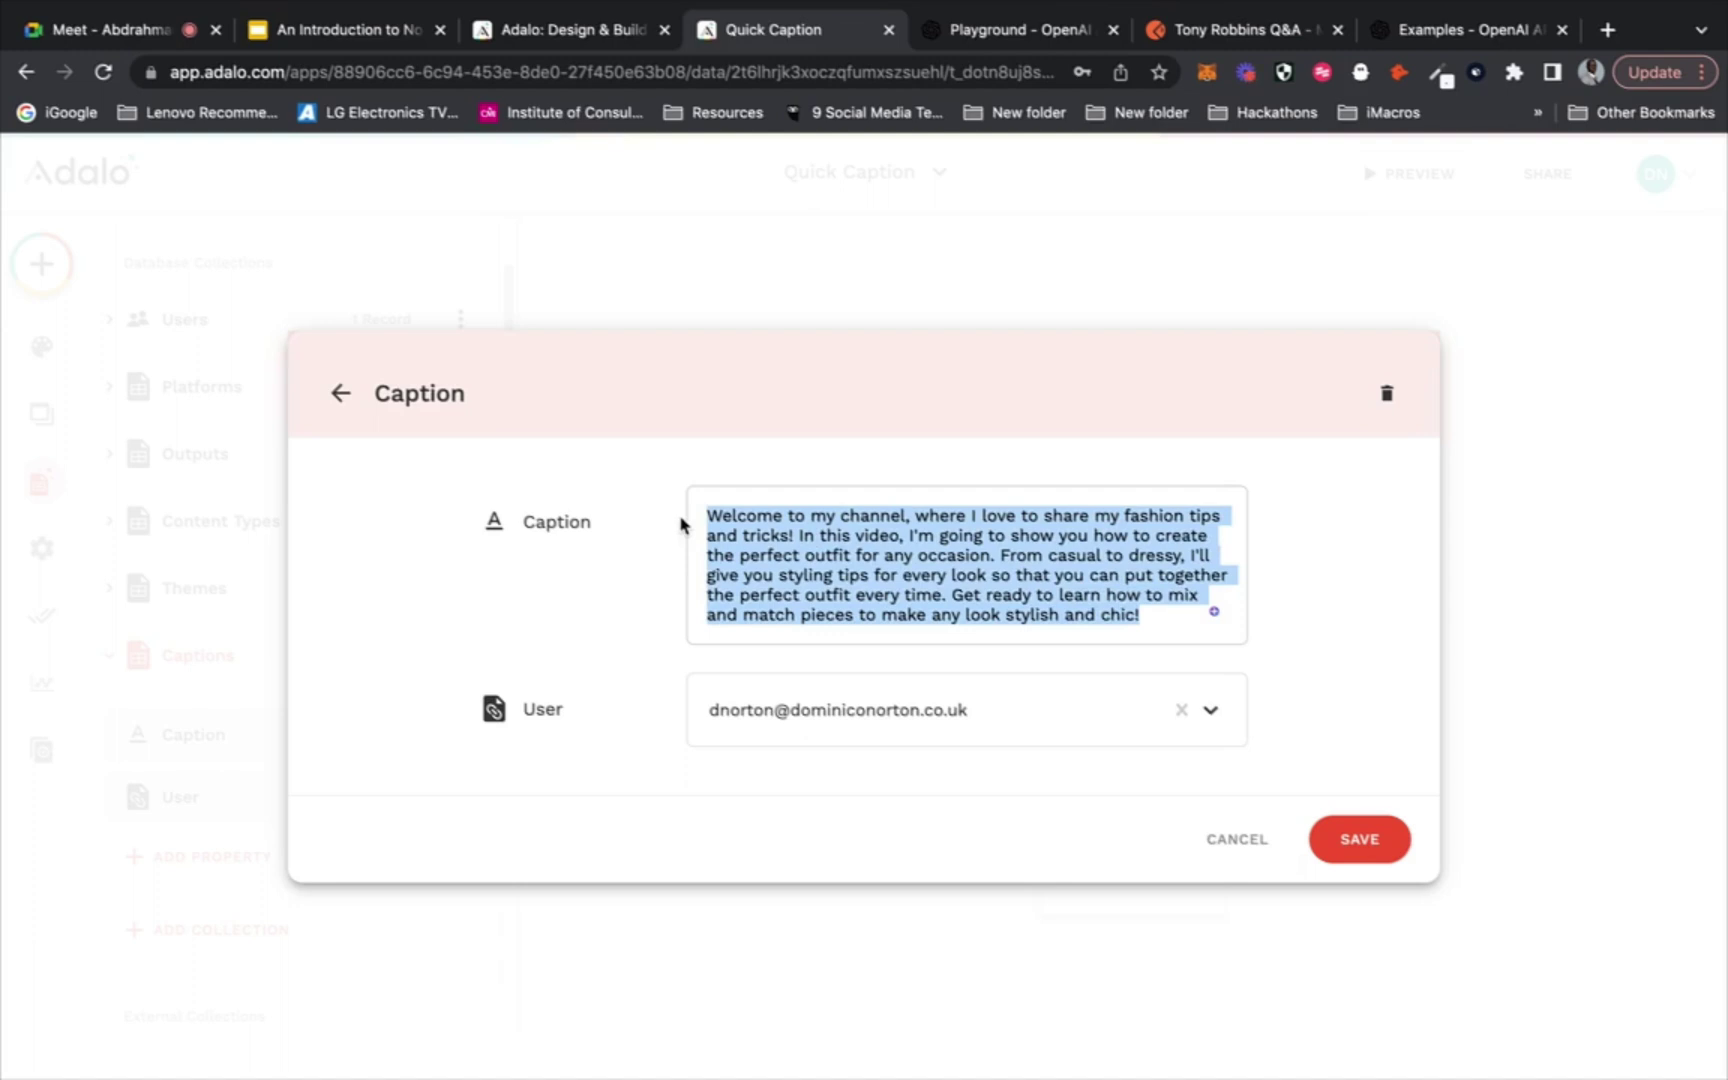
{"action": "left_click", "coordinate": [684, 275]}
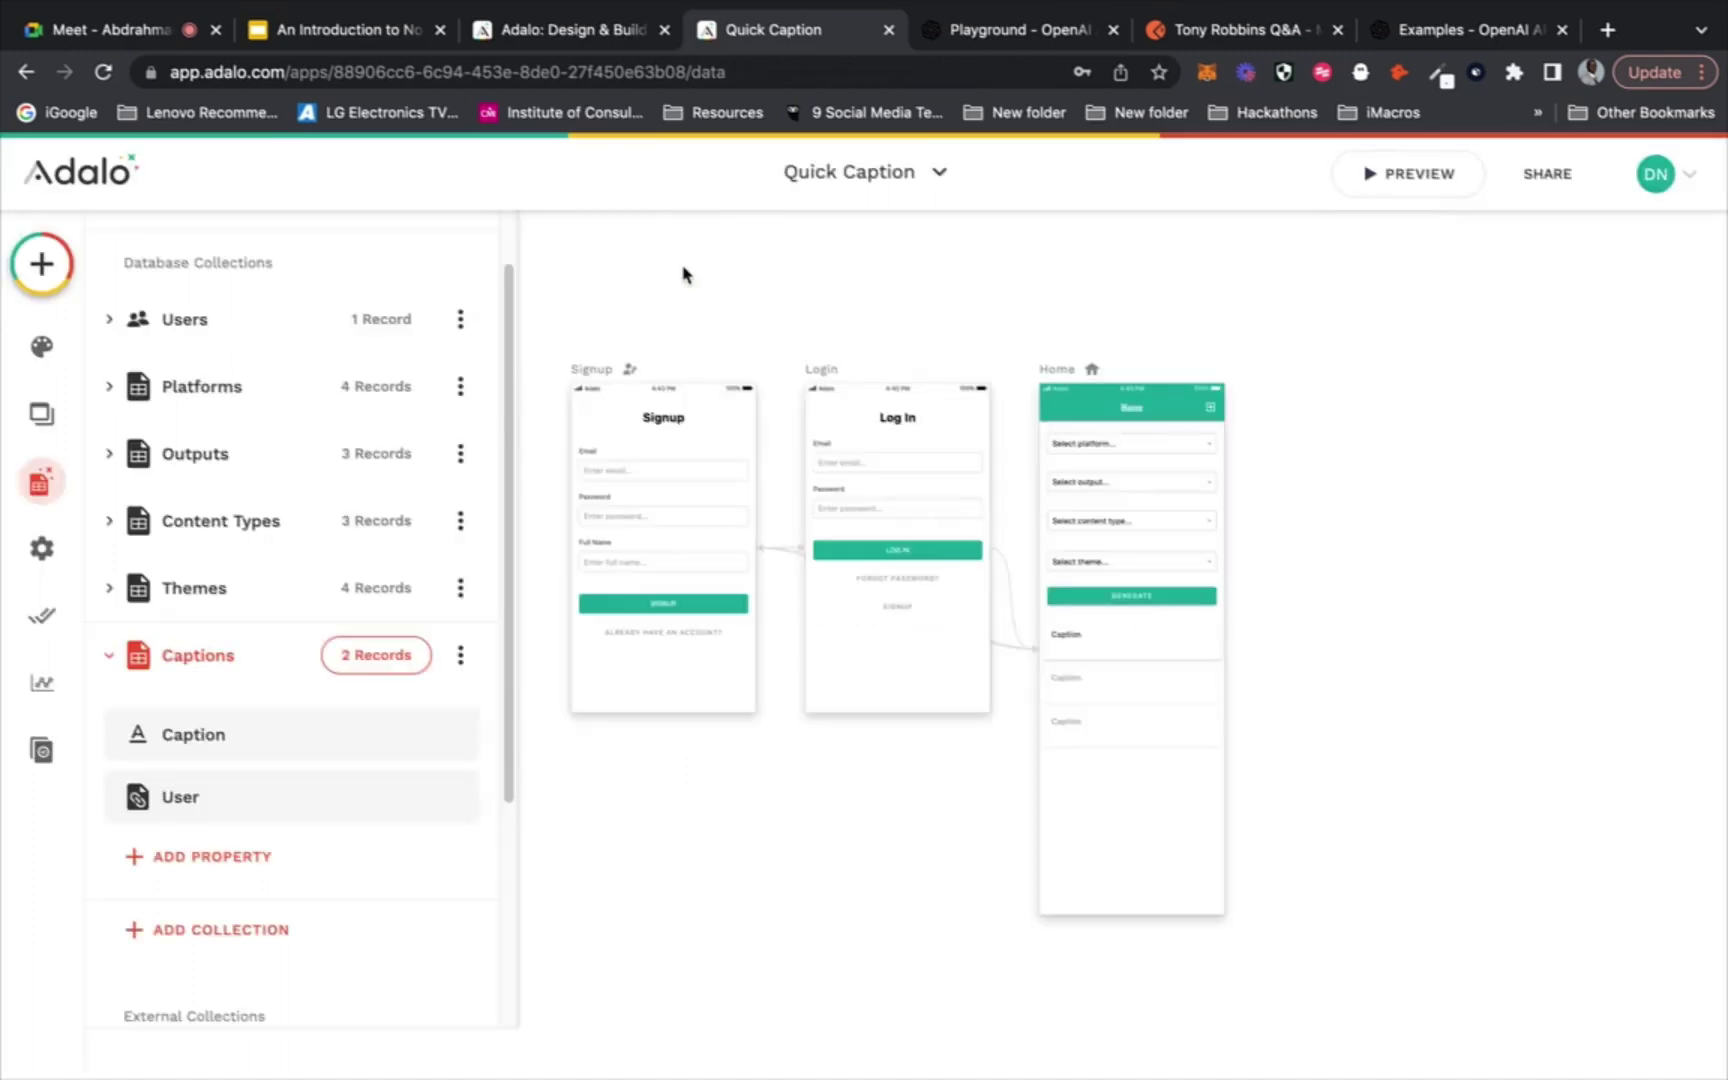
Select the caption list, scroll its properties, and launch the iPhone 13 Pro preview
{"action": "left_click", "coordinate": [1116, 743]}
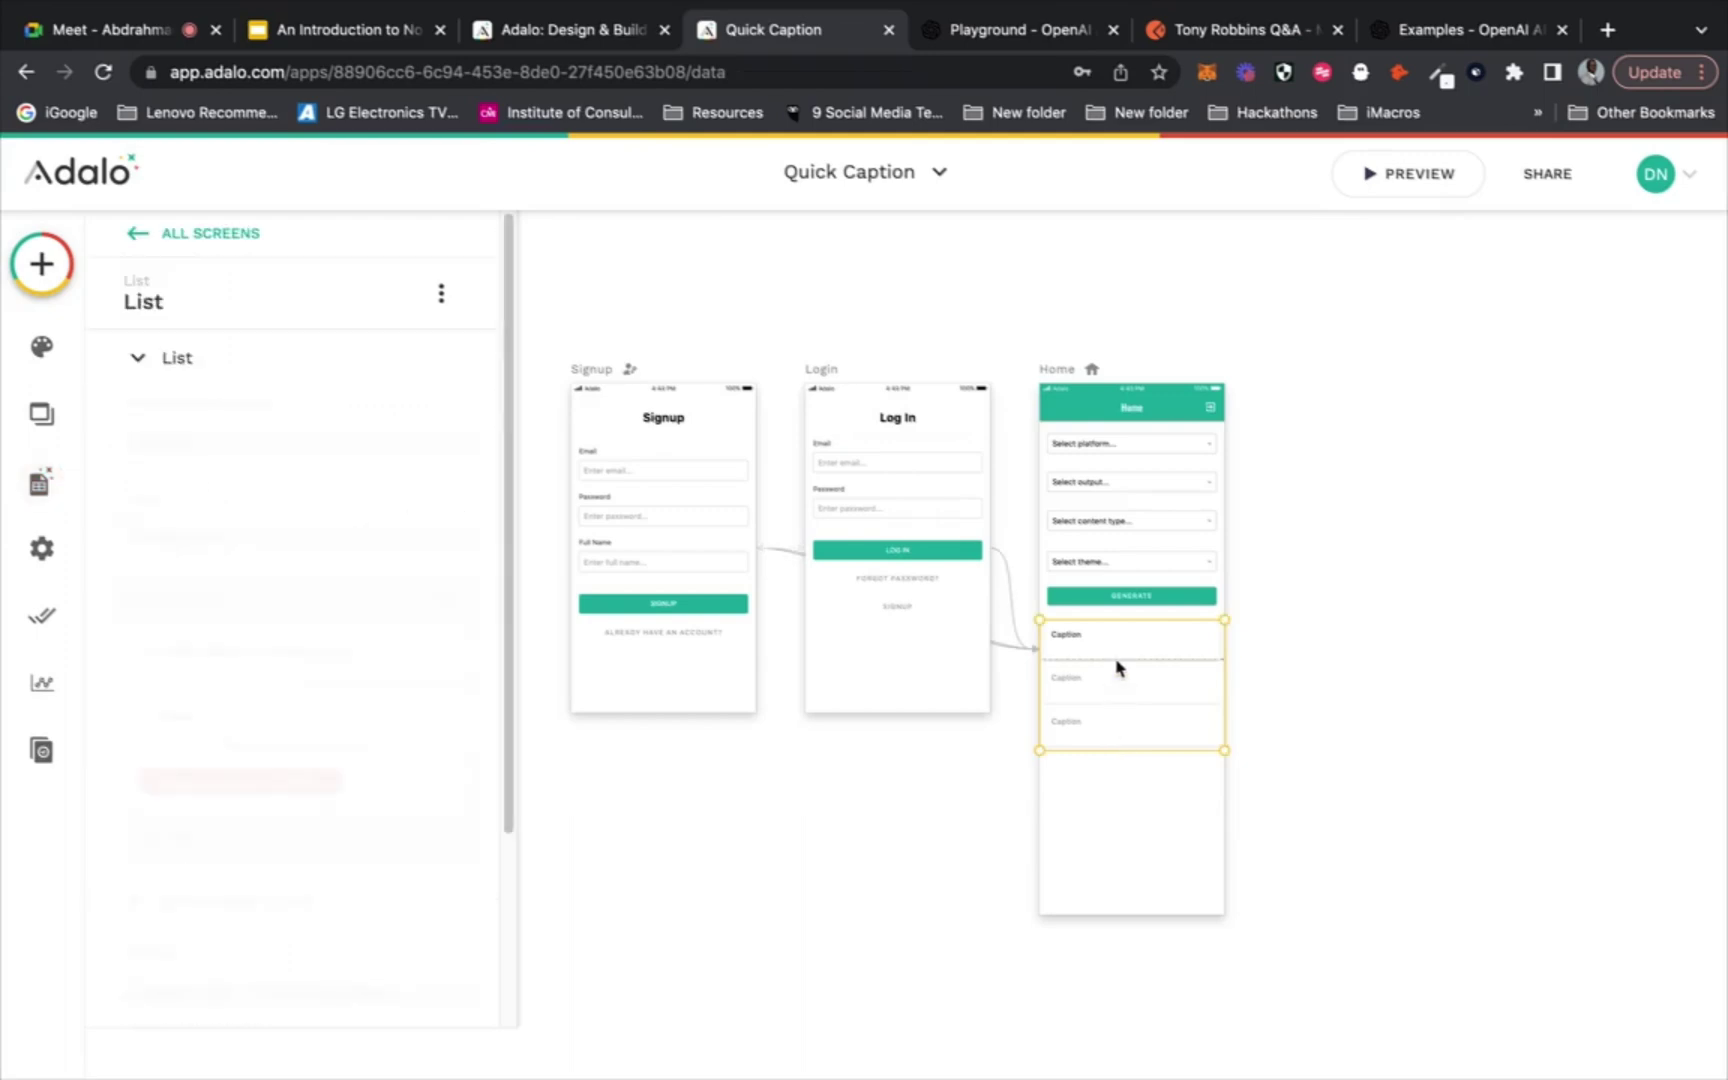
{"action": "scroll", "coordinate": [443, 745], "scroll_direction": "down", "scroll_amount": 2}
{"action": "scroll", "coordinate": [443, 745], "scroll_direction": "down", "scroll_amount": 1}
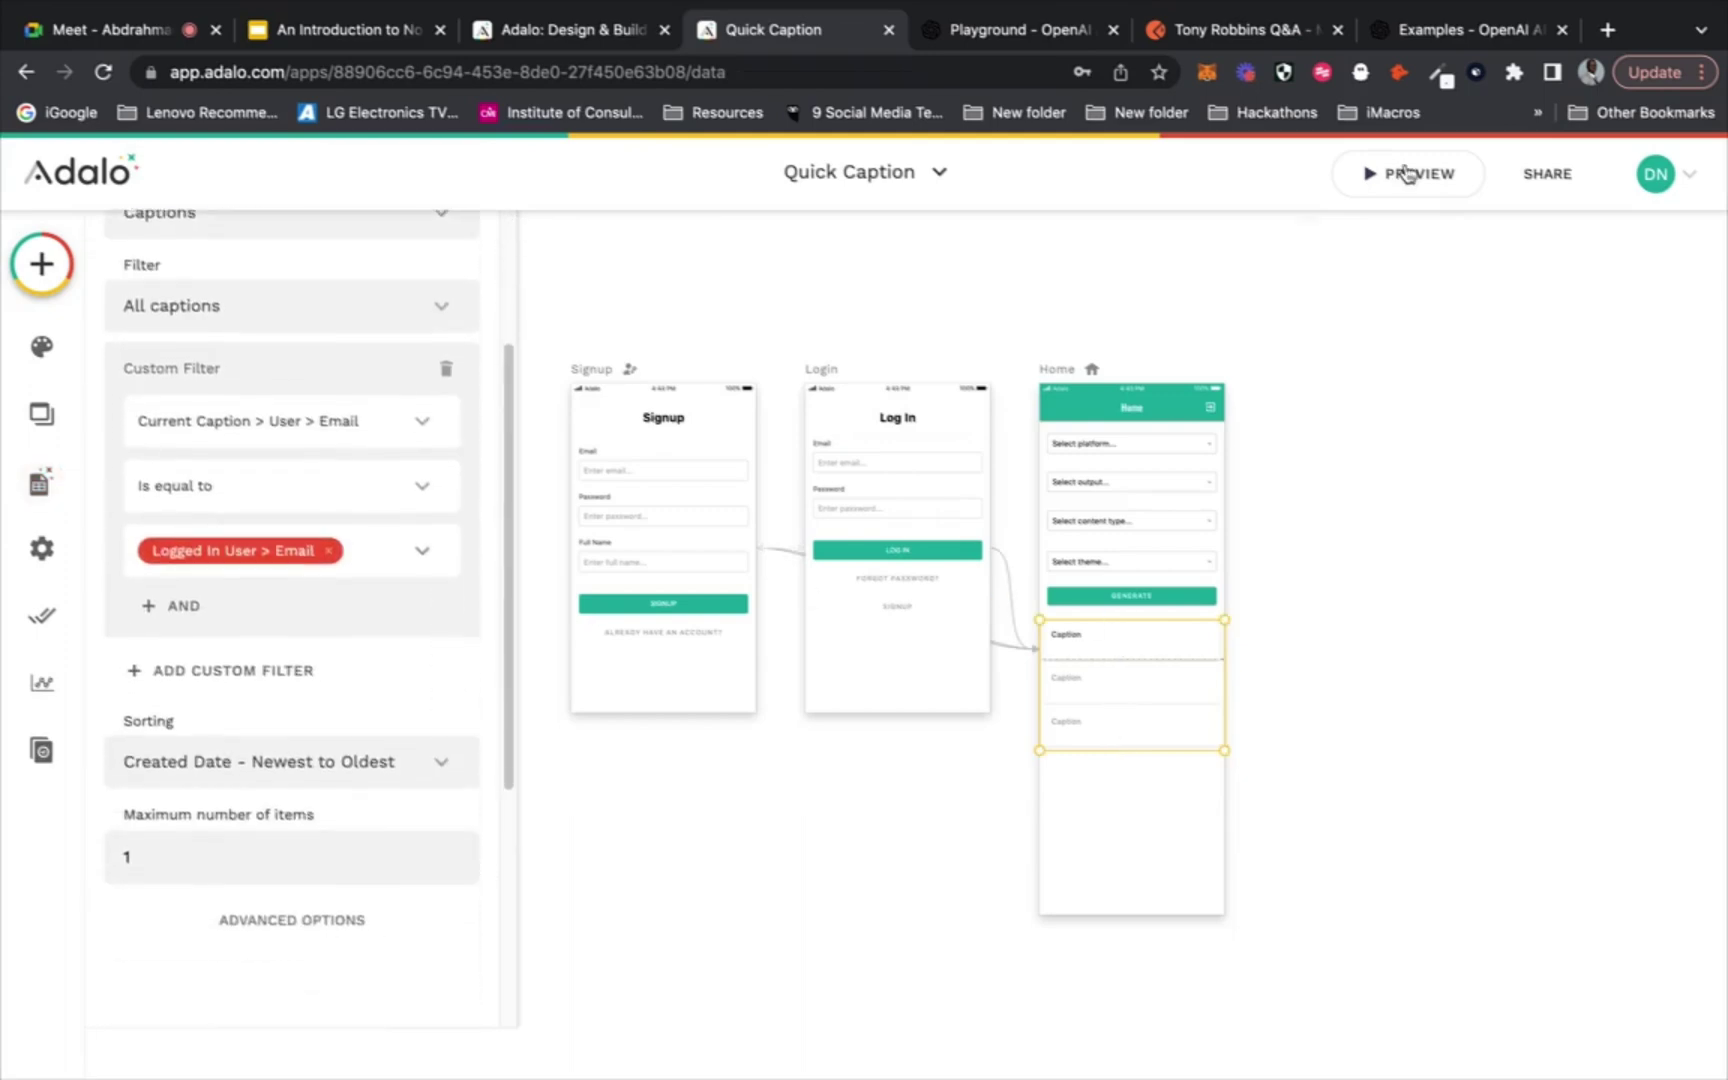
{"action": "left_click", "coordinate": [1408, 173]}
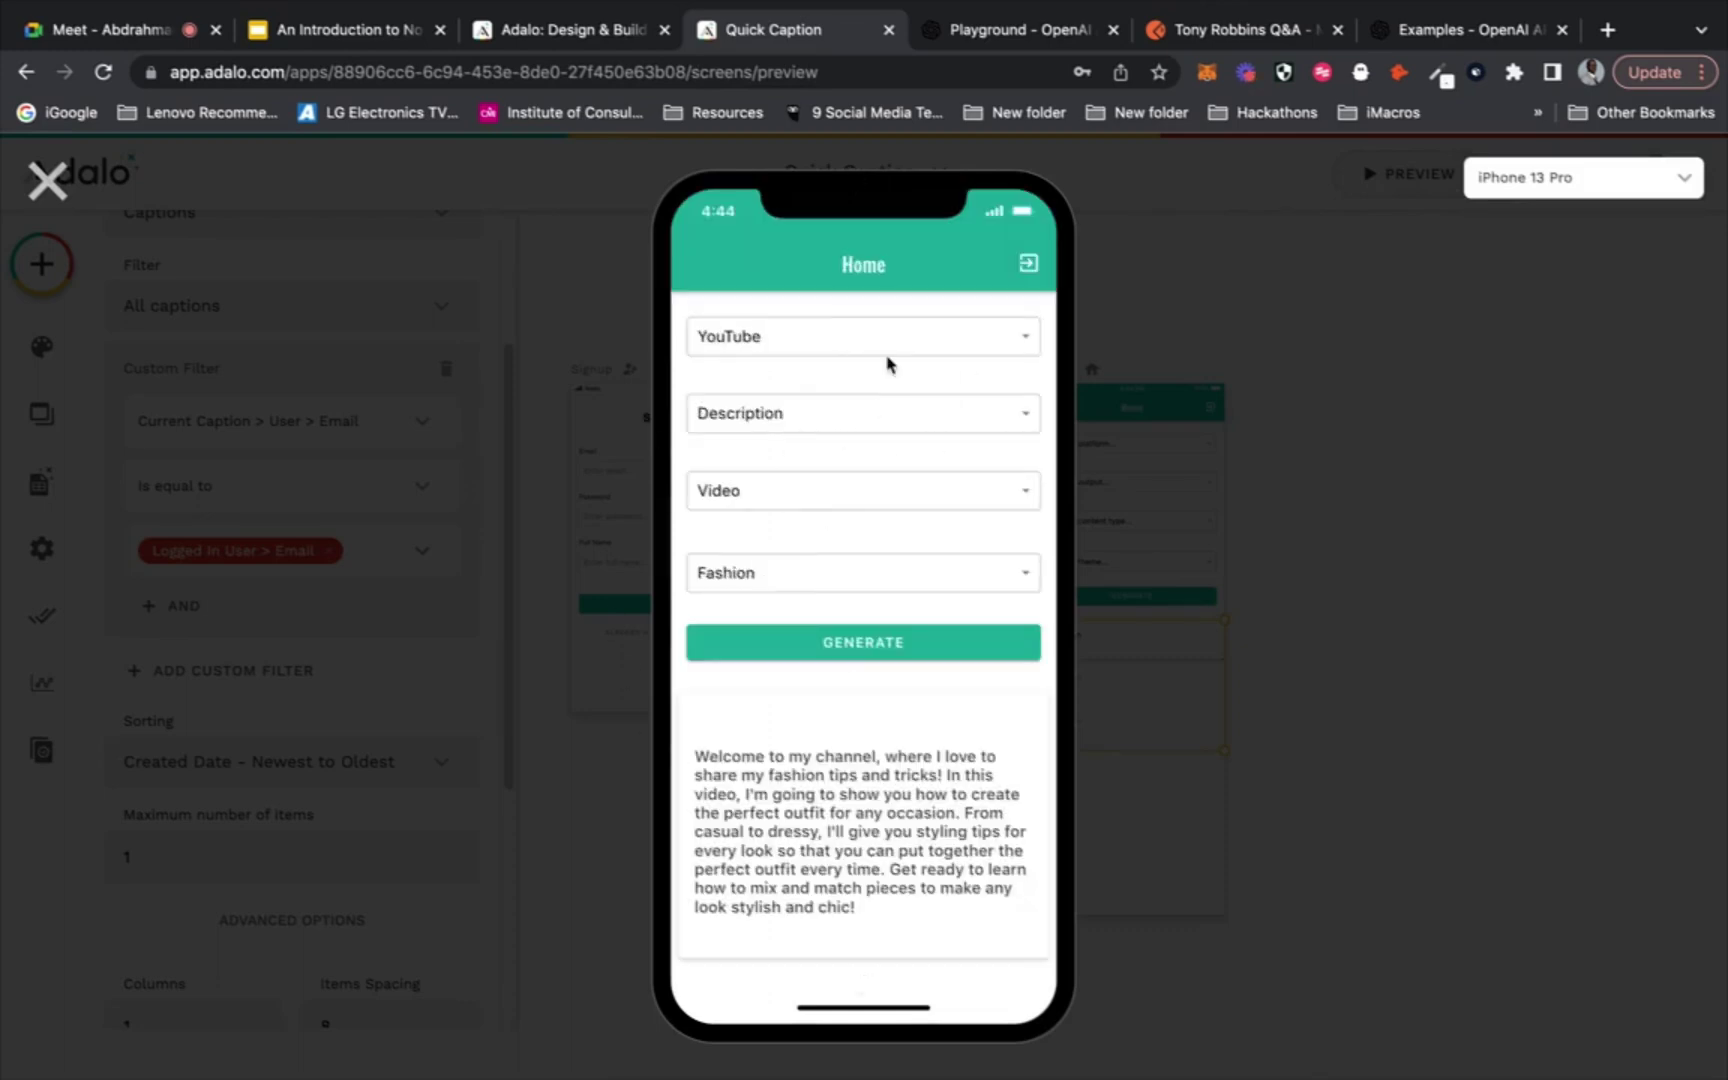
Load reviewgenerator.app in a new tab and open its Try Free review form
{"action": "left_click", "coordinate": [1607, 30]}
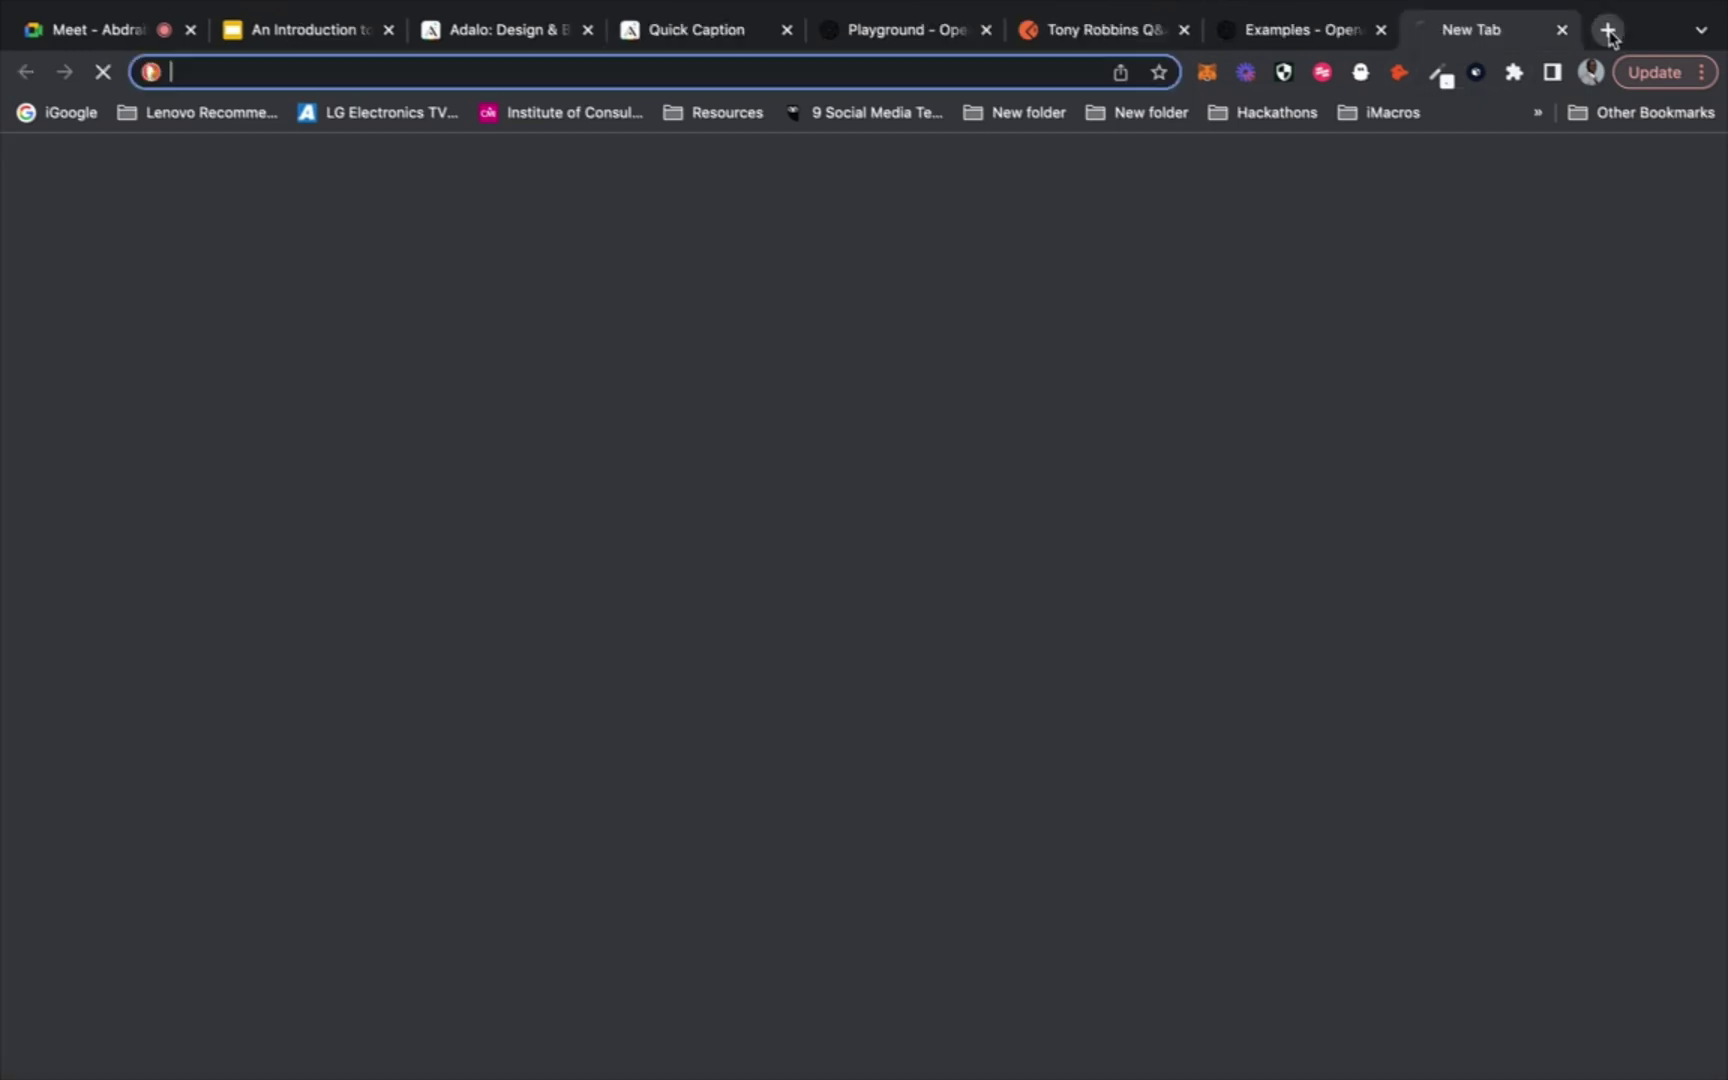
{"action": "type", "text": "re"}
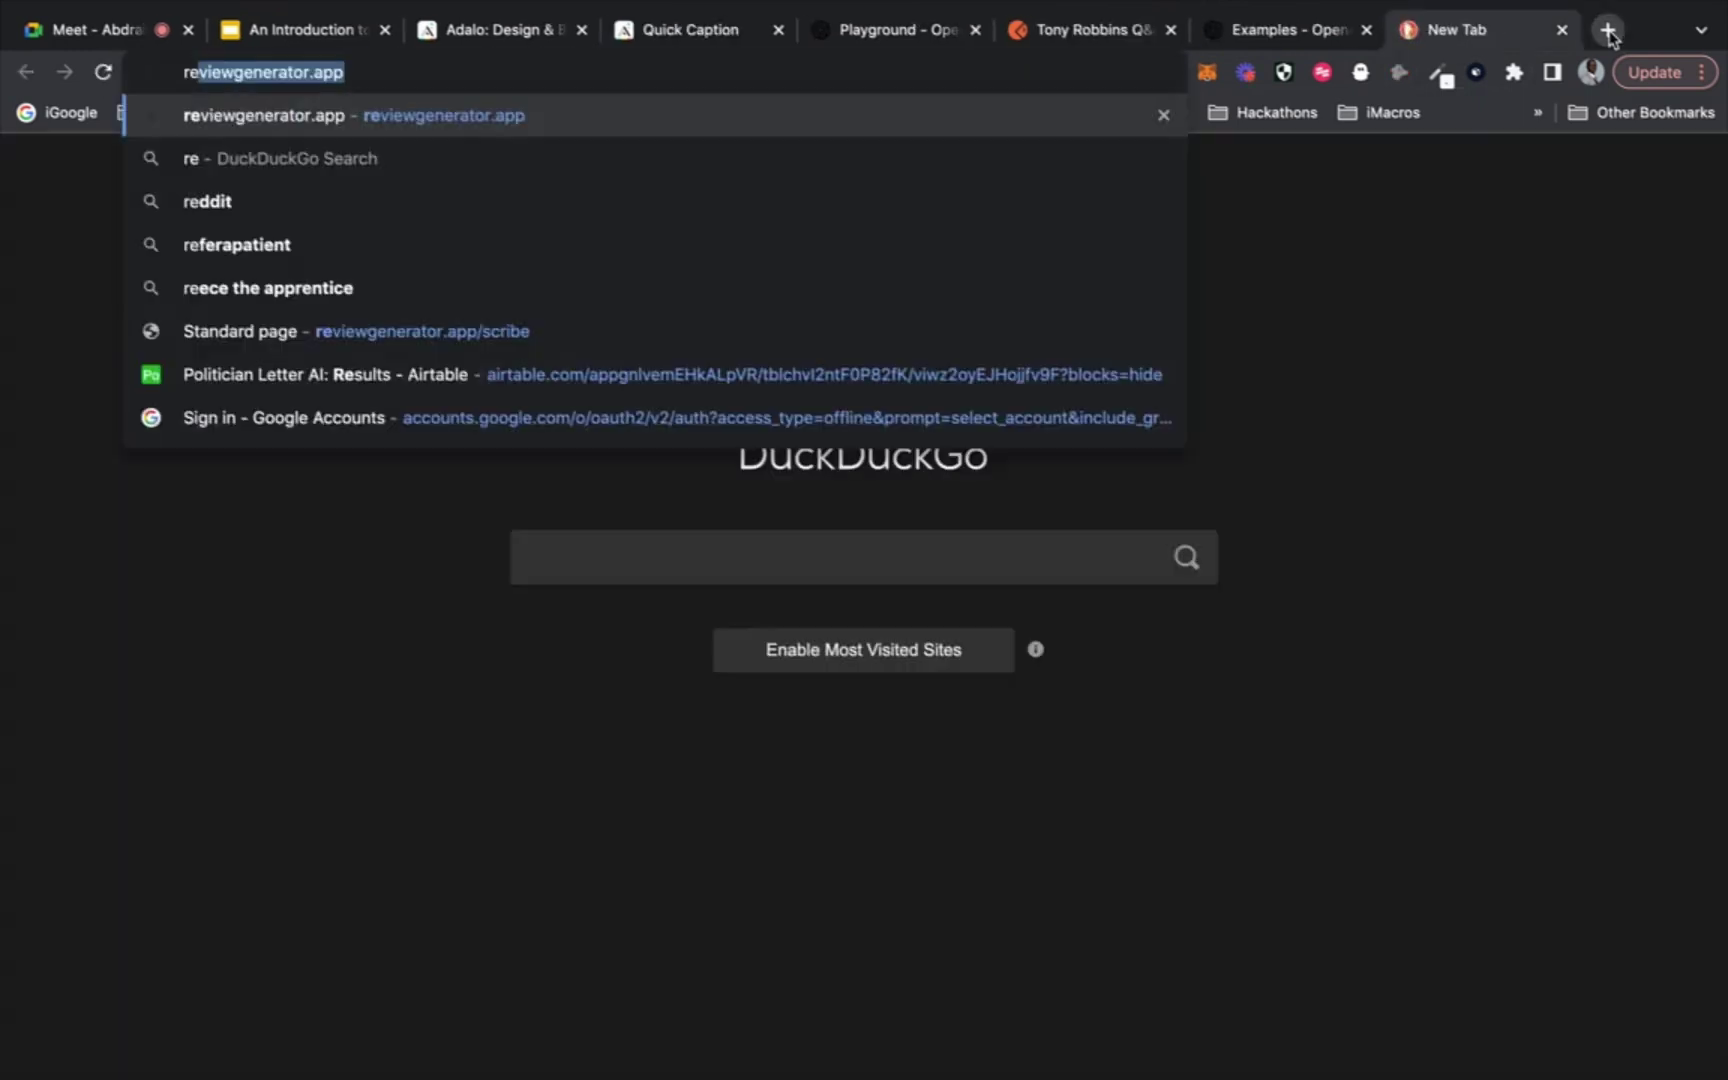
{"action": "key", "text": "Return"}
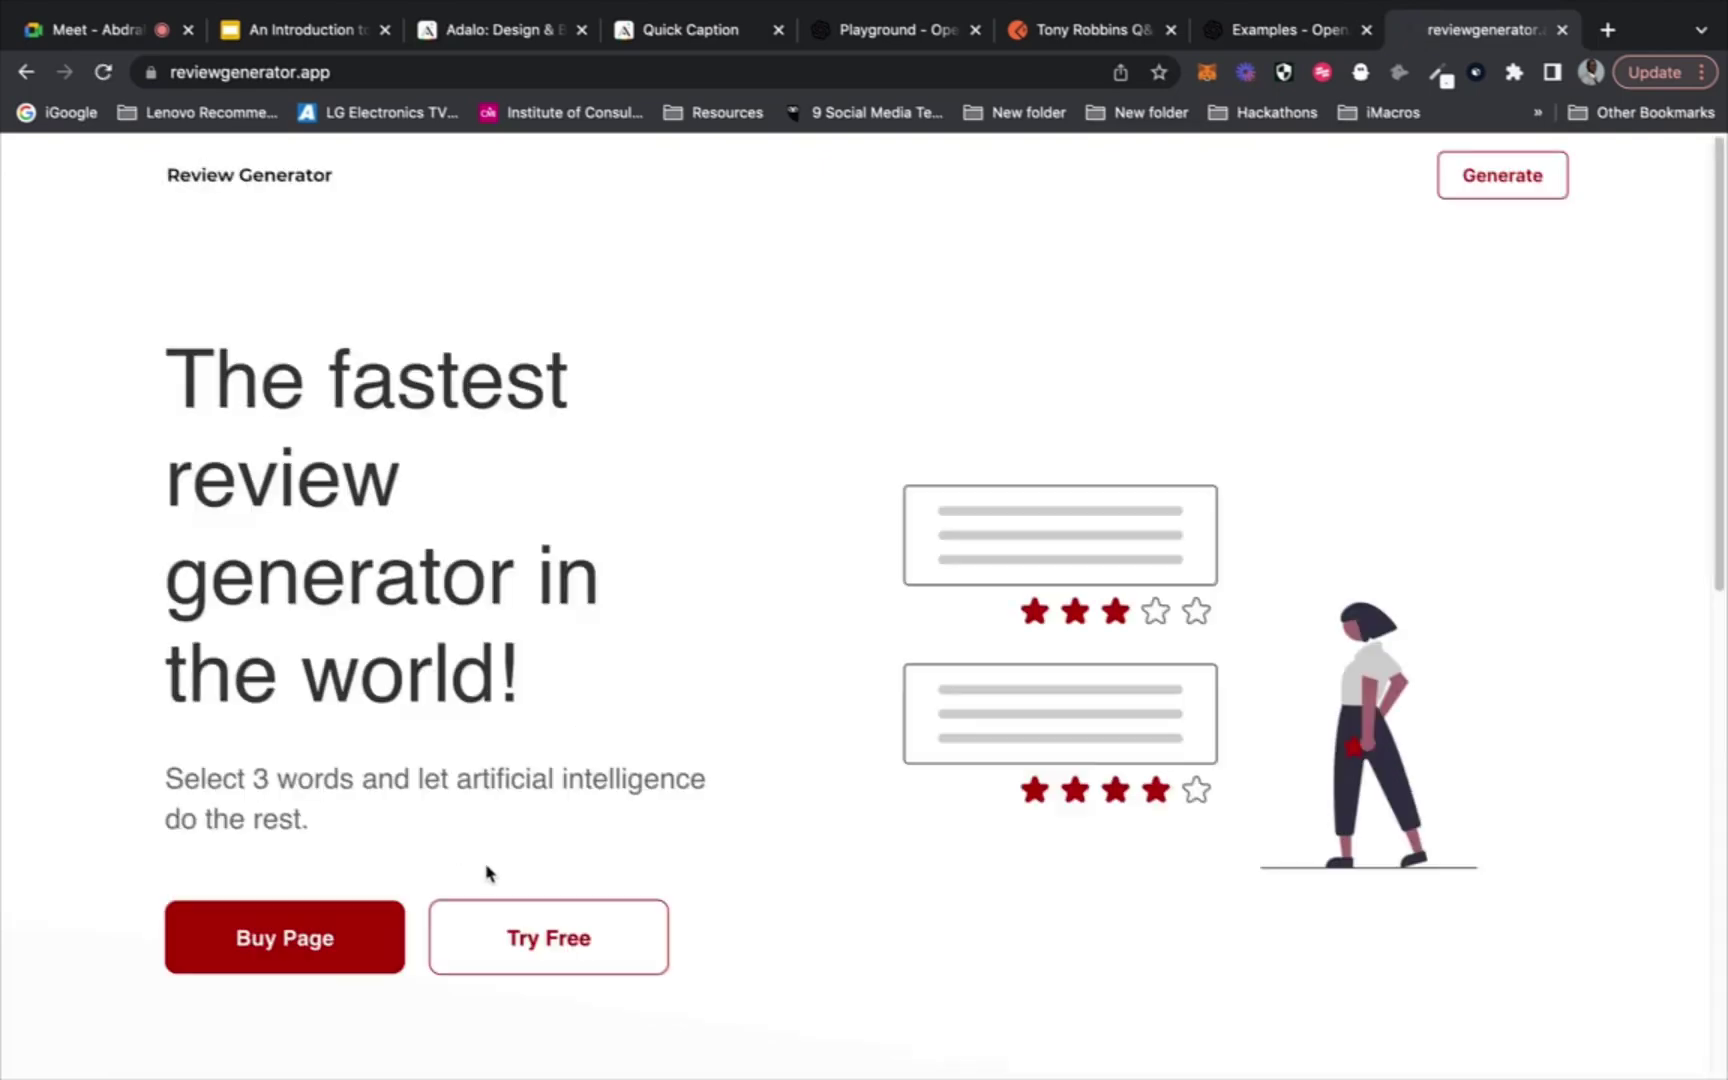
{"action": "left_click", "coordinate": [500, 937]}
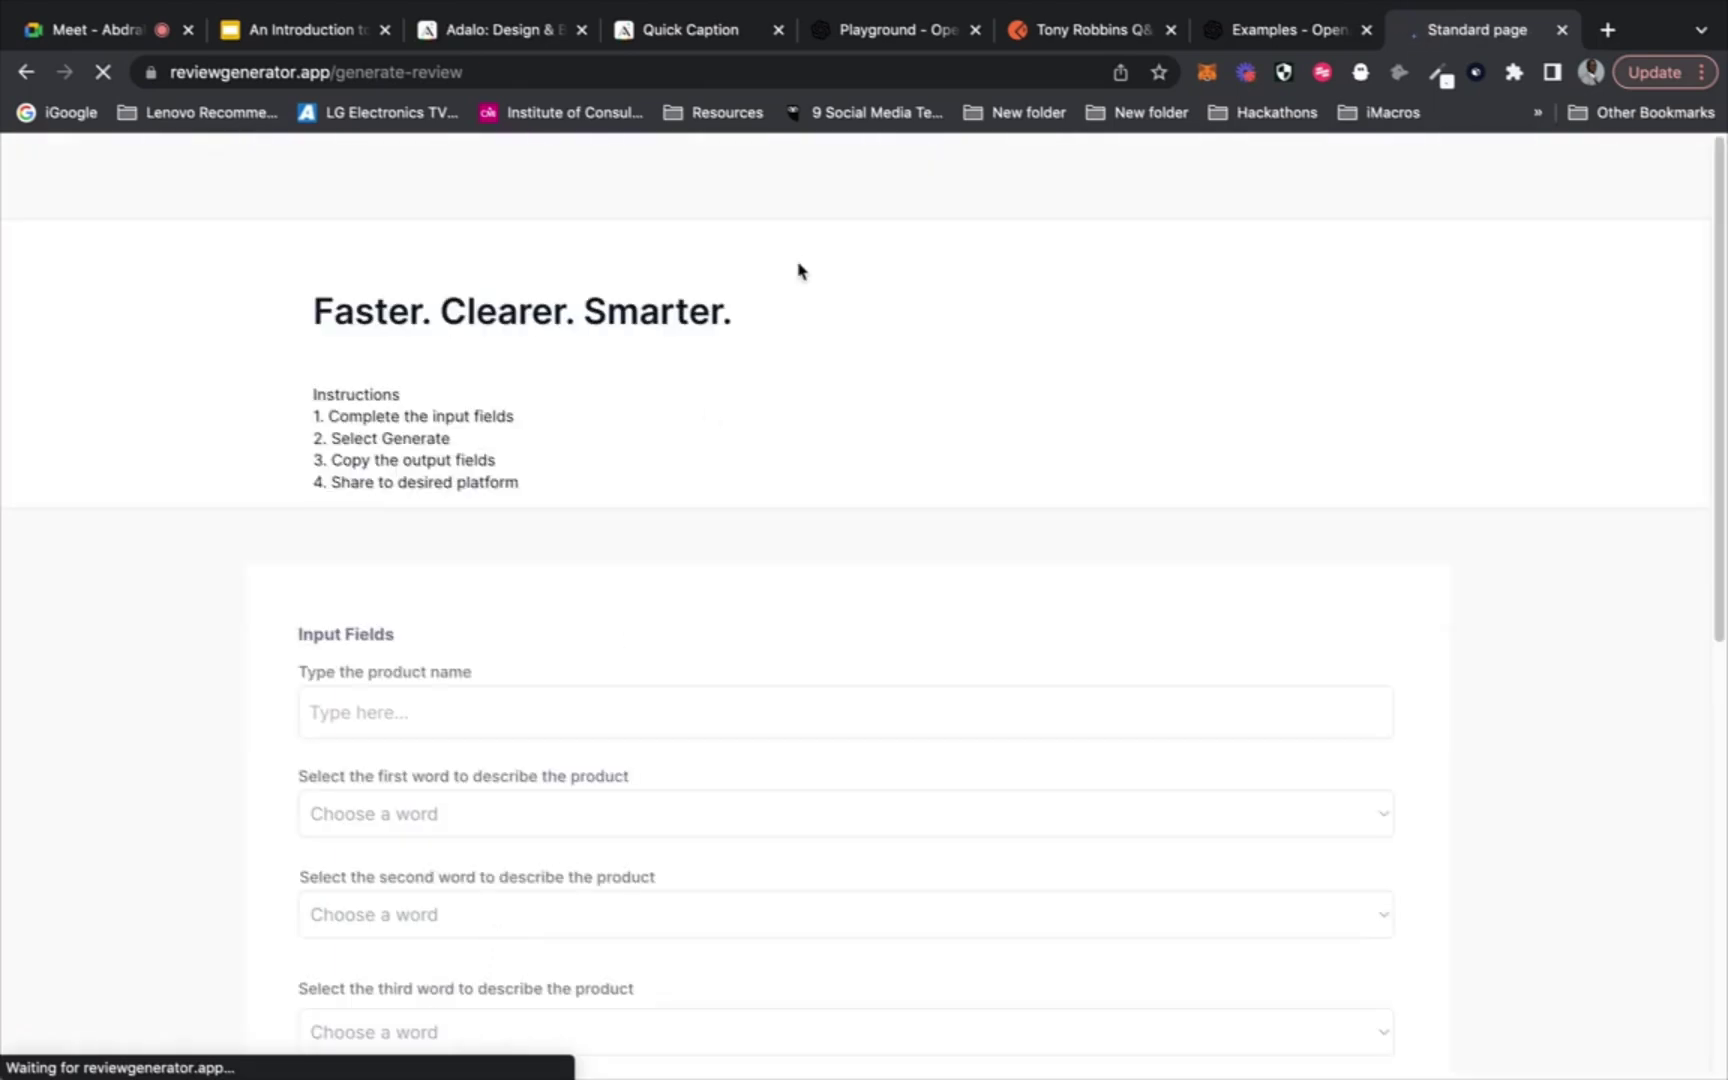
Enter Stripe as the product and pick Essential, Original and Outstanding as describing words
{"action": "scroll", "coordinate": [798, 270], "scroll_direction": "down", "scroll_amount": 3}
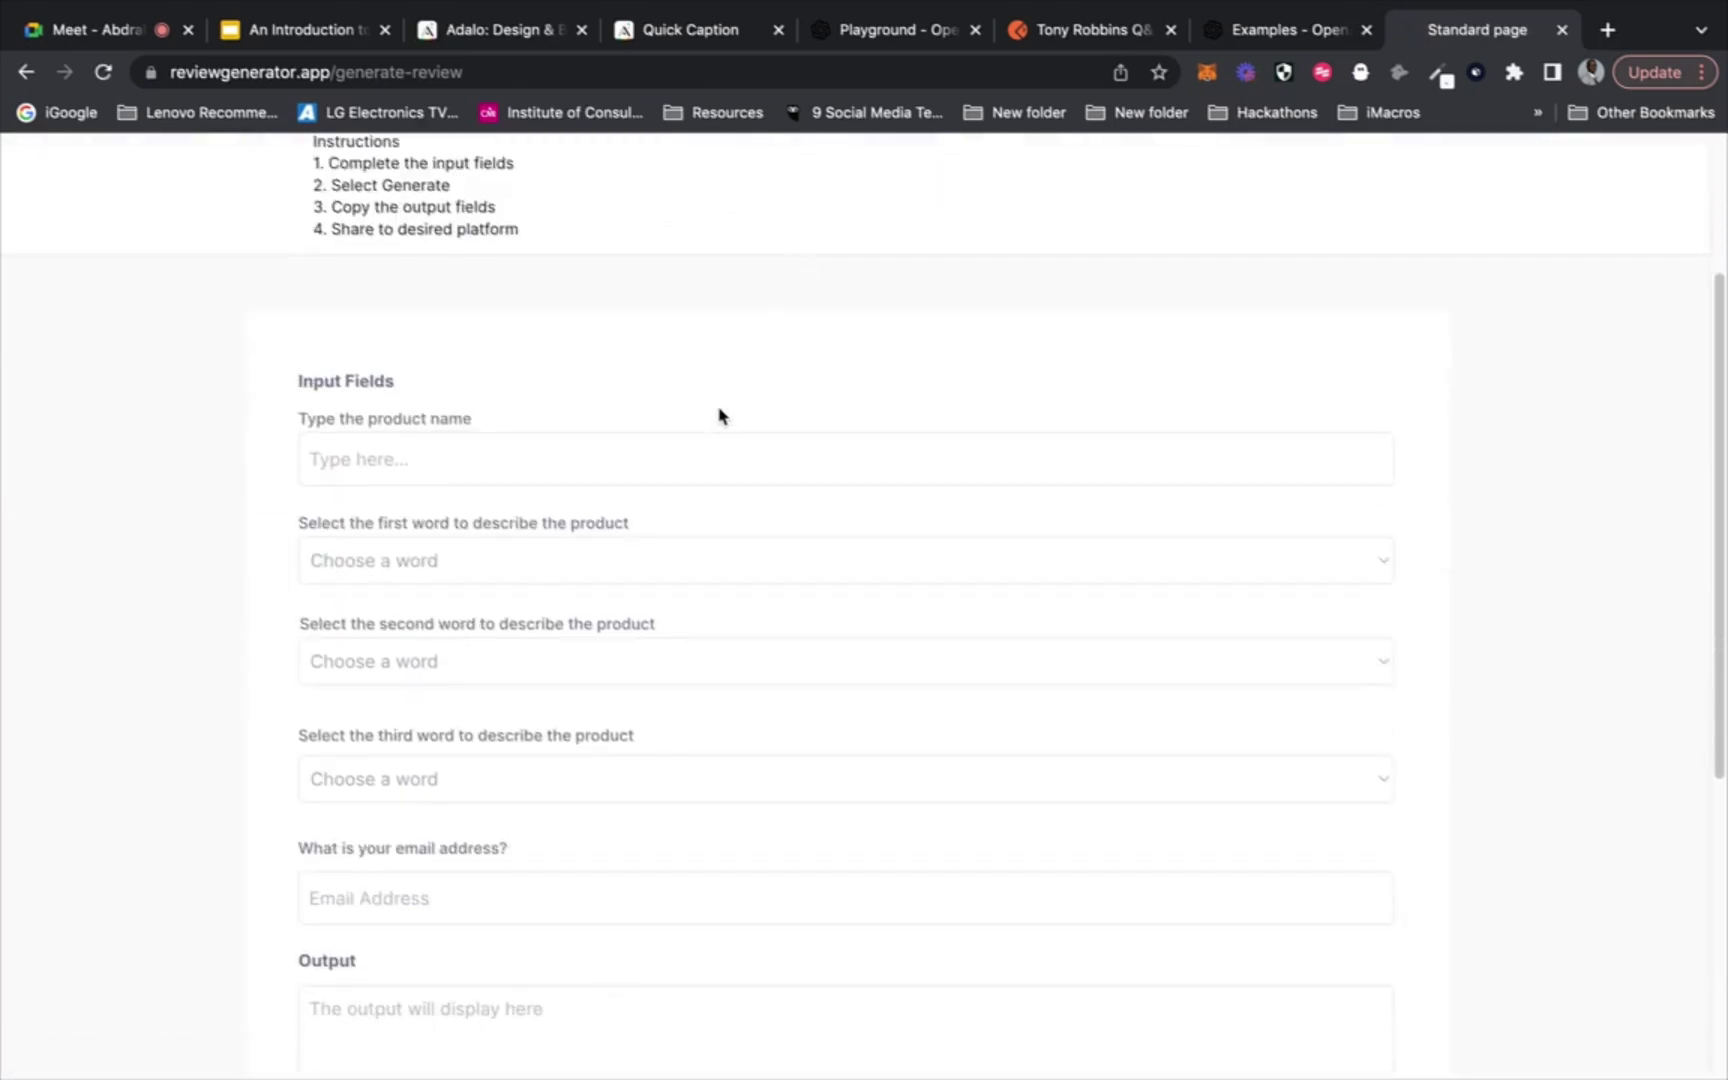
{"action": "left_click", "coordinate": [697, 459]}
{"action": "type", "text": "S"}
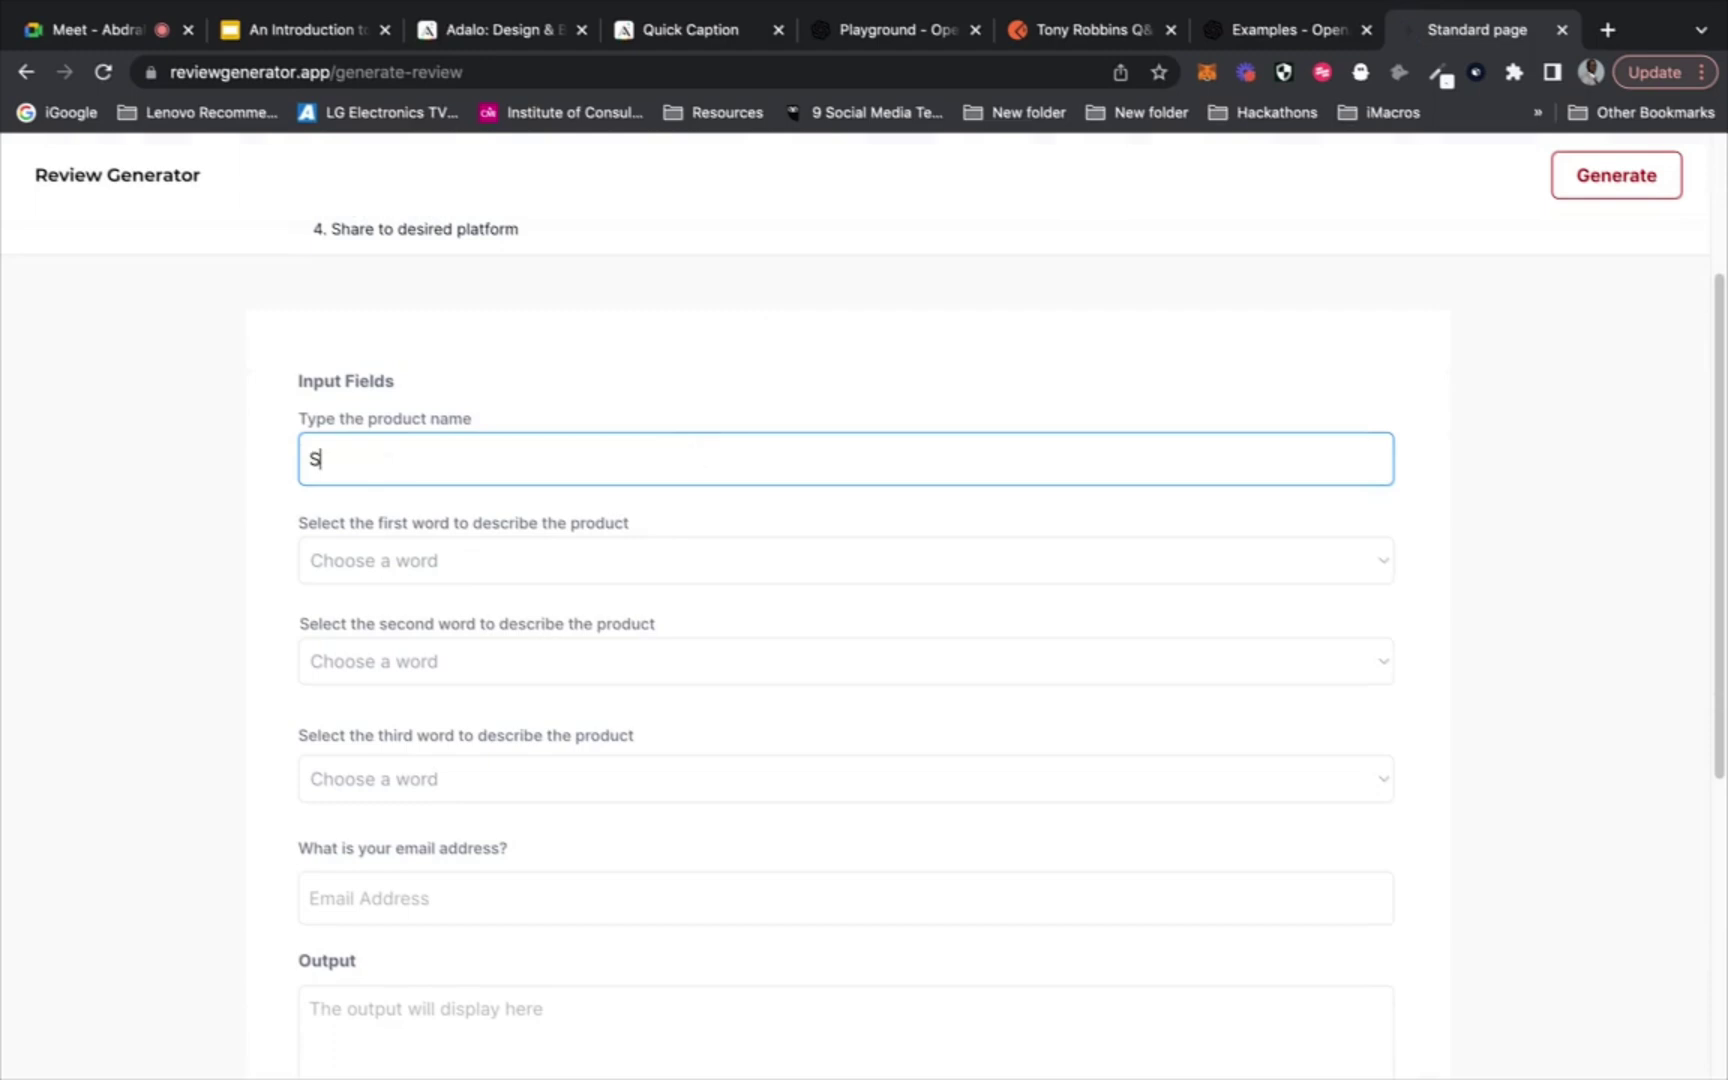
{"action": "type", "text": "tripe"}
{"action": "left_click", "coordinate": [655, 555]}
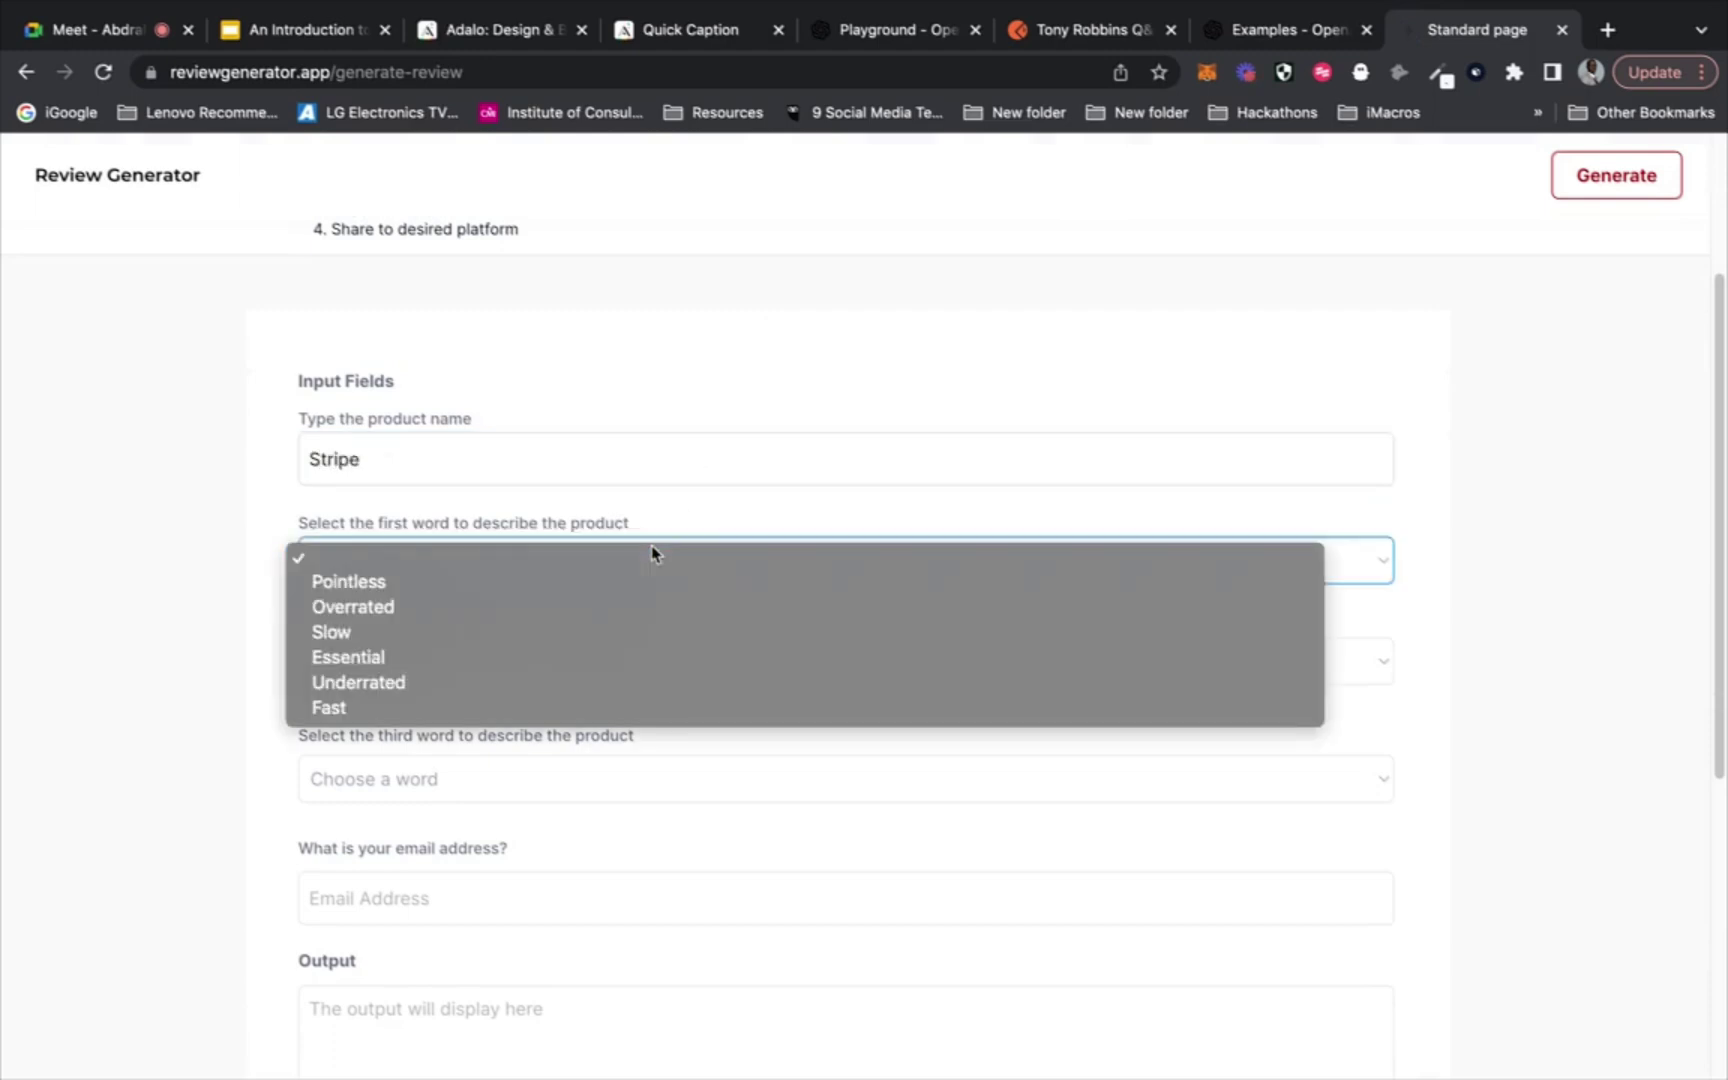
{"action": "left_click", "coordinate": [609, 657]}
{"action": "left_click", "coordinate": [602, 664]}
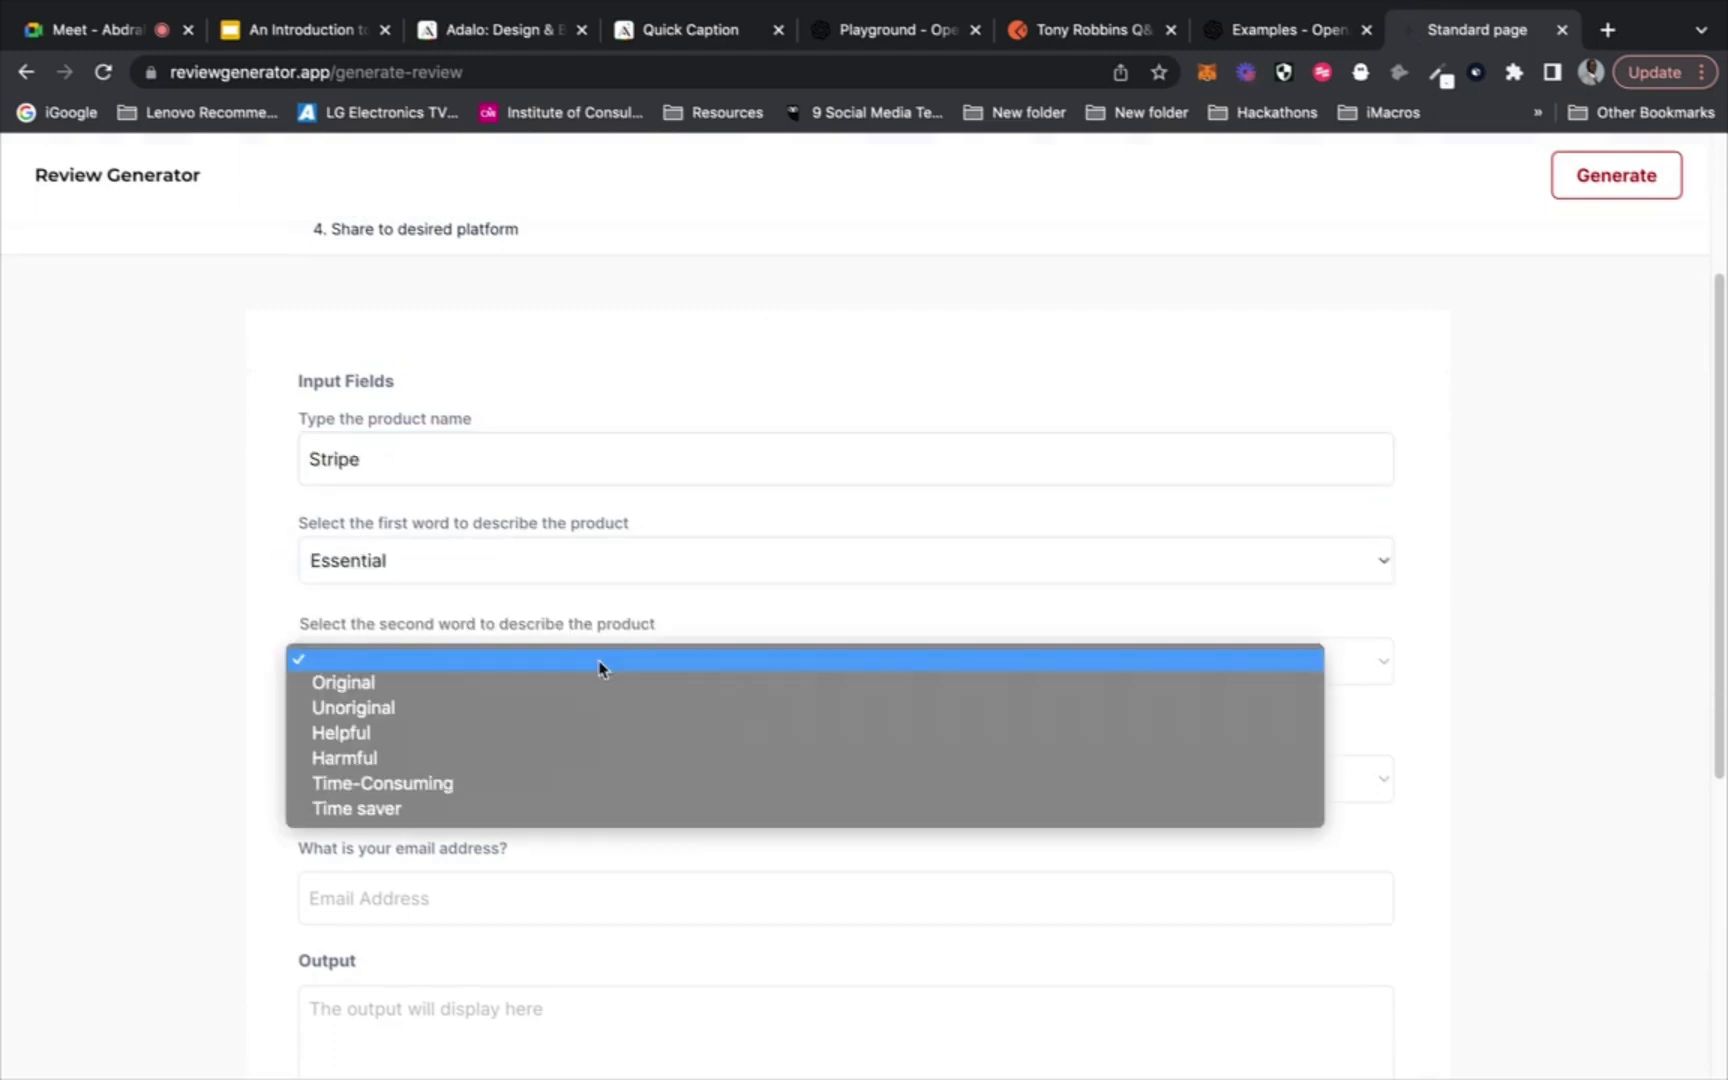
{"action": "left_click", "coordinate": [581, 684]}
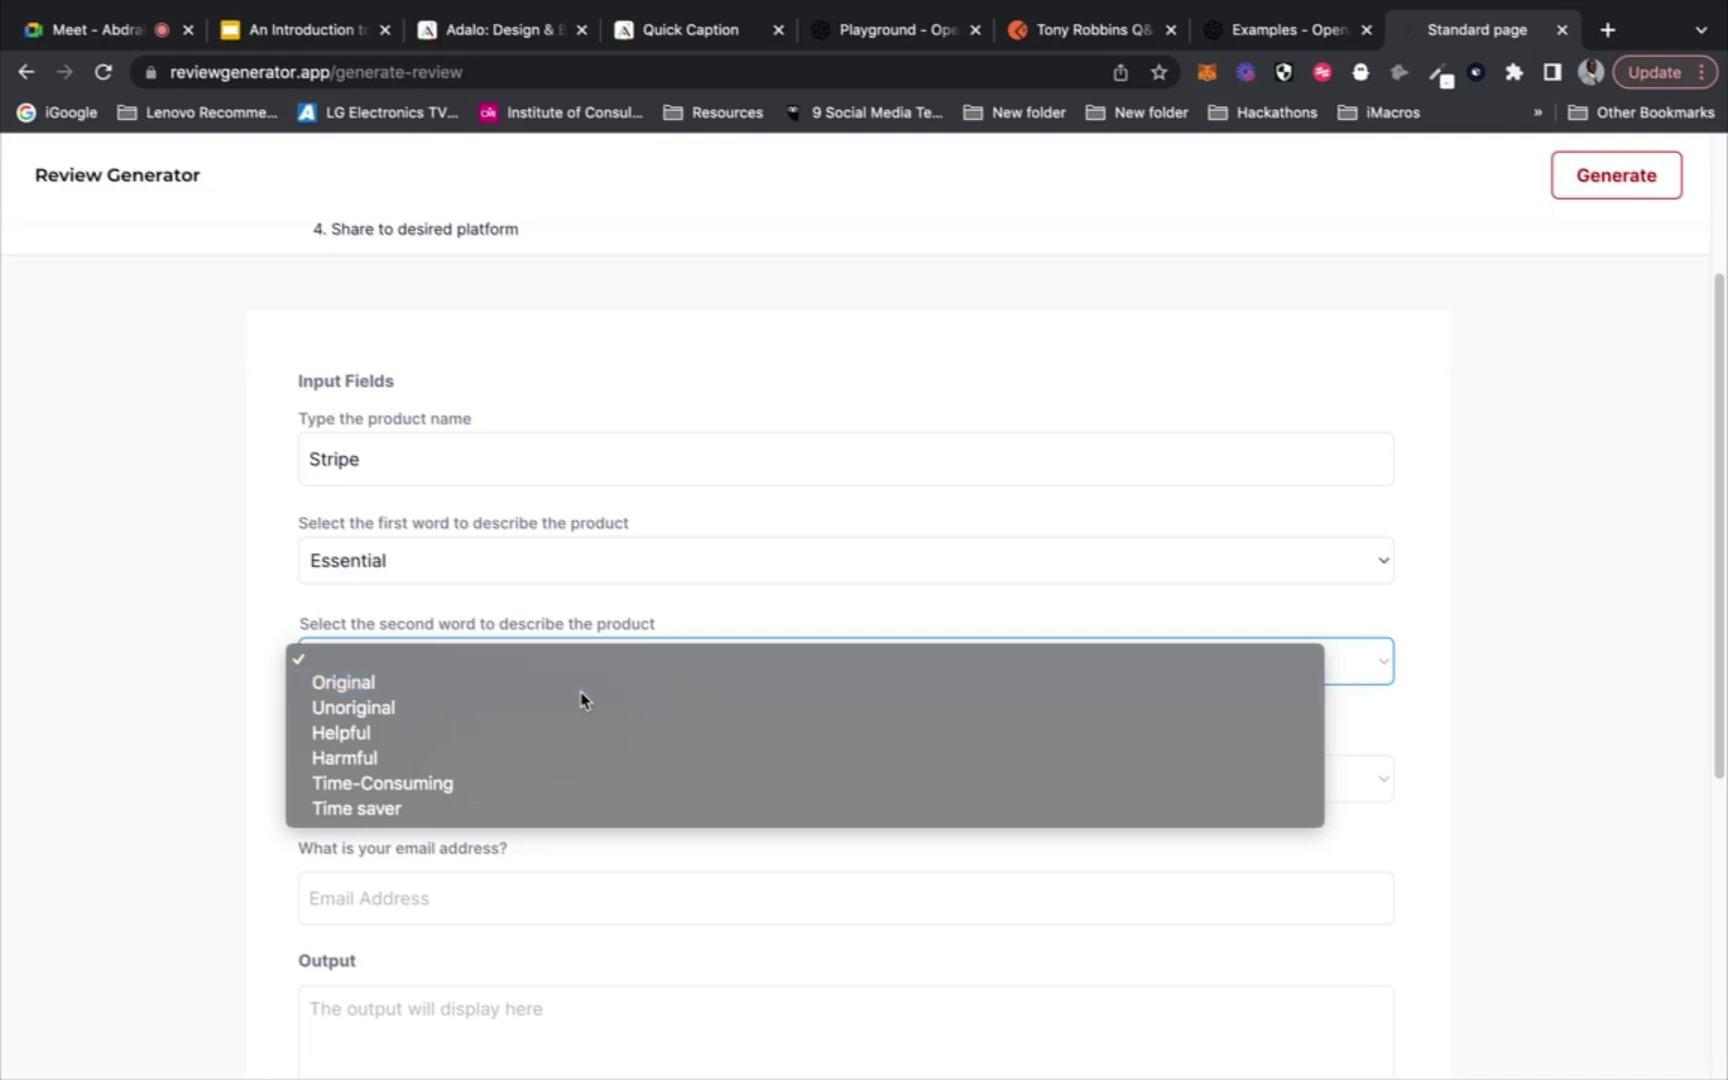
{"action": "left_click", "coordinate": [531, 770]}
{"action": "left_click", "coordinate": [512, 835]}
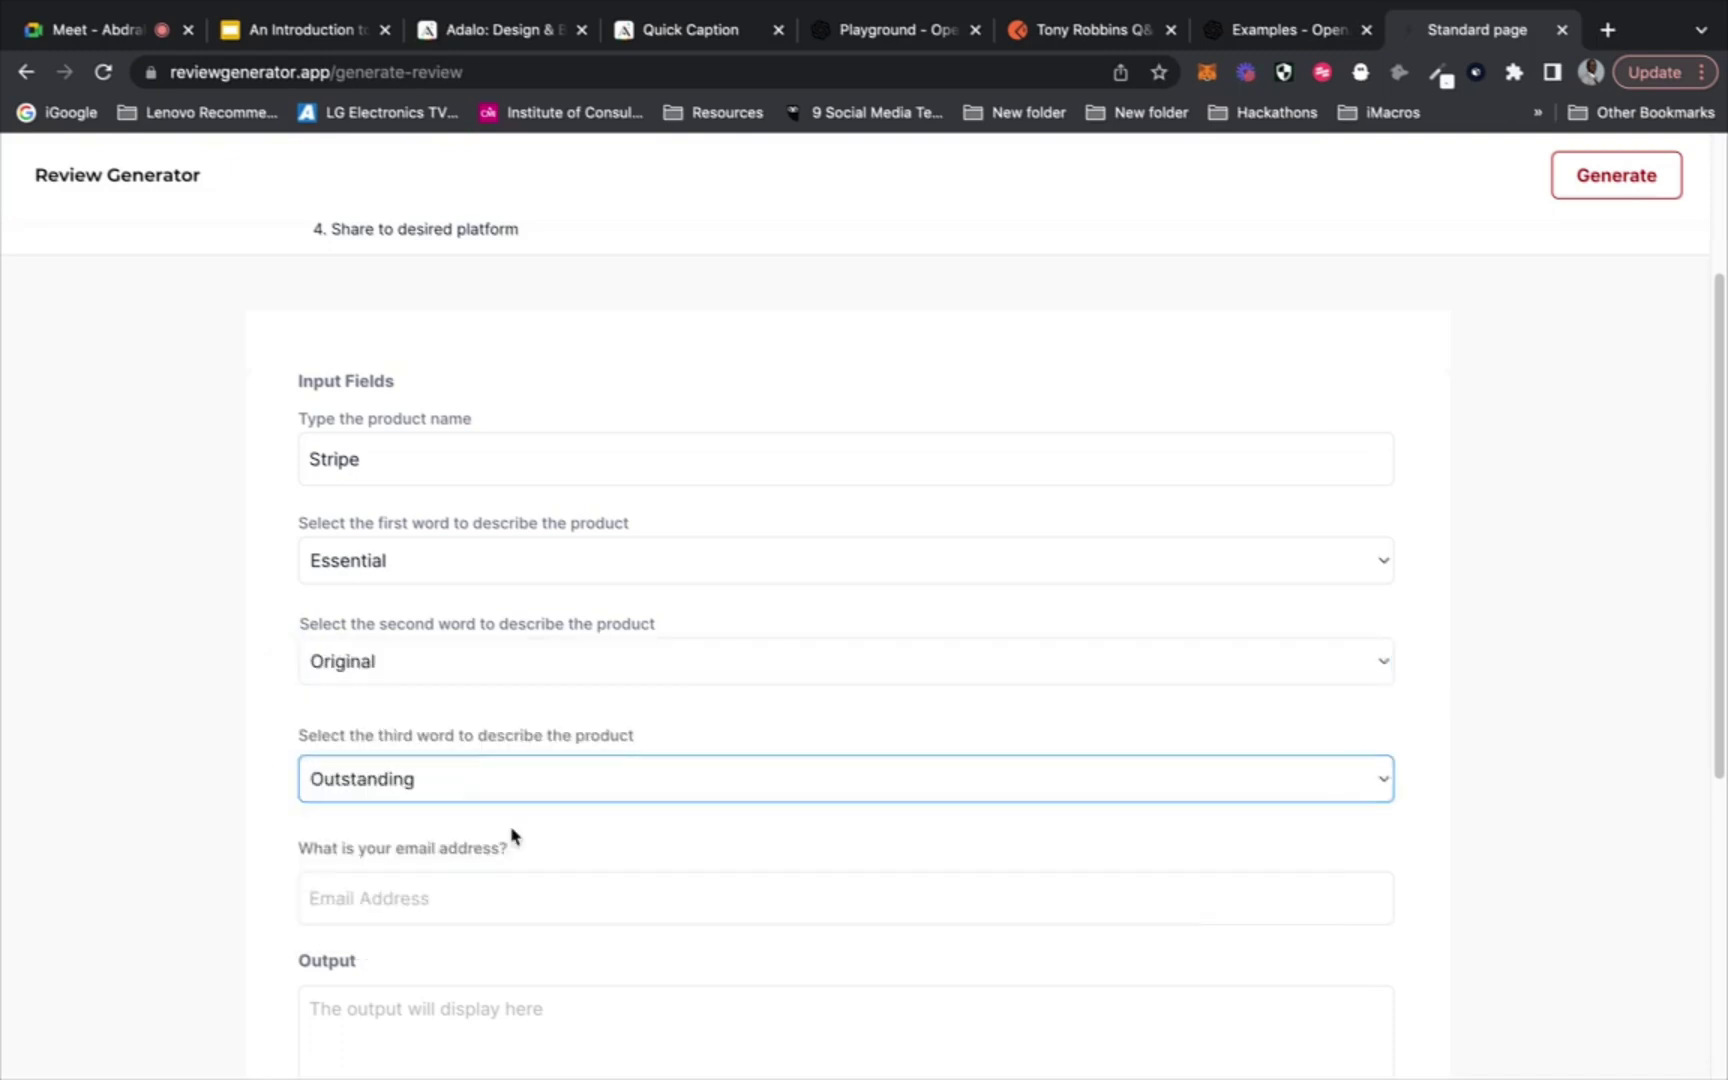
Fill in the email address, generate the review, and scroll through the result
{"action": "scroll", "coordinate": [513, 833], "scroll_direction": "down", "scroll_amount": 3}
{"action": "left_click", "coordinate": [576, 709]}
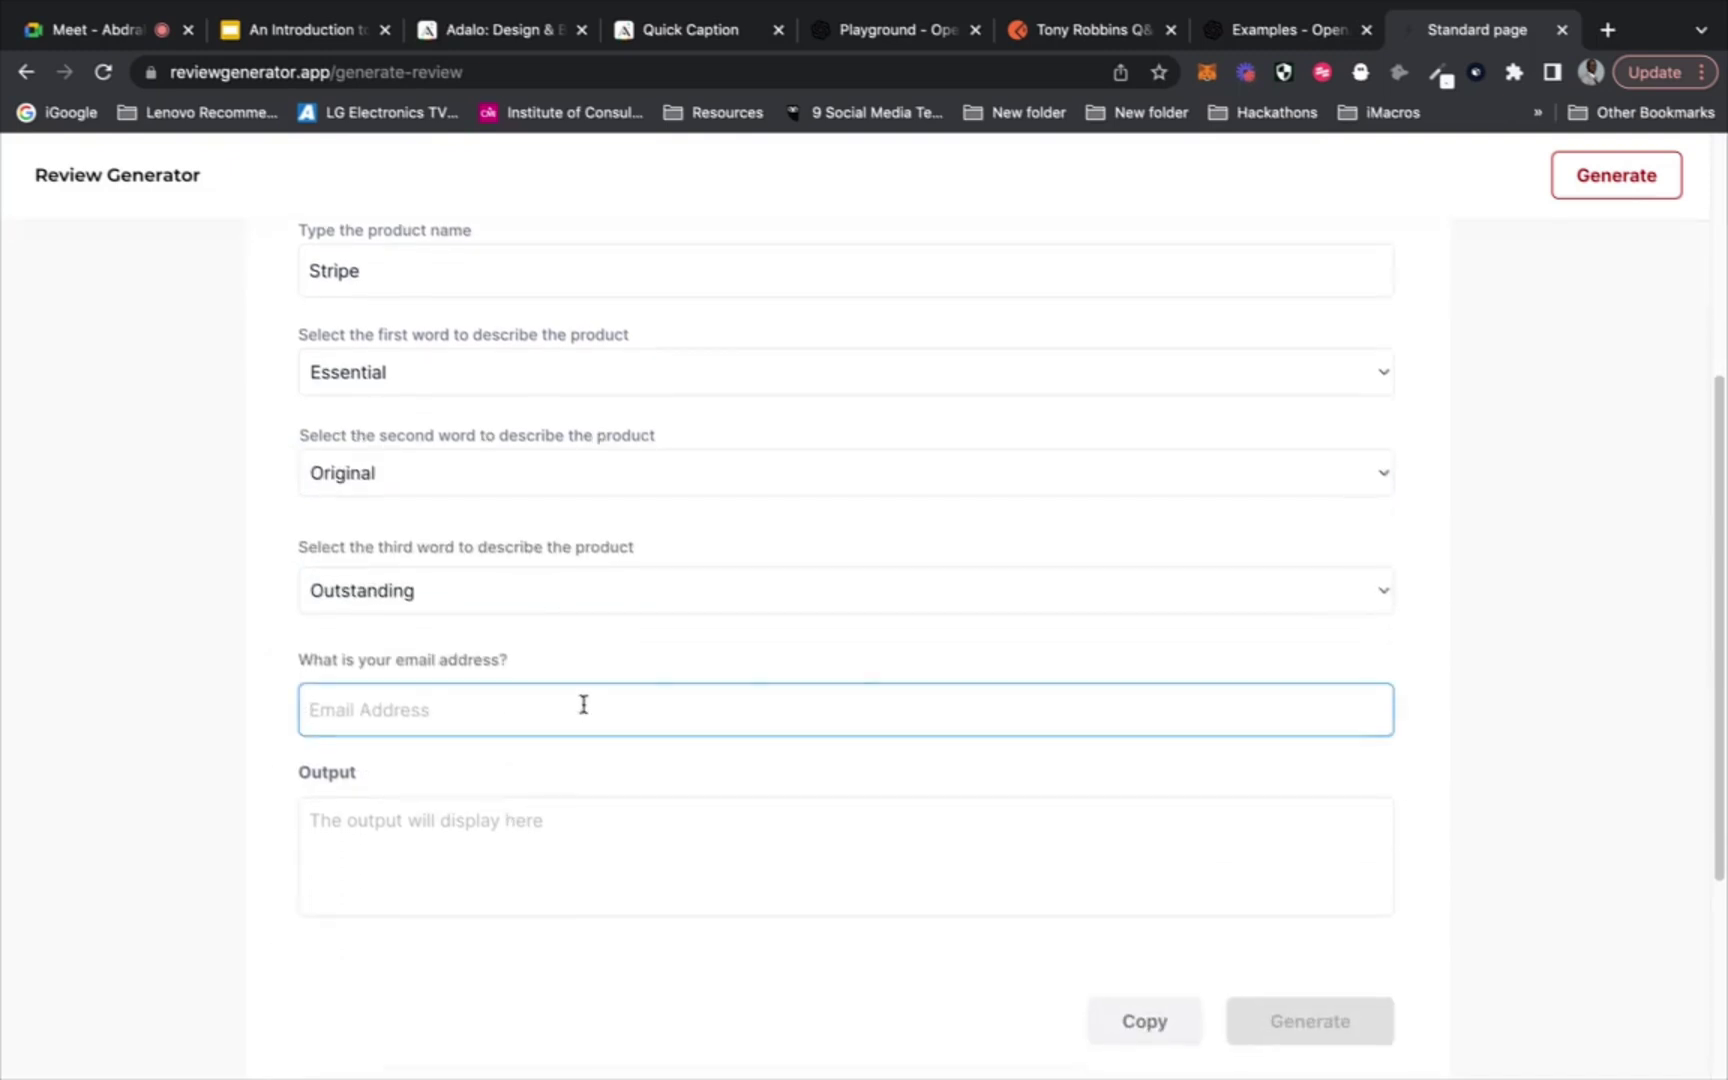
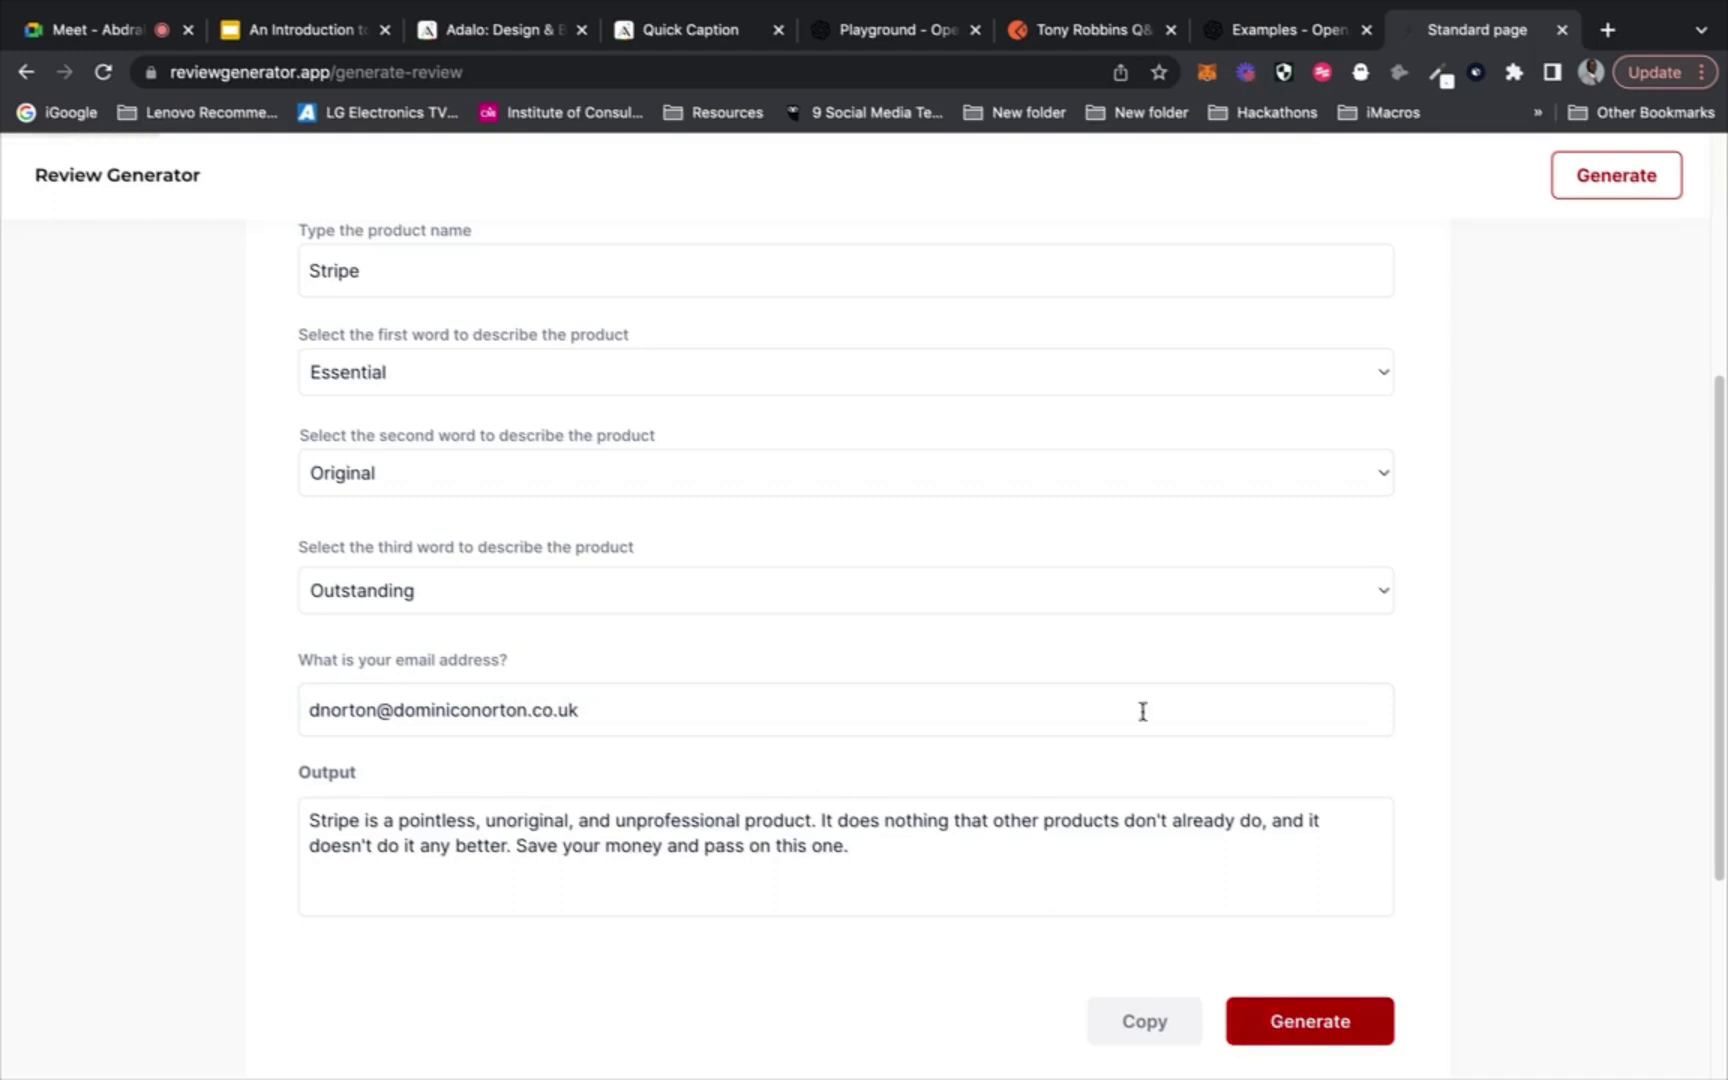
{"action": "key", "text": "Return"}
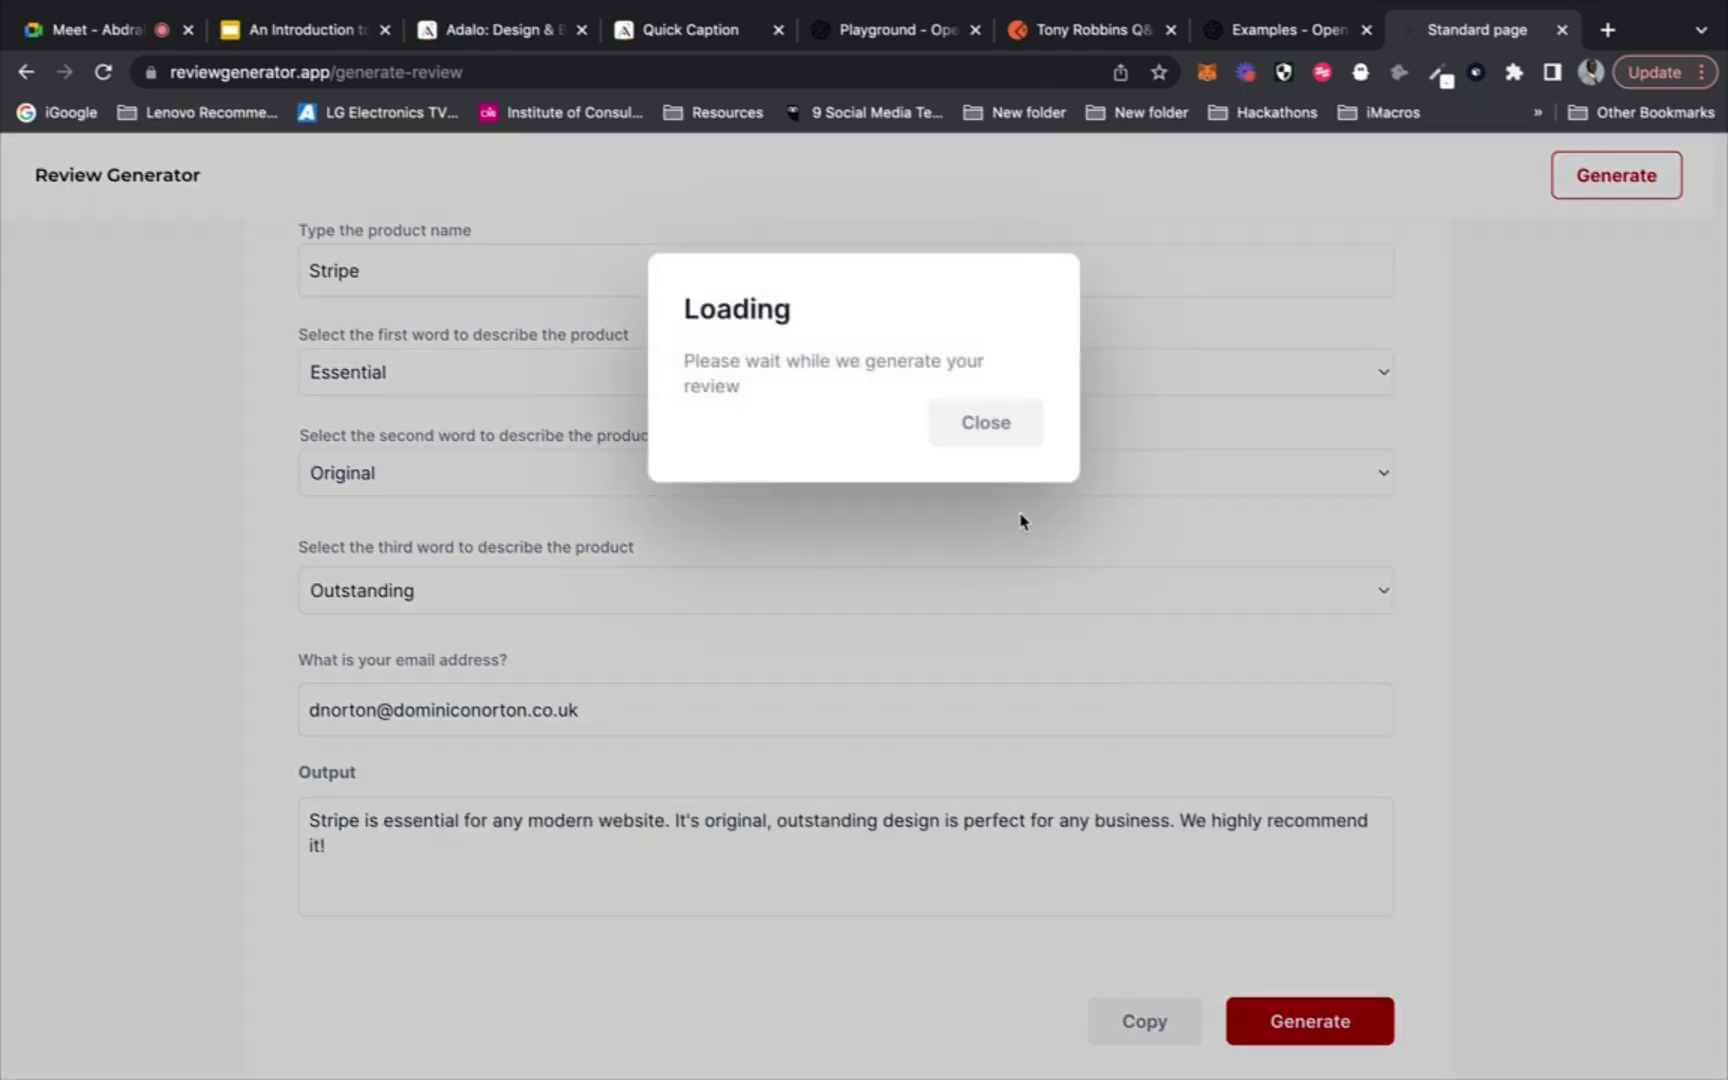
{"action": "left_click", "coordinate": [984, 430]}
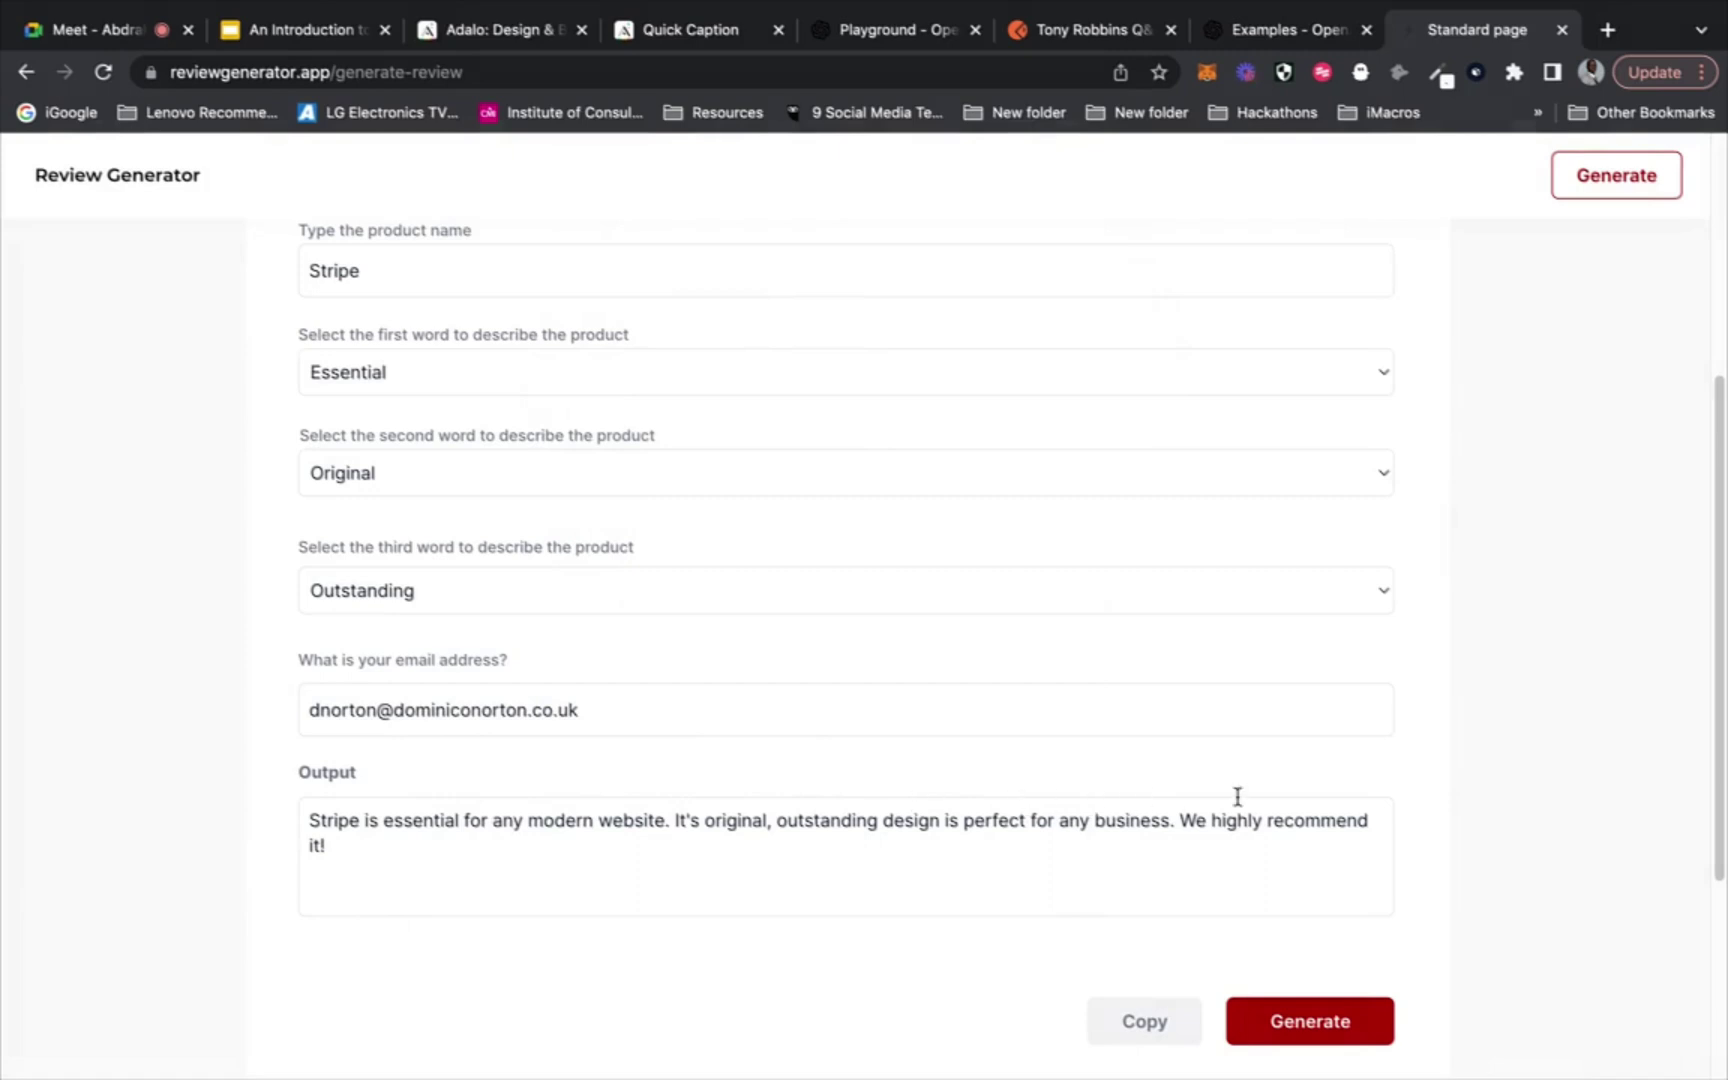
{"action": "scroll", "coordinate": [1203, 681], "scroll_direction": "down", "scroll_amount": 2}
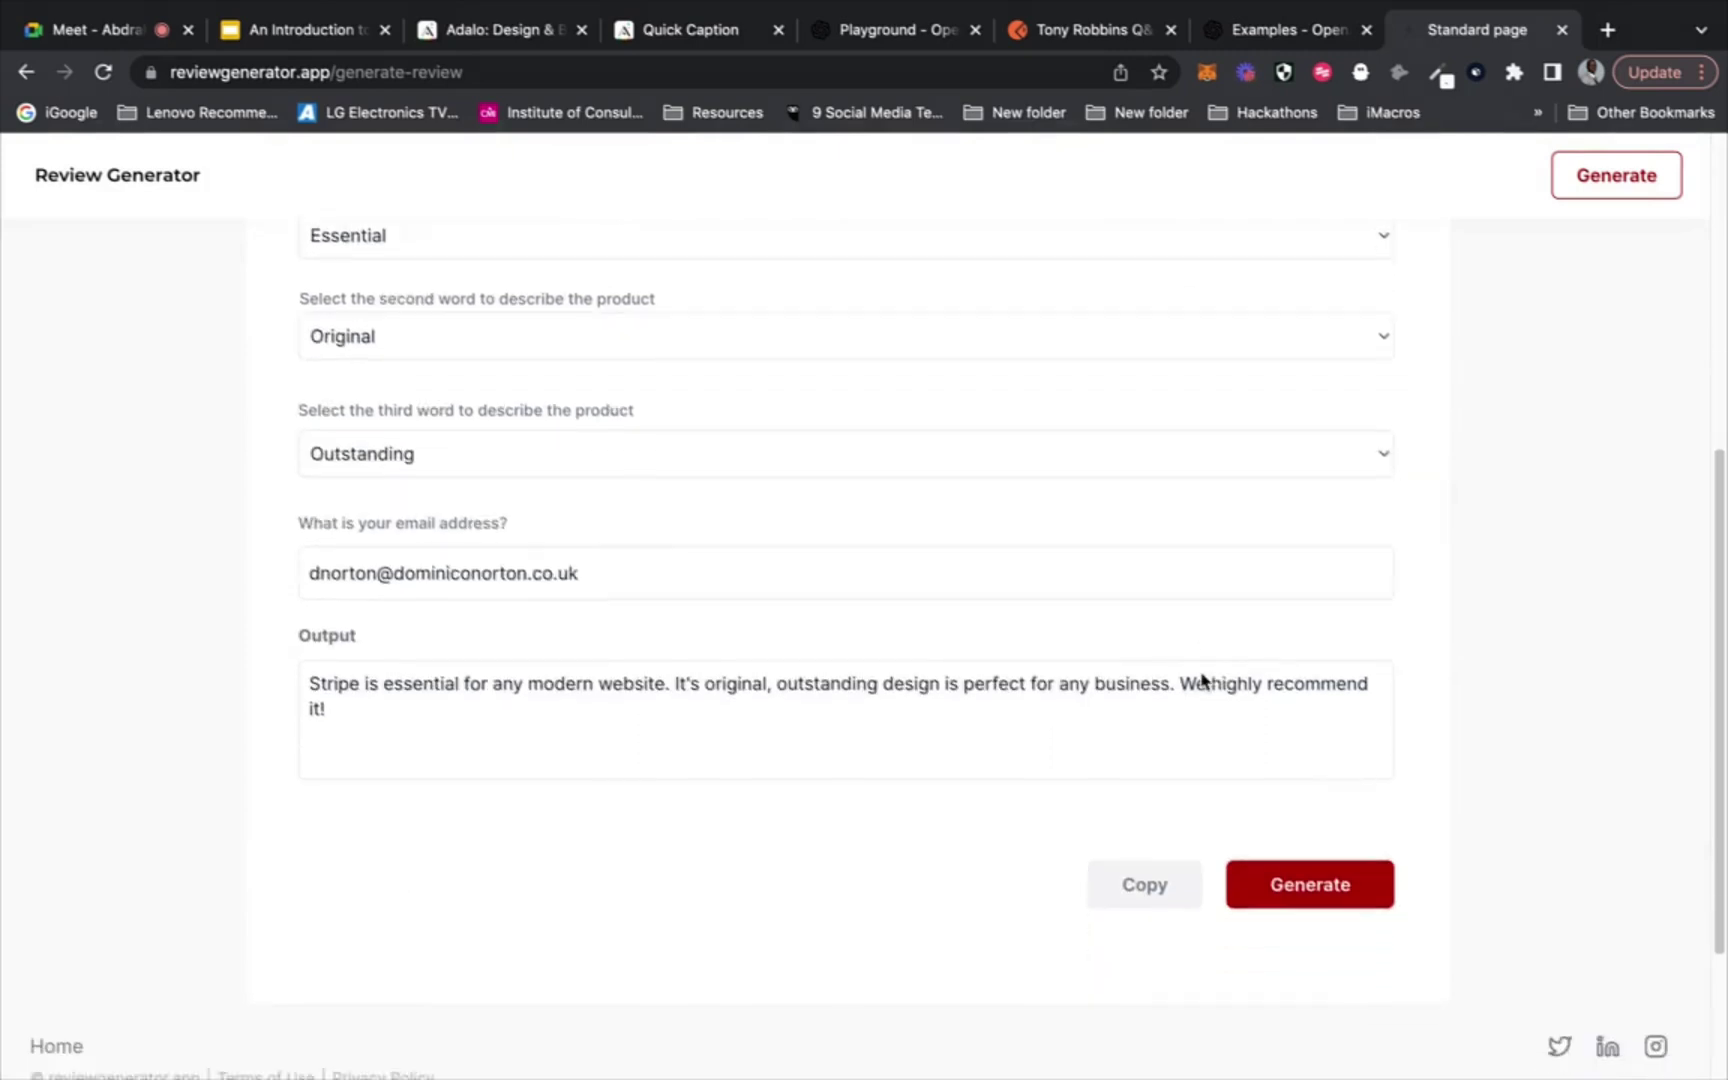
{"action": "scroll", "coordinate": [1203, 681], "scroll_direction": "up", "scroll_amount": 4}
{"action": "scroll", "coordinate": [1203, 681], "scroll_direction": "down", "scroll_amount": 3}
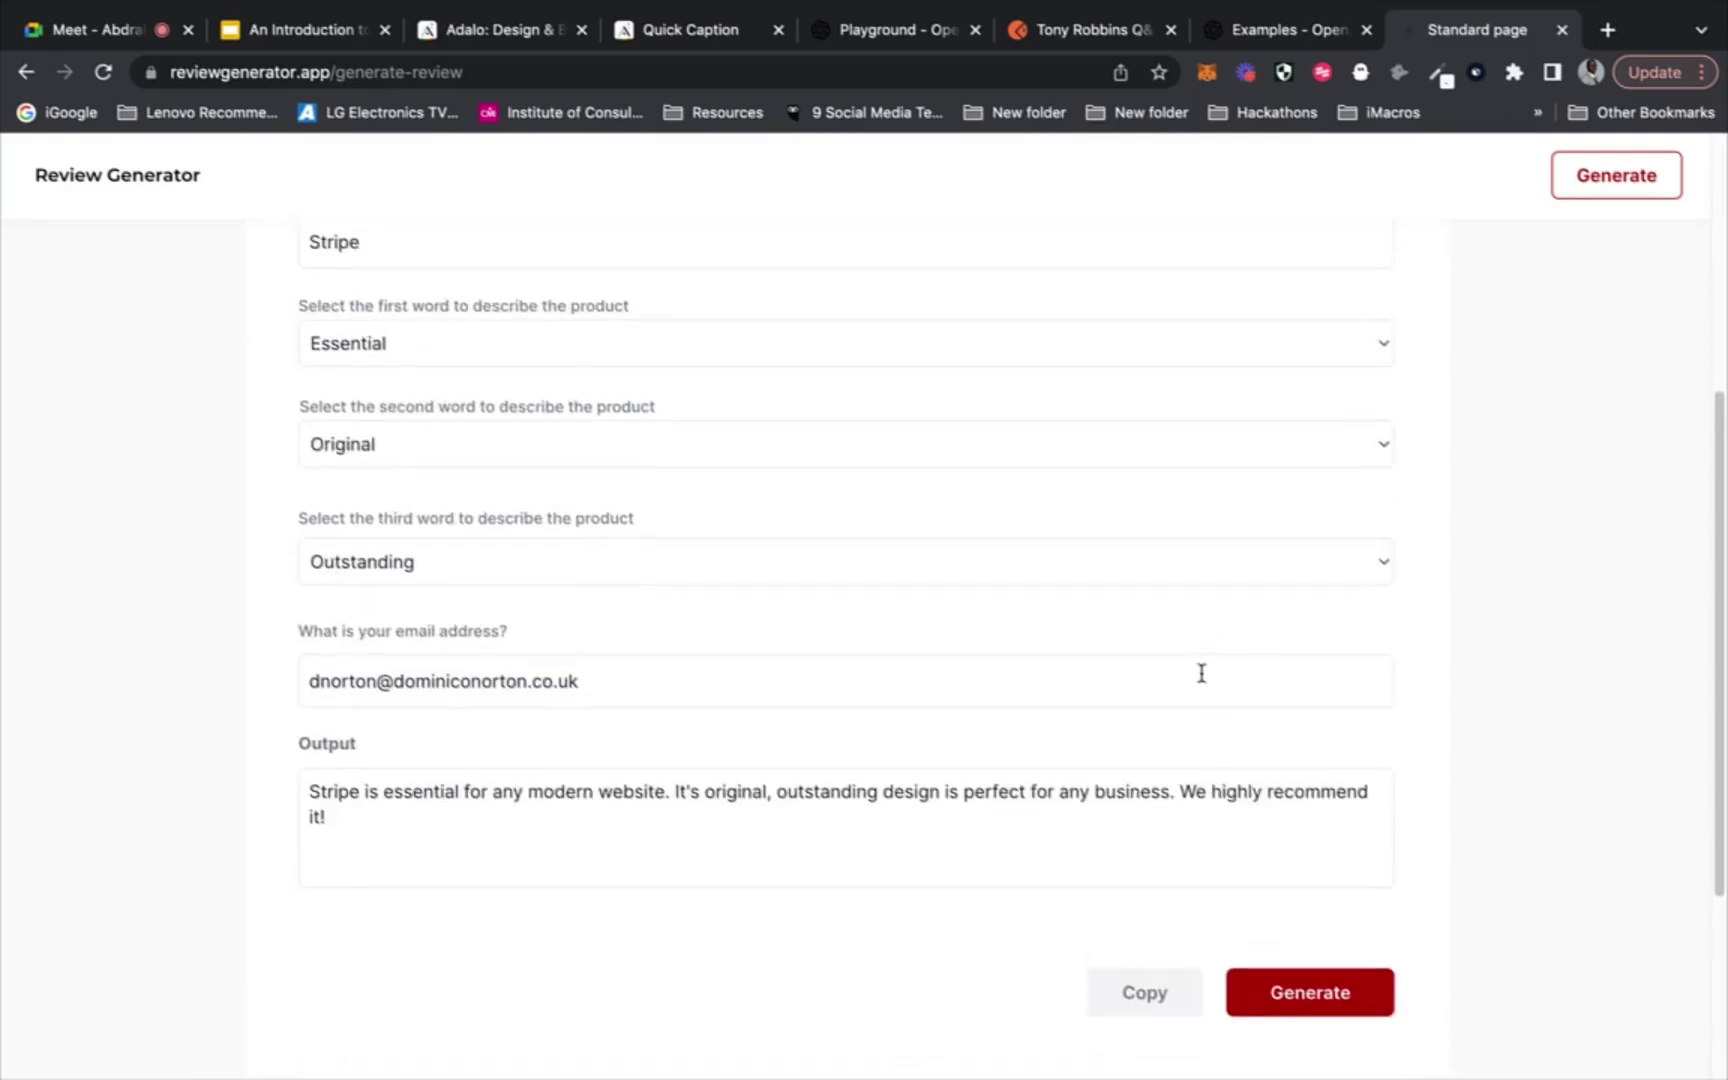
{"action": "scroll", "coordinate": [1201, 673], "scroll_direction": "up", "scroll_amount": 7}
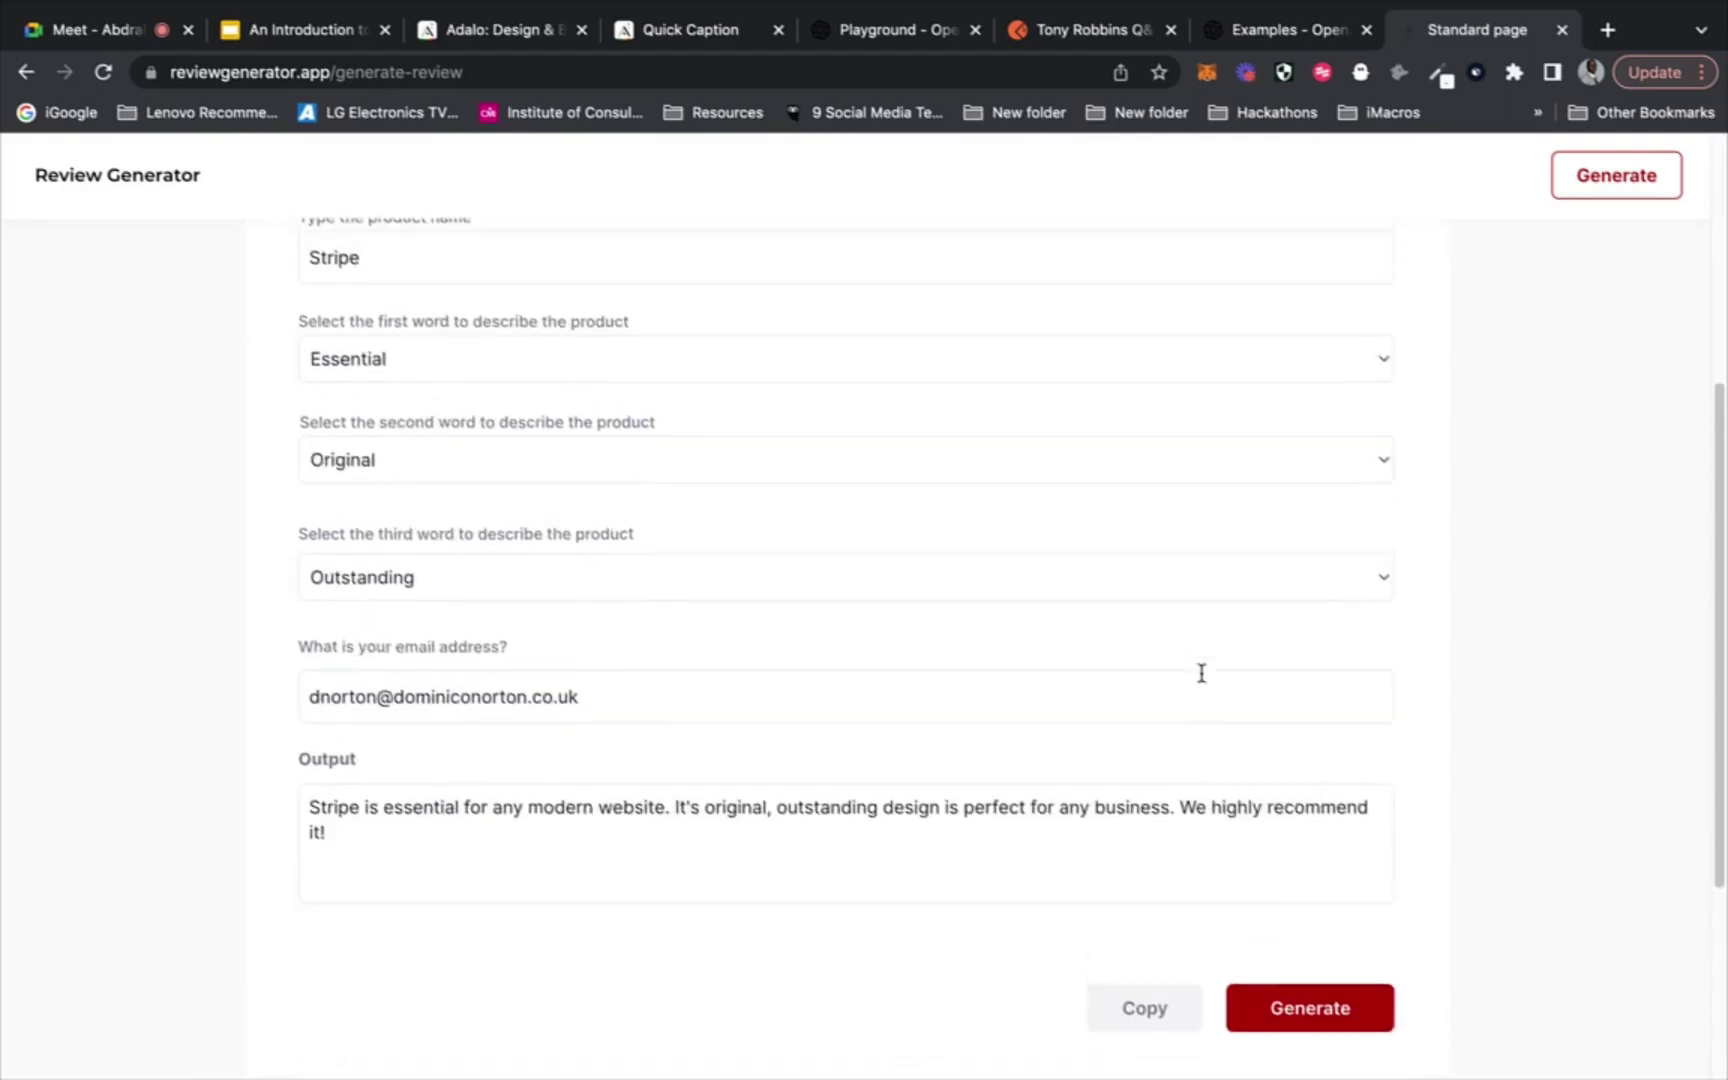
Load loveletter.softr.app and scroll through the Your Letters section back to the keyword form
{"action": "left_click", "coordinate": [1039, 72]}
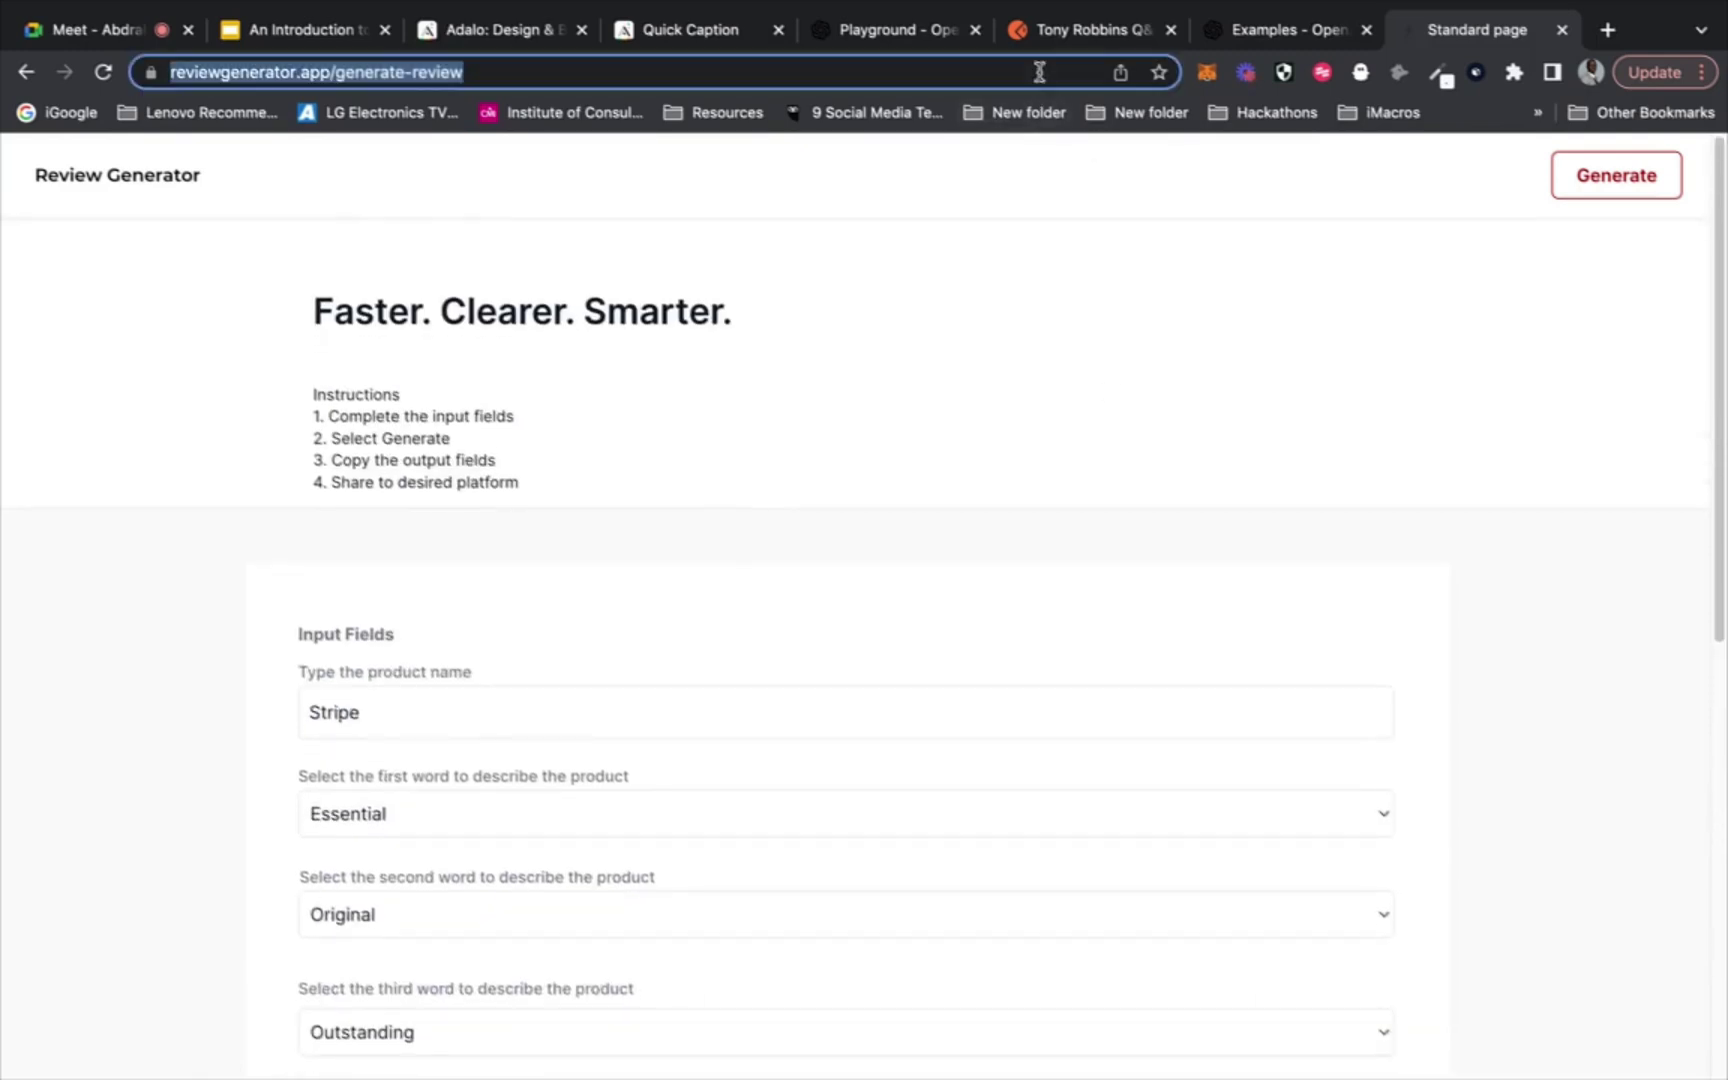
{"action": "type", "text": "loveletter.softr.app"}
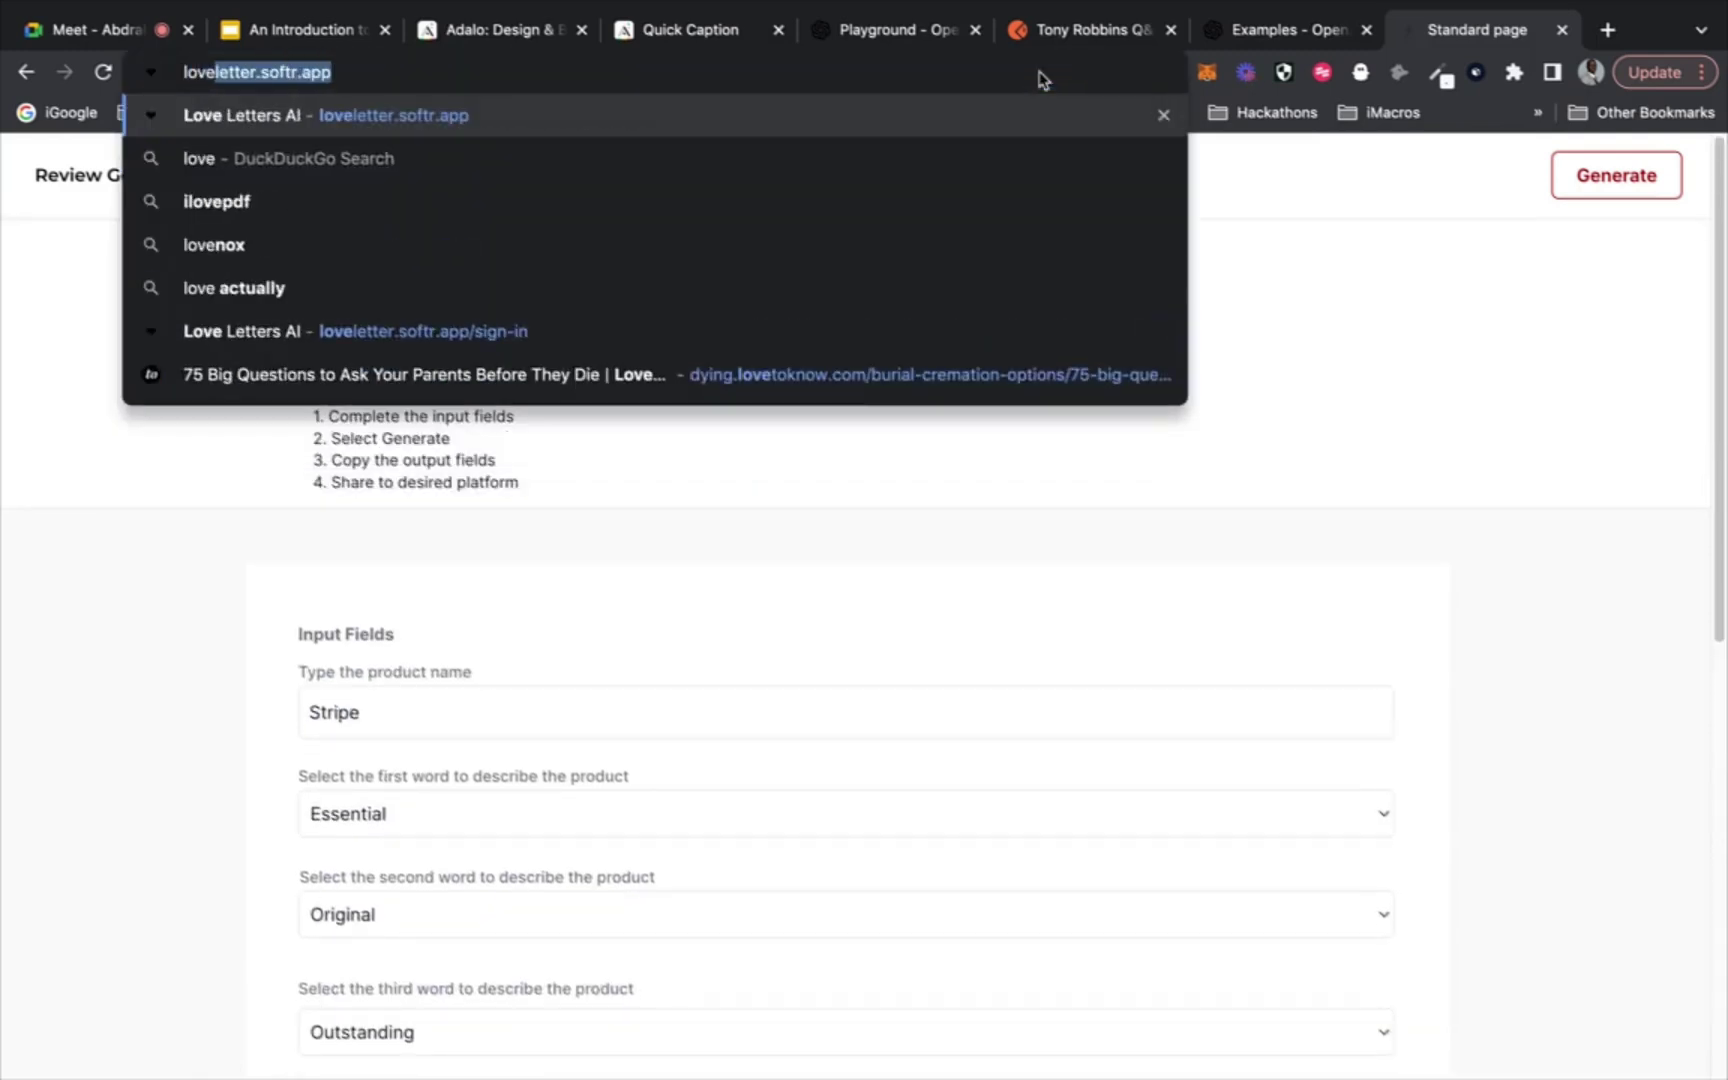
{"action": "key", "text": "Return"}
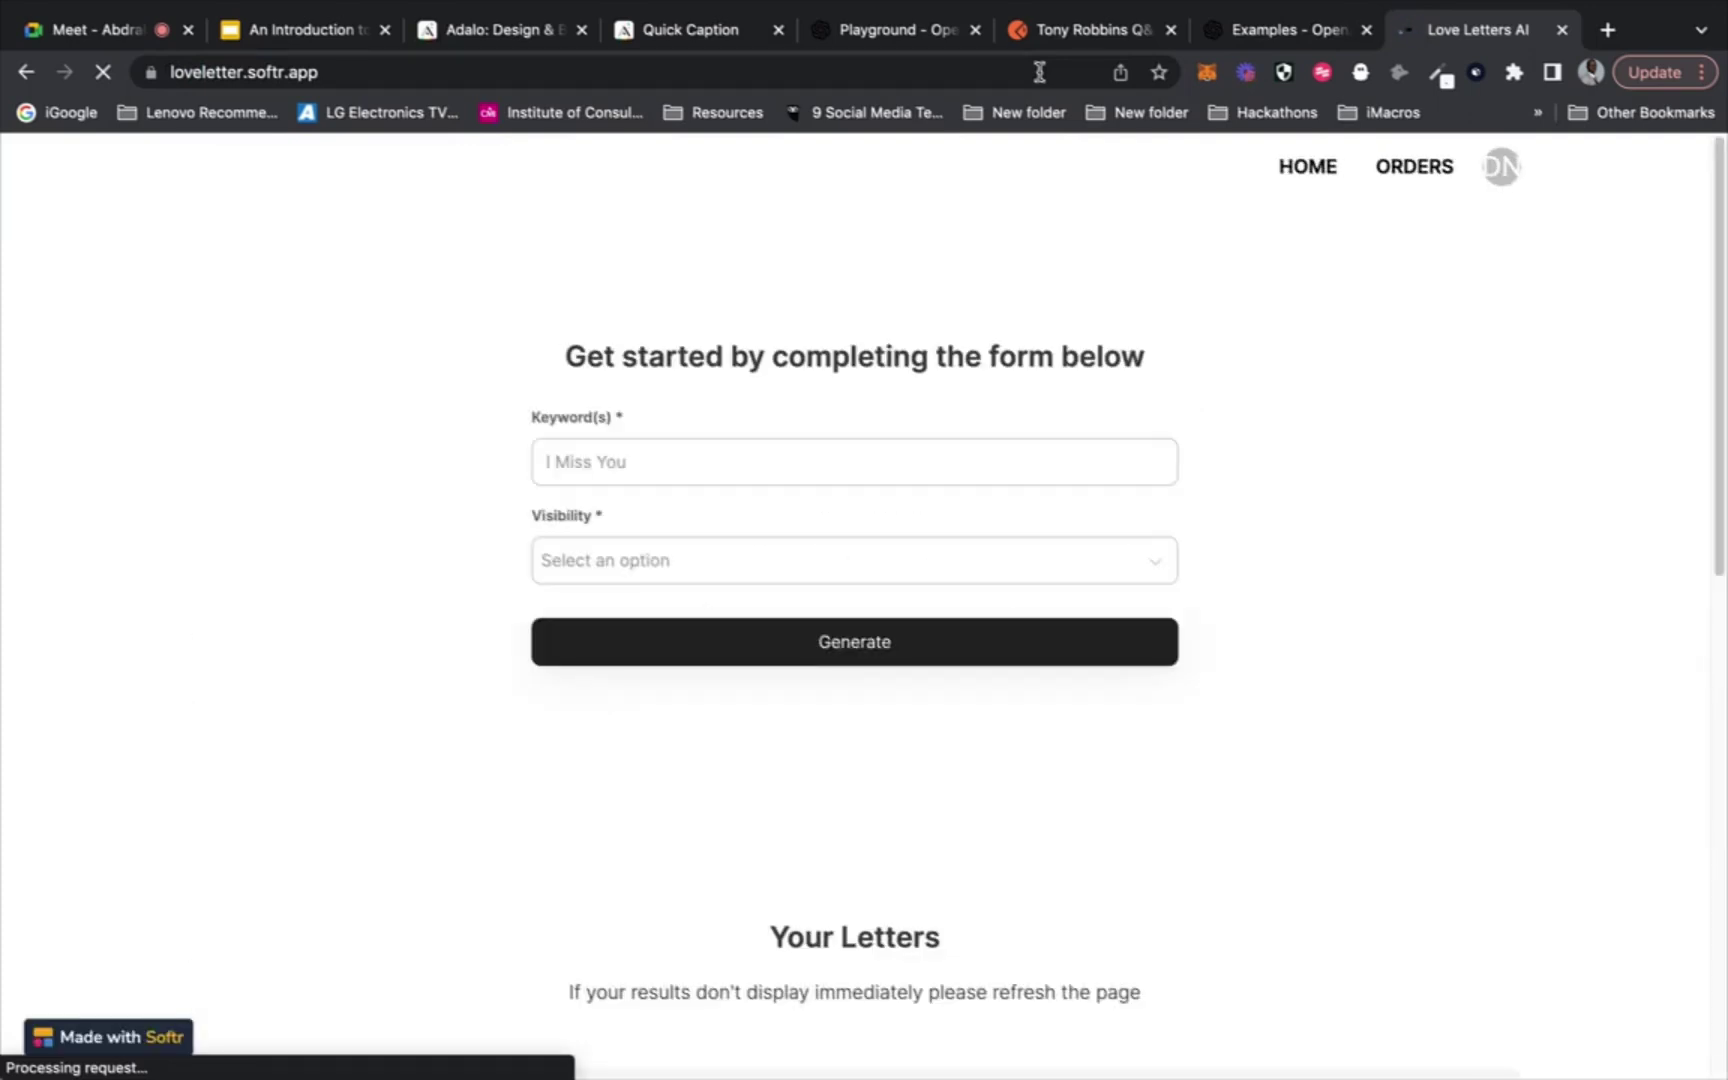
{"action": "scroll", "coordinate": [941, 252], "scroll_direction": "down", "scroll_amount": 5}
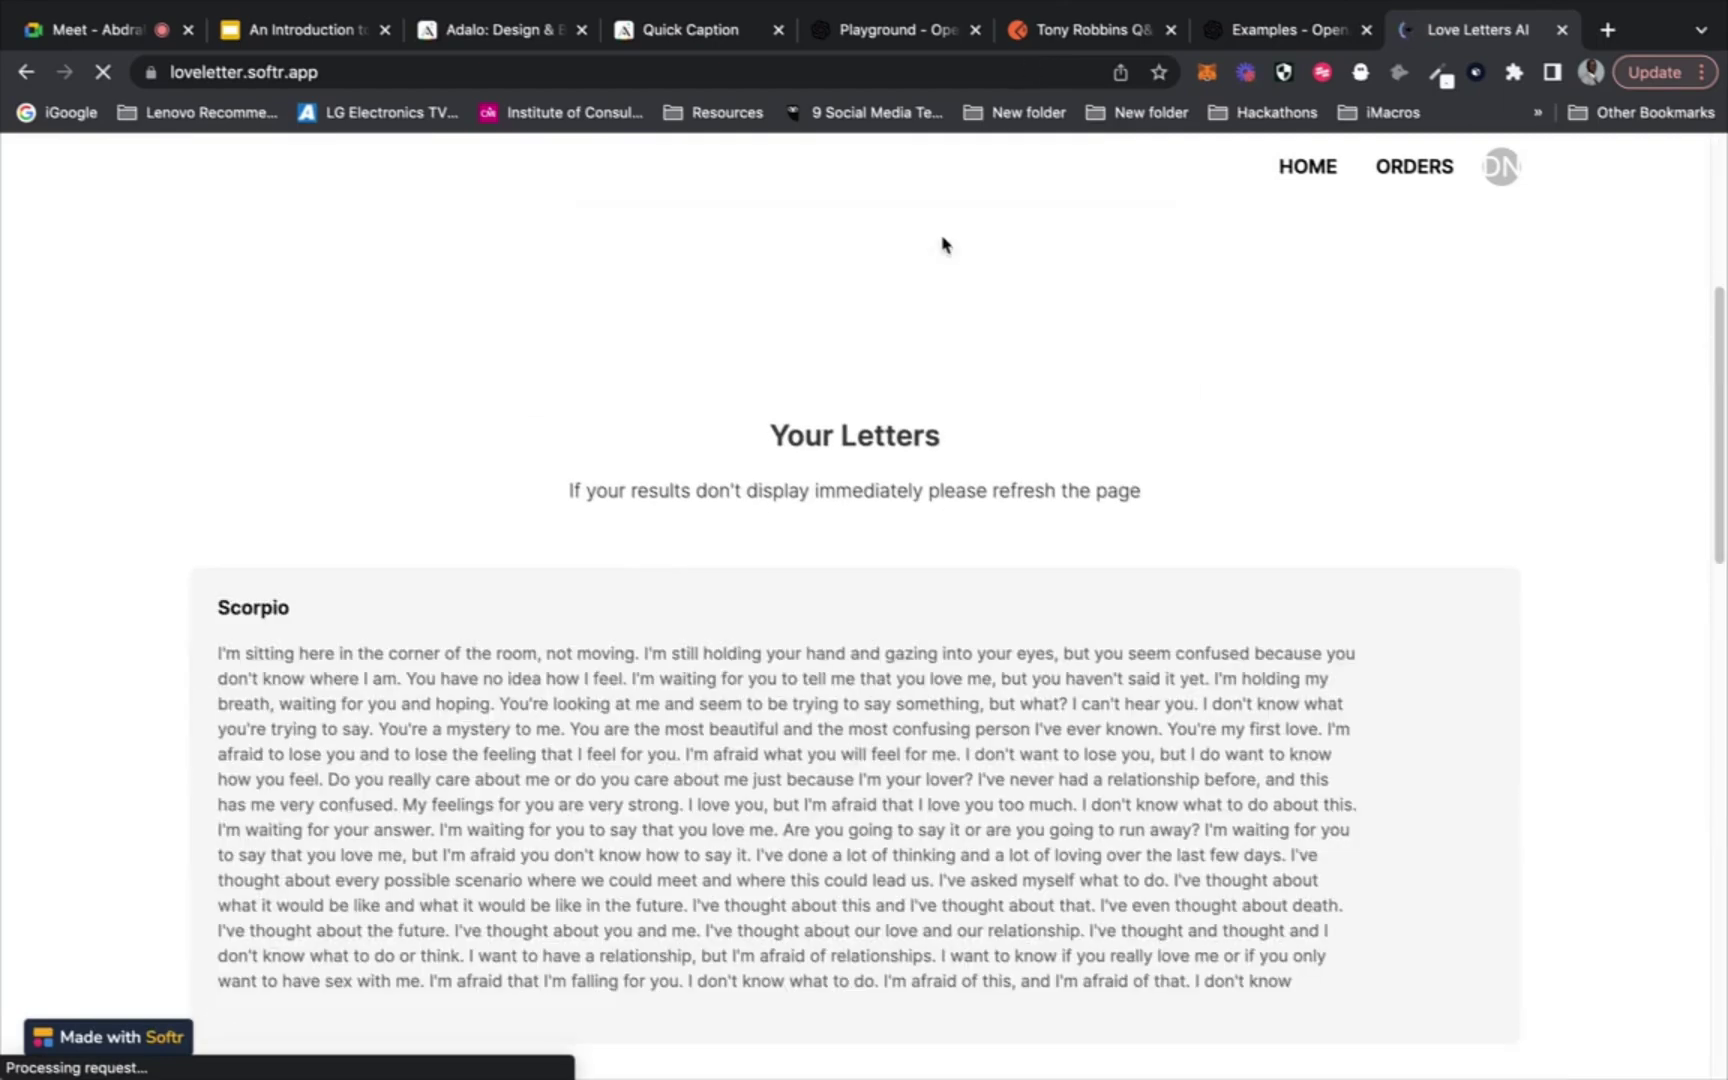
{"action": "scroll", "coordinate": [941, 245], "scroll_direction": "up", "scroll_amount": 5}
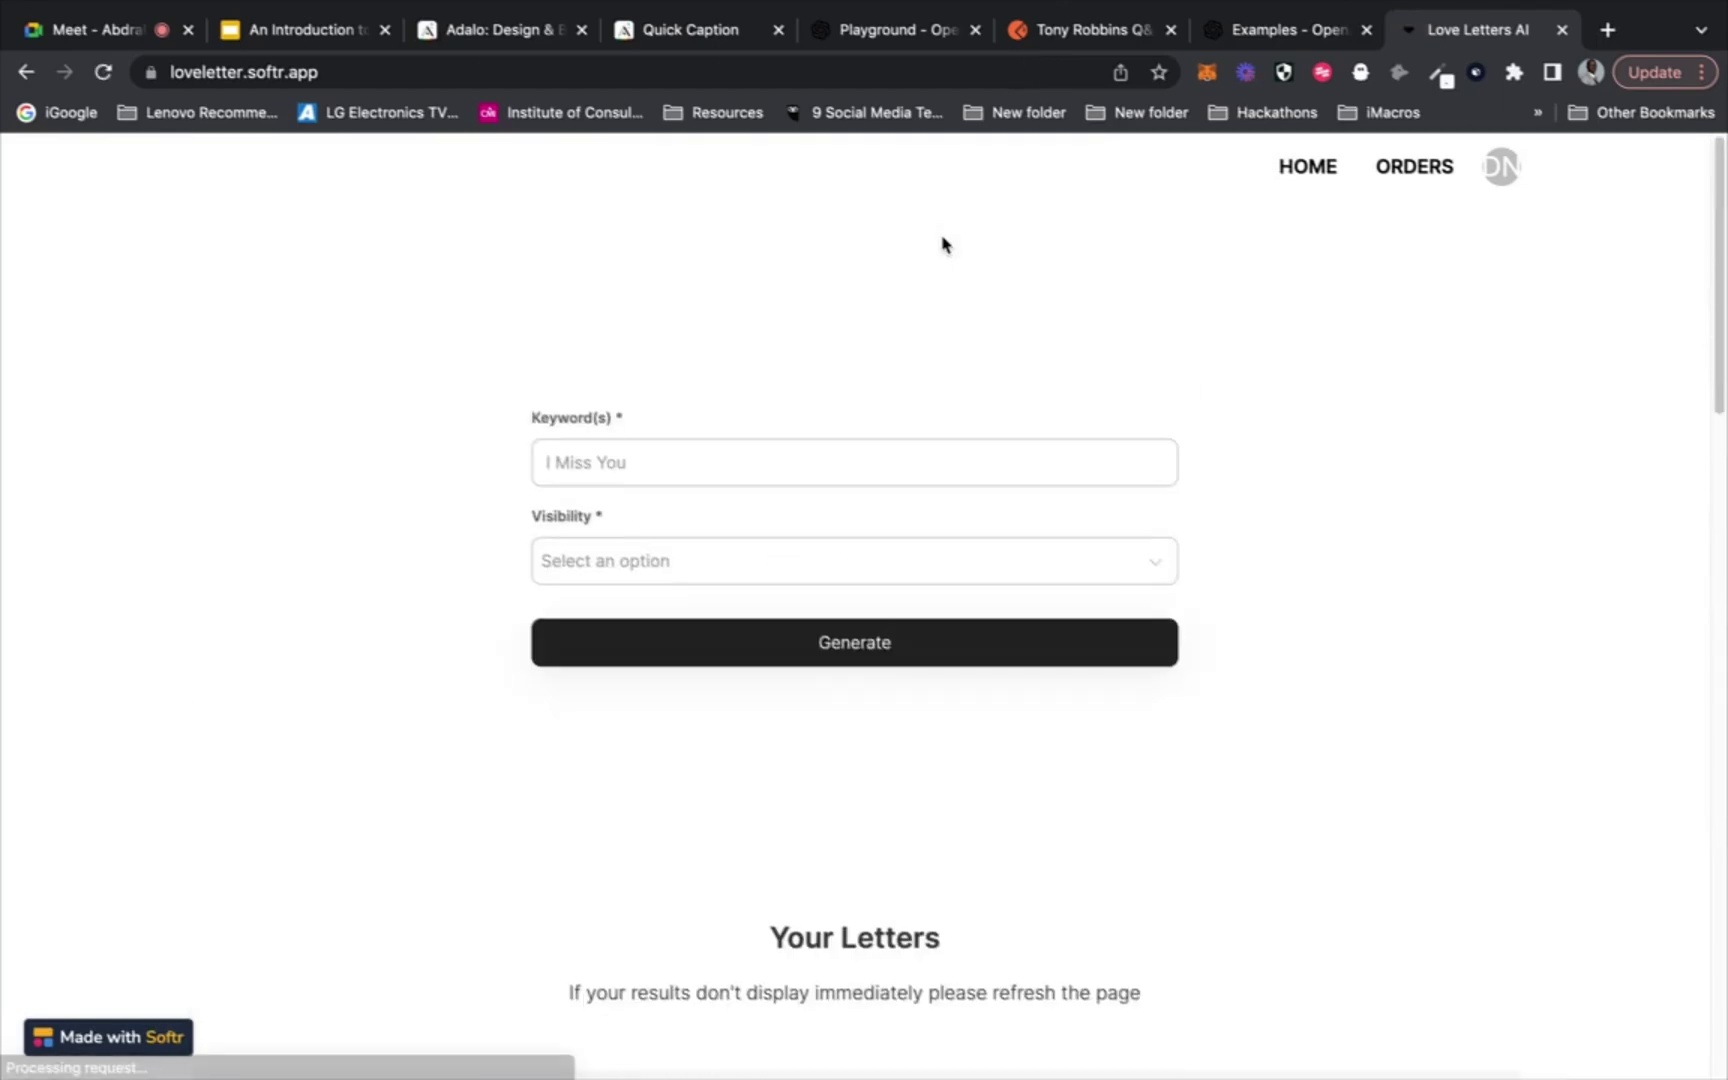
{"action": "left_click", "coordinate": [750, 454]}
{"action": "scroll", "coordinate": [750, 454], "scroll_direction": "down", "scroll_amount": 15}
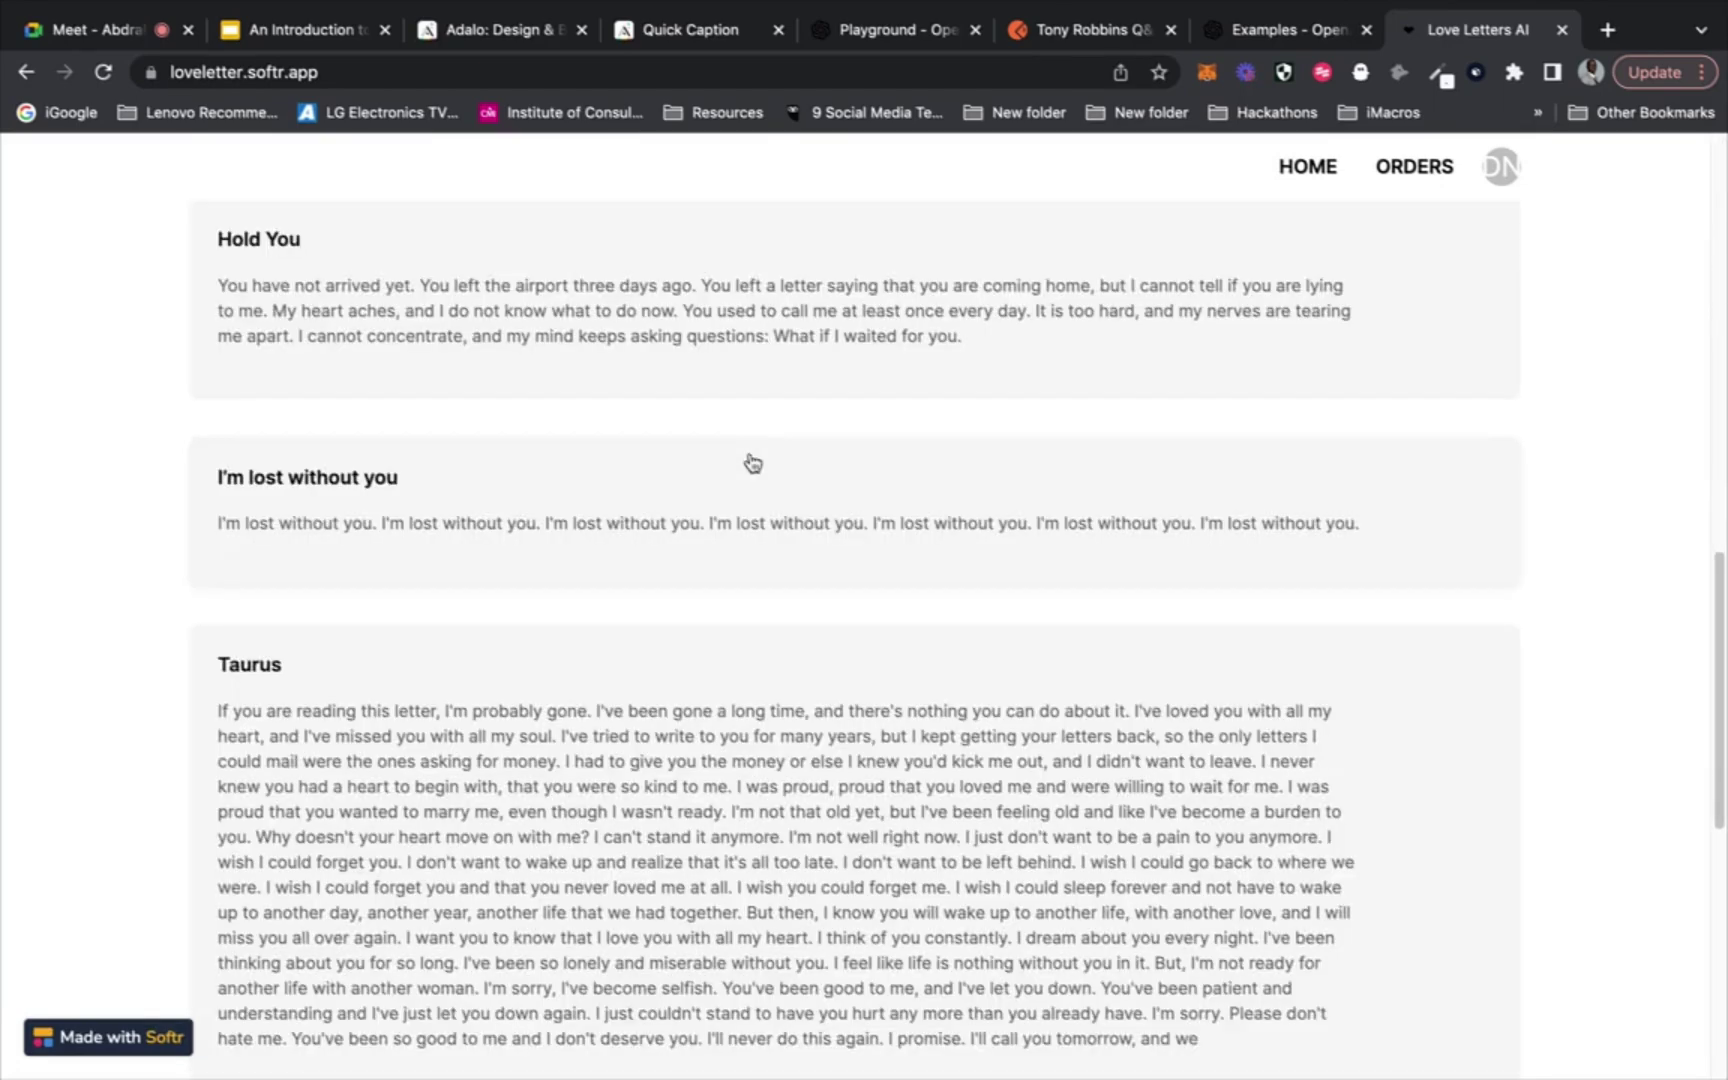
{"action": "scroll", "coordinate": [752, 462], "scroll_direction": "down", "scroll_amount": 3}
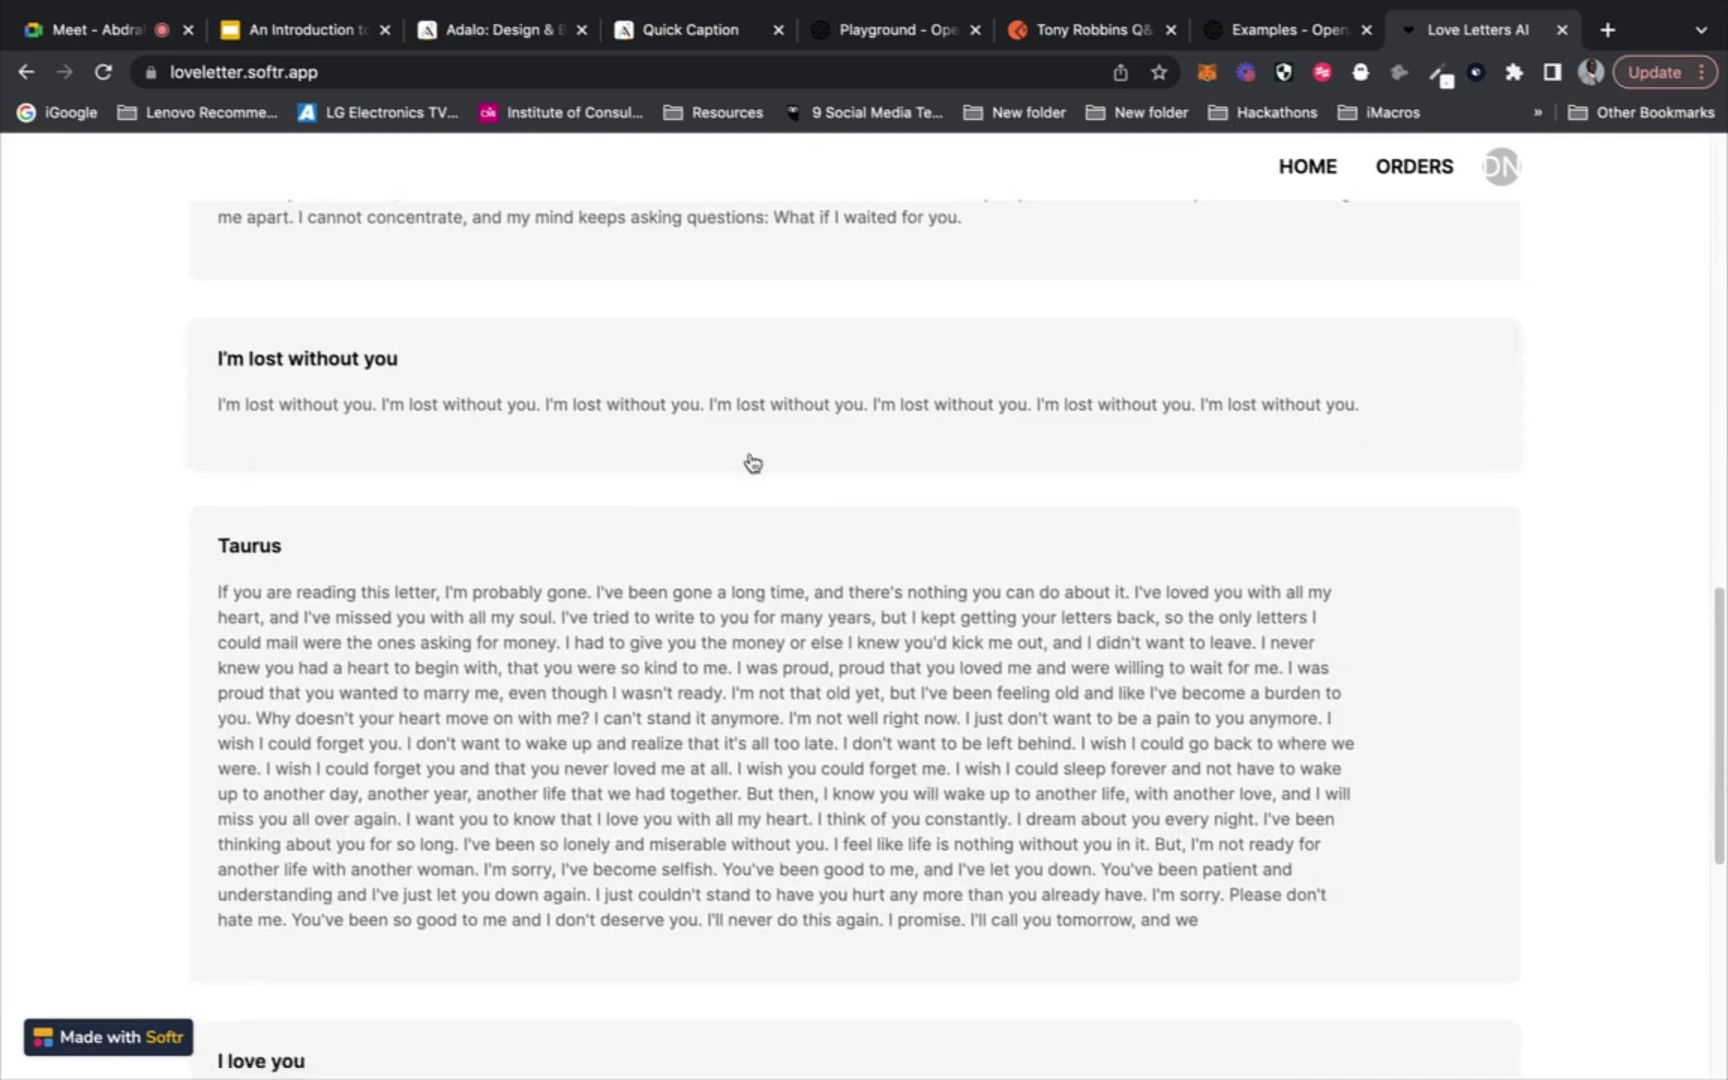
{"action": "scroll", "coordinate": [641, 461], "scroll_direction": "down", "scroll_amount": 5}
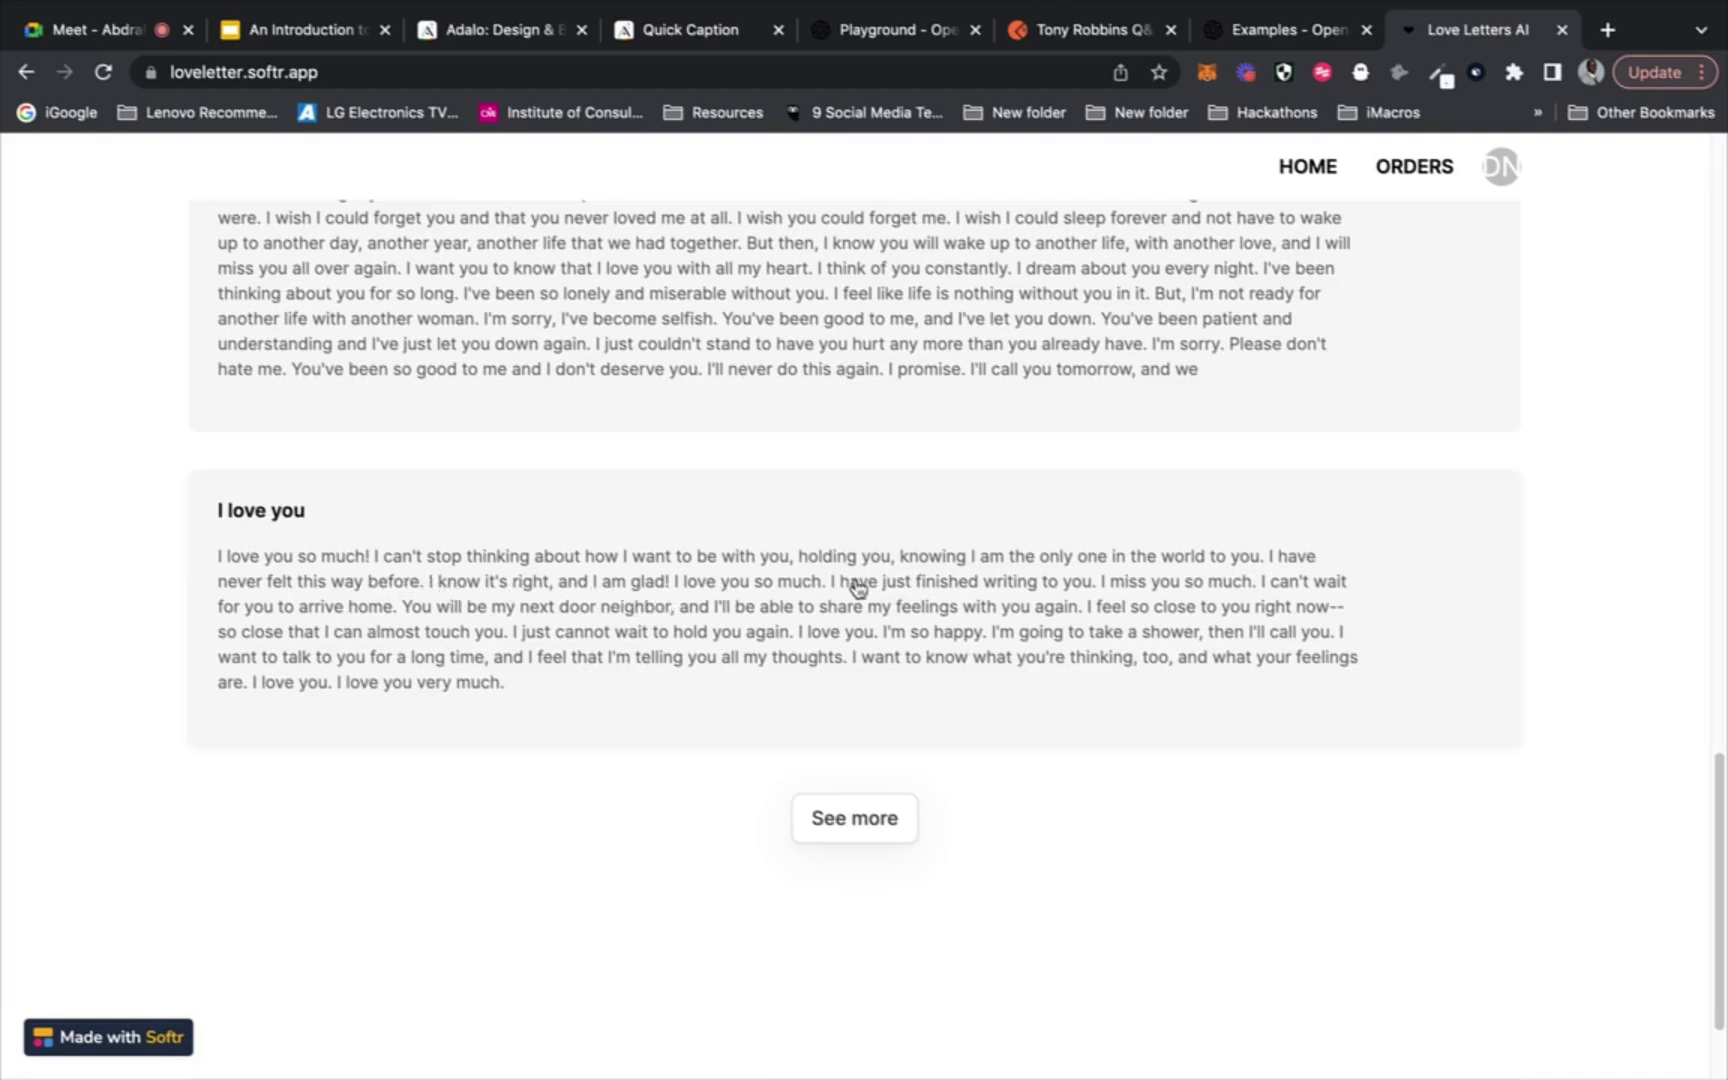
{"action": "scroll", "coordinate": [855, 592], "scroll_direction": "up", "scroll_amount": 20}
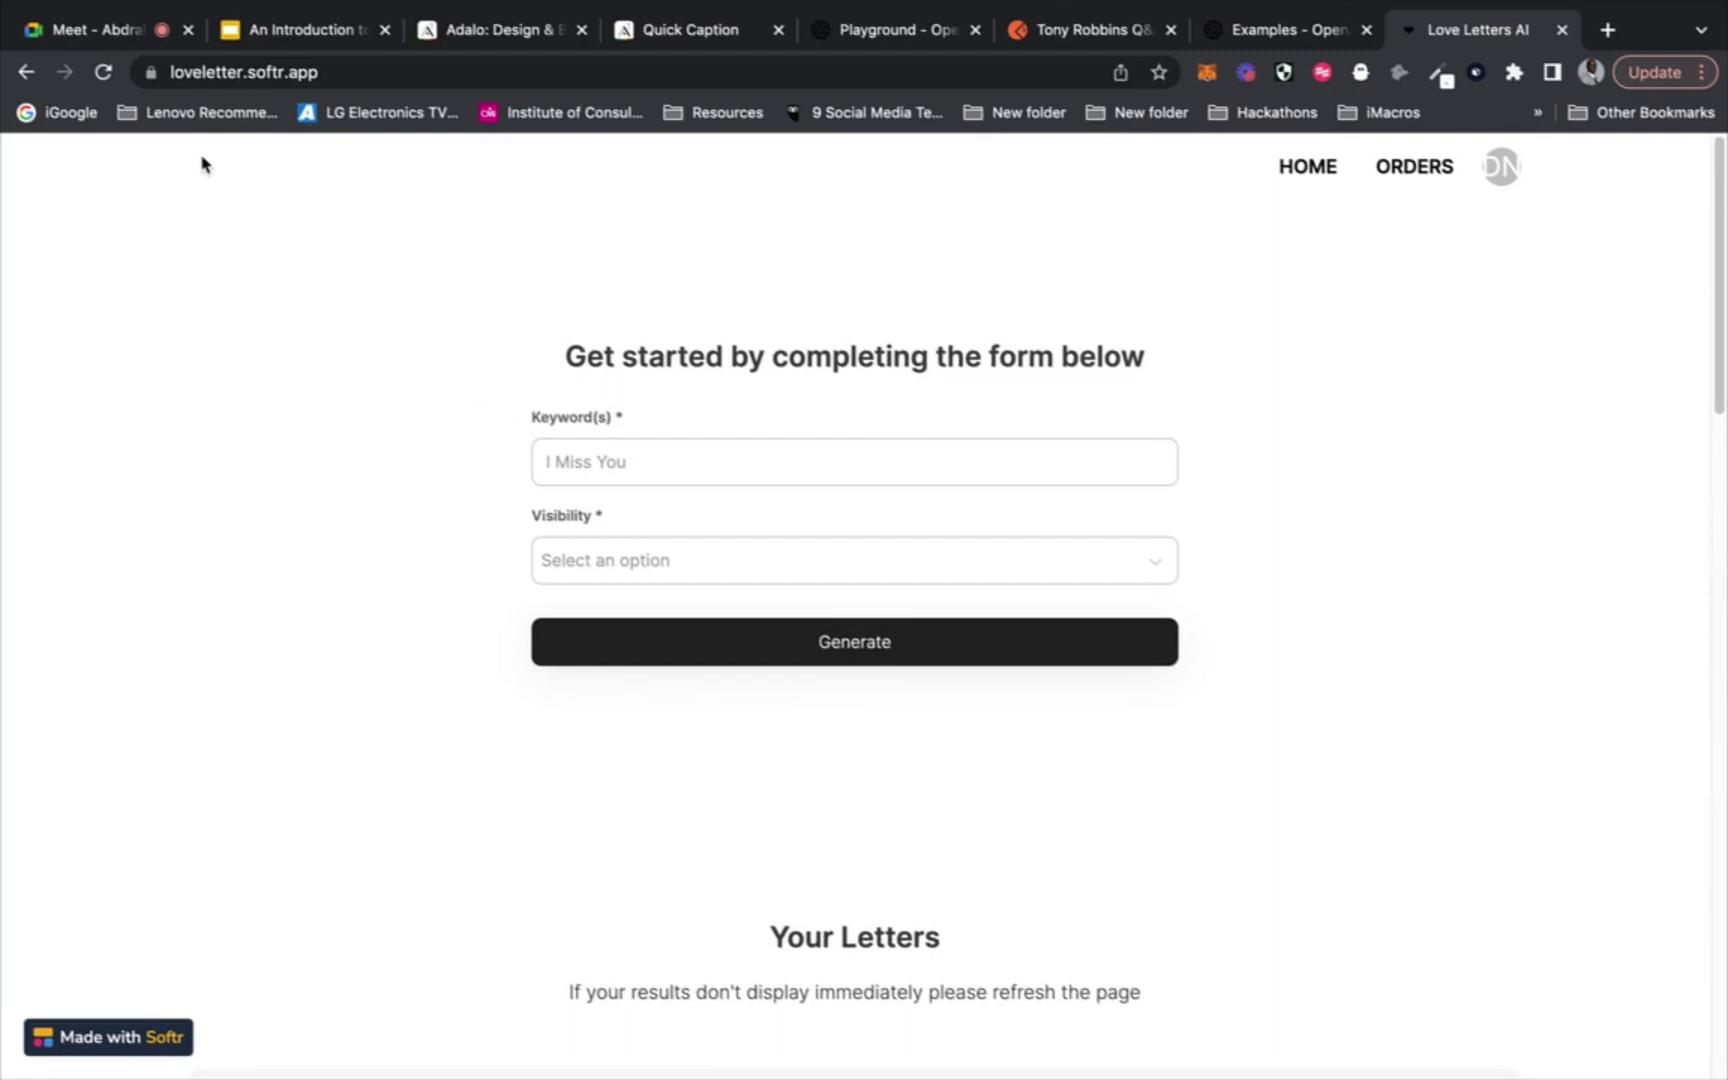
Stop the current Google Meet presentation and go back to the Love Letters AI page
{"action": "left_click", "coordinate": [100, 29]}
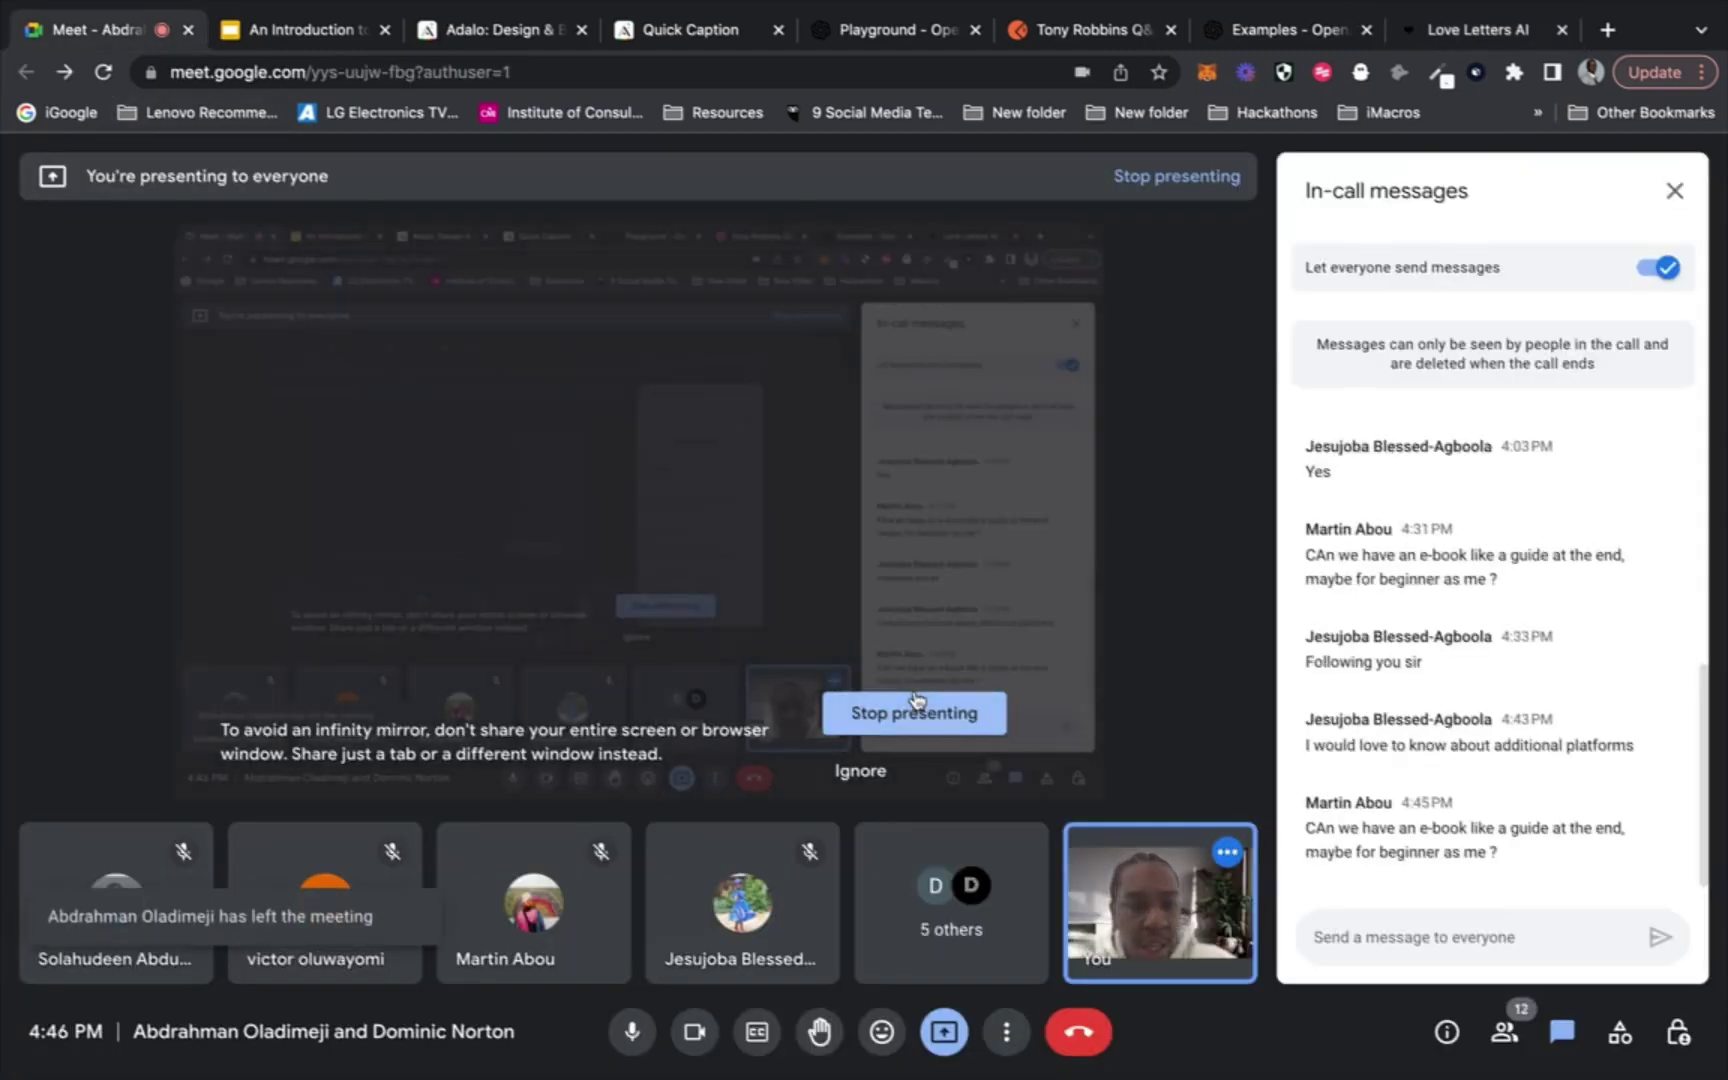
{"action": "left_click", "coordinate": [913, 710]}
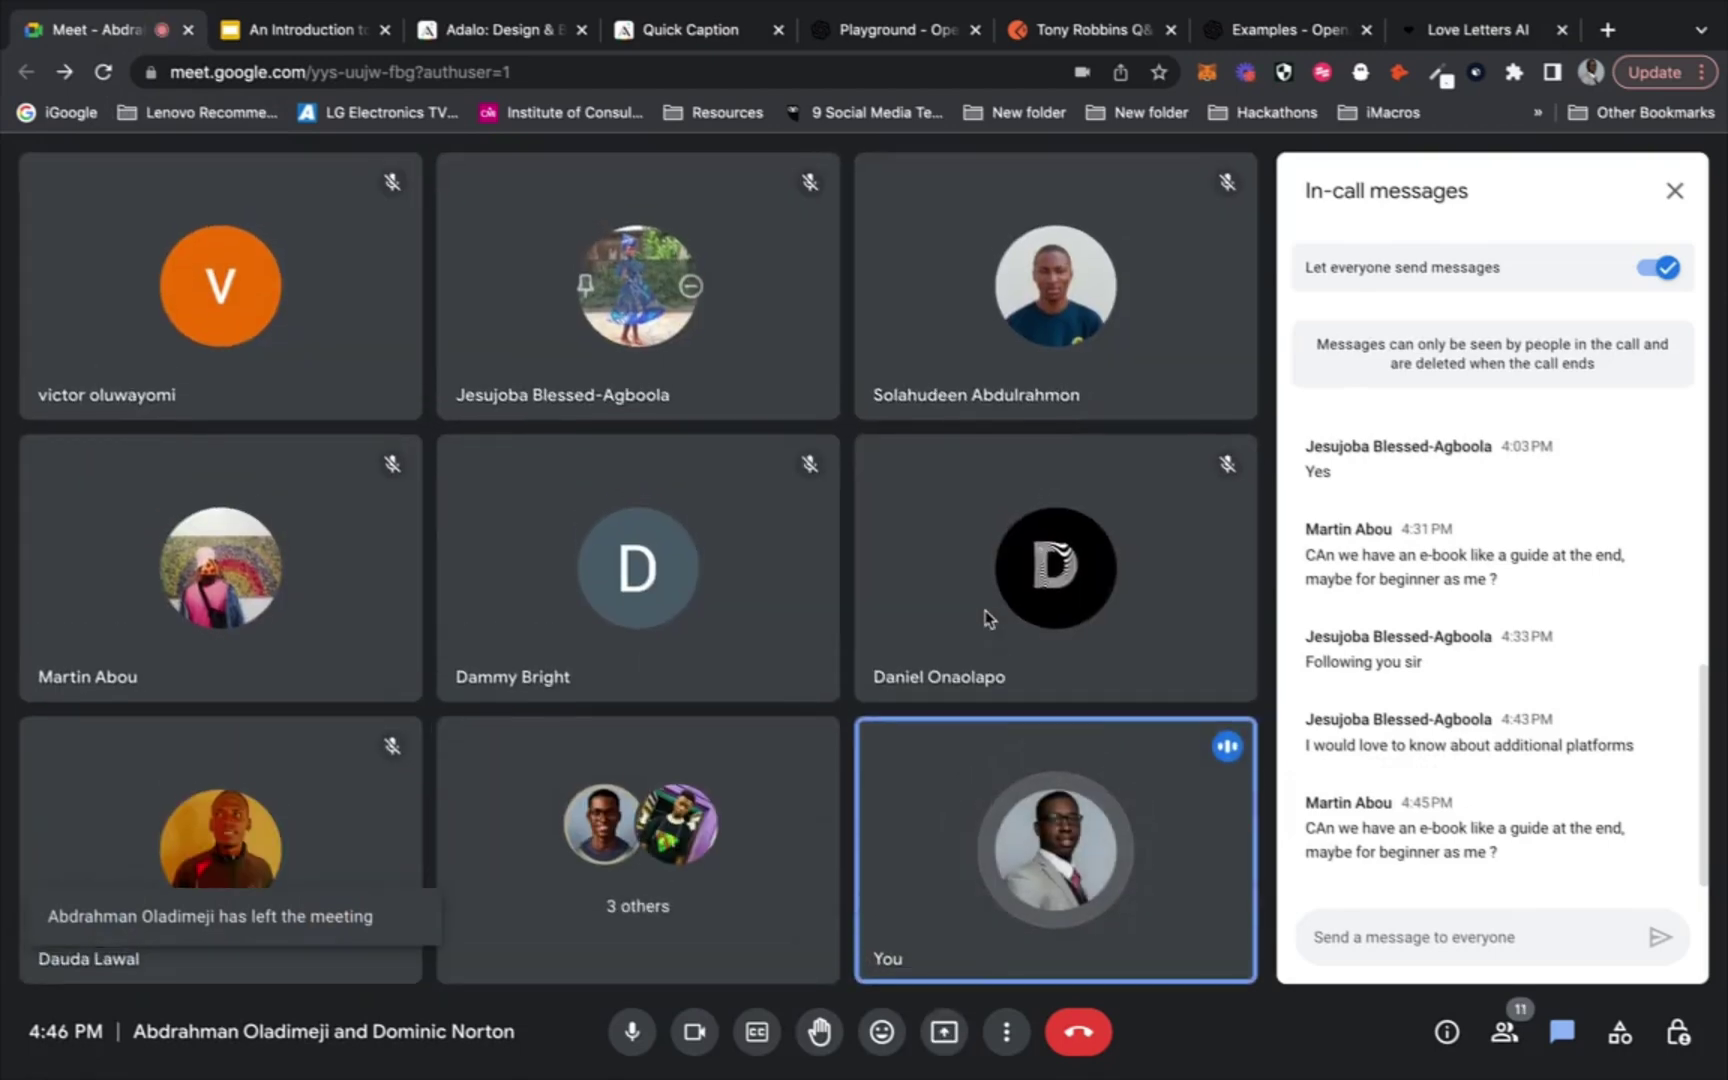
{"action": "left_click", "coordinate": [1490, 40]}
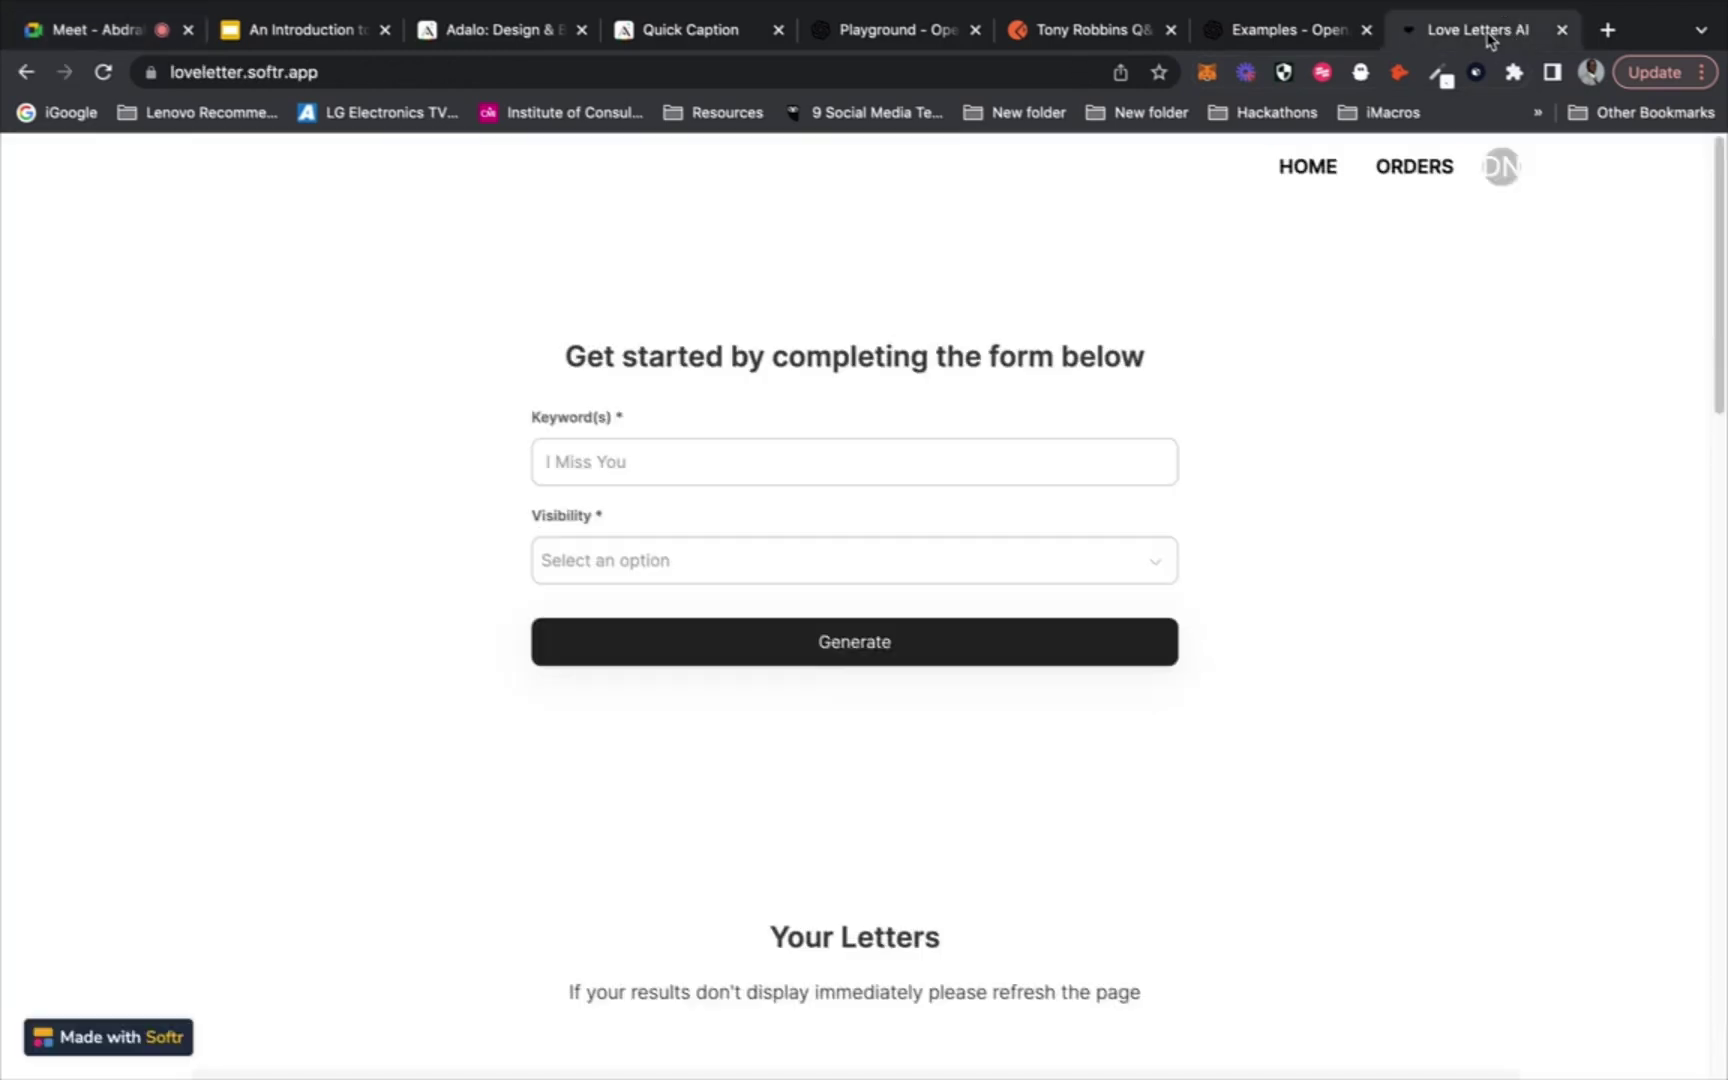
Share the entire screen with the Meet call, then bring the Love Letters AI page forward
{"action": "left_click", "coordinate": [96, 30]}
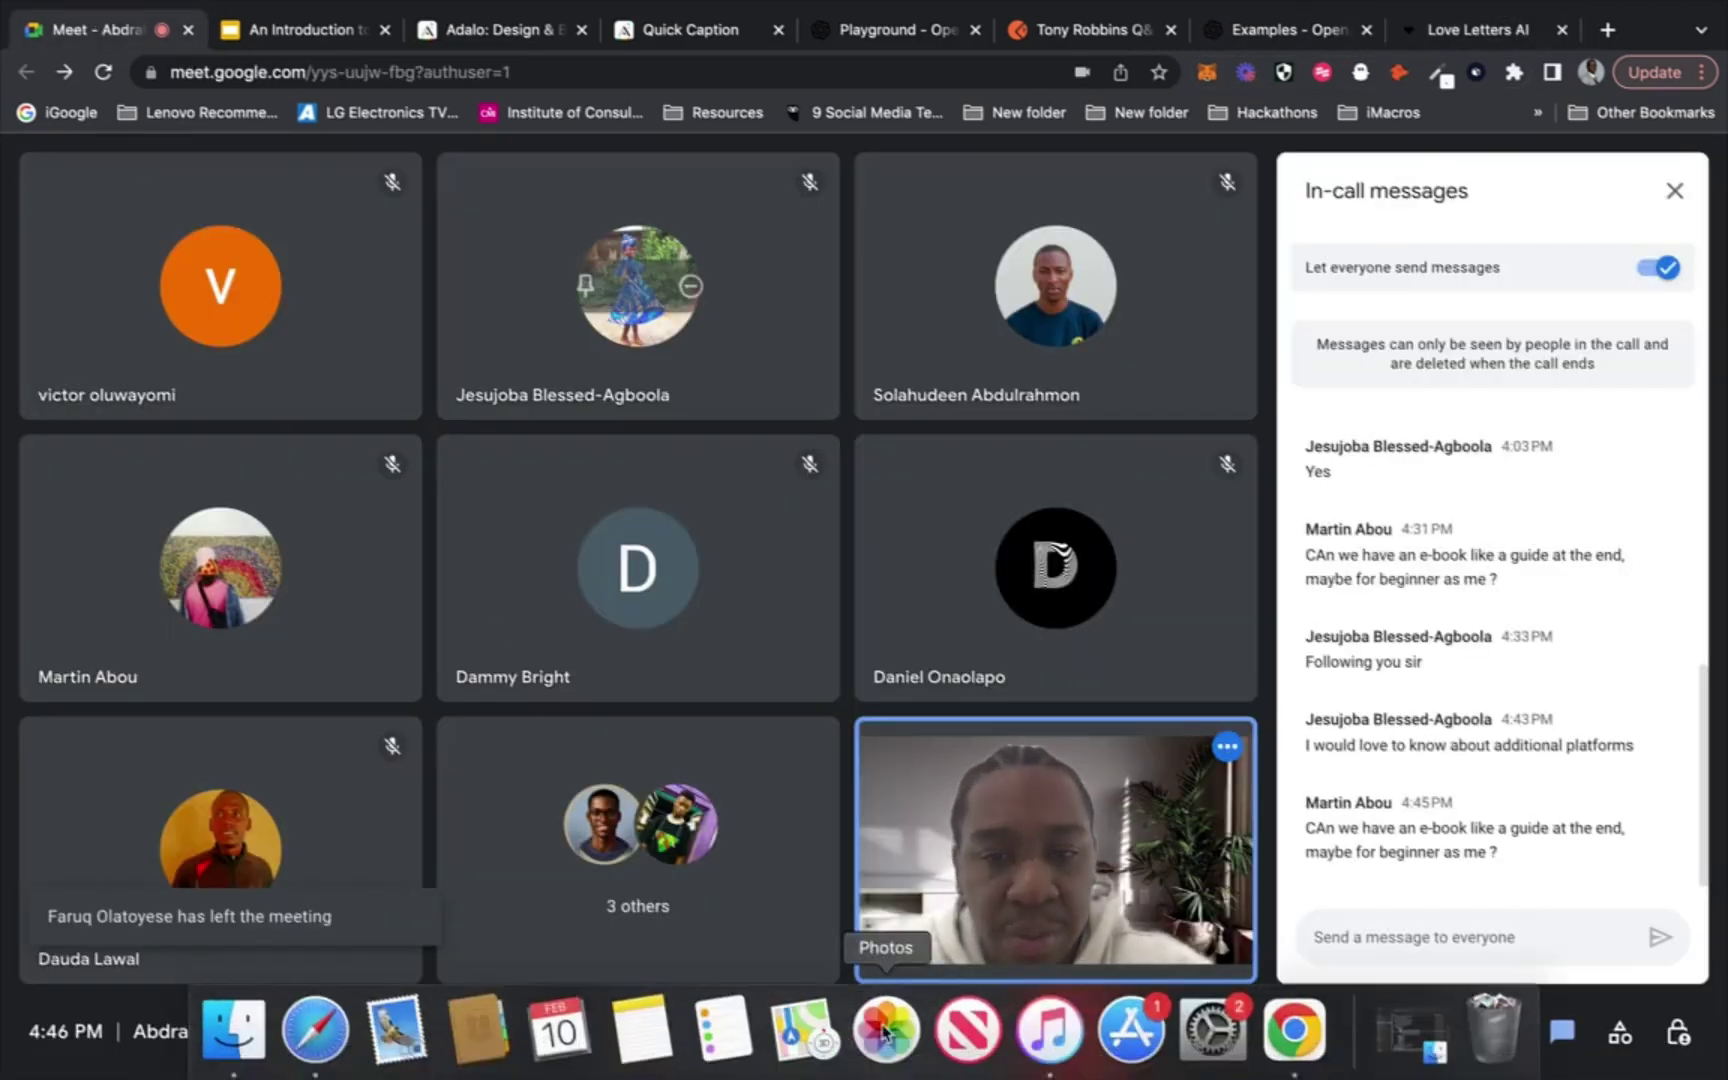
{"action": "left_click", "coordinate": [944, 1036]}
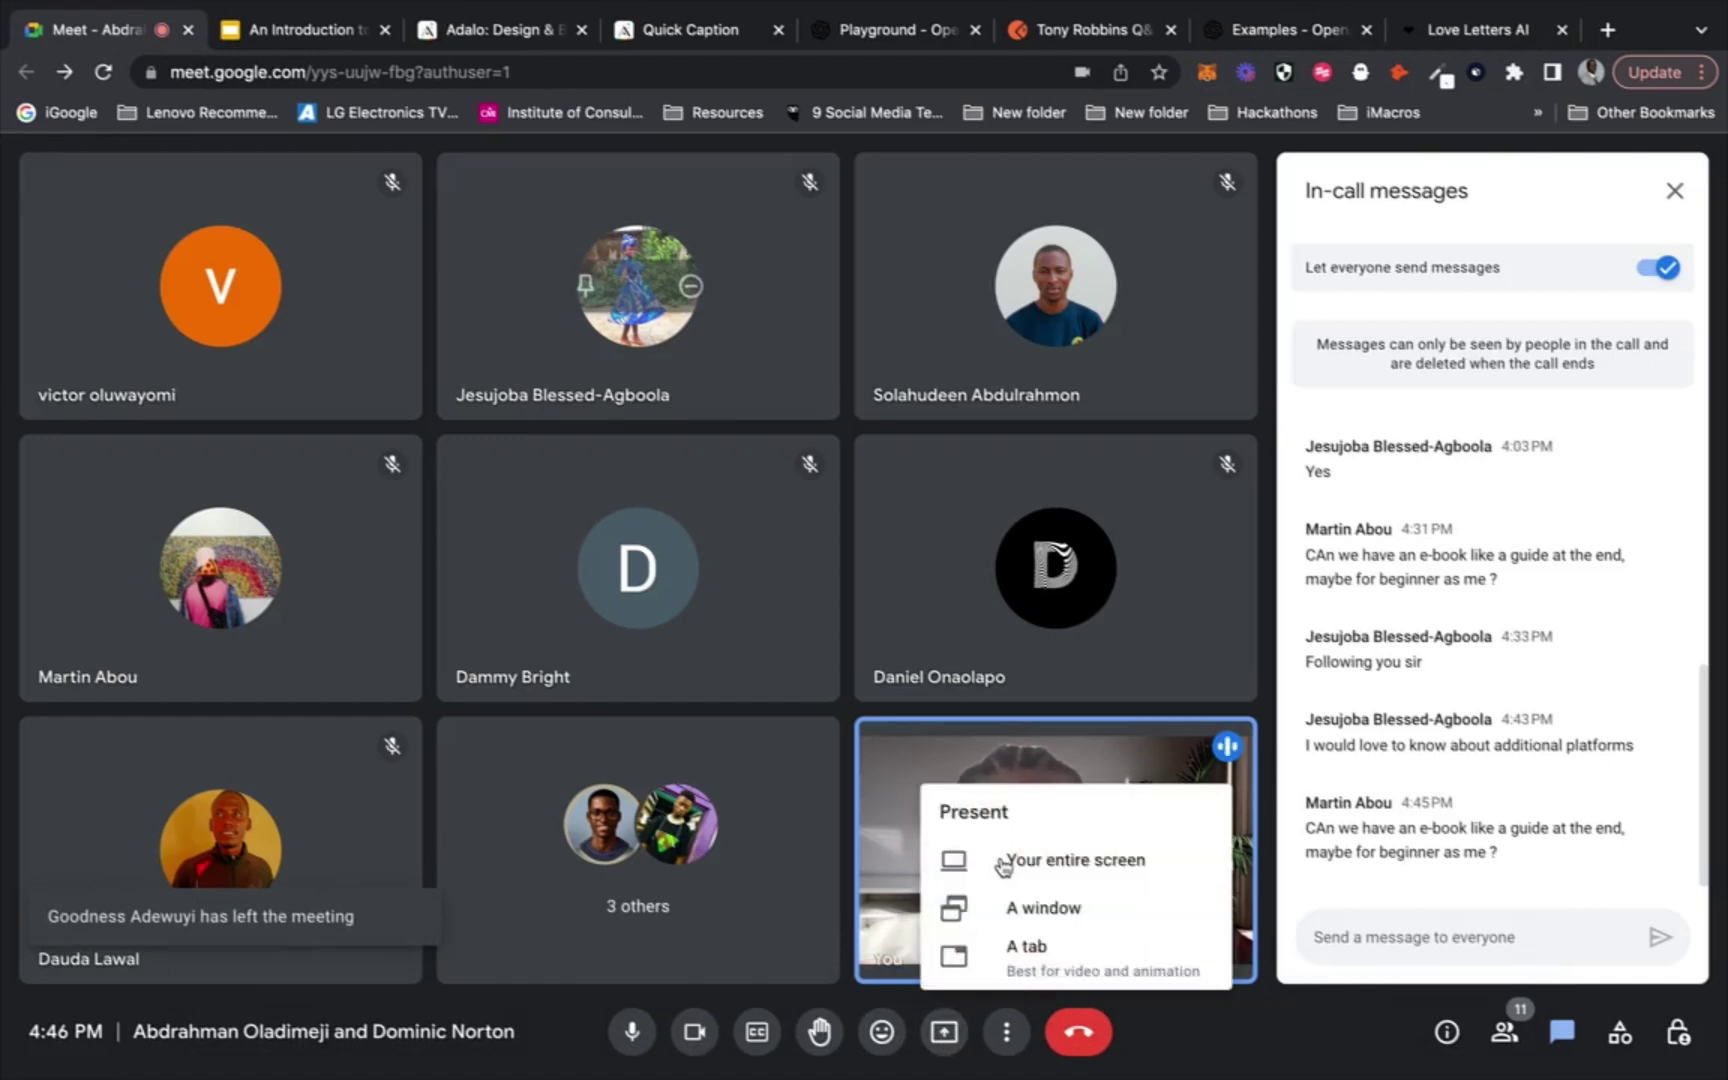
{"action": "left_click", "coordinate": [1005, 857]}
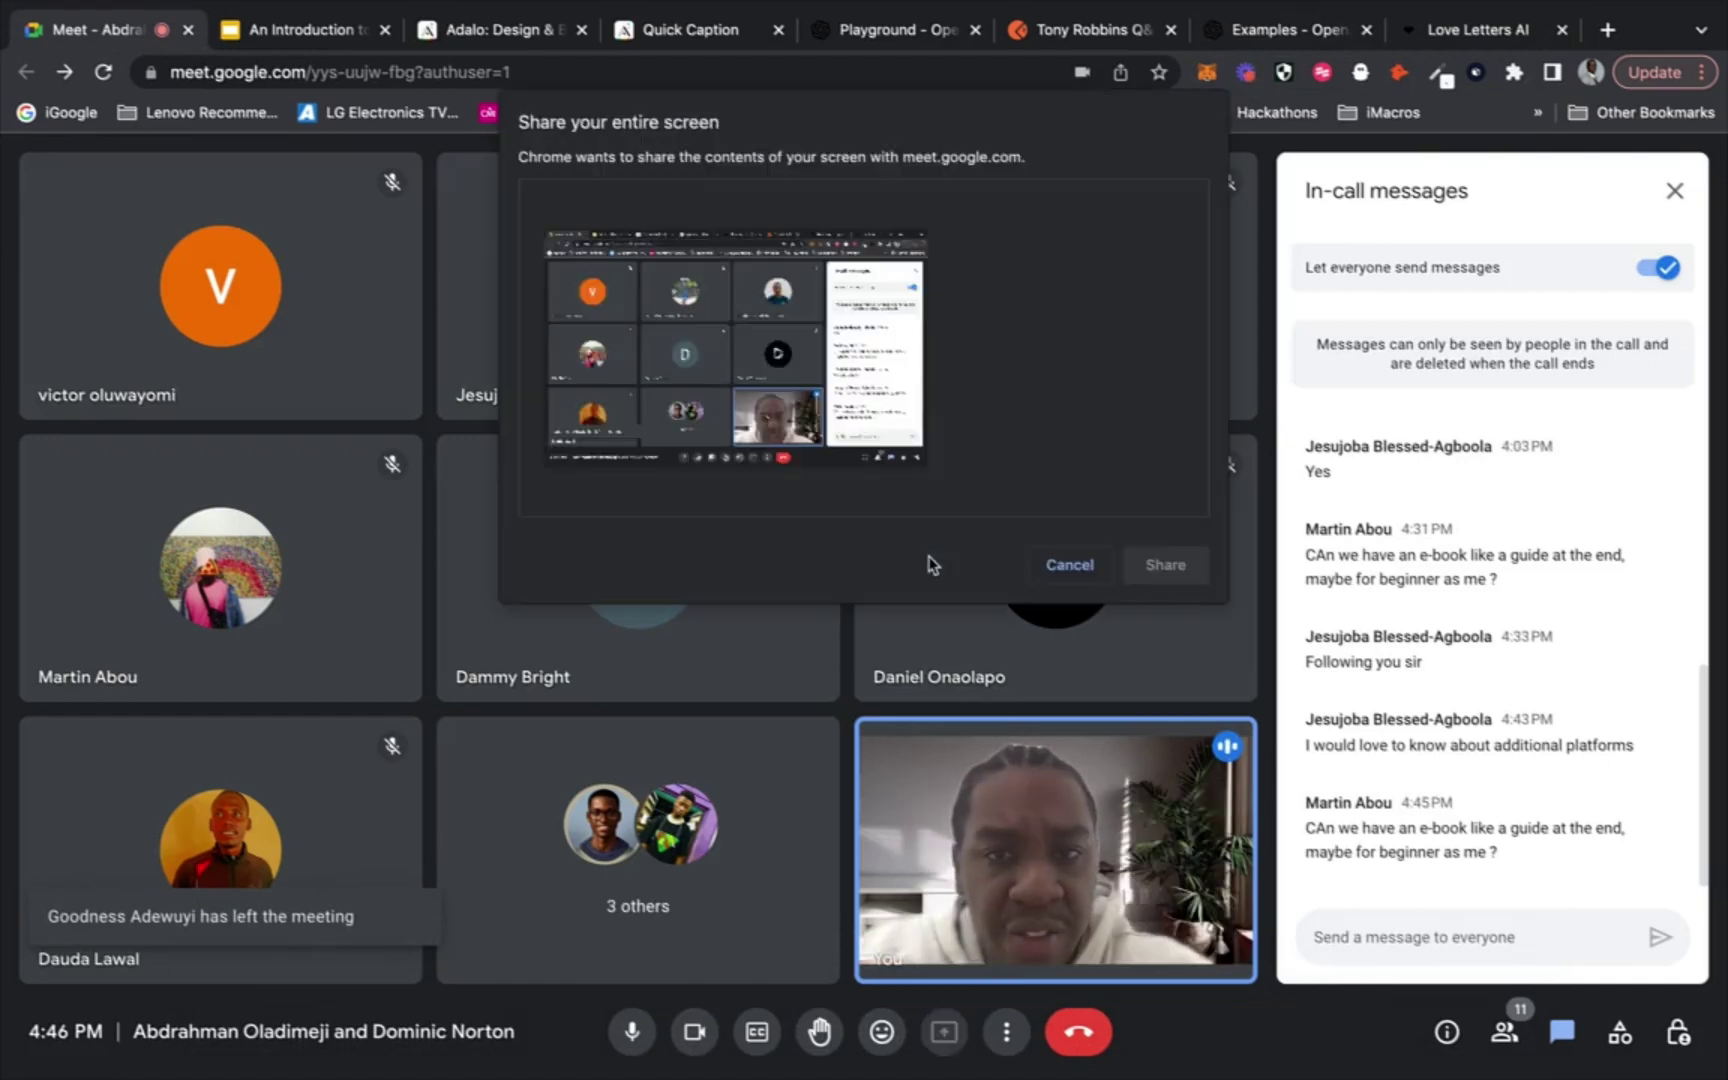
{"action": "left_click", "coordinate": [1162, 562]}
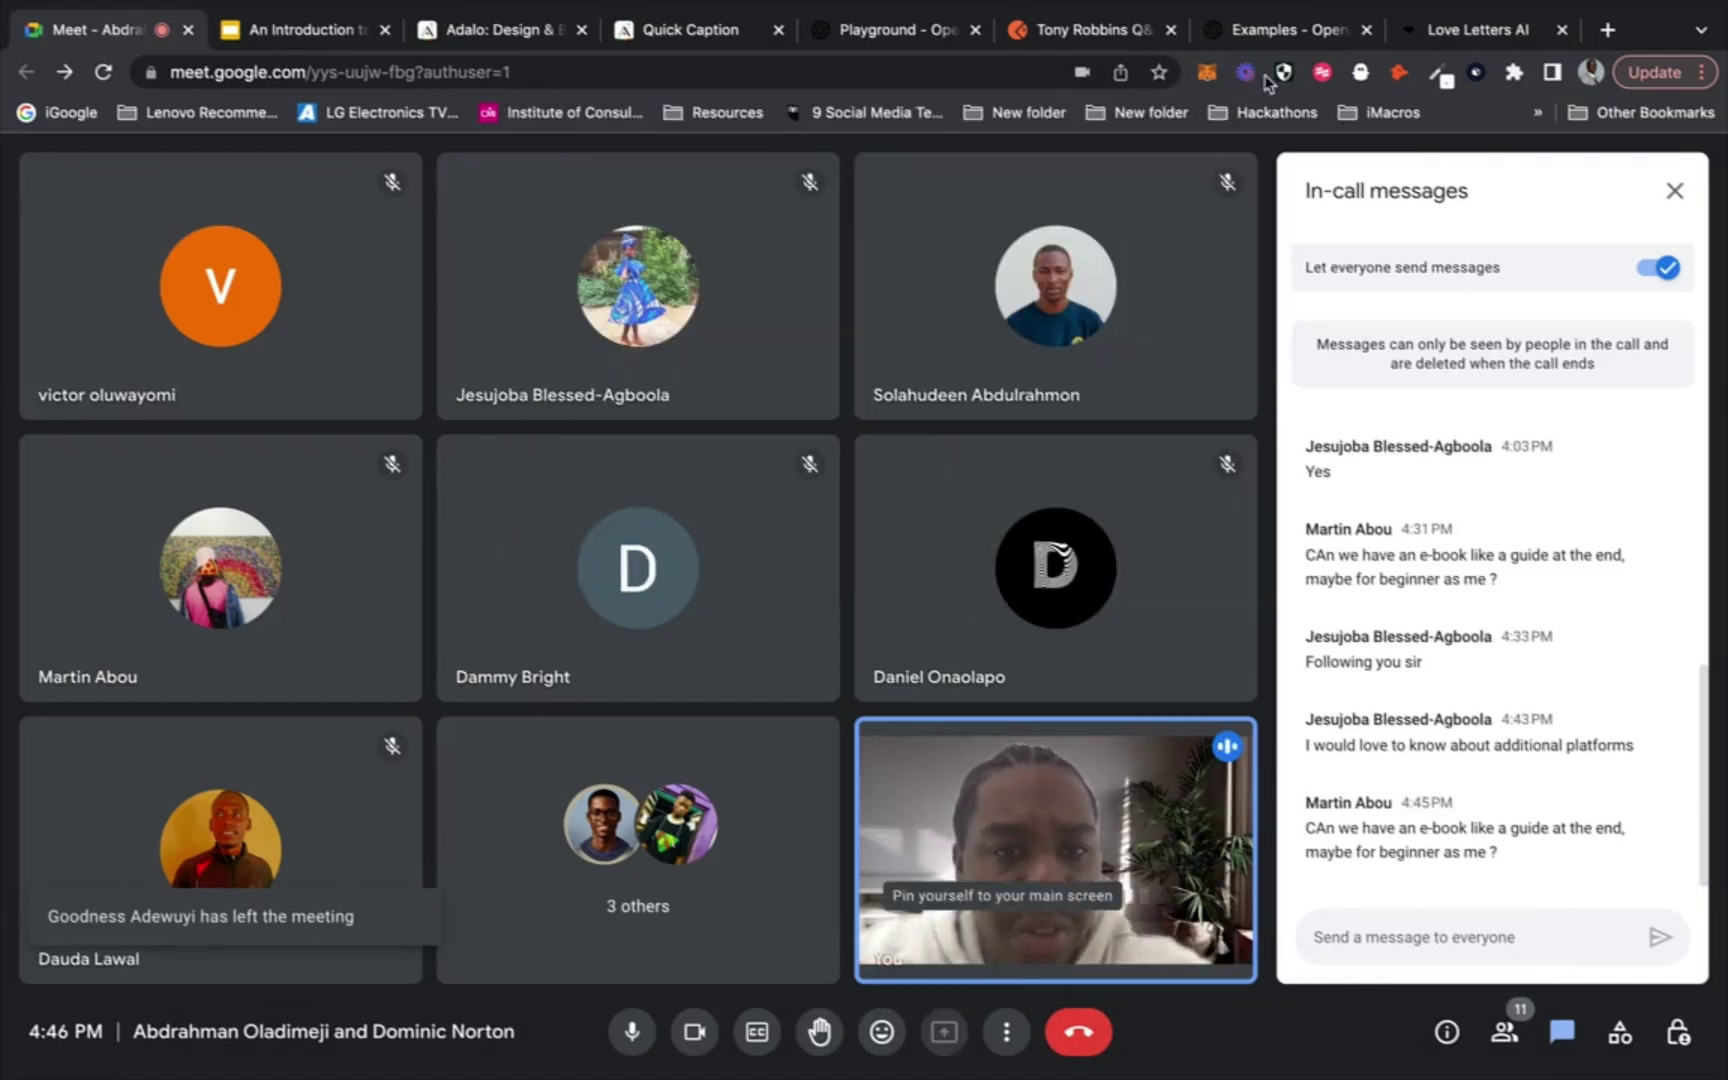
{"action": "left_click", "coordinate": [1420, 33]}
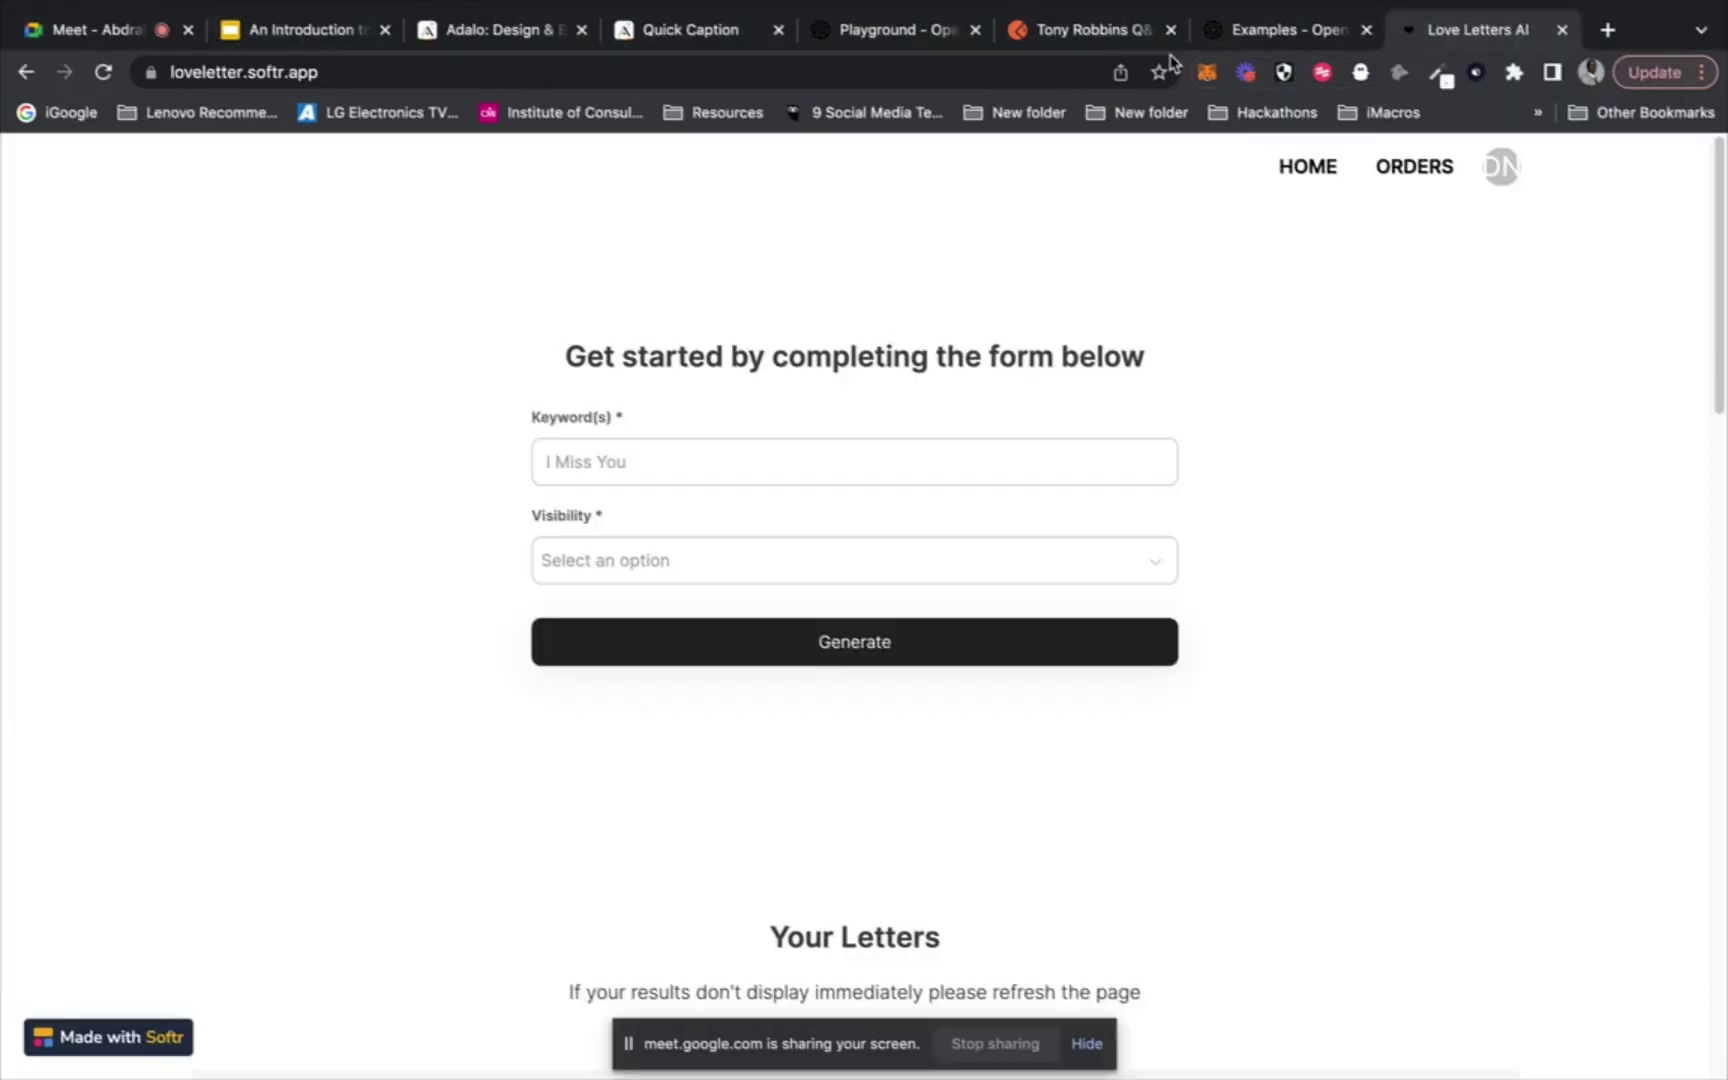
Load the AppSheet website from the address bar
{"action": "left_click", "coordinate": [1037, 74]}
{"action": "type", "text": "appsheet.com"}
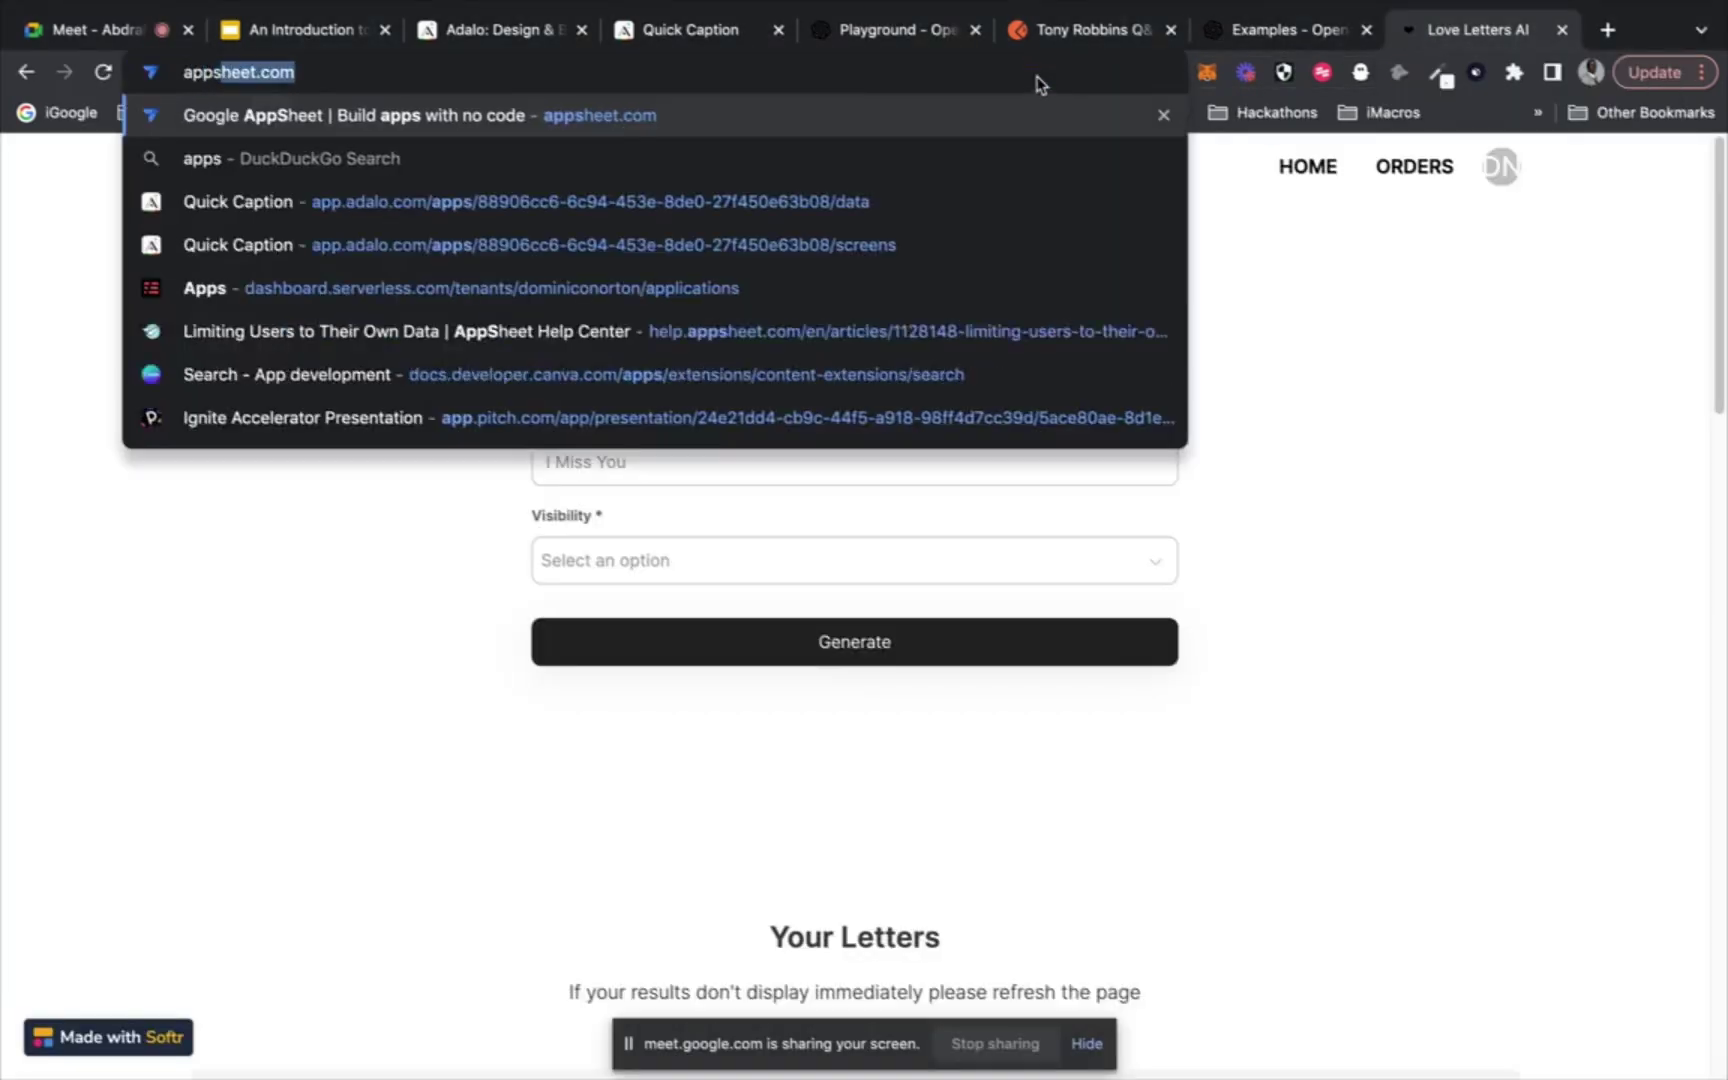
{"action": "key", "text": "Return"}
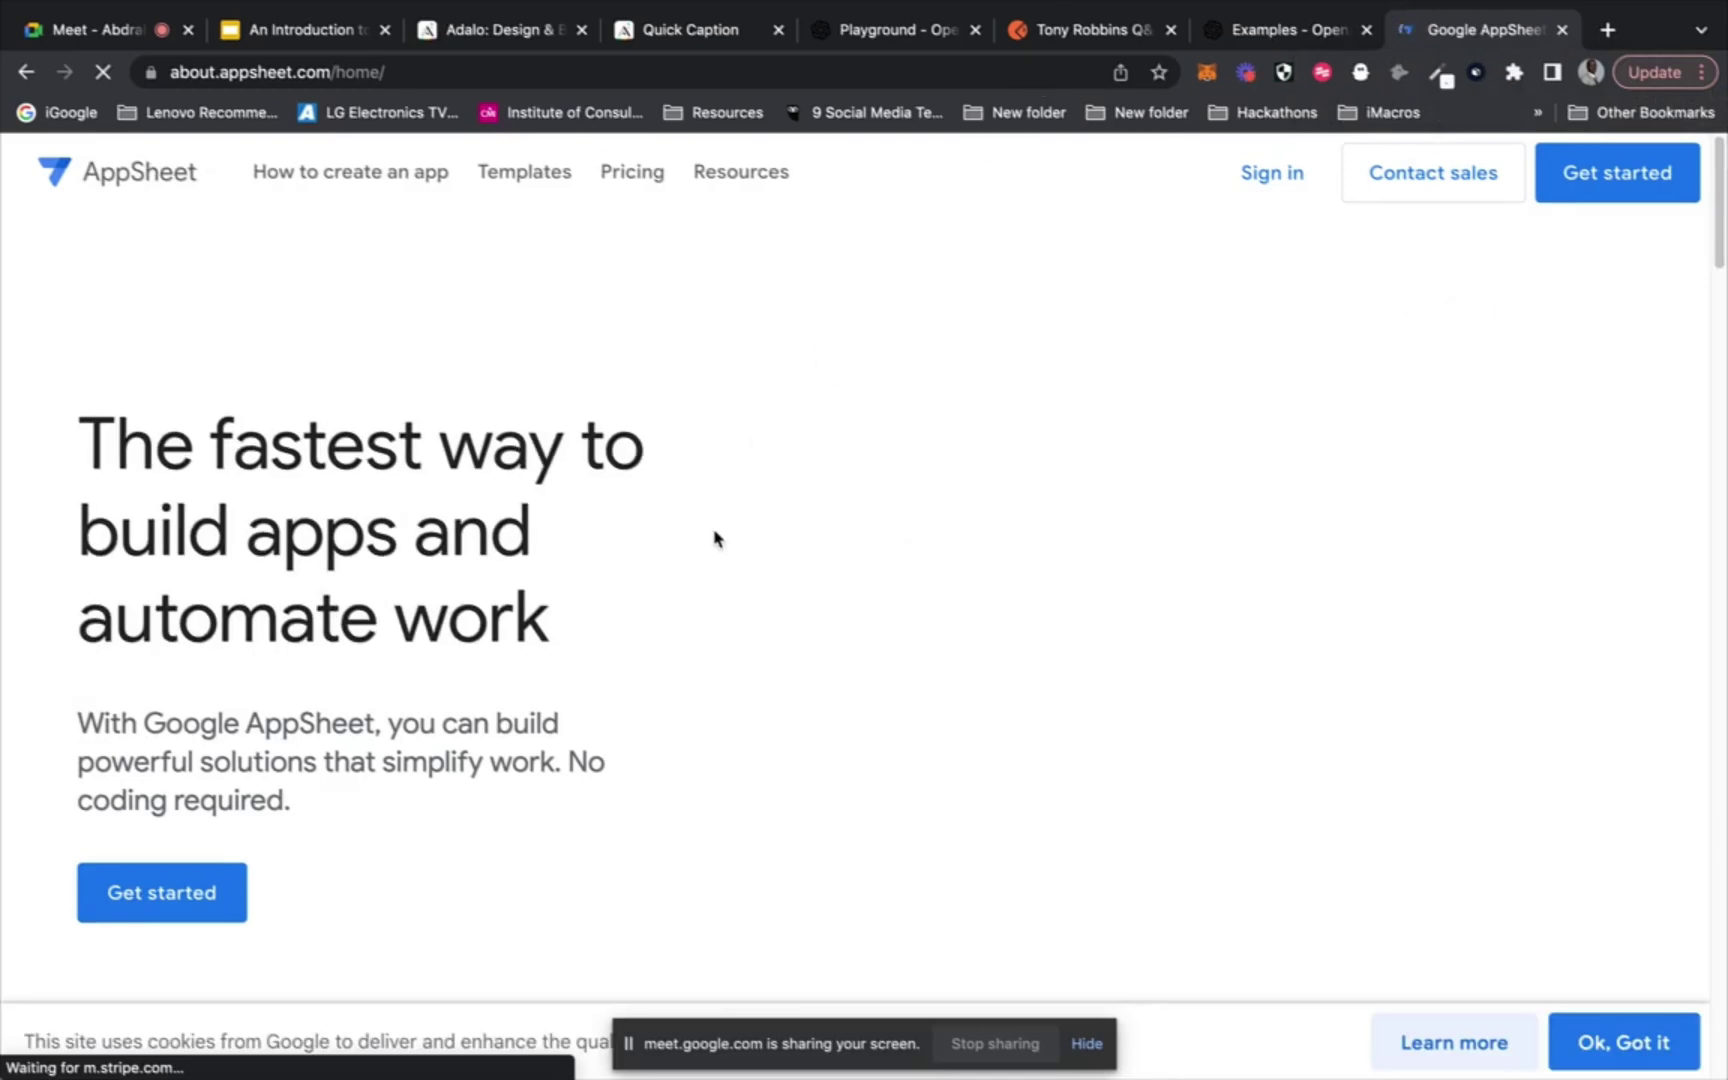
Scroll down the AppSheet homepage to the Automate workflows section
{"action": "scroll", "coordinate": [714, 538], "scroll_direction": "down", "scroll_amount": 3}
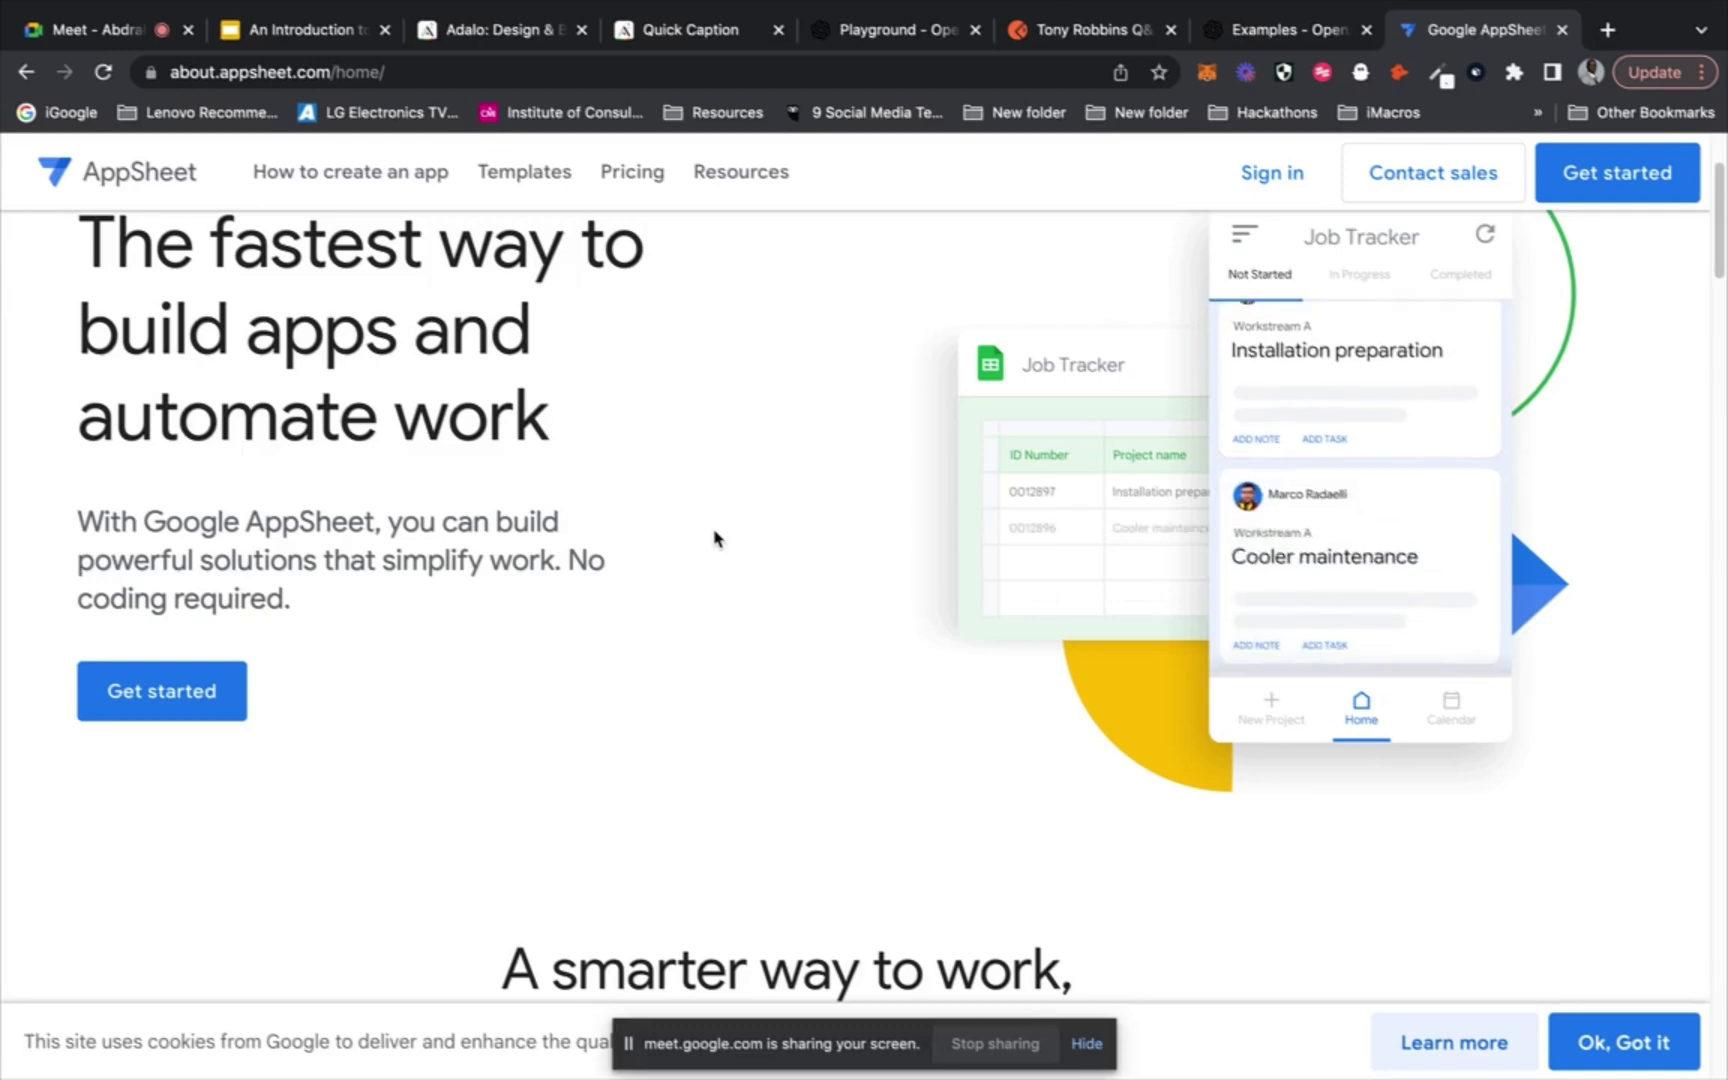
{"action": "scroll", "coordinate": [714, 538], "scroll_direction": "down", "scroll_amount": 6}
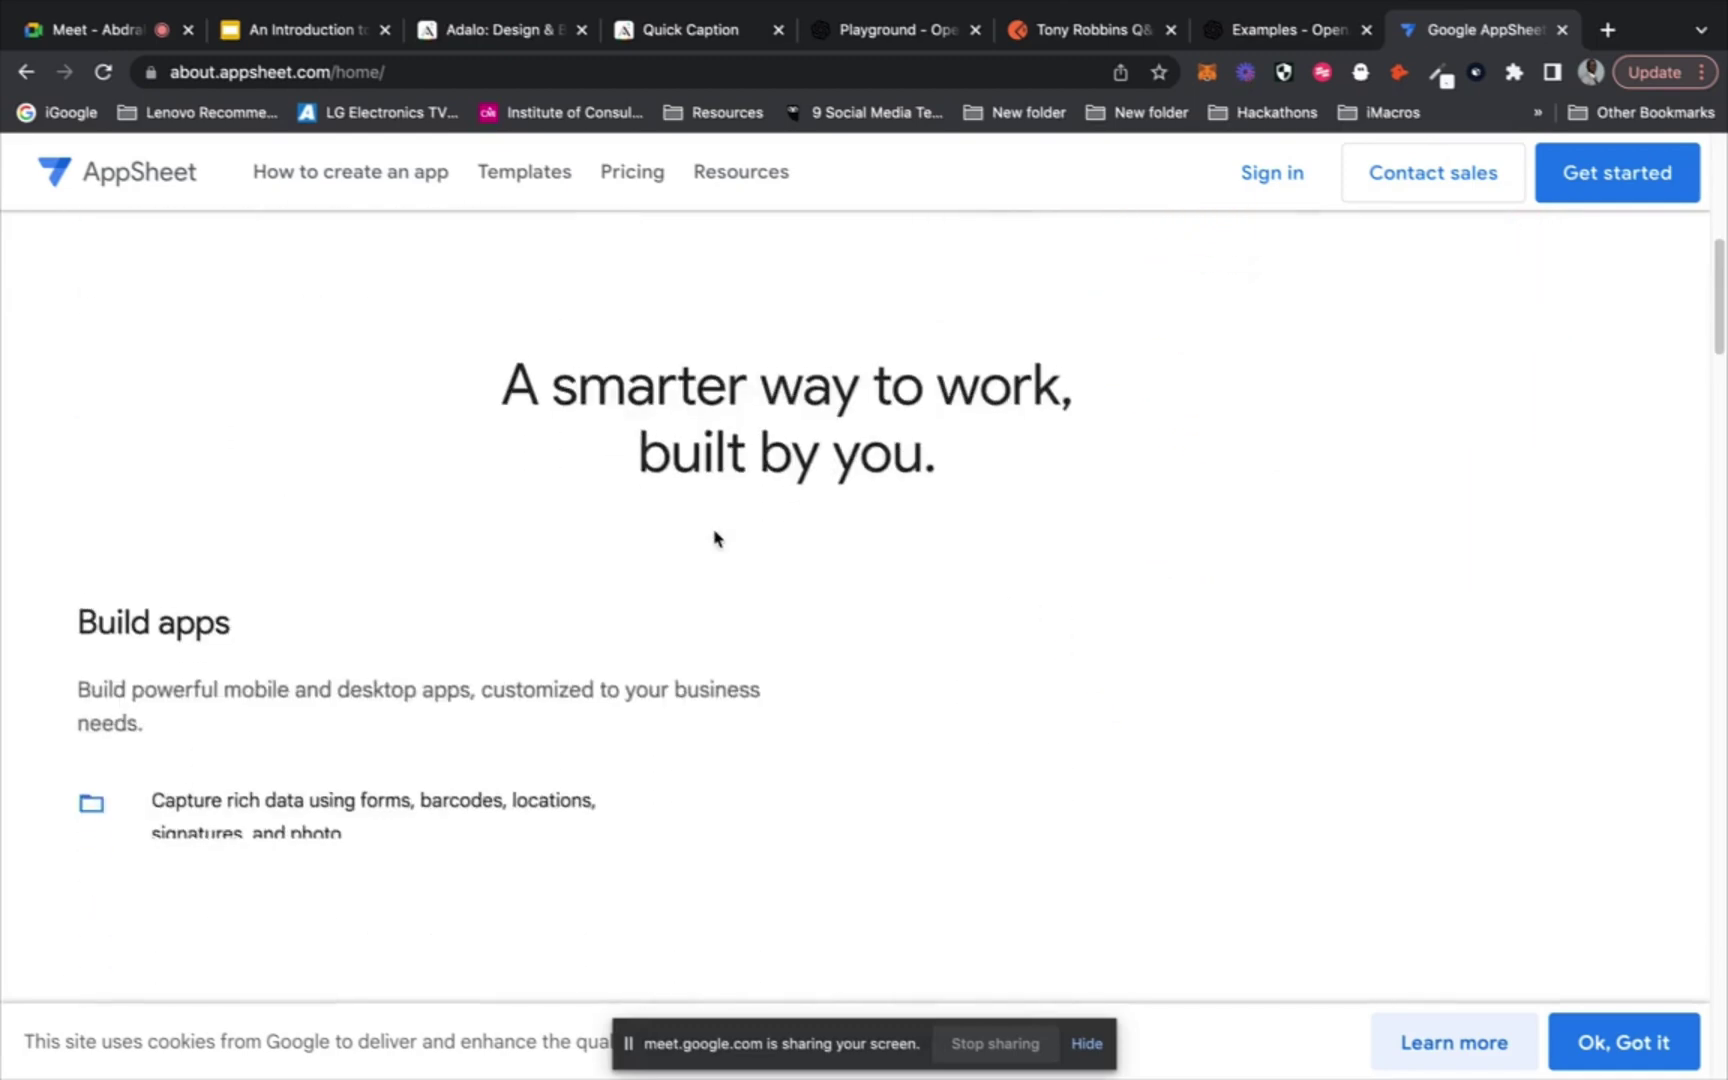
{"action": "scroll", "coordinate": [714, 538], "scroll_direction": "down", "scroll_amount": 2}
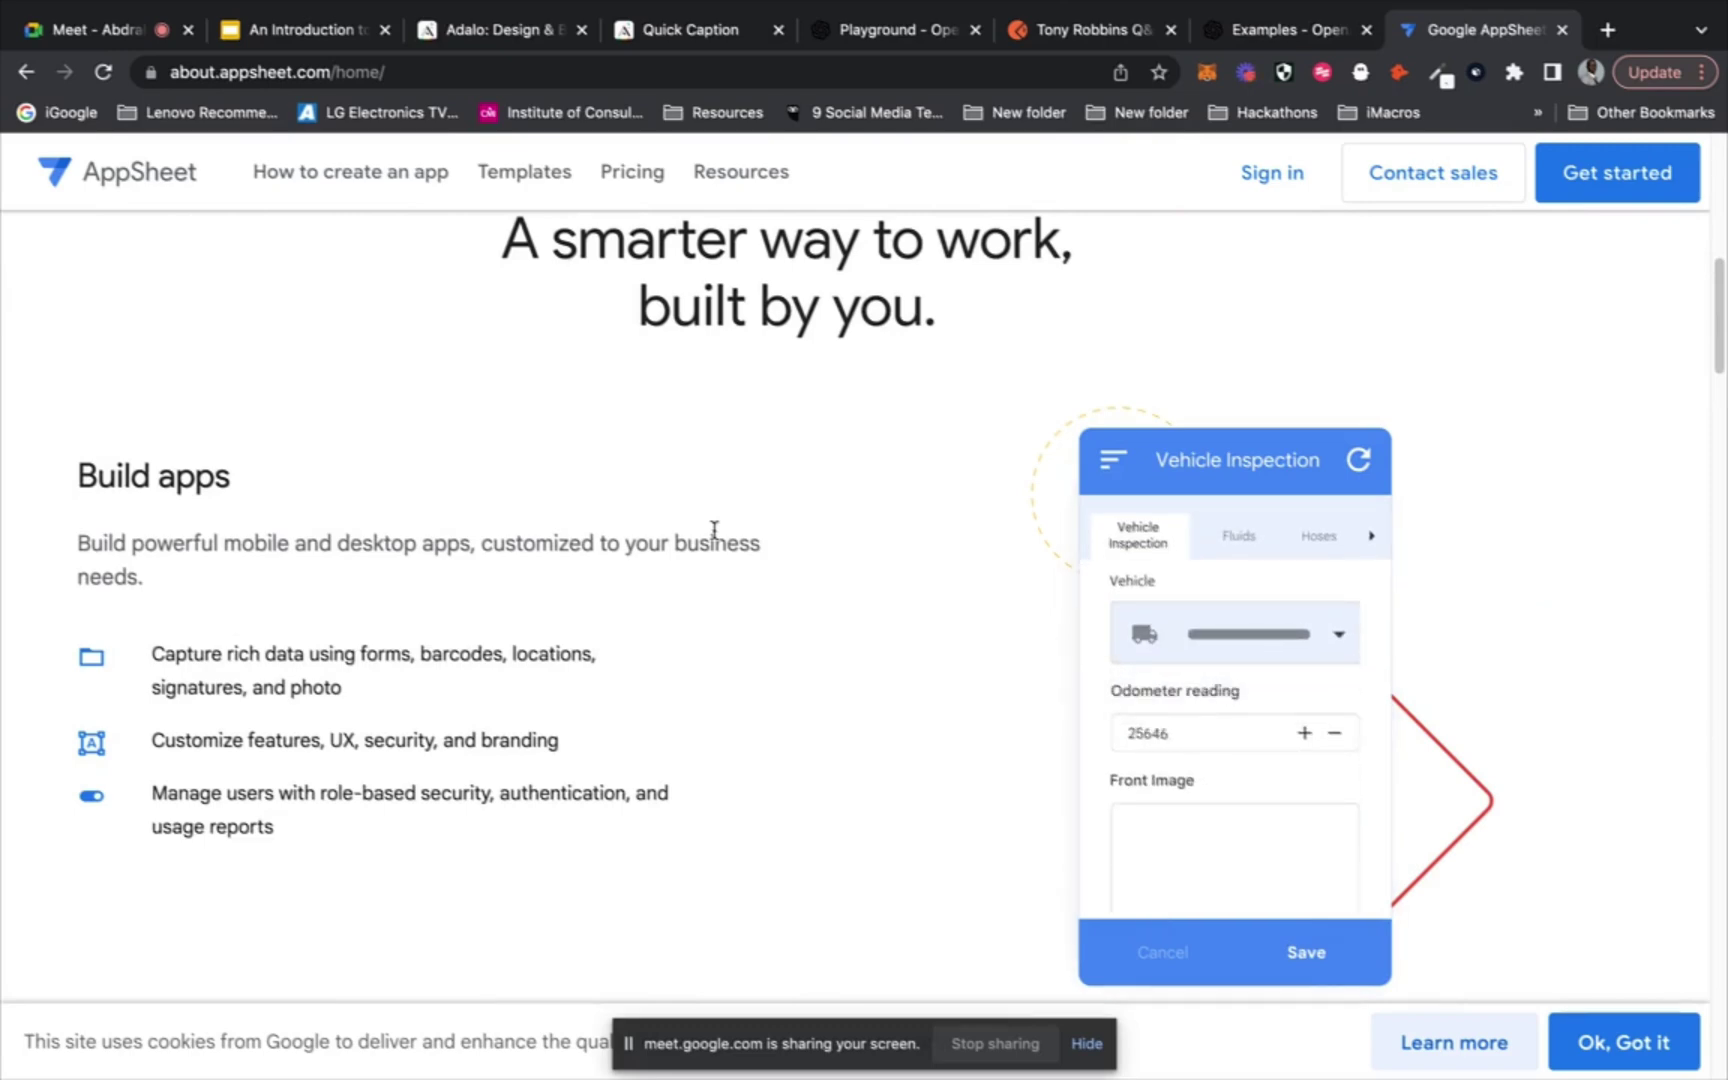
{"action": "scroll", "coordinate": [714, 530], "scroll_direction": "down", "scroll_amount": 6}
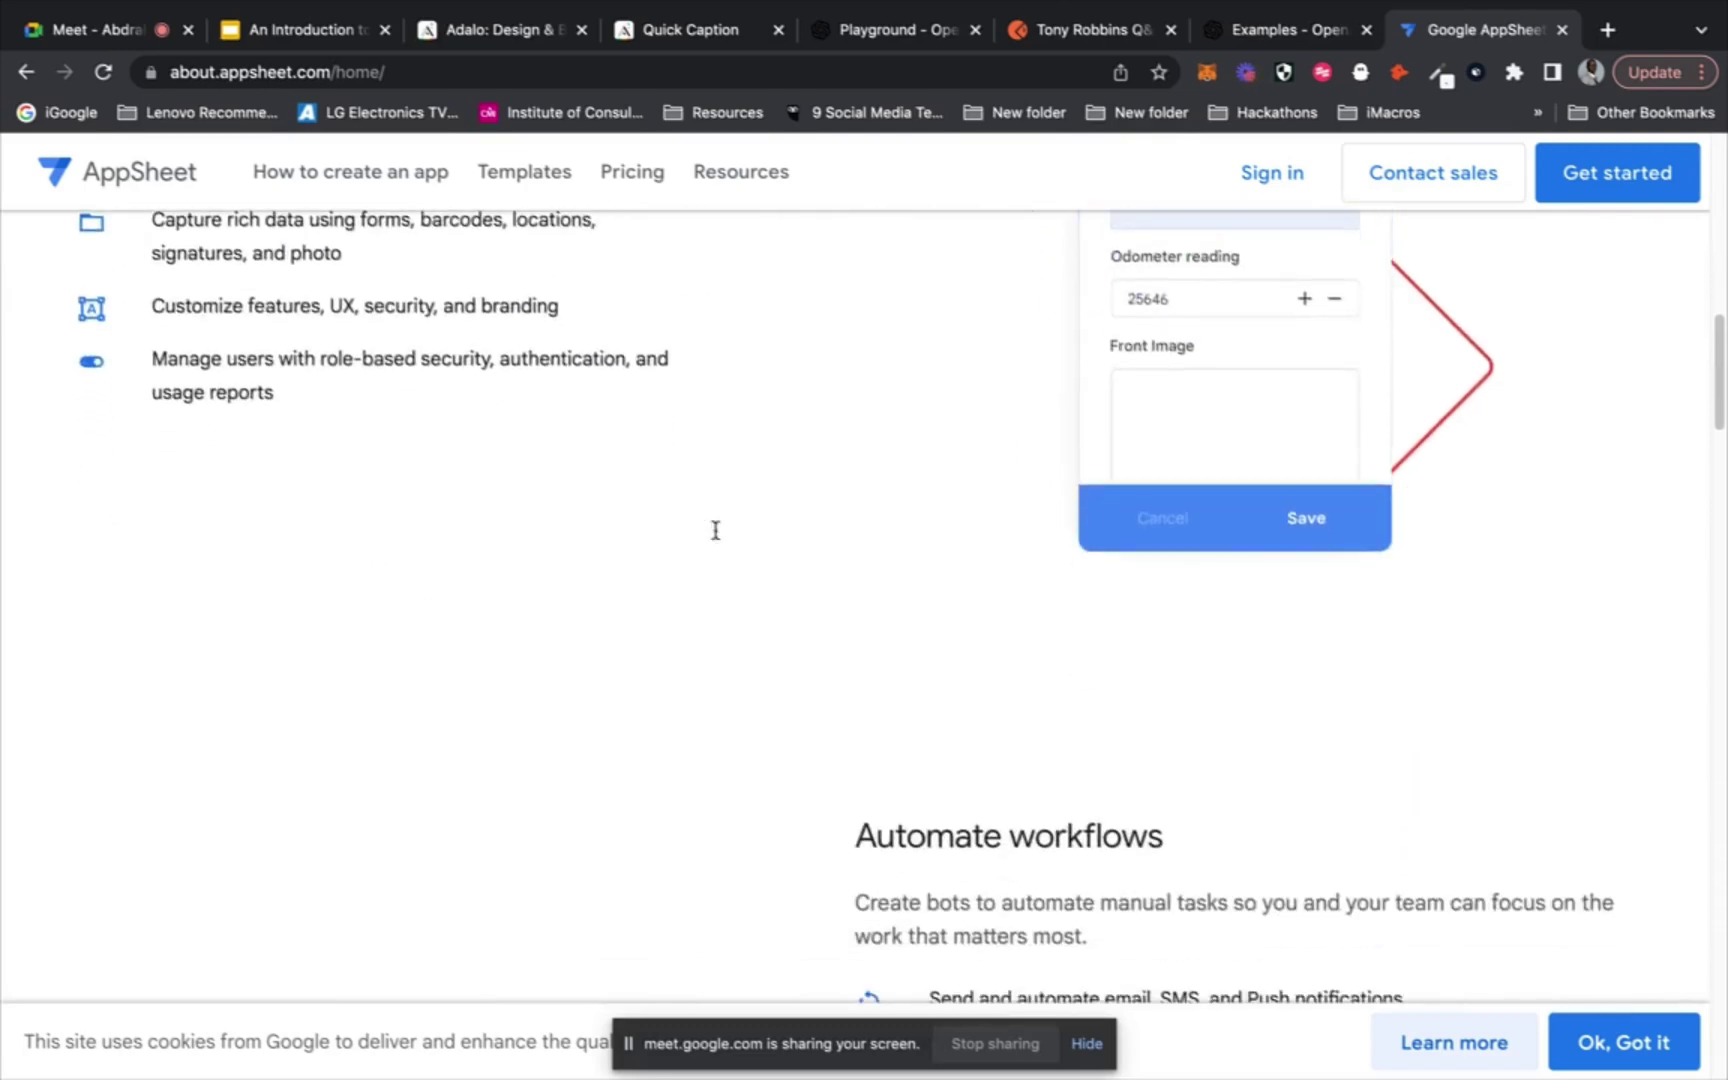
{"action": "scroll", "coordinate": [714, 538], "scroll_direction": "down", "scroll_amount": 4}
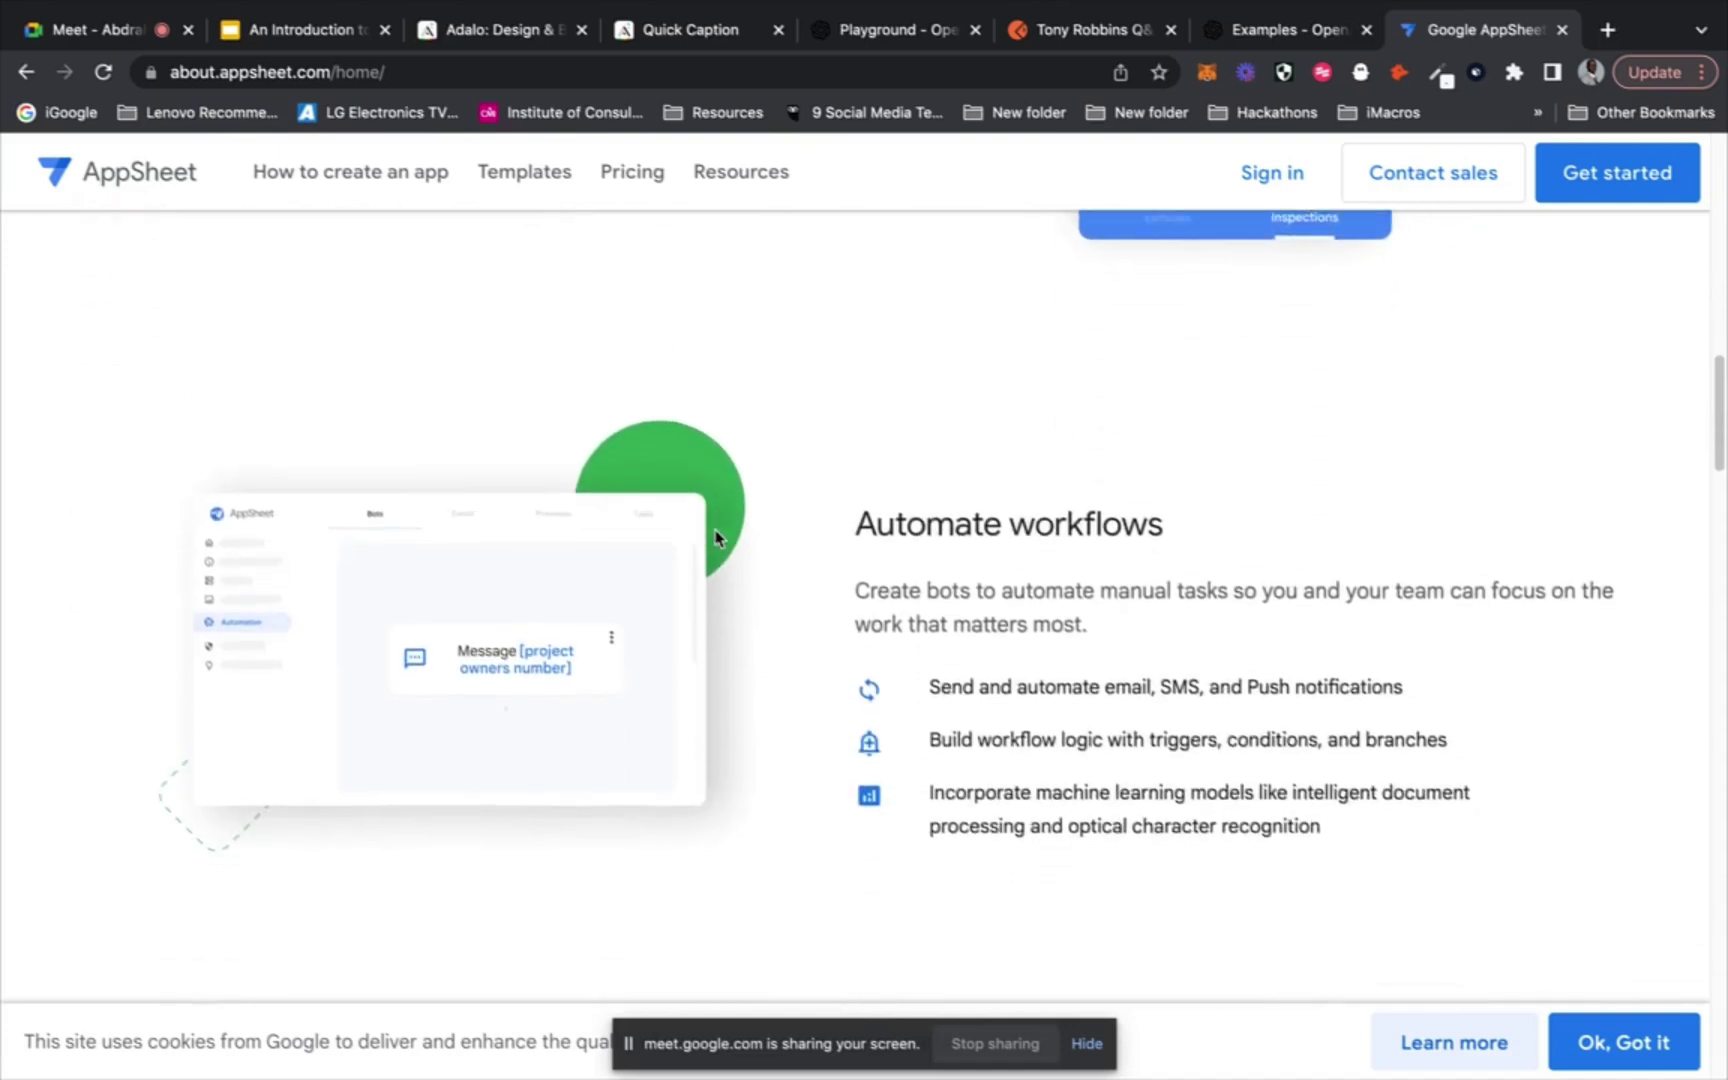
{"action": "scroll", "coordinate": [716, 539], "scroll_direction": "down", "scroll_amount": 1}
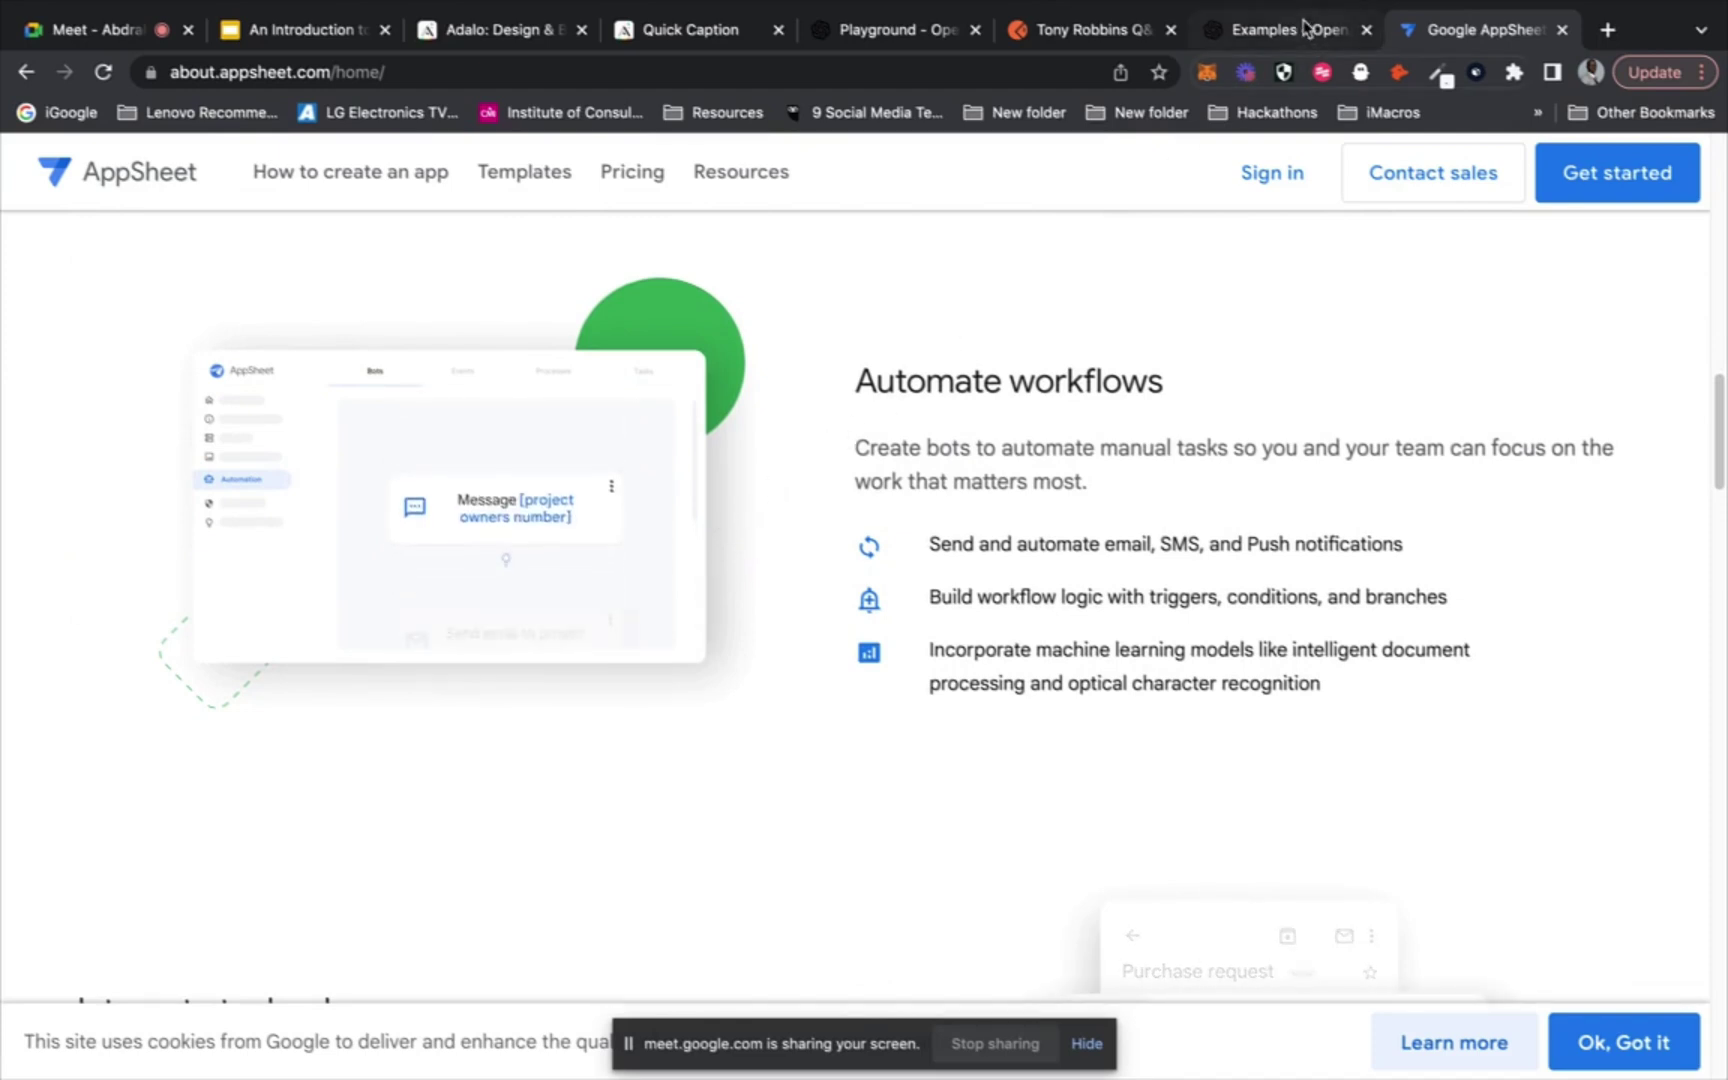
{"action": "left_click", "coordinate": [1073, 68]}
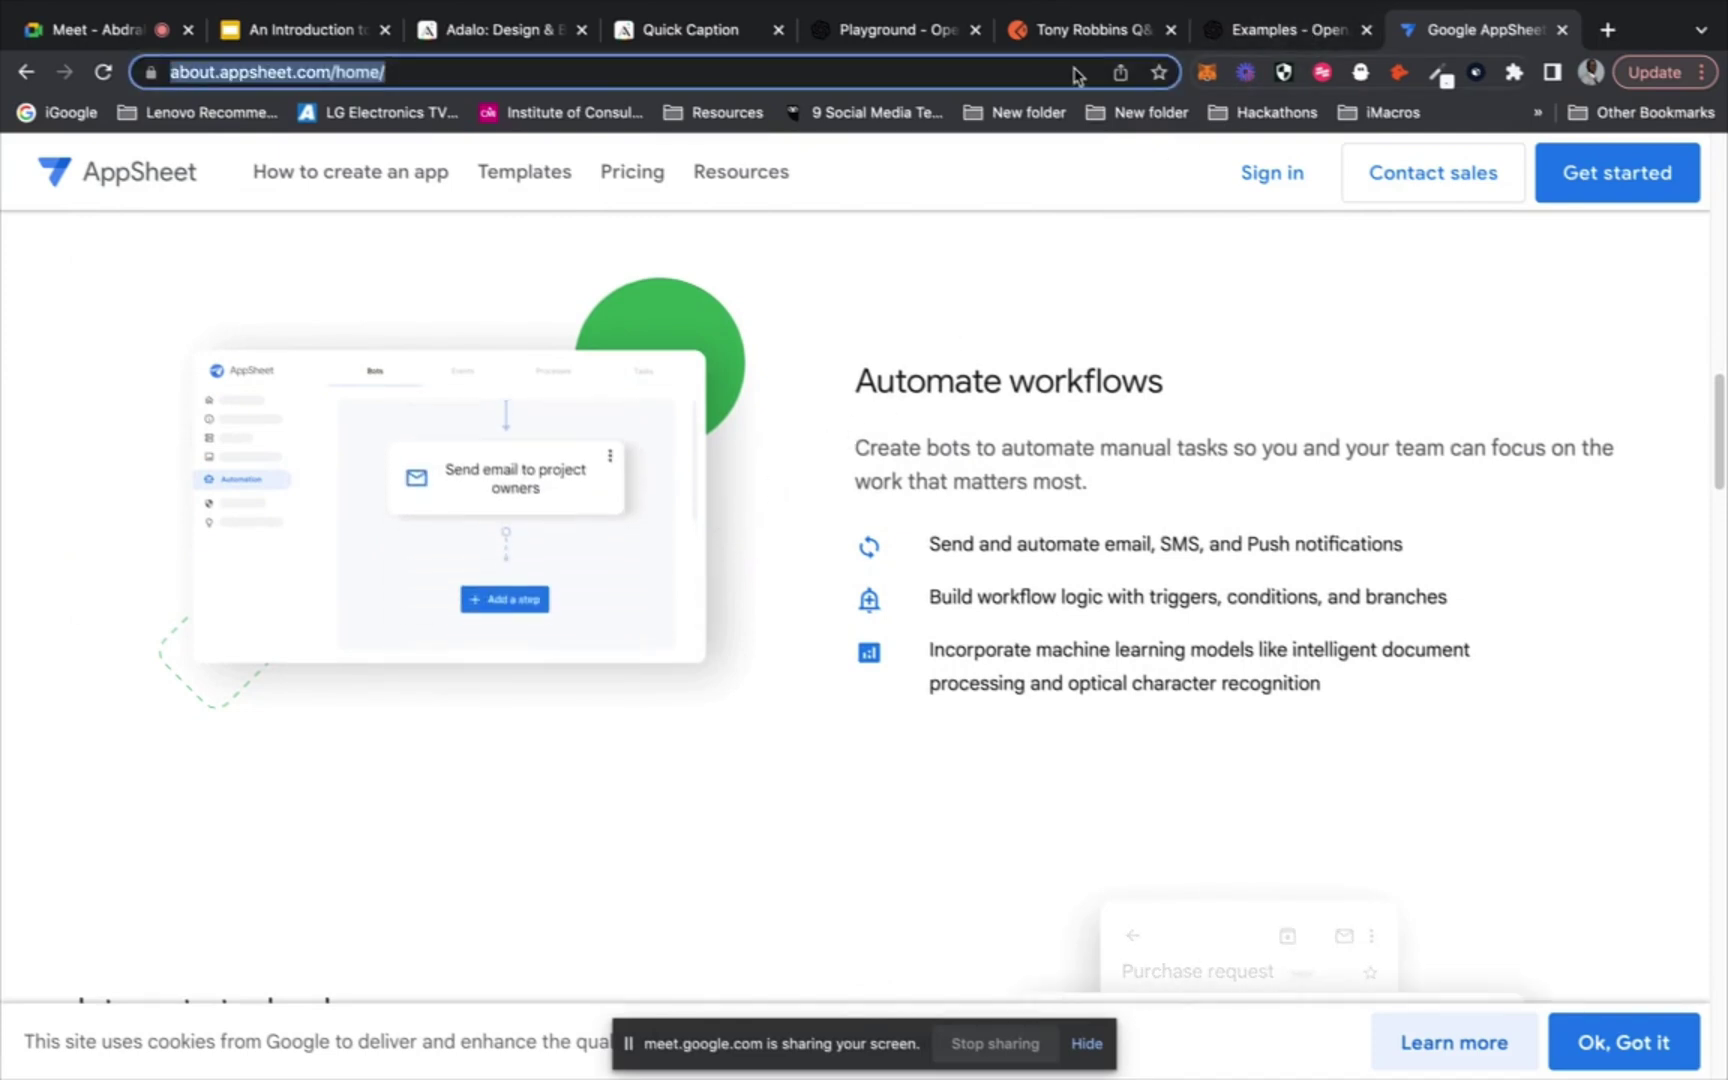
Load flutterflow.io and scroll through its builder demo
{"action": "type", "text": "flu"}
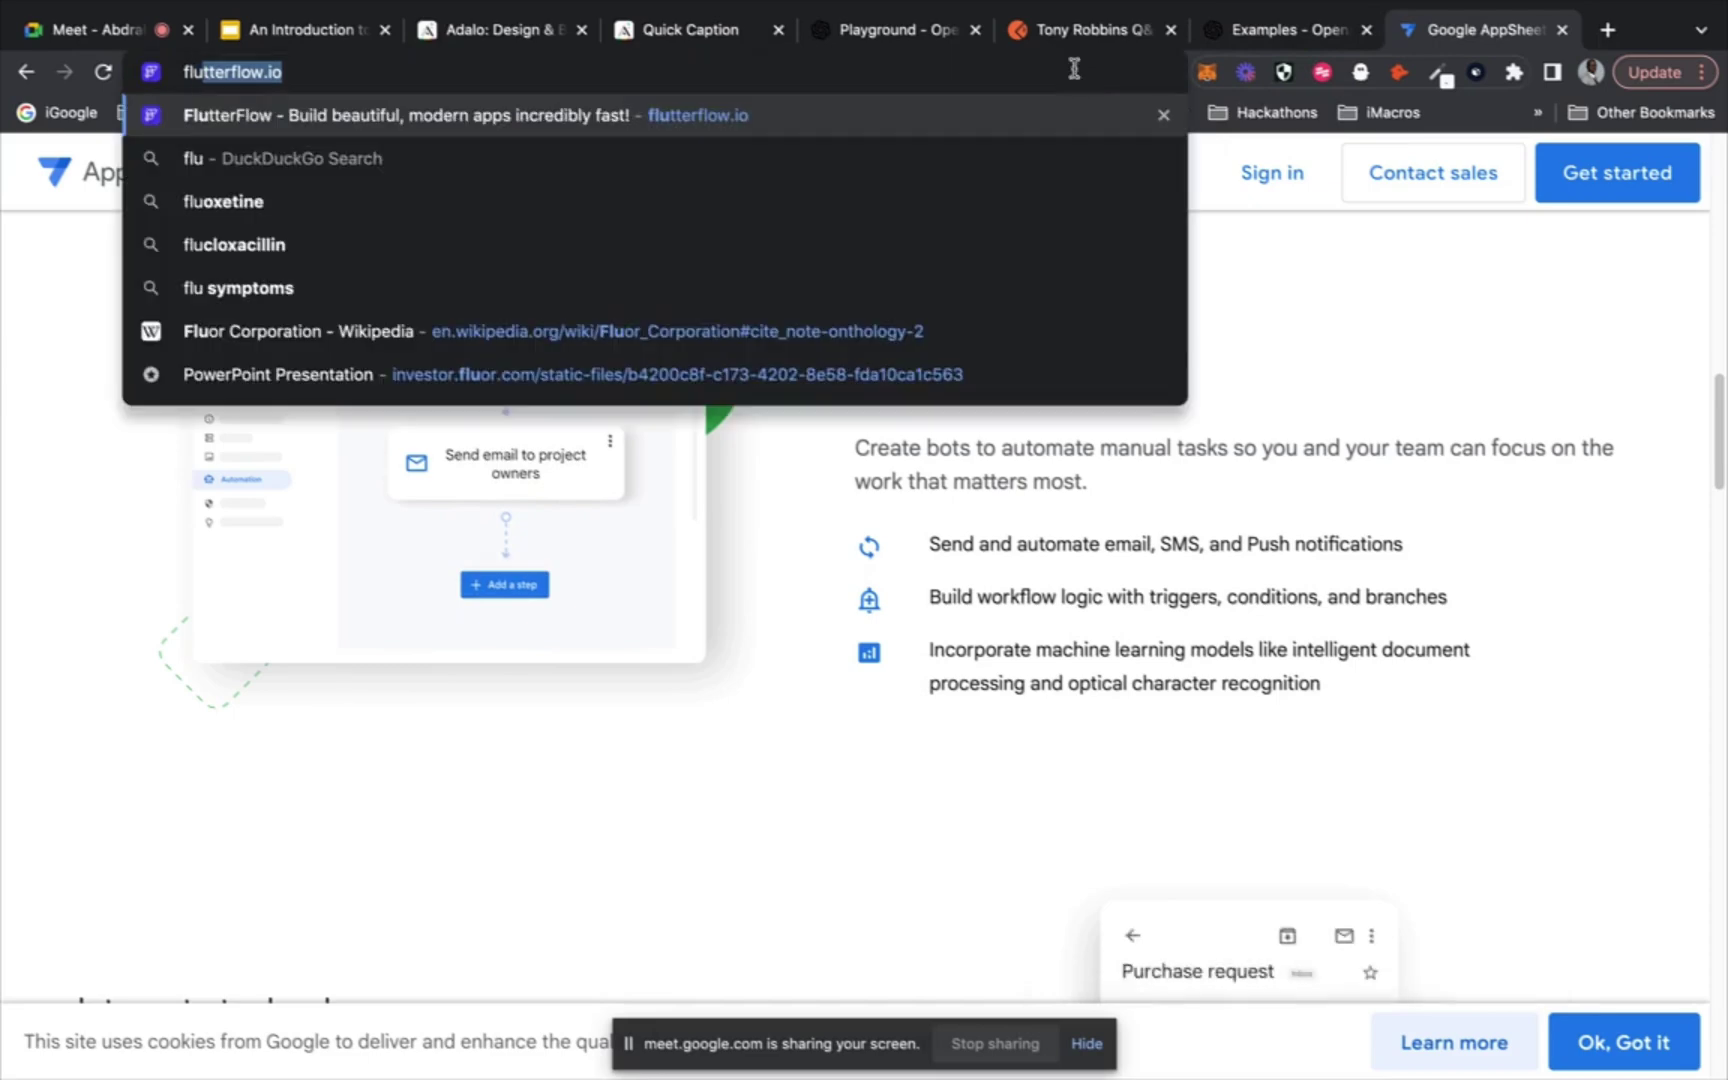
{"action": "key", "text": "Return"}
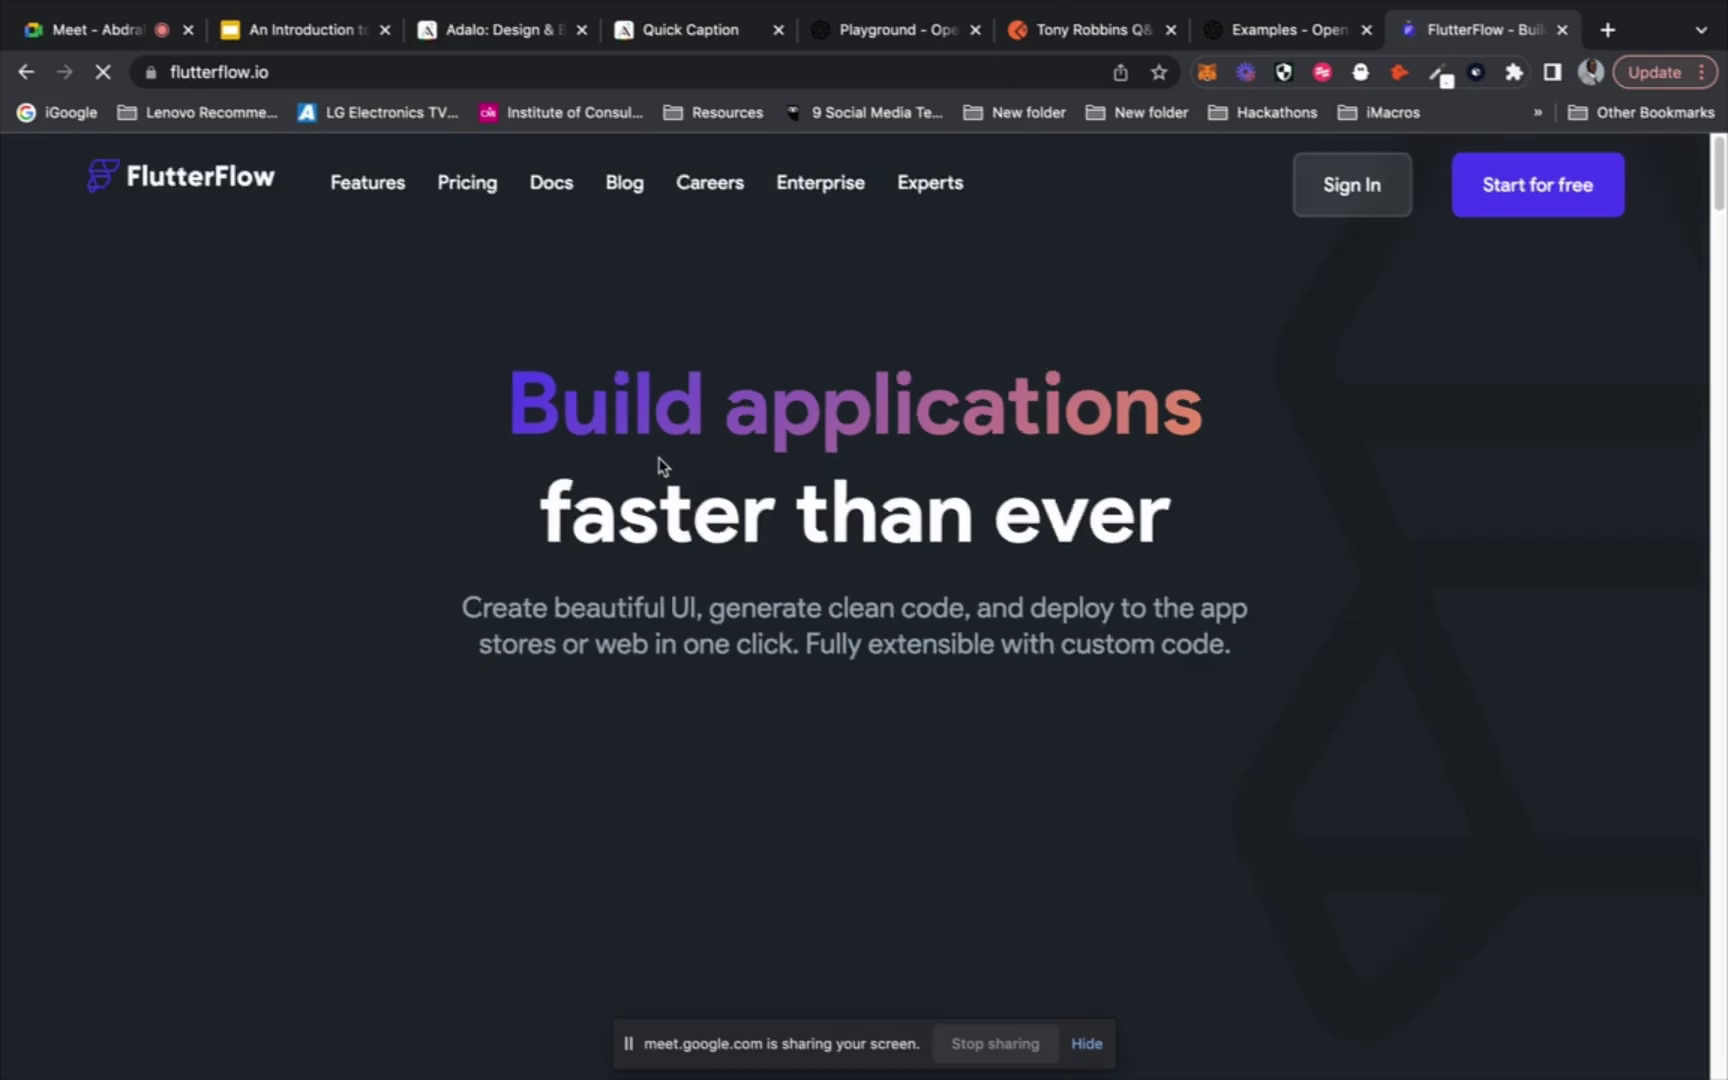
{"action": "scroll", "coordinate": [658, 465], "scroll_direction": "down", "scroll_amount": 2}
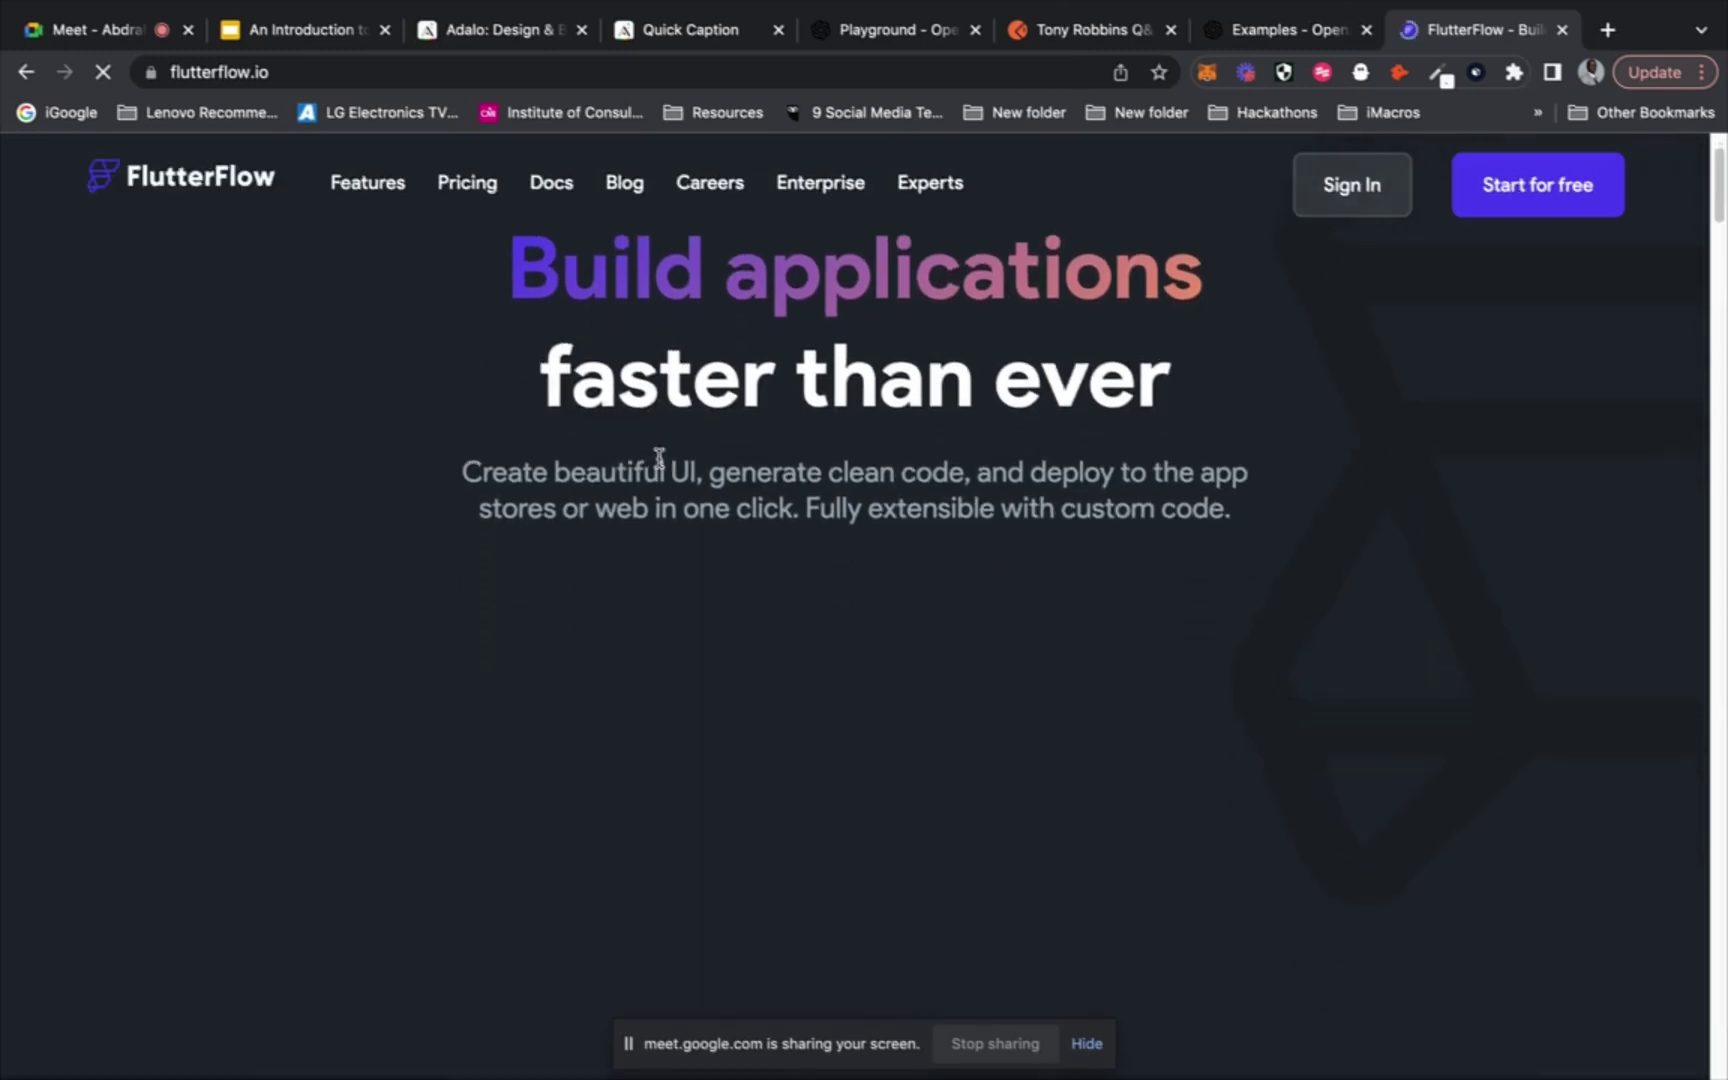
{"action": "scroll", "coordinate": [659, 458], "scroll_direction": "down", "scroll_amount": 3}
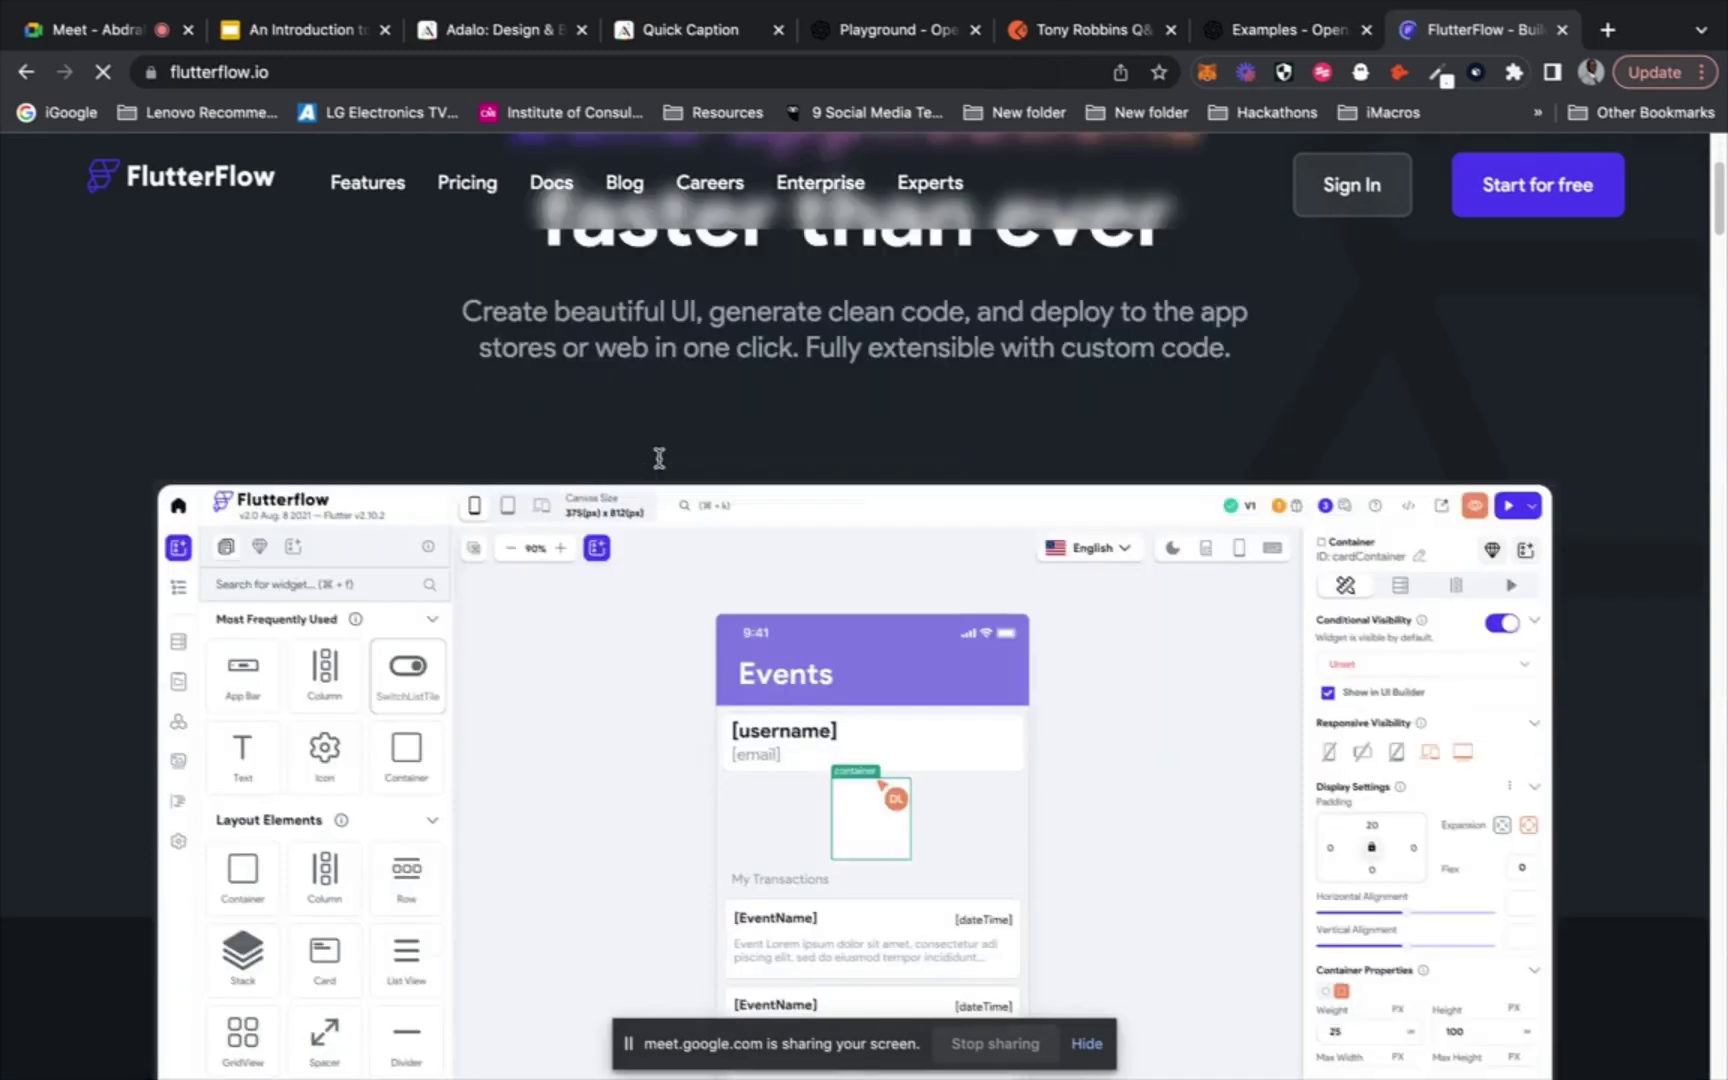
{"action": "scroll", "coordinate": [659, 460], "scroll_direction": "down", "scroll_amount": 1}
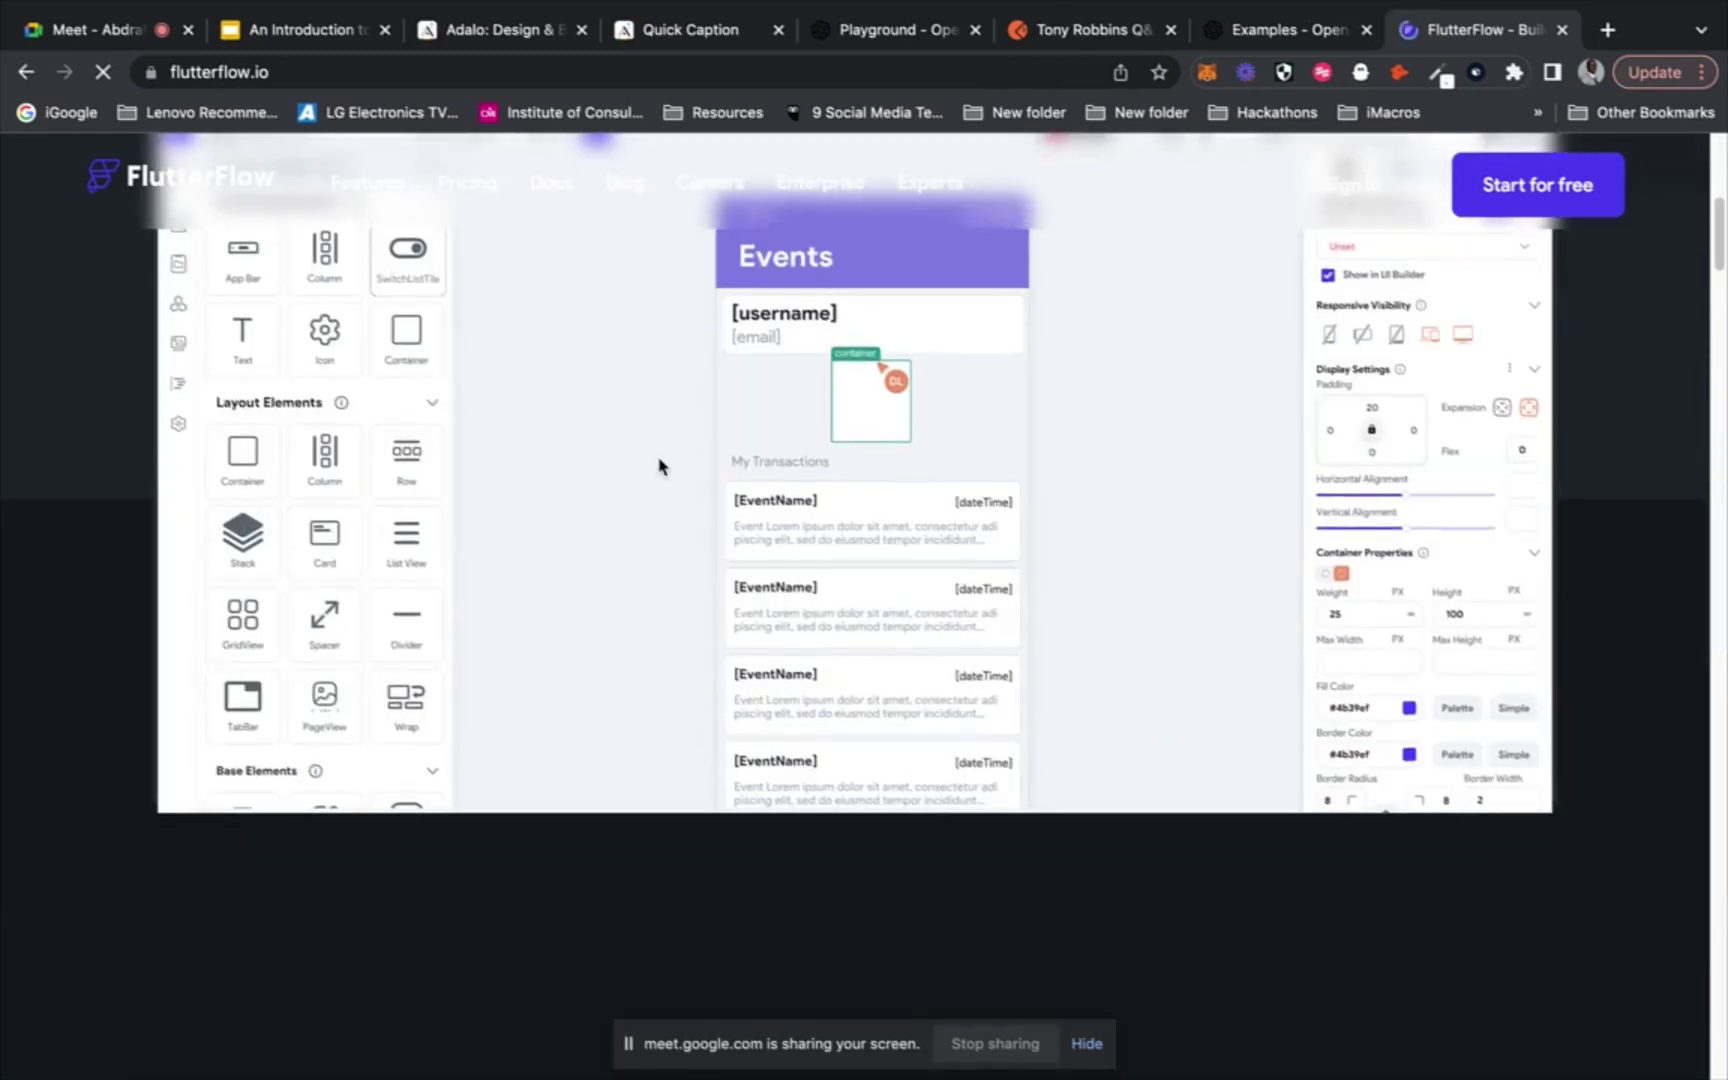
{"action": "scroll", "coordinate": [659, 465], "scroll_direction": "down", "scroll_amount": 2}
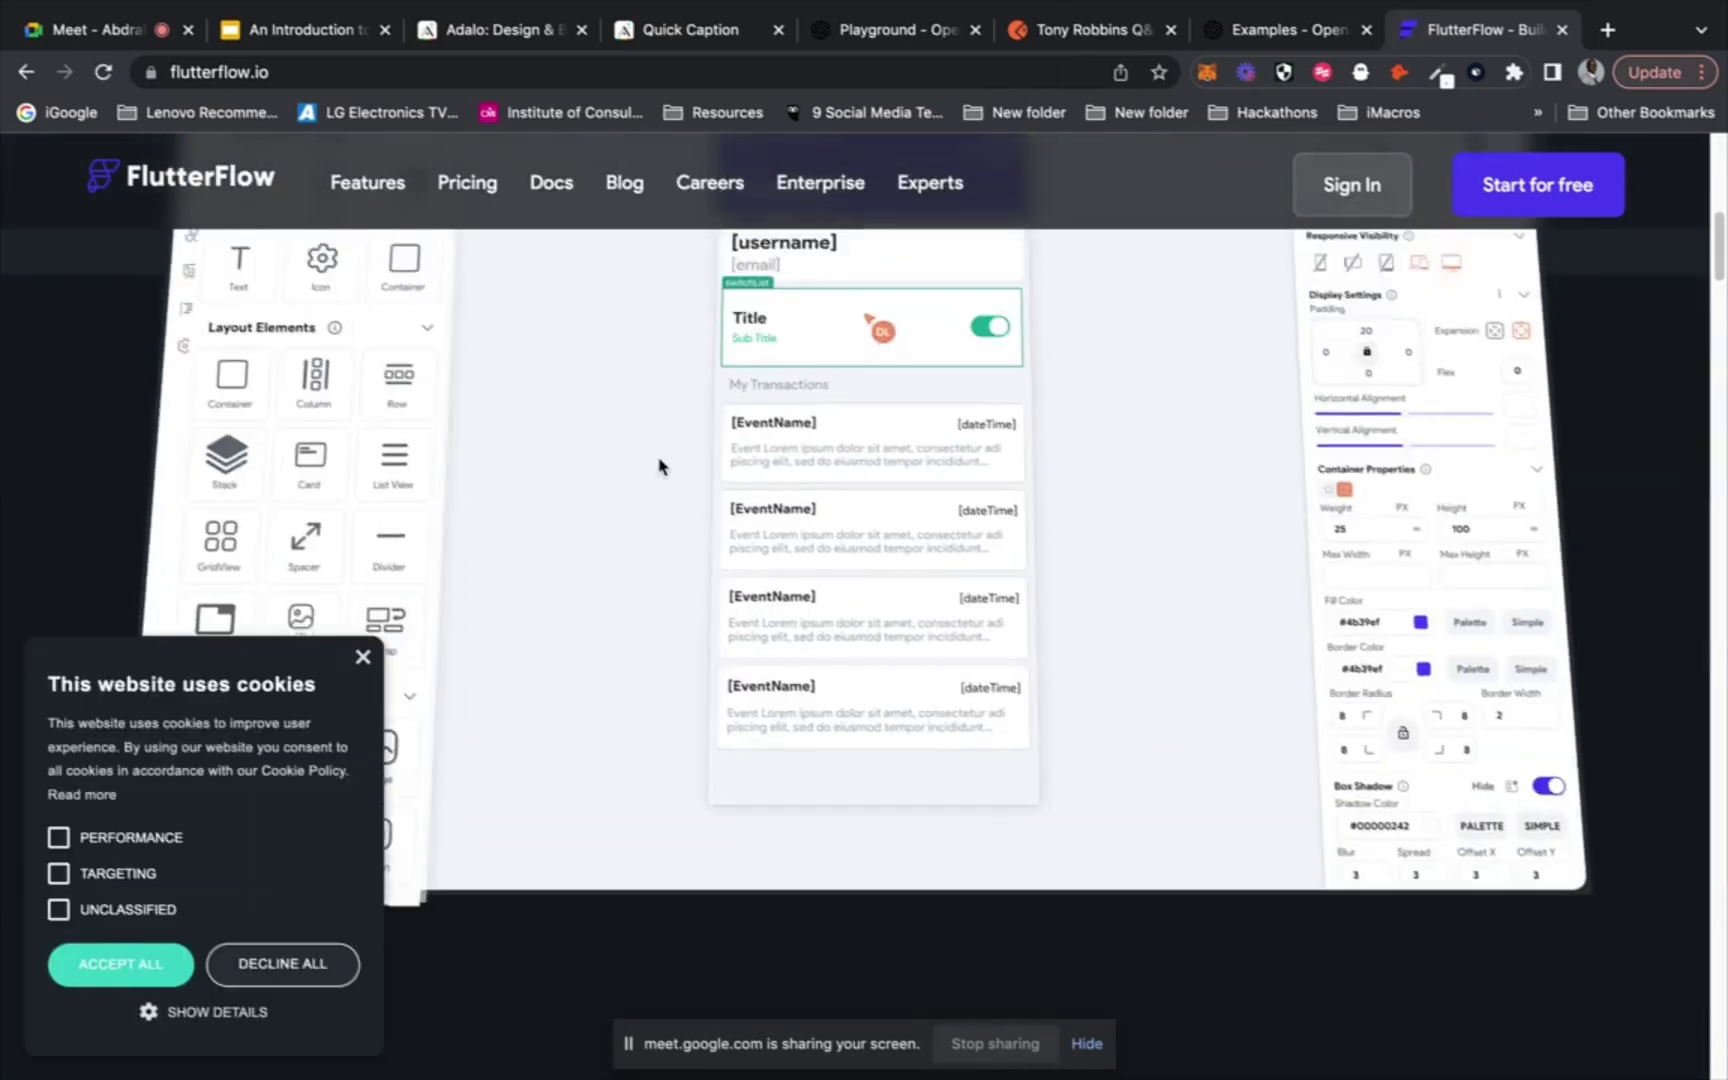
{"action": "scroll", "coordinate": [659, 460], "scroll_direction": "down", "scroll_amount": 1}
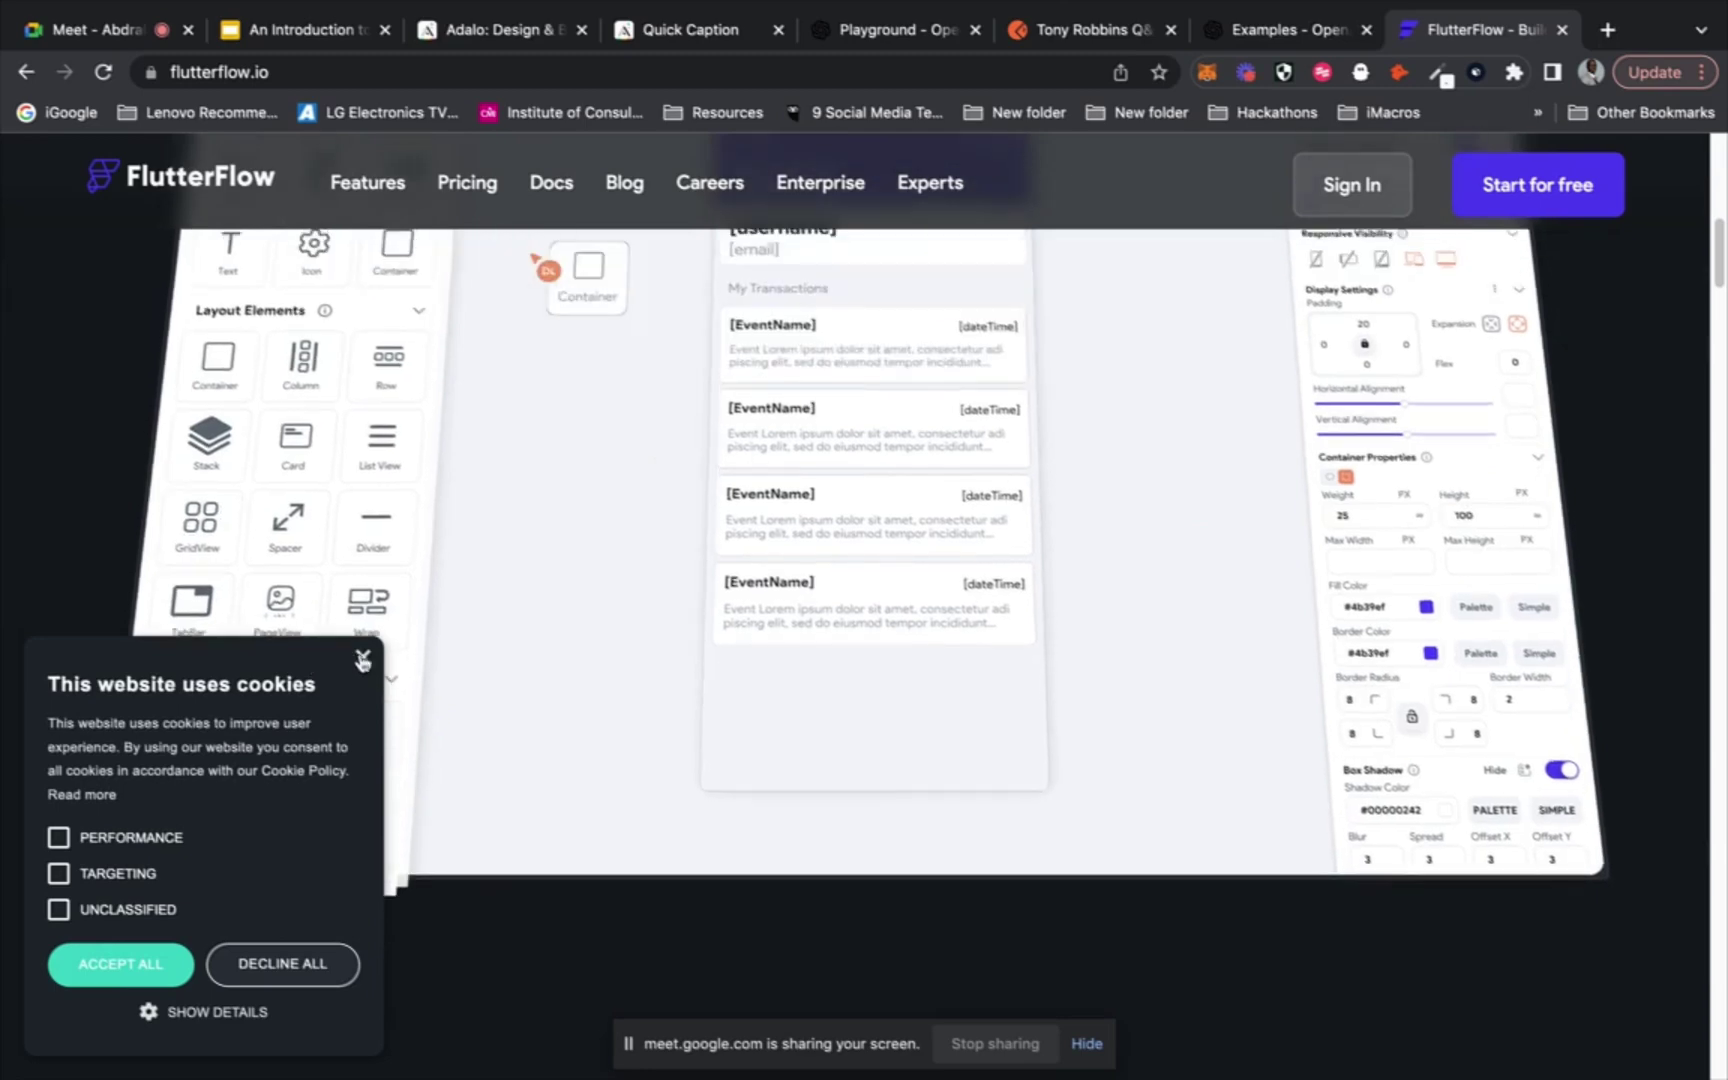
Dismiss the FlutterFlow cookie notice and scroll down to the trusted-companies logos
{"action": "left_click", "coordinate": [362, 661]}
{"action": "scroll", "coordinate": [490, 668], "scroll_direction": "down", "scroll_amount": 8}
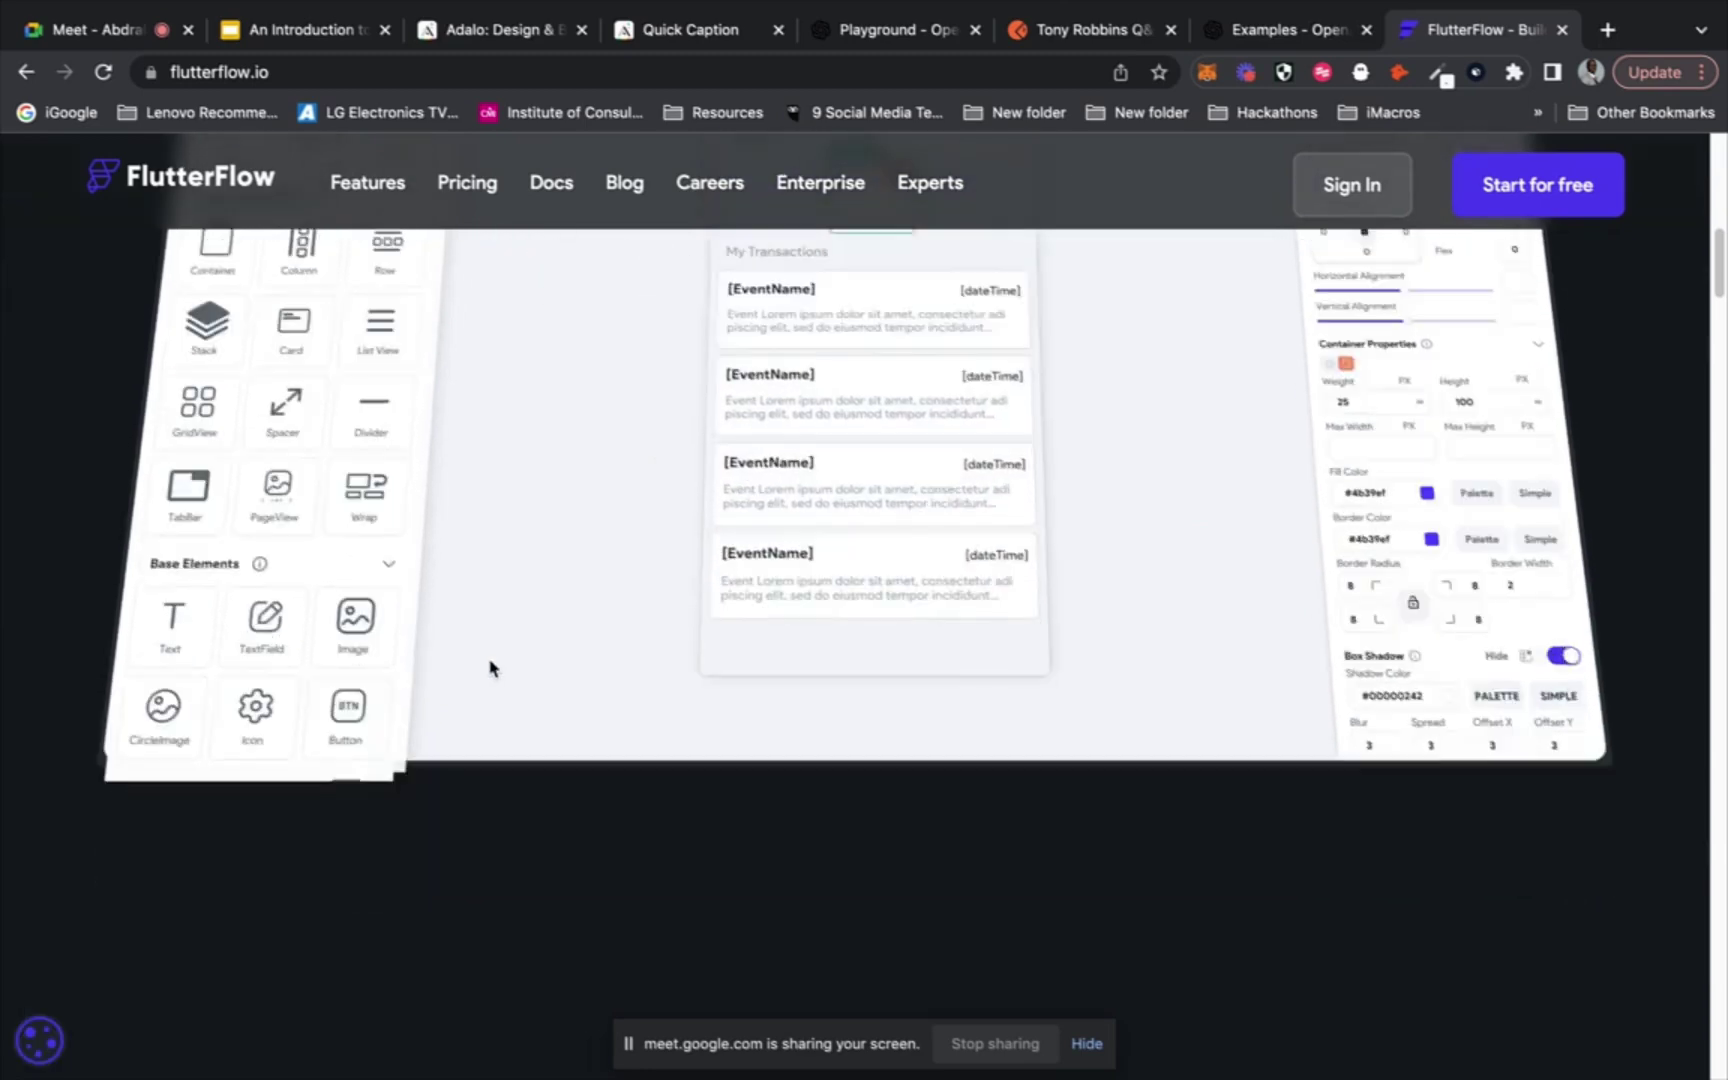
{"action": "scroll", "coordinate": [493, 668], "scroll_direction": "down", "scroll_amount": 2}
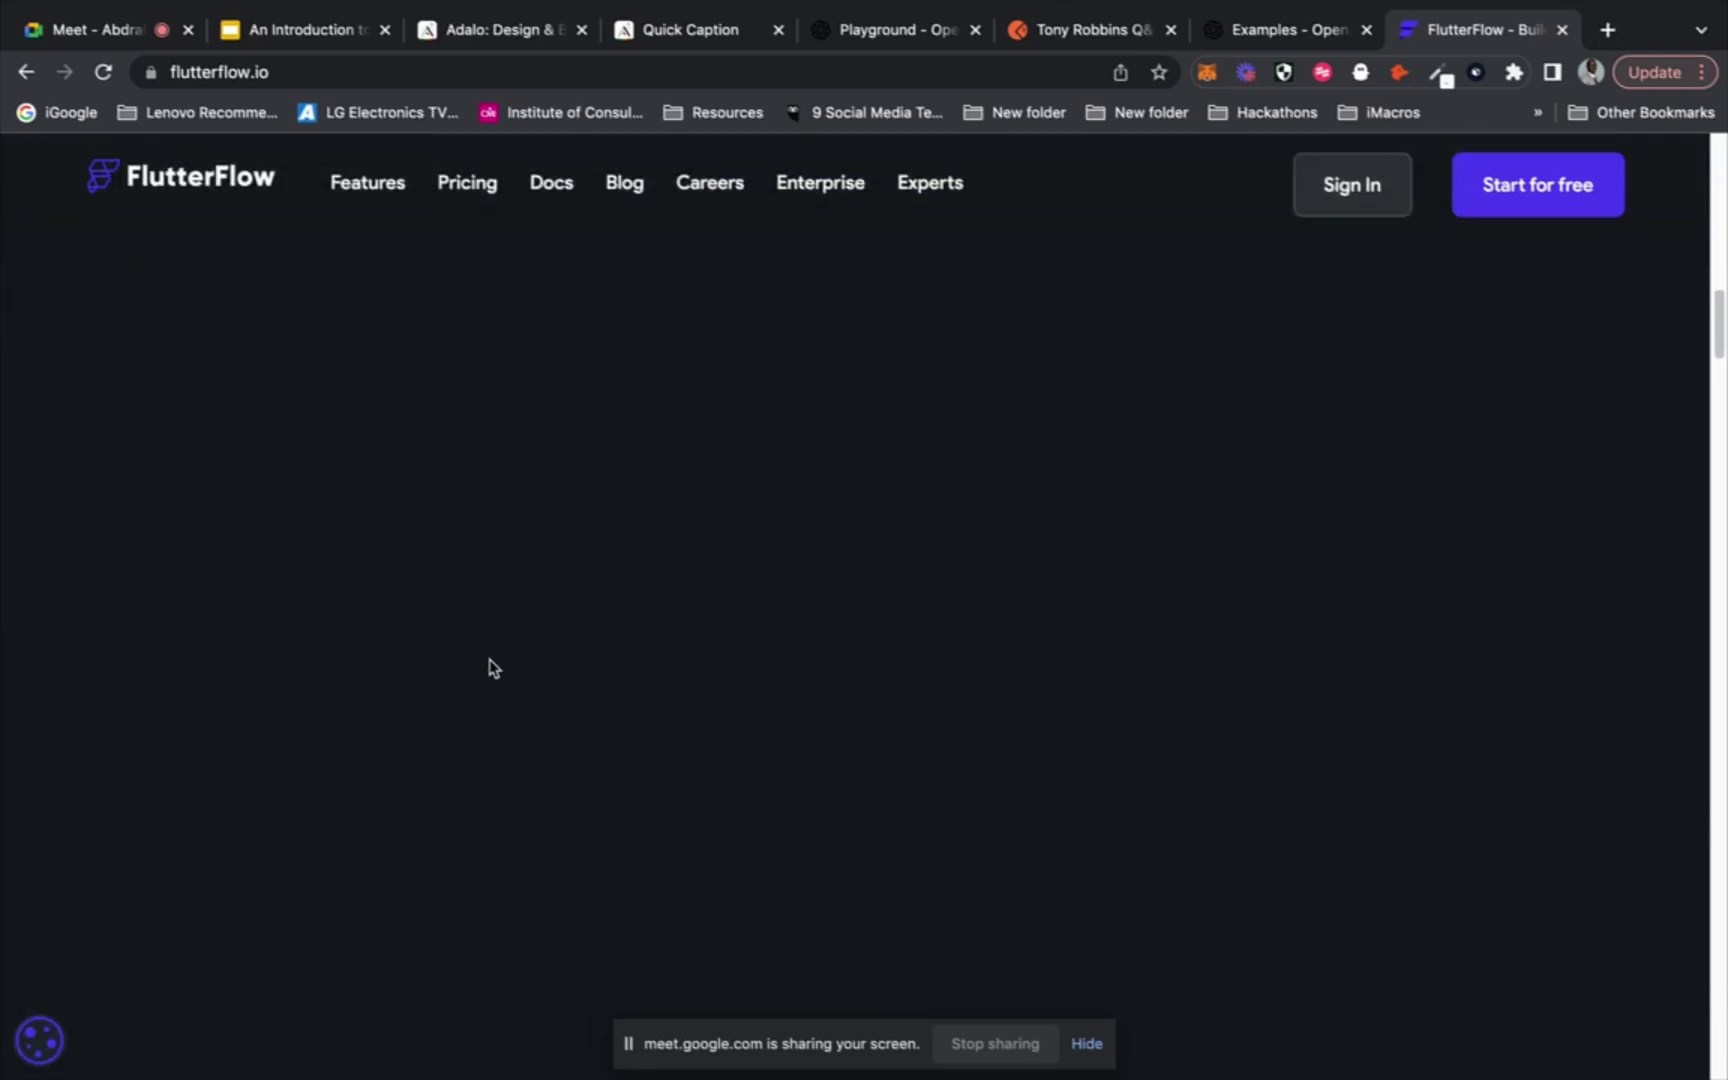
{"action": "scroll", "coordinate": [490, 668], "scroll_direction": "down", "scroll_amount": 2}
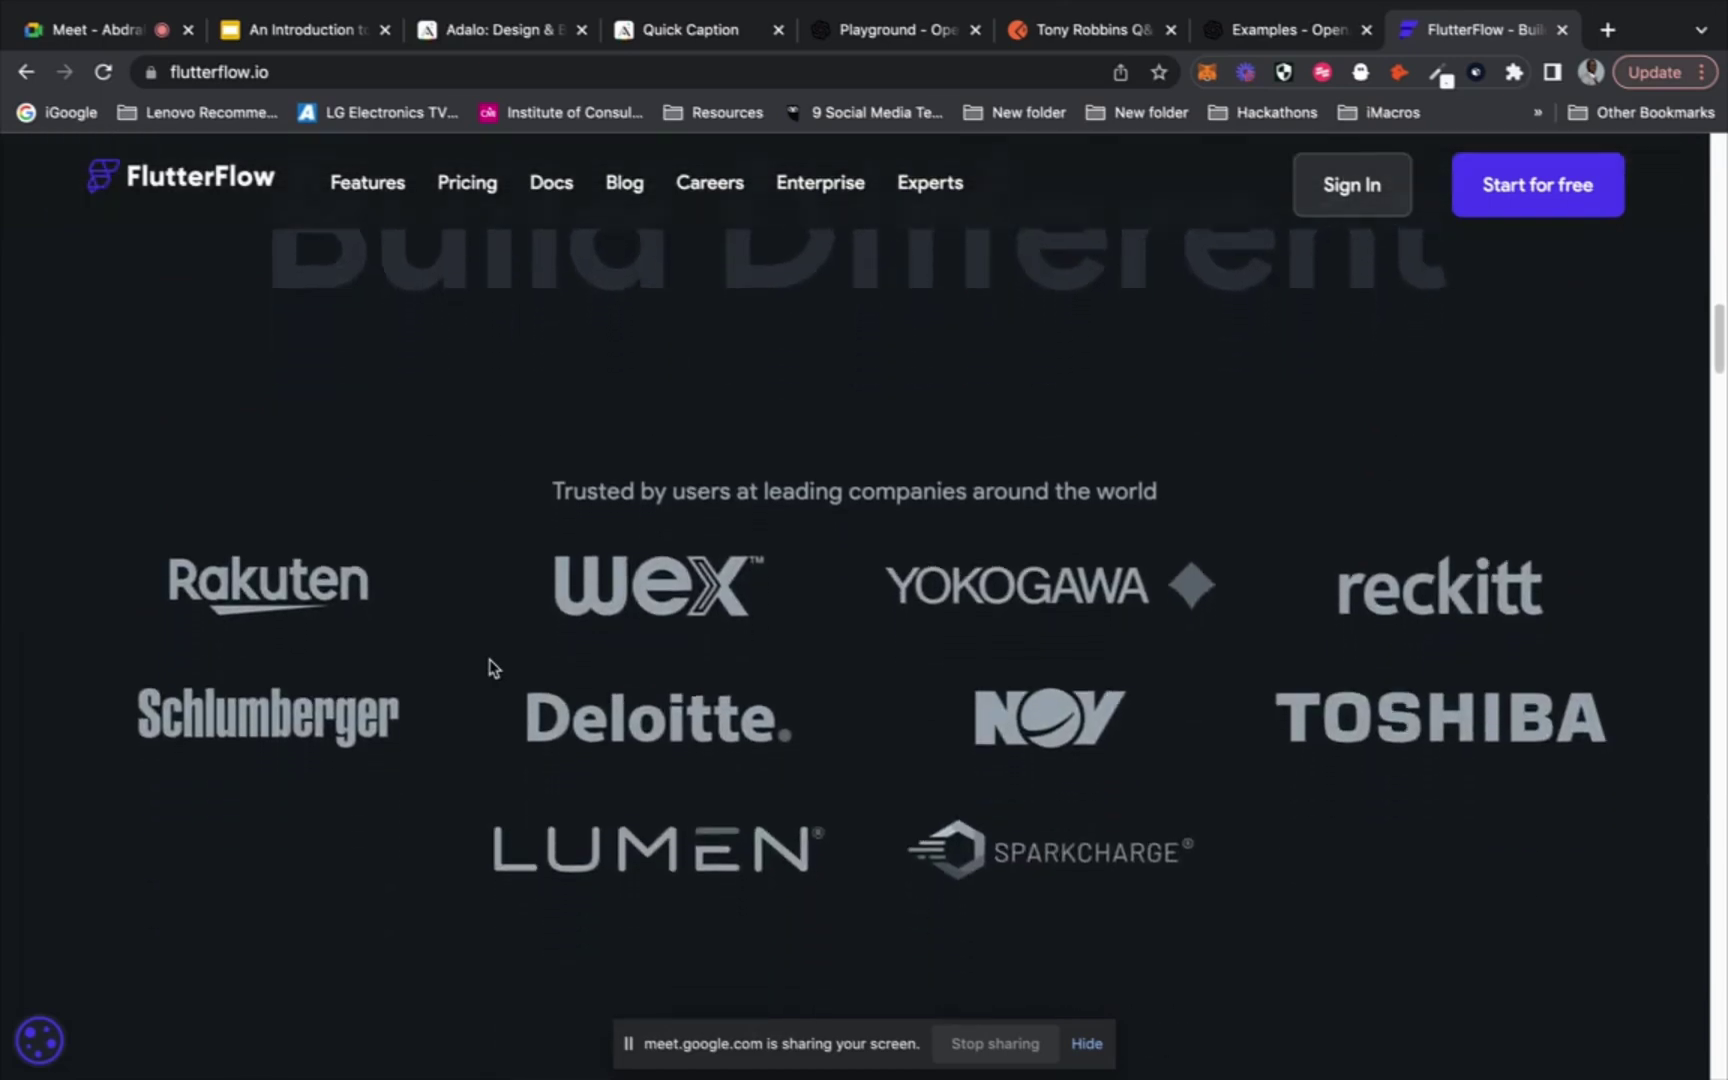
{"action": "scroll", "coordinate": [490, 668], "scroll_direction": "down", "scroll_amount": 1}
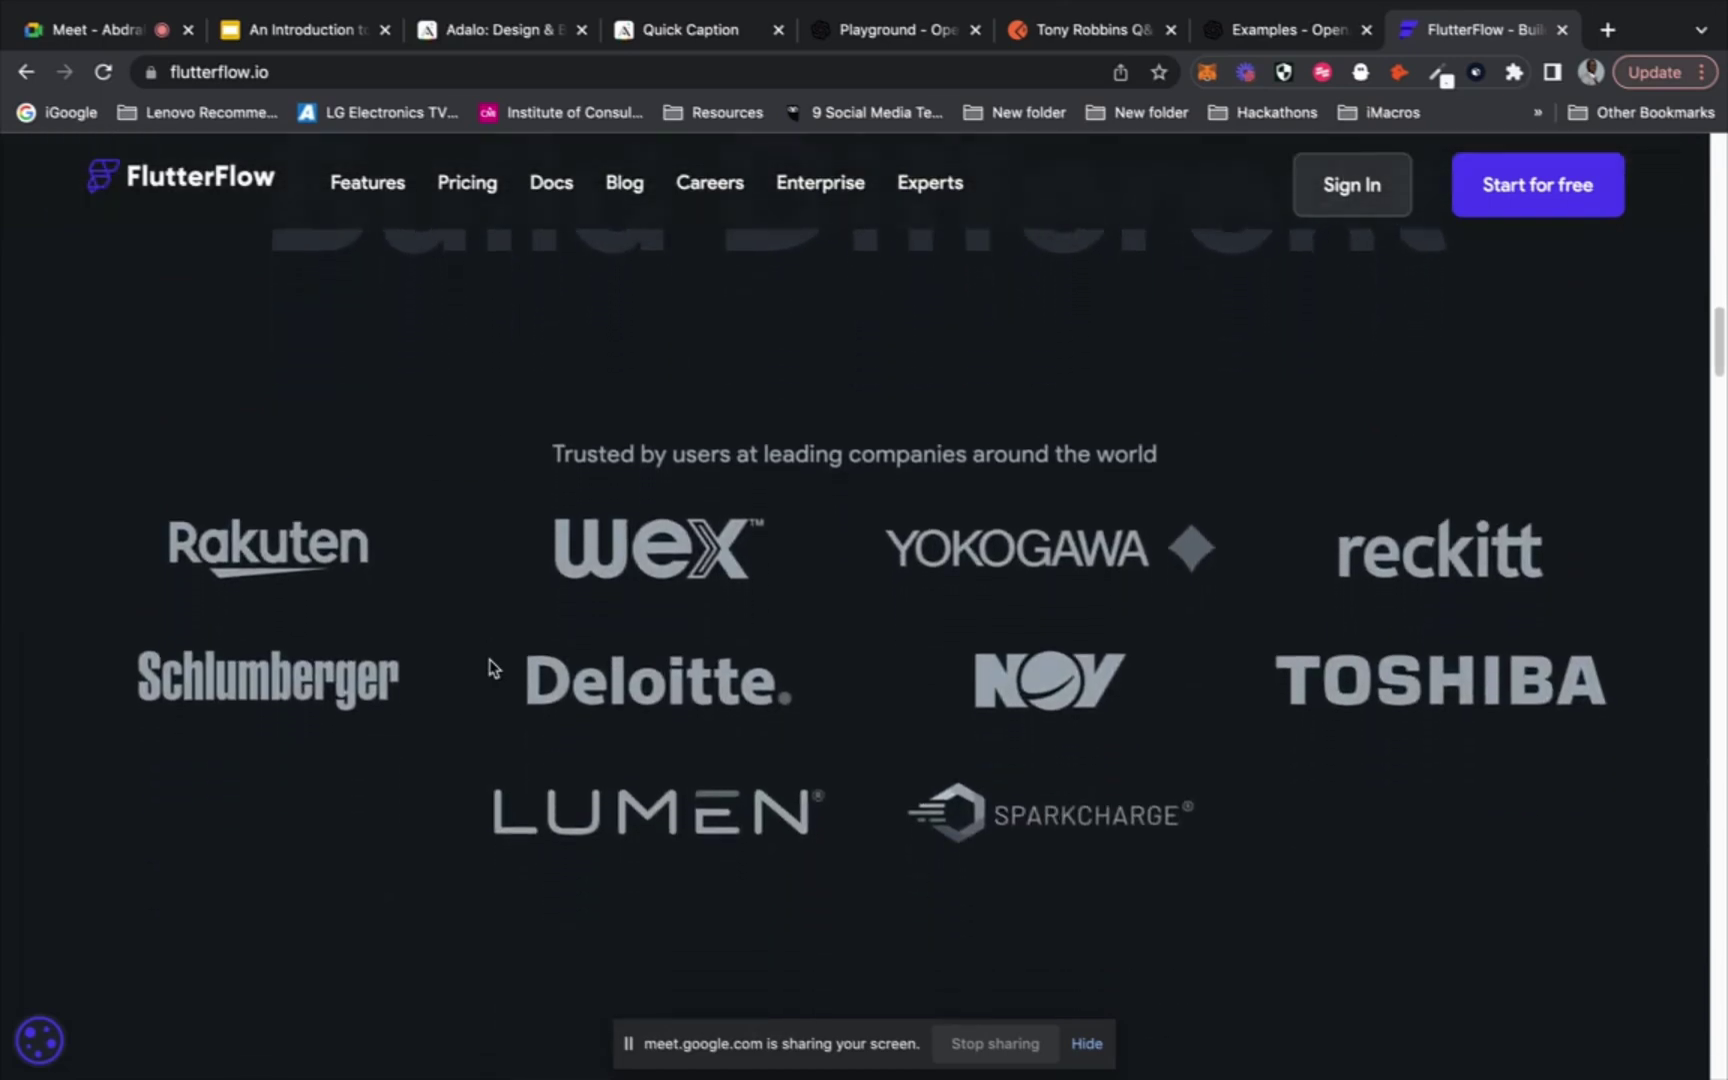
{"action": "left_click", "coordinate": [940, 73]}
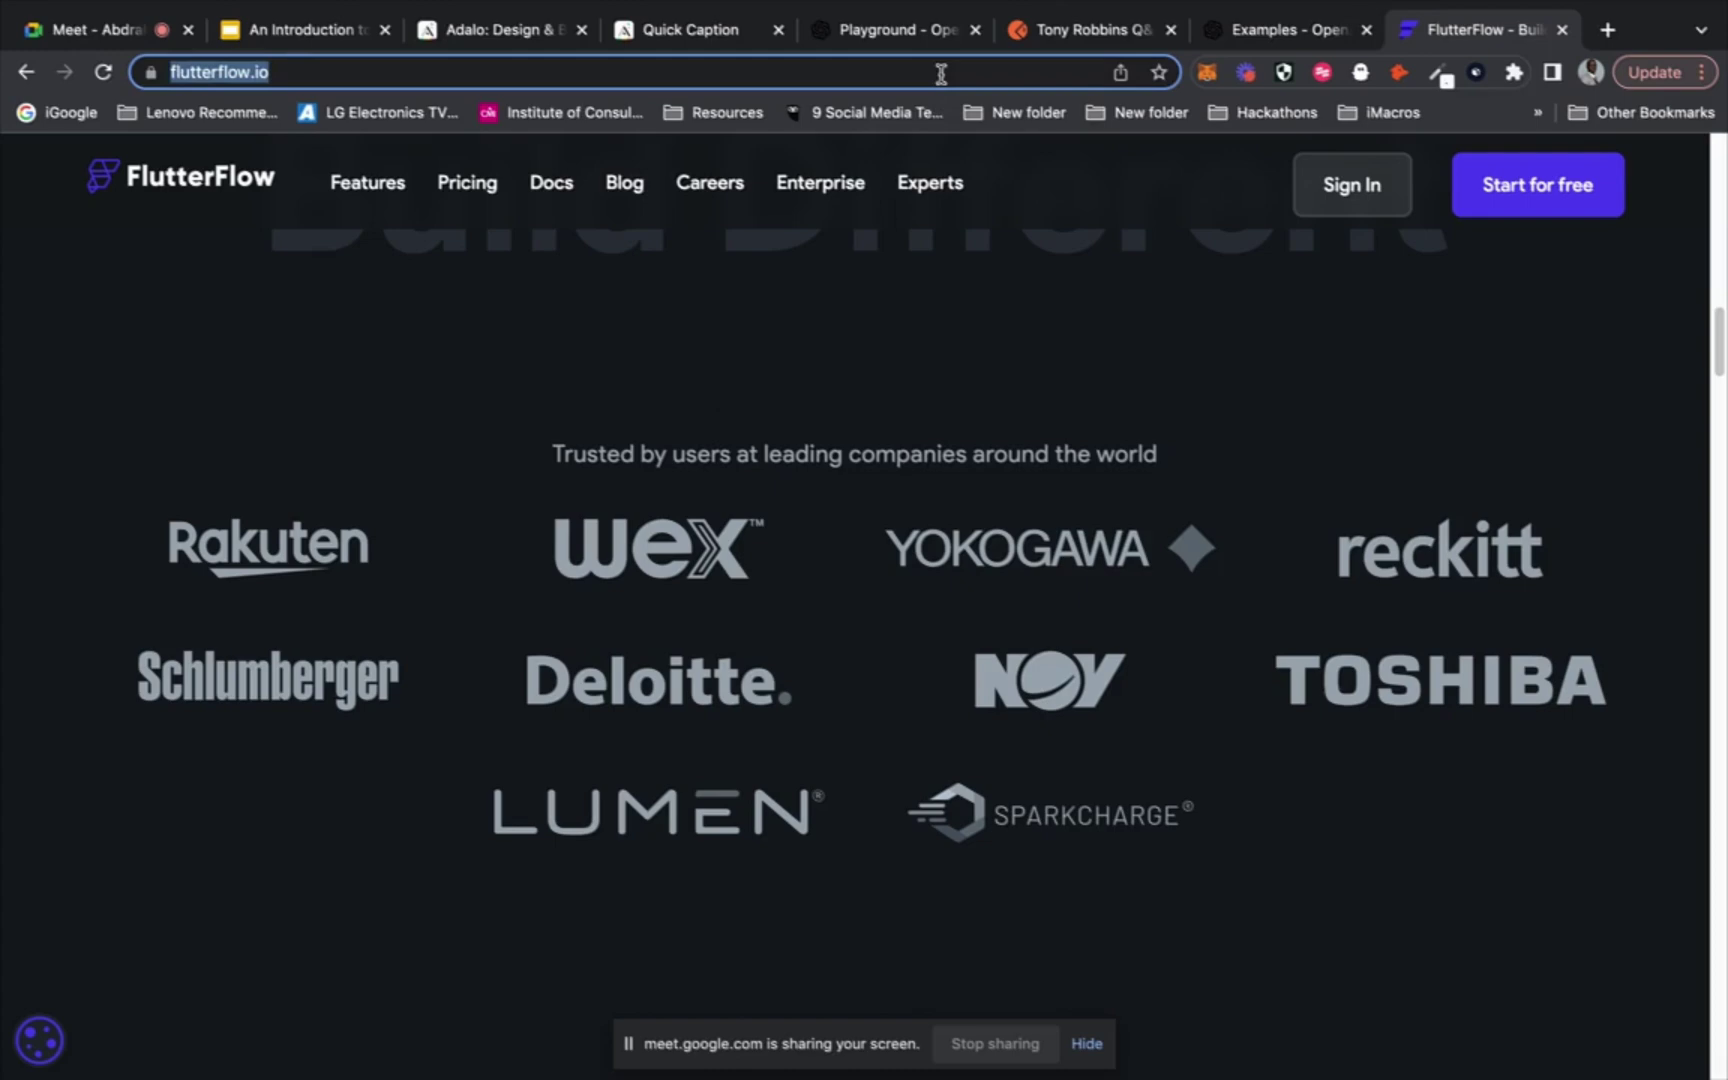
Load buildbox.com and scroll its hero section with the Buildbox Classic and Buildbox 3 downloads
{"action": "type", "text": "bui"}
{"action": "key", "text": "Return"}
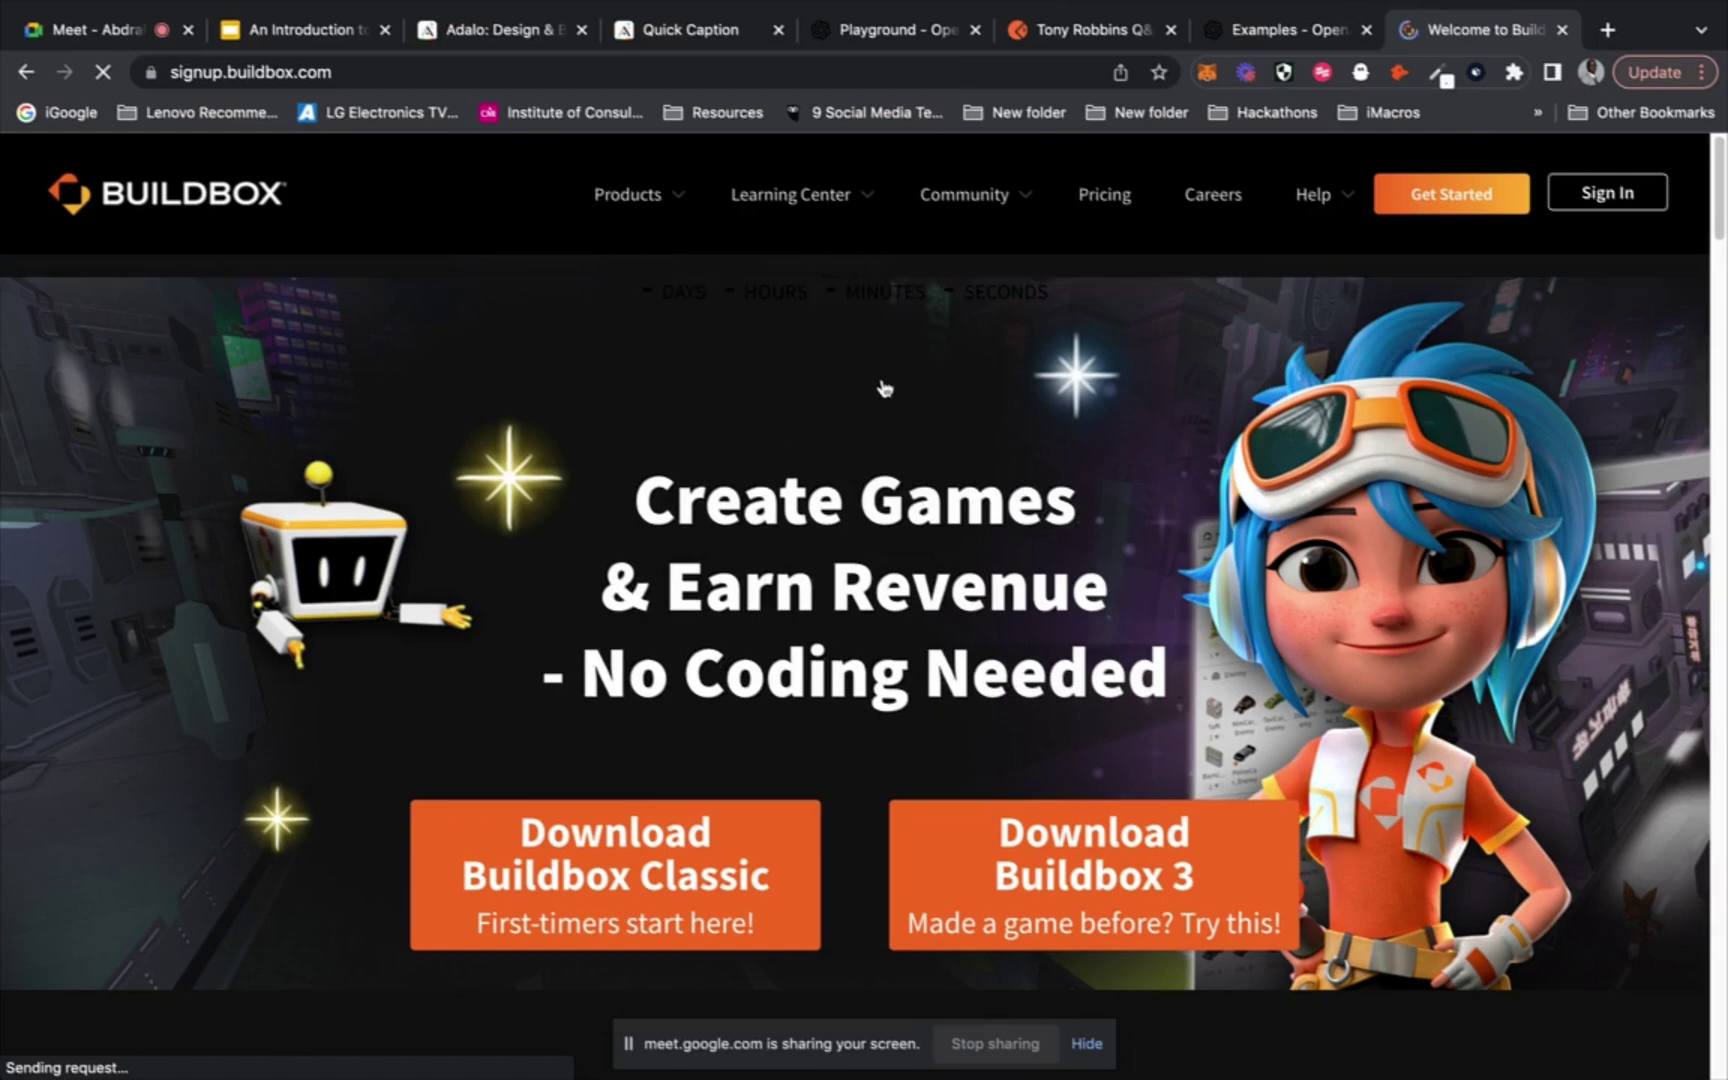
{"action": "scroll", "coordinate": [882, 375], "scroll_direction": "down", "scroll_amount": 3}
{"action": "scroll", "coordinate": [882, 378], "scroll_direction": "up", "scroll_amount": 3}
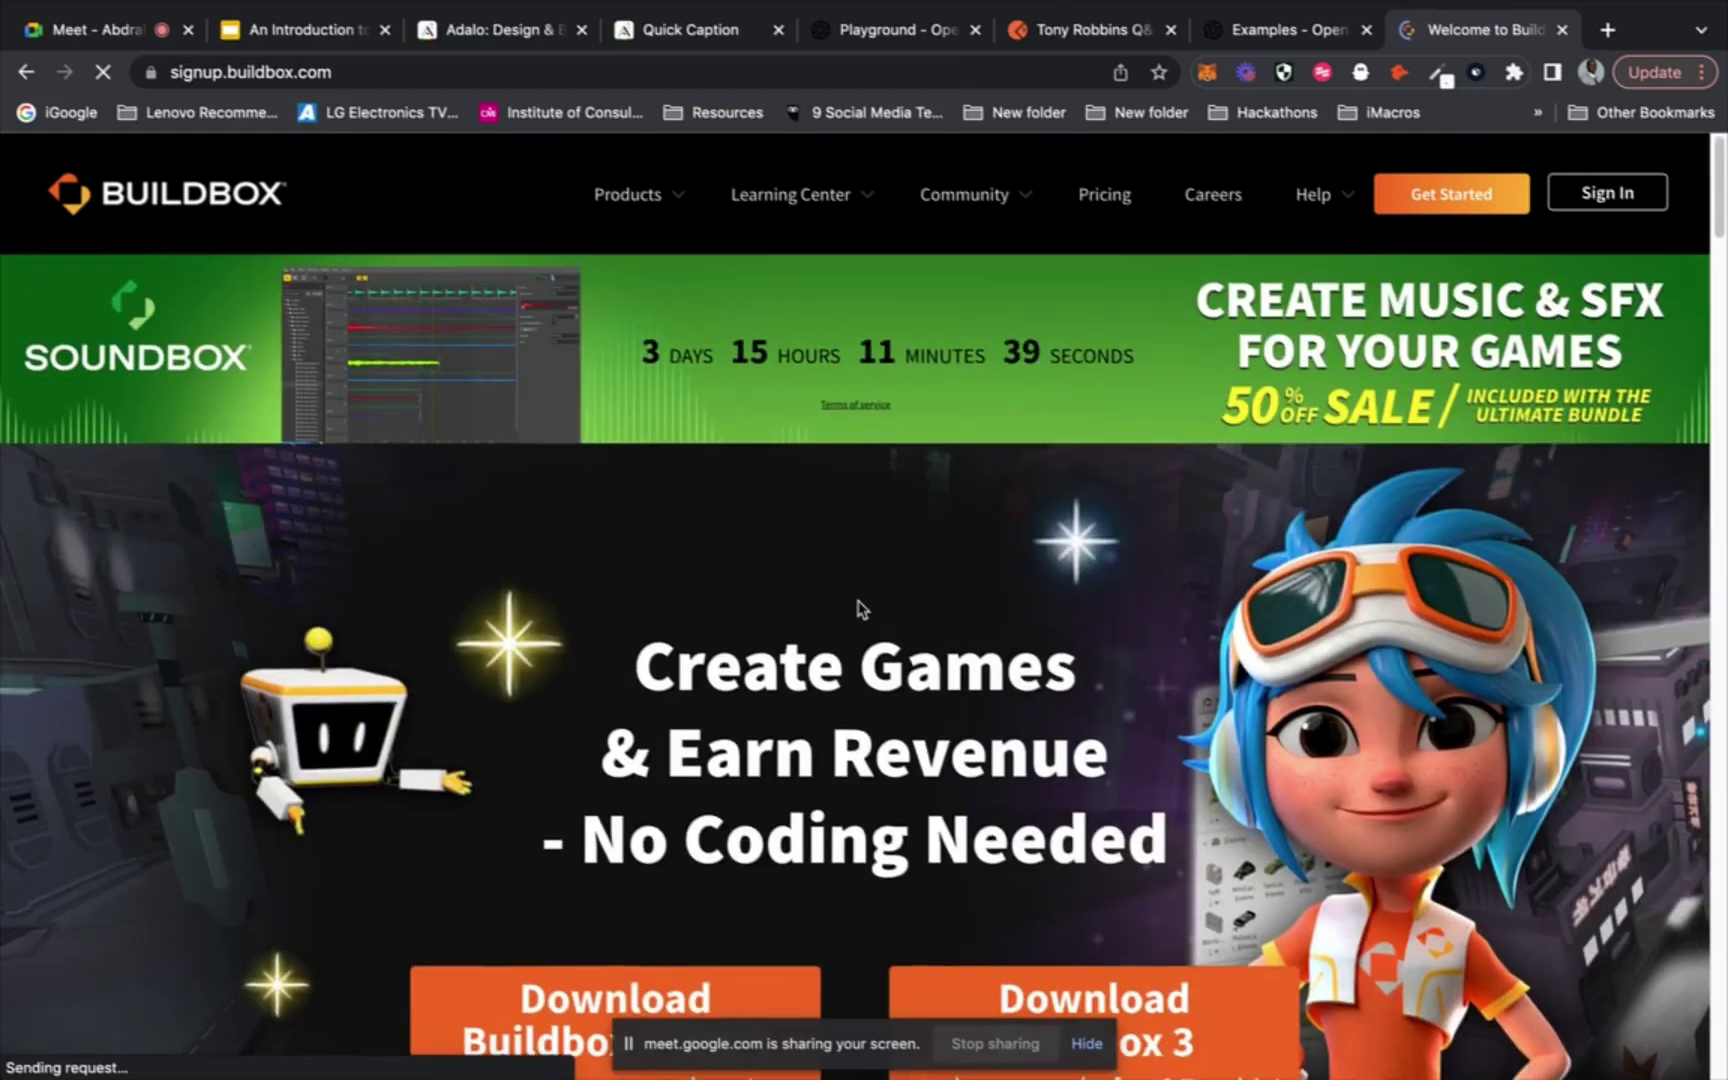
{"action": "scroll", "coordinate": [858, 602], "scroll_direction": "down", "scroll_amount": 3}
{"action": "scroll", "coordinate": [859, 604], "scroll_direction": "down", "scroll_amount": 2}
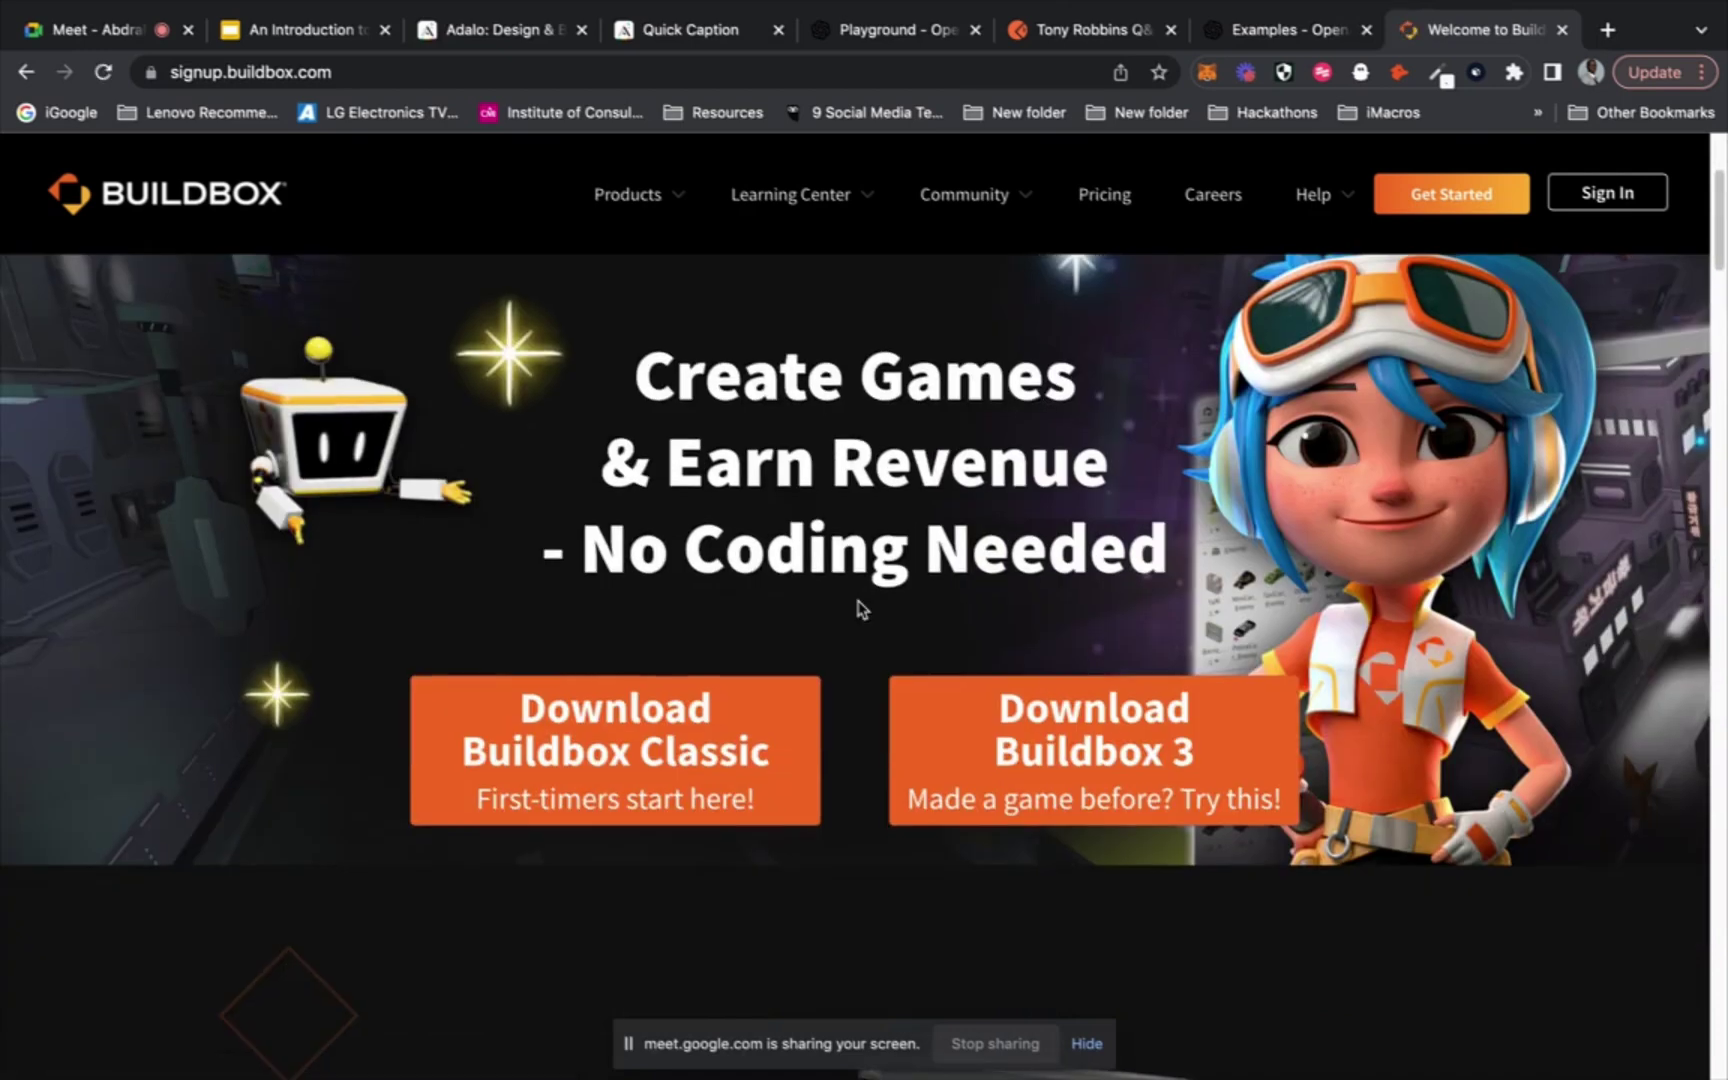
{"action": "scroll", "coordinate": [861, 609], "scroll_direction": "down", "scroll_amount": 1}
{"action": "scroll", "coordinate": [860, 608], "scroll_direction": "up", "scroll_amount": 1}
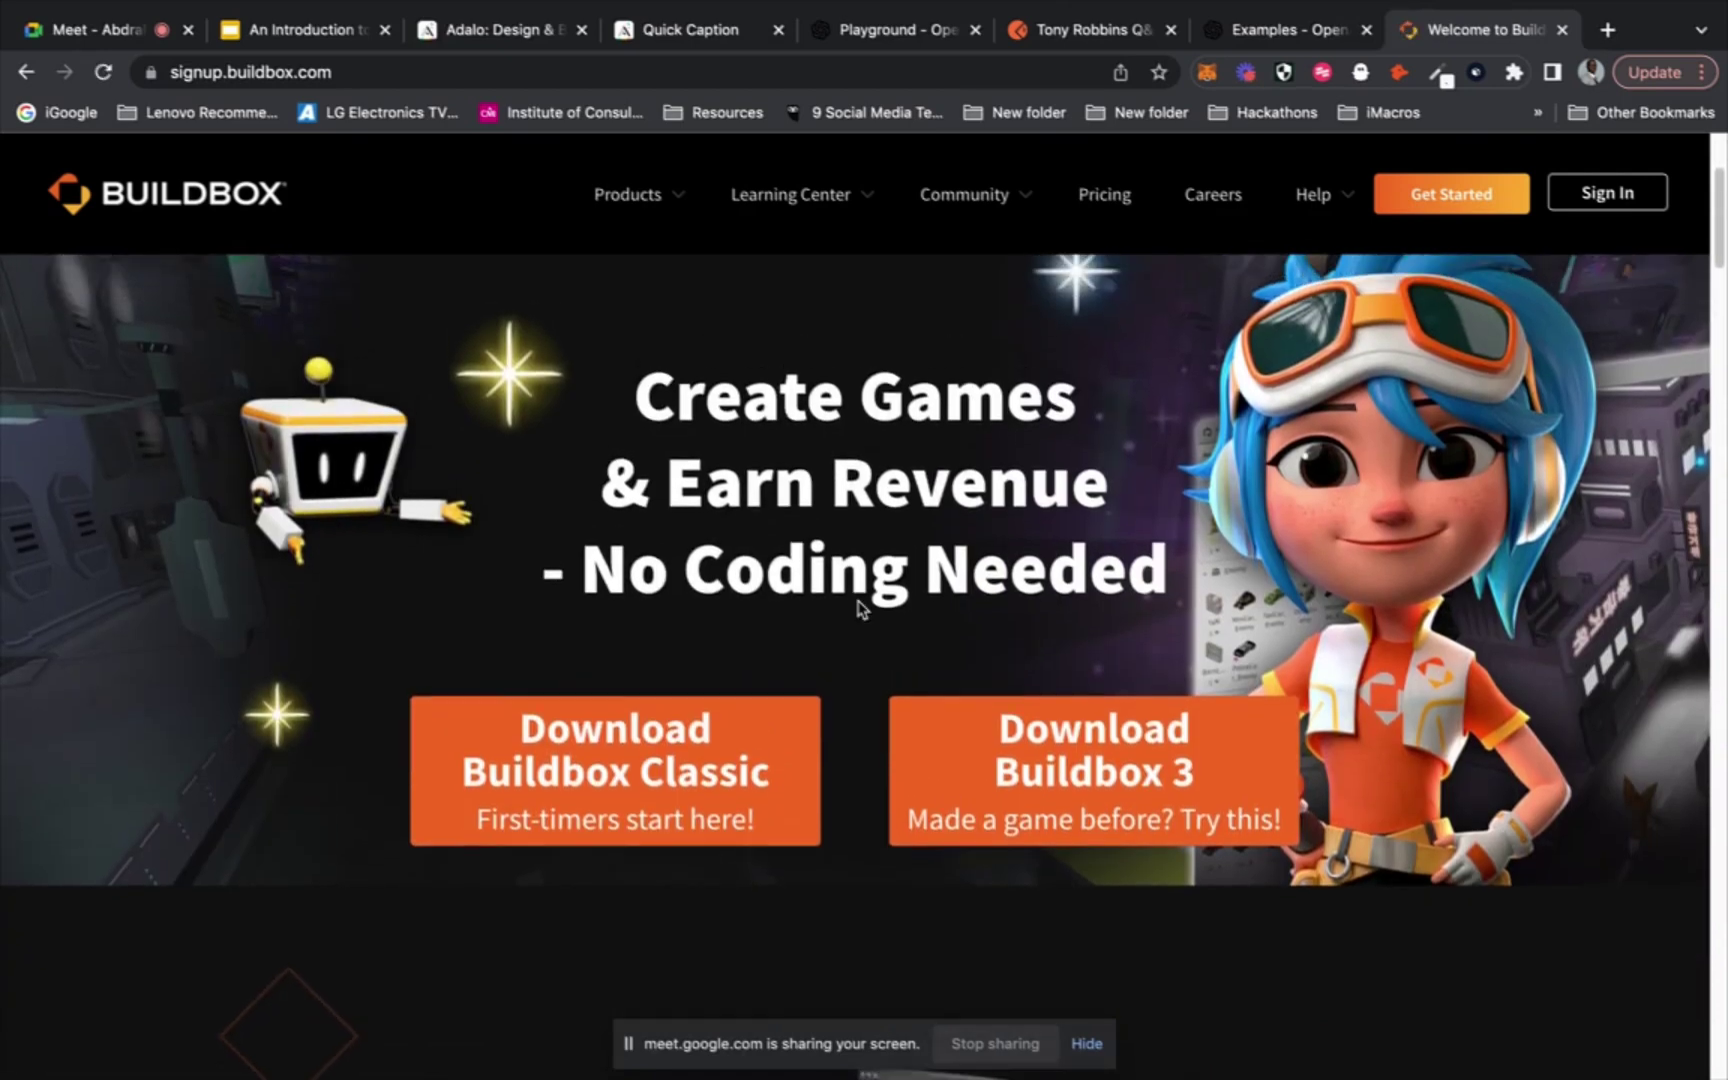